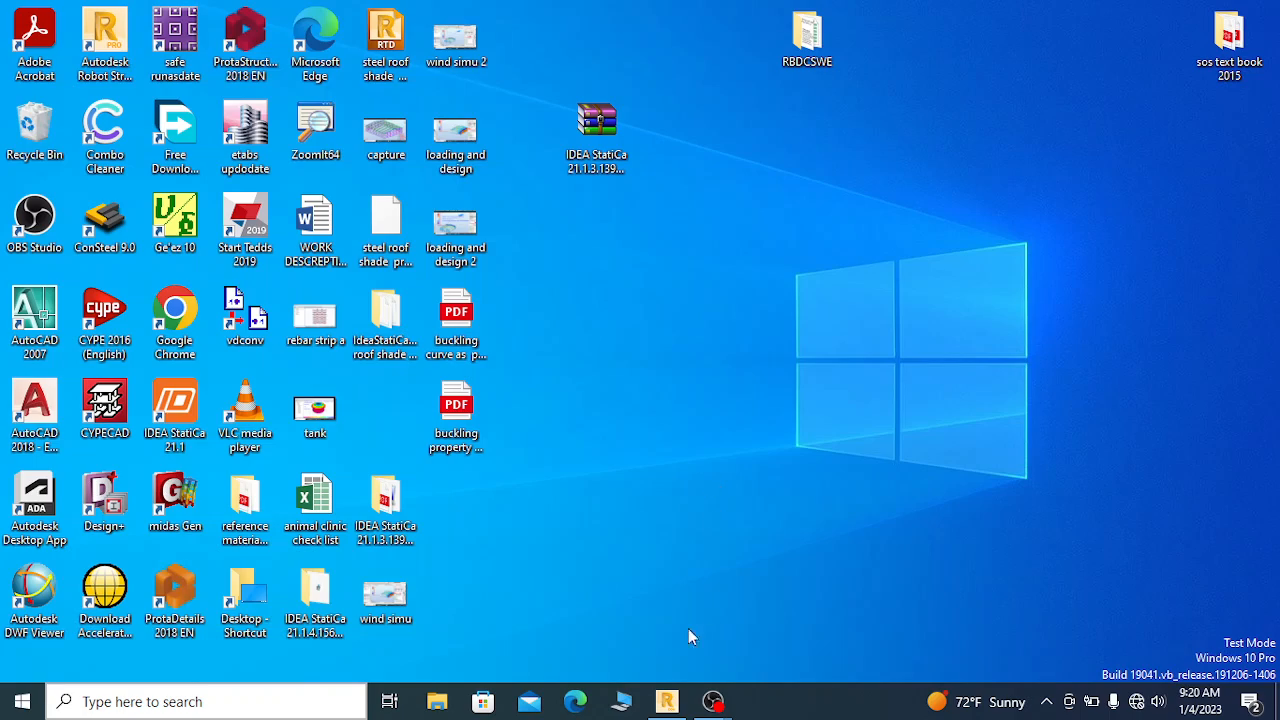
# Switch to Autodesk Robot Structural Analysis and examine the 3D steel roof shade model, including its roof members and end frames
pyautogui.click(667, 701)
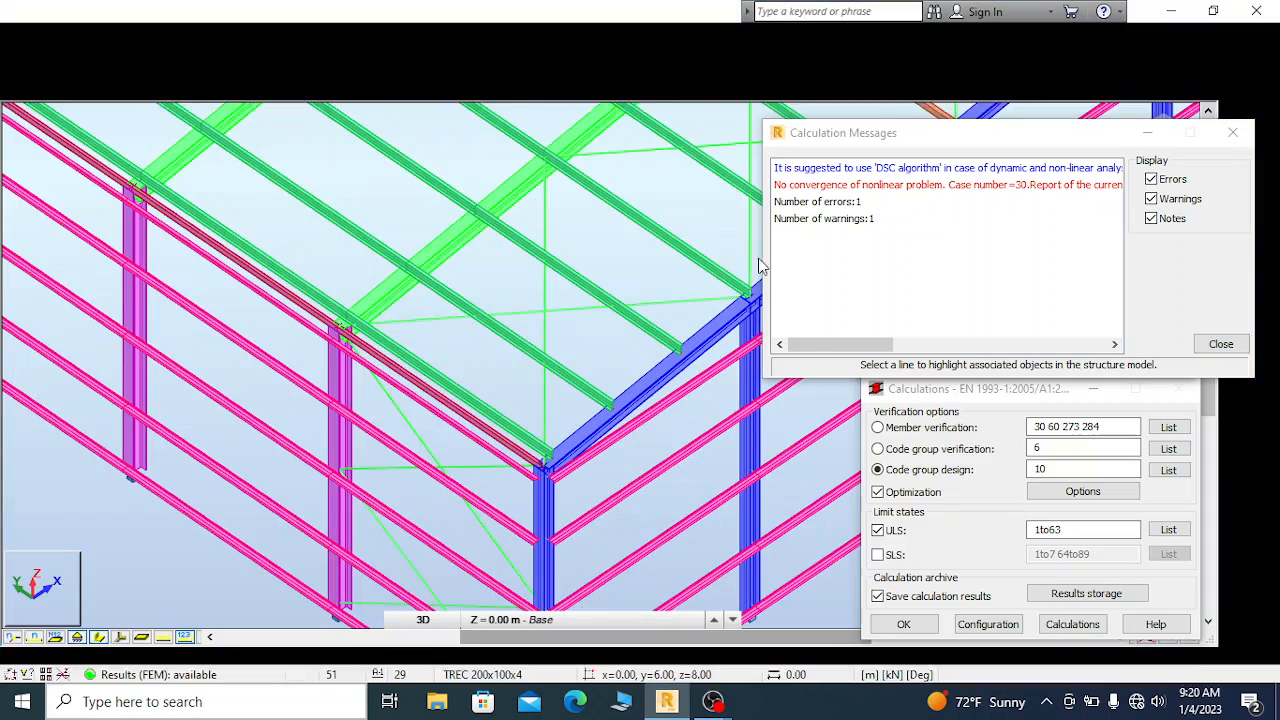
pyautogui.scroll(-3, 448, 309)
pyautogui.scroll(-6, 349, 387)
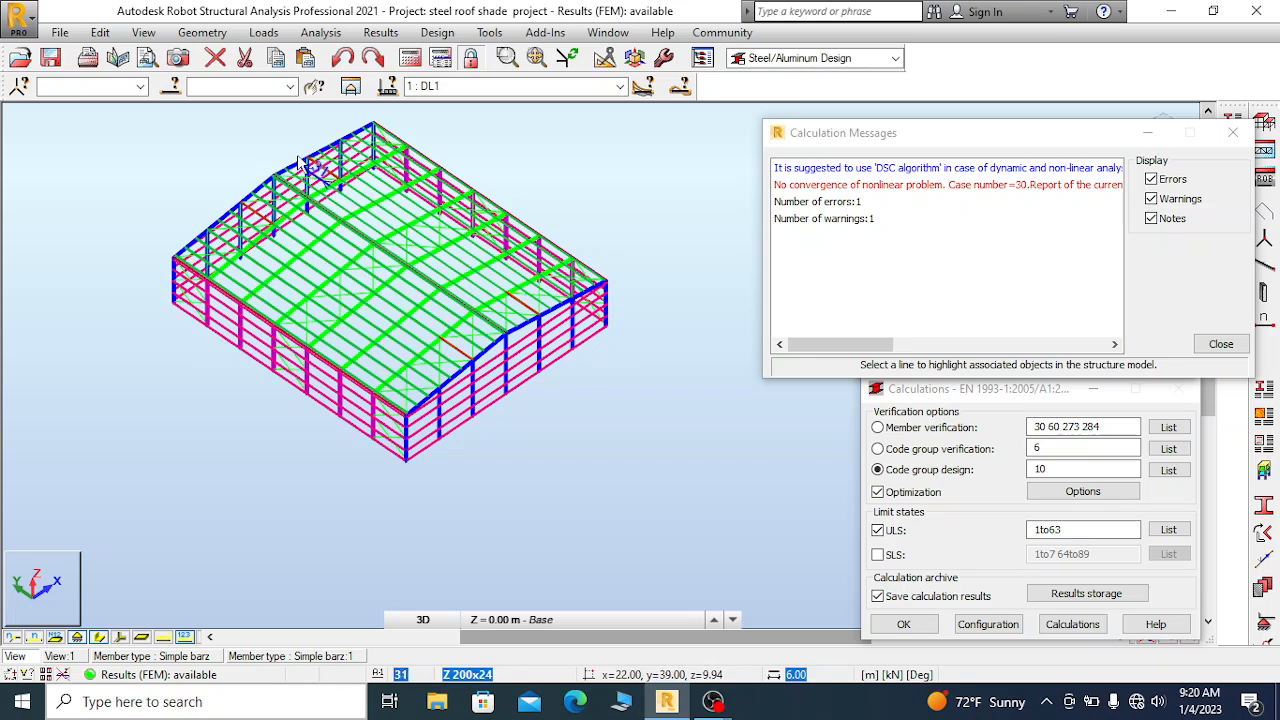
pyautogui.scroll(2, 343, 136)
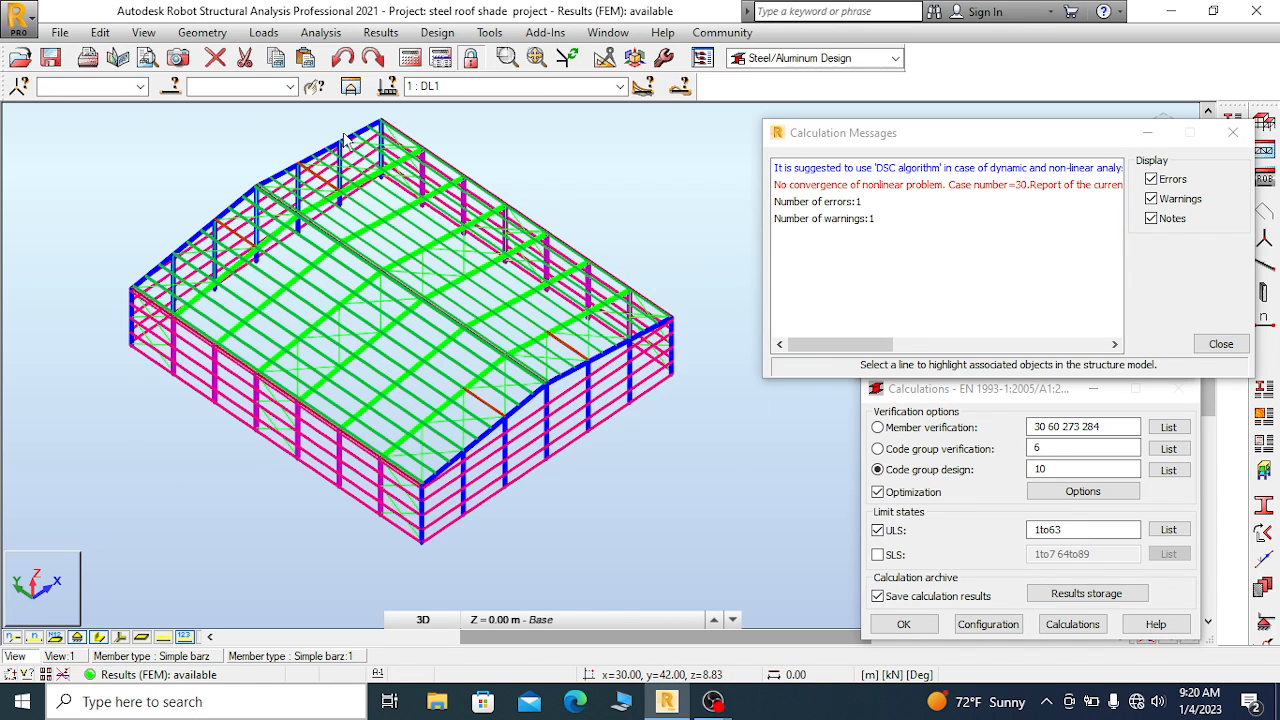
pyautogui.scroll(1, 343, 142)
pyautogui.scroll(-2, 334, 160)
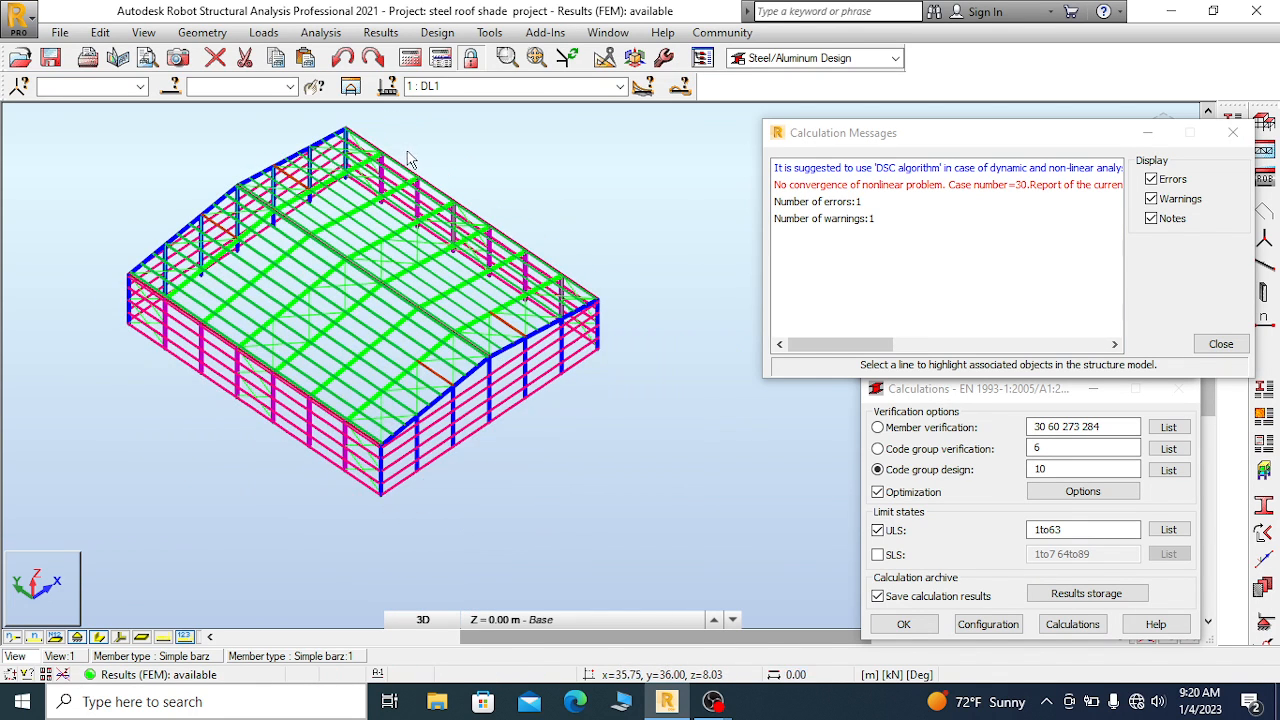
pyautogui.scroll(2, 407, 158)
pyautogui.scroll(-2, 310, 160)
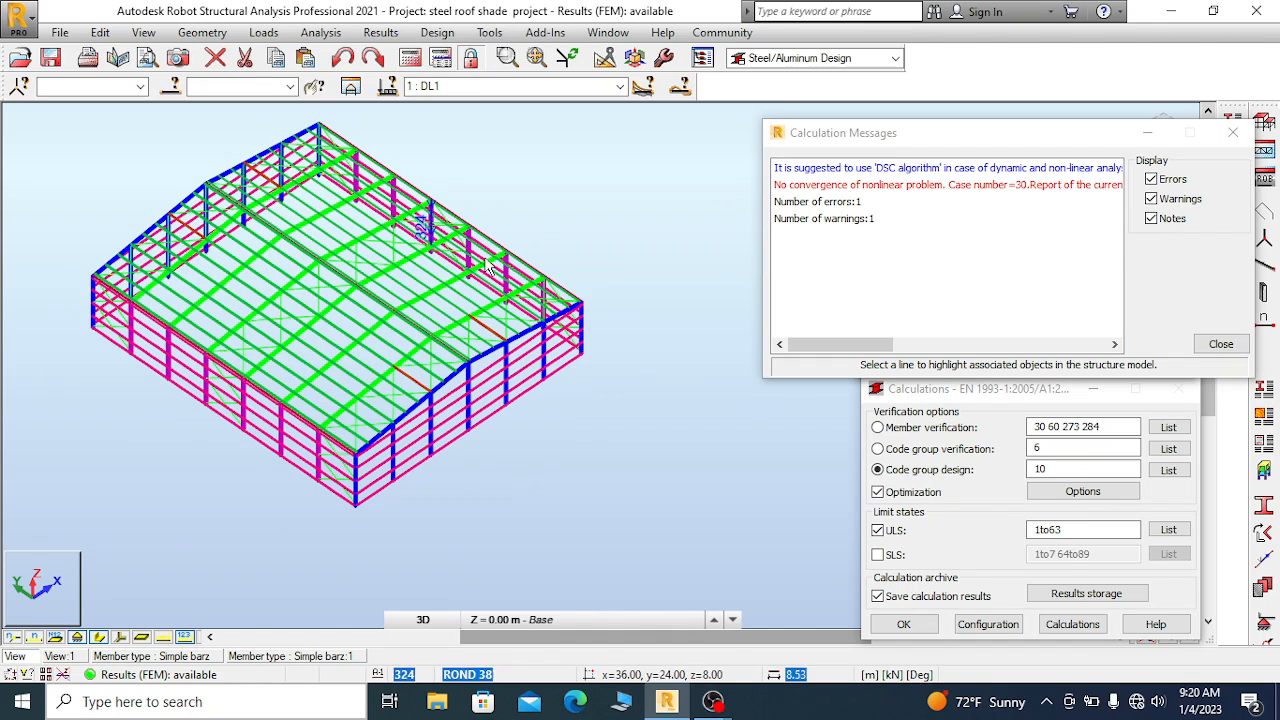
pyautogui.scroll(-2, 485, 205)
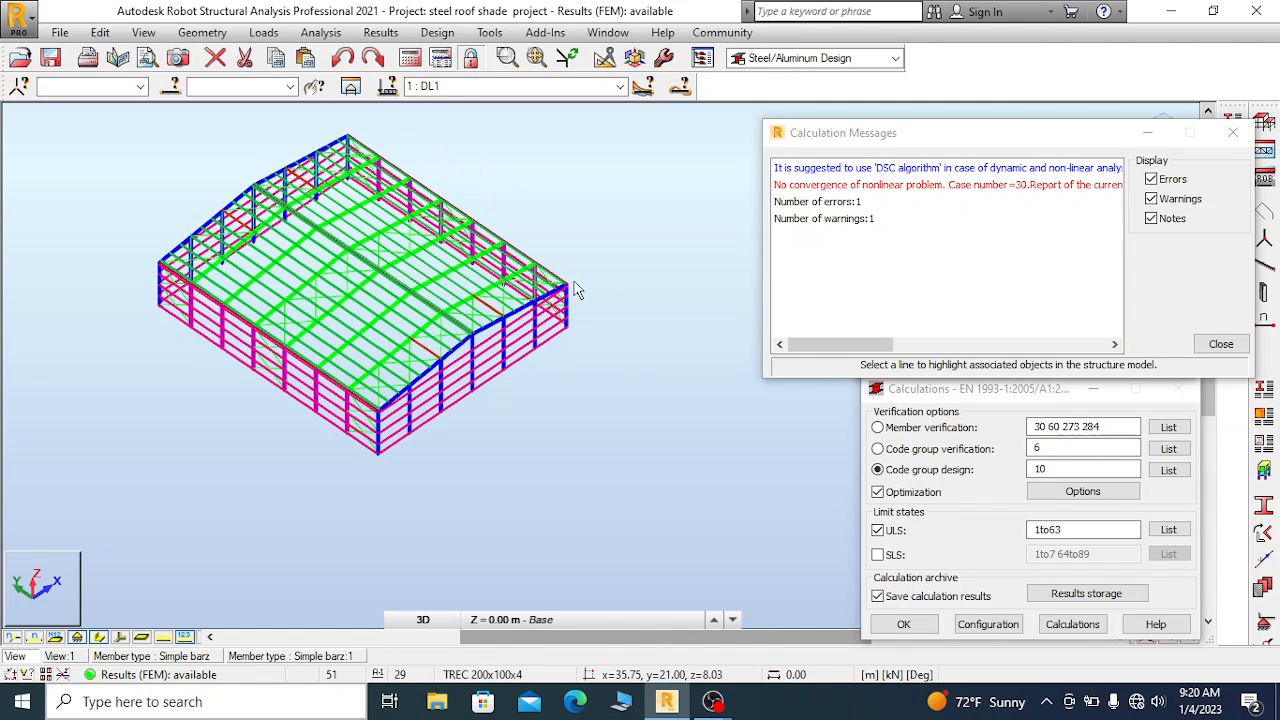
pyautogui.scroll(2, 520, 215)
pyautogui.scroll(-3, 530, 222)
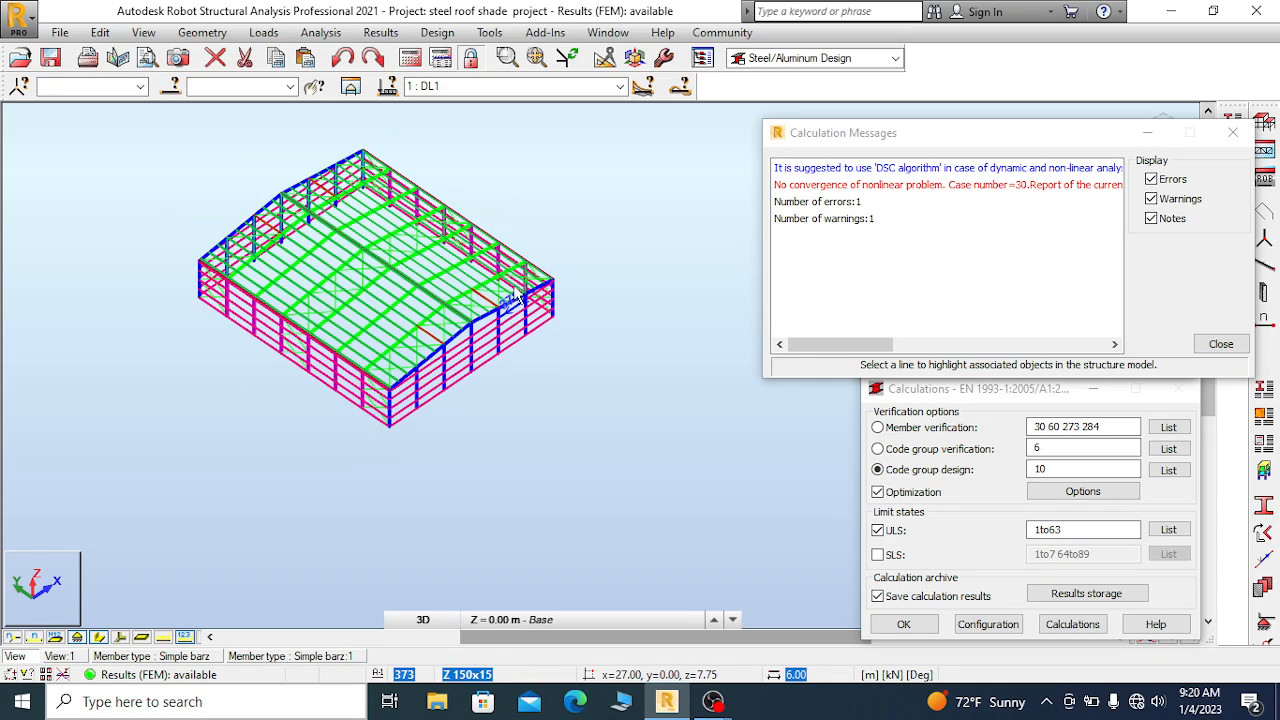
pyautogui.scroll(1, 468, 190)
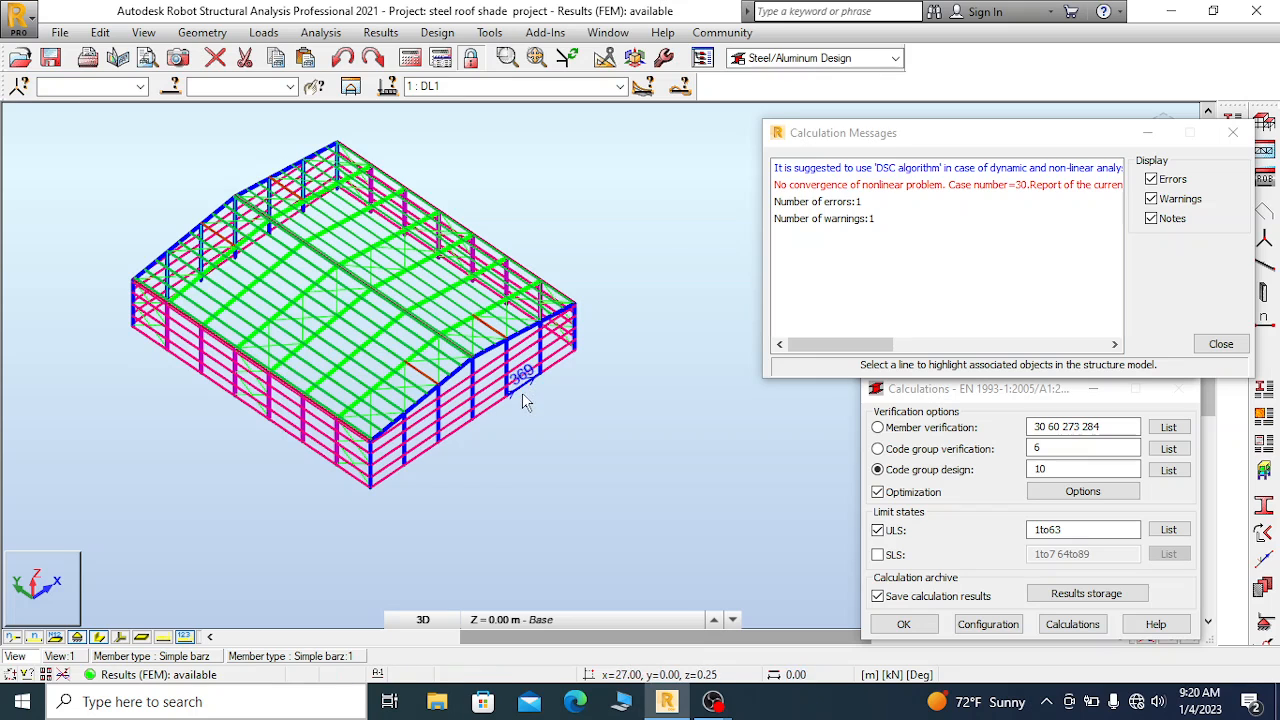
pyautogui.scroll(2, 524, 401)
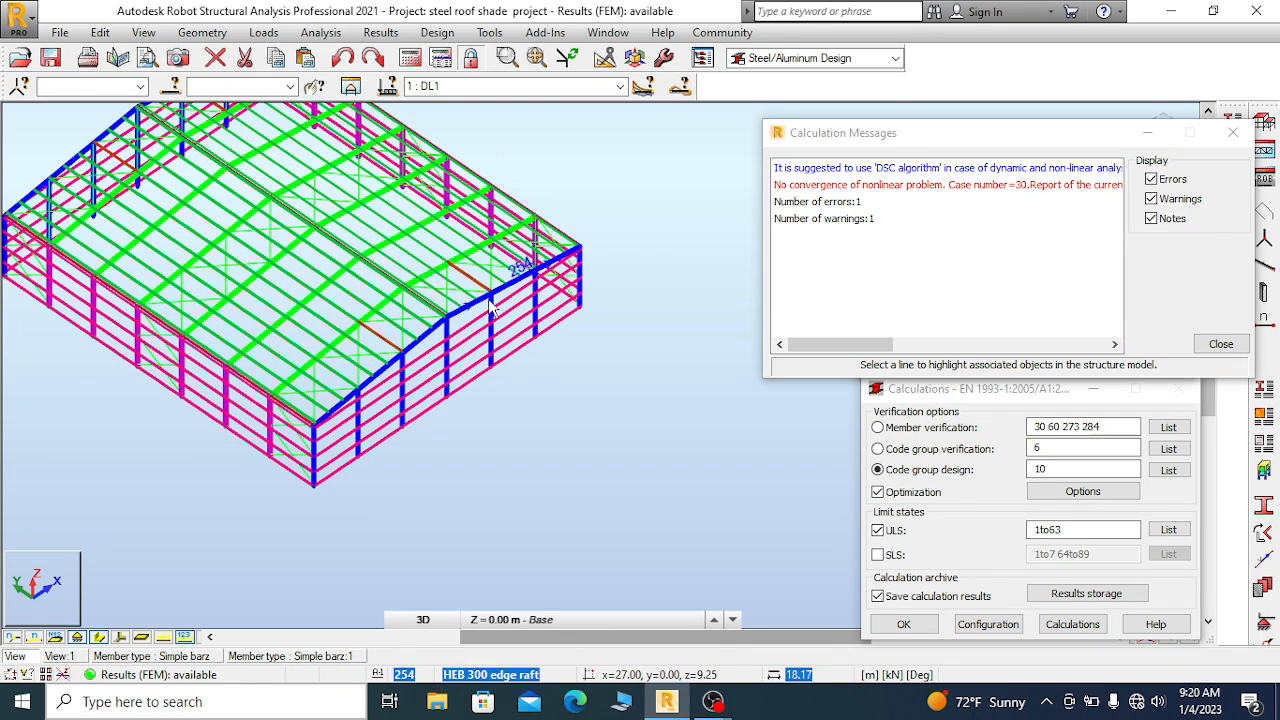
pyautogui.scroll(-2, 470, 268)
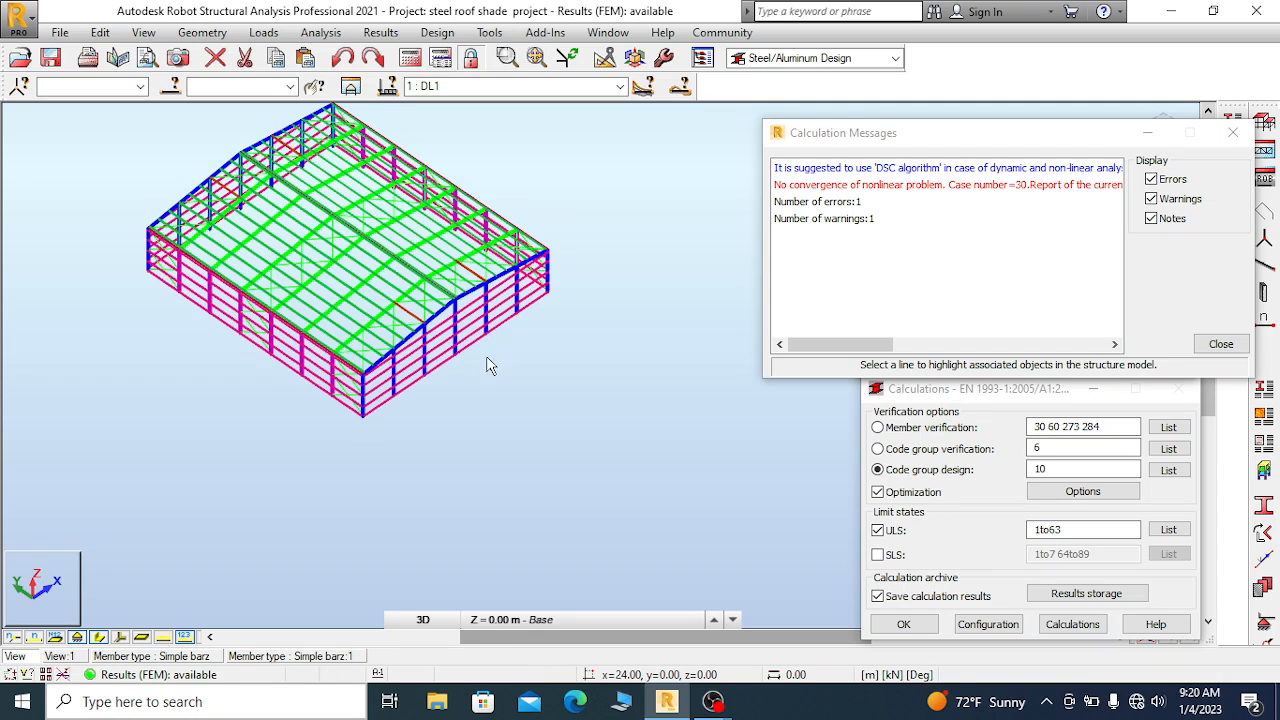
pyautogui.scroll(2, 445, 253)
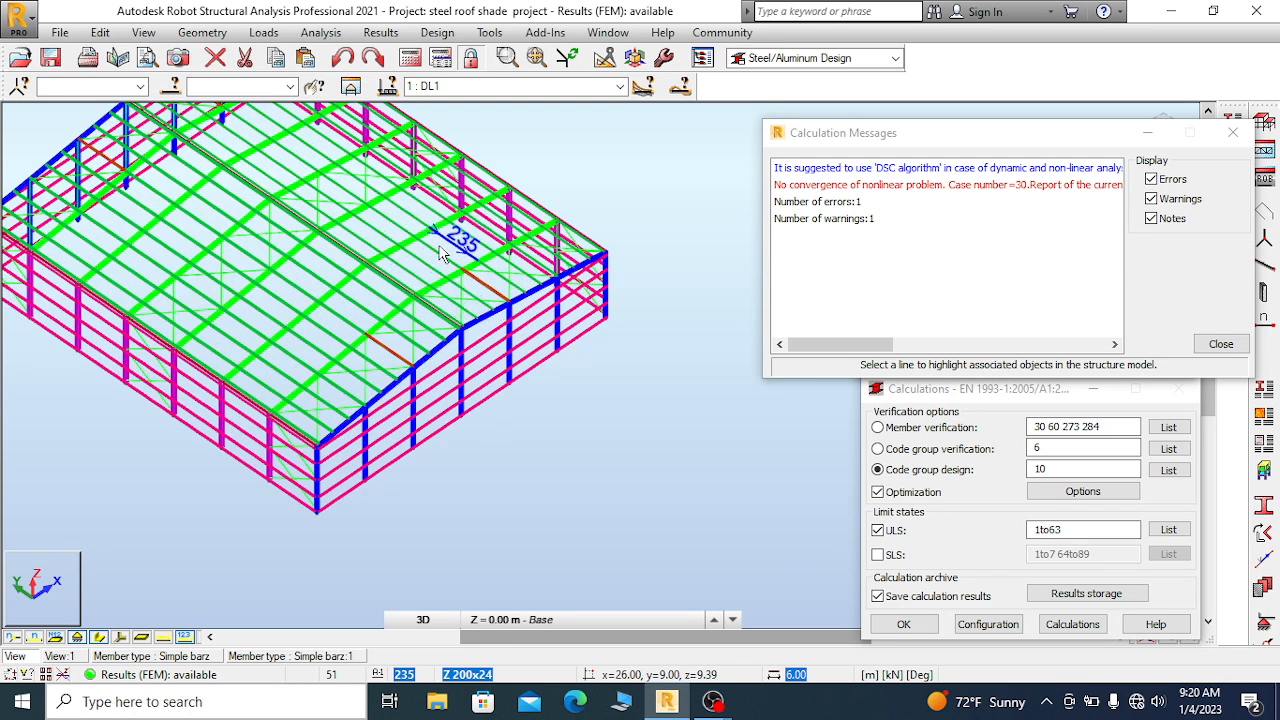
pyautogui.scroll(-2, 446, 290)
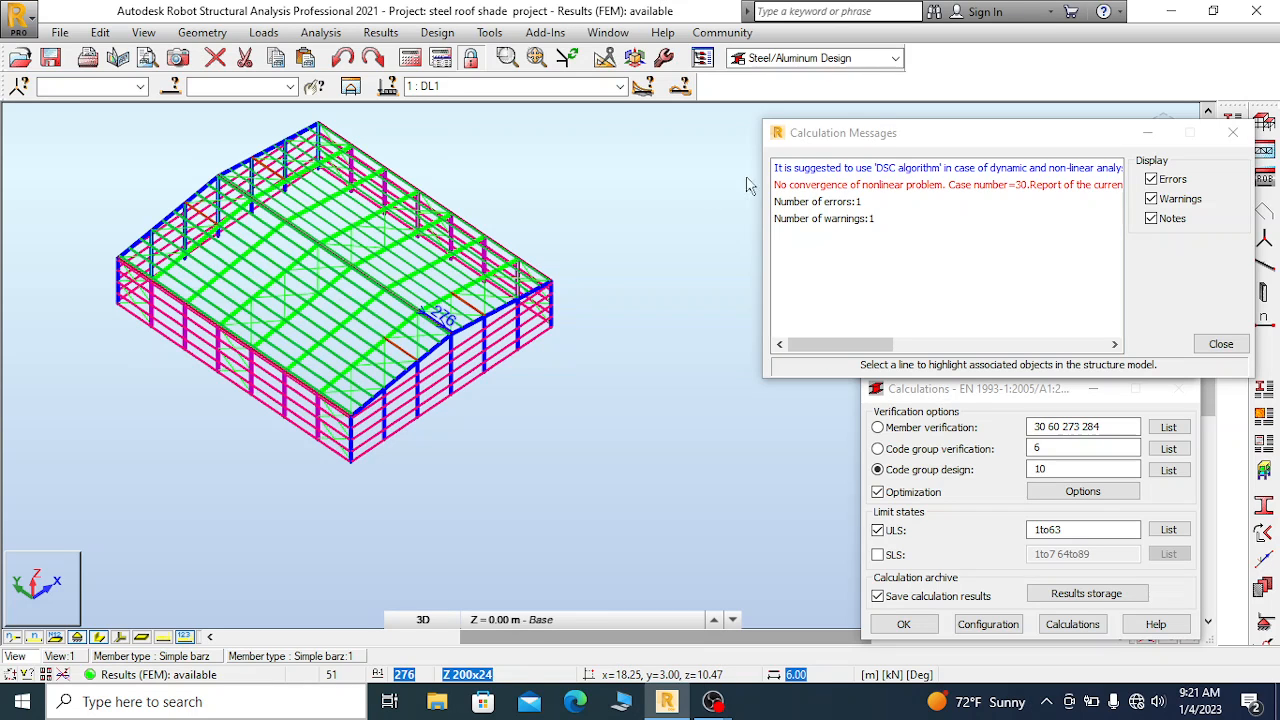
pyautogui.scroll(1, 562, 317)
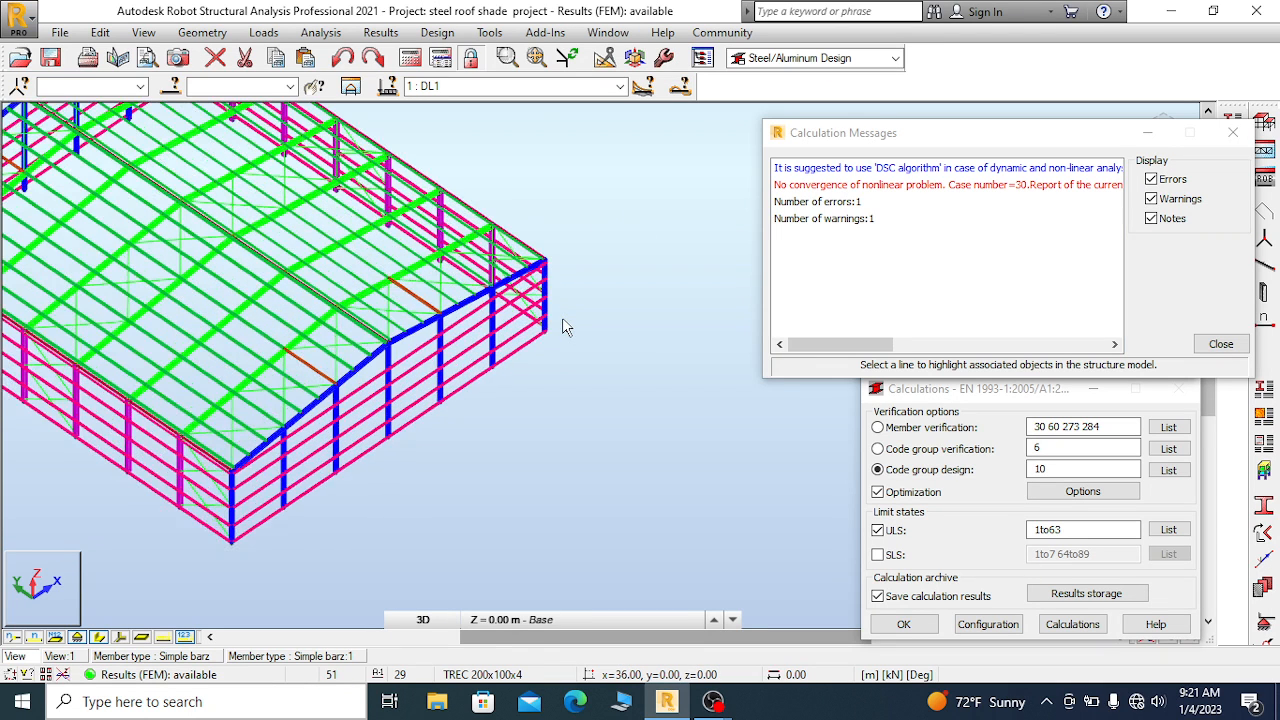
pyautogui.scroll(1, 605, 290)
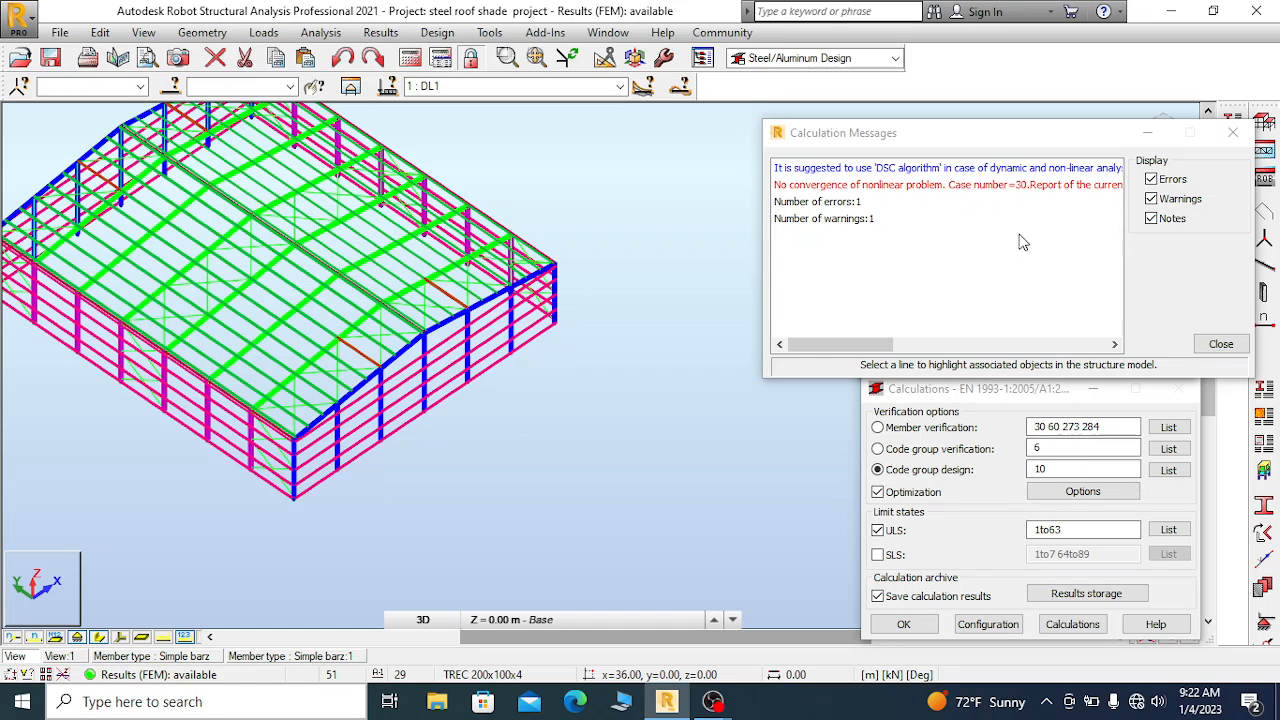
# Move the calculation messages clear of the model, open the analysis type settings and locate load combination 30 among the cases
pyautogui.moveTo(982, 135); pyautogui.dragTo(1039, 146)
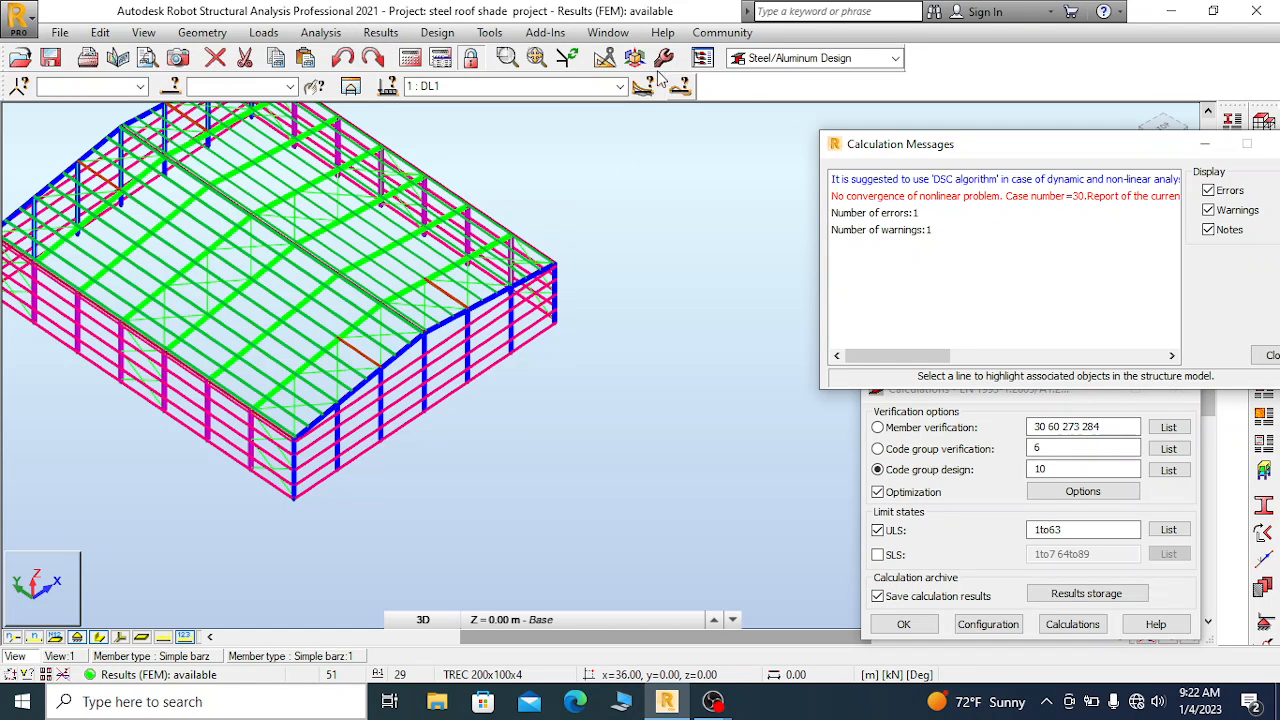
pyautogui.click(322, 33)
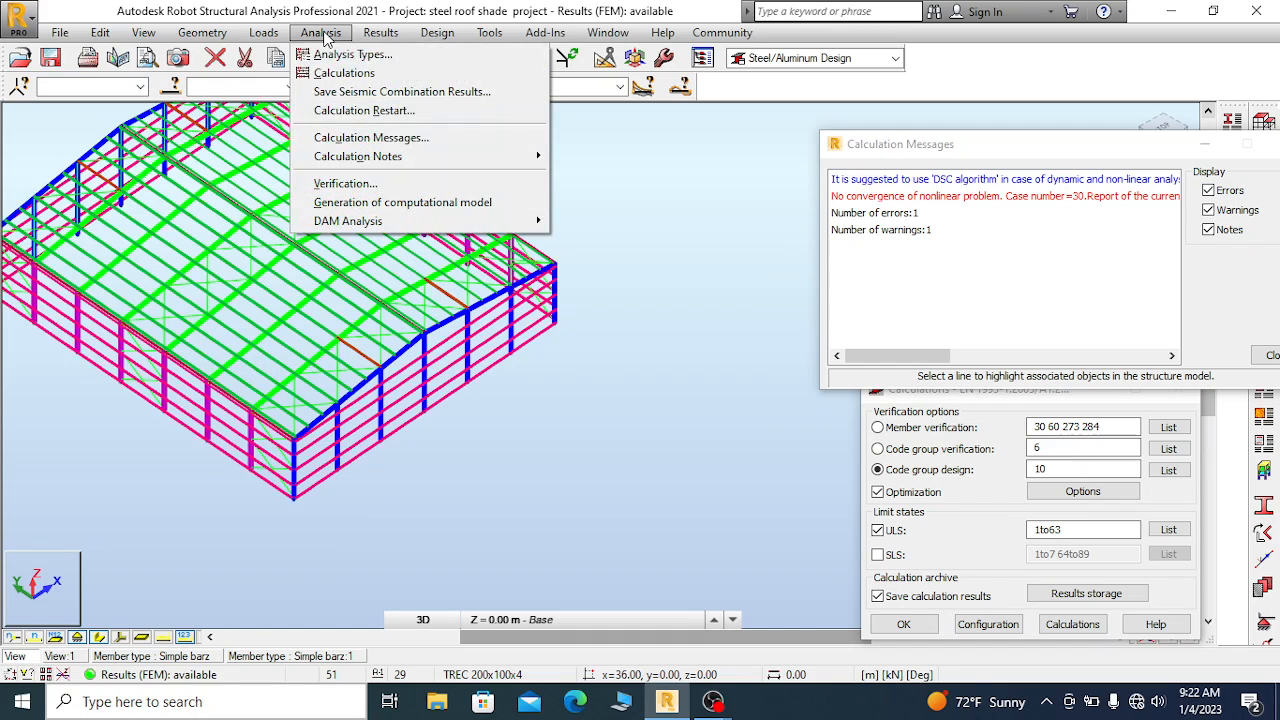
pyautogui.click(352, 56)
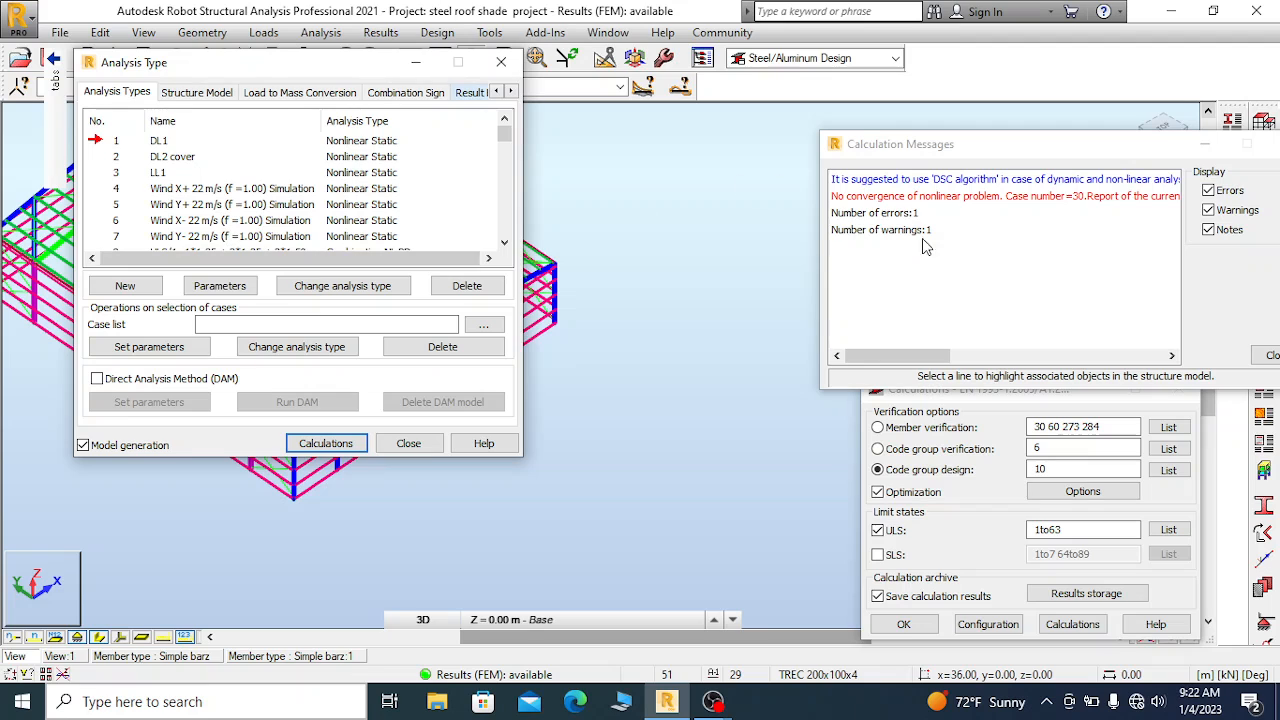
pyautogui.scroll(-13, 340, 172)
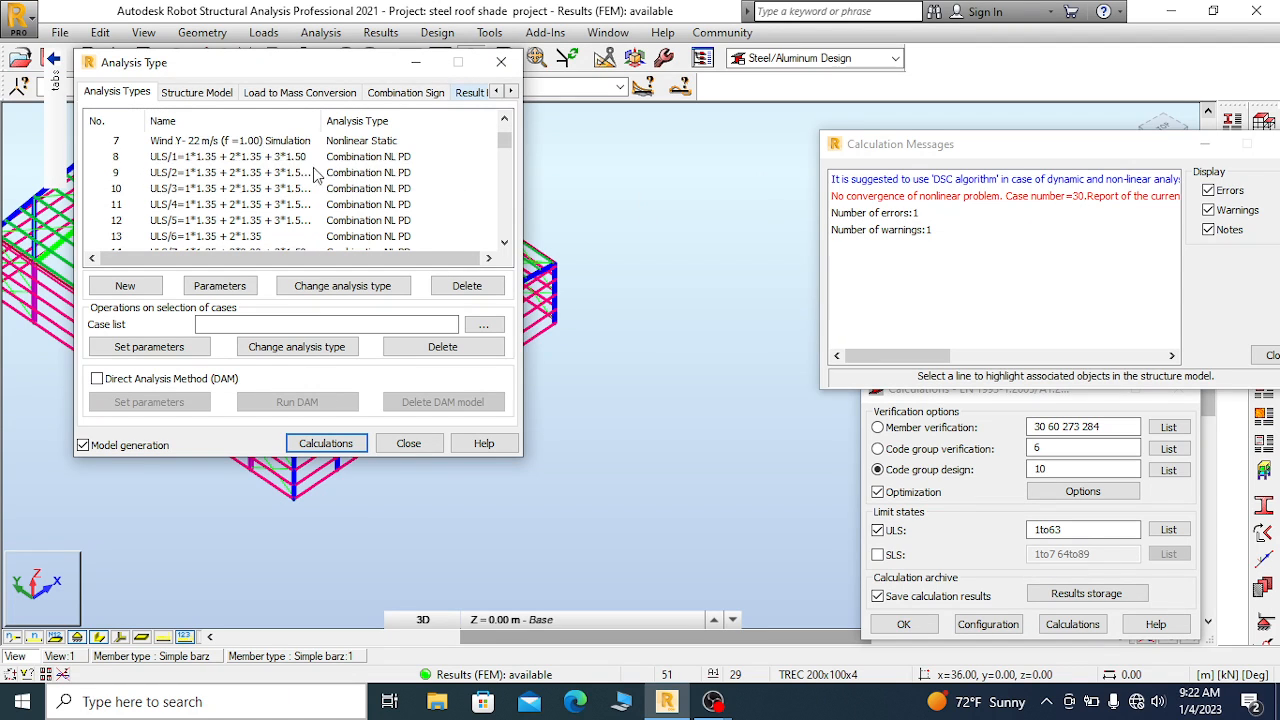
pyautogui.scroll(1, 228, 192)
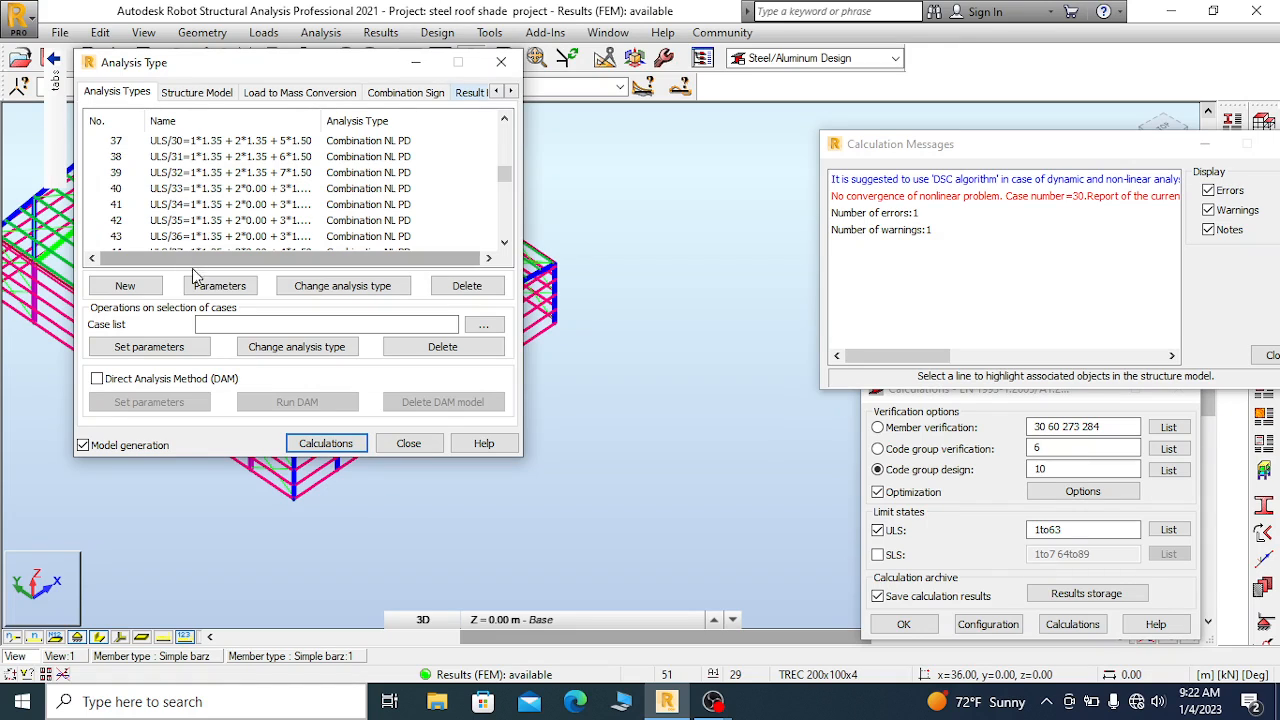
pyautogui.scroll(2, 134, 206)
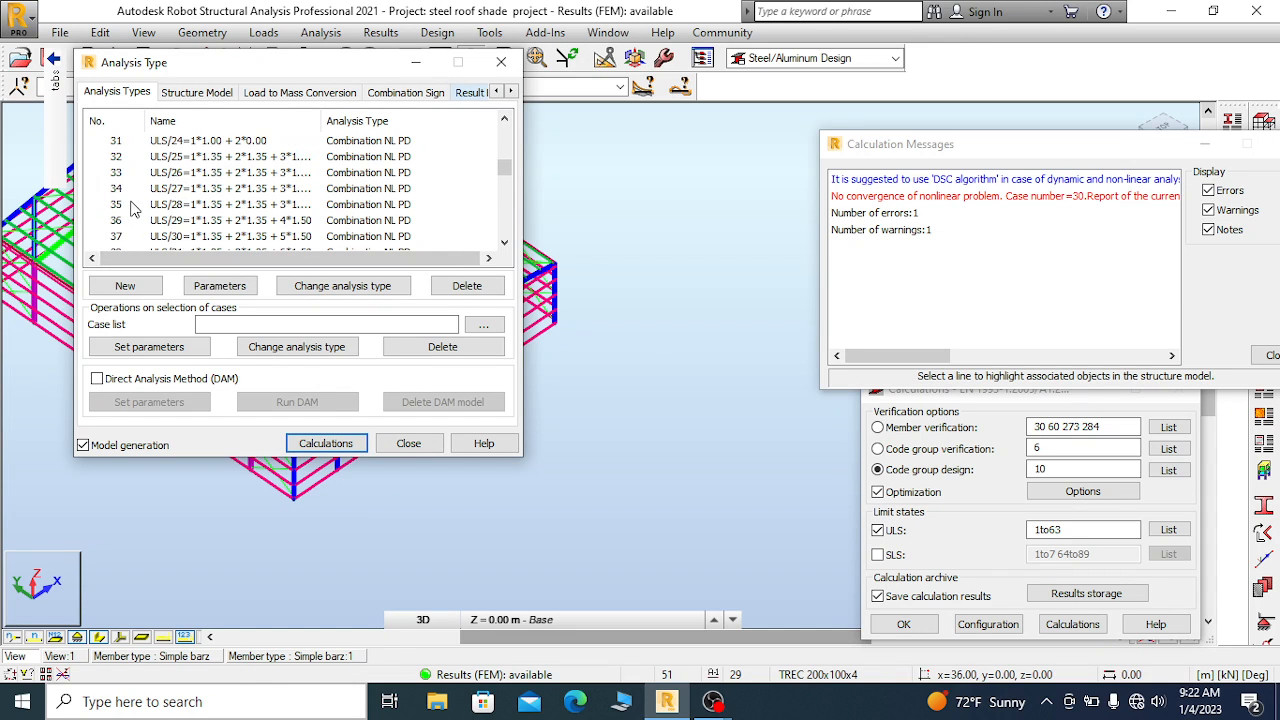
pyautogui.scroll(1, 140, 200)
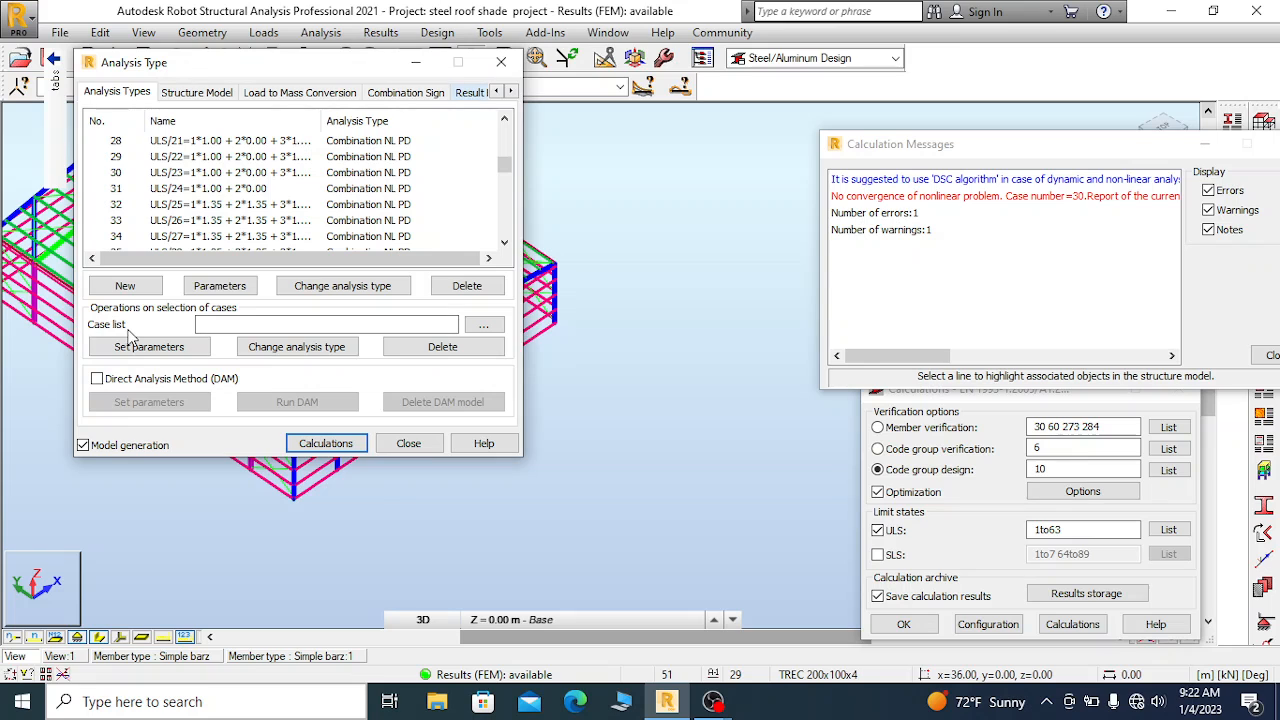
# Select combination 30 (ULS/23) as the case list for operations on selected cases
pyautogui.click(486, 326)
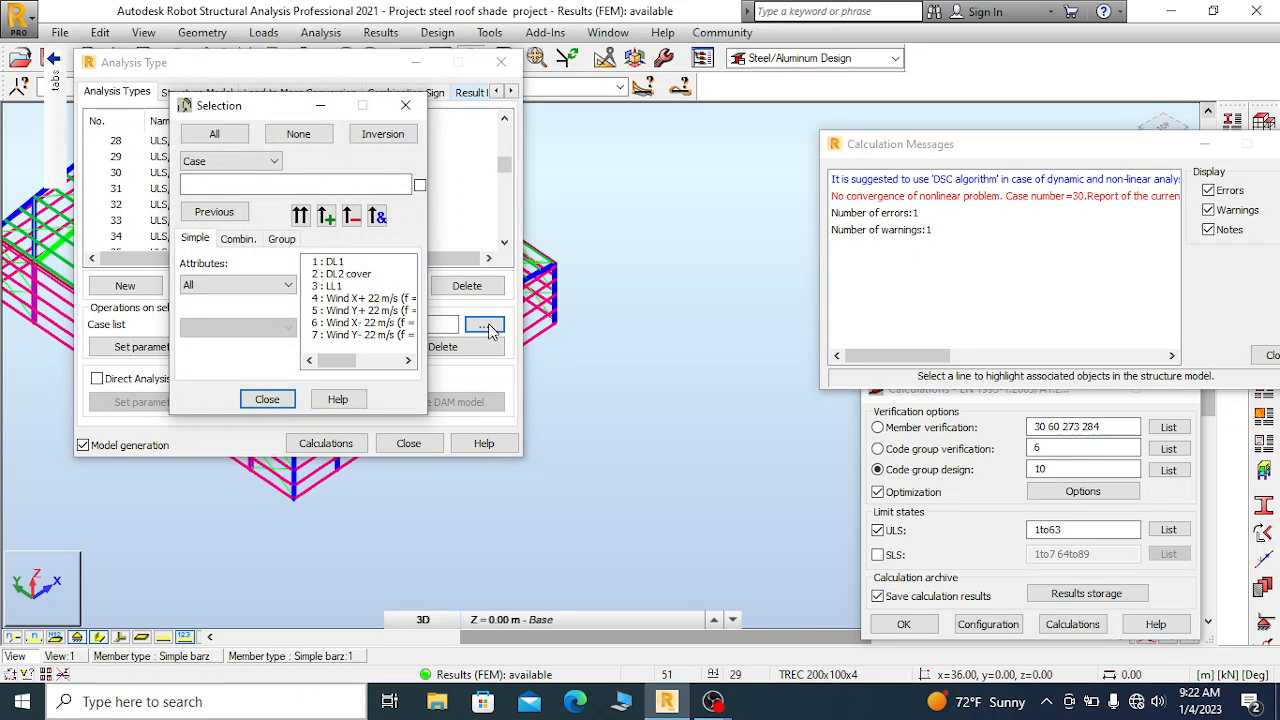
pyautogui.hscroll(3, 366, 303)
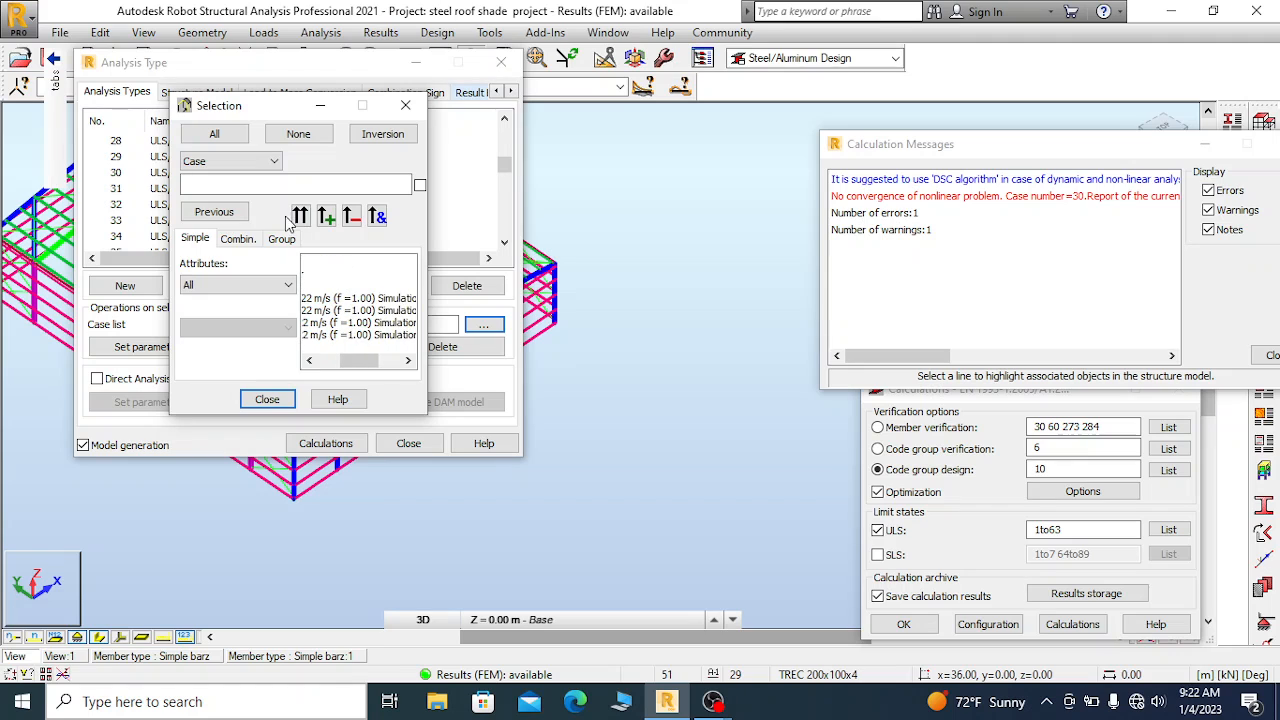
pyautogui.click(240, 240)
pyautogui.scroll(-5, 343, 290)
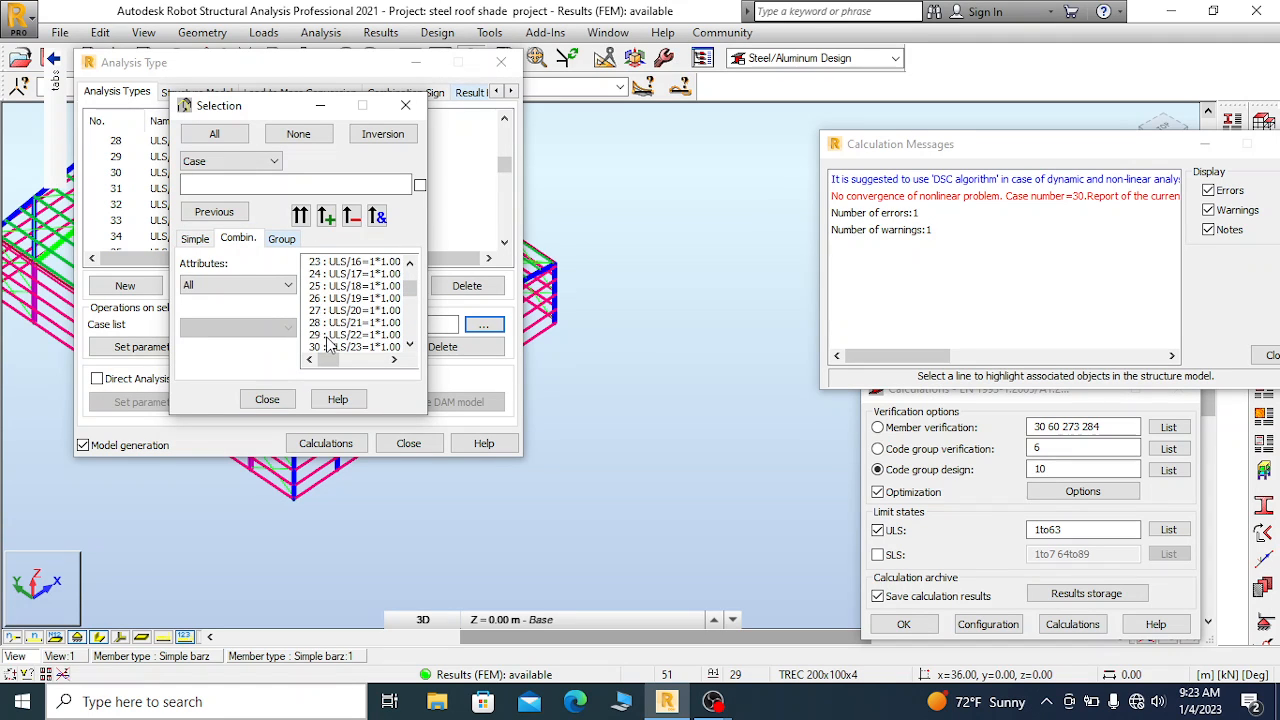
pyautogui.click(328, 346)
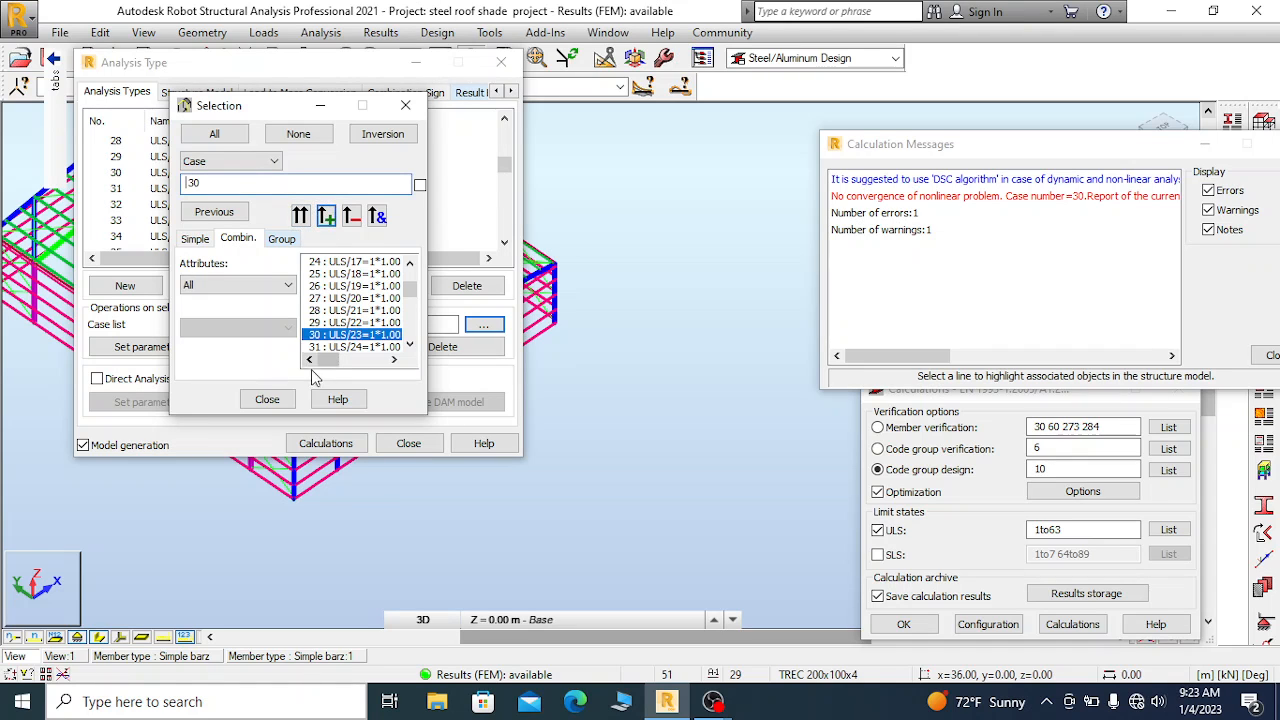
pyautogui.click(267, 399)
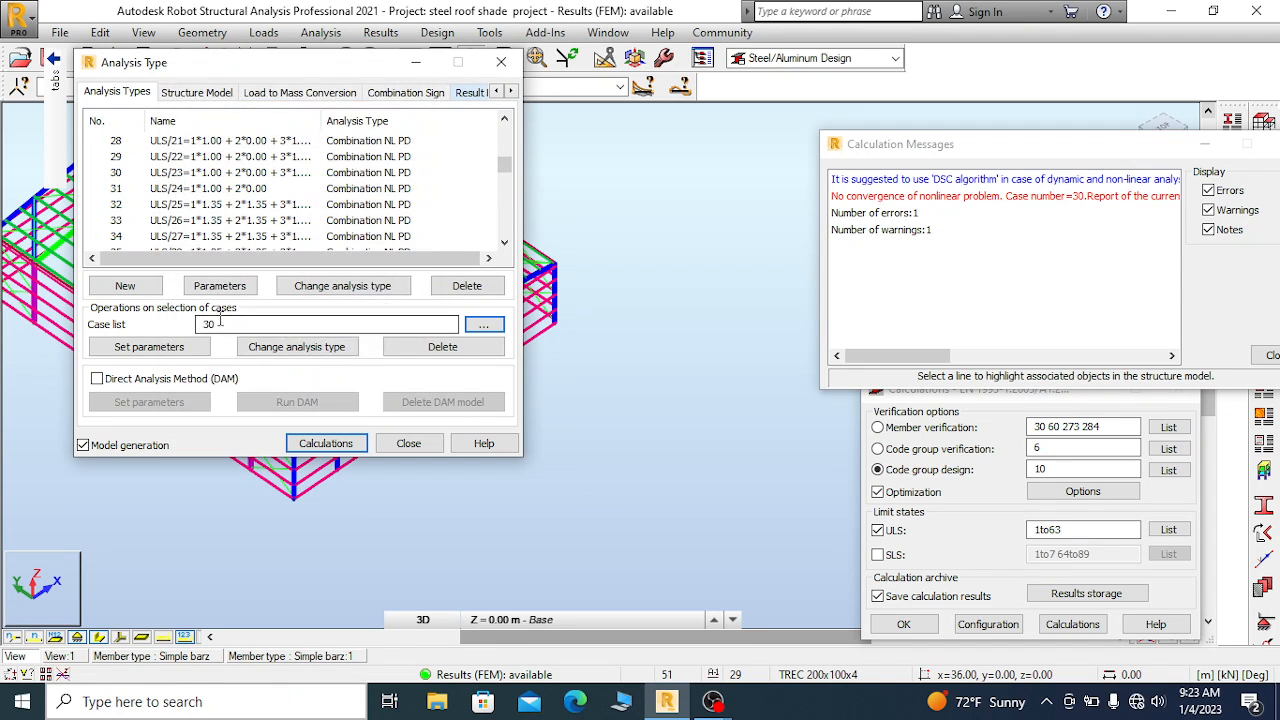
# Enable setting non-linear analysis parameters for case 30 and open those parameters
pyautogui.click(155, 355)
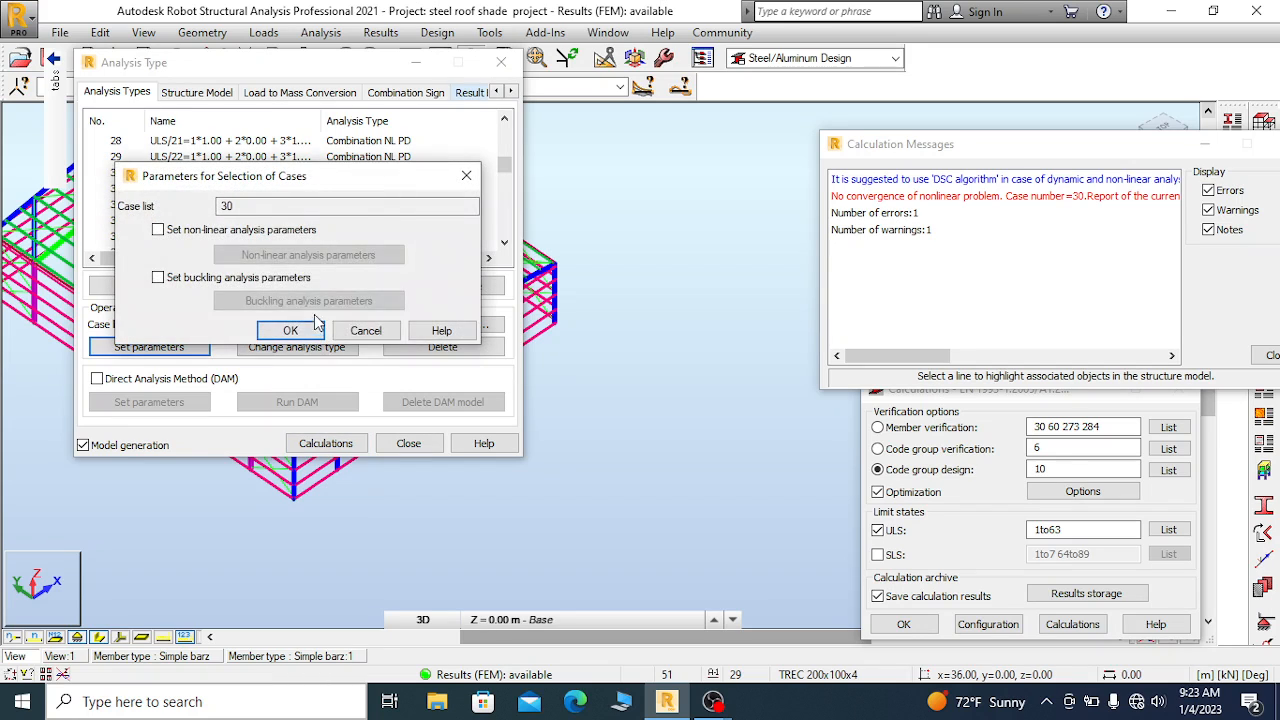
pyautogui.moveTo(312, 180); pyautogui.dragTo(404, 86)
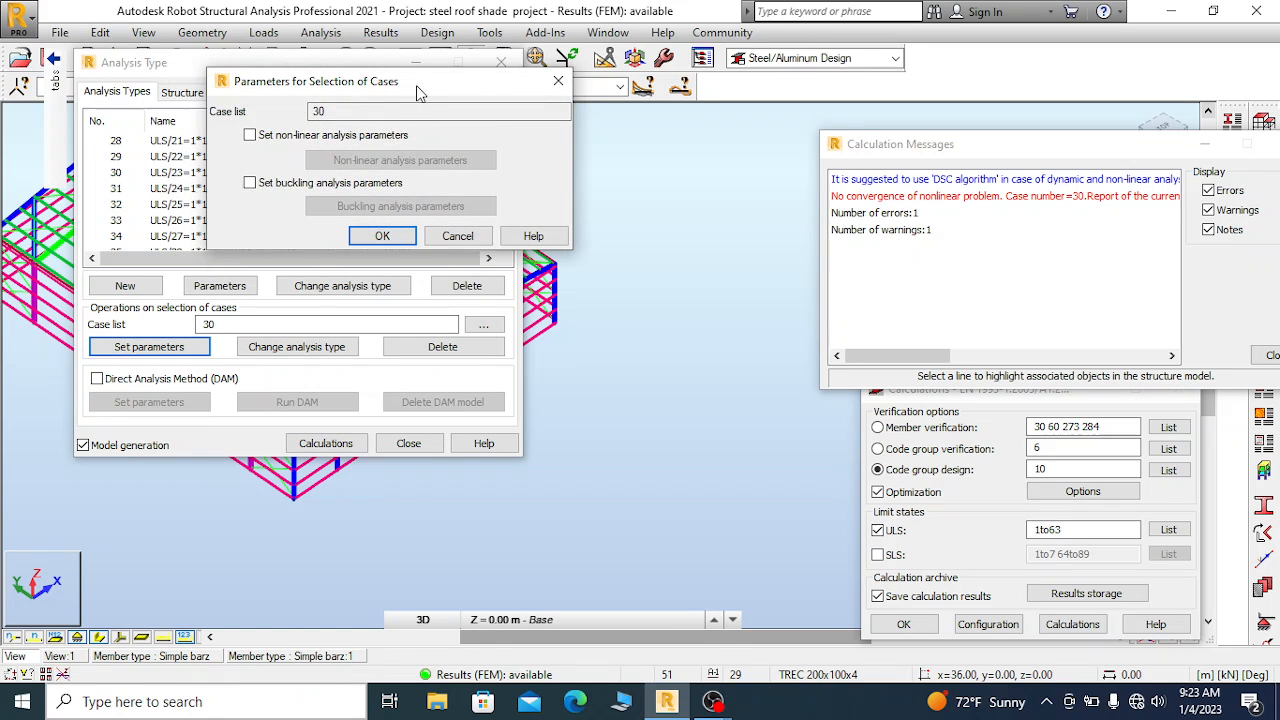
pyautogui.click(252, 137)
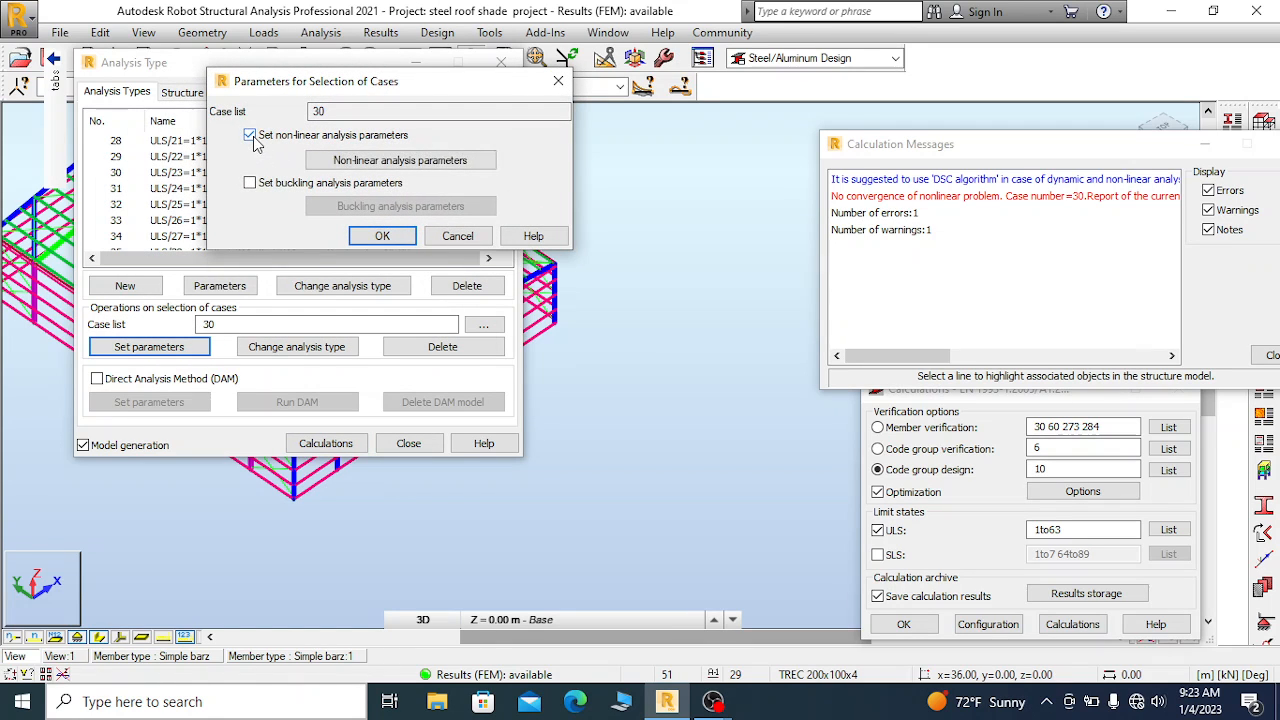
pyautogui.click(400, 160)
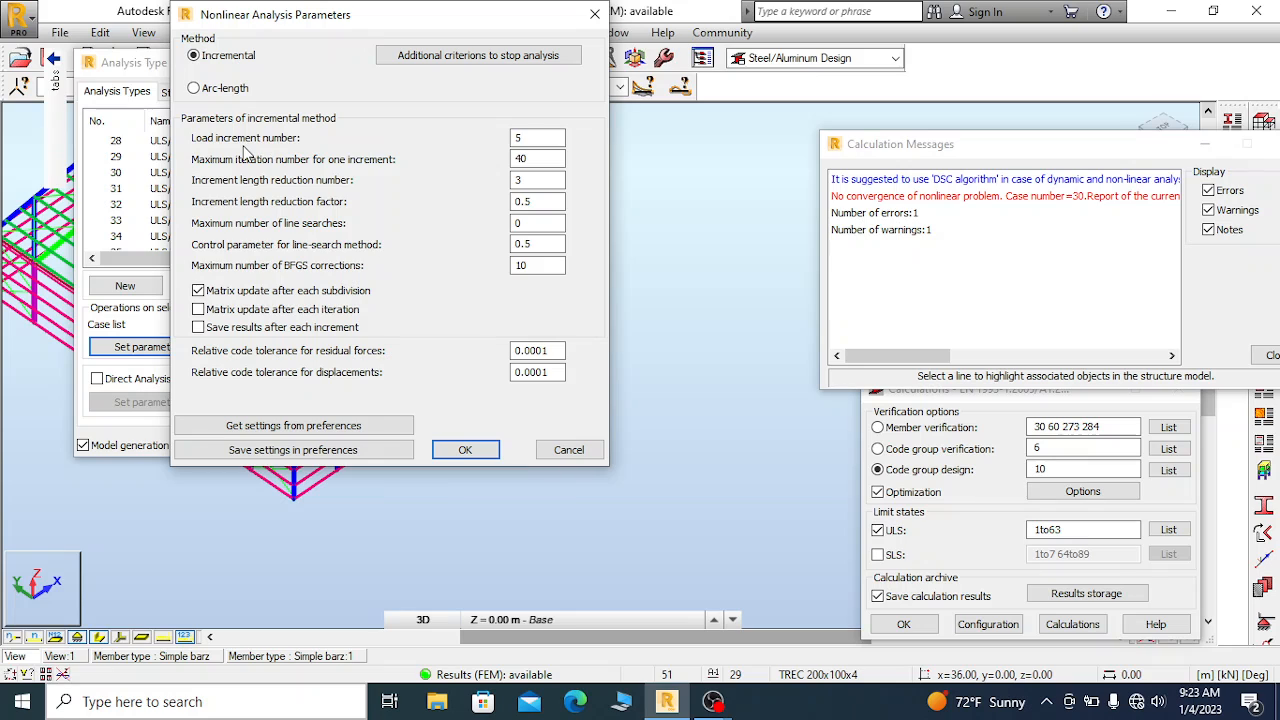
# Set the load increment number to 10 and the maximum iterations per increment to 100, and apply the changes to case 30
pyautogui.click(522, 138)
pyautogui.doubleClick(520, 138)
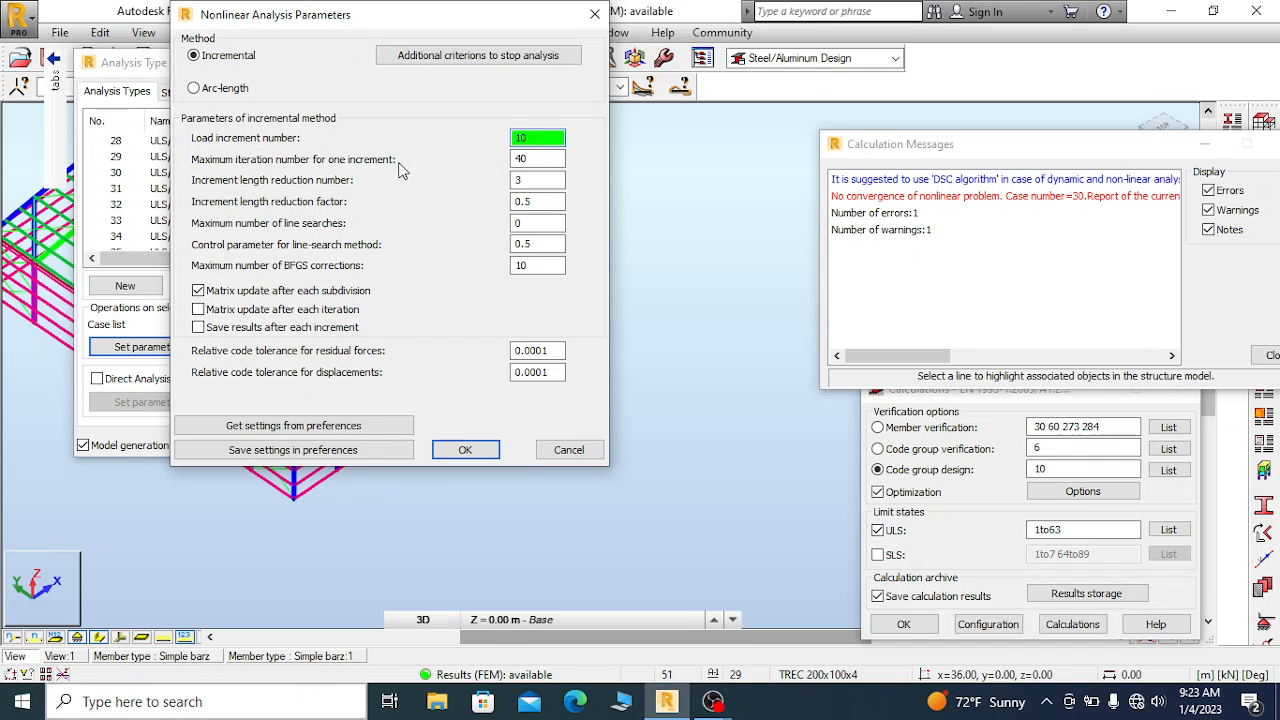
pyautogui.click(538, 159)
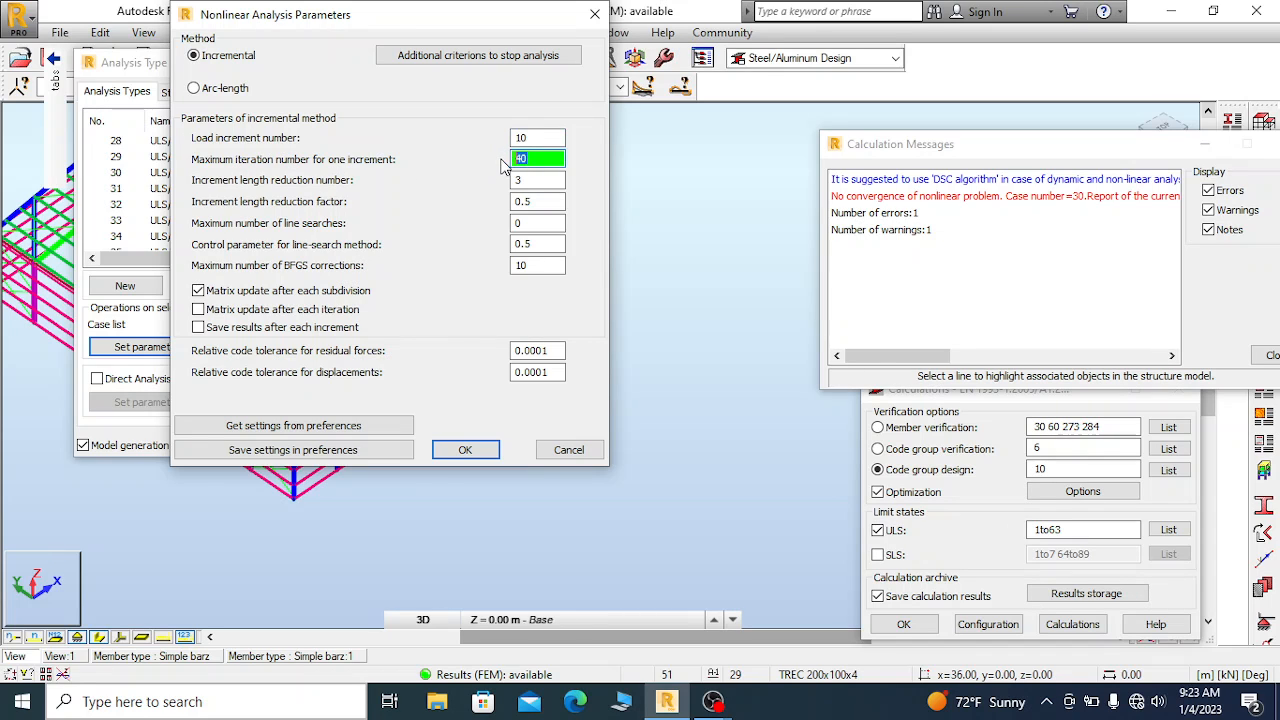
pyautogui.write('100')
pyautogui.click(473, 450)
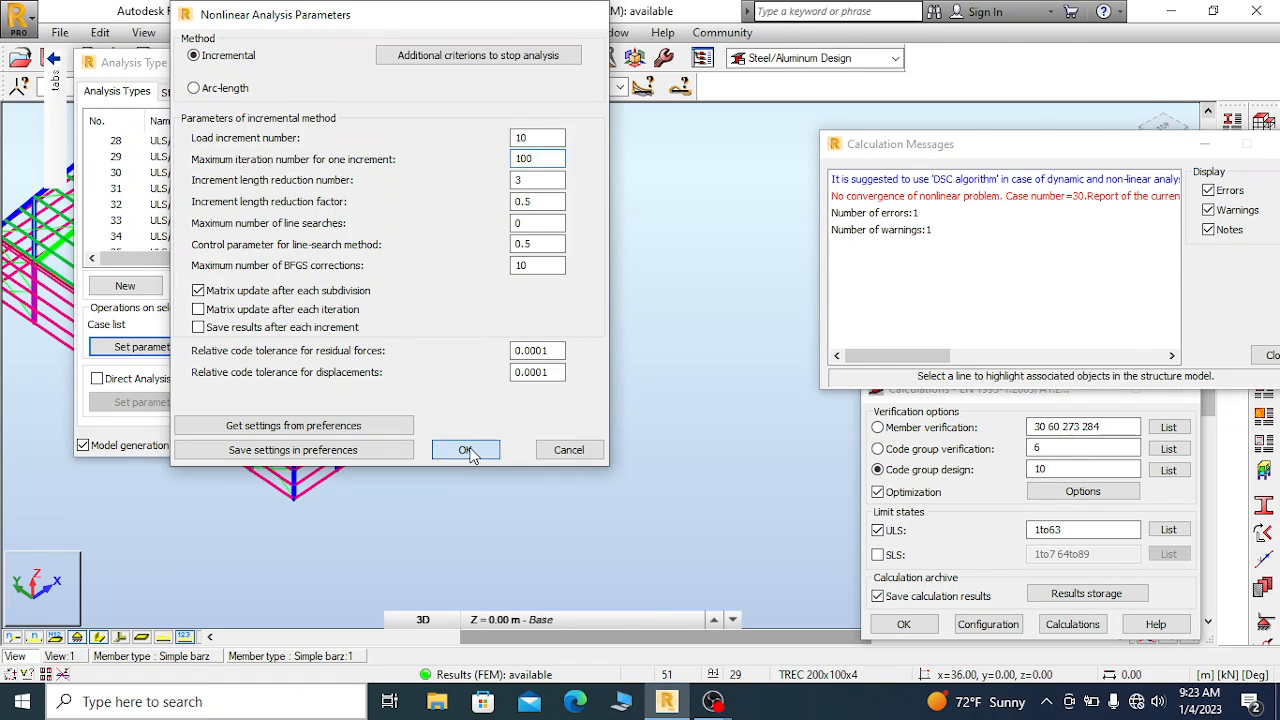
pyautogui.click(396, 241)
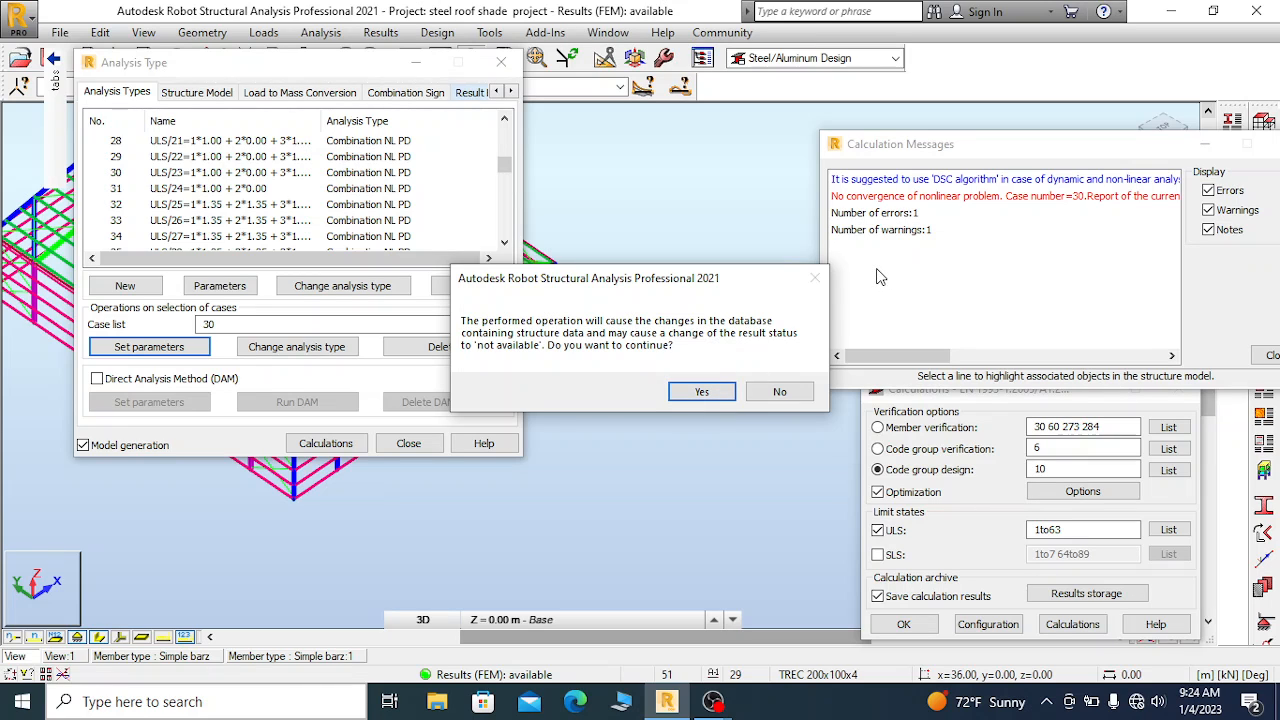
pyautogui.click(701, 391)
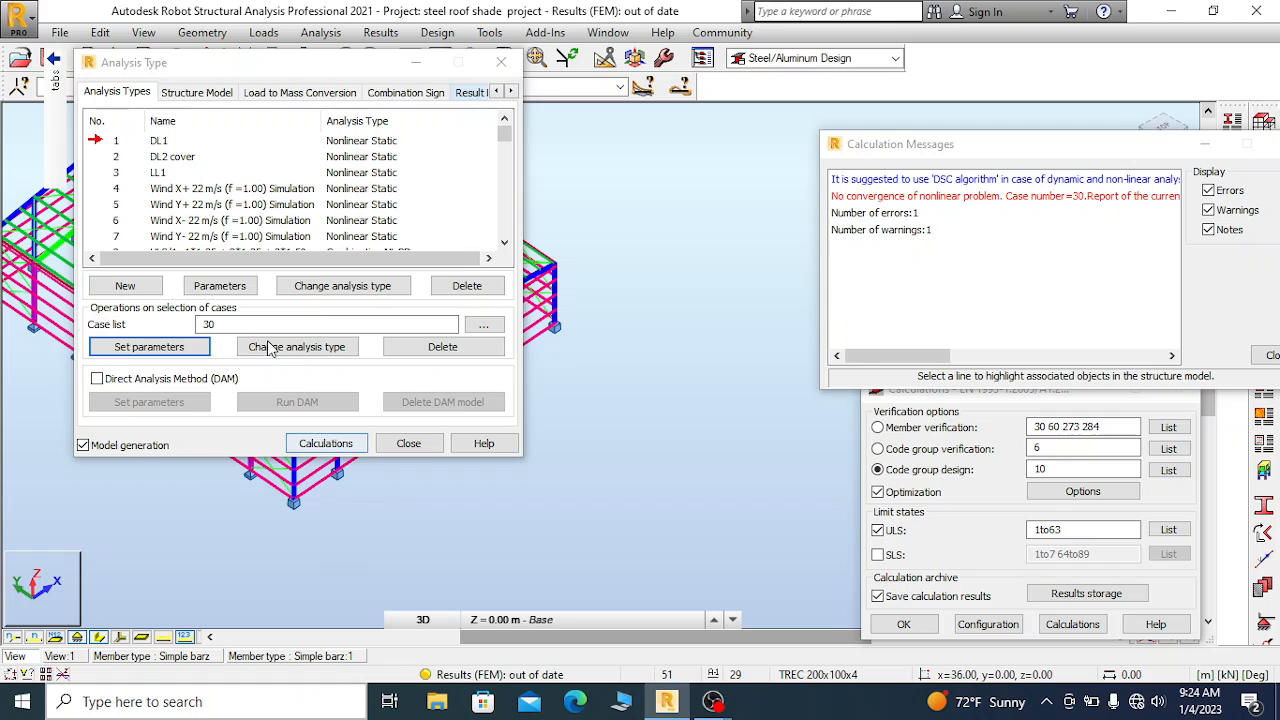
# Rerun the structural calculations with the new case 30 parameters, continuing without switching on the DSC algorithm
pyautogui.moveTo(228, 324); pyautogui.dragTo(172, 326)
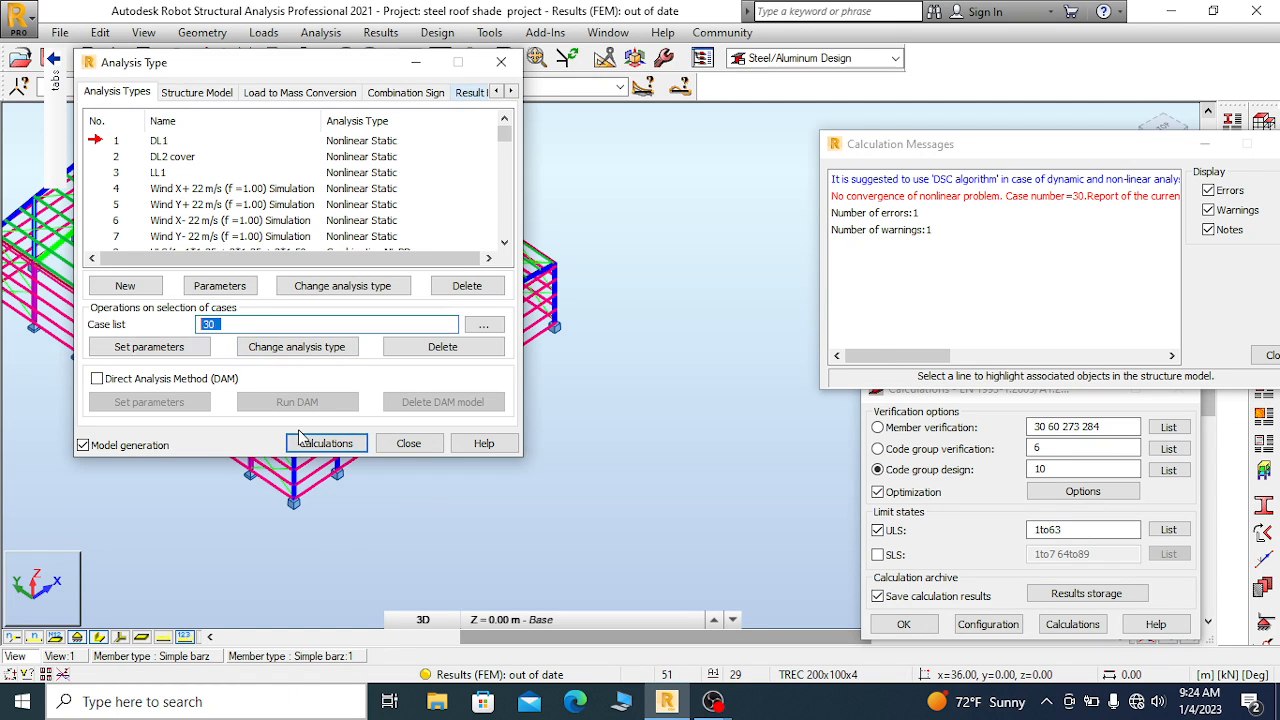
pyautogui.click(318, 443)
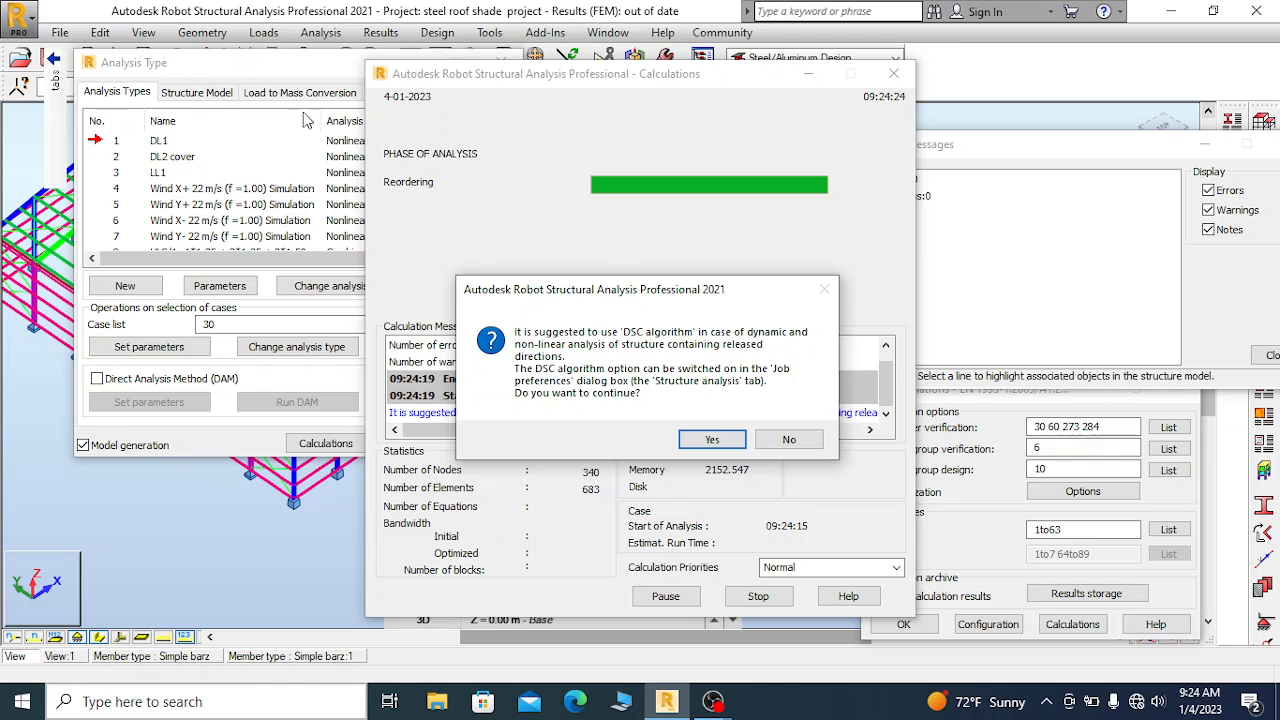
pyautogui.click(712, 440)
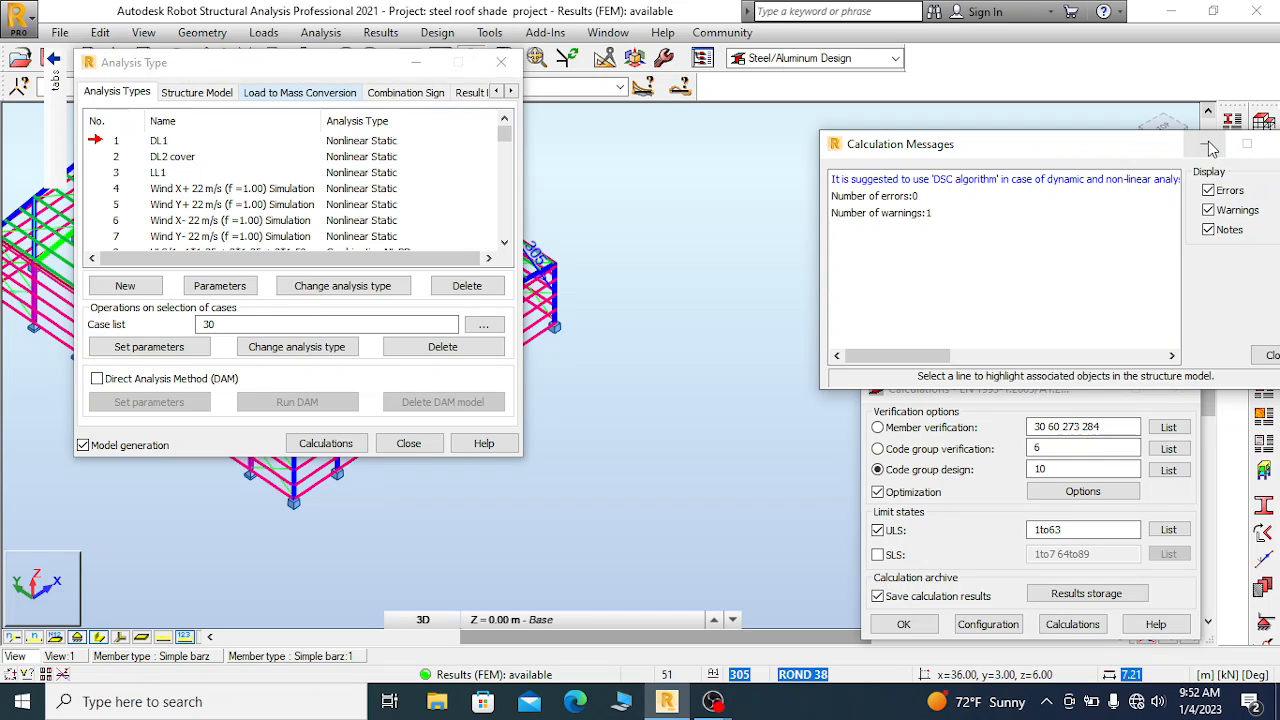
# Dismiss the calculation messages and the analysis type settings to uncover the model
pyautogui.moveTo(1053, 152); pyautogui.dragTo(856, 147)
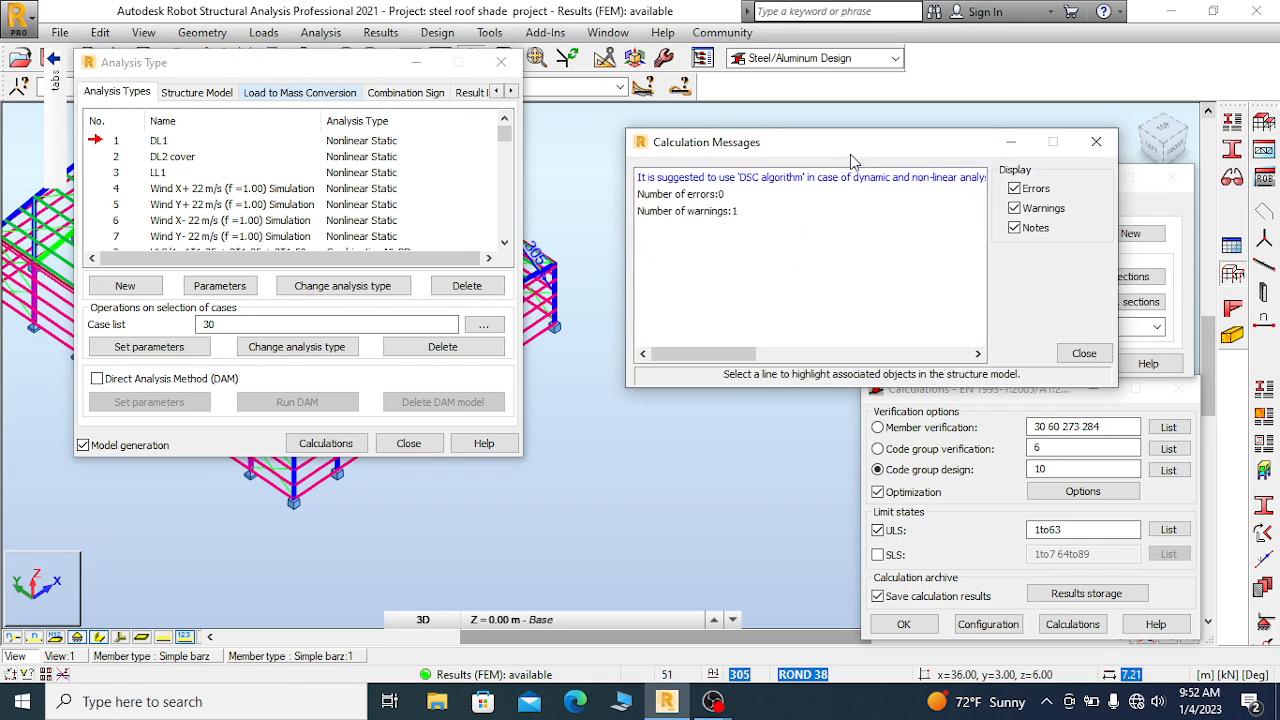
pyautogui.click(1096, 143)
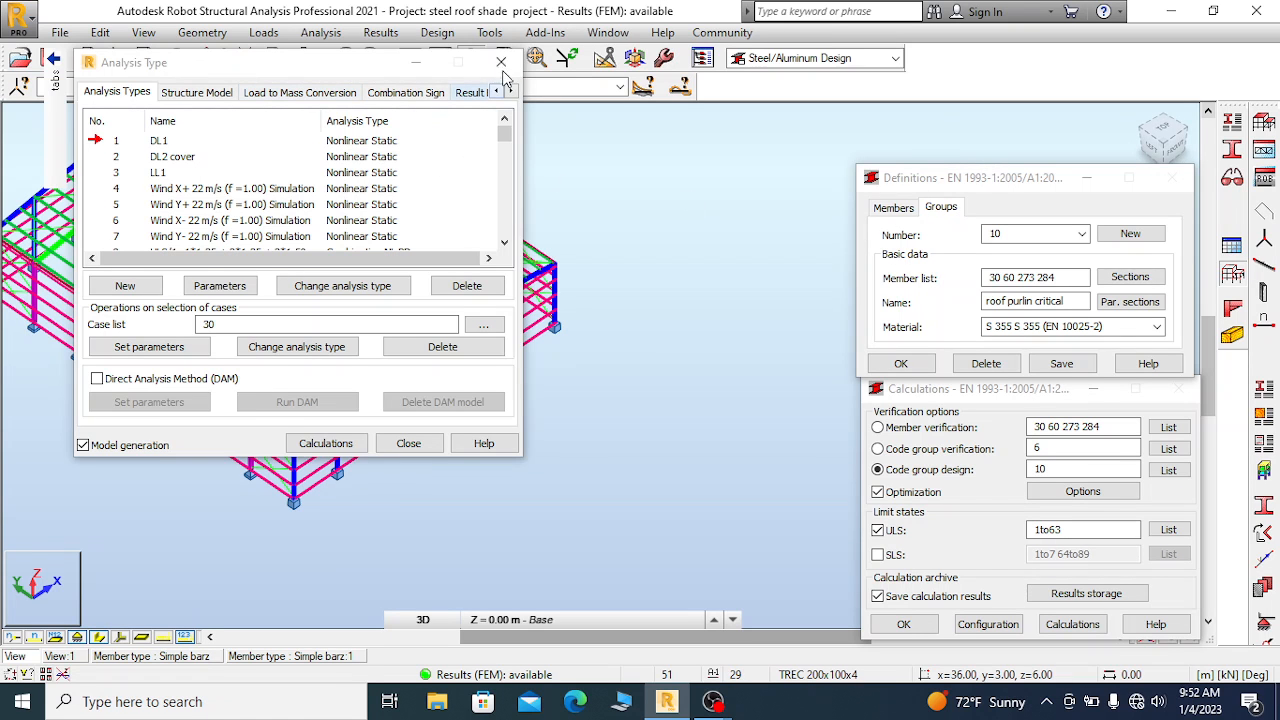
pyautogui.click(501, 62)
# Examine the whole steel roof shade in 3D, checking its roof purlins, rafters and wall framing from several angles
pyautogui.scroll(-2, 637, 298)
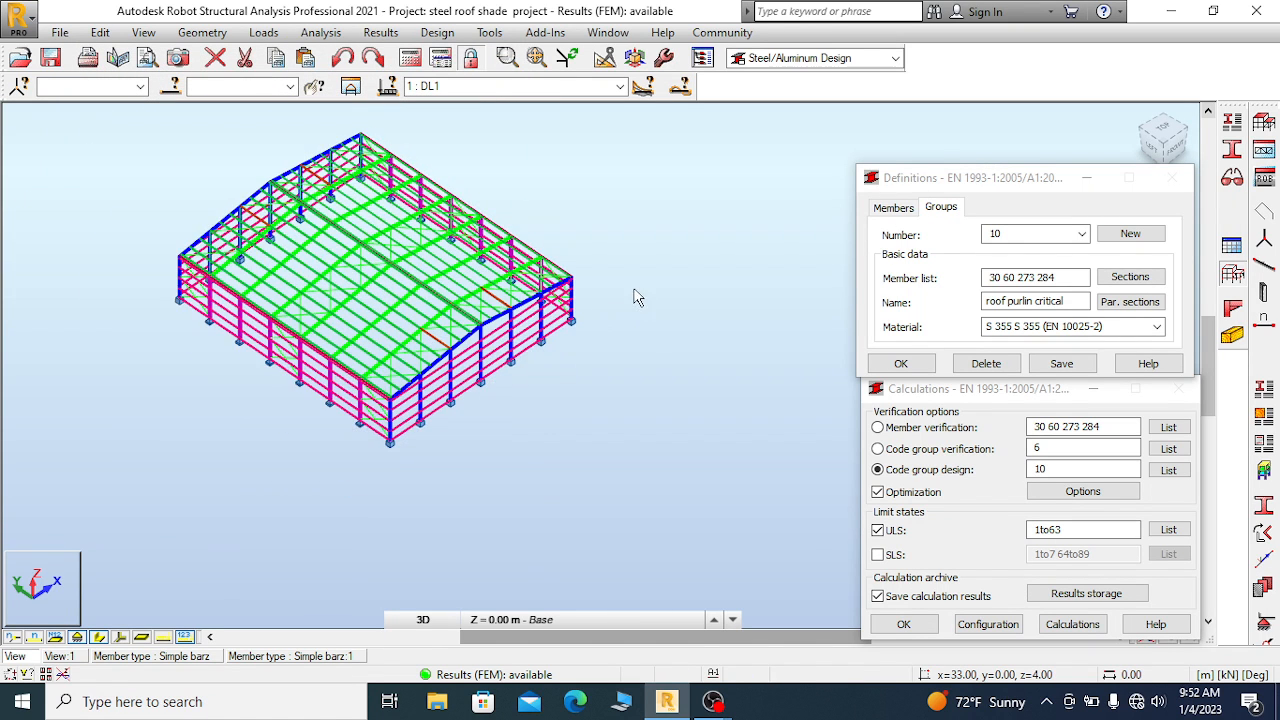
pyautogui.scroll(-1, 637, 298)
pyautogui.rightClick(250, 166)
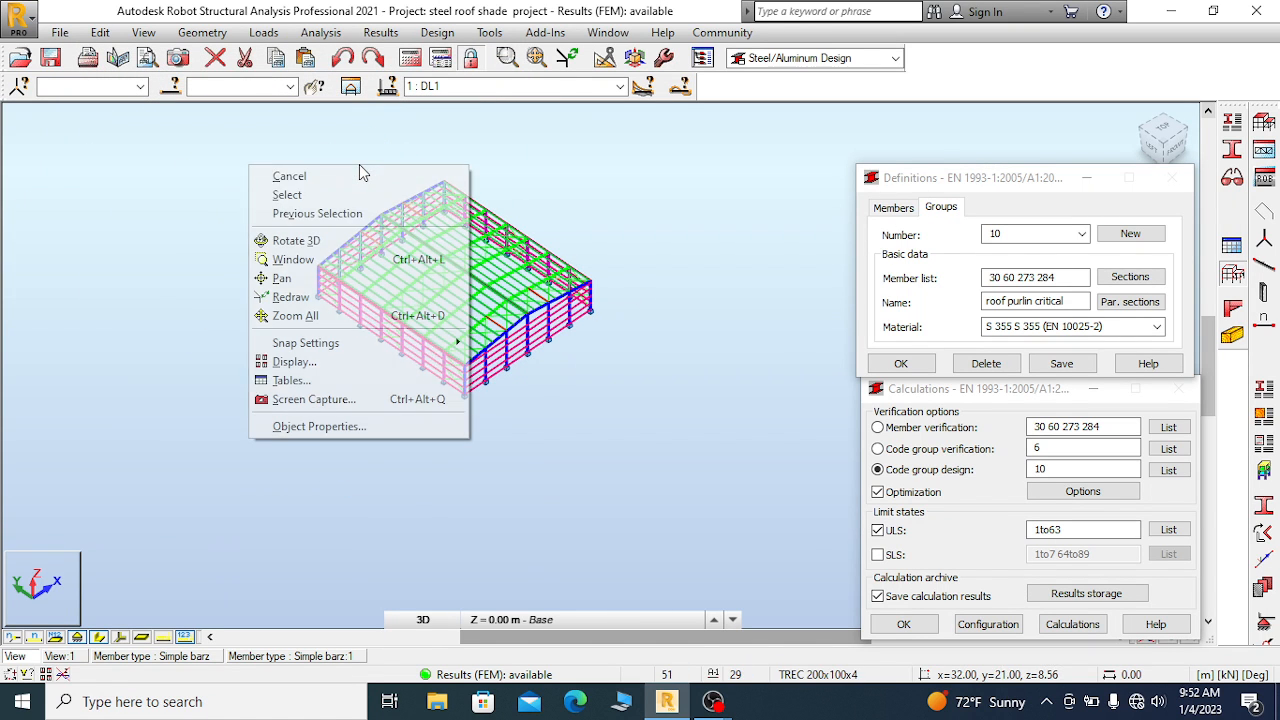
pyautogui.click(299, 240)
pyautogui.moveTo(495, 330)
pyautogui.mouseDown()
pyautogui.moveTo(505, 325)
pyautogui.moveTo(500, 338)
pyautogui.mouseUp()
pyautogui.scroll(3, 500, 338)
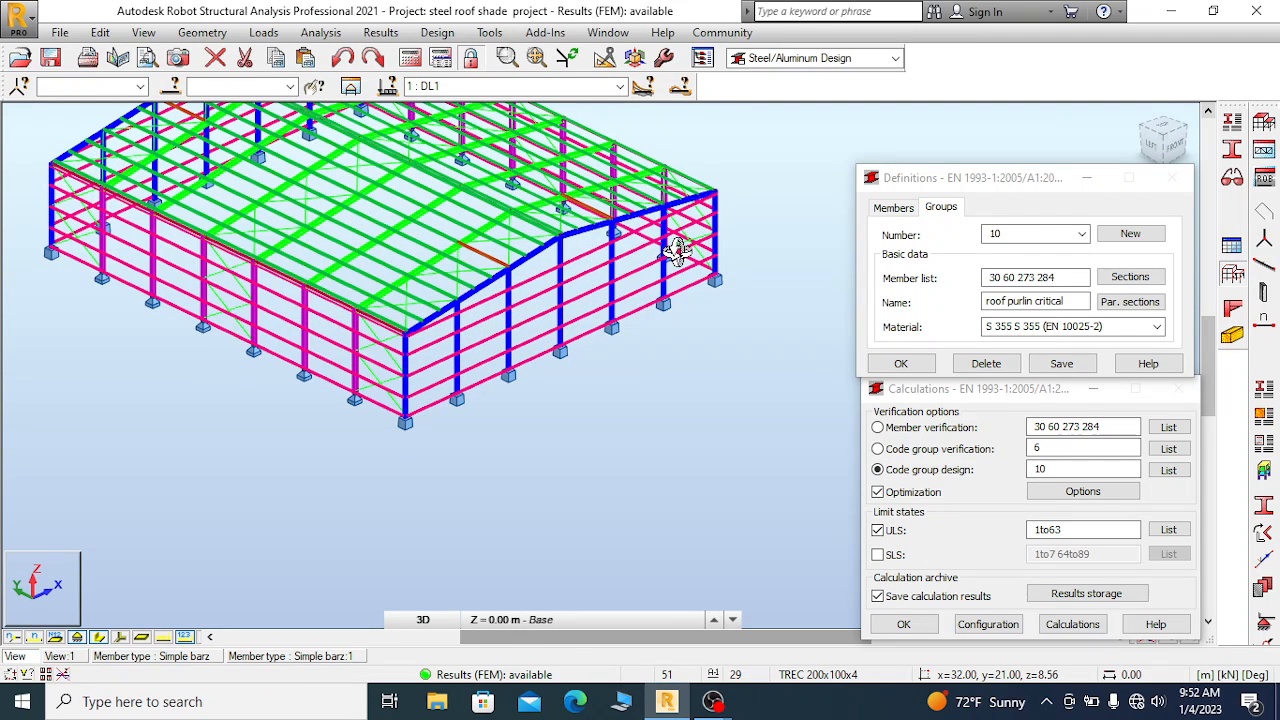
pyautogui.scroll(-2, 545, 272)
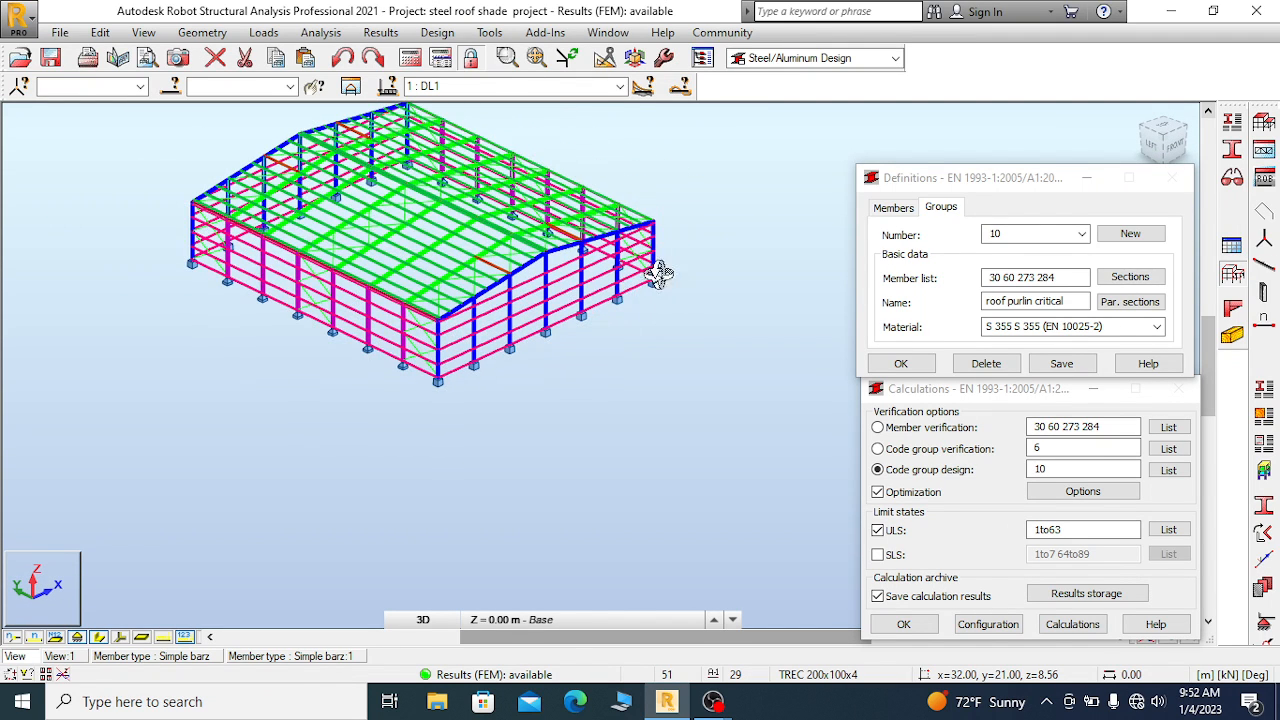
pyautogui.moveTo(680, 234); pyautogui.dragTo(680, 234)
pyautogui.scroll(2, 537, 268)
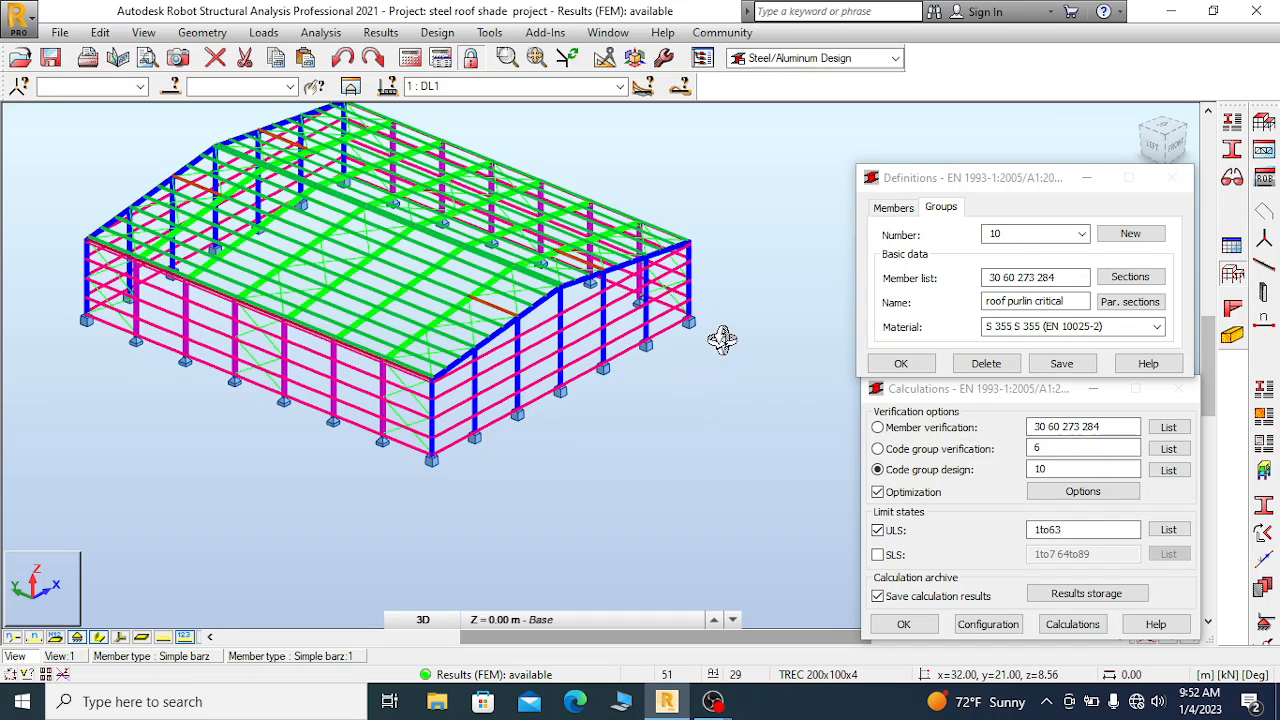
pyautogui.moveTo(720, 343); pyautogui.dragTo(723, 337)
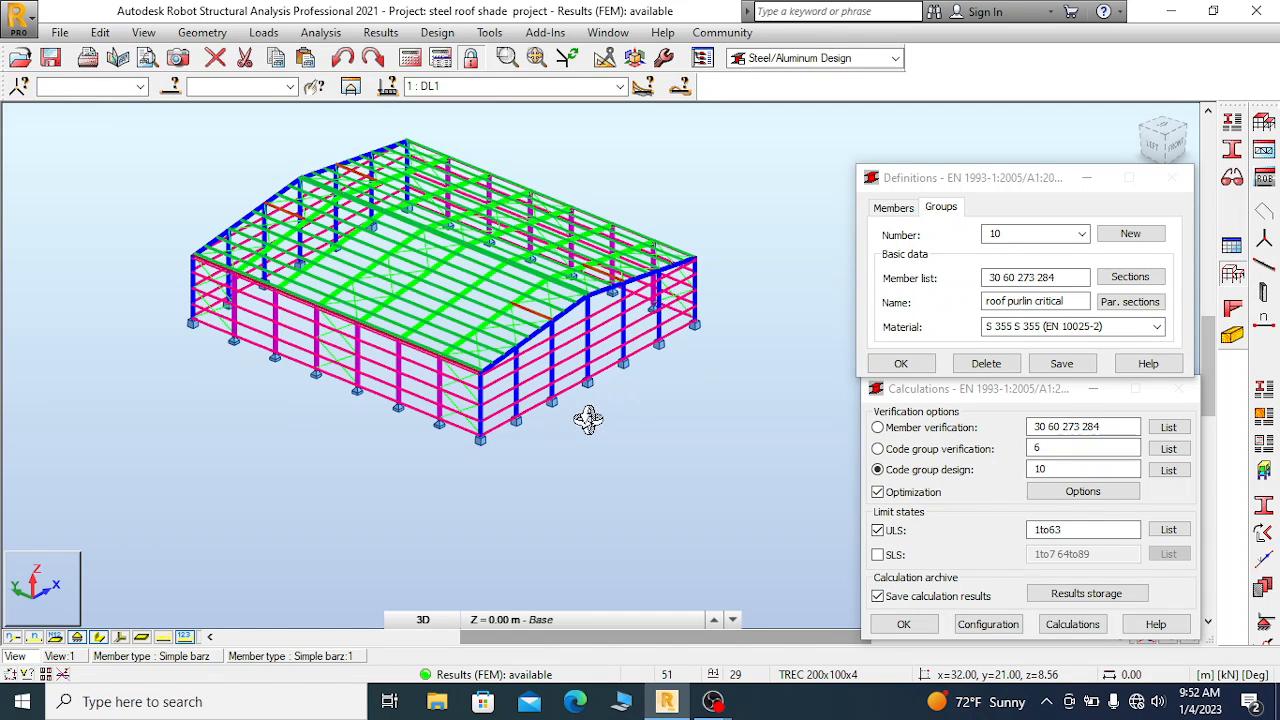
pyautogui.moveTo(587, 424); pyautogui.dragTo(586, 423)
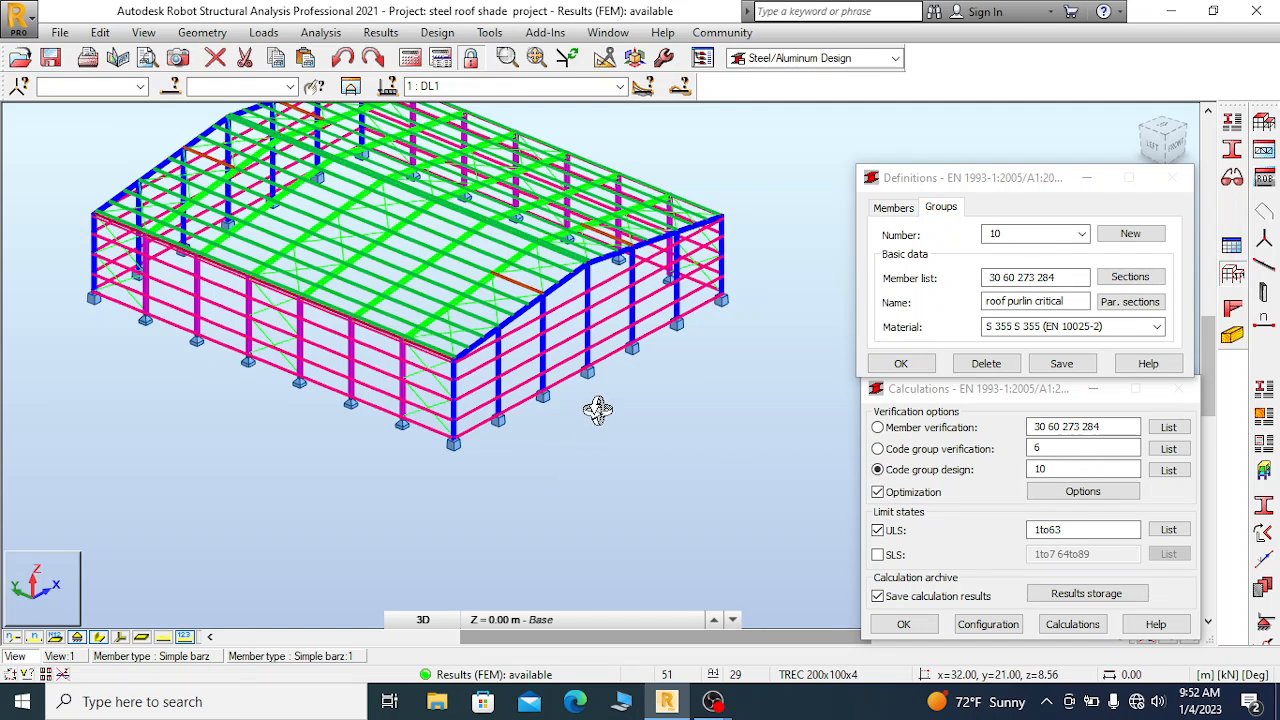
pyautogui.scroll(-1, 597, 410)
pyautogui.scroll(1, 523, 316)
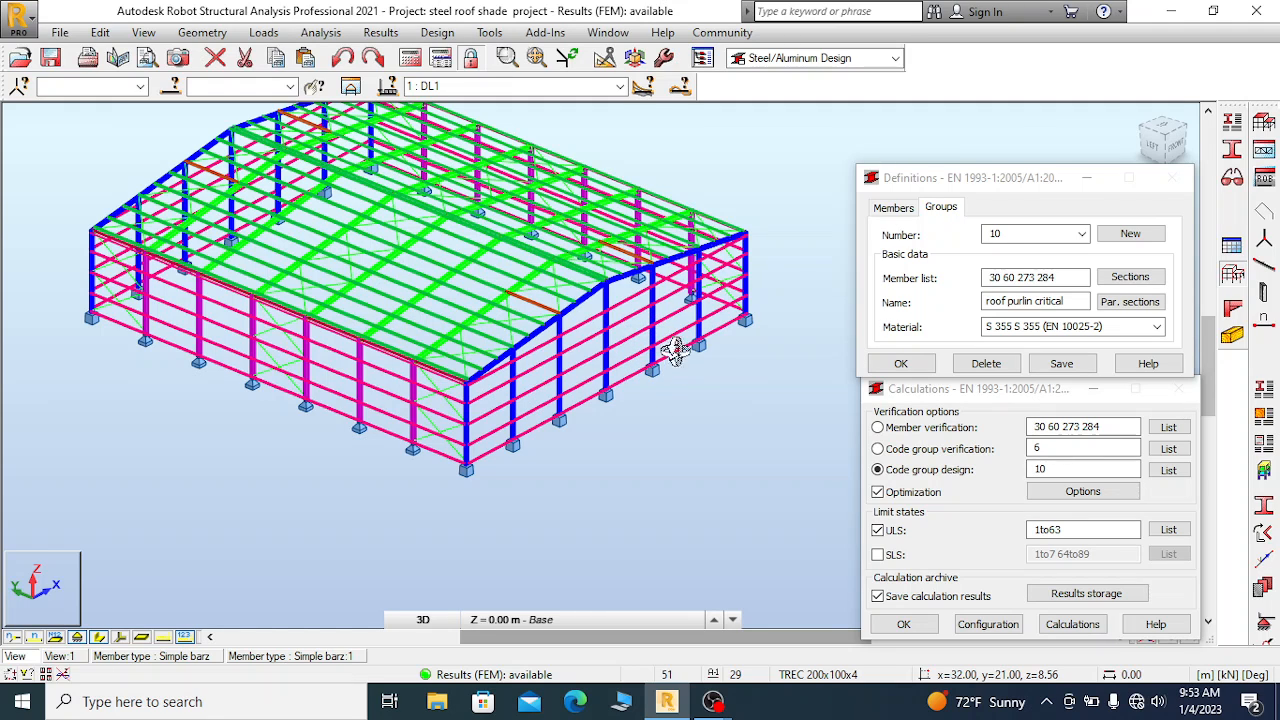
pyautogui.keyDown('shift'); pyautogui.moveTo(668, 345); pyautogui.dragTo(584, 378, button='middle'); pyautogui.keyUp('shift')
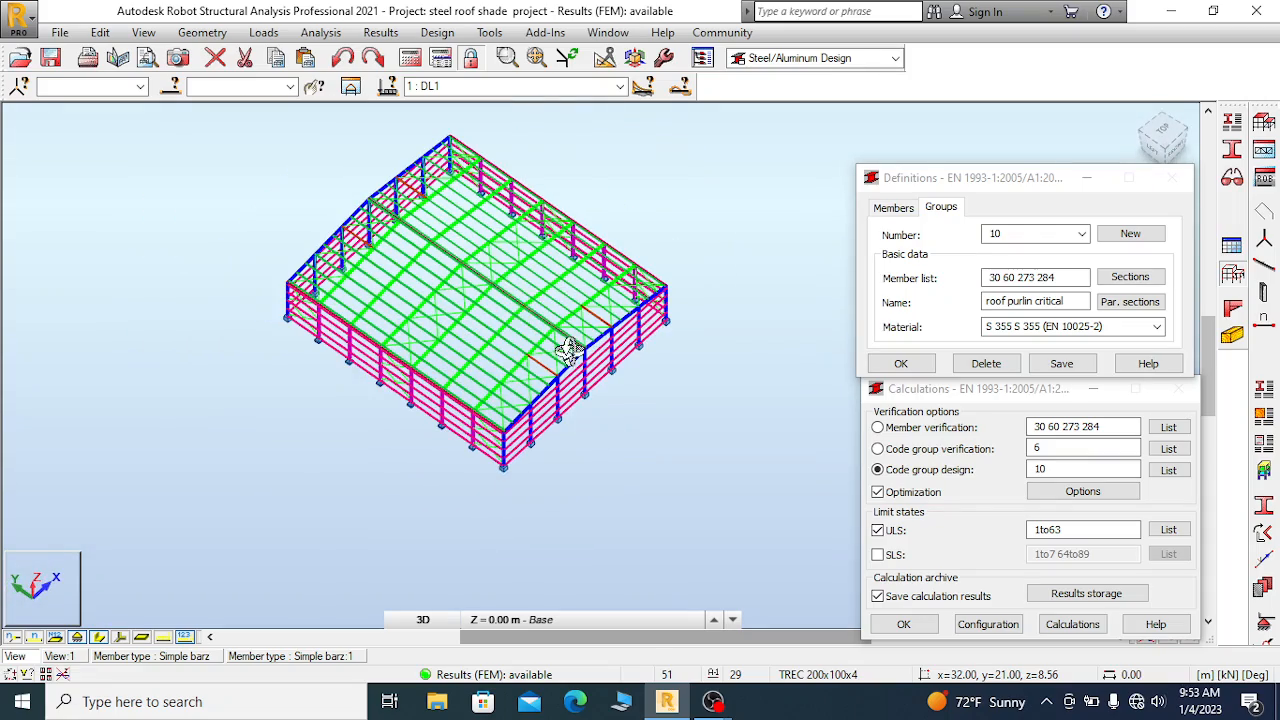
pyautogui.keyDown('shift'); pyautogui.moveTo(497, 268); pyautogui.dragTo(617, 350, button='middle'); pyautogui.keyUp('shift')
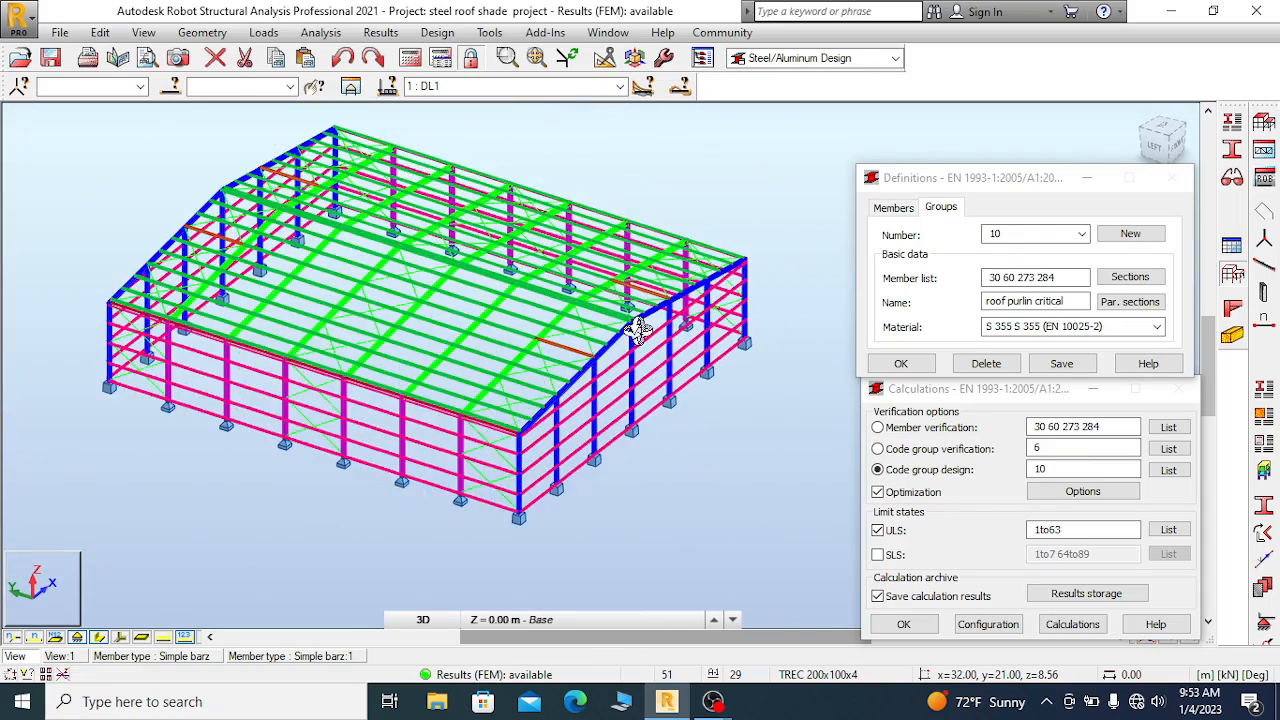
# Switch to the top view with 3D rotation active and examine the layout of the roof purlins and bracing in plan
pyautogui.click(1163, 130)
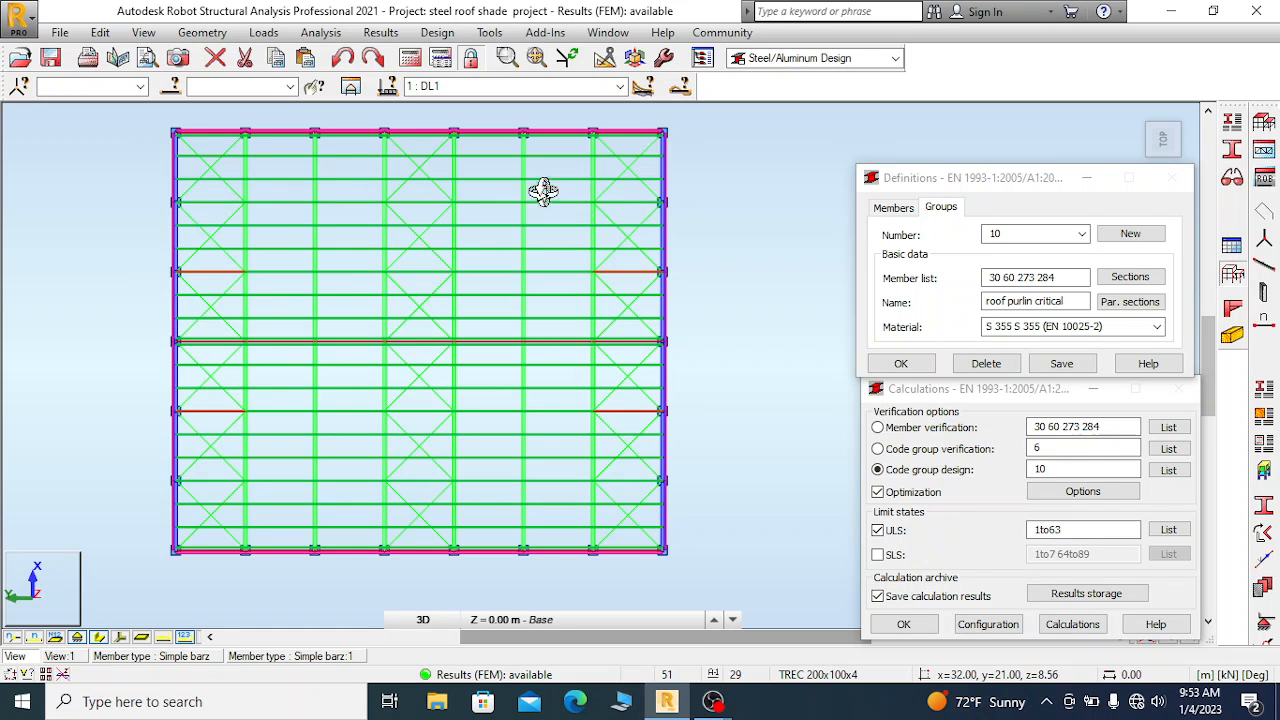
pyautogui.rightClick(735, 243)
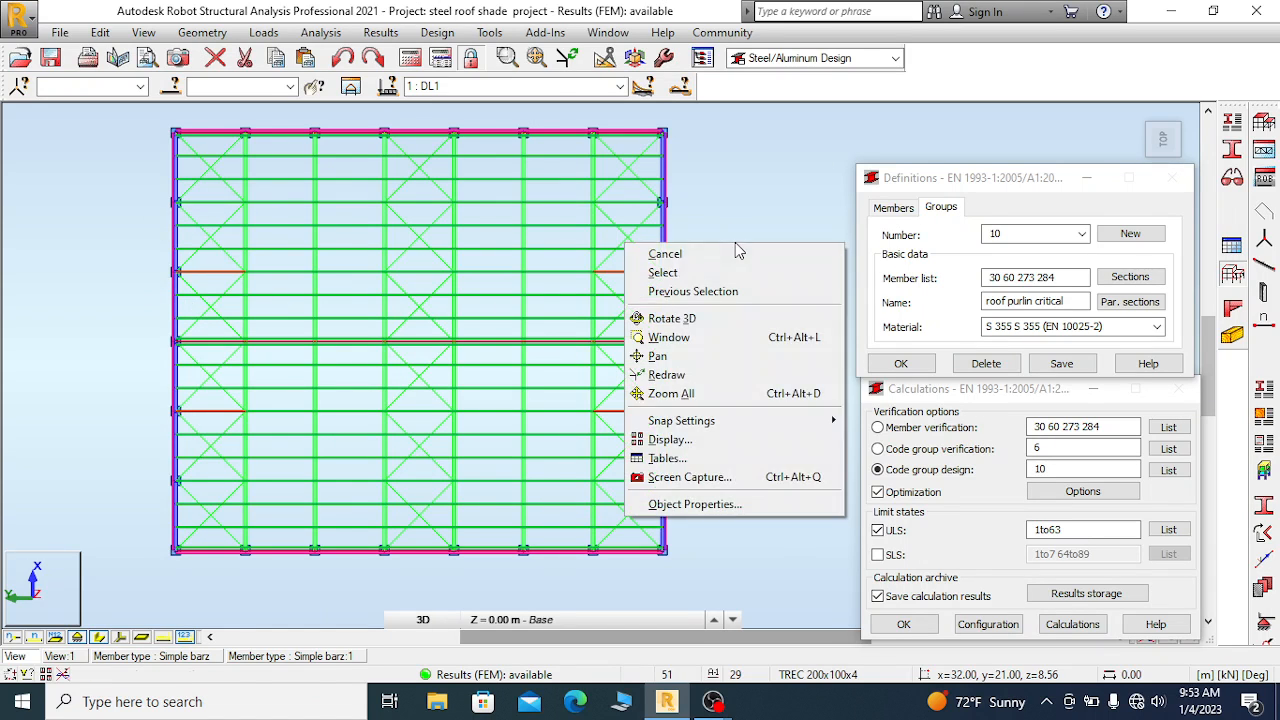
pyautogui.click(694, 258)
pyautogui.rightClick(714, 232)
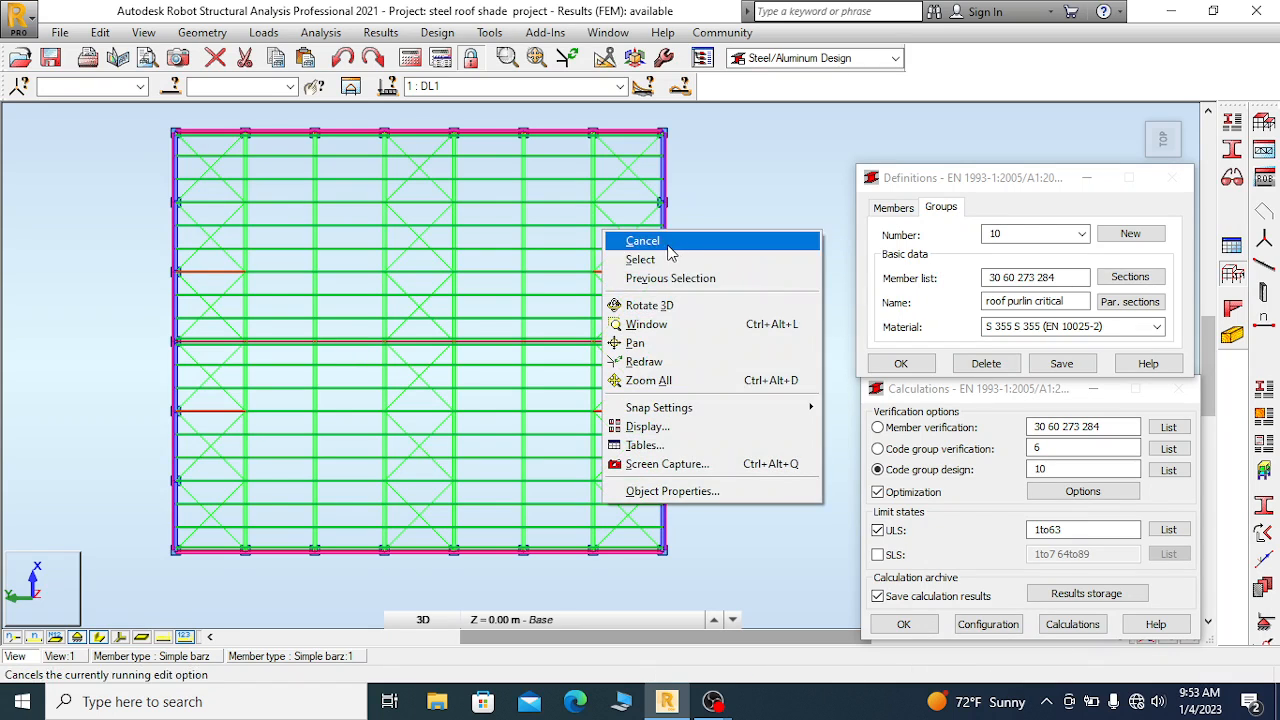
pyautogui.click(663, 305)
pyautogui.moveTo(666, 274); pyautogui.dragTo(640, 240)
pyautogui.scroll(-1, 631, 271)
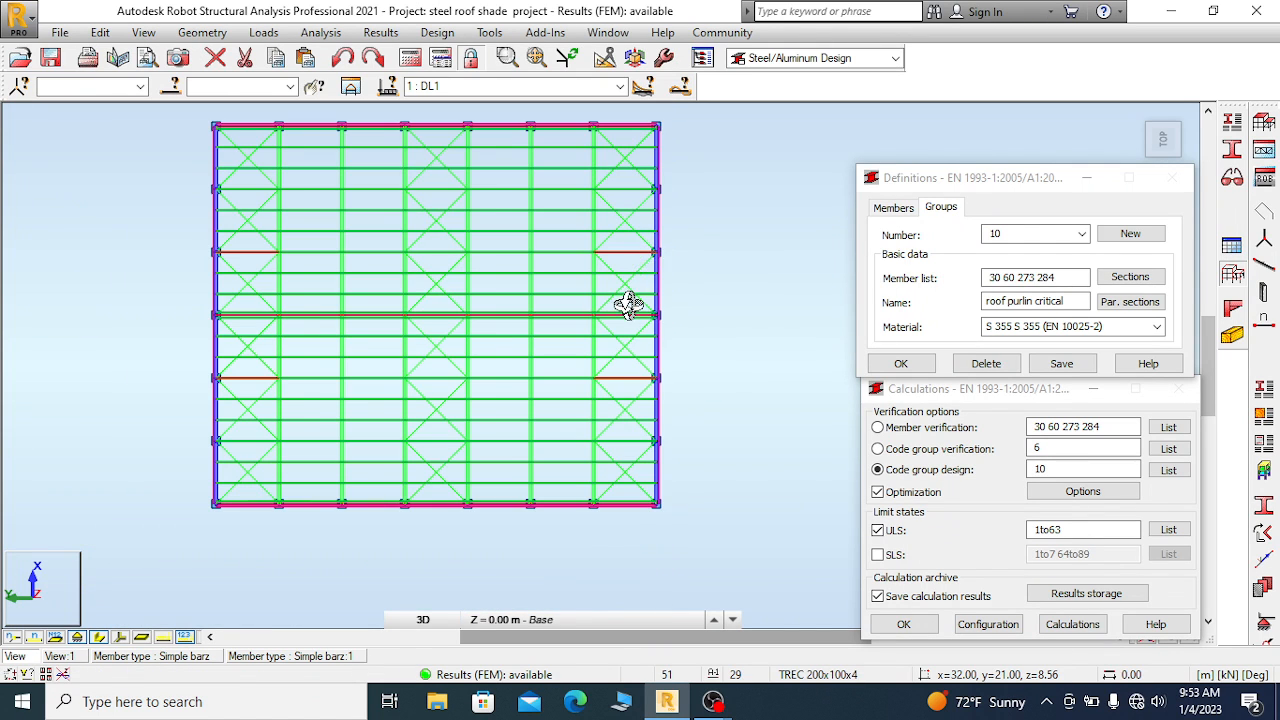
pyautogui.scroll(-1, 629, 300)
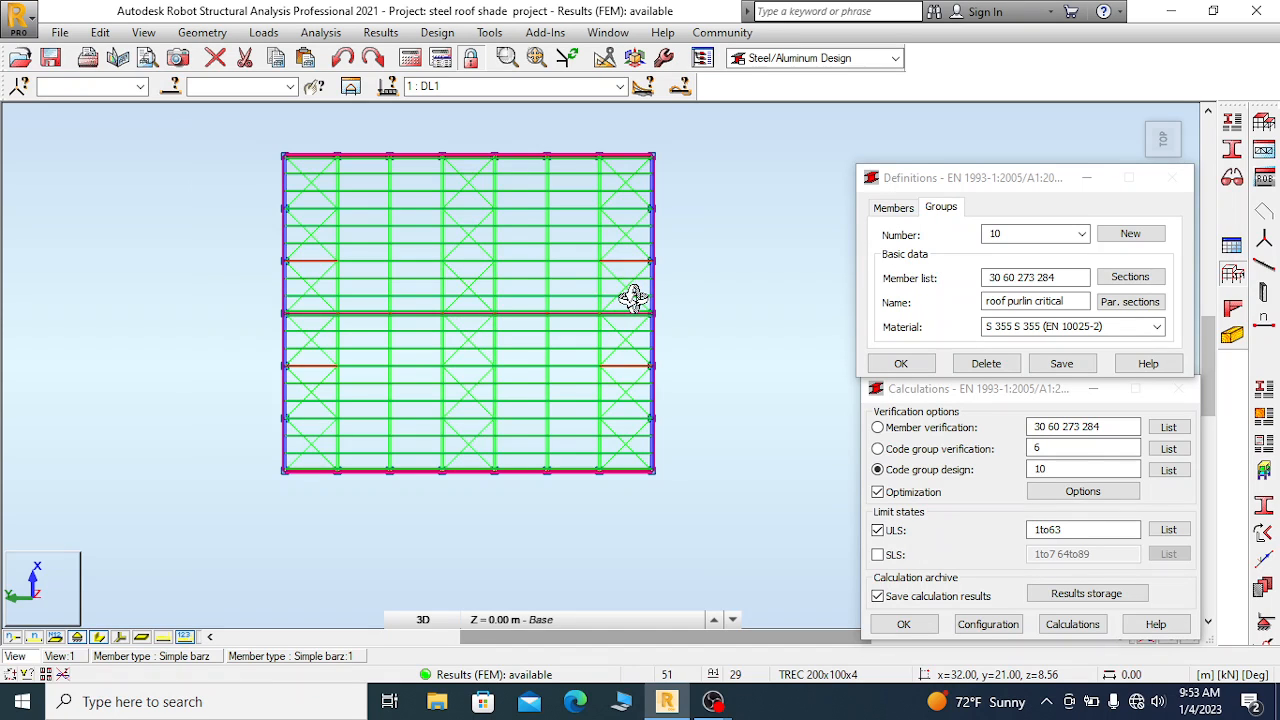
pyautogui.scroll(1, 632, 297)
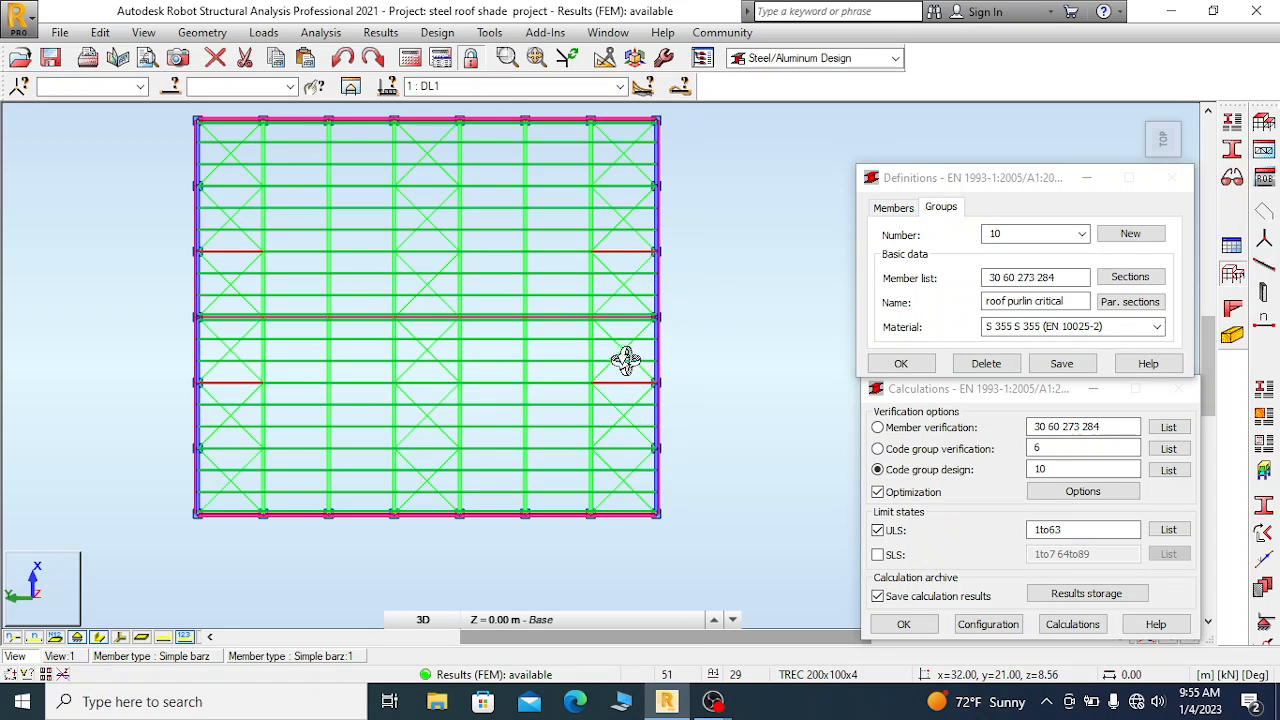
# Return the model from plan to a 3D view and examine the front gable wall, side wall and roof purlins
pyautogui.keyDown('shift'); pyautogui.moveTo(755, 345); pyautogui.dragTo(758, 290, button='middle'); pyautogui.keyUp('shift')
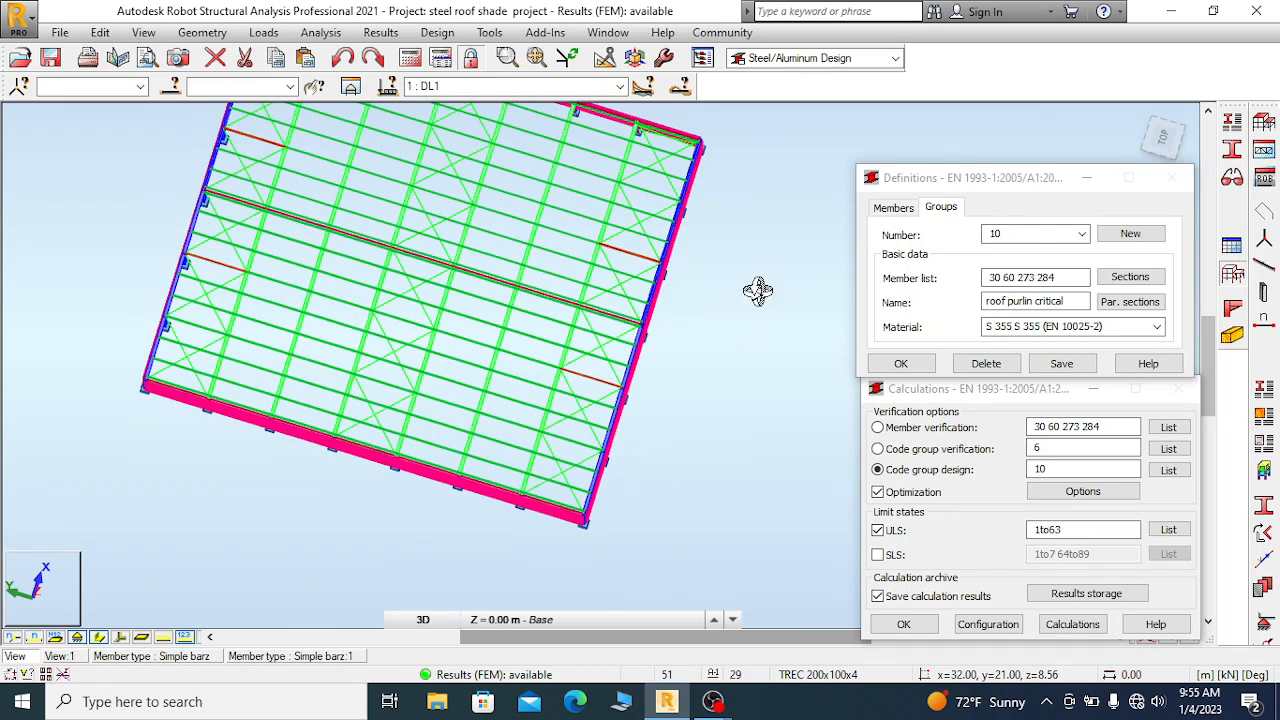
pyautogui.click(1138, 118)
pyautogui.keyDown('shift'); pyautogui.moveTo(743, 249); pyautogui.dragTo(572, 358, button='middle'); pyautogui.keyUp('shift')
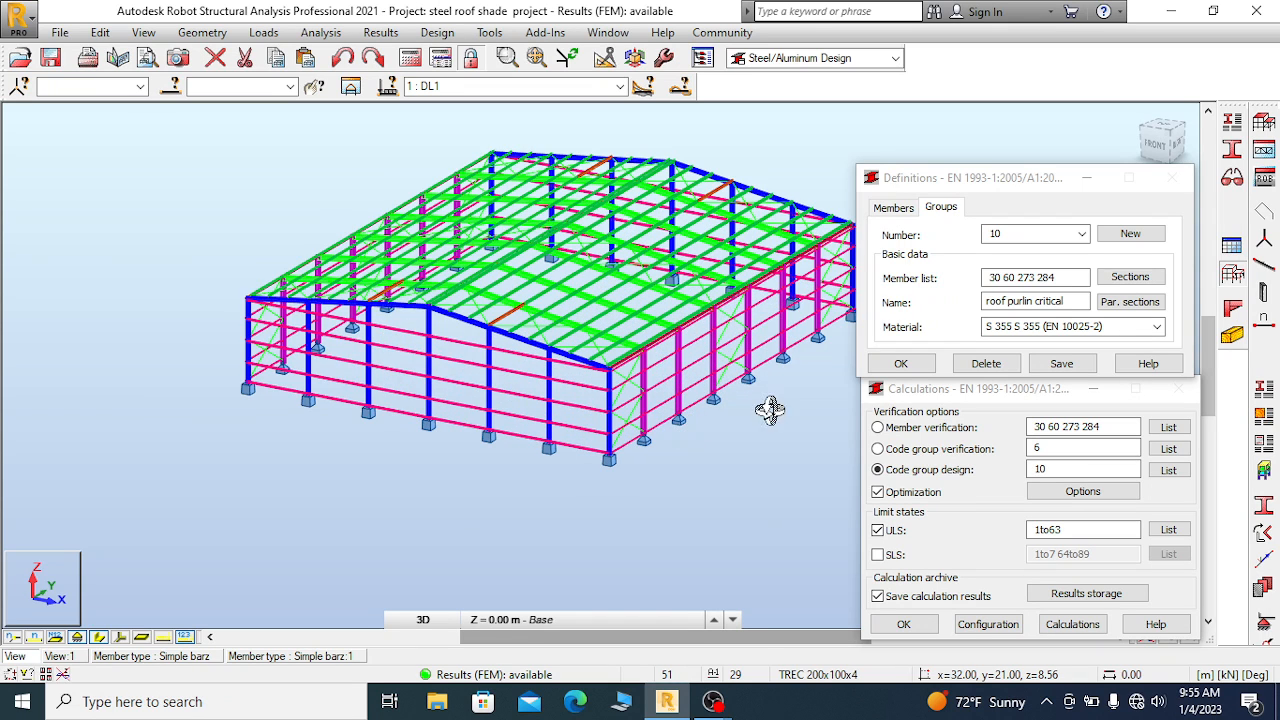
pyautogui.scroll(-2, 305, 367)
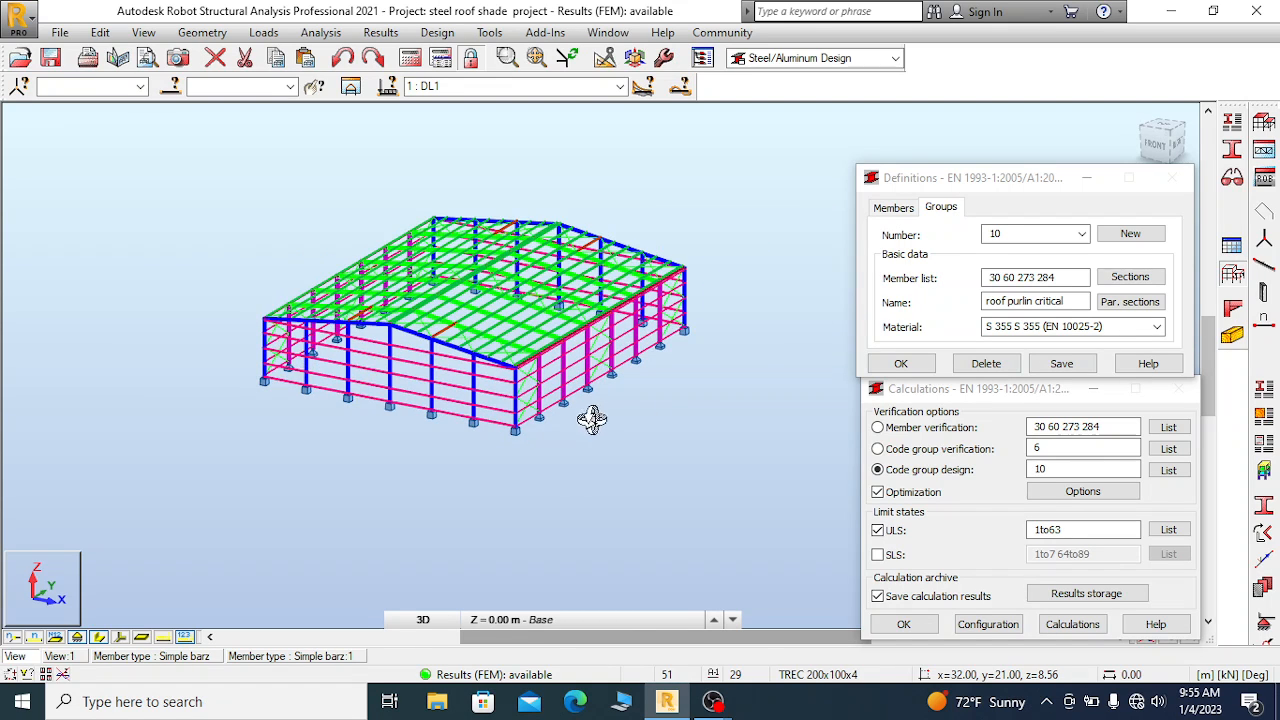
pyautogui.scroll(3, 534, 418)
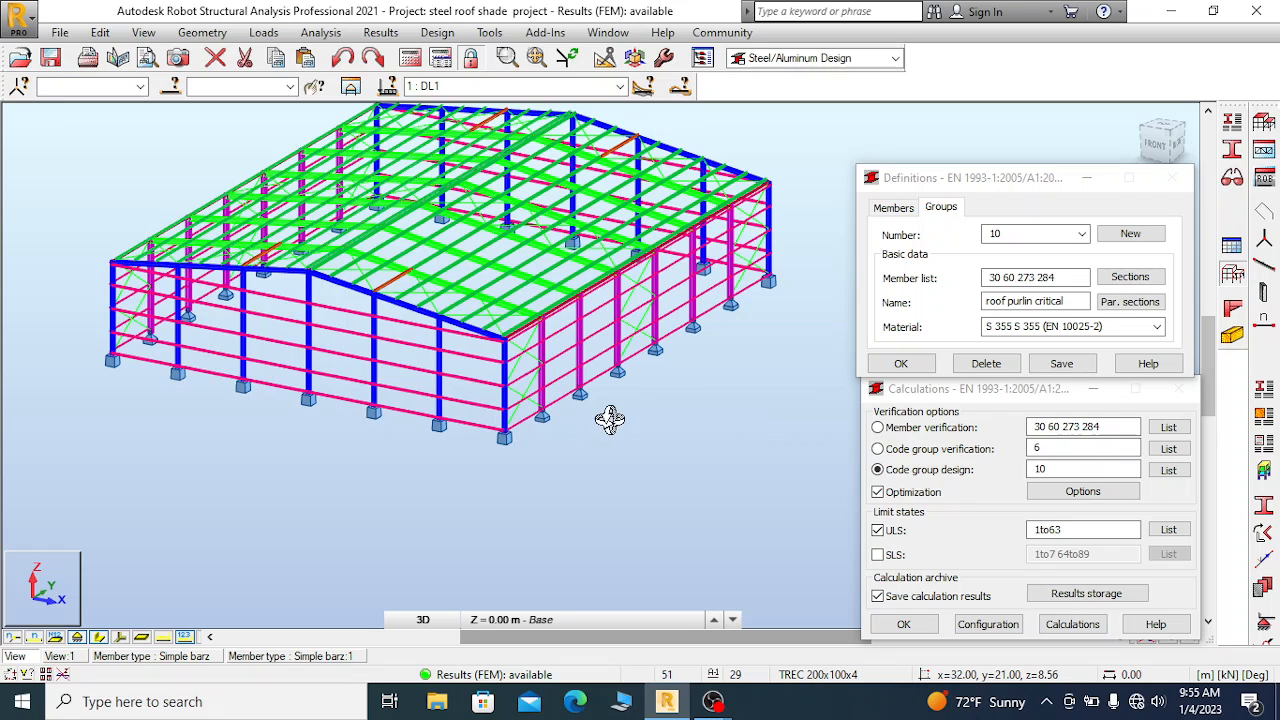
pyautogui.moveTo(700, 380); pyautogui.dragTo(696, 400)
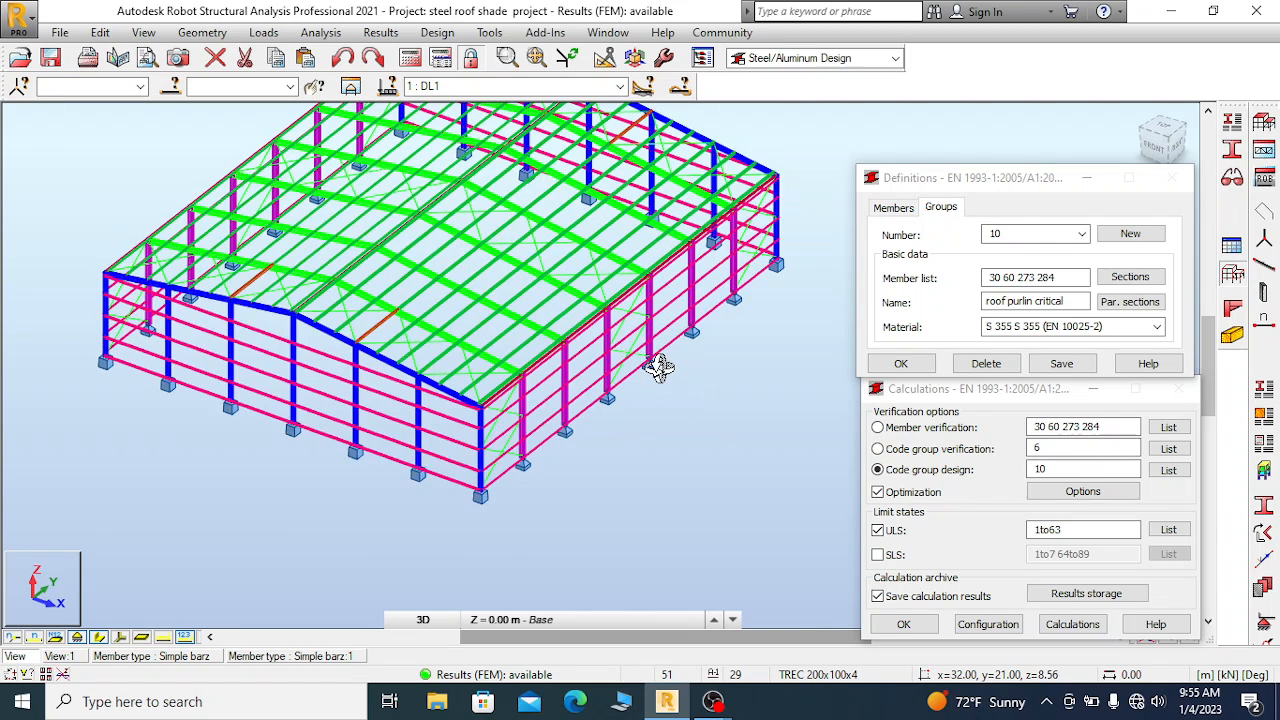
pyautogui.scroll(-2, 664, 374)
pyautogui.scroll(3, 541, 416)
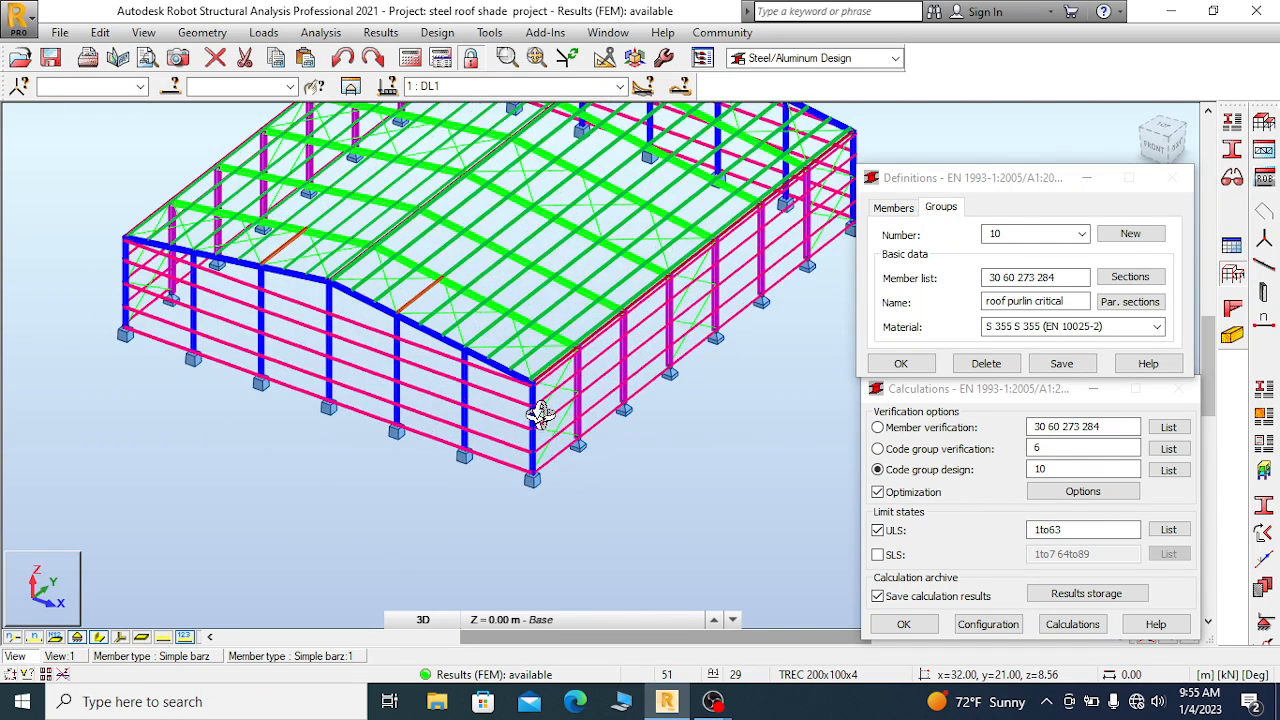
pyautogui.scroll(-1, 589, 425)
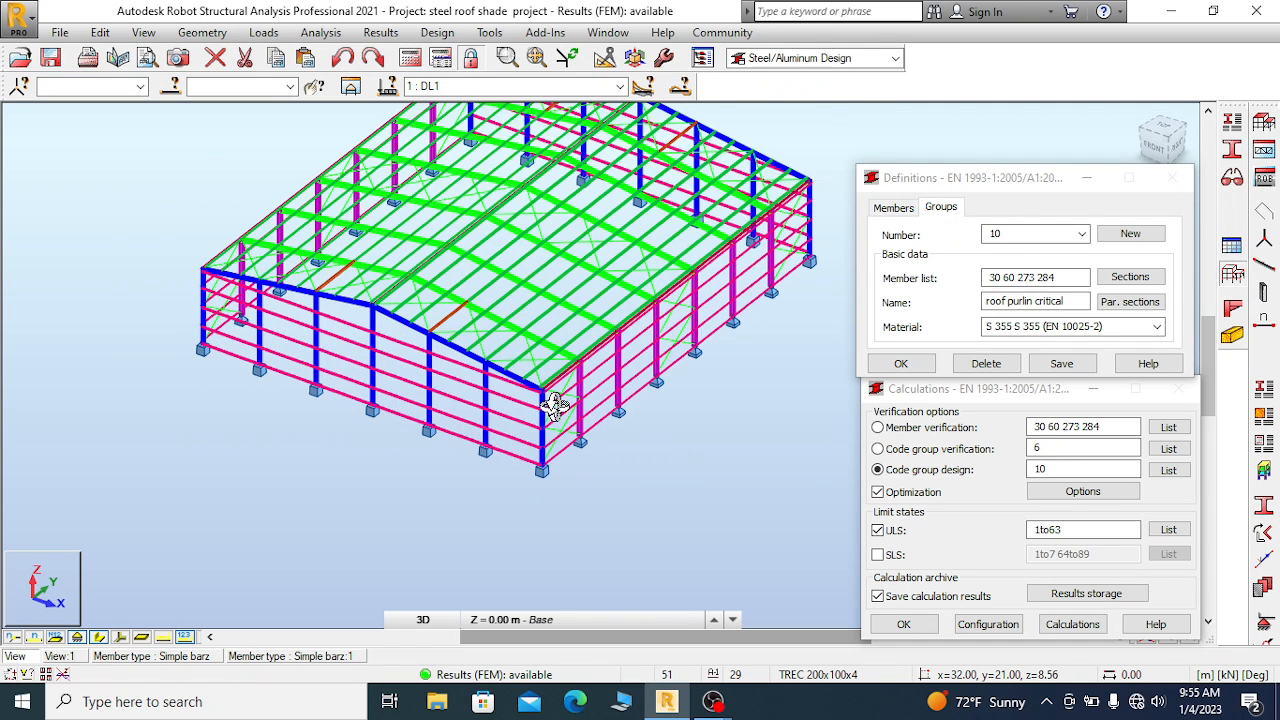
pyautogui.scroll(1, 555, 405)
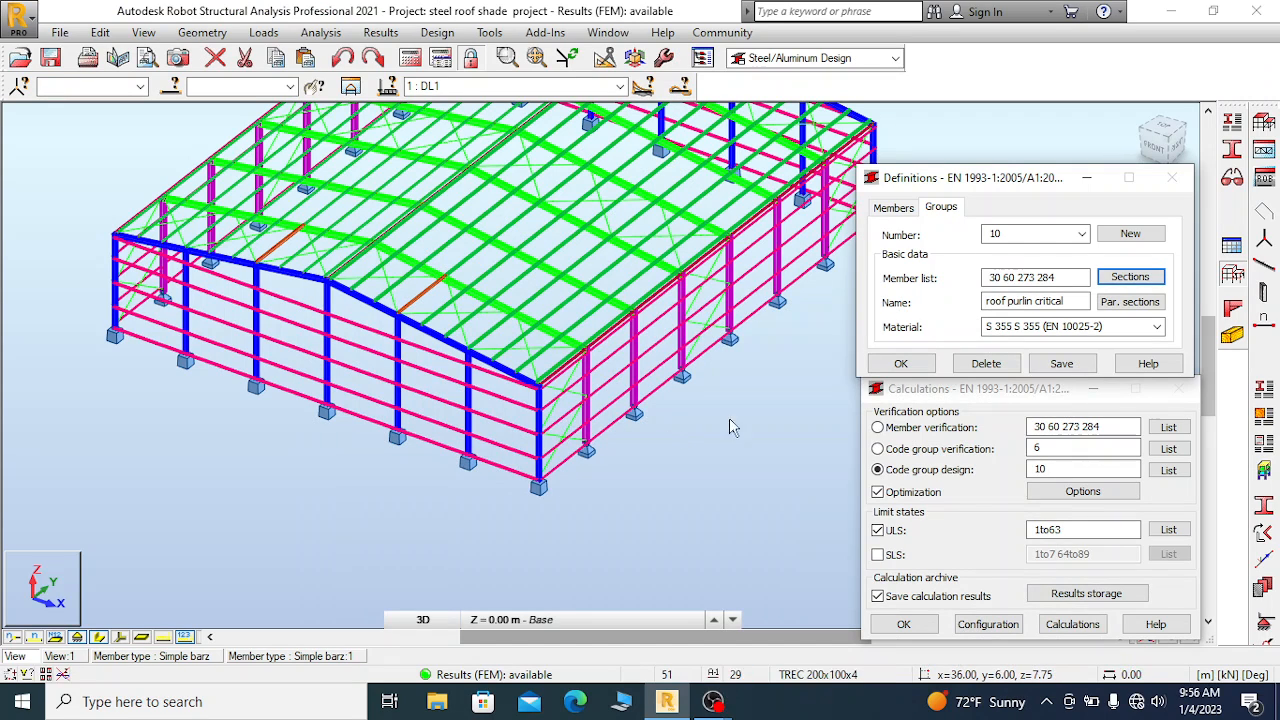
# Open the design parameters of the wall purlin pin member type, move them clear of the model and inspect the wall purlins
pyautogui.click(1230, 121)
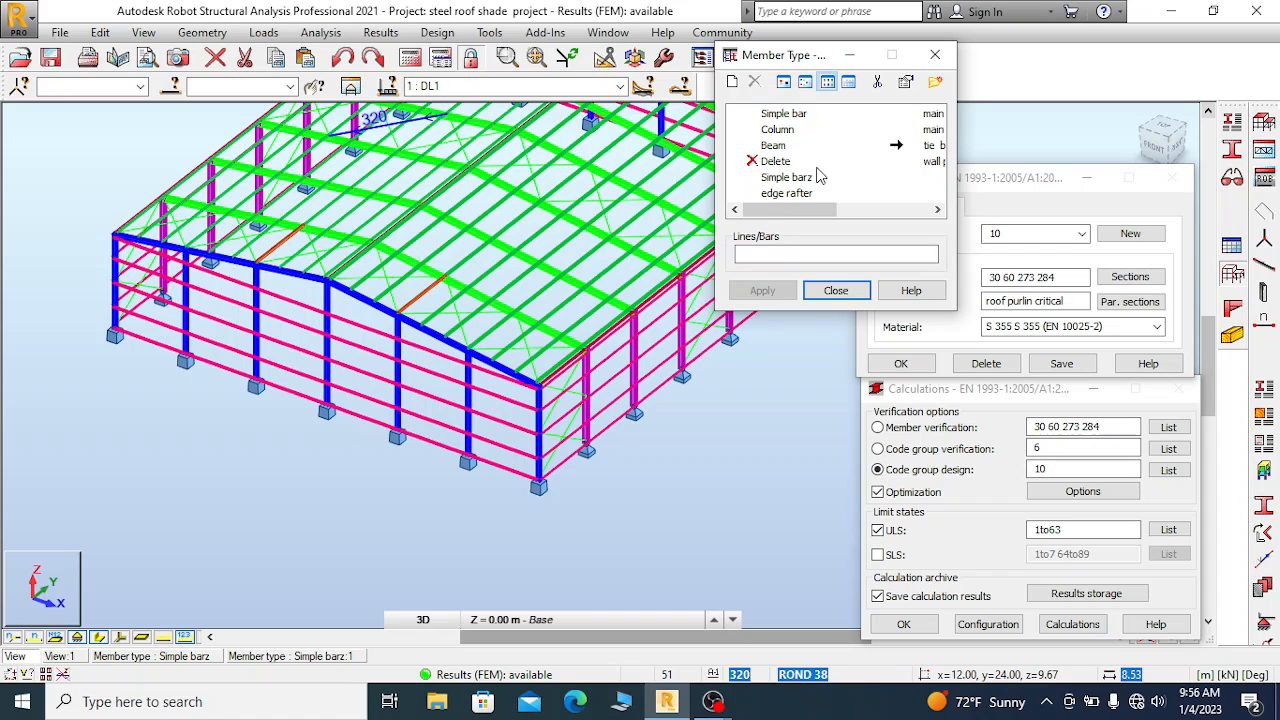
pyautogui.hscroll(3, 820, 175)
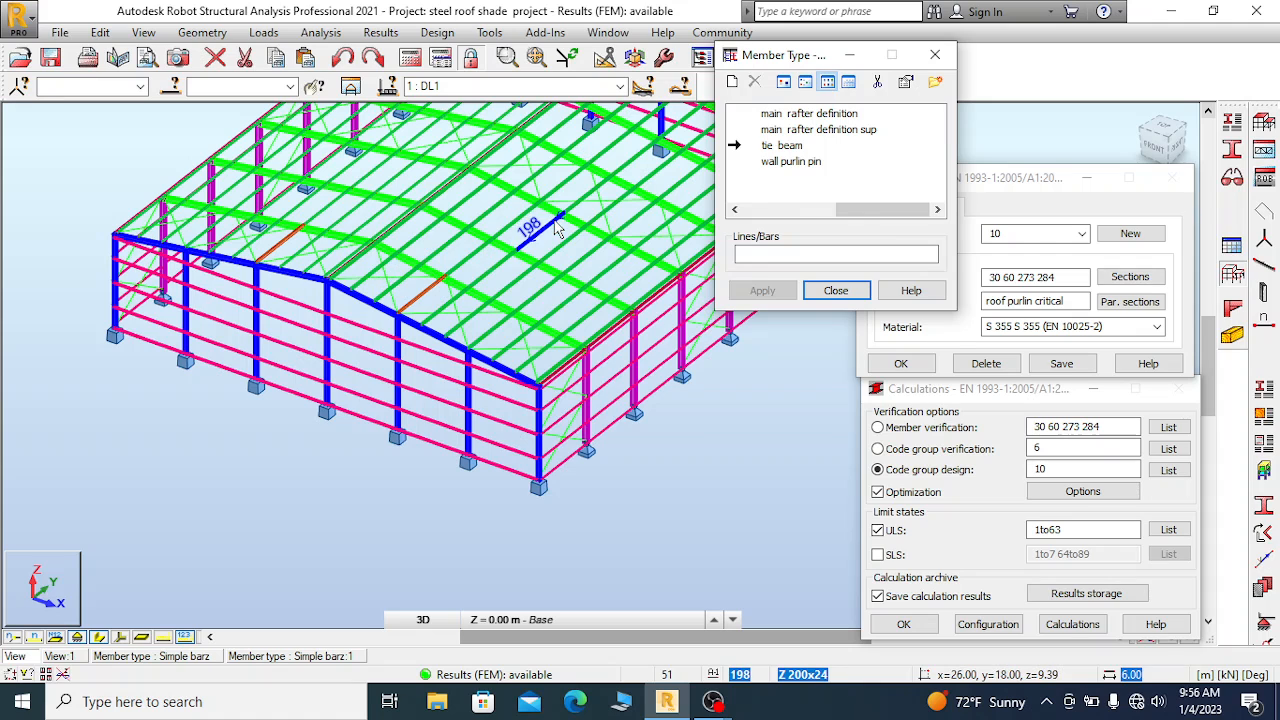
pyautogui.doubleClick(799, 163)
pyautogui.moveTo(948, 75); pyautogui.dragTo(1069, 55)
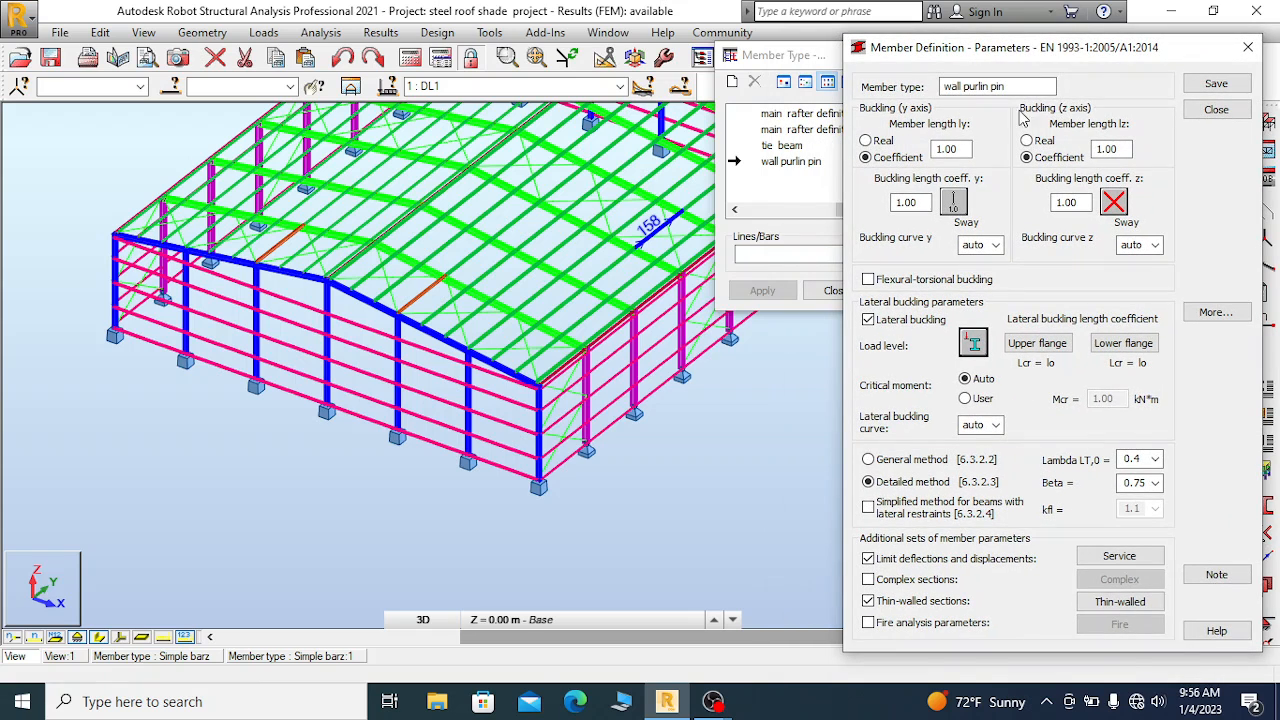
pyautogui.scroll(-1, 390, 338)
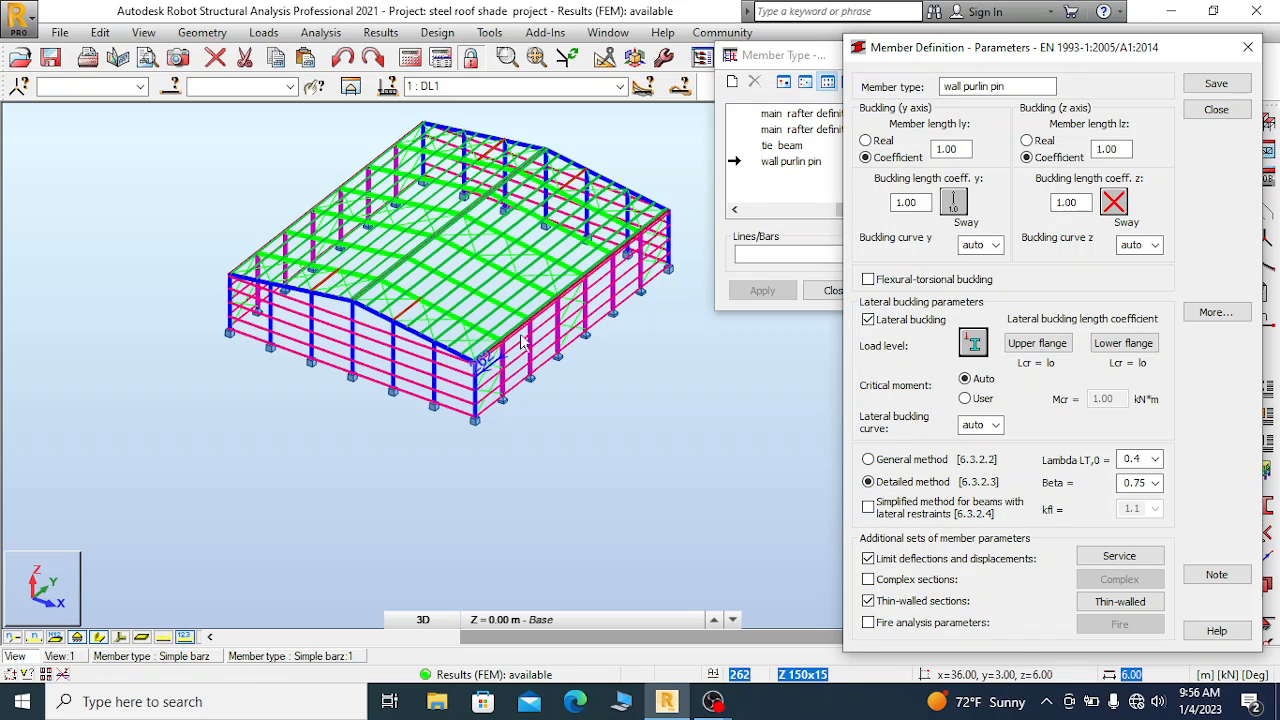
pyautogui.scroll(2, 430, 385)
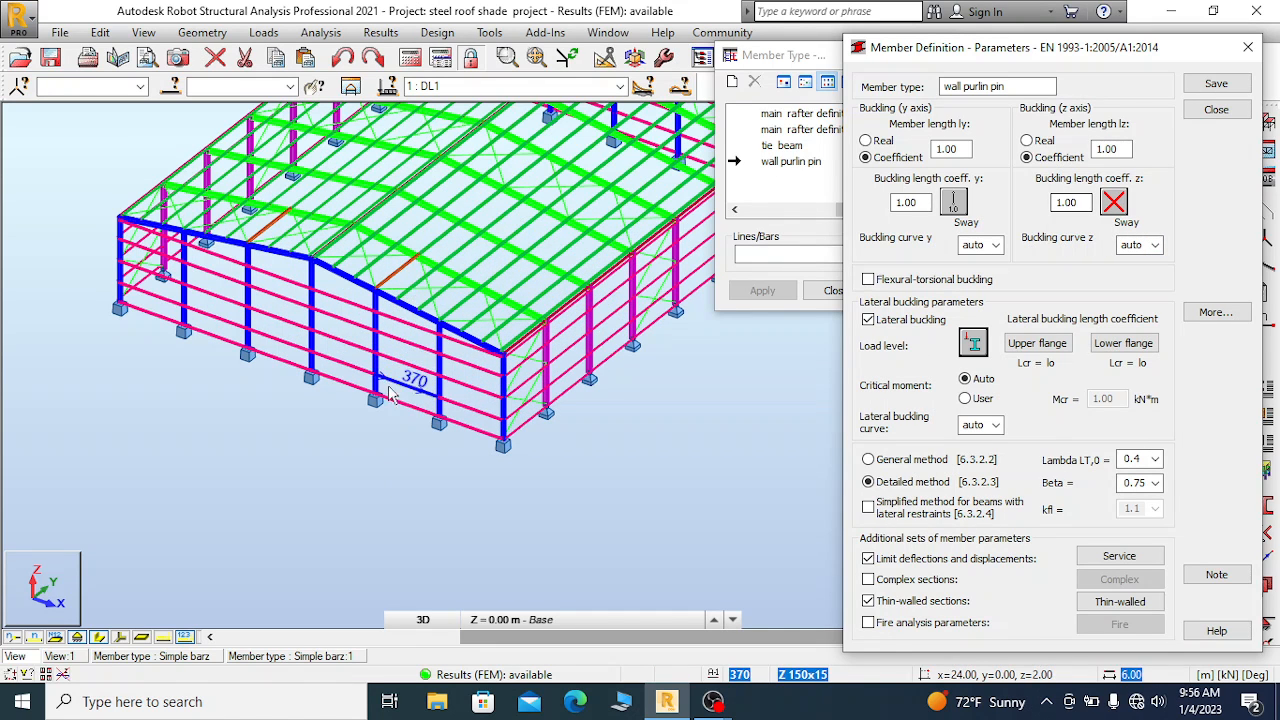
pyautogui.scroll(-2, 380, 452)
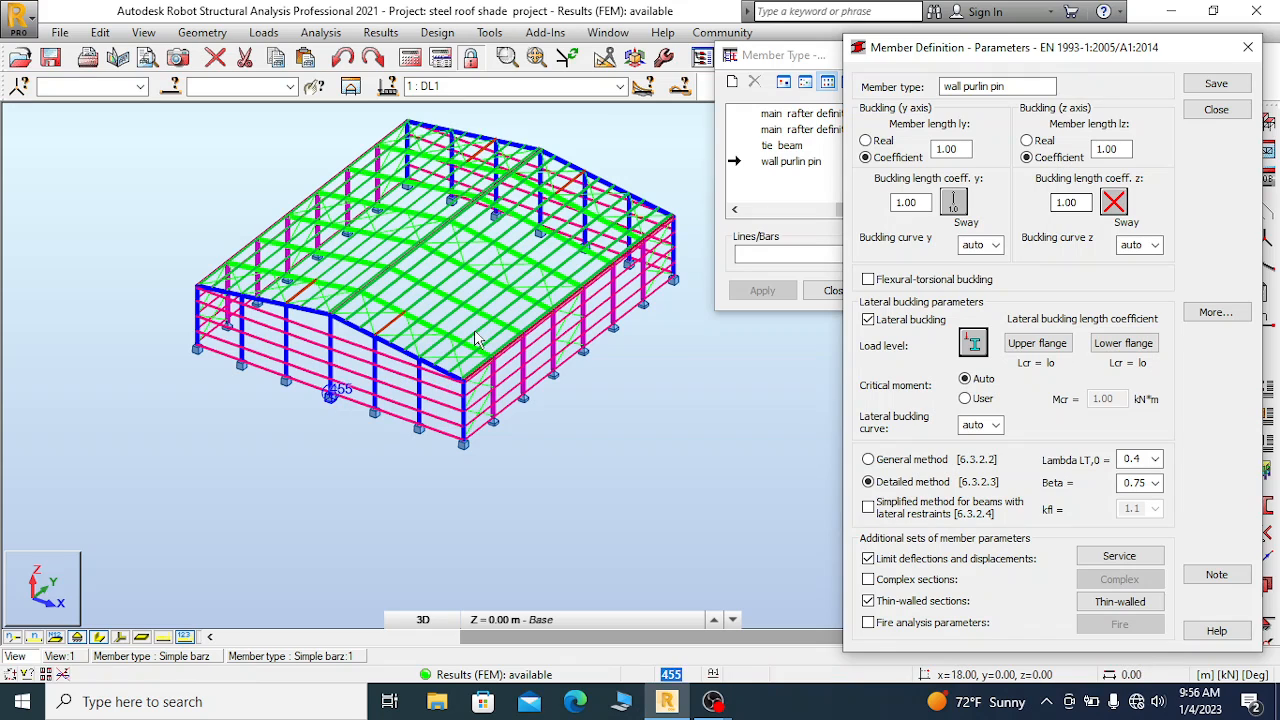
# Open the bar releases and examine the release symbols on the wall purlins around the front corner
pyautogui.scroll(2, 474, 289)
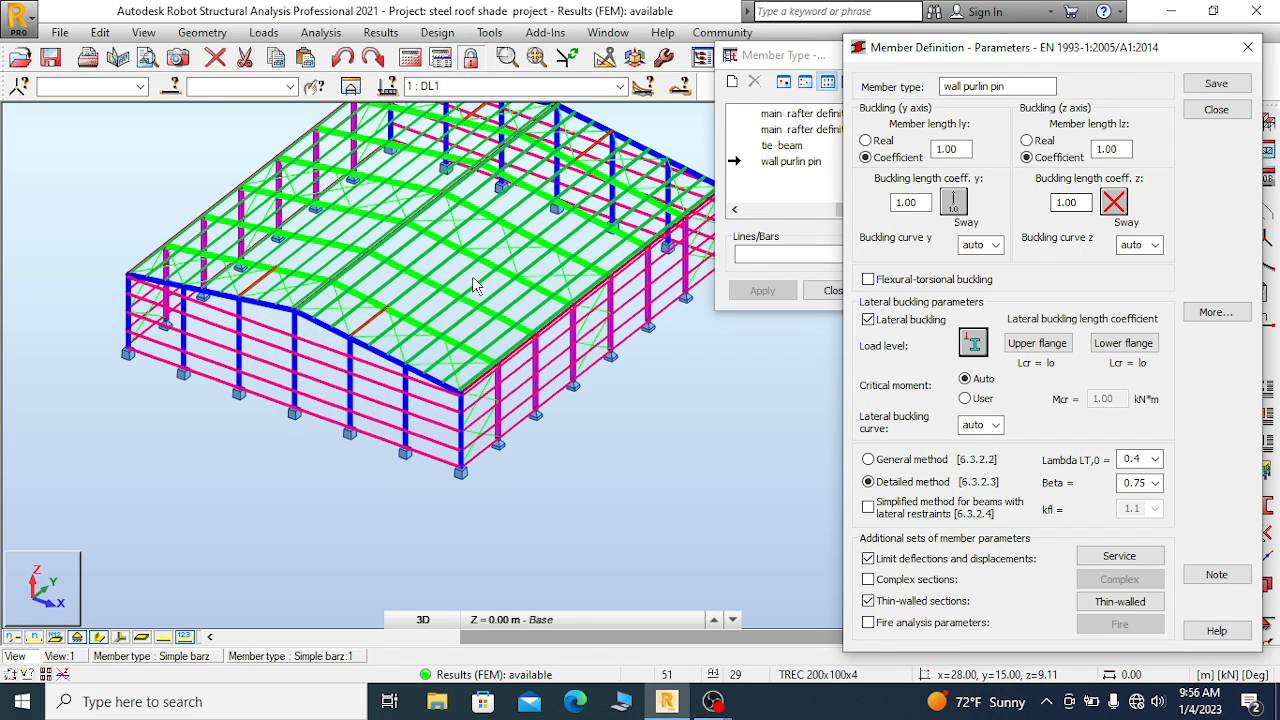
pyautogui.scroll(2, 474, 285)
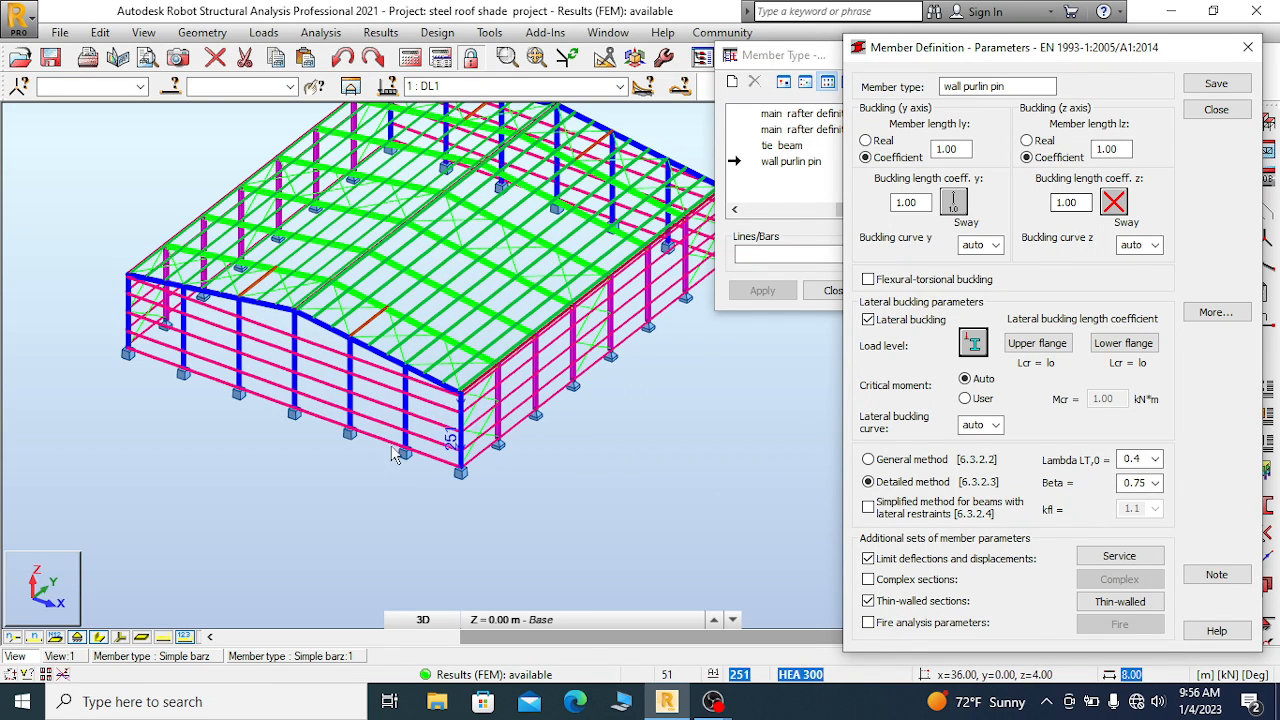
pyautogui.scroll(-2, 440, 368)
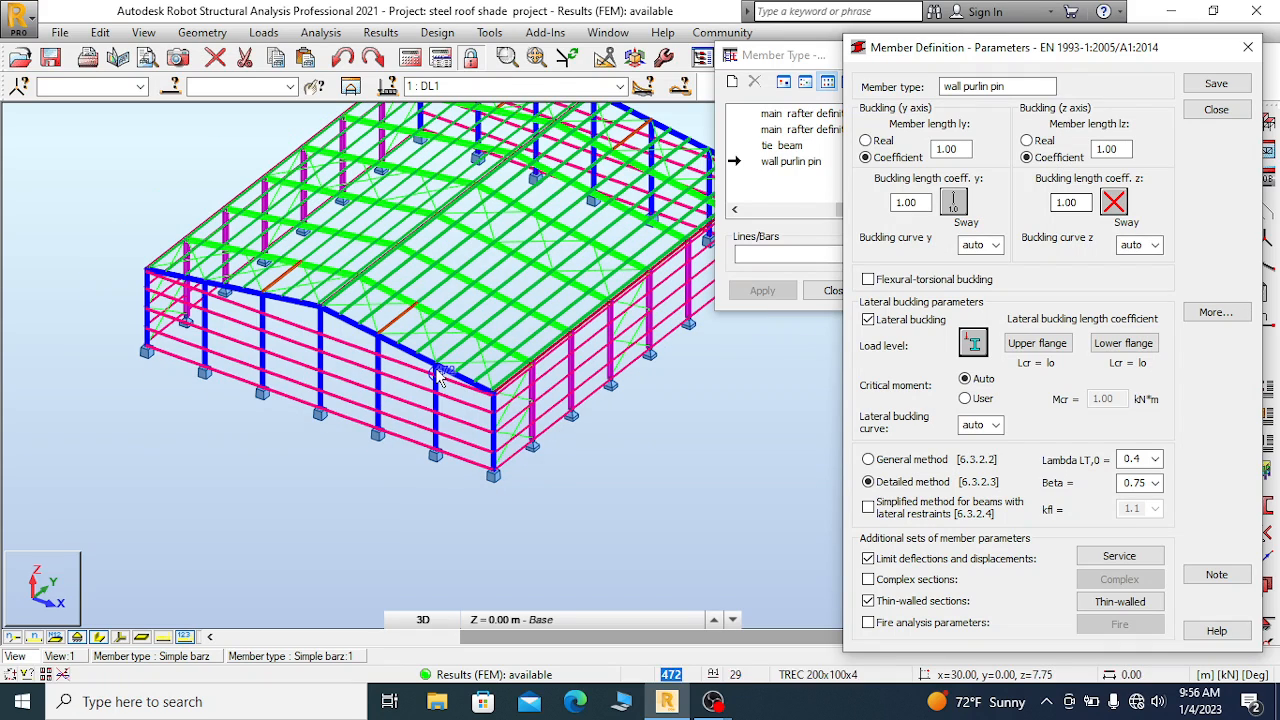
pyautogui.click(197, 34)
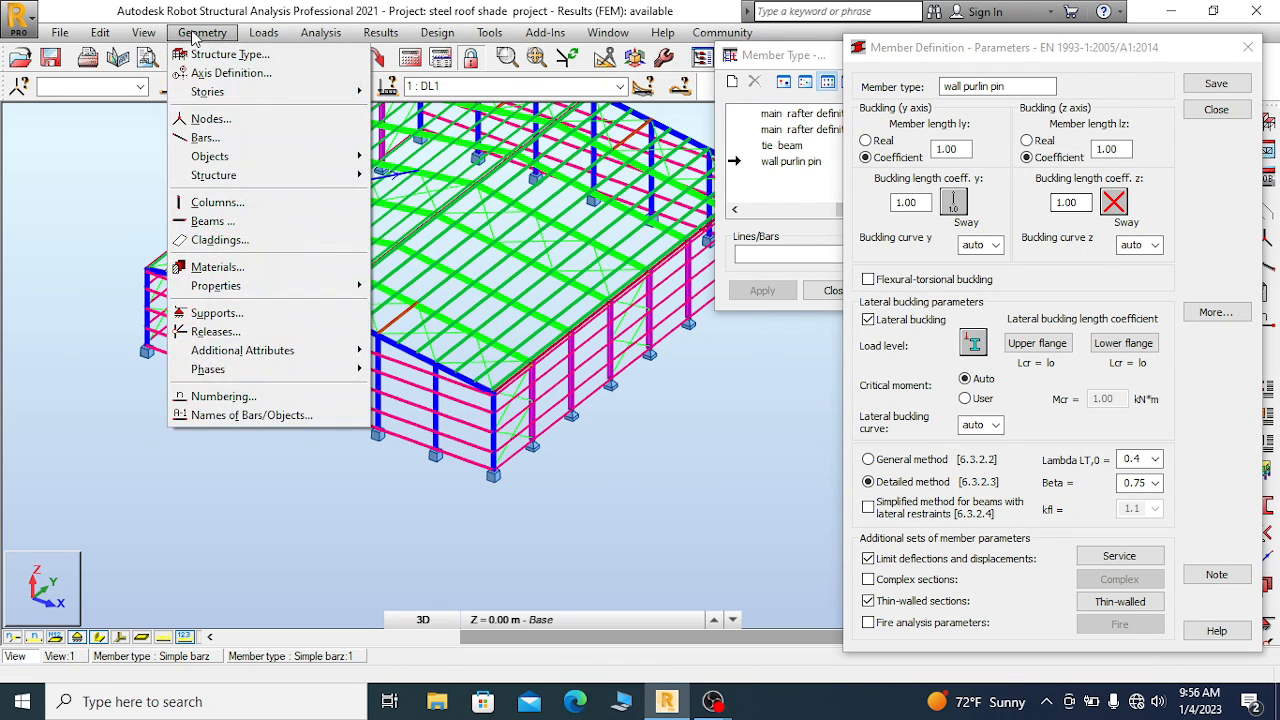
pyautogui.click(215, 331)
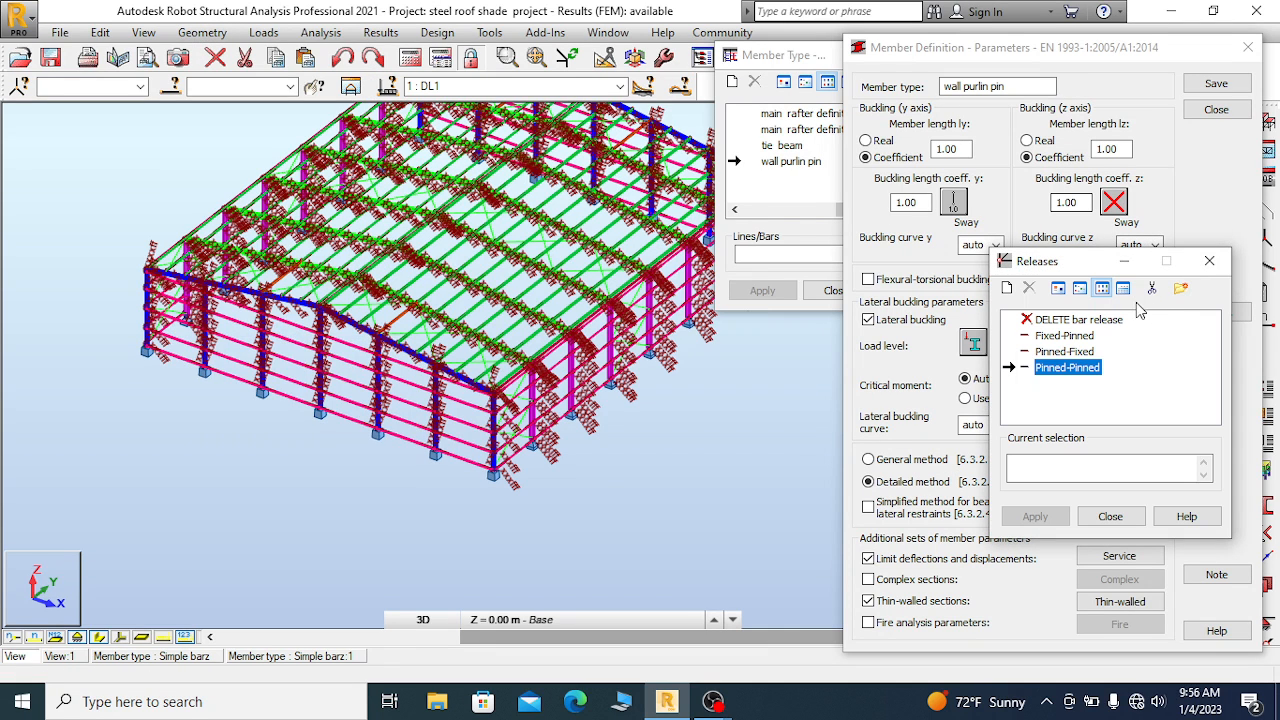
pyautogui.scroll(3, 594, 476)
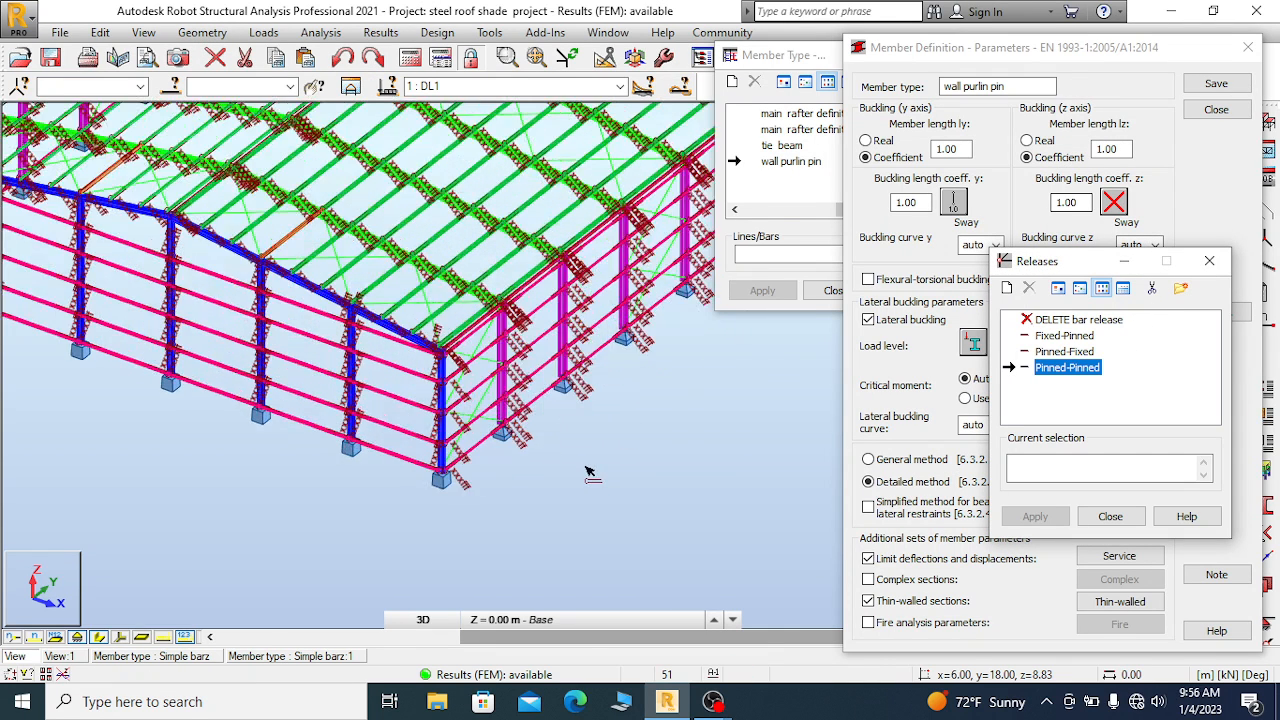
pyautogui.scroll(1, 504, 284)
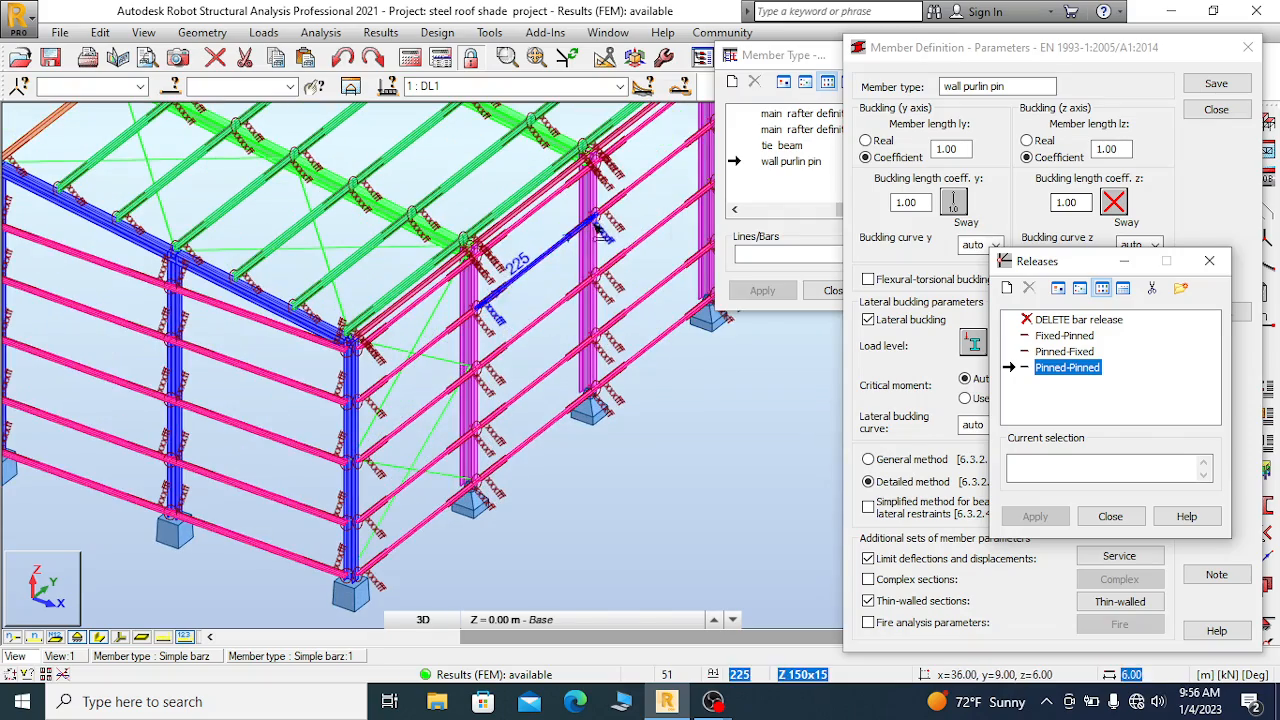
pyautogui.scroll(-2, 489, 494)
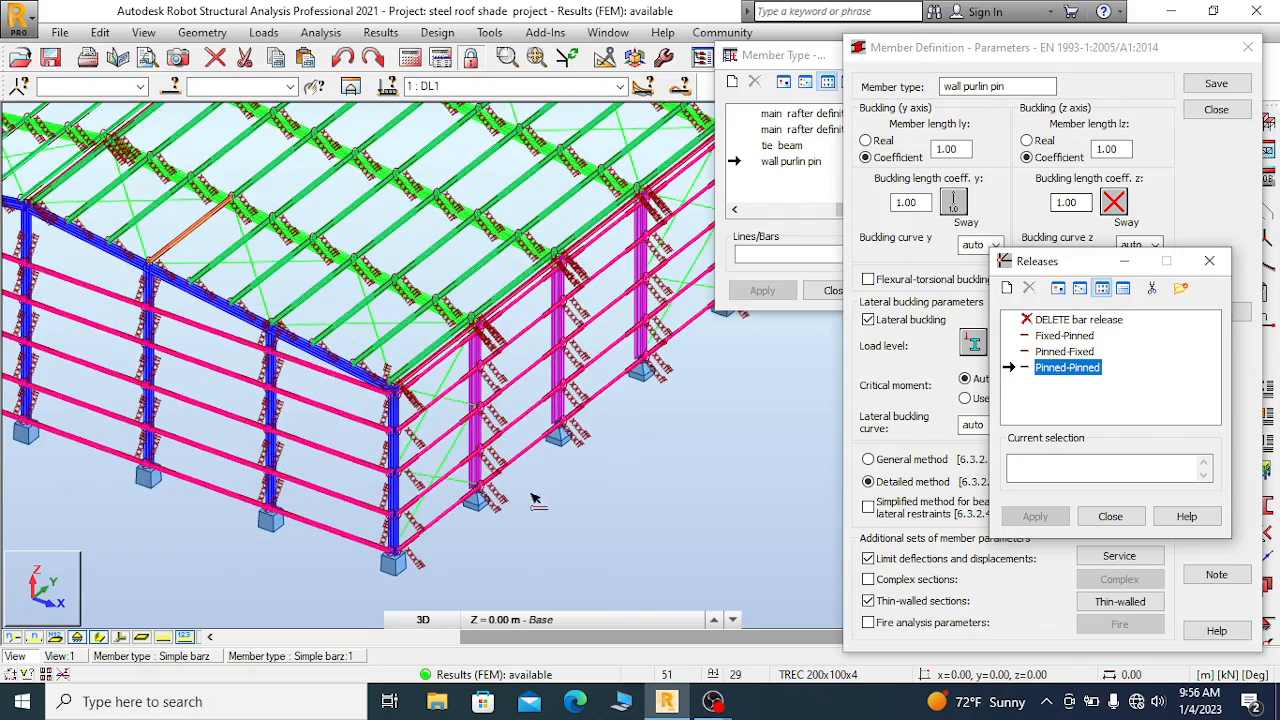
# Inspect the end releases where the roof purlins meet the rafters, and close the release definitions
pyautogui.scroll(1, 565, 500)
pyautogui.scroll(2, 268, 283)
pyautogui.scroll(1, 268, 283)
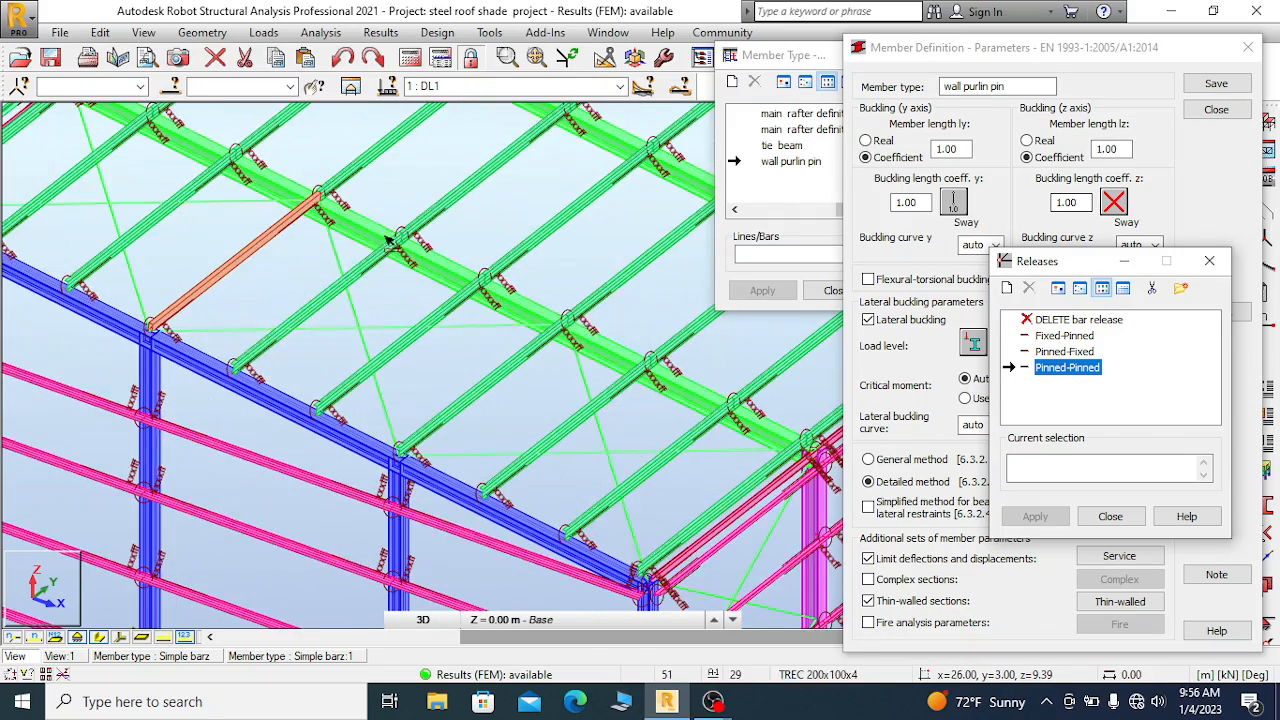
pyautogui.scroll(1, 310, 340)
pyautogui.scroll(4, 385, 250)
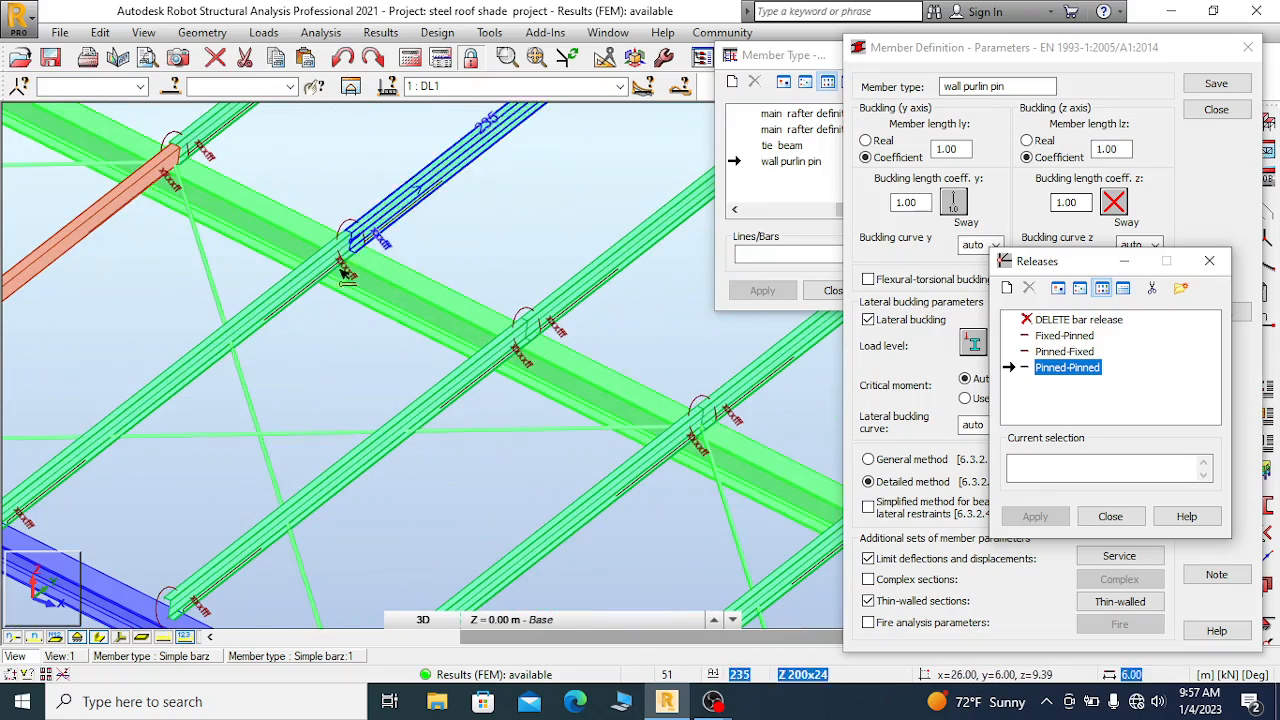
pyautogui.scroll(-3, 335, 215)
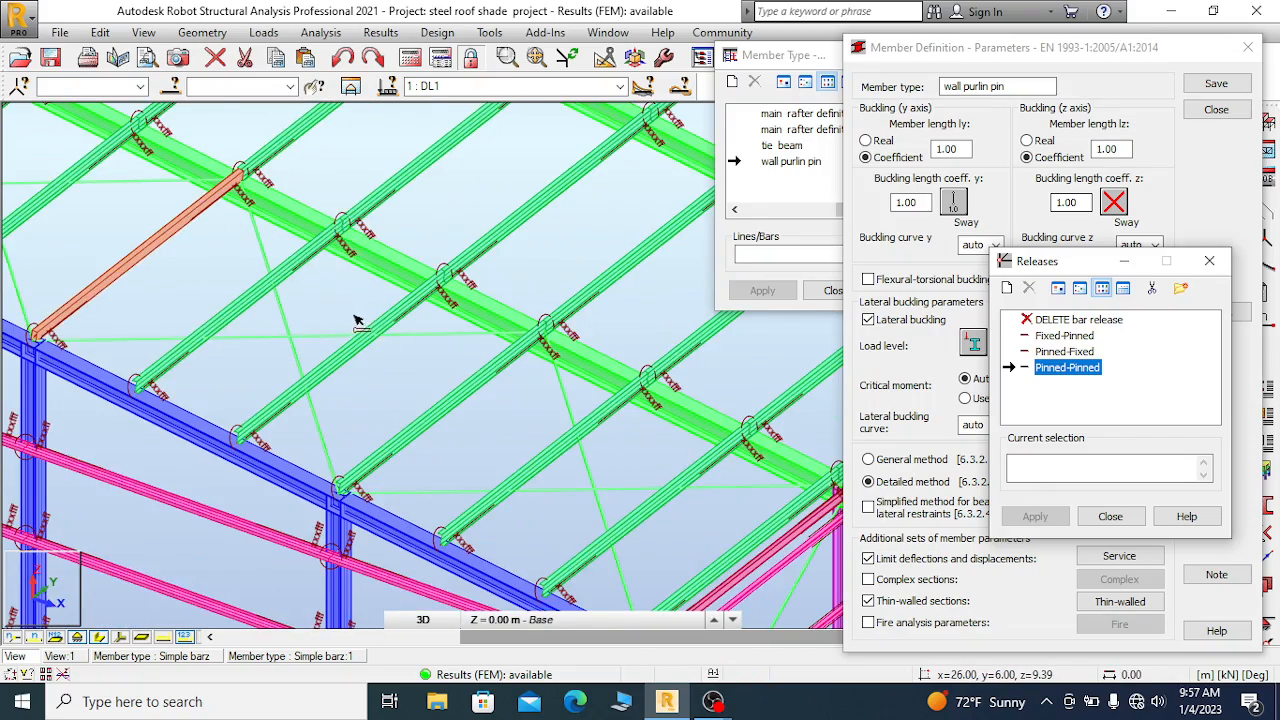
pyautogui.scroll(-3, 358, 300)
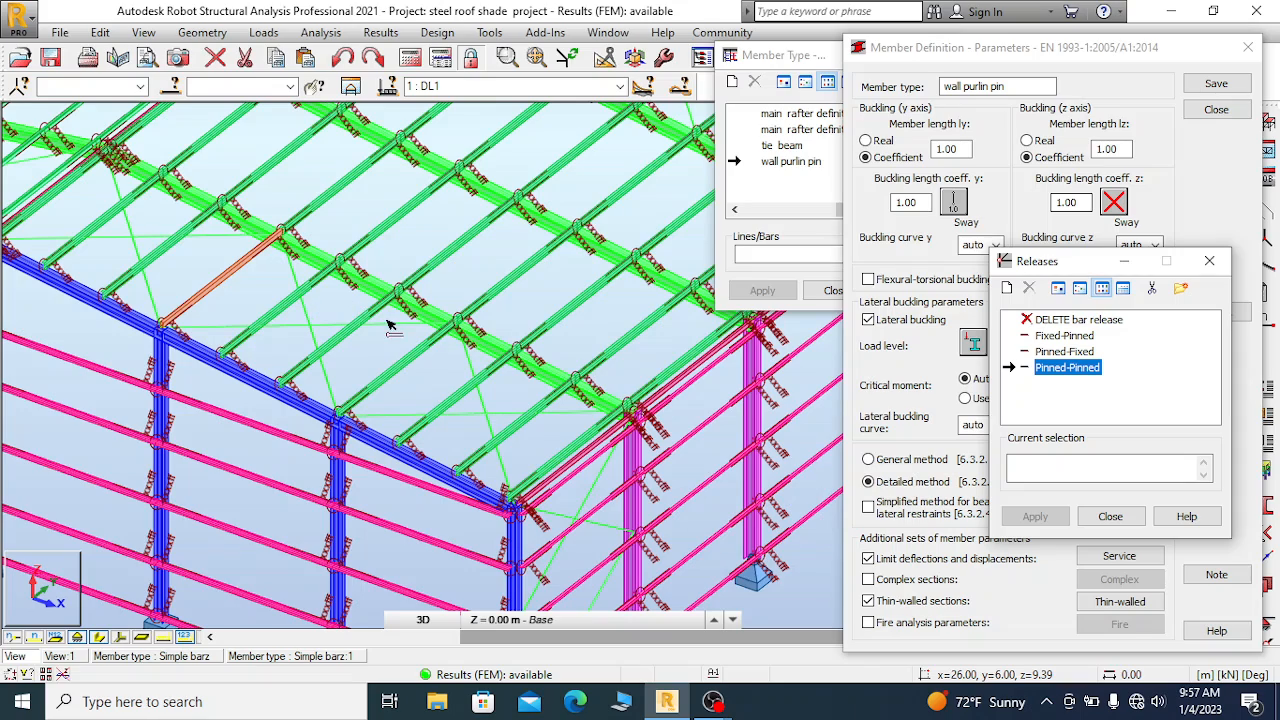
pyautogui.scroll(-3, 390, 325)
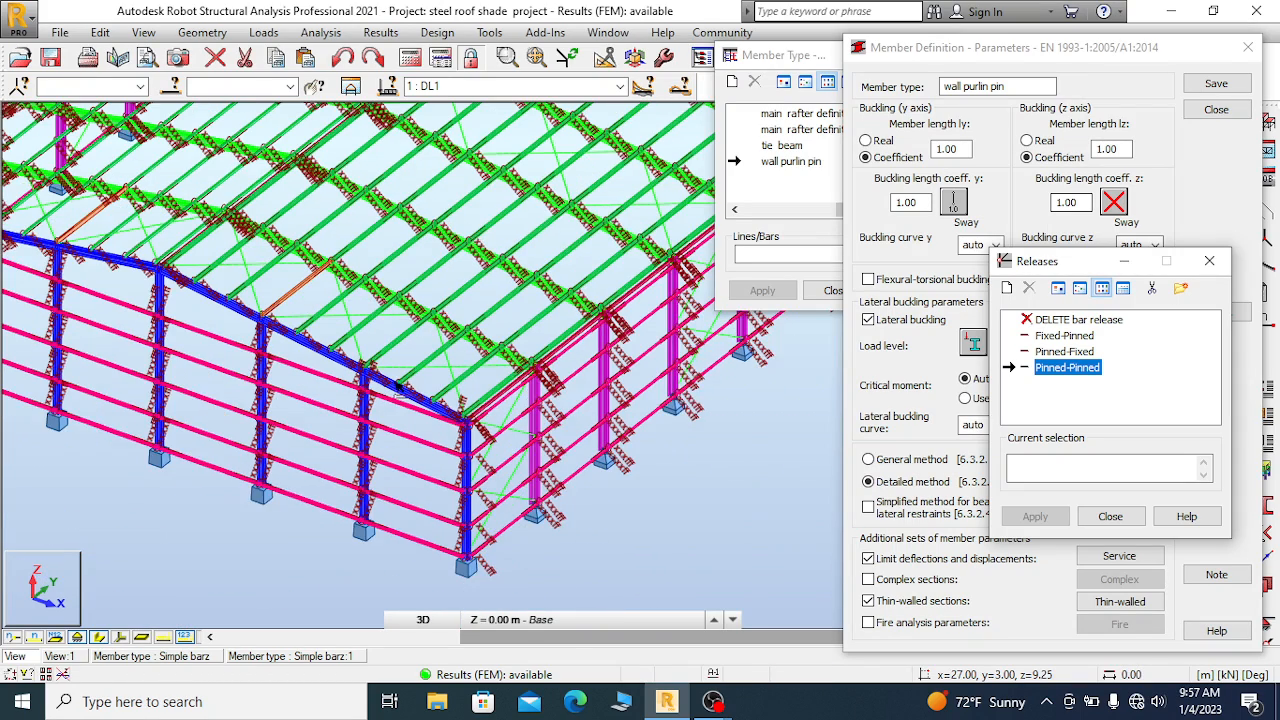
pyautogui.scroll(-1, 400, 370)
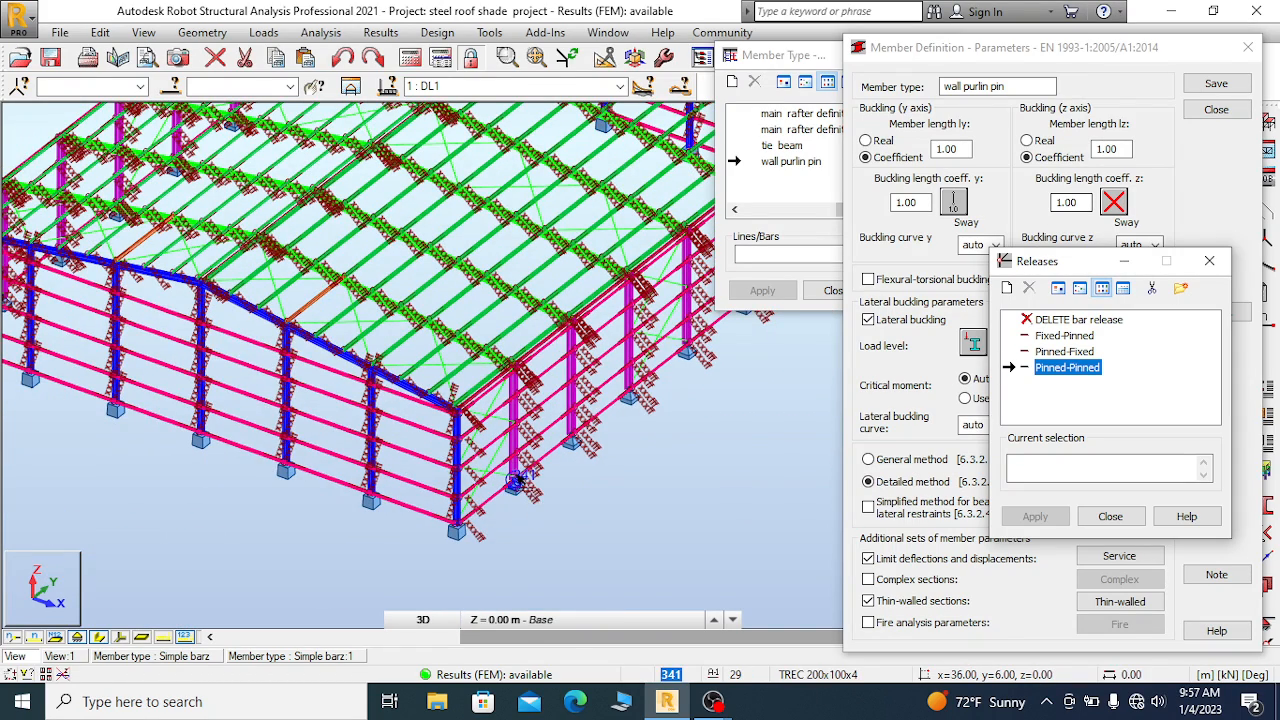
pyautogui.scroll(1, 514, 482)
pyautogui.click(1213, 263)
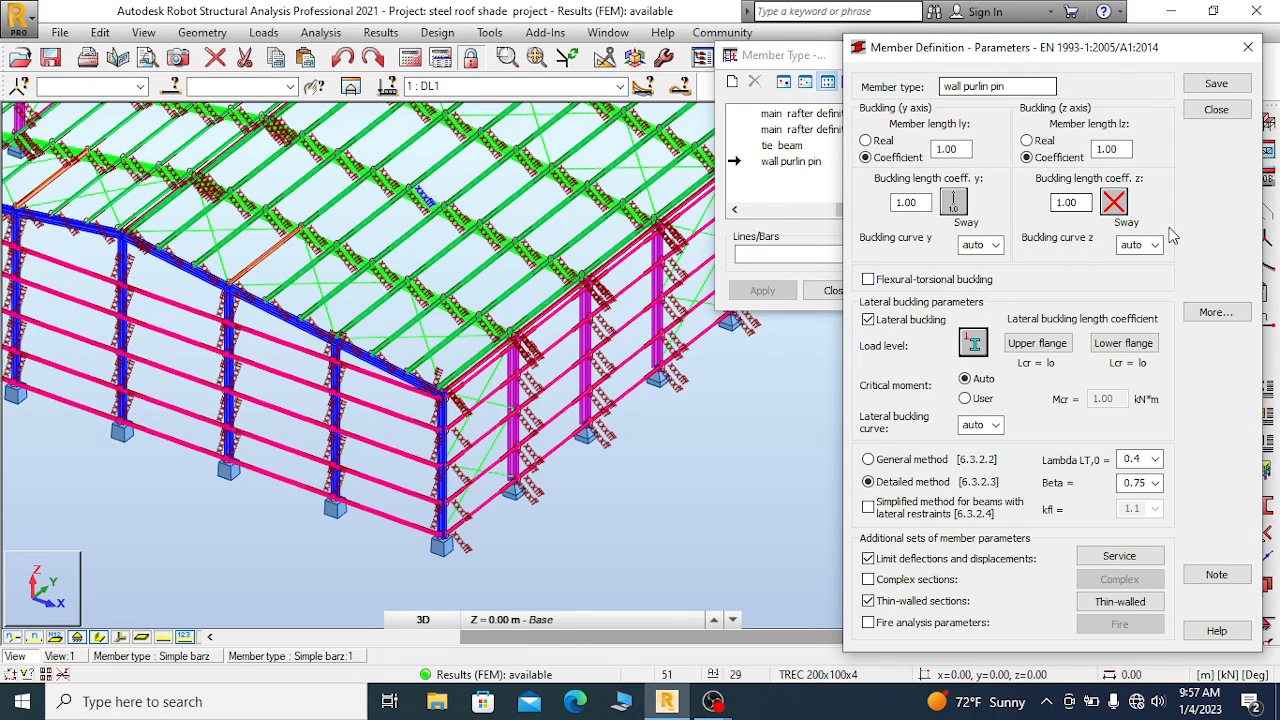
# Review the z-axis buckling diagram options of the wall purlin pin member type and close them without changes
pyautogui.scroll(1, 397, 266)
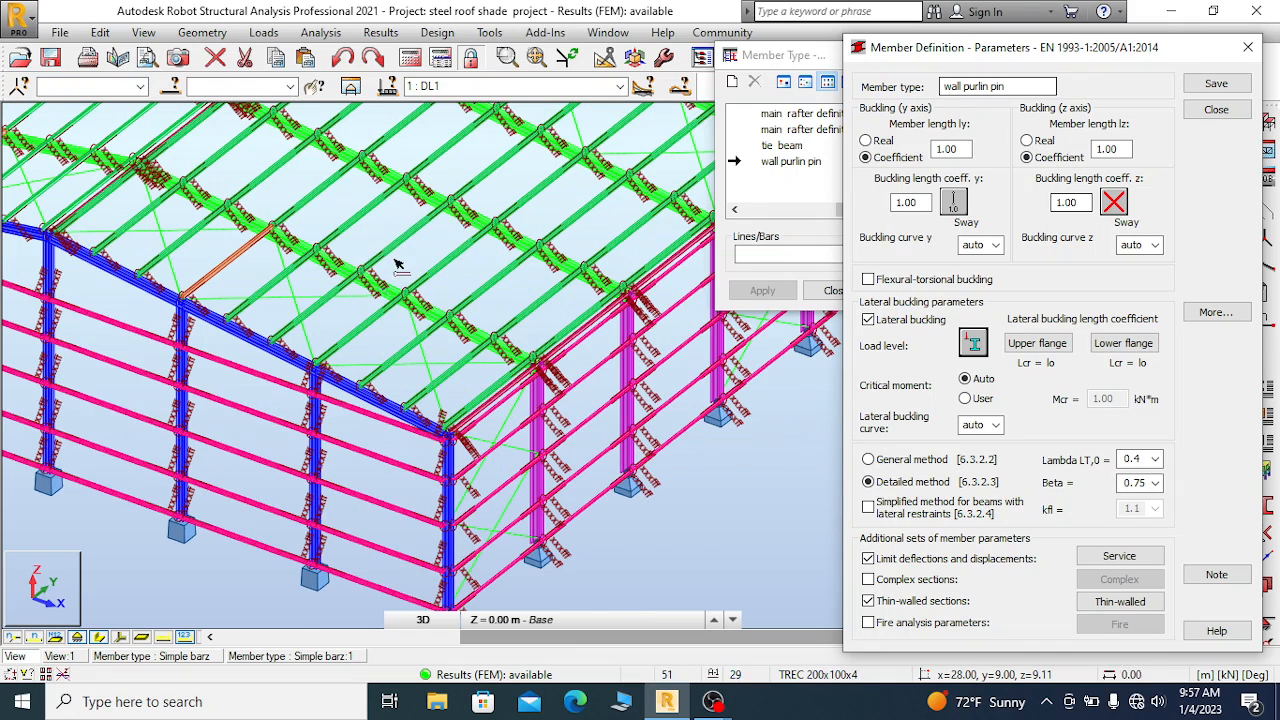
pyautogui.scroll(1, 397, 266)
pyautogui.scroll(1, 397, 266)
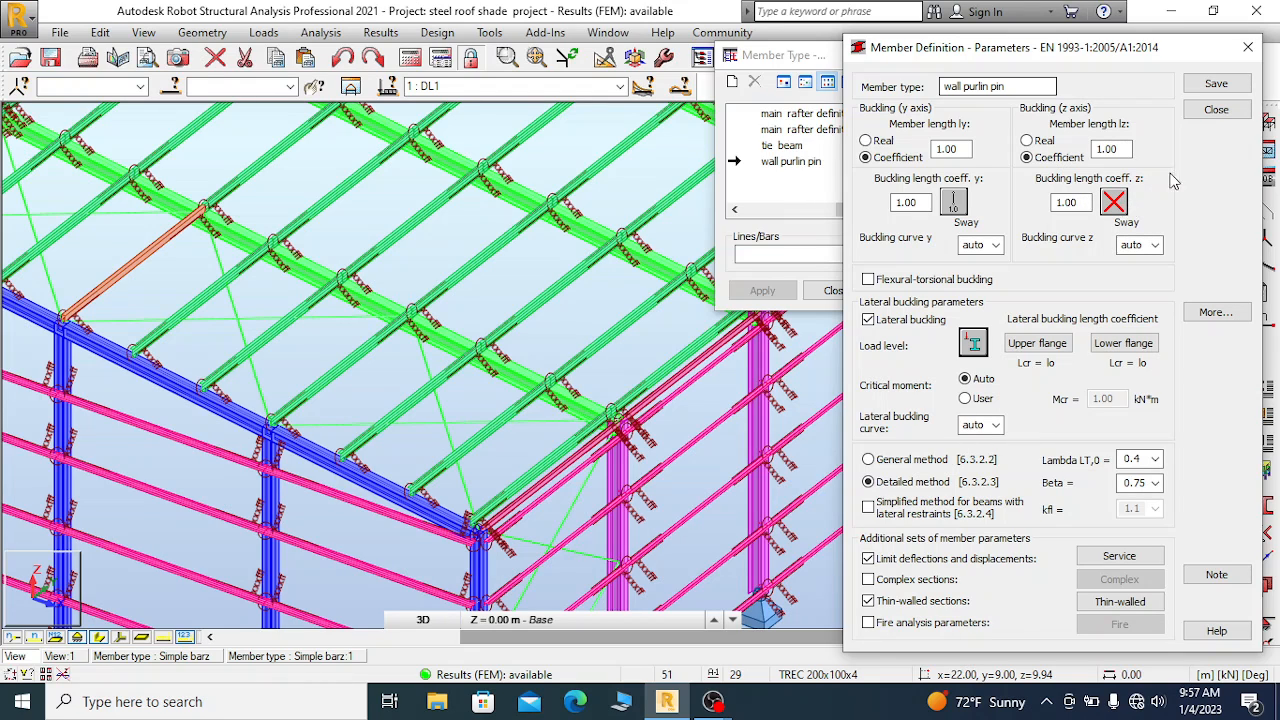
pyautogui.click(1124, 204)
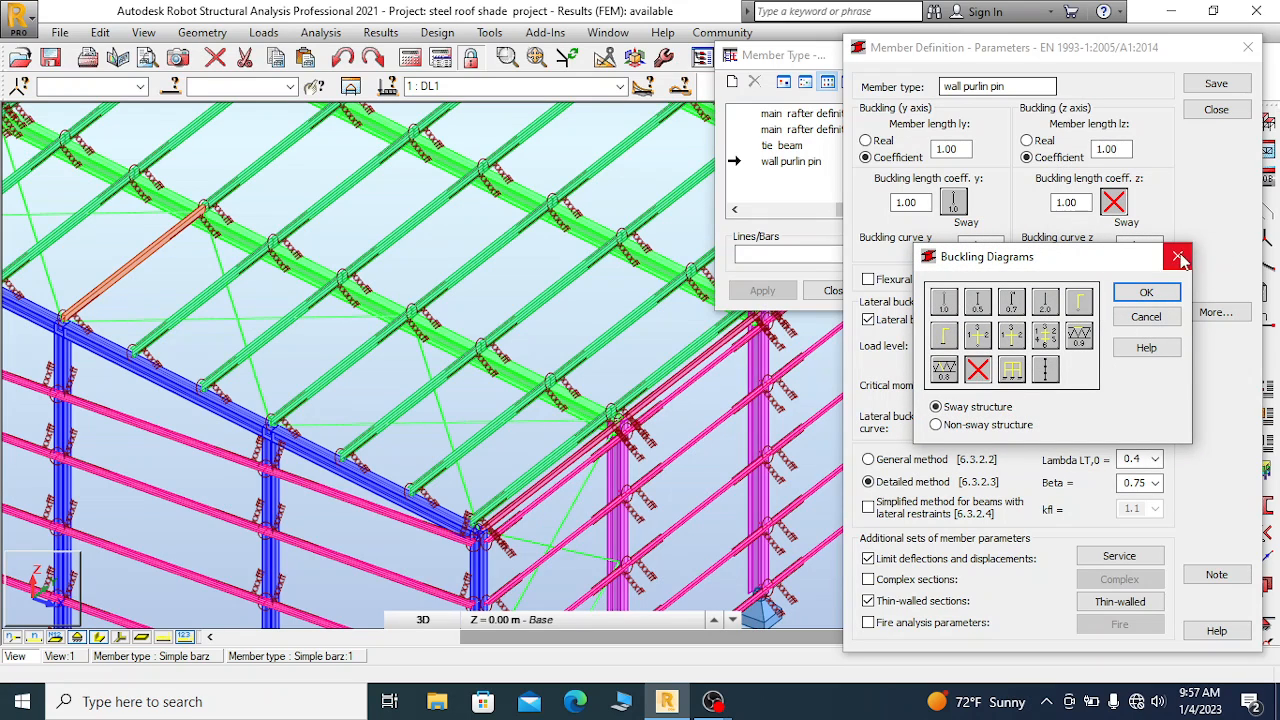
pyautogui.click(1178, 256)
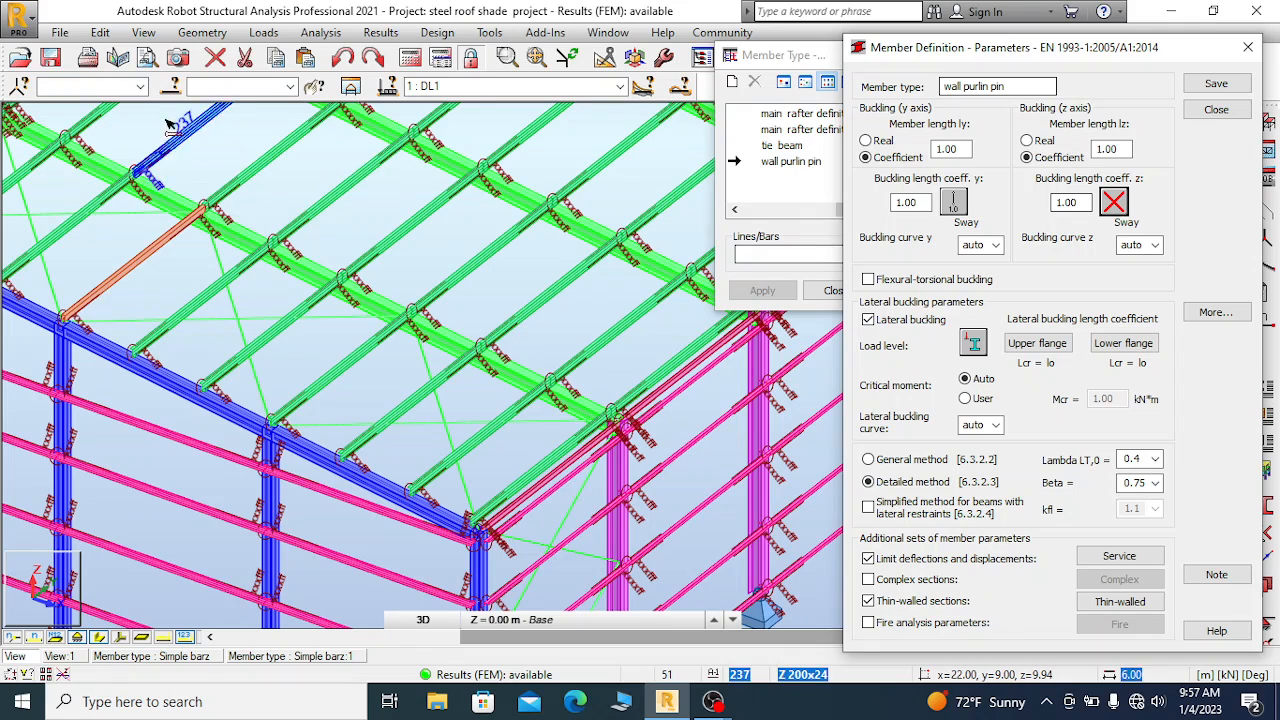
# Examine the side-wall purlins and their end releases between the columns near the front corner
pyautogui.scroll(-1, 388, 205)
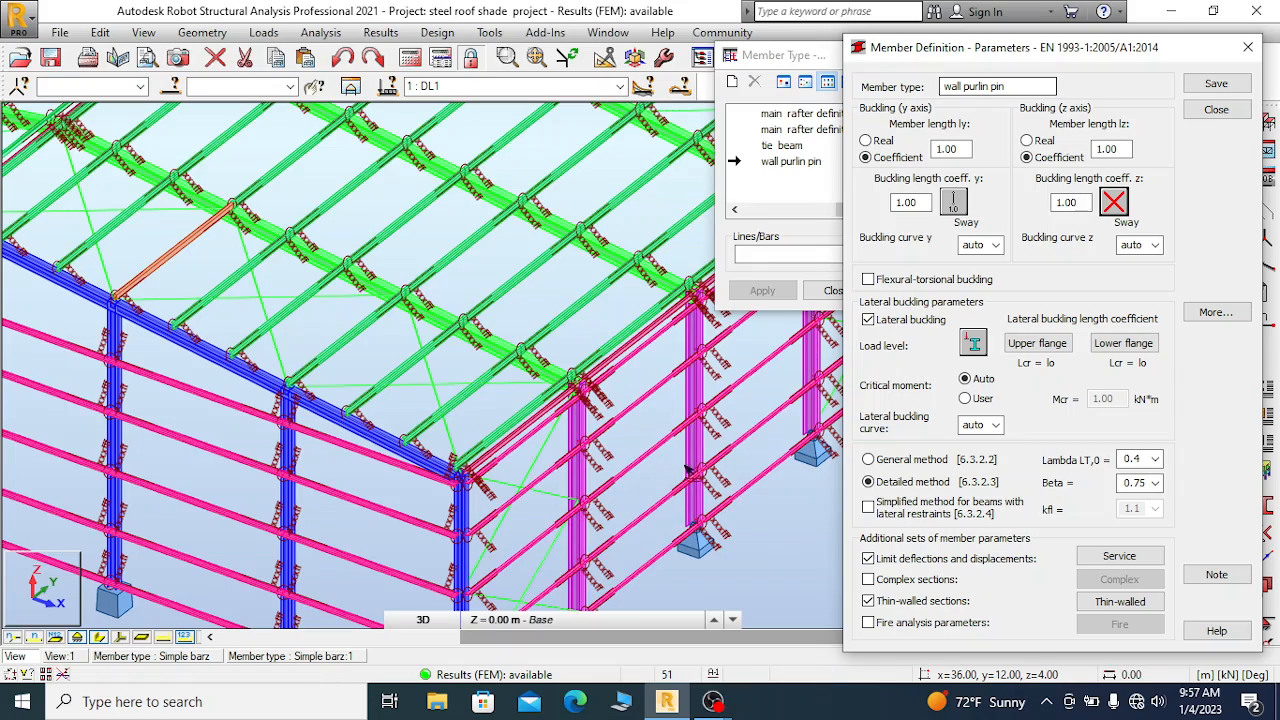
pyautogui.scroll(2, 645, 465)
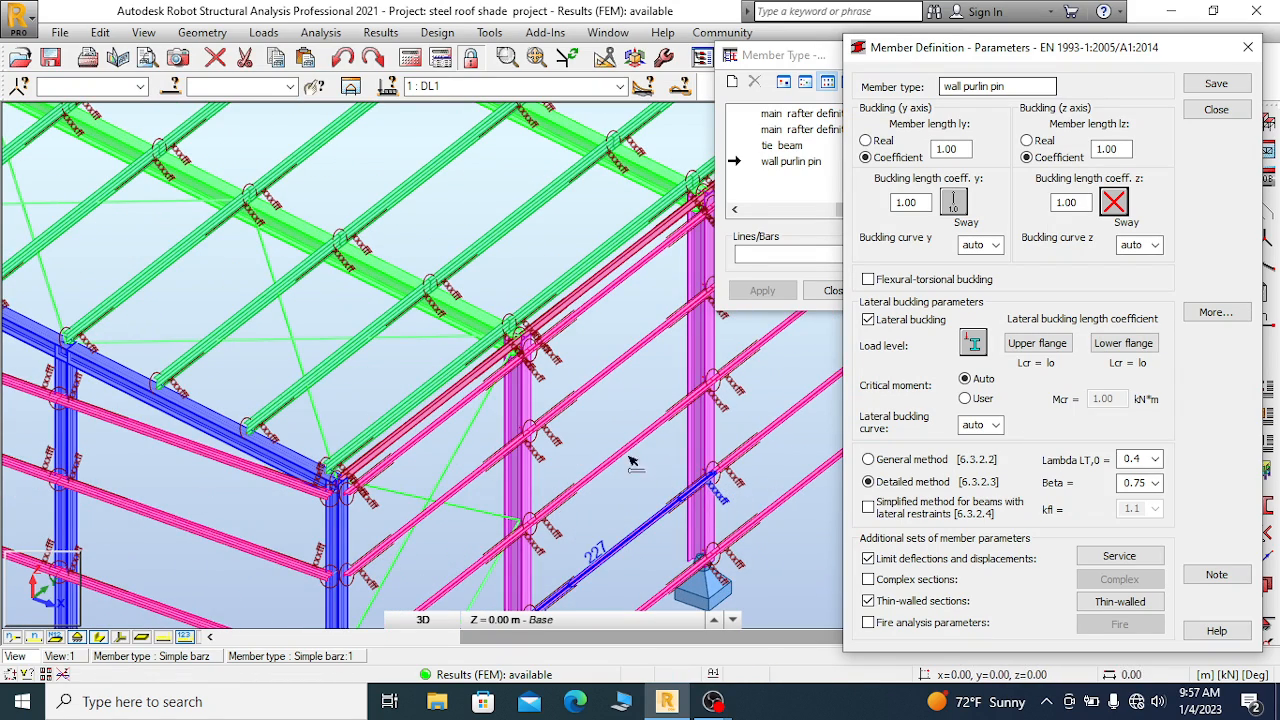
pyautogui.scroll(-1, 600, 415)
pyautogui.scroll(-1, 617, 393)
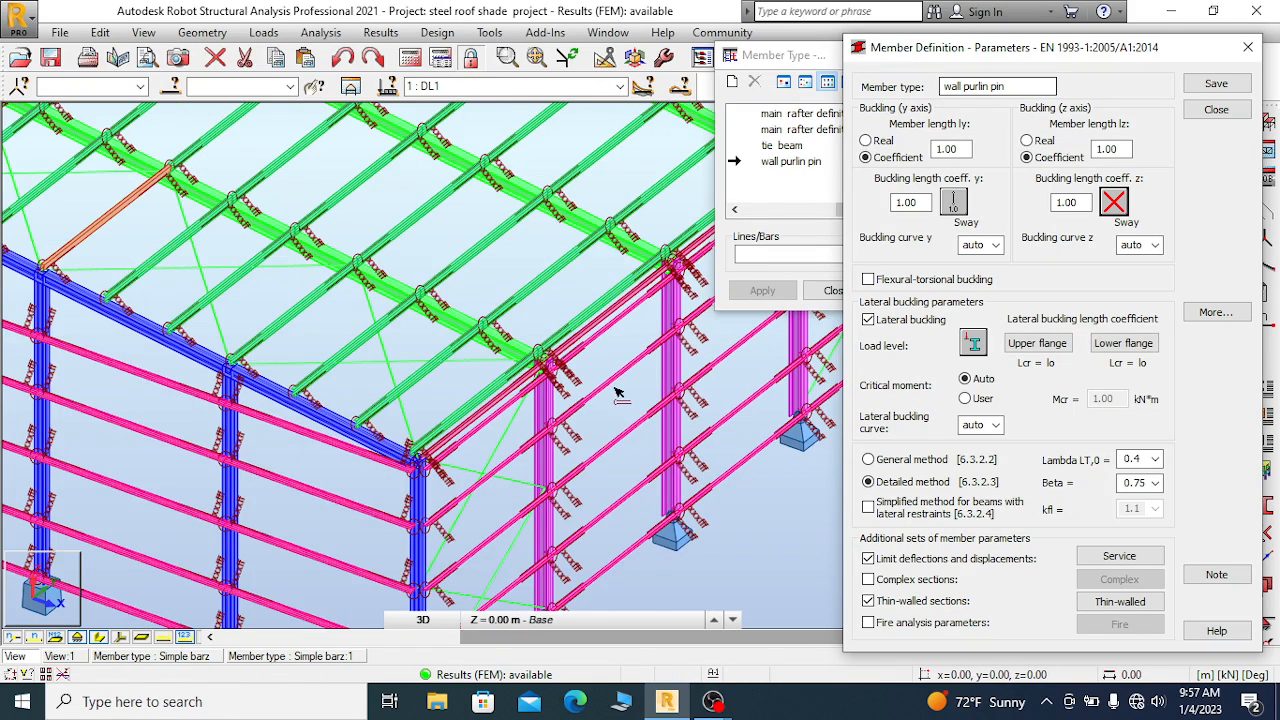
pyautogui.scroll(-2, 617, 393)
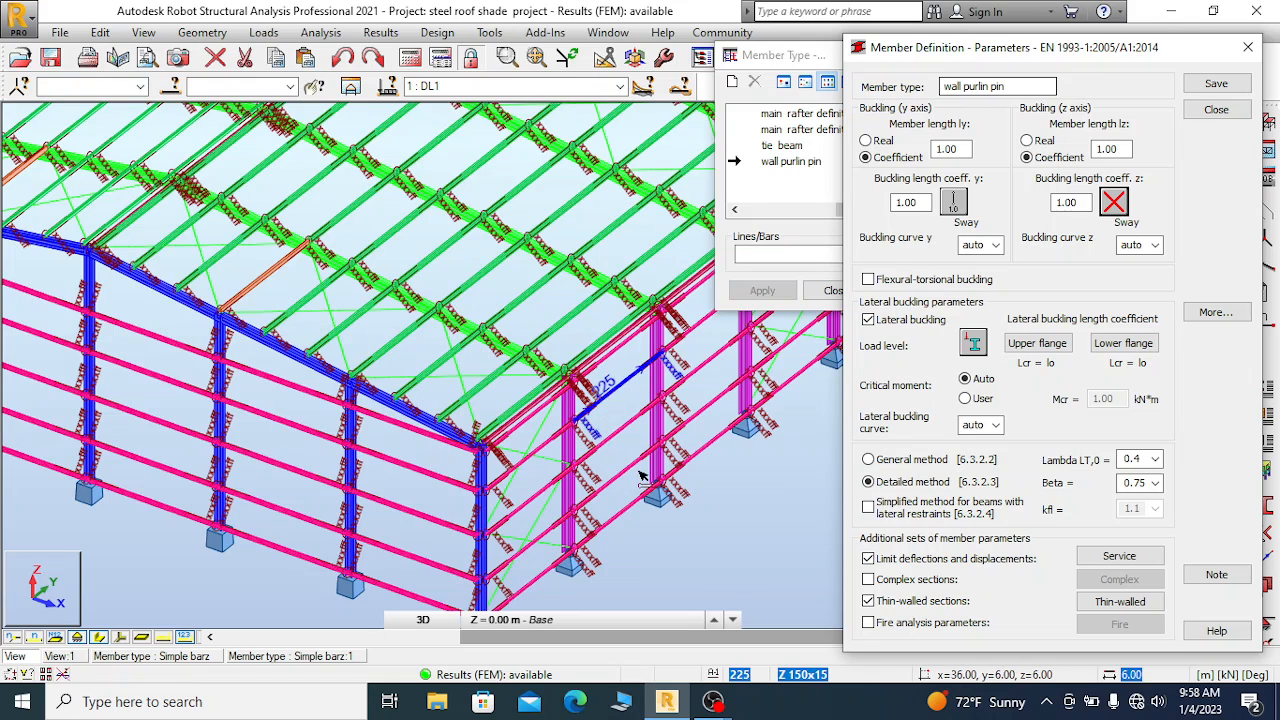
pyautogui.scroll(1, 641, 476)
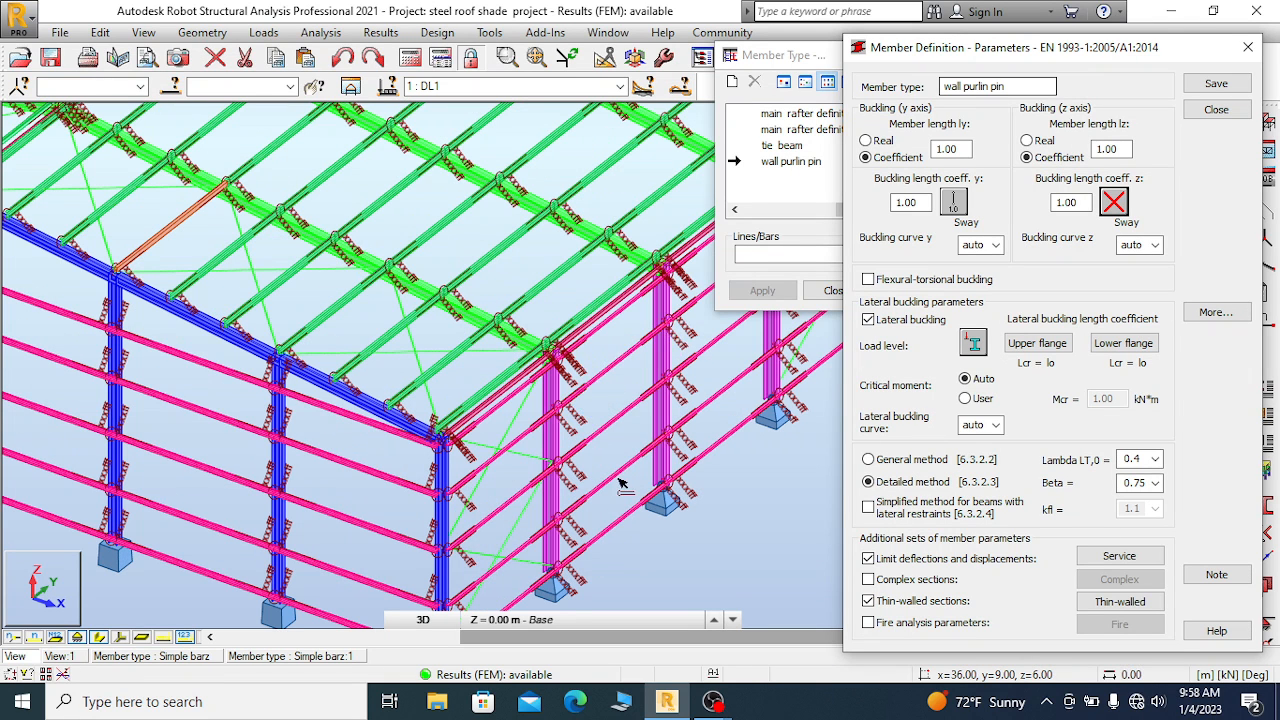
pyautogui.scroll(-1, 622, 480)
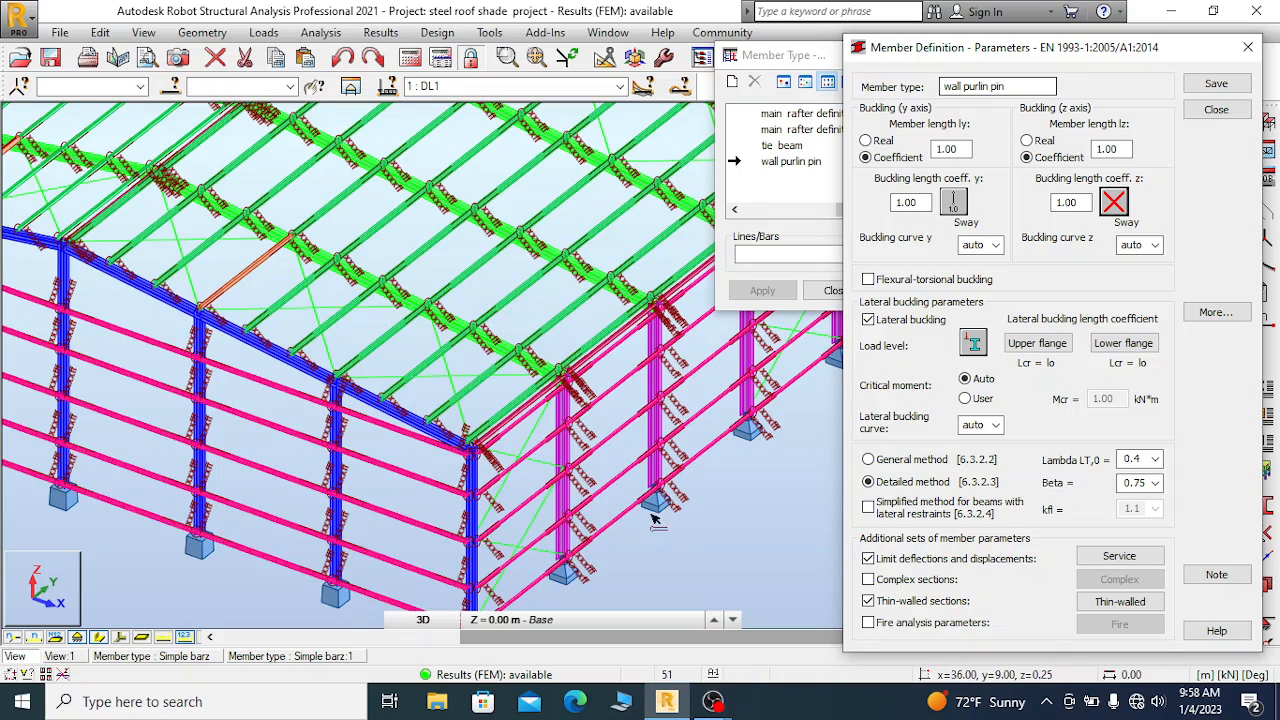
# Examine the roof purlins and their end releases in close-up between the gable rafter and the first inner rafter
pyautogui.scroll(-1, 654, 522)
pyautogui.scroll(2, 400, 300)
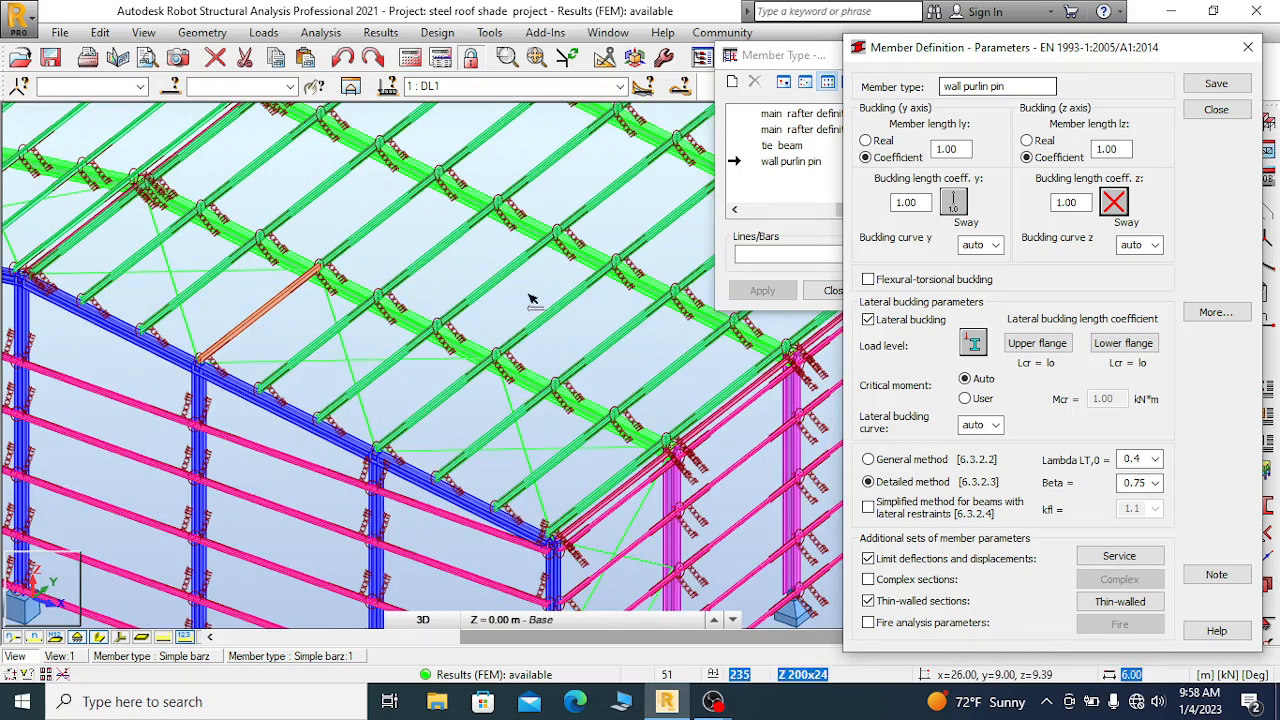
pyautogui.scroll(-3, 537, 352)
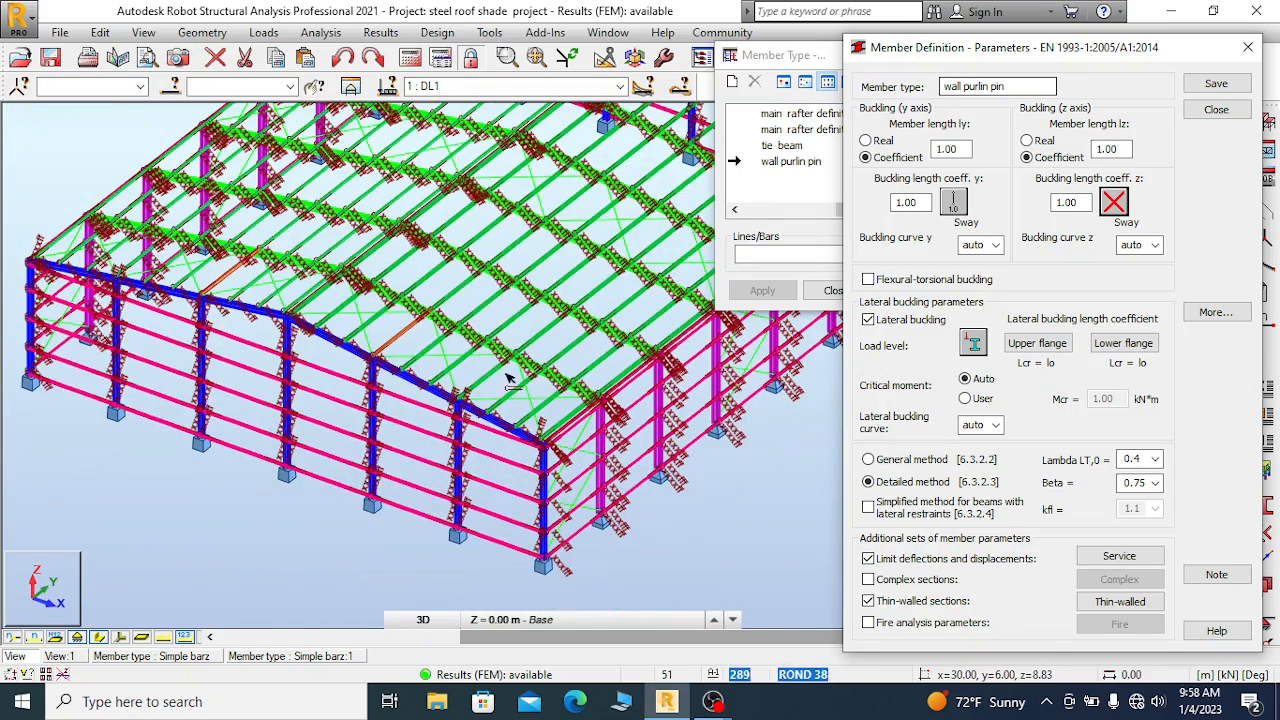
pyautogui.scroll(3, 457, 392)
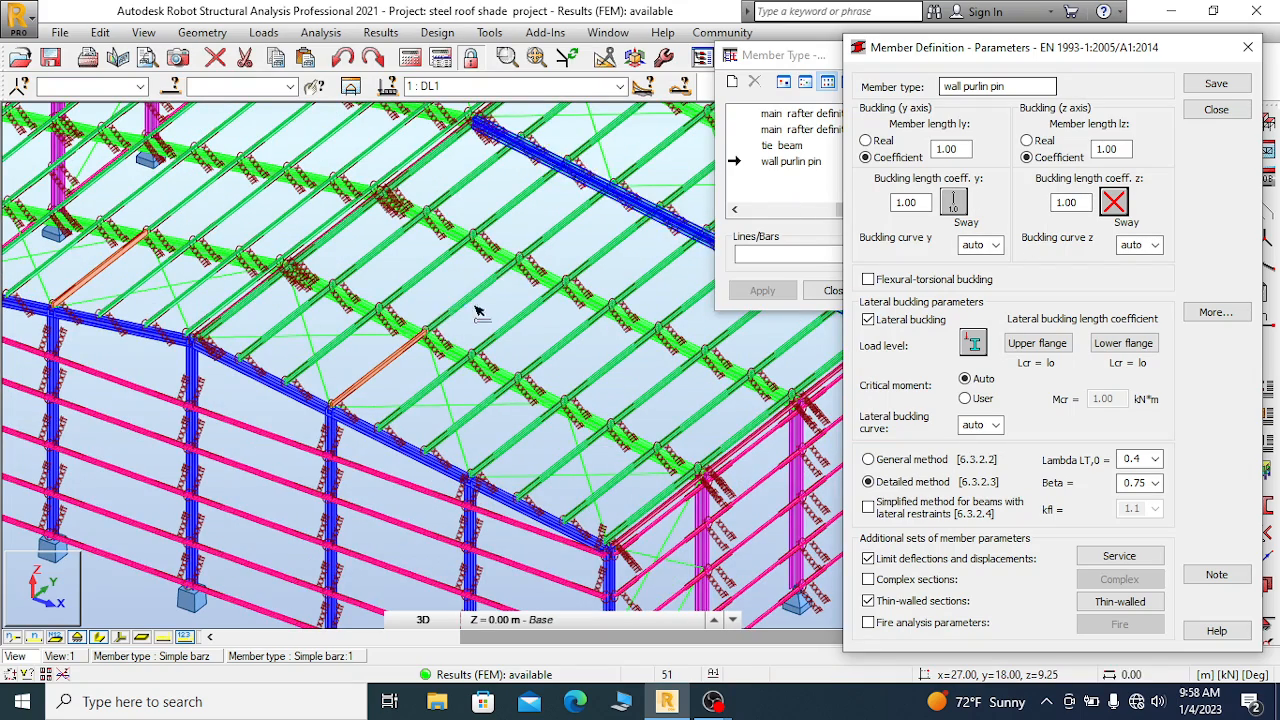
pyautogui.scroll(3, 355, 340)
pyautogui.scroll(2, 355, 340)
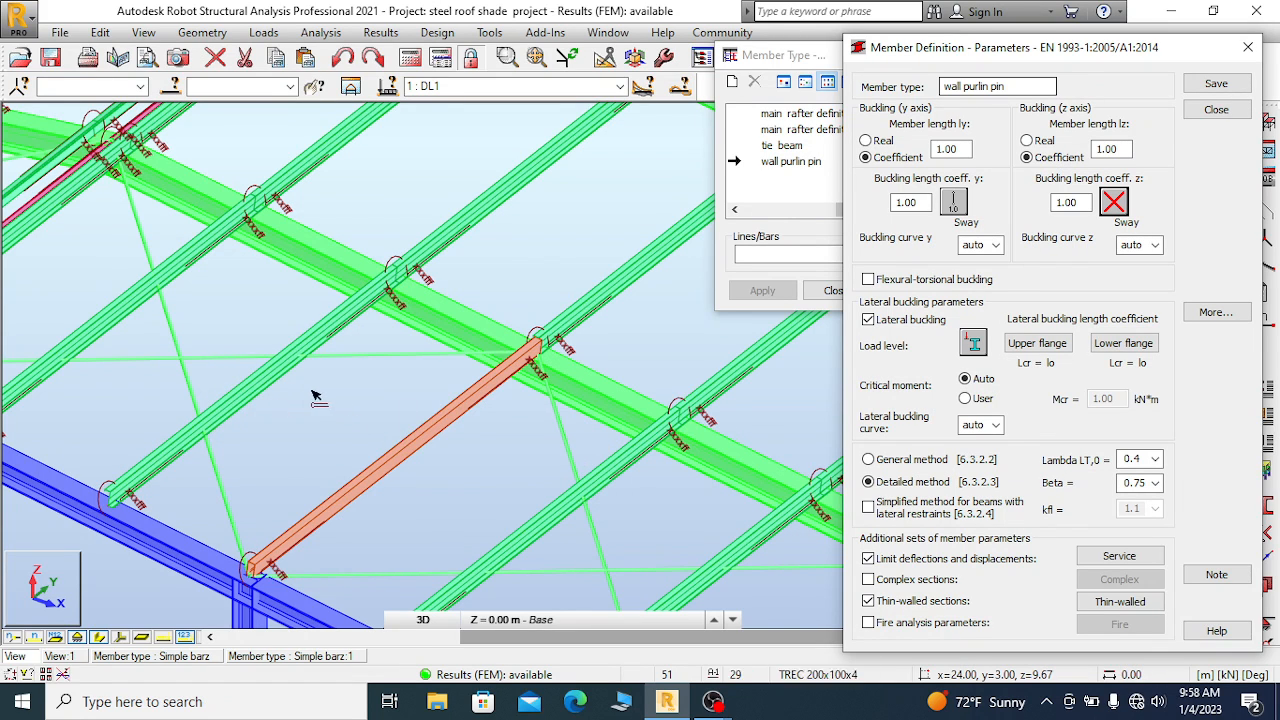
pyautogui.scroll(1, 312, 396)
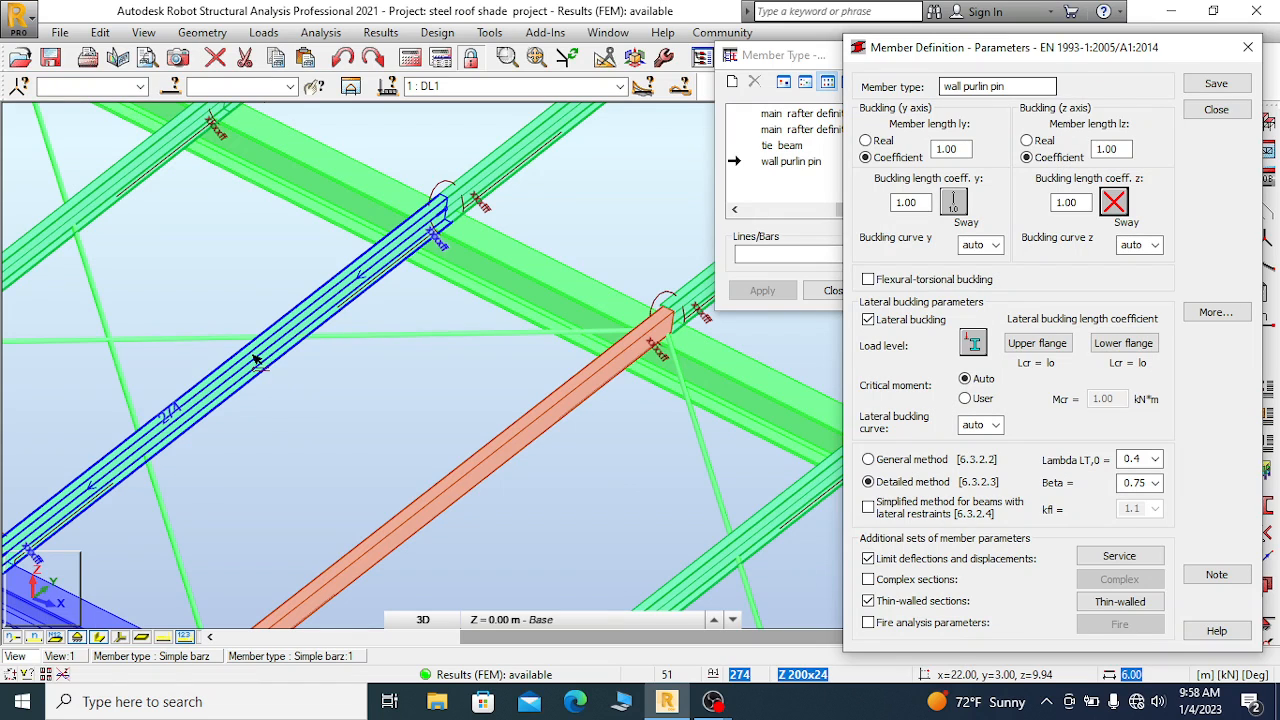
pyautogui.scroll(-3, 285, 387)
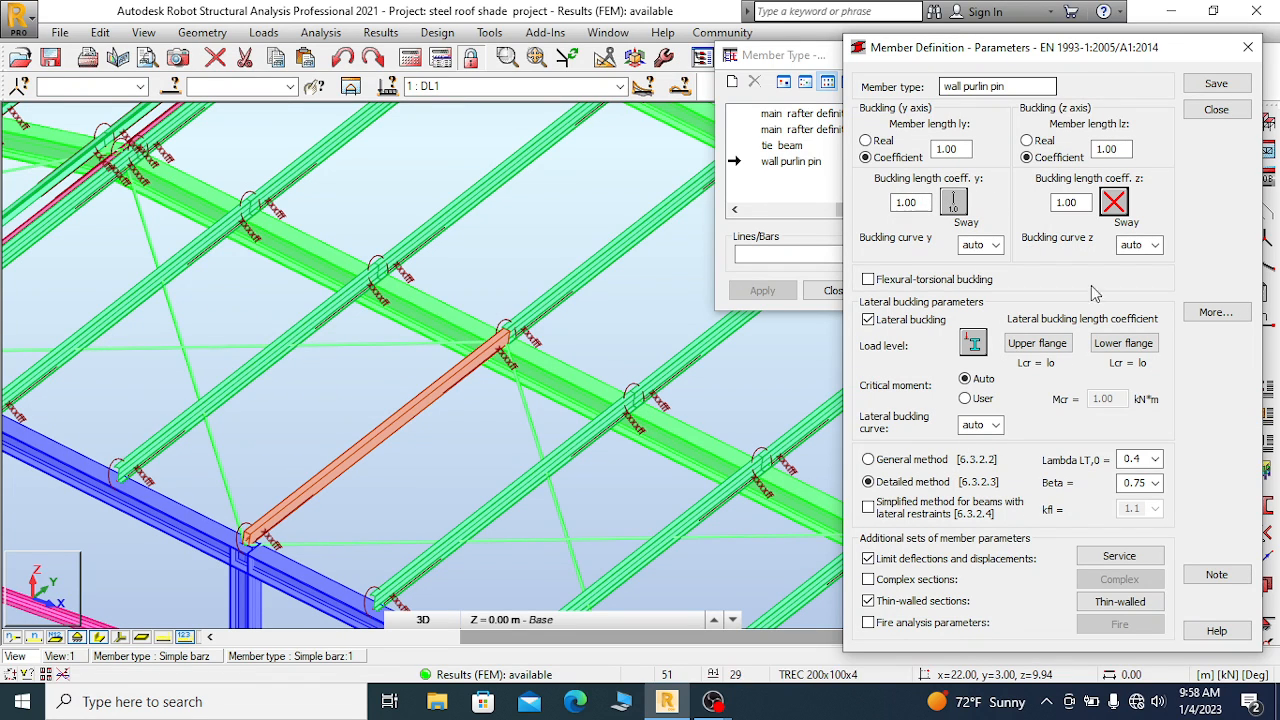
# Confirm the 1.0 sway buckling diagram for the y axis and save wall purlin pin, overwriting the existing member type
pyautogui.click(956, 205)
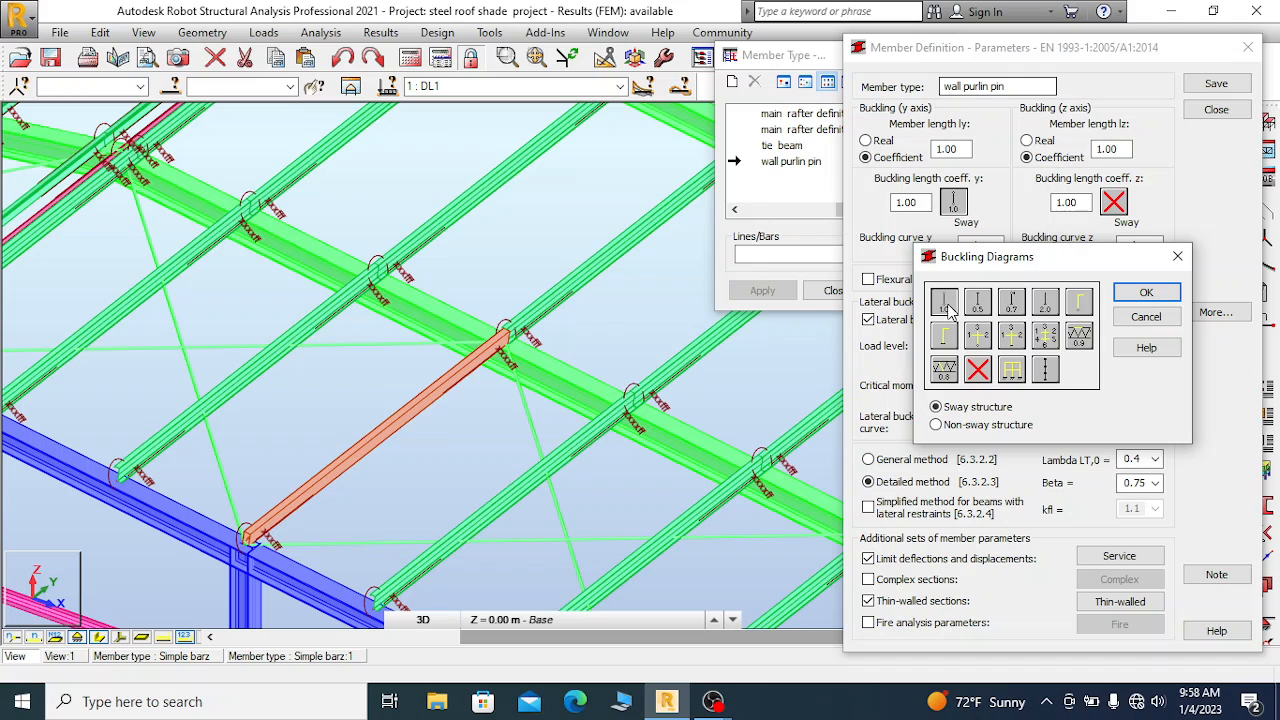
pyautogui.click(1146, 292)
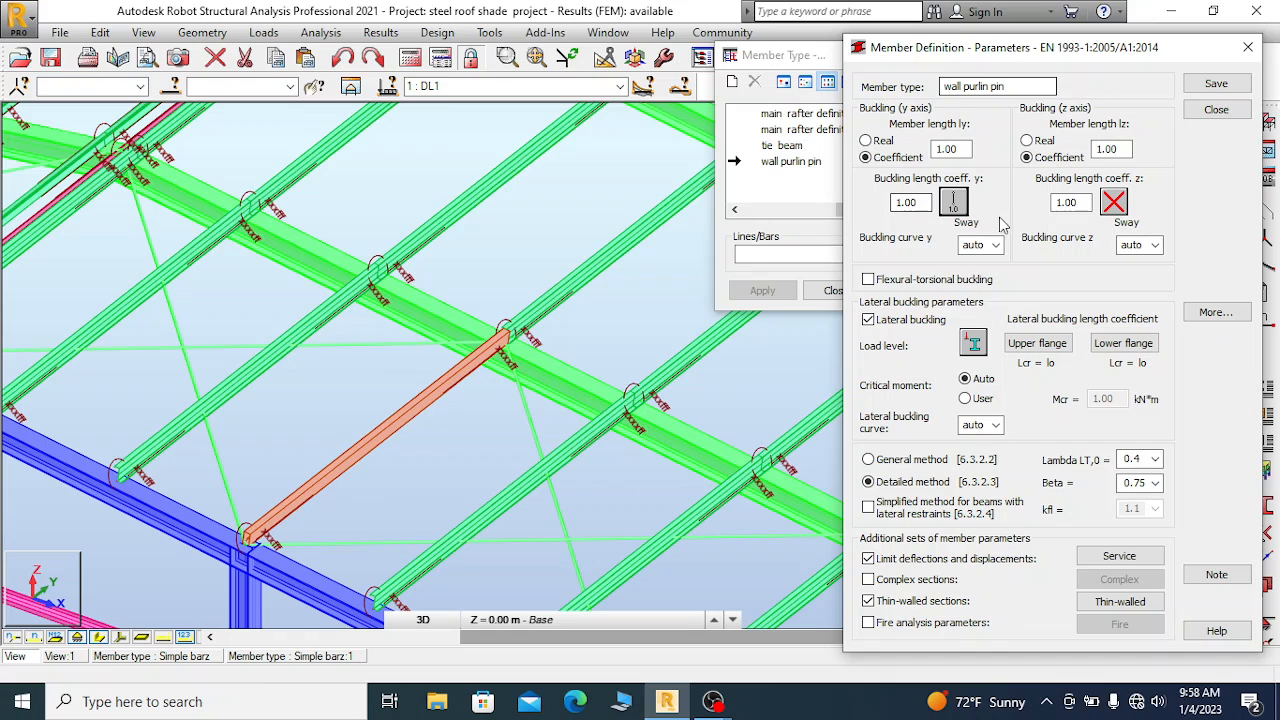
pyautogui.moveTo(1014, 53); pyautogui.dragTo(784, 23)
pyautogui.click(986, 55)
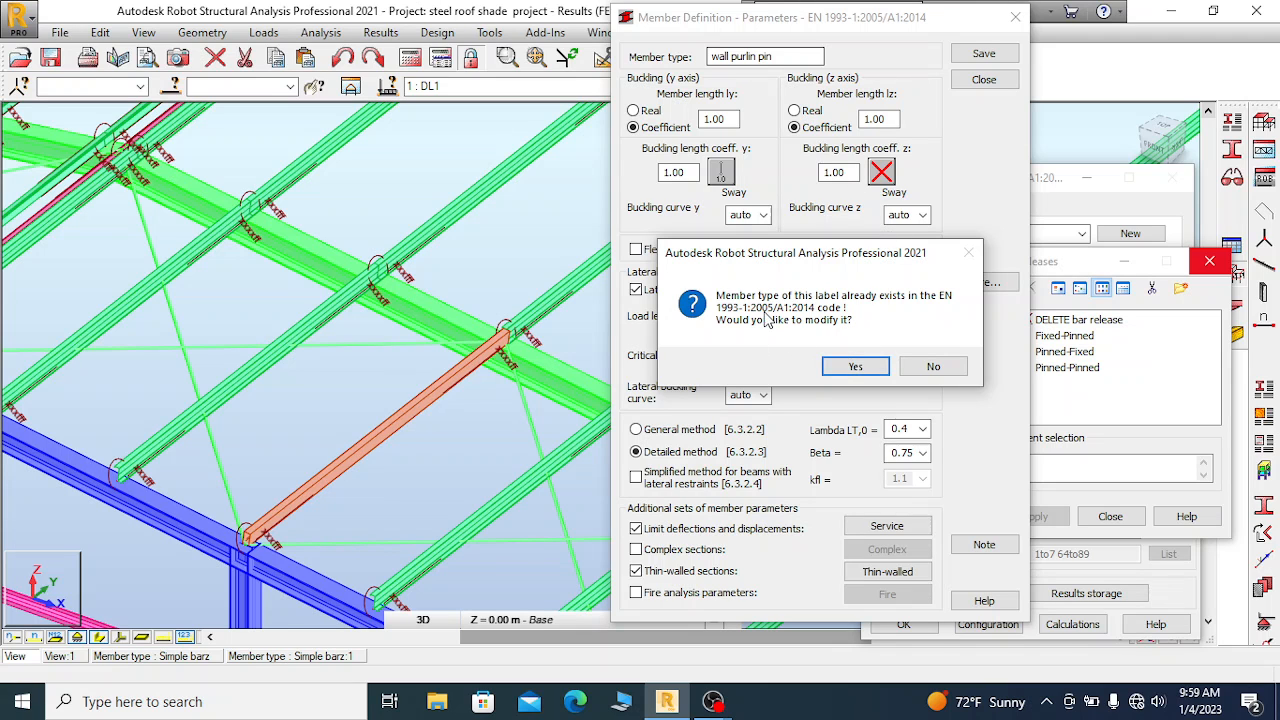
pyautogui.click(874, 370)
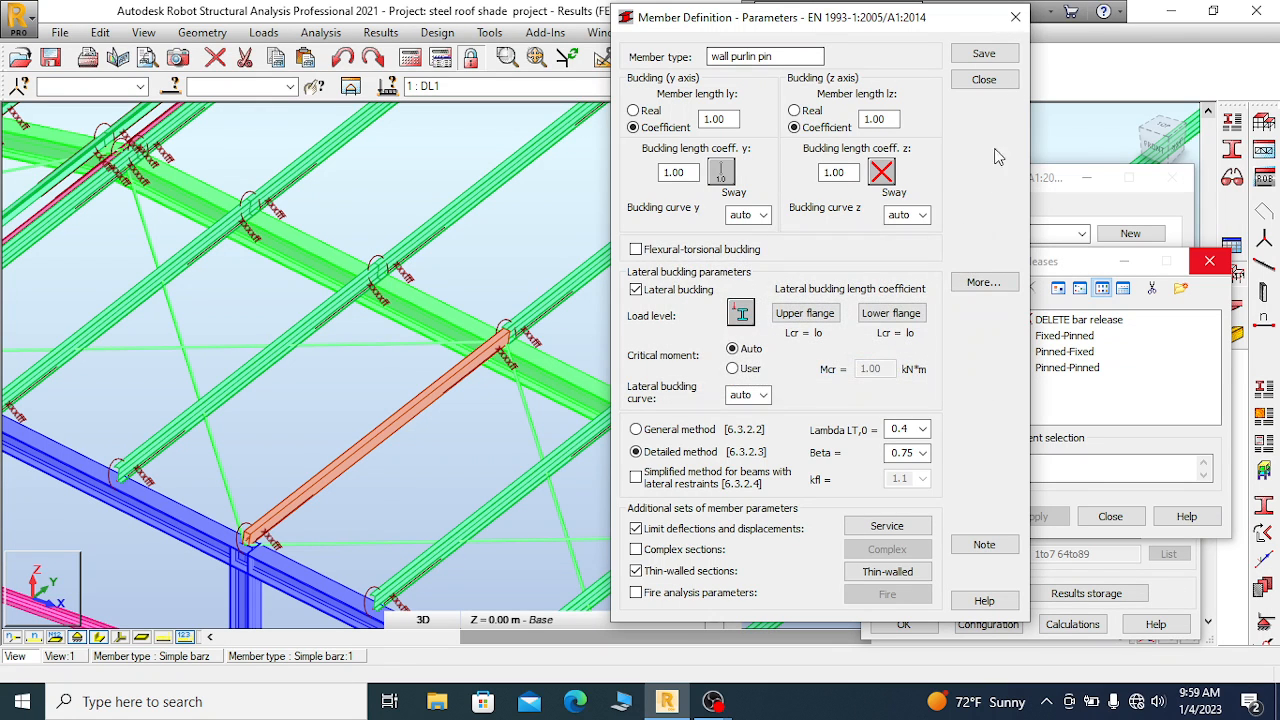
# Close the wall purlin pin definition and open the parameters of the tie beam member type
pyautogui.click(1015, 17)
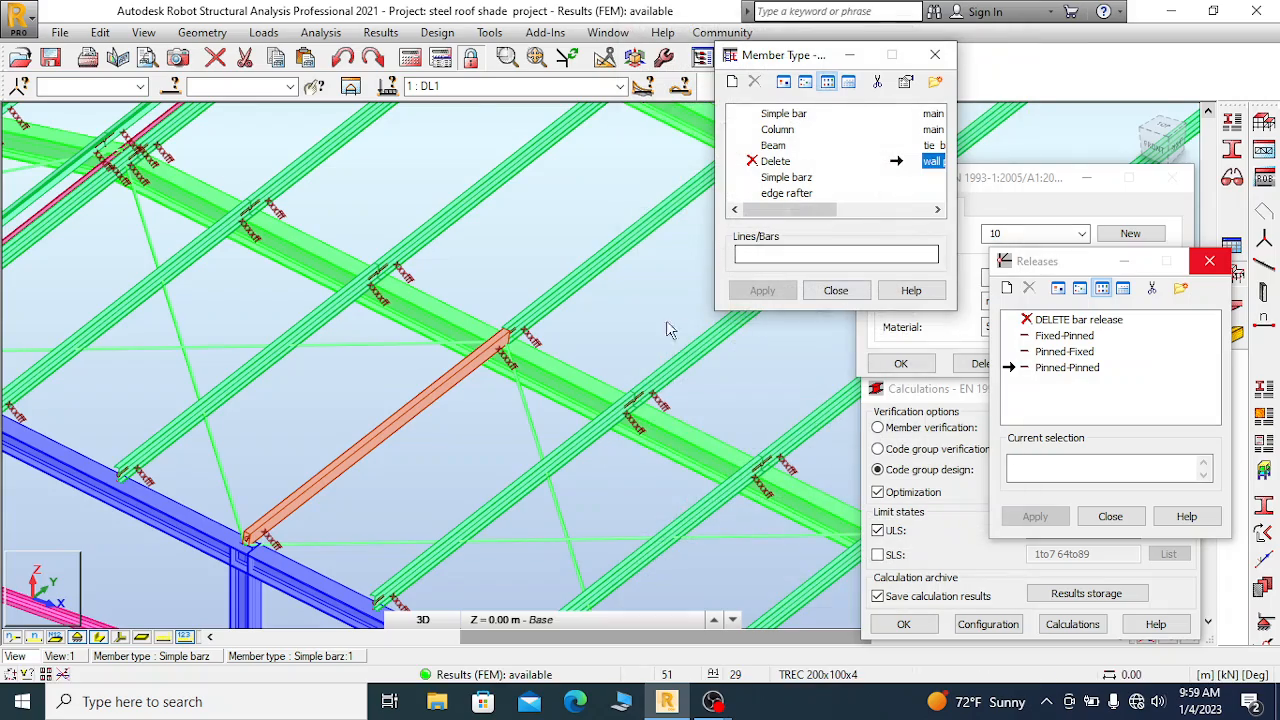
pyautogui.scroll(-6, 680, 328)
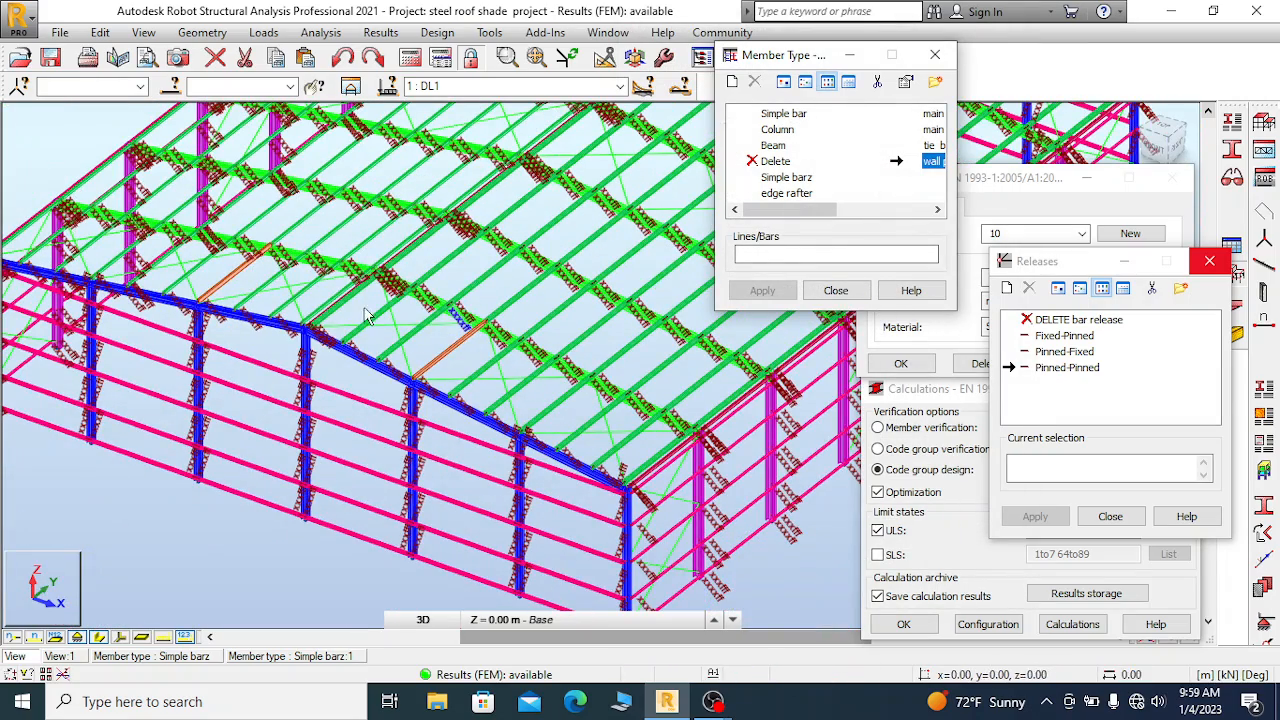
pyautogui.scroll(-1, 378, 315)
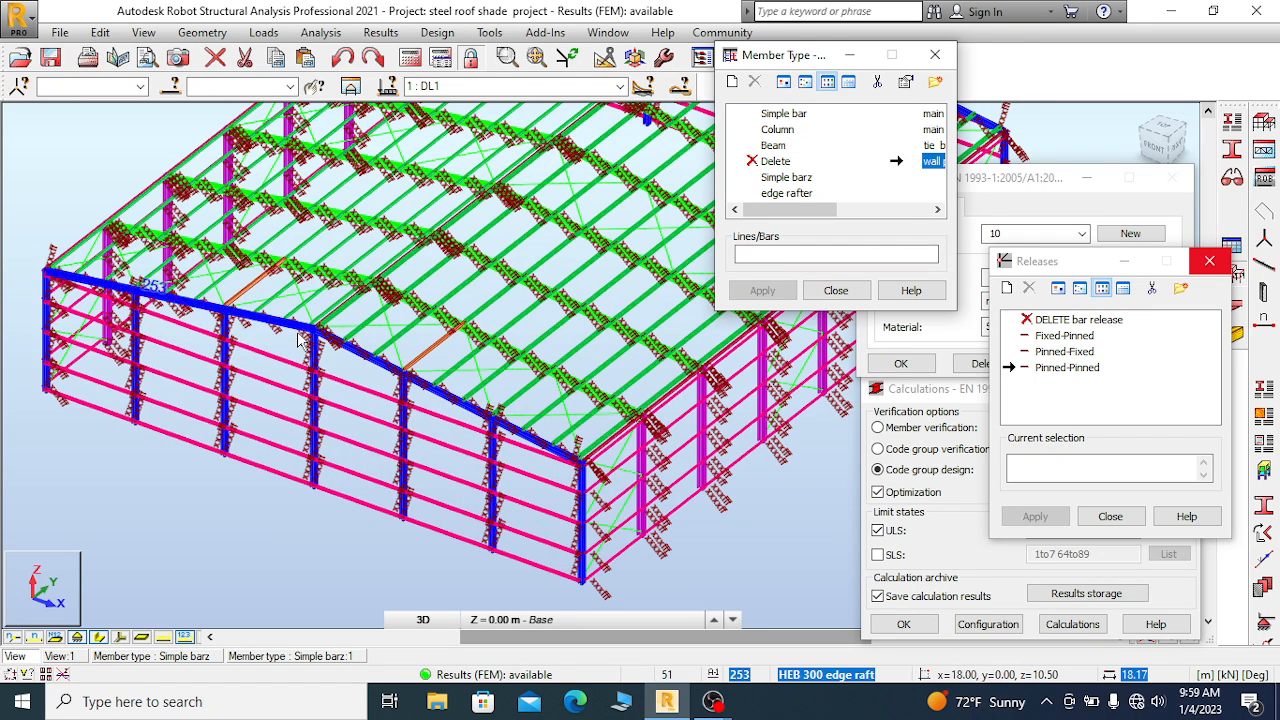
pyautogui.scroll(-1, 298, 338)
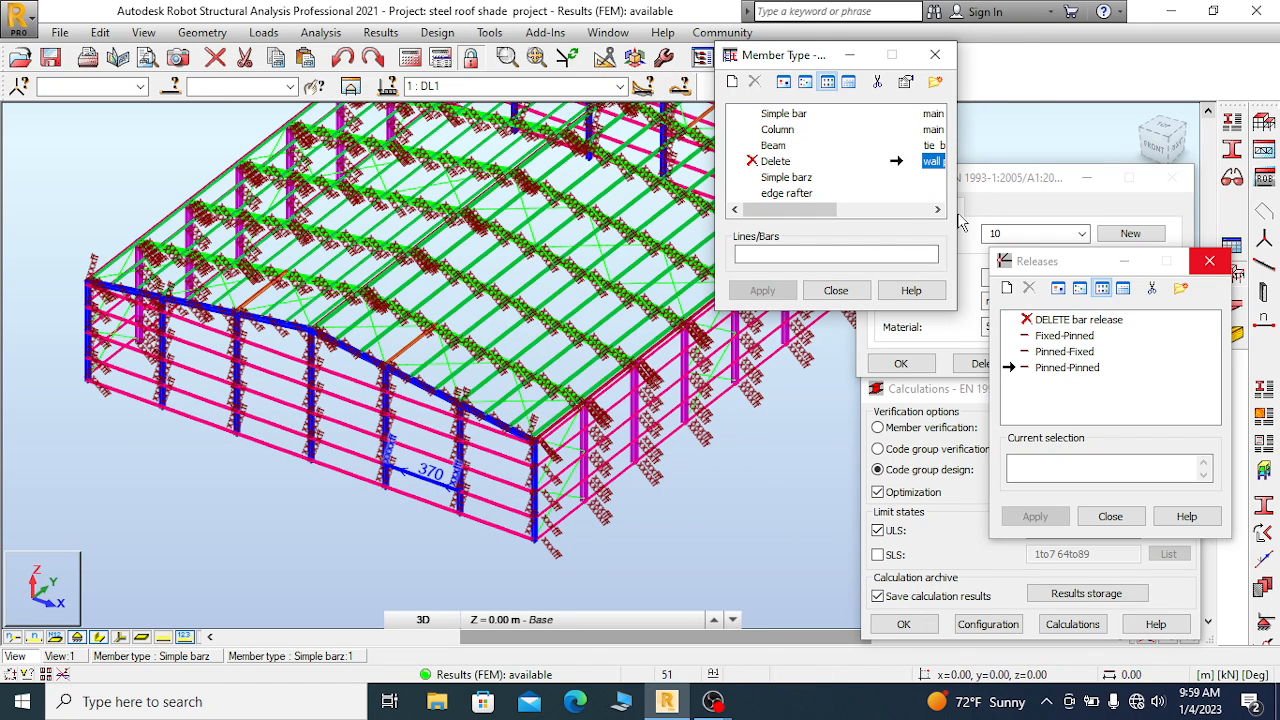
pyautogui.click(938, 210)
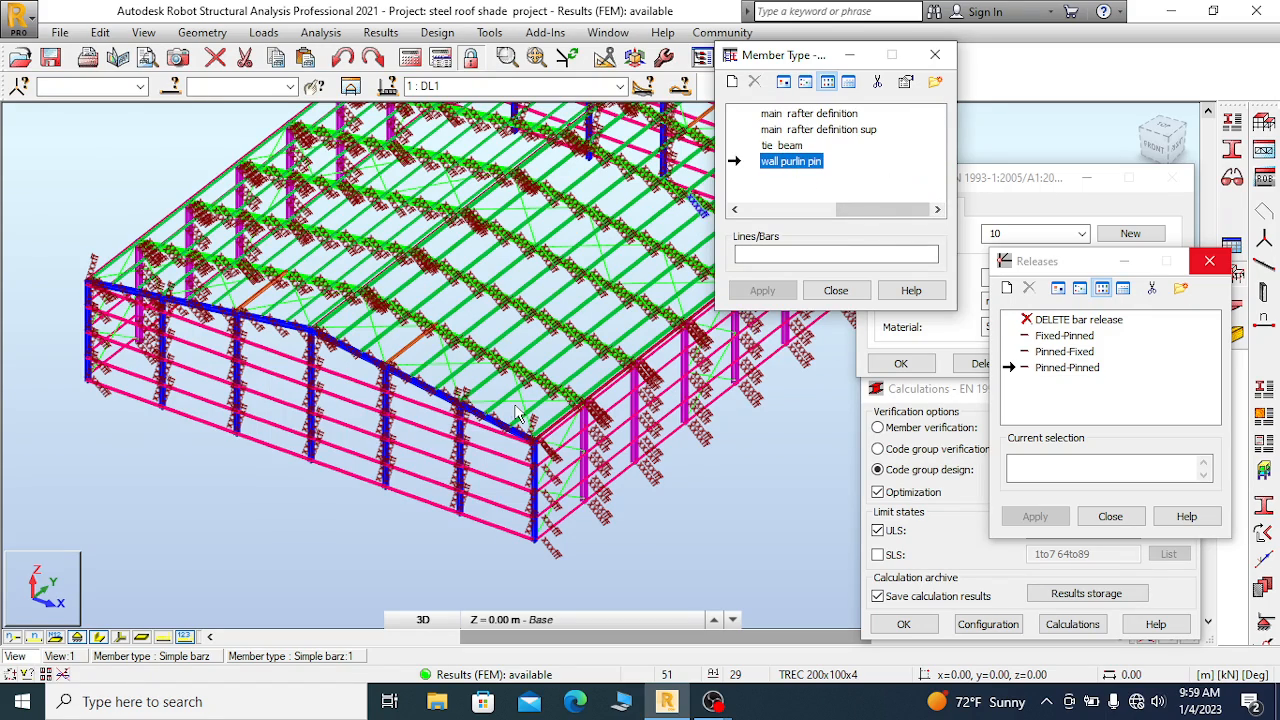
pyautogui.scroll(4, 427, 440)
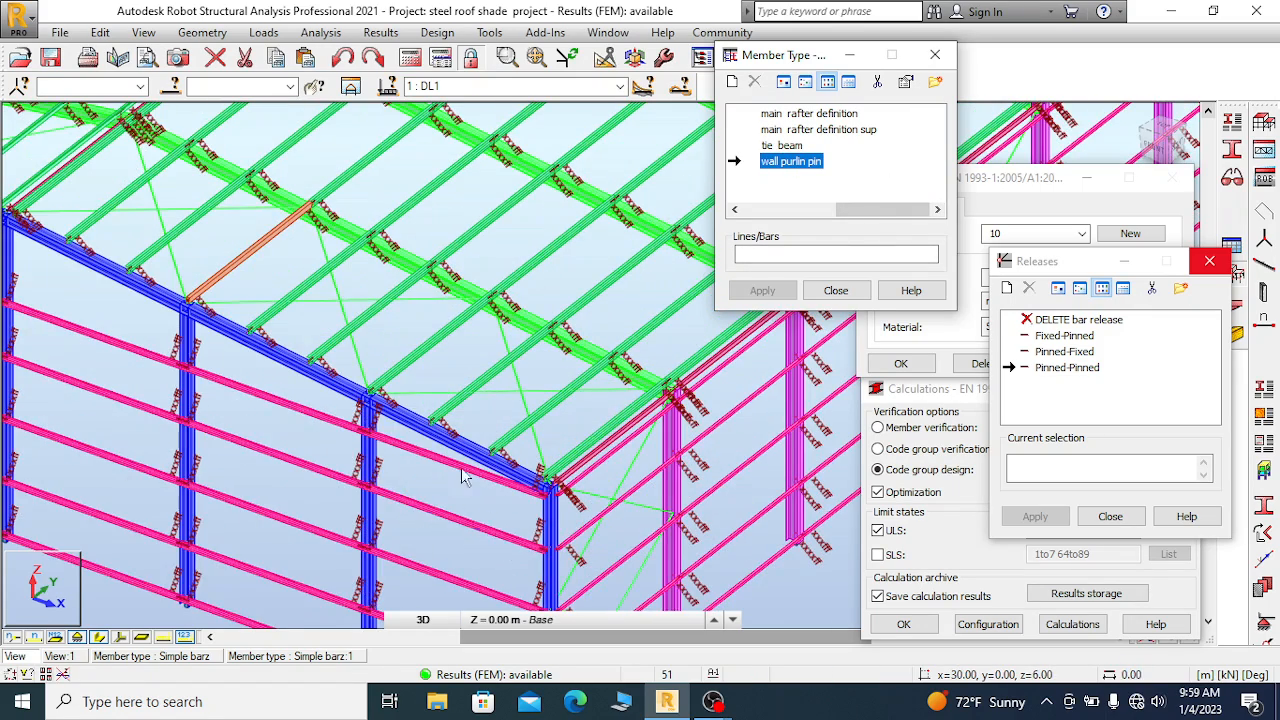
pyautogui.scroll(3, 600, 440)
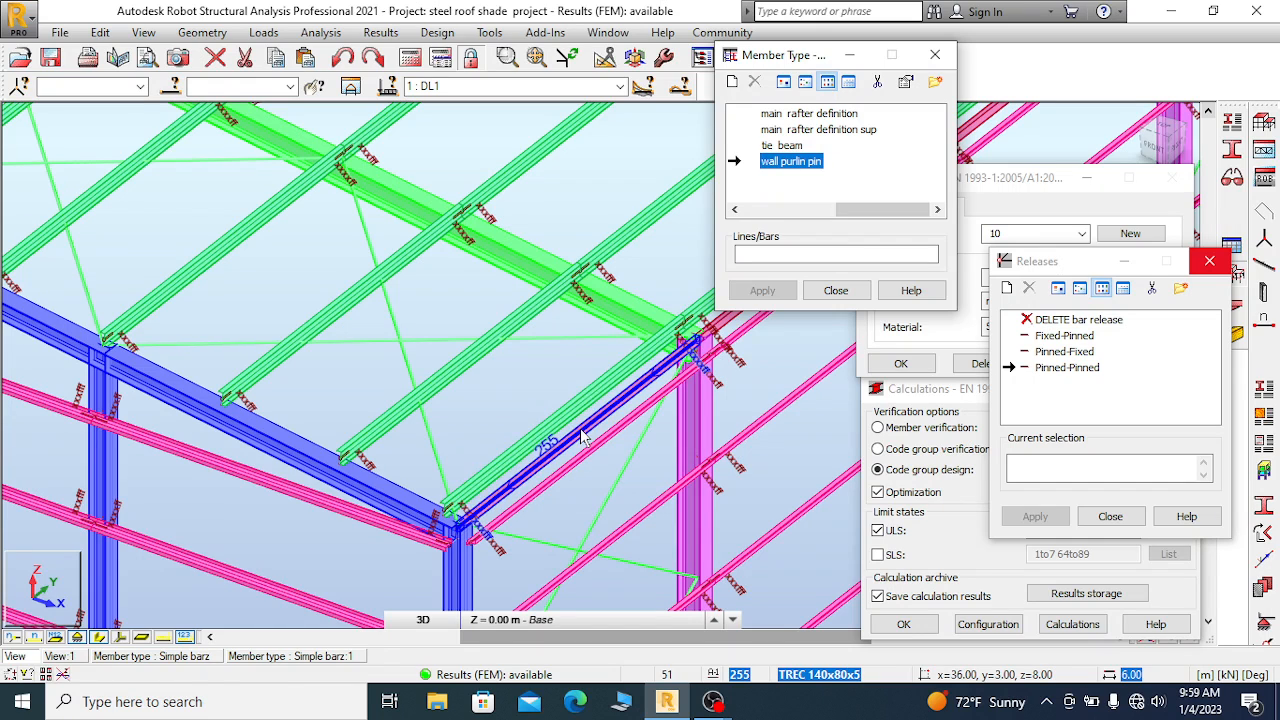
pyautogui.doubleClick(788, 146)
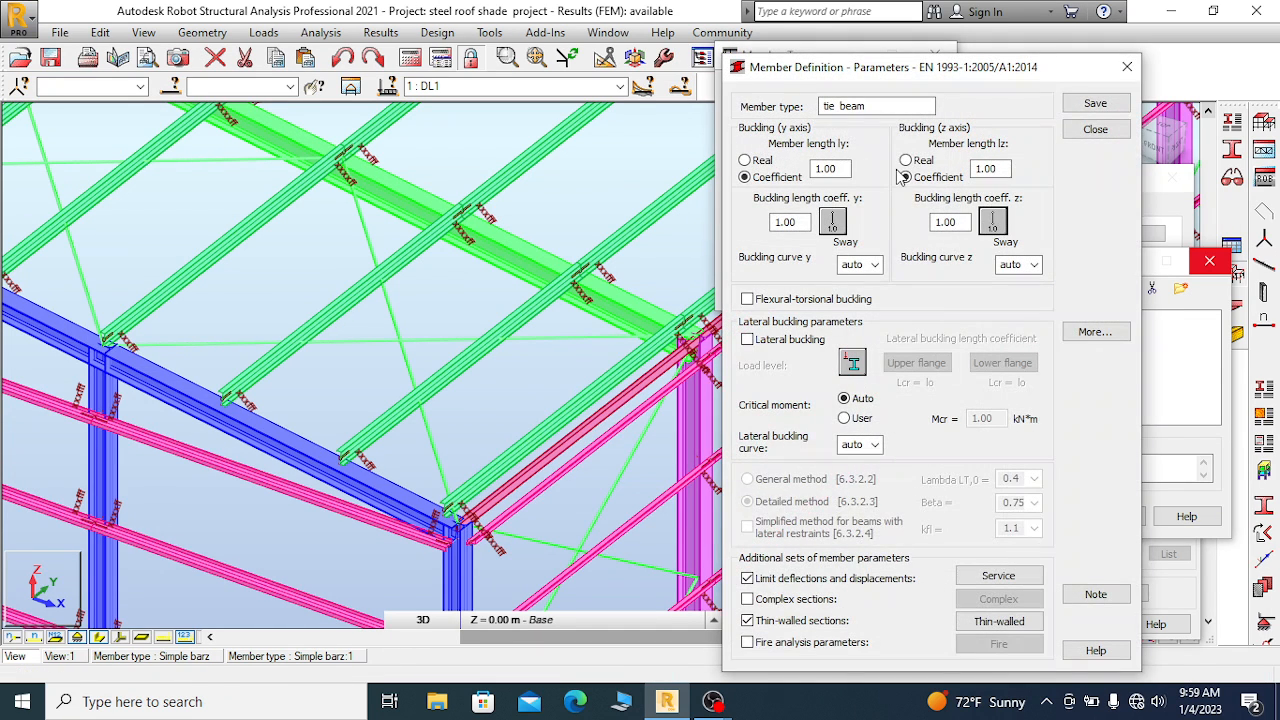
pyautogui.moveTo(940, 67); pyautogui.dragTo(1029, 62)
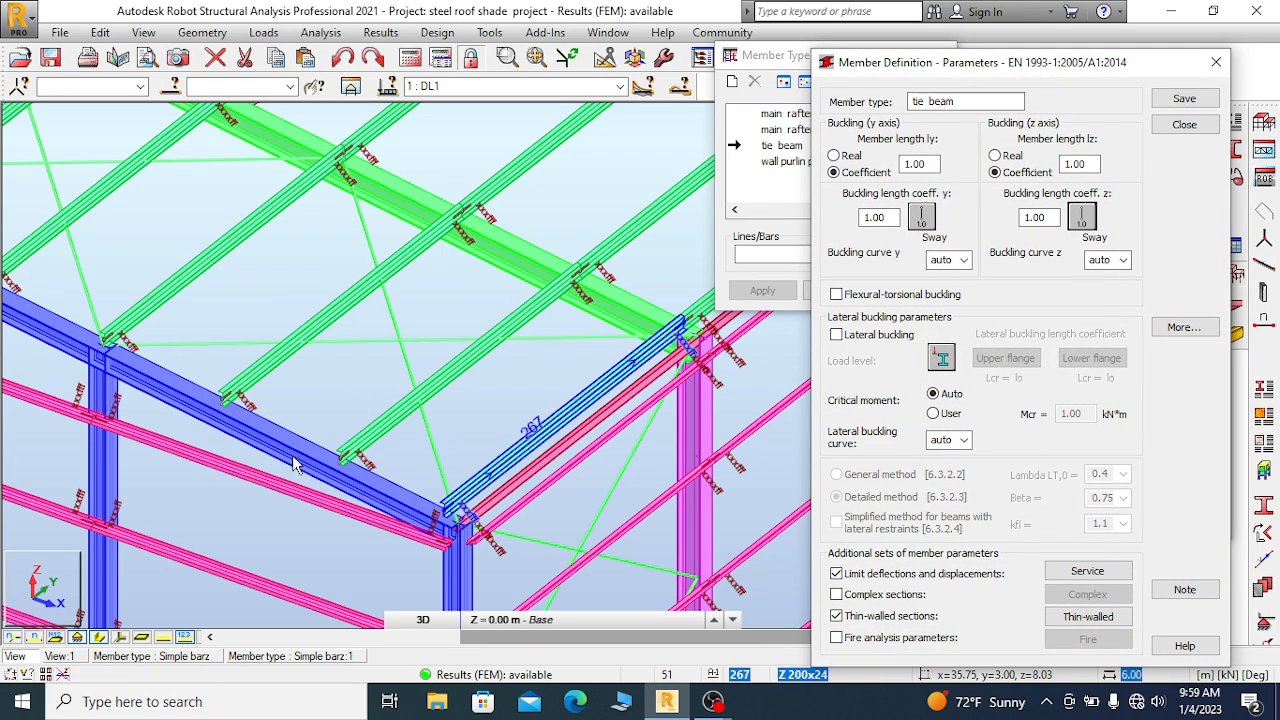
# Examine the eave tie beam and its end releases at the front corner column in close-up
pyautogui.scroll(5, 547, 545)
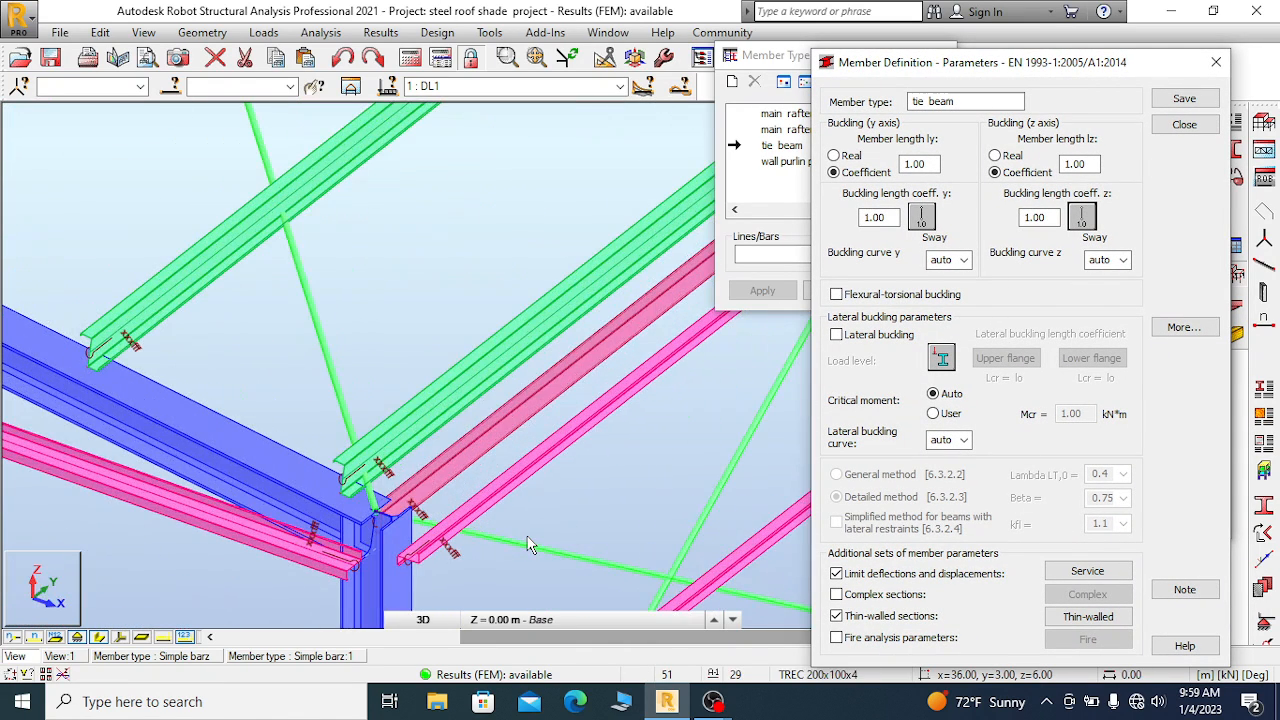
pyautogui.scroll(2, 479, 533)
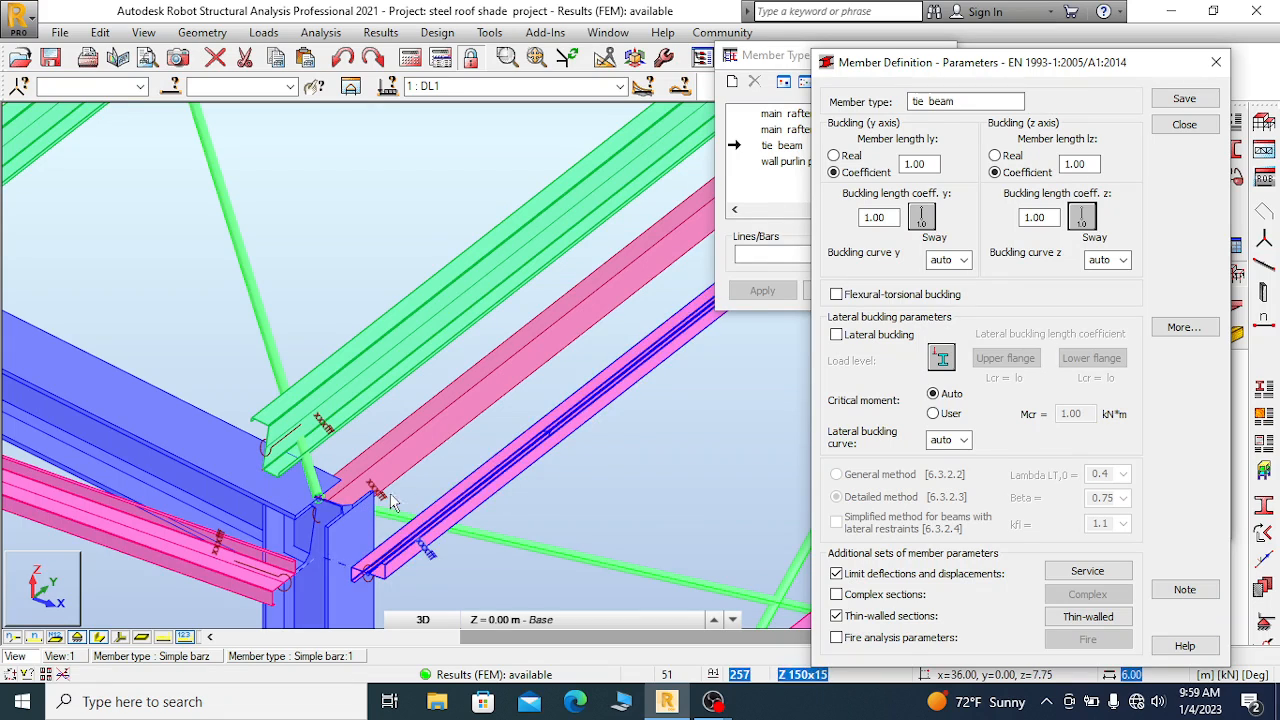
pyautogui.scroll(2, 350, 510)
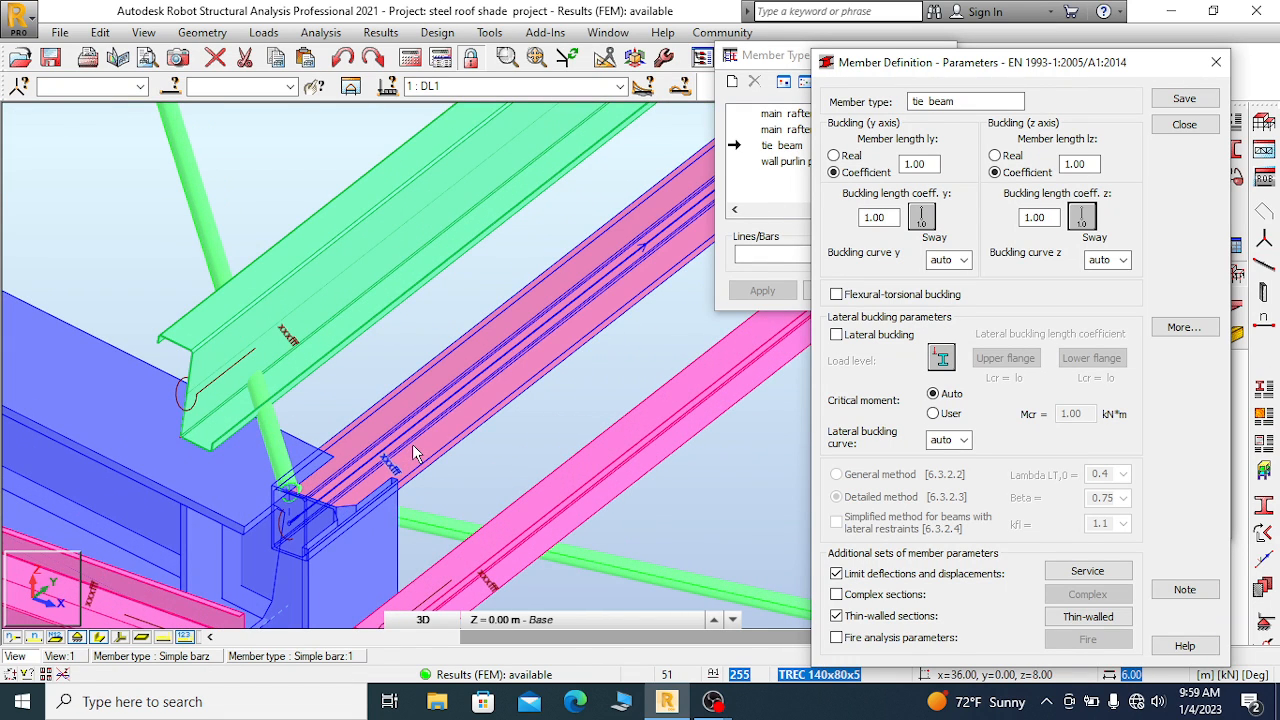
pyautogui.scroll(-2, 302, 481)
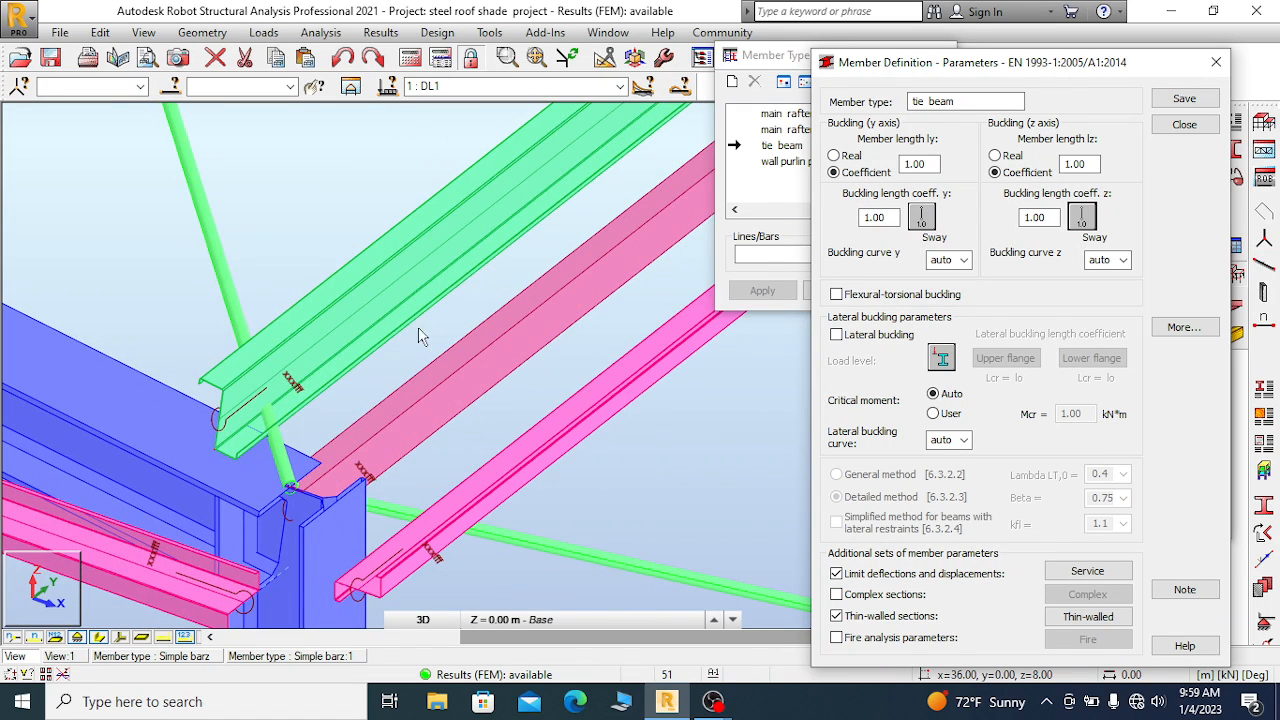
pyautogui.scroll(-5, 365, 445)
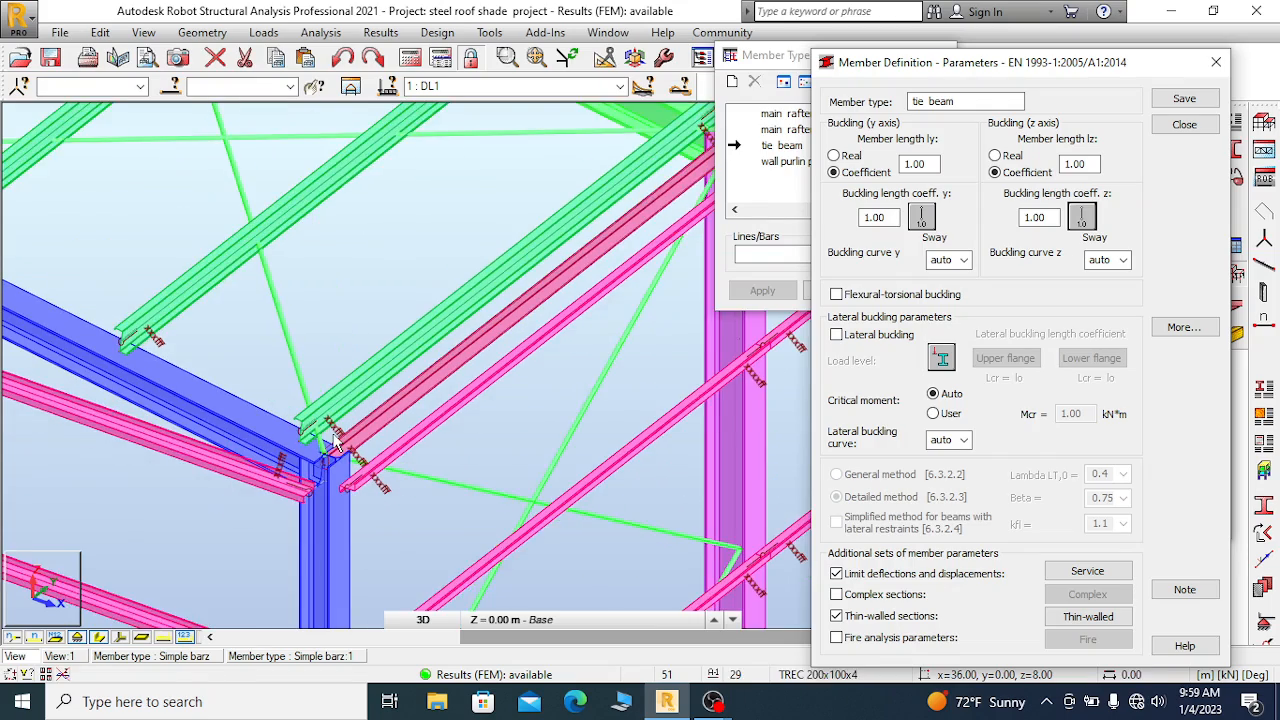
pyautogui.scroll(-1, 311, 458)
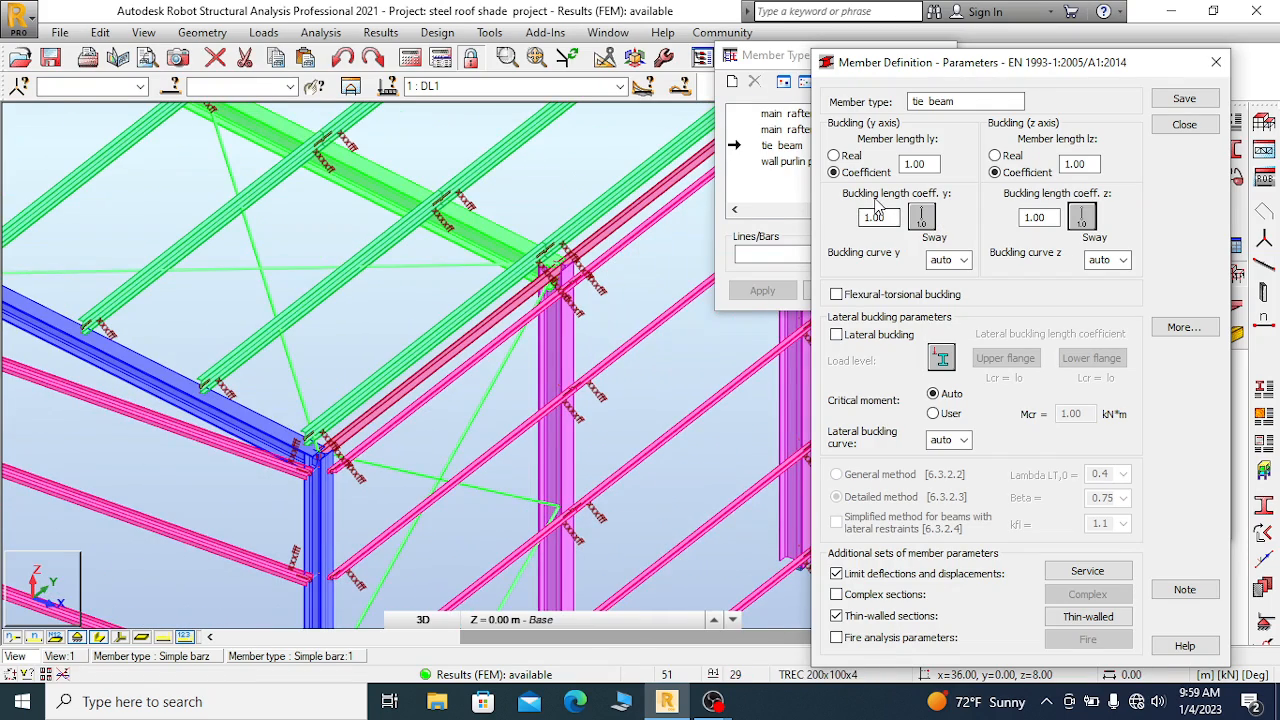
pyautogui.scroll(6, 231, 486)
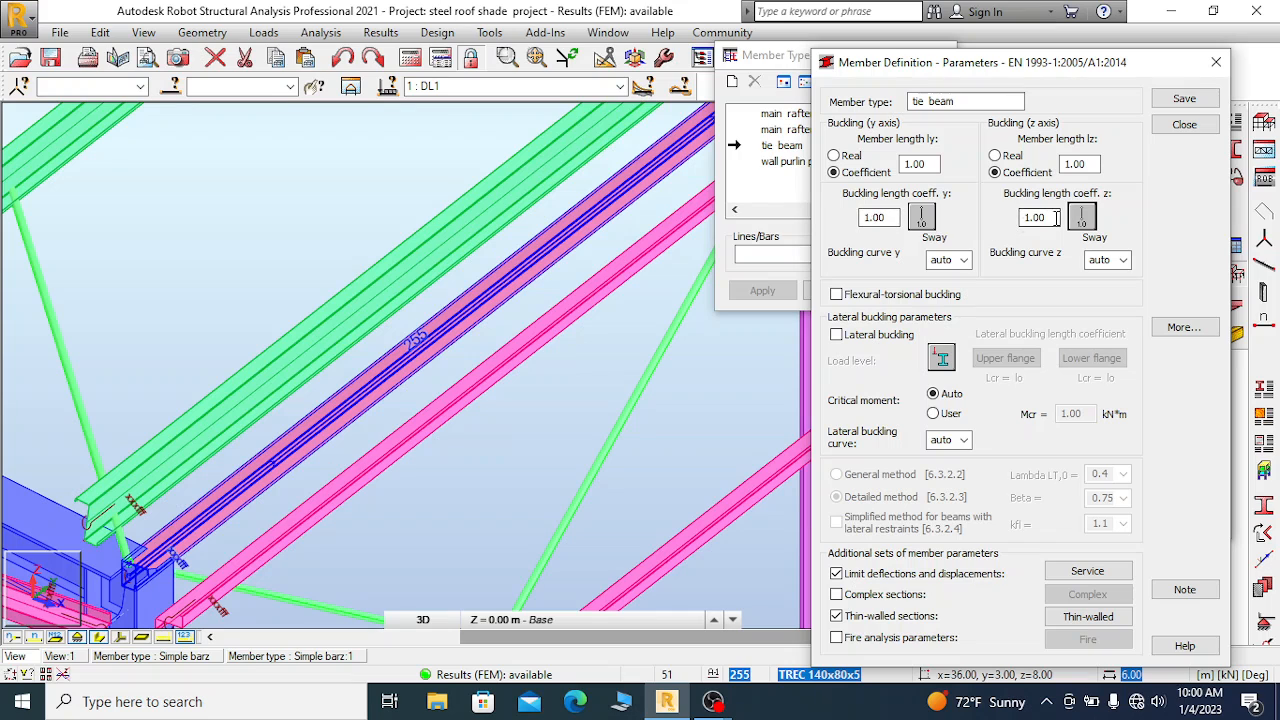
# Confirm the 1.0 sway buckling diagram for the tie beam's y axis and check the z-axis diagram
pyautogui.click(921, 217)
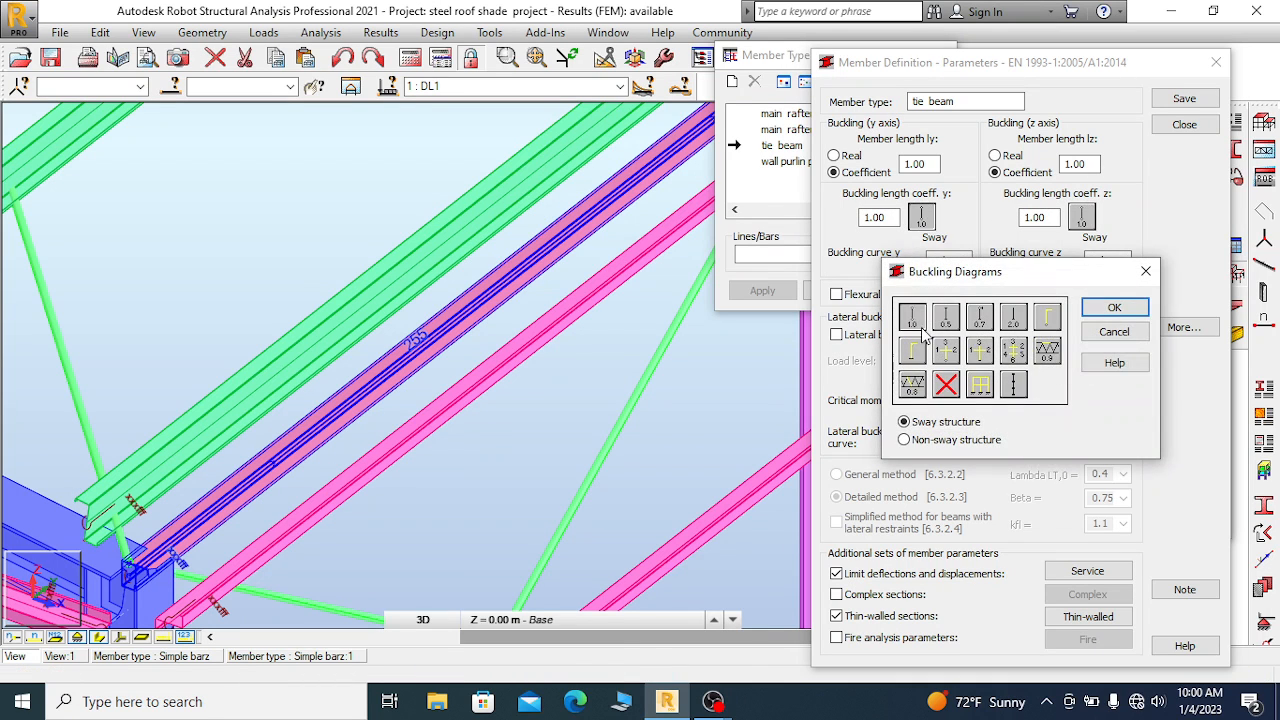
pyautogui.click(1120, 308)
pyautogui.click(1081, 217)
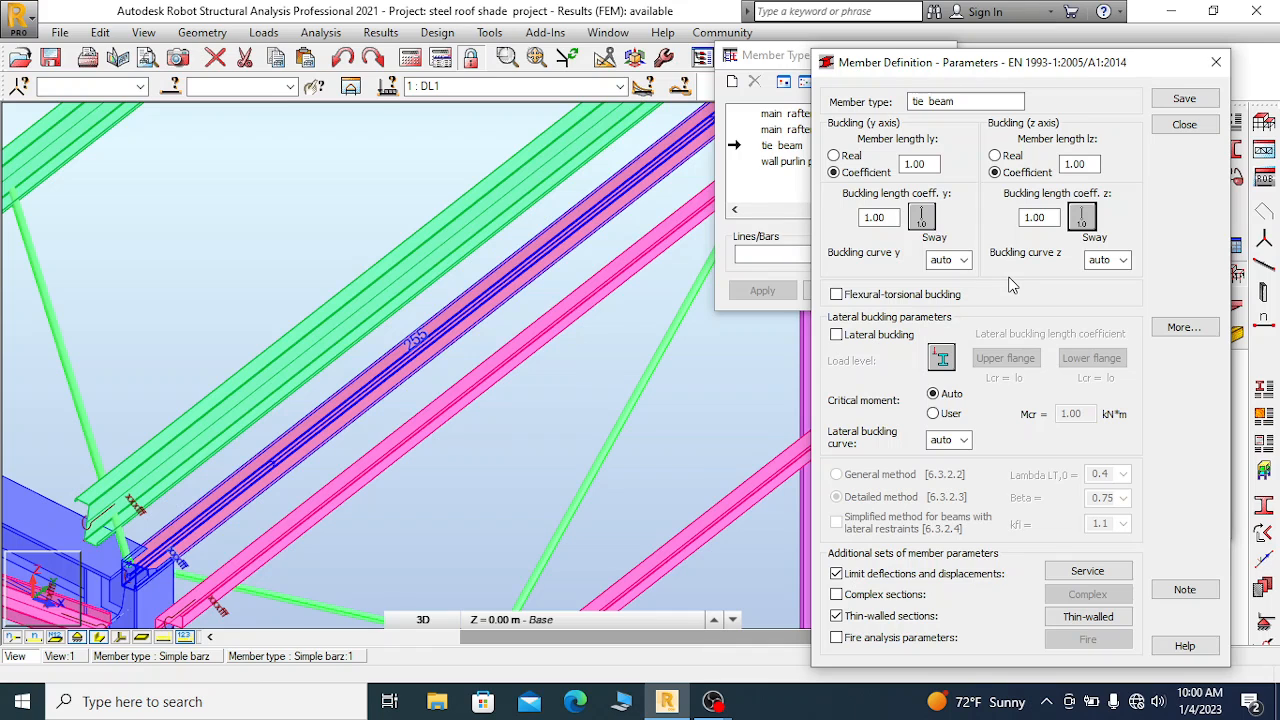
pyautogui.click(714, 704)
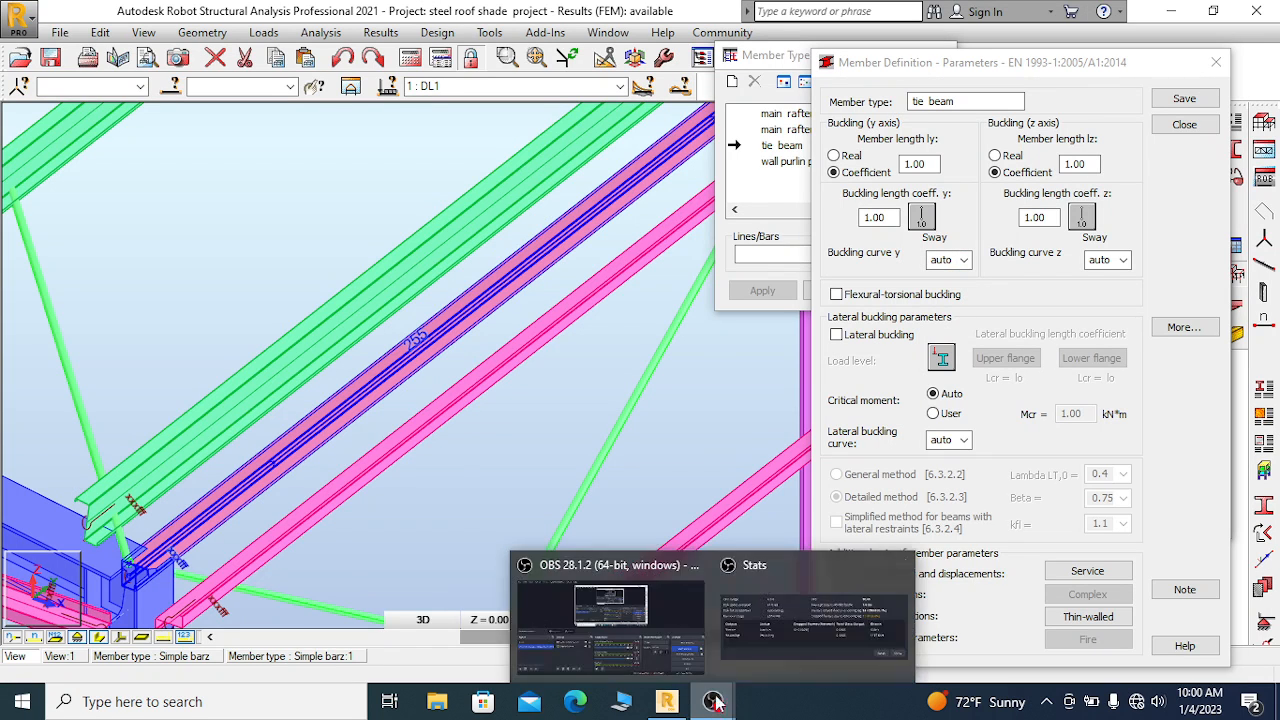
pyautogui.click(610, 612)
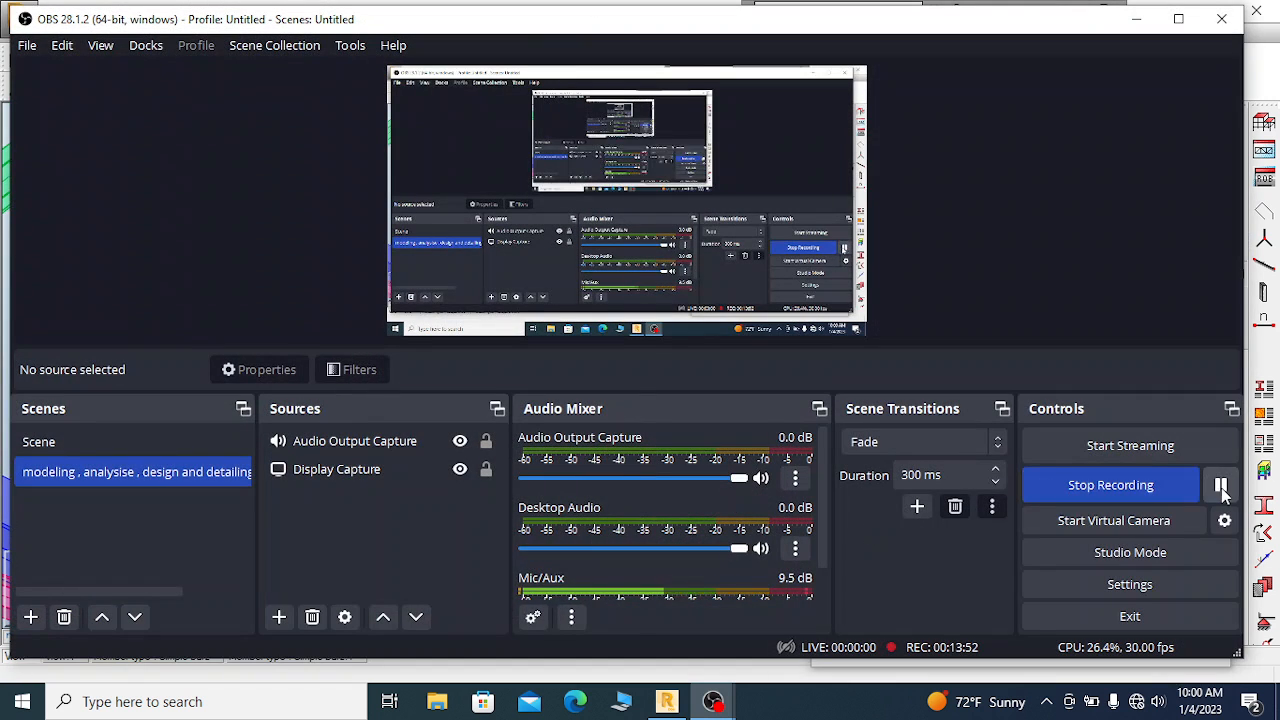
pyautogui.click(1136, 18)
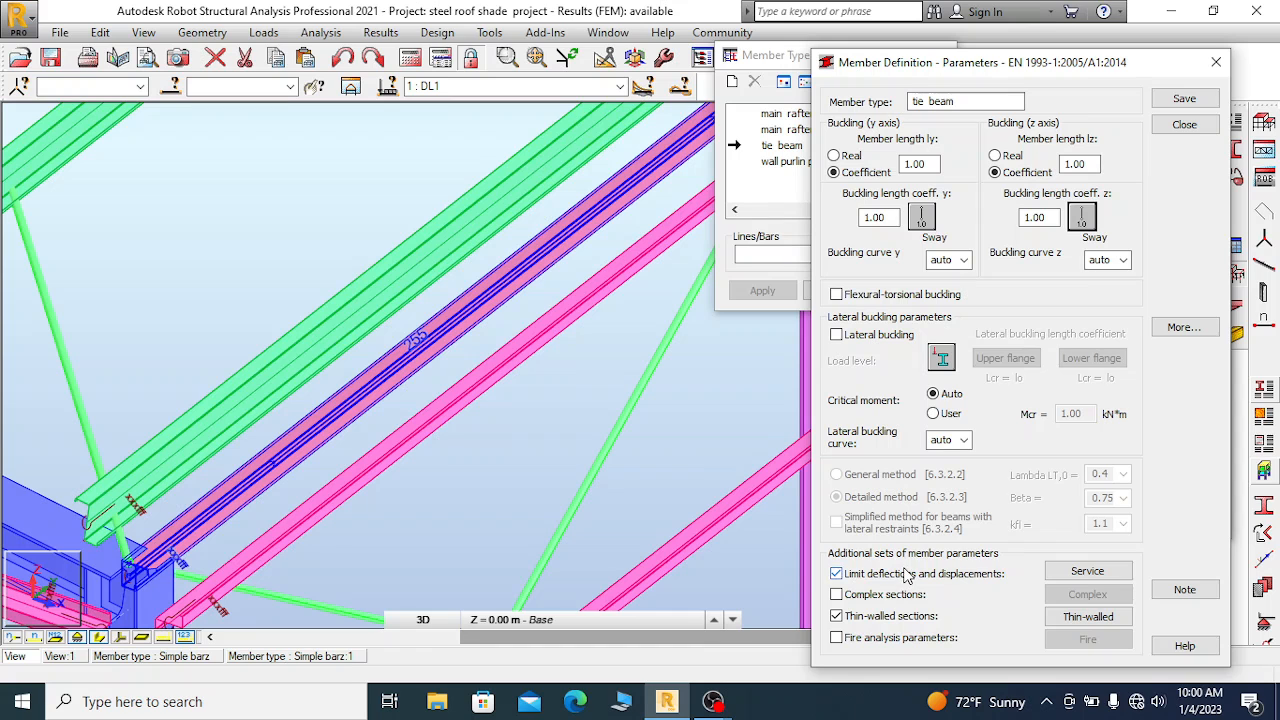
# Save tie beam, overwriting the existing member type, and close its definition
pyautogui.scroll(-3, 654, 420)
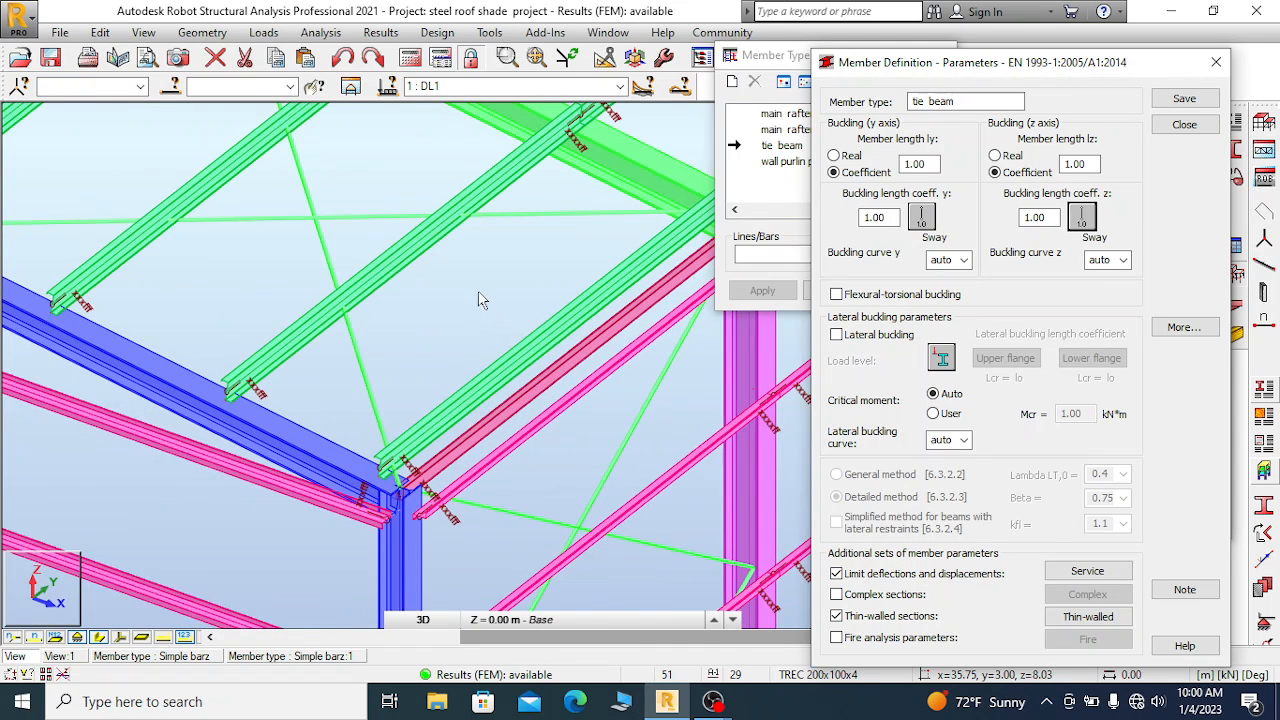
pyautogui.scroll(-2, 472, 295)
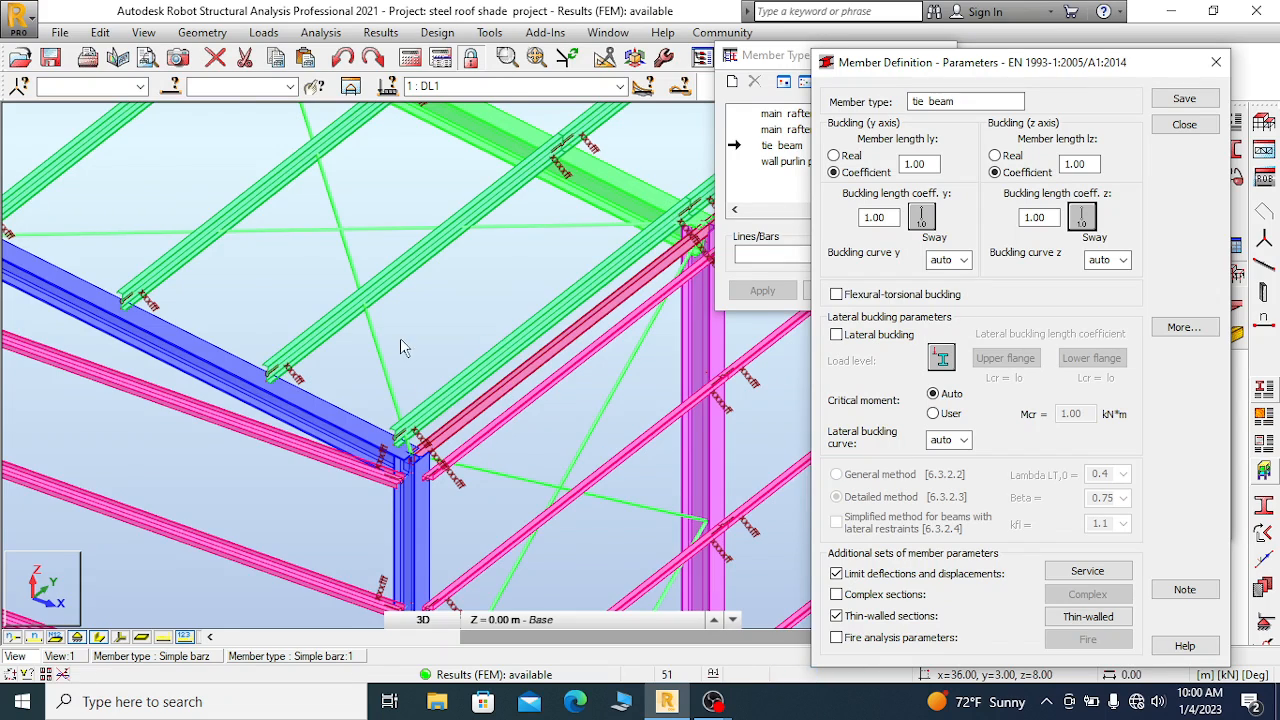
pyautogui.scroll(-2, 408, 343)
pyautogui.scroll(-1, 443, 424)
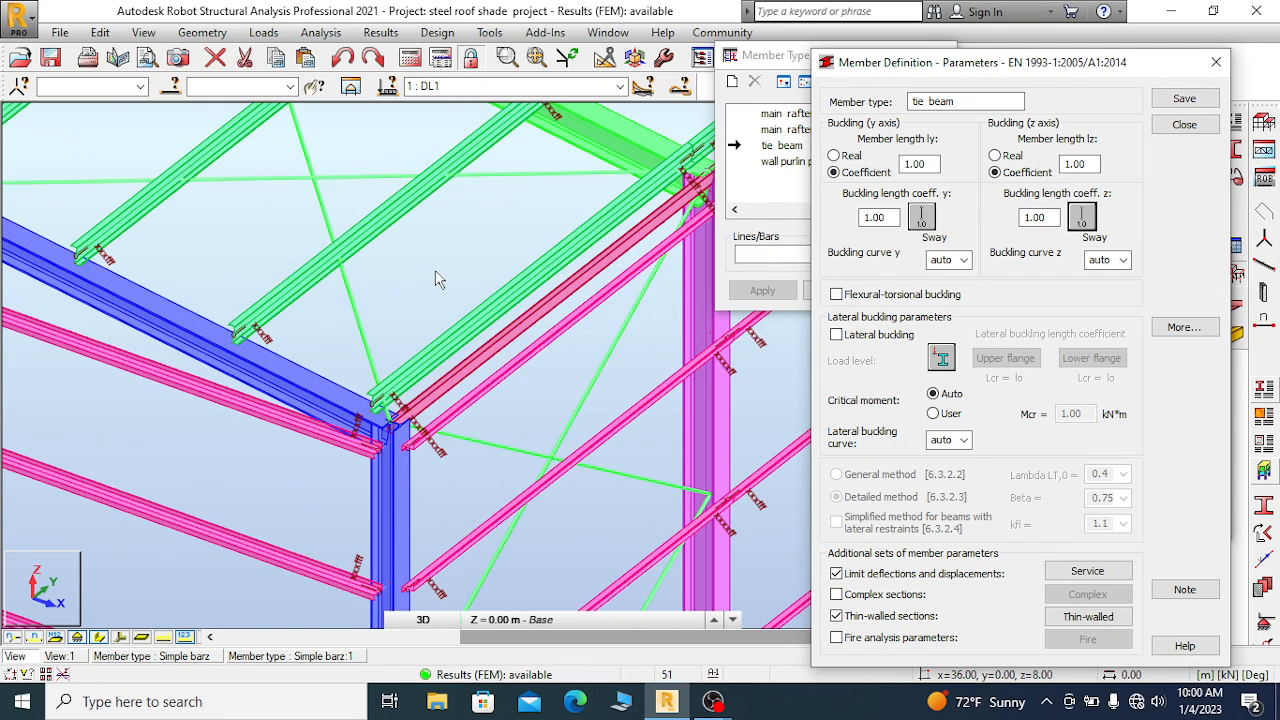
pyautogui.scroll(-1, 437, 277)
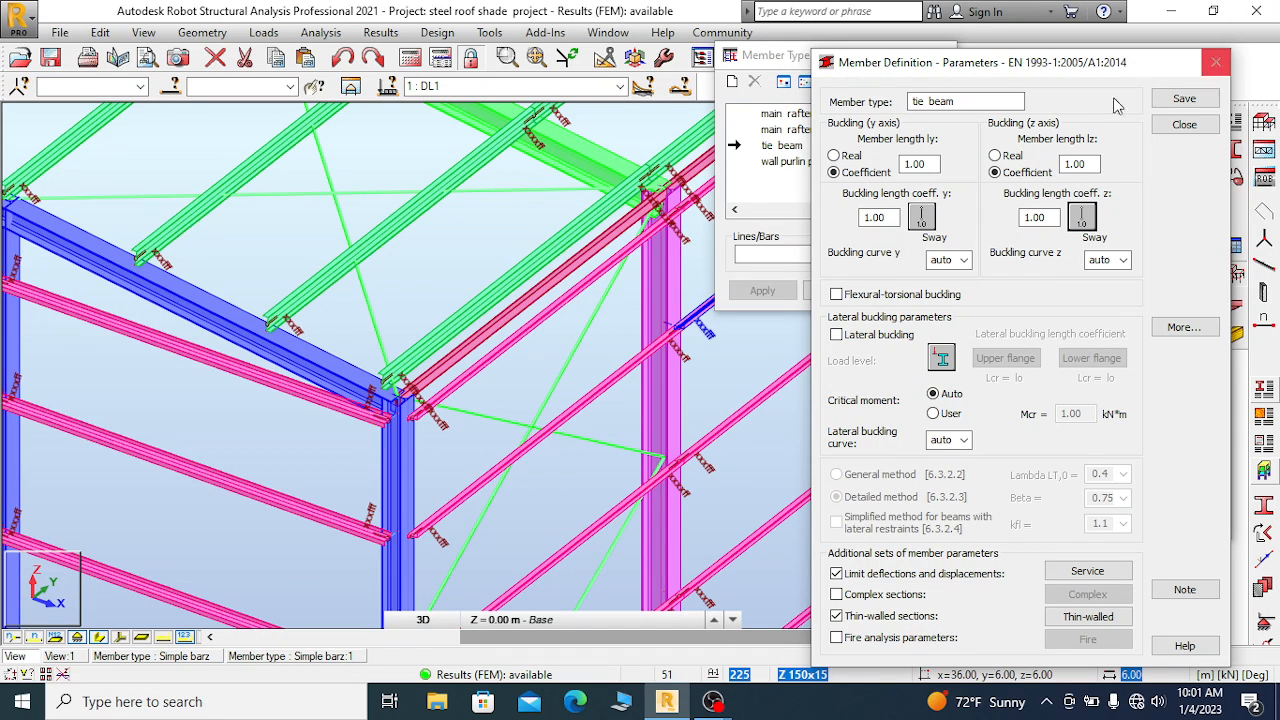
pyautogui.click(1200, 100)
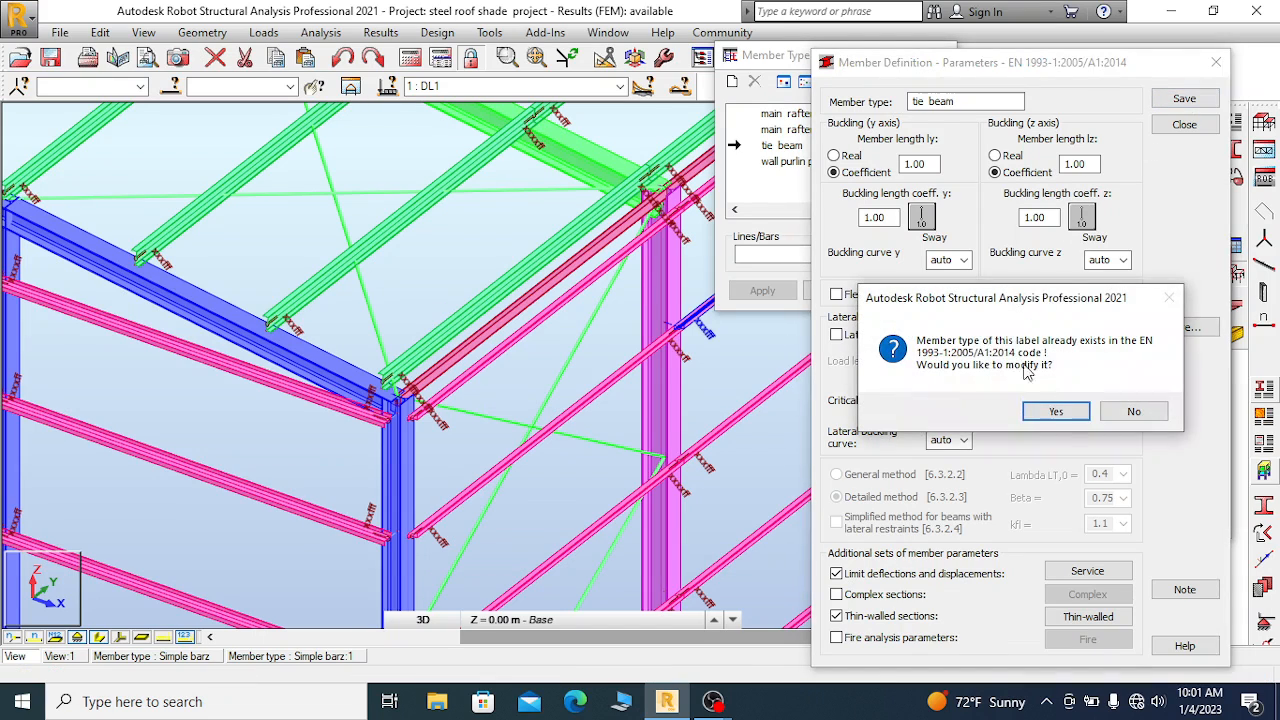
pyautogui.click(1056, 412)
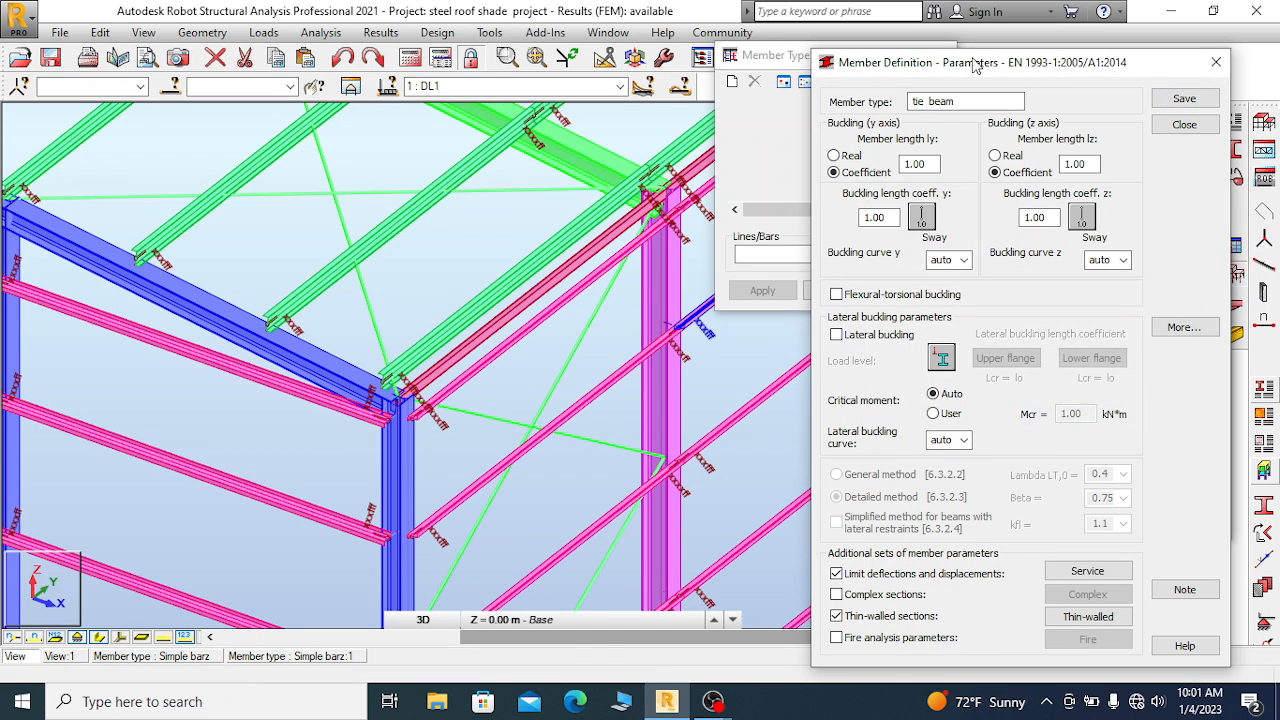
pyautogui.click(1216, 62)
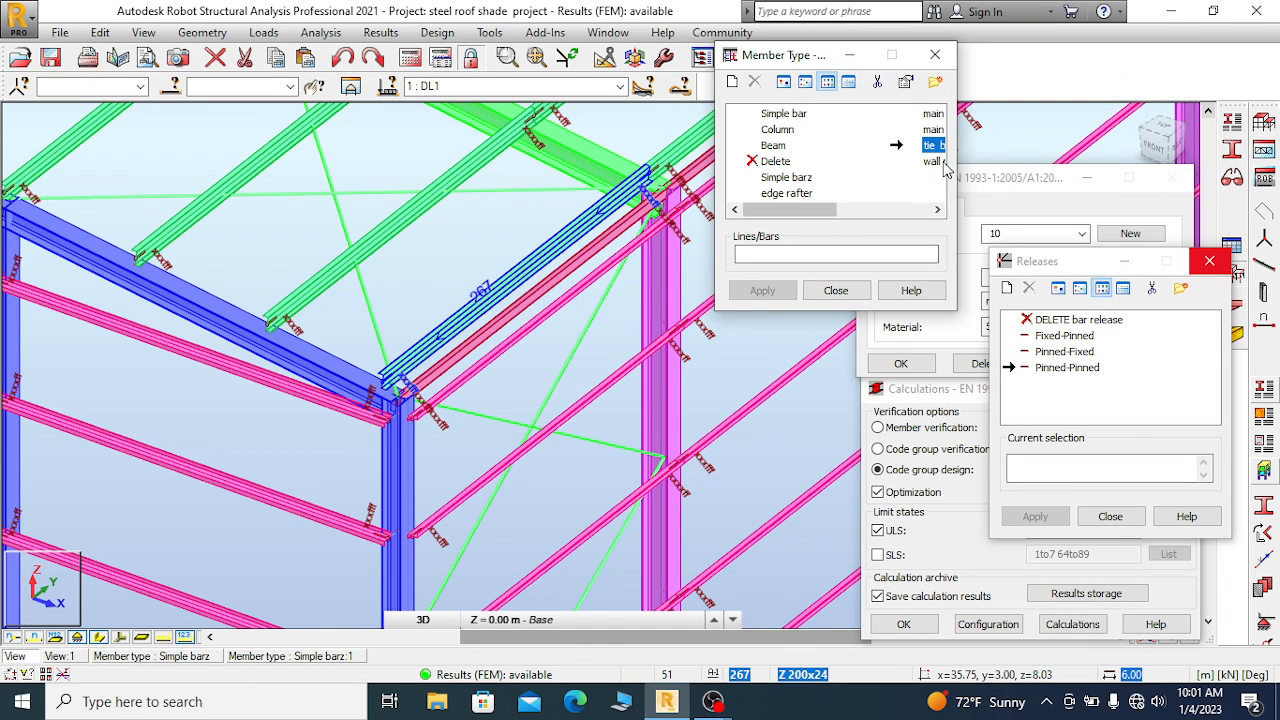
# Bring the custom member types into view in the member type list and close the Releases dialog
pyautogui.click(937, 209)
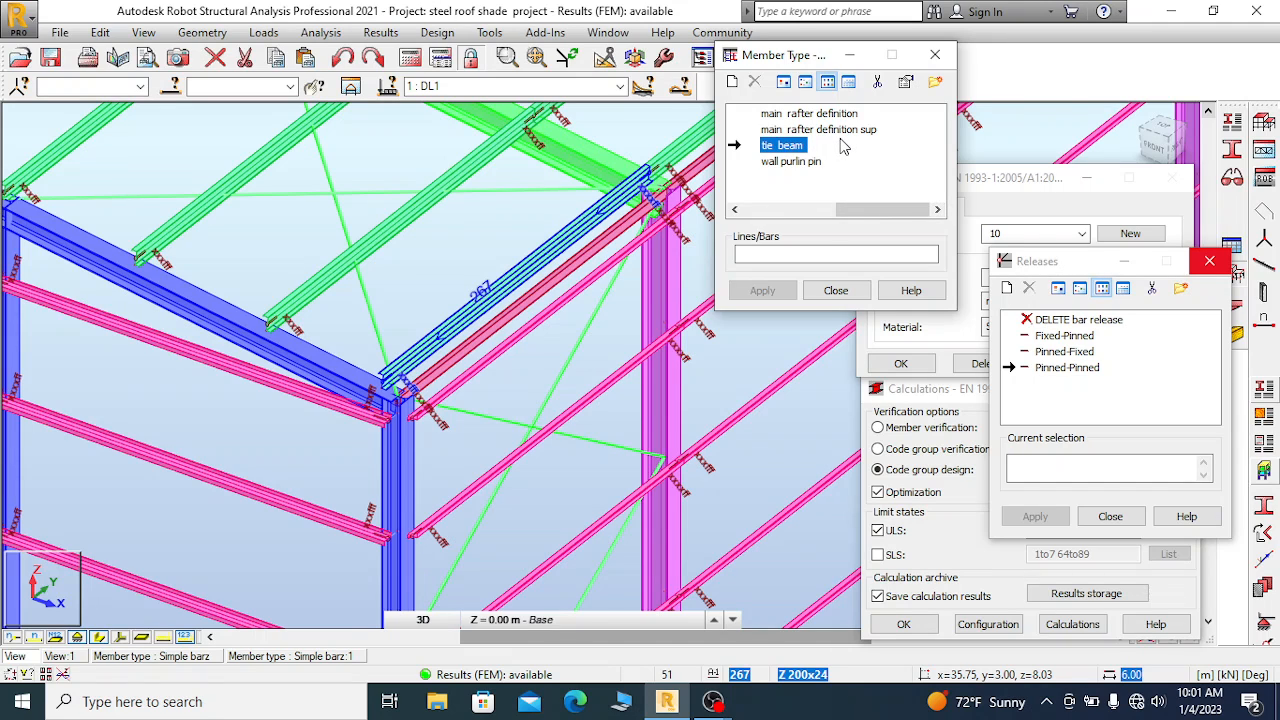
pyautogui.scroll(-2, 580, 338)
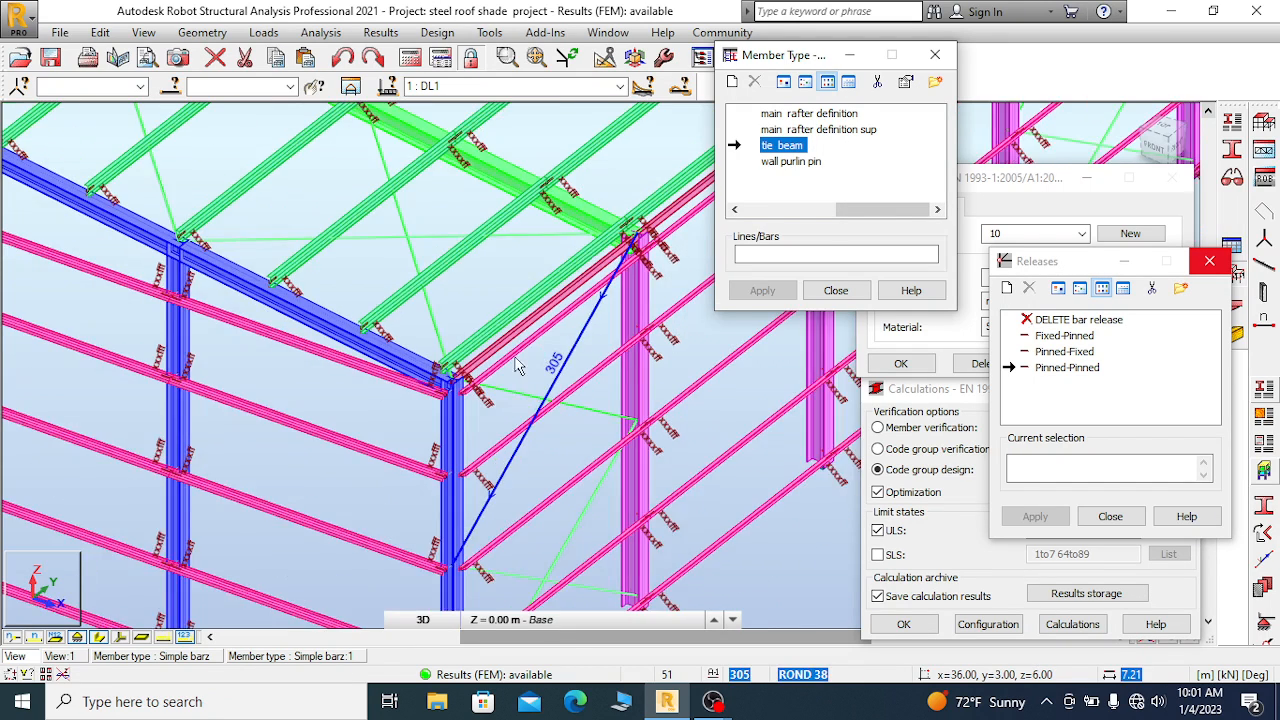
pyautogui.scroll(-4, 540, 372)
pyautogui.scroll(2, 318, 316)
pyautogui.scroll(2, 320, 318)
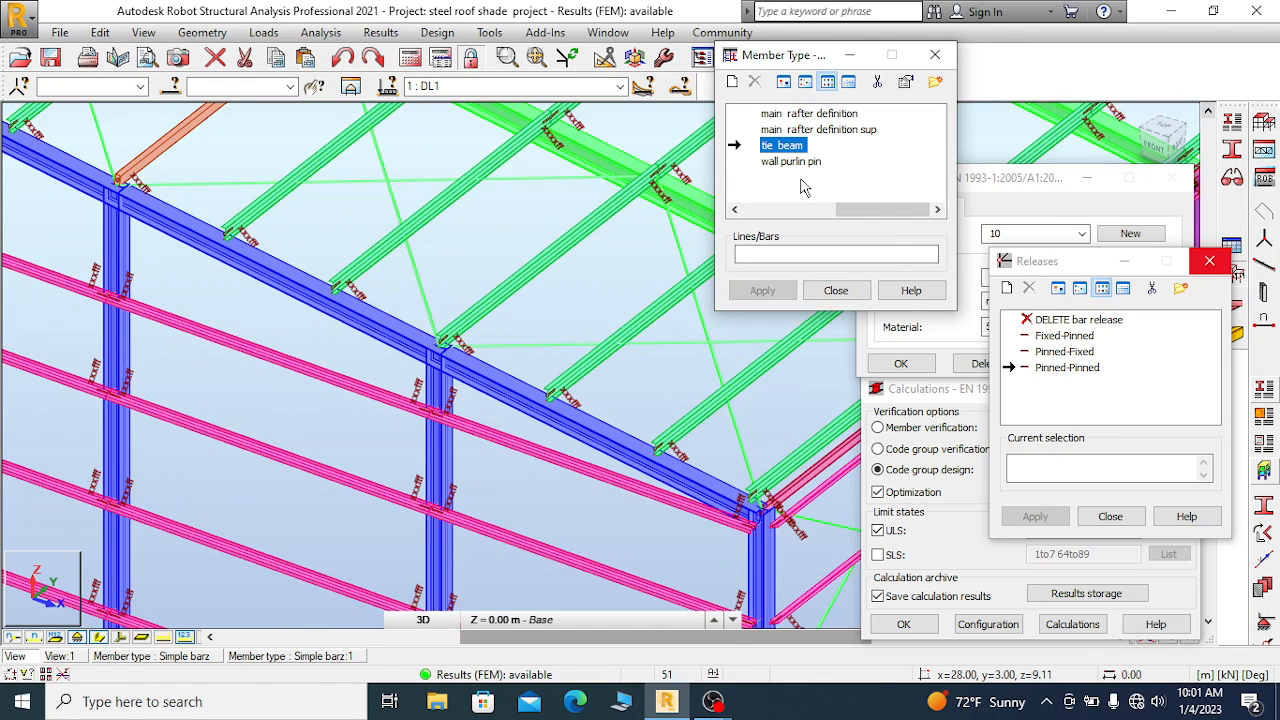
pyautogui.click(1004, 260)
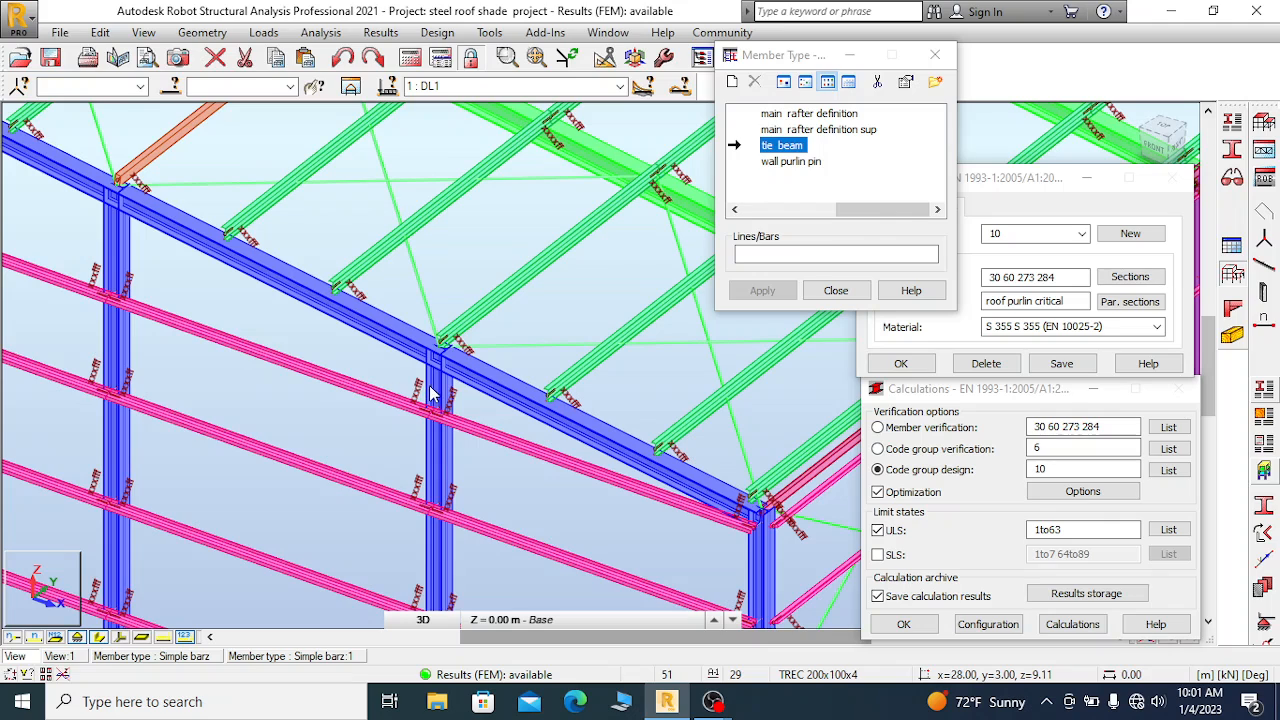
# Examine the front gable's sloping rafter, columns and adjoining roof purlins at close range
pyautogui.scroll(-2, 401, 425)
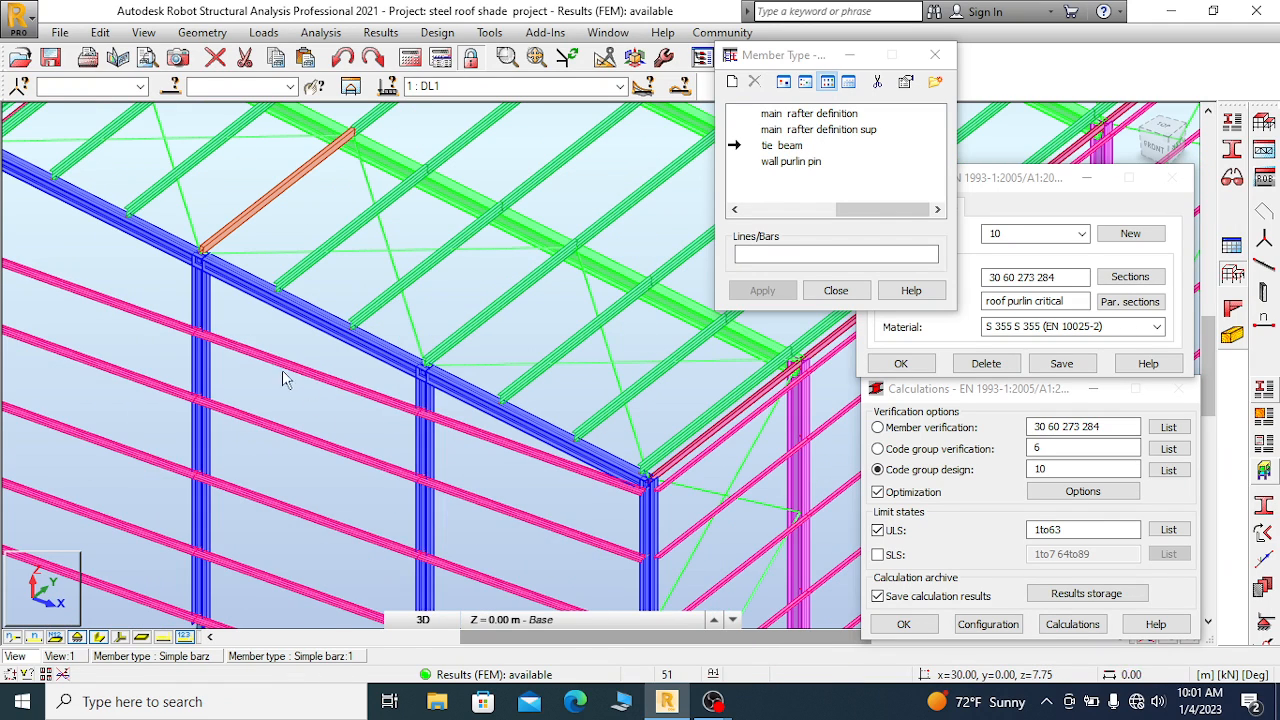
pyautogui.scroll(1, 254, 357)
pyautogui.scroll(-1, 258, 370)
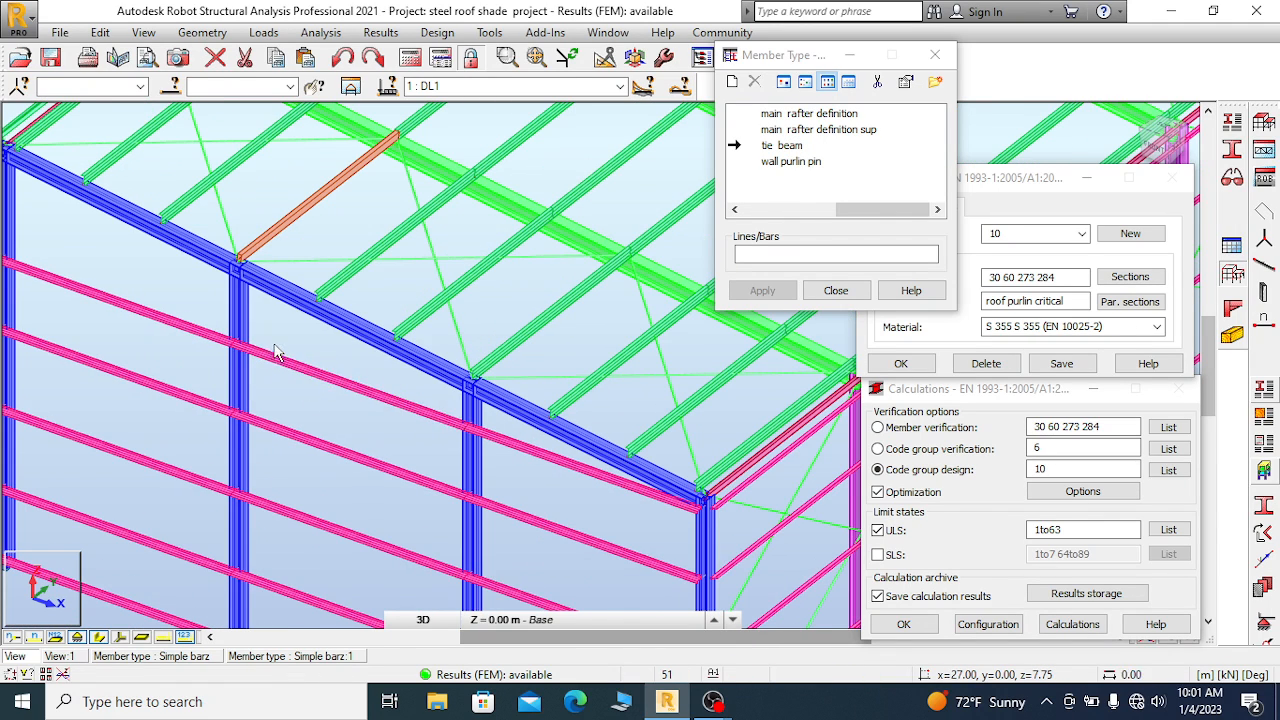
pyautogui.scroll(2, 252, 365)
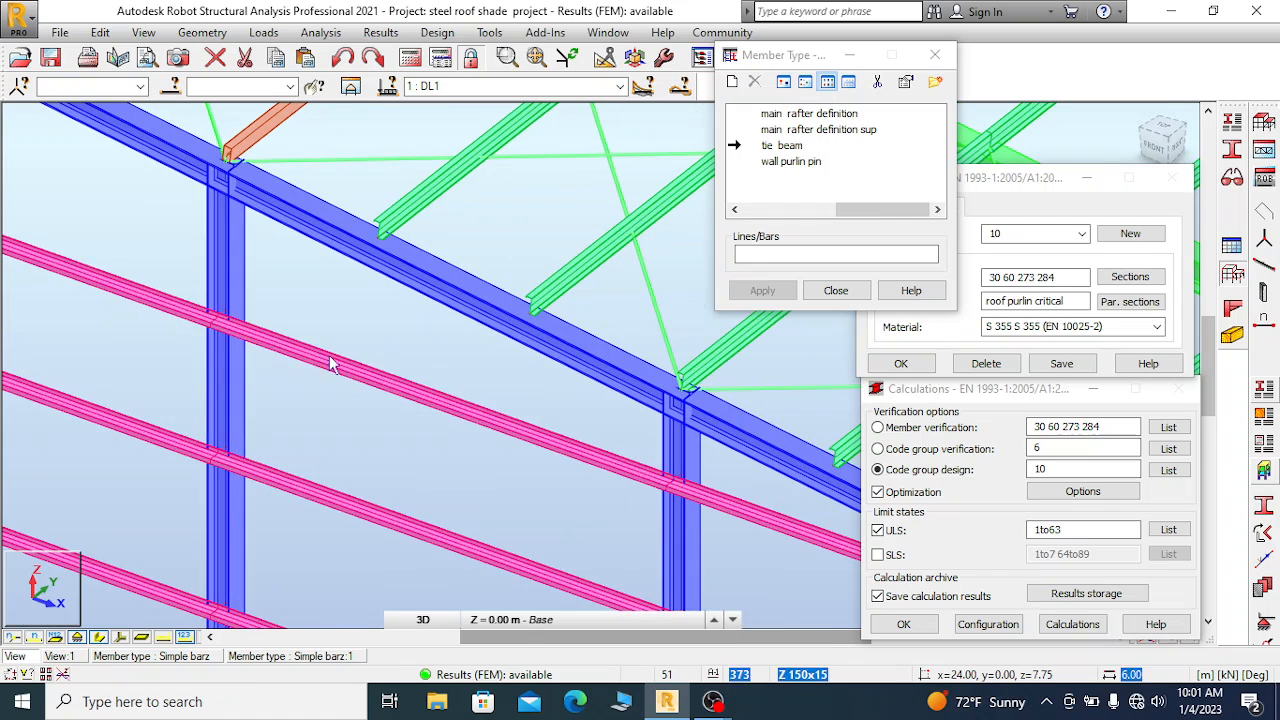
pyautogui.scroll(-2, 385, 367)
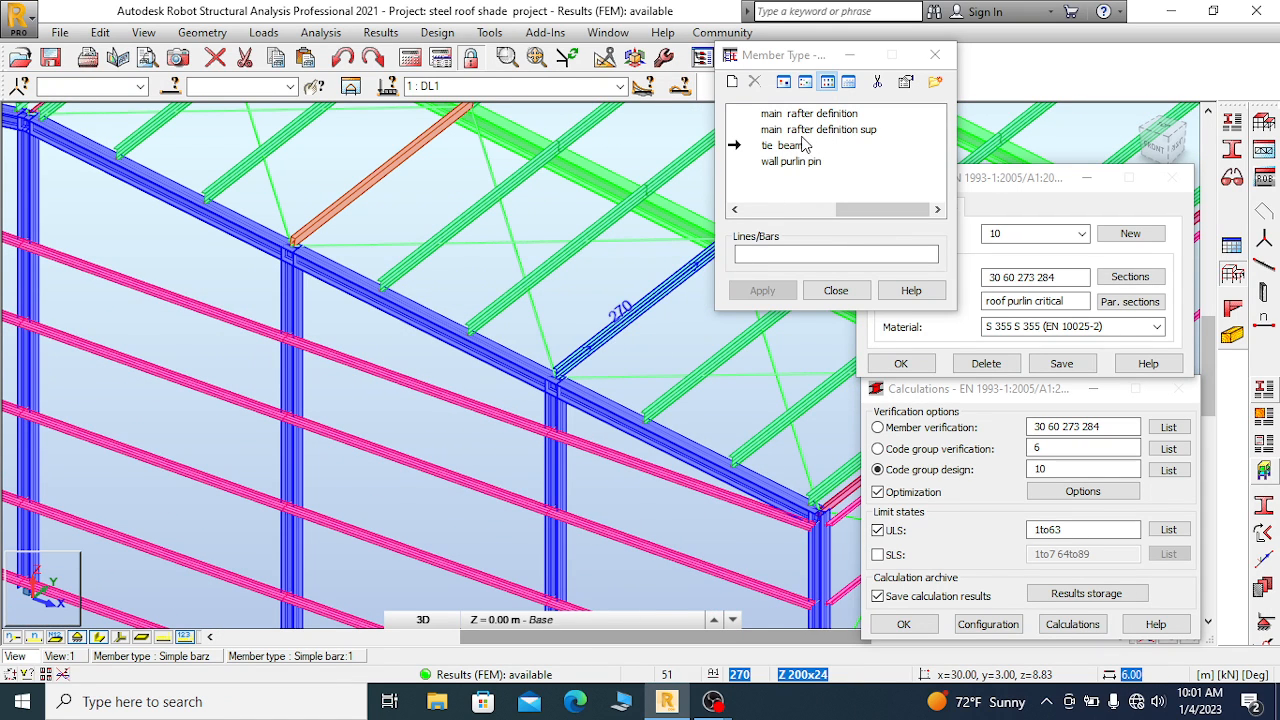
pyautogui.scroll(-1, 365, 368)
pyautogui.scroll(-1, 365, 368)
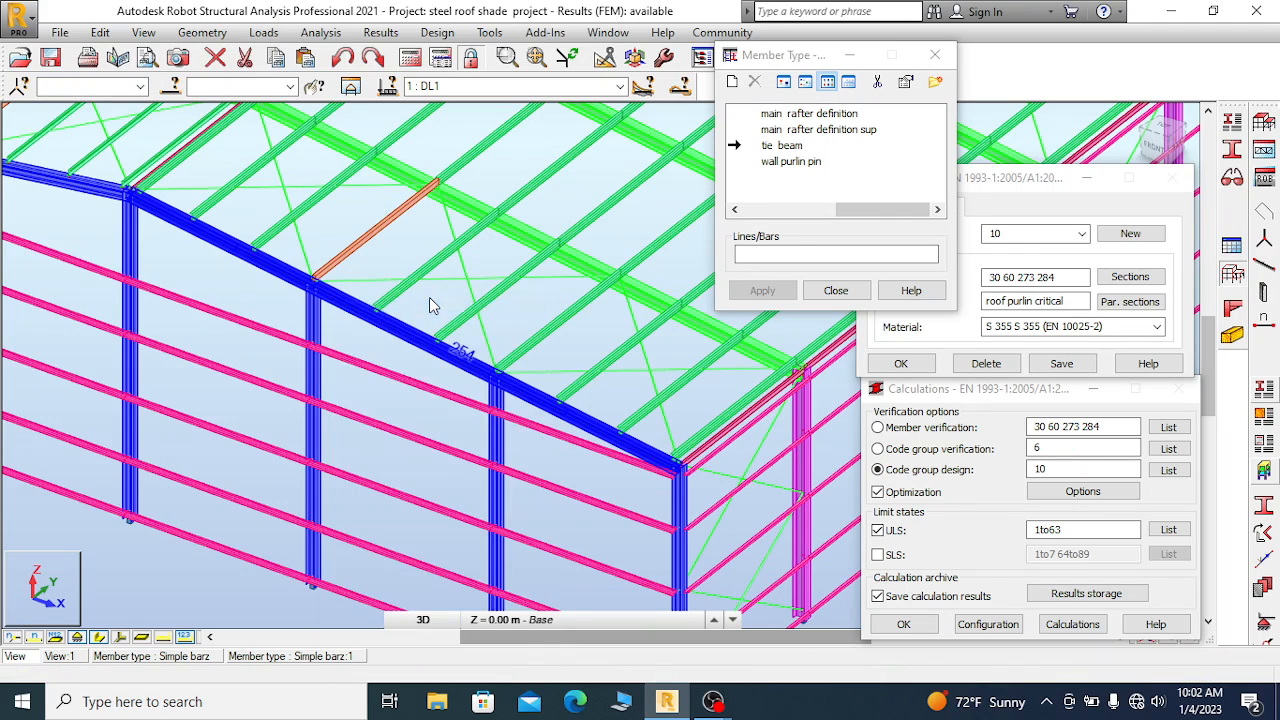
# Check the geometry and code check data of the front gable's edge rafter in its object properties
pyautogui.rightClick(411, 341)
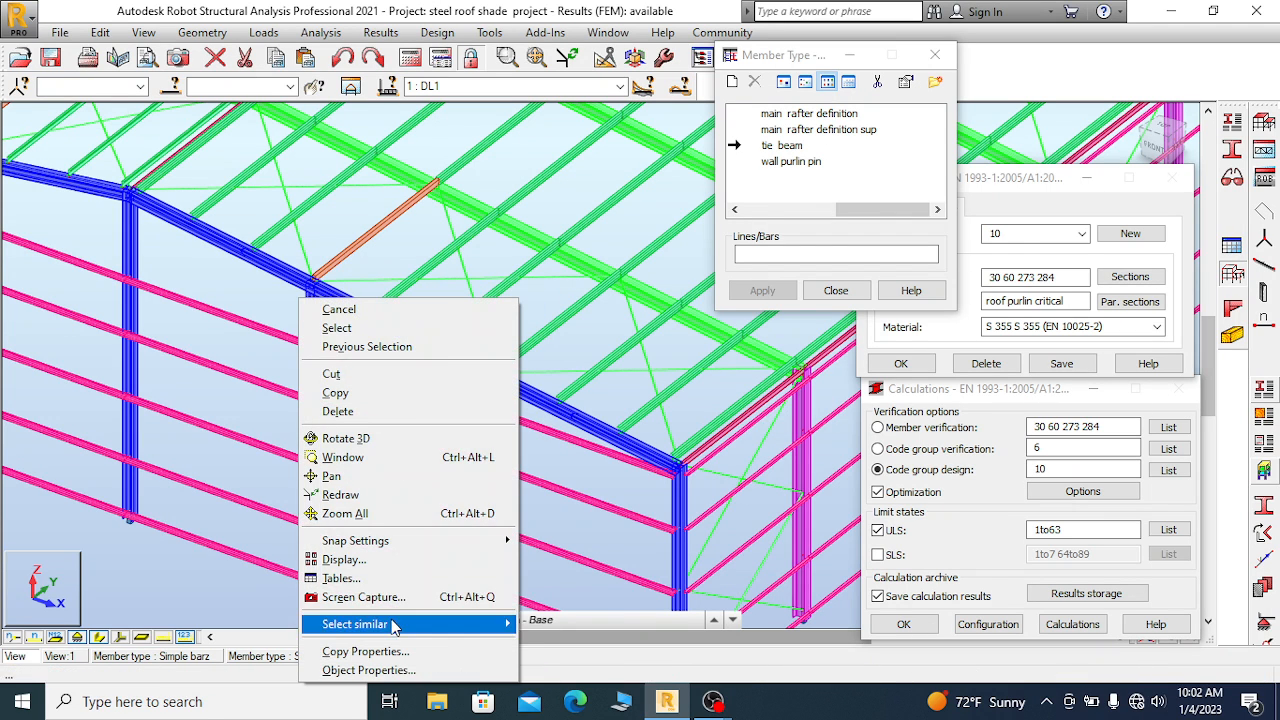
pyautogui.moveTo(395, 625)
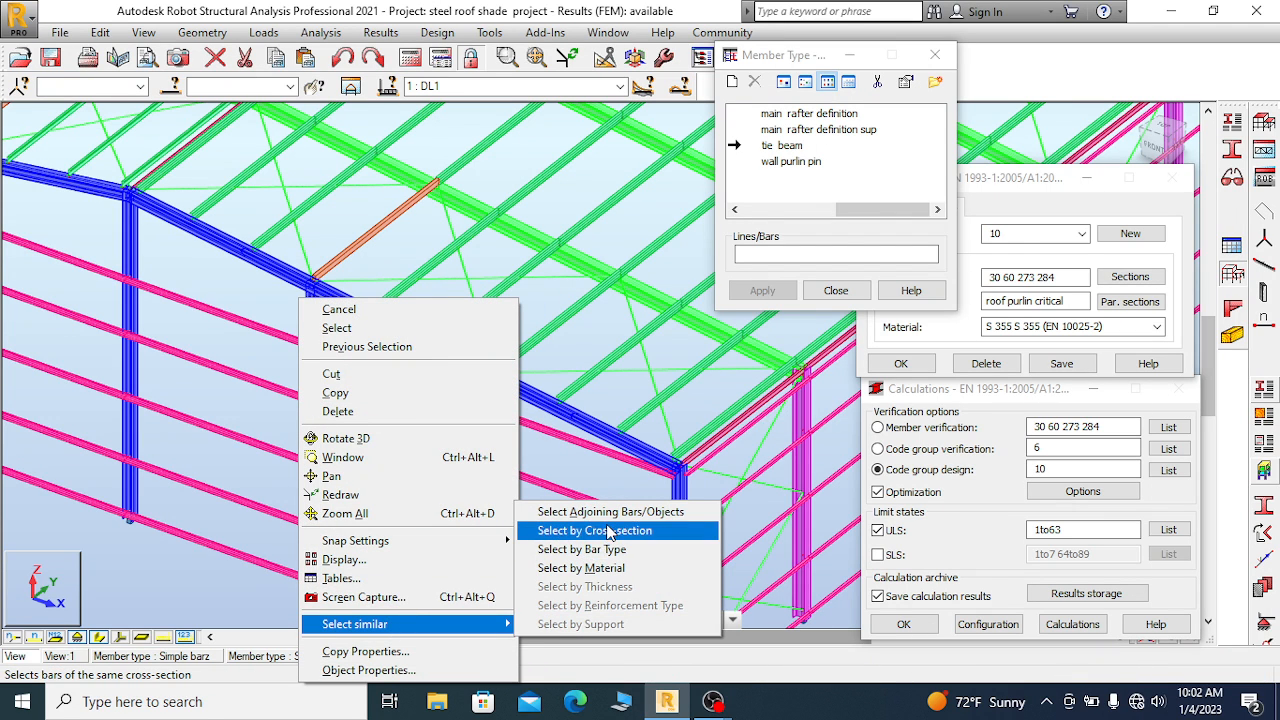
pyautogui.click(368, 670)
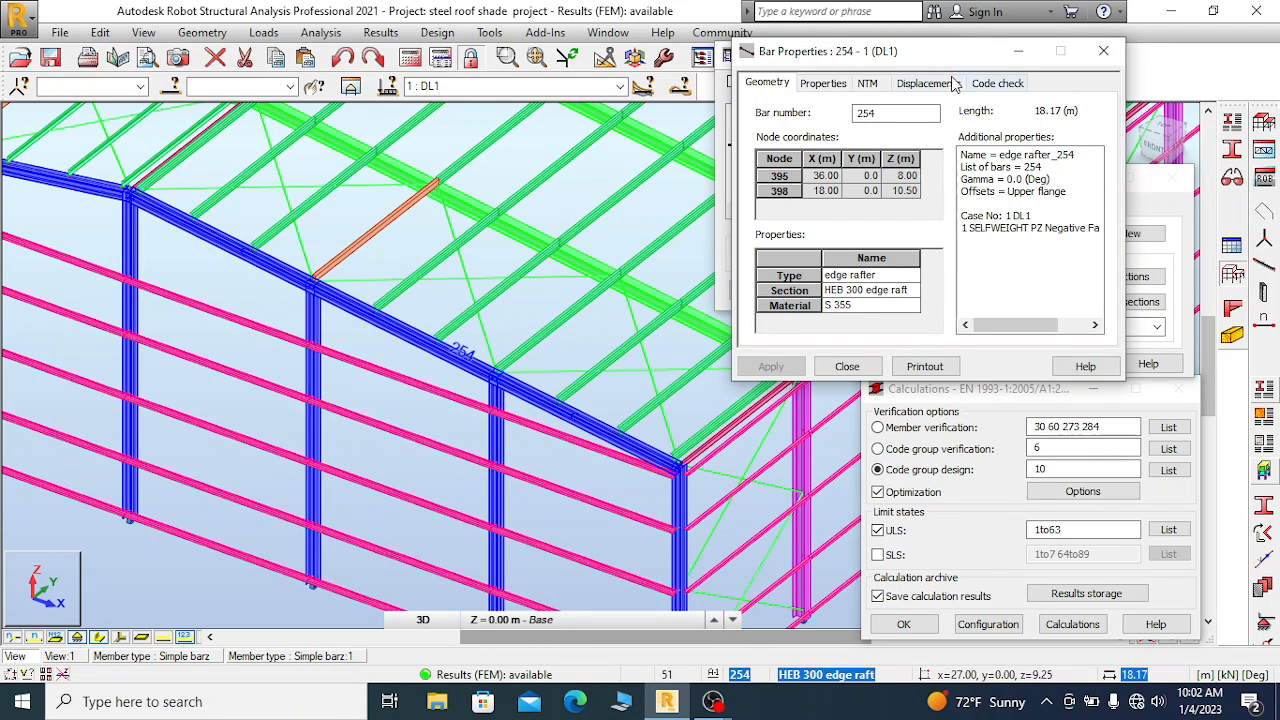
pyautogui.moveTo(932, 57); pyautogui.dragTo(1074, 41)
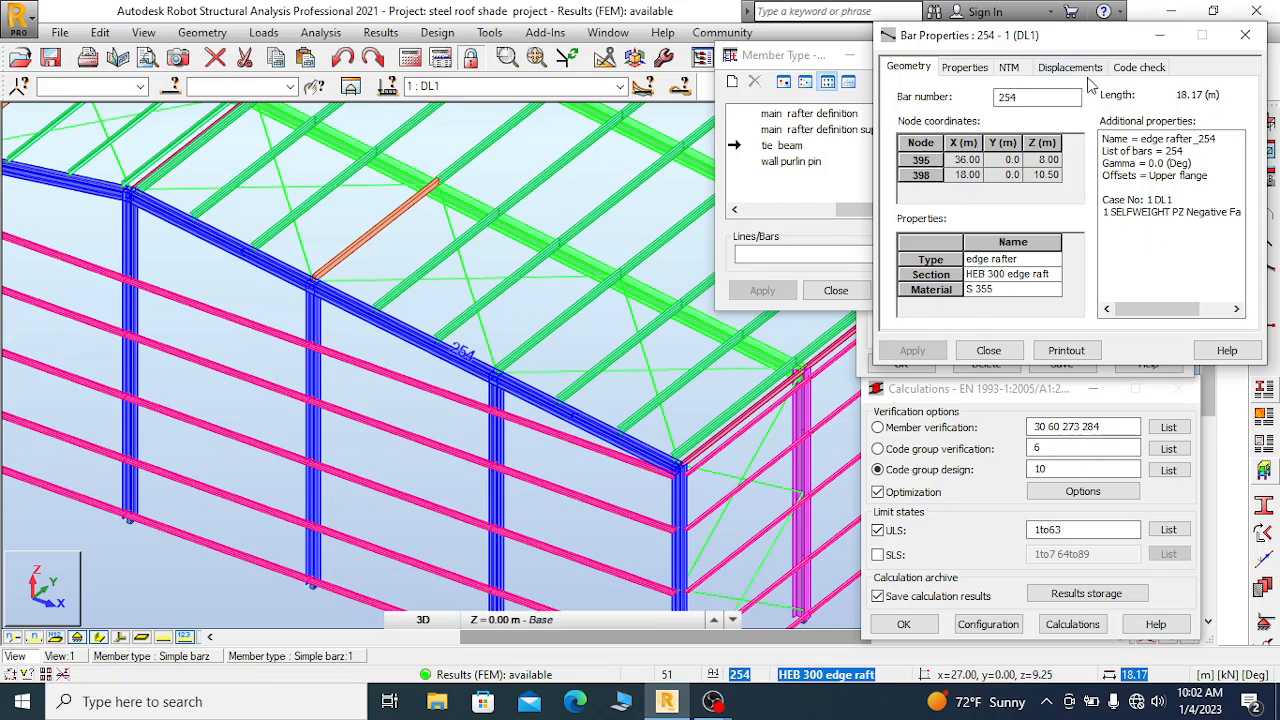
pyautogui.click(1136, 70)
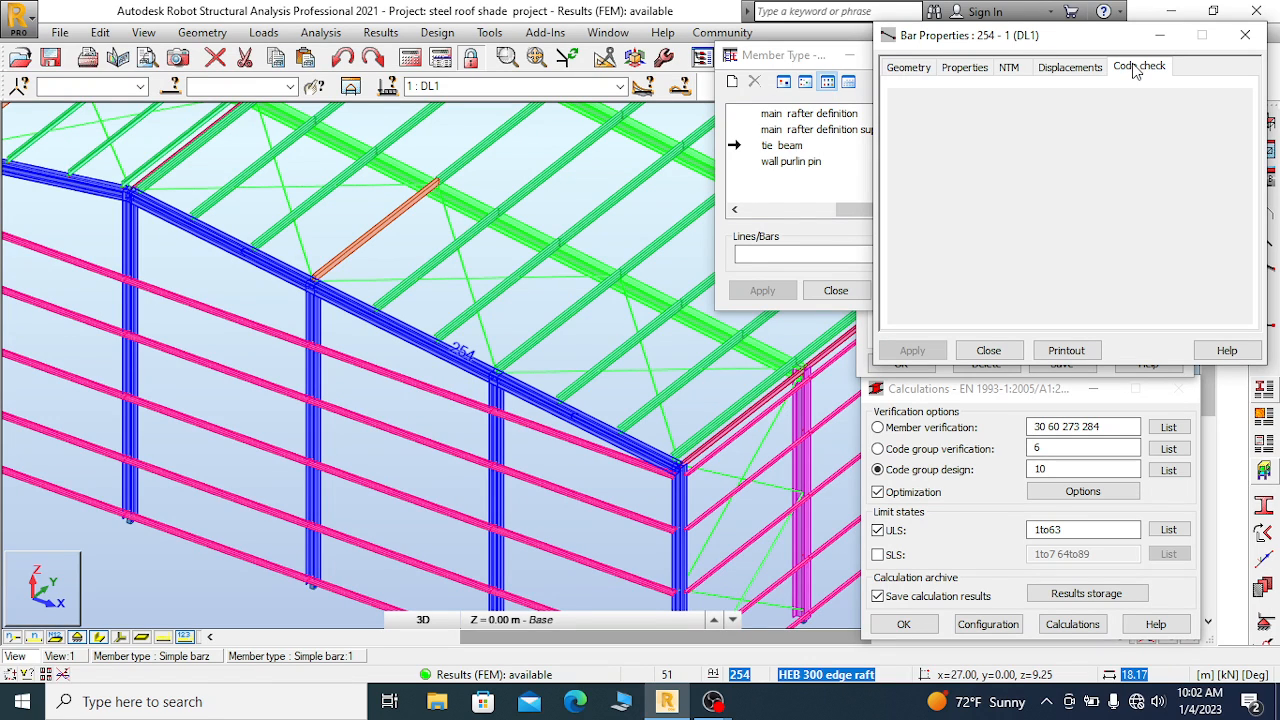
pyautogui.click(910, 68)
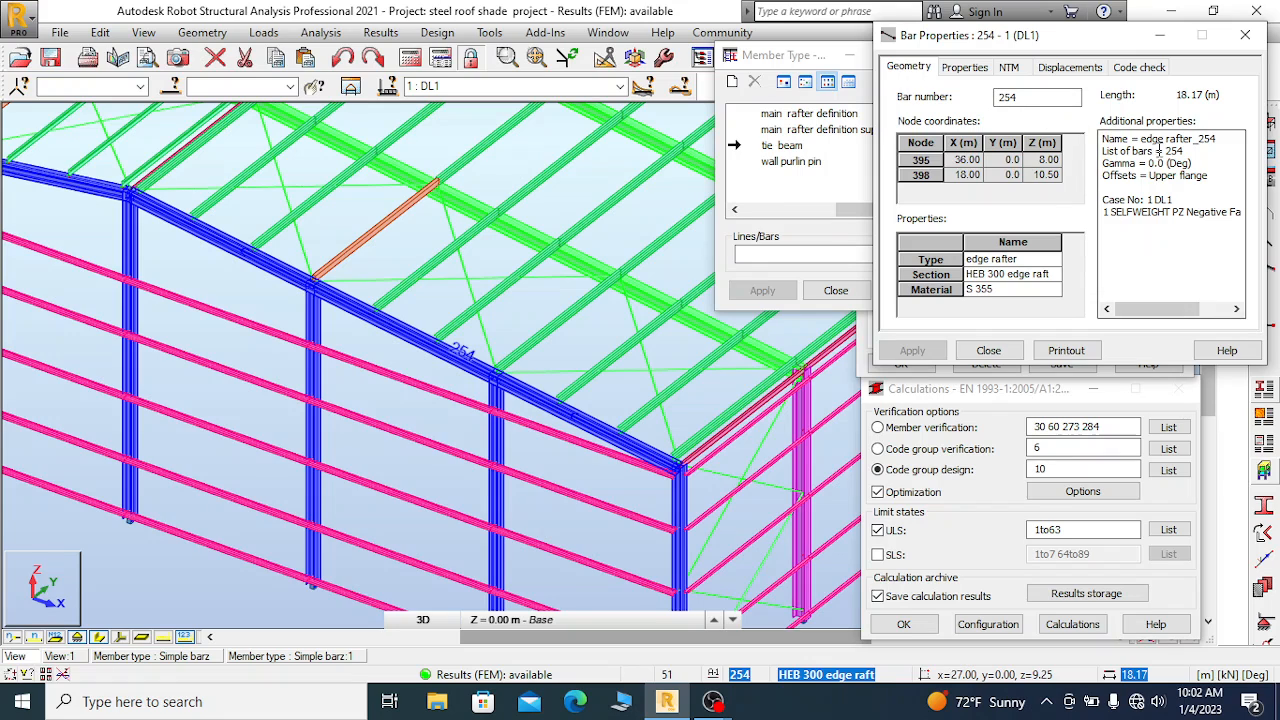
pyautogui.click(1245, 38)
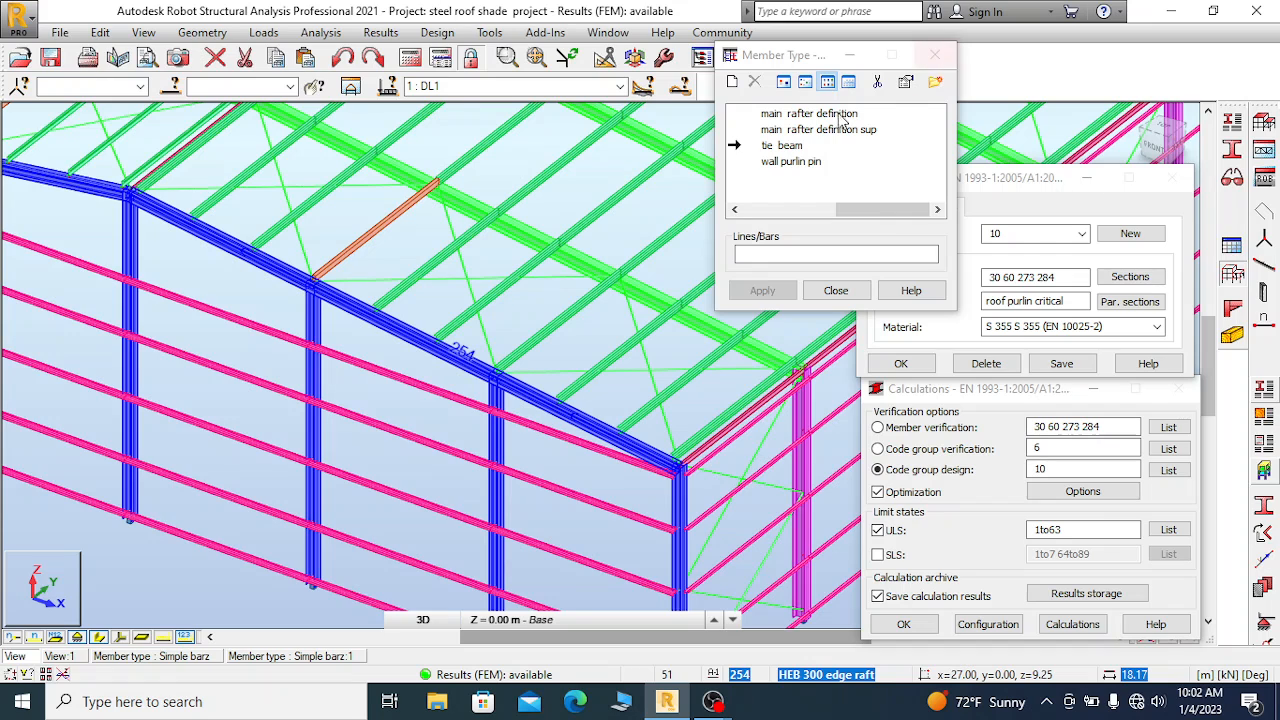
# Close the member type list and check the object properties of the main rafter behind the front gable
pyautogui.click(935, 55)
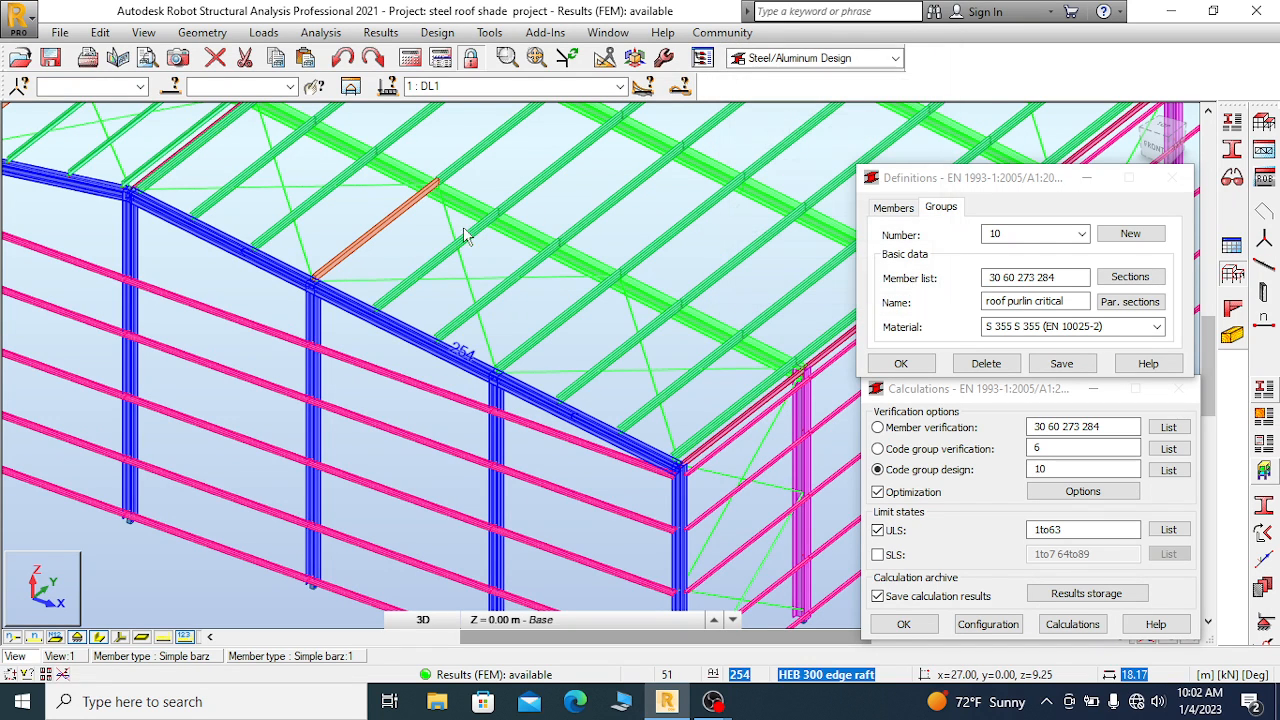
pyautogui.rightClick(530, 237)
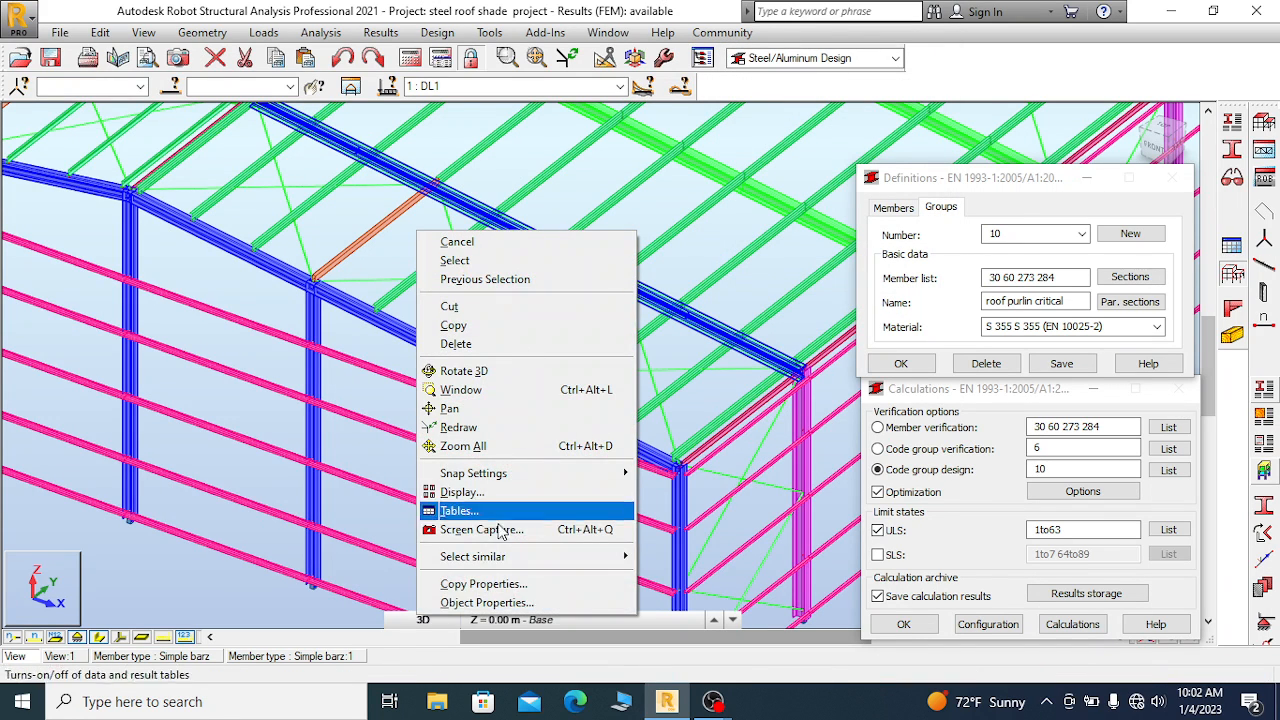
pyautogui.click(485, 603)
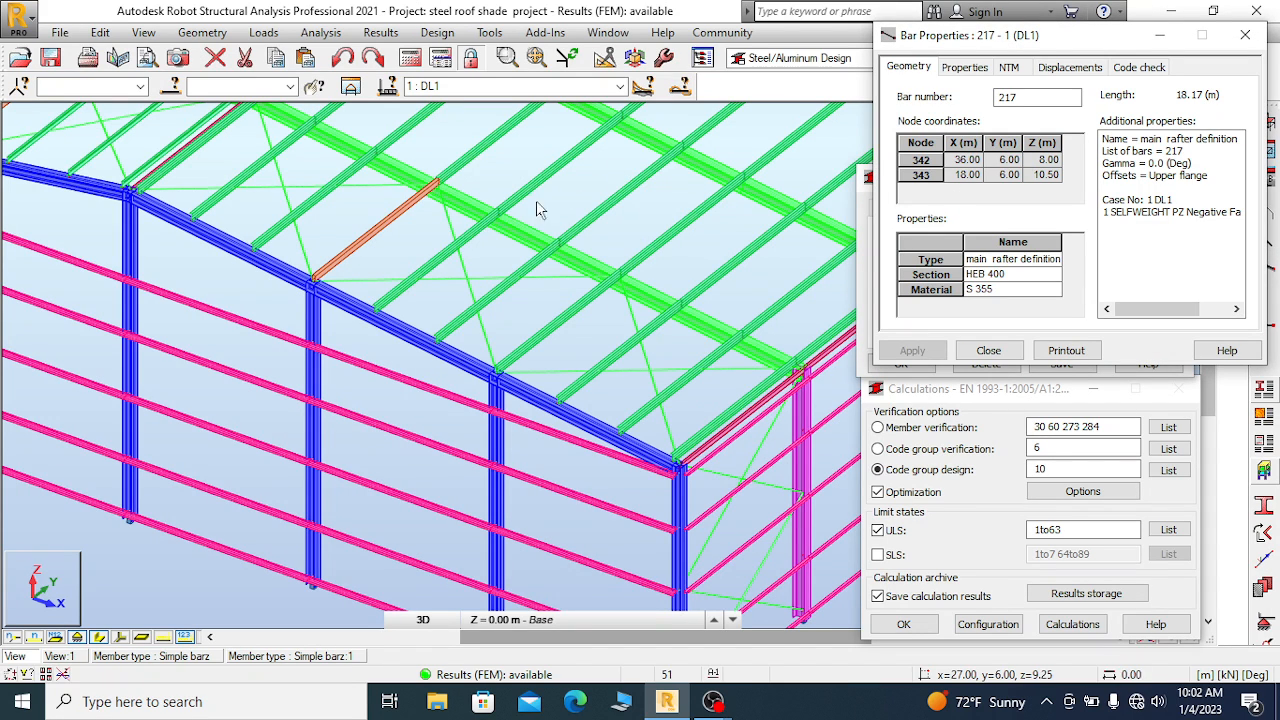
pyautogui.click(1246, 37)
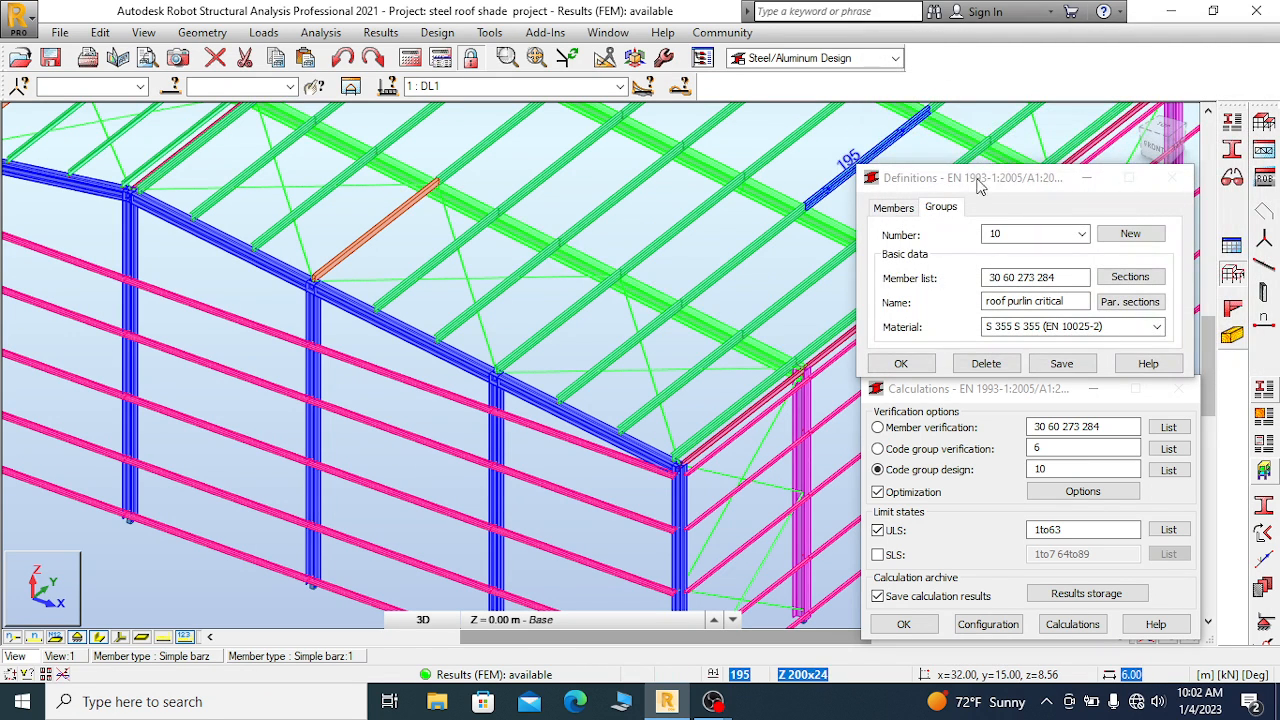
# Reopen the member type list, open the main rafter definition parameters and move the dialog clear of the model
pyautogui.click(1233, 123)
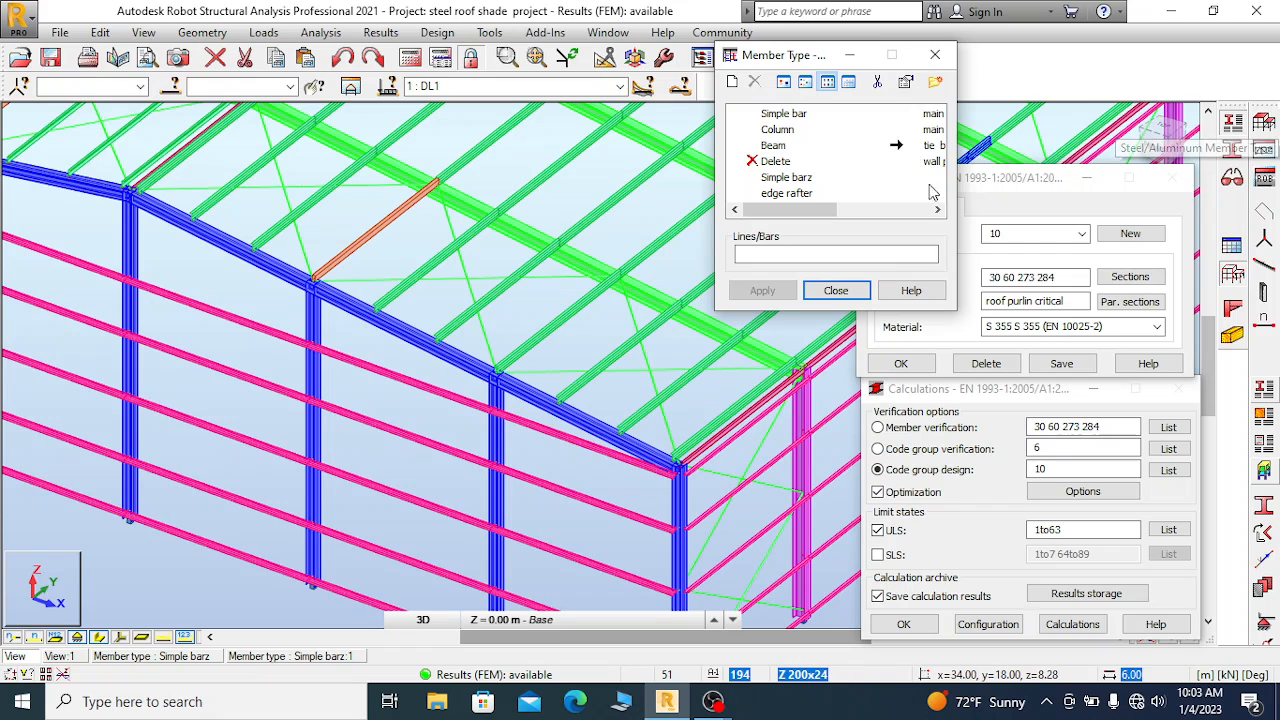
pyautogui.click(938, 210)
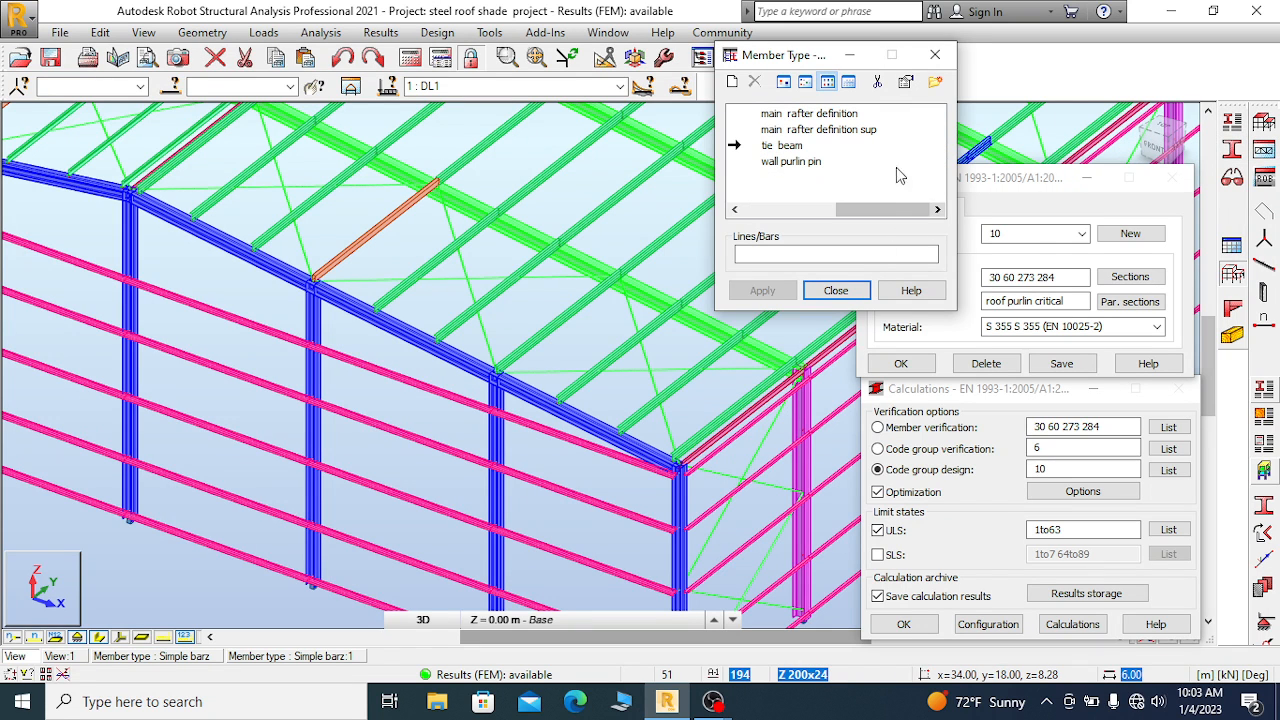
pyautogui.doubleClick(820, 116)
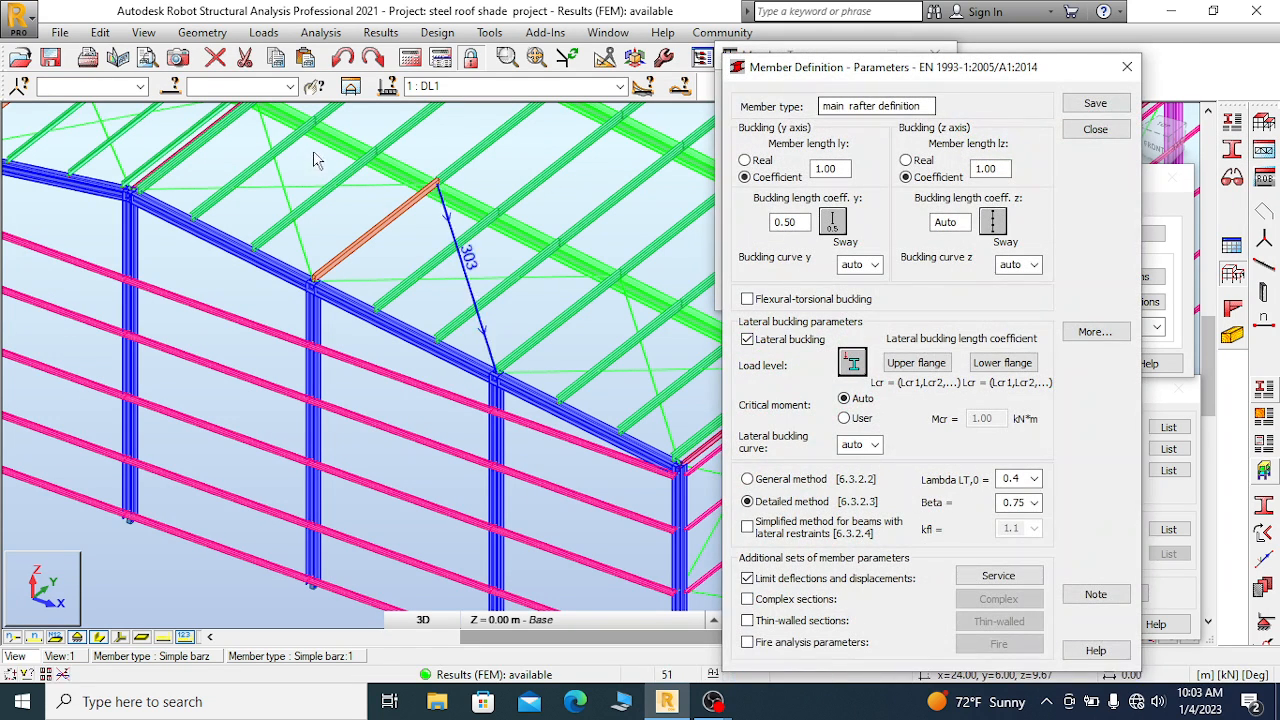
pyautogui.moveTo(938, 67); pyautogui.dragTo(946, 39)
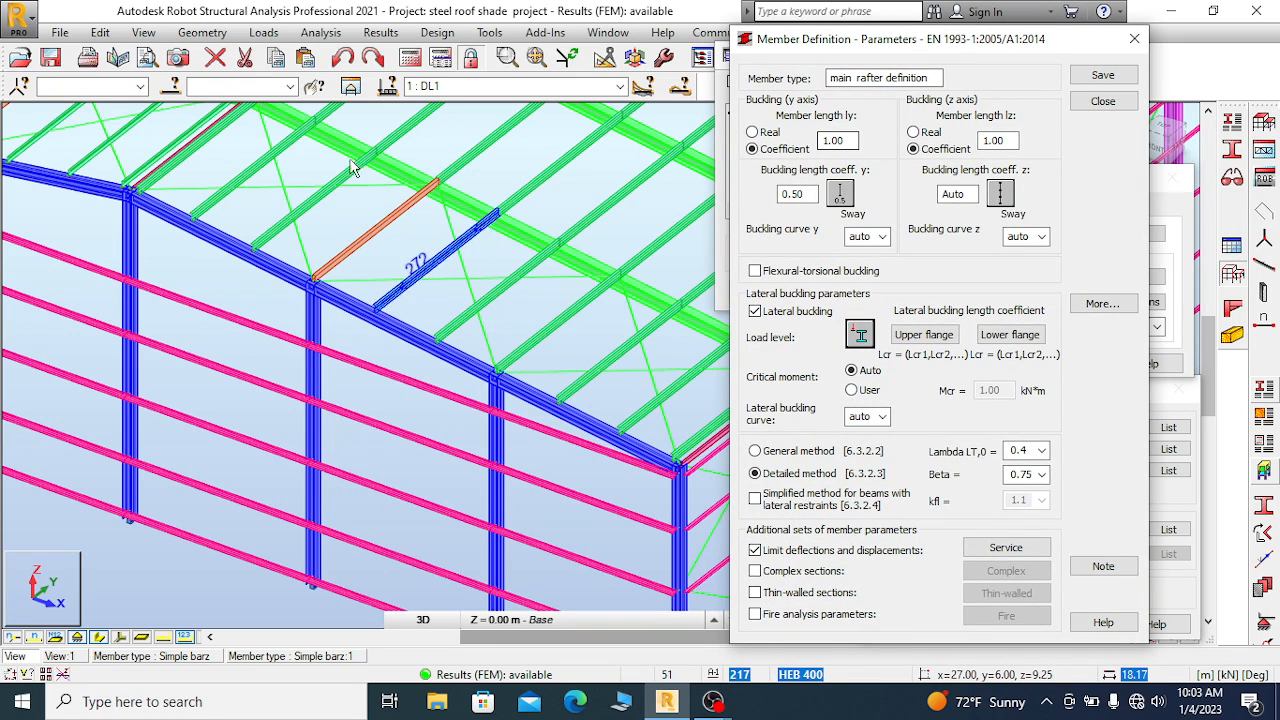
# Examine the main rafter's span, purlin connections and roof bracing in the model
pyautogui.scroll(-3, 536, 264)
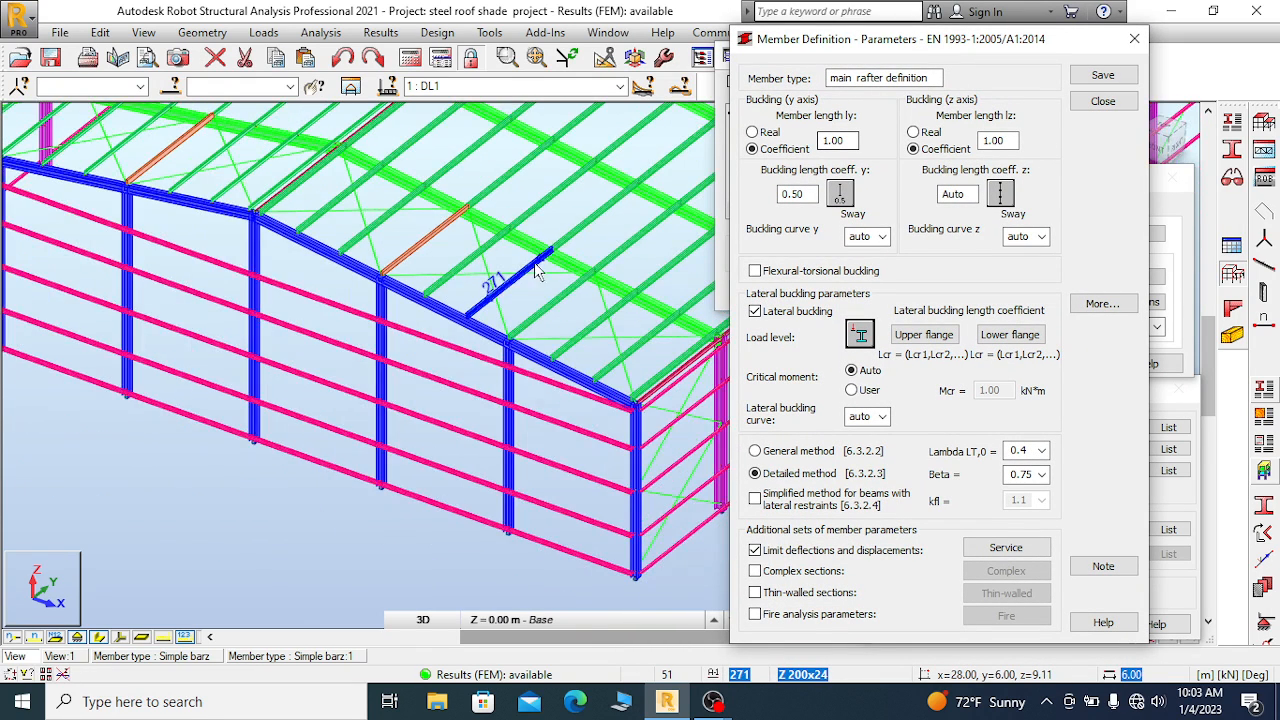
pyautogui.scroll(2, 509, 250)
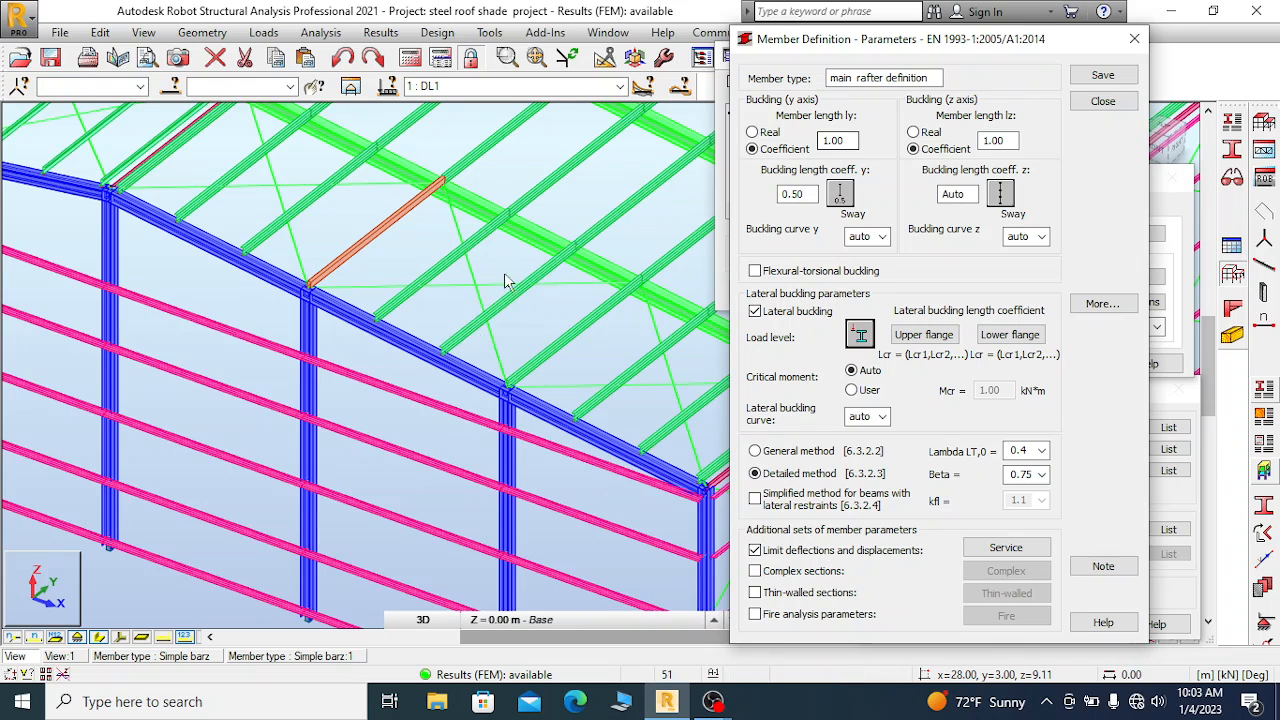
pyautogui.scroll(-1, 509, 283)
pyautogui.scroll(1, 398, 198)
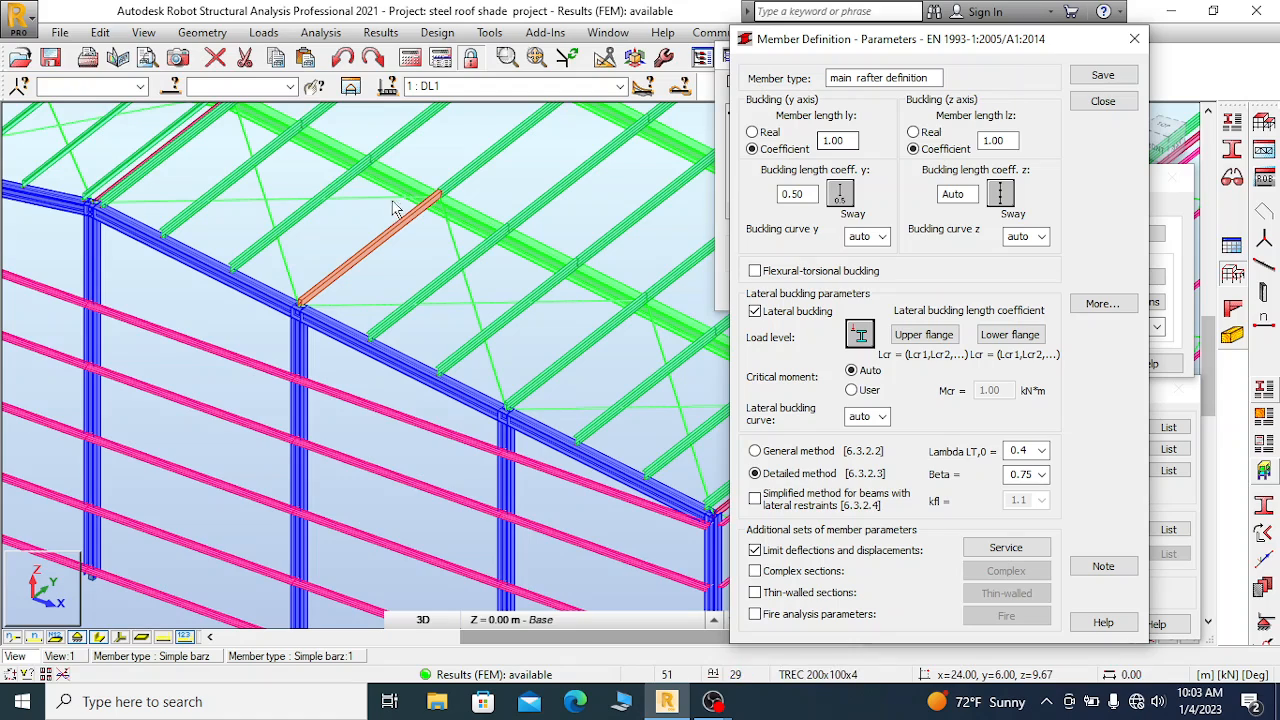
pyautogui.scroll(1, 388, 196)
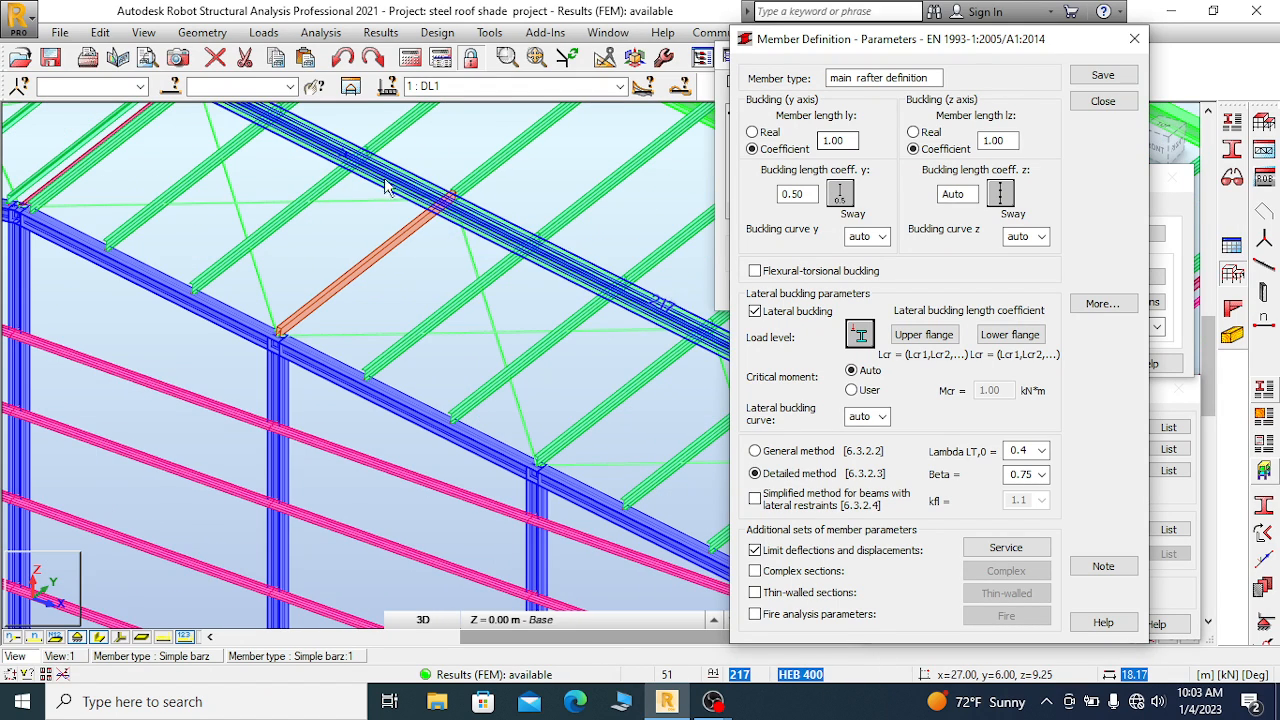
pyautogui.scroll(1, 396, 226)
pyautogui.scroll(-1, 396, 226)
pyautogui.scroll(-1, 385, 228)
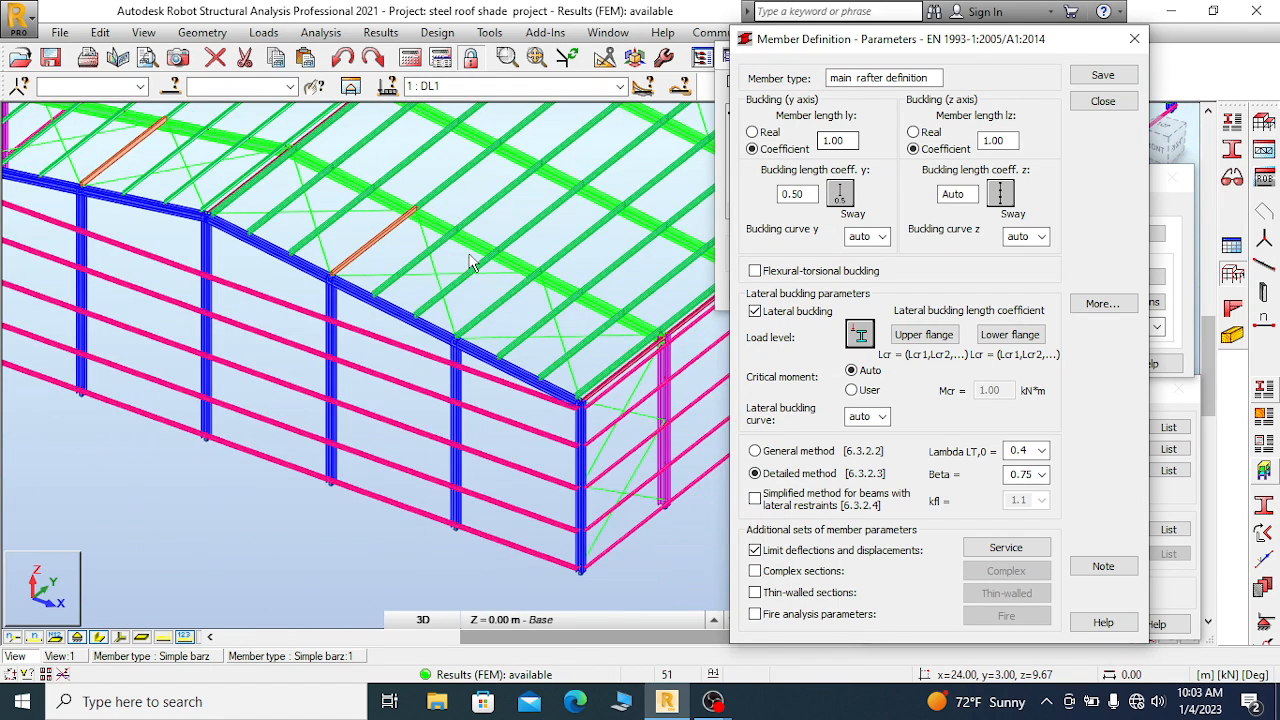
pyautogui.scroll(1, 474, 262)
pyautogui.scroll(-1, 462, 254)
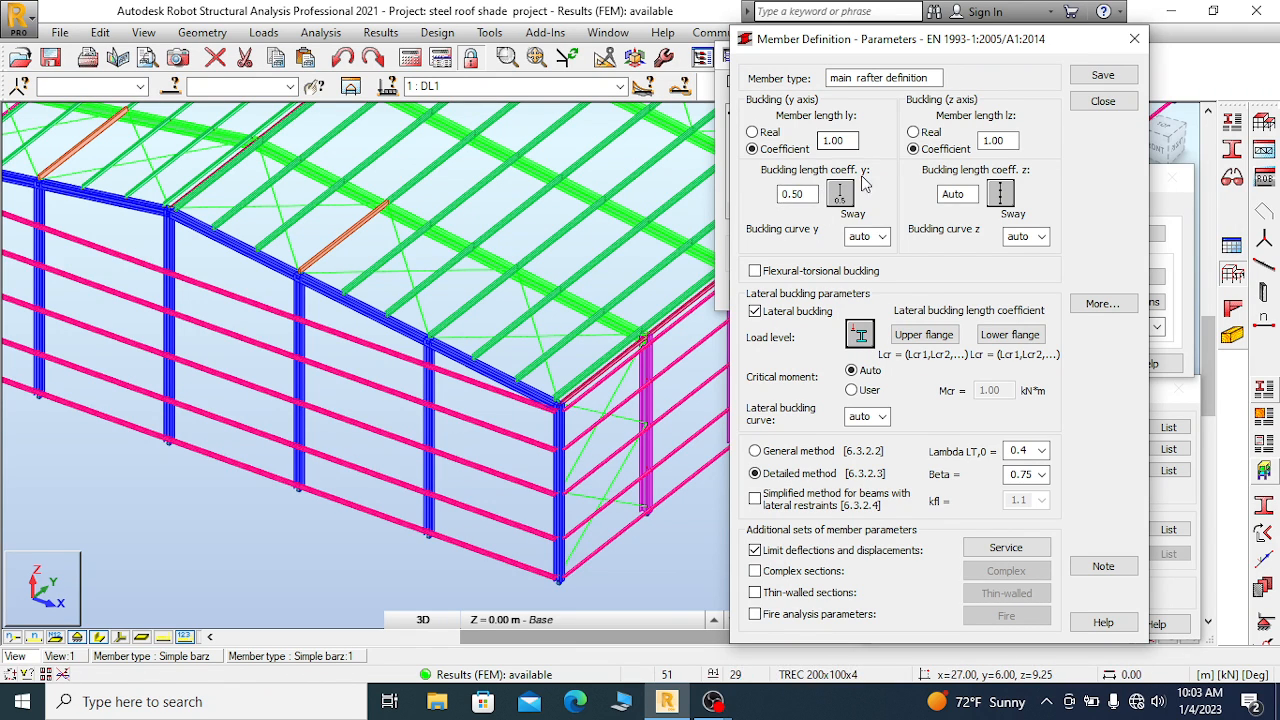
# Review the y-axis buckling diagrams available for main rafter definition, then close the definition without saving
pyautogui.doubleClick(809, 193)
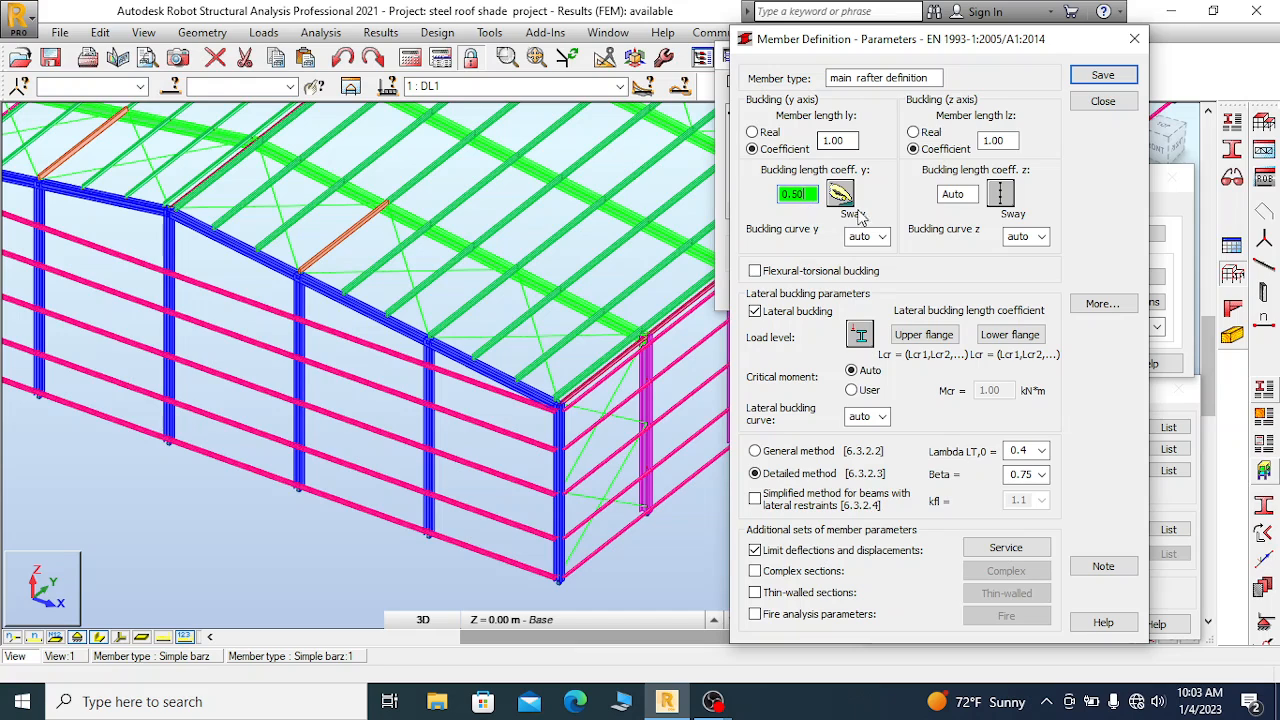
pyautogui.click(840, 194)
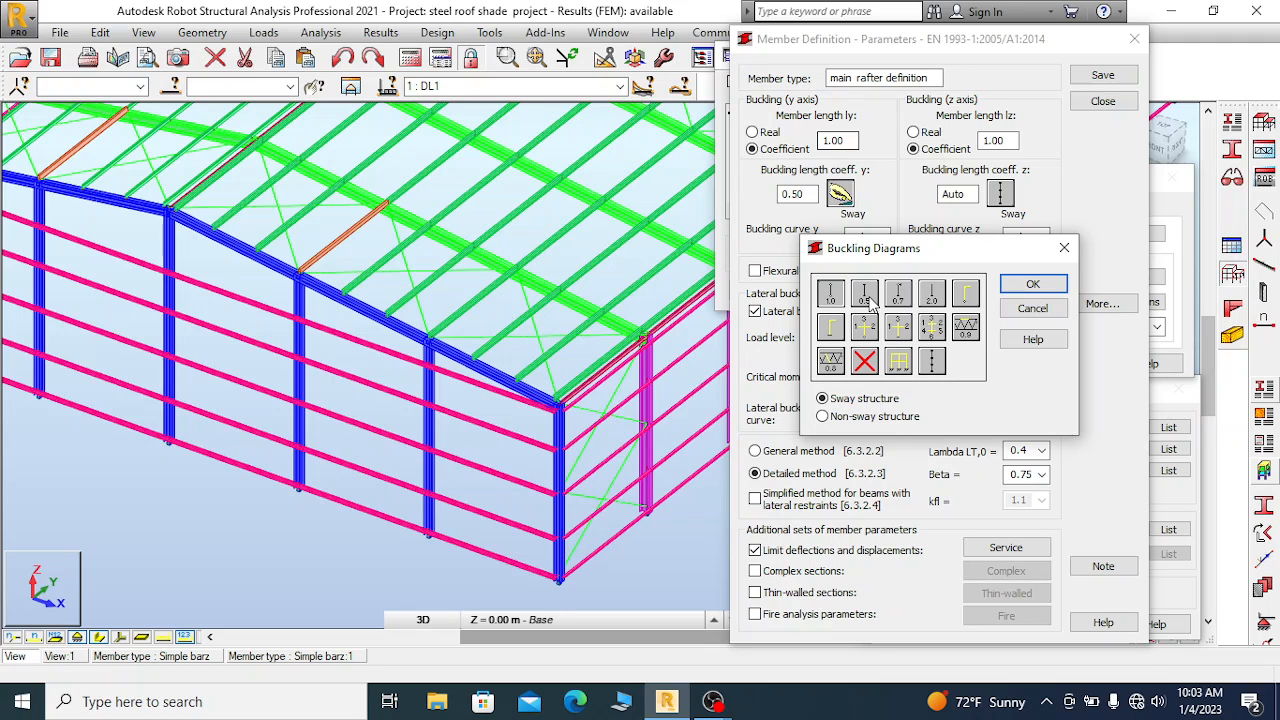
pyautogui.click(1064, 248)
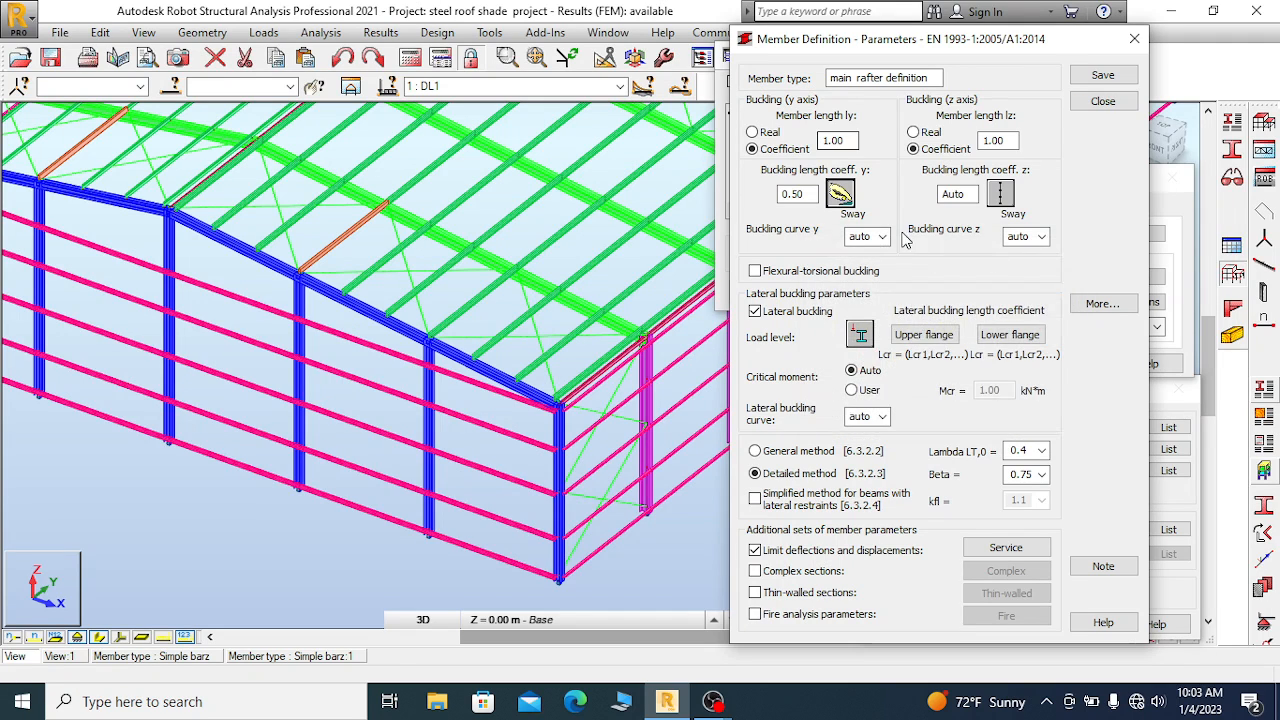
pyautogui.click(840, 194)
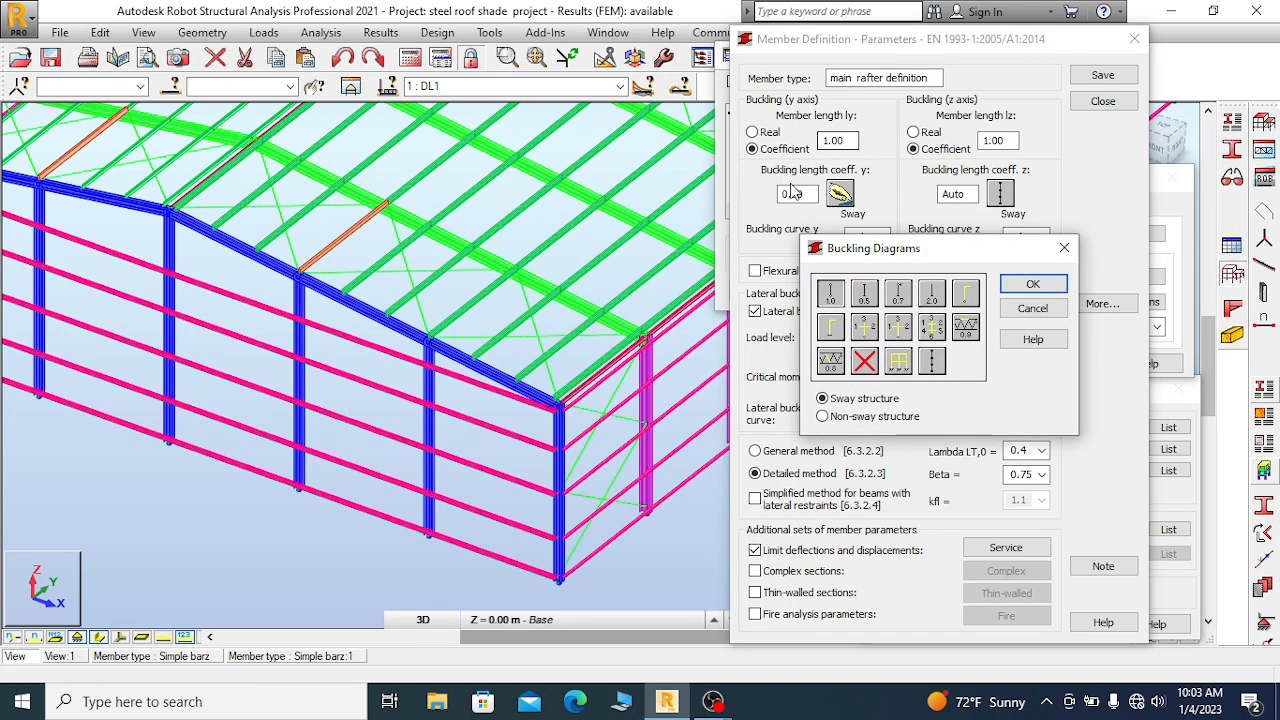
pyautogui.click(1064, 247)
pyautogui.click(1103, 101)
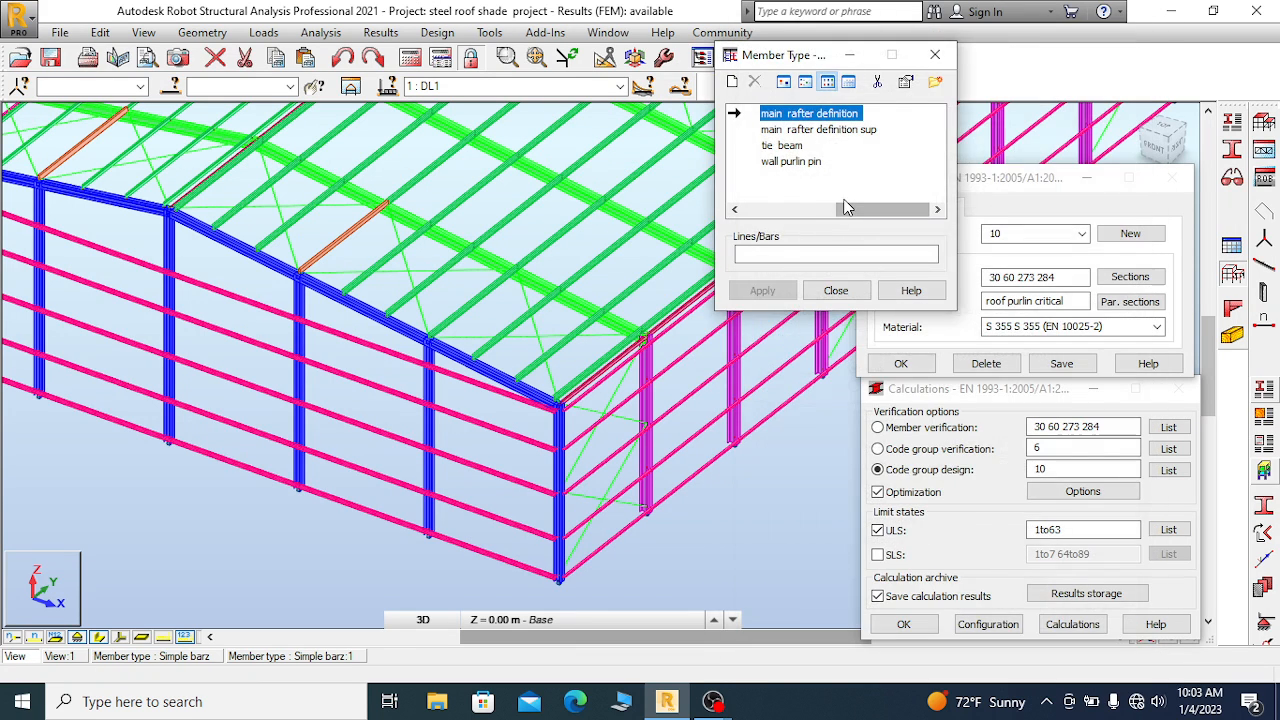
# Reopen main rafter definition and confirm the sway buckling diagrams for its y axis, keeping the 0.5 coefficient
pyautogui.doubleClick(805, 118)
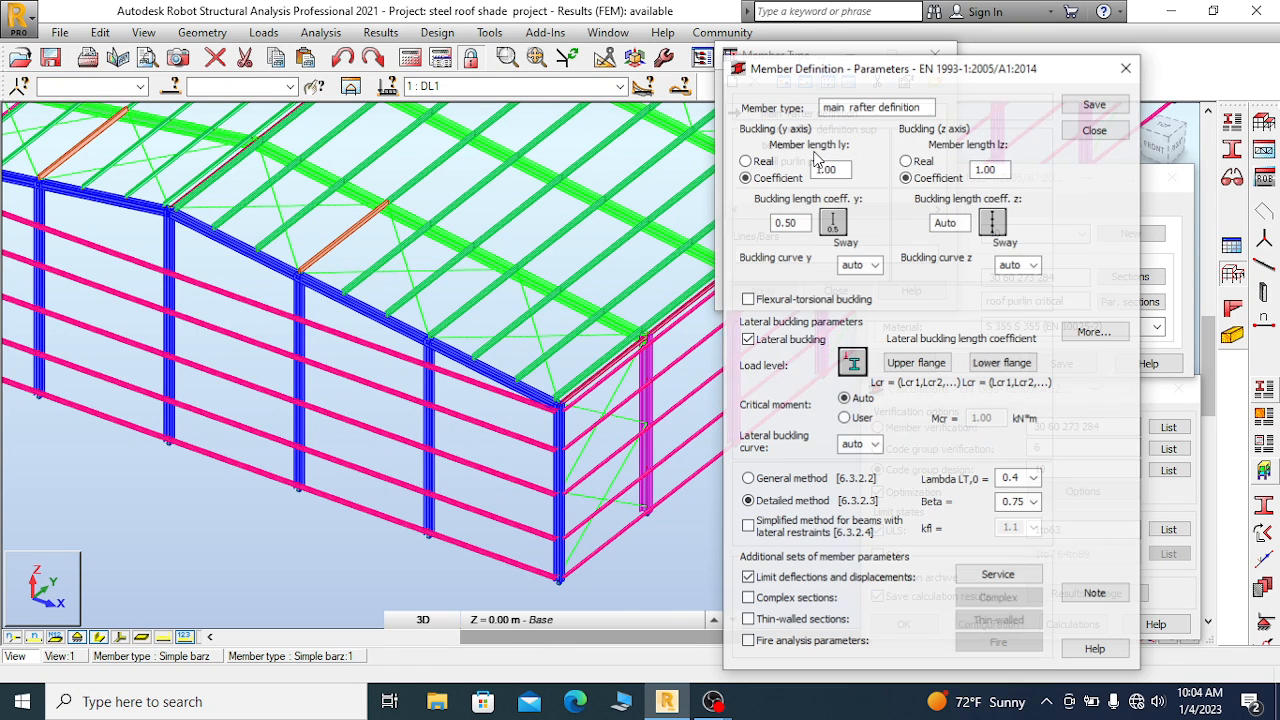
pyautogui.click(833, 223)
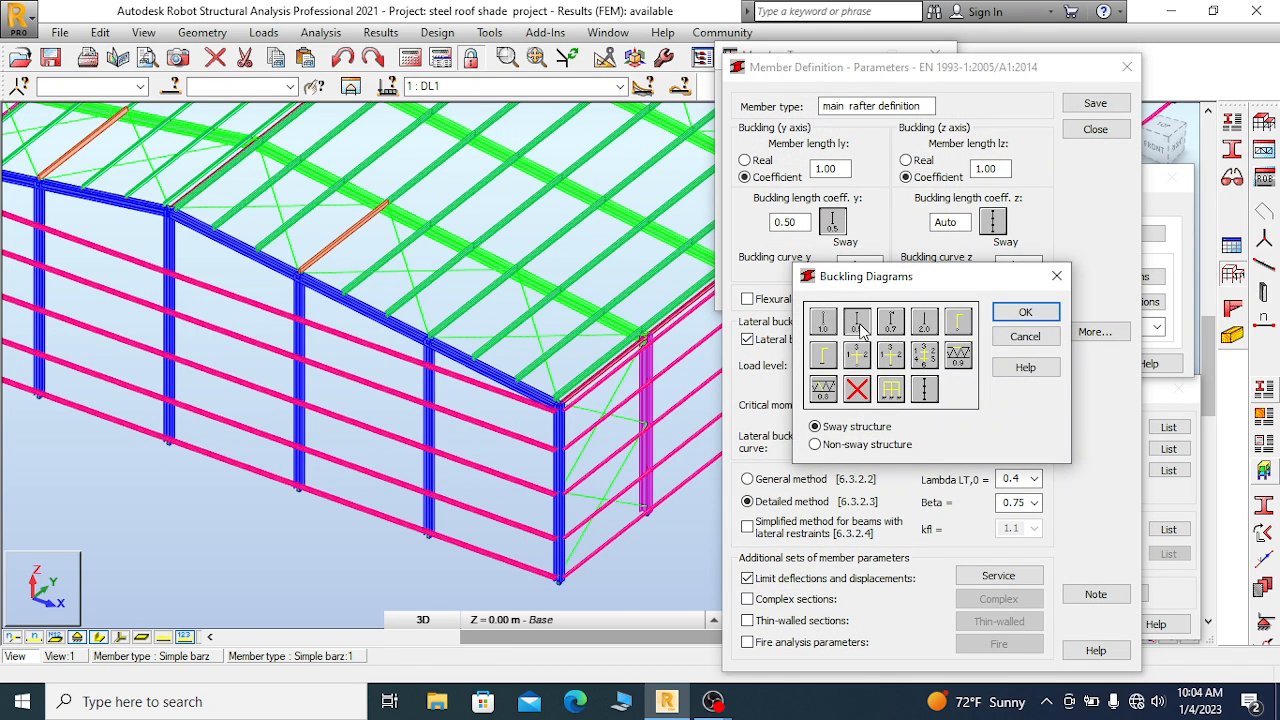
pyautogui.click(1023, 312)
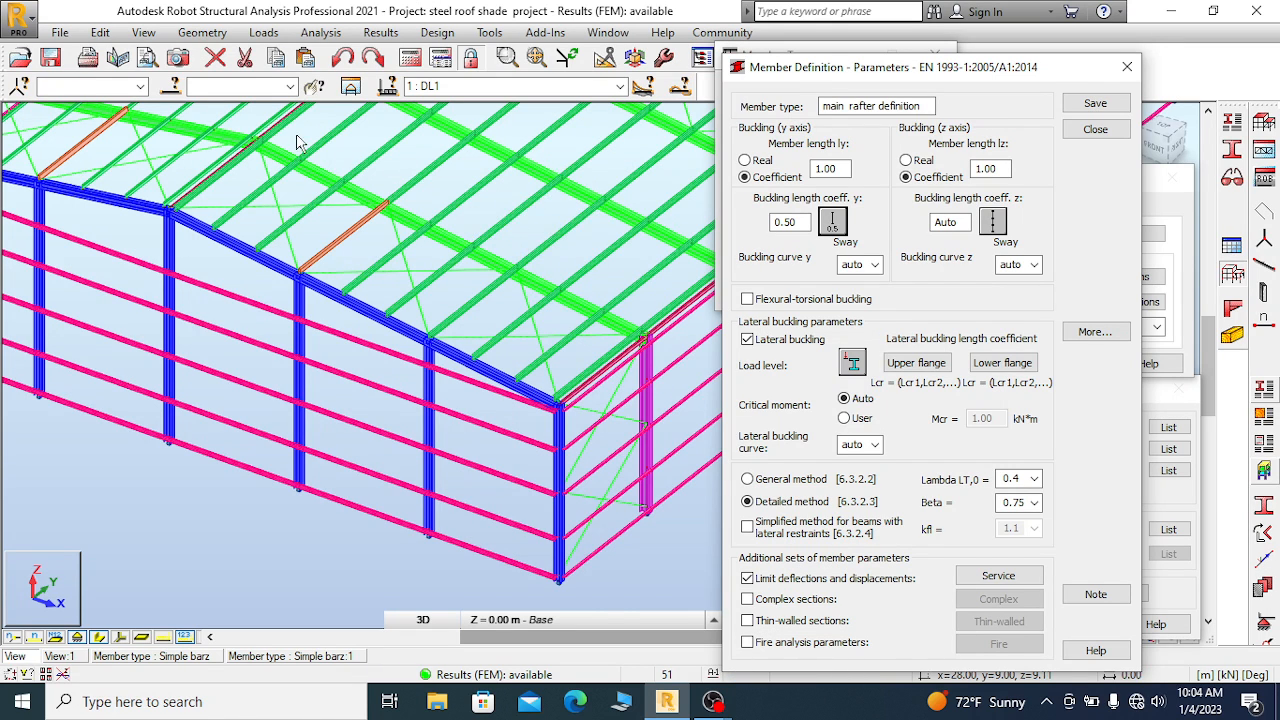
pyautogui.scroll(-1, 459, 250)
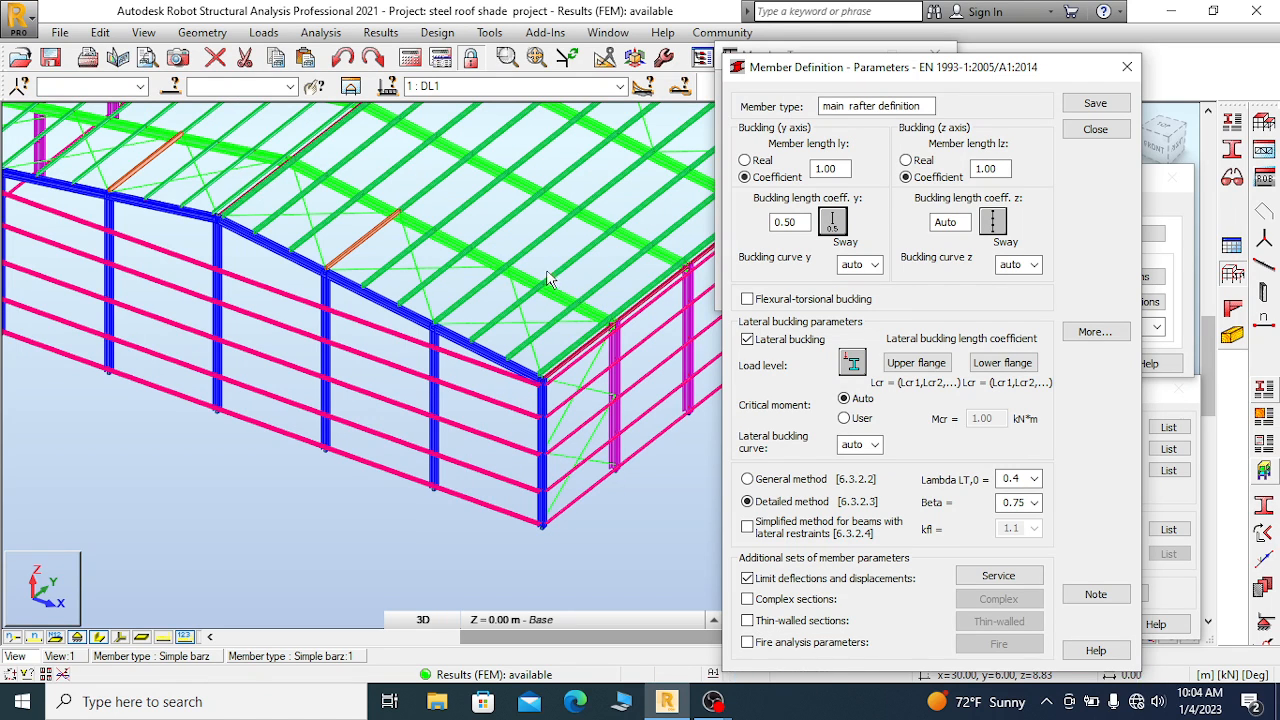
# Review the internal bracings for z-axis buckling in main rafter definition, then leave them without changes
pyautogui.click(993, 222)
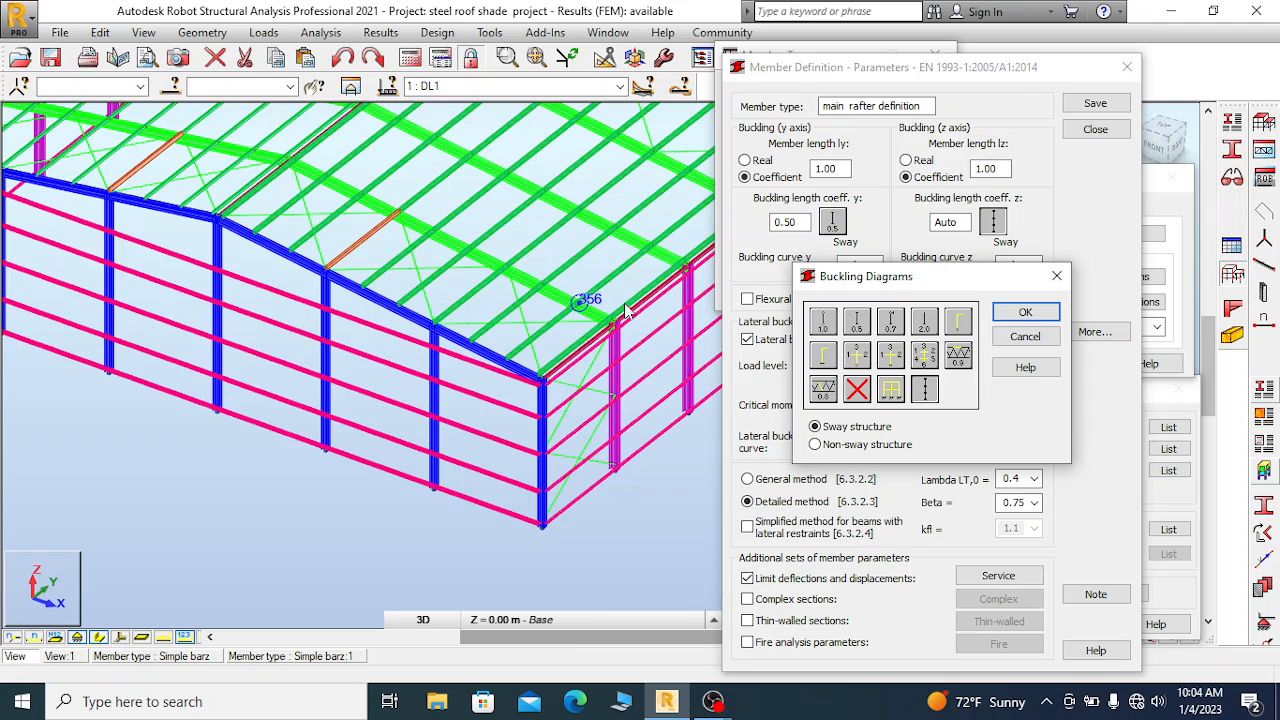
pyautogui.click(926, 391)
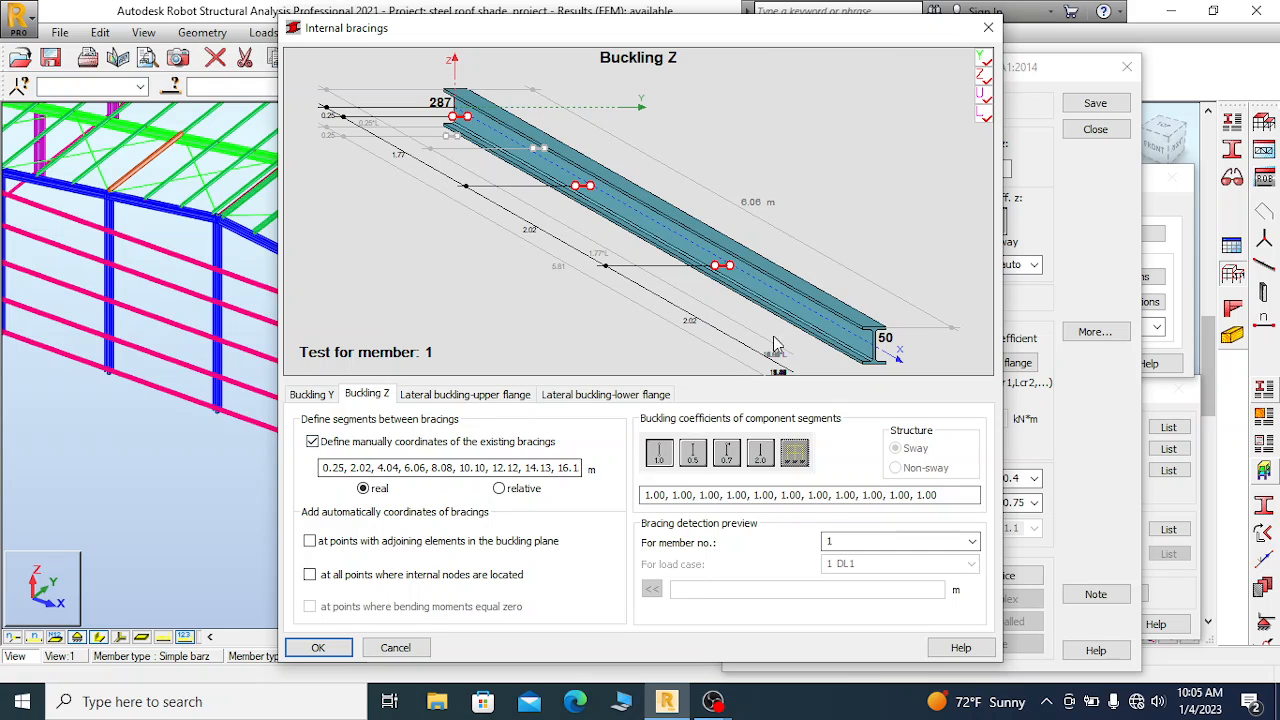
pyautogui.click(988, 31)
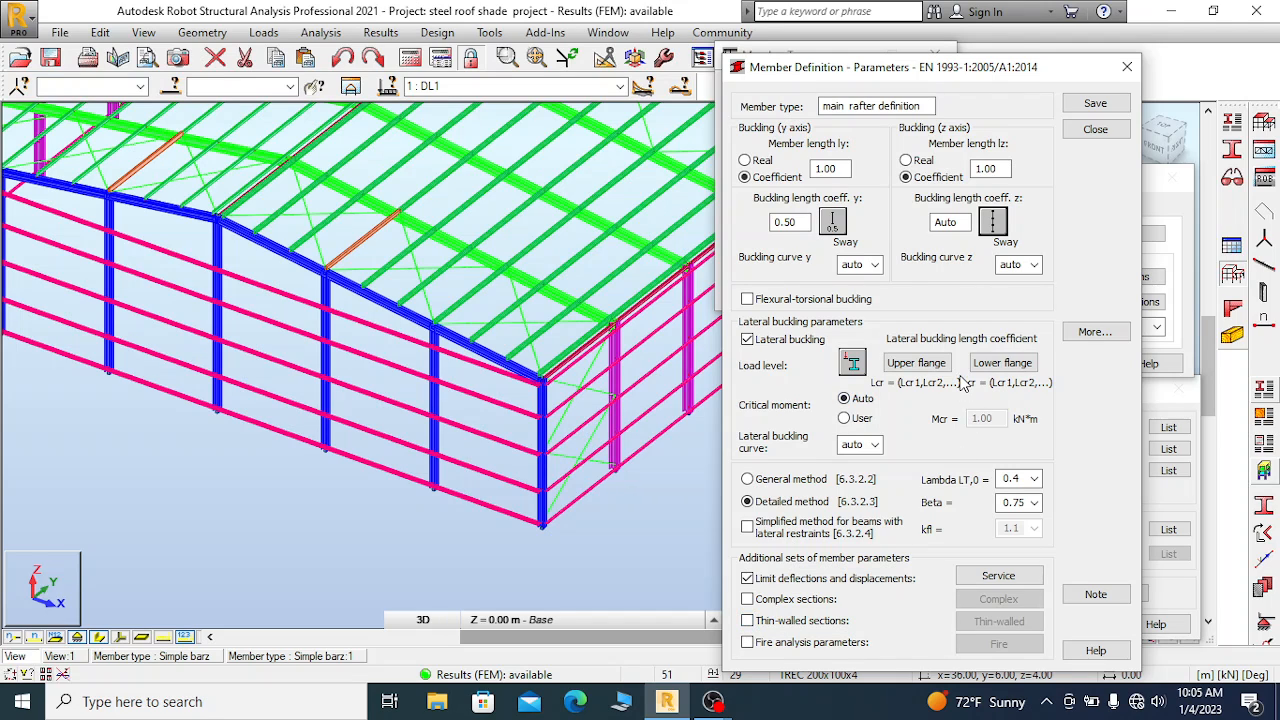
# Check the serviceability displacement limits of main rafter definition, then save the definition over the existing one and close it
pyautogui.click(998, 576)
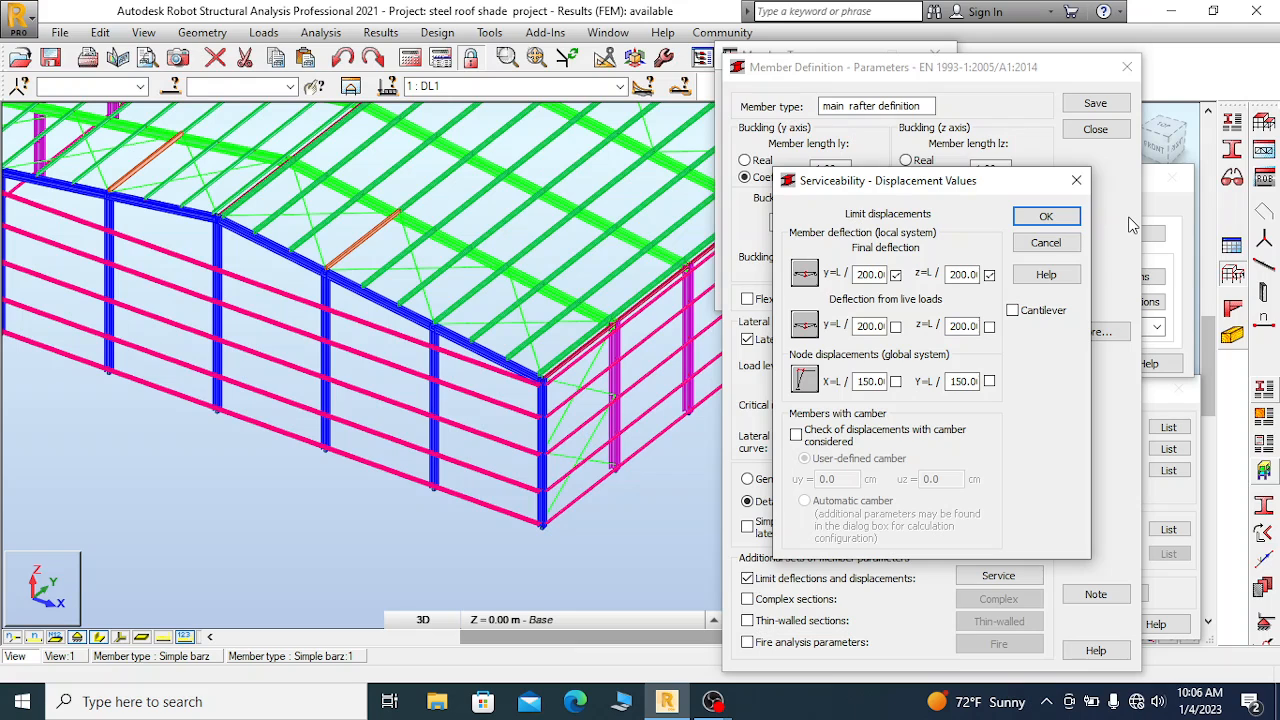
pyautogui.click(989, 274)
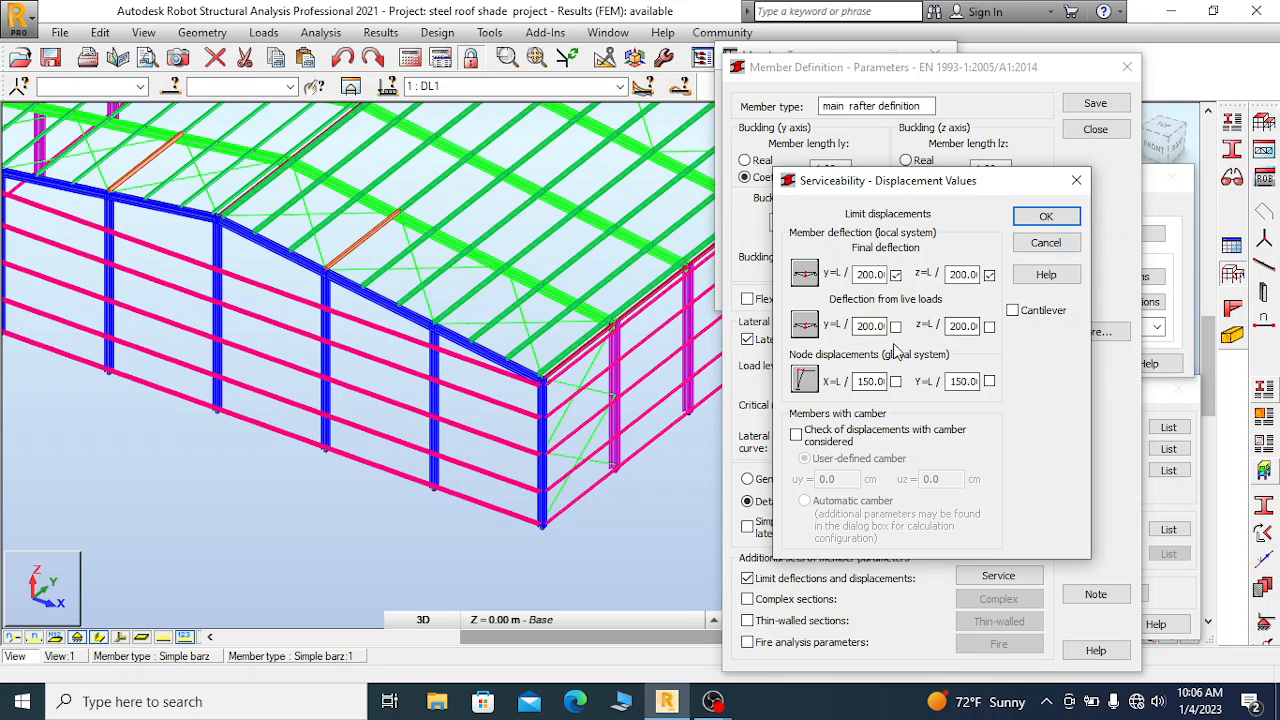
pyautogui.click(1077, 181)
pyautogui.click(1095, 104)
pyautogui.click(968, 416)
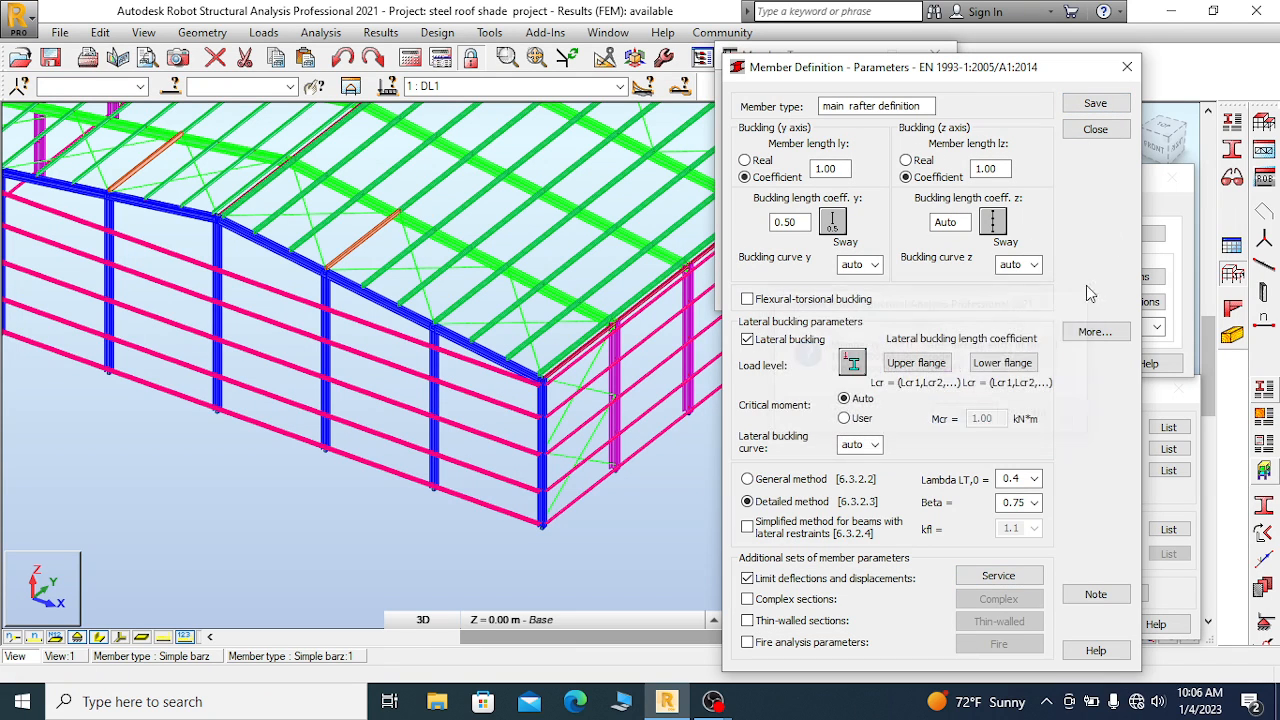
pyautogui.click(1127, 68)
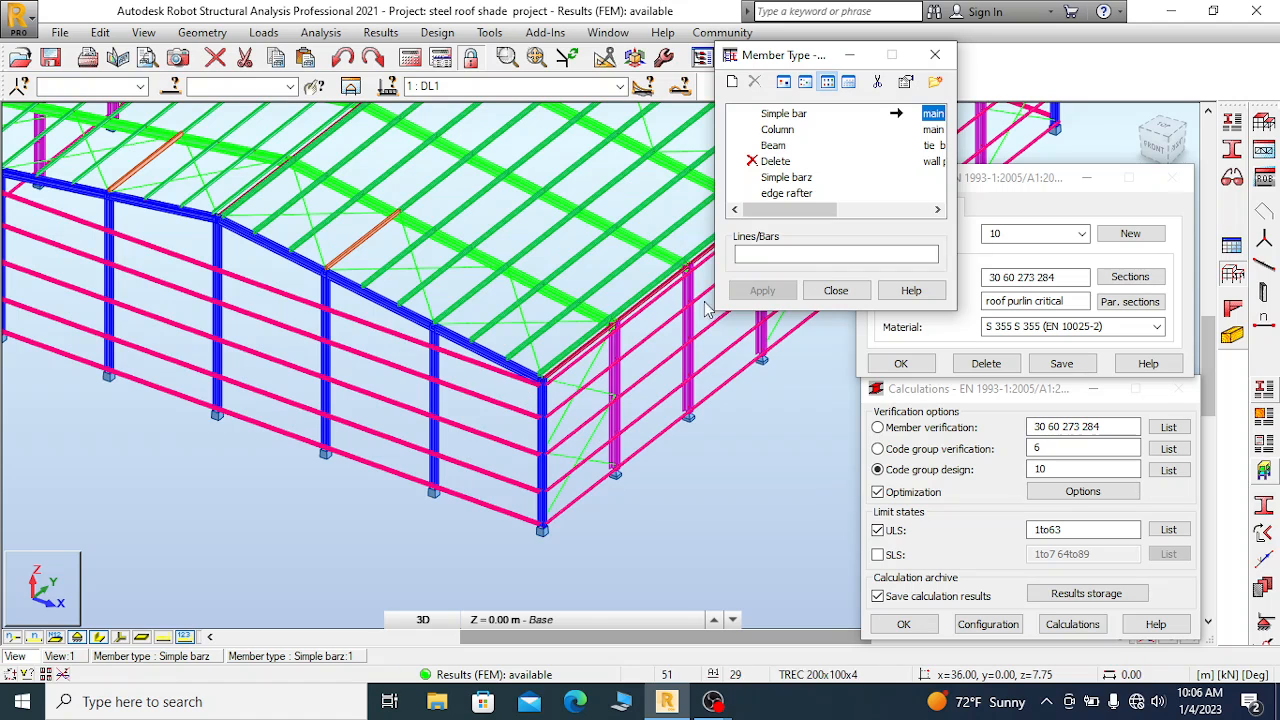
pyautogui.scroll(-2, 473, 342)
pyautogui.scroll(3, 460, 390)
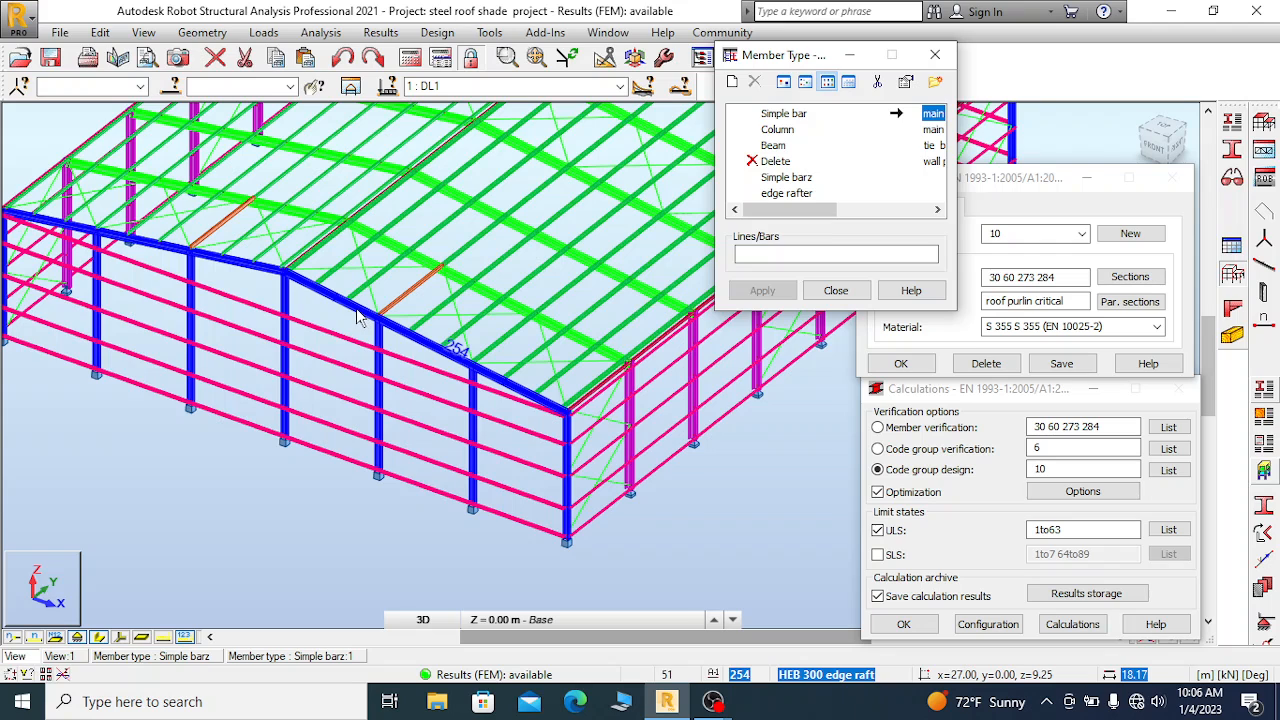
pyautogui.rightClick(561, 224)
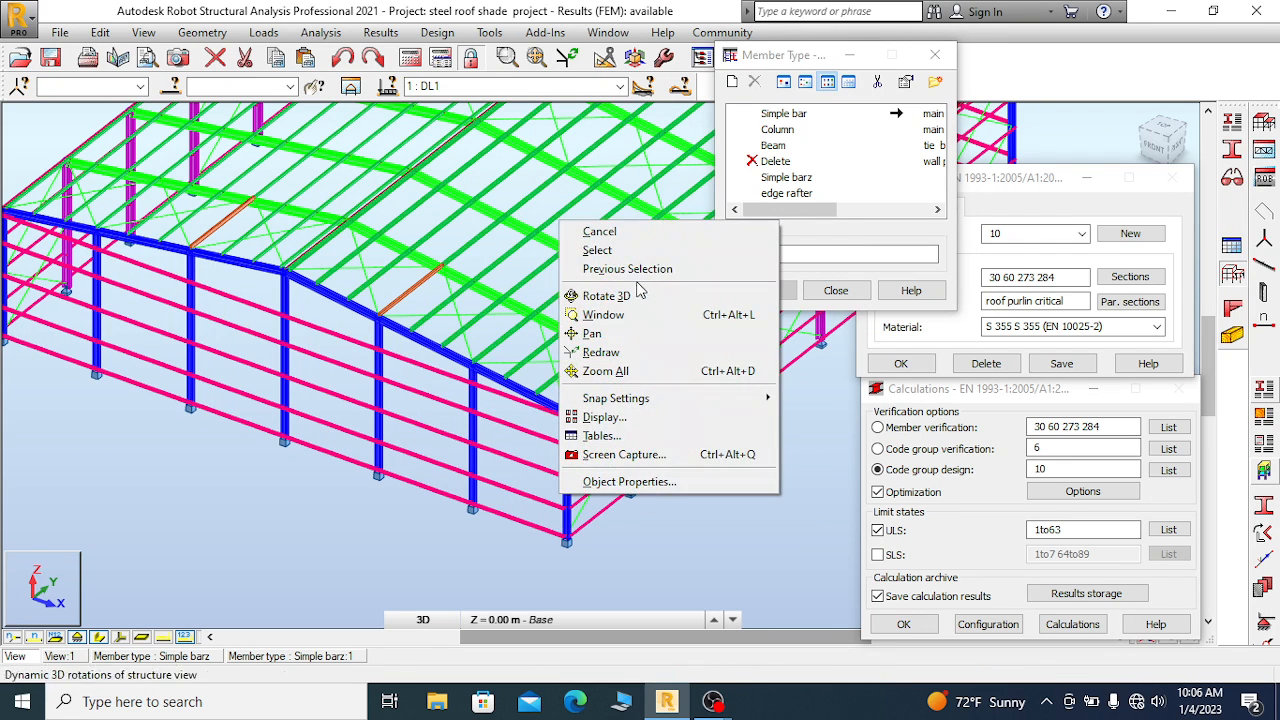
pyautogui.click(604, 237)
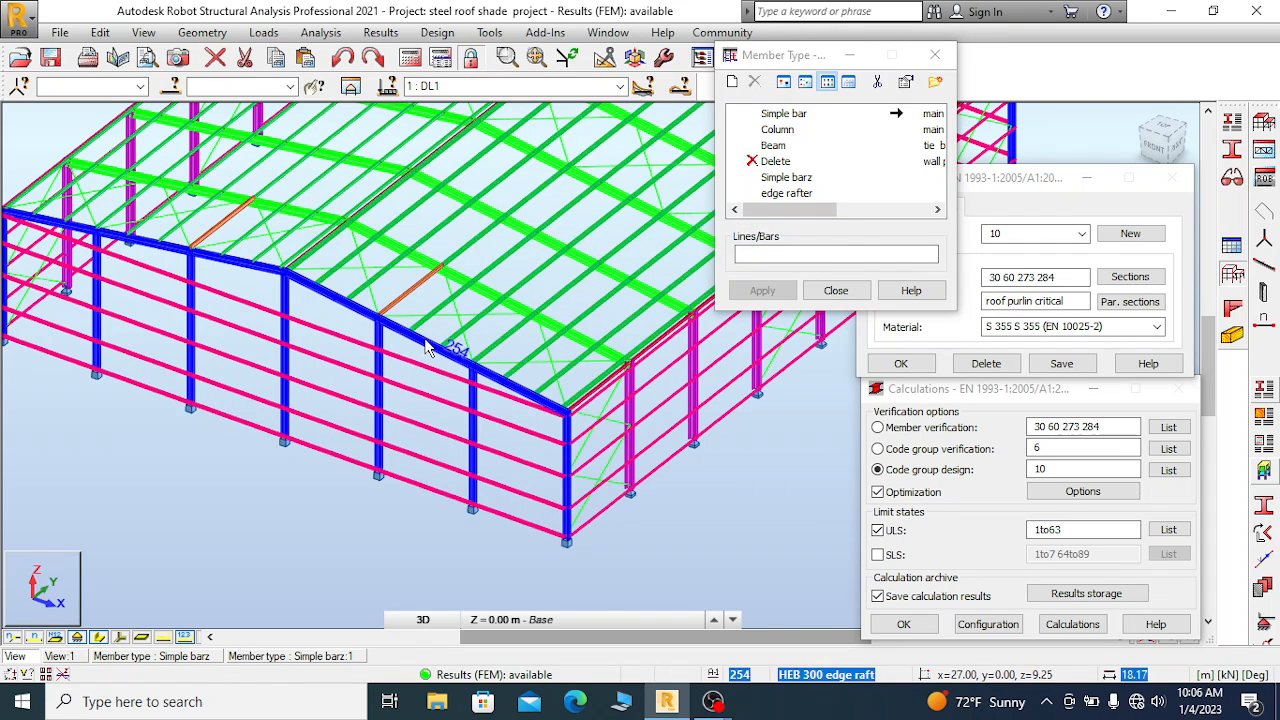
pyautogui.click(427, 346)
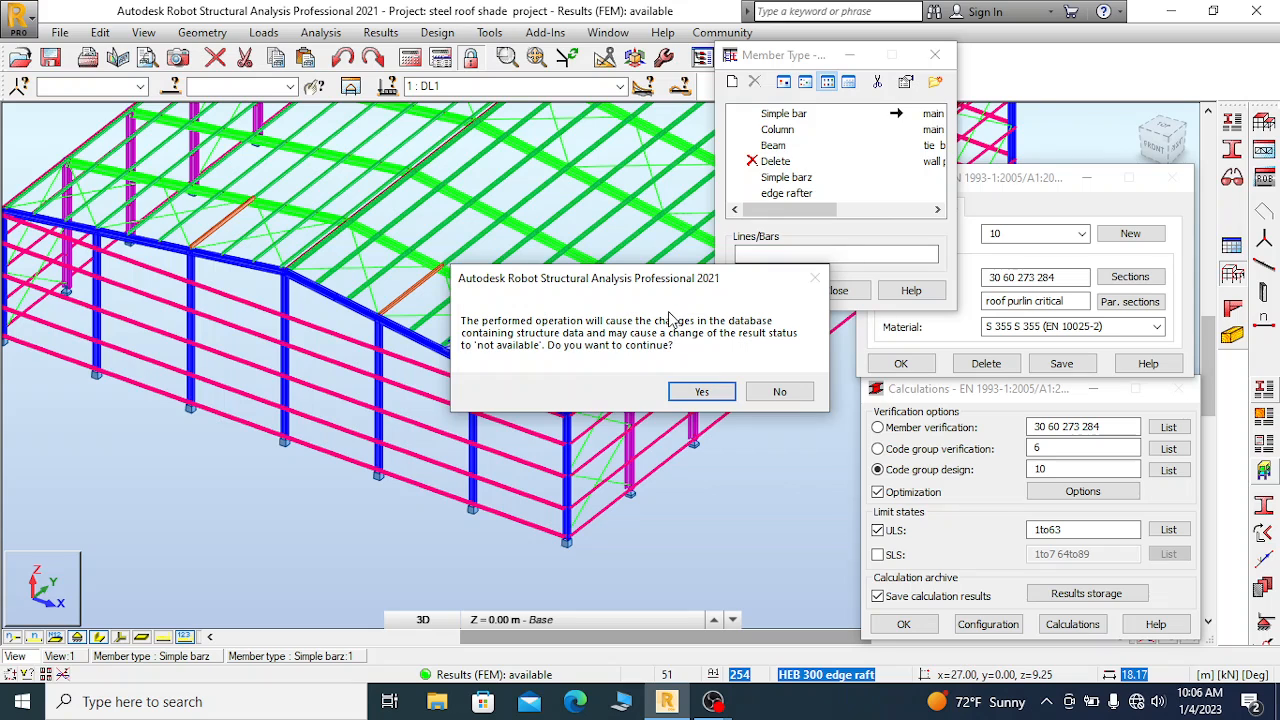
pyautogui.click(790, 392)
pyautogui.scroll(4, 577, 343)
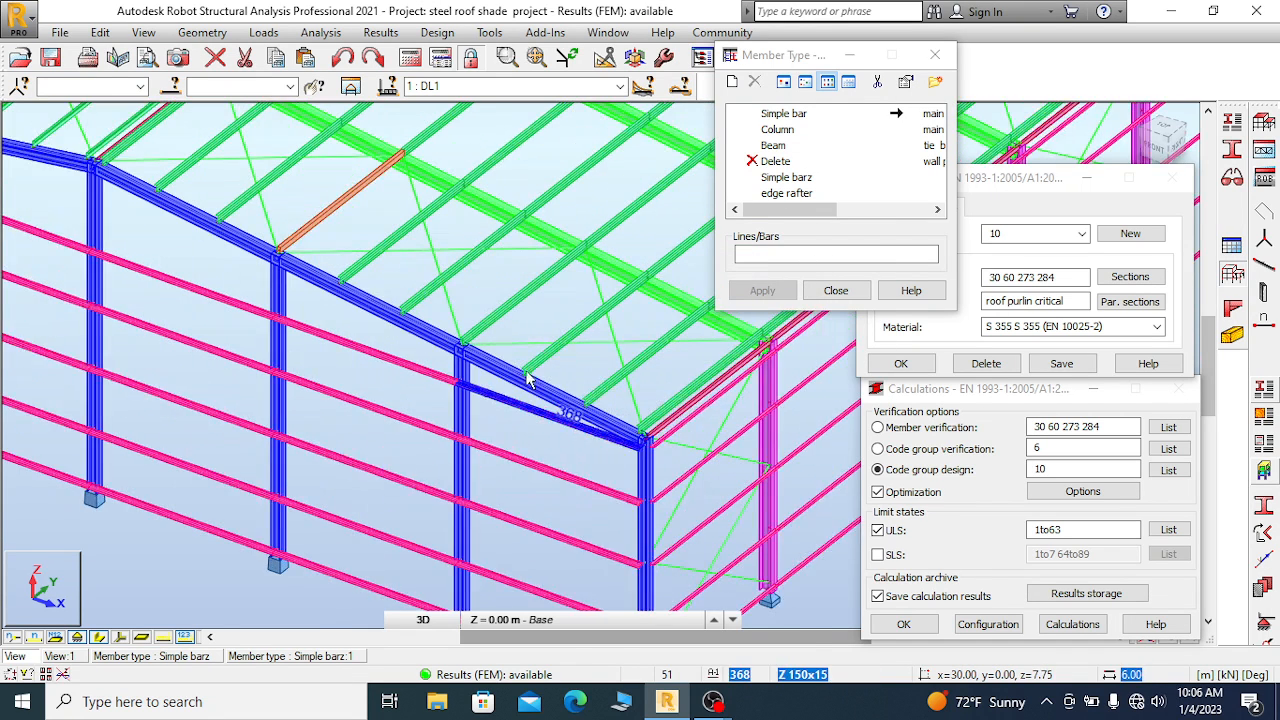
pyautogui.rightClick(472, 260)
pyautogui.click(410, 273)
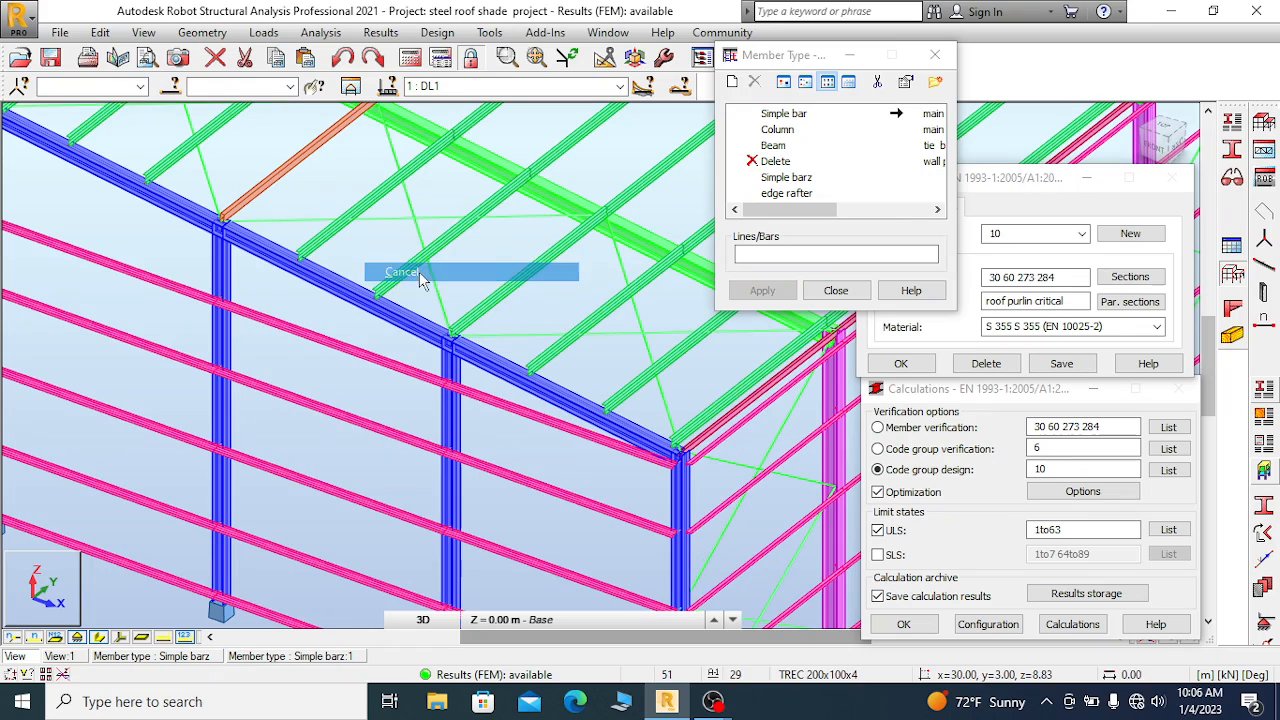
pyautogui.click(400, 322)
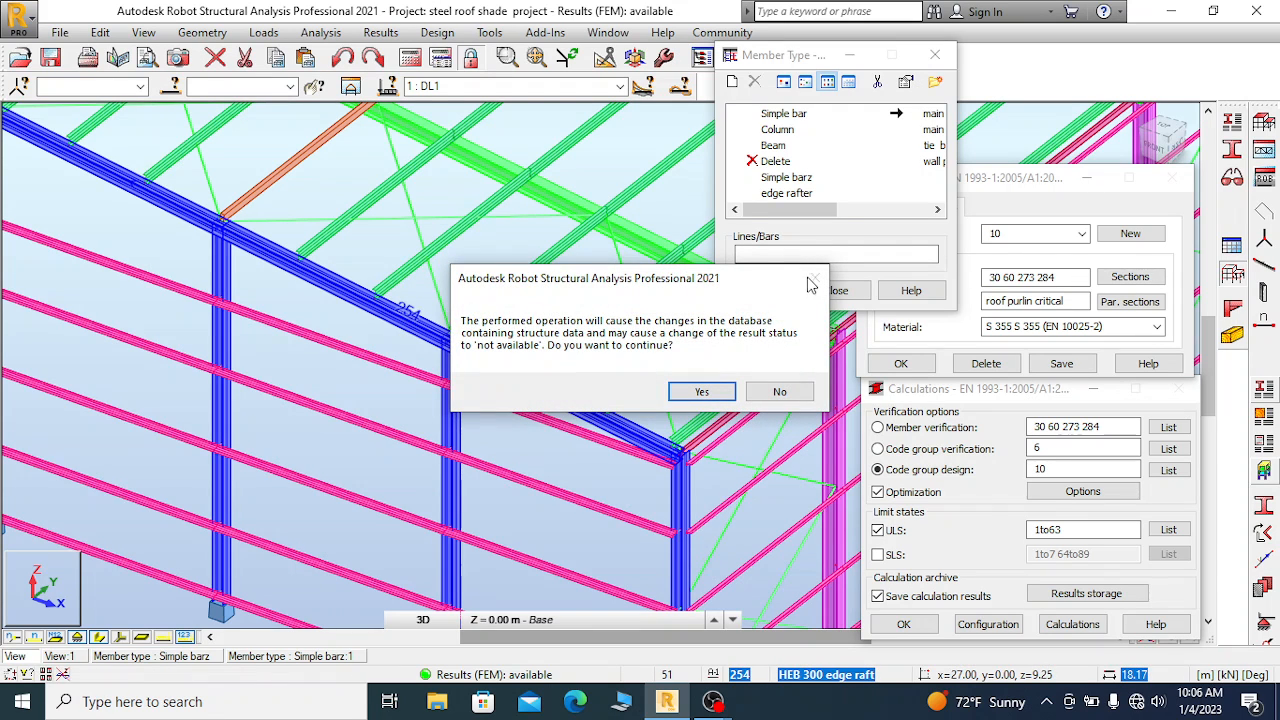
pyautogui.click(779, 391)
# Inspect the bar properties of edge rafter 254 for its assigned member type and section, then close them
pyautogui.rightClick(420, 330)
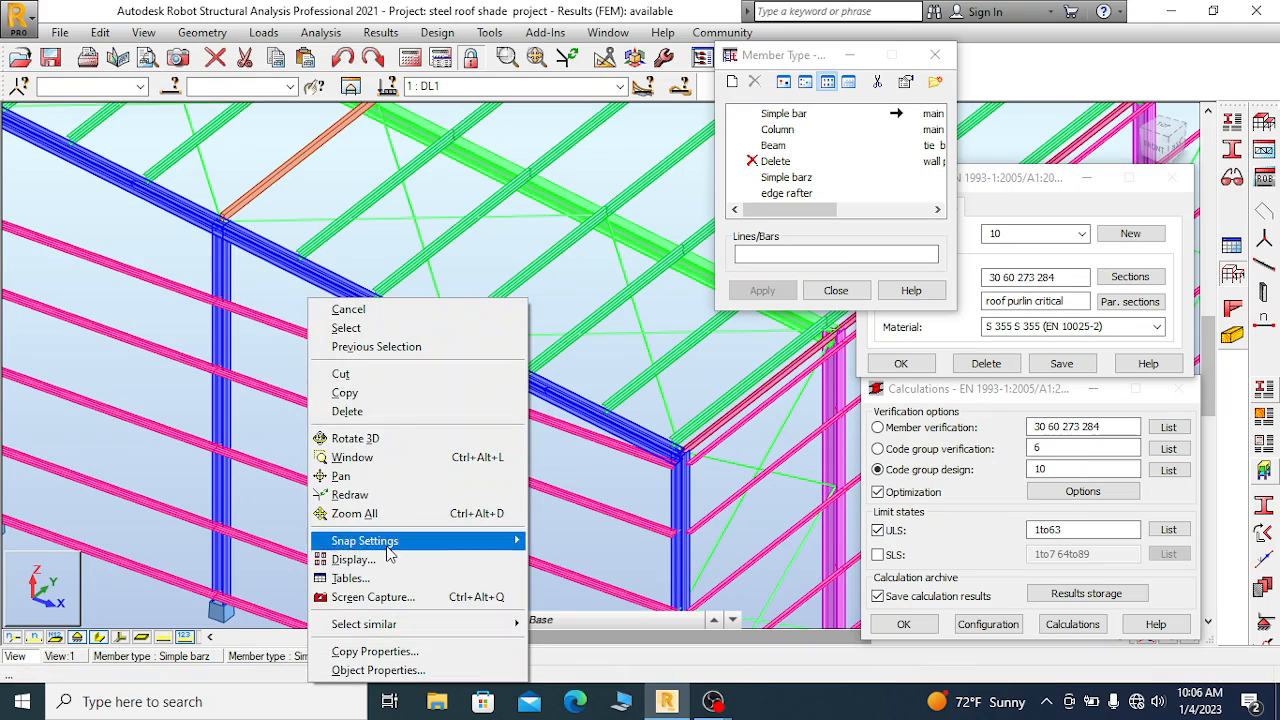
pyautogui.click(400, 652)
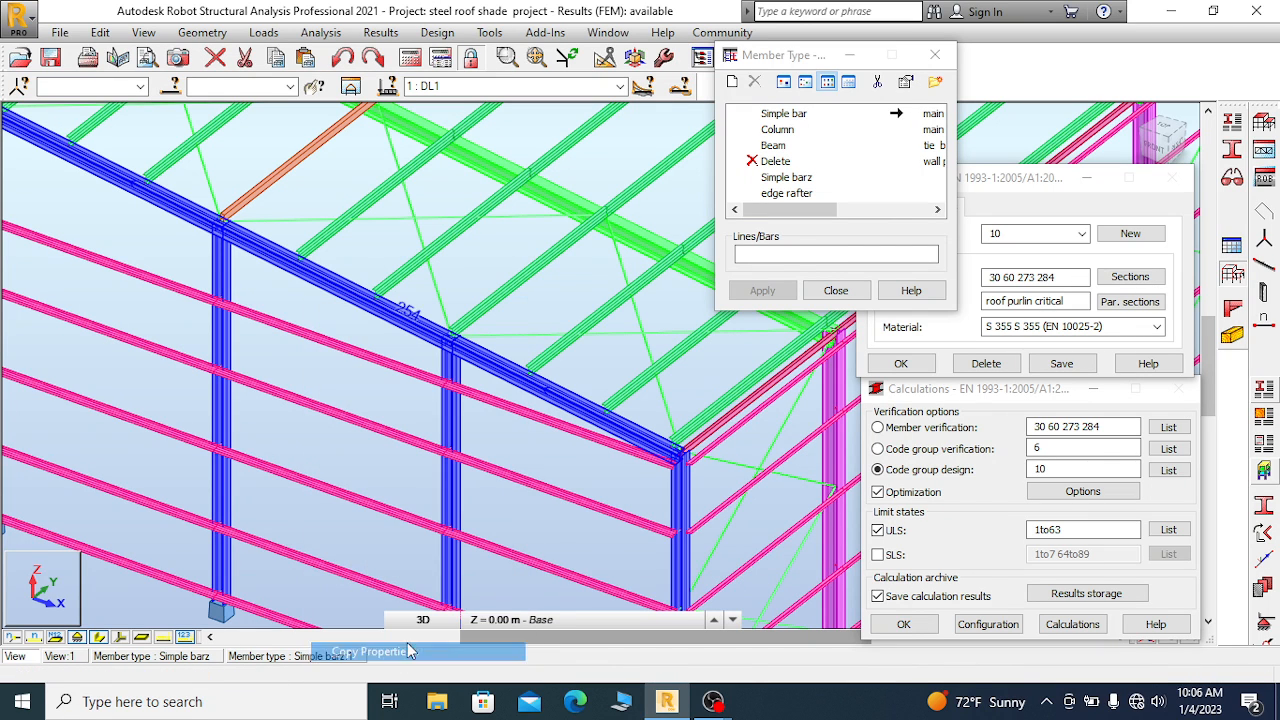
pyautogui.click(1186, 117)
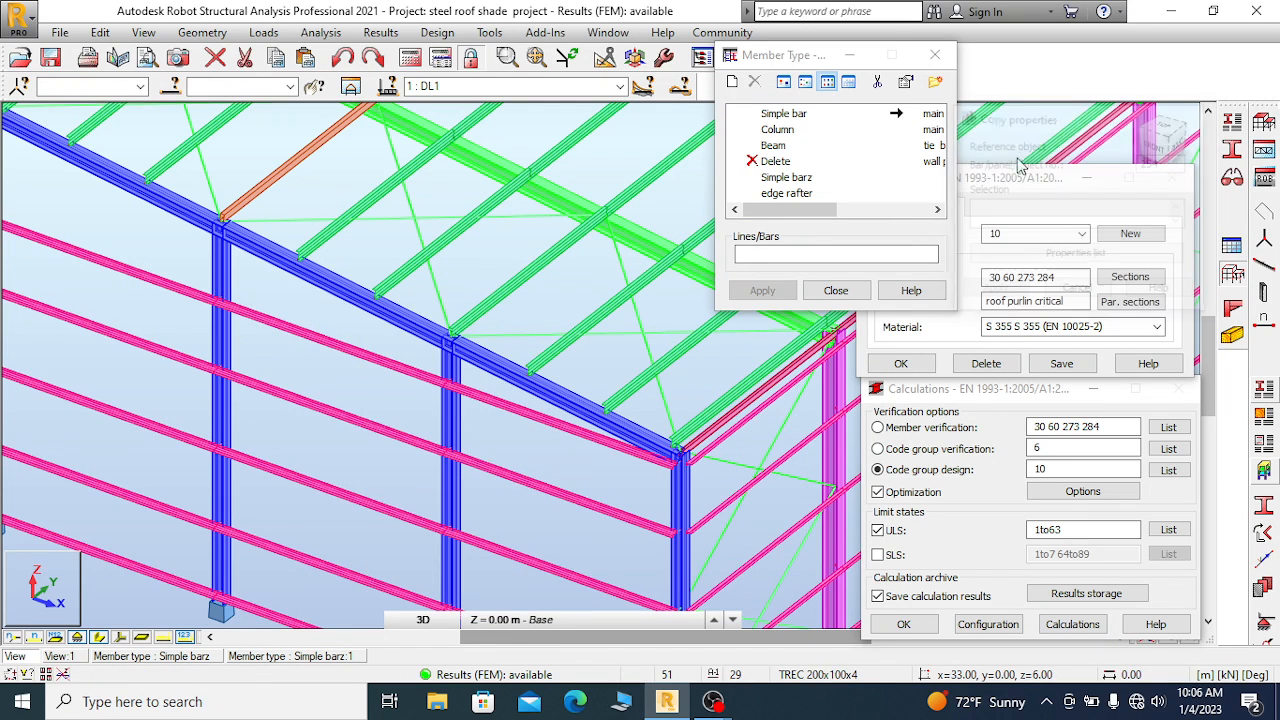
pyautogui.rightClick(398, 304)
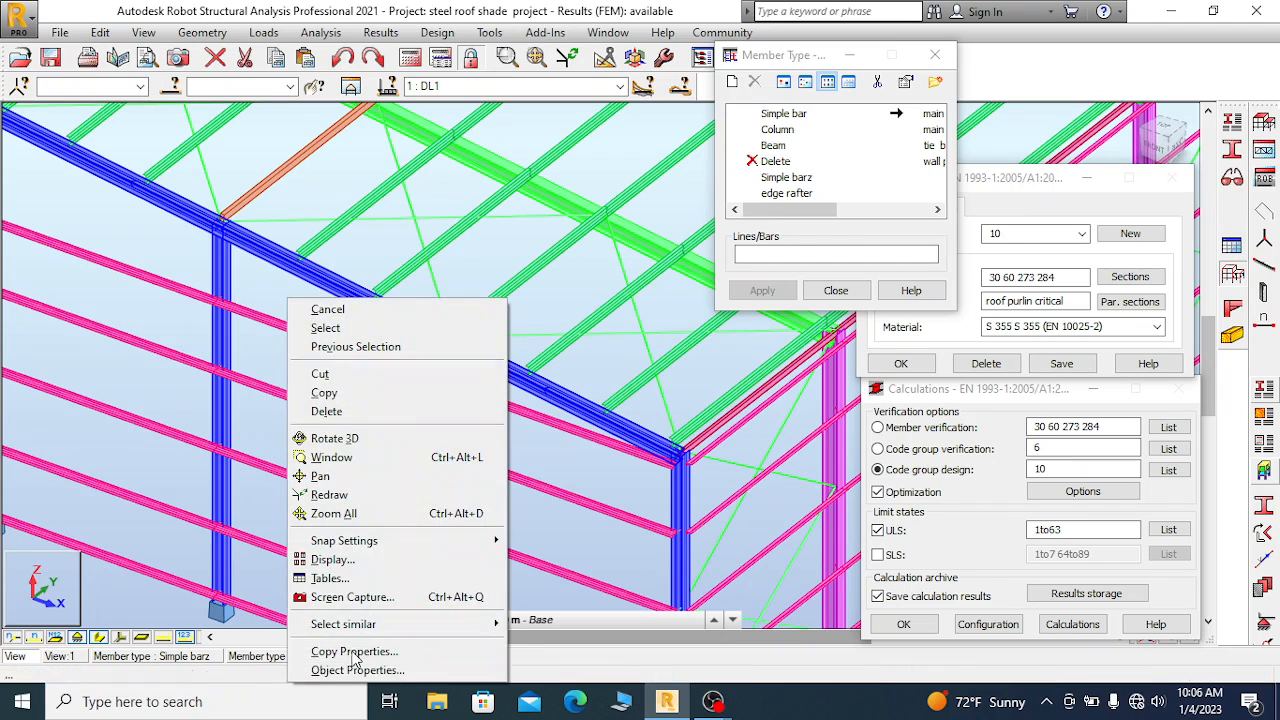
pyautogui.click(362, 670)
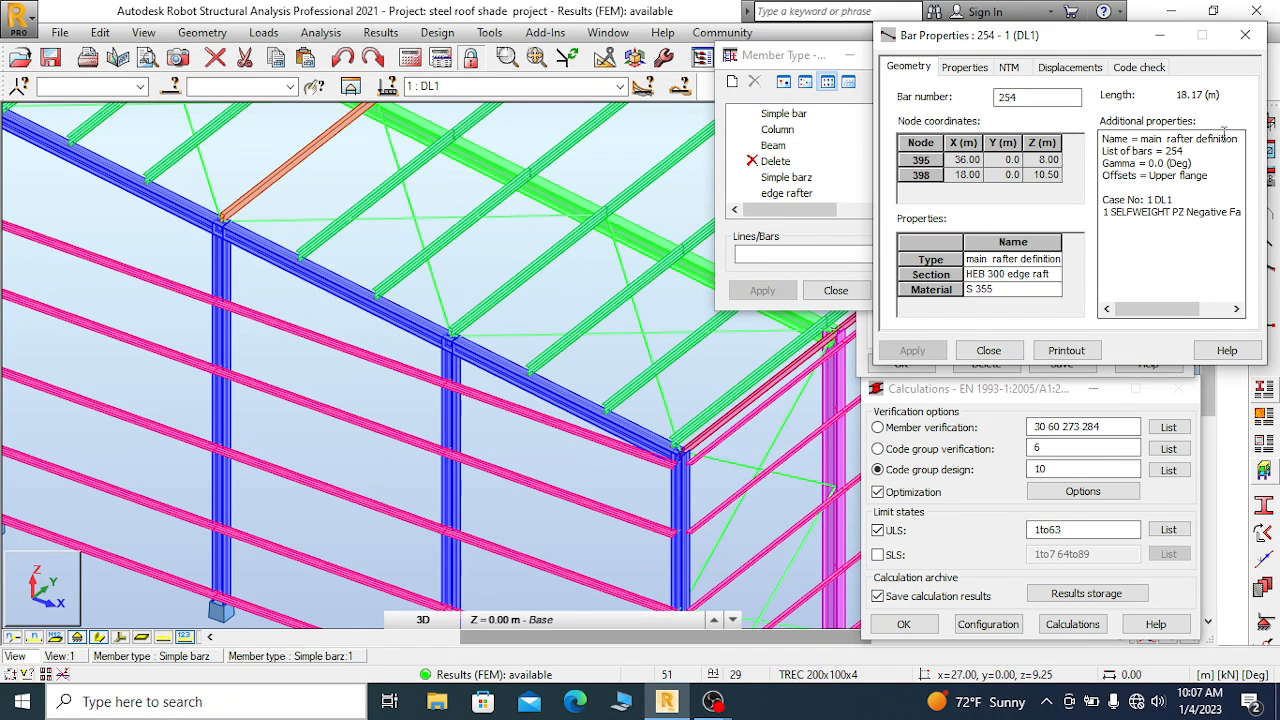
pyautogui.click(1247, 37)
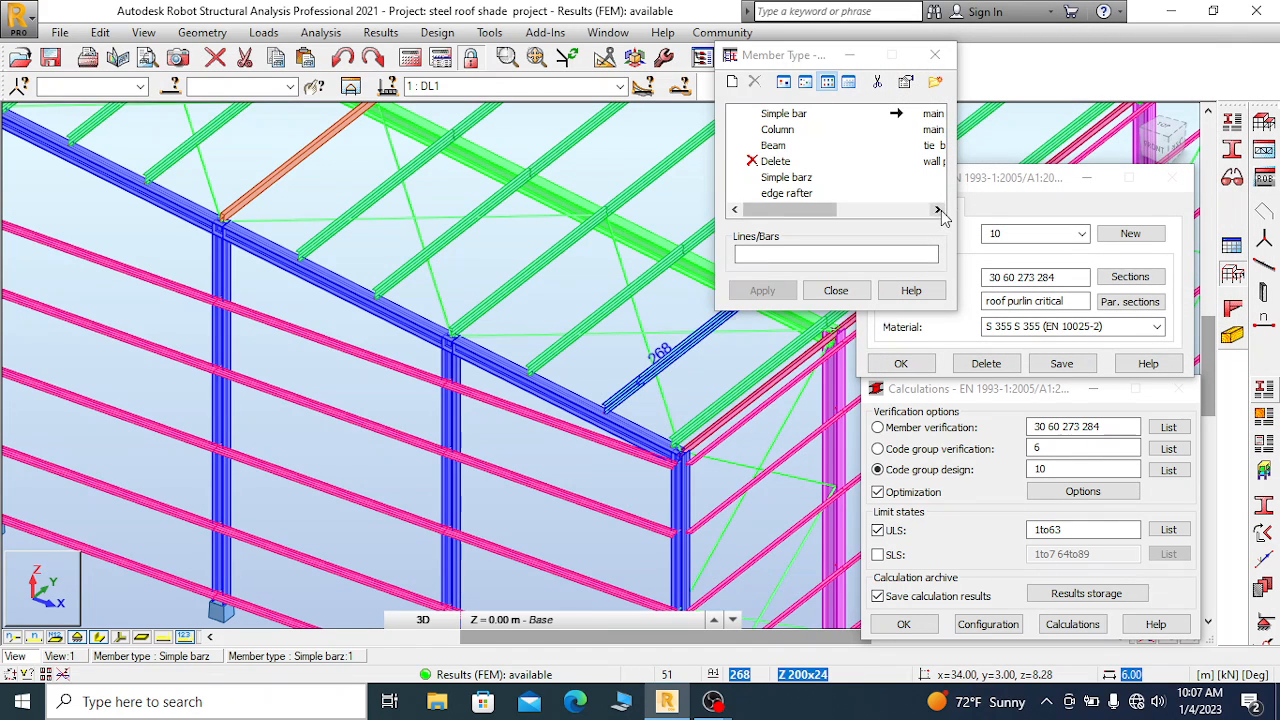
# Find main rafter definition in the member type list, view its parameters and close it without changes
pyautogui.click(938, 209)
pyautogui.doubleClick(818, 115)
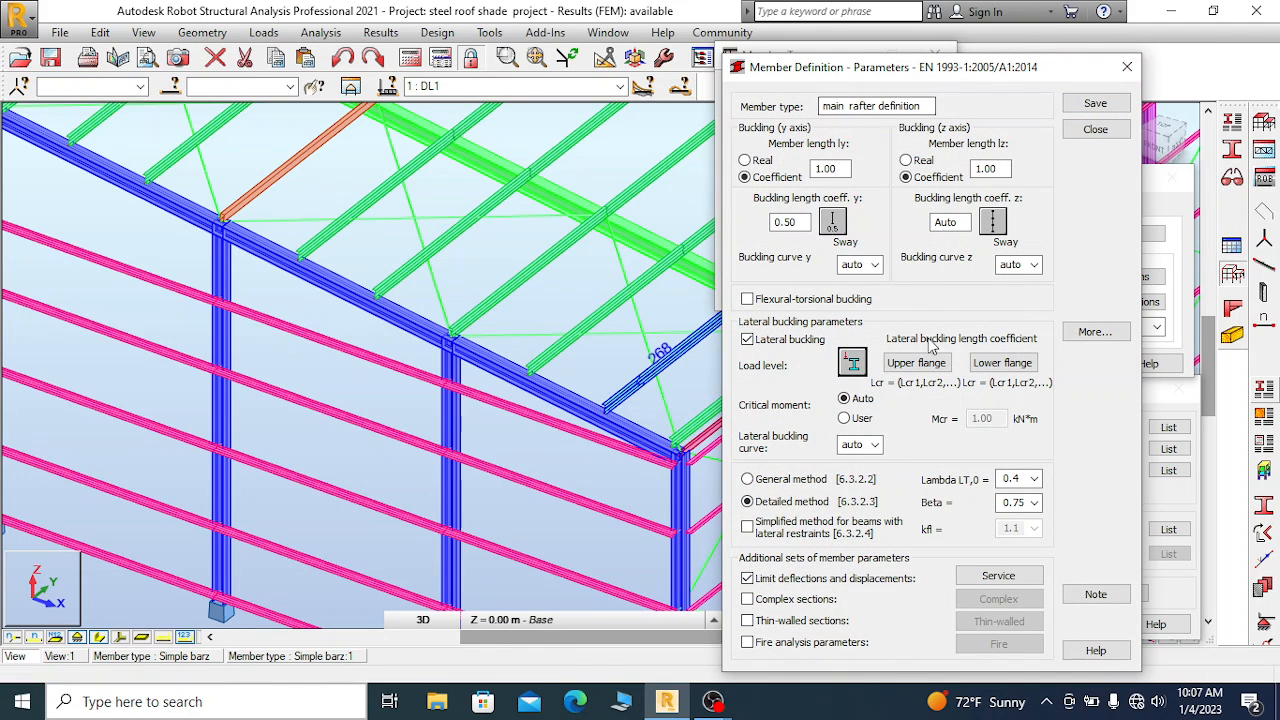
pyautogui.click(1127, 67)
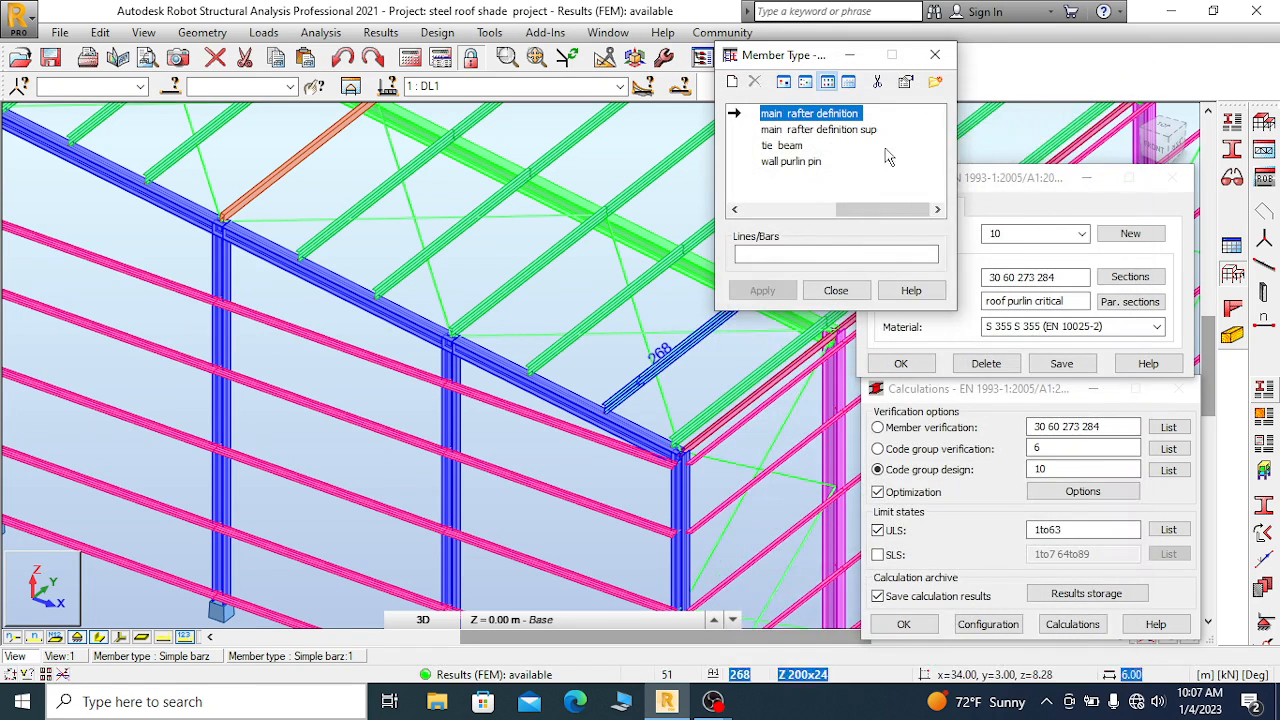
# Open main rafter definition sup and change the ending of its member type name from "sup" to "edges"
pyautogui.click(820, 130)
pyautogui.doubleClick(820, 130)
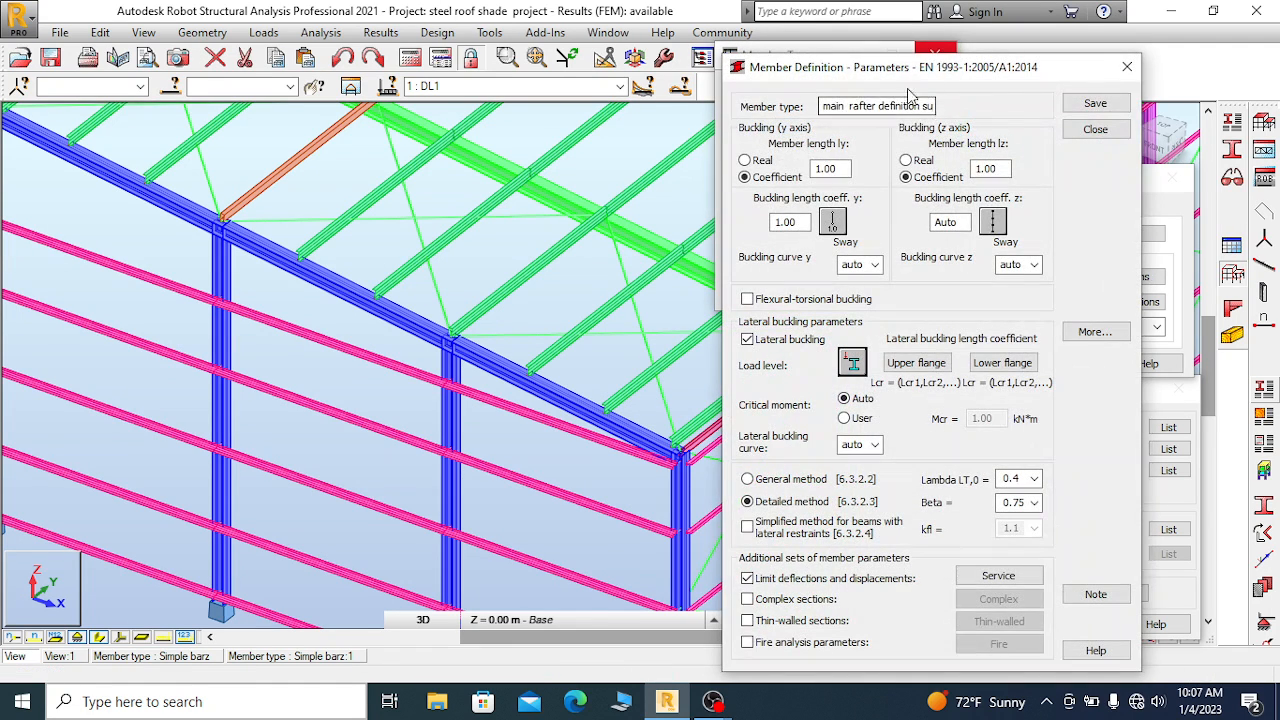
pyautogui.moveTo(938, 67); pyautogui.dragTo(900, 19)
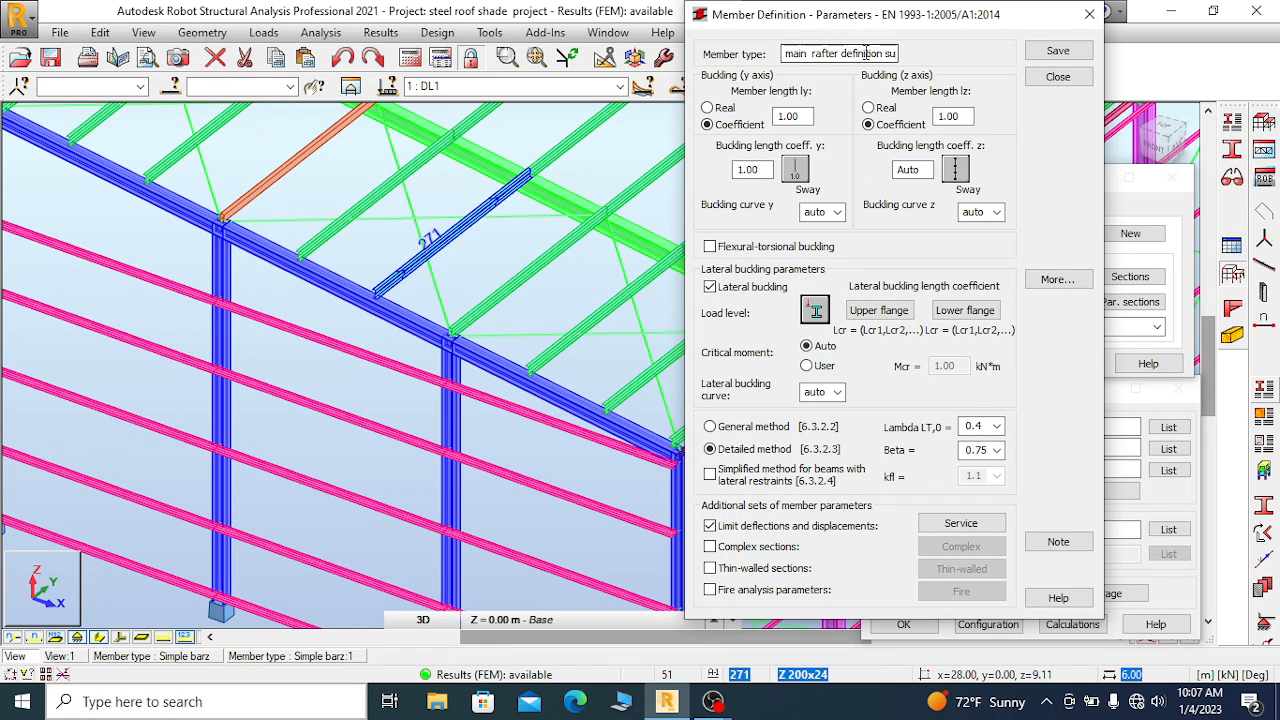
pyautogui.moveTo(886, 53); pyautogui.dragTo(941, 54)
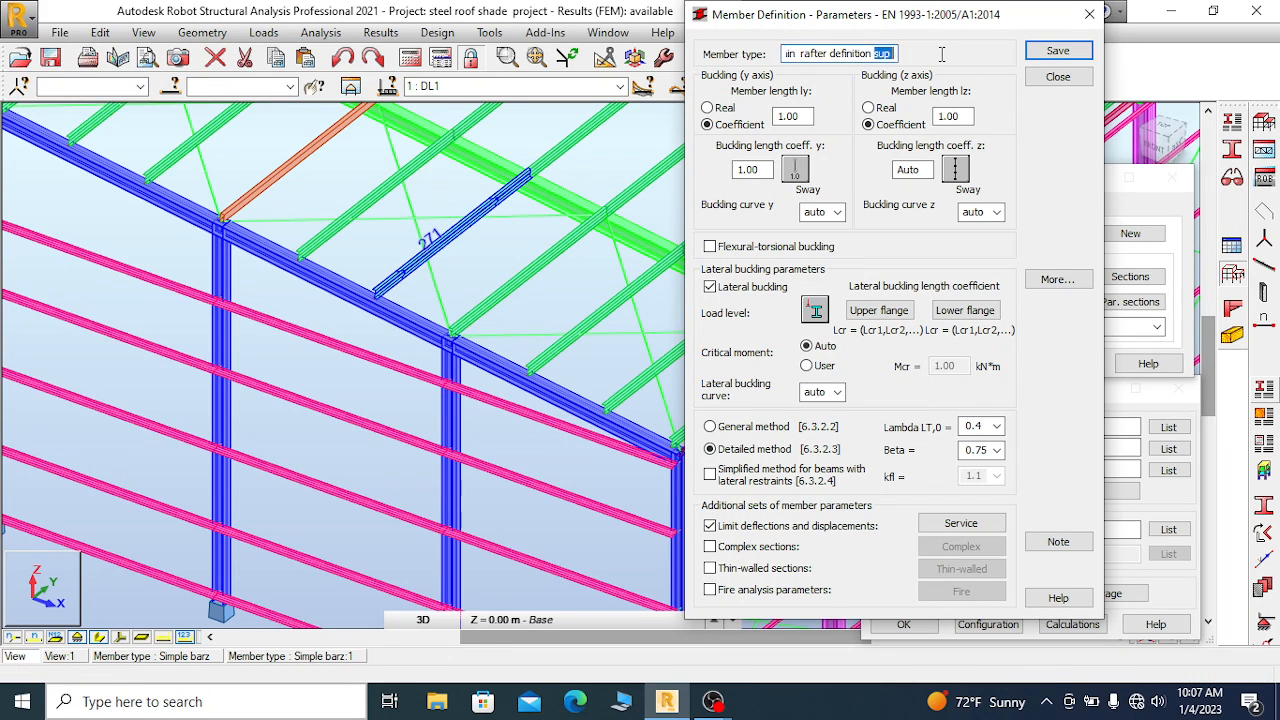
pyautogui.write('edges')
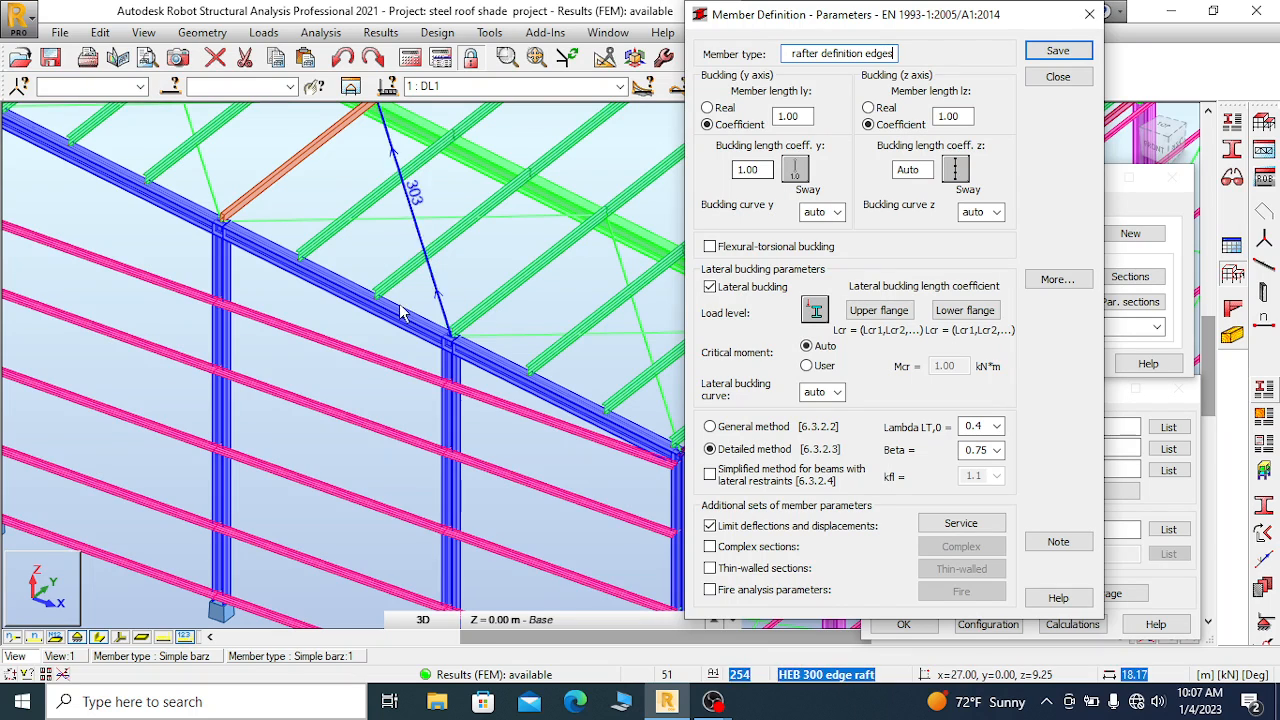
# Examine the edge rafter's column supports and purlin connections in the model and view the z-axis buckling diagrams without changing them
pyautogui.scroll(-3, 400, 330)
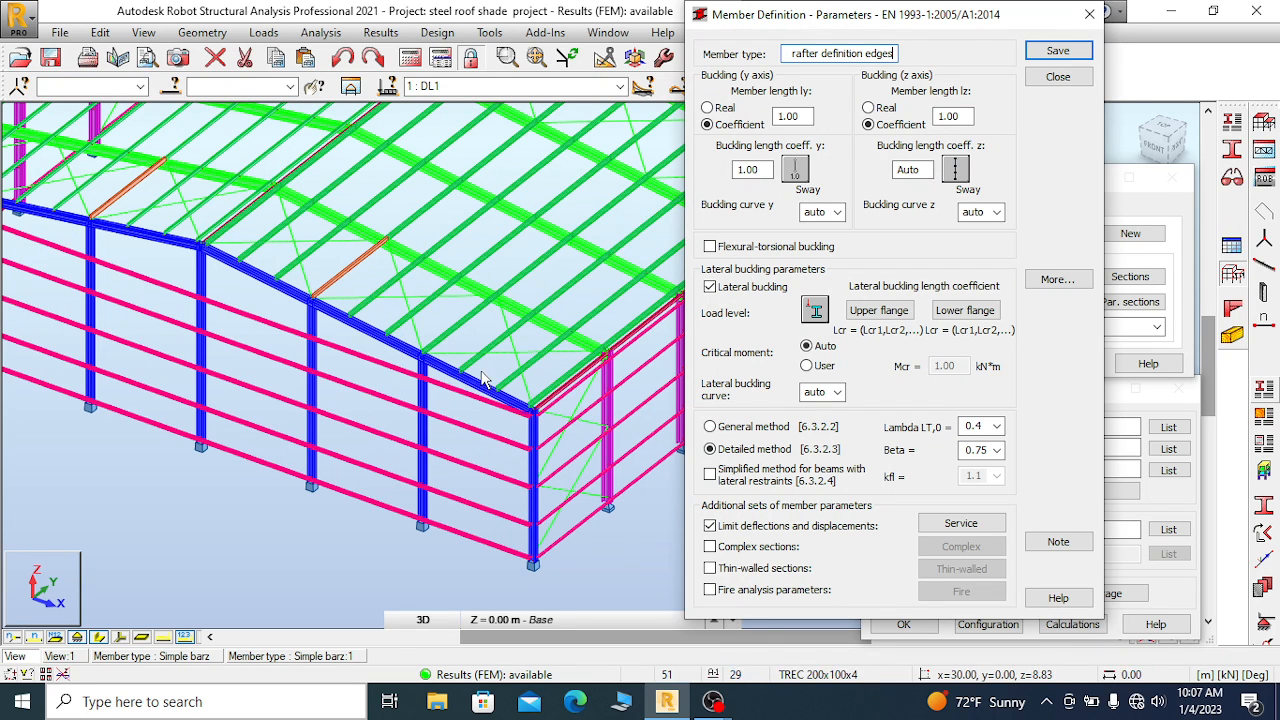
pyautogui.scroll(1, 485, 378)
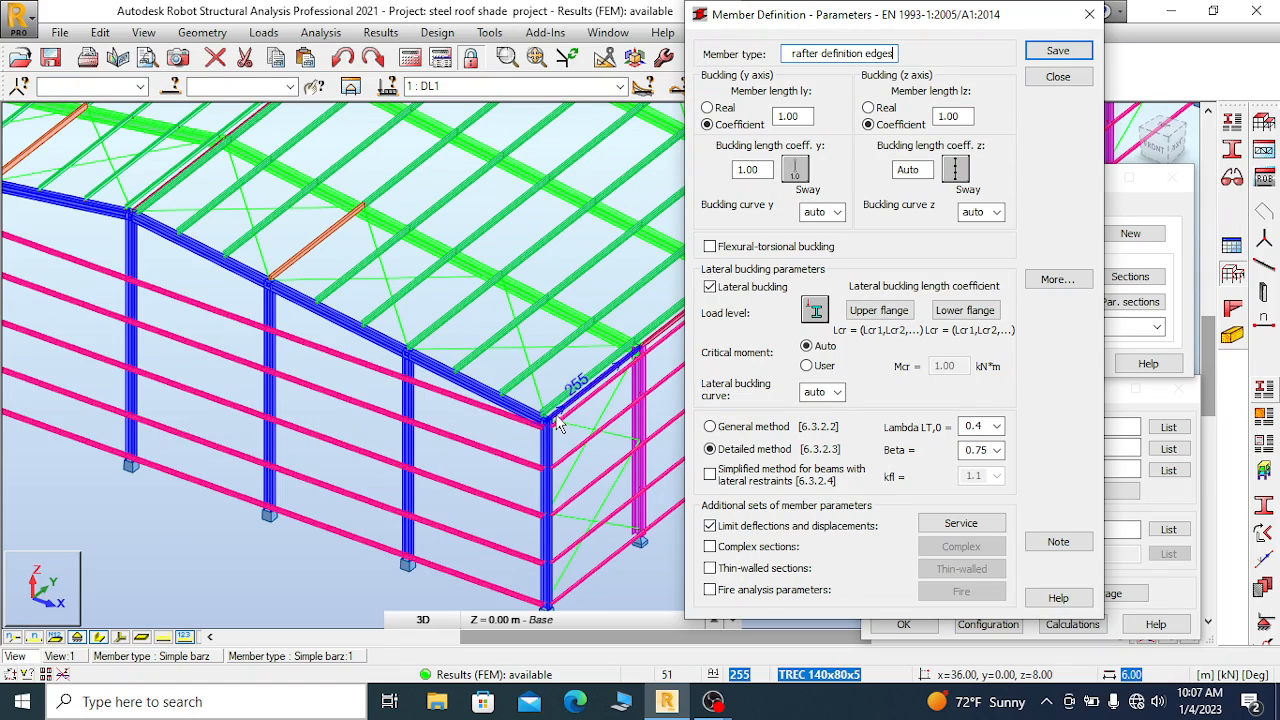
pyautogui.scroll(-1, 546, 428)
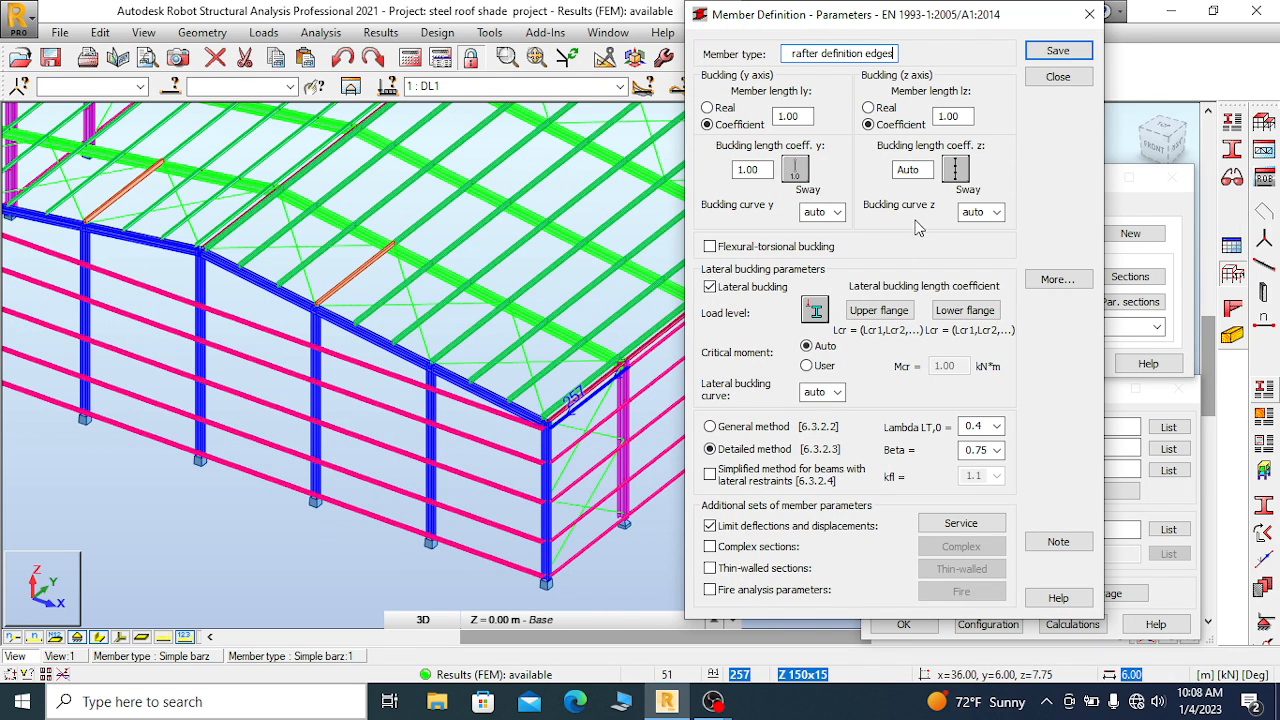
pyautogui.click(955, 170)
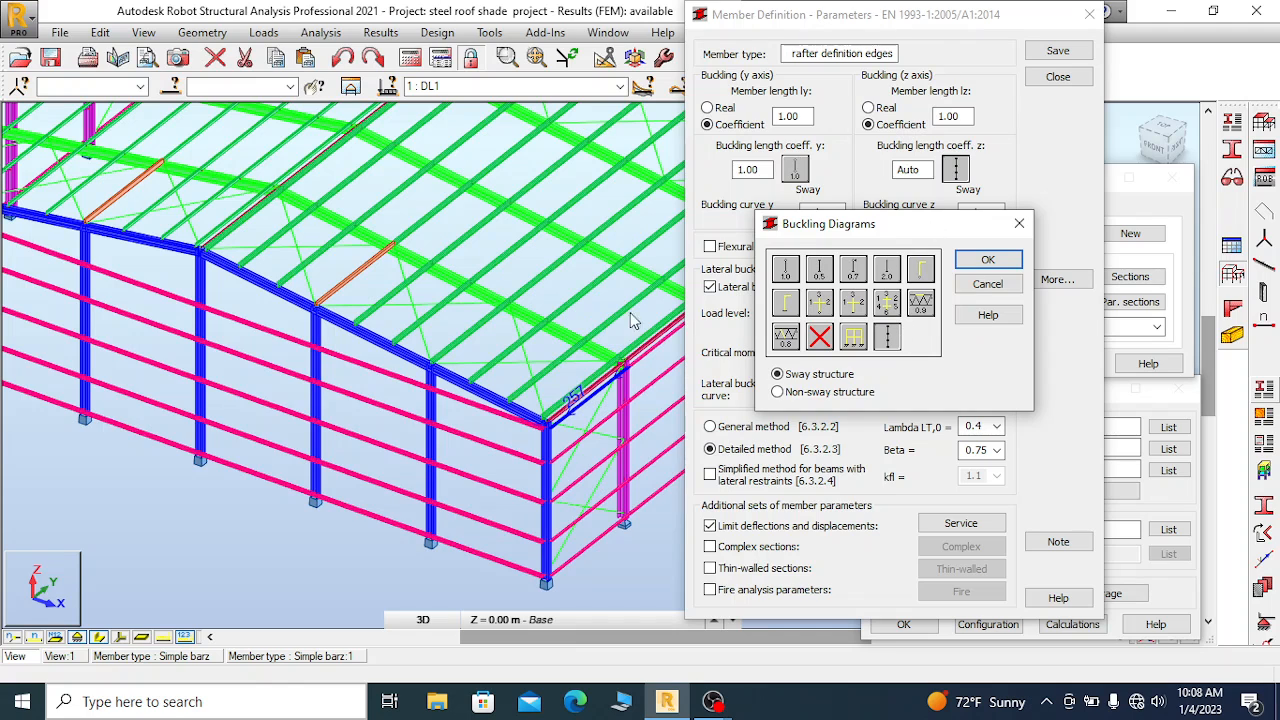
pyautogui.click(1015, 221)
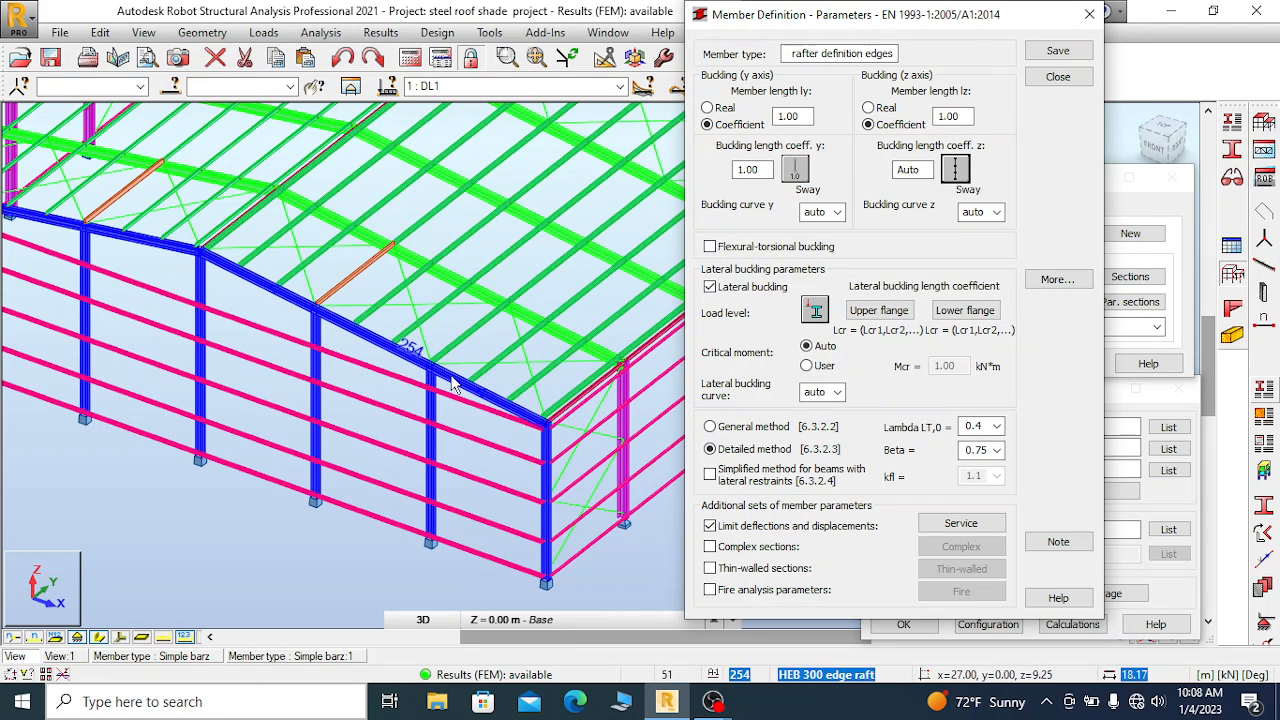
pyautogui.click(957, 172)
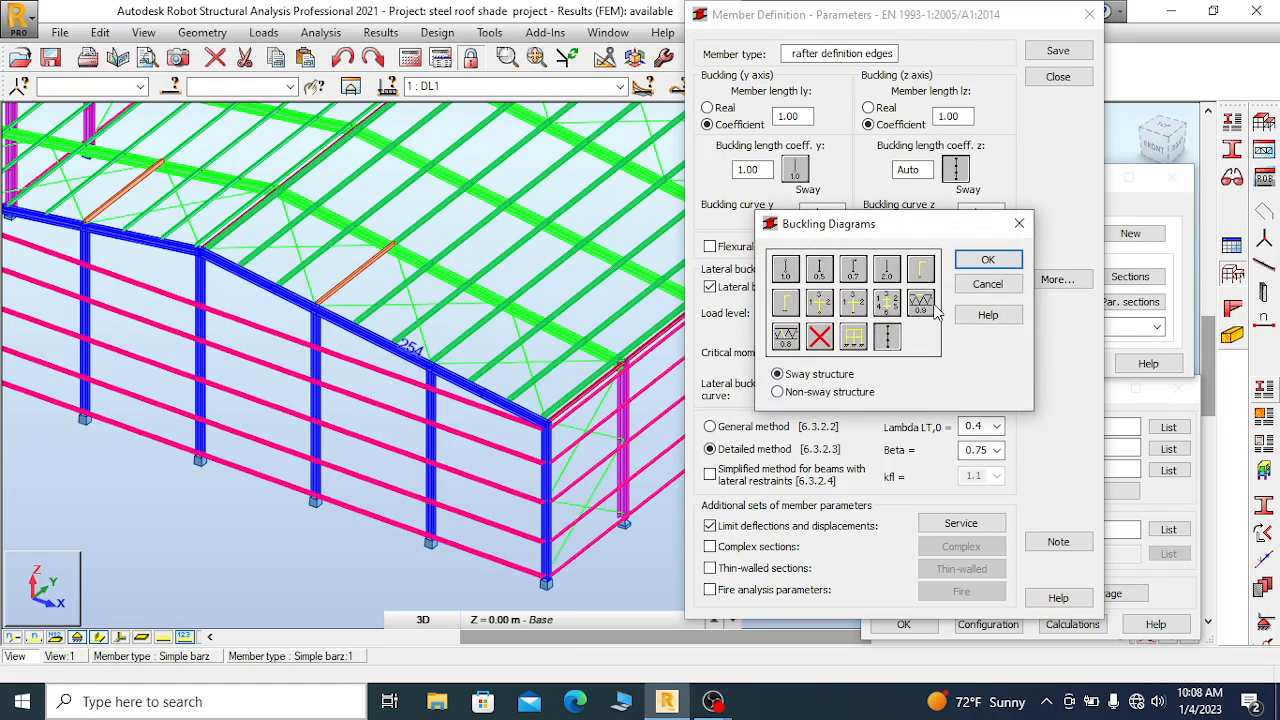
pyautogui.click(887, 338)
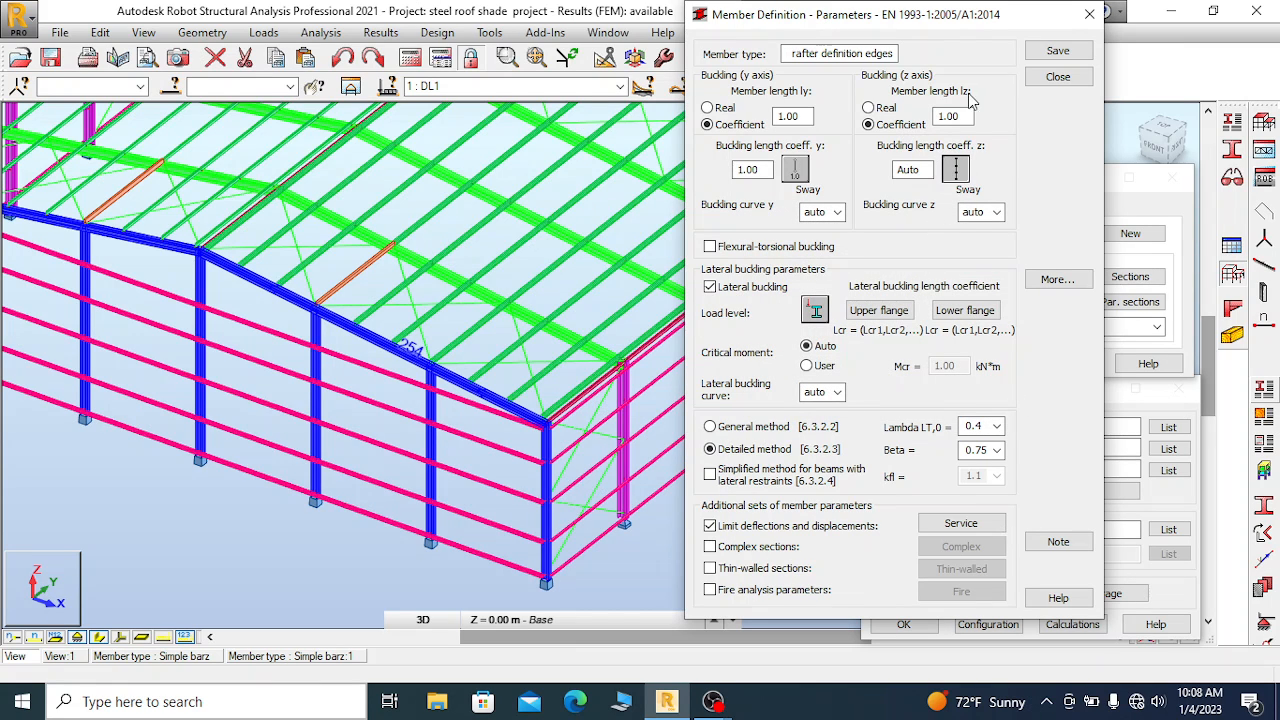
pyautogui.click(956, 169)
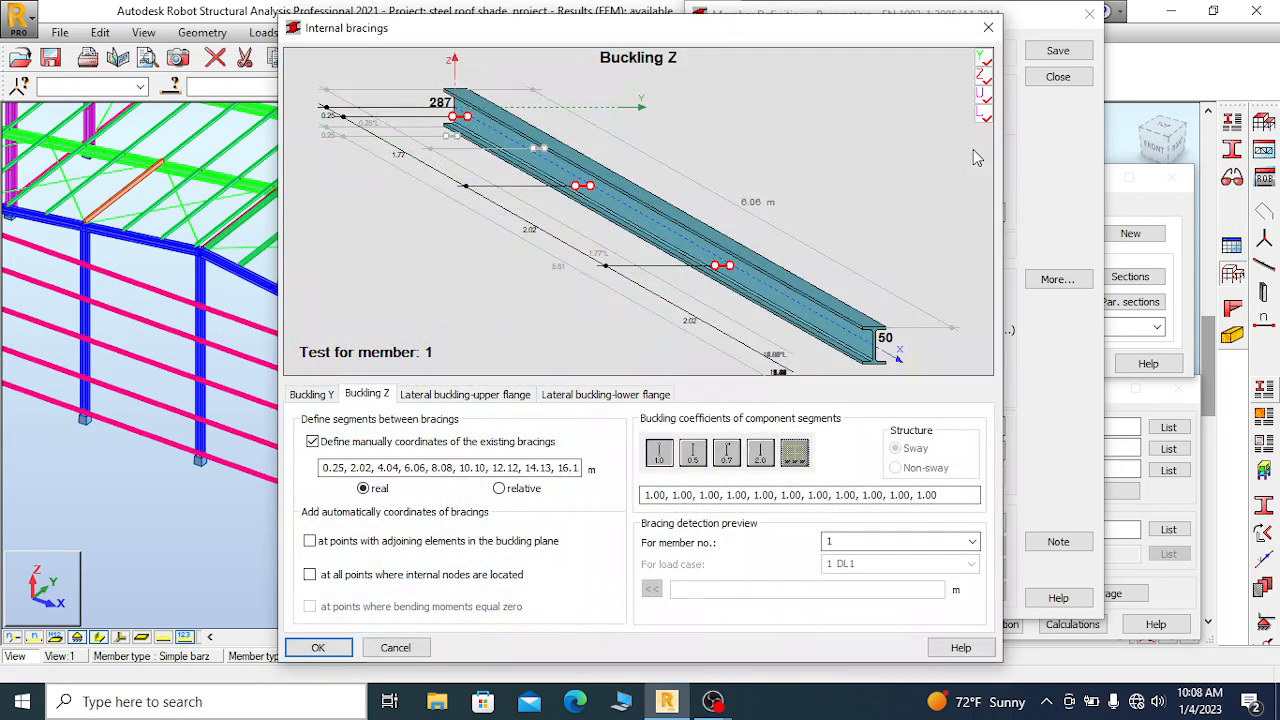
pyautogui.moveTo(856, 544); pyautogui.dragTo(718, 546)
pyautogui.write('254')
pyautogui.click(312, 395)
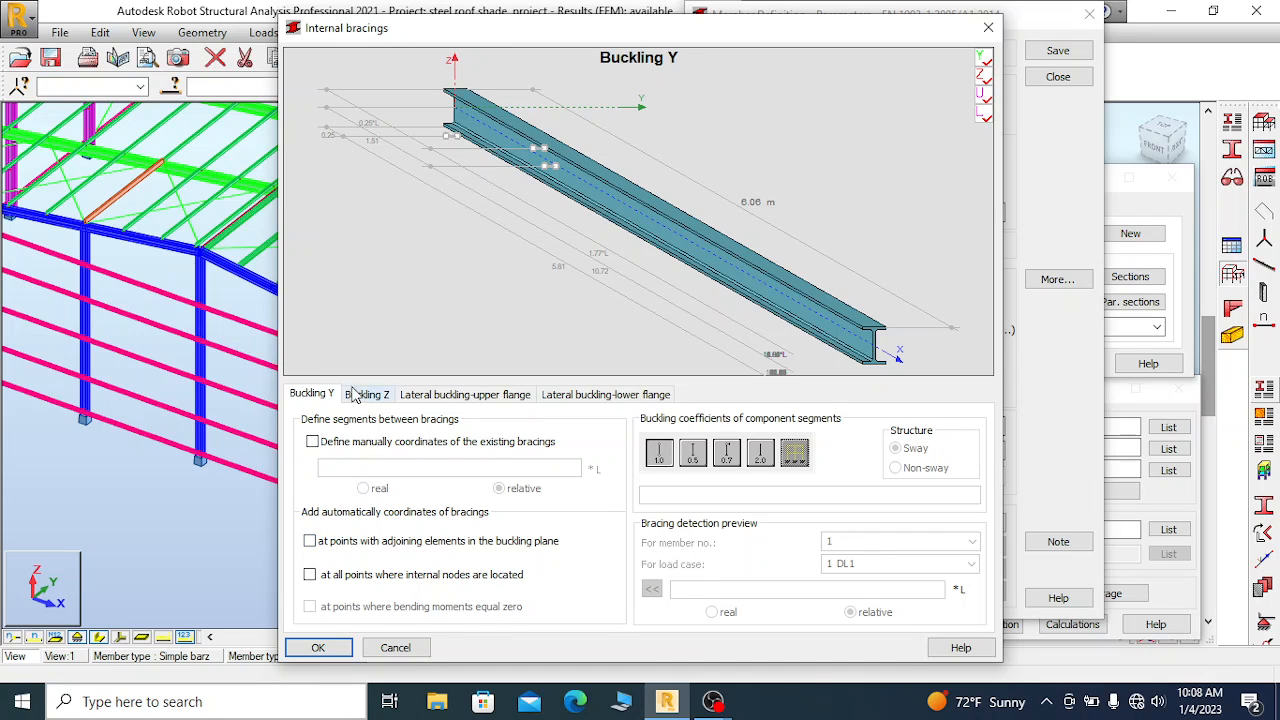
pyautogui.moveTo(523, 36); pyautogui.dragTo(587, 28)
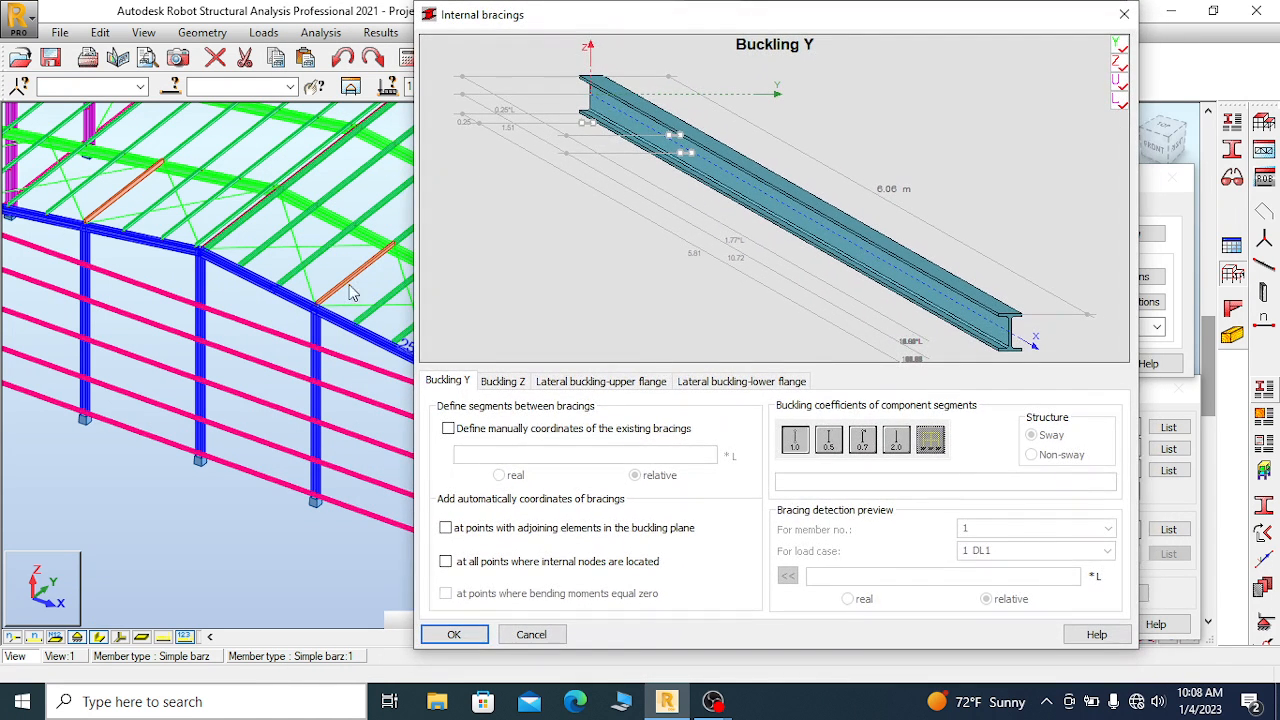
pyautogui.click(446, 528)
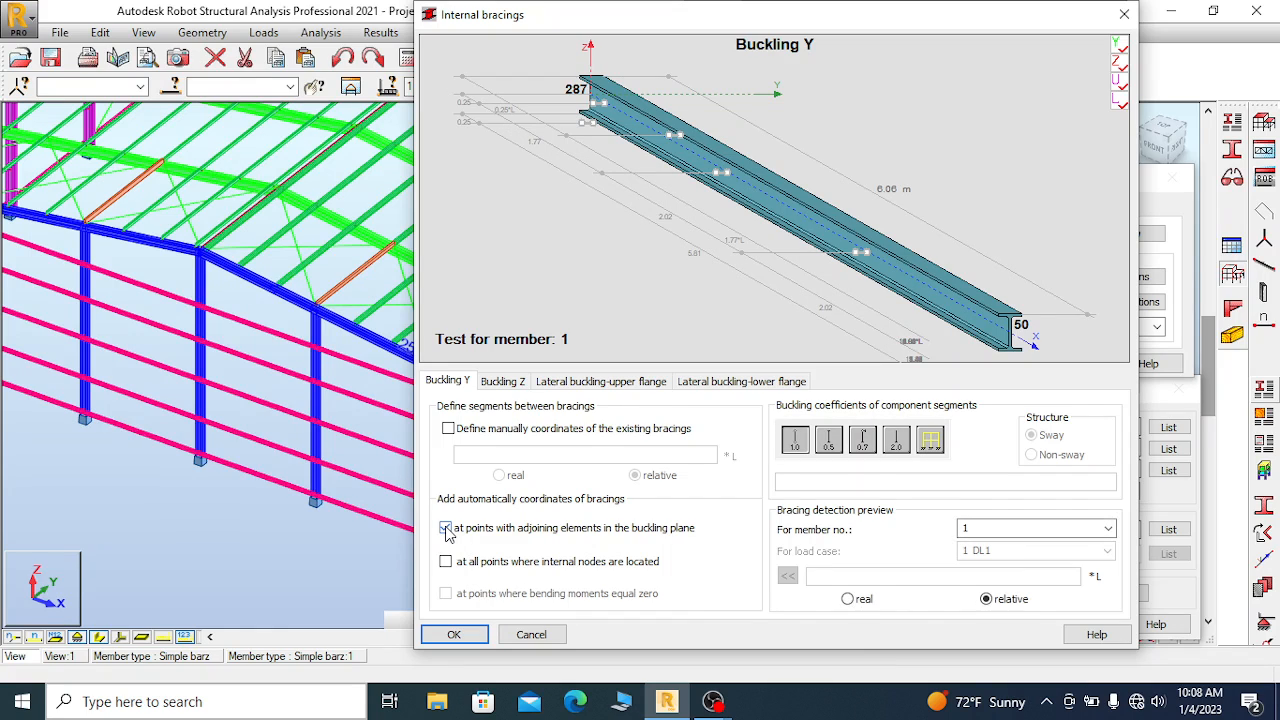
pyautogui.click(448, 429)
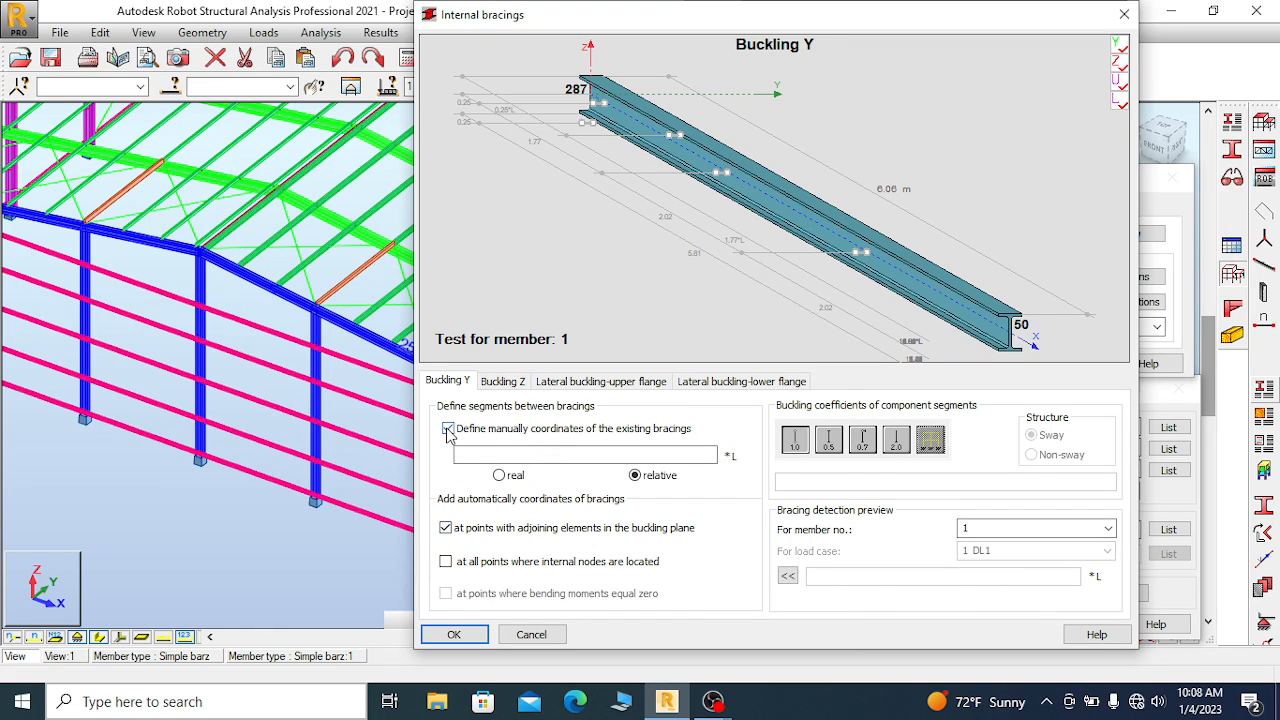
pyautogui.click(448, 429)
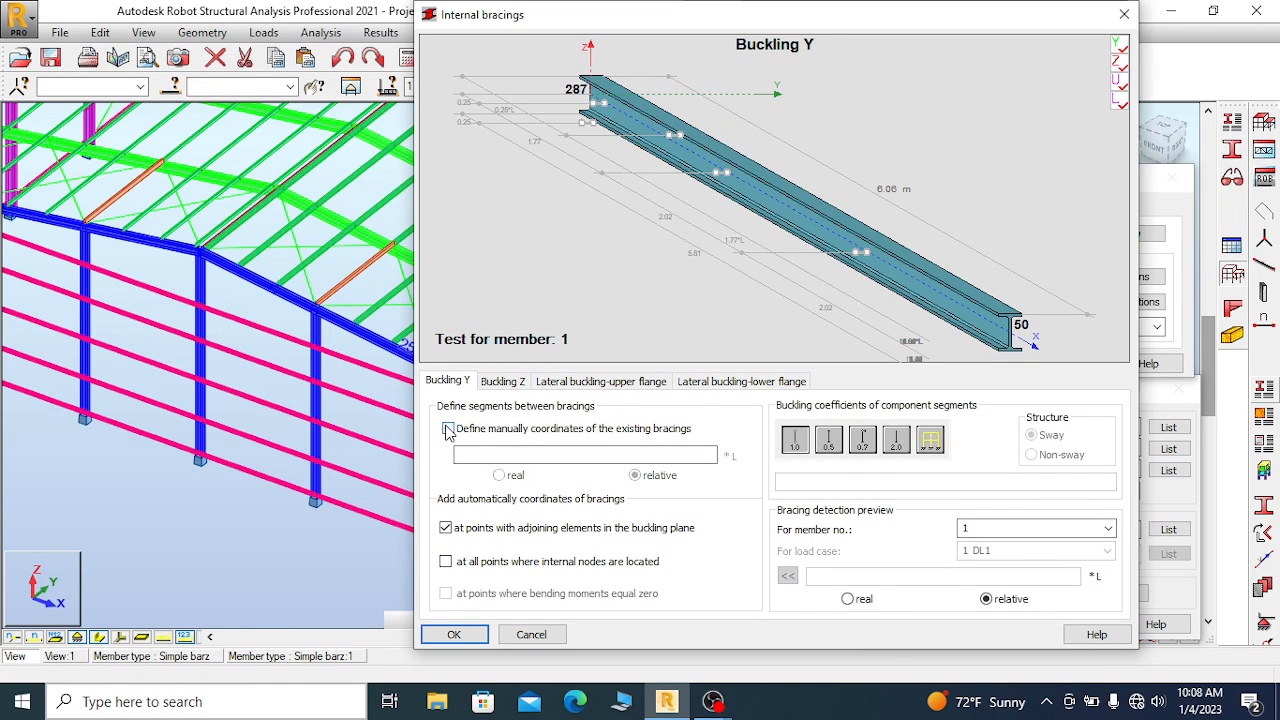
pyautogui.click(446, 528)
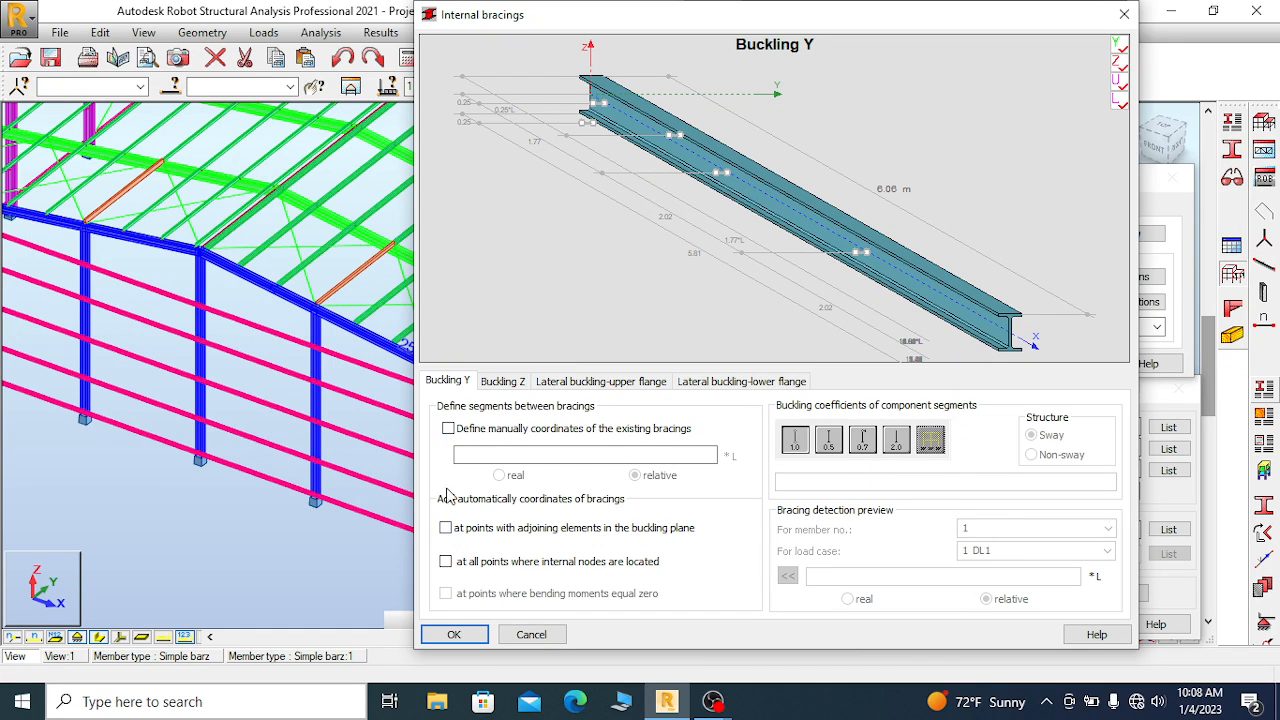
pyautogui.click(446, 529)
pyautogui.doubleClick(968, 527)
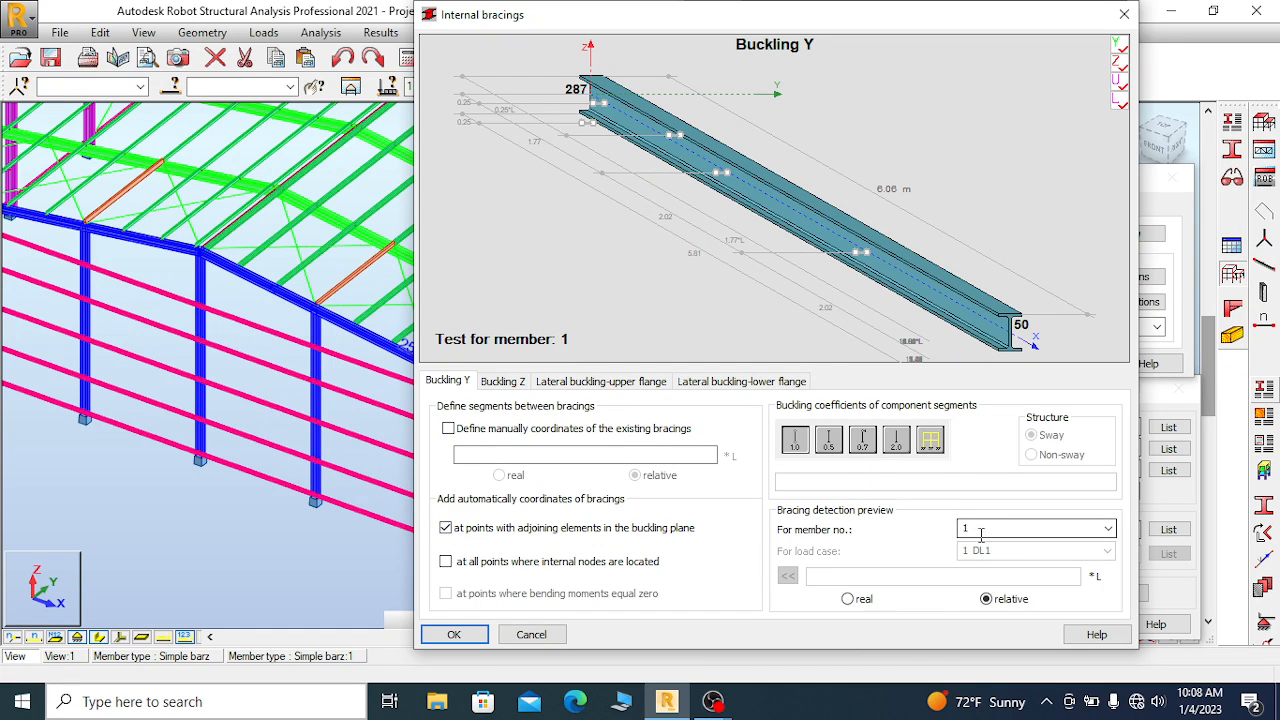
pyautogui.click(502, 383)
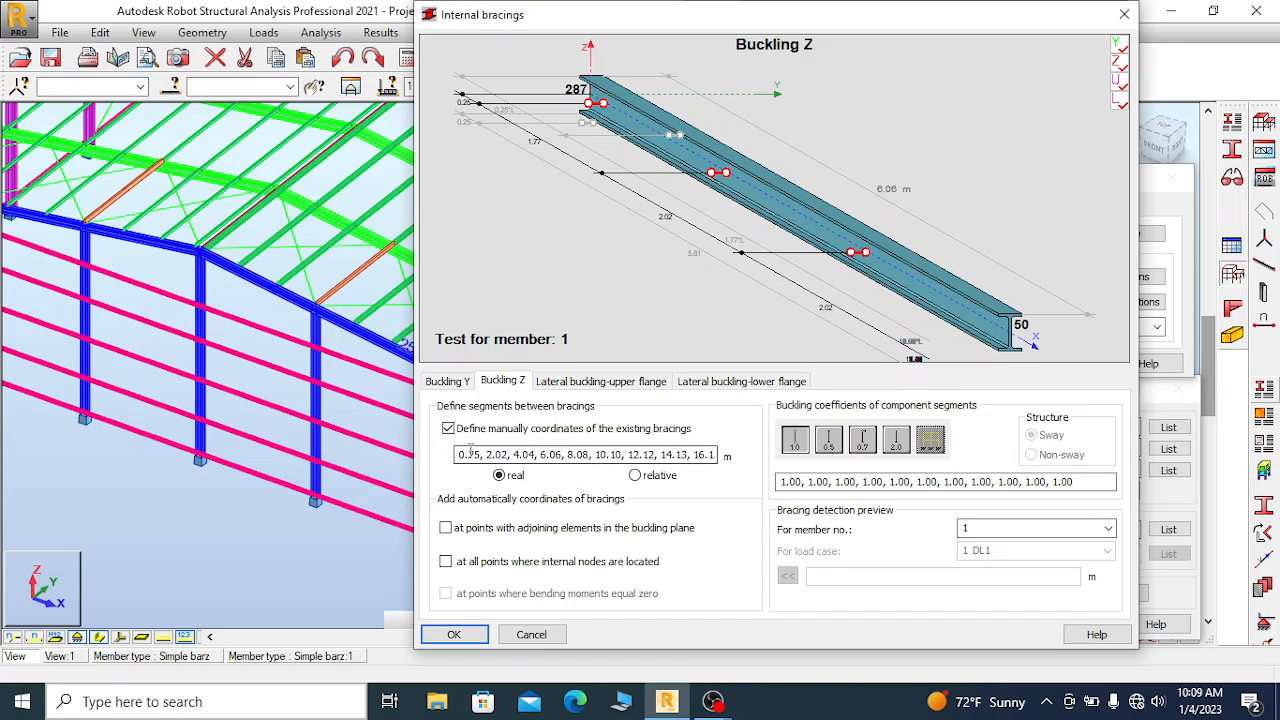
pyautogui.moveTo(457, 452); pyautogui.dragTo(797, 467)
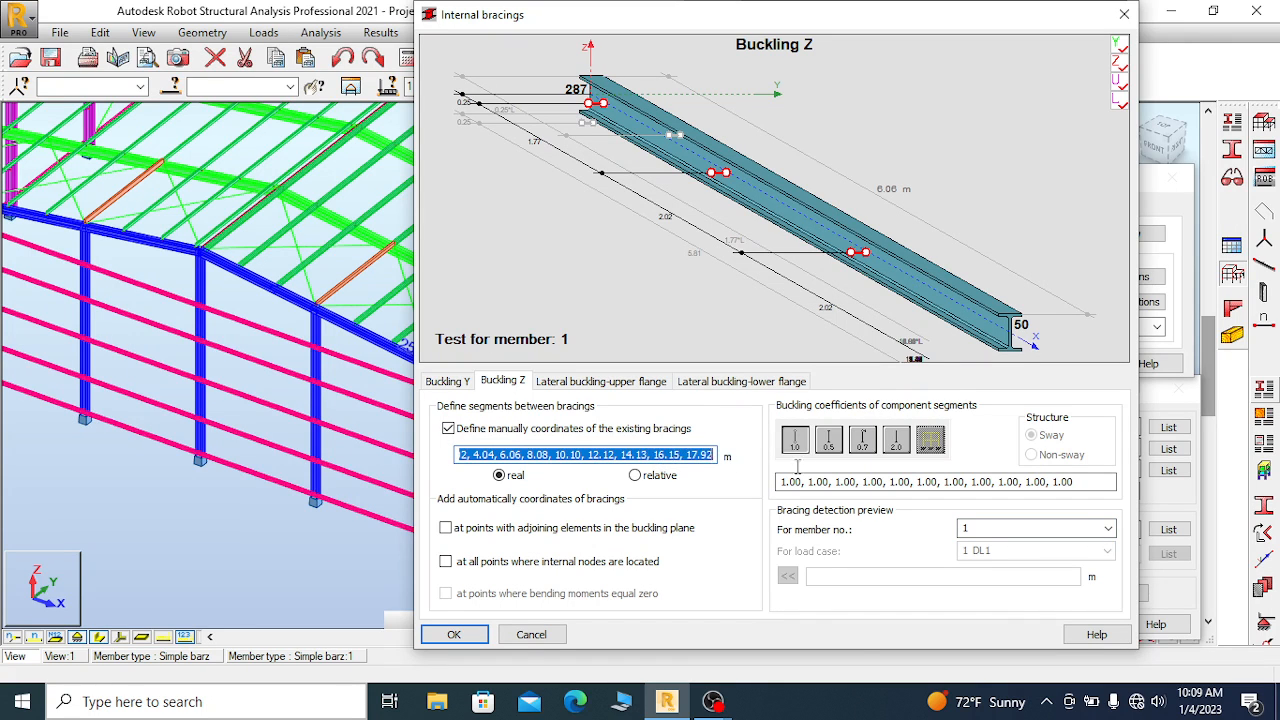
pyautogui.rightClick(648, 456)
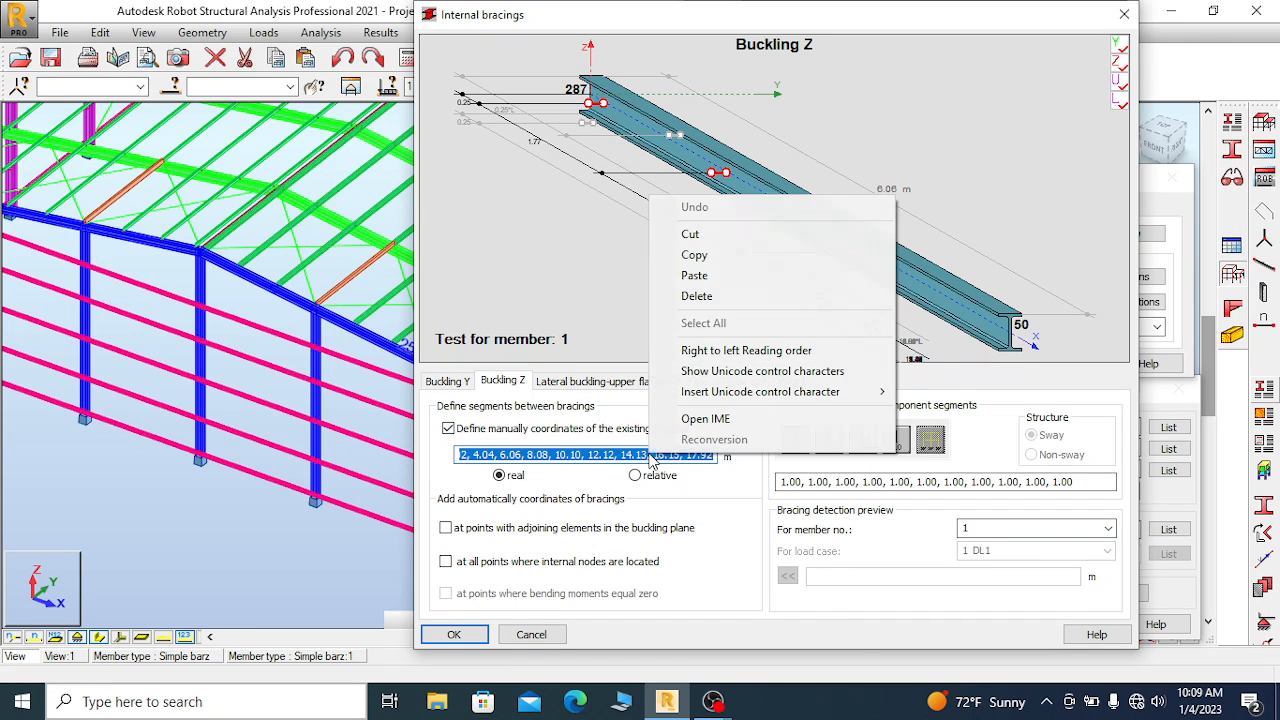
pyautogui.click(703, 256)
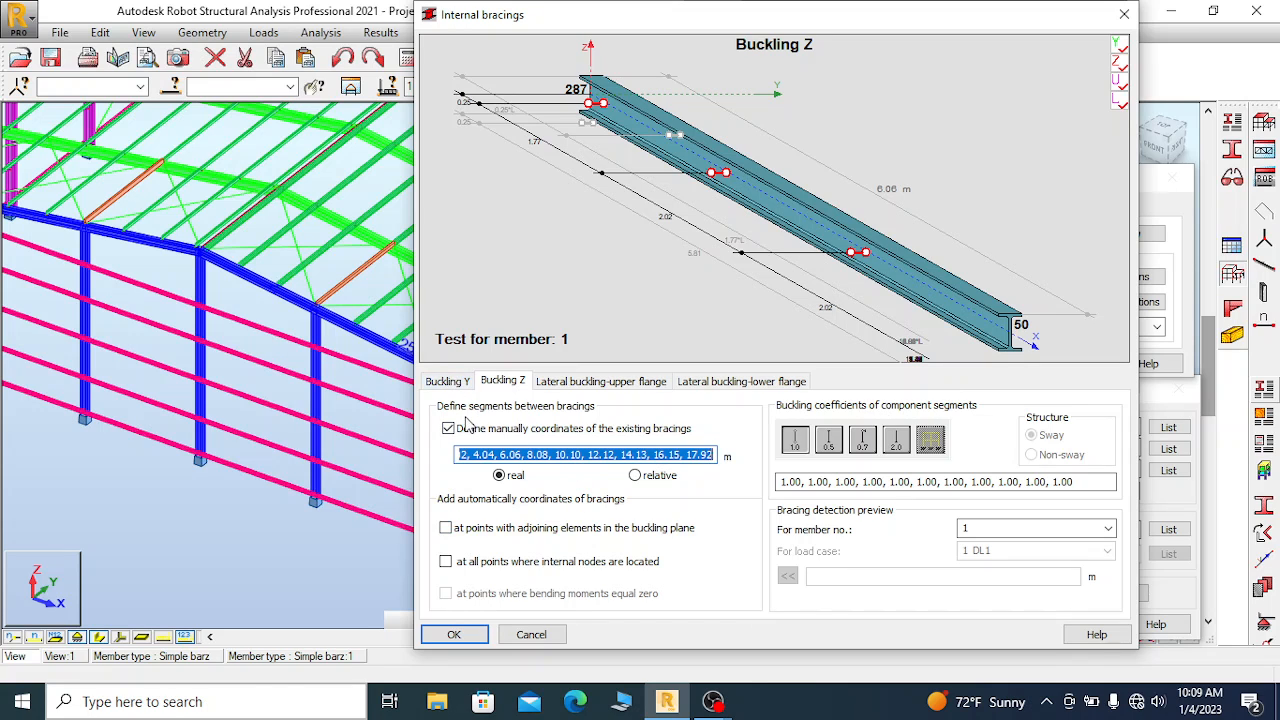
pyautogui.click(444, 385)
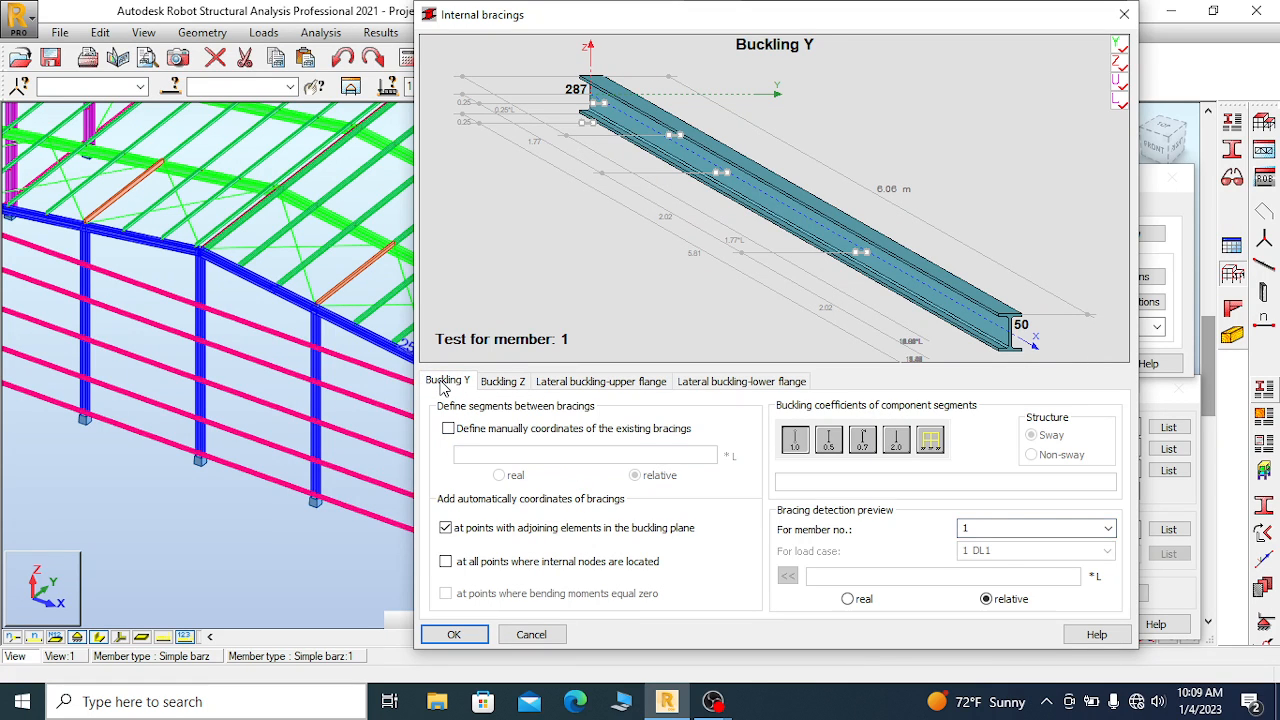
pyautogui.moveTo(982, 529); pyautogui.dragTo(951, 528)
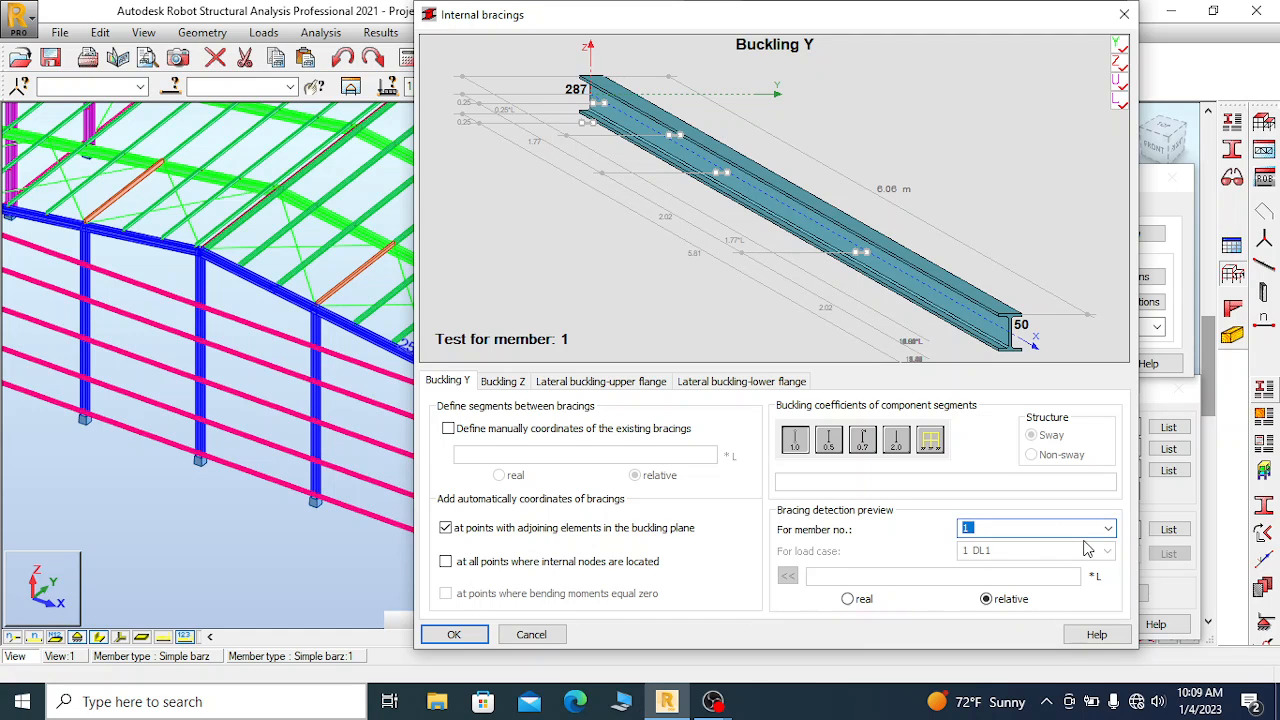
pyautogui.click(1124, 14)
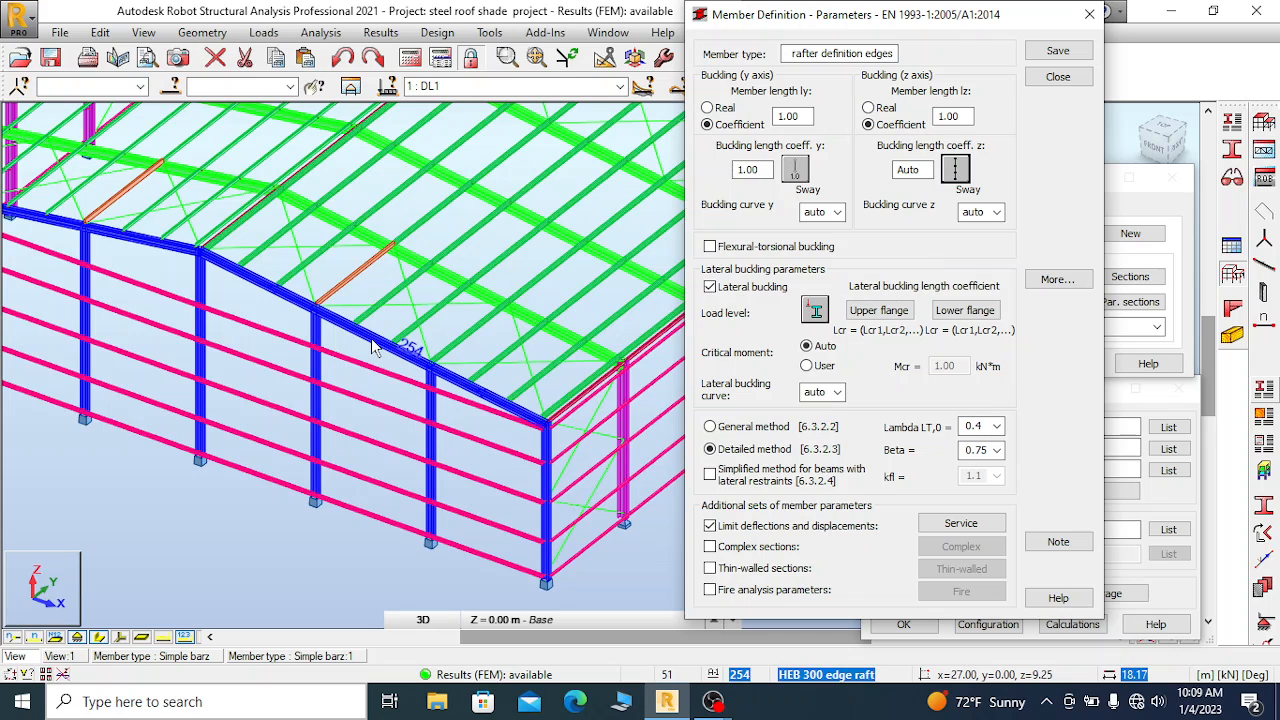
# Open the internal bracings for z-axis buckling and set the bracing detection preview to member 254
pyautogui.click(956, 174)
pyautogui.click(888, 332)
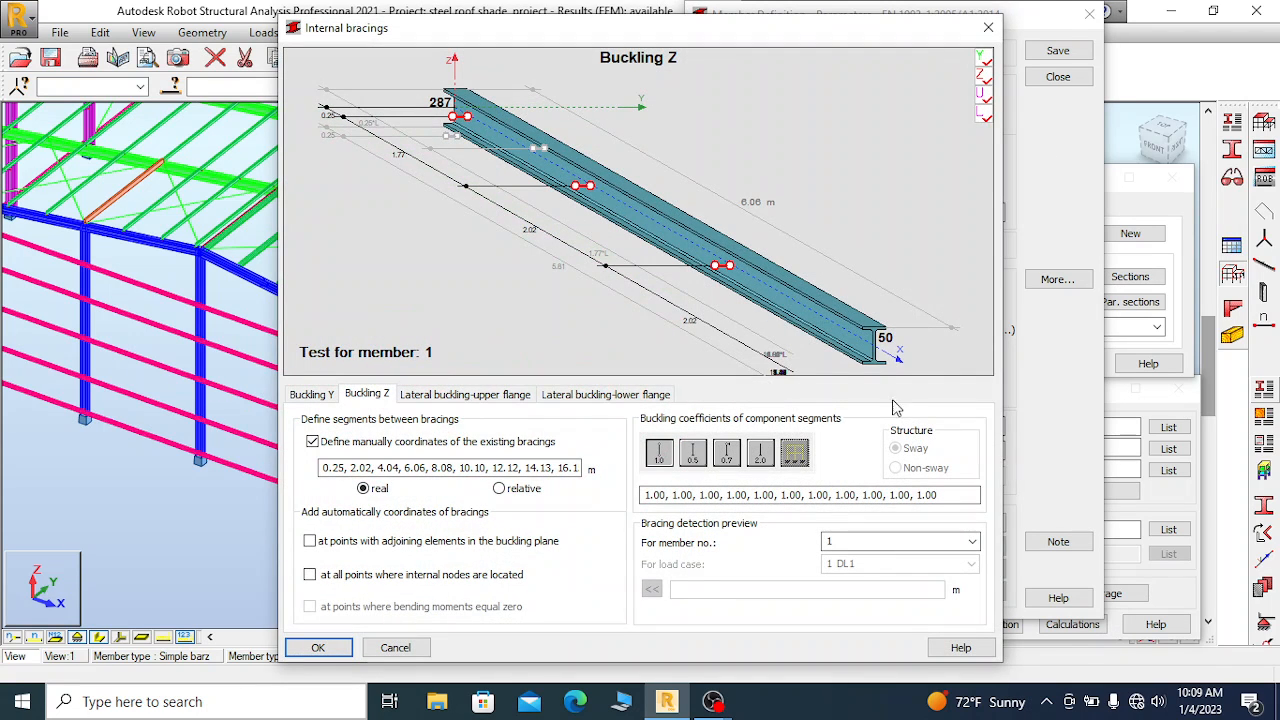
pyautogui.click(827, 540)
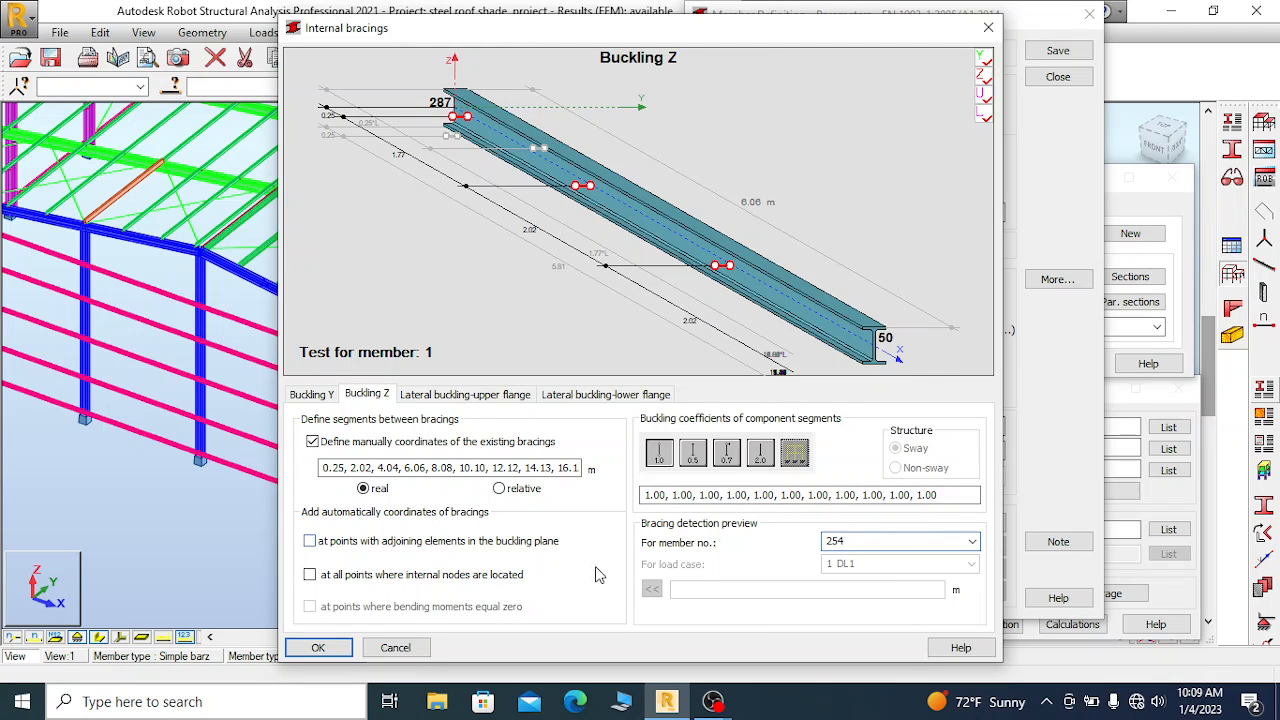
# Replace the manual z-axis bracing coordinates with those detected at points with adjoining elements in the buckling plane for member 254
pyautogui.click(322, 469)
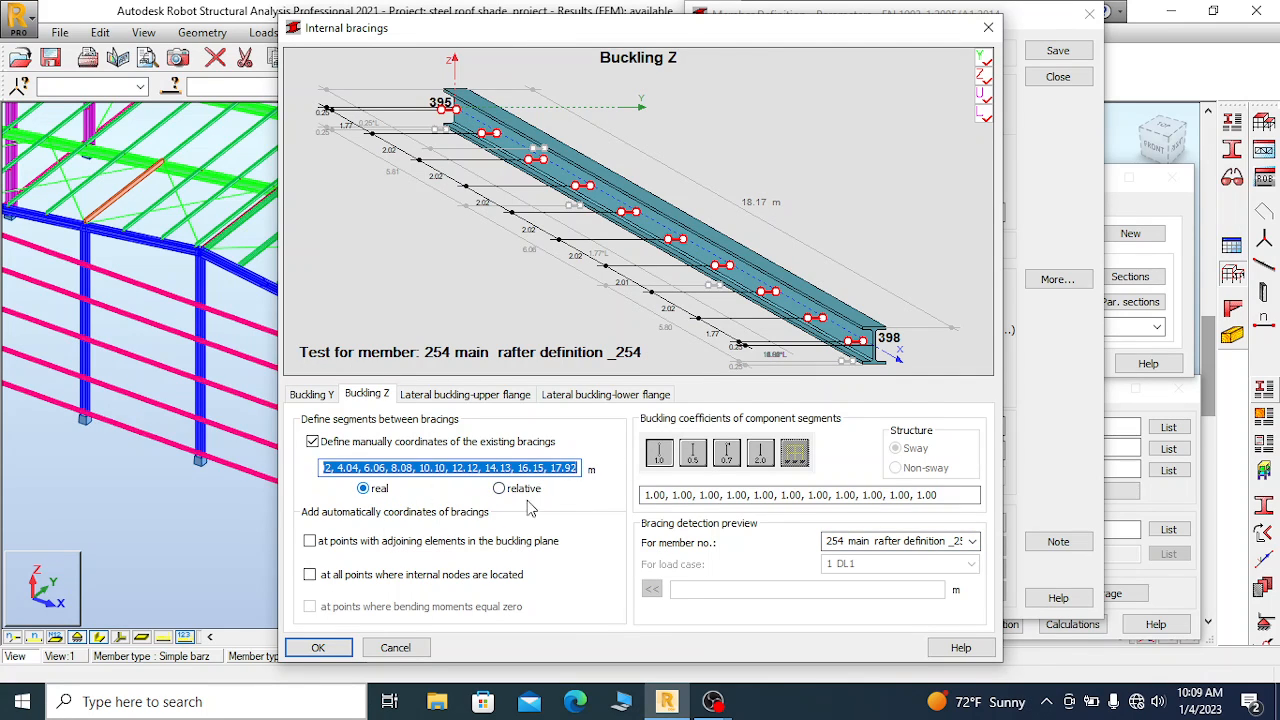
pyautogui.rightClick(467, 467)
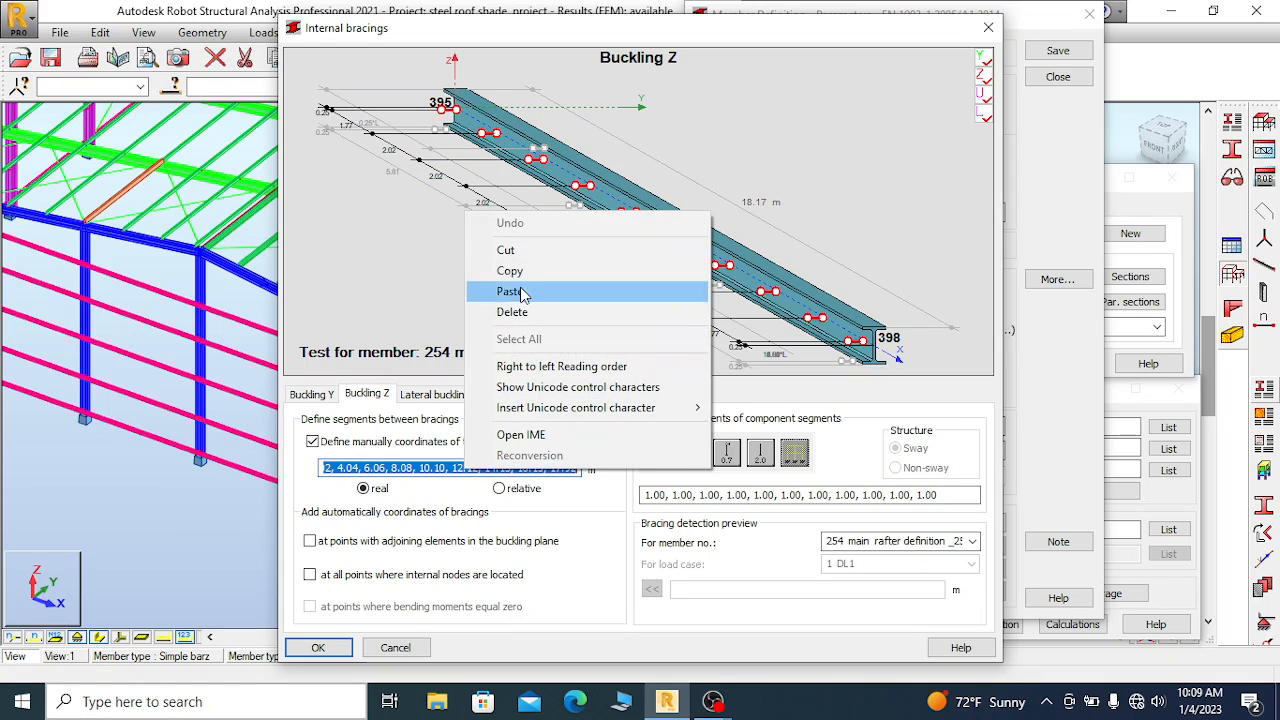
pyautogui.click(507, 252)
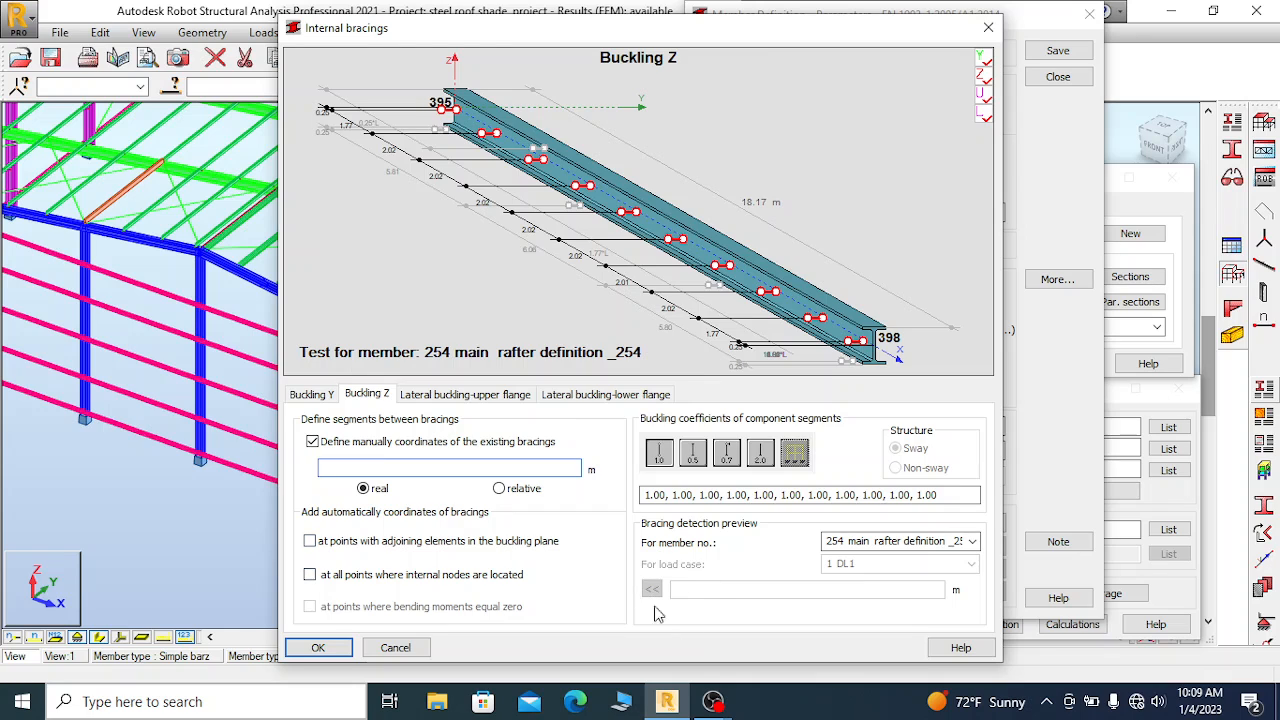
pyautogui.click(310, 541)
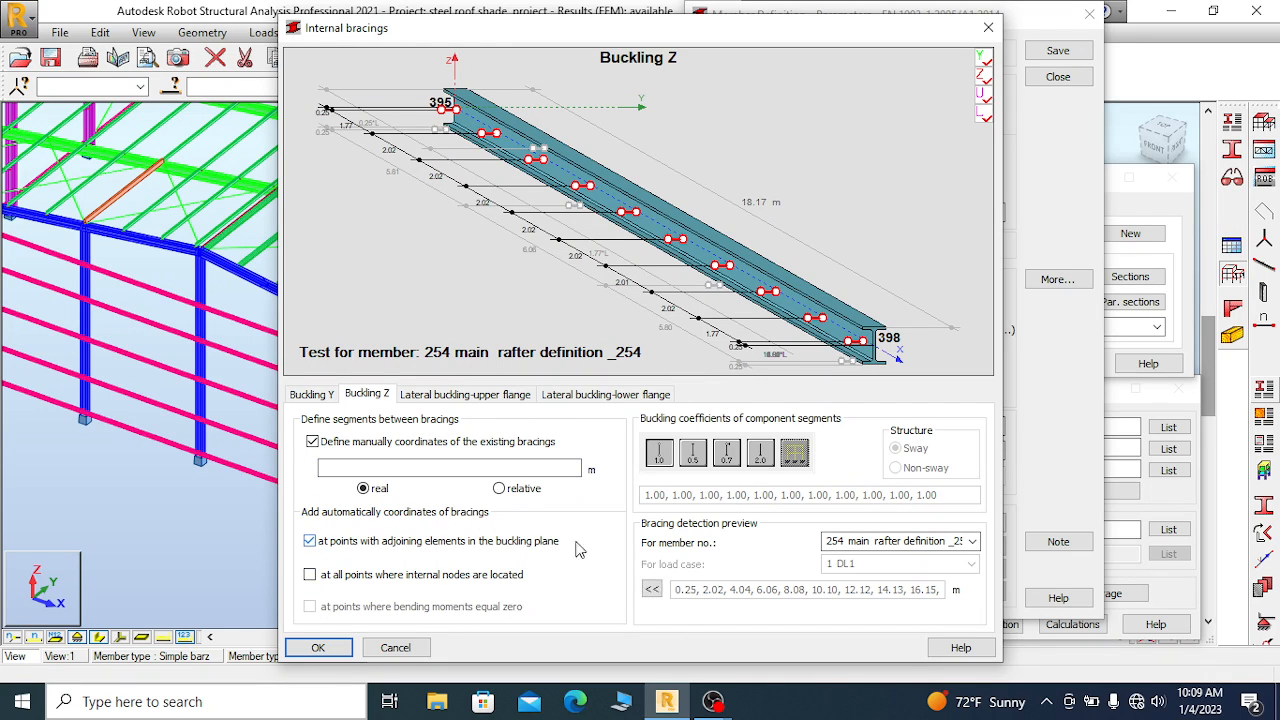
pyautogui.click(651, 590)
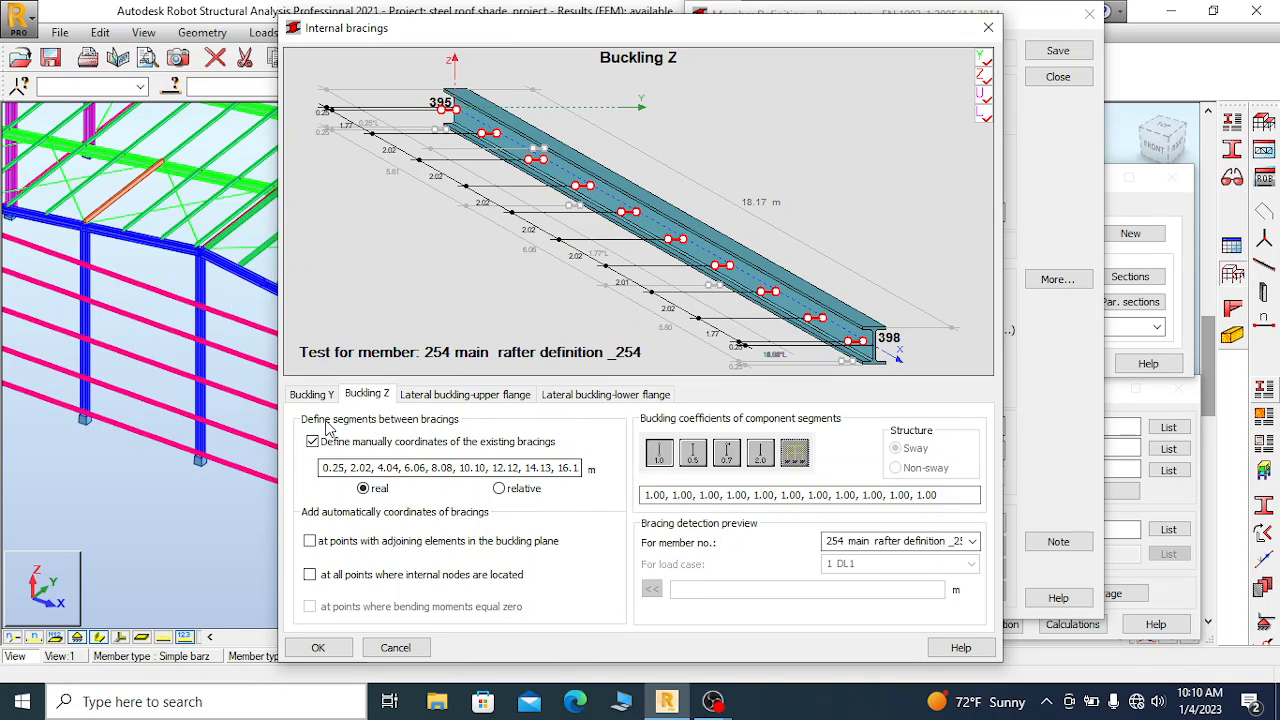
# Review the flange lateral bracings, set y-axis buckling bracings automatically at points with adjoining elements in the buckling plane, and accept
pyautogui.click(435, 394)
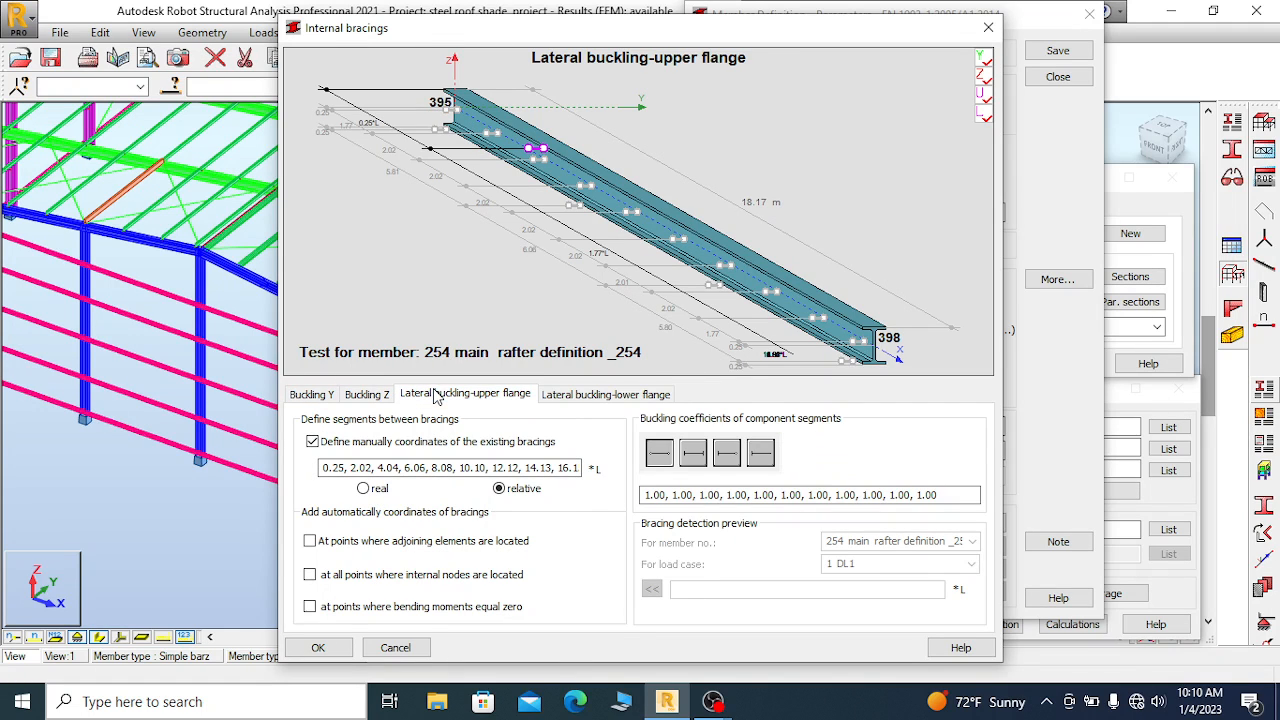
pyautogui.click(594, 398)
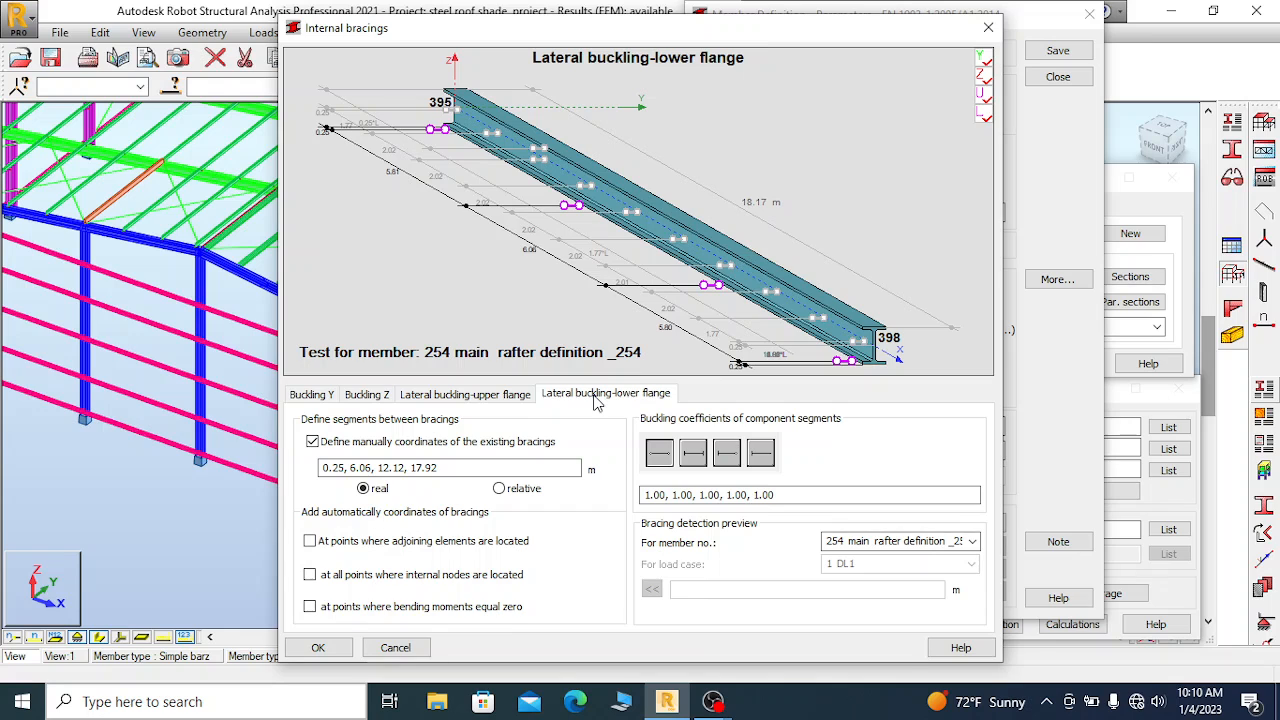
pyautogui.click(318, 395)
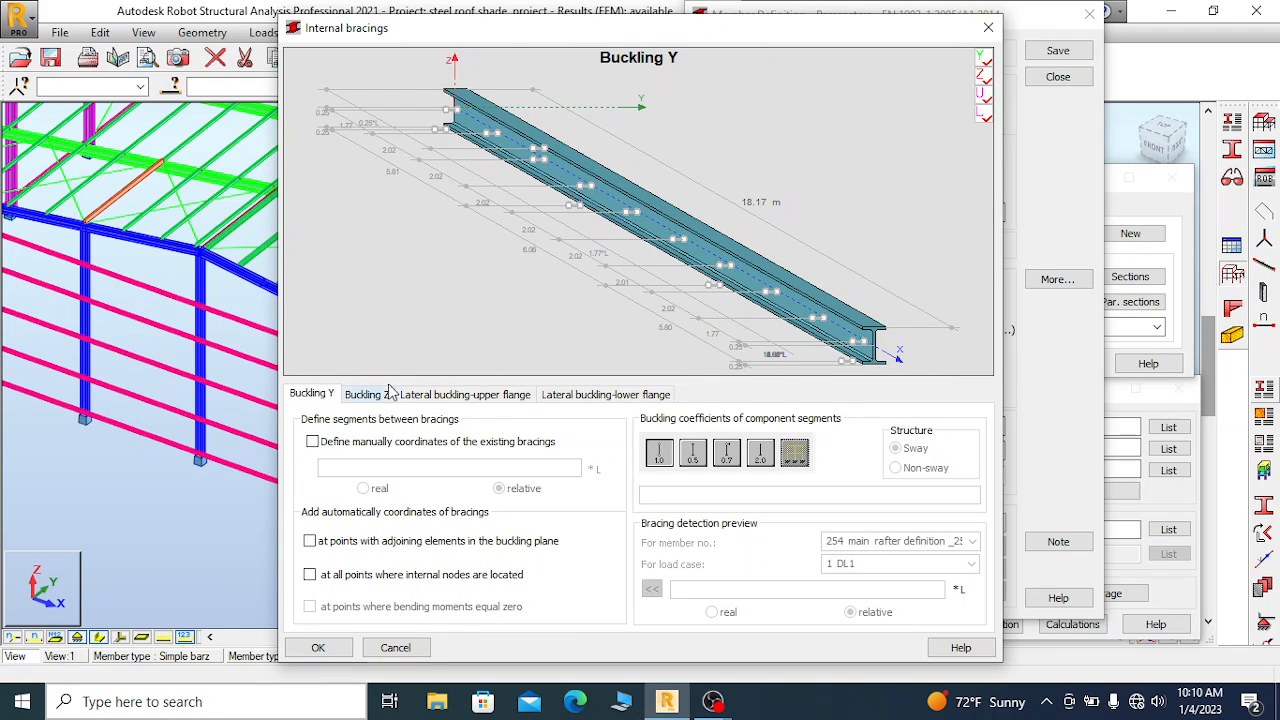
pyautogui.click(310, 541)
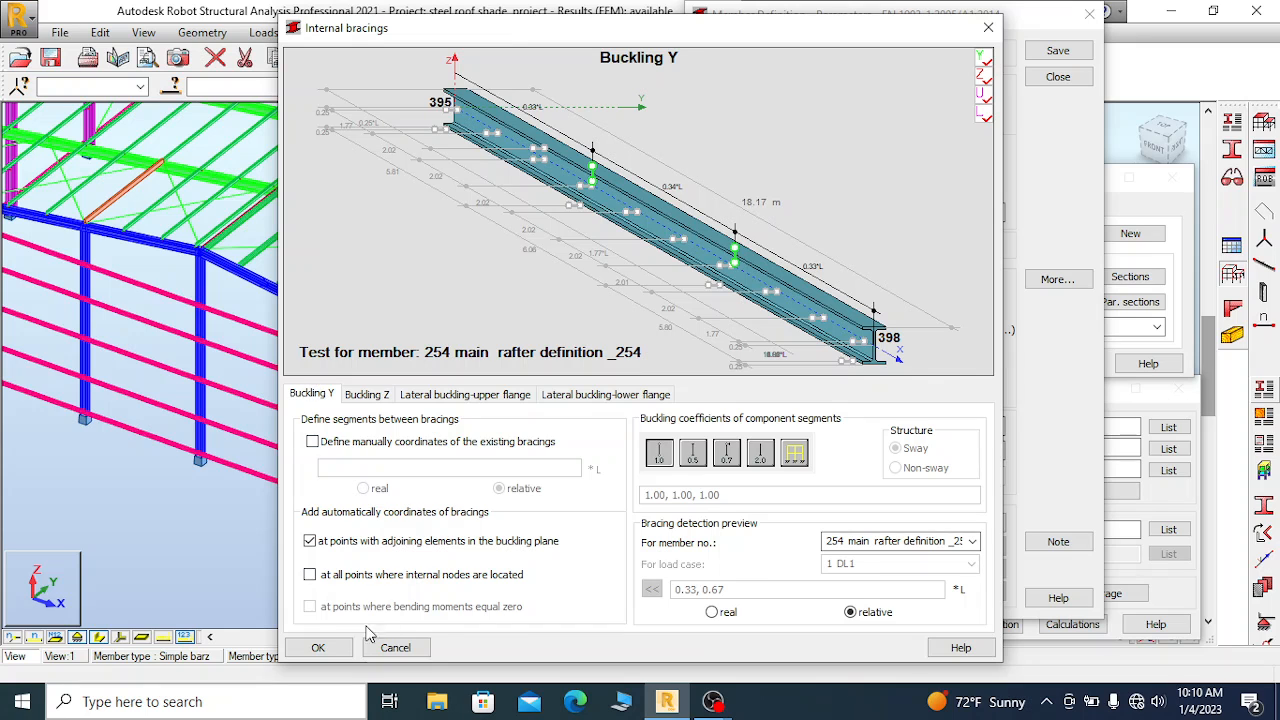
pyautogui.click(318, 648)
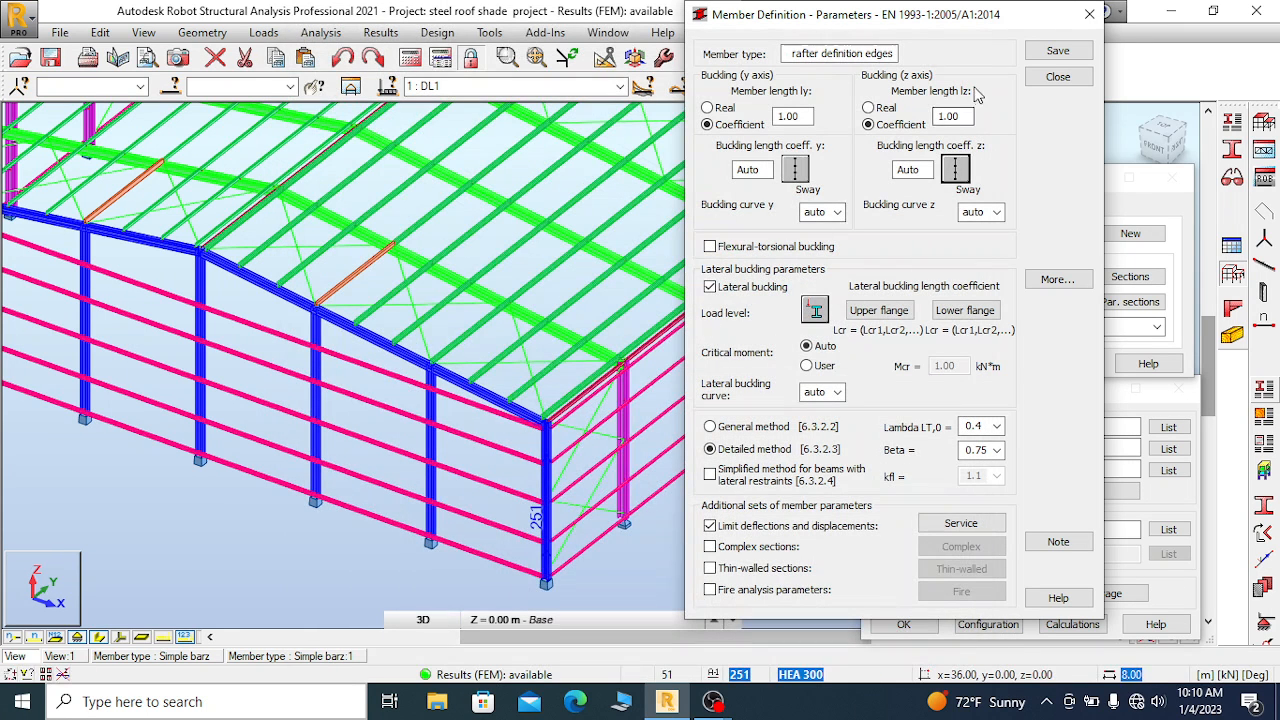
# Save the member type main rafter definition edges, close its parameters and find it in the member type list
pyautogui.click(1057, 50)
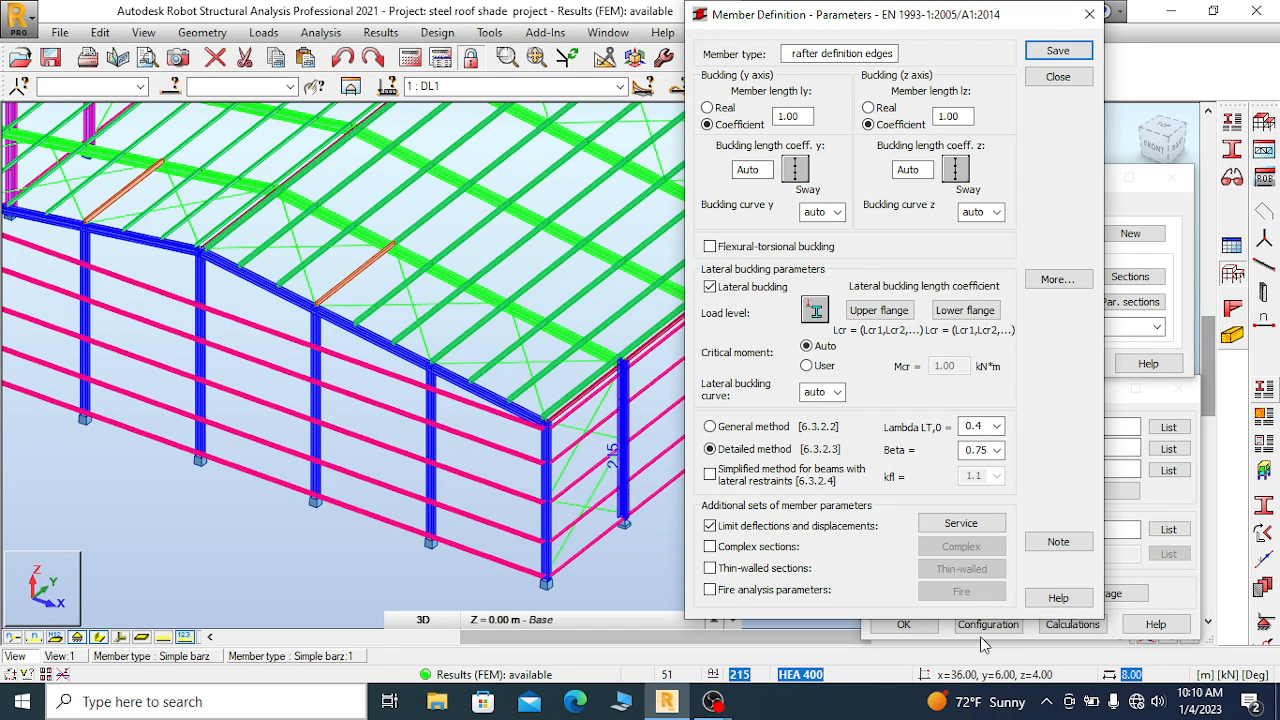
pyautogui.click(1088, 14)
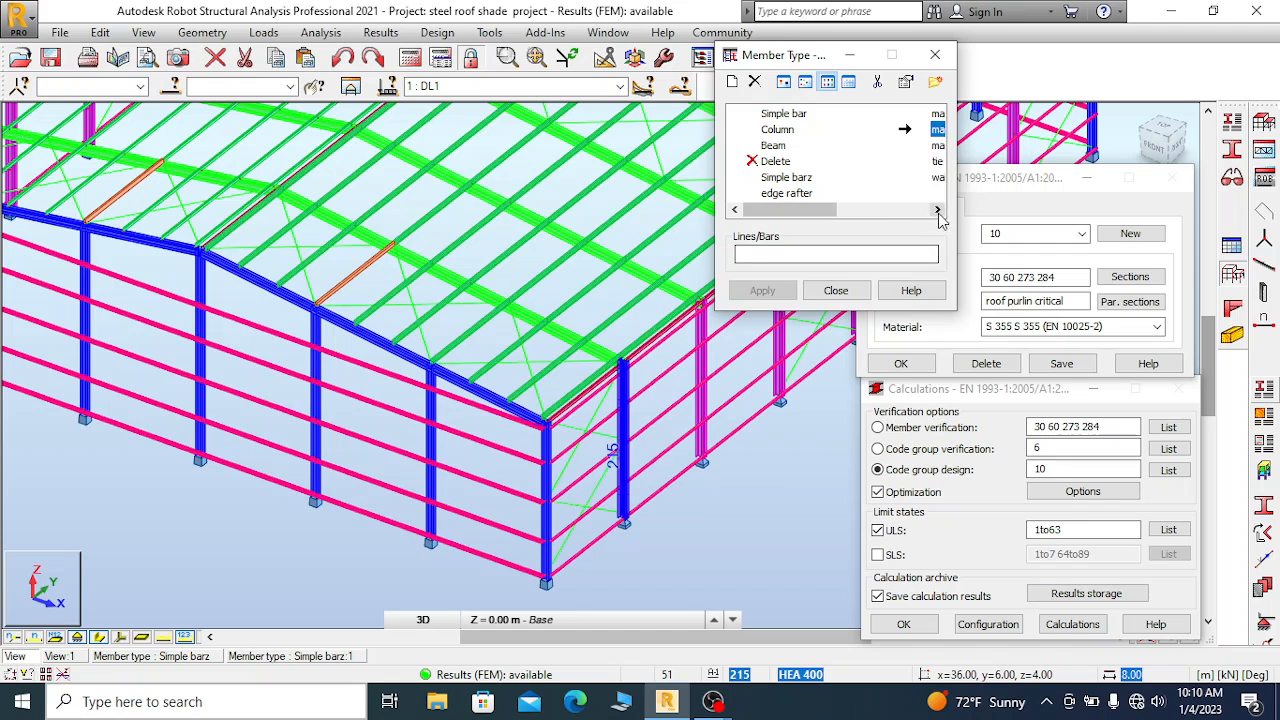
pyautogui.click(938, 210)
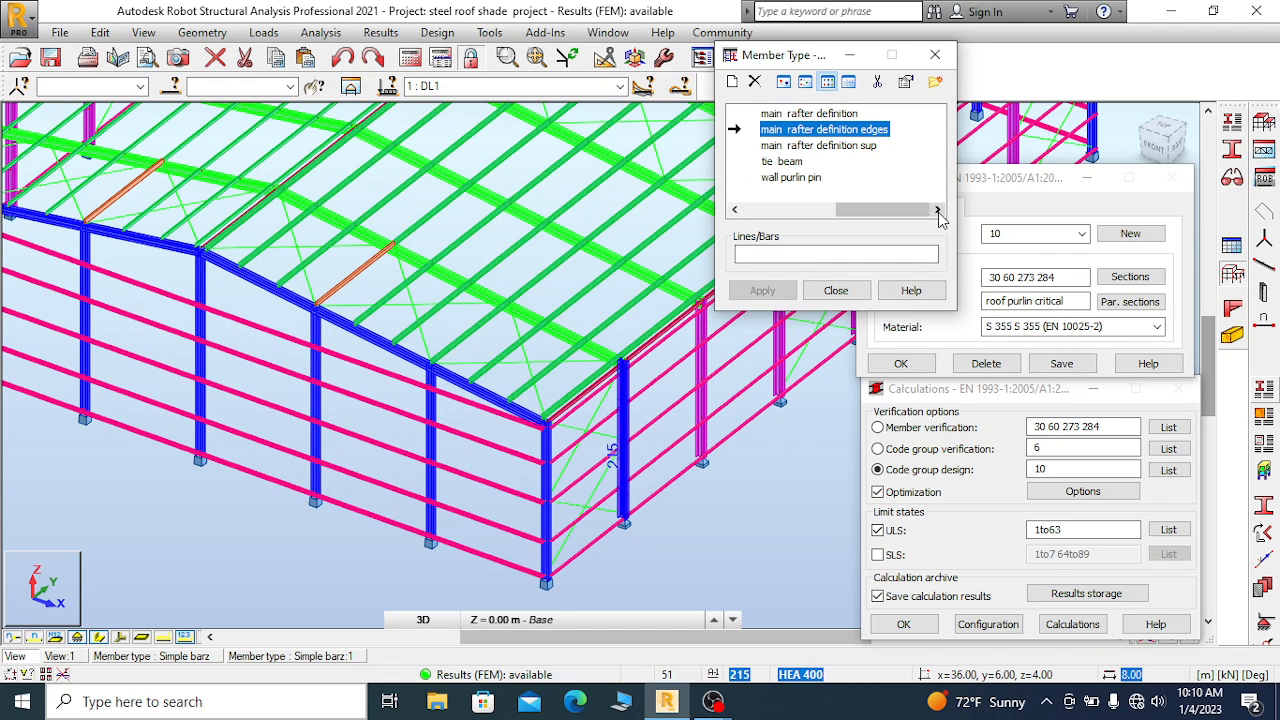
# Select all bars with the same cross-section as edge rafter 254
pyautogui.rightClick(378, 347)
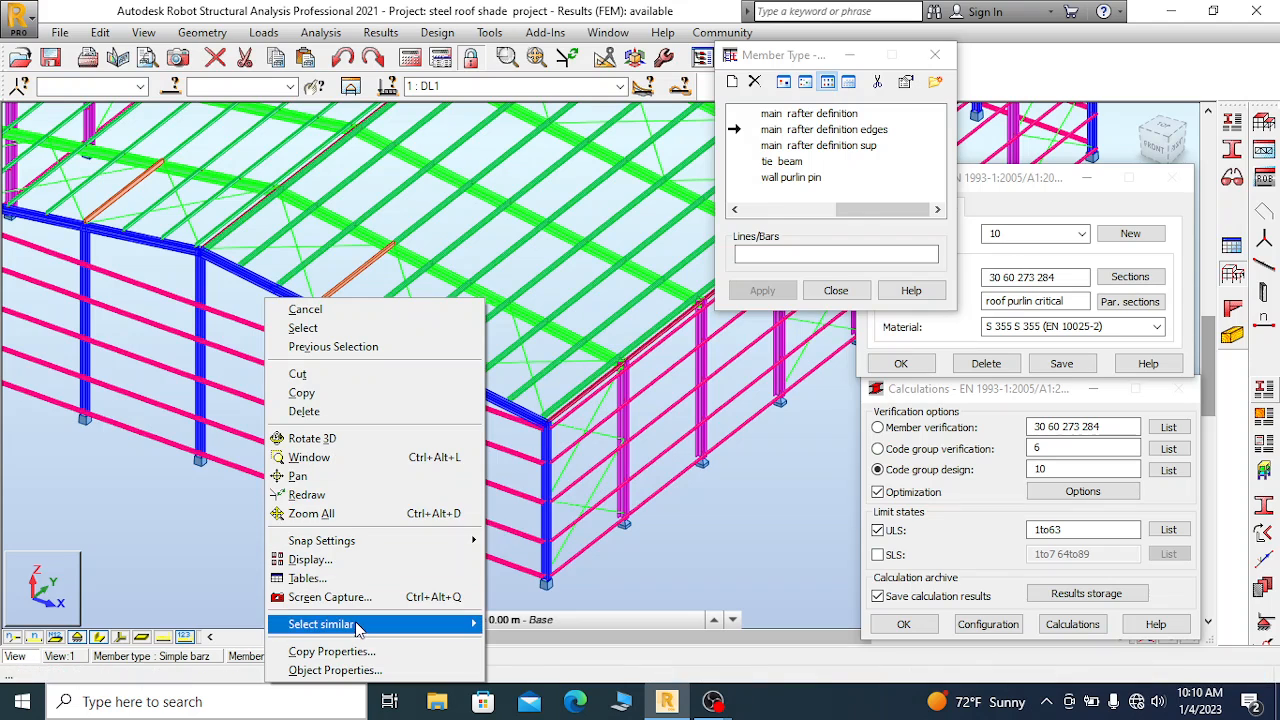
pyautogui.moveTo(358, 626)
pyautogui.click(586, 530)
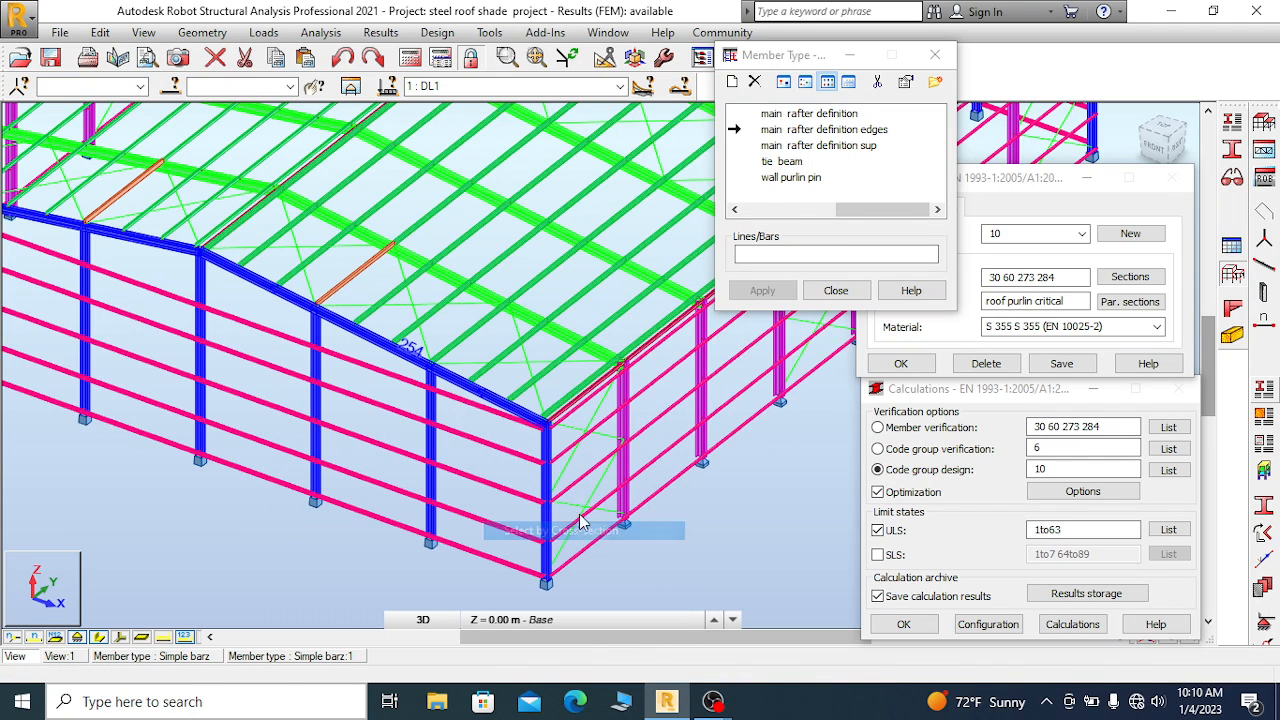
pyautogui.scroll(-5, 388, 450)
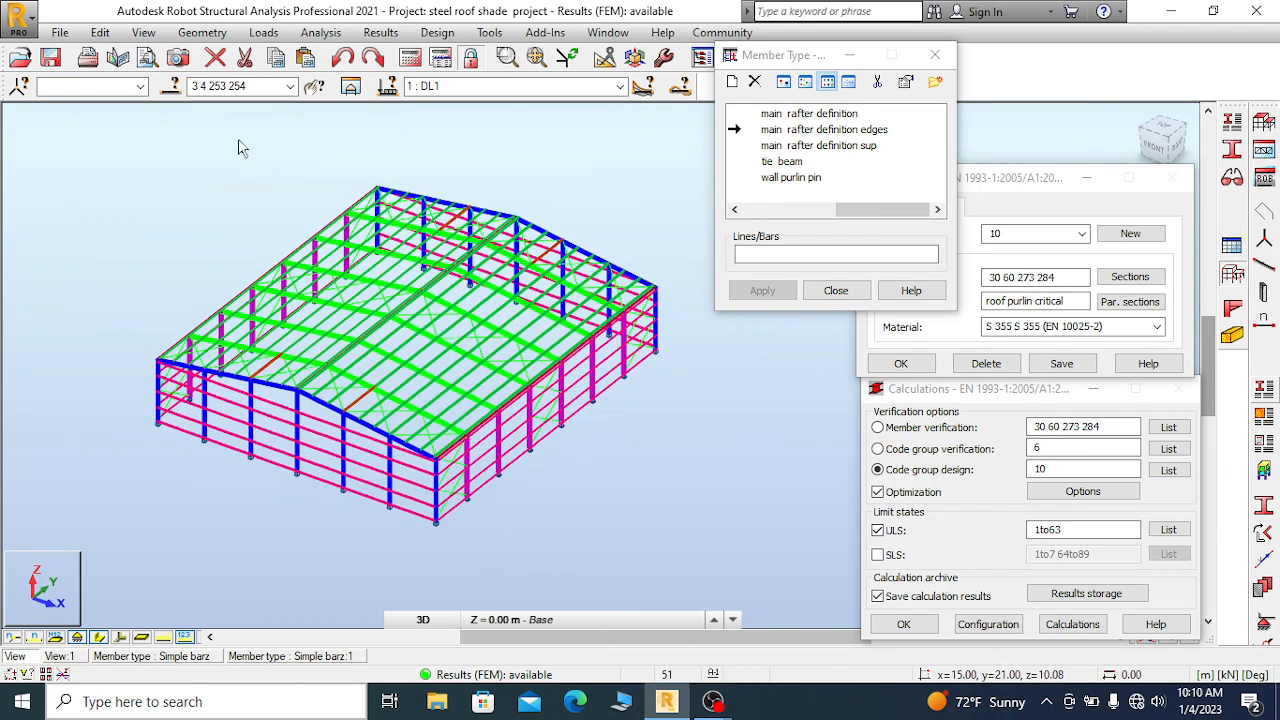
# Assign the member type main rafter definition edges to bars 3, 4, 253 and 254, and clear the selection
pyautogui.click(810, 135)
pyautogui.click(766, 292)
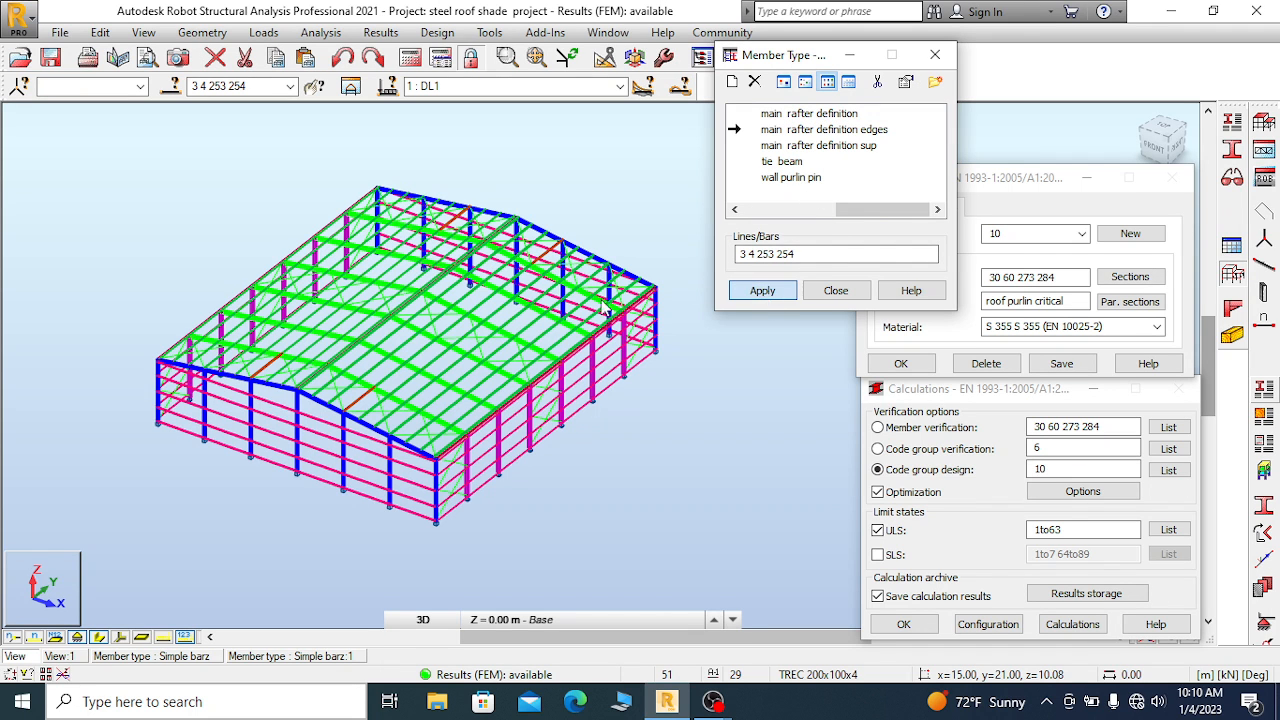
pyautogui.click(502, 346)
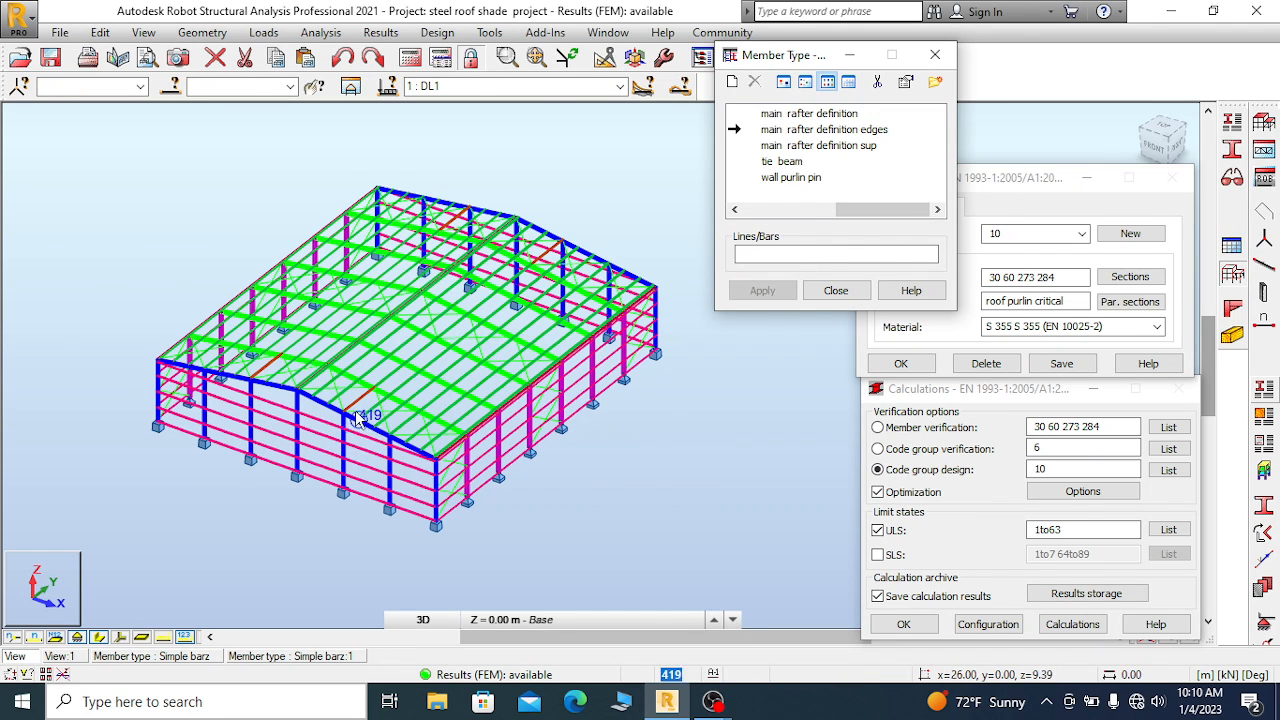
# Open the properties of edge rafter 254 and check its assigned member type name
pyautogui.scroll(4, 355, 420)
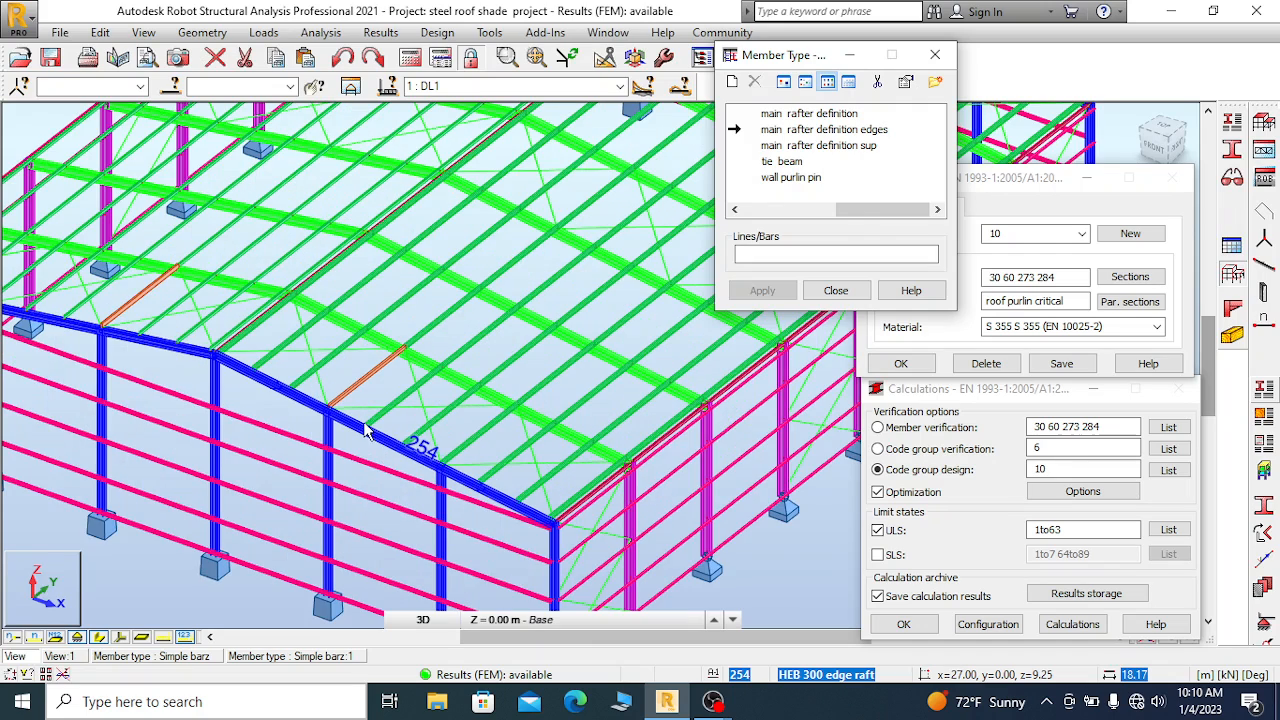
pyautogui.scroll(2, 390, 445)
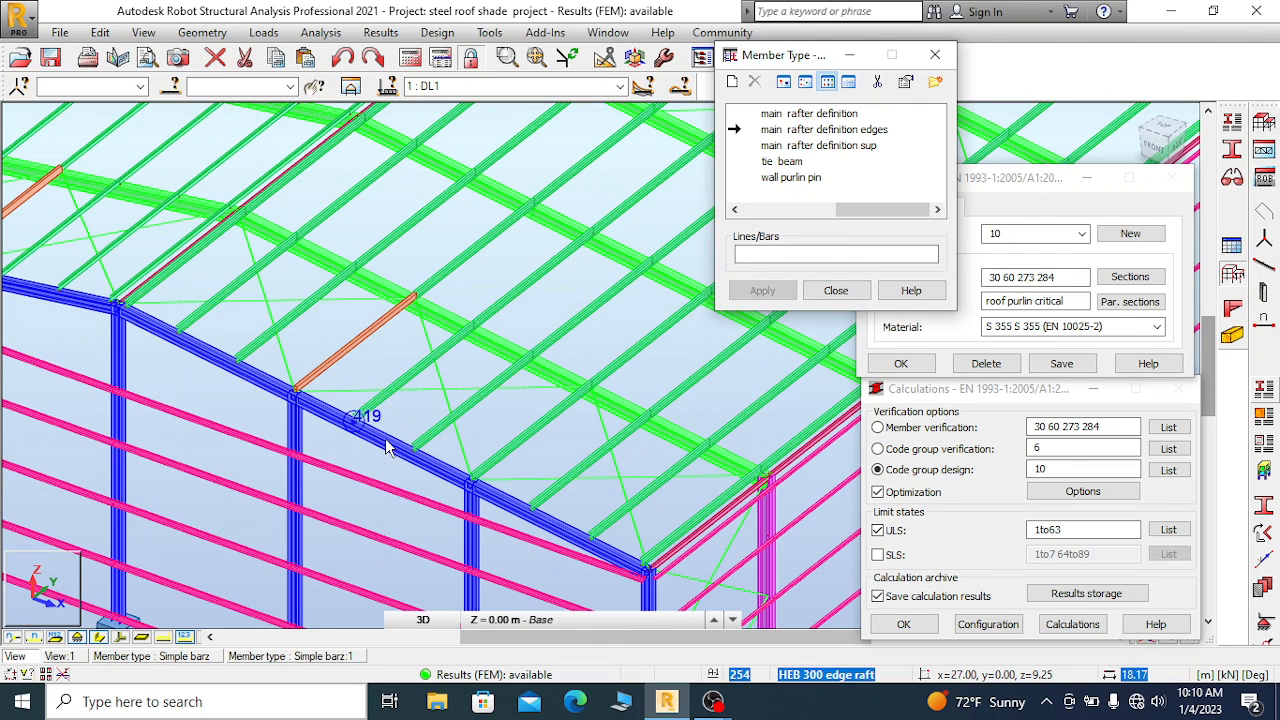
pyautogui.rightClick(390, 447)
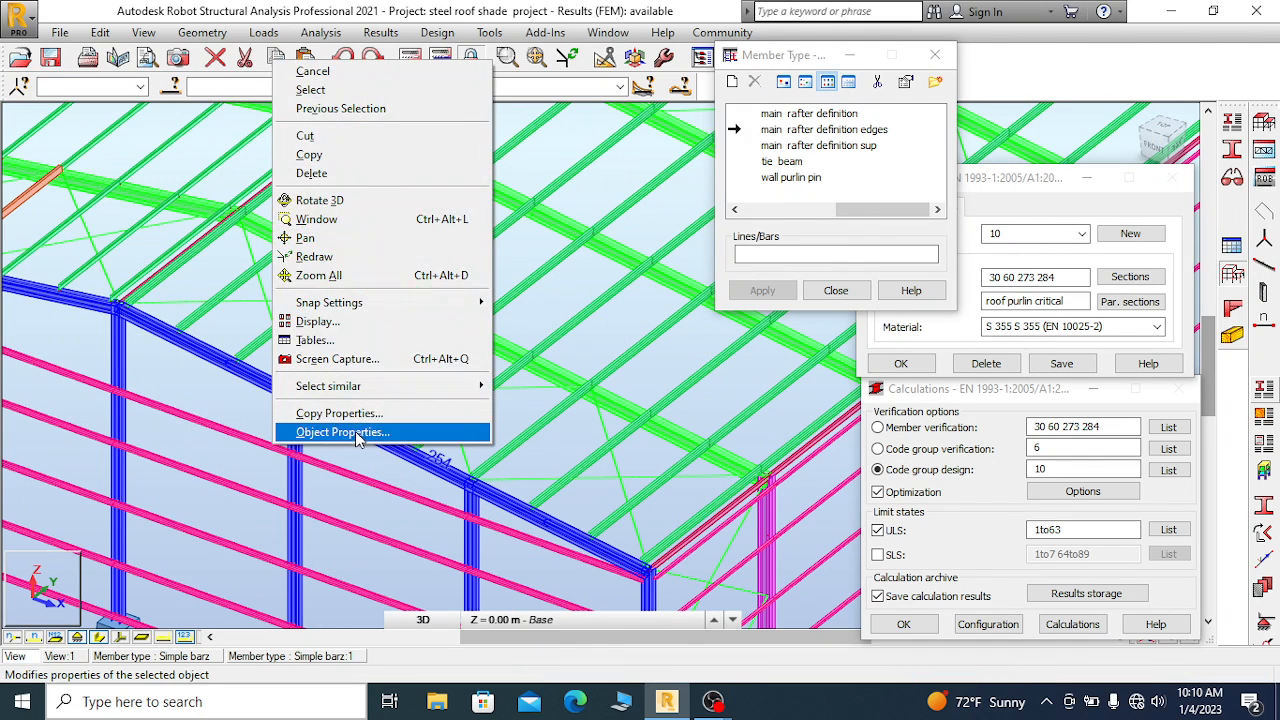
pyautogui.click(355, 432)
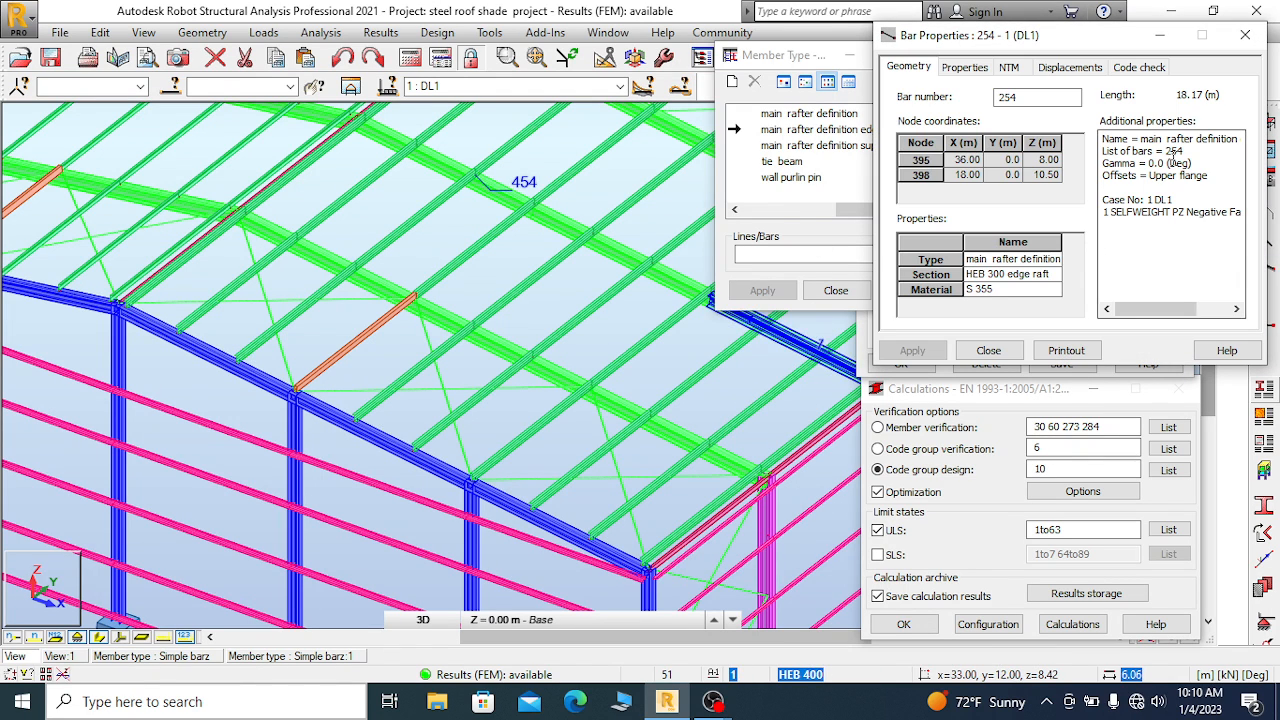
pyautogui.click(1144, 138)
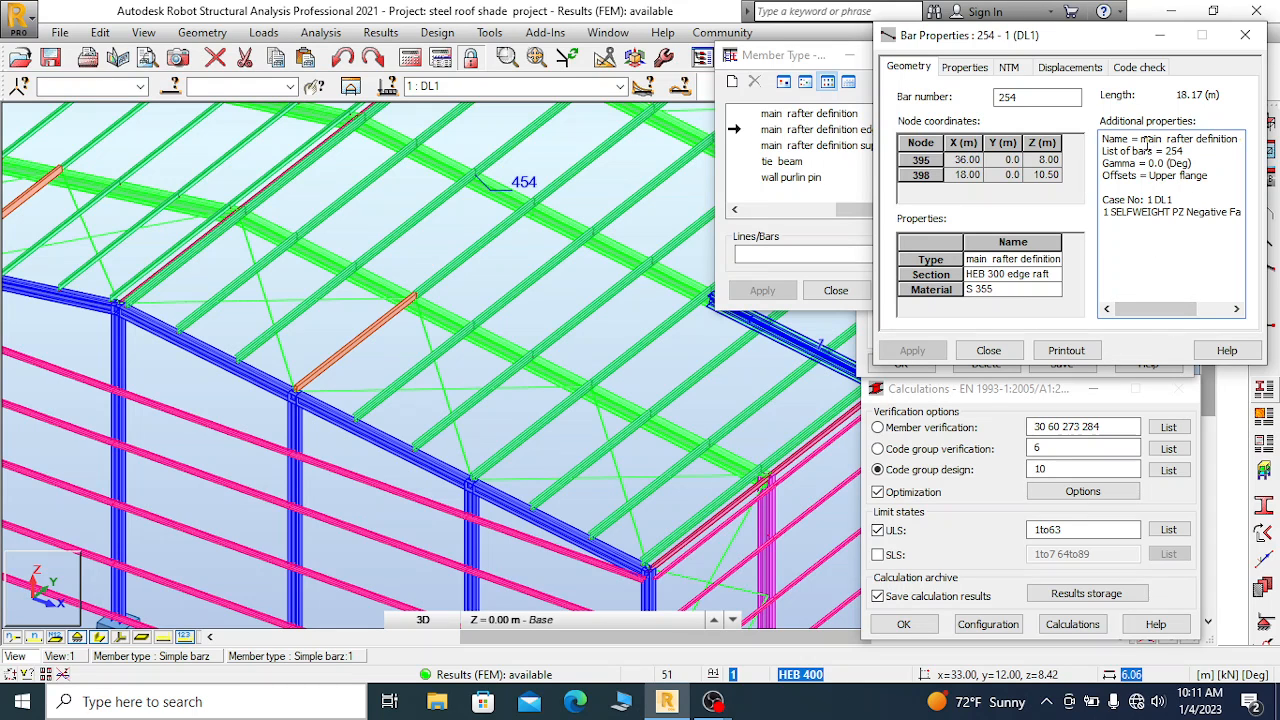
pyautogui.click(712, 701)
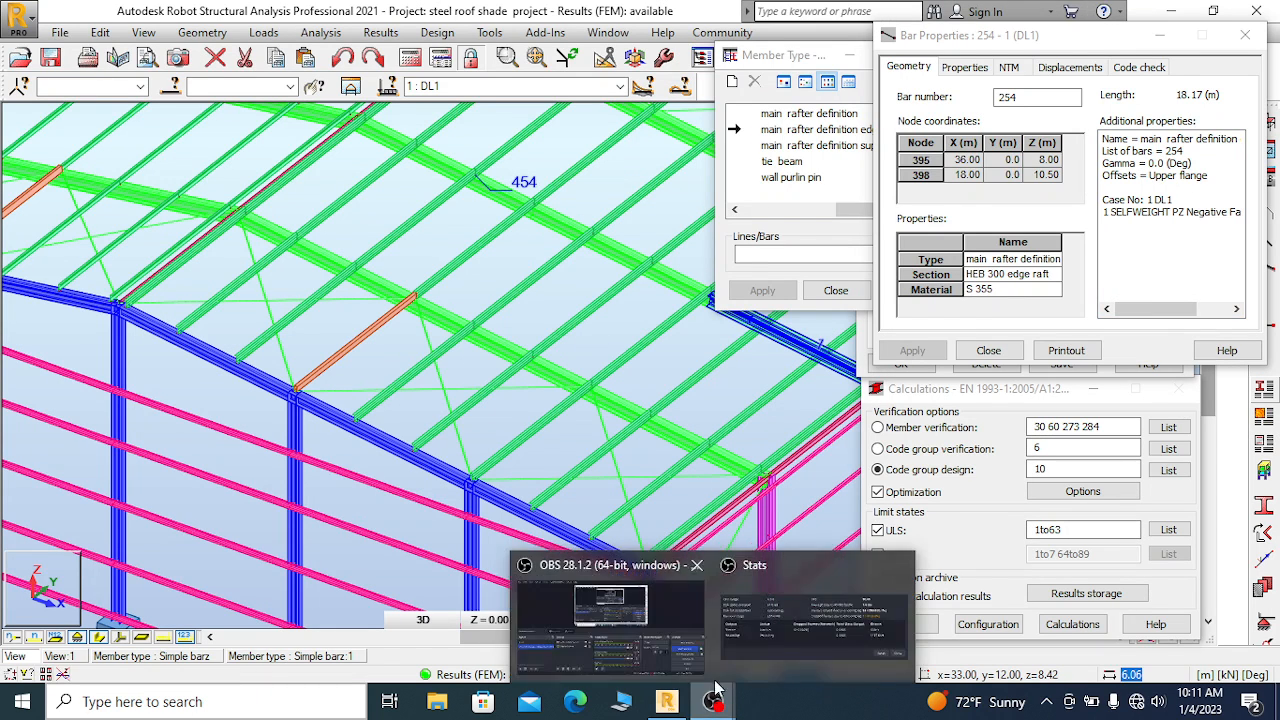
pyautogui.click(634, 633)
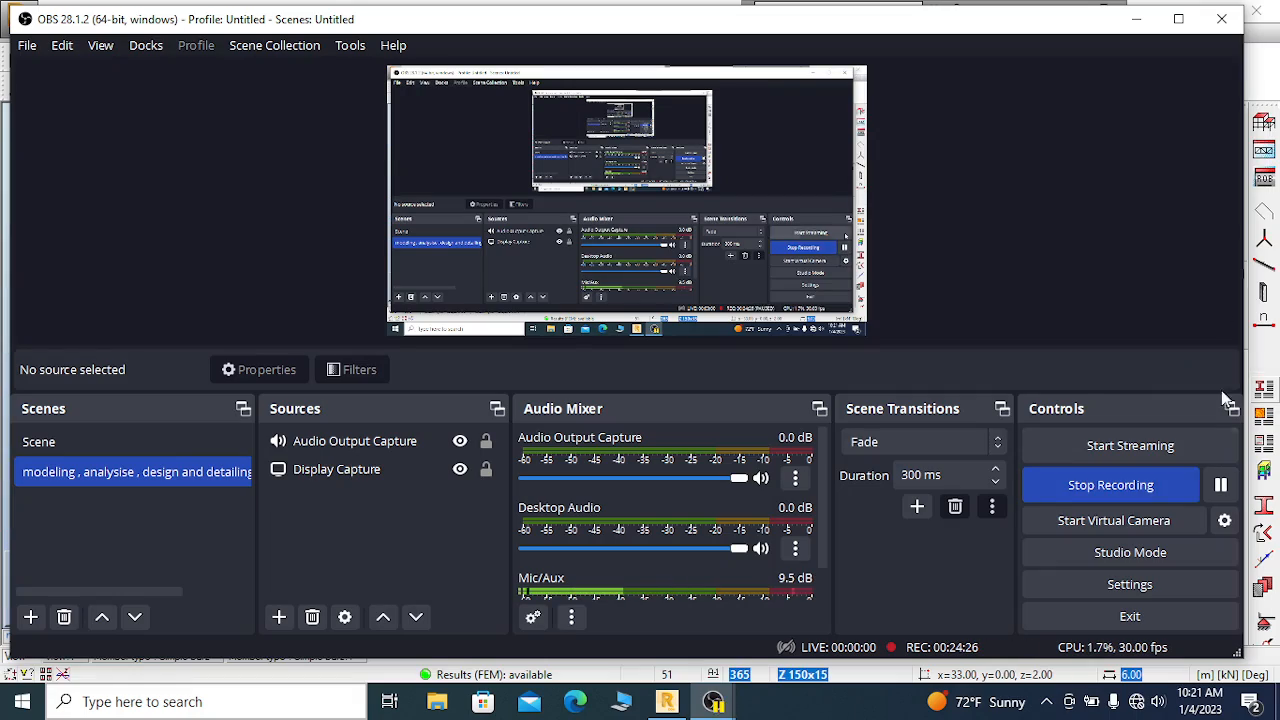
pyautogui.click(1136, 19)
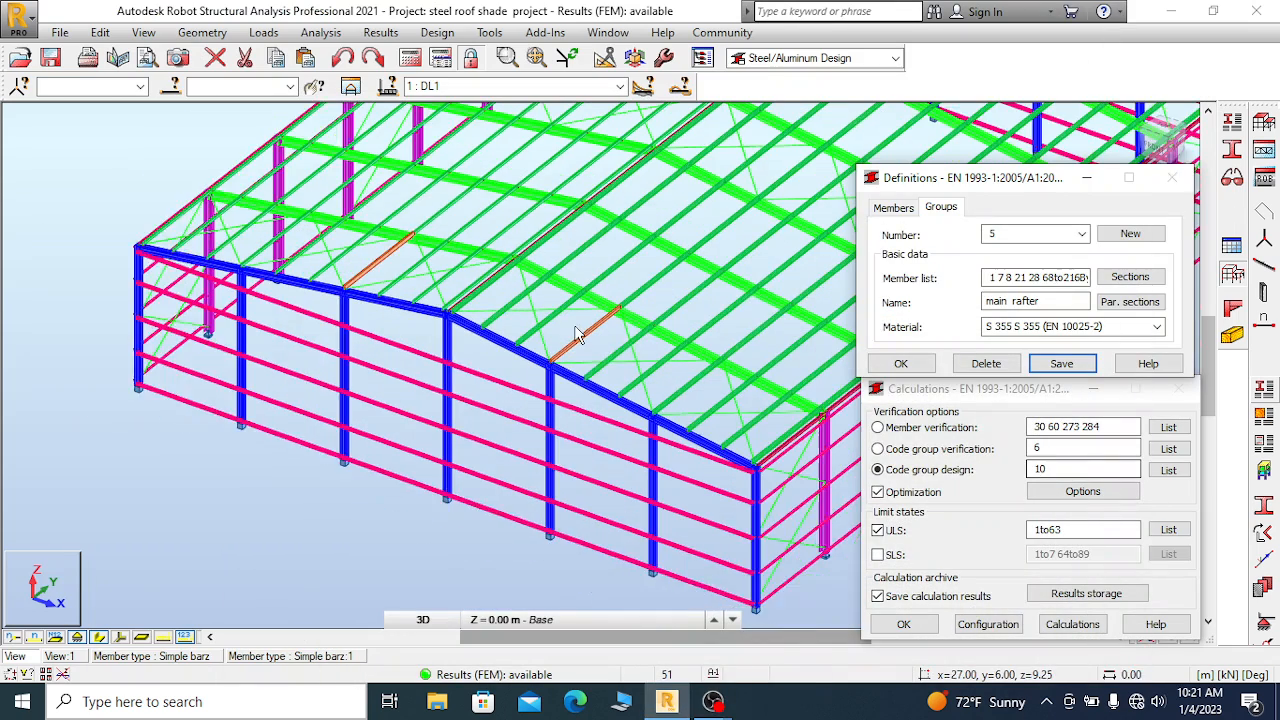
# Recheck the member type name in the properties of edge rafter 254, and close the properties
pyautogui.scroll(1, 752, 462)
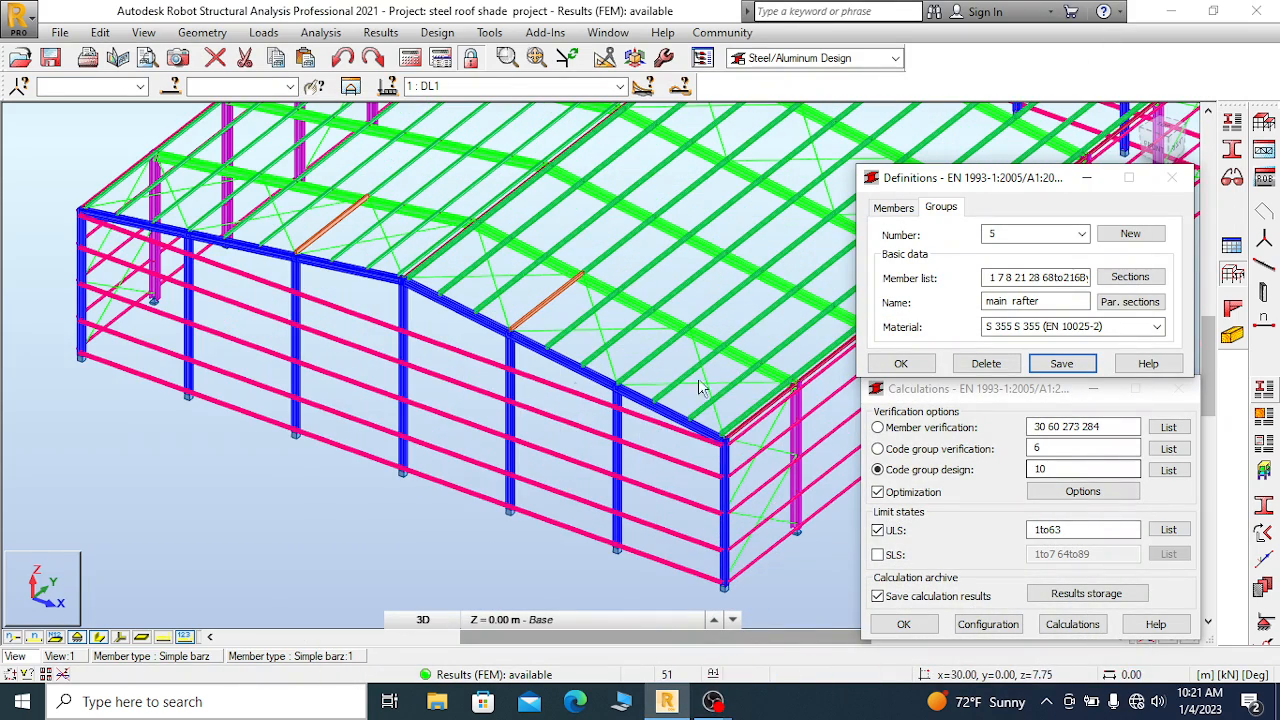
pyautogui.scroll(3, 752, 462)
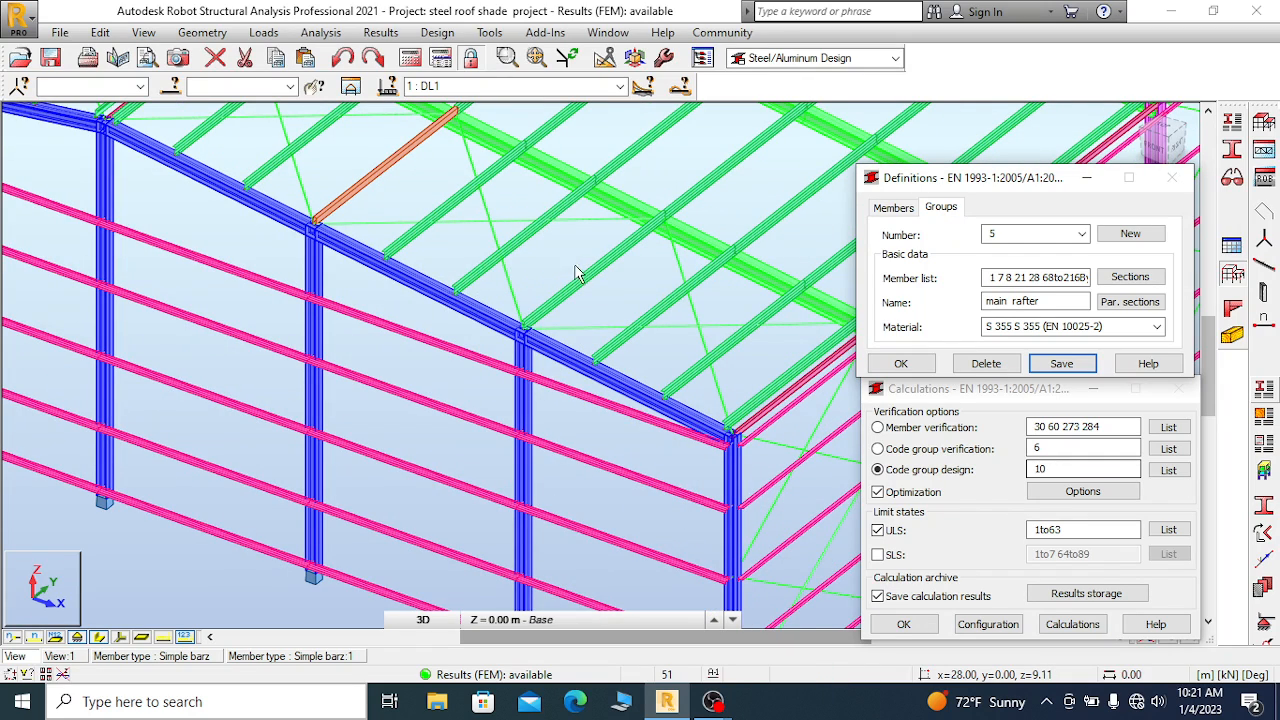
pyautogui.scroll(-2, 560, 268)
pyautogui.scroll(2, 573, 330)
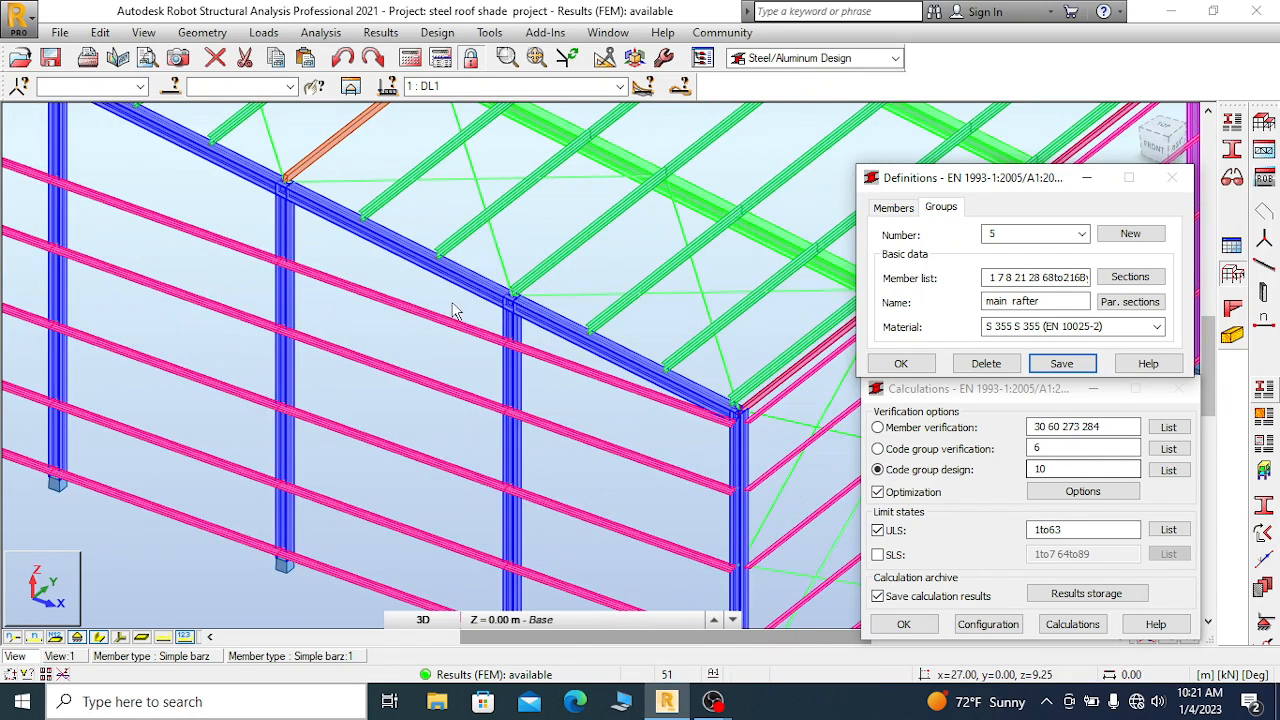
pyautogui.rightClick(548, 325)
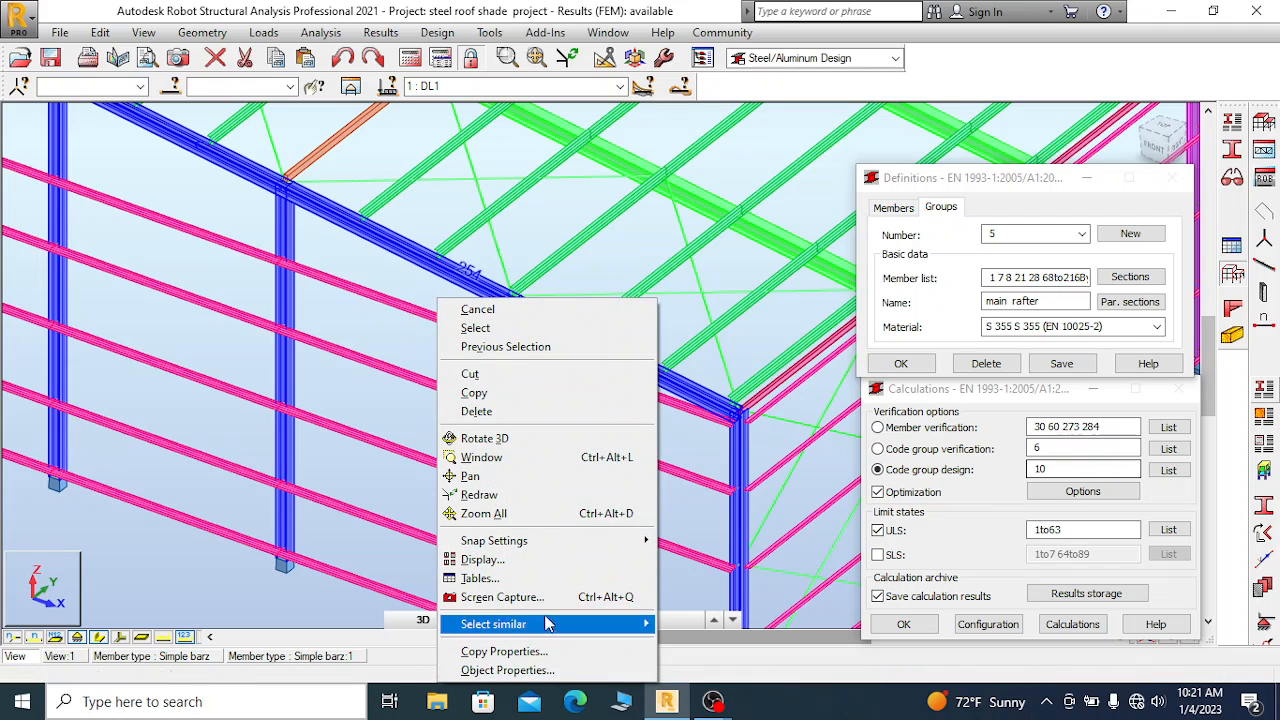
pyautogui.click(541, 670)
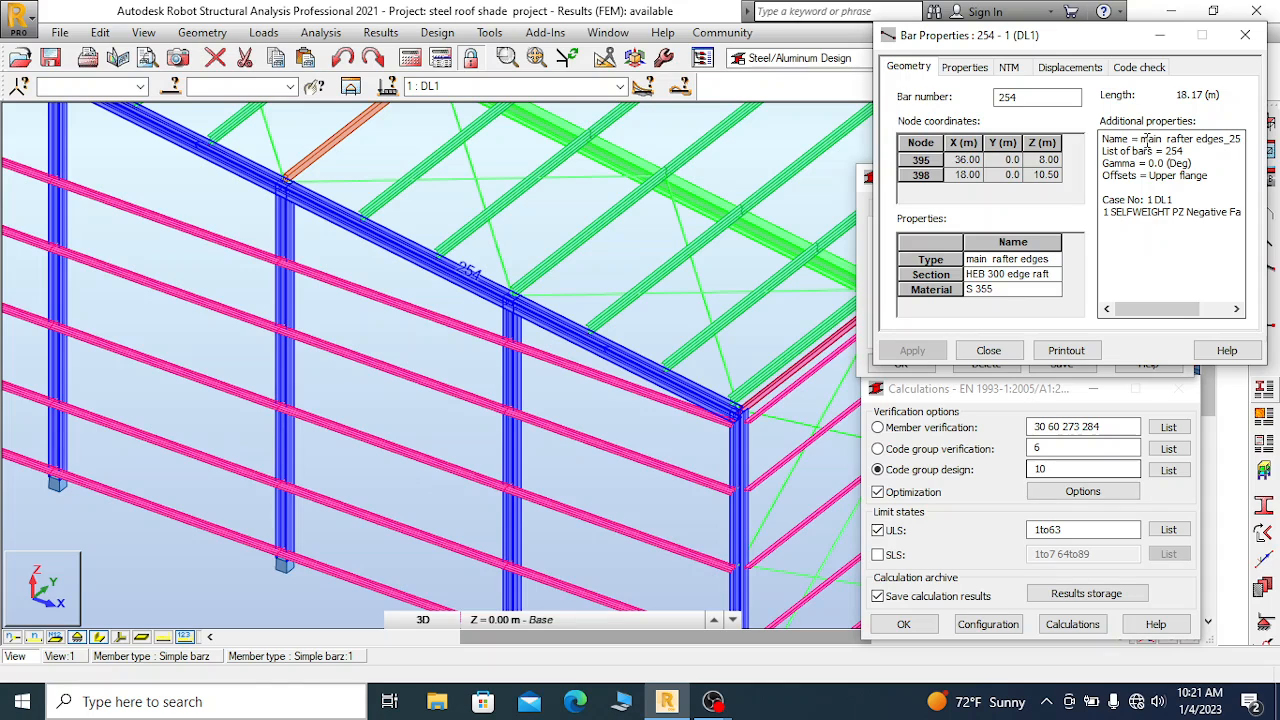
pyautogui.moveTo(1135, 140); pyautogui.dragTo(1215, 143)
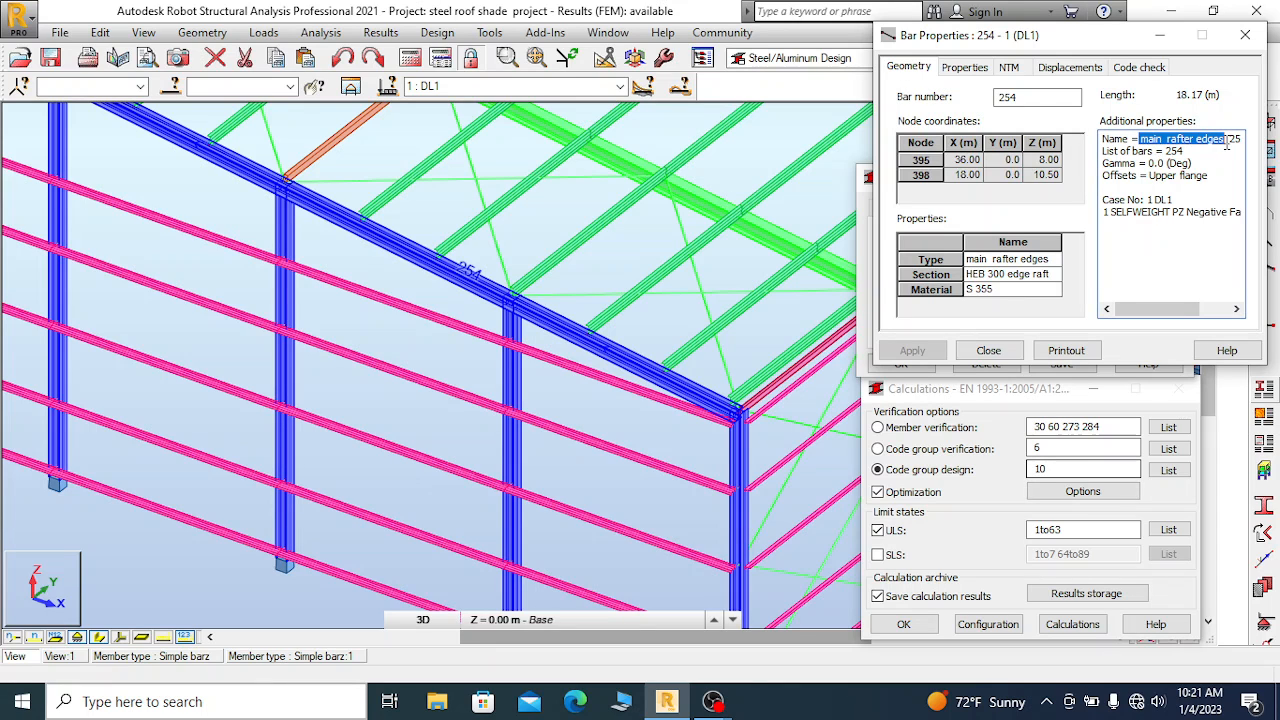
pyautogui.click(1245, 34)
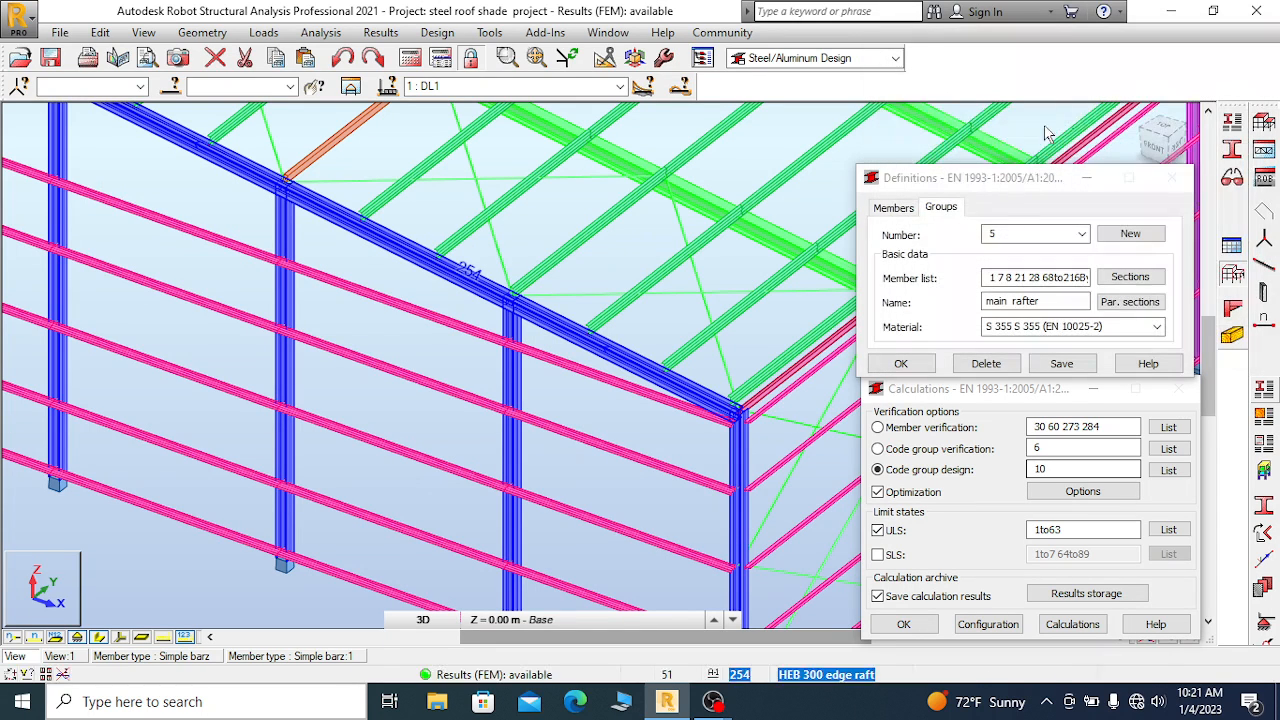
# Find main rafter edges in the list of member types, and close the list
pyautogui.click(1232, 148)
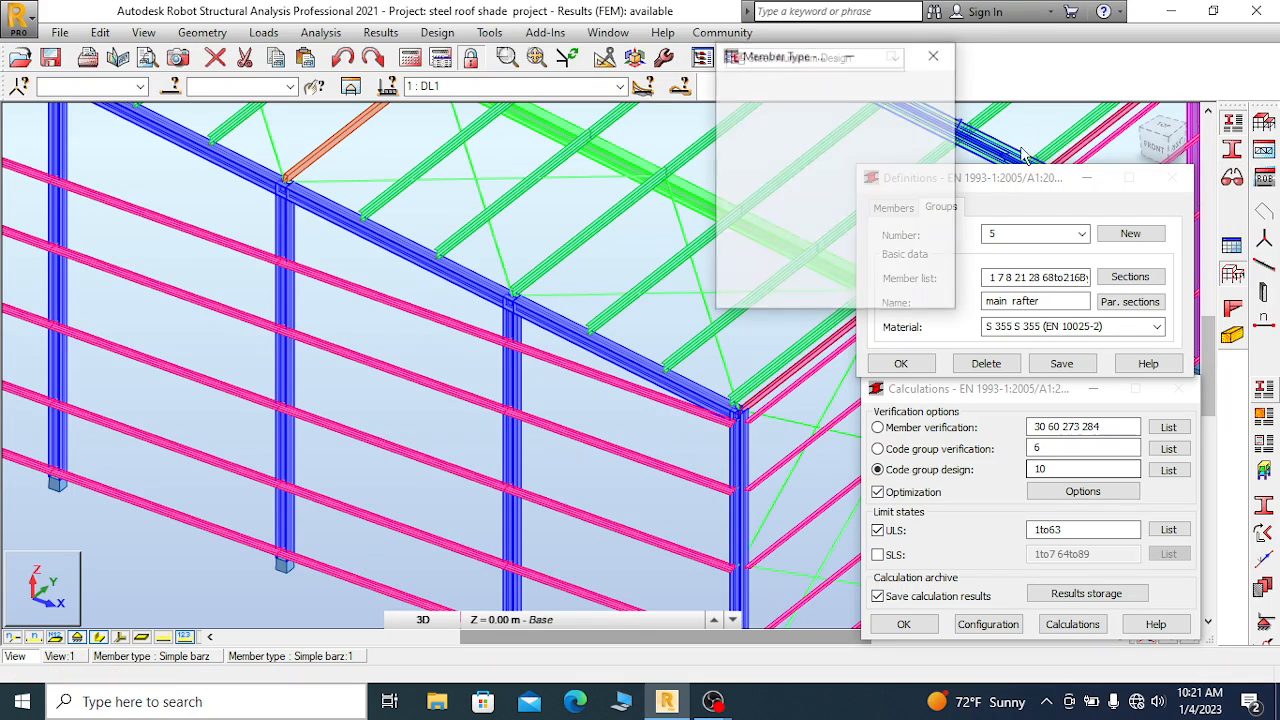
pyautogui.click(937, 210)
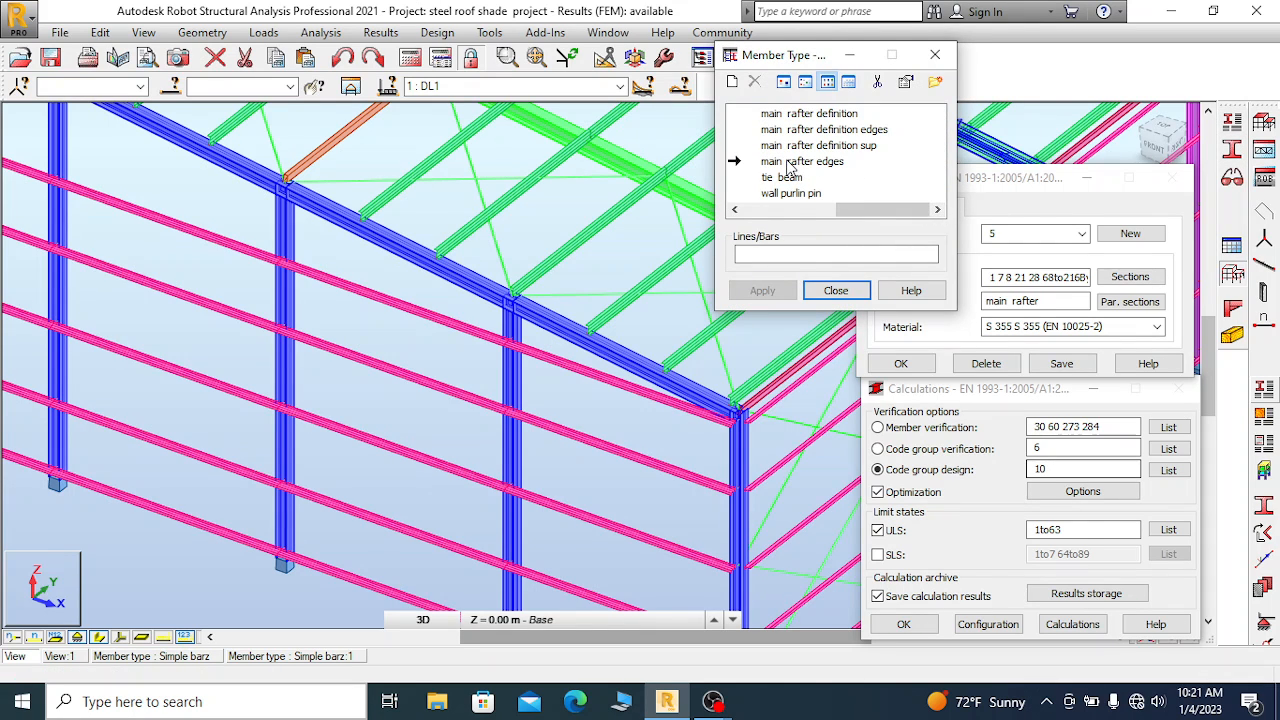
pyautogui.click(935, 54)
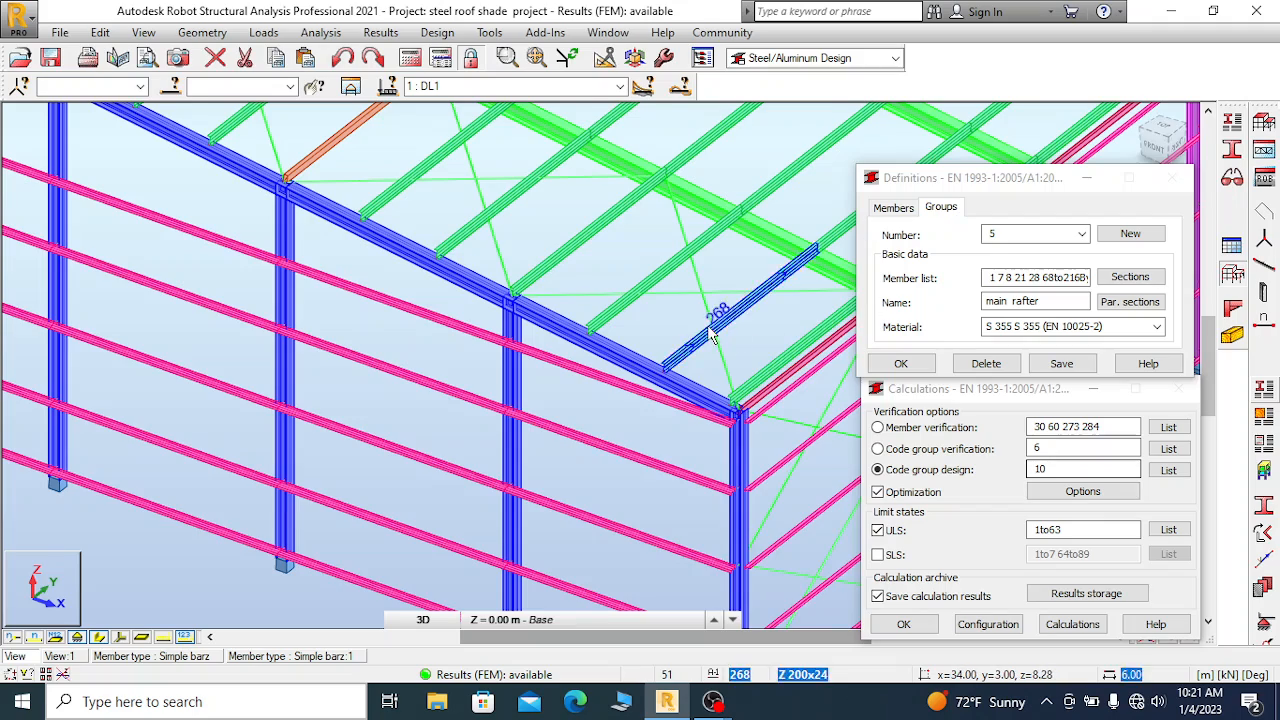
# Examine the rafters, columns and purlins across the whole frame and around its near corner
pyautogui.scroll(-6, 710, 335)
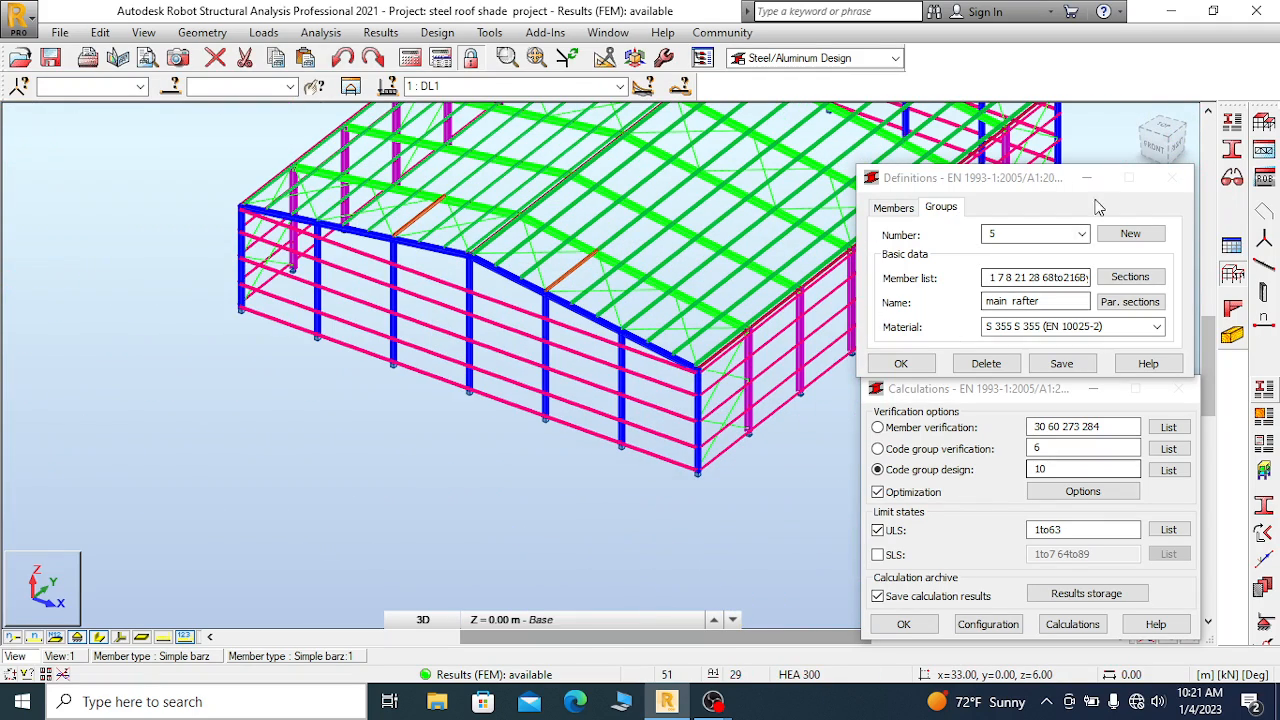
pyautogui.scroll(-3, 580, 290)
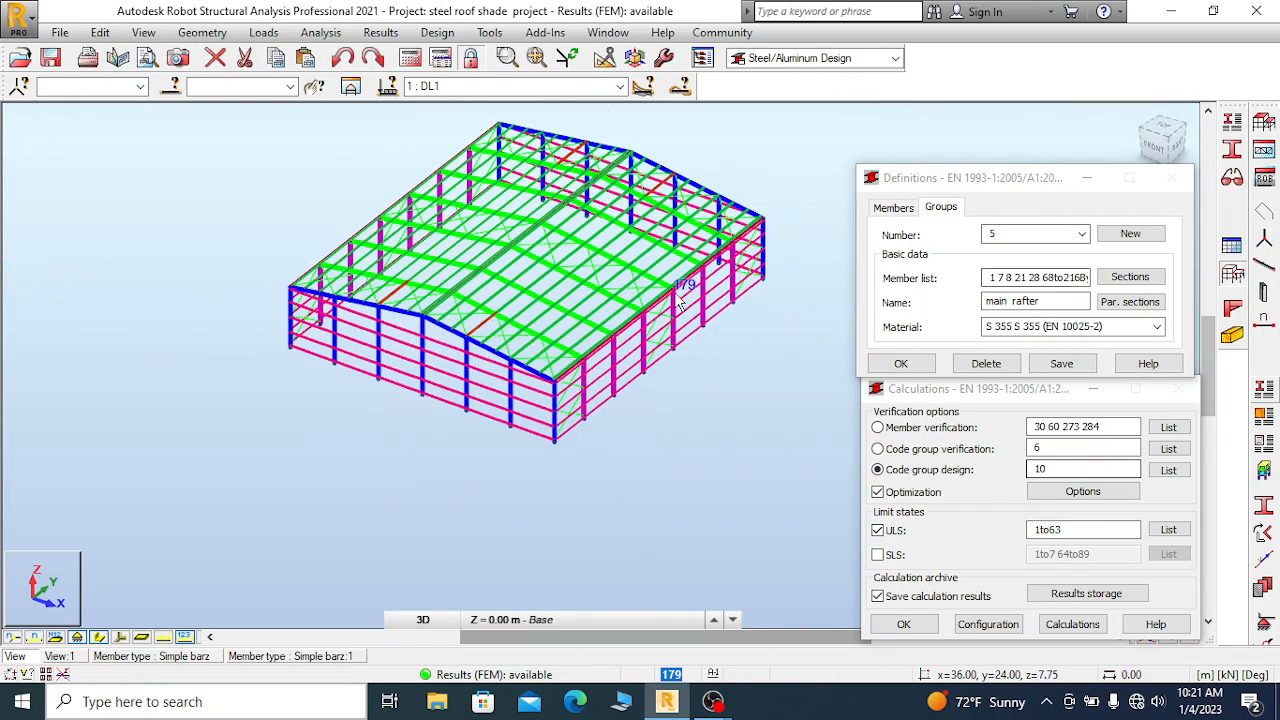
pyautogui.scroll(2, 681, 310)
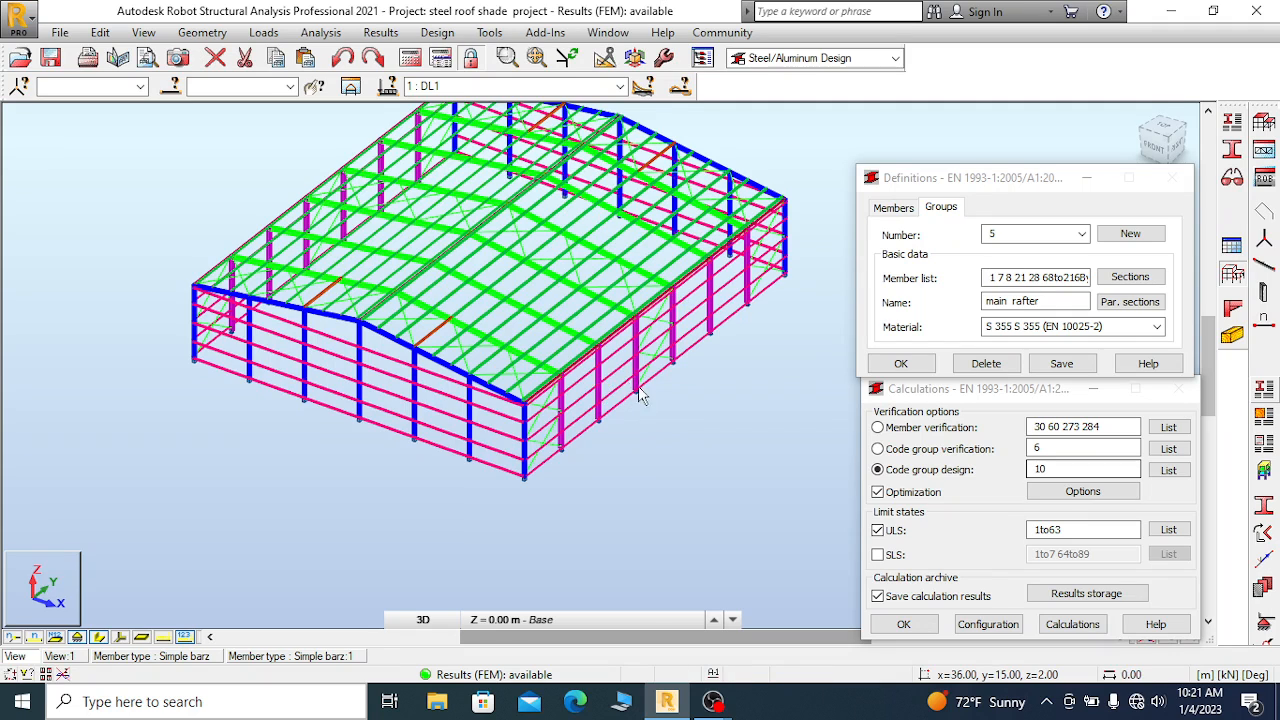
pyautogui.scroll(-1, 600, 366)
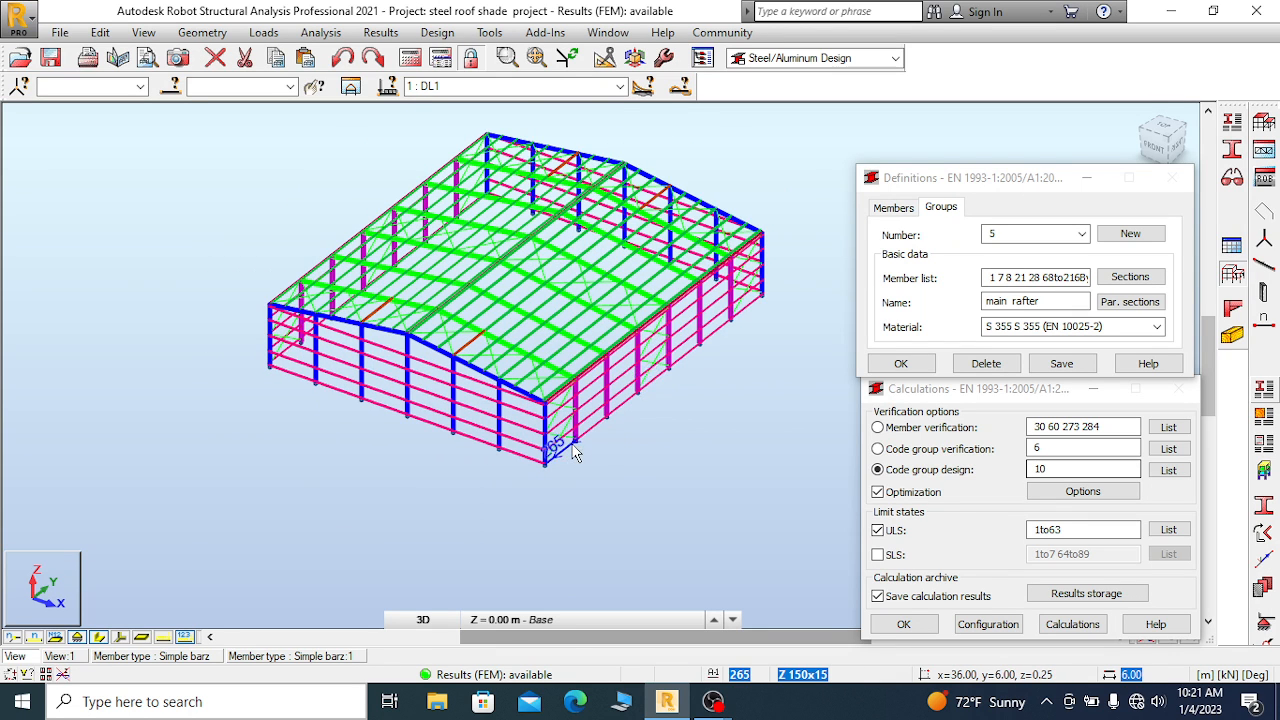
pyautogui.scroll(2, 545, 452)
pyautogui.scroll(-1, 595, 473)
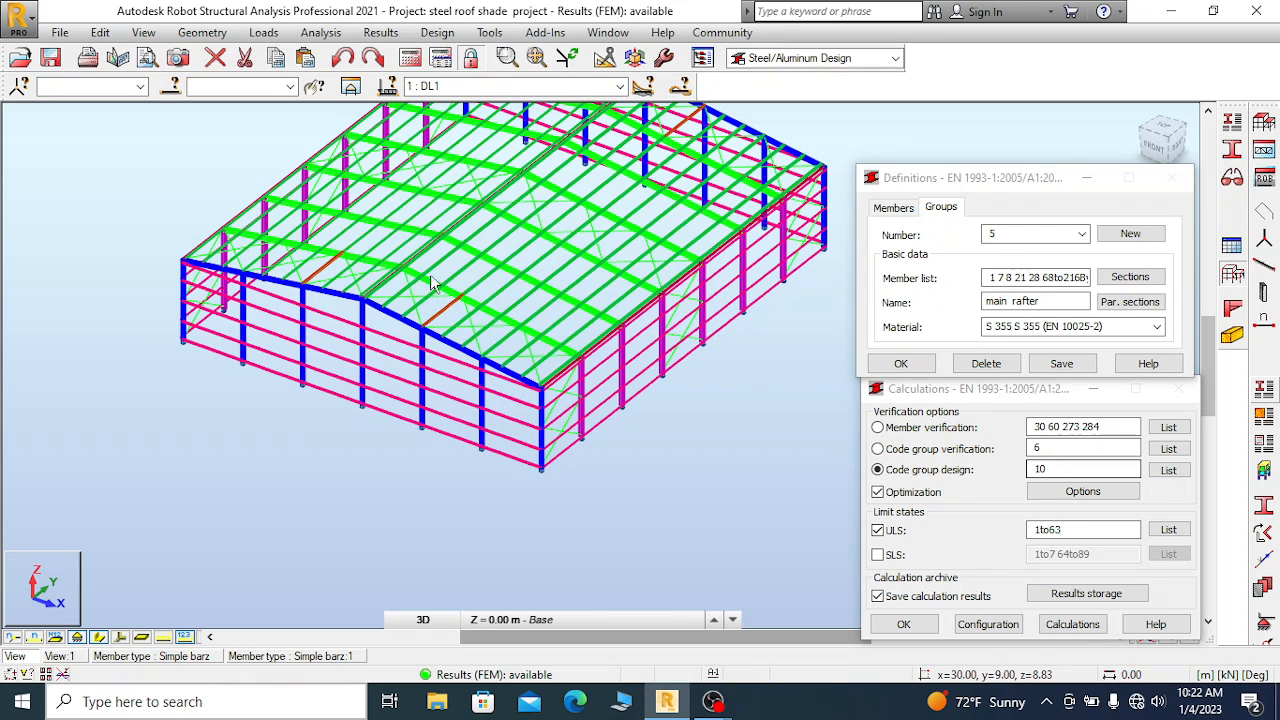
pyautogui.scroll(1, 430, 333)
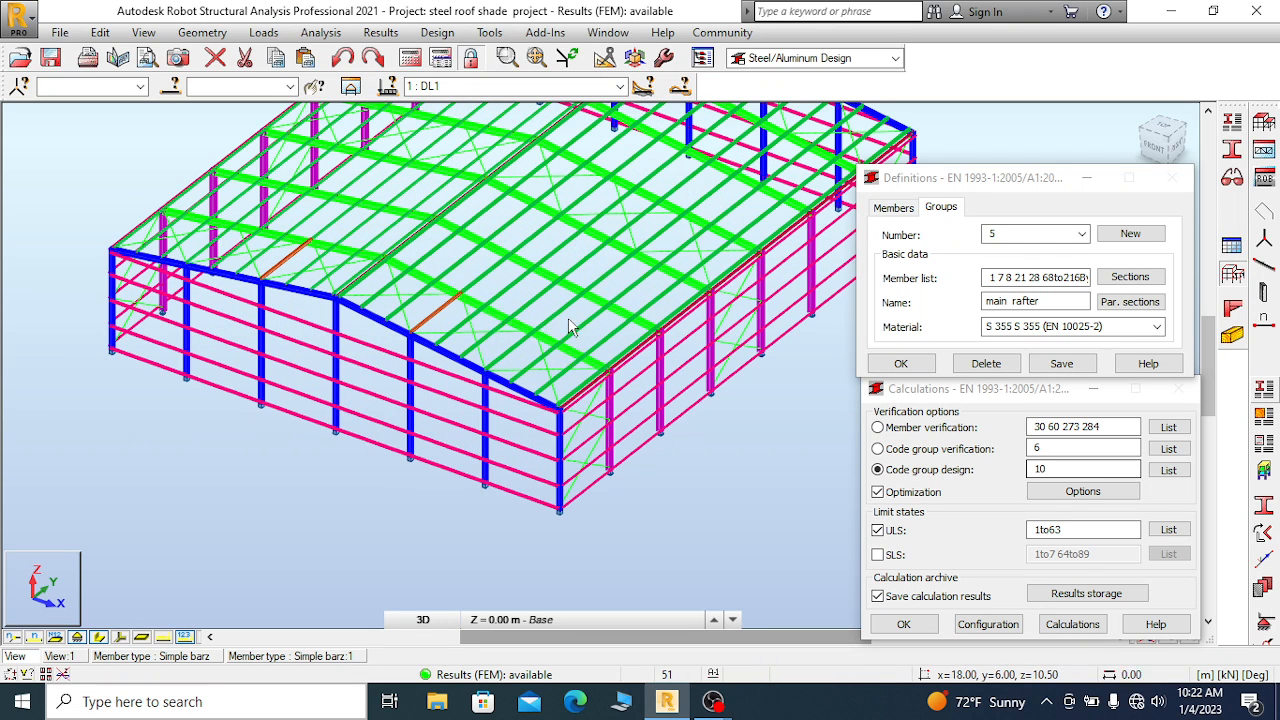
pyautogui.scroll(-2, 544, 260)
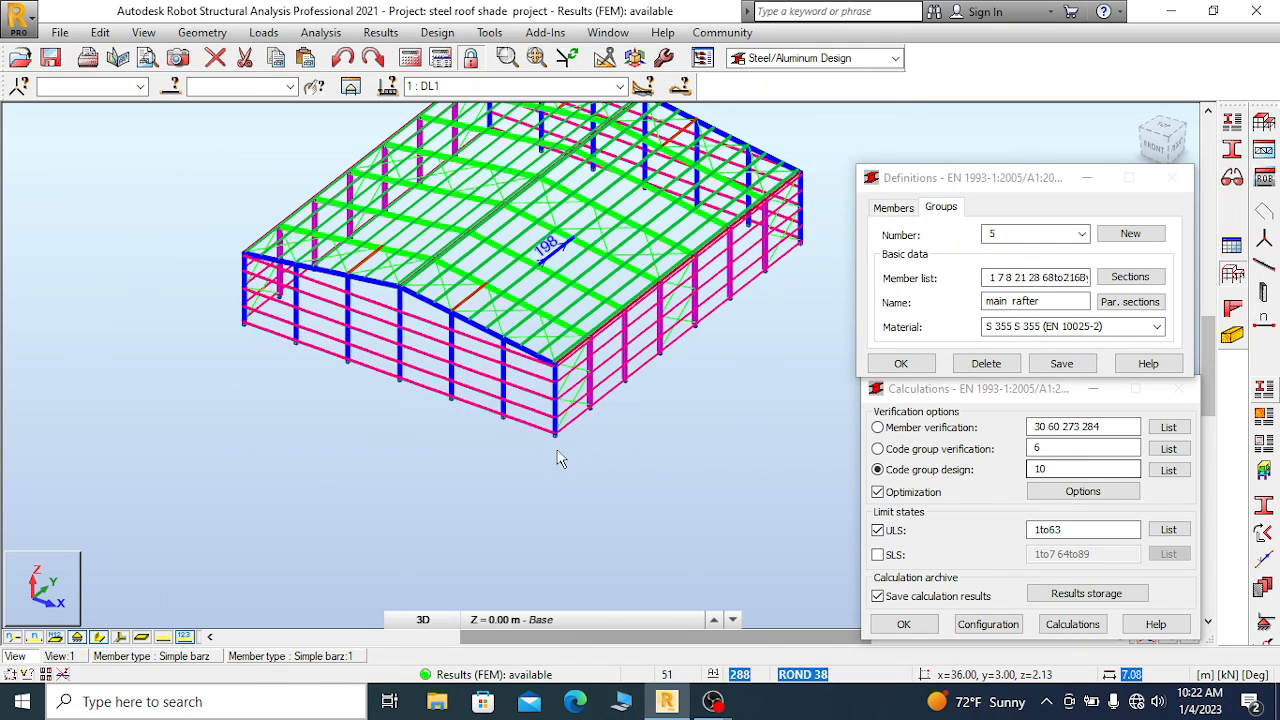
pyautogui.scroll(1, 590, 447)
pyautogui.scroll(3, 598, 366)
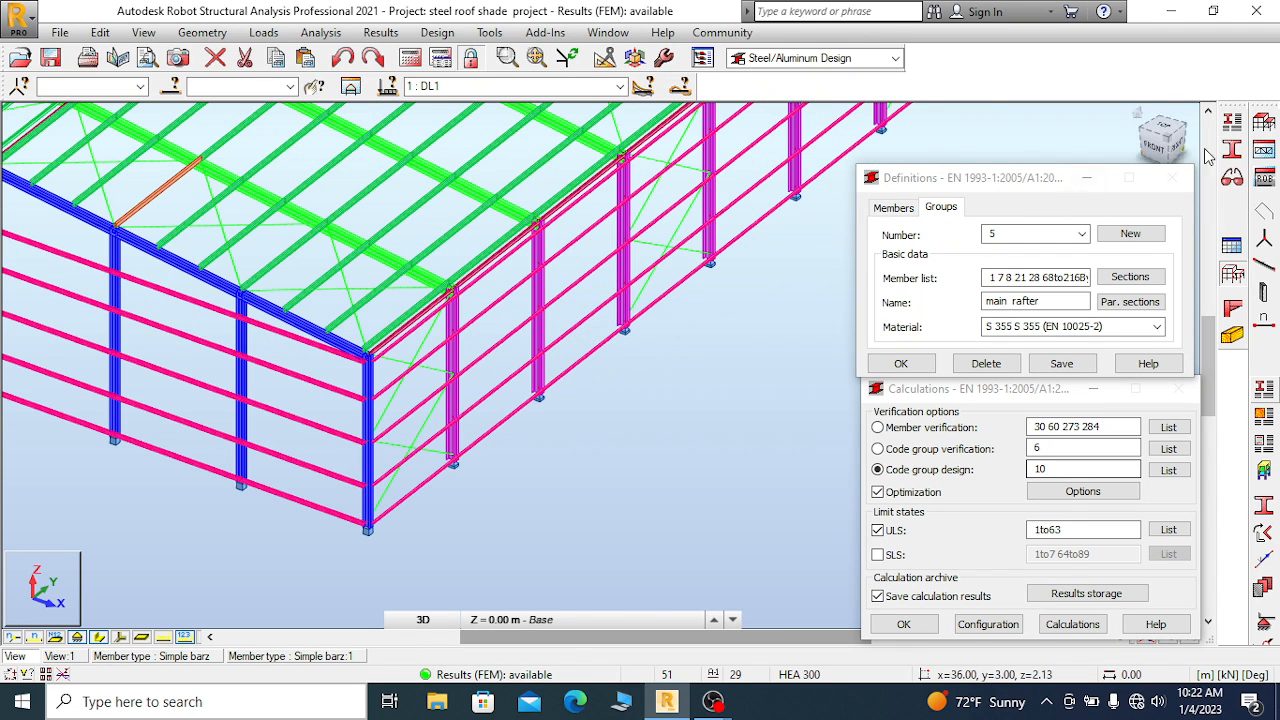
# Review all defined member types from Simple bar through wall purlin pin, and close the list
pyautogui.click(1232, 122)
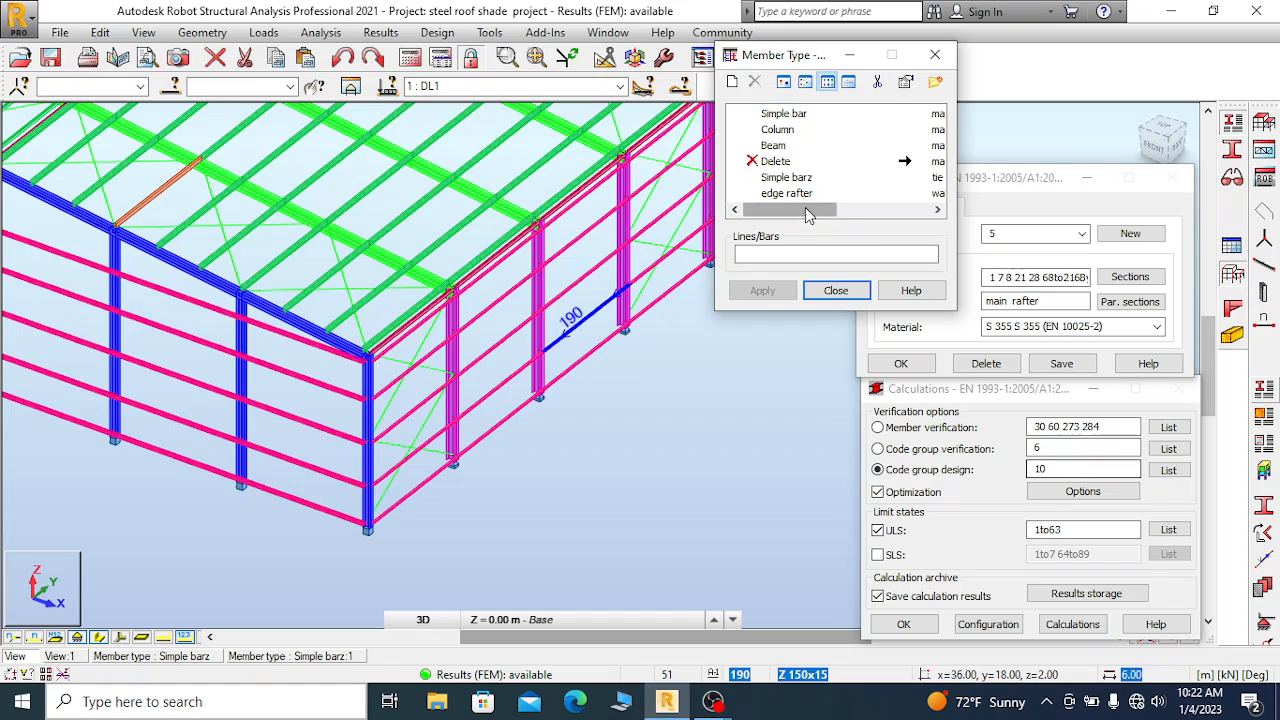
pyautogui.moveTo(808, 212)
pyautogui.mouseDown()
pyautogui.moveTo(890, 214)
pyautogui.moveTo(807, 213)
pyautogui.mouseUp()
pyautogui.click(938, 210)
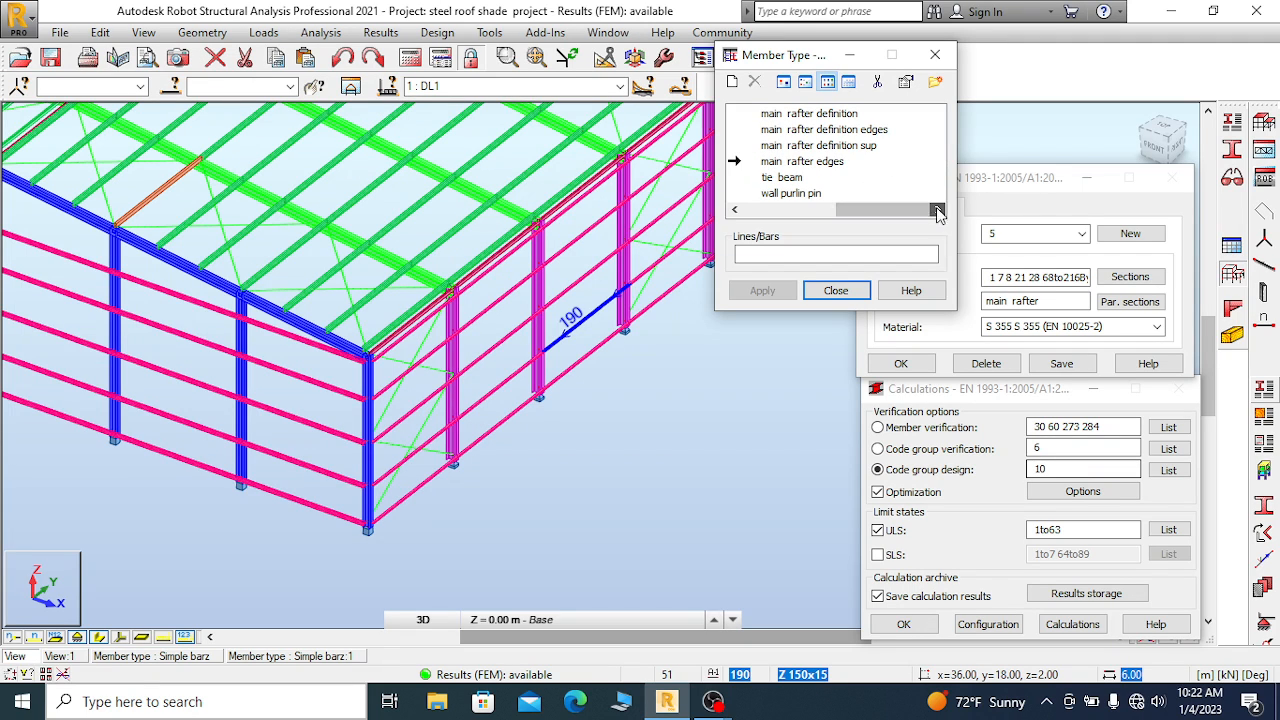
pyautogui.click(736, 210)
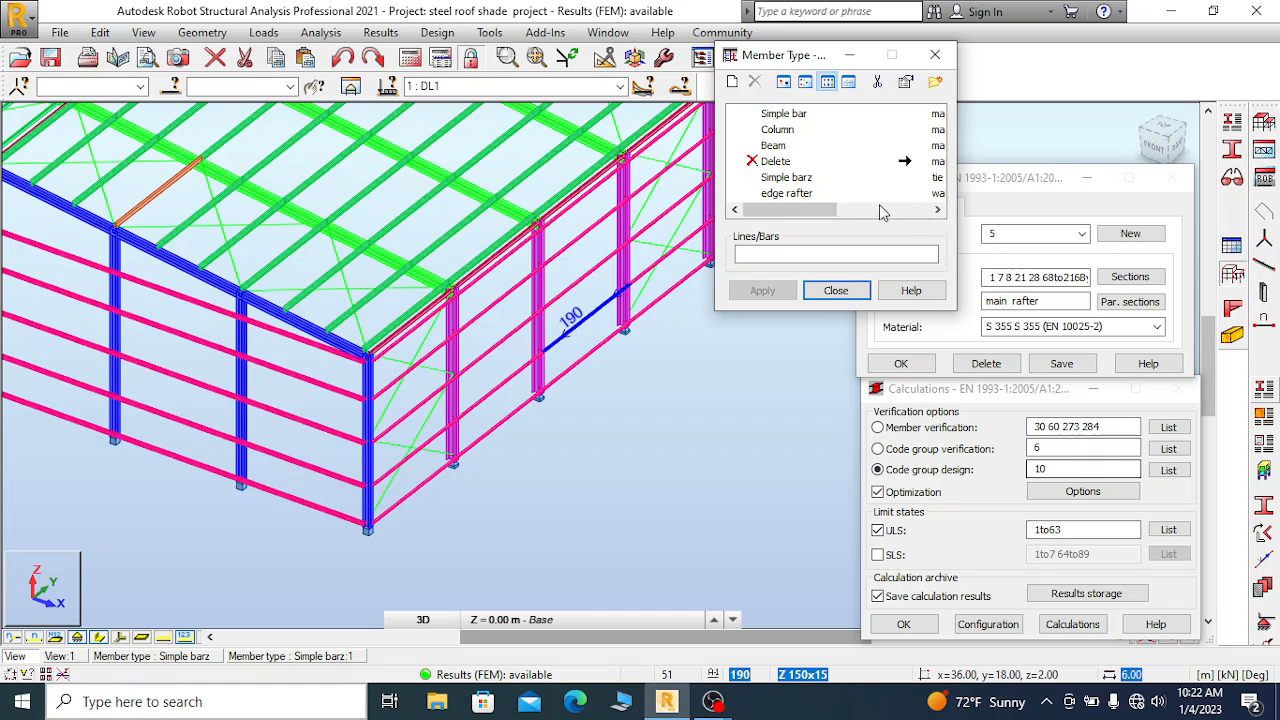
pyautogui.click(938, 210)
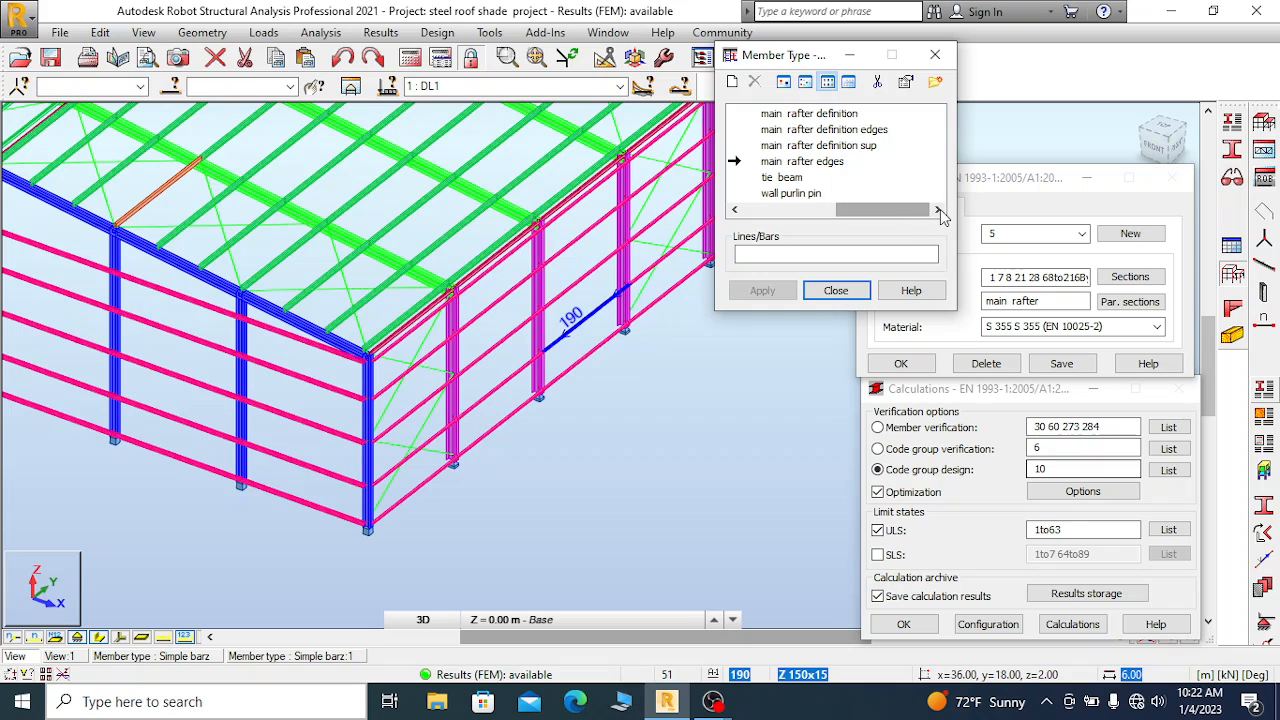
pyautogui.click(735, 210)
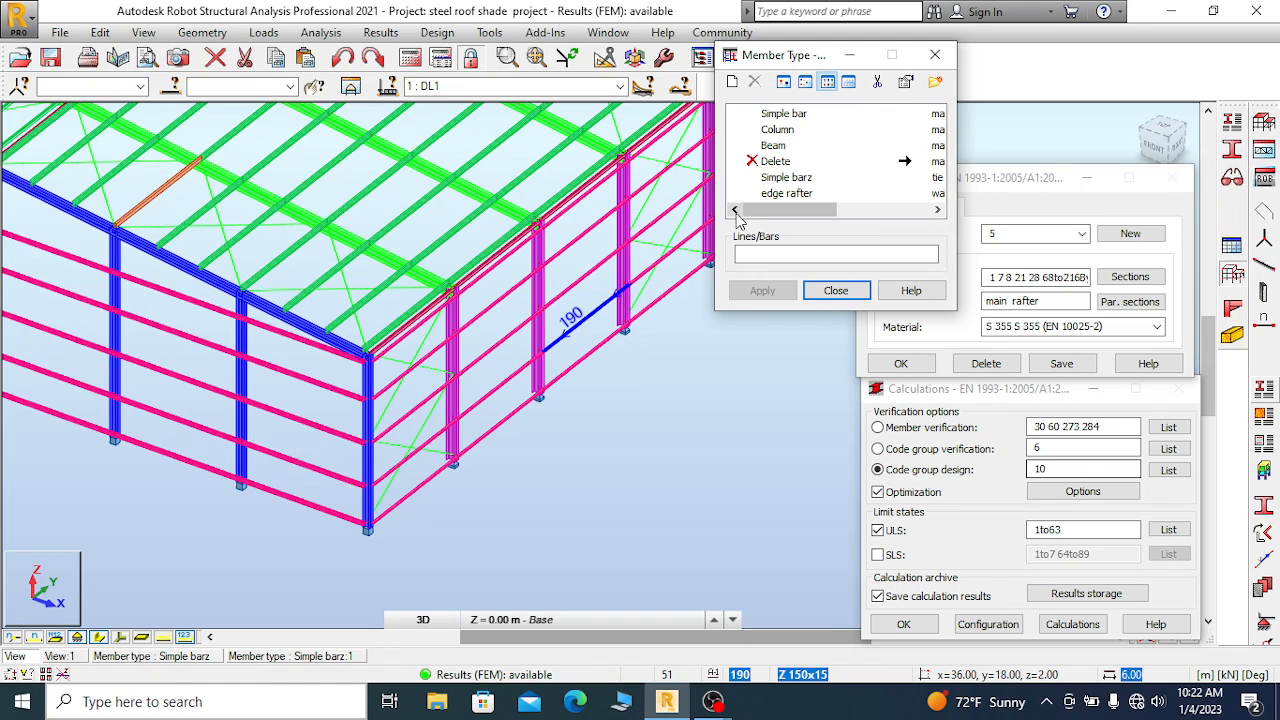
pyautogui.scroll(-1, 814, 176)
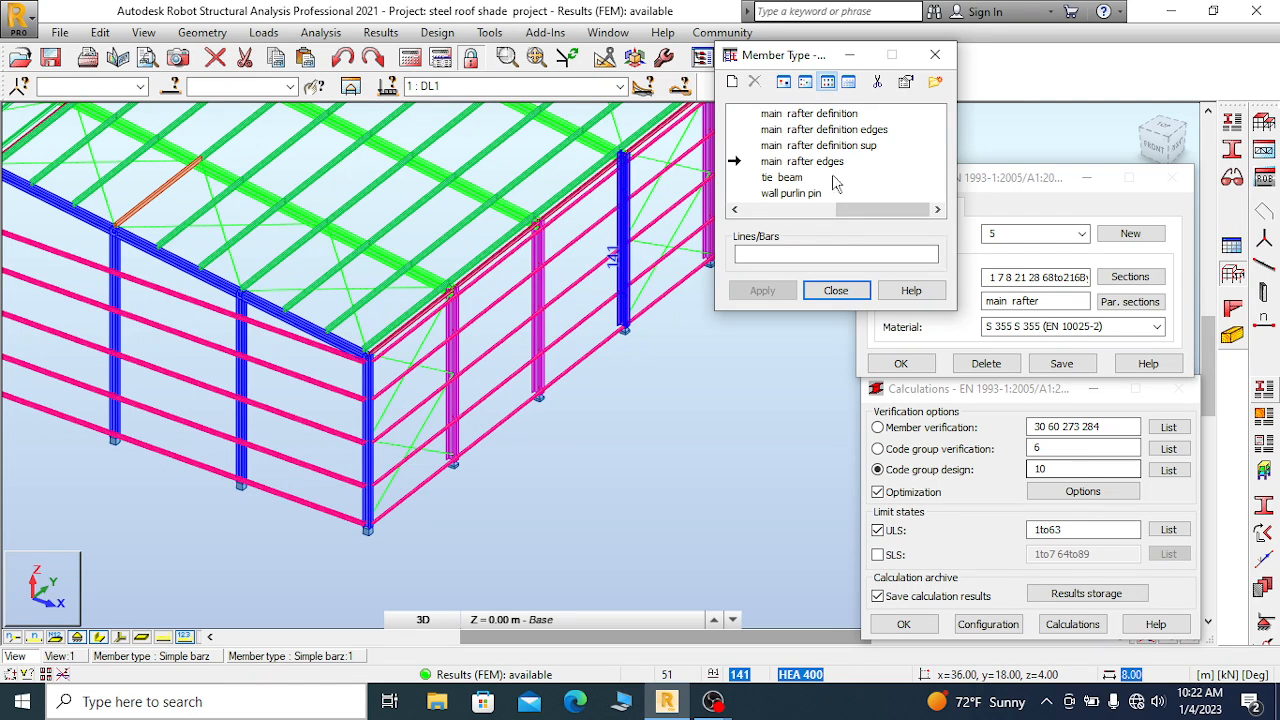
pyautogui.click(935, 54)
# Check the member type and section in the properties of corner column 251, and close the properties
pyautogui.click(378, 420)
pyautogui.rightClick(365, 418)
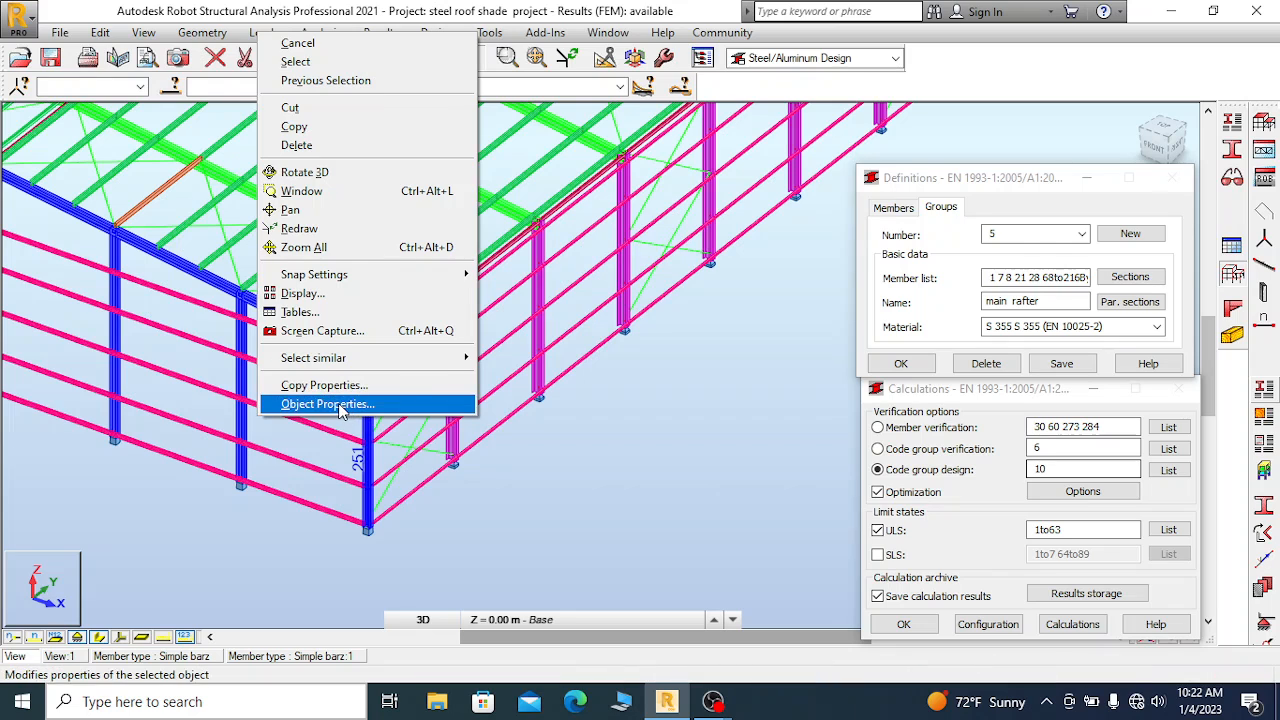
pyautogui.click(330, 404)
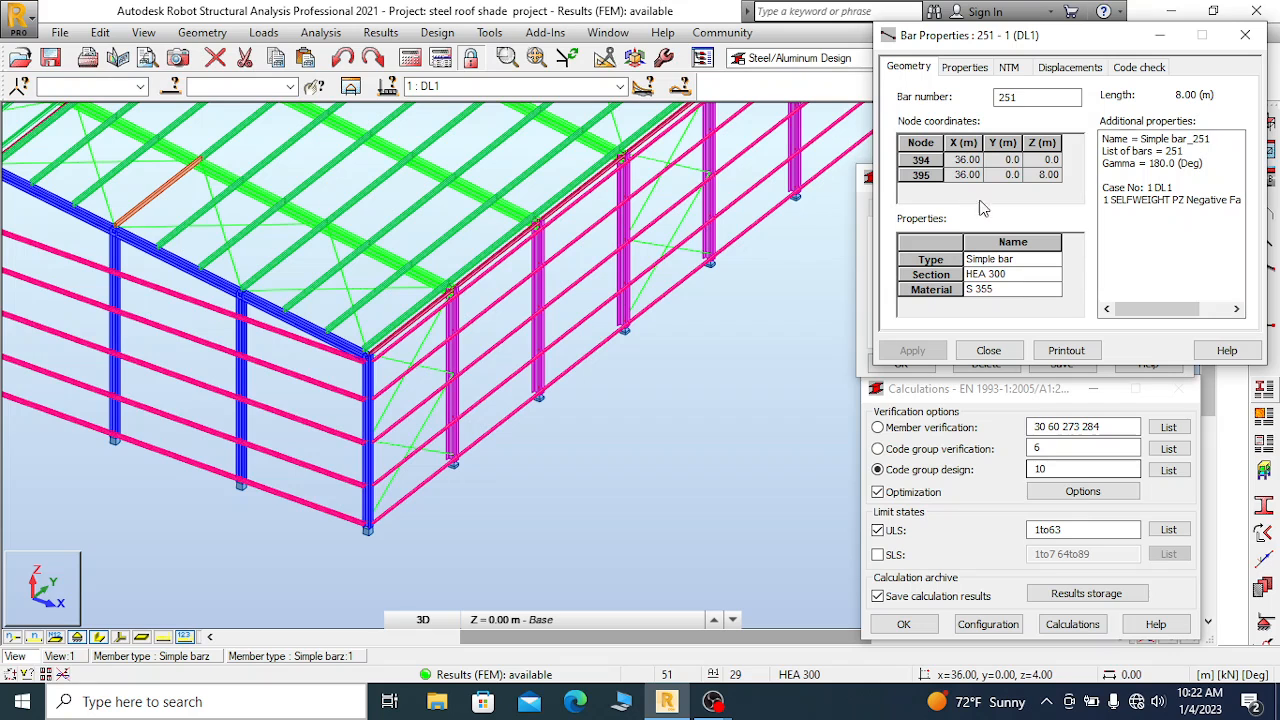
pyautogui.scroll(-1, 500, 450)
pyautogui.scroll(1, 540, 432)
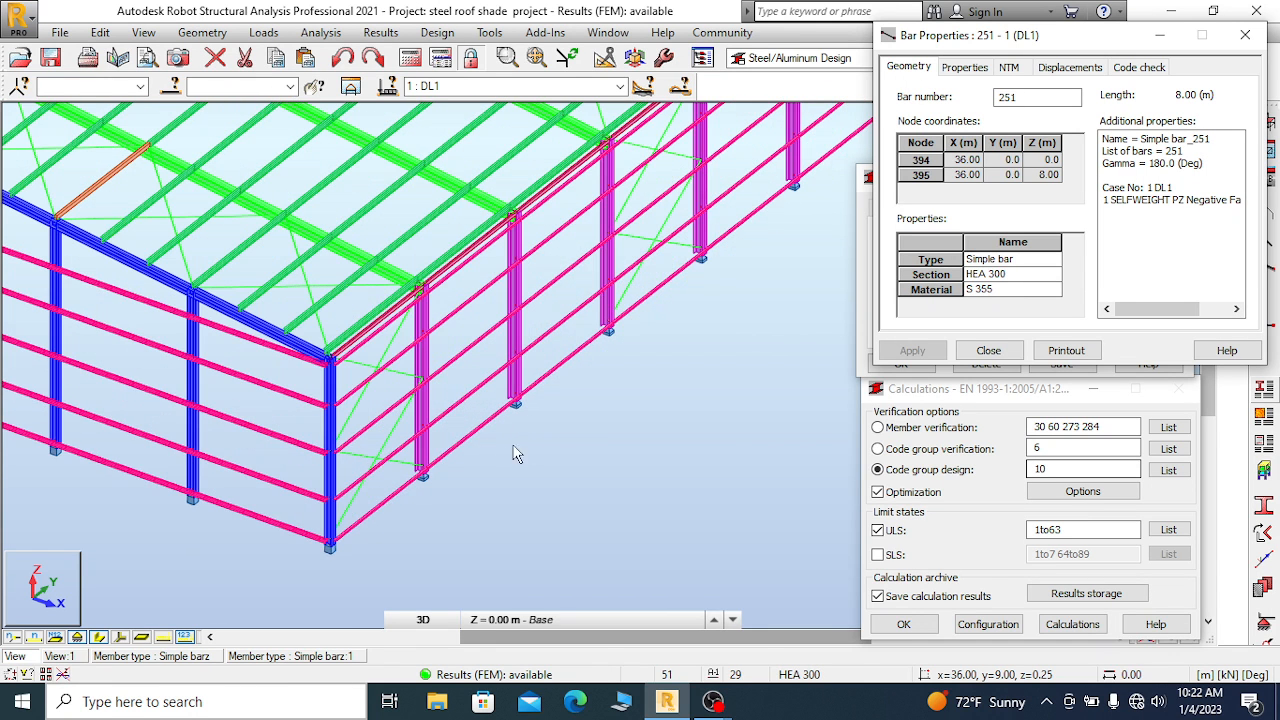
pyautogui.scroll(1, 581, 396)
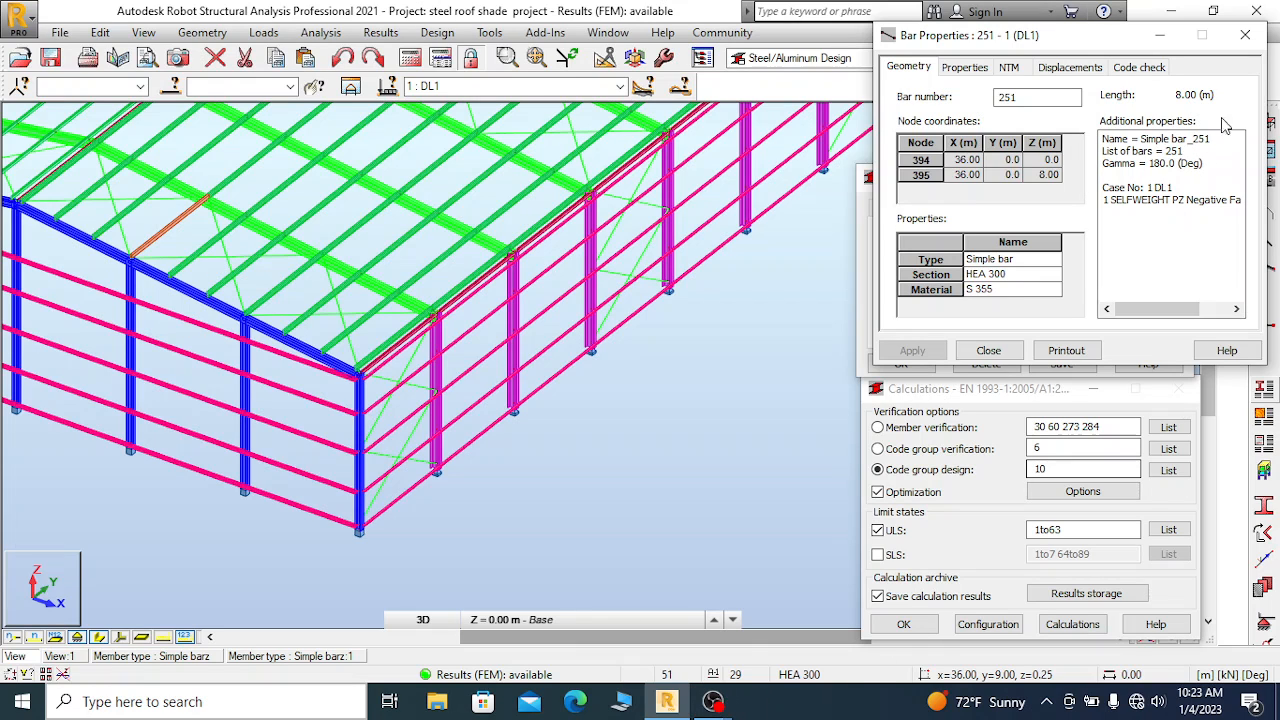
pyautogui.click(1245, 38)
pyautogui.scroll(3, 653, 370)
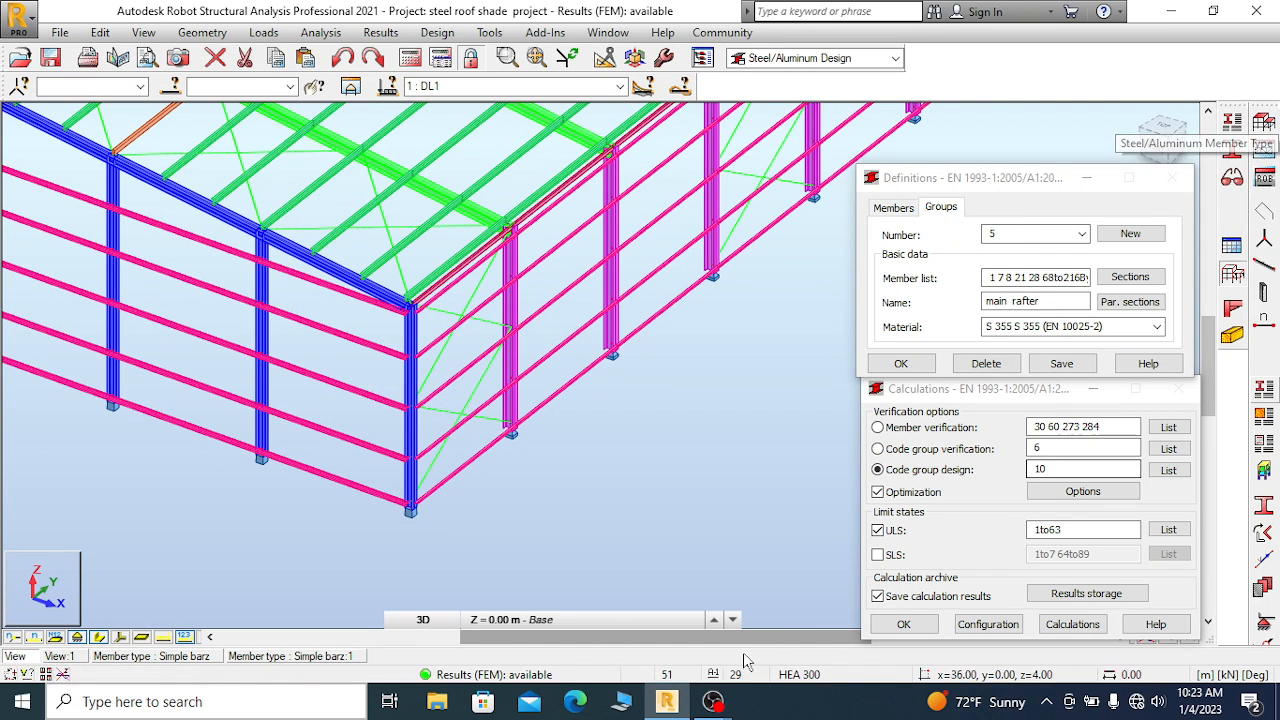
pyautogui.click(707, 656)
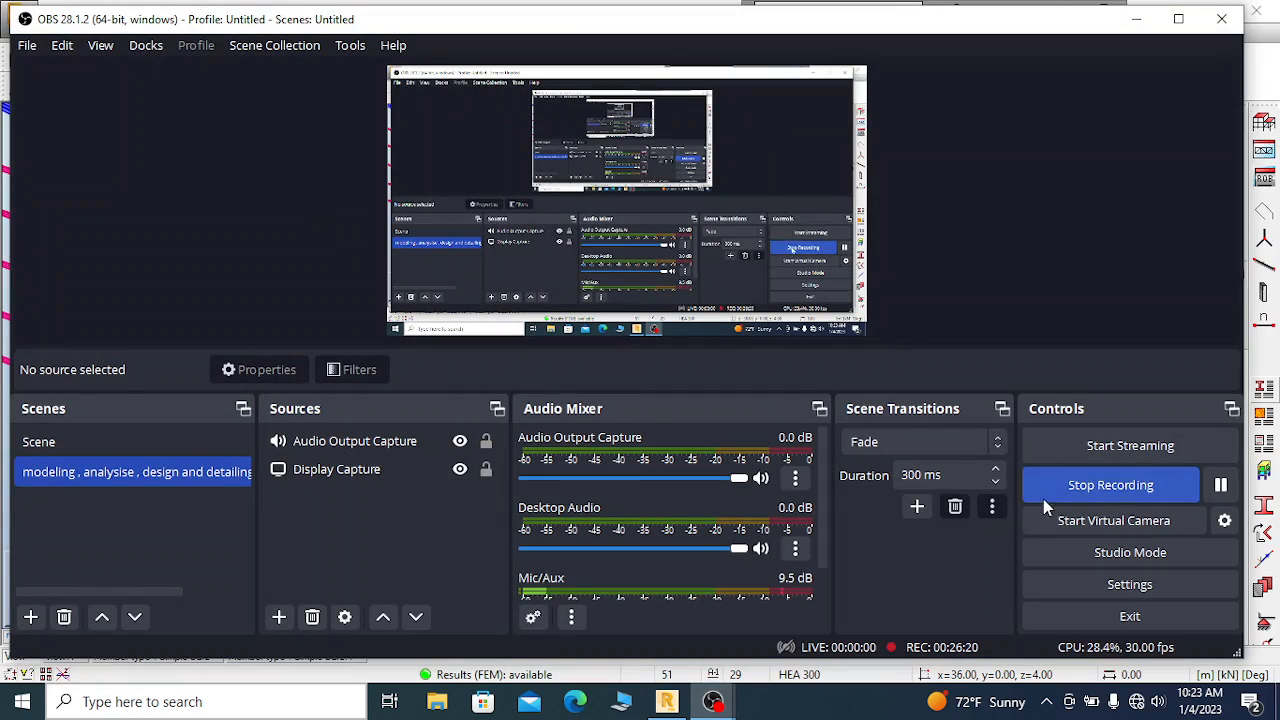
pyautogui.click(1220, 485)
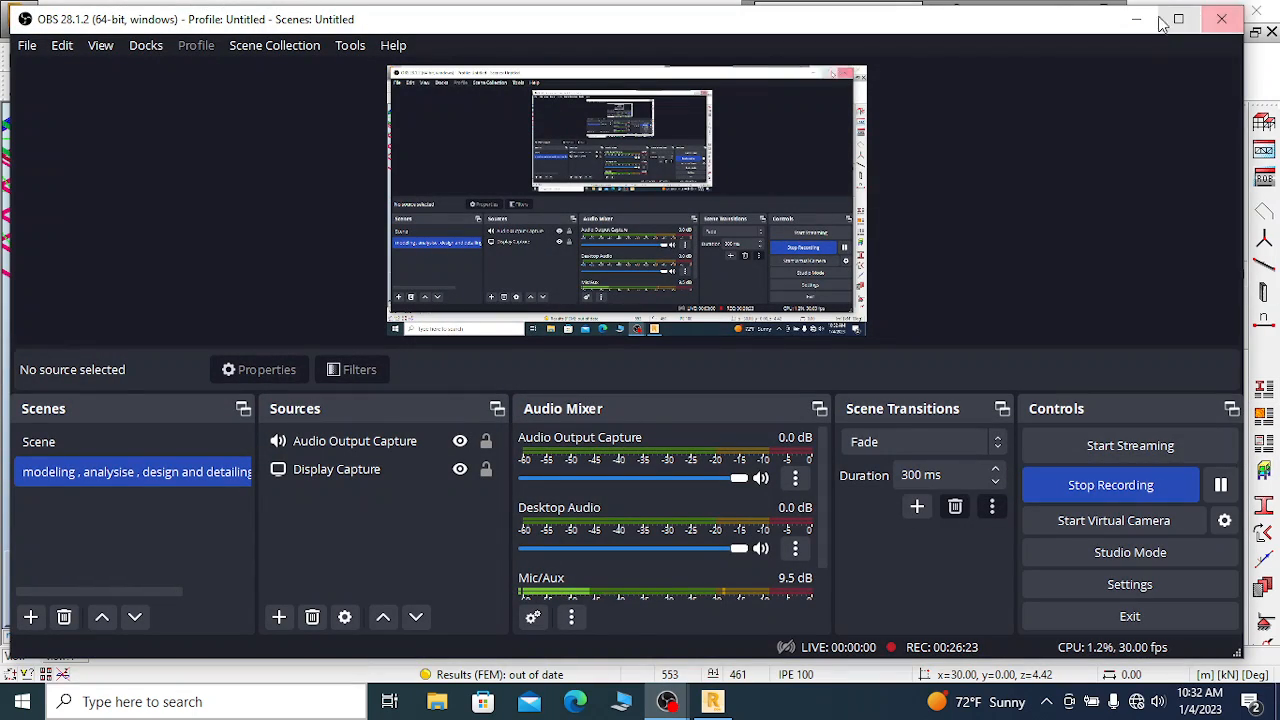
pyautogui.click(1150, 21)
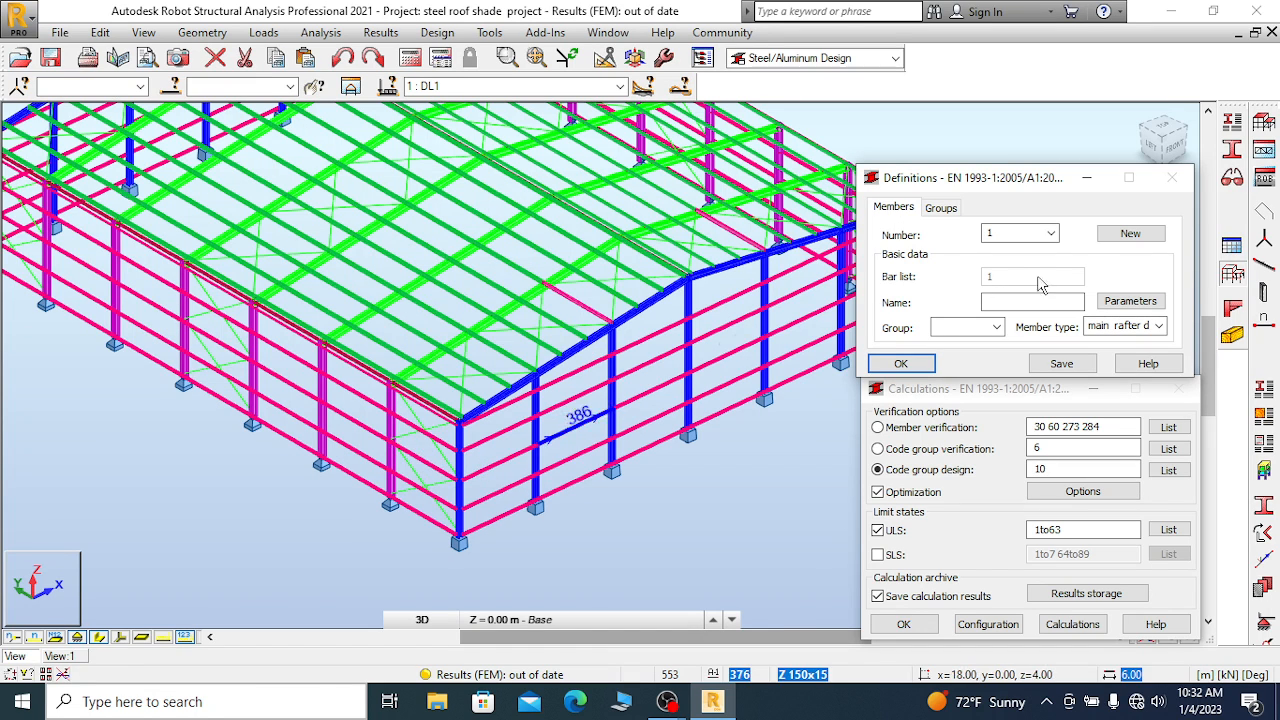
# Review the y and z buckling parameters of the Column all member type against the wall framing, and save the definition
pyautogui.click(1130, 301)
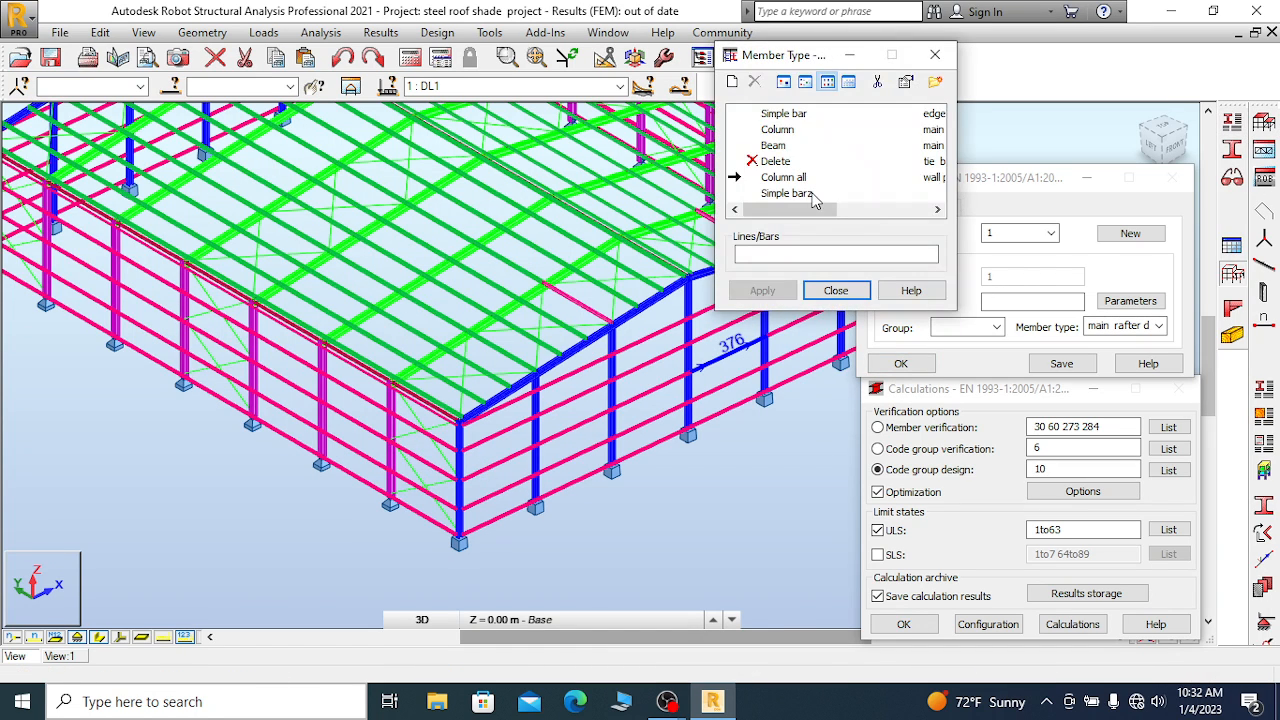
pyautogui.doubleClick(800, 177)
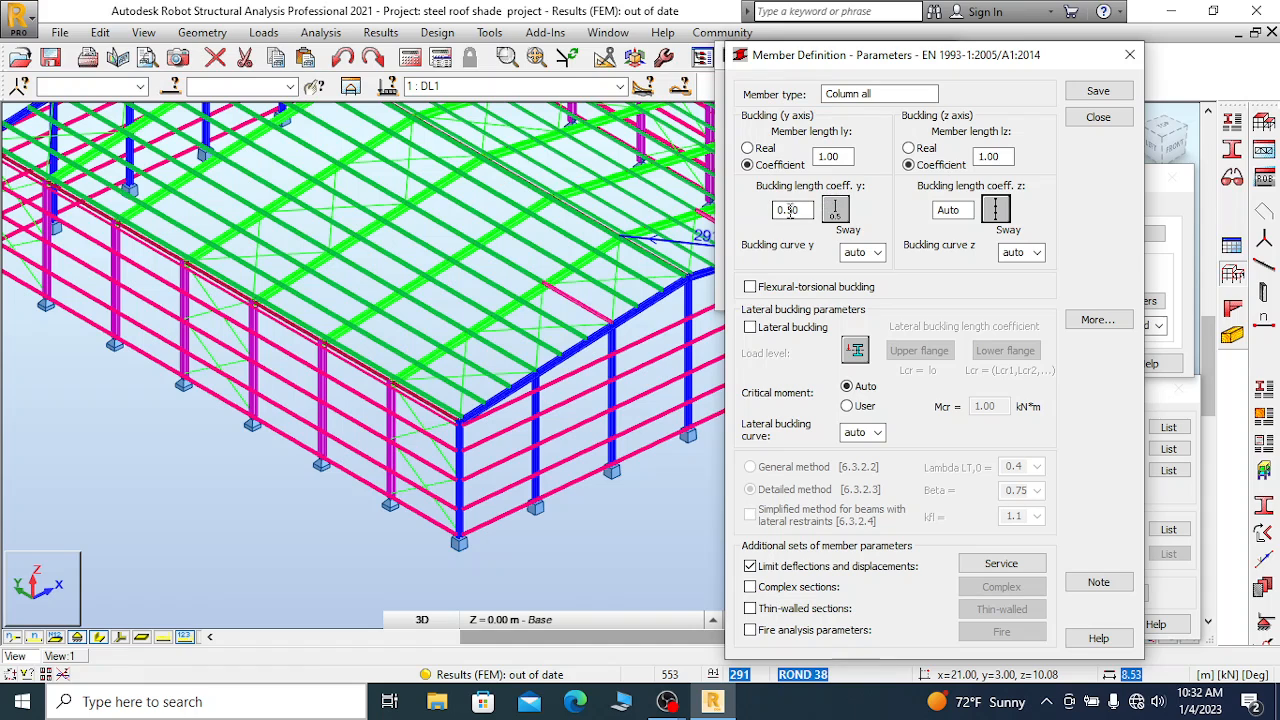
pyautogui.scroll(5, 380, 420)
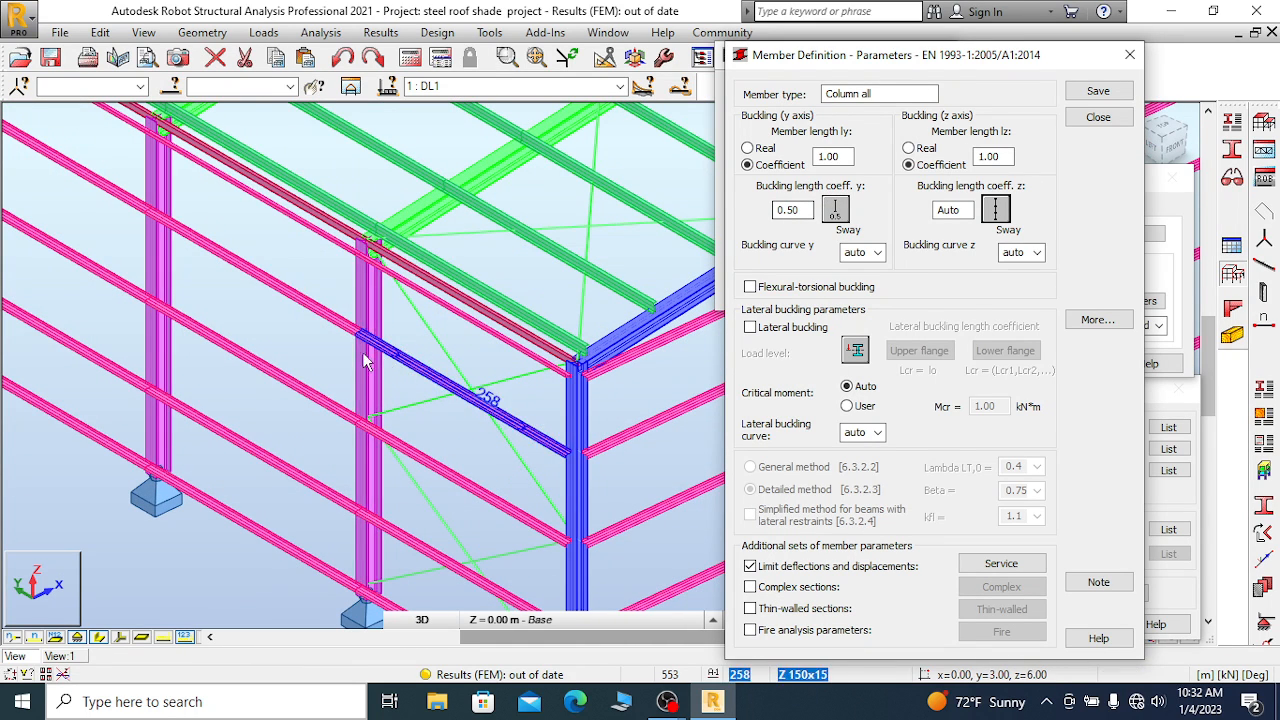
pyautogui.click(997, 207)
pyautogui.scroll(4, 368, 380)
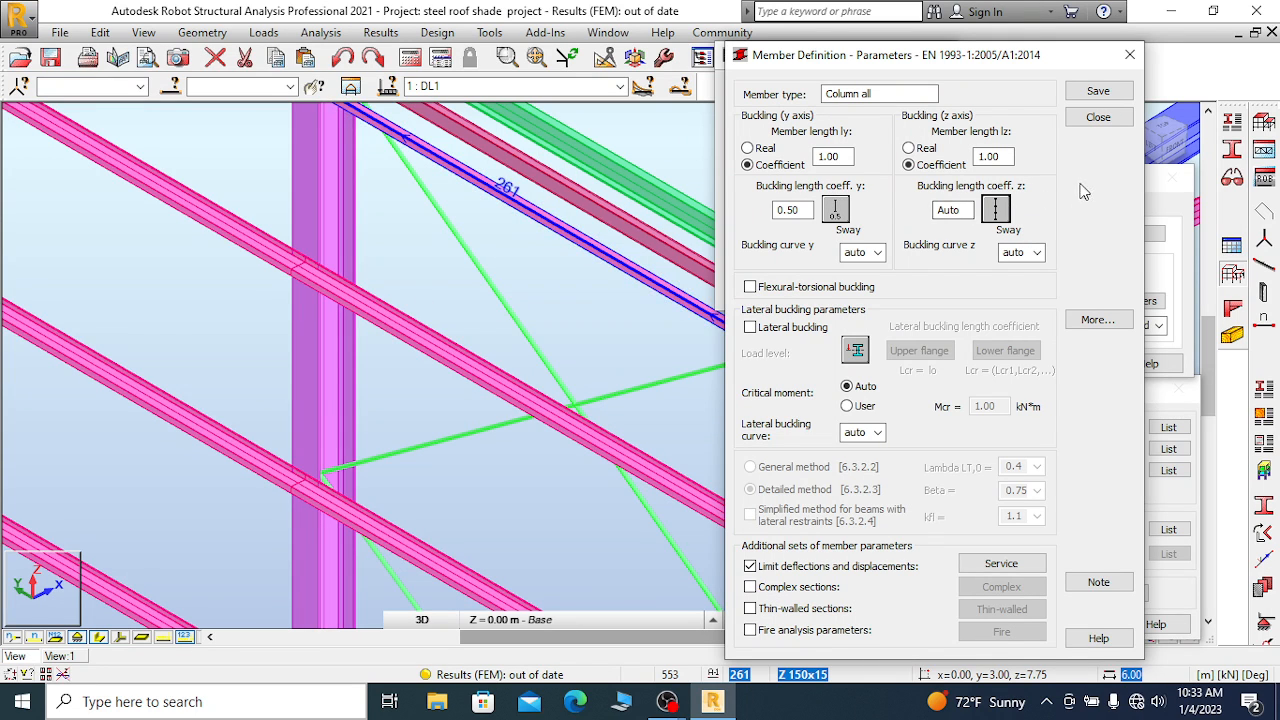
pyautogui.click(1115, 92)
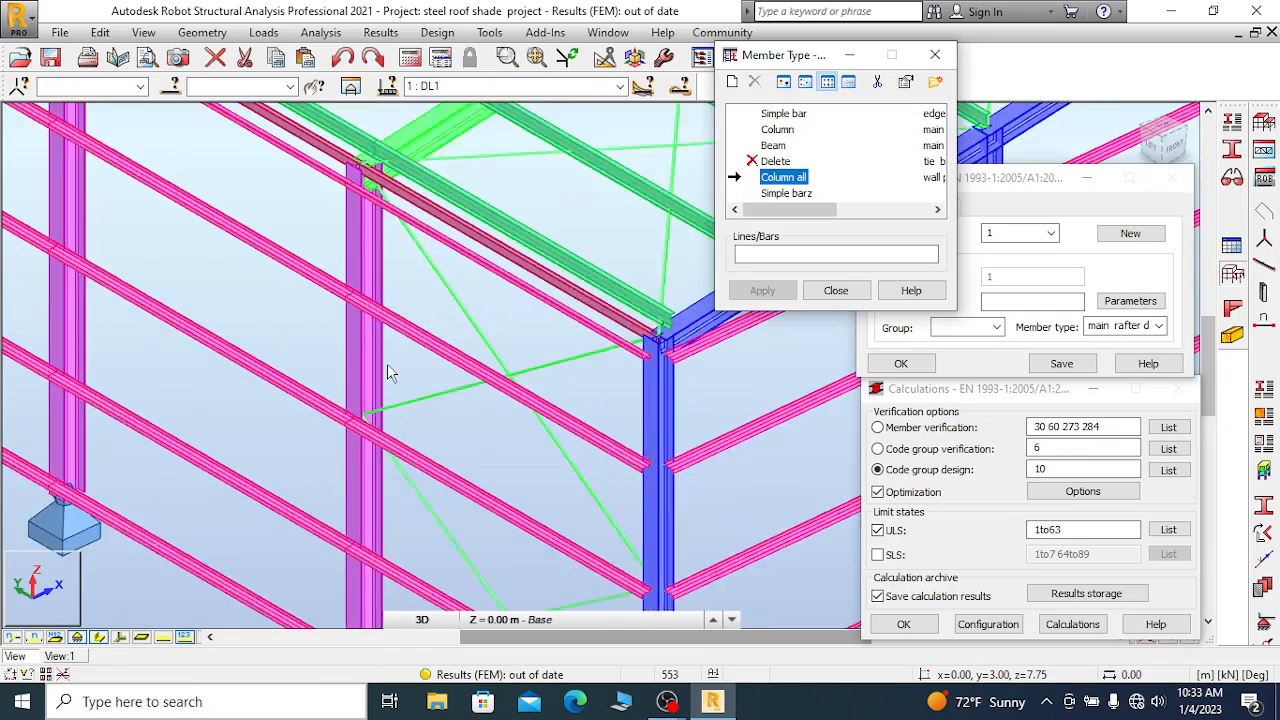
# Check the member type in the properties of wall bracing 296, and close the properties and the member type list
pyautogui.scroll(-4, 390, 370)
pyautogui.scroll(-2, 474, 478)
pyautogui.scroll(3, 474, 478)
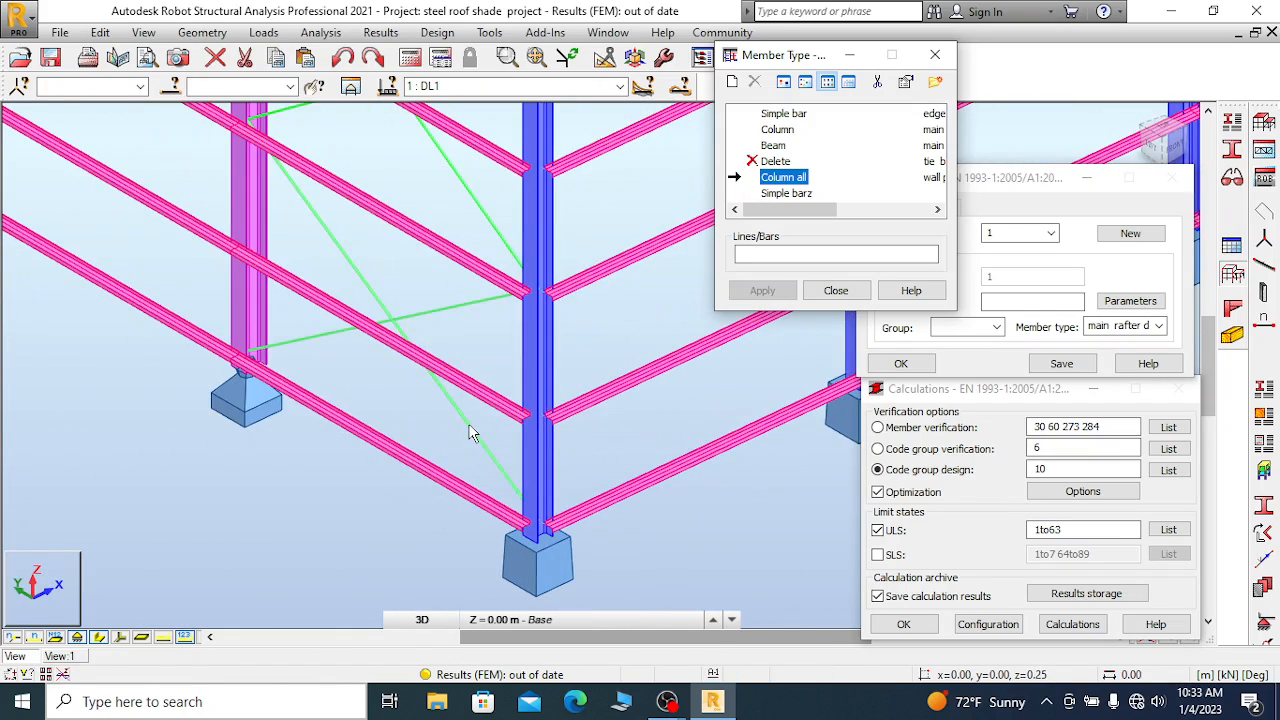
pyautogui.click(472, 433)
pyautogui.rightClick(472, 433)
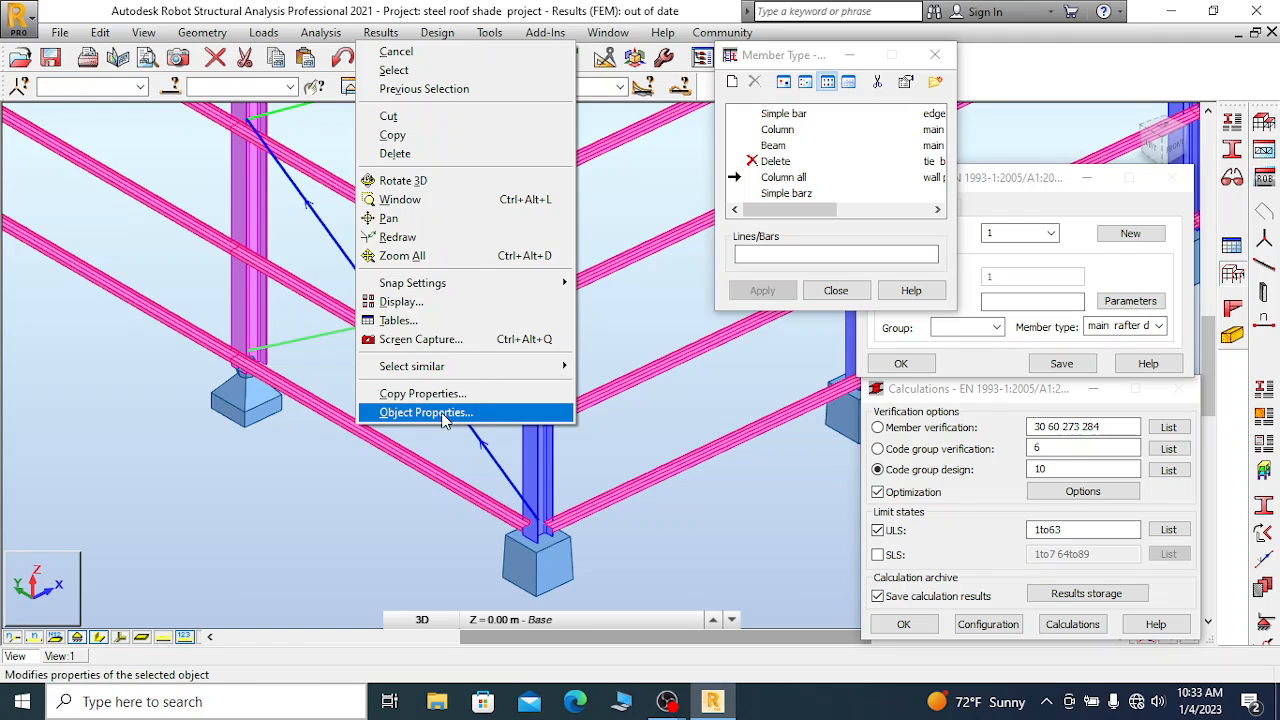
pyautogui.click(444, 412)
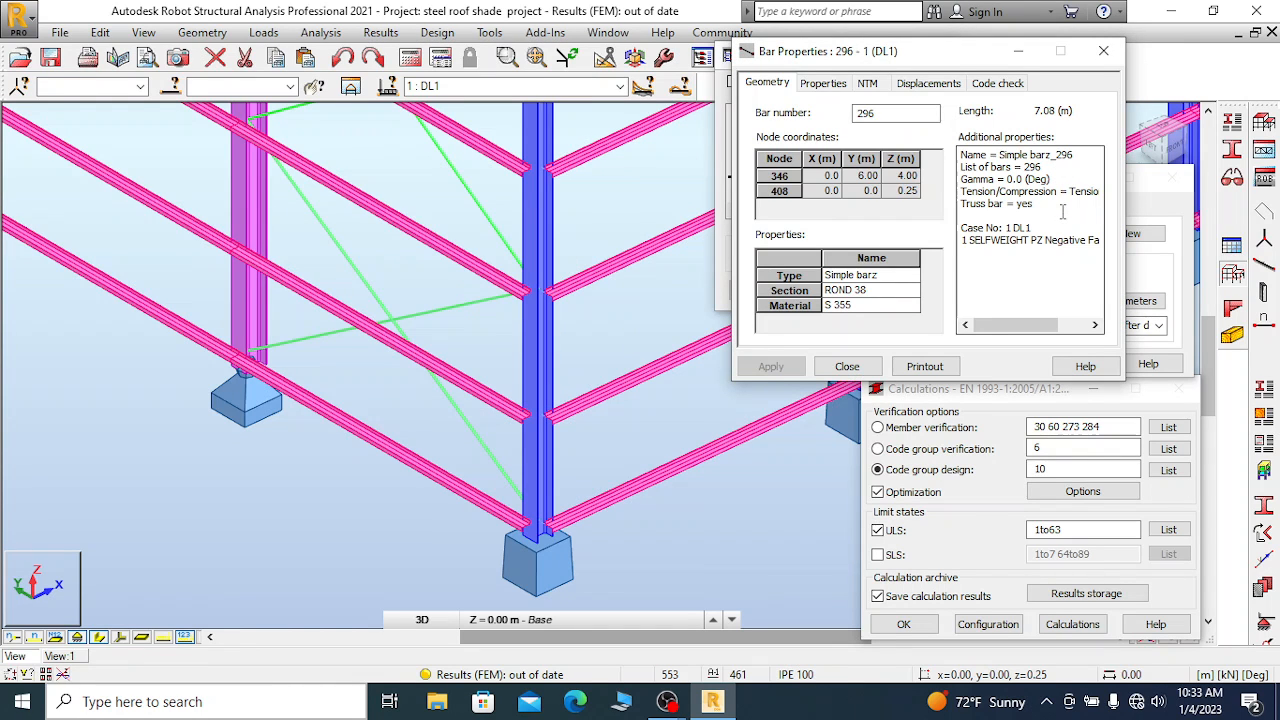
pyautogui.click(1103, 50)
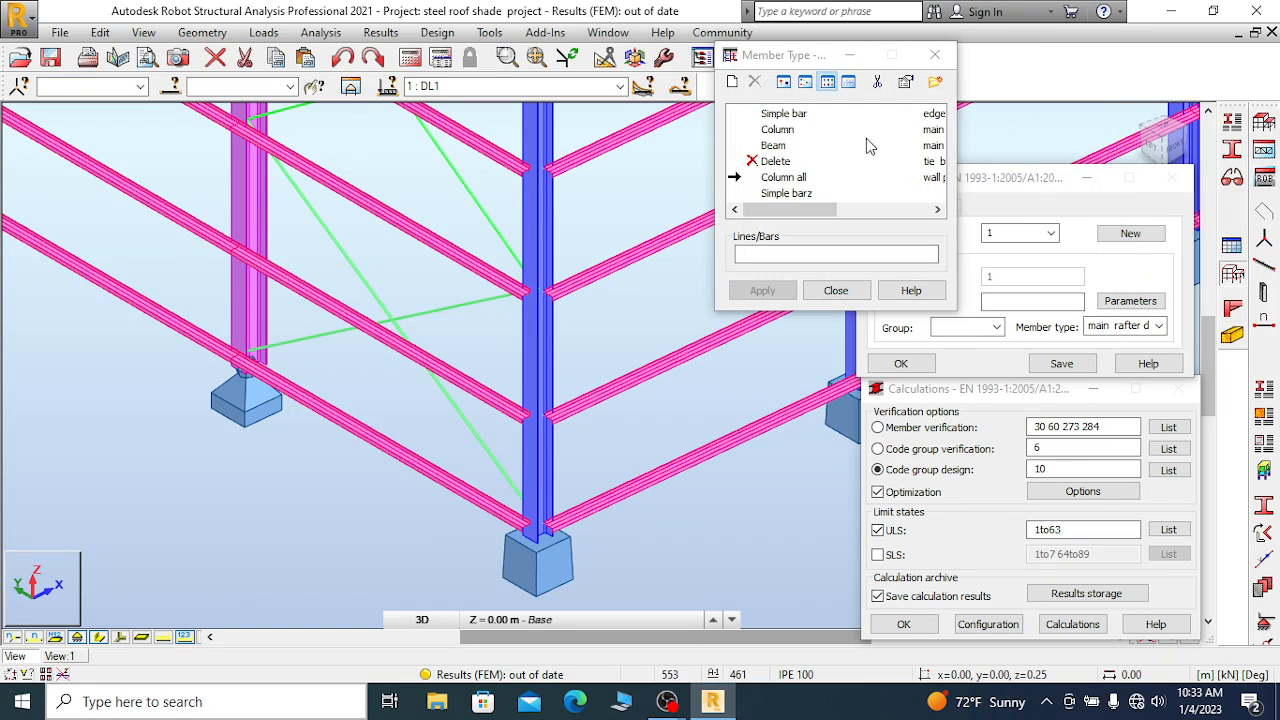
pyautogui.click(935, 54)
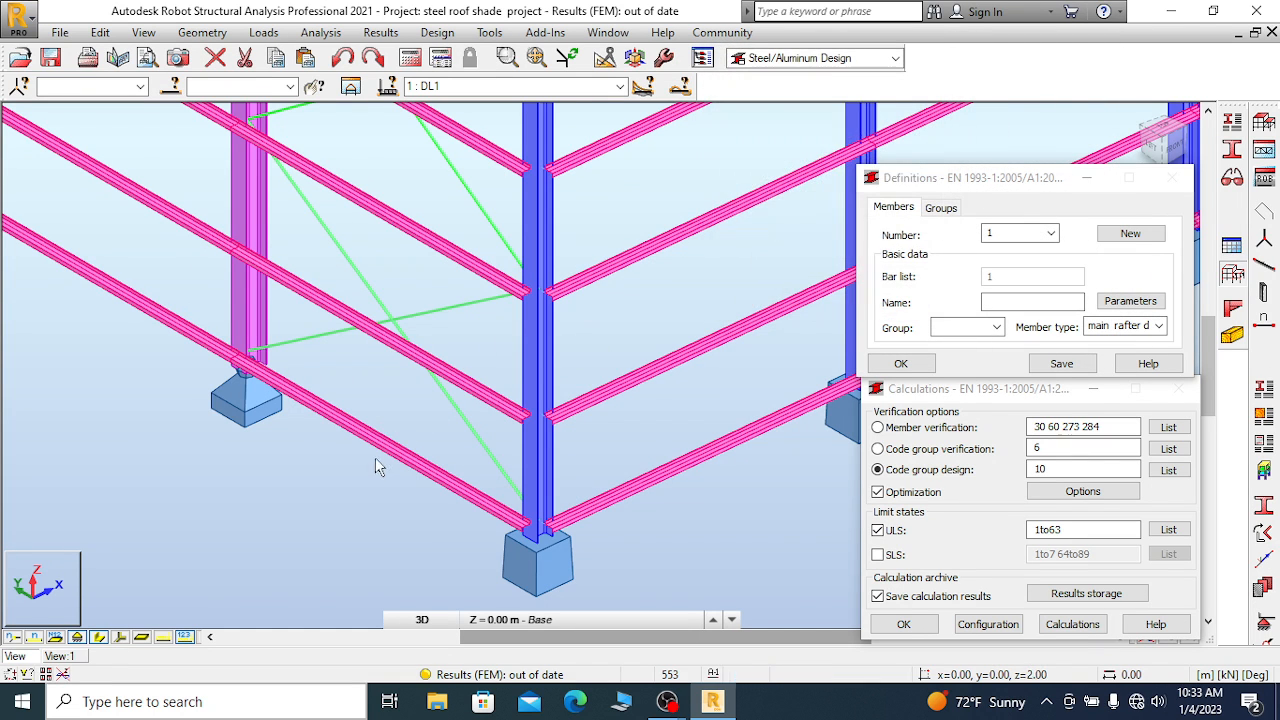
# Review the buckling parameters of the Simple barz member type beside the wall bracings, and close its definition
pyautogui.scroll(-3, 370, 458)
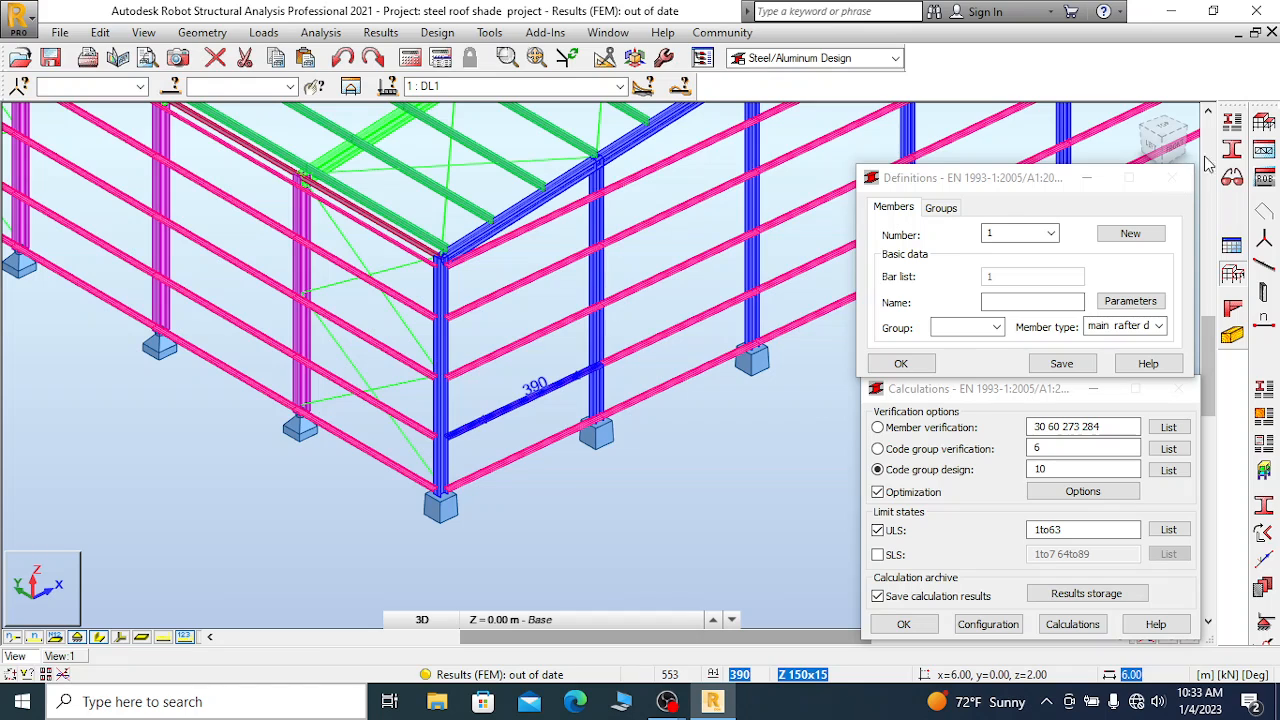
pyautogui.click(1236, 121)
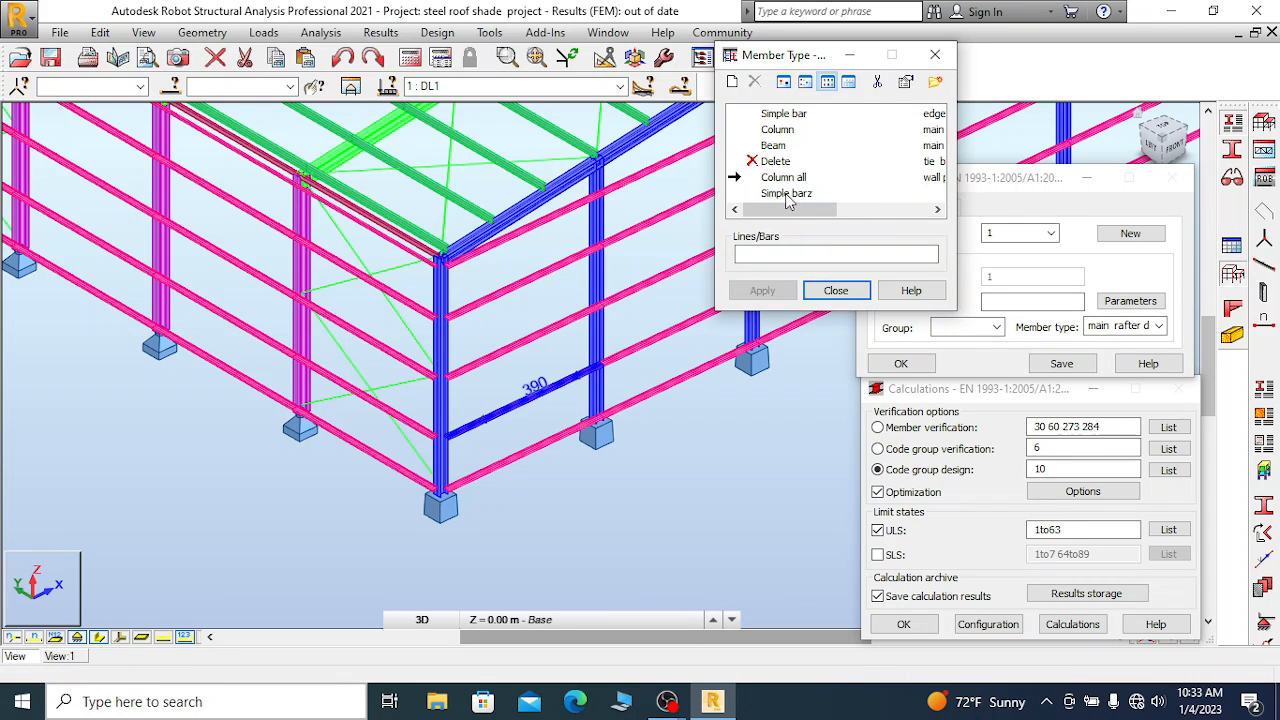
pyautogui.doubleClick(800, 194)
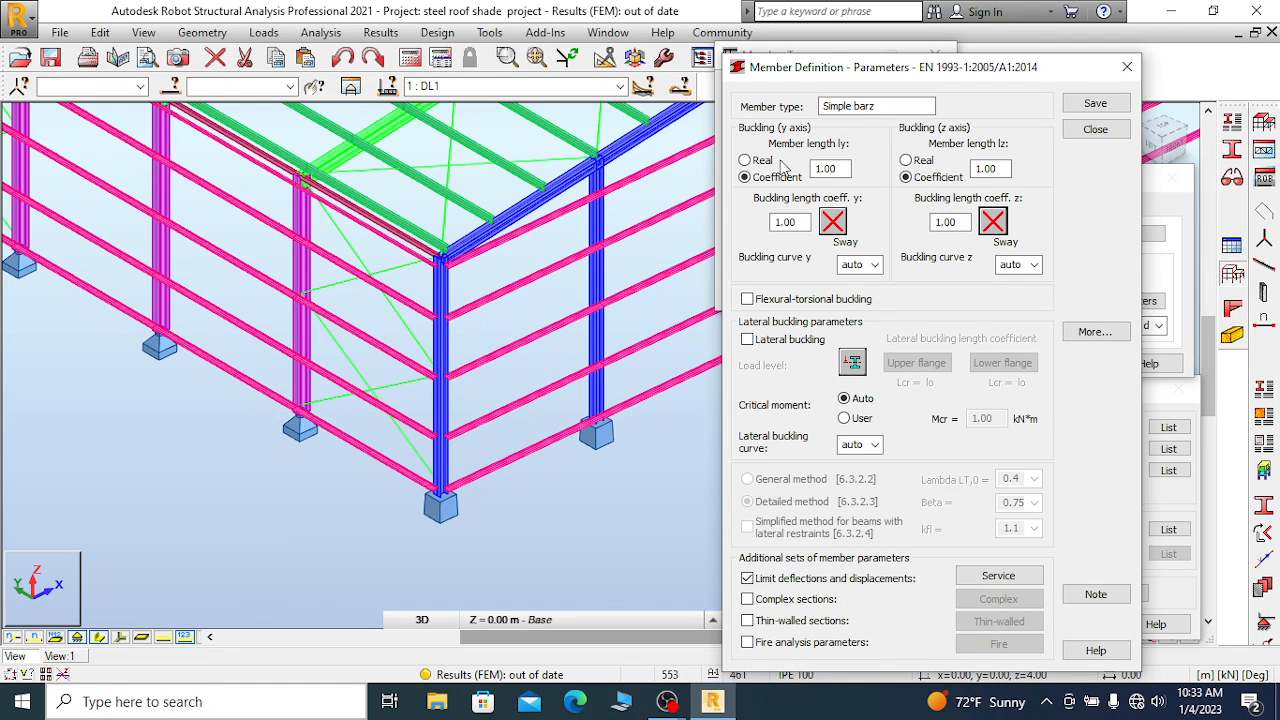
pyautogui.moveTo(845, 72); pyautogui.dragTo(892, 75)
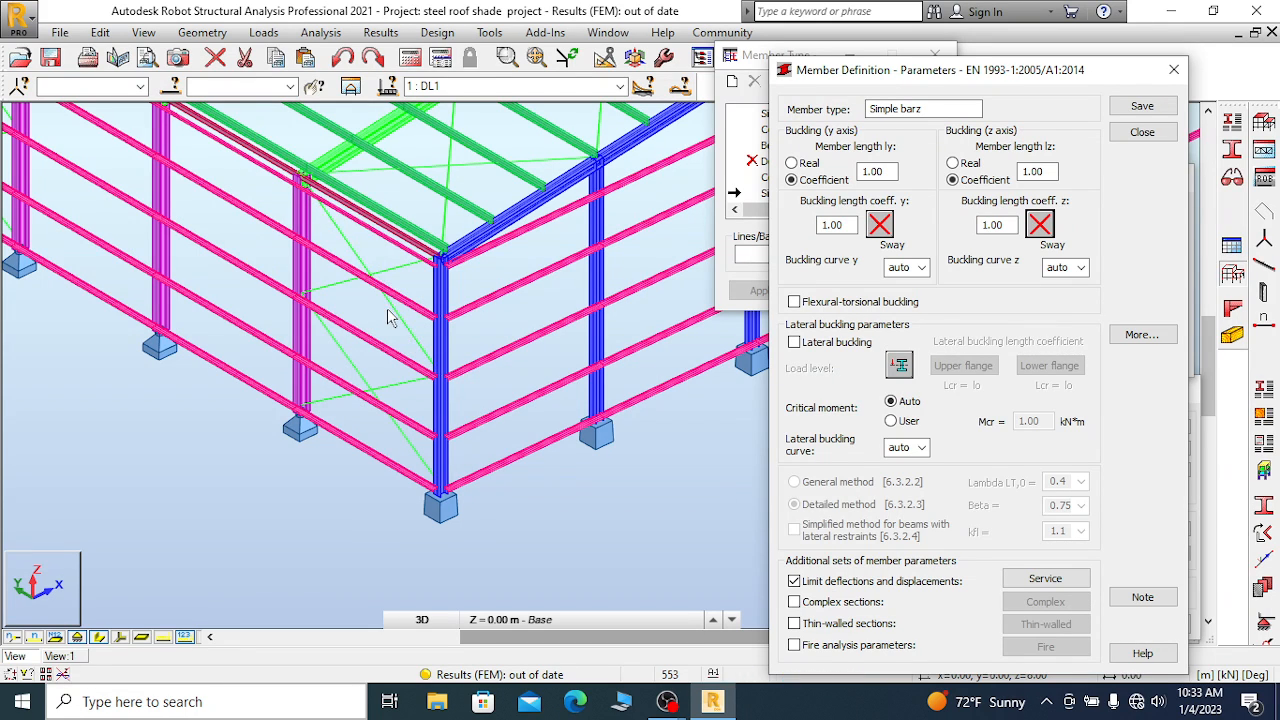
pyautogui.scroll(1, 380, 277)
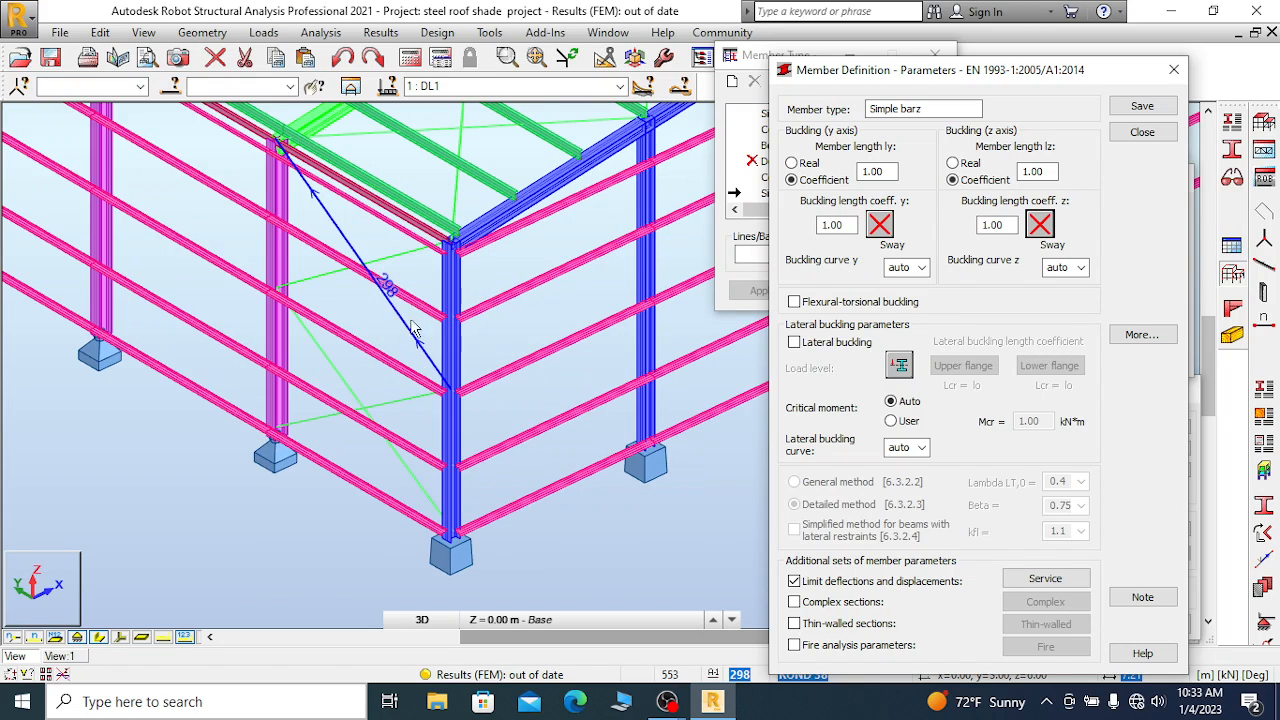
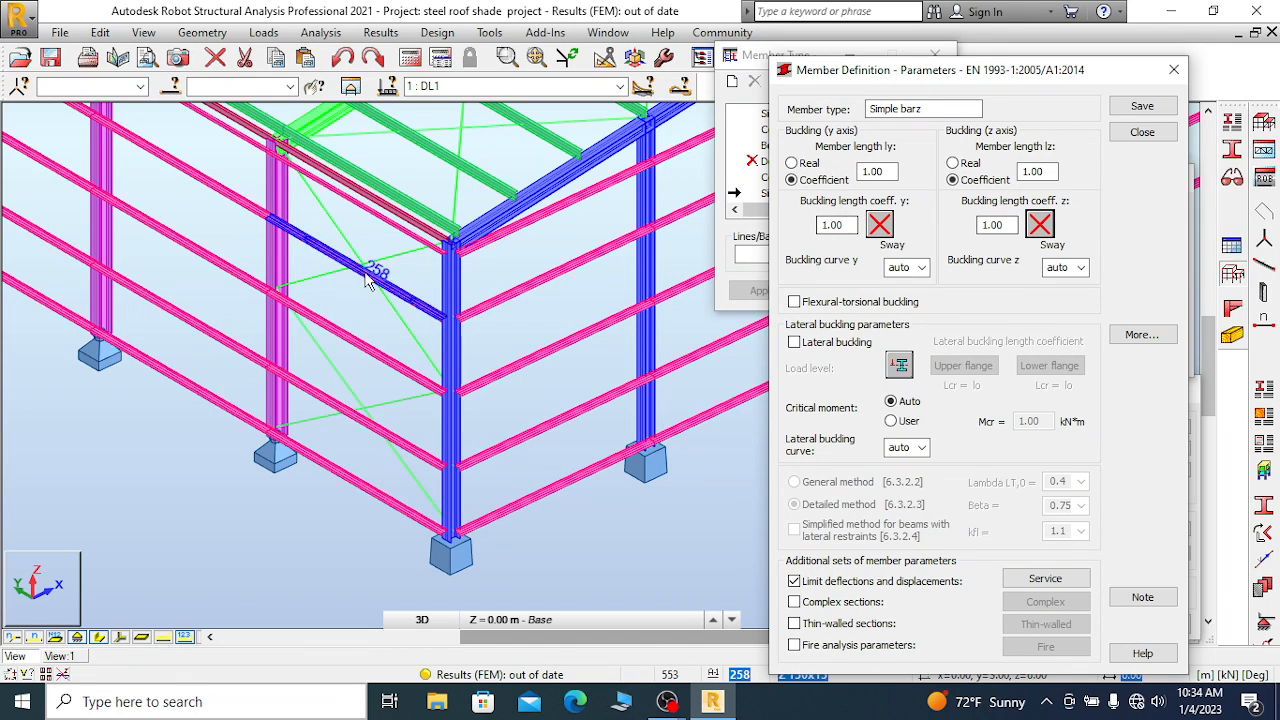
pyautogui.click(1173, 70)
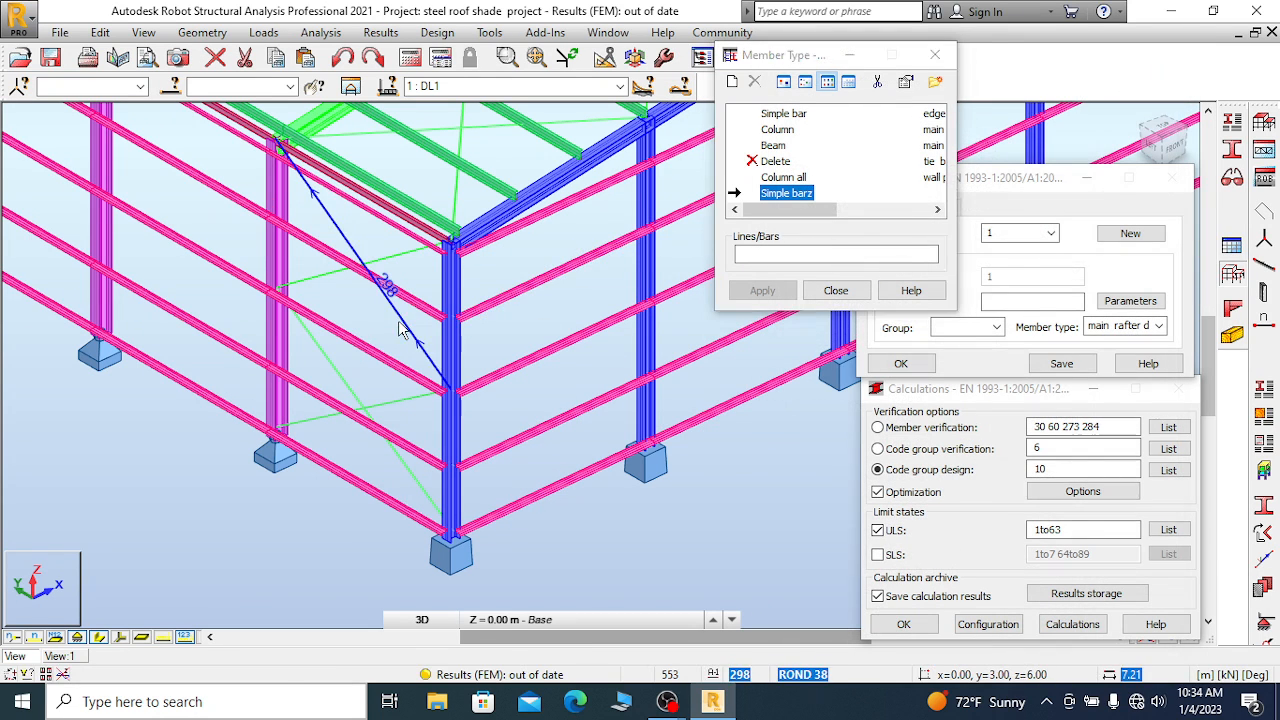
# Select all bars with the same cross-section as wall bracing 298, and assign the Simple barz member type to bars 288to347
pyautogui.rightClick(290, 300)
pyautogui.moveTo(508, 626)
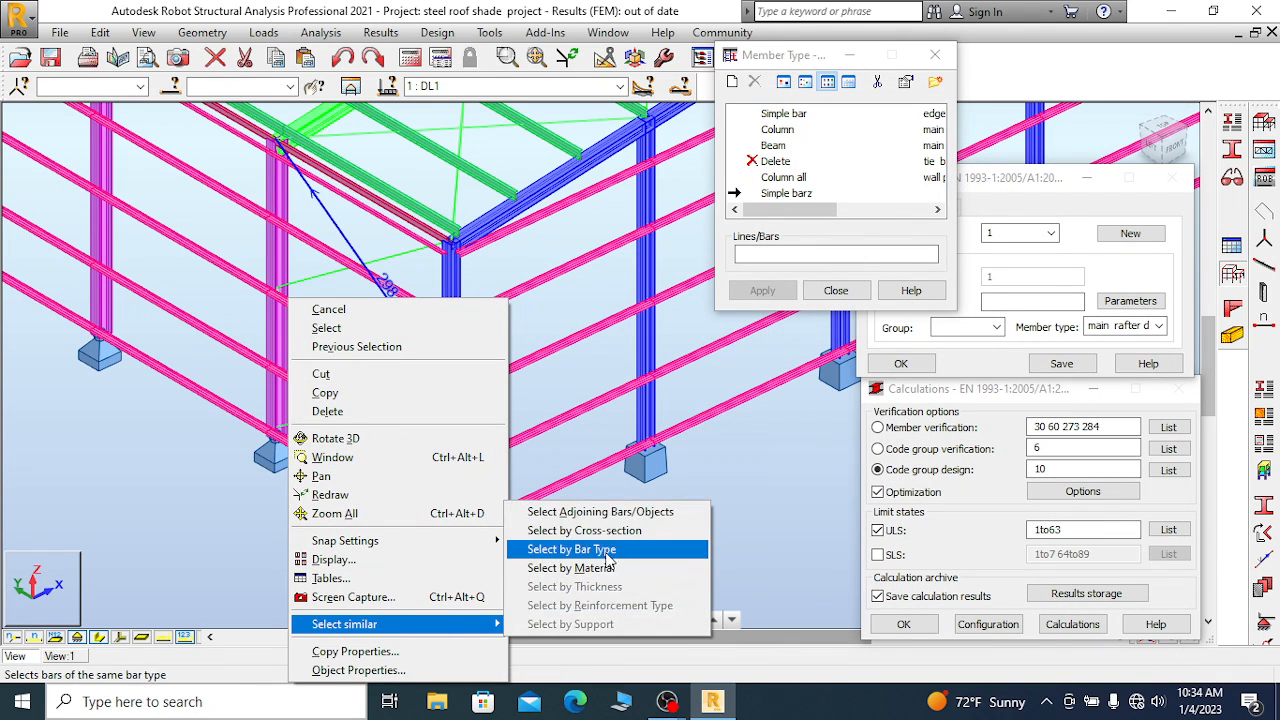
pyautogui.click(612, 529)
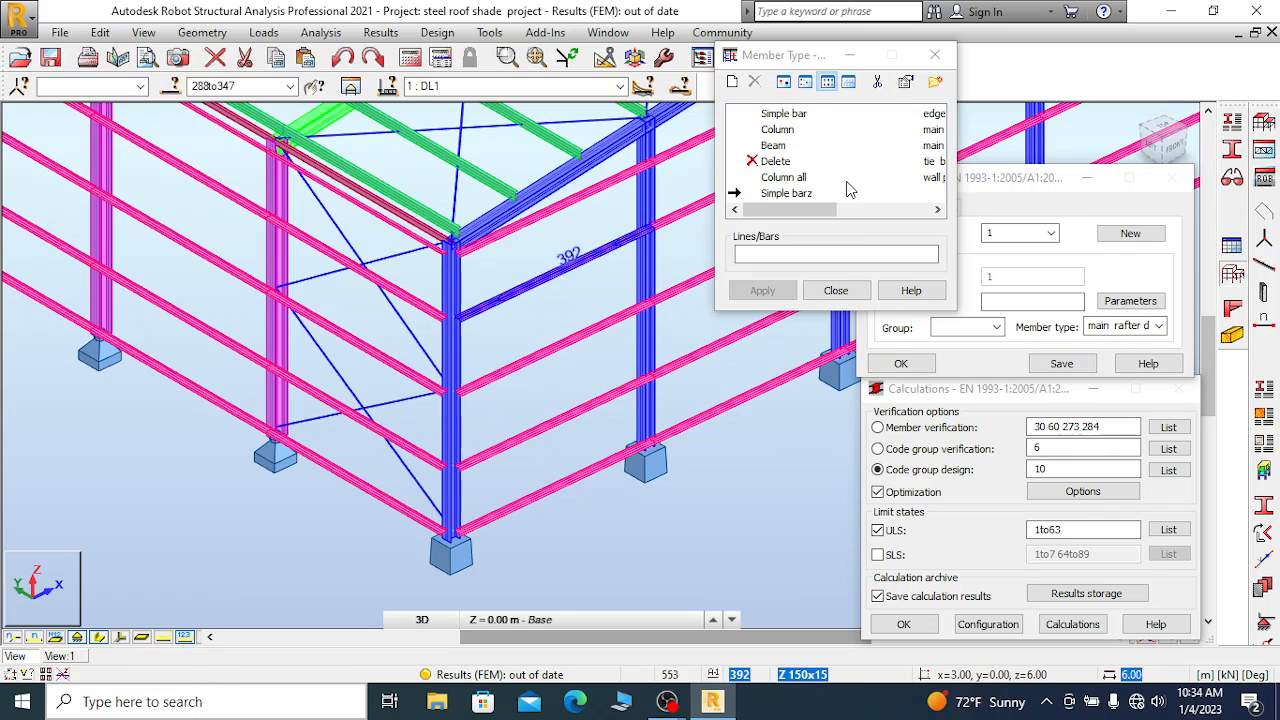
pyautogui.click(800, 193)
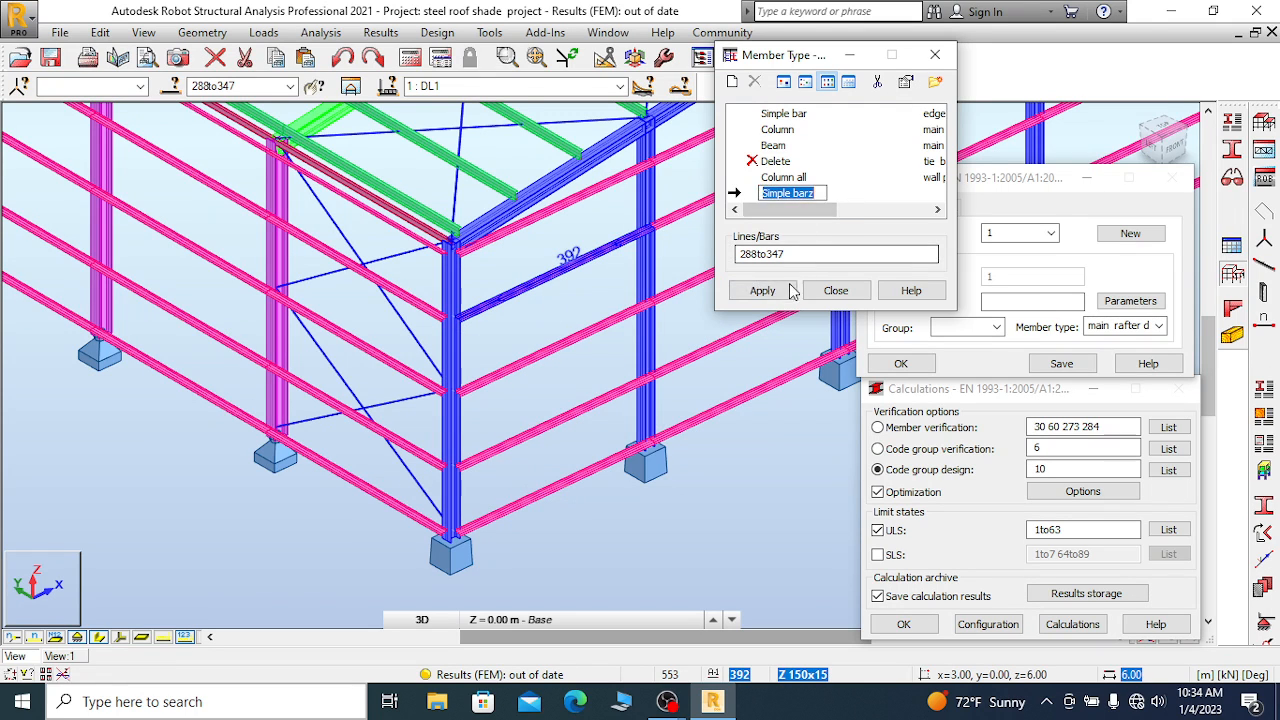
pyautogui.click(766, 293)
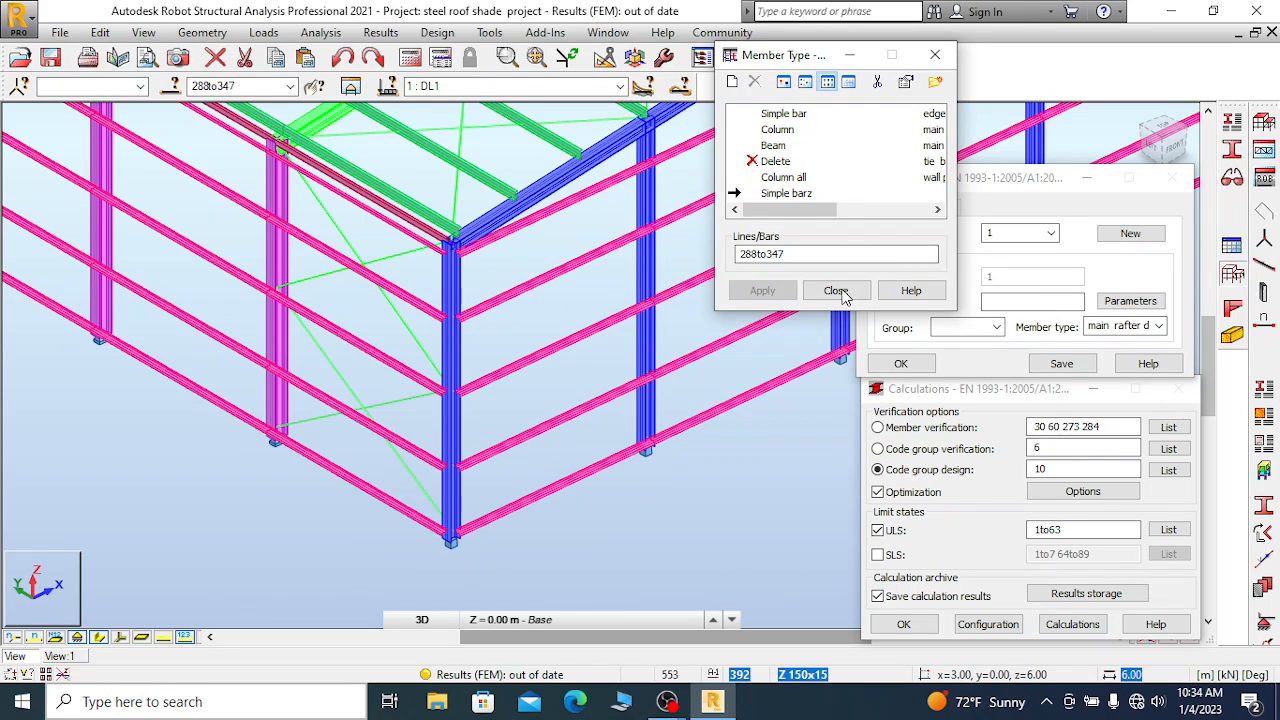
pyautogui.click(836, 290)
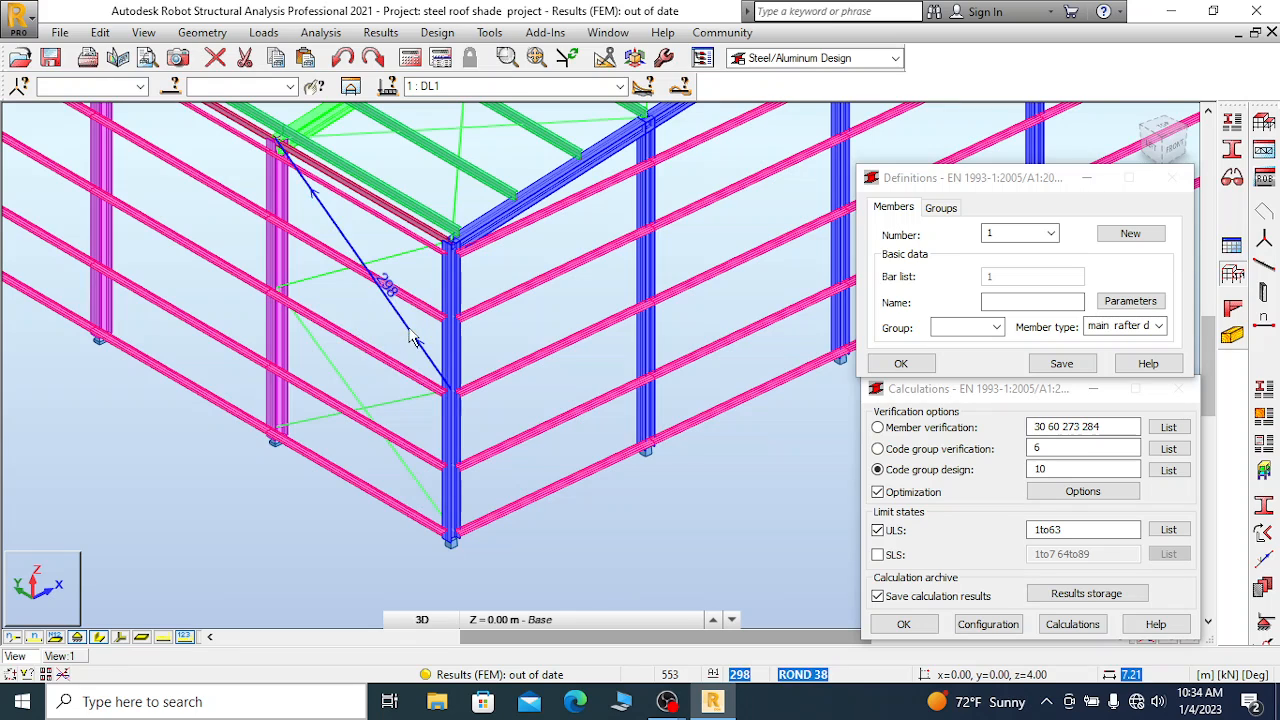
# Check the member type in the properties of wall bracing 298, and close the properties
pyautogui.rightClick(410, 338)
pyautogui.click(378, 672)
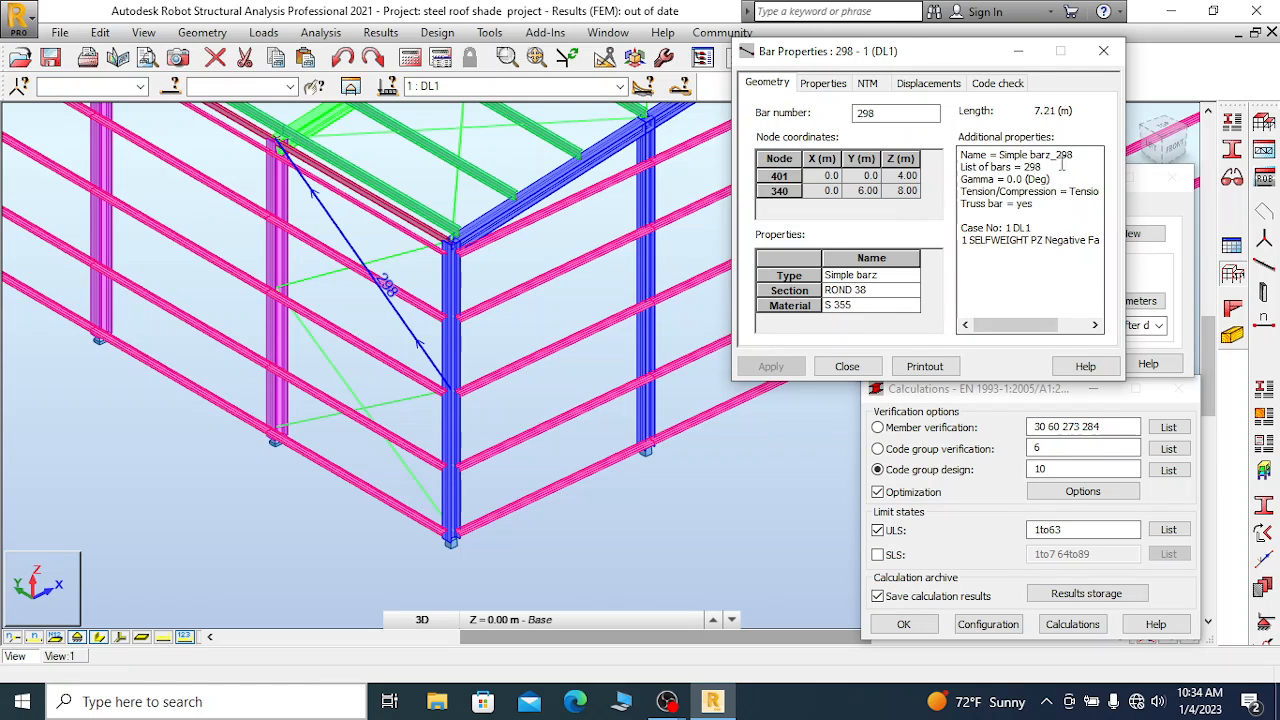
pyautogui.click(1105, 53)
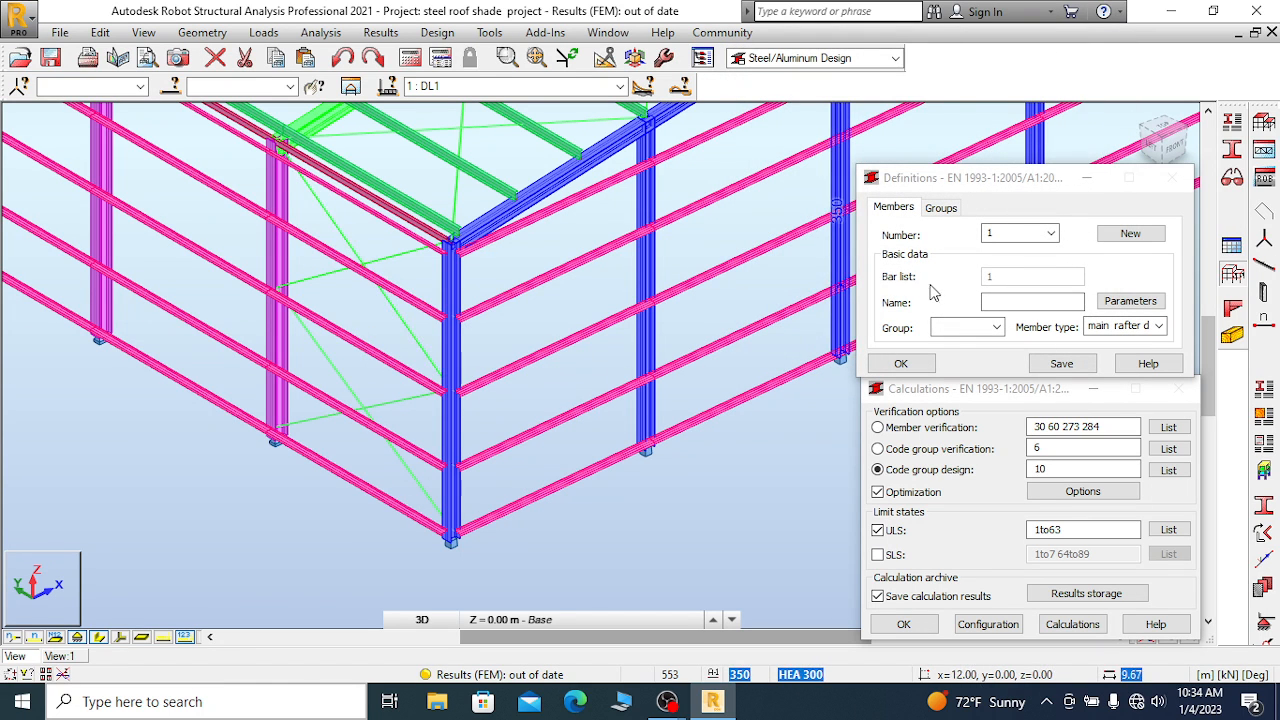
pyautogui.scroll(-2, 350, 442)
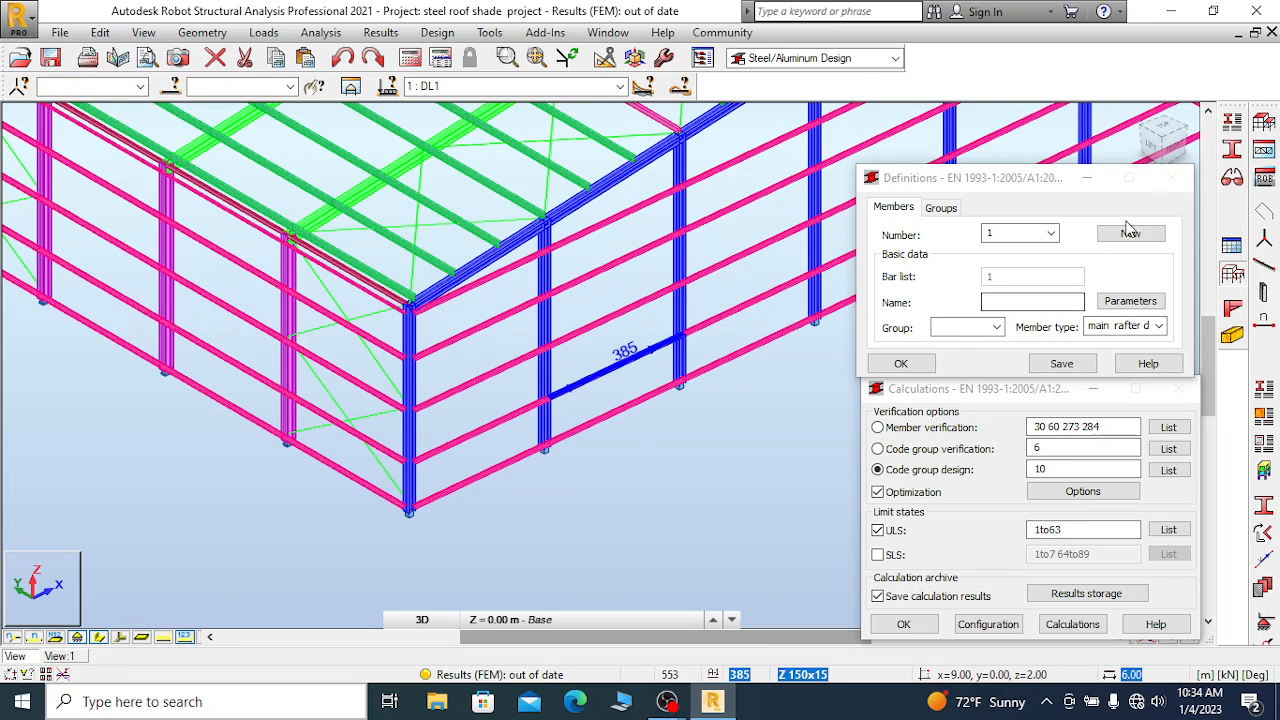
pyautogui.scroll(-1, 409, 531)
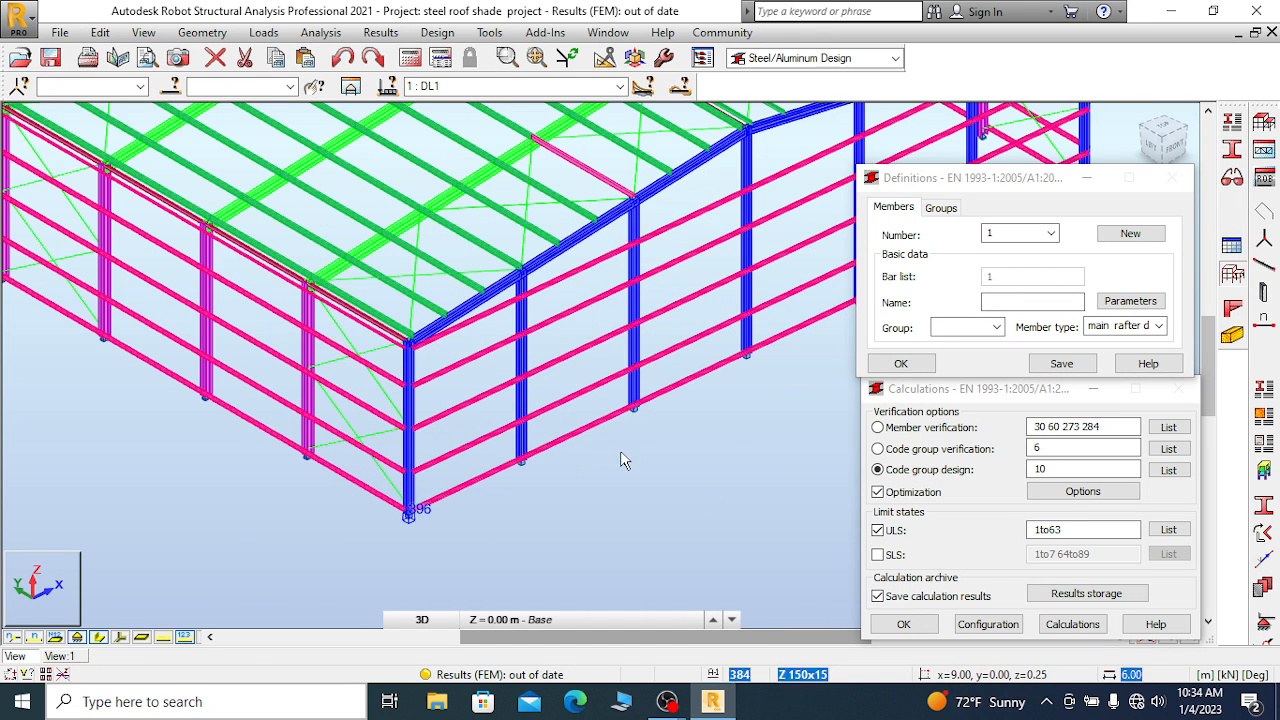
pyautogui.rightClick(509, 178)
pyautogui.click(560, 191)
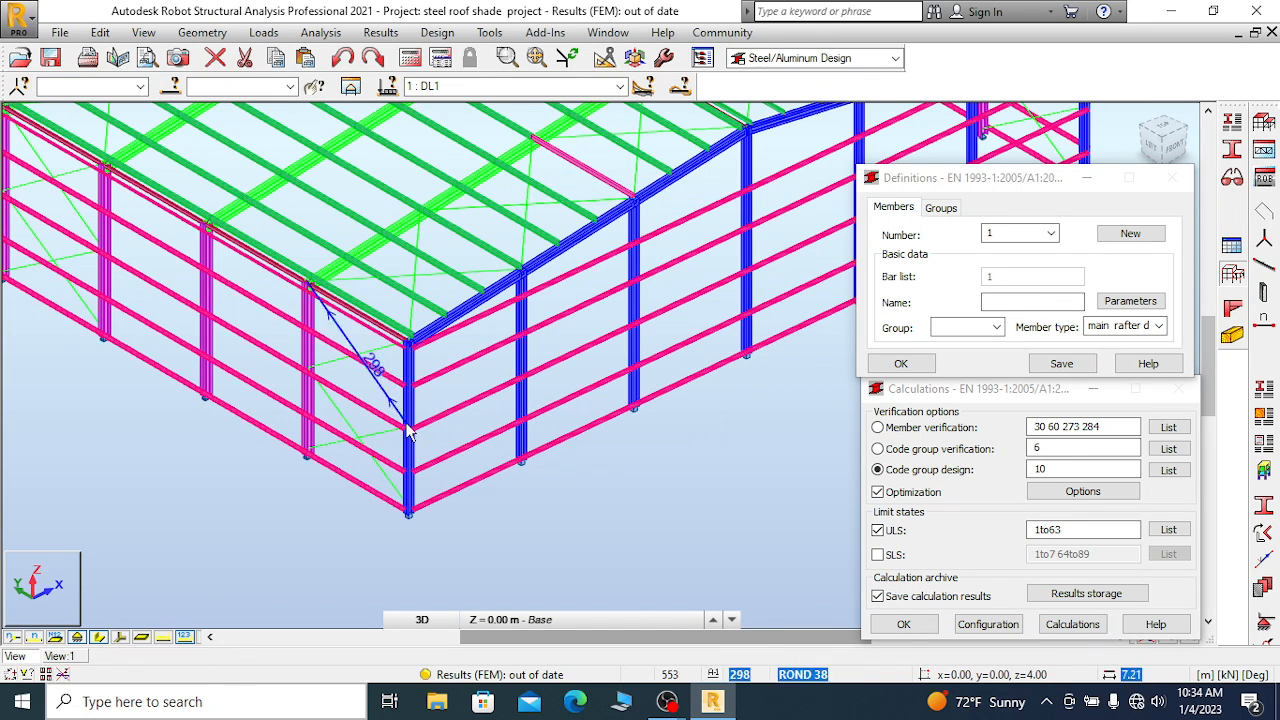
pyautogui.scroll(2, 455, 360)
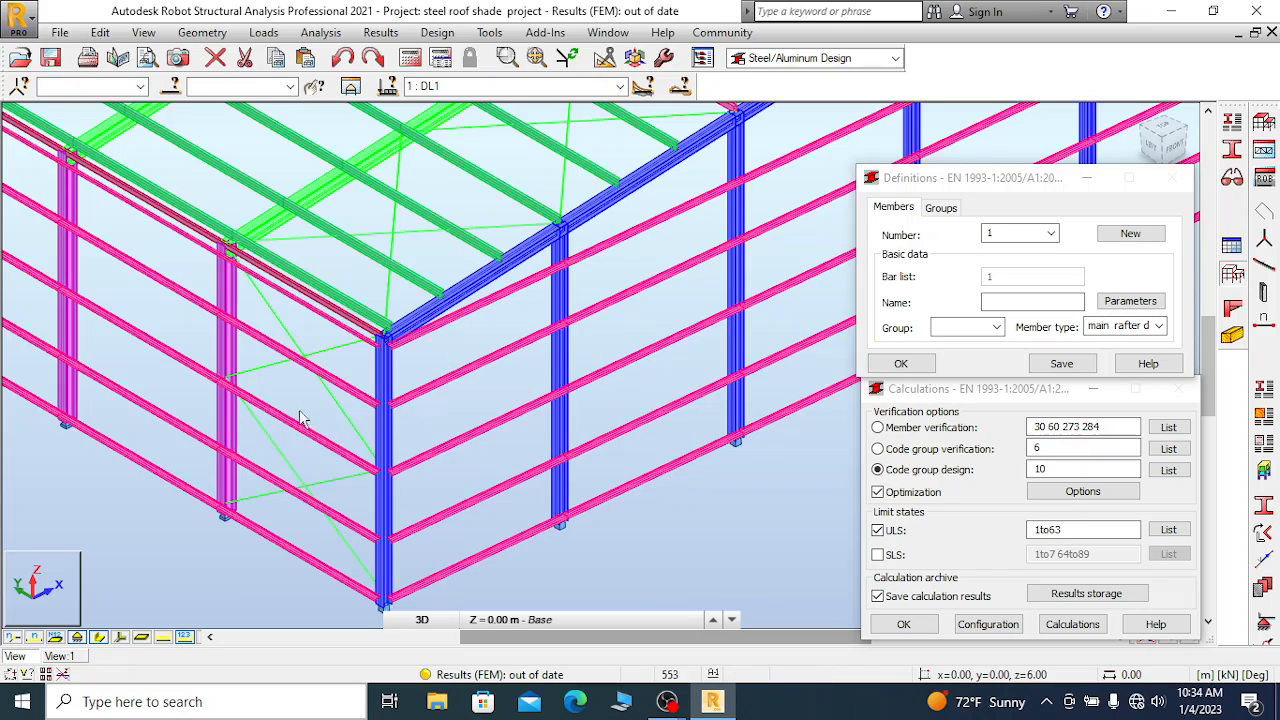
pyautogui.scroll(-1, 333, 460)
pyautogui.scroll(-1, 338, 452)
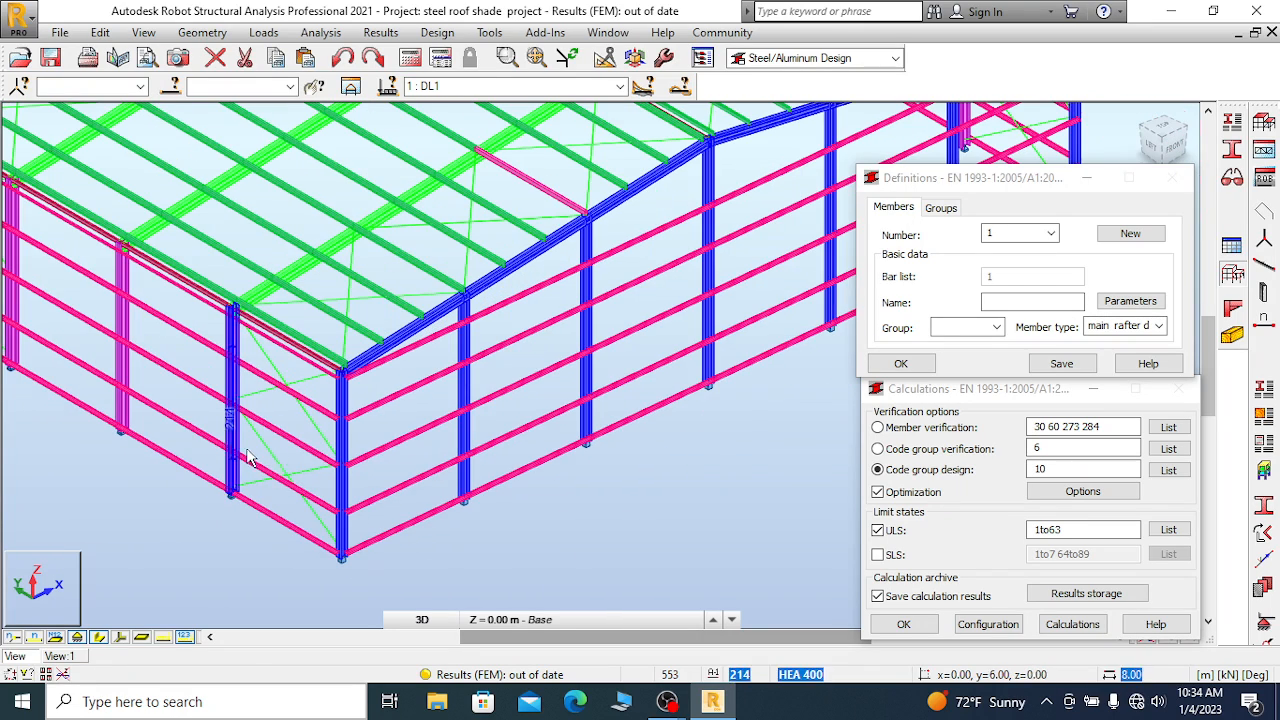
pyautogui.scroll(1, 340, 483)
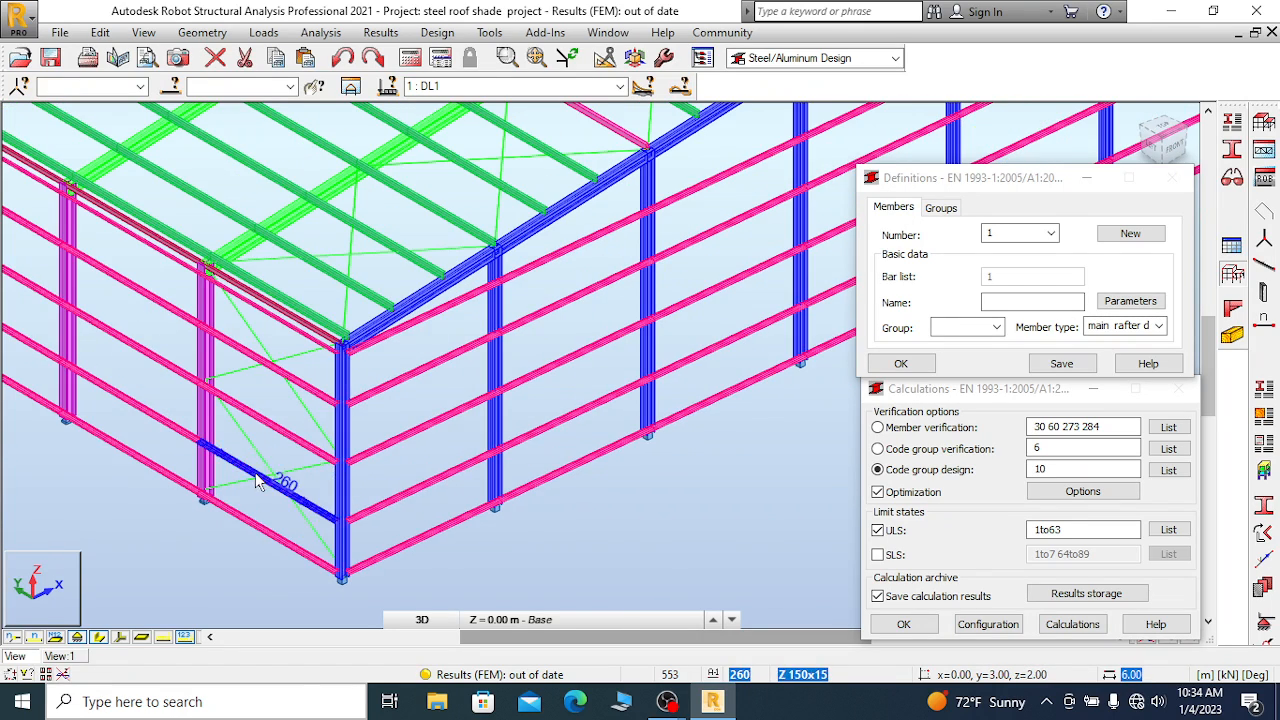
pyautogui.scroll(2, 255, 472)
pyautogui.scroll(-2, 230, 465)
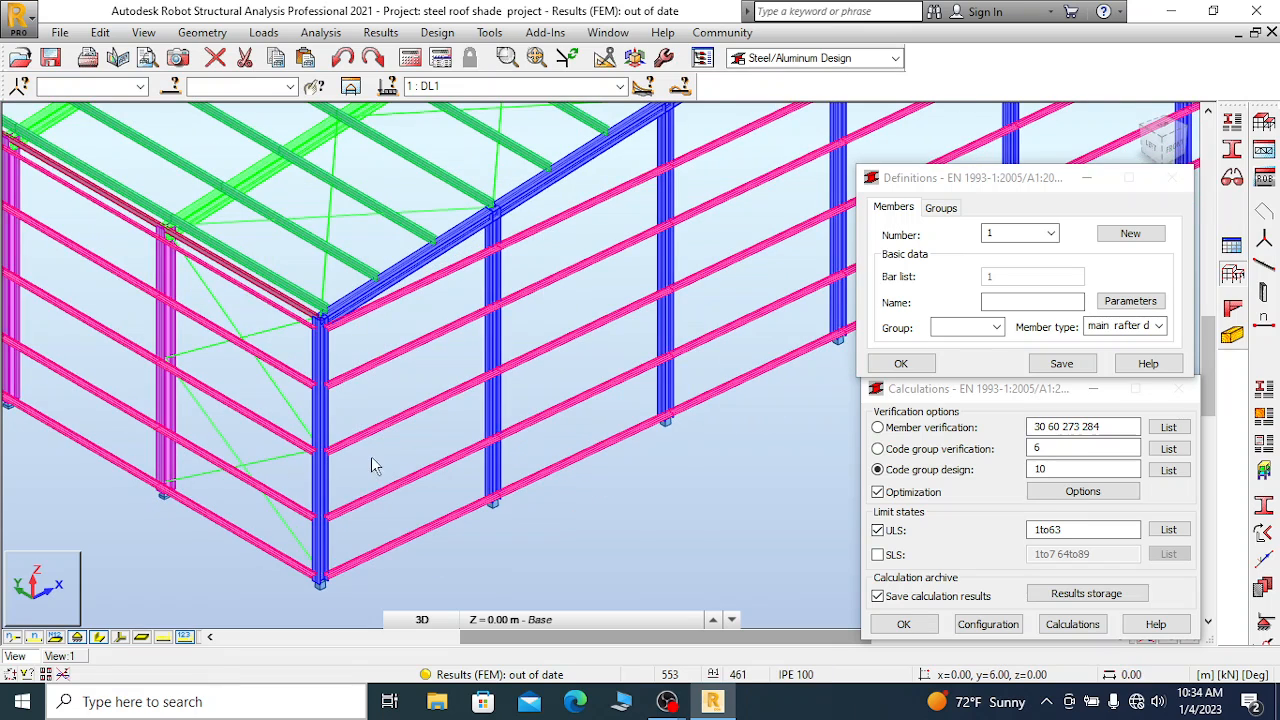
pyautogui.scroll(-1, 368, 468)
# Review the buckling parameters of the tie beam member type beside eave bar 256, and save the definition
pyautogui.click(1234, 122)
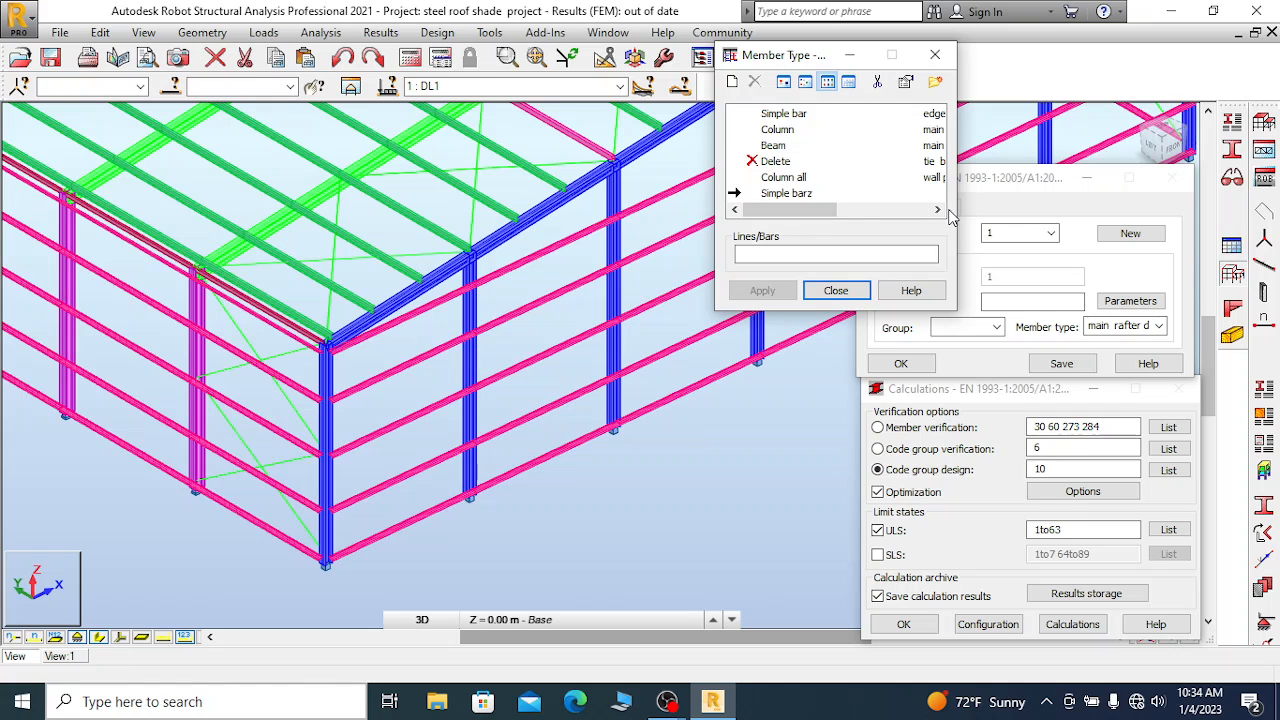
pyautogui.click(944, 212)
pyautogui.doubleClick(780, 162)
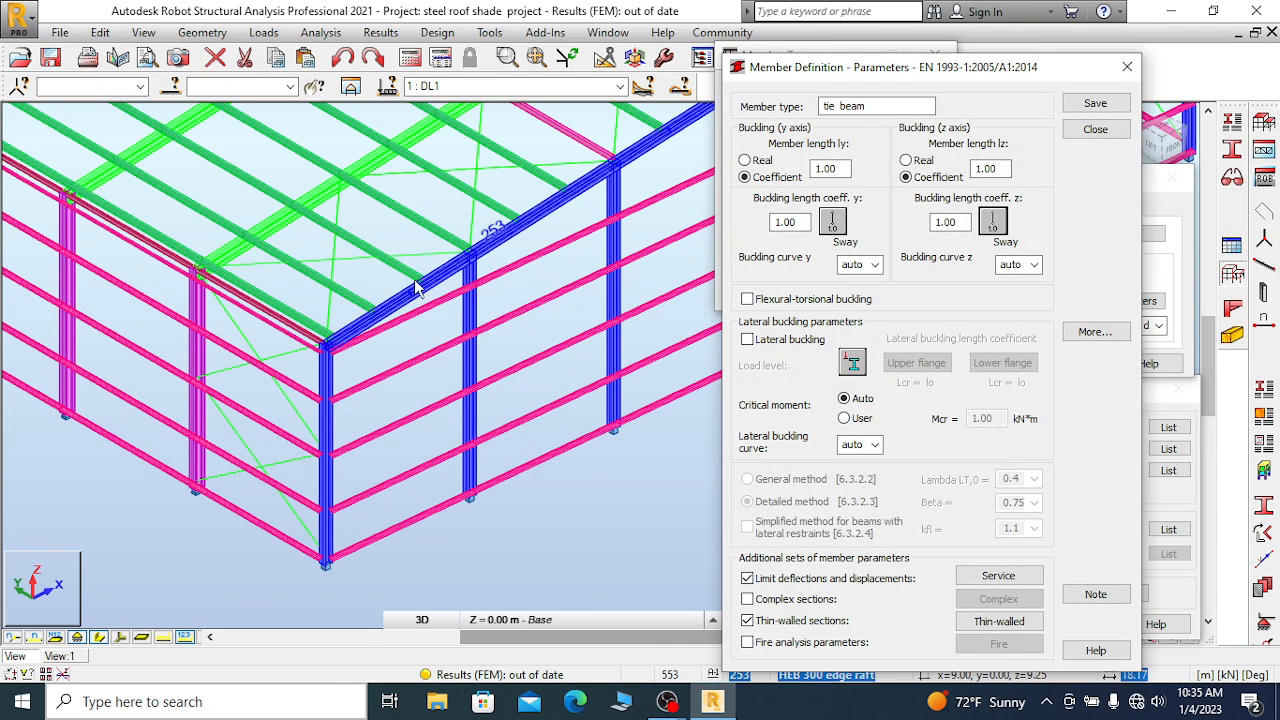
pyautogui.scroll(2, 272, 320)
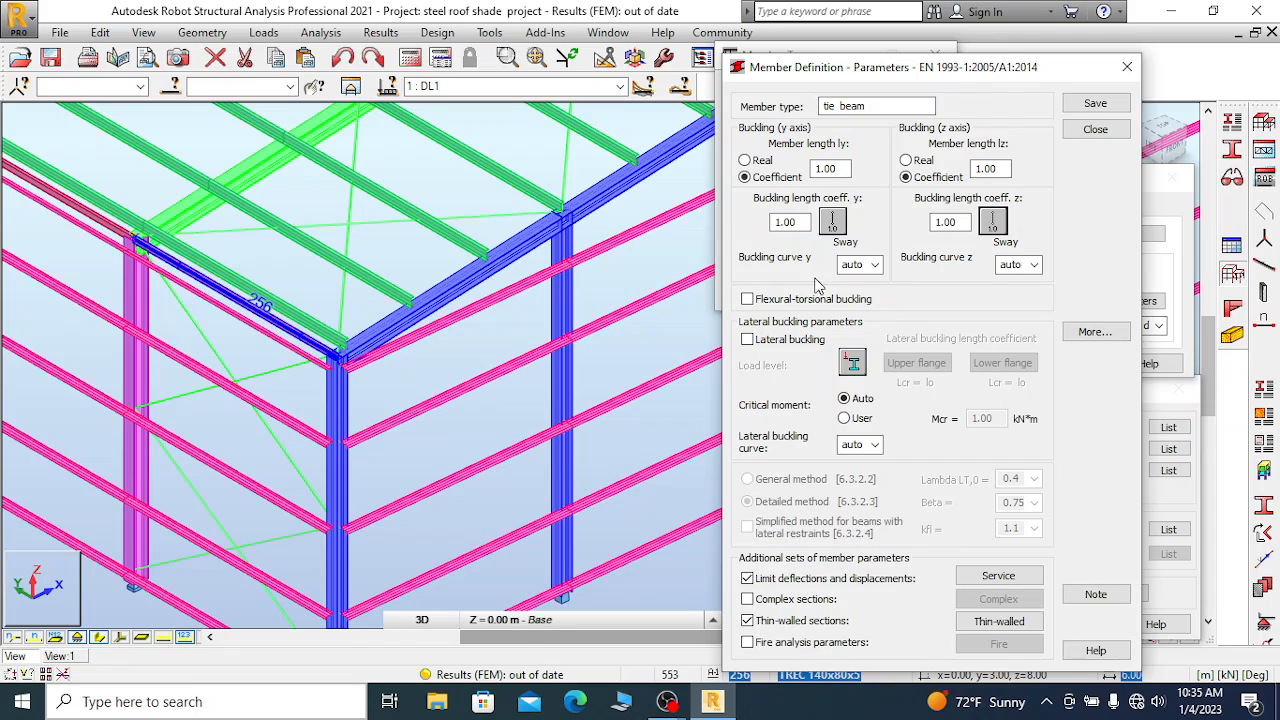
pyautogui.doubleClick(805, 224)
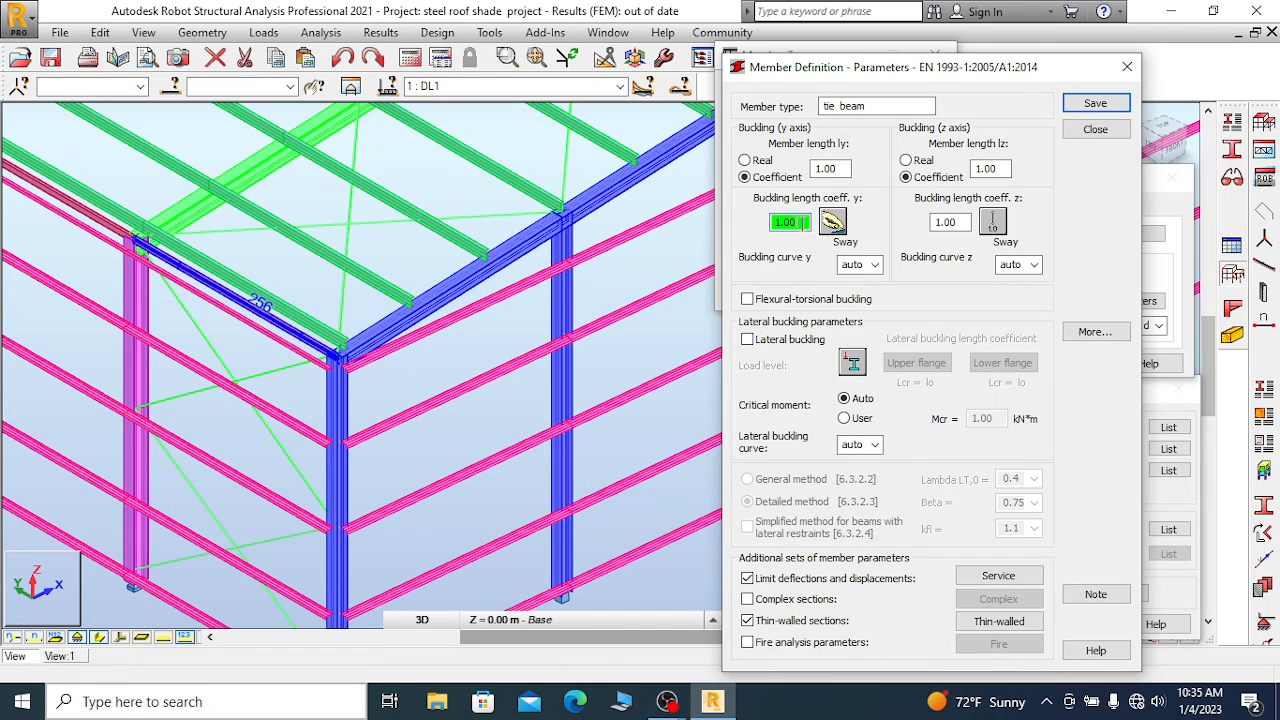
pyautogui.press('Return')
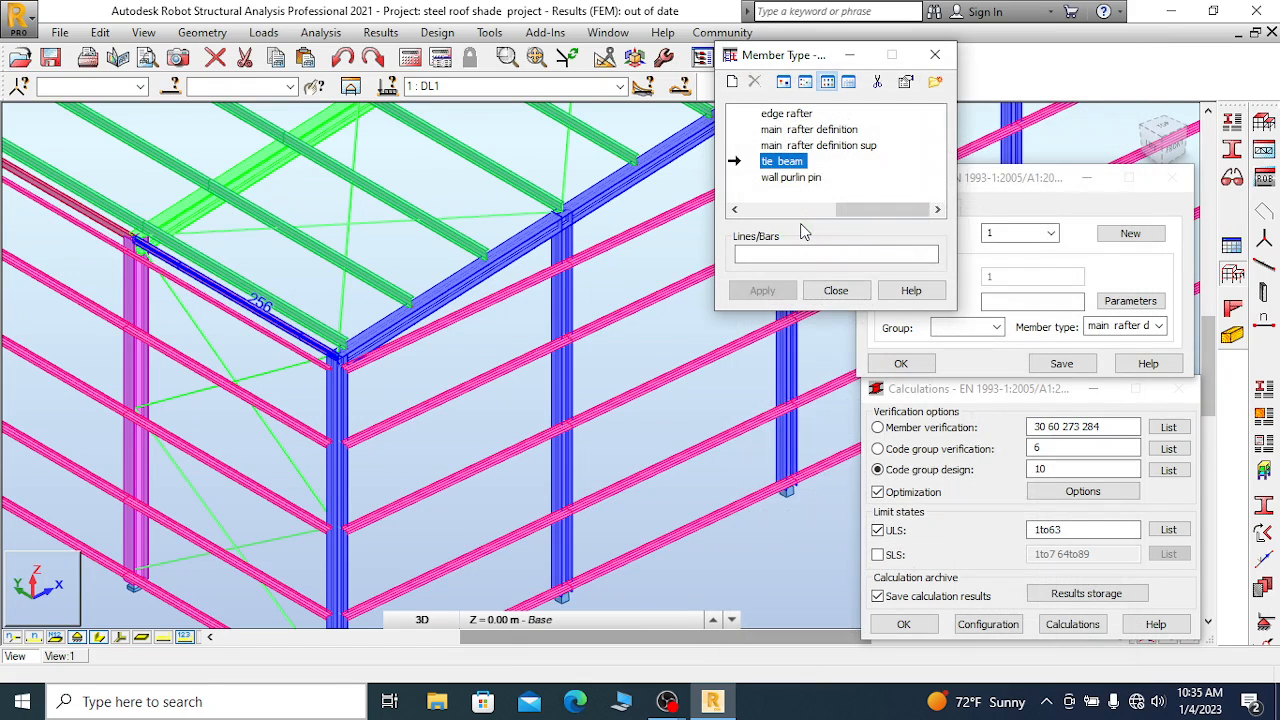
# Recheck the parameters of the tie beam member type, and close its definition and the member type list
pyautogui.doubleClick(783, 162)
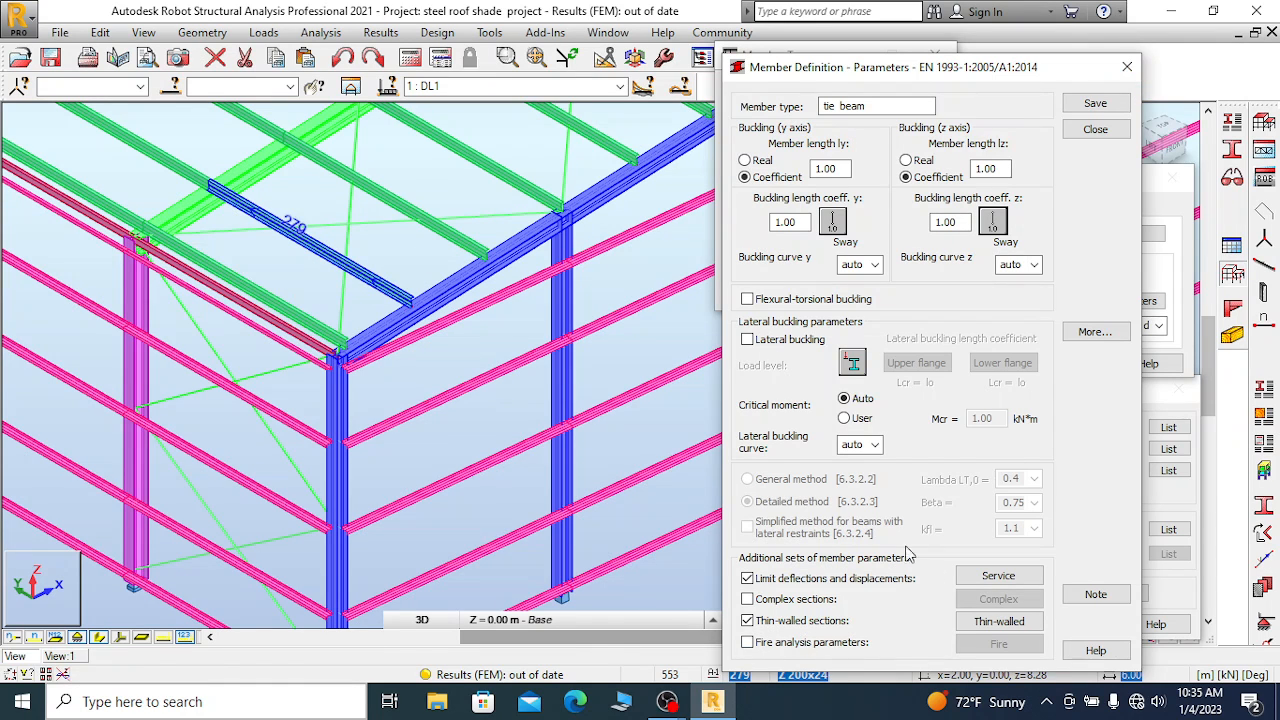
pyautogui.click(1127, 66)
pyautogui.scroll(-1, 477, 358)
pyautogui.scroll(-2, 477, 358)
pyautogui.scroll(-1, 533, 517)
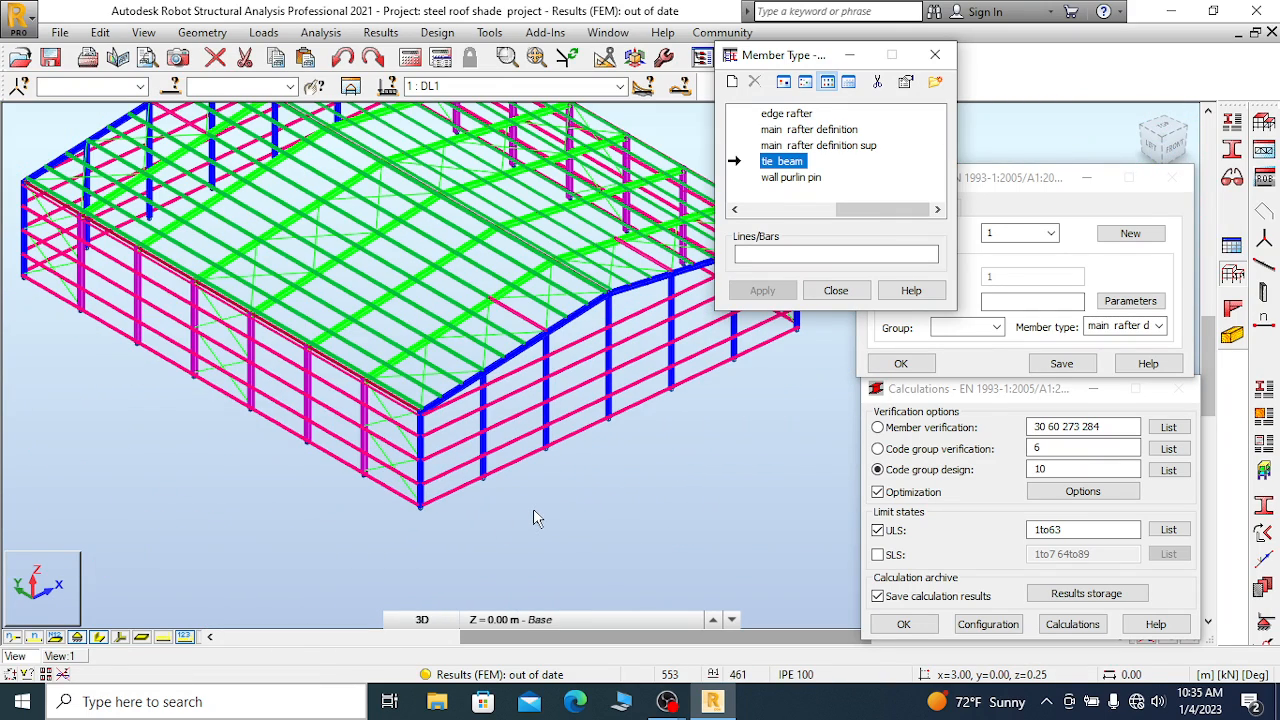
pyautogui.click(934, 54)
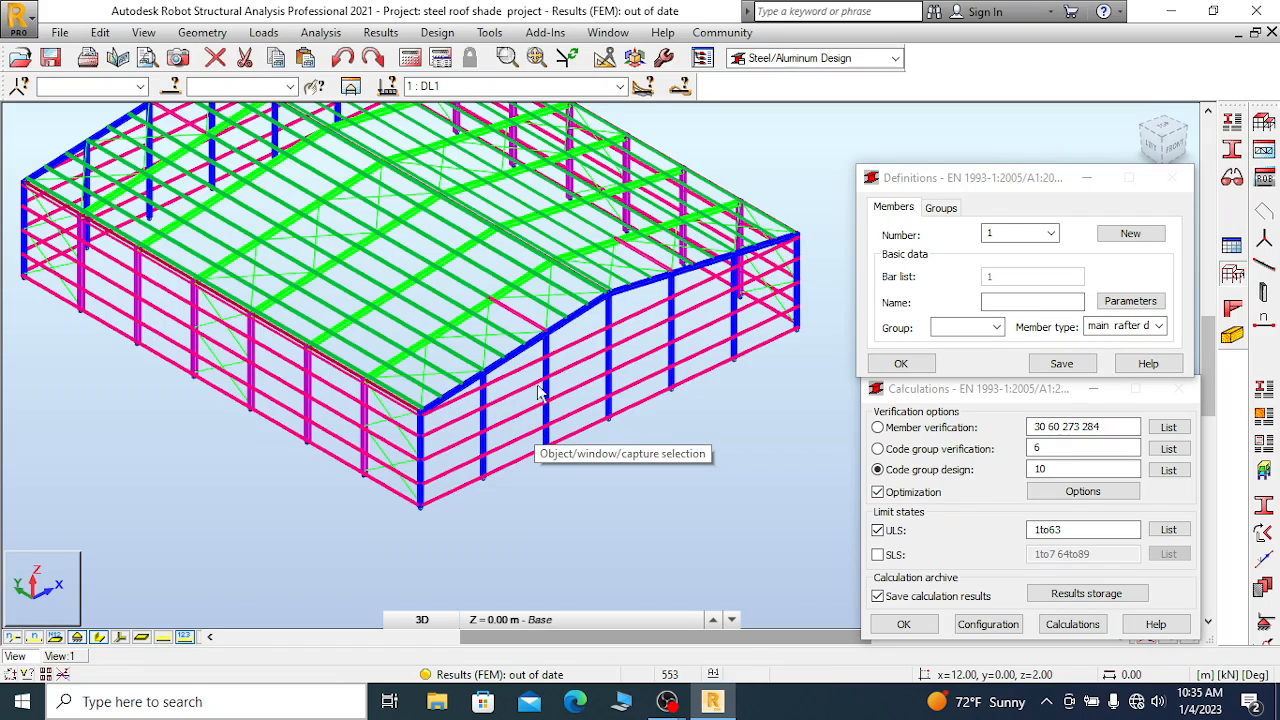
# Check the member type and name in the properties of roof bar 284, and close the properties
pyautogui.scroll(5, 537, 432)
pyautogui.scroll(1, 530, 305)
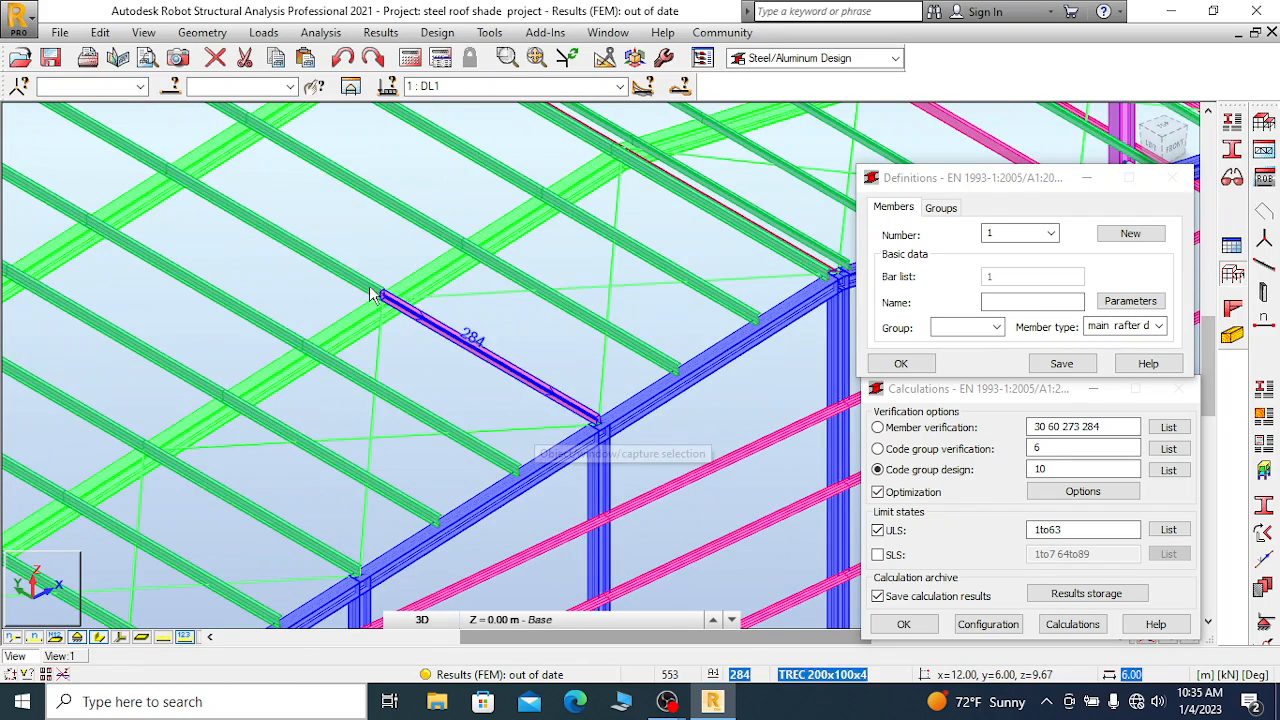
pyautogui.scroll(2, 350, 250)
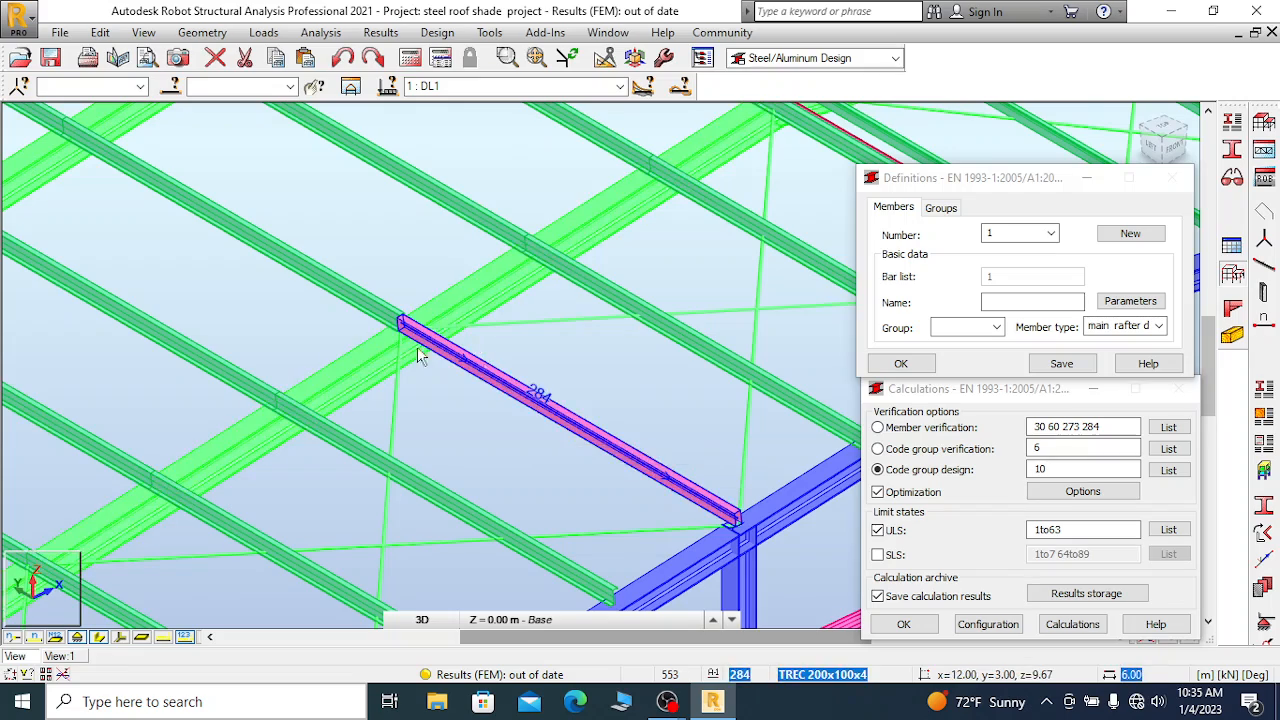
pyautogui.scroll(-4, 463, 330)
pyautogui.scroll(3, 432, 350)
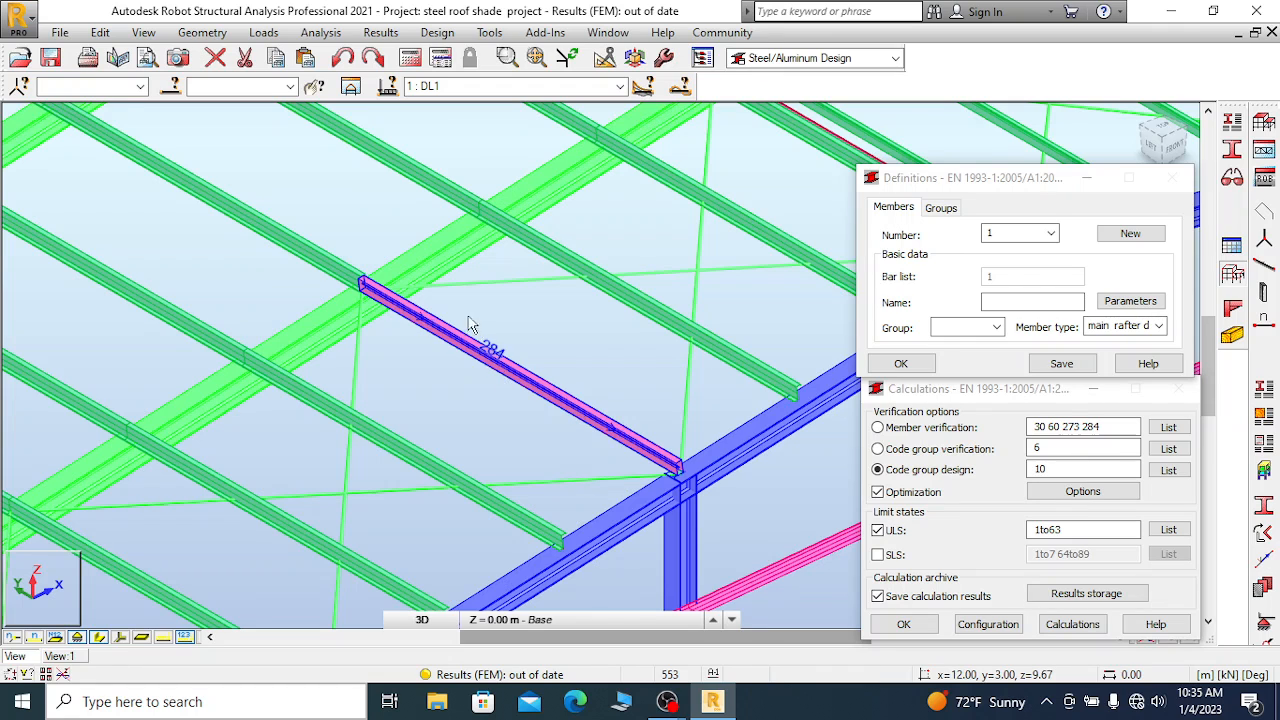
pyautogui.scroll(2, 475, 321)
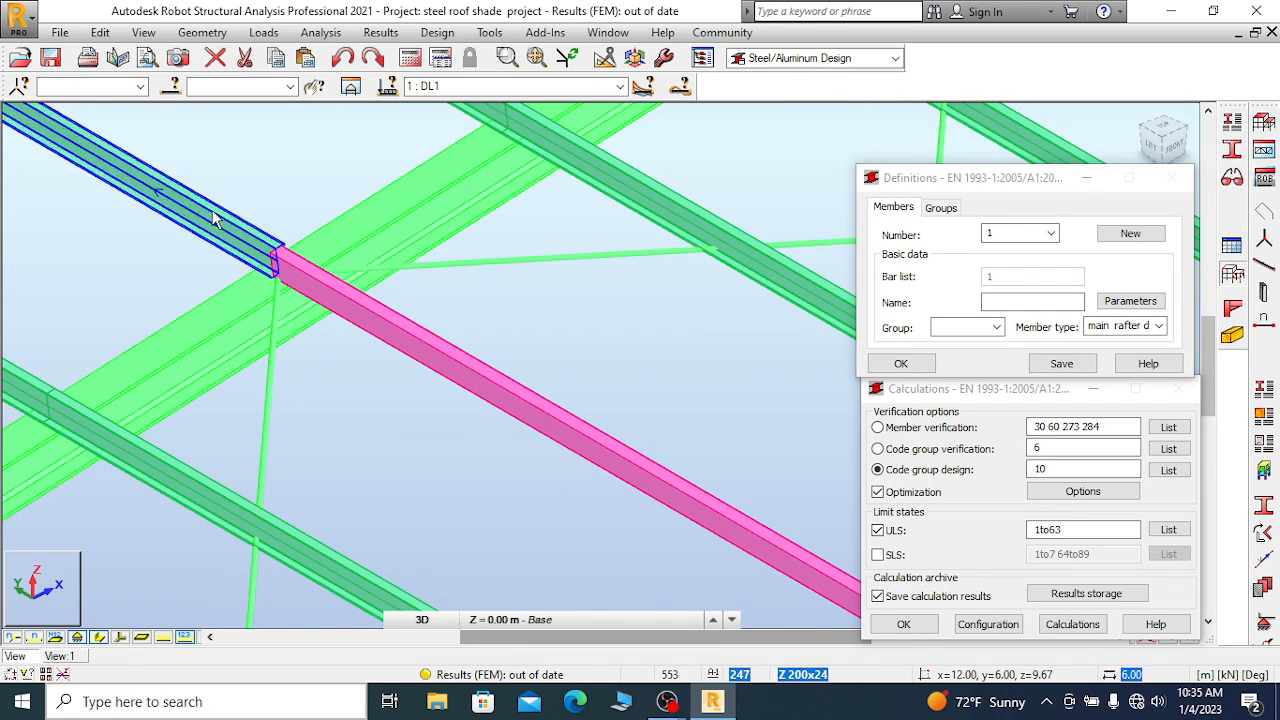
pyautogui.scroll(-2, 300, 260)
pyautogui.rightClick(264, 298)
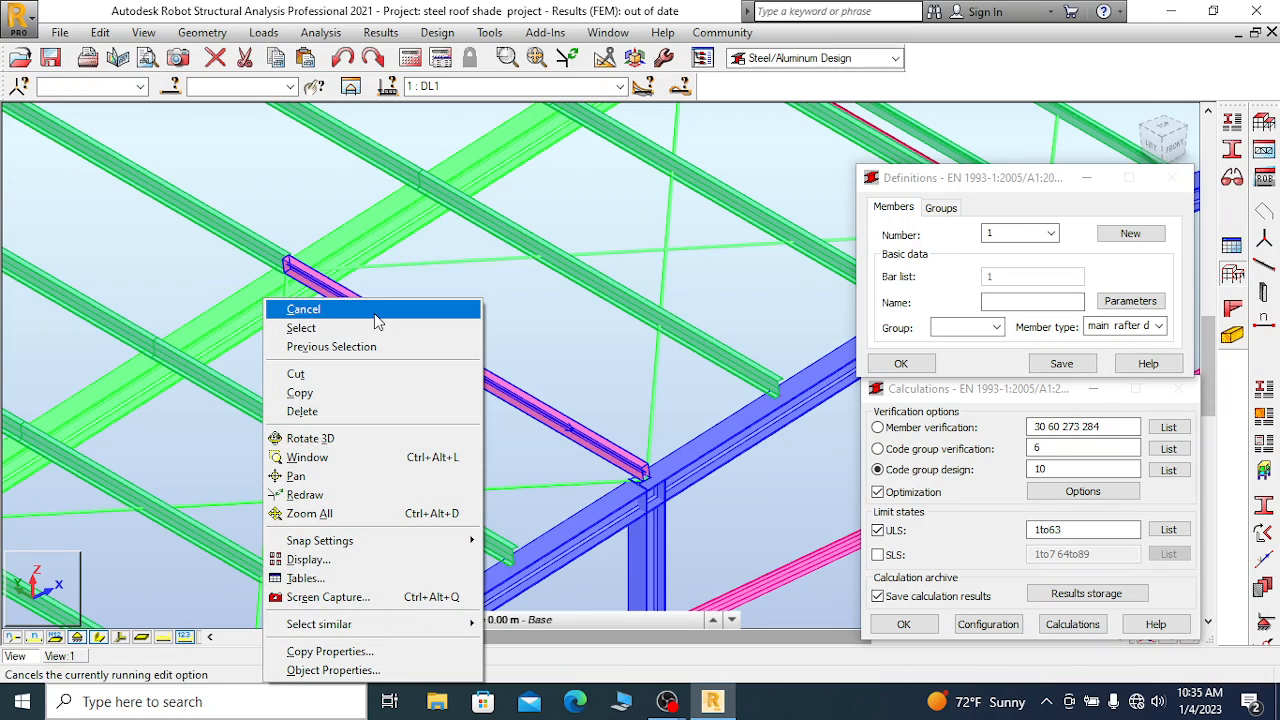
pyautogui.click(352, 672)
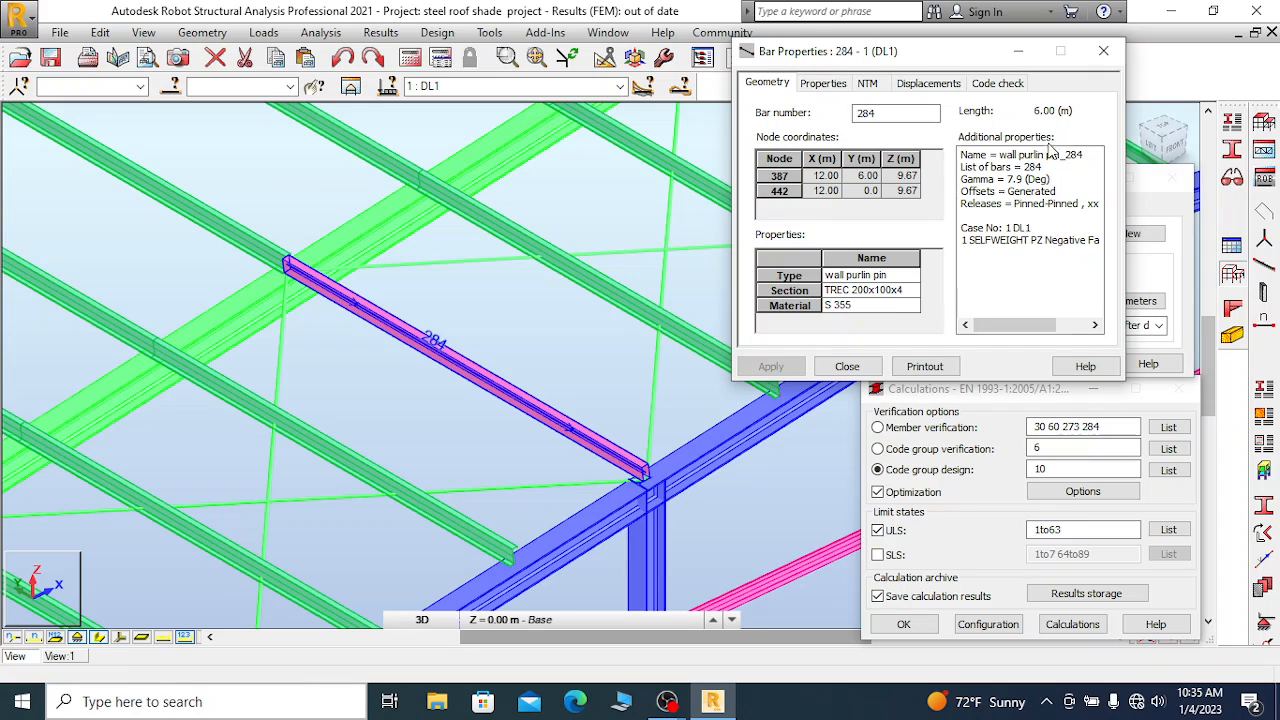
pyautogui.moveTo(1001, 155); pyautogui.dragTo(1060, 167)
pyautogui.click(1103, 51)
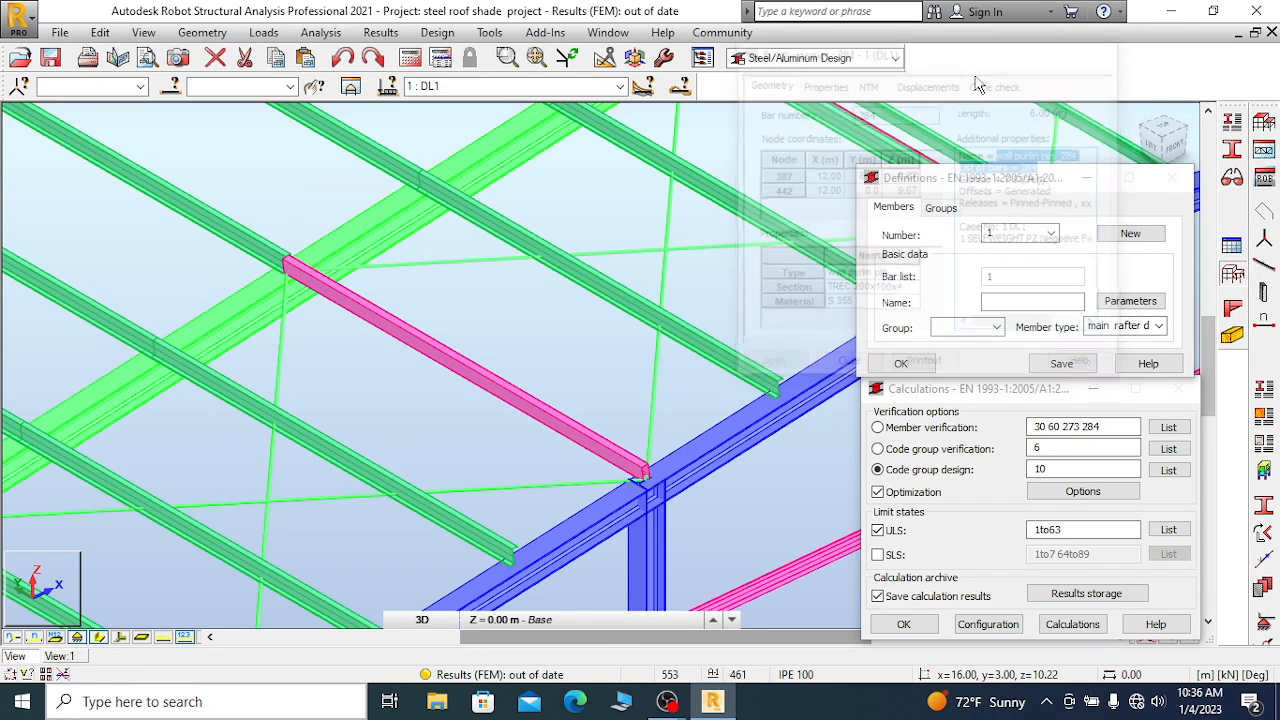
# Run the code group design with optimization for group 10 at the ULS limit state, using the existing analysis results
pyautogui.scroll(-5, 440, 328)
pyautogui.scroll(-3, 520, 360)
pyautogui.scroll(-2, 560, 362)
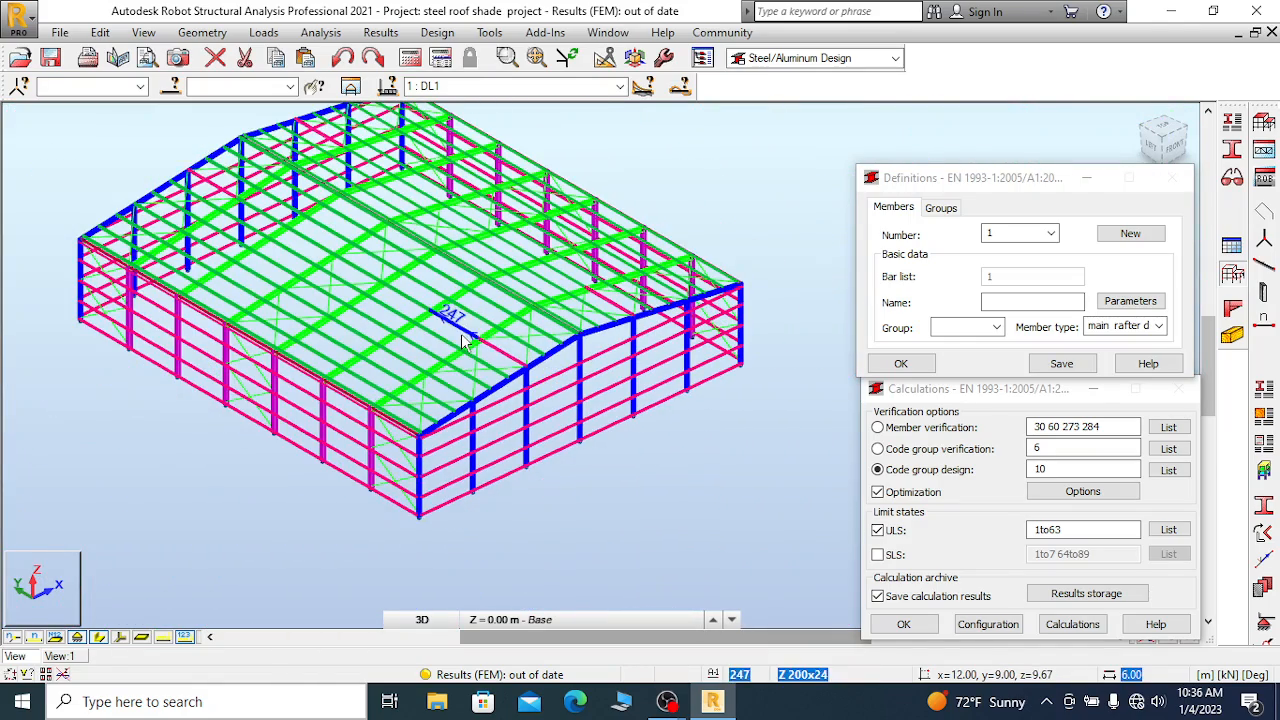
pyautogui.scroll(-1, 432, 344)
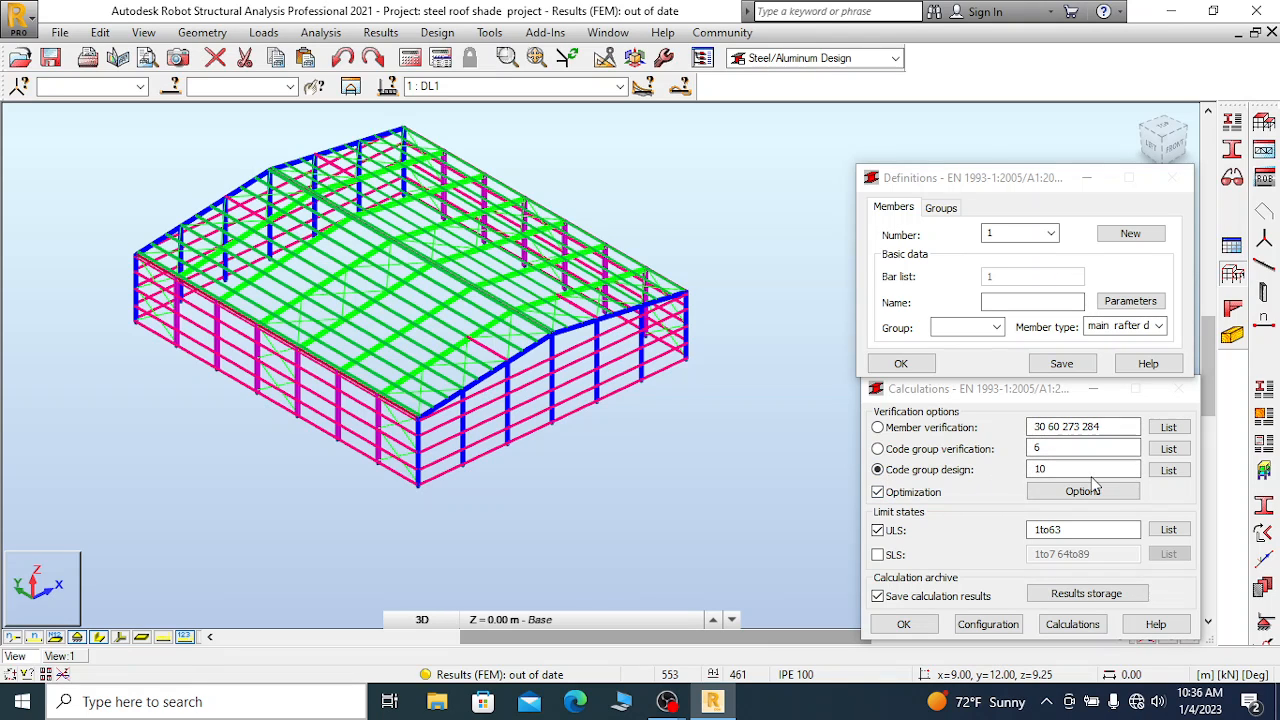
pyautogui.click(1072, 624)
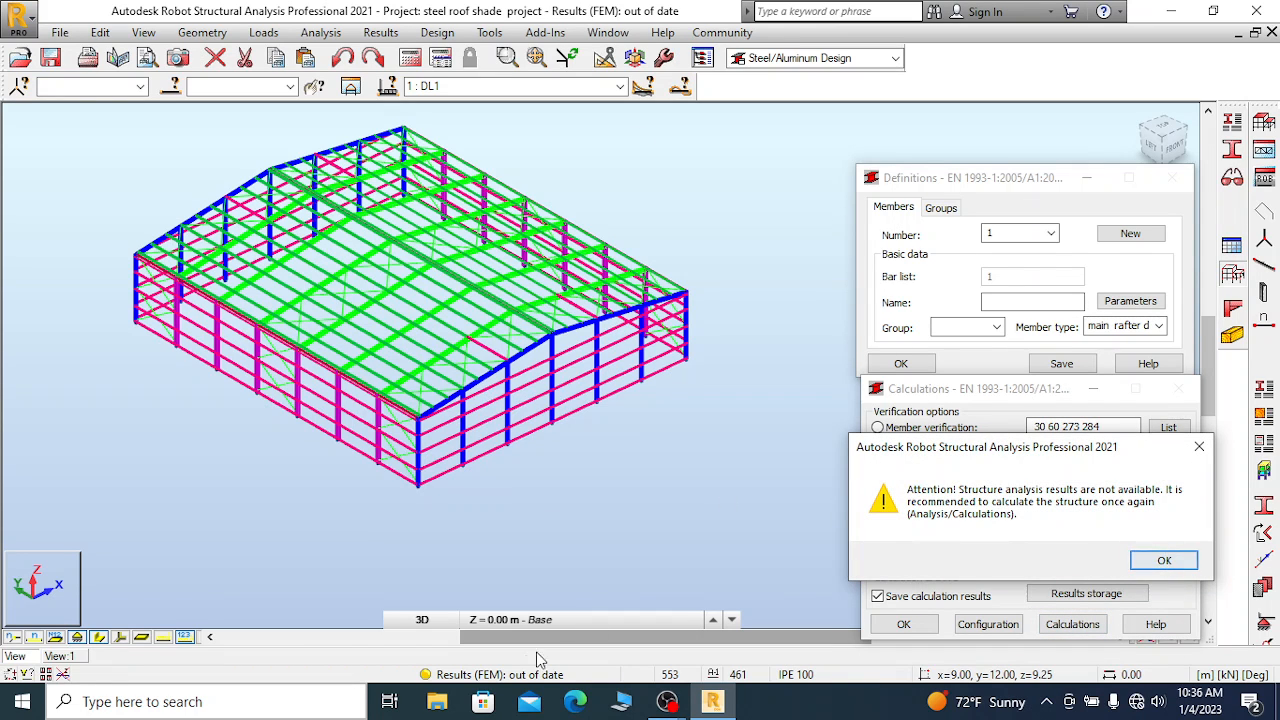
pyautogui.click(1164, 560)
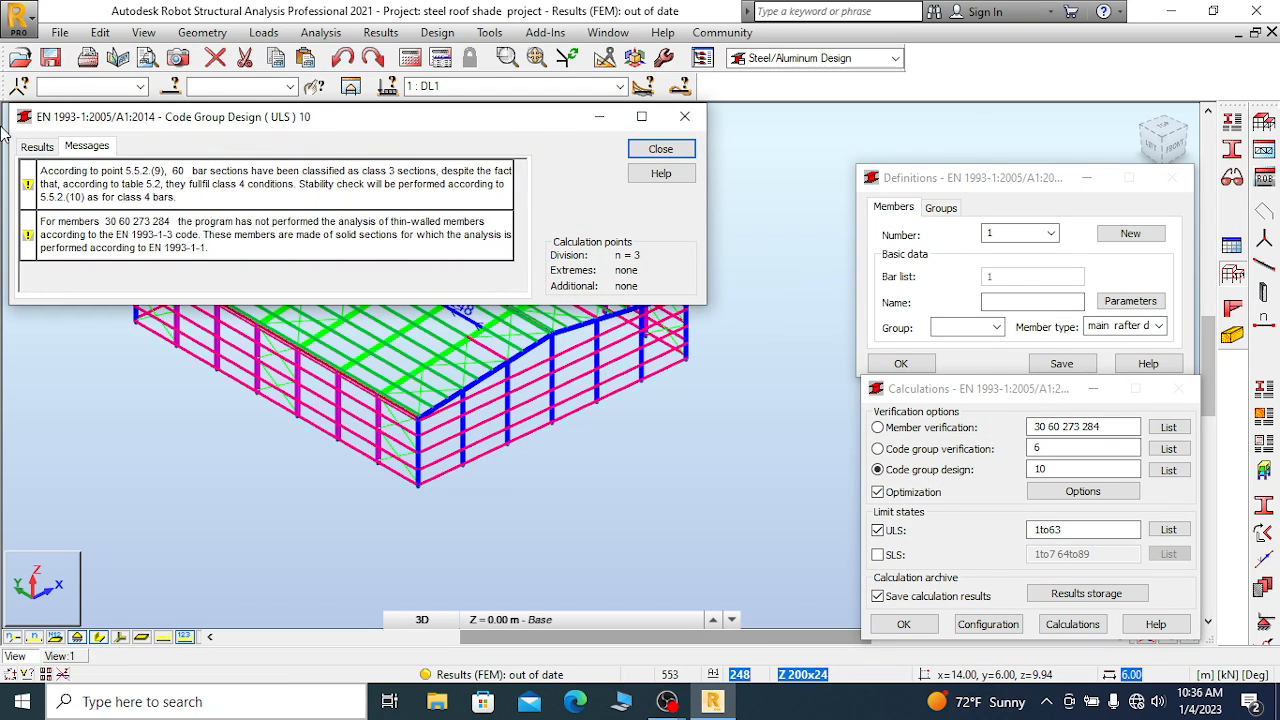
# Examine the section results of the group 10 code group design, and start closing the results window
pyautogui.click(37, 146)
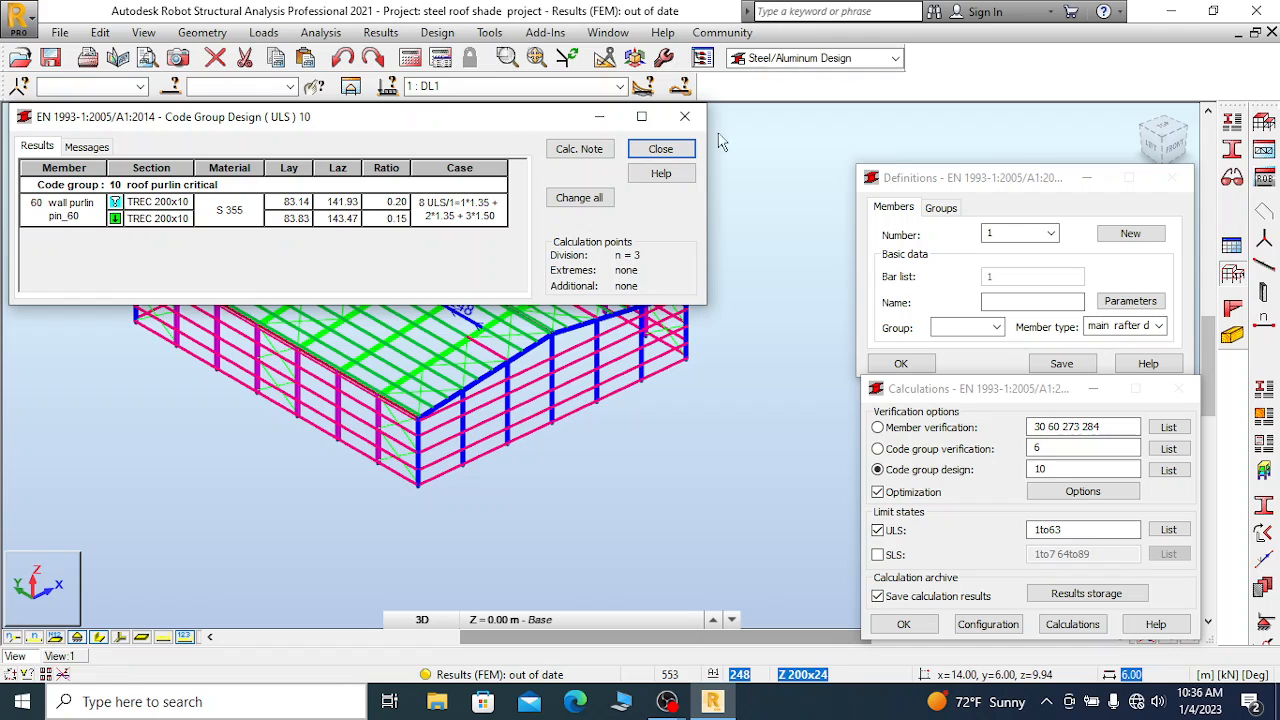
pyautogui.click(664, 148)
pyautogui.moveTo(447, 142); pyautogui.dragTo(605, 326)
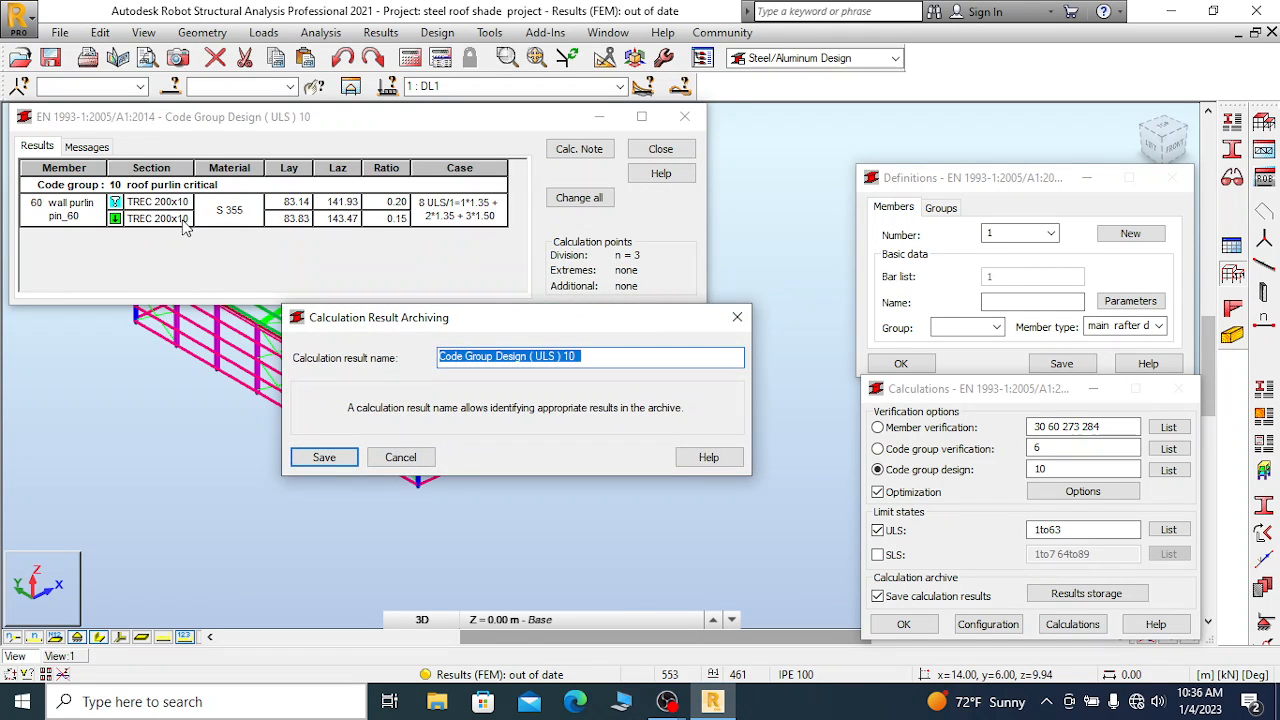
# Discard the result archiving for code group 10 and run the ULS code group design with optimization for all groups, 1to10
pyautogui.click(737, 317)
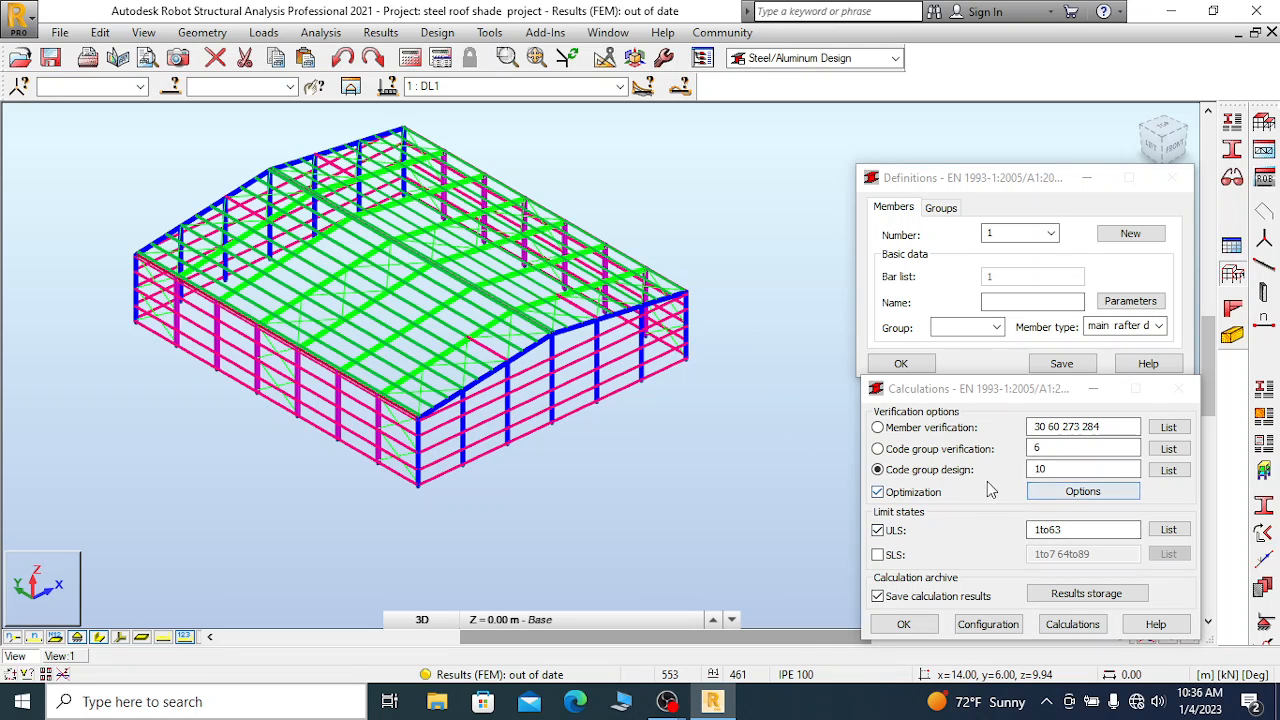
pyautogui.click(1172, 475)
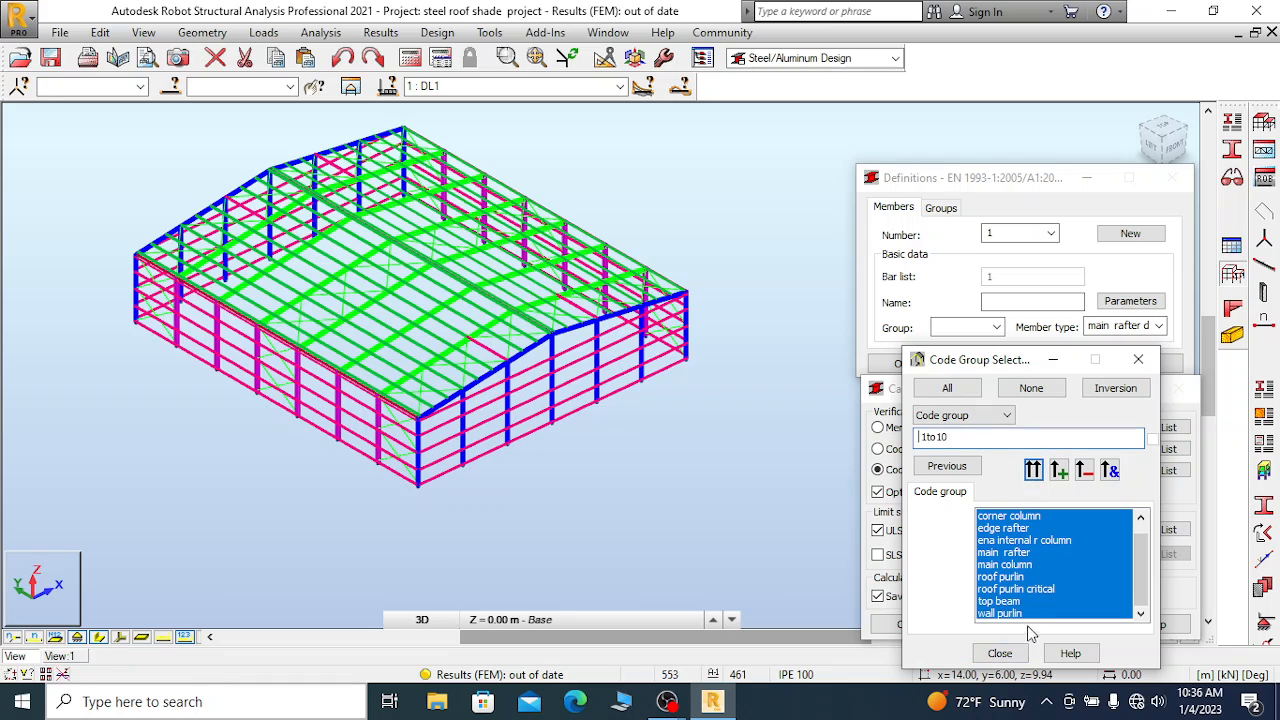
pyautogui.click(1000, 653)
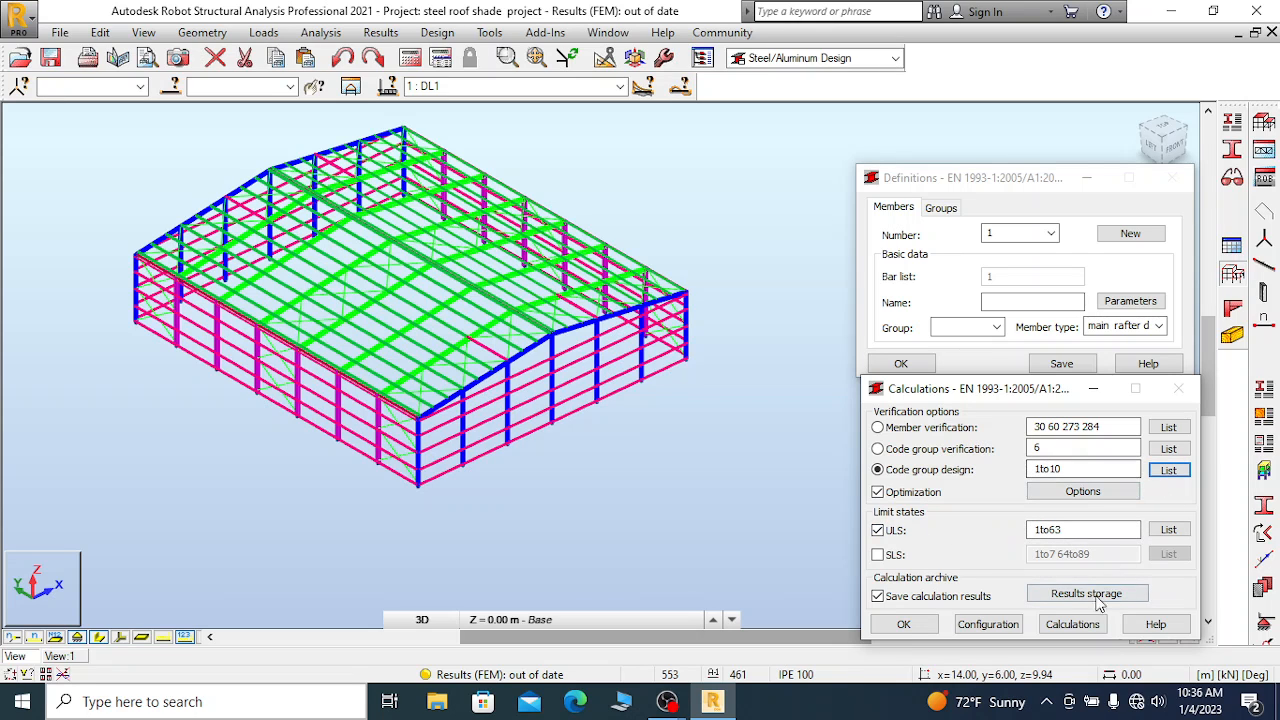
pyautogui.click(1070, 624)
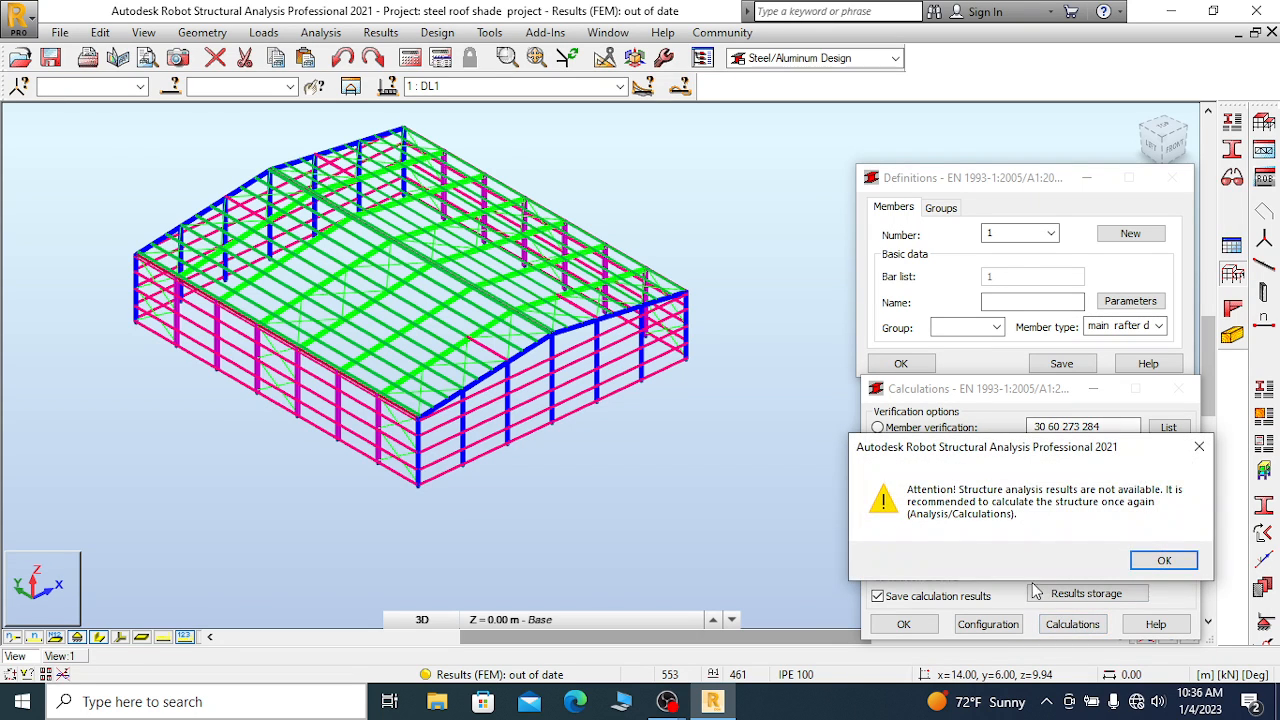
pyautogui.click(1166, 560)
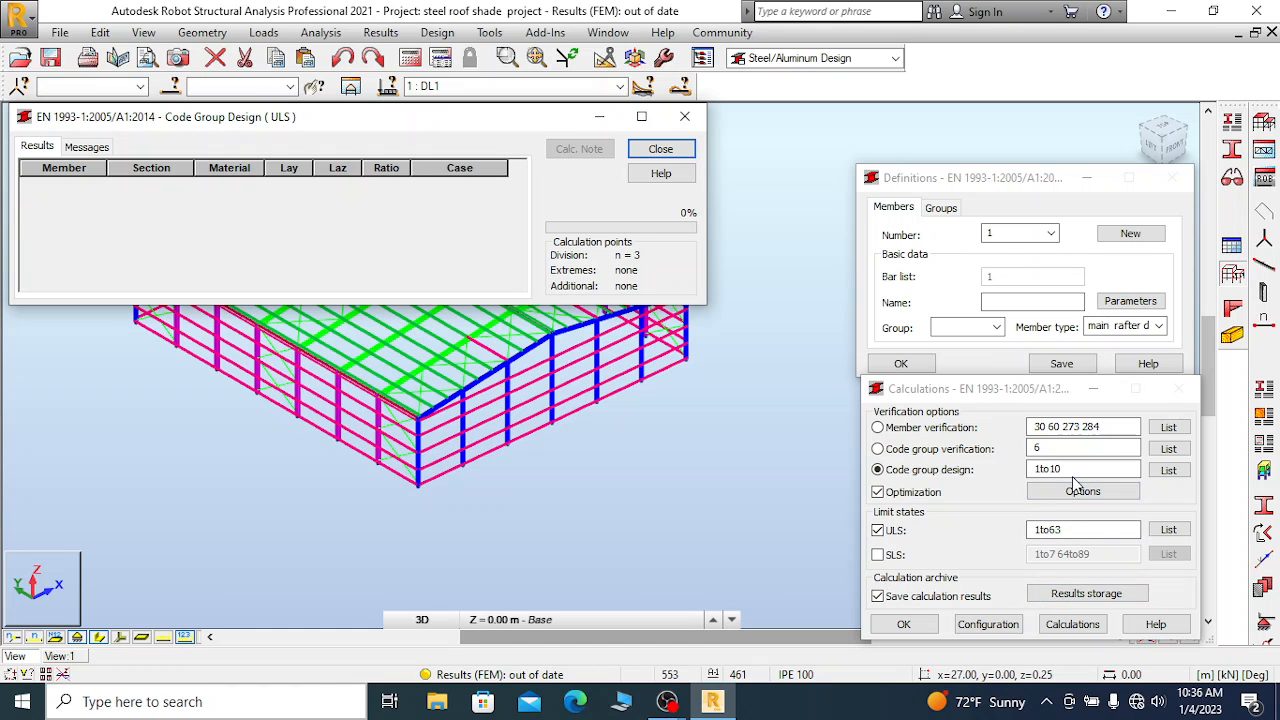
pyautogui.moveTo(670, 704)
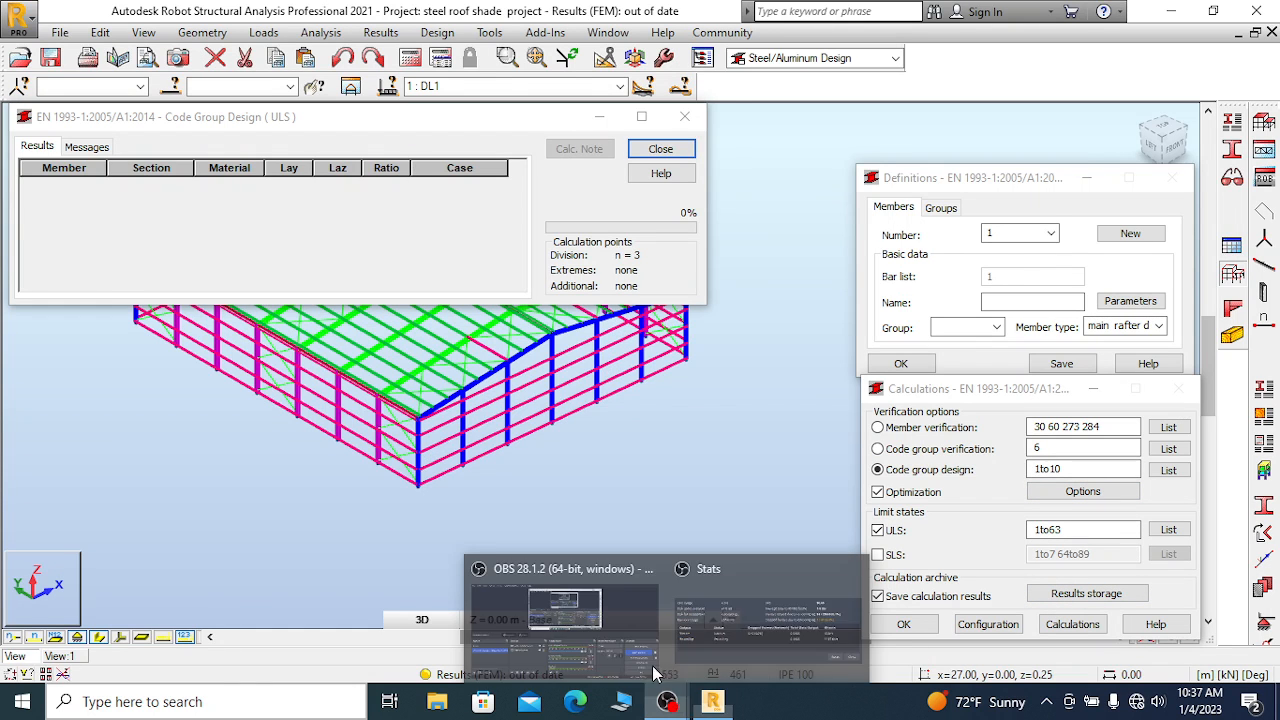
pyautogui.click(608, 660)
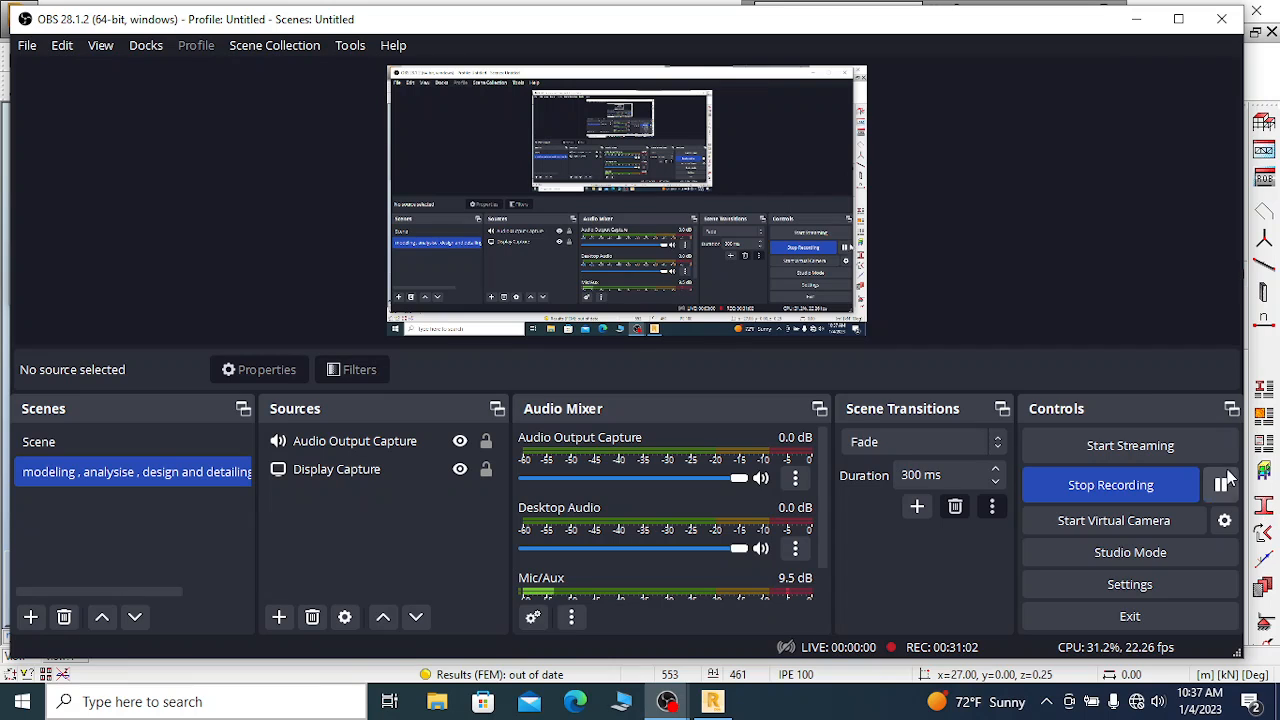
pyautogui.click(1134, 22)
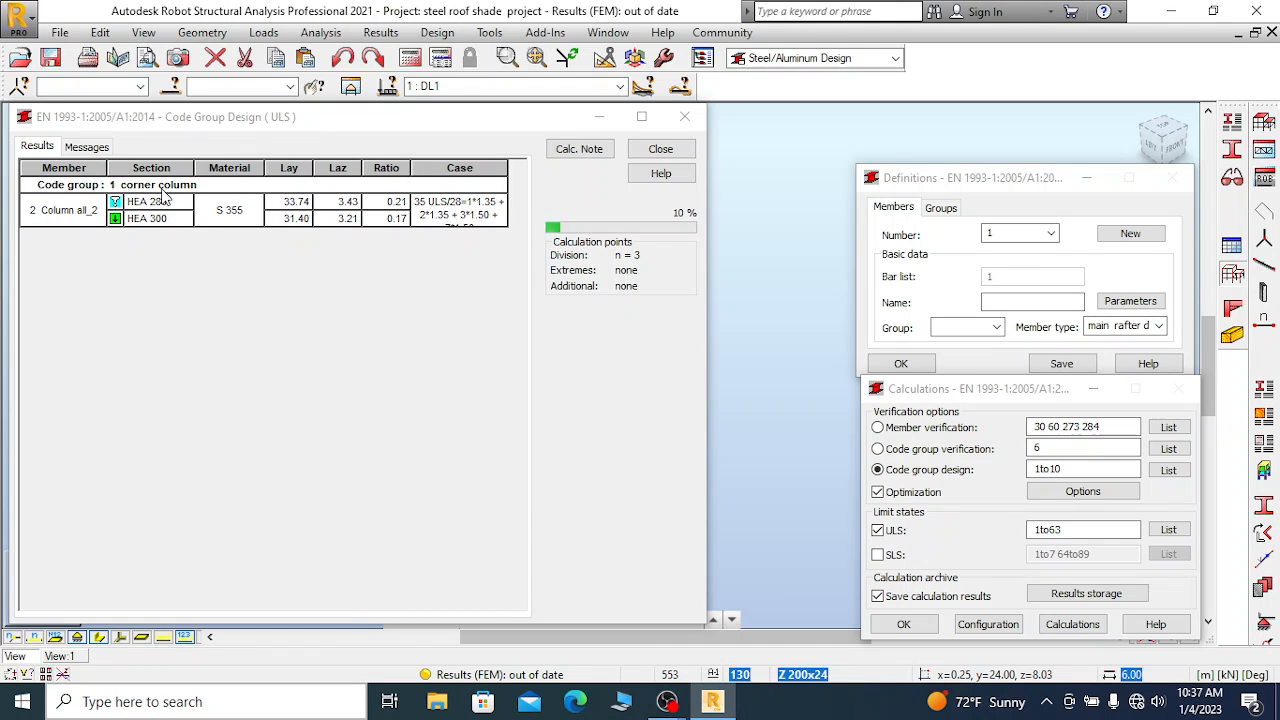
pyautogui.moveTo(463, 130); pyautogui.dragTo(1101, 135)
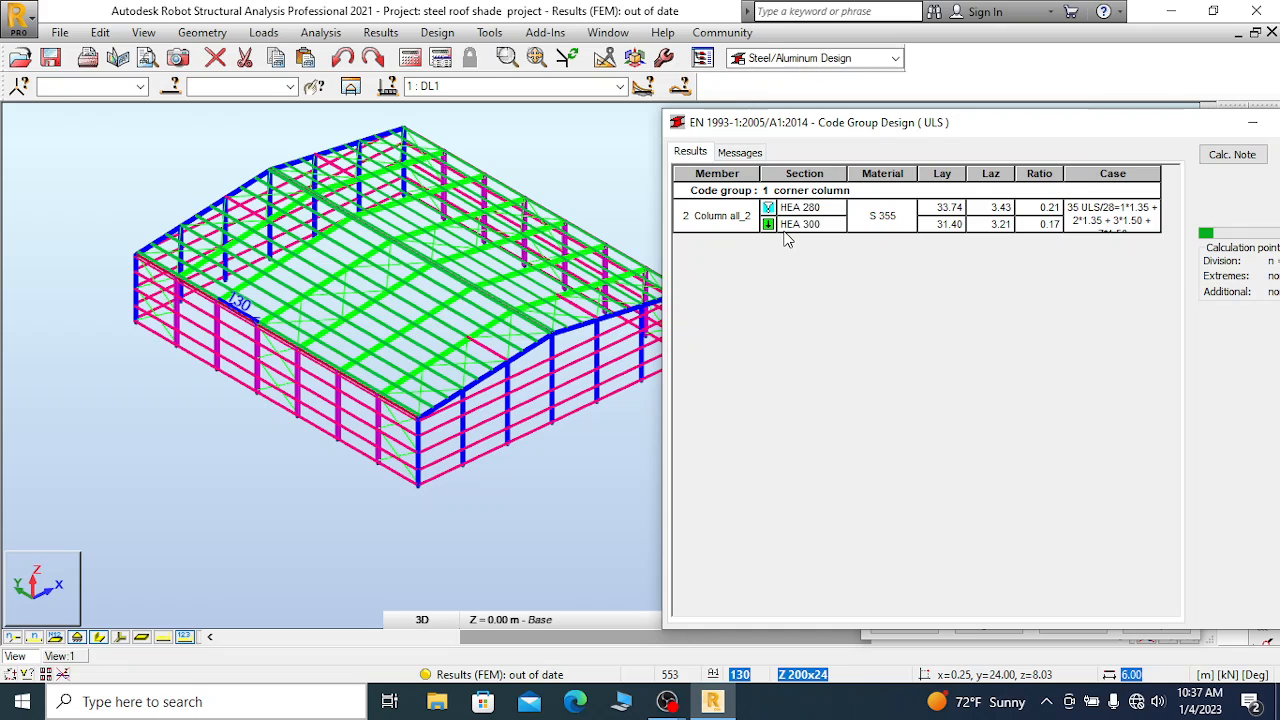
pyautogui.click(667, 701)
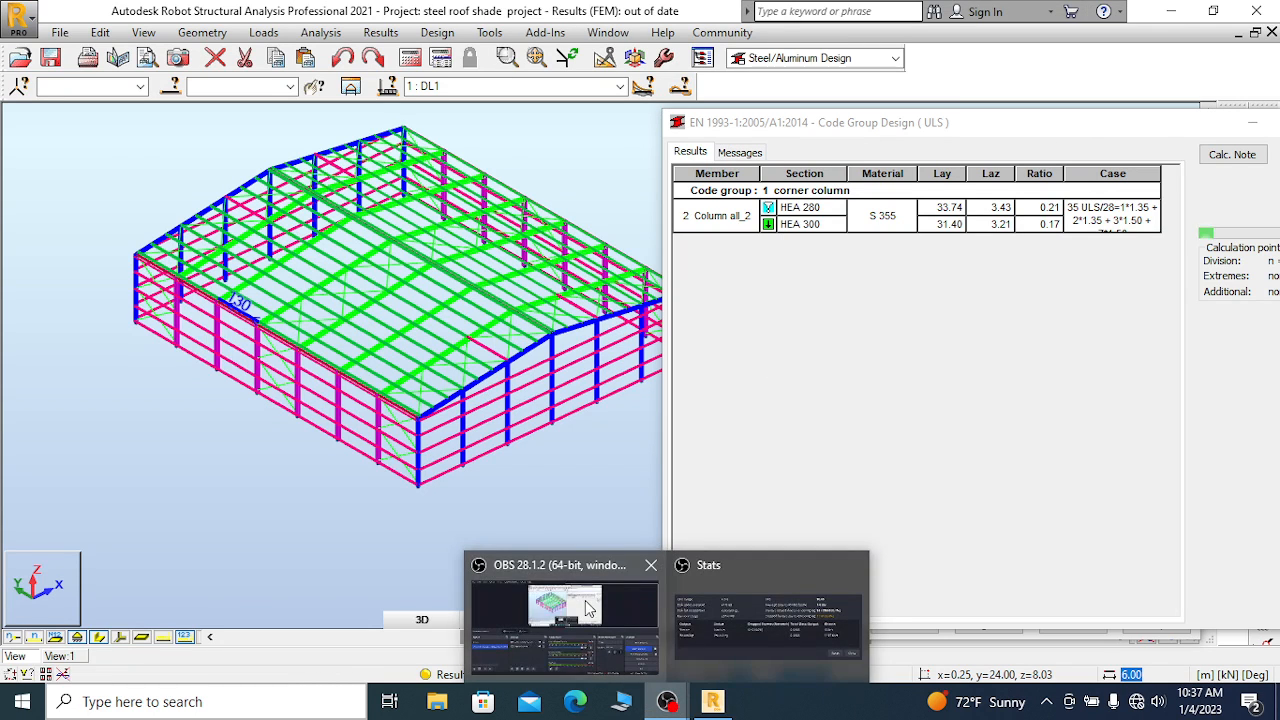
pyautogui.click(590, 608)
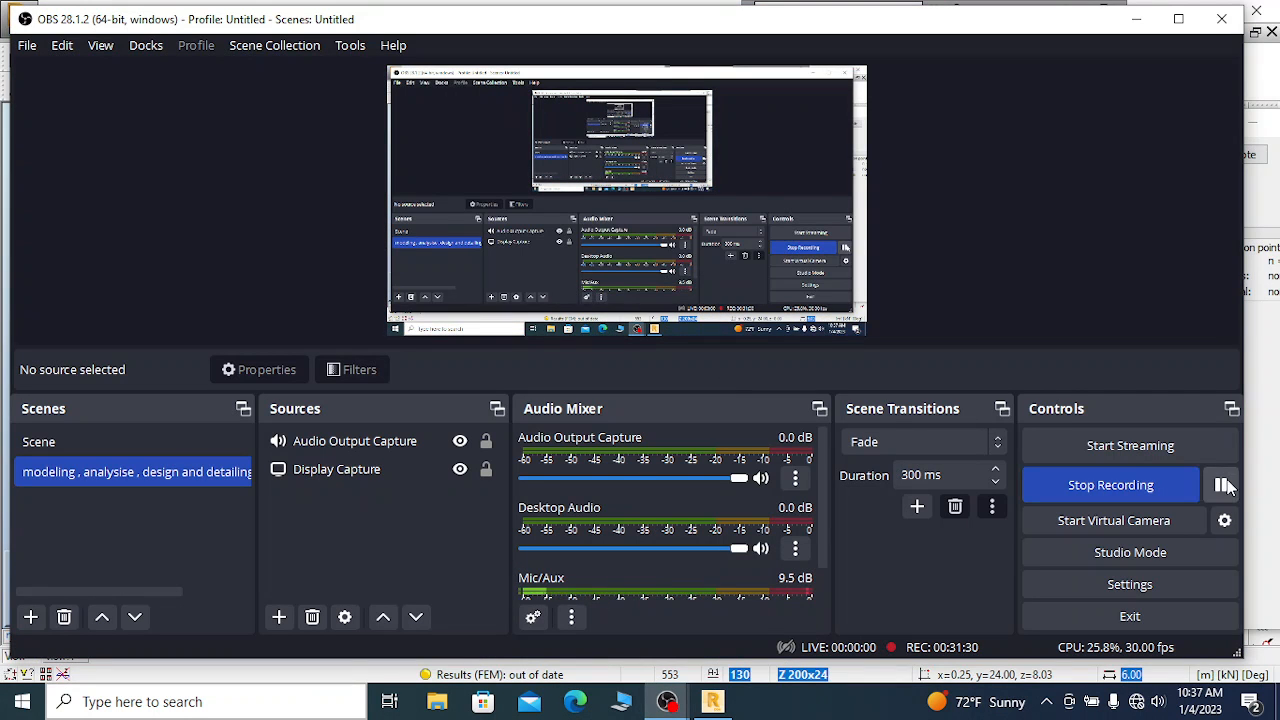
pyautogui.click(1224, 485)
pyautogui.click(1136, 19)
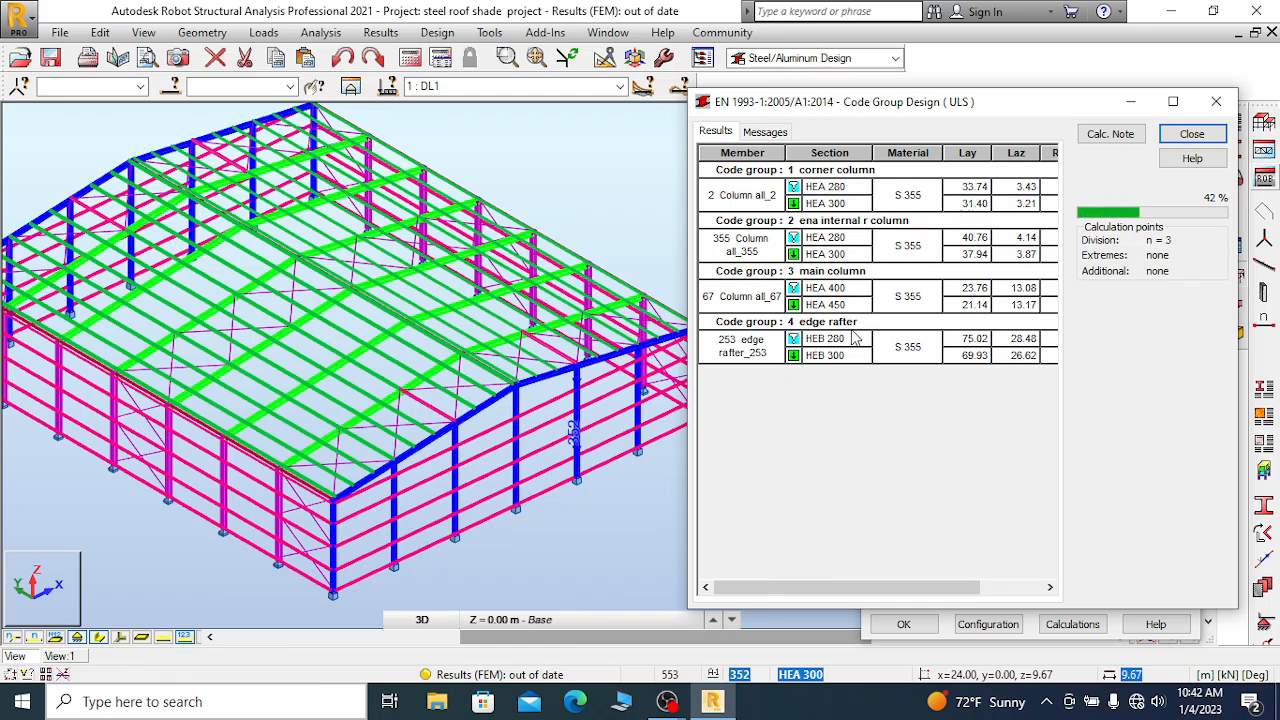
pyautogui.click(667, 701)
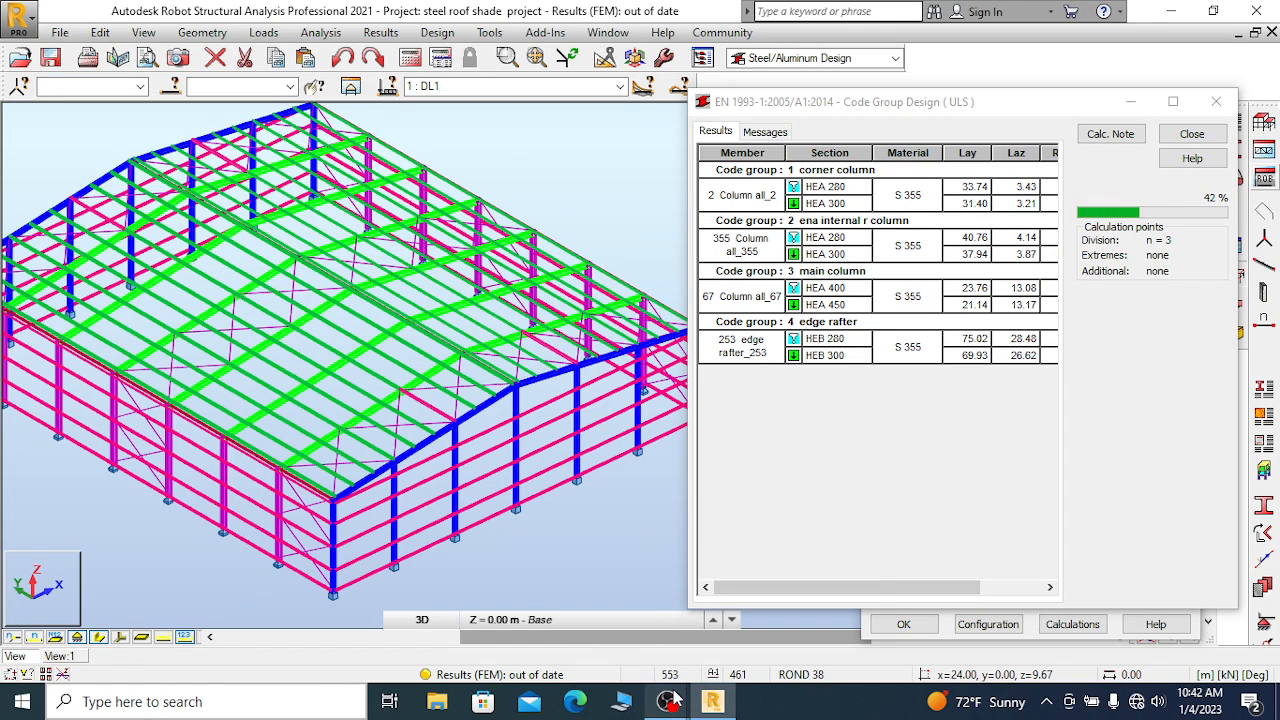
pyautogui.click(648, 636)
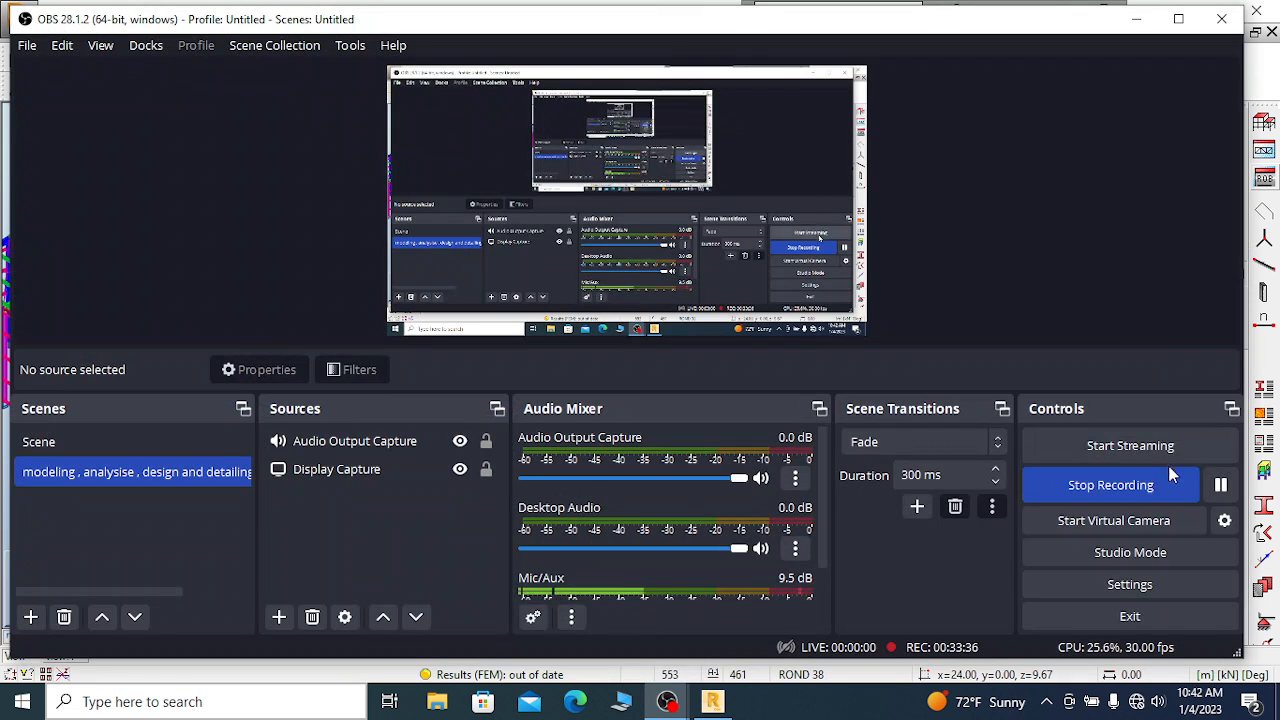
pyautogui.click(1222, 485)
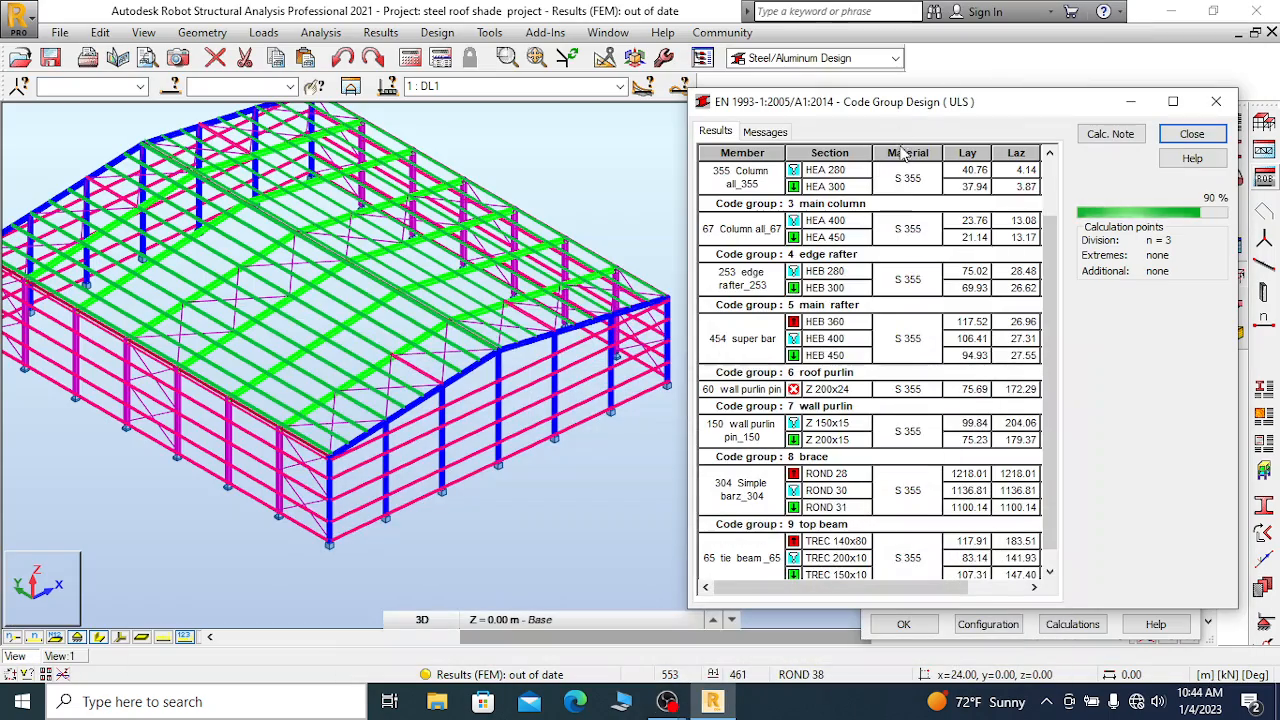
# Move and enlarge the code group design results window to examine sections, ratios and cases for groups 1to10
pyautogui.click(715, 132)
pyautogui.moveTo(838, 110); pyautogui.dragTo(446, 98)
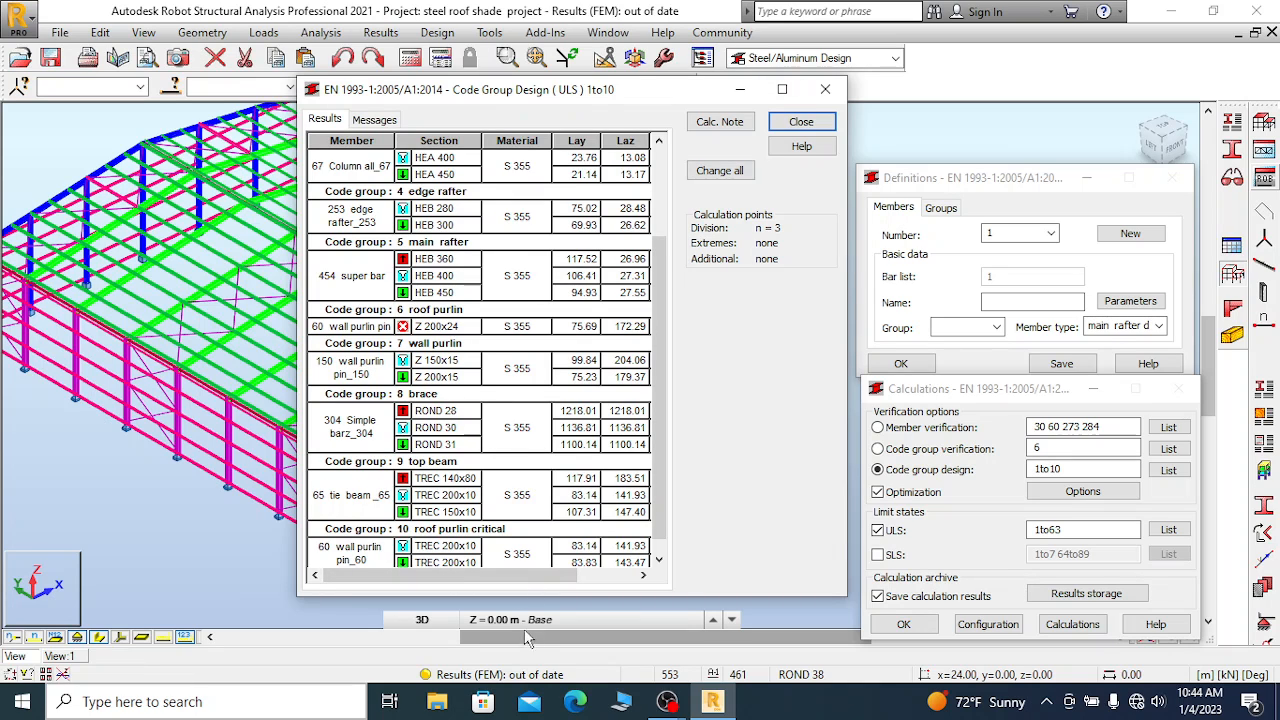
pyautogui.moveTo(535, 598); pyautogui.dragTo(535, 634)
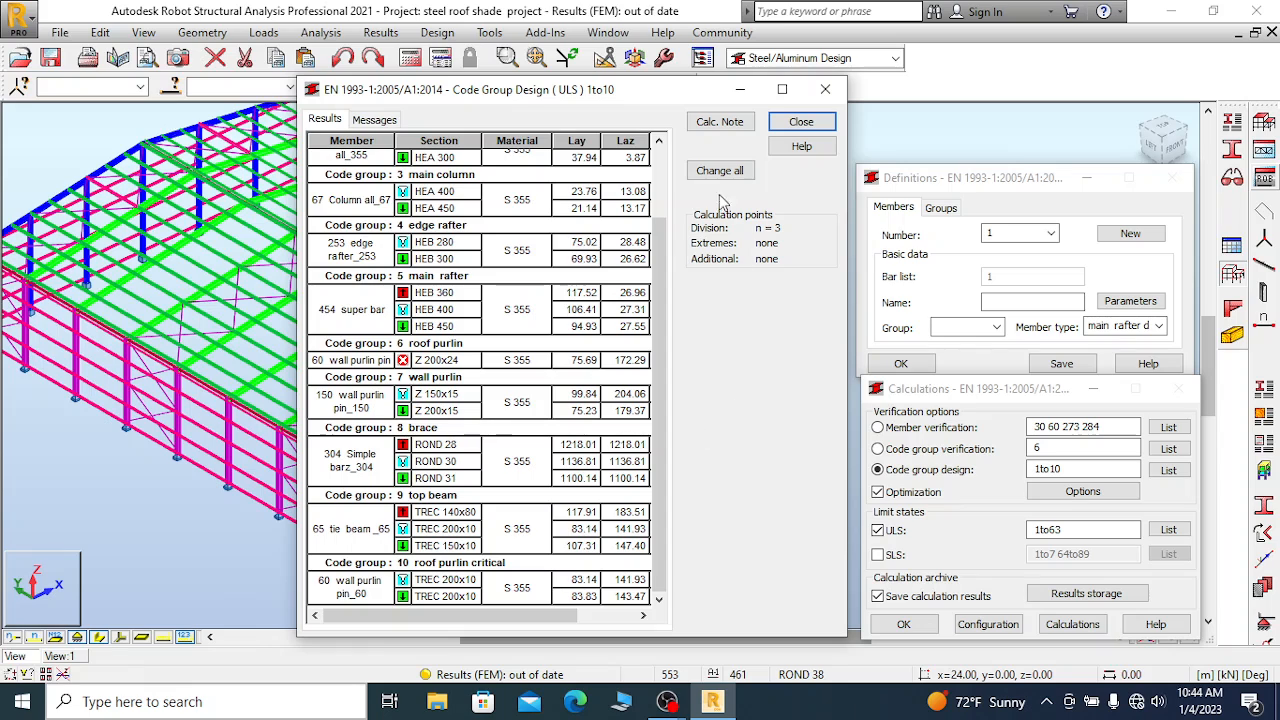
pyautogui.moveTo(590, 97); pyautogui.dragTo(585, 64)
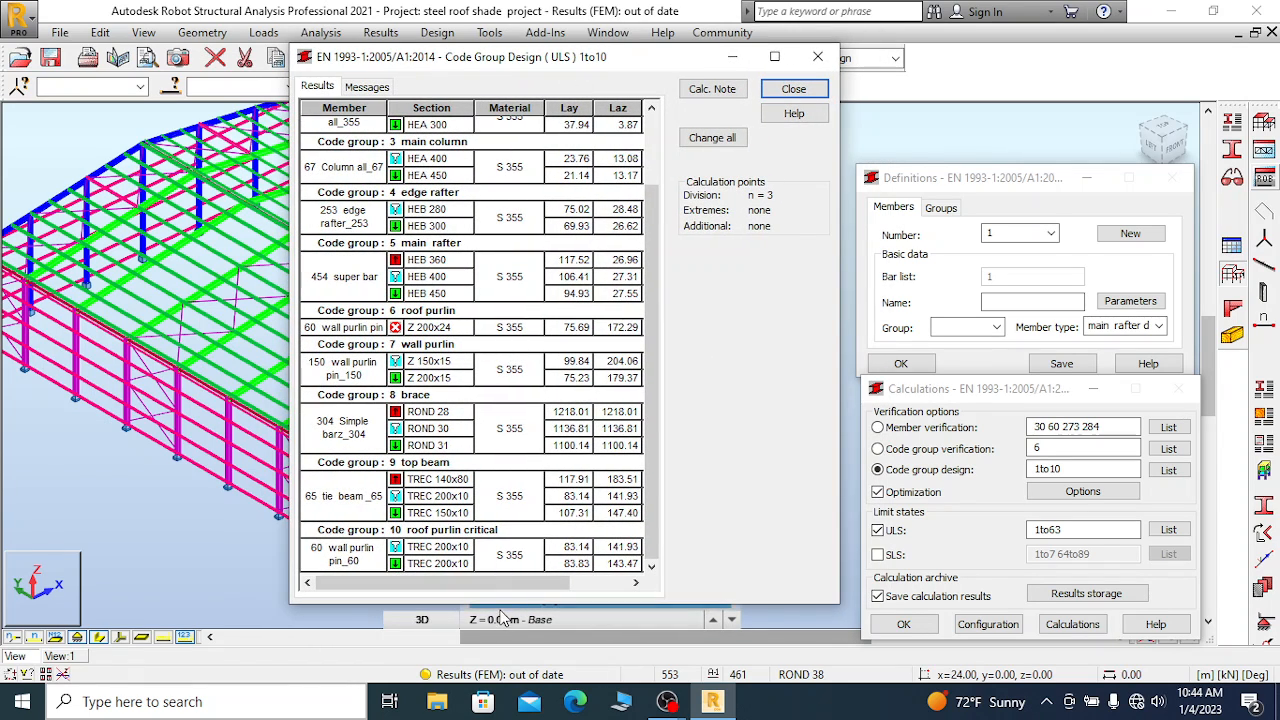
pyautogui.moveTo(505, 607); pyautogui.dragTo(503, 698)
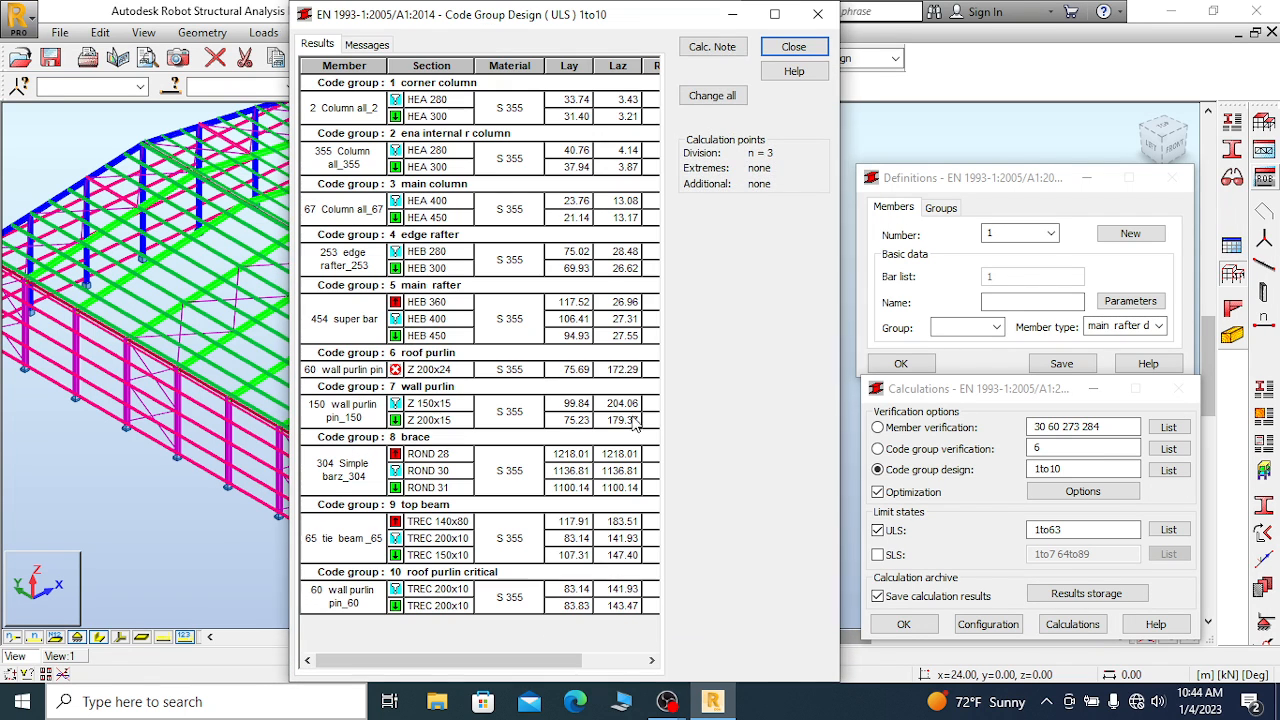
pyautogui.click(774, 15)
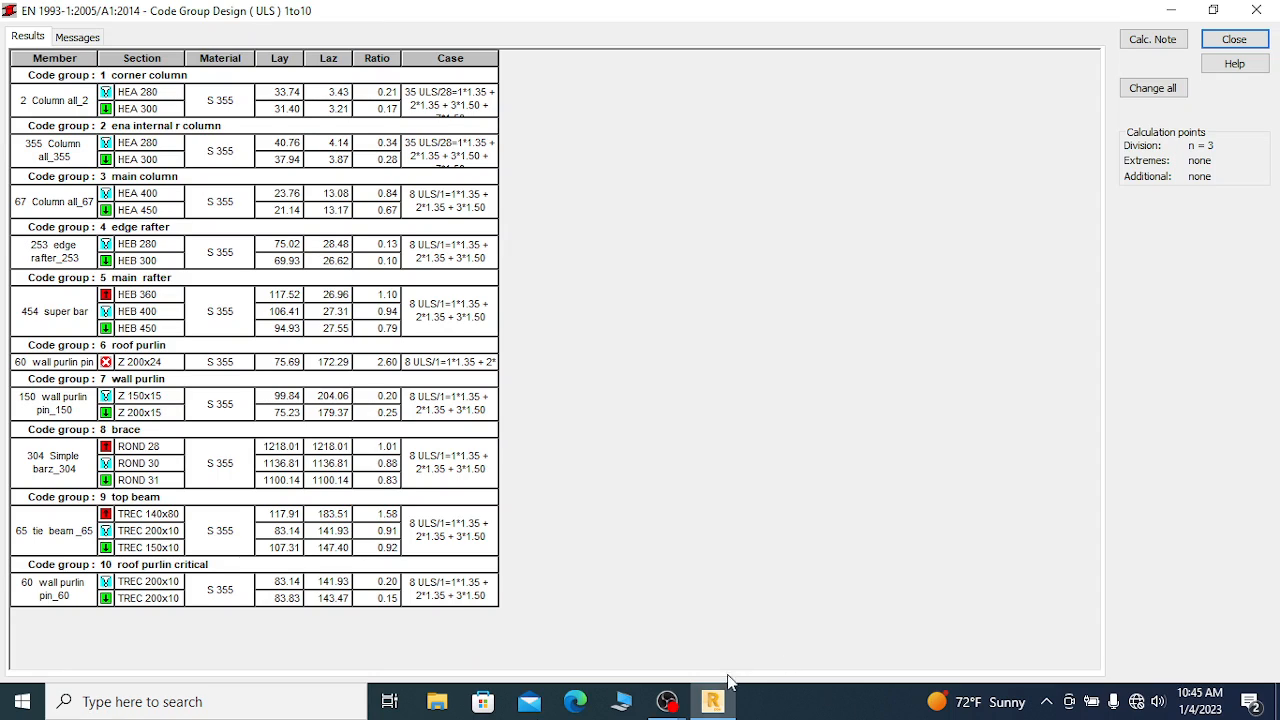
pyautogui.click(668, 705)
pyautogui.click(655, 645)
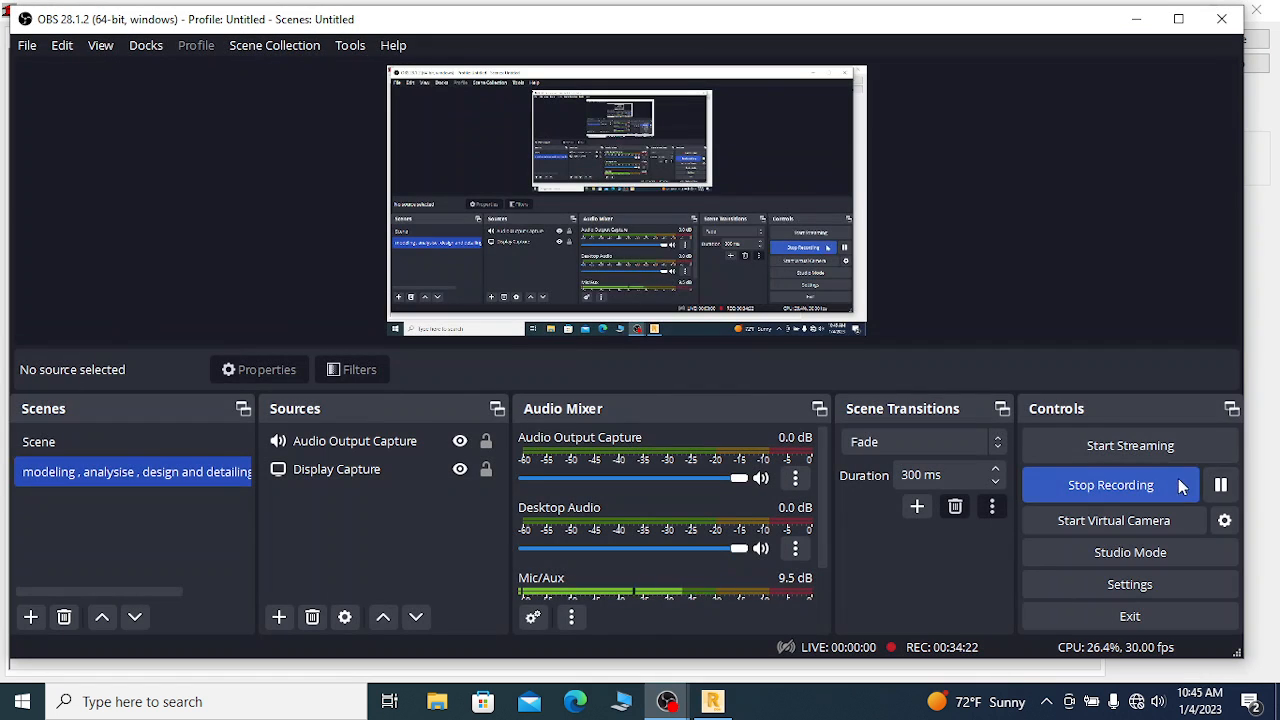
pyautogui.click(1146, 20)
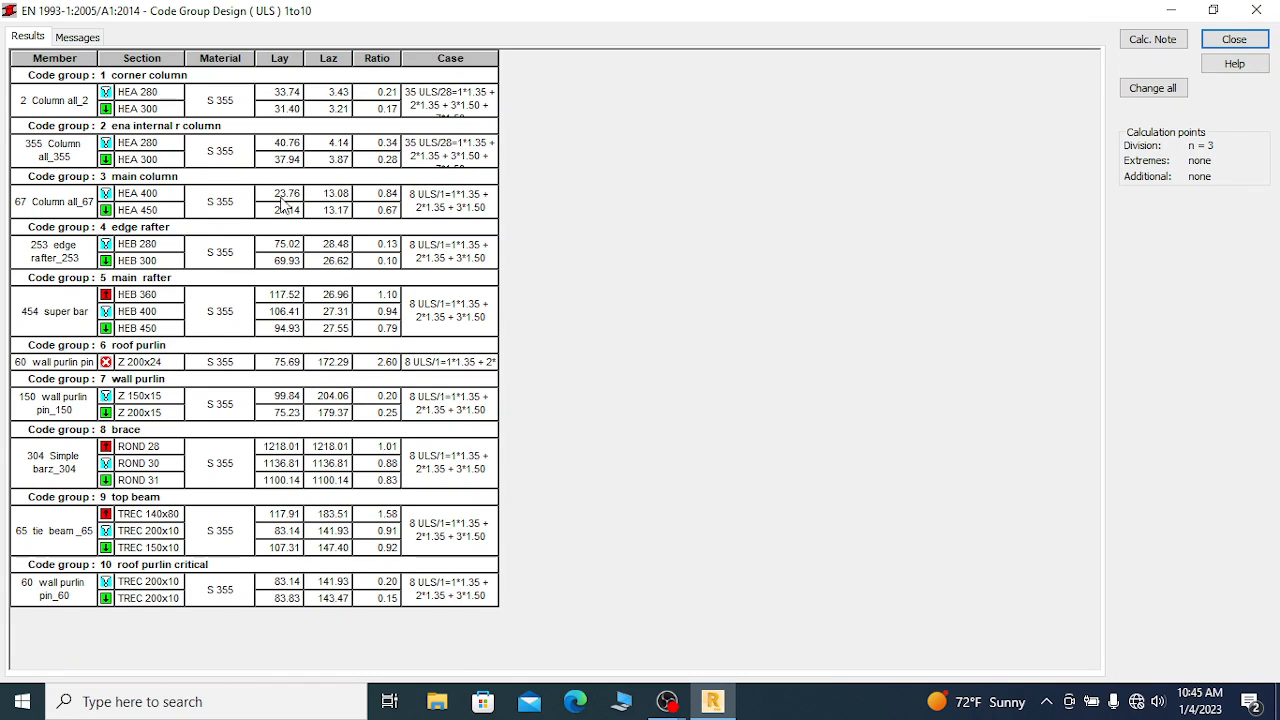
# Minimize the design results, select bar 60 and turn the model to the top view
pyautogui.click(1183, 10)
pyautogui.click(213, 86)
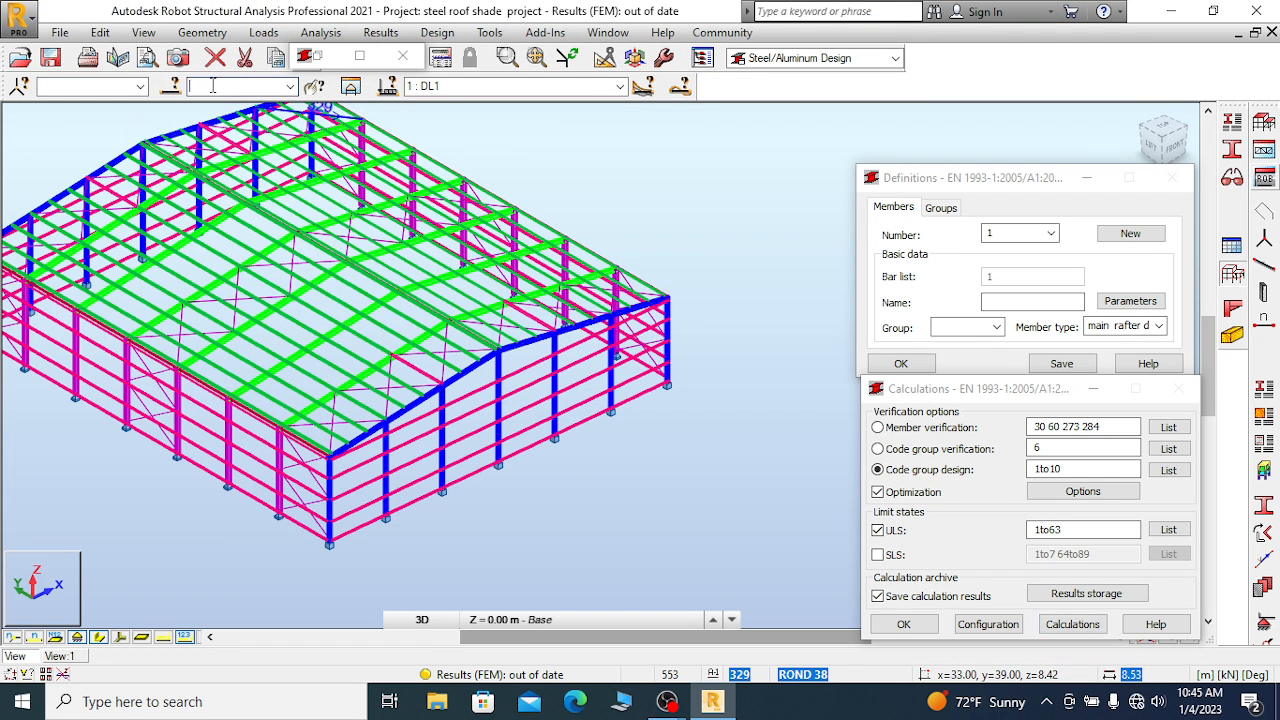
pyautogui.press('Return')
pyautogui.rightClick(423, 147)
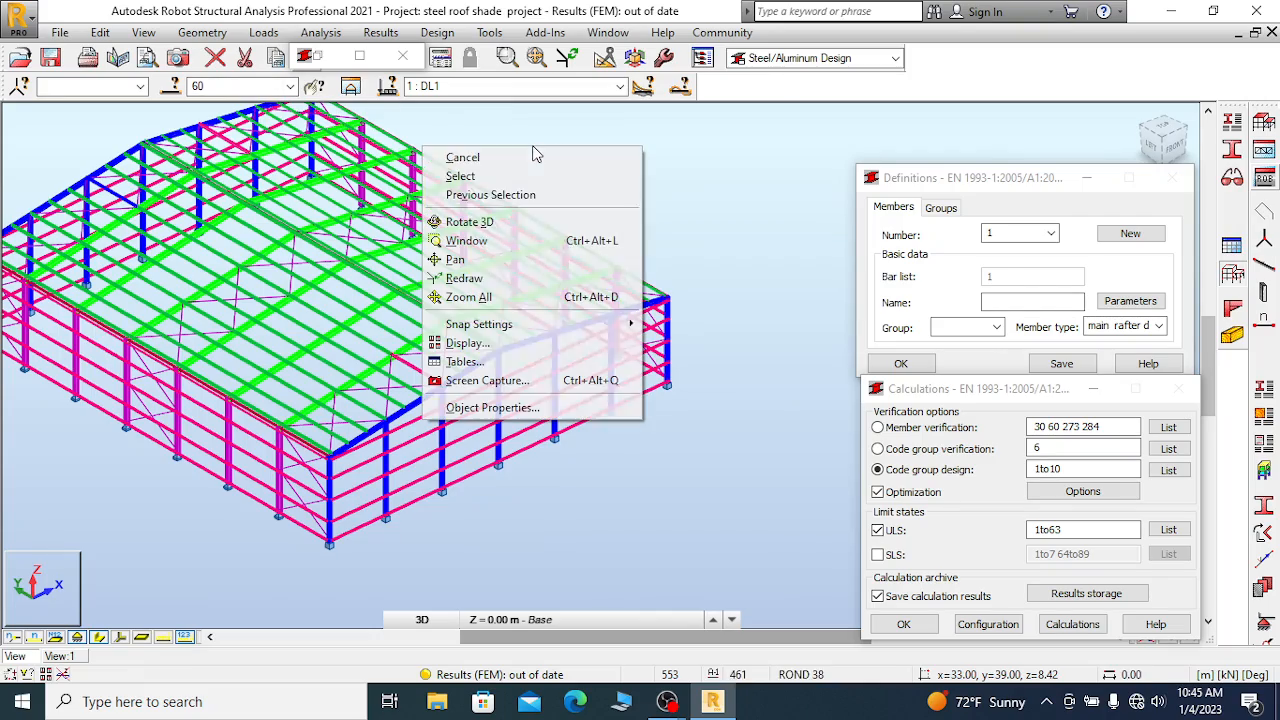
pyautogui.click(485, 222)
pyautogui.moveTo(447, 320); pyautogui.dragTo(557, 406)
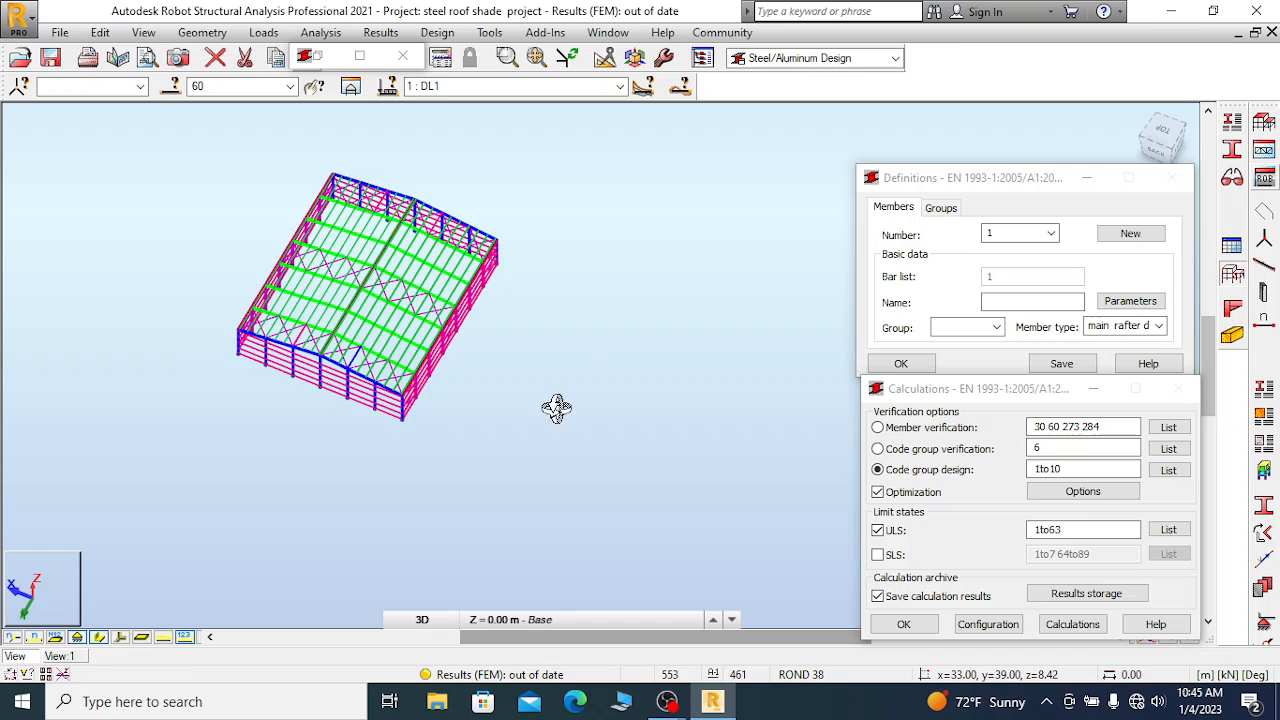
pyautogui.click(1160, 132)
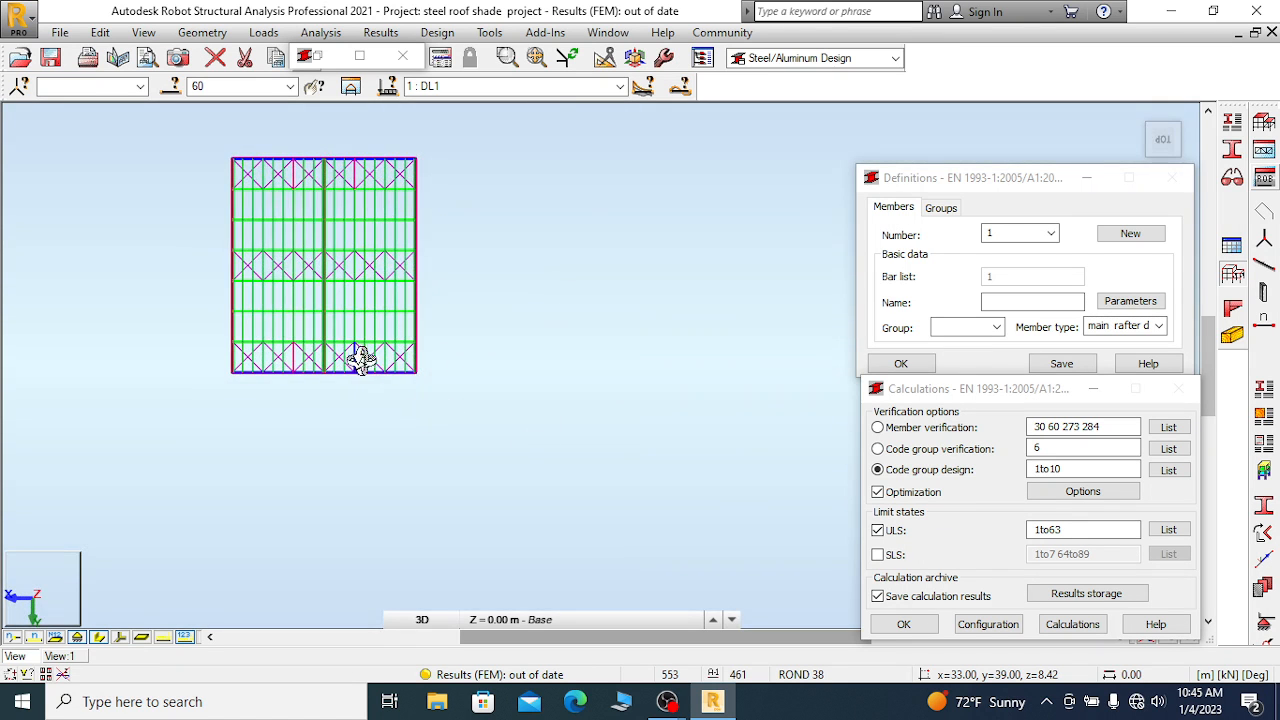
# Examine where bar 60 lies among the purlins and bracing in the roof plan, and leave the 3D rotation
pyautogui.scroll(5, 340, 362)
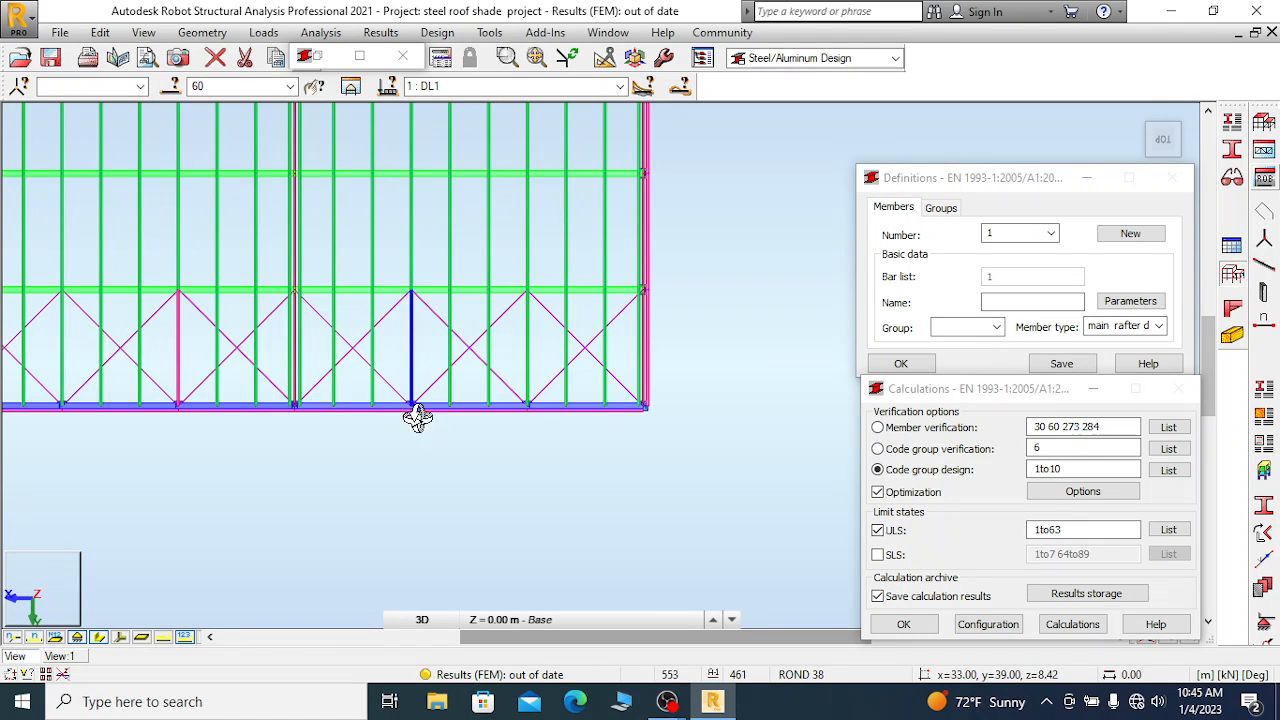
pyautogui.scroll(-3, 540, 450)
pyautogui.scroll(1, 462, 400)
pyautogui.scroll(1, 470, 420)
pyautogui.scroll(-2, 566, 480)
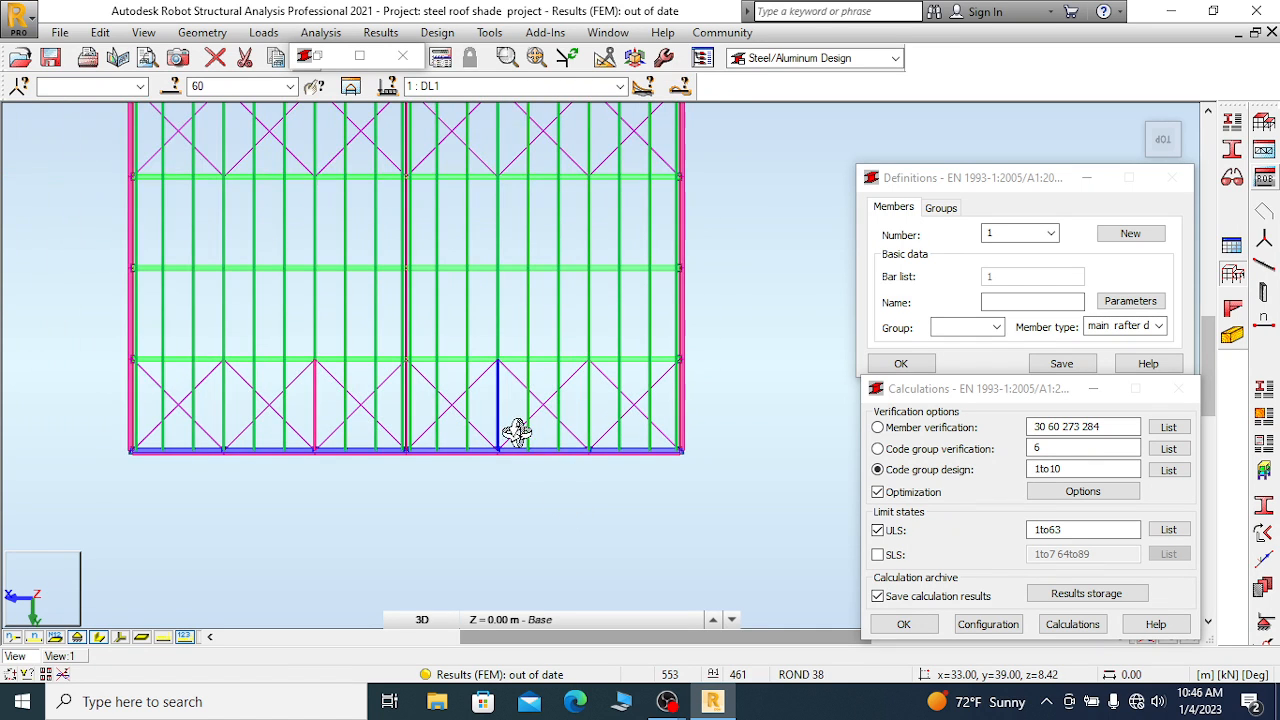
pyautogui.scroll(-1, 545, 538)
pyautogui.scroll(-2, 537, 560)
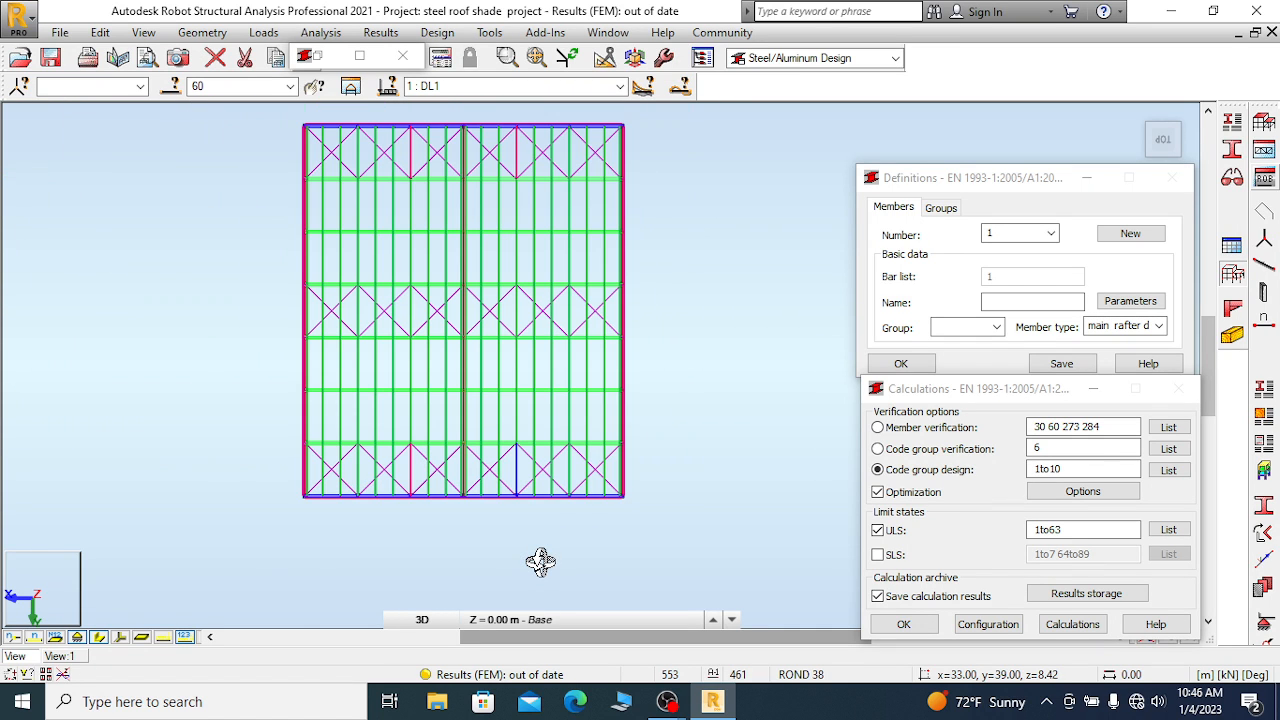
pyautogui.scroll(2, 534, 479)
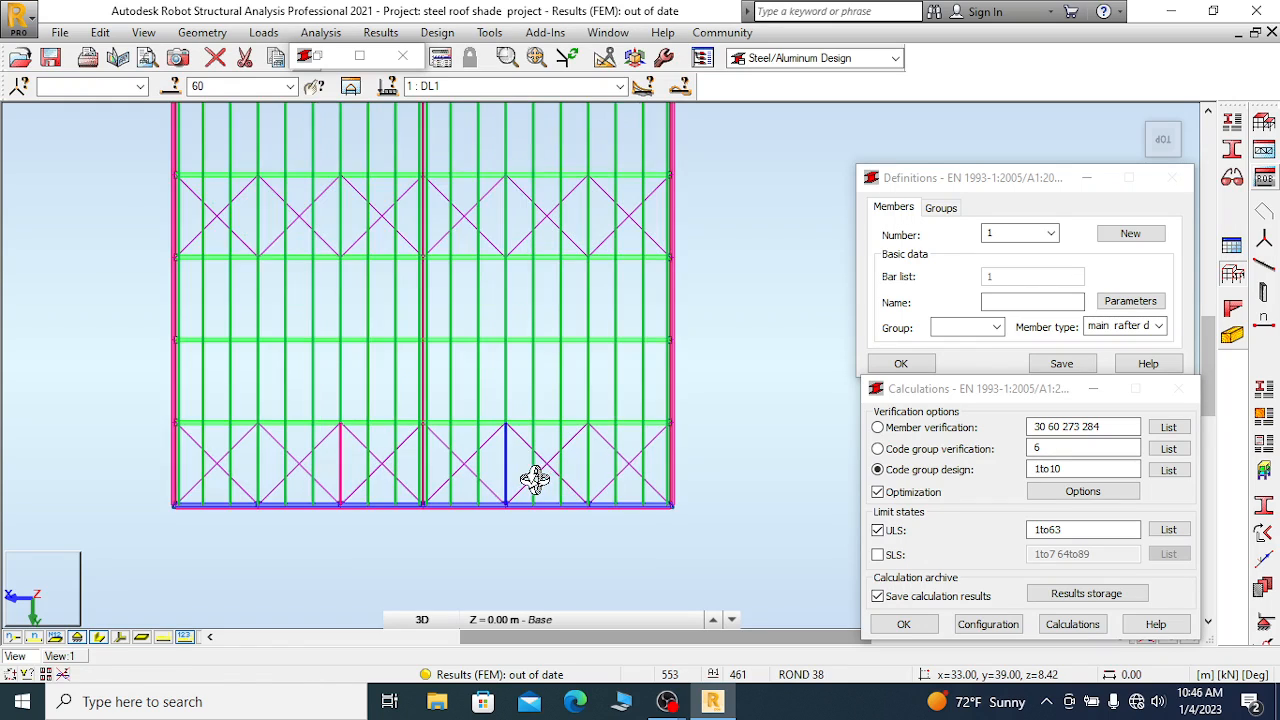
pyautogui.rightClick(721, 405)
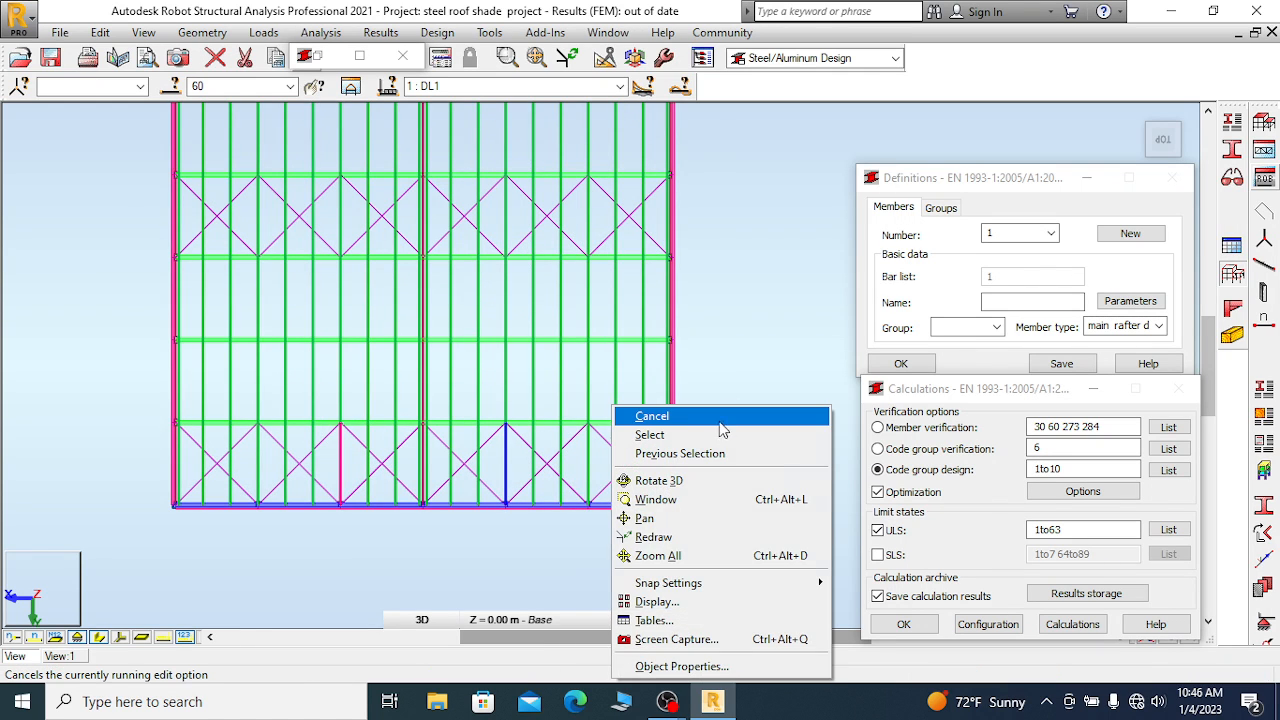
pyautogui.click(681, 425)
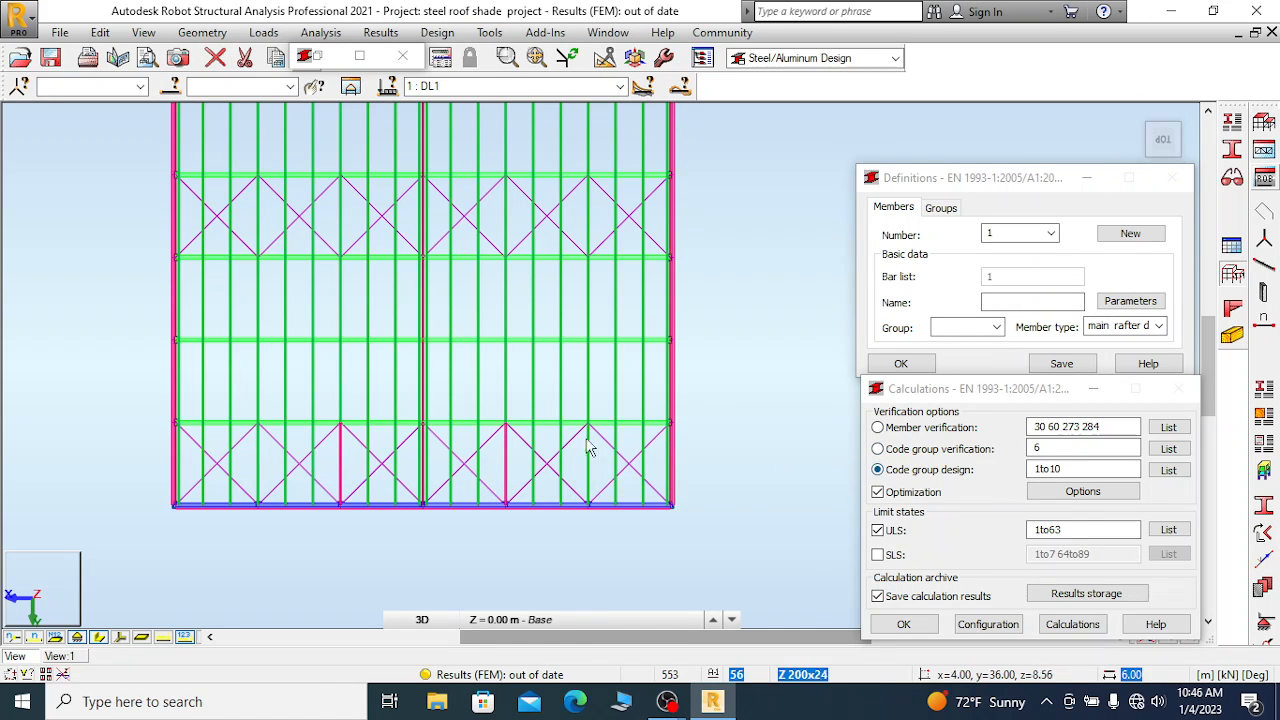
# Restrict the code group design to the roof purlin critical group, replacing the 1to10 group list
pyautogui.click(1168, 470)
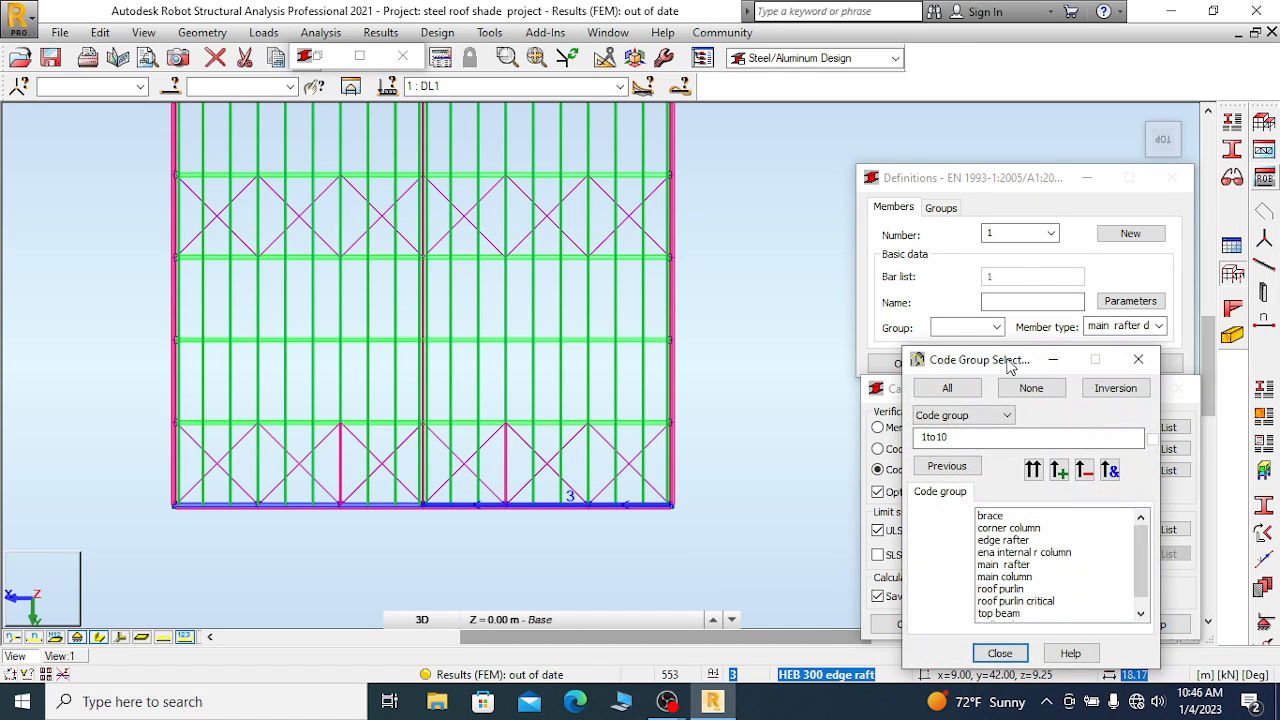
pyautogui.moveTo(1010, 362); pyautogui.dragTo(999, 160)
pyautogui.scroll(-1, 1028, 417)
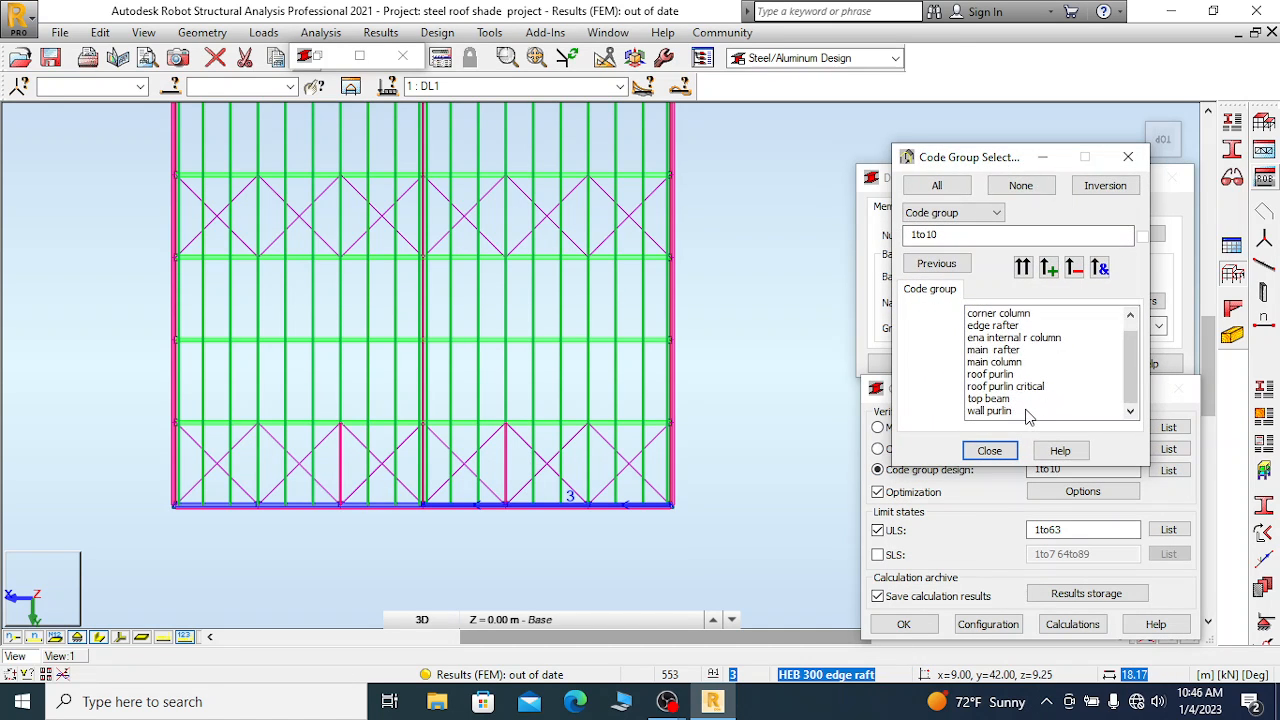
pyautogui.click(1006, 388)
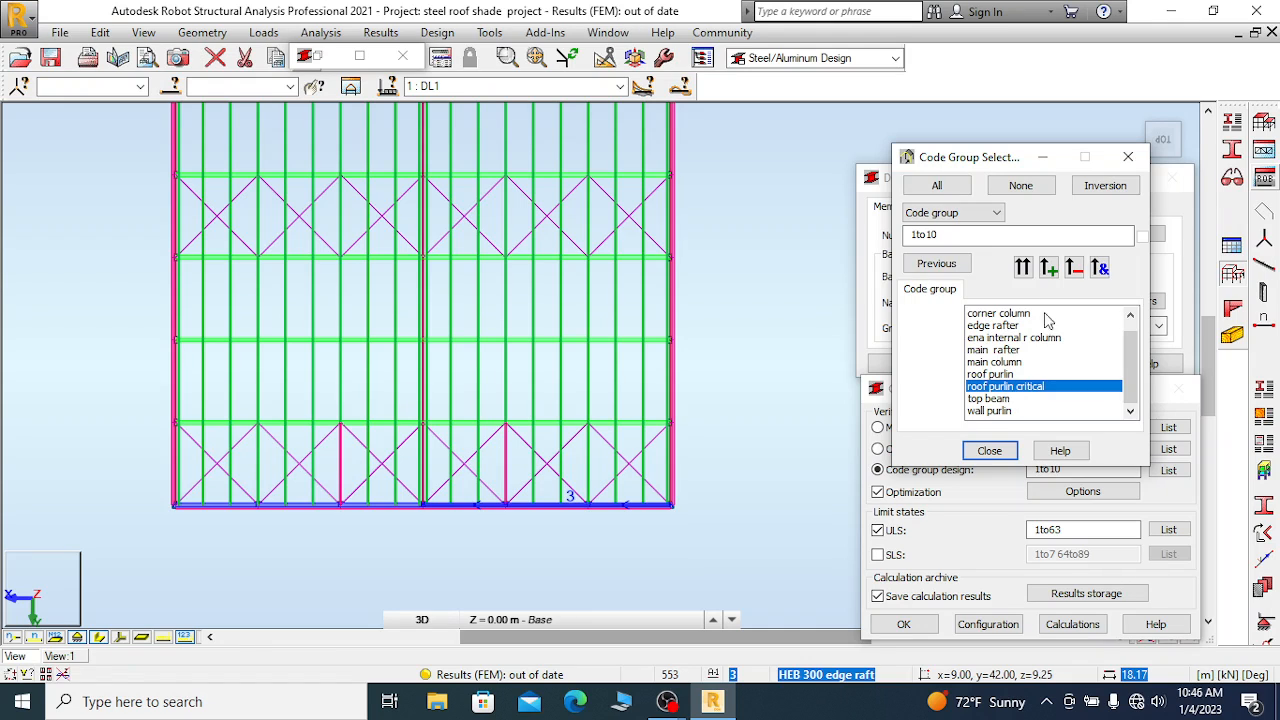
pyautogui.click(1022, 267)
pyautogui.click(989, 451)
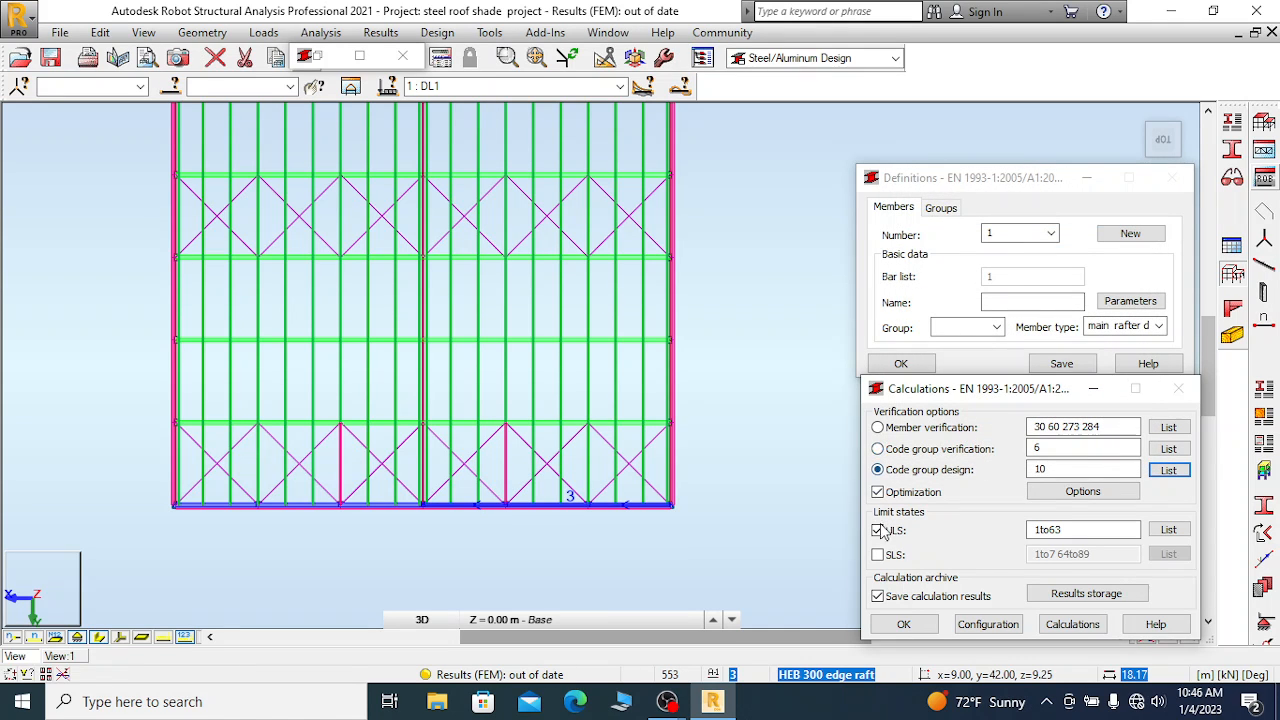
# Run the optimized ULS code group design for group 10 and bring up its member results
pyautogui.click(1073, 624)
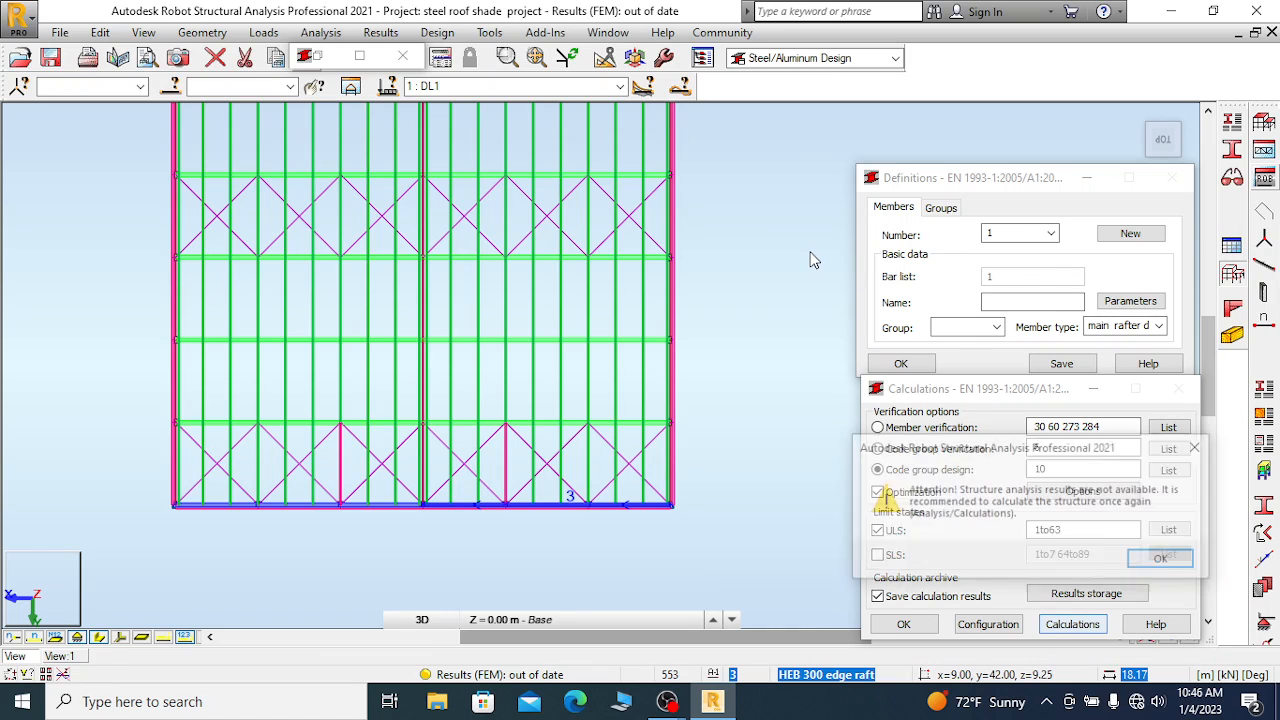
pyautogui.click(1163, 562)
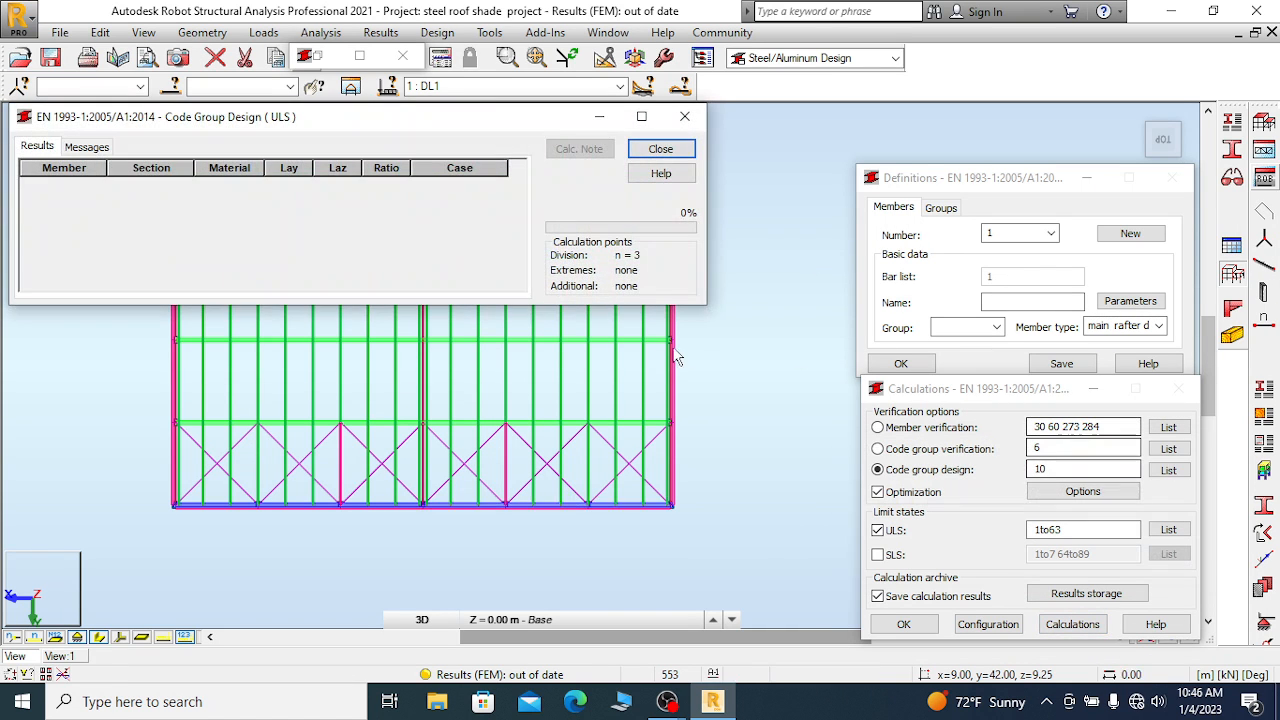
pyautogui.moveTo(263, 118); pyautogui.dragTo(437, 122)
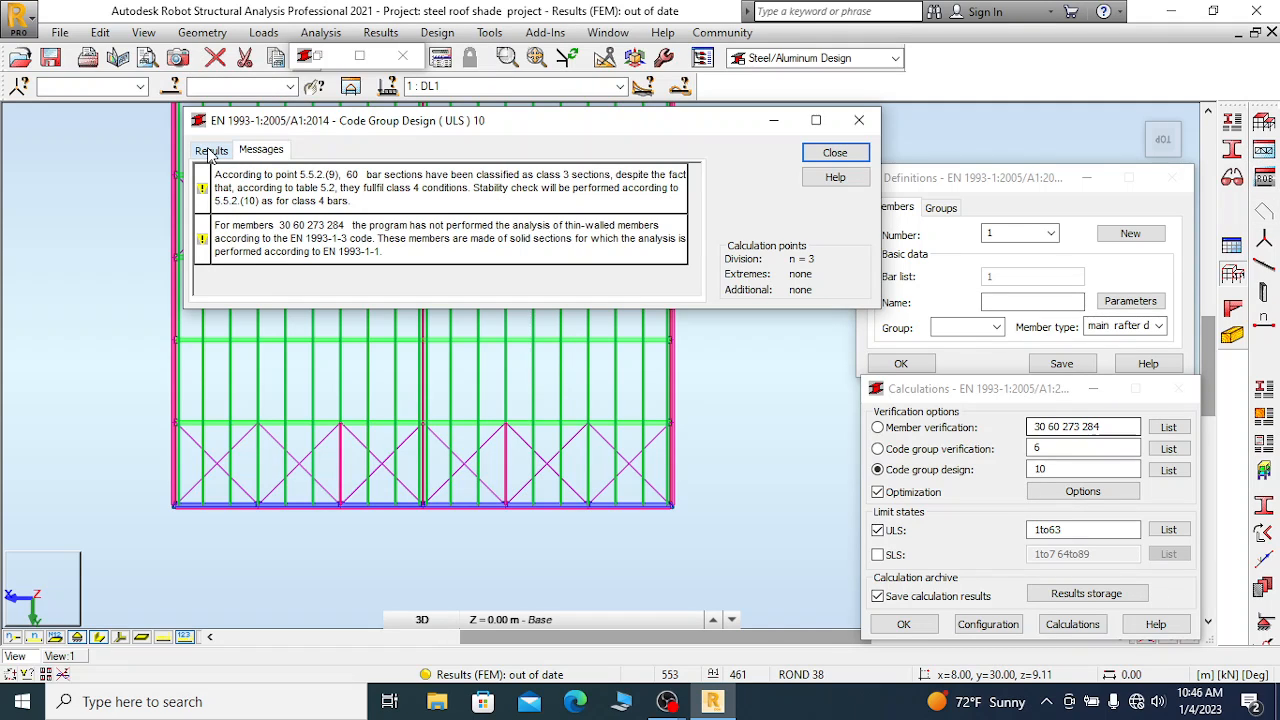
pyautogui.click(211, 151)
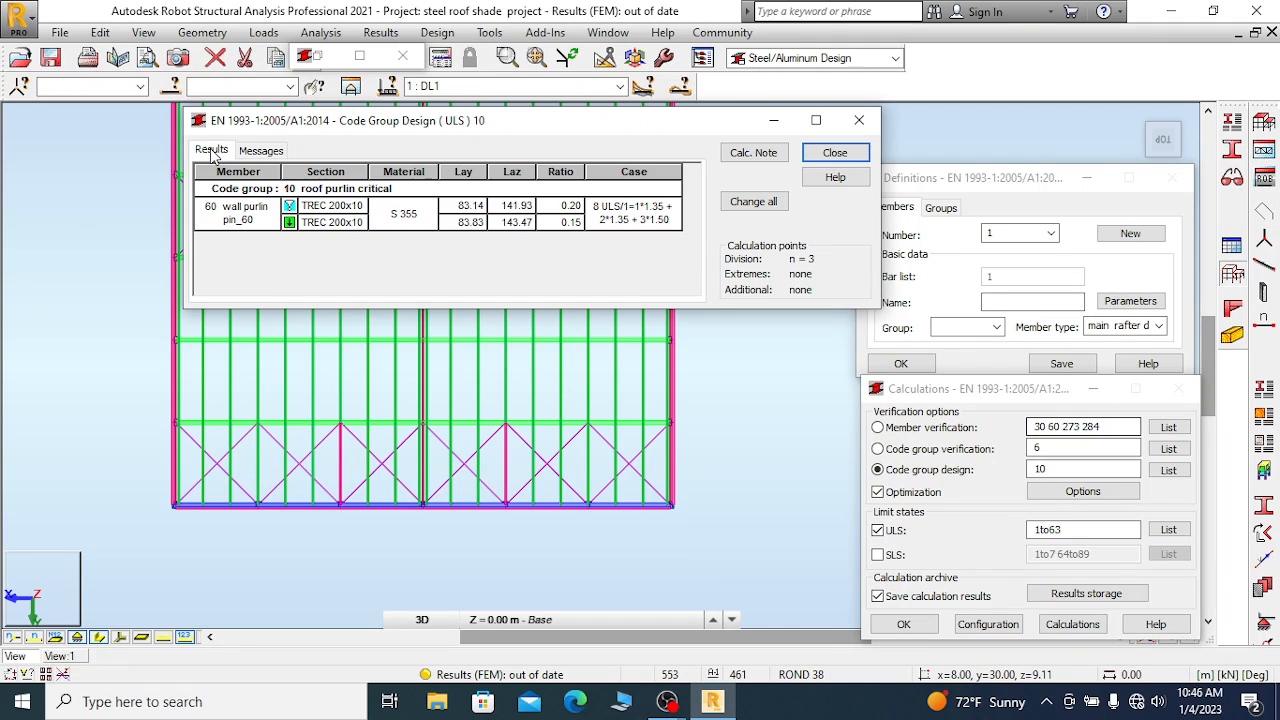
# Examine the detailed EN 1993-1 check of the TREC 200x100x5 section for bar 60, including forces, buckling and stability
pyautogui.doubleClick(362, 222)
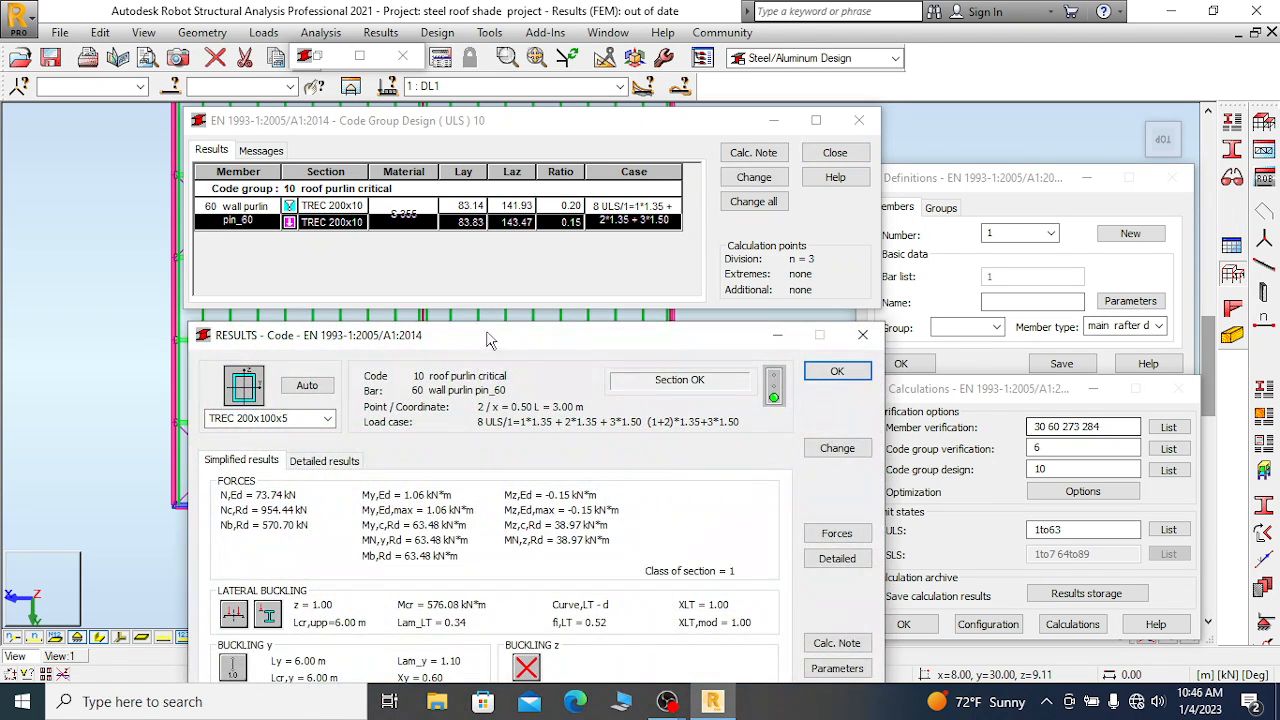
pyautogui.moveTo(512, 255); pyautogui.dragTo(515, 160)
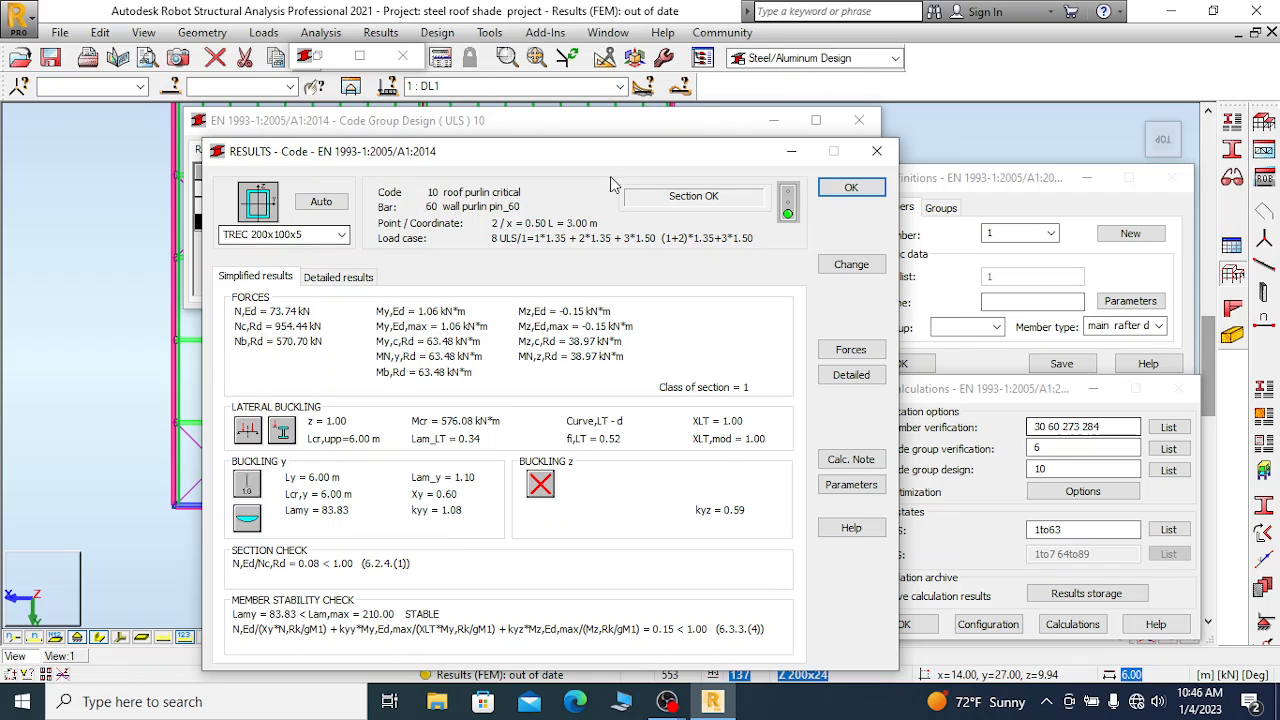
pyautogui.click(877, 151)
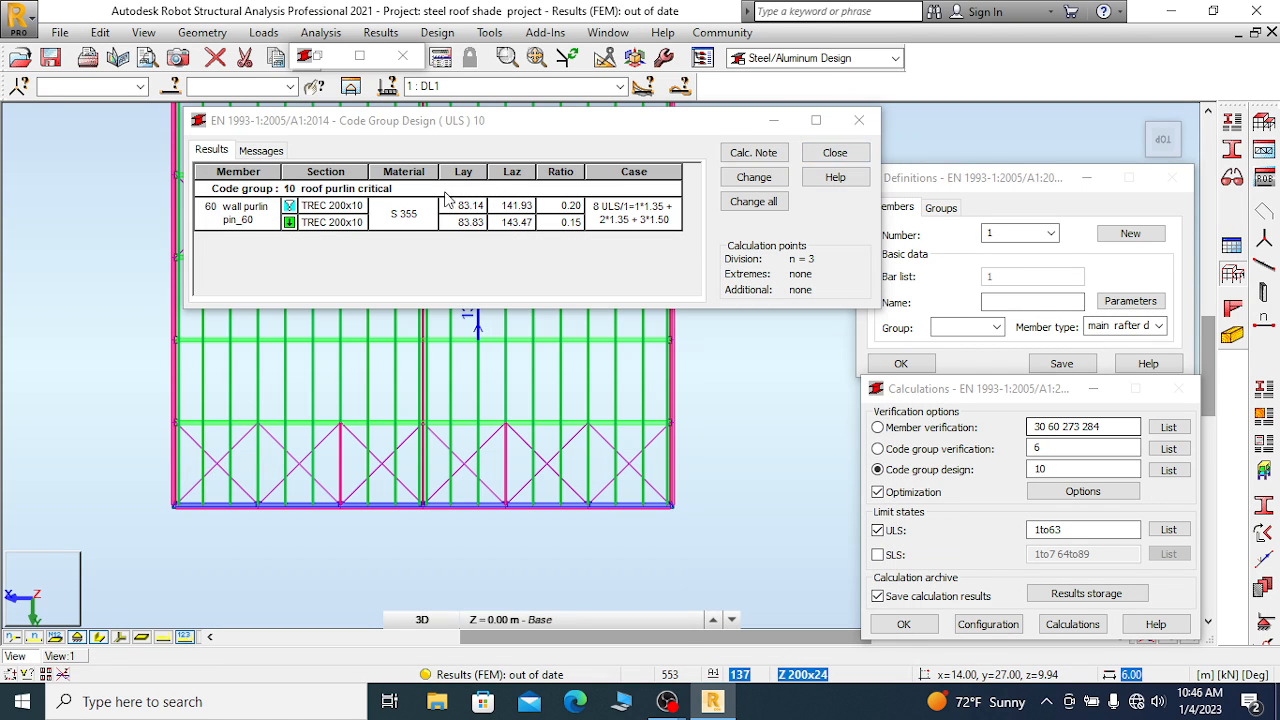
pyautogui.doubleClick(320, 228)
pyautogui.click(868, 337)
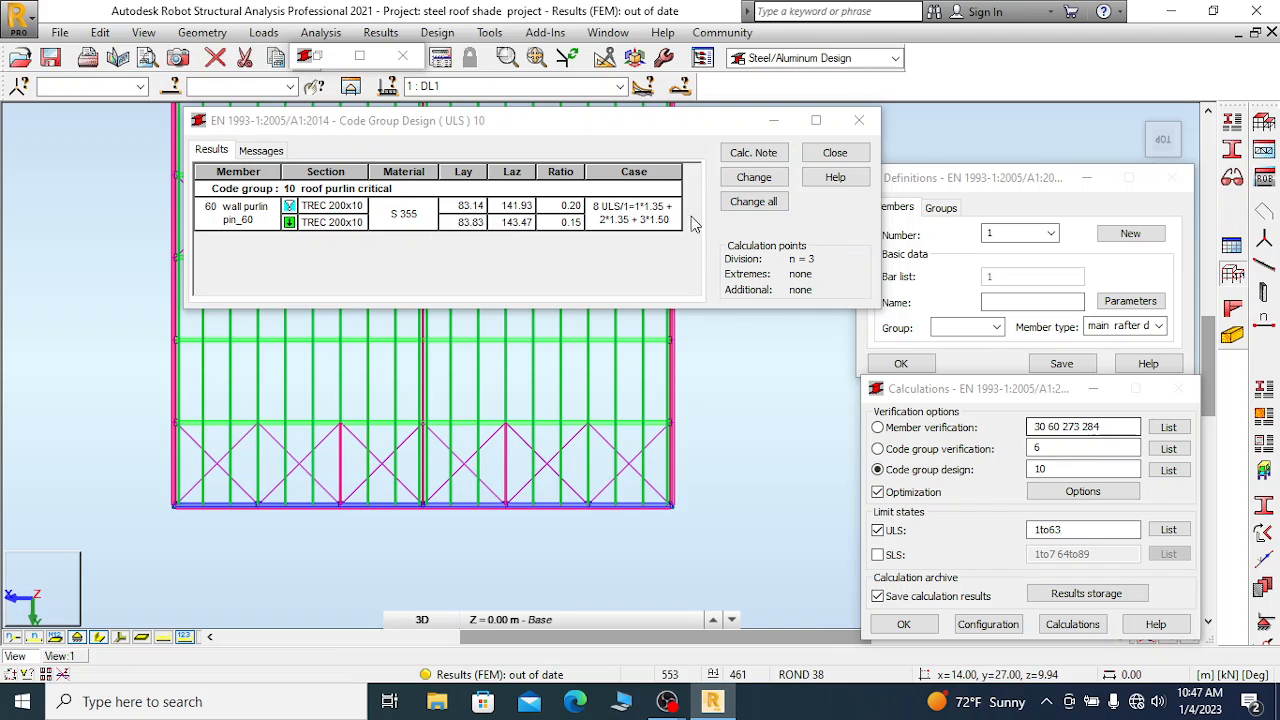
# Apply the TREC 200x100x5 section designed for code group 10 to its members and close the design results
pyautogui.click(764, 203)
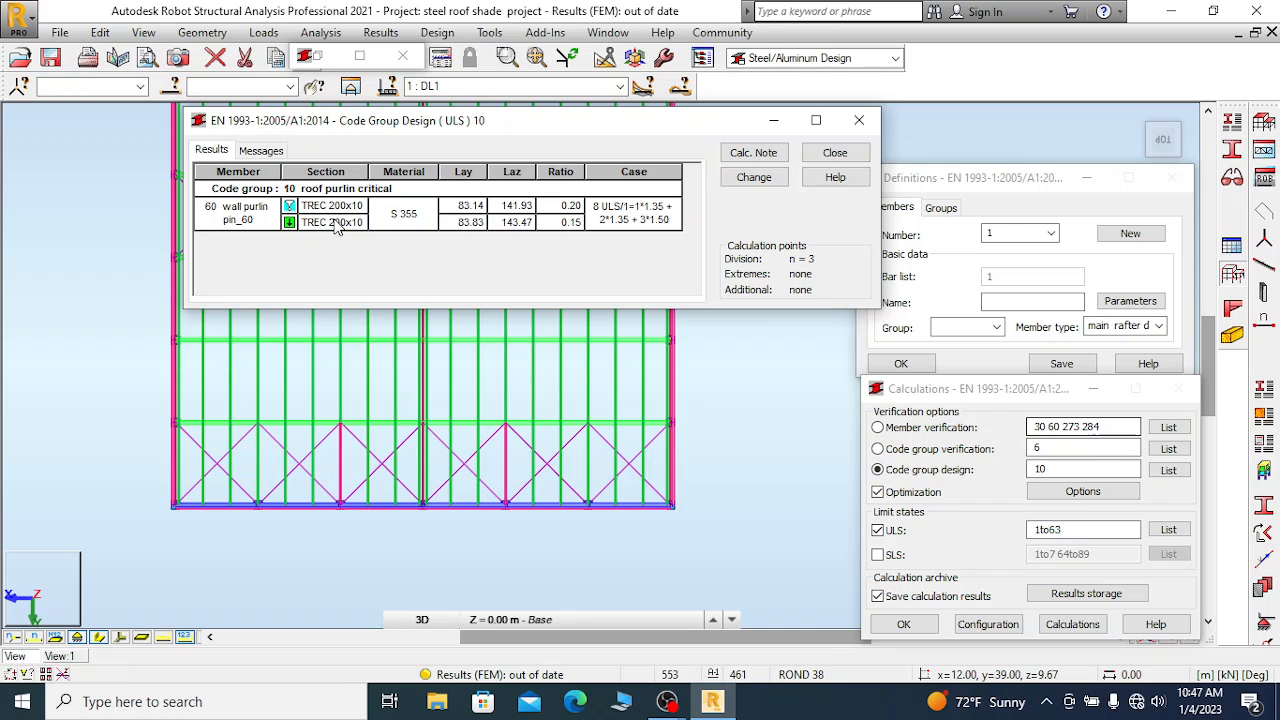
pyautogui.click(754, 177)
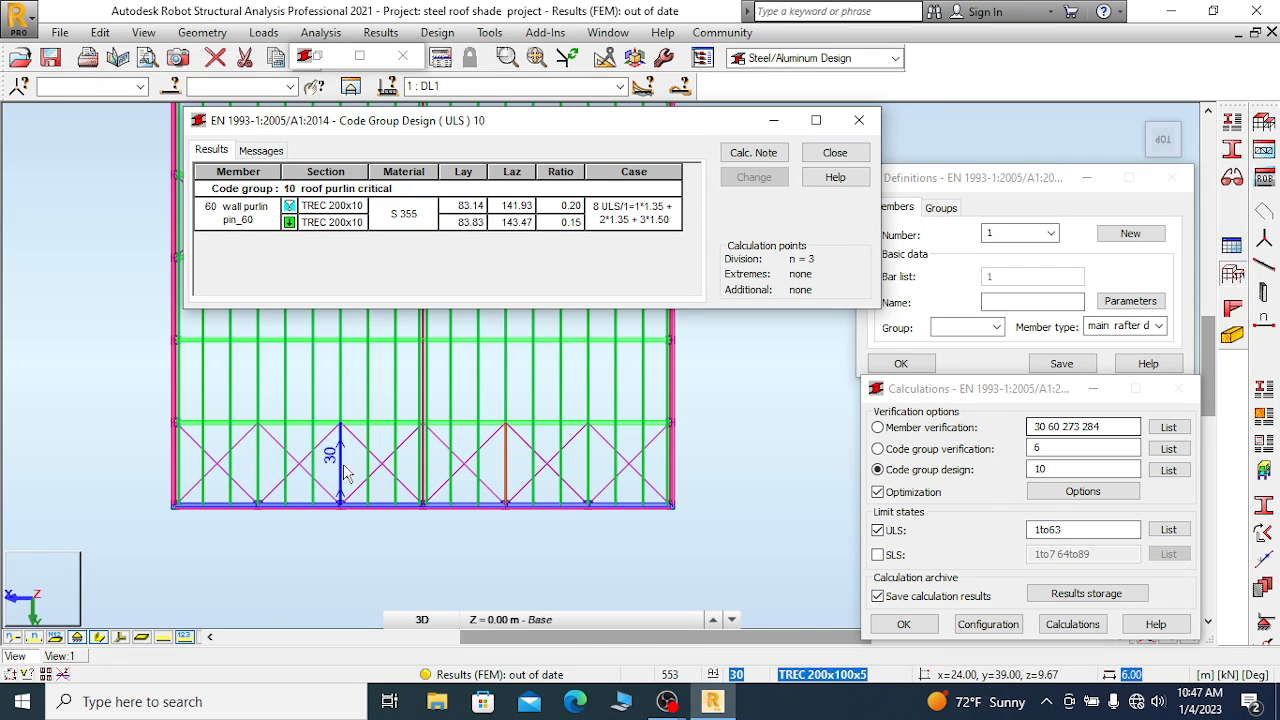
pyautogui.scroll(-1, 429, 532)
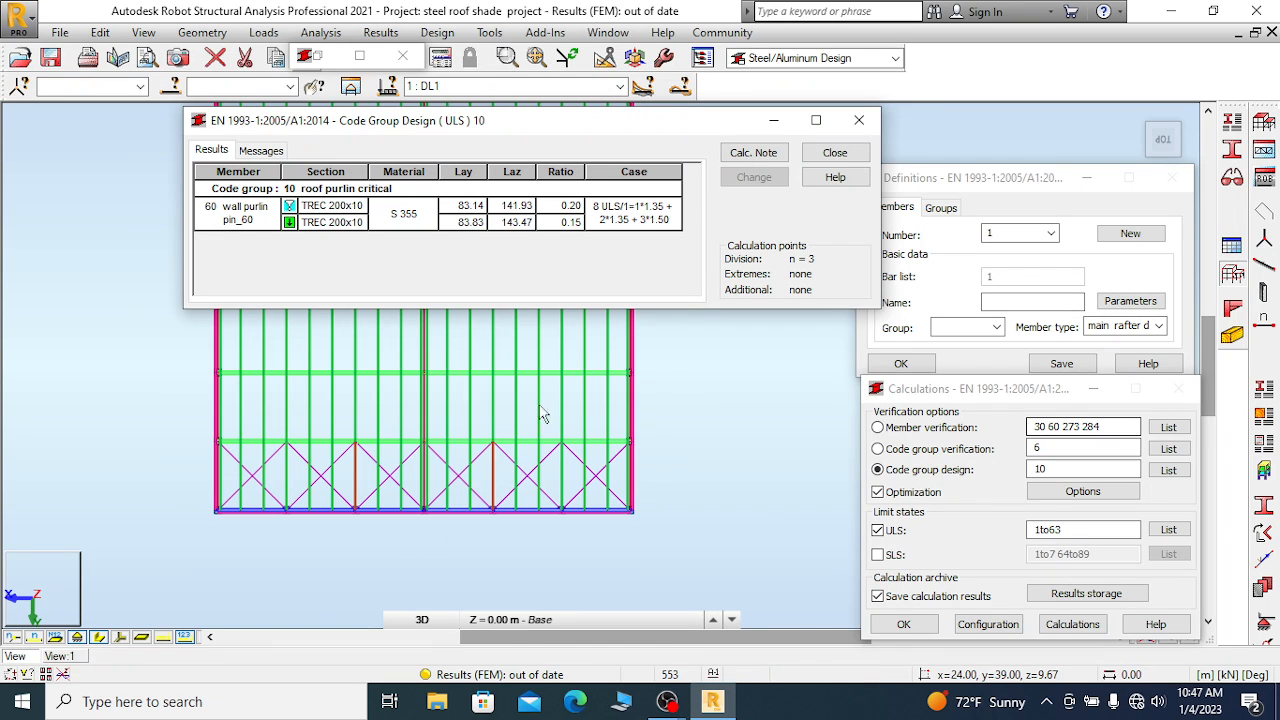
pyautogui.click(860, 124)
pyautogui.click(419, 276)
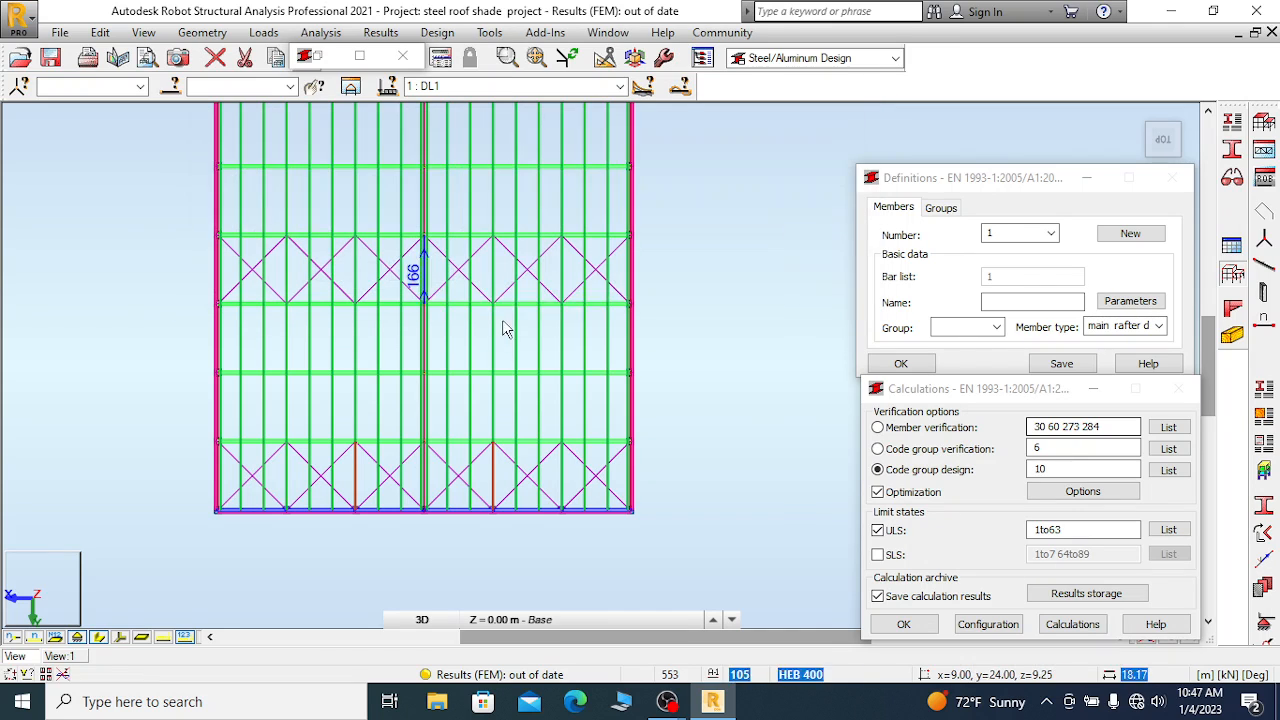
pyautogui.scroll(-3, 494, 437)
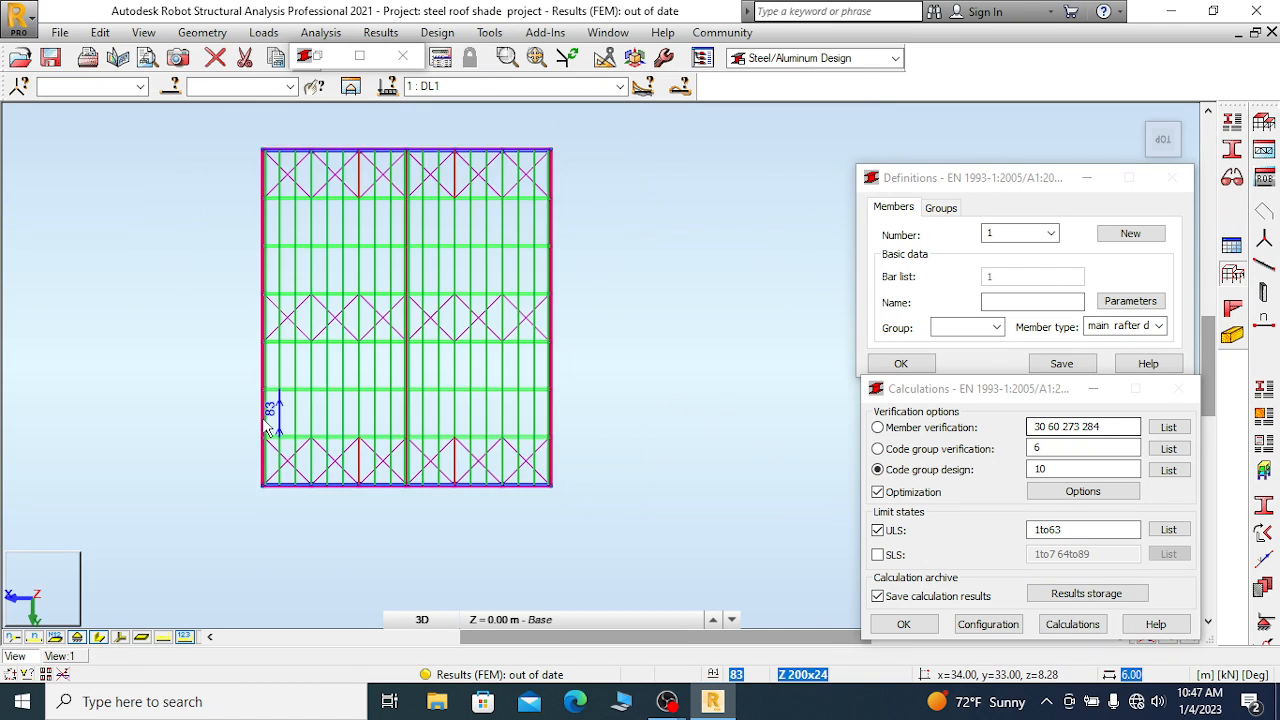
pyautogui.scroll(1, 453, 418)
# Rerun the ULS design for code group 10 with the updated section, review the member results and close them
pyautogui.click(1072, 624)
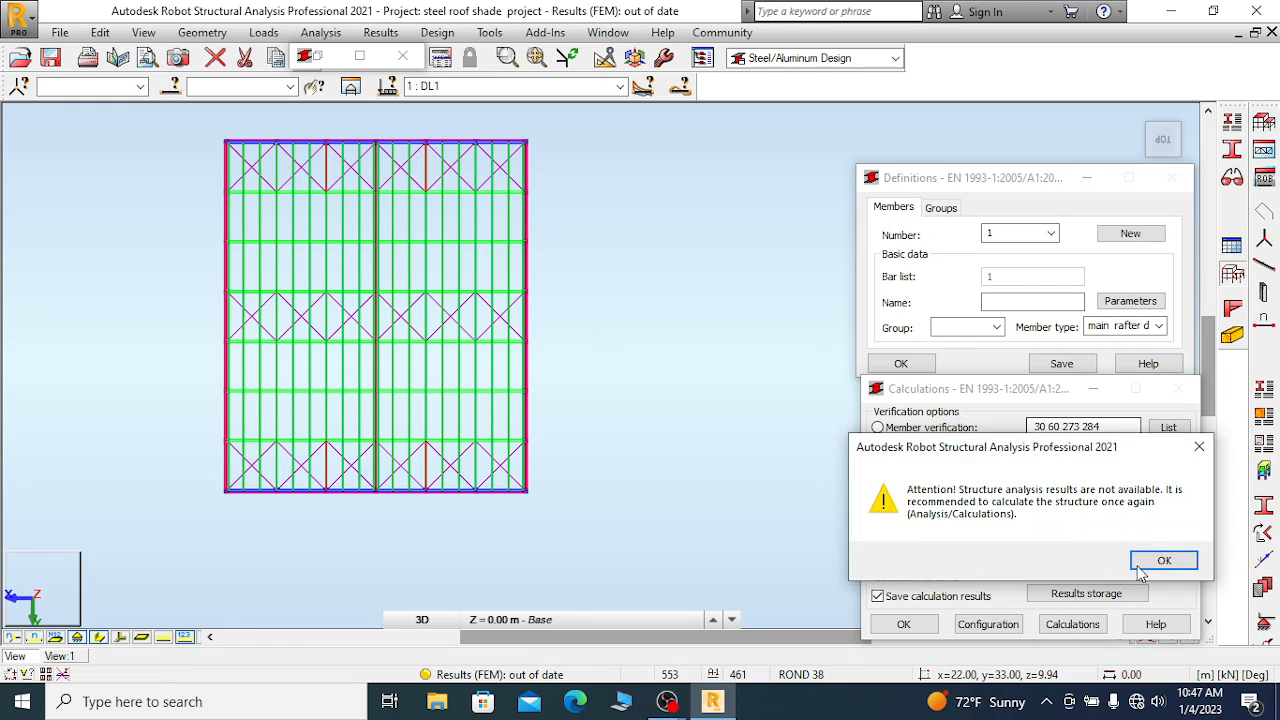
pyautogui.click(1163, 560)
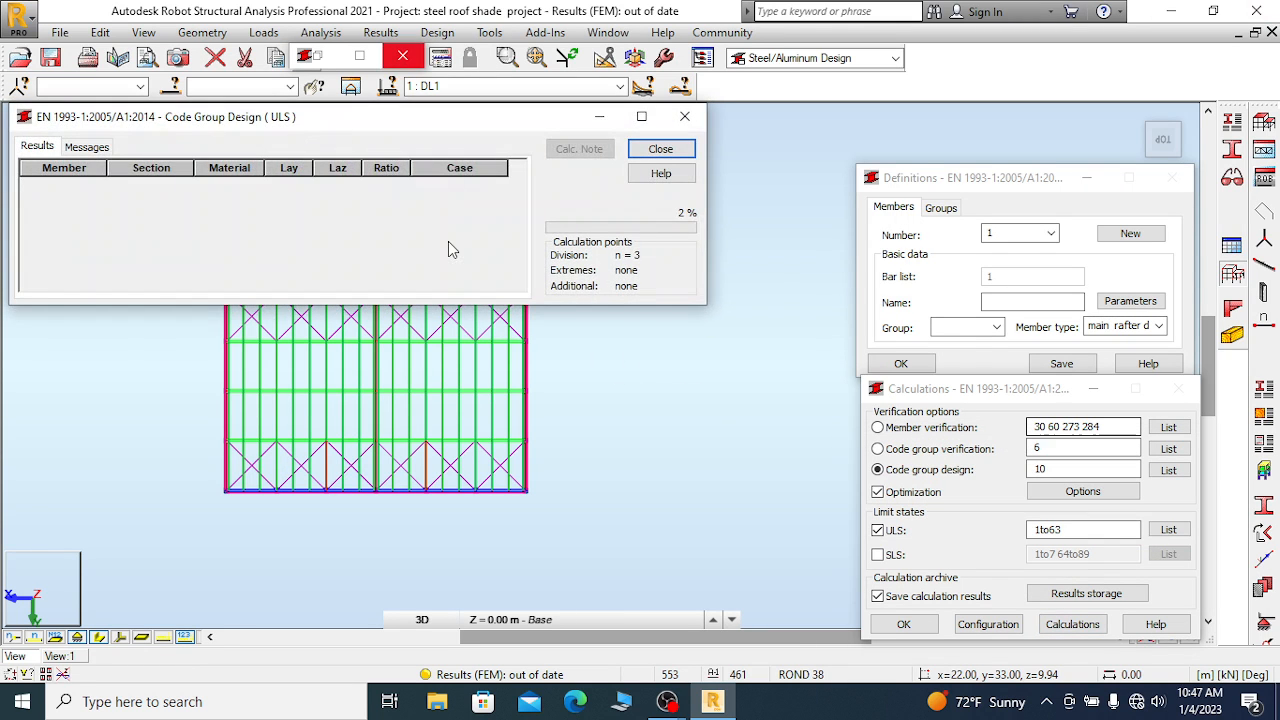
pyautogui.click(37, 147)
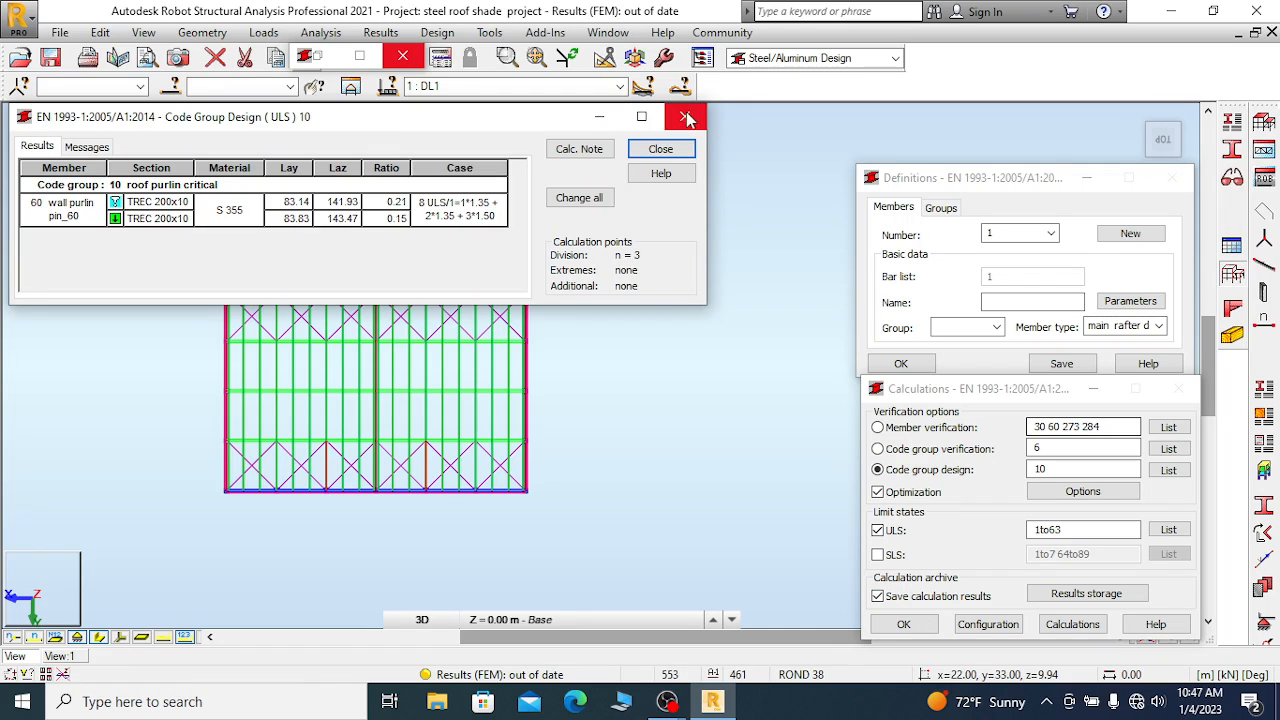
pyautogui.click(660, 148)
# Examine the purlins in the end braced bay of the roof plan and the section assigned to bar 60
pyautogui.click(242, 271)
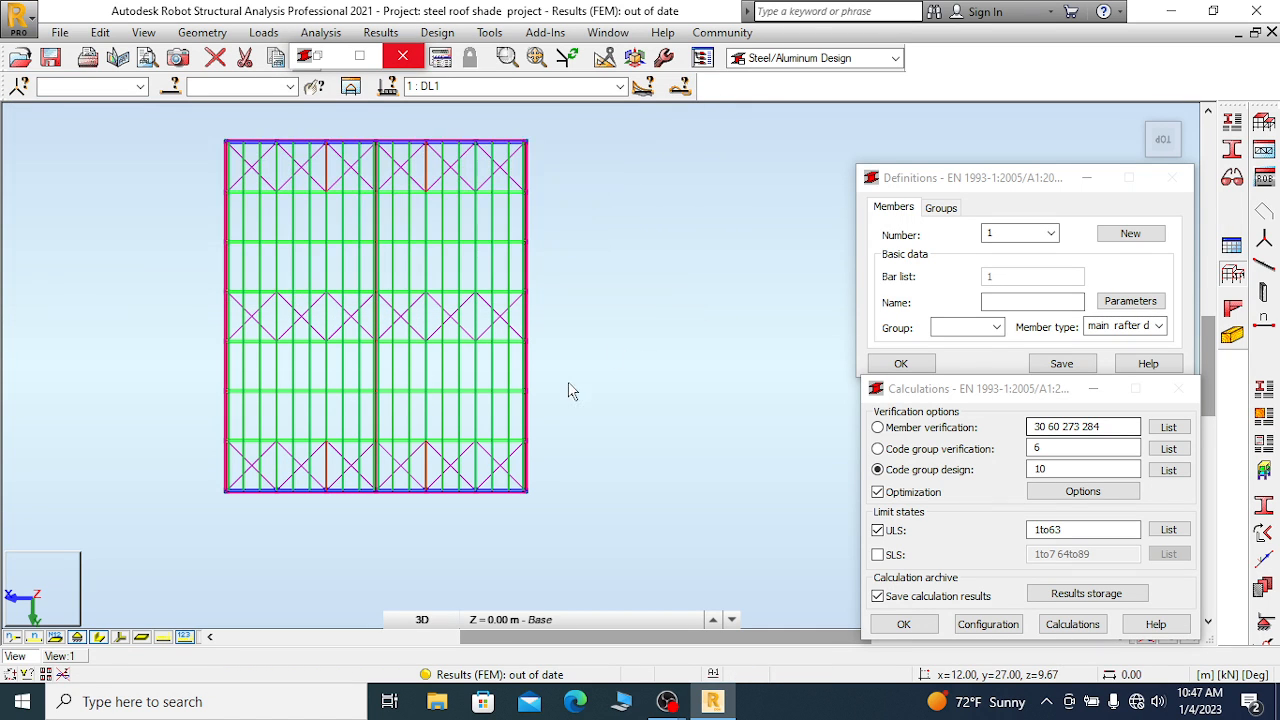
pyautogui.scroll(1, 405, 503)
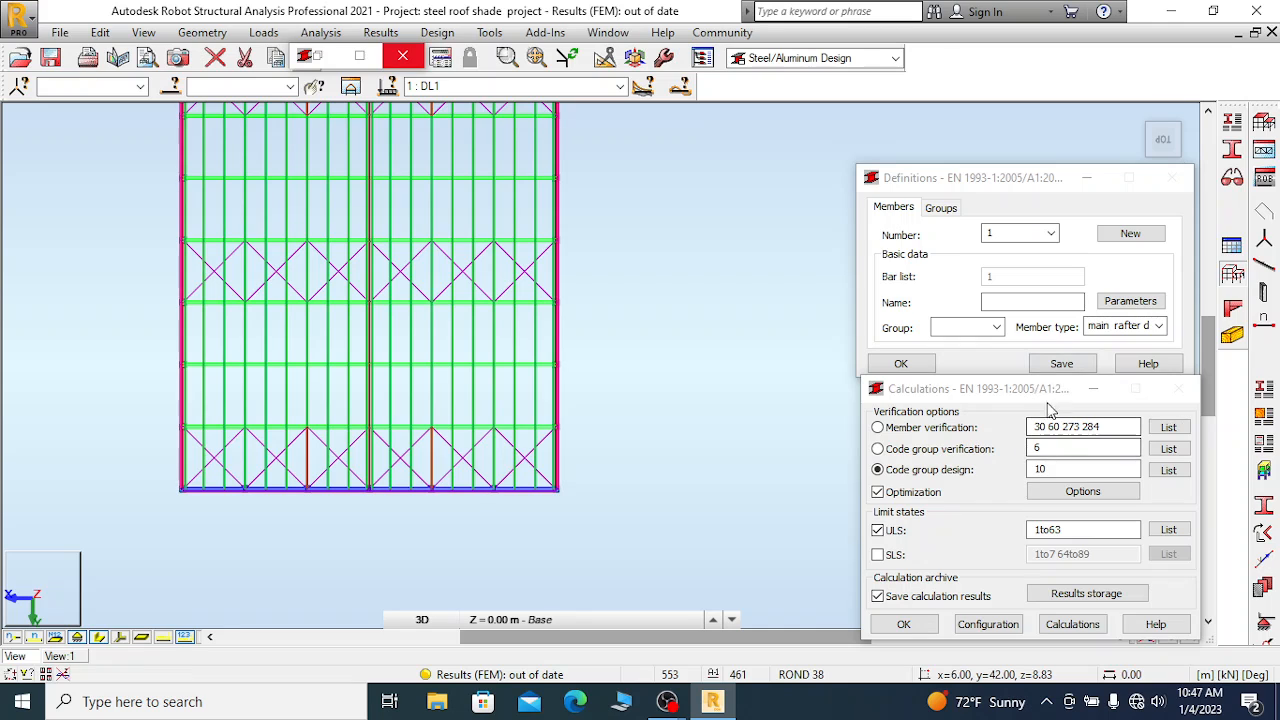
pyautogui.click(1049, 468)
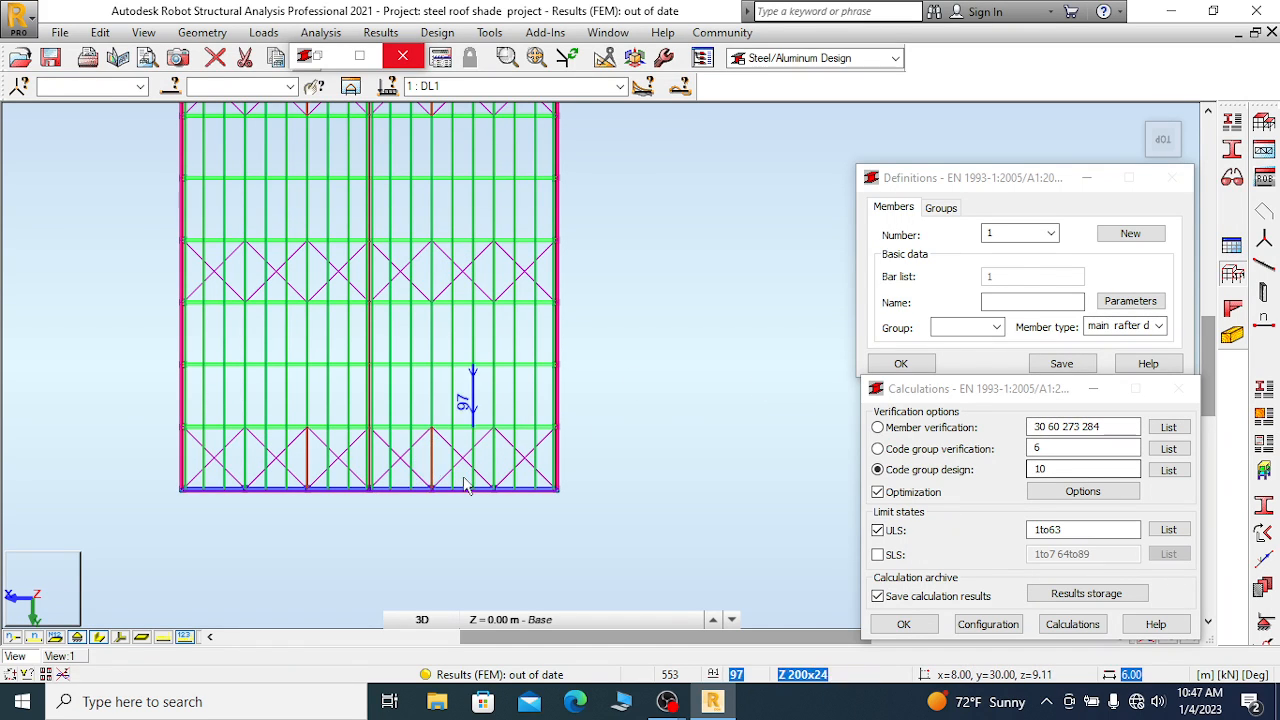
pyautogui.scroll(1, 443, 476)
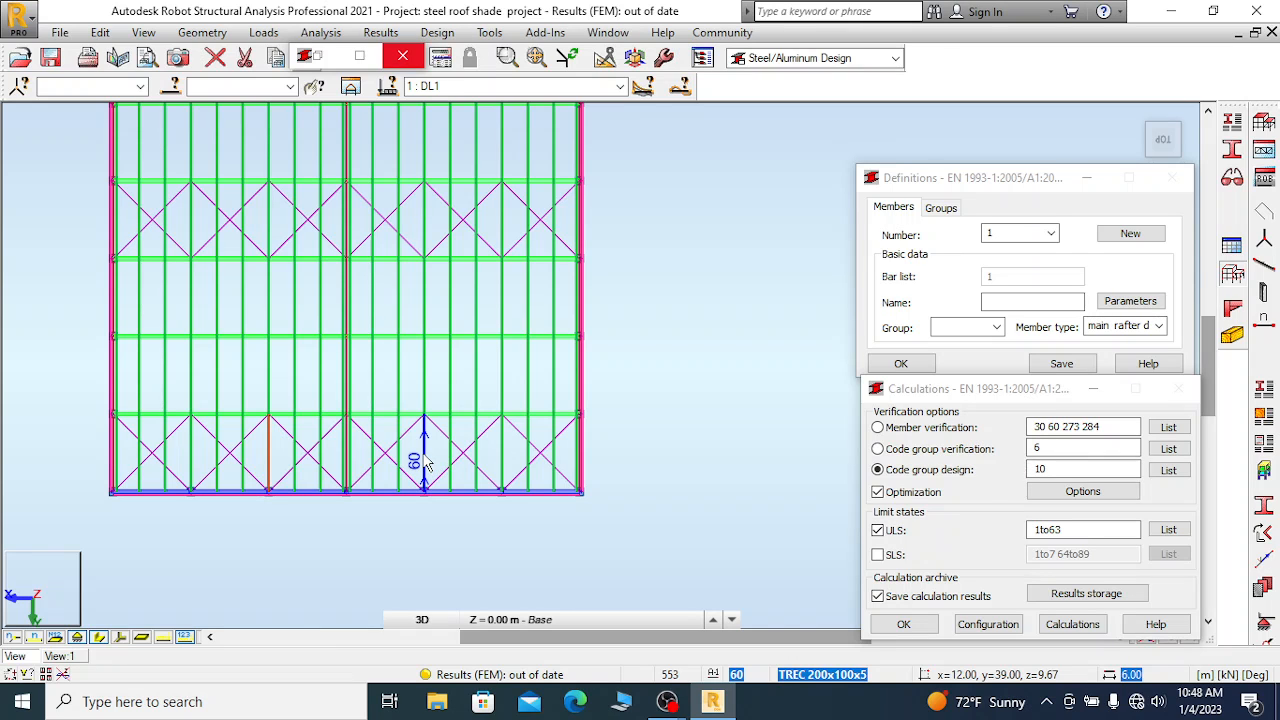
pyautogui.rightClick(436, 478)
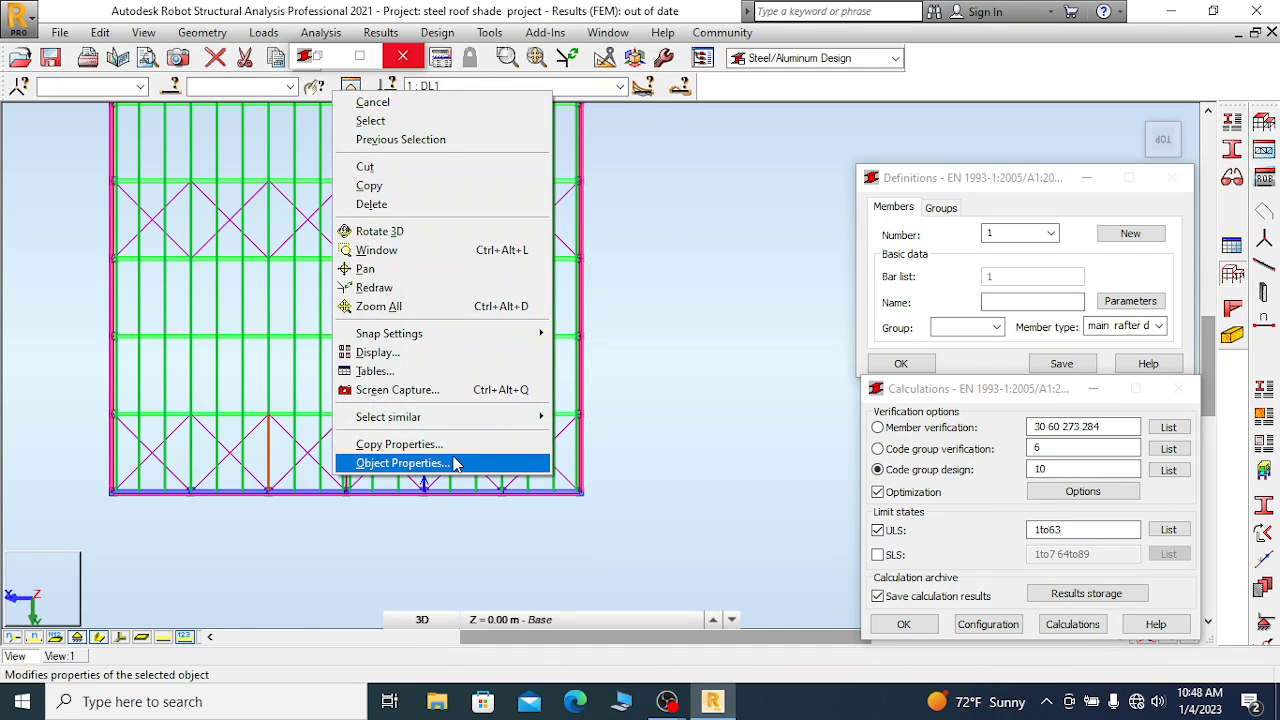
# Switch the calculation to member verification and window-select the whole structure in the top view
pyautogui.click(1055, 433)
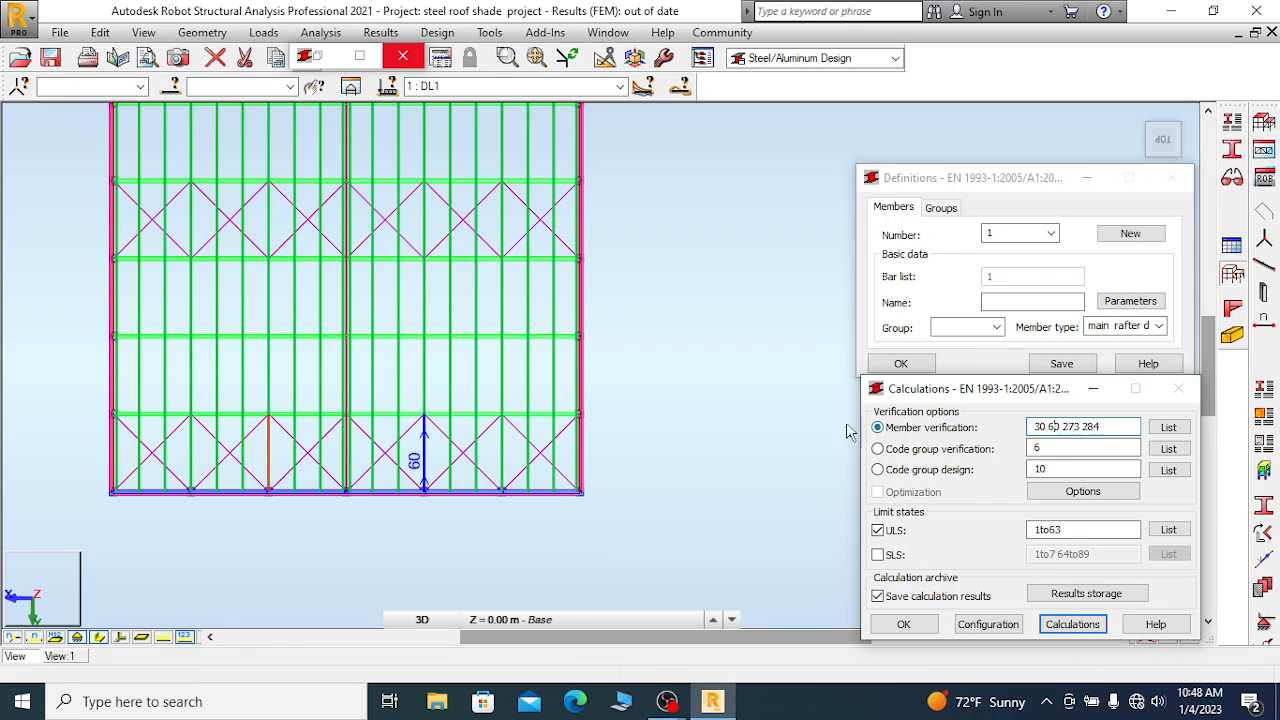
pyautogui.scroll(-5, 597, 417)
pyautogui.moveTo(336, 185); pyautogui.dragTo(609, 468)
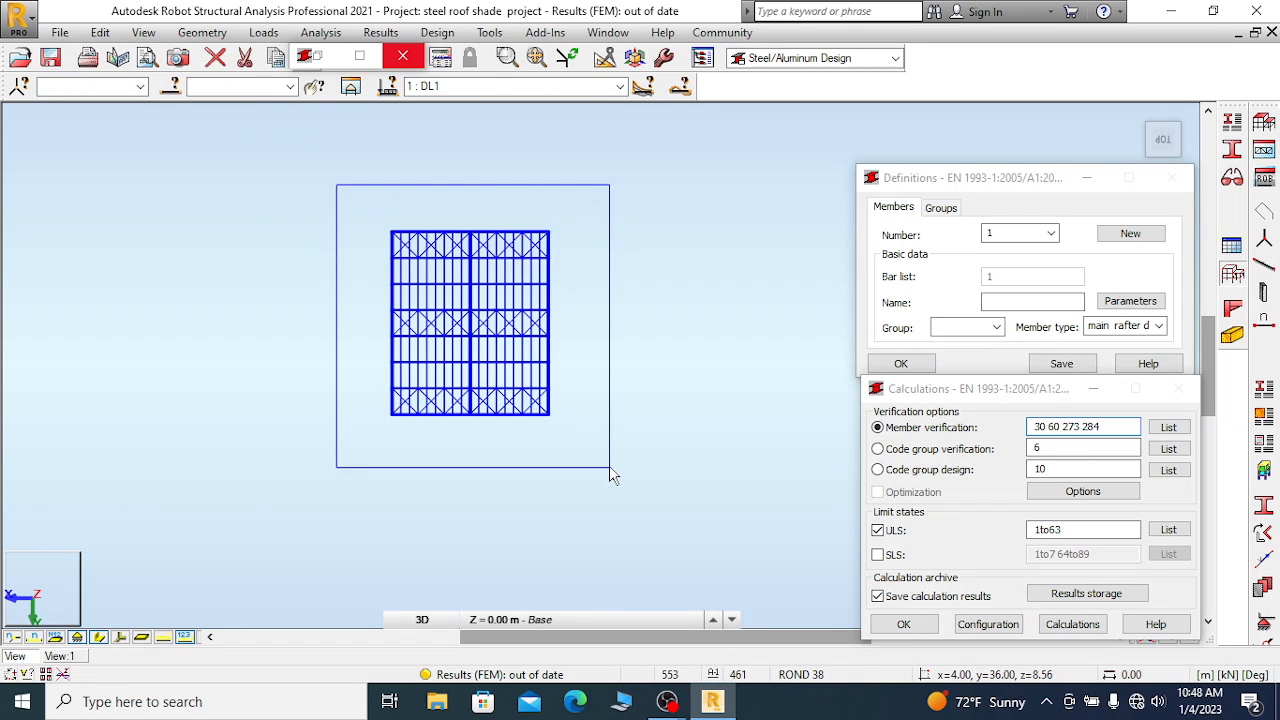
pyautogui.moveTo(610, 470); pyautogui.dragTo(610, 470)
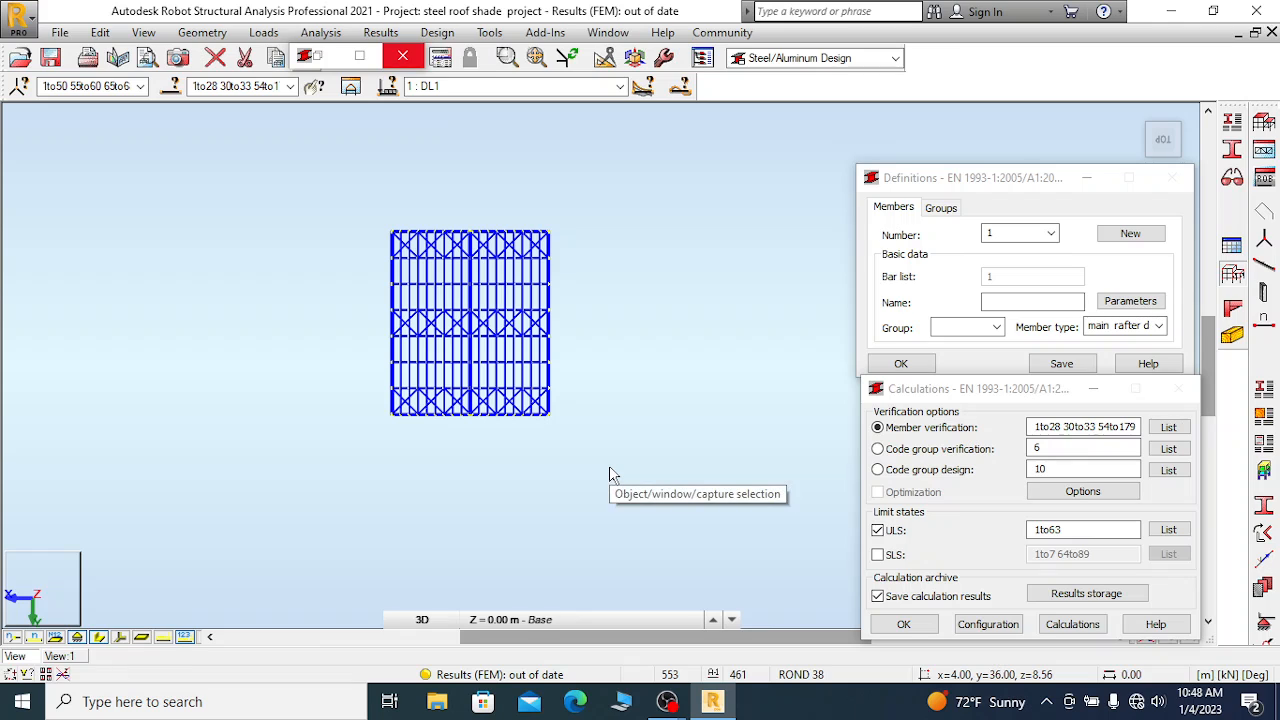
# Copy the complete list of selected bars and replace the member verification list with it
pyautogui.click(235, 86)
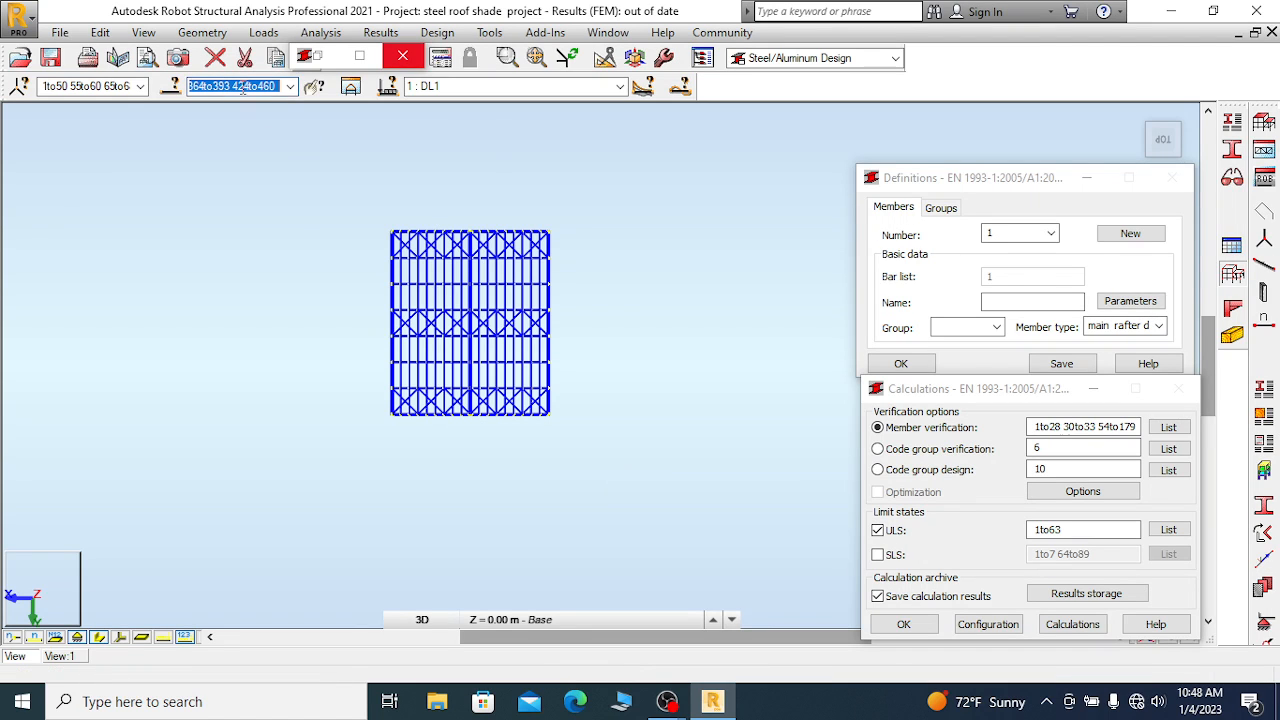
pyautogui.rightClick(242, 86)
pyautogui.click(287, 148)
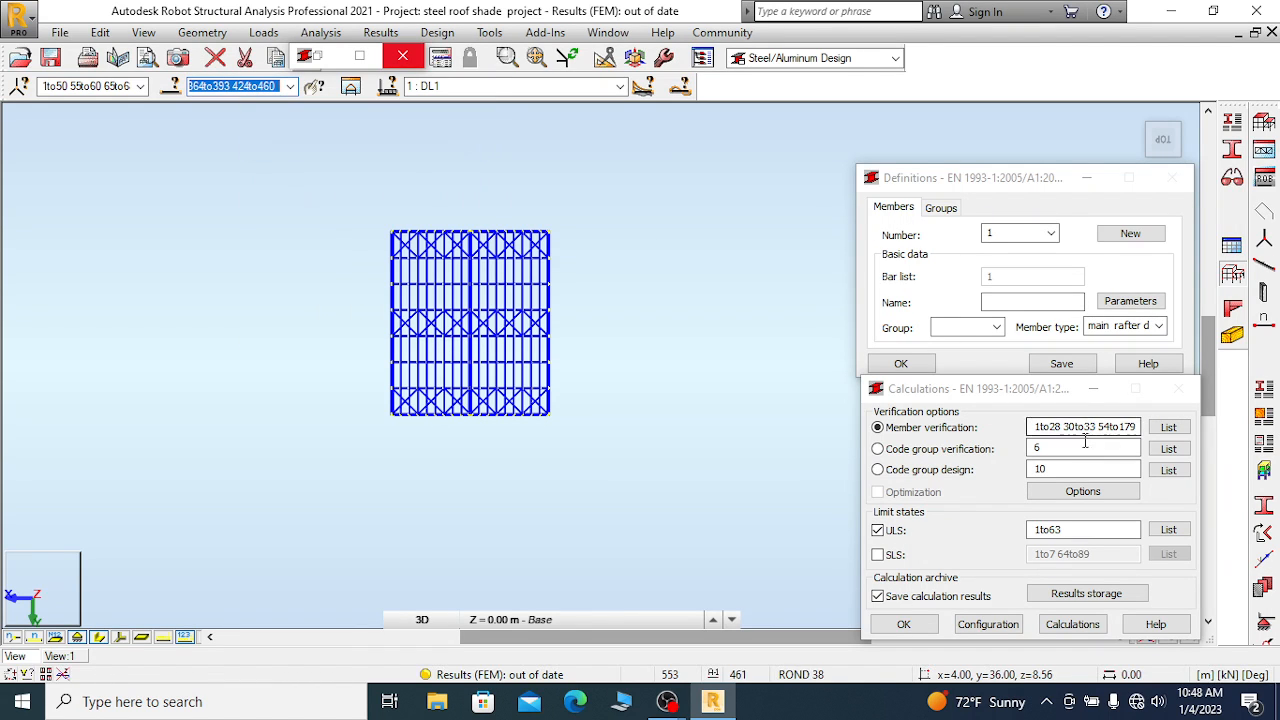
pyautogui.click(1035, 427)
pyautogui.moveTo(1035, 427); pyautogui.dragTo(1228, 427)
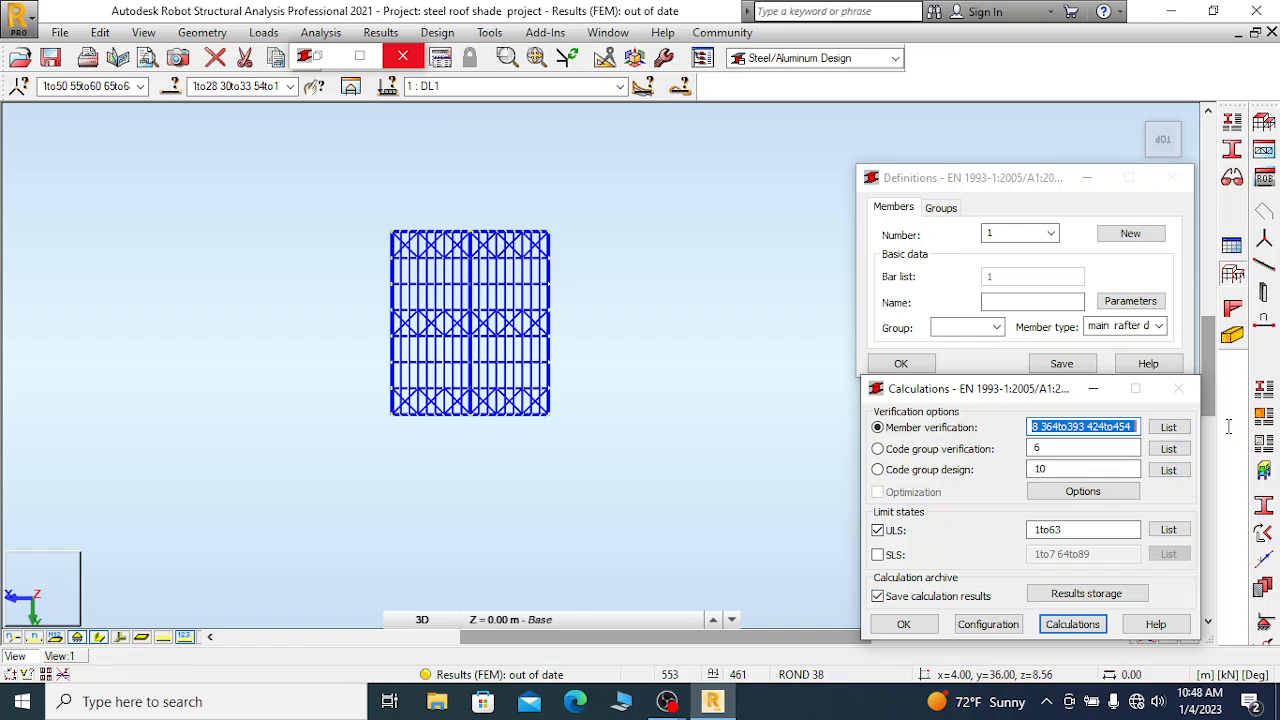
pyautogui.rightClick(1103, 426)
pyautogui.click(1100, 248)
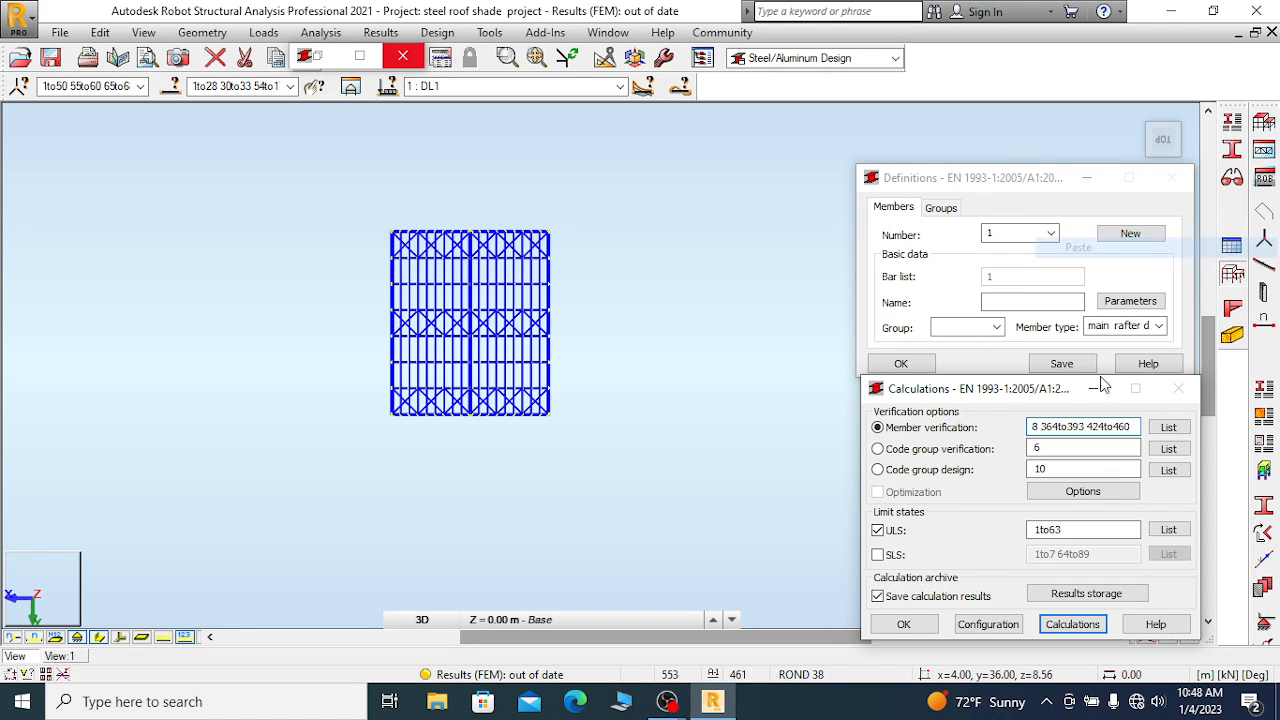
# Include the SLS limit state with cases 1to7 64to89 and run the member verification for both ULS and SLS
pyautogui.click(880, 555)
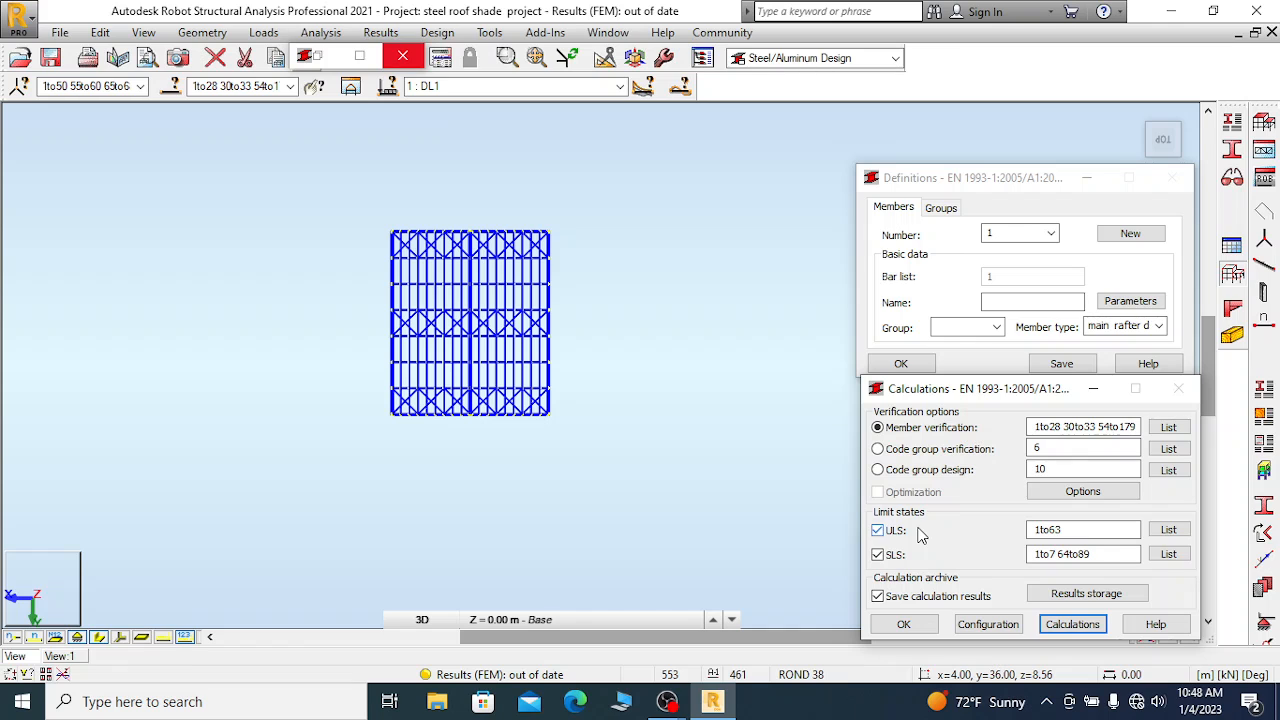
pyautogui.click(1078, 626)
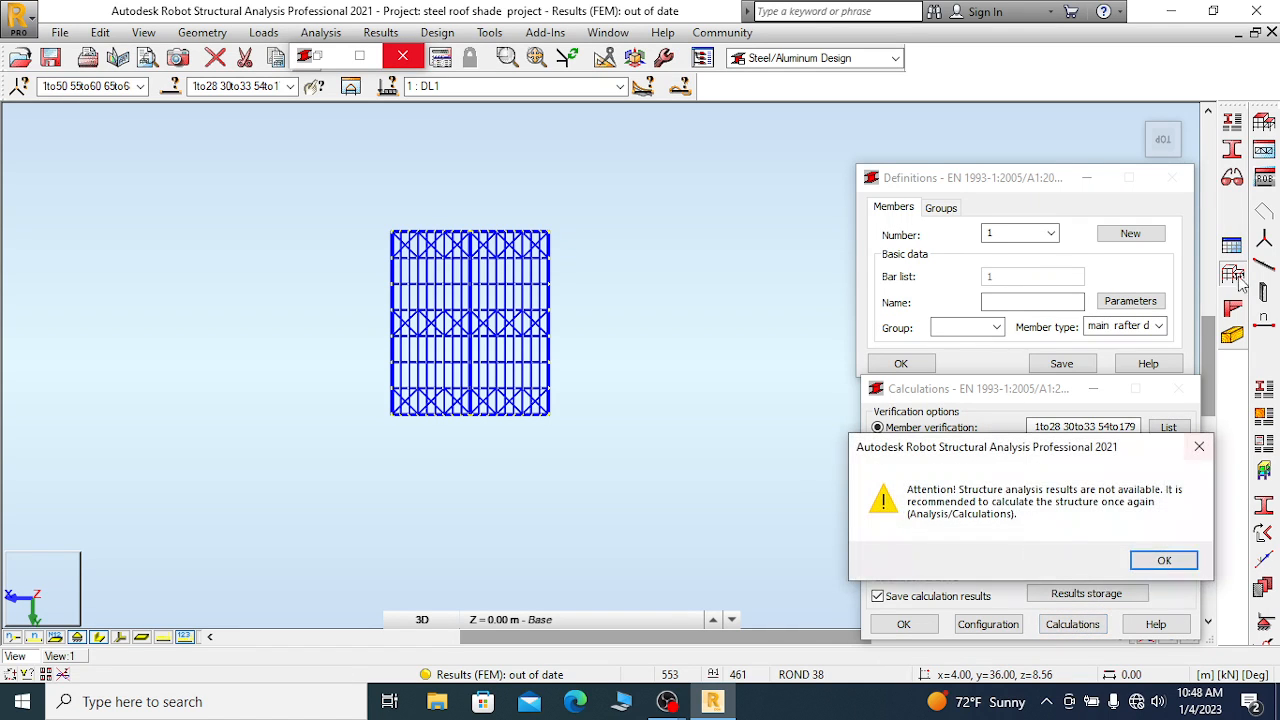
pyautogui.click(1166, 560)
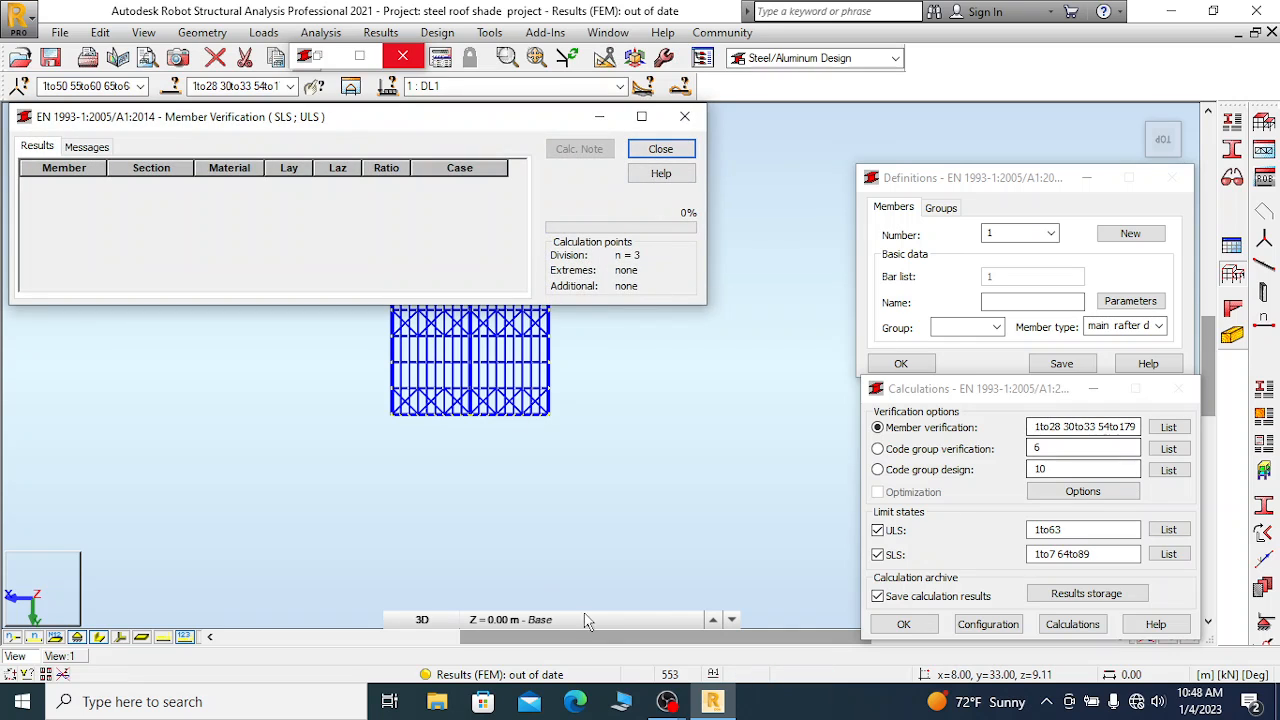
pyautogui.moveTo(672, 706)
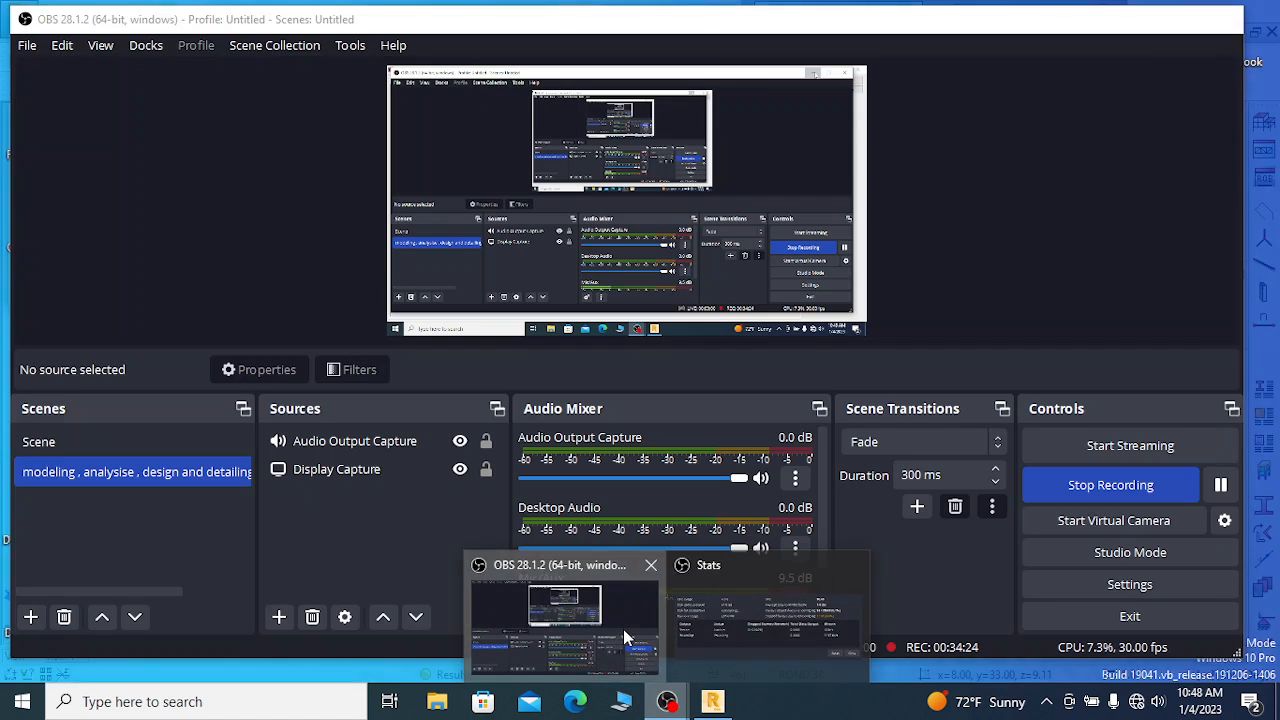
pyautogui.click(623, 629)
pyautogui.click(1222, 487)
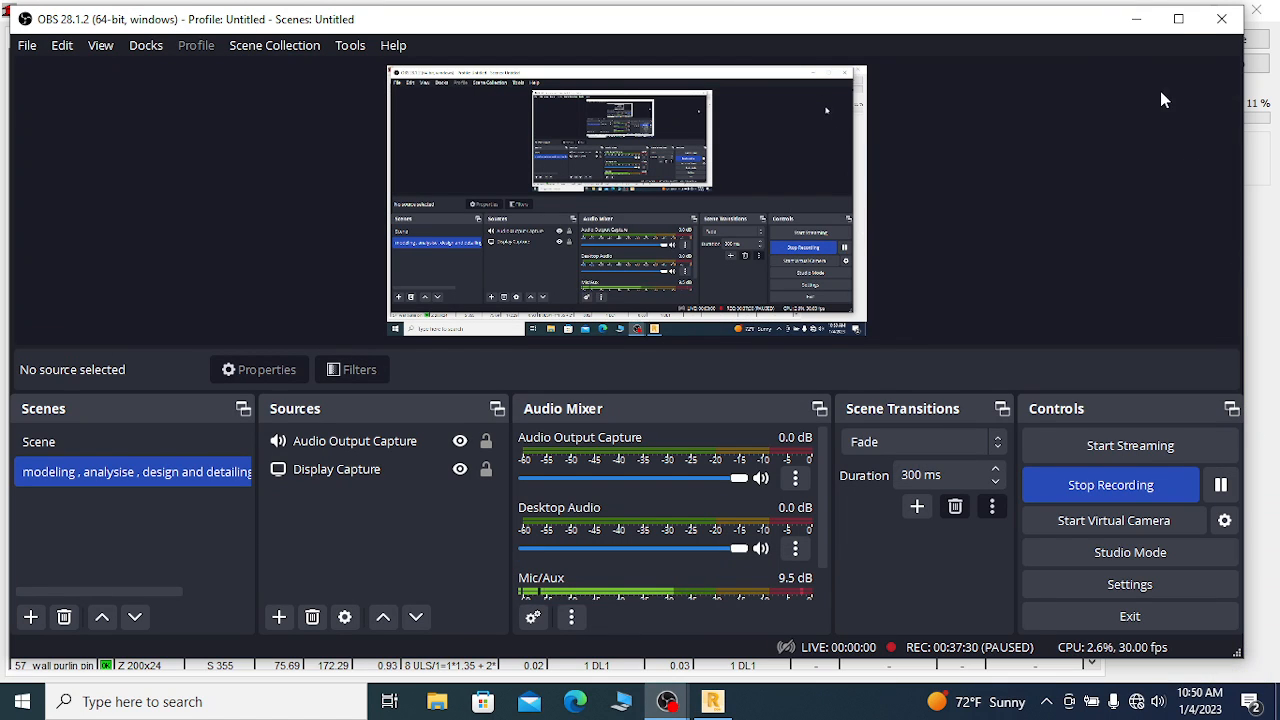
pyautogui.click(1148, 25)
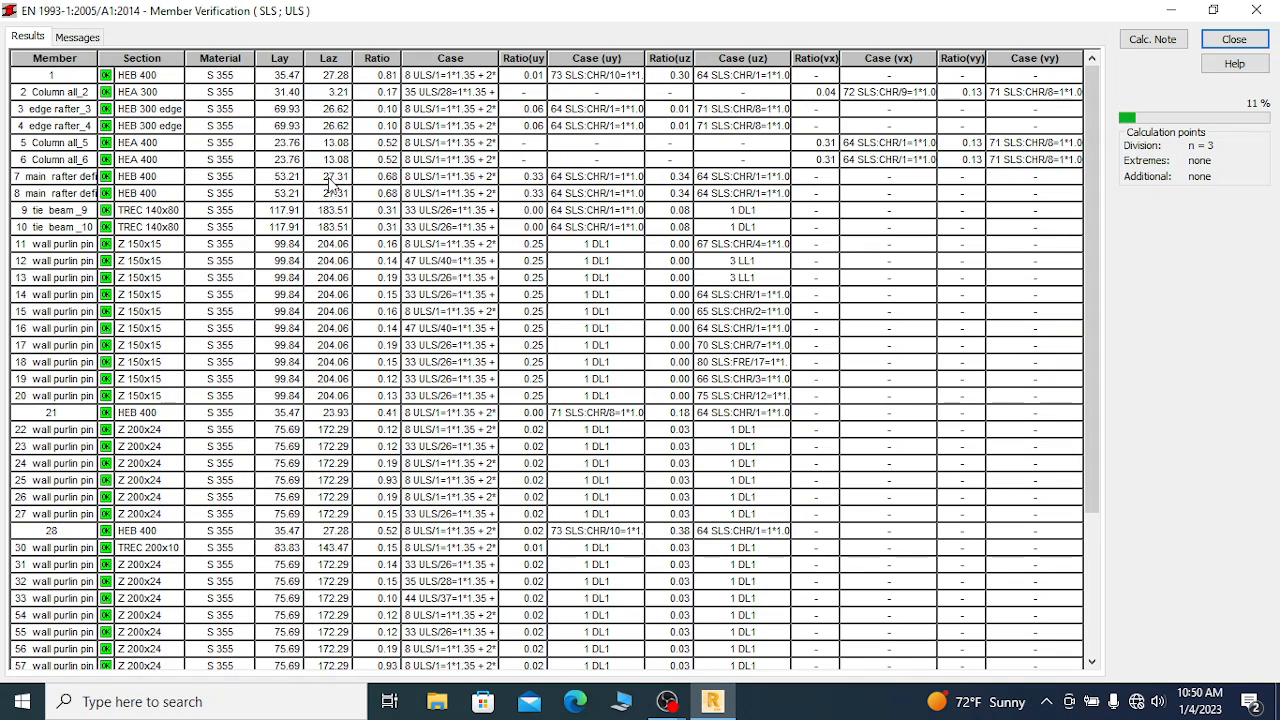
# Review the ULS and SLS member verification results and select the row of tie beam 65
pyautogui.scroll(-4, 250, 262)
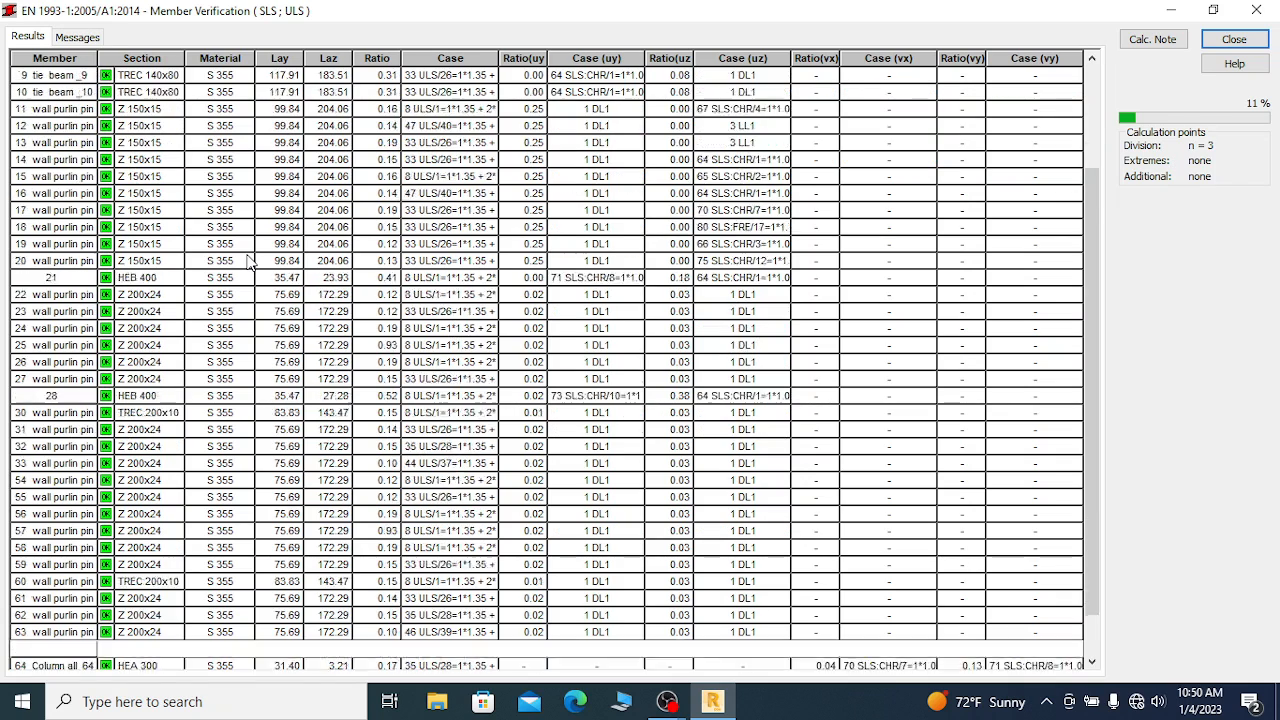
pyautogui.scroll(4, 250, 262)
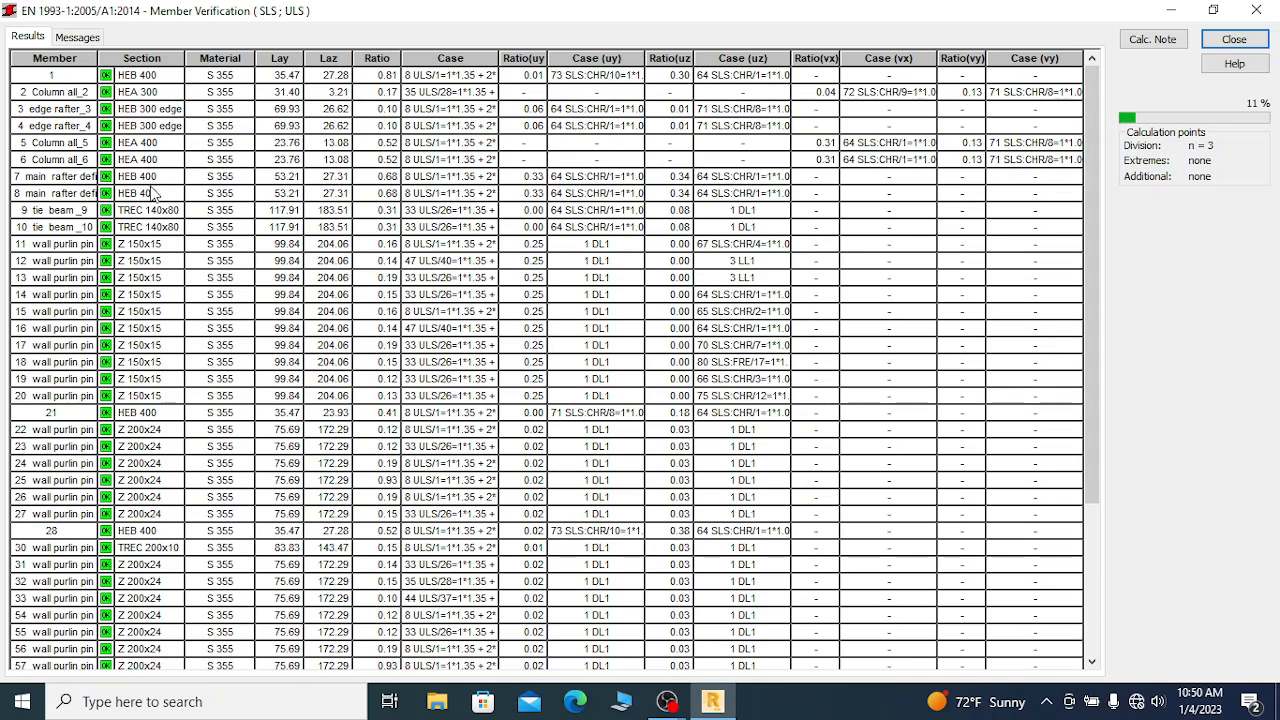
pyautogui.scroll(-4, 170, 192)
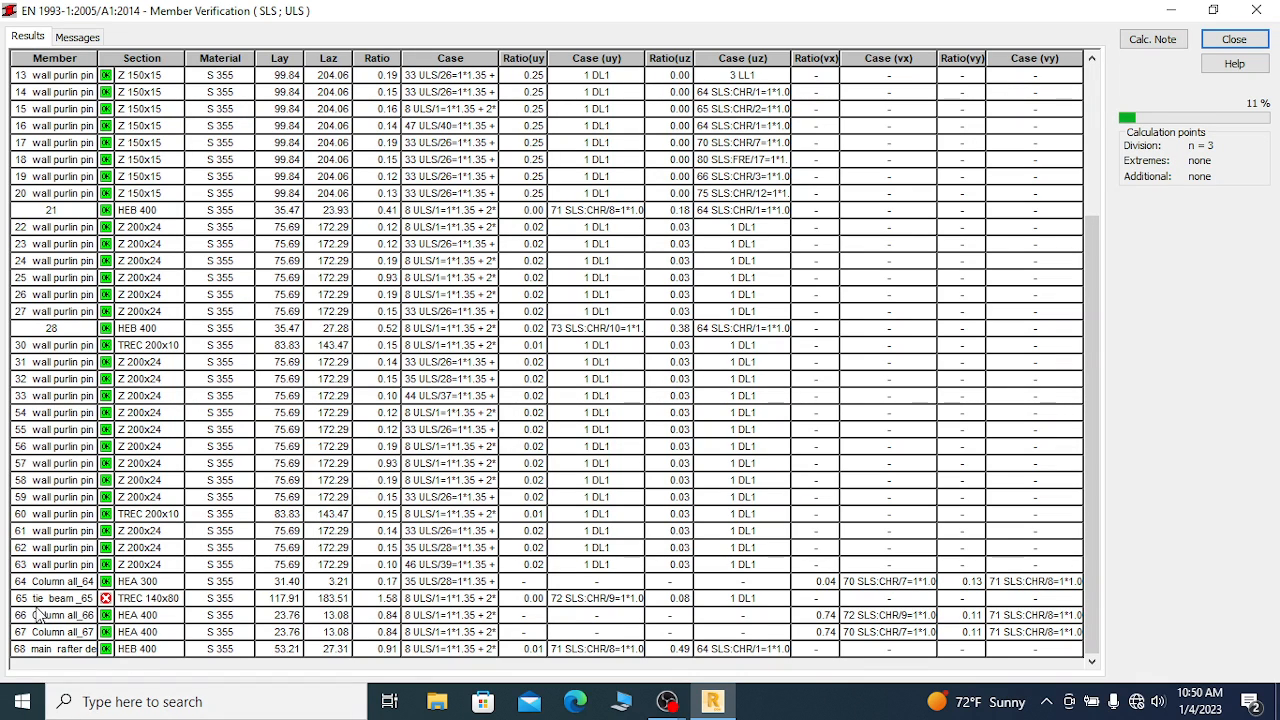
pyautogui.click(171, 600)
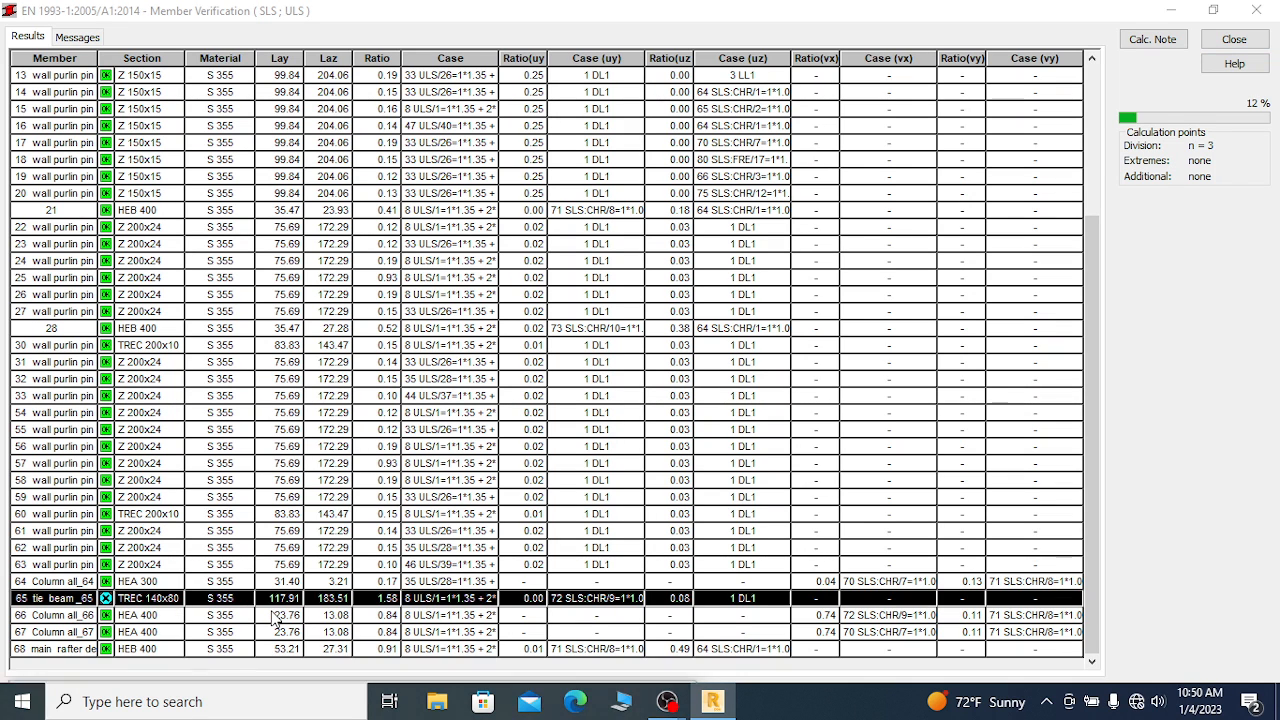
# Restore the verification results window to its smaller size and clear the bar selection in the top view
pyautogui.click(1213, 10)
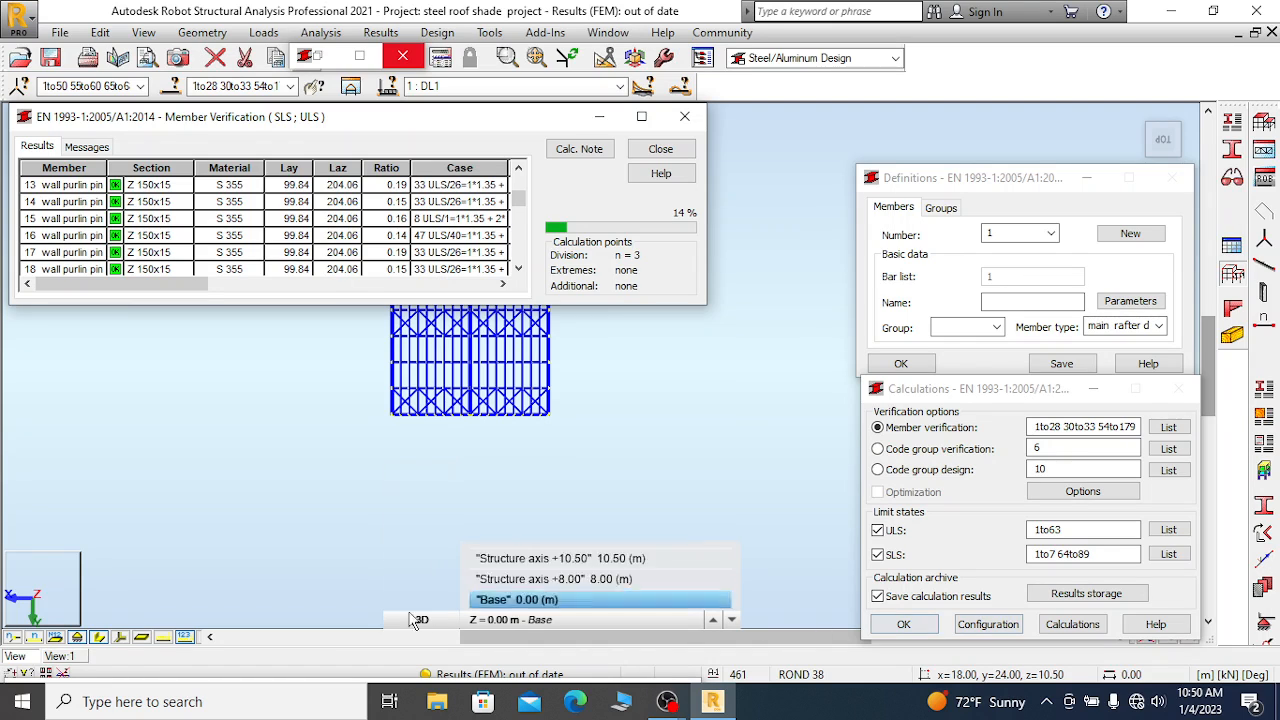
pyautogui.click(312, 643)
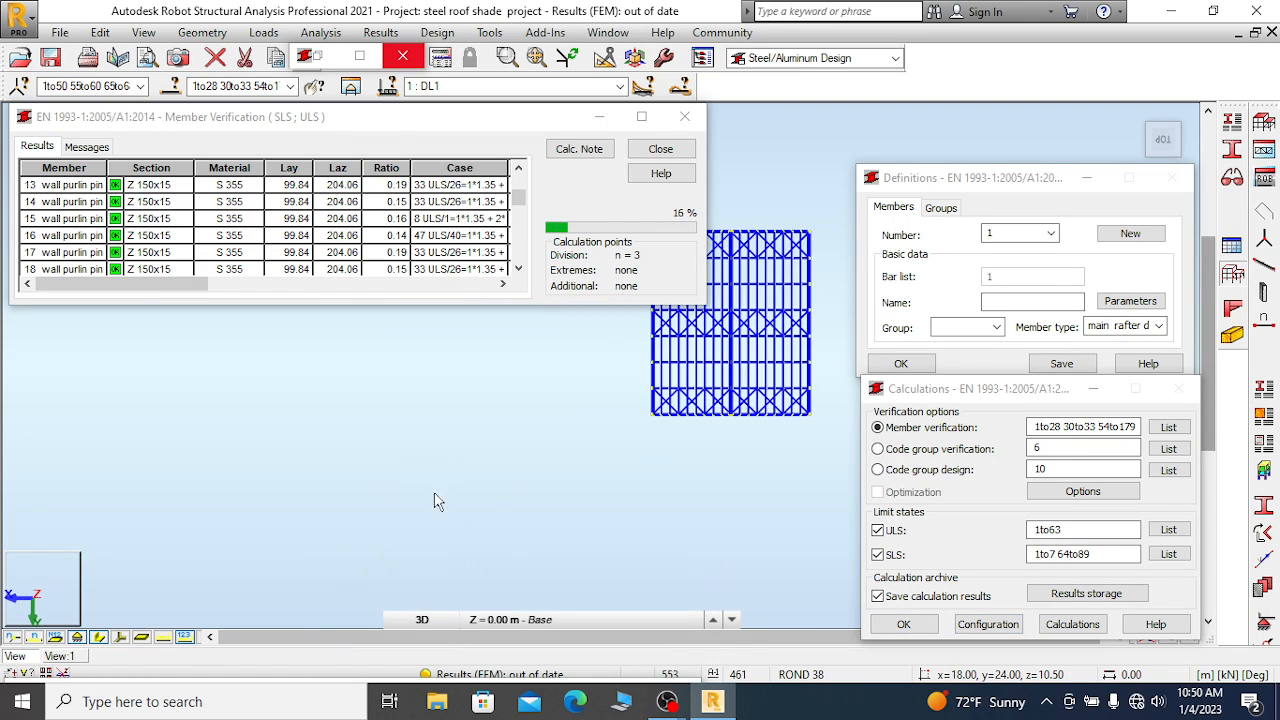
pyautogui.rightClick(492, 180)
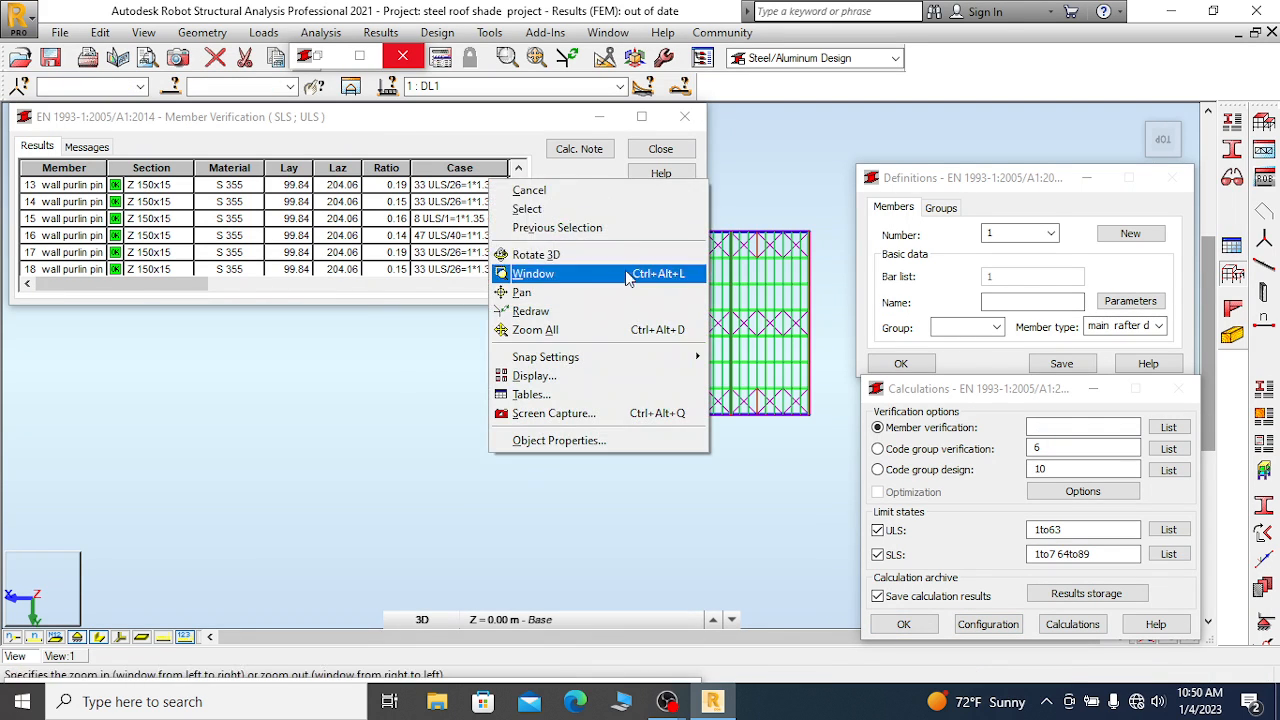
pyautogui.click(530, 190)
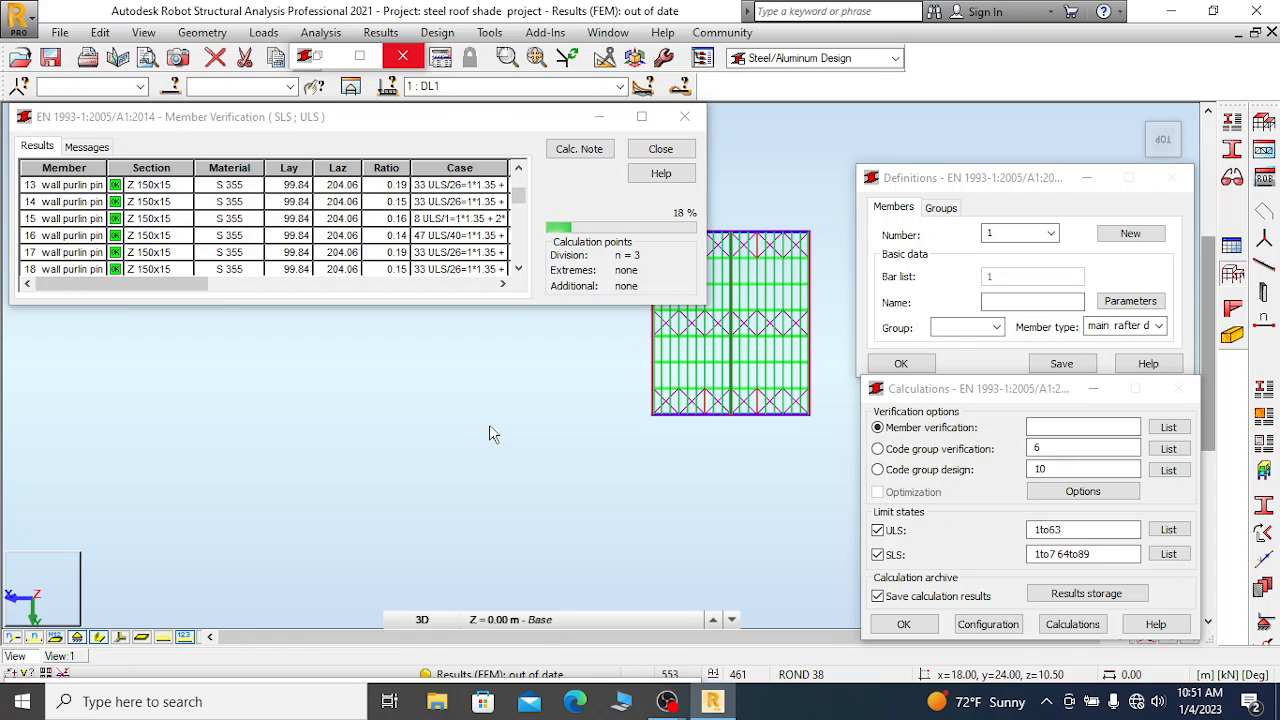
pyautogui.scroll(-1, 489, 424)
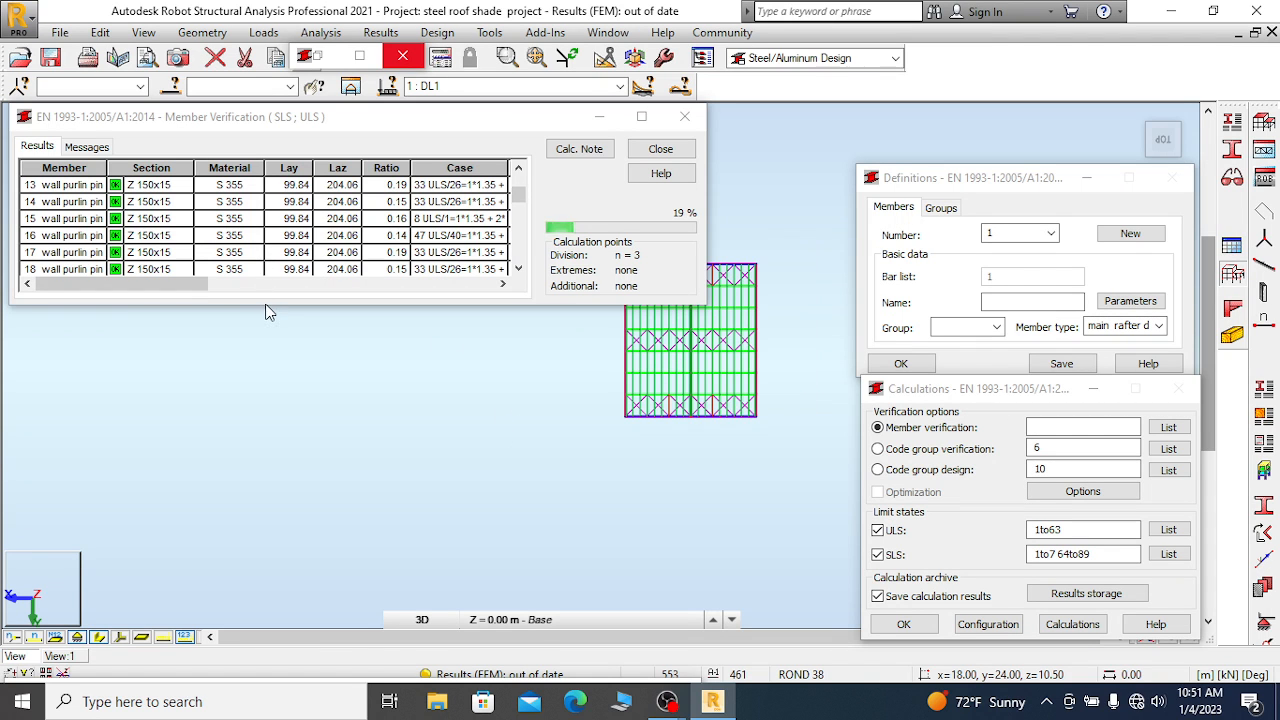
# Enlarge the verification results, examine the members listed after tie beam 65, and minimize the results window
pyautogui.moveTo(274, 302); pyautogui.dragTo(288, 562)
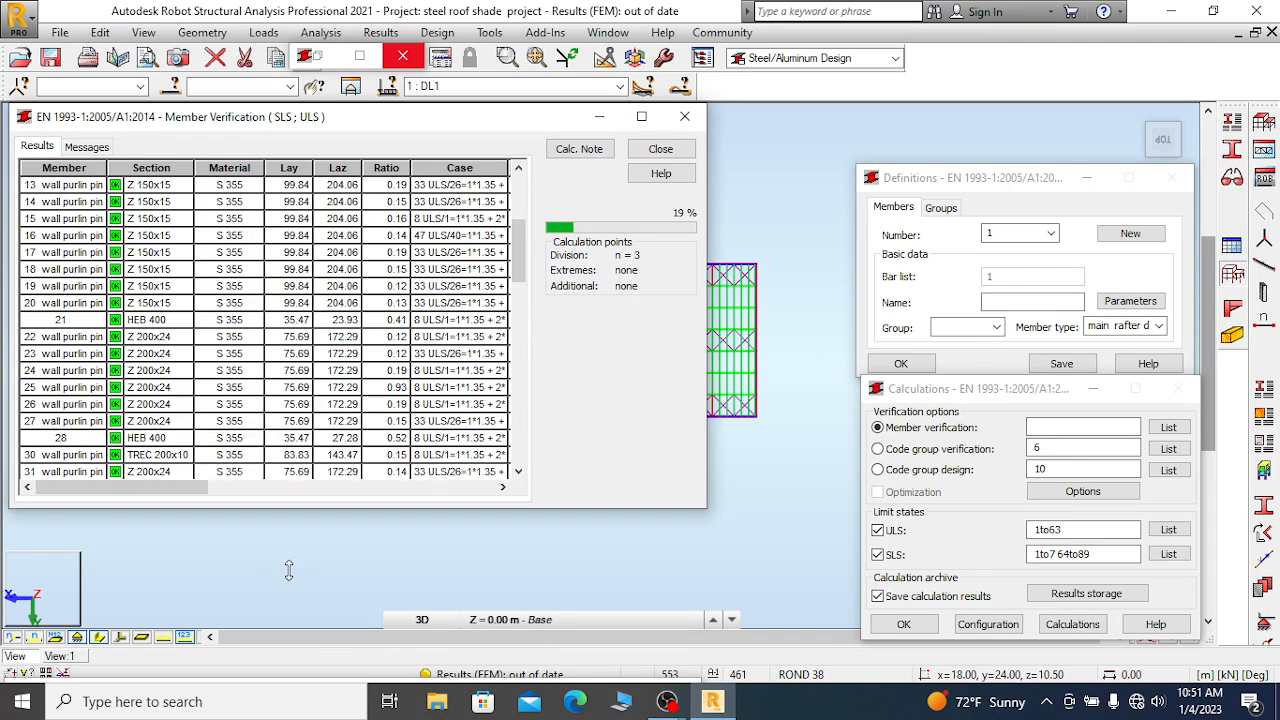
pyautogui.click(641, 116)
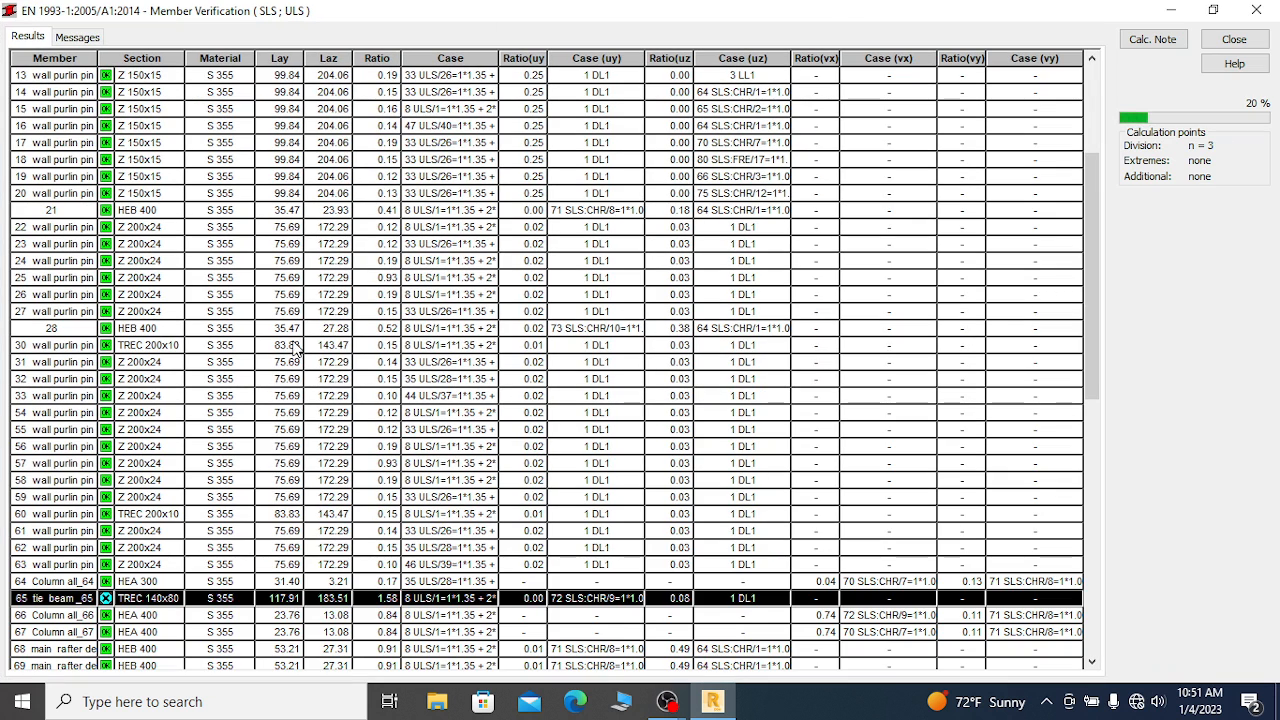
pyautogui.scroll(-5, 298, 344)
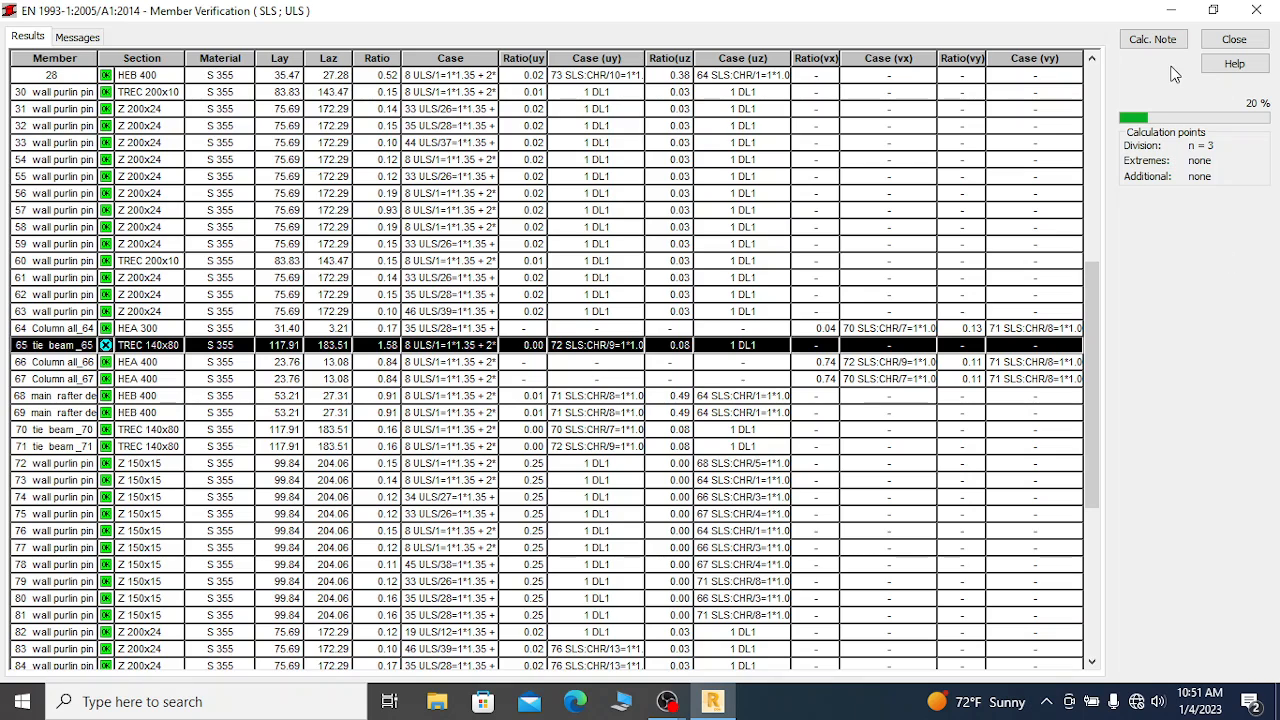
pyautogui.click(1172, 10)
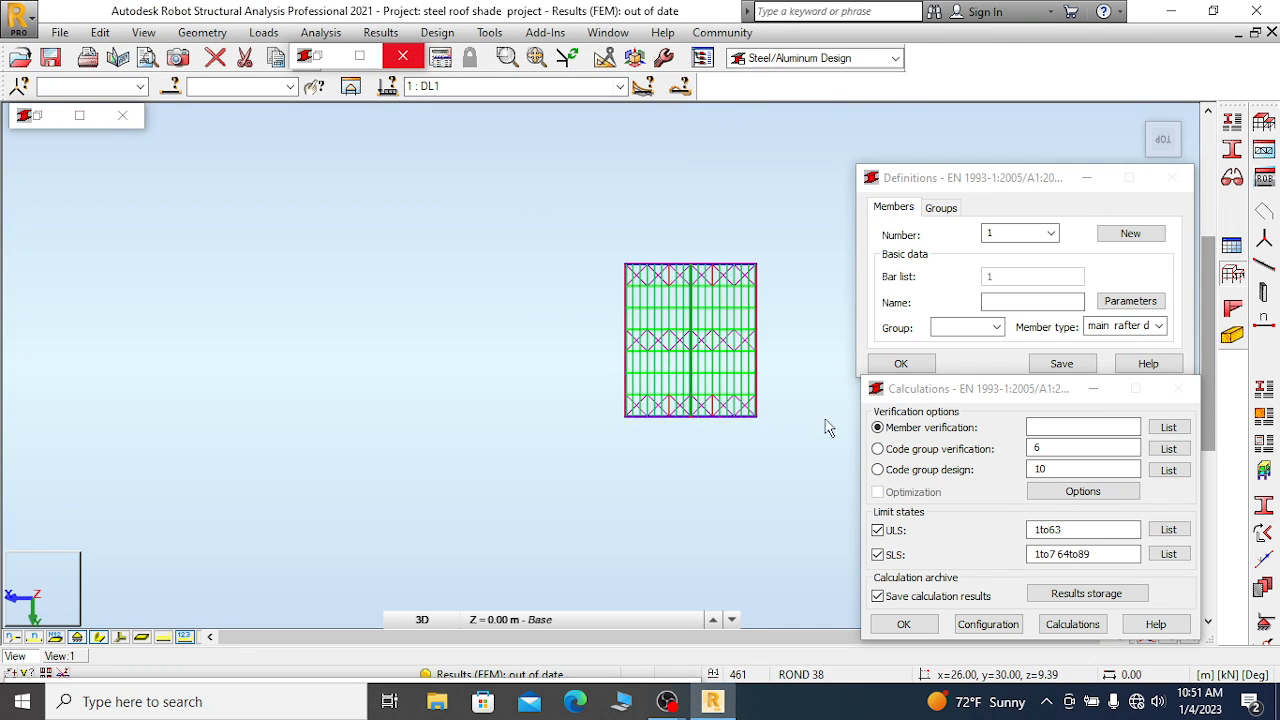
# Examine the position of tie beam 65 in the roof plan and in rotated 3D views of the structure
pyautogui.scroll(2, 774, 415)
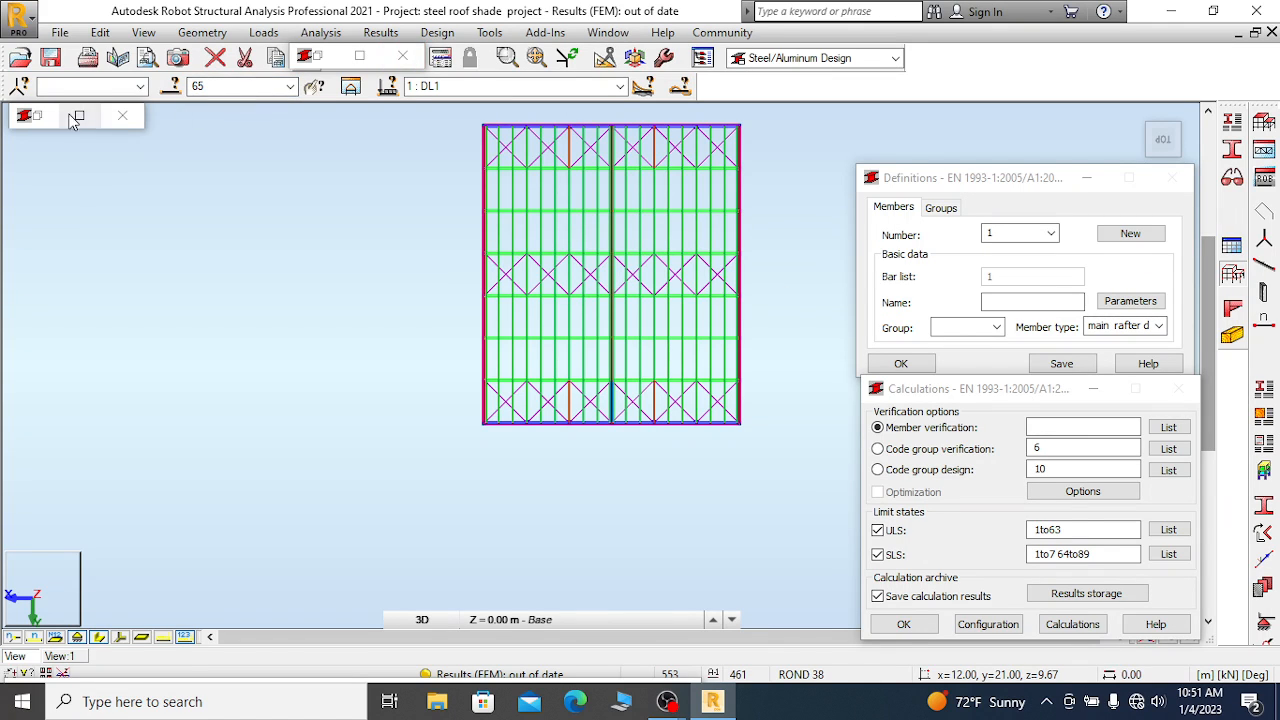
pyautogui.scroll(1, 650, 160)
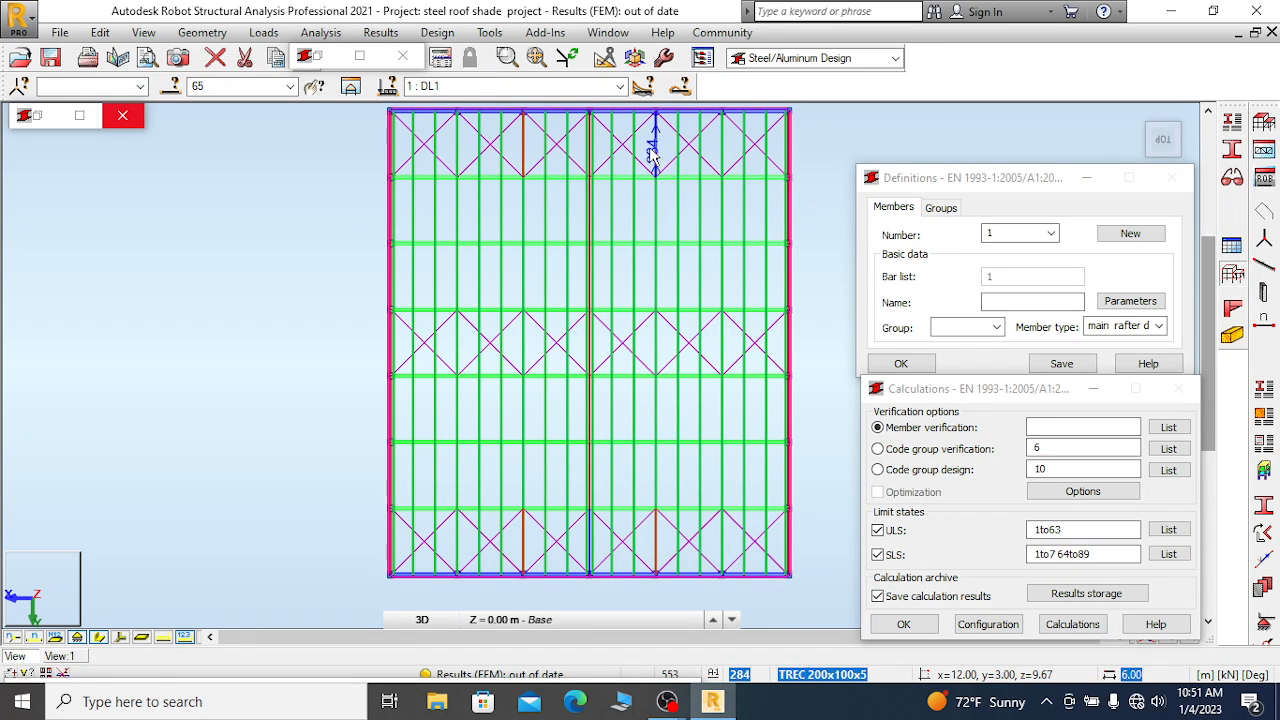
pyautogui.click(1144, 116)
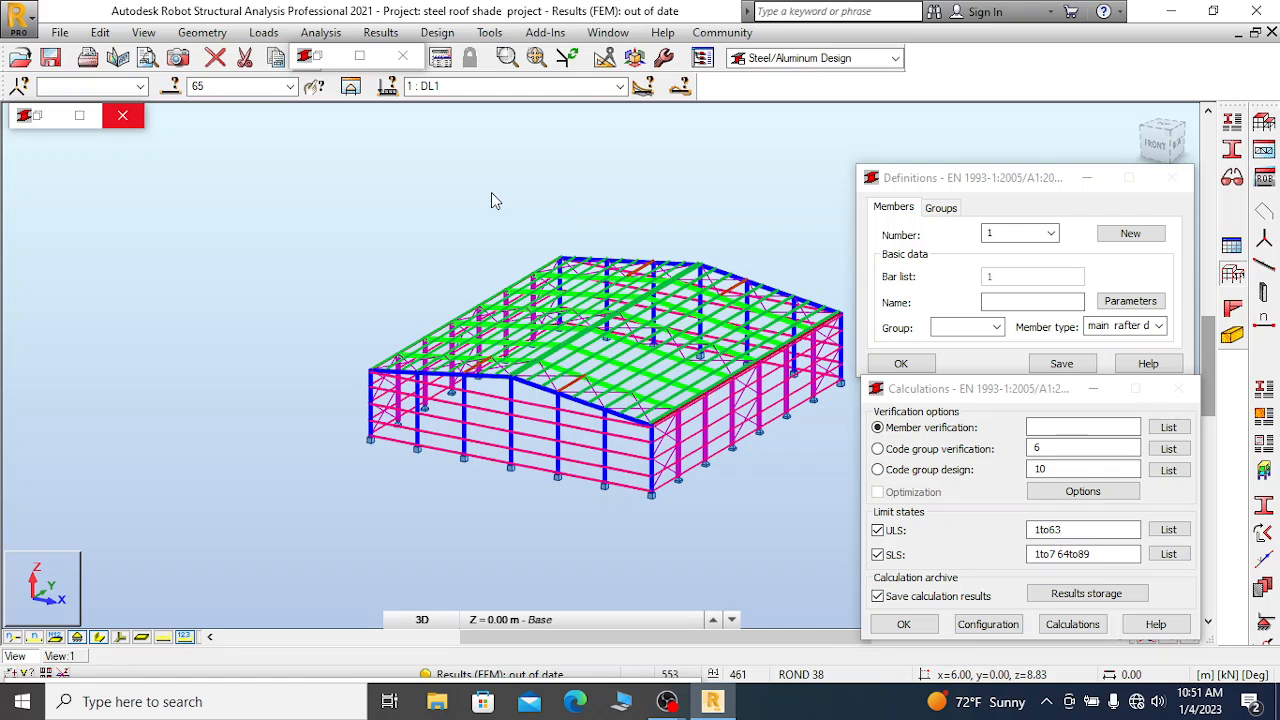
pyautogui.rightClick(443, 234)
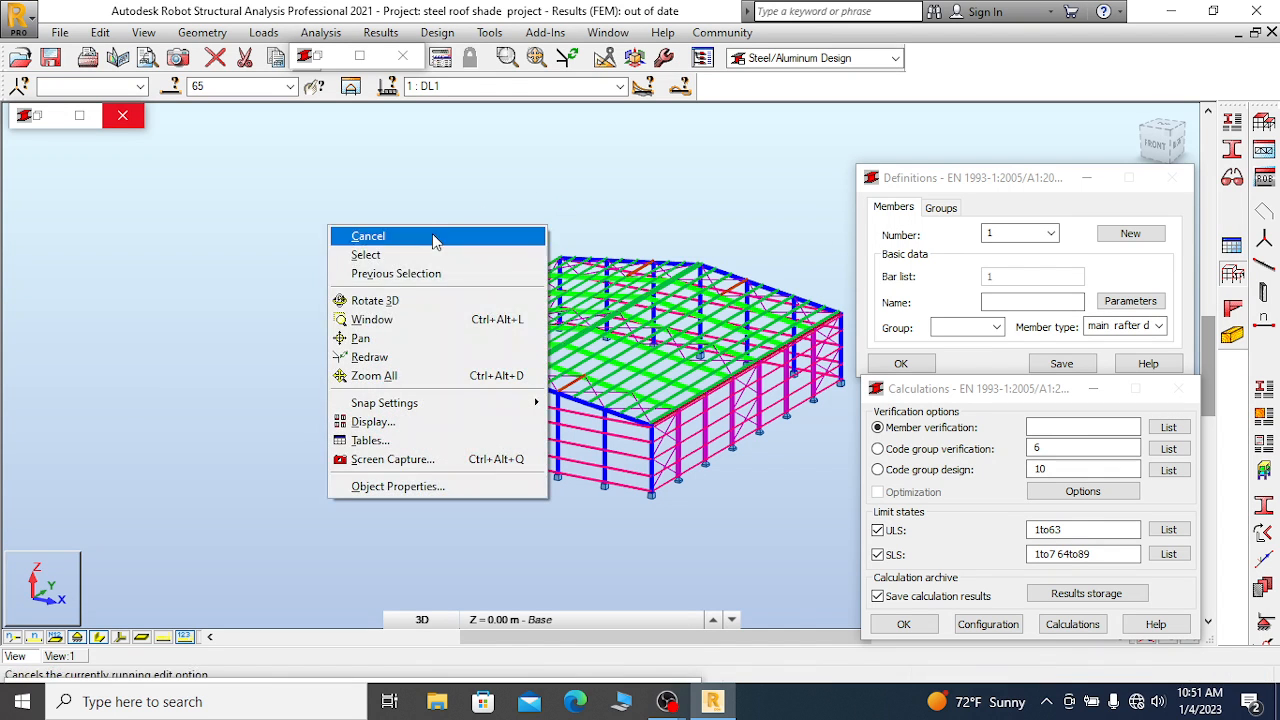
pyautogui.click(398, 310)
pyautogui.moveTo(360, 457); pyautogui.dragTo(670, 404)
pyautogui.moveTo(550, 345); pyautogui.dragTo(689, 409)
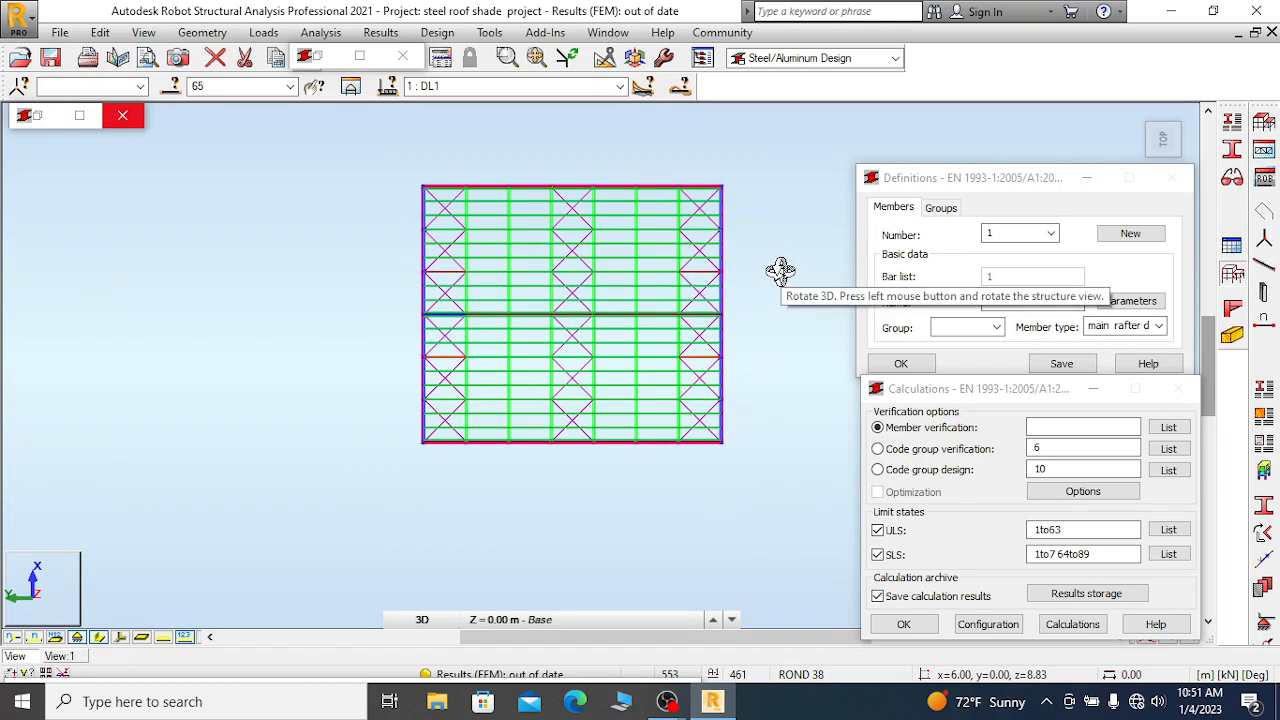
pyautogui.moveTo(689, 377); pyautogui.dragTo(618, 316)
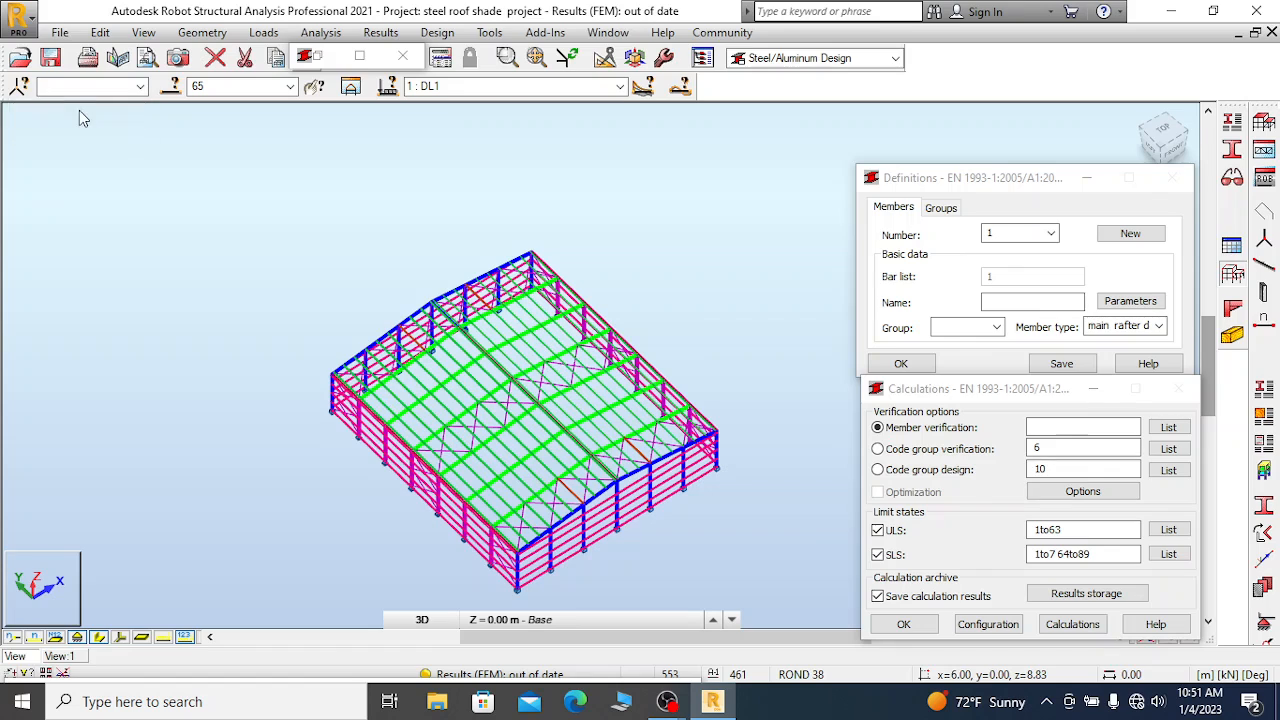
# Recheck tie beam 65 in the verification results and inspect the gable frames, side columns and braced bays in 3D
pyautogui.click(79, 115)
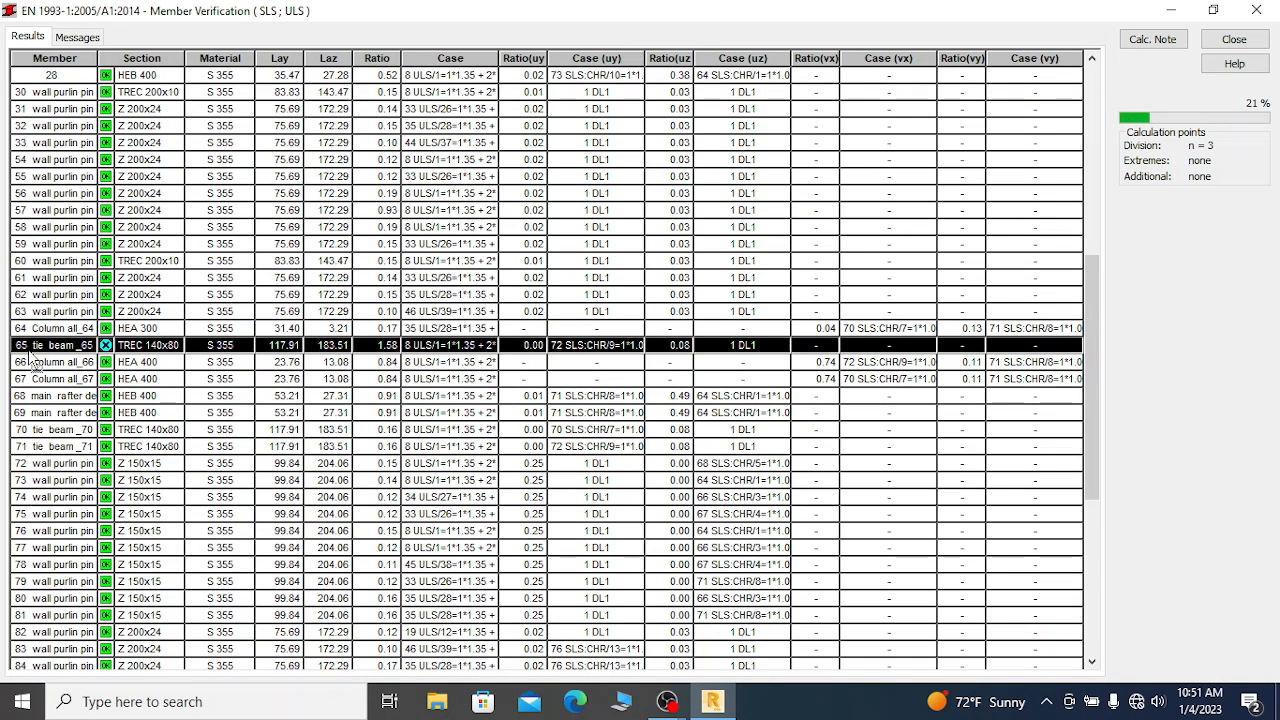
pyautogui.click(1172, 12)
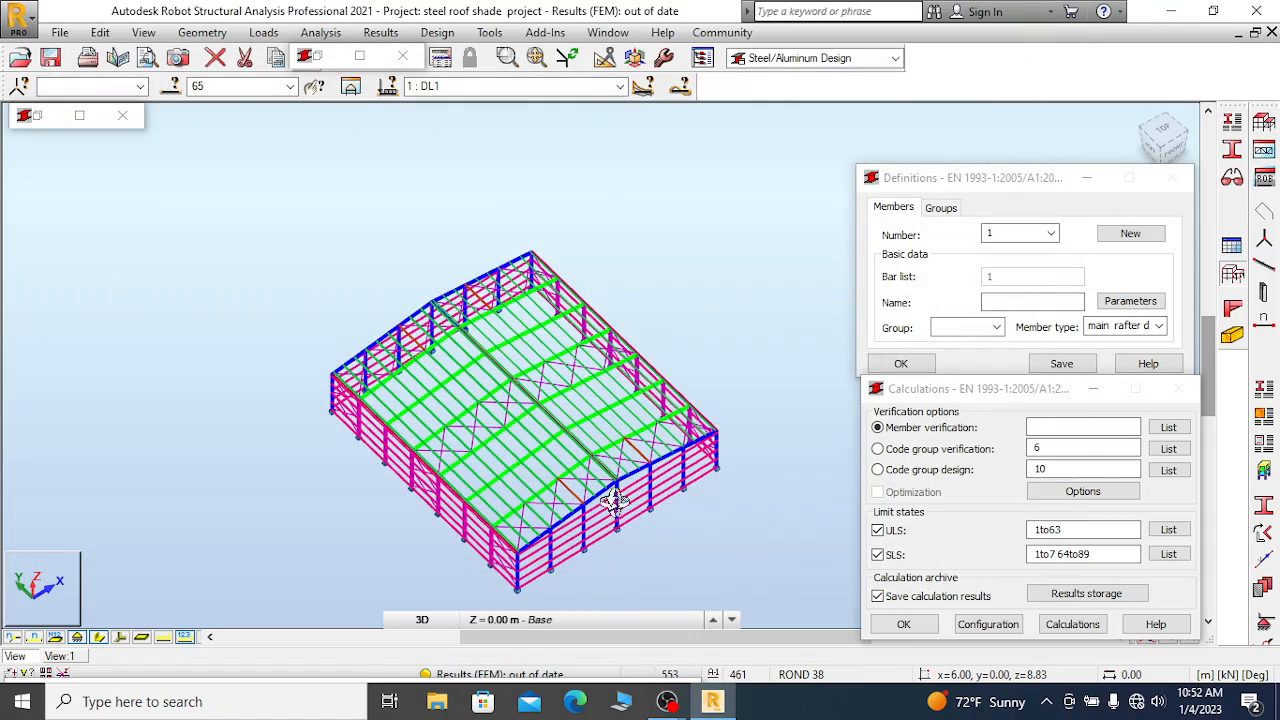
pyautogui.scroll(5, 597, 585)
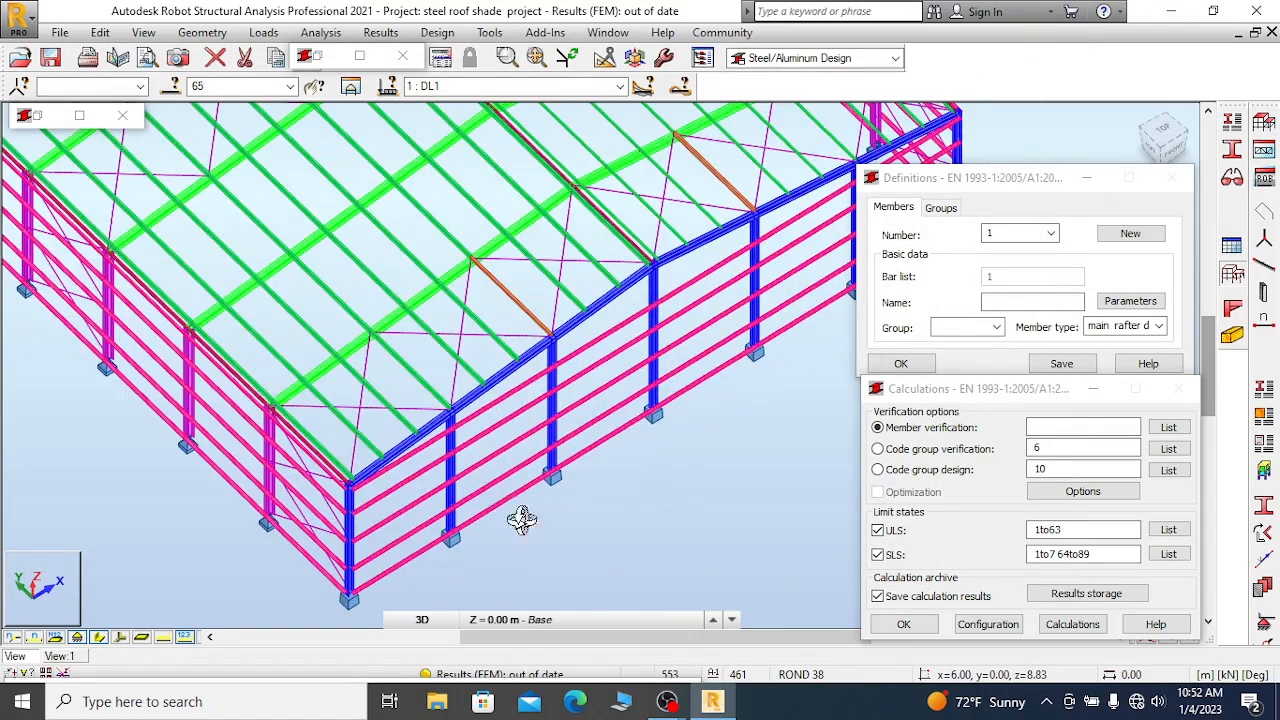
pyautogui.scroll(-5, 600, 537)
pyautogui.keyDown('shift'); pyautogui.moveTo(529, 425); pyautogui.dragTo(531, 414, button='middle'); pyautogui.keyUp('shift')
pyautogui.scroll(5, 123, 294)
pyautogui.scroll(-5, 127, 293)
pyautogui.keyDown('shift'); pyautogui.moveTo(733, 360); pyautogui.dragTo(517, 395, button='middle'); pyautogui.keyUp('shift')
pyautogui.scroll(5, 517, 395)
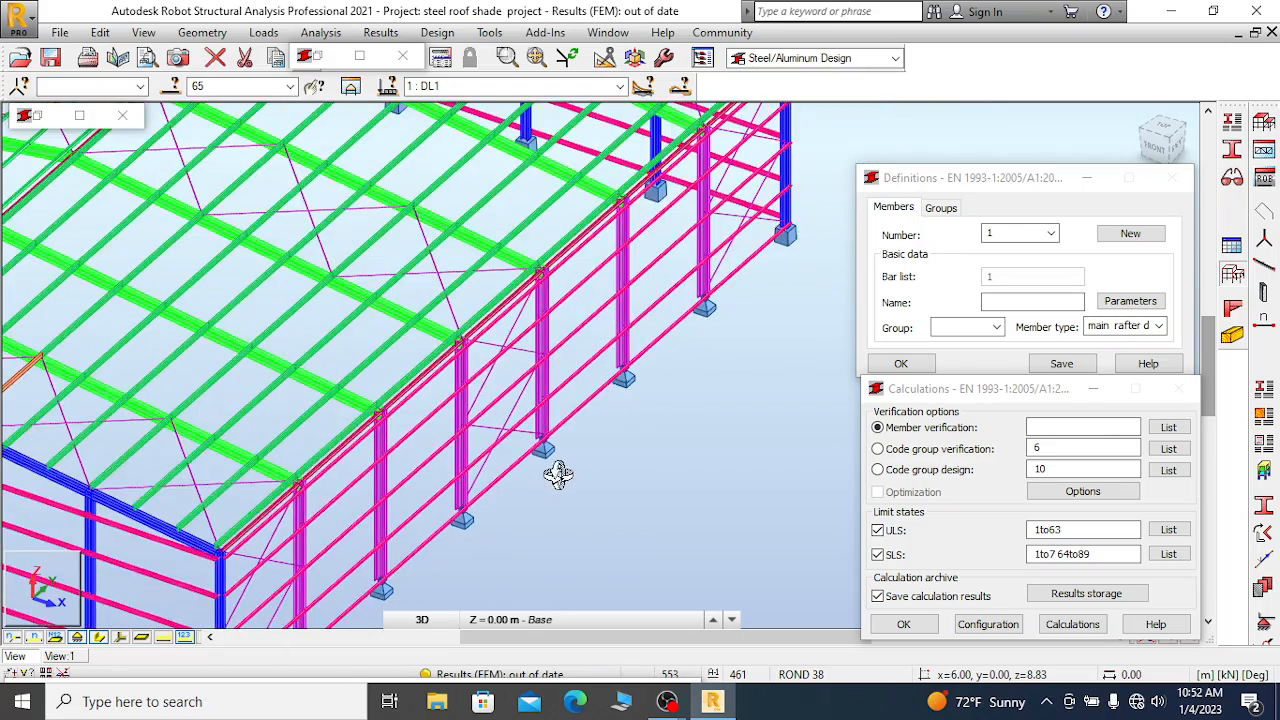
pyautogui.scroll(-2, 578, 440)
pyautogui.scroll(-2, 694, 246)
pyautogui.scroll(4, 730, 196)
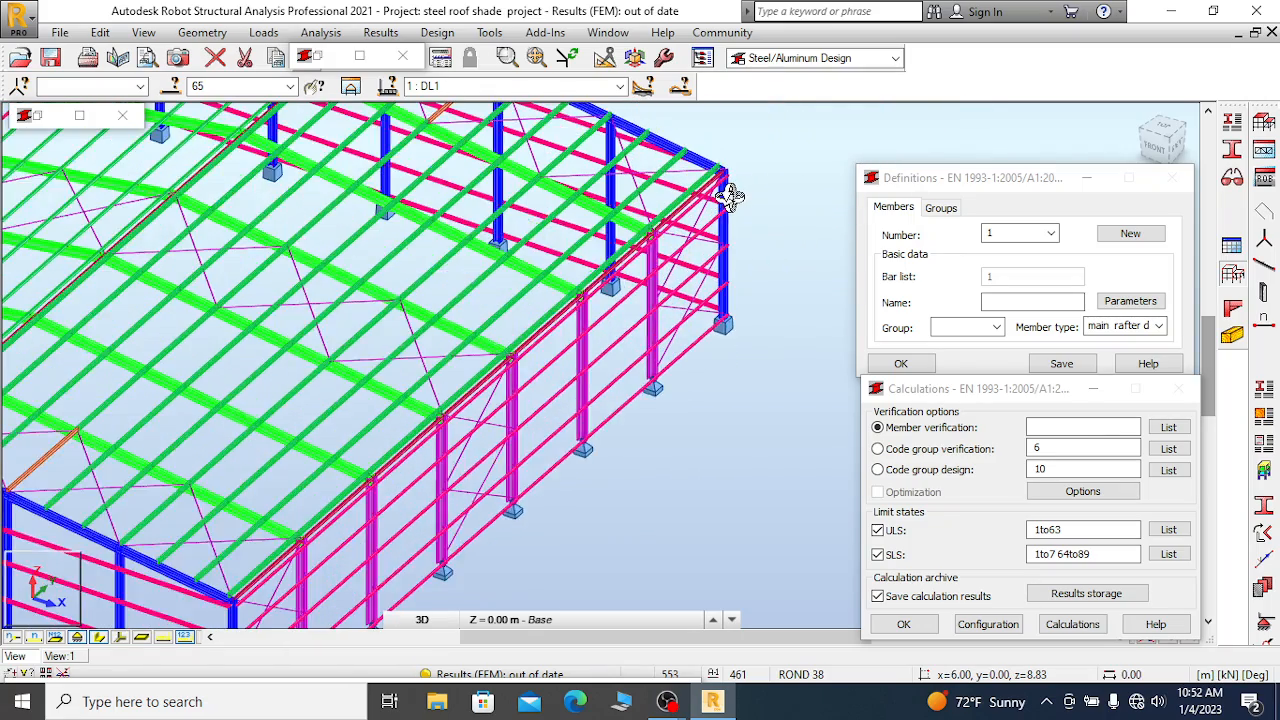
pyautogui.scroll(5, 730, 196)
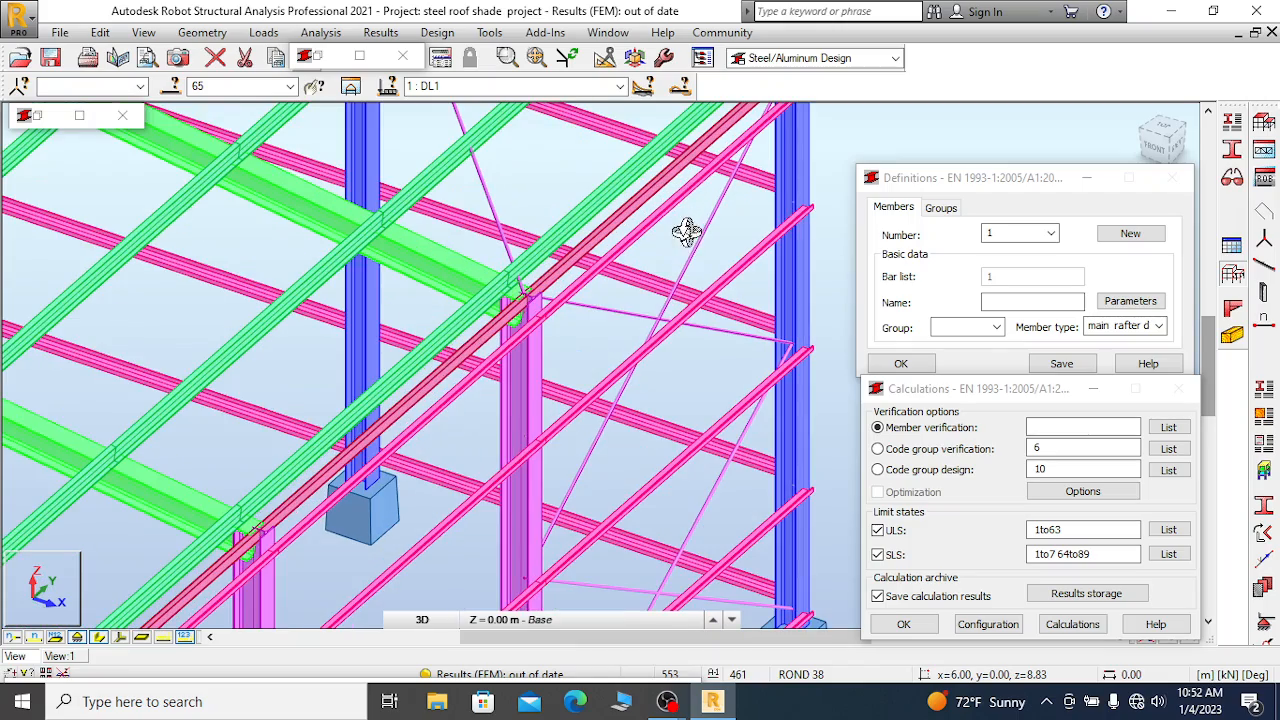
pyautogui.scroll(-3, 691, 290)
pyautogui.scroll(-5, 691, 290)
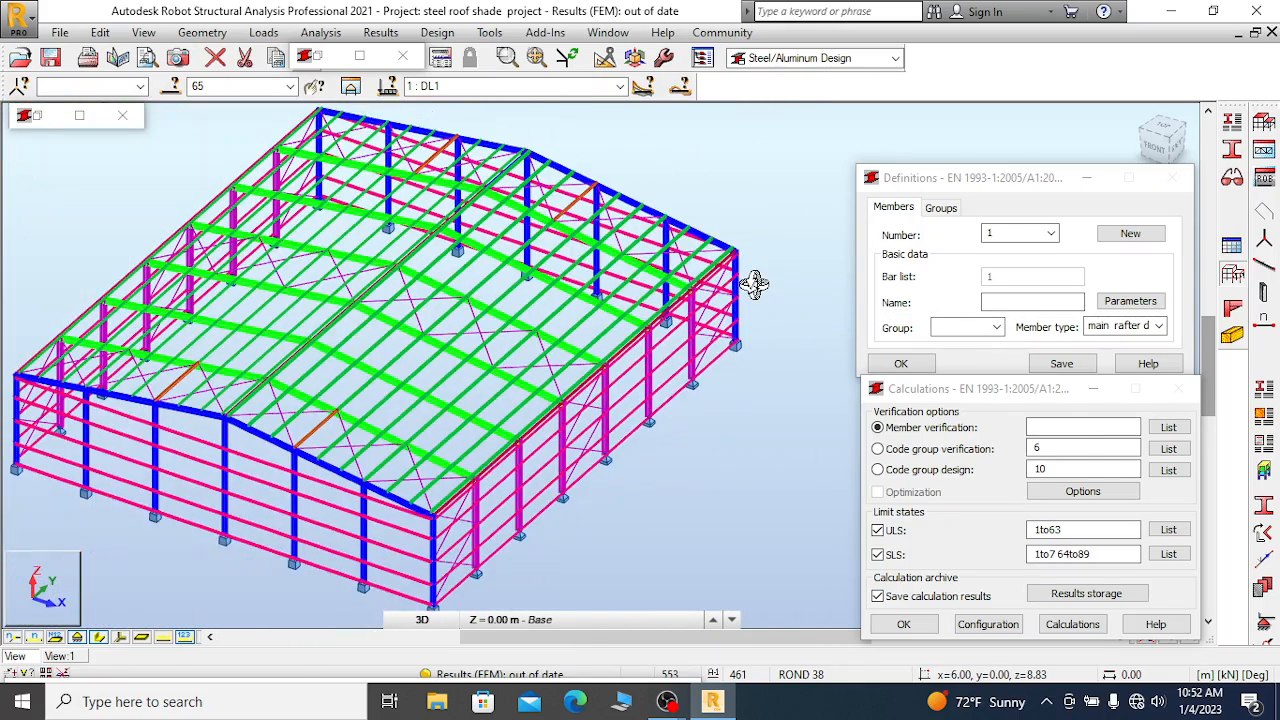
# Inspect the tie beam at the front eaves corner, leave 3D rotation, and compare its section with the verification results
pyautogui.scroll(5, 440, 527)
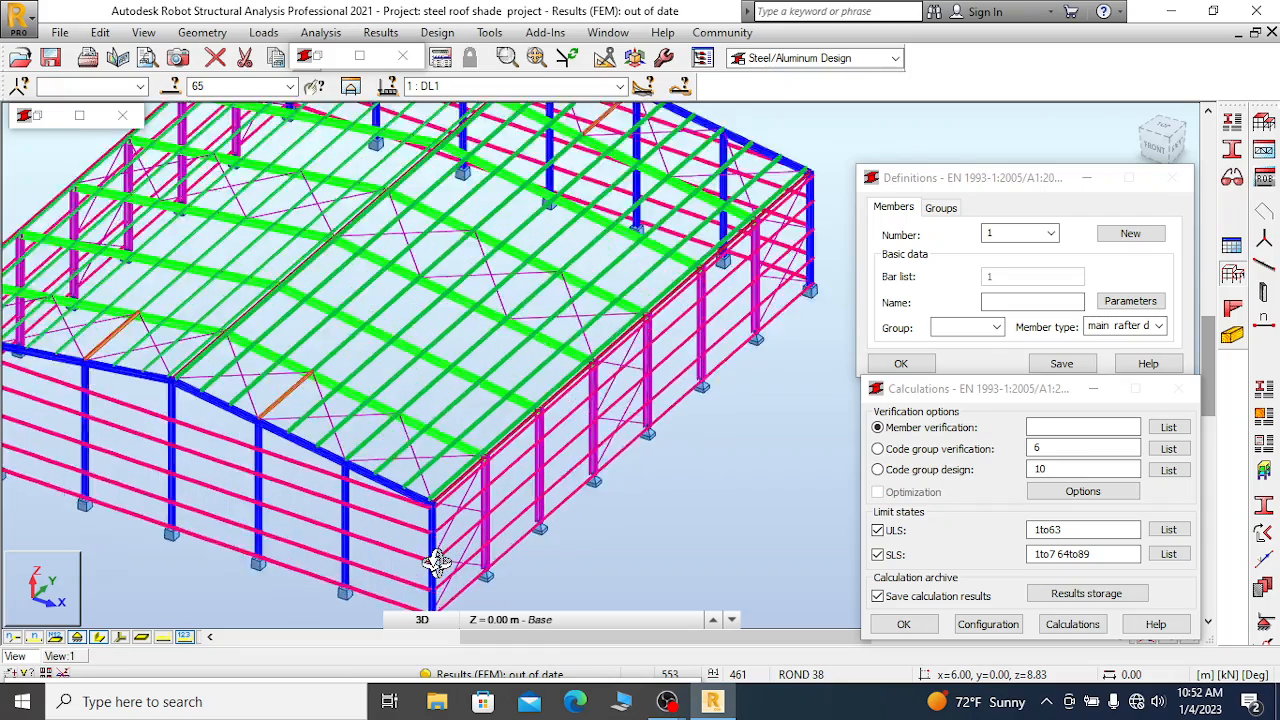
pyautogui.scroll(4, 429, 409)
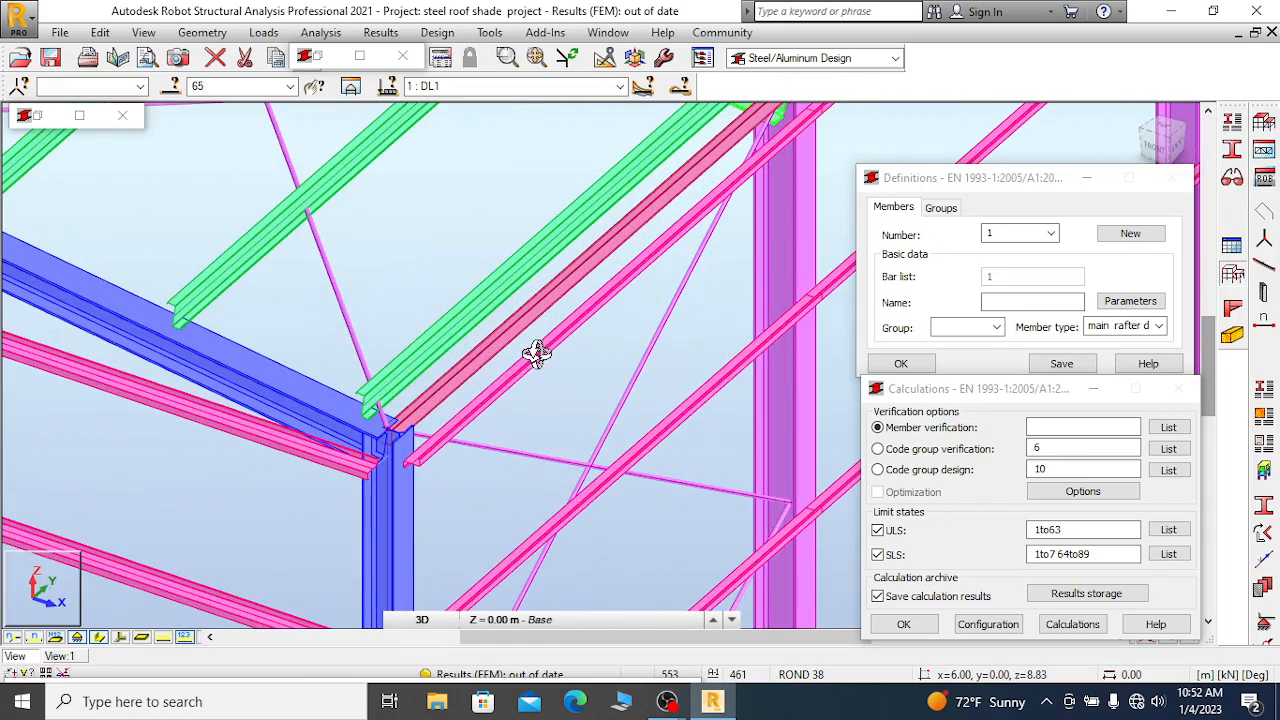
pyautogui.rightClick(548, 363)
pyautogui.click(496, 367)
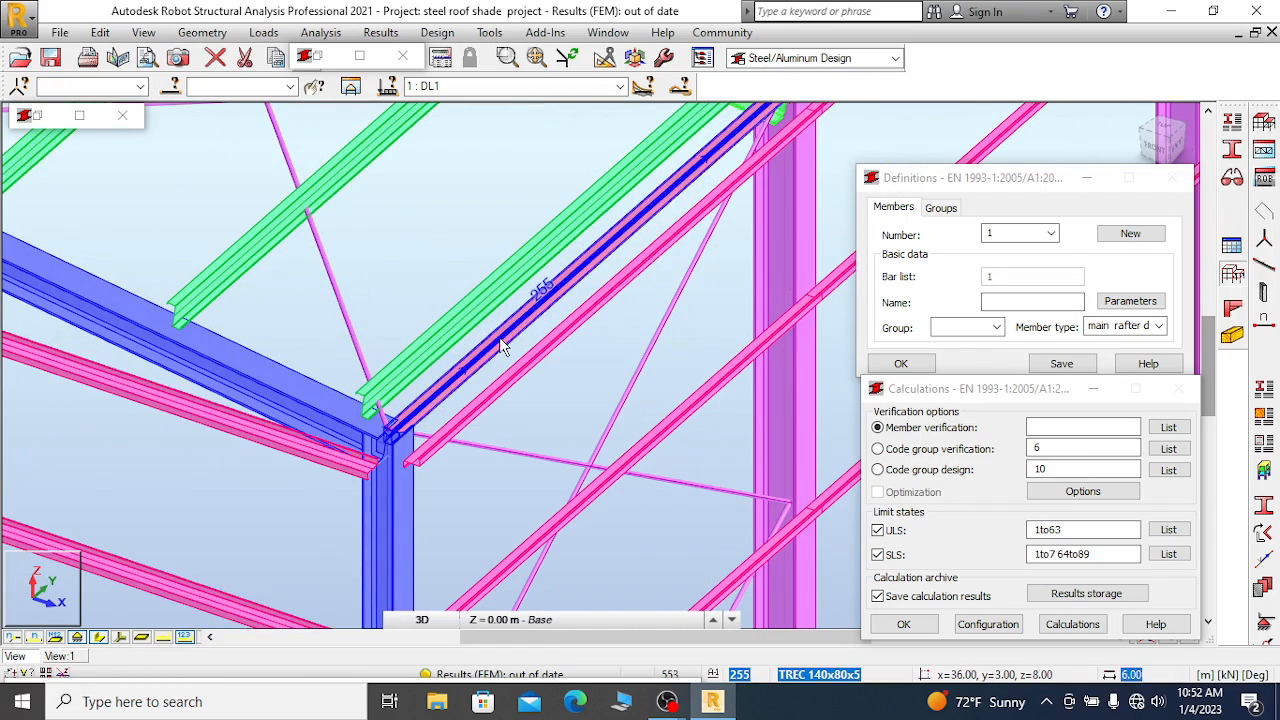
pyautogui.scroll(-1, 523, 419)
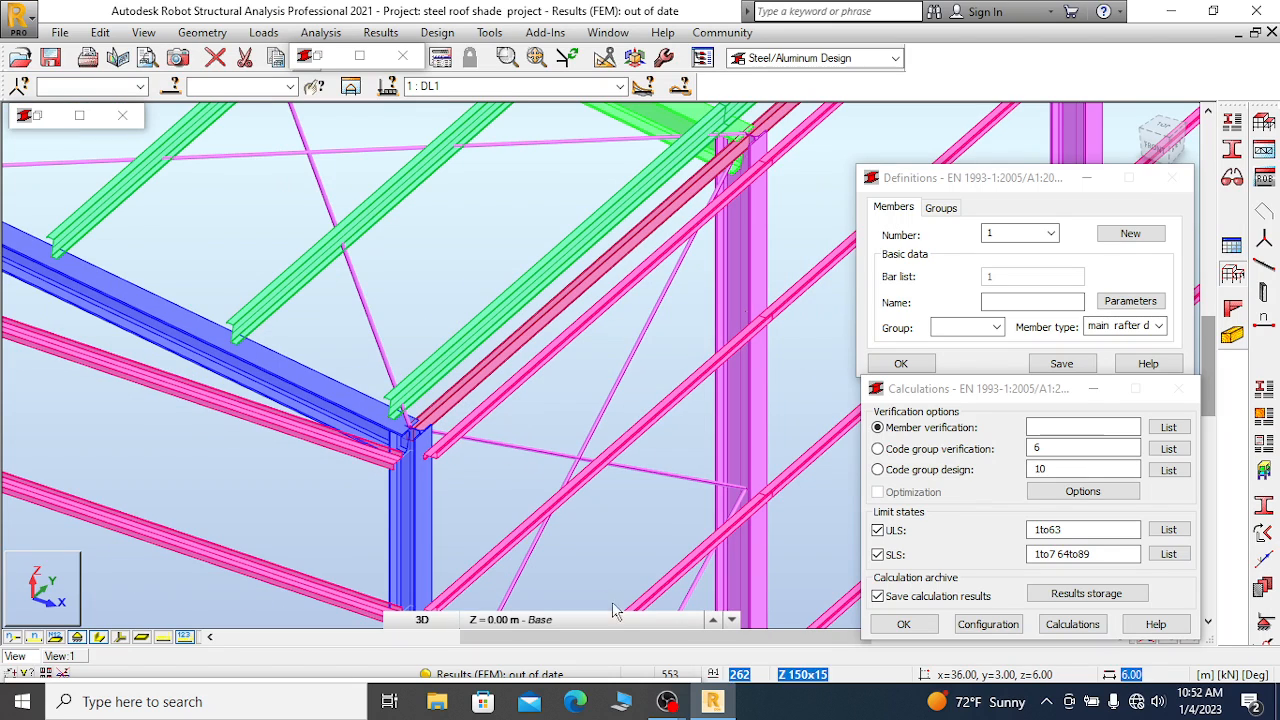
pyautogui.click(79, 115)
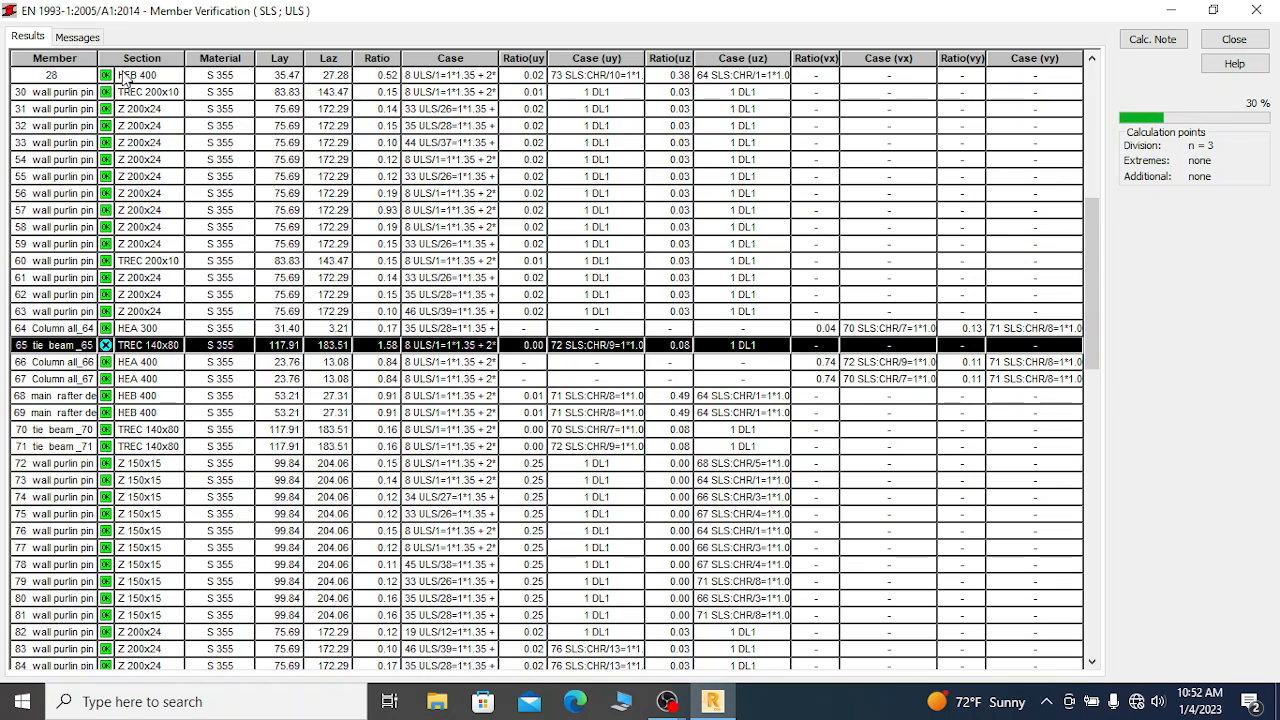
pyautogui.moveTo(99, 58); pyautogui.dragTo(136, 64)
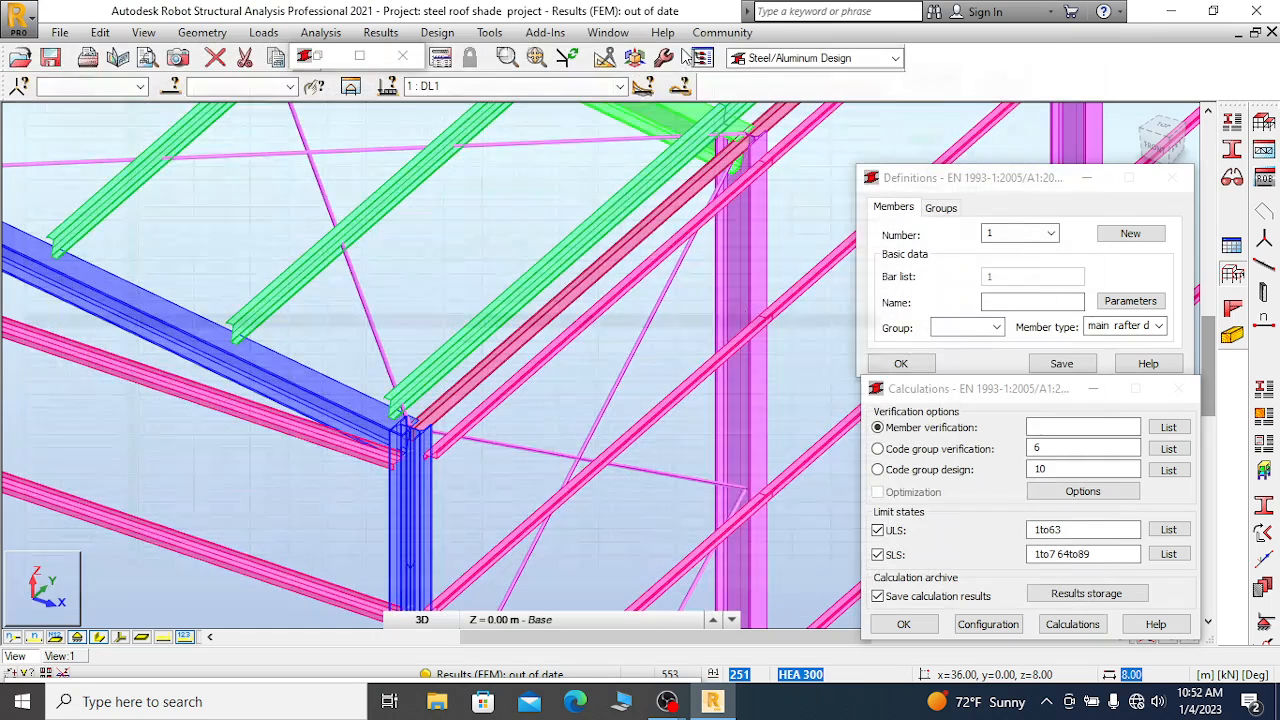
# Minimize the verification results and examine the structure in 3D from the front eaves corner out to the full frame
pyautogui.click(1171, 10)
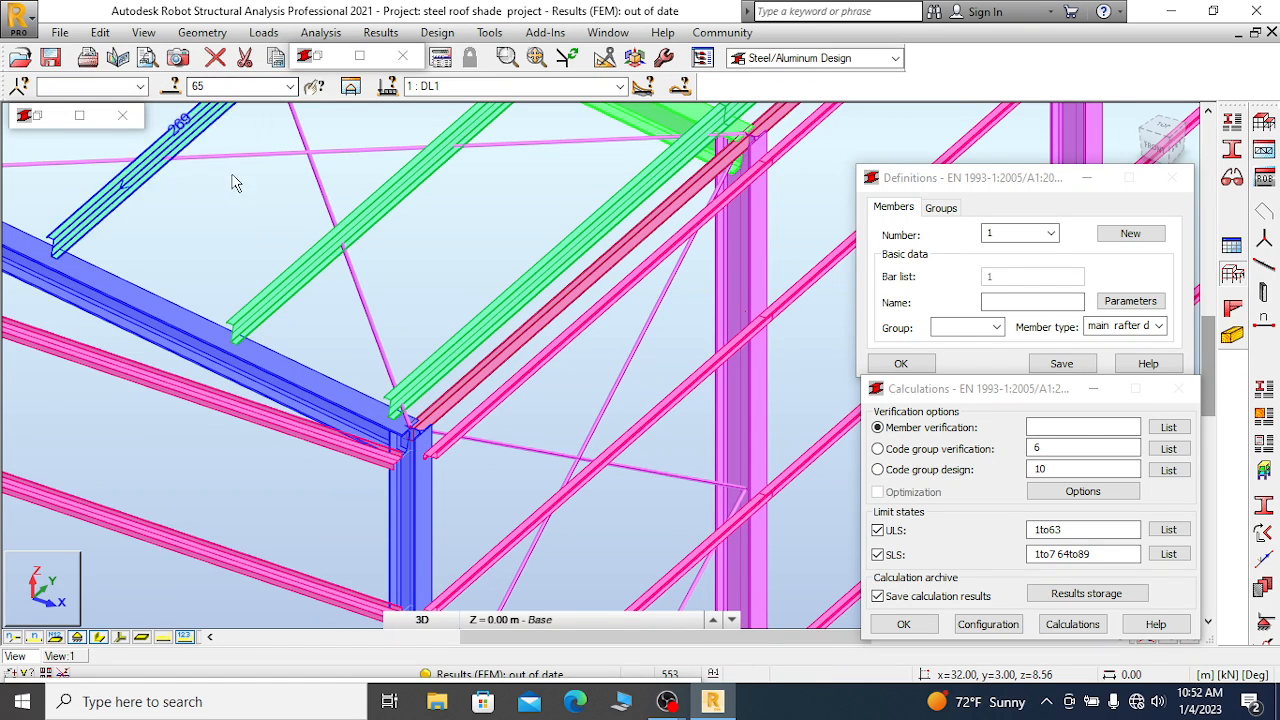
pyautogui.scroll(-1, 300, 445)
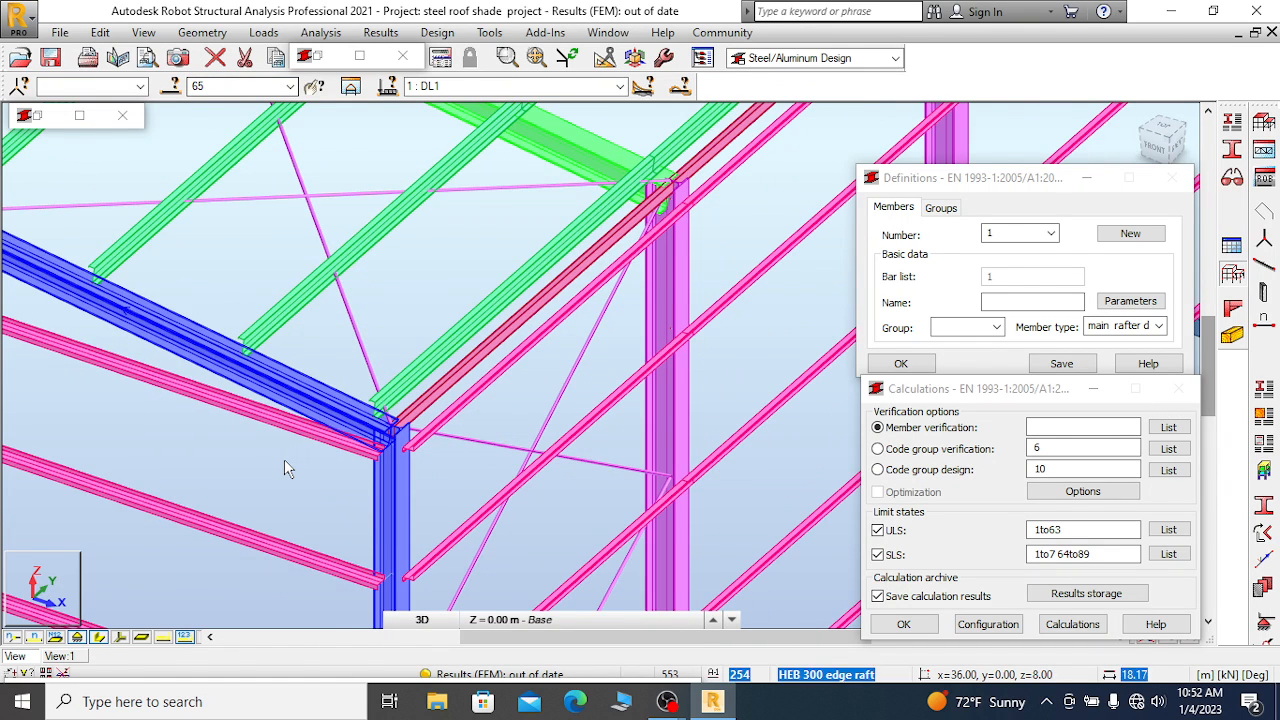
pyautogui.scroll(-1, 284, 459)
pyautogui.scroll(-1, 523, 429)
pyautogui.scroll(-1, 522, 429)
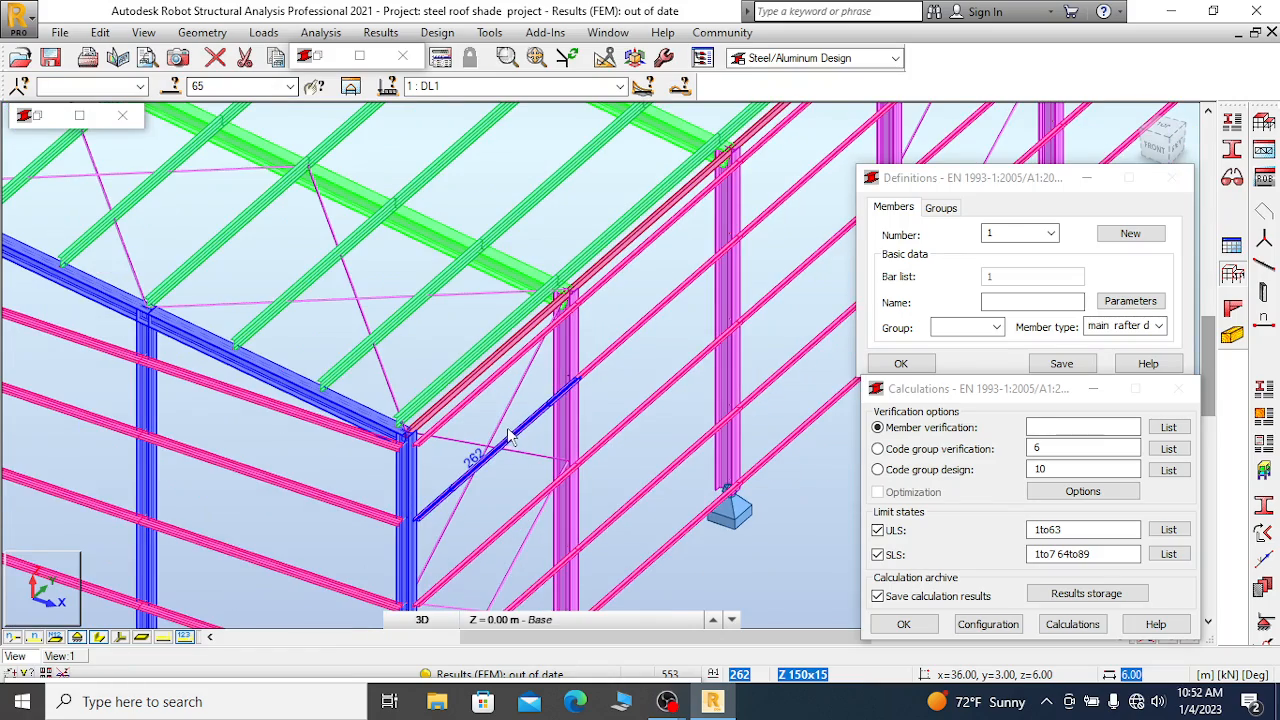
pyautogui.scroll(-1, 506, 428)
pyautogui.scroll(-1, 506, 428)
pyautogui.scroll(-3, 506, 428)
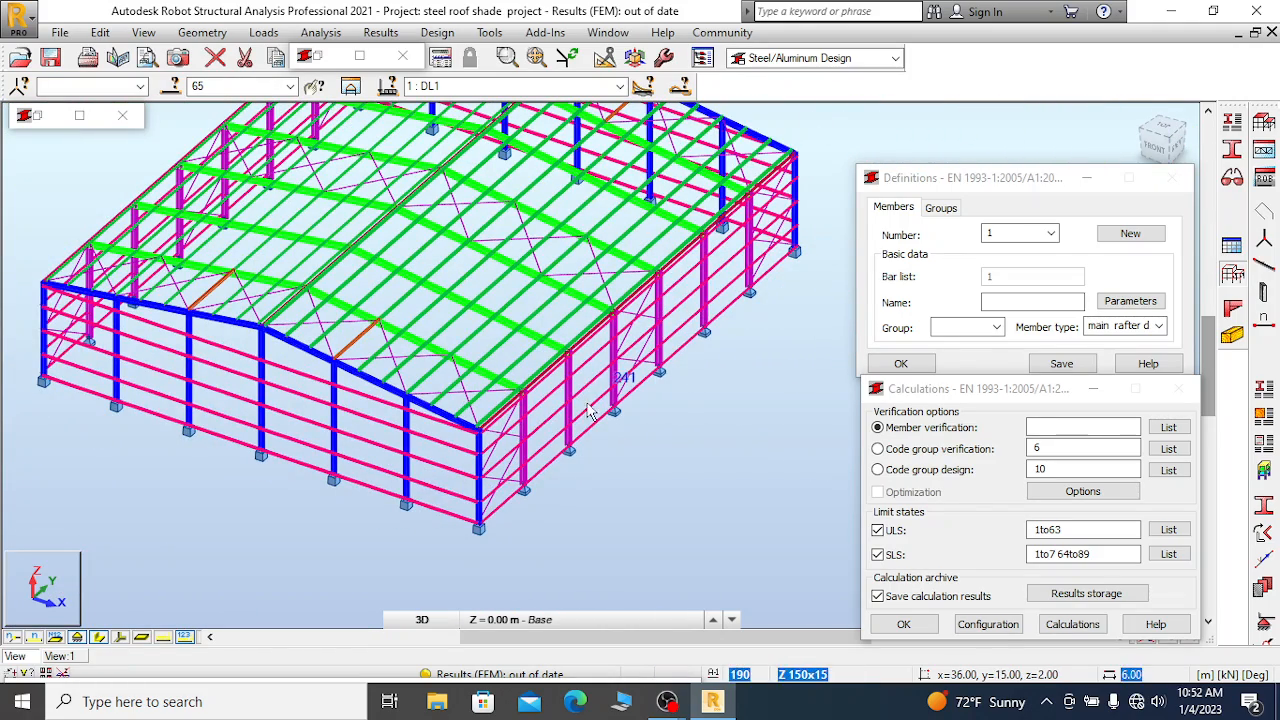
pyautogui.scroll(-2, 593, 407)
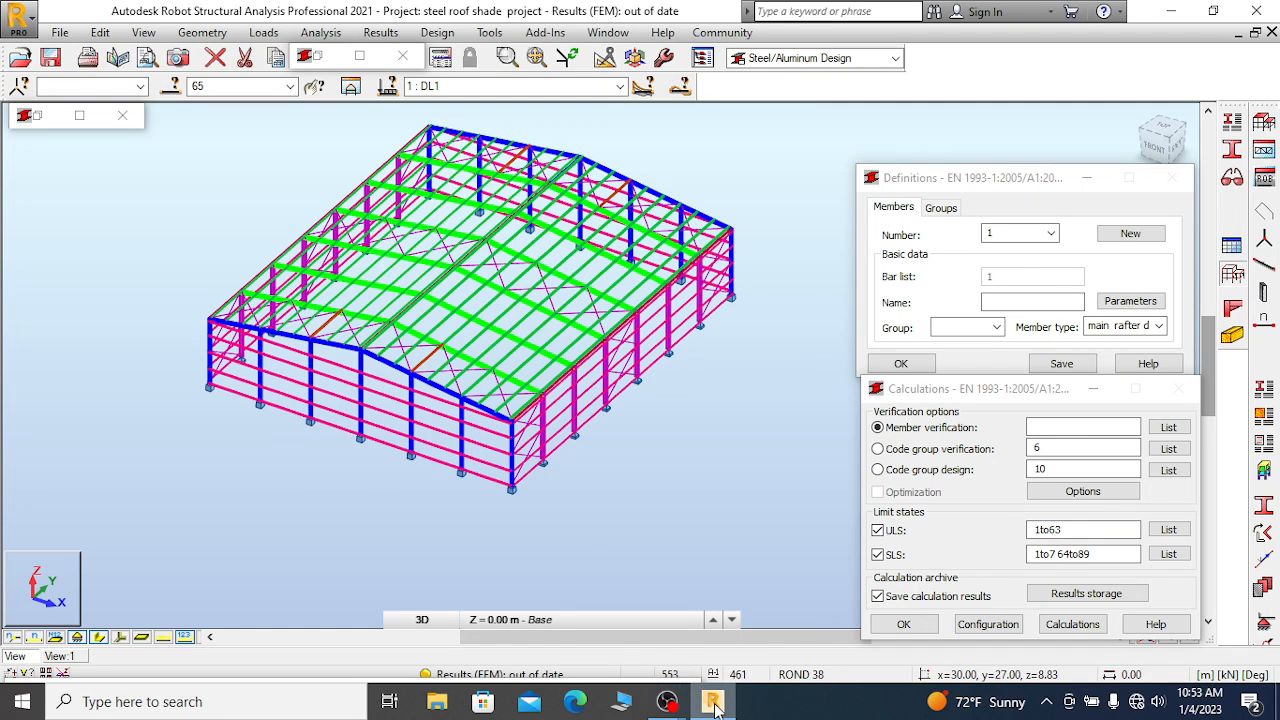
# Return to the verification results, review the members after tie beam 65, and select the tie beam 65 row
pyautogui.moveTo(714, 706)
pyautogui.moveTo(746, 627)
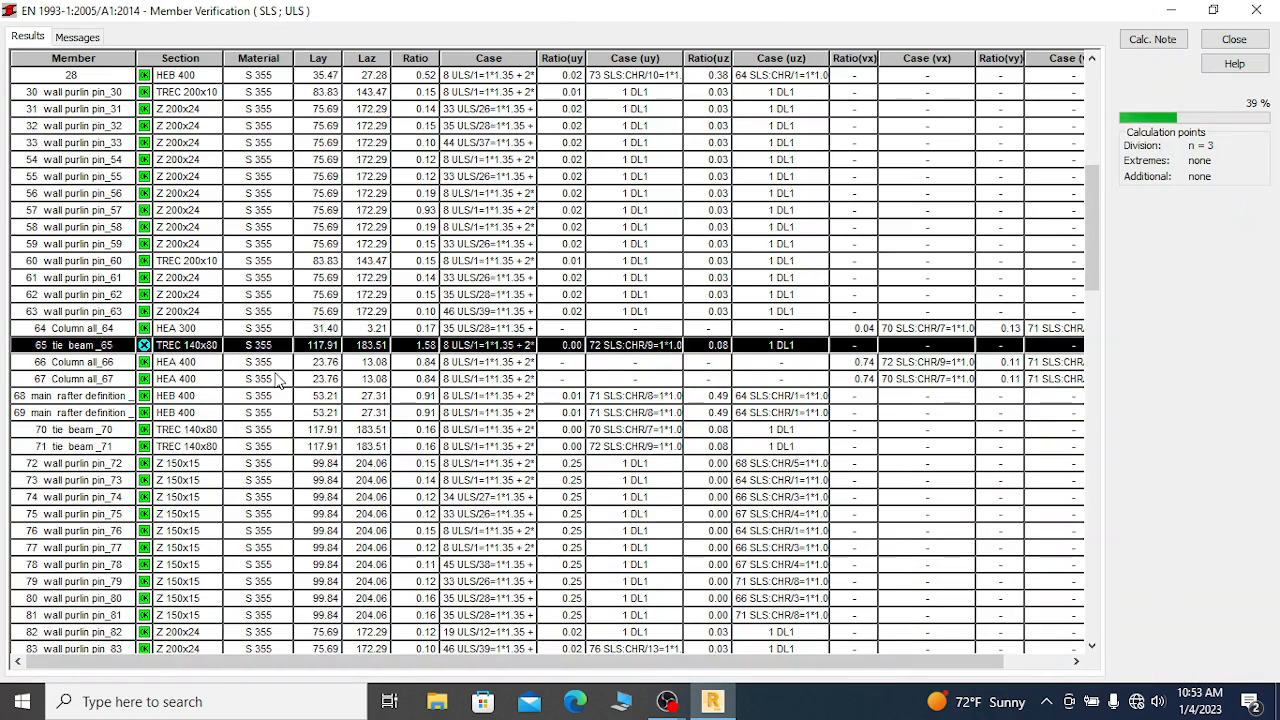
pyautogui.scroll(-9, 645, 412)
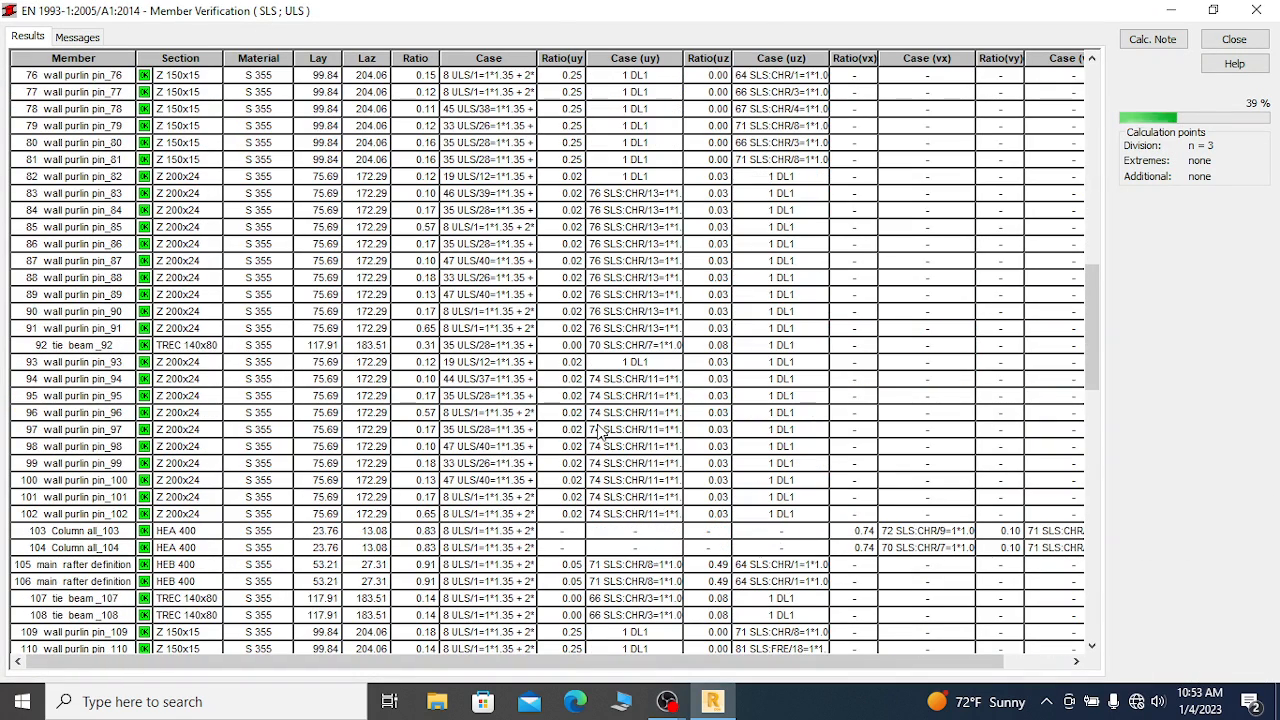
pyautogui.scroll(-9, 458, 398)
pyautogui.scroll(9, 480, 405)
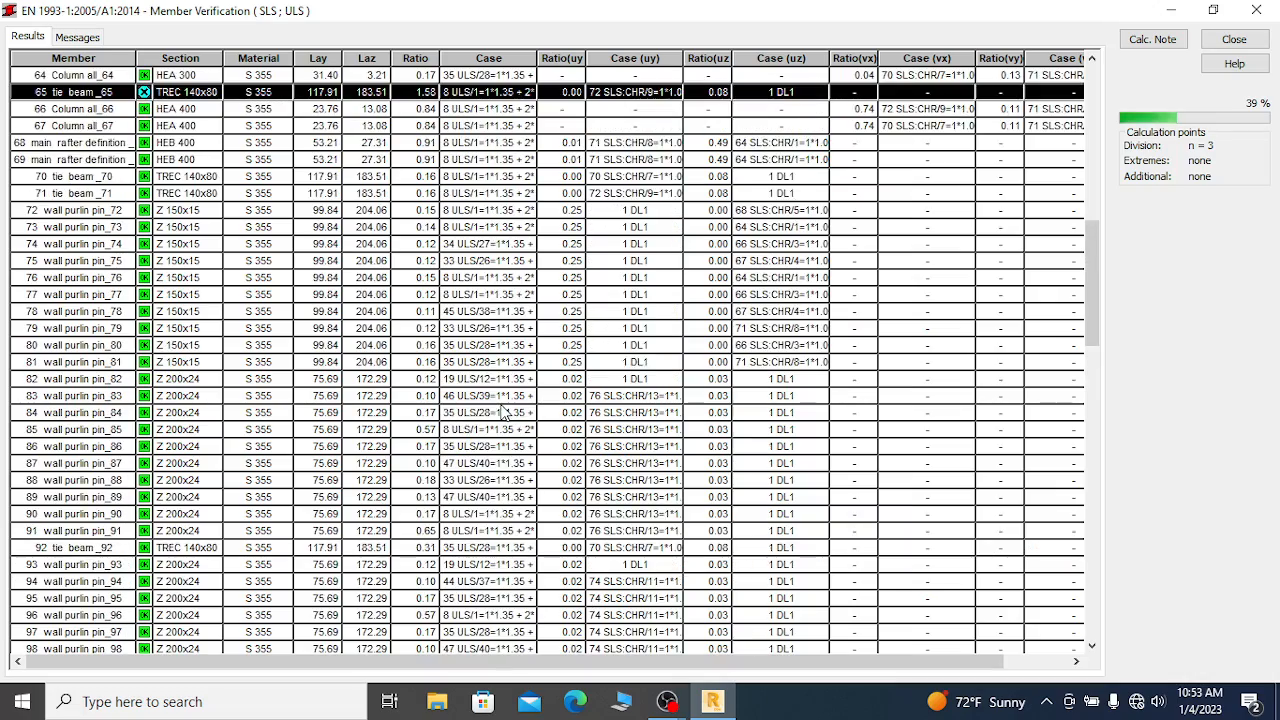
pyautogui.scroll(-5, 530, 415)
pyautogui.scroll(-9, 530, 415)
pyautogui.scroll(12, 450, 420)
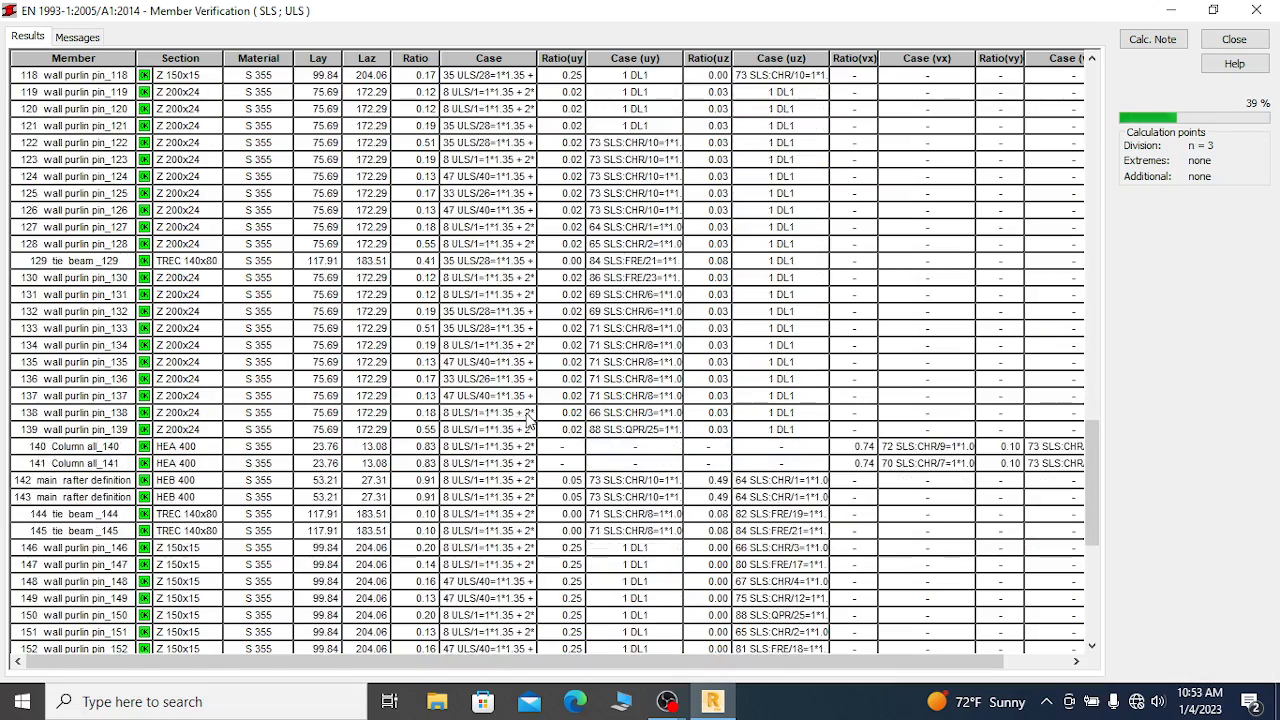
pyautogui.scroll(10, 354, 428)
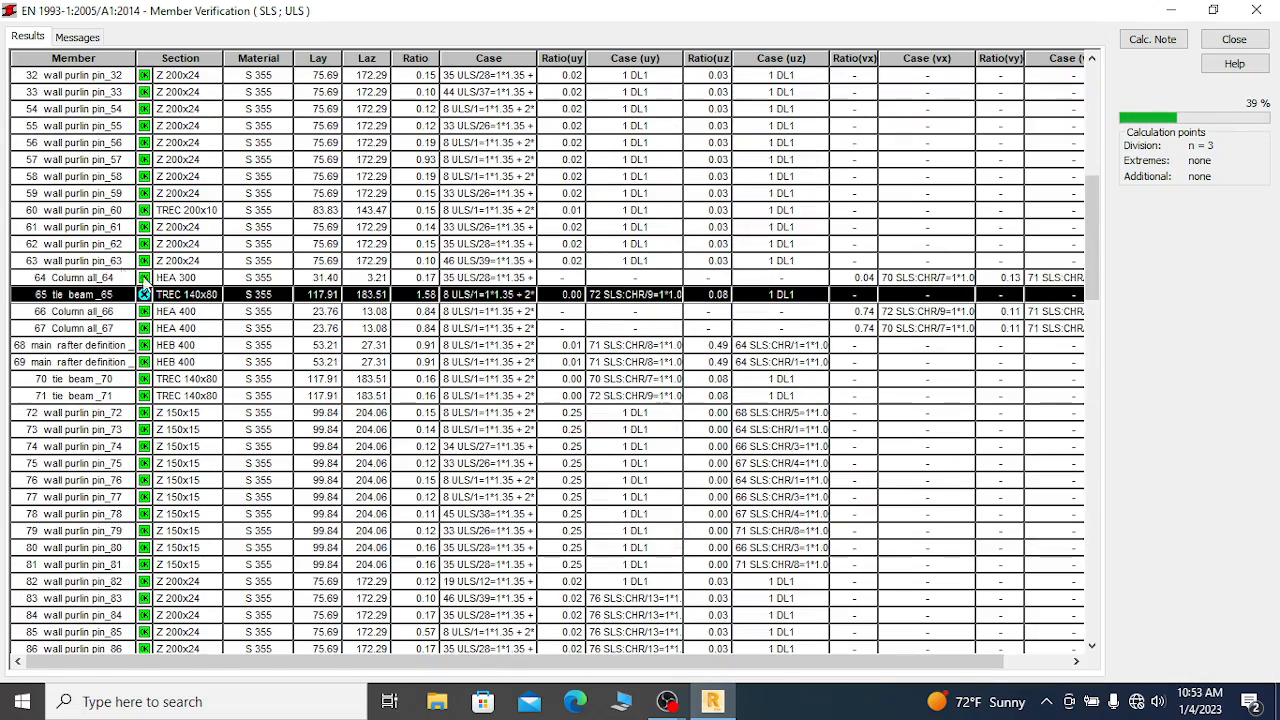
pyautogui.click(190, 315)
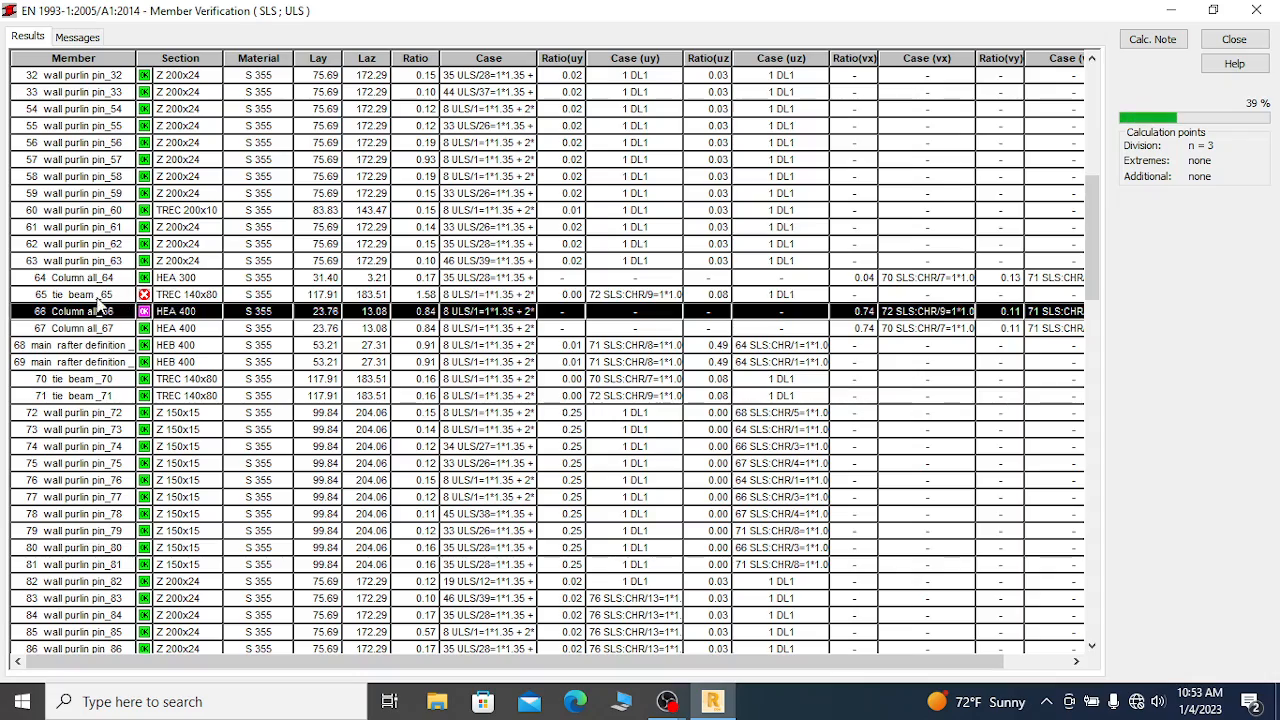
pyautogui.click(99, 301)
# Review the verification results from tie beam 65 down to column 178, and back up to the first members
pyautogui.scroll(-15, 392, 397)
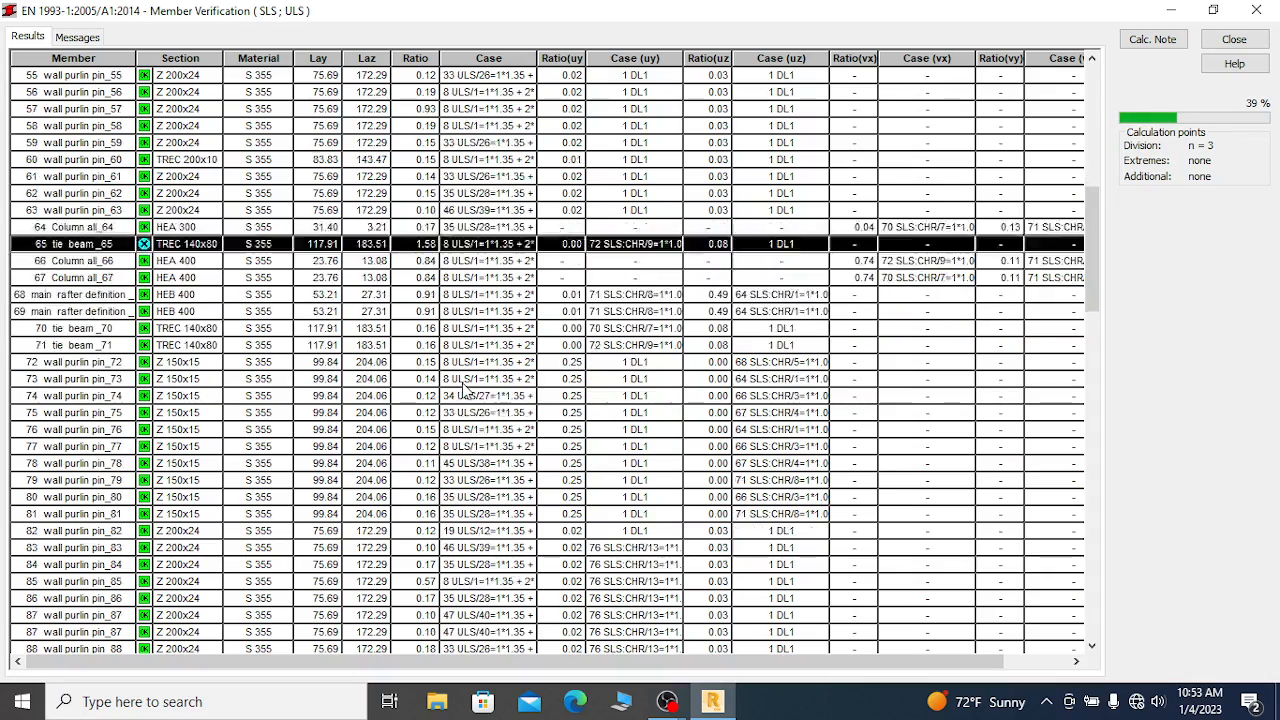
pyautogui.scroll(-11, 482, 400)
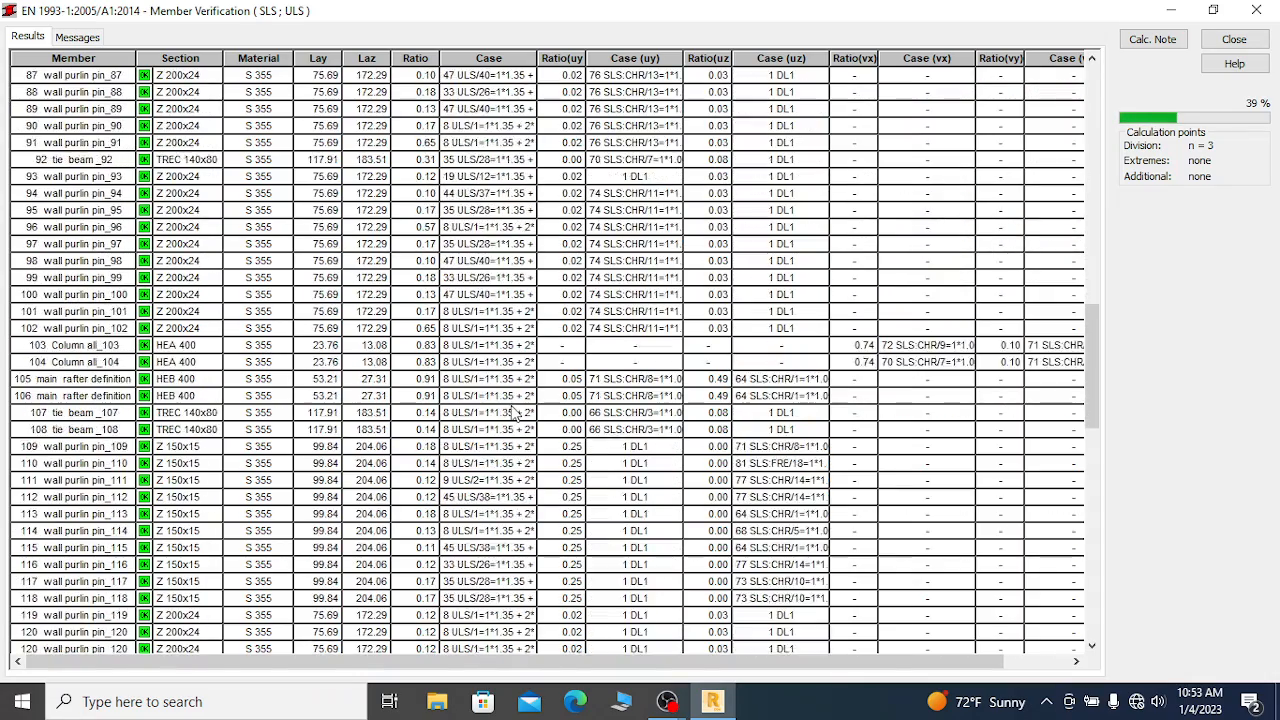
pyautogui.scroll(-11, 752, 396)
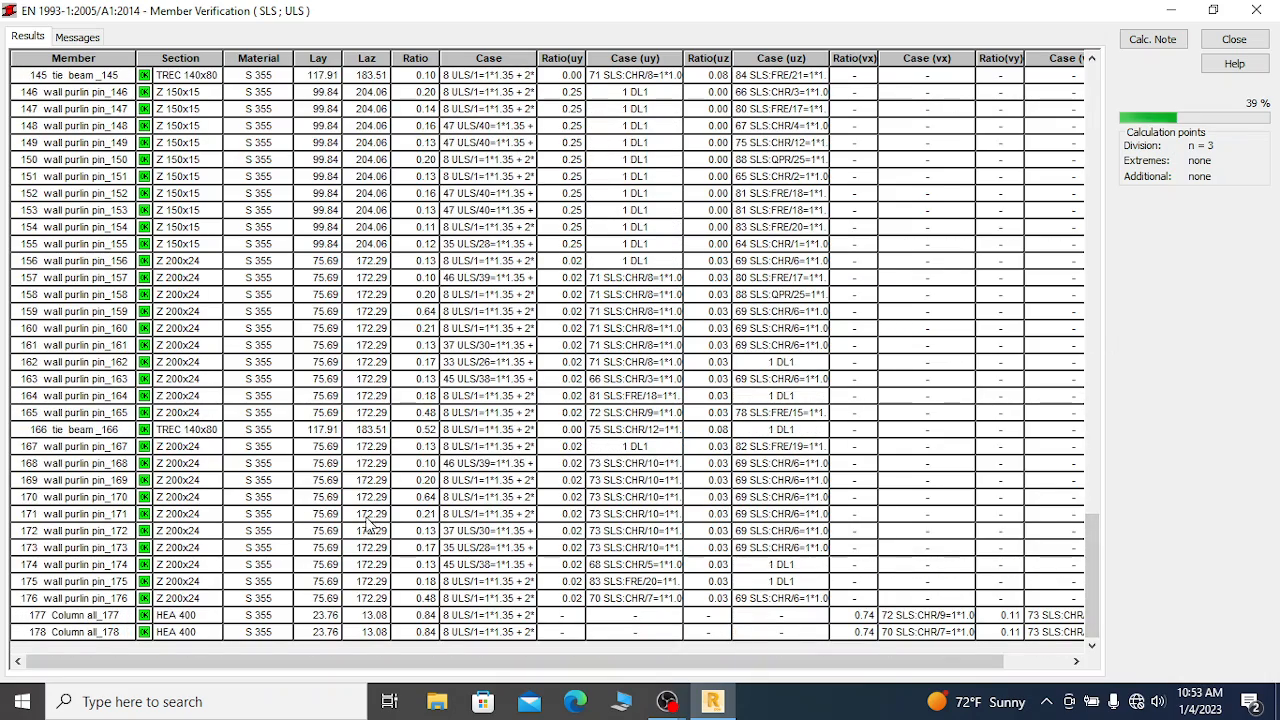
pyautogui.scroll(4, 412, 492)
pyautogui.scroll(-4, 195, 450)
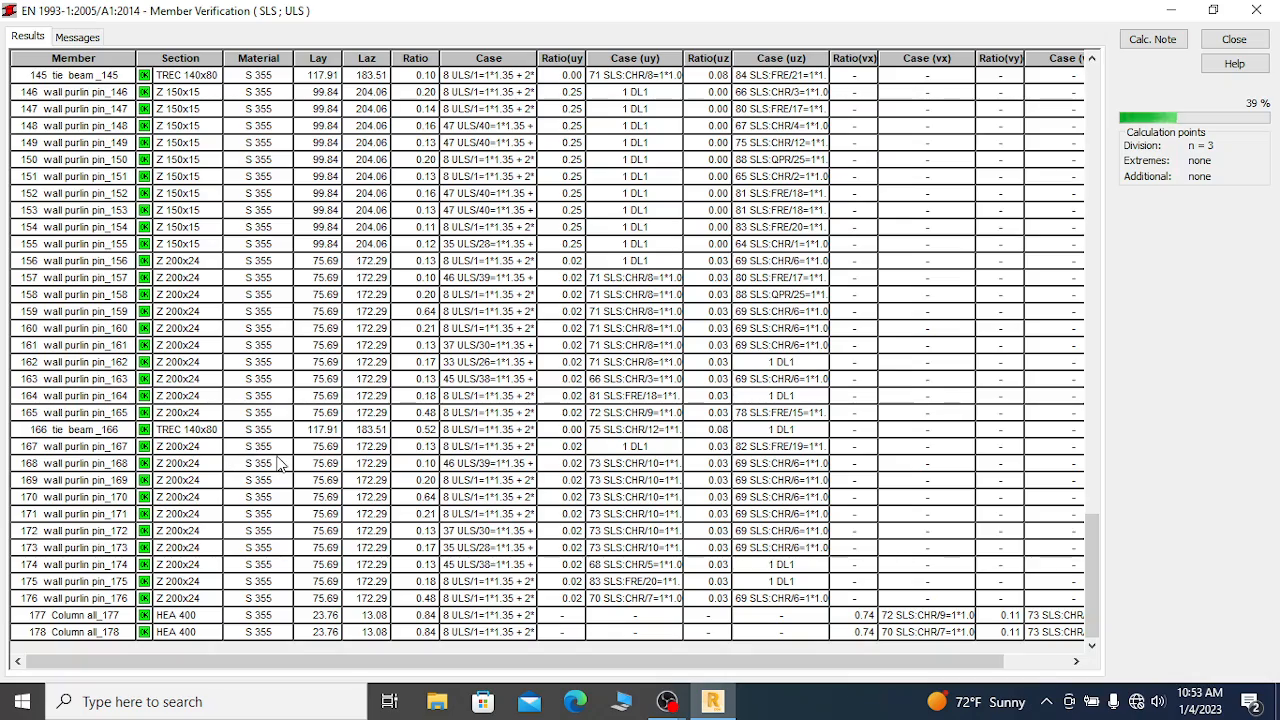
pyautogui.scroll(9, 310, 457)
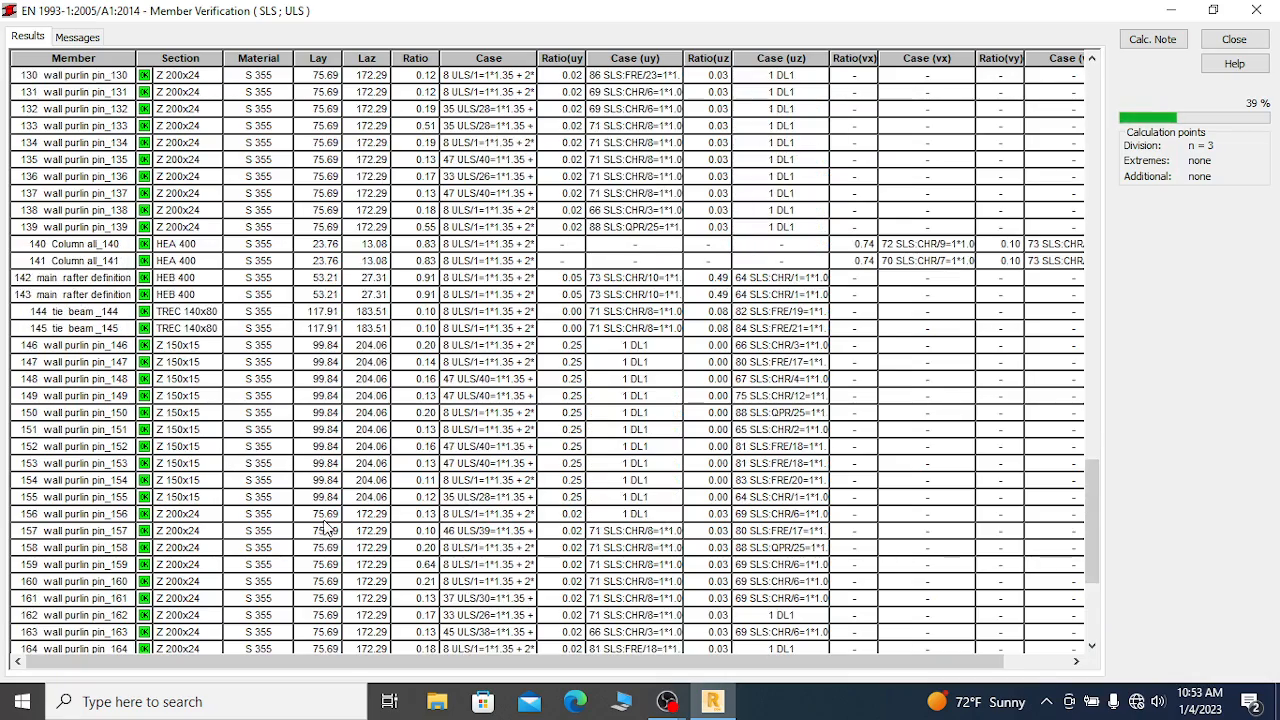
pyautogui.scroll(17, 296, 492)
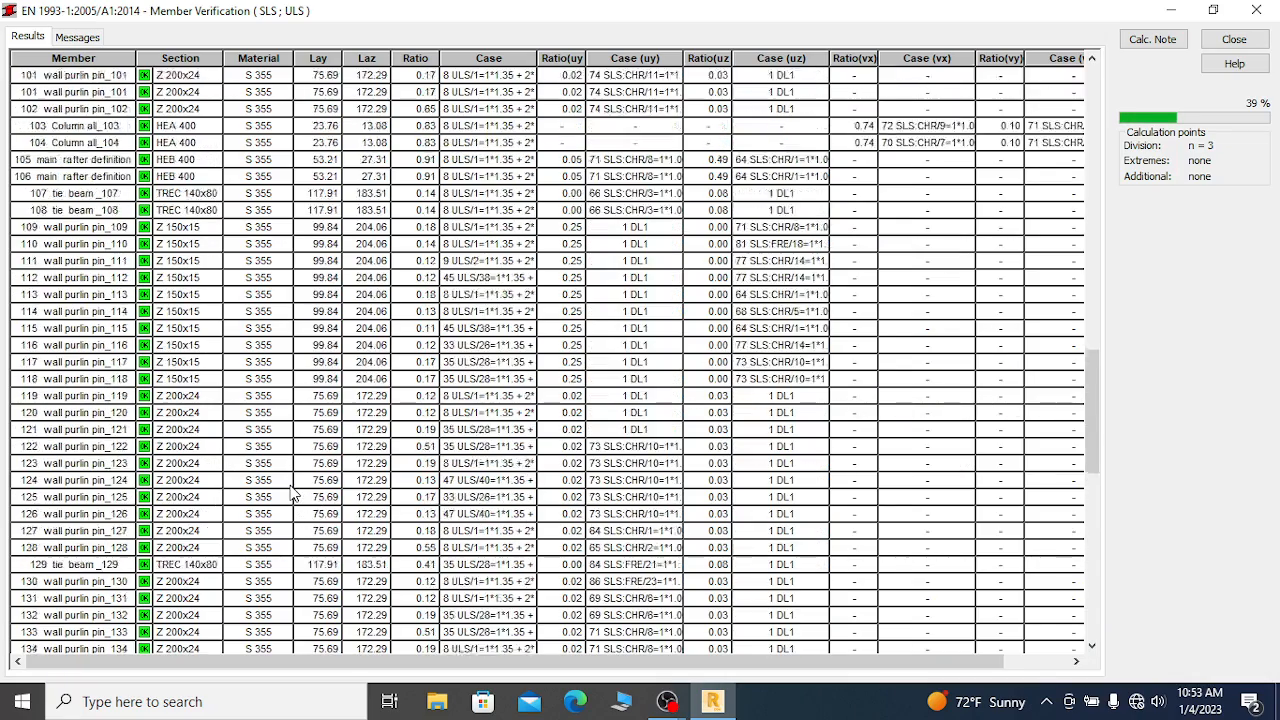
pyautogui.scroll(7, 283, 472)
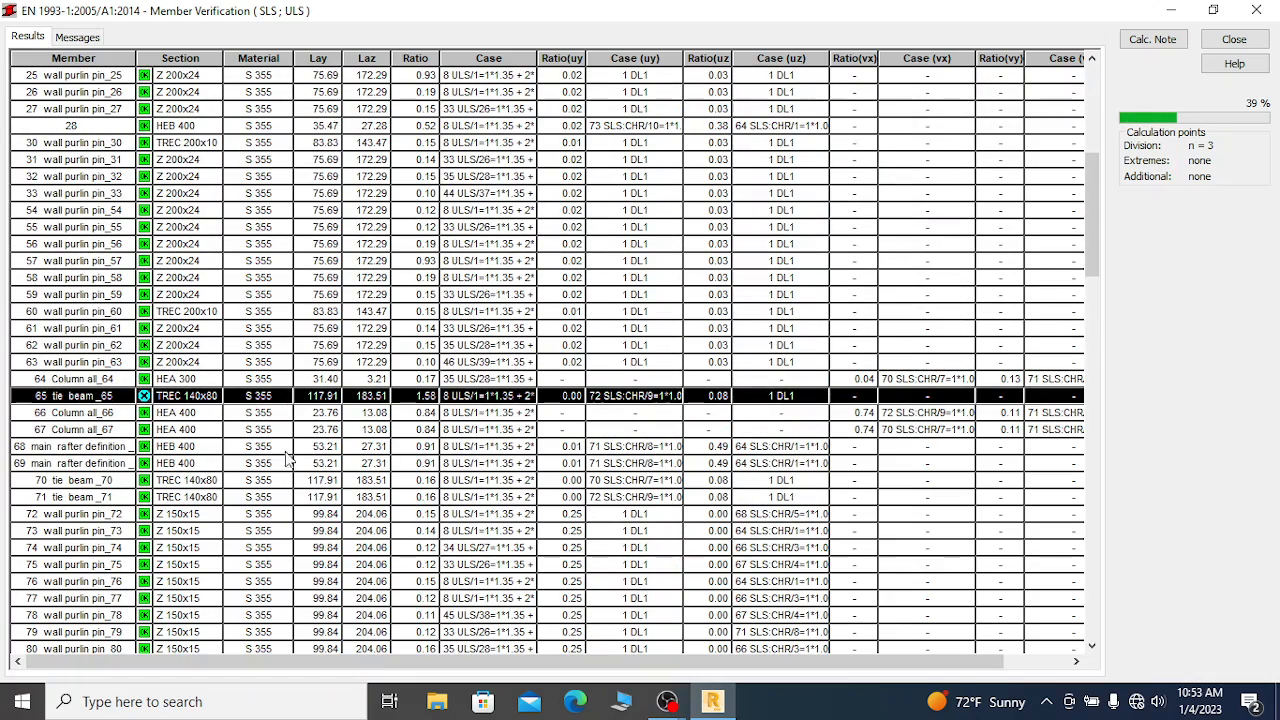
pyautogui.scroll(5, 318, 450)
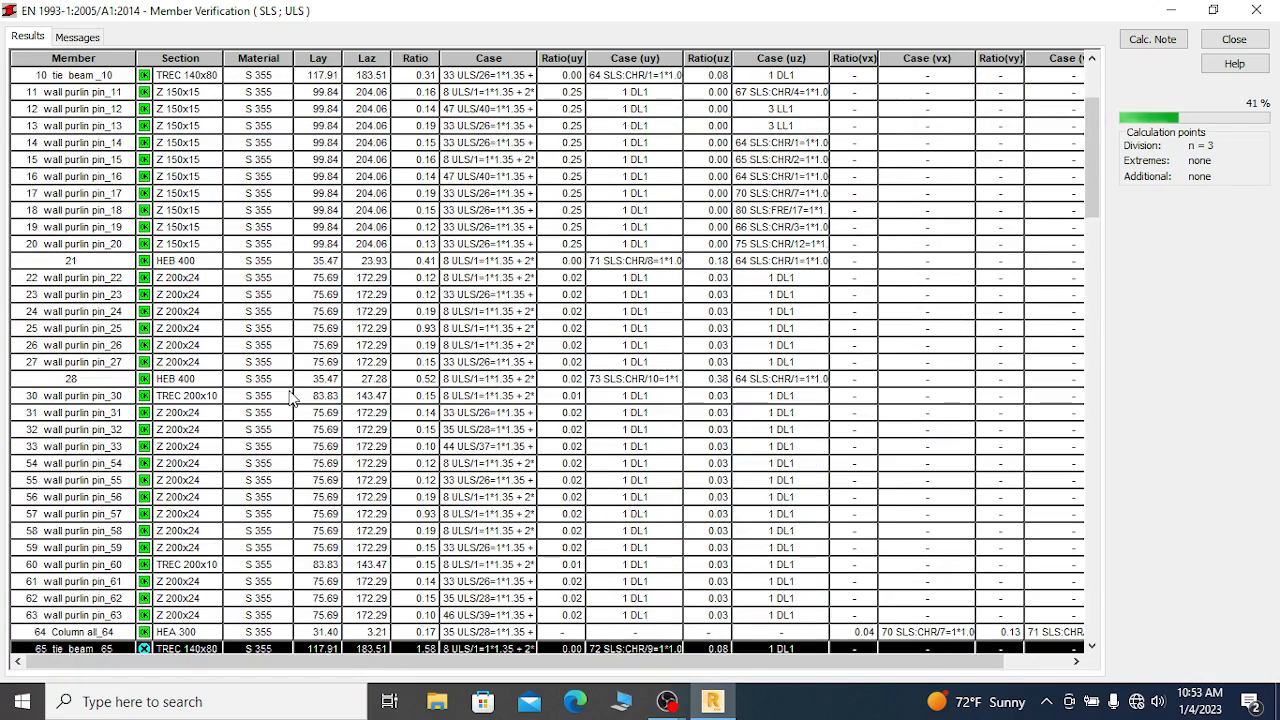
pyautogui.scroll(3, 291, 398)
# Check the newly verified members down to wall purlin 213, and return to the start of the results list
pyautogui.scroll(-10, 276, 418)
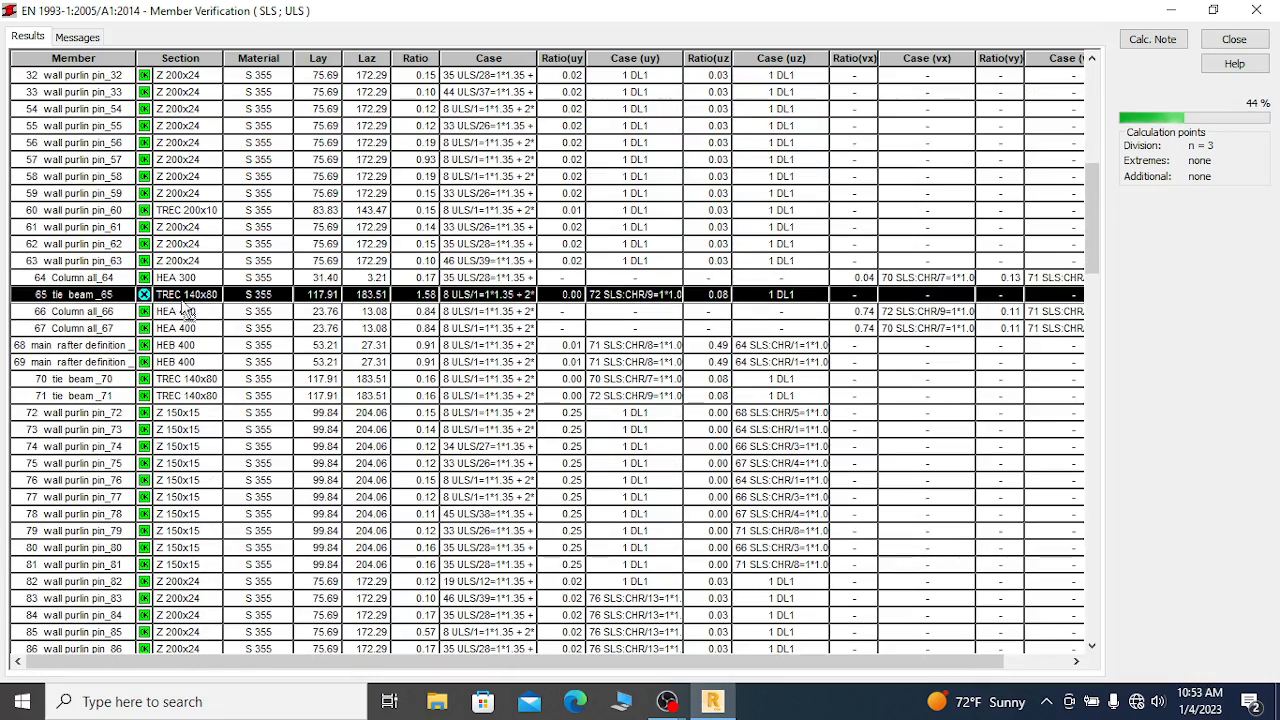
pyautogui.scroll(-18, 178, 304)
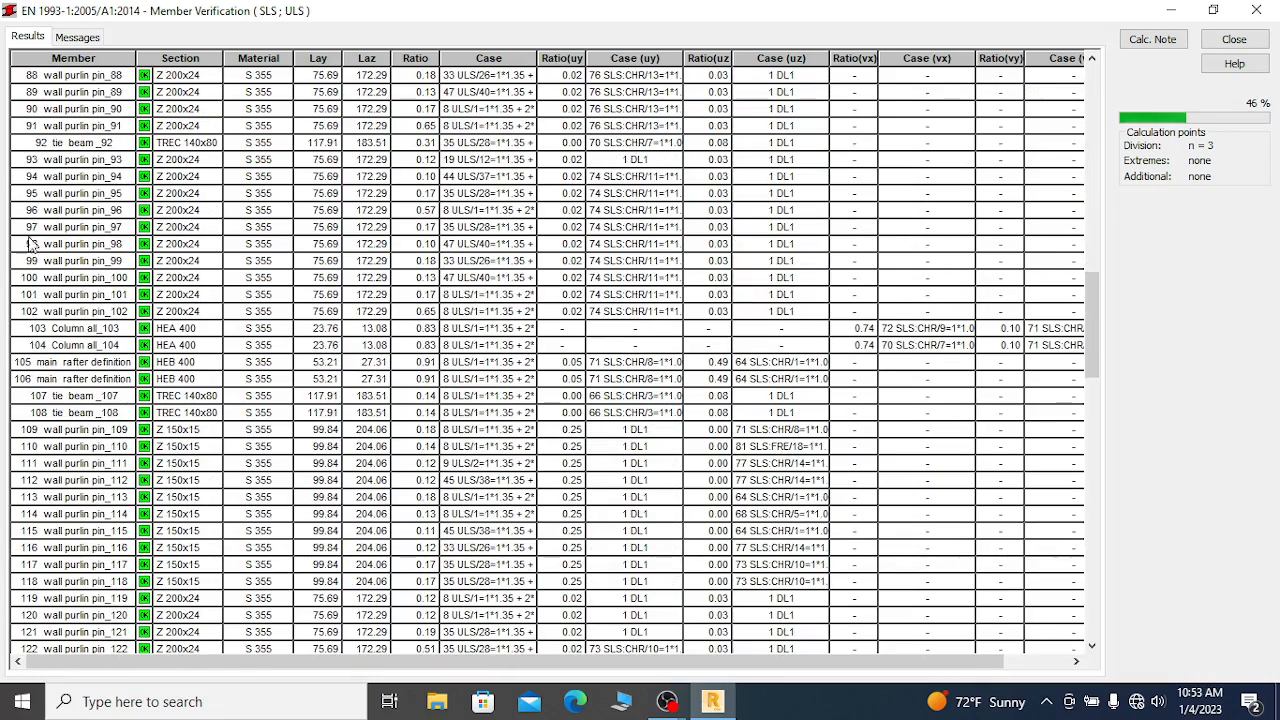
pyautogui.scroll(-20, 448, 490)
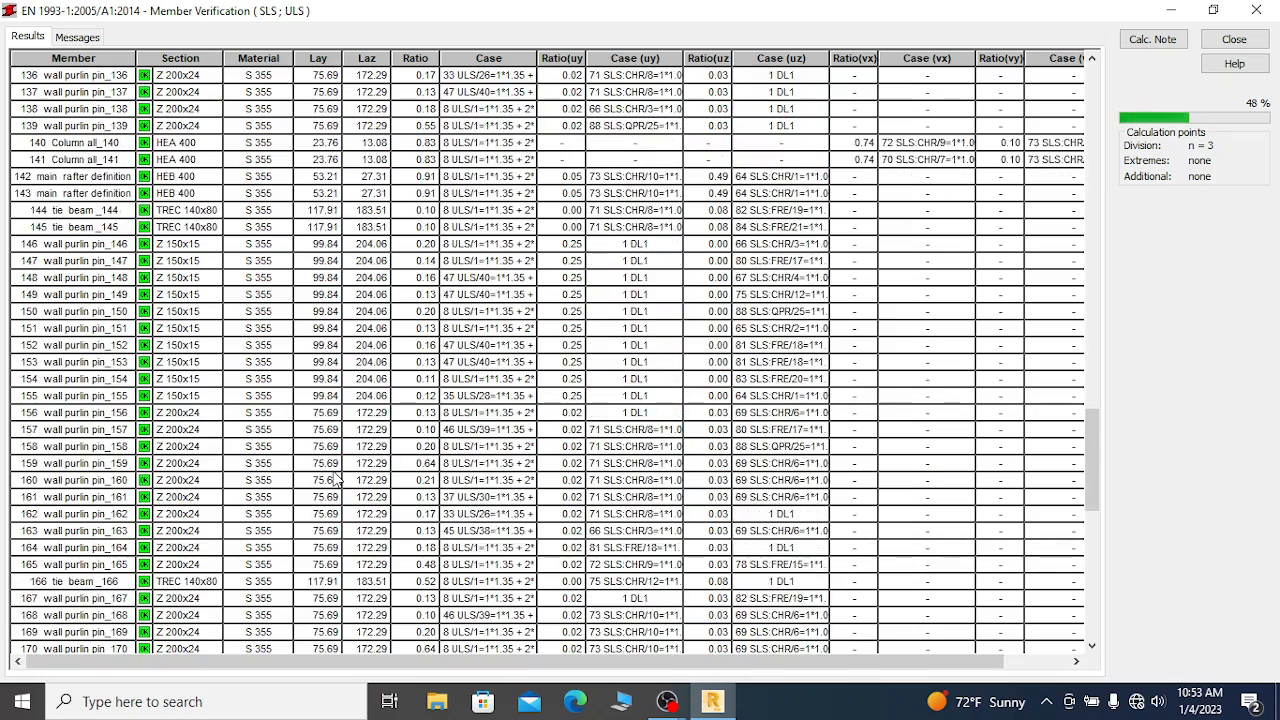
pyautogui.scroll(-9, 336, 480)
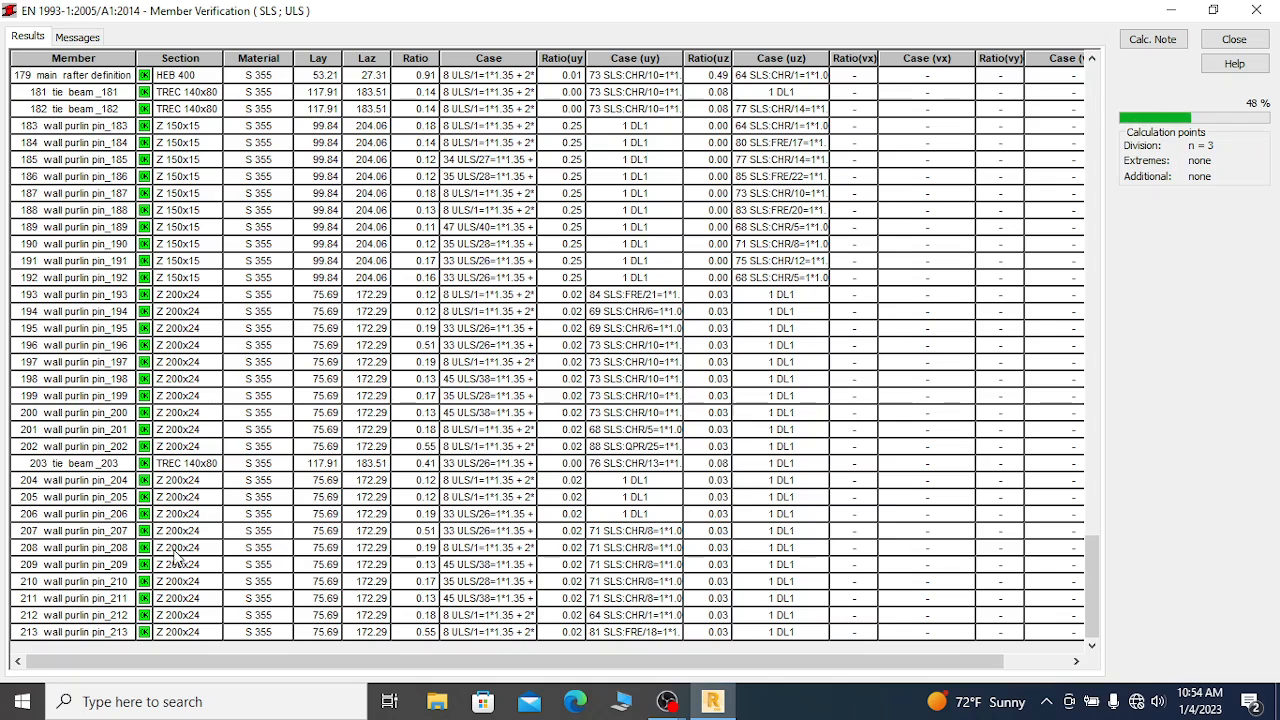
pyautogui.scroll(4, 350, 505)
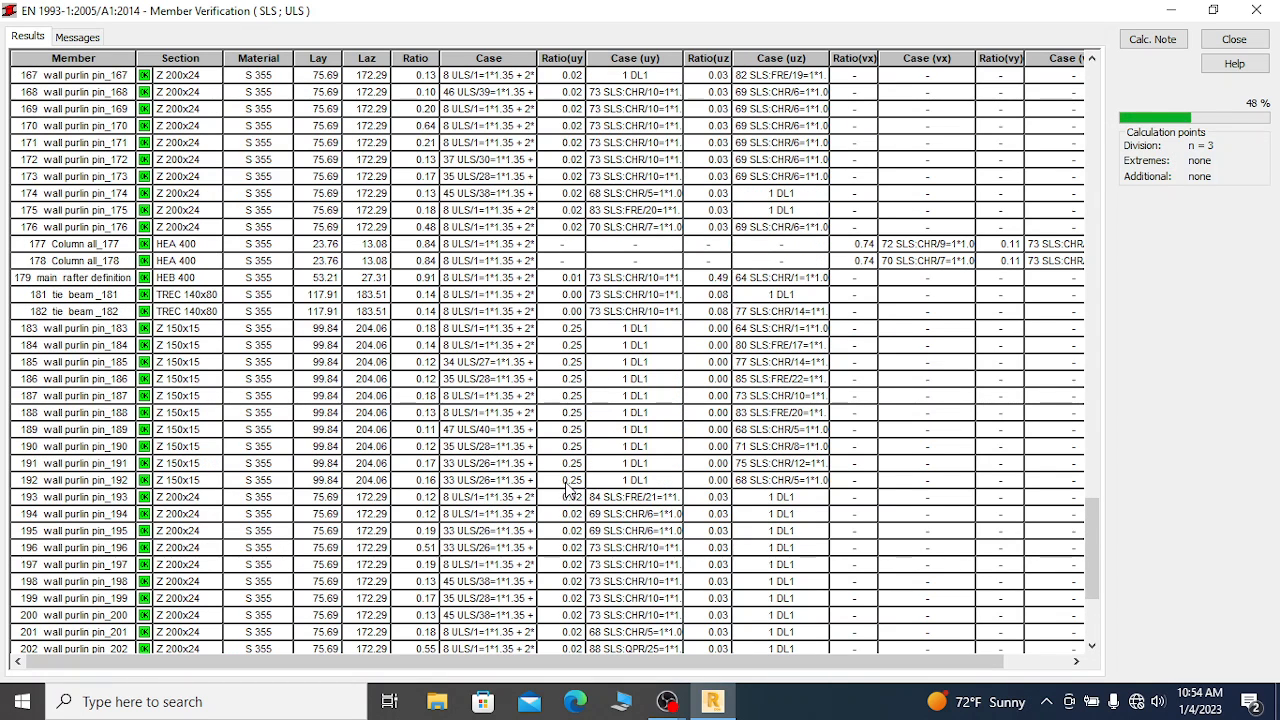
pyautogui.scroll(20, 350, 481)
pyautogui.scroll(12, 380, 430)
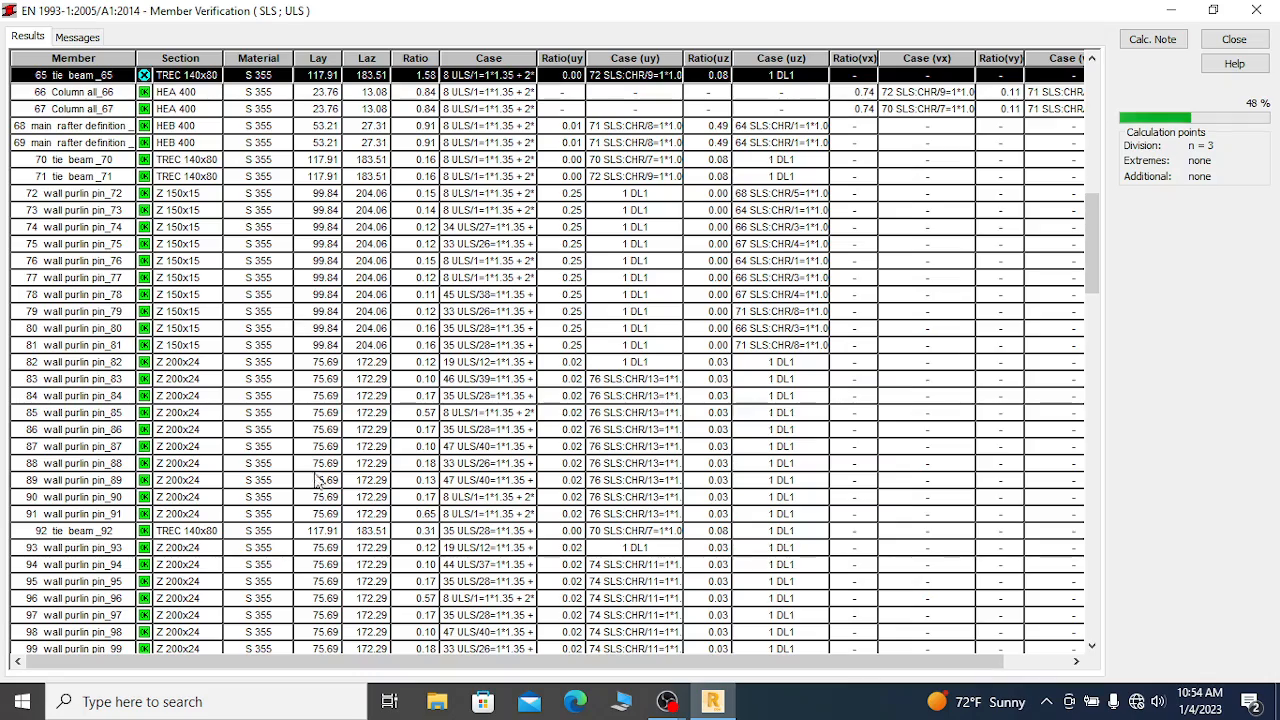
pyautogui.scroll(20, 325, 352)
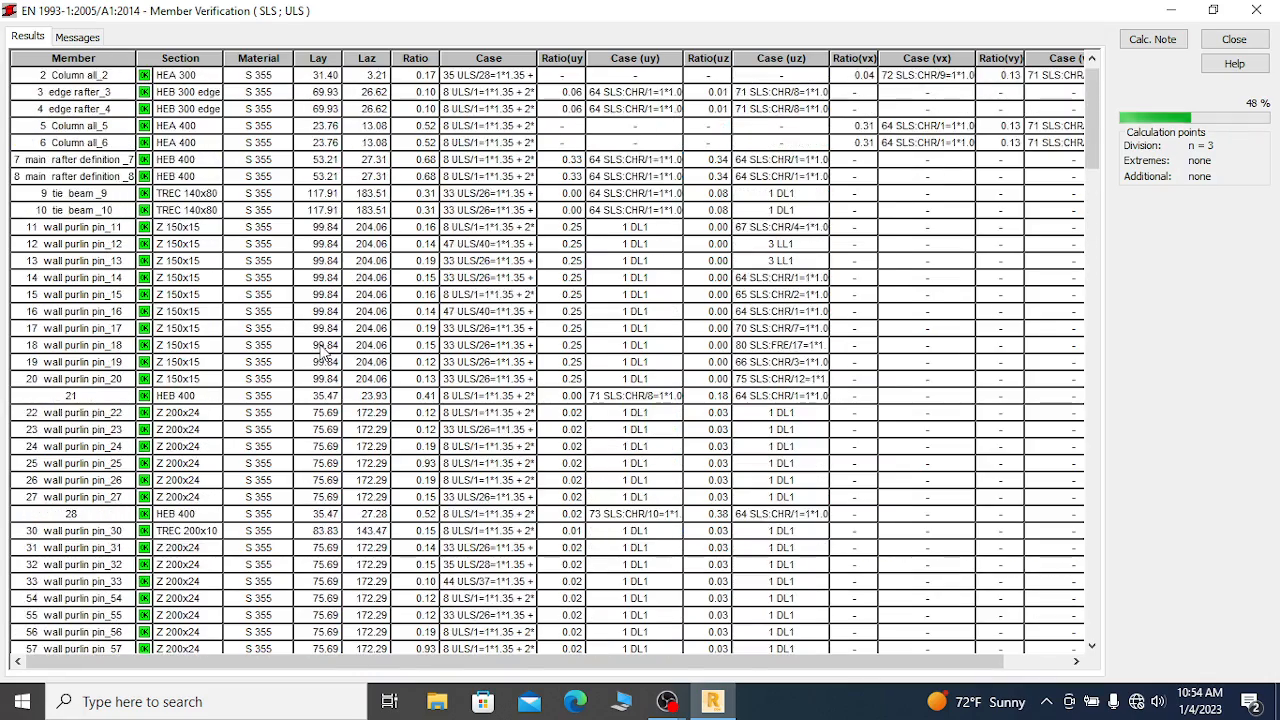
# Review the member results from the first rows through main rafter 216, and restore the results window to its smaller size
pyautogui.scroll(1, 325, 352)
pyautogui.scroll(-13, 368, 300)
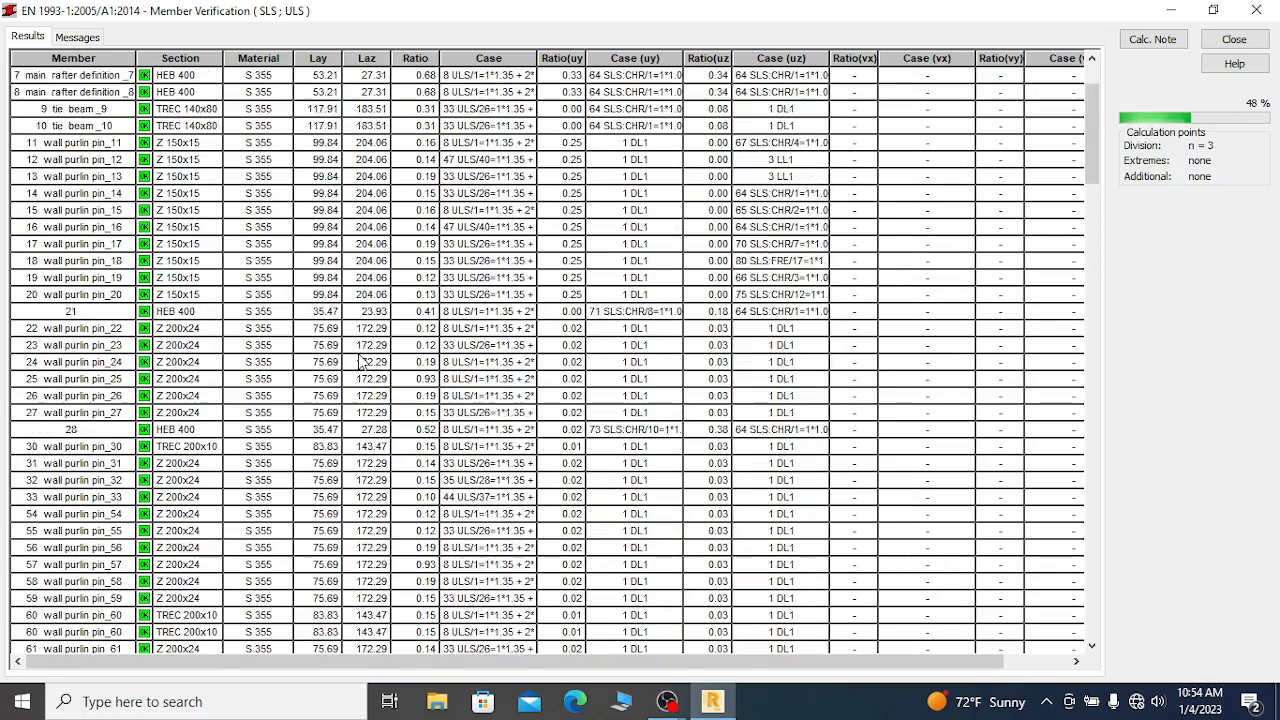
pyautogui.scroll(-1, 362, 362)
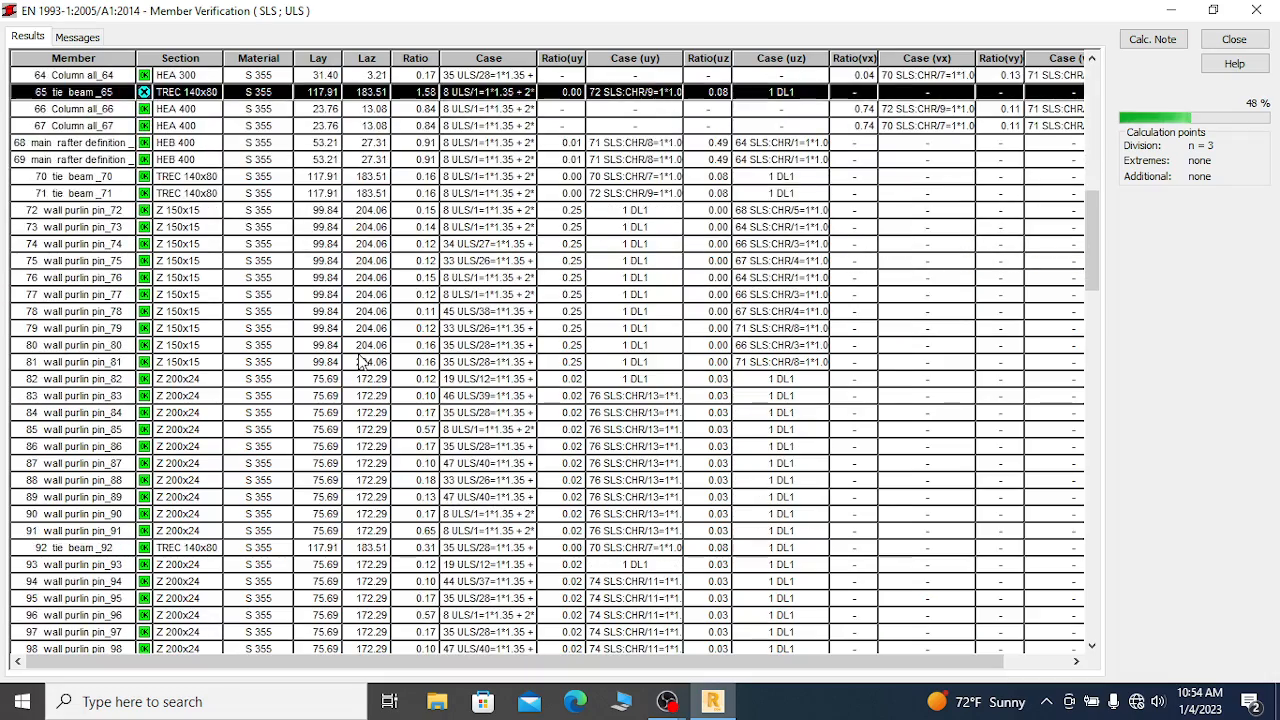
pyautogui.scroll(-16, 362, 362)
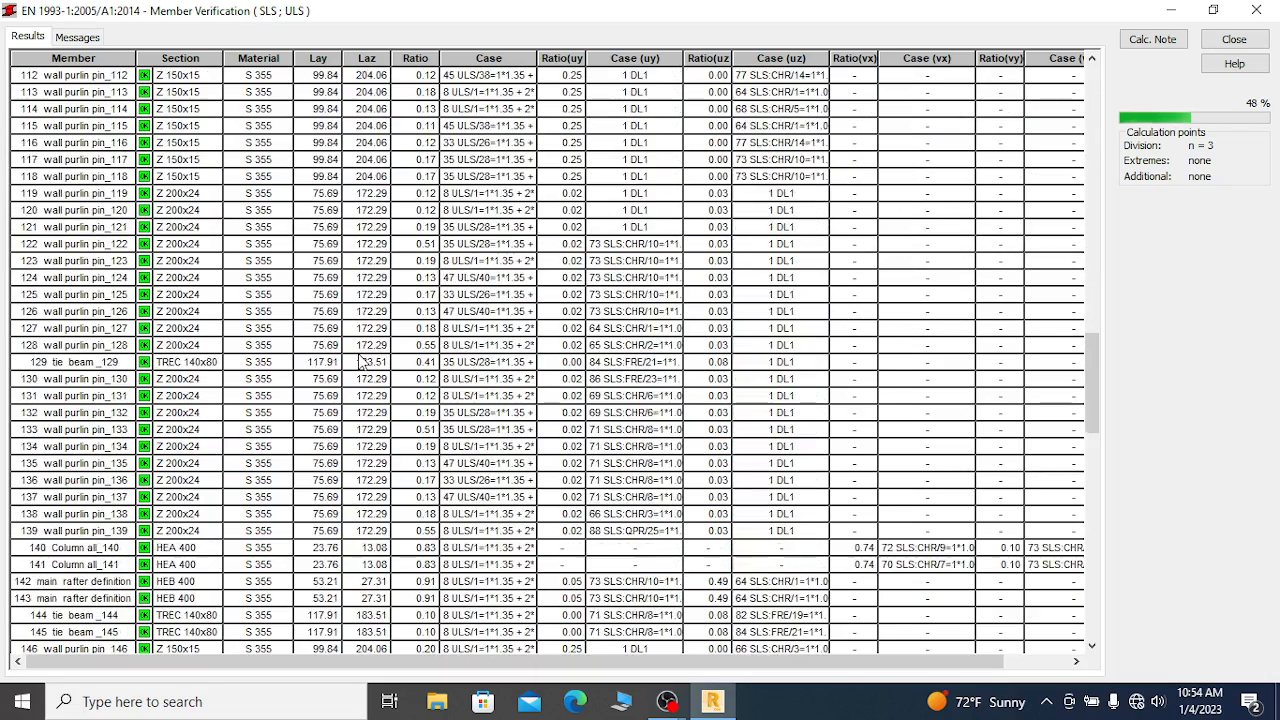
pyautogui.scroll(-10, 330, 375)
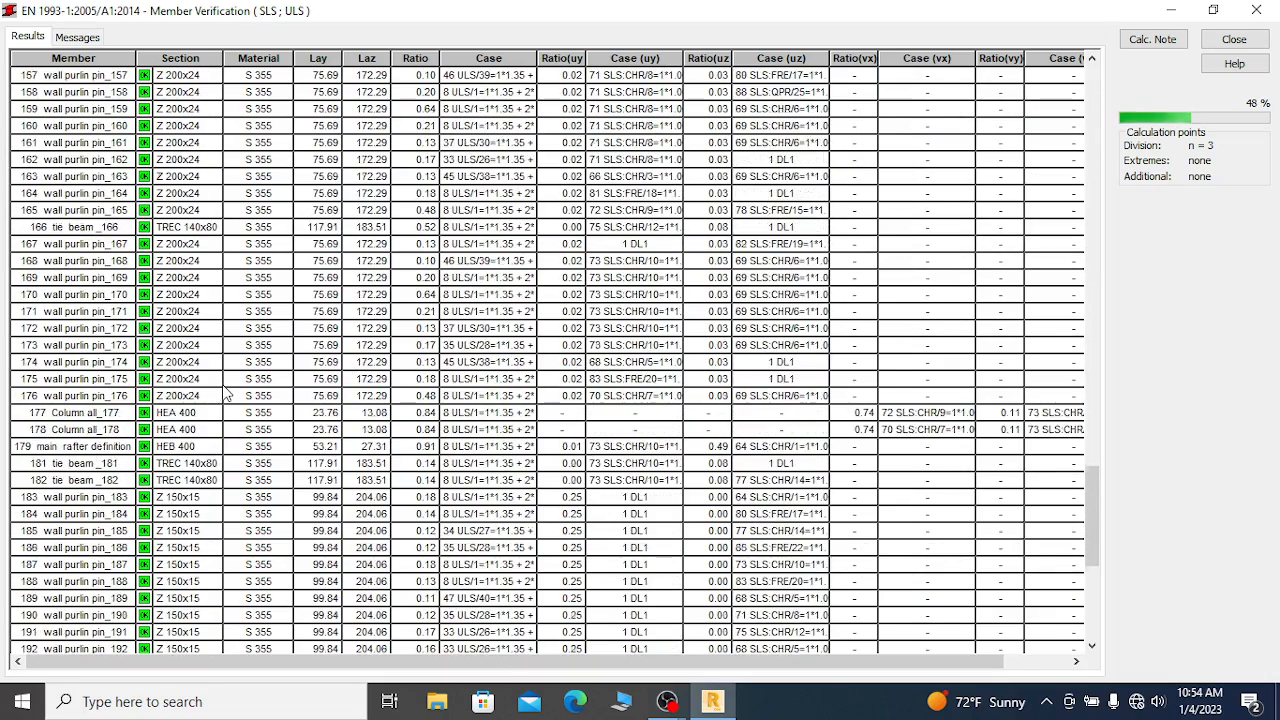
pyautogui.scroll(-4, 300, 392)
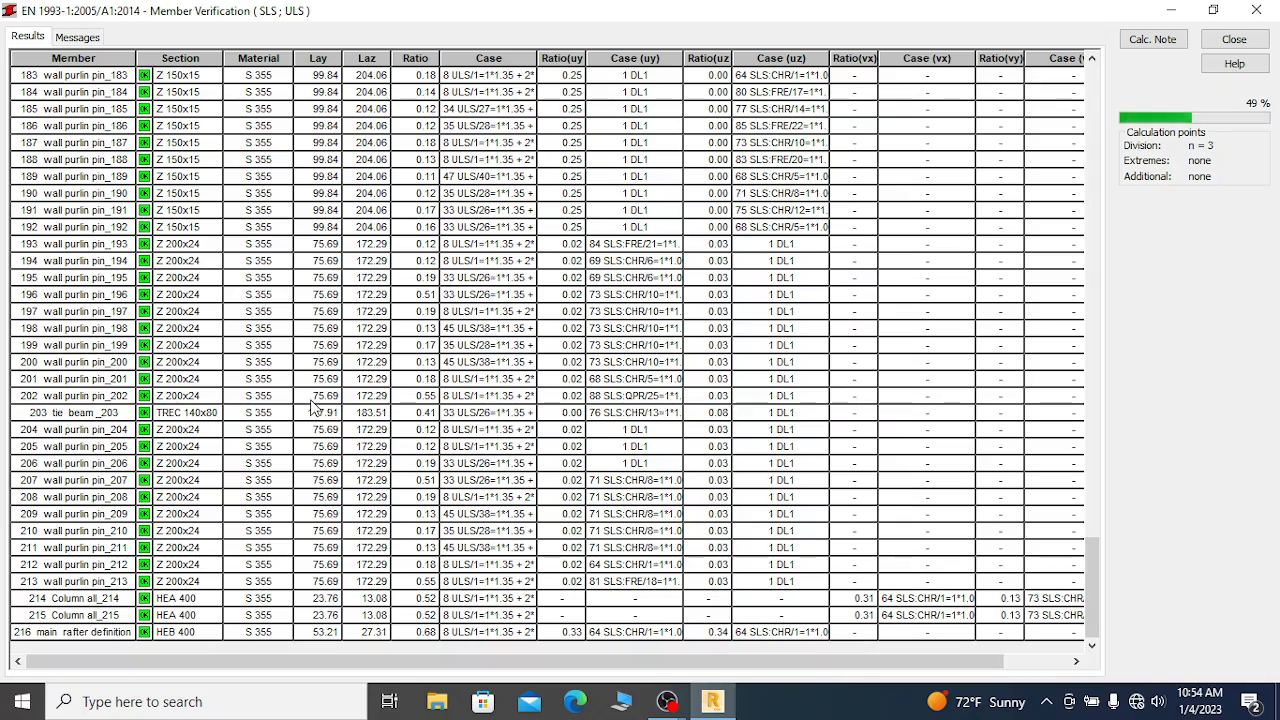
pyautogui.scroll(4, 330, 445)
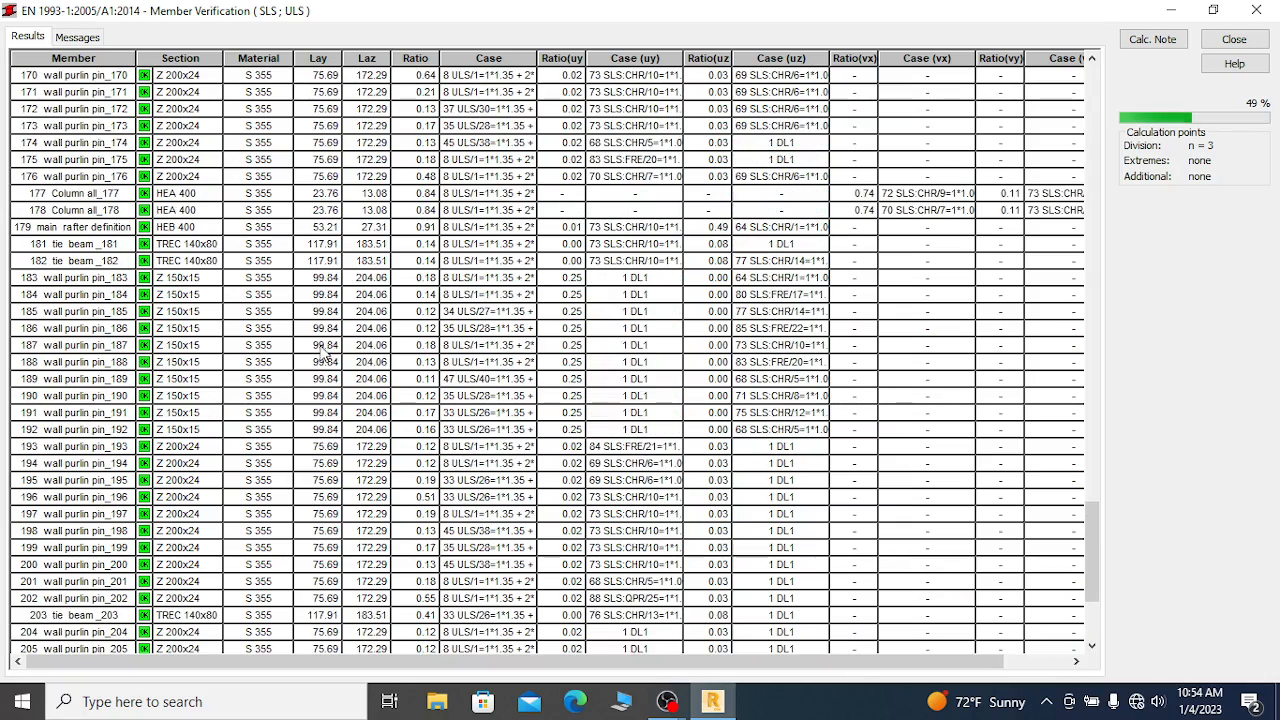
pyautogui.scroll(17, 352, 456)
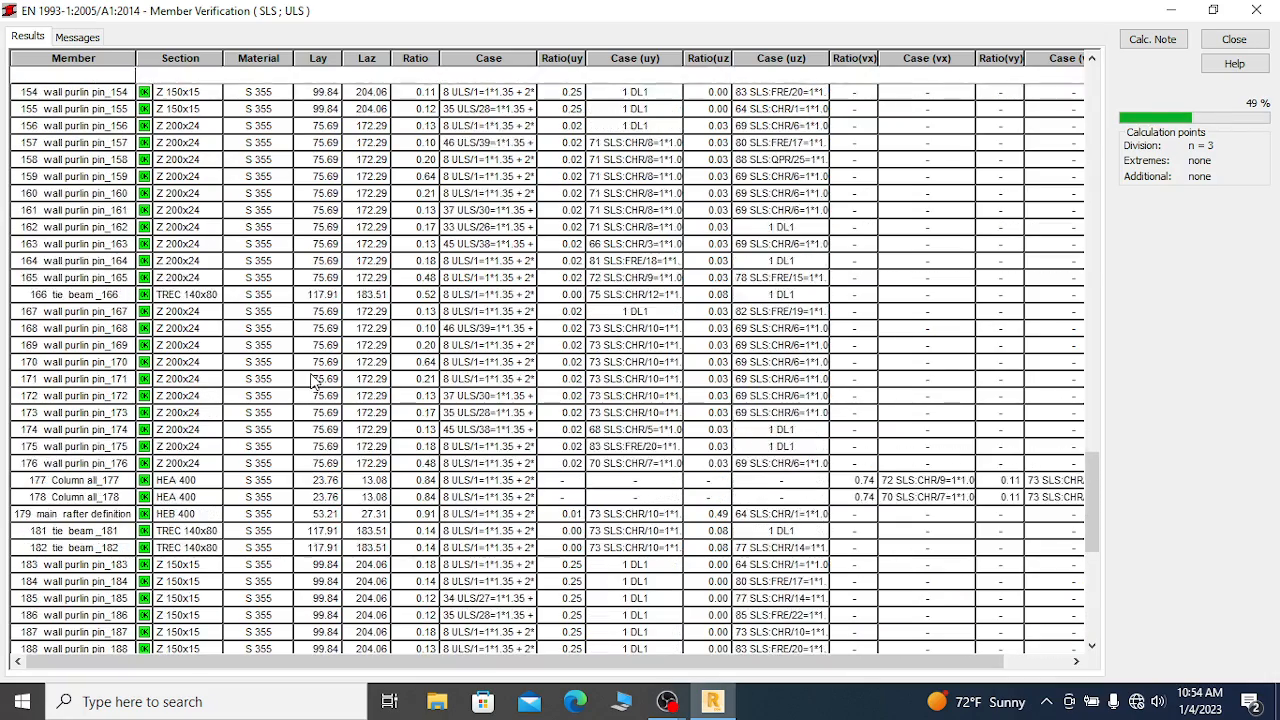
pyautogui.scroll(17, 296, 335)
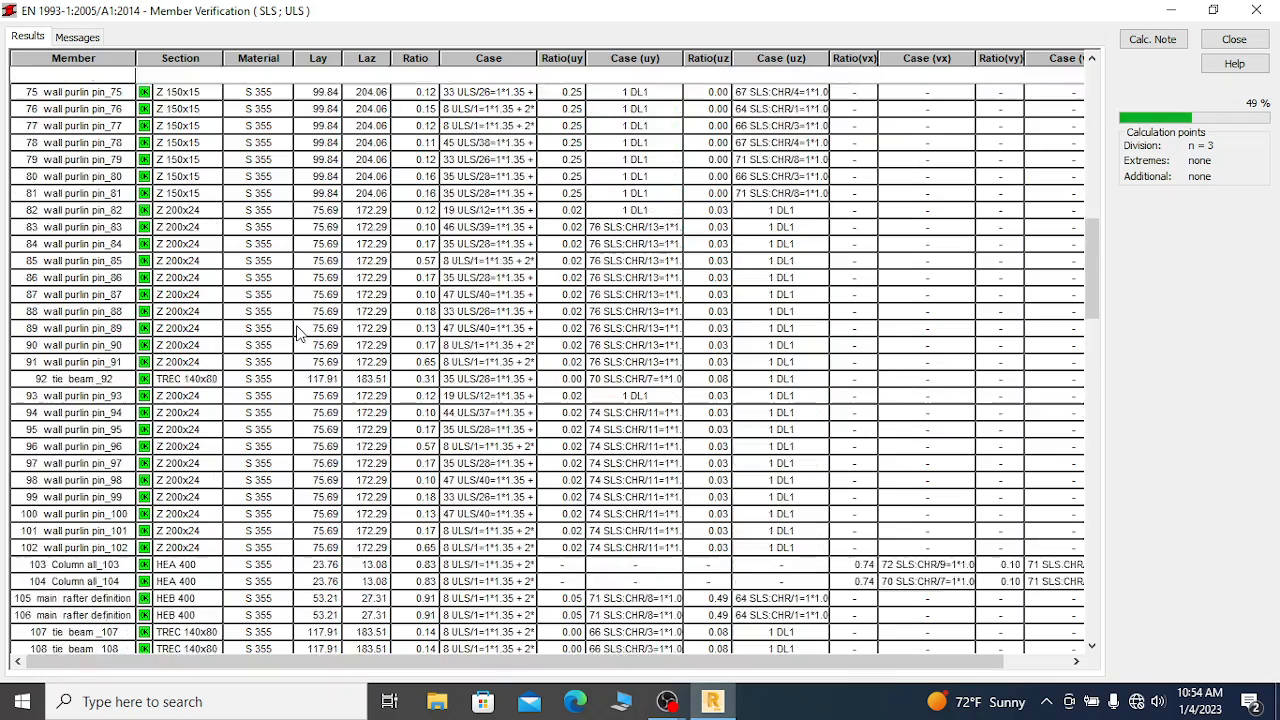
pyautogui.click(1213, 10)
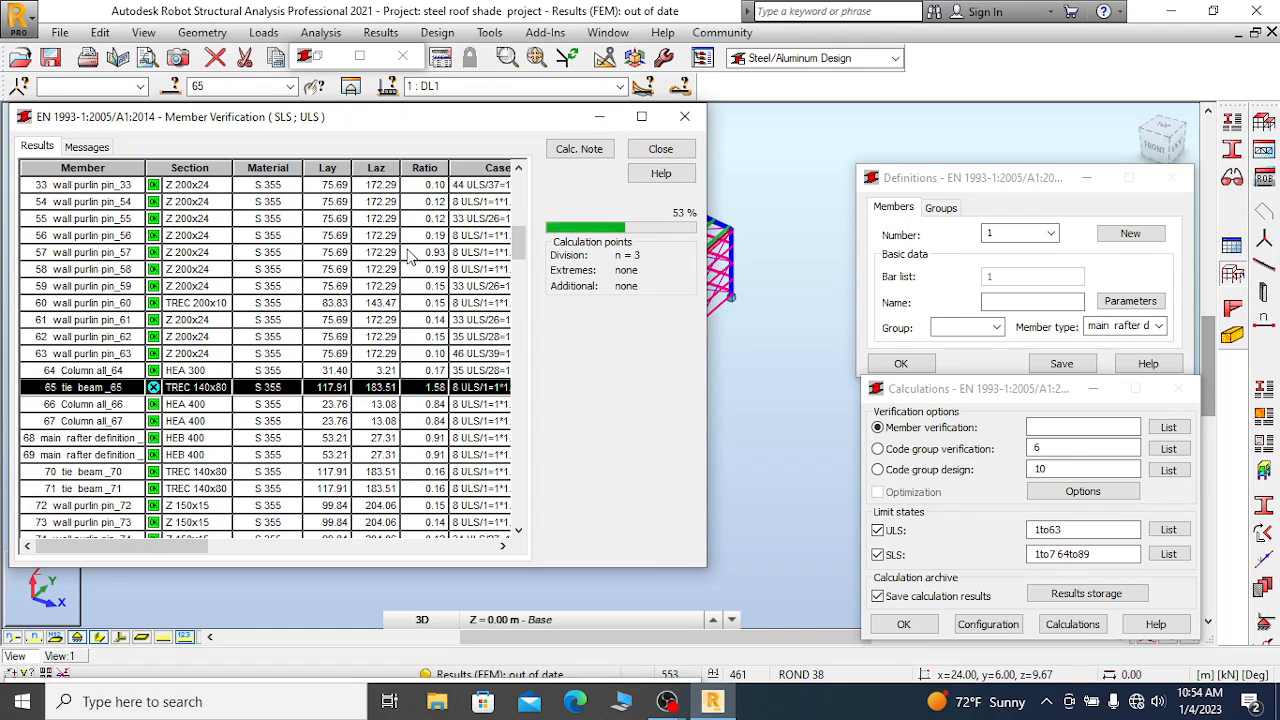
pyautogui.scroll(-3, 410, 258)
pyautogui.scroll(-7, 410, 258)
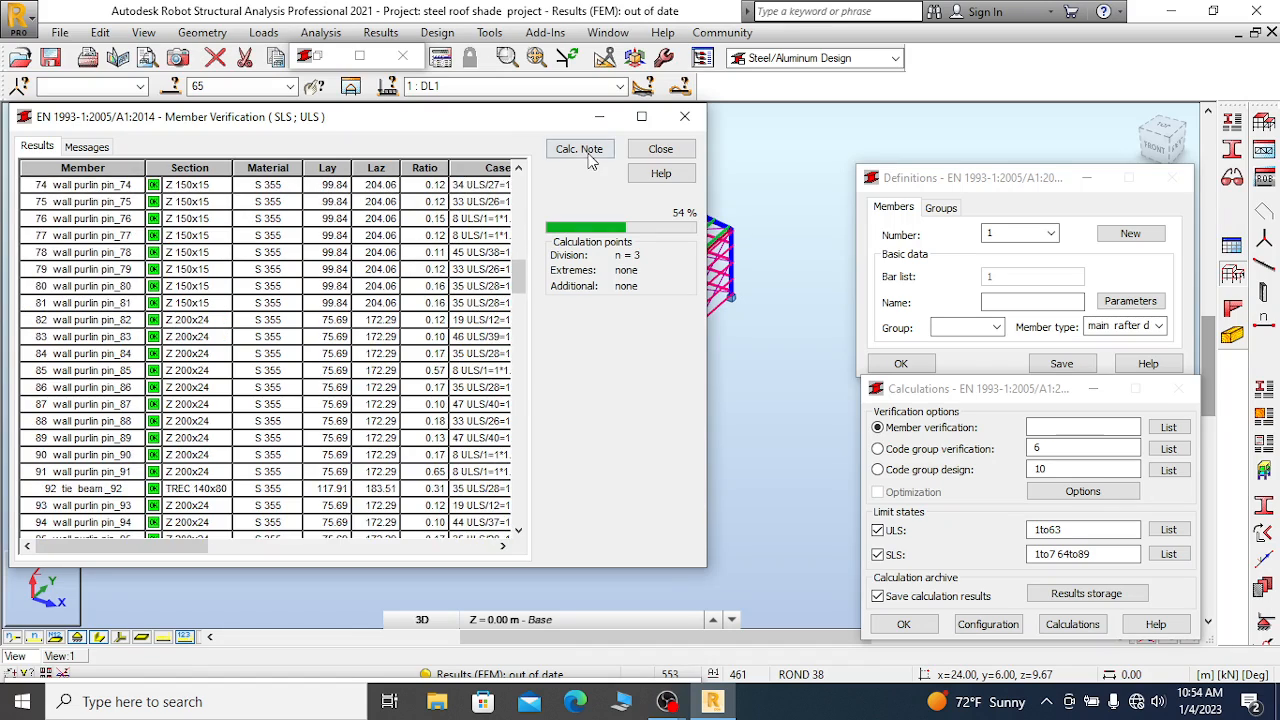
pyautogui.click(667, 701)
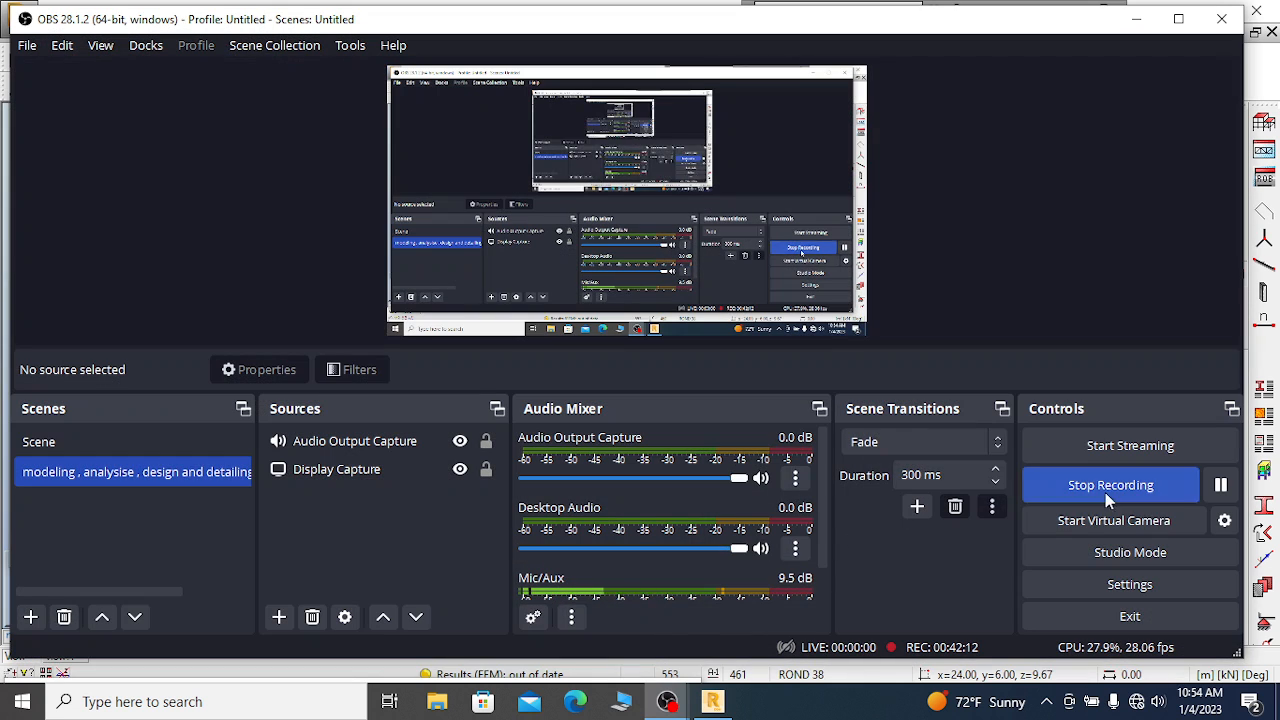
pyautogui.click(1221, 485)
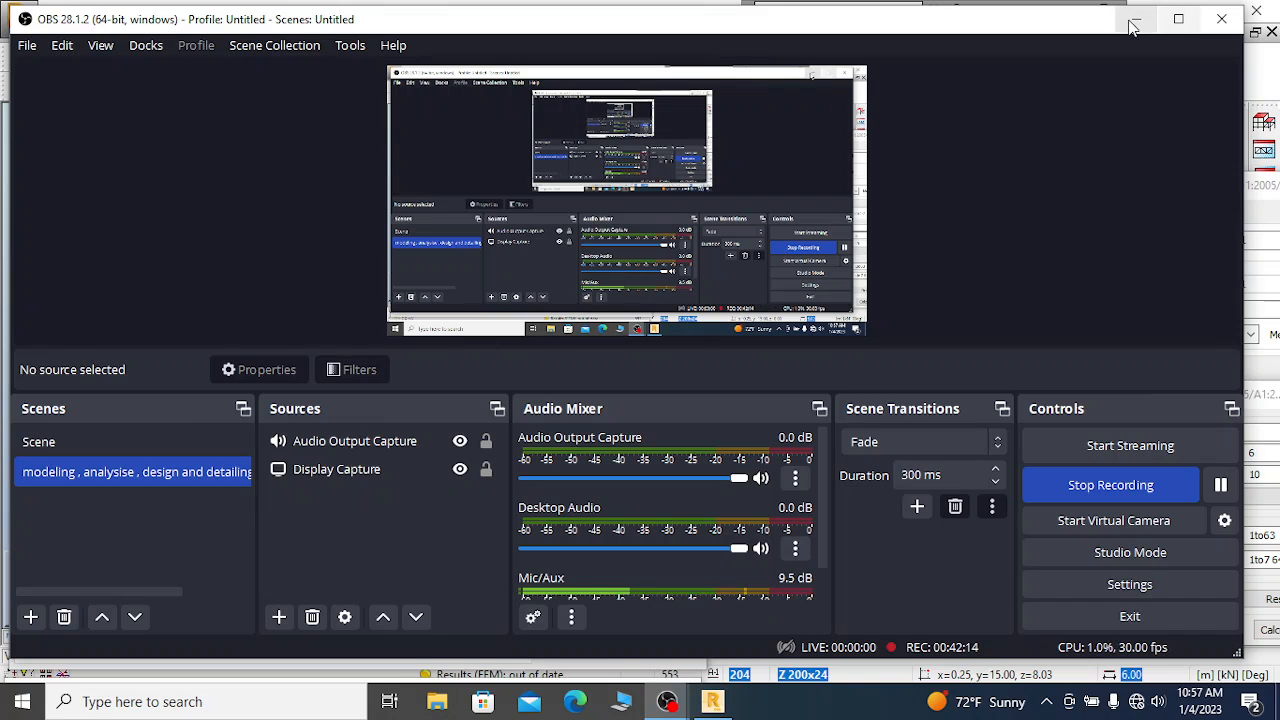
pyautogui.click(1136, 19)
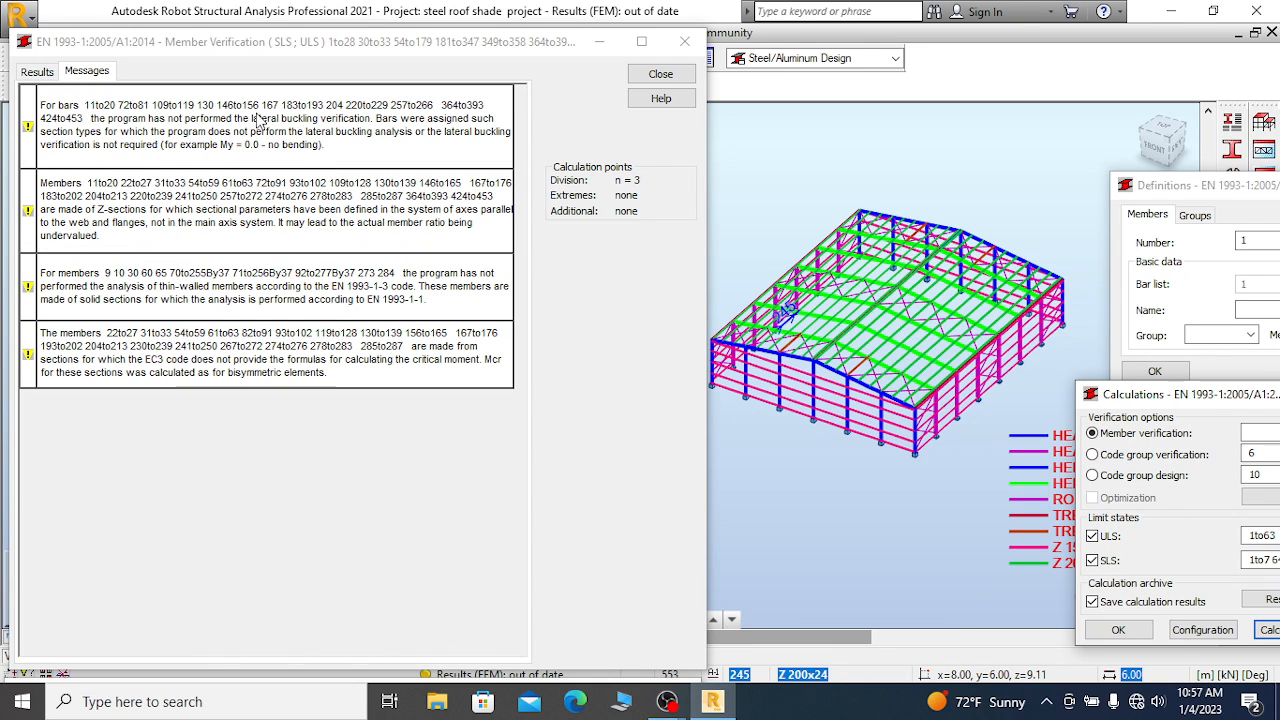
# Show the list of member results, check it through tie beam 277, and return to tie beam 65
pyautogui.click(37, 73)
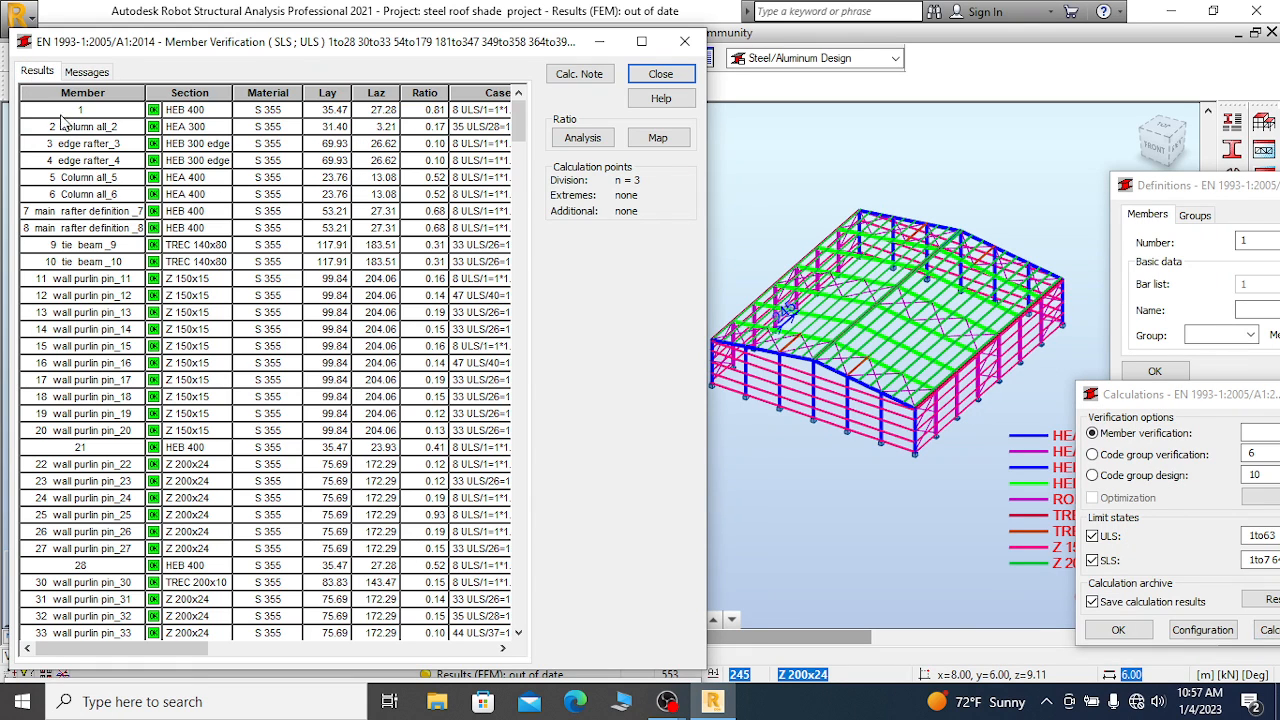
pyautogui.moveTo(518, 118); pyautogui.dragTo(497, 440)
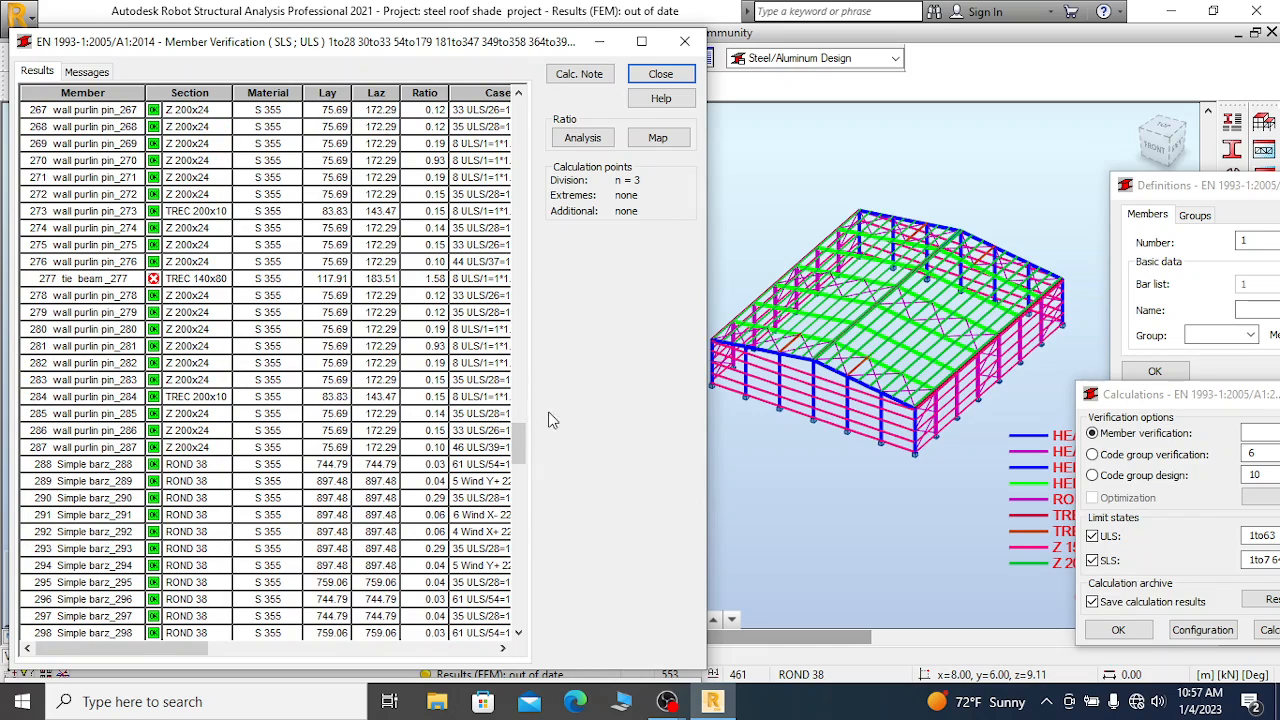
pyautogui.moveTo(518, 434); pyautogui.dragTo(510, 150)
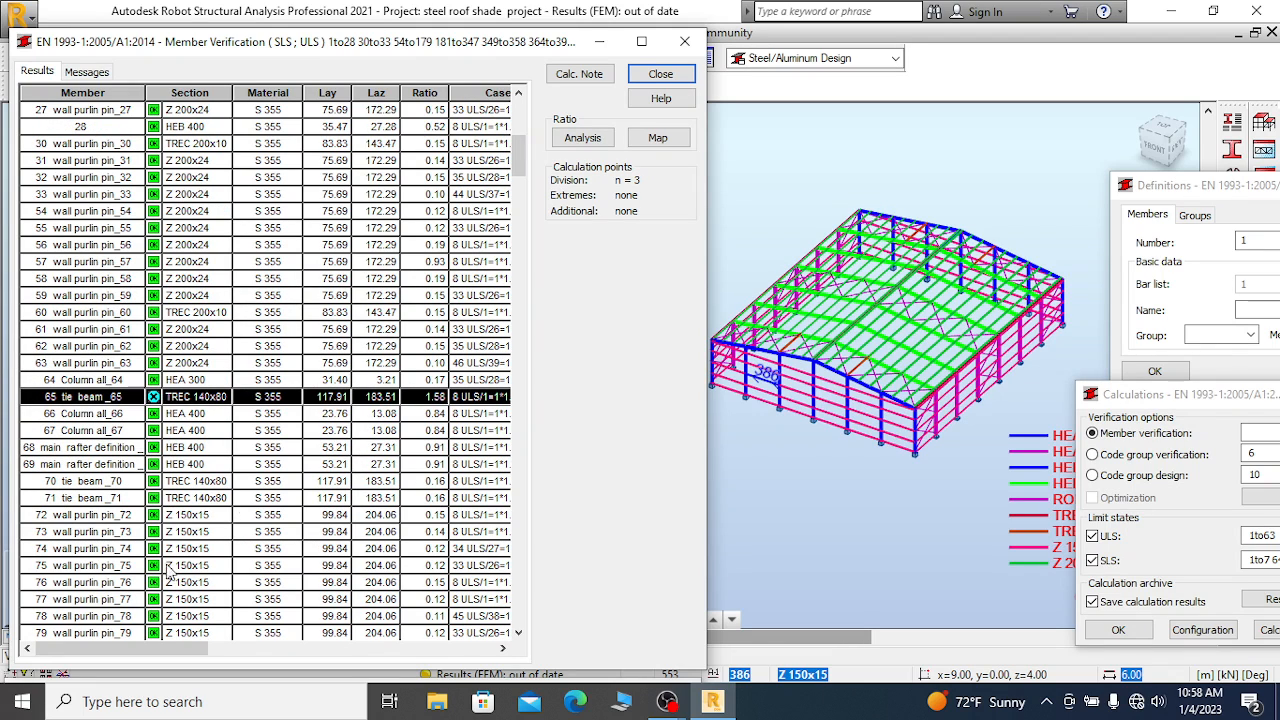
# Review the results from tie beam 65 to main rafter 216, recheck back to tie beam 65, and continue down to tie beam 277
pyautogui.scroll(-5, 113, 383)
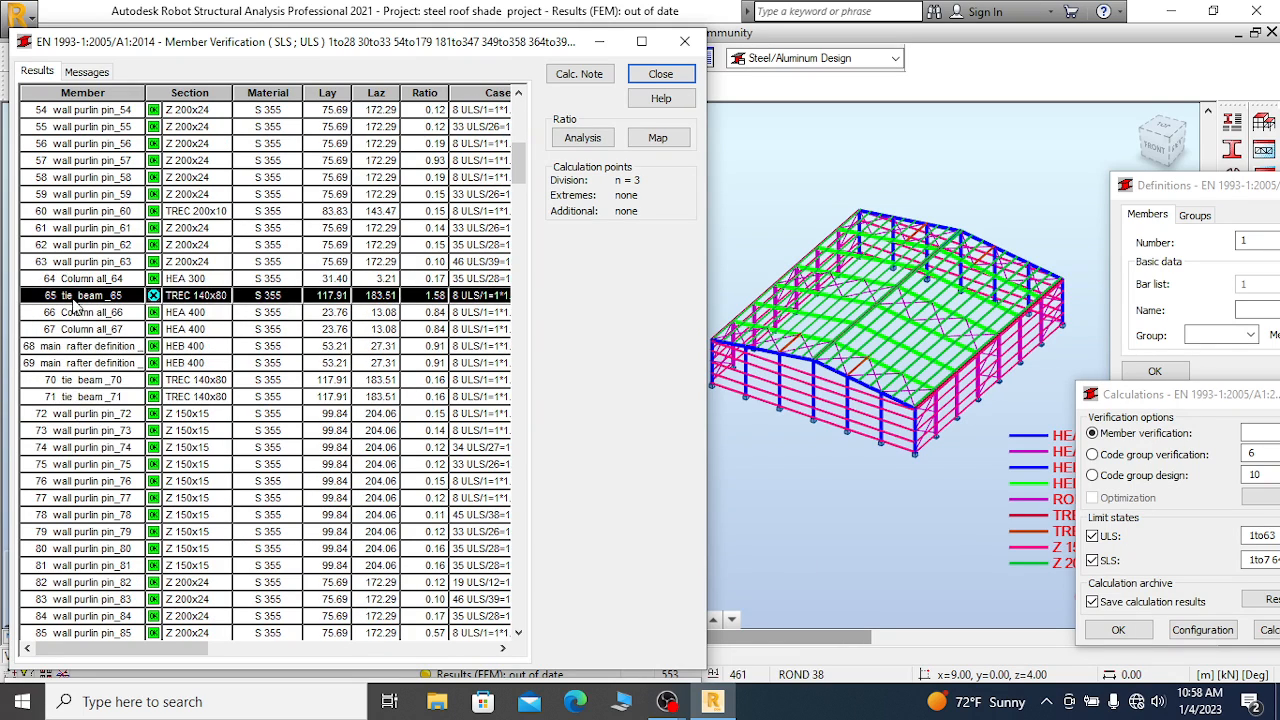
pyautogui.scroll(-20, 113, 383)
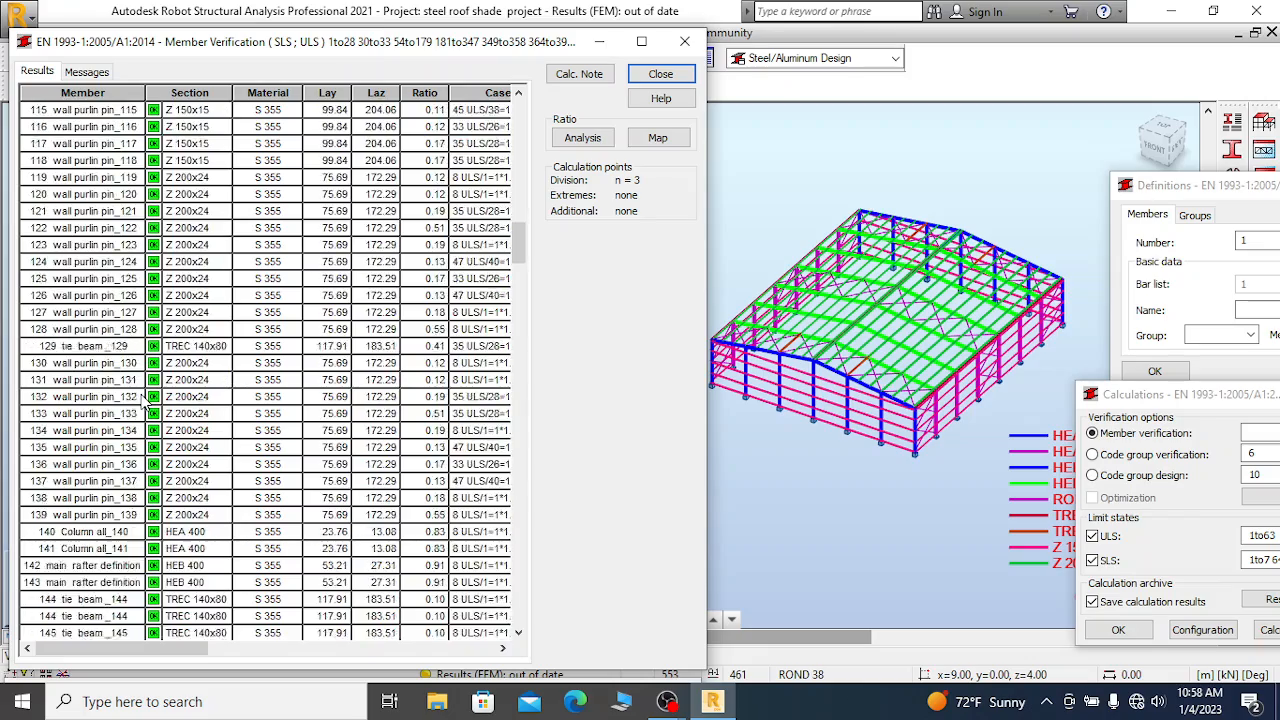
pyautogui.scroll(-13, 142, 398)
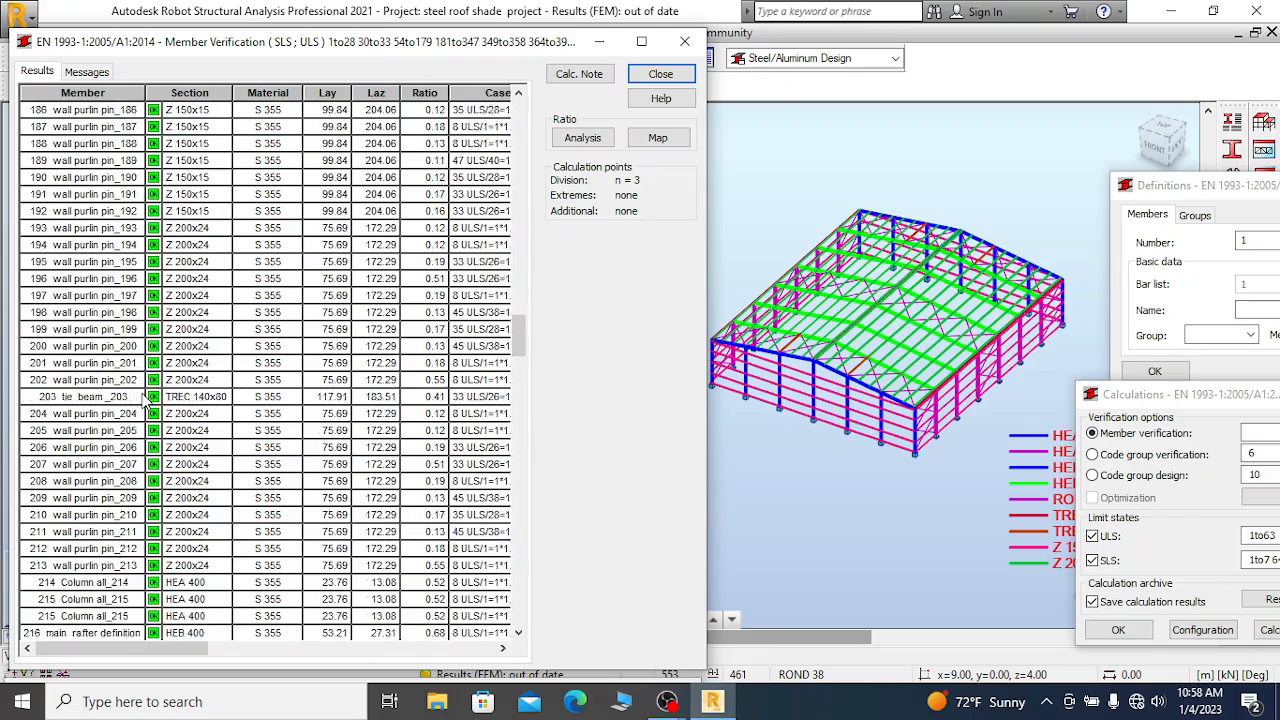
pyautogui.scroll(15, 148, 396)
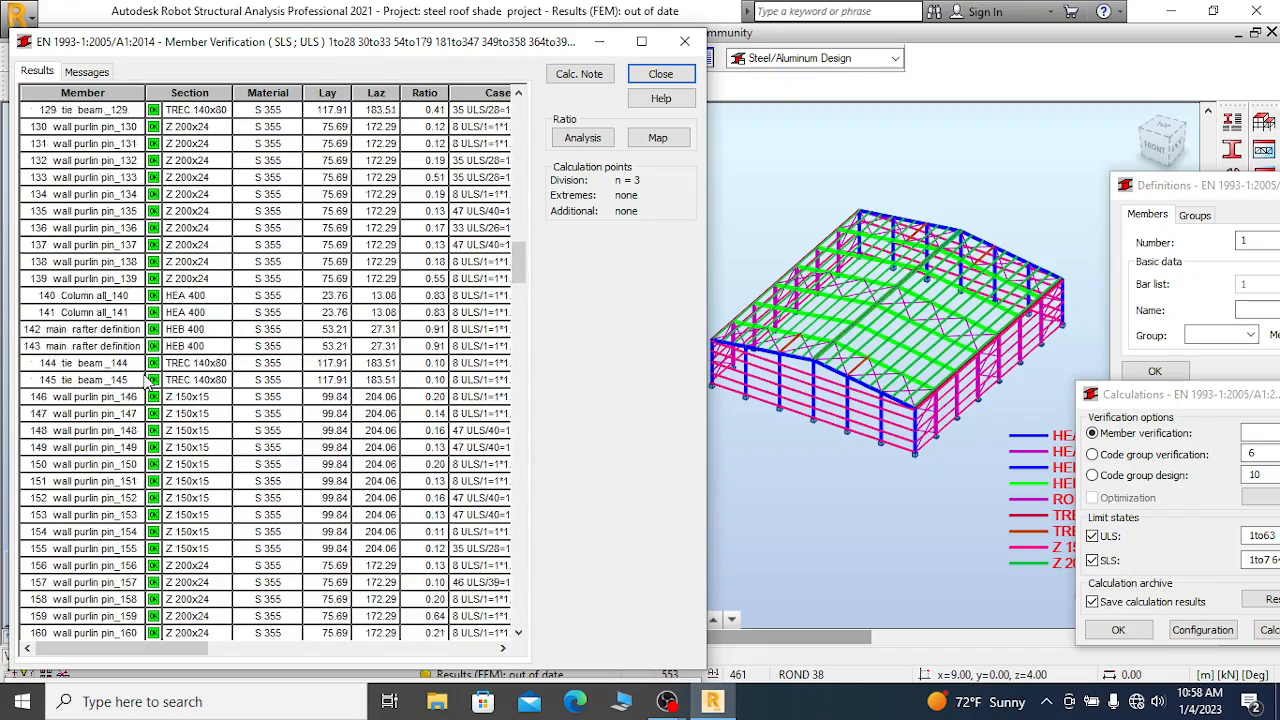
pyautogui.scroll(18, 148, 383)
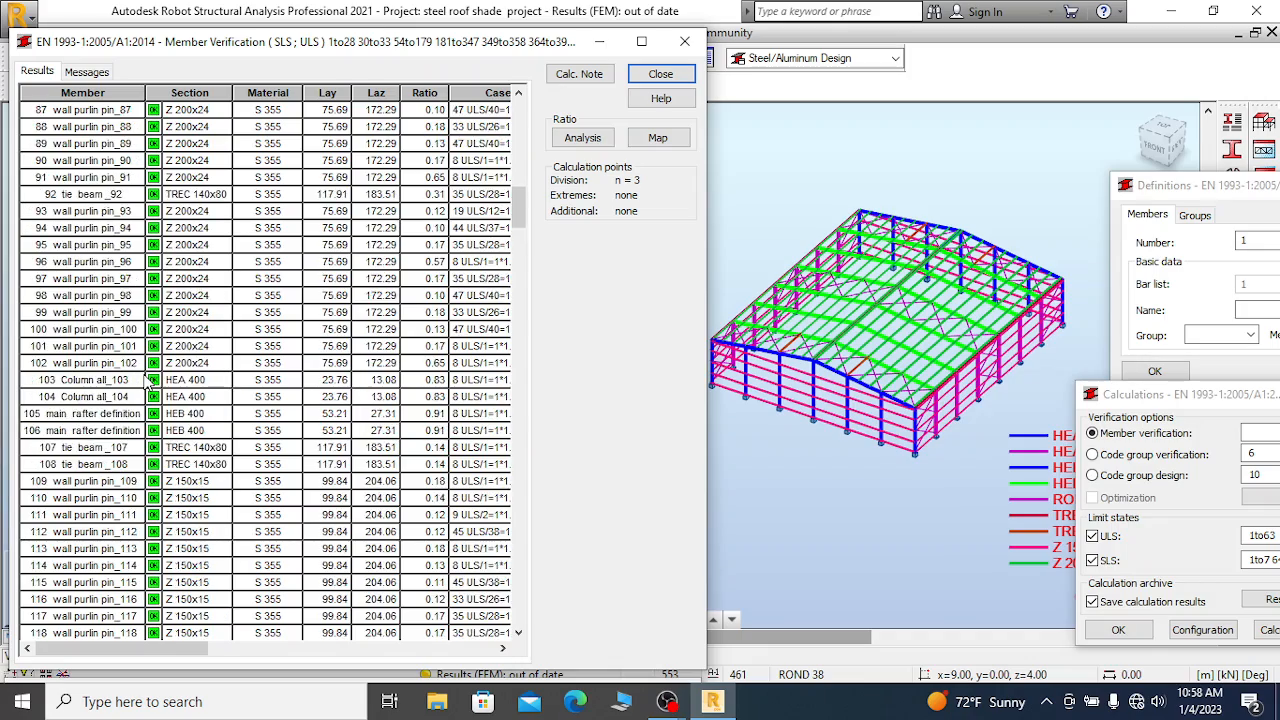
pyautogui.scroll(5, 148, 383)
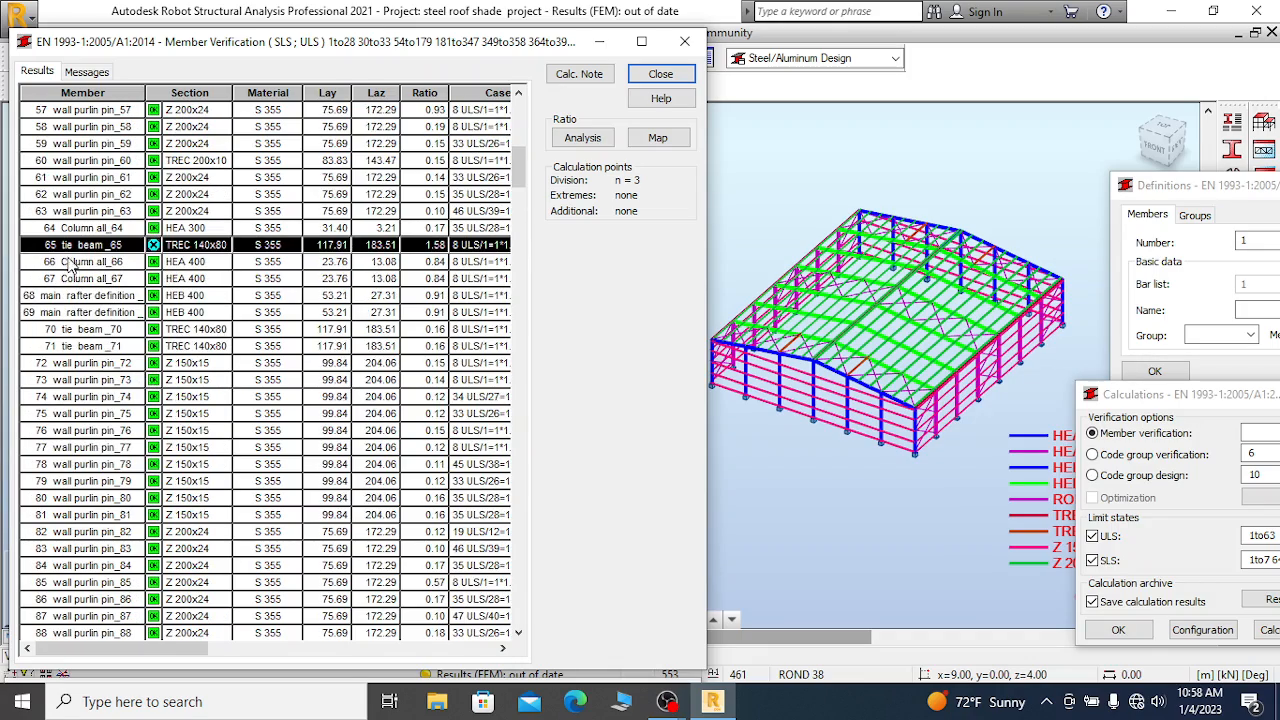
pyautogui.scroll(-20, 70, 262)
pyautogui.scroll(-20, 193, 420)
pyautogui.scroll(-13, 193, 420)
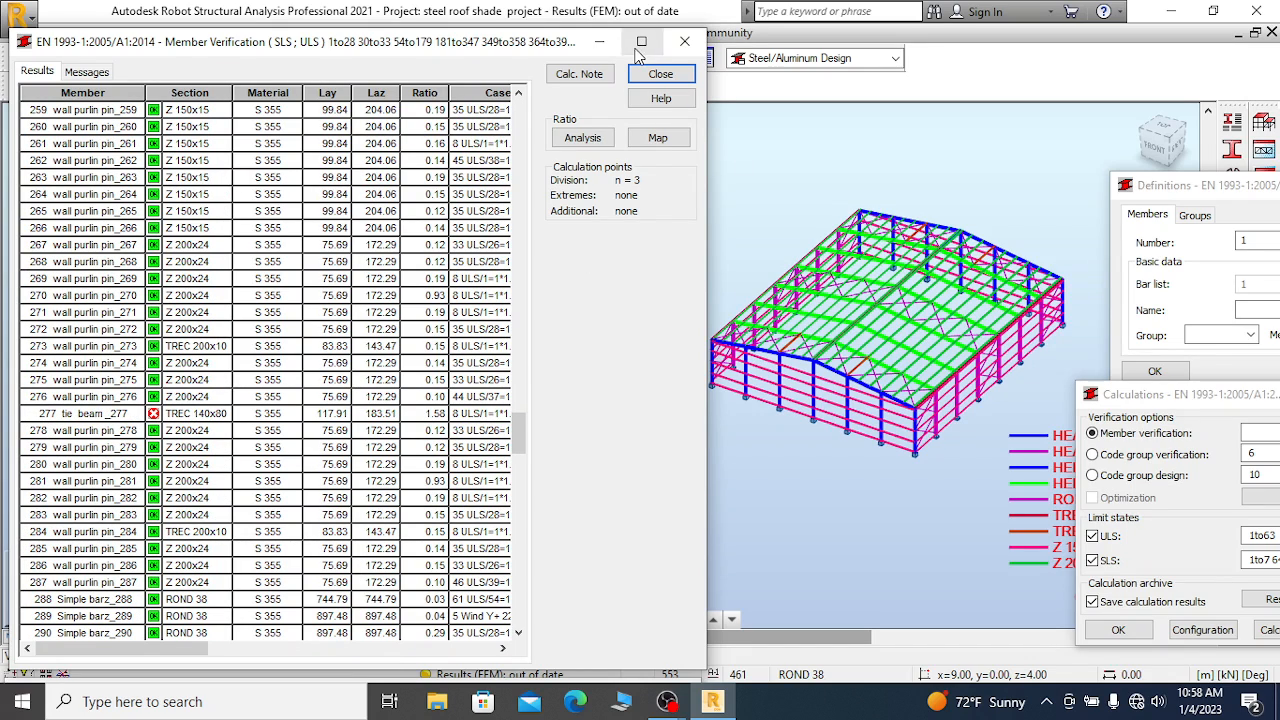
# Minimise the verification results, select all TREC 140x80x5 tie beams similar to bar 255, and isolate them in a separate 3D view
pyautogui.click(599, 41)
pyautogui.click(214, 86)
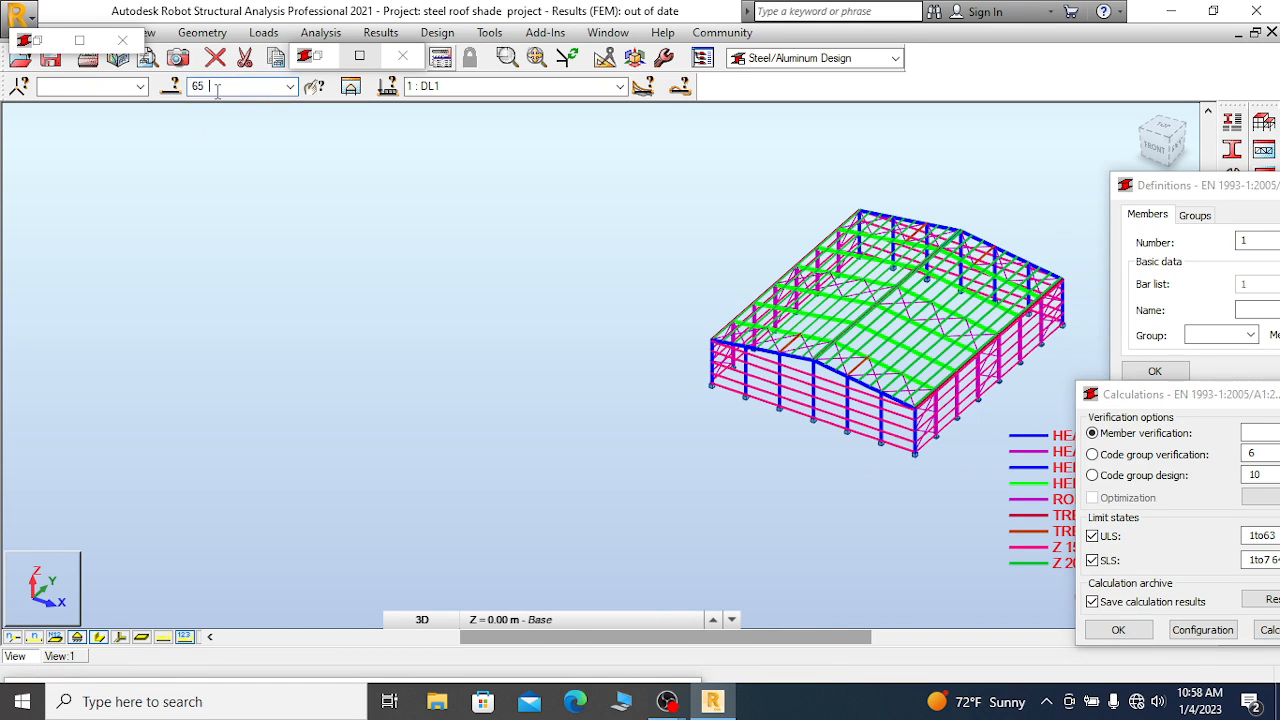
pyautogui.scroll(5, 872, 452)
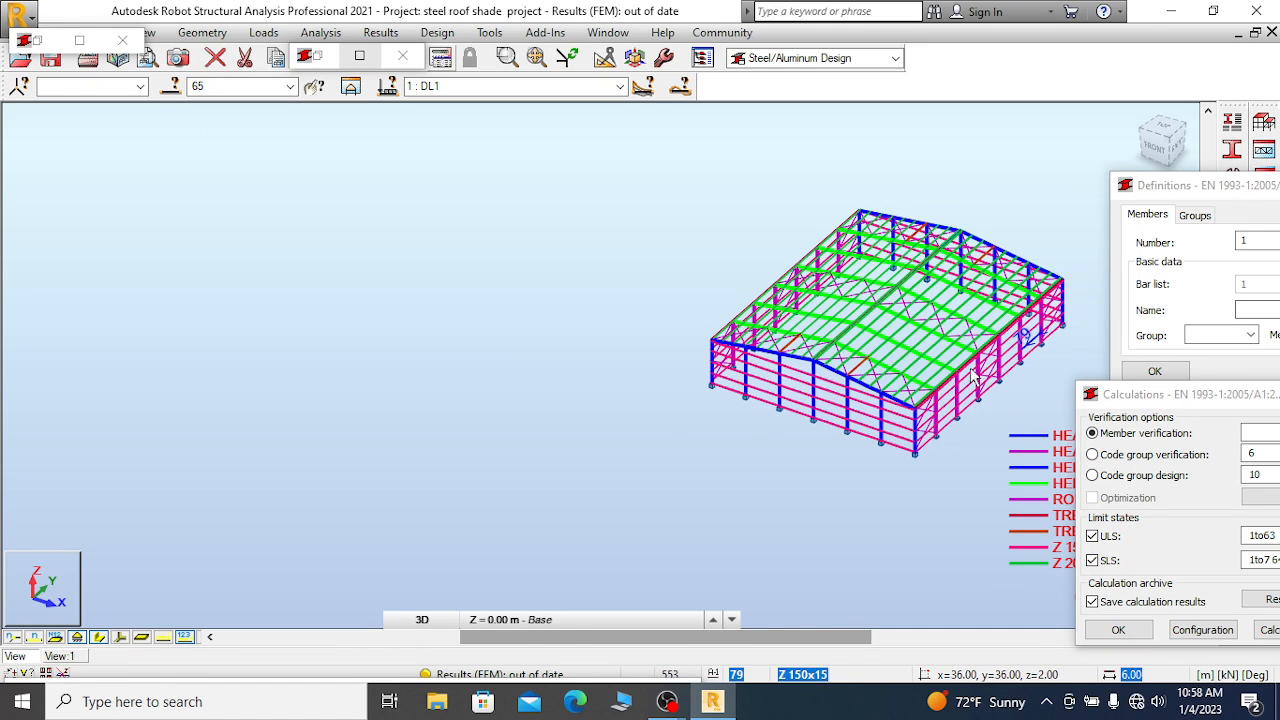
pyautogui.scroll(4, 872, 452)
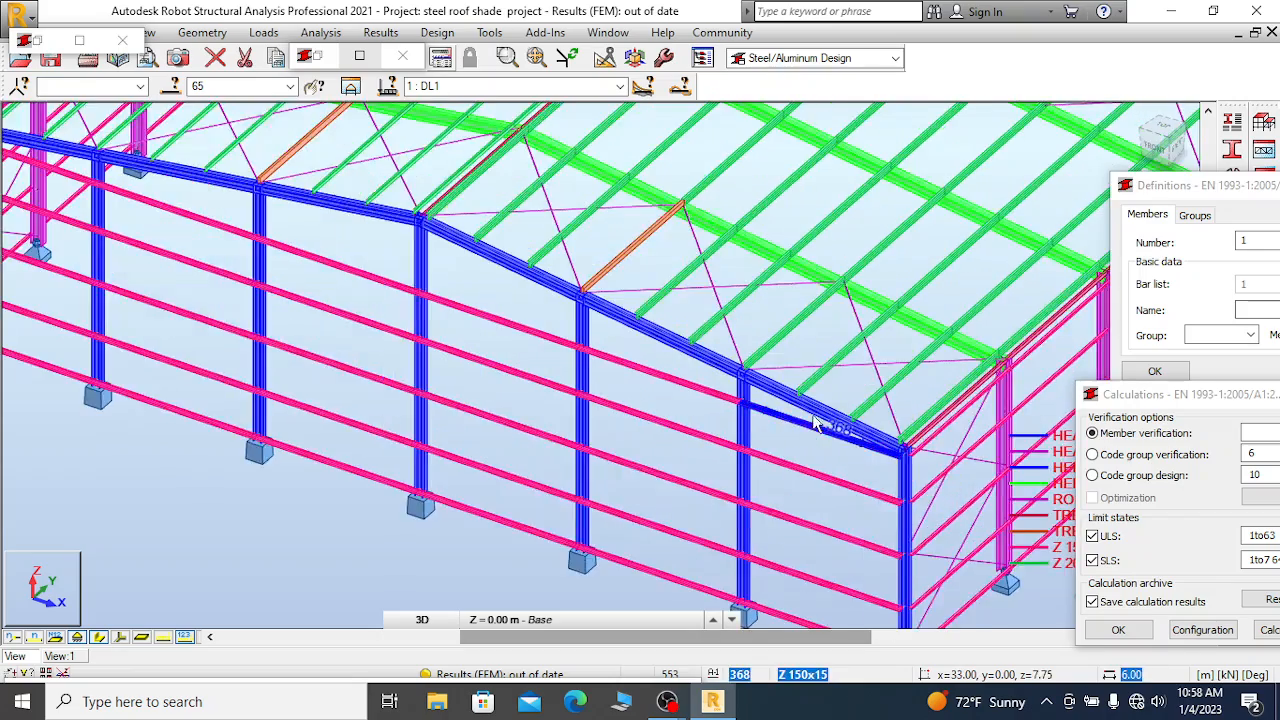
pyautogui.scroll(-5, 495, 373)
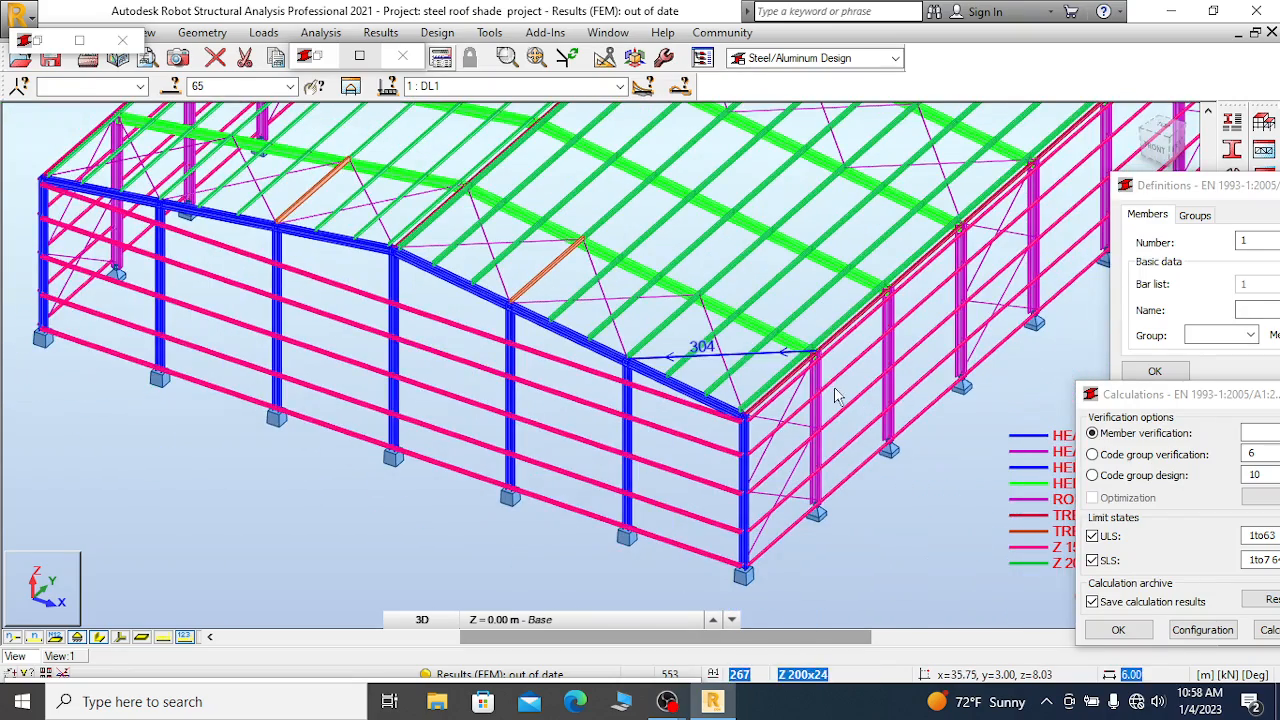
pyautogui.scroll(4, 848, 402)
pyautogui.scroll(1, 848, 402)
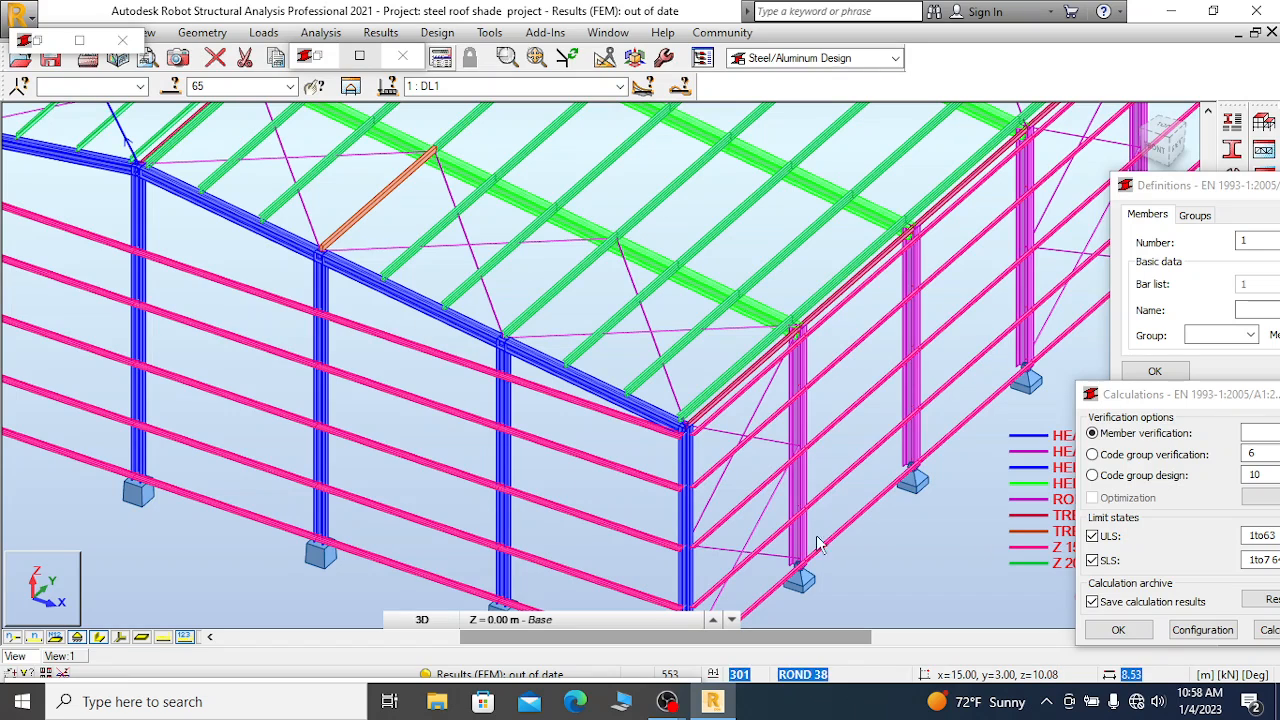
pyautogui.rightClick(748, 381)
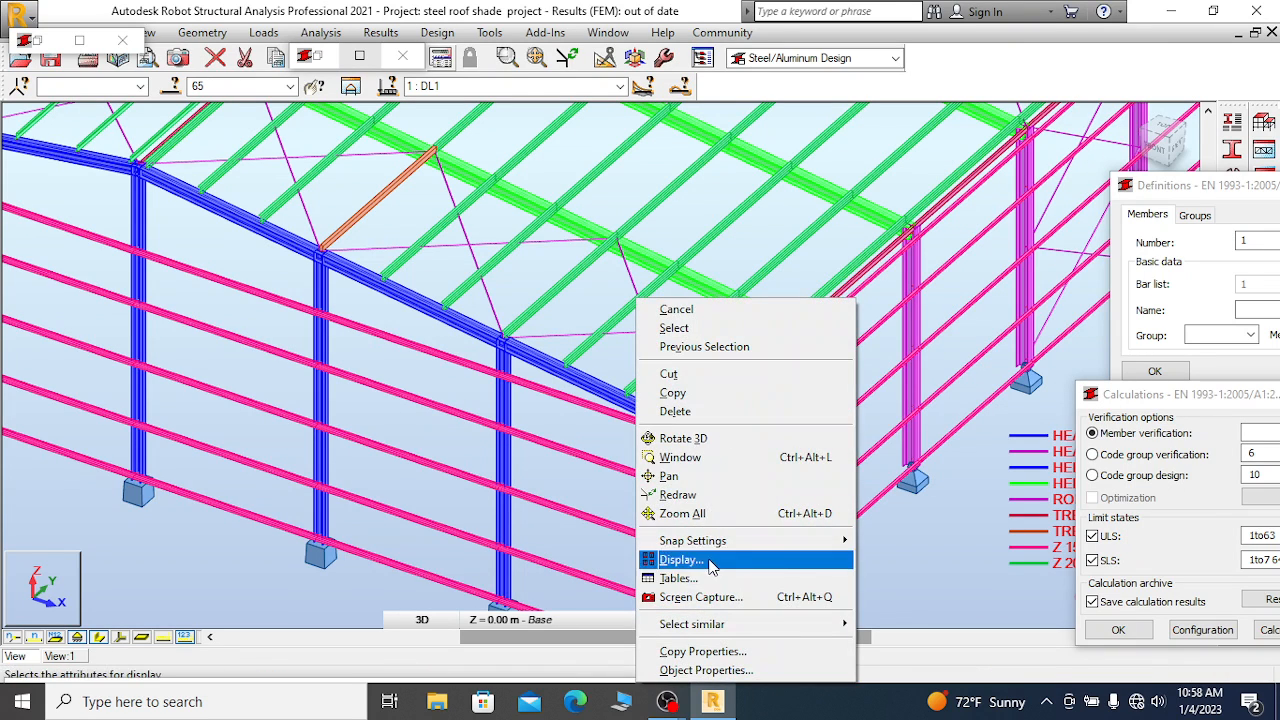
pyautogui.moveTo(790, 624)
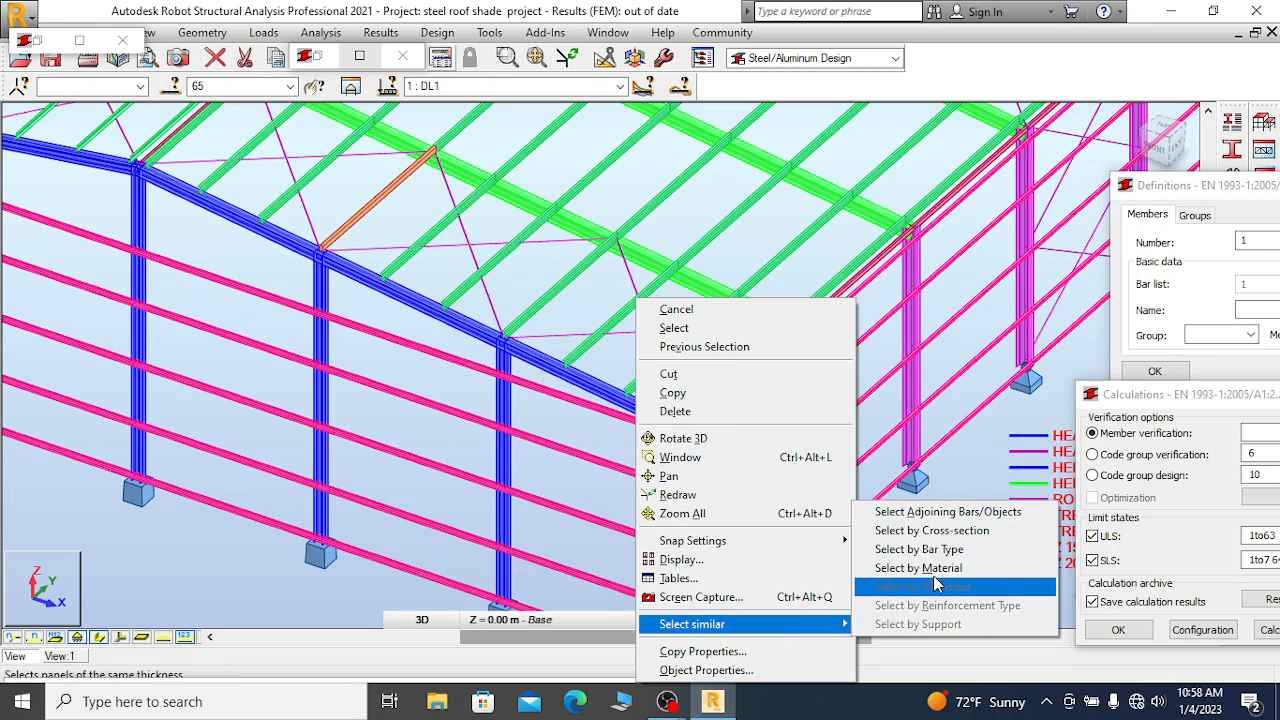
pyautogui.click(930, 608)
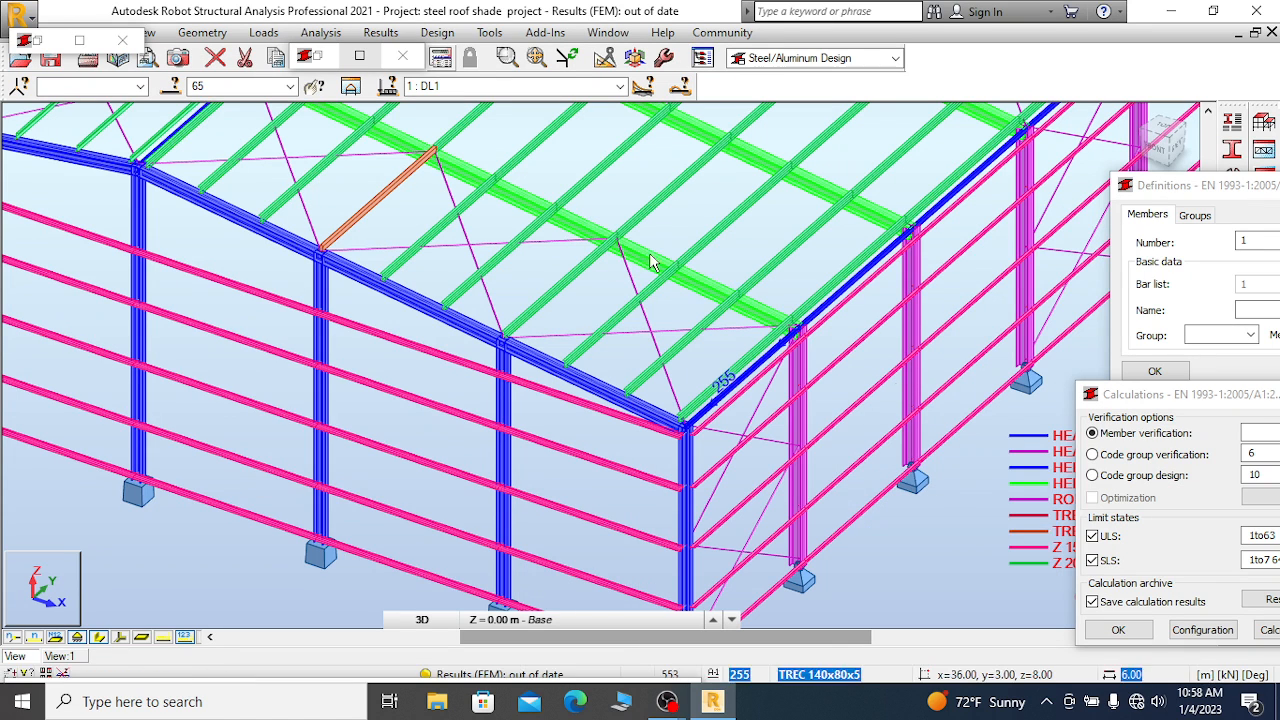
pyautogui.click(351, 88)
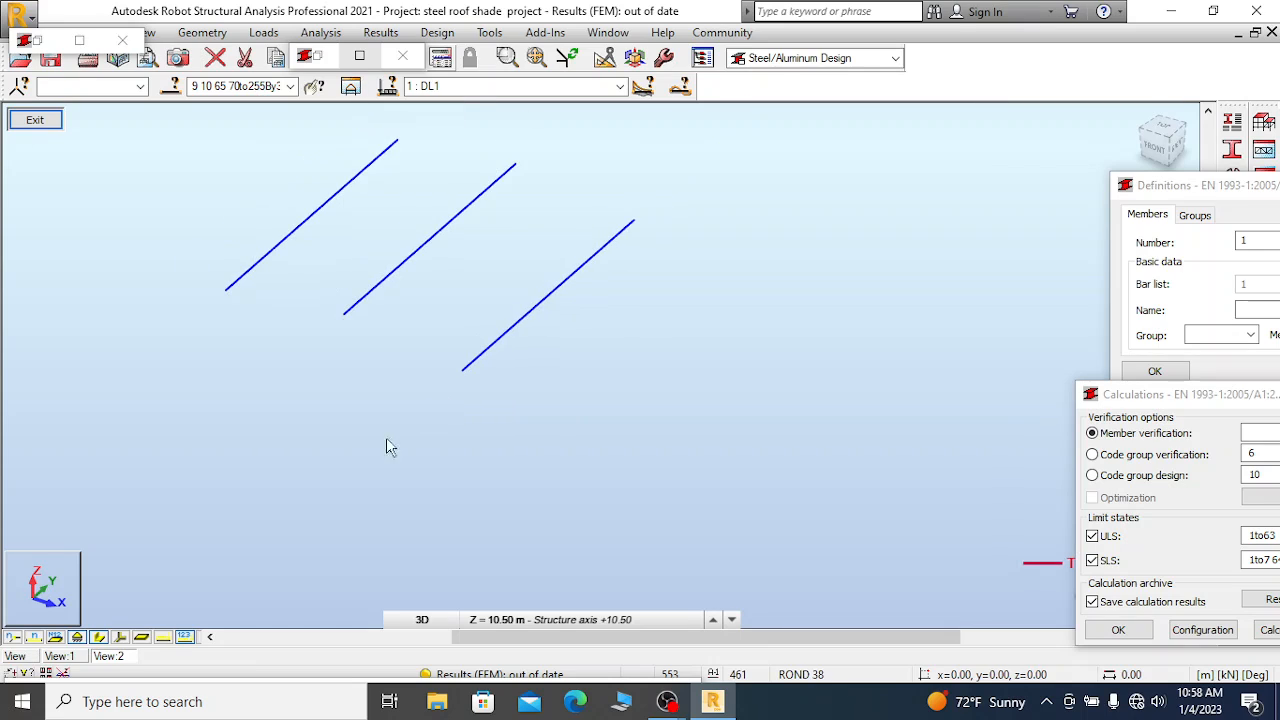
# Display the bar numbers on the isolated tie beams and locate beams 65 and 277 in the ridge line
pyautogui.click(33, 637)
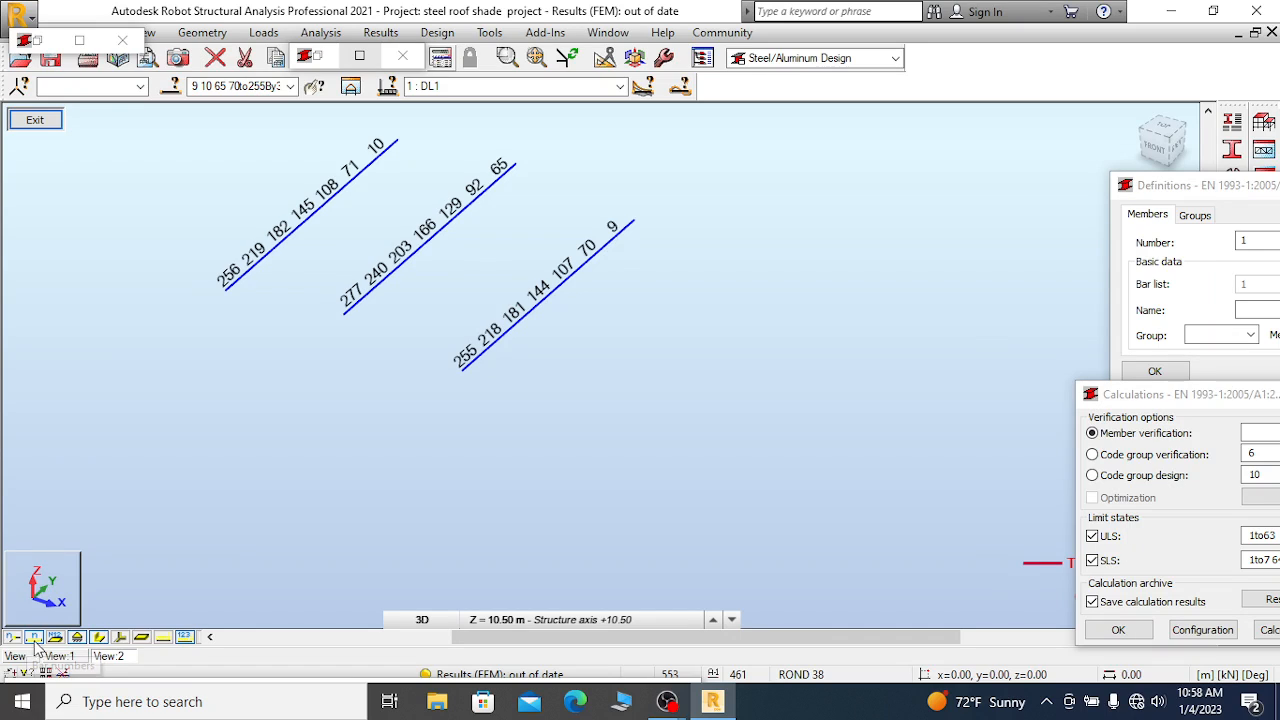
pyautogui.scroll(1, 290, 181)
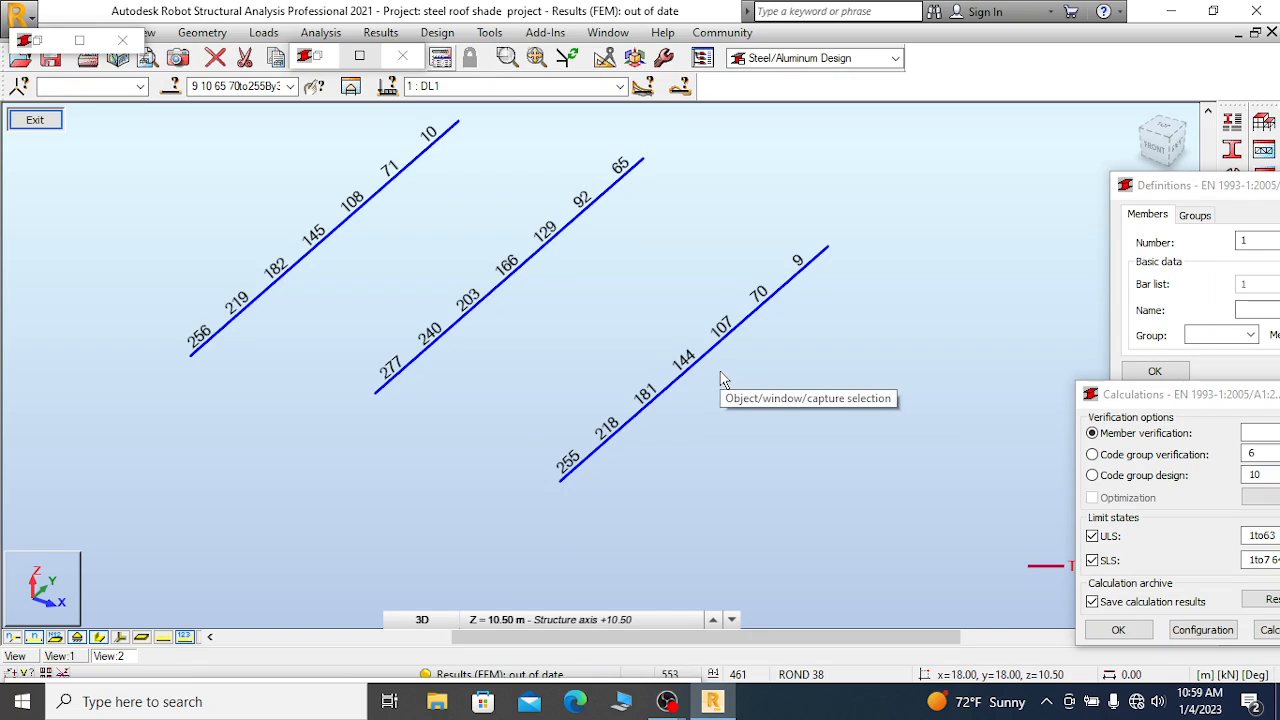
pyautogui.scroll(-1, 503, 437)
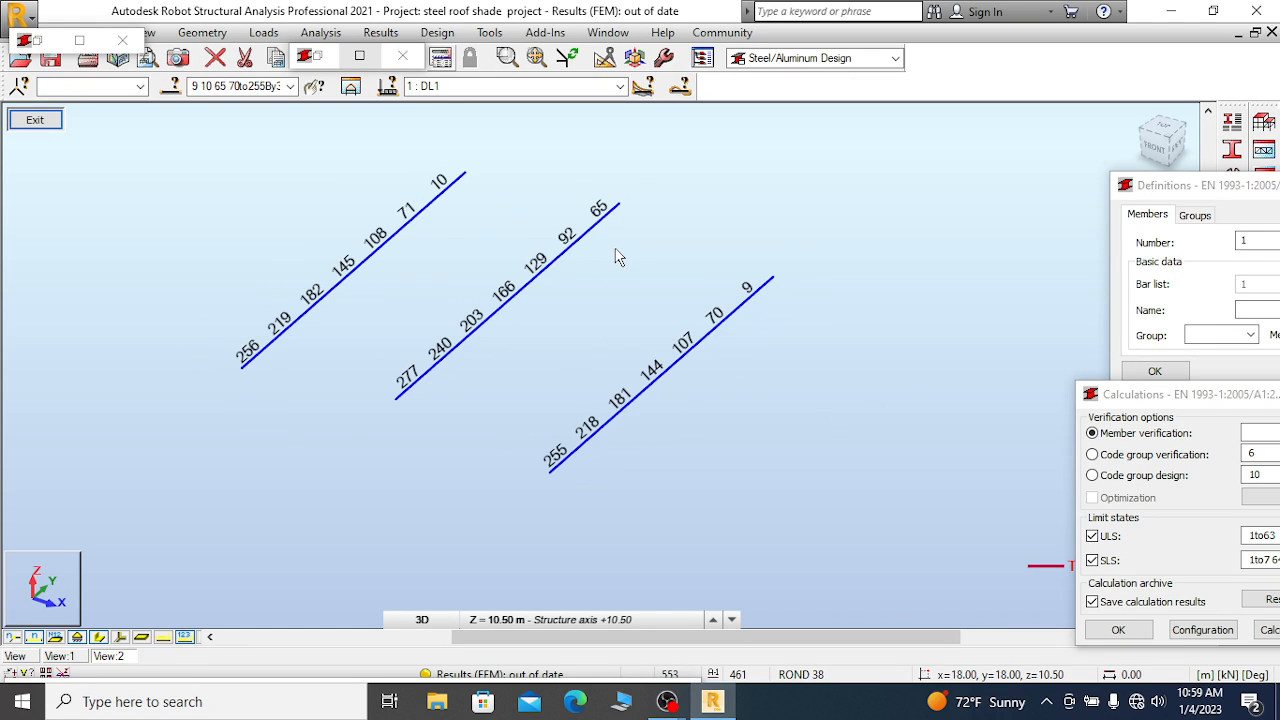
pyautogui.scroll(1, 619, 258)
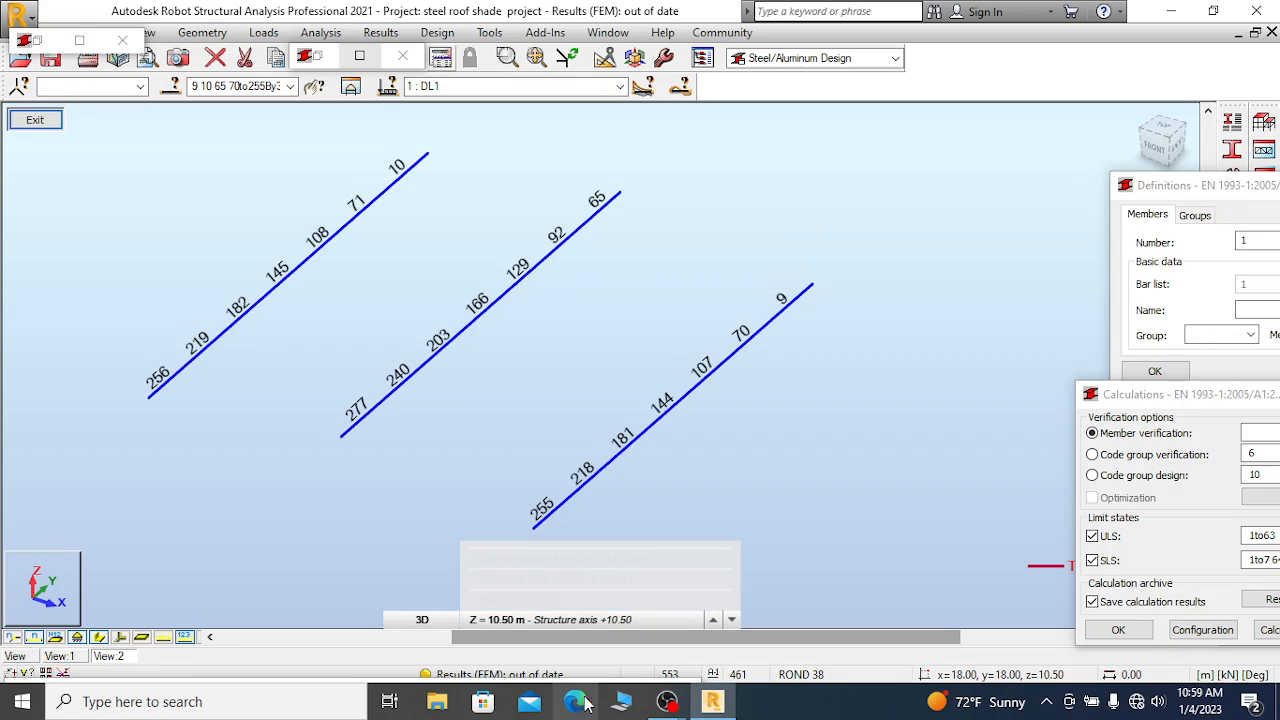
pyautogui.moveTo(667, 701)
pyautogui.click(630, 640)
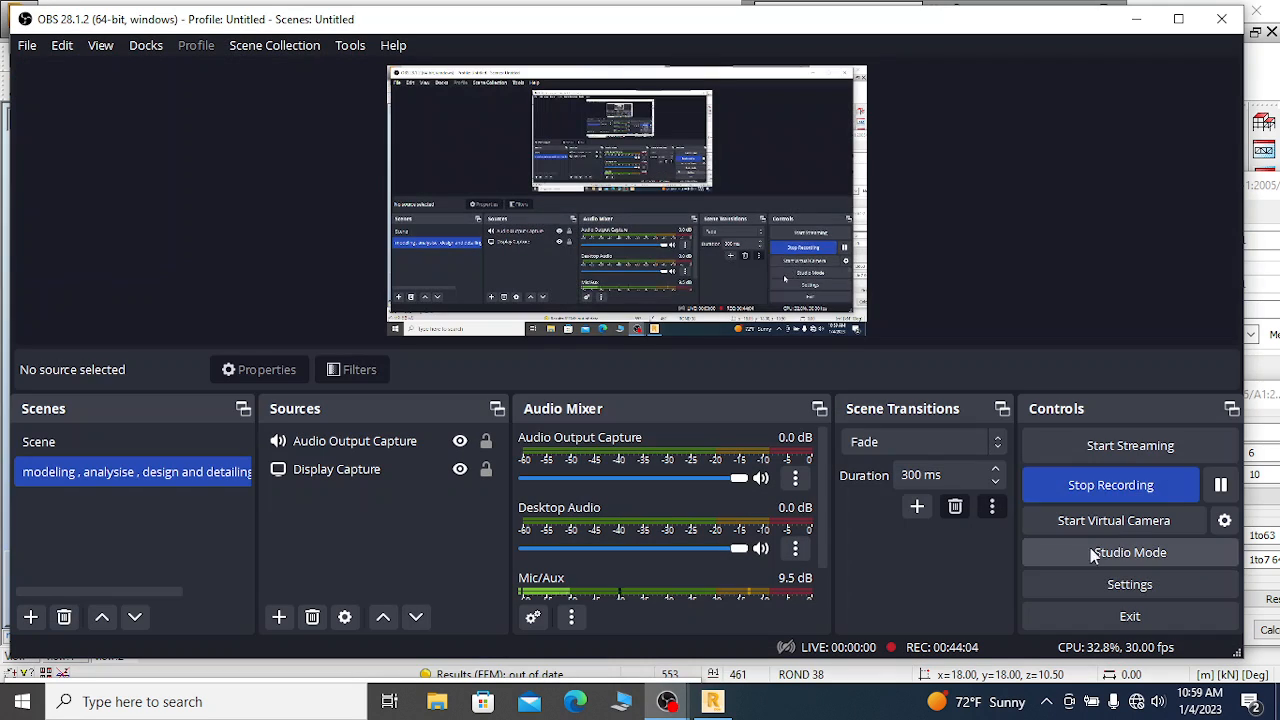
pyautogui.click(1220, 484)
pyautogui.click(1136, 18)
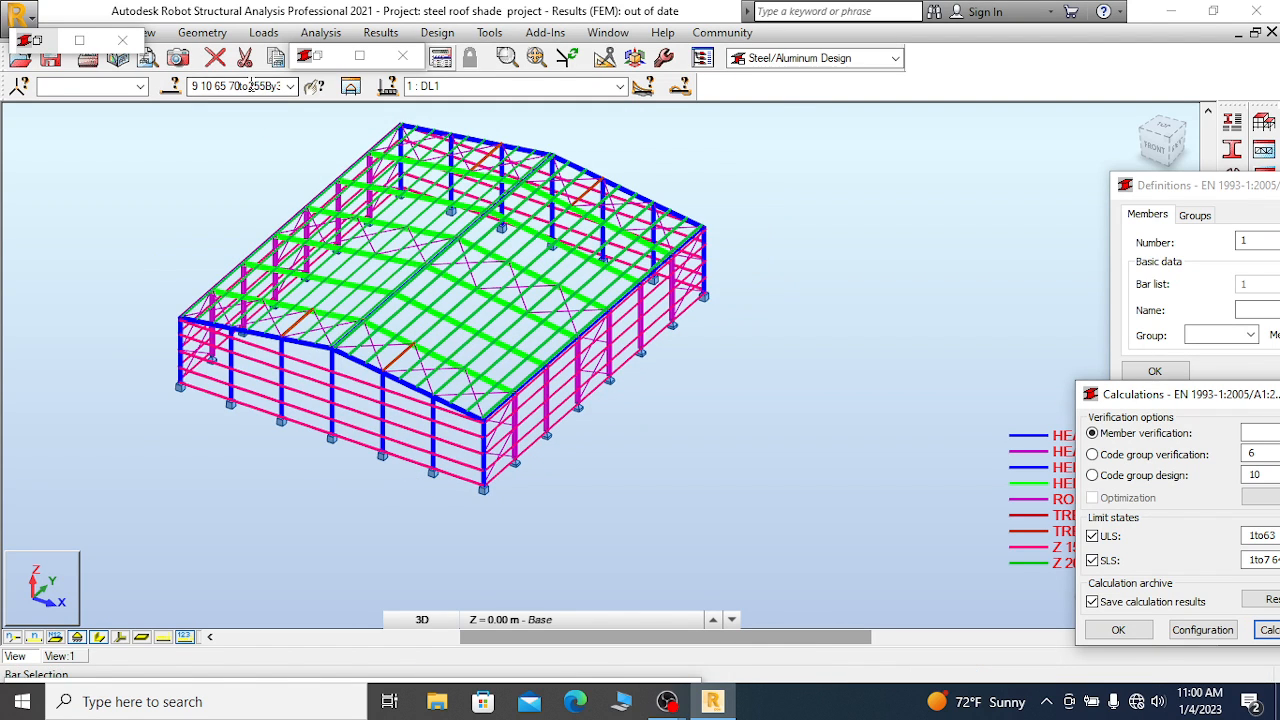
# Select bar 65 and inspect this ridge tie beam and its connections to the end frame from a rotated 3D view
pyautogui.click(250, 86)
pyautogui.write('65')
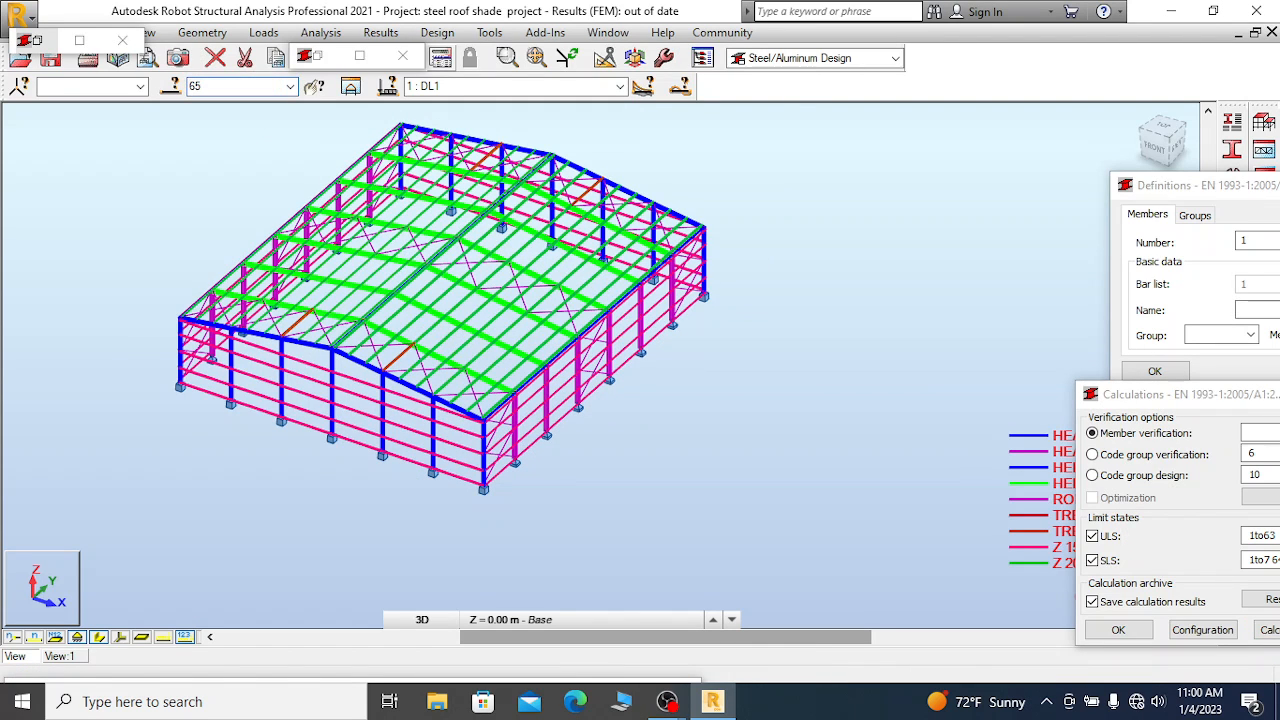
pyautogui.press('Return')
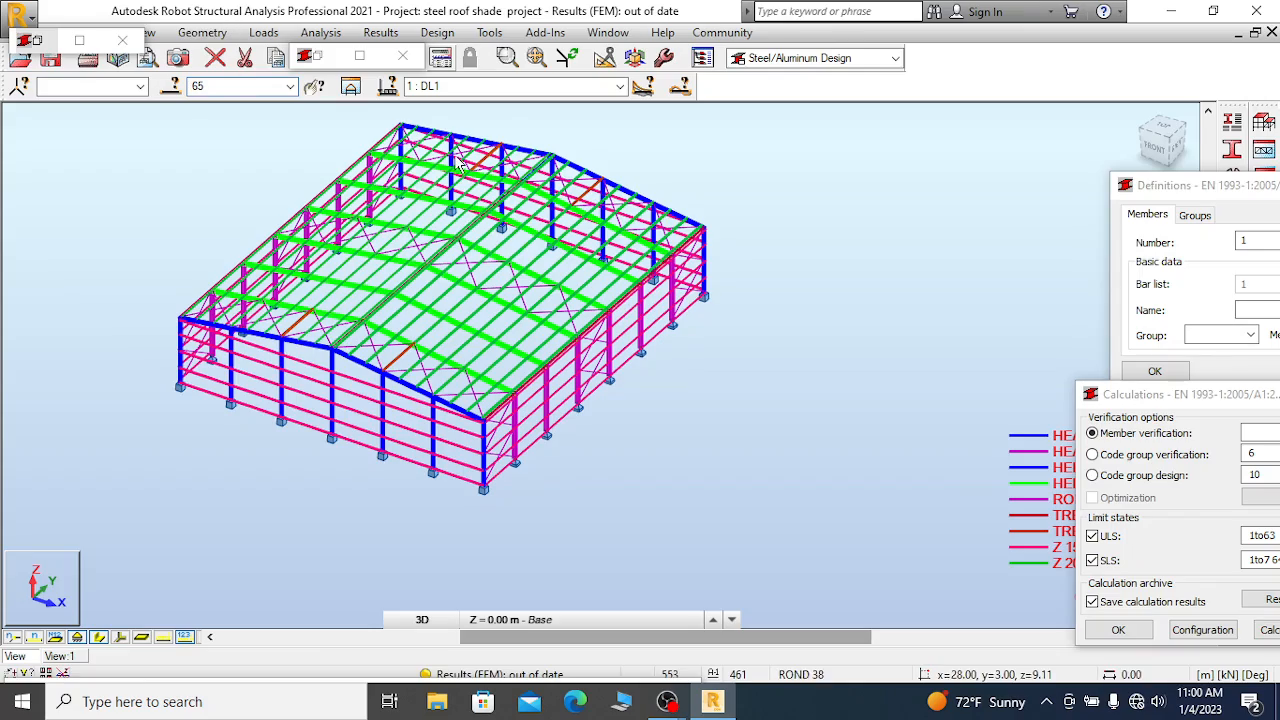
pyautogui.scroll(5, 556, 146)
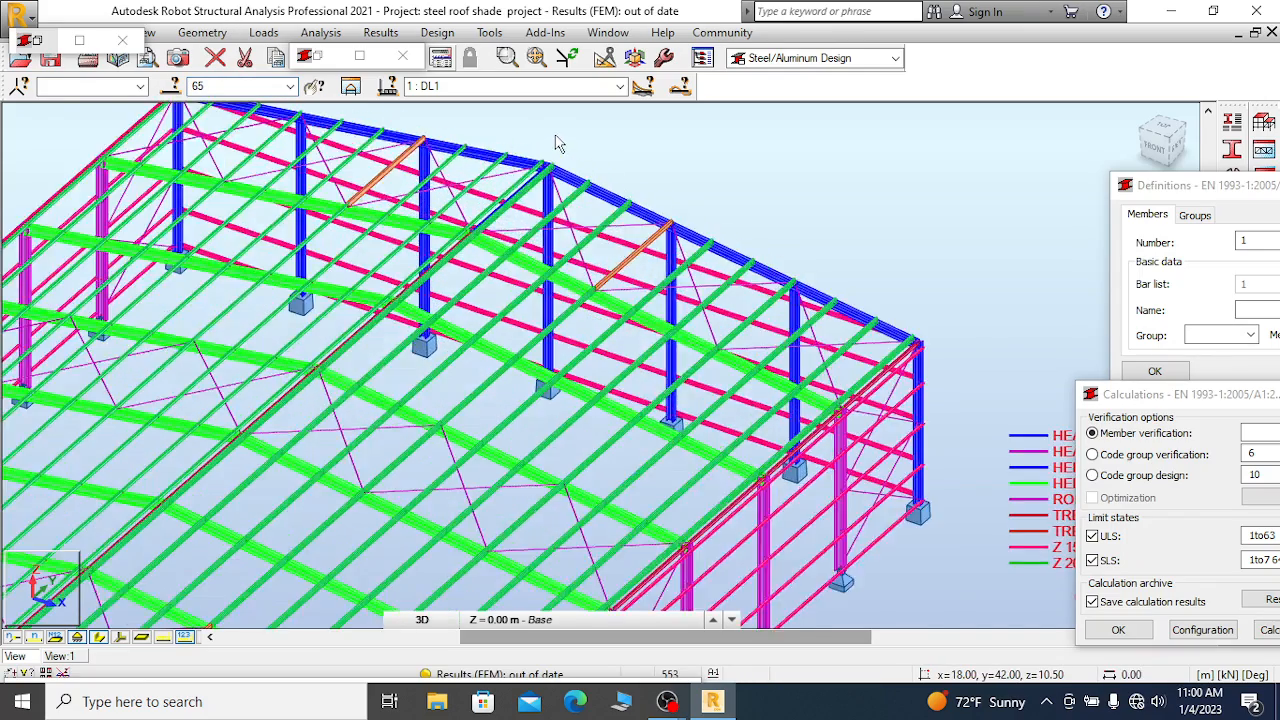
pyautogui.scroll(4, 505, 230)
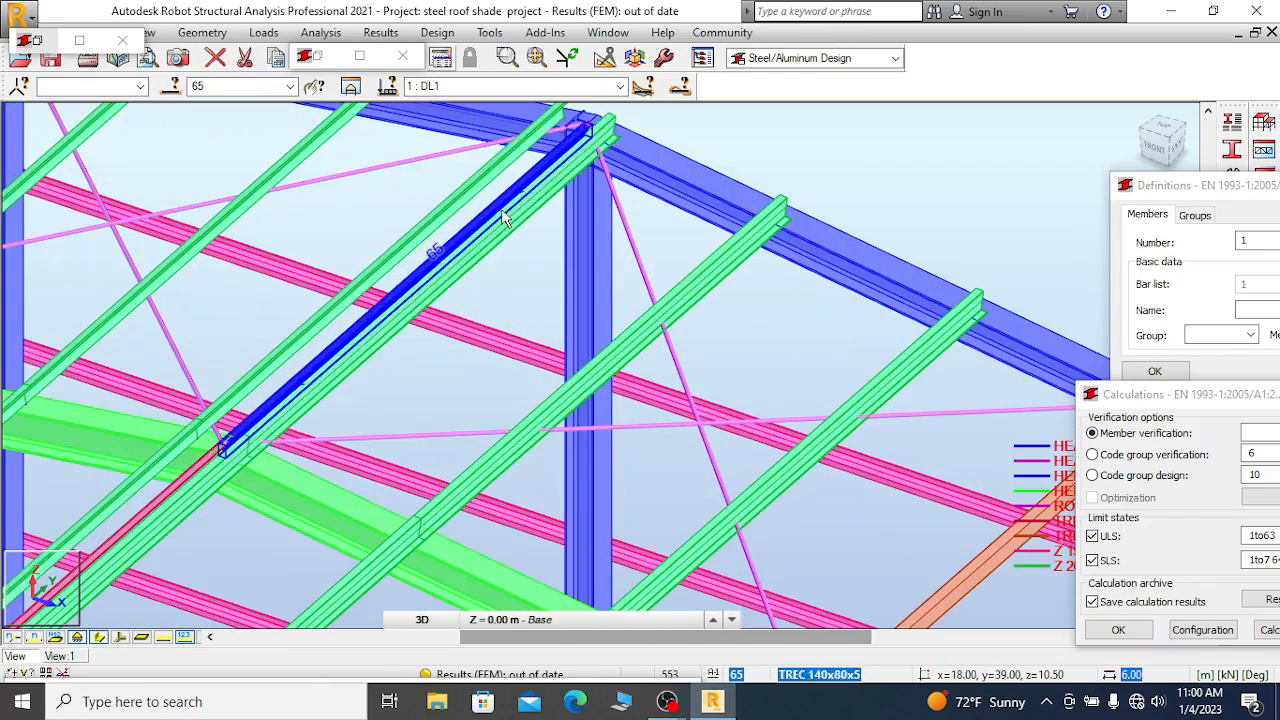
pyautogui.rightClick(689, 124)
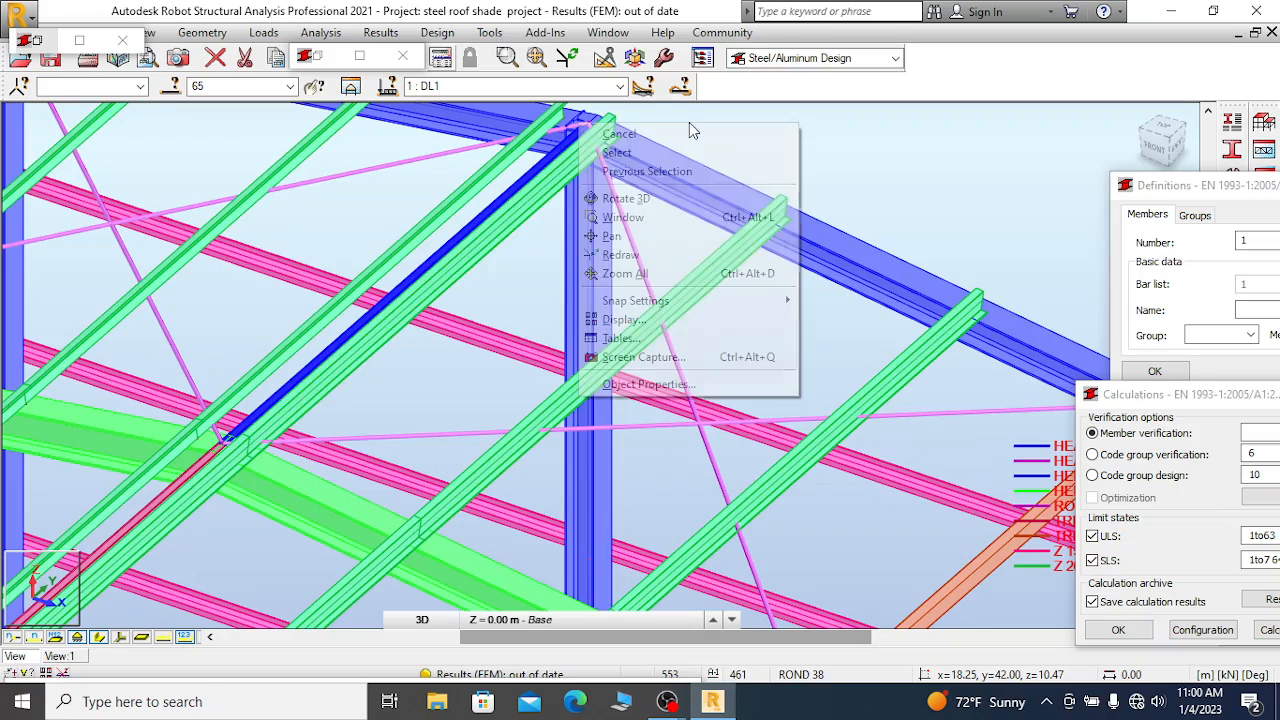
pyautogui.click(600, 198)
pyautogui.moveTo(600, 198); pyautogui.dragTo(562, 158)
pyautogui.scroll(-2, 561, 158)
pyautogui.scroll(5, 517, 190)
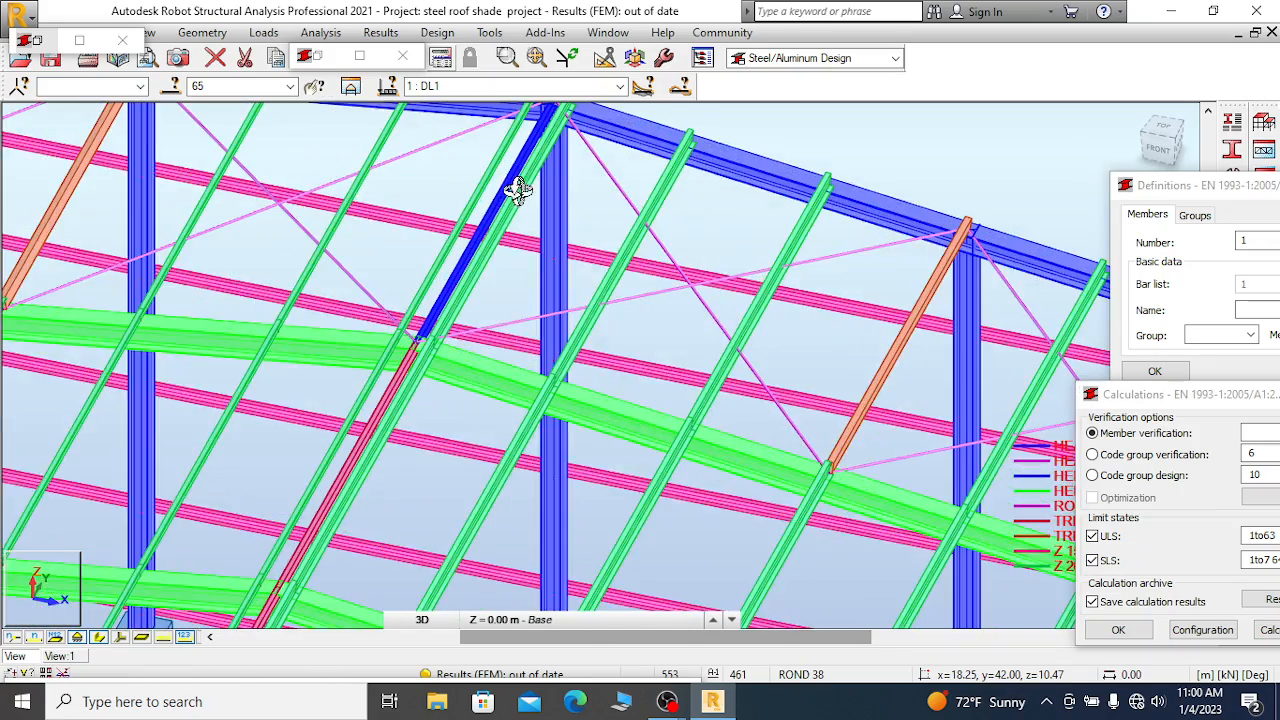
# Check the failing ridge tie beam's number in the verification results and select bar 277 in the full model view
pyautogui.scroll(-2, 538, 163)
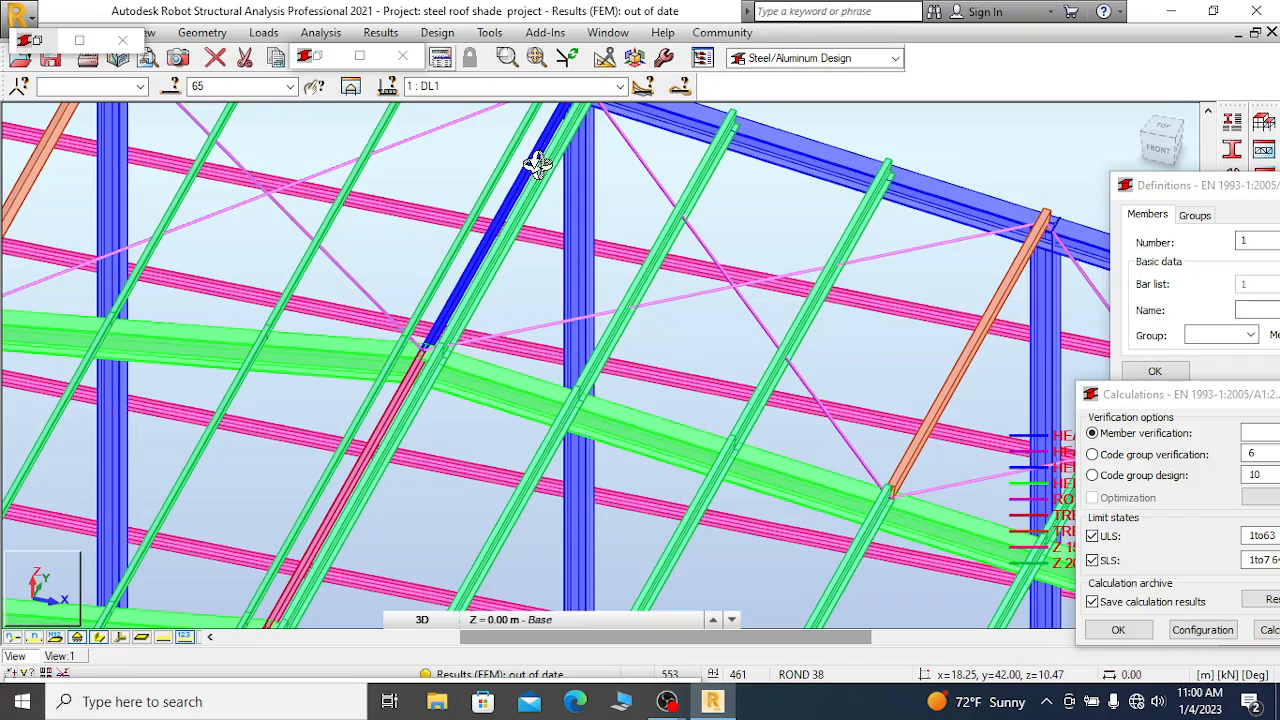
pyautogui.scroll(-4, 538, 160)
pyautogui.scroll(-1, 538, 155)
pyautogui.scroll(-1, 540, 155)
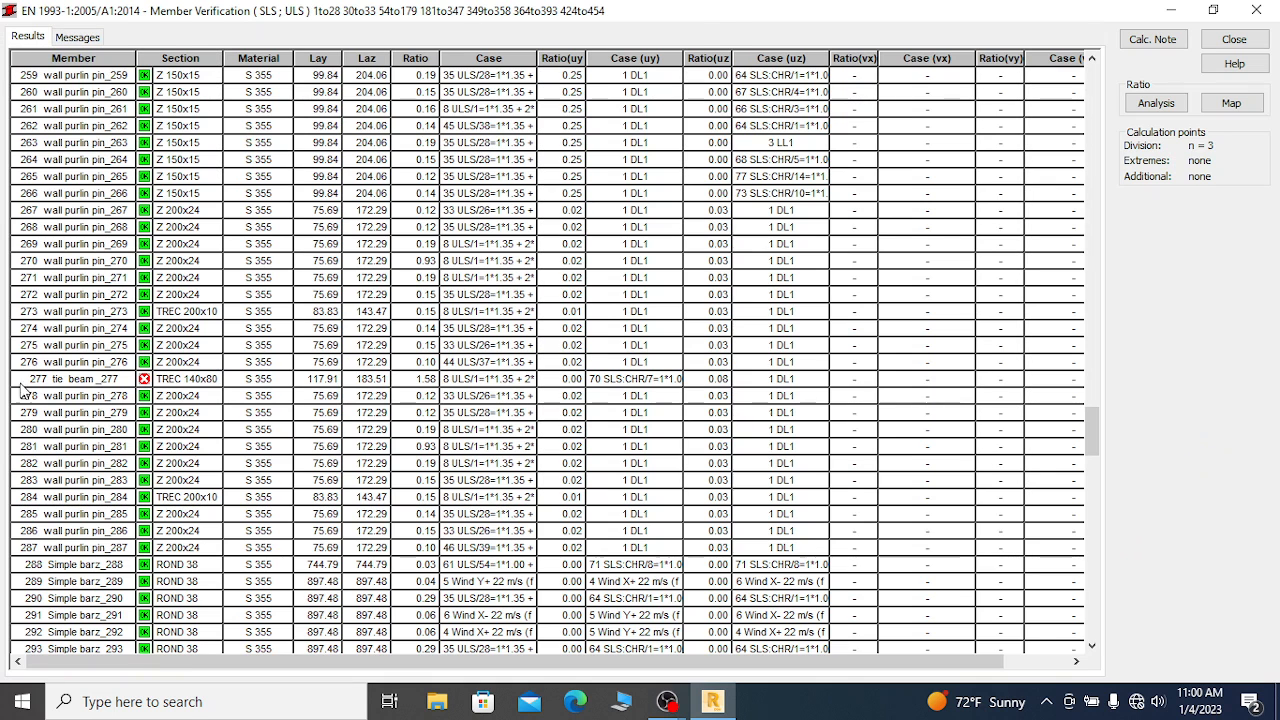
pyautogui.click(1171, 10)
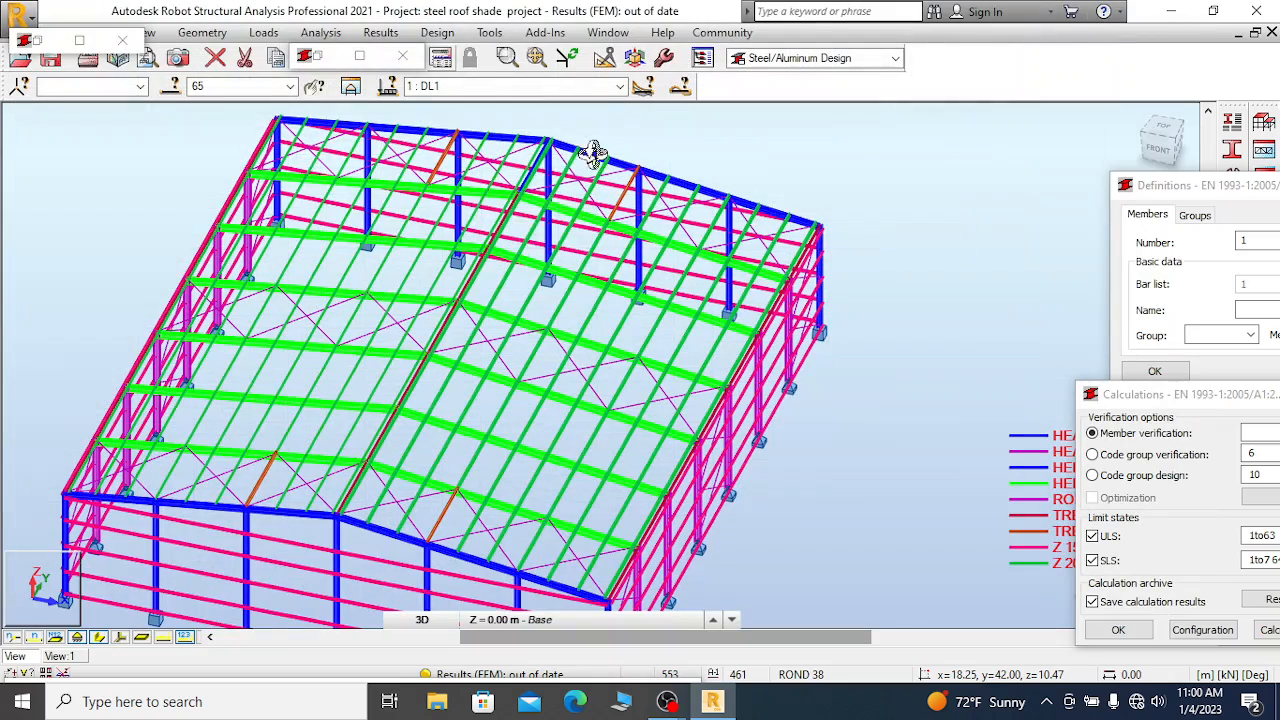
pyautogui.click(192, 87)
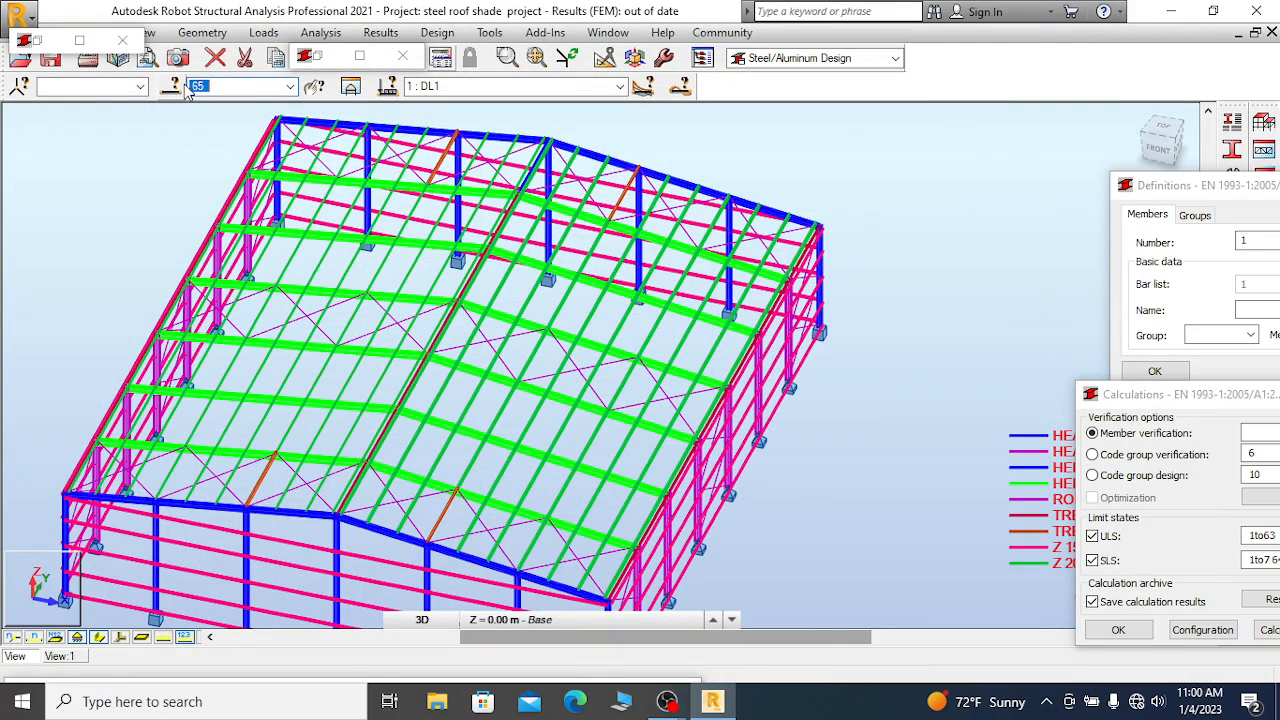
pyautogui.write('277')
pyautogui.press('Return')
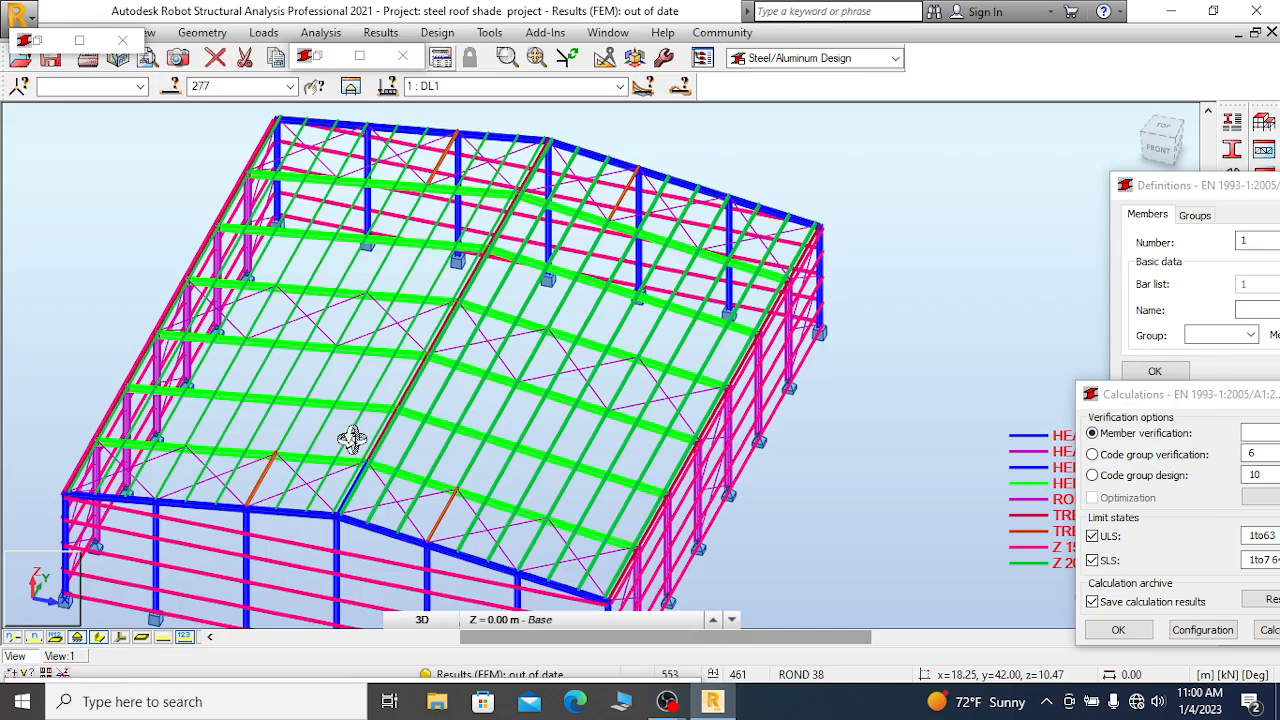
# Inspect tie beam 277 and its connections between the end frame and the first main rafter, and clear the bar selection
pyautogui.scroll(5, 346, 514)
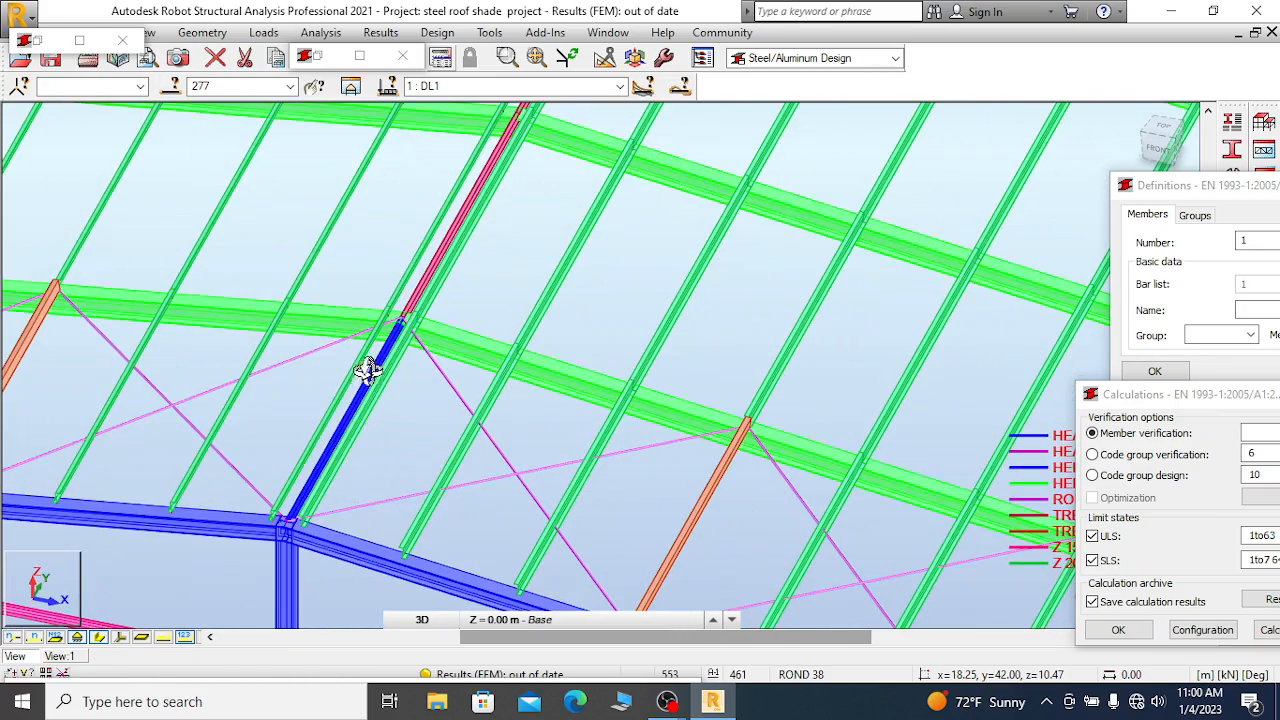
pyautogui.scroll(2, 363, 449)
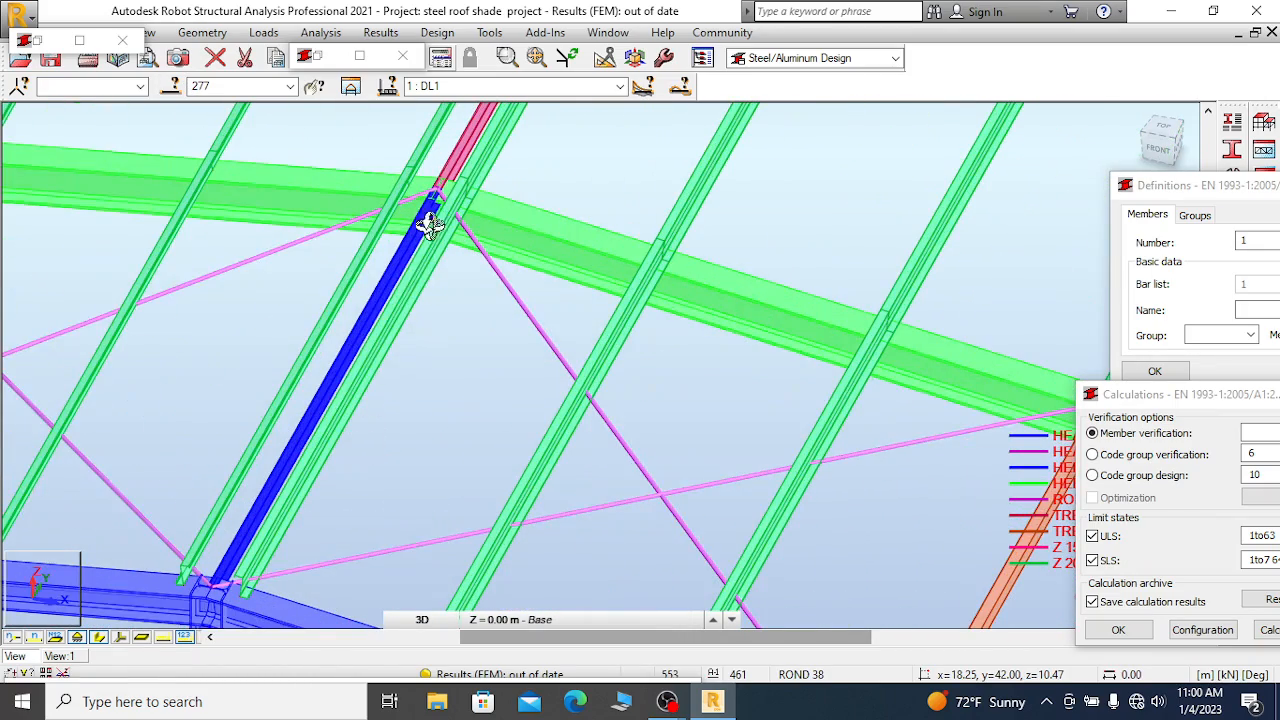
pyautogui.rightClick(466, 322)
pyautogui.click(372, 333)
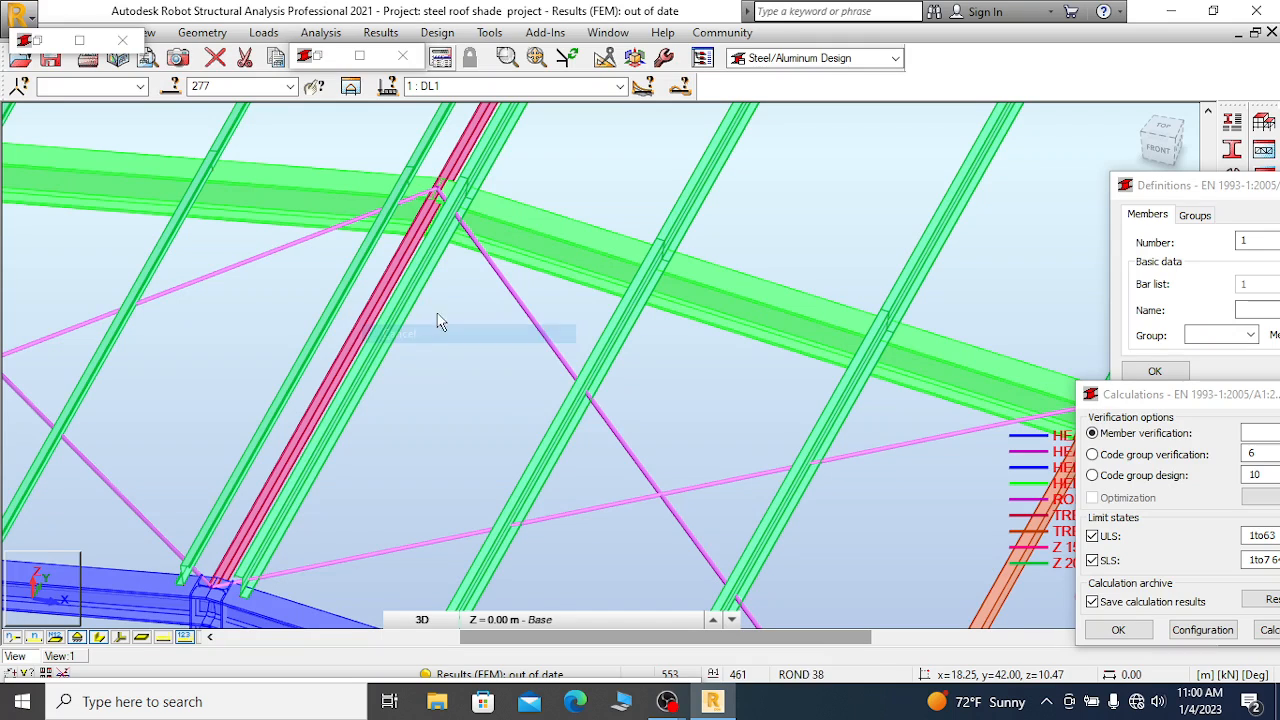
pyautogui.click(399, 266)
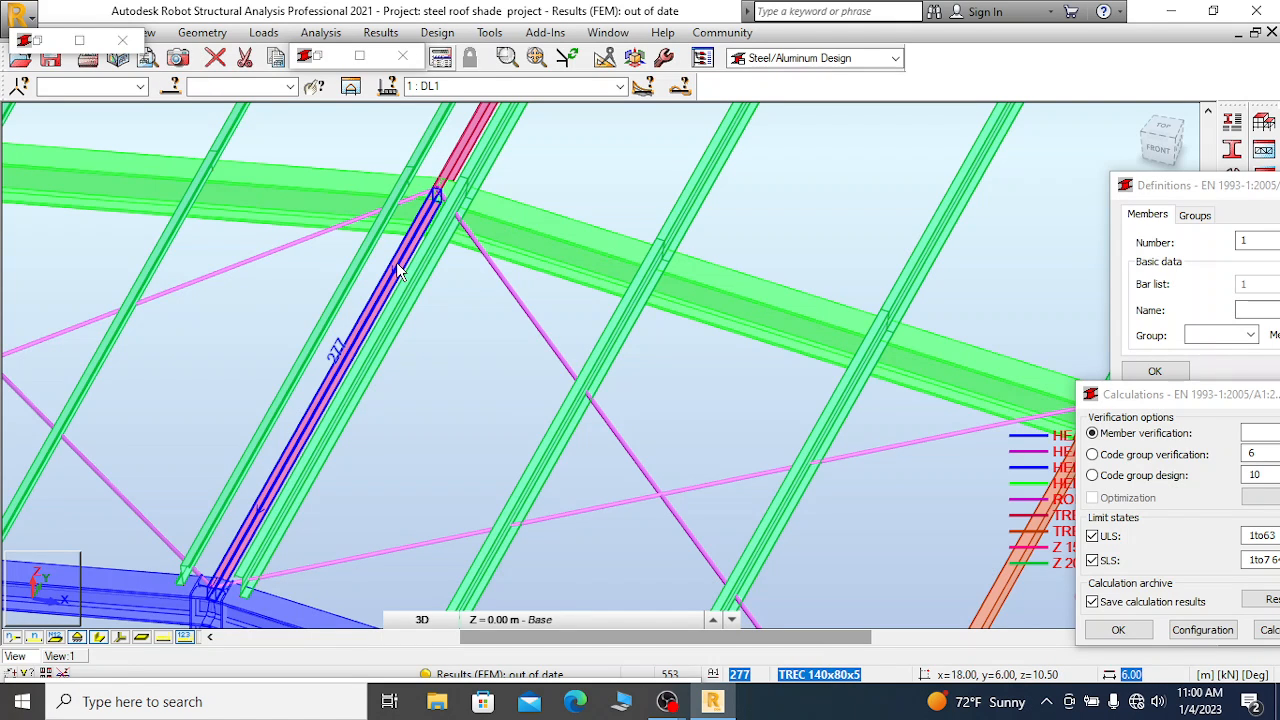
# Set the steel calculation to code group design for the top beam group, number 9
pyautogui.moveTo(1156, 398); pyautogui.dragTo(990, 170)
pyautogui.click(910, 305)
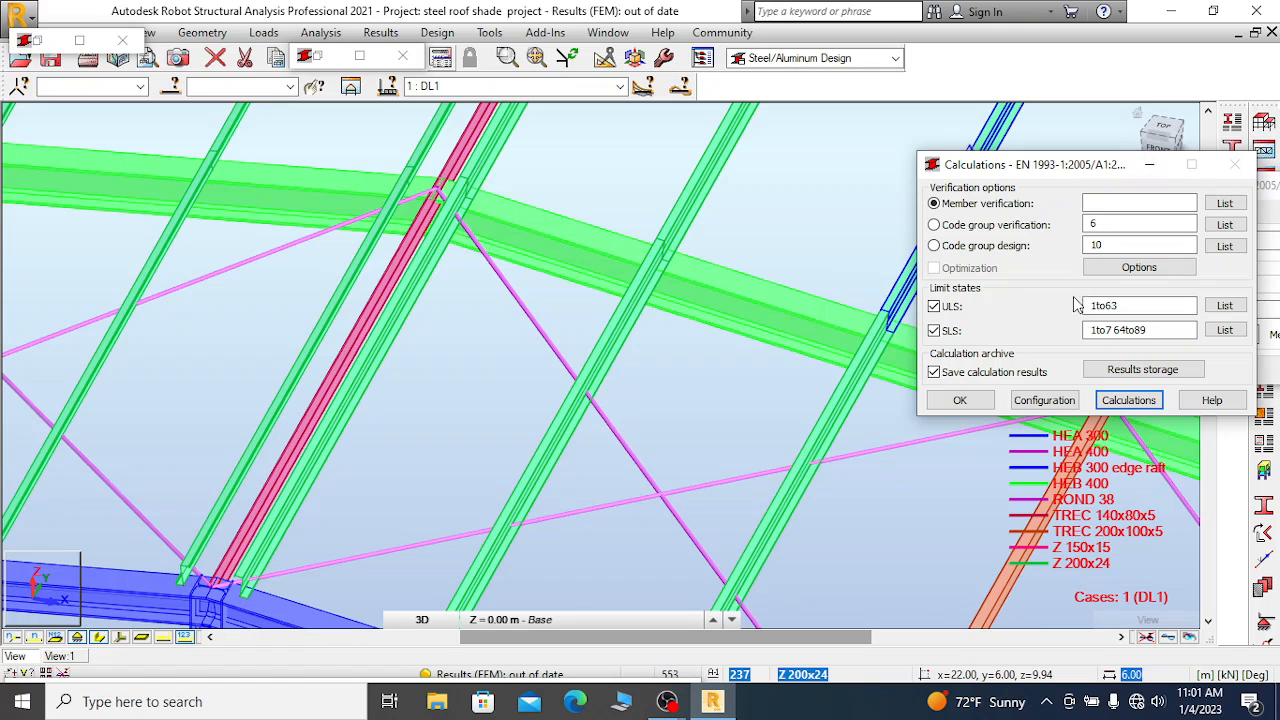
pyautogui.moveTo(1063, 172); pyautogui.dragTo(1028, 317)
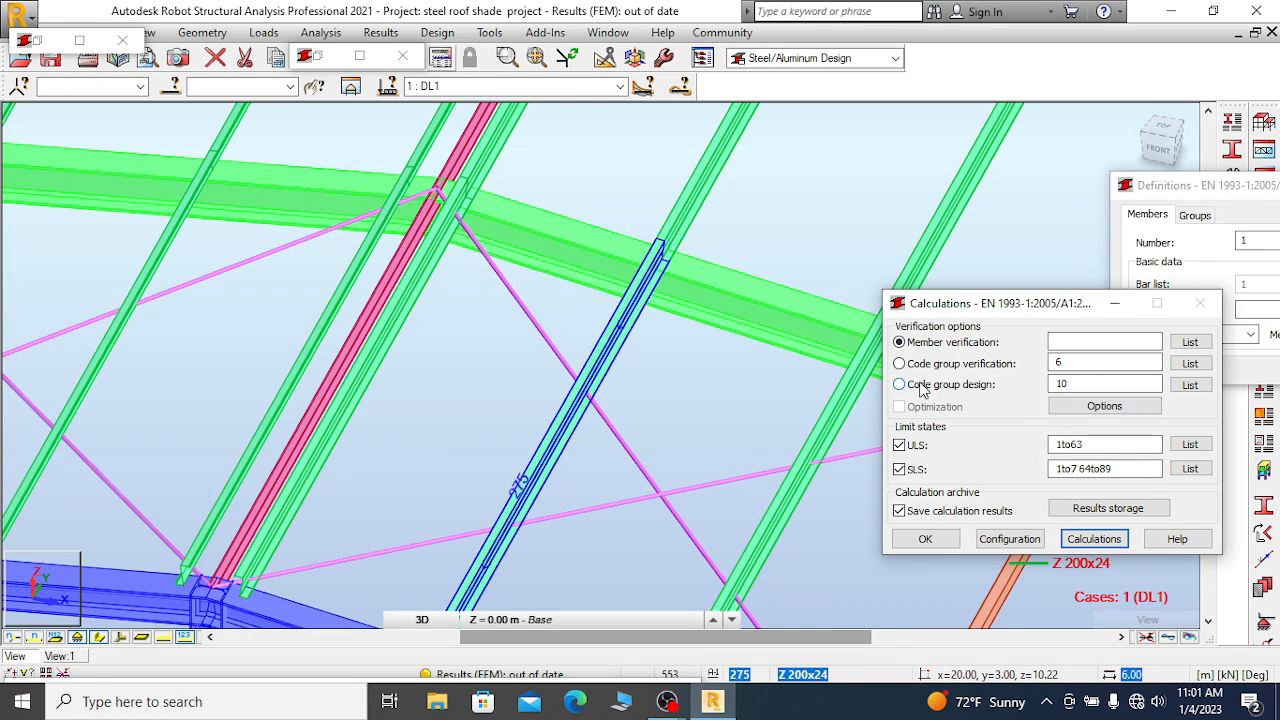
pyautogui.click(900, 385)
pyautogui.click(1190, 385)
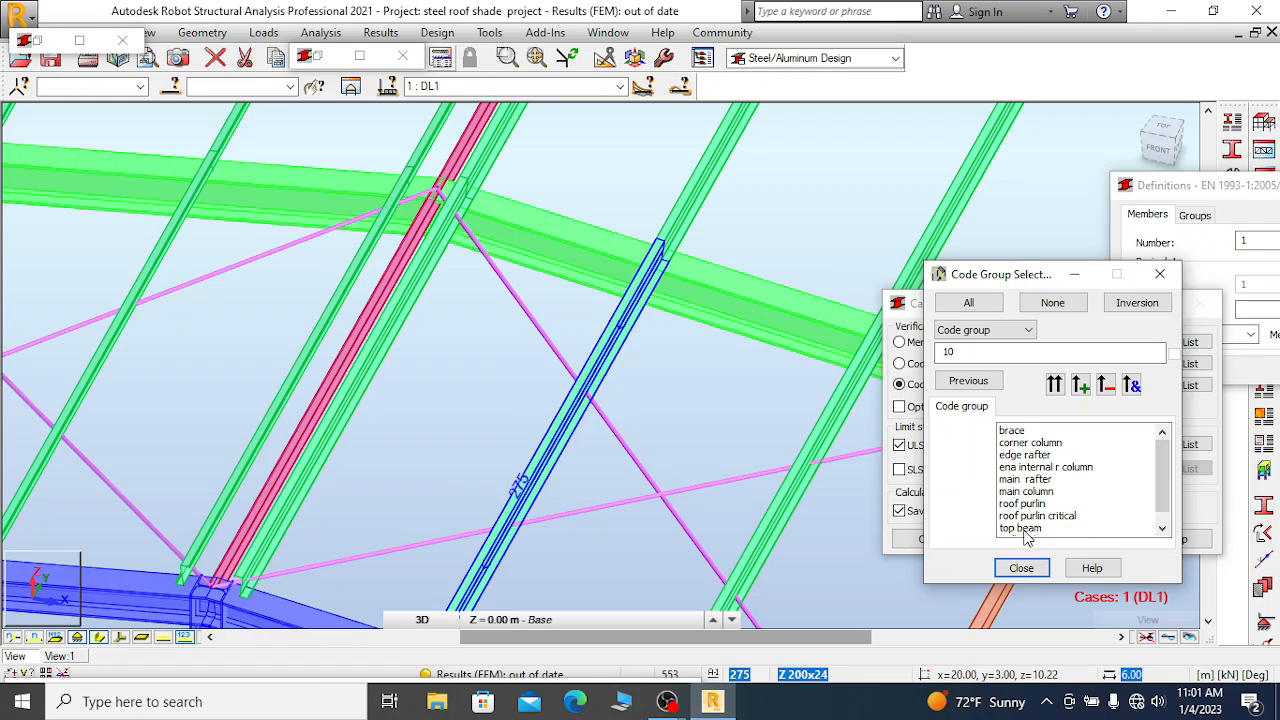
pyautogui.click(1022, 528)
pyautogui.click(1055, 385)
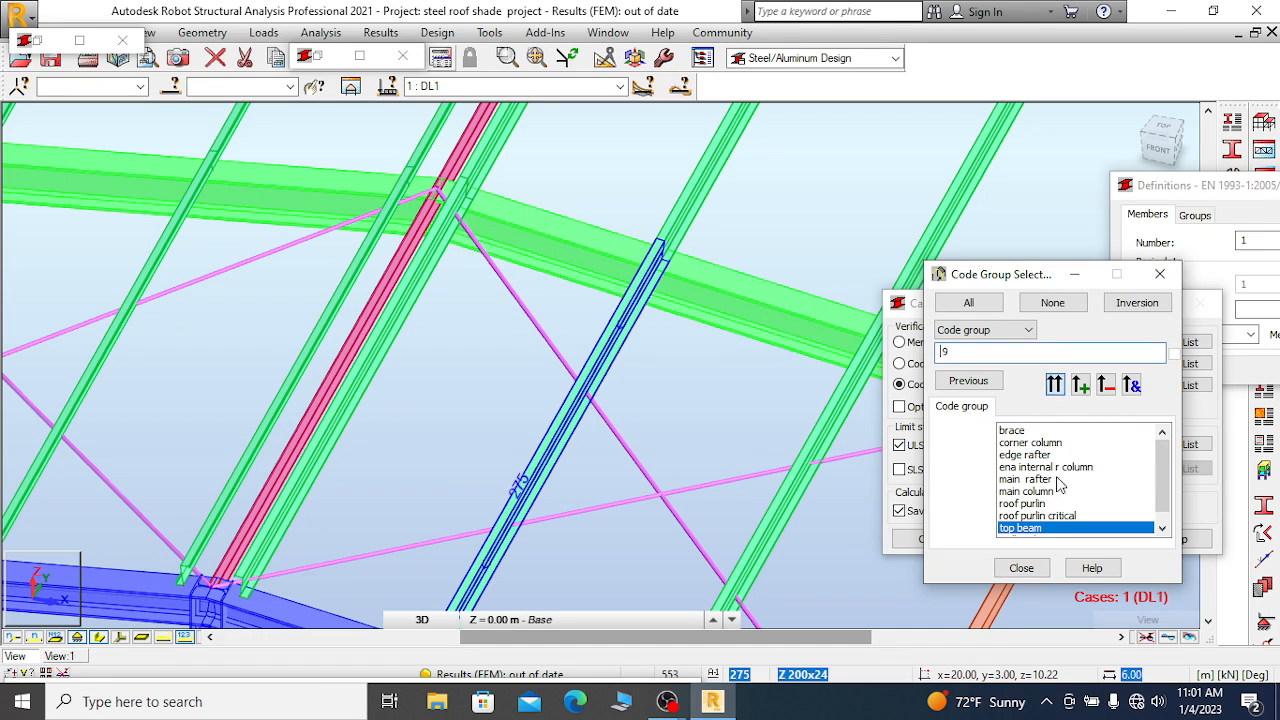
pyautogui.click(1021, 568)
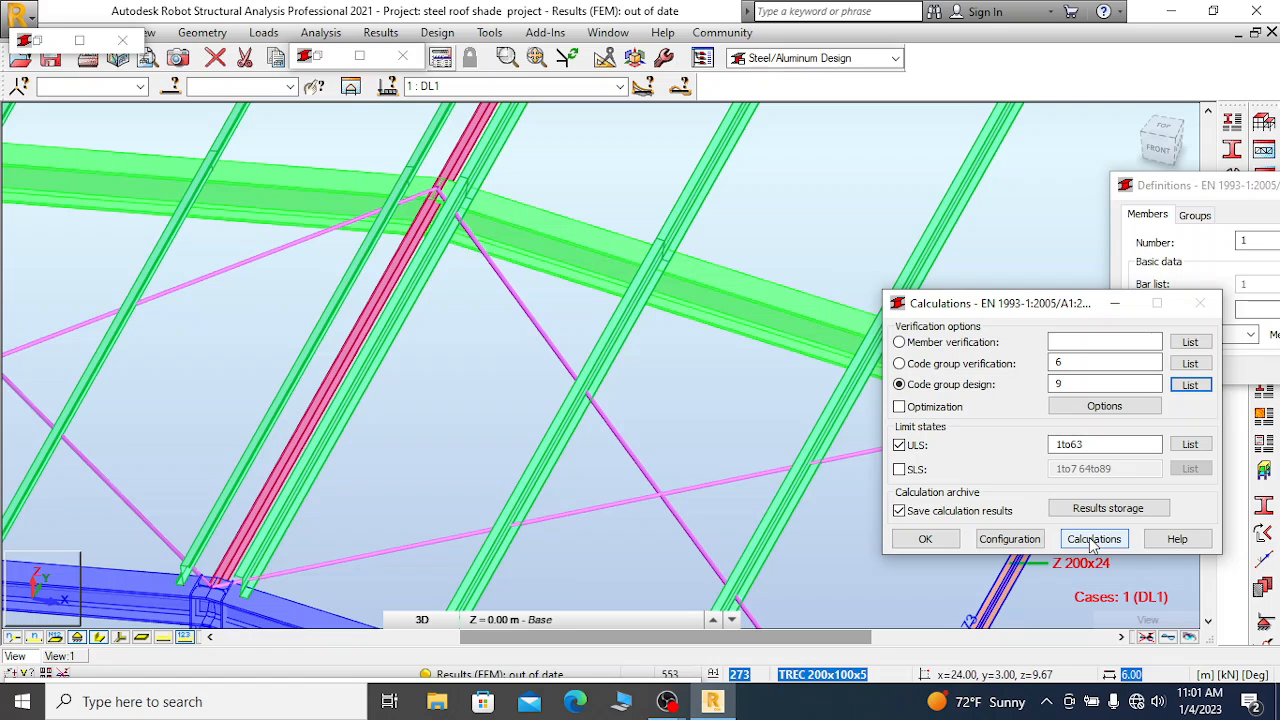
# Run the top beam group design and review the detailed results of TREC 140x80x7.1 for tie beam 65
pyautogui.click(1076, 540)
pyautogui.click(1185, 472)
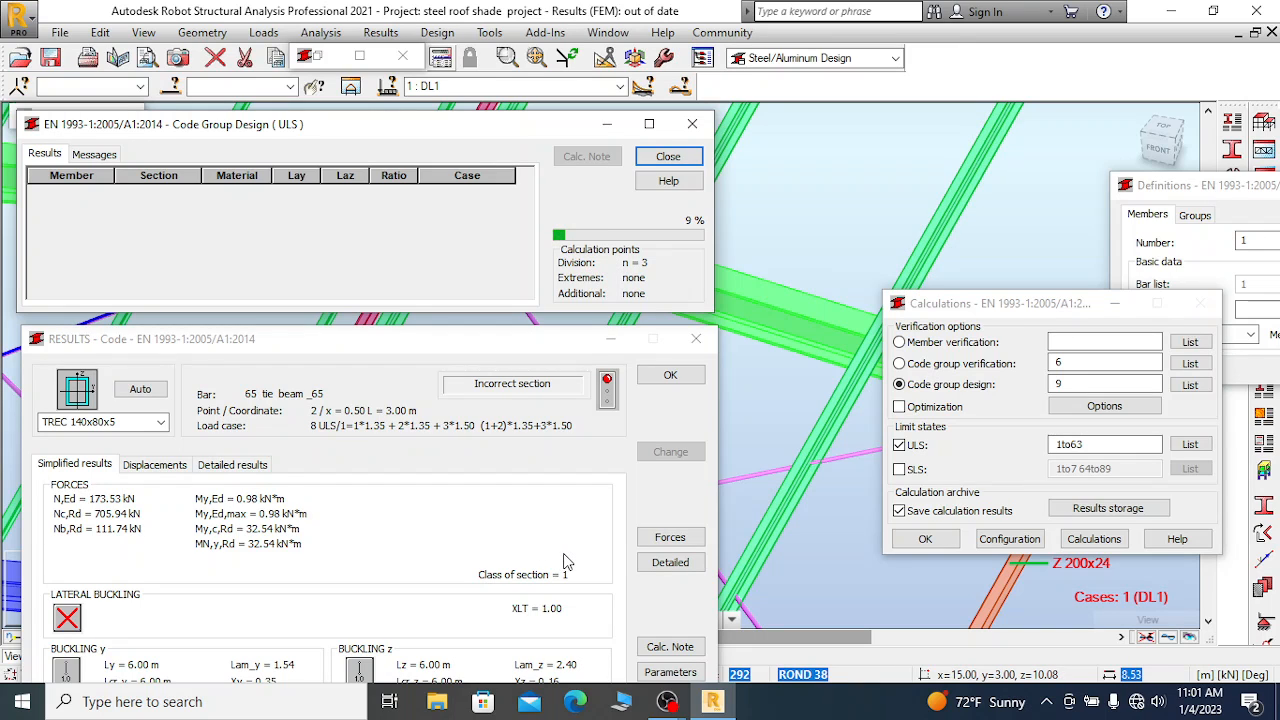
pyautogui.click(43, 154)
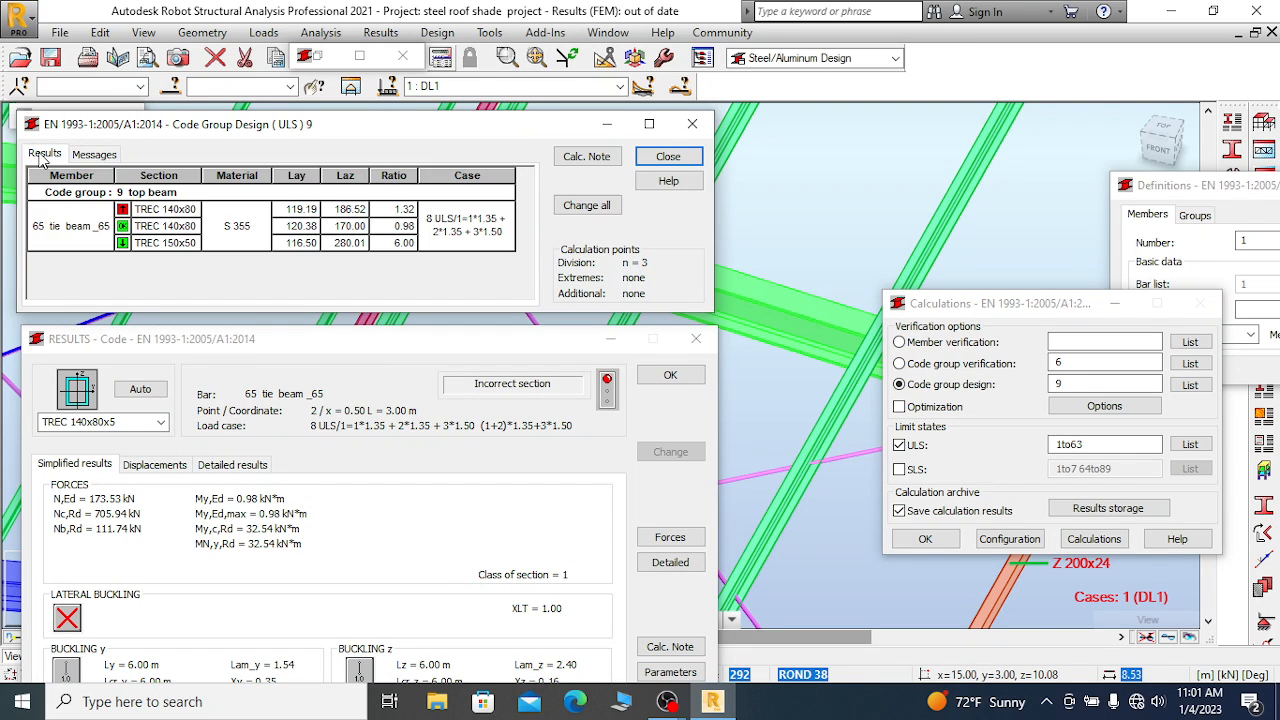
pyautogui.click(187, 232)
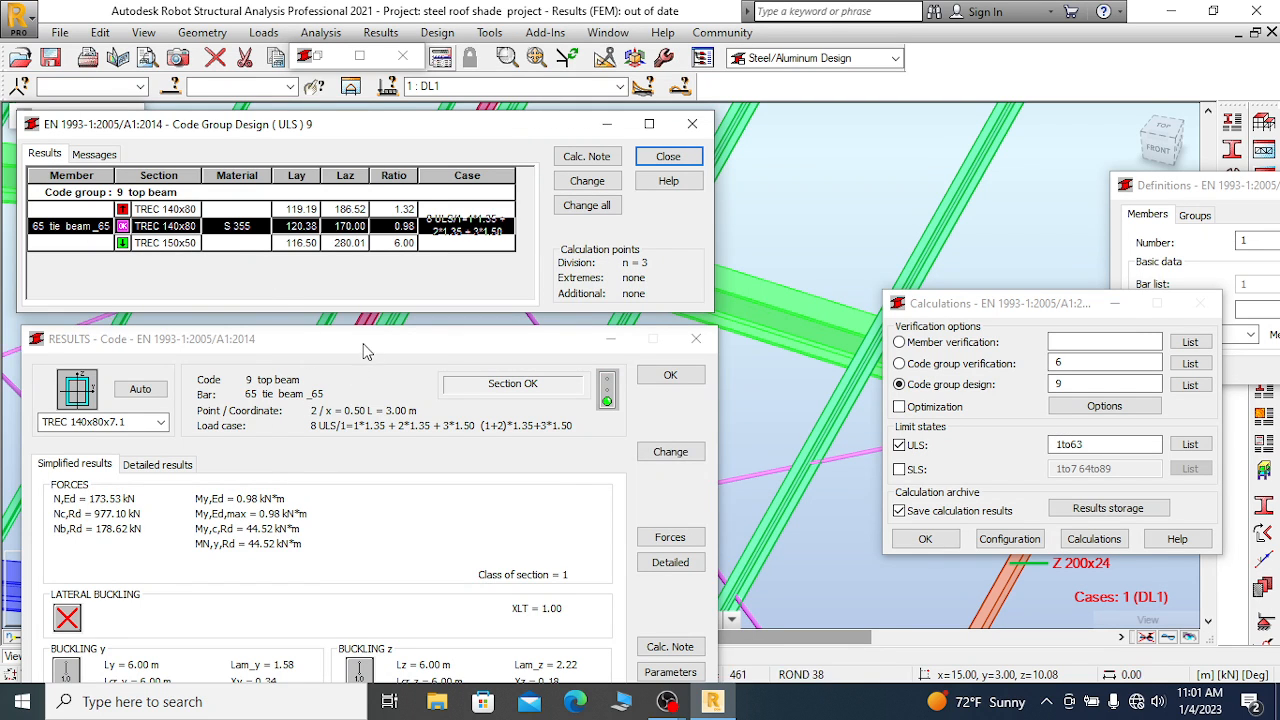
pyautogui.moveTo(362, 343); pyautogui.dragTo(377, 121)
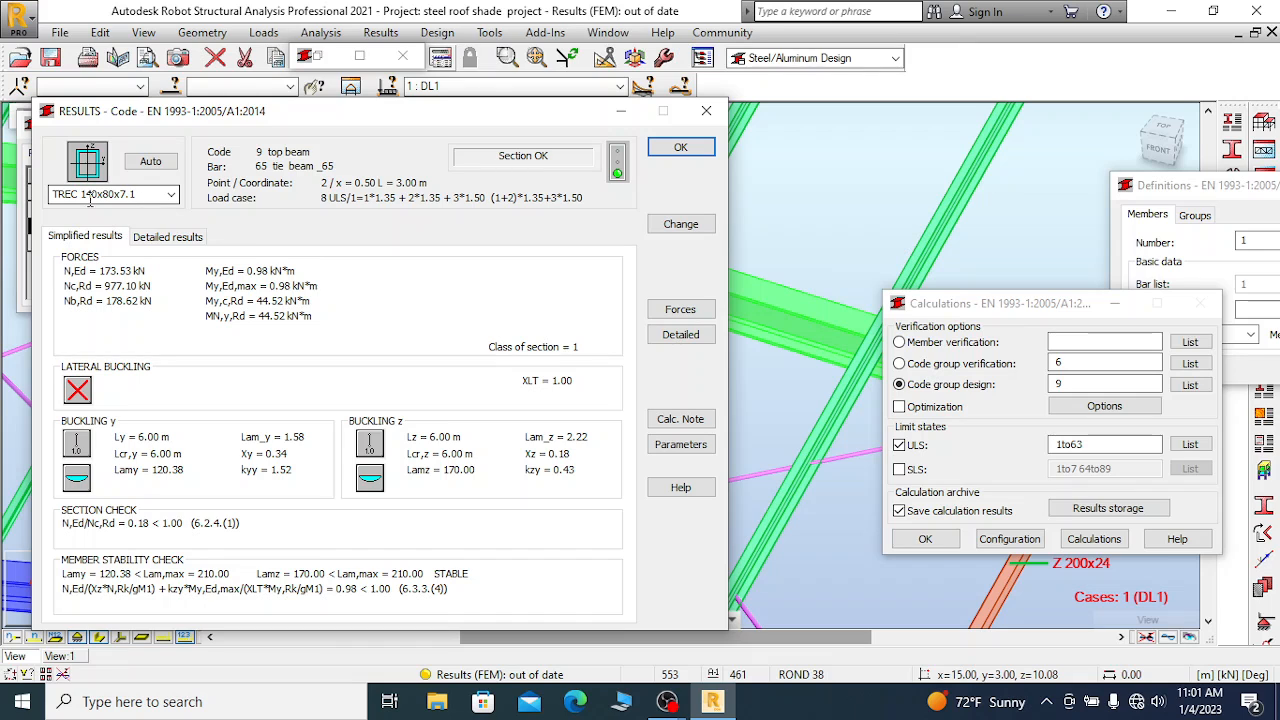
pyautogui.click(706, 111)
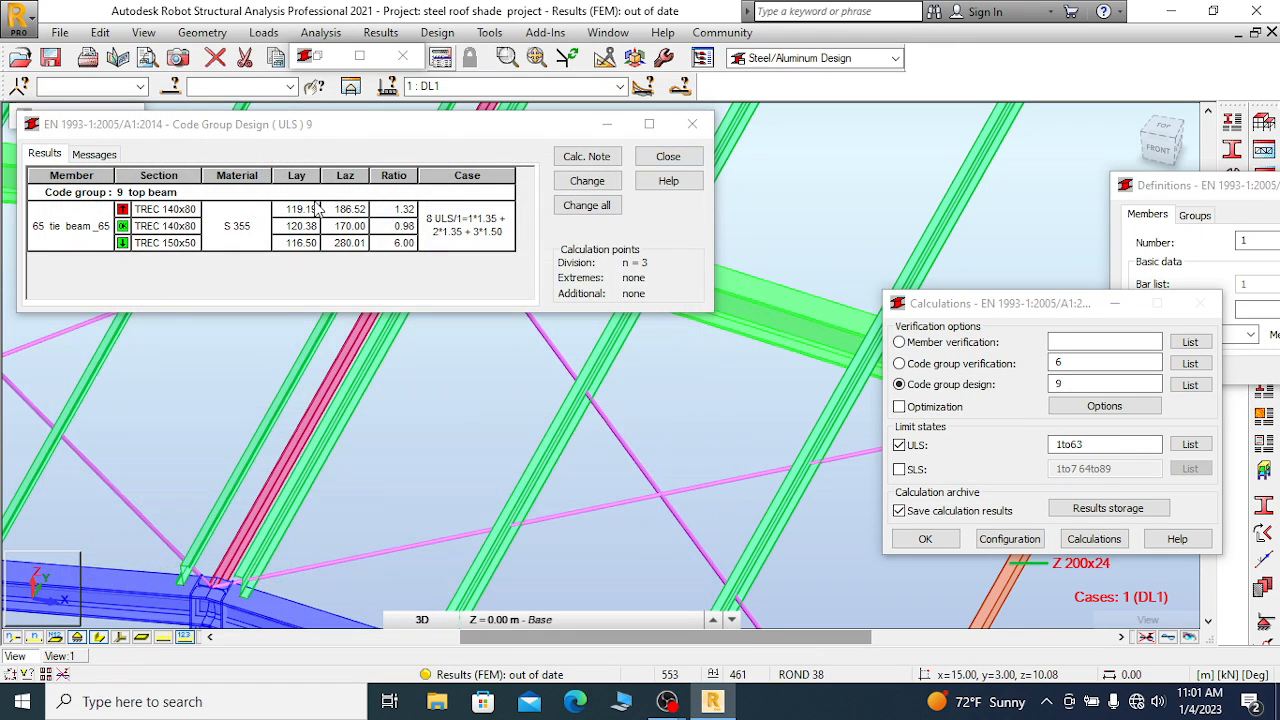
# Change all top beam members to the designed TREC 140x80x7.1 section and close the design results without archiving them
pyautogui.doubleClick(243, 228)
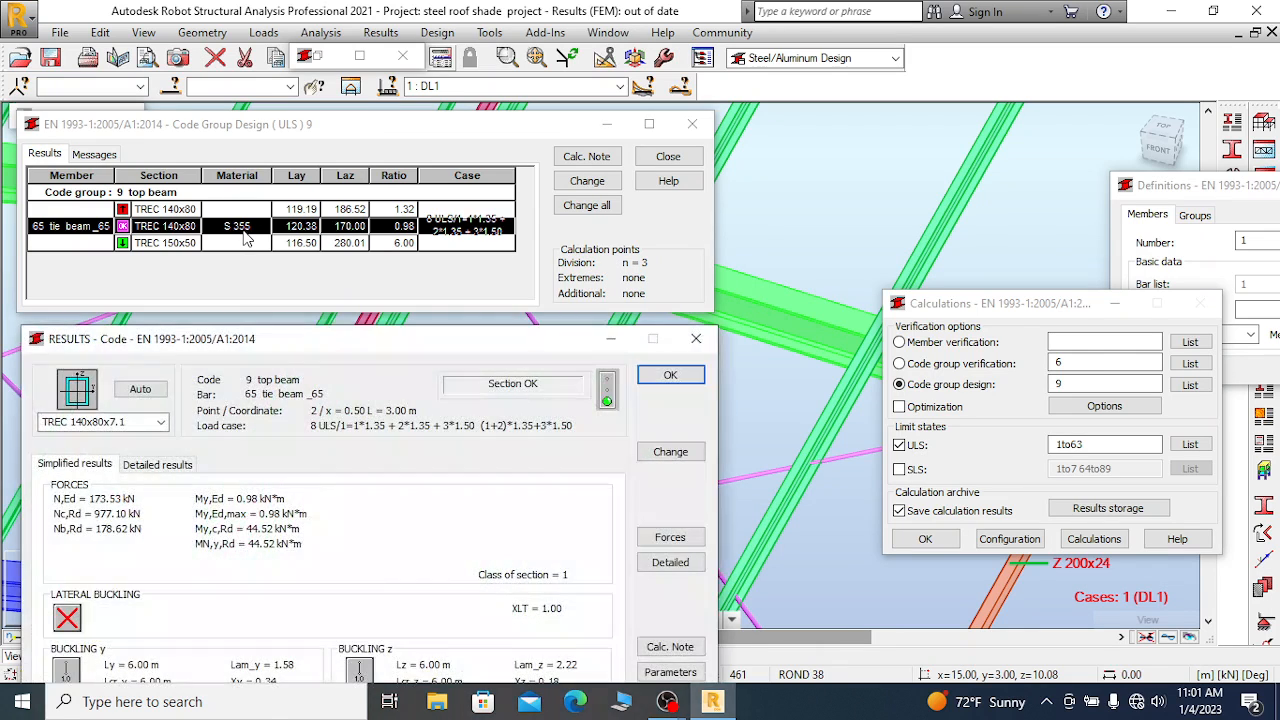
pyautogui.moveTo(518, 344); pyautogui.dragTo(448, 317)
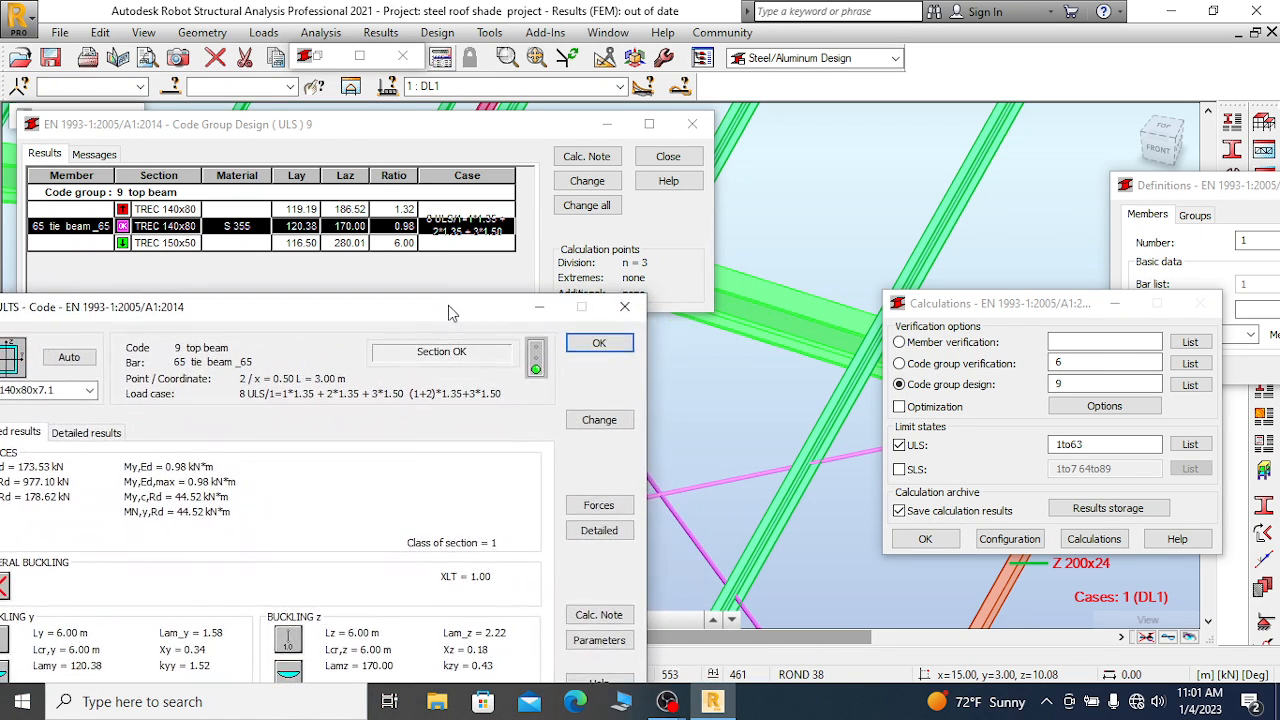
pyautogui.click(630, 311)
pyautogui.click(586, 205)
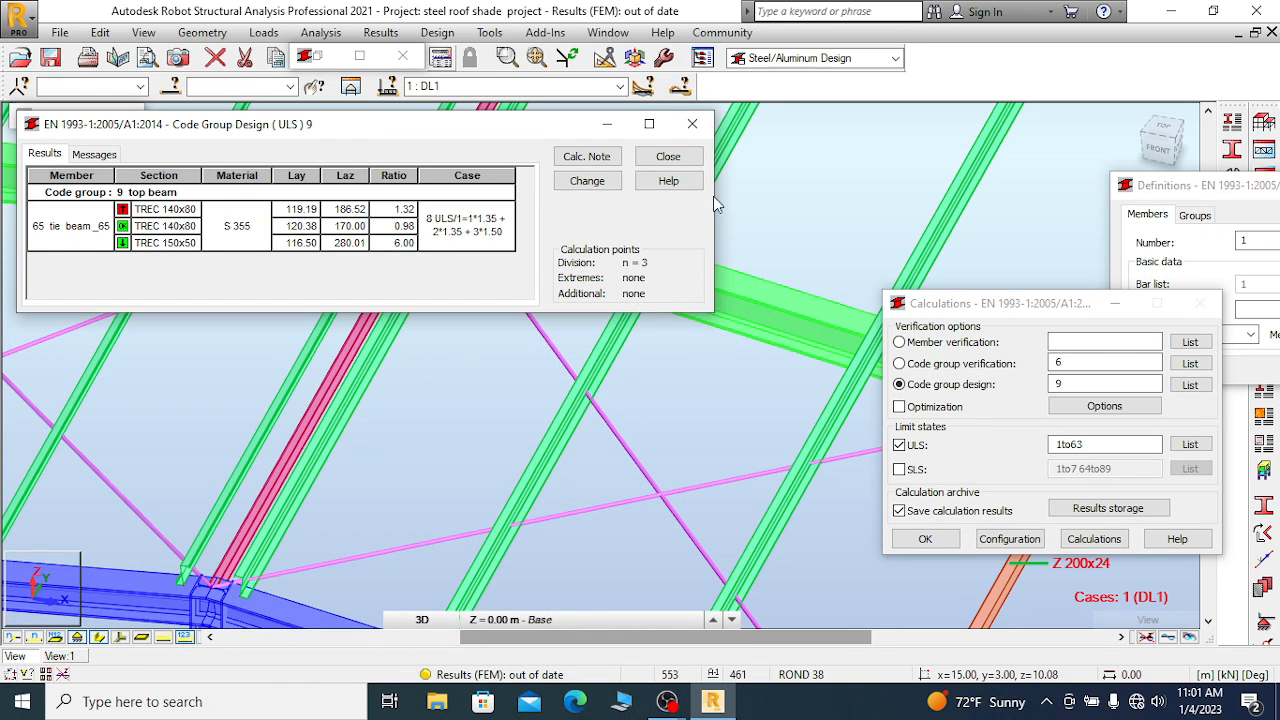
pyautogui.click(694, 126)
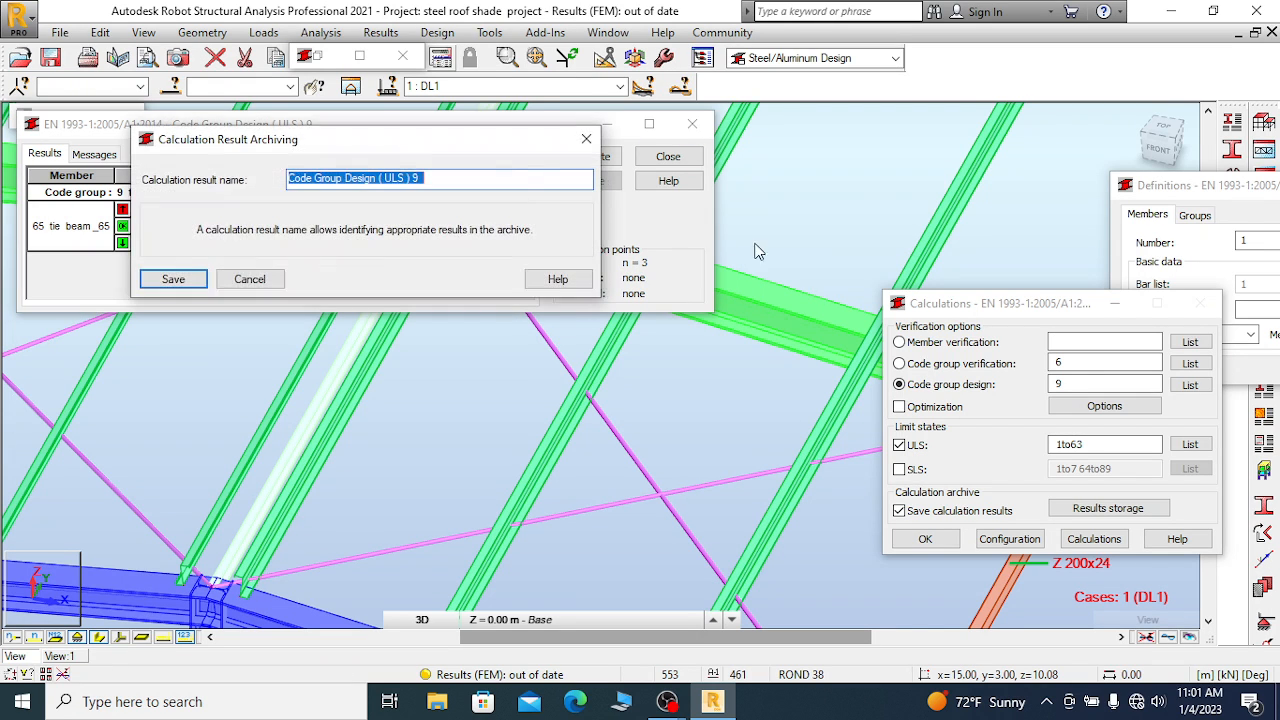
pyautogui.click(249, 279)
# Check the section assigned to ridge tie beam 277 in the model
pyautogui.scroll(4, 358, 228)
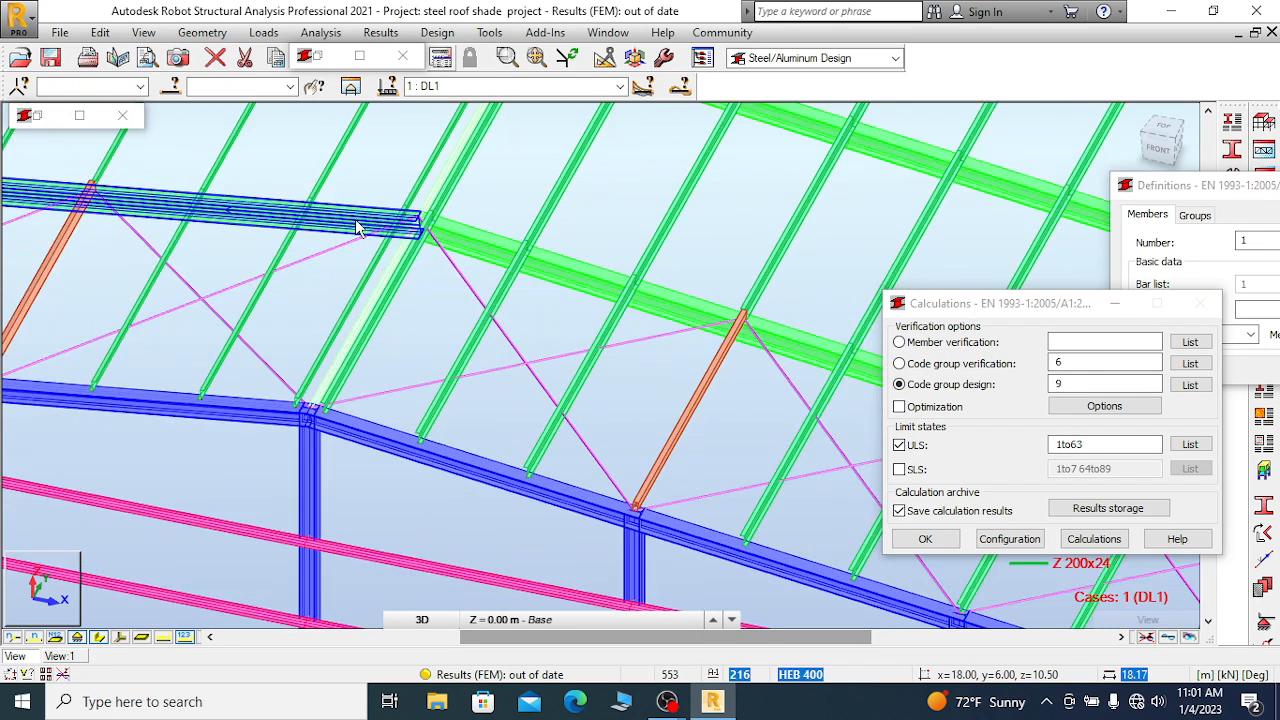
pyautogui.scroll(-1, 475, 285)
pyautogui.scroll(1, 405, 240)
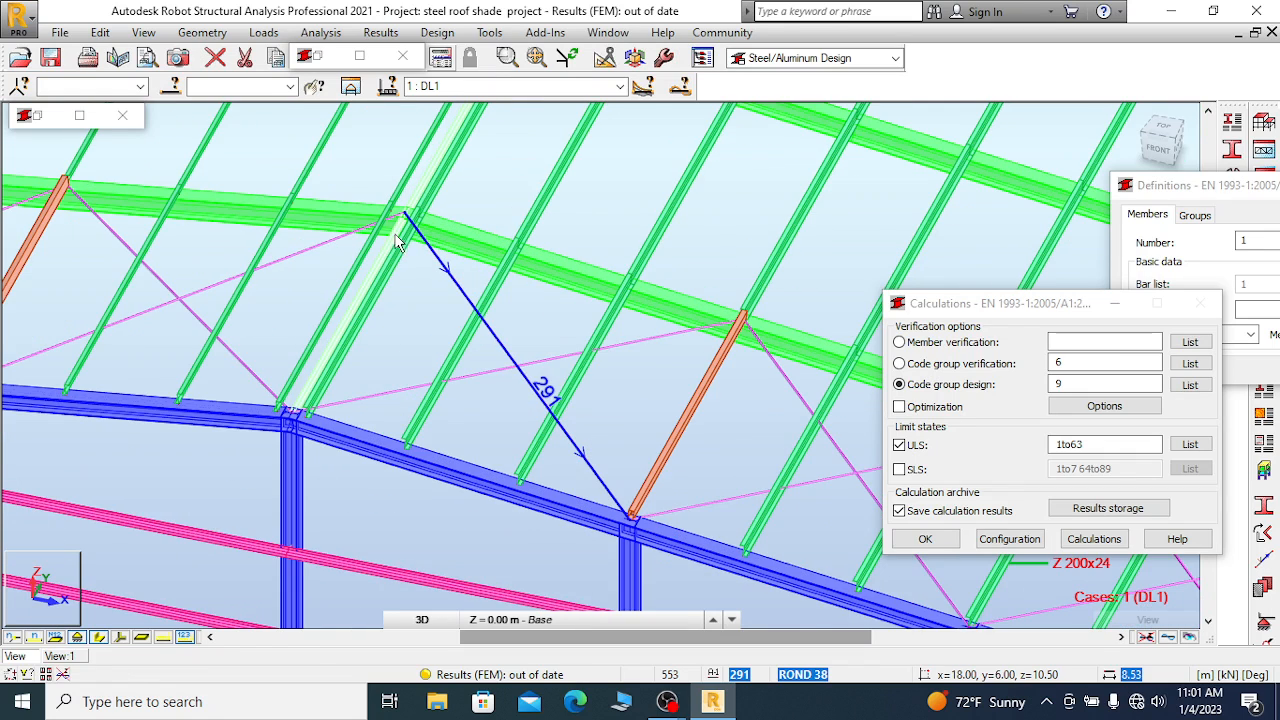
pyautogui.scroll(-1, 503, 260)
pyautogui.scroll(2, 508, 258)
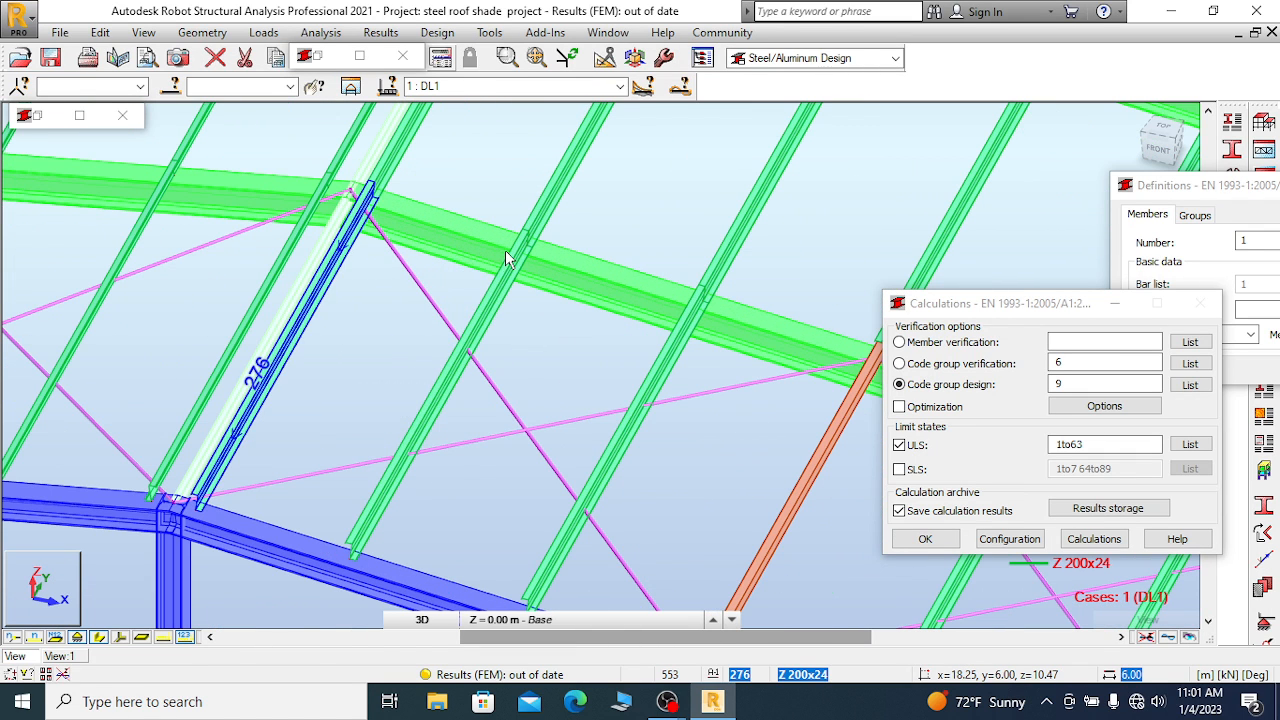
pyautogui.click(297, 305)
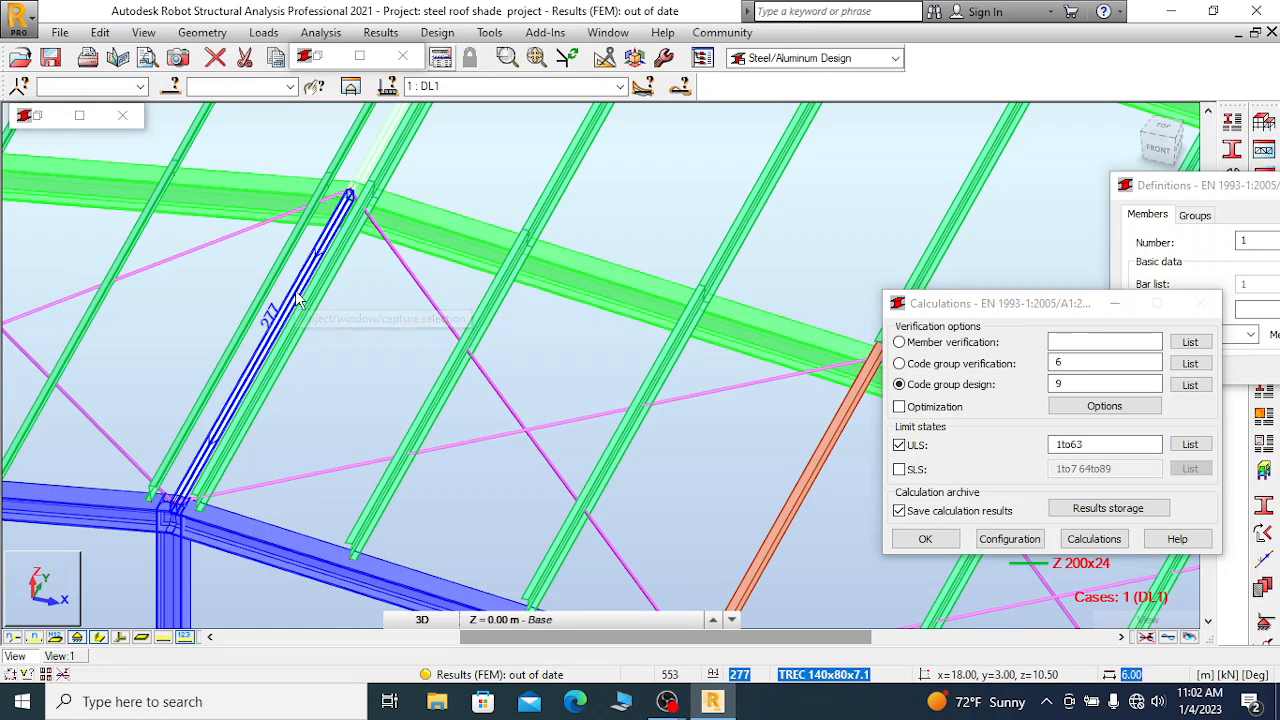
# Find the TREC 140x80x7.1 section in the project's section list and open its definition
pyautogui.click(1231, 148)
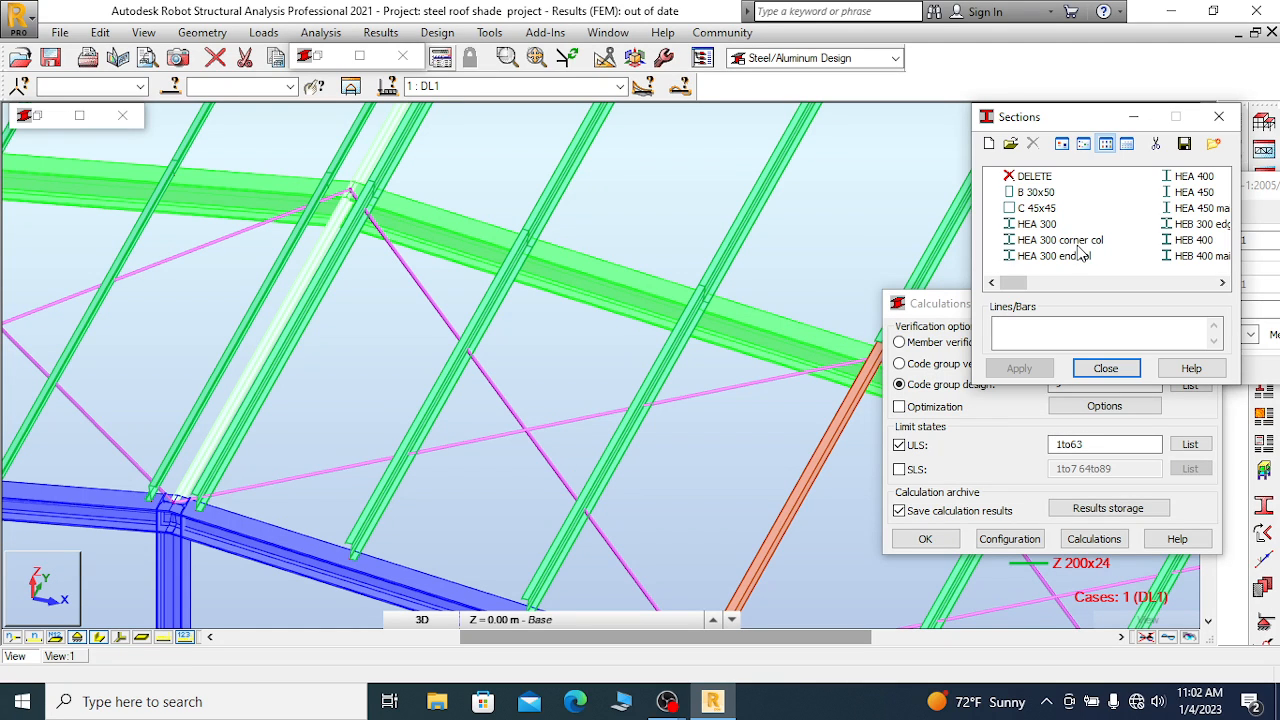
pyautogui.click(1222, 284)
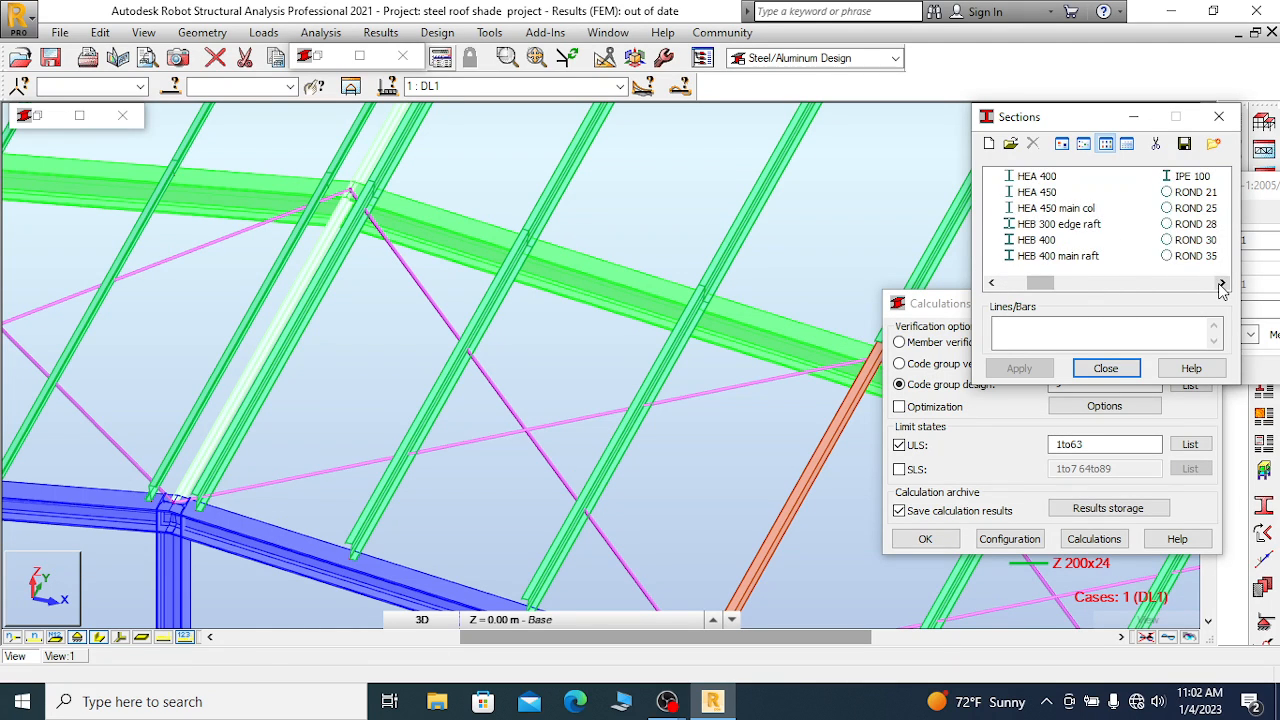
pyautogui.click(1222, 284)
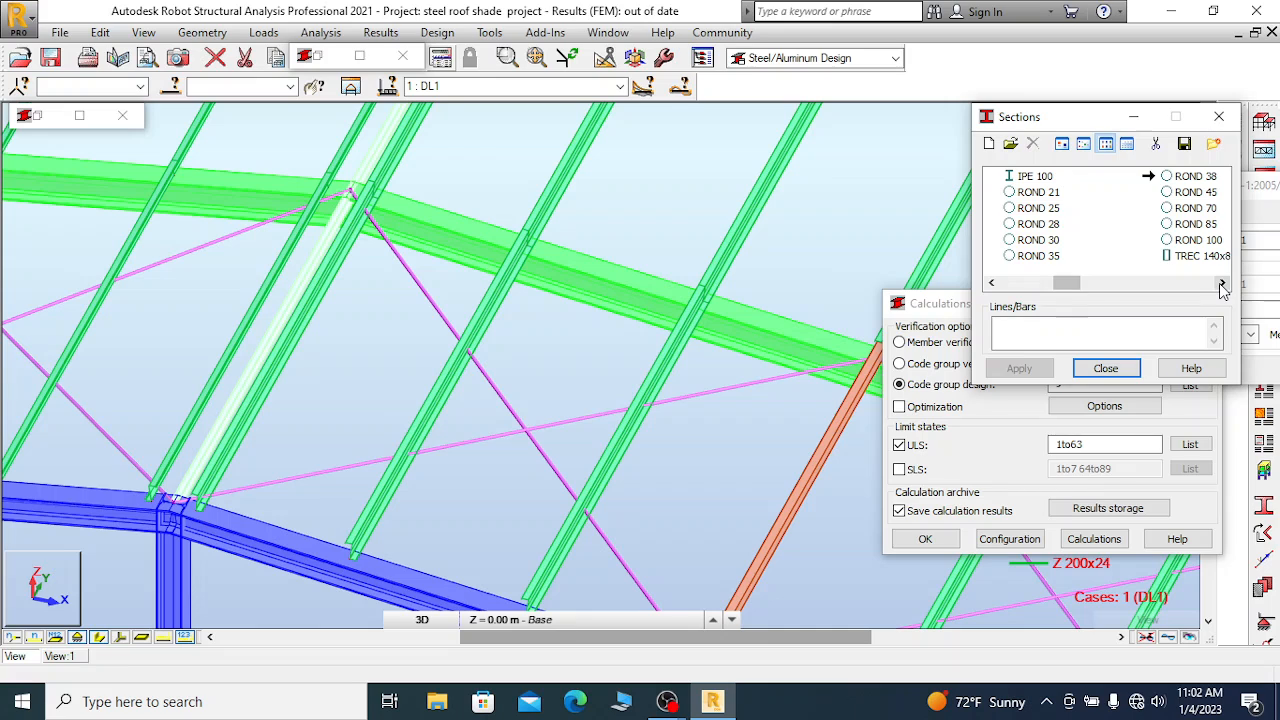
pyautogui.click(1222, 284)
pyautogui.click(1222, 284)
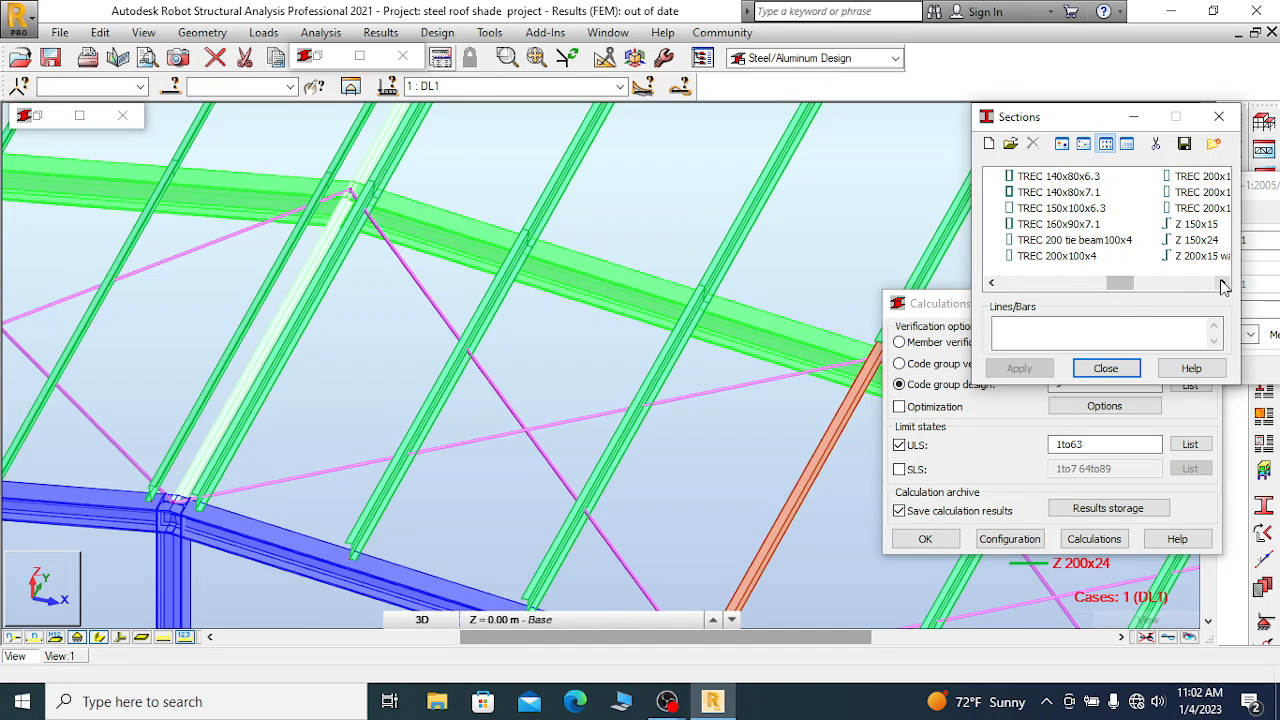
pyautogui.click(1222, 284)
pyautogui.click(1222, 284)
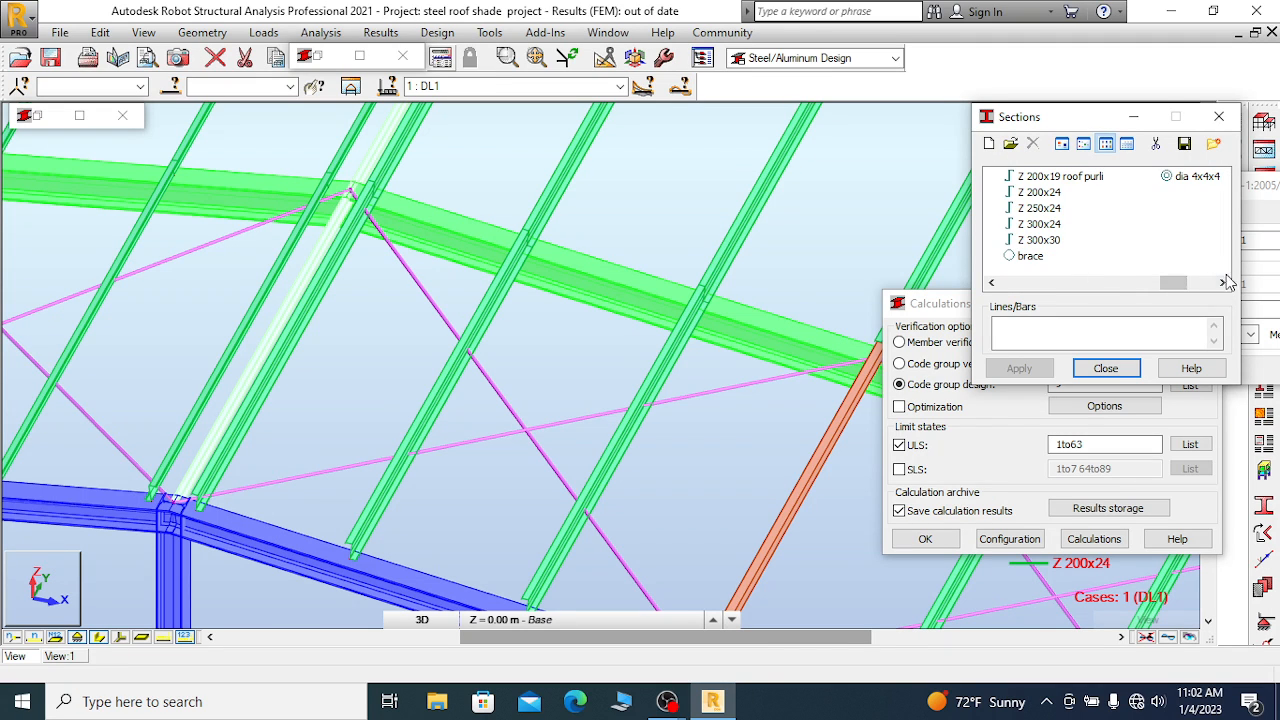
pyautogui.click(1222, 284)
pyautogui.click(991, 284)
pyautogui.click(991, 284)
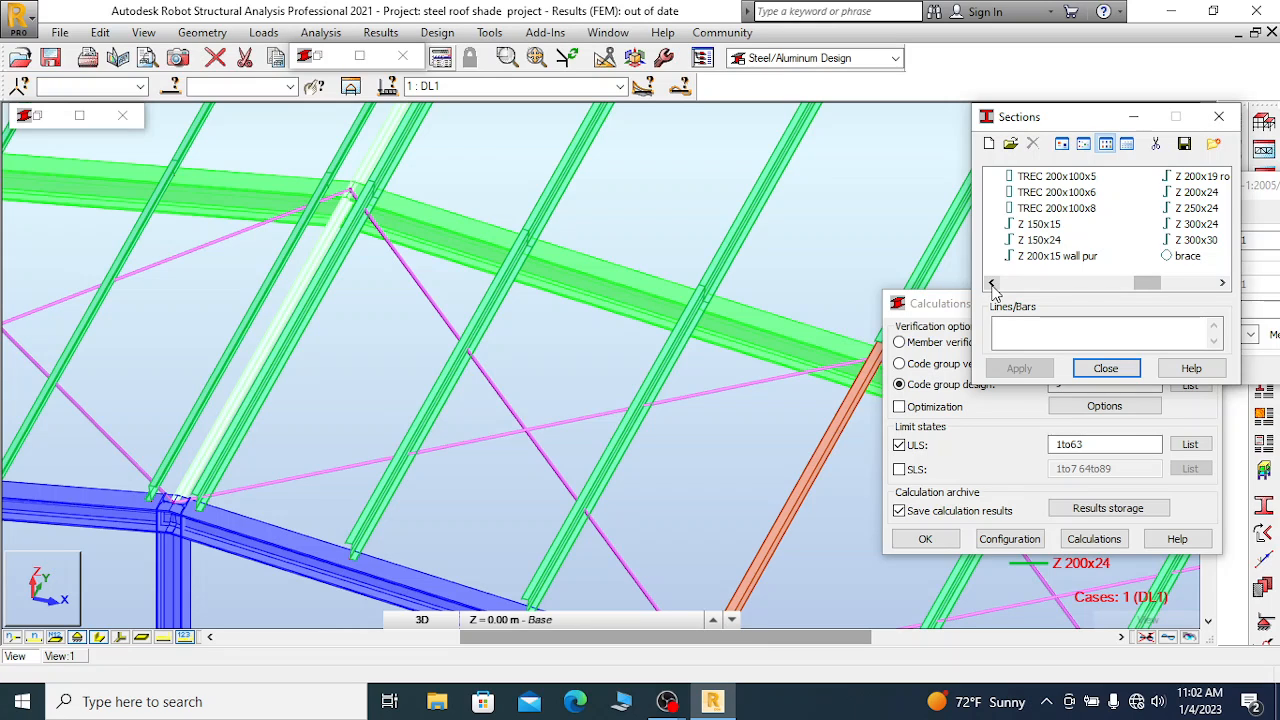
pyautogui.click(991, 284)
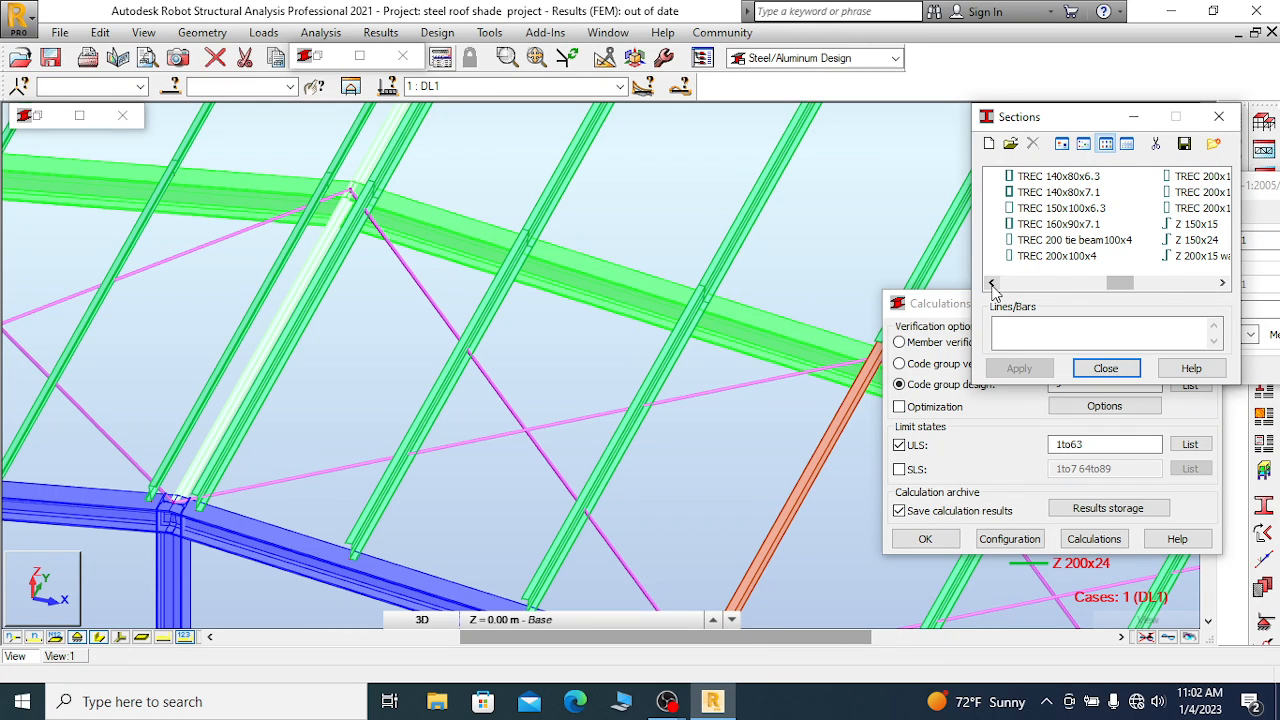
pyautogui.click(1072, 195)
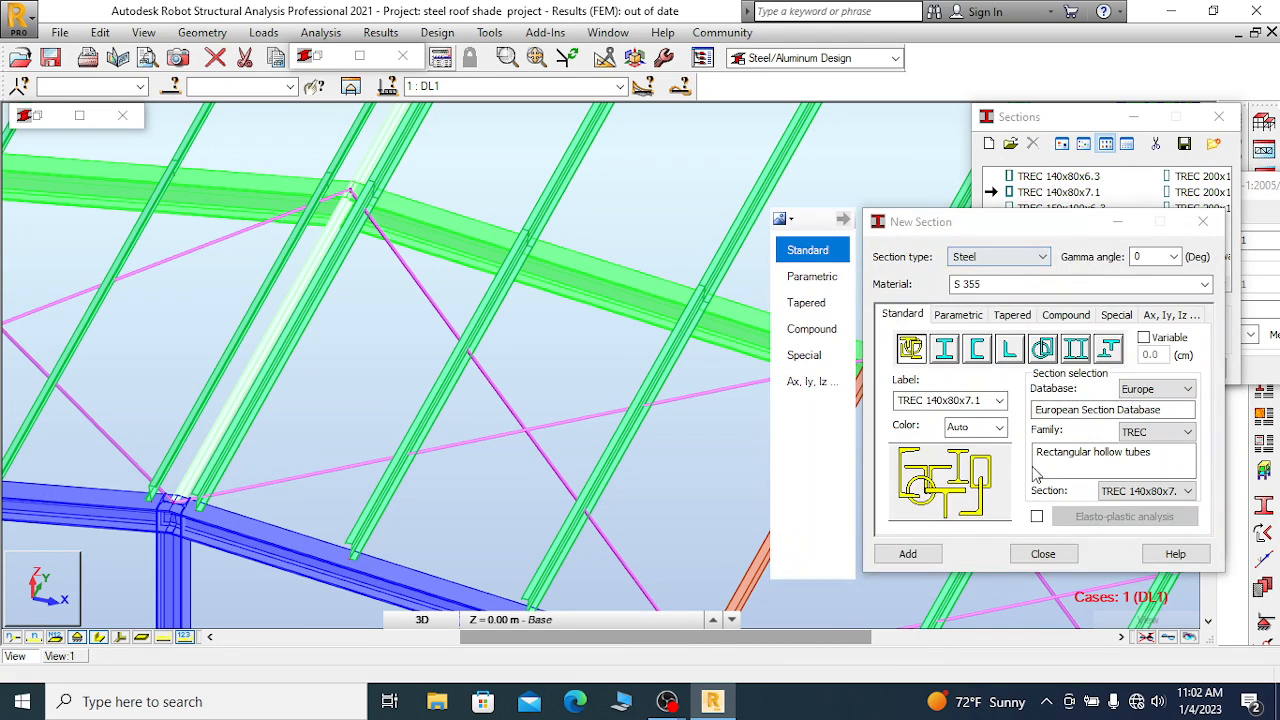
# Try magenta and burnt orange as the display colour of the TREC 140x80x7.1 section
pyautogui.click(998, 428)
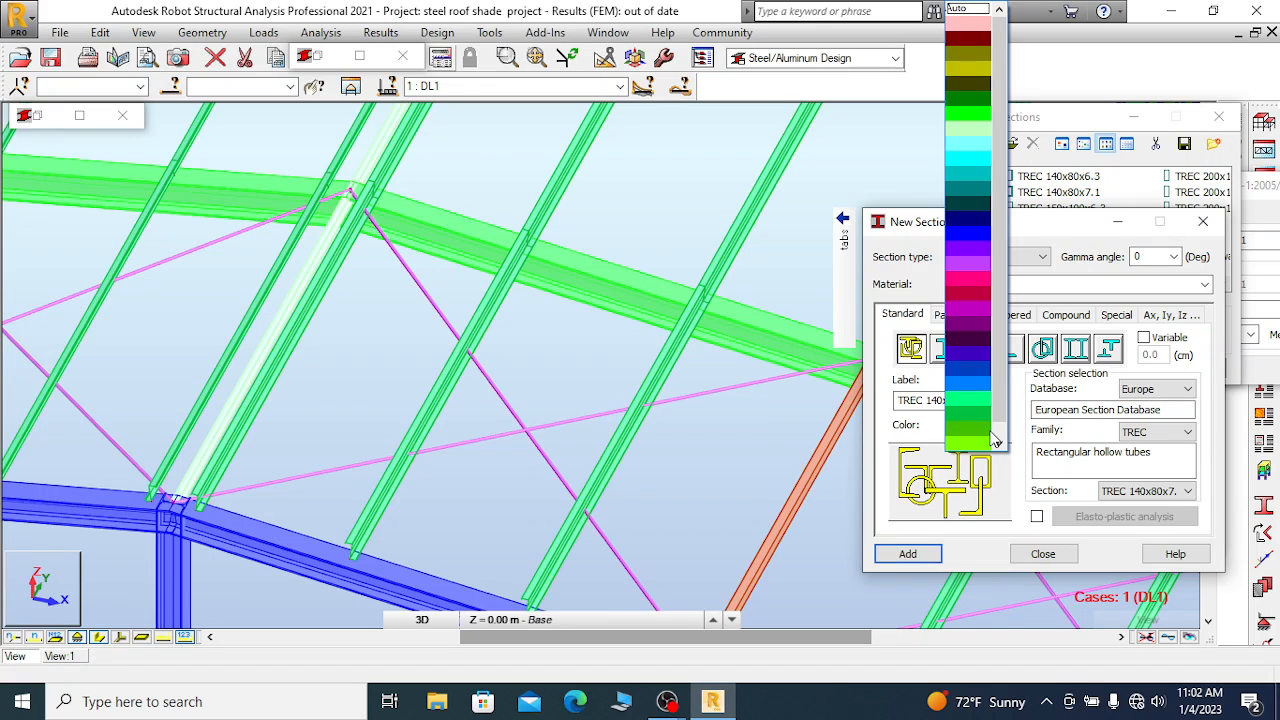
pyautogui.click(970, 310)
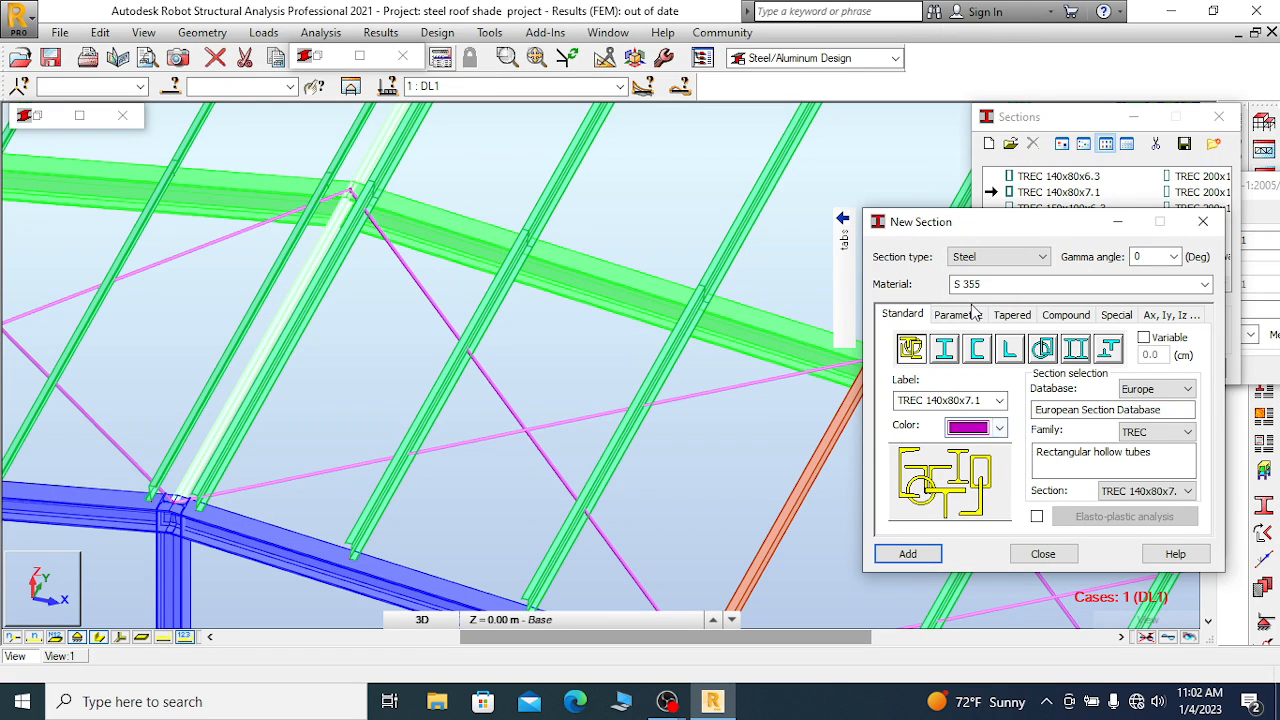
pyautogui.click(980, 428)
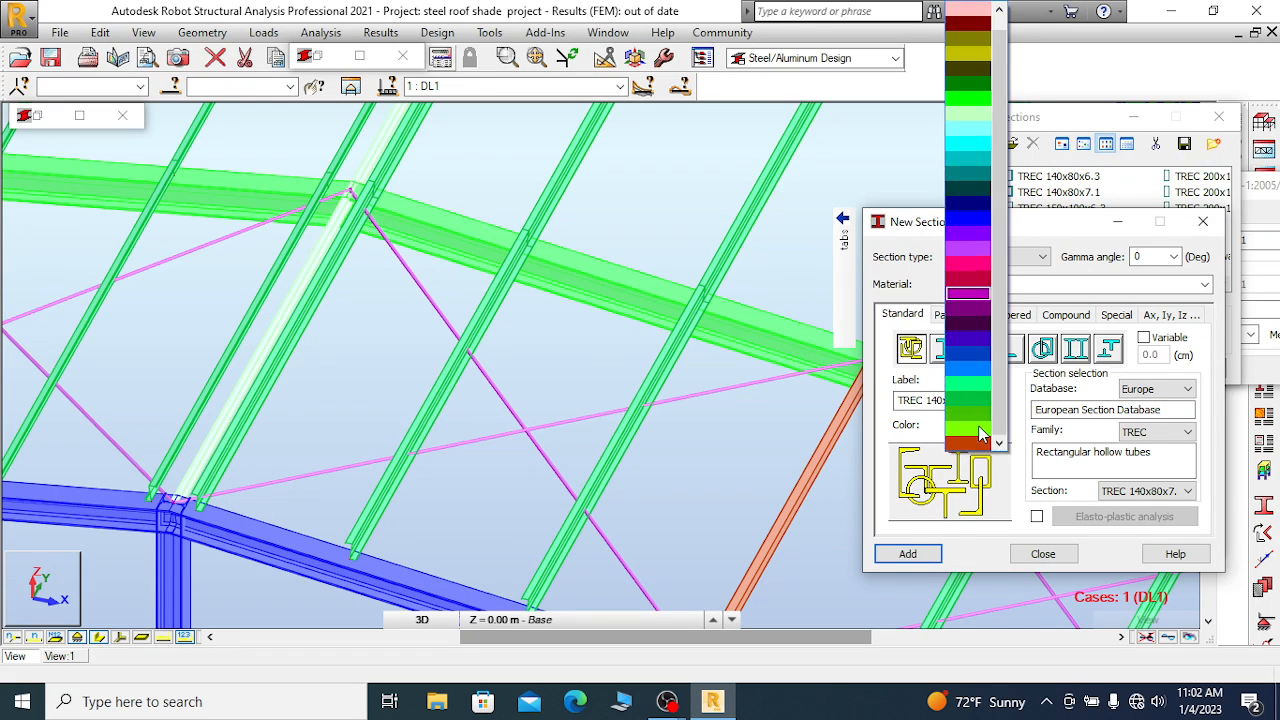
pyautogui.click(970, 444)
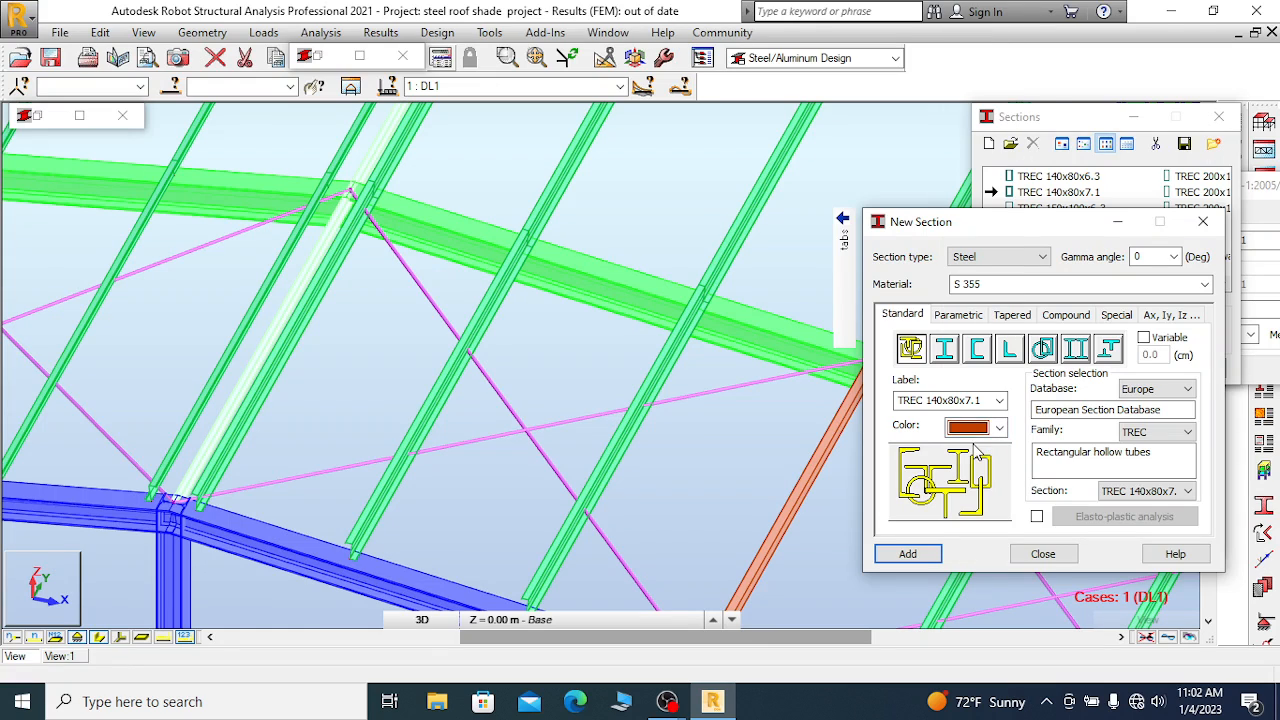
pyautogui.click(992, 428)
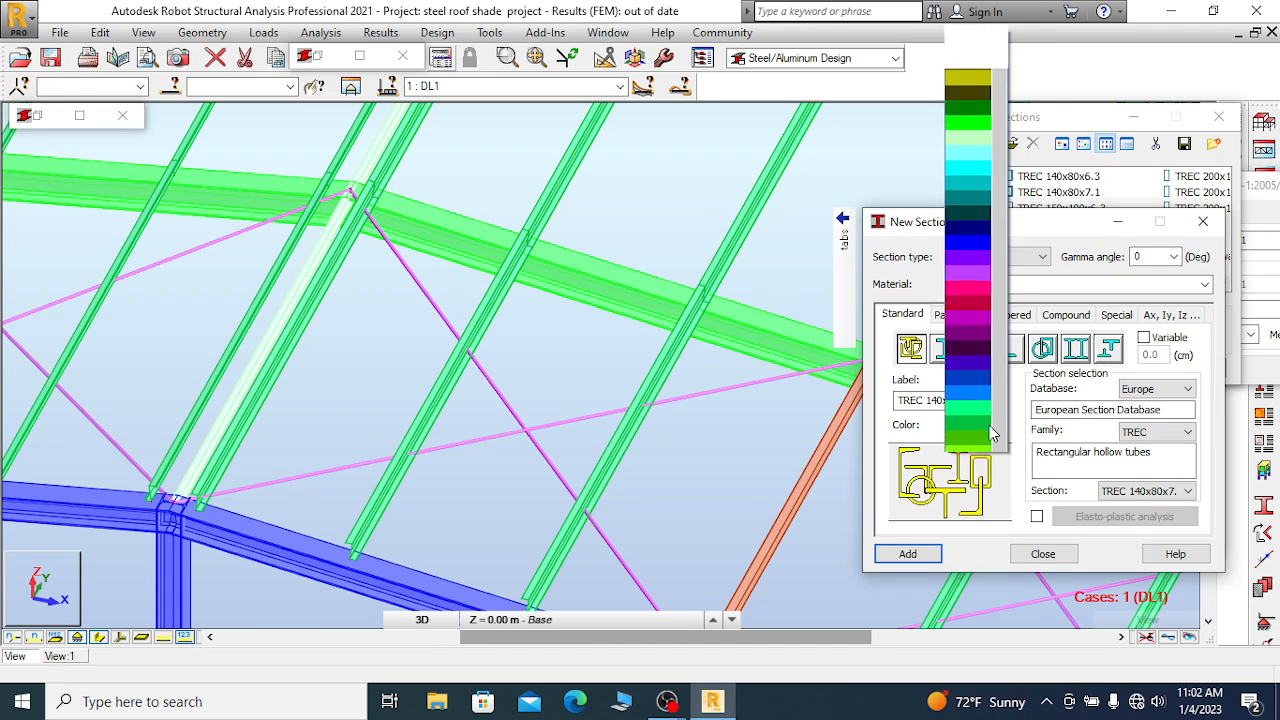
pyautogui.click(978, 297)
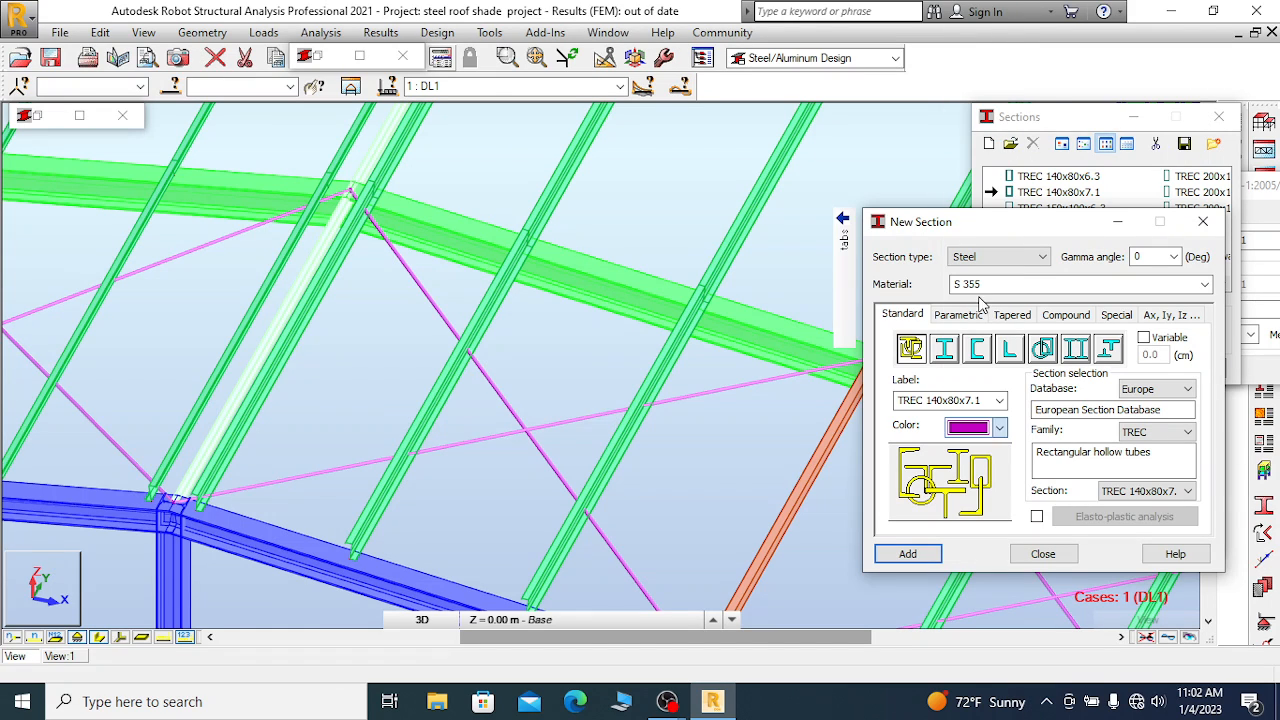
# Set the TREC 140x80x7.1 section's colour to dark yellow, overwrite the existing definition and close the section list
pyautogui.click(998, 427)
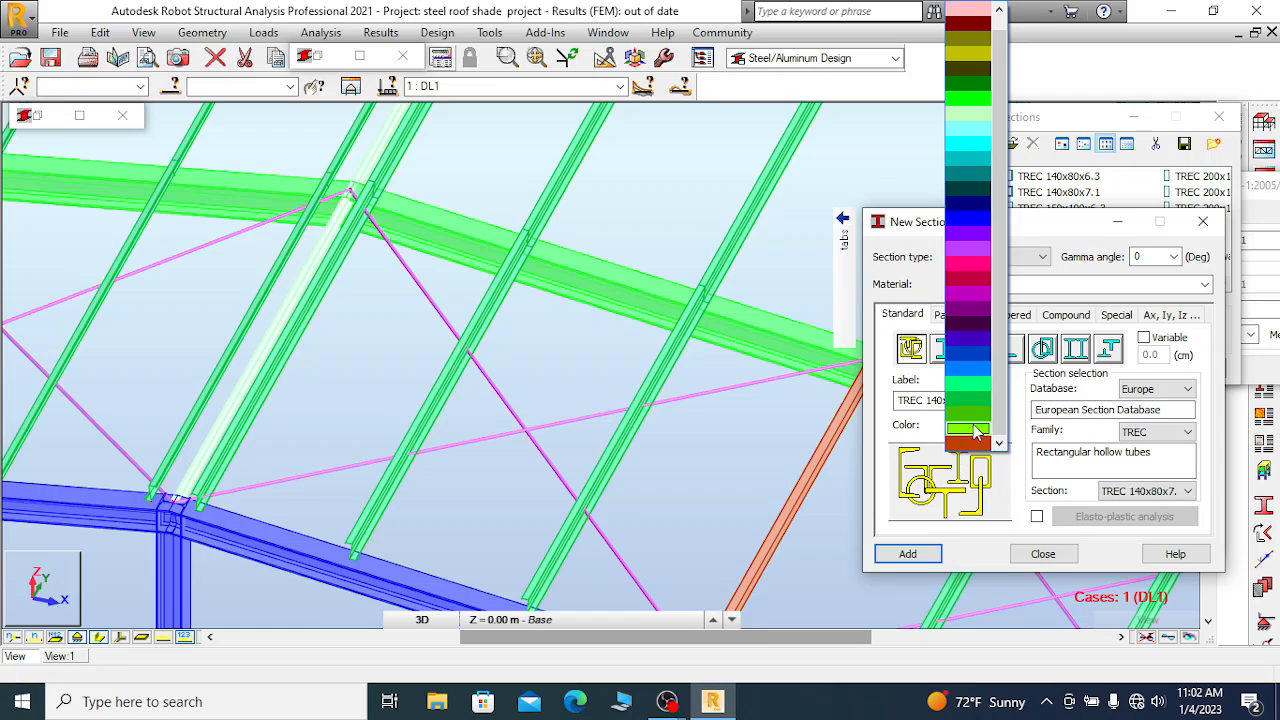
pyautogui.moveTo(996, 330); pyautogui.dragTo(993, 265)
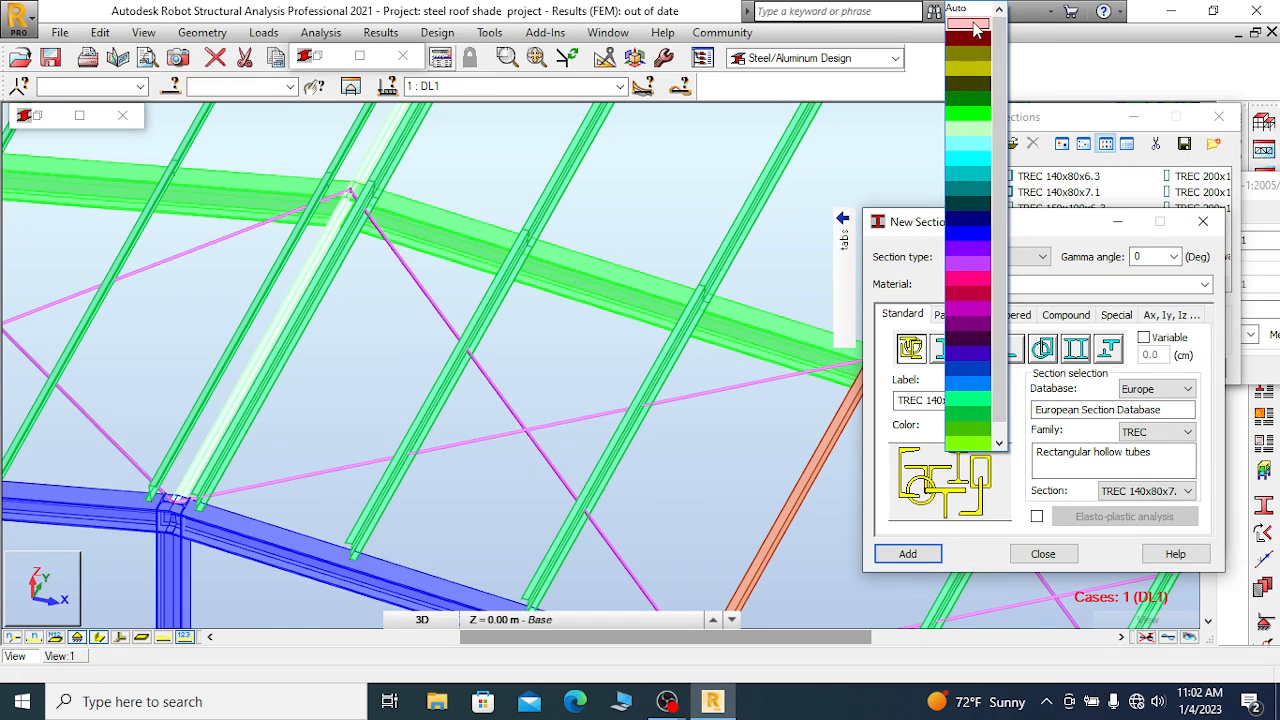
pyautogui.click(969, 70)
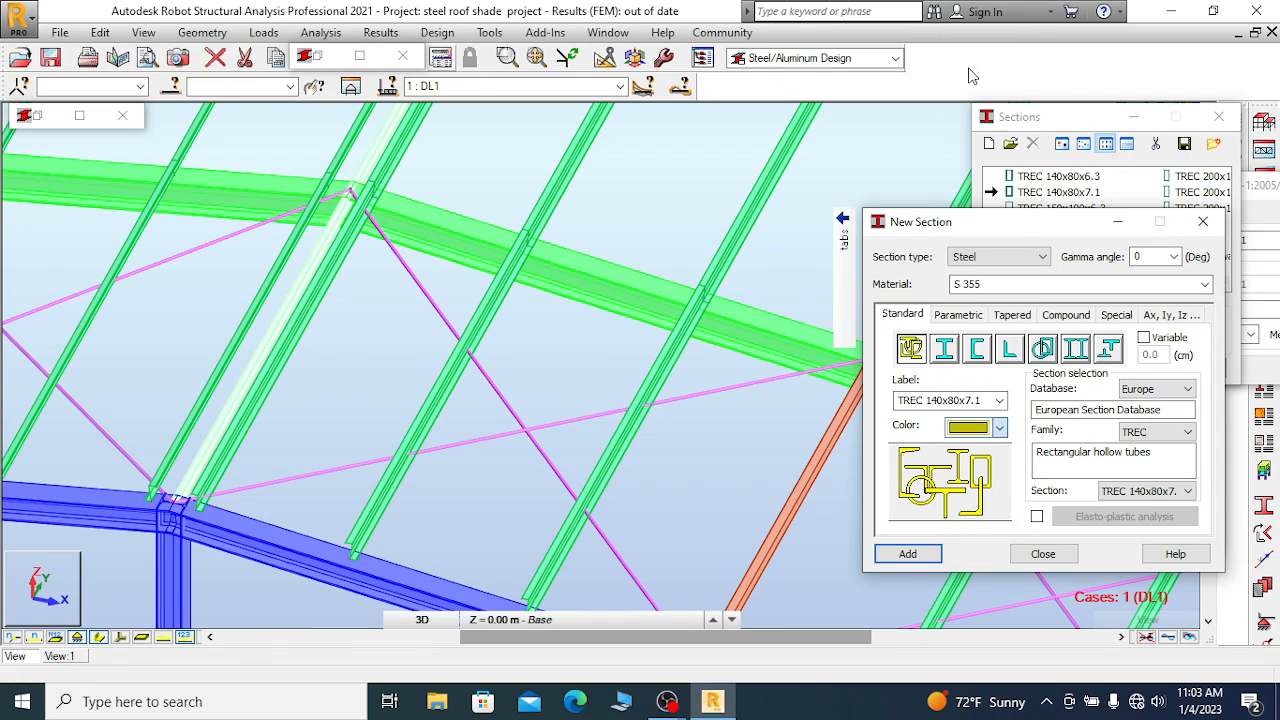
pyautogui.click(920, 553)
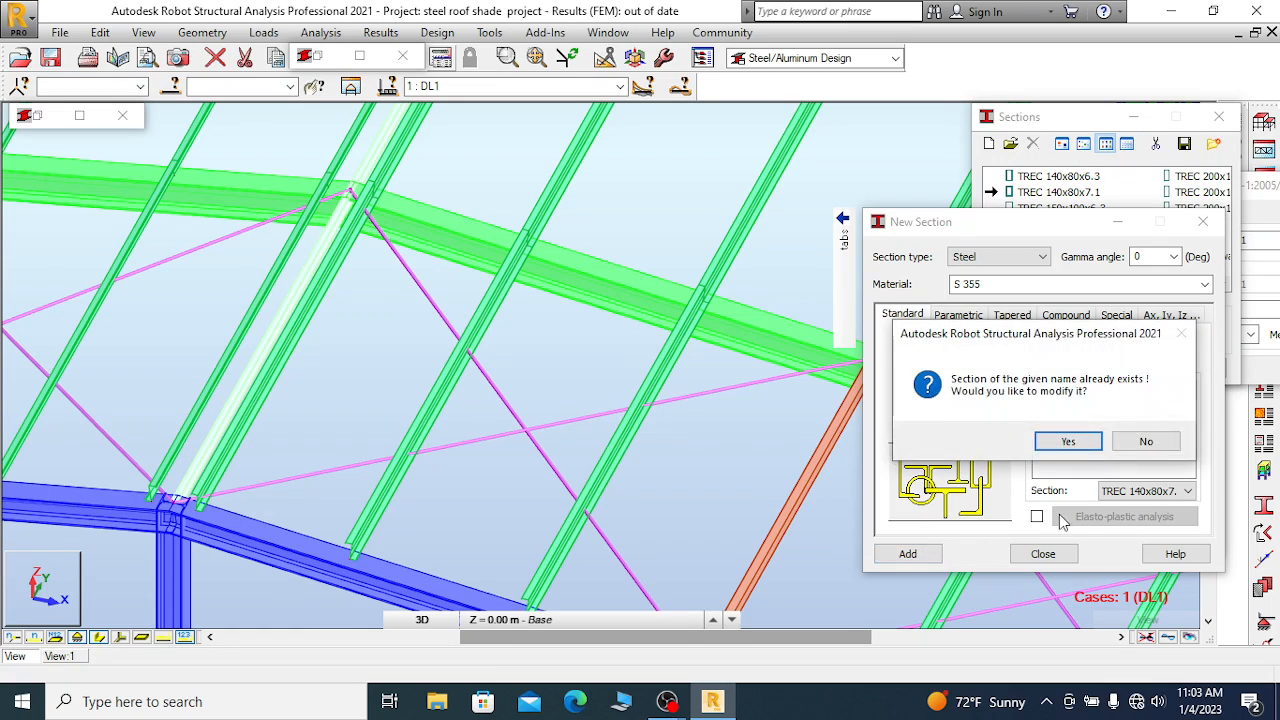
pyautogui.click(1074, 446)
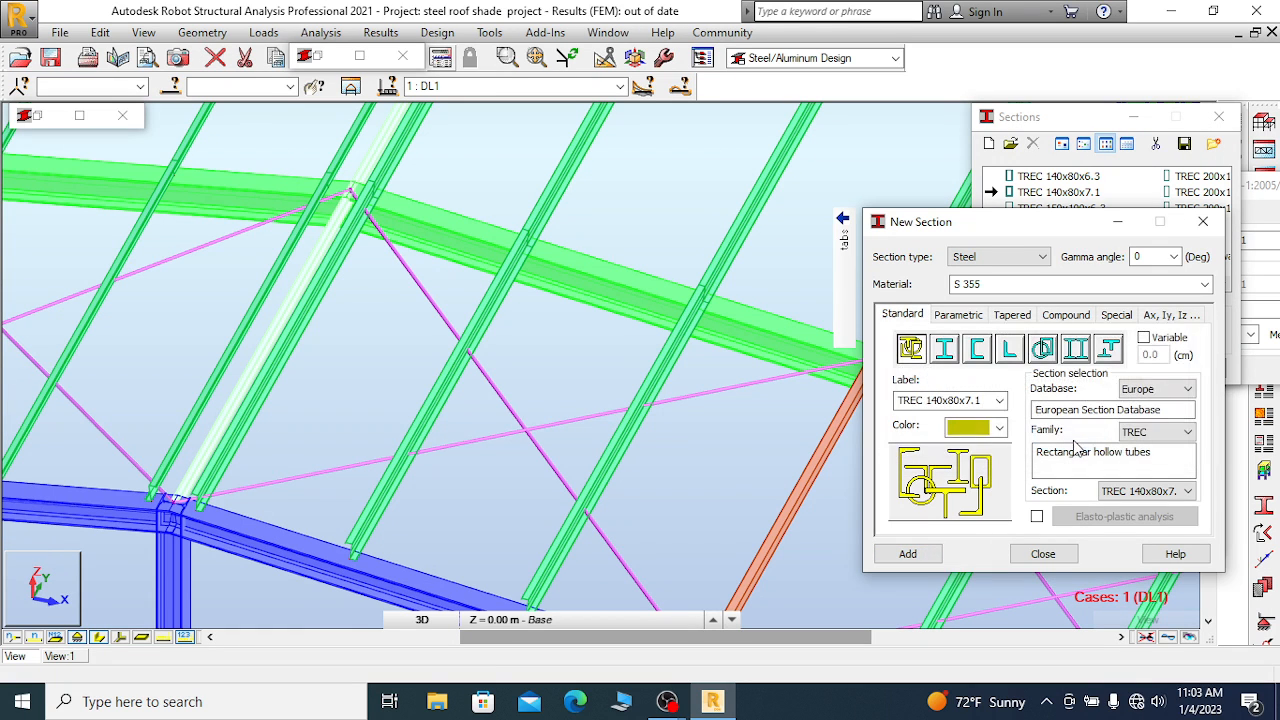
pyautogui.click(1043, 554)
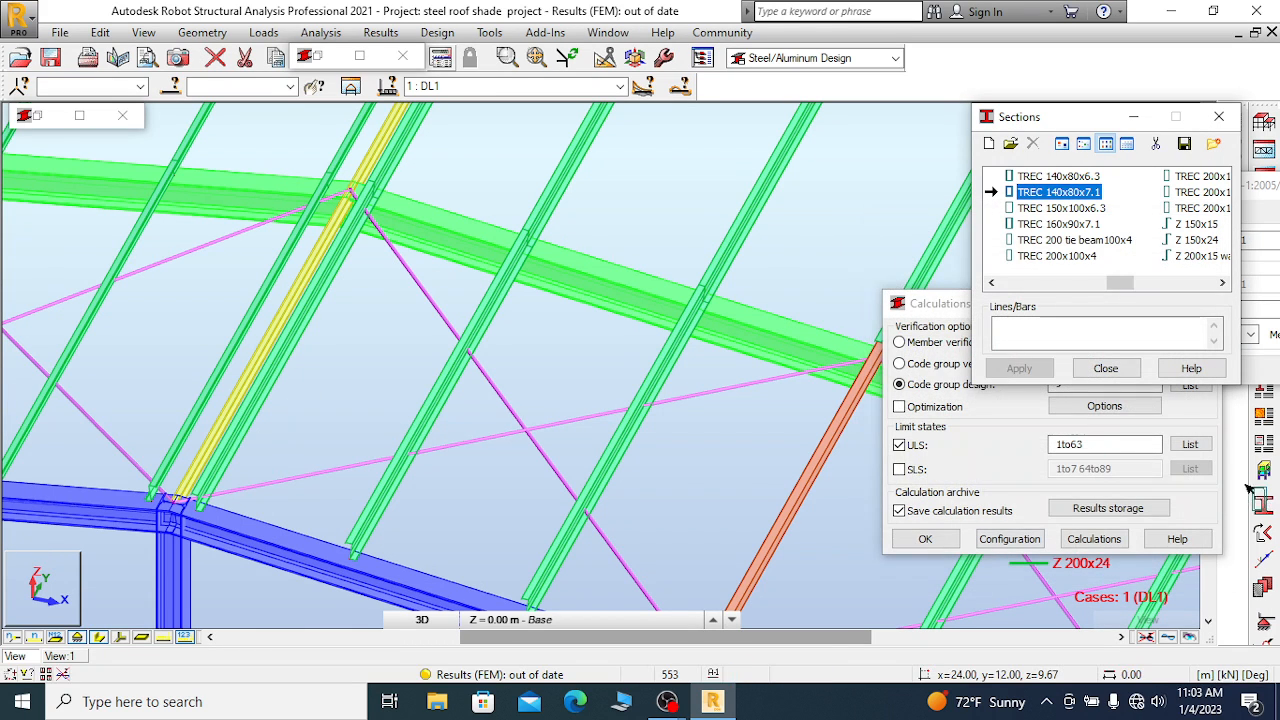
pyautogui.click(1110, 370)
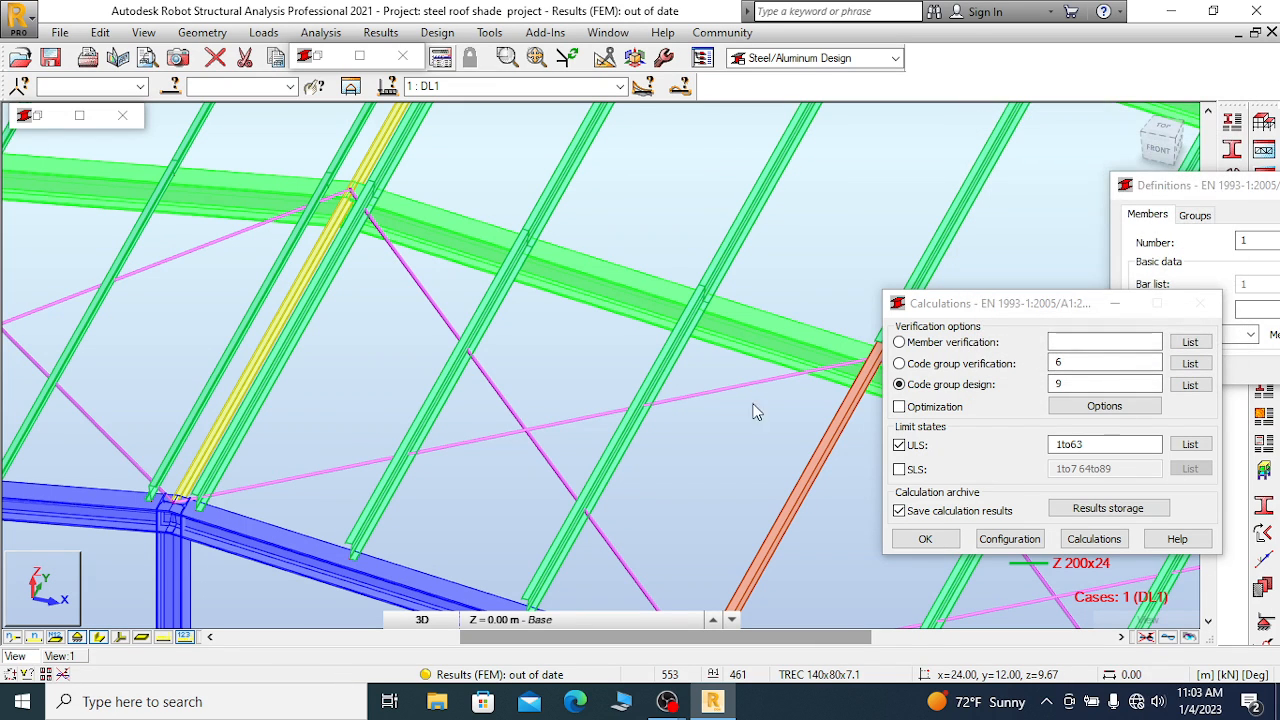
# Run the ULS code group verification for group 9, review the top beam results and close them without archiving
pyautogui.click(902, 365)
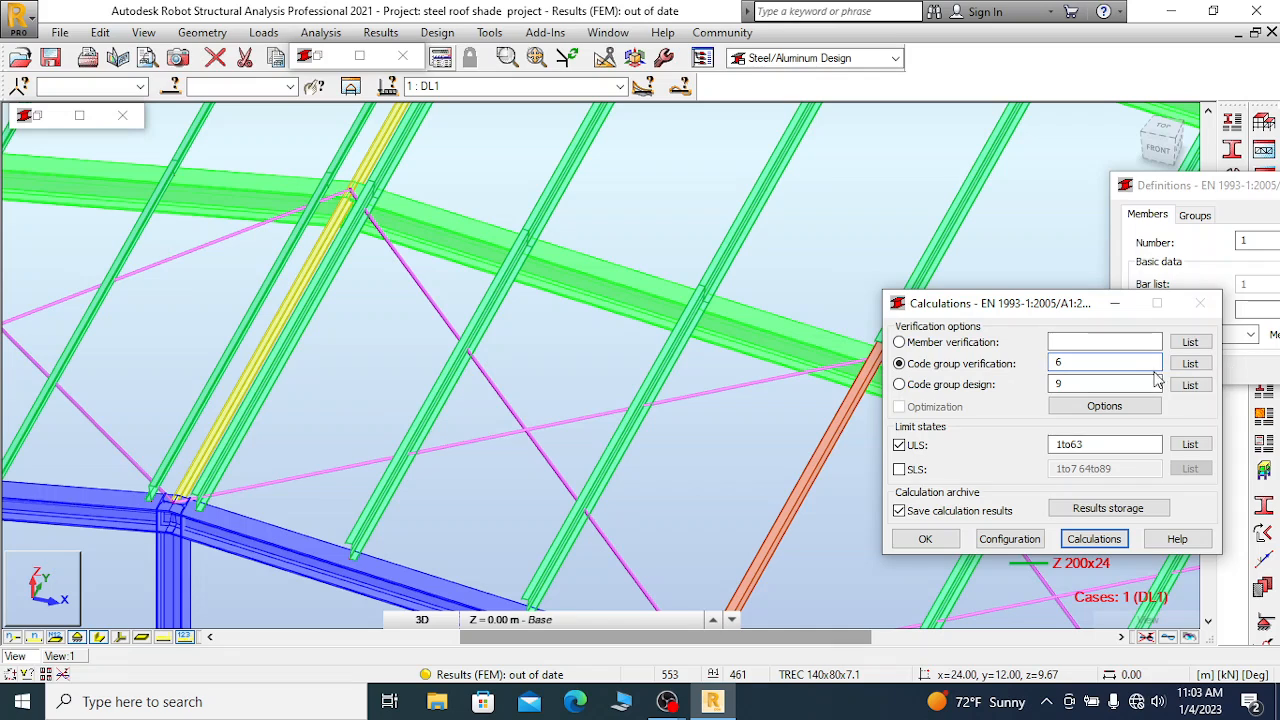
pyautogui.moveTo(1076, 368); pyautogui.dragTo(1026, 363)
pyautogui.write('9')
pyautogui.press('Return')
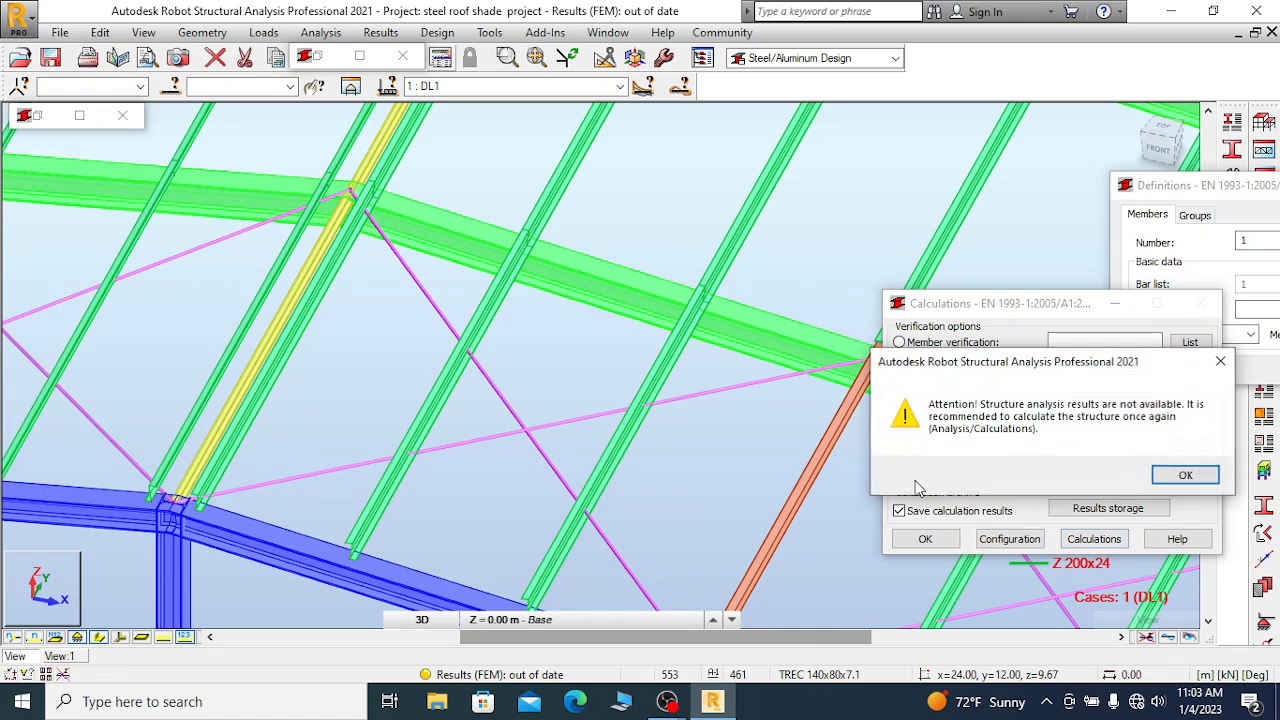
pyautogui.click(1185, 475)
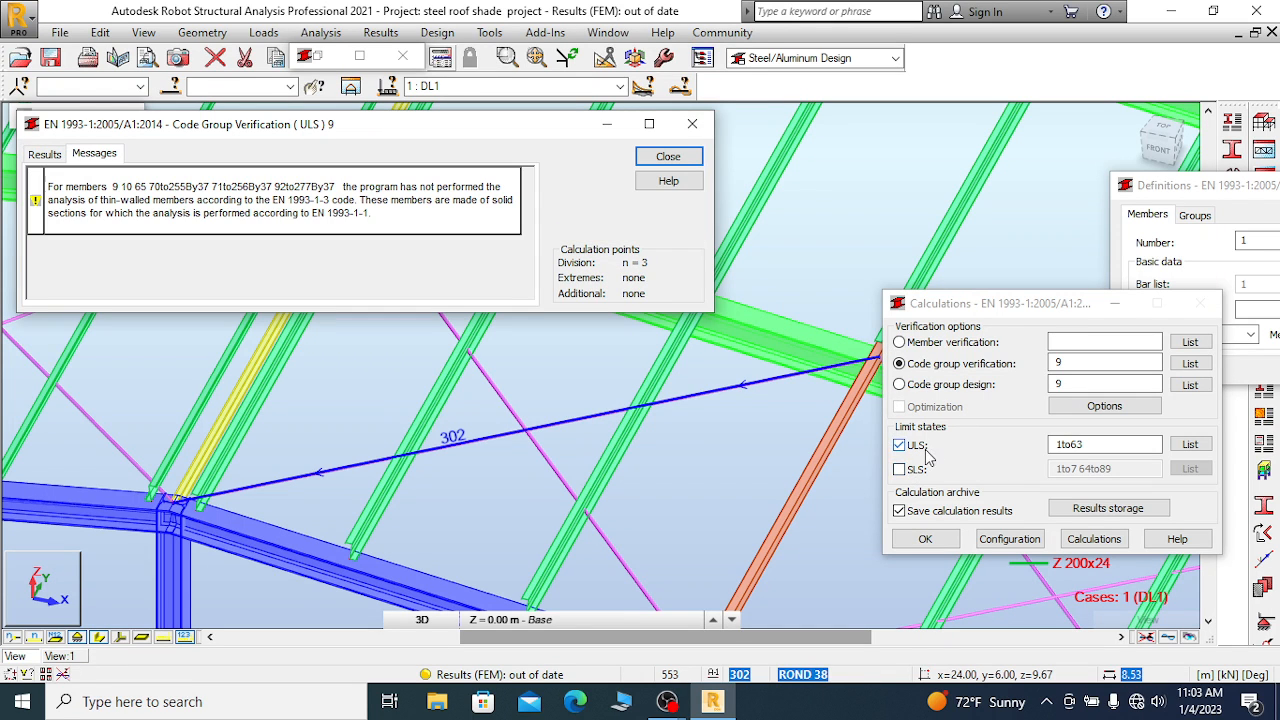
pyautogui.click(45, 155)
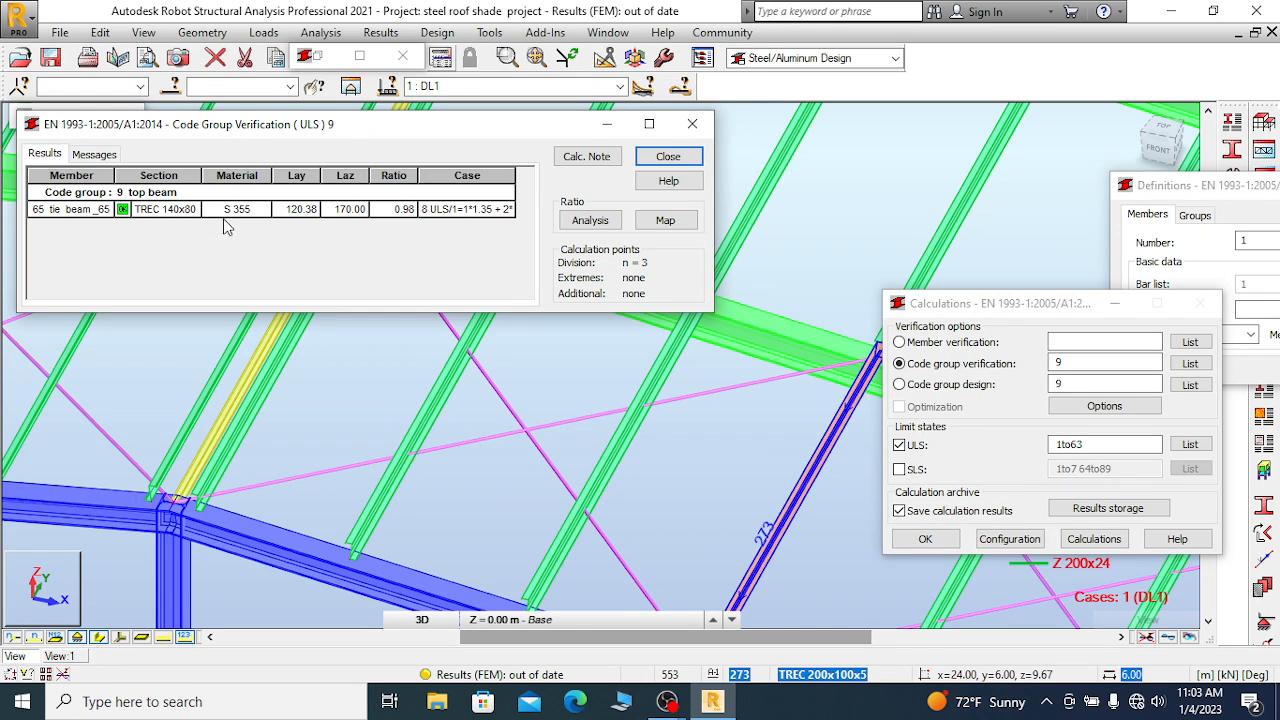
pyautogui.click(692, 124)
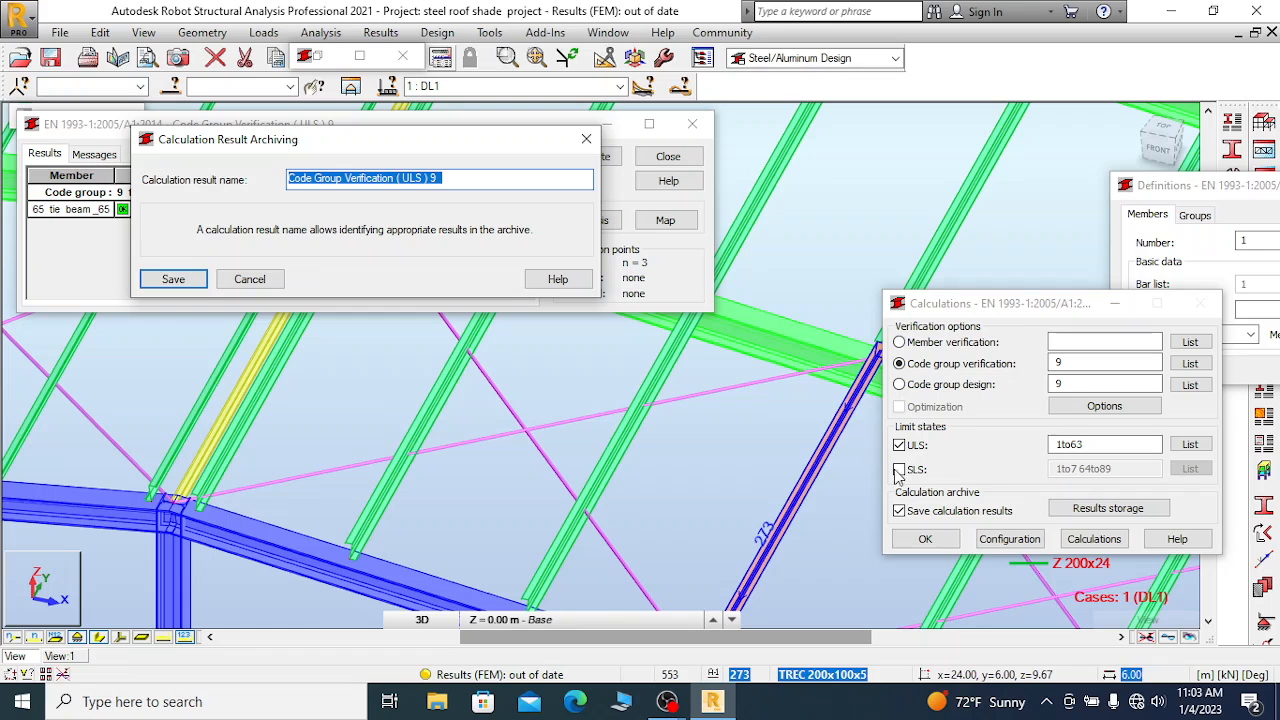
pyautogui.click(249, 279)
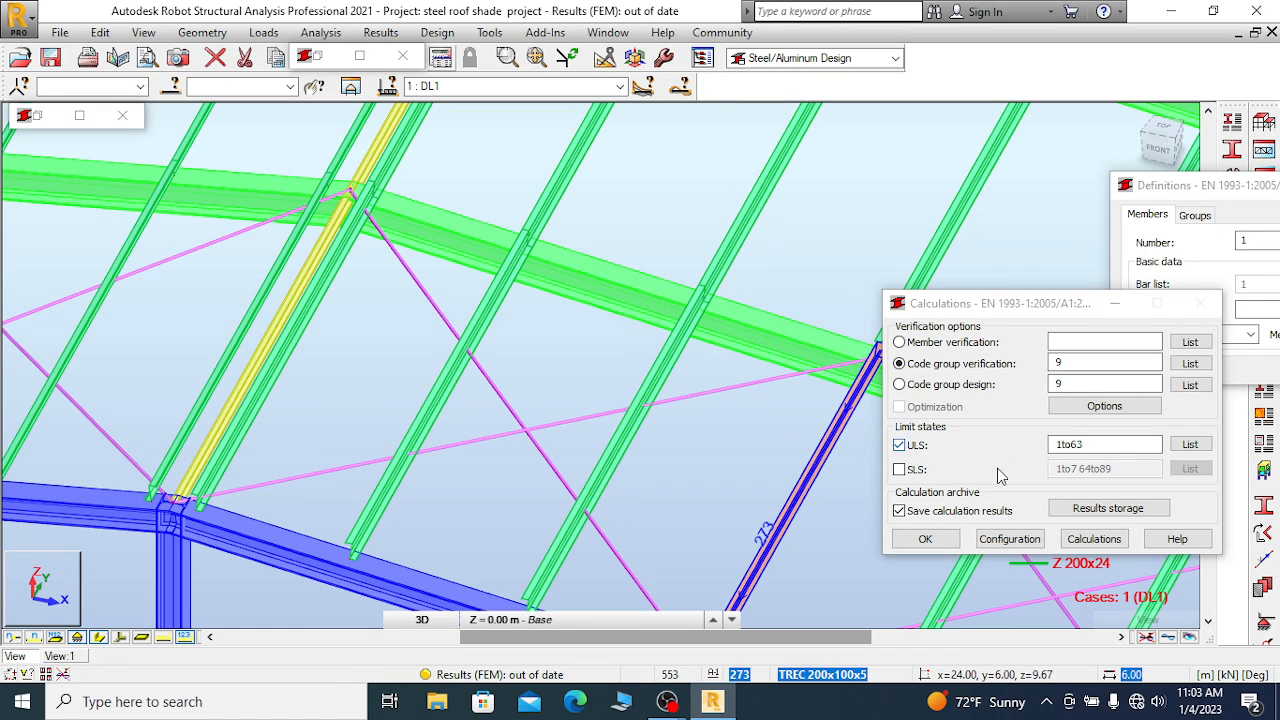
# Run the code group verification of group 9 for the SLS limit state and close the results without archiving
pyautogui.click(899, 469)
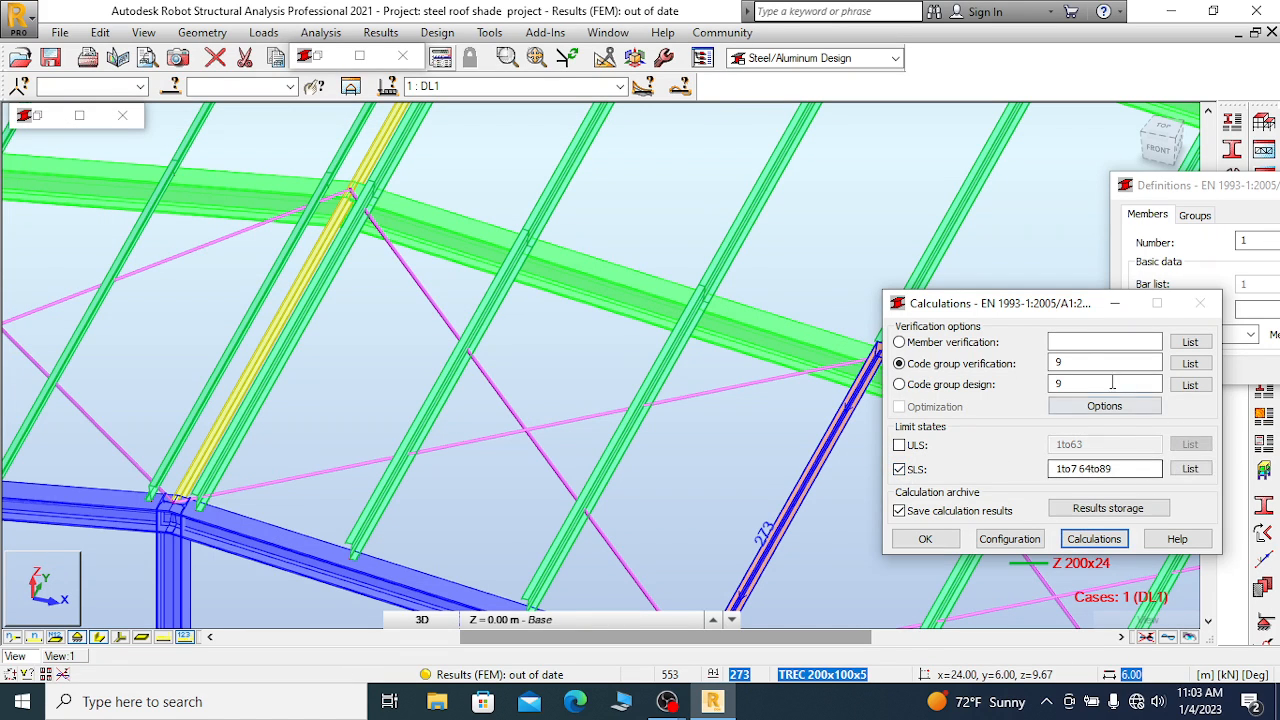
pyautogui.click(1092, 539)
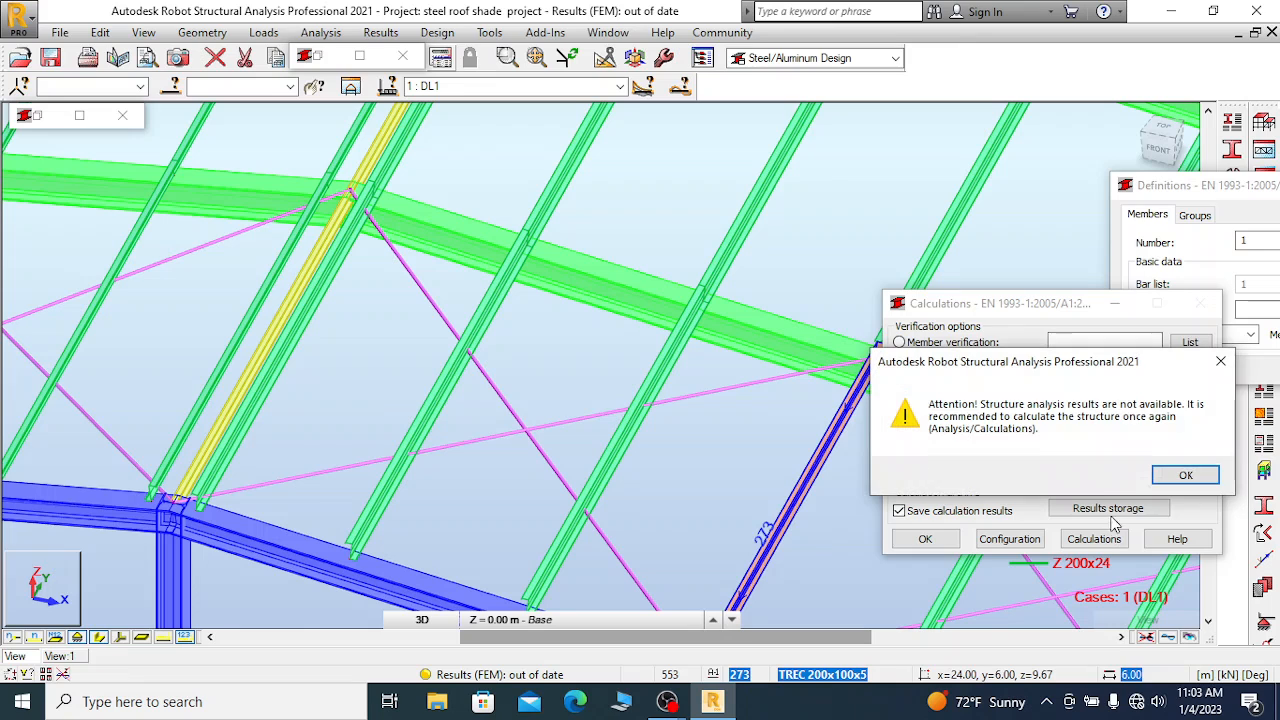
pyautogui.click(1183, 474)
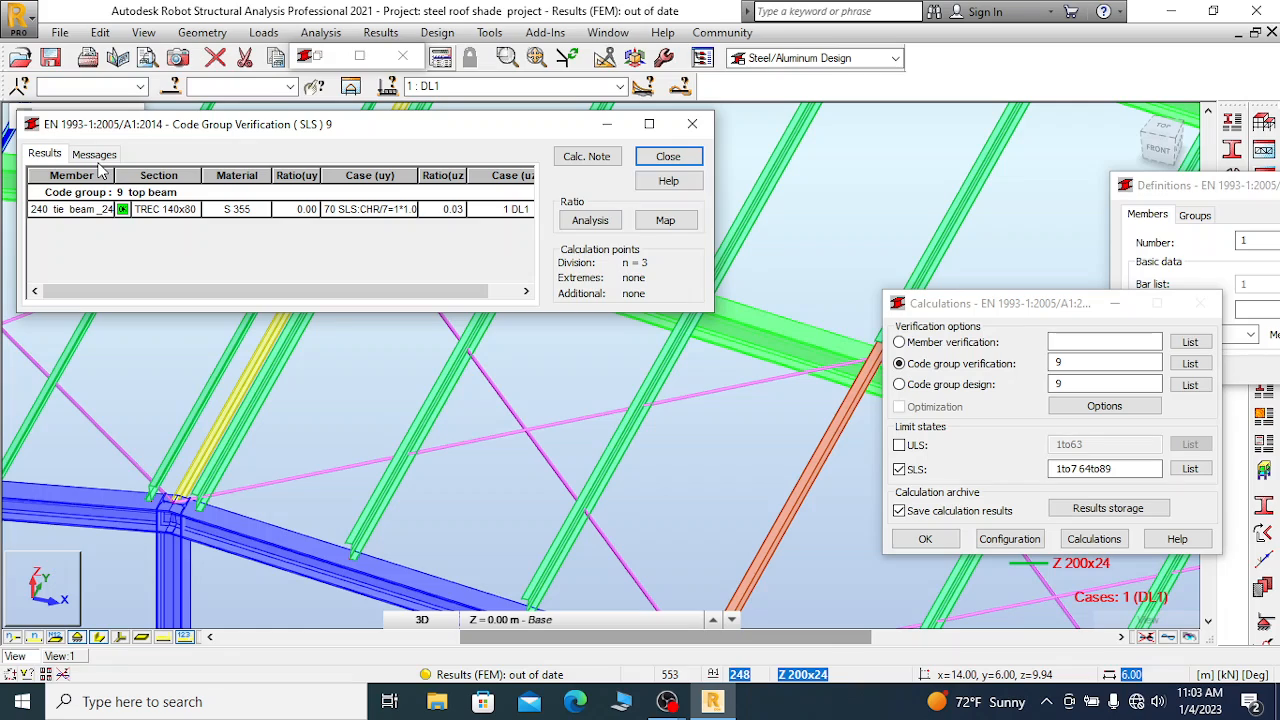
pyautogui.click(692, 123)
pyautogui.click(250, 278)
# Close the minimized results window of the earlier member calculation without archiving it
pyautogui.scroll(-5, 367, 282)
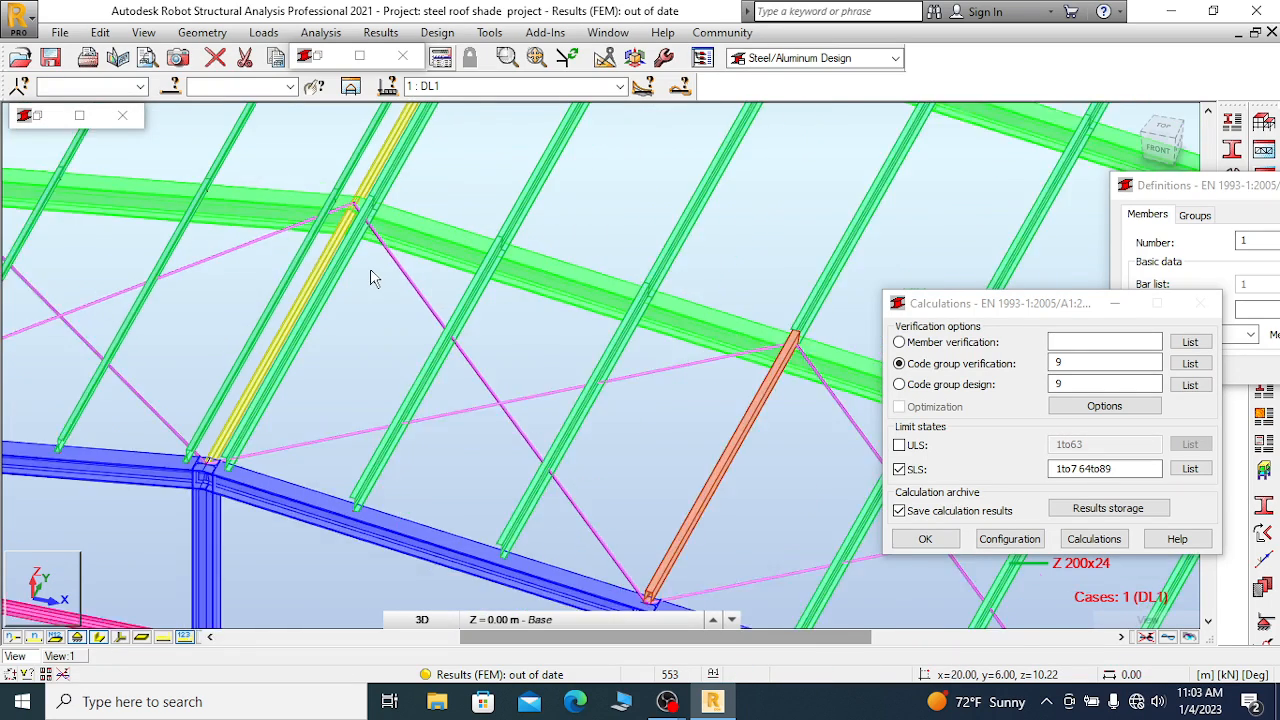
pyautogui.scroll(-5, 363, 288)
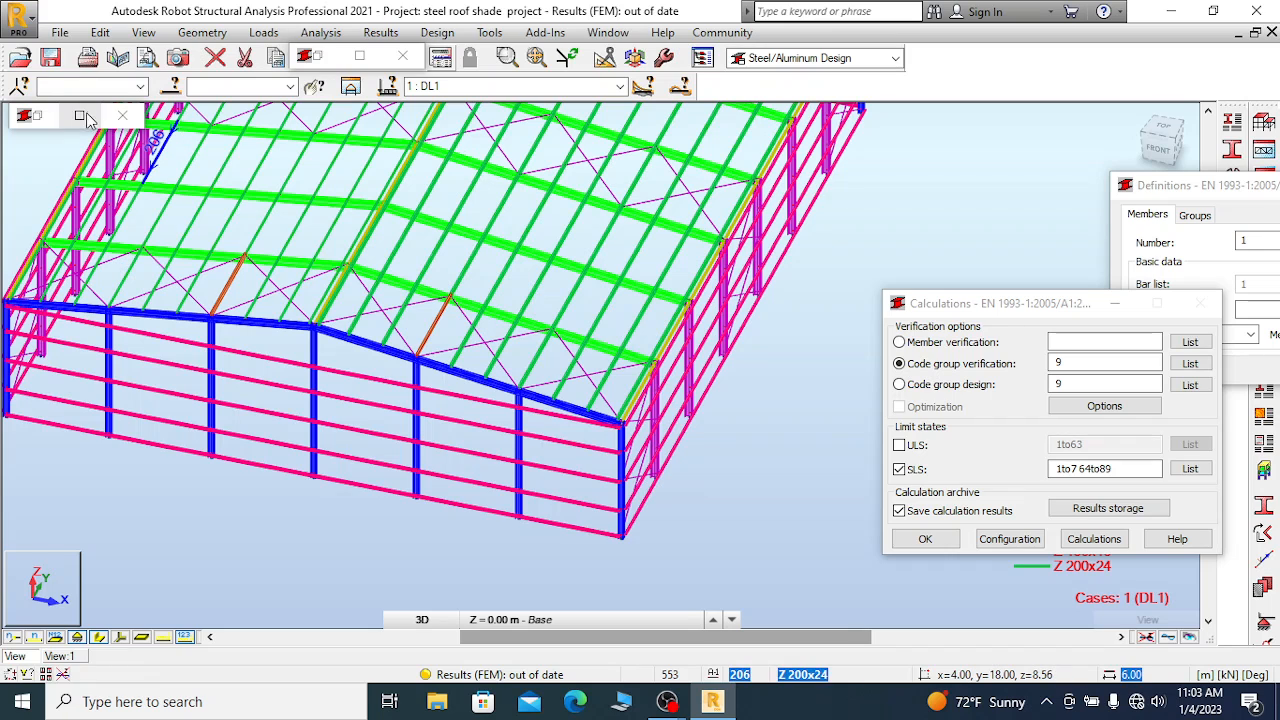
pyautogui.click(124, 116)
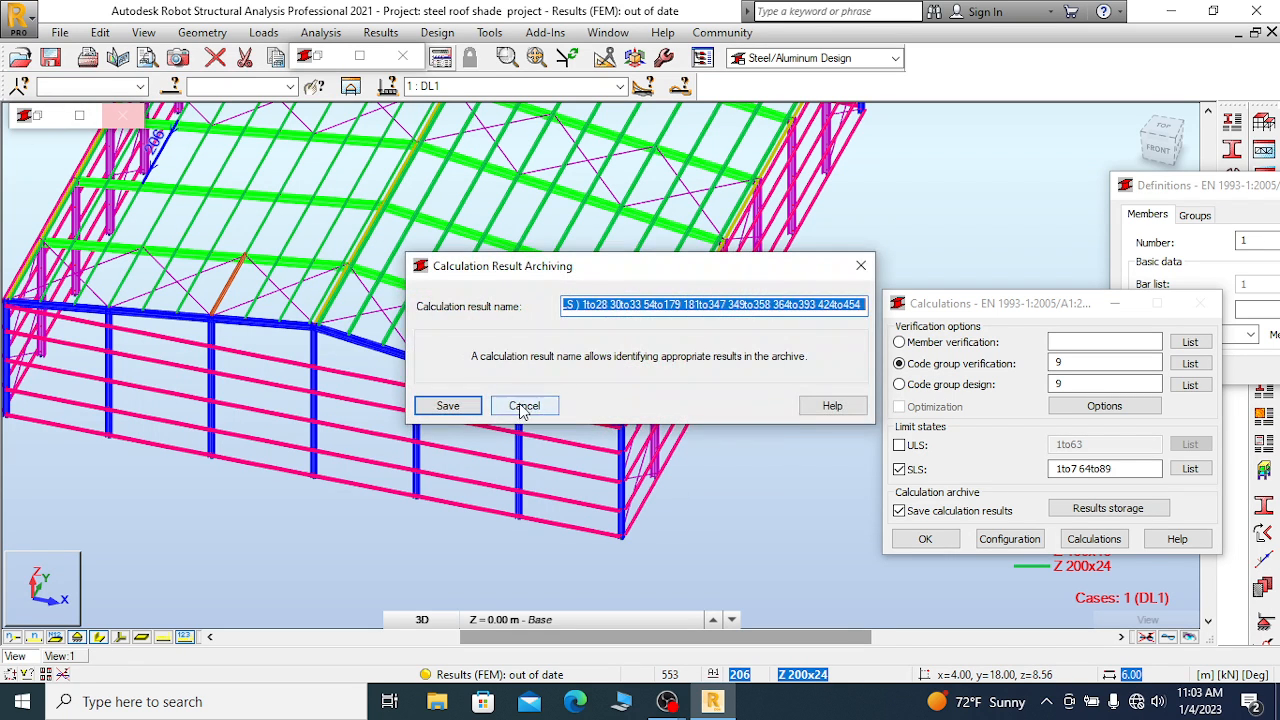
pyautogui.click(523, 403)
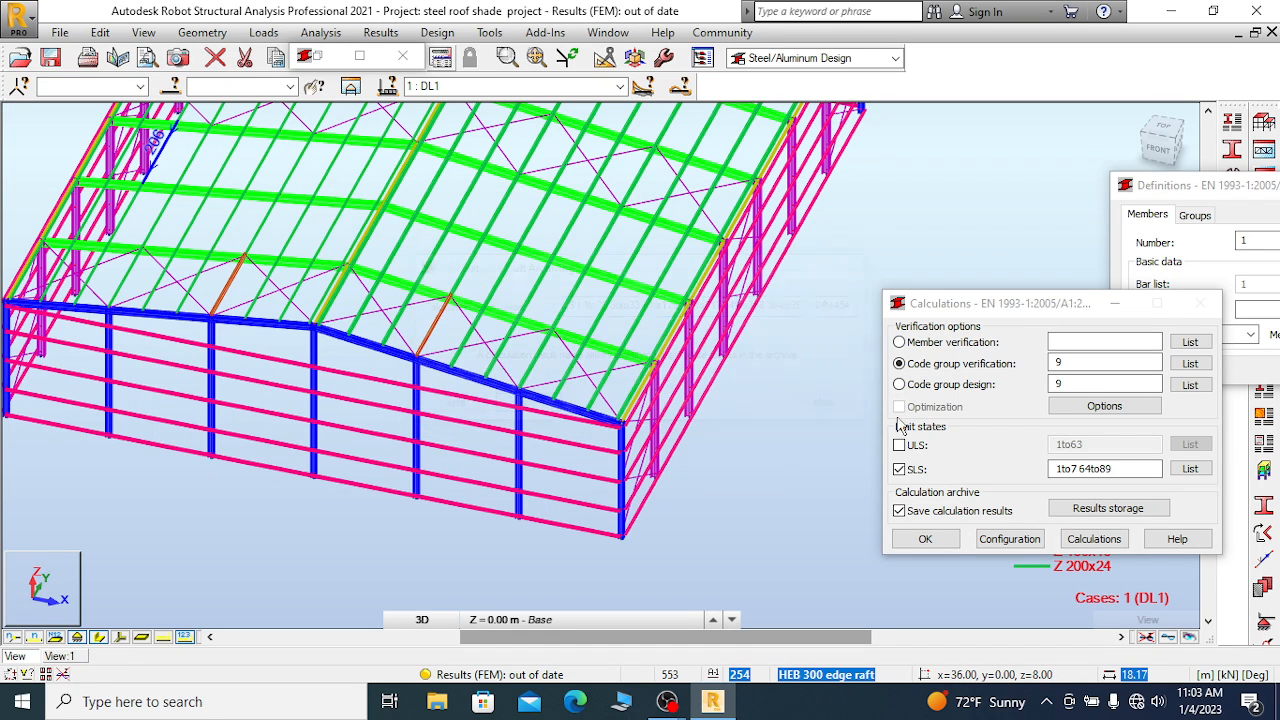
# Select all code groups, 1to10, for the code group verification and keep SLS as the only limit state
pyautogui.click(1190, 363)
pyautogui.moveTo(1025, 432); pyautogui.dragTo(1030, 545)
pyautogui.click(1057, 389)
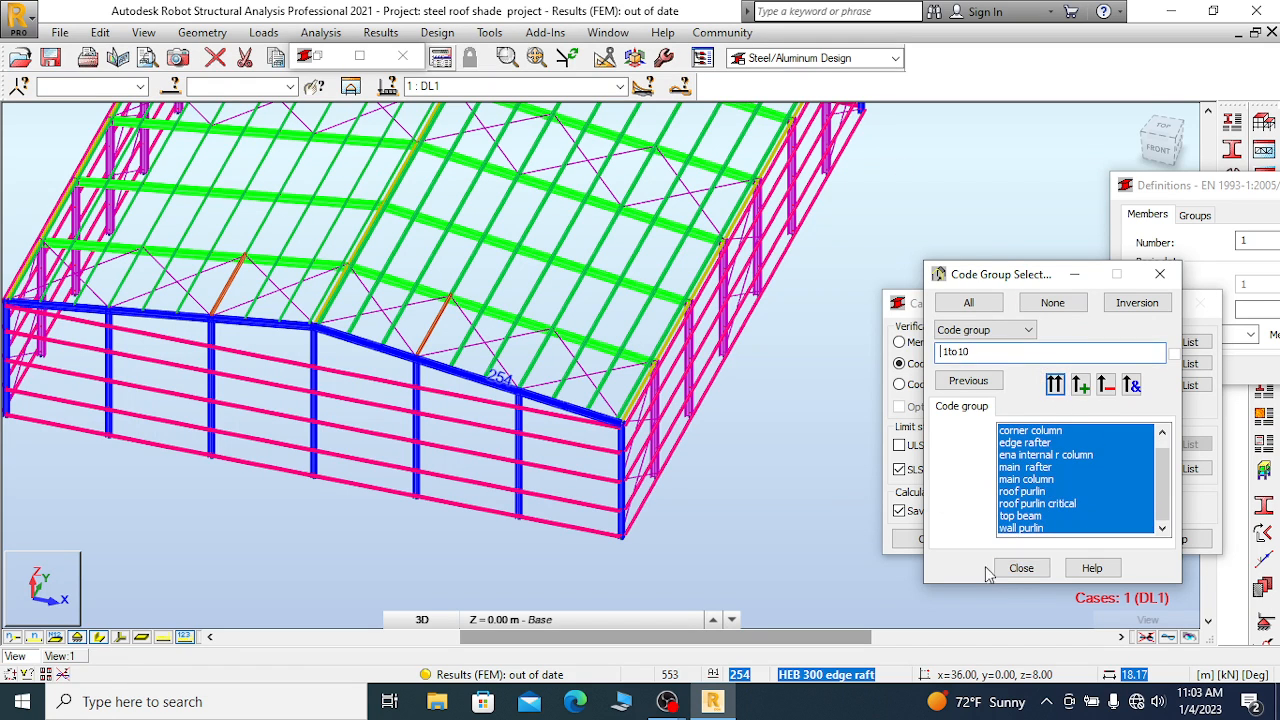
pyautogui.click(1021, 568)
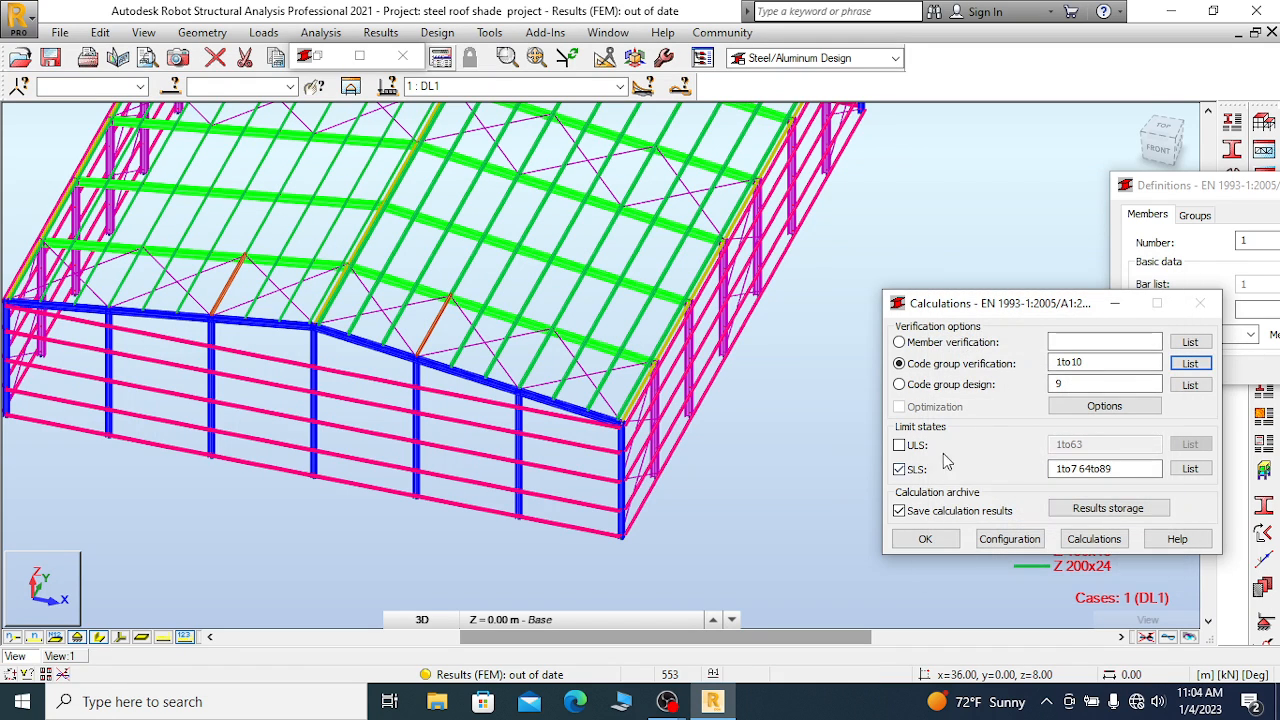
pyautogui.click(900, 446)
pyautogui.click(903, 469)
pyautogui.click(900, 446)
pyautogui.click(900, 446)
pyautogui.click(900, 469)
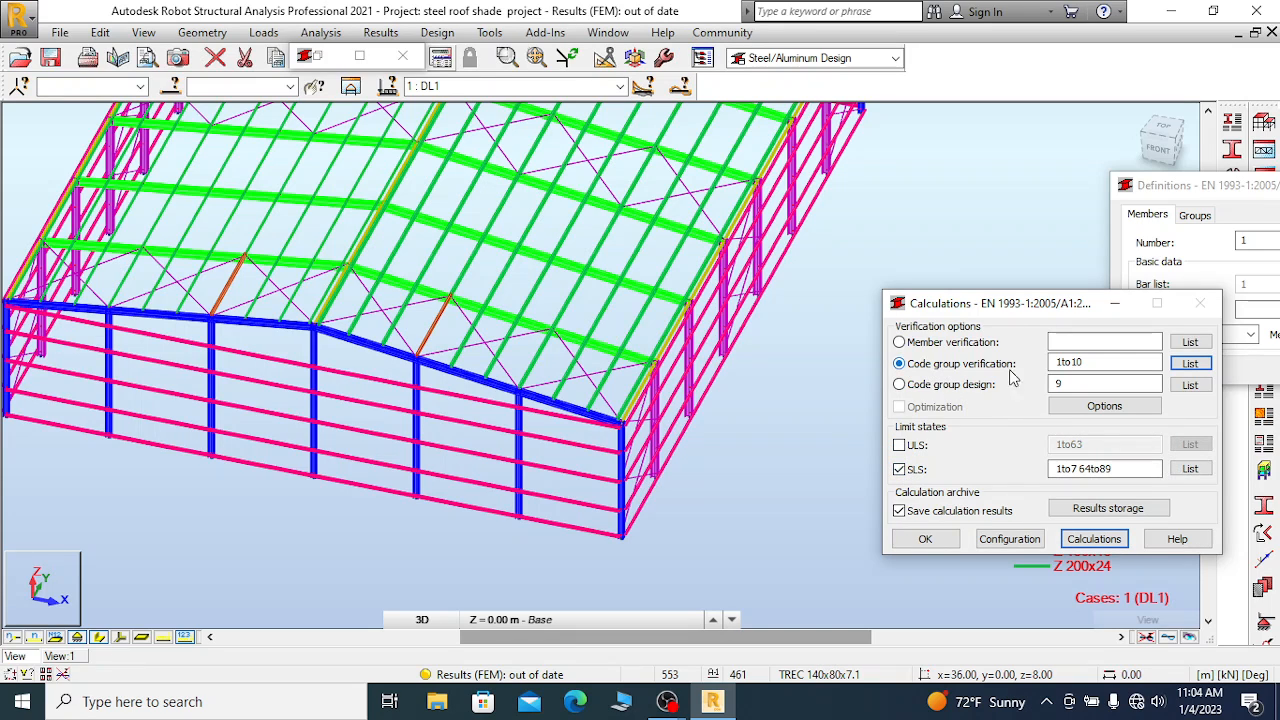
# Run the SLS code group verification of groups 1to10, review every group's results and close them without archiving
pyautogui.click(1092, 537)
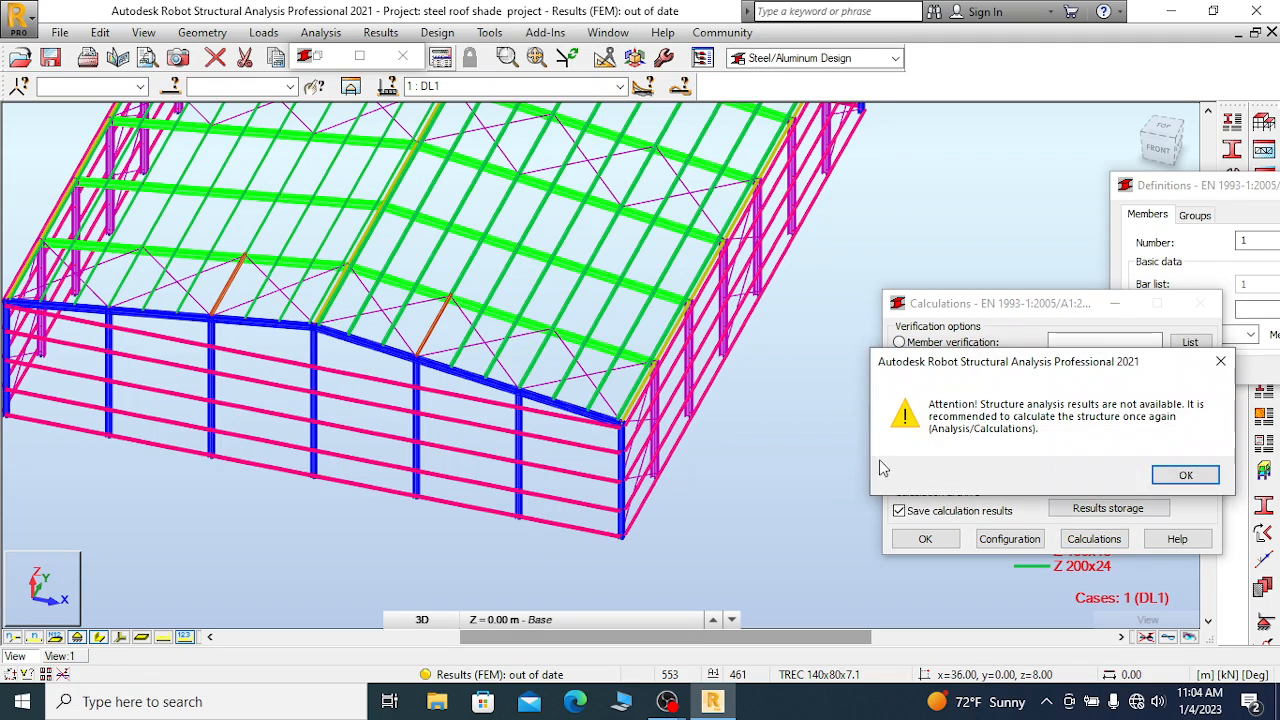
pyautogui.click(1186, 475)
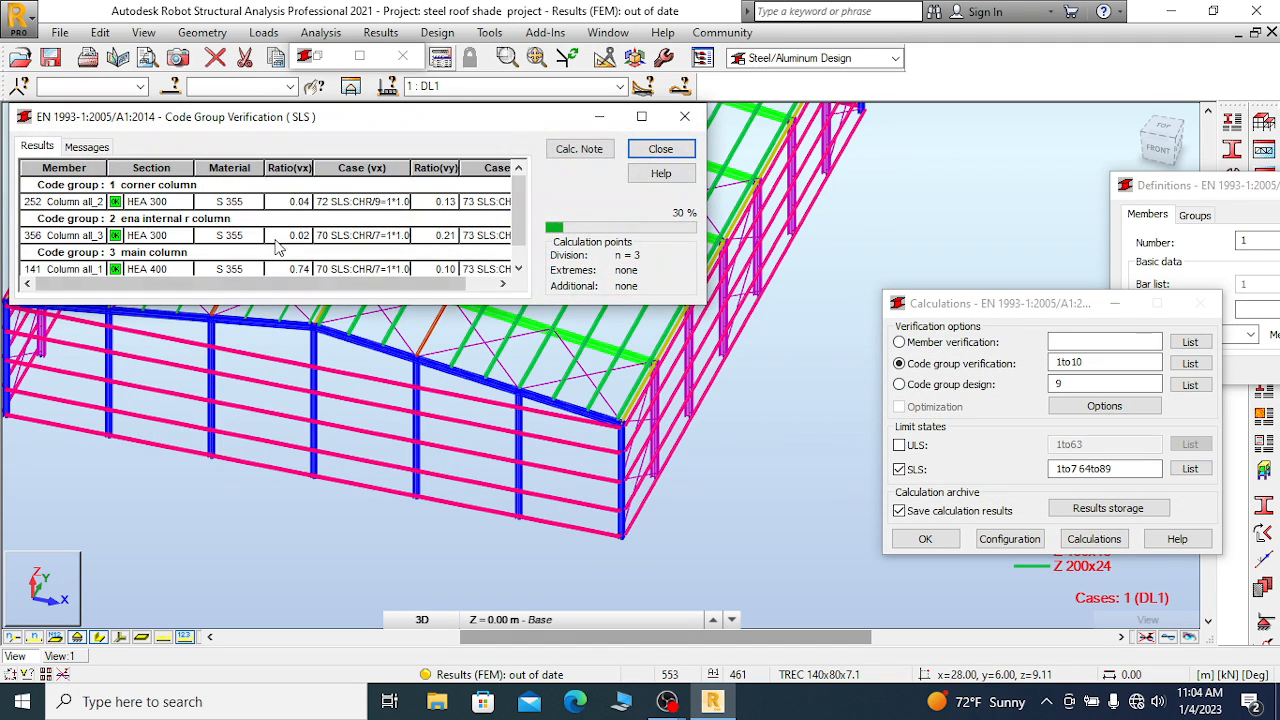
pyautogui.moveTo(366, 302); pyautogui.dragTo(351, 562)
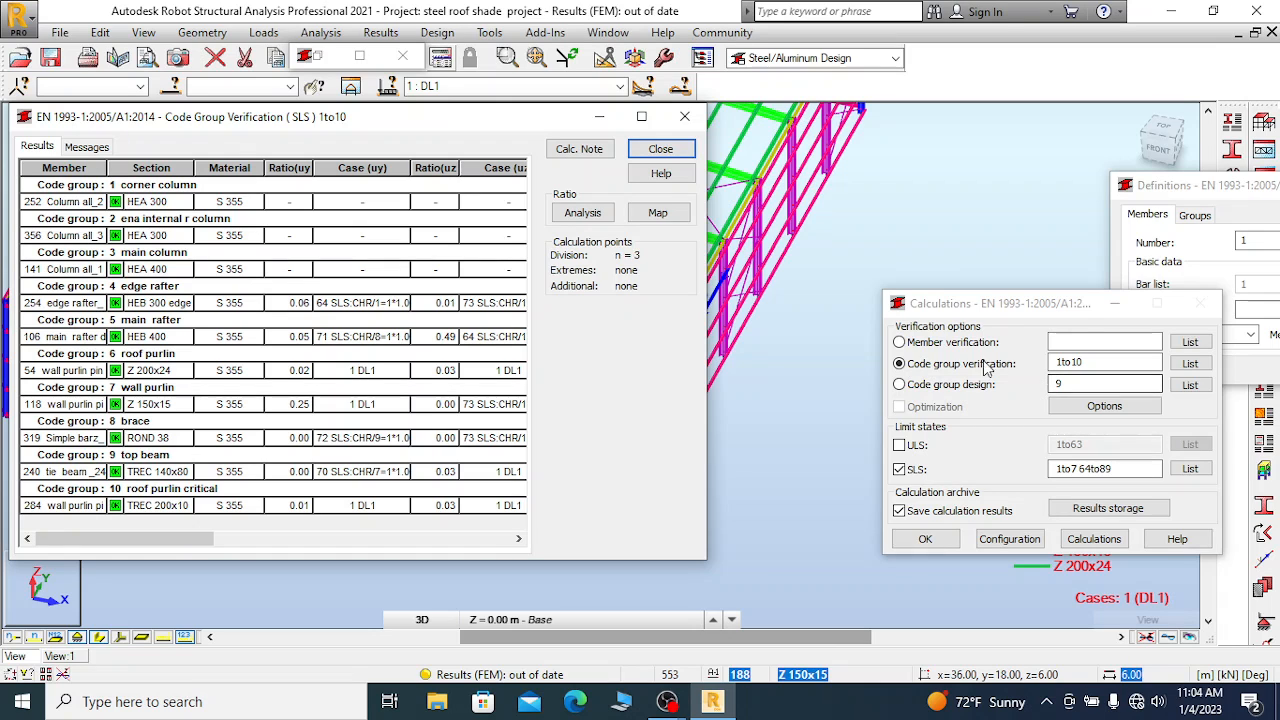
pyautogui.click(660, 149)
pyautogui.click(241, 400)
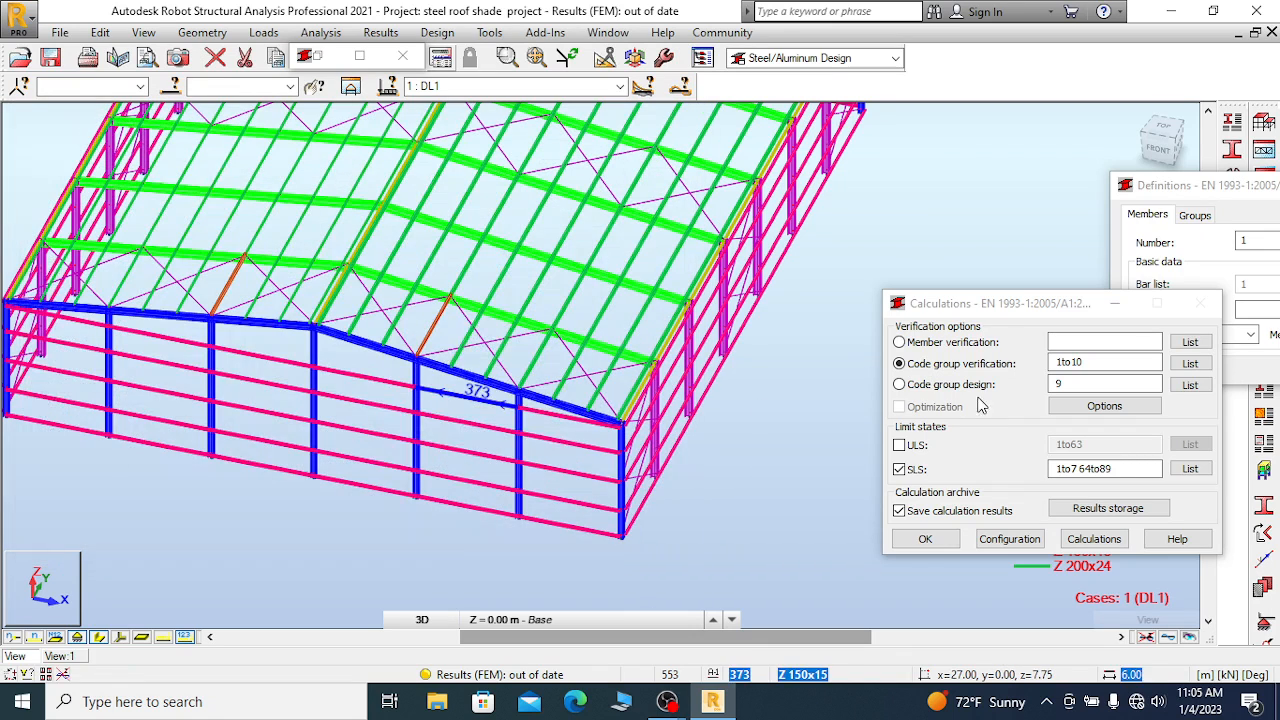
# Switch the calculation to code group design and select all code groups, 1to10, for it
pyautogui.click(899, 385)
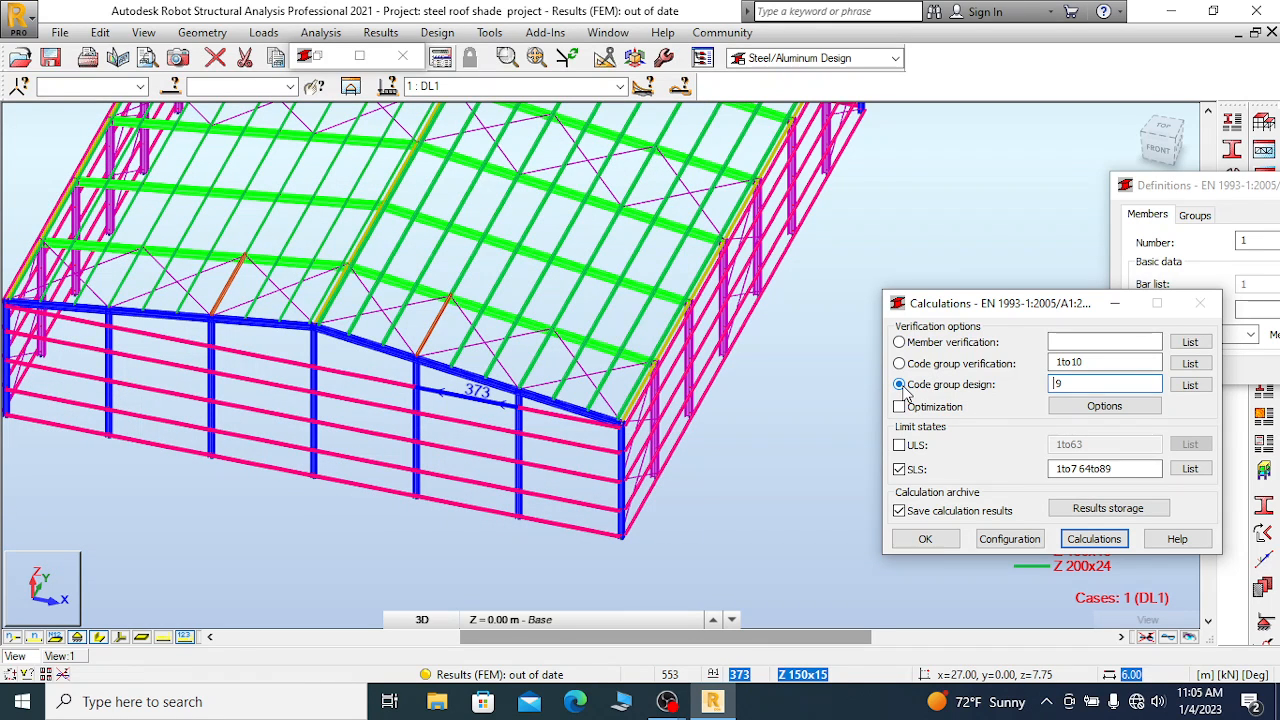
pyautogui.click(1190, 385)
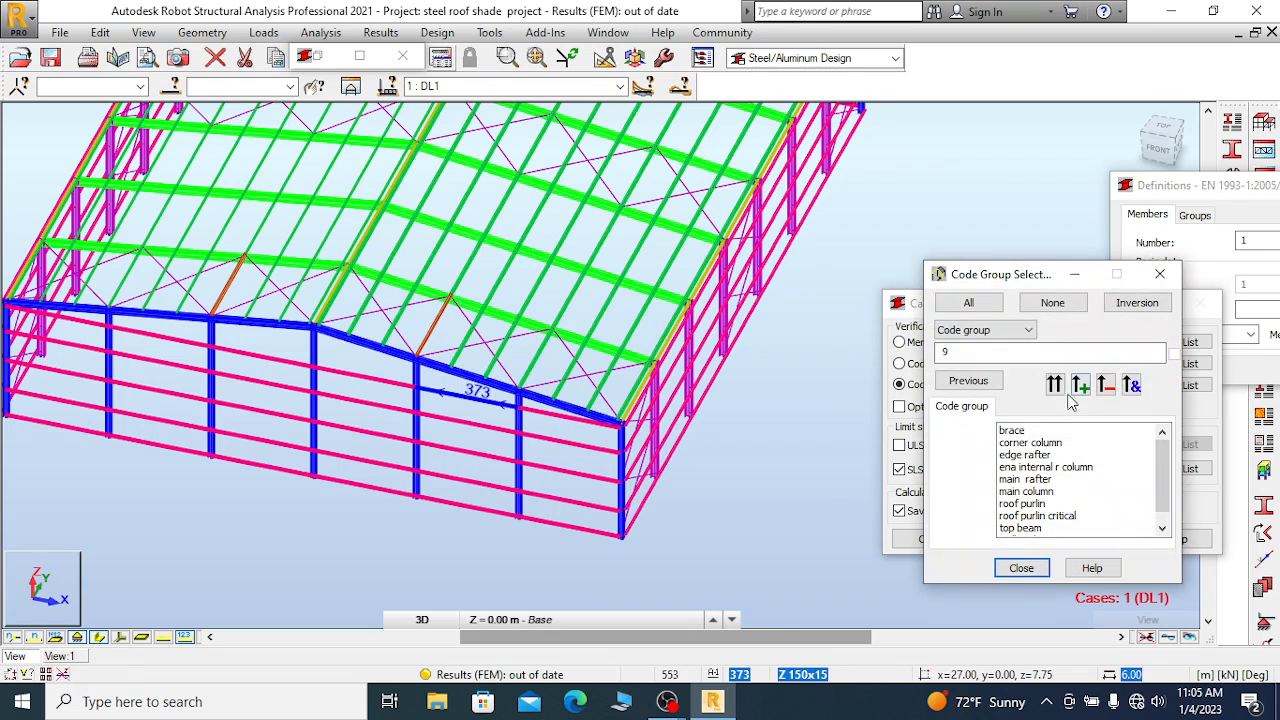
pyautogui.moveTo(1030, 428); pyautogui.dragTo(1018, 570)
pyautogui.click(1056, 389)
pyautogui.click(1021, 568)
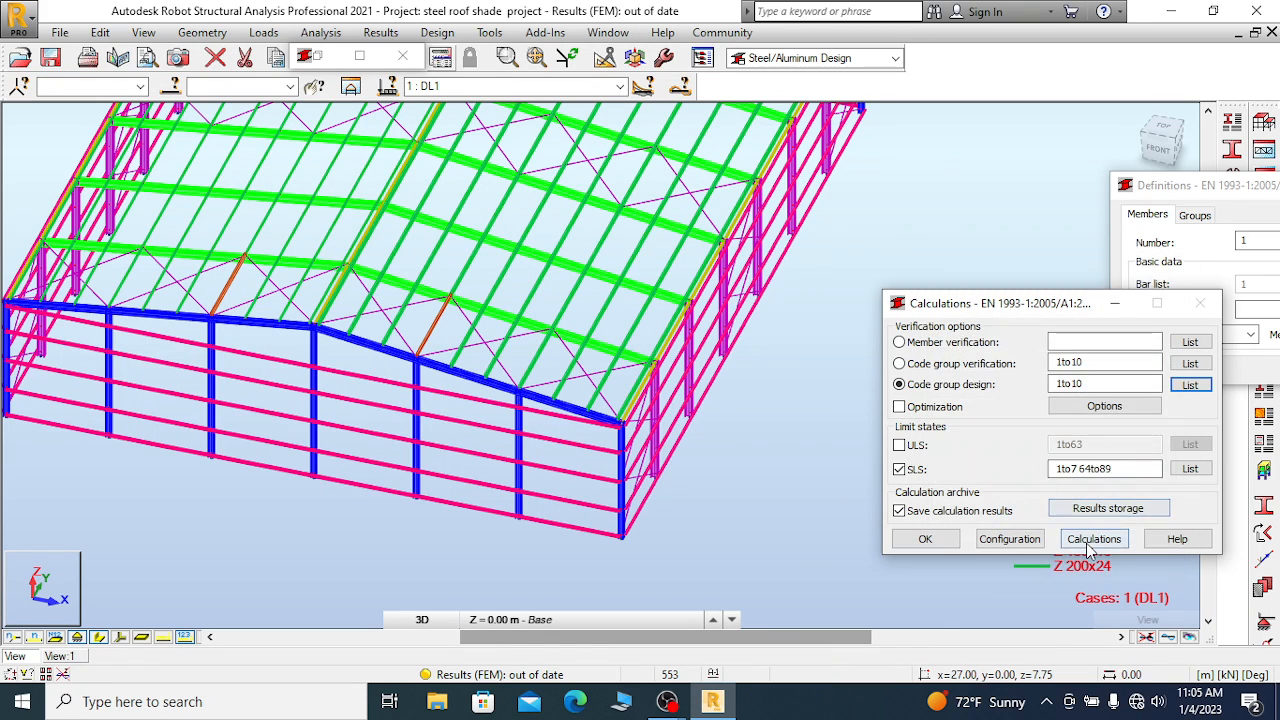
pyautogui.click(1092, 539)
pyautogui.moveTo(1040, 370); pyautogui.dragTo(721, 507)
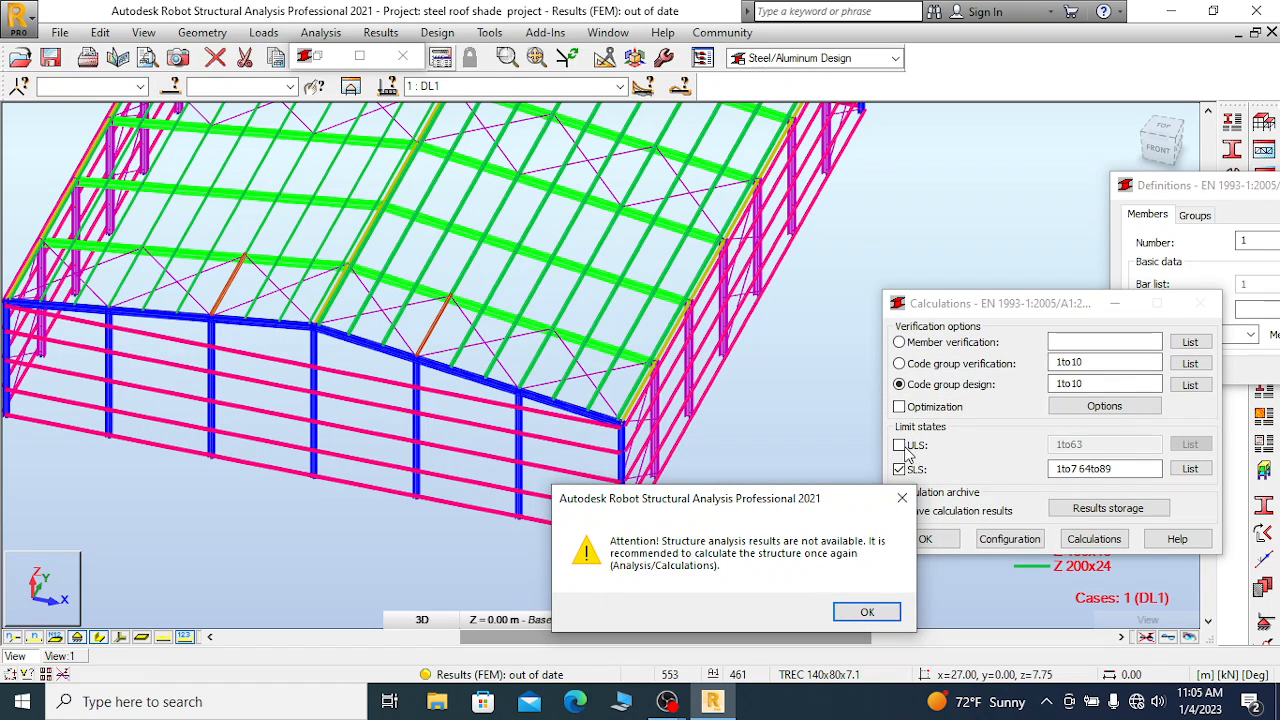
pyautogui.click(902, 498)
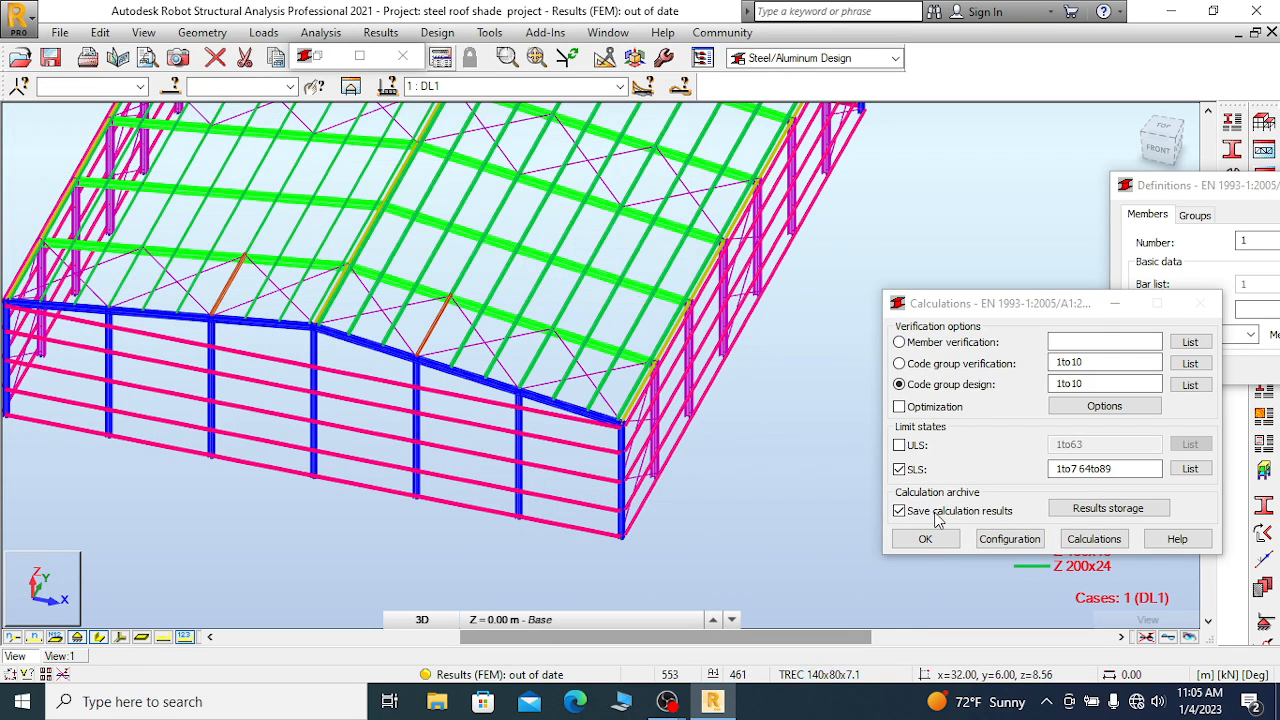
# Change the limit state from SLS to ULS and run the code group design of groups 1to10
pyautogui.click(899, 445)
pyautogui.click(899, 469)
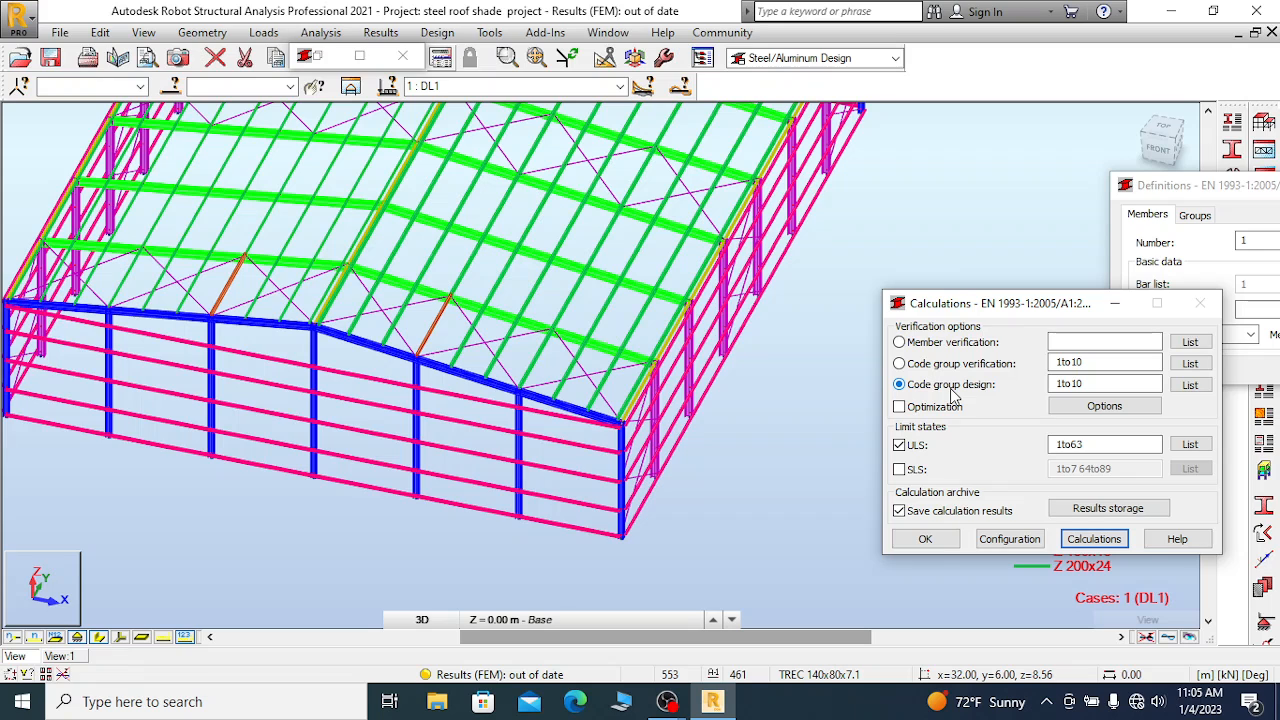
pyautogui.click(1100, 540)
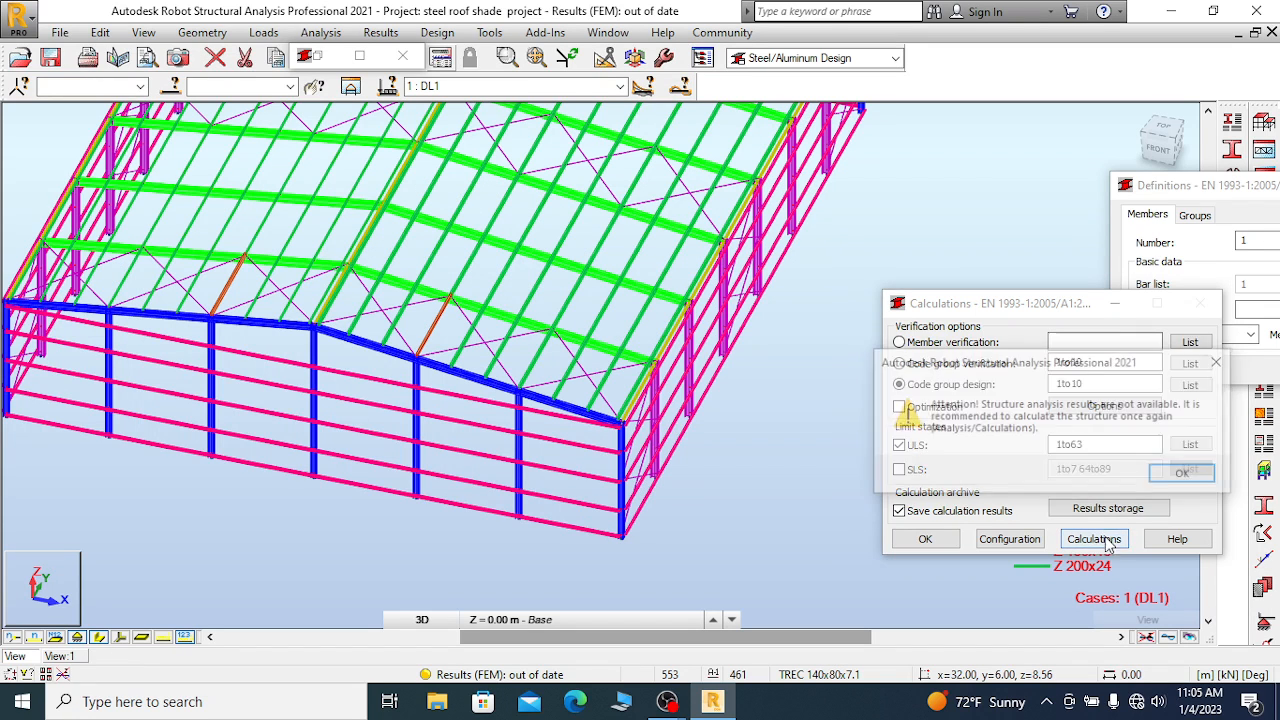
pyautogui.click(1186, 477)
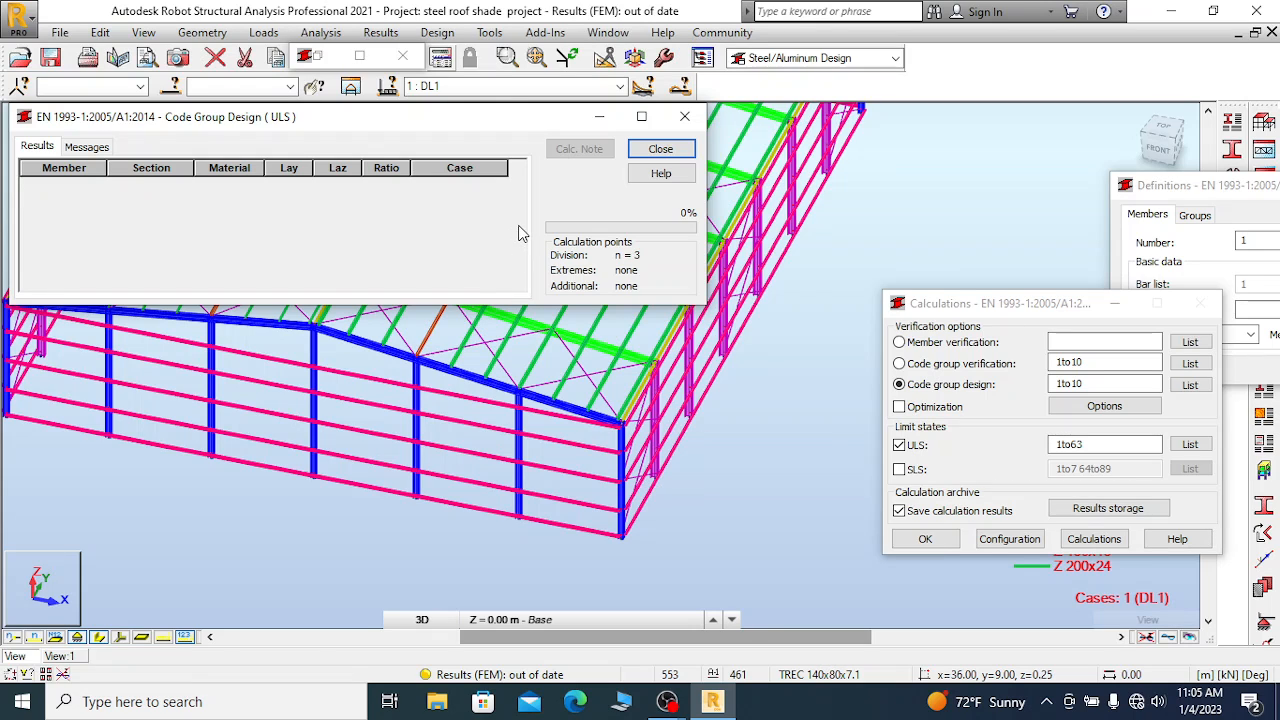
pyautogui.click(671, 704)
pyautogui.click(641, 599)
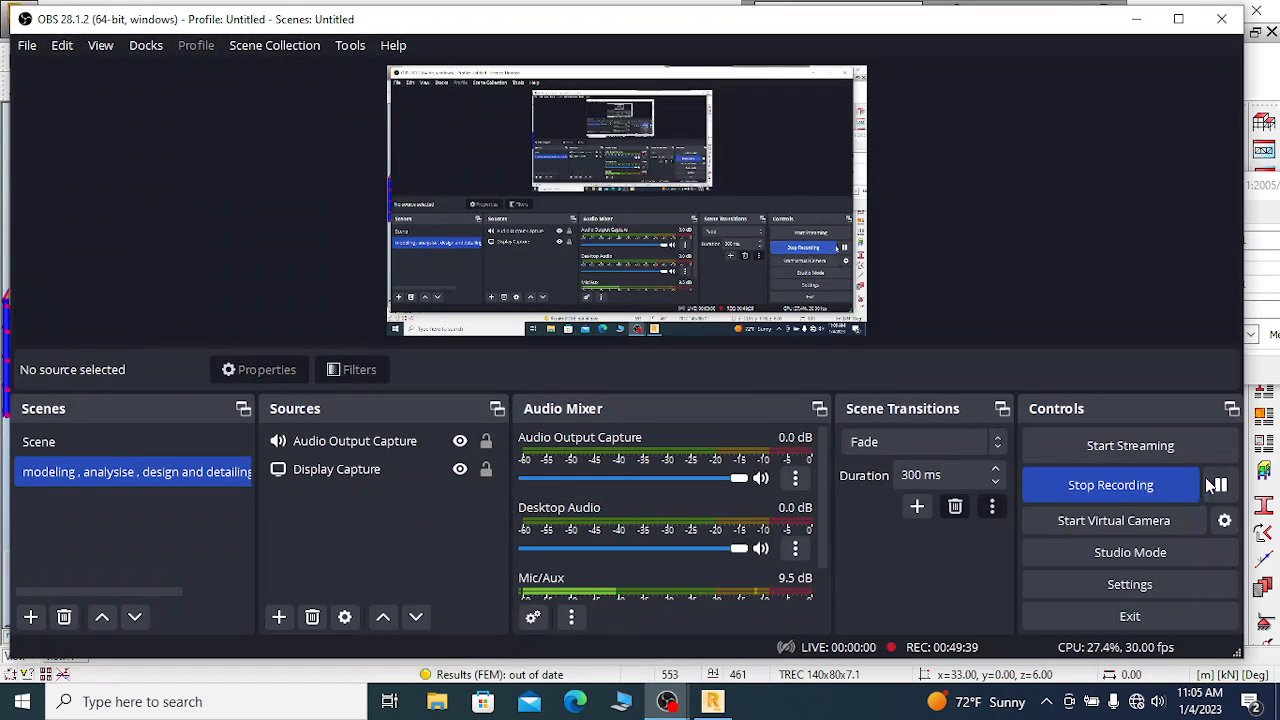
pyautogui.click(1222, 485)
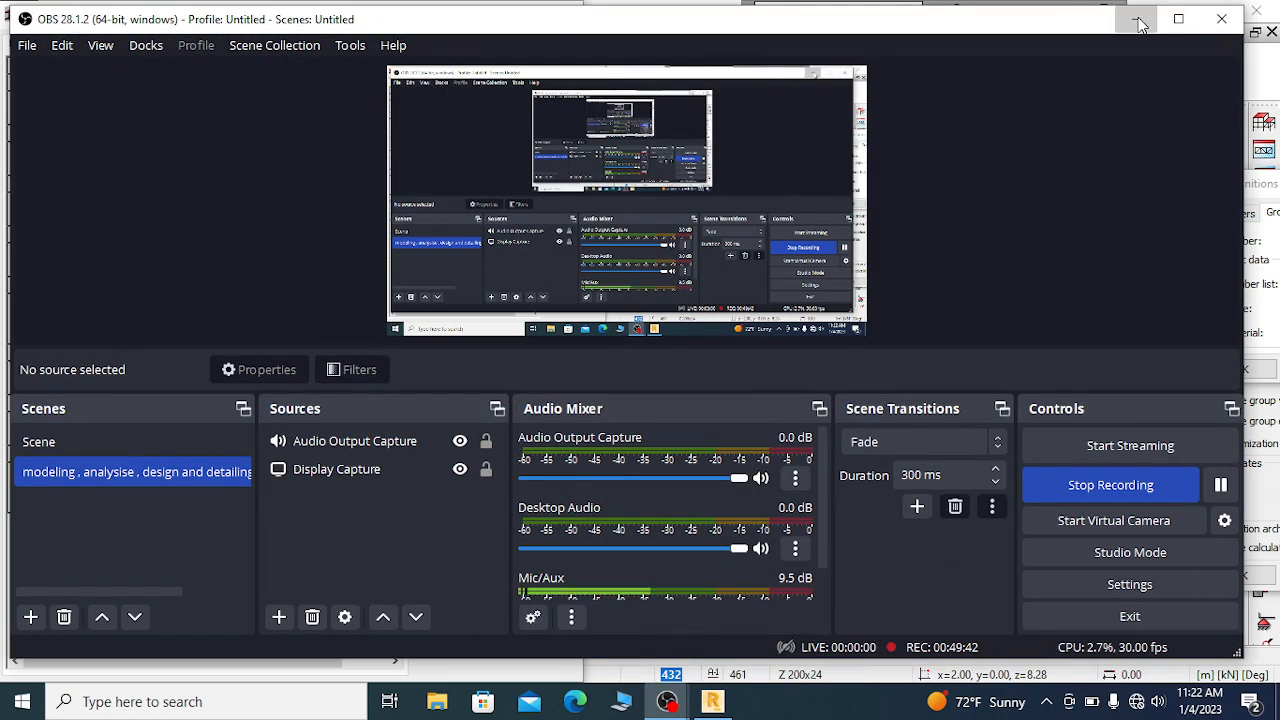
pyautogui.hotkey('alt', 'Tab')
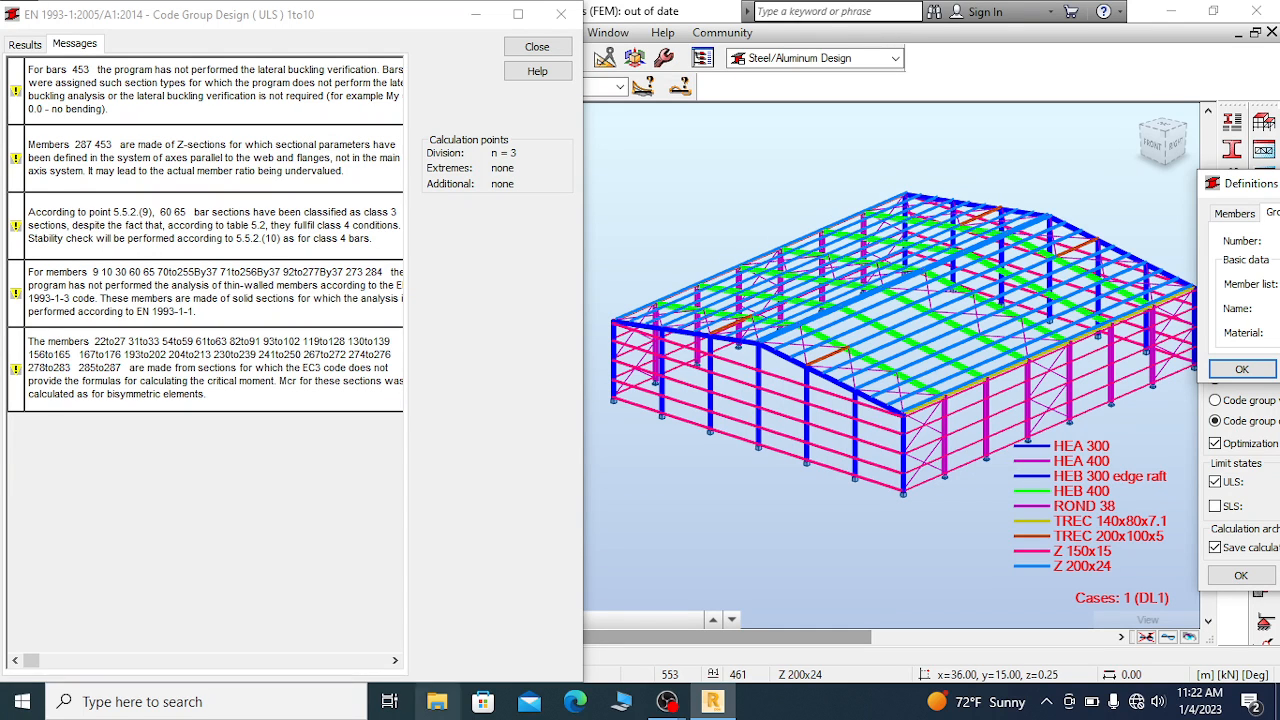
# Show the section results of the ULS code group design and examine the roof braces in the model
pyautogui.click(25, 44)
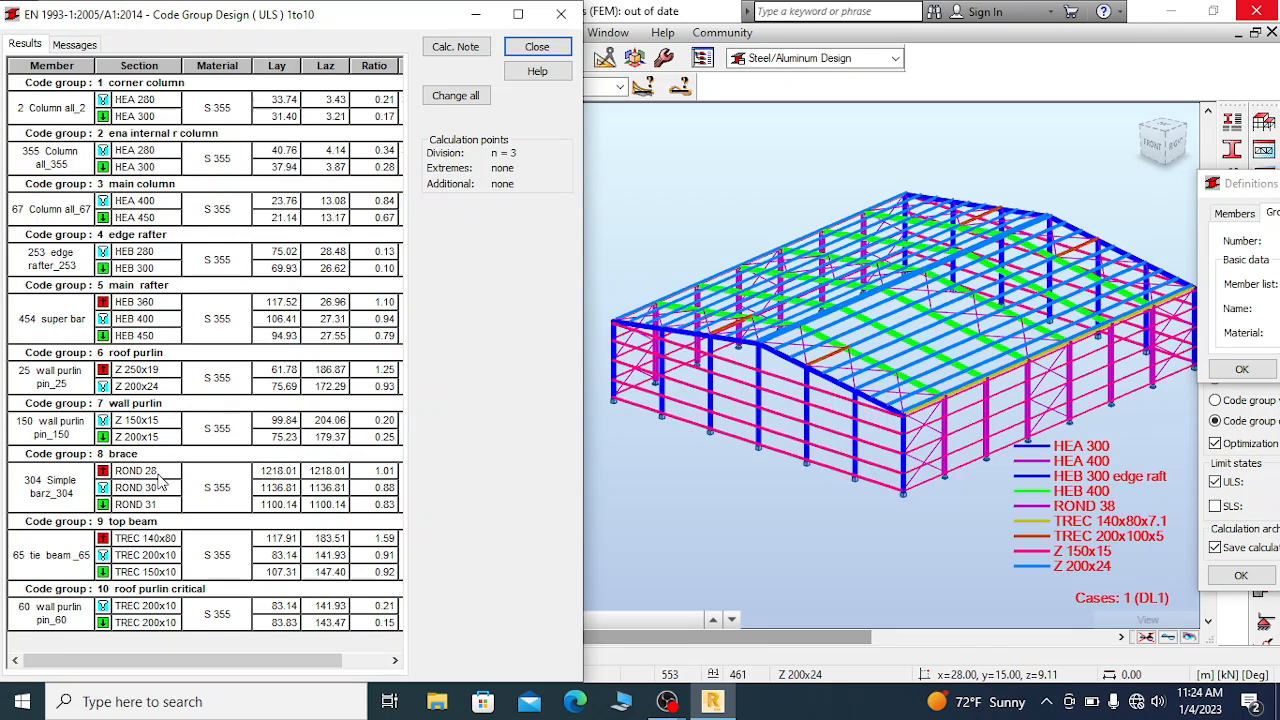
pyautogui.scroll(3, 943, 390)
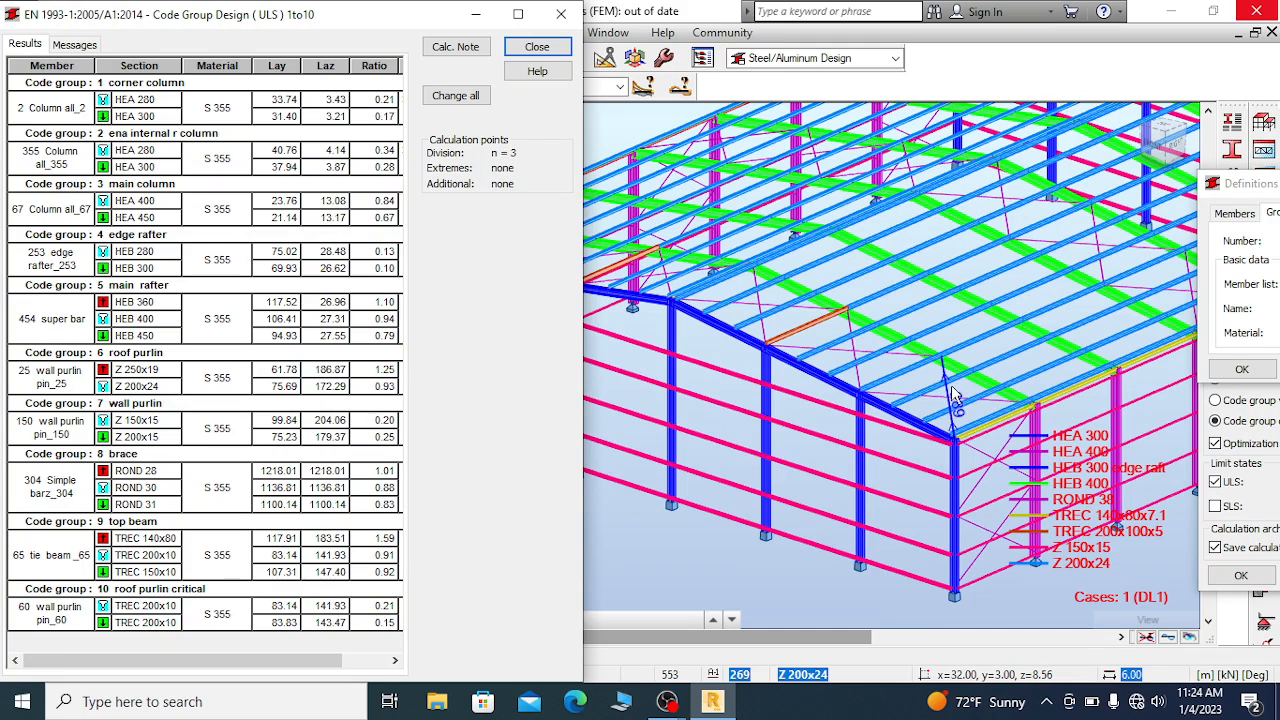
pyautogui.scroll(3, 950, 400)
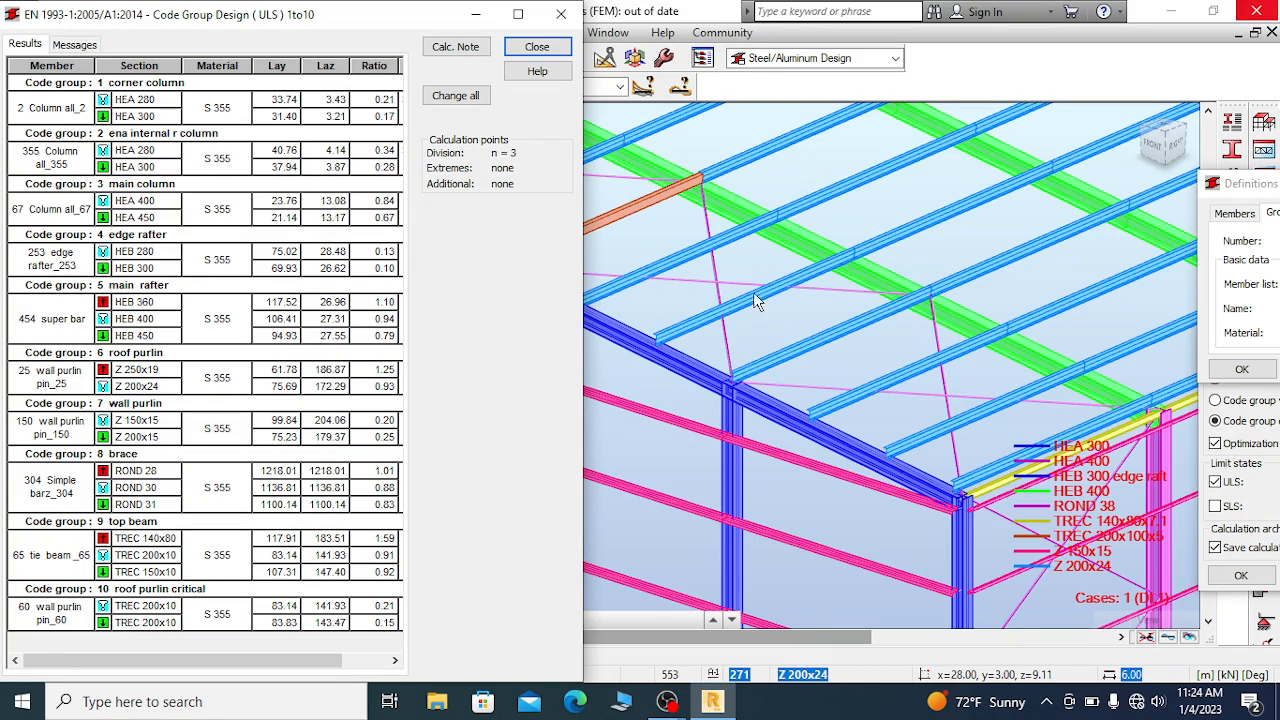
pyautogui.scroll(-2, 740, 250)
pyautogui.scroll(4, 738, 252)
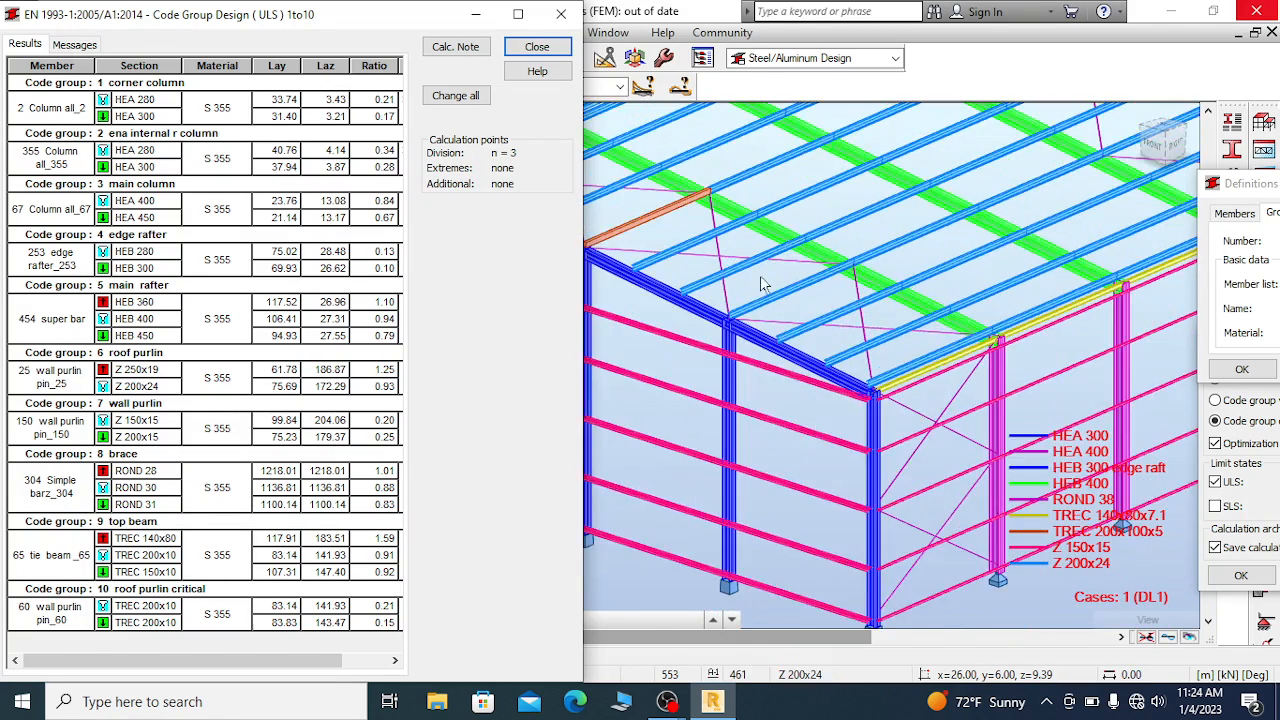
# Select all ROND 38 braces by cross-section and copy their bar list, 288to347
pyautogui.rightClick(611, 251)
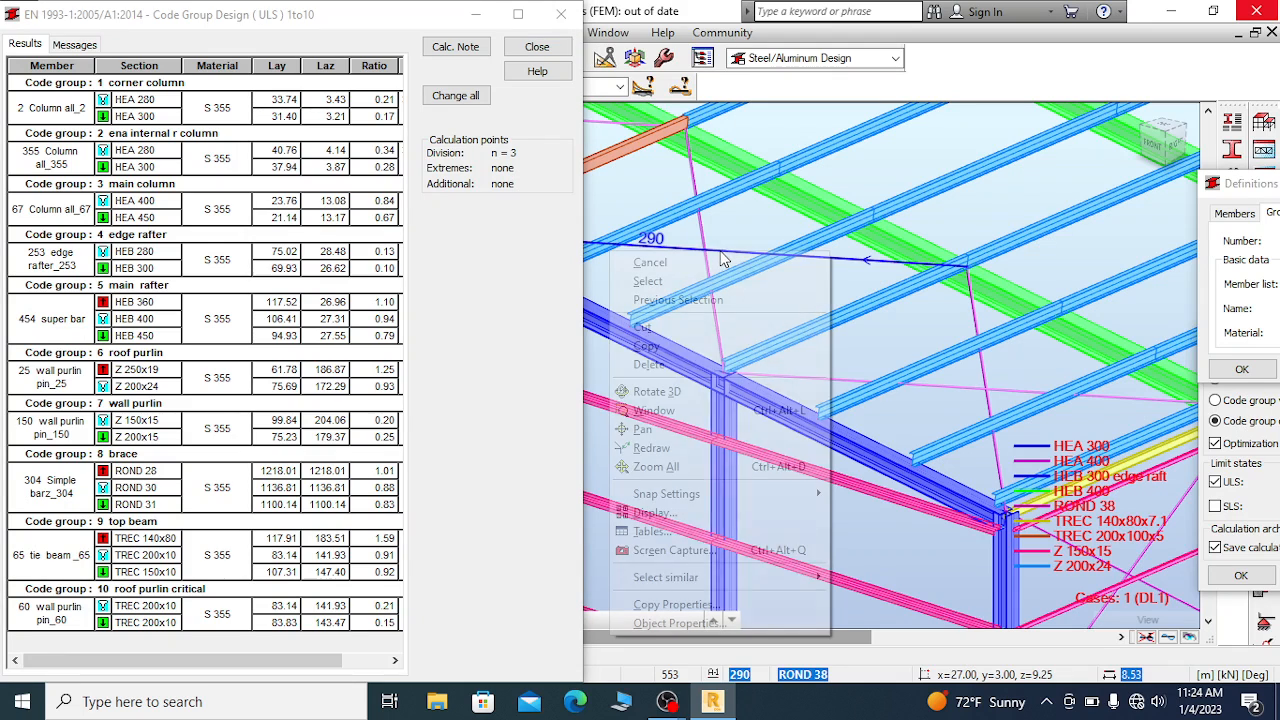
pyautogui.moveTo(720, 577)
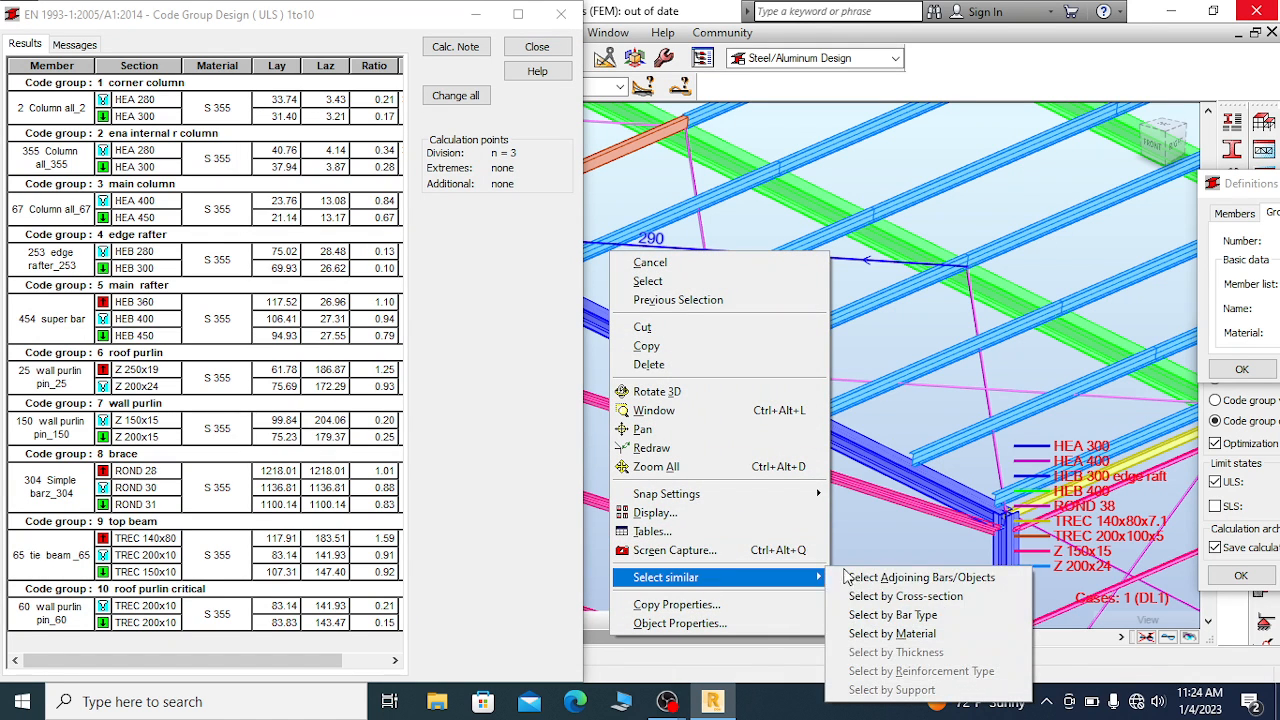
pyautogui.click(912, 598)
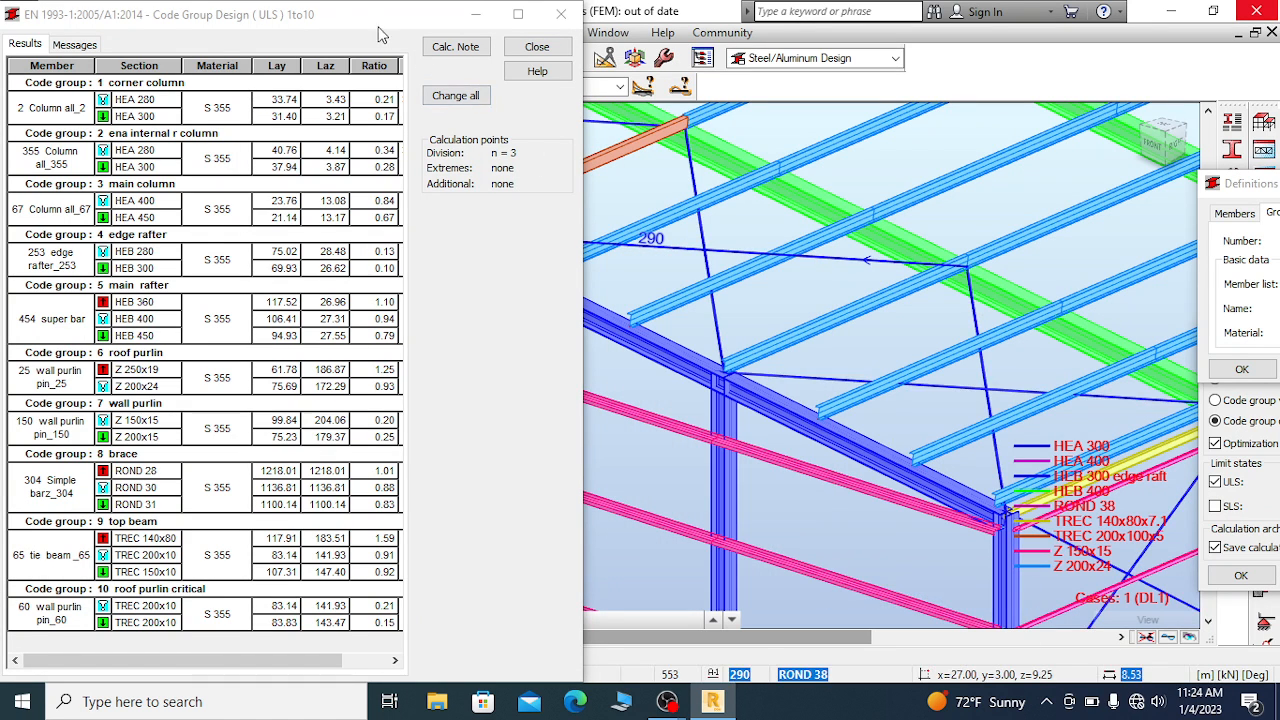
pyautogui.moveTo(373, 22); pyautogui.dragTo(309, 171)
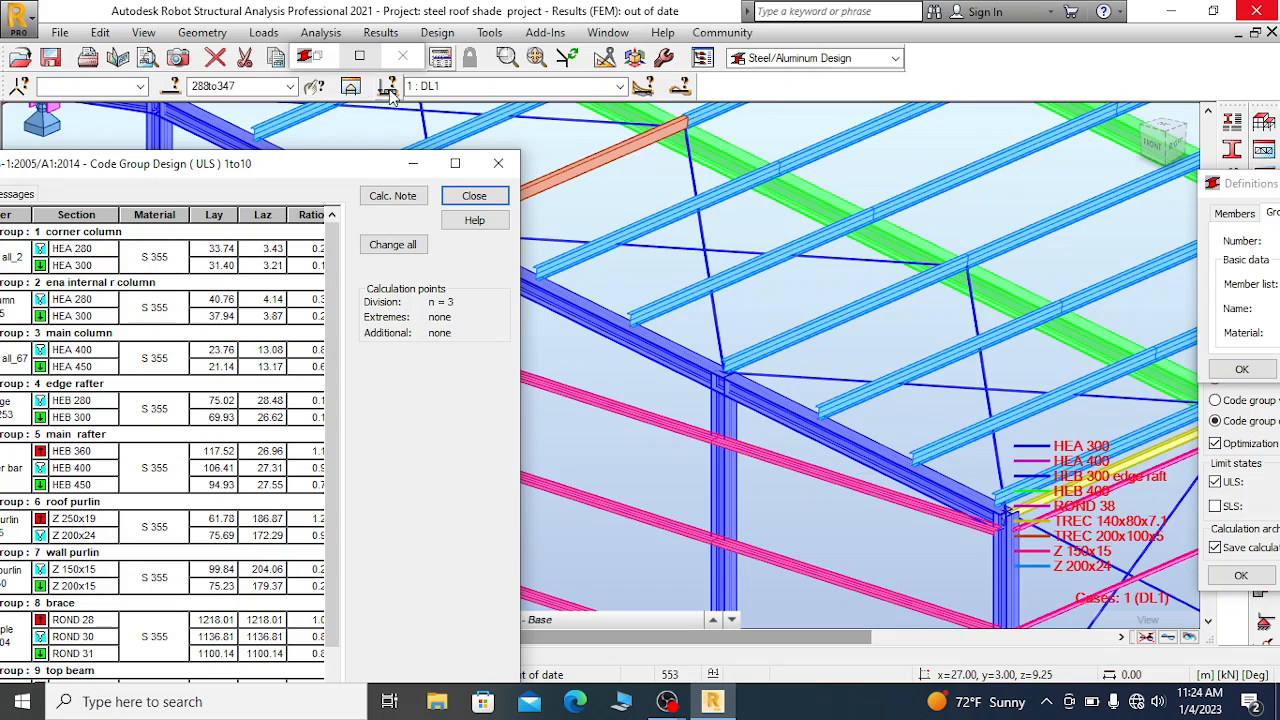
pyautogui.click(215, 86)
pyautogui.rightClick(200, 88)
pyautogui.click(243, 144)
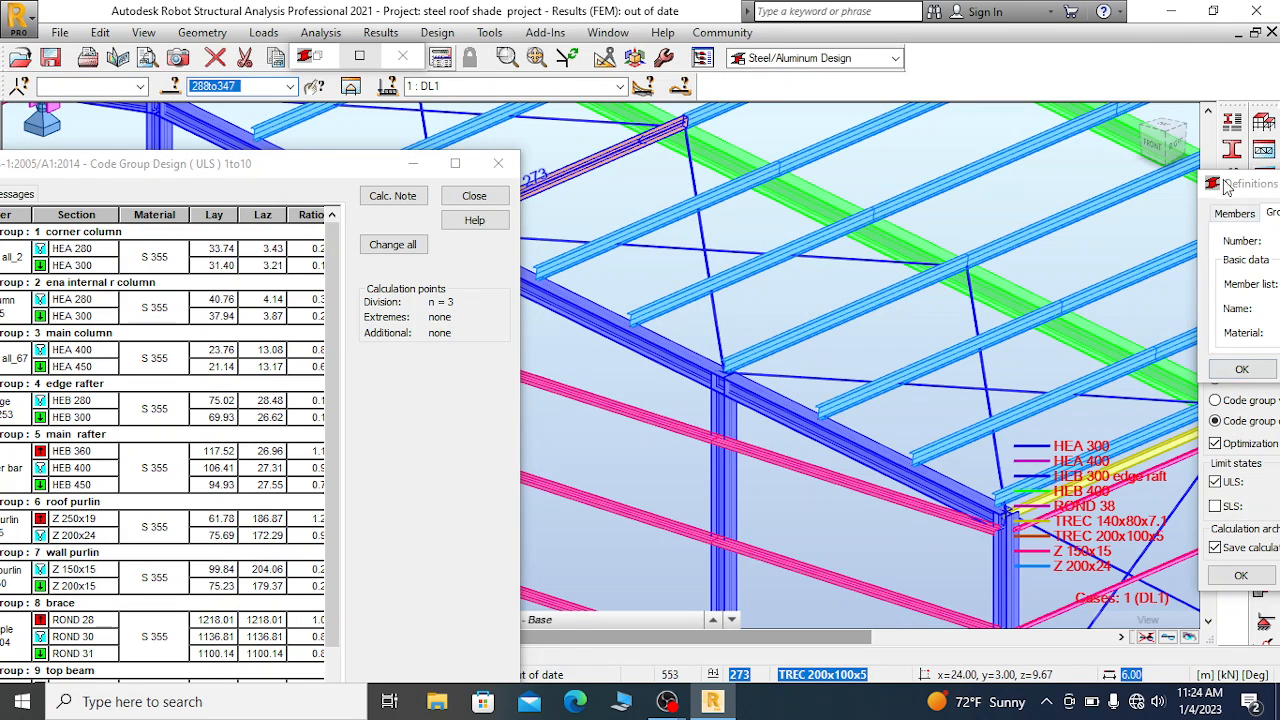
# Set up a member verification of bars 288to347 for both the ULS and SLS limit states
pyautogui.moveTo(1226, 186); pyautogui.dragTo(883, 97)
pyautogui.moveTo(1246, 347); pyautogui.dragTo(918, 317)
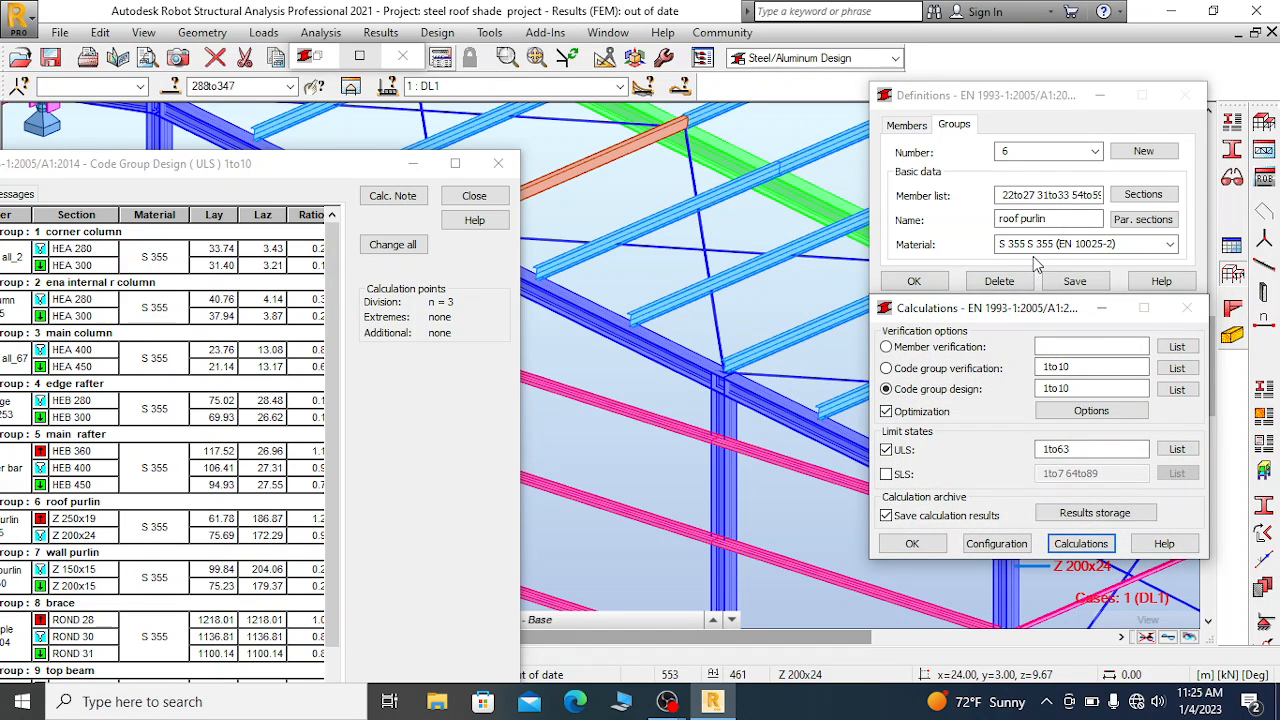
pyautogui.click(886, 347)
pyautogui.click(1055, 347)
pyautogui.rightClick(1055, 347)
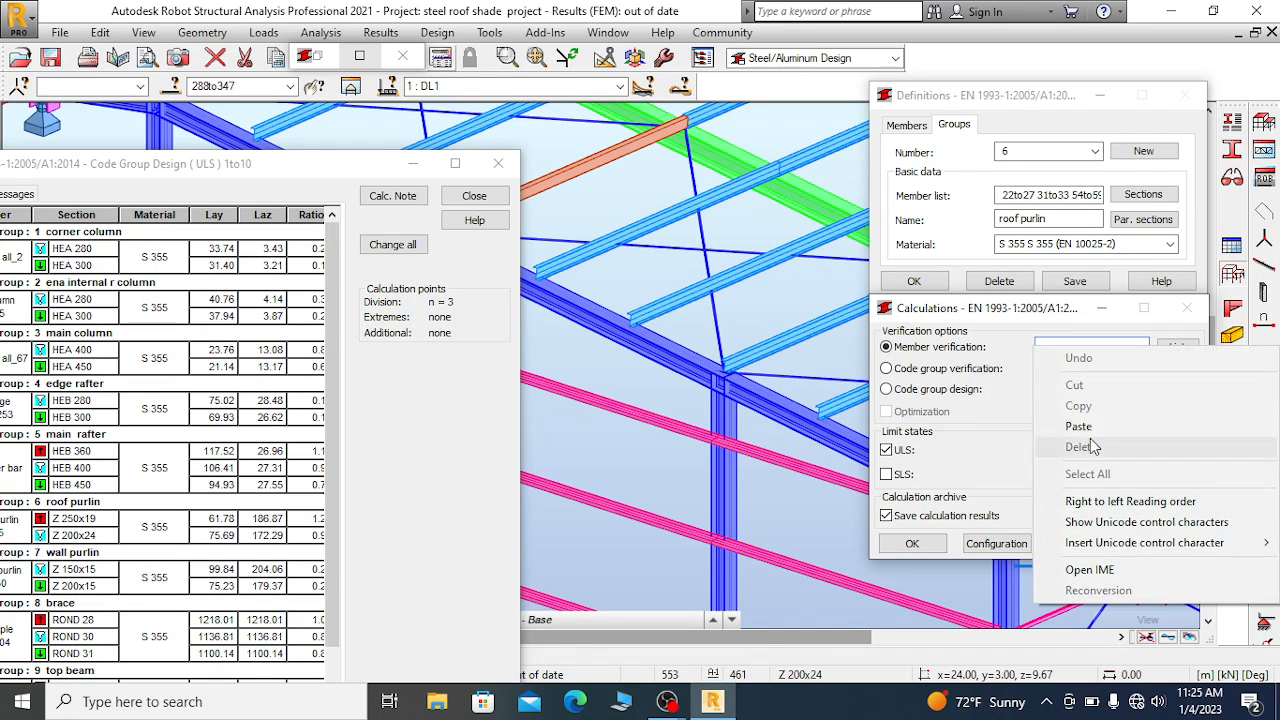
pyautogui.click(1093, 430)
pyautogui.click(886, 474)
# Run the member verification of the ROND 38 braces, review the enlarged results list and close it without archiving
pyautogui.click(1079, 543)
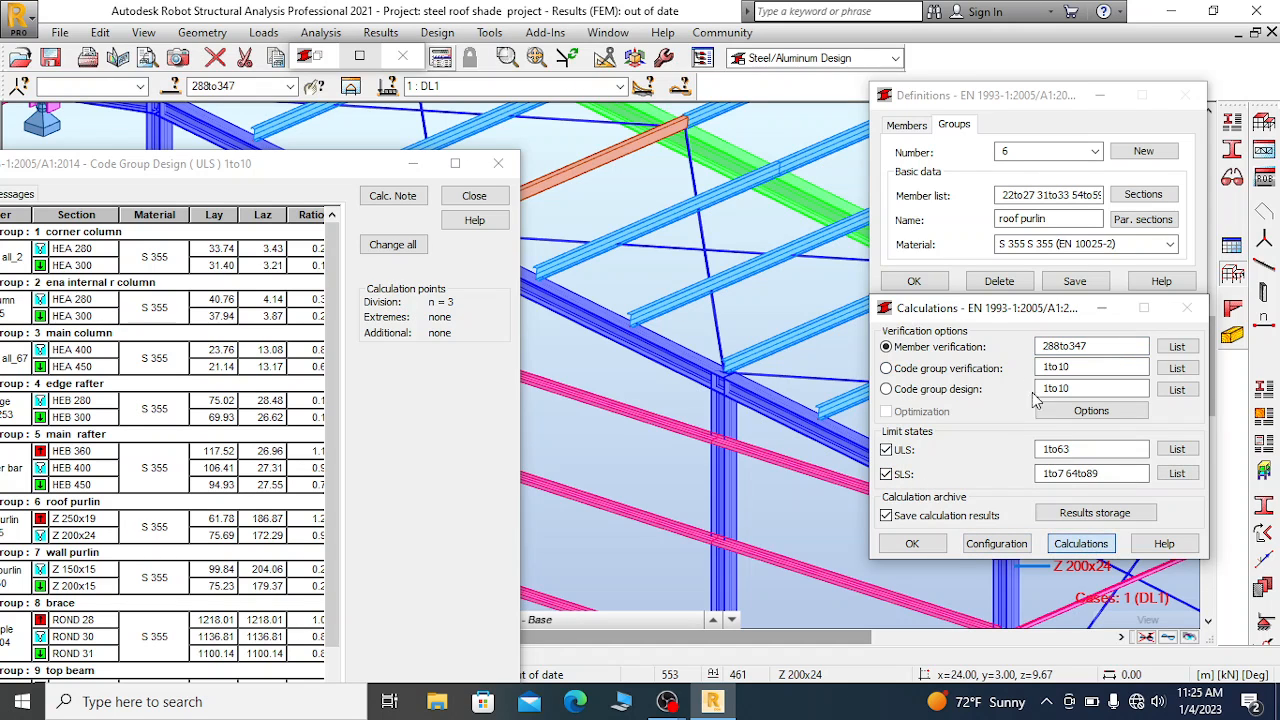
pyautogui.click(1172, 480)
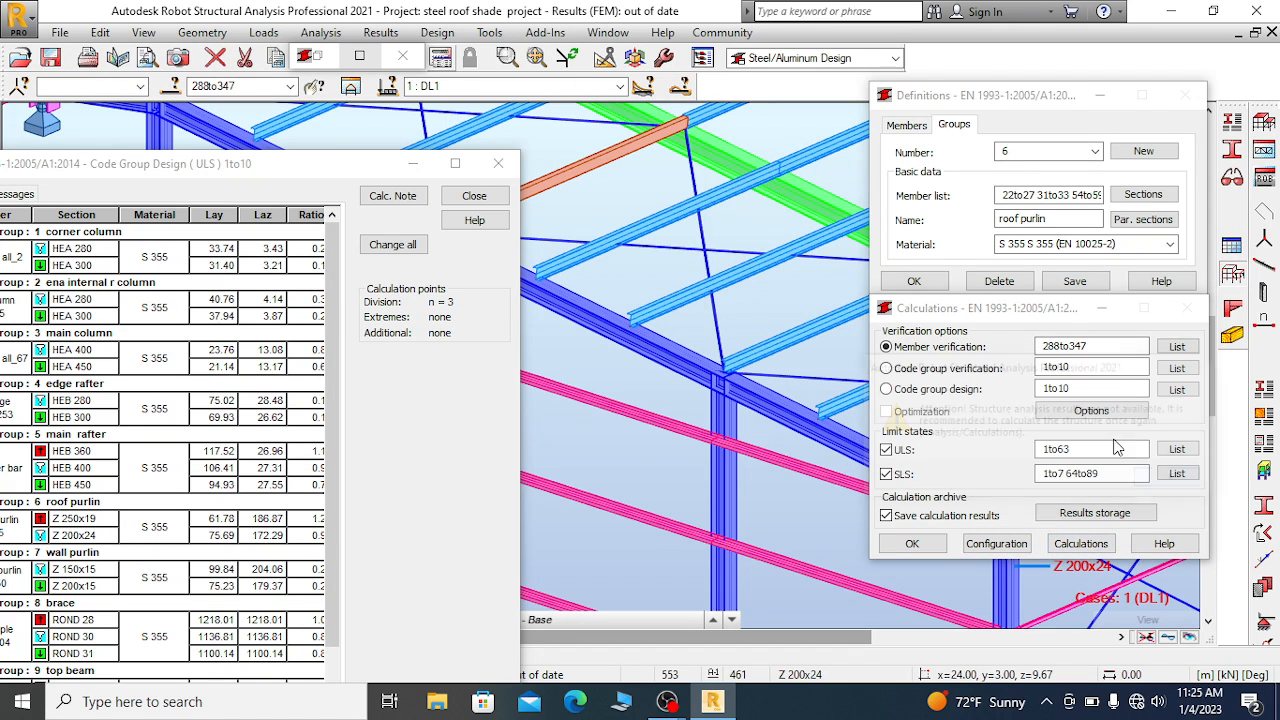
pyautogui.moveTo(386, 117); pyautogui.dragTo(596, 59)
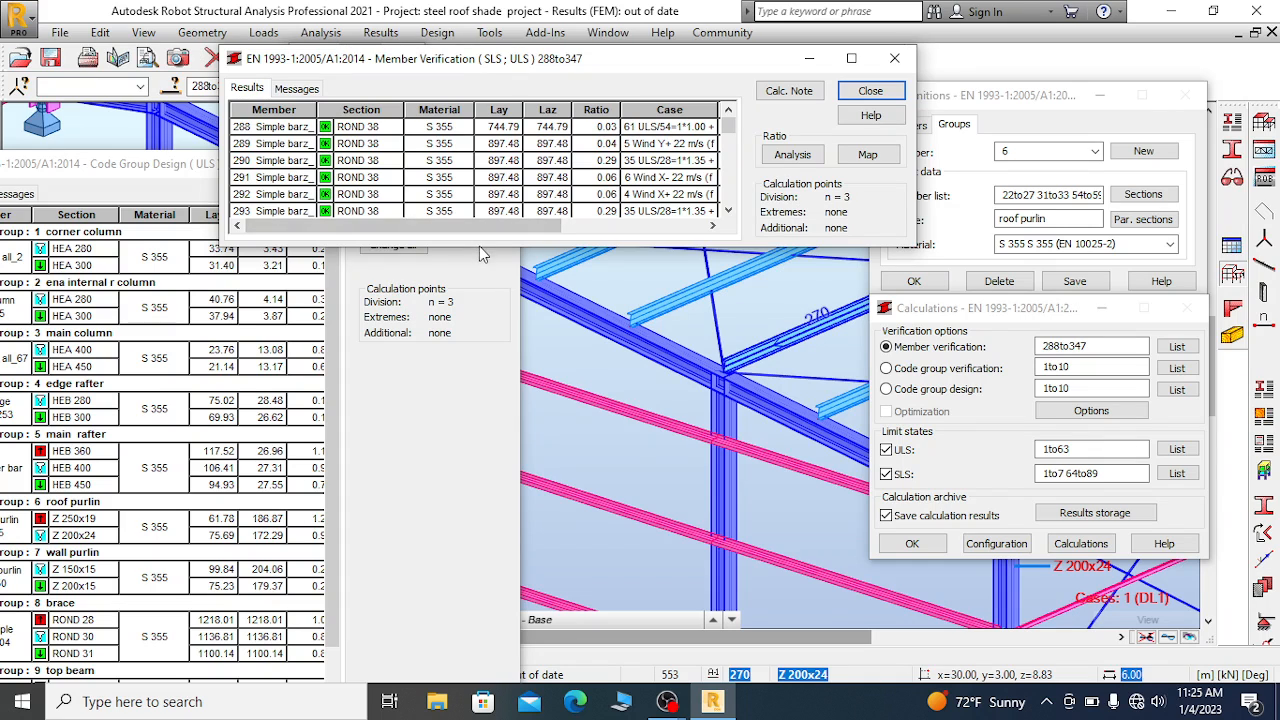
pyautogui.moveTo(488, 248); pyautogui.dragTo(488, 390)
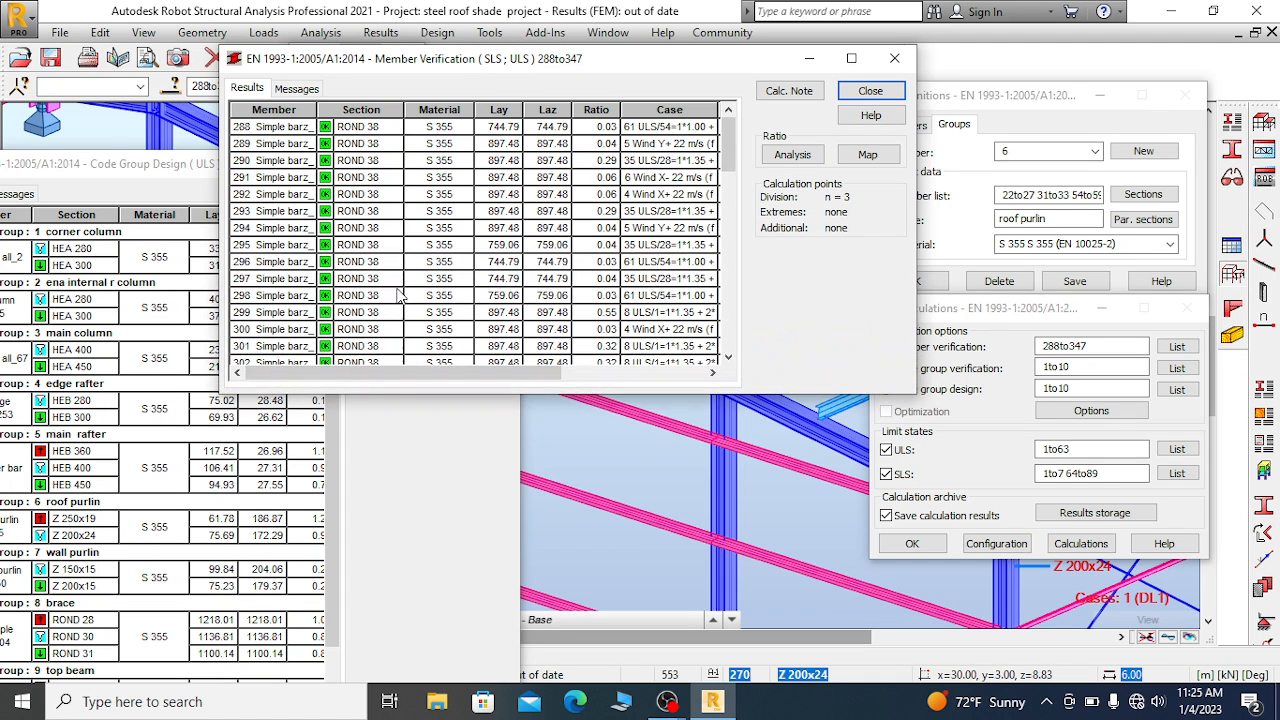
pyautogui.click(895, 60)
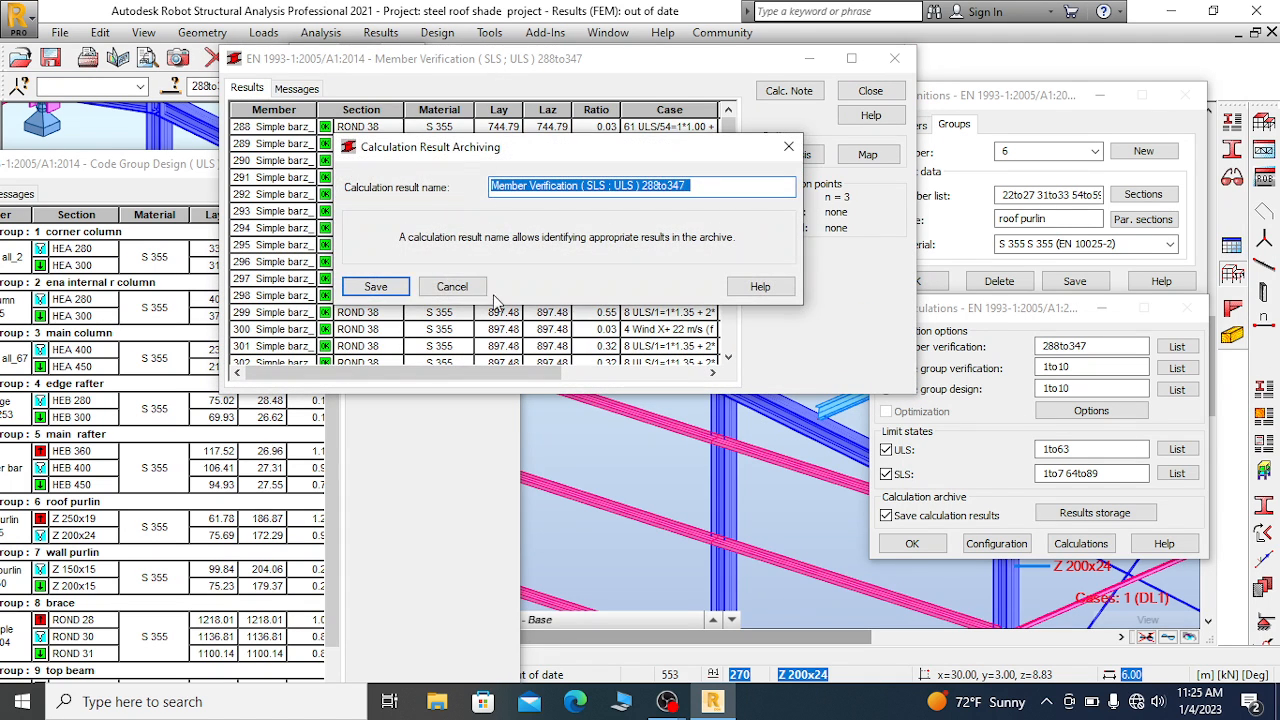
pyautogui.click(458, 288)
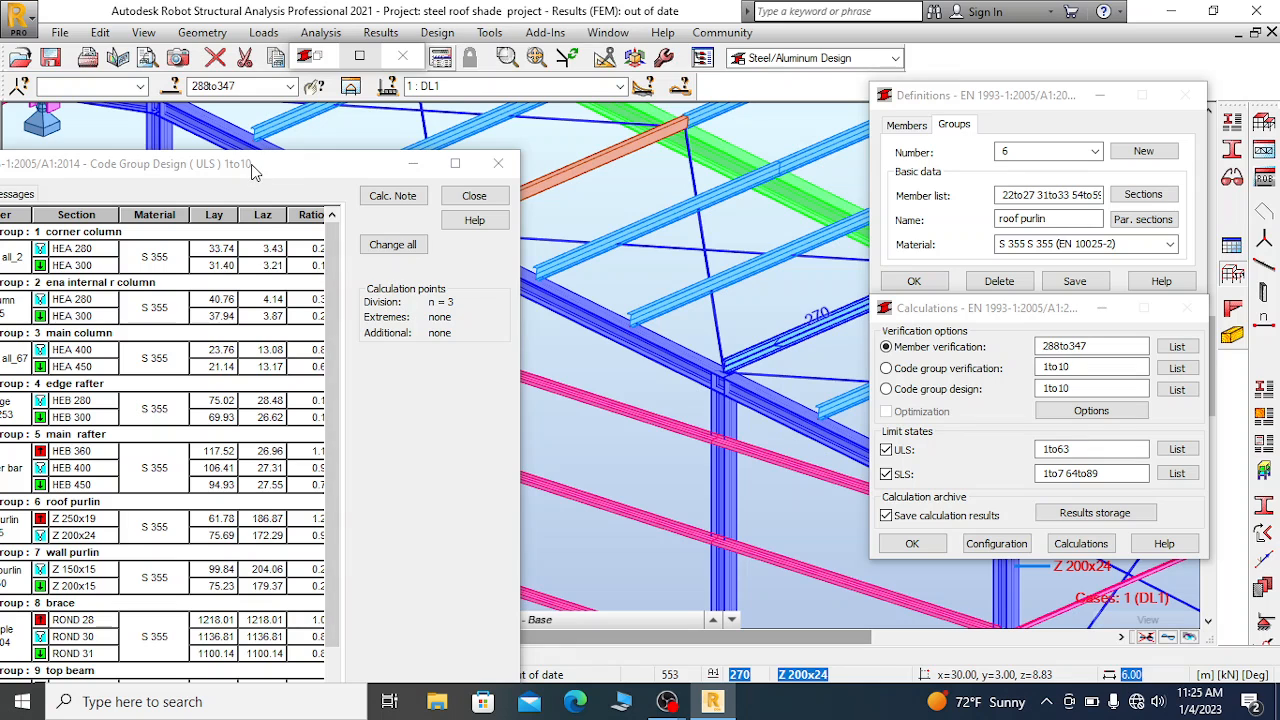
# Choose ROND 30 for the brace group and apply the proposed sections to all code groups in the model
pyautogui.moveTo(255, 170); pyautogui.dragTo(325, 111)
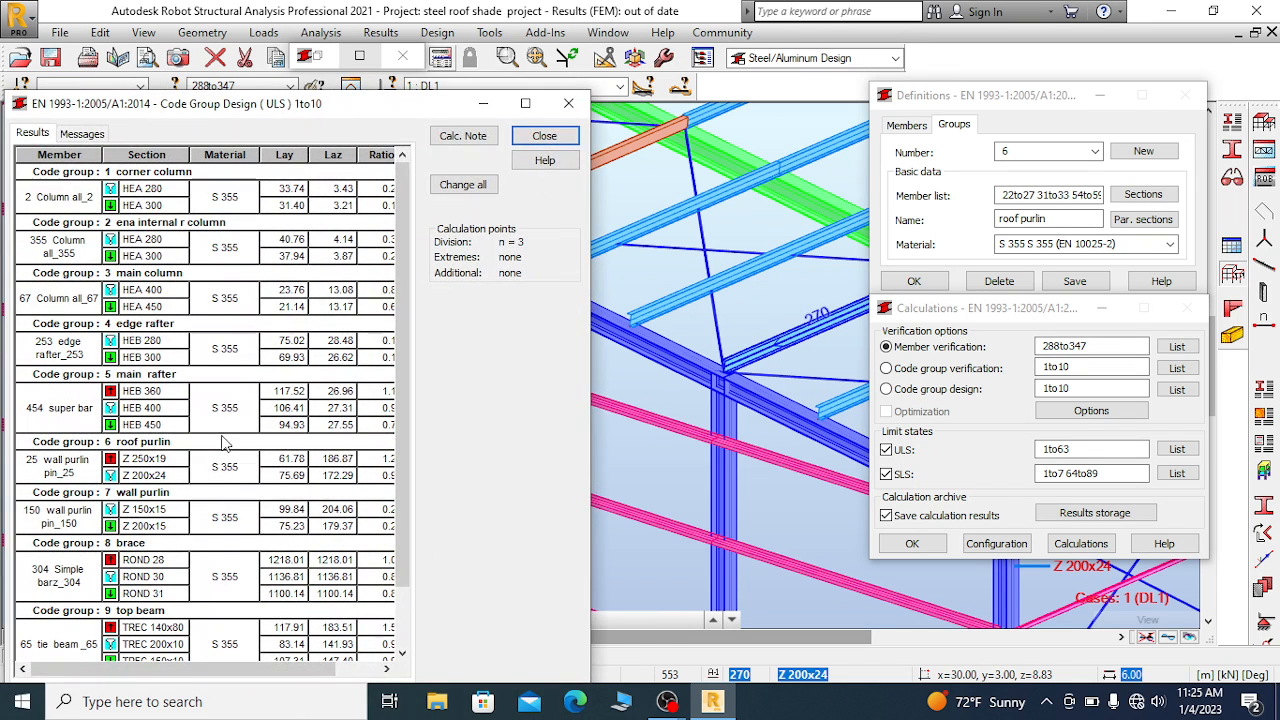
pyautogui.click(148, 580)
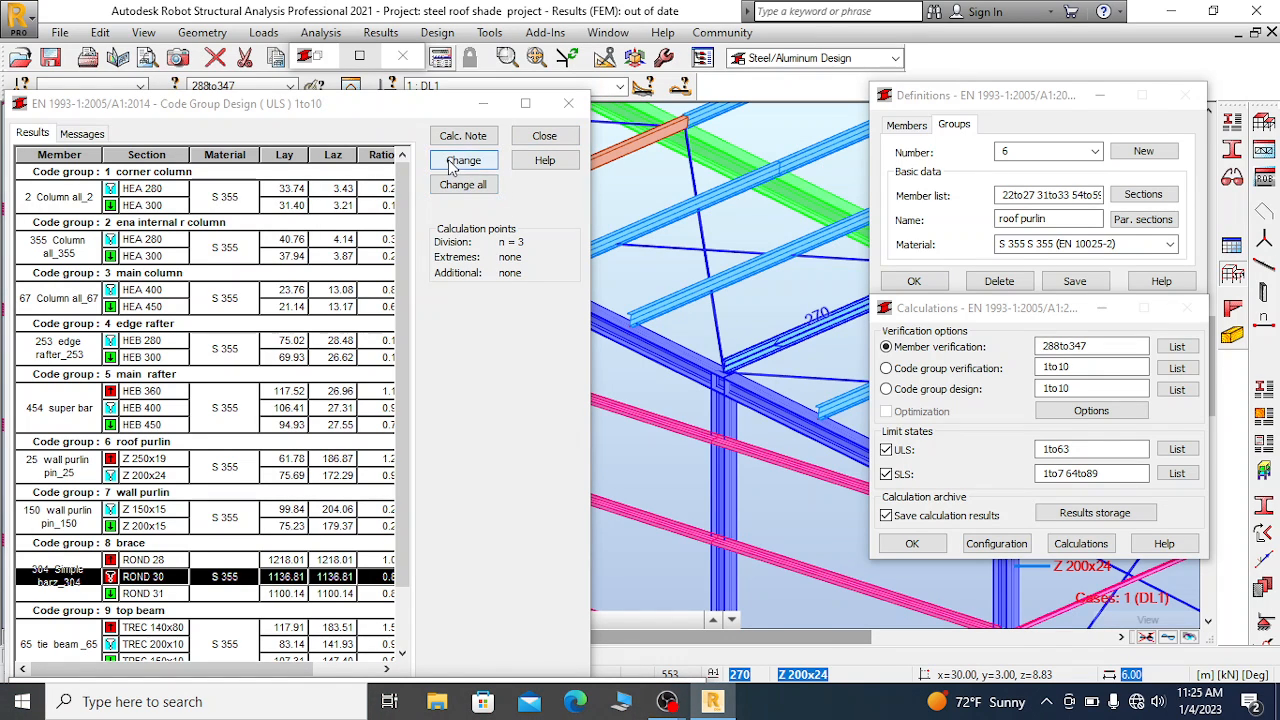
pyautogui.click(476, 188)
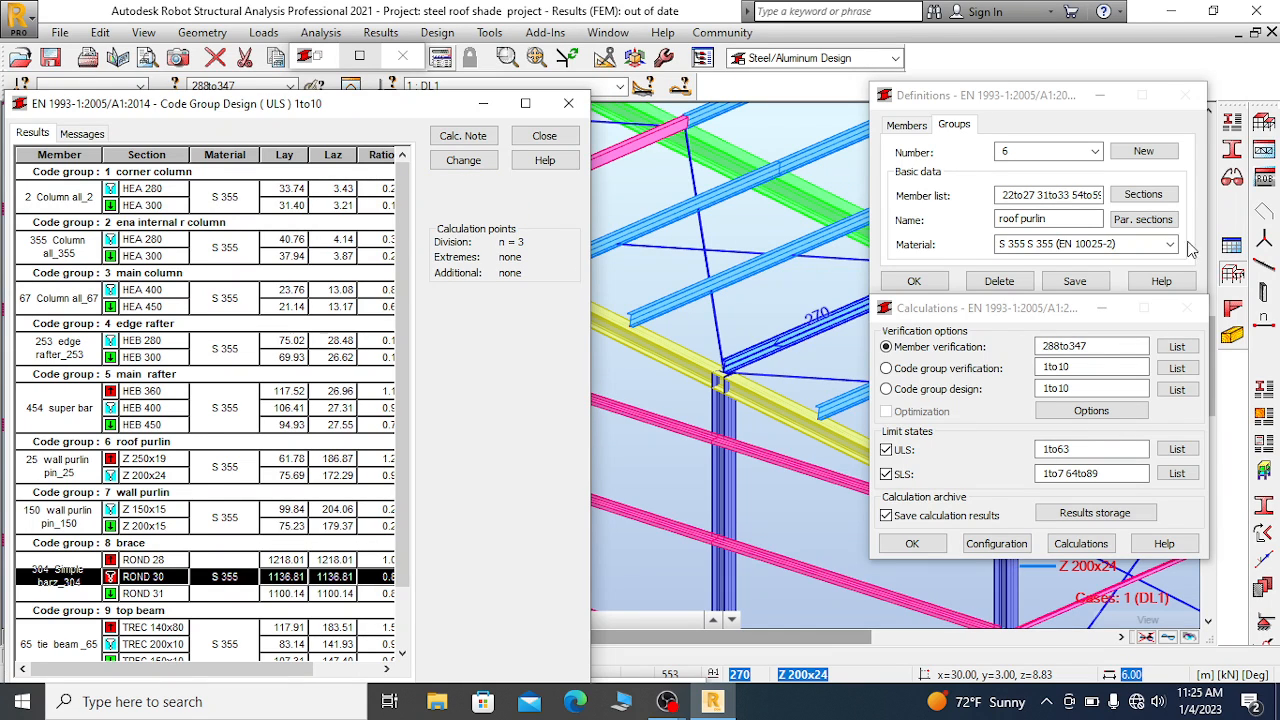
# Rerun the ULS and SLS member verification of bars 288to347 and maximize its results list
pyautogui.click(1080, 543)
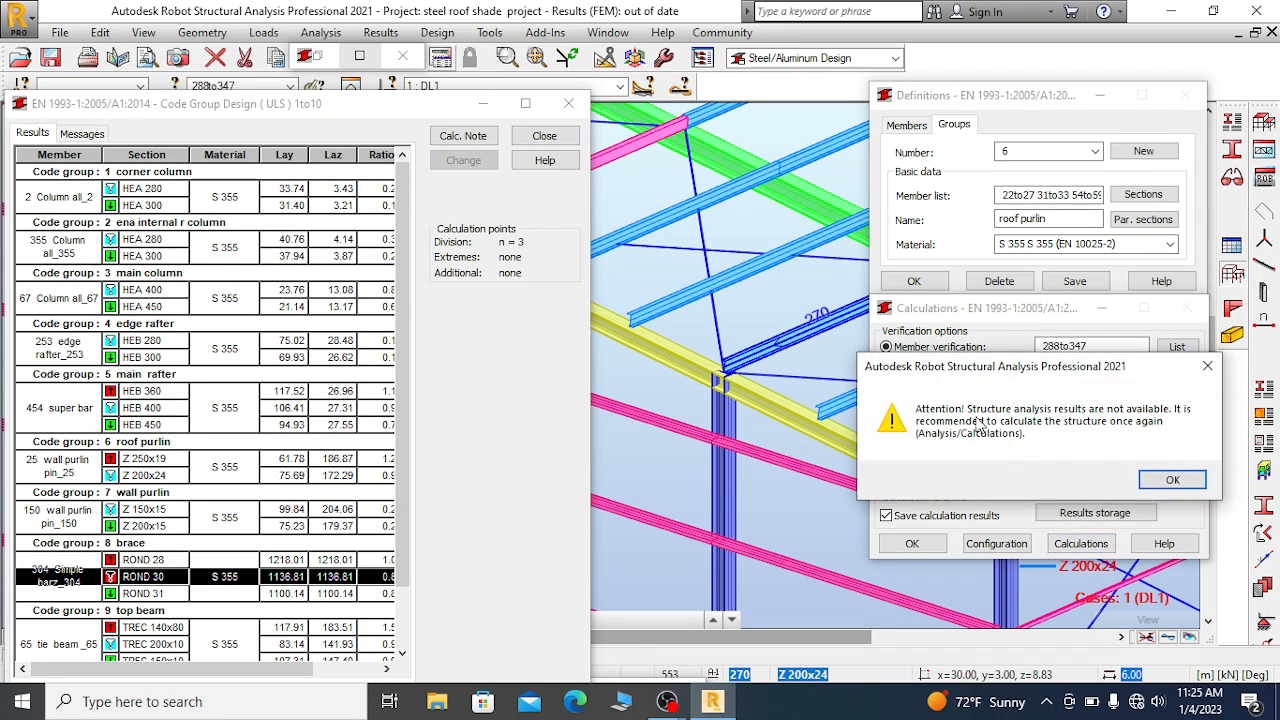
pyautogui.click(1172, 481)
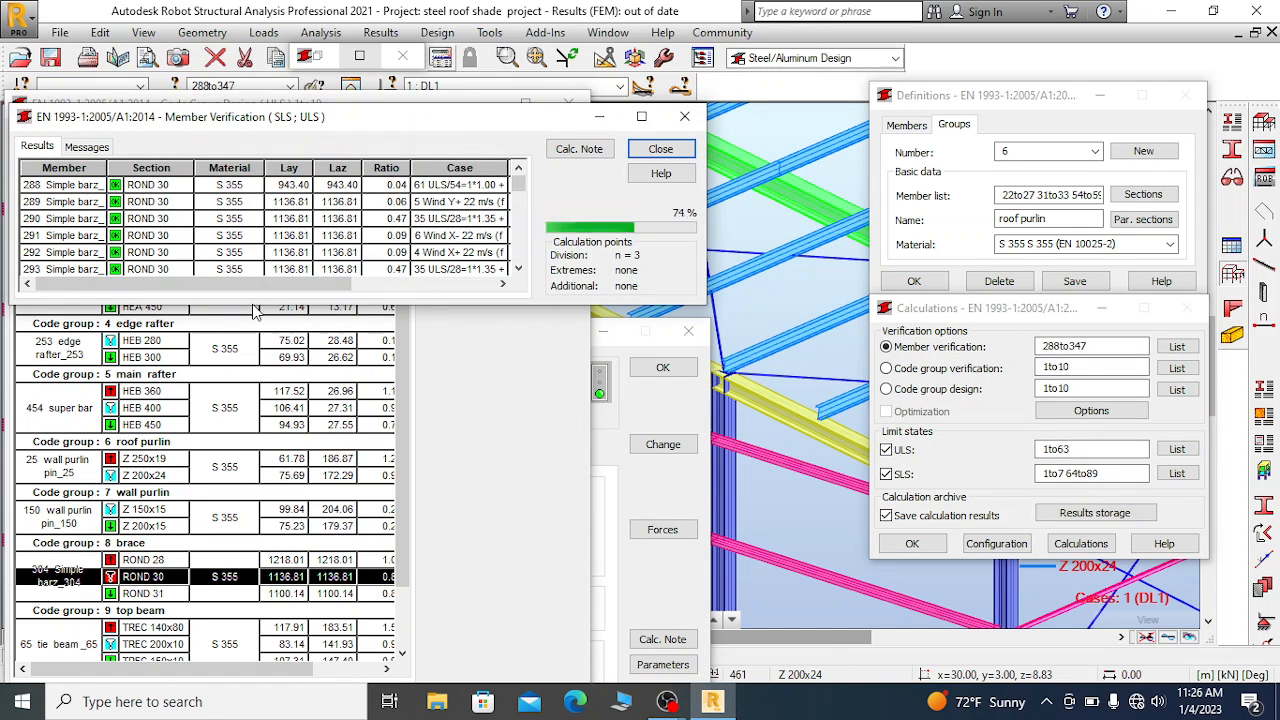
pyautogui.moveTo(256, 303); pyautogui.dragTo(247, 606)
pyautogui.click(643, 118)
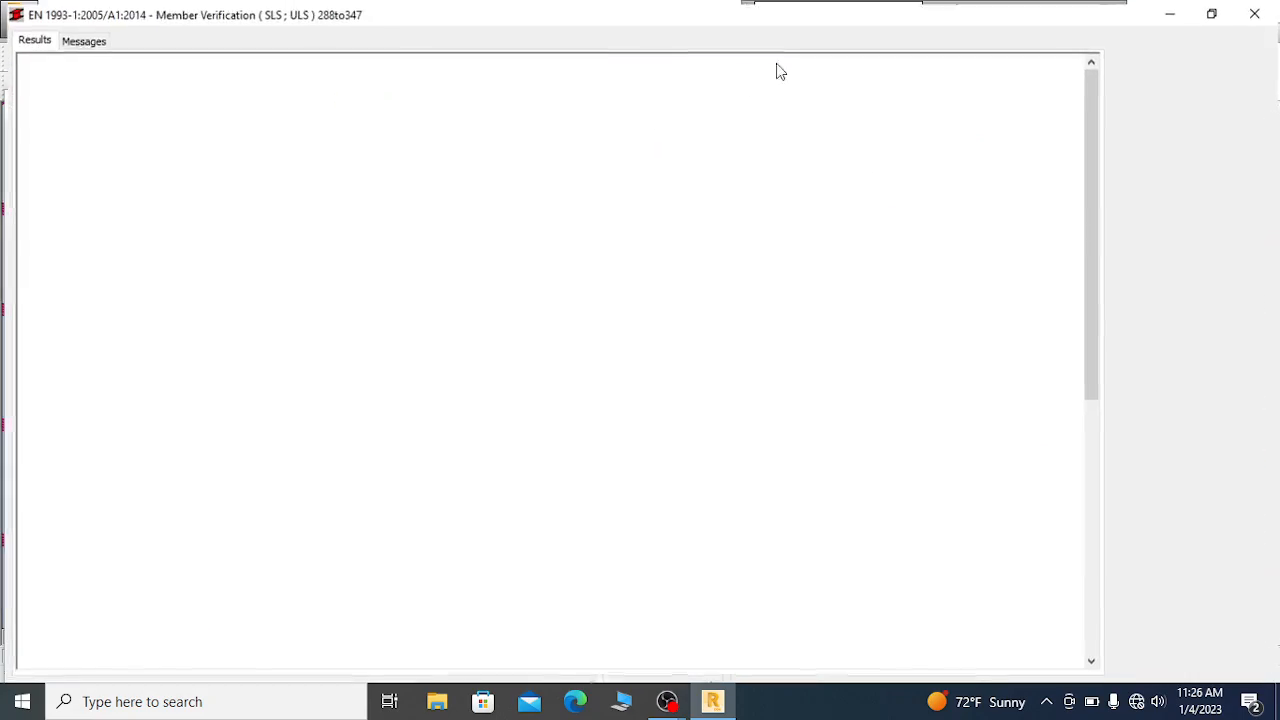
# Review the verification ratios of all ROND 30 braces and close the list without archiving it
pyautogui.scroll(-8, 325, 378)
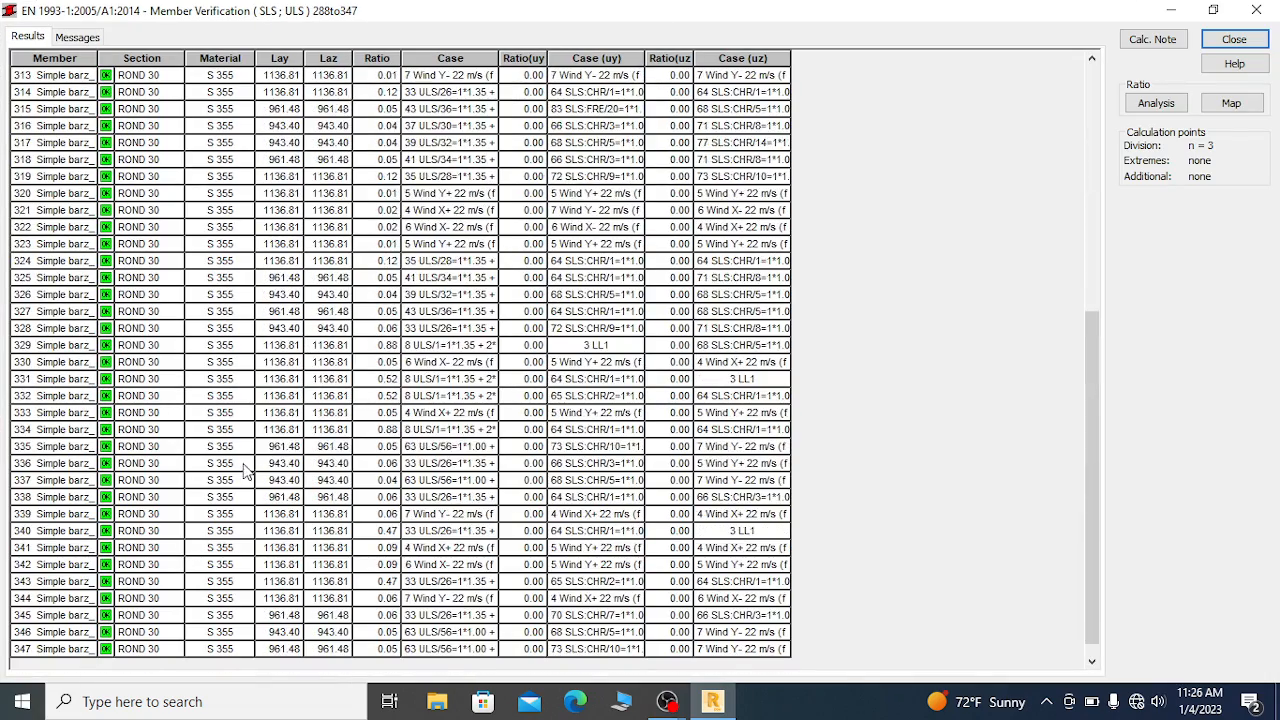
pyautogui.scroll(8, 250, 473)
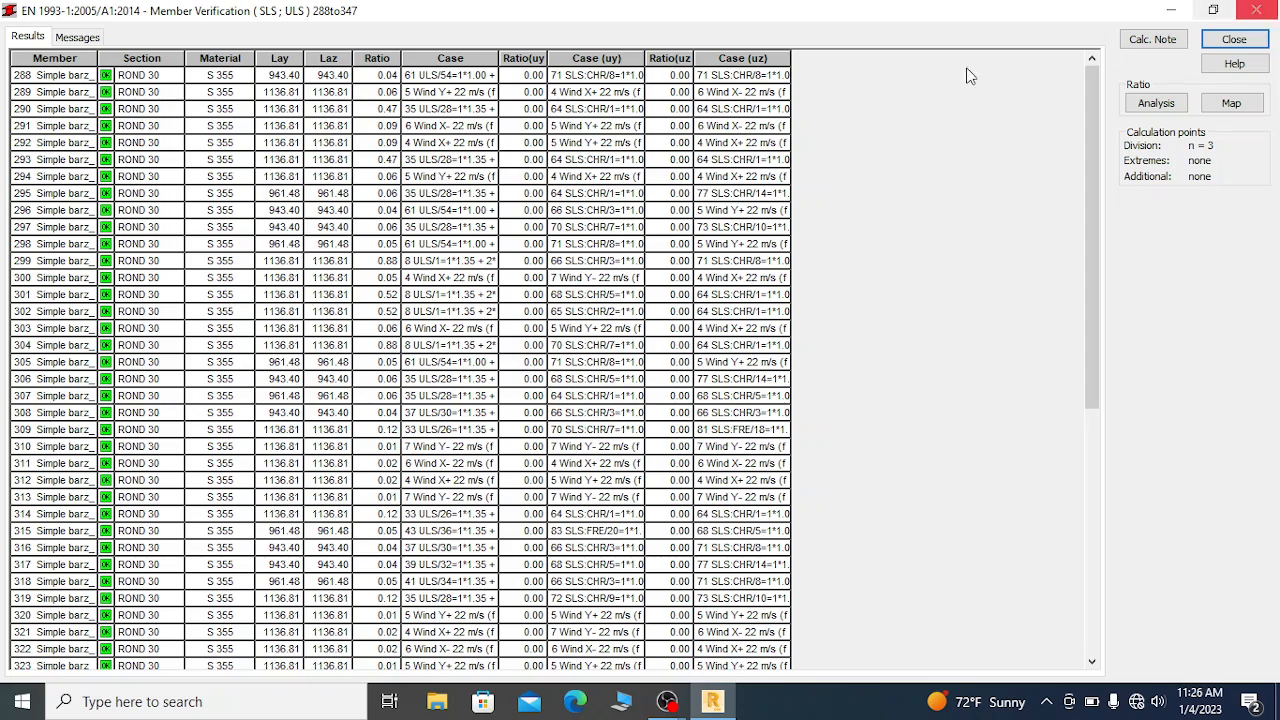
pyautogui.scroll(-9, 262, 300)
pyautogui.scroll(9, 256, 580)
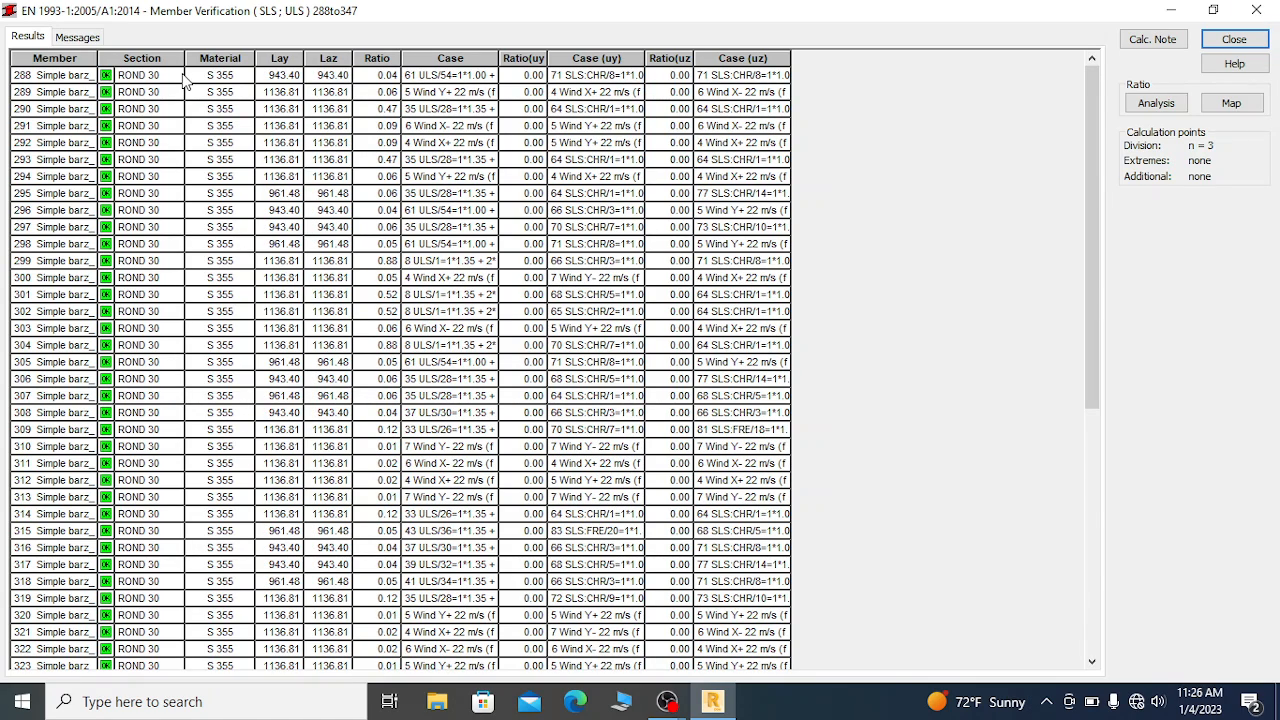
pyautogui.click(1257, 10)
pyautogui.click(528, 404)
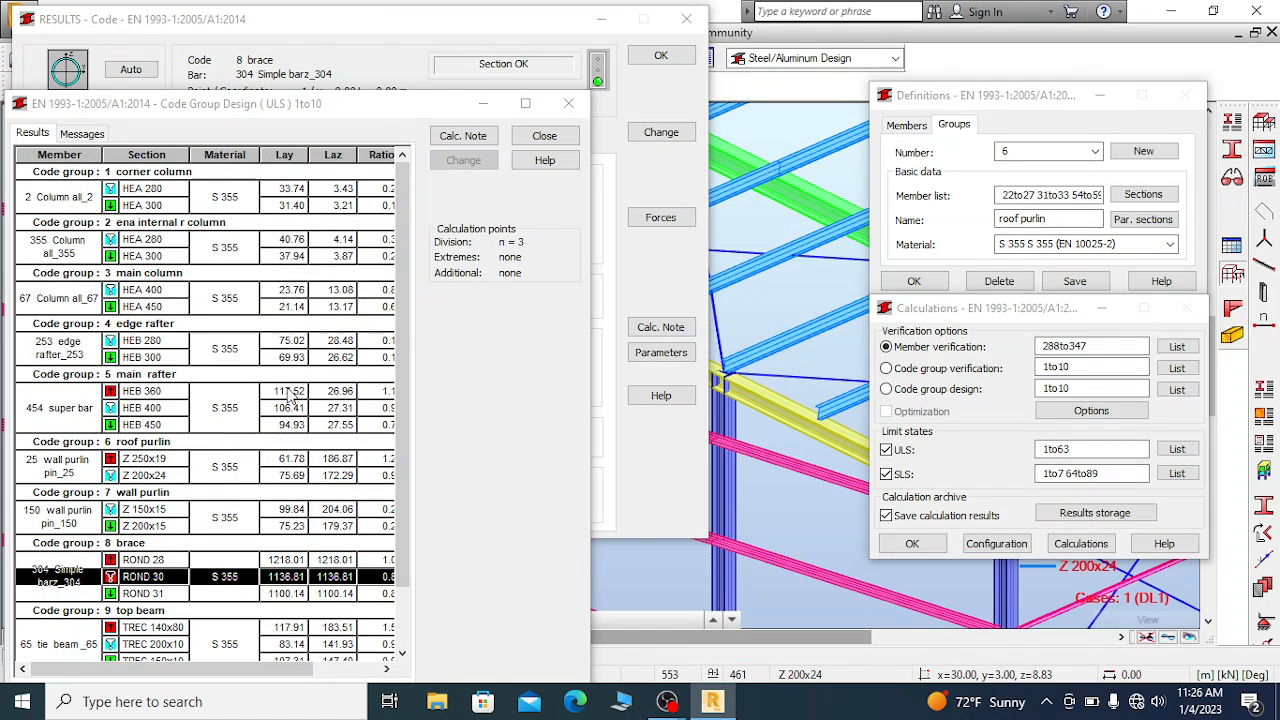
# Examine ROND 31 in the brace group and the TREC 200x100x4 results for tie beam 65, and close the section results
pyautogui.scroll(-2, 295, 368)
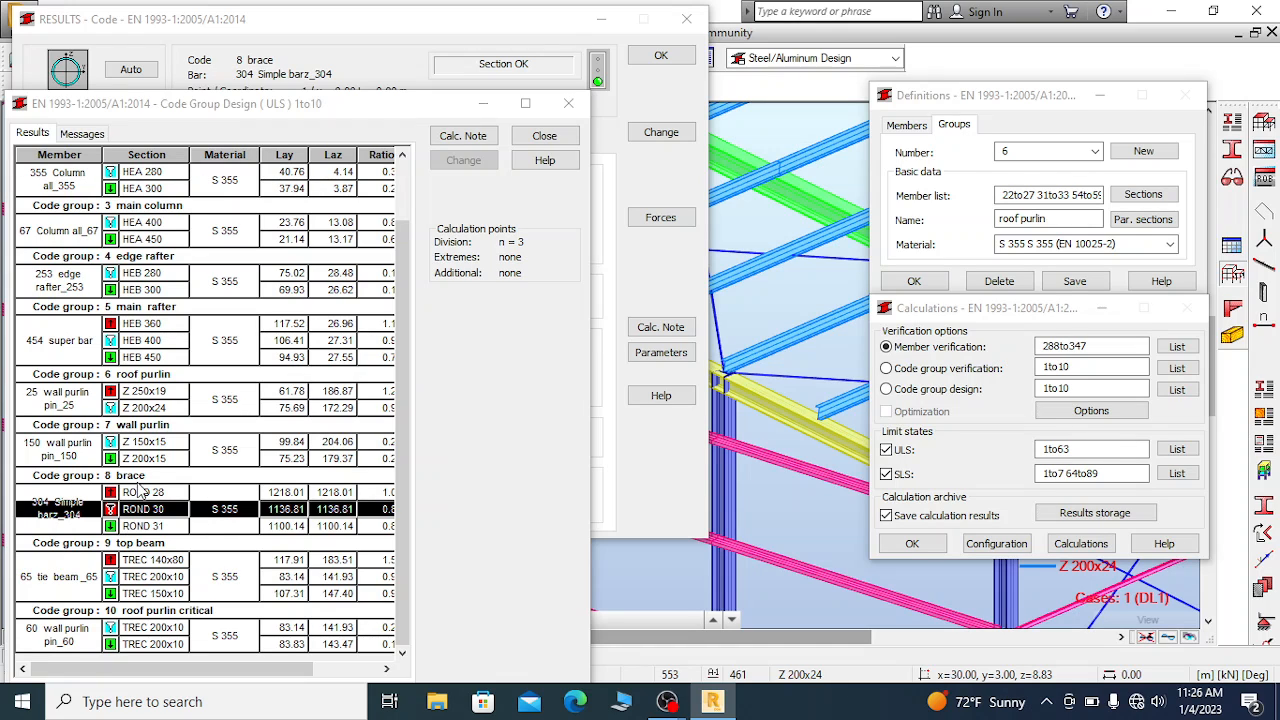
pyautogui.click(141, 527)
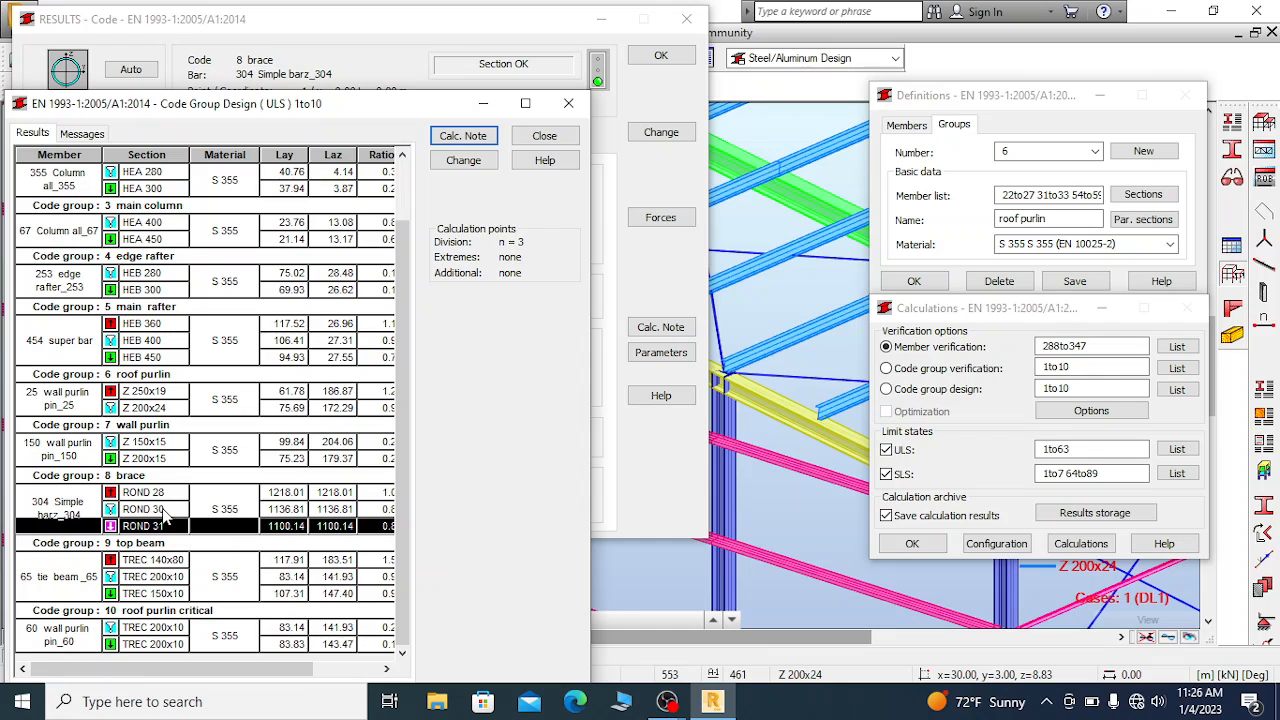
pyautogui.click(172, 578)
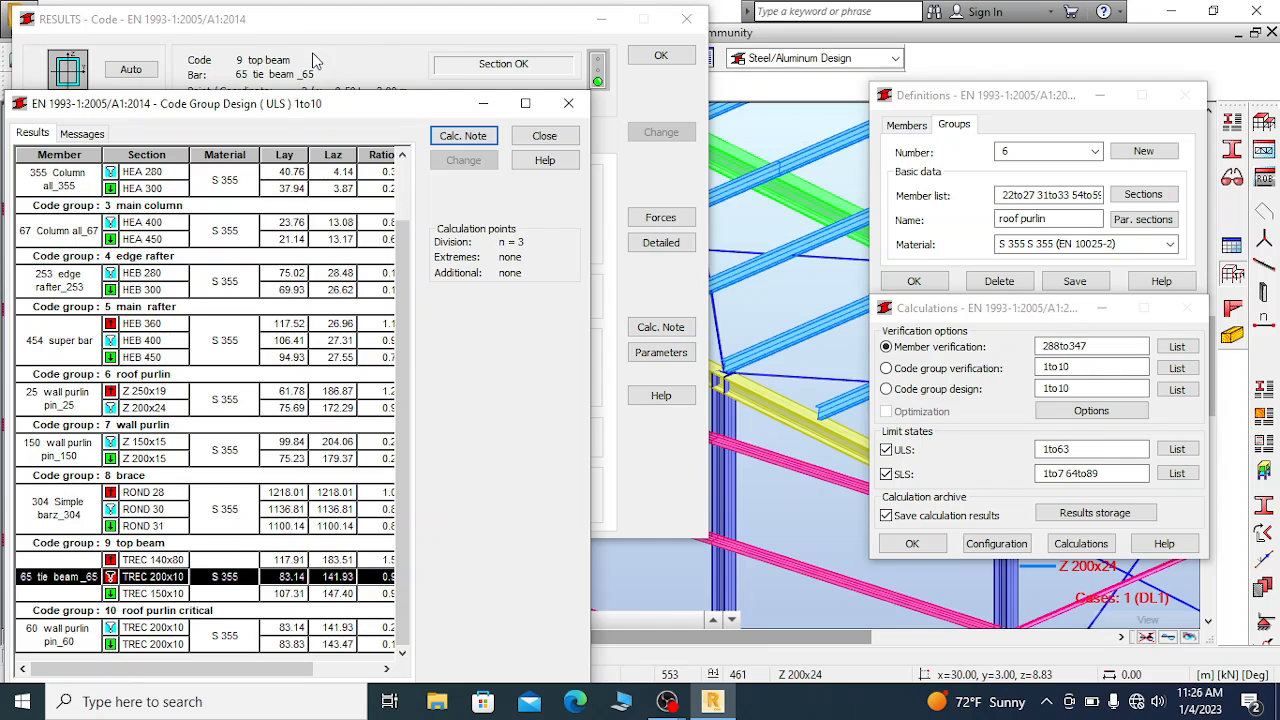
pyautogui.click(340, 28)
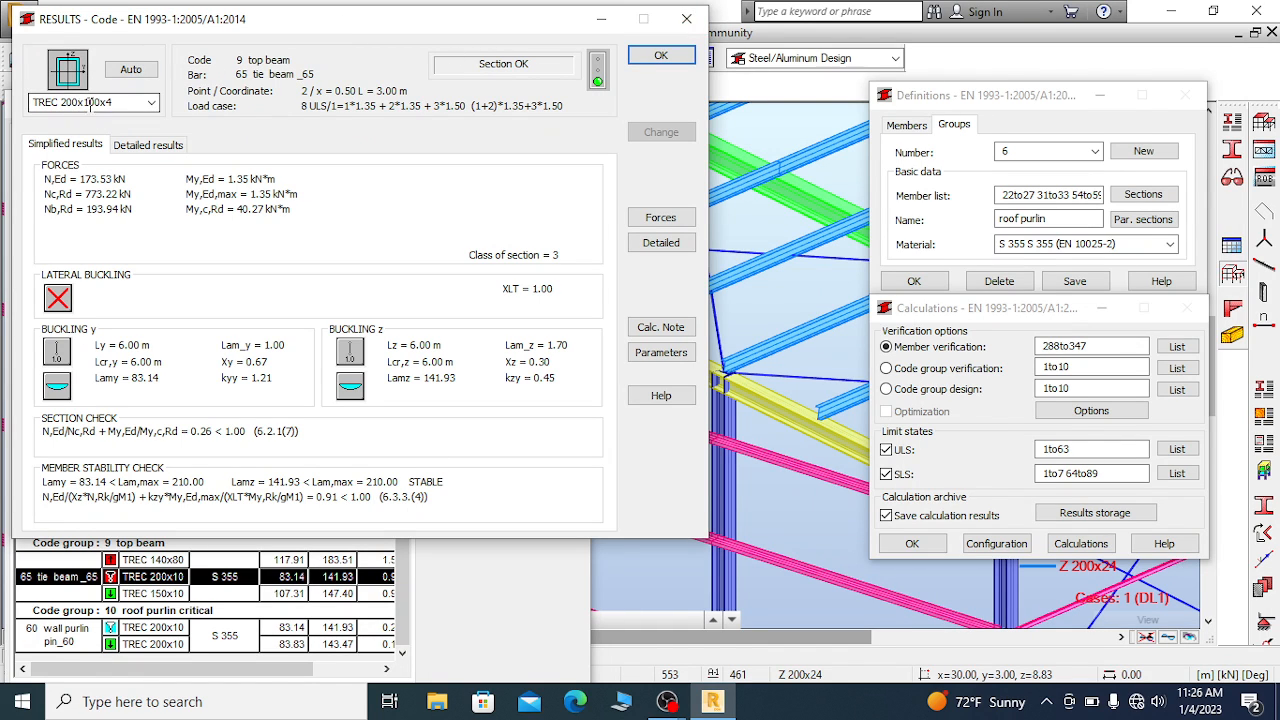
pyautogui.click(686, 18)
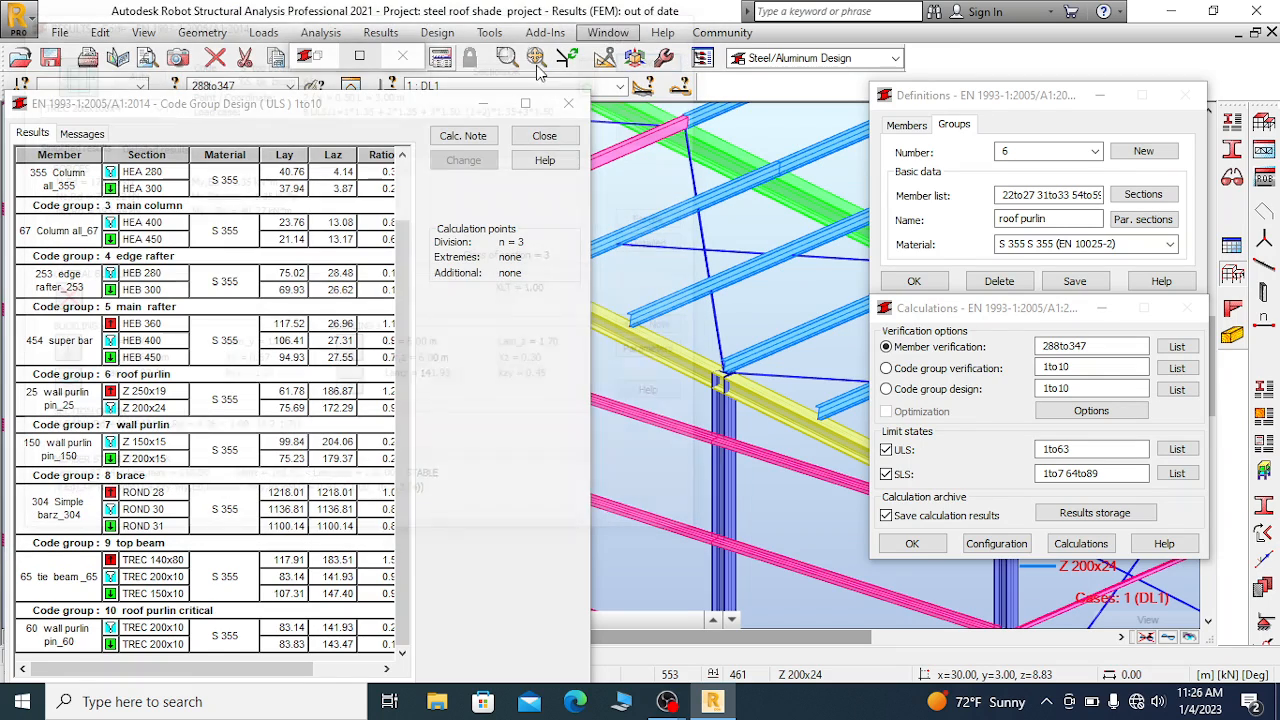
# Highlight the 200 mm deep TREC section in the top beam group and move the results, Definitions and Calculations windows clear of the model
pyautogui.click(153, 580)
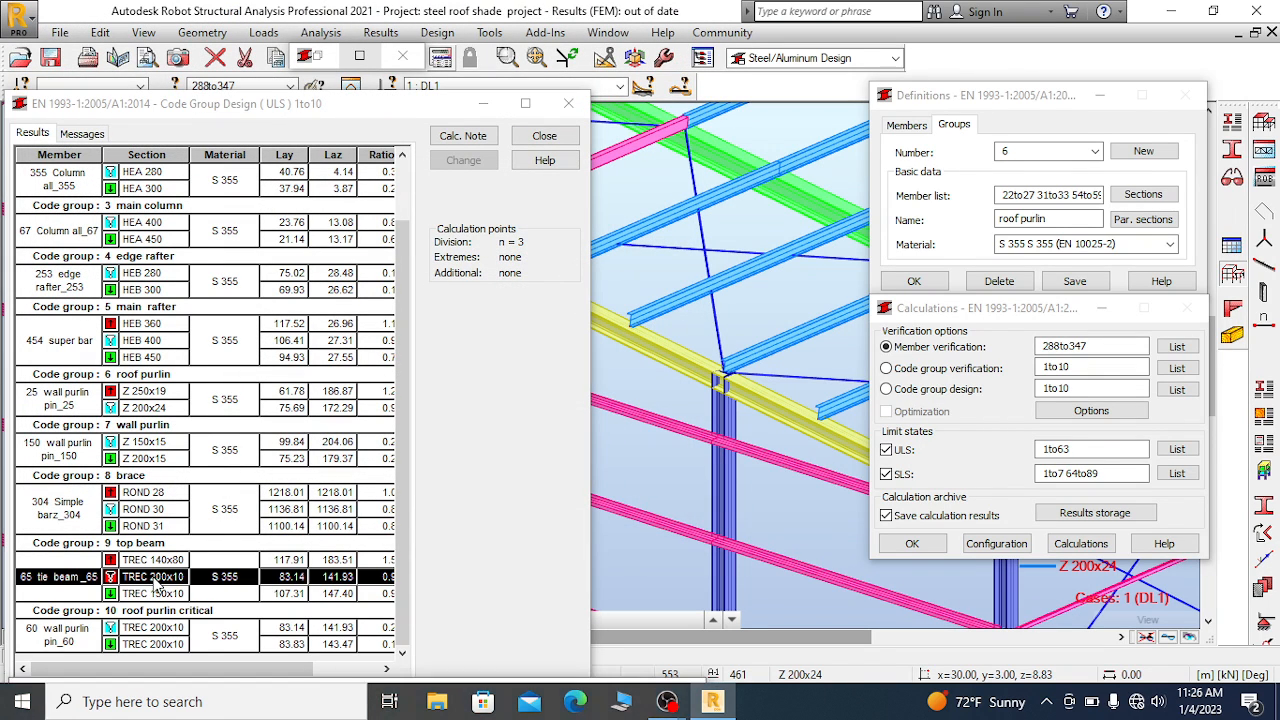
pyautogui.moveTo(362, 104); pyautogui.dragTo(376, 58)
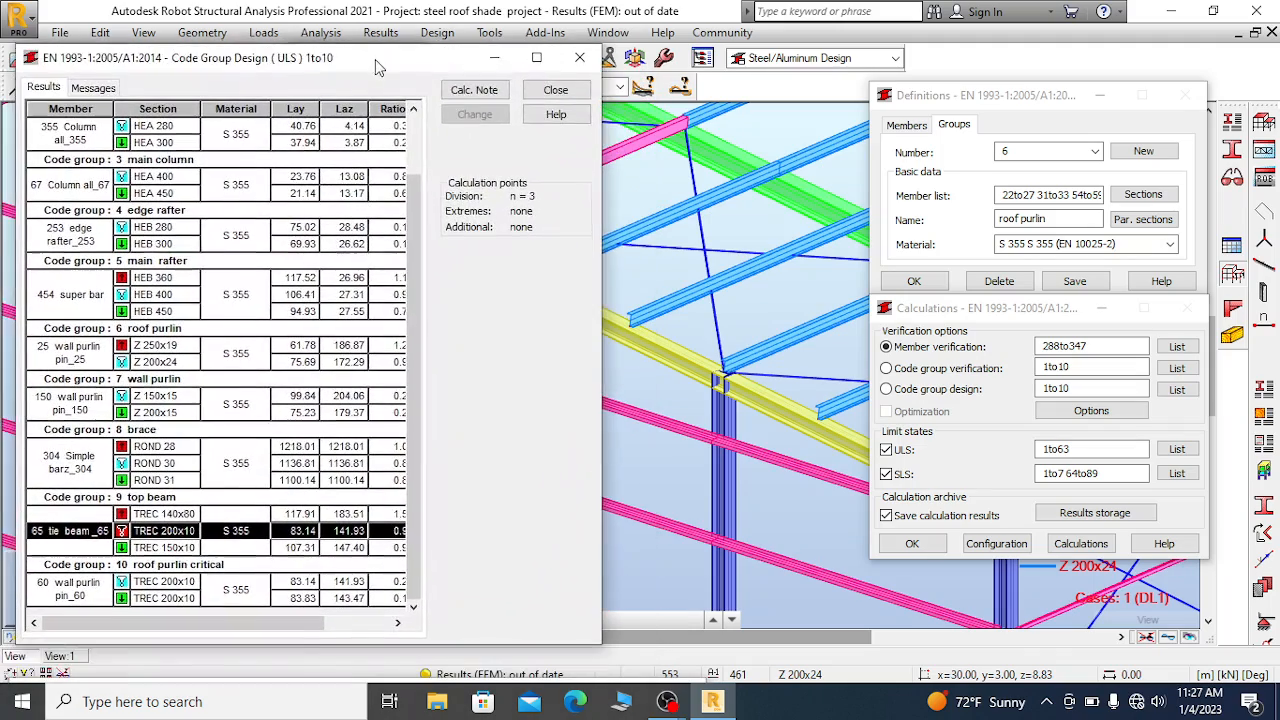
pyautogui.click(128, 676)
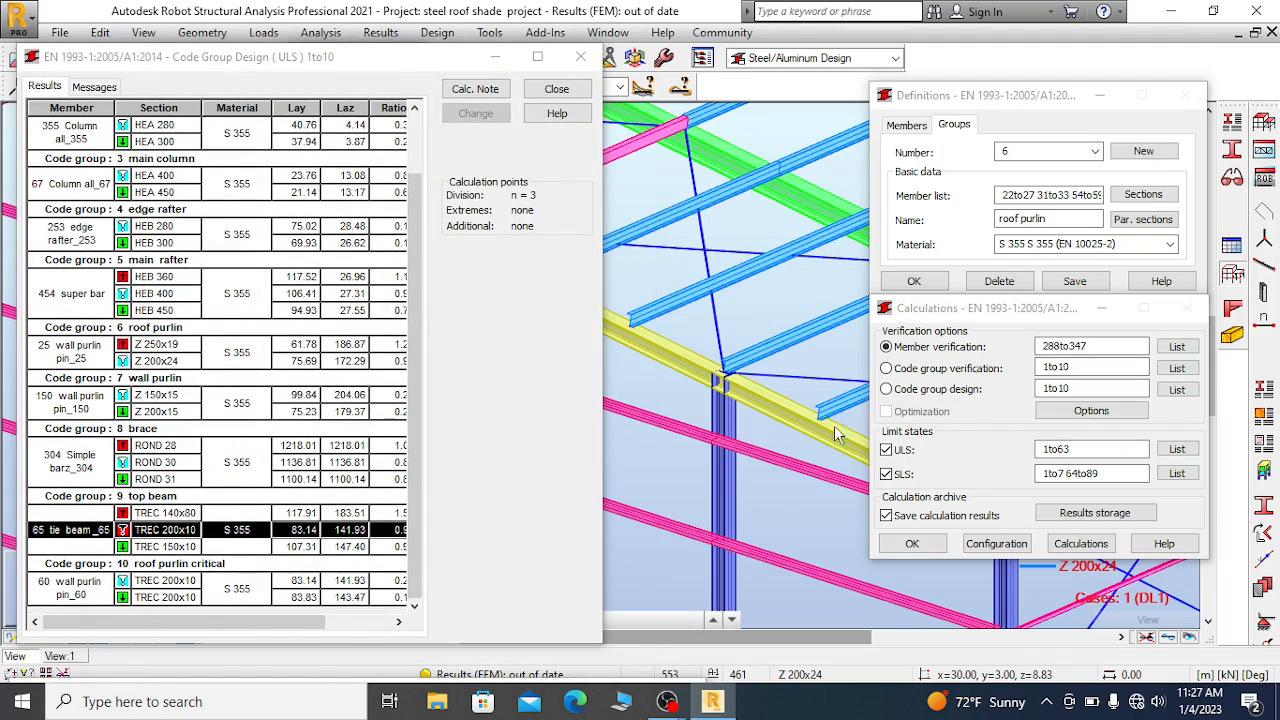
pyautogui.moveTo(424, 62); pyautogui.dragTo(415, 127)
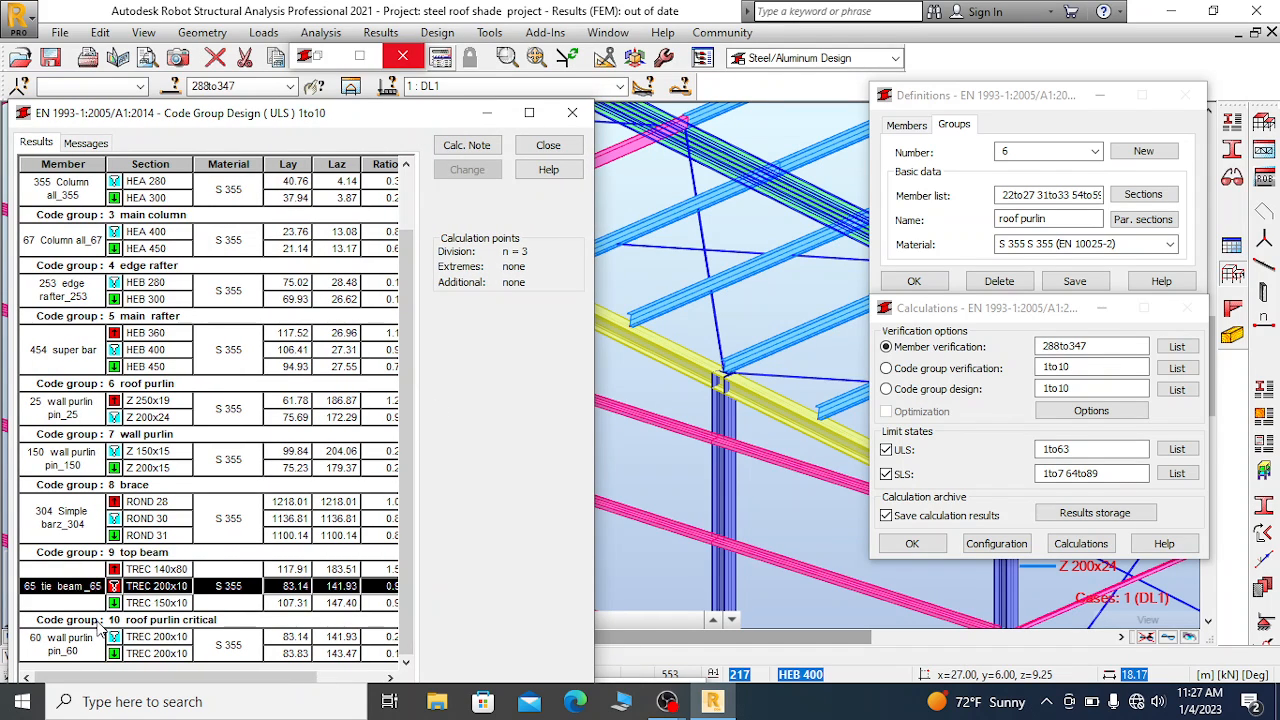
pyautogui.moveTo(370, 130); pyautogui.dragTo(382, 61)
pyautogui.moveTo(997, 99); pyautogui.dragTo(1164, 75)
pyautogui.moveTo(990, 311); pyautogui.dragTo(1207, 325)
# Examine the top tie beams in the roof, from the whole frame to a close-up of bar 273
pyautogui.scroll(-1, 896, 459)
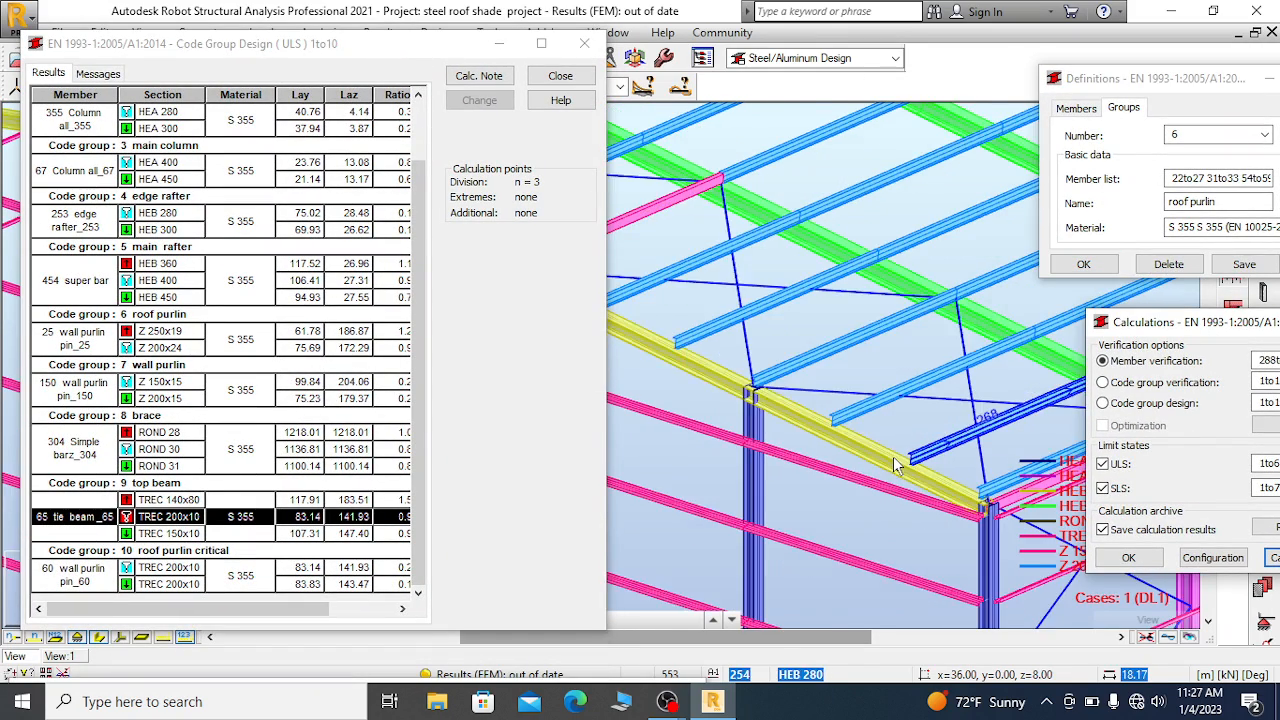
pyautogui.scroll(-3, 904, 460)
pyautogui.scroll(1, 756, 379)
pyautogui.scroll(-2, 690, 345)
pyautogui.scroll(2, 730, 332)
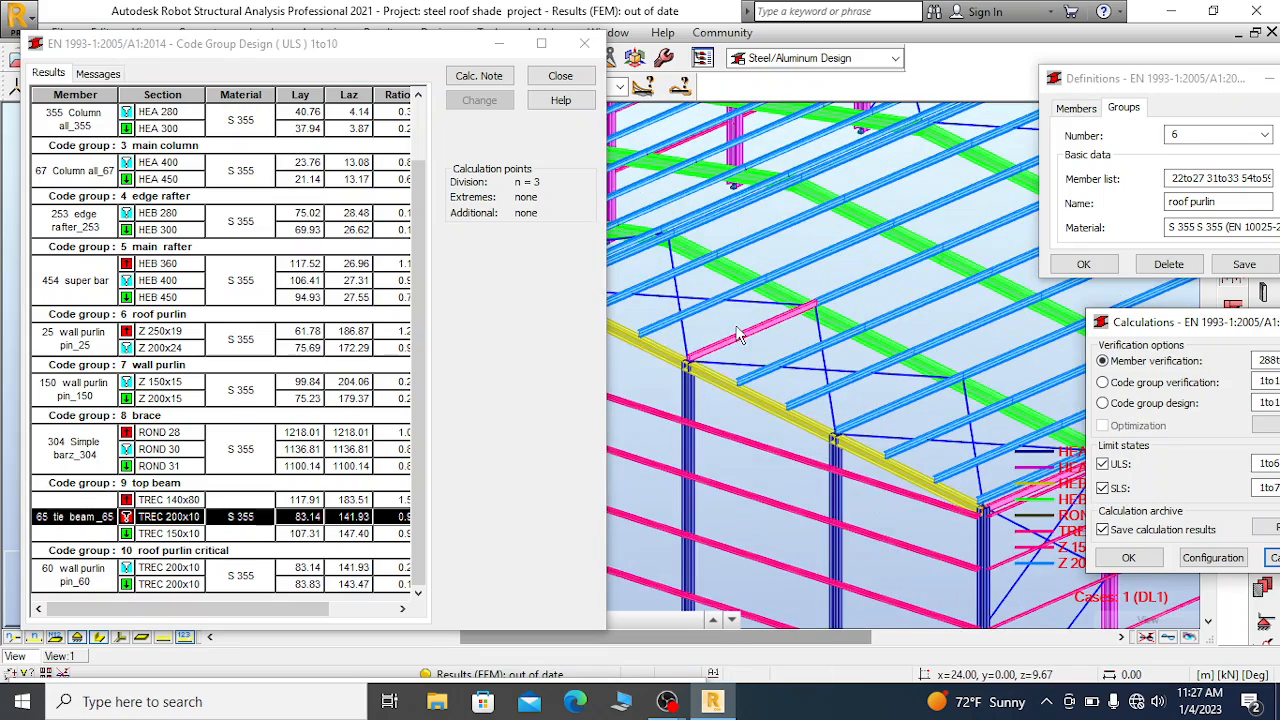
pyautogui.scroll(-3, 893, 440)
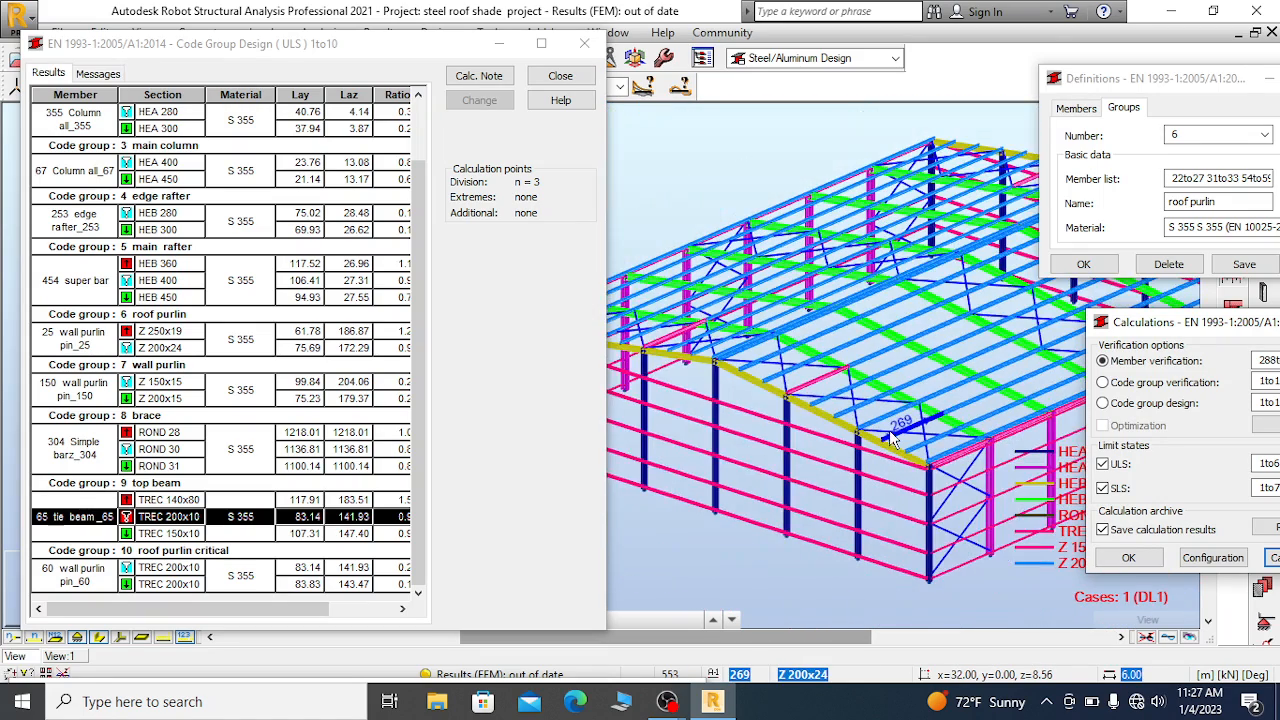
pyautogui.scroll(-1, 891, 439)
pyautogui.scroll(-1, 697, 352)
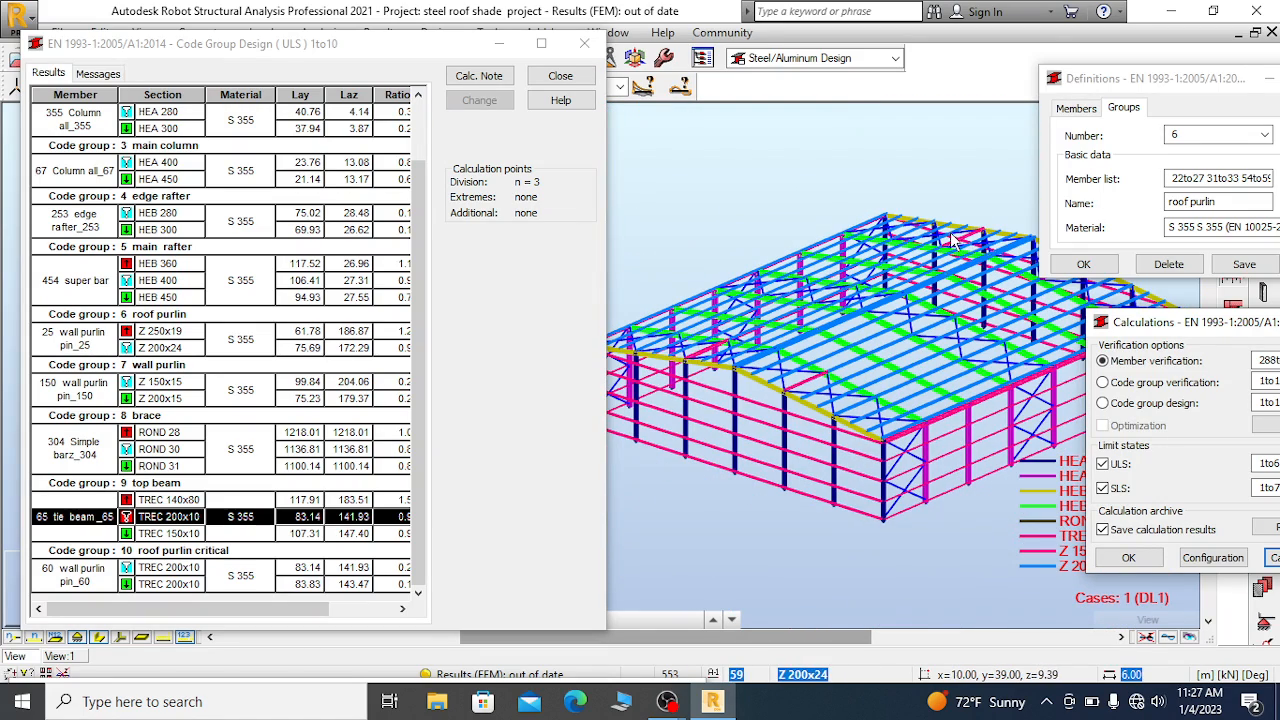
pyautogui.scroll(-1, 960, 250)
pyautogui.scroll(3, 885, 300)
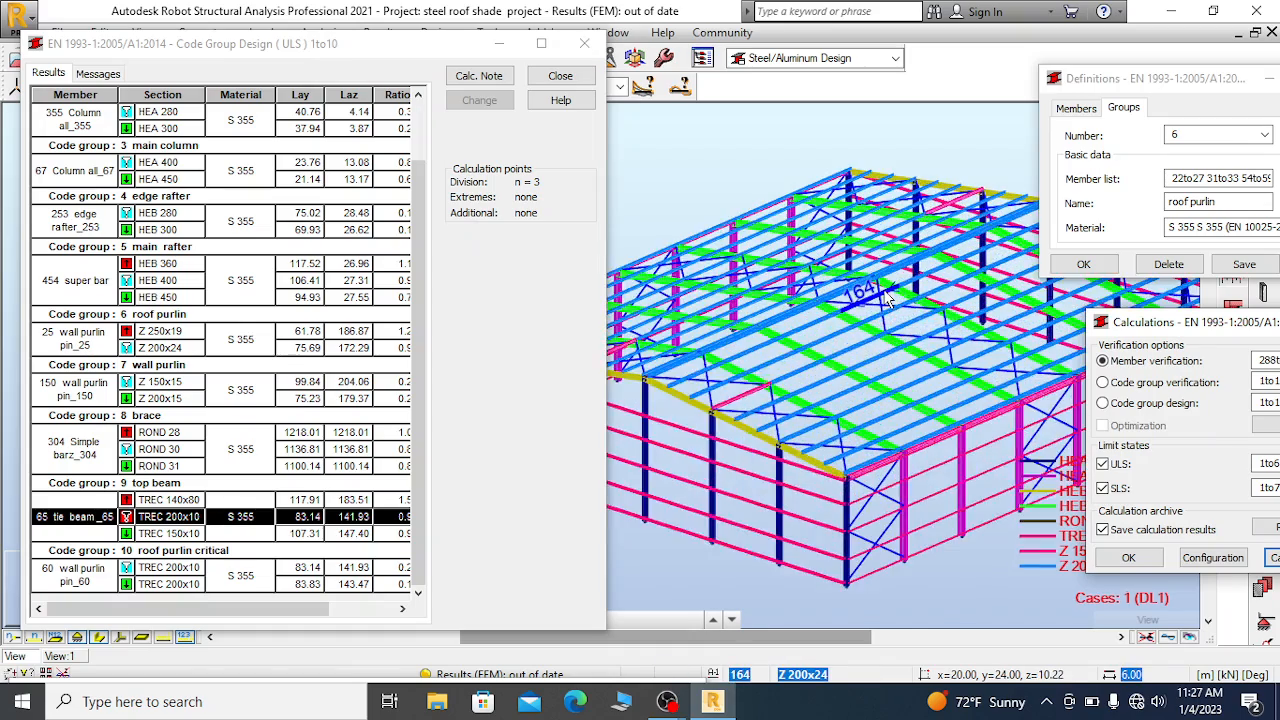
pyautogui.scroll(1, 890, 305)
pyautogui.scroll(-1, 945, 400)
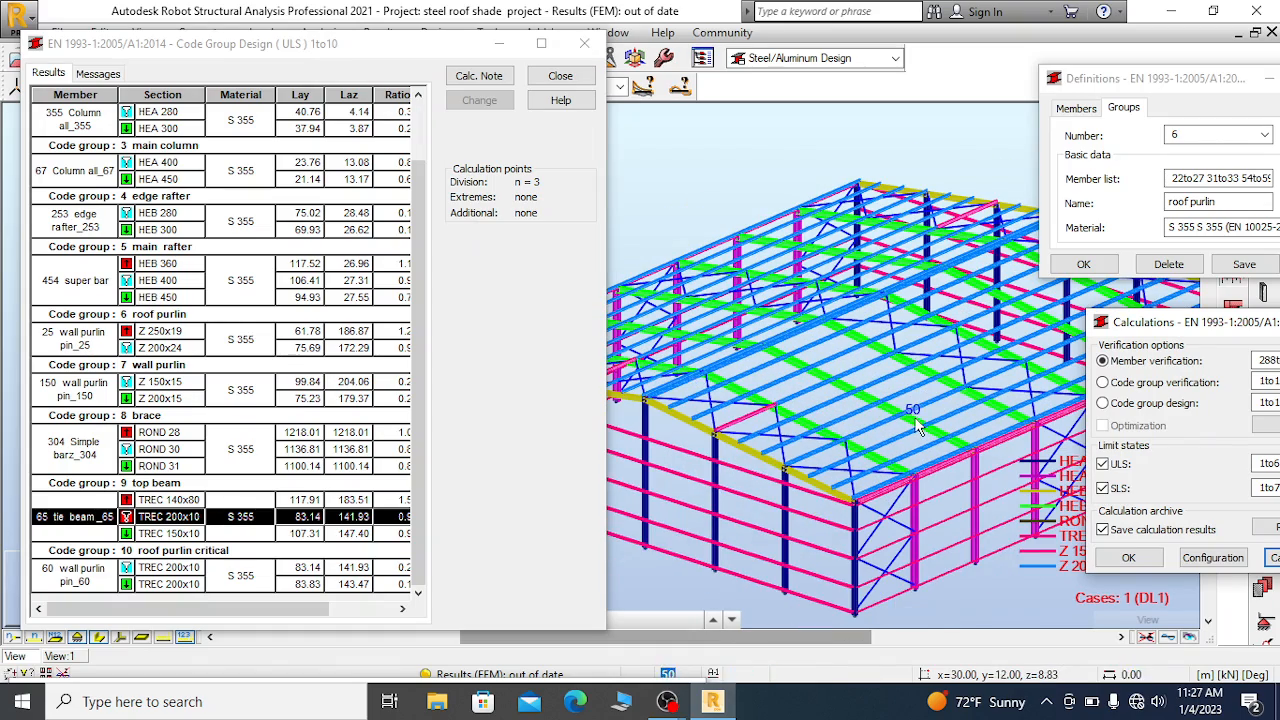
pyautogui.scroll(3, 930, 390)
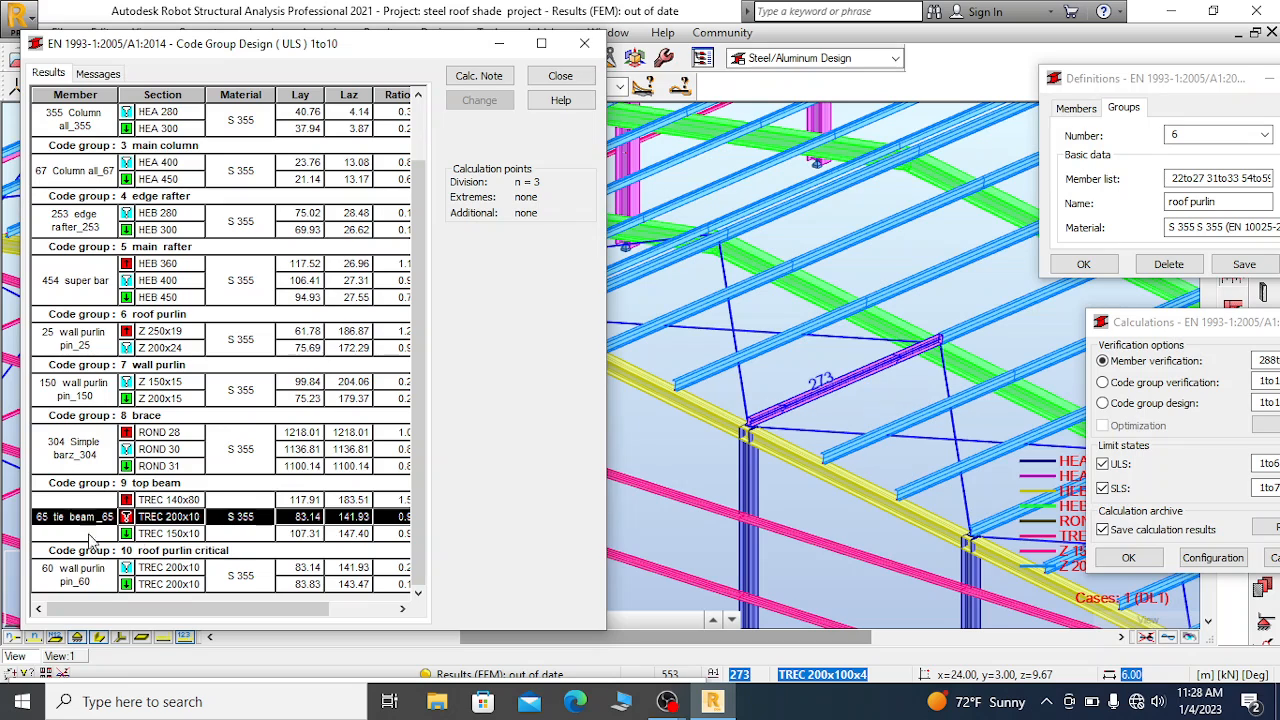
# Compare the TREC section ratios in the top beam group in the widened results list, and check the roof purlin critical group
pyautogui.click(170, 532)
pyautogui.click(174, 519)
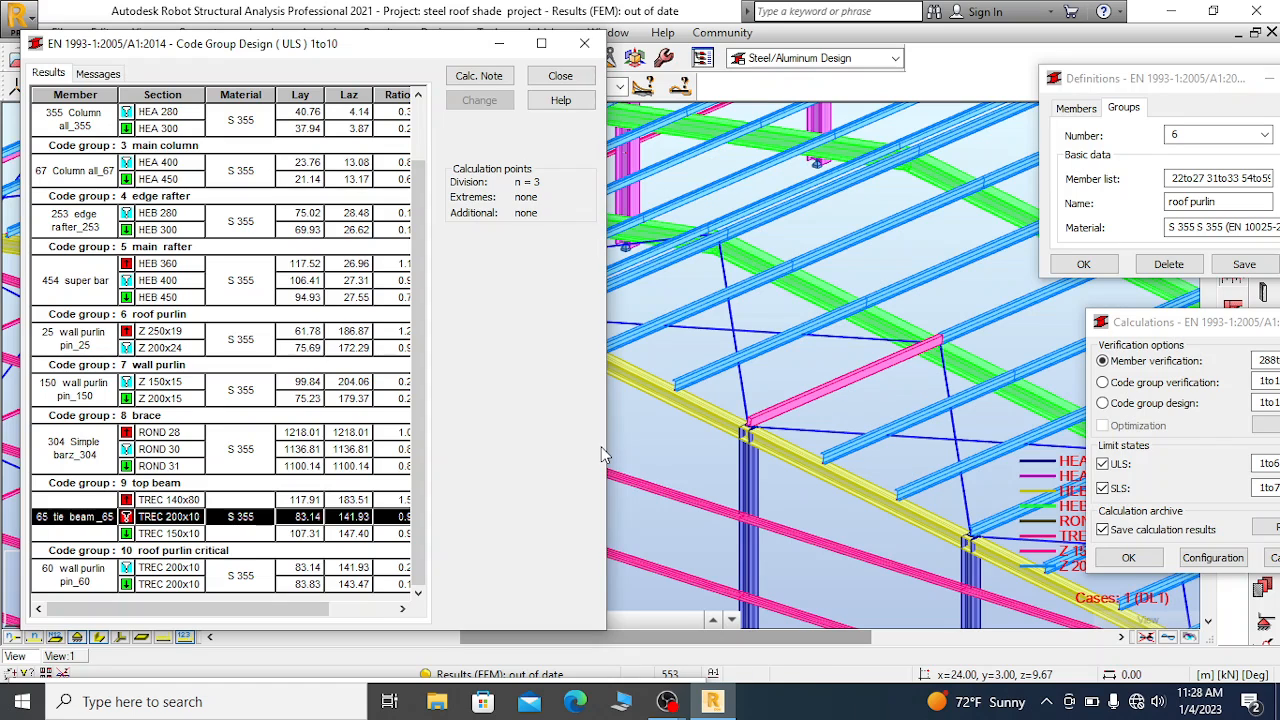
pyautogui.moveTo(603, 446); pyautogui.dragTo(676, 450)
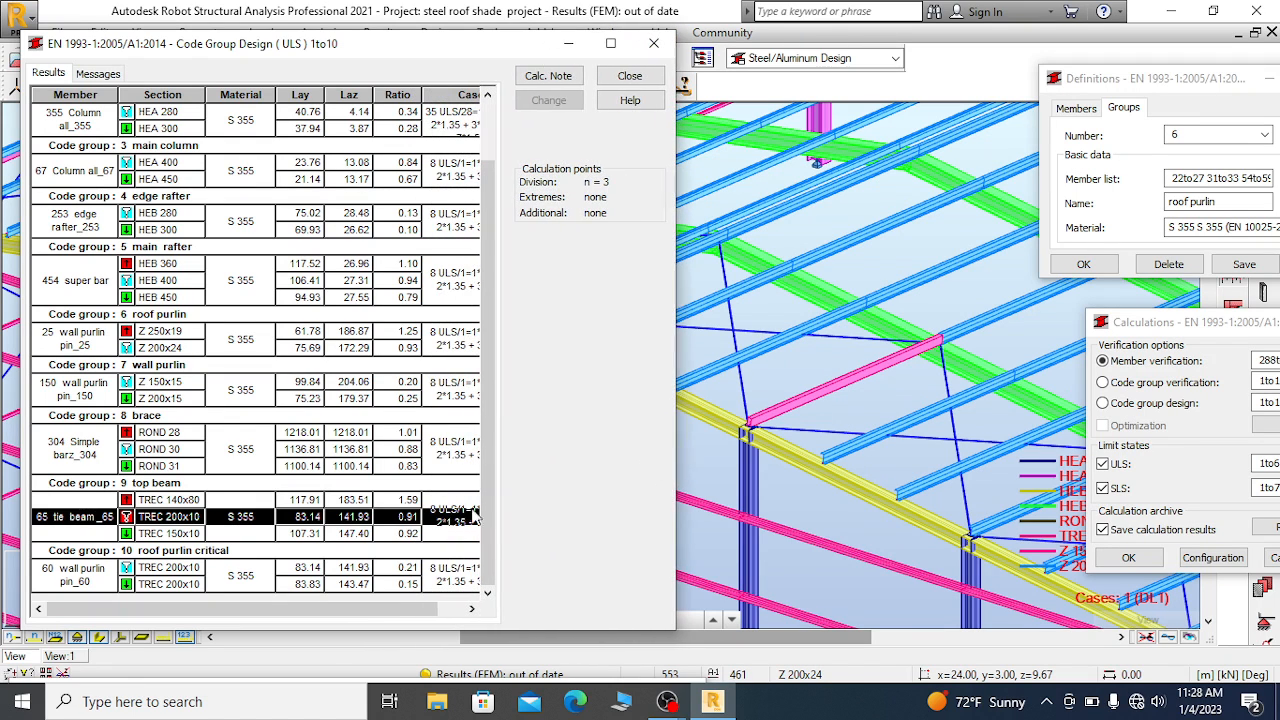
pyautogui.click(400, 502)
pyautogui.click(416, 516)
pyautogui.click(172, 568)
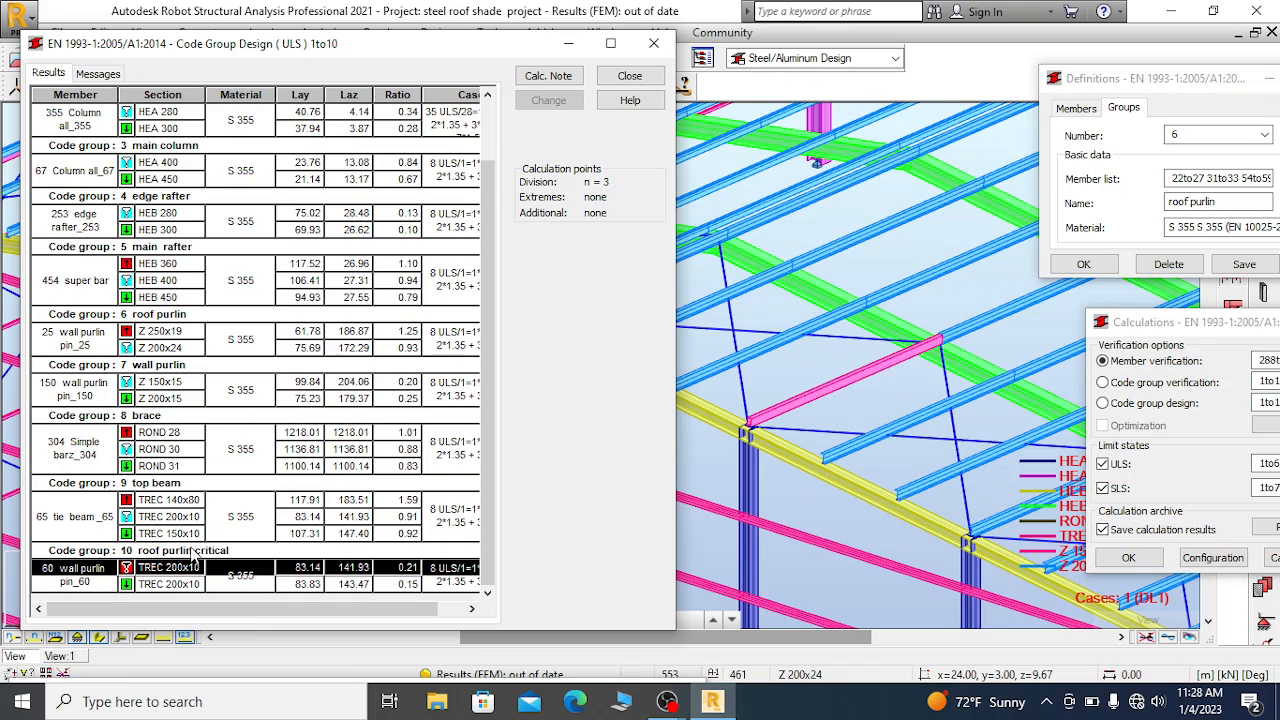
pyautogui.scroll(2, 405, 340)
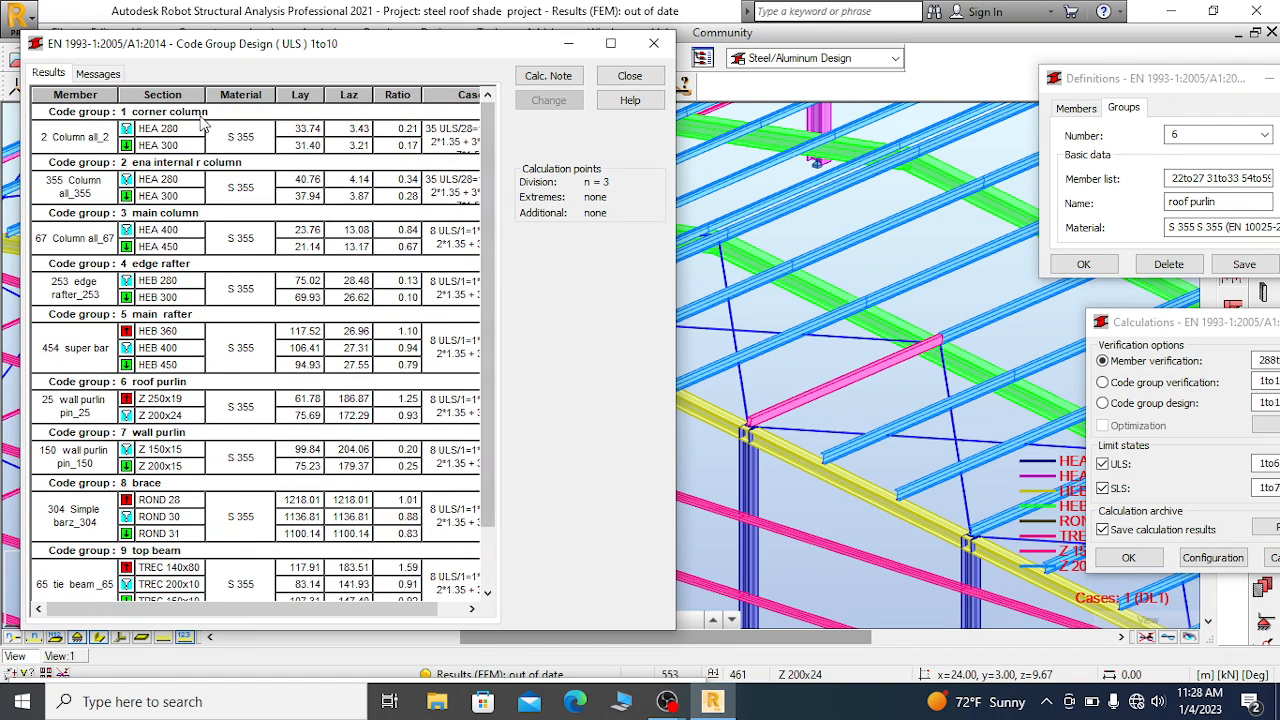
pyautogui.scroll(-2, 500, 152)
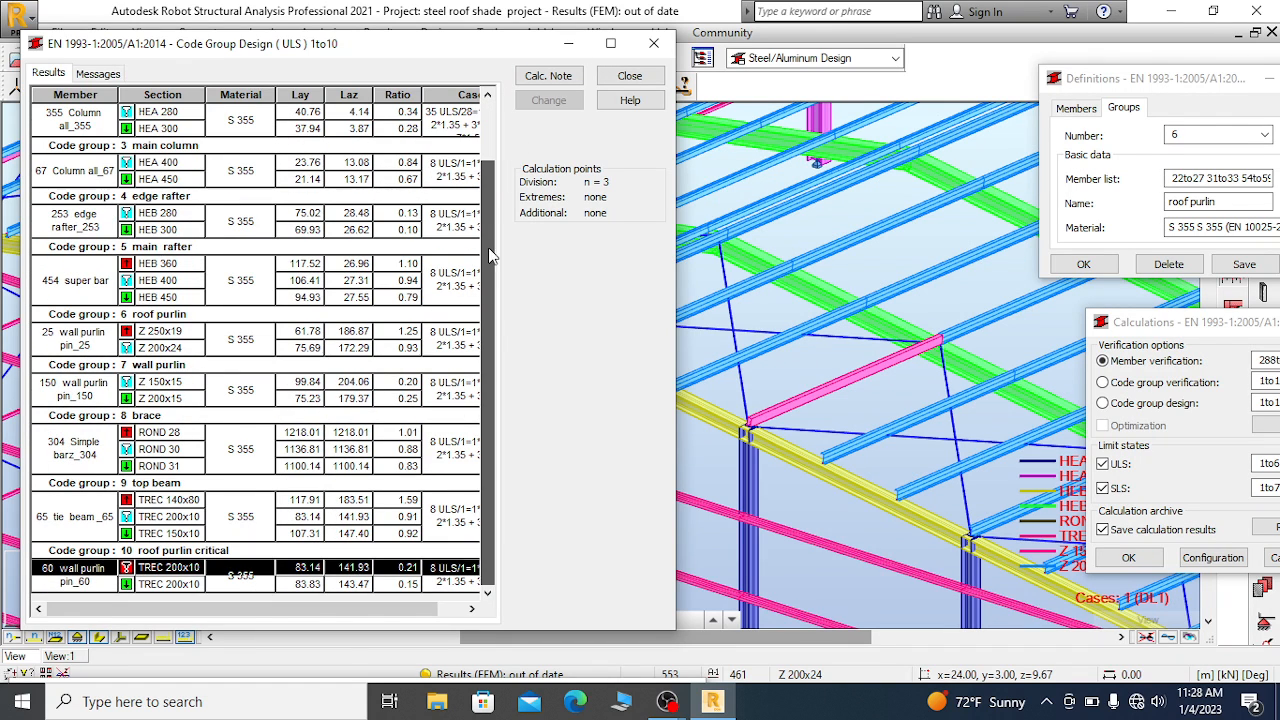
# Close the code group design and the section results without archiving, and show the whole frame
pyautogui.click(654, 47)
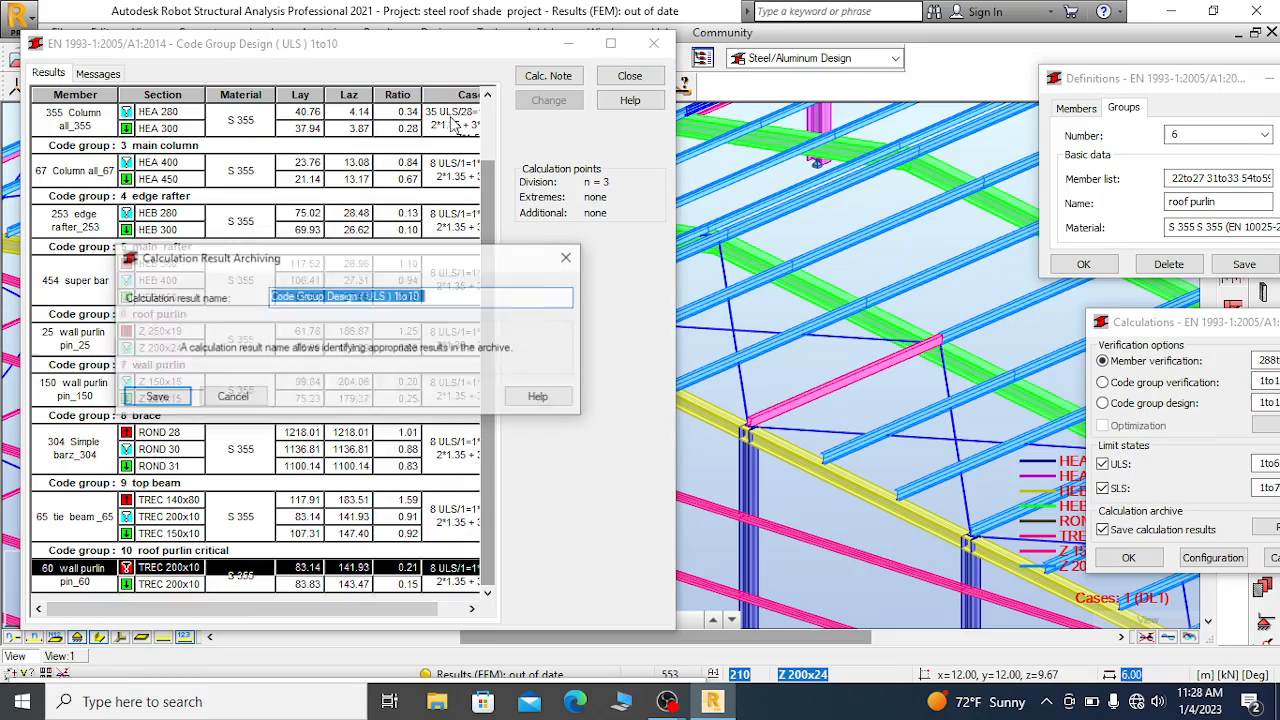
pyautogui.click(238, 400)
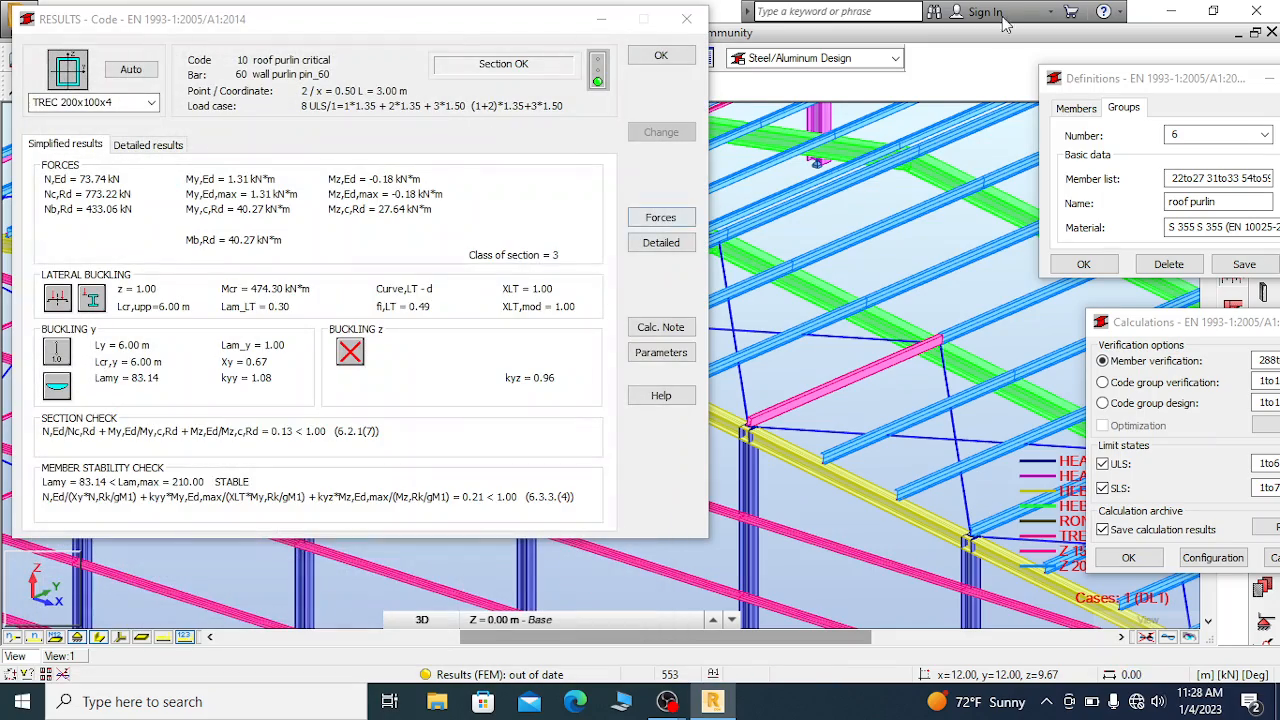
pyautogui.click(686, 19)
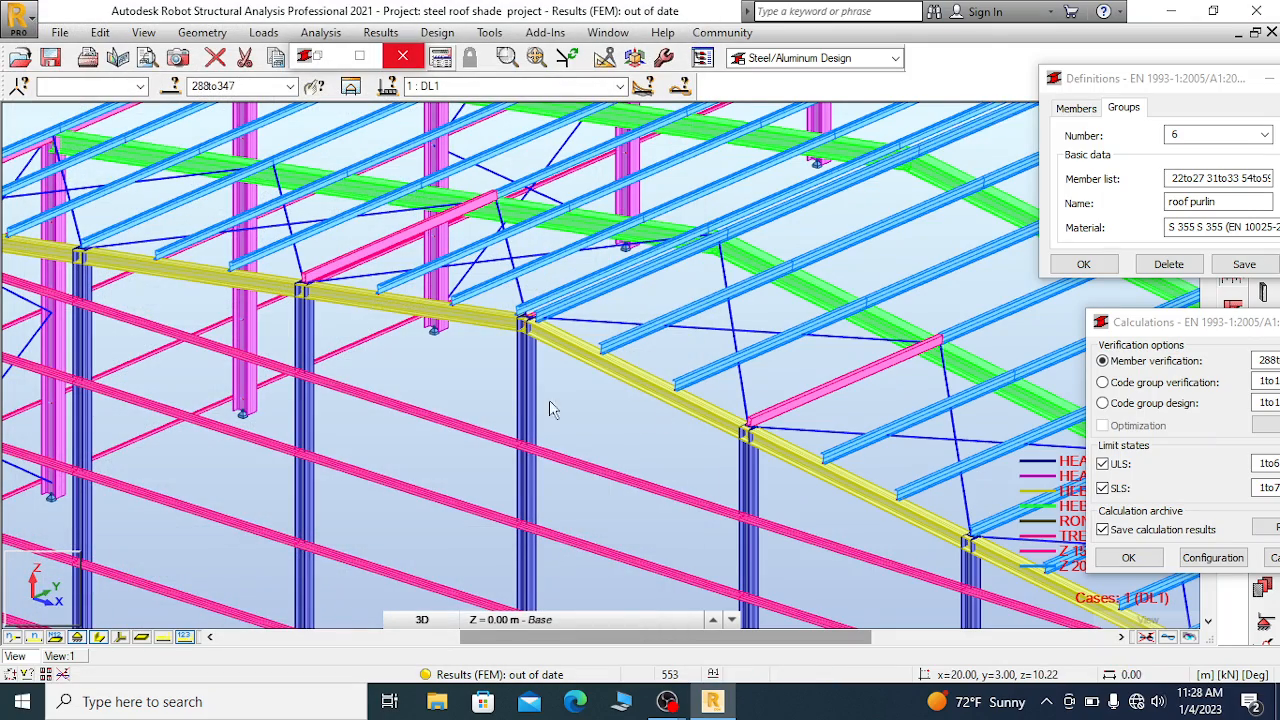
pyautogui.scroll(-3, 519, 404)
pyautogui.scroll(-5, 479, 360)
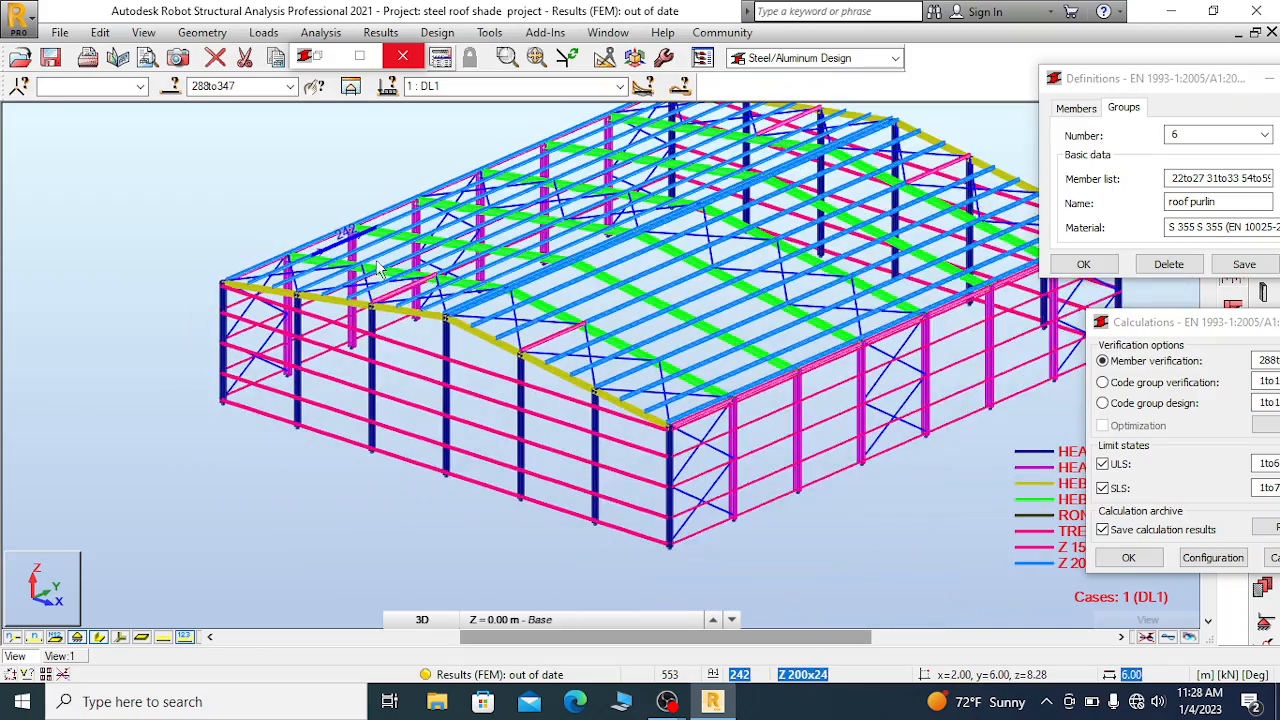
# Look over the framed structure and save the steel roof shade project
pyautogui.scroll(3, 806, 400)
pyautogui.scroll(-1, 846, 386)
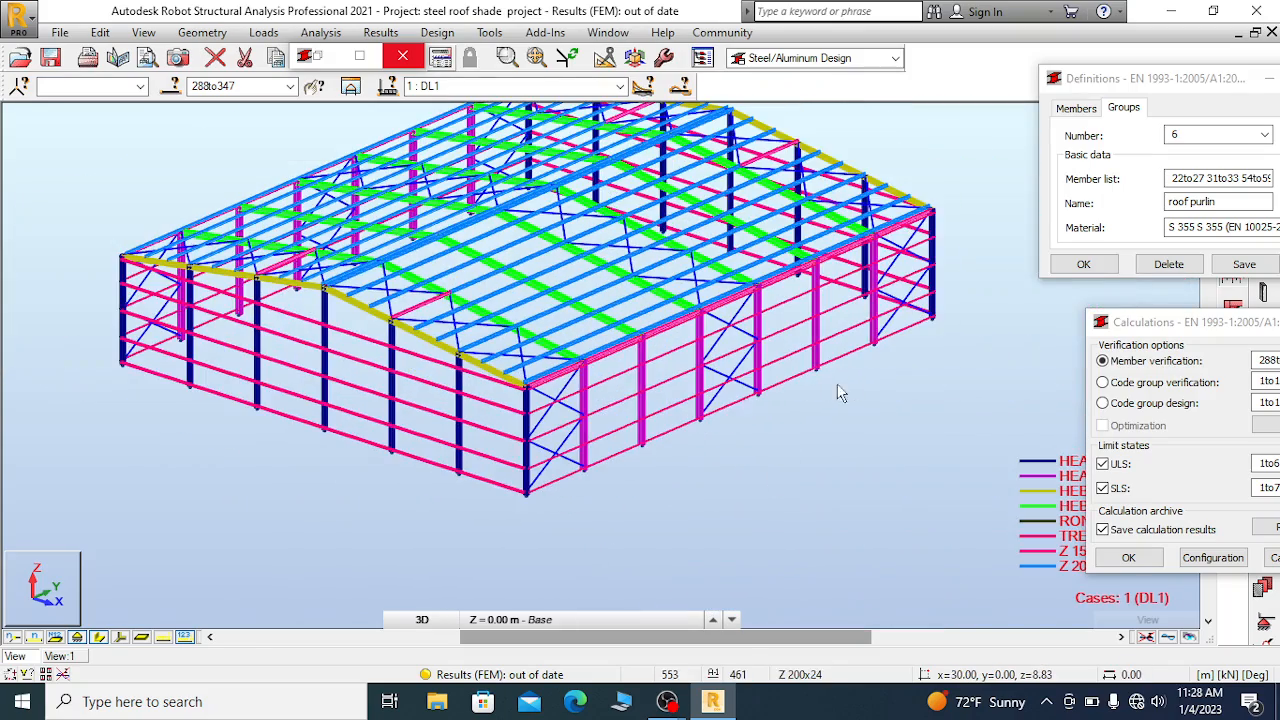
pyautogui.scroll(3, 272, 185)
pyautogui.click(50, 57)
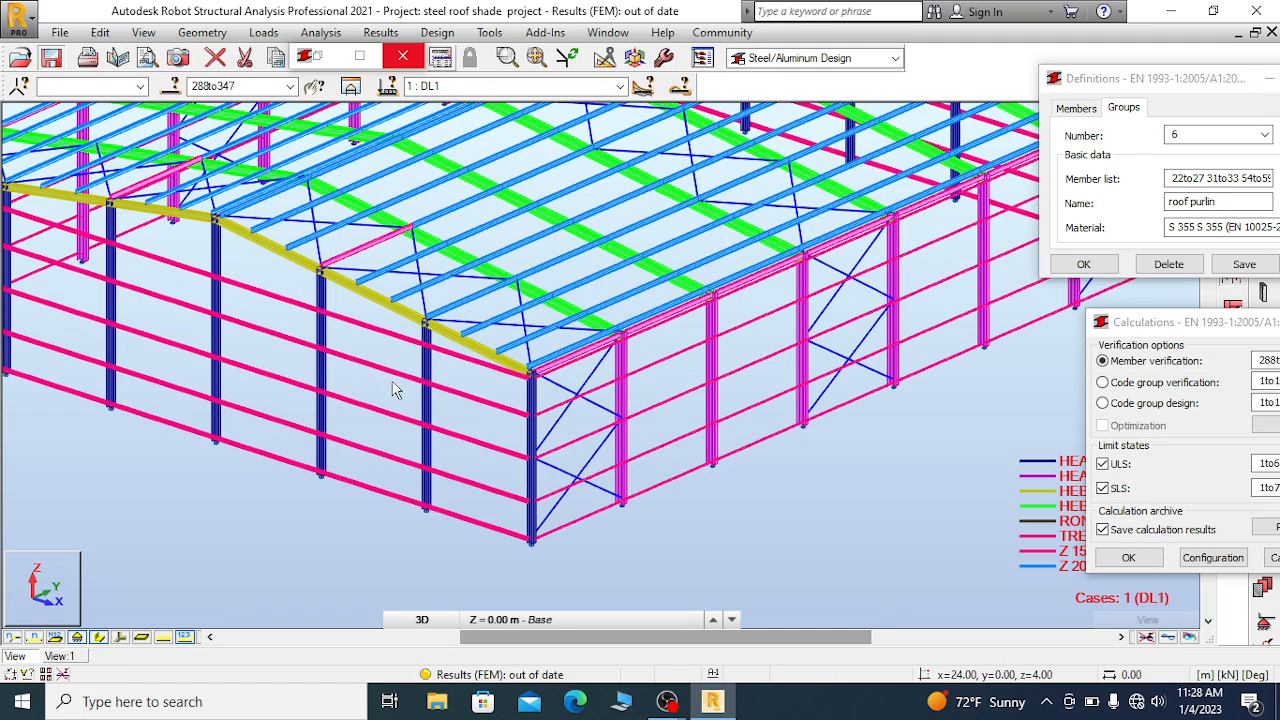
# Display the support symbols at the column bases of the whole frame
pyautogui.scroll(-5, 577, 507)
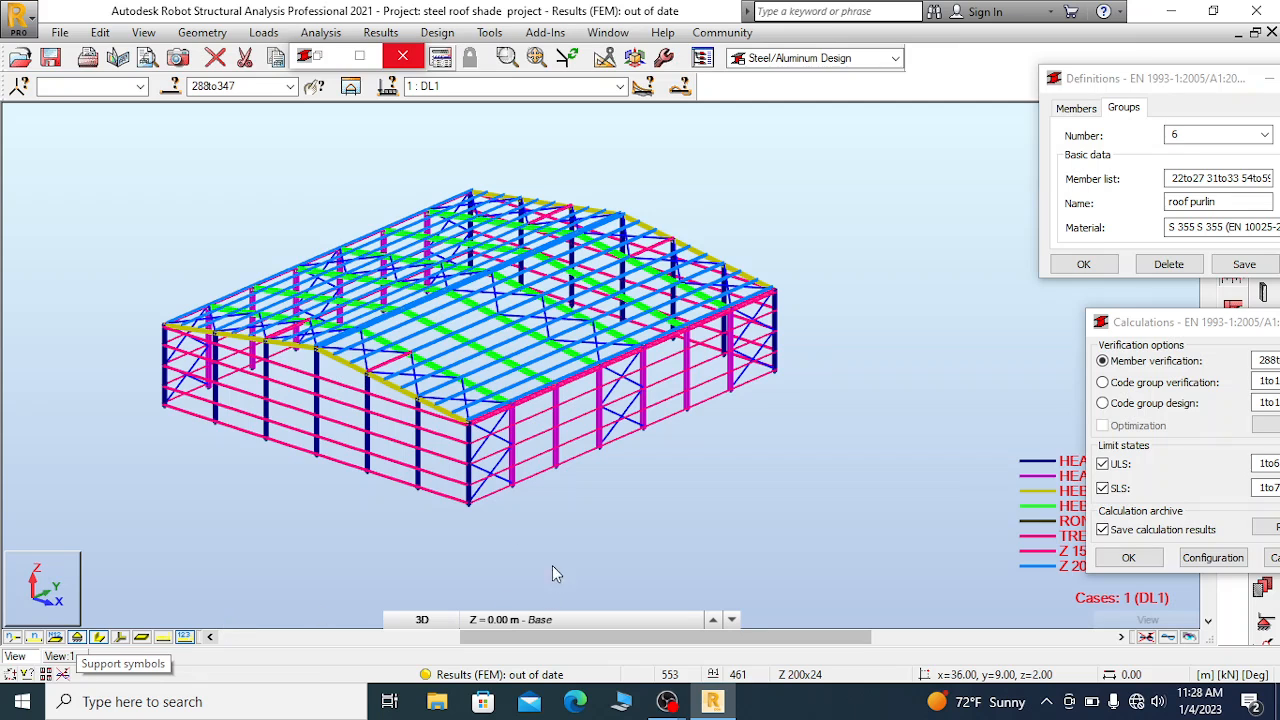
pyautogui.scroll(4, 369, 514)
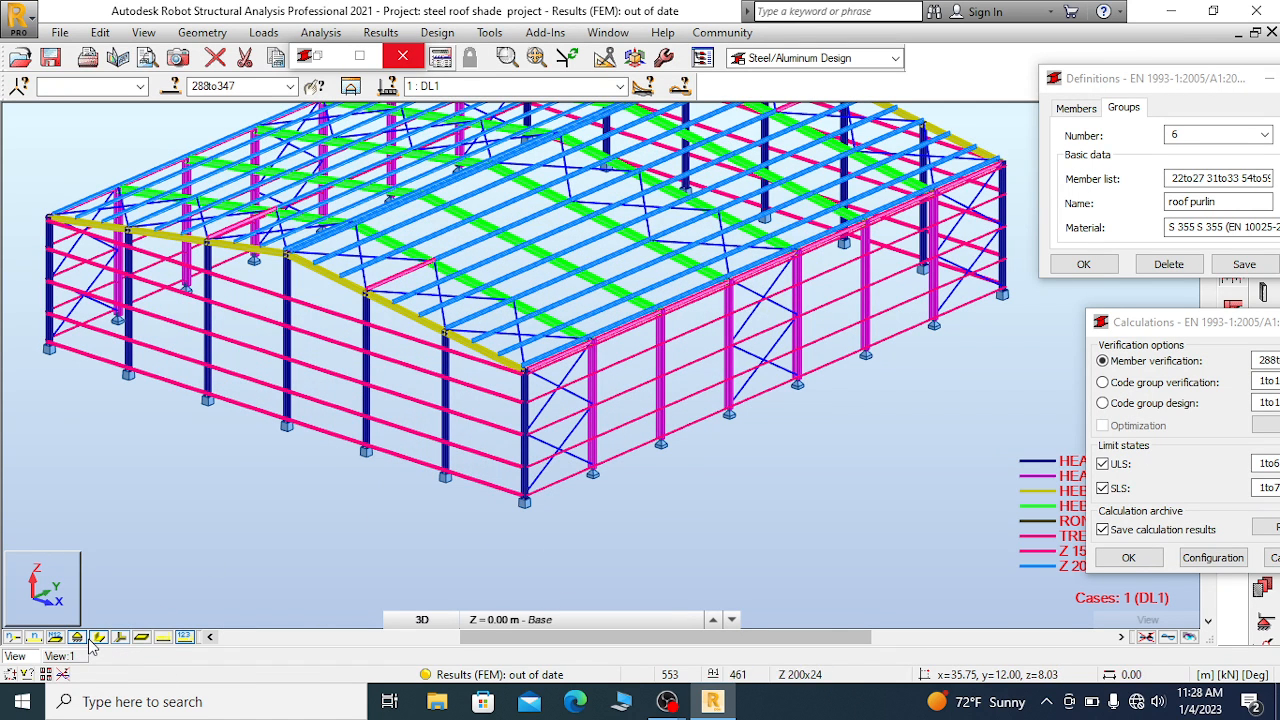
pyautogui.click(78, 638)
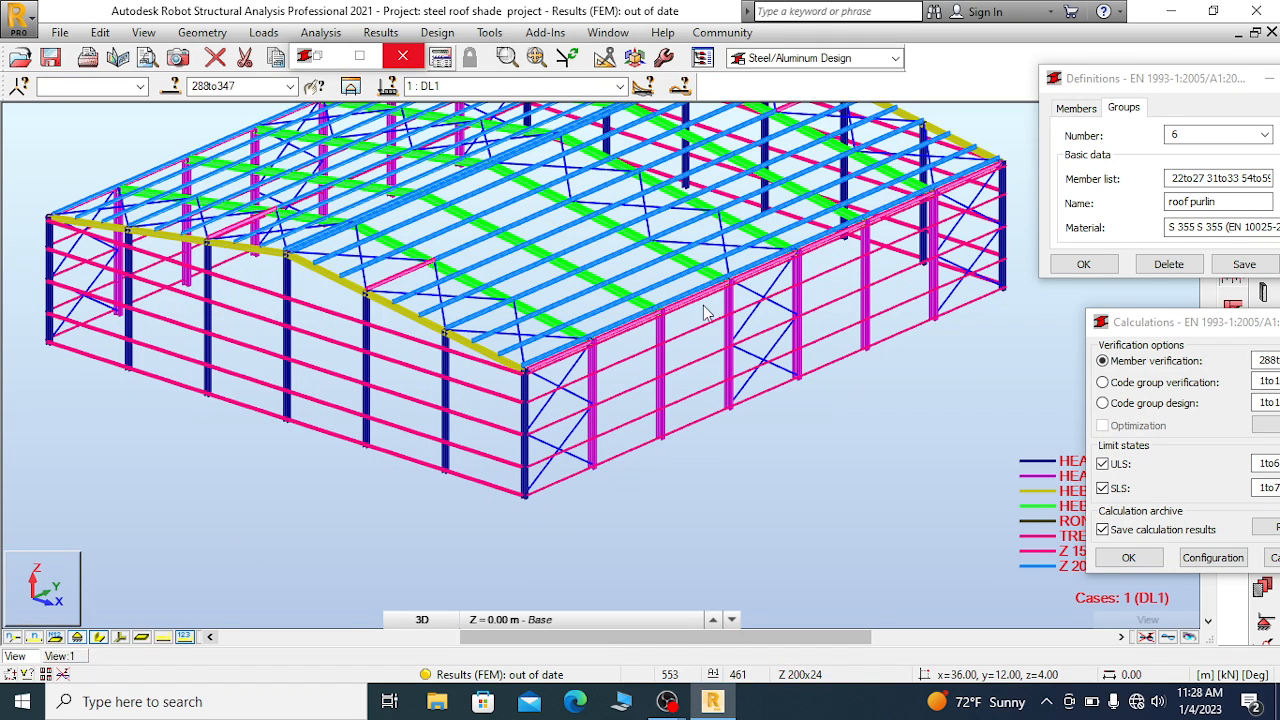
pyautogui.scroll(-4, 700, 318)
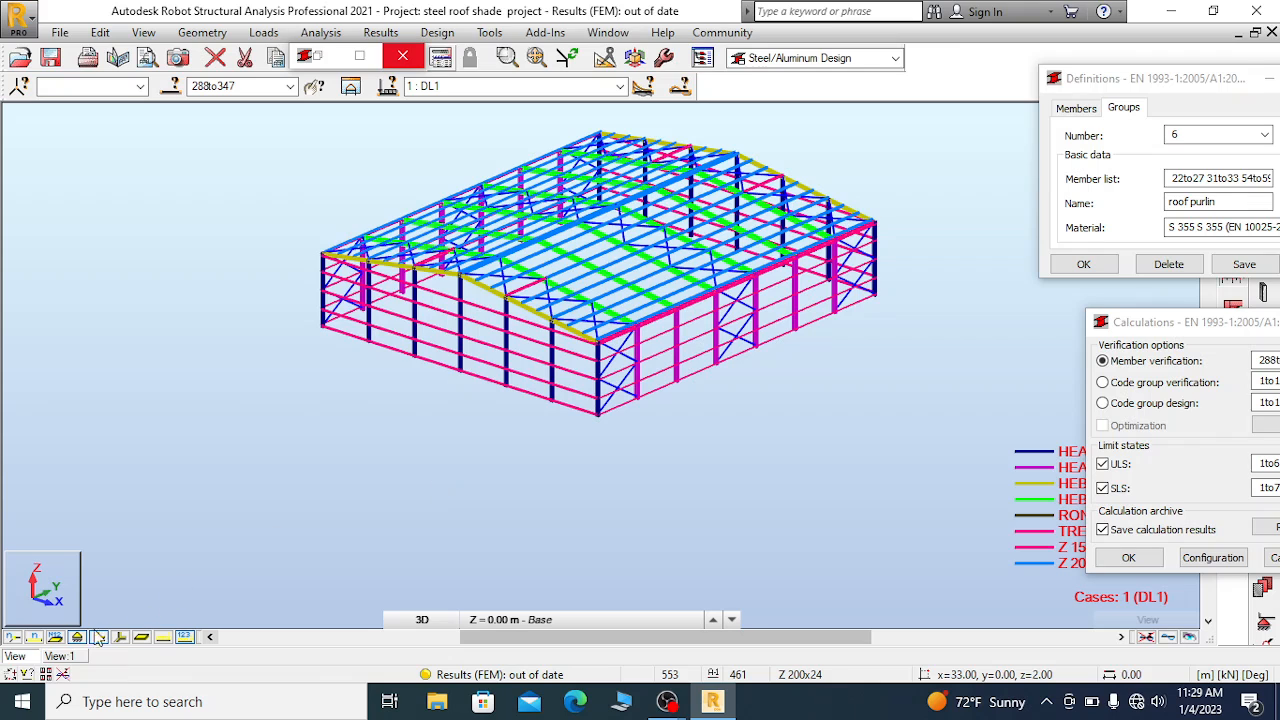
pyautogui.click(78, 640)
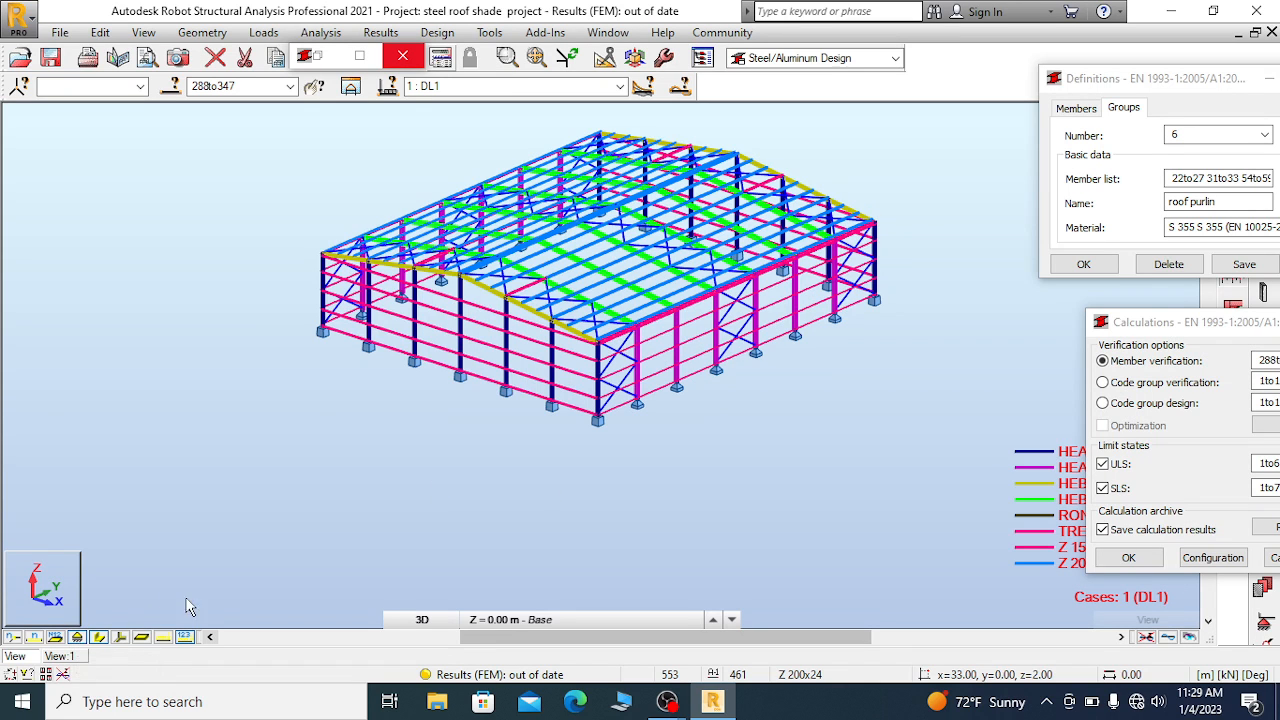
pyautogui.scroll(2, 711, 414)
pyautogui.scroll(-1, 566, 438)
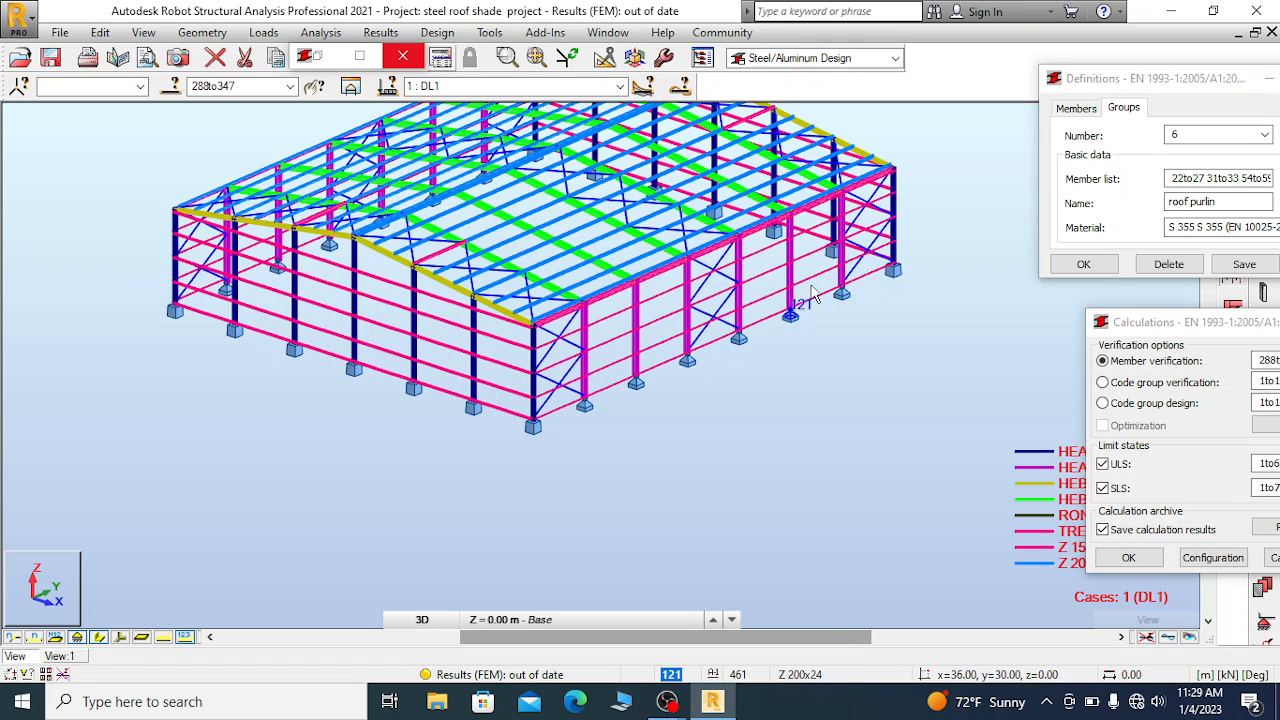
# Set the model to the right side view and window-select all nodes along the column bases, keeping the Definitions window clear
pyautogui.moveTo(1149, 92); pyautogui.dragTo(1181, 226)
pyautogui.click(1178, 148)
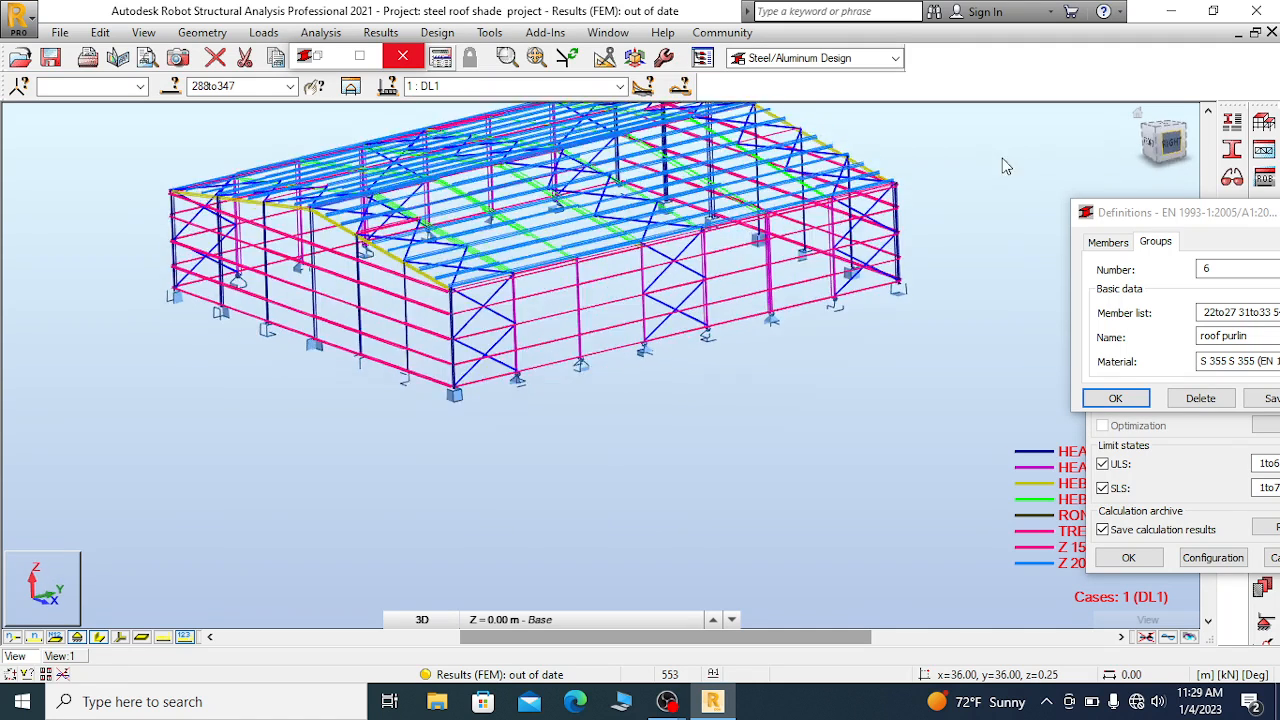
pyautogui.scroll(1, 663, 391)
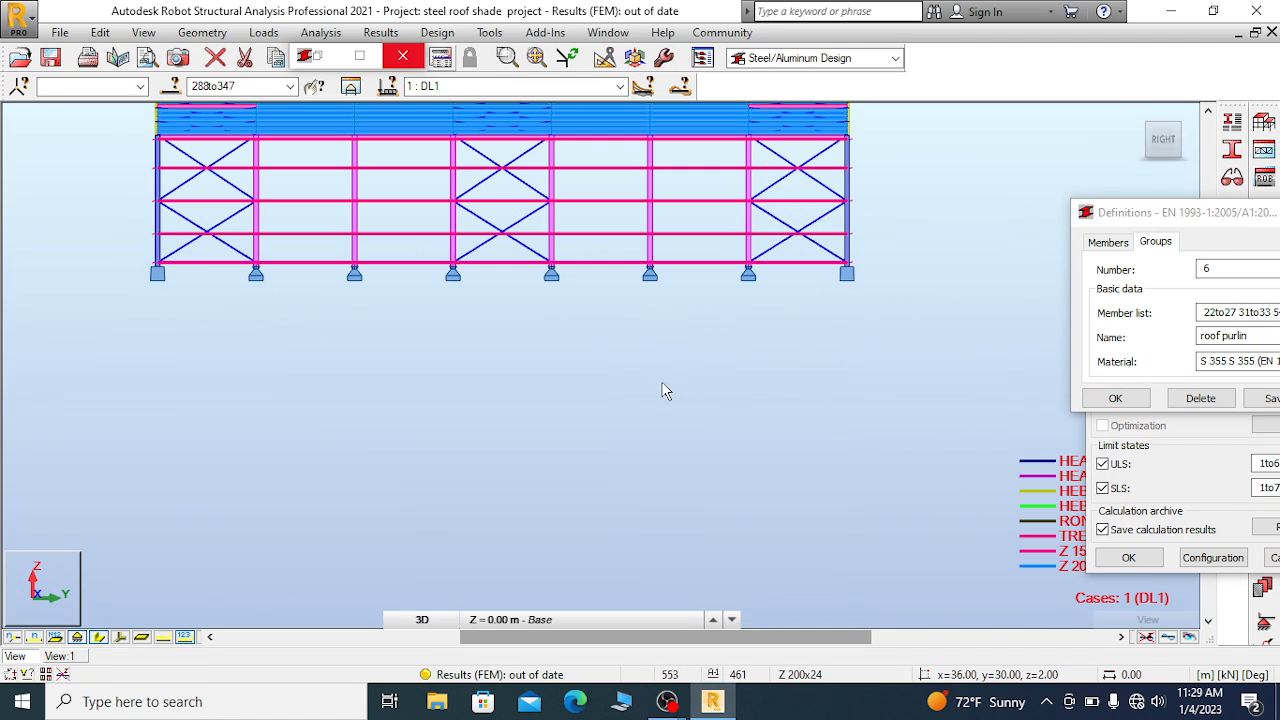
pyautogui.scroll(2, 220, 306)
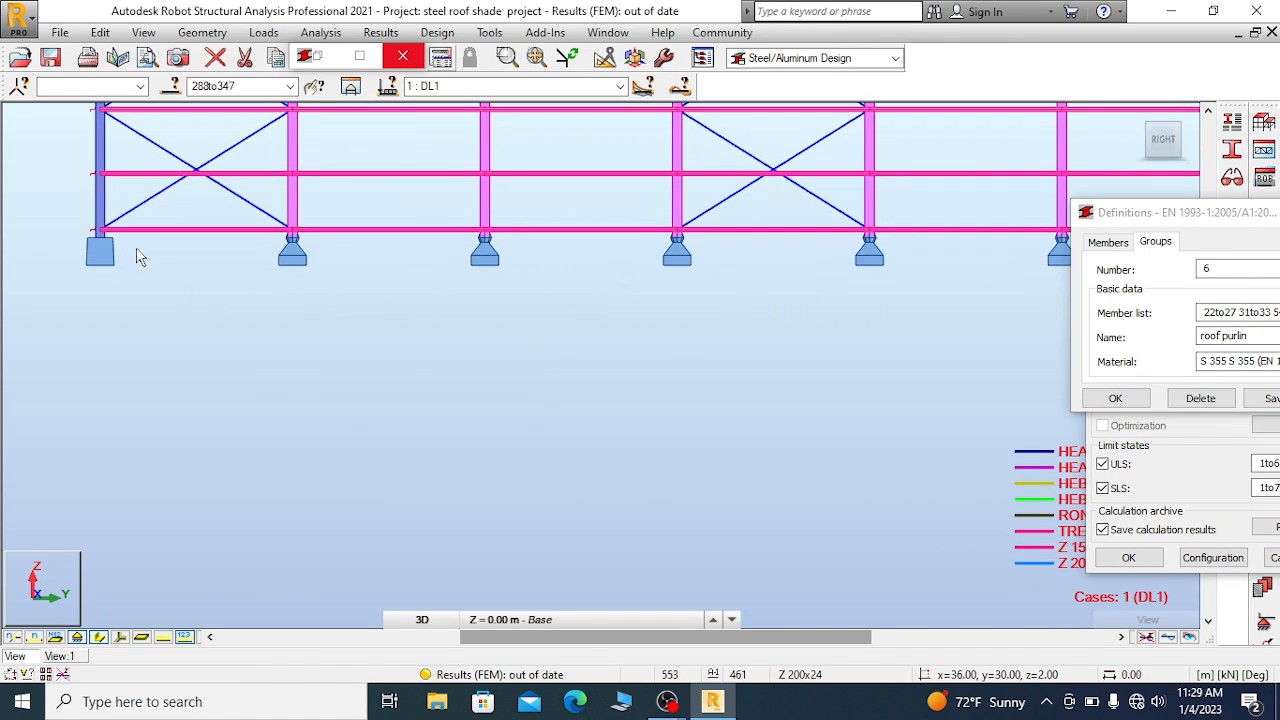
pyautogui.scroll(-1, 157, 243)
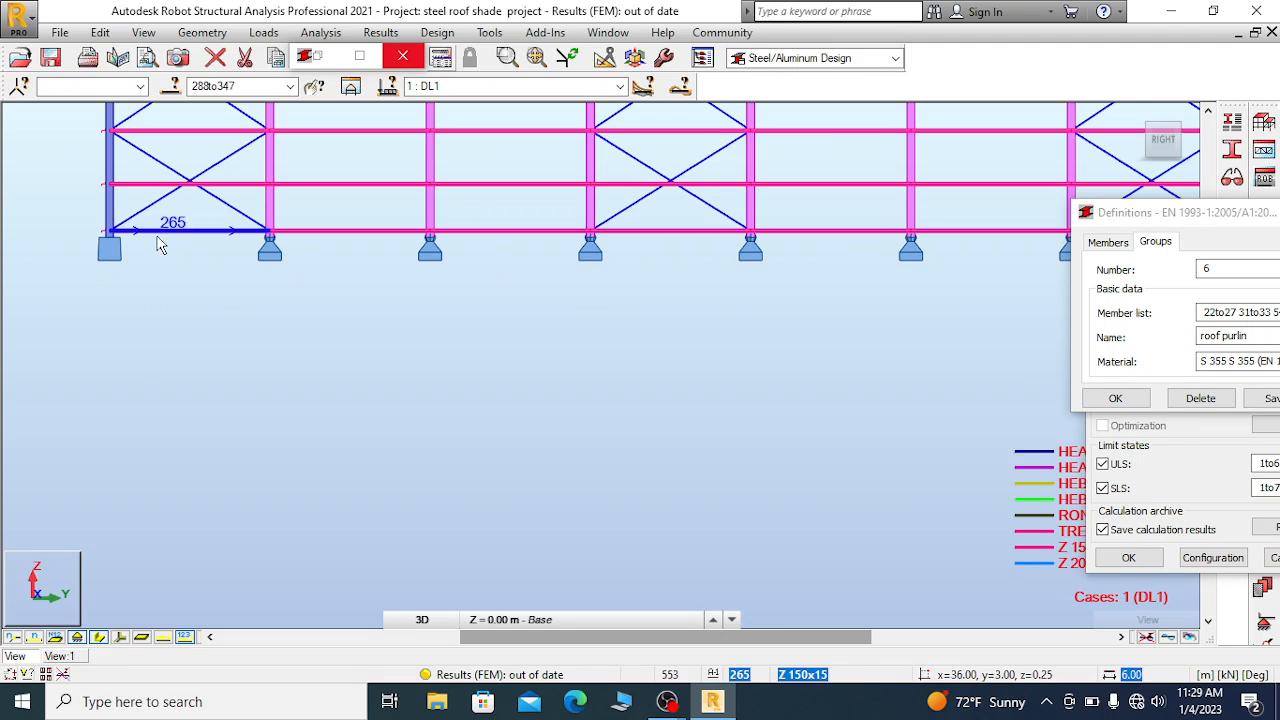
pyautogui.moveTo(1176, 222); pyautogui.dragTo(1250, 336)
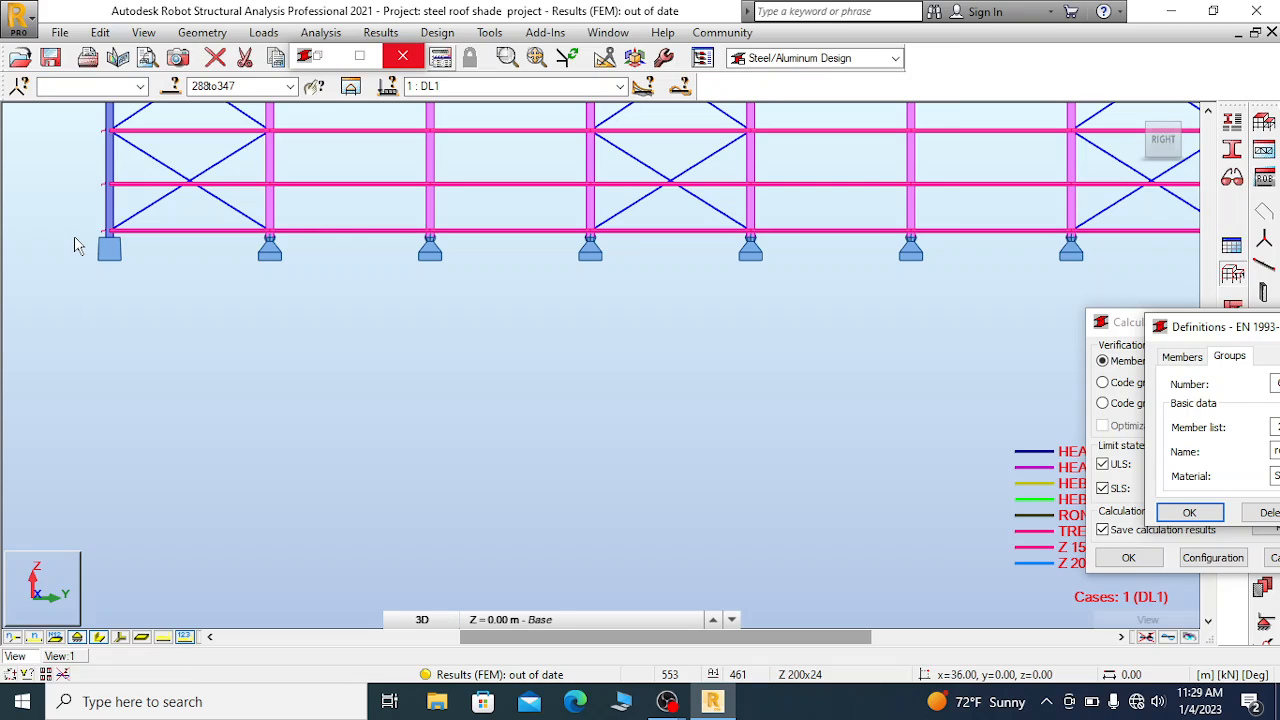
pyautogui.moveTo(73, 237); pyautogui.dragTo(1102, 275)
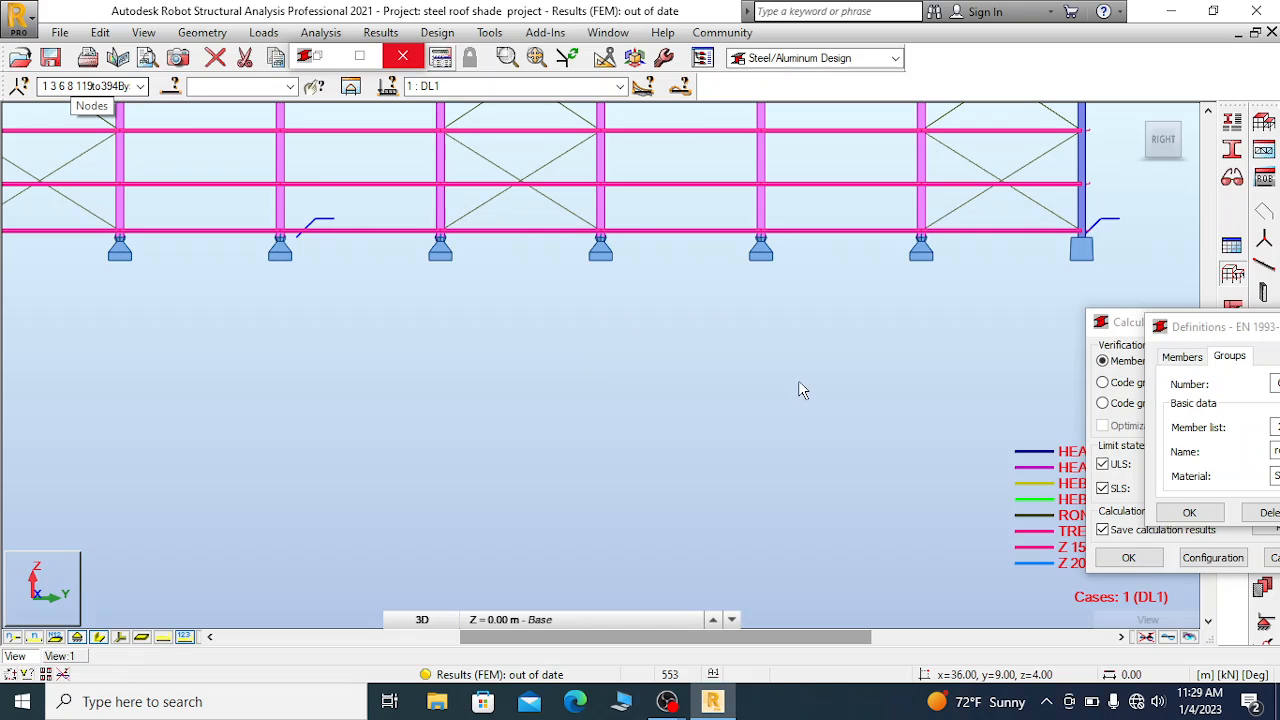
# Move the Definitions and Calculations windows into the free area below the frame
pyautogui.scroll(-3, 798, 388)
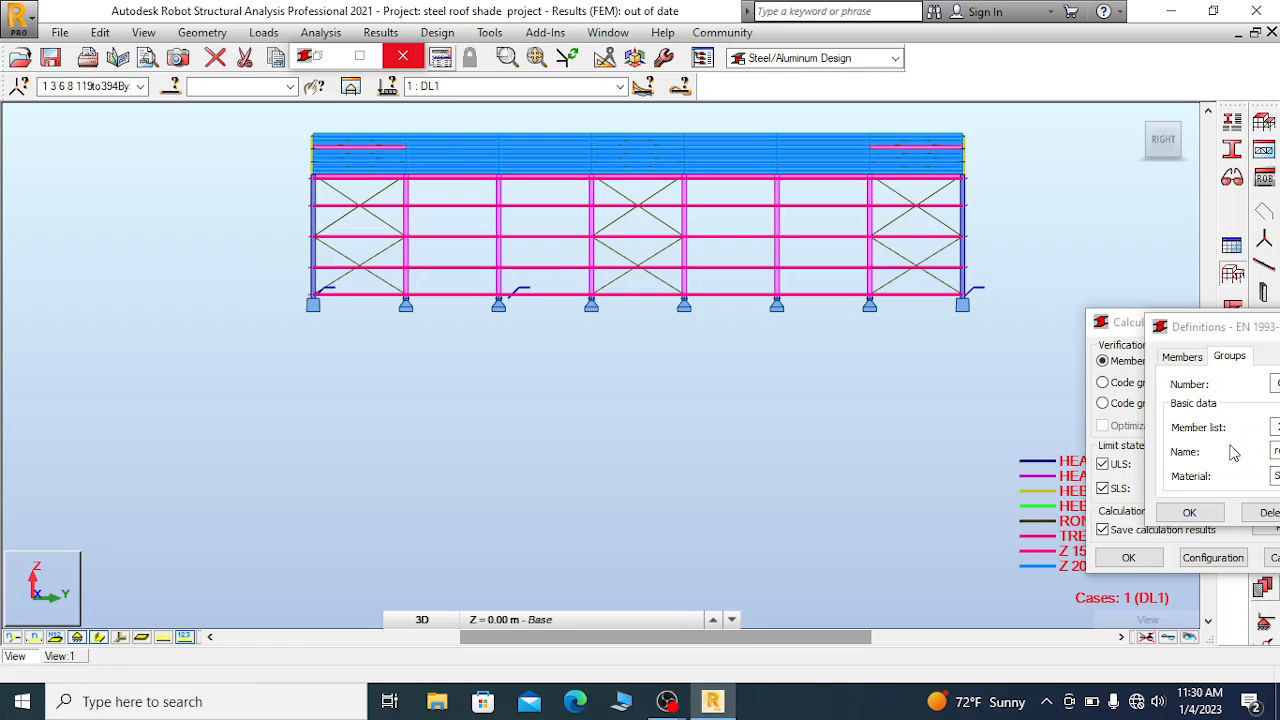
pyautogui.moveTo(1192, 328); pyautogui.dragTo(1117, 113)
pyautogui.click(869, 59)
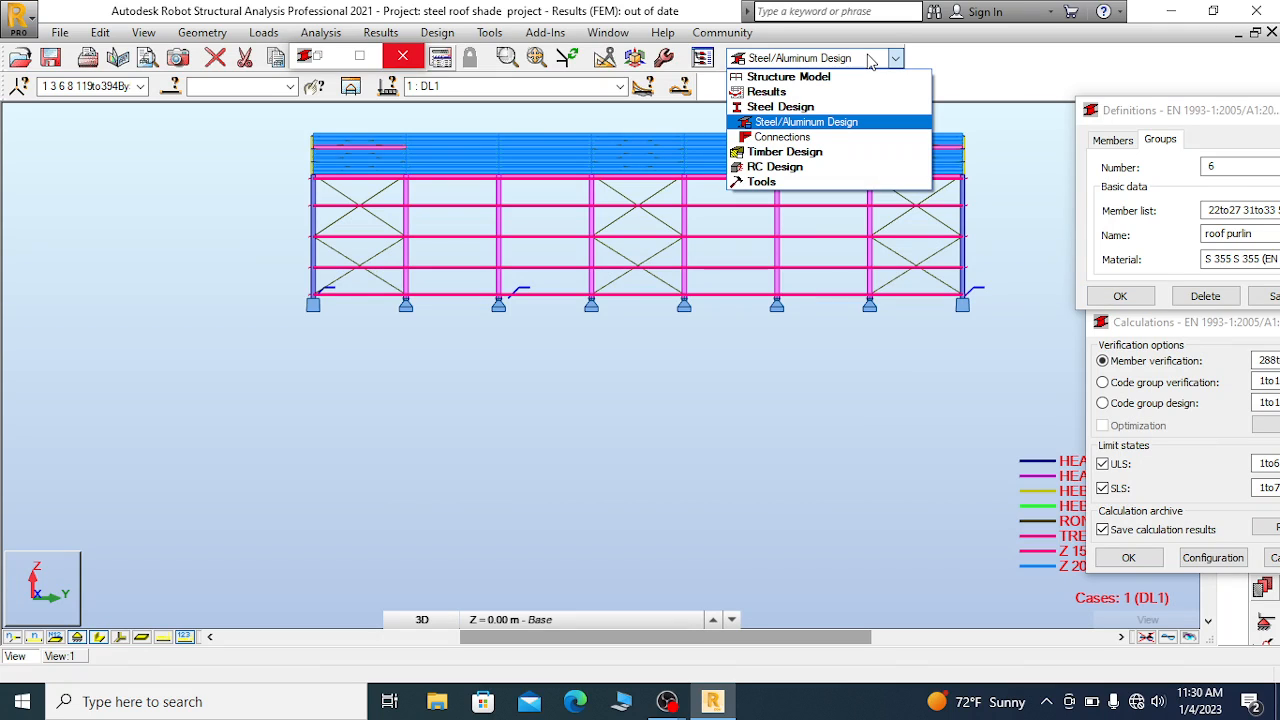
pyautogui.click(871, 60)
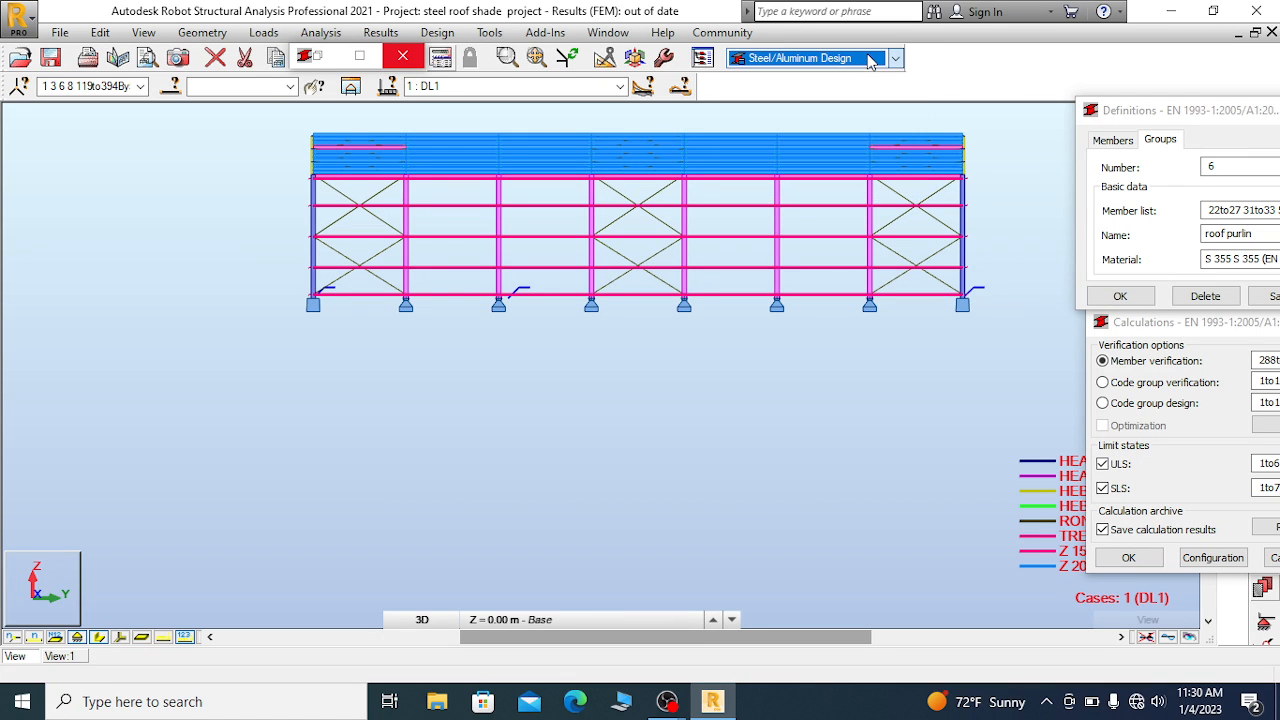
pyautogui.moveTo(1163, 78); pyautogui.dragTo(1161, 69)
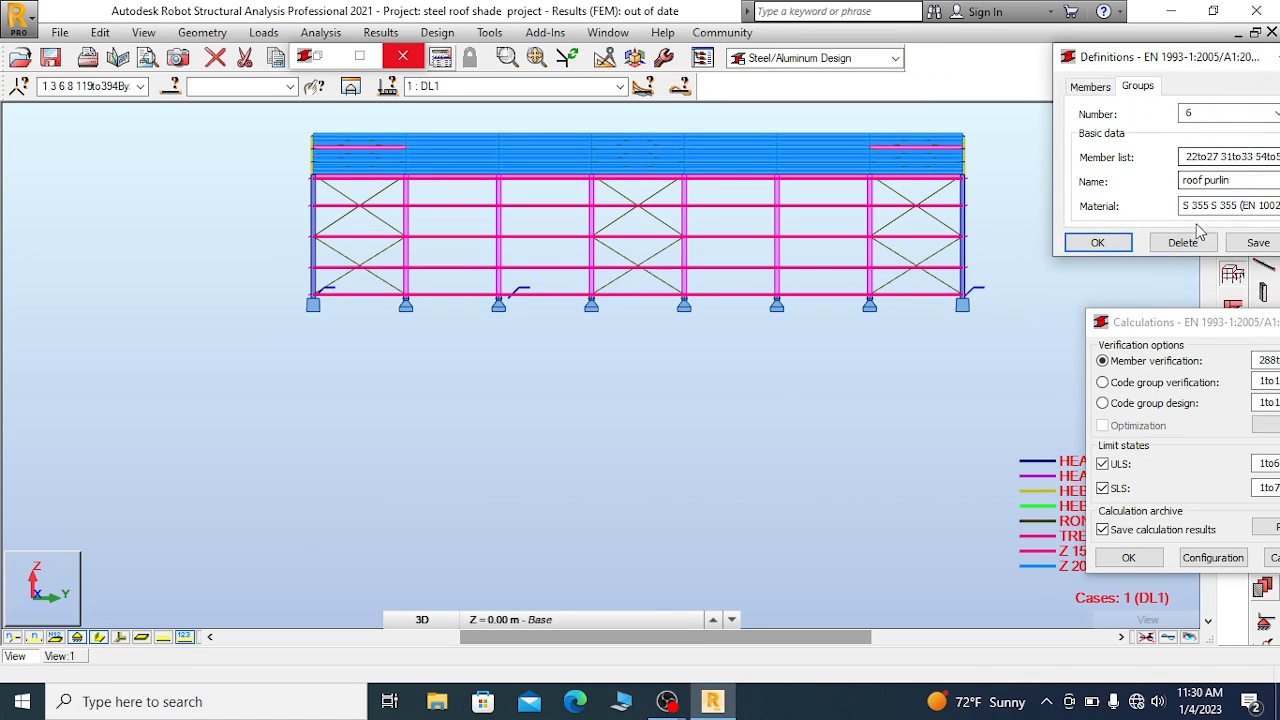
pyautogui.moveTo(1181, 331); pyautogui.dragTo(753, 414)
pyautogui.moveTo(1127, 63); pyautogui.dragTo(383, 410)
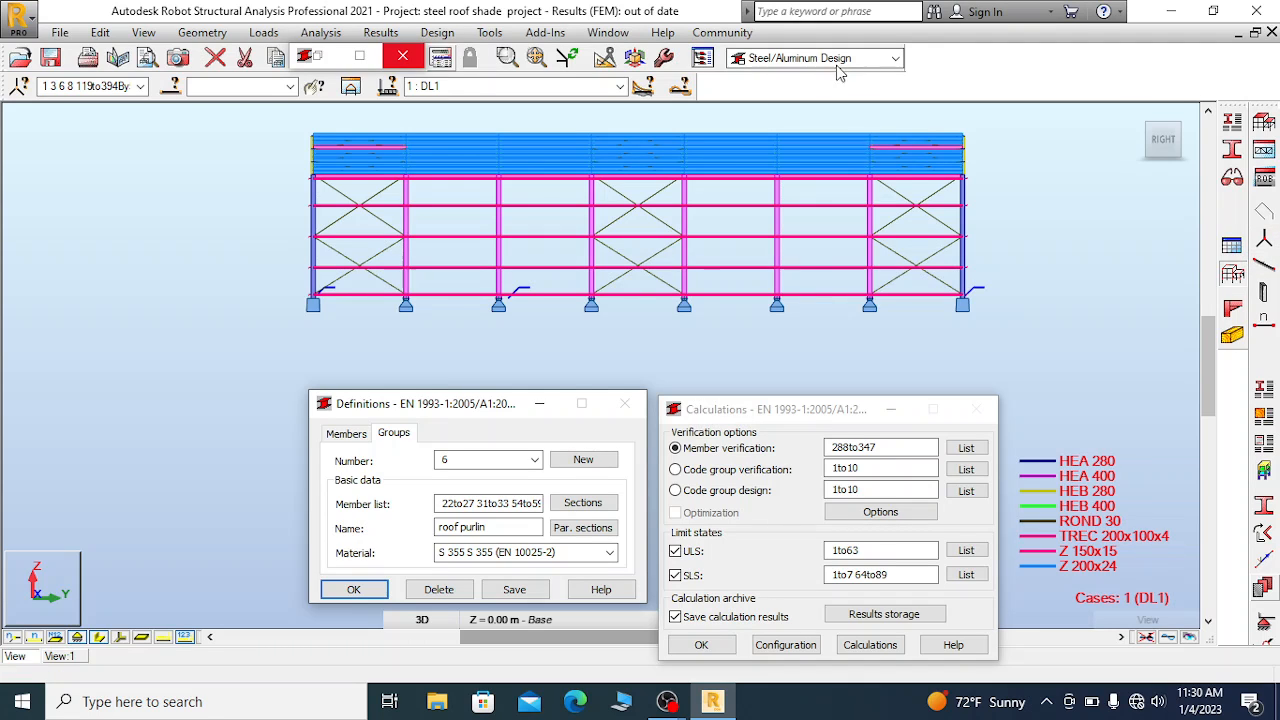
# Return to the structure model's Start layout and send the selected nodes to spread footing design with manual combinations, grouped by story and geometry
pyautogui.click(895, 58)
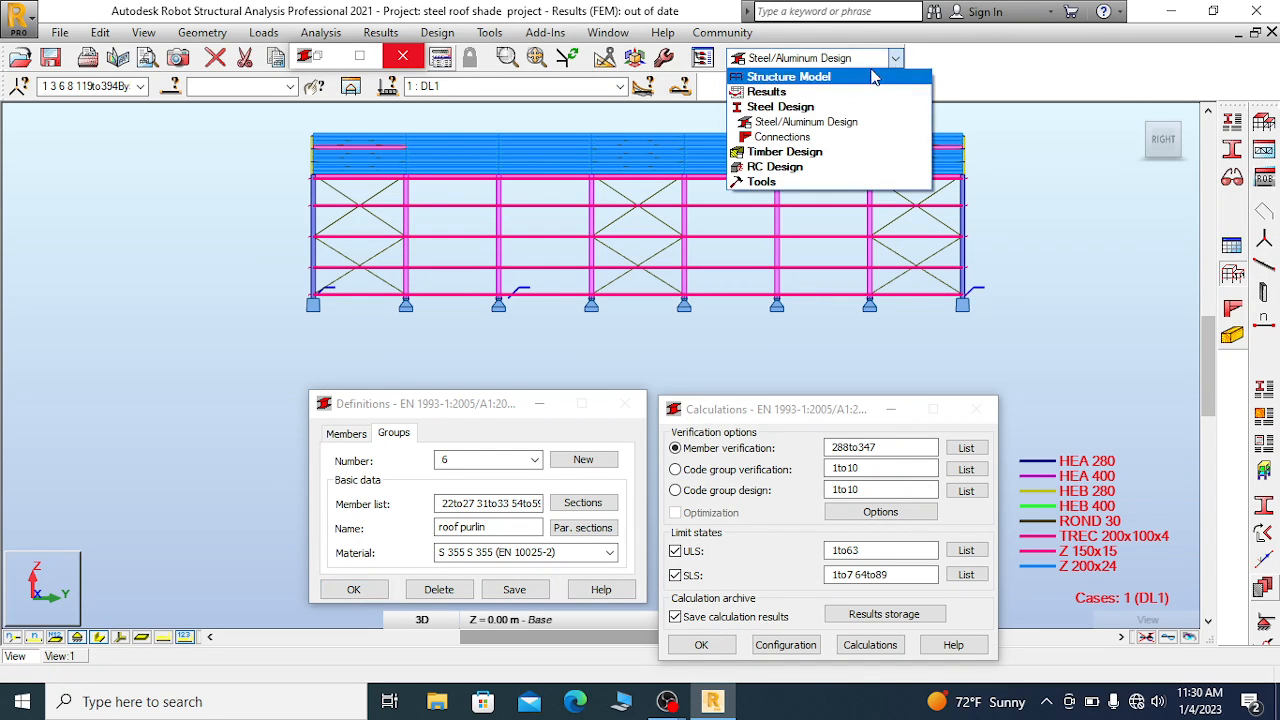
pyautogui.click(790, 78)
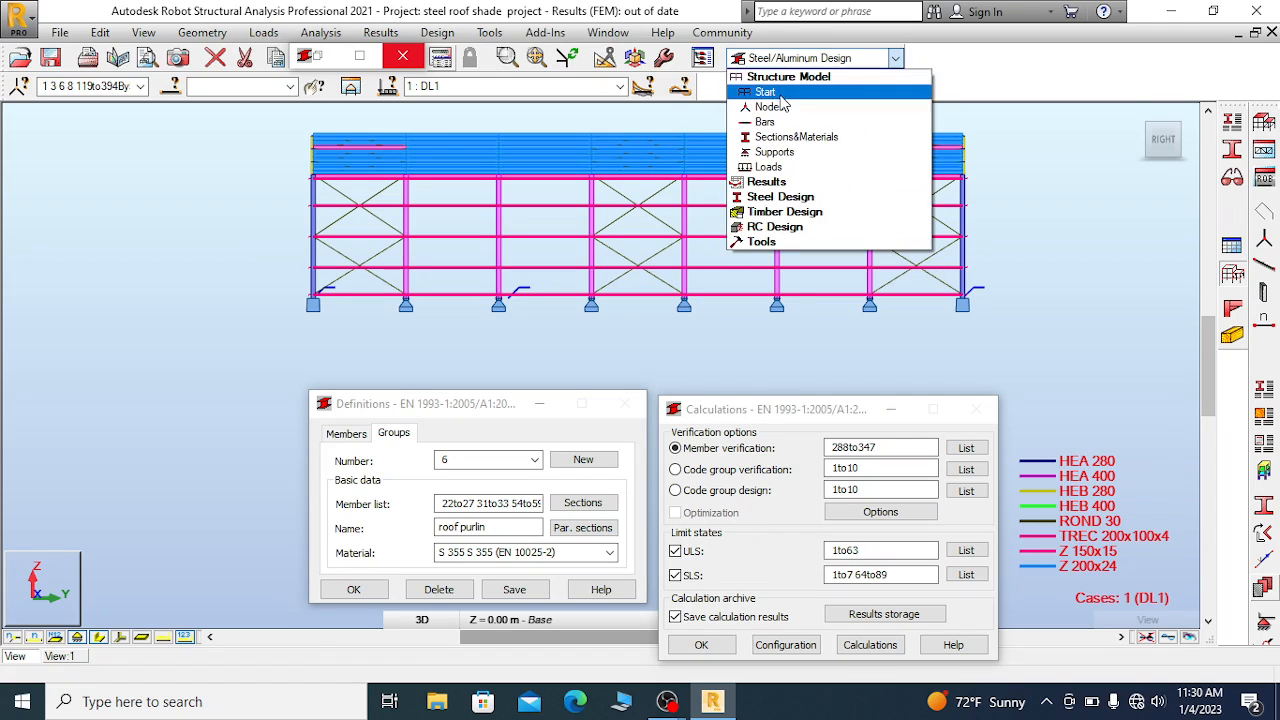
pyautogui.click(766, 92)
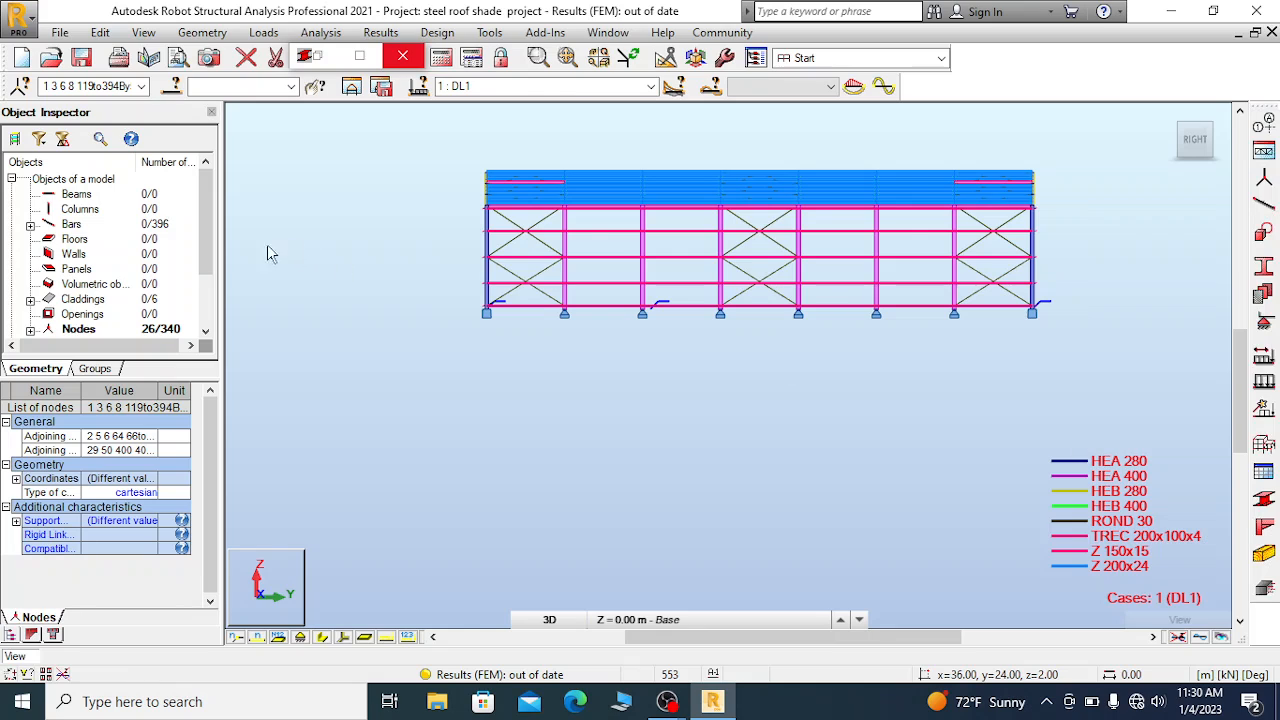
pyautogui.click(1265, 590)
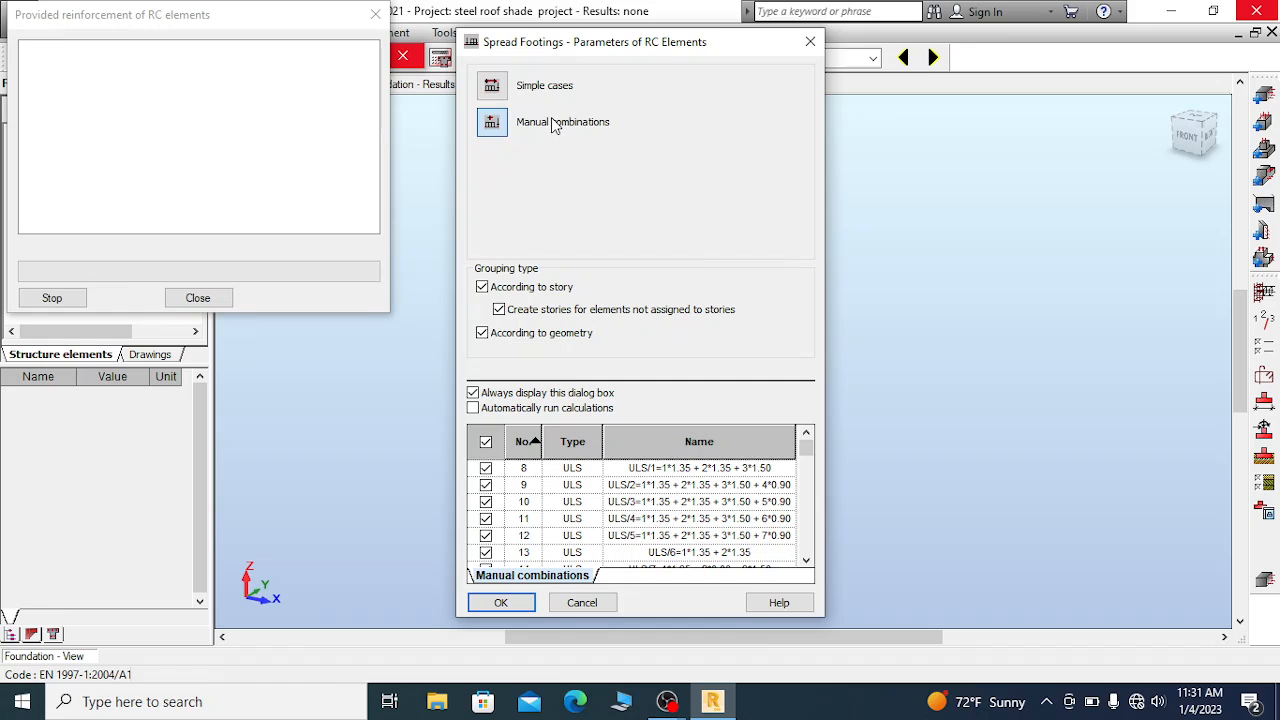
pyautogui.click(501, 603)
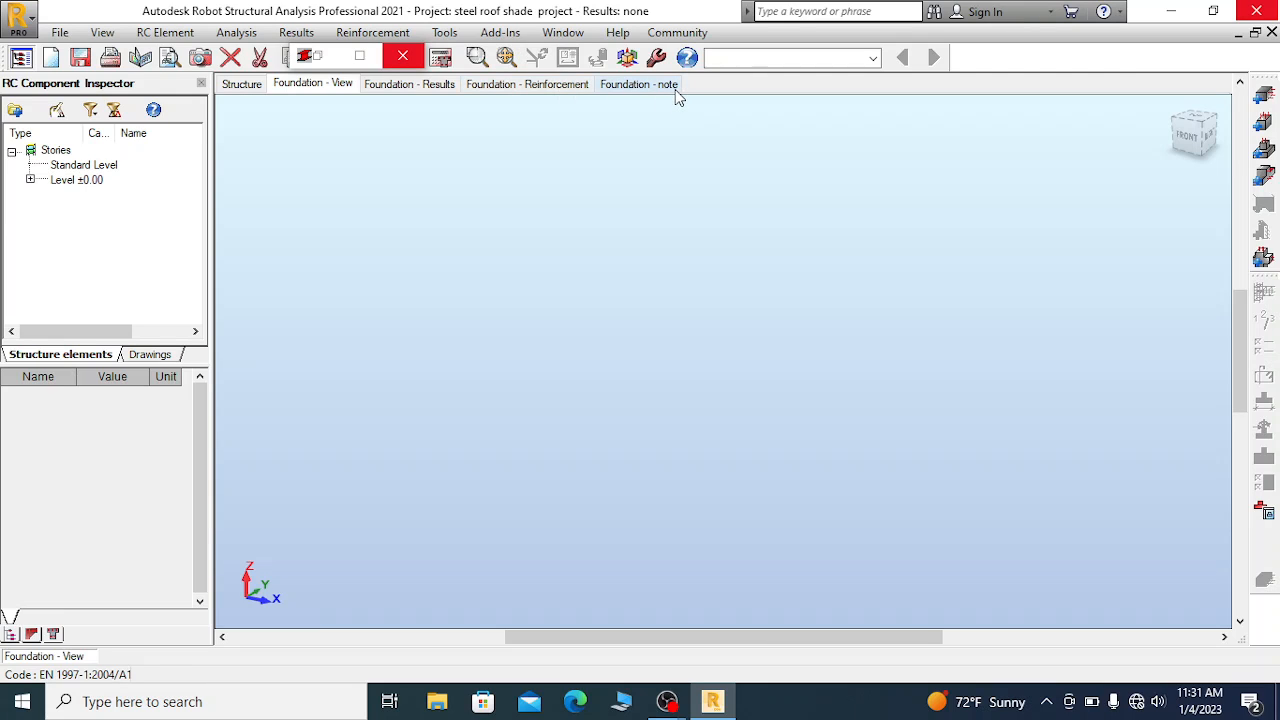
# Open the window layouts from the template in the foundation design module
pyautogui.click(497, 36)
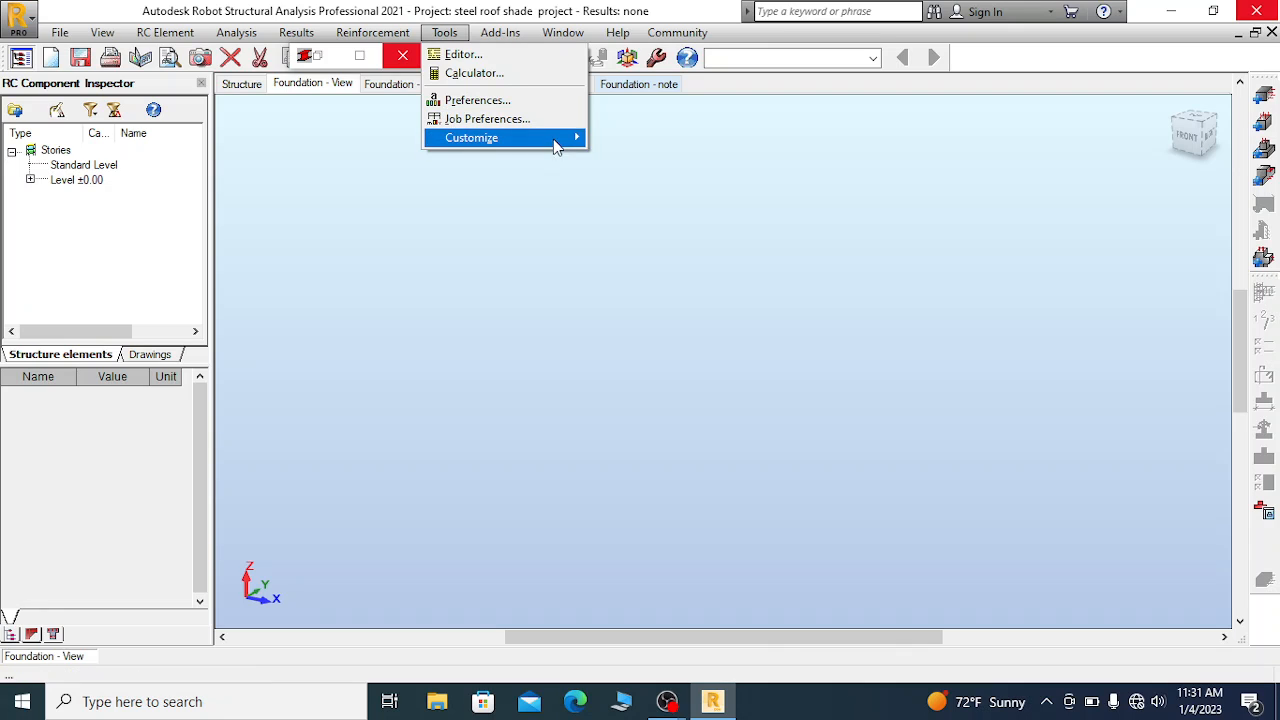
pyautogui.moveTo(556, 140)
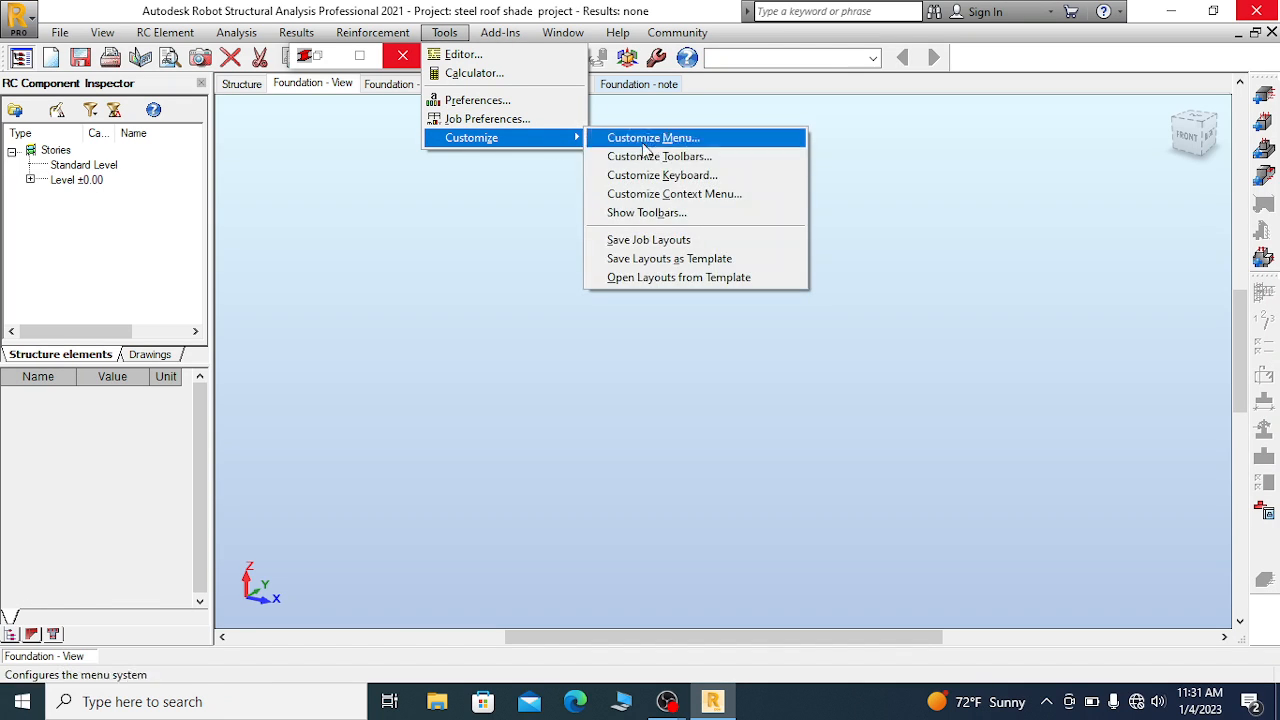
pyautogui.click(707, 280)
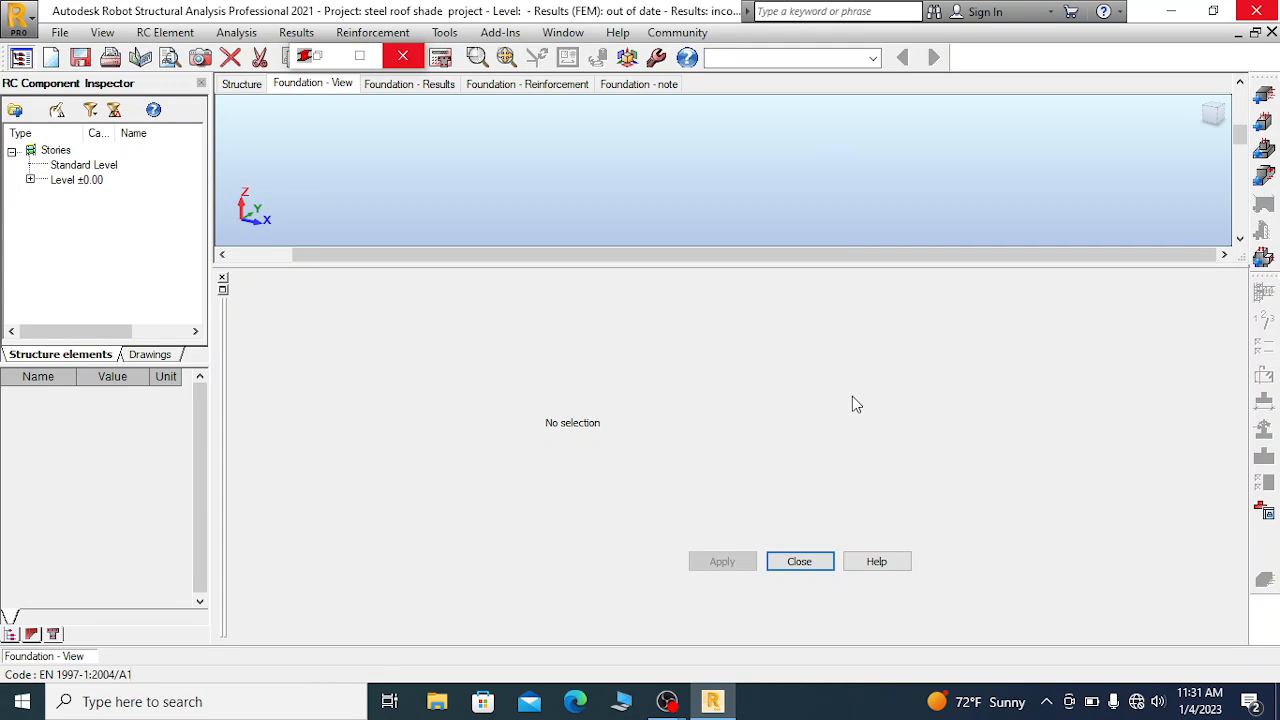
# Expand Level ±0.00 and bring up the available commands for its two selected foundations
pyautogui.click(30, 180)
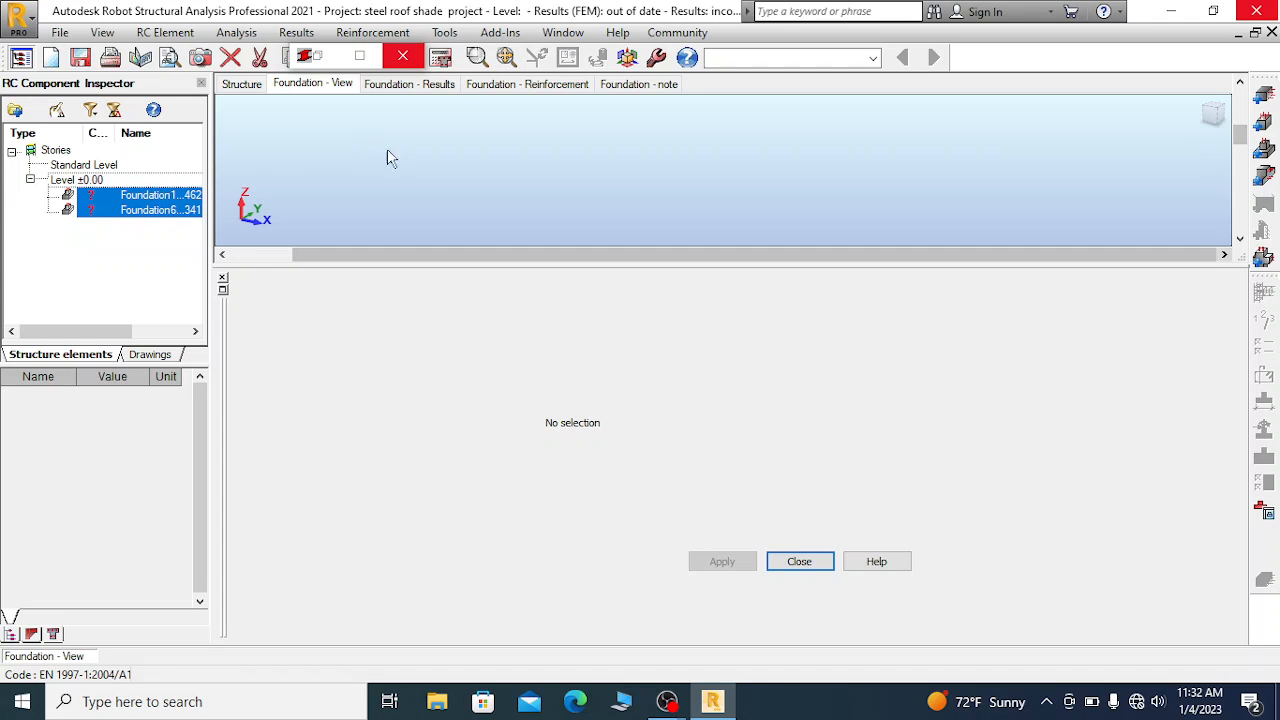
pyautogui.rightClick(152, 202)
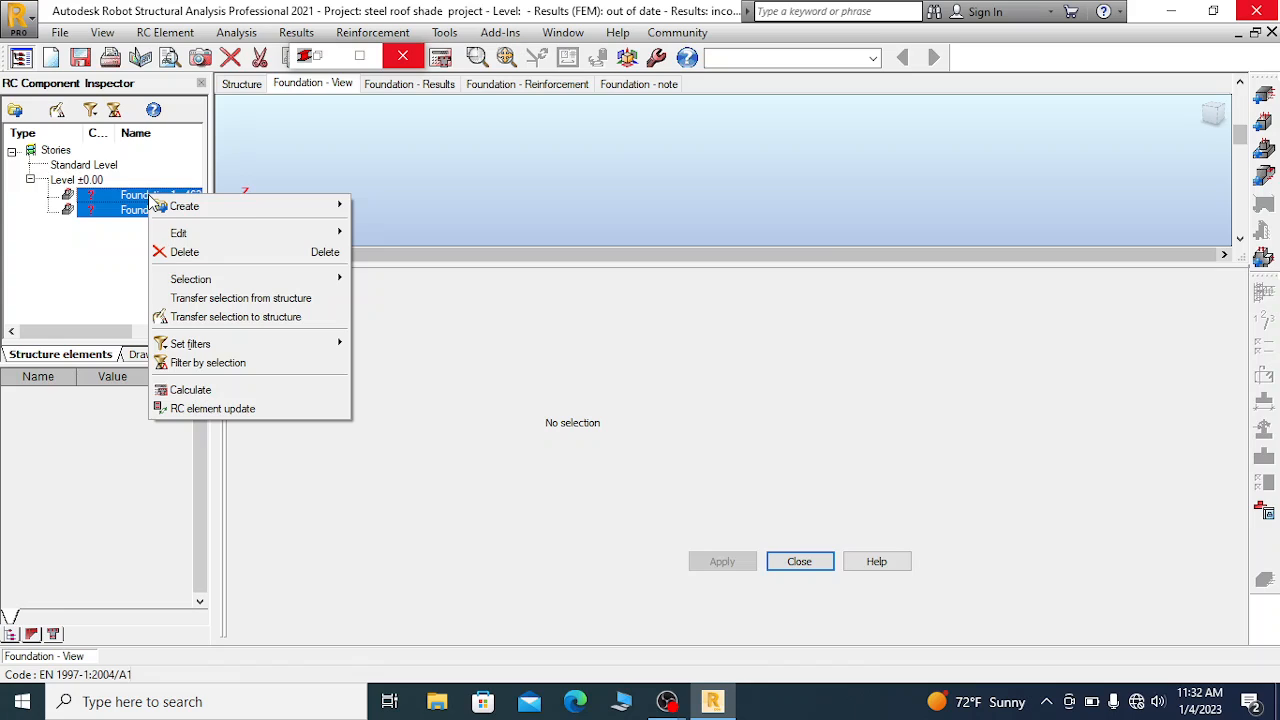
# Try to delete both foundation groups under Level ±0.00 and select only the Foundation1...462 group
pyautogui.click(186, 254)
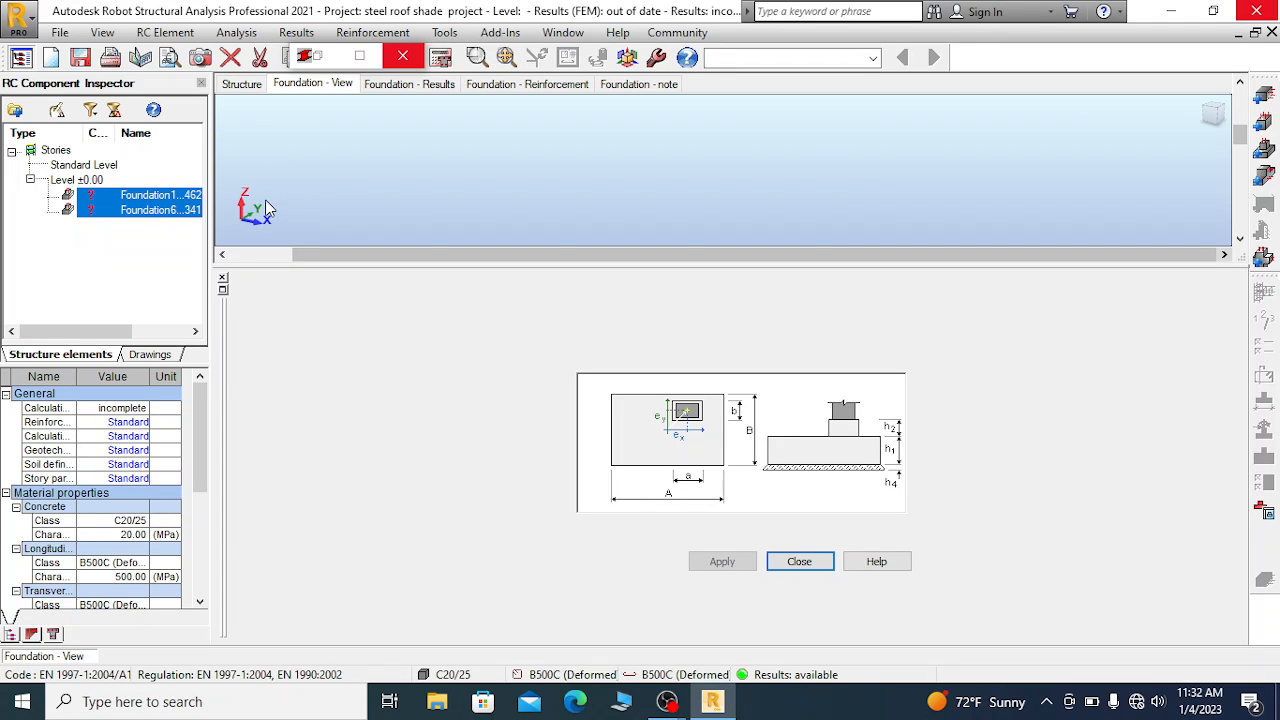
pyautogui.click(146, 197)
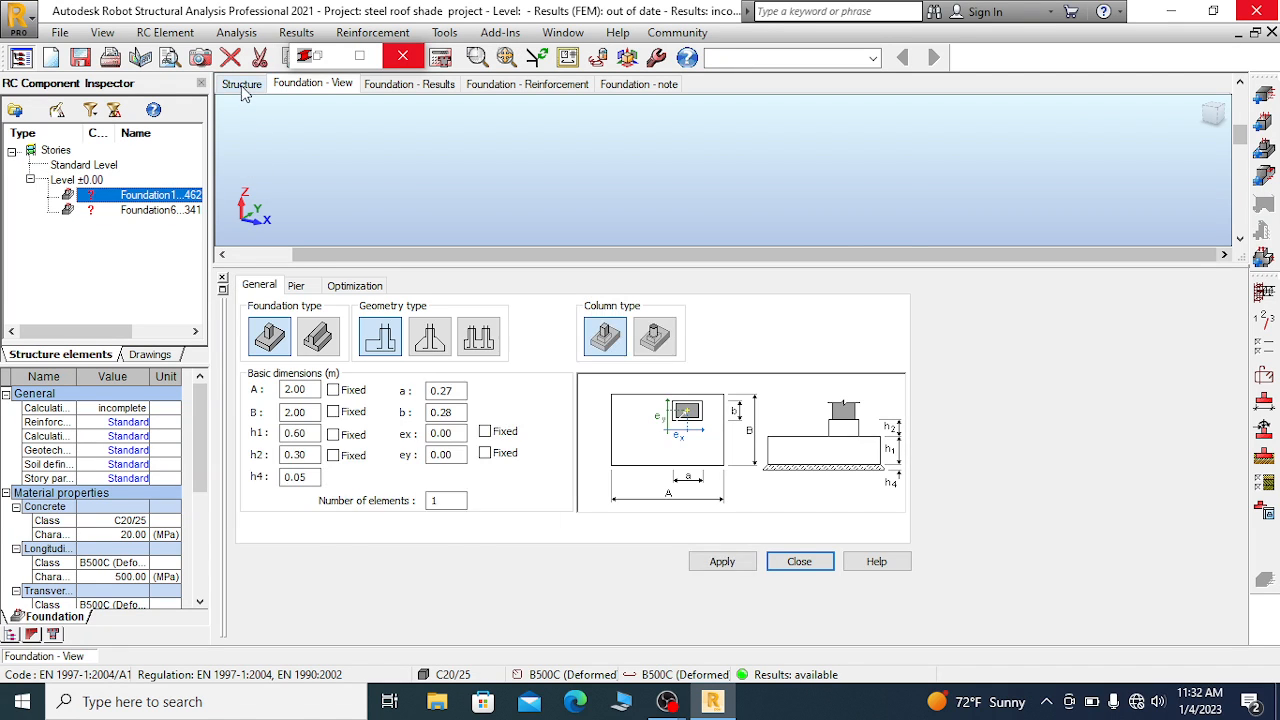
# Examine the footings beneath the columns along the front and side walls of the 3D steel structure
pyautogui.click(241, 86)
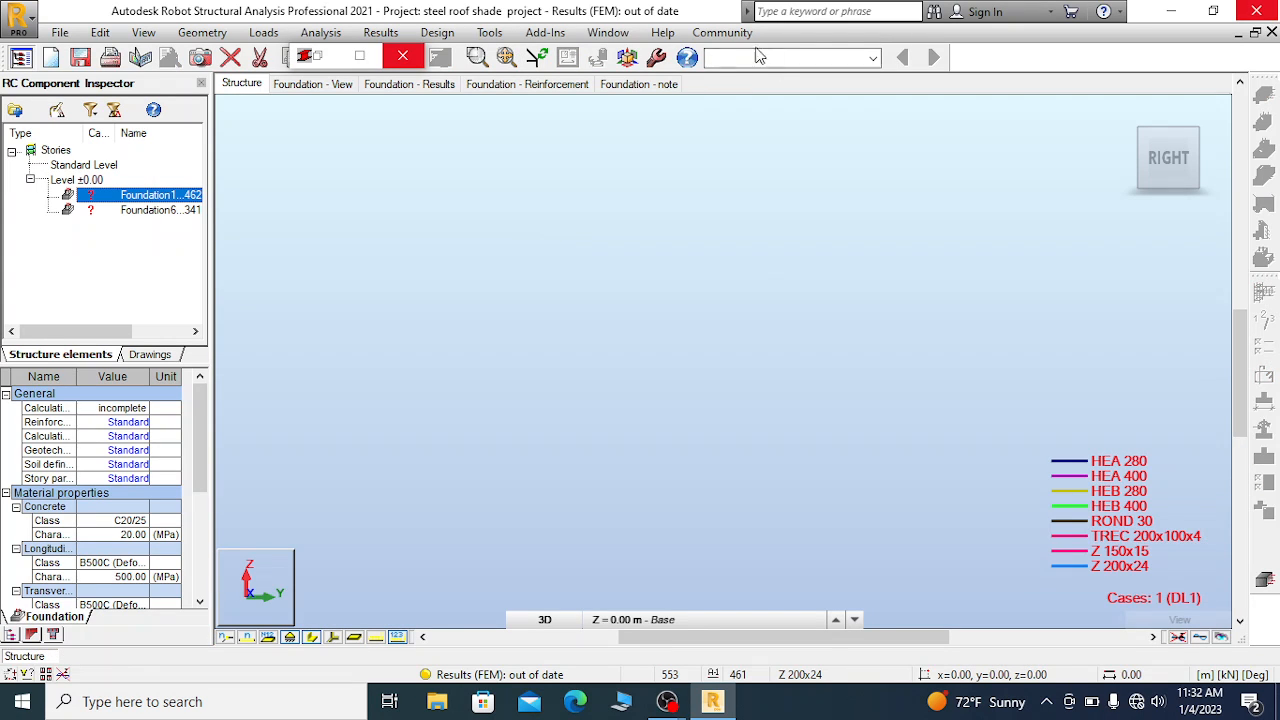
pyautogui.moveTo(1212, 128)
pyautogui.click(1124, 116)
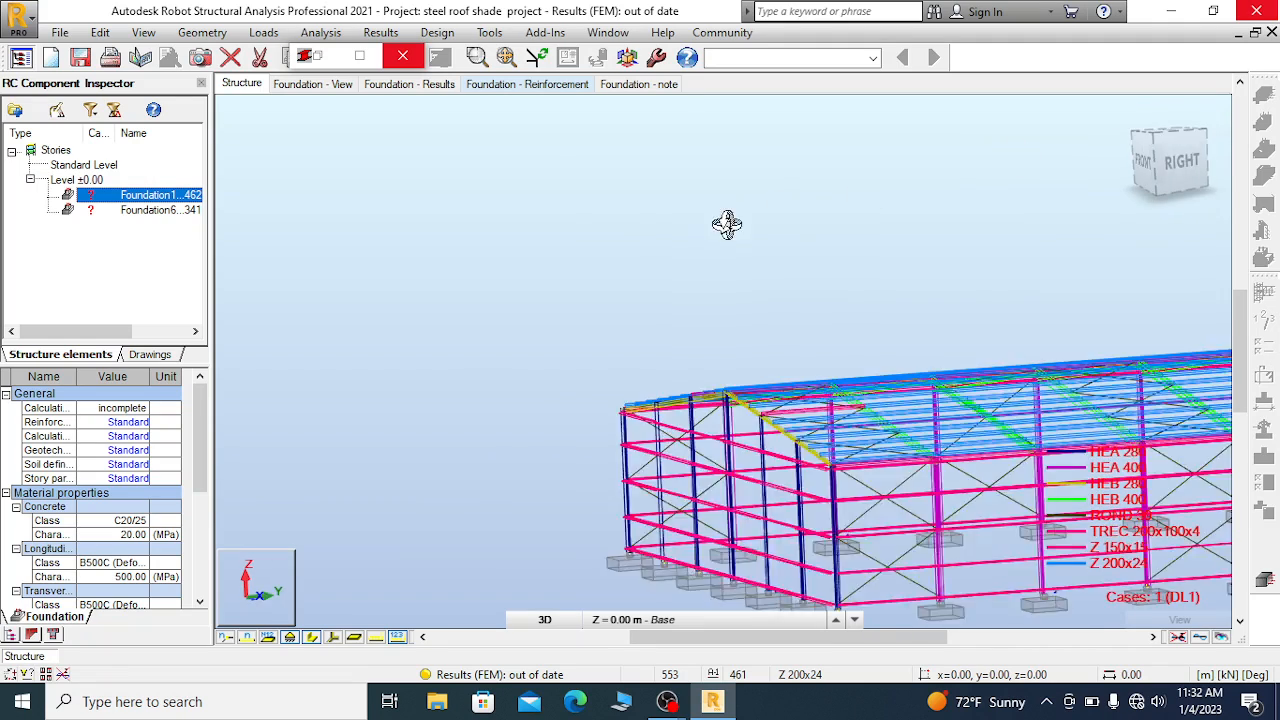
pyautogui.scroll(2, 864, 516)
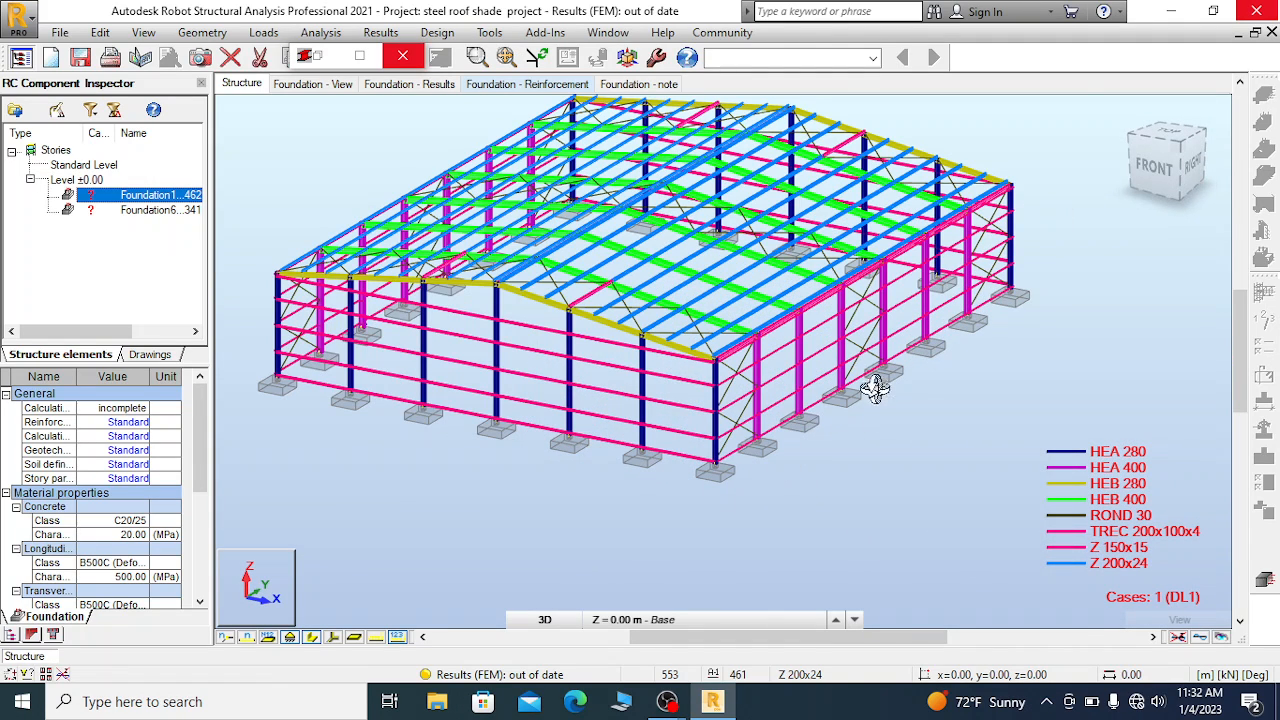
pyautogui.scroll(1, 988, 297)
pyautogui.scroll(-1, 1027, 216)
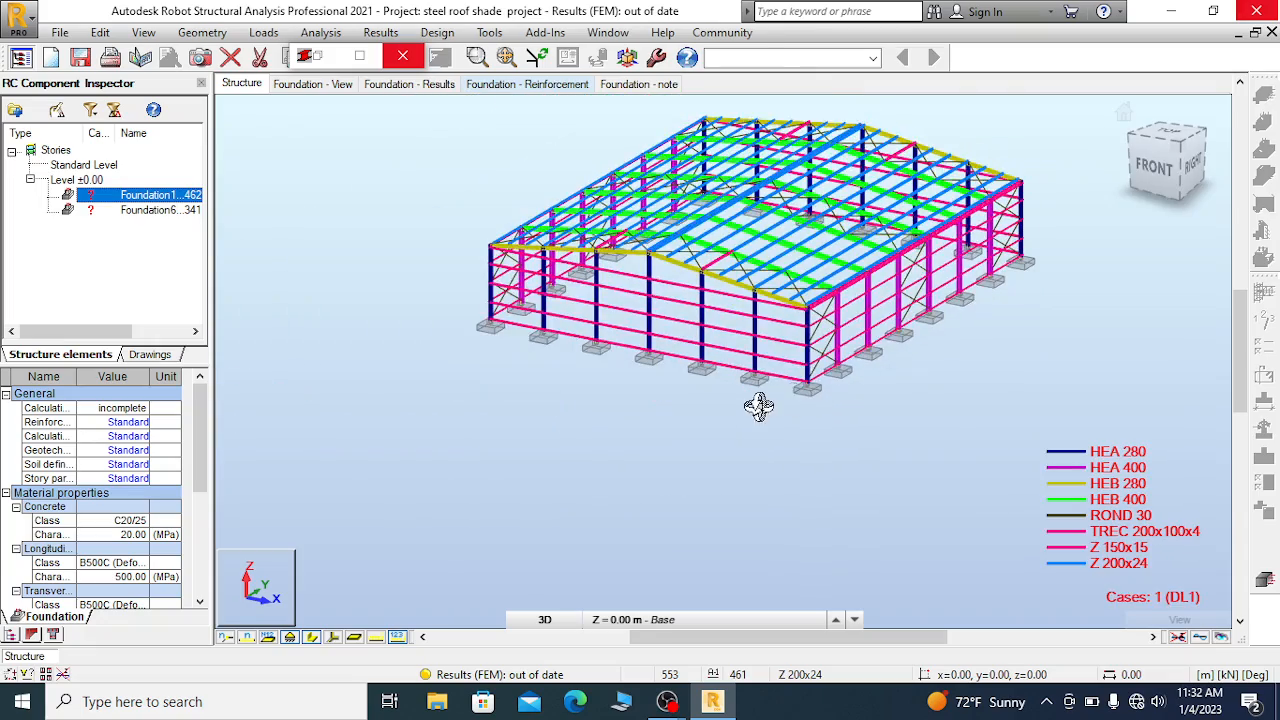
pyautogui.scroll(3, 749, 406)
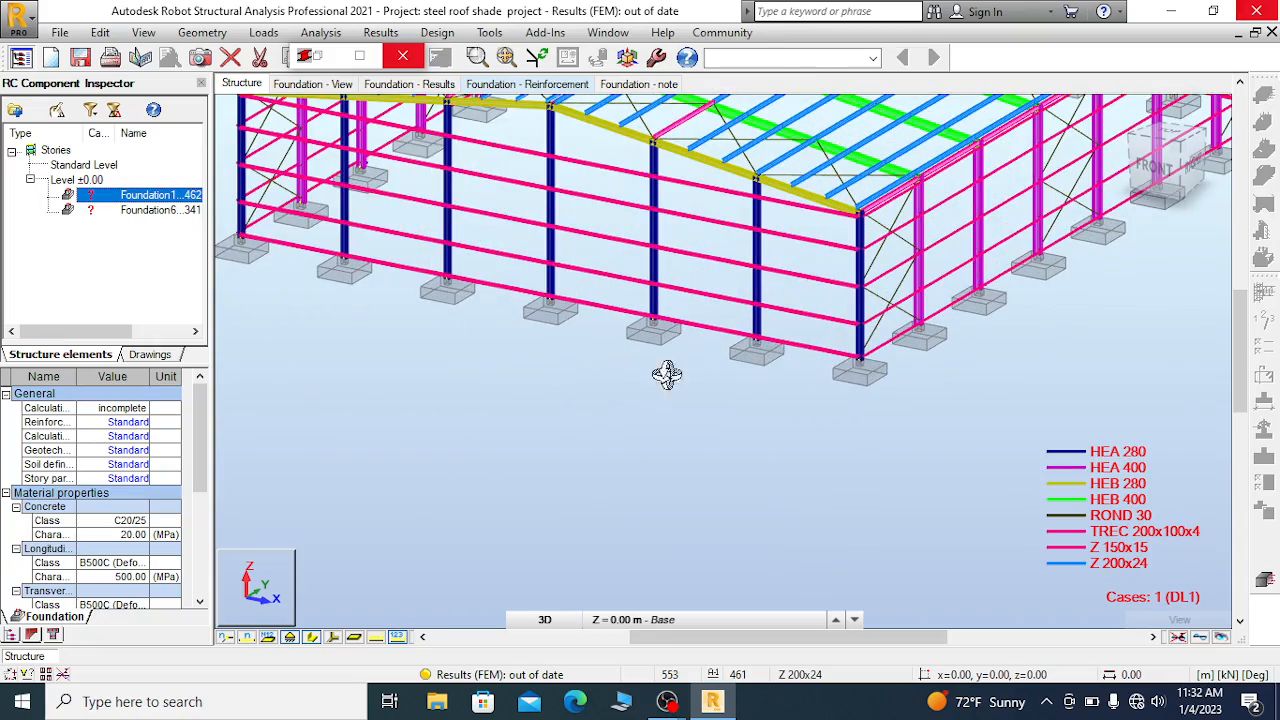
pyautogui.scroll(-3, 580, 412)
pyautogui.scroll(3, 840, 322)
pyautogui.scroll(-1, 842, 320)
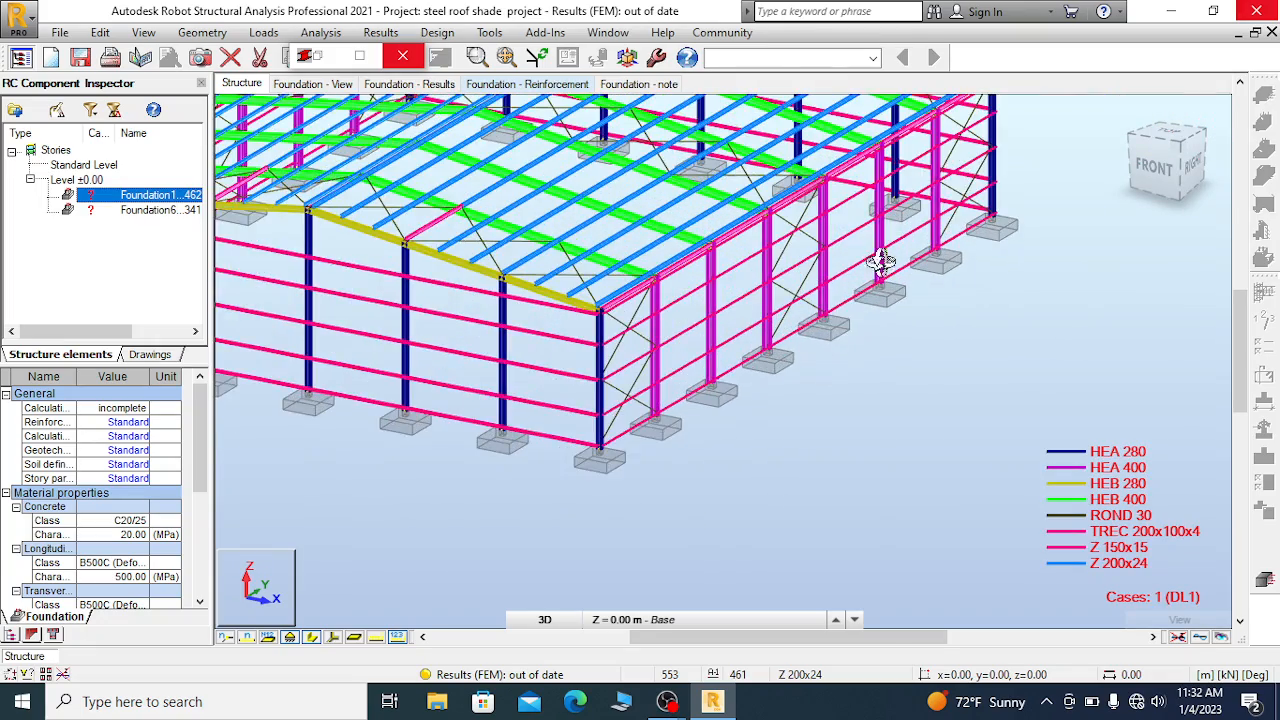
pyautogui.scroll(-2, 895, 285)
pyautogui.scroll(3, 973, 259)
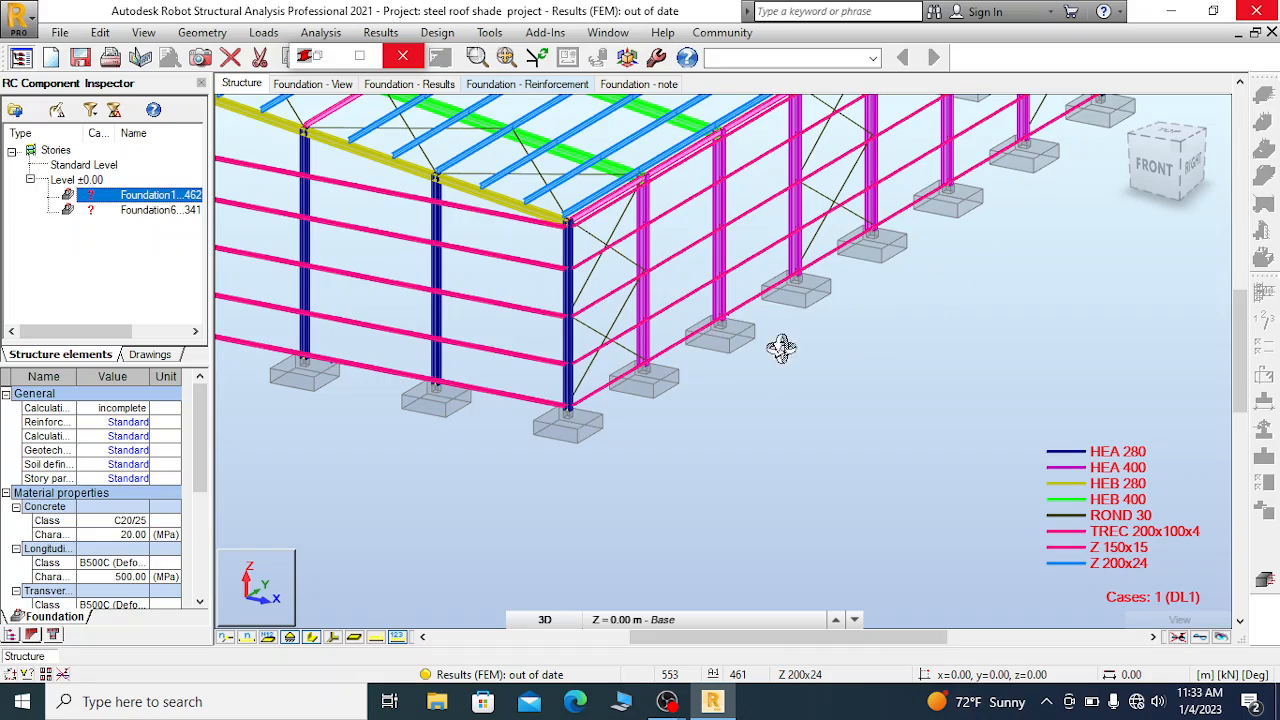
pyautogui.scroll(-1, 837, 409)
pyautogui.scroll(-1, 880, 390)
pyautogui.scroll(-1, 951, 351)
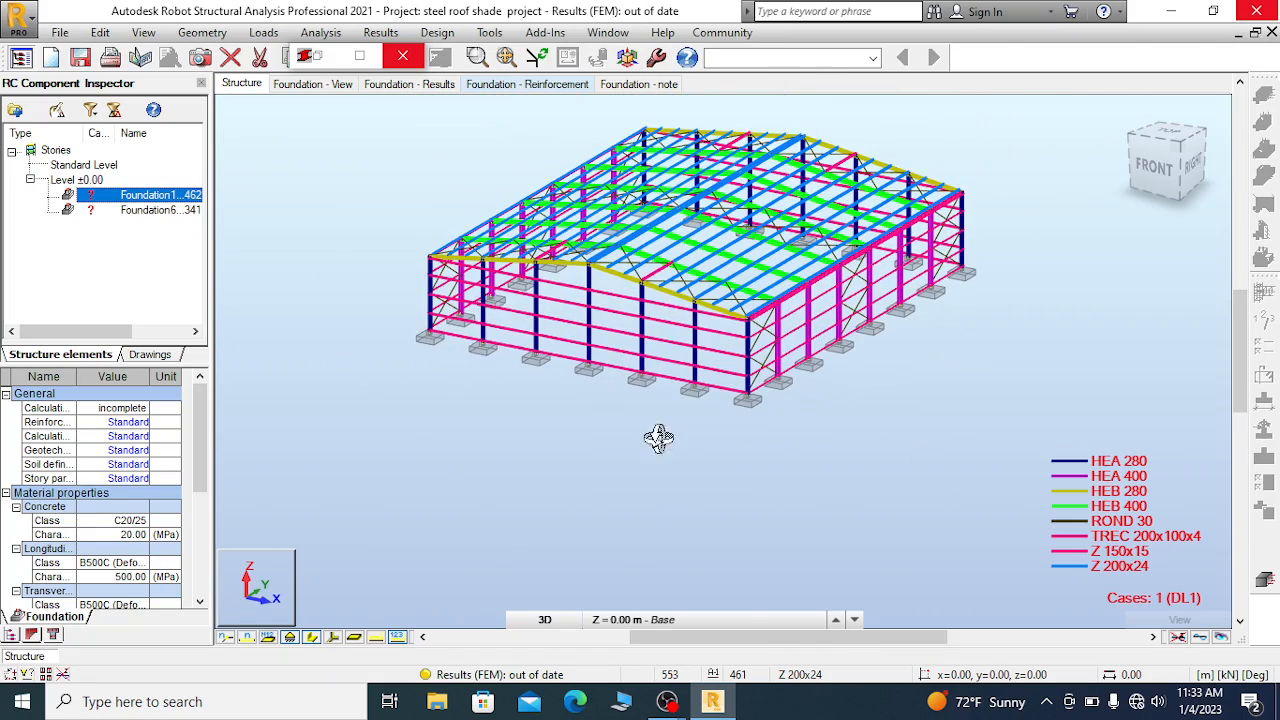
pyautogui.scroll(2, 914, 395)
pyautogui.scroll(-1, 860, 356)
pyautogui.scroll(-2, 757, 375)
pyautogui.scroll(-2, 705, 401)
pyautogui.scroll(2, 900, 306)
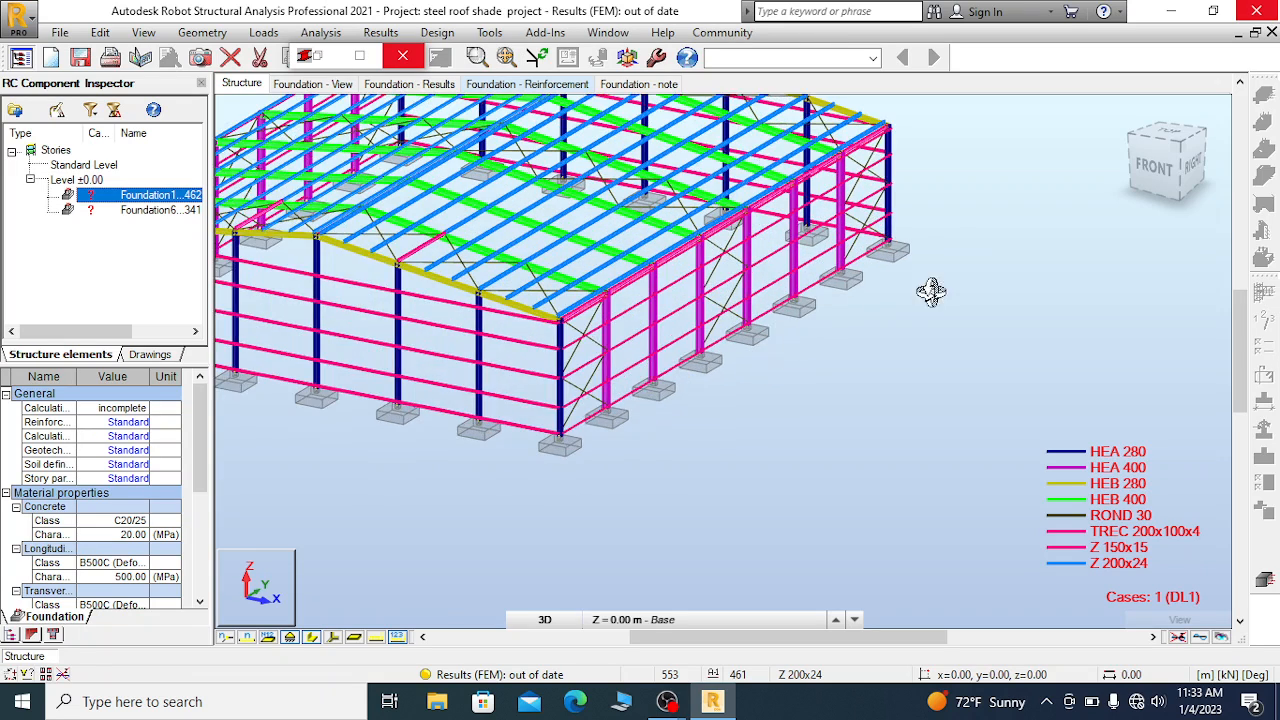
pyautogui.scroll(1, 950, 248)
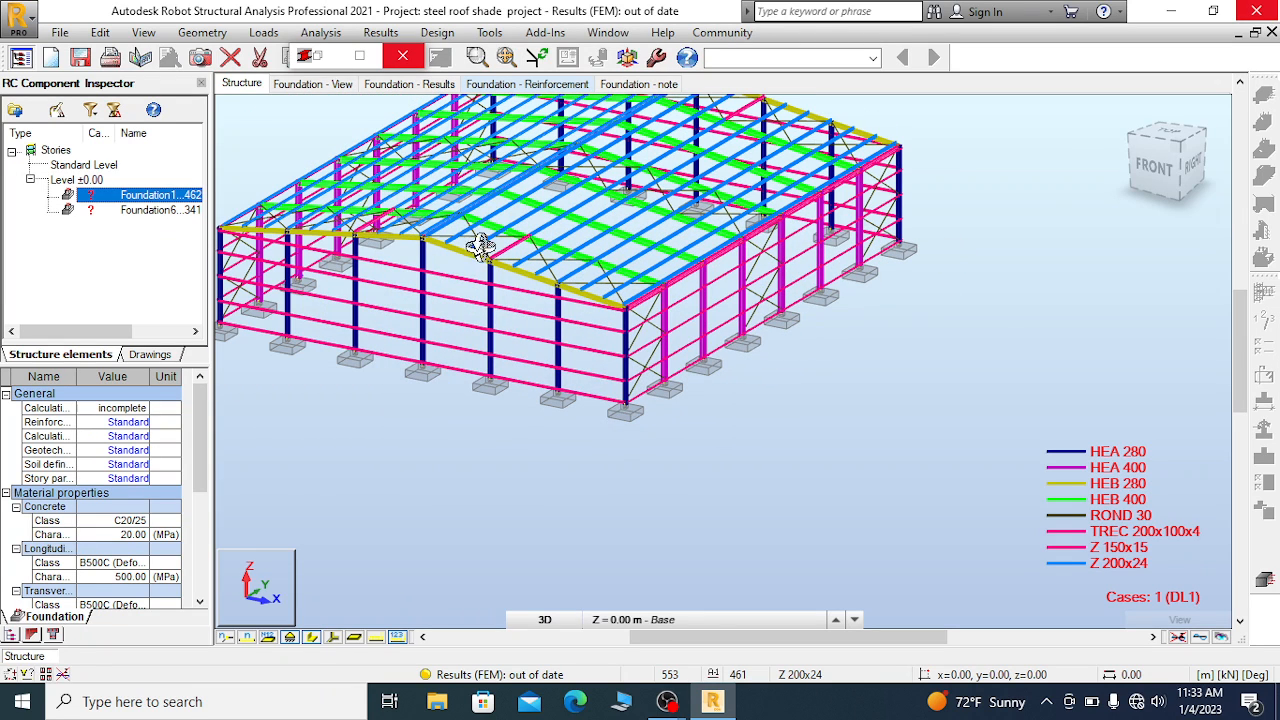
# Compare the two foundation groups listed under Level ±0.00 with the footings shown in the 3D structure
pyautogui.click(138, 212)
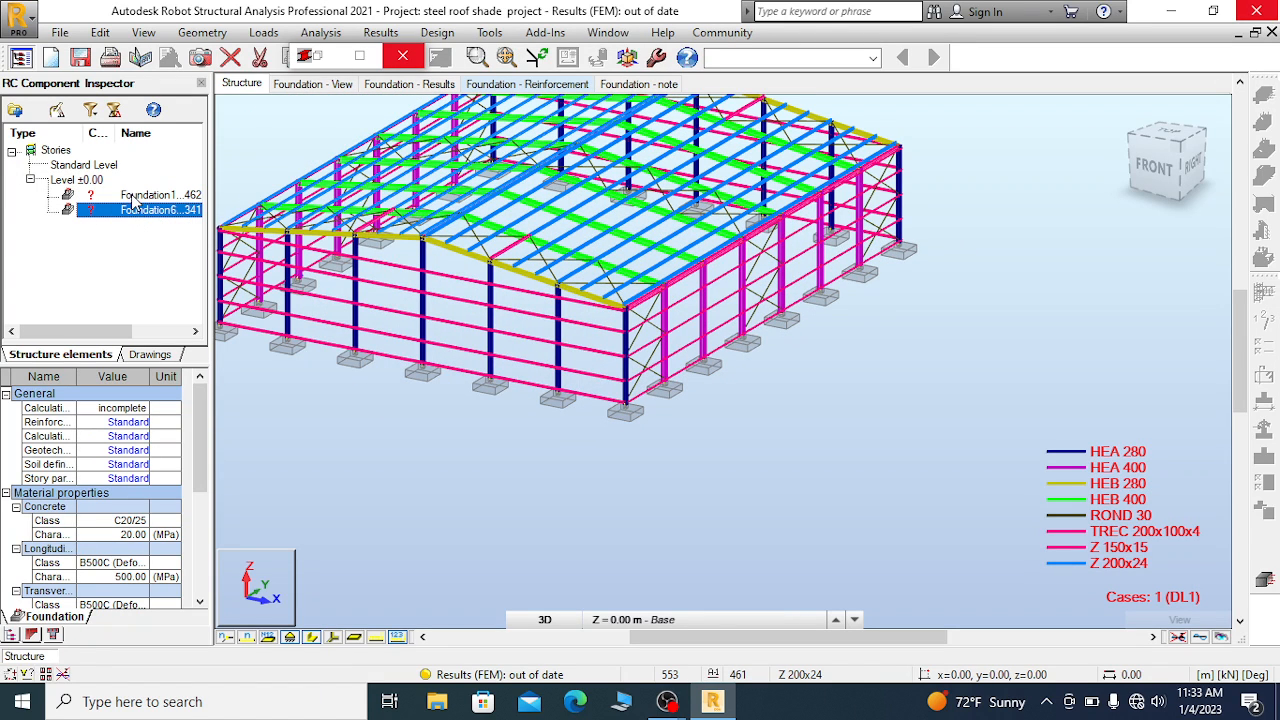
pyautogui.click(135, 196)
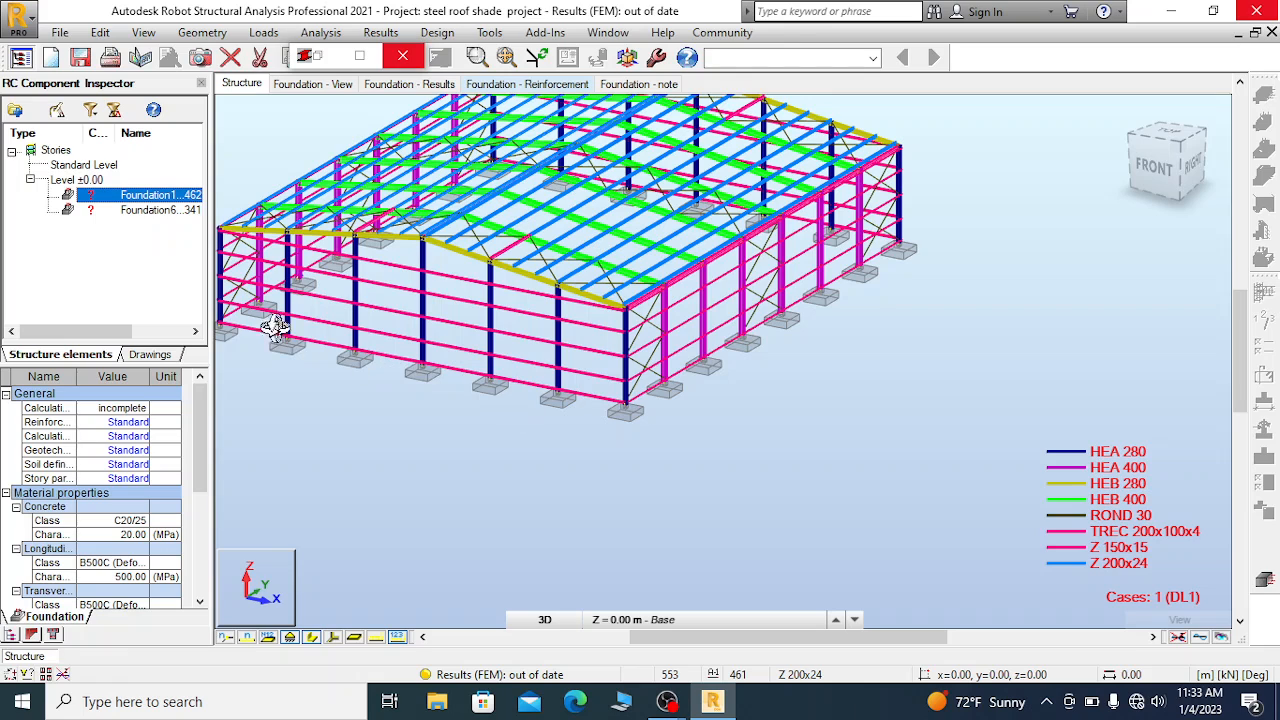
pyautogui.scroll(-1, 917, 303)
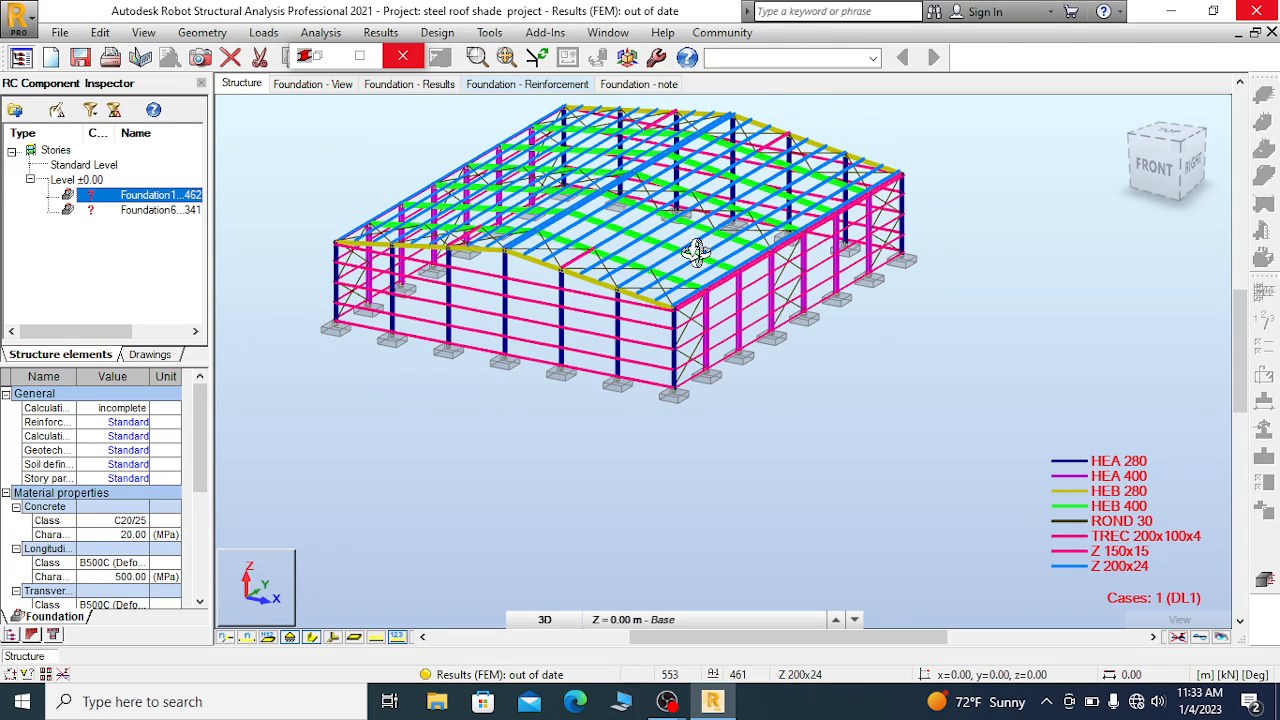
pyautogui.scroll(1, 527, 164)
pyautogui.scroll(1, 643, 252)
pyautogui.scroll(1, 680, 249)
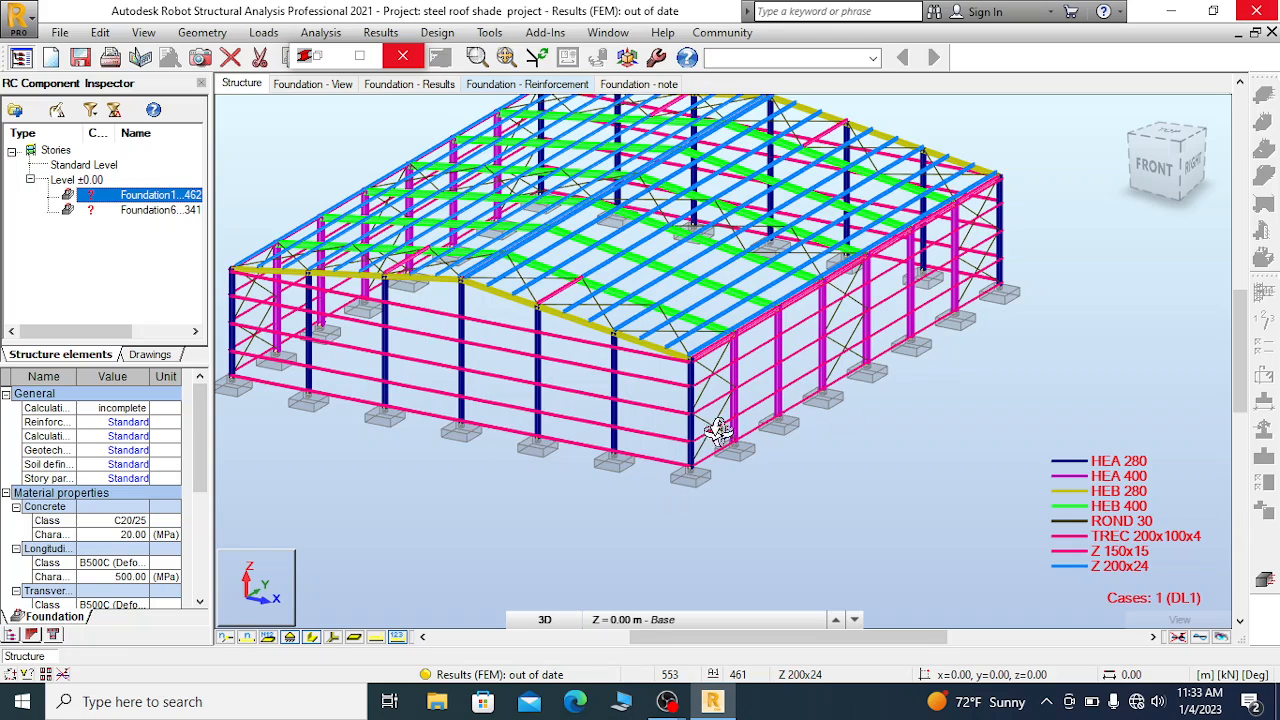
pyautogui.click(145, 212)
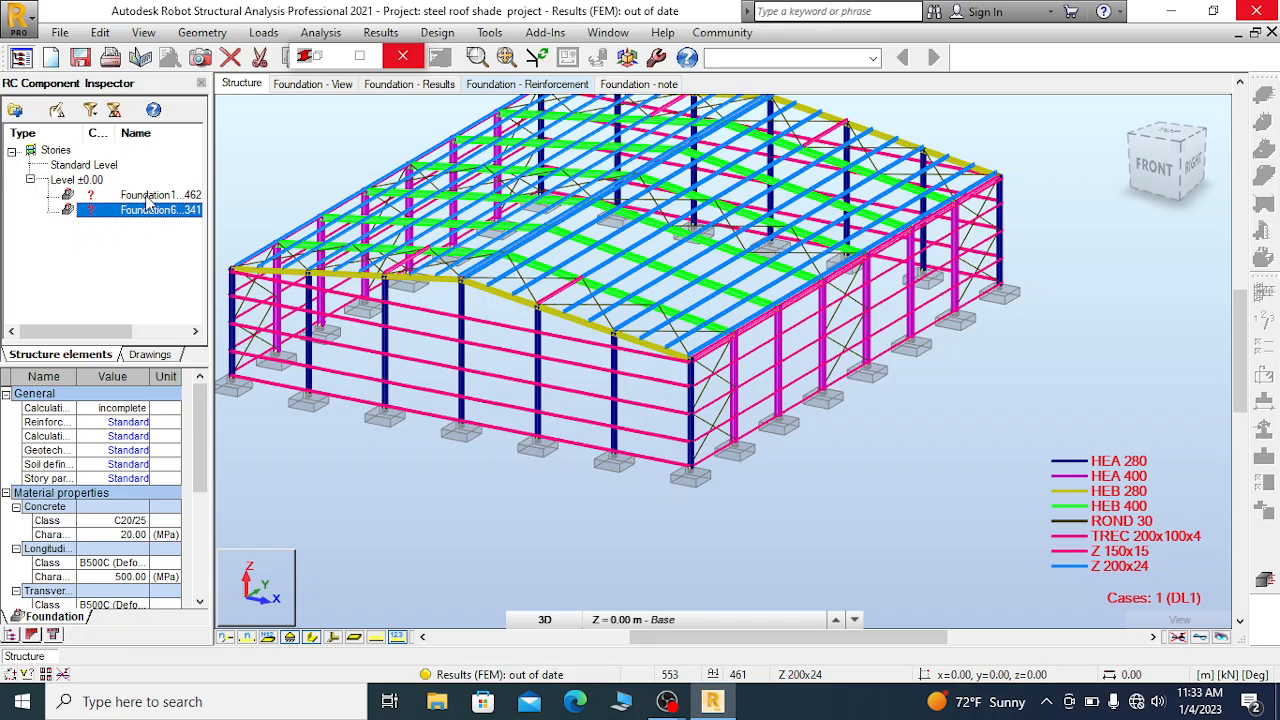
pyautogui.click(147, 196)
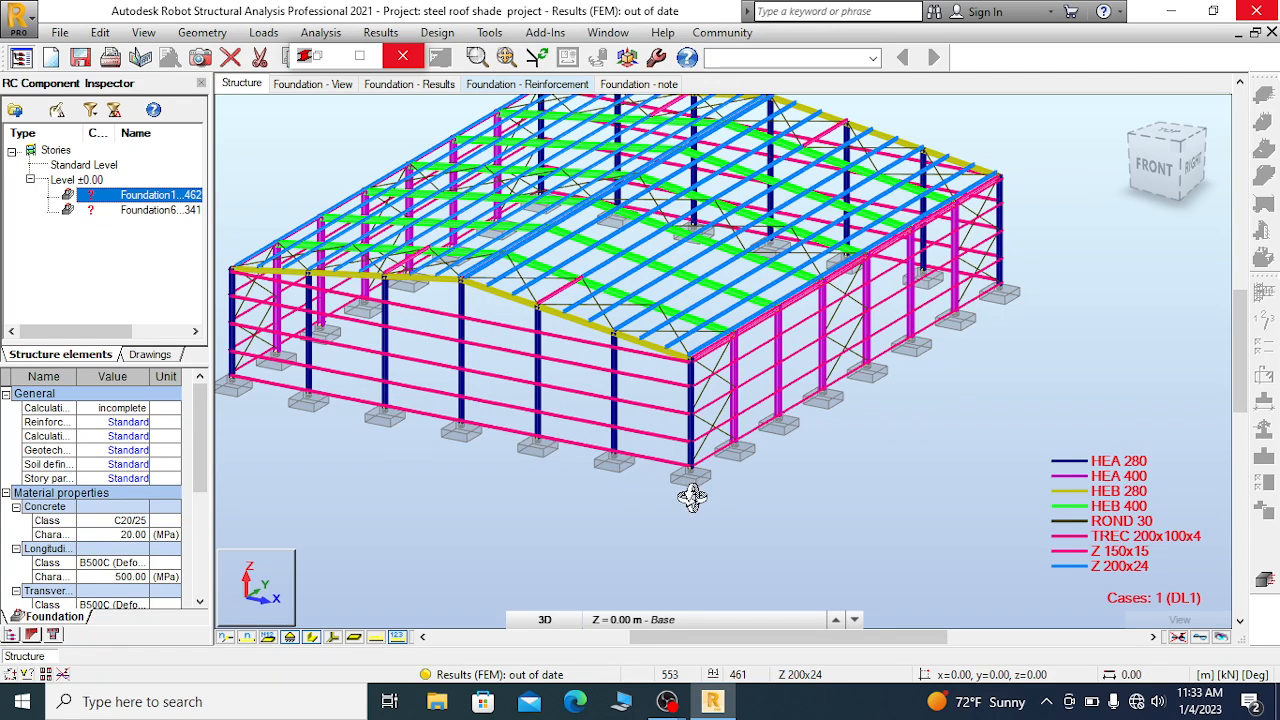
# Delete the Foundation1...462 group from Level ±0.00 in the RC component list
pyautogui.click(309, 87)
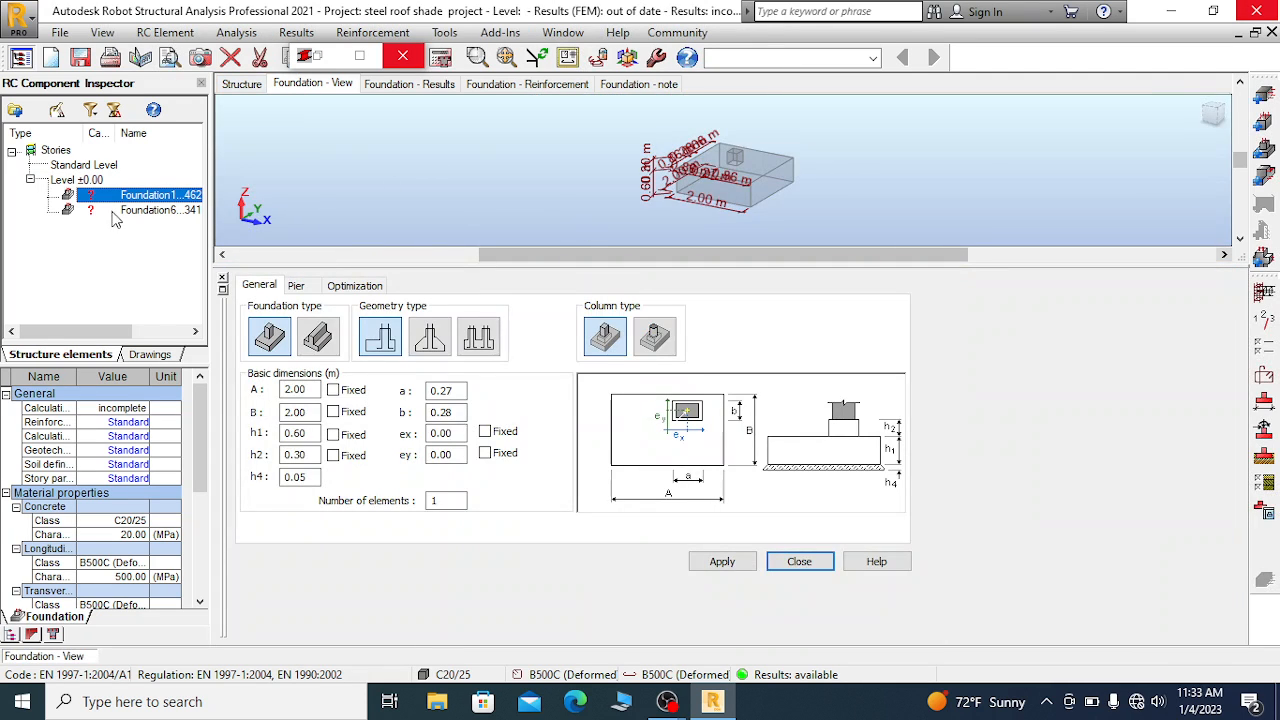
pyautogui.rightClick(153, 200)
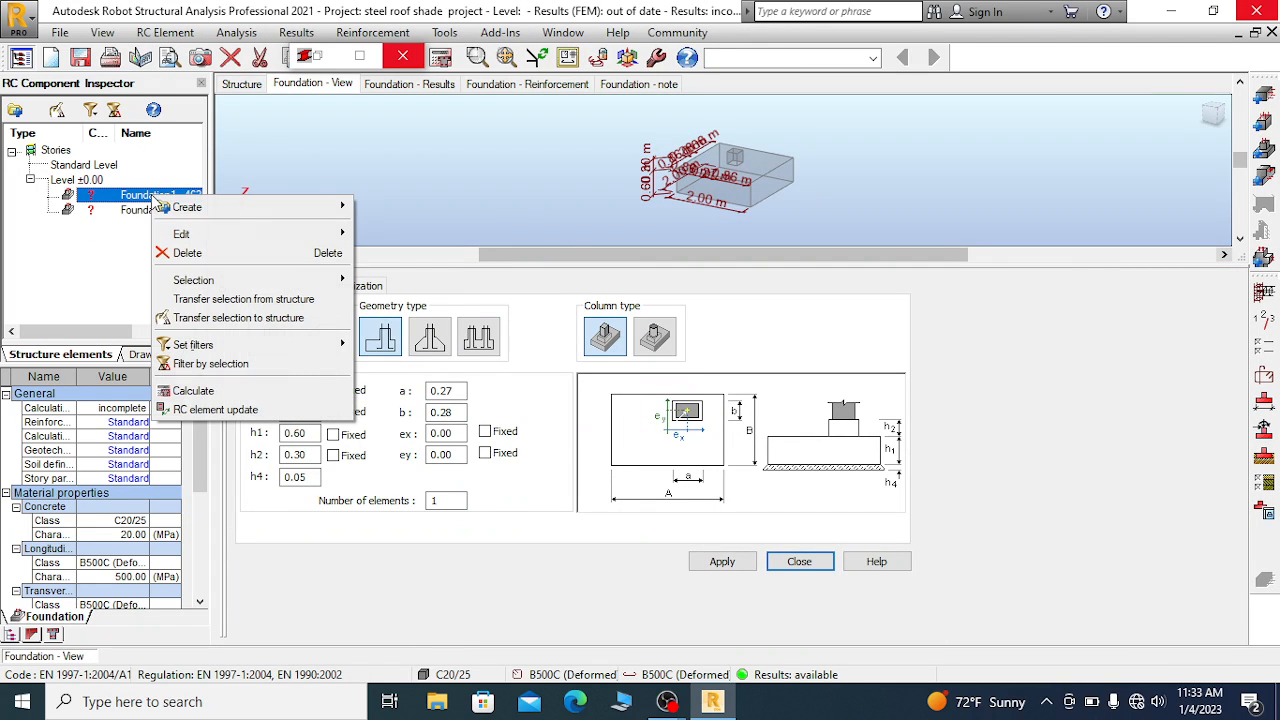
pyautogui.click(190, 251)
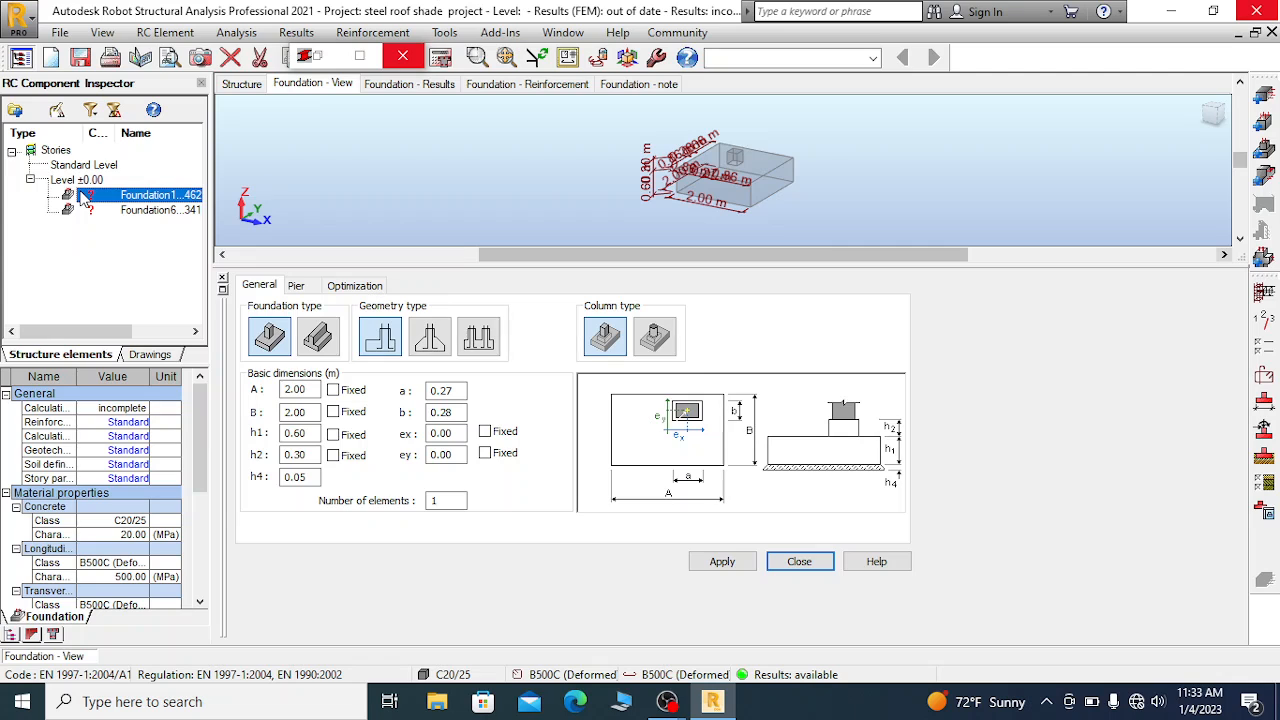
pyautogui.click(167, 215)
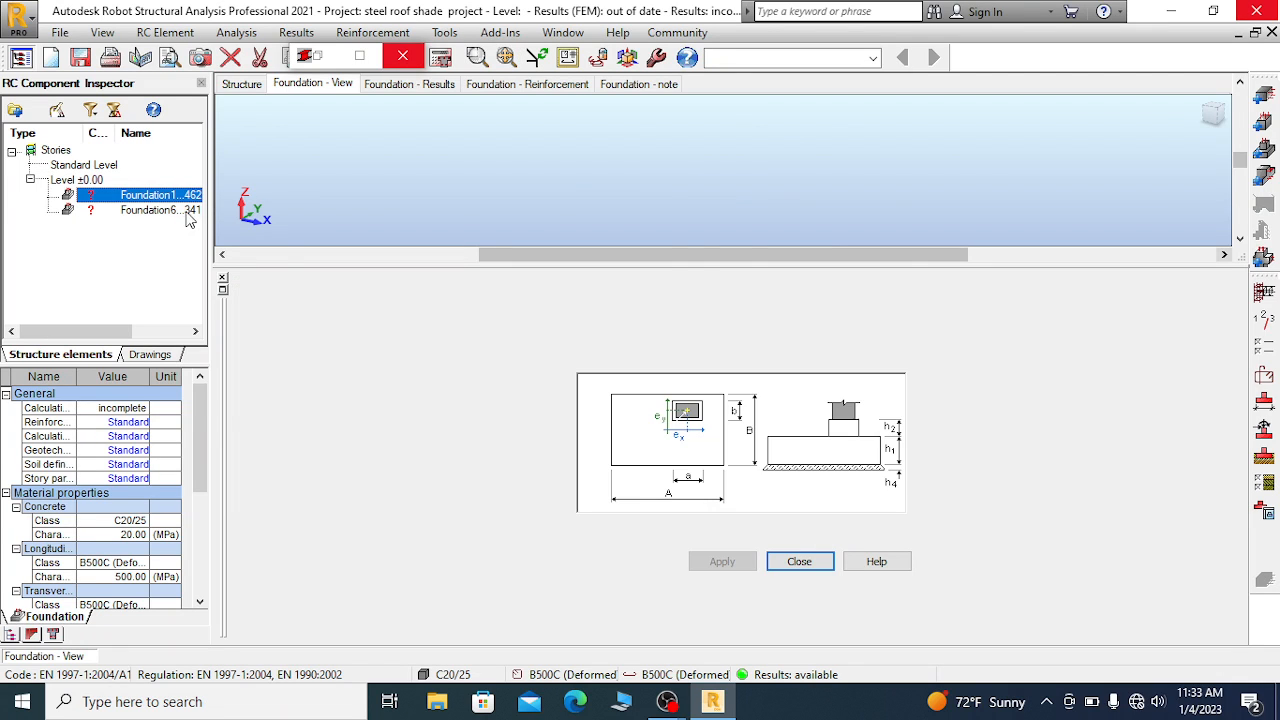
pyautogui.rightClick(188, 216)
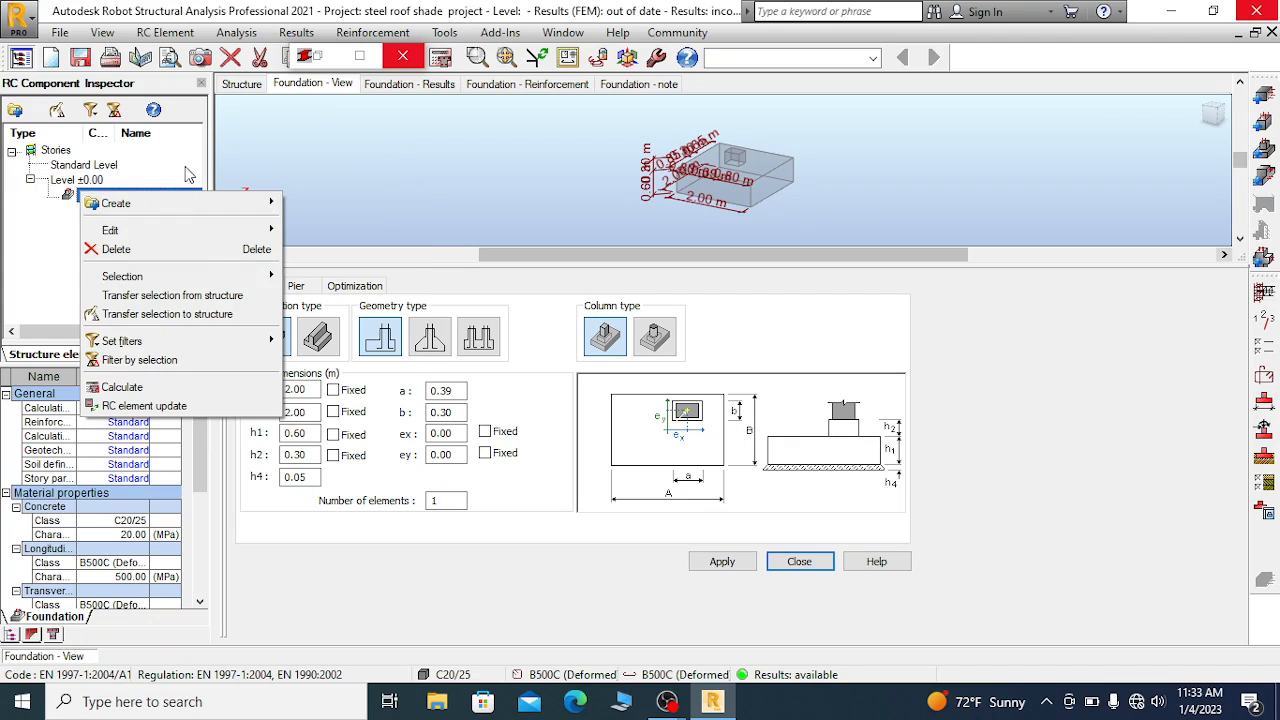
pyautogui.click(240, 130)
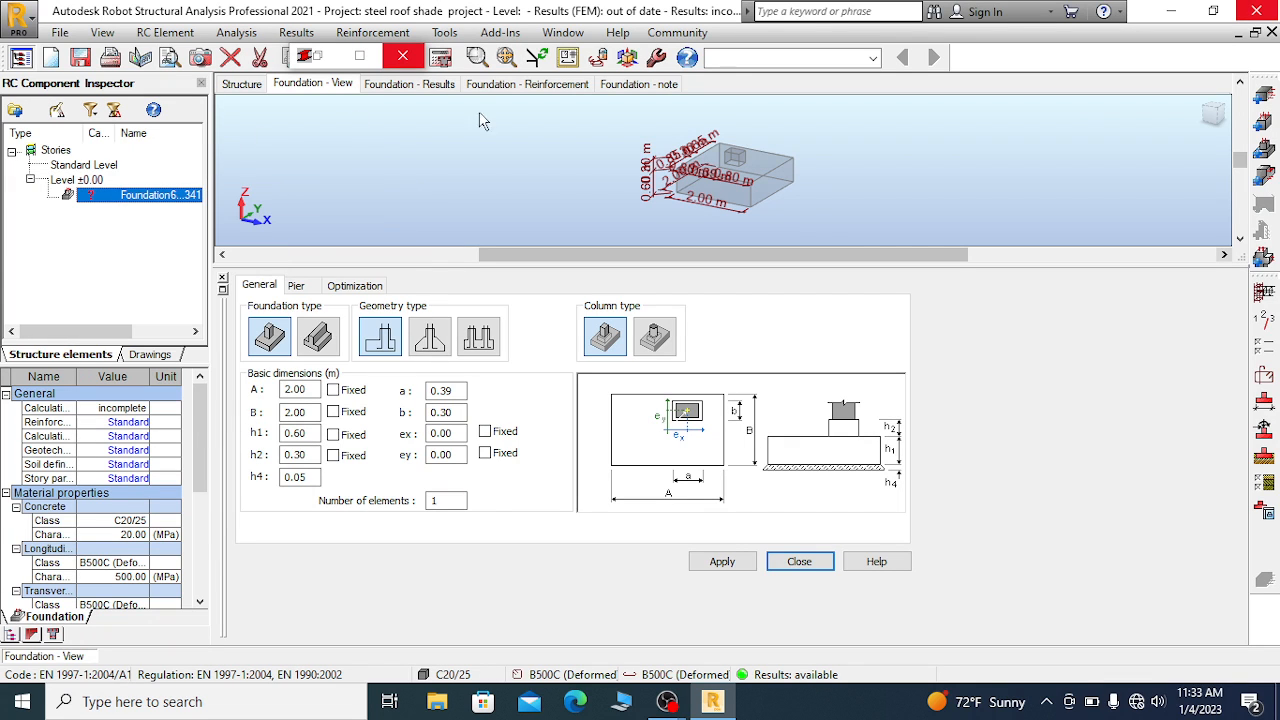
# Examine the 3D structure to see which columns still have footings beneath them
pyautogui.click(241, 84)
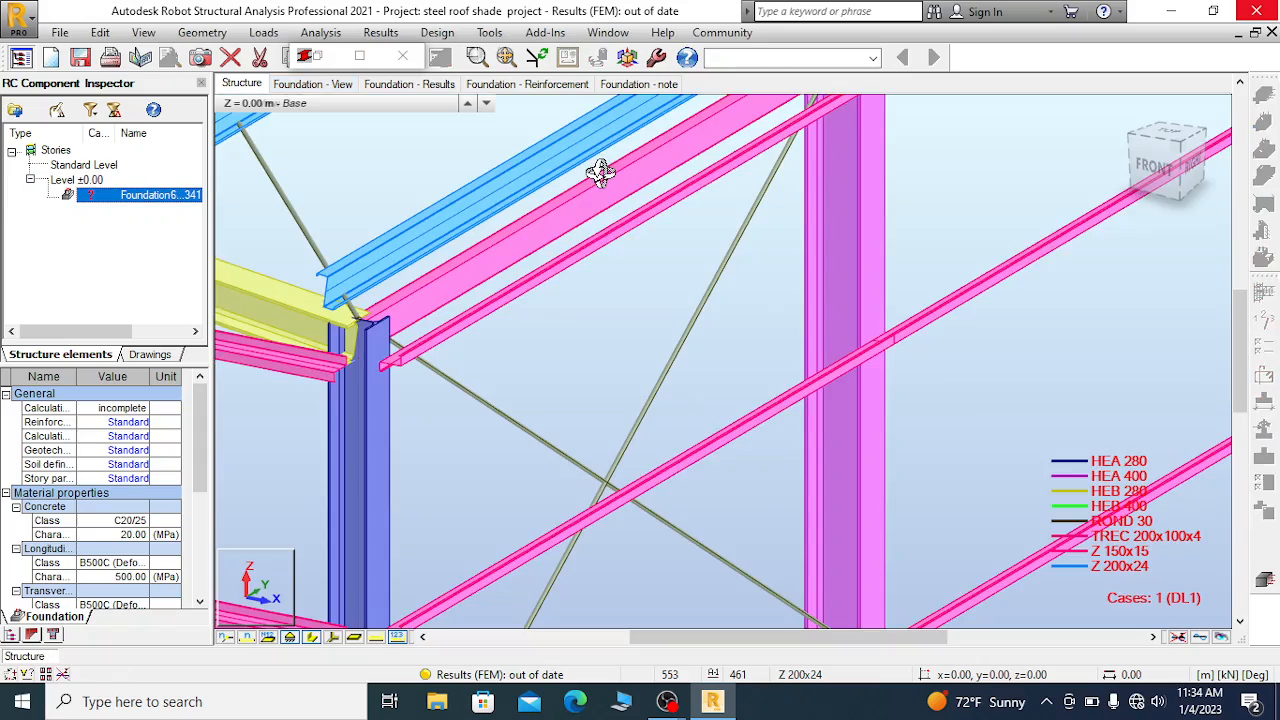
pyautogui.scroll(-5, 516, 250)
pyautogui.scroll(-3, 560, 251)
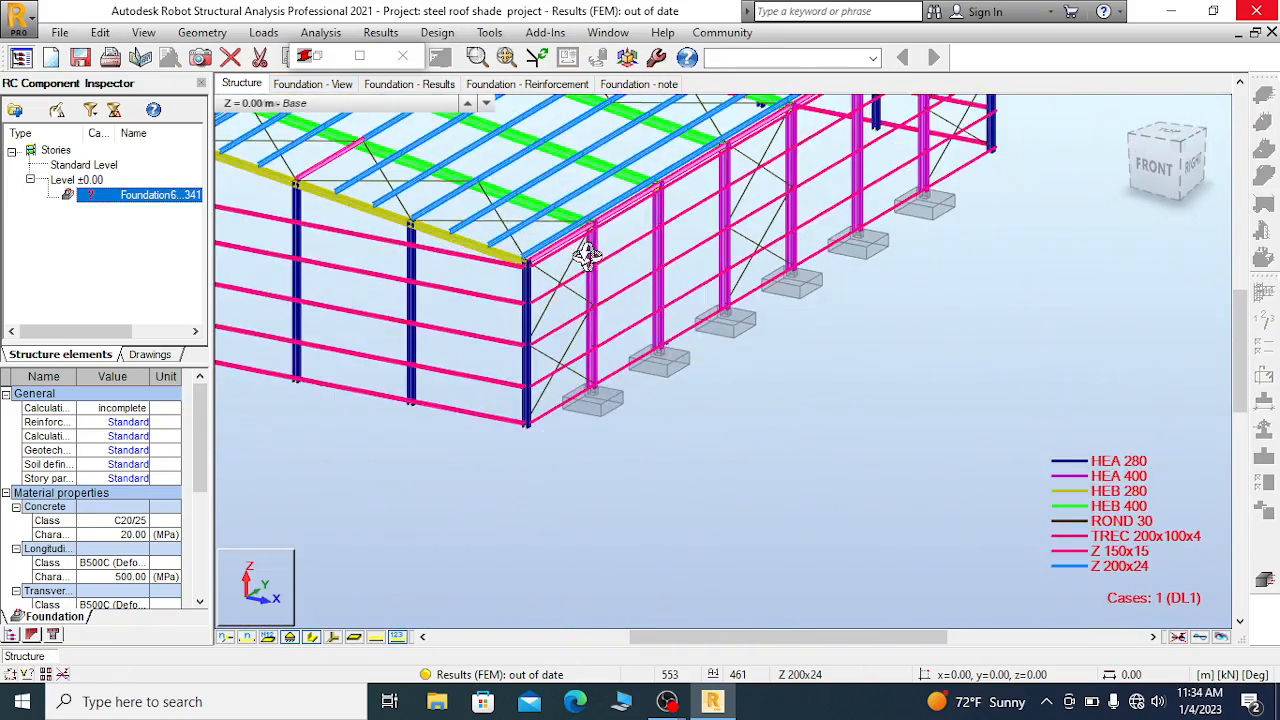
pyautogui.scroll(-4, 700, 395)
pyautogui.scroll(3, 570, 373)
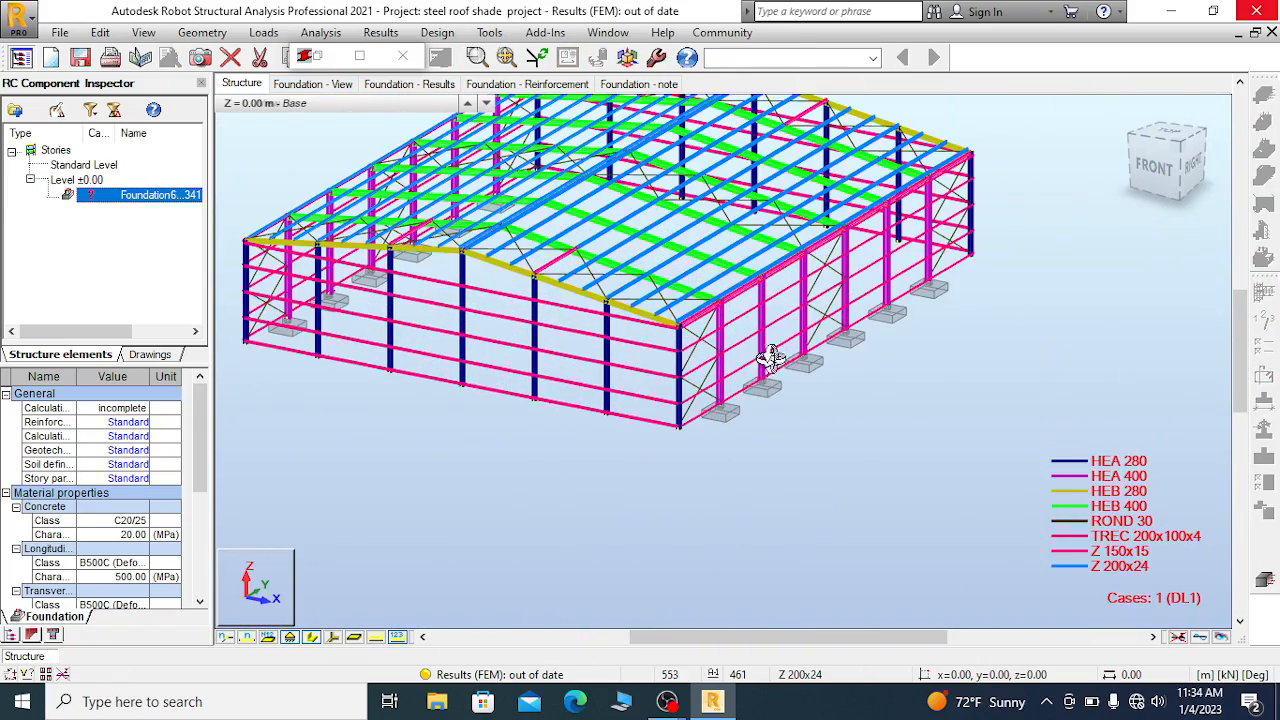
pyautogui.scroll(2, 802, 405)
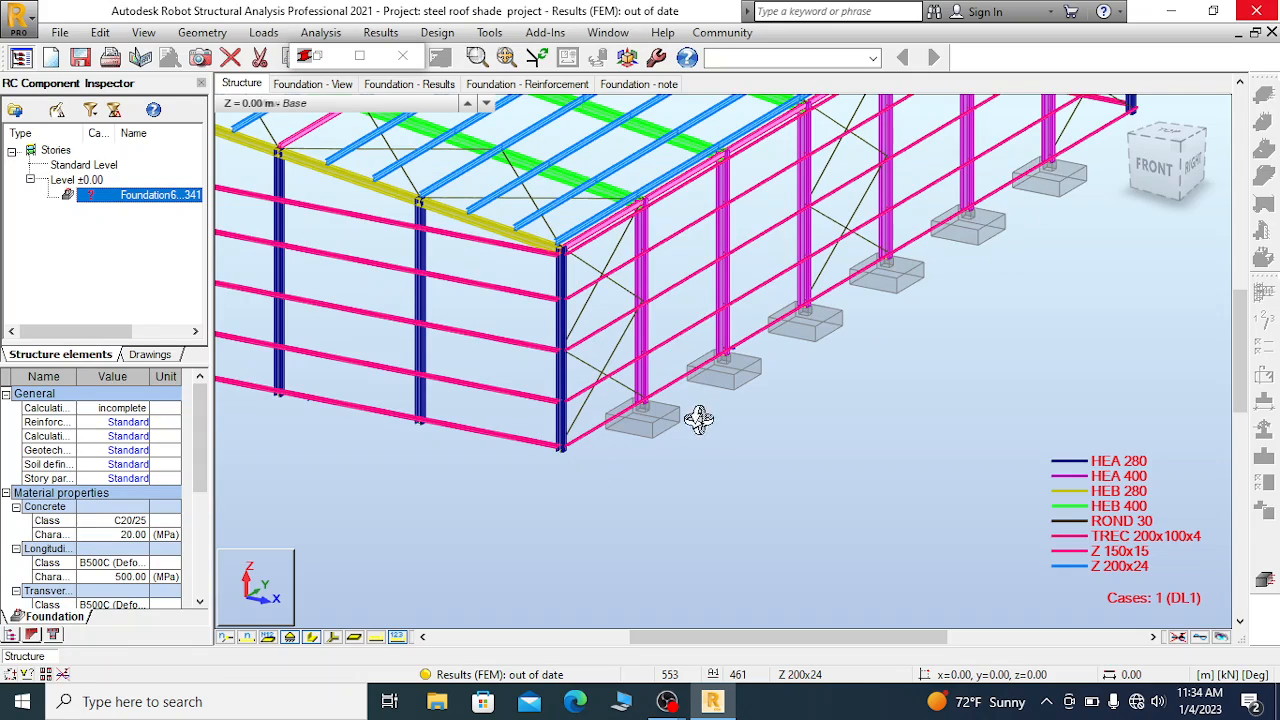
pyautogui.scroll(-4, 849, 394)
pyautogui.scroll(2, 660, 403)
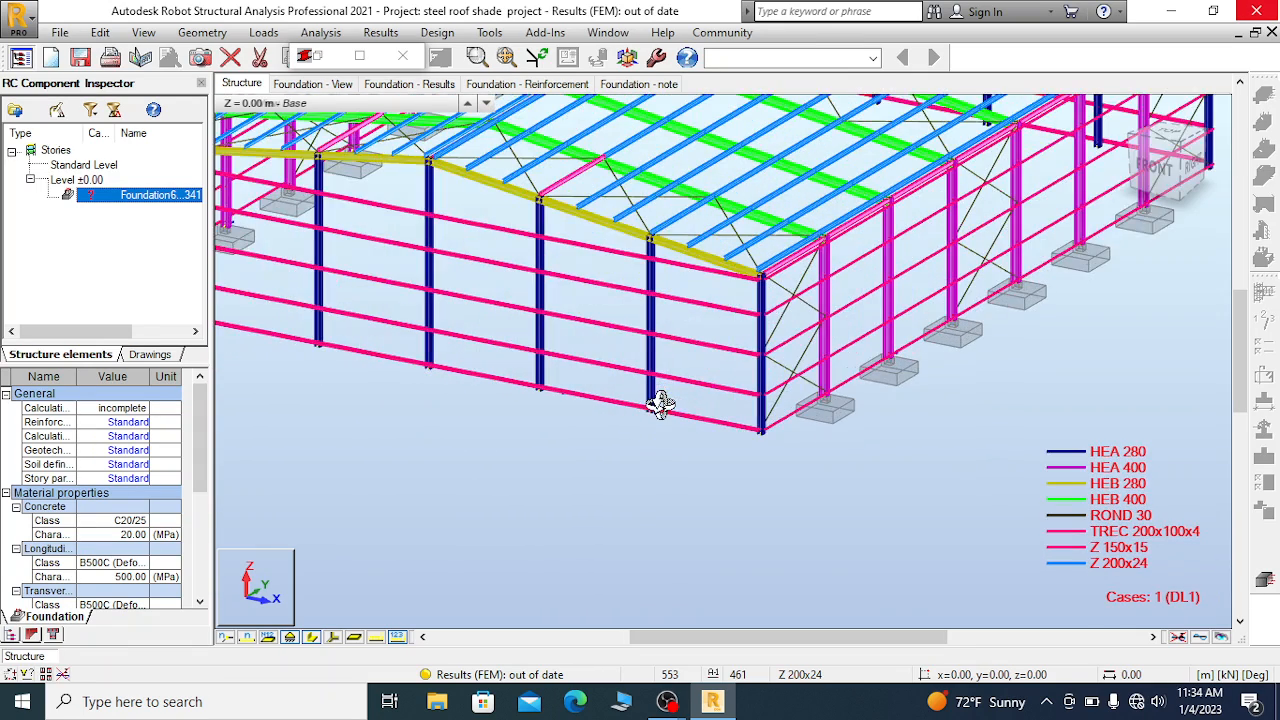
pyautogui.scroll(-2, 670, 355)
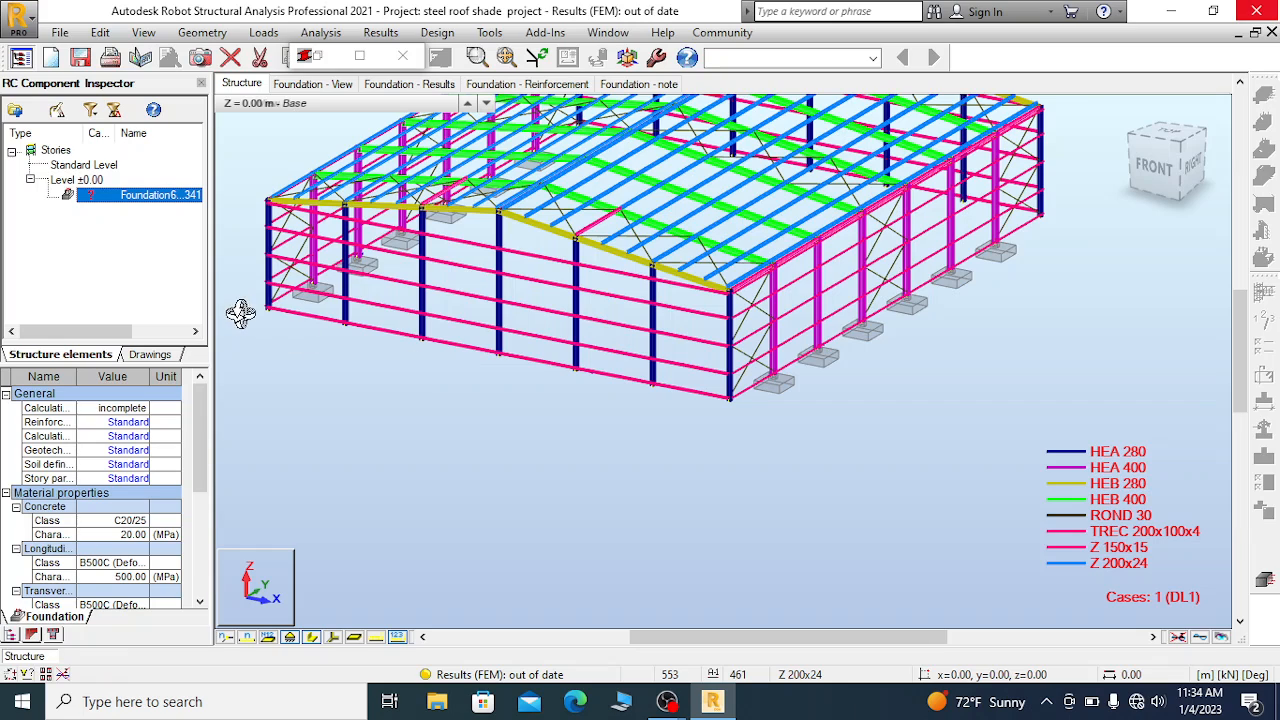
pyautogui.rightClick(136, 200)
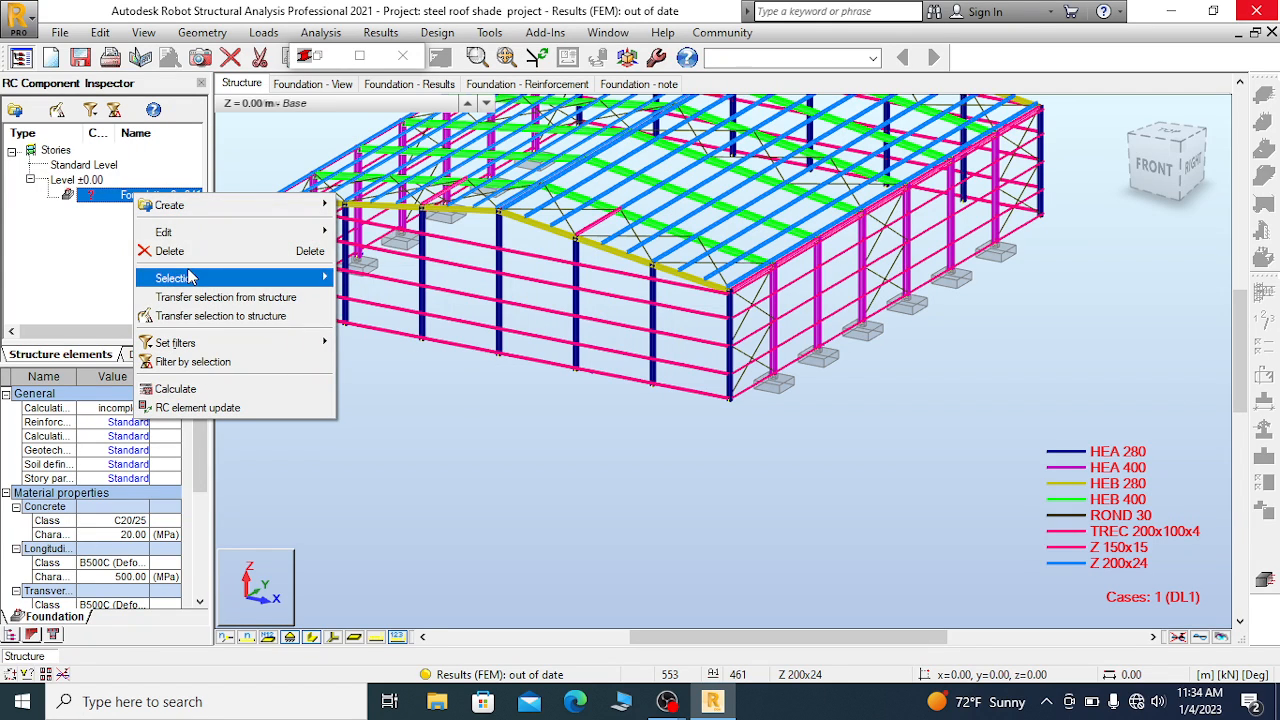
pyautogui.moveTo(190, 278)
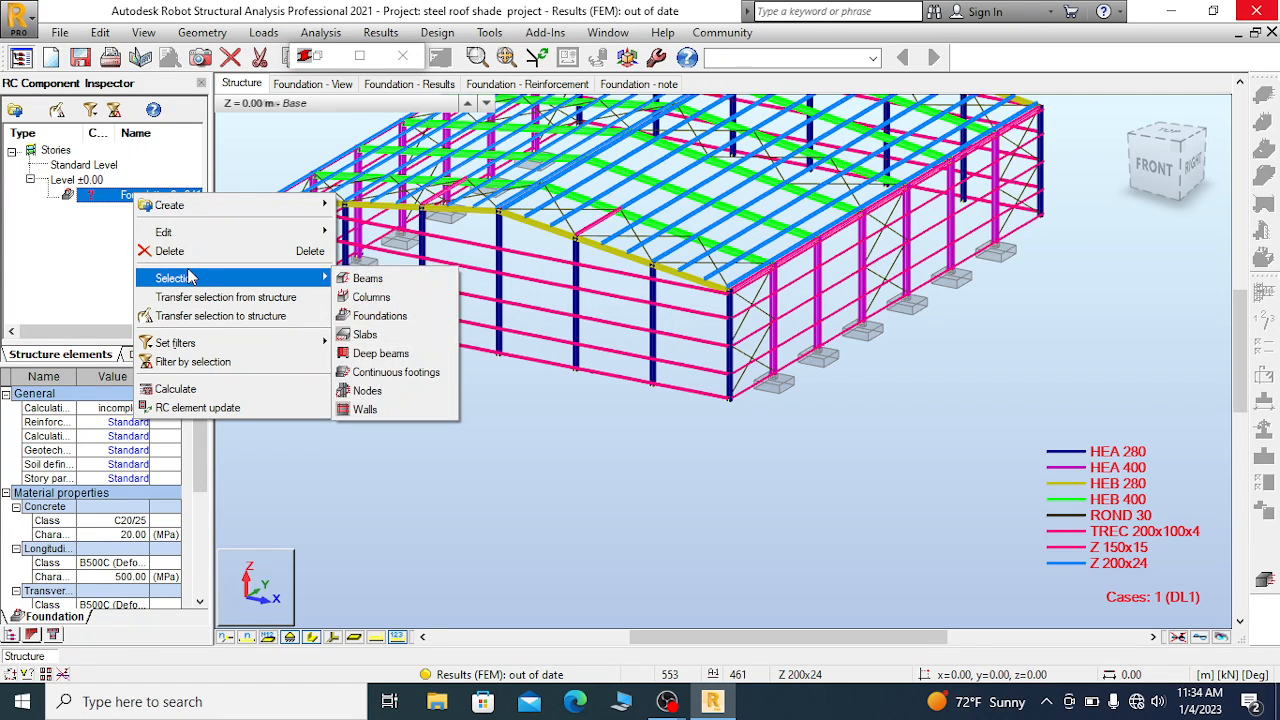
pyautogui.click(122, 198)
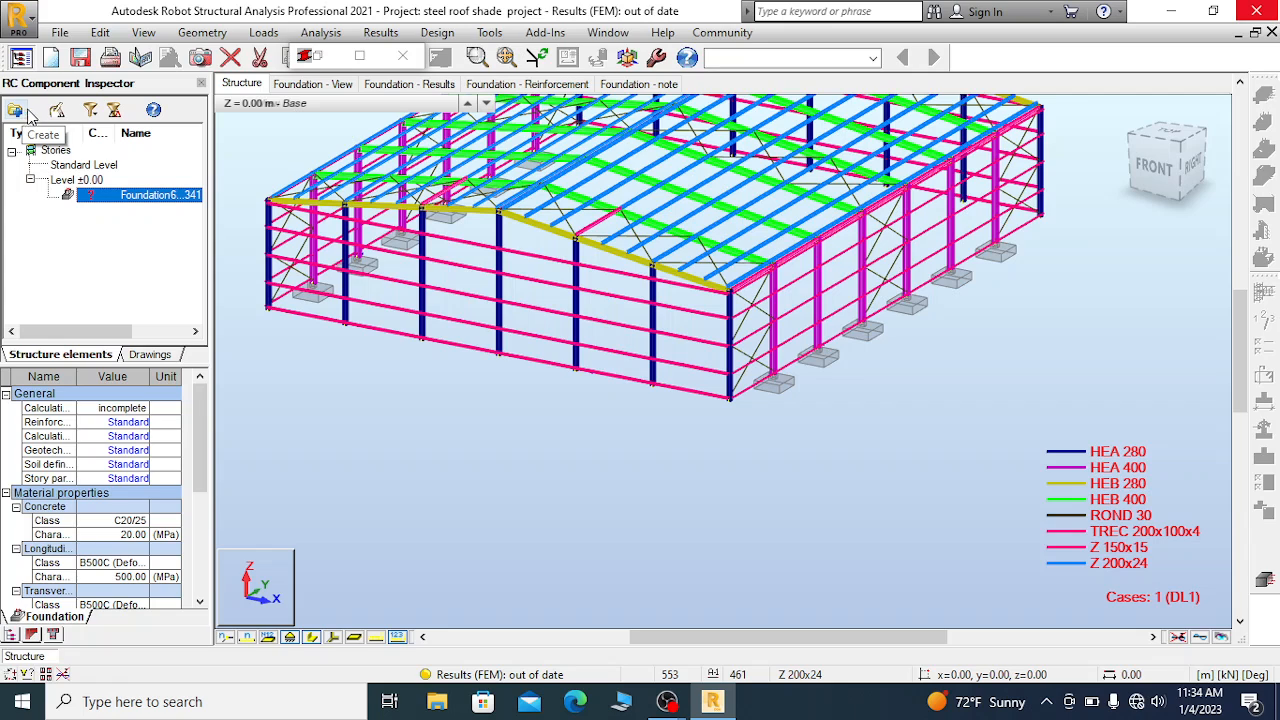
pyautogui.rightClick(139, 197)
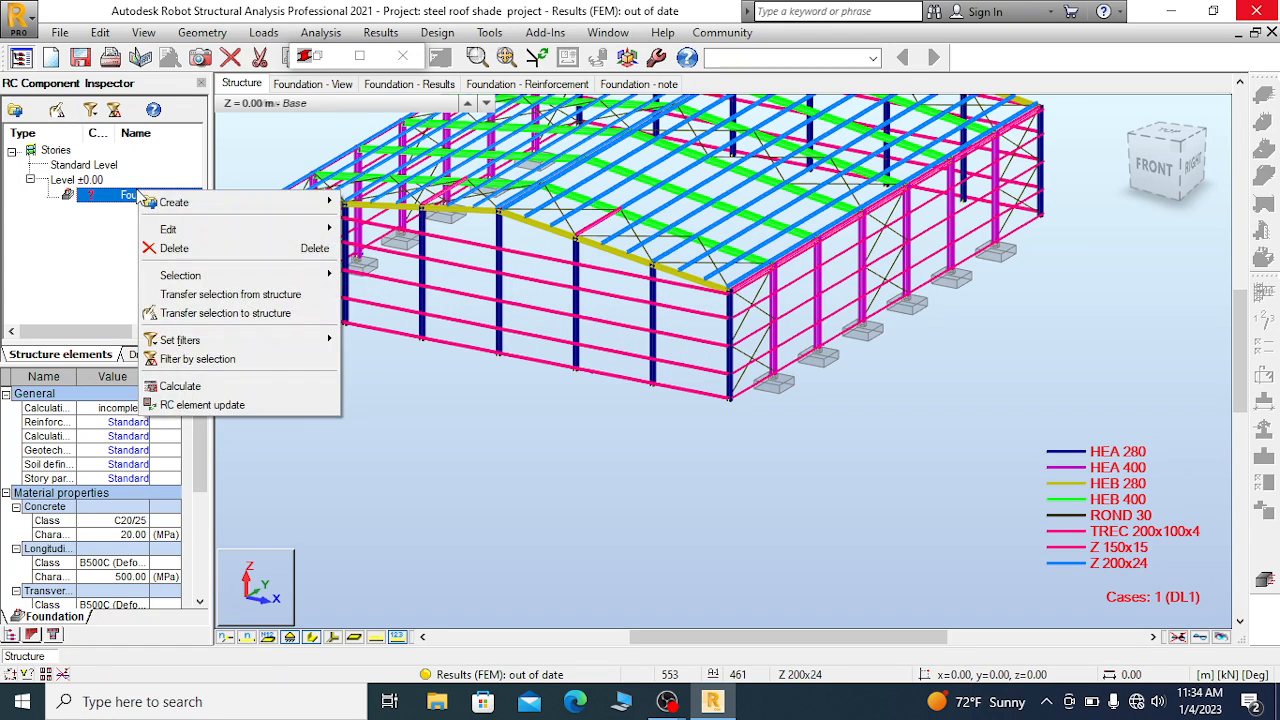
pyautogui.moveTo(175, 204)
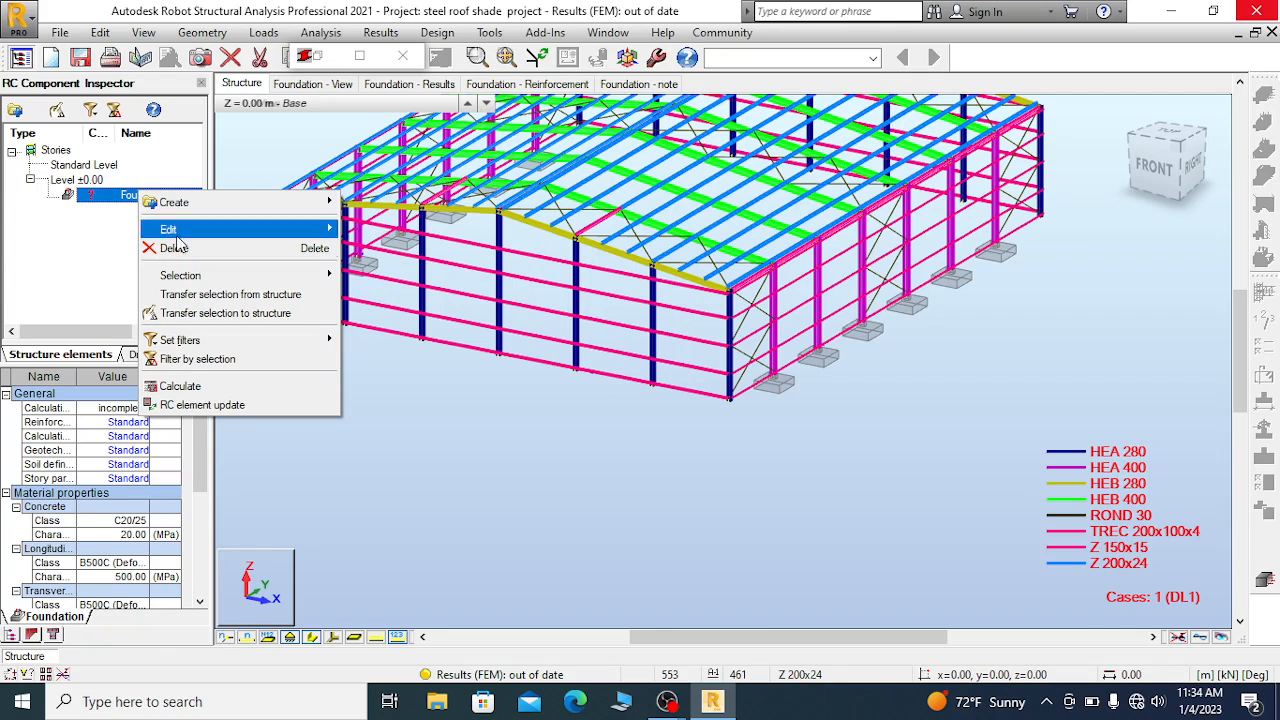
# Create a new foundation component under Level ±0.00 in the RC component list, keeping its default name
pyautogui.click(104, 200)
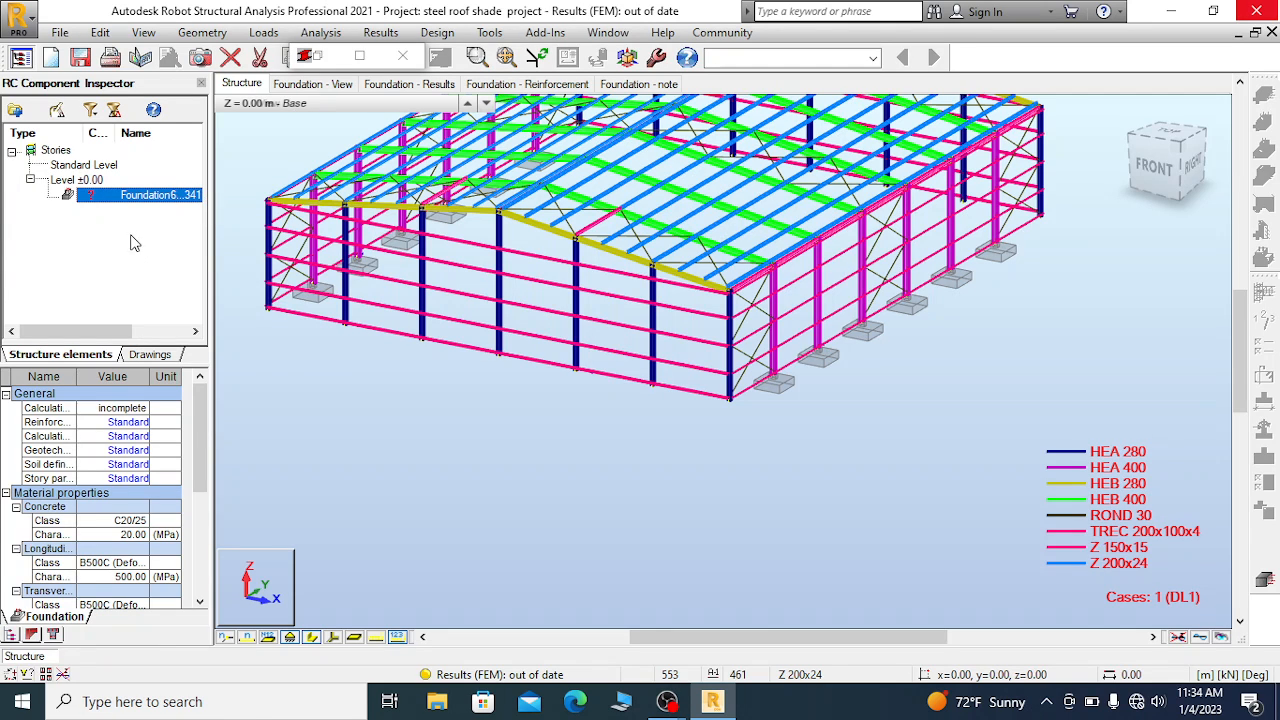
pyautogui.rightClick(122, 197)
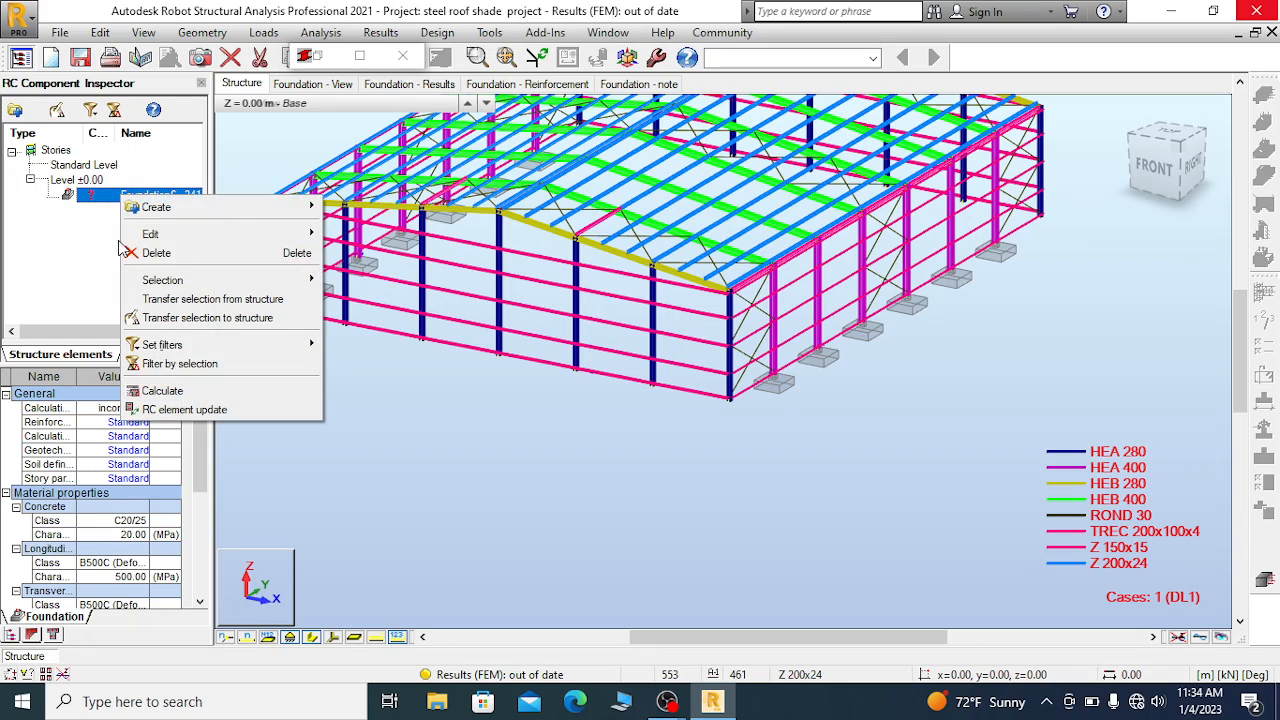
pyautogui.moveTo(174, 232)
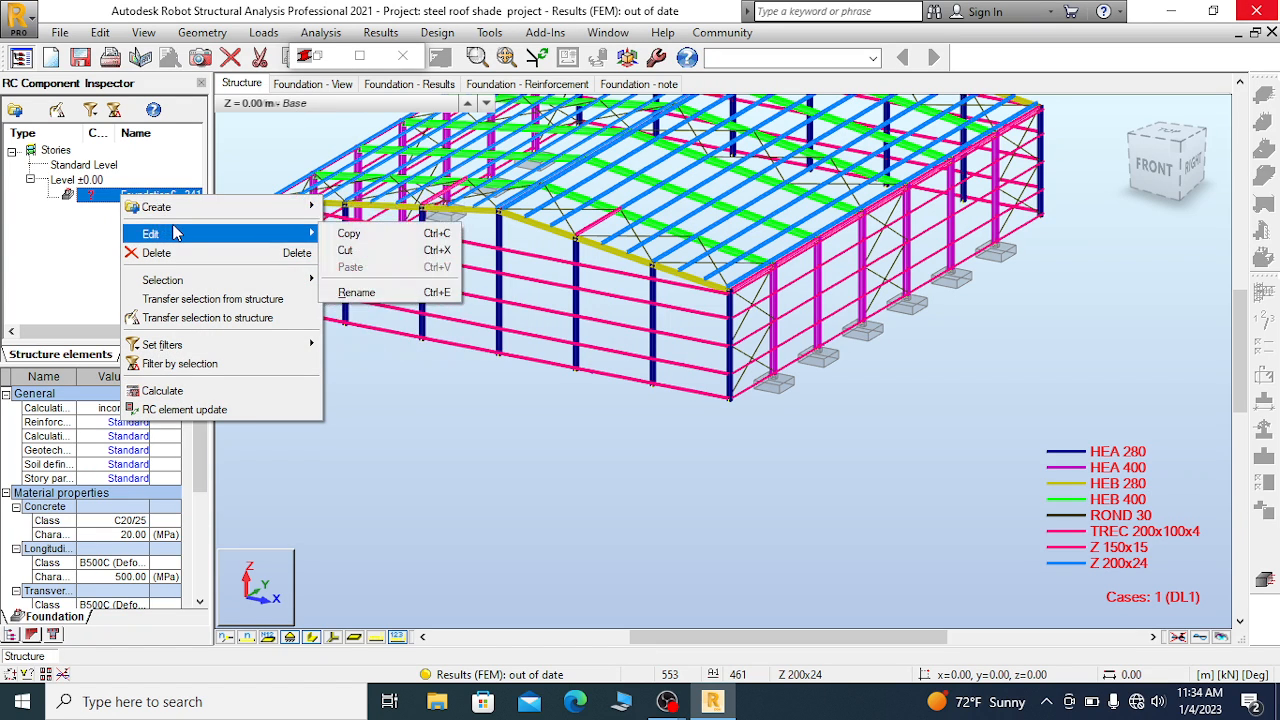
pyautogui.moveTo(177, 208)
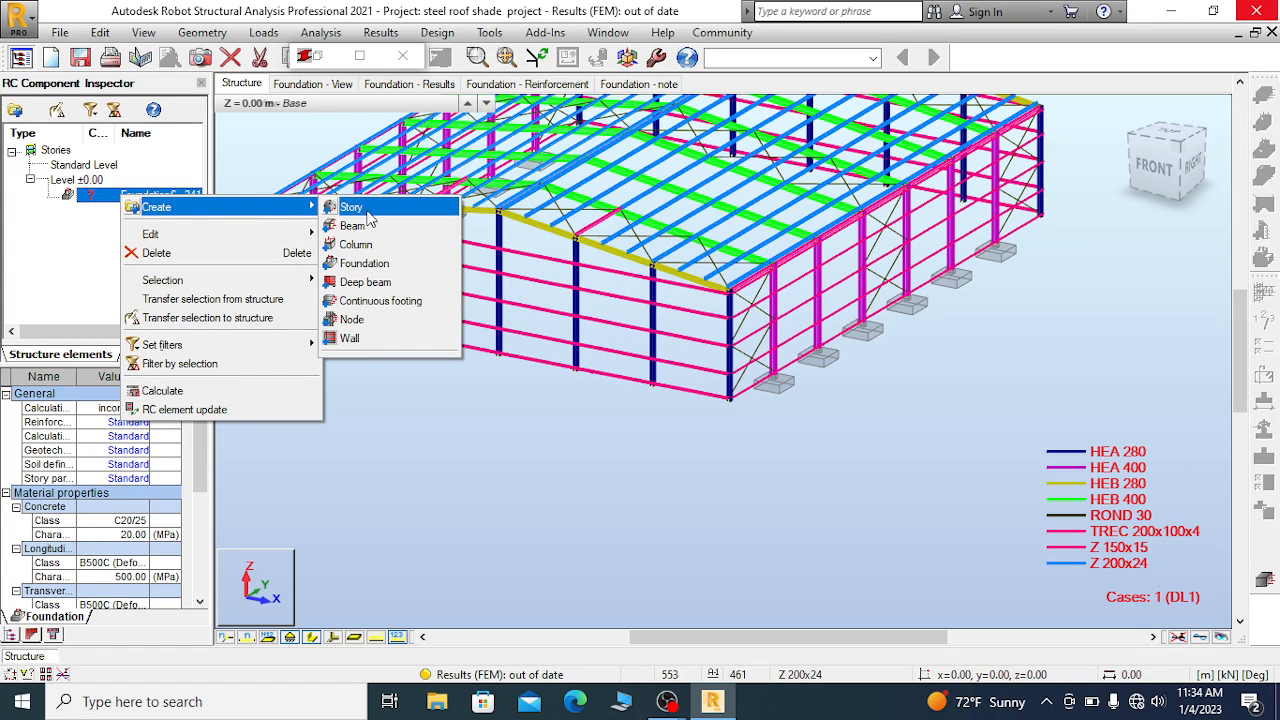
pyautogui.click(380, 265)
pyautogui.click(143, 212)
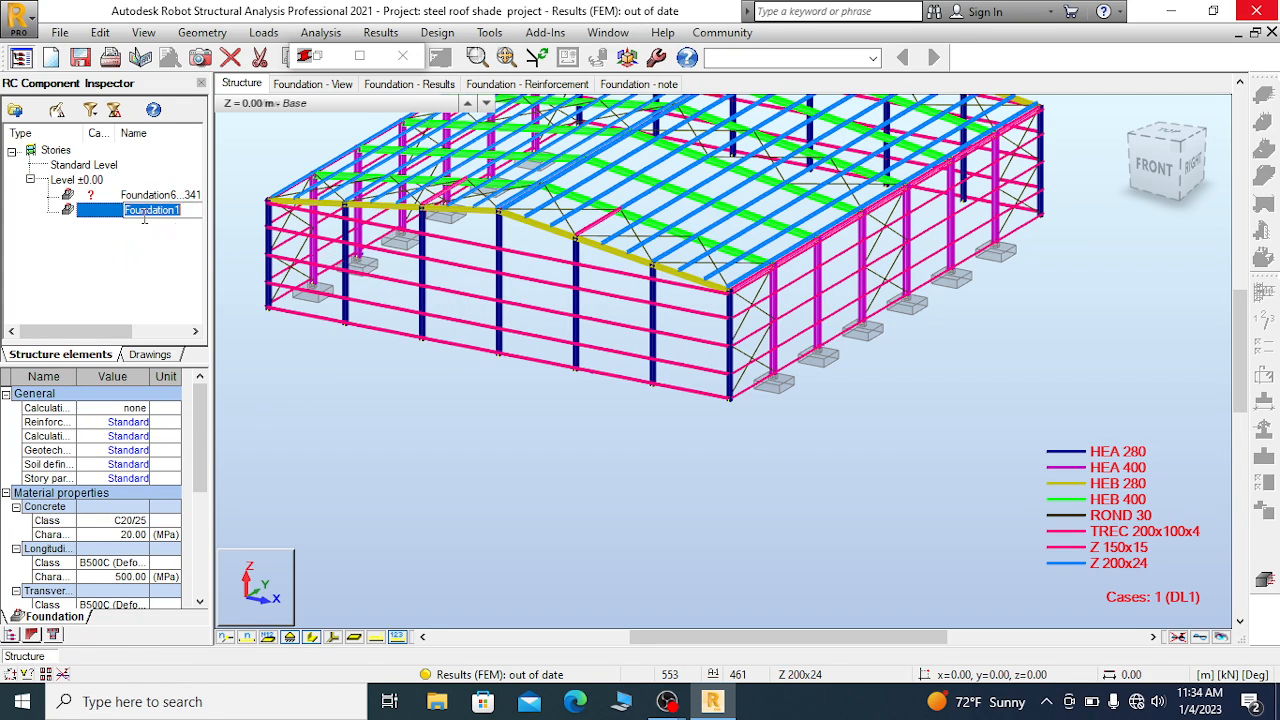
pyautogui.click(184, 213)
pyautogui.click(112, 239)
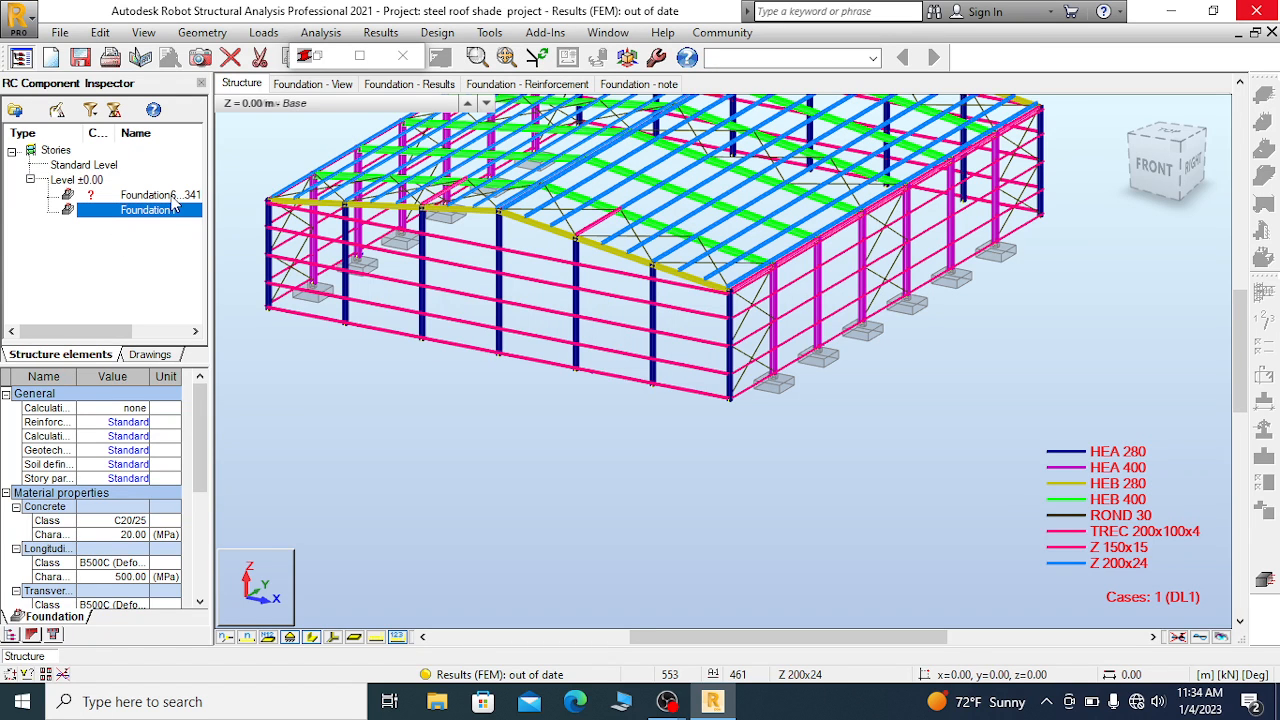
# Display the geometry definition of the existing Foundation6...341 group
pyautogui.scroll(-1, 631, 305)
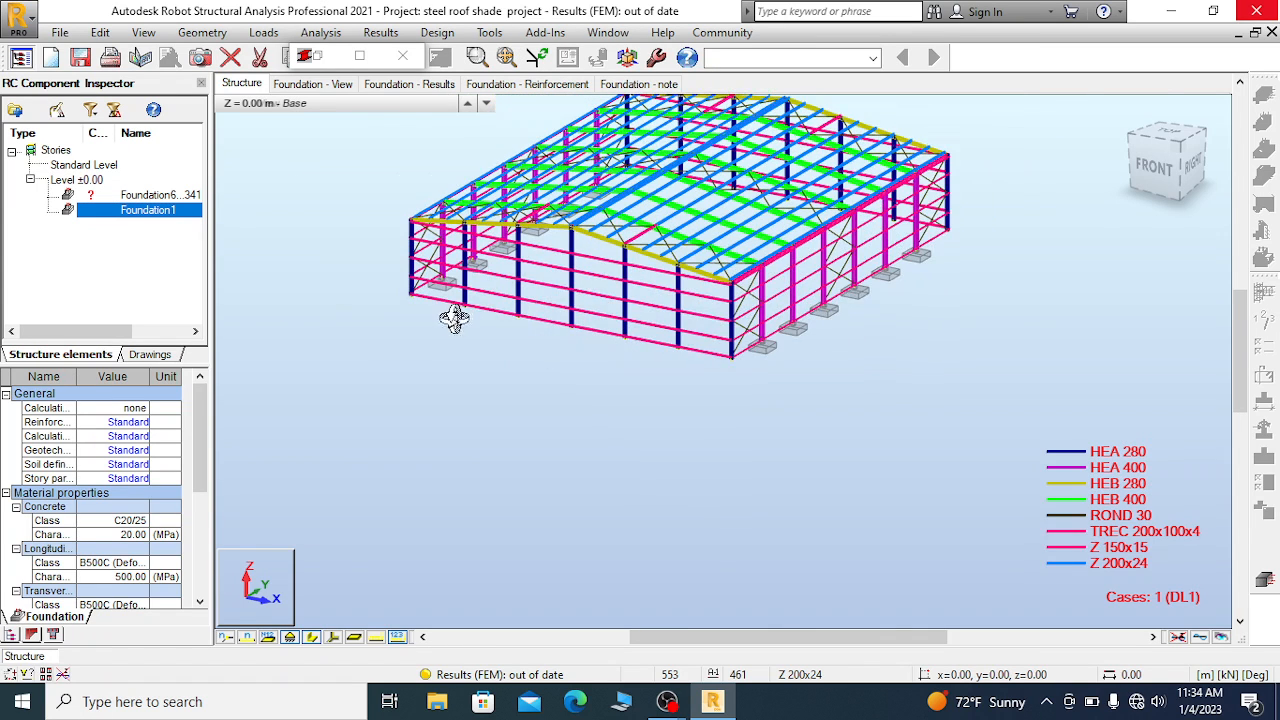
pyautogui.scroll(1, 465, 312)
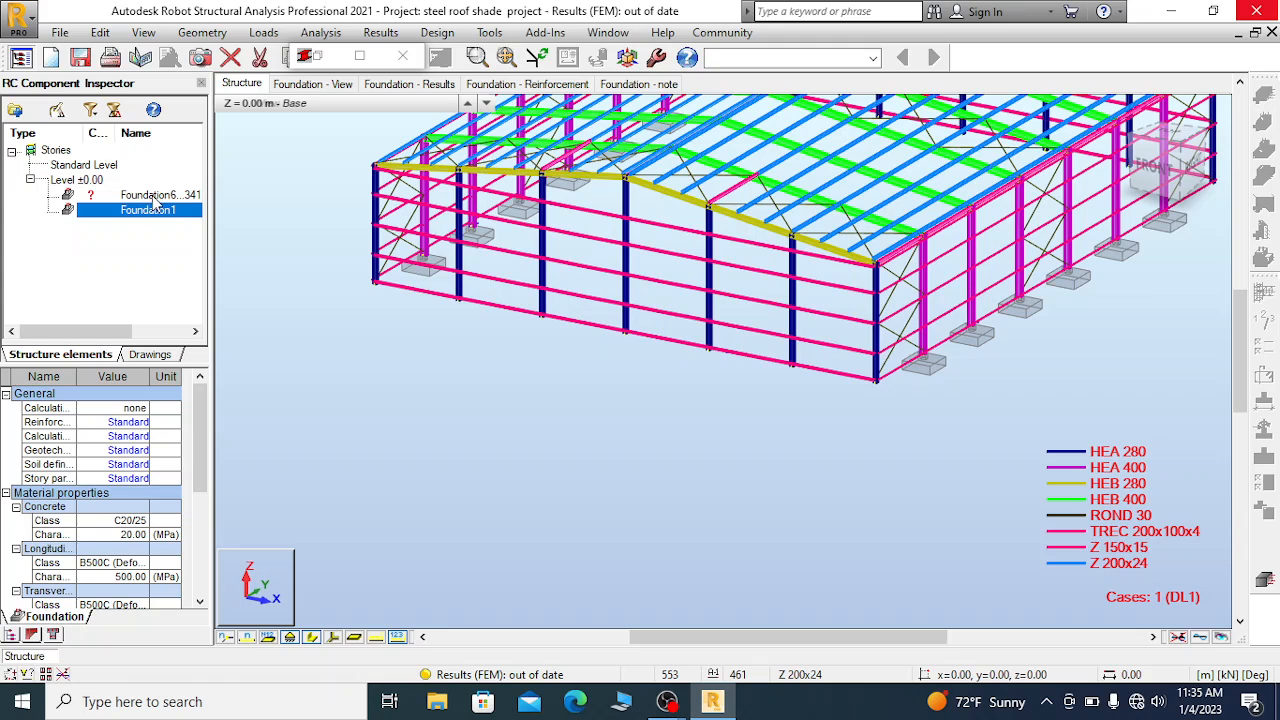
pyautogui.click(155, 197)
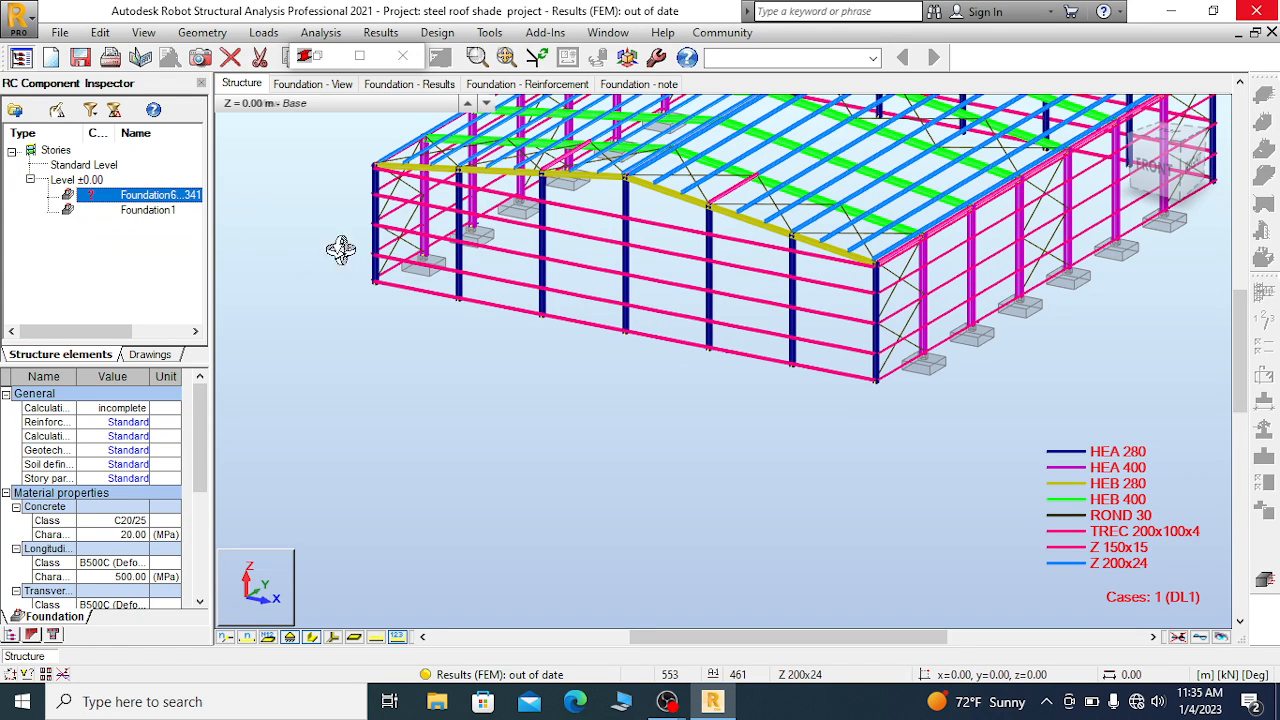
pyautogui.scroll(-3, 665, 353)
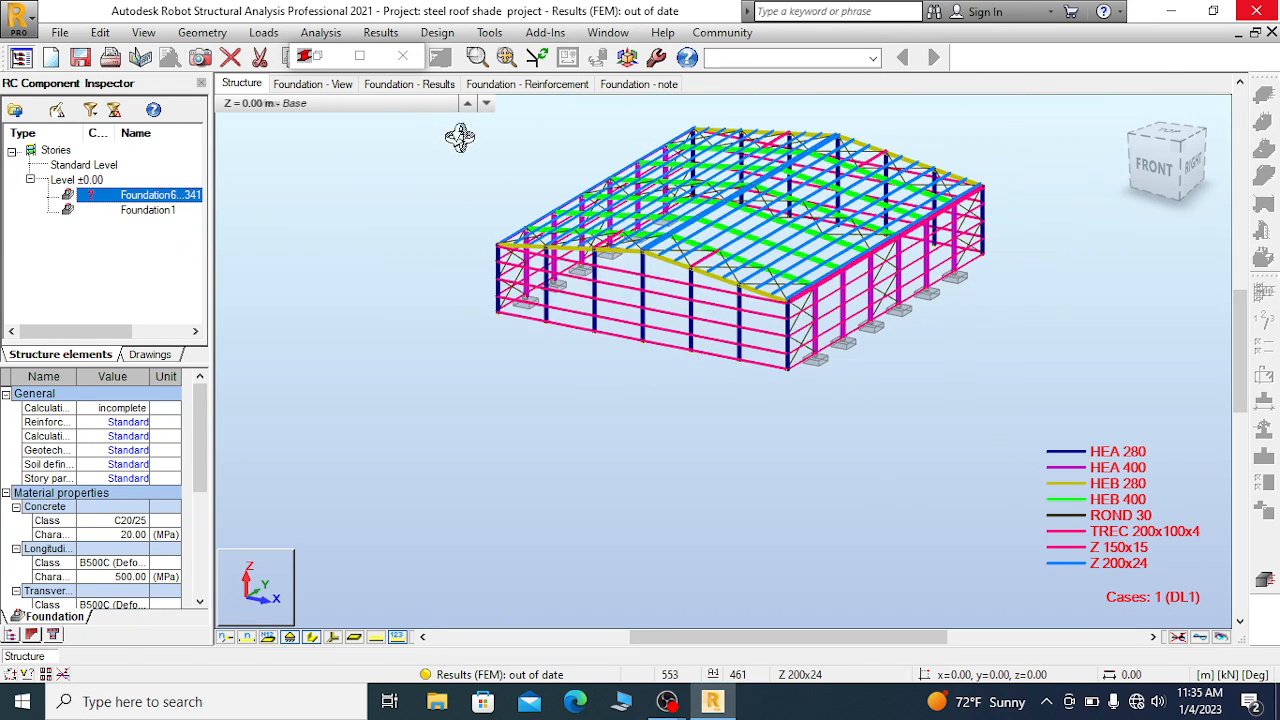
pyautogui.click(292, 85)
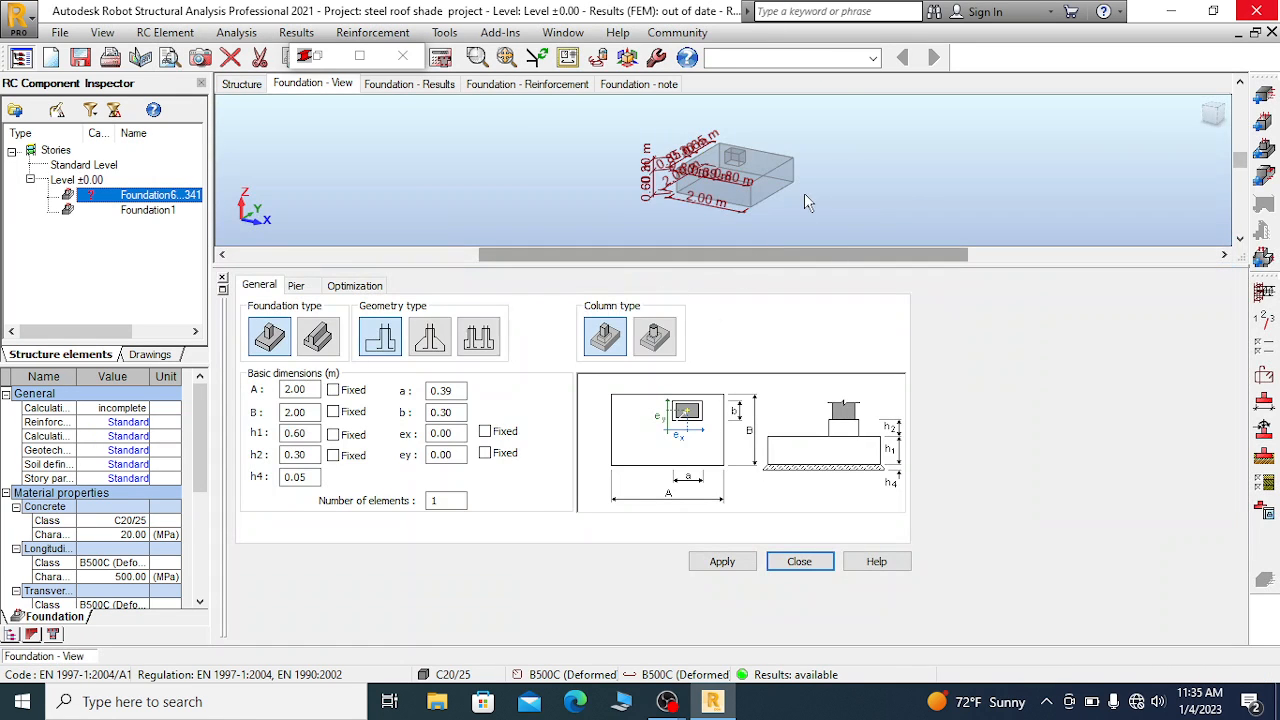
pyautogui.scroll(-1, 777, 177)
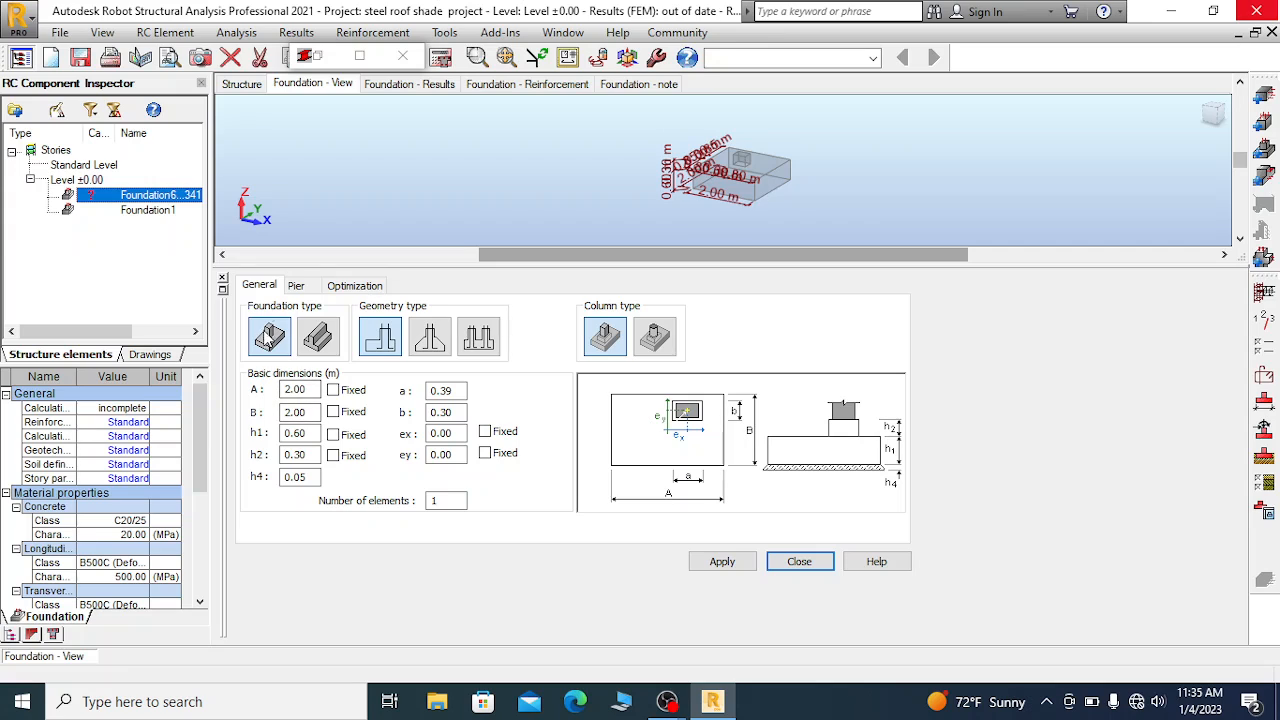
# Set the footing height h1 to 0.5 m and the pier height h2 to 1 m, and mark both as fixed
pyautogui.doubleClick(298, 412)
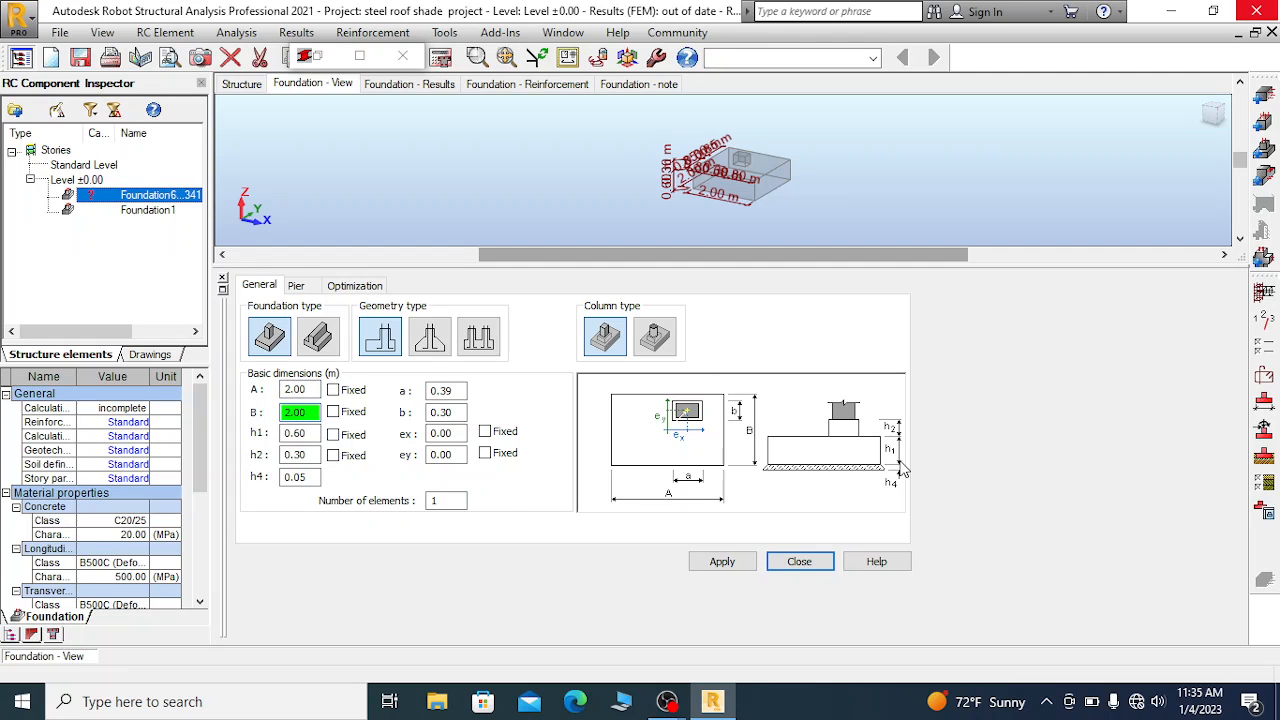
pyautogui.doubleClick(300, 434)
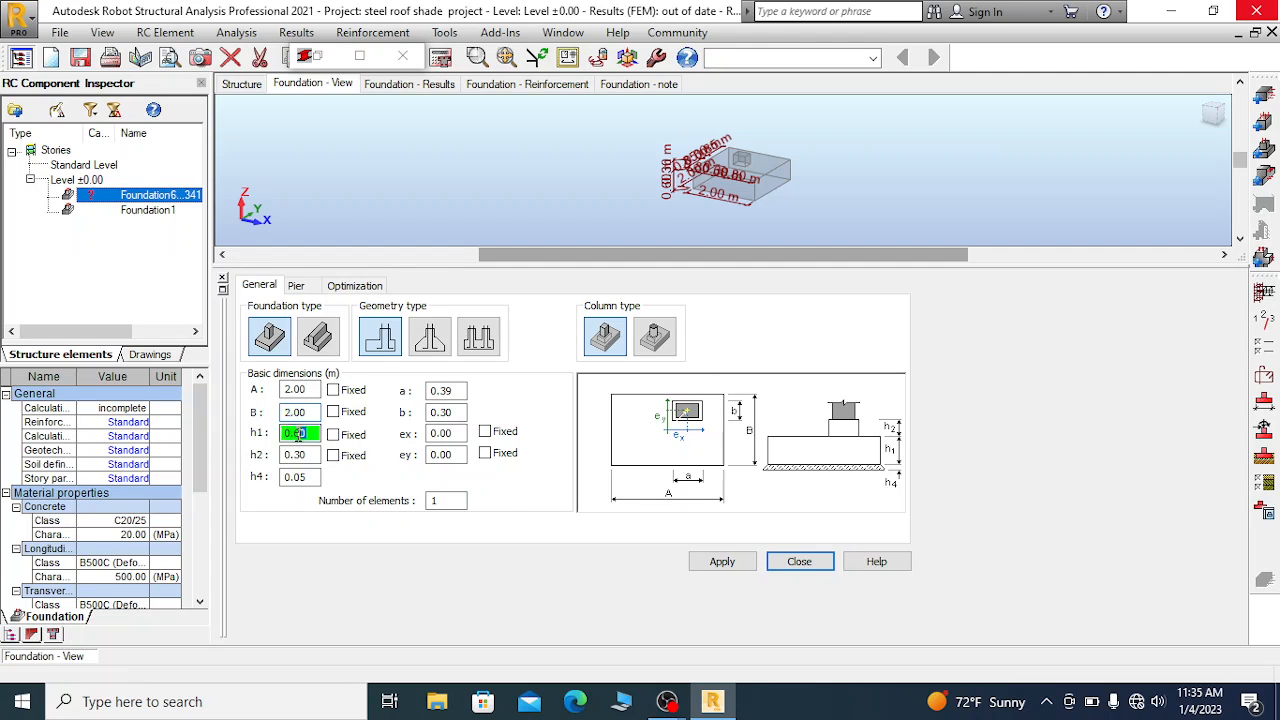
pyautogui.write('0.')
pyautogui.doubleClick(284, 455)
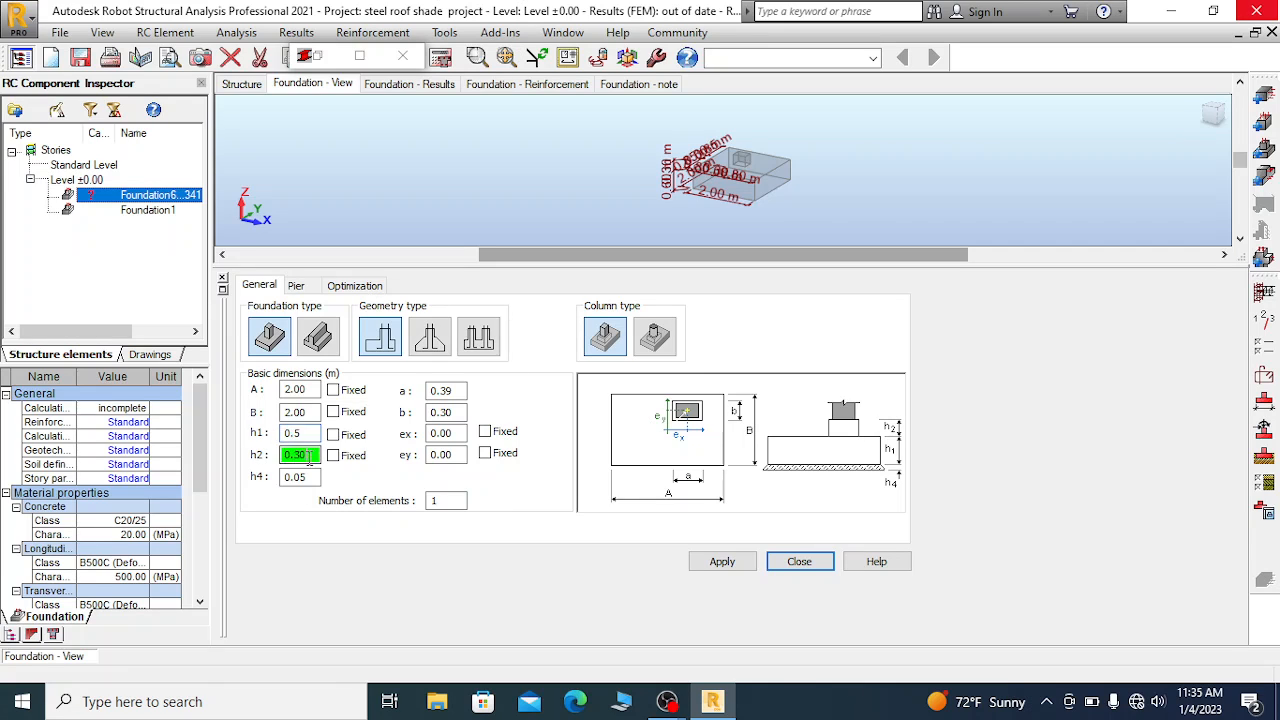
pyautogui.write('1')
pyautogui.doubleClick(295, 477)
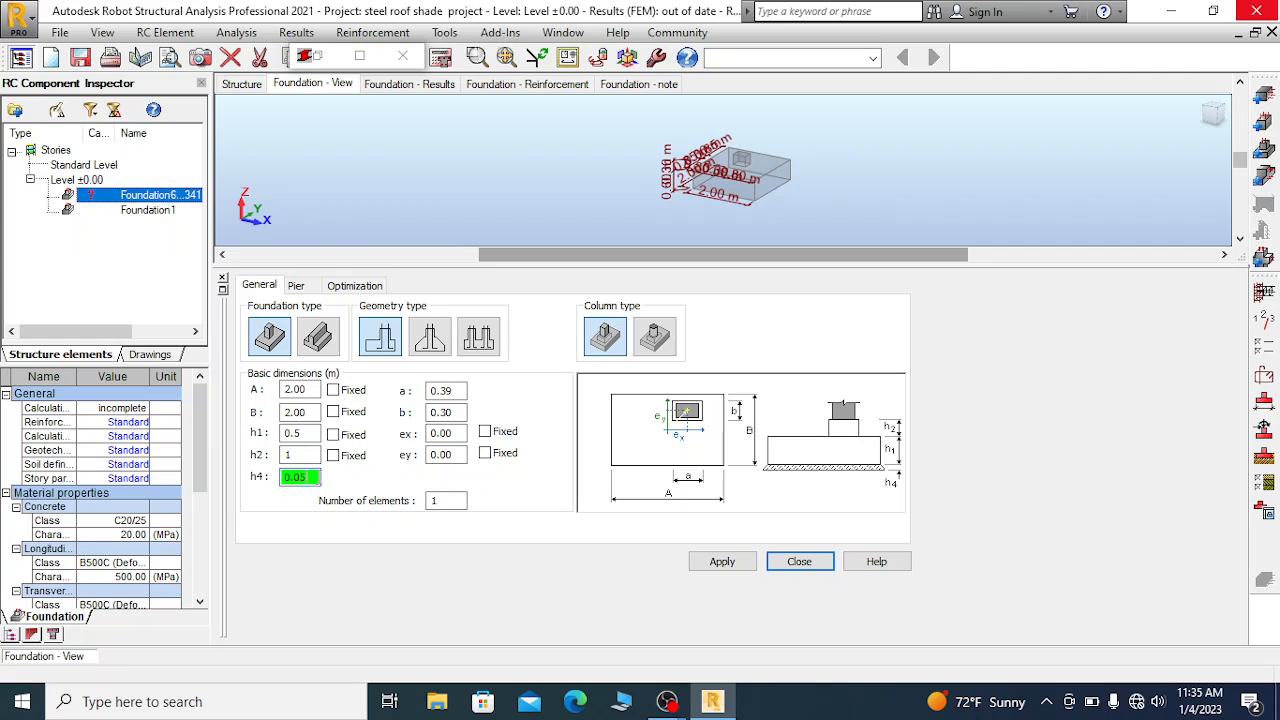
pyautogui.click(333, 455)
pyautogui.click(333, 434)
# Set the foundation's column dimension a to 0.6 m, enter a new dimension b, and fix the eccentricity ex
pyautogui.moveTo(460, 390); pyautogui.dragTo(390, 387)
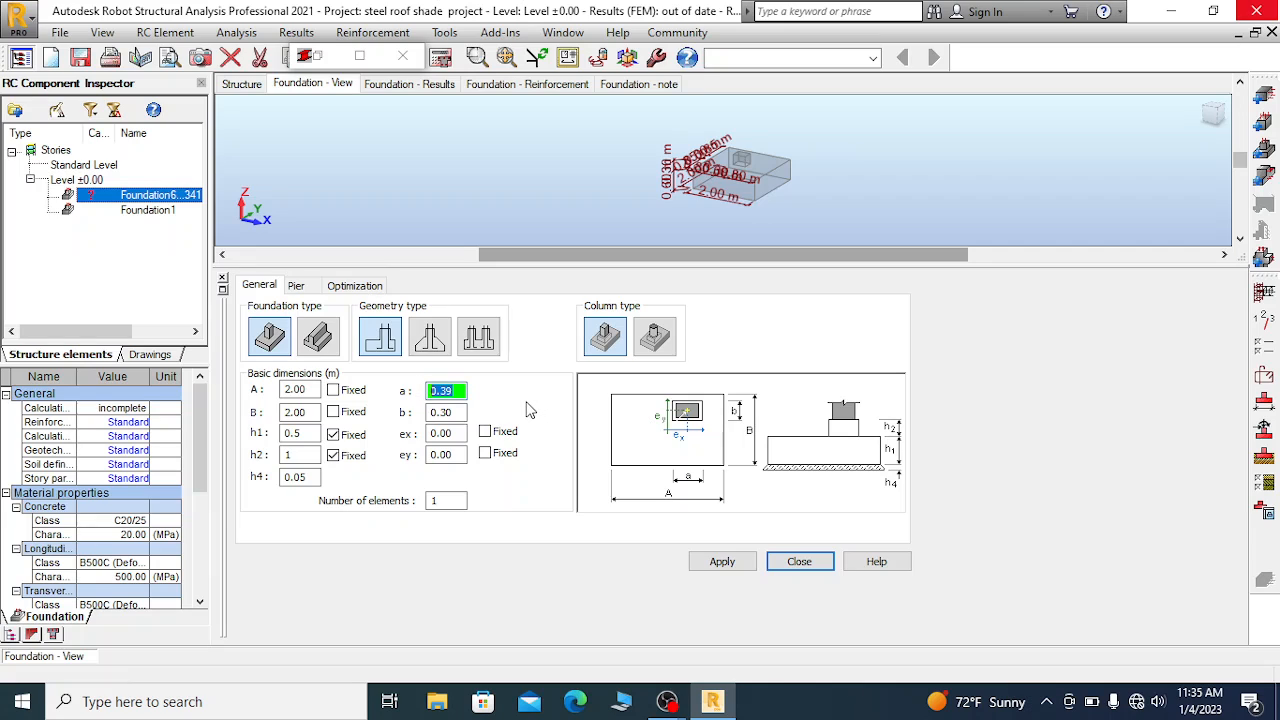
pyautogui.write('0')
pyautogui.moveTo(462, 412); pyautogui.dragTo(421, 416)
pyautogui.write('0')
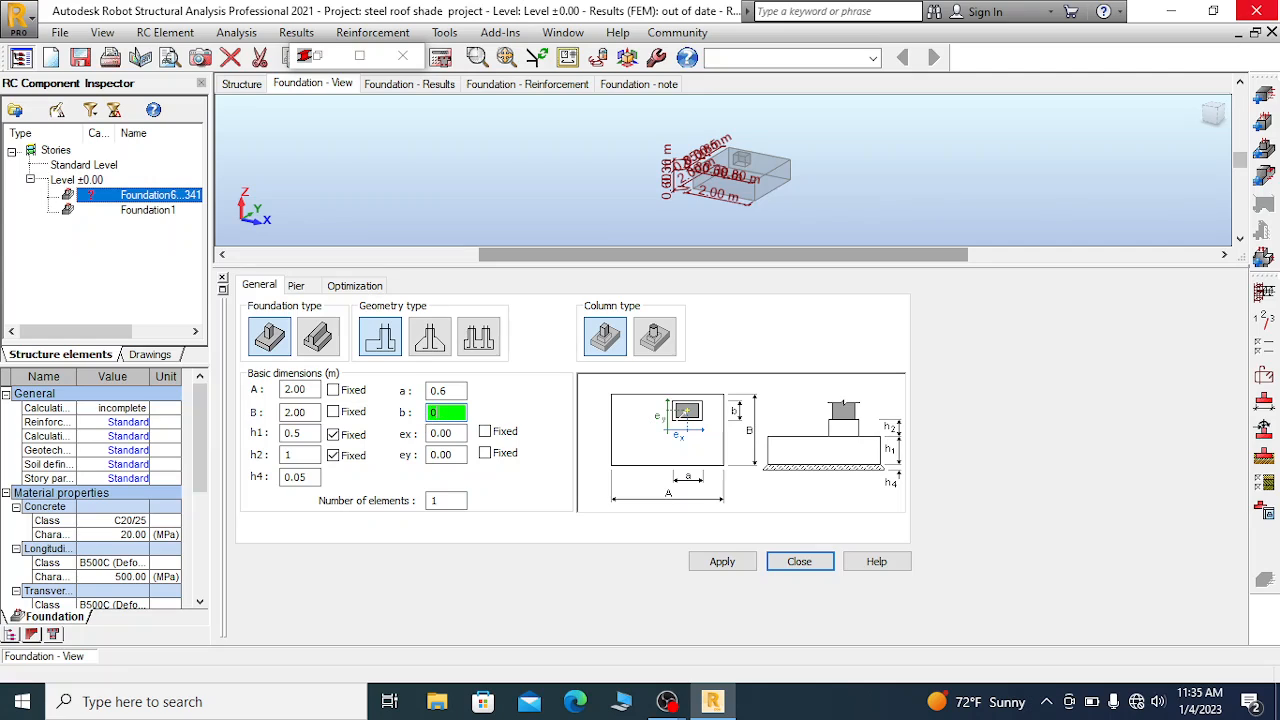
pyautogui.click(486, 431)
# Change the column pier type to Bolted, set its dimension a' to 0.5 m and enter a new b' dimension
pyautogui.click(299, 286)
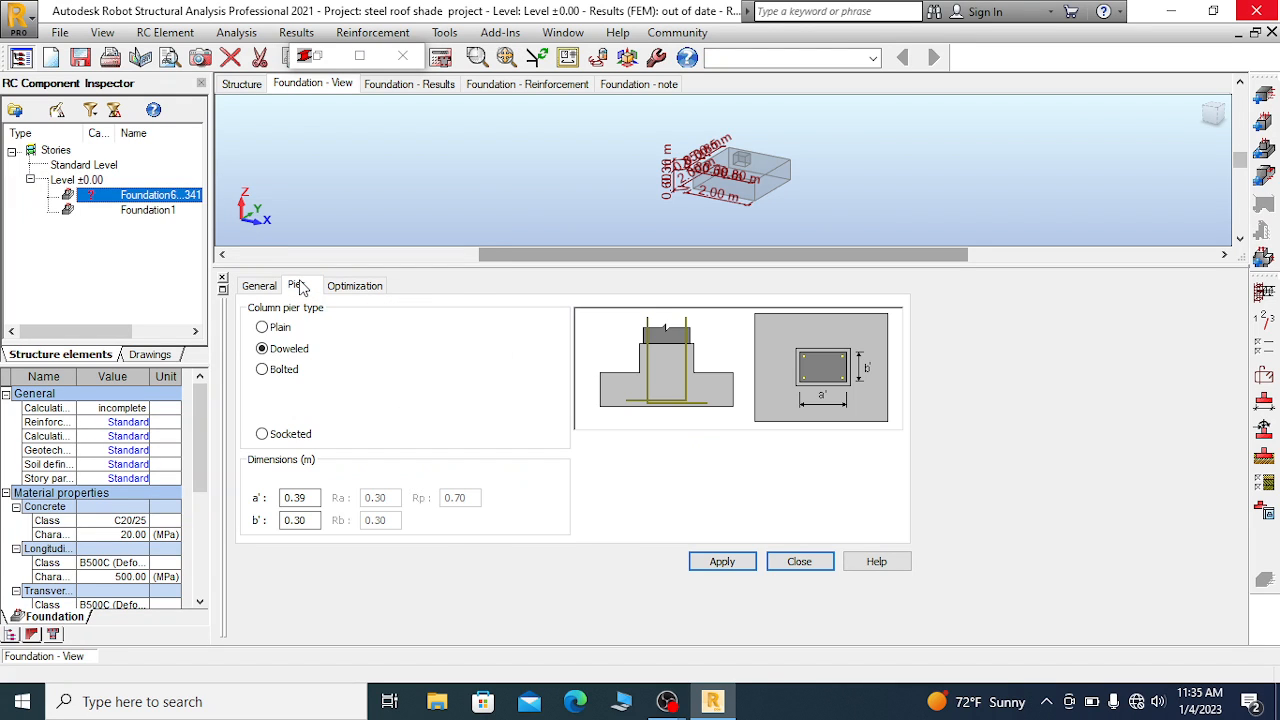
pyautogui.click(275, 372)
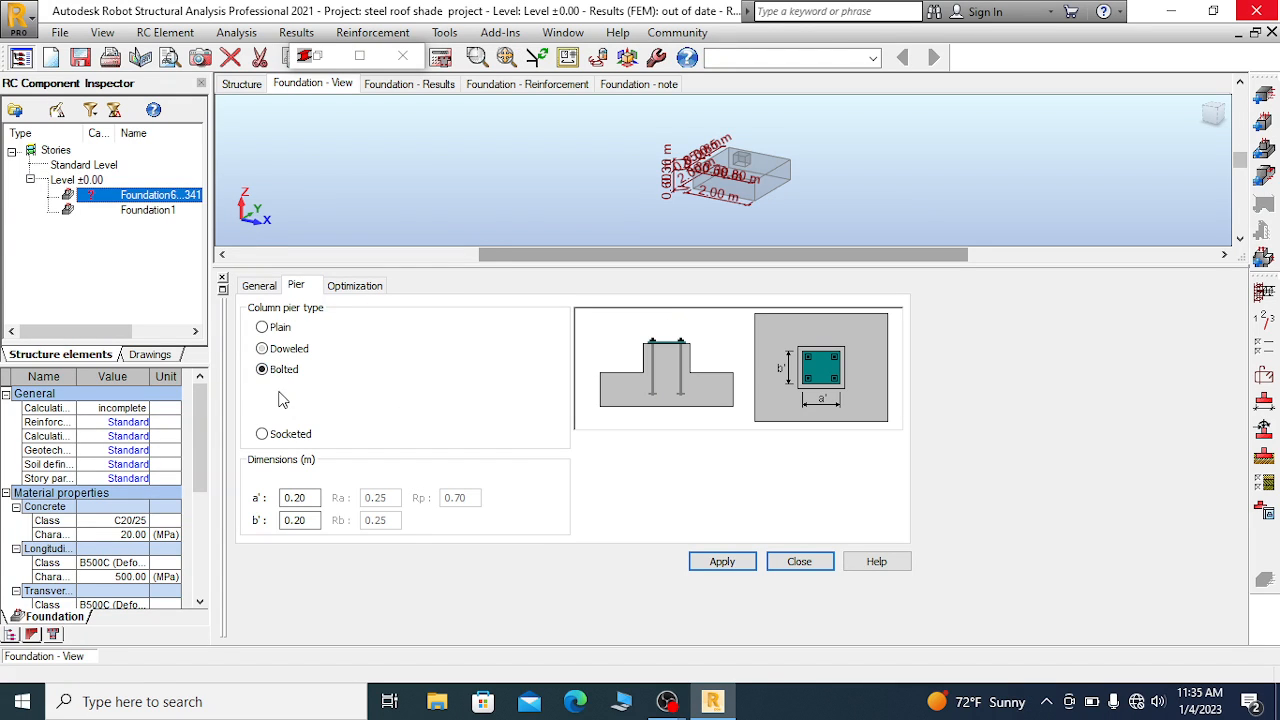
pyautogui.doubleClick(285, 499)
pyautogui.write('0.')
pyautogui.moveTo(320, 521); pyautogui.dragTo(264, 521)
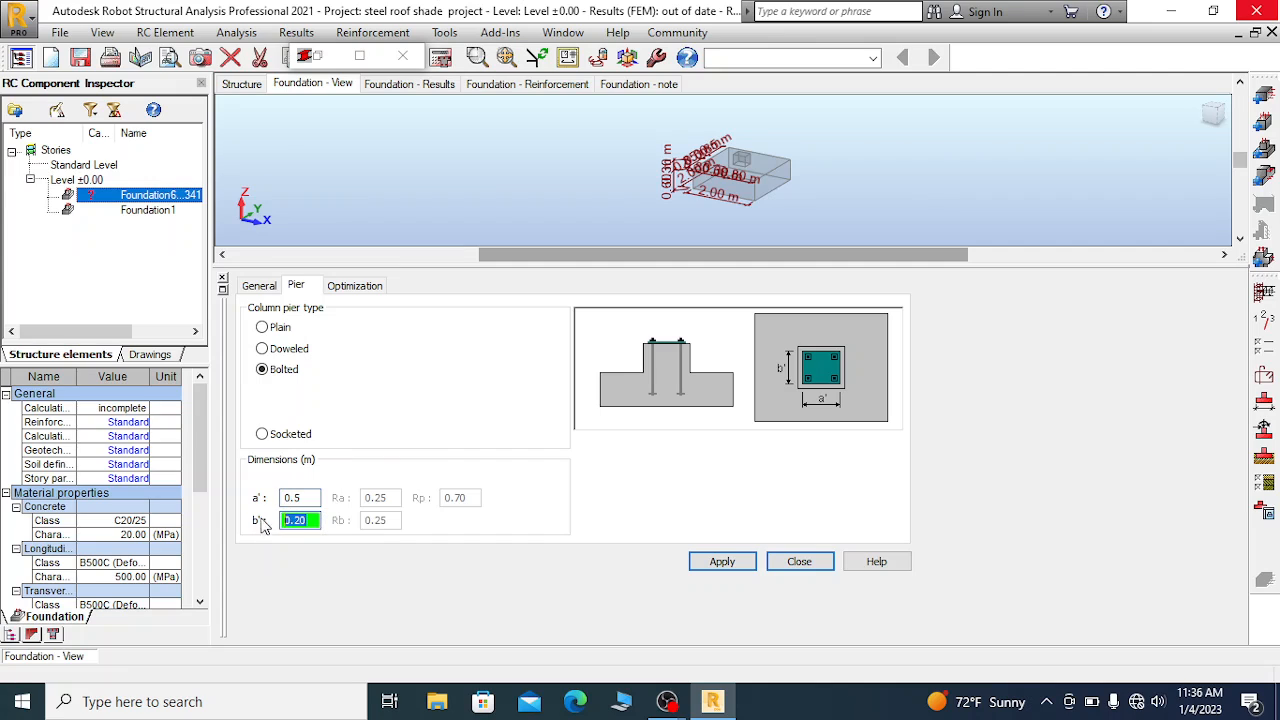
pyautogui.write('0.')
# Choose Square footing as the shape optimization option and apply the foundation geometry changes
pyautogui.click(357, 286)
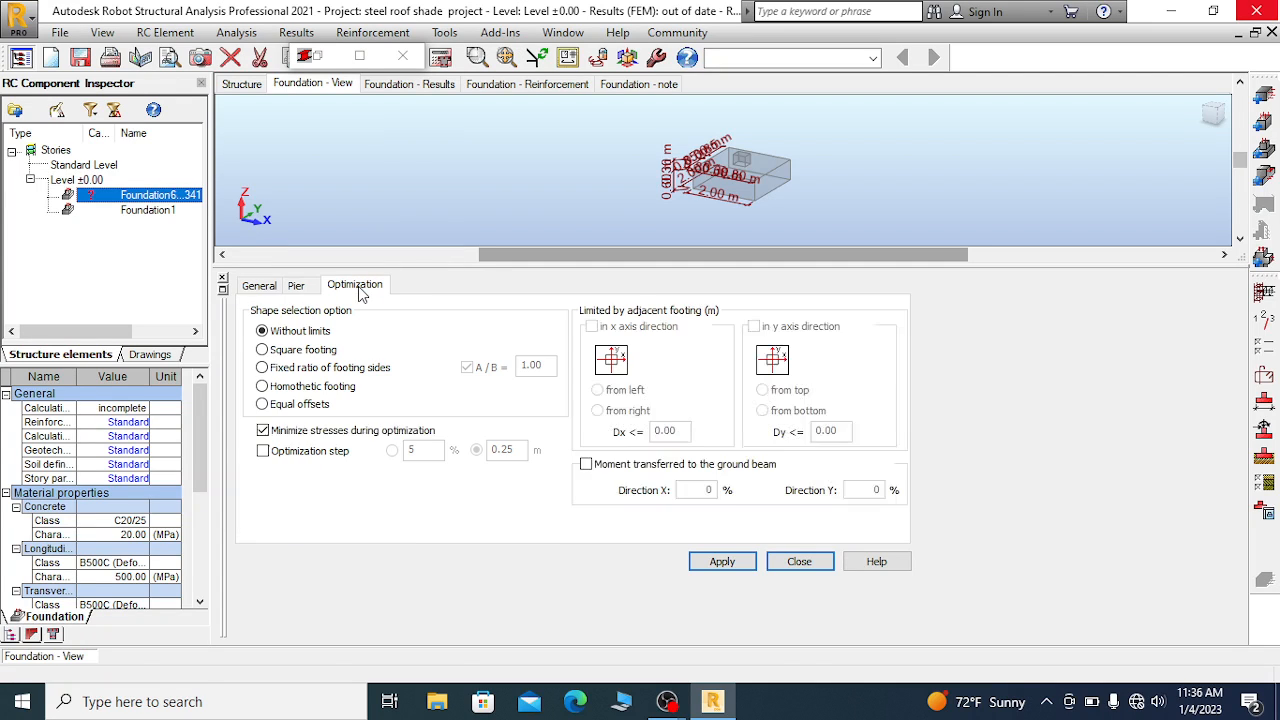
pyautogui.click(262, 350)
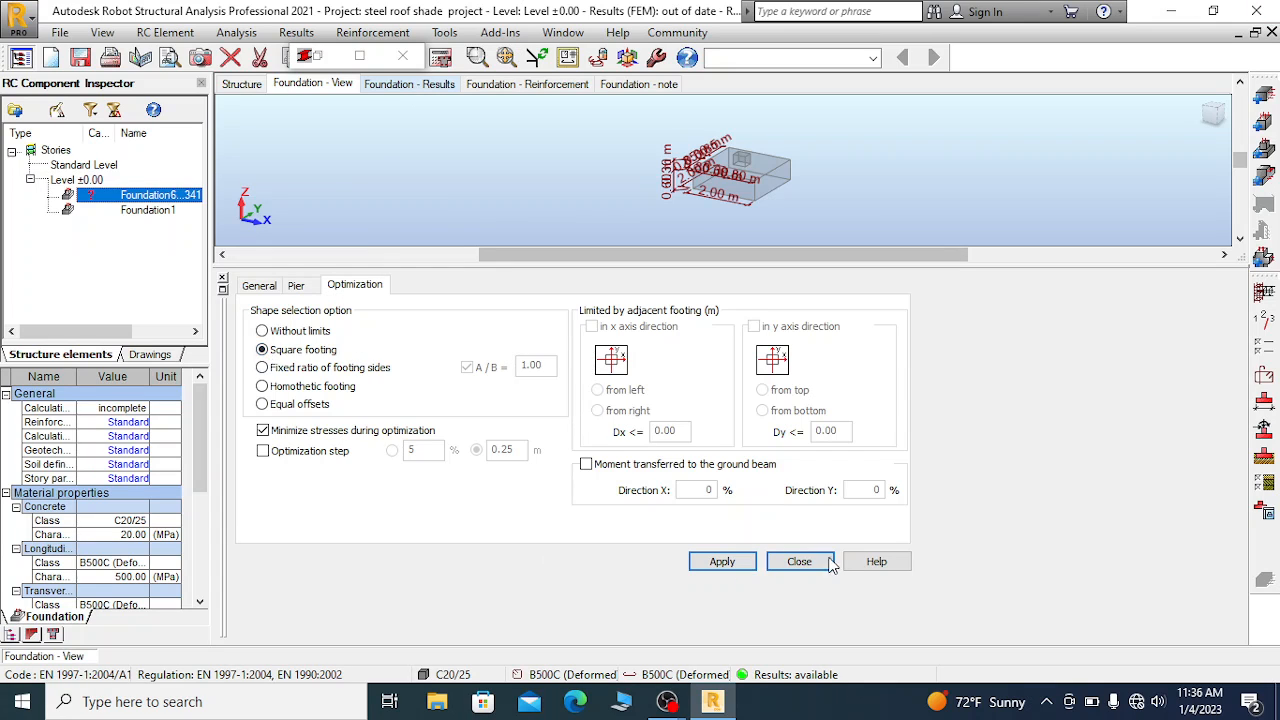
pyautogui.click(728, 563)
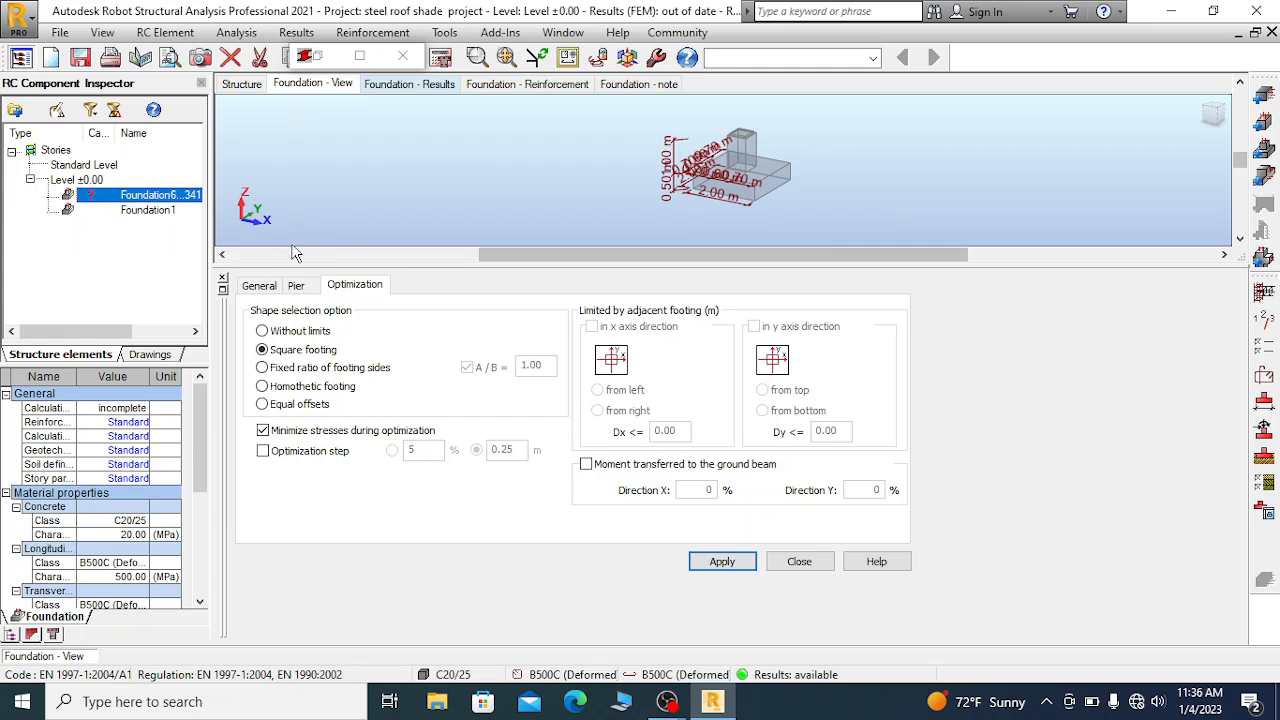
pyautogui.rightClick(146, 196)
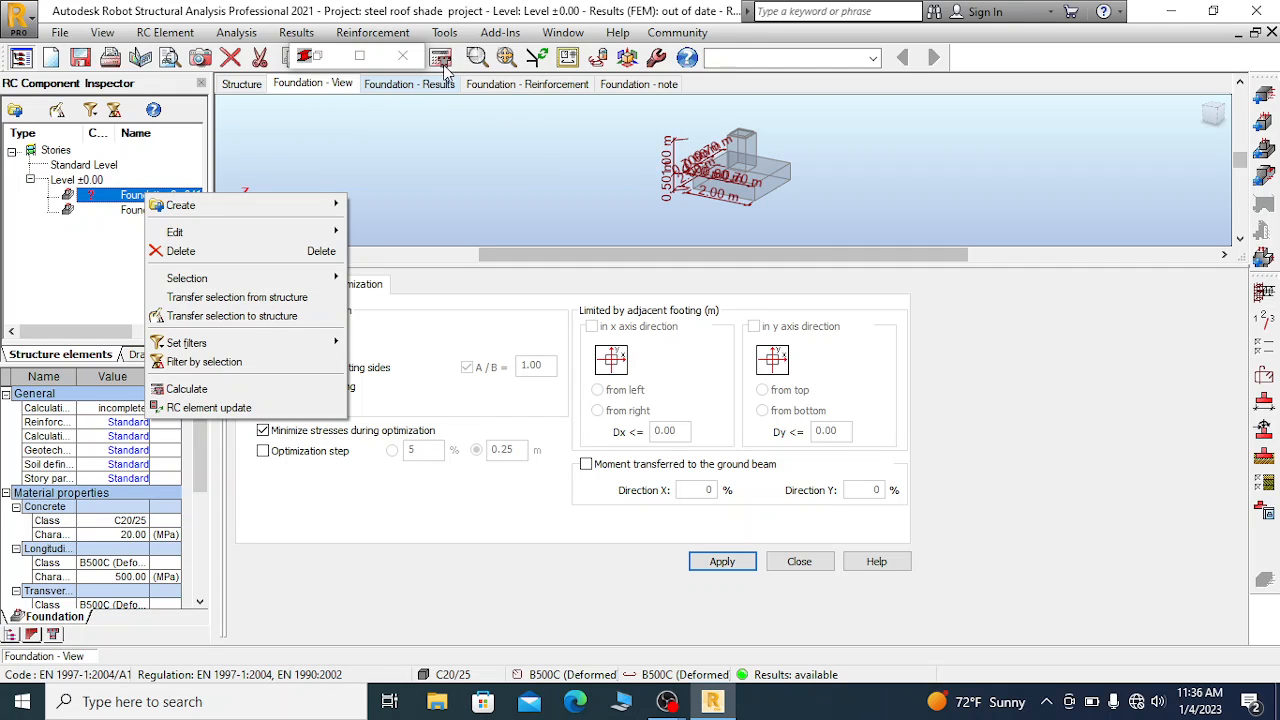
pyautogui.click(434, 118)
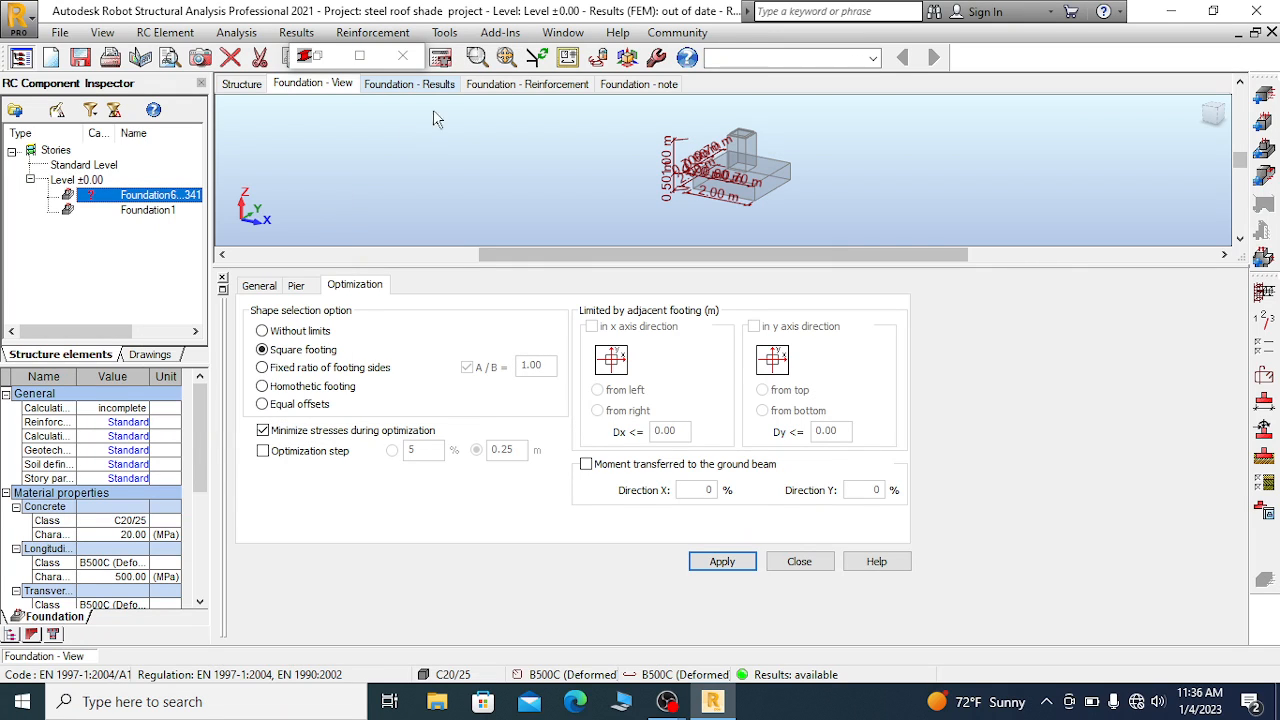
pyautogui.click(441, 58)
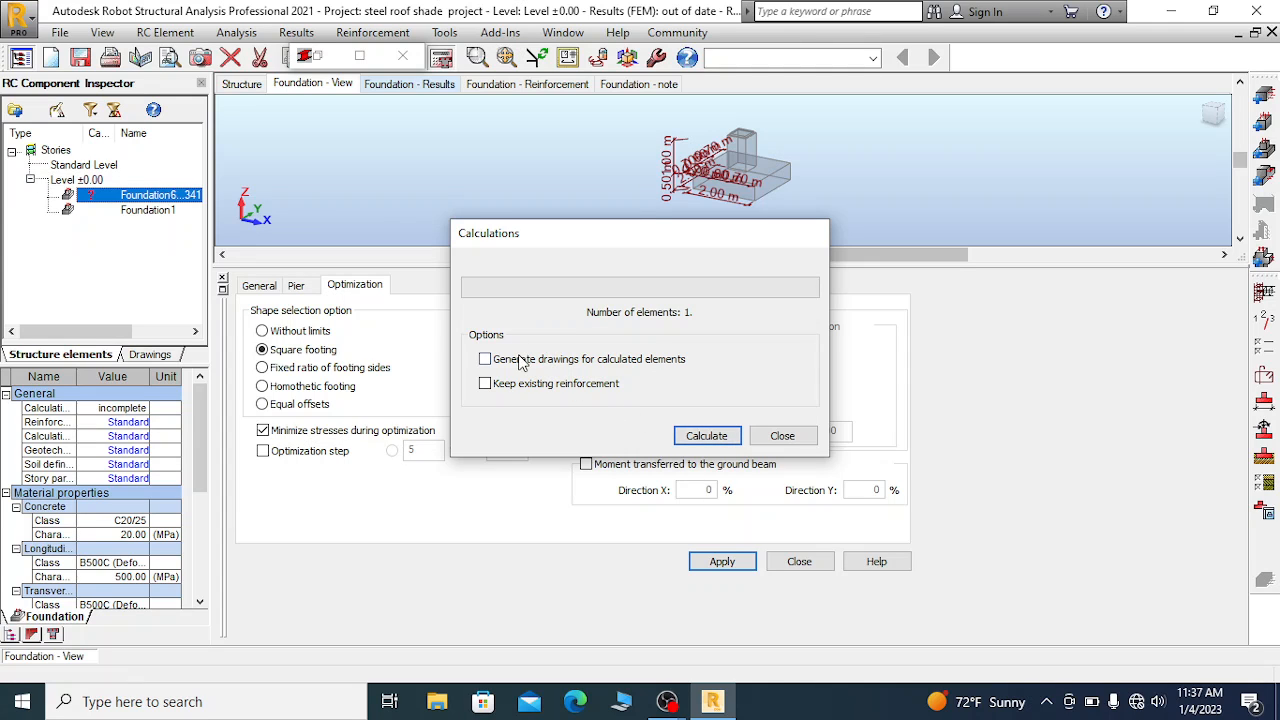
pyautogui.click(782, 436)
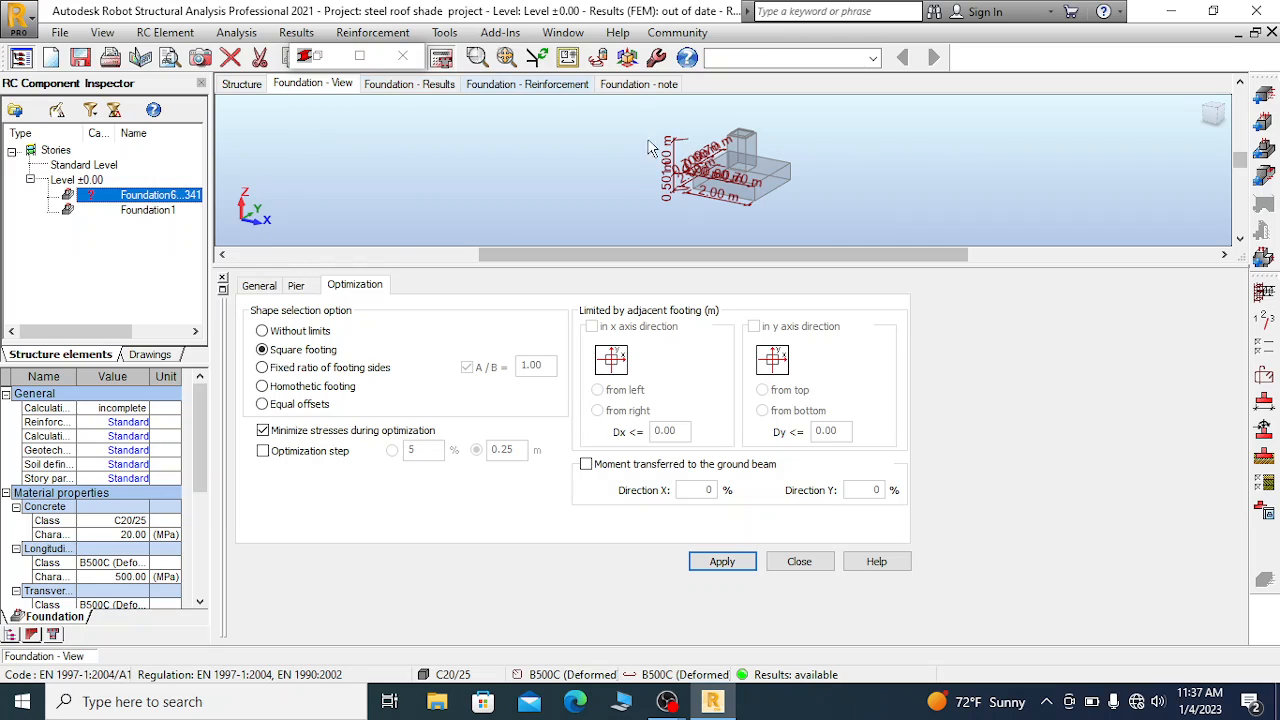
# Open the foundation's soil parameters and examine the names and types available for the clay layer
pyautogui.click(1264, 458)
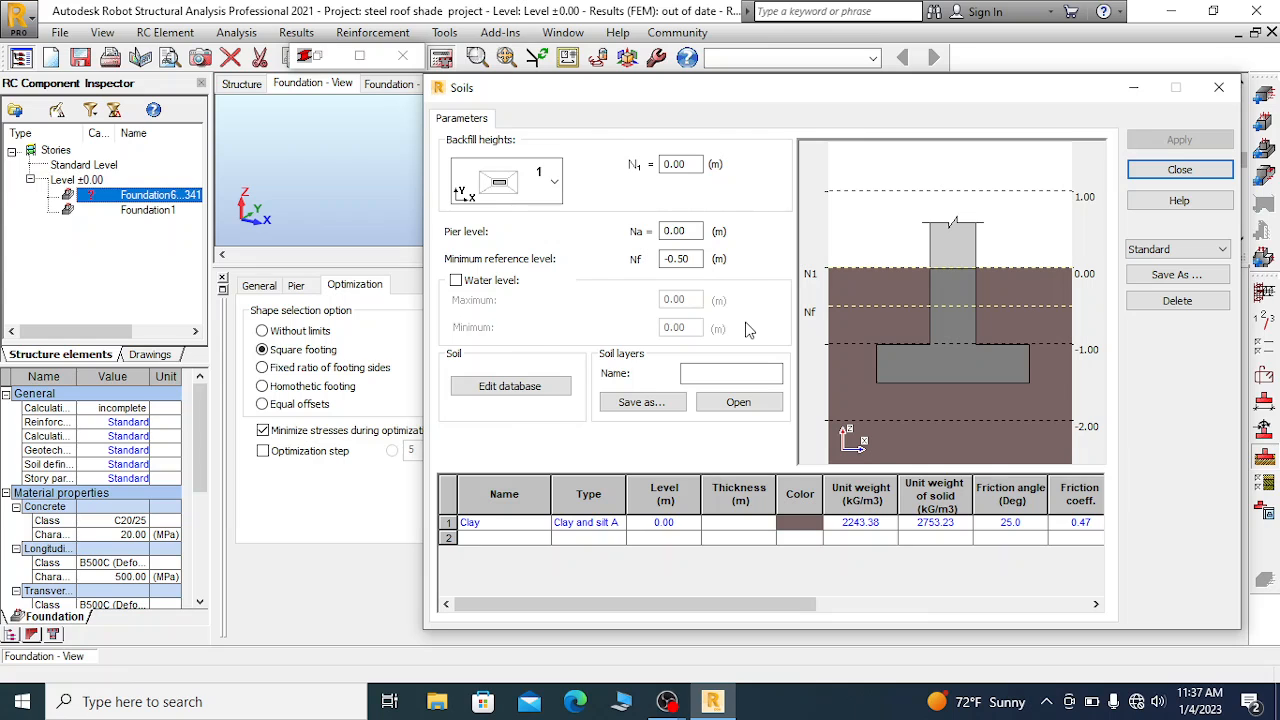
pyautogui.moveTo(557, 100); pyautogui.dragTo(553, 70)
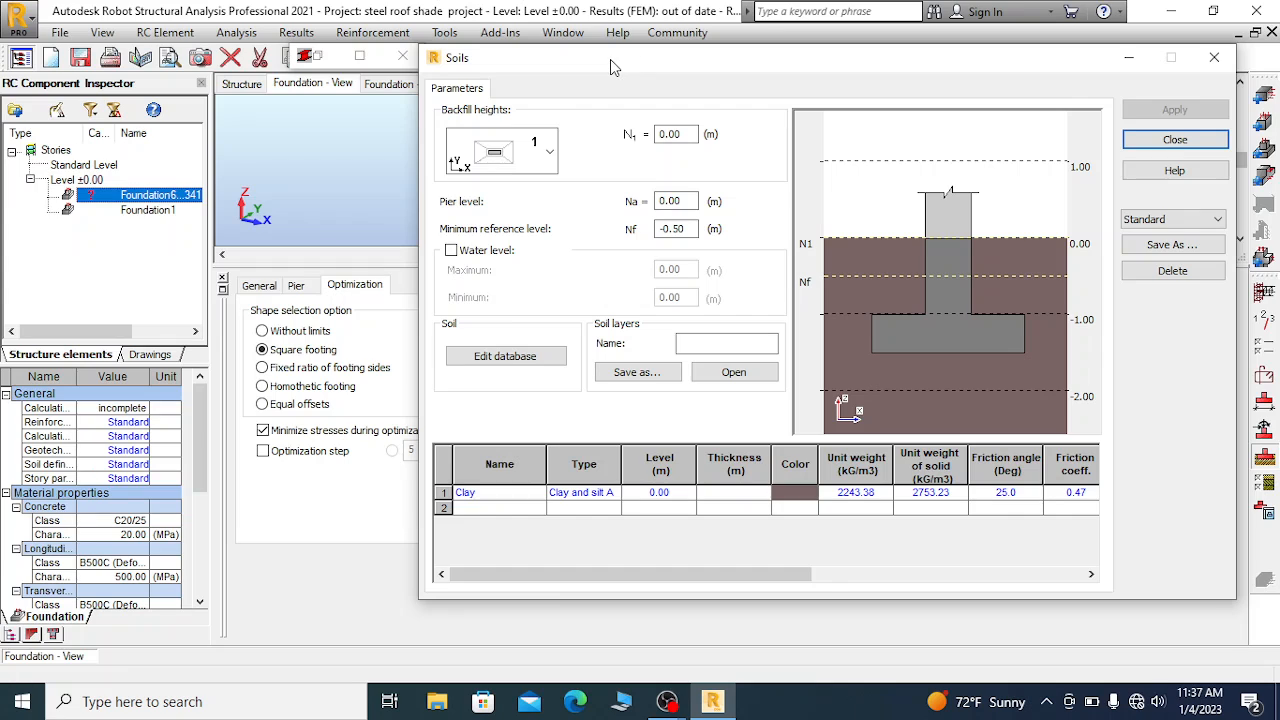
pyautogui.click(491, 496)
pyautogui.click(537, 493)
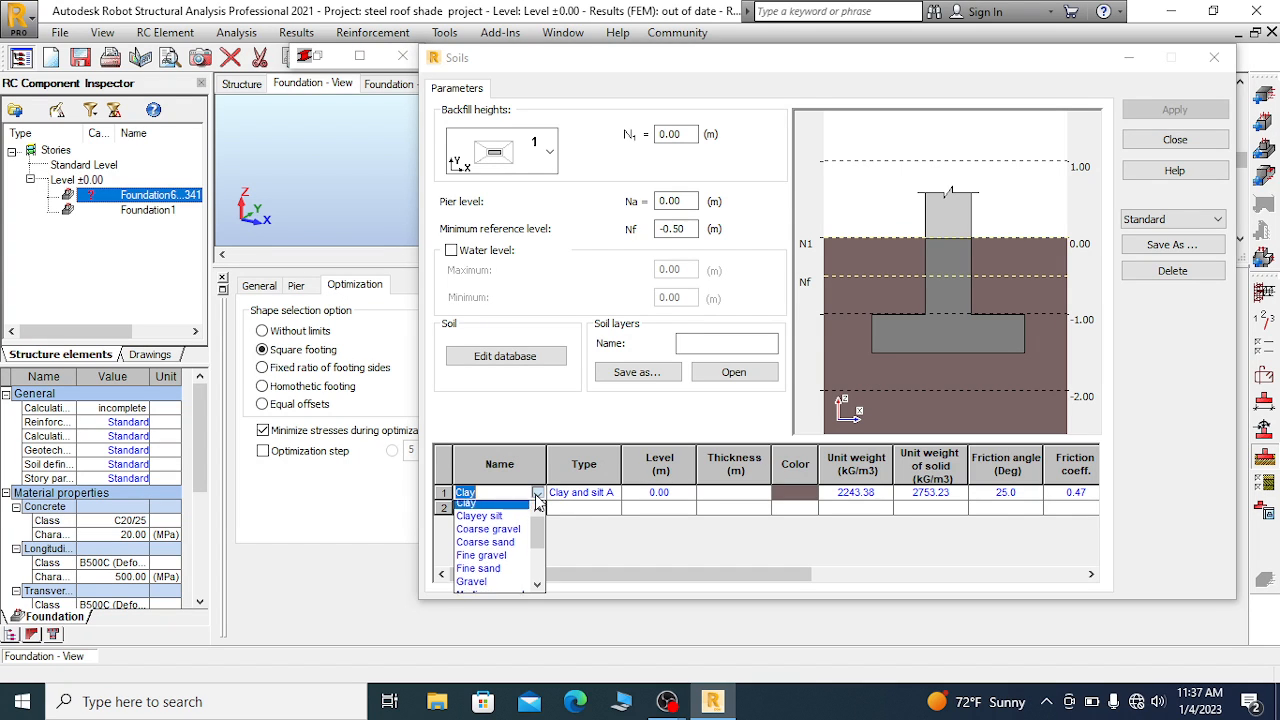
pyautogui.click(525, 474)
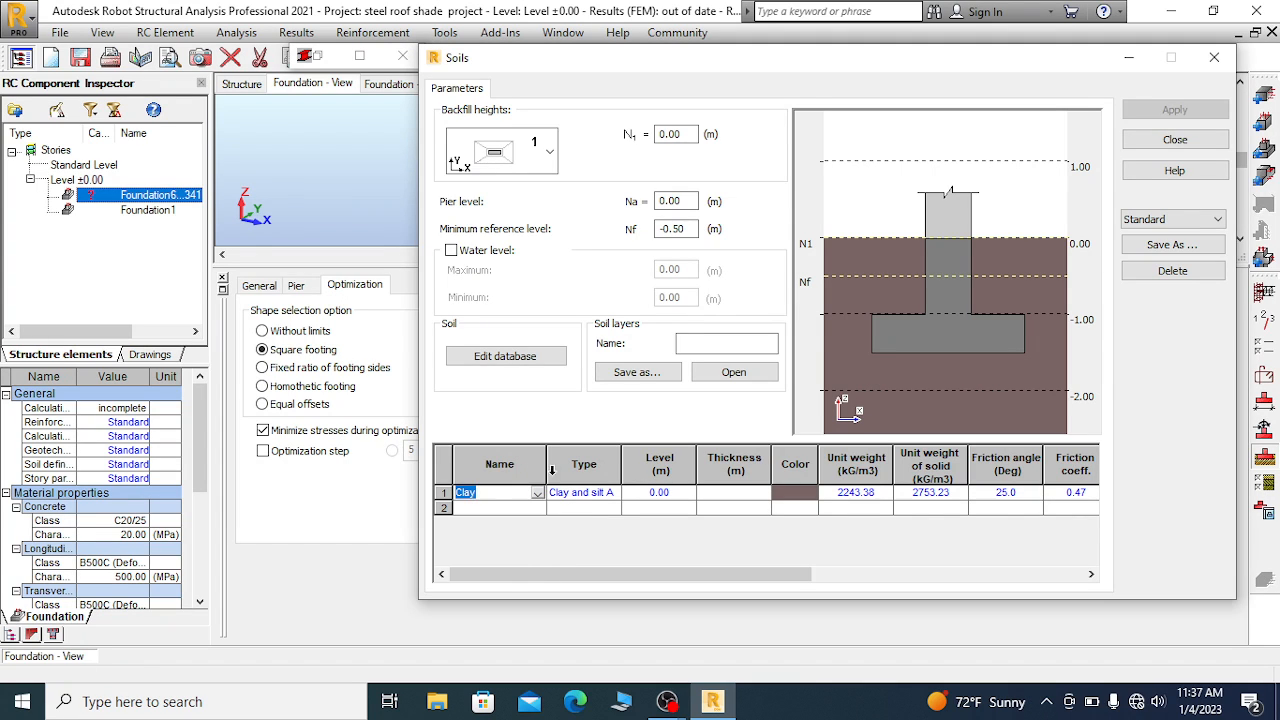
pyautogui.click(617, 495)
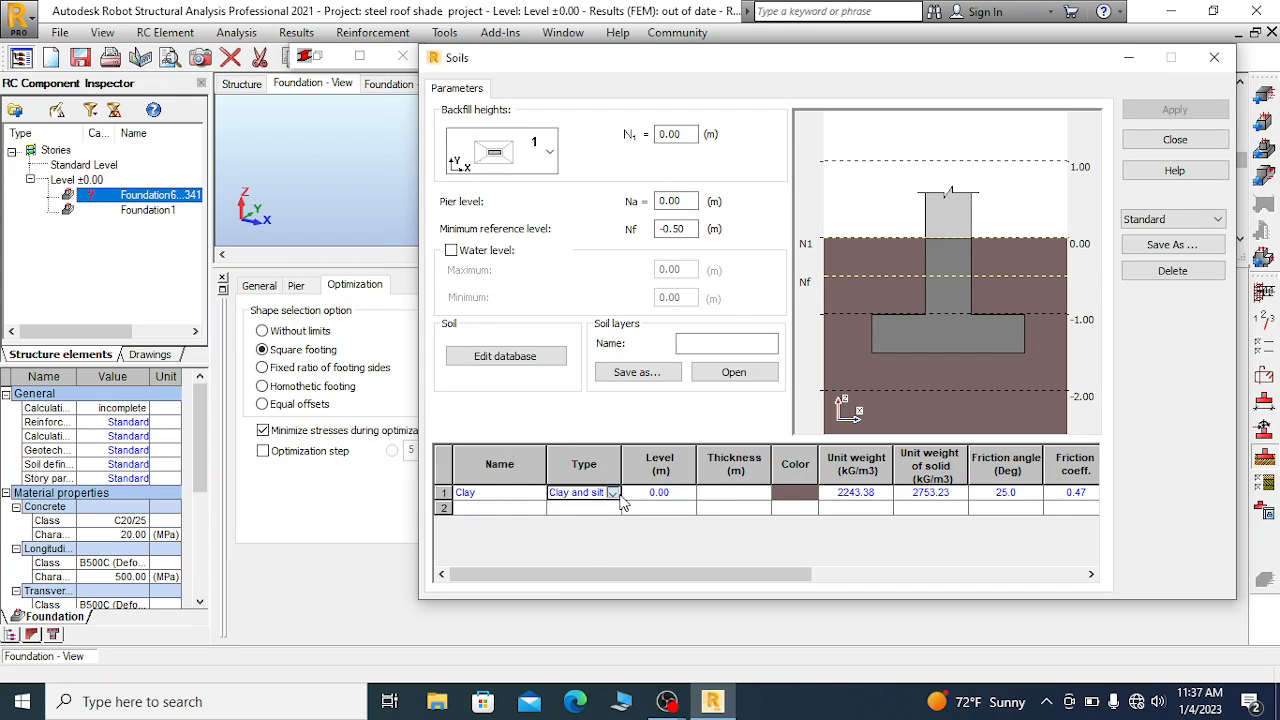
pyautogui.click(613, 493)
pyautogui.click(616, 496)
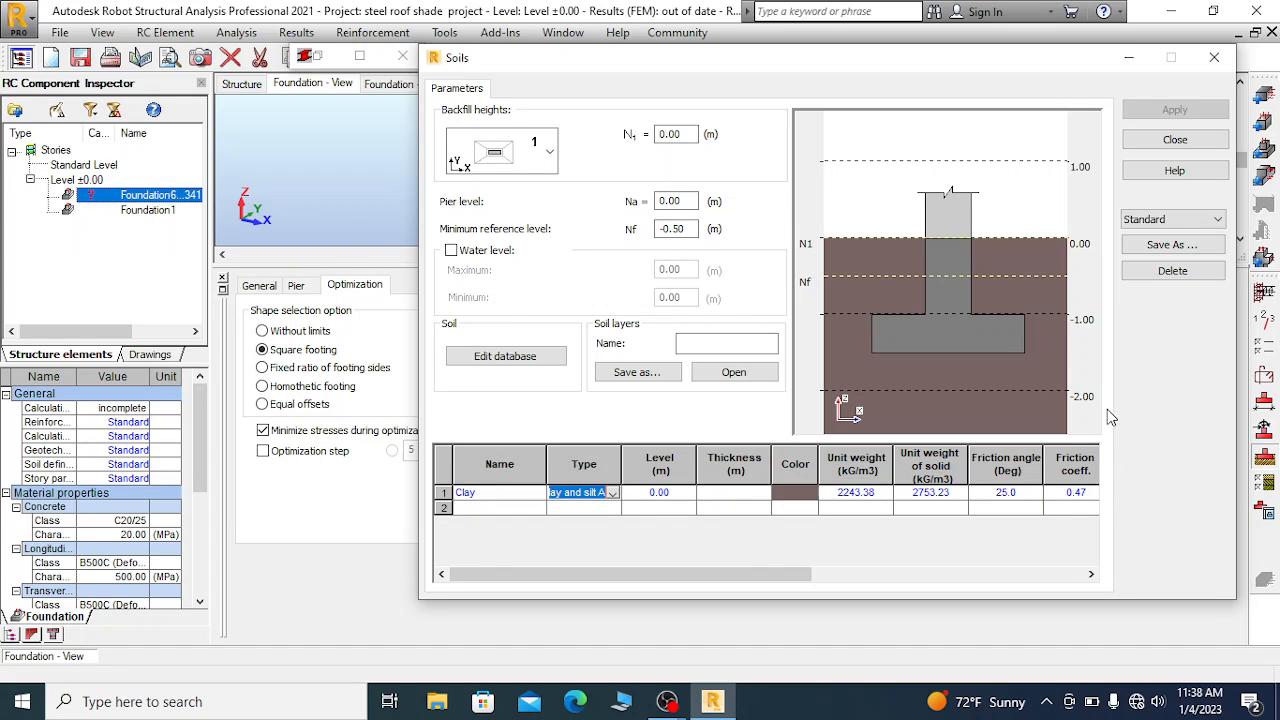
# Set the clay layer's friction angle to 30 degrees, apply the soil parameters and close them
pyautogui.moveTo(792, 45); pyautogui.dragTo(653, 69)
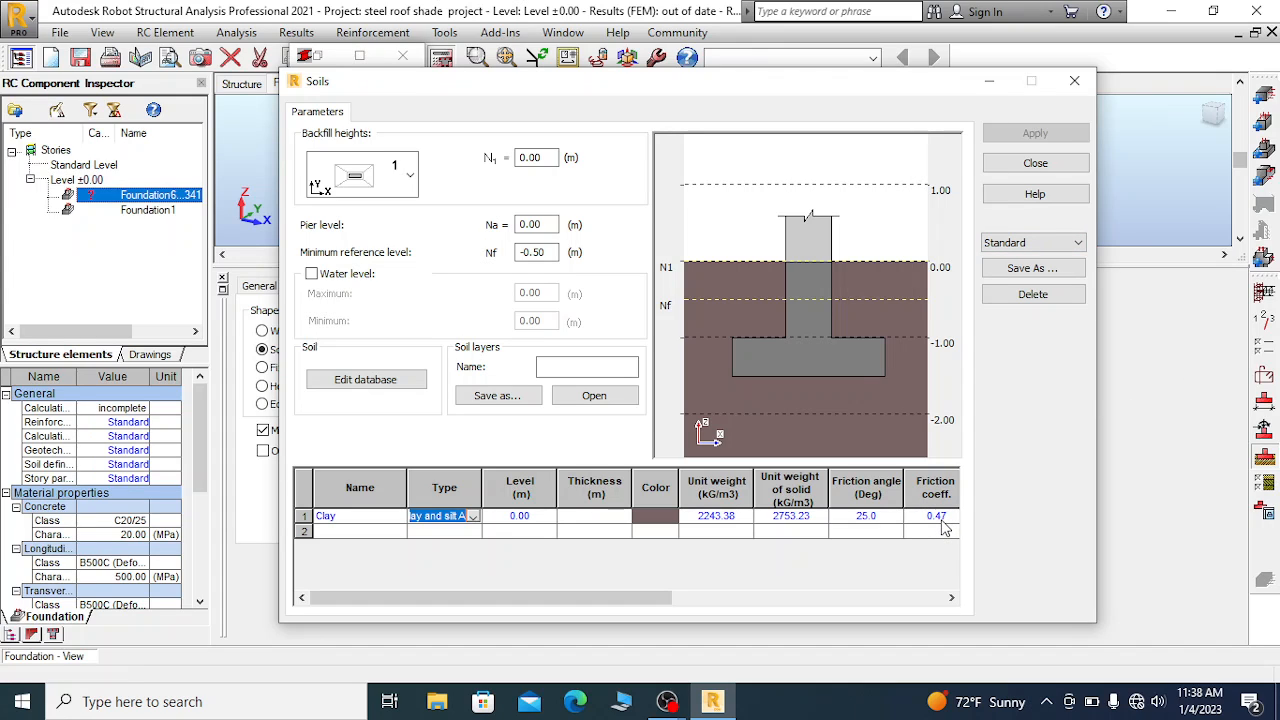
pyautogui.click(876, 518)
pyautogui.click(858, 516)
pyautogui.write('3')
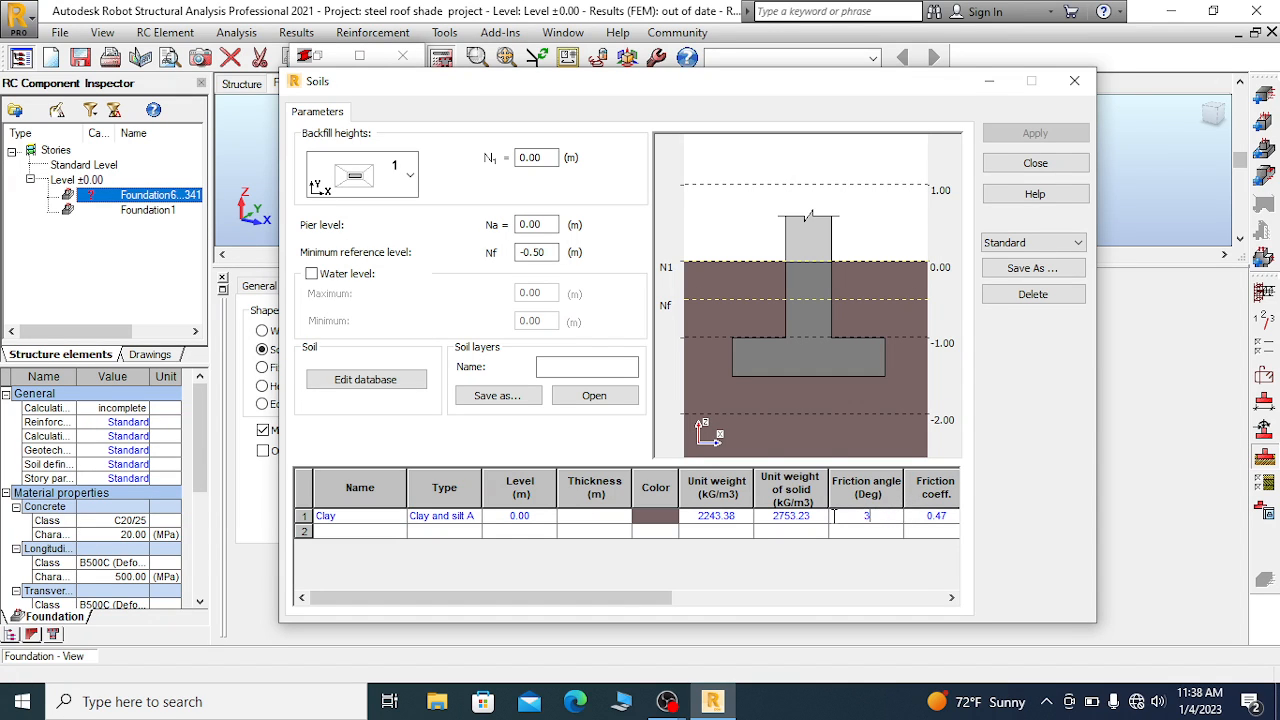
pyautogui.write('0')
pyautogui.click(946, 517)
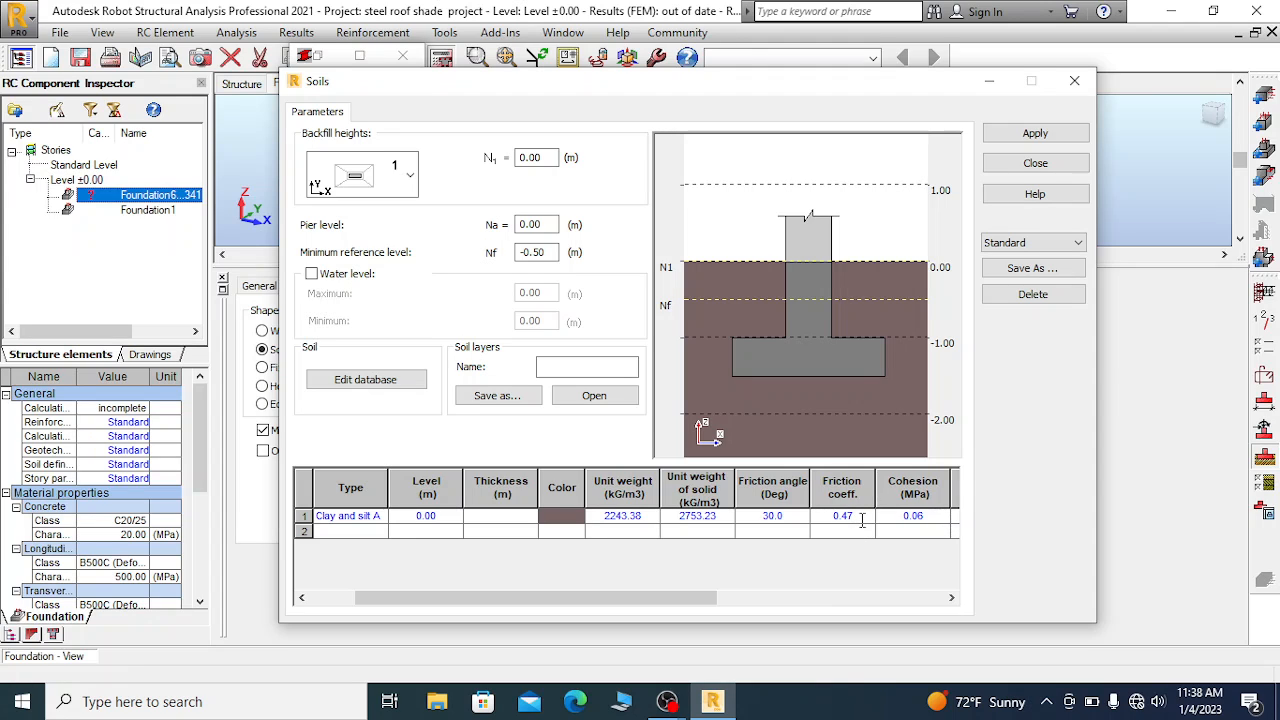
pyautogui.moveTo(866, 516); pyautogui.dragTo(818, 516)
pyautogui.click(929, 517)
pyautogui.moveTo(732, 88); pyautogui.dragTo(773, 45)
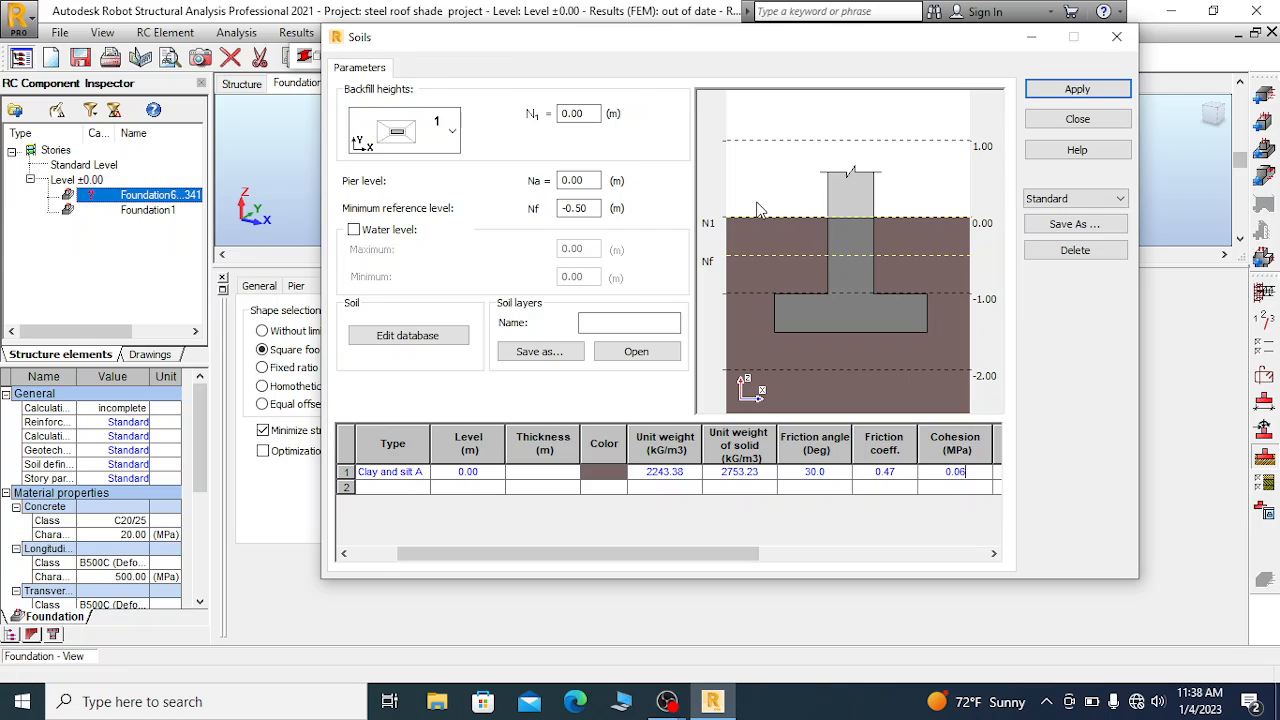
pyautogui.click(1077, 90)
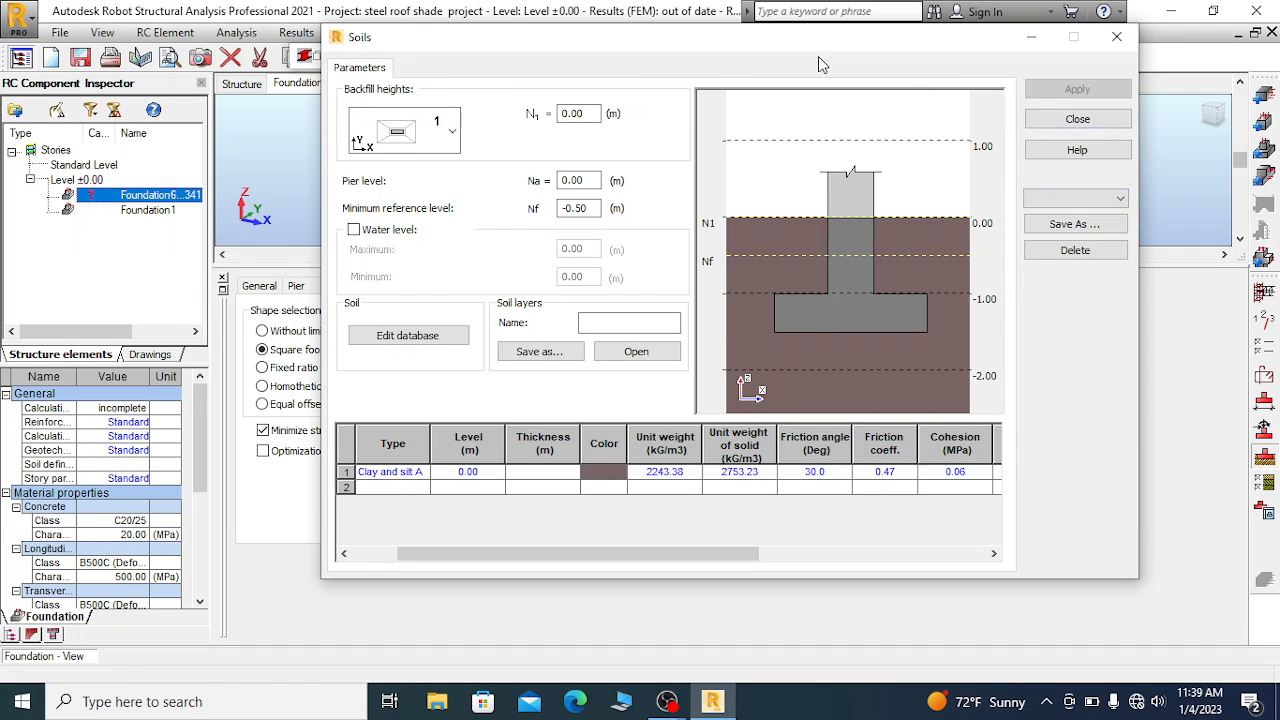
pyautogui.moveTo(813, 40); pyautogui.dragTo(890, 125)
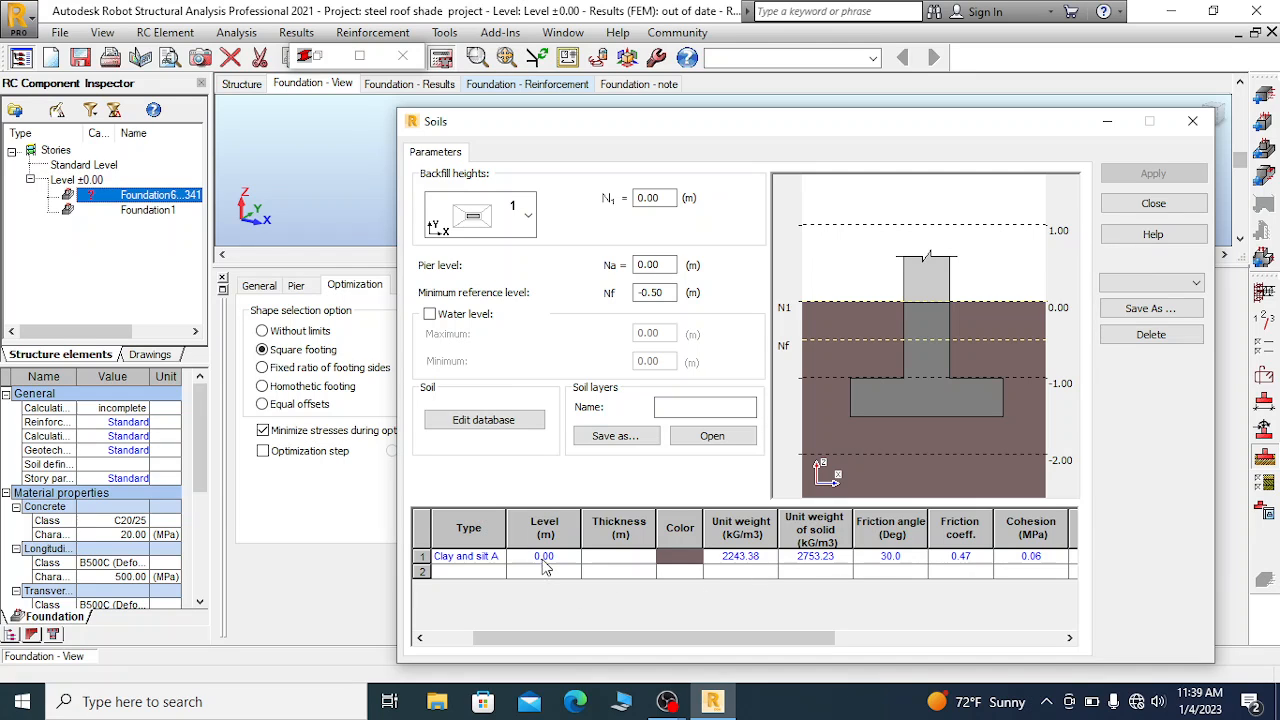
pyautogui.click(1192, 121)
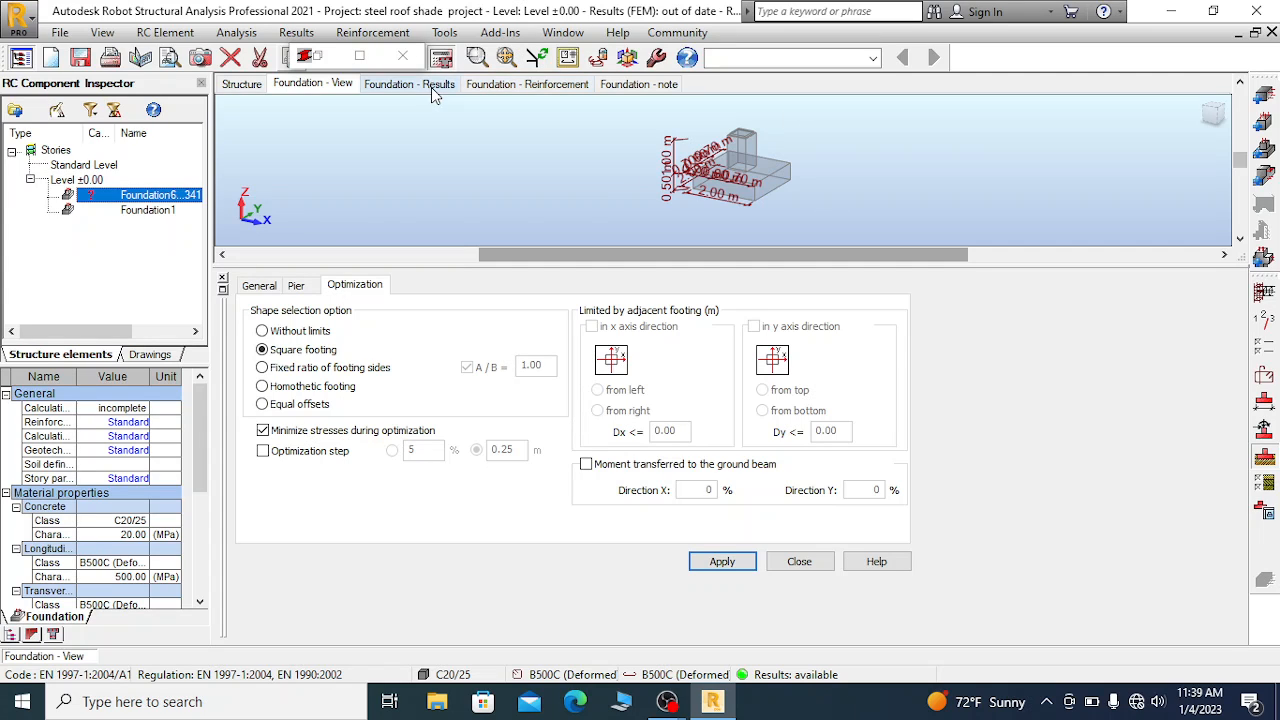
# Calculate the selected foundation and check its basic dimensions and 3D view
pyautogui.click(441, 57)
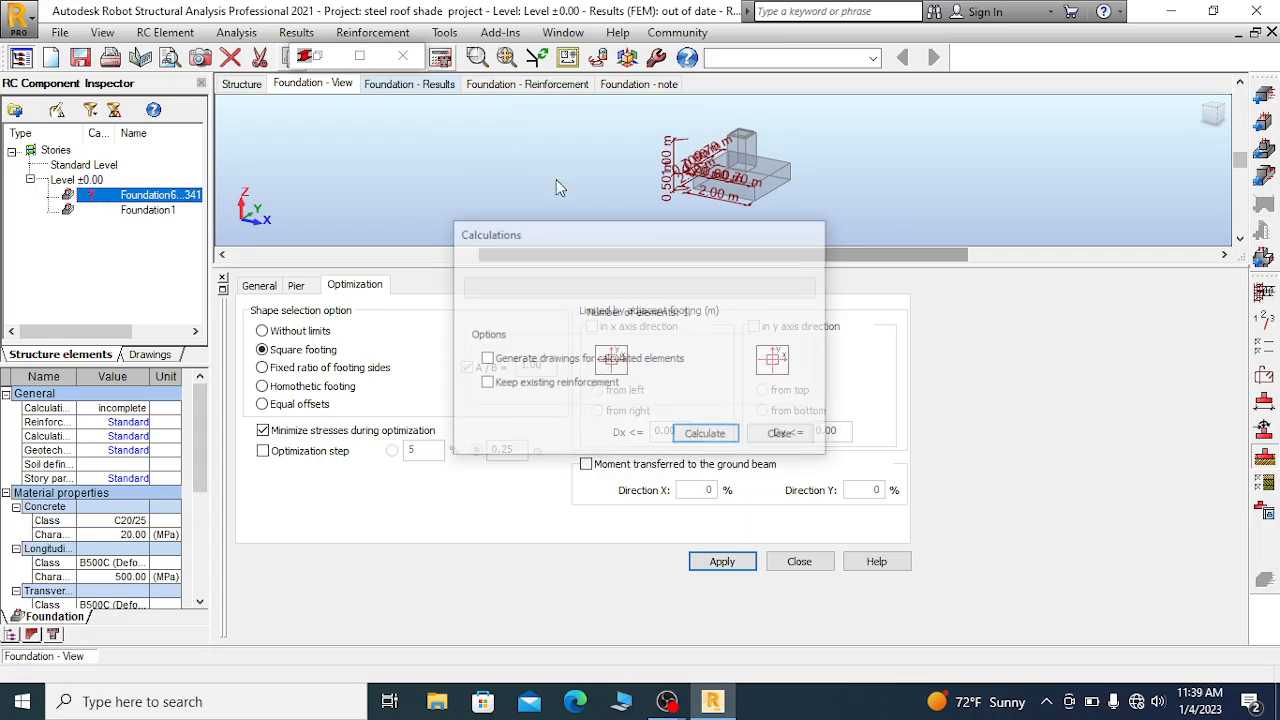
pyautogui.click(706, 435)
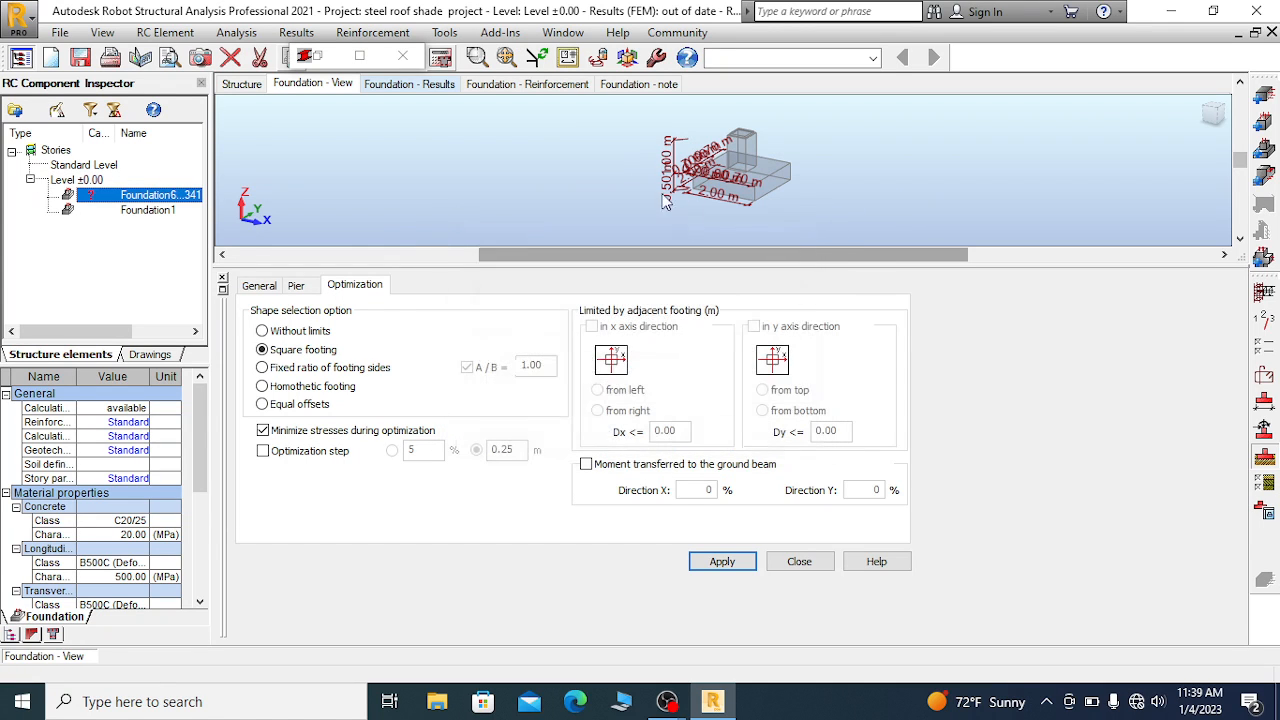
pyautogui.click(261, 290)
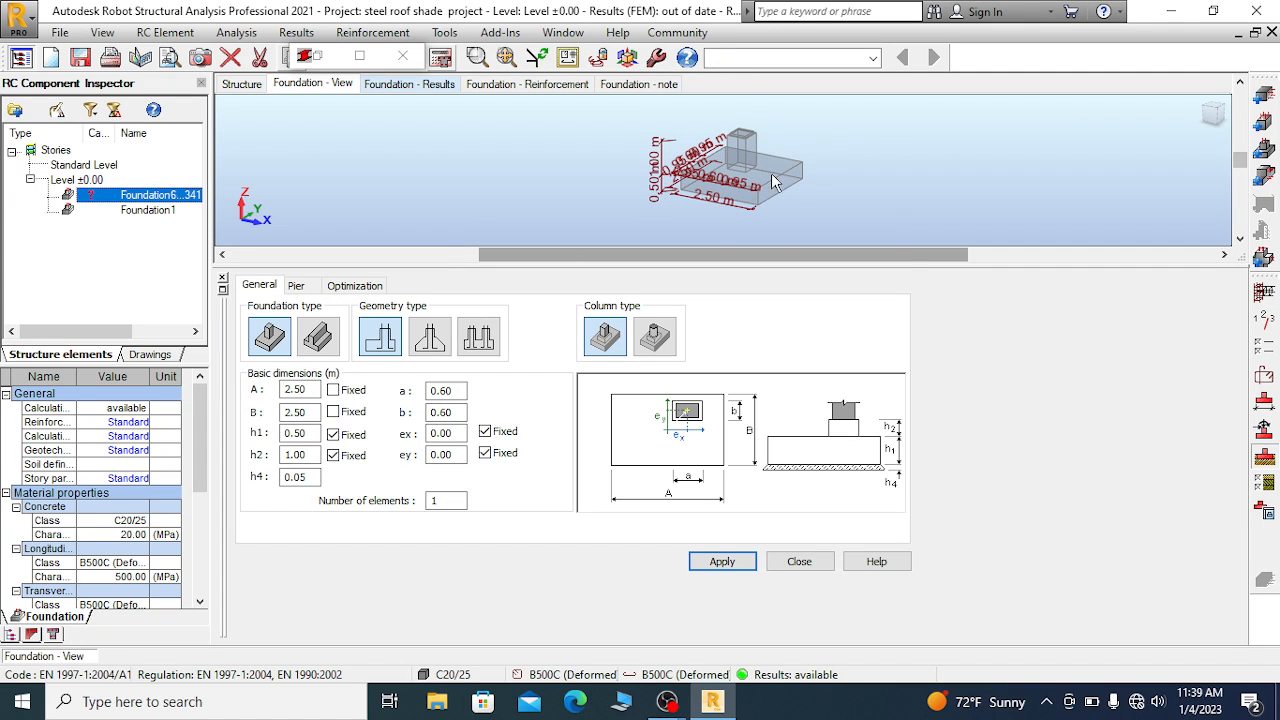
pyautogui.scroll(2, 757, 193)
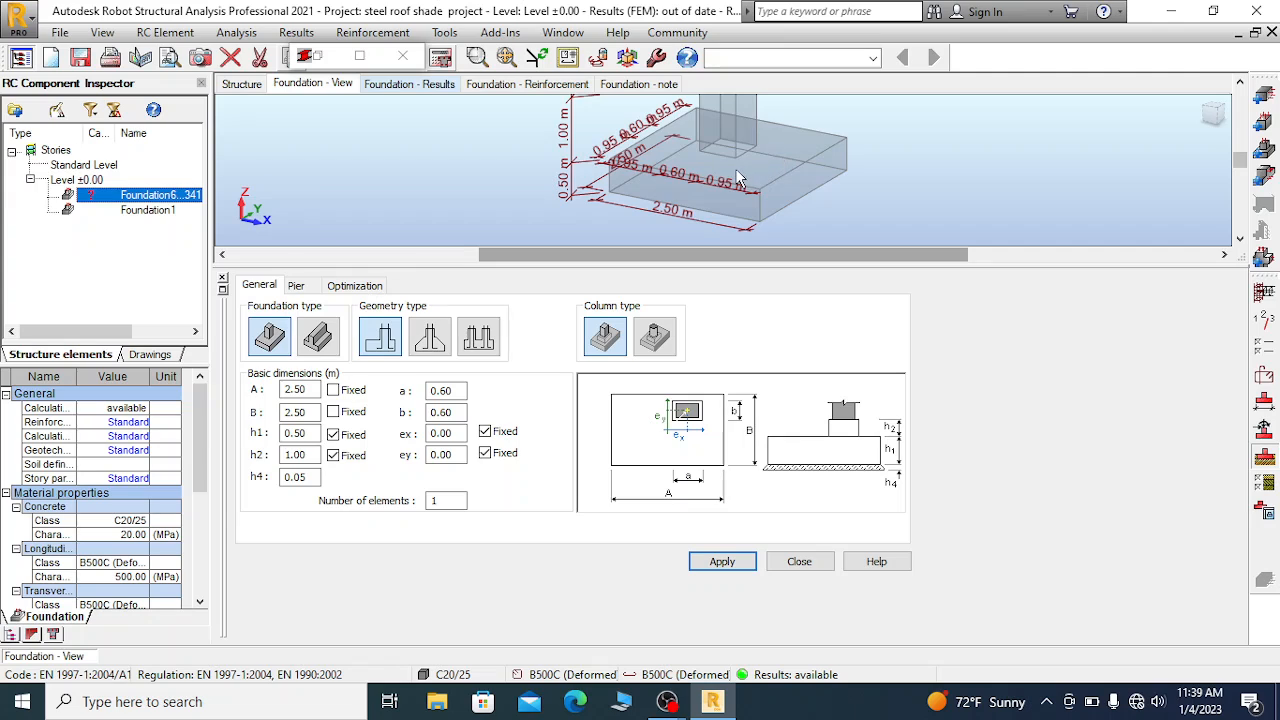
pyautogui.scroll(-1, 730, 170)
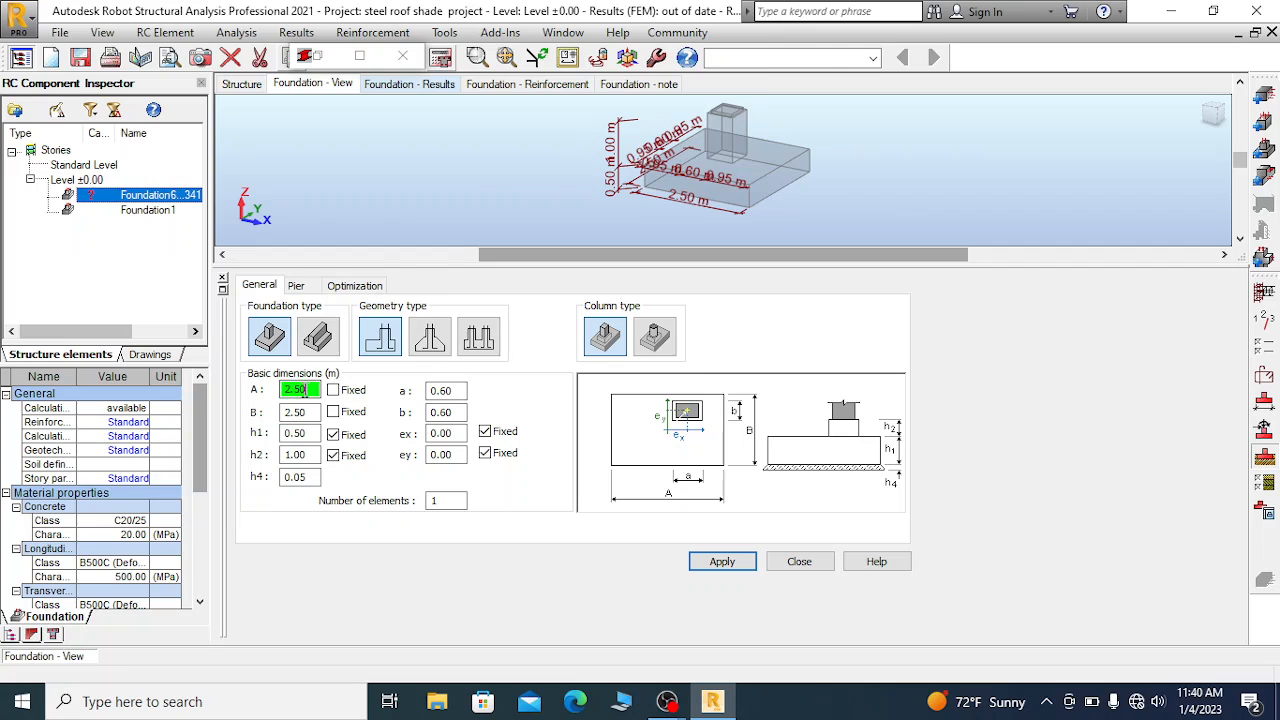
# Run the foundation calculation once more without changing the footing dimensions
pyautogui.doubleClick(303, 391)
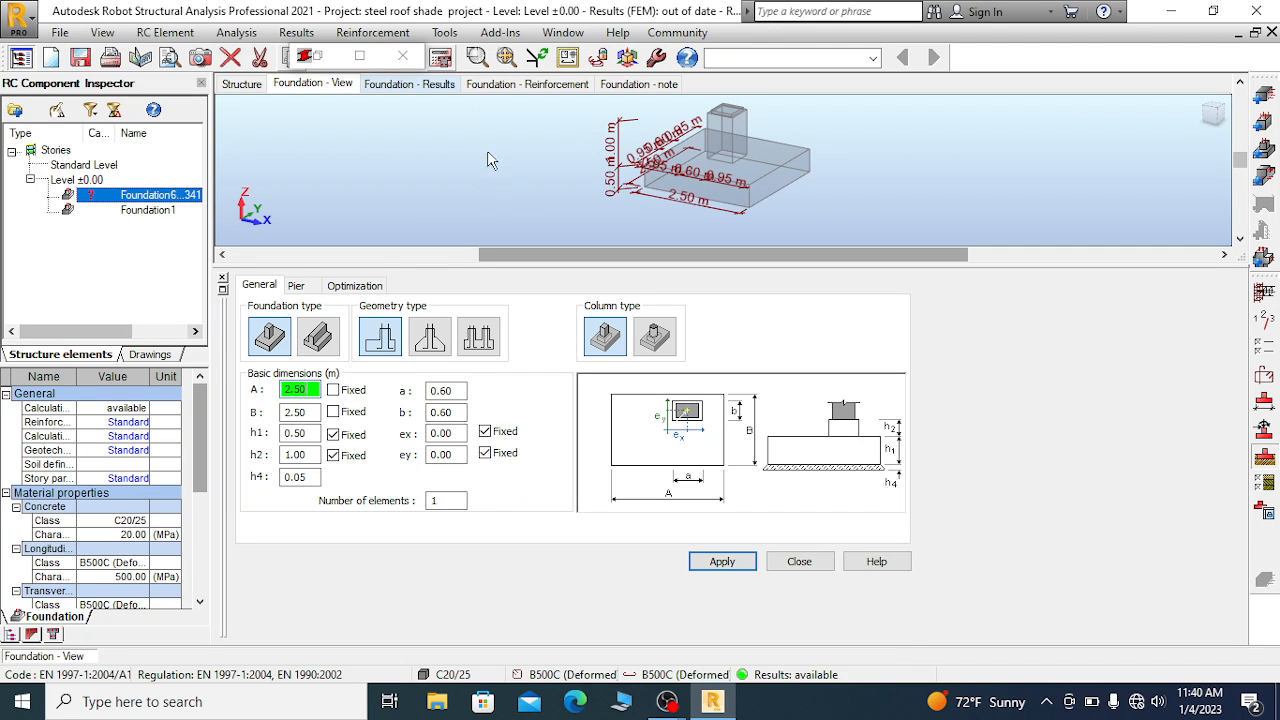
pyautogui.click(443, 62)
pyautogui.click(706, 435)
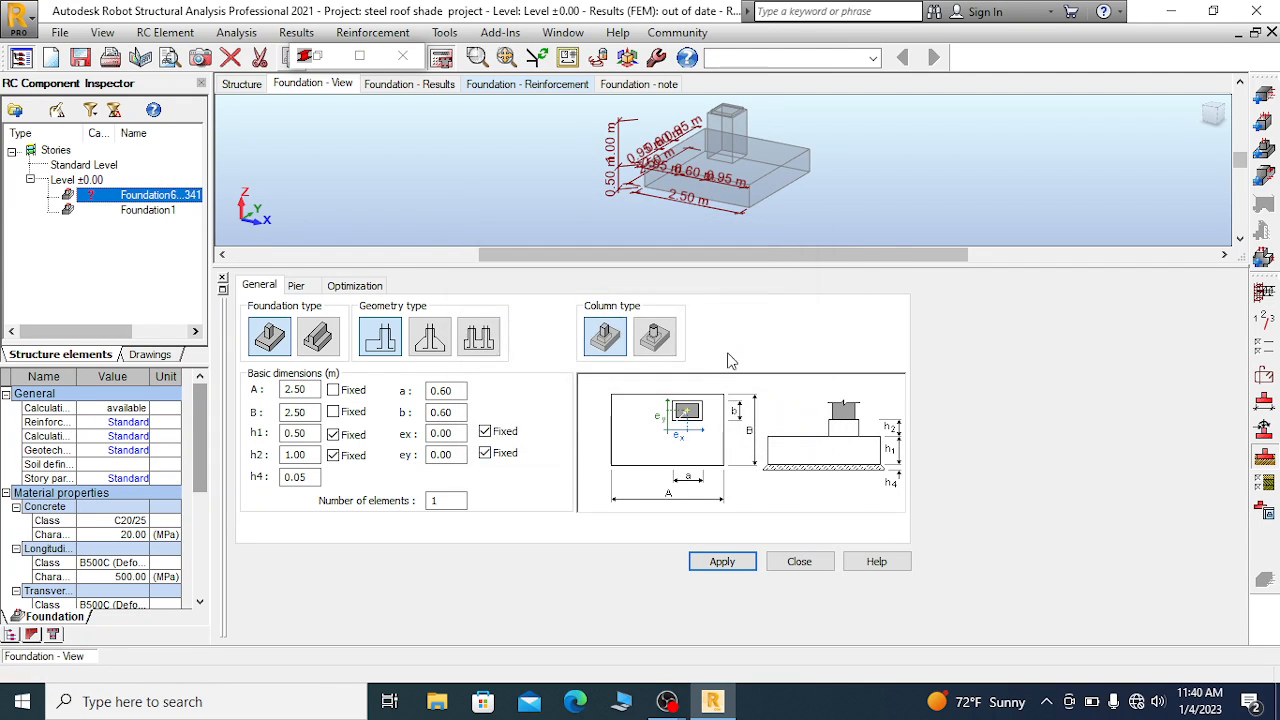
# Examine the foundation's global and combination coefficients and the full list of design combinations
pyautogui.click(405, 86)
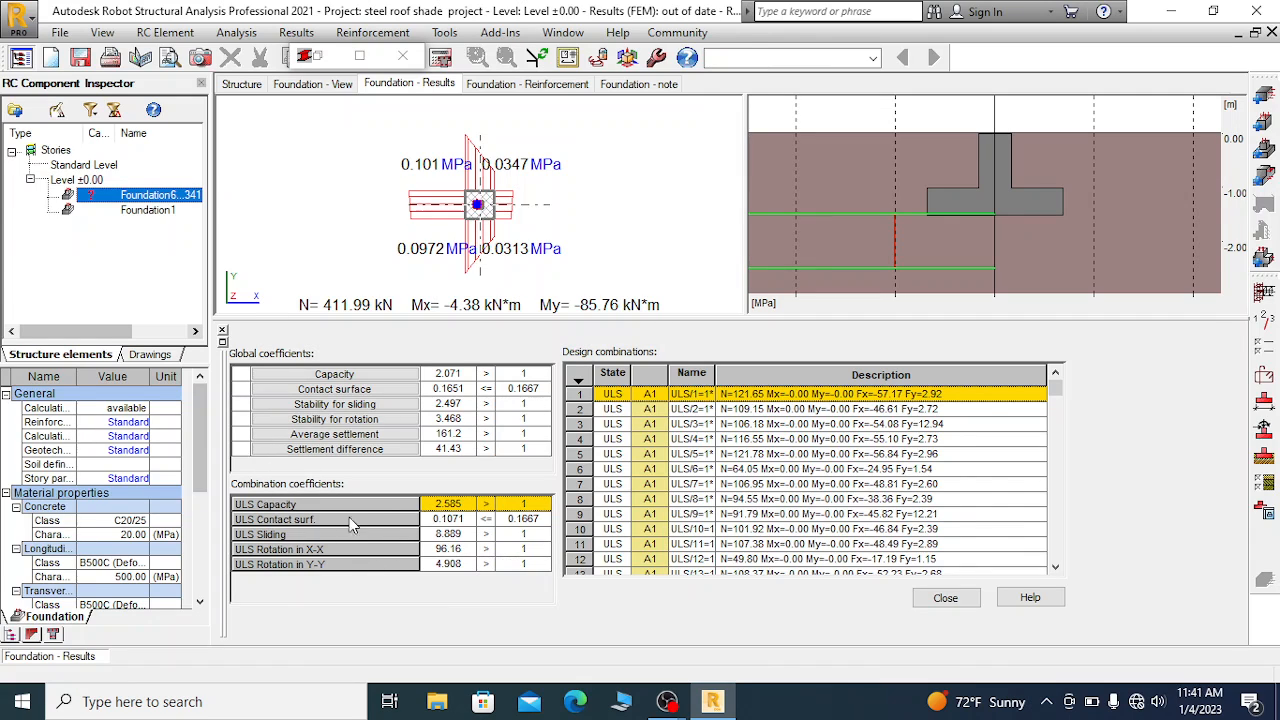
pyautogui.moveTo(1055, 387)
pyautogui.mouseDown()
pyautogui.moveTo(1053, 553)
pyautogui.moveTo(1065, 393)
pyautogui.mouseUp()
pyautogui.moveTo(1055, 387); pyautogui.dragTo(1043, 575)
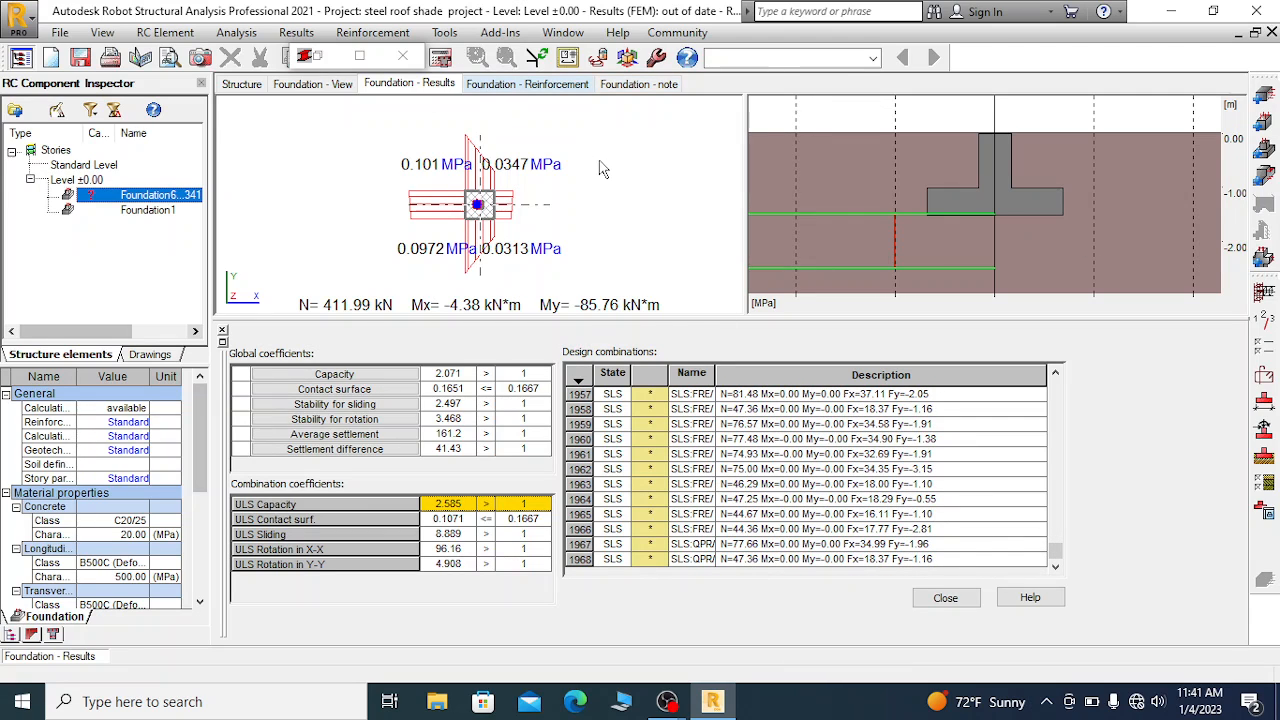
# Open the foundation's reinforcement table and review the geometry in the spread footing reinforcement definition
pyautogui.click(514, 86)
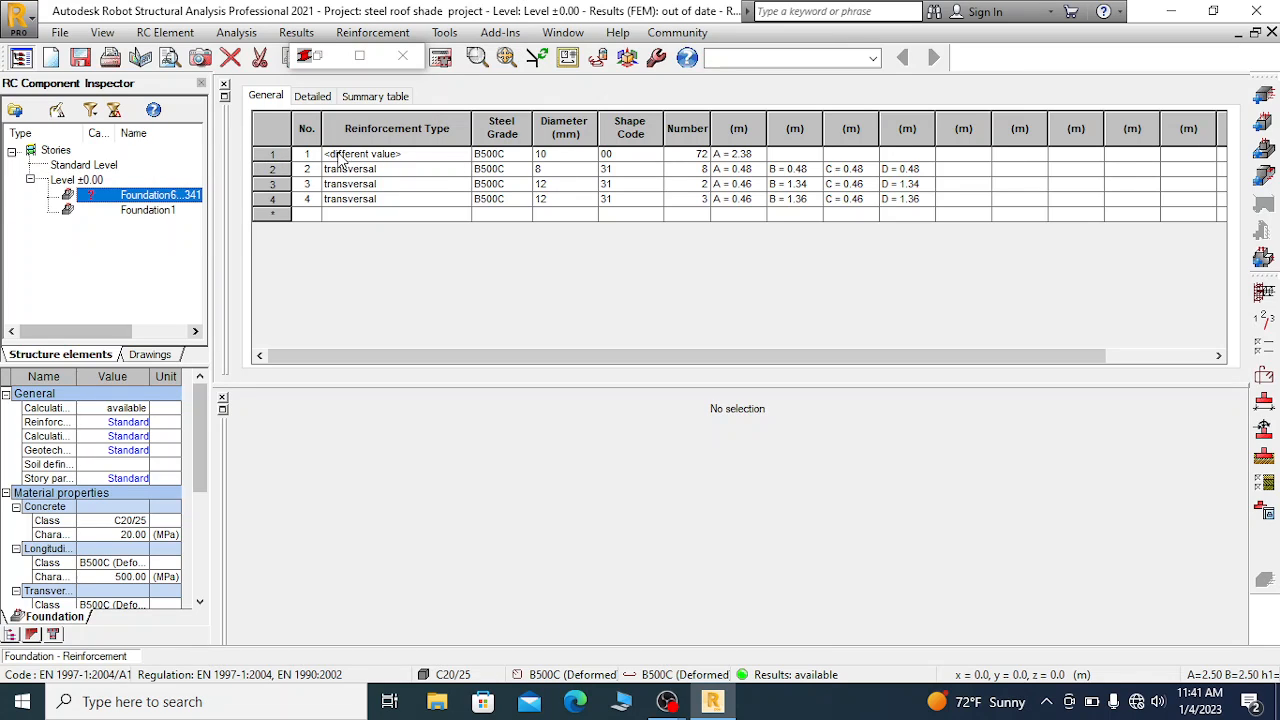
pyautogui.click(1265, 292)
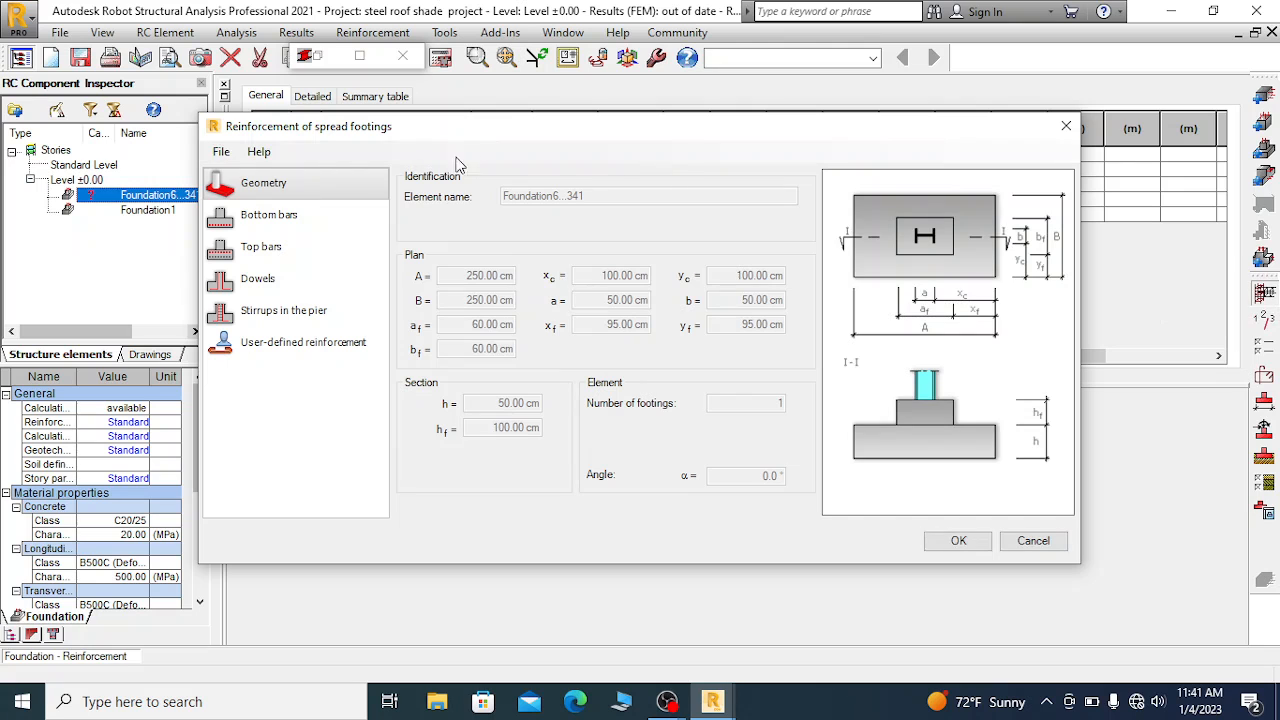
pyautogui.moveTo(612, 138); pyautogui.dragTo(680, 267)
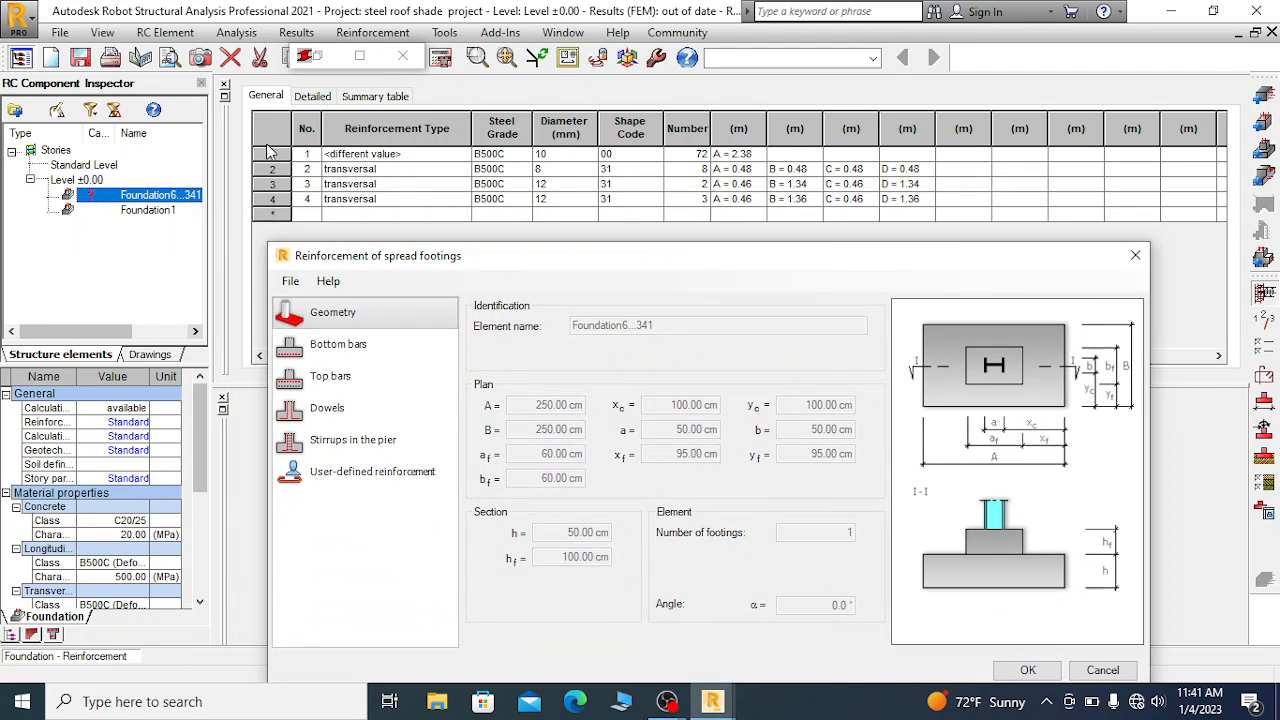
pyautogui.click(270, 155)
pyautogui.click(1135, 257)
# Delete all entries from the foundation's reinforcement table
pyautogui.moveTo(272, 158); pyautogui.dragTo(300, 200)
pyautogui.rightClick(368, 175)
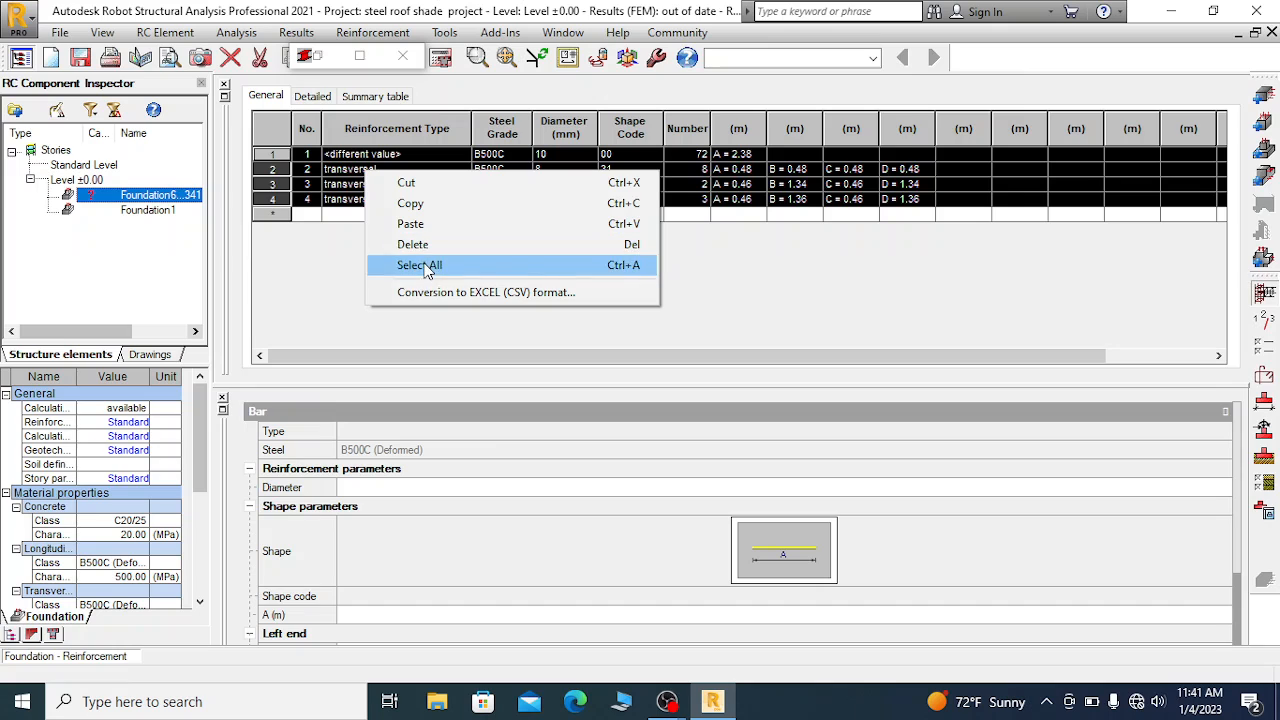
pyautogui.click(428, 266)
pyautogui.rightClick(356, 178)
pyautogui.click(400, 247)
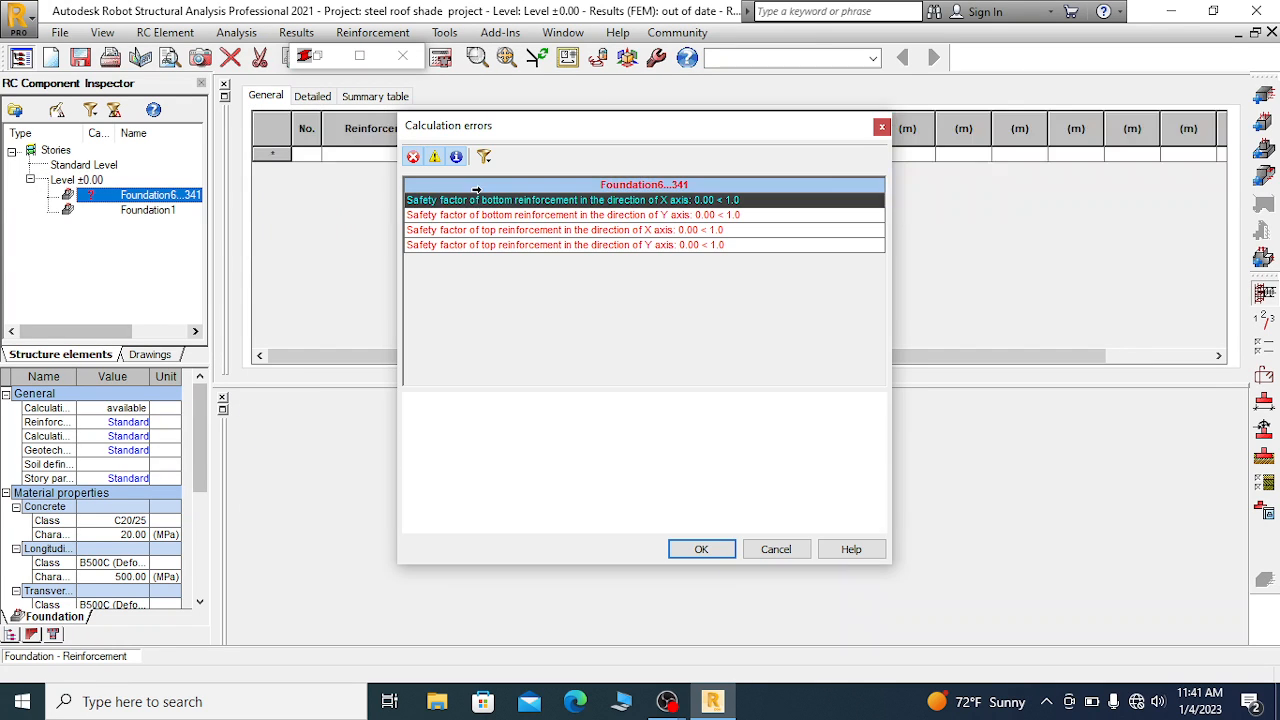
pyautogui.click(700, 550)
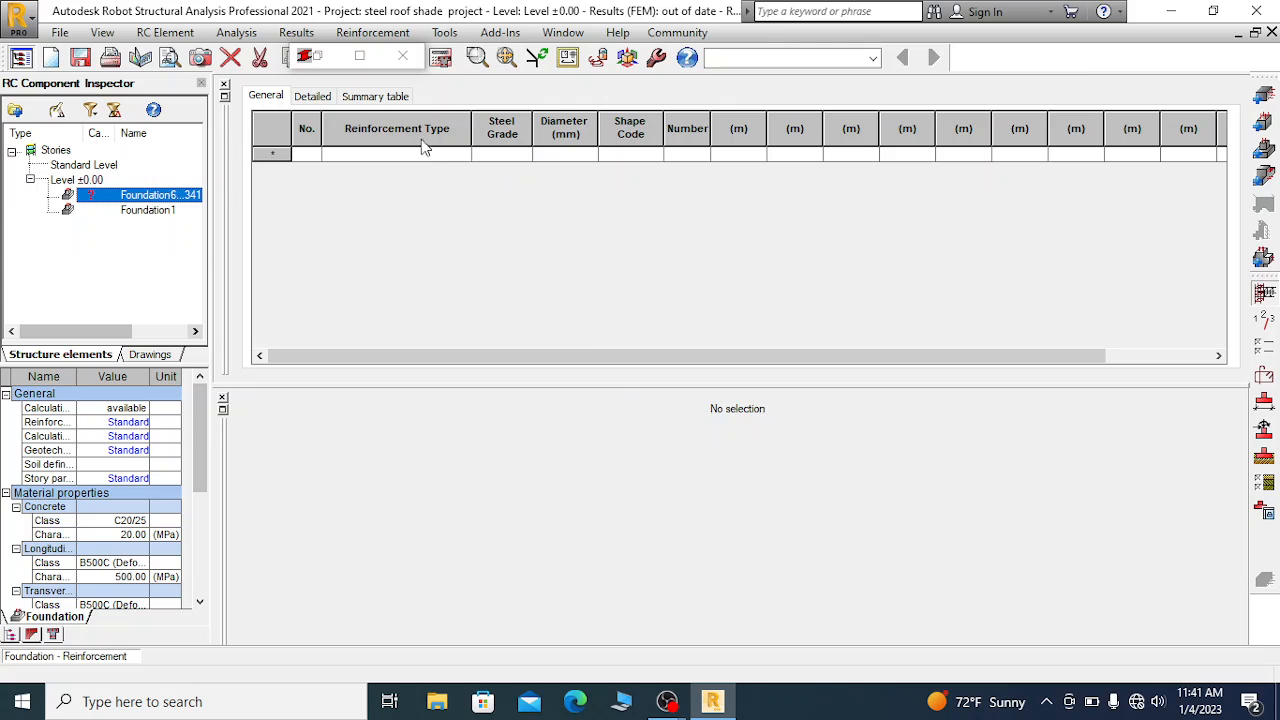
# Define the spread footing's bottom reinforcement with size 14 bars in both the longitudinal and transversal directions
pyautogui.click(1265, 294)
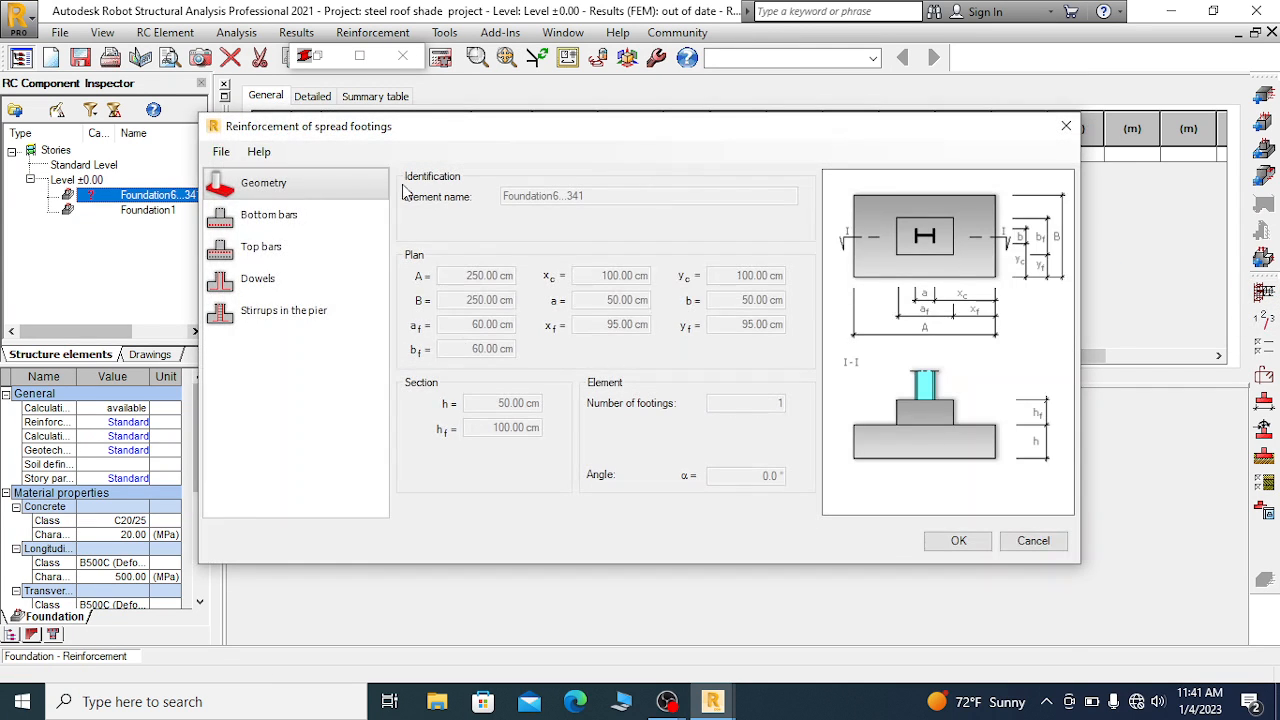
pyautogui.click(265, 215)
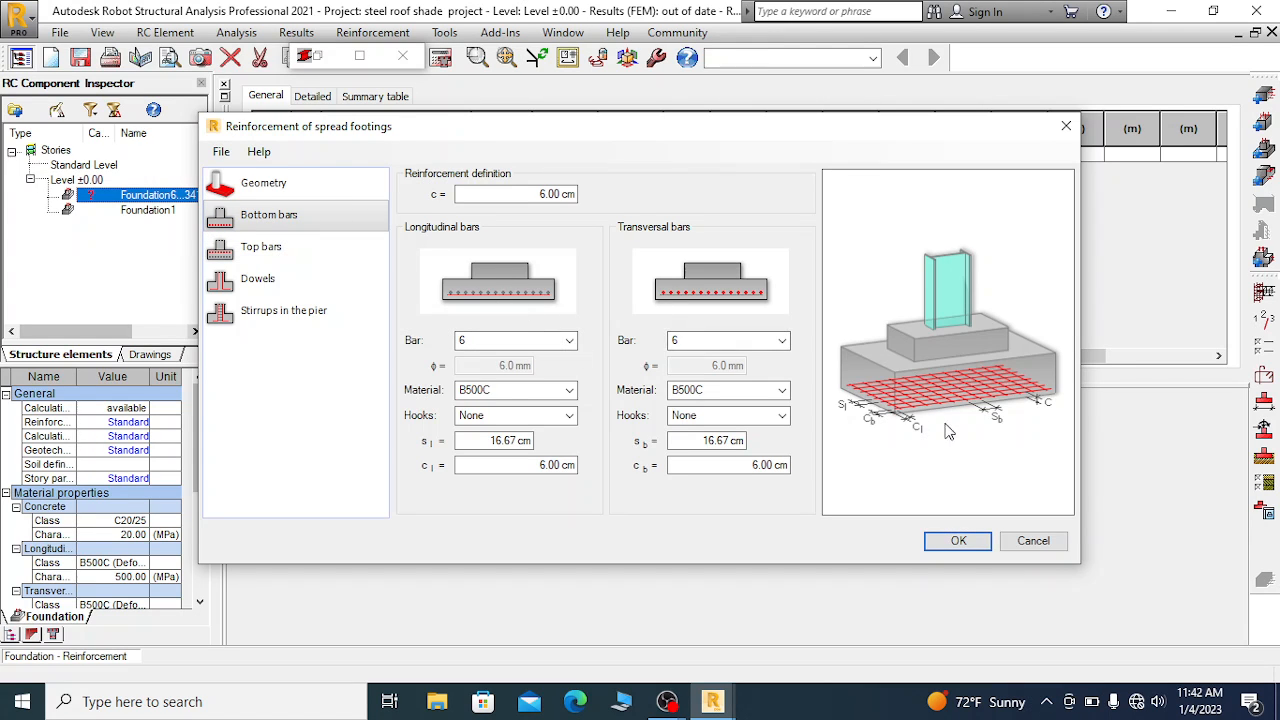
pyautogui.click(569, 341)
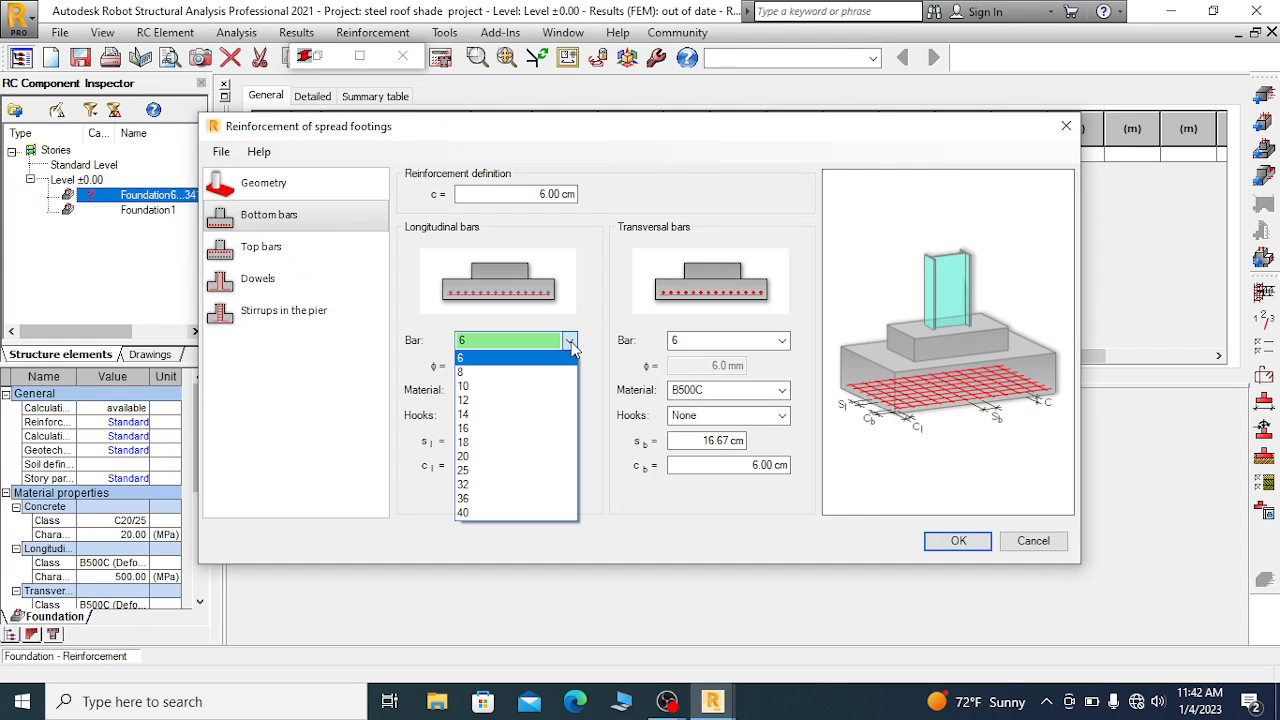
pyautogui.click(479, 414)
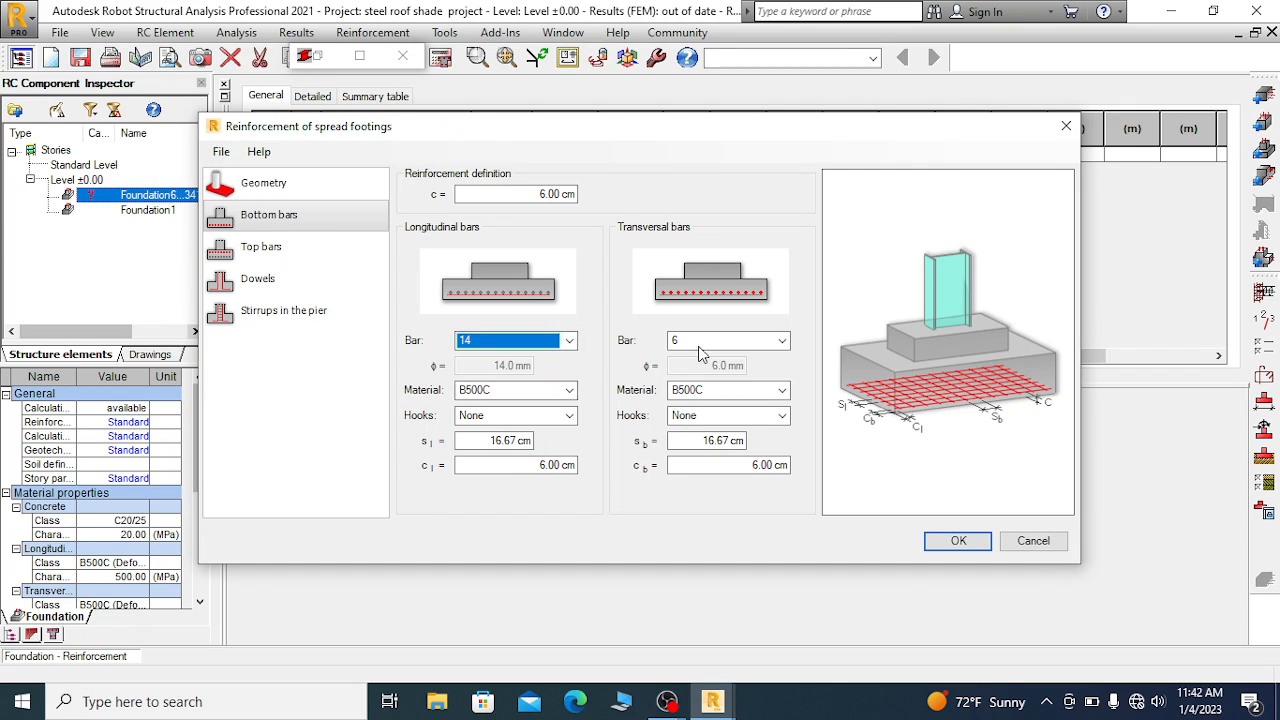
pyautogui.click(782, 341)
pyautogui.click(677, 414)
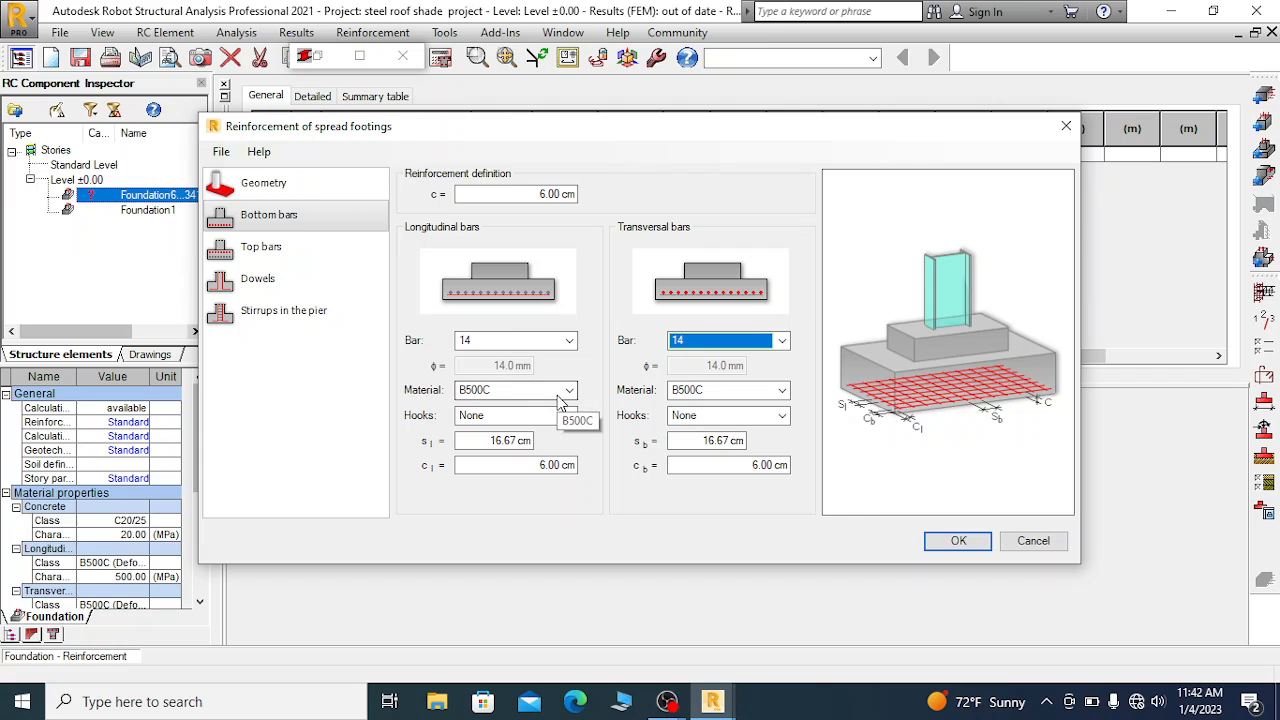
# Give the bottom longitudinal and transversal bars 90° hooks and a spacing of 14 cm in both directions
pyautogui.click(535, 418)
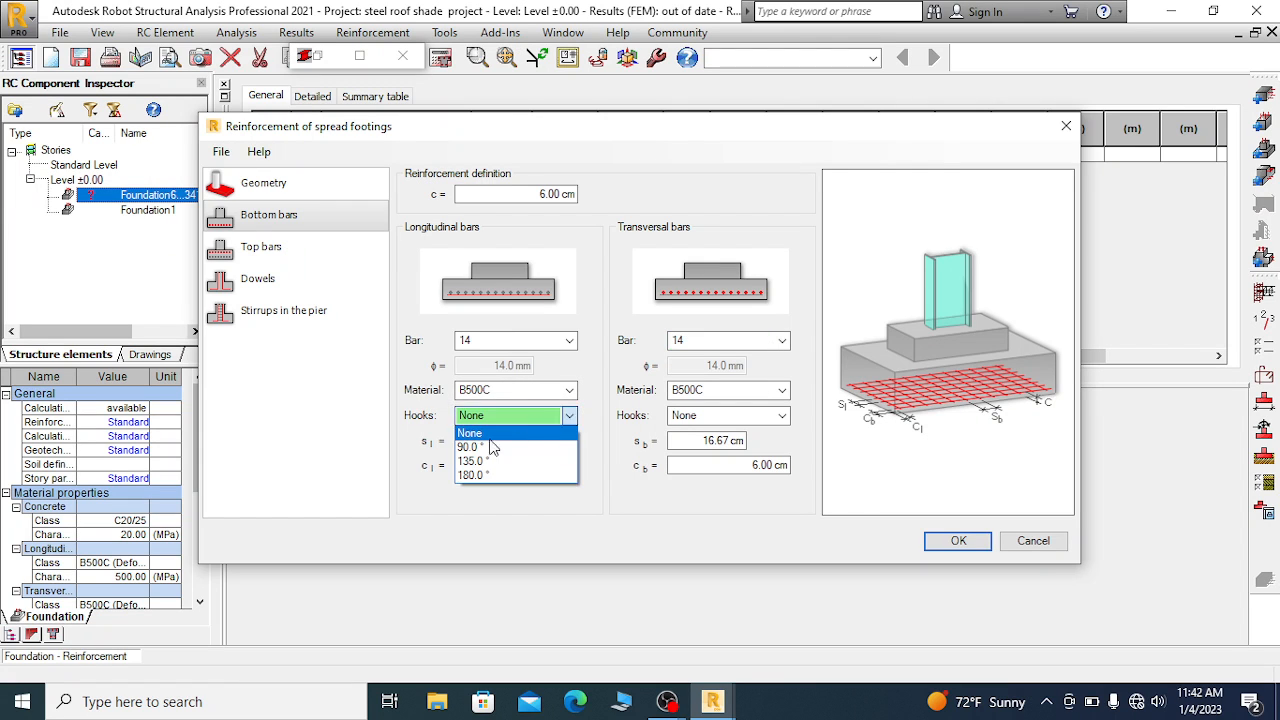
pyautogui.click(500, 443)
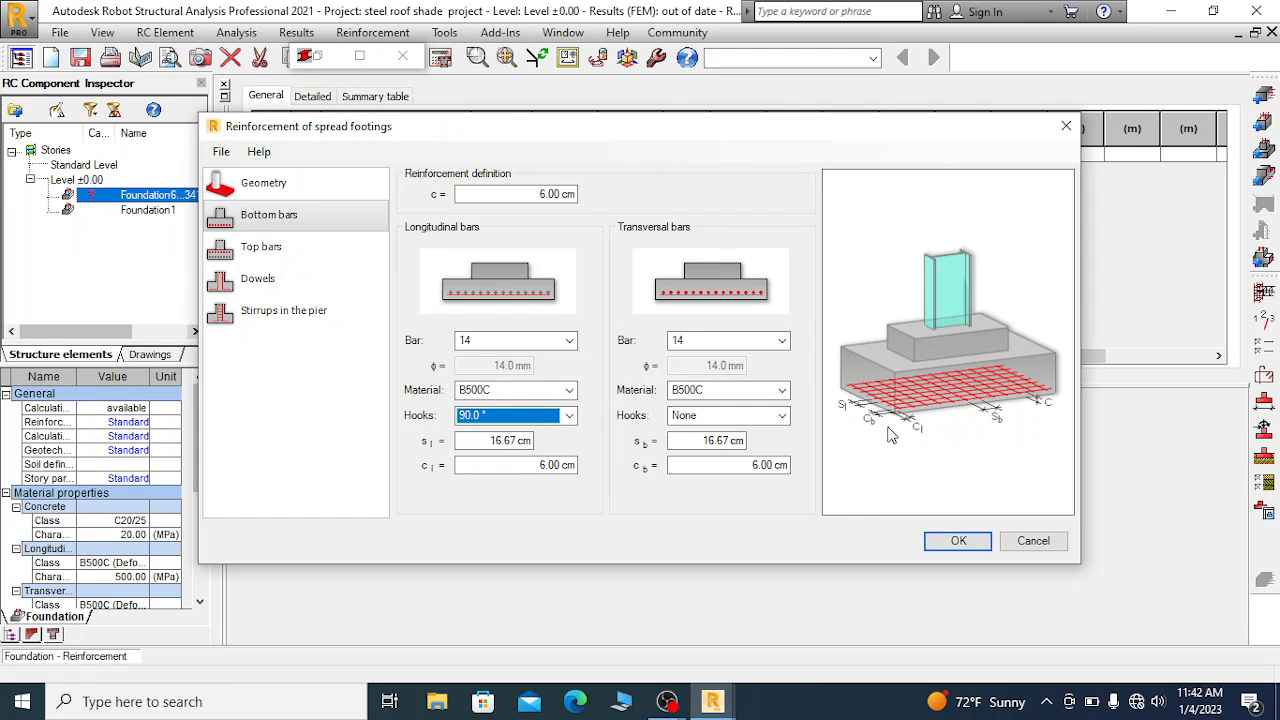
pyautogui.click(490, 442)
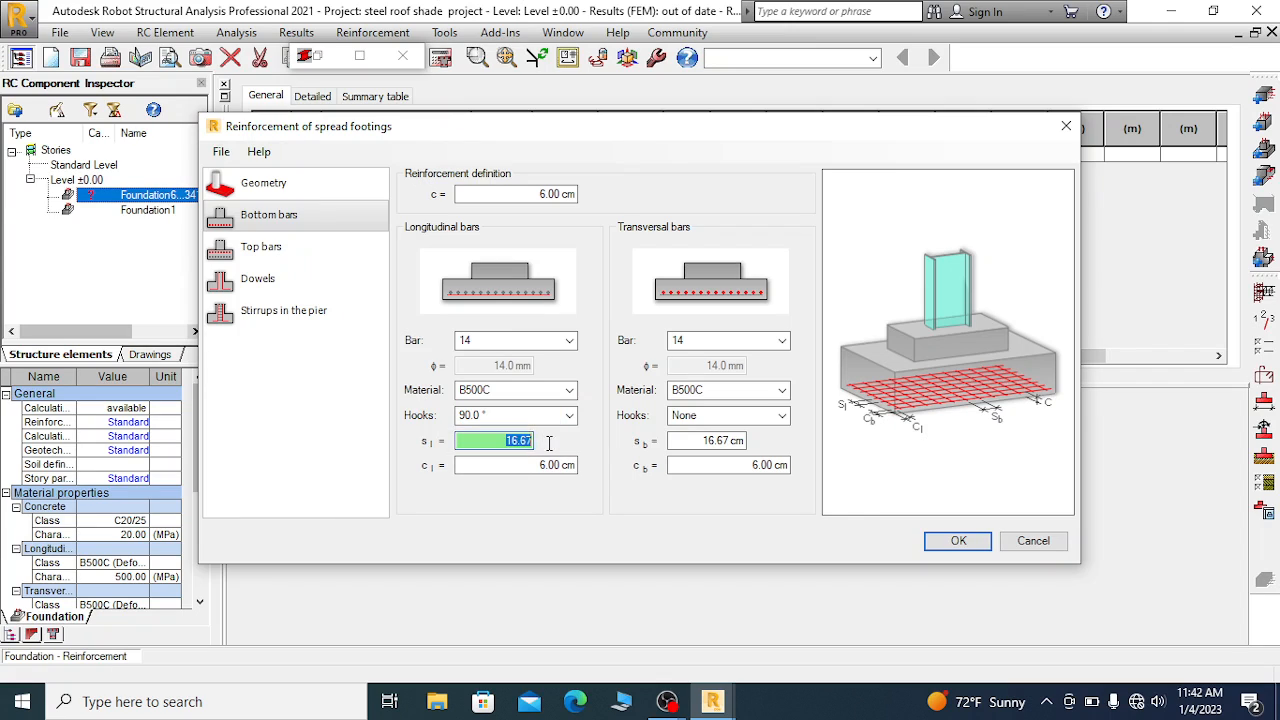
pyautogui.write('14')
pyautogui.click(748, 418)
pyautogui.click(735, 449)
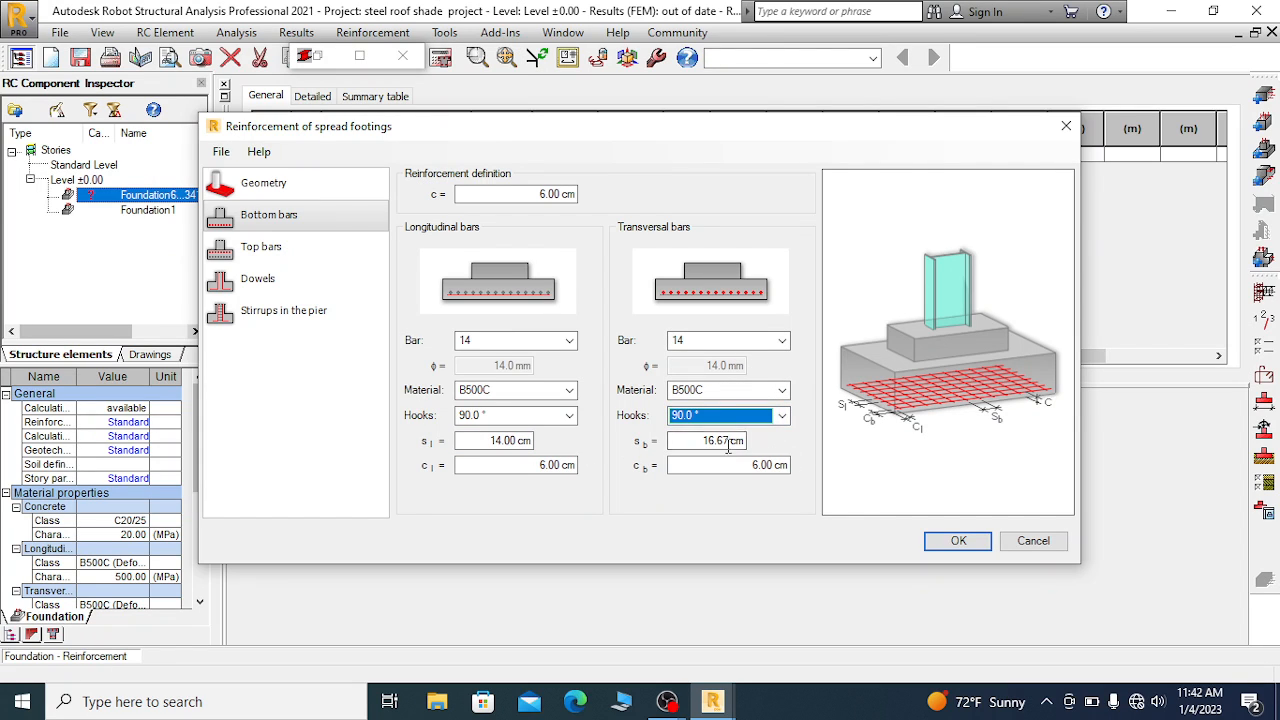
pyautogui.click(733, 442)
pyautogui.write('14')
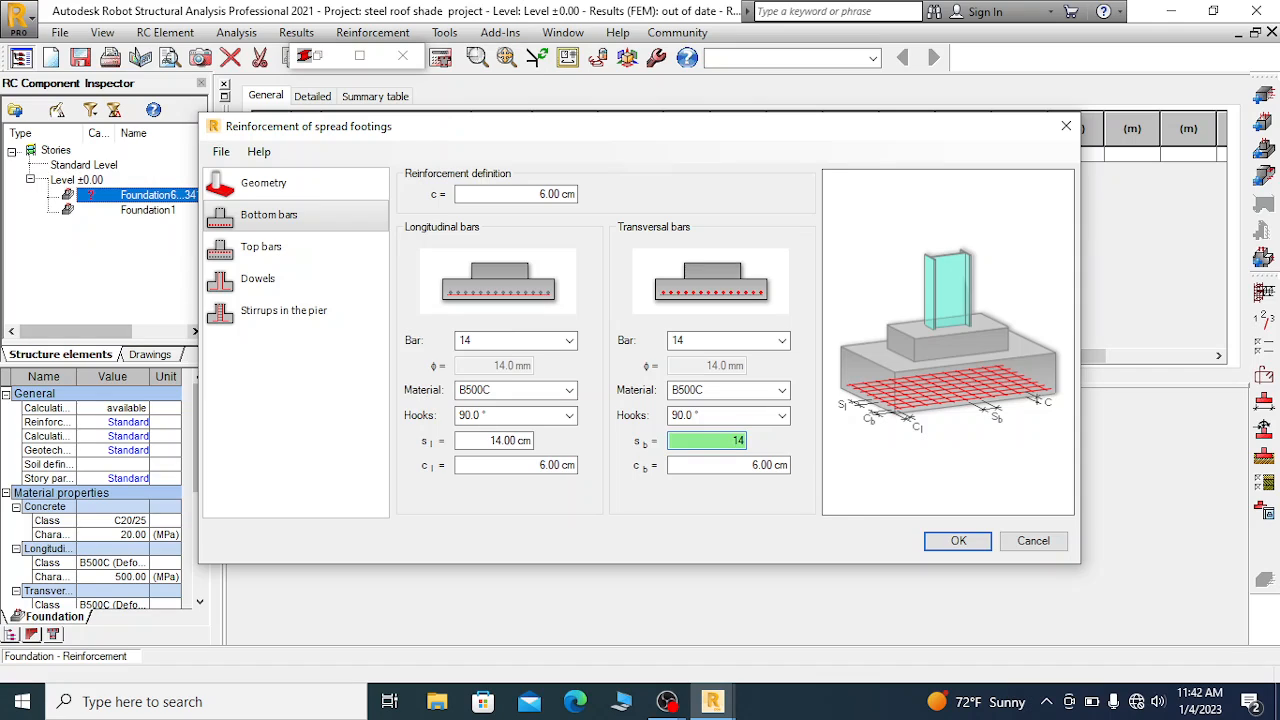
pyautogui.click(705, 466)
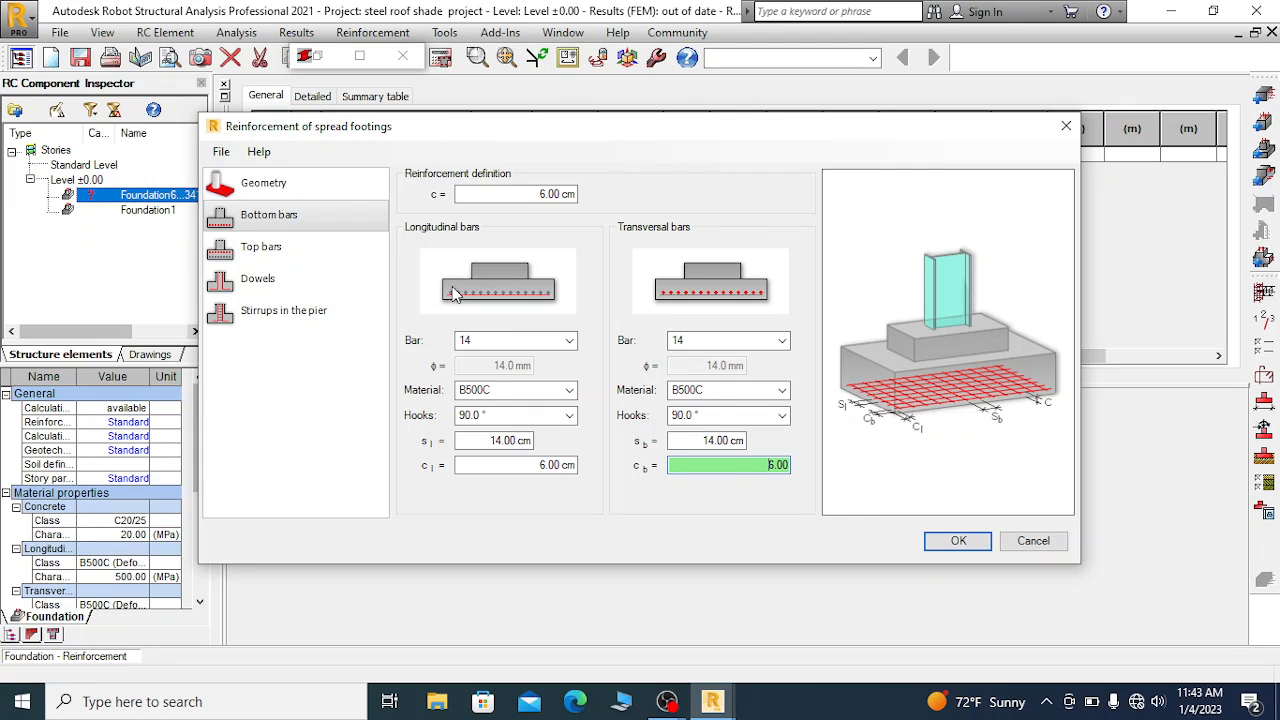
# Leave the top reinforcement off and define the footing's dowels with size 16 bars
pyautogui.click(338, 252)
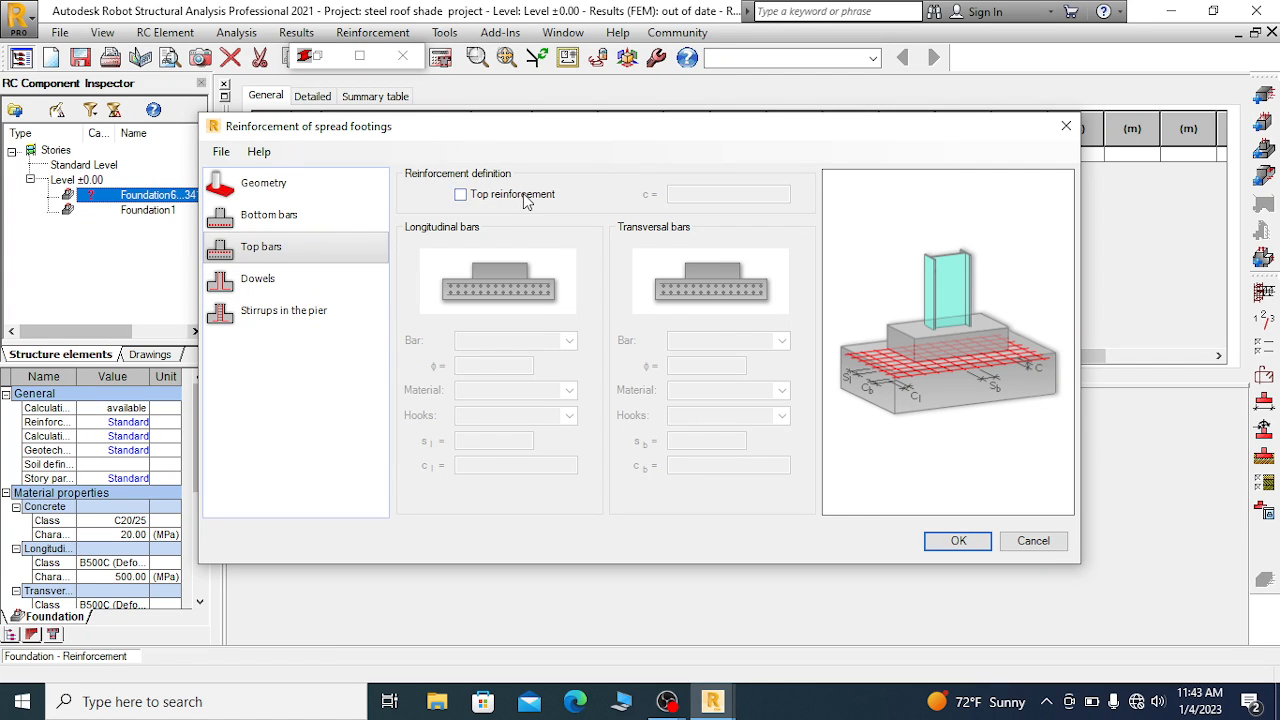
pyautogui.click(262, 280)
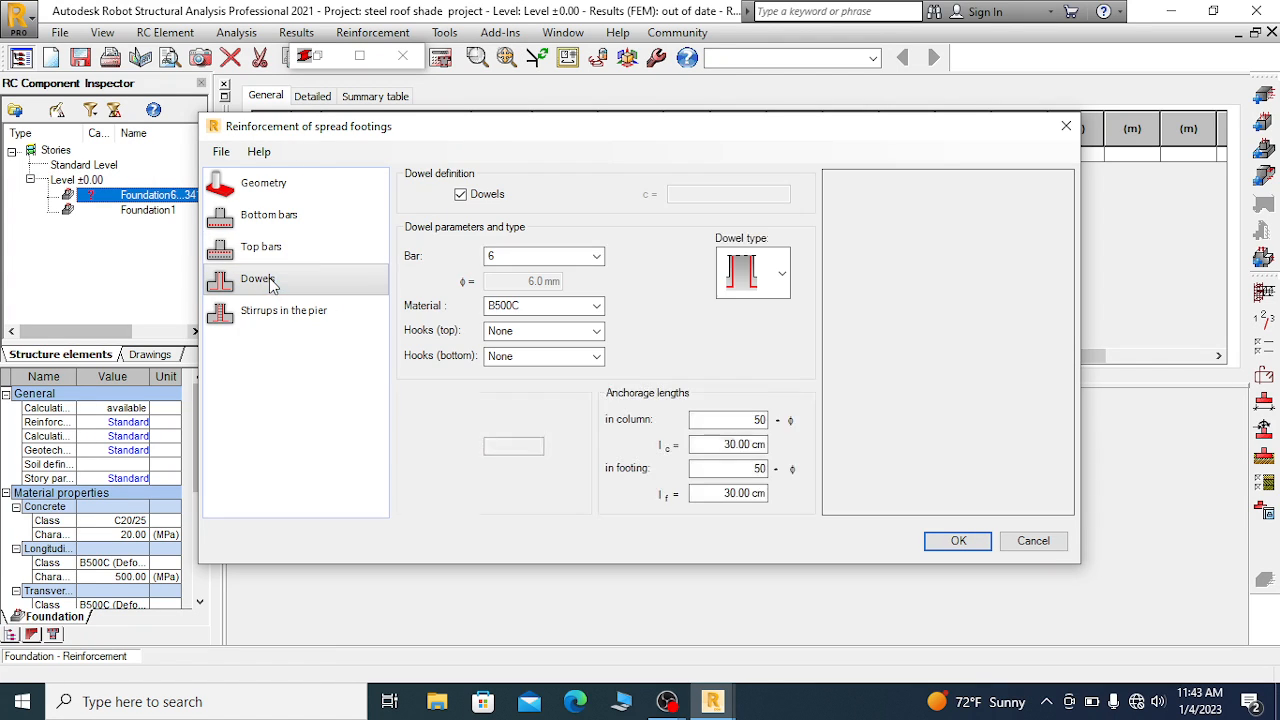
pyautogui.click(549, 258)
pyautogui.click(498, 290)
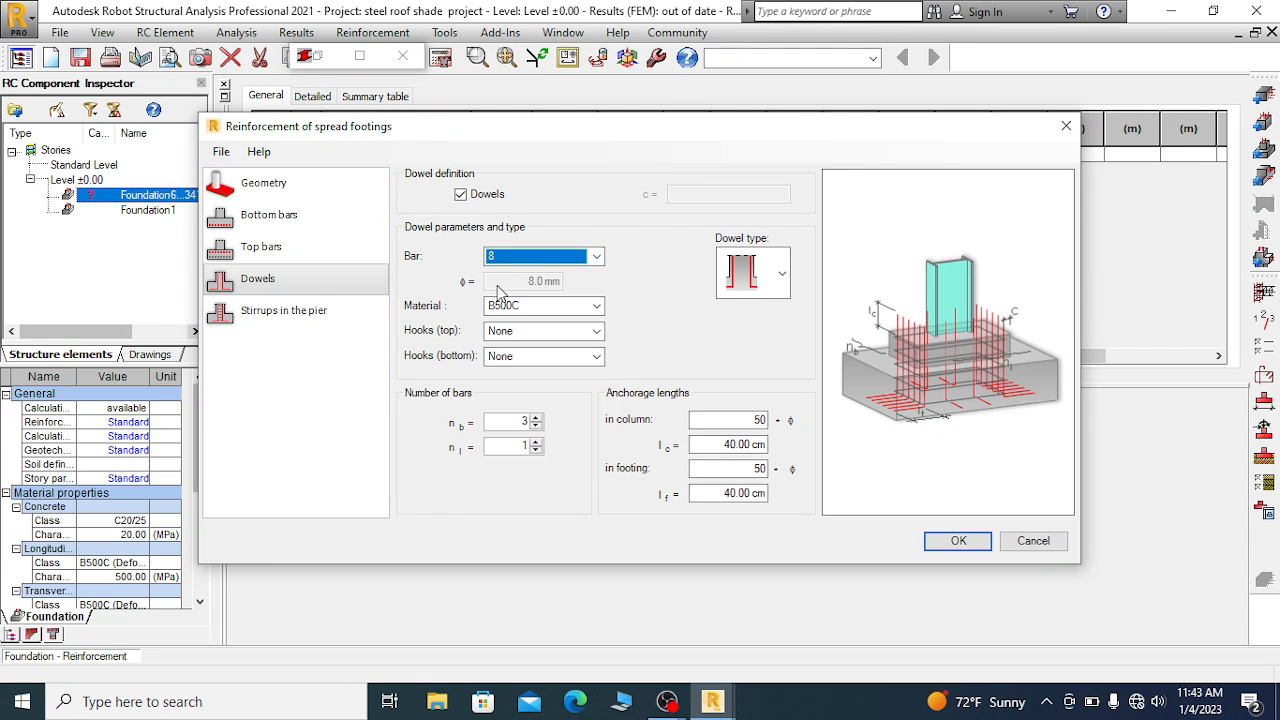
pyautogui.click(537, 258)
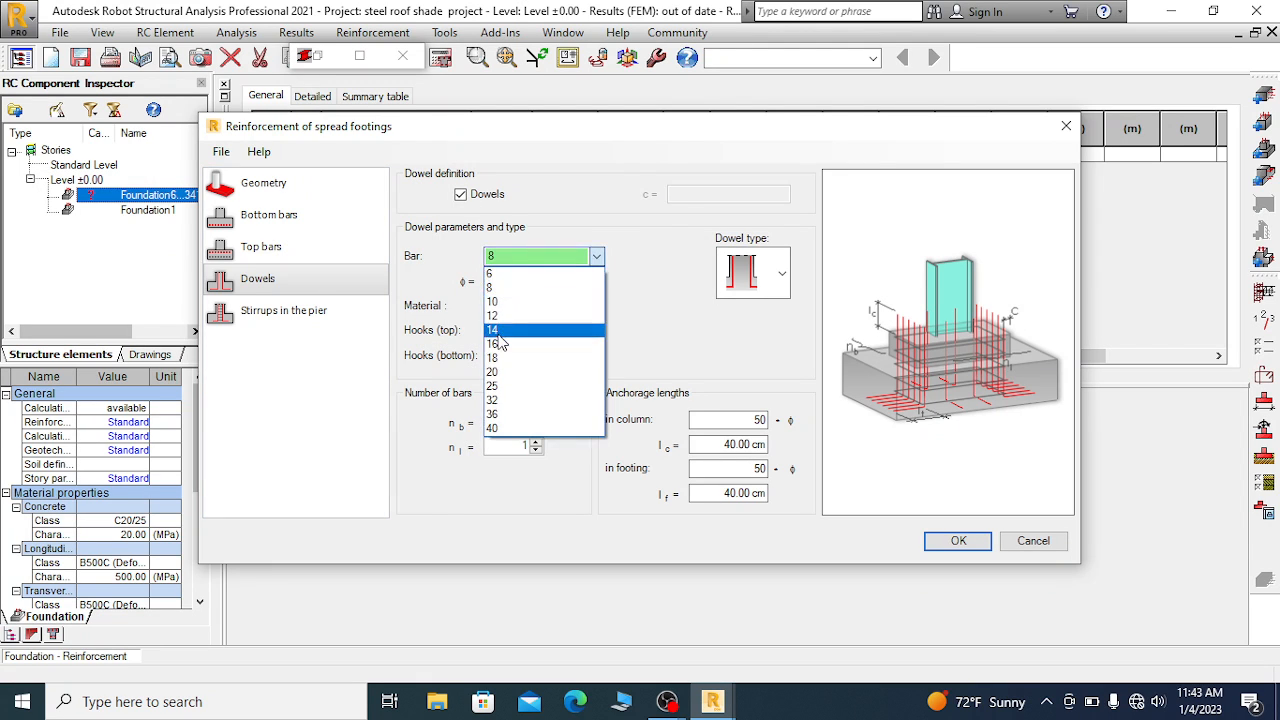
pyautogui.click(497, 333)
pyautogui.click(585, 258)
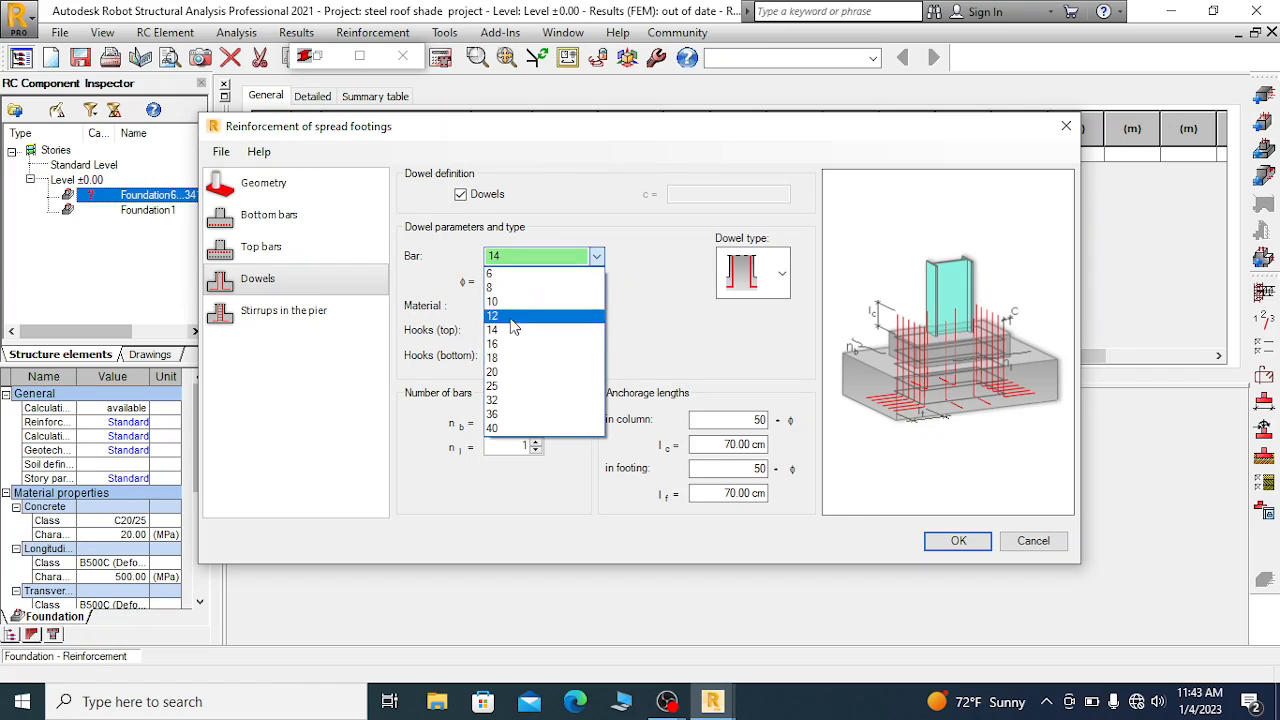
pyautogui.click(503, 345)
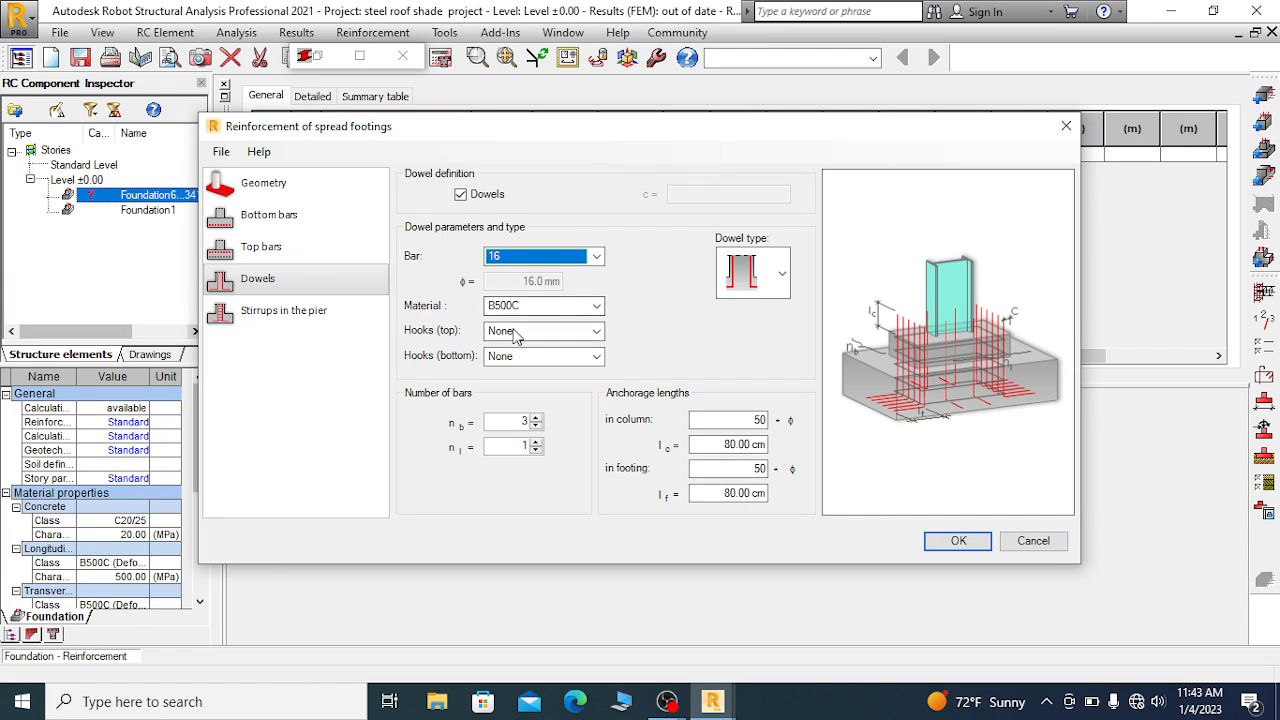
# Give the dowels 90° hooks at both the top and the bottom
pyautogui.click(542, 333)
pyautogui.click(518, 362)
pyautogui.click(543, 357)
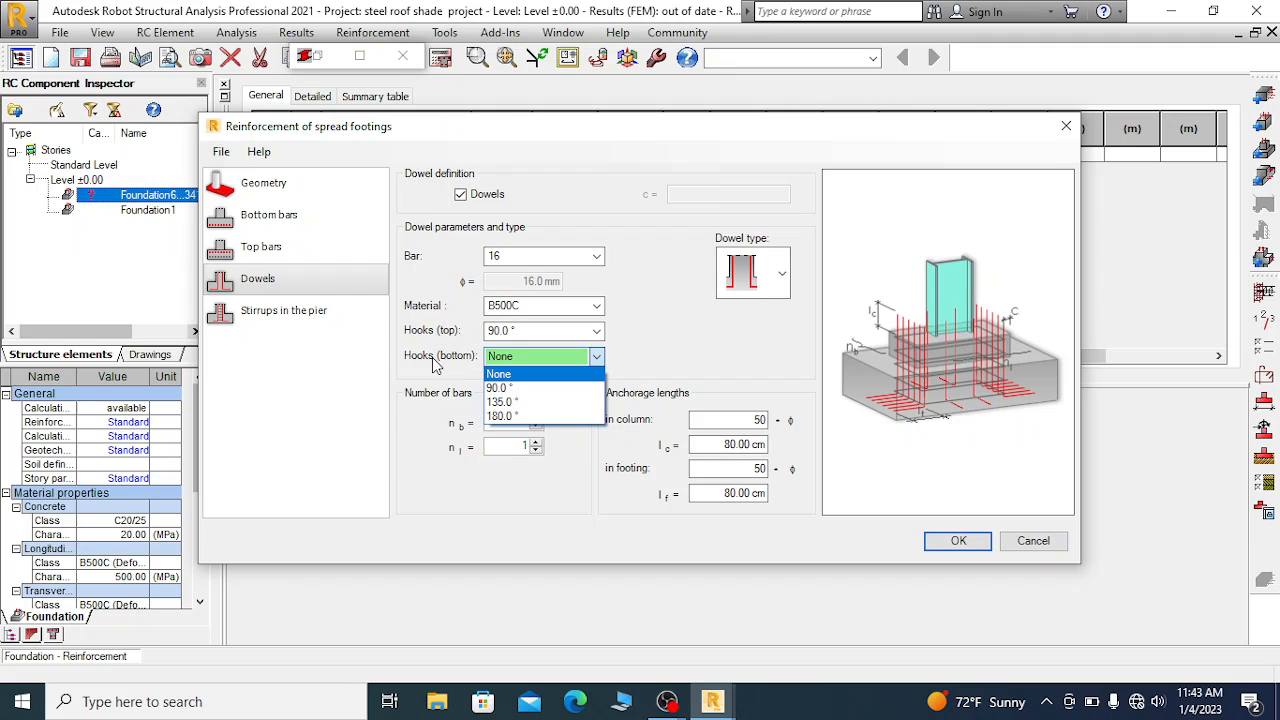
pyautogui.click(510, 389)
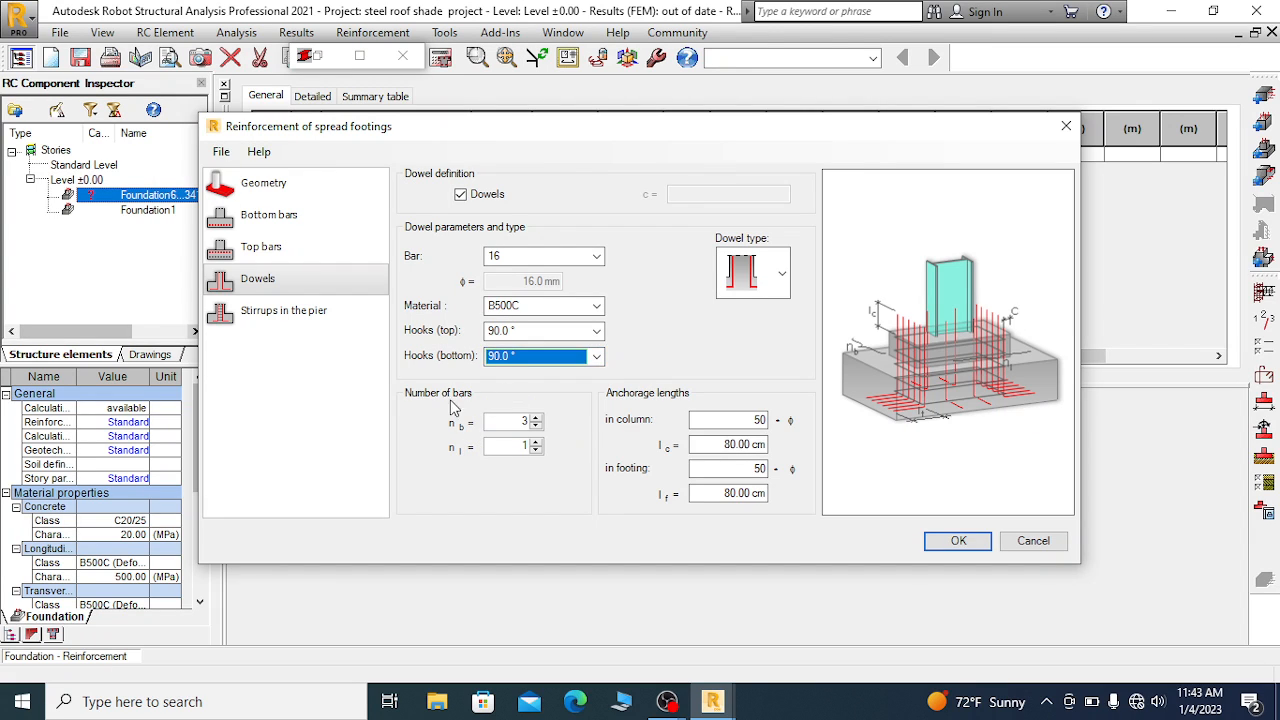
# Set the number of dowel bars n_l to 3 and the dowel anchorage length in the column to 0
pyautogui.doubleClick(514, 448)
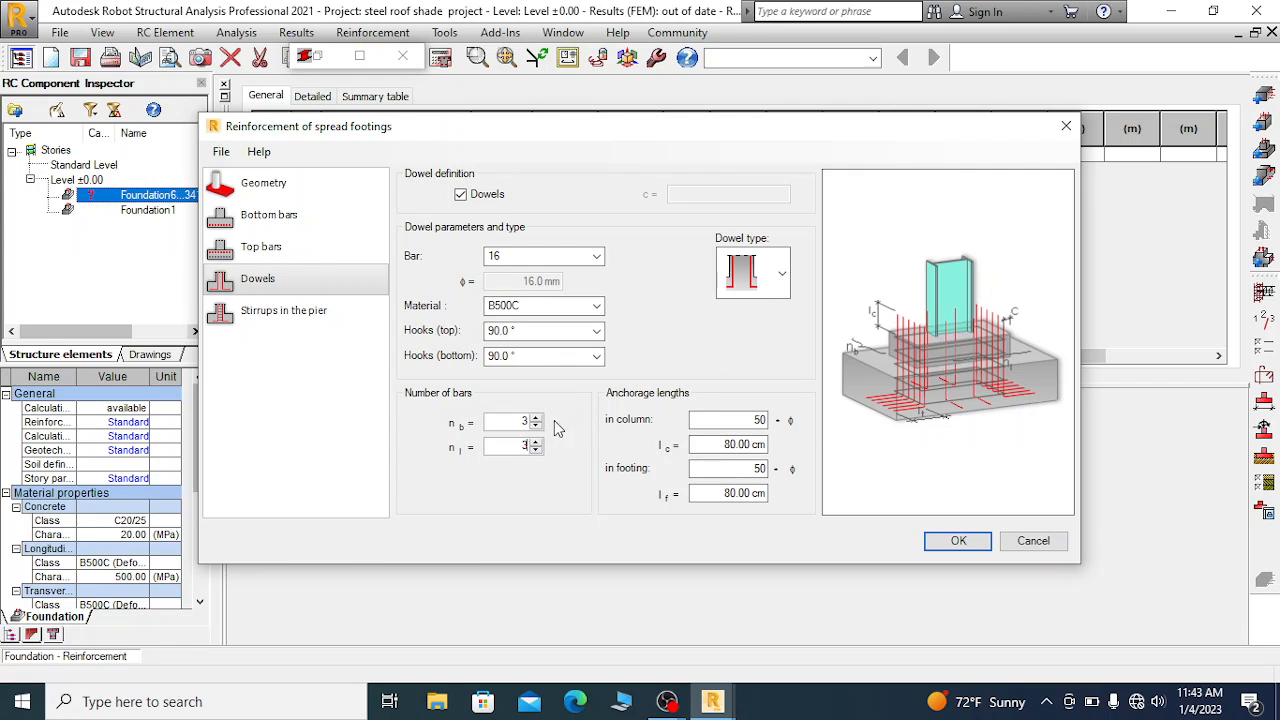
pyautogui.doubleClick(744, 416)
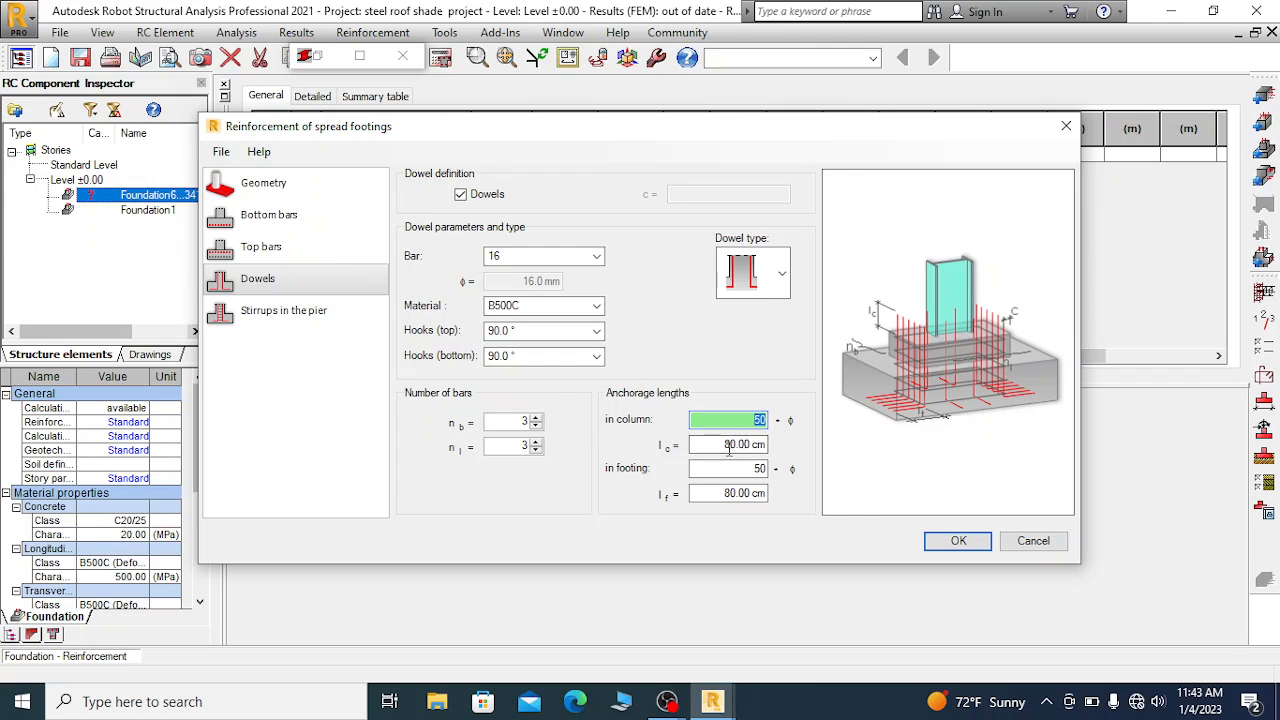
pyautogui.write('0')
pyautogui.click(738, 467)
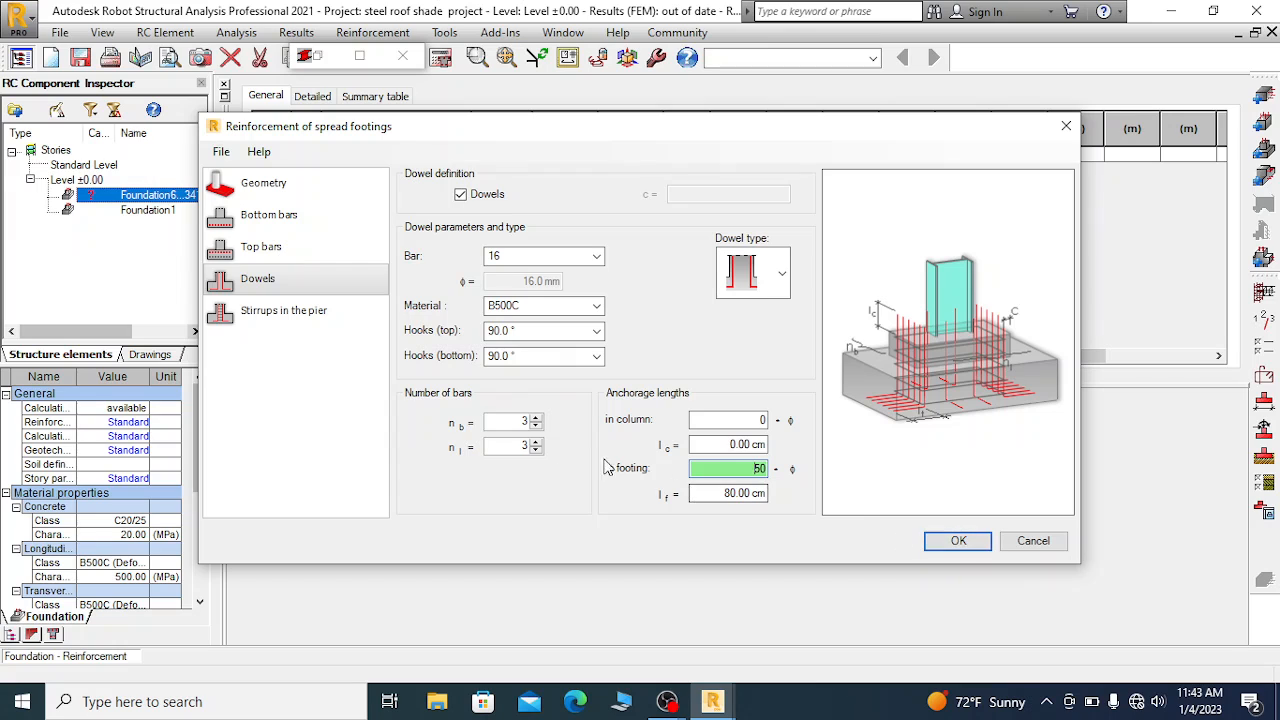
# Define the pier stirrups with size 8 bars, 135° hooks and 20 cm spacing, and generate the footing reinforcement
pyautogui.click(284, 314)
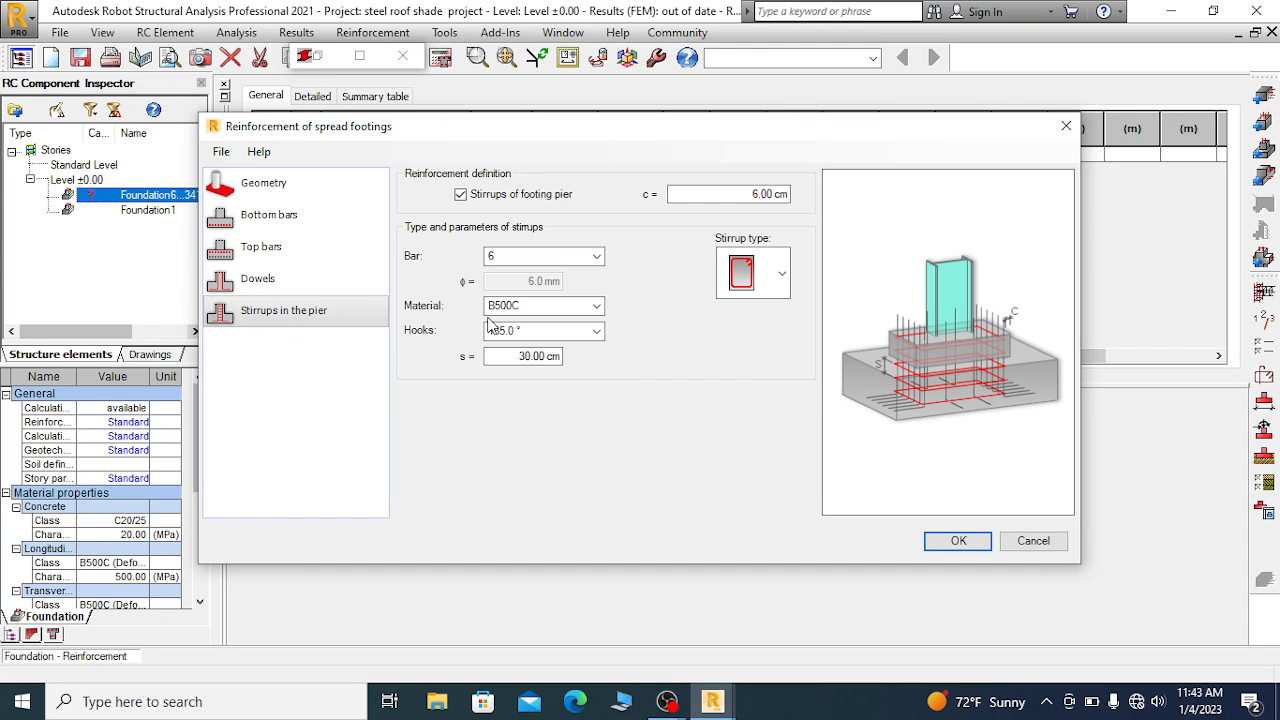
pyautogui.click(565, 257)
pyautogui.click(490, 290)
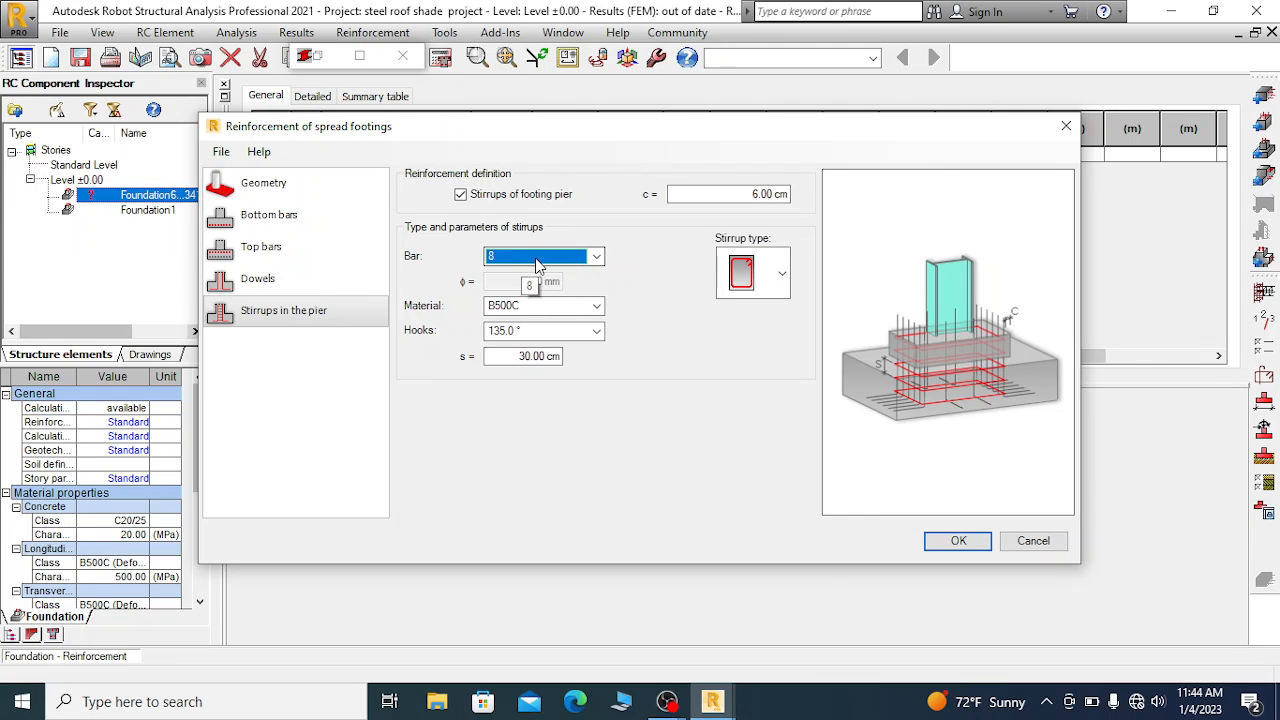
pyautogui.doubleClick(549, 309)
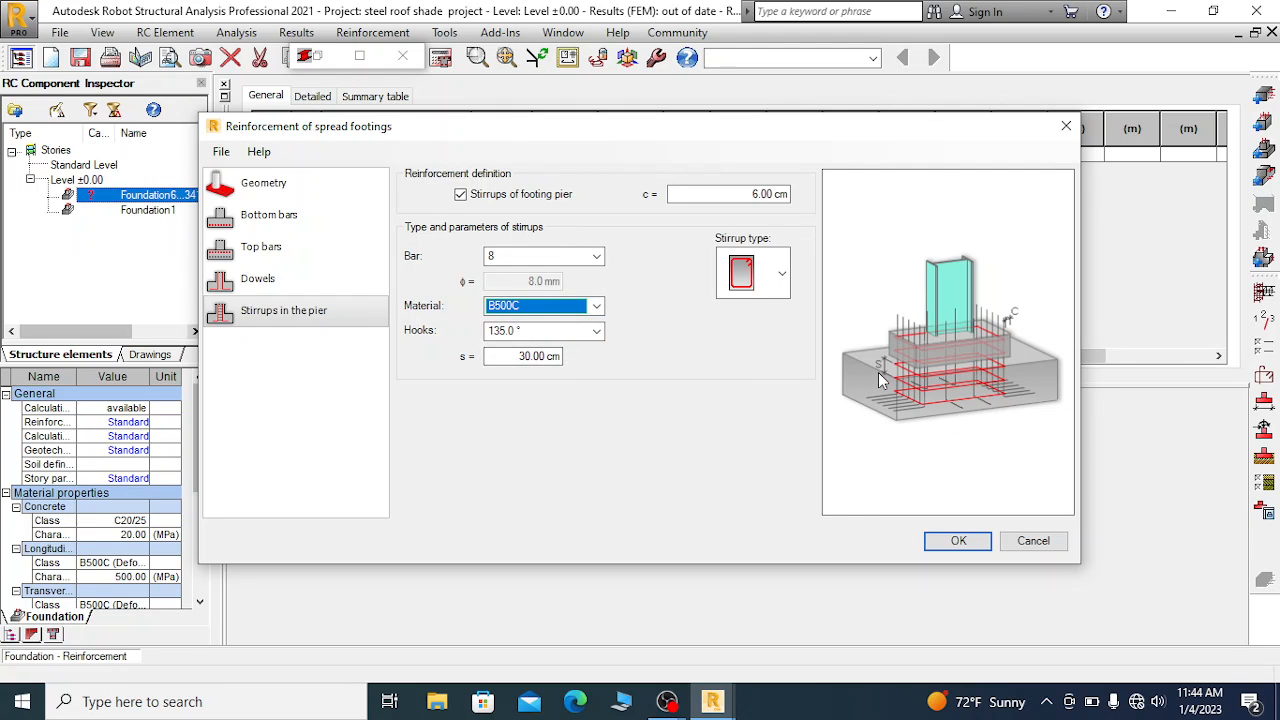
pyautogui.doubleClick(540, 356)
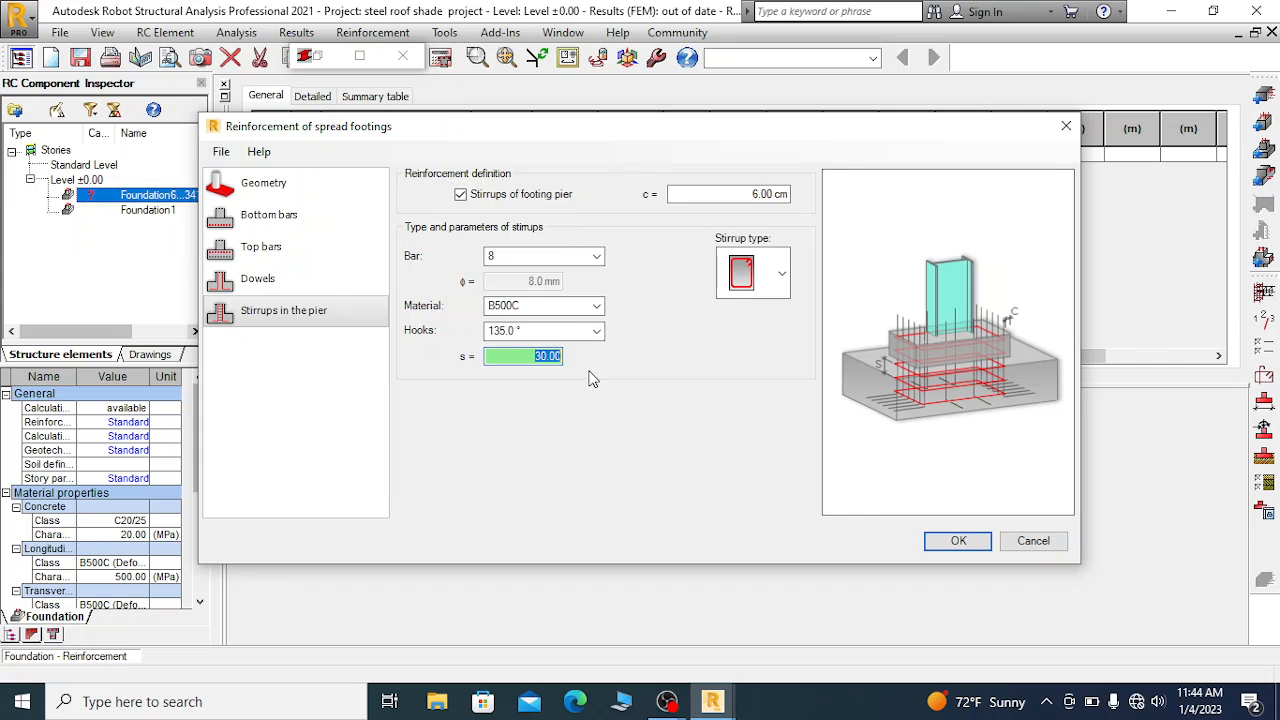
pyautogui.write('20')
pyautogui.click(540, 331)
pyautogui.click(540, 331)
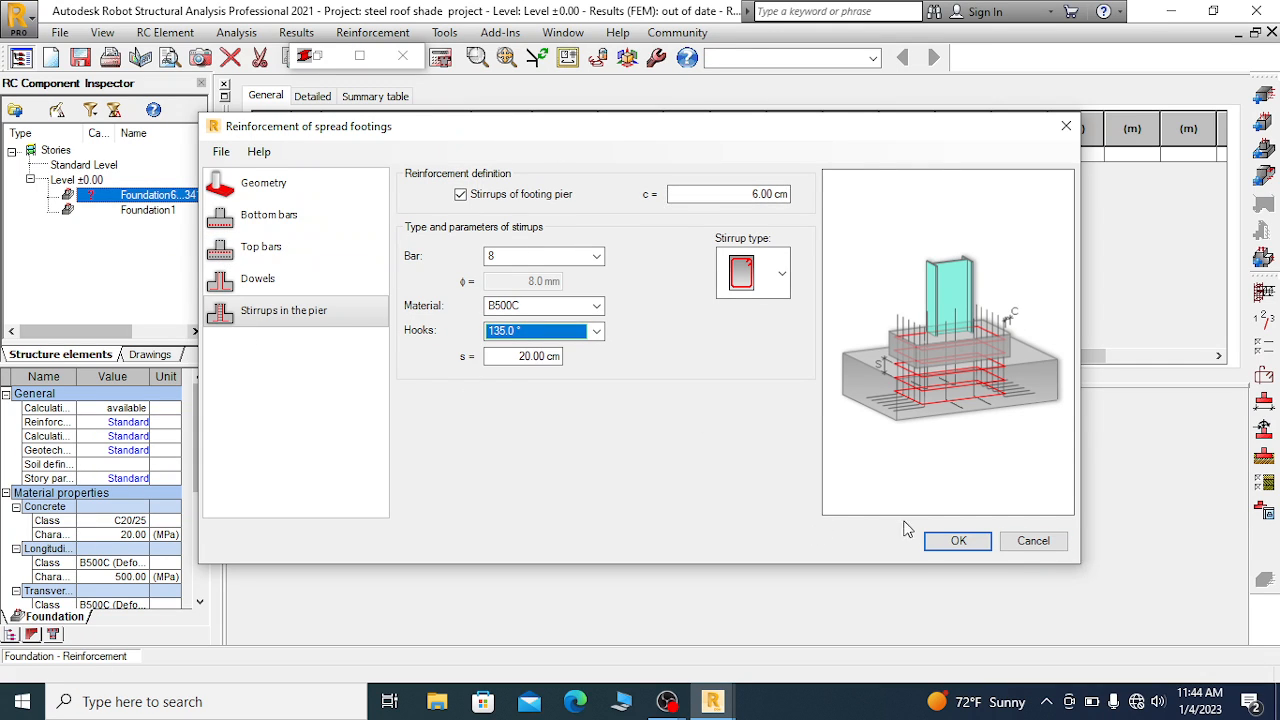
pyautogui.click(966, 541)
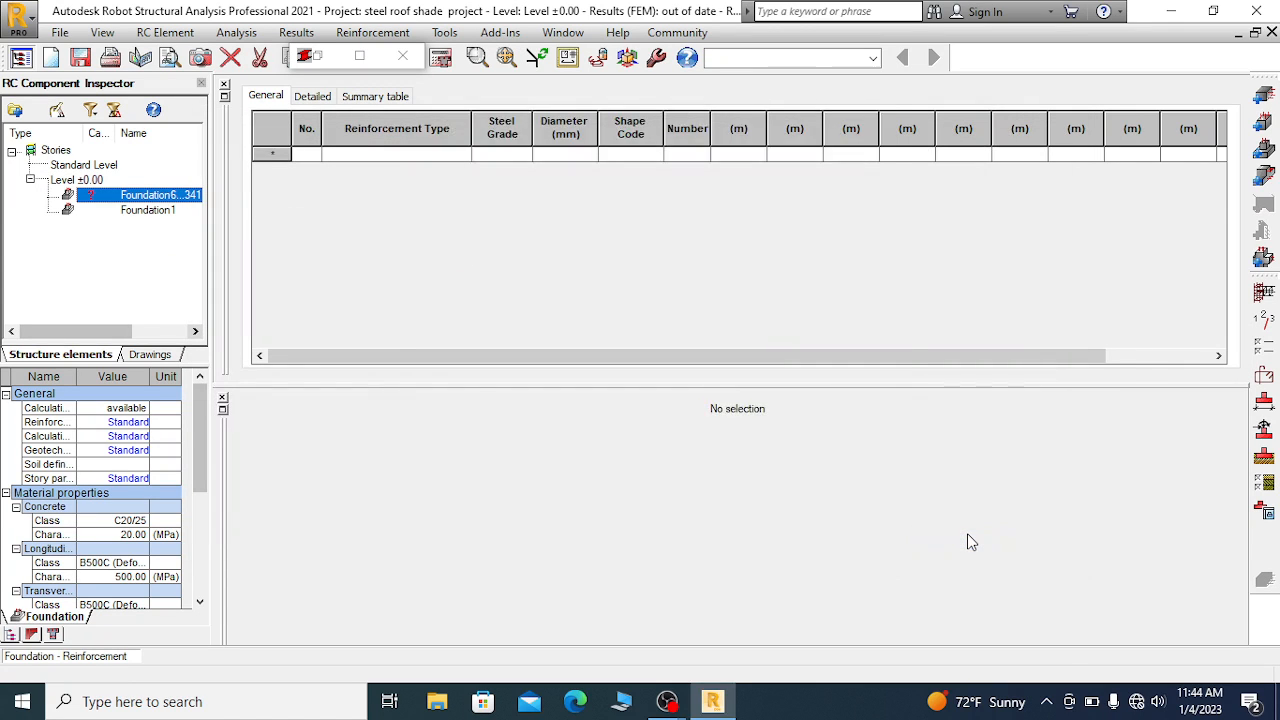
pyautogui.moveTo(548, 131); pyautogui.dragTo(638, 220)
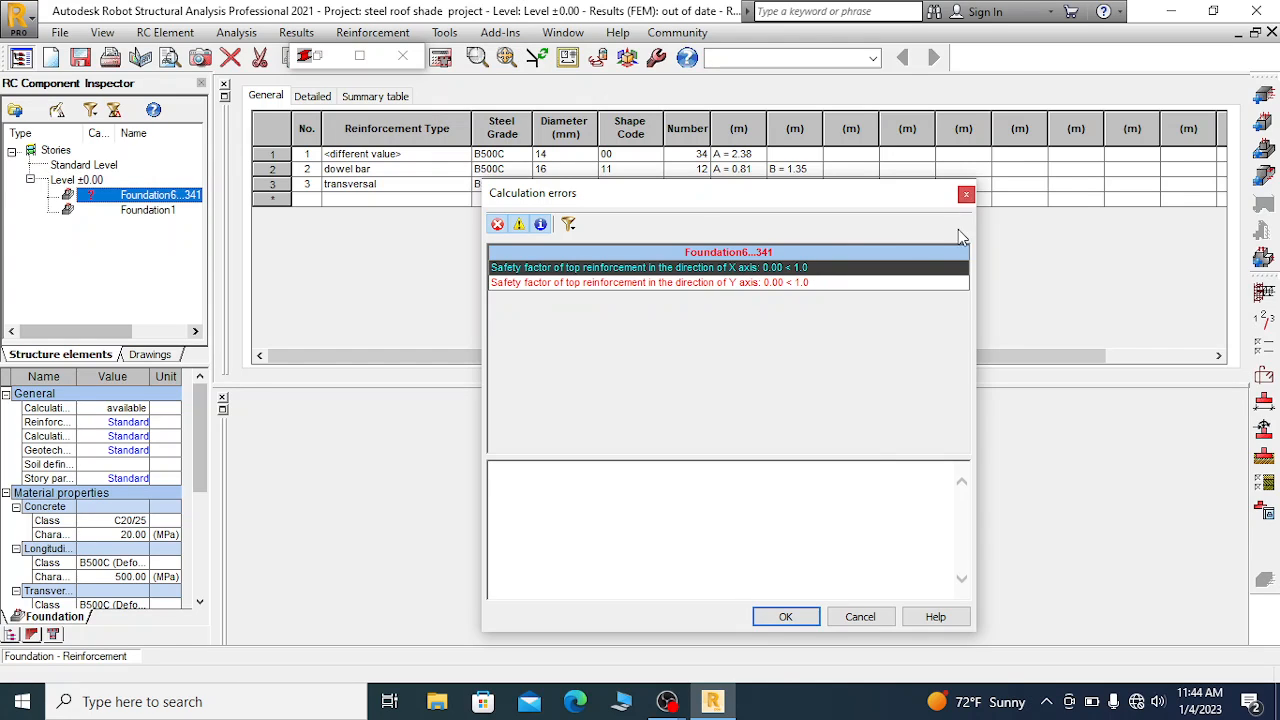
pyautogui.click(786, 616)
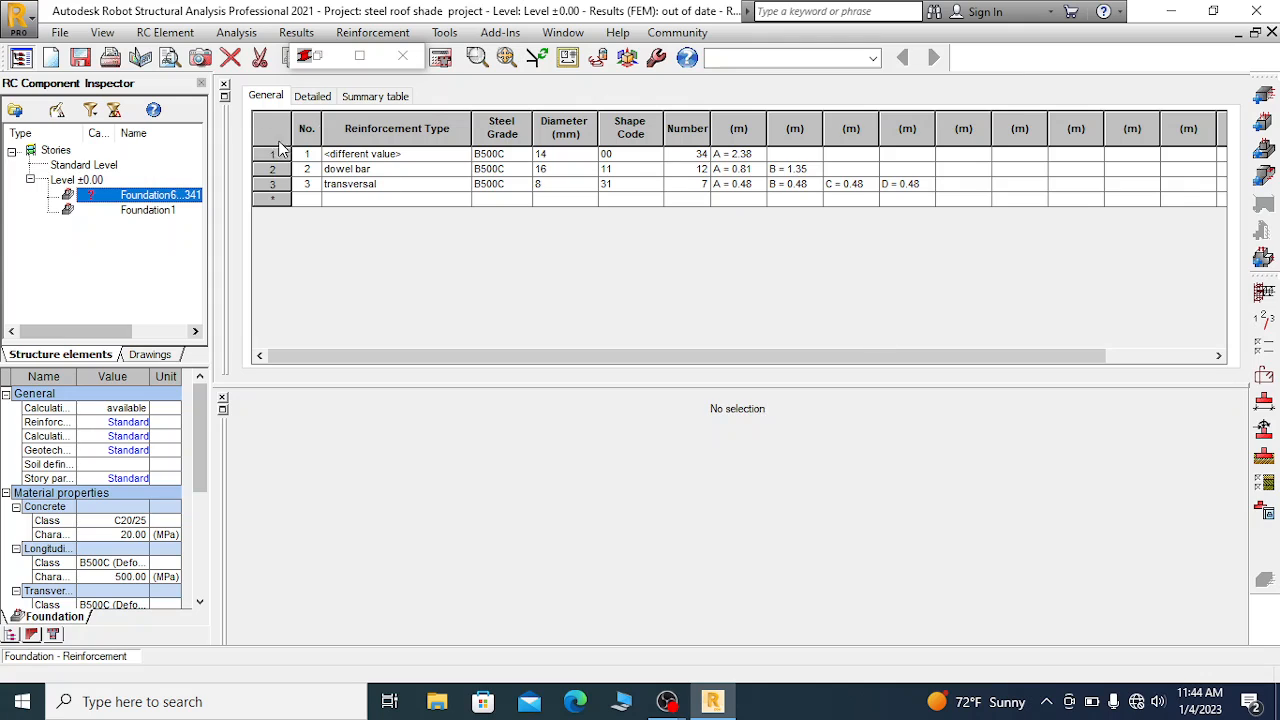
# Delete the generated bottom, dowel and transversal bar entries from the foundation's reinforcement table
pyautogui.moveTo(283, 152); pyautogui.dragTo(272, 186)
pyautogui.rightClick(340, 175)
pyautogui.click(388, 241)
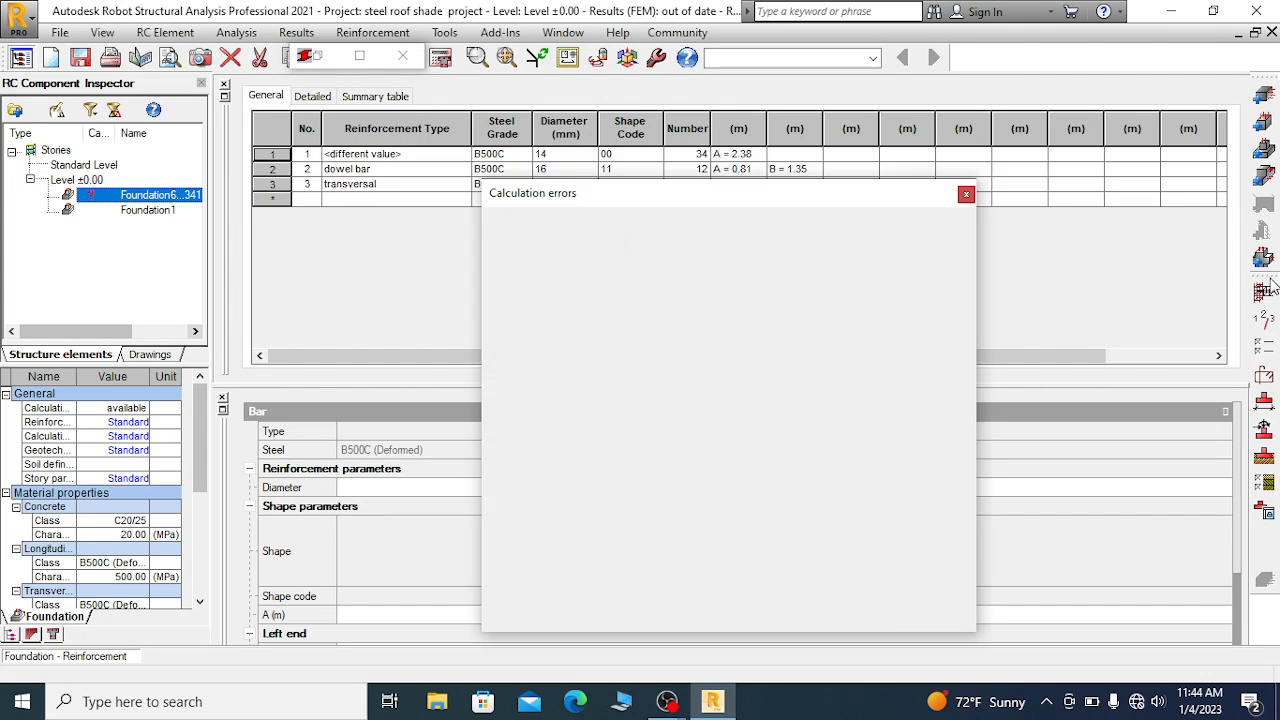
# Reopen the spread footing reinforcement definition and enable top reinforcement with size 14 longitudinal bars, 90° hooks and 14 cm spacing
pyautogui.click(1264, 296)
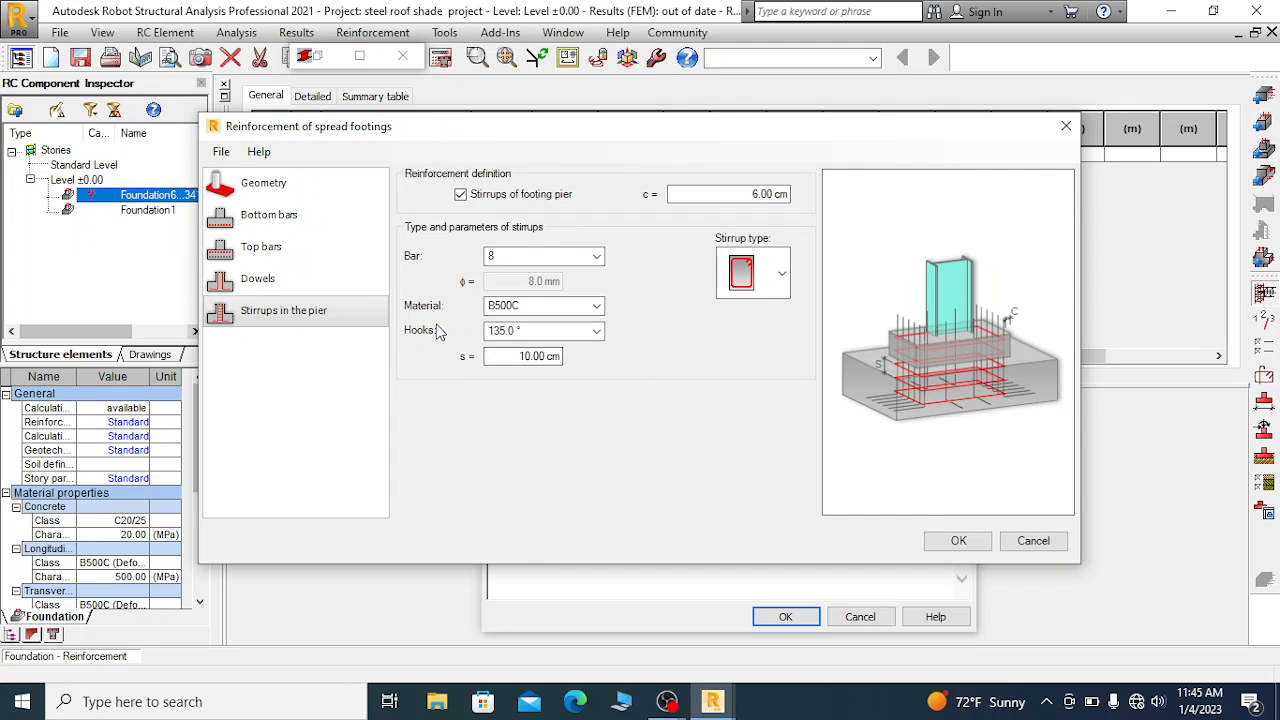
pyautogui.click(270, 218)
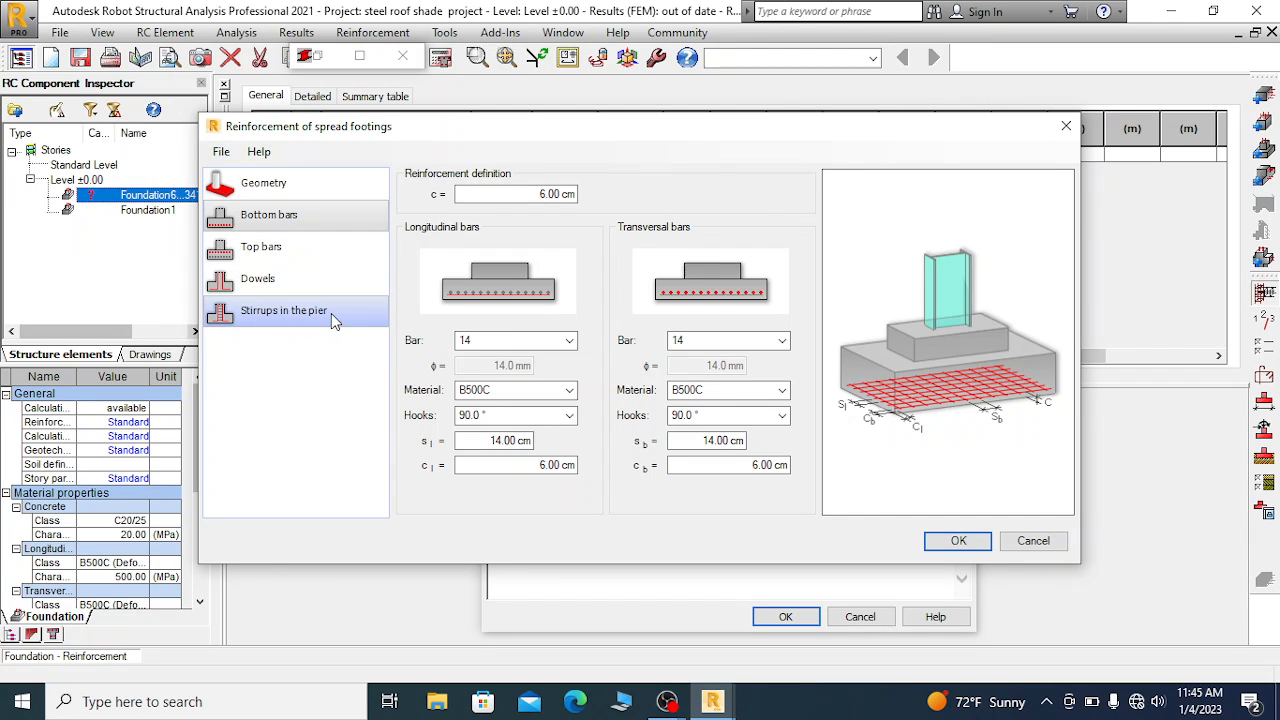
pyautogui.click(250, 249)
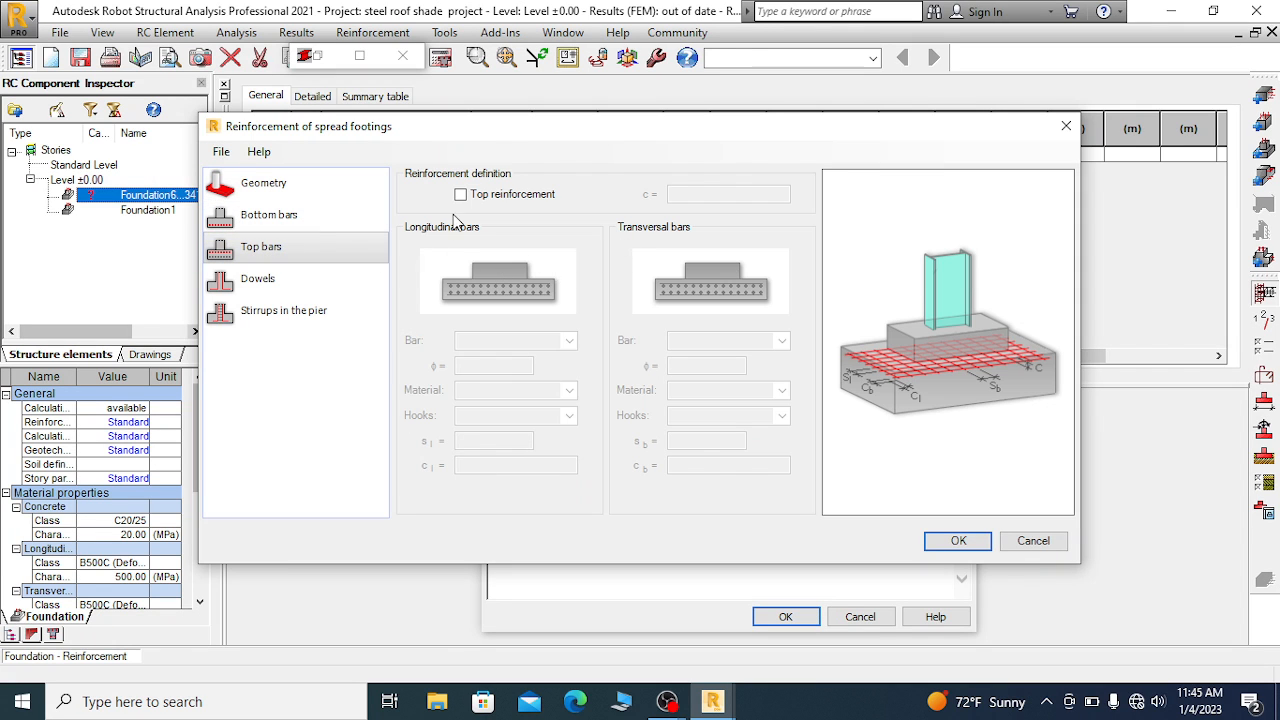
pyautogui.click(460, 194)
pyautogui.click(505, 342)
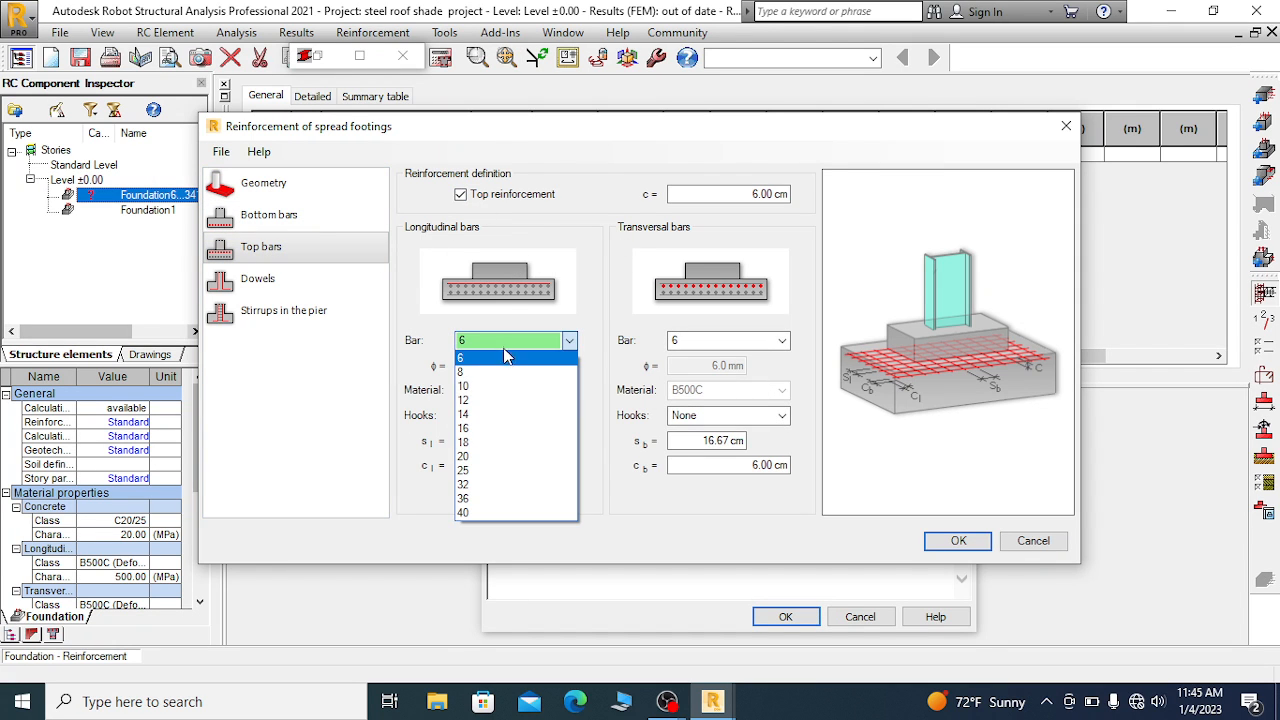
pyautogui.click(479, 414)
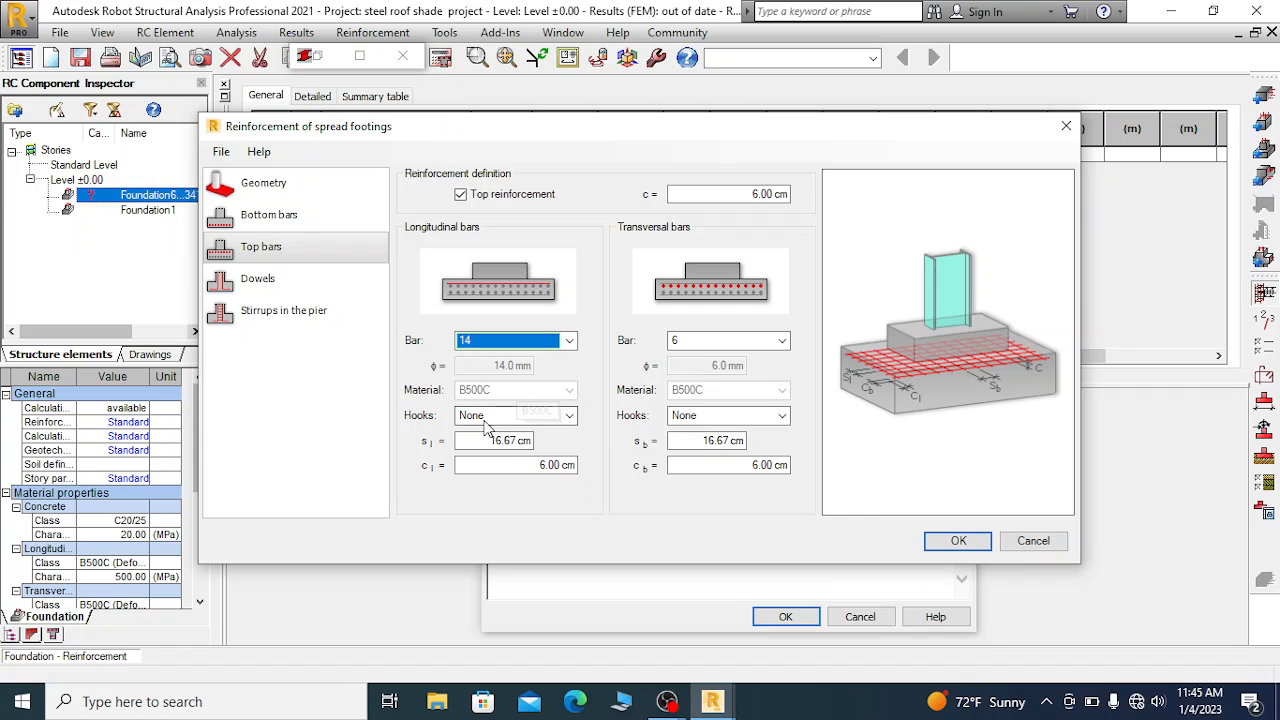
pyautogui.click(506, 416)
pyautogui.click(505, 444)
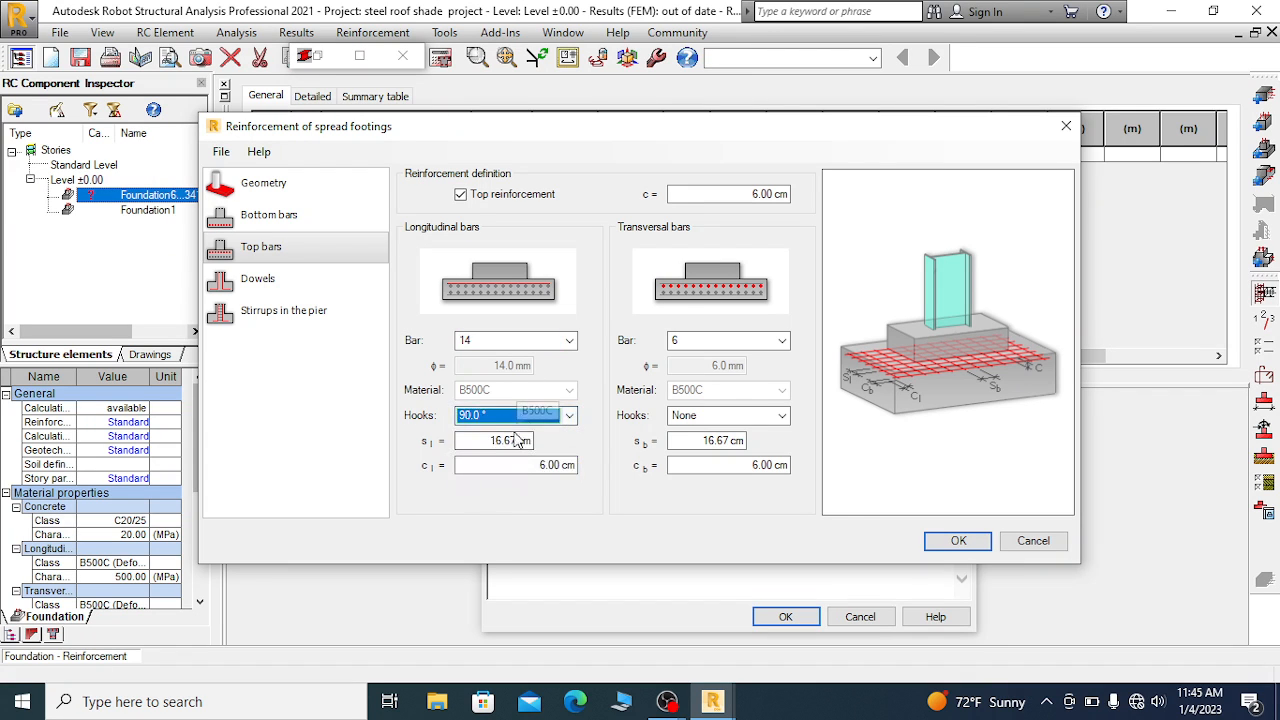
pyautogui.click(547, 446)
pyautogui.write('14')
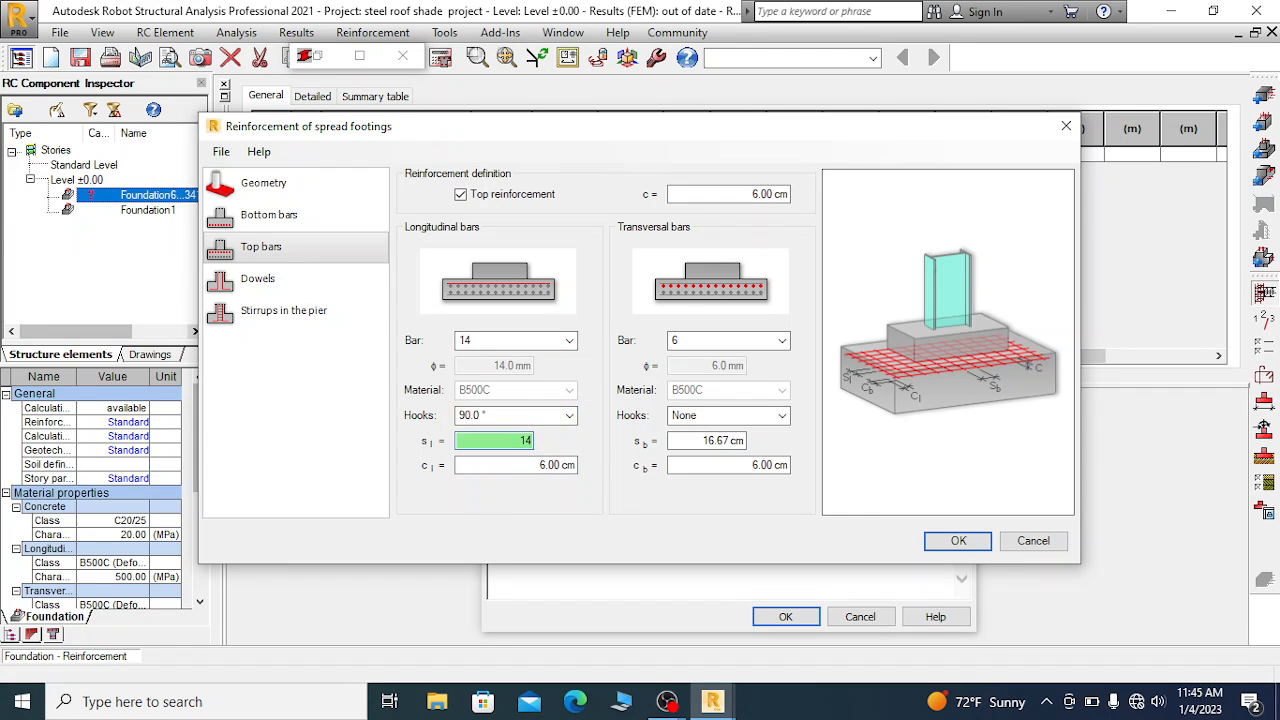
# Set the top transversal bars to 14 cm spacing with 90° hooks
pyautogui.click(553, 463)
pyautogui.click(762, 464)
pyautogui.click(743, 440)
pyautogui.write('4')
pyautogui.press('BackSpace')
pyautogui.write('14')
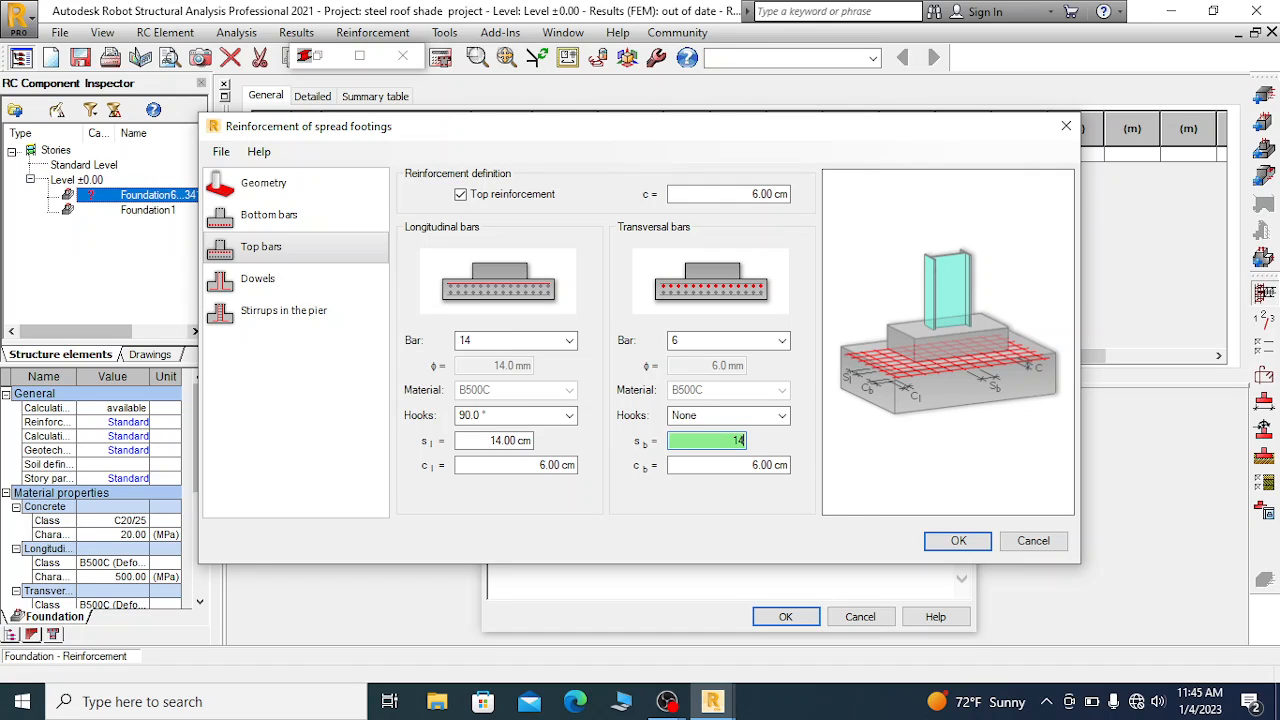
pyautogui.click(712, 415)
pyautogui.click(710, 448)
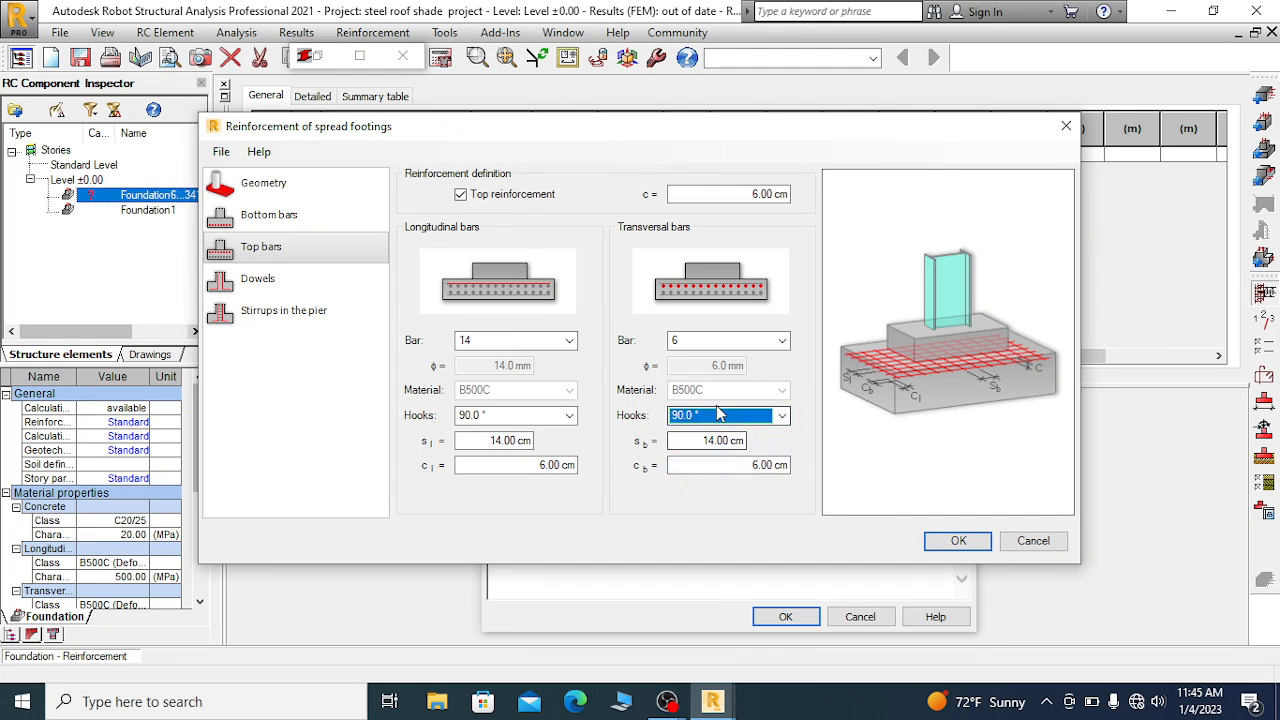
# Set the top transversal bars to size 14, generate the footing reinforcement and dismiss the calculation errors report
pyautogui.click(712, 343)
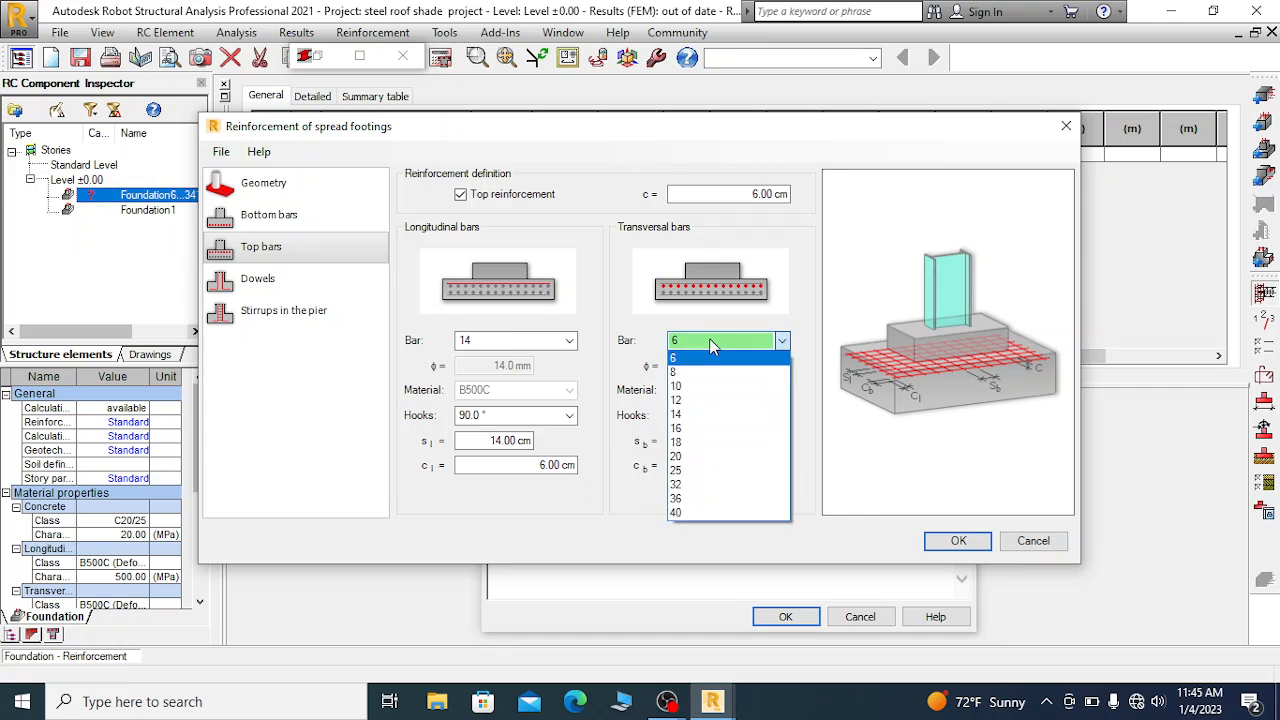
pyautogui.click(692, 414)
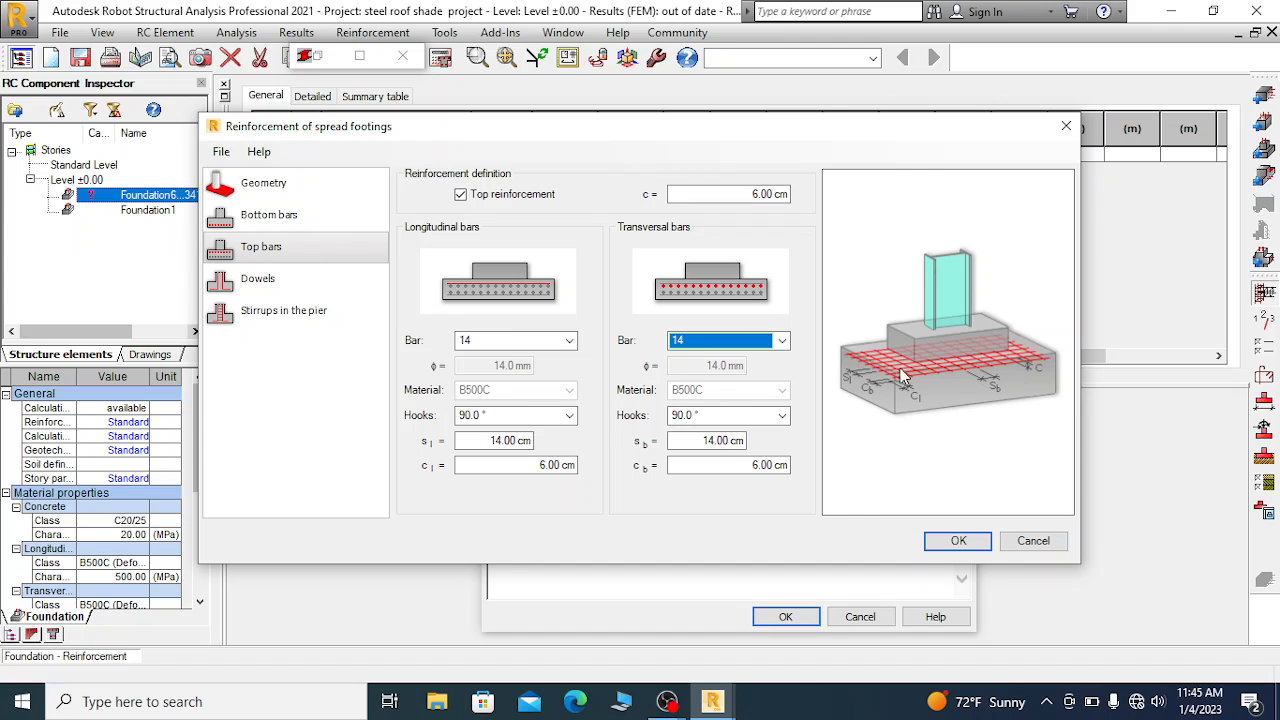
pyautogui.click(963, 542)
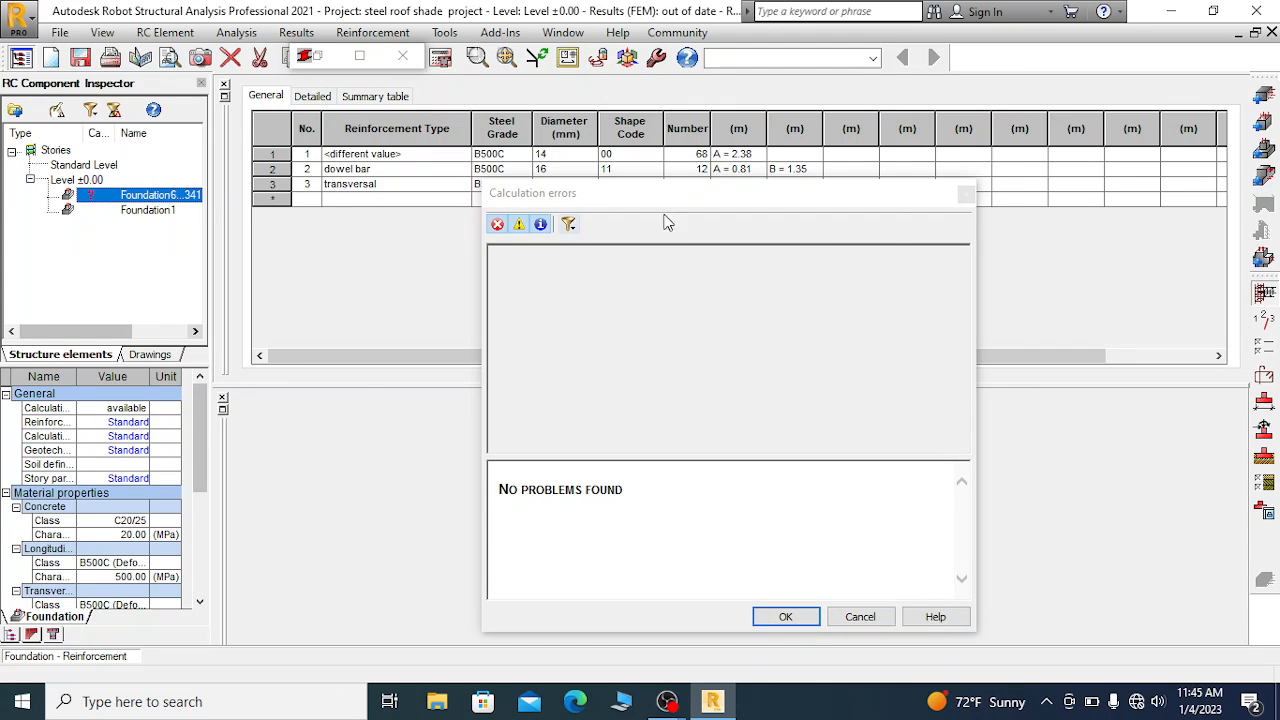
pyautogui.moveTo(663, 202); pyautogui.dragTo(748, 262)
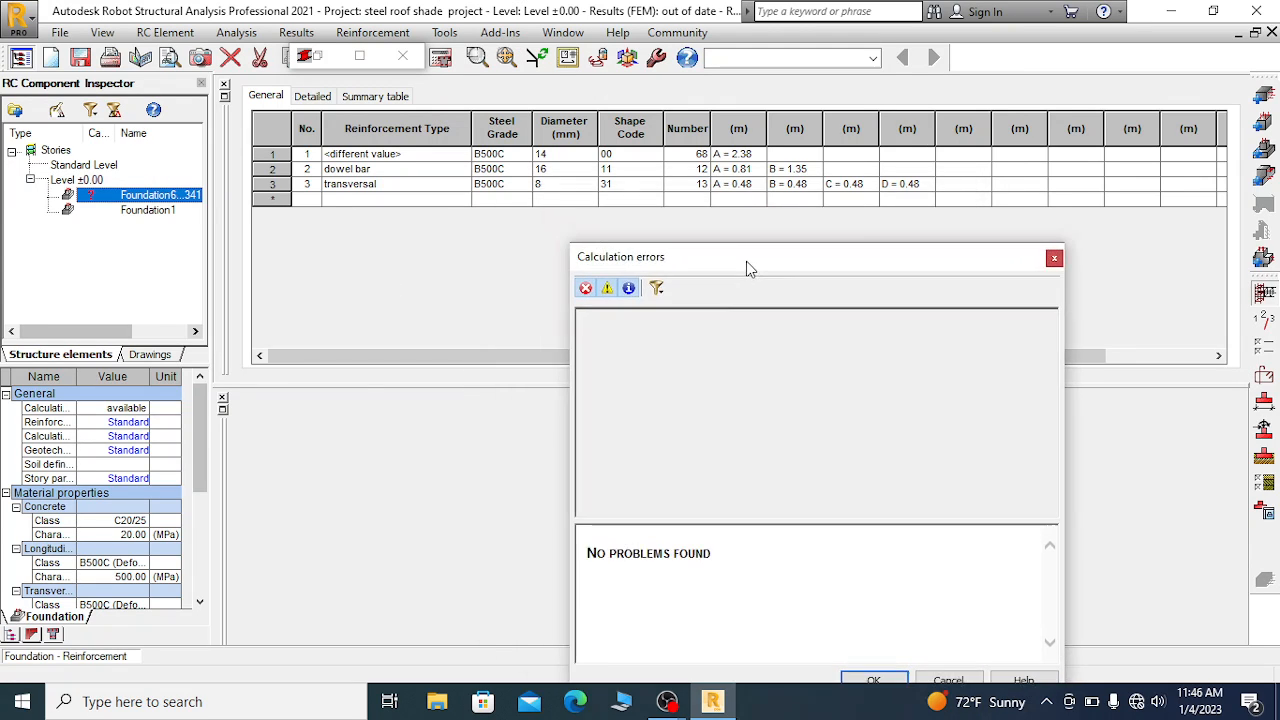
pyautogui.click(873, 680)
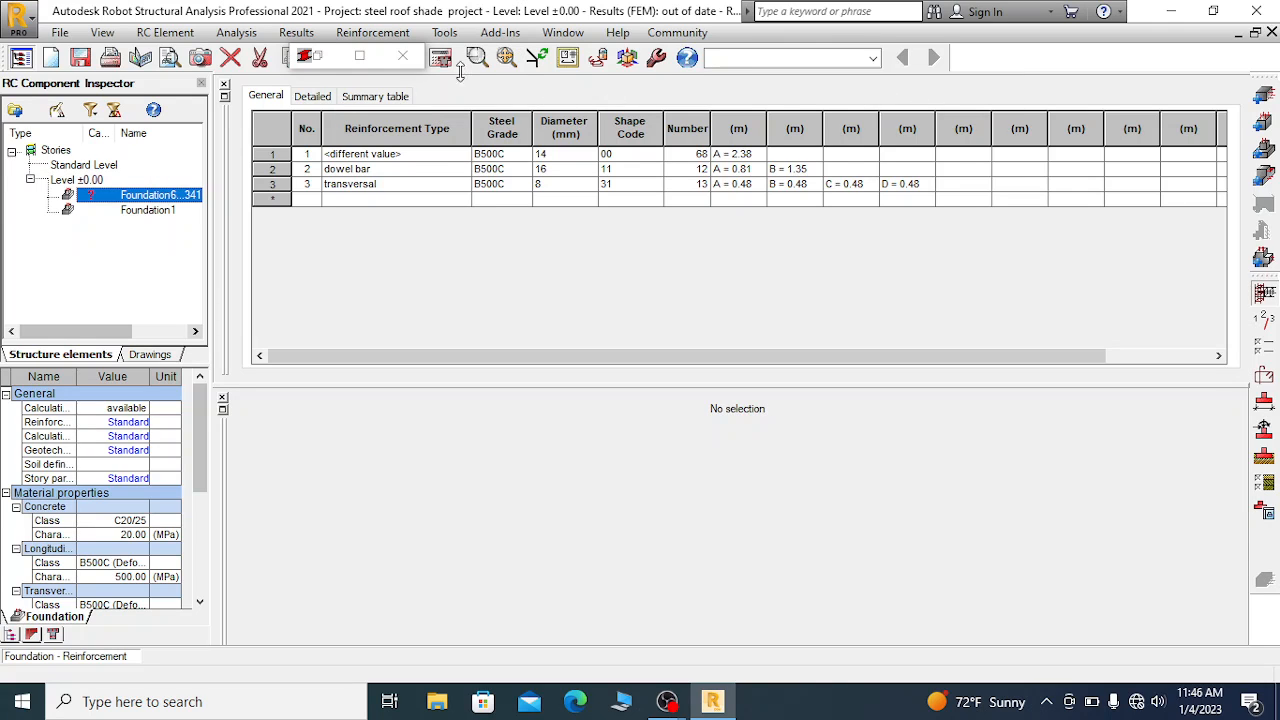
# Restore the multi-pane reinforcement layout and examine the footing and pier bars in the 3D and top views
pyautogui.click(224, 97)
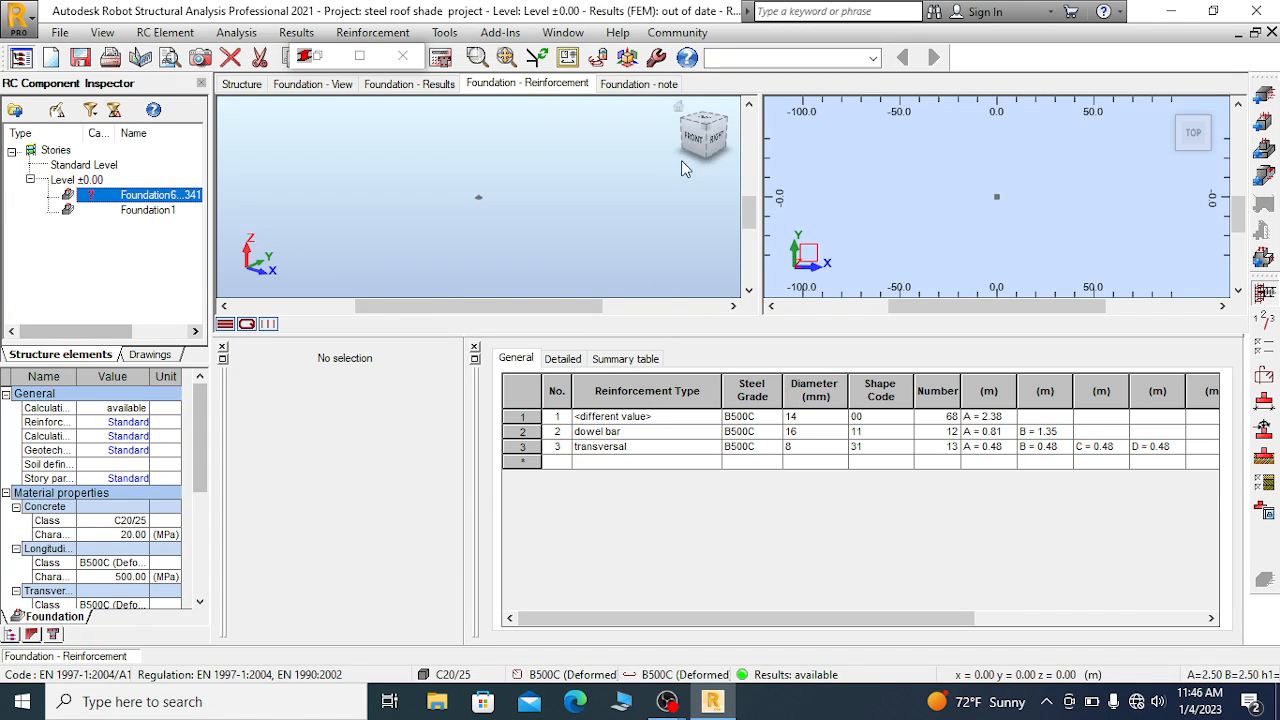
pyautogui.scroll(-1, 547, 176)
pyautogui.scroll(3, 450, 198)
pyautogui.scroll(8, 450, 198)
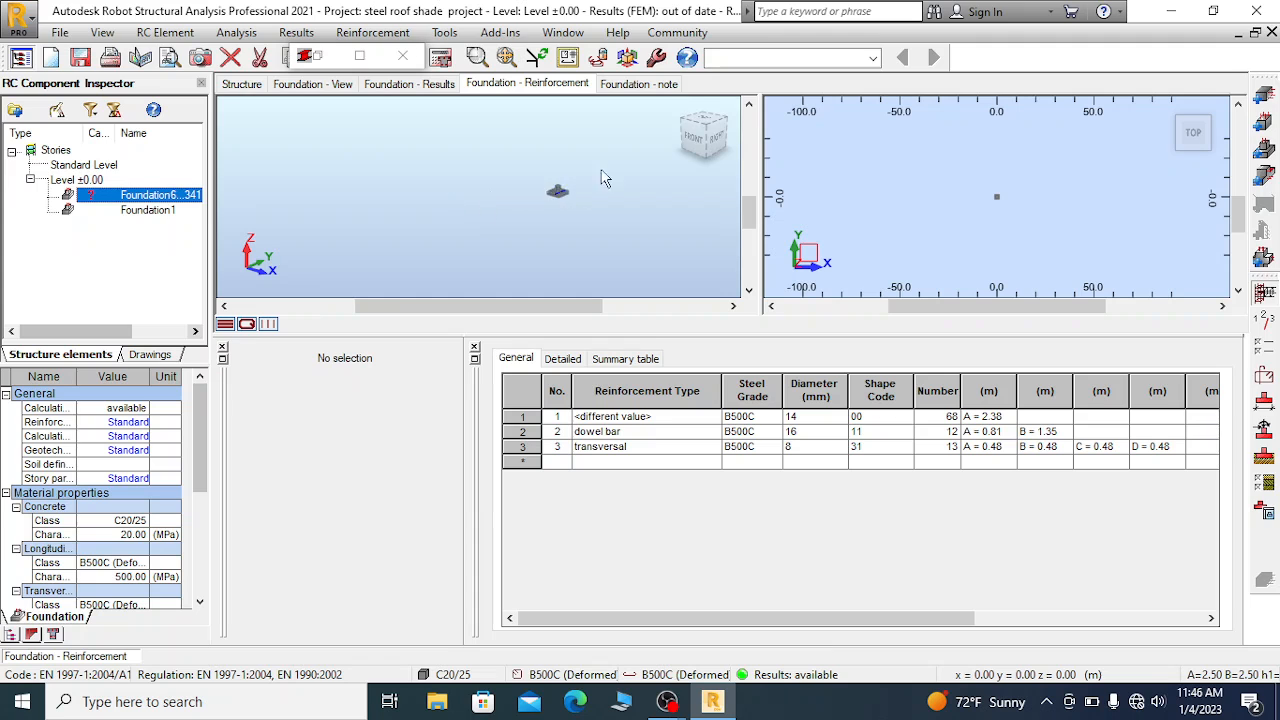
pyautogui.scroll(6, 592, 262)
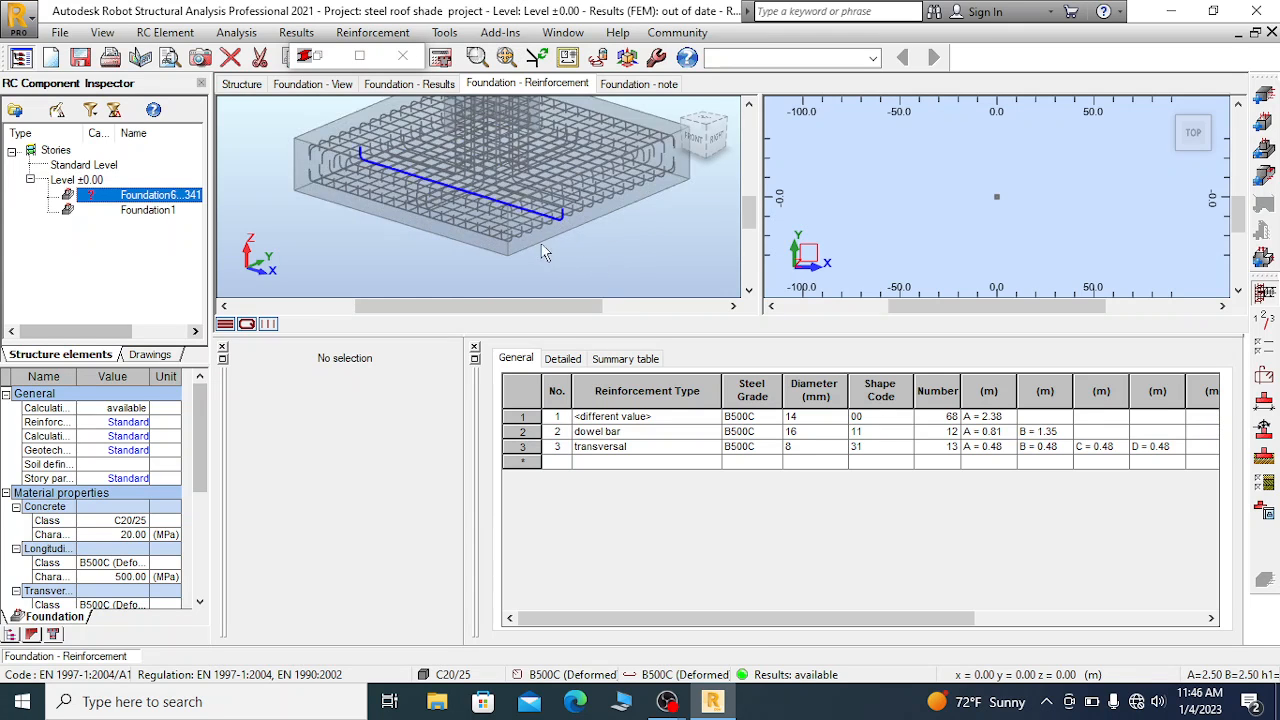
pyautogui.scroll(-3, 478, 220)
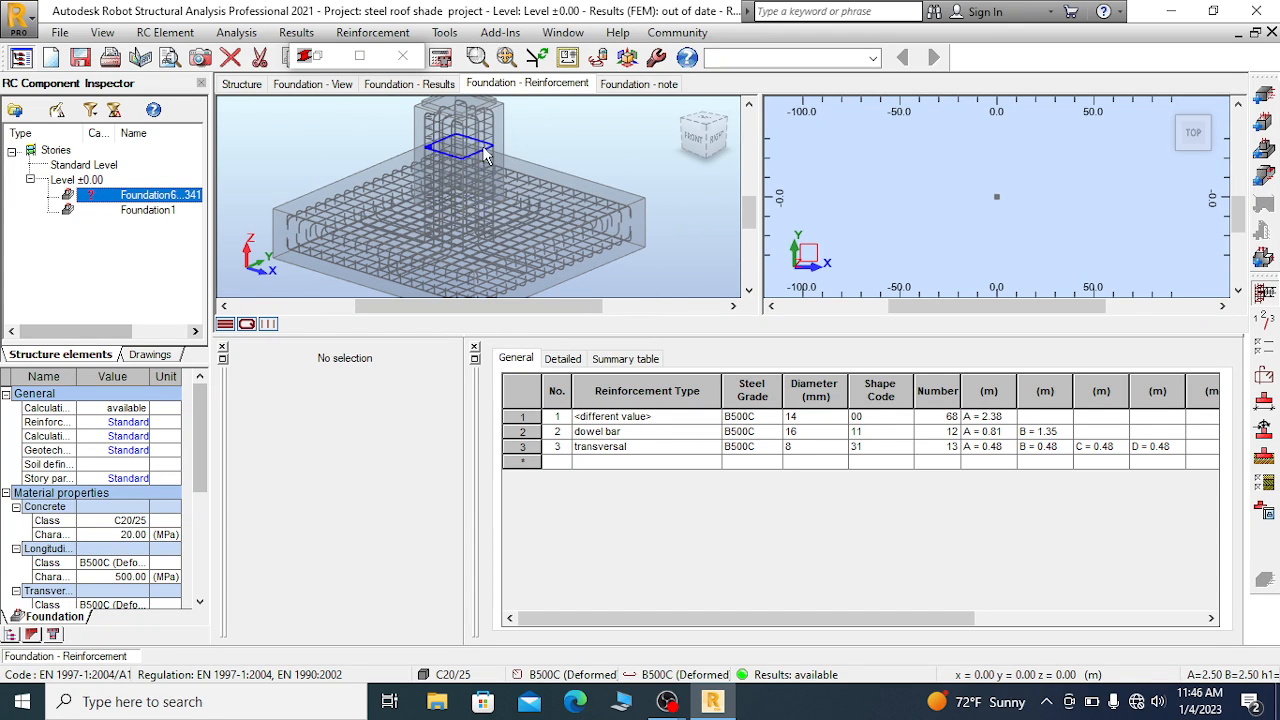
pyautogui.scroll(3, 988, 196)
pyautogui.scroll(2, 988, 196)
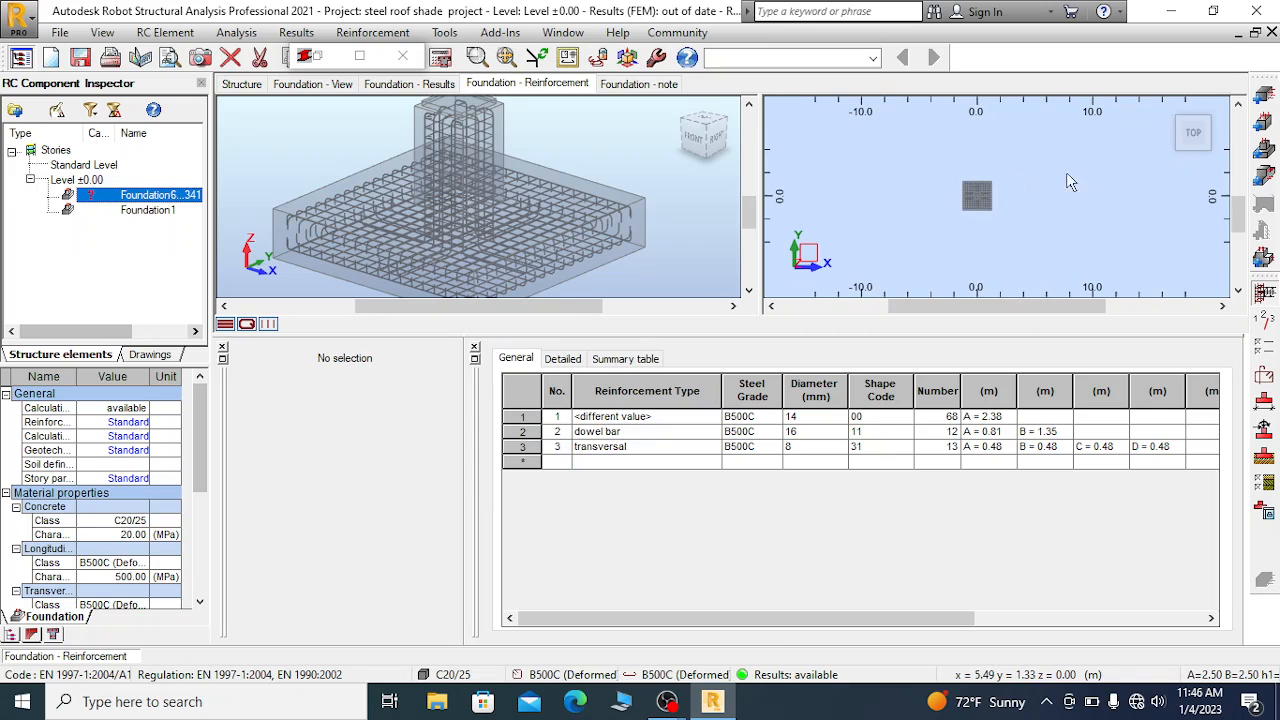
pyautogui.click(1192, 135)
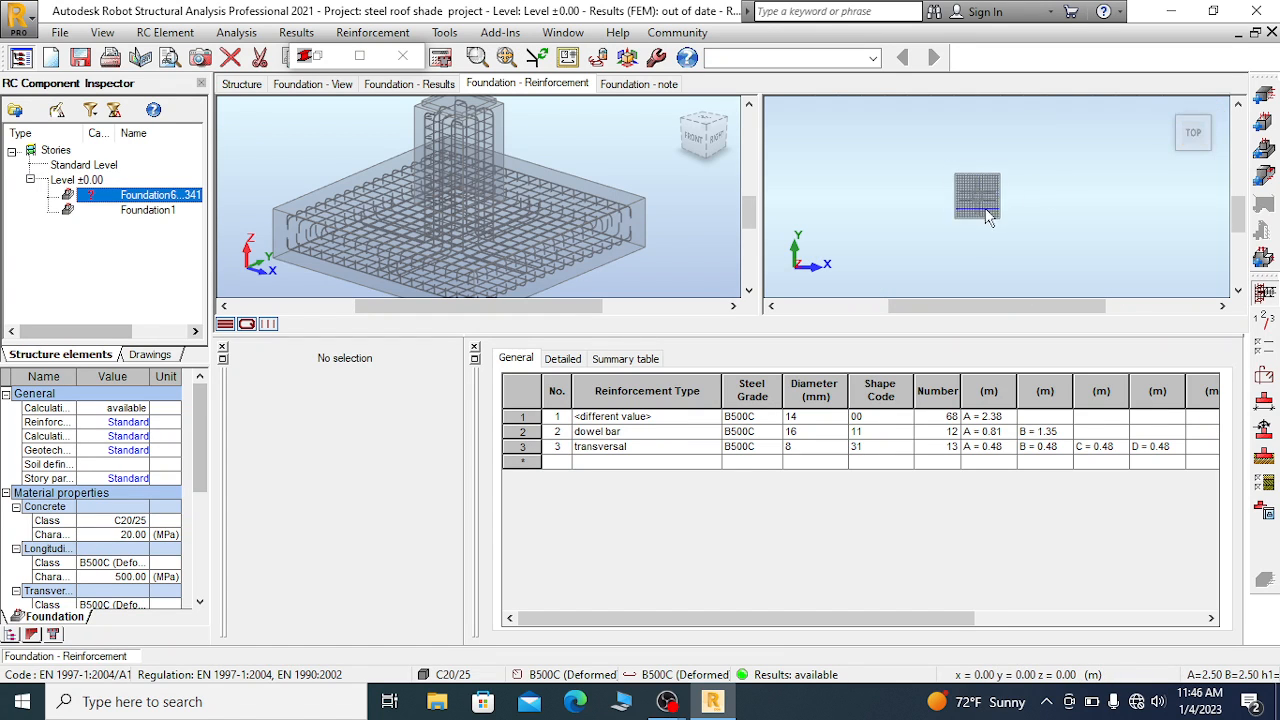
pyautogui.scroll(5, 984, 166)
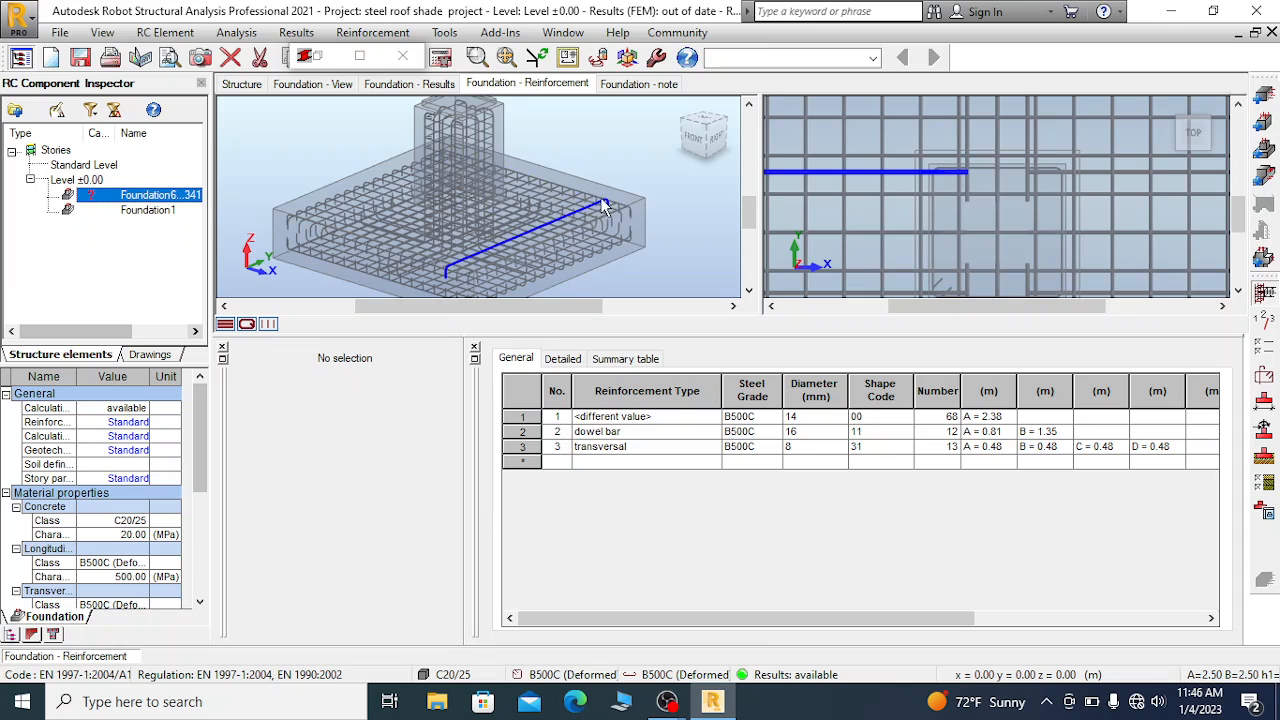
pyautogui.scroll(-1, 588, 196)
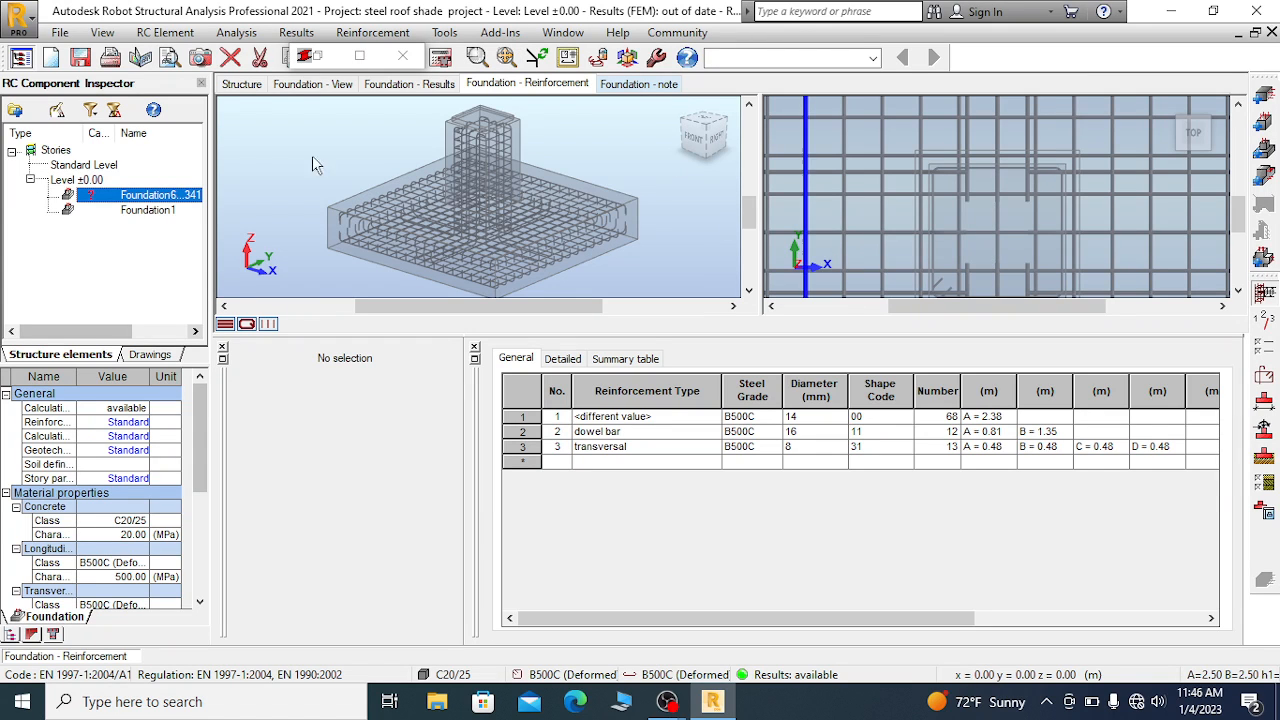
# Open the foundation's calculation note and read the assumptions on geotechnic code, concrete code and footing shape
pyautogui.click(638, 86)
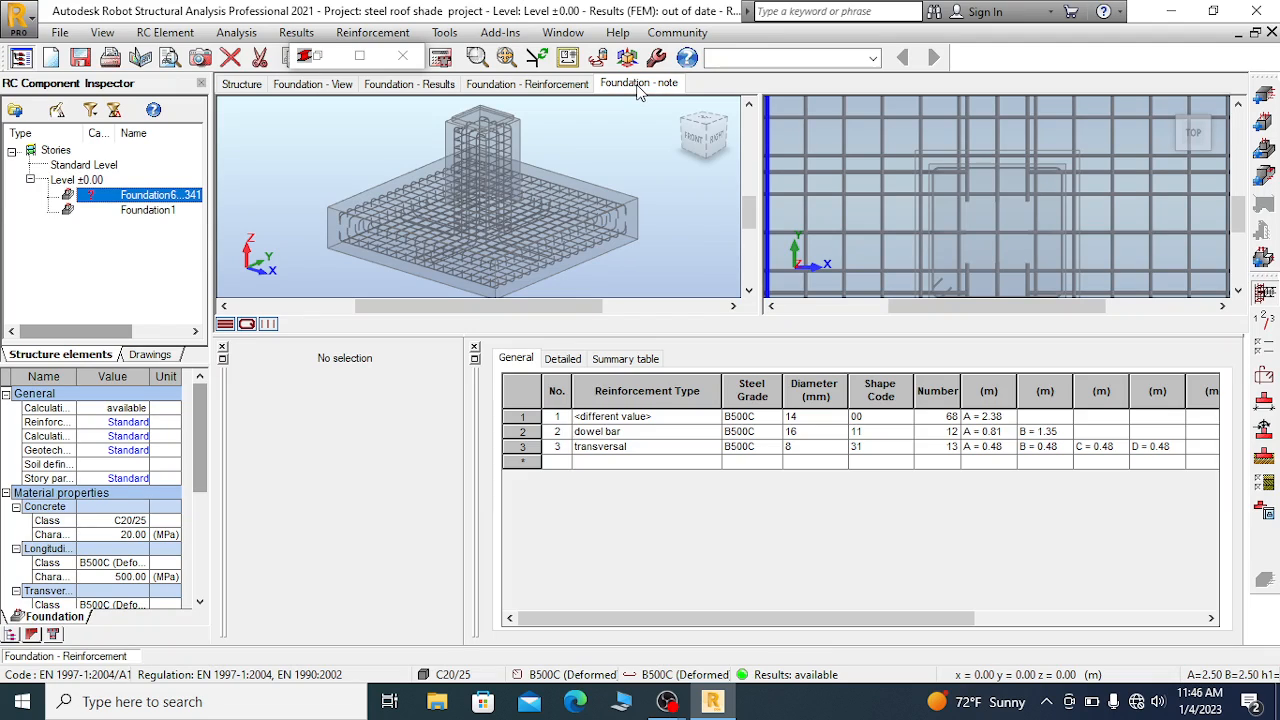
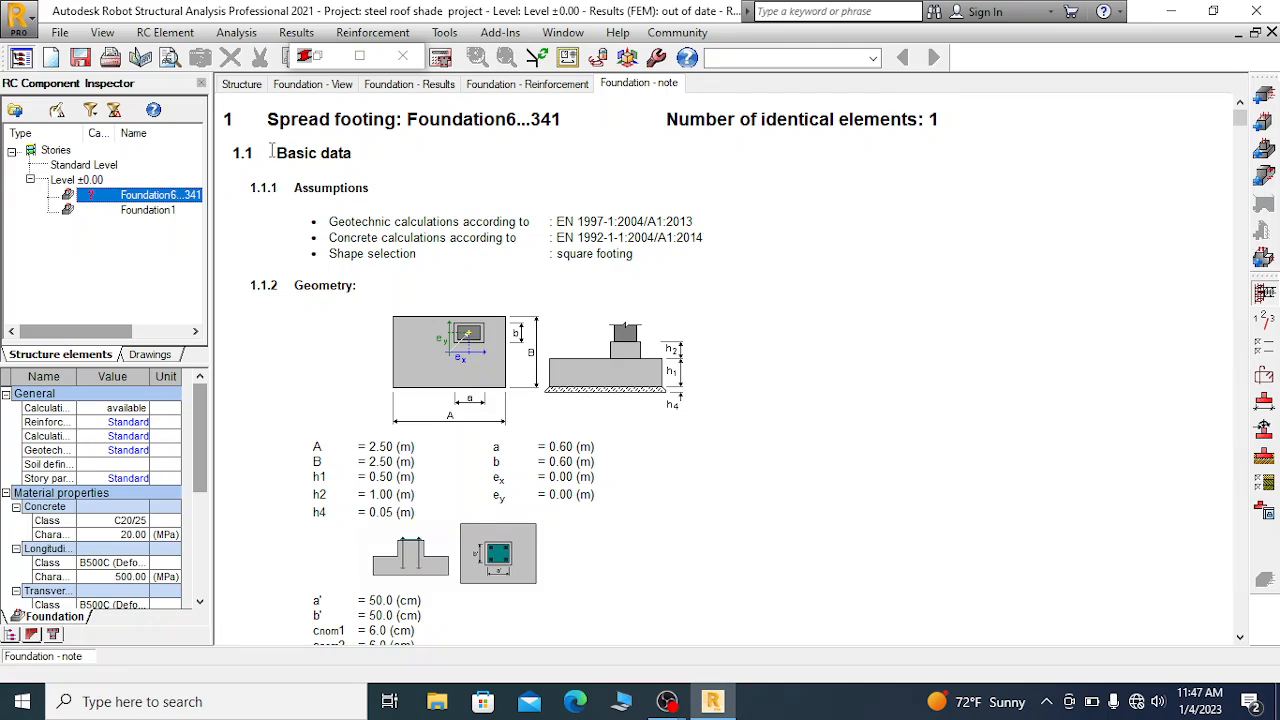
pyautogui.moveTo(267, 119); pyautogui.dragTo(614, 118)
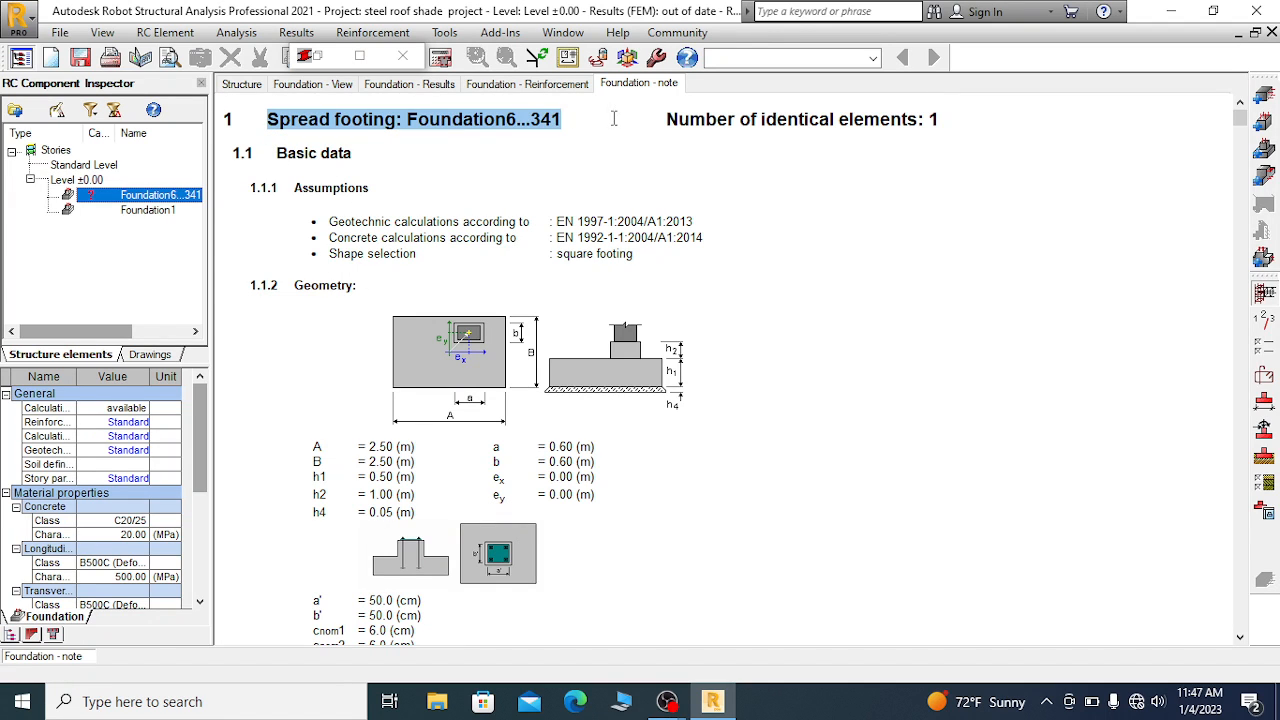
pyautogui.moveTo(279, 156); pyautogui.dragTo(386, 156)
pyautogui.click(320, 199)
pyautogui.moveTo(329, 221); pyautogui.dragTo(710, 224)
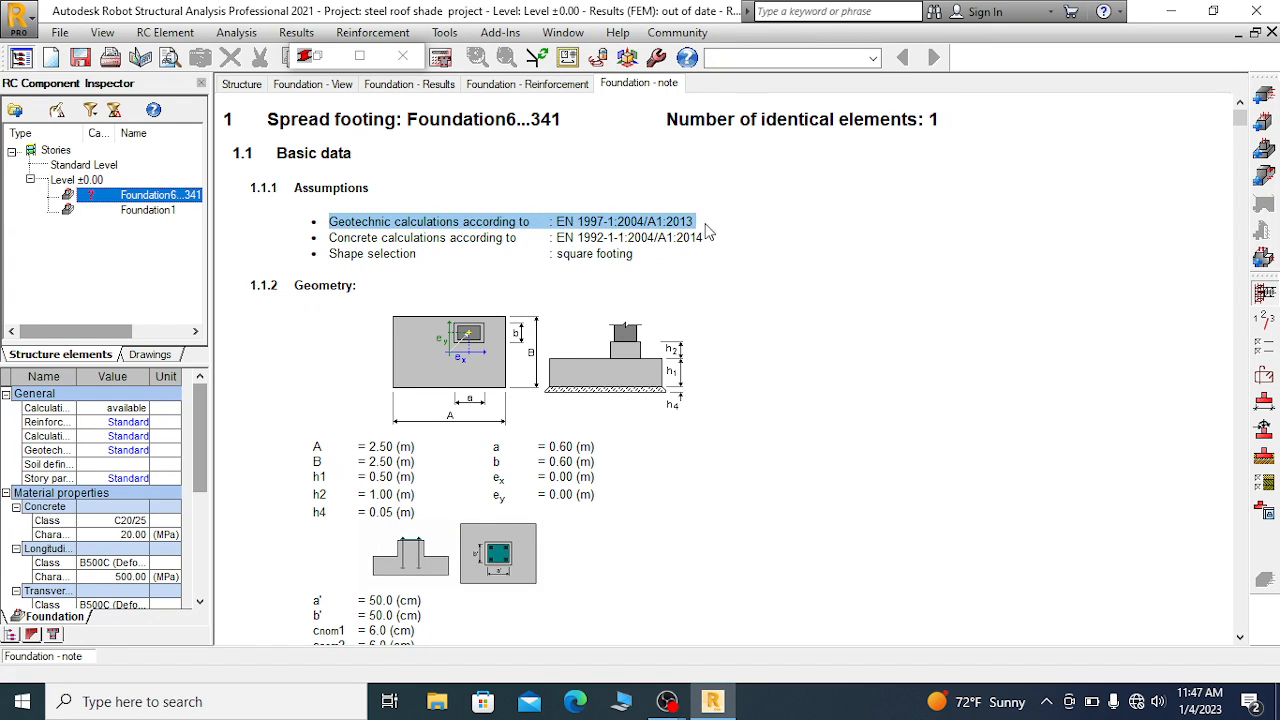
pyautogui.click(687, 230)
pyautogui.moveTo(552, 221); pyautogui.dragTo(732, 218)
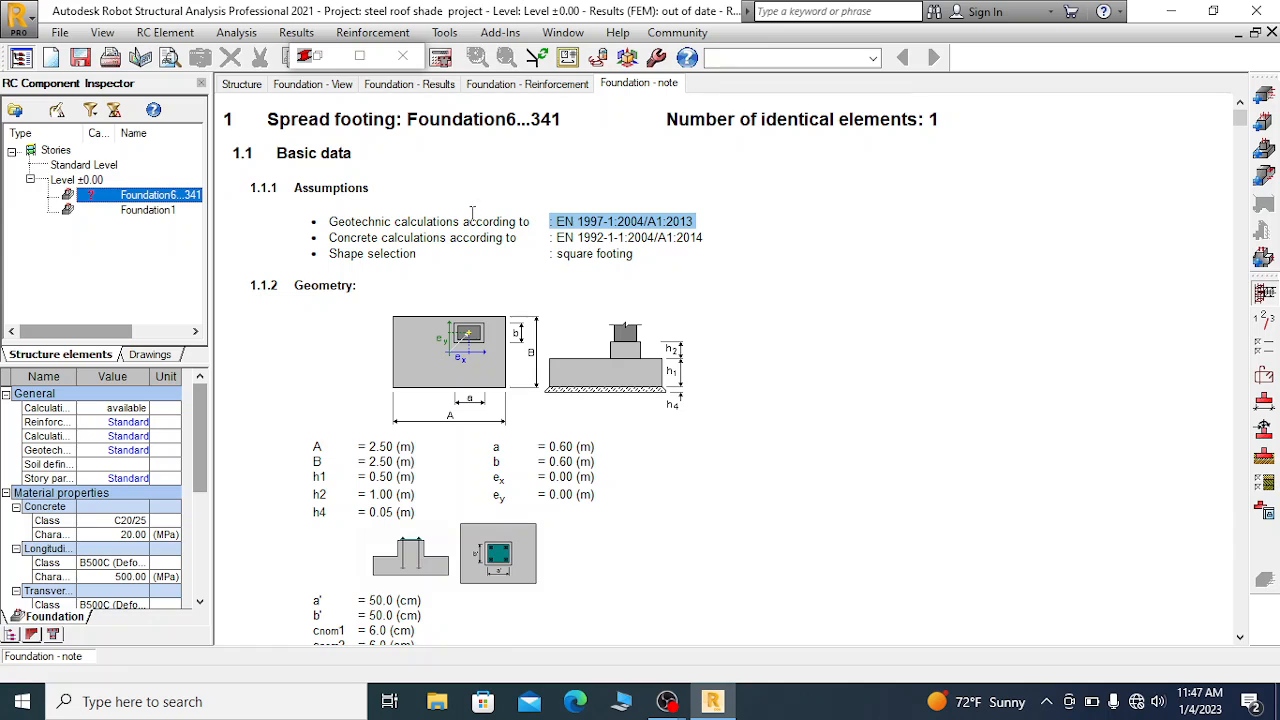
pyautogui.click(580, 221)
pyautogui.moveTo(557, 221); pyautogui.dragTo(714, 226)
pyautogui.moveTo(330, 238); pyautogui.dragTo(648, 240)
pyautogui.click(620, 238)
pyautogui.moveTo(557, 238); pyautogui.dragTo(773, 252)
pyautogui.moveTo(335, 253); pyautogui.dragTo(418, 254)
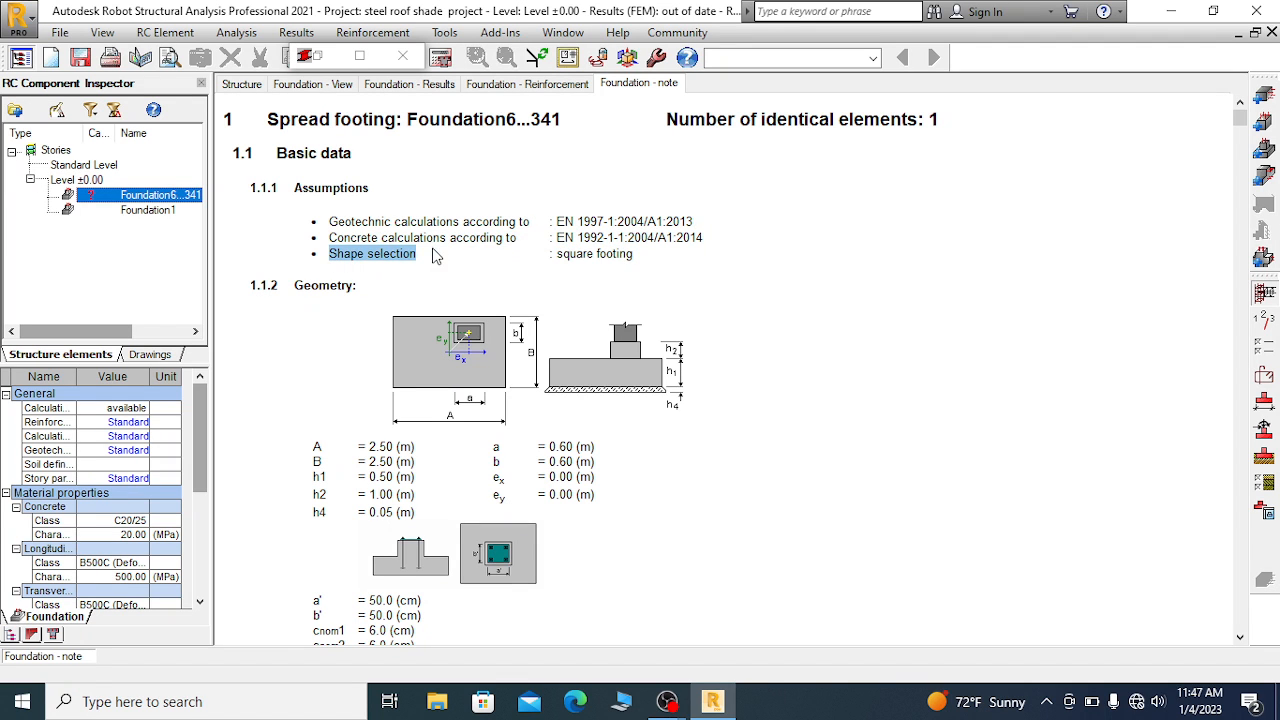
pyautogui.click(620, 254)
pyautogui.moveTo(552, 254); pyautogui.dragTo(715, 251)
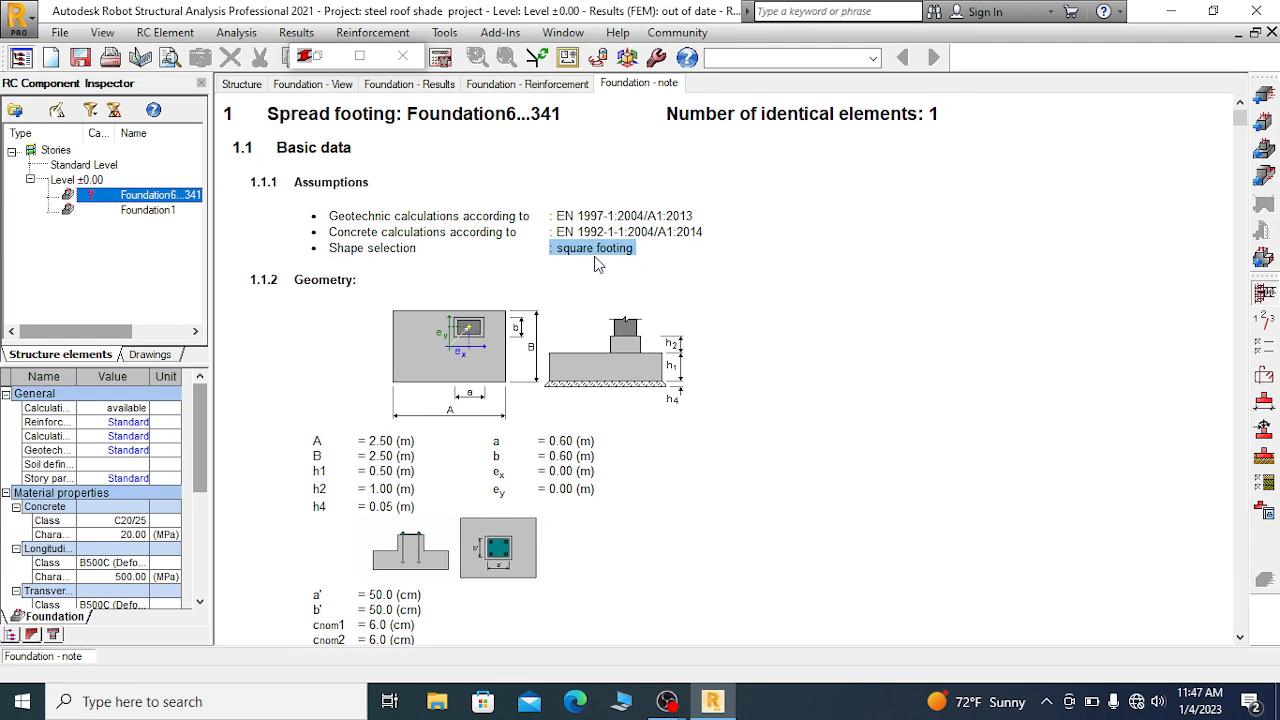
# Review the geometry, materials and foundation loads sections of the calculation note
pyautogui.scroll(-2, 590, 252)
pyautogui.scroll(-1, 523, 274)
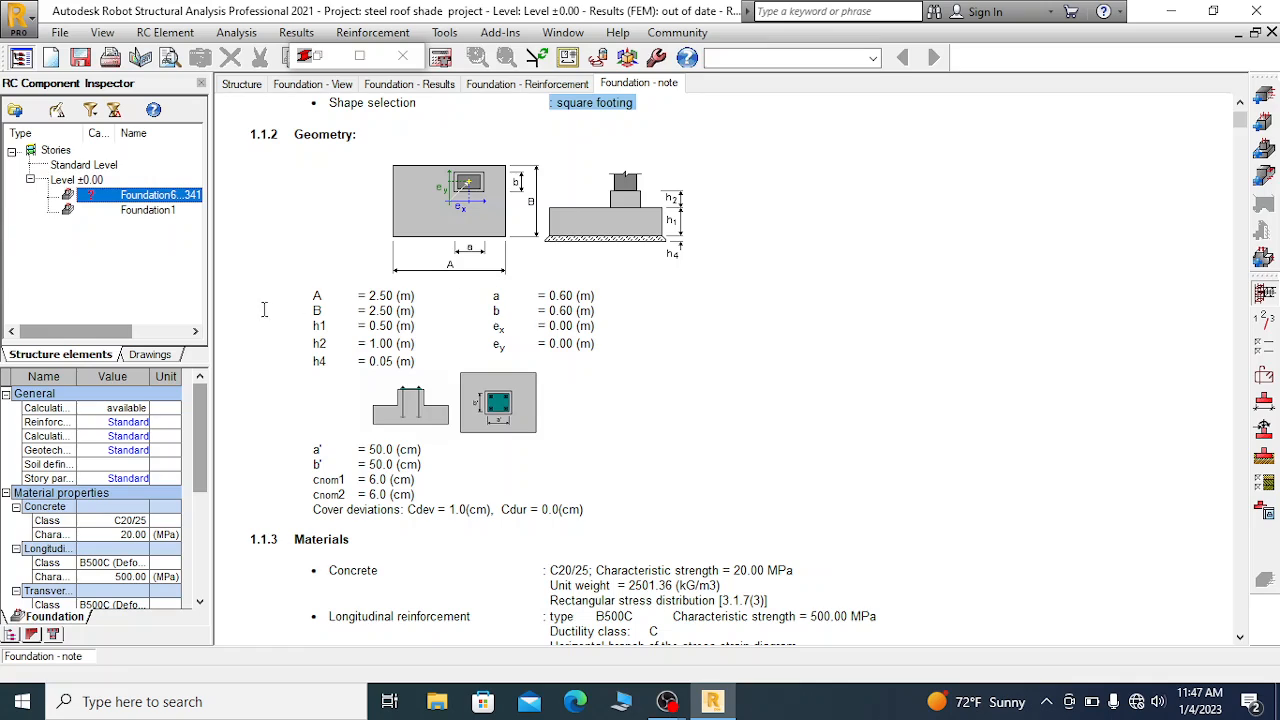
pyautogui.scroll(-4, 418, 283)
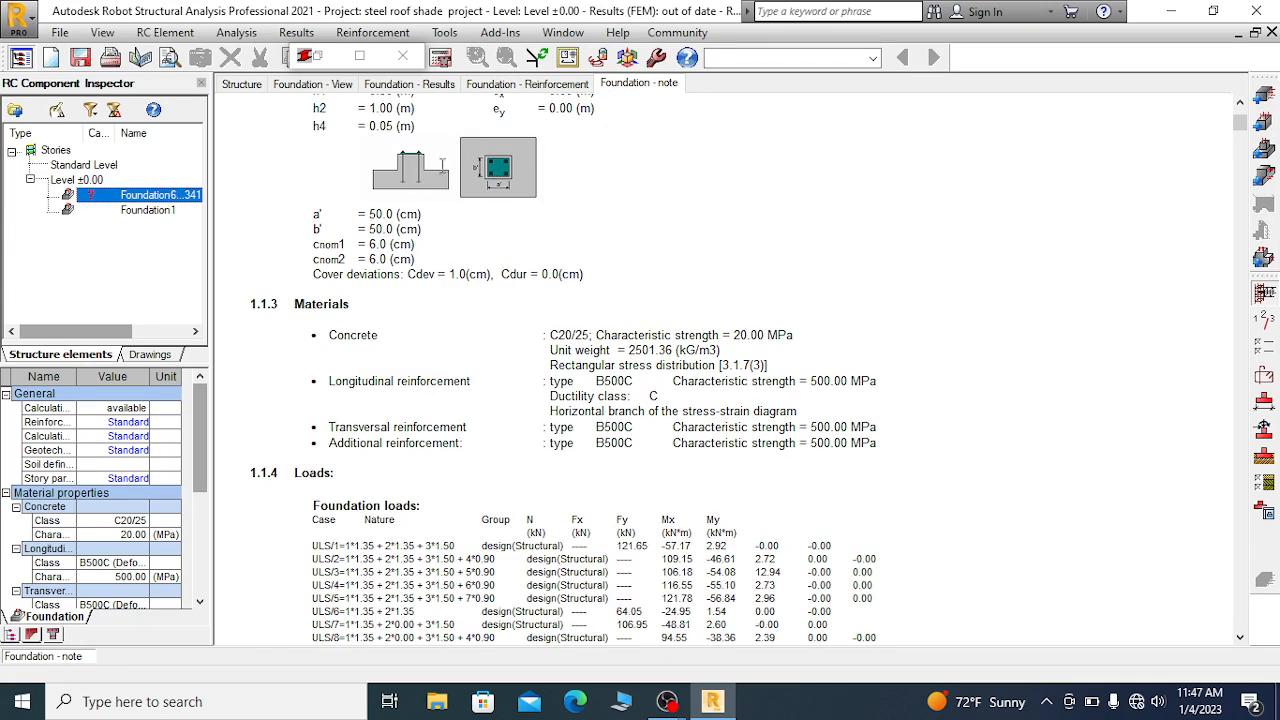
pyautogui.scroll(-1, 434, 234)
pyautogui.scroll(-4, 438, 289)
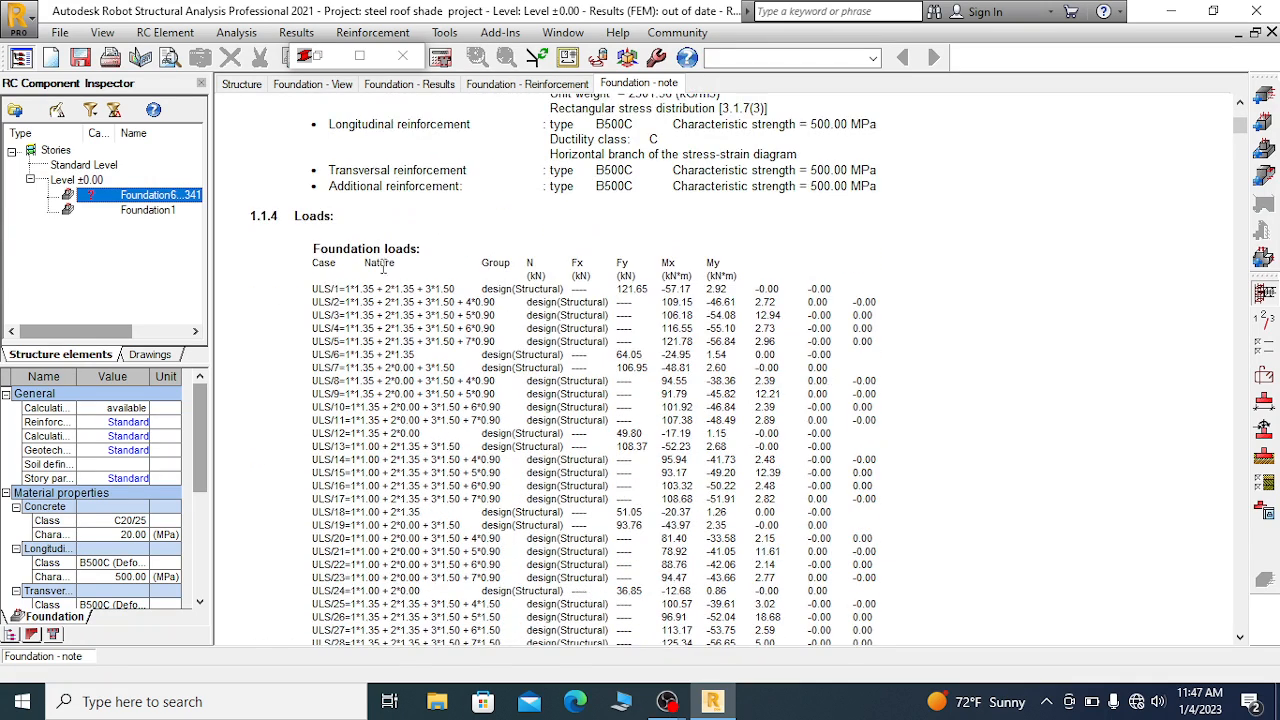
pyautogui.scroll(-3, 566, 341)
pyautogui.scroll(-10, 566, 341)
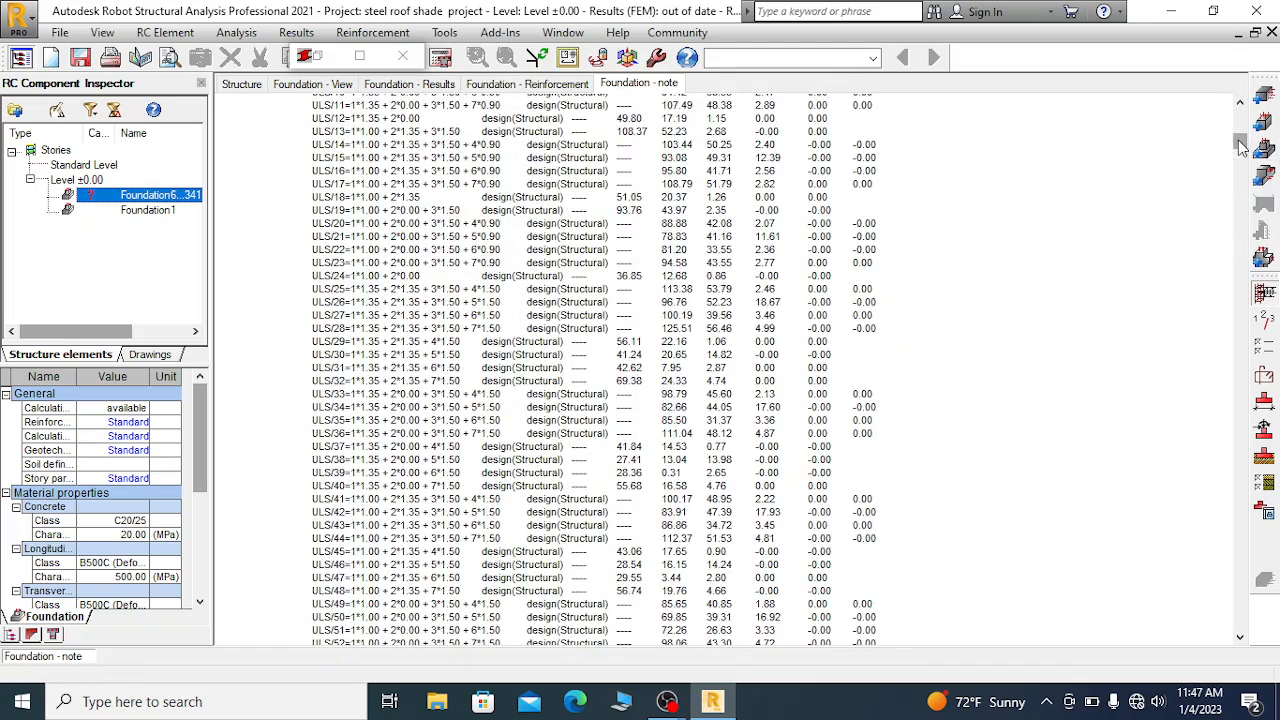
# Find the stress calculations under Limit states and examine the load factors for foundation weight and soil weight
pyautogui.moveTo(1240, 146); pyautogui.dragTo(1238, 596)
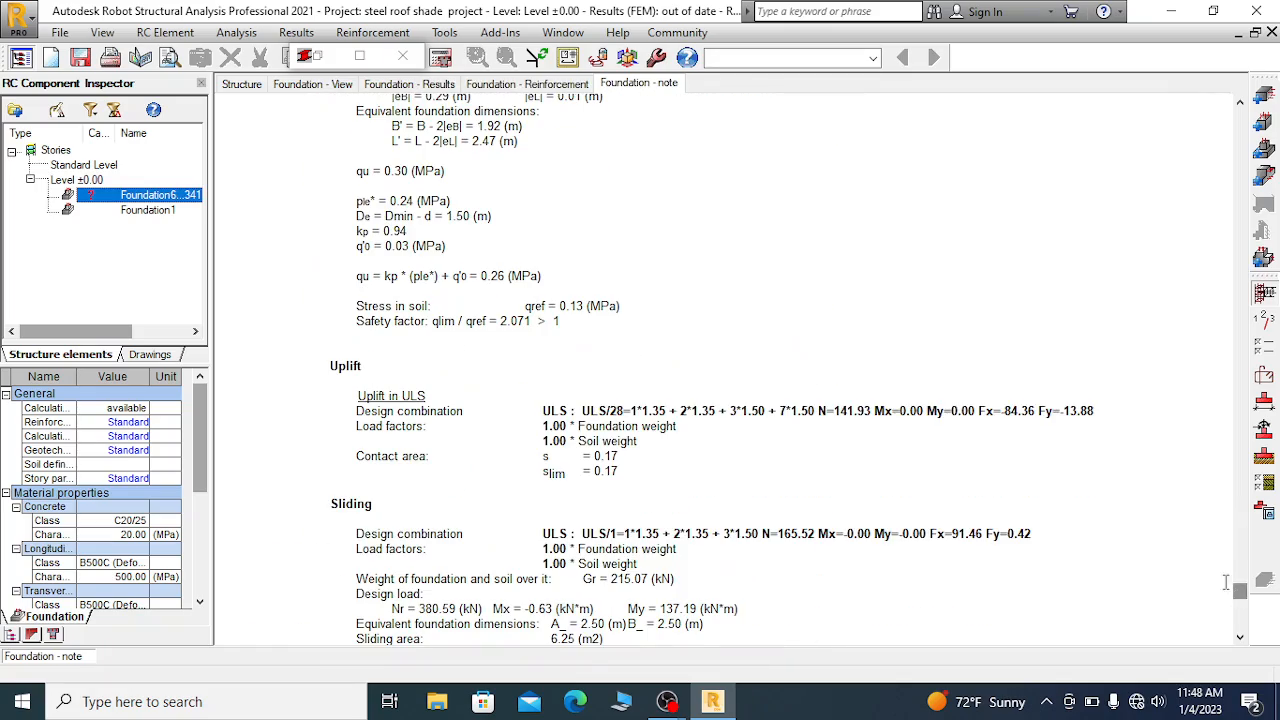
pyautogui.scroll(5, 392, 300)
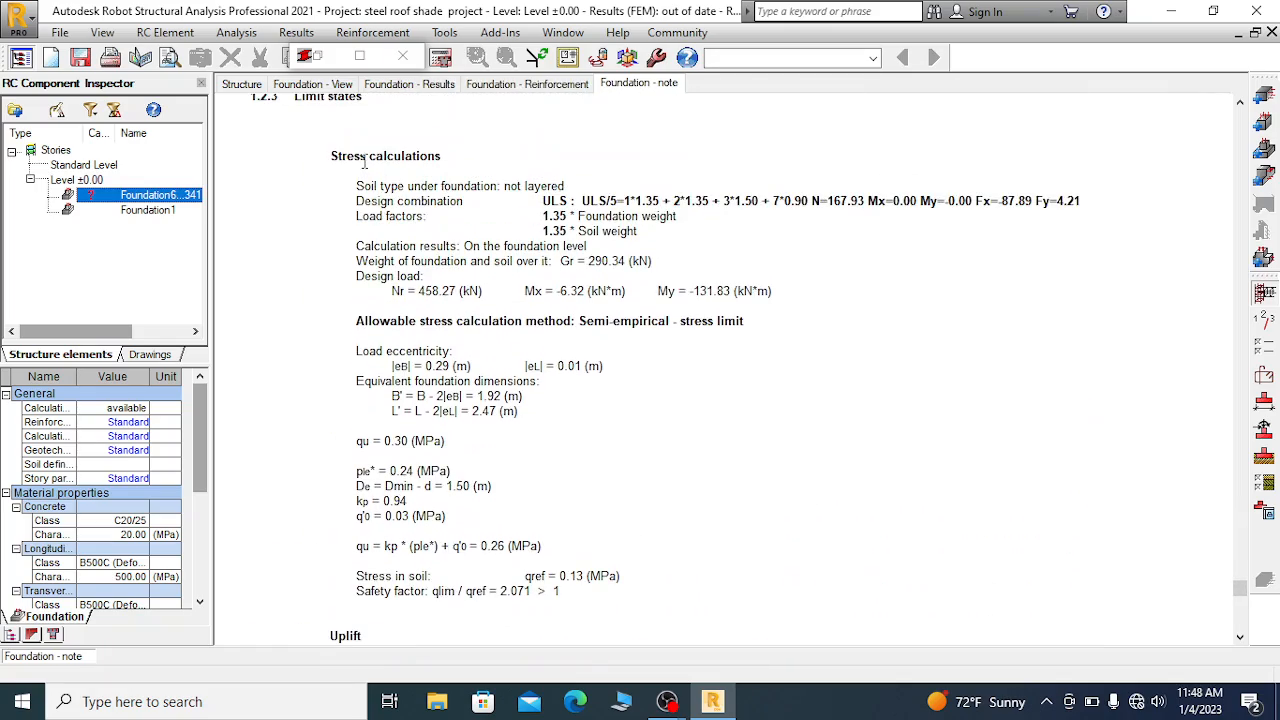
pyautogui.scroll(1, 365, 165)
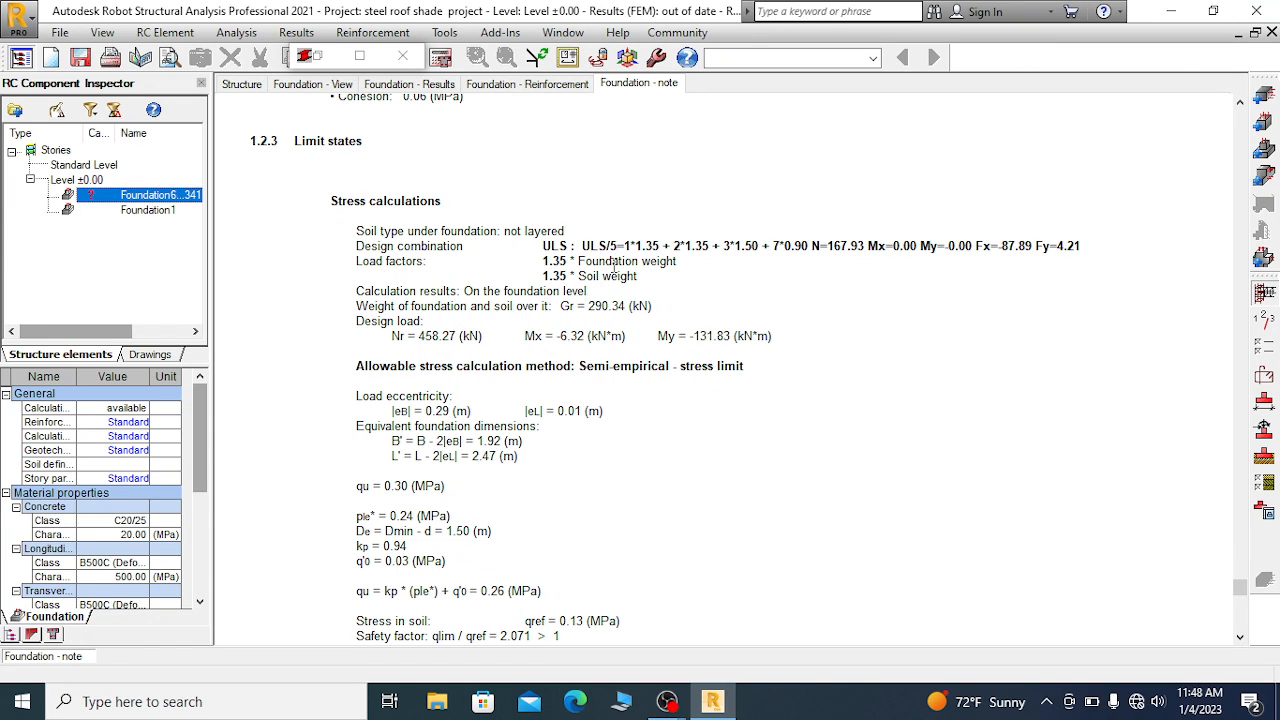
pyautogui.scroll(-1, 613, 265)
pyautogui.moveTo(577, 216); pyautogui.dragTo(699, 216)
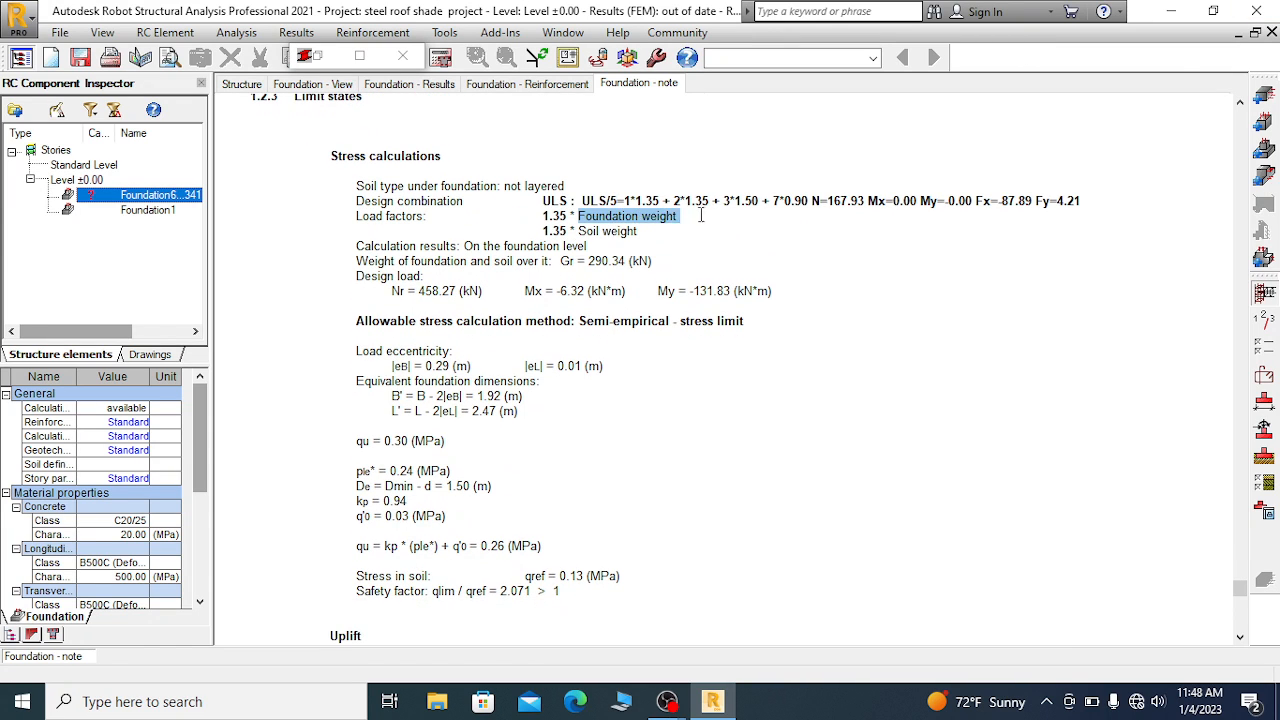
pyautogui.moveTo(540, 217); pyautogui.dragTo(689, 218)
pyautogui.click(602, 241)
pyautogui.moveTo(531, 235); pyautogui.dragTo(662, 247)
pyautogui.click(604, 229)
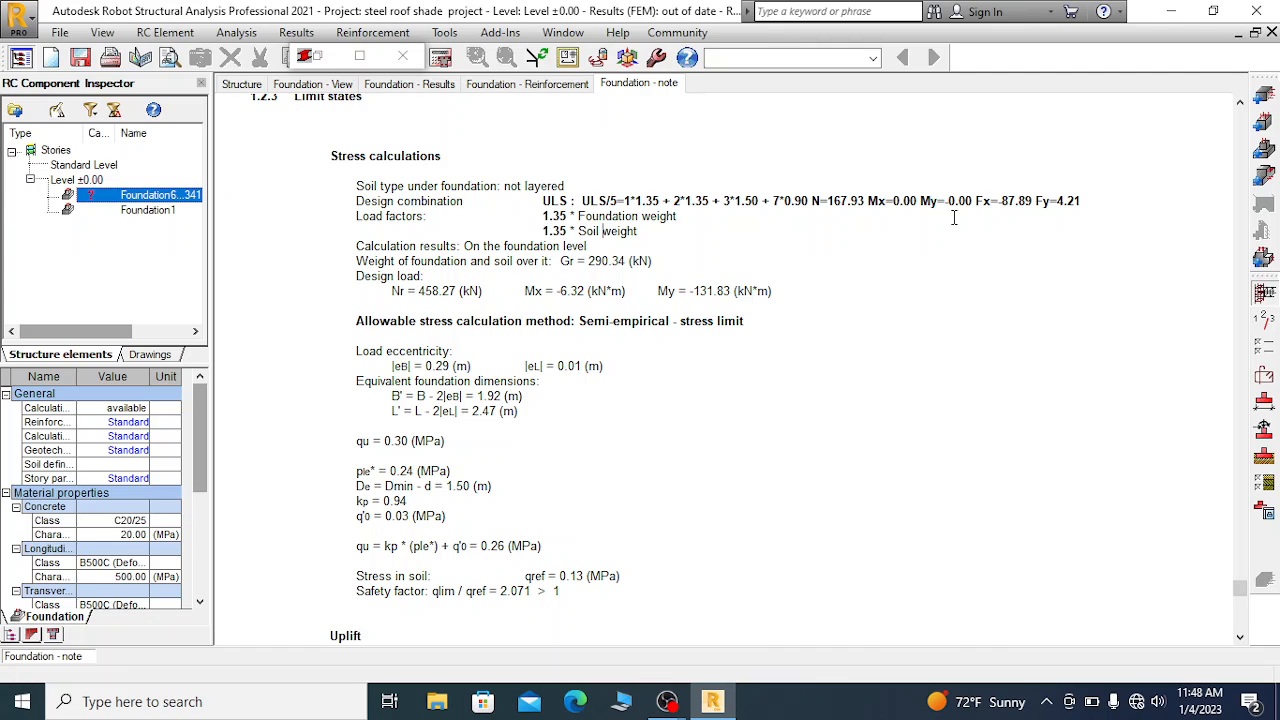
# Examine the ULS design combination of the stress calculations, including its load case factors and axial force N
pyautogui.moveTo(540, 201); pyautogui.dragTo(722, 204)
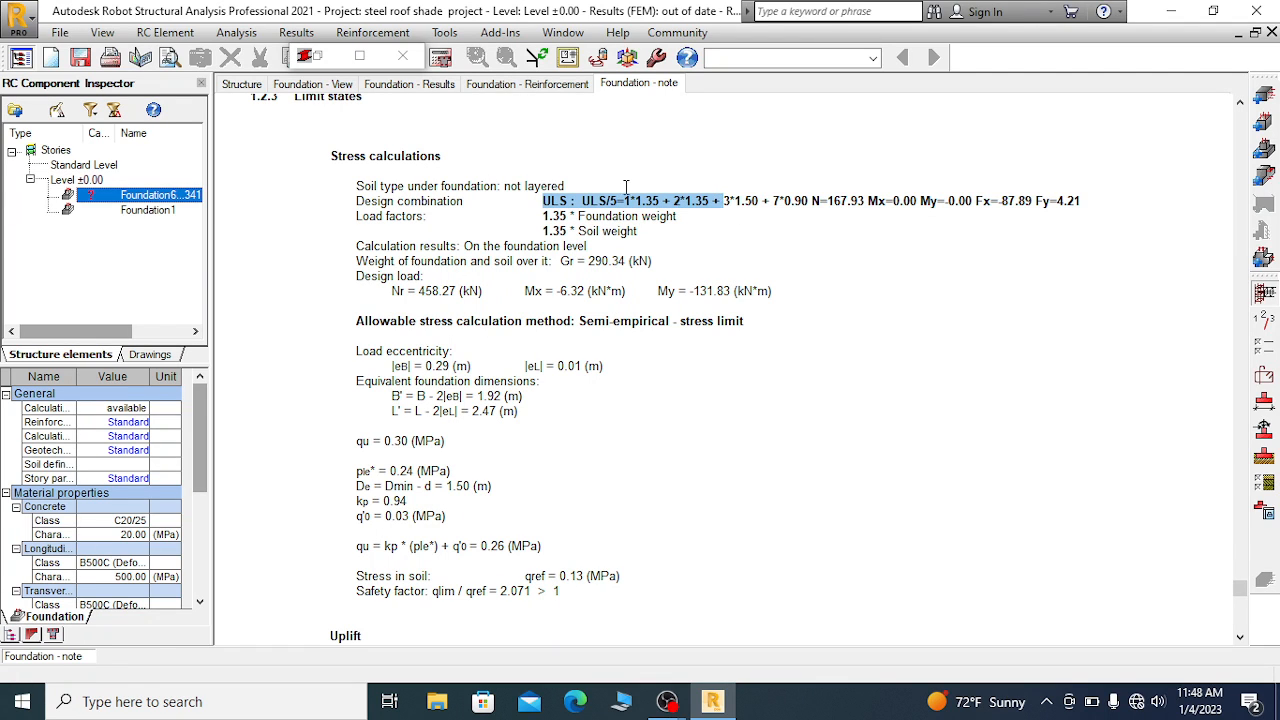
pyautogui.click(587, 200)
pyautogui.moveTo(536, 201); pyautogui.dragTo(726, 202)
pyautogui.click(713, 201)
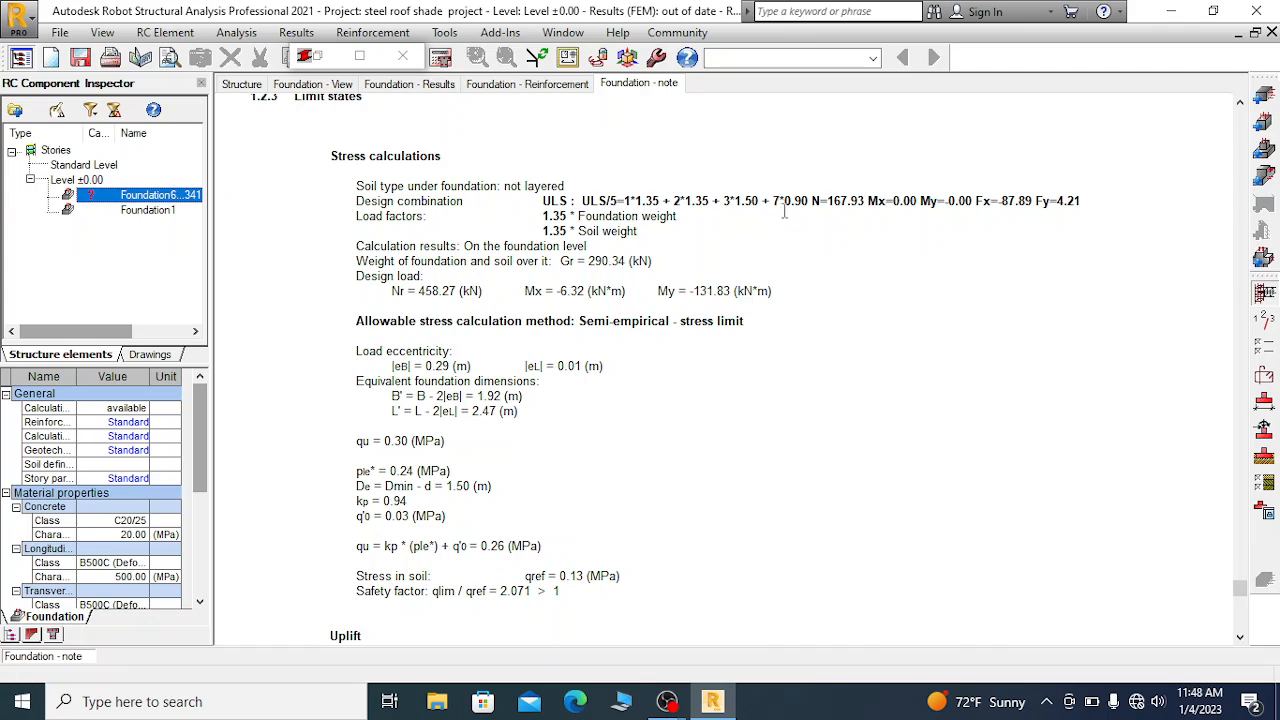
pyautogui.moveTo(814, 199); pyautogui.dragTo(857, 204)
pyautogui.click(848, 201)
pyautogui.moveTo(796, 200); pyautogui.dragTo(838, 210)
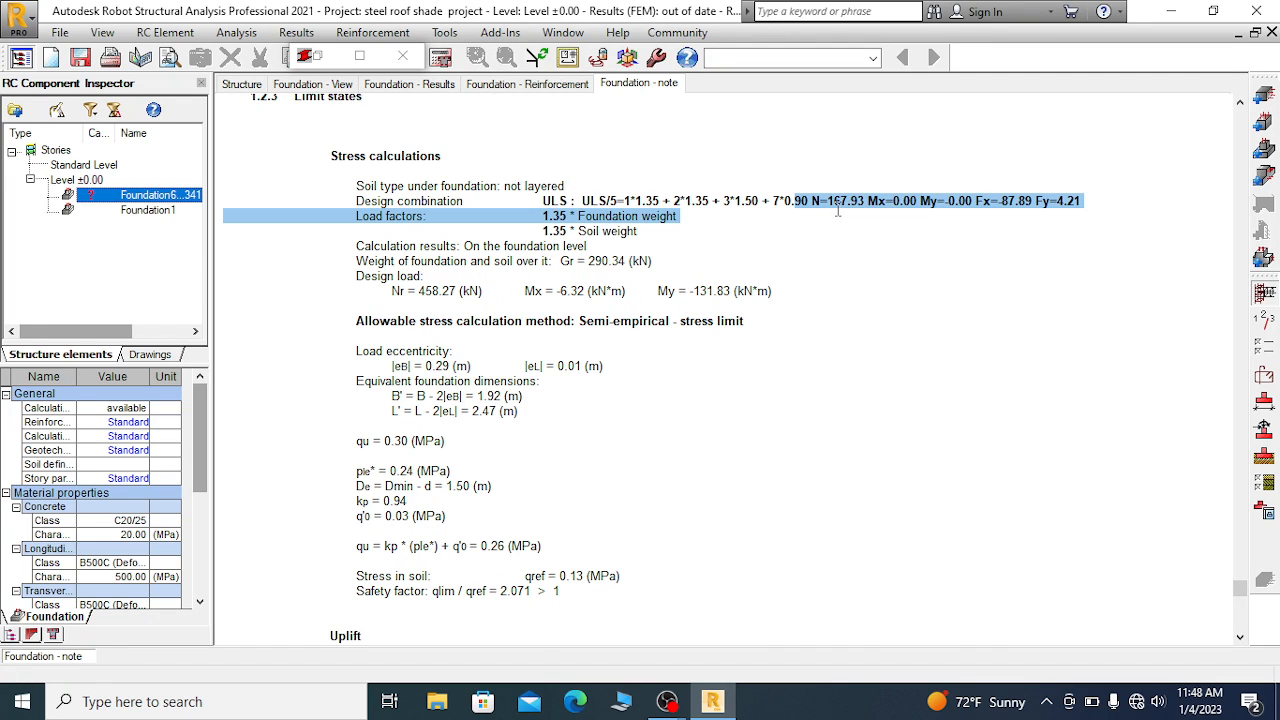
pyautogui.click(840, 201)
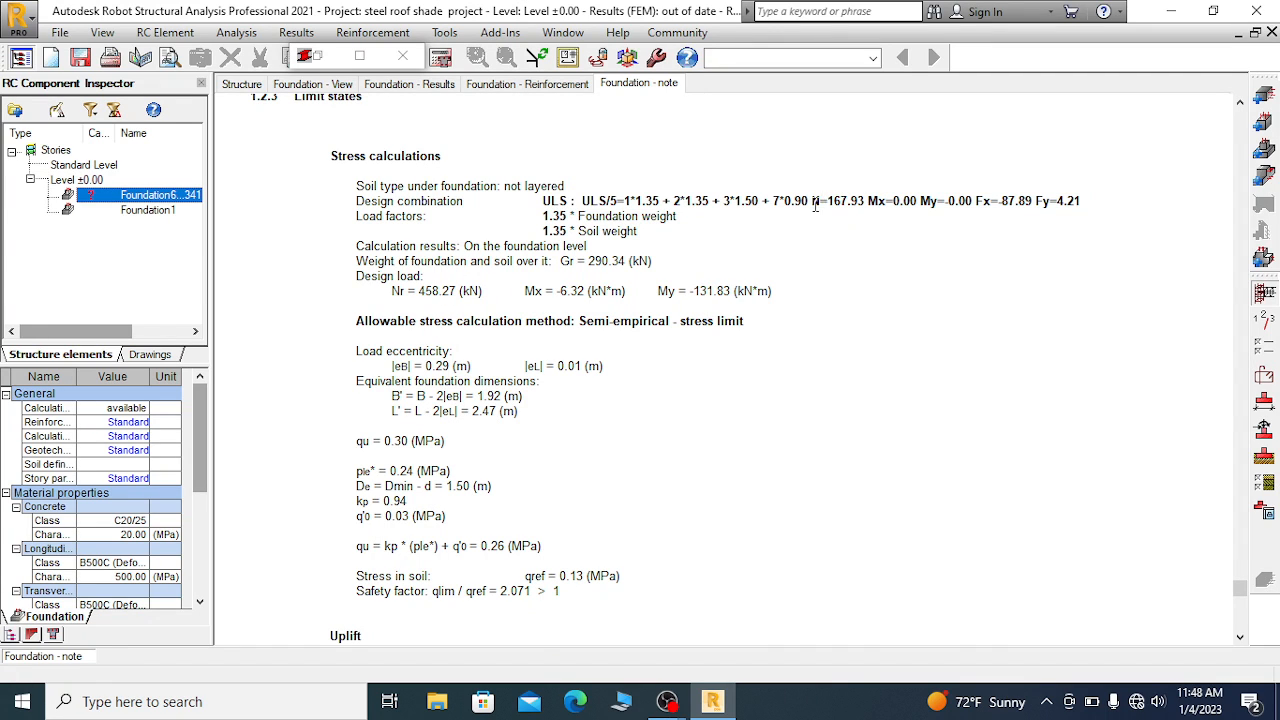
pyautogui.moveTo(816, 203); pyautogui.dragTo(856, 212)
pyautogui.click(851, 203)
# Check the vertical design load Nr in the stress calculations and continue to the allowable stress section
pyautogui.moveTo(408, 290); pyautogui.dragTo(457, 293)
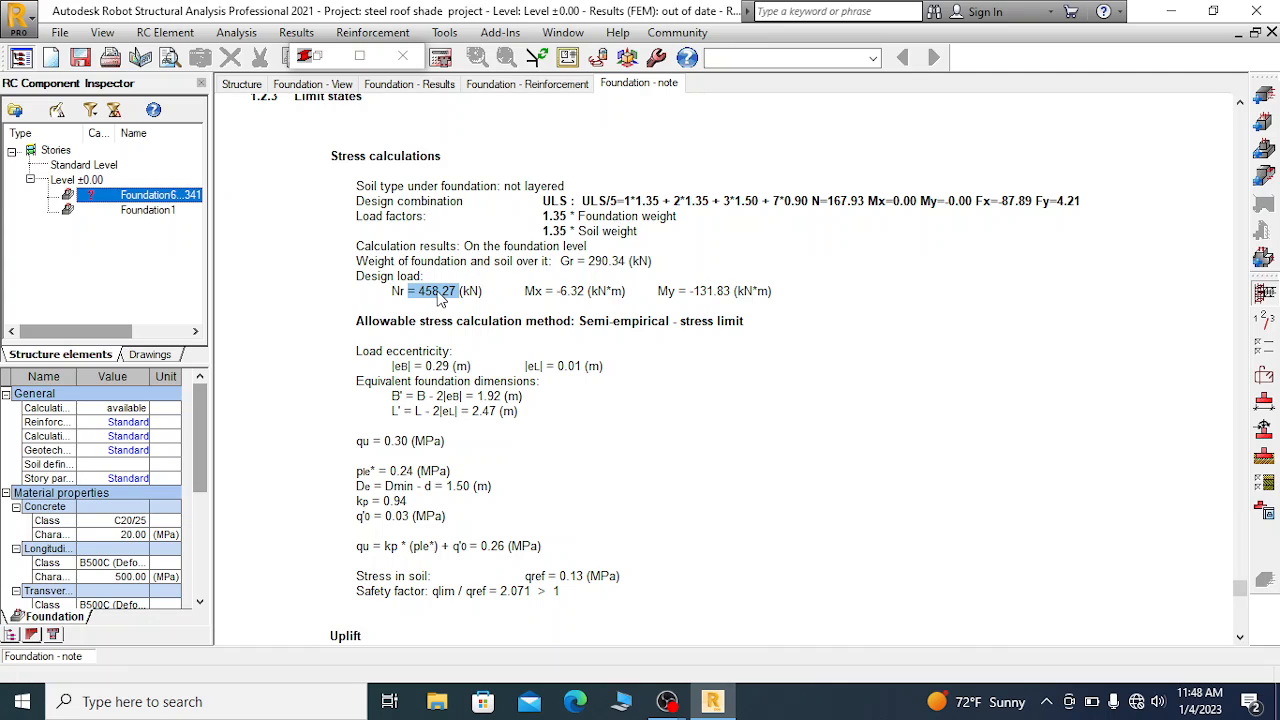
pyautogui.click(432, 290)
pyautogui.moveTo(422, 291); pyautogui.dragTo(464, 296)
pyautogui.scroll(-3, 522, 252)
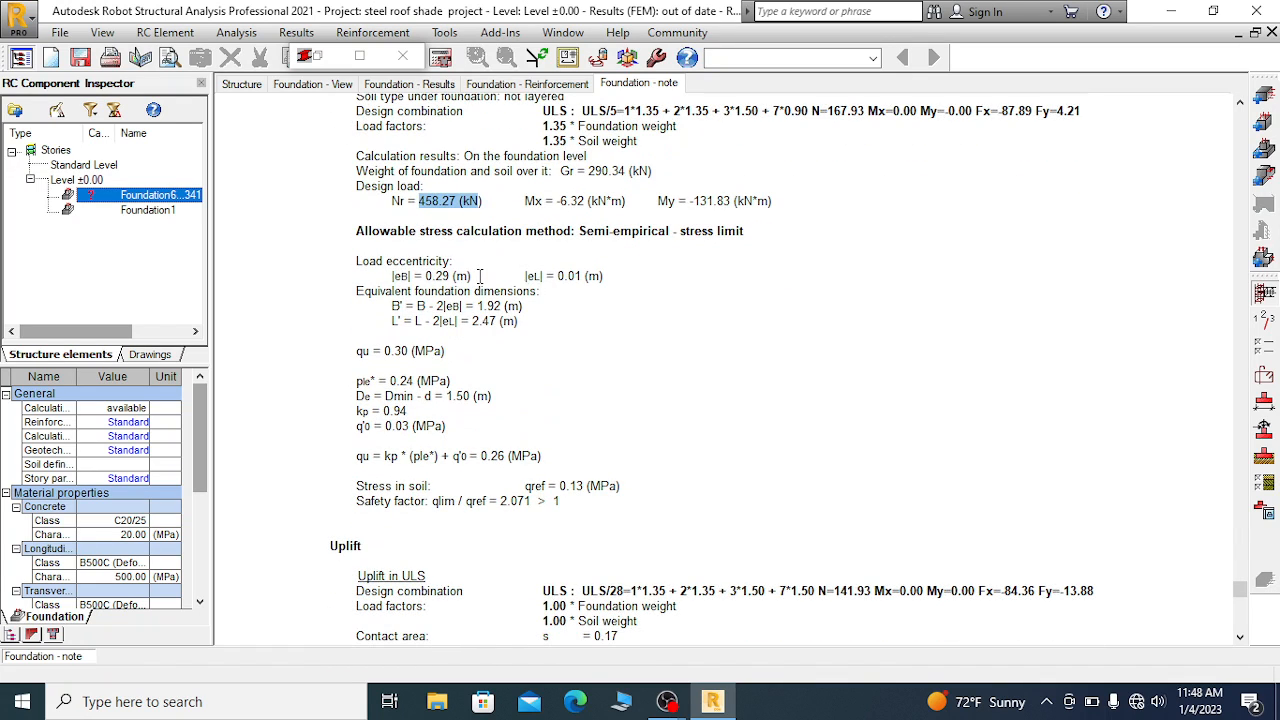
# Read through the soil stress and uplift checks and examine the average settlement safety factor
pyautogui.scroll(-15, 478, 276)
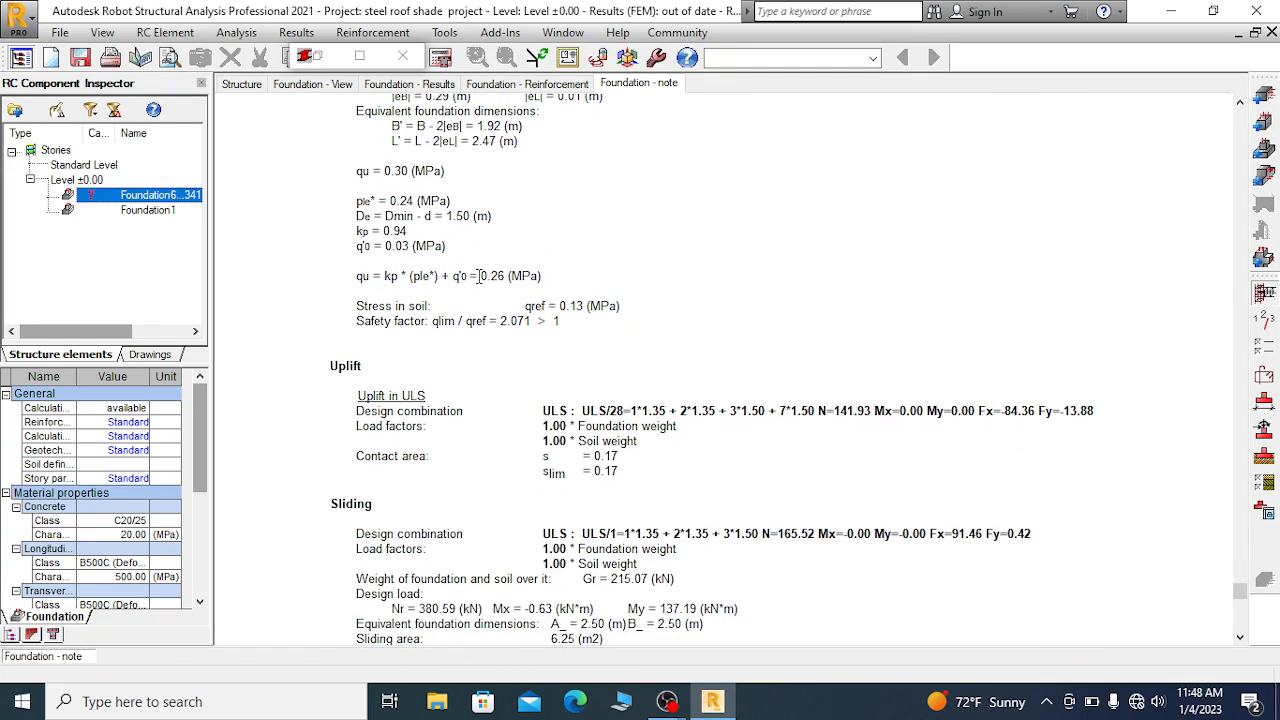
pyautogui.scroll(-10, 396, 340)
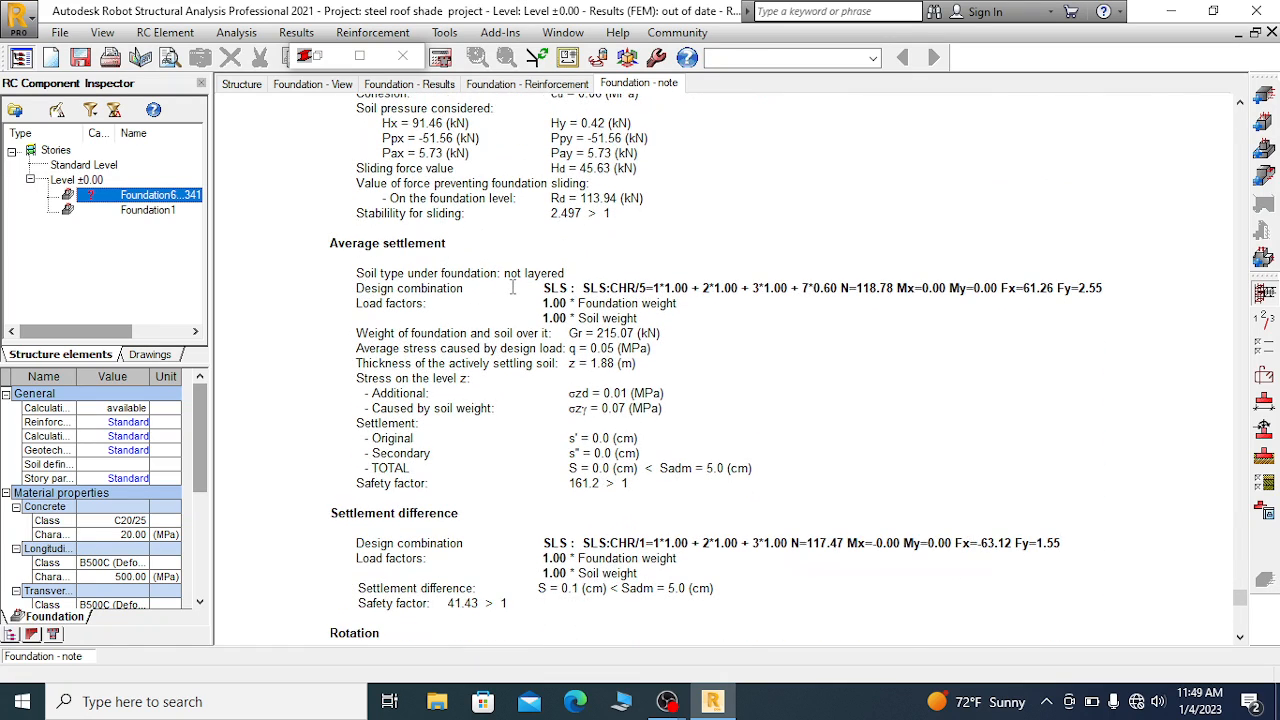
pyautogui.scroll(-2, 480, 320)
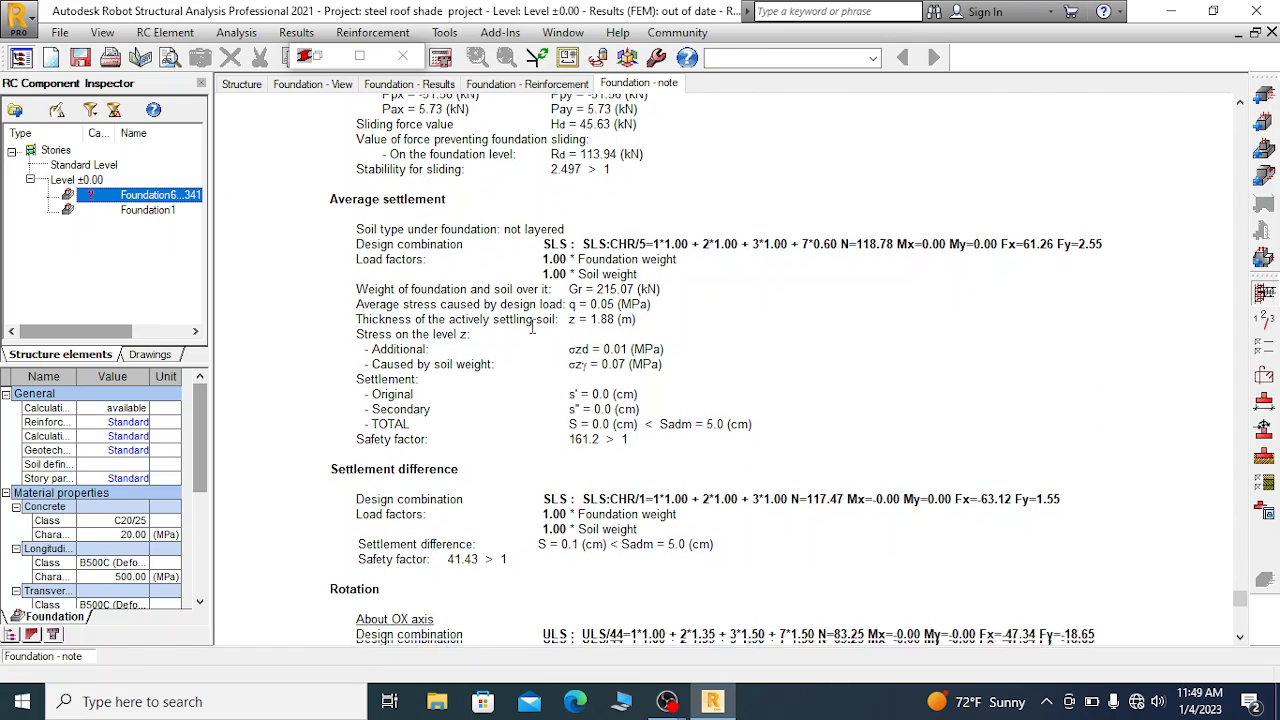
pyautogui.moveTo(570, 440); pyautogui.dragTo(632, 441)
pyautogui.click(607, 440)
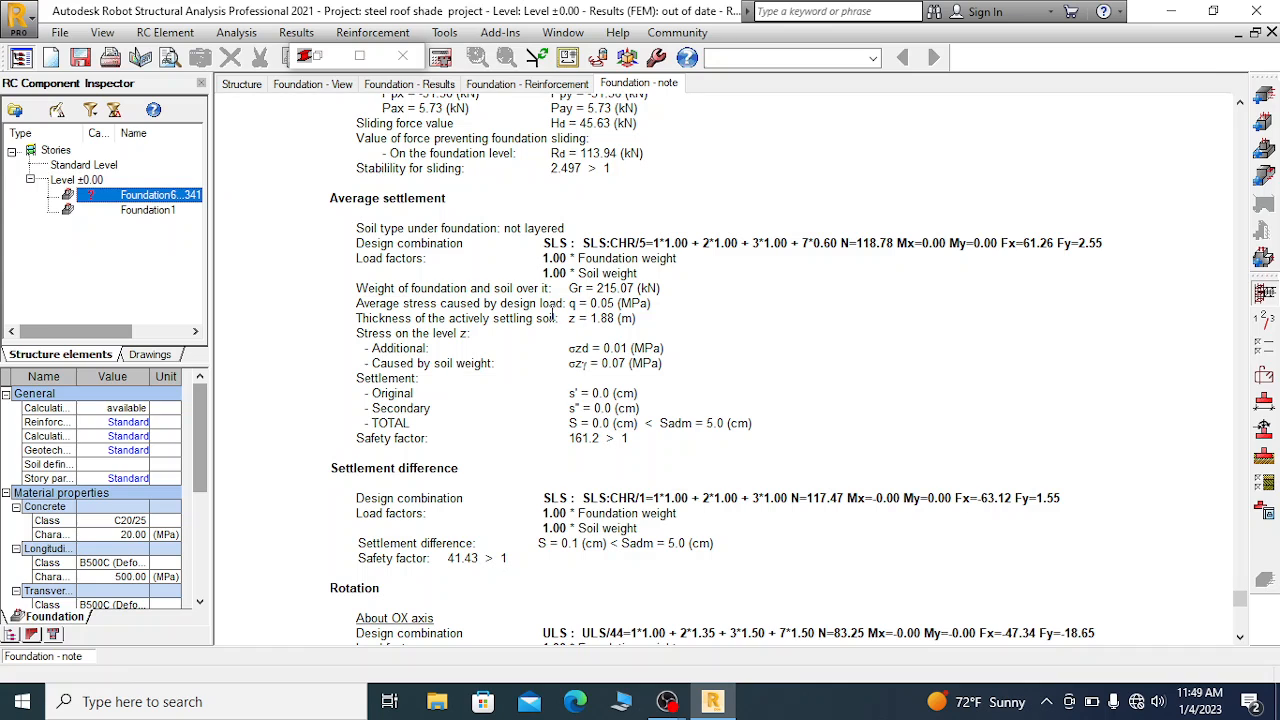
# Examine the Sliding section of the calculation note, focusing on the stability for sliding
pyautogui.scroll(4, 520, 302)
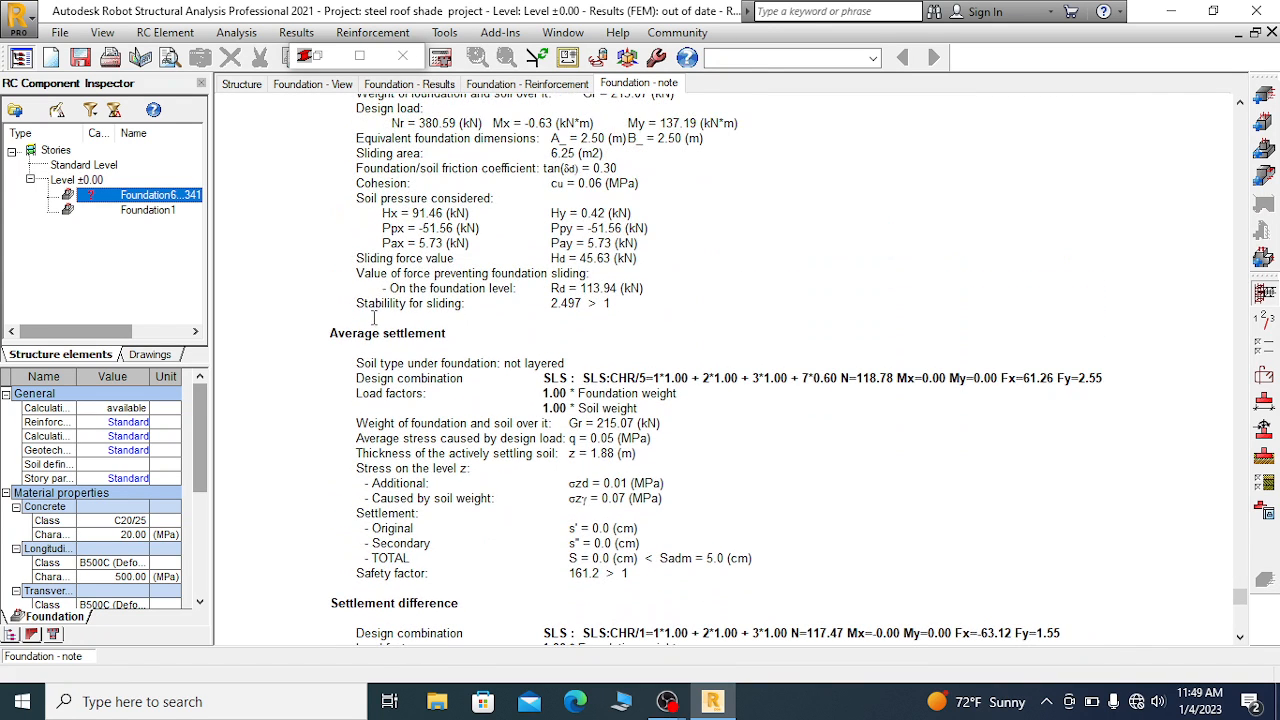
pyautogui.moveTo(355, 304); pyautogui.dragTo(474, 311)
pyautogui.click(577, 305)
pyautogui.click(463, 307)
pyautogui.click(615, 314)
pyautogui.scroll(2, 600, 341)
pyautogui.scroll(4, 600, 342)
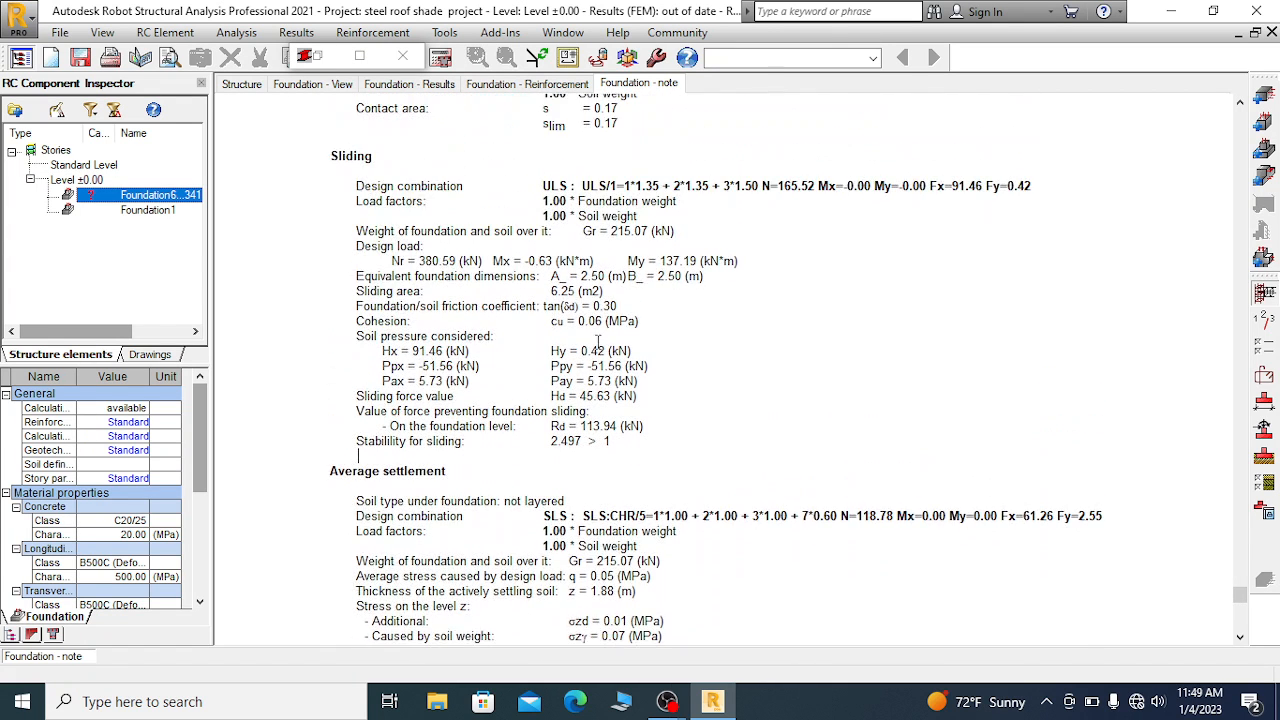
# Review the settlement difference and check the stability for rotation about the OX and OY axes
pyautogui.scroll(-8, 598, 341)
pyautogui.scroll(-5, 597, 340)
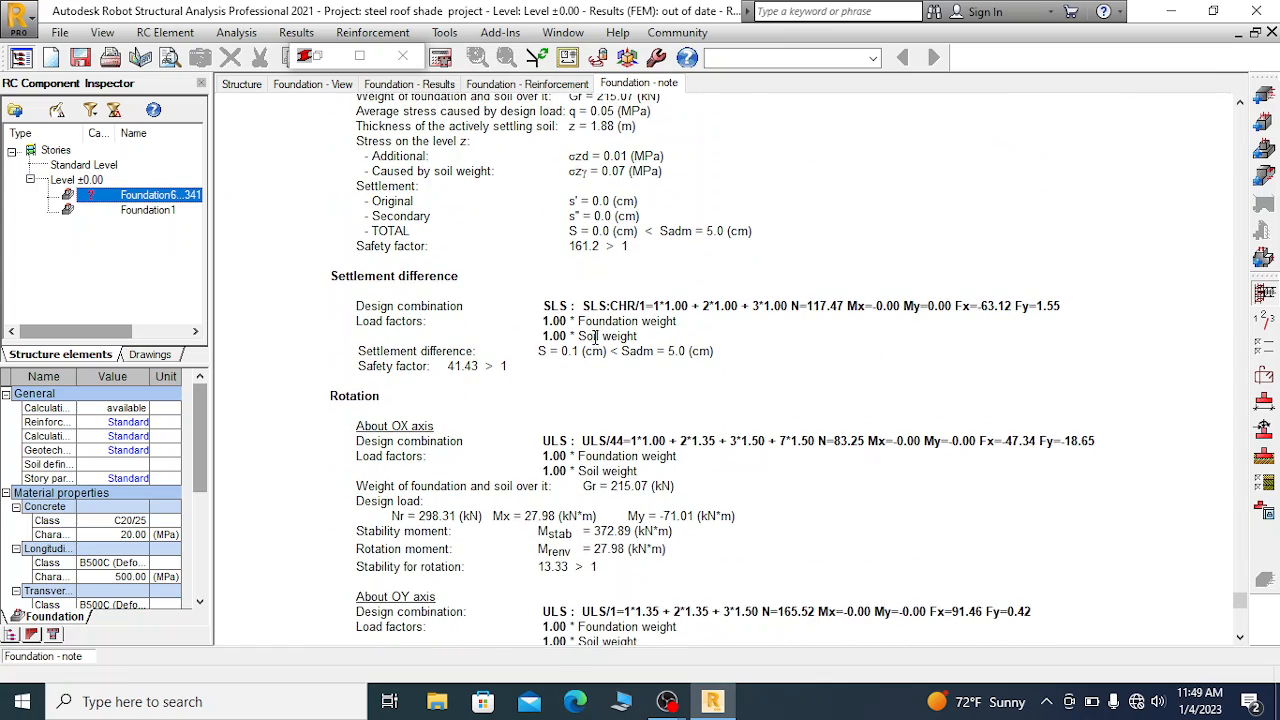
pyautogui.scroll(-6, 386, 360)
pyautogui.moveTo(352, 328); pyautogui.dragTo(463, 331)
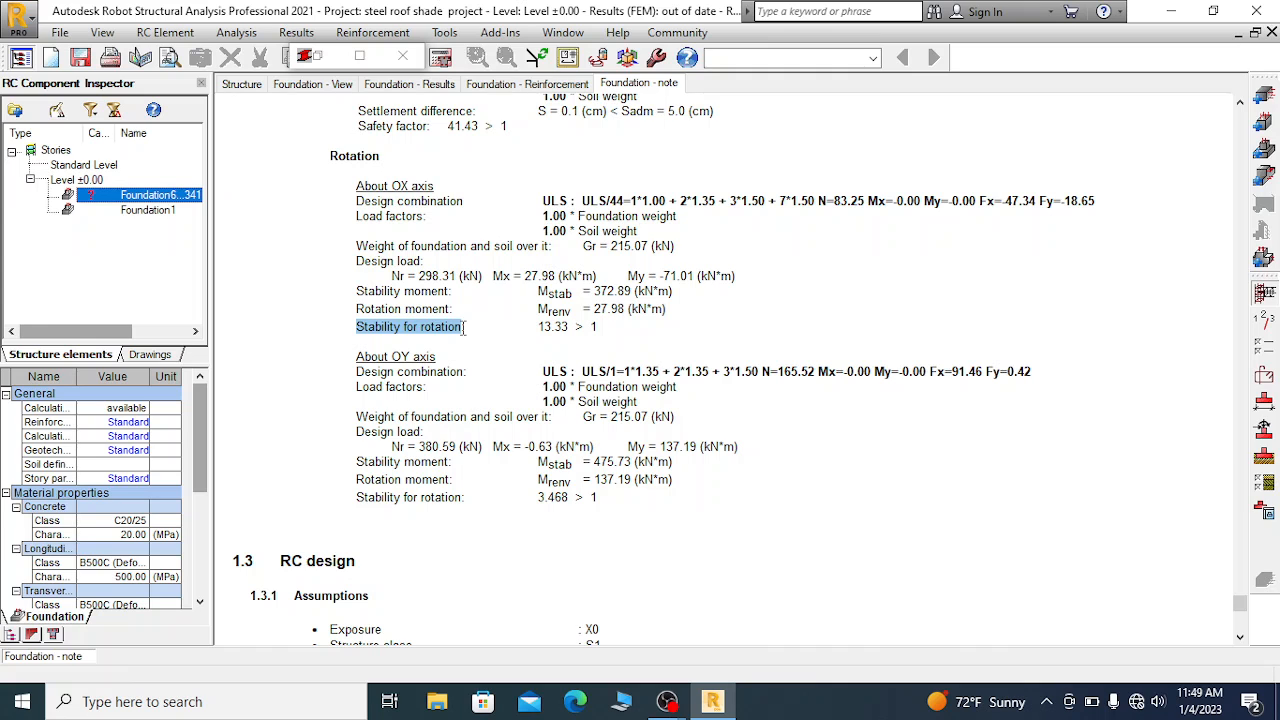
pyautogui.click(598, 327)
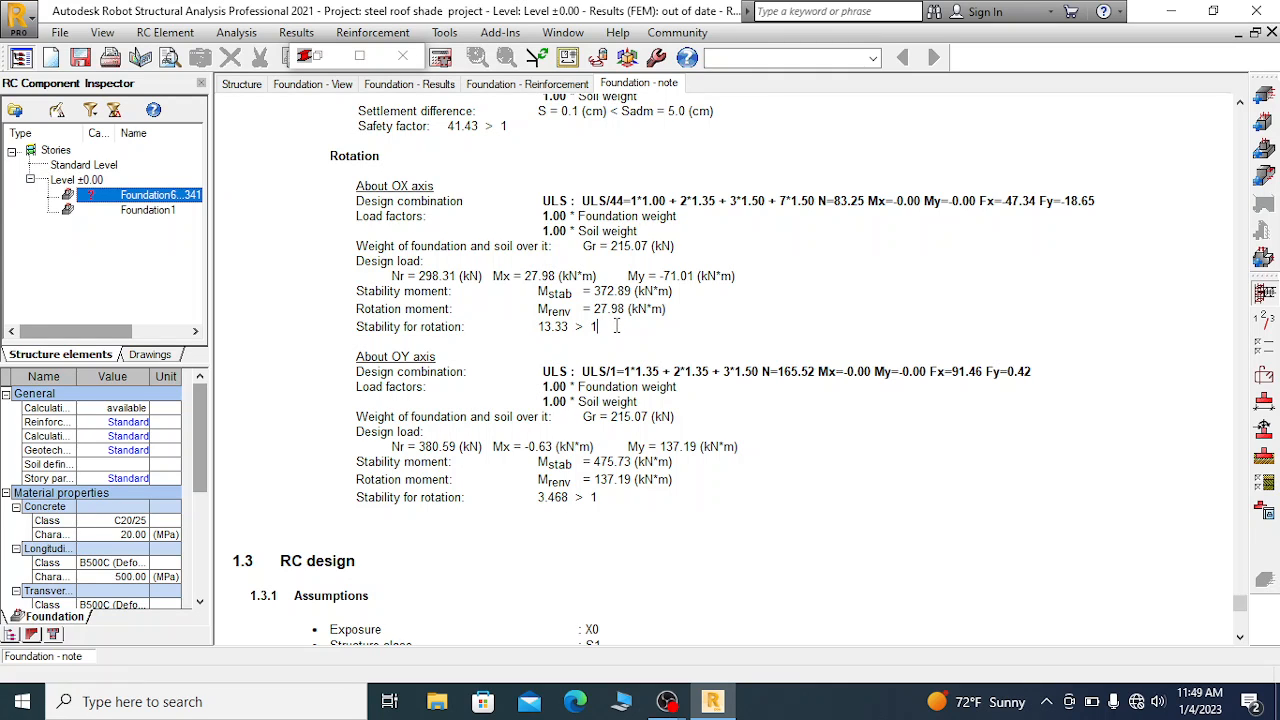
pyautogui.scroll(-1, 612, 325)
pyautogui.scroll(-1, 608, 318)
pyautogui.scroll(-1, 466, 316)
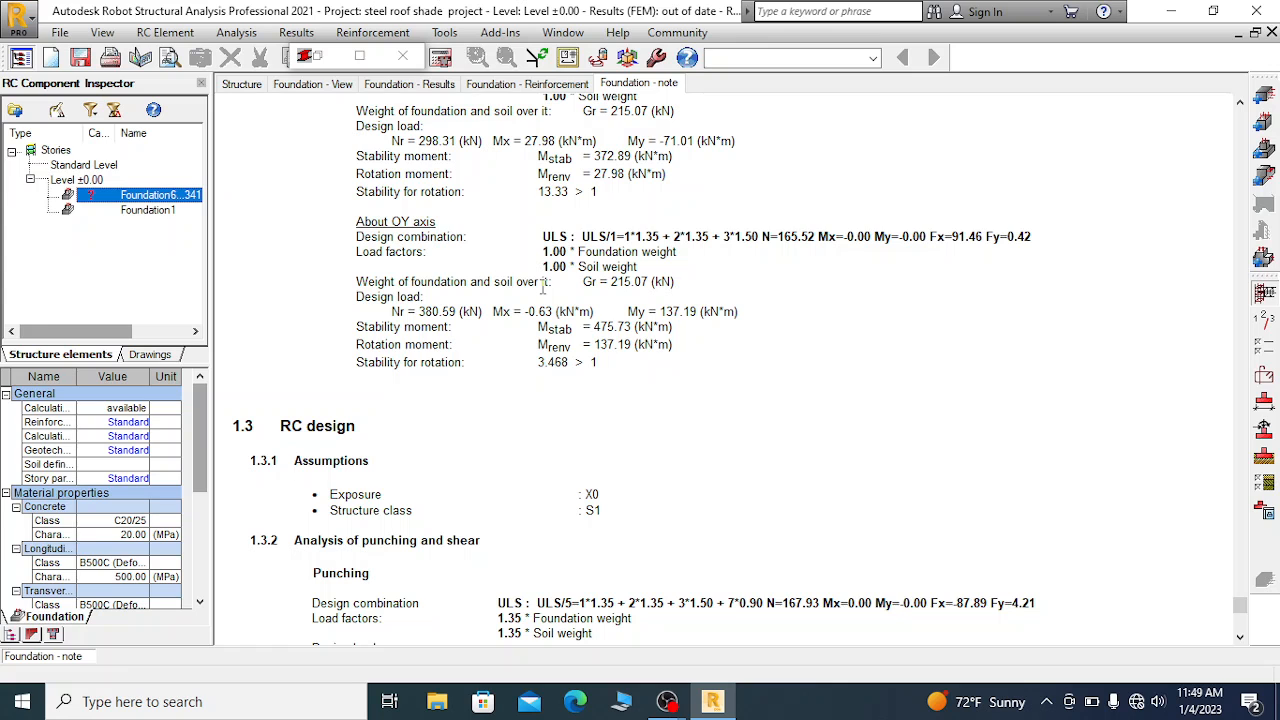
pyautogui.scroll(-2, 543, 287)
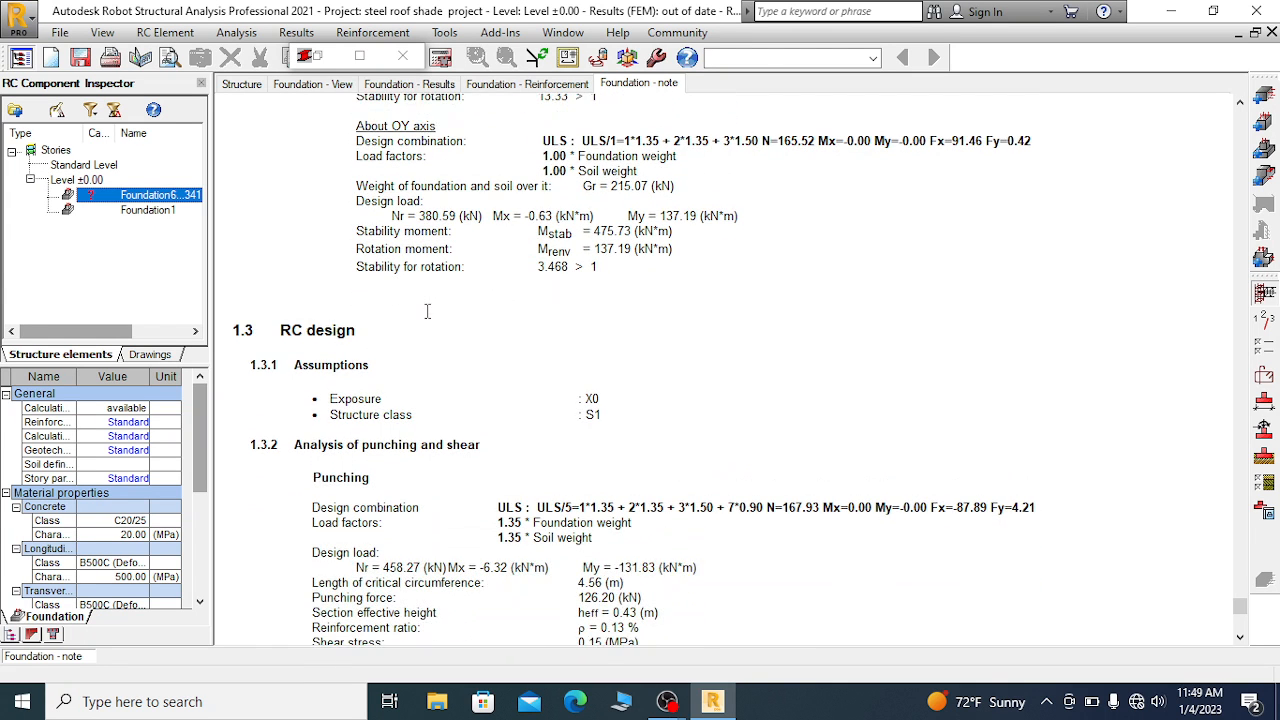
# Examine the RC design section's assumptions for exposure and structure class
pyautogui.scroll(-2, 429, 310)
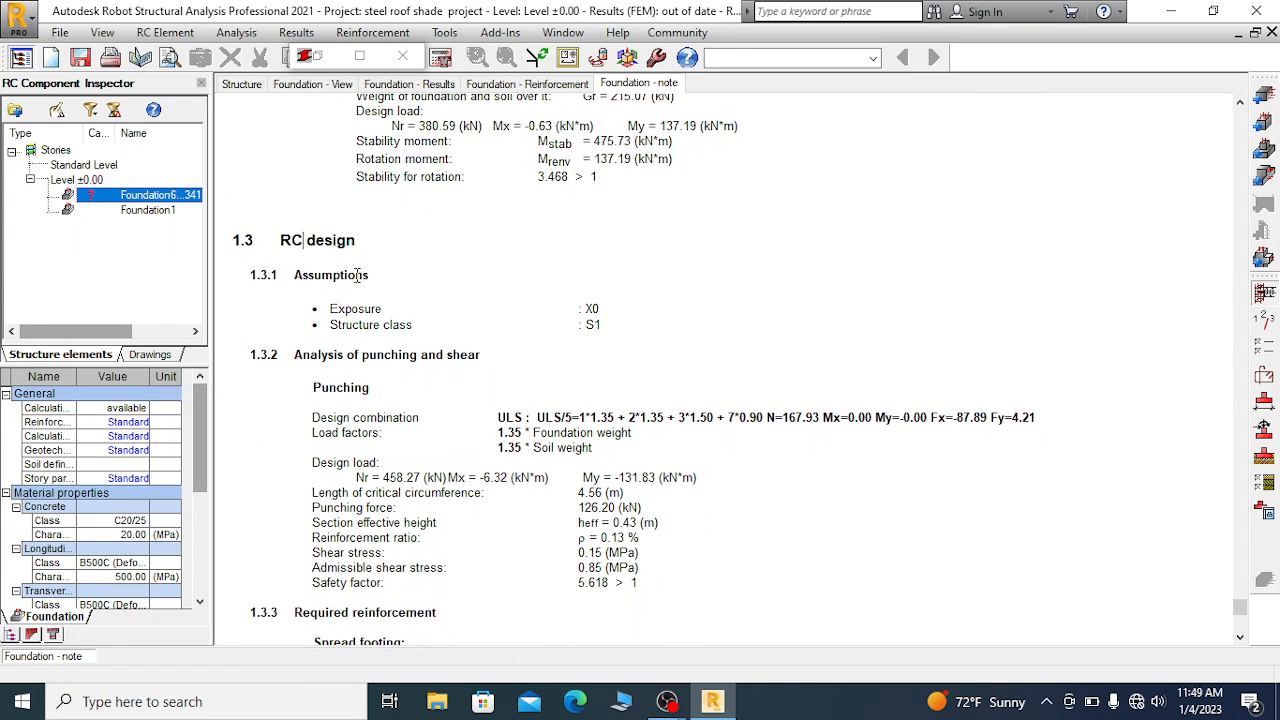
pyautogui.scroll(-2, 397, 297)
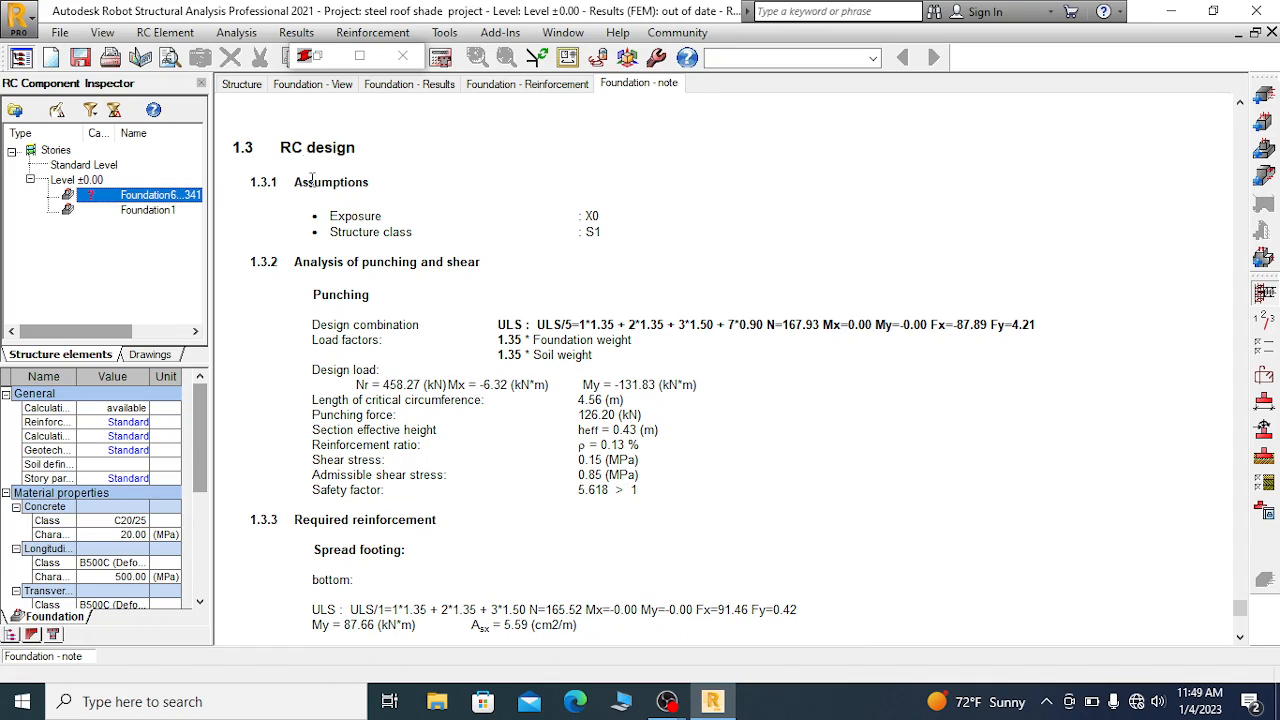
pyautogui.moveTo(277, 147); pyautogui.dragTo(676, 207)
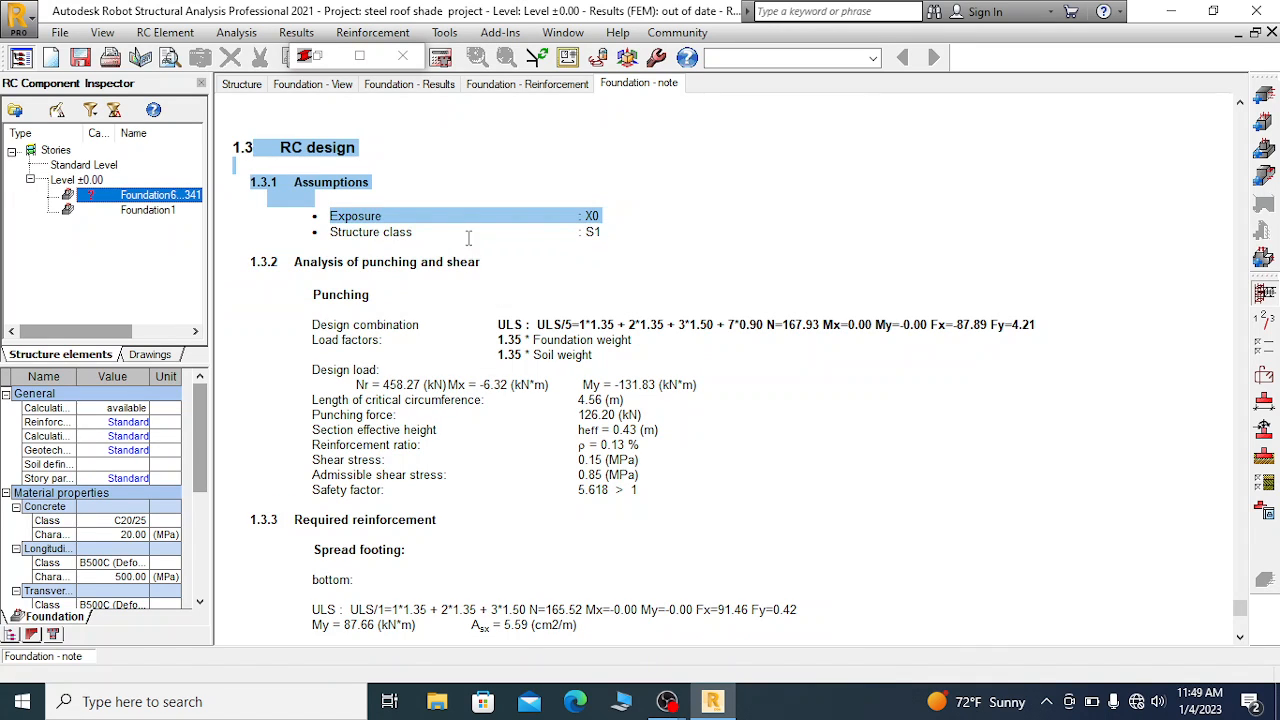
pyautogui.click(384, 172)
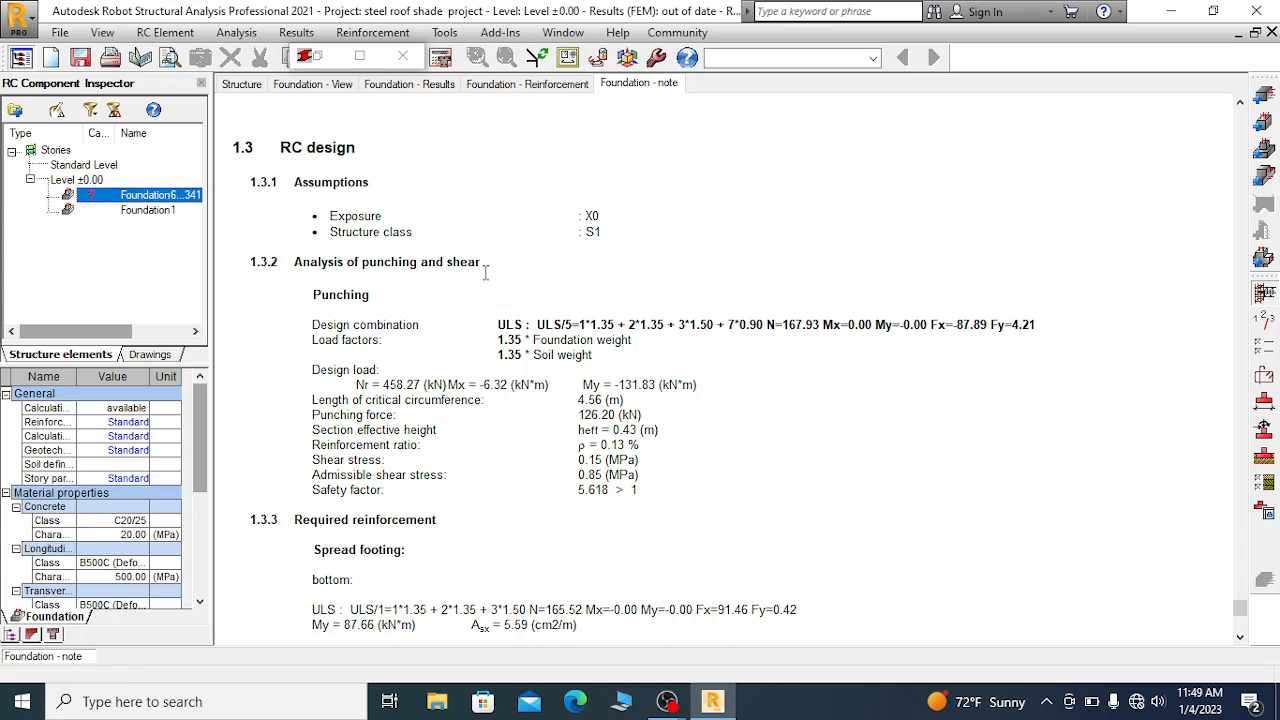
# Review the punching analysis under Analysis of punching and shear and check its safety factor
pyautogui.scroll(-1, 486, 280)
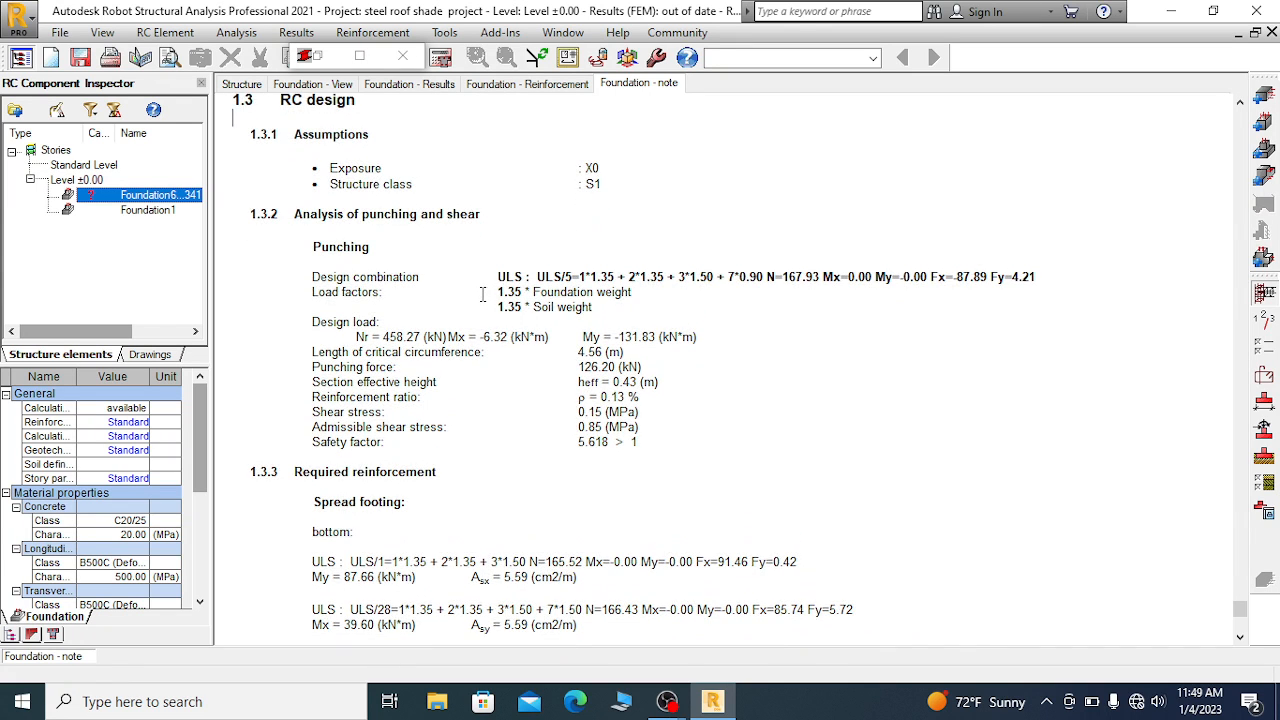
pyautogui.scroll(-1, 412, 296)
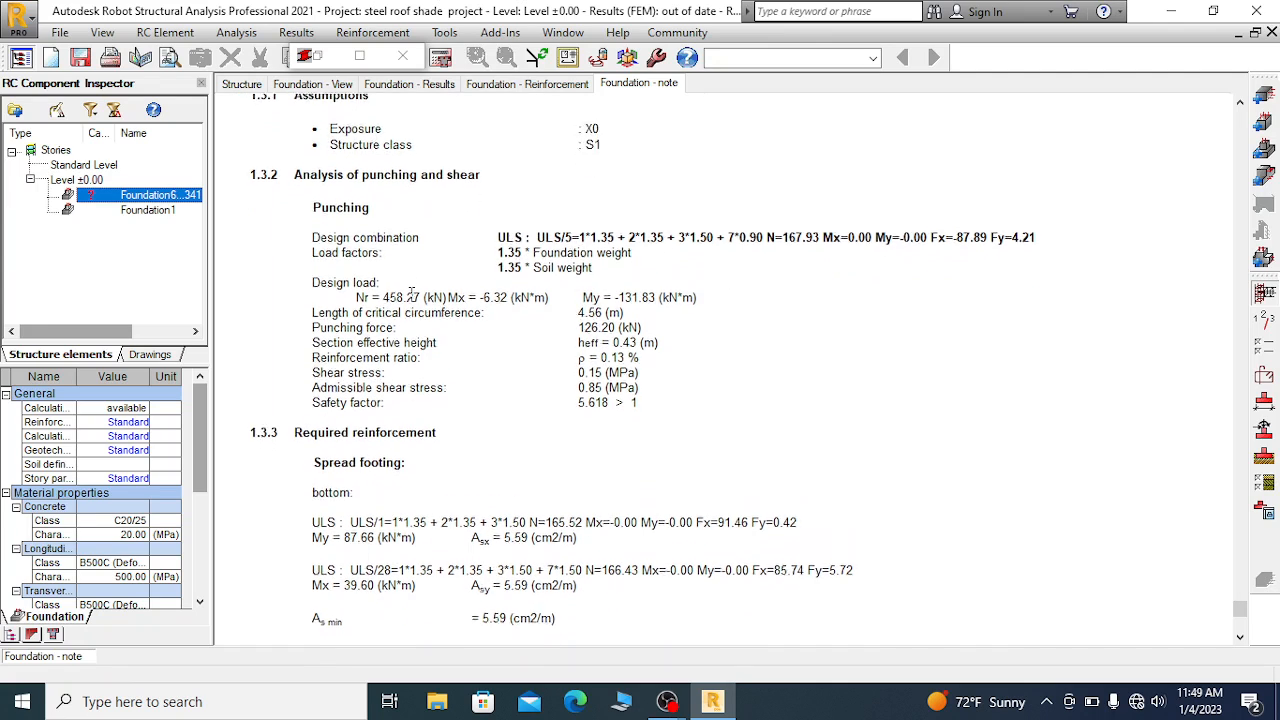
pyautogui.moveTo(308, 194); pyautogui.dragTo(444, 205)
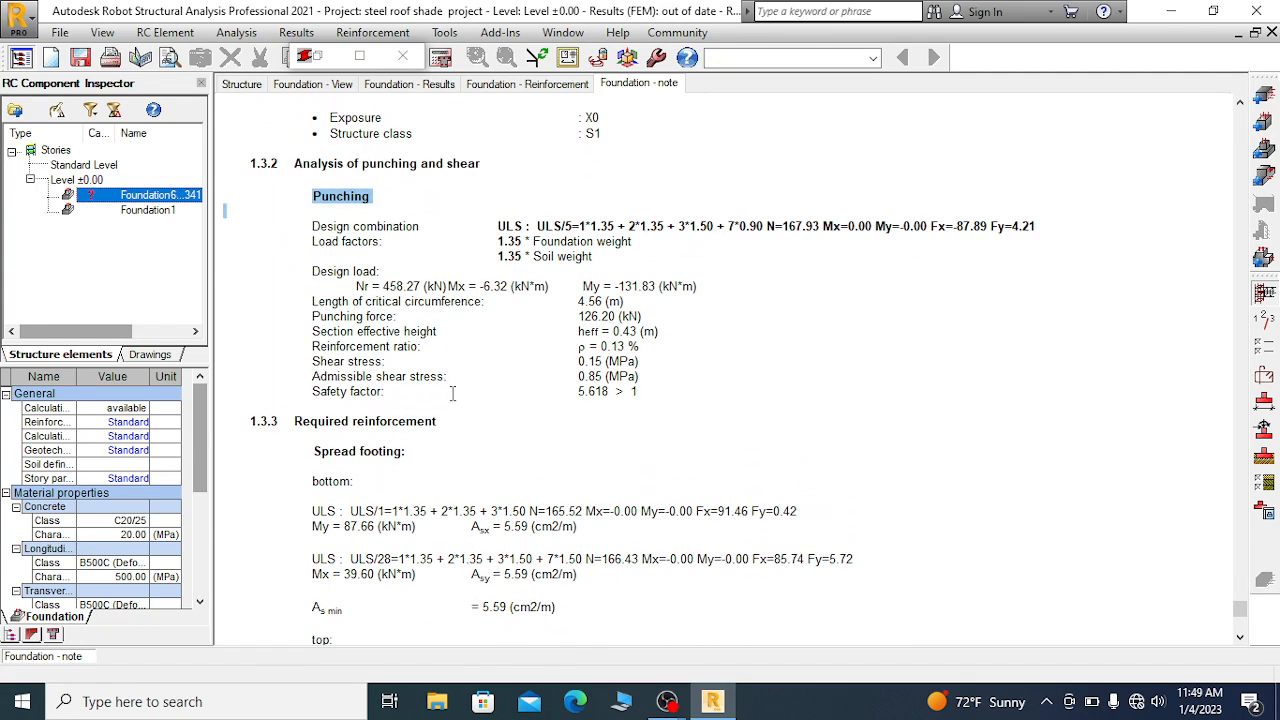
pyautogui.scroll(-1, 452, 394)
pyautogui.moveTo(300, 343); pyautogui.dragTo(472, 352)
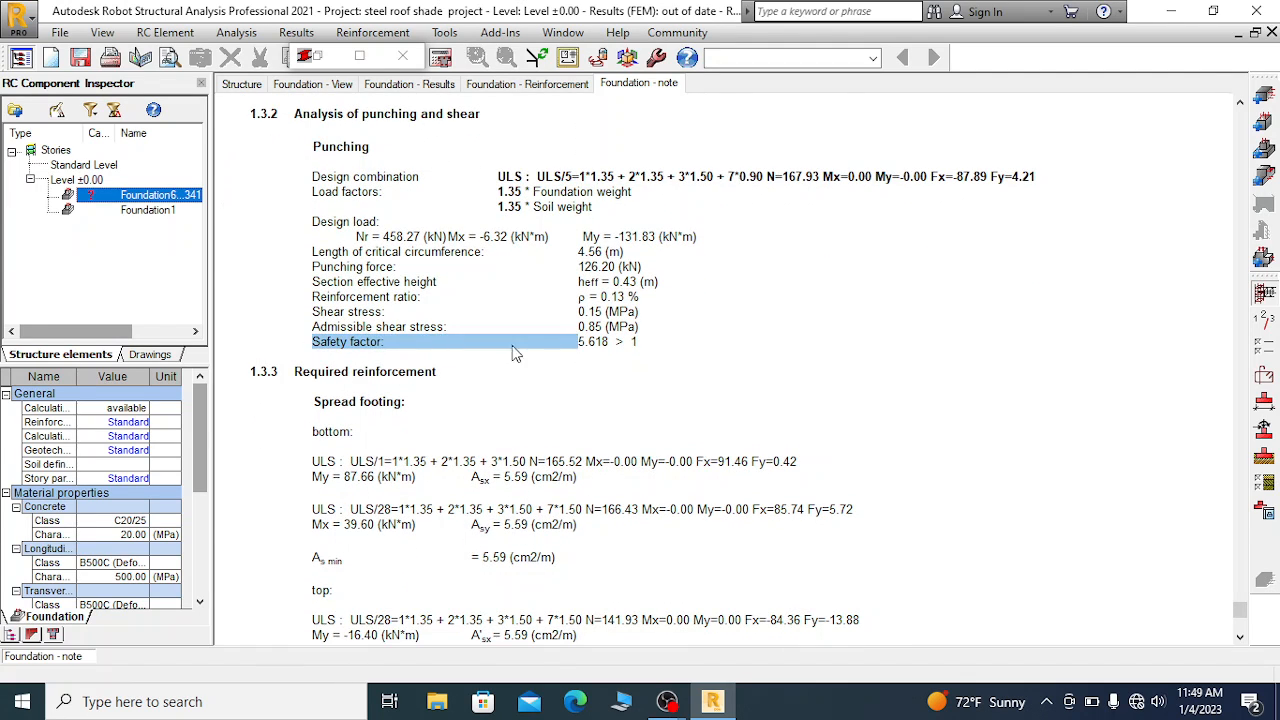
pyautogui.click(606, 341)
pyautogui.click(641, 345)
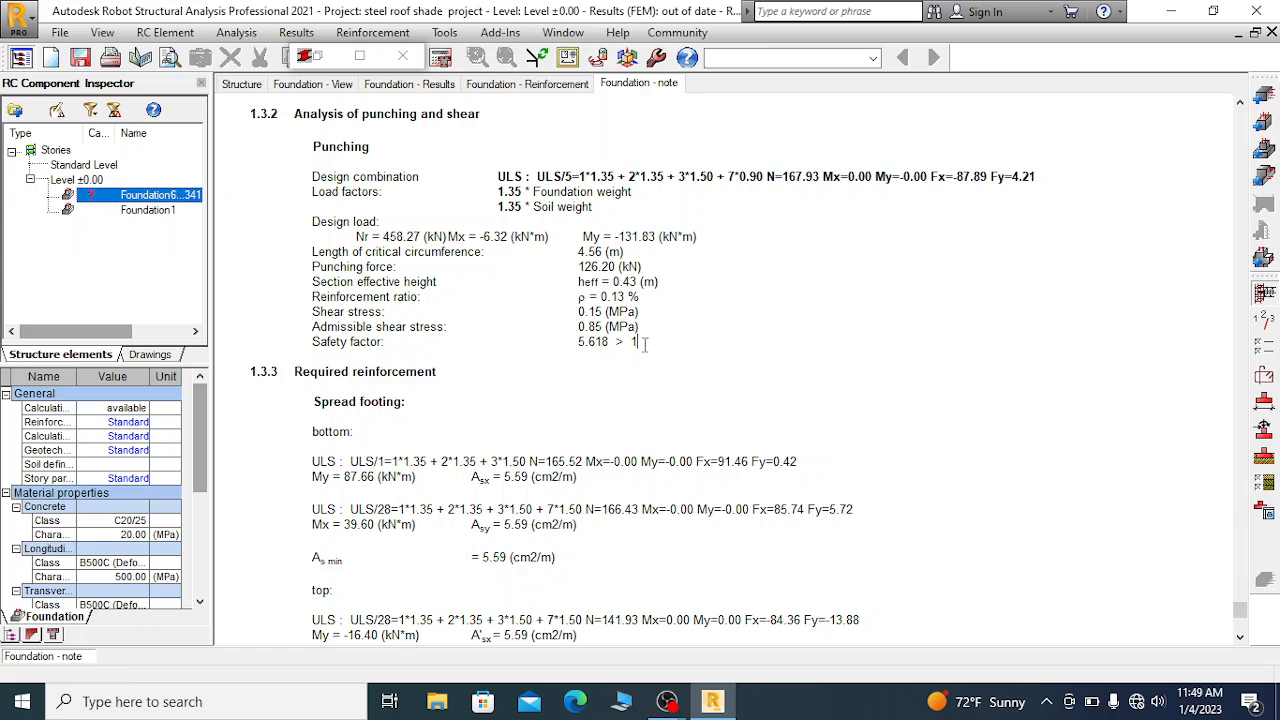
# Examine the spread footing's required bottom reinforcement, checking moment My against the reinforcement area Asx
pyautogui.scroll(-2, 663, 323)
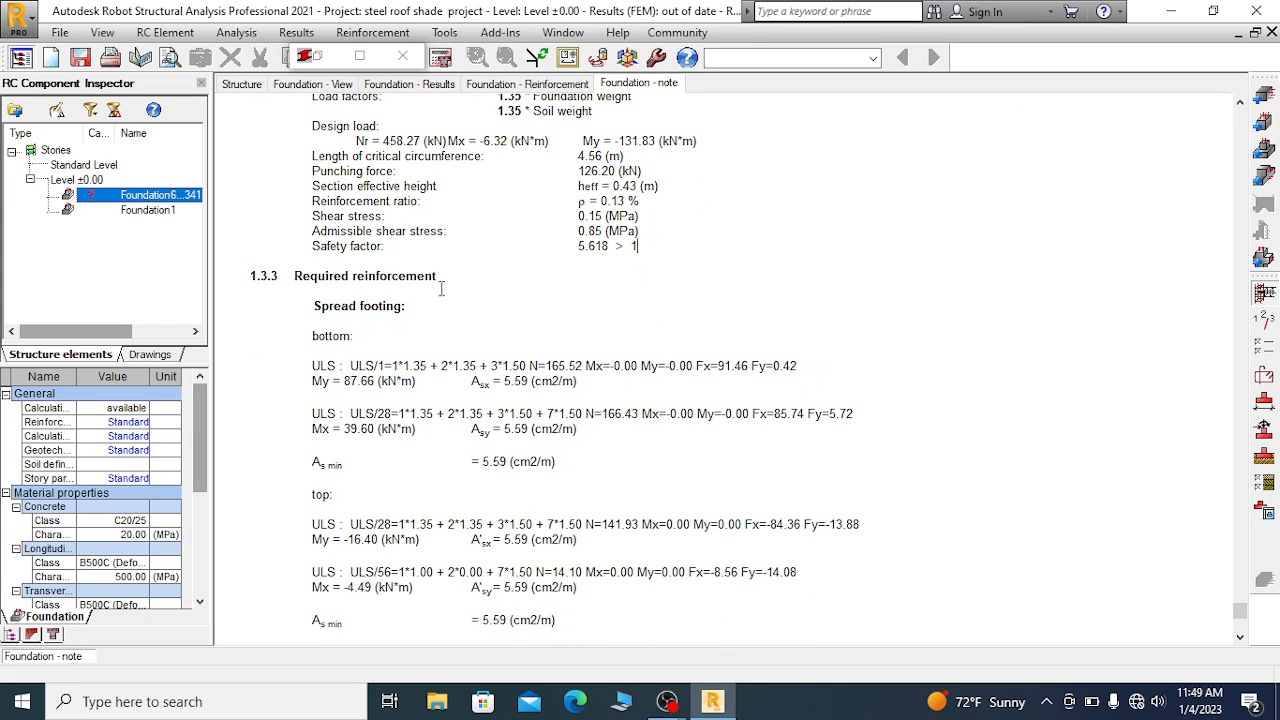
pyautogui.scroll(-2, 400, 280)
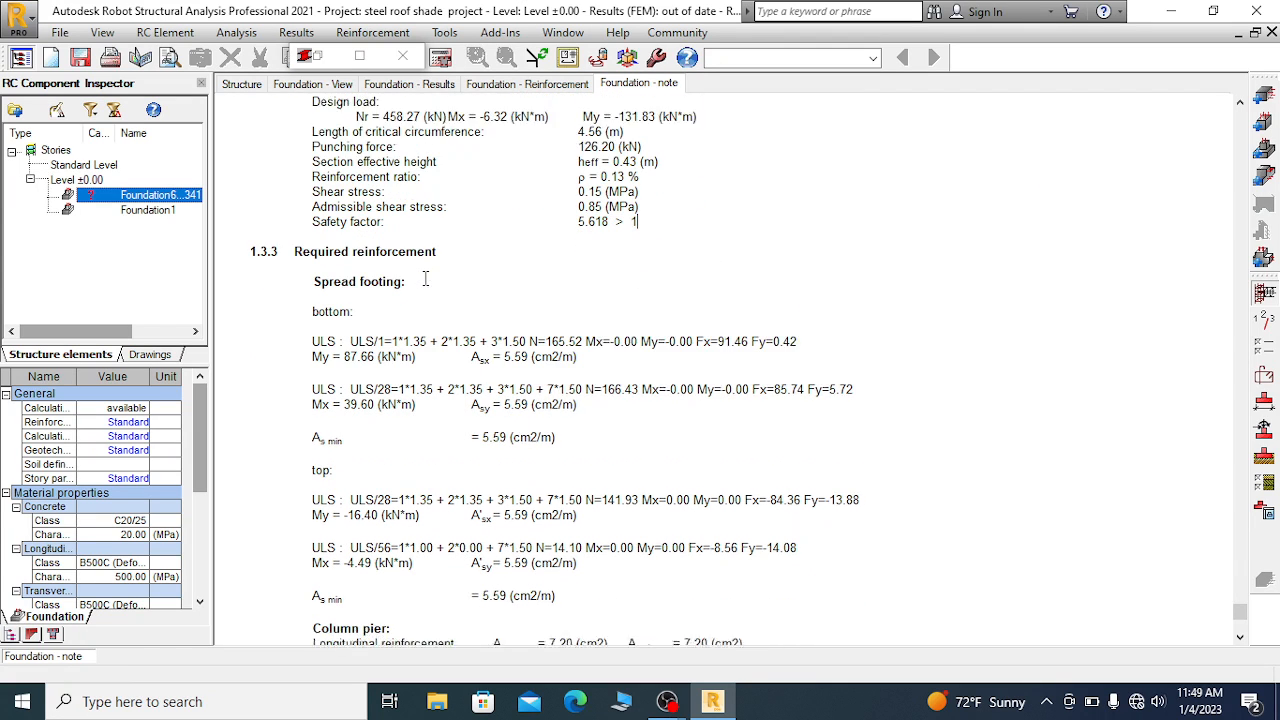
pyautogui.click(302, 251)
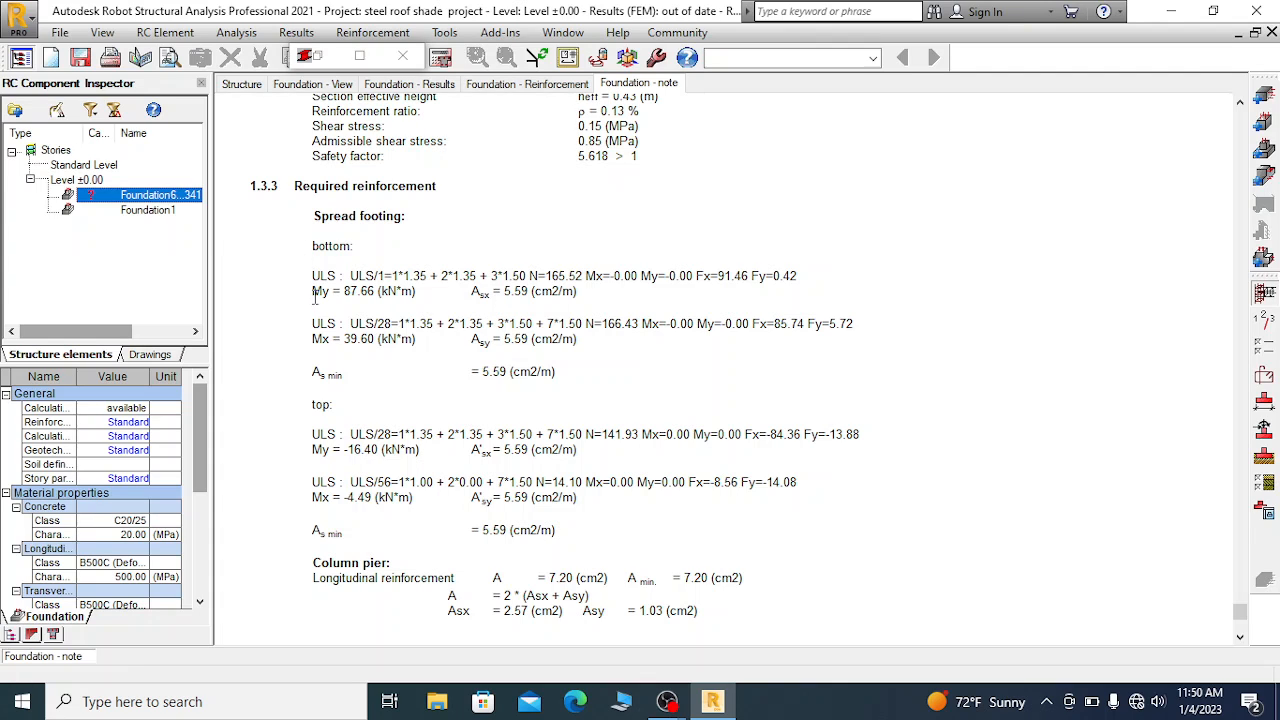
pyautogui.moveTo(311, 291); pyautogui.dragTo(325, 293)
pyautogui.click(422, 292)
pyautogui.moveTo(473, 290); pyautogui.dragTo(558, 298)
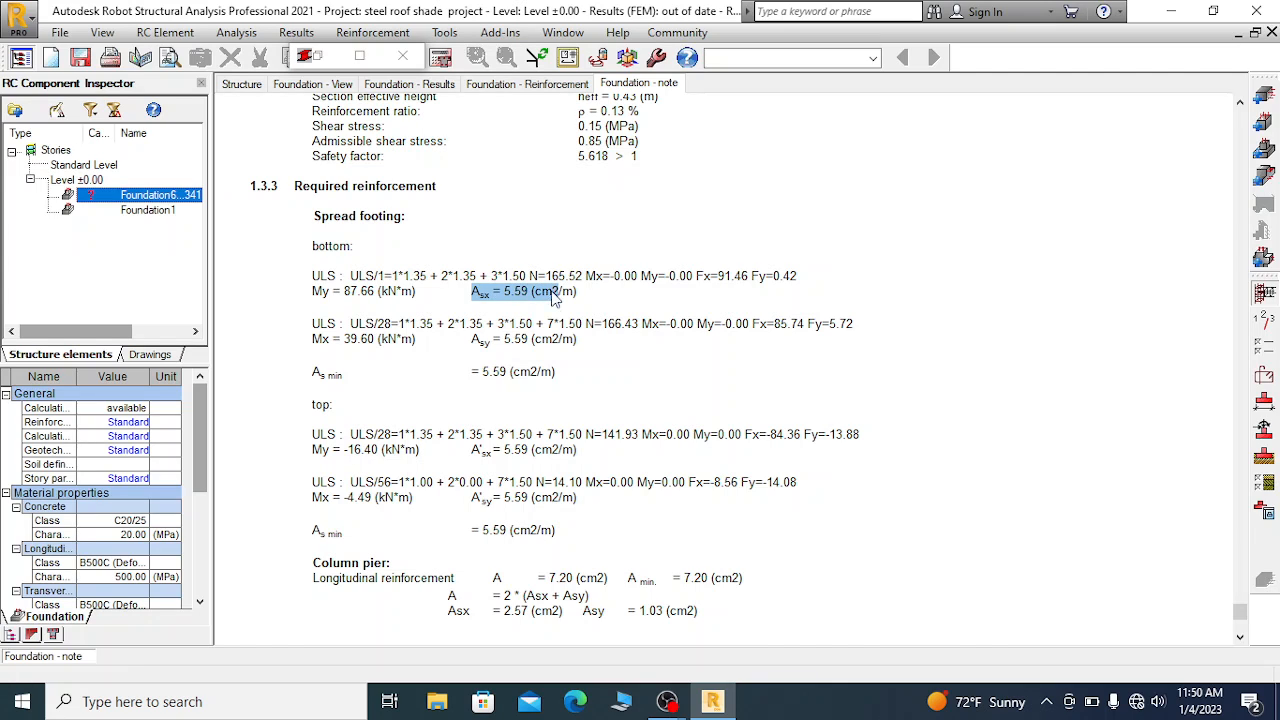
pyautogui.click(503, 292)
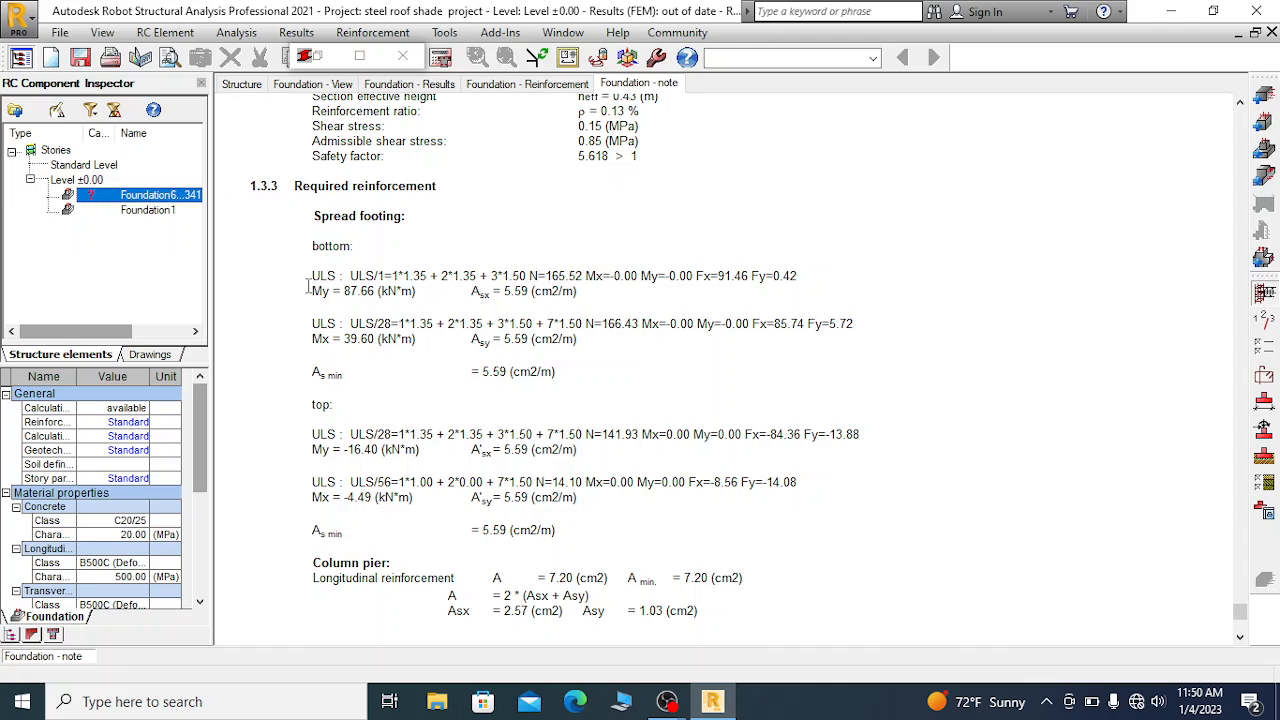
pyautogui.moveTo(307, 287); pyautogui.dragTo(412, 296)
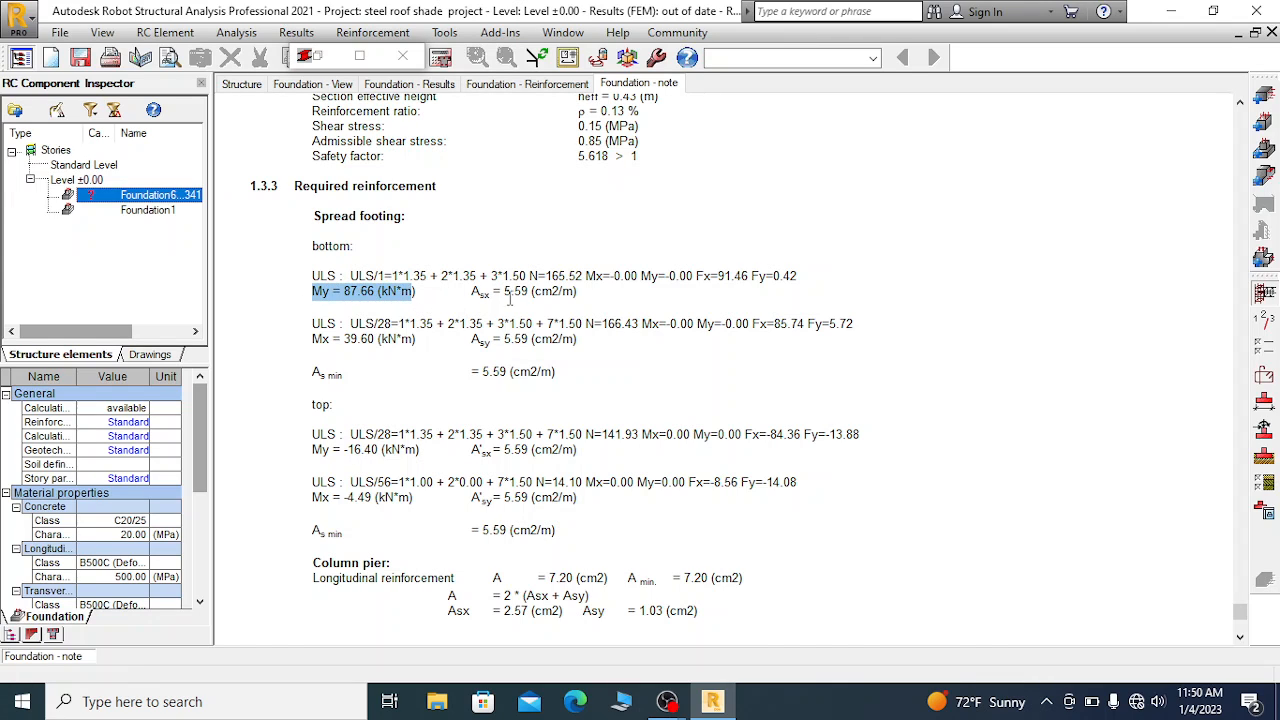
pyautogui.click(543, 291)
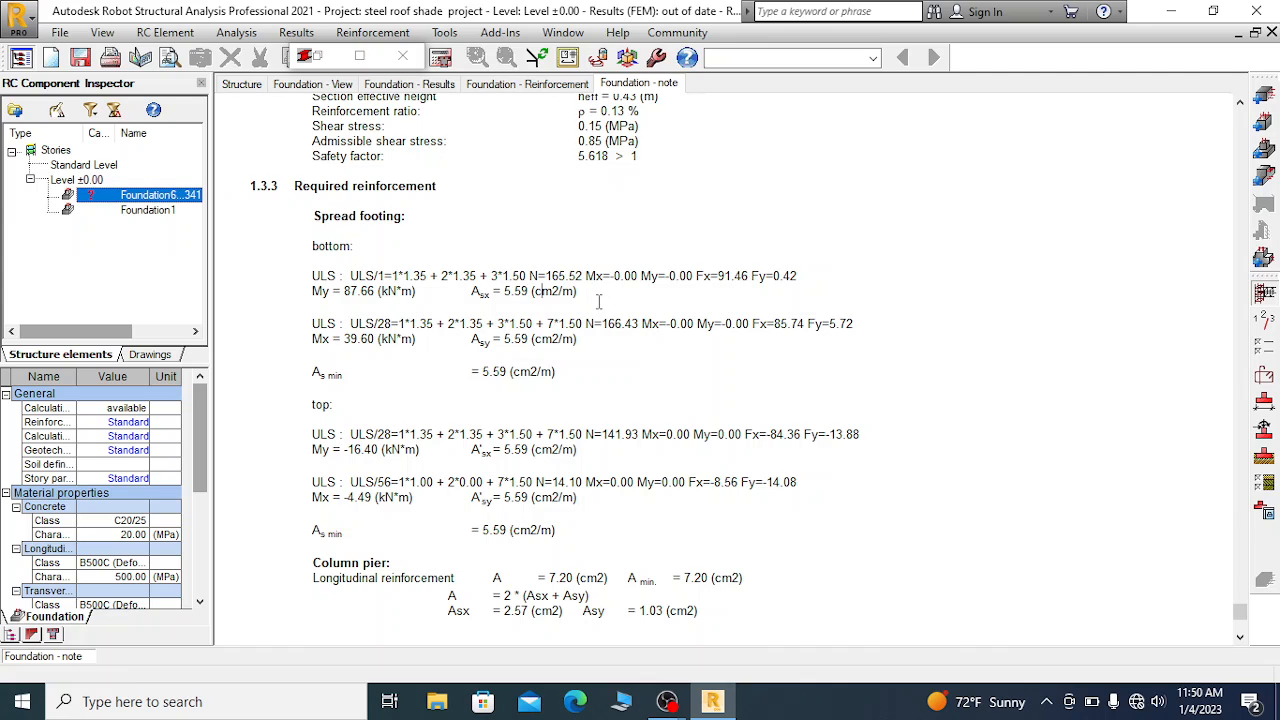
# Compare the spread footing's bottom reinforcement areas Asx and Asy with the minimum area As min
pyautogui.scroll(-1, 598, 301)
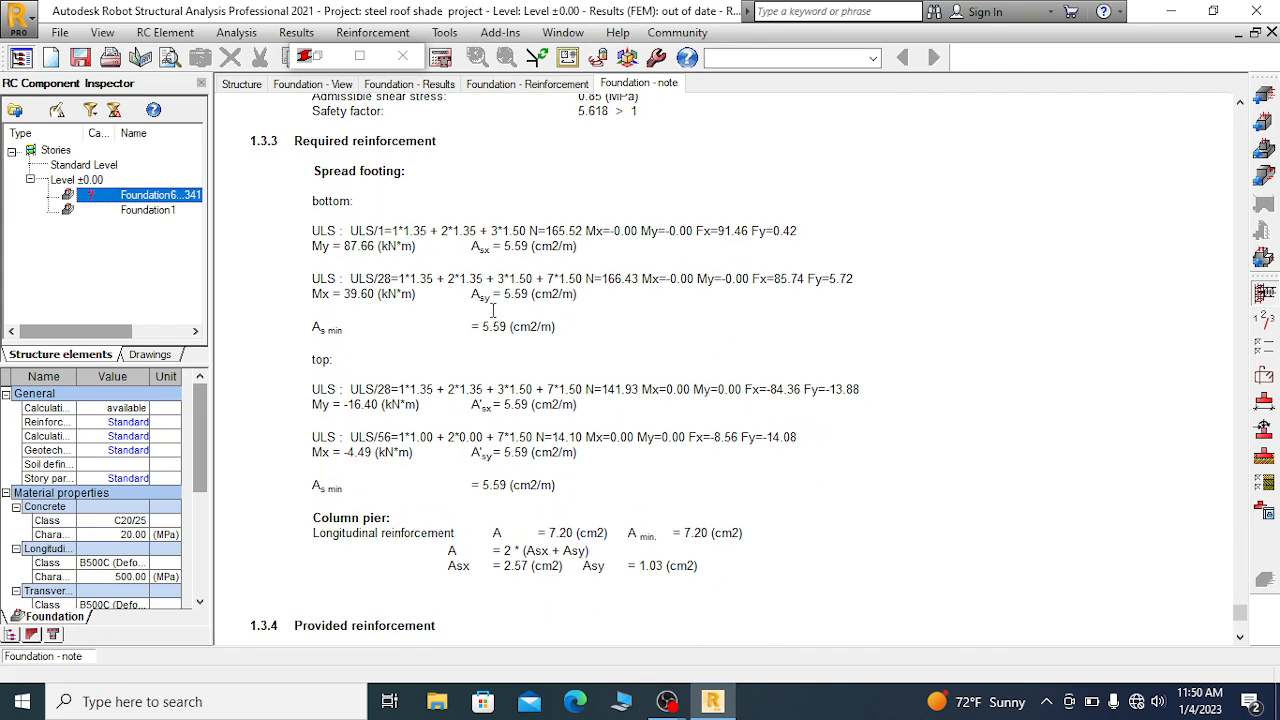
pyautogui.scroll(-1, 496, 308)
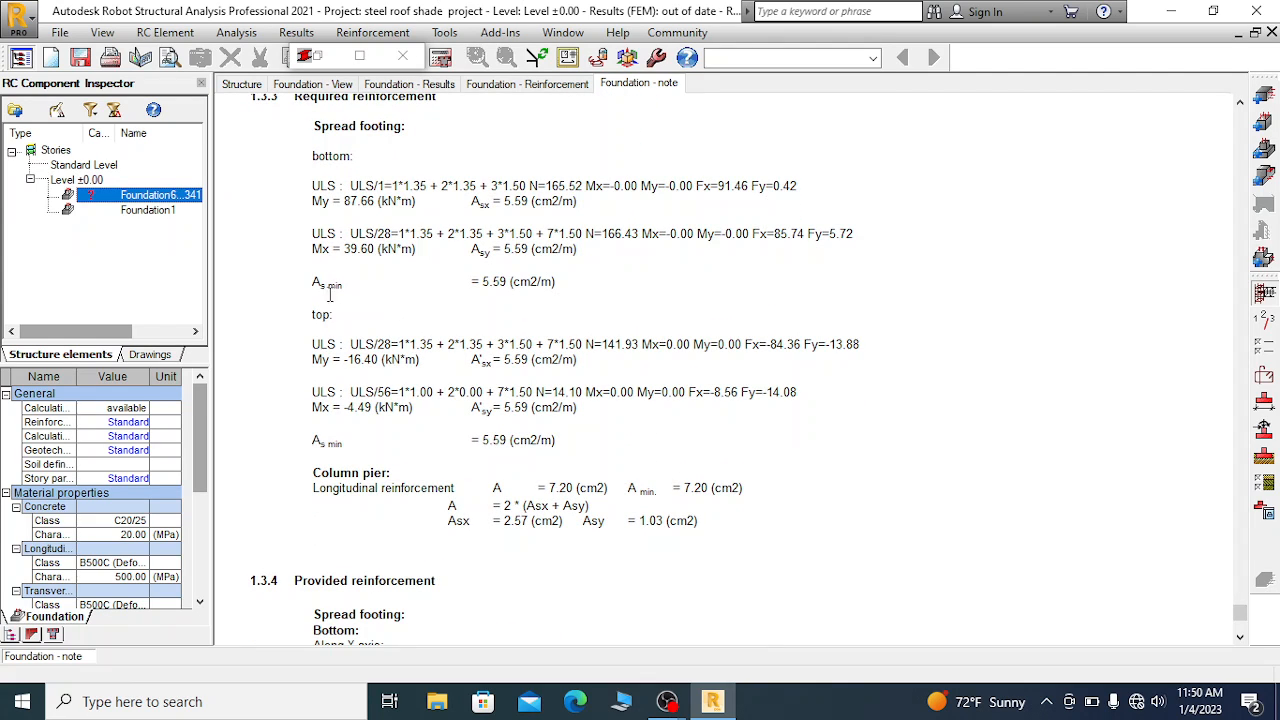
pyautogui.moveTo(311, 283); pyautogui.dragTo(580, 278)
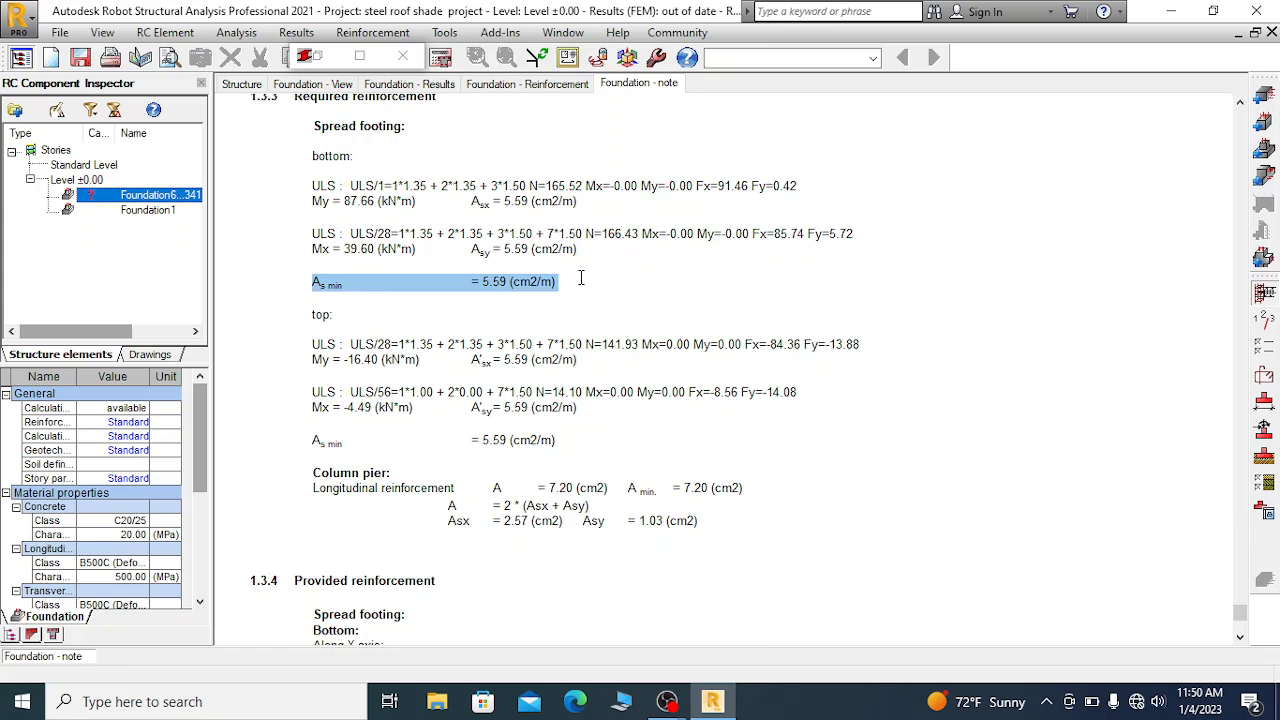
pyautogui.click(510, 286)
pyautogui.moveTo(310, 284); pyautogui.dragTo(562, 302)
pyautogui.scroll(1, 545, 305)
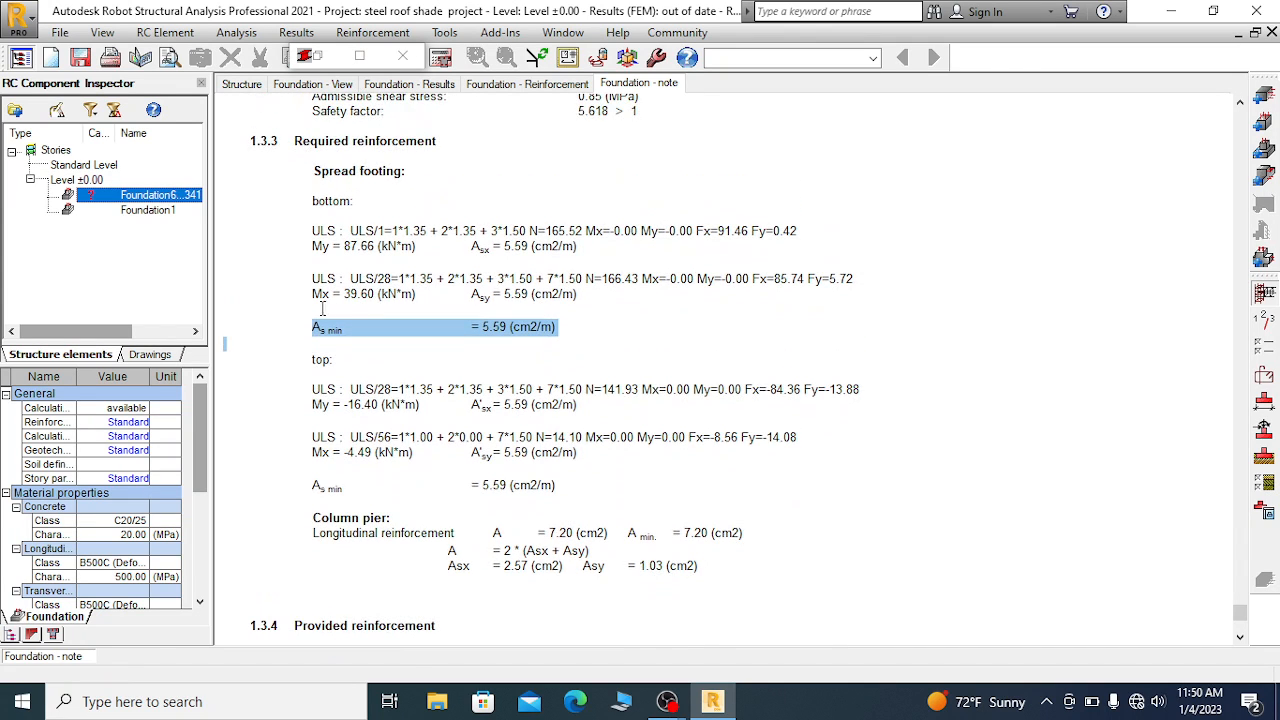
pyautogui.moveTo(471, 246); pyautogui.dragTo(580, 248)
pyautogui.moveTo(467, 296); pyautogui.dragTo(596, 291)
pyautogui.moveTo(479, 326); pyautogui.dragTo(568, 326)
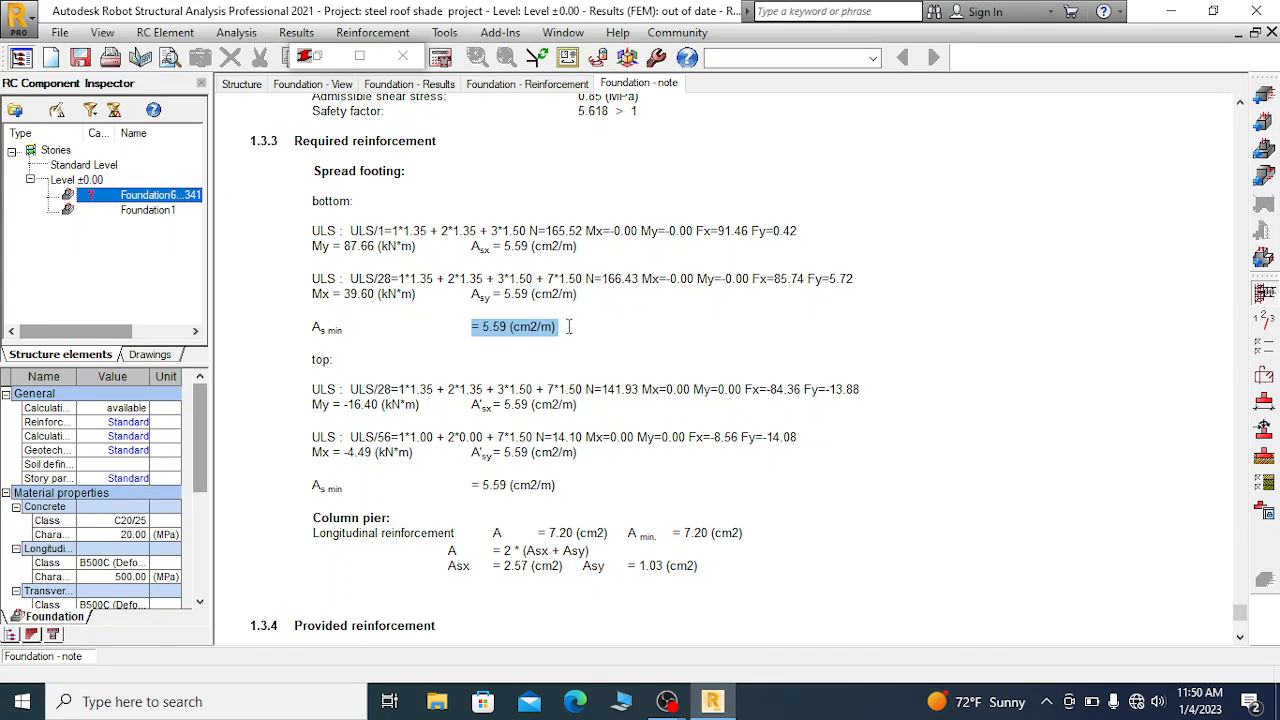
pyautogui.click(506, 325)
# Examine the spread footing's required top reinforcement, comparing moments My and Mx and their areas with the bottom results and As min
pyautogui.scroll(-1, 560, 314)
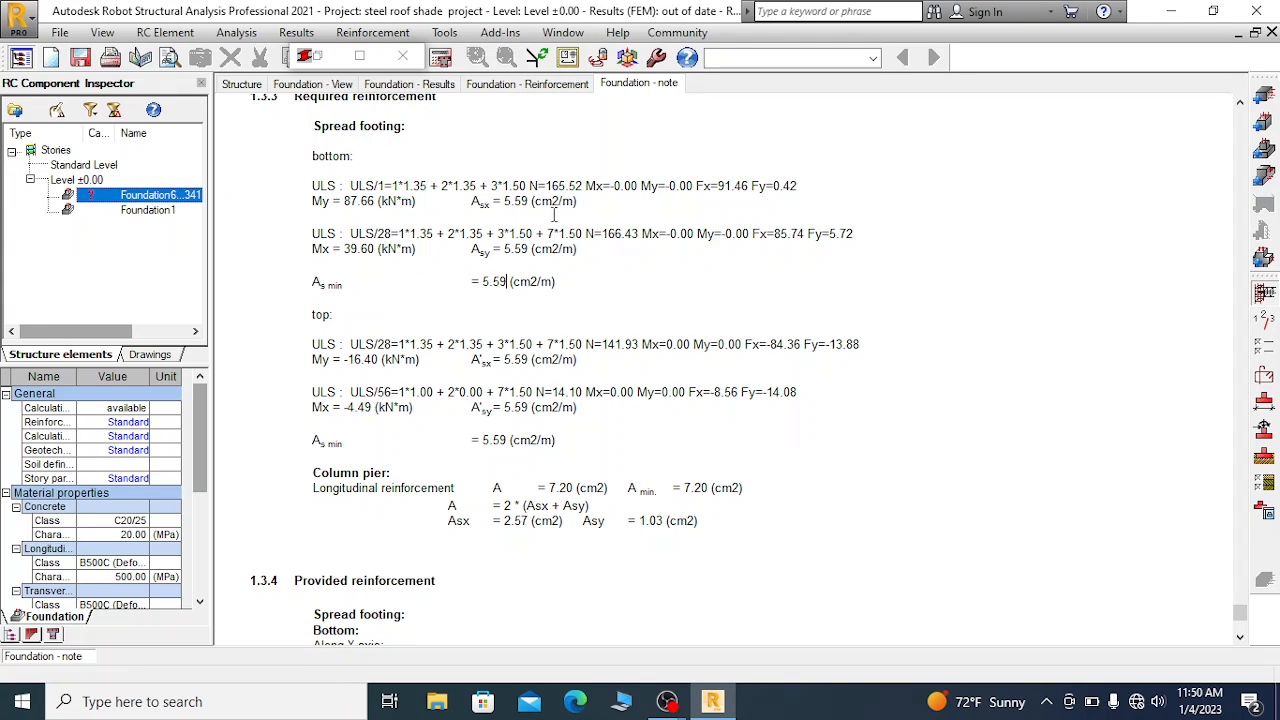
pyautogui.scroll(-1, 450, 250)
pyautogui.moveTo(311, 270); pyautogui.dragTo(336, 271)
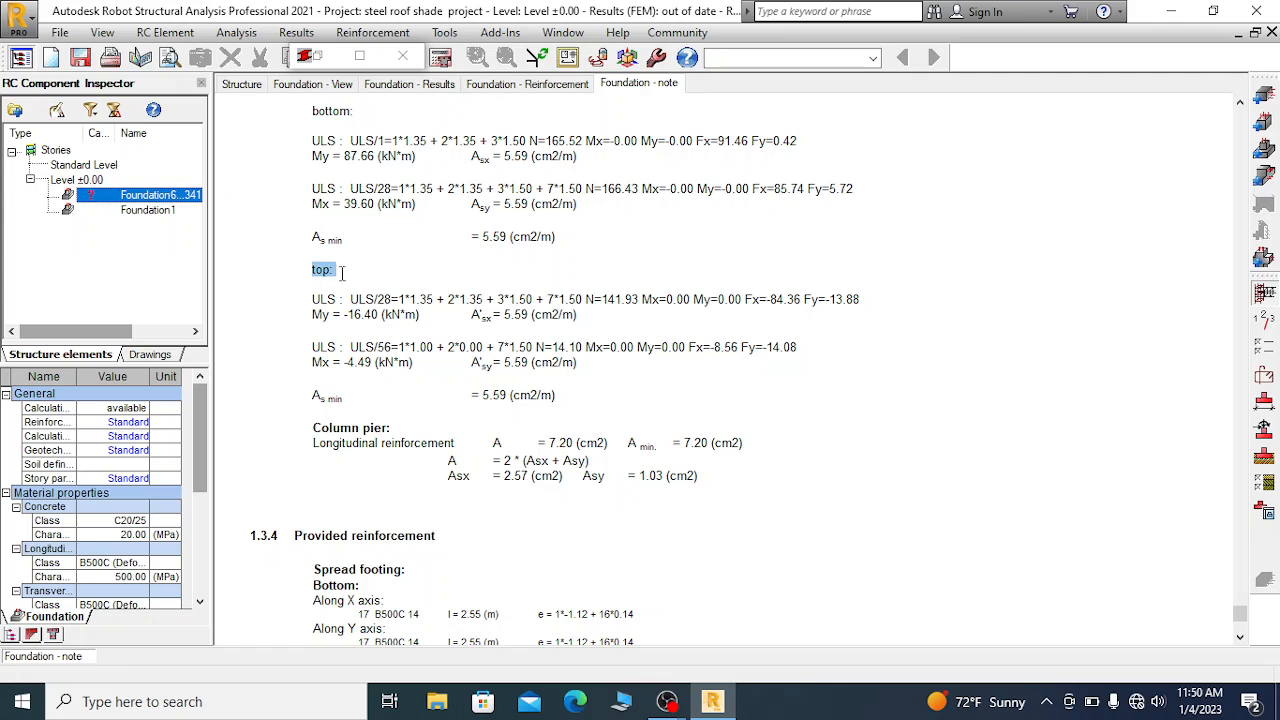
pyautogui.moveTo(313, 316); pyautogui.dragTo(400, 316)
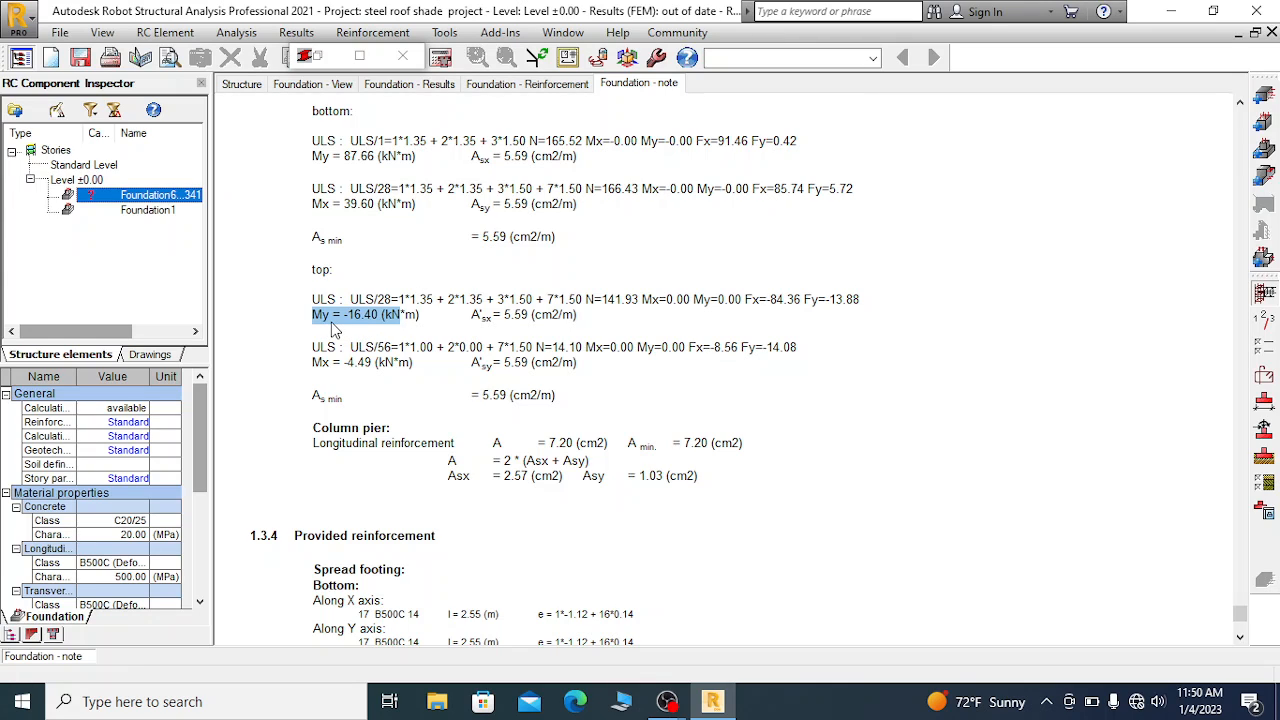
pyautogui.moveTo(312, 157); pyautogui.dragTo(596, 162)
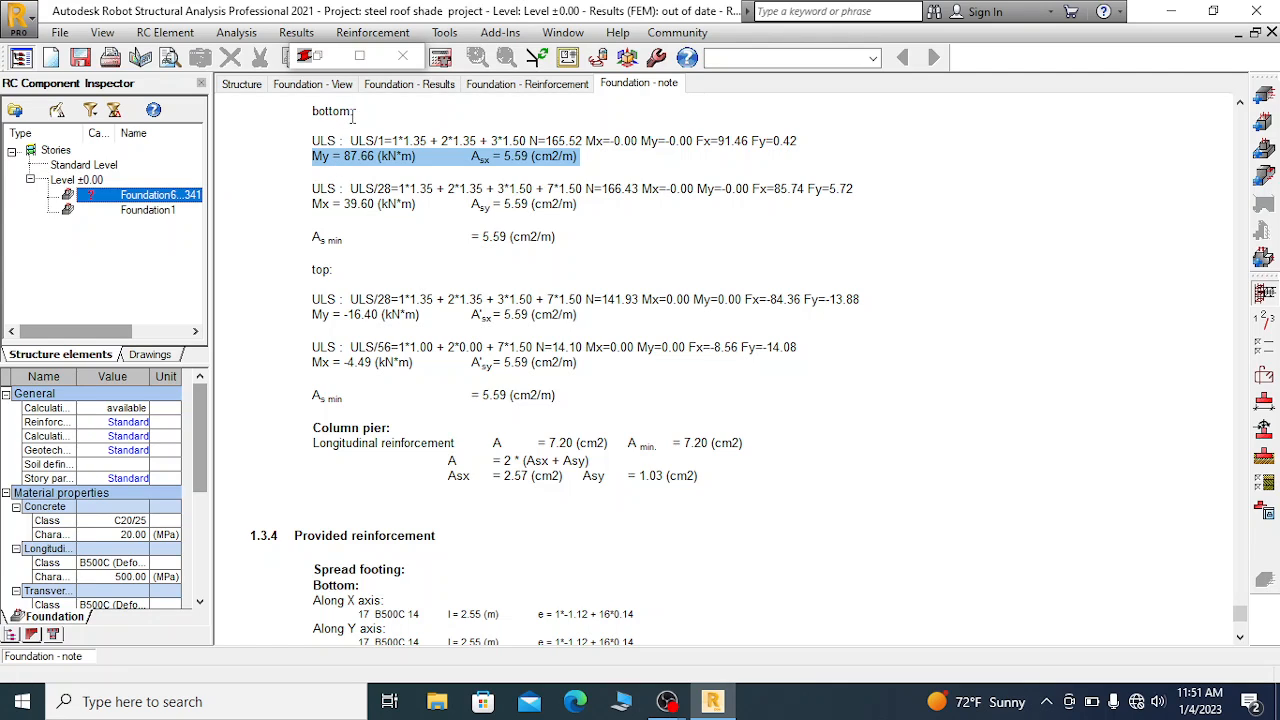
pyautogui.moveTo(312, 315); pyautogui.dragTo(585, 318)
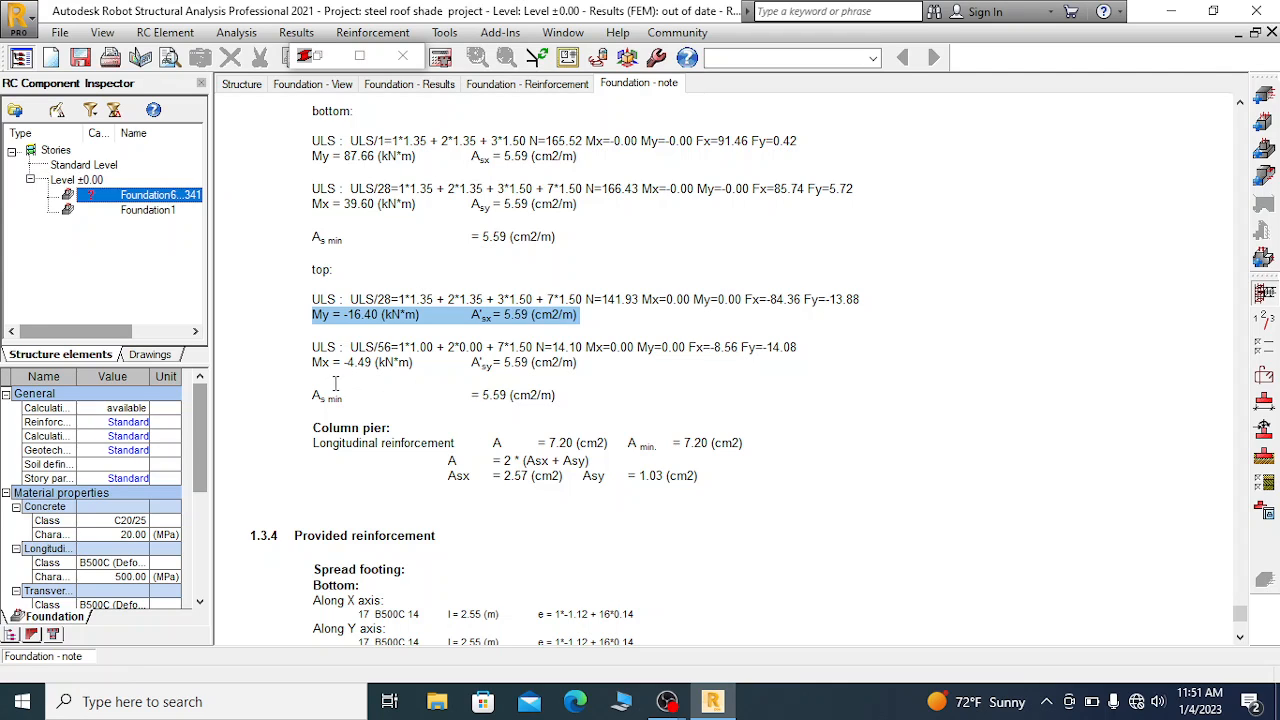
pyautogui.moveTo(311, 366); pyautogui.dragTo(614, 363)
pyautogui.click(496, 394)
# Review the column pier's required longitudinal reinforcement area against its minimum in the calculation note
pyautogui.scroll(-3, 496, 394)
pyautogui.click(331, 339)
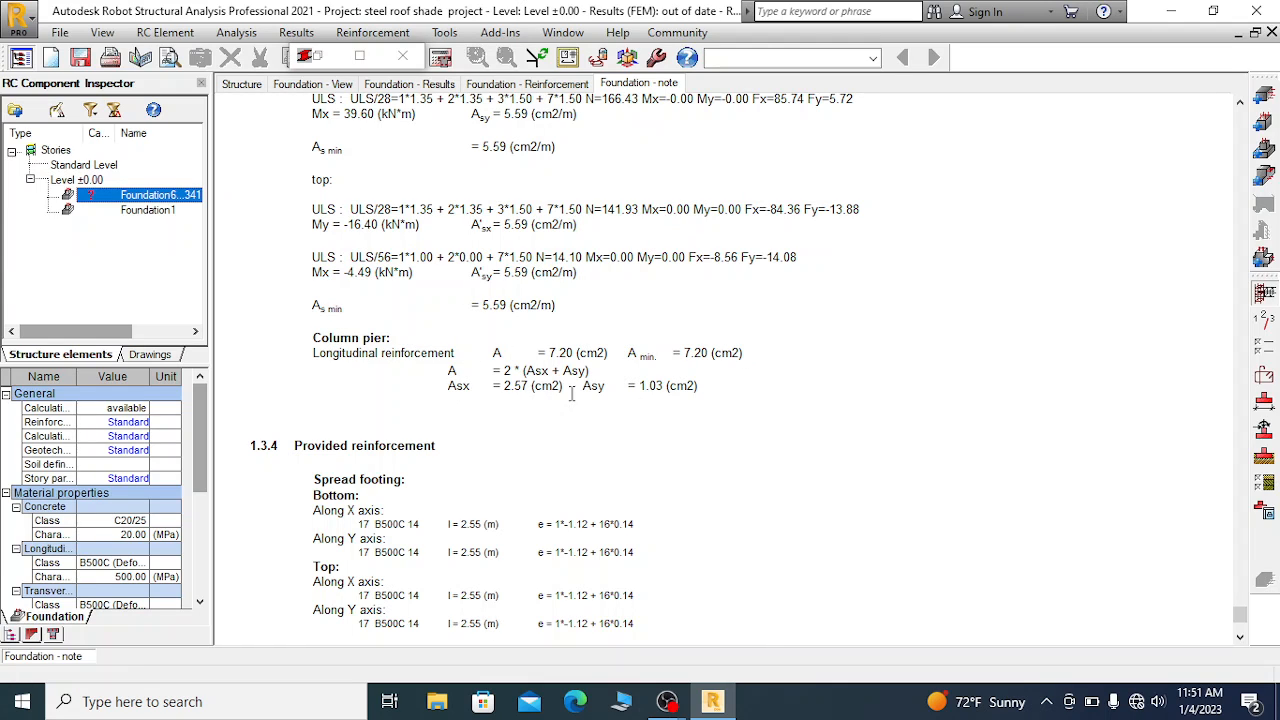
pyautogui.scroll(-1, 519, 377)
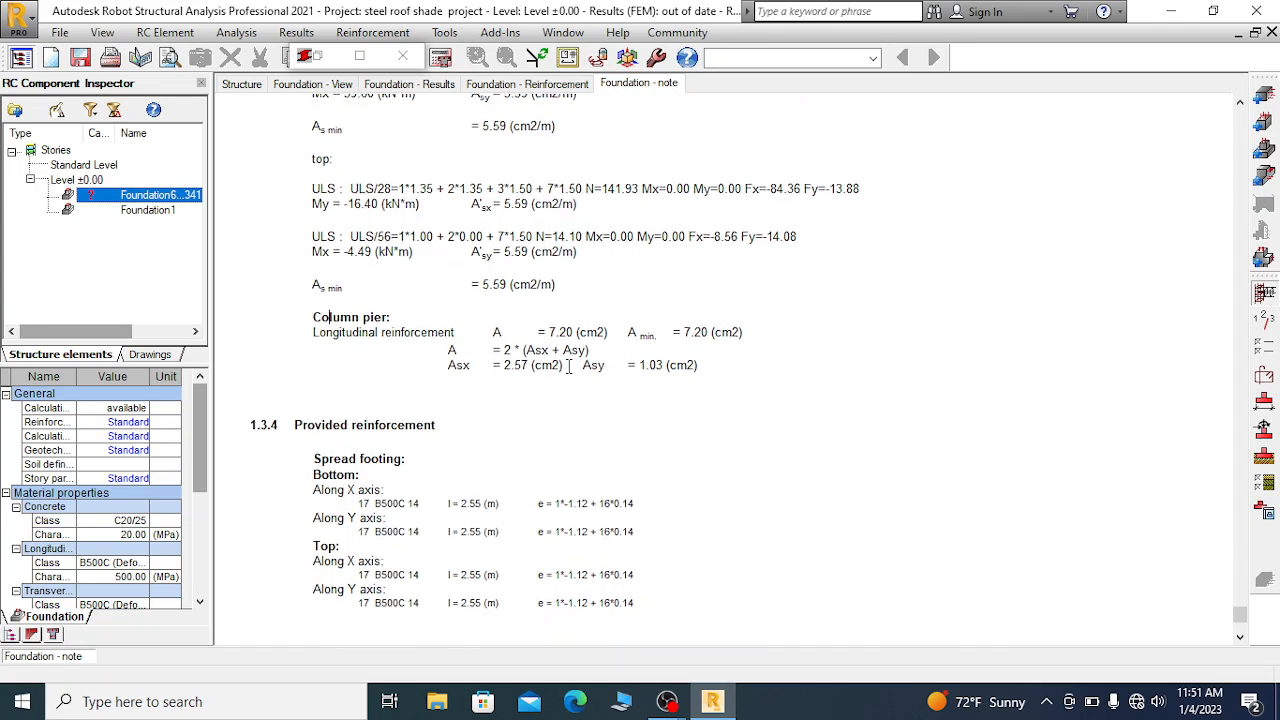
pyautogui.scroll(-2, 388, 390)
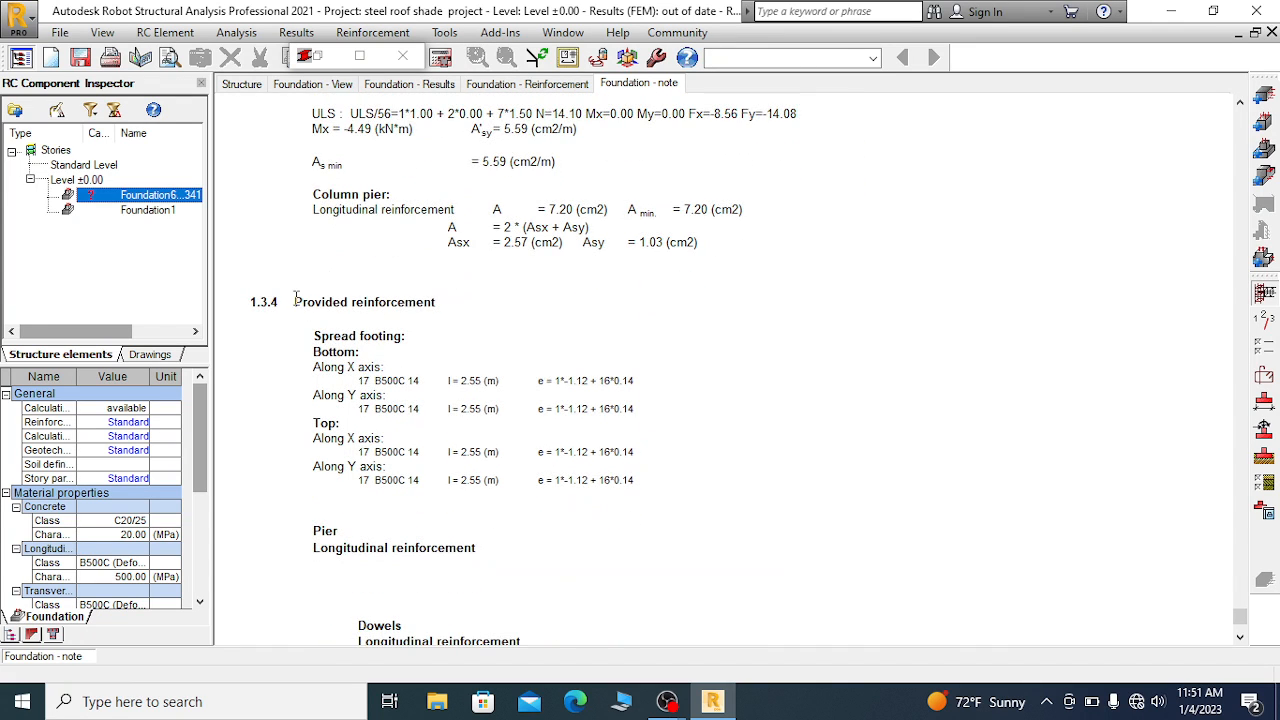
# Review the spread footing's bar counts and spacing under Provided reinforcement, alongside the pier and dowel entries
pyautogui.moveTo(296, 301); pyautogui.dragTo(437, 304)
pyautogui.scroll(3, 518, 345)
pyautogui.scroll(-1, 440, 241)
pyautogui.scroll(2, 450, 242)
pyautogui.scroll(-2, 462, 243)
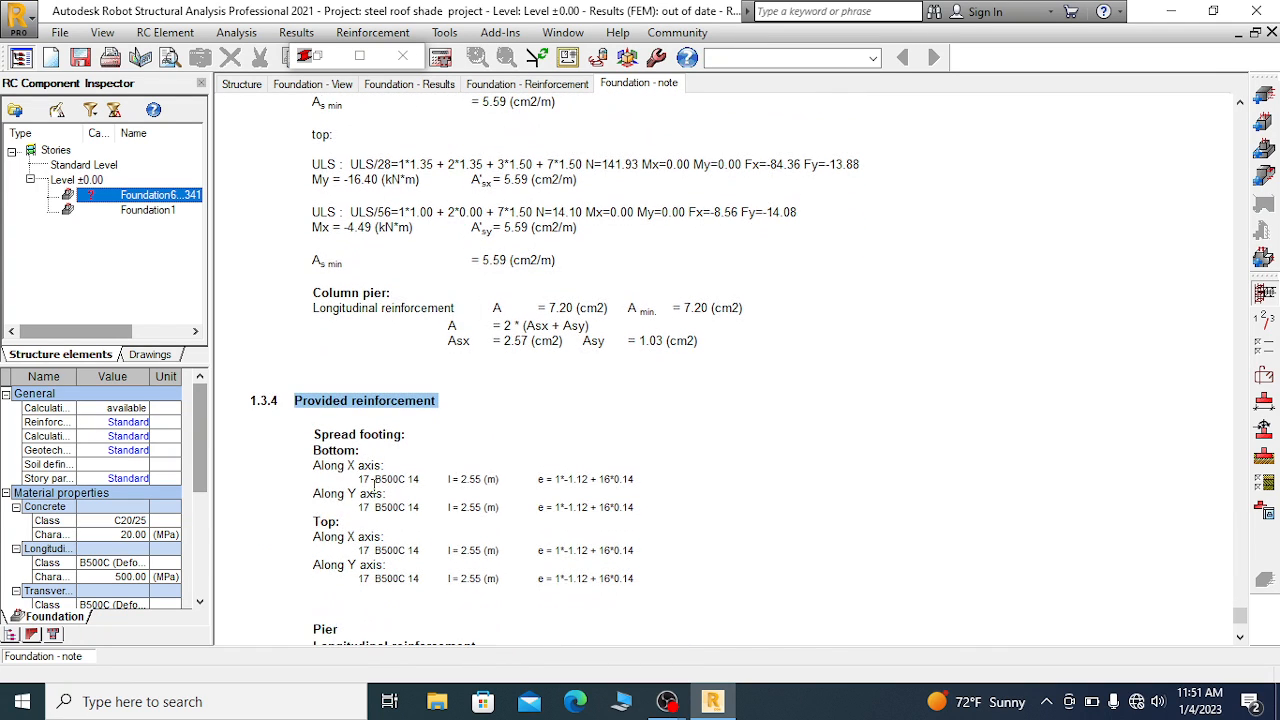
pyautogui.scroll(-1, 361, 474)
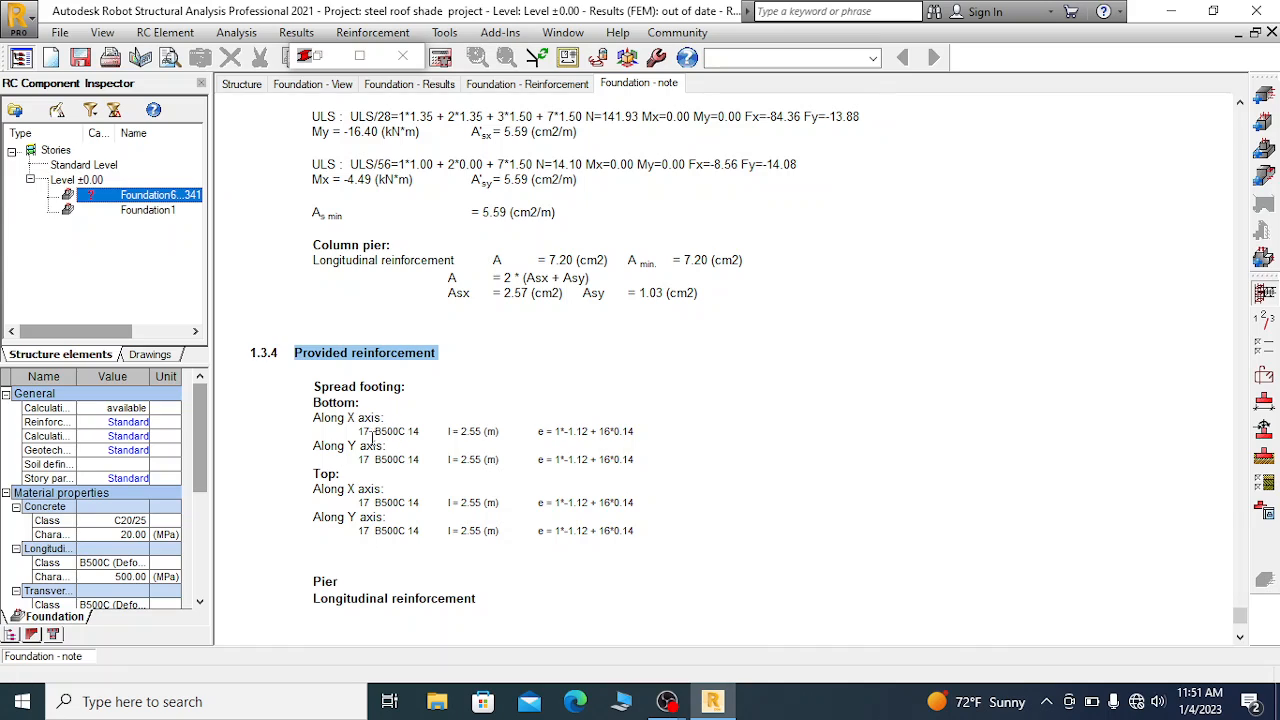
pyautogui.moveTo(357, 433); pyautogui.dragTo(372, 432)
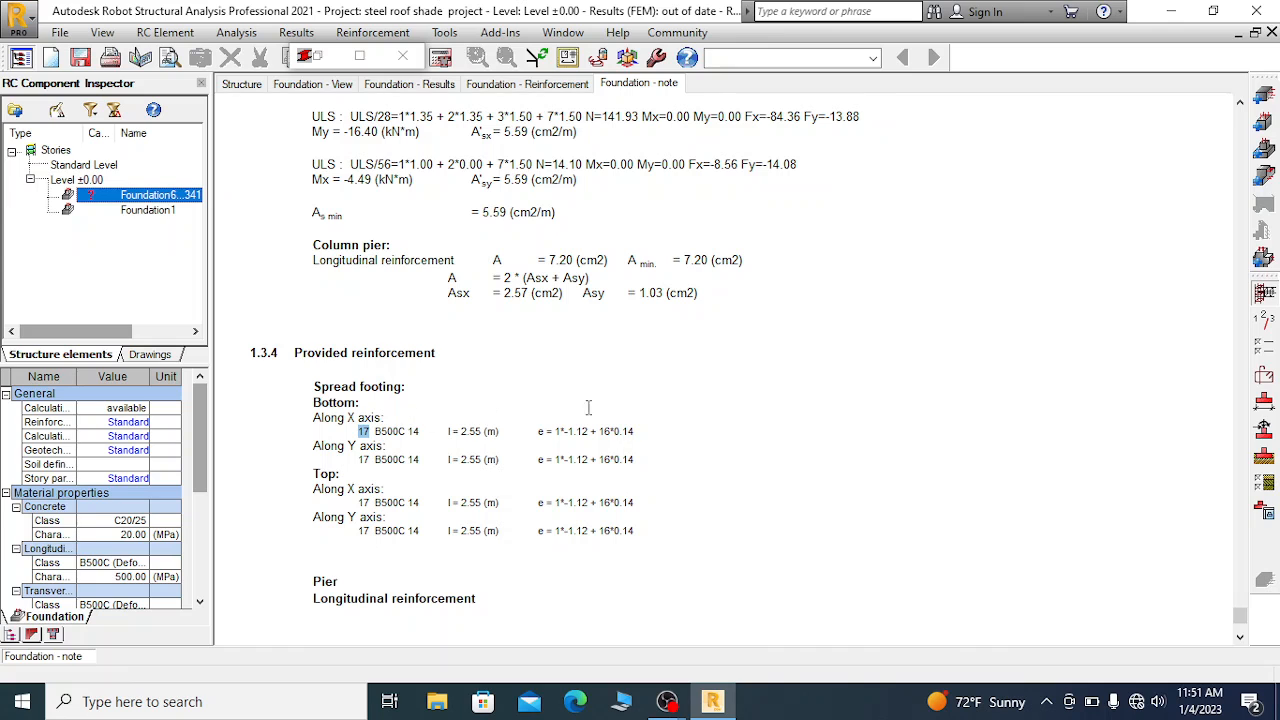
pyautogui.scroll(-2, 631, 372)
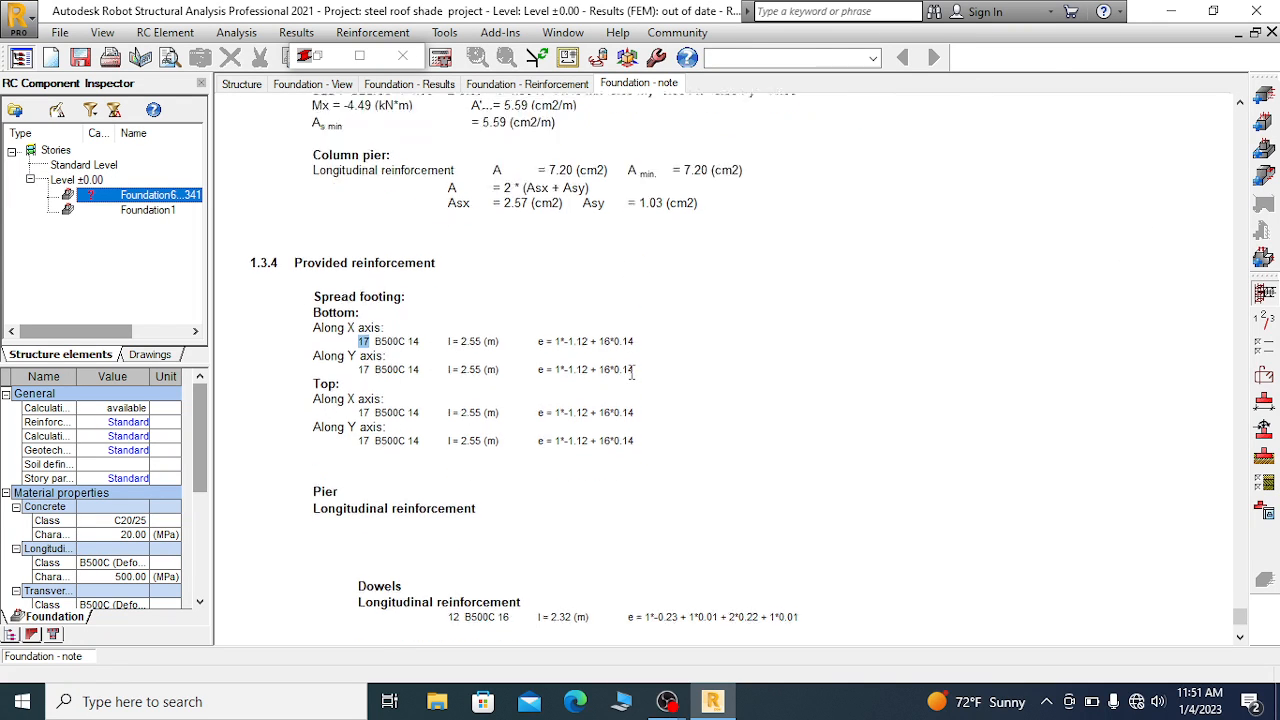
pyautogui.scroll(-1, 410, 381)
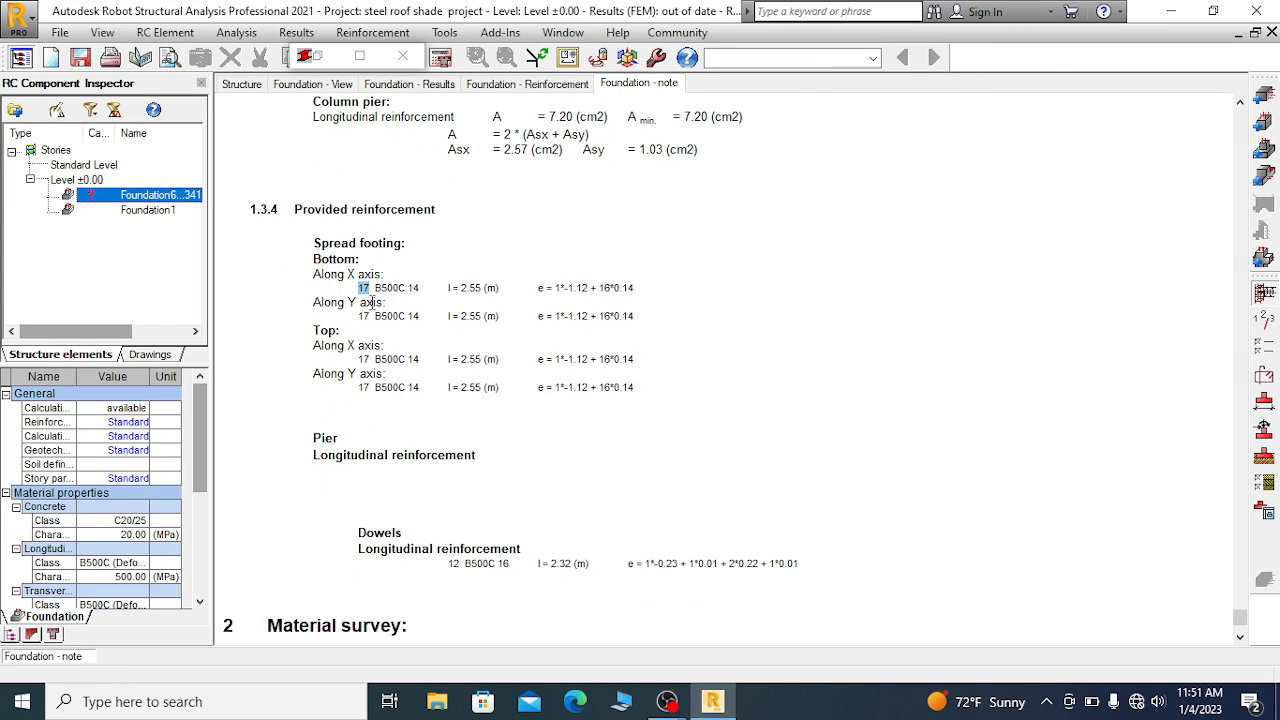
pyautogui.scroll(2, 424, 297)
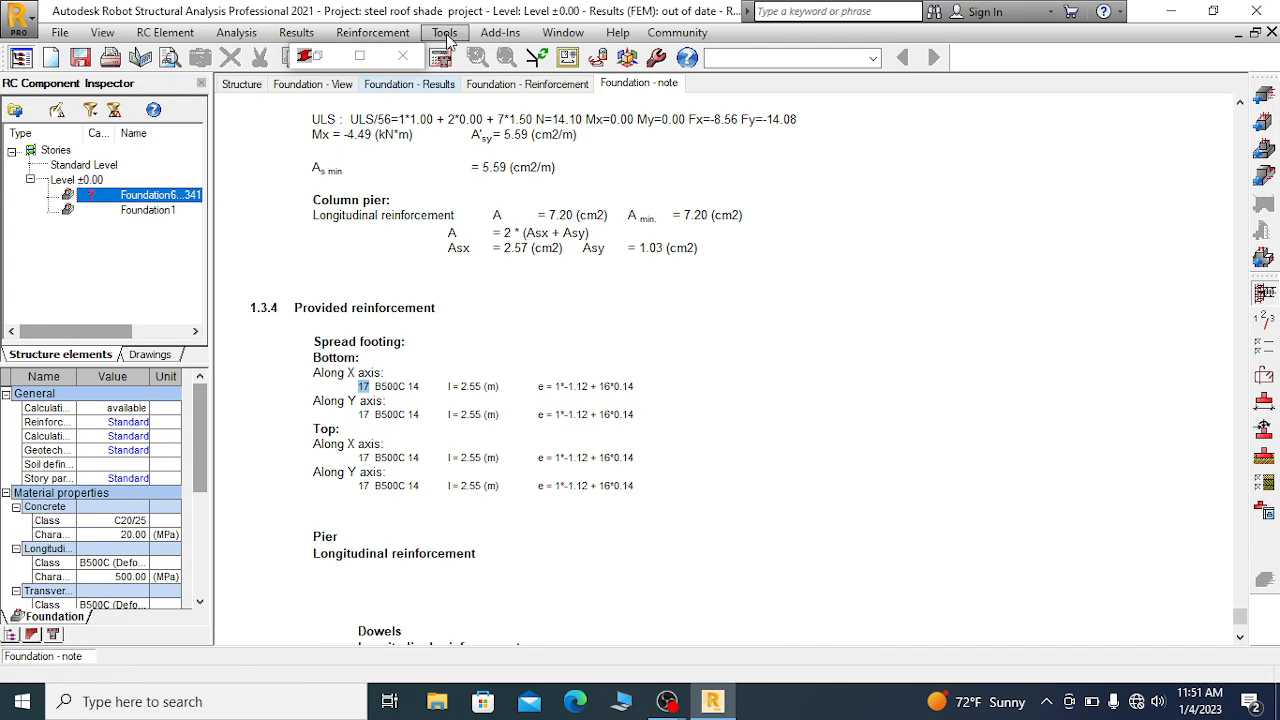
# Calculate the total area of the 17 bottom bars of 14 mm diameter as 17 × 49 × 3.14 in the built-in calculator
pyautogui.click(500, 33)
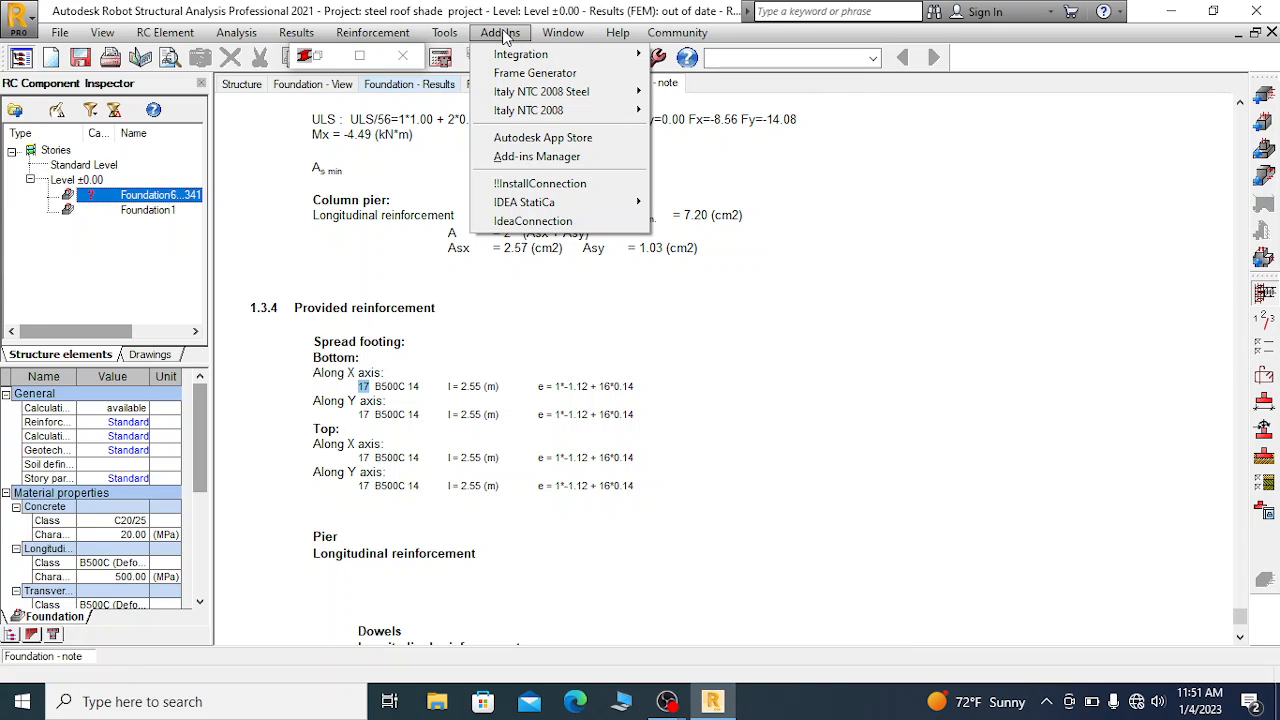
pyautogui.moveTo(445, 33)
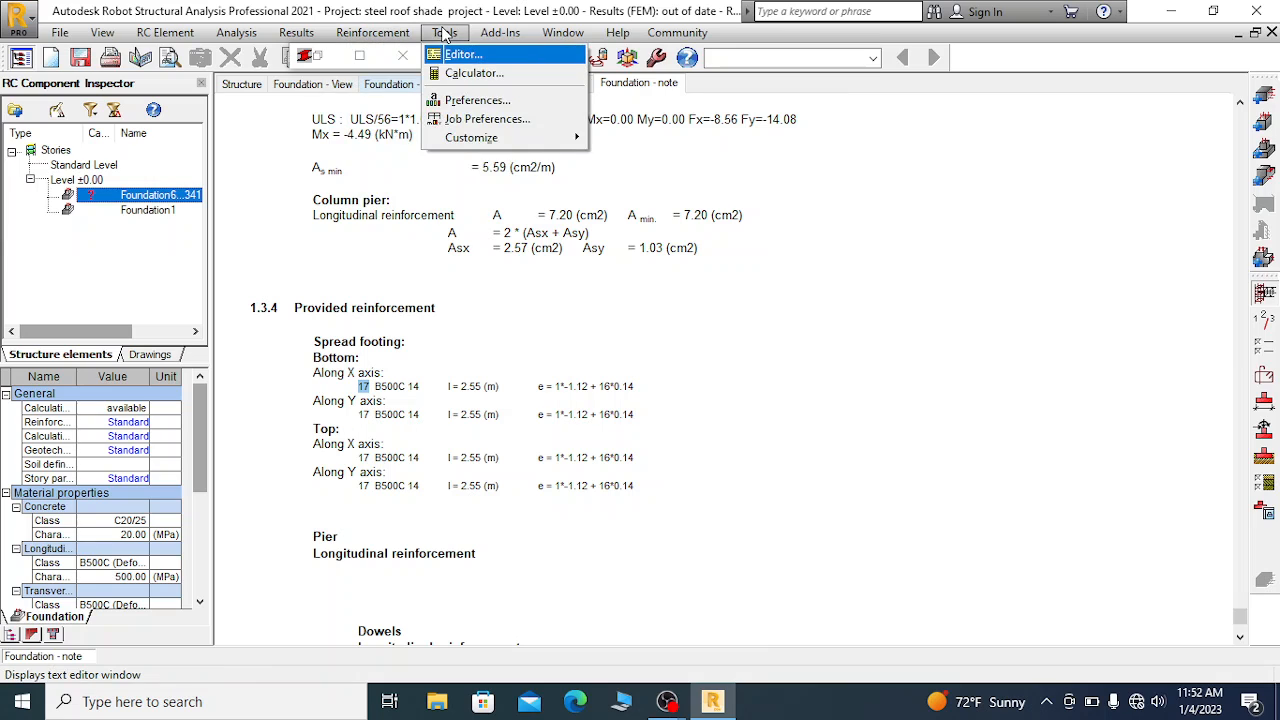
pyautogui.moveTo(382, 45)
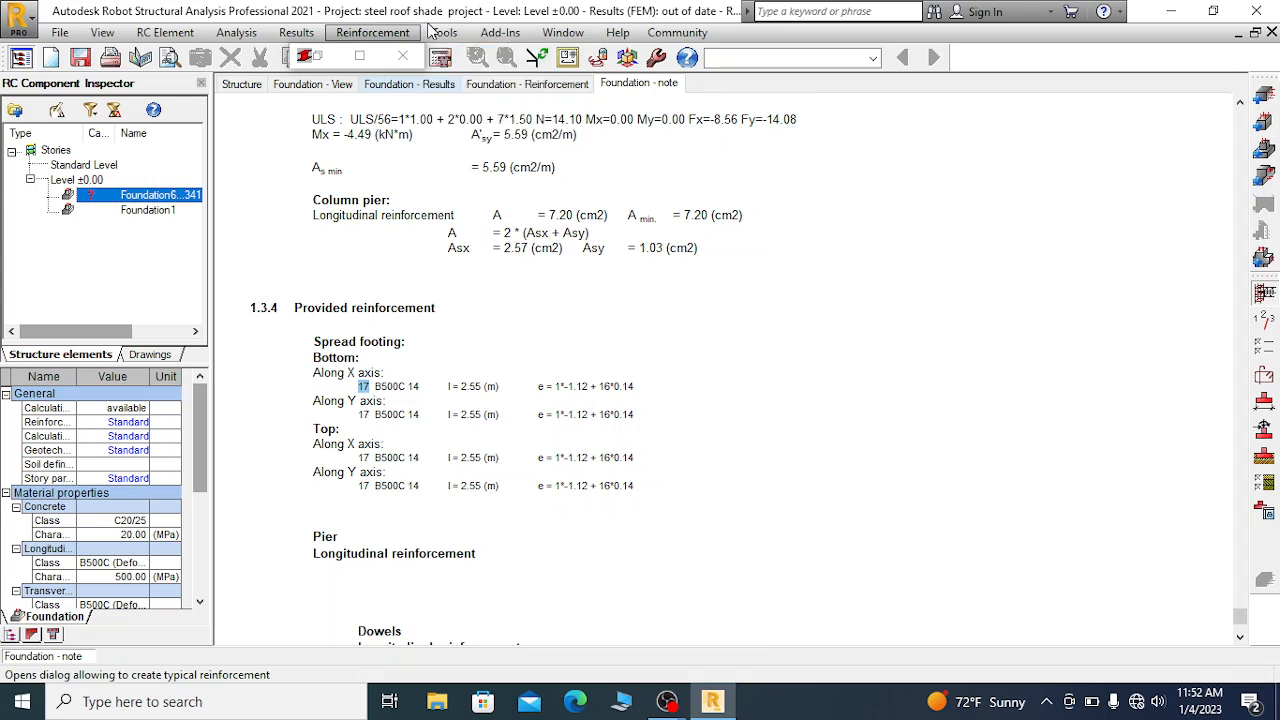
pyautogui.click(474, 73)
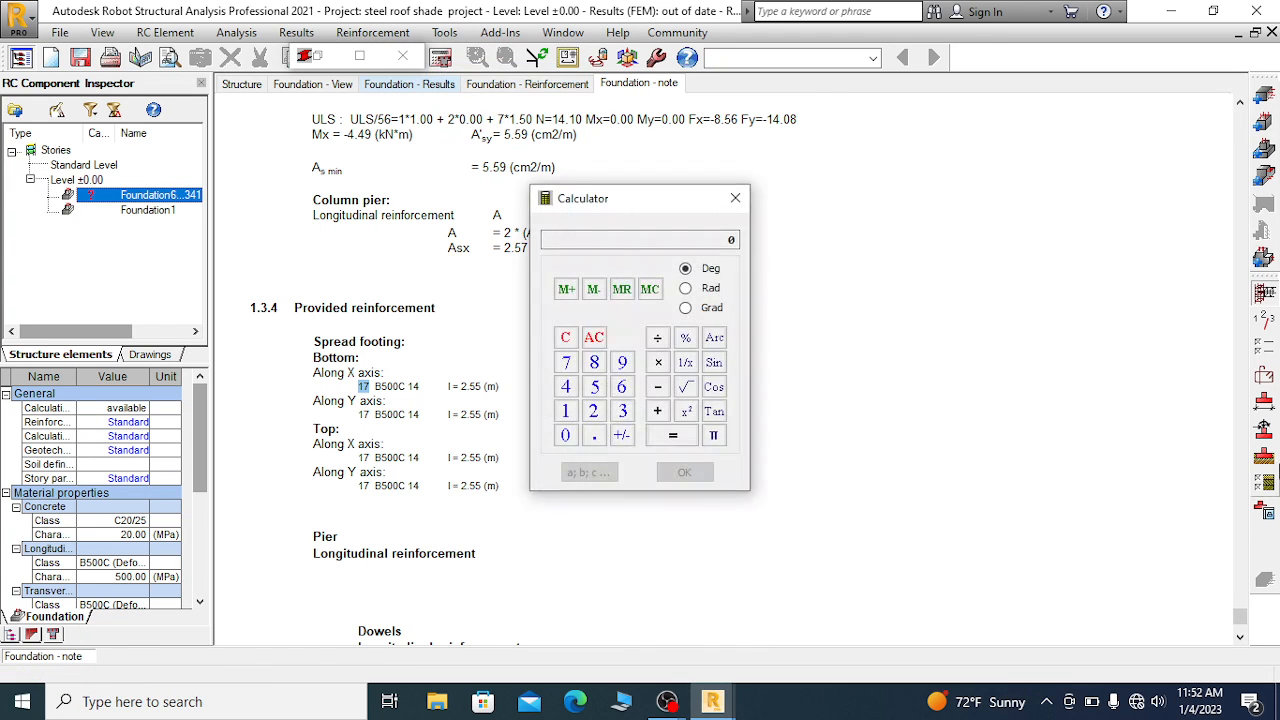
pyautogui.moveTo(647, 200); pyautogui.dragTo(795, 115)
pyautogui.click(714, 328)
pyautogui.click(714, 279)
pyautogui.click(806, 279)
pyautogui.click(714, 303)
pyautogui.click(770, 279)
pyautogui.click(806, 279)
pyautogui.click(770, 328)
pyautogui.click(742, 352)
pyautogui.click(714, 328)
pyautogui.click(714, 303)
pyautogui.click(820, 352)
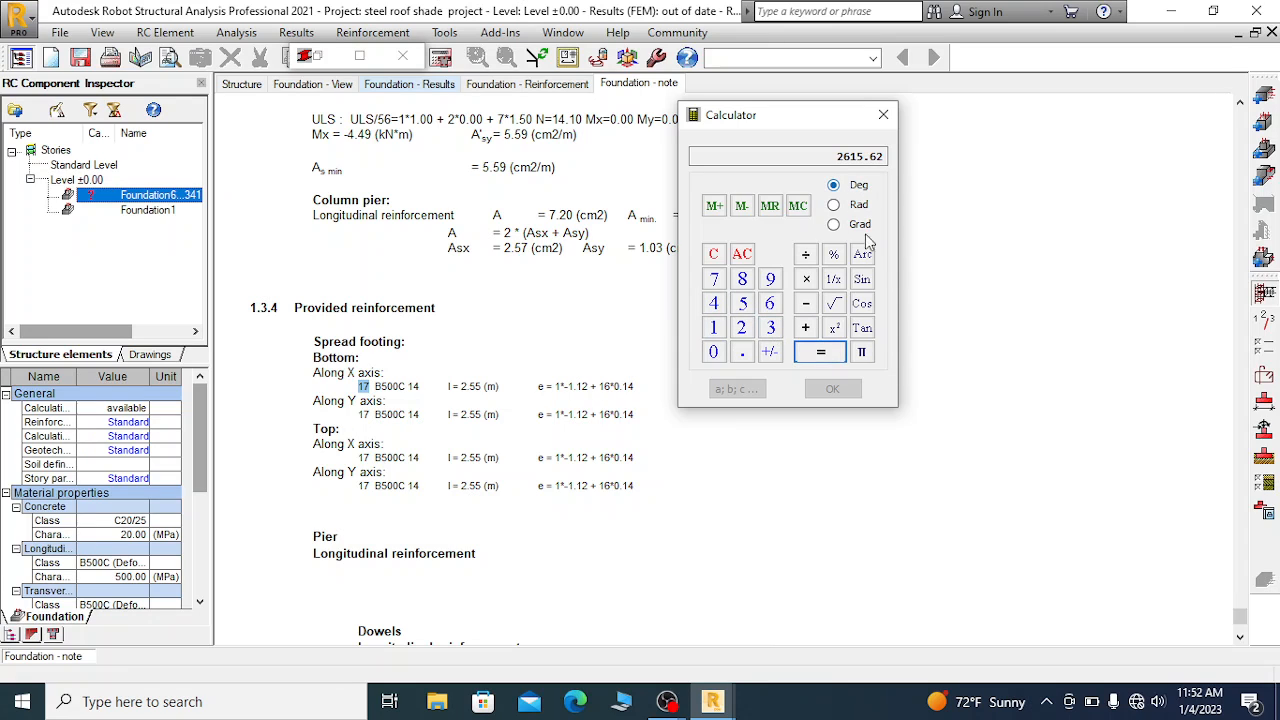
# Divide the total bar area by 2.5 to get the reinforcement per metre of footing, and close the calculator
pyautogui.click(806, 254)
pyautogui.click(741, 328)
pyautogui.click(742, 352)
pyautogui.click(742, 303)
pyautogui.click(820, 352)
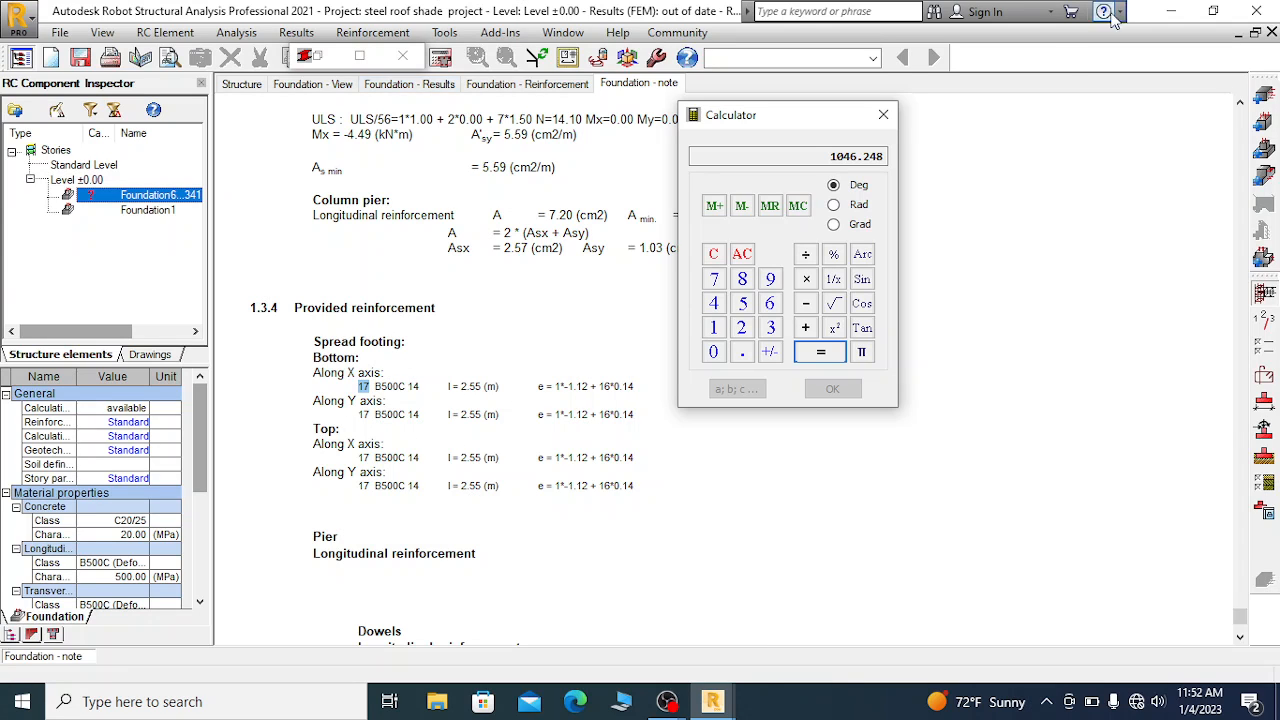
pyautogui.click(884, 117)
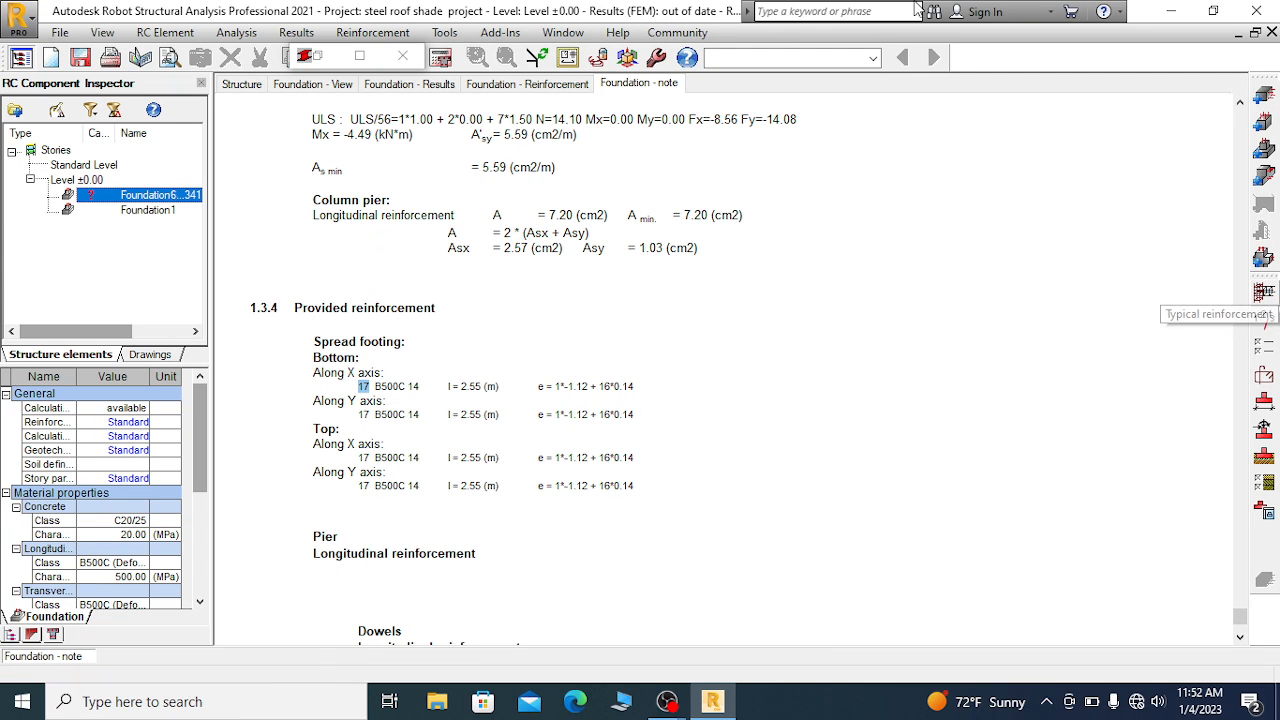
pyautogui.moveTo(549, 125); pyautogui.dragTo(667, 97)
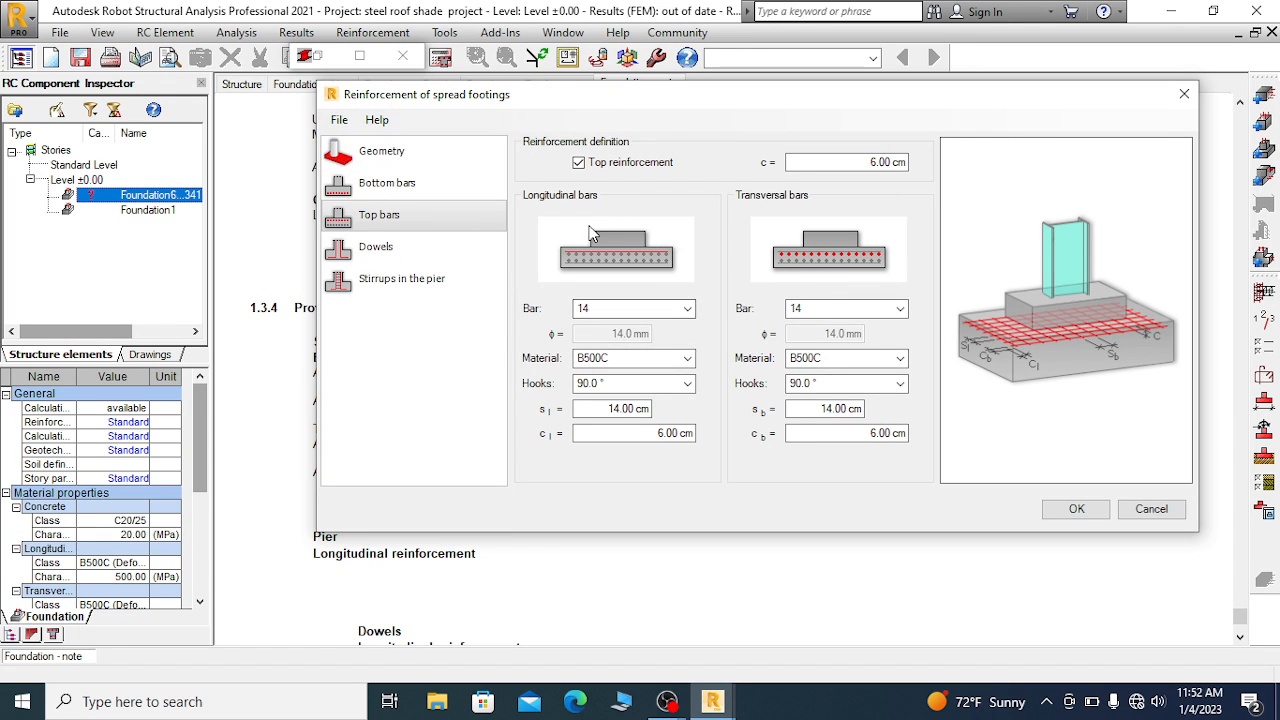
pyautogui.moveTo(710, 103); pyautogui.dragTo(634, 113)
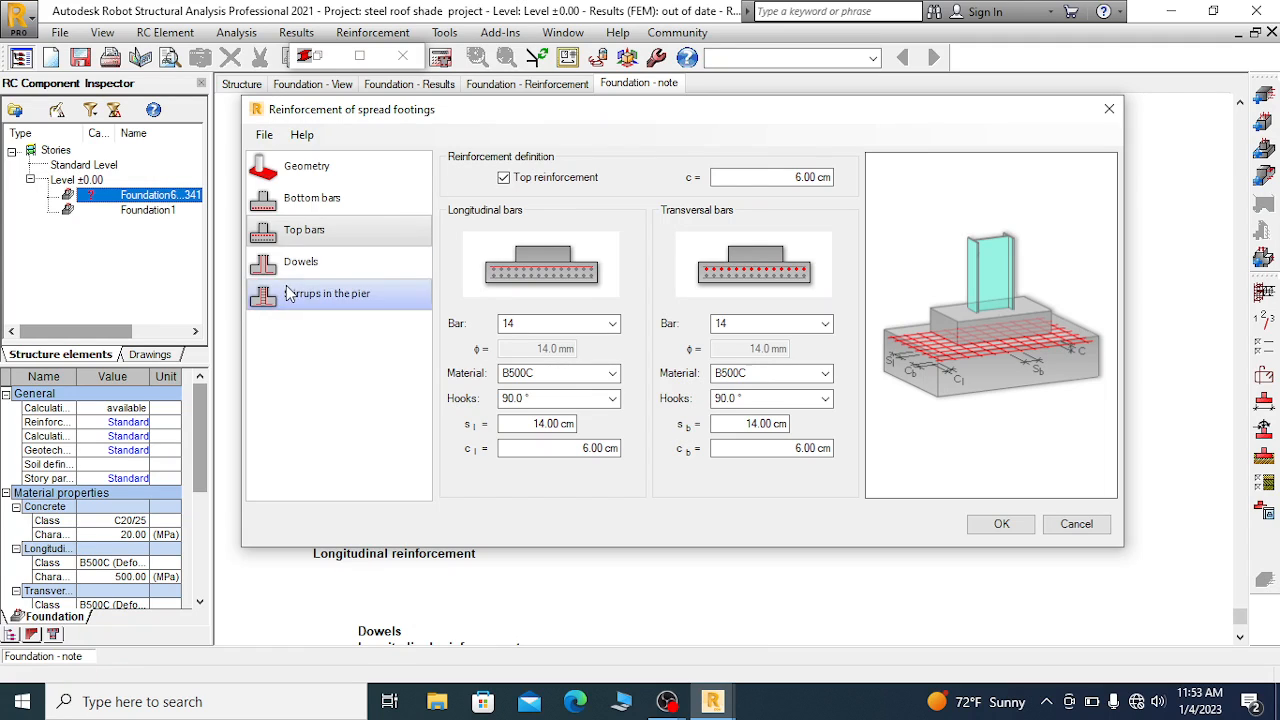
pyautogui.moveTo(545, 113); pyautogui.dragTo(552, 146)
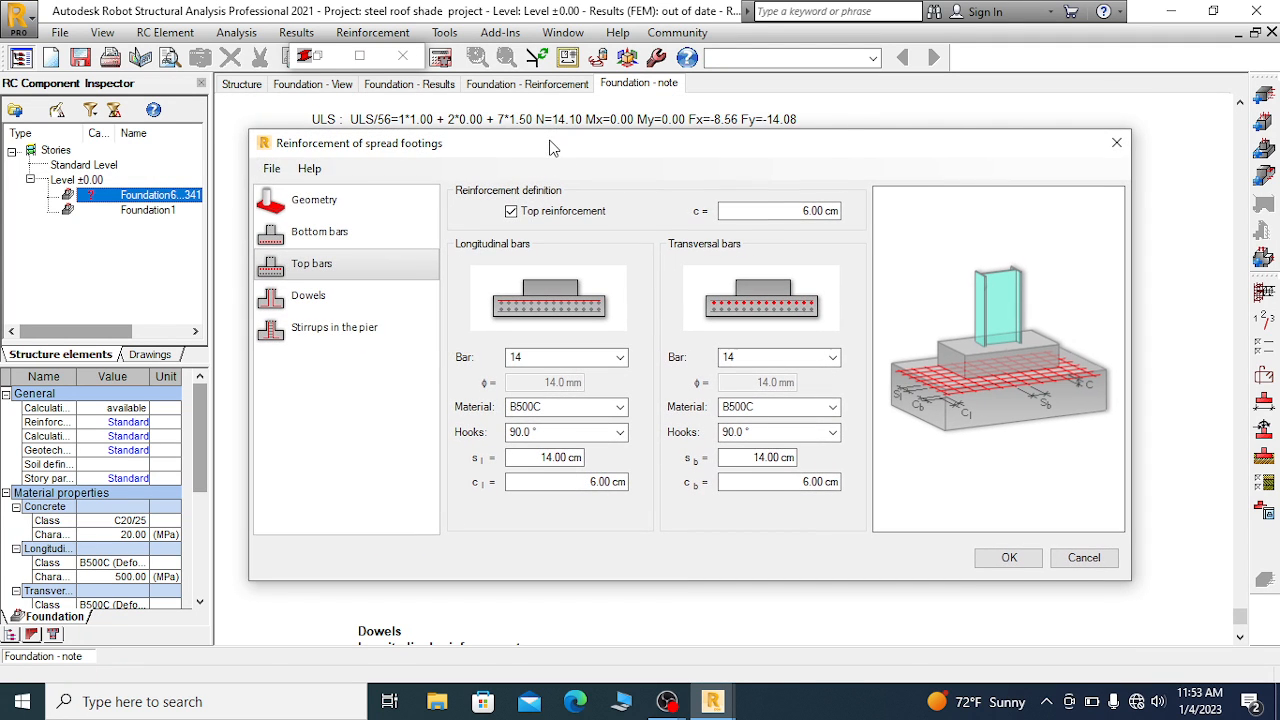
pyautogui.click(1117, 142)
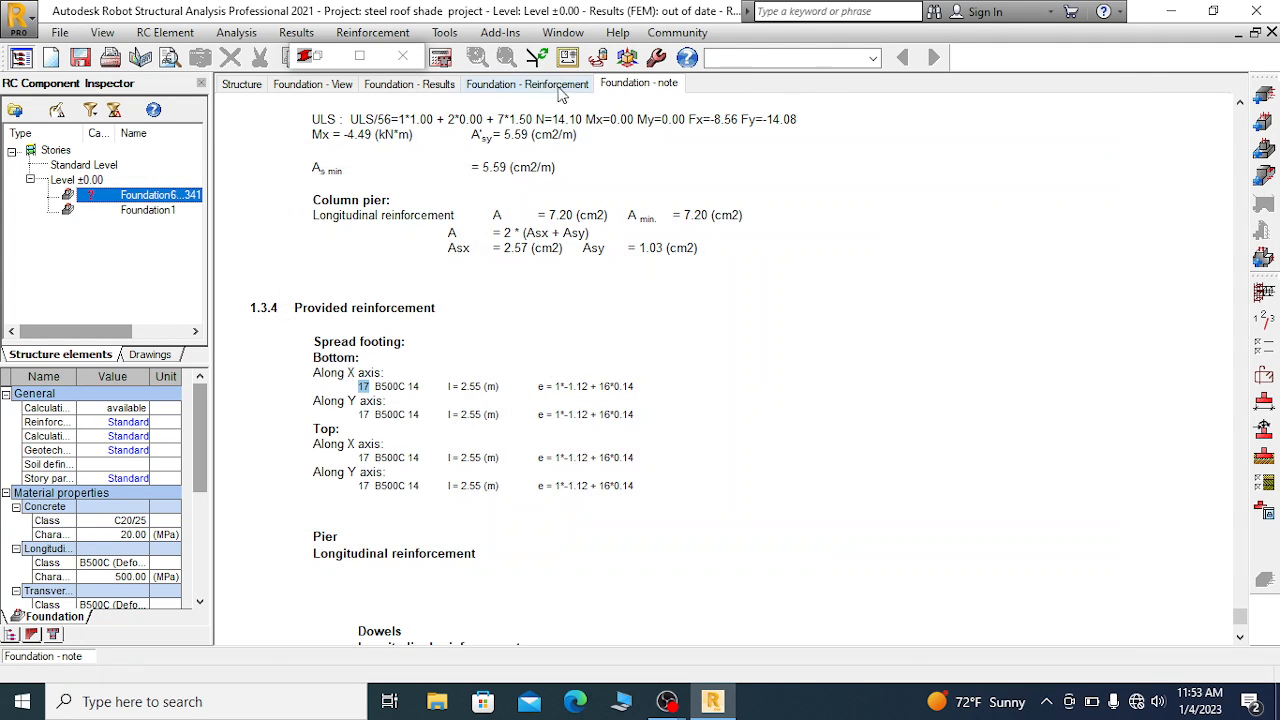
# Delete all three existing reinforcement rows of the foundation, including the dowel bars and transversal bars, from the reinforcement table
pyautogui.click(540, 84)
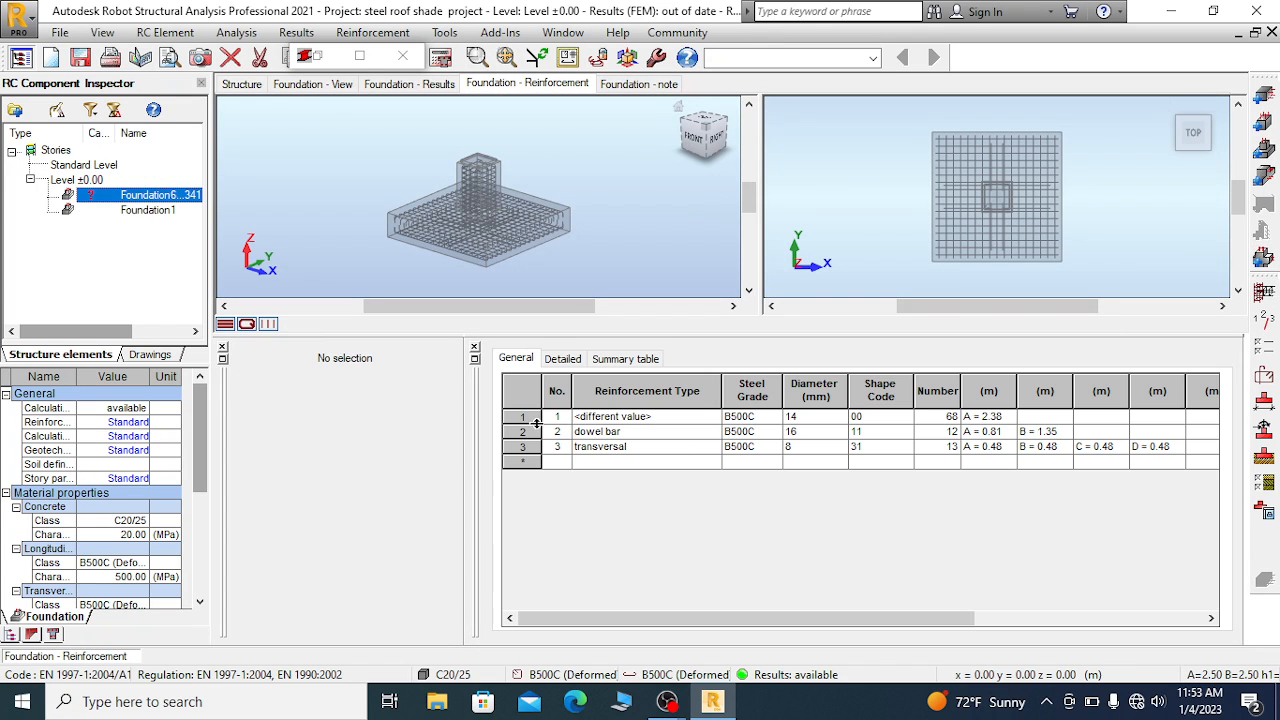
pyautogui.moveTo(521, 417); pyautogui.dragTo(600, 444)
pyautogui.rightClick(600, 444)
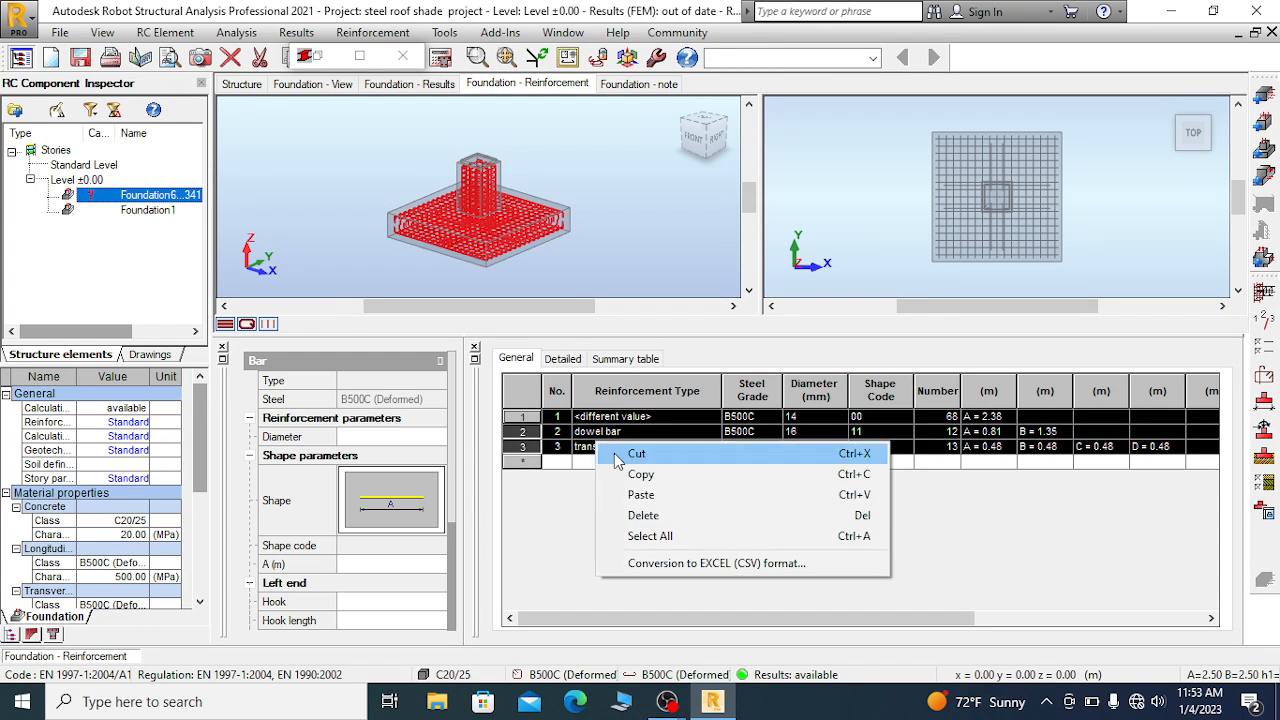
pyautogui.click(648, 513)
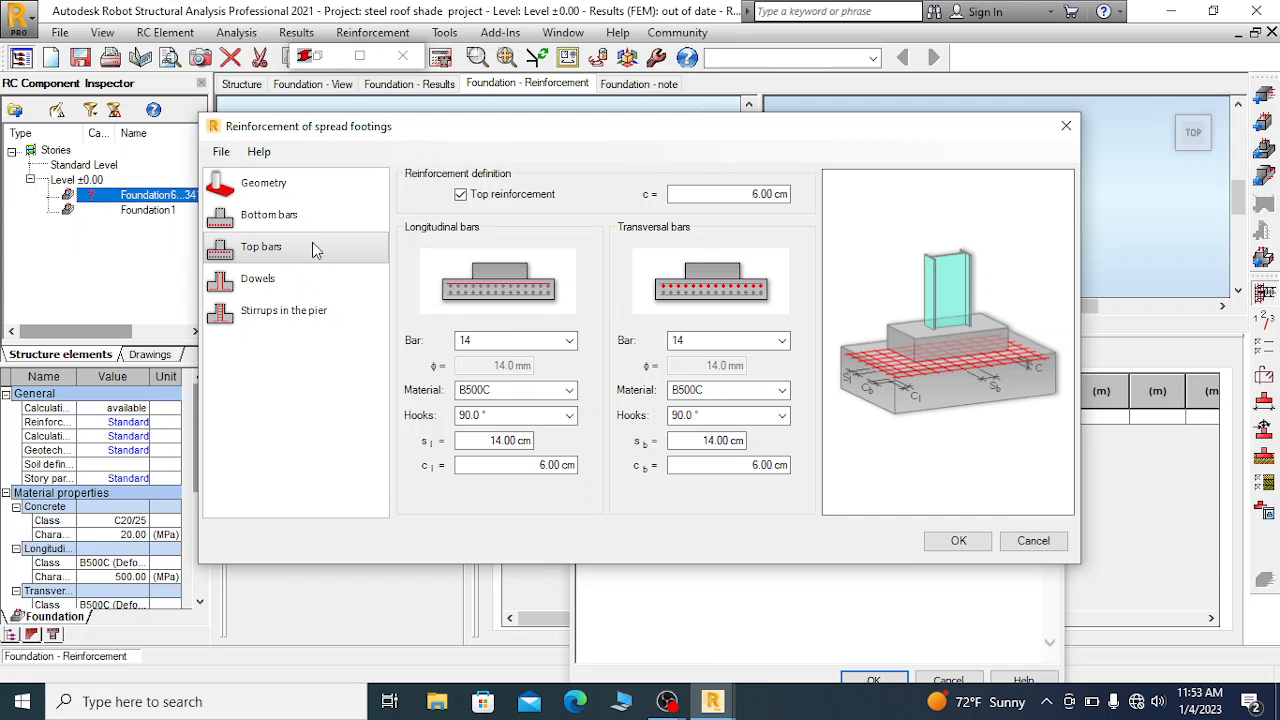
# Set the spacing of the footing's bottom longitudinal and transversal bars to 20 cm in the typical reinforcement definition
pyautogui.click(270, 214)
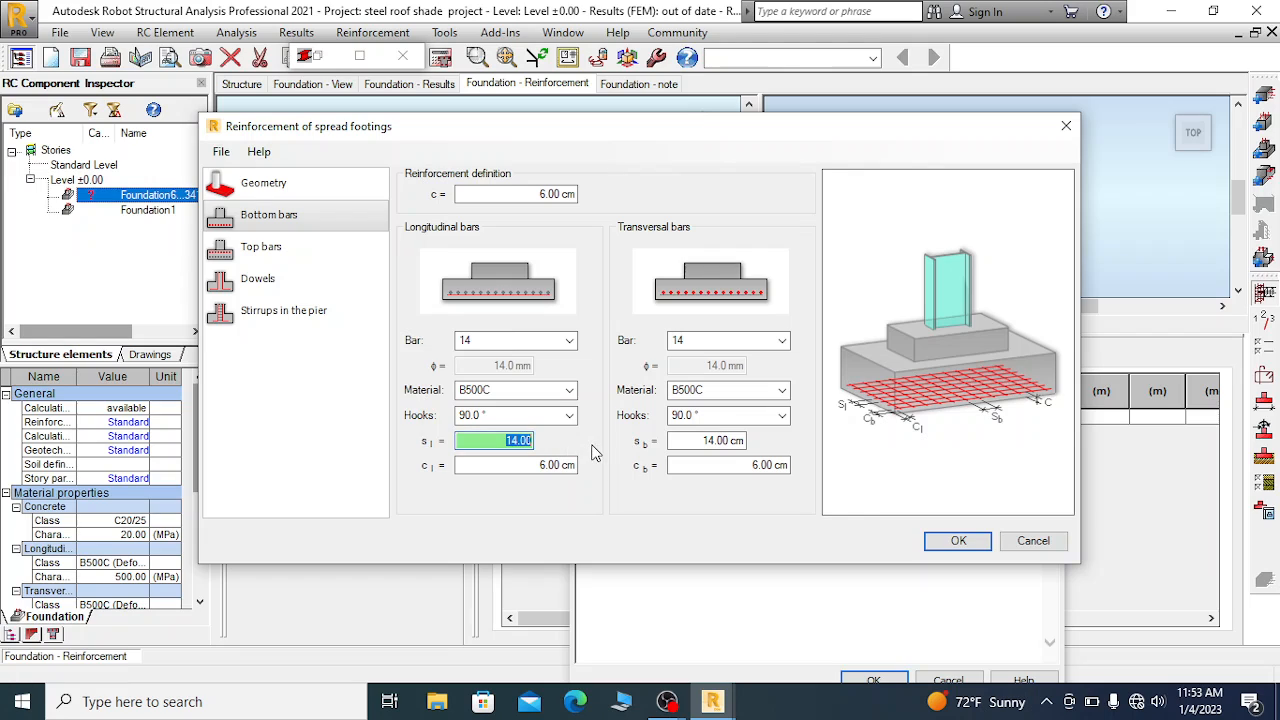
pyautogui.write('20')
pyautogui.press('Tab')
pyautogui.write('2')
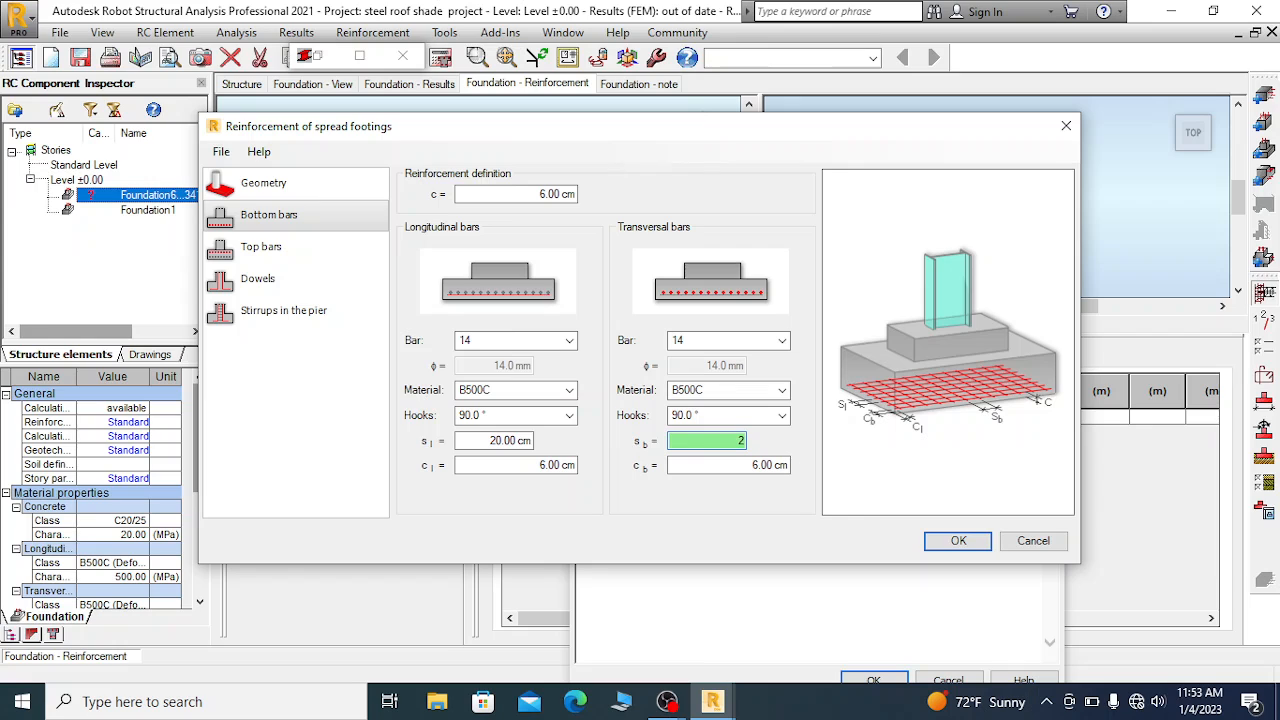
pyautogui.write('0')
# Set the top longitudinal and transversal bar spacing to 20 cm, generate the foundation reinforcement, and dismiss the calculation errors report
pyautogui.click(260, 247)
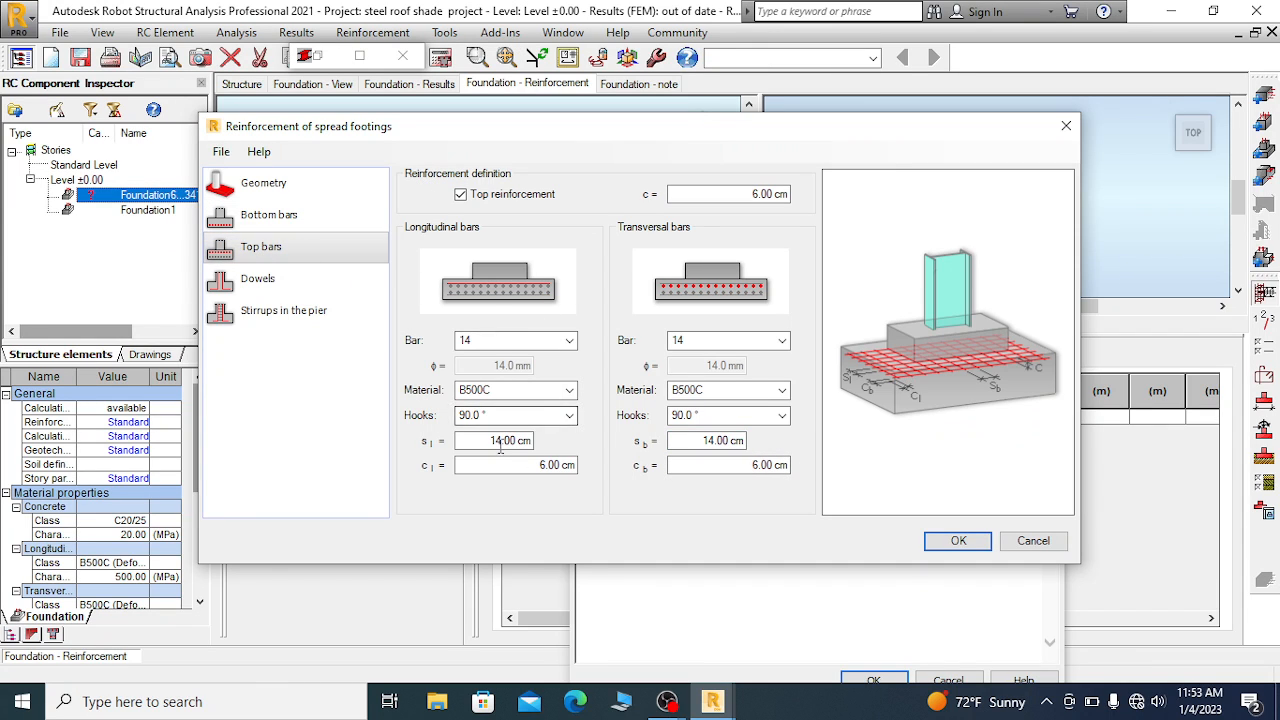
pyautogui.click(543, 446)
pyautogui.write('20')
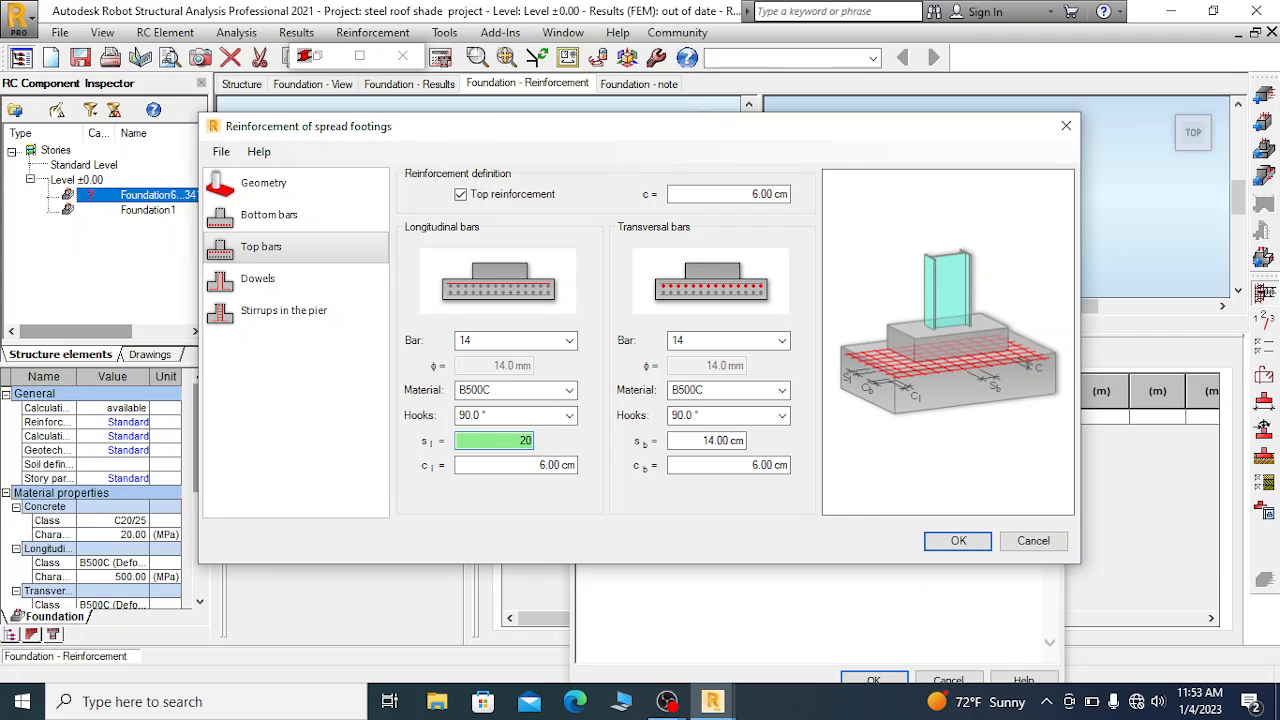
pyautogui.click(708, 441)
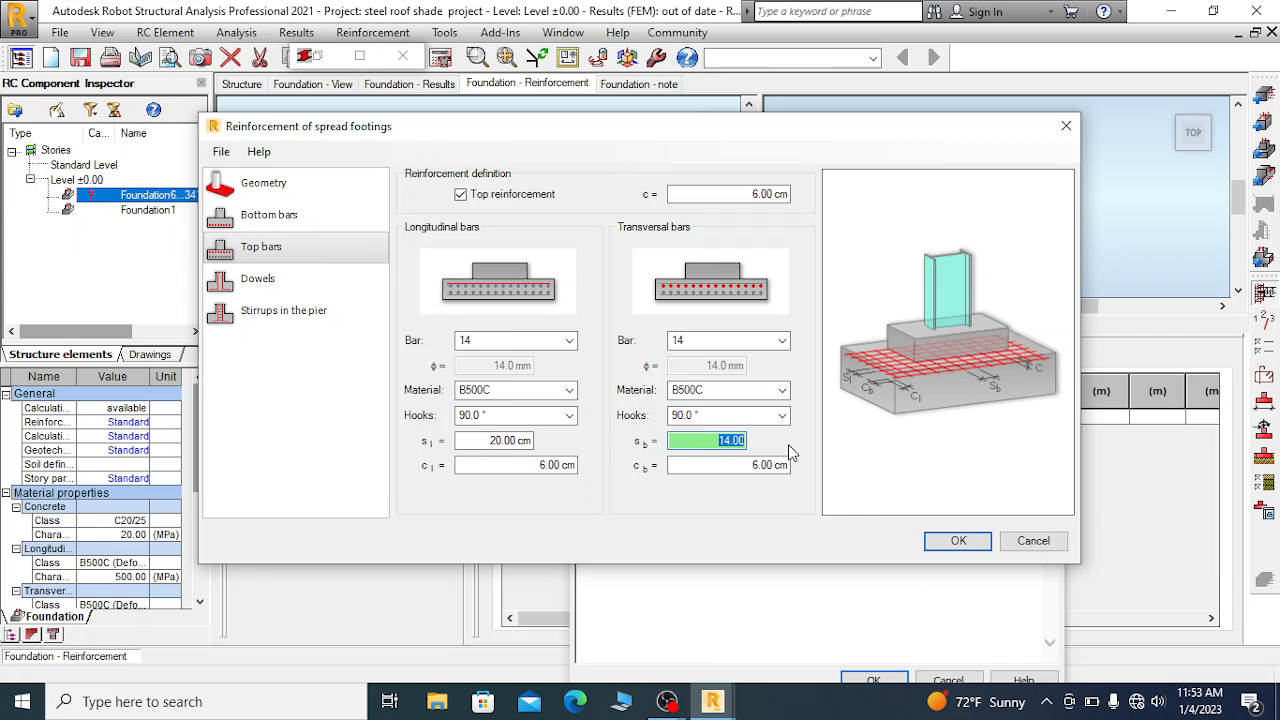
pyautogui.write('20')
pyautogui.click(965, 545)
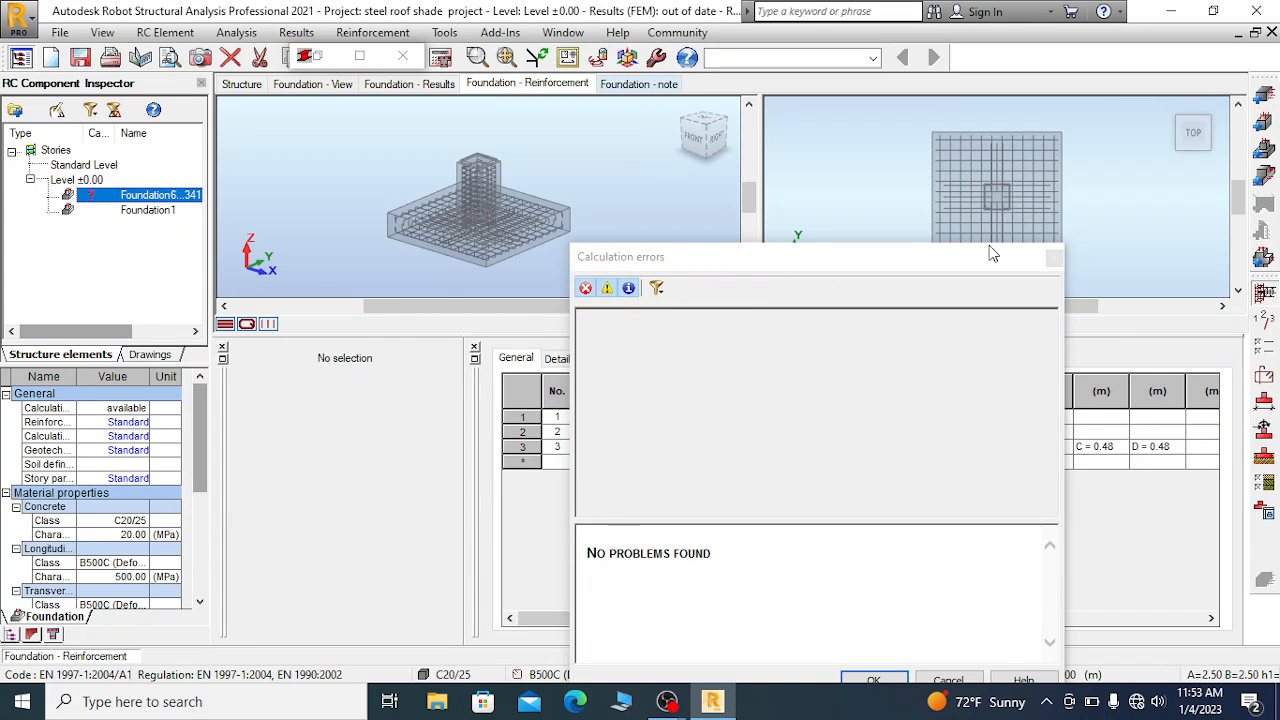
pyautogui.click(1054, 260)
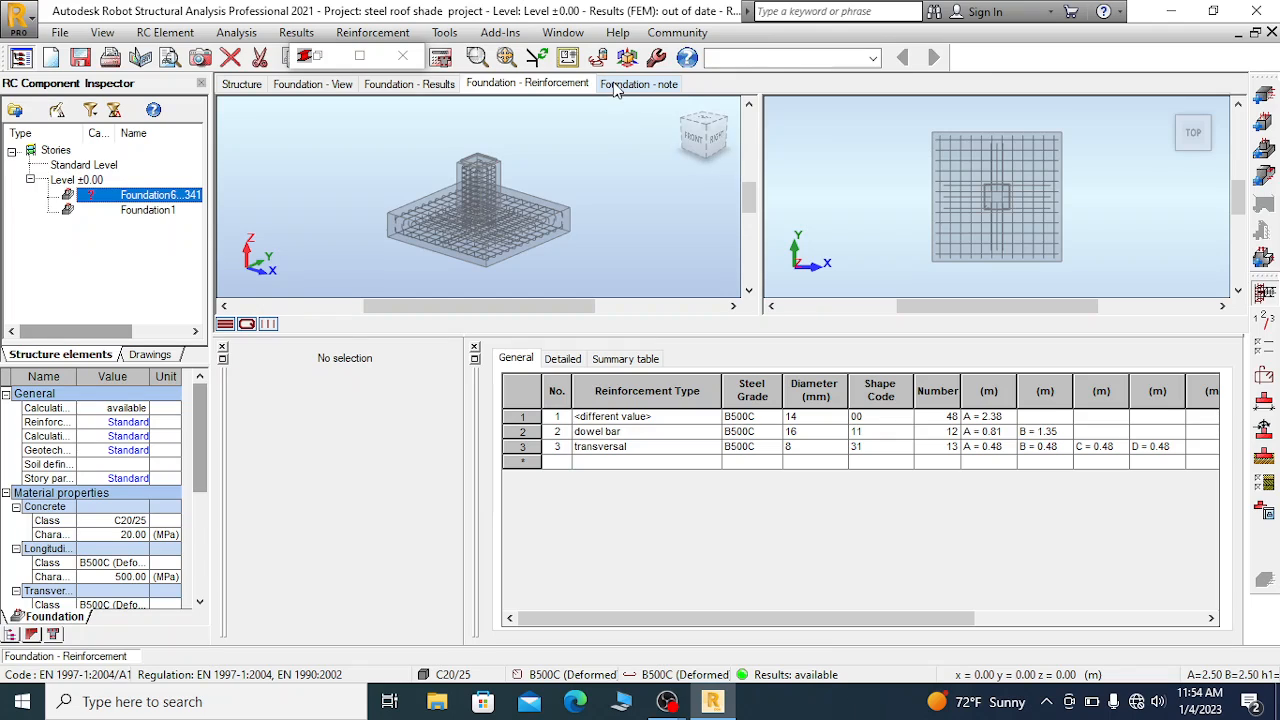
# Open the foundation's calculation note and find the section on the spread footing's required reinforcement
pyautogui.click(638, 83)
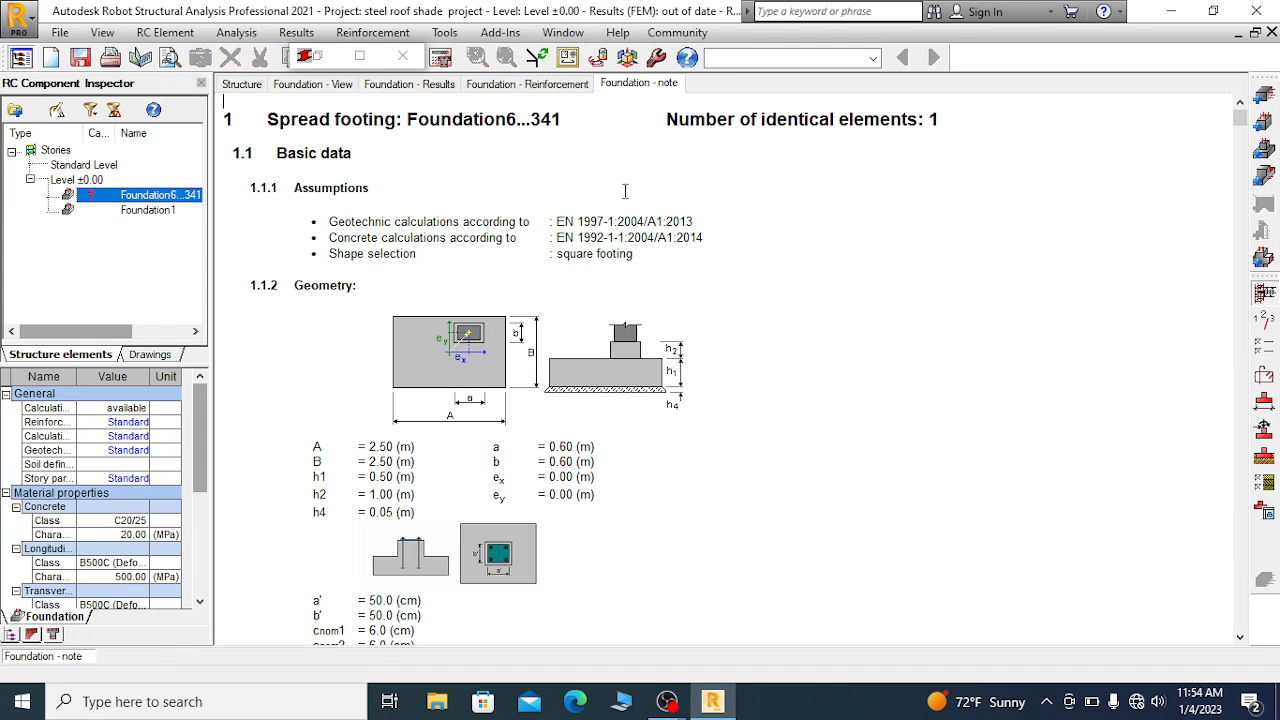
pyautogui.scroll(-20, 577, 265)
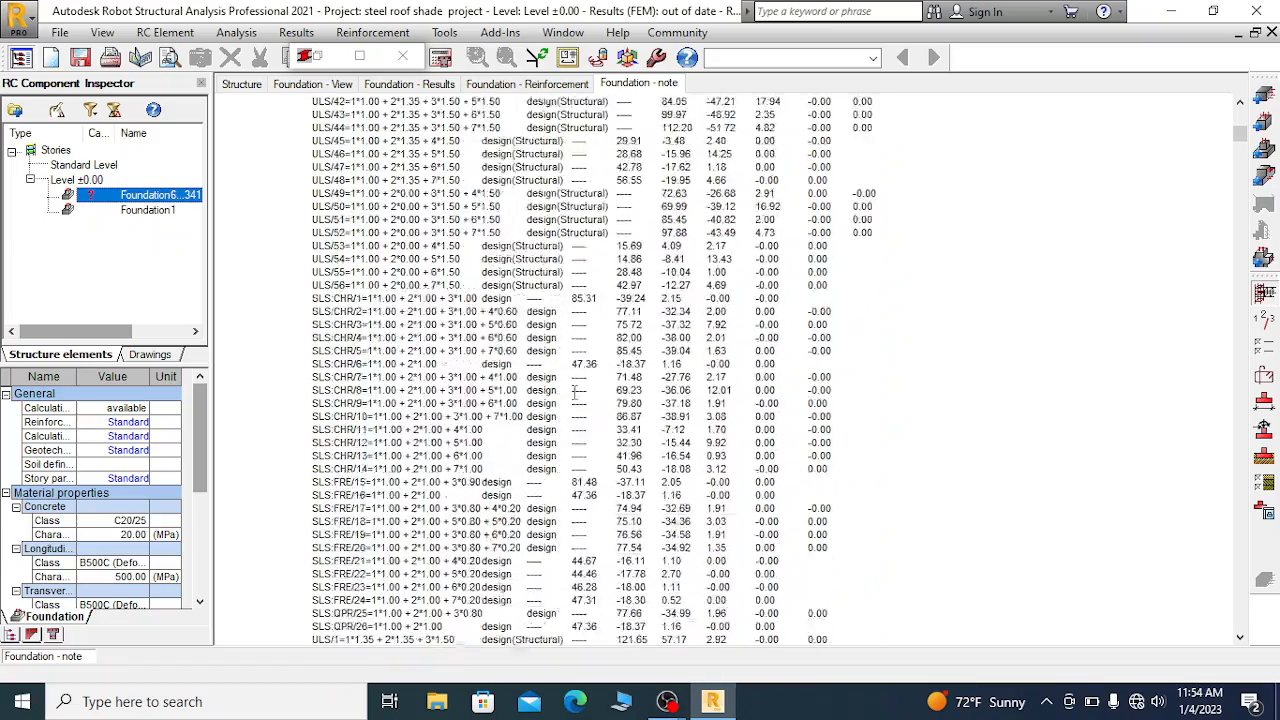
pyautogui.scroll(-15, 567, 397)
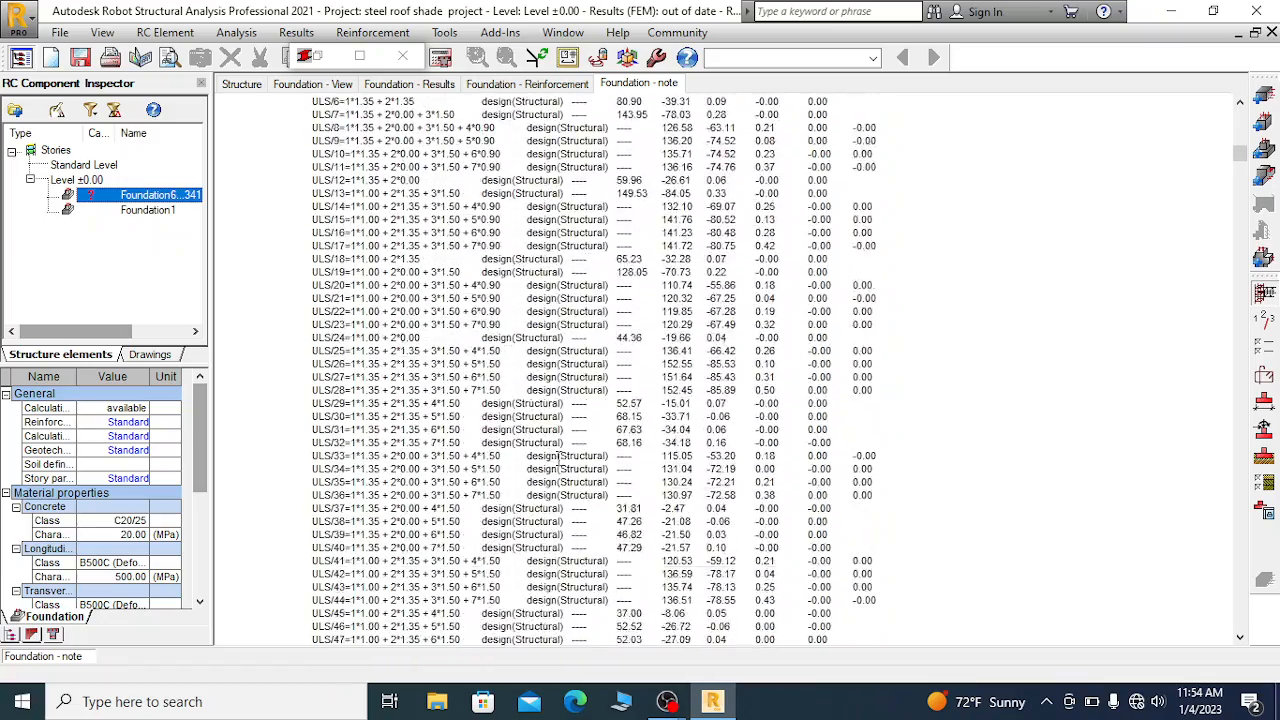
pyautogui.scroll(-15, 545, 457)
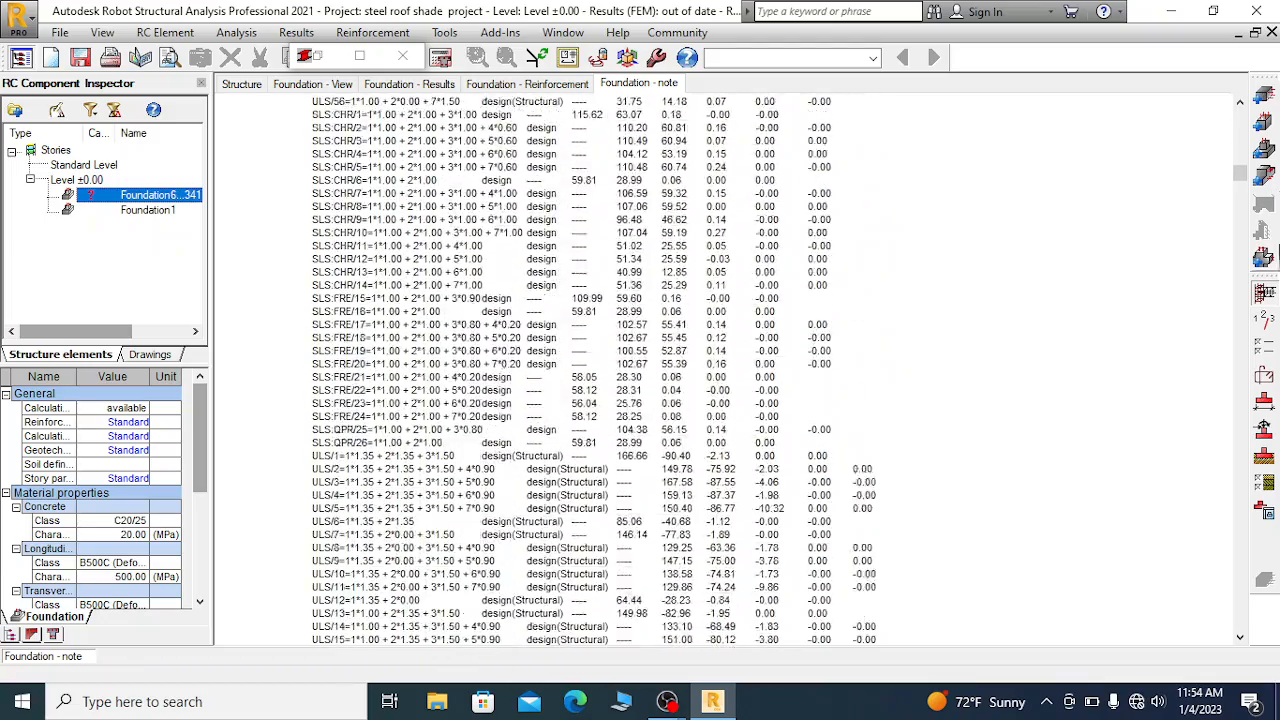
pyautogui.moveTo(1238, 177); pyautogui.dragTo(1240, 591)
pyautogui.scroll(-10, 1014, 375)
pyautogui.scroll(-3, 522, 297)
pyautogui.scroll(2, 520, 297)
pyautogui.scroll(-7, 511, 390)
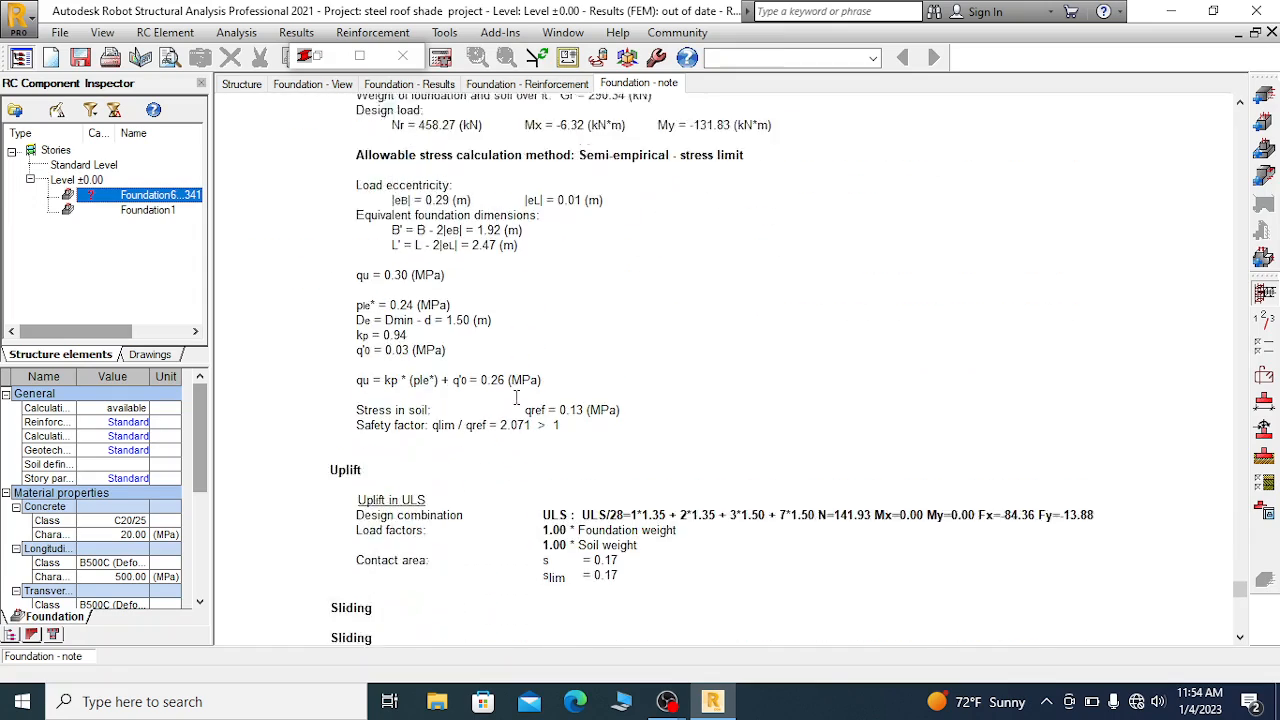
pyautogui.scroll(-15, 511, 393)
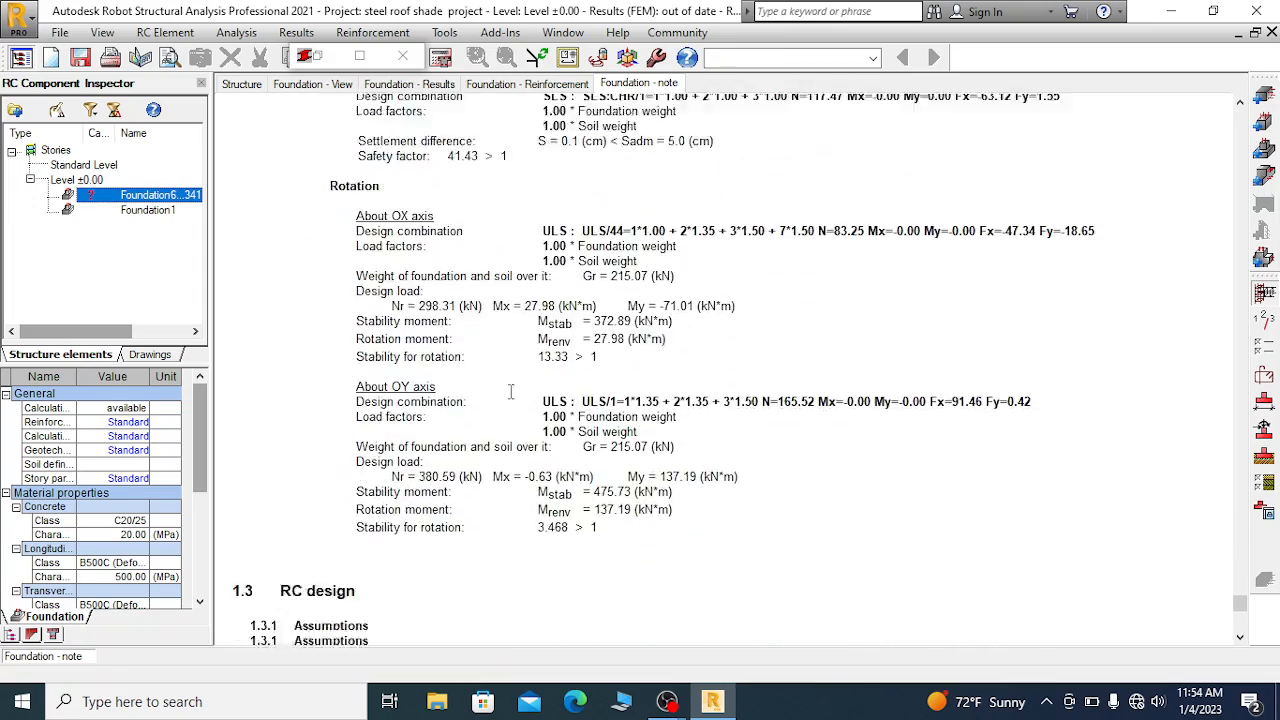
pyautogui.scroll(-12, 508, 390)
pyautogui.scroll(2, 425, 280)
pyautogui.scroll(-5, 433, 353)
pyautogui.scroll(7, 480, 355)
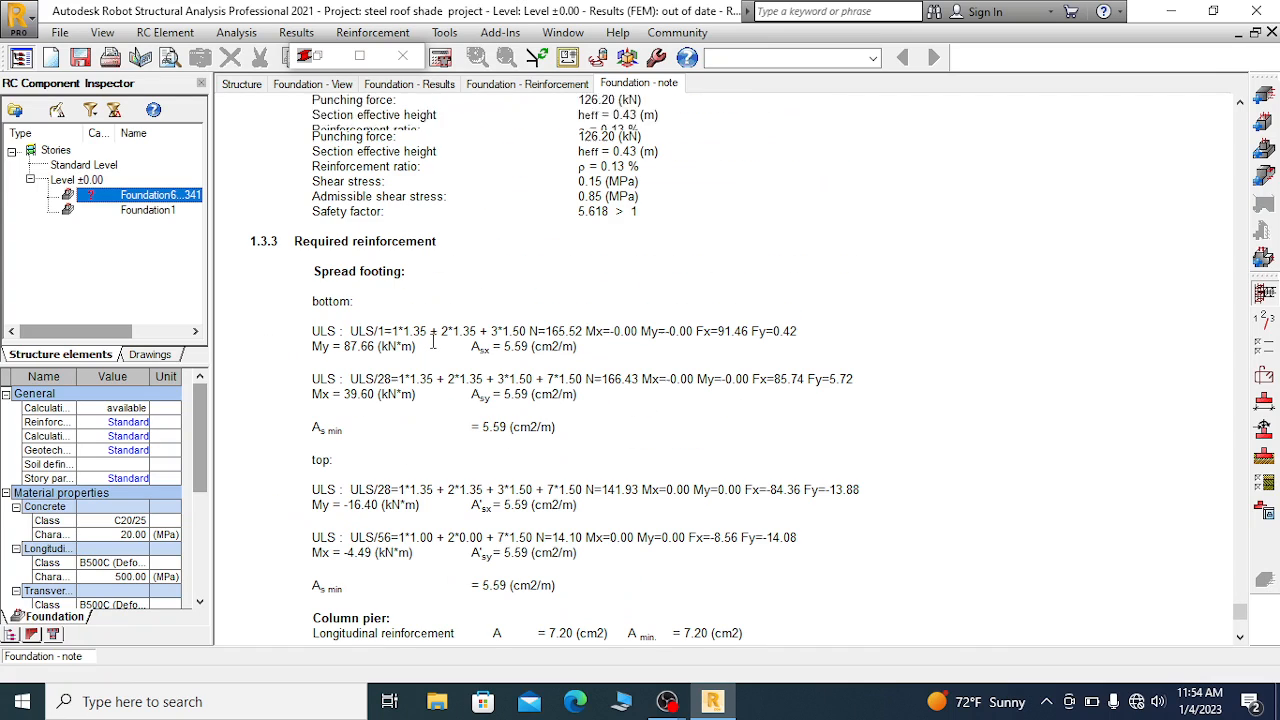
# Examine the footing's required bottom and top reinforcement areas and the bars provided along the X and Y axes
pyautogui.moveTo(502, 391); pyautogui.dragTo(547, 392)
pyautogui.click(562, 392)
pyautogui.scroll(-2, 503, 346)
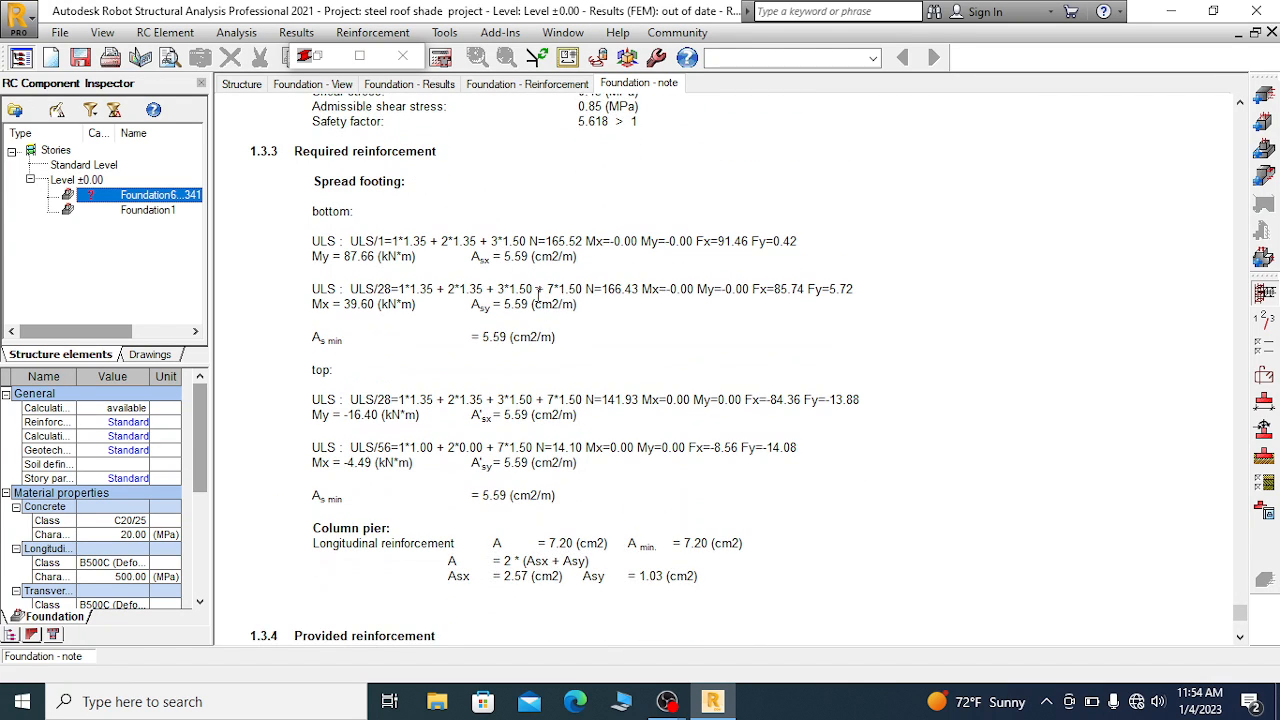
pyautogui.scroll(-3, 470, 316)
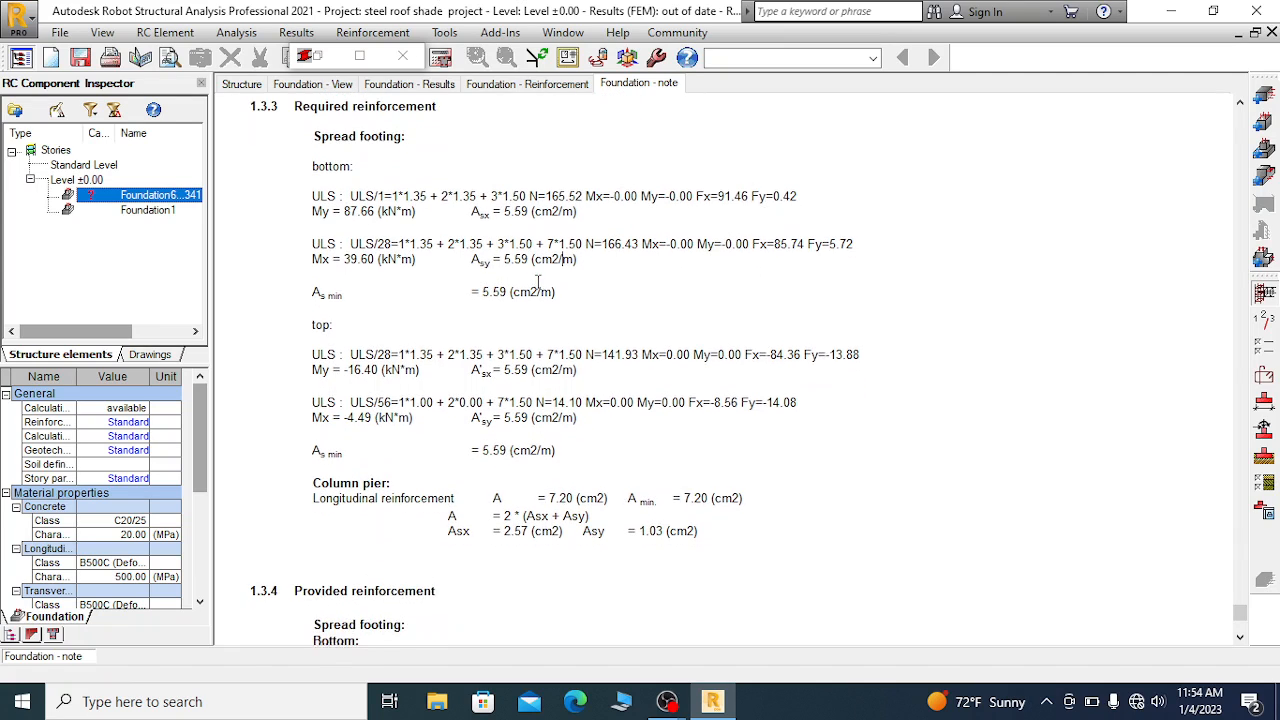
pyautogui.scroll(-8, 368, 318)
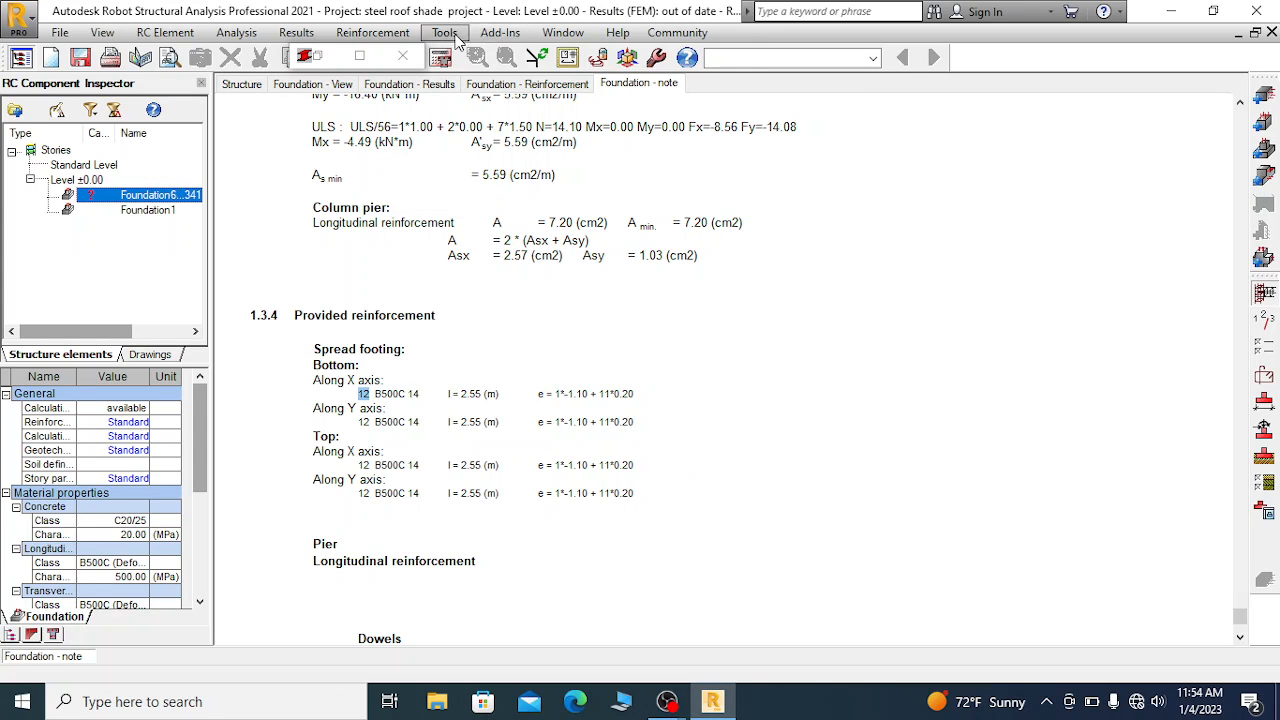
# Calculate the total area of the twelve 14 mm footing bars with the calculator as 12 × 3.14 × 49
pyautogui.click(500, 33)
pyautogui.moveTo(445, 33)
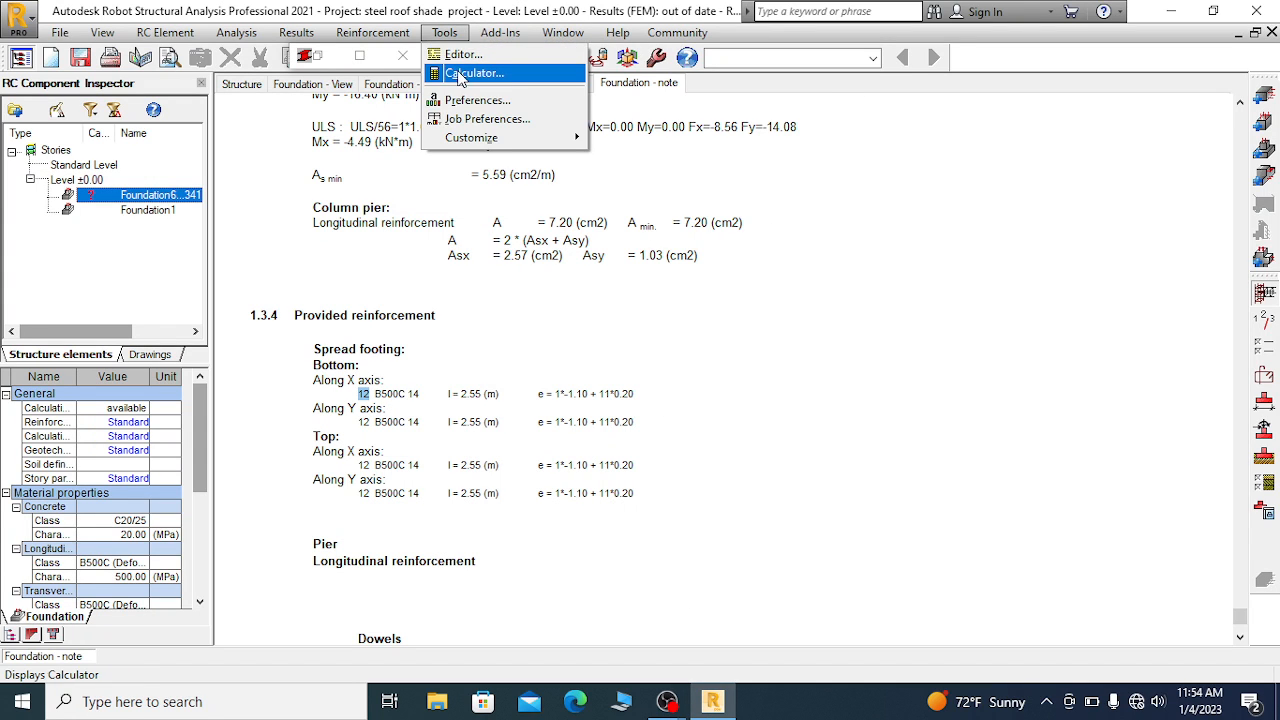
pyautogui.click(466, 73)
pyautogui.moveTo(650, 200); pyautogui.dragTo(833, 171)
pyautogui.click(747, 376)
pyautogui.click(775, 376)
pyautogui.click(840, 328)
pyautogui.click(803, 377)
pyautogui.click(775, 400)
pyautogui.click(747, 376)
pyautogui.click(747, 352)
pyautogui.click(840, 328)
pyautogui.click(747, 352)
pyautogui.click(803, 328)
pyautogui.click(855, 402)
# Divide the total bar area by 2.5, compare it with the required top reinforcement in the note, and close the calculator
pyautogui.click(843, 305)
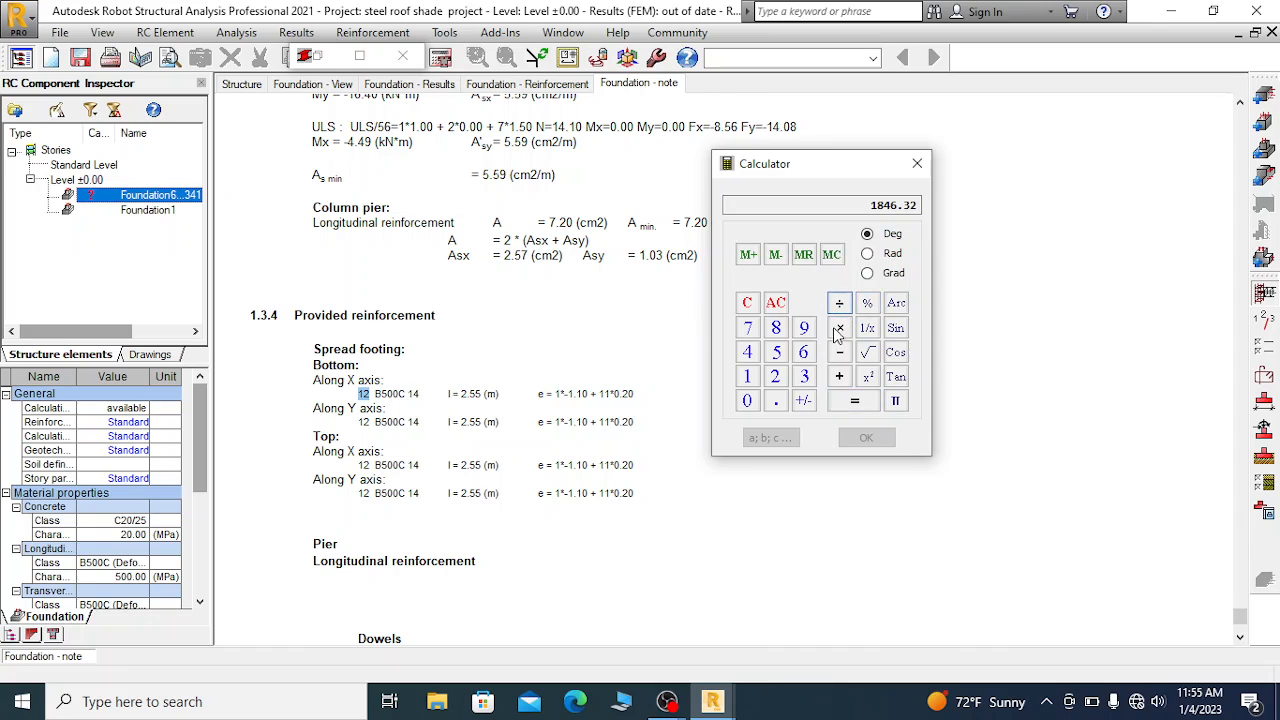
pyautogui.click(776, 378)
pyautogui.click(776, 352)
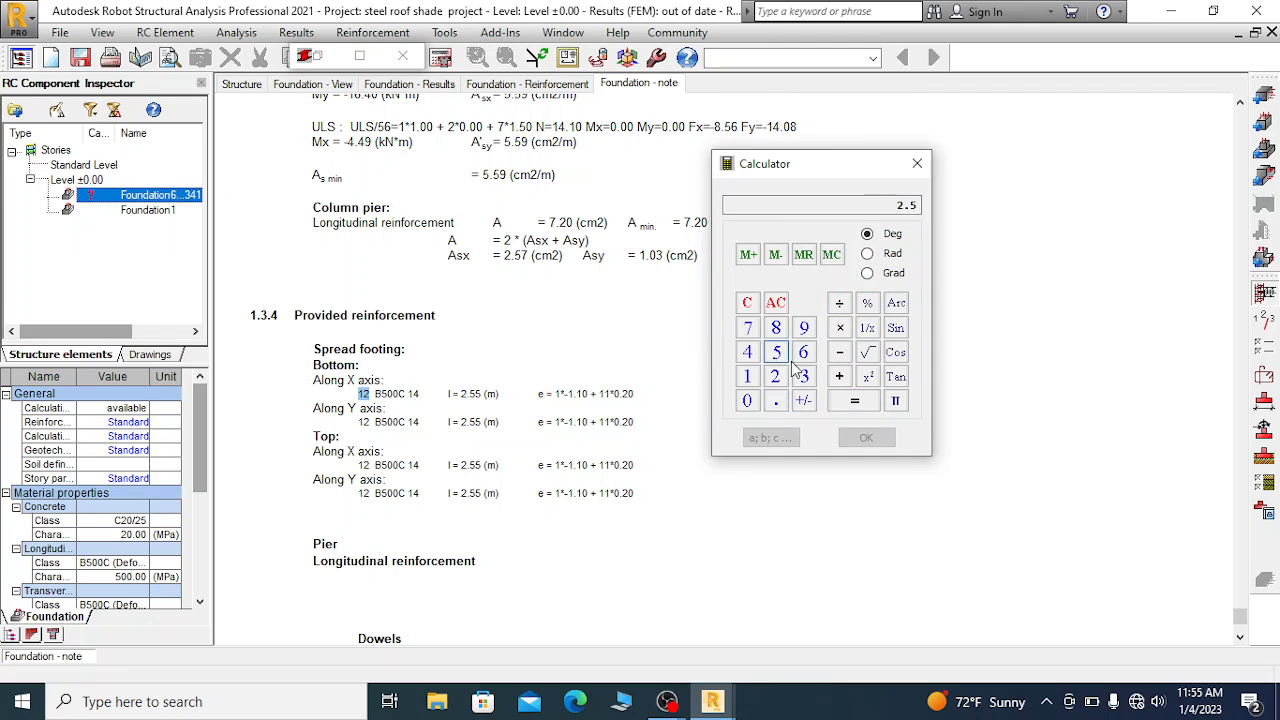
pyautogui.click(855, 401)
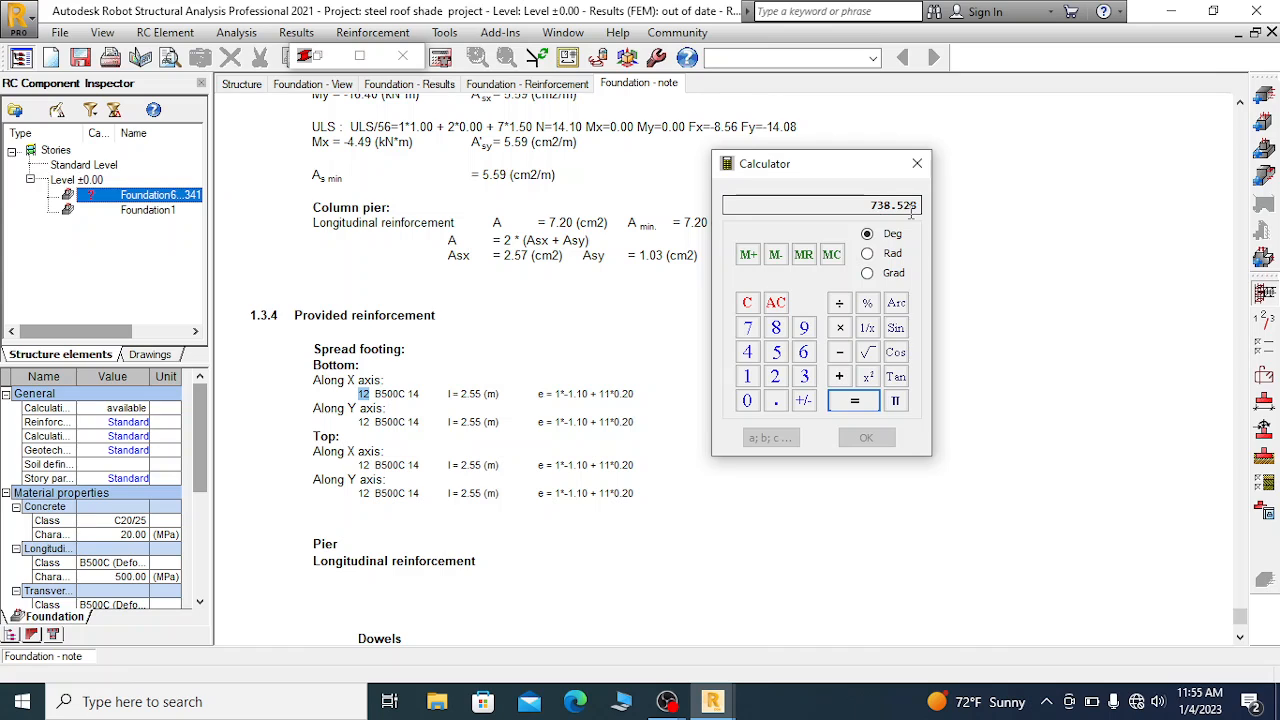
pyautogui.moveTo(800, 165); pyautogui.dragTo(978, 241)
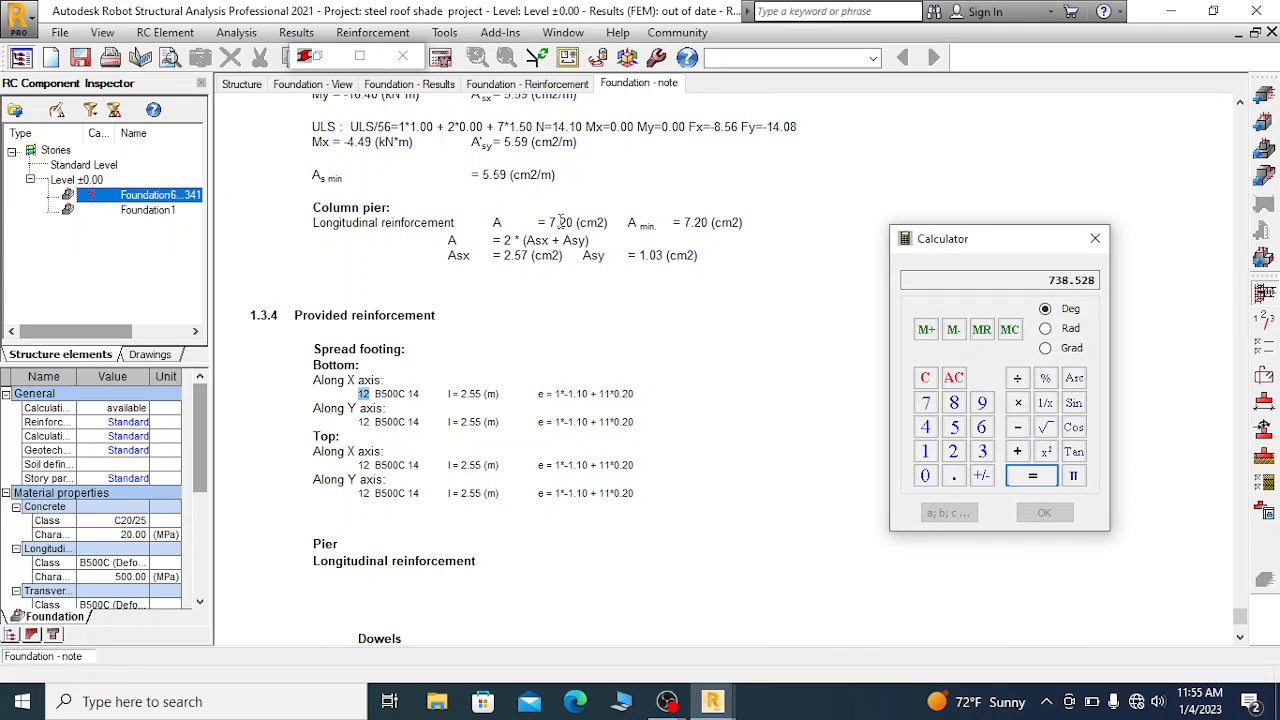
pyautogui.scroll(1, 562, 222)
pyautogui.moveTo(509, 187); pyautogui.dragTo(534, 187)
pyautogui.moveTo(991, 241); pyautogui.dragTo(858, 128)
pyautogui.click(960, 127)
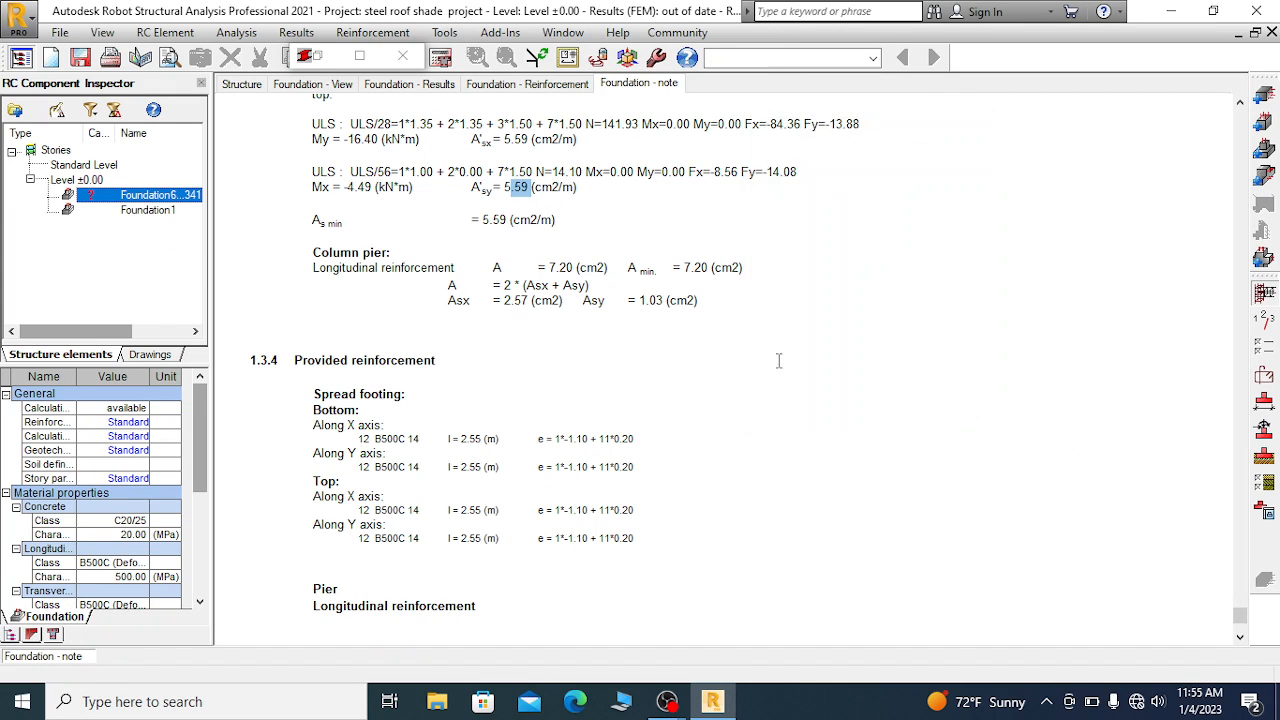
# Delete all three rows of the regenerated foundation reinforcement from the reinforcement table
pyautogui.click(533, 88)
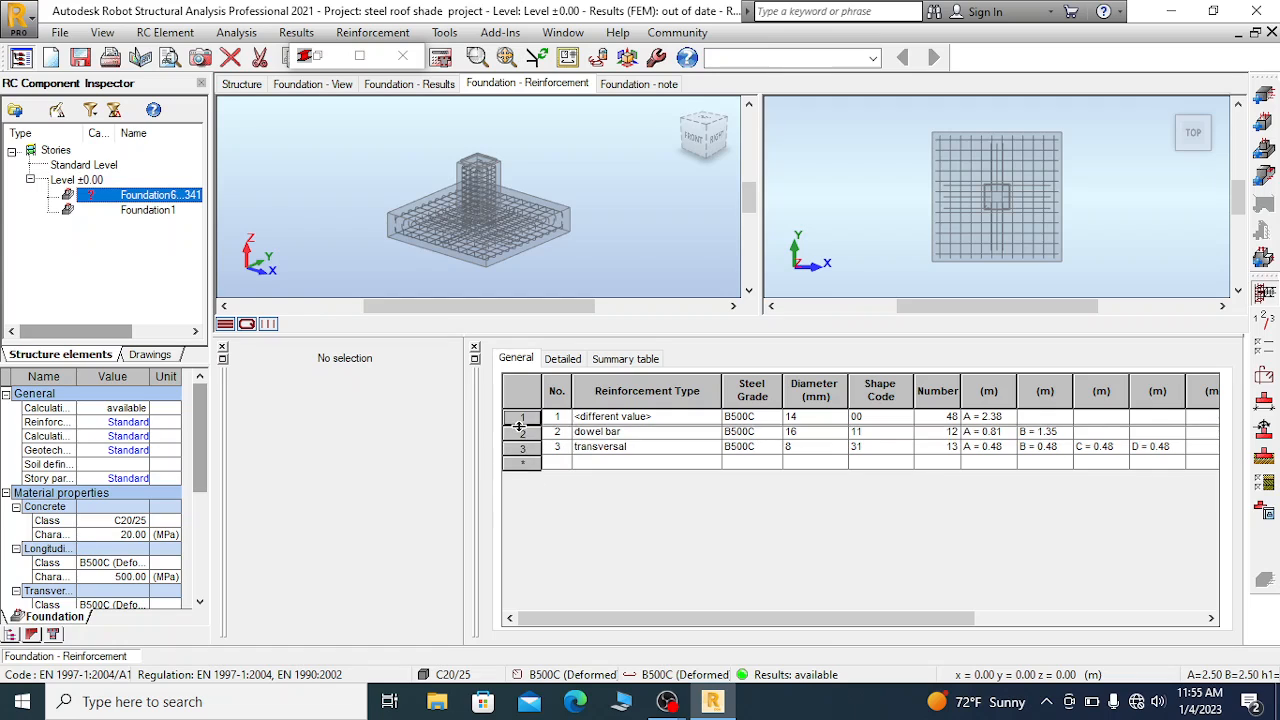
pyautogui.moveTo(520, 418); pyautogui.dragTo(522, 451)
pyautogui.rightClick(600, 450)
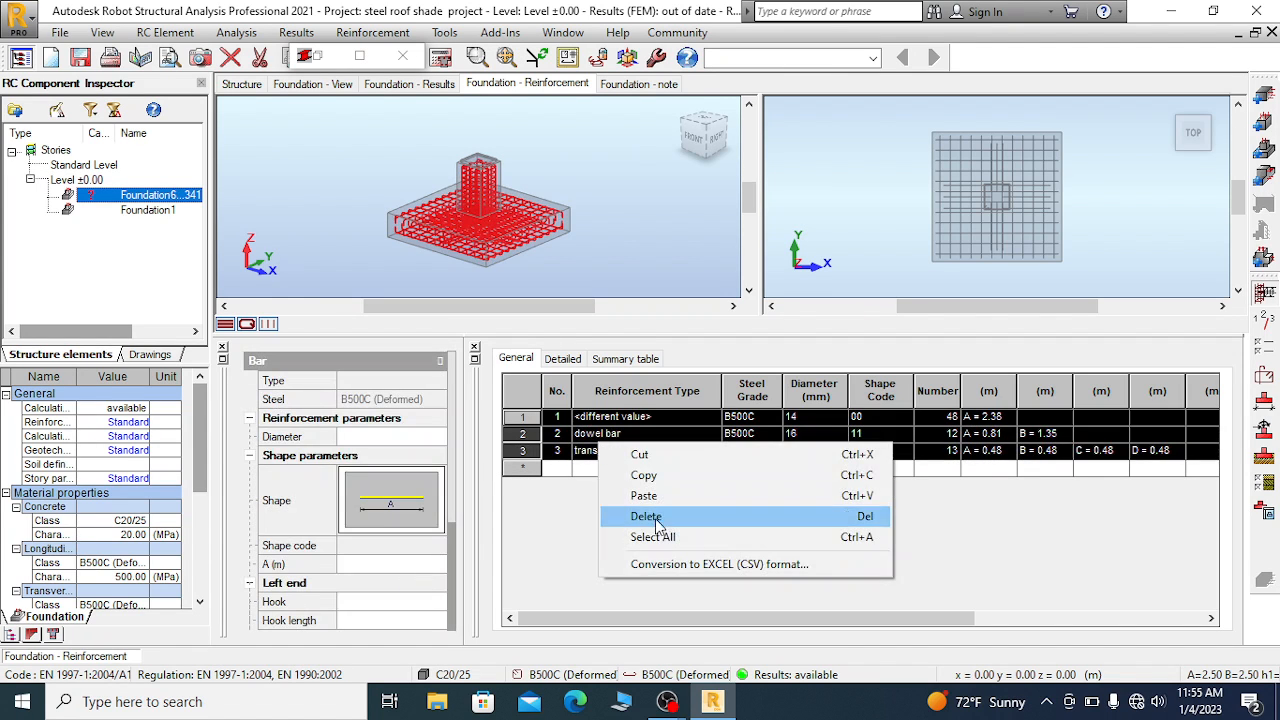
pyautogui.click(648, 516)
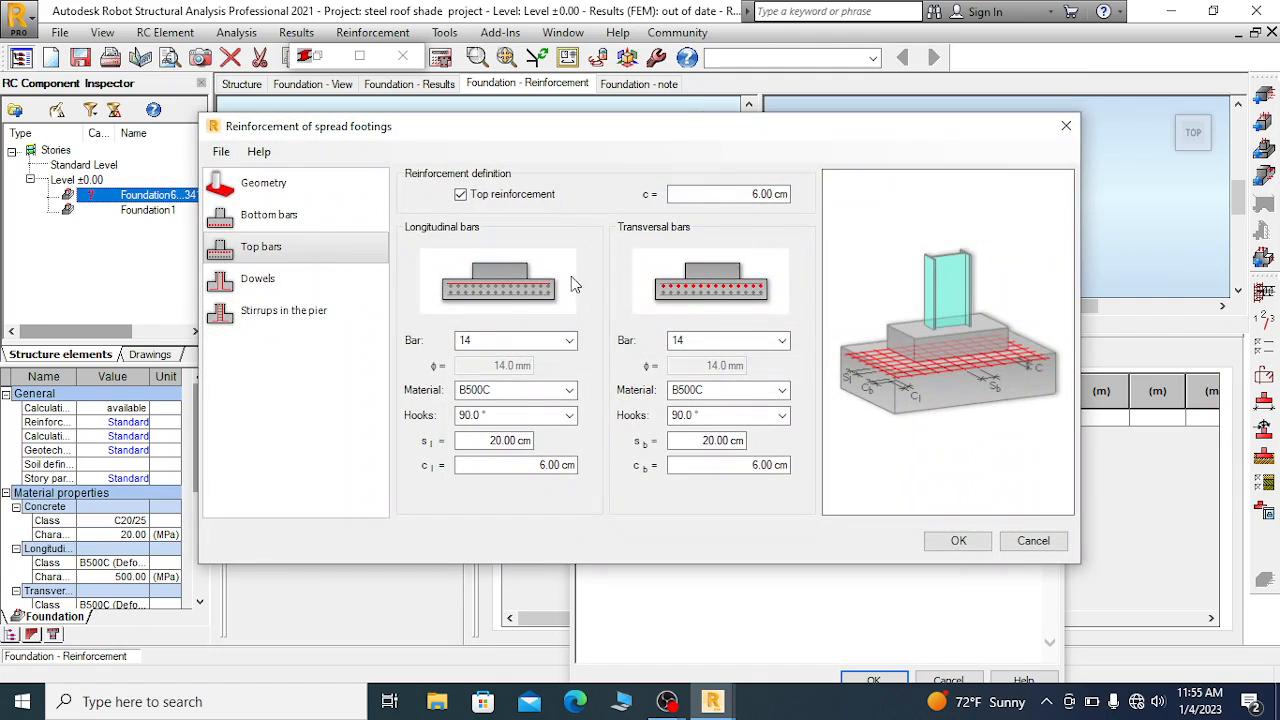
# Set the spacing of the footing's top longitudinal and transversal bars to 25 cm in the typical reinforcement definition
pyautogui.doubleClick(536, 440)
pyautogui.write('25')
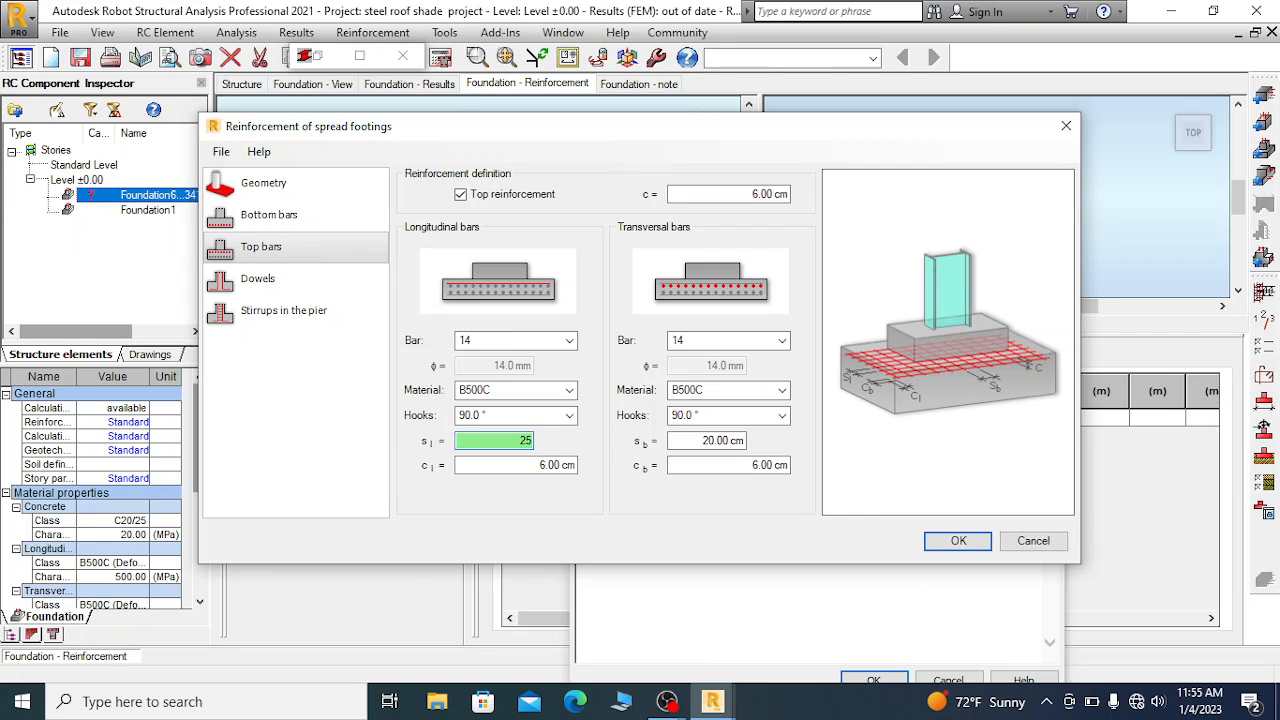
pyautogui.doubleClick(735, 441)
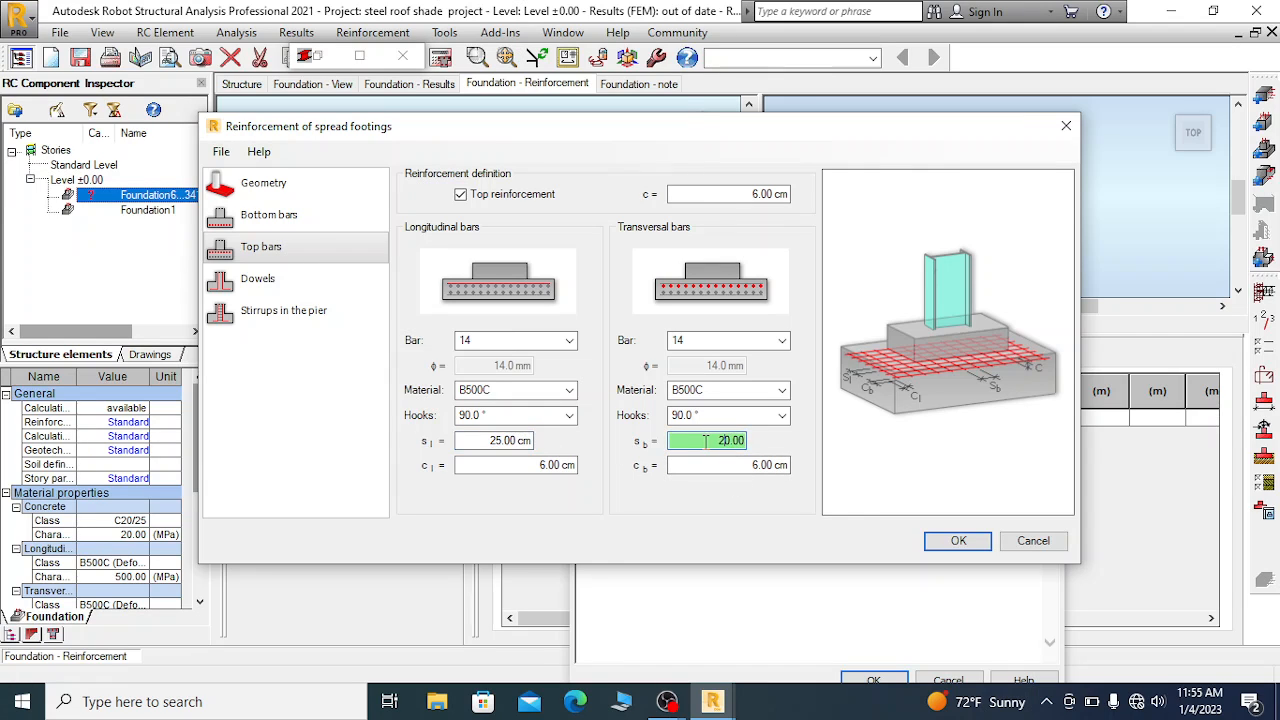
pyautogui.write('25')
pyautogui.doubleClick(750, 464)
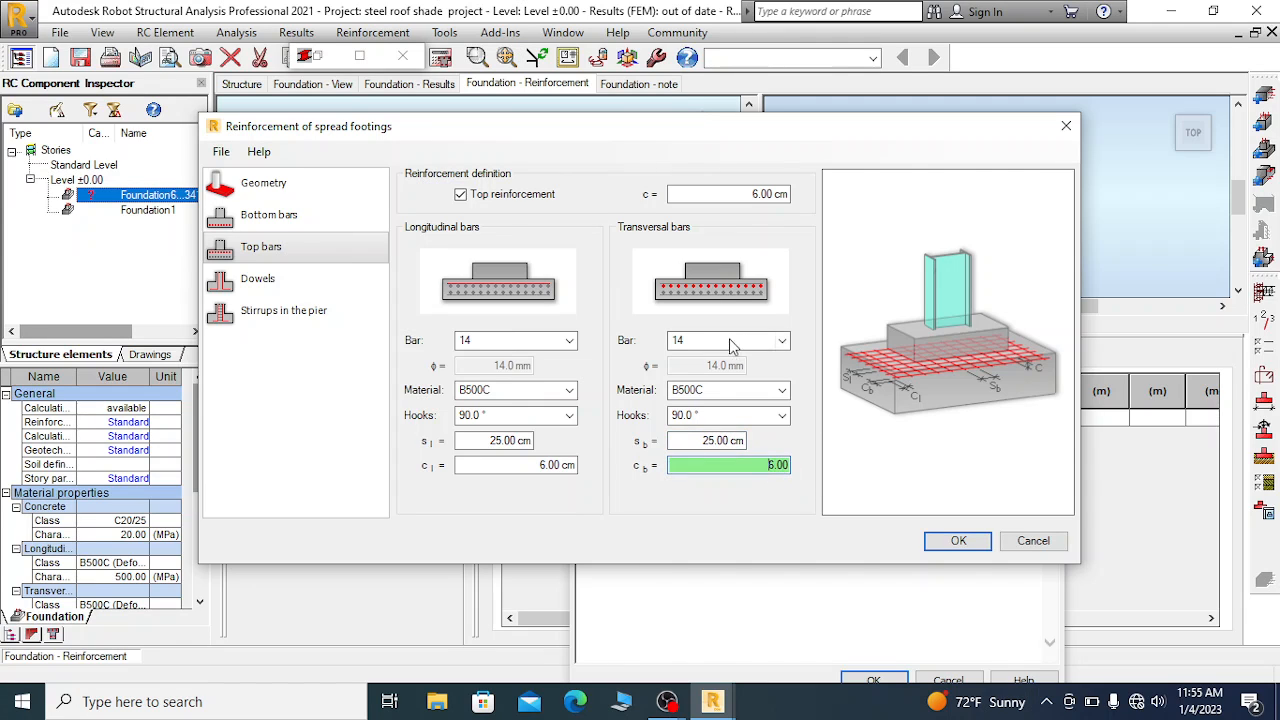
# Set the bottom longitudinal and transversal bar spacing to 25 cm, generate the foundation reinforcement, and dismiss the calculation errors report
pyautogui.click(270, 214)
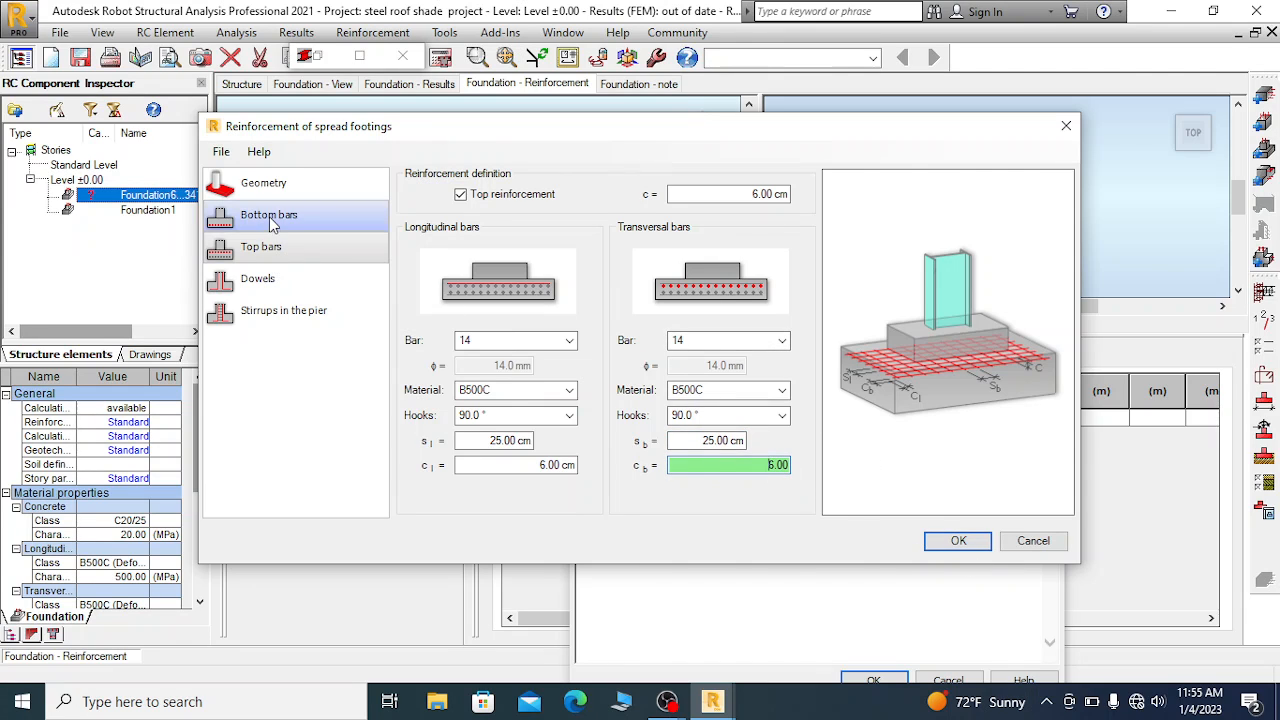
pyautogui.doubleClick(480, 444)
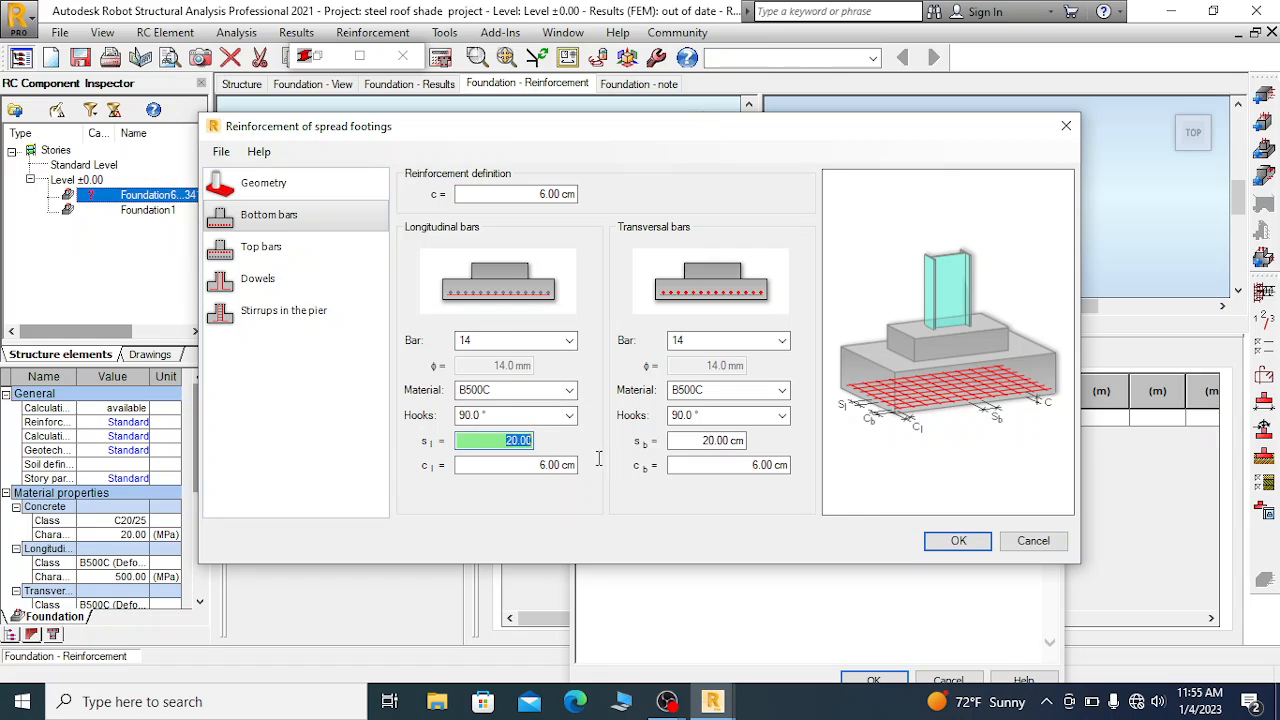
pyautogui.write('25')
pyautogui.doubleClick(744, 442)
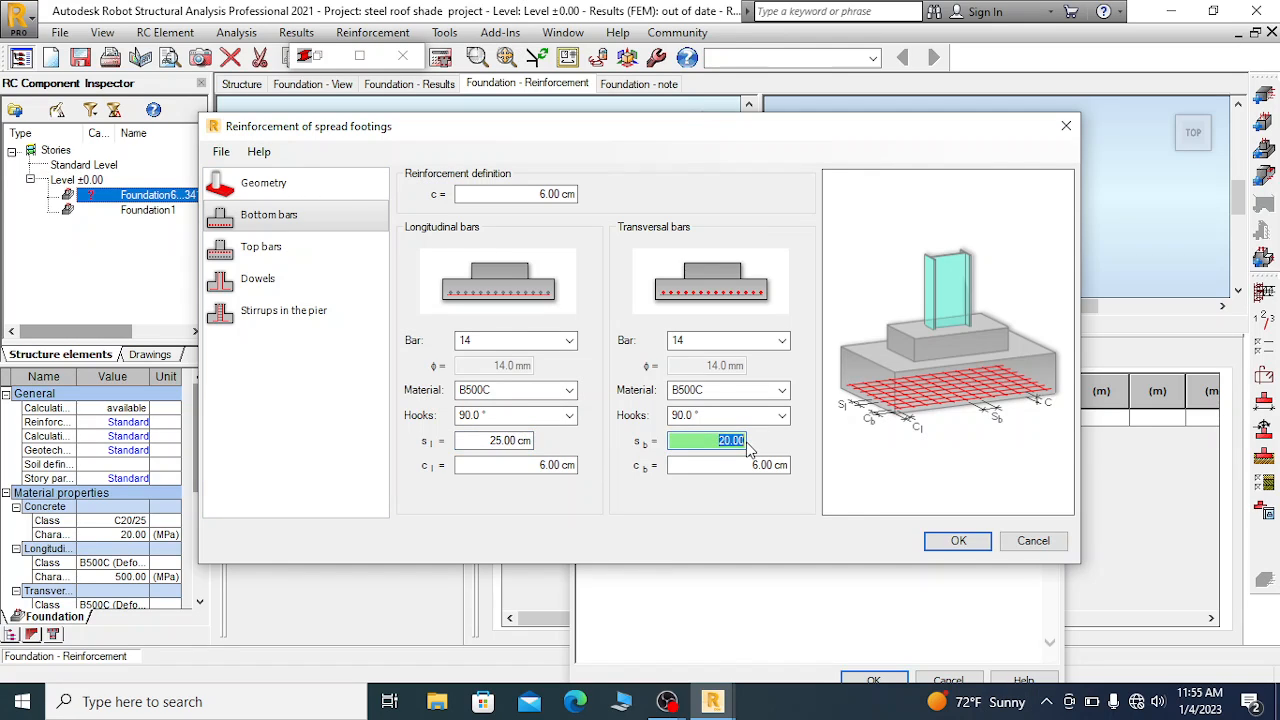
pyautogui.write('25')
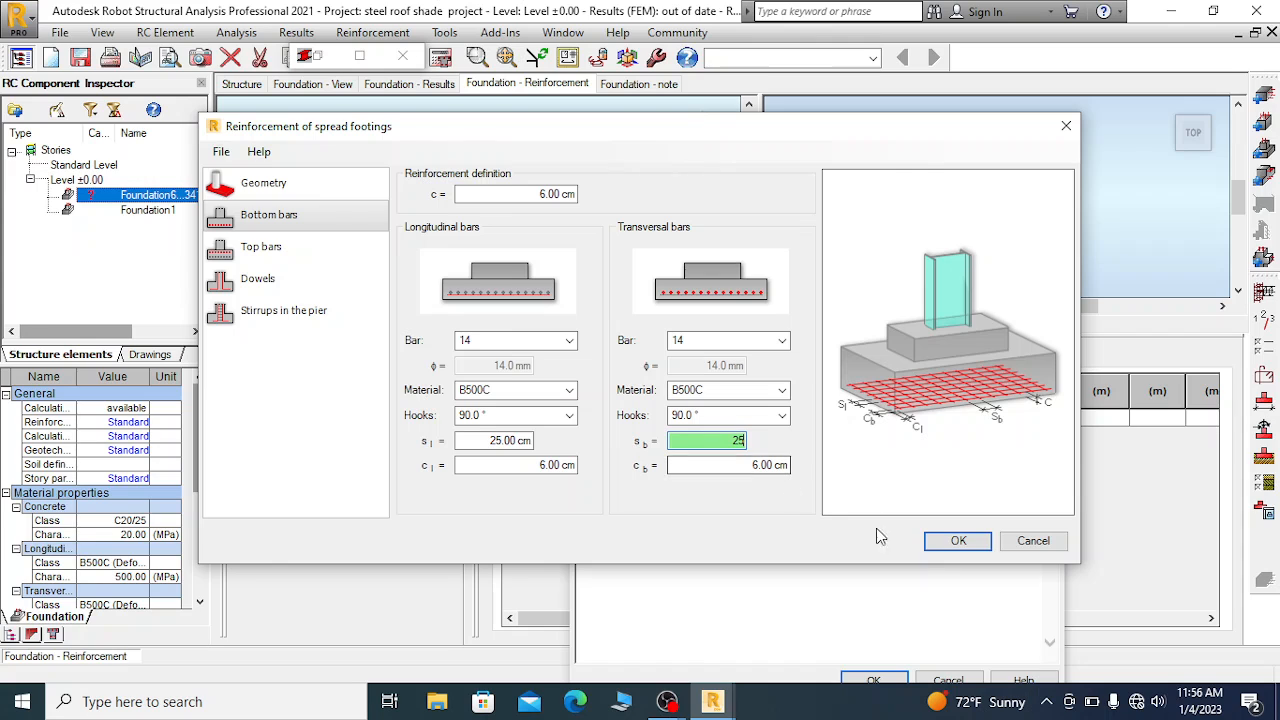
pyautogui.click(958, 540)
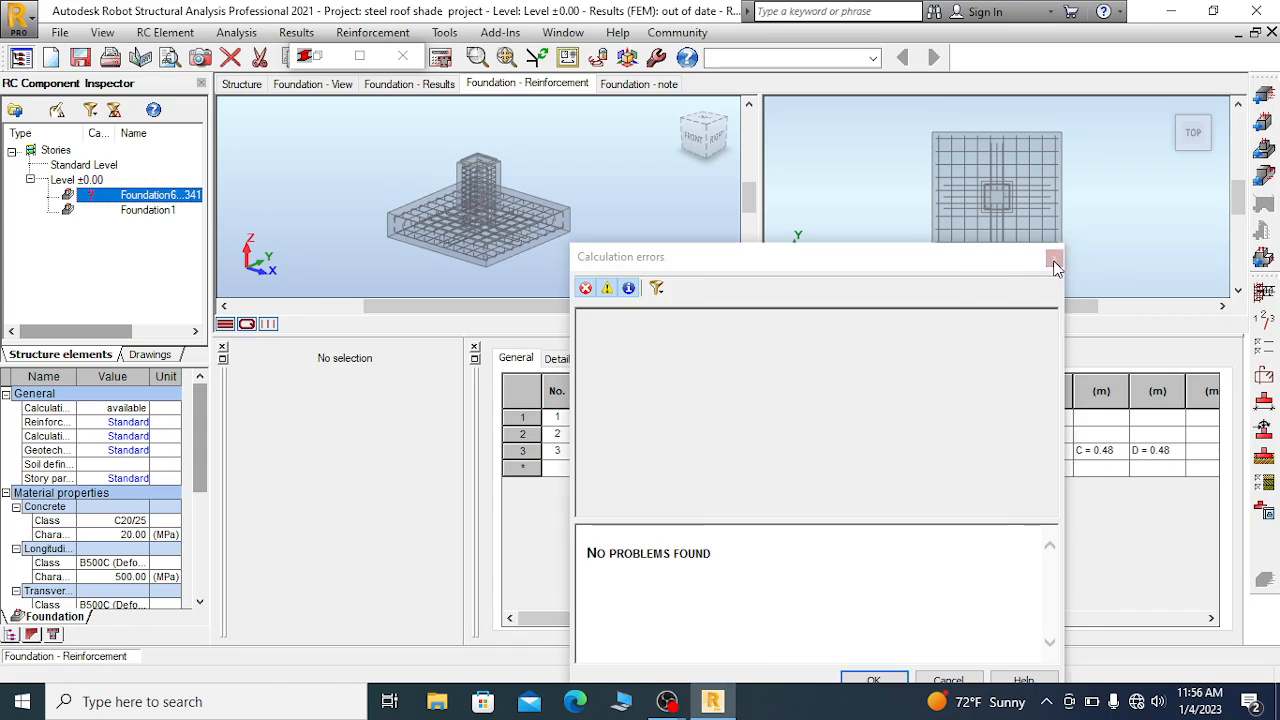
pyautogui.click(1054, 258)
pyautogui.moveTo(672, 710)
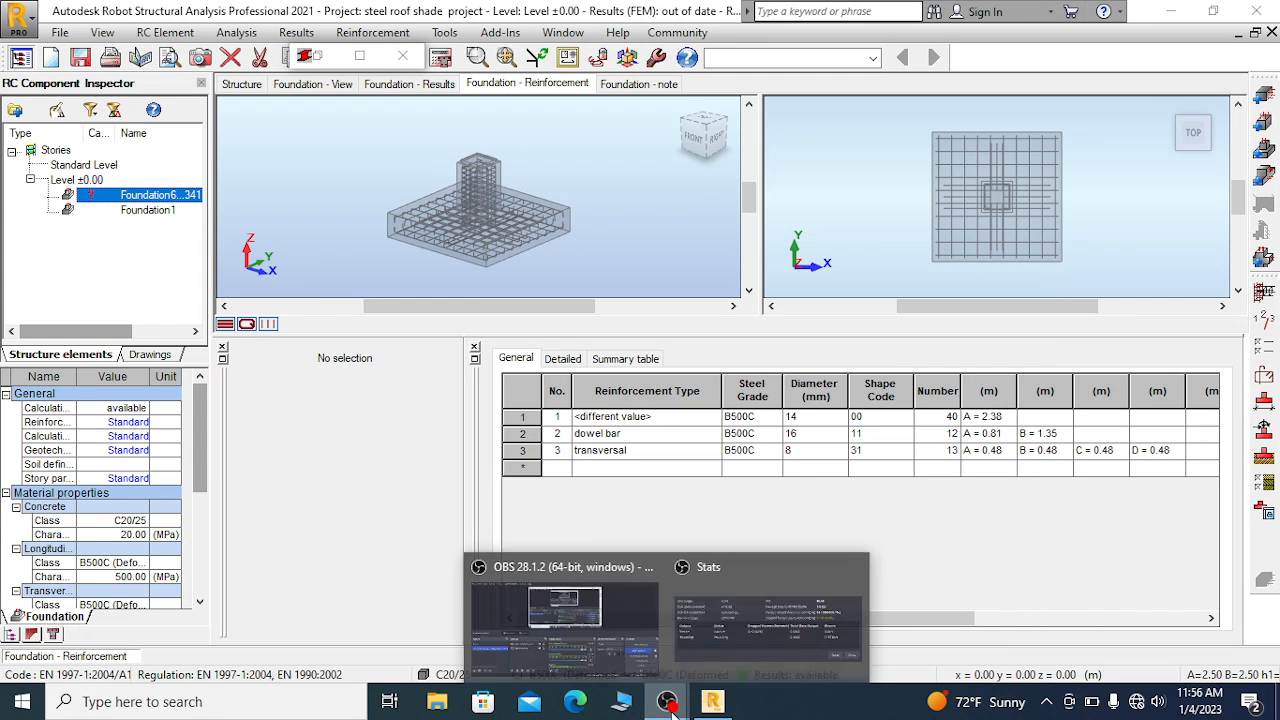
pyautogui.click(565, 610)
pyautogui.click(1221, 485)
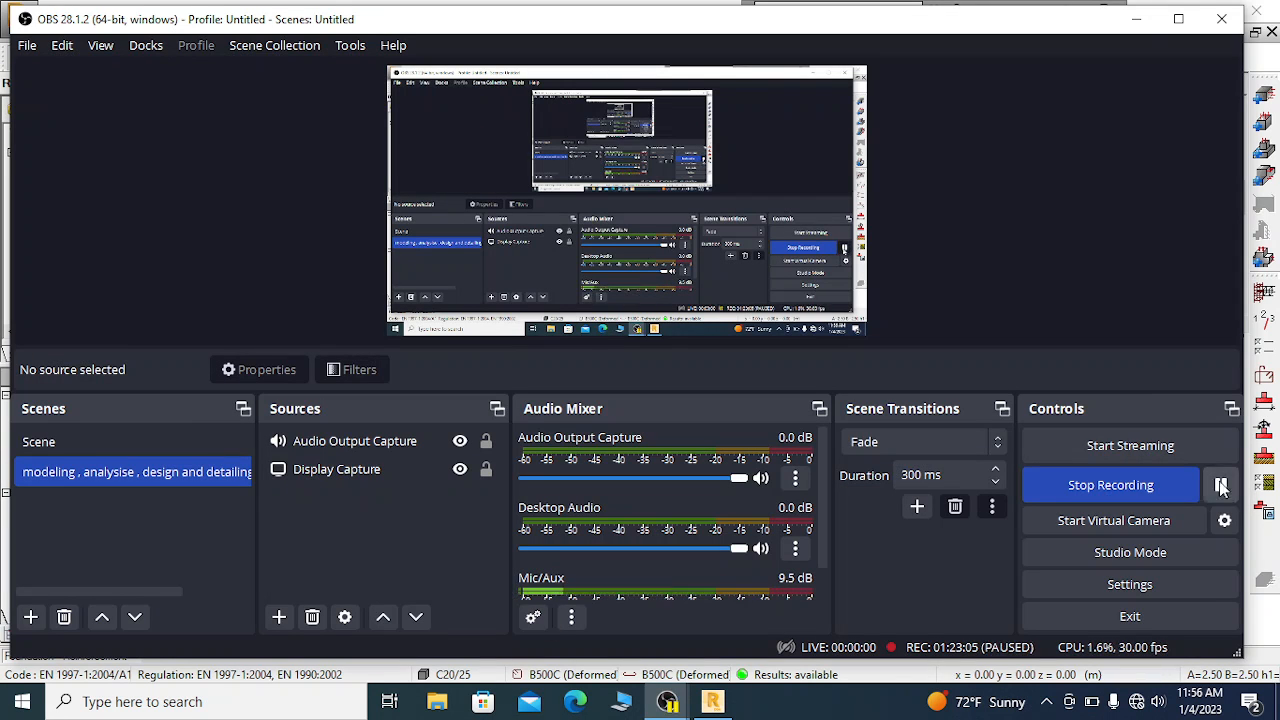
pyautogui.click(1136, 19)
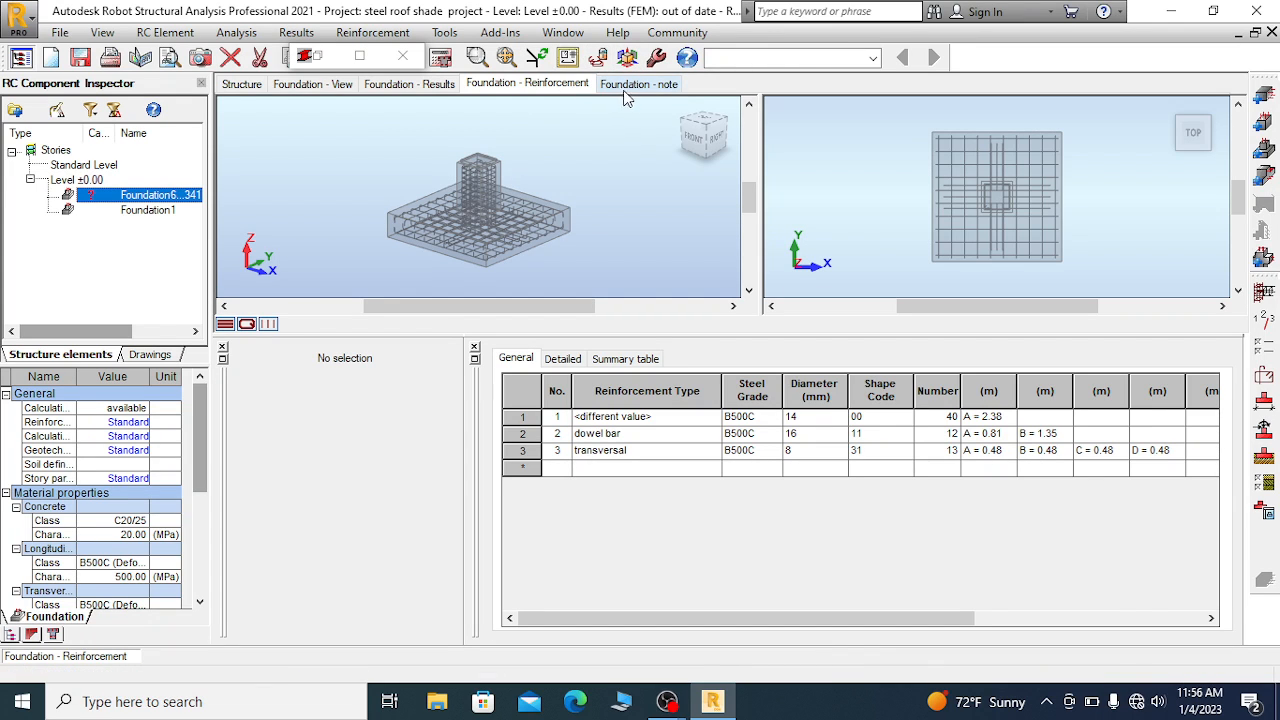
# Open the foundation calculation note and review it down to the required reinforcement of the spread footing
pyautogui.click(640, 85)
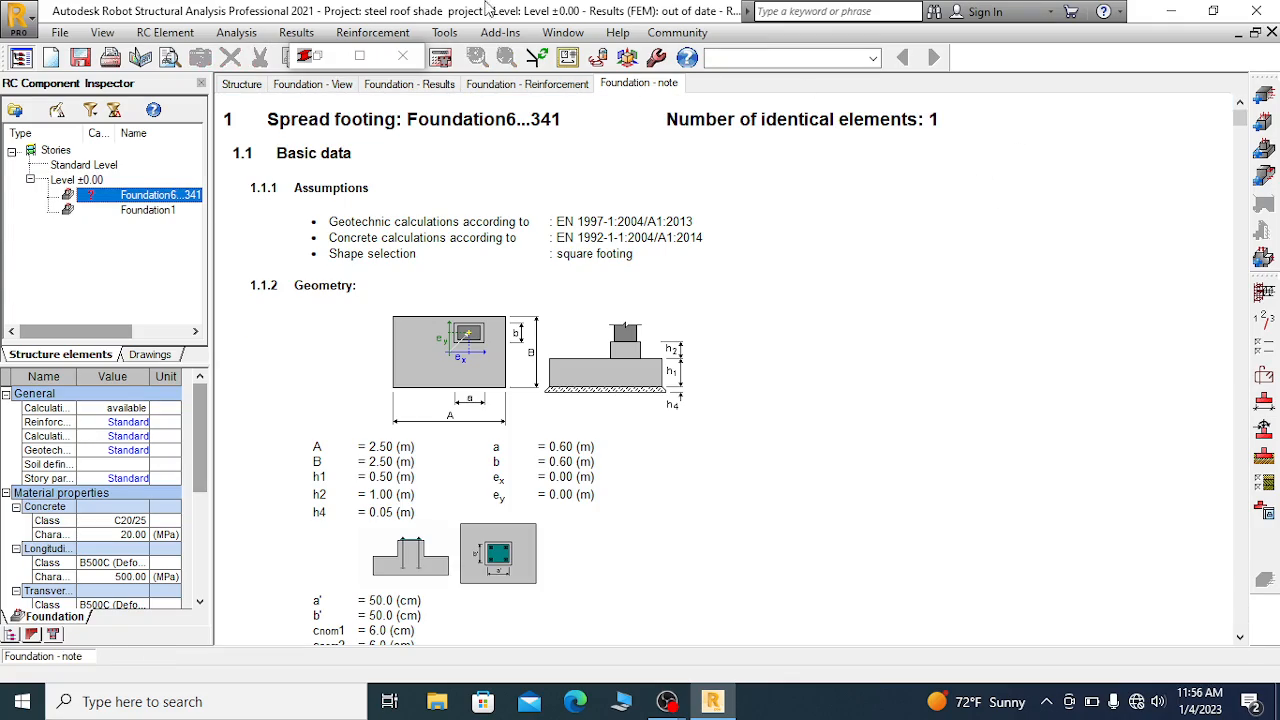
pyautogui.scroll(-15, 458, 290)
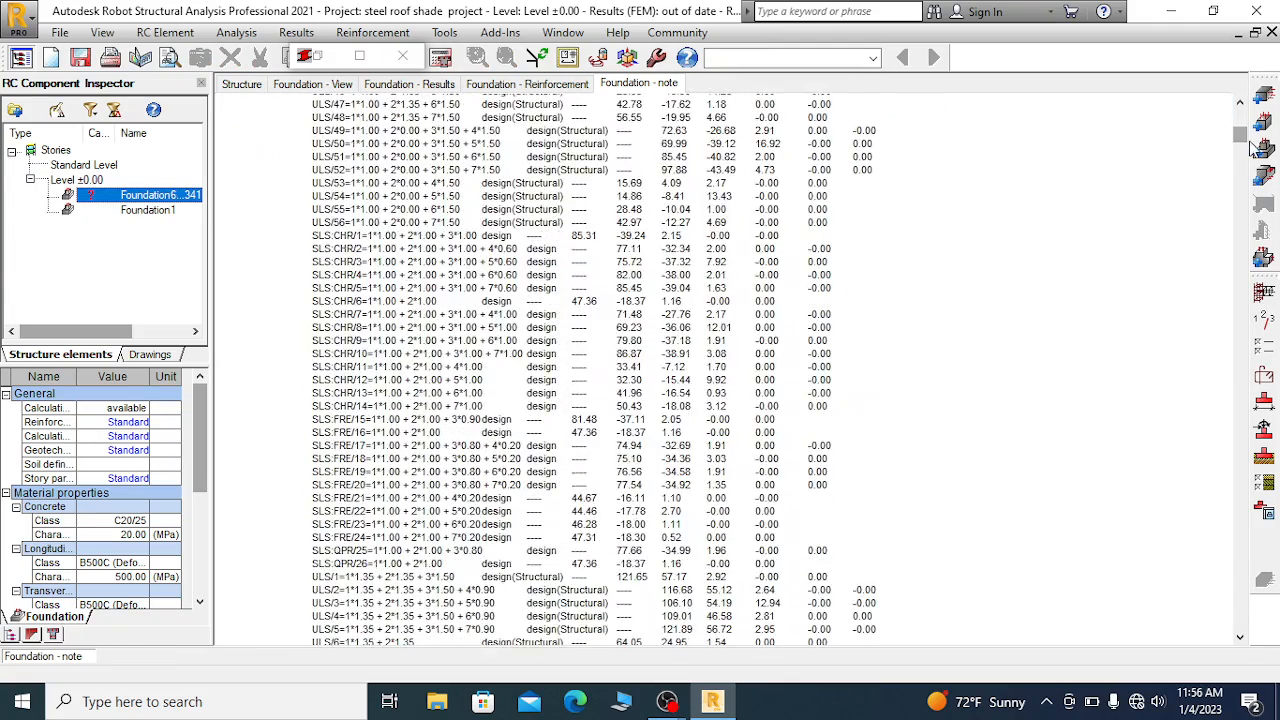
pyautogui.moveTo(1246, 142); pyautogui.dragTo(1262, 582)
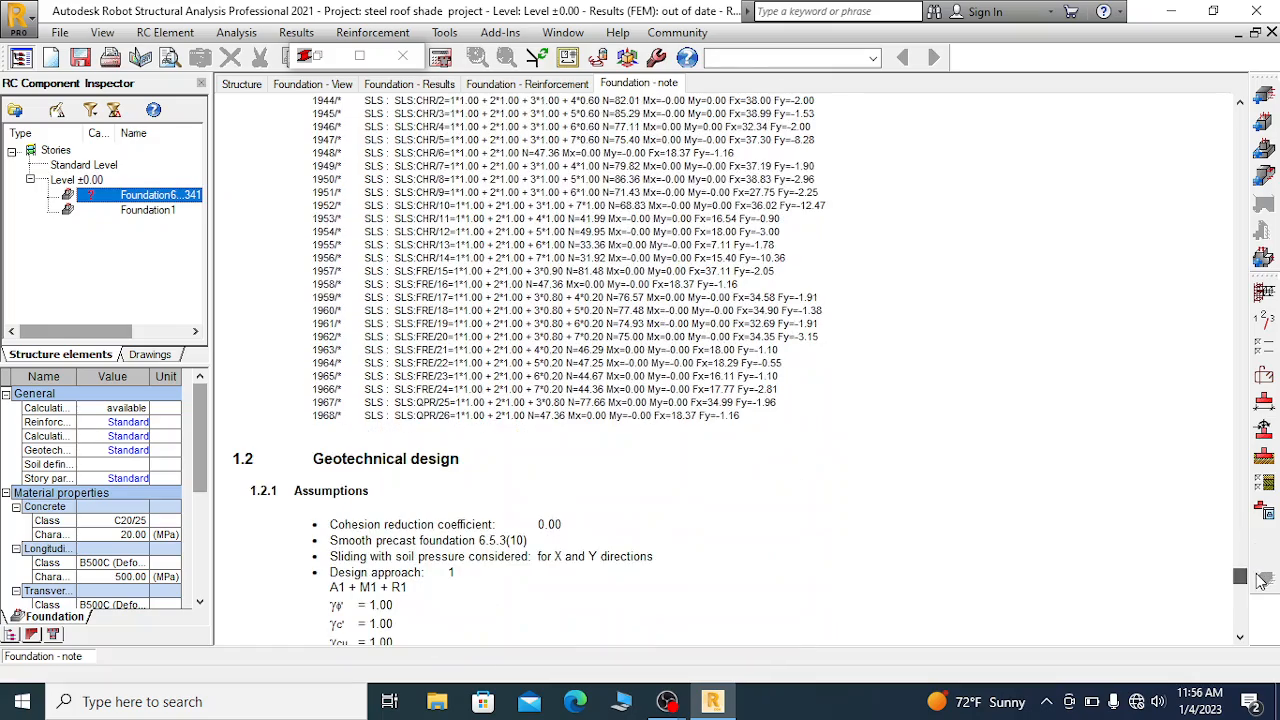
pyautogui.scroll(-15, 777, 386)
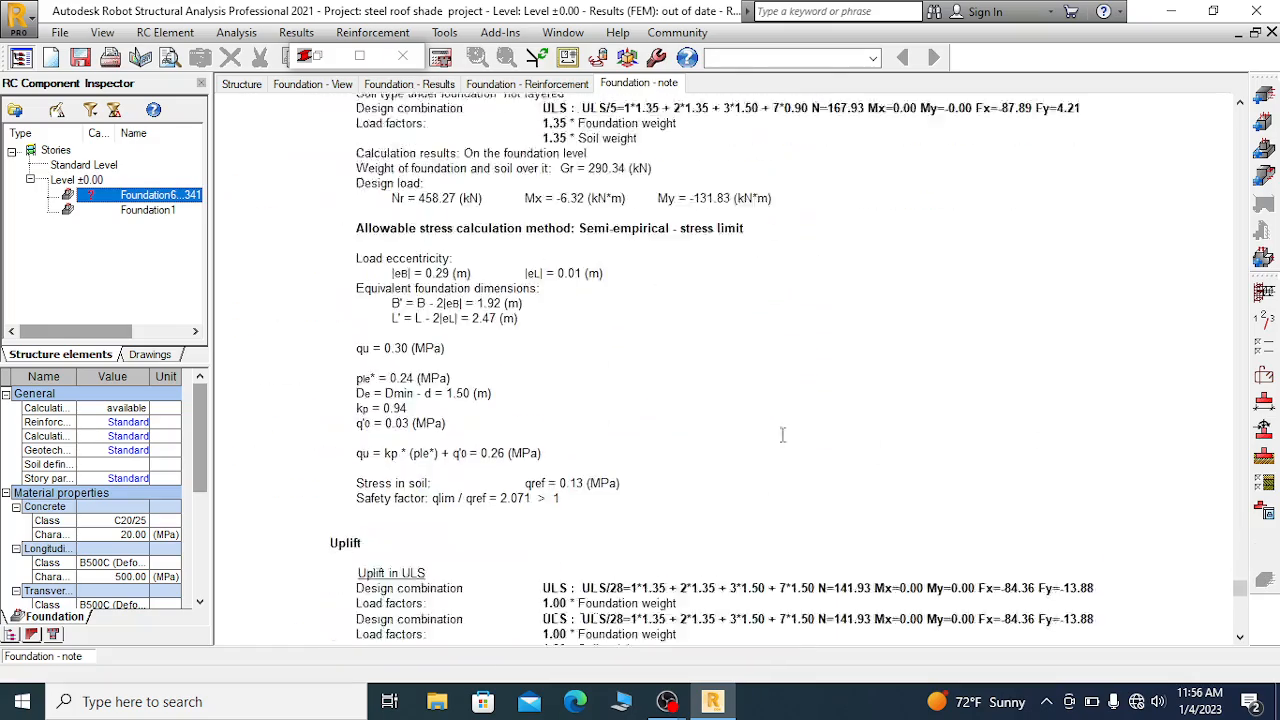
pyautogui.scroll(-8, 603, 404)
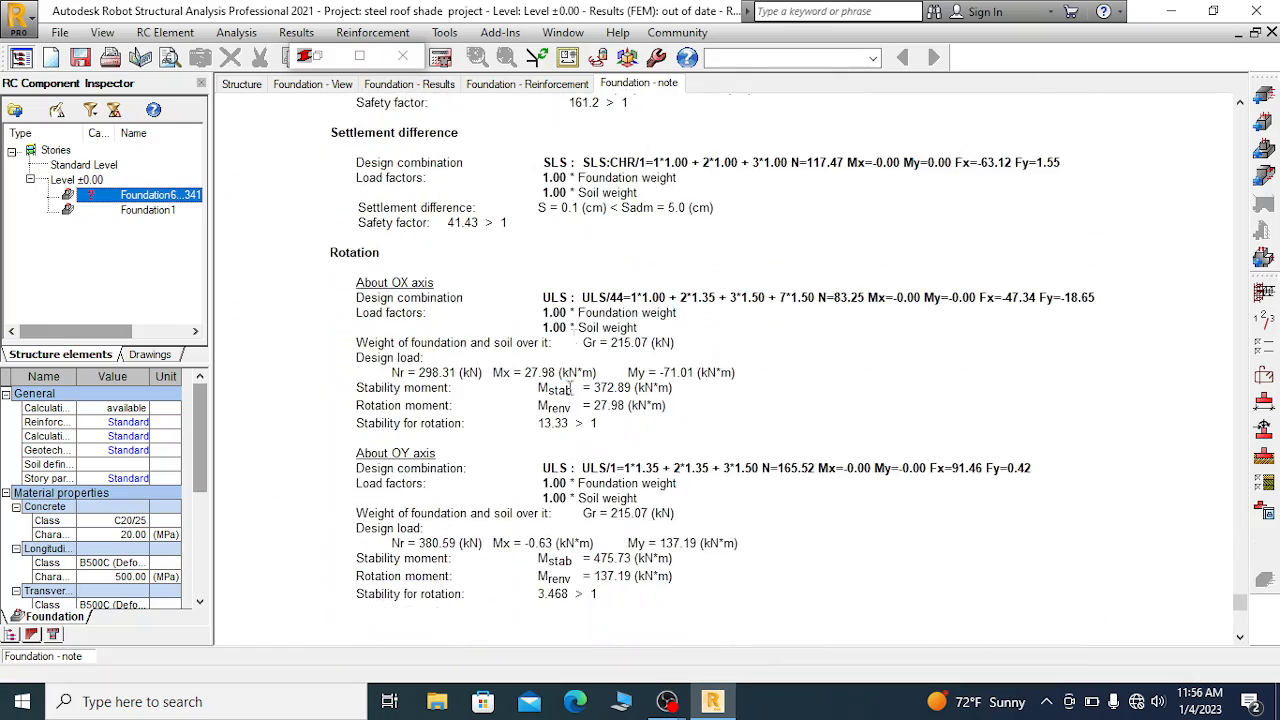
pyautogui.scroll(-10, 572, 362)
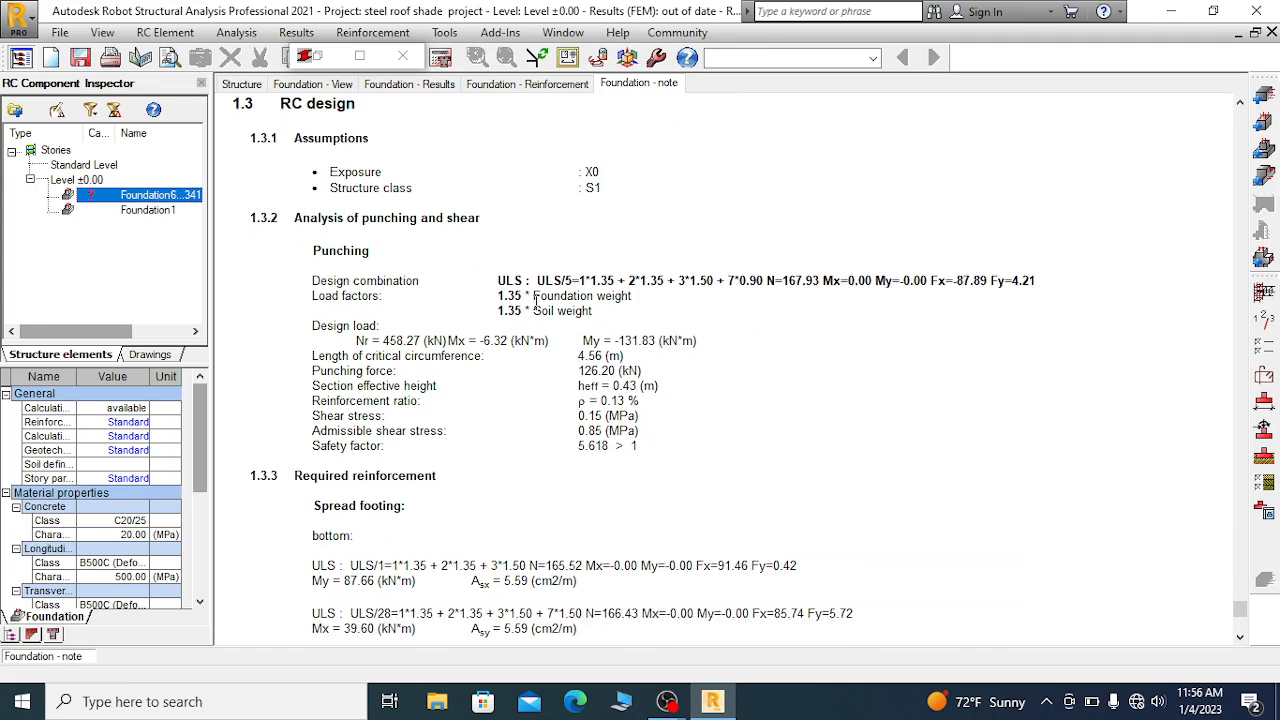
pyautogui.scroll(-3, 536, 303)
pyautogui.scroll(-6, 325, 336)
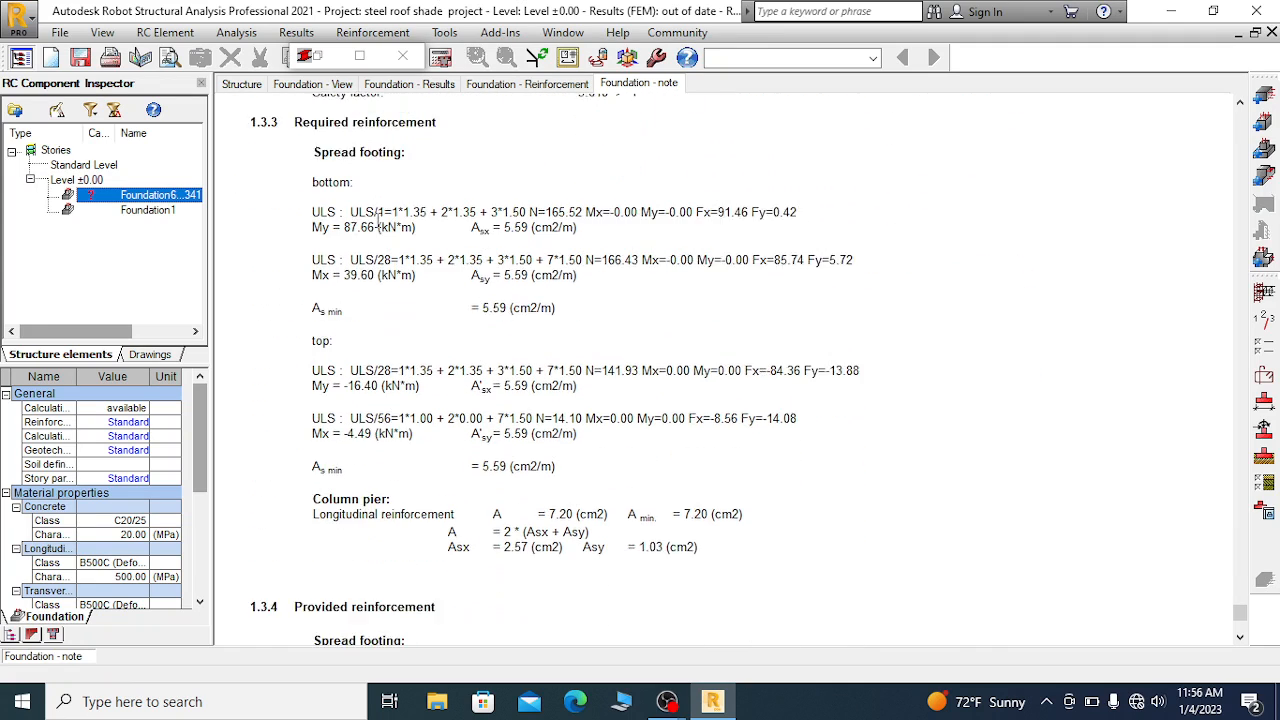
# Compare the footing's required top reinforcement with the provided bottom and top bars listed in the note
pyautogui.scroll(-3, 470, 233)
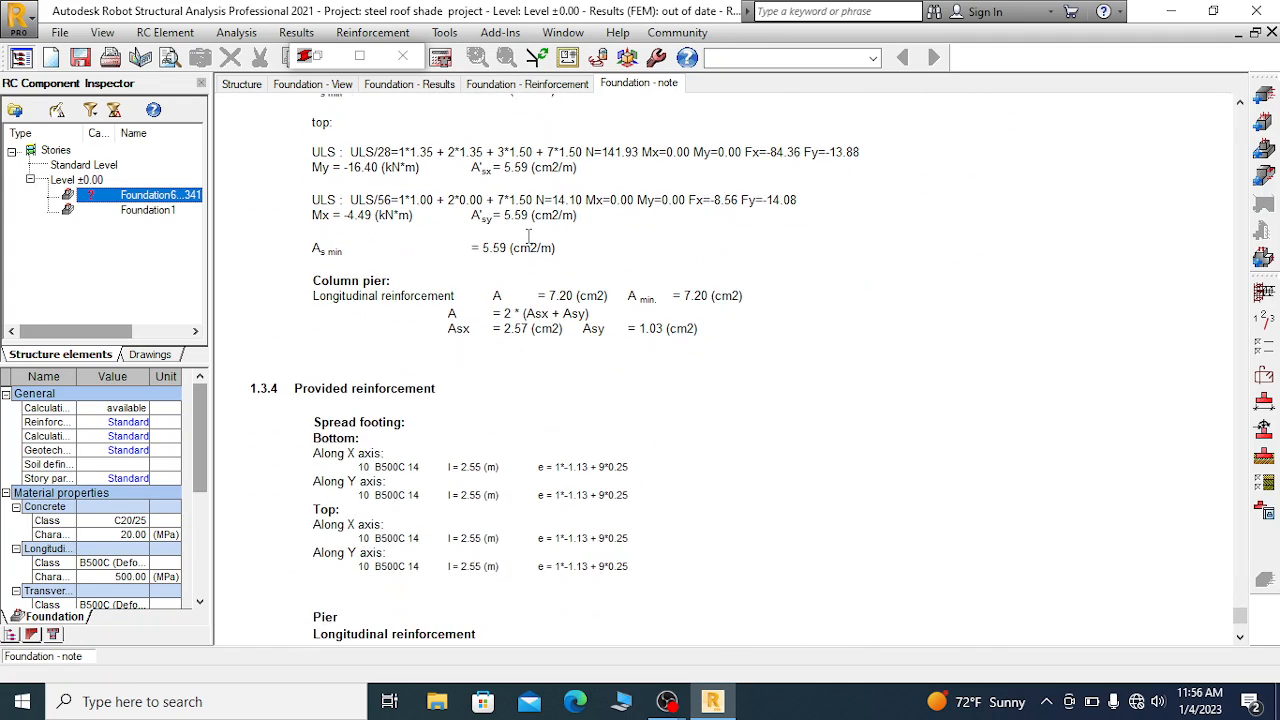
pyautogui.scroll(2, 524, 233)
pyautogui.moveTo(474, 183); pyautogui.dragTo(548, 200)
pyautogui.scroll(-4, 541, 217)
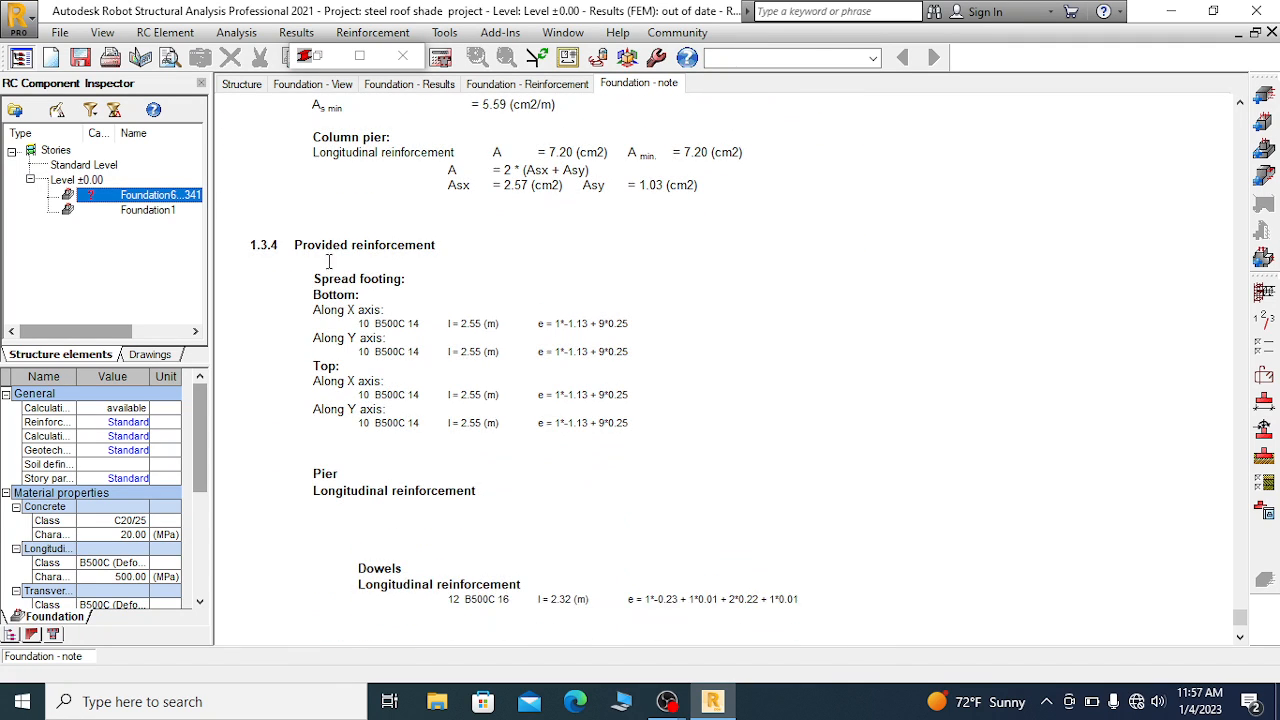
pyautogui.scroll(-1, 422, 378)
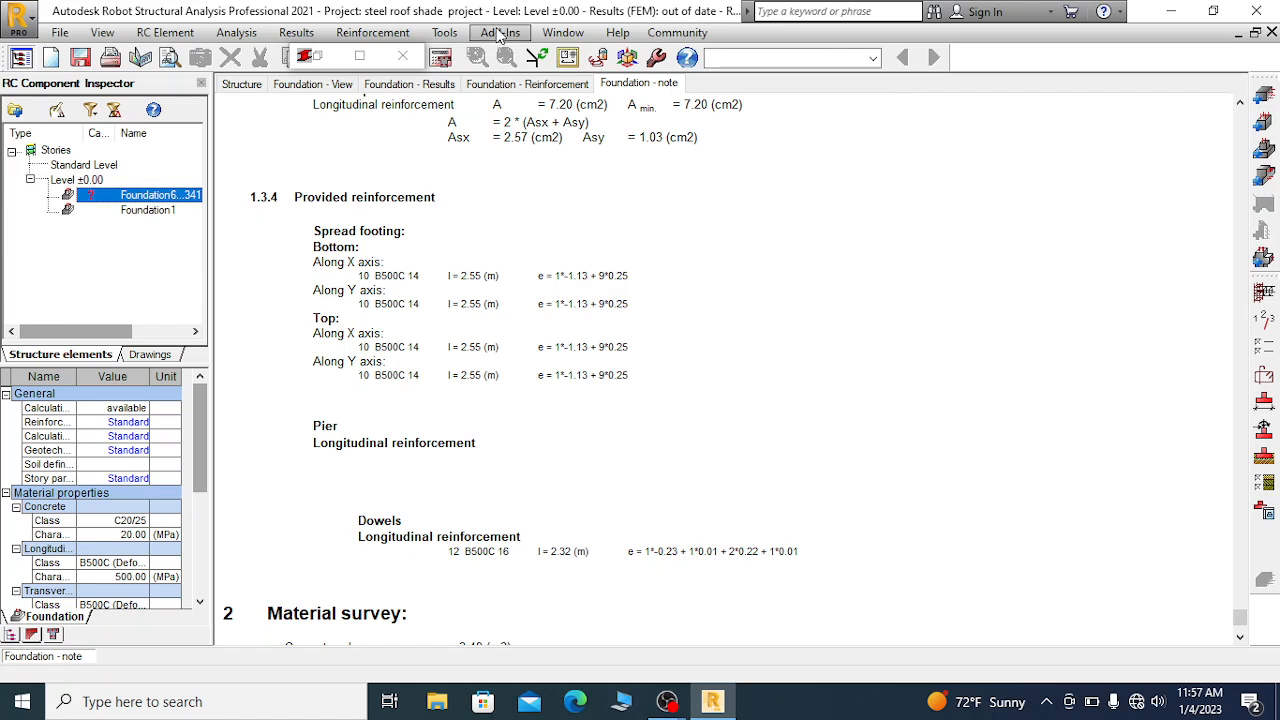
# Open the calculator and compute the total bar area as 10 × 3.14 × 49
pyautogui.click(460, 33)
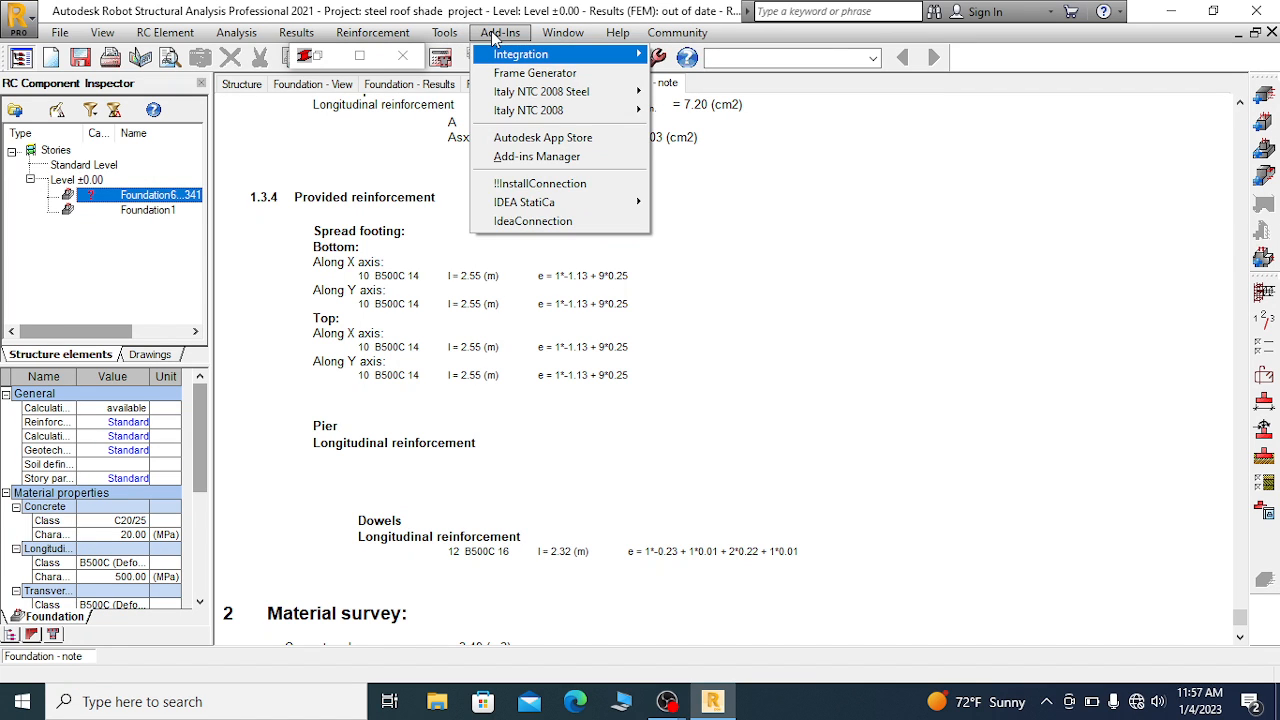
pyautogui.click(545, 74)
pyautogui.click(566, 413)
pyautogui.click(566, 435)
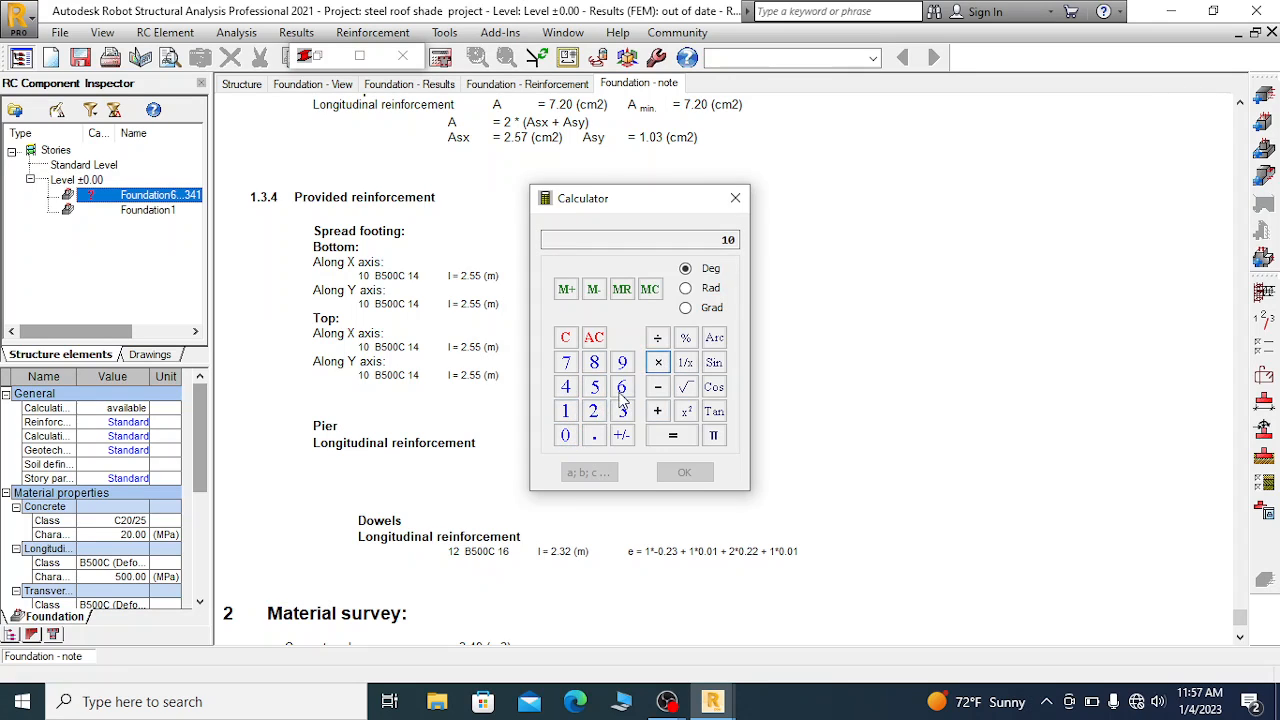
pyautogui.click(622, 411)
pyautogui.click(594, 435)
pyautogui.click(566, 411)
pyautogui.click(566, 387)
pyautogui.click(658, 362)
pyautogui.click(566, 387)
pyautogui.click(622, 365)
pyautogui.click(673, 437)
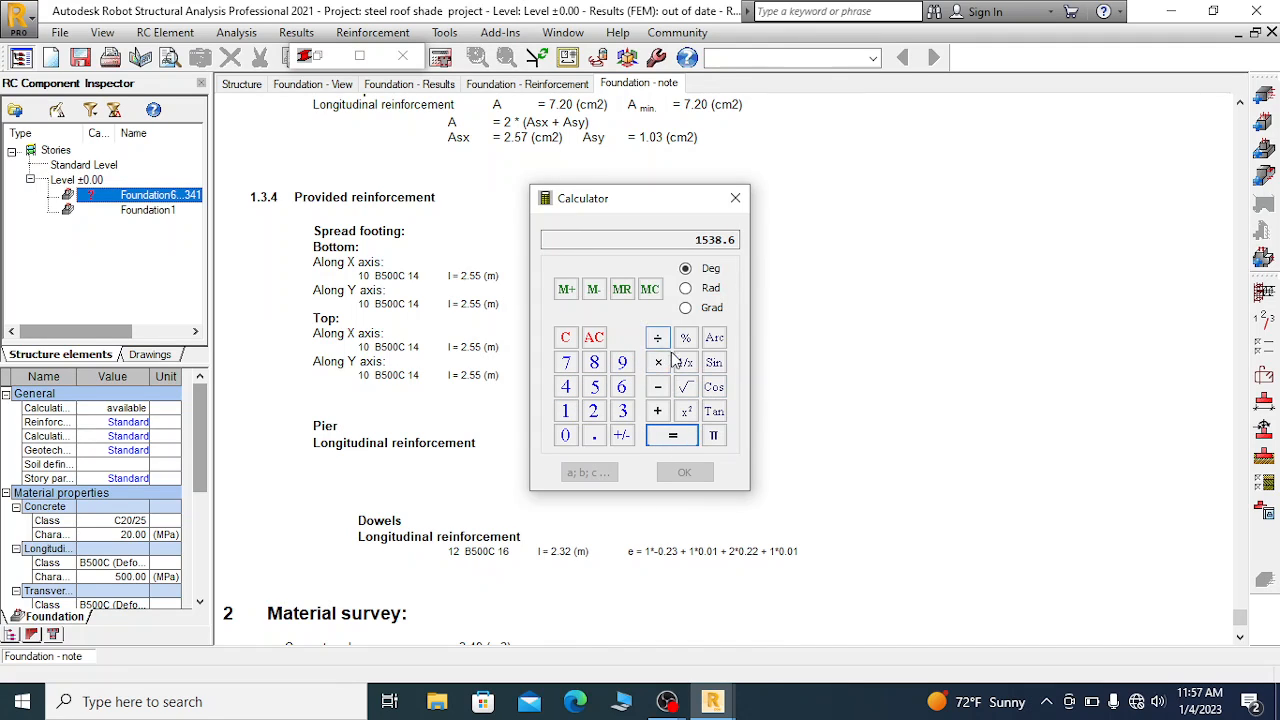
# Divide the total bar area by 2.5, compare it with the required reinforcement in the note, and close the calculator
pyautogui.click(659, 338)
pyautogui.click(593, 411)
pyautogui.click(594, 435)
pyautogui.click(595, 388)
pyautogui.click(673, 436)
pyautogui.moveTo(634, 199); pyautogui.dragTo(896, 192)
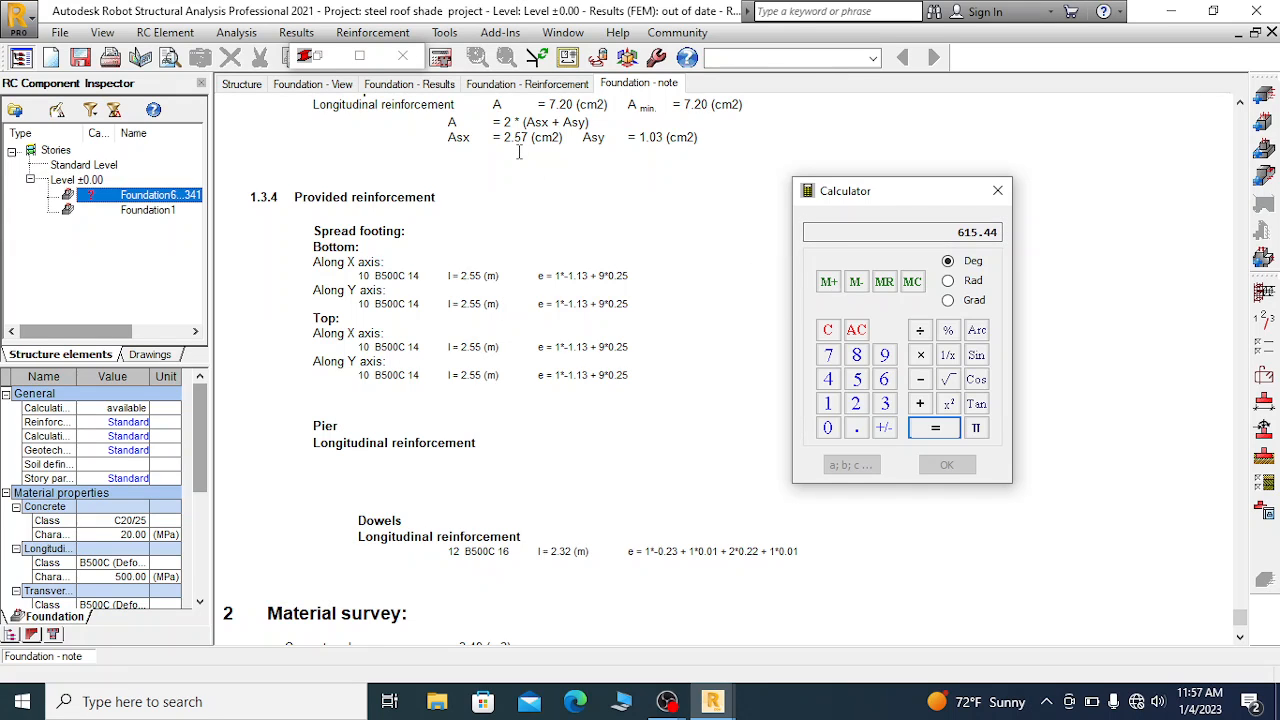
pyautogui.scroll(3, 562, 172)
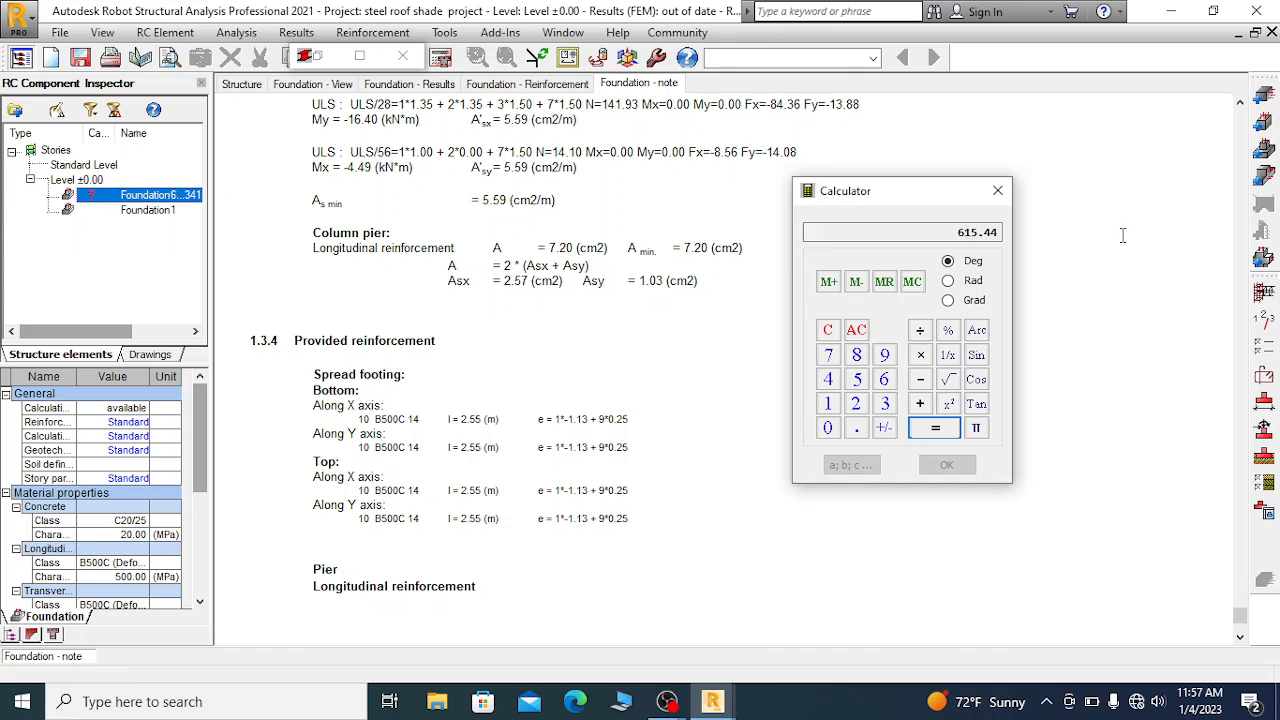
pyautogui.click(998, 192)
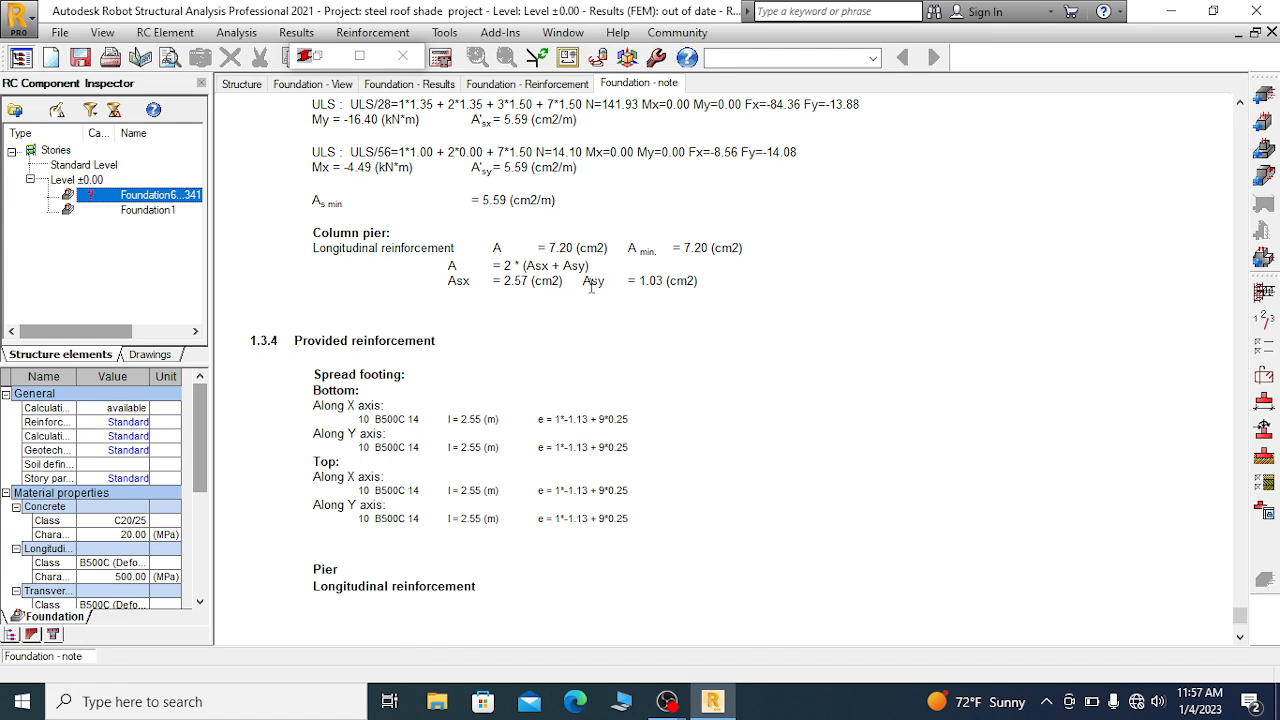
# Review the note from the material survey back through the RC design and rotation checks to the soil data and geotechnical assumptions
pyautogui.scroll(-10, 592, 280)
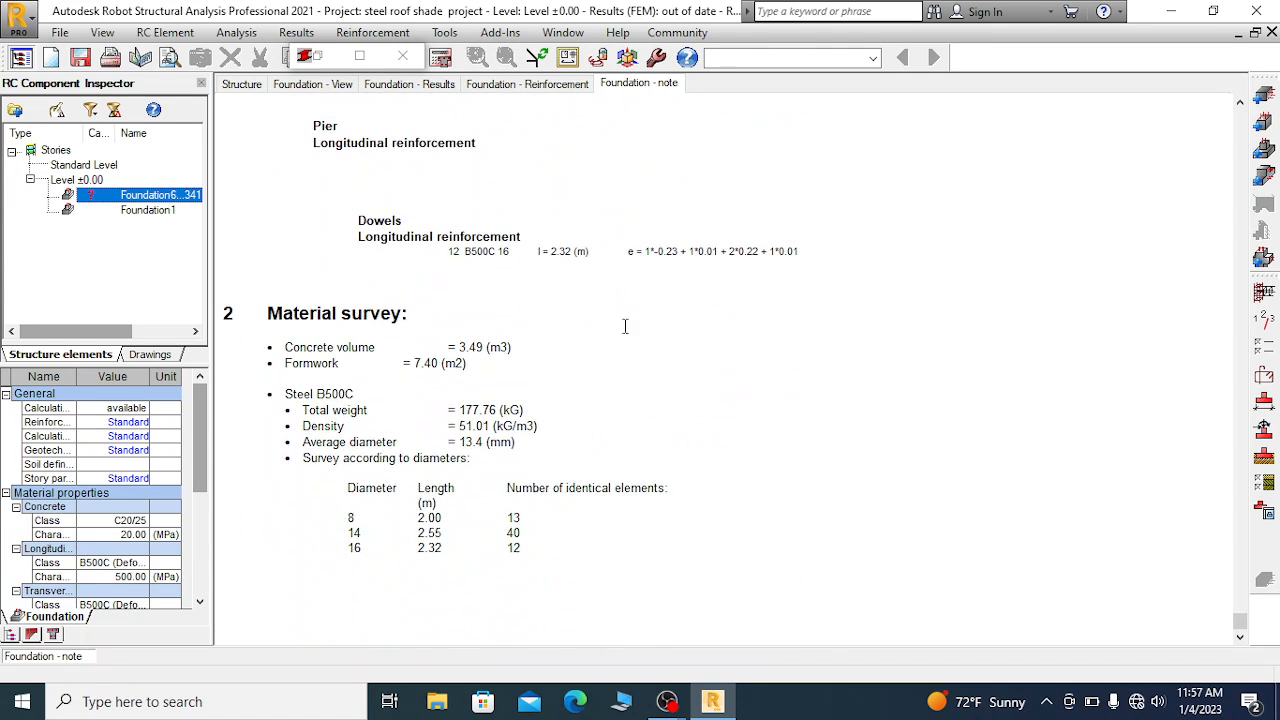
pyautogui.scroll(20, 600, 340)
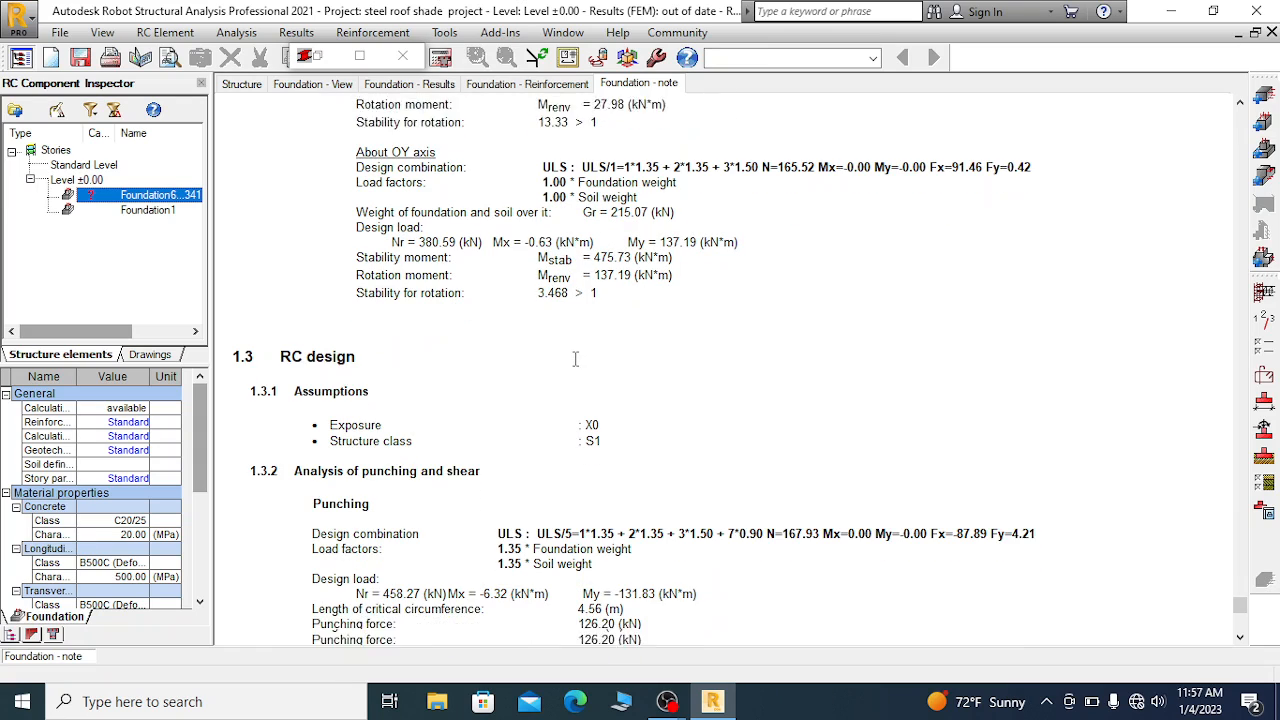
pyautogui.scroll(-2, 575, 358)
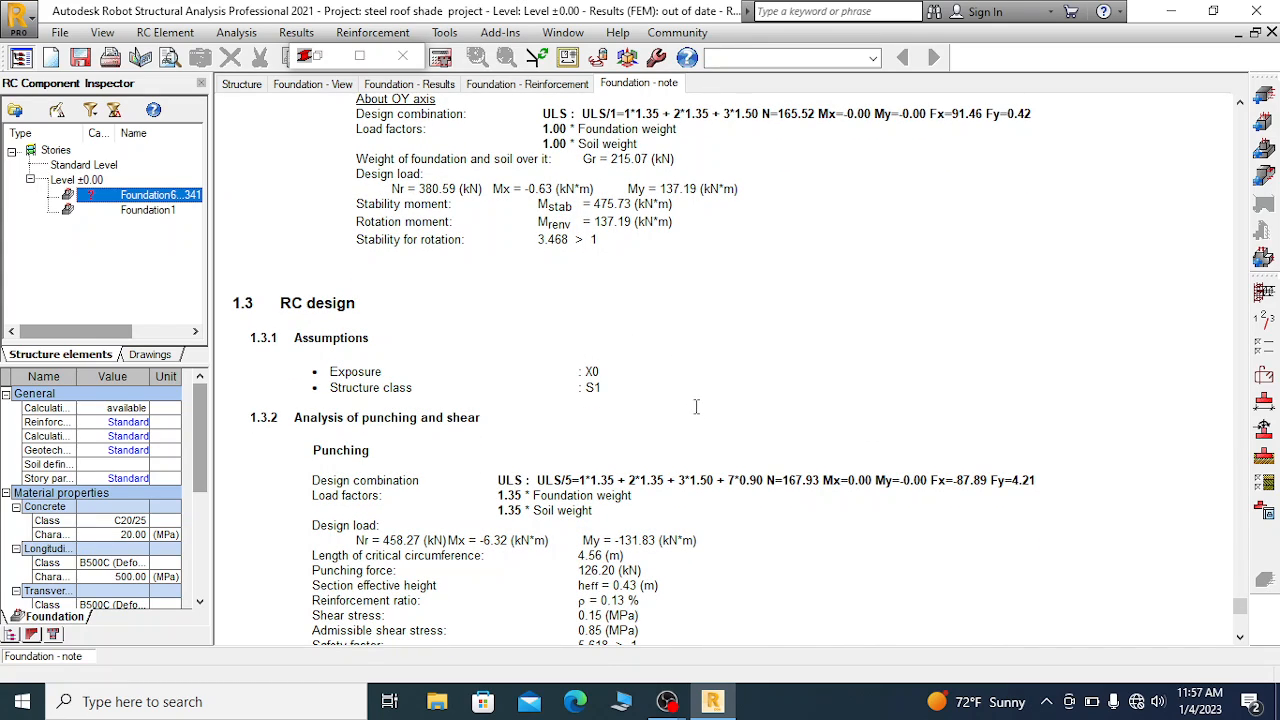
pyautogui.scroll(5, 480, 462)
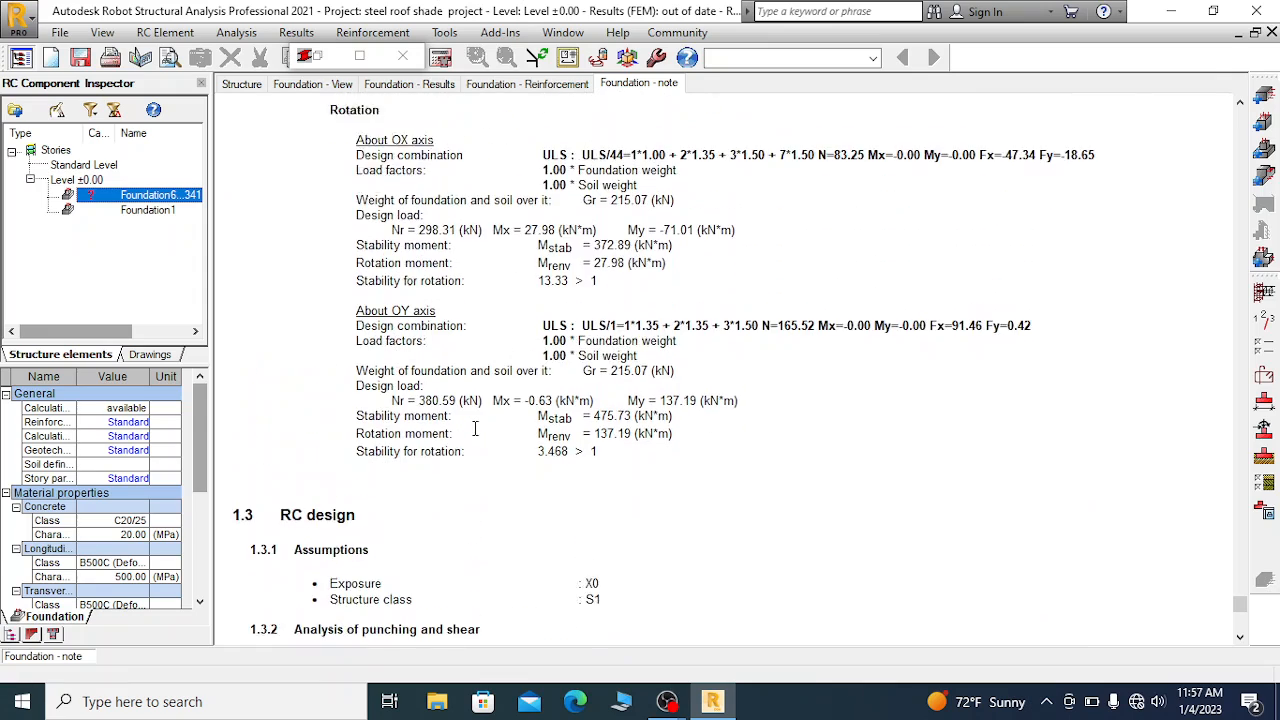
pyautogui.scroll(10, 480, 425)
pyautogui.scroll(3, 430, 470)
pyautogui.scroll(15, 422, 478)
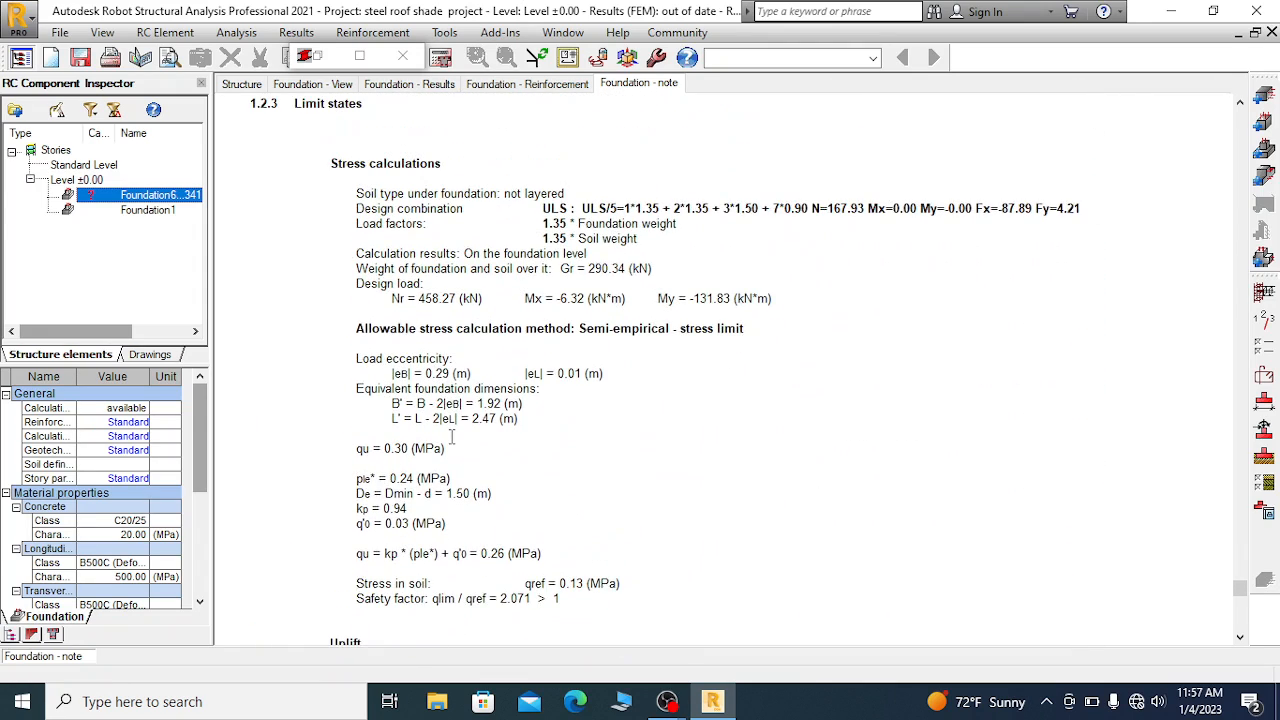
pyautogui.scroll(4, 450, 445)
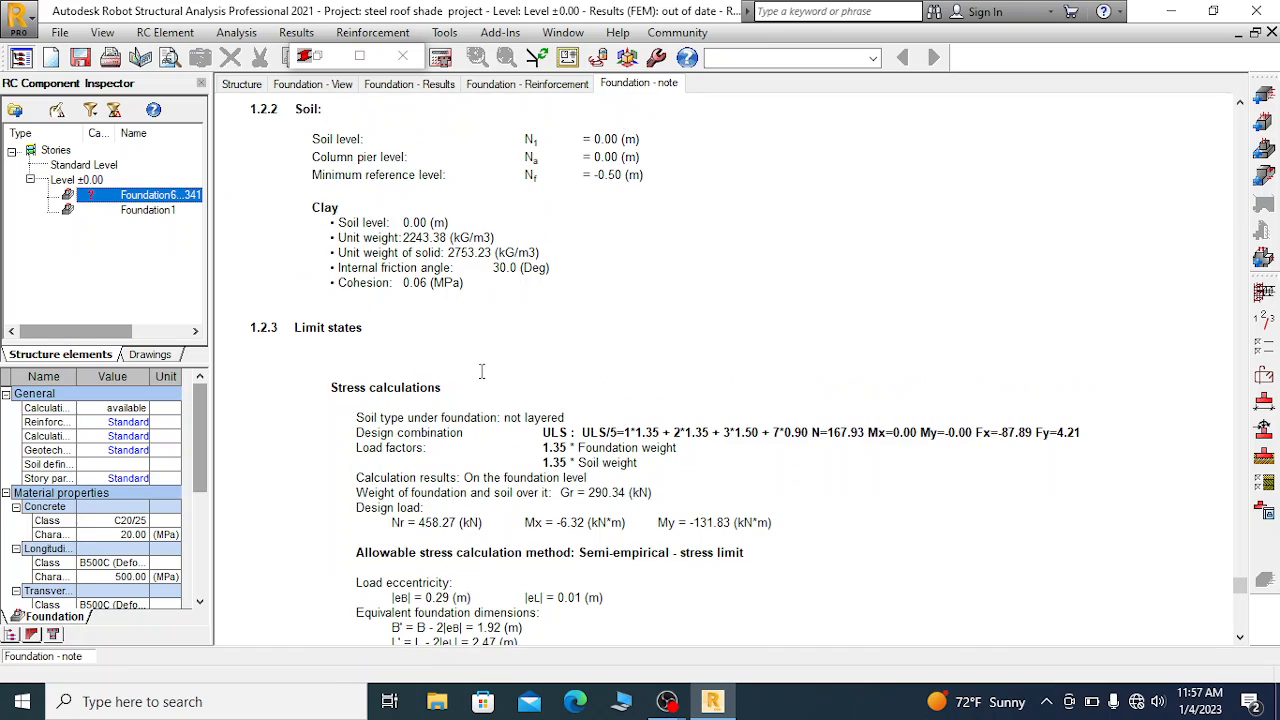
pyautogui.scroll(2, 535, 326)
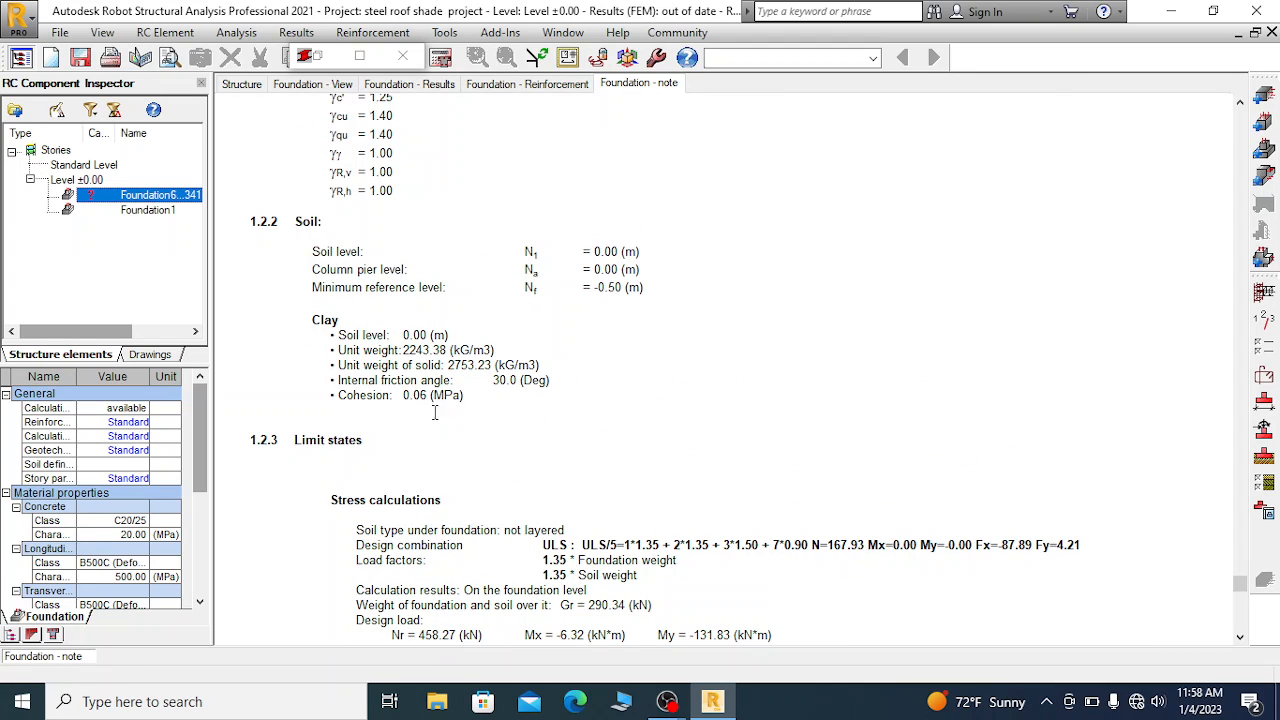
pyautogui.scroll(6, 417, 408)
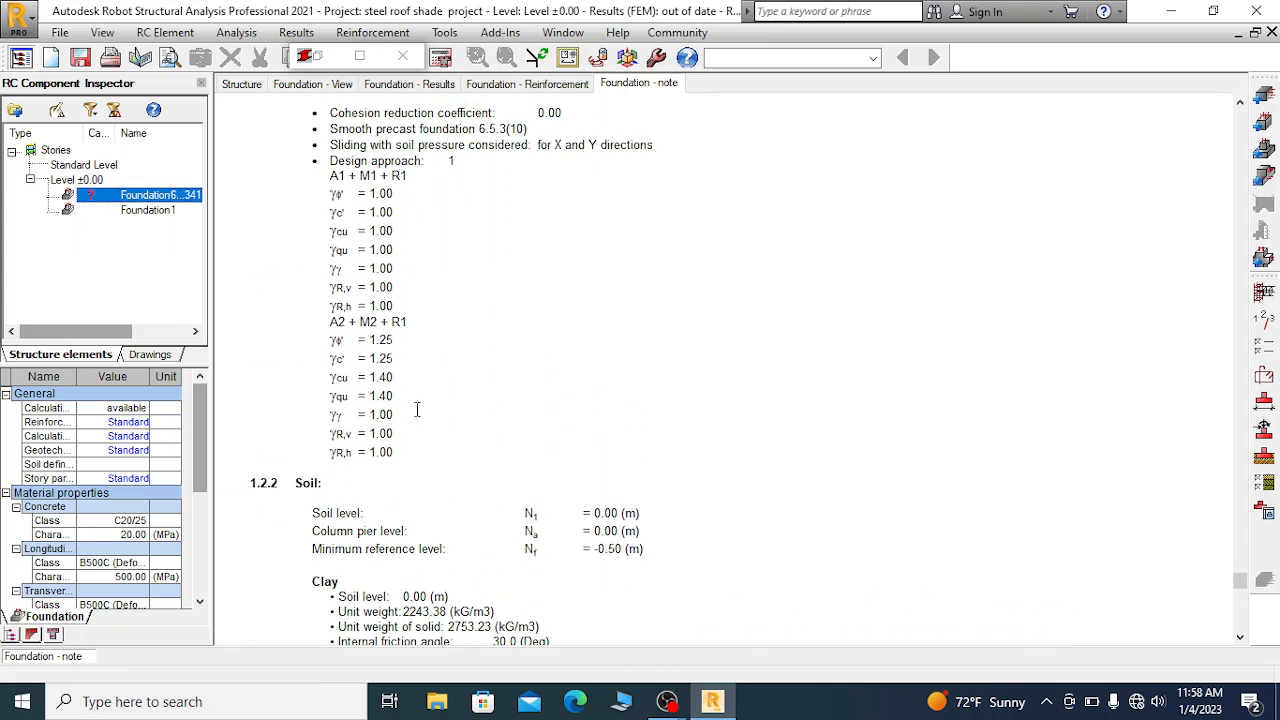
# Examine the limit-state stress calculations in the note and highlight the soil stress limit qu
pyautogui.scroll(-10, 483, 320)
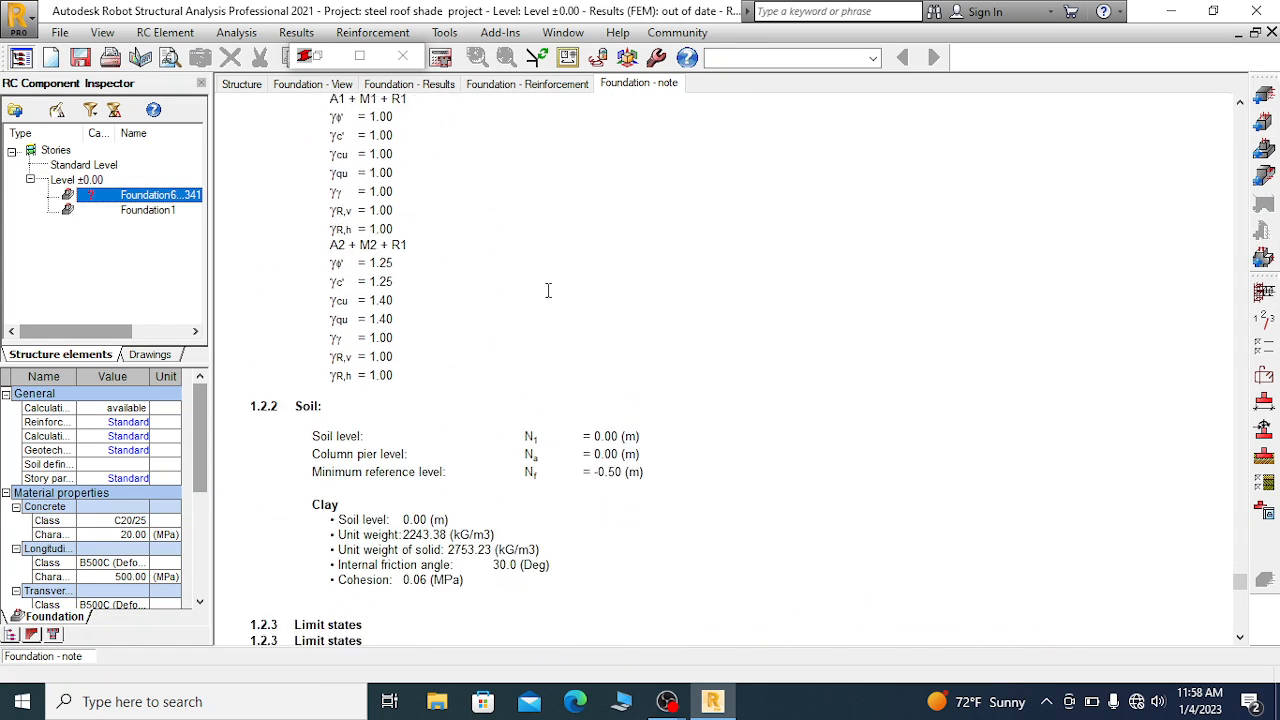
pyautogui.scroll(-5, 503, 313)
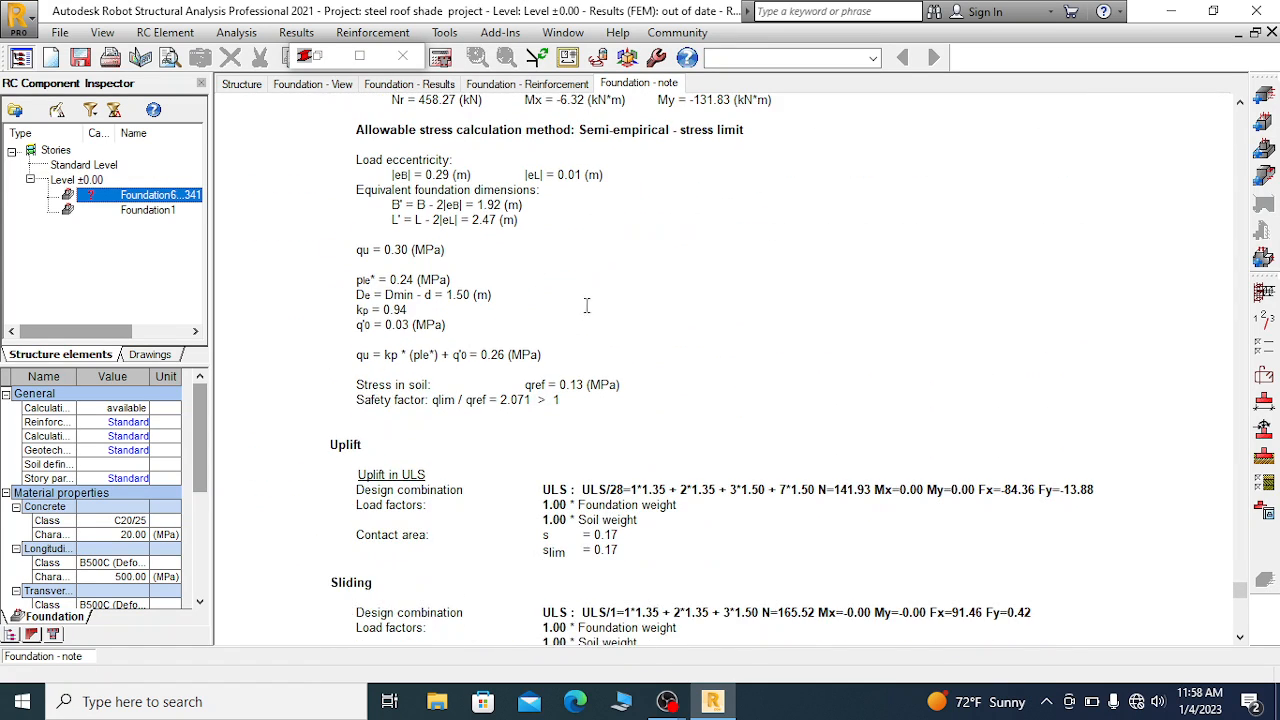
pyautogui.scroll(-2, 619, 294)
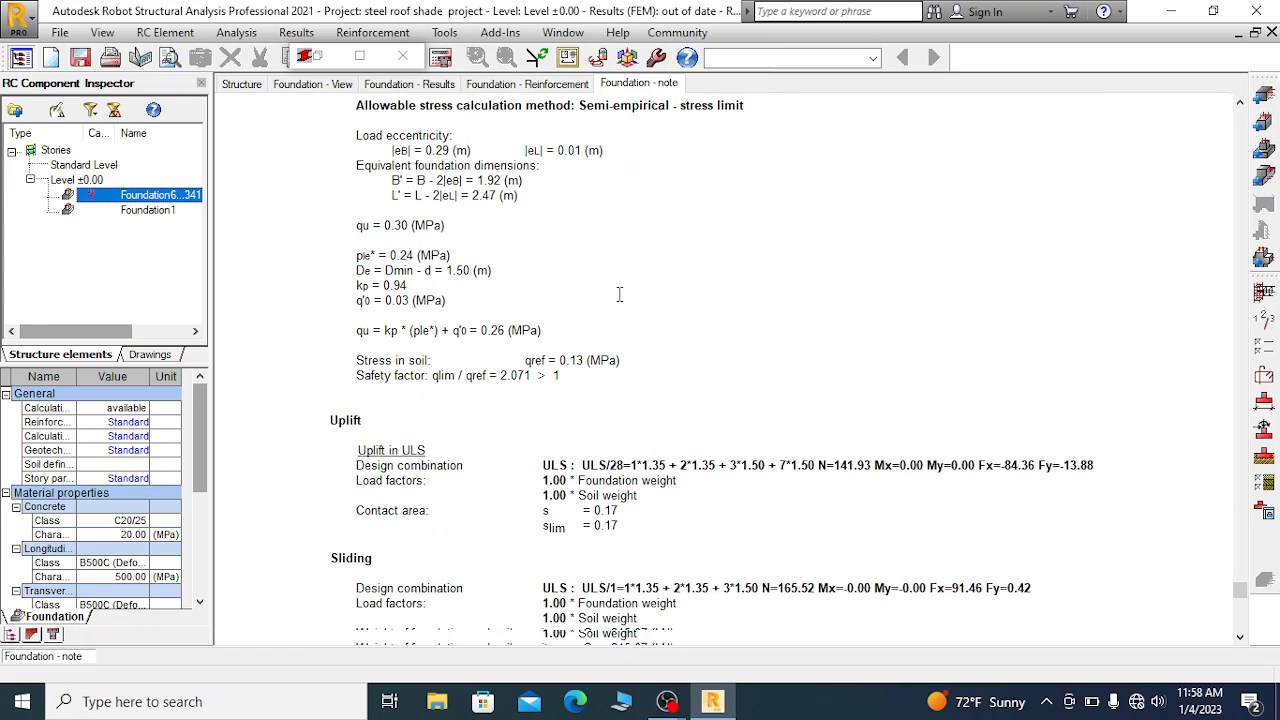
pyautogui.scroll(2, 567, 295)
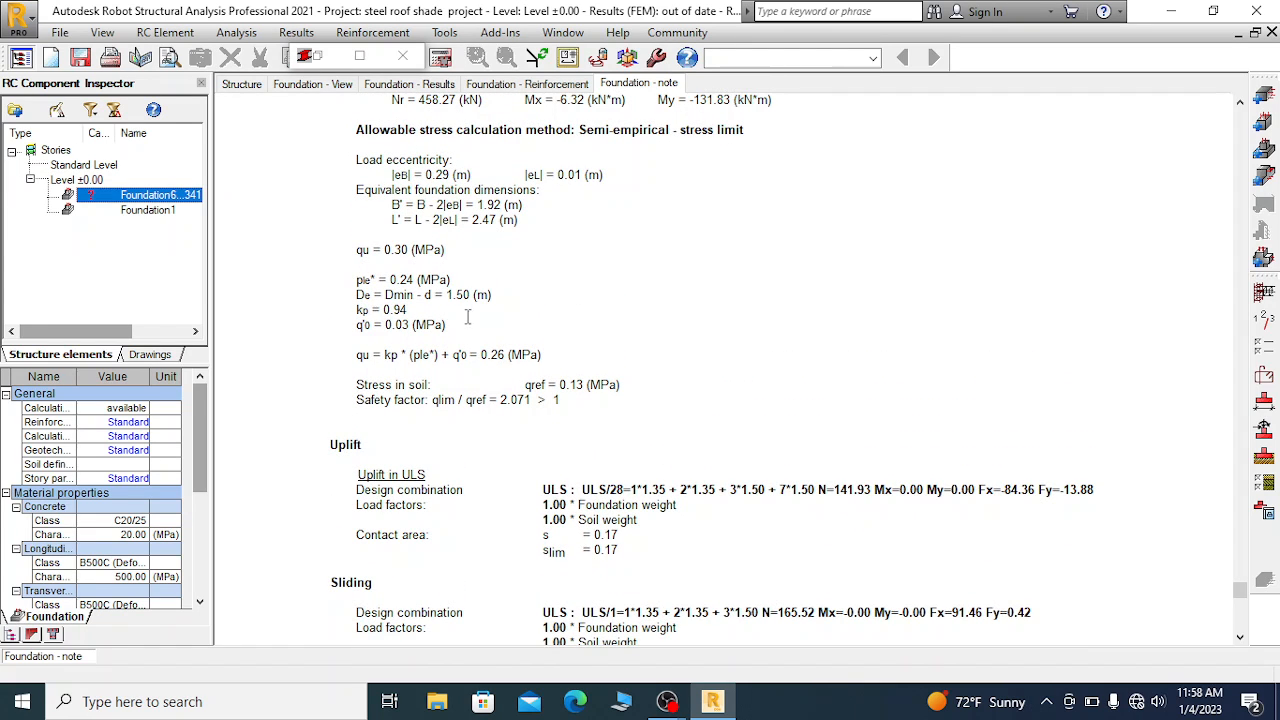
pyautogui.scroll(1, 465, 316)
pyautogui.scroll(1, 465, 316)
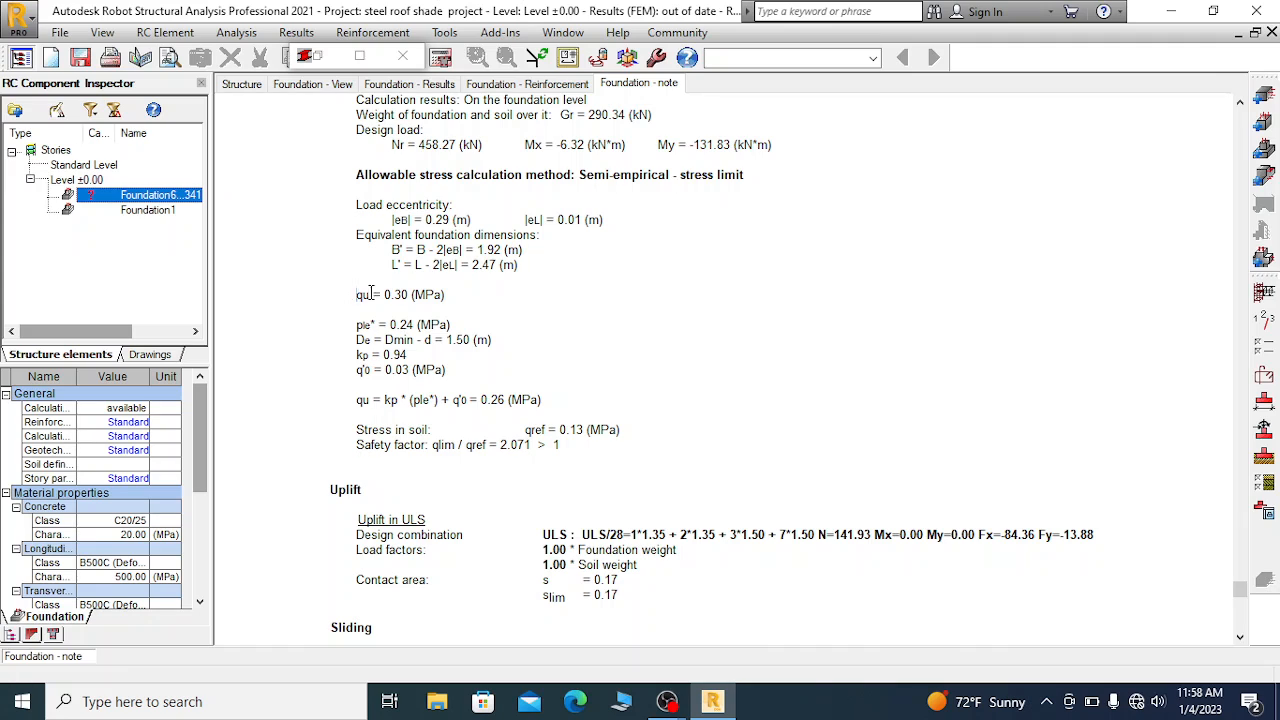
pyautogui.moveTo(356, 293); pyautogui.dragTo(490, 292)
pyautogui.click(400, 304)
pyautogui.moveTo(346, 300); pyautogui.dragTo(470, 314)
pyautogui.click(391, 297)
pyautogui.click(354, 297)
pyautogui.moveTo(354, 297); pyautogui.dragTo(448, 297)
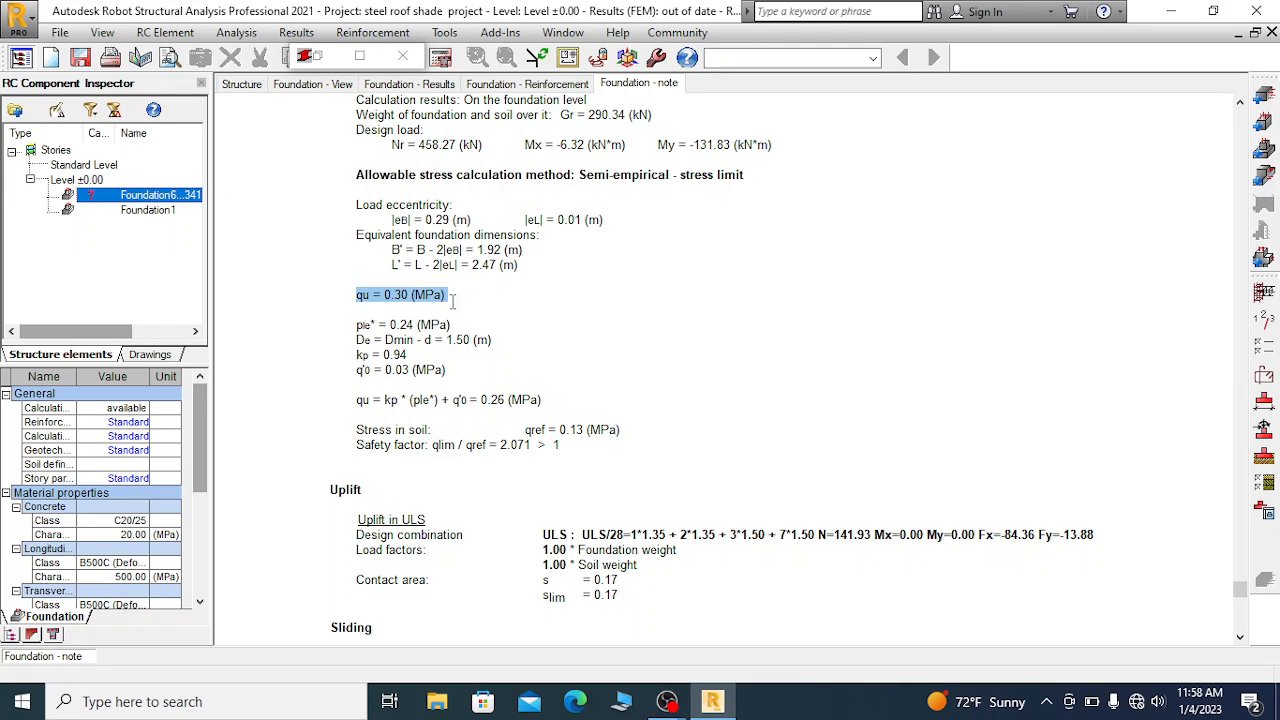
pyautogui.click(397, 296)
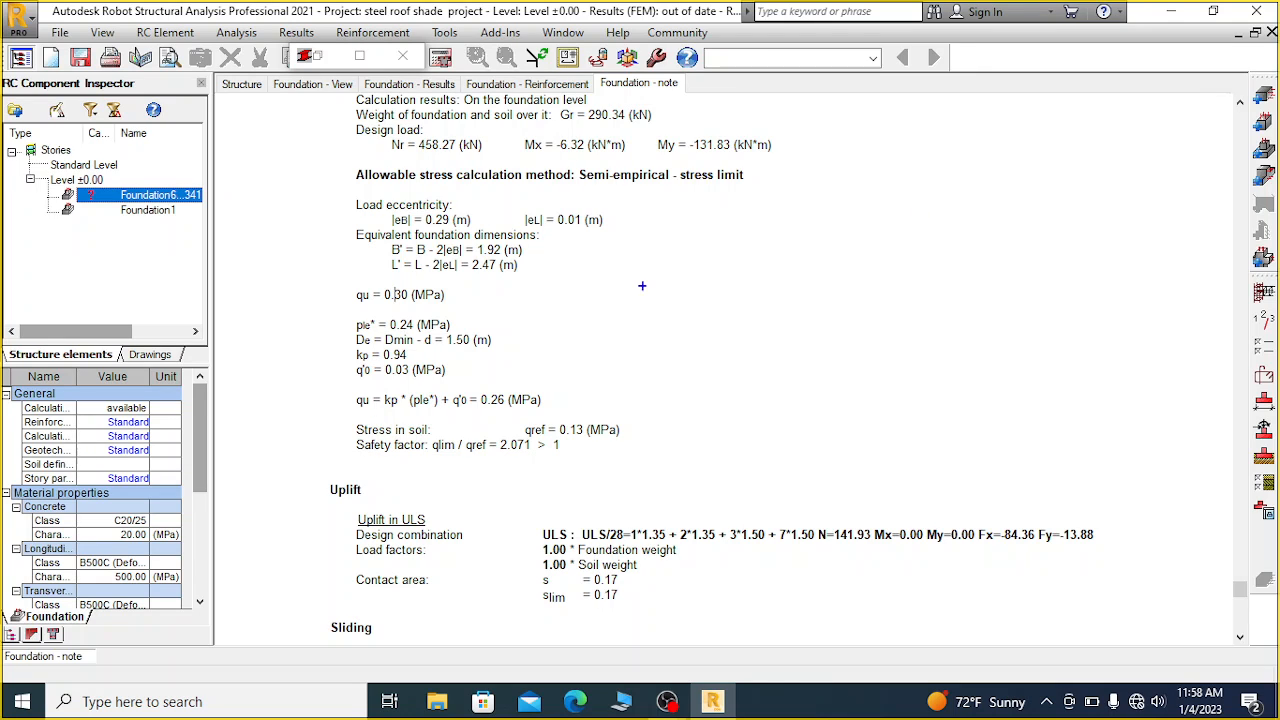
# Handwrite the allowable bearing capacity formula, q all = q ult / FS with FS = 2.5, over the note beside the stress calculations
pyautogui.moveTo(667, 237)
pyautogui.mouseDown()
pyautogui.moveTo(638, 262)
pyautogui.moveTo(671, 238)
pyautogui.moveTo(658, 325)
pyautogui.mouseUp()
pyautogui.moveTo(651, 279)
pyautogui.mouseDown()
pyautogui.moveTo(699, 278)
pyautogui.moveTo(682, 306)
pyautogui.moveTo(724, 337)
pyautogui.mouseUp()
pyautogui.moveTo(748, 292); pyautogui.dragTo(760, 346)
pyautogui.moveTo(785, 238); pyautogui.dragTo(815, 246)
pyautogui.moveTo(963, 193)
pyautogui.mouseDown()
pyautogui.moveTo(926, 205)
pyautogui.moveTo(946, 282)
pyautogui.mouseUp()
pyautogui.moveTo(928, 247); pyautogui.dragTo(1009, 248)
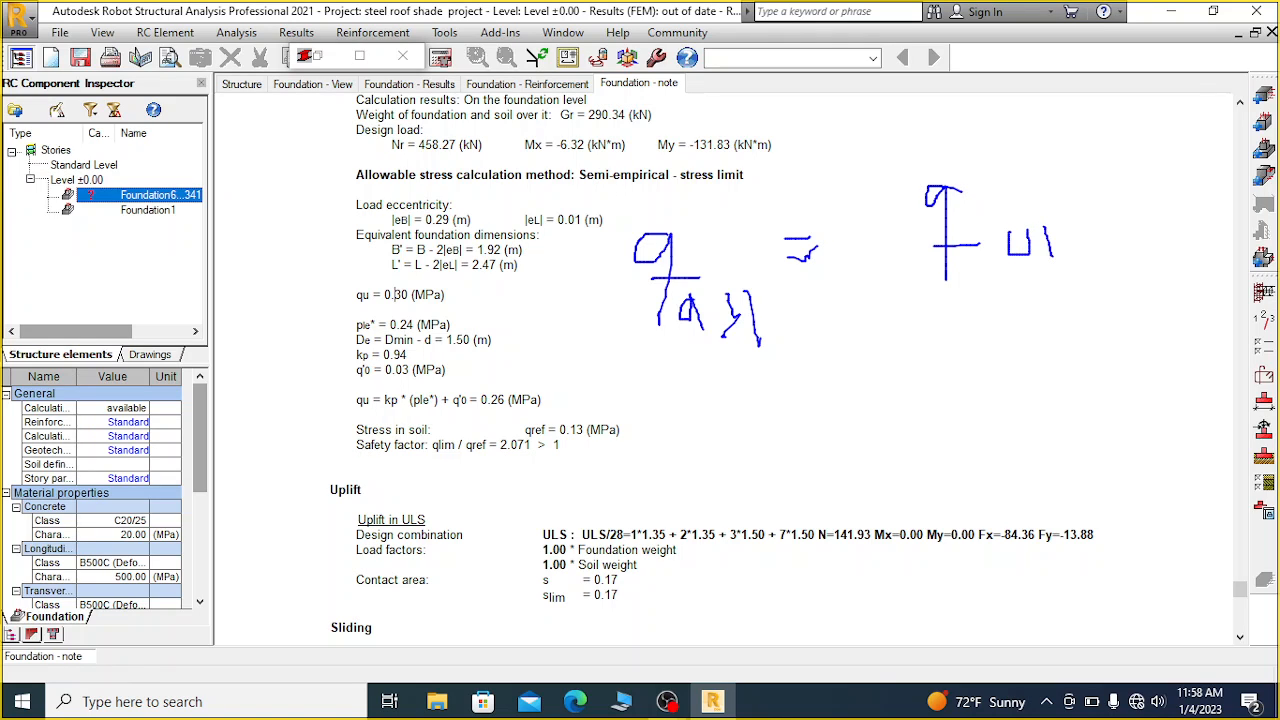
pyautogui.moveTo(1099, 213); pyautogui.dragTo(1106, 258)
pyautogui.moveTo(906, 300); pyautogui.dragTo(1170, 308)
pyautogui.moveTo(968, 324)
pyautogui.mouseDown()
pyautogui.moveTo(935, 319)
pyautogui.moveTo(933, 390)
pyautogui.moveTo(956, 356)
pyautogui.moveTo(982, 355)
pyautogui.moveTo(979, 387)
pyautogui.moveTo(1020, 368)
pyautogui.mouseUp()
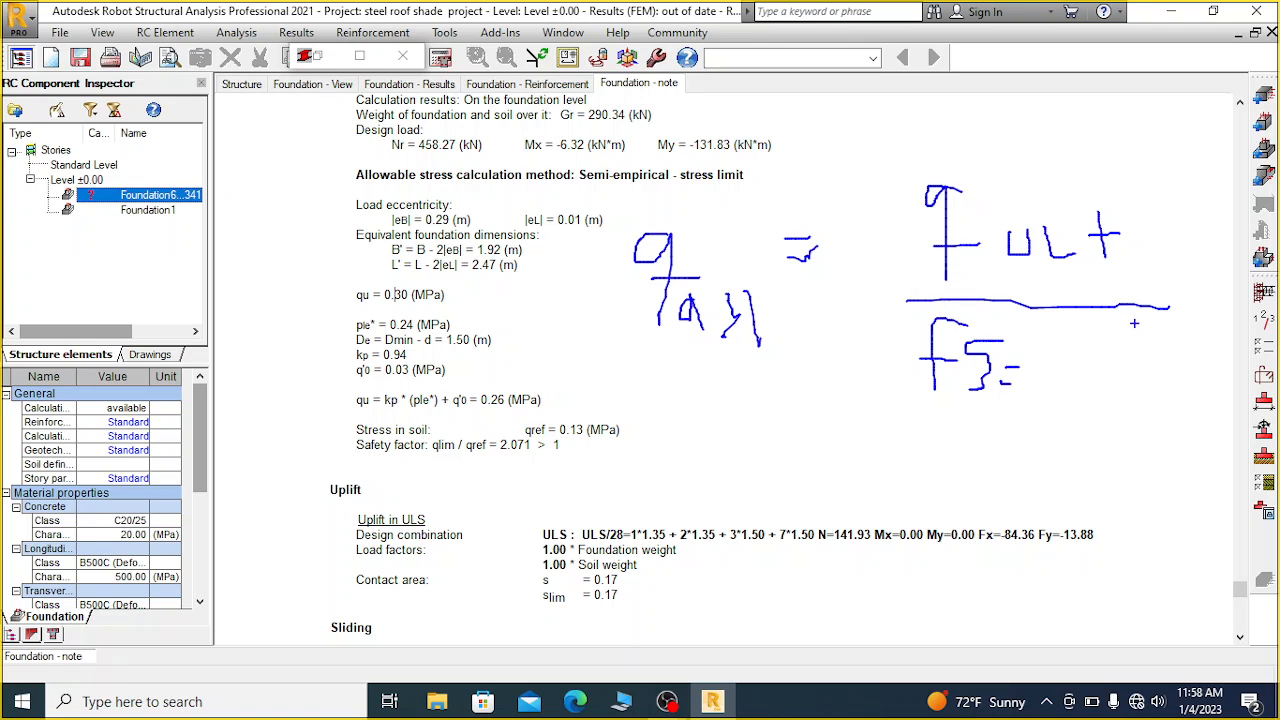
pyautogui.moveTo(1043, 350); pyautogui.dragTo(1062, 401)
pyautogui.moveTo(1098, 356)
pyautogui.mouseDown()
pyautogui.moveTo(1081, 416)
pyautogui.moveTo(1130, 347)
pyautogui.mouseUp()
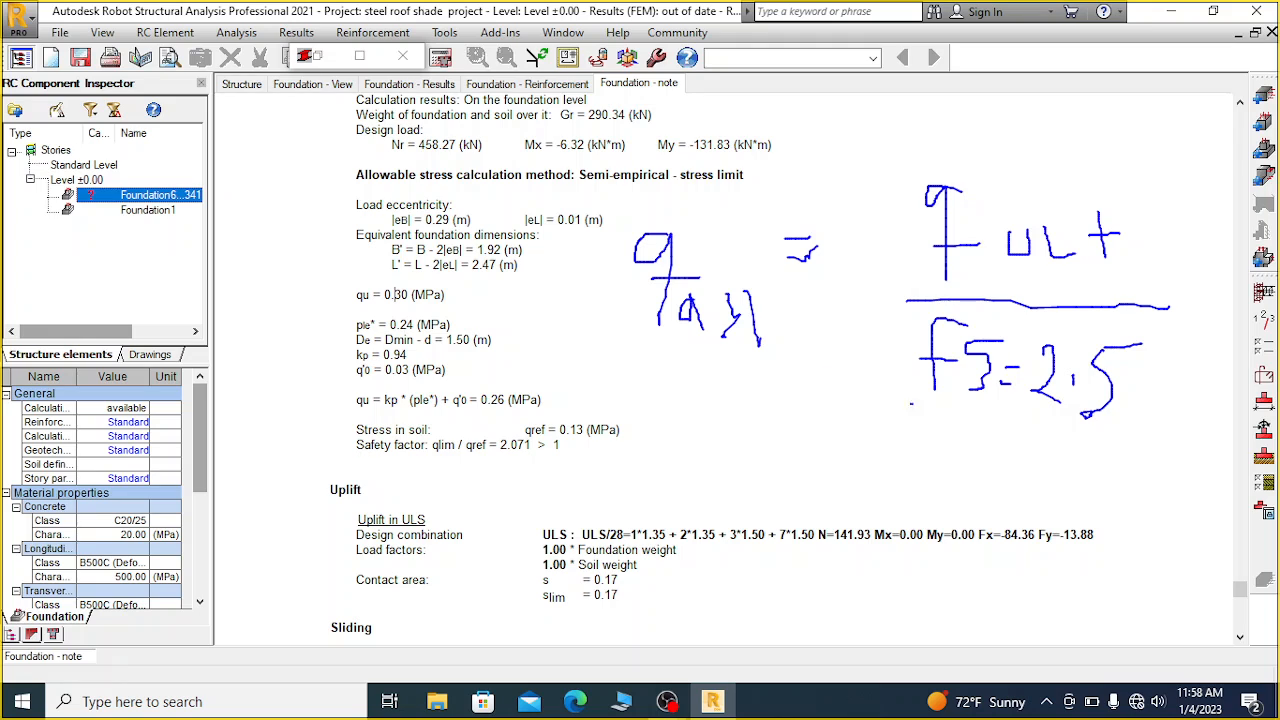
# Add a multiplication sign after q ult in the handwritten formula and the equals signs of a new calculation line below it
pyautogui.moveTo(664, 441); pyautogui.dragTo(683, 439)
pyautogui.moveTo(798, 411)
pyautogui.mouseDown()
pyautogui.moveTo(789, 432)
pyautogui.moveTo(820, 448)
pyautogui.mouseUp()
pyautogui.moveTo(1162, 228)
pyautogui.mouseDown()
pyautogui.moveTo(1126, 272)
pyautogui.moveTo(1157, 262)
pyautogui.mouseUp()
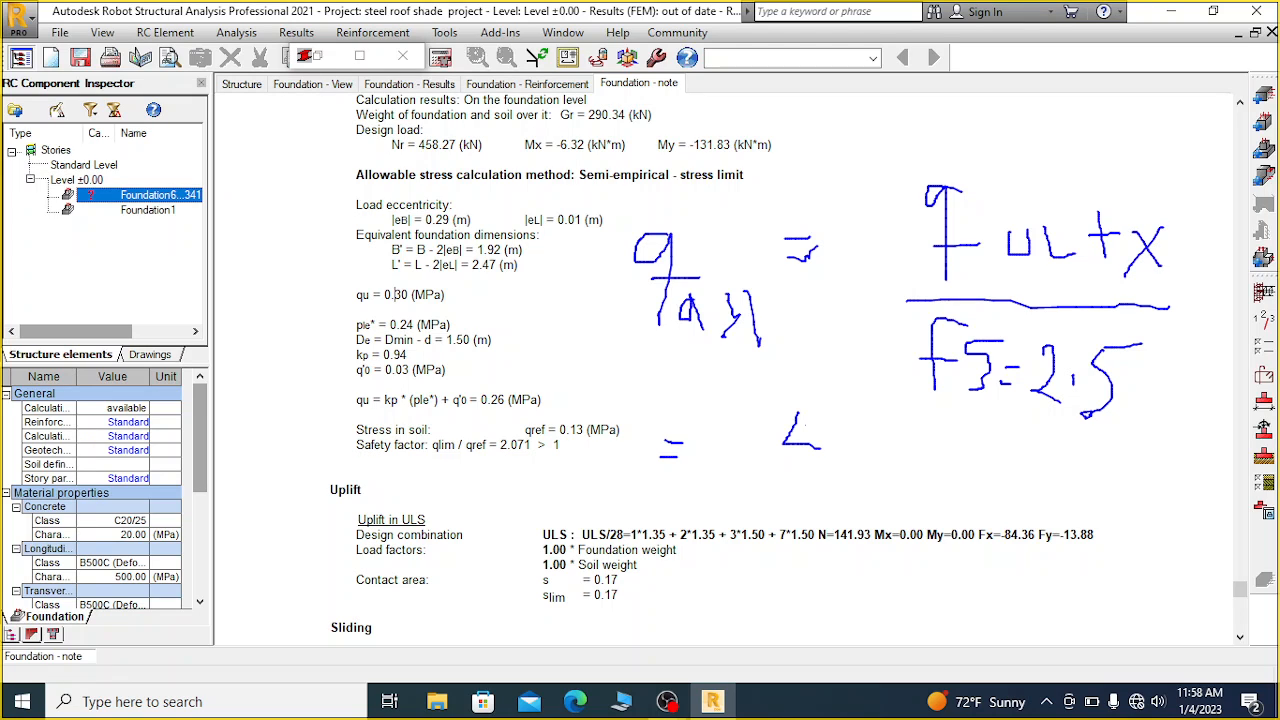
pyautogui.moveTo(780, 422)
pyautogui.mouseDown()
pyautogui.moveTo(800, 458)
pyautogui.moveTo(784, 472)
pyautogui.mouseUp()
pyautogui.moveTo(838, 430); pyautogui.dragTo(866, 430)
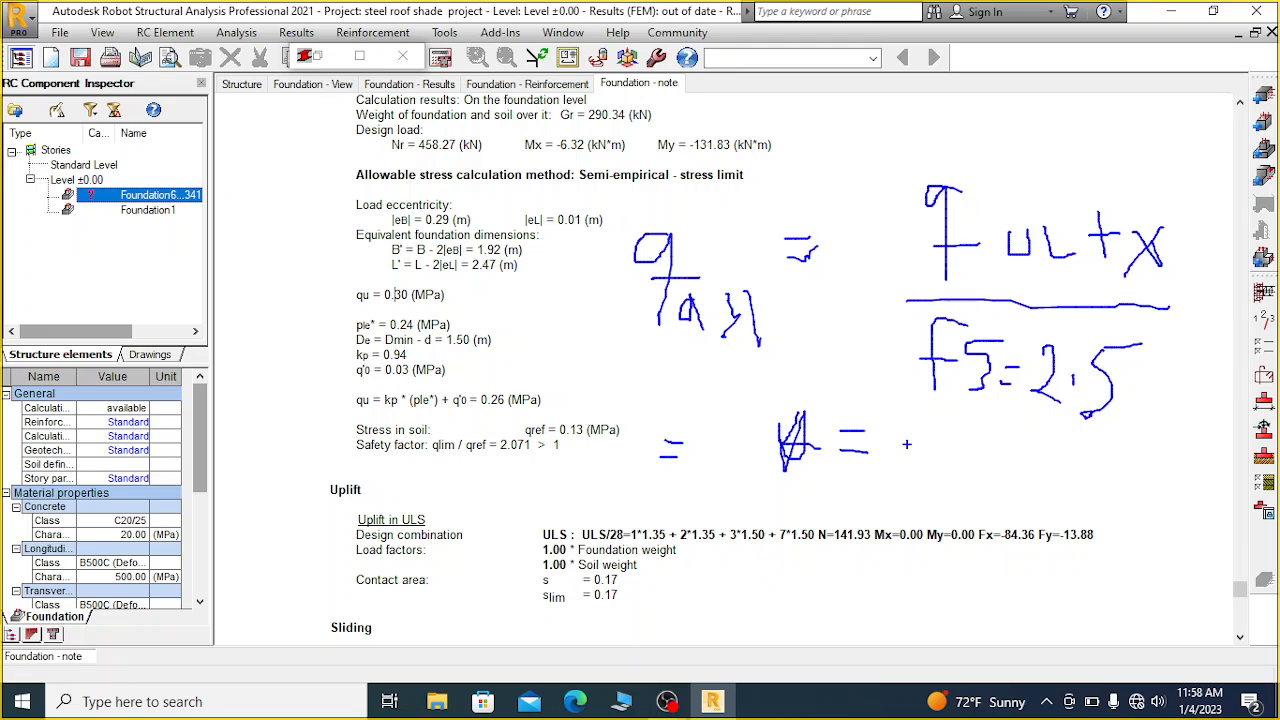
# Handwrite the rearranged formula q ult = 40 x q all x fs above the bearing capacity formula and underline it
pyautogui.moveTo(786, 107)
pyautogui.mouseDown()
pyautogui.moveTo(786, 150)
pyautogui.moveTo(780, 140)
pyautogui.moveTo(825, 142)
pyautogui.mouseUp()
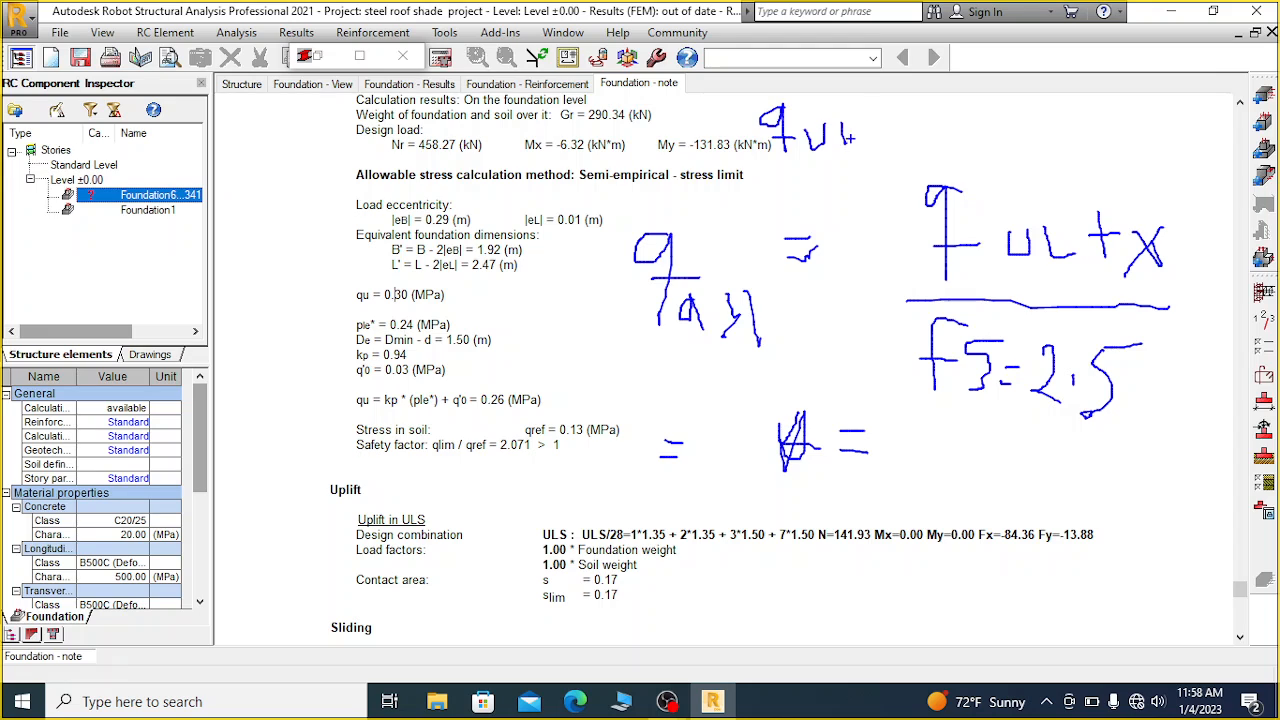
pyautogui.moveTo(935, 109)
pyautogui.mouseDown()
pyautogui.moveTo(914, 130)
pyautogui.moveTo(944, 130)
pyautogui.mouseUp()
pyautogui.moveTo(928, 115); pyautogui.dragTo(938, 114)
pyautogui.moveTo(982, 114); pyautogui.dragTo(974, 140)
pyautogui.moveTo(966, 119); pyautogui.dragTo(966, 131)
pyautogui.moveTo(961, 125)
pyautogui.mouseDown()
pyautogui.moveTo(983, 137)
pyautogui.moveTo(1010, 116)
pyautogui.moveTo(1008, 148)
pyautogui.mouseUp()
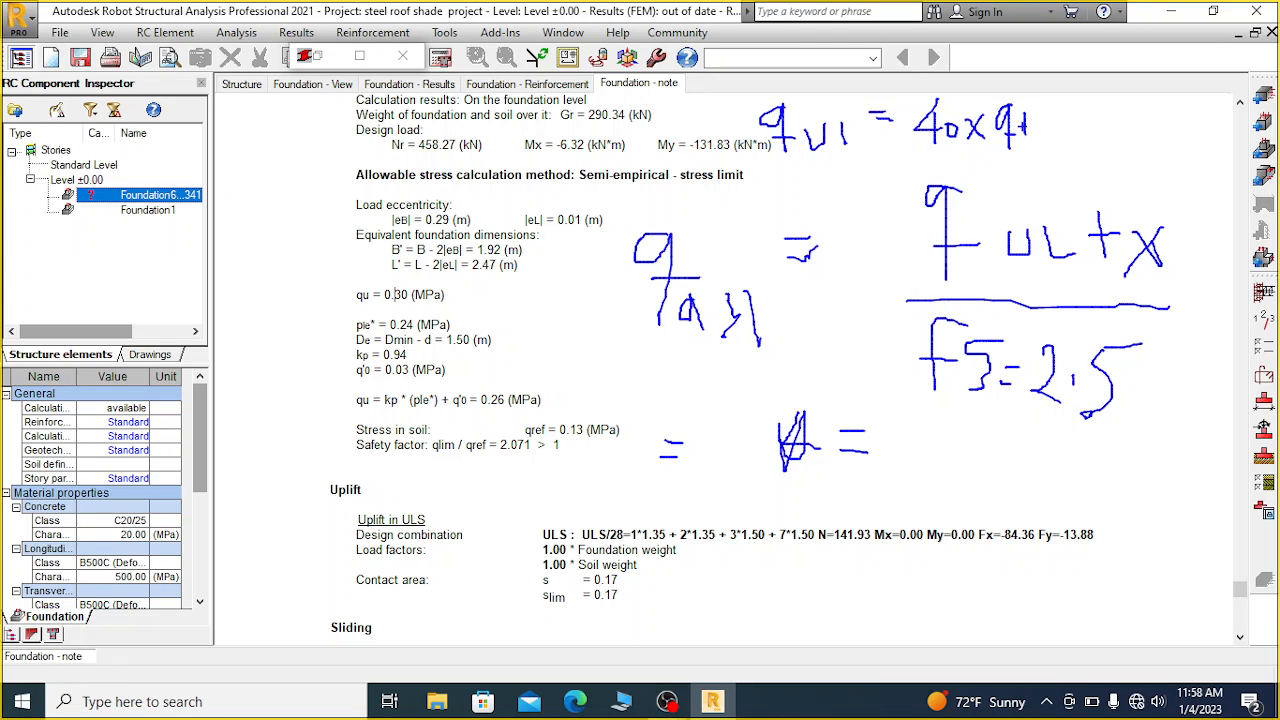
pyautogui.moveTo(1025, 118); pyautogui.dragTo(1066, 154)
pyautogui.moveTo(1088, 110)
pyautogui.mouseDown()
pyautogui.moveTo(1080, 136)
pyautogui.moveTo(1099, 149)
pyautogui.mouseUp()
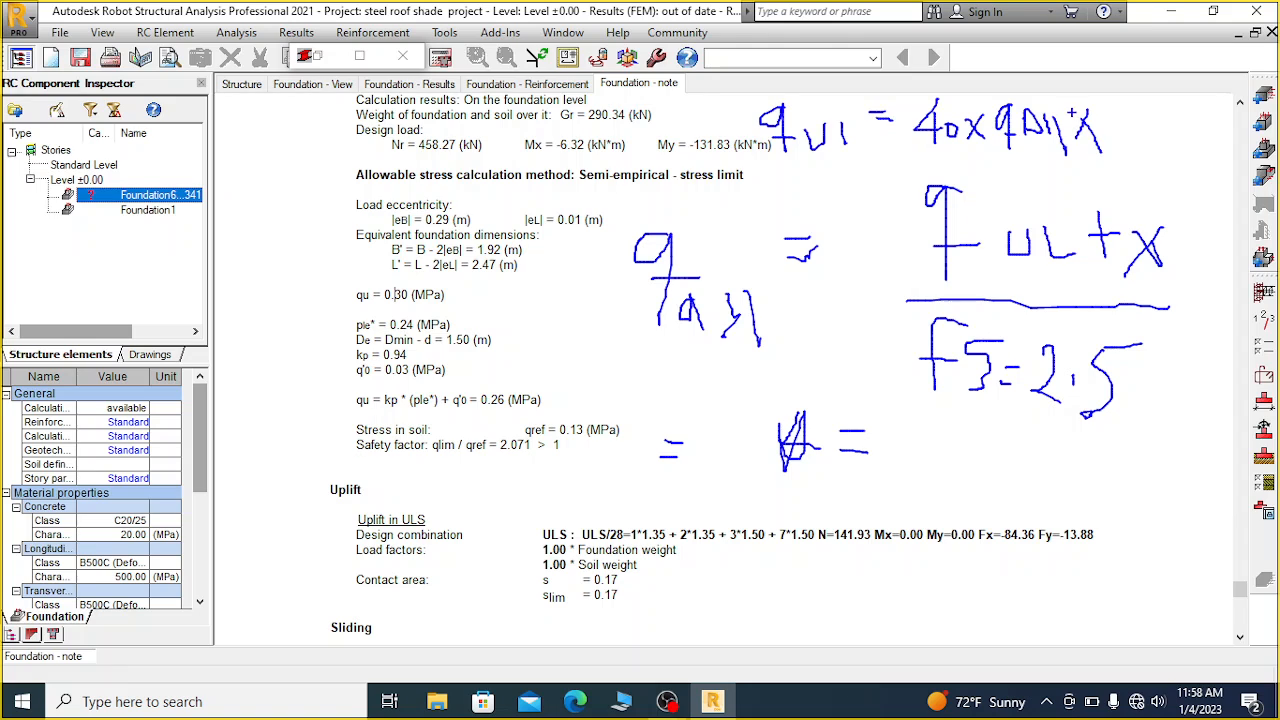
pyautogui.moveTo(1130, 102)
pyautogui.mouseDown()
pyautogui.moveTo(1116, 148)
pyautogui.moveTo(1128, 126)
pyautogui.mouseUp()
pyautogui.moveTo(803, 158); pyautogui.dragTo(1158, 163)
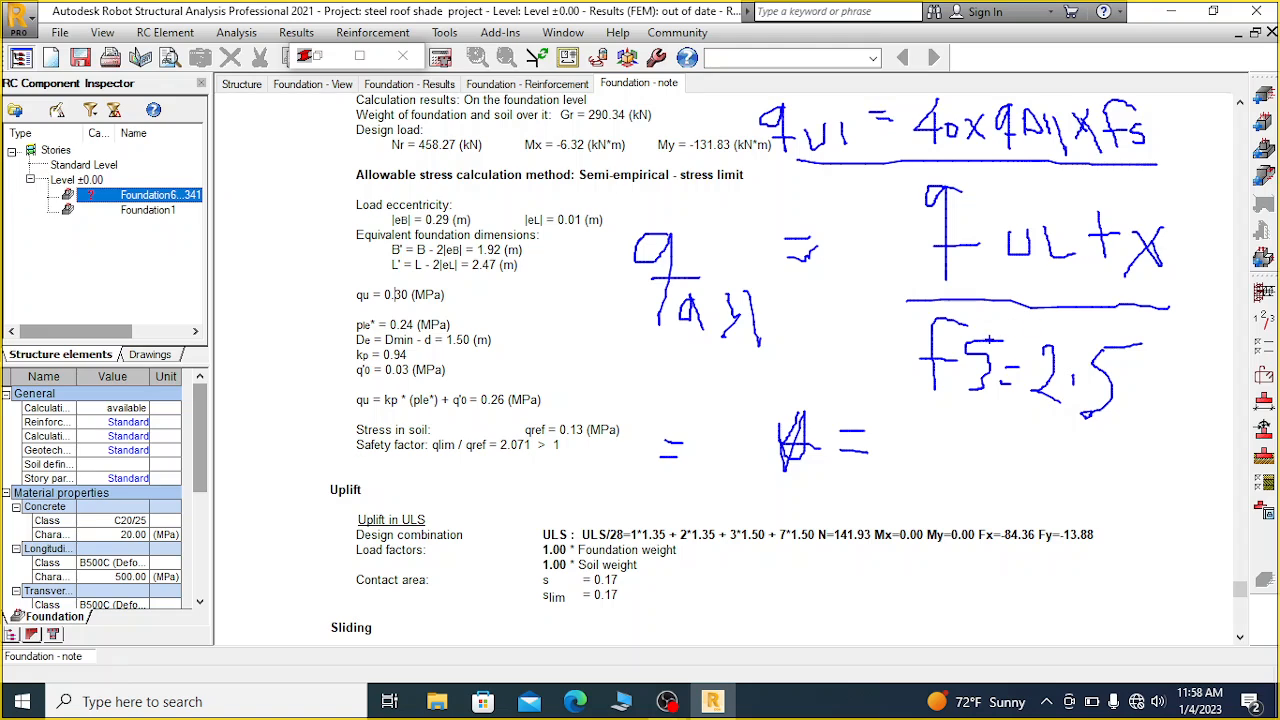
# Append x 40 to the FS = 2.5 denominator of the handwritten bearing capacity formula
pyautogui.moveTo(1180, 348)
pyautogui.mouseDown()
pyautogui.moveTo(1128, 392)
pyautogui.moveTo(1224, 385)
pyautogui.mouseUp()
pyautogui.moveTo(1207, 366); pyautogui.dragTo(1210, 406)
pyautogui.moveTo(1225, 376)
pyautogui.mouseDown()
pyautogui.moveTo(1222, 394)
pyautogui.moveTo(1240, 370)
pyautogui.mouseUp()
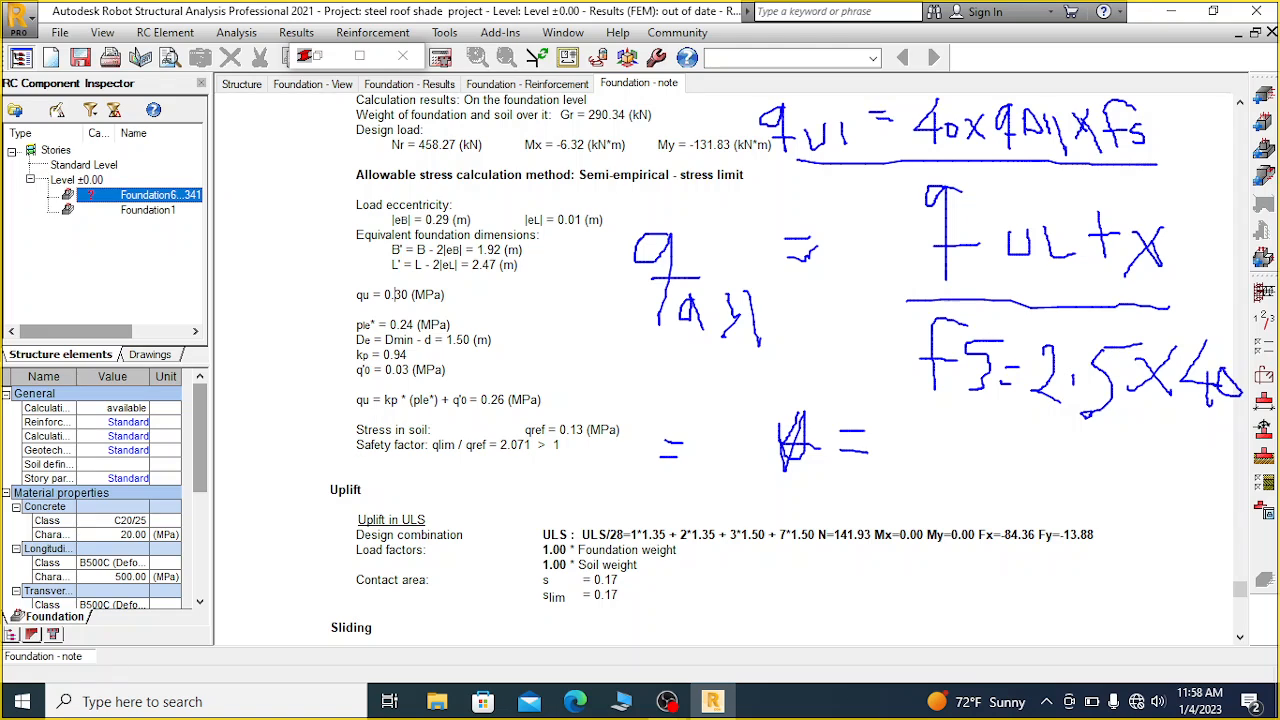
# Handwrite the fraction 300 over 2.5 x 40 as the calculation line beneath the formula
pyautogui.moveTo(856, 478)
pyautogui.mouseDown()
pyautogui.moveTo(954, 457)
pyautogui.moveTo(938, 468)
pyautogui.moveTo(940, 490)
pyautogui.mouseUp()
pyautogui.moveTo(980, 448)
pyautogui.mouseDown()
pyautogui.moveTo(972, 468)
pyautogui.moveTo(980, 449)
pyautogui.moveTo(1018, 462)
pyautogui.mouseUp()
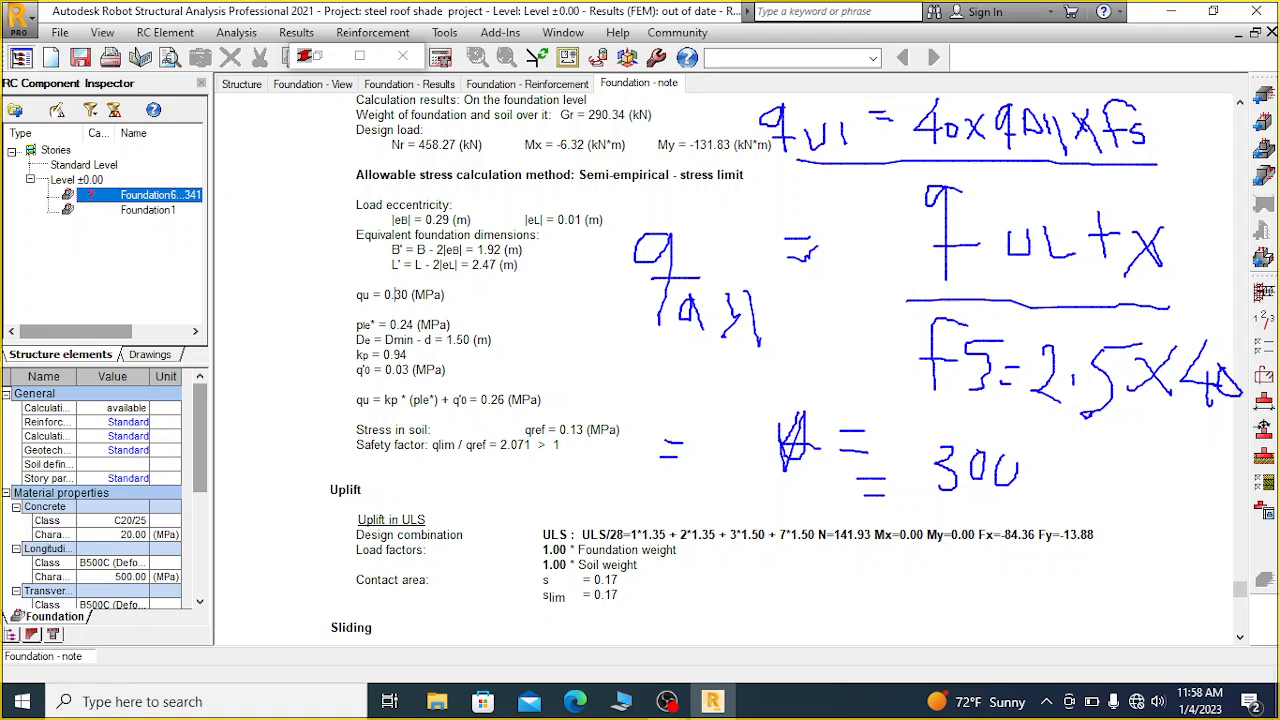
pyautogui.moveTo(940, 508); pyautogui.dragTo(1100, 462)
pyautogui.moveTo(1022, 498); pyautogui.dragTo(1048, 510)
pyautogui.moveTo(1042, 504)
pyautogui.mouseDown()
pyautogui.moveTo(1044, 516)
pyautogui.moveTo(1092, 484)
pyautogui.moveTo(1110, 508)
pyautogui.moveTo(1094, 508)
pyautogui.moveTo(1166, 512)
pyautogui.moveTo(1144, 526)
pyautogui.moveTo(1171, 494)
pyautogui.moveTo(1188, 518)
pyautogui.moveTo(1166, 479)
pyautogui.mouseUp()
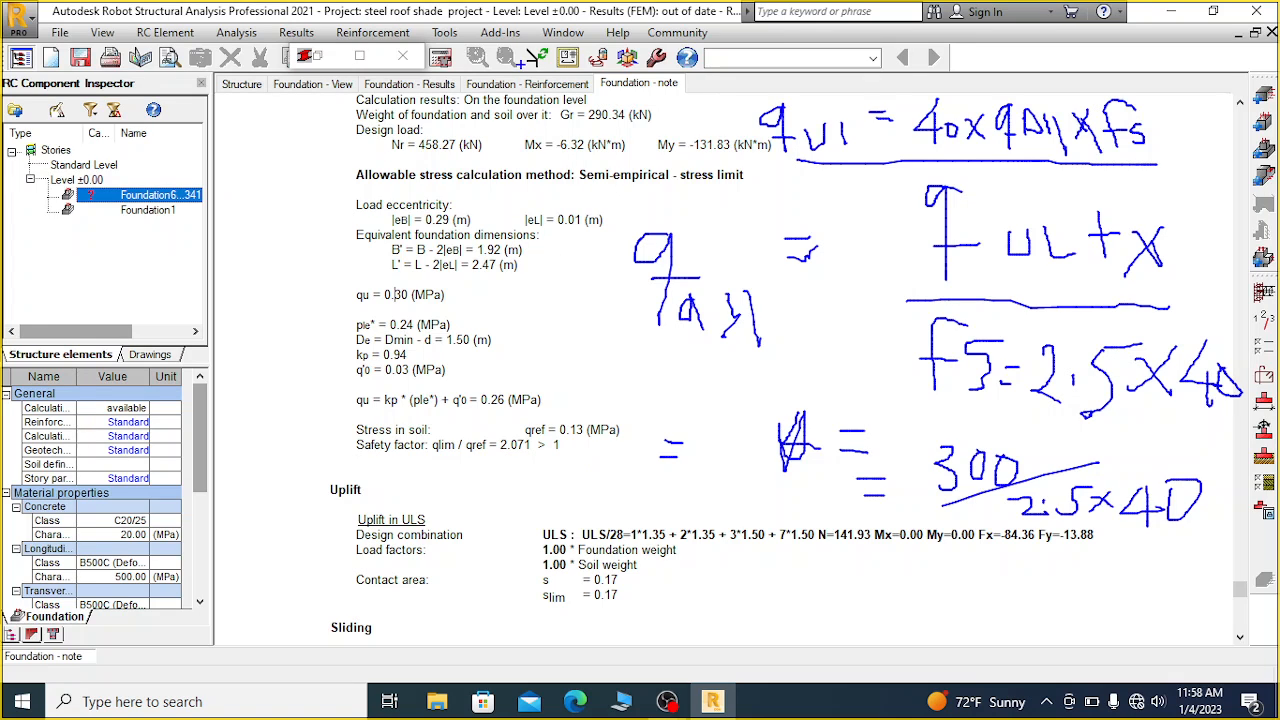
pyautogui.moveTo(1233, 488); pyautogui.dragTo(1161, 520)
pyautogui.moveTo(1062, 487); pyautogui.dragTo(1035, 525)
# Rewrite the numerator as 0.300 MPa and add the unit conversion 10^6 x N/m² beside it
pyautogui.moveTo(1020, 461)
pyautogui.mouseDown()
pyautogui.moveTo(1031, 447)
pyautogui.moveTo(1027, 474)
pyautogui.mouseUp()
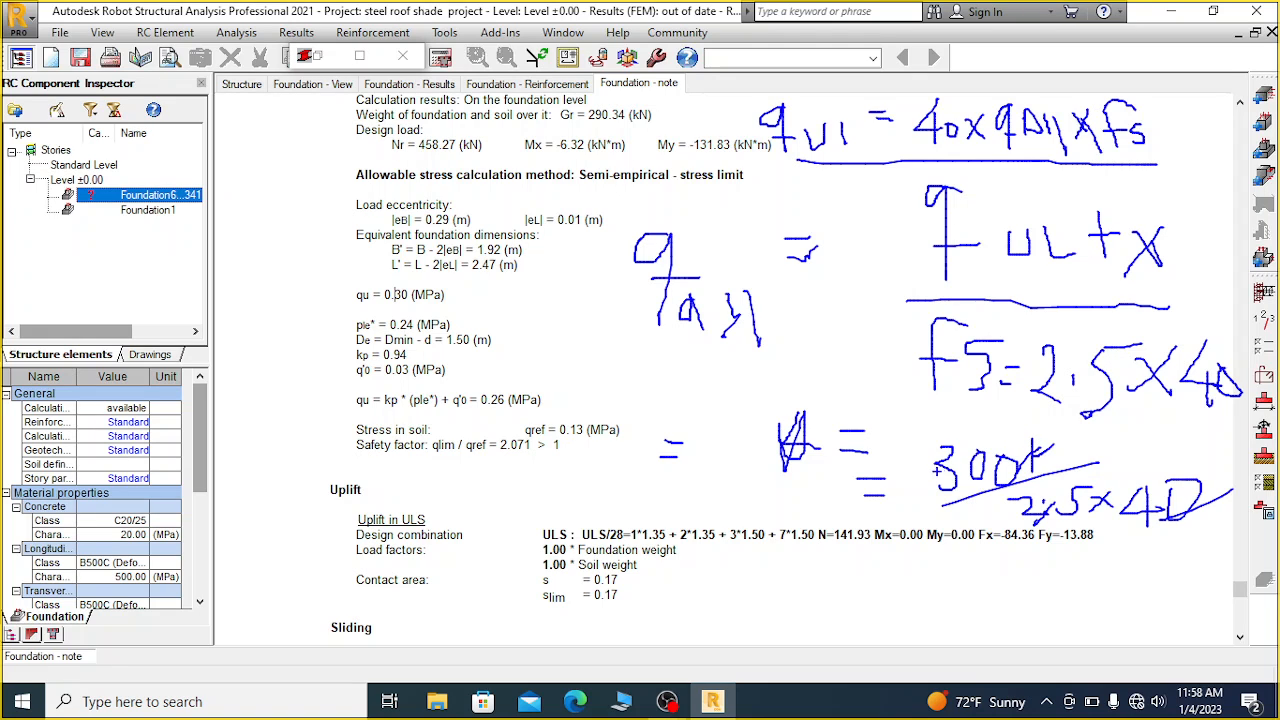
pyautogui.moveTo(902, 453); pyautogui.dragTo(907, 455)
pyautogui.moveTo(1036, 454)
pyautogui.mouseDown()
pyautogui.moveTo(1037, 440)
pyautogui.moveTo(1046, 458)
pyautogui.moveTo(1058, 445)
pyautogui.moveTo(1065, 468)
pyautogui.moveTo(1080, 453)
pyautogui.moveTo(1081, 478)
pyautogui.moveTo(1094, 449)
pyautogui.moveTo(1129, 436)
pyautogui.moveTo(1154, 465)
pyautogui.moveTo(1165, 434)
pyautogui.moveTo(1190, 462)
pyautogui.moveTo(1173, 462)
pyautogui.mouseUp()
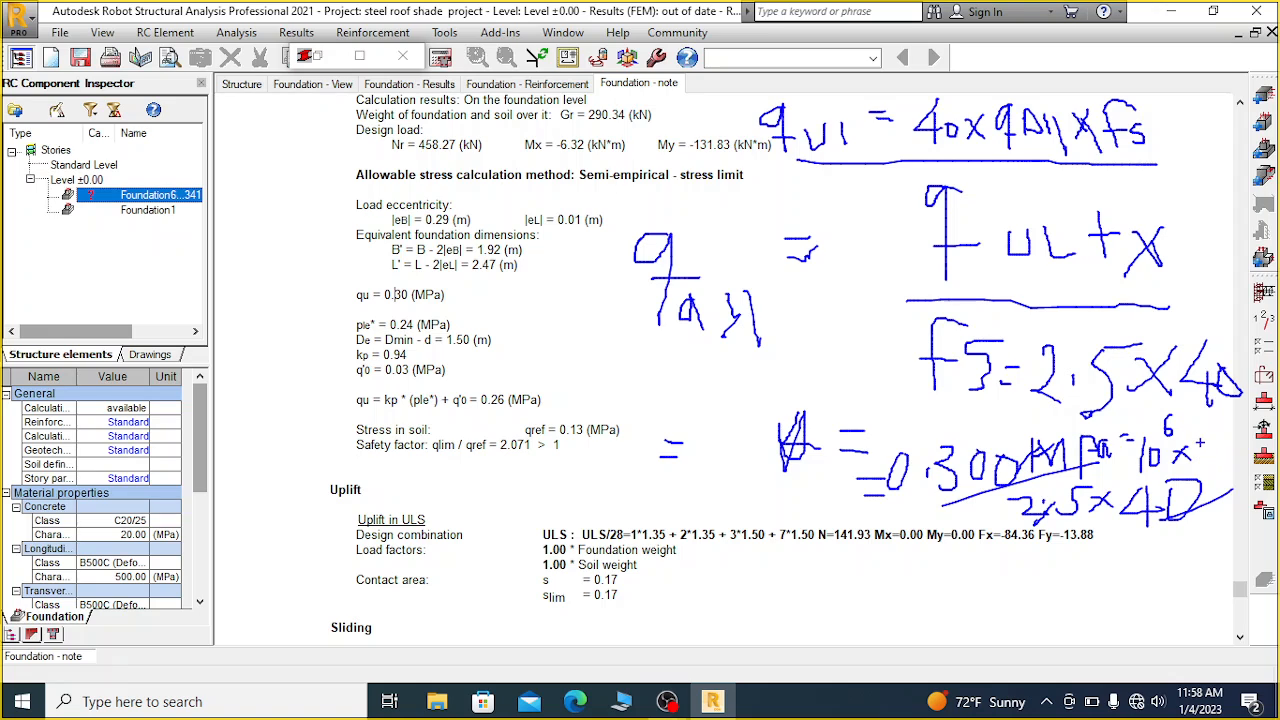
pyautogui.moveTo(1197, 441)
pyautogui.mouseDown()
pyautogui.moveTo(1194, 458)
pyautogui.moveTo(1210, 438)
pyautogui.moveTo(1220, 473)
pyautogui.moveTo(1245, 476)
pyautogui.moveTo(1250, 456)
pyautogui.mouseUp()
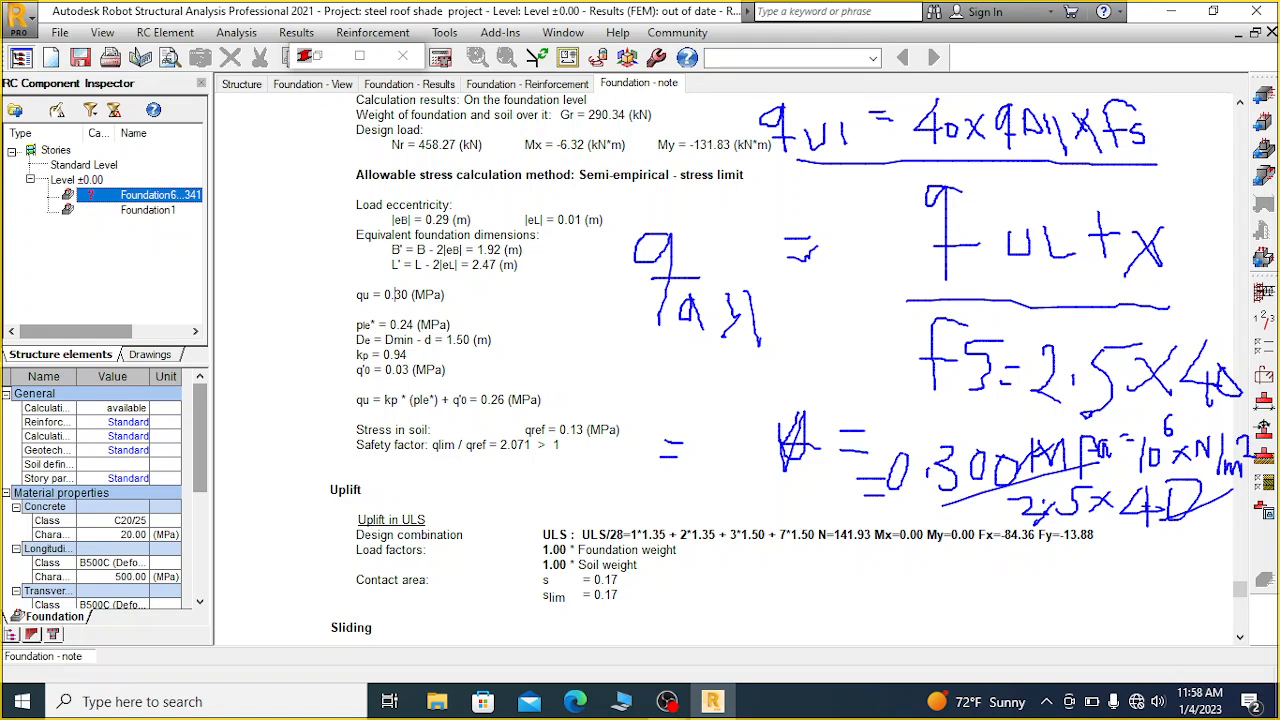
# Handwrite the converted value = 300 kN/m² below the calculation and underline it
pyautogui.moveTo(936, 577)
pyautogui.mouseDown()
pyautogui.moveTo(960, 577)
pyautogui.moveTo(960, 590)
pyautogui.mouseUp()
pyautogui.moveTo(1022, 562)
pyautogui.mouseDown()
pyautogui.moveTo(1040, 580)
pyautogui.moveTo(1022, 596)
pyautogui.moveTo(1052, 597)
pyautogui.moveTo(1062, 562)
pyautogui.moveTo(1120, 572)
pyautogui.moveTo(1104, 564)
pyautogui.moveTo(1130, 597)
pyautogui.mouseUp()
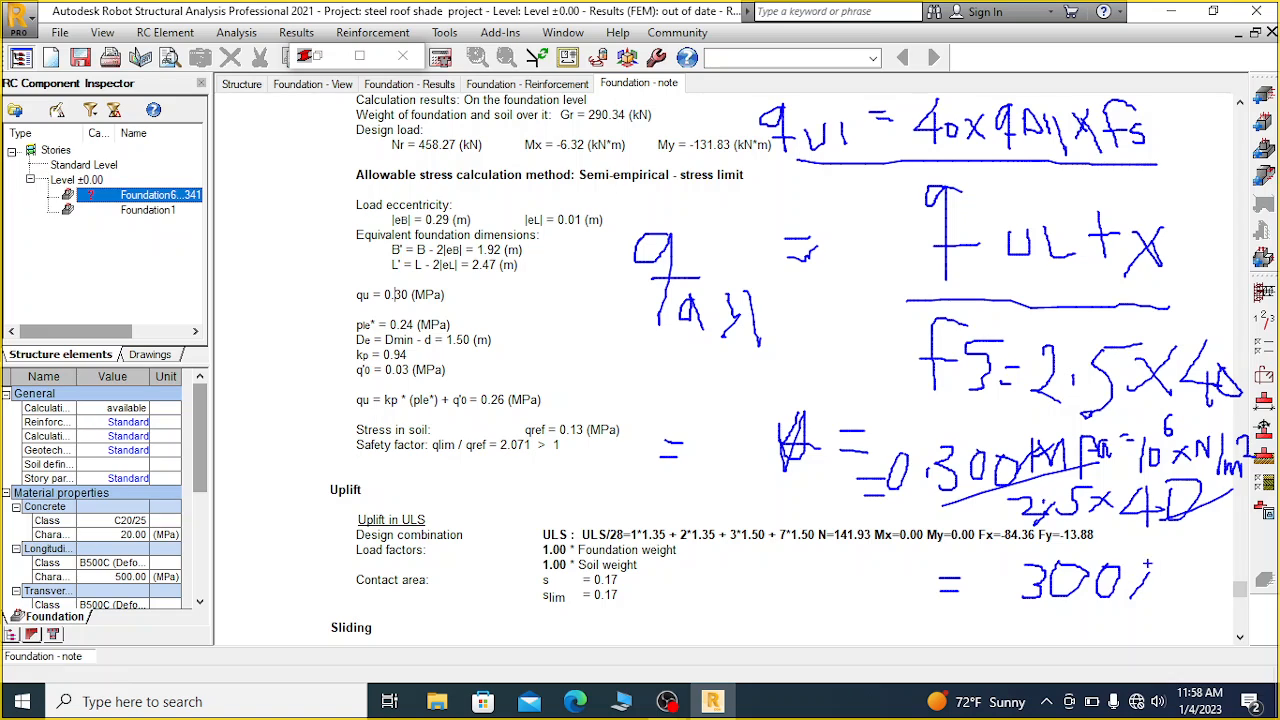
pyautogui.moveTo(1139, 553)
pyautogui.mouseDown()
pyautogui.moveTo(1139, 593)
pyautogui.moveTo(1138, 565)
pyautogui.moveTo(1160, 572)
pyautogui.moveTo(1146, 572)
pyautogui.moveTo(1184, 553)
pyautogui.moveTo(1190, 597)
pyautogui.moveTo(1210, 574)
pyautogui.moveTo(1227, 603)
pyautogui.mouseUp()
pyautogui.moveTo(1223, 540); pyautogui.dragTo(1233, 560)
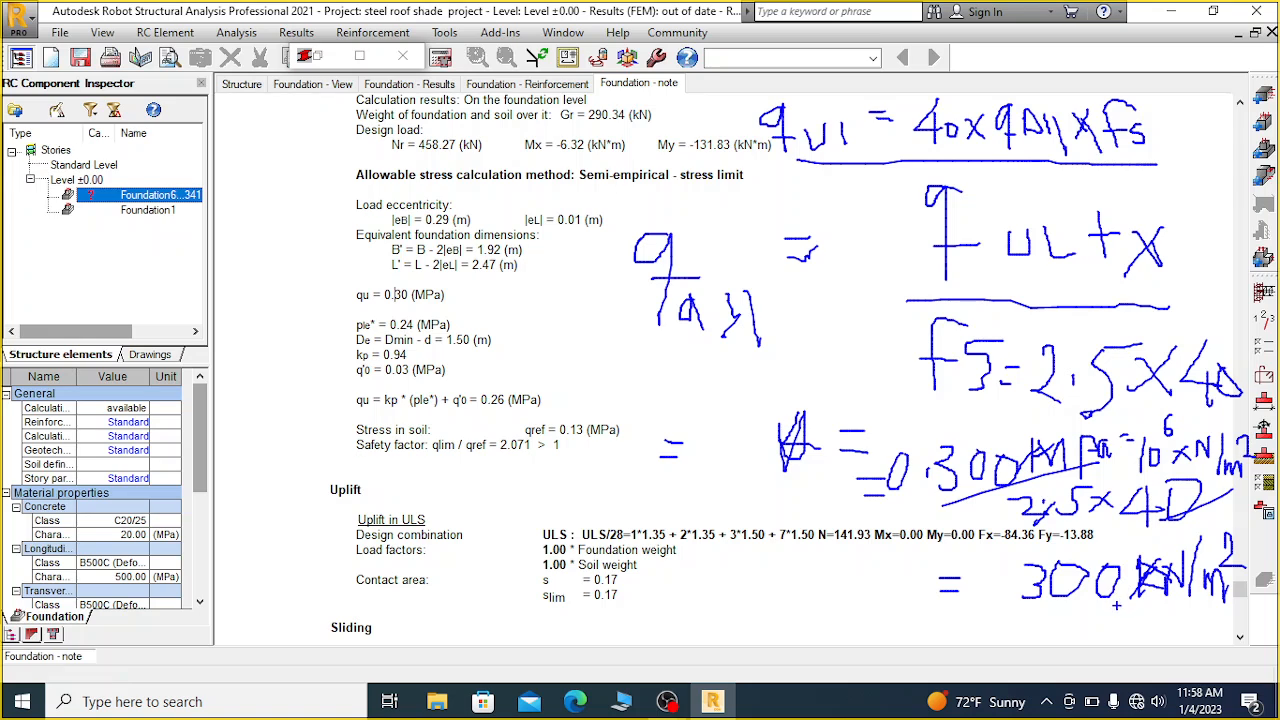
pyautogui.moveTo(984, 615); pyautogui.dragTo(1238, 619)
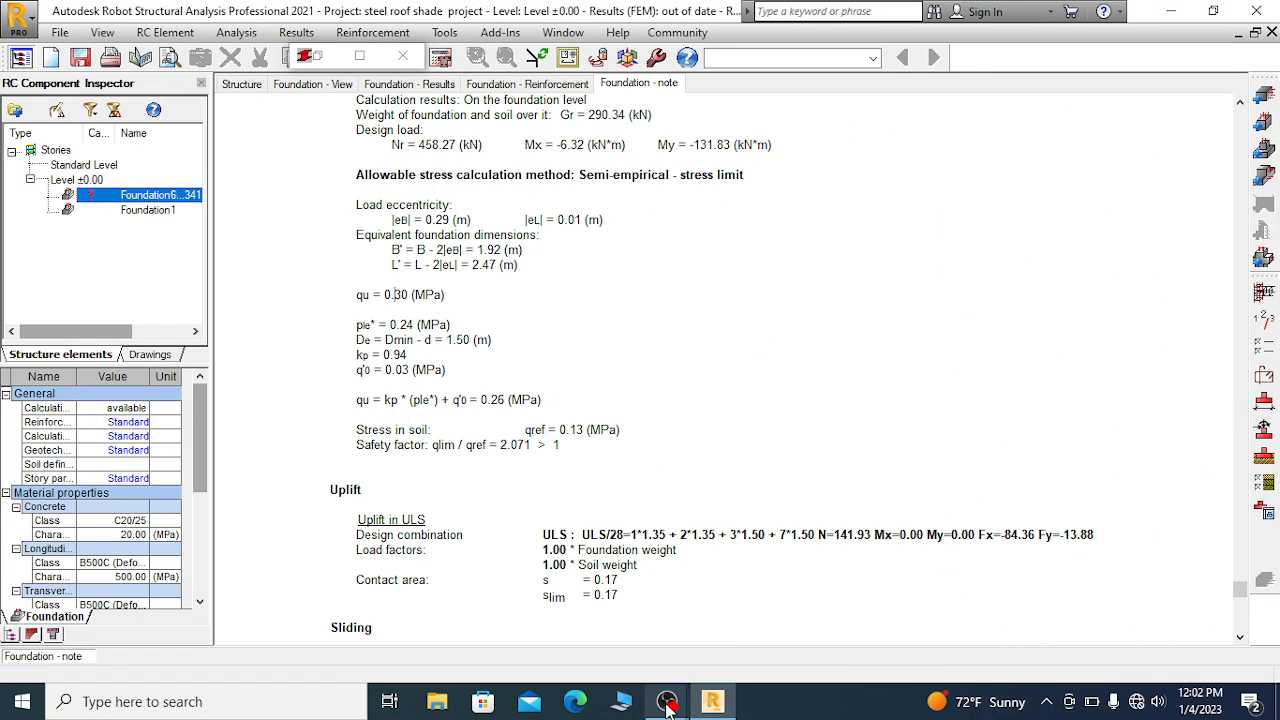
pyautogui.click(665, 703)
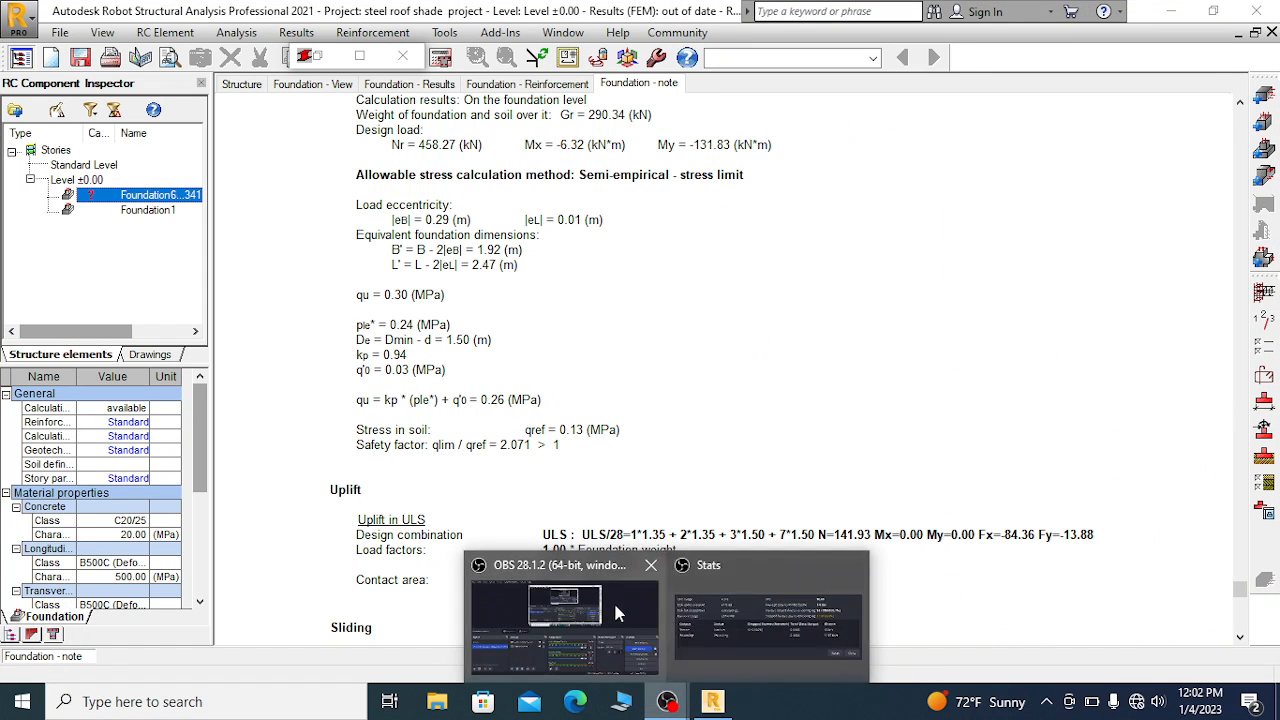
pyautogui.click(620, 604)
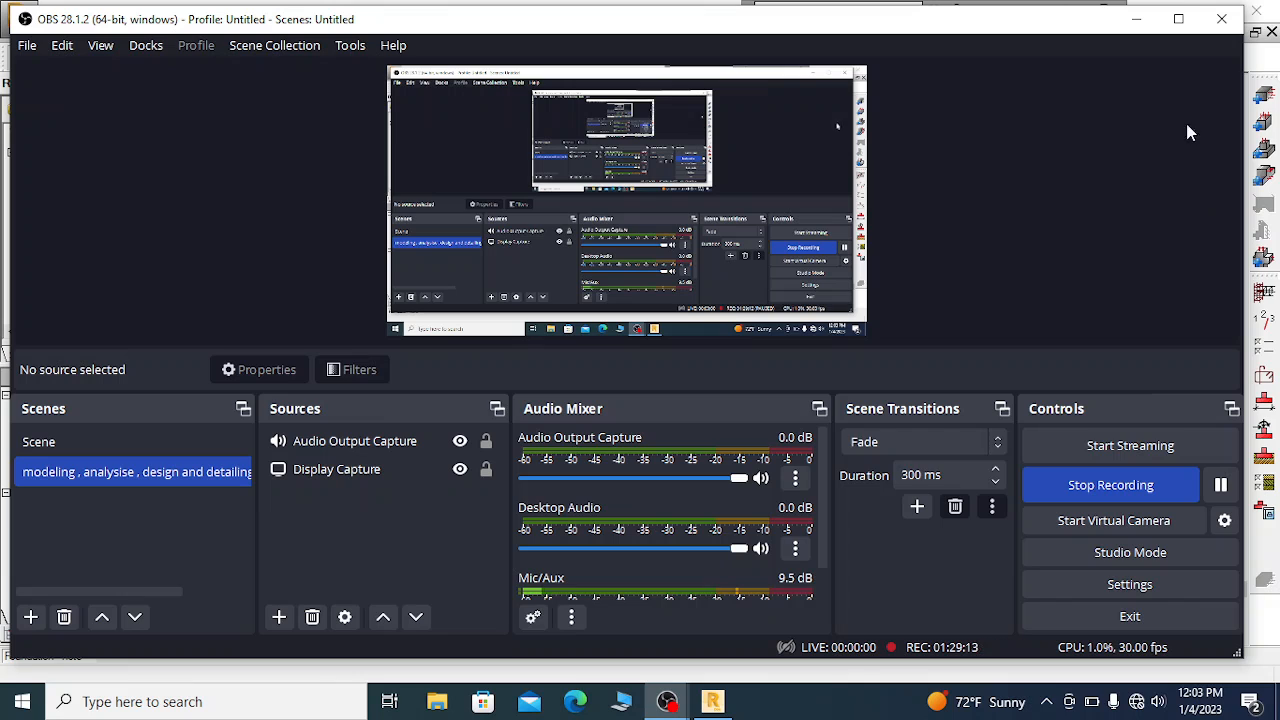
pyautogui.click(1136, 19)
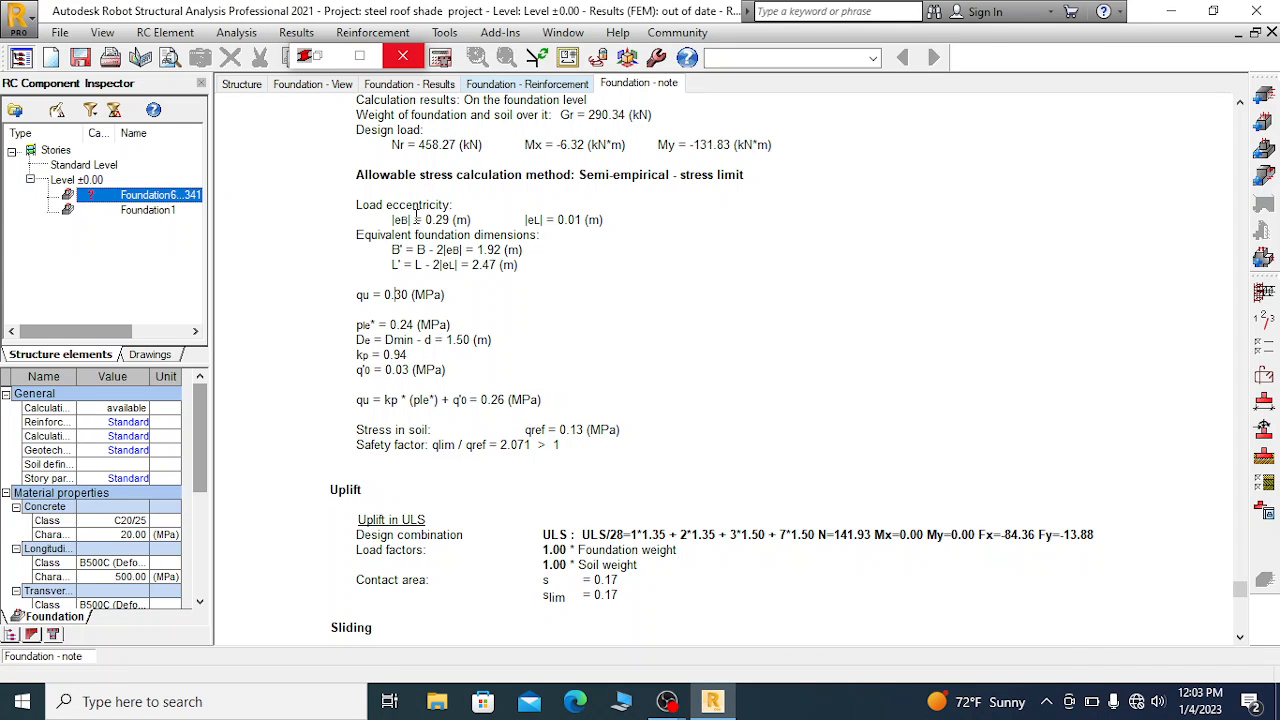
# Handwrite a fresh allowable bearing capacity formula, q all = q ult / Fs, beside the note's stress calculations
pyautogui.moveTo(696, 228)
pyautogui.mouseDown()
pyautogui.moveTo(650, 240)
pyautogui.moveTo(679, 248)
pyautogui.moveTo(679, 295)
pyautogui.mouseUp()
pyautogui.moveTo(664, 268)
pyautogui.mouseDown()
pyautogui.moveTo(713, 268)
pyautogui.moveTo(753, 303)
pyautogui.mouseUp()
pyautogui.moveTo(765, 260); pyautogui.dragTo(784, 308)
pyautogui.moveTo(806, 258)
pyautogui.mouseDown()
pyautogui.moveTo(840, 255)
pyautogui.moveTo(843, 267)
pyautogui.mouseUp()
pyautogui.moveTo(917, 203)
pyautogui.mouseDown()
pyautogui.moveTo(881, 234)
pyautogui.moveTo(922, 316)
pyautogui.mouseUp()
pyautogui.moveTo(906, 250); pyautogui.dragTo(988, 262)
pyautogui.moveTo(1012, 222)
pyautogui.mouseDown()
pyautogui.moveTo(1040, 222)
pyautogui.moveTo(1060, 292)
pyautogui.mouseUp()
pyautogui.moveTo(1106, 205); pyautogui.dragTo(1108, 288)
pyautogui.moveTo(1090, 246); pyautogui.dragTo(1138, 245)
pyautogui.moveTo(885, 316); pyautogui.dragTo(1212, 311)
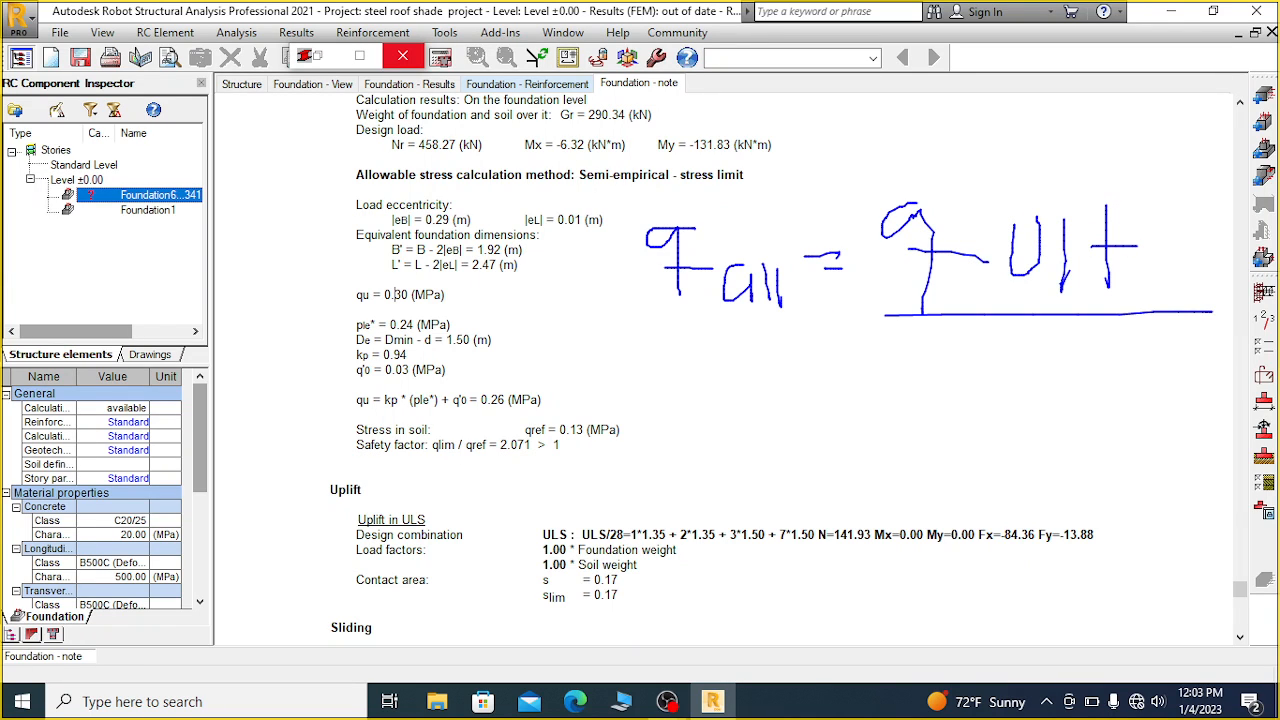
pyautogui.moveTo(968, 345)
pyautogui.mouseDown()
pyautogui.moveTo(935, 380)
pyautogui.moveTo(929, 363)
pyautogui.moveTo(1012, 364)
pyautogui.moveTo(984, 372)
pyautogui.mouseUp()
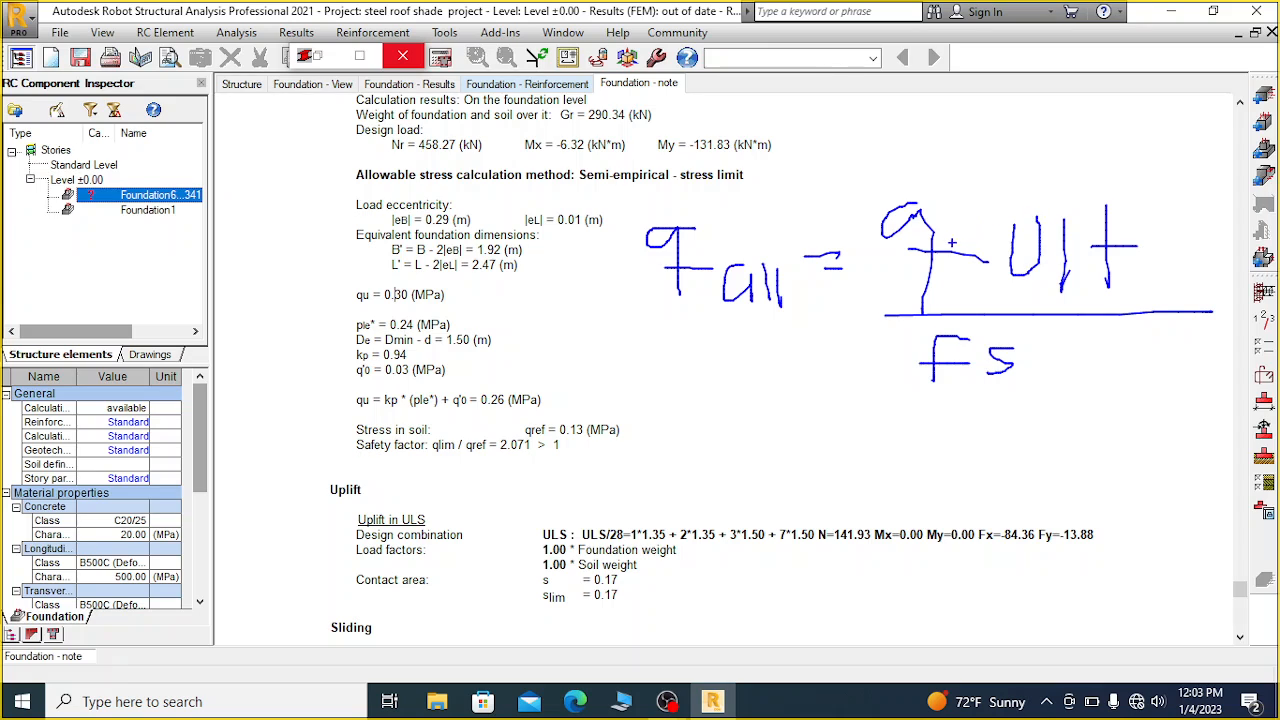
# Handwrite = 300 kN/m² beneath the formula as the numerator and draw the fraction line under it
pyautogui.moveTo(766, 400); pyautogui.dragTo(826, 403)
pyautogui.moveTo(784, 432)
pyautogui.mouseDown()
pyautogui.moveTo(886, 416)
pyautogui.moveTo(866, 434)
pyautogui.mouseUp()
pyautogui.moveTo(930, 406)
pyautogui.mouseDown()
pyautogui.moveTo(914, 430)
pyautogui.moveTo(928, 405)
pyautogui.moveTo(950, 430)
pyautogui.moveTo(964, 408)
pyautogui.moveTo(1002, 440)
pyautogui.moveTo(1018, 415)
pyautogui.moveTo(1032, 444)
pyautogui.moveTo(1056, 436)
pyautogui.moveTo(1058, 398)
pyautogui.mouseUp()
pyautogui.moveTo(1080, 366)
pyautogui.mouseDown()
pyautogui.moveTo(1079, 452)
pyautogui.moveTo(1106, 424)
pyautogui.moveTo(1120, 424)
pyautogui.moveTo(1123, 452)
pyautogui.mouseUp()
pyautogui.moveTo(1135, 396); pyautogui.dragTo(1165, 421)
pyautogui.moveTo(812, 466); pyautogui.dragTo(1074, 456)
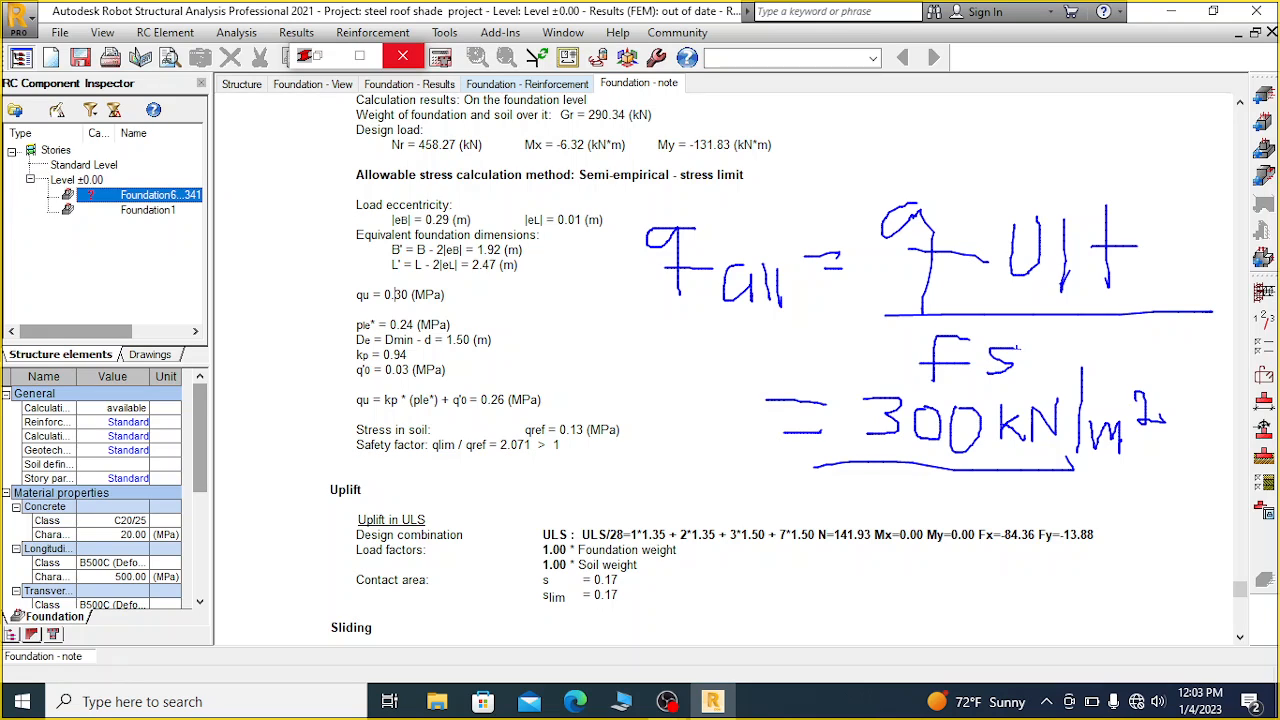
# Complete the handwritten division with 2.5 as the denominator and write the result 120 in a box
pyautogui.moveTo(859, 474); pyautogui.dragTo(924, 505)
pyautogui.moveTo(1147, 446)
pyautogui.mouseDown()
pyautogui.moveTo(1187, 445)
pyautogui.moveTo(1194, 479)
pyautogui.moveTo(1182, 491)
pyautogui.mouseUp()
pyautogui.moveTo(1121, 513)
pyautogui.mouseDown()
pyautogui.moveTo(1122, 542)
pyautogui.moveTo(1165, 537)
pyautogui.mouseUp()
pyautogui.moveTo(1177, 516)
pyautogui.mouseDown()
pyautogui.moveTo(1166, 534)
pyautogui.moveTo(1184, 520)
pyautogui.moveTo(1098, 504)
pyautogui.moveTo(1096, 584)
pyautogui.moveTo(1198, 576)
pyautogui.moveTo(1202, 512)
pyautogui.moveTo(1112, 505)
pyautogui.moveTo(1082, 532)
pyautogui.moveTo(1110, 581)
pyautogui.moveTo(1190, 584)
pyautogui.moveTo(1200, 504)
pyautogui.moveTo(1098, 506)
pyautogui.mouseUp()
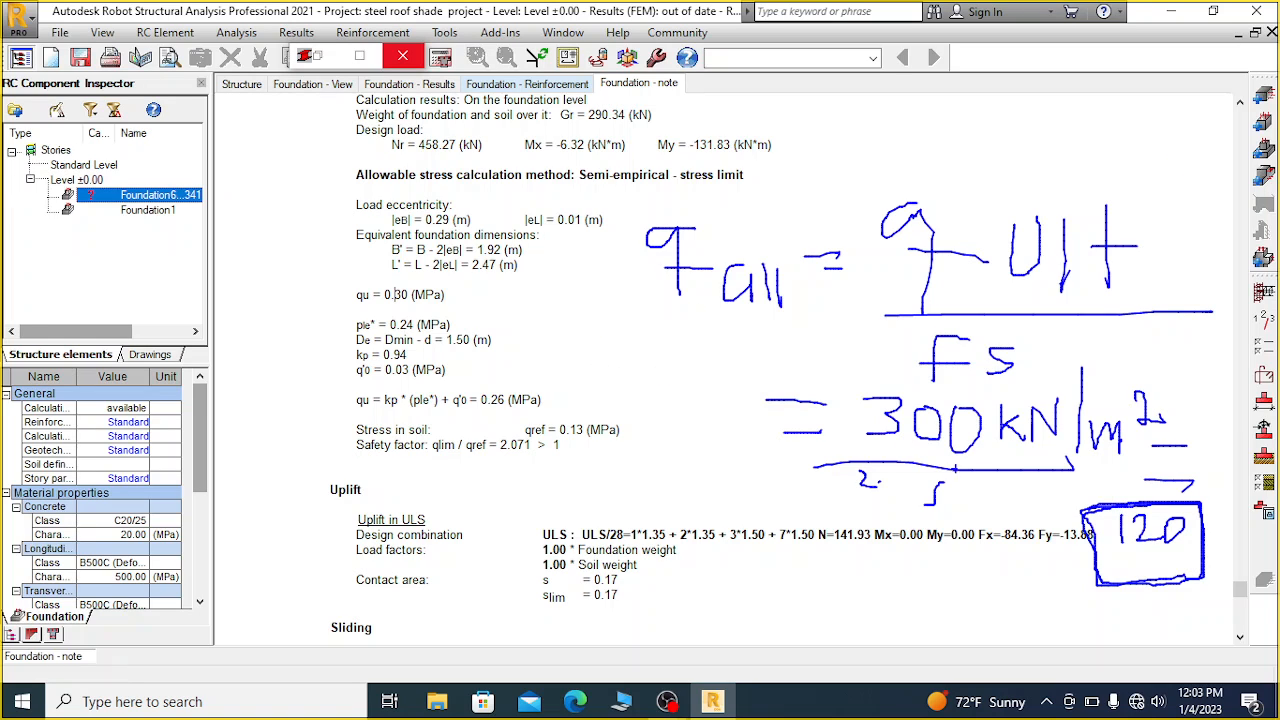
pyautogui.moveTo(1148, 255)
pyautogui.mouseDown()
pyautogui.moveTo(1110, 178)
pyautogui.moveTo(800, 252)
pyautogui.moveTo(1210, 250)
pyautogui.moveTo(982, 165)
pyautogui.mouseUp()
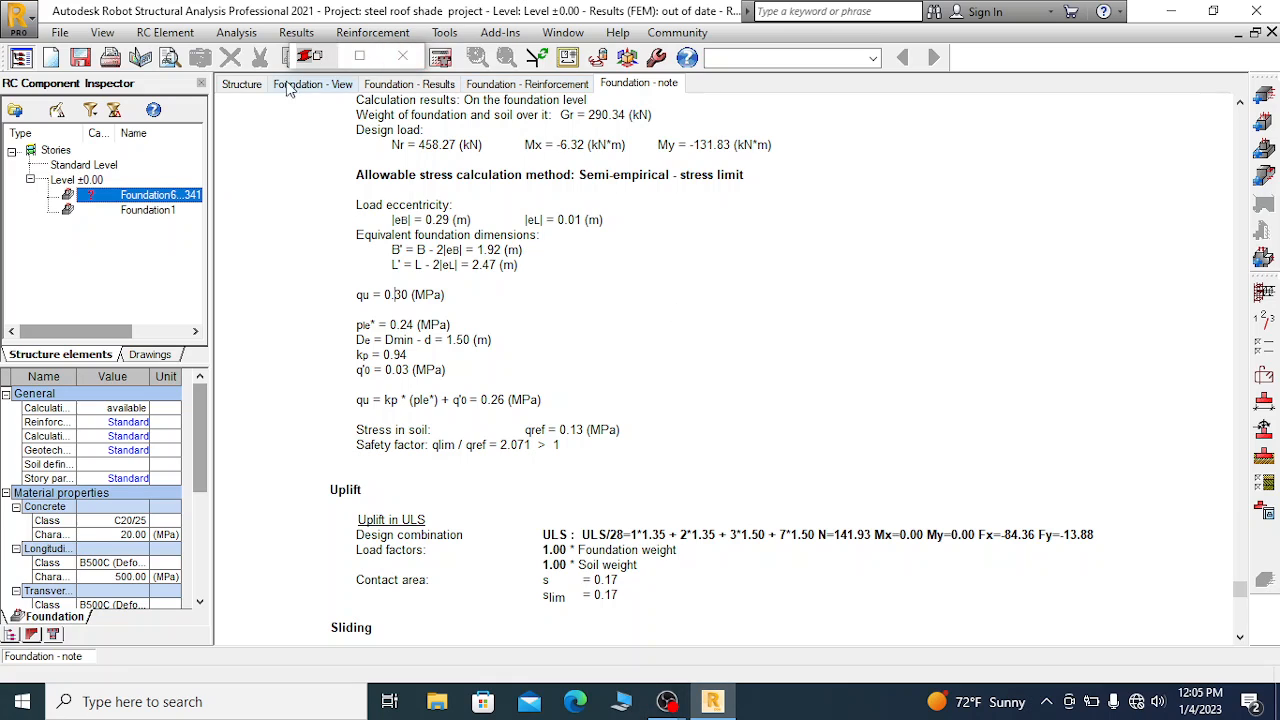
# Return to the structure model in front view and select the base nodes of the five intermediate gable columns
pyautogui.click(250, 87)
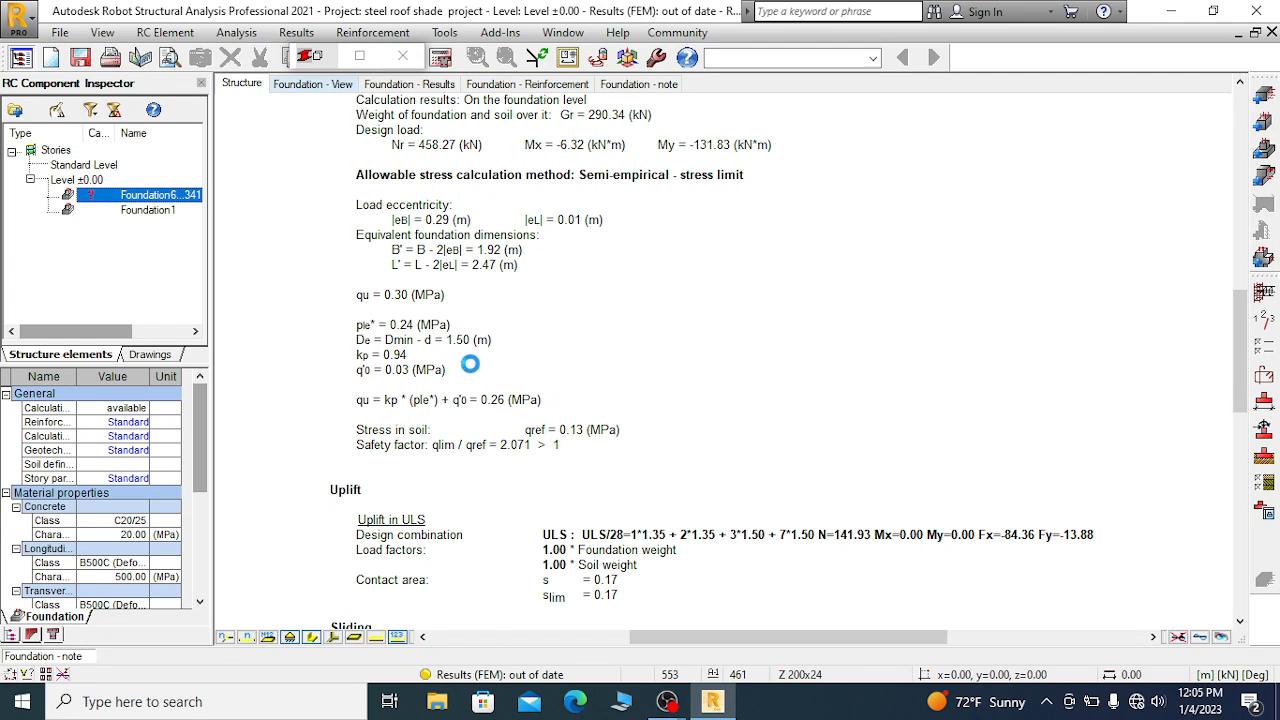
pyautogui.scroll(-8, 546, 374)
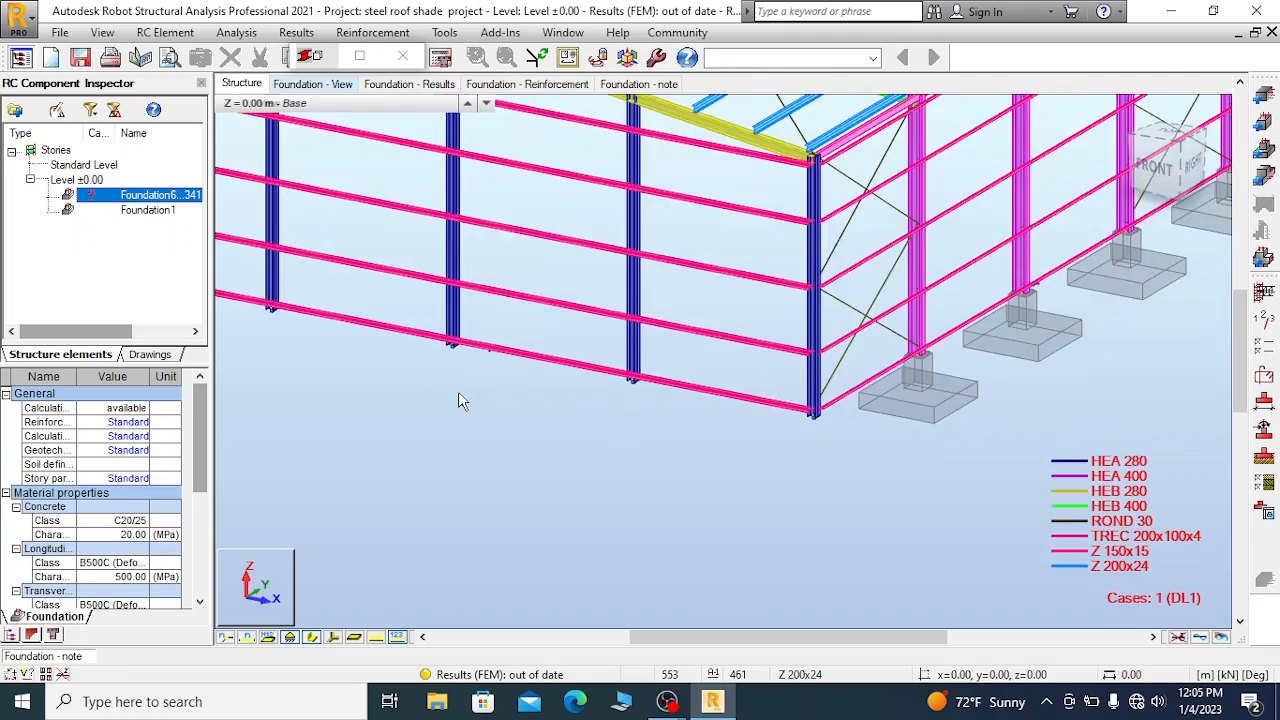
pyautogui.scroll(-5, 654, 391)
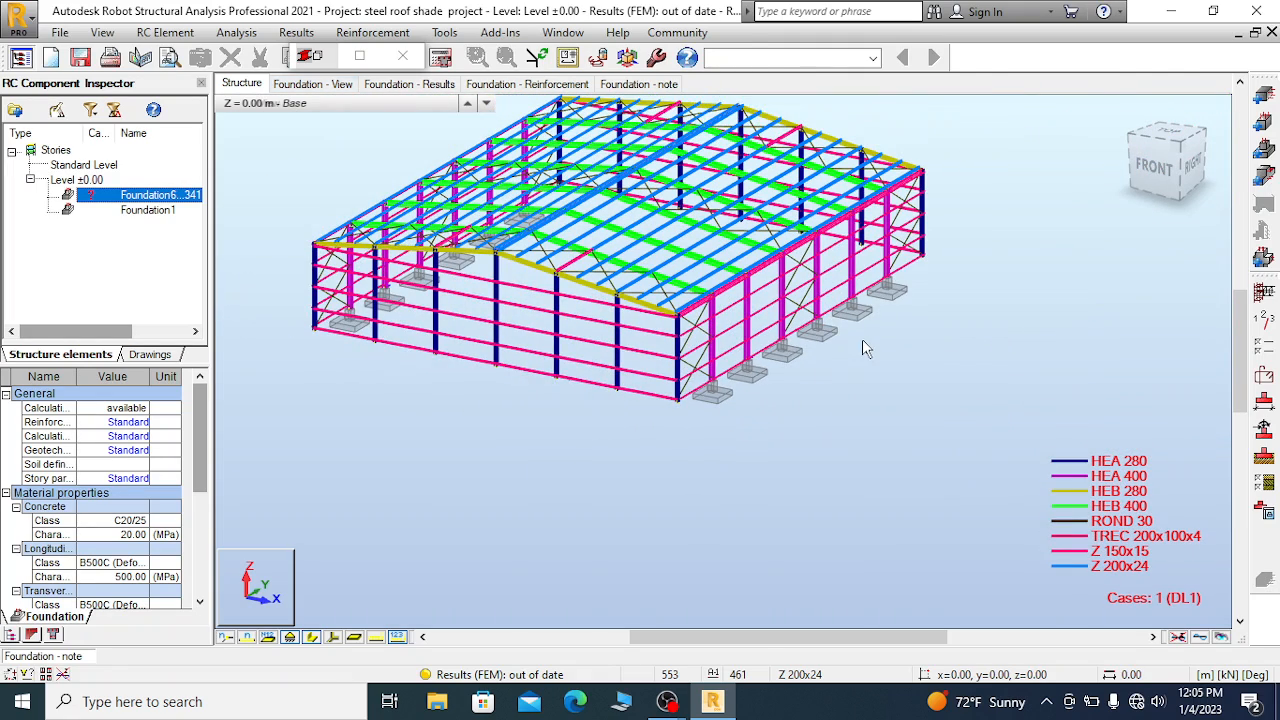
pyautogui.scroll(2, 805, 300)
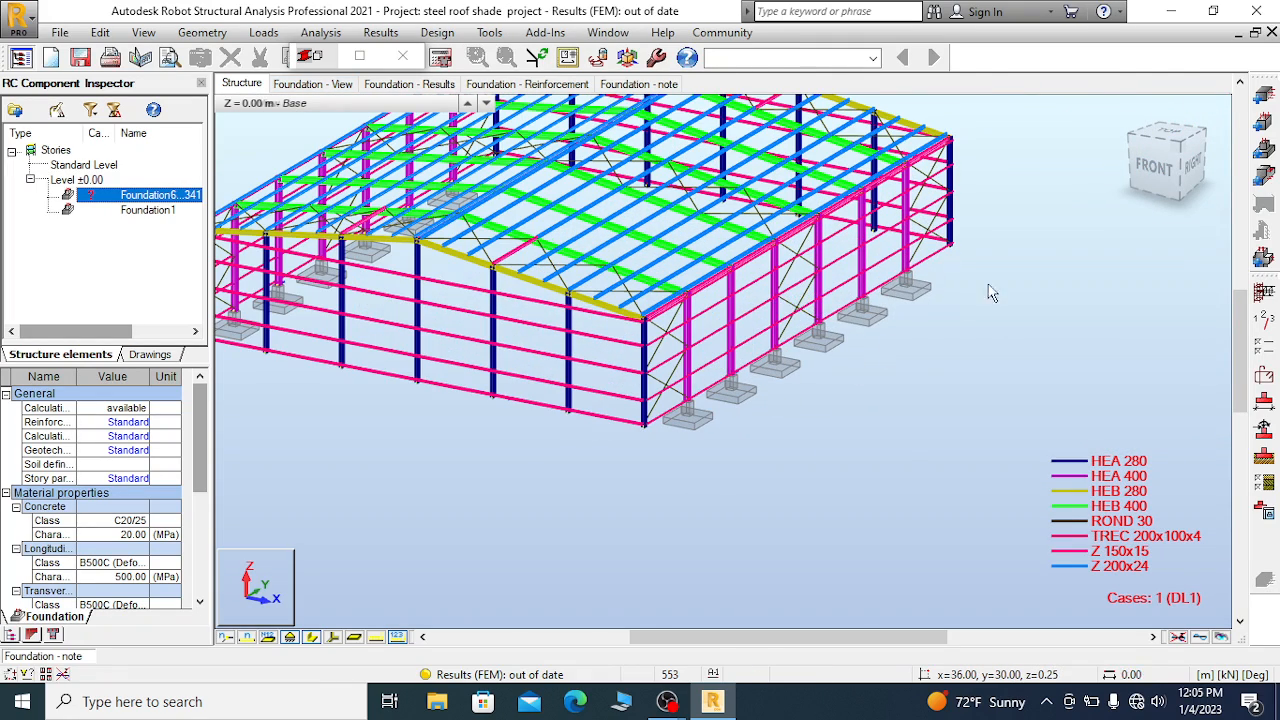
pyautogui.scroll(-2, 1023, 257)
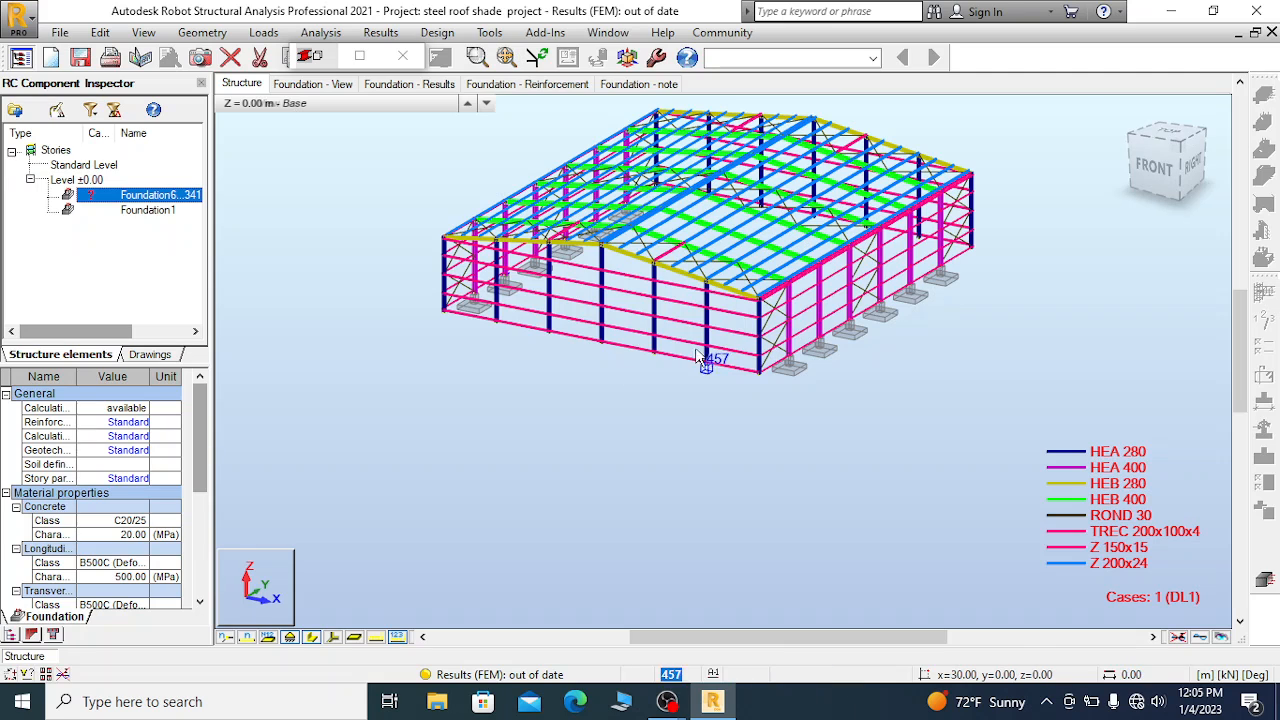
pyautogui.click(1157, 168)
pyautogui.scroll(2, 796, 338)
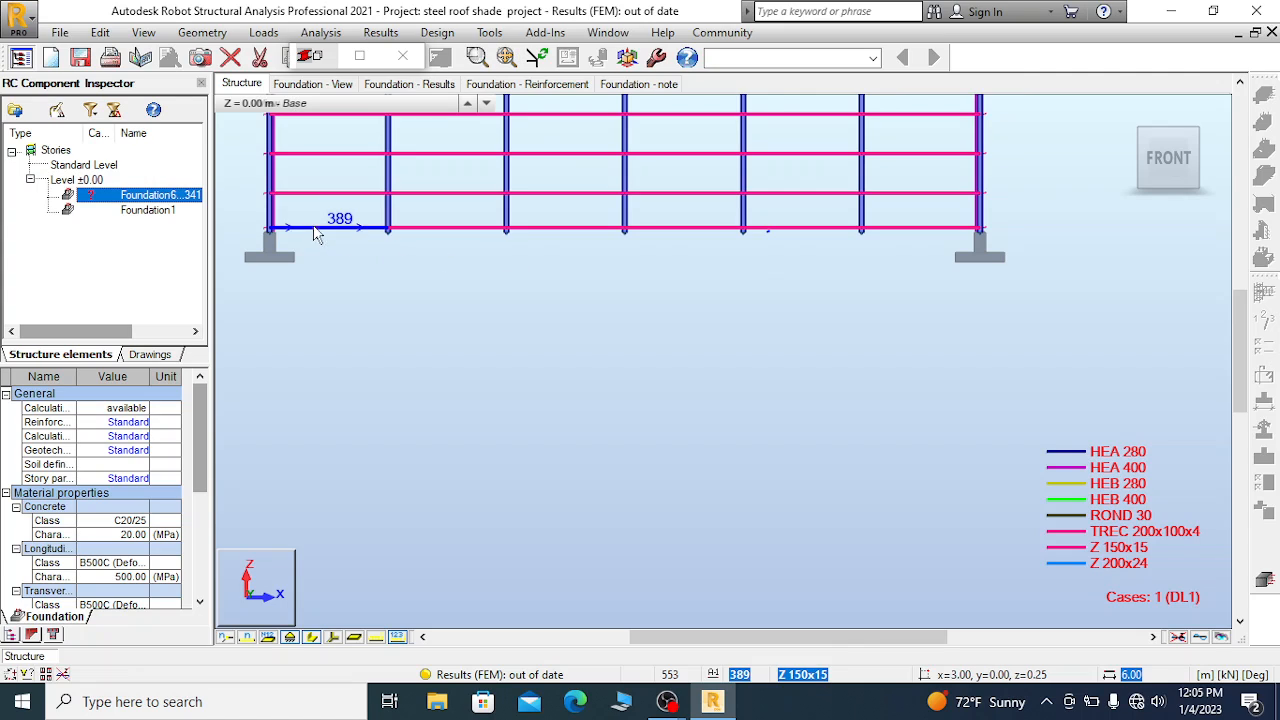
pyautogui.scroll(1, 602, 285)
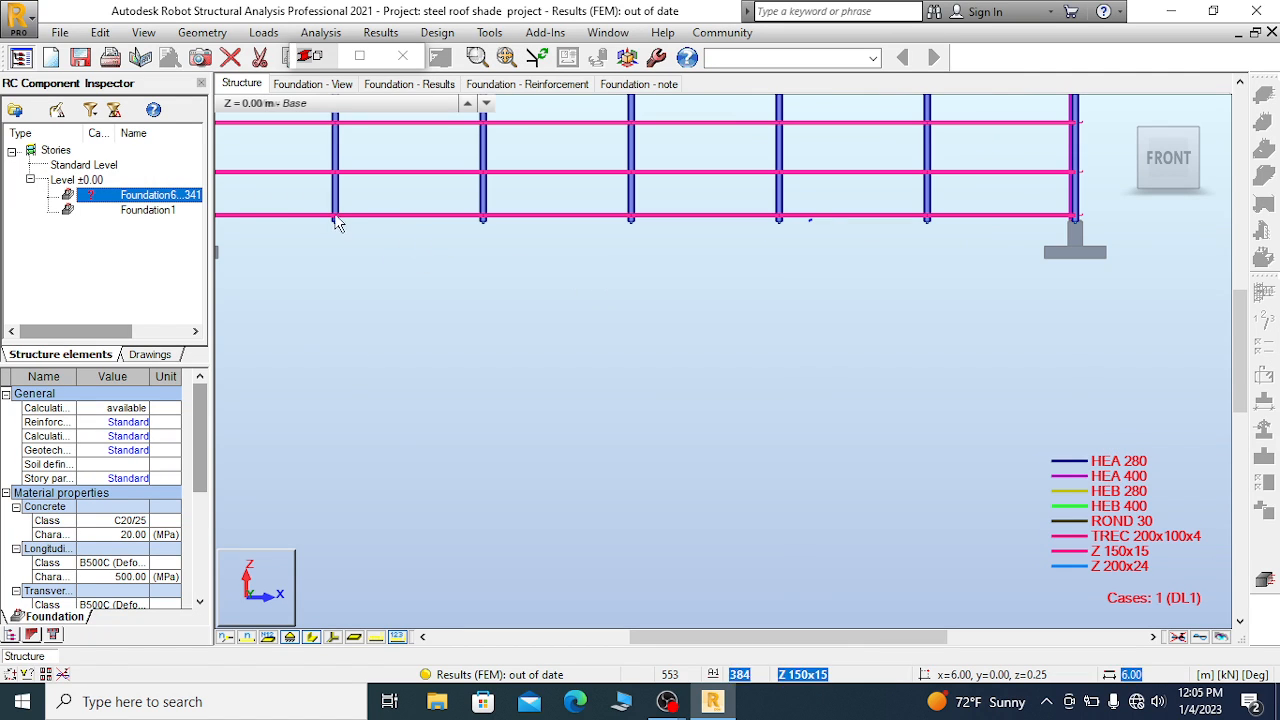
pyautogui.click(152, 211)
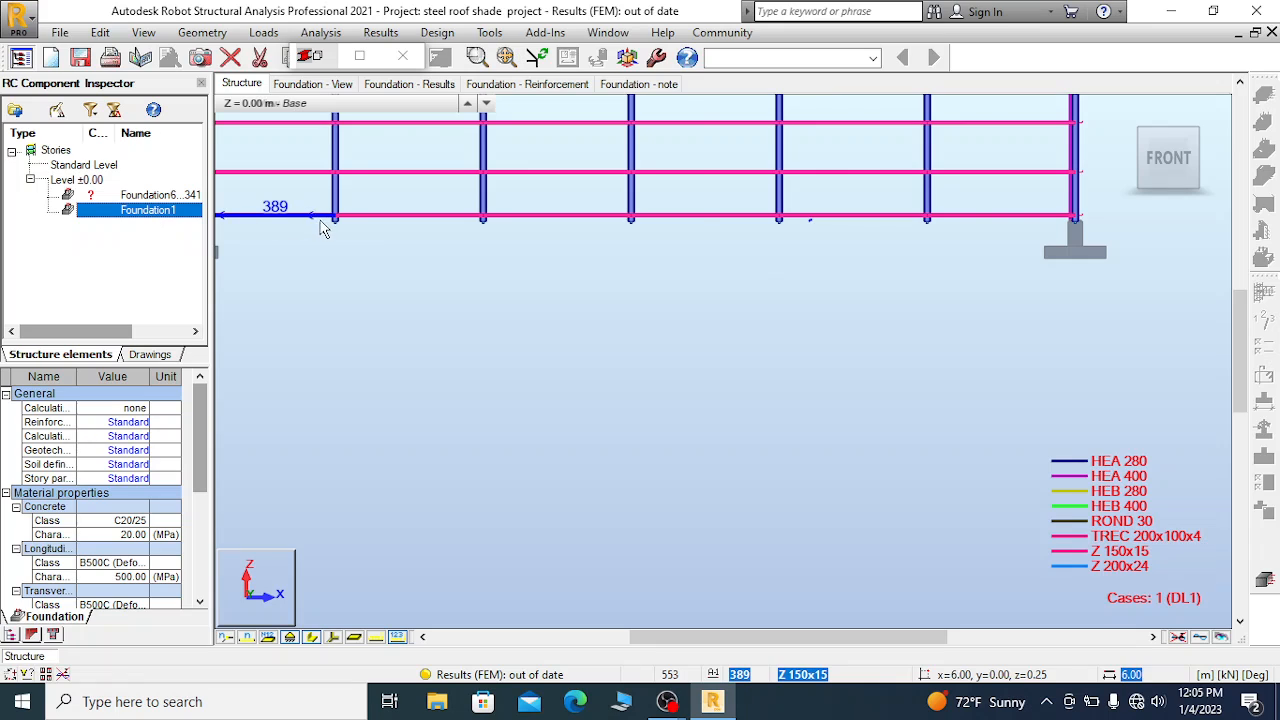
pyautogui.scroll(1, 322, 228)
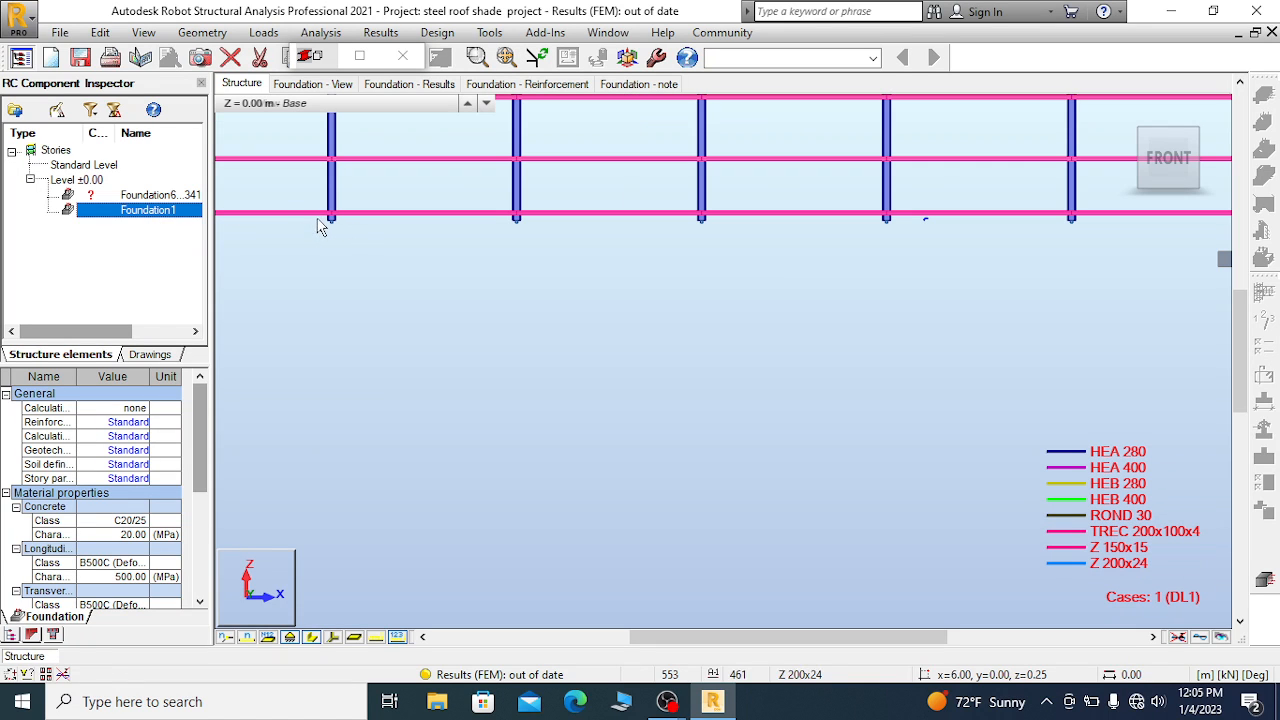
pyautogui.moveTo(315, 219); pyautogui.dragTo(1143, 308)
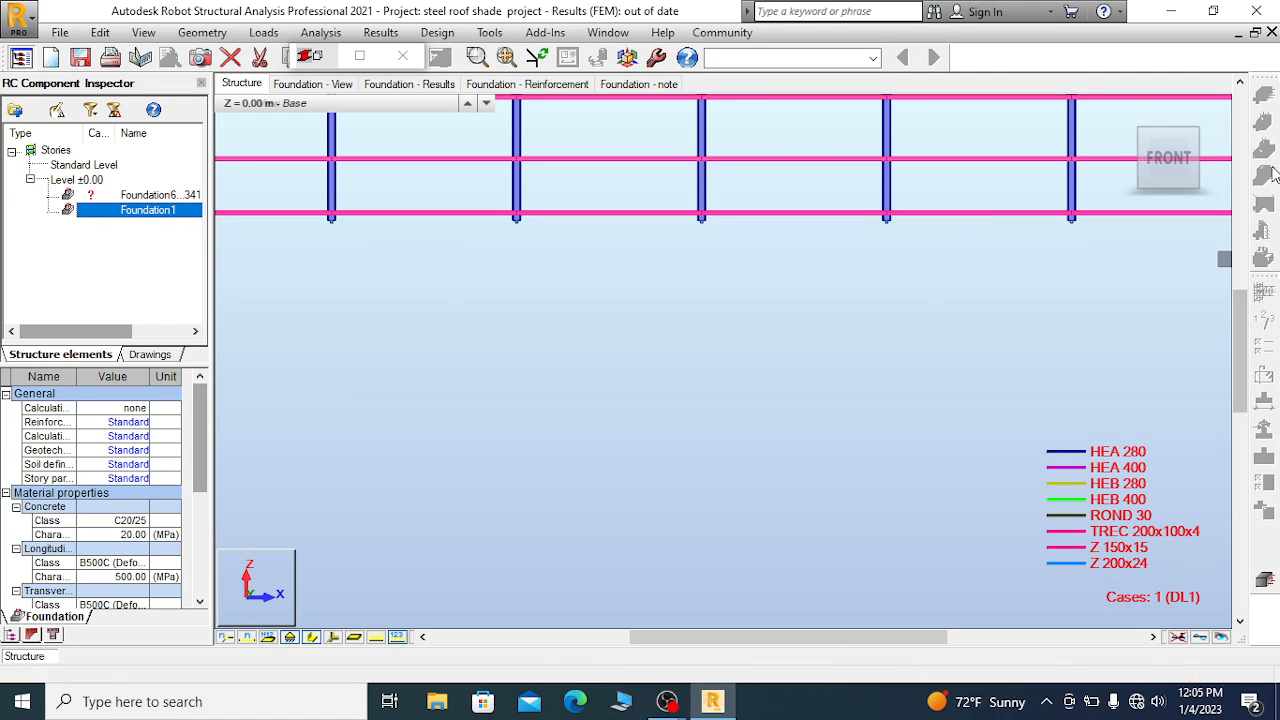
# Generate an RC spread footing for the selected nodes using manual combinations grouped by story and geometry, and select the Foundation1 element
pyautogui.click(1266, 582)
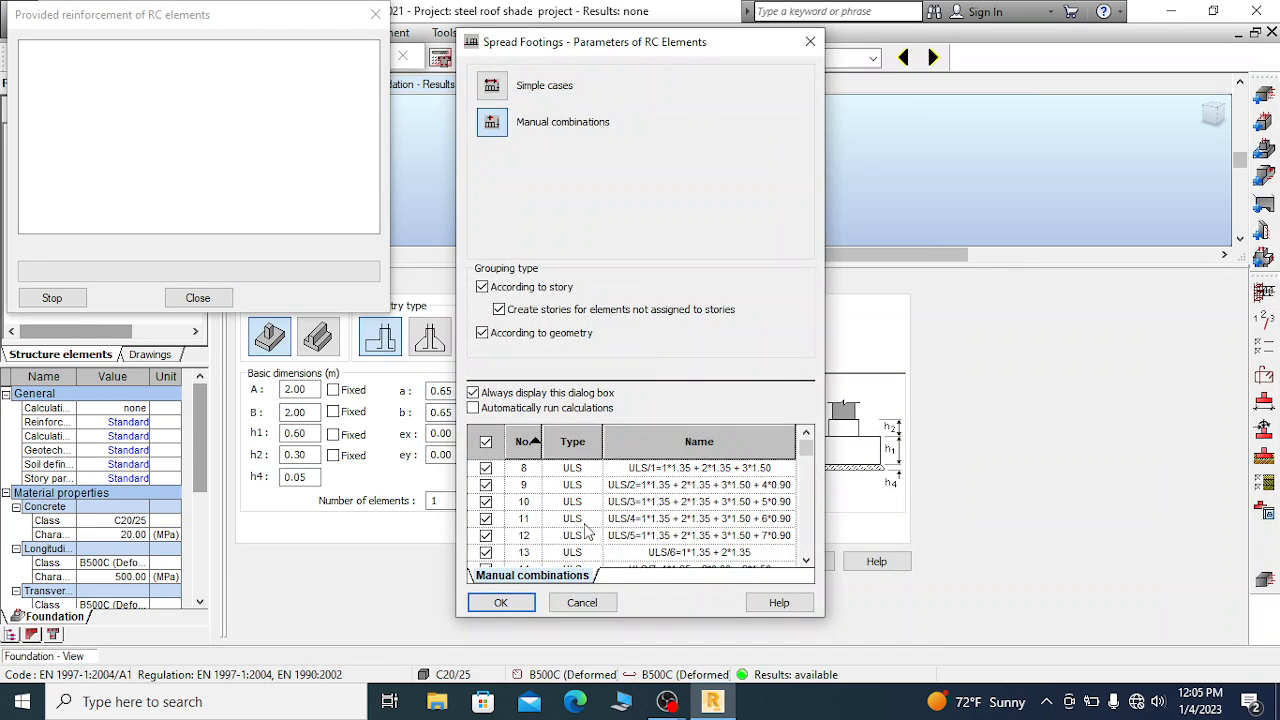
pyautogui.click(520, 603)
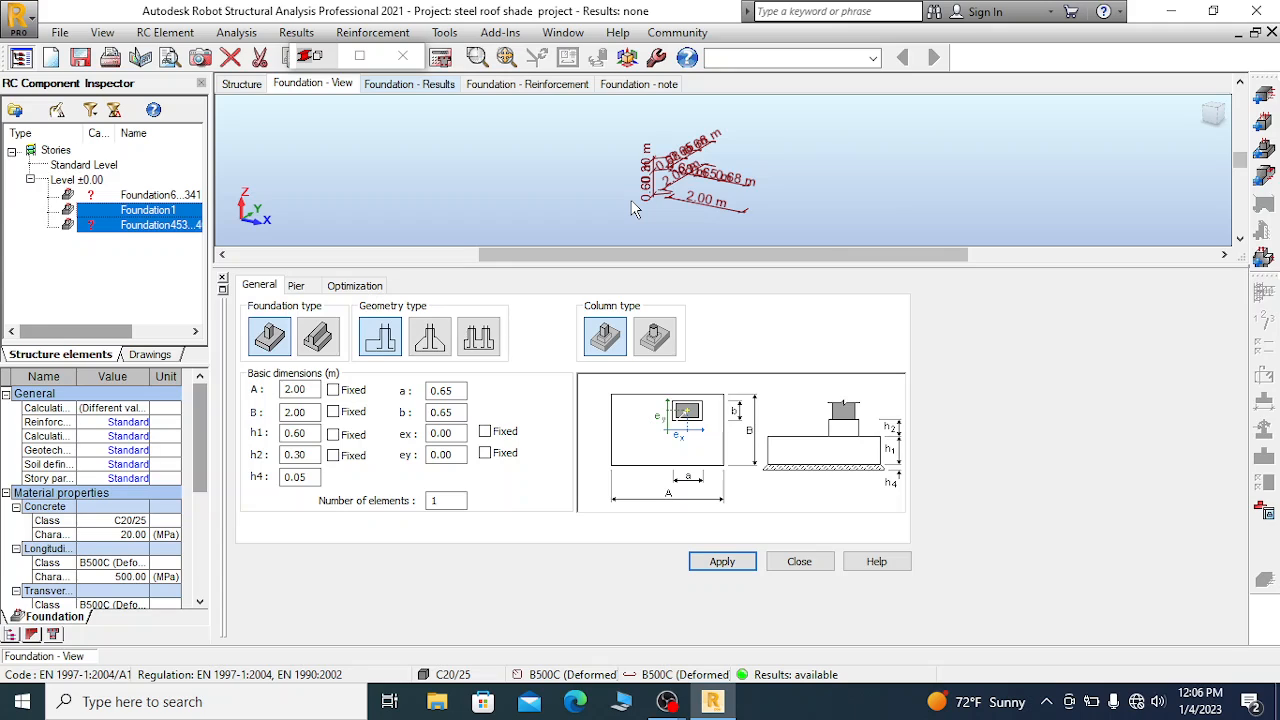
pyautogui.click(118, 214)
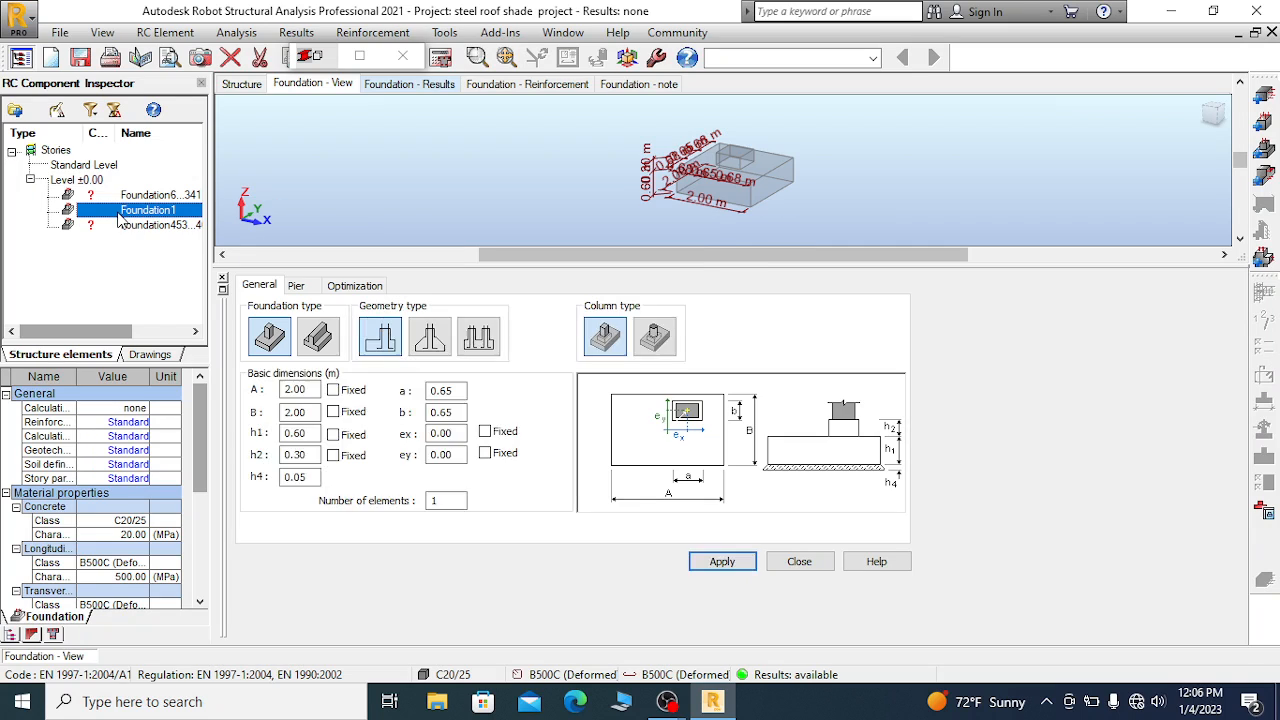
# Delete Foundation1 from Level ±0.00 in the RC component tree
pyautogui.click(66, 209)
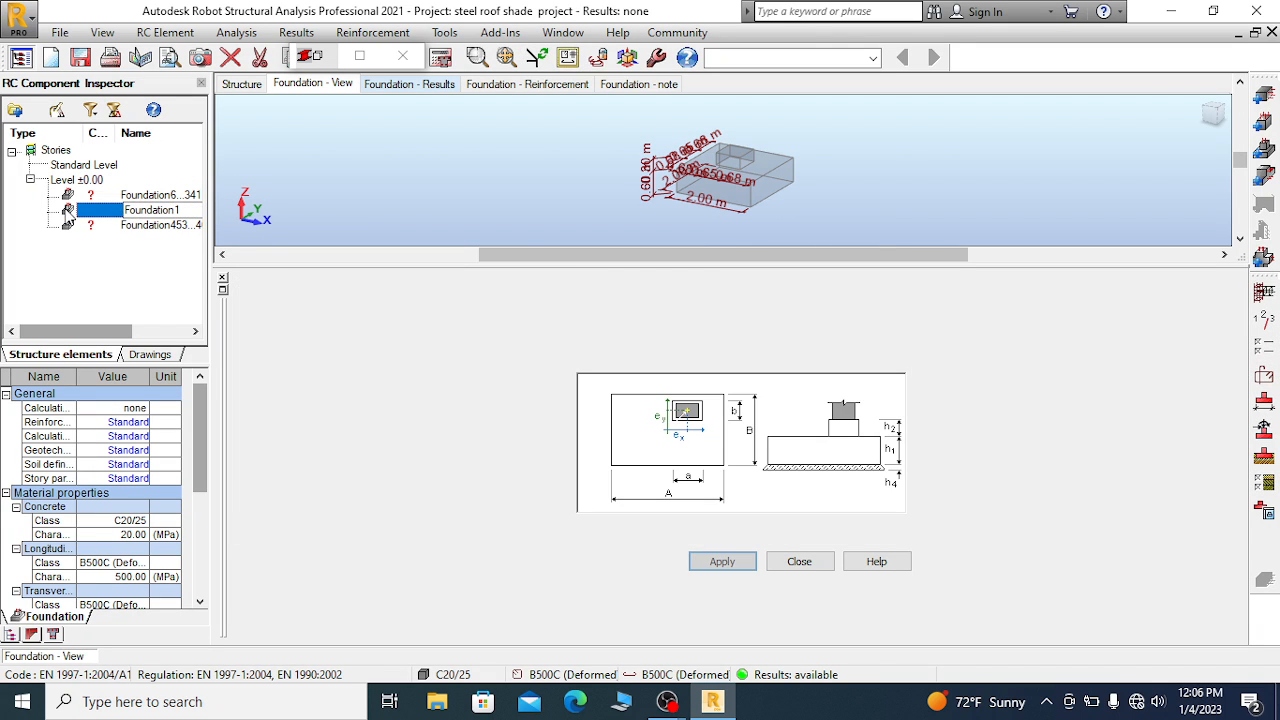
pyautogui.rightClick(110, 216)
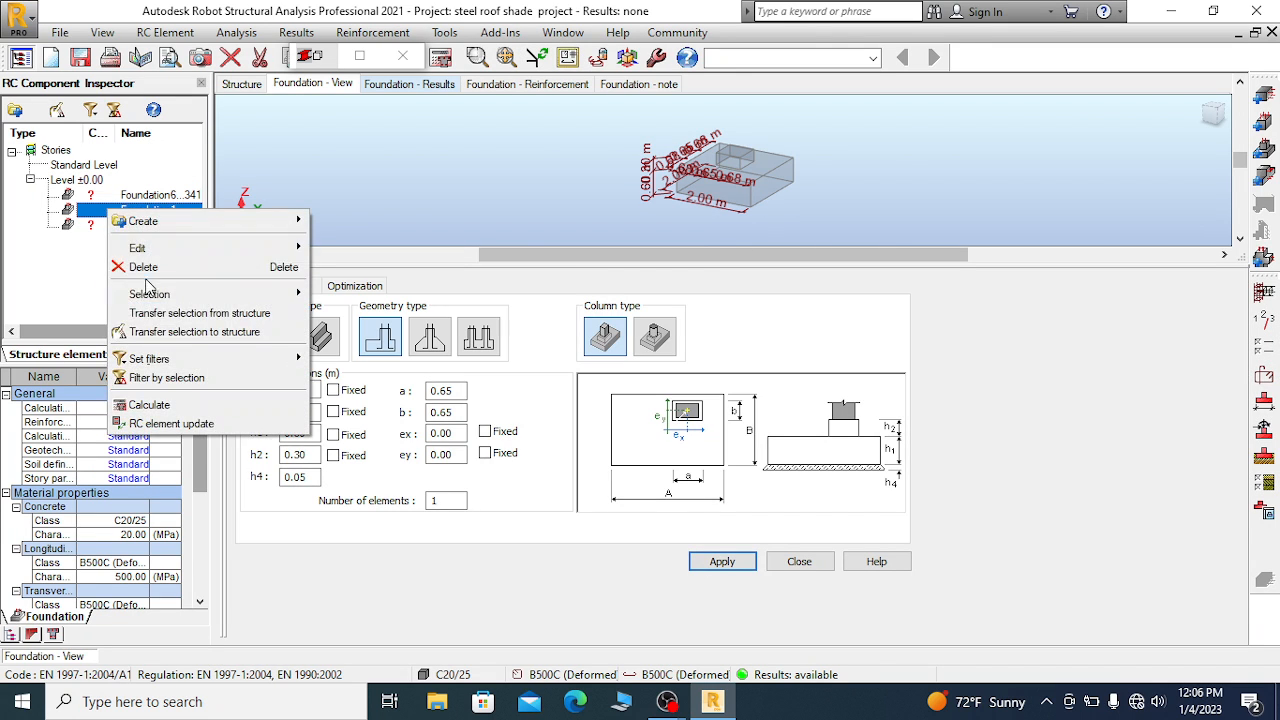
pyautogui.click(268, 262)
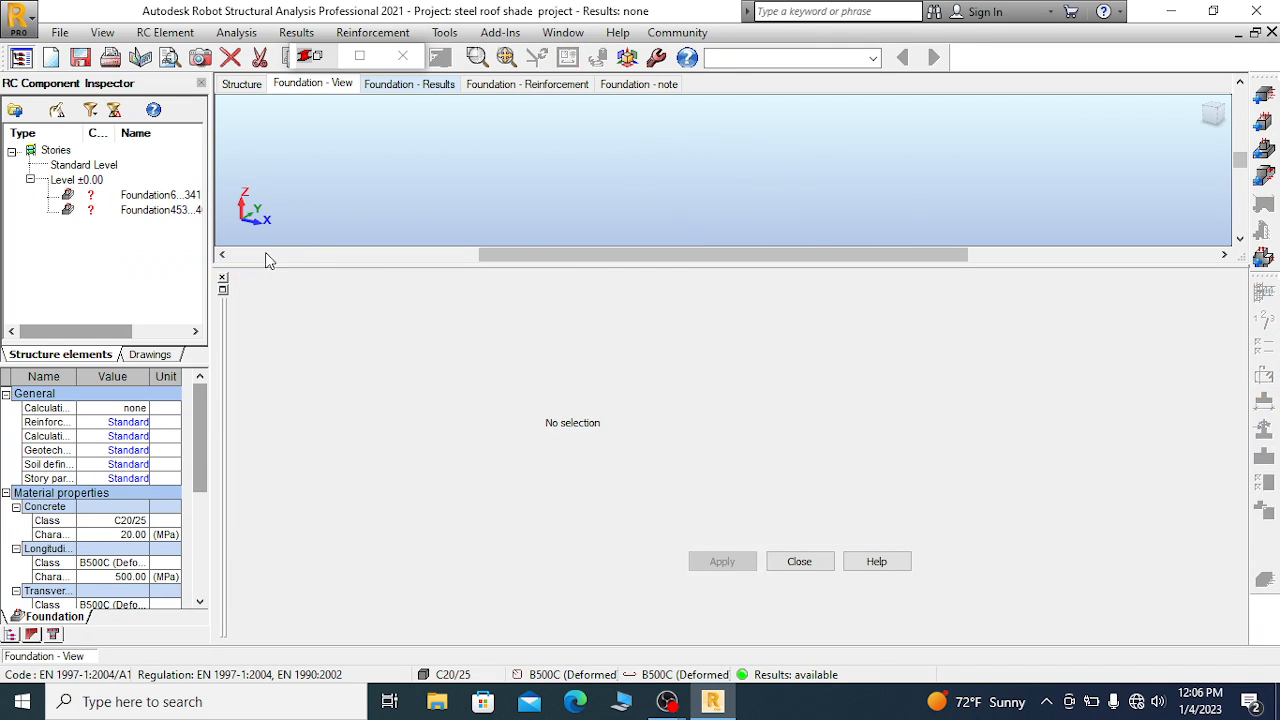
# Calculate Foundation6...341, keeping its manually modified reinforcement
pyautogui.click(150, 214)
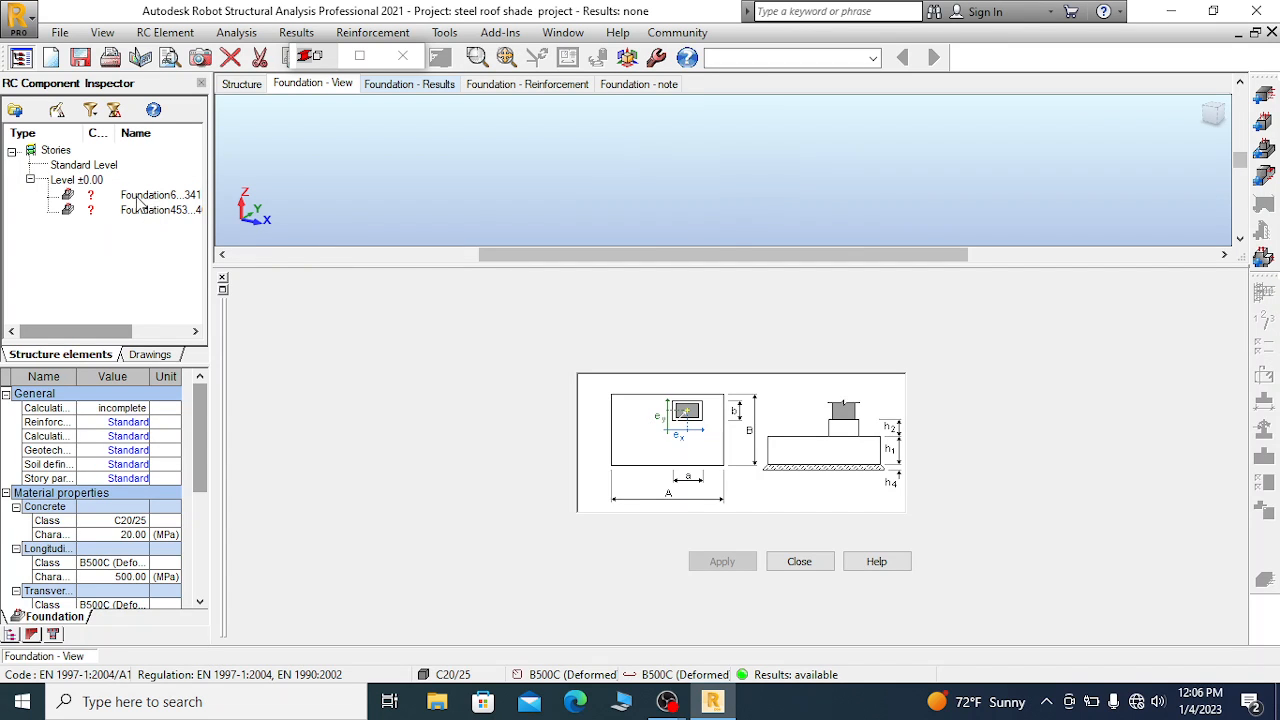
pyautogui.click(140, 197)
pyautogui.rightClick(140, 199)
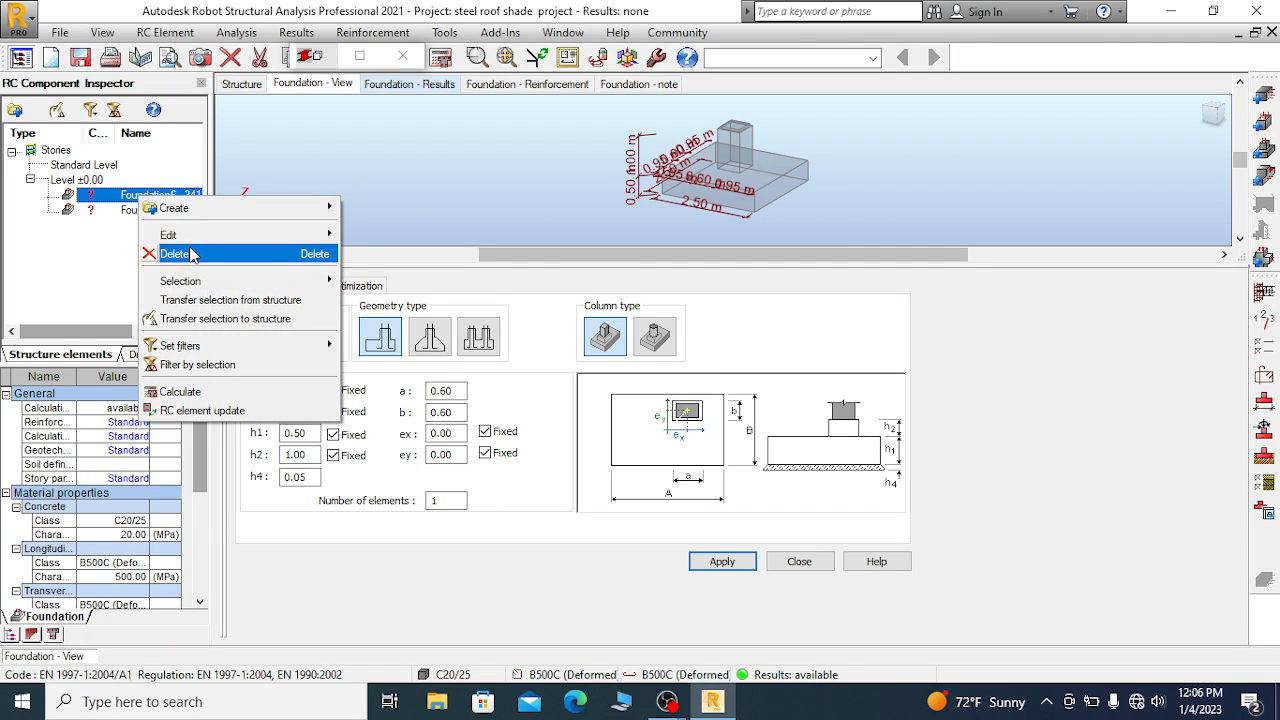
pyautogui.click(182, 393)
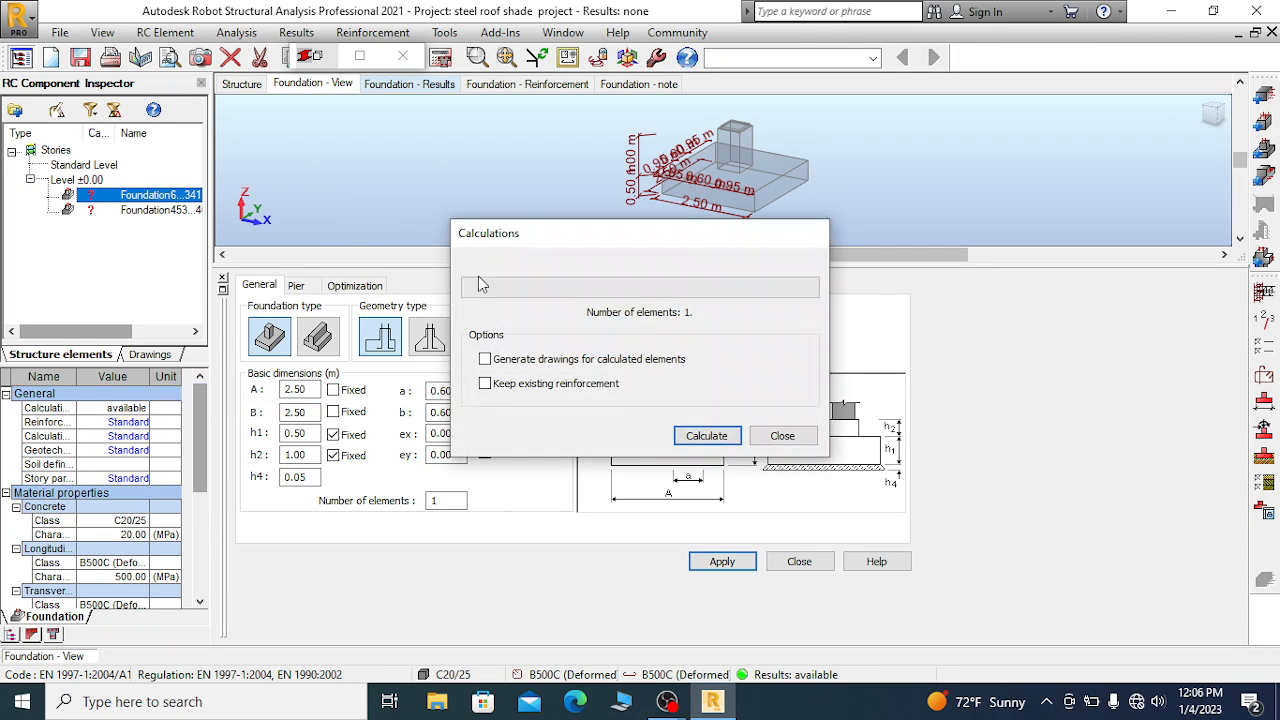
pyautogui.click(706, 435)
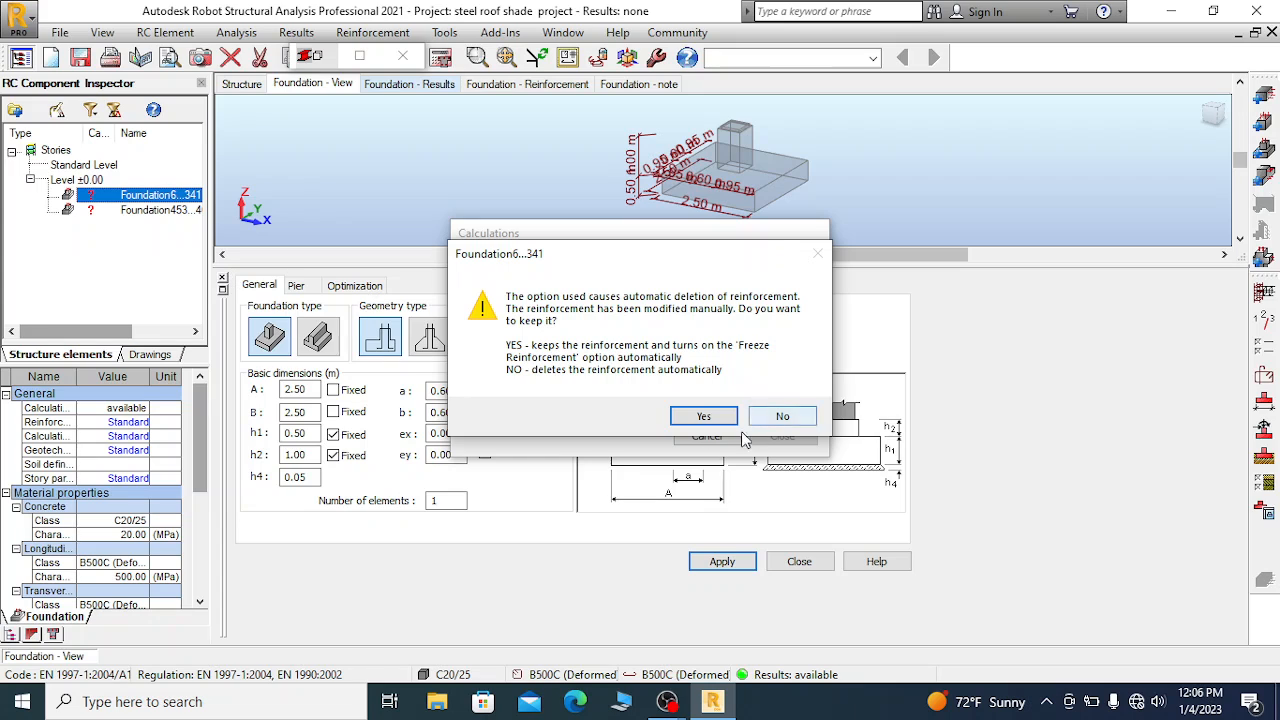
pyautogui.click(703, 416)
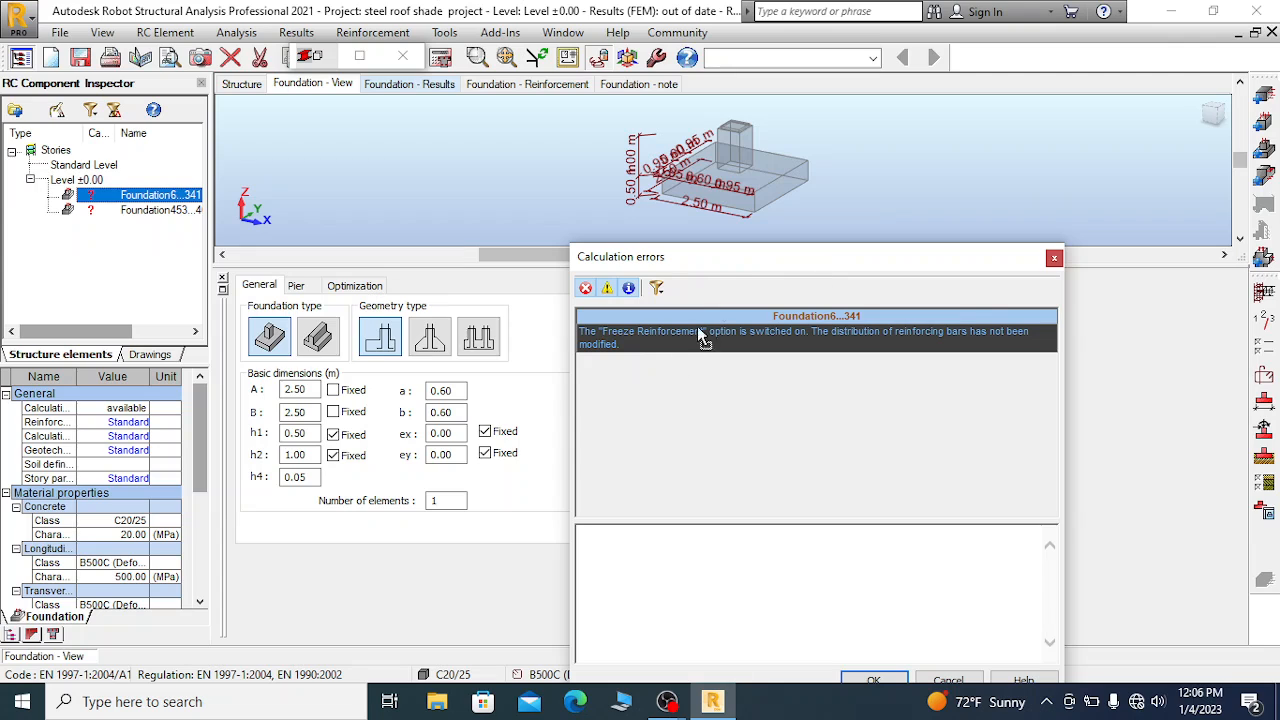
# Switch off the Freeze Reinforcement option for Foundation6...341
pyautogui.moveTo(743, 256); pyautogui.dragTo(707, 145)
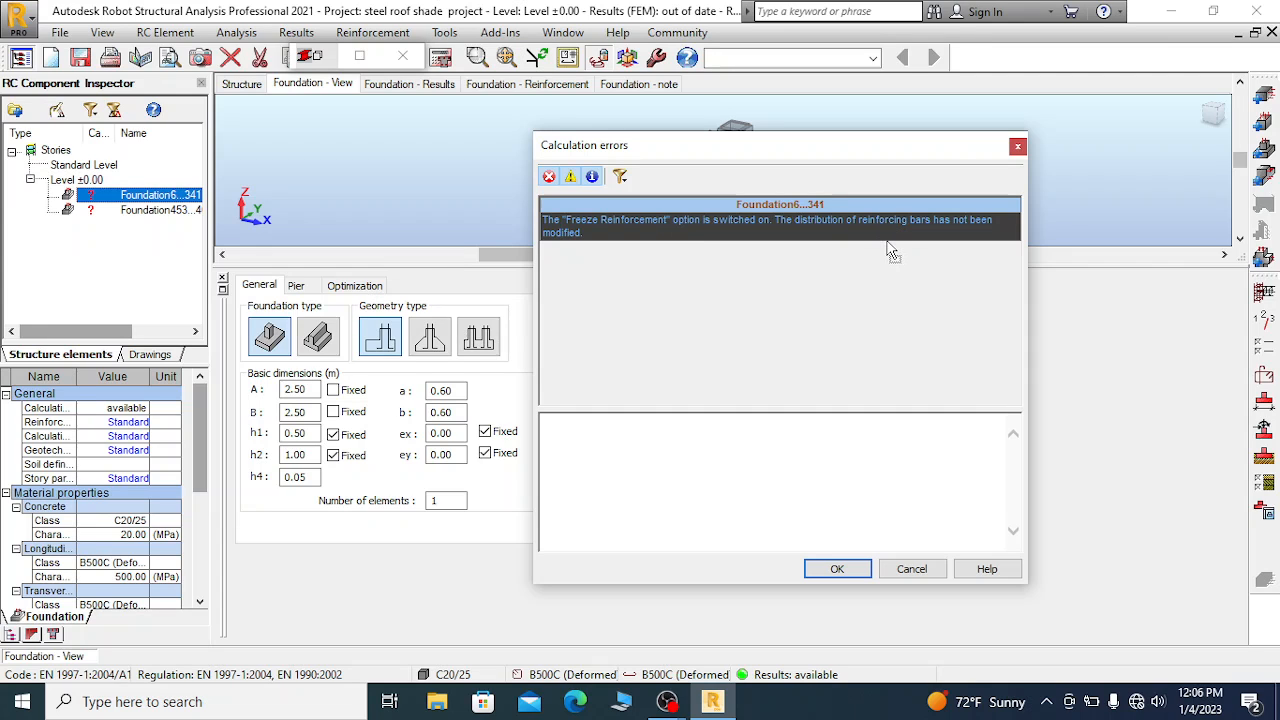
pyautogui.moveTo(760, 150); pyautogui.dragTo(678, 353)
pyautogui.click(223, 288)
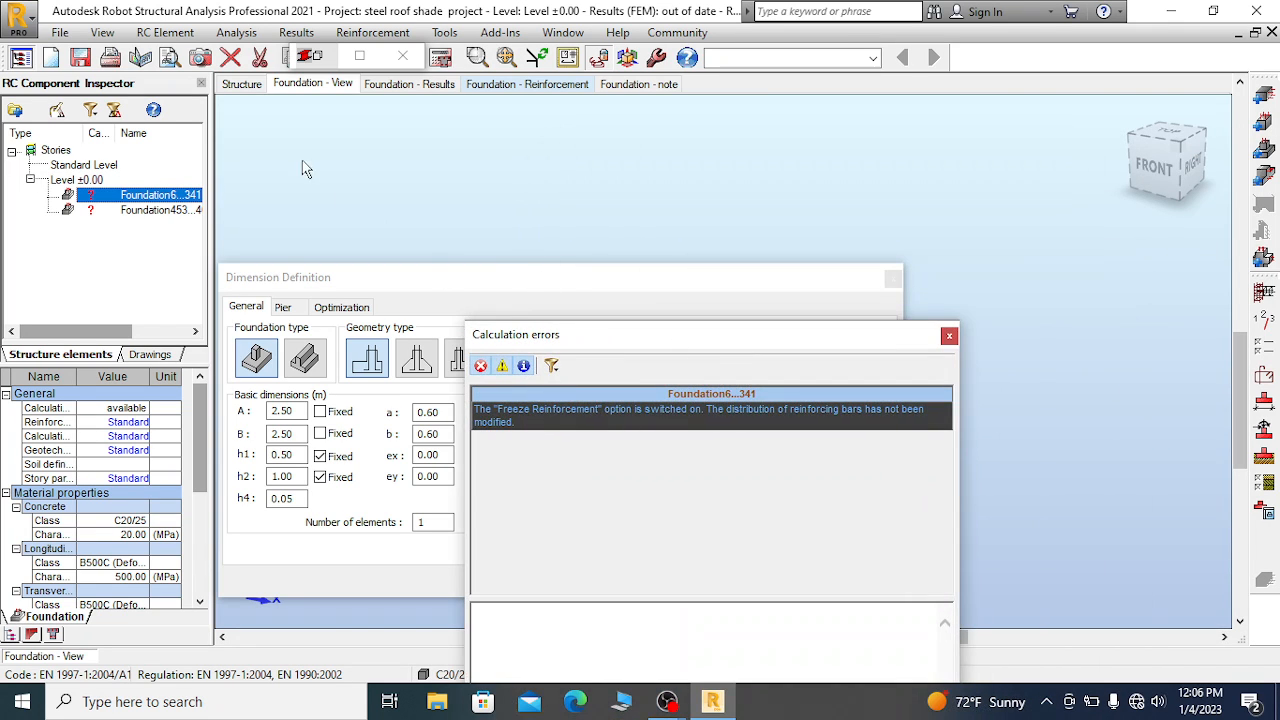
pyautogui.click(372, 36)
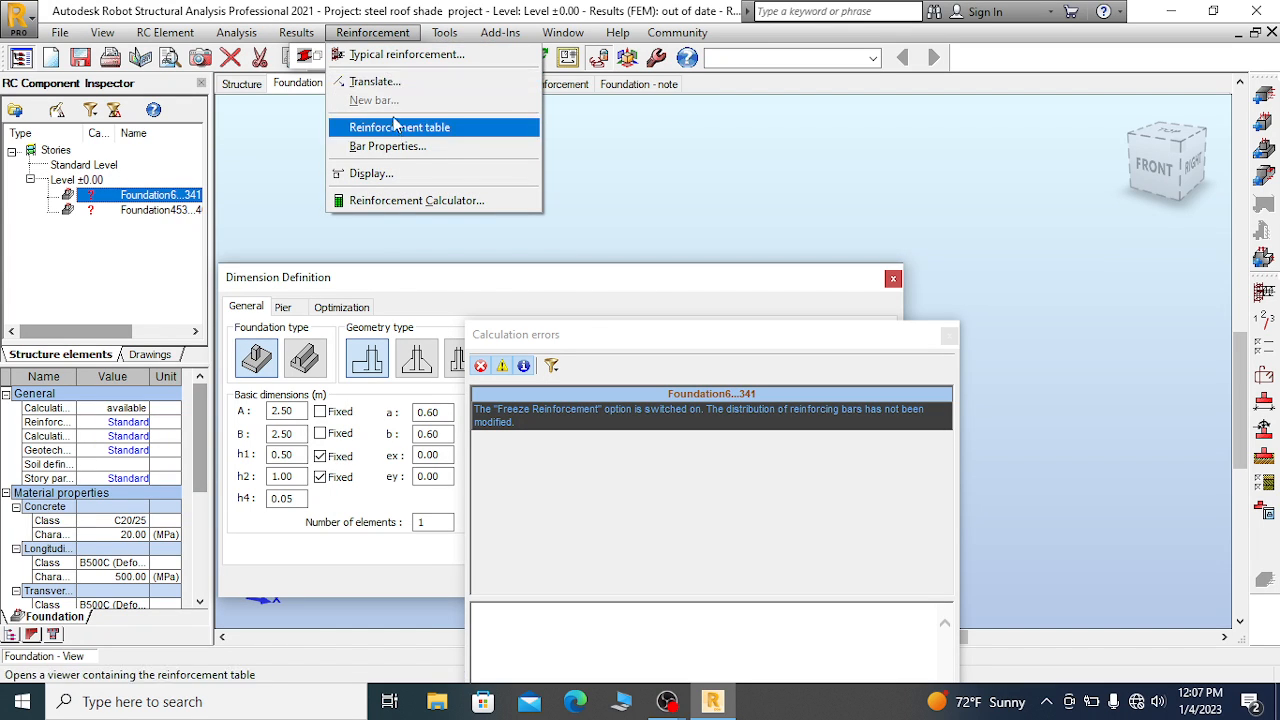
pyautogui.moveTo(445, 35)
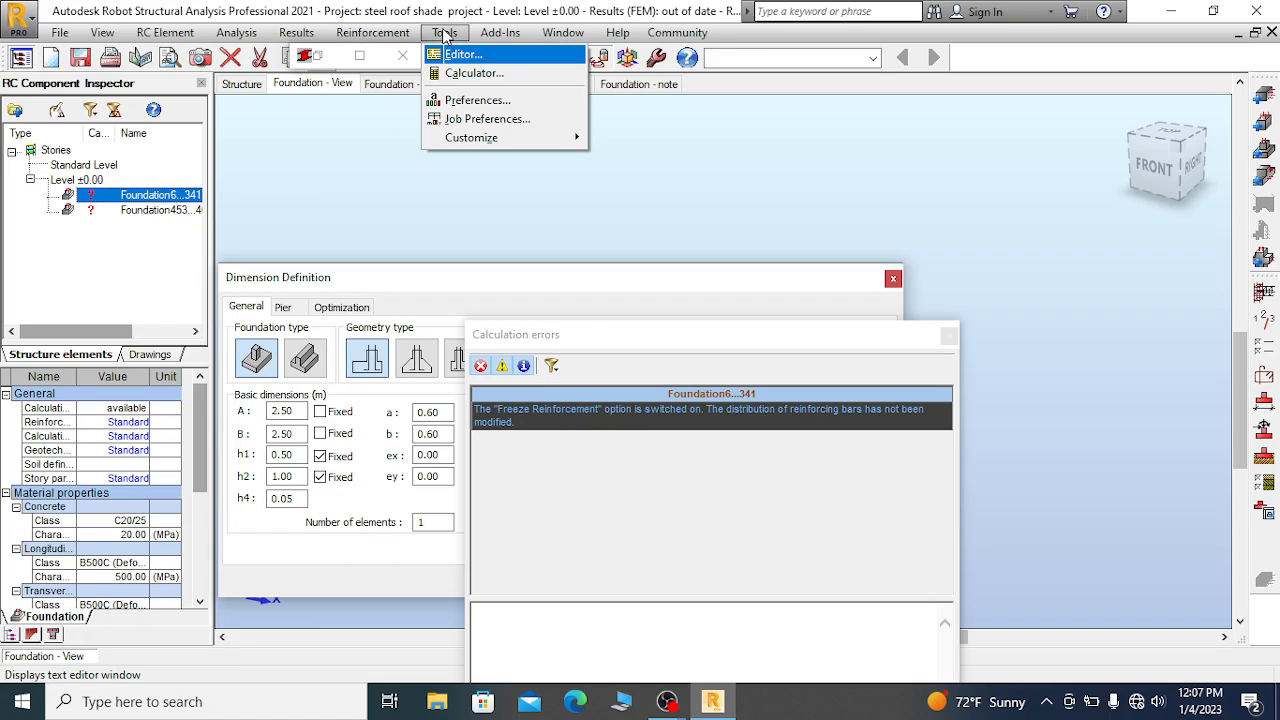
pyautogui.moveTo(297, 33)
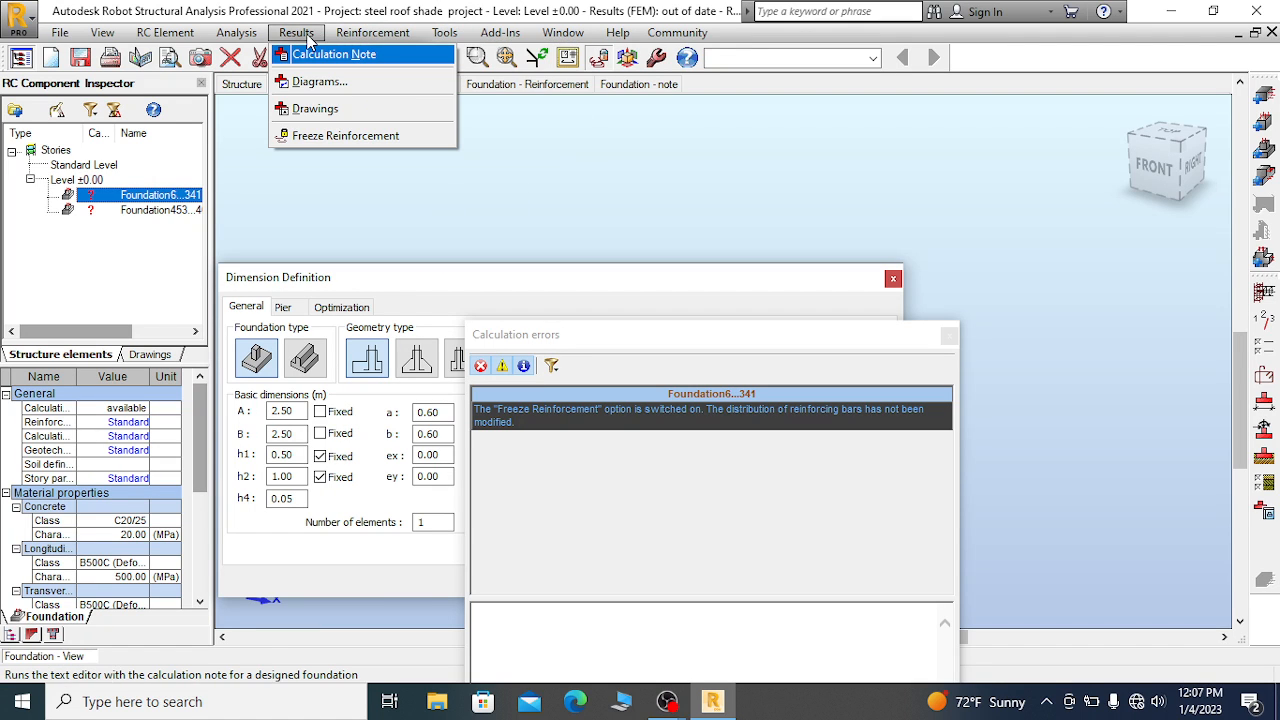
pyautogui.click(346, 136)
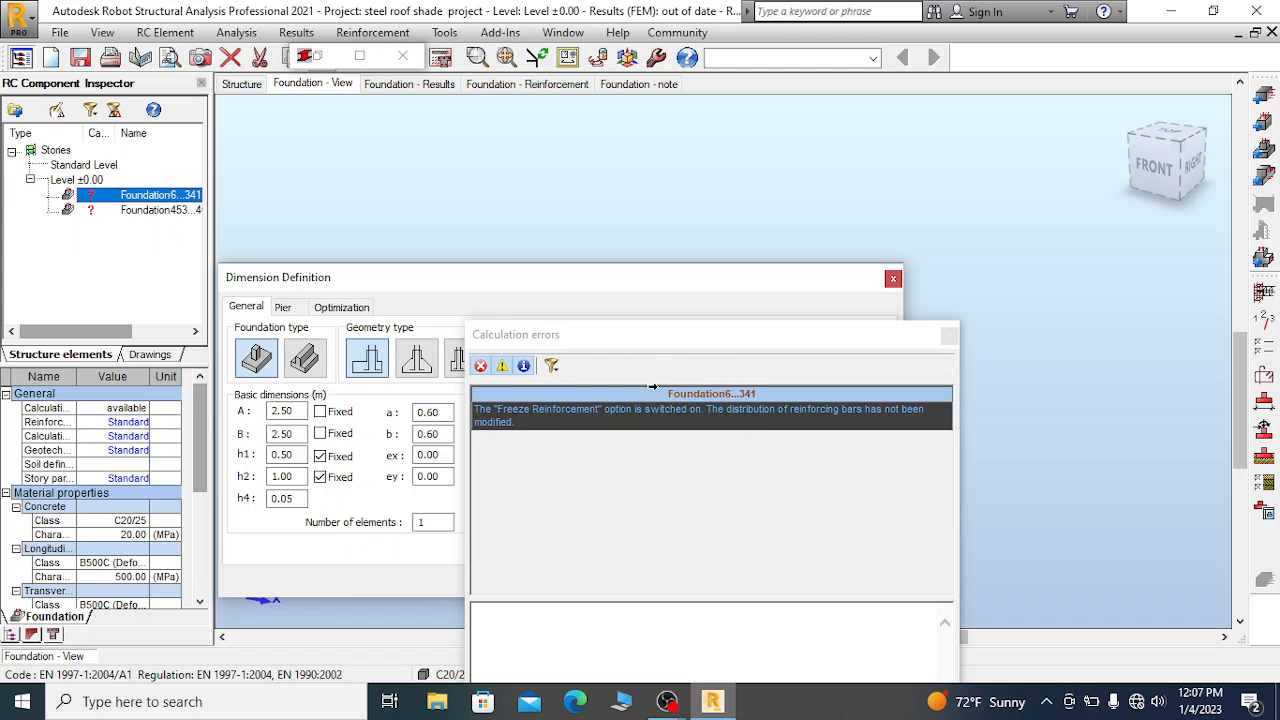
# Display the foundation's reinforcement layout and table, and dismiss the calculation errors report
pyautogui.moveTo(660, 339)
pyautogui.mouseDown()
pyautogui.moveTo(705, 153)
pyautogui.moveTo(792, 328)
pyautogui.mouseUp()
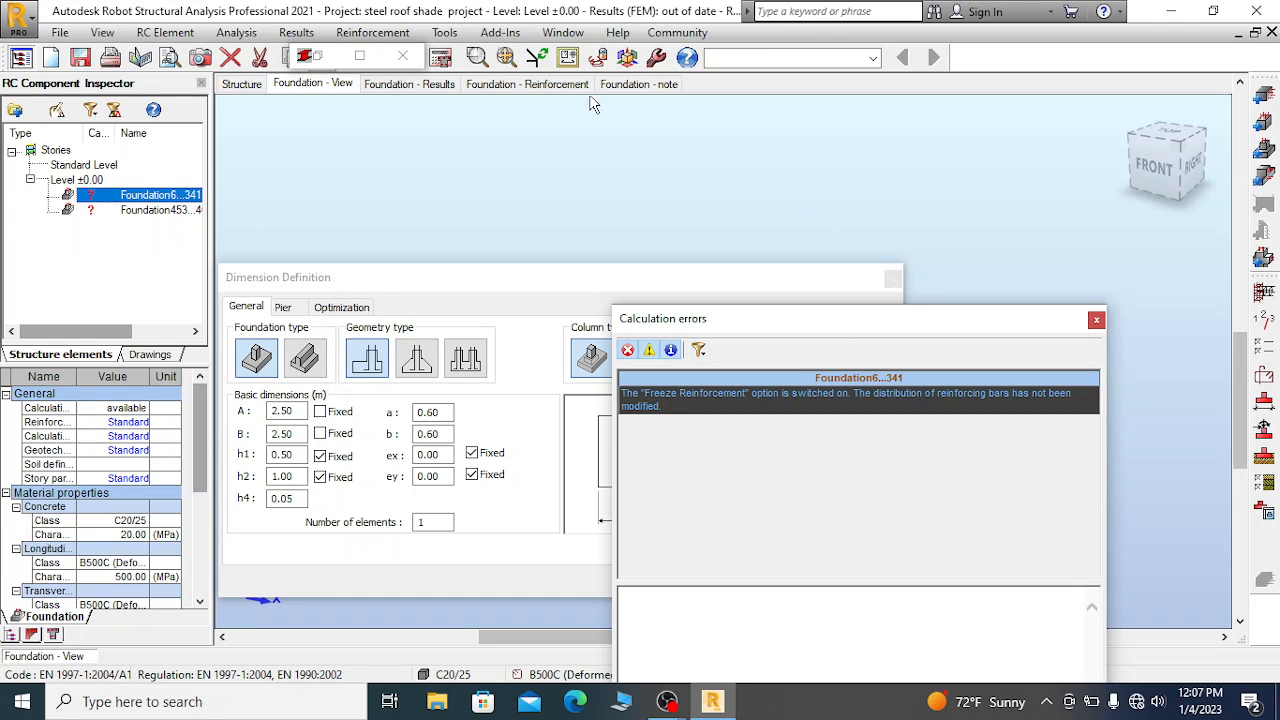
pyautogui.click(545, 86)
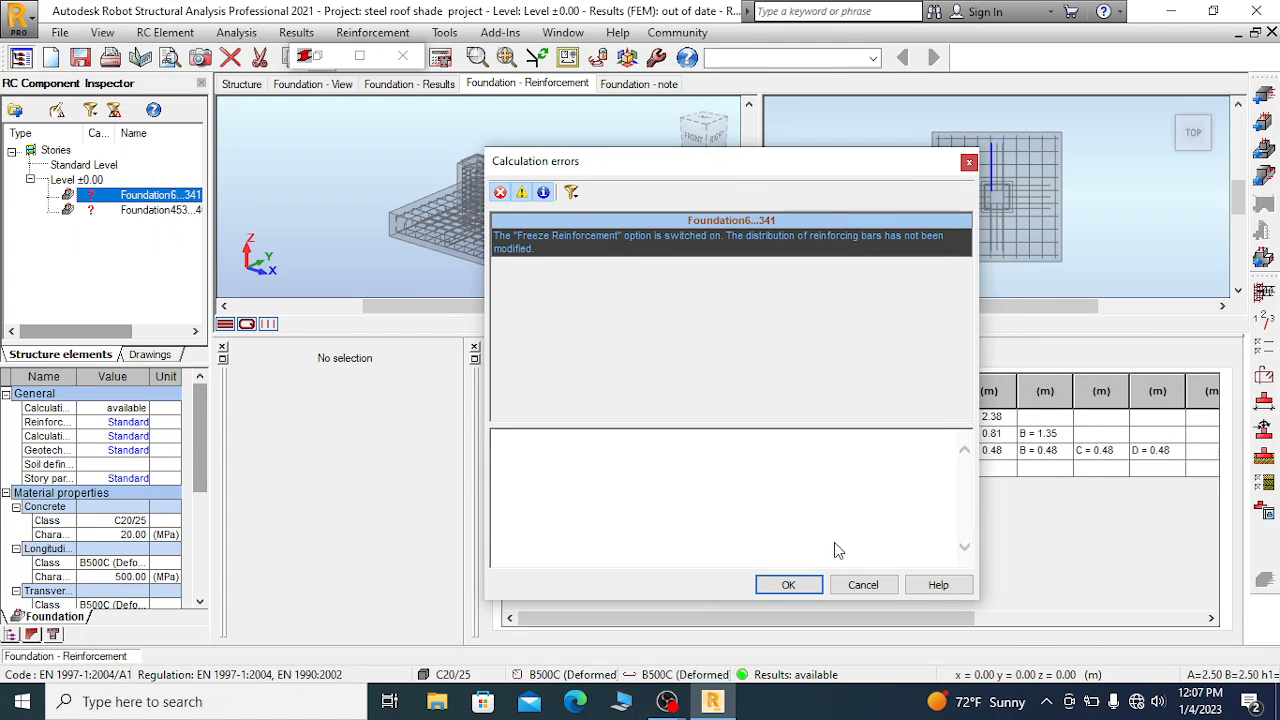
pyautogui.click(788, 584)
# Recalculate Foundation6...341 while keeping its modified reinforcement, and dismiss the resulting error report
pyautogui.rightClick(121, 195)
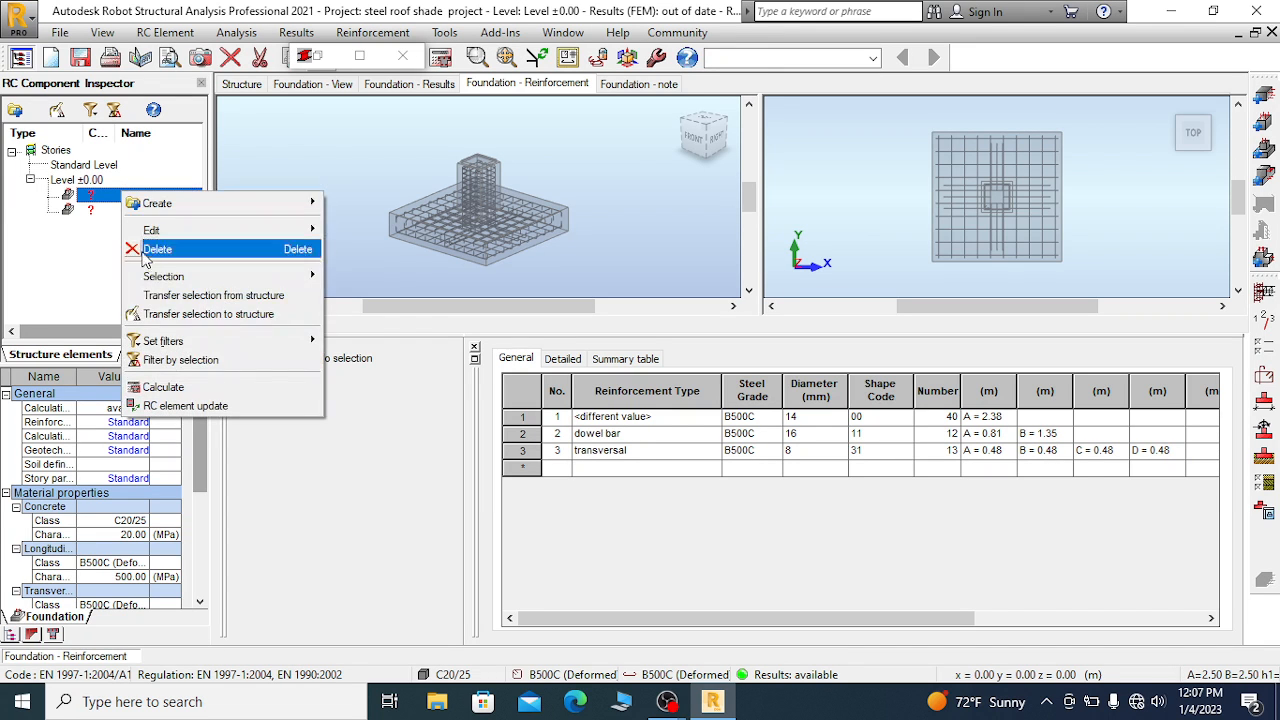
pyautogui.click(165, 387)
pyautogui.click(697, 437)
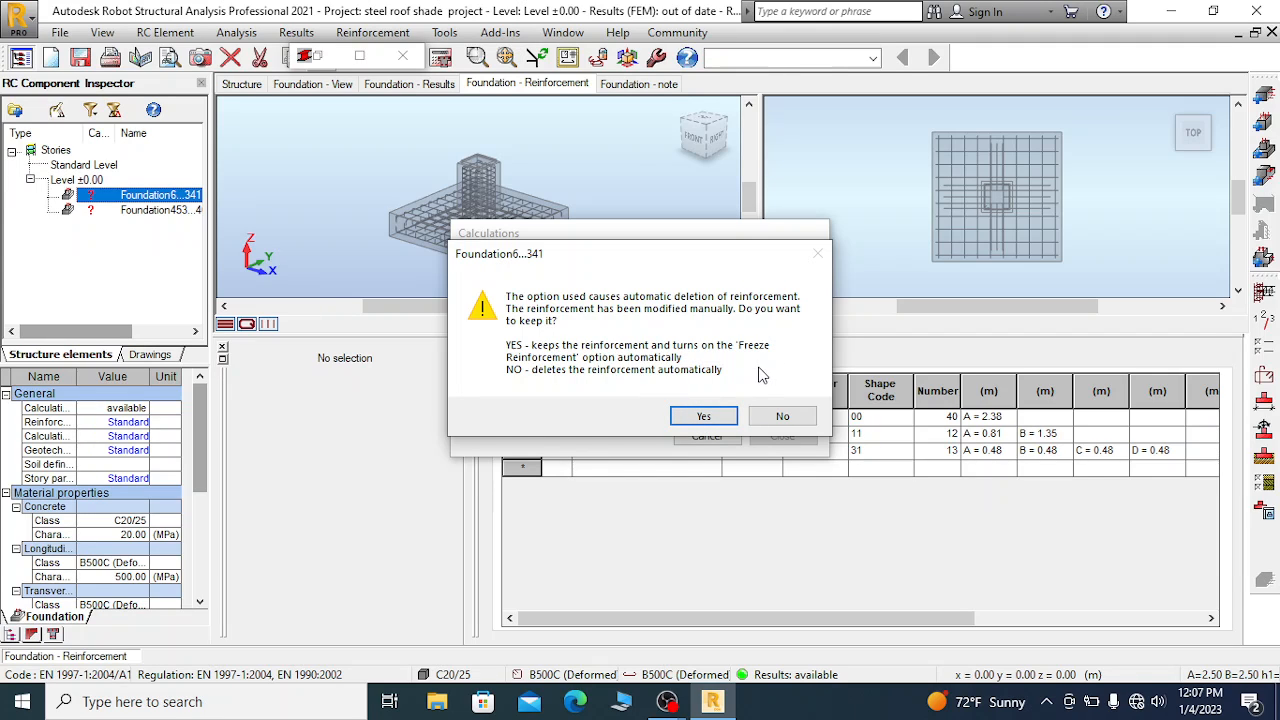
pyautogui.click(705, 417)
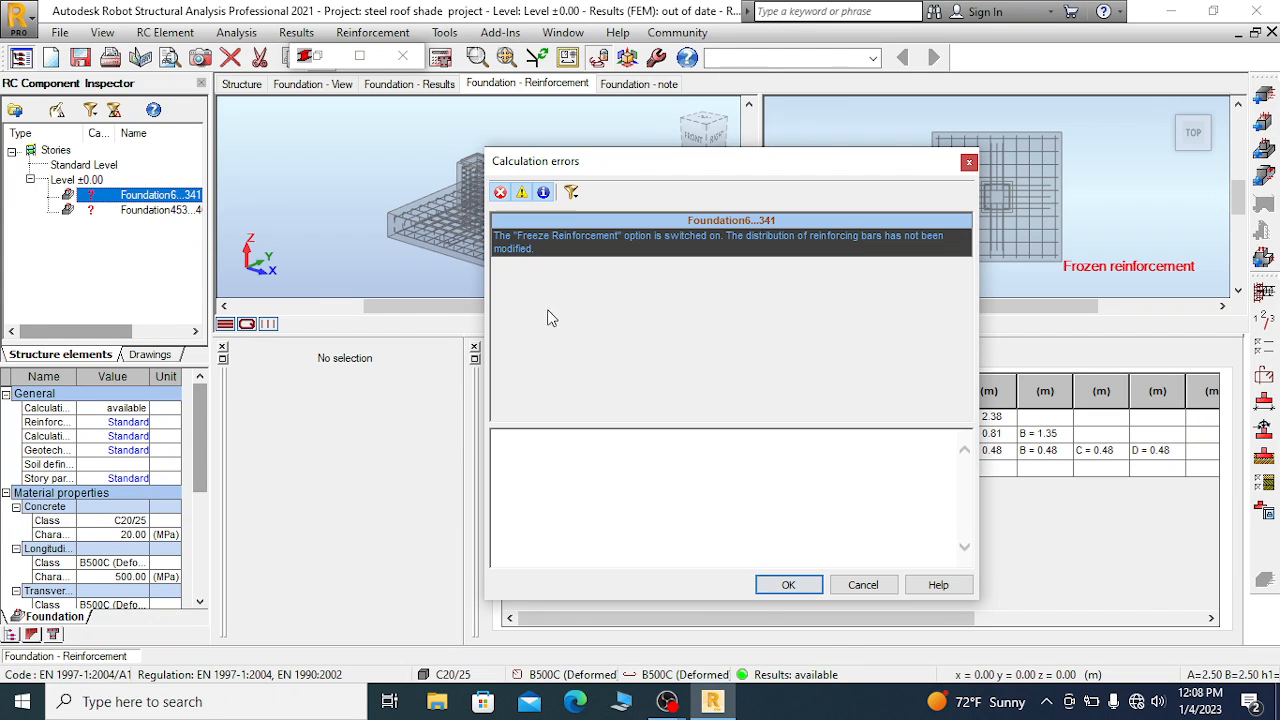
pyautogui.click(790, 585)
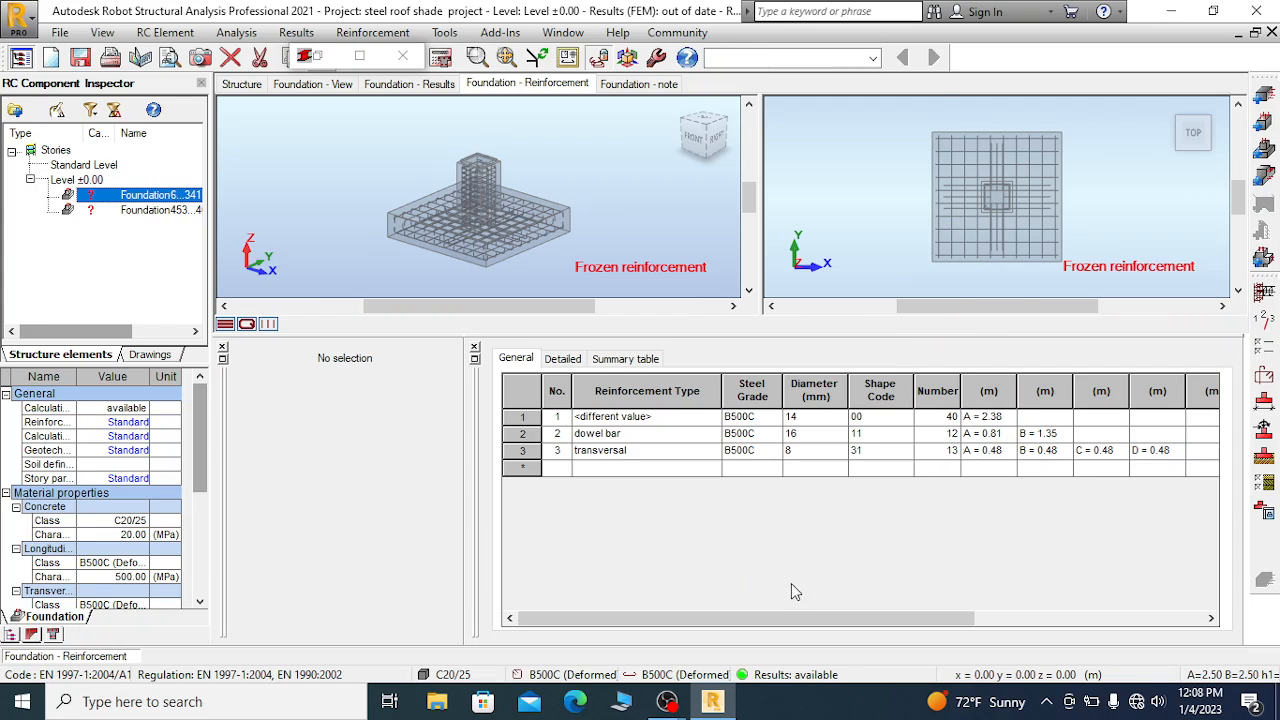
pyautogui.scroll(2, 537, 276)
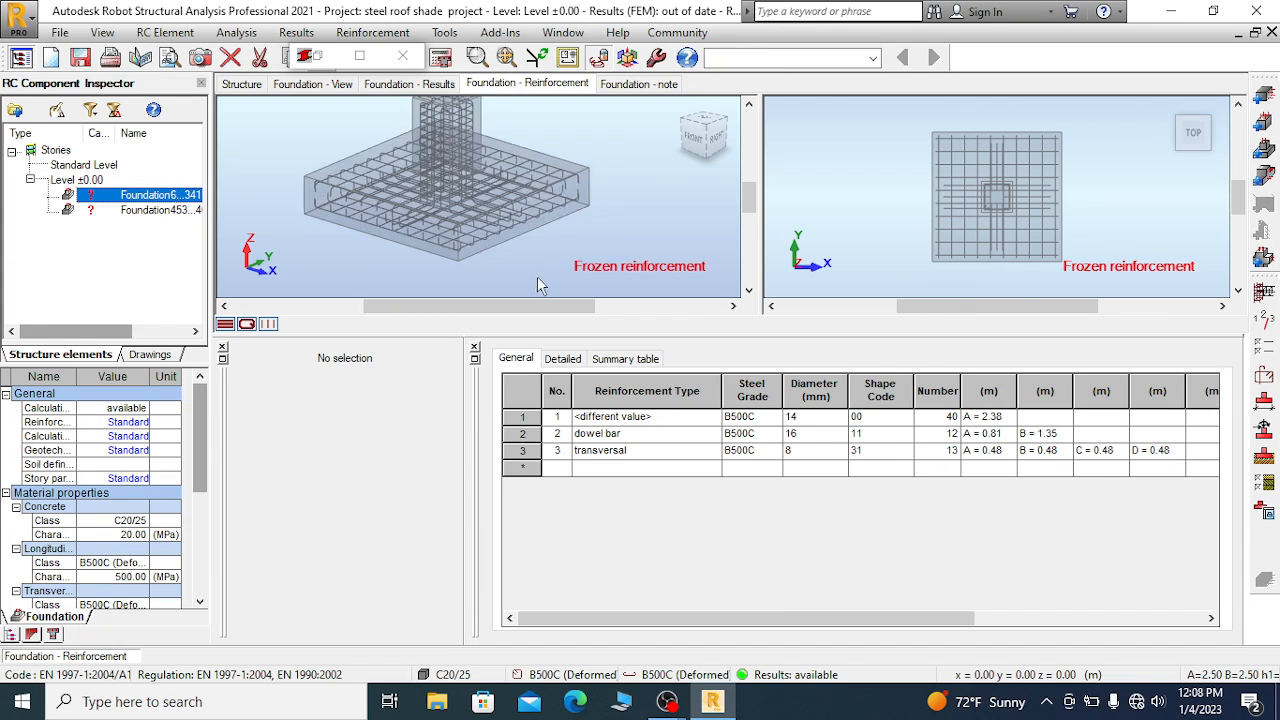
pyautogui.scroll(-1, 561, 262)
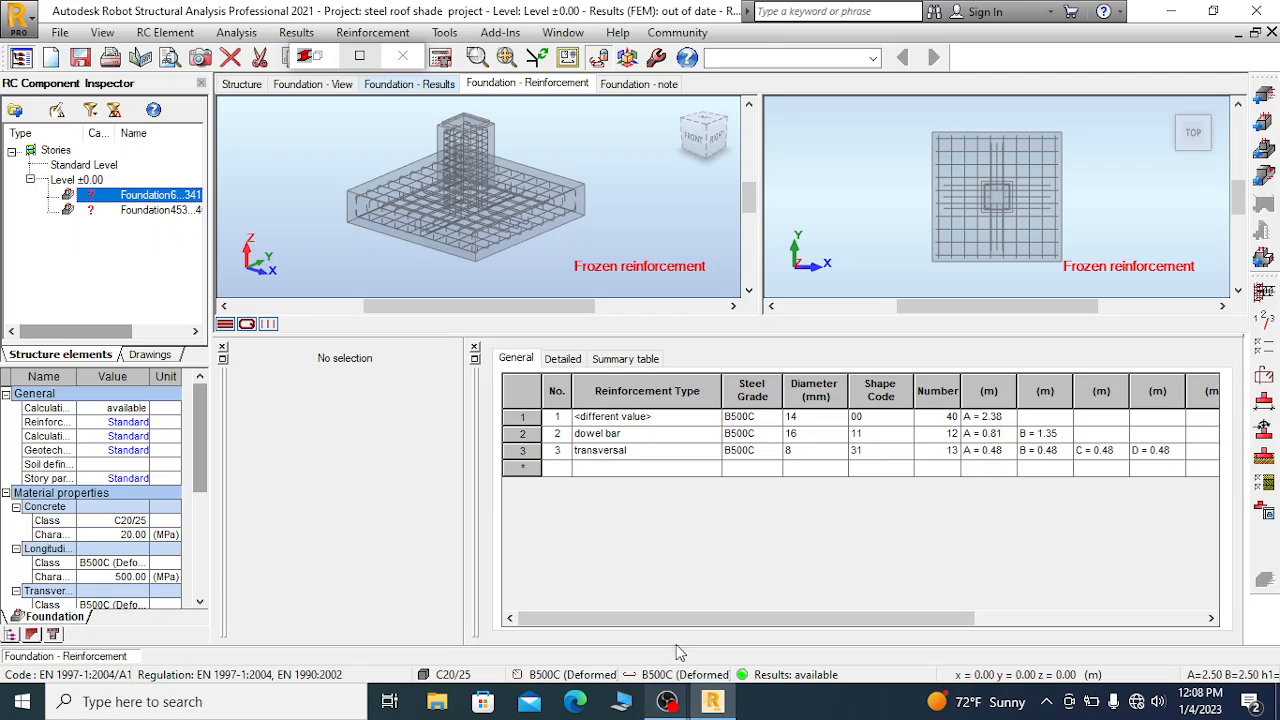
pyautogui.moveTo(667, 703)
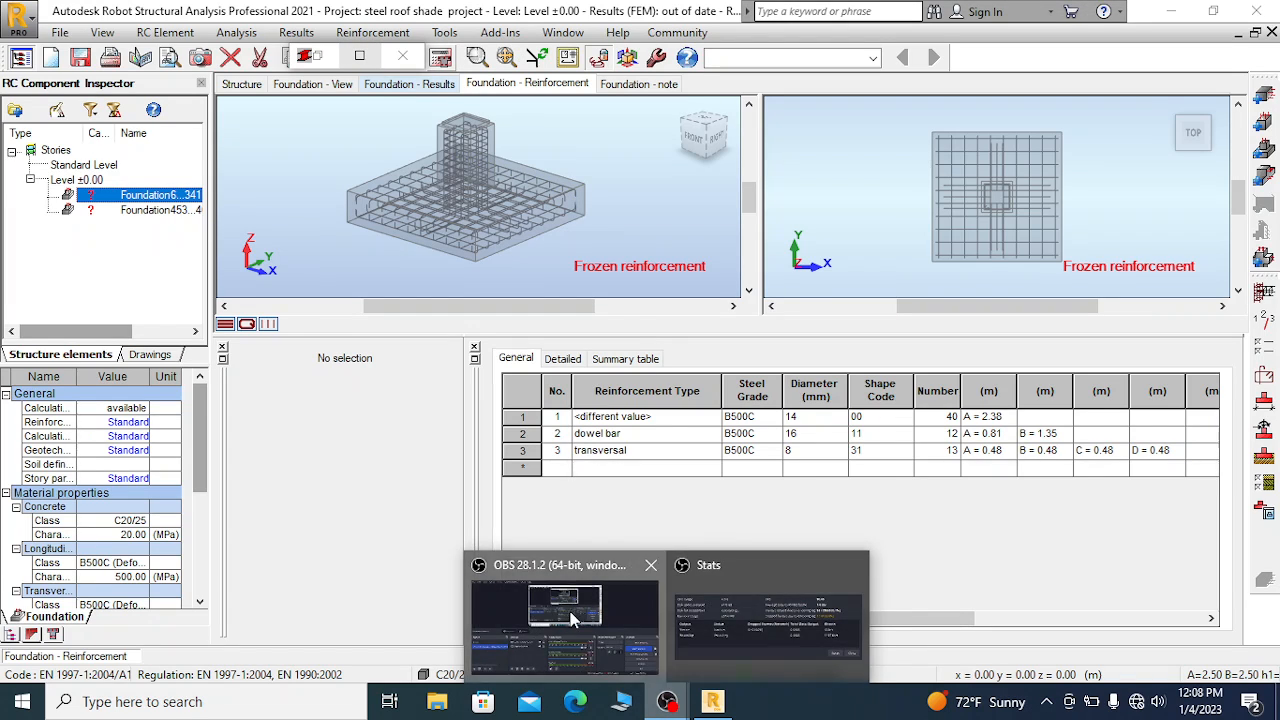
pyautogui.click(565, 612)
pyautogui.click(1220, 485)
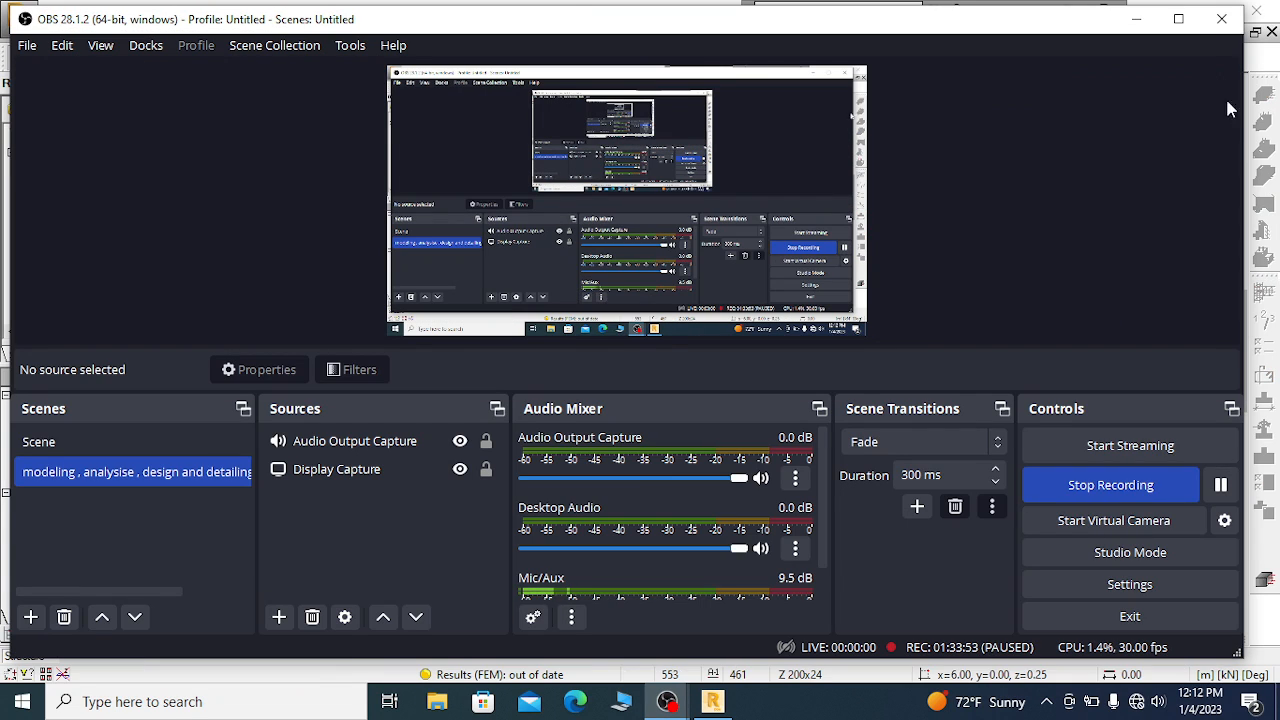
pyautogui.click(1136, 18)
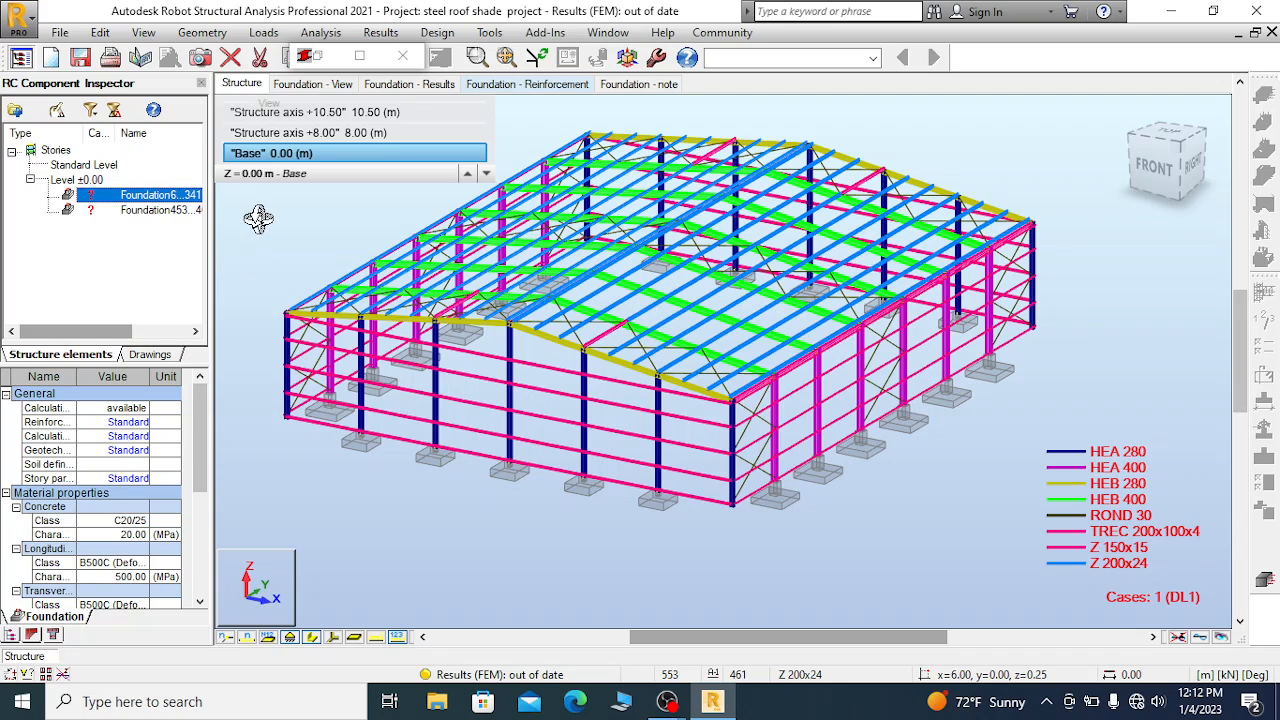
pyautogui.rightClick(259, 219)
pyautogui.click(228, 234)
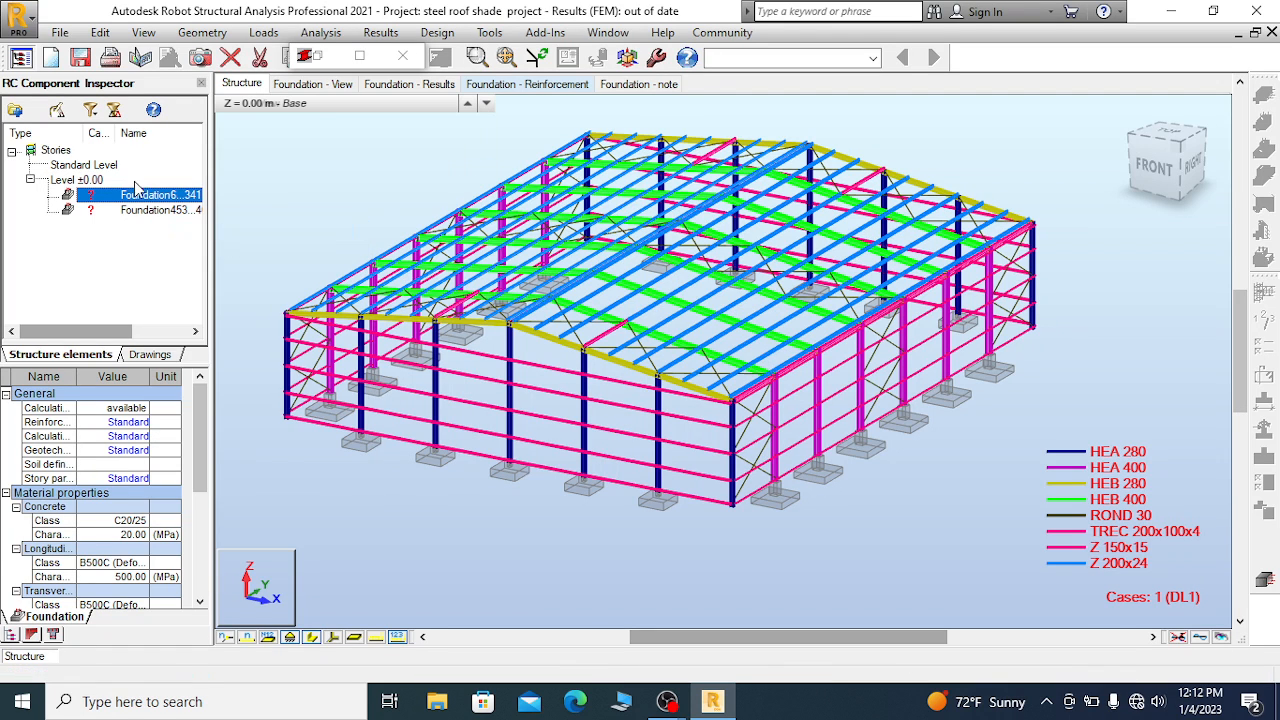
# Try to run an RC element update on Foundation6...341, and close the update report
pyautogui.rightClick(143, 200)
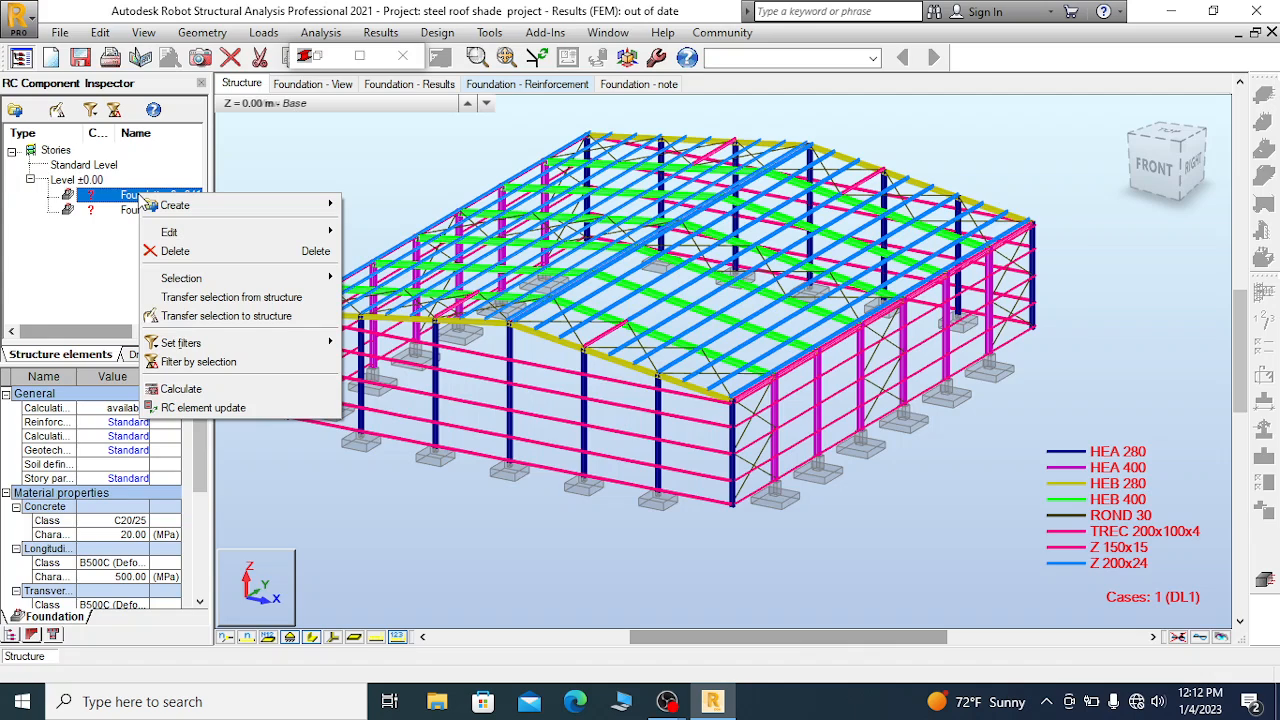
pyautogui.click(167, 156)
pyautogui.click(94, 198)
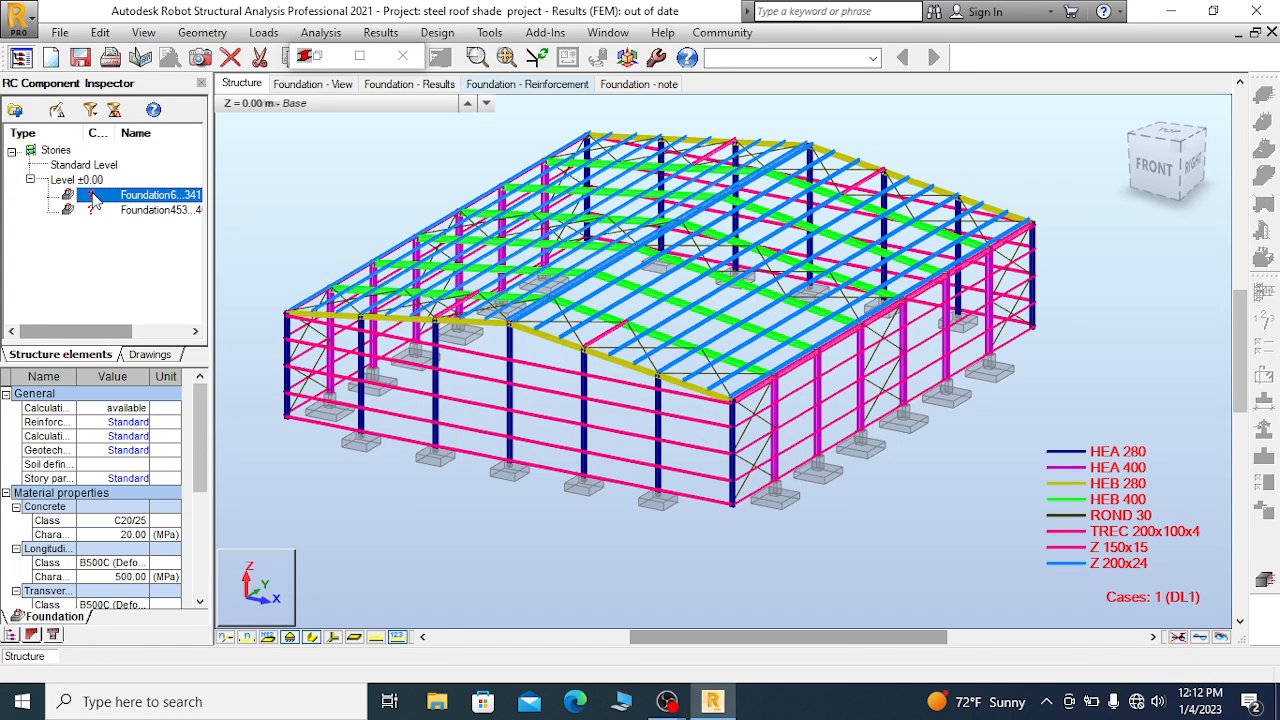
pyautogui.rightClick(112, 196)
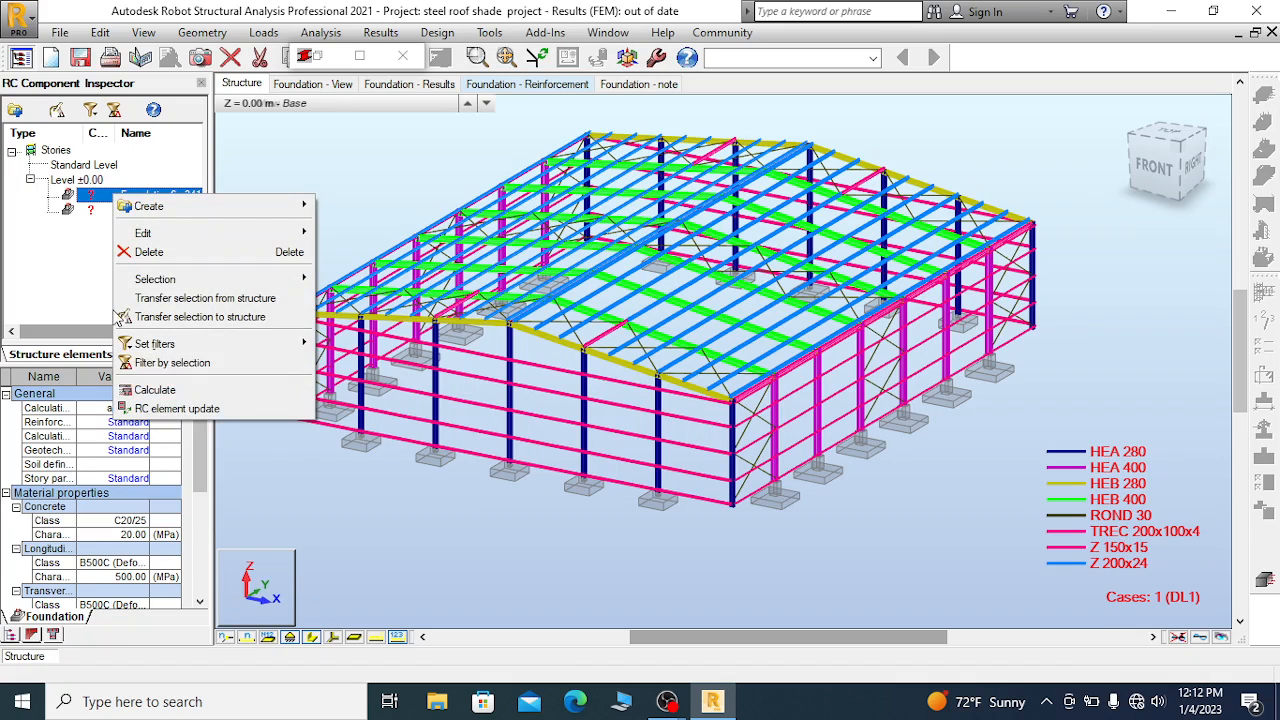
pyautogui.click(200, 409)
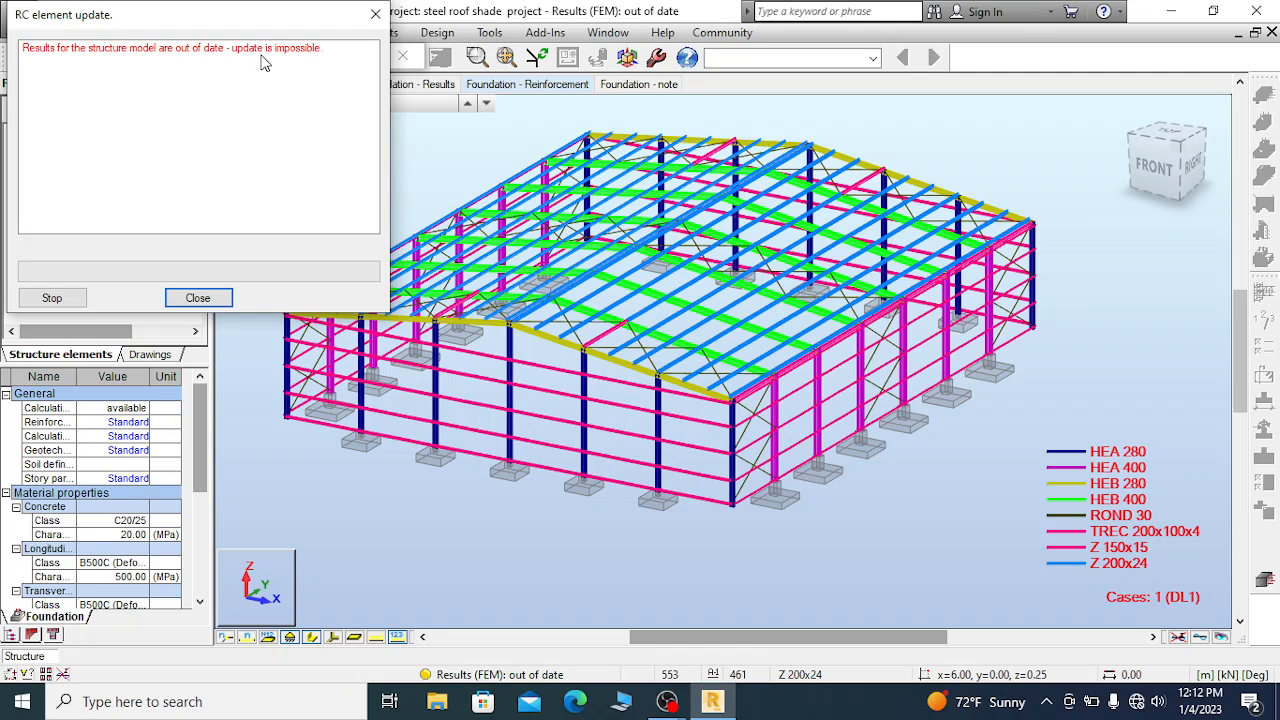
pyautogui.click(375, 14)
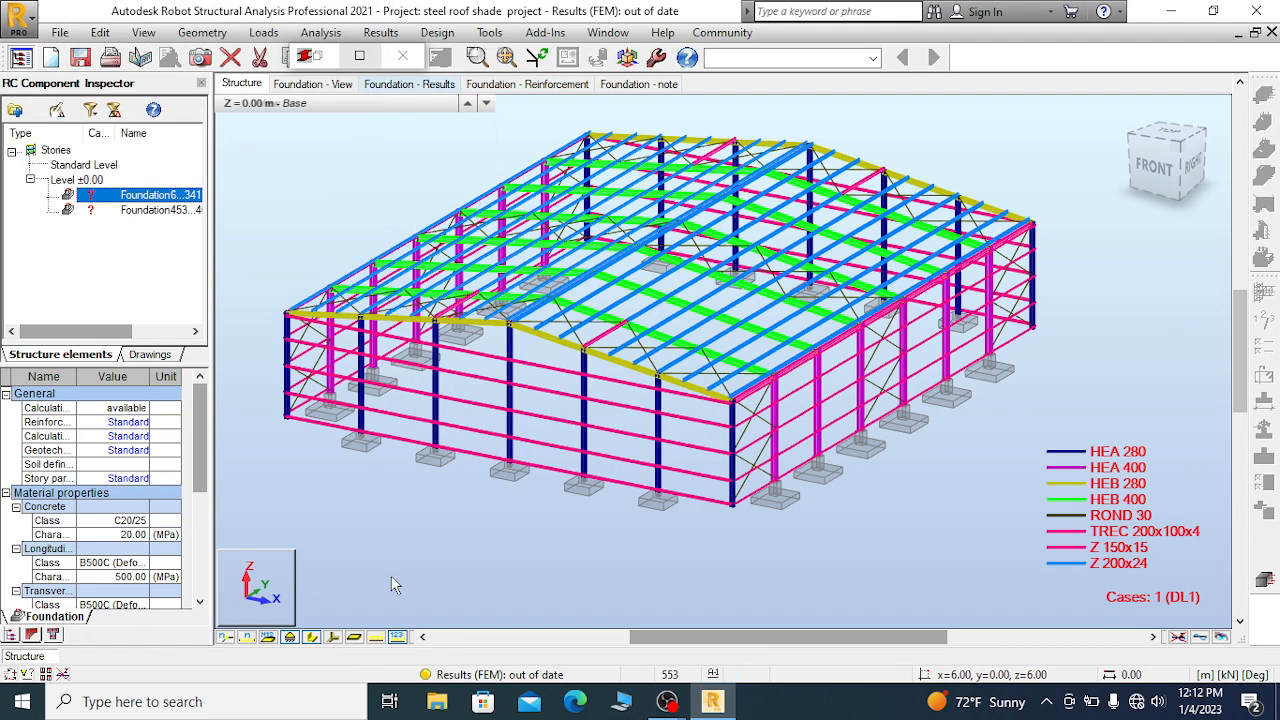
# Run the structural analysis calculations for the whole steel shade model
pyautogui.scroll(-1, 624, 233)
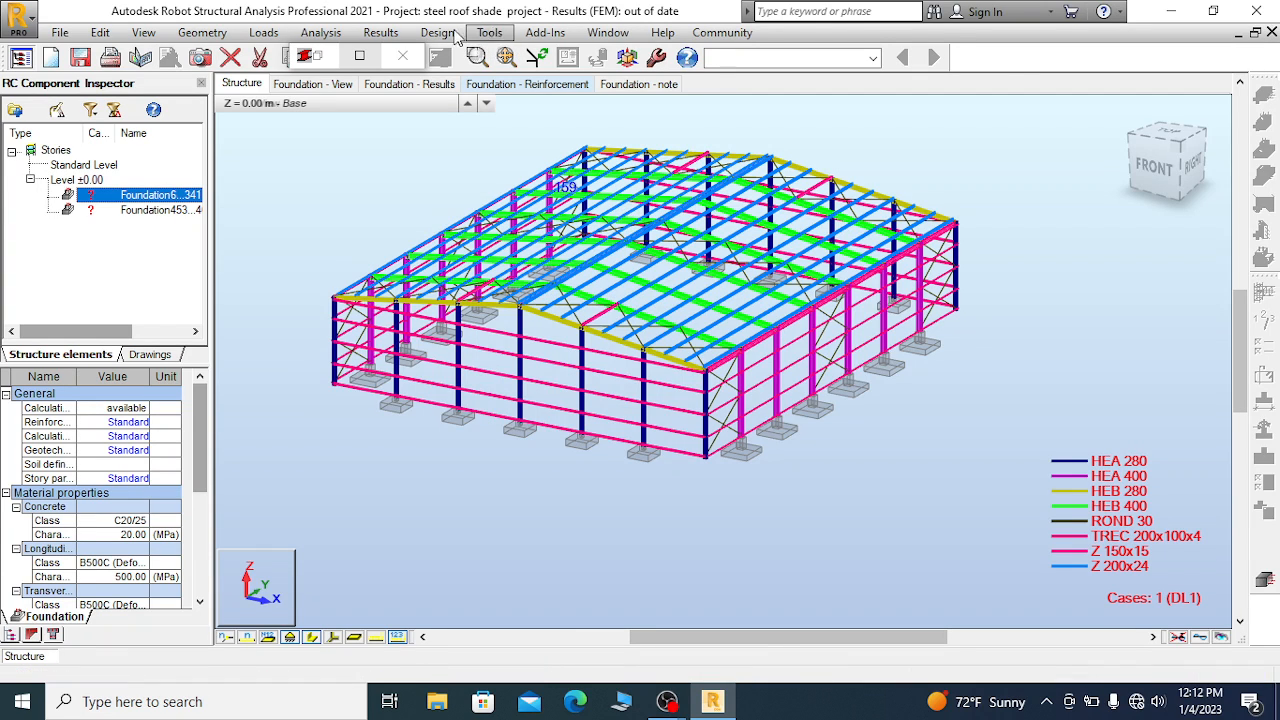
pyautogui.click(322, 33)
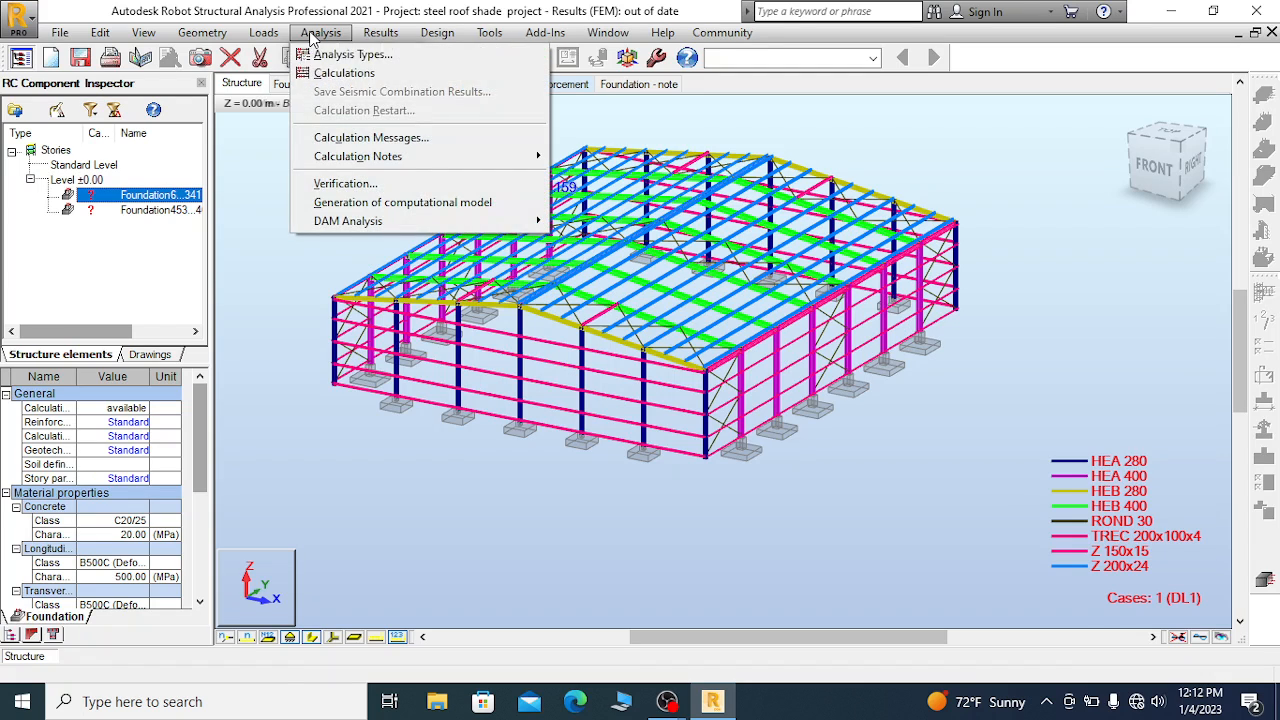
pyautogui.click(340, 74)
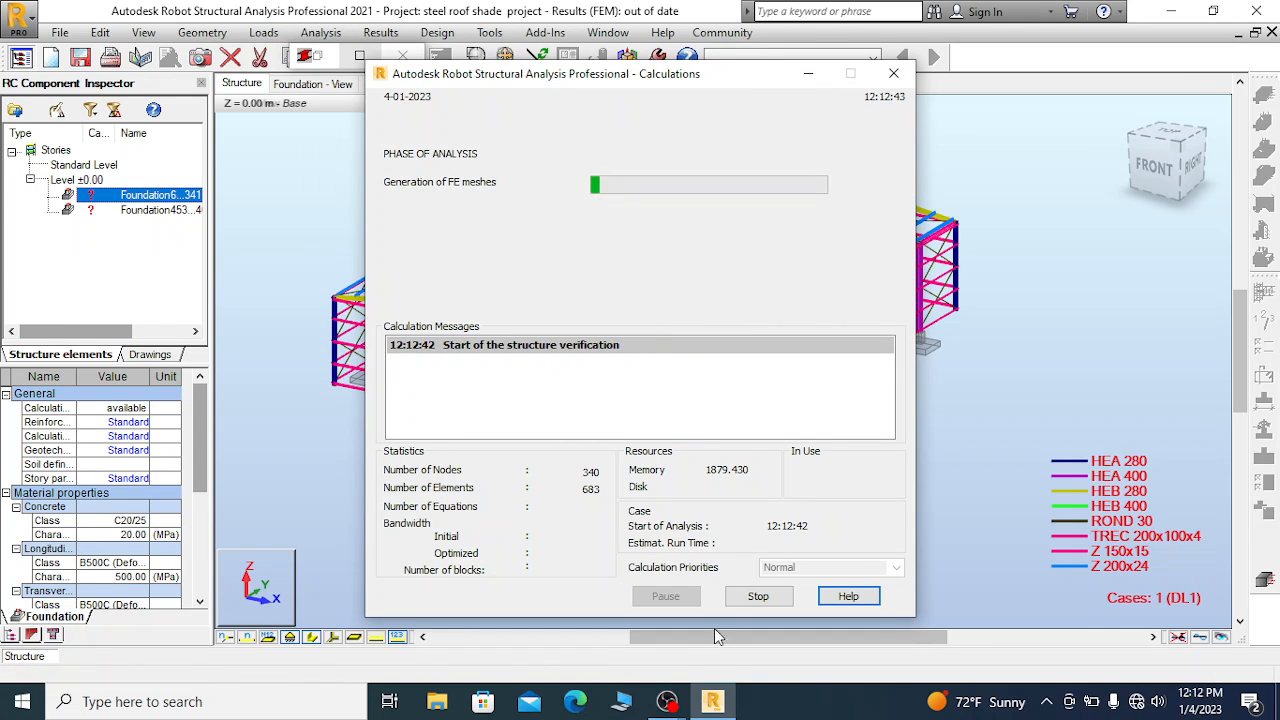
pyautogui.moveTo(667, 701)
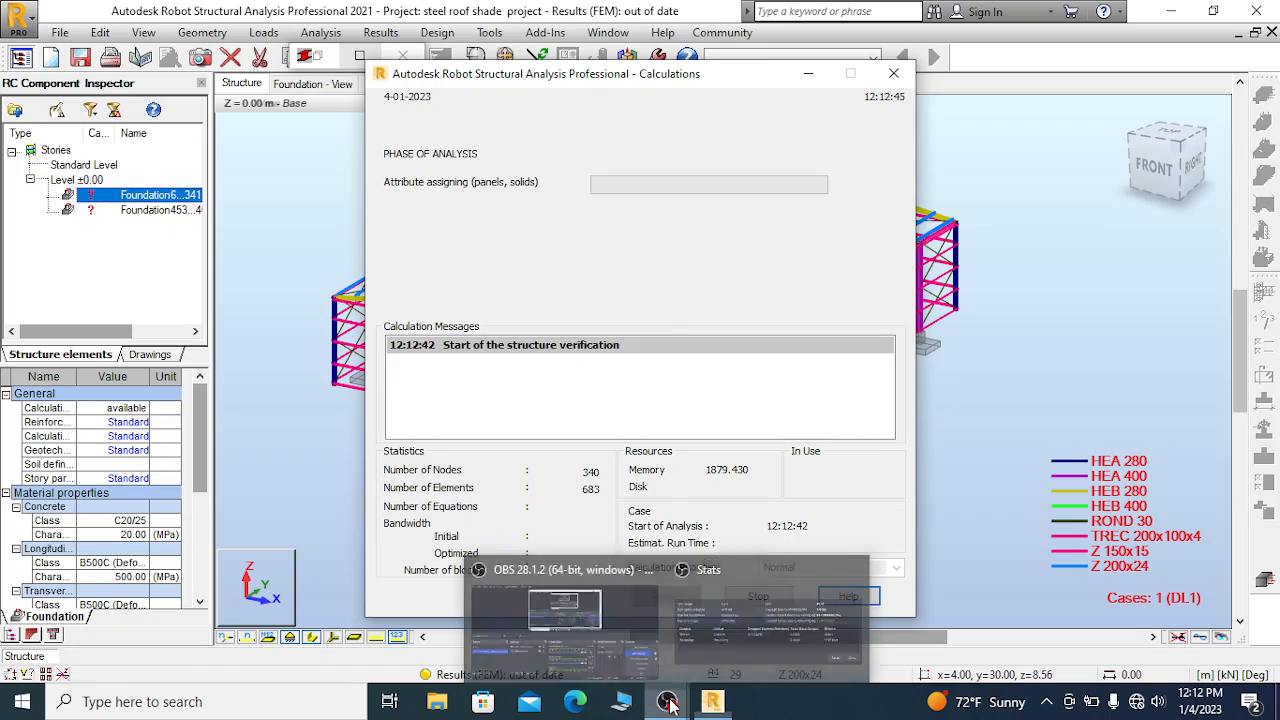
pyautogui.click(575, 680)
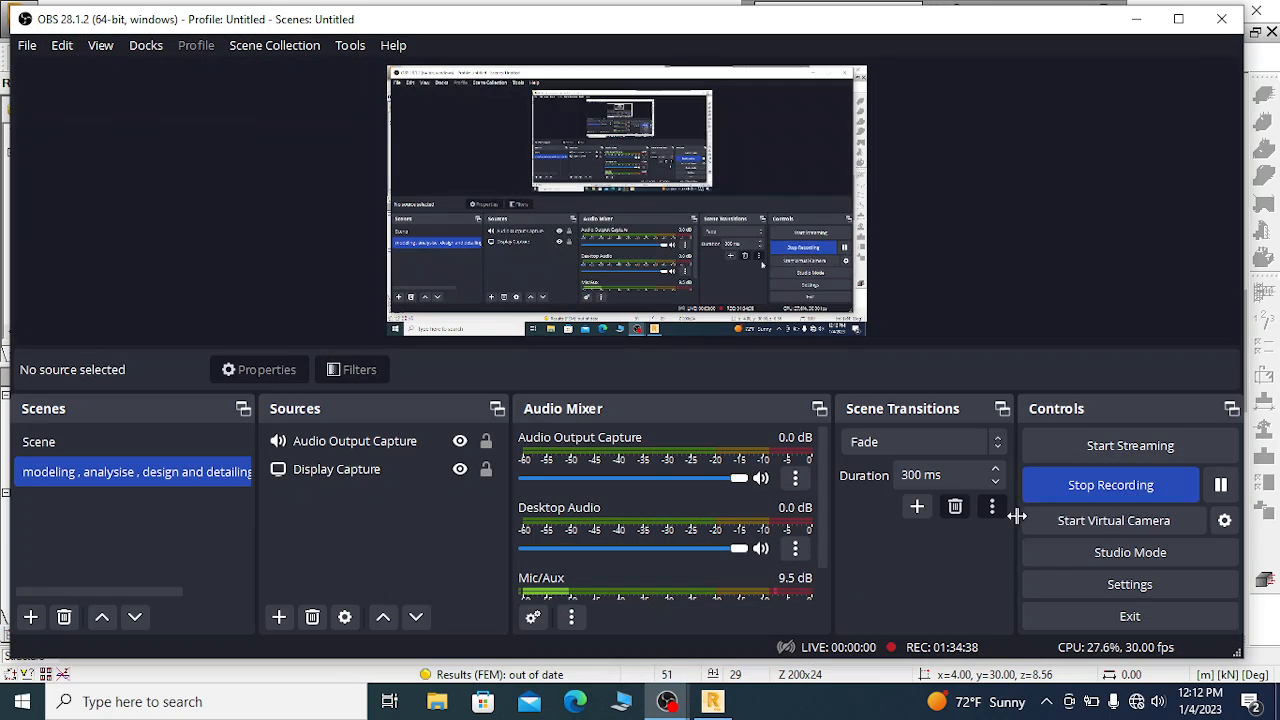
pyautogui.click(1220, 484)
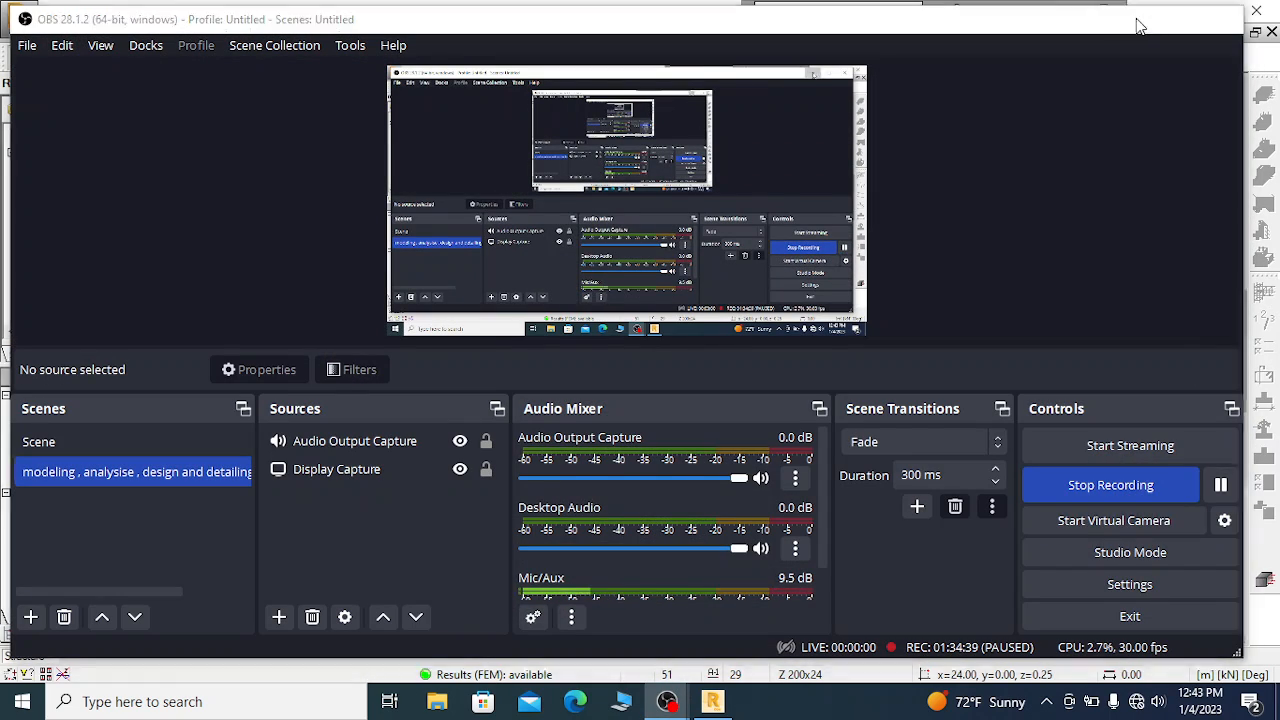
pyautogui.click(1137, 22)
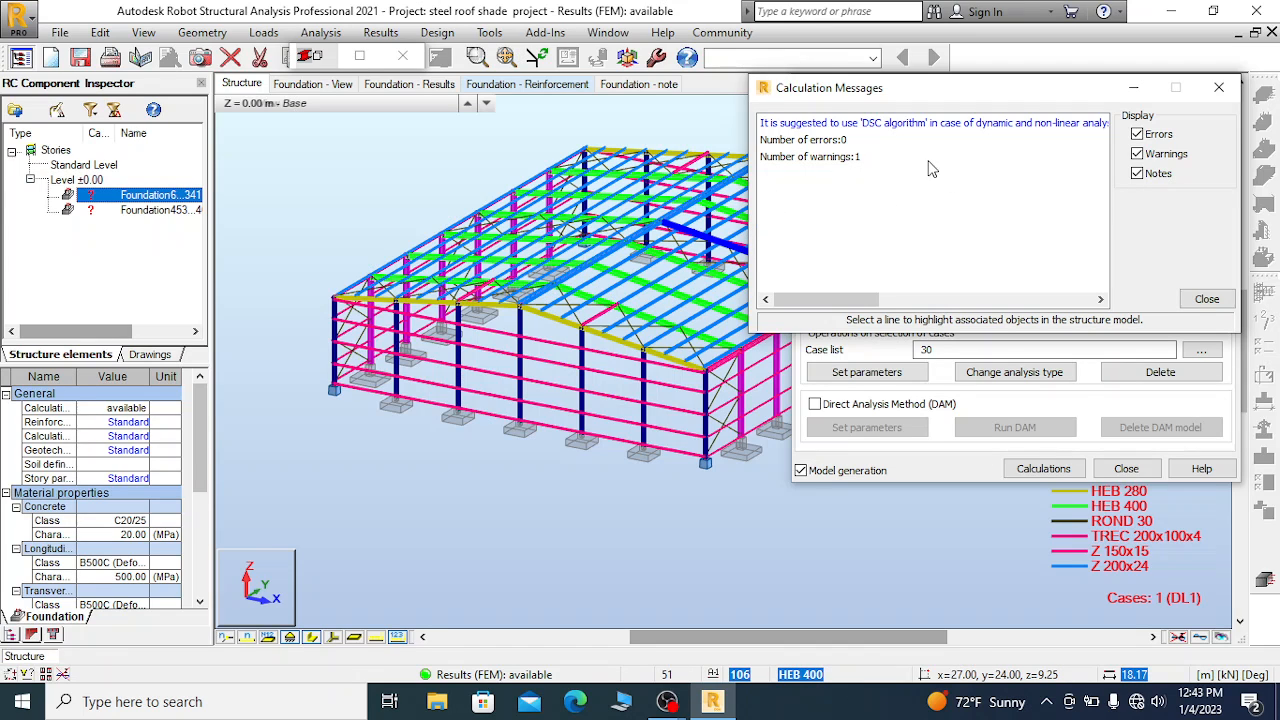
# Dismiss the analysis messages and analysis type settings, and run an RC element update on Foundation6...341, closing its report
pyautogui.click(1137, 88)
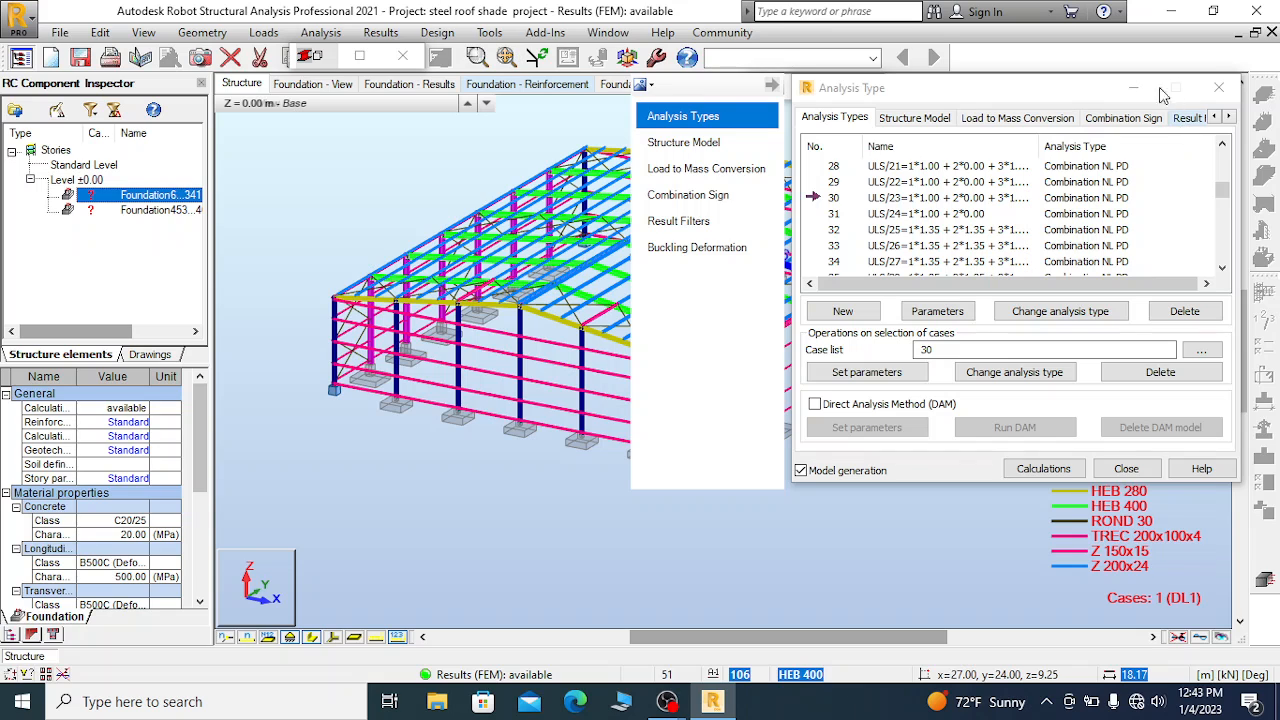
pyautogui.click(1219, 88)
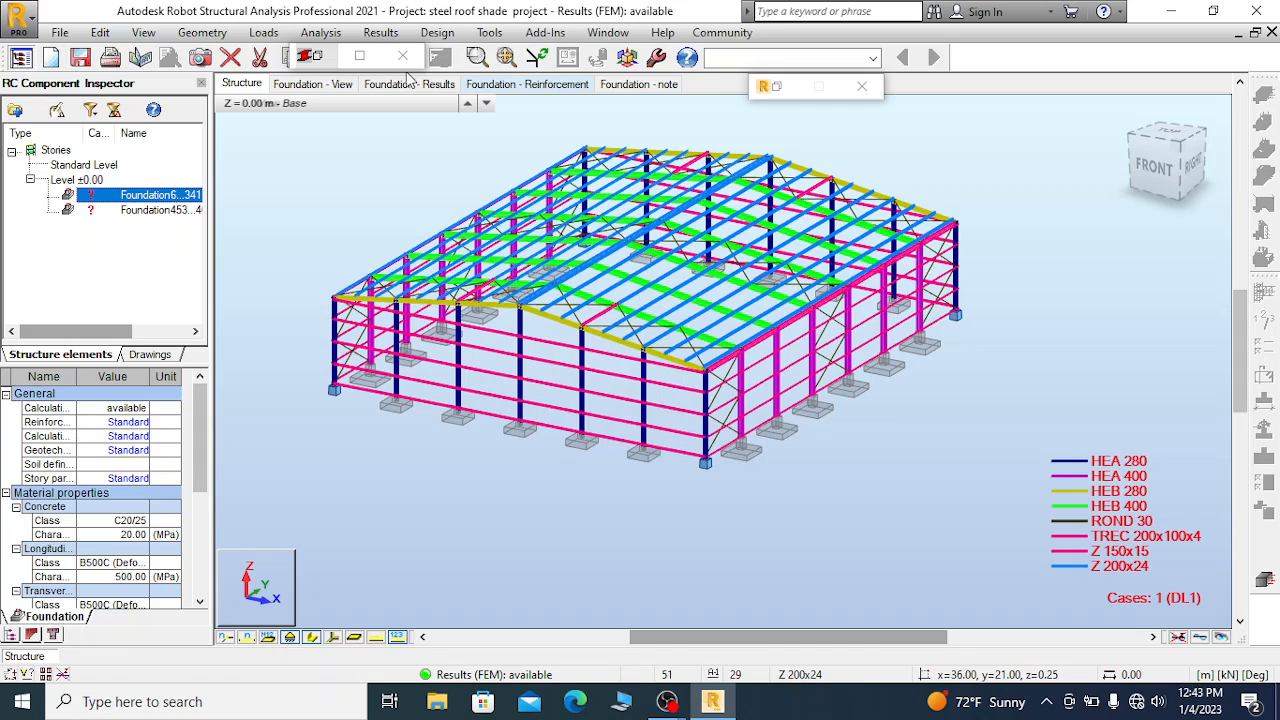
pyautogui.rightClick(138, 197)
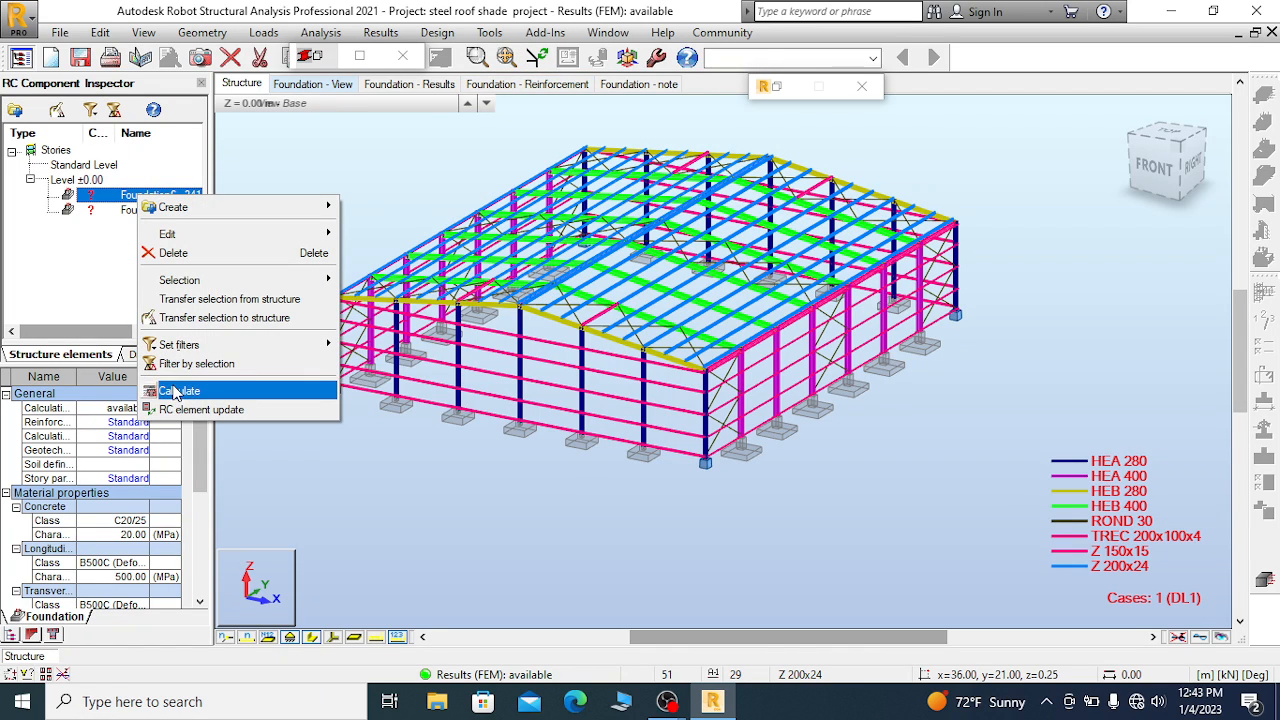
pyautogui.click(200, 410)
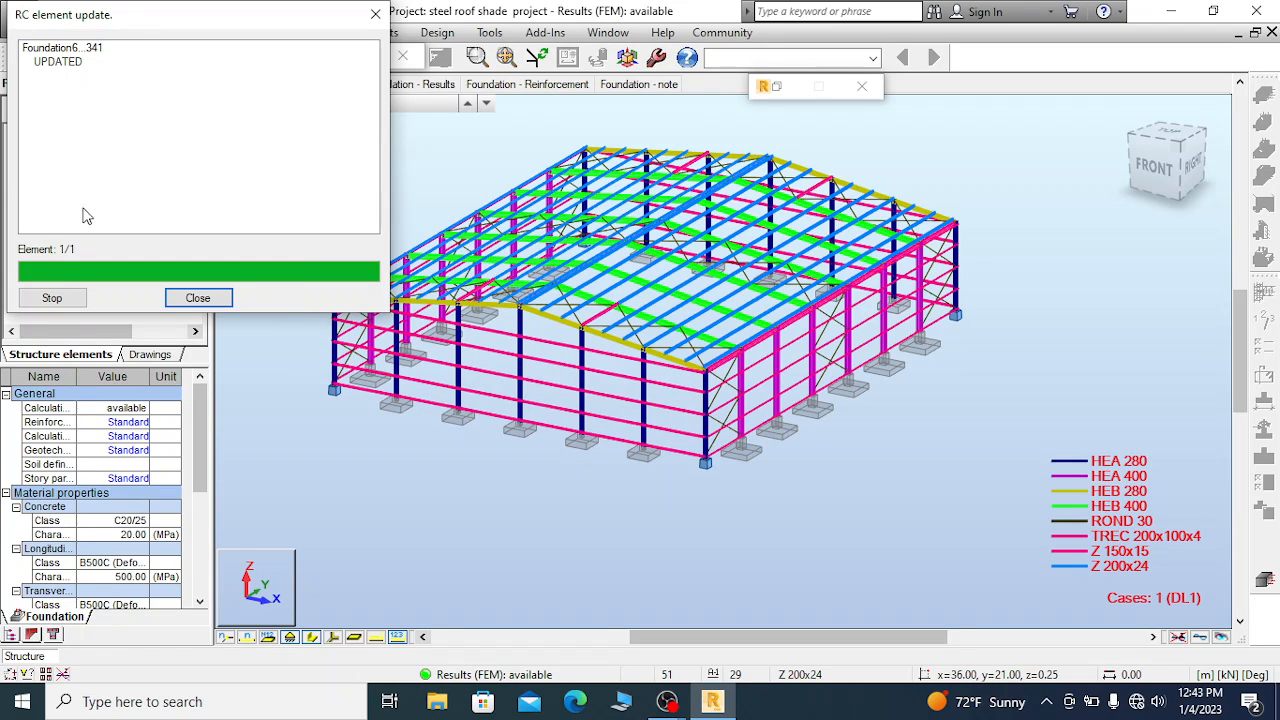
pyautogui.click(197, 297)
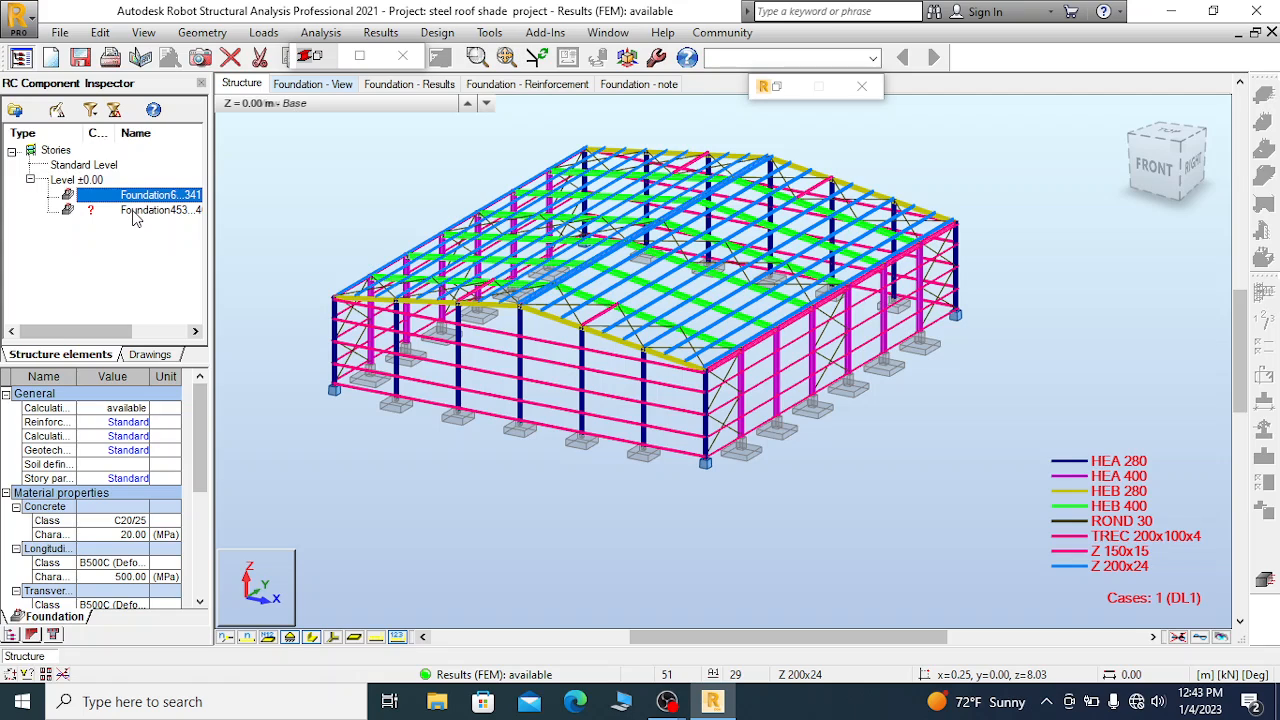
# Calculate Foundation6...341 without keeping its existing reinforcement or generating drawings, and close the calculation errors report
pyautogui.click(133, 211)
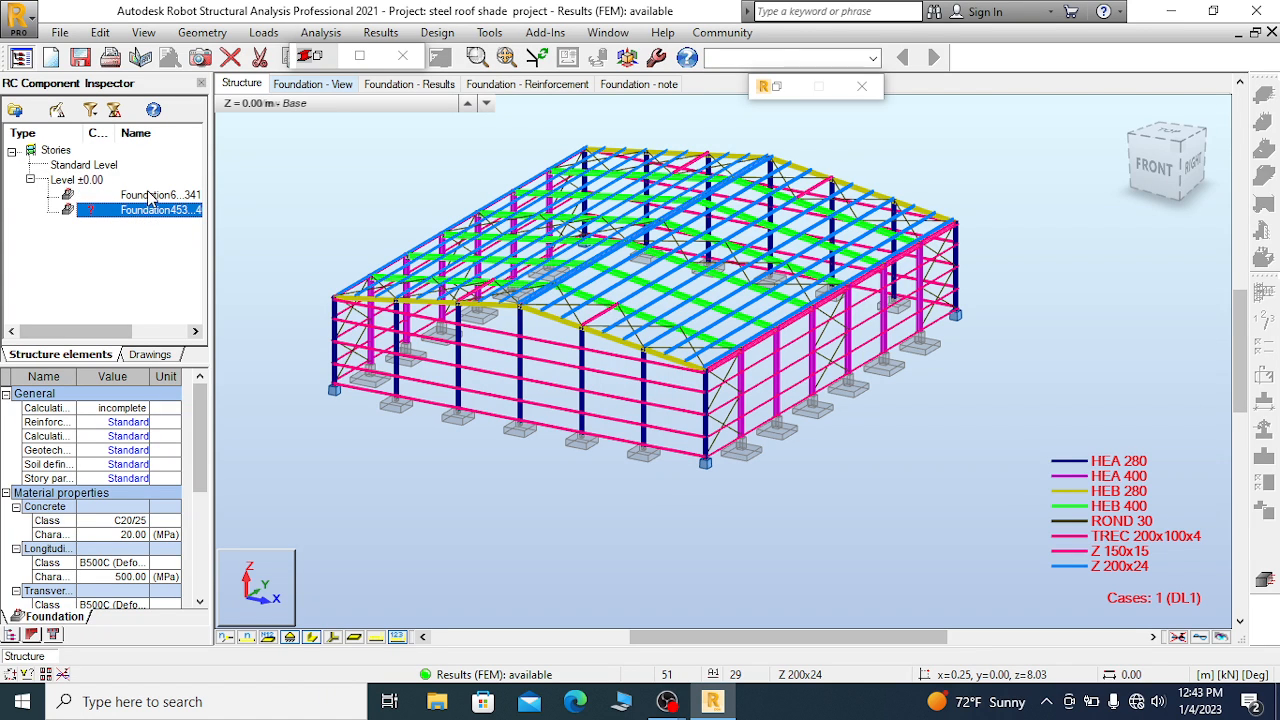
pyautogui.click(148, 196)
pyautogui.rightClick(148, 196)
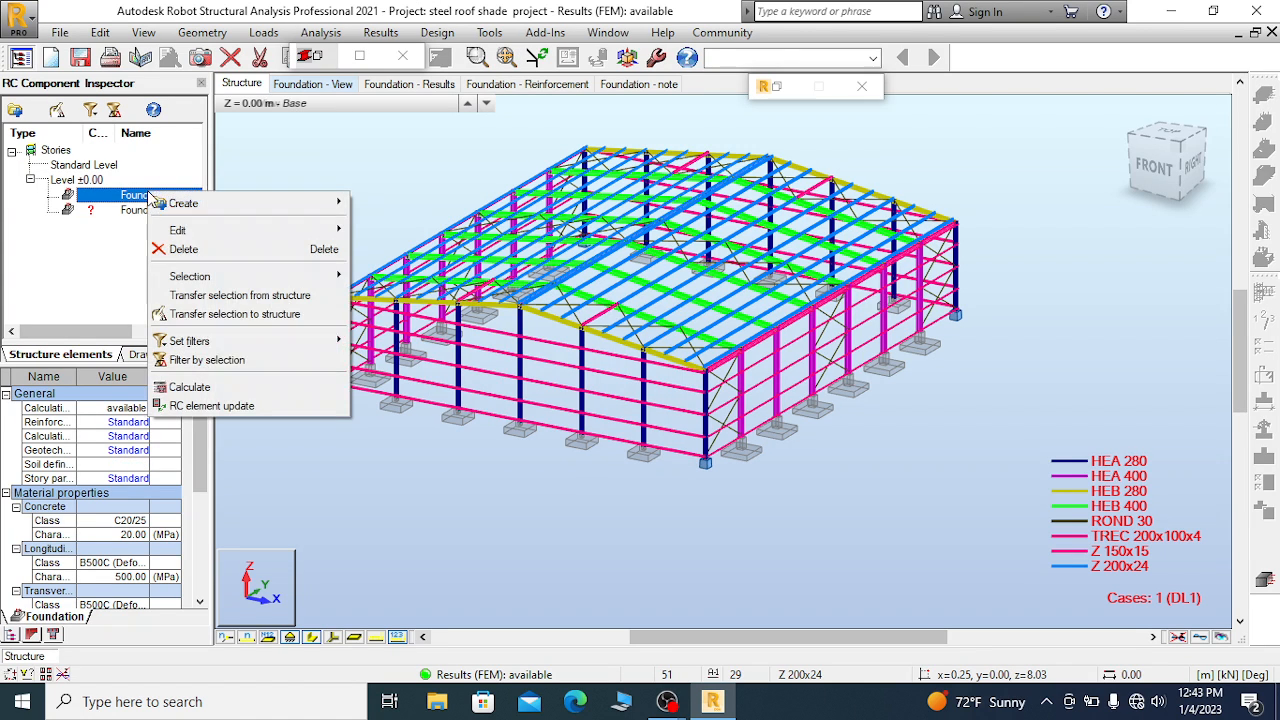
pyautogui.click(190, 388)
pyautogui.click(705, 437)
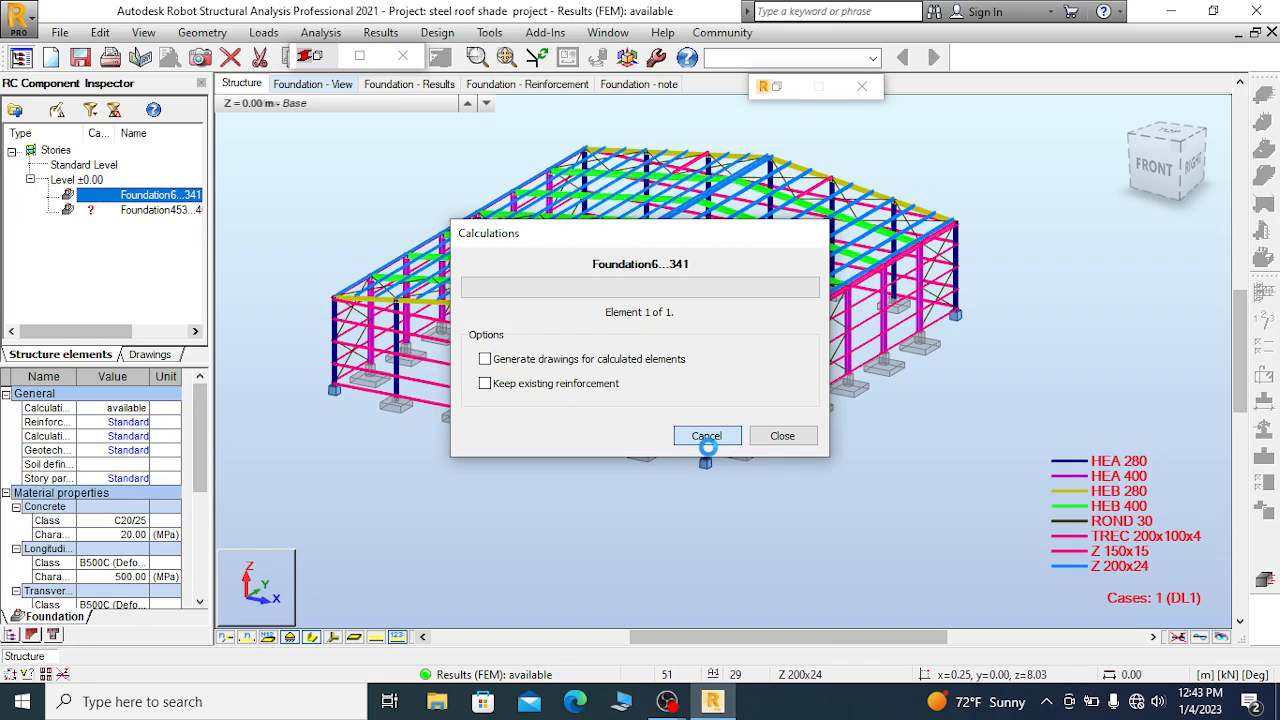
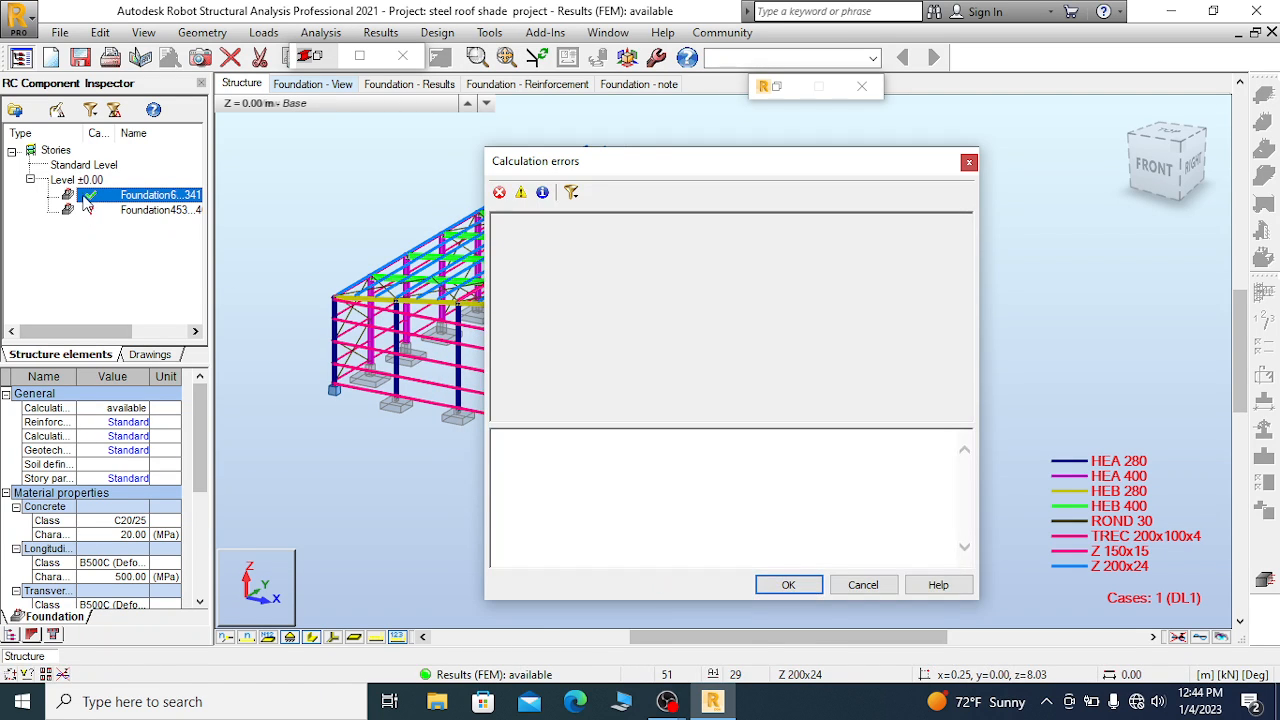
pyautogui.click(969, 163)
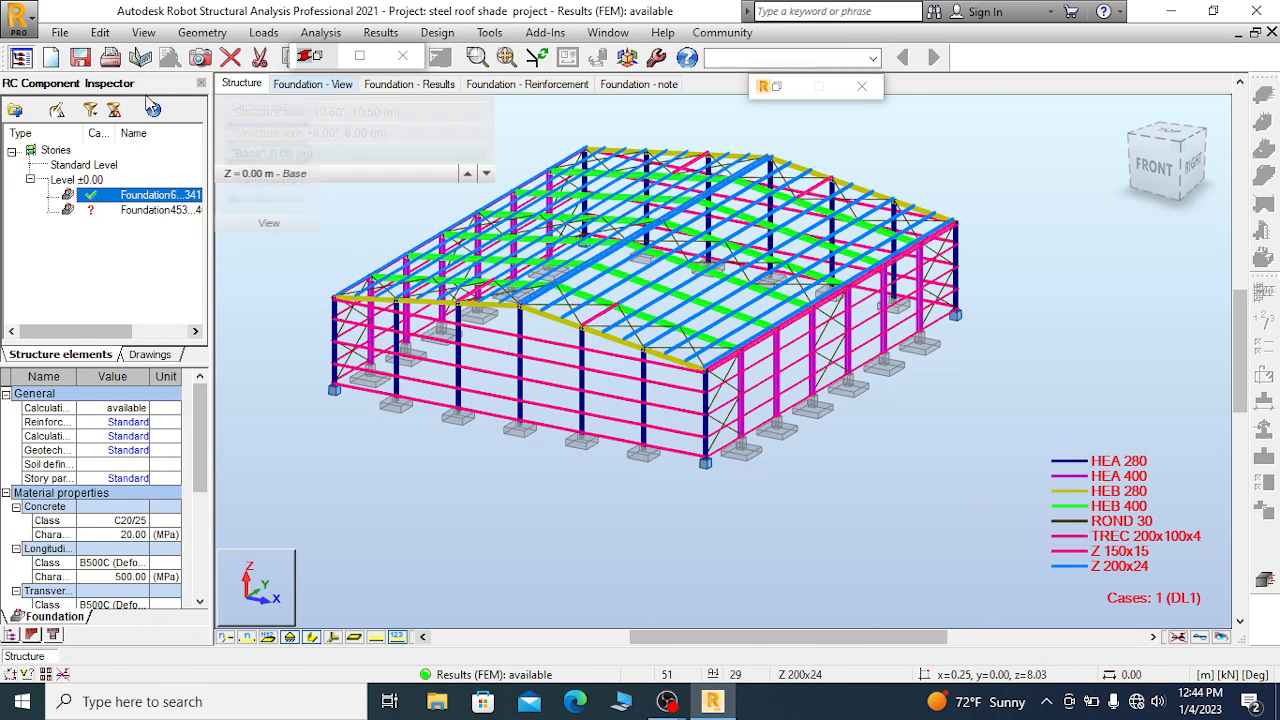
# Run an RC element update on Foundation453...462 and close the update report
pyautogui.click(96, 212)
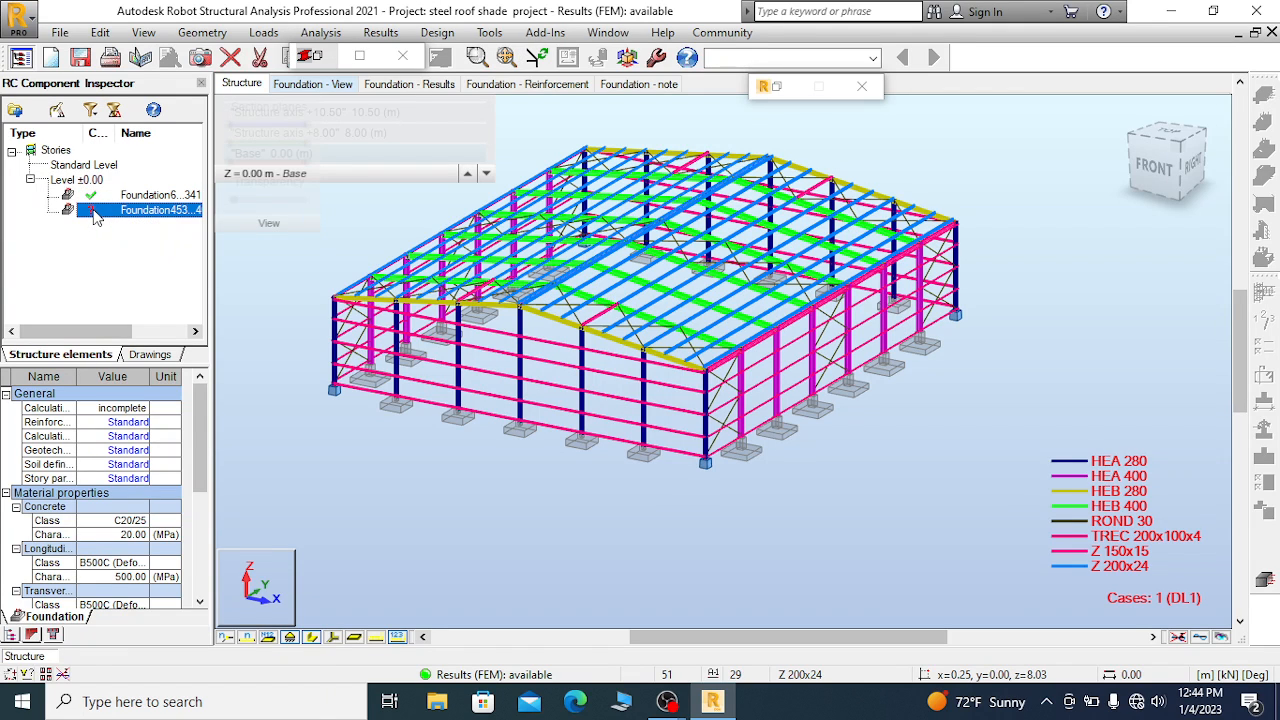
pyautogui.rightClick(96, 213)
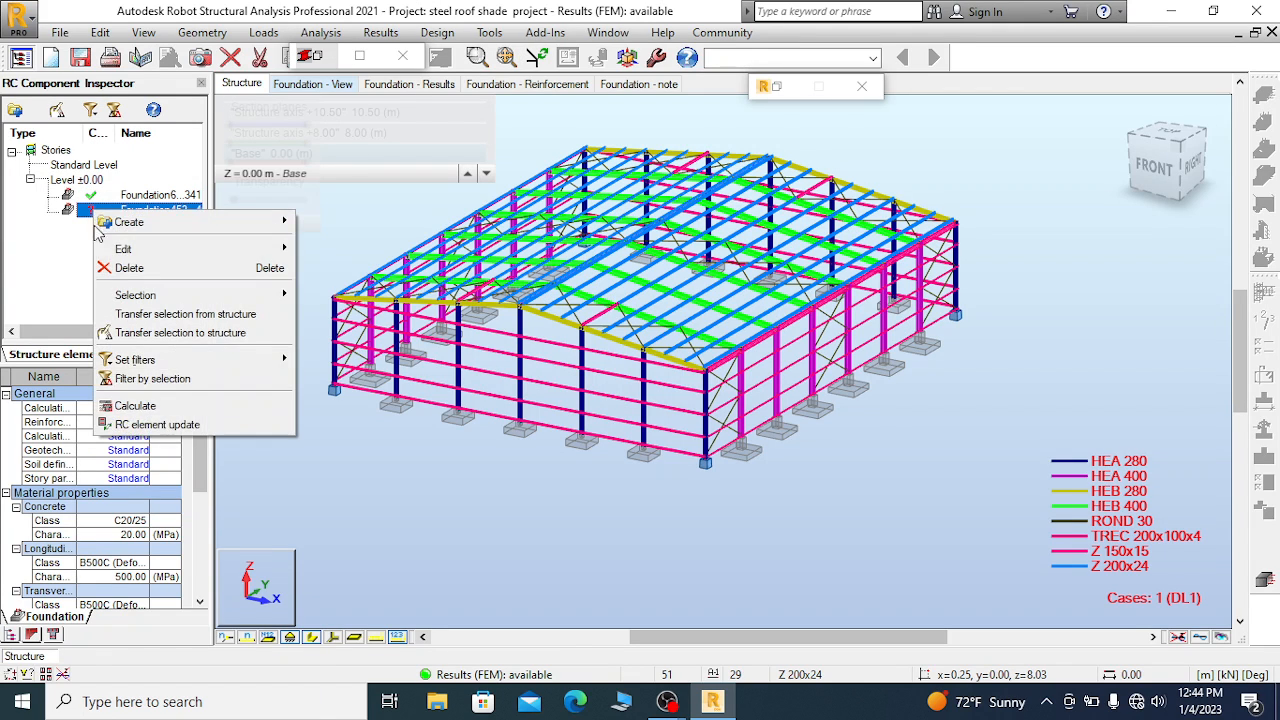
pyautogui.click(147, 425)
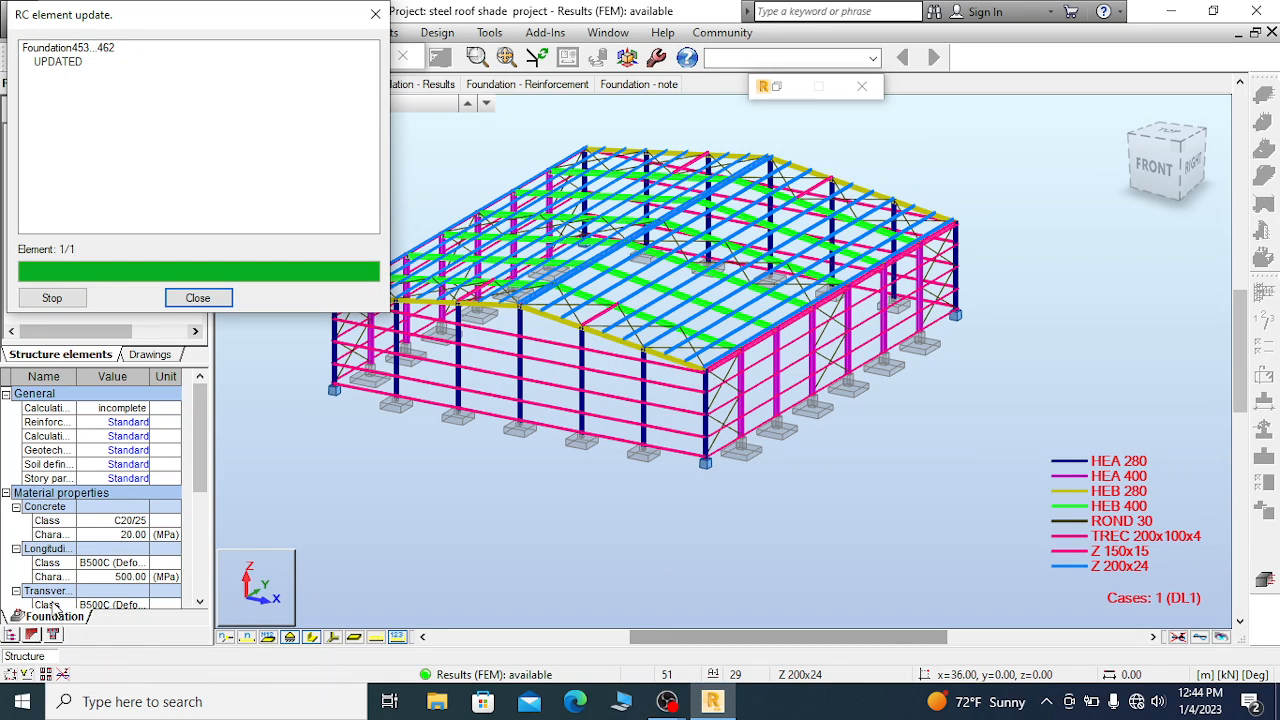
pyautogui.click(197, 298)
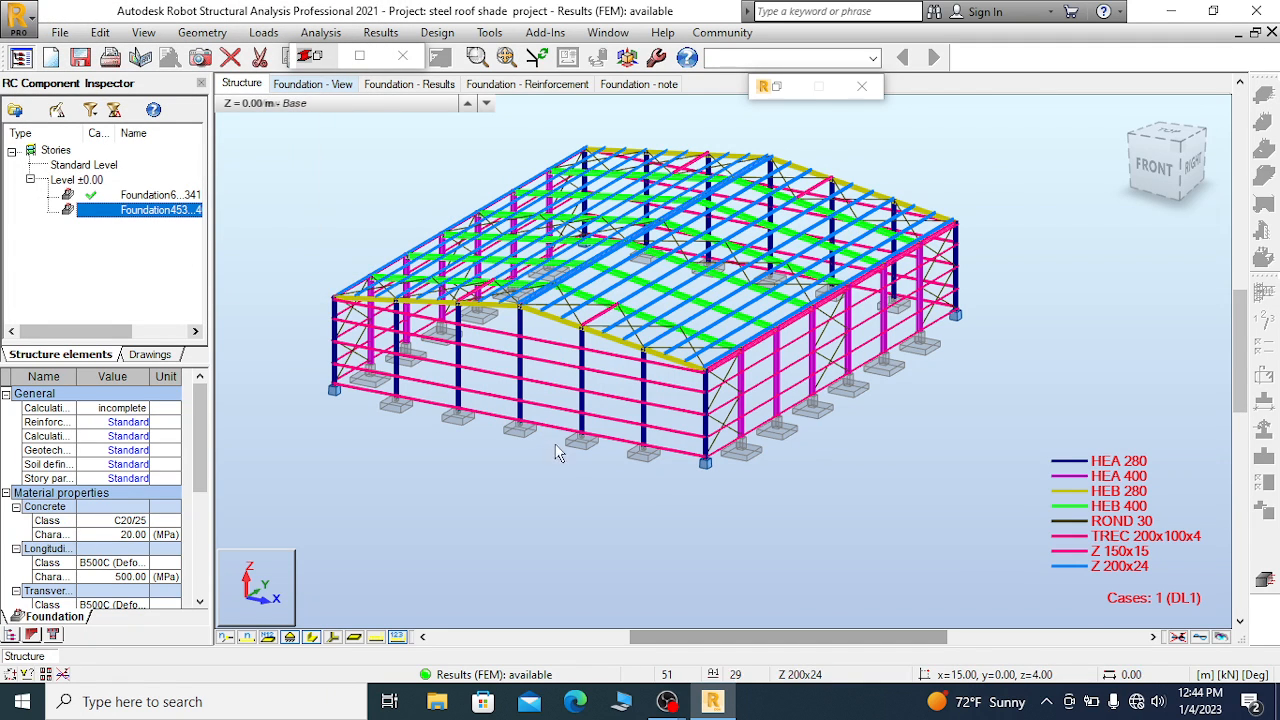
# In the dimension definition of Foundation453...462, set footing height h1 to 0.5 m and pier height h2 to 1 m, both fixed
pyautogui.scroll(2, 605, 485)
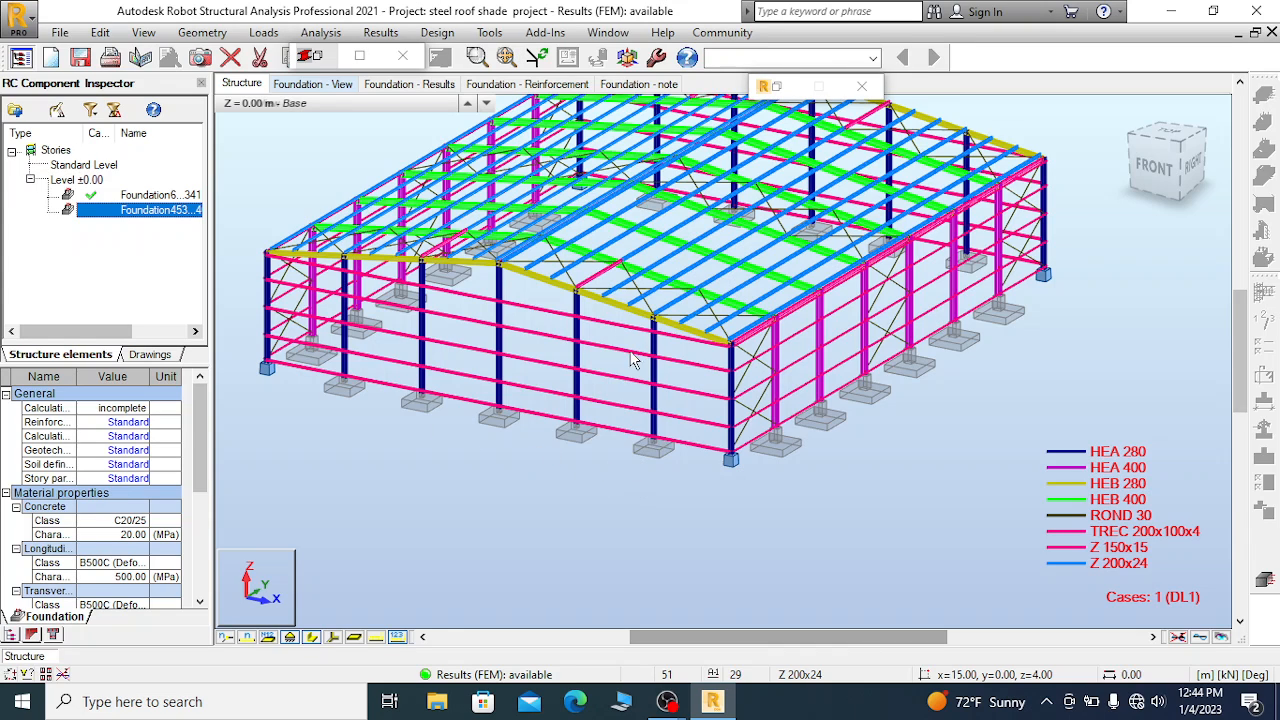
pyautogui.click(313, 85)
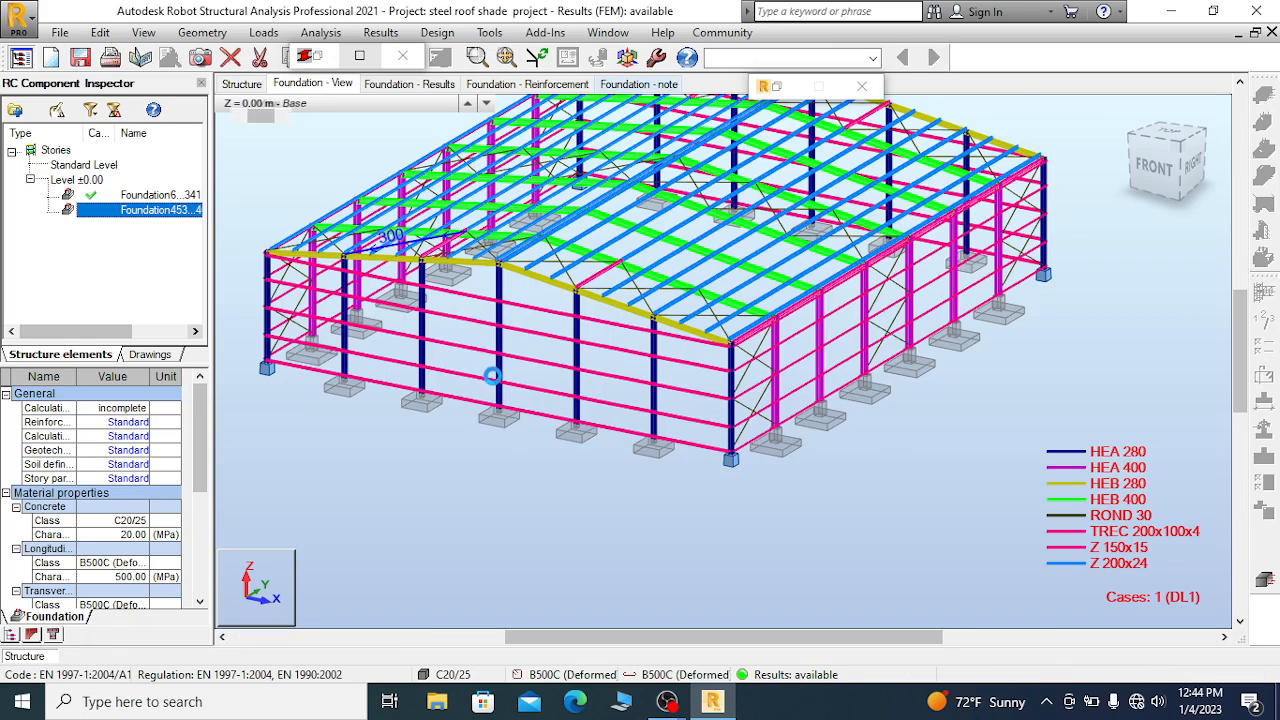
pyautogui.doubleClick(645, 406)
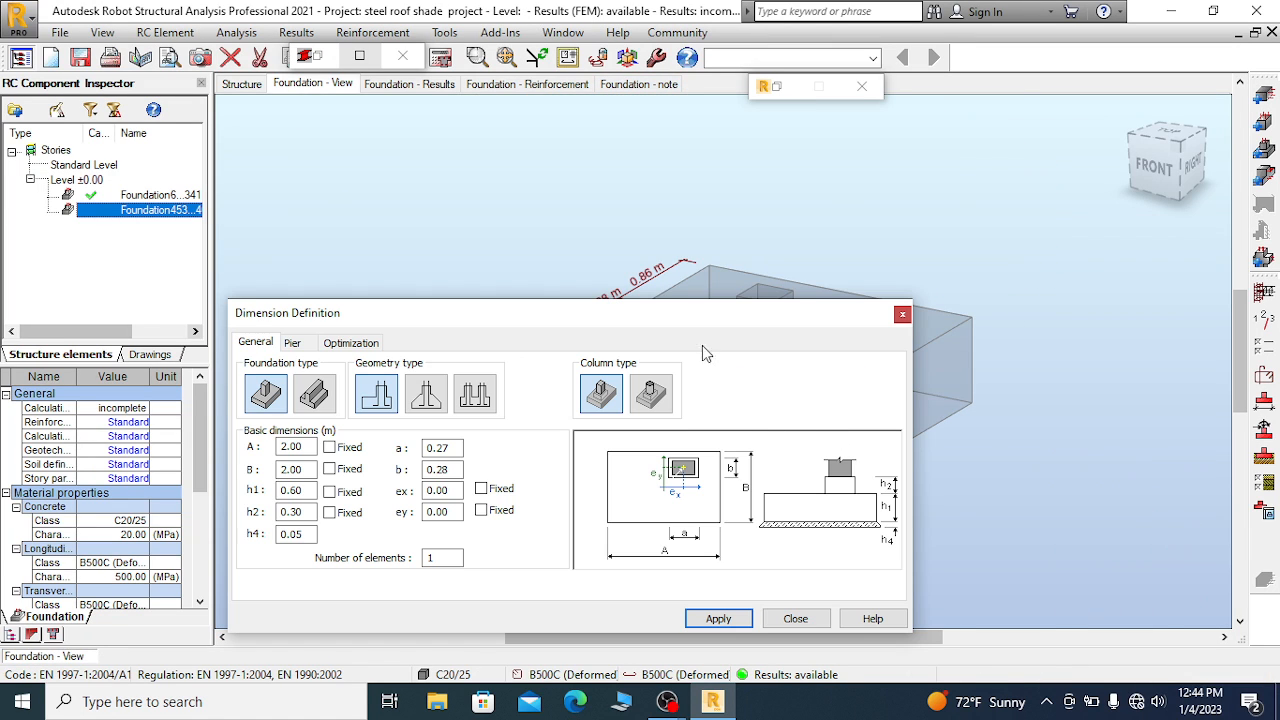
pyautogui.moveTo(662, 323); pyautogui.dragTo(664, 339)
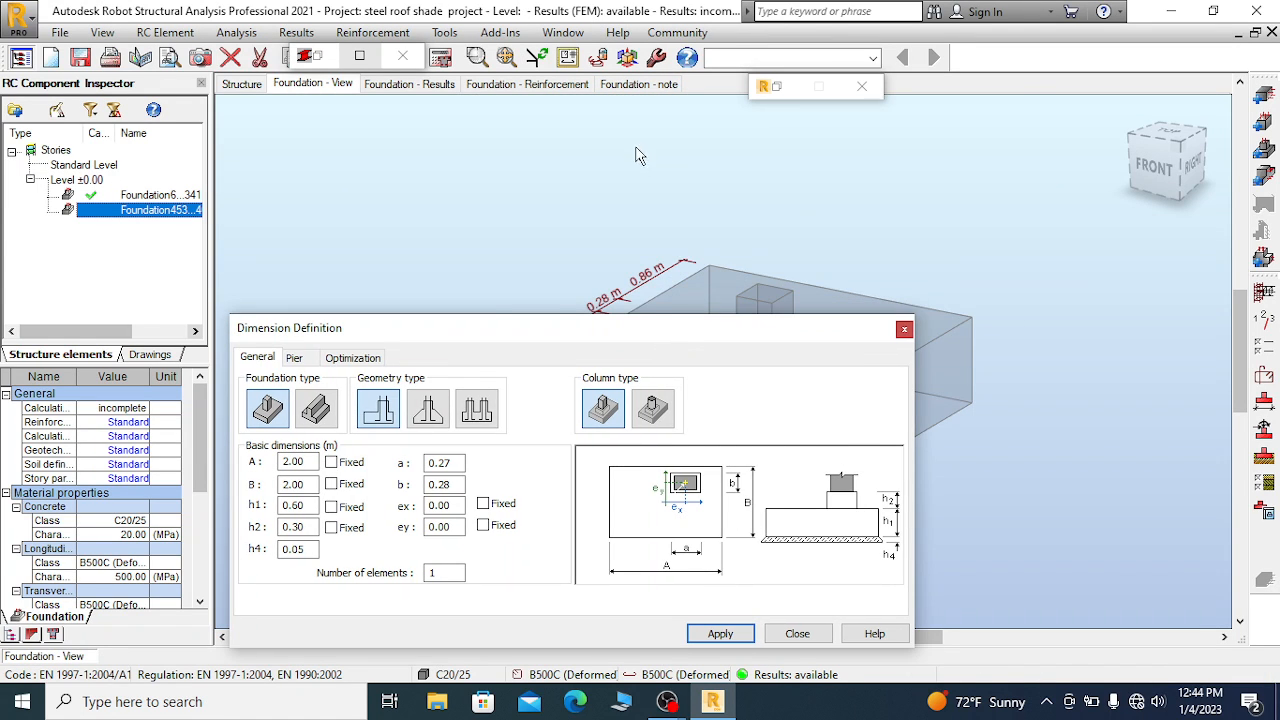
pyautogui.scroll(-3, 630, 158)
pyautogui.scroll(-1, 624, 155)
pyautogui.scroll(3, 648, 294)
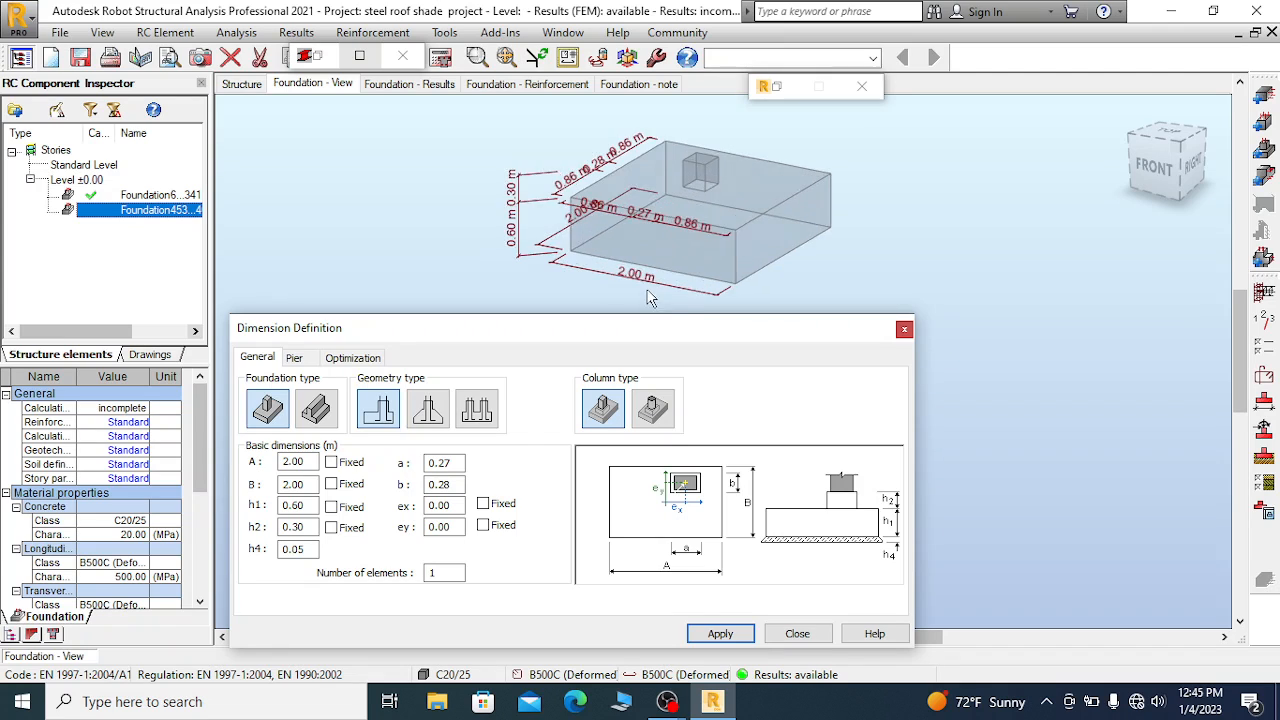
pyautogui.scroll(-3, 723, 177)
pyautogui.scroll(1, 700, 225)
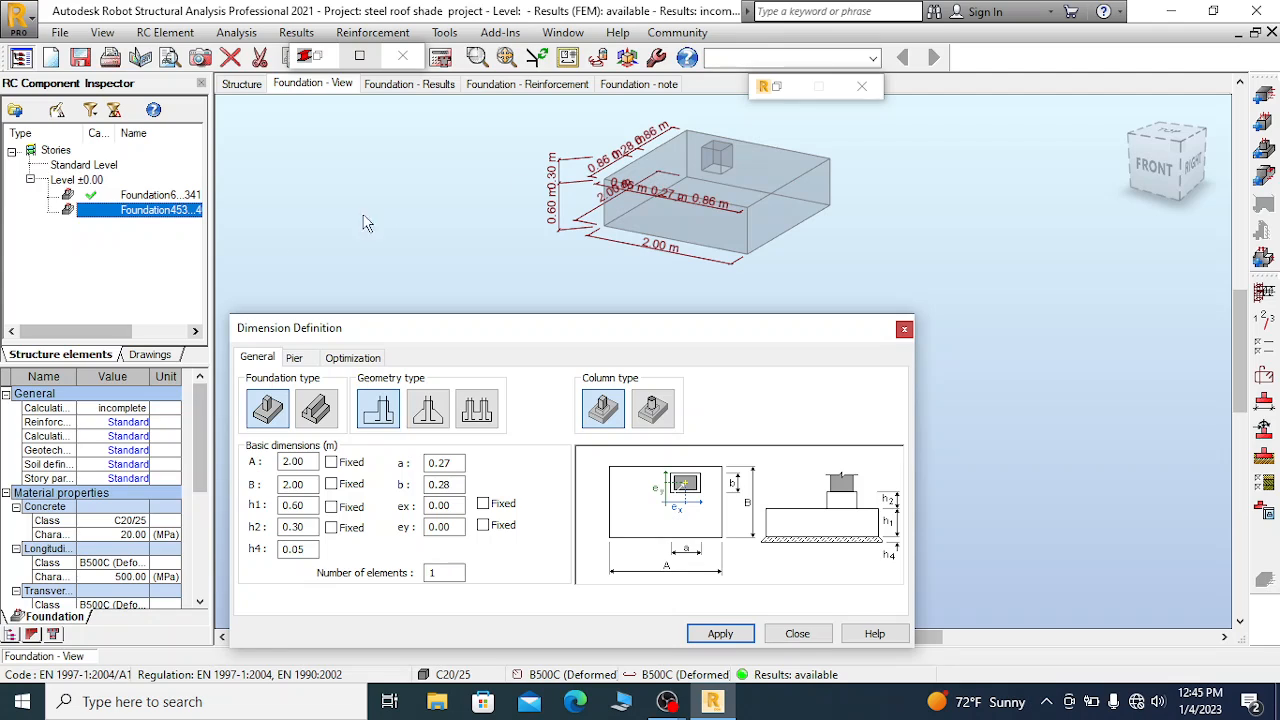
pyautogui.doubleClick(311, 505)
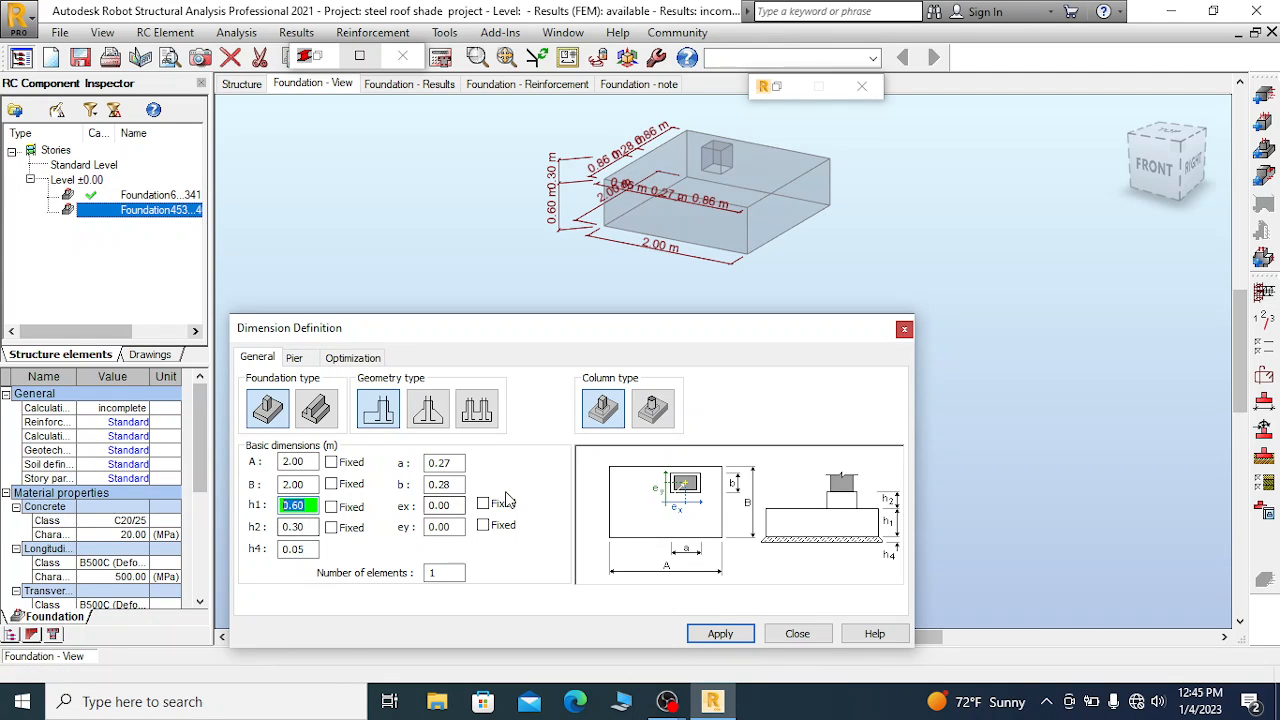
pyautogui.write('0.5')
pyautogui.press('Tab')
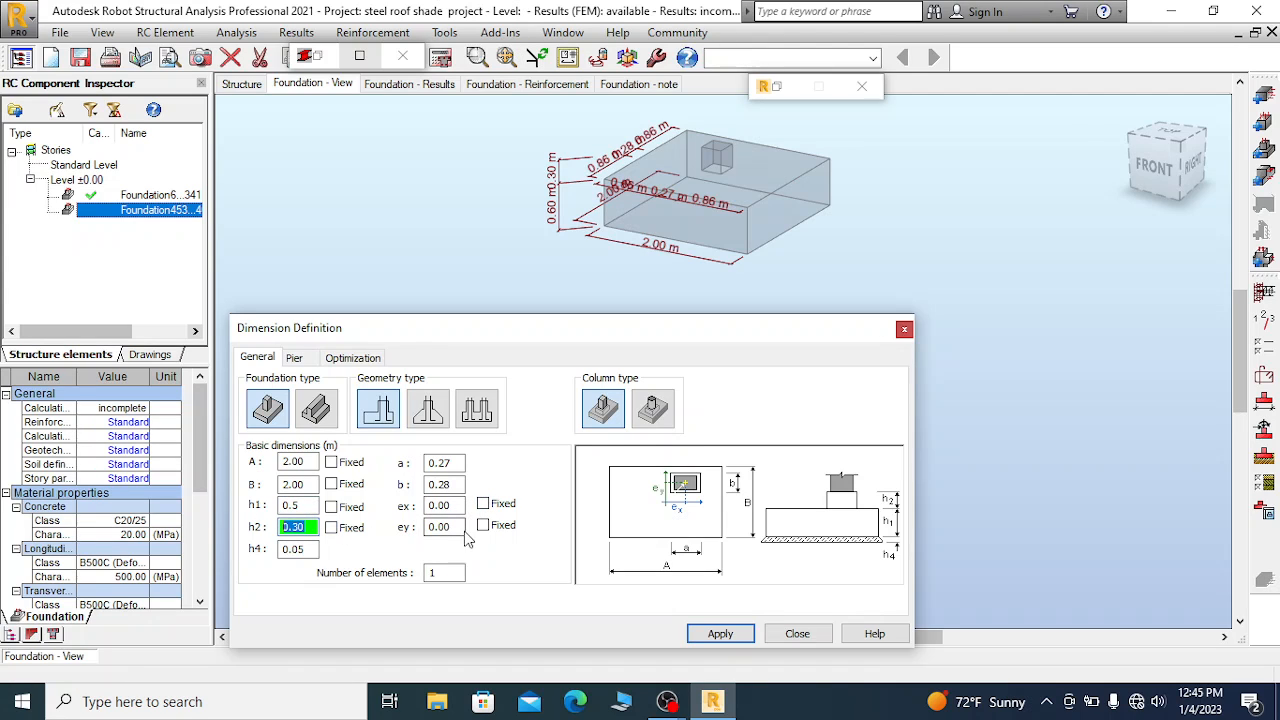
pyautogui.write('1')
pyautogui.click(331, 527)
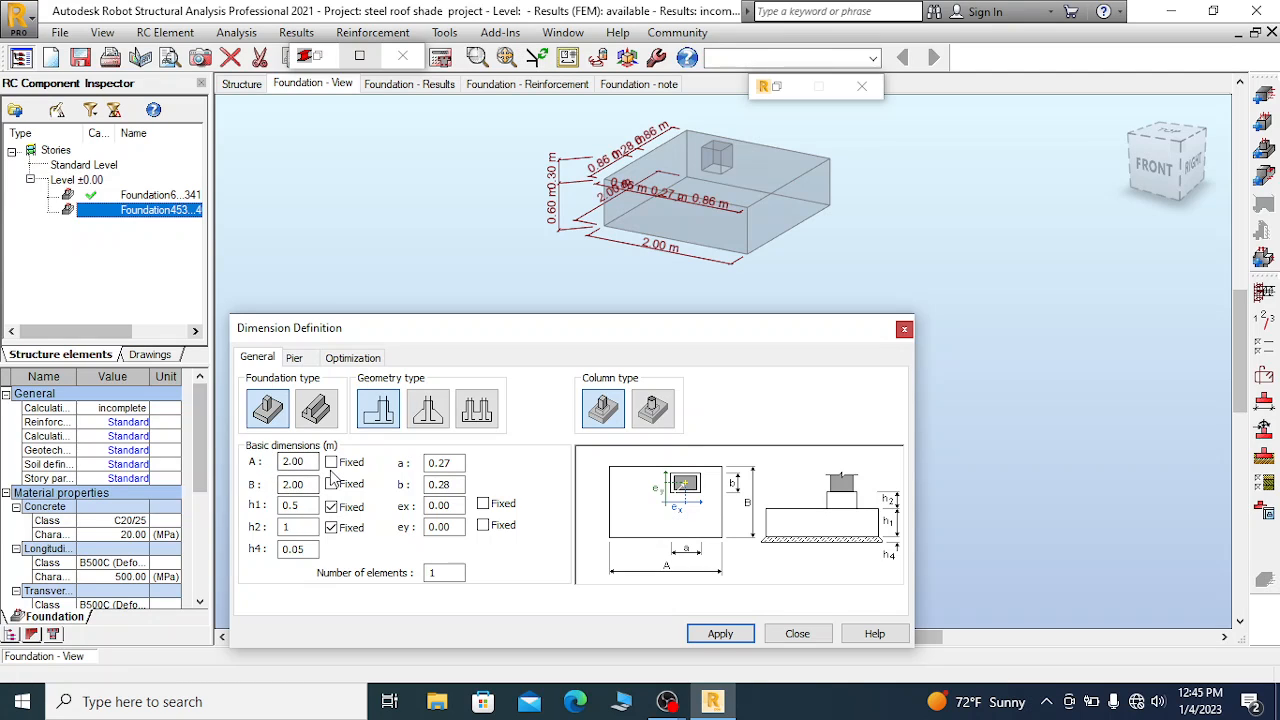
# Set the pier dimensions a and b to 0.6 m and fix the eccentricities ex and ey
pyautogui.doubleClick(442, 463)
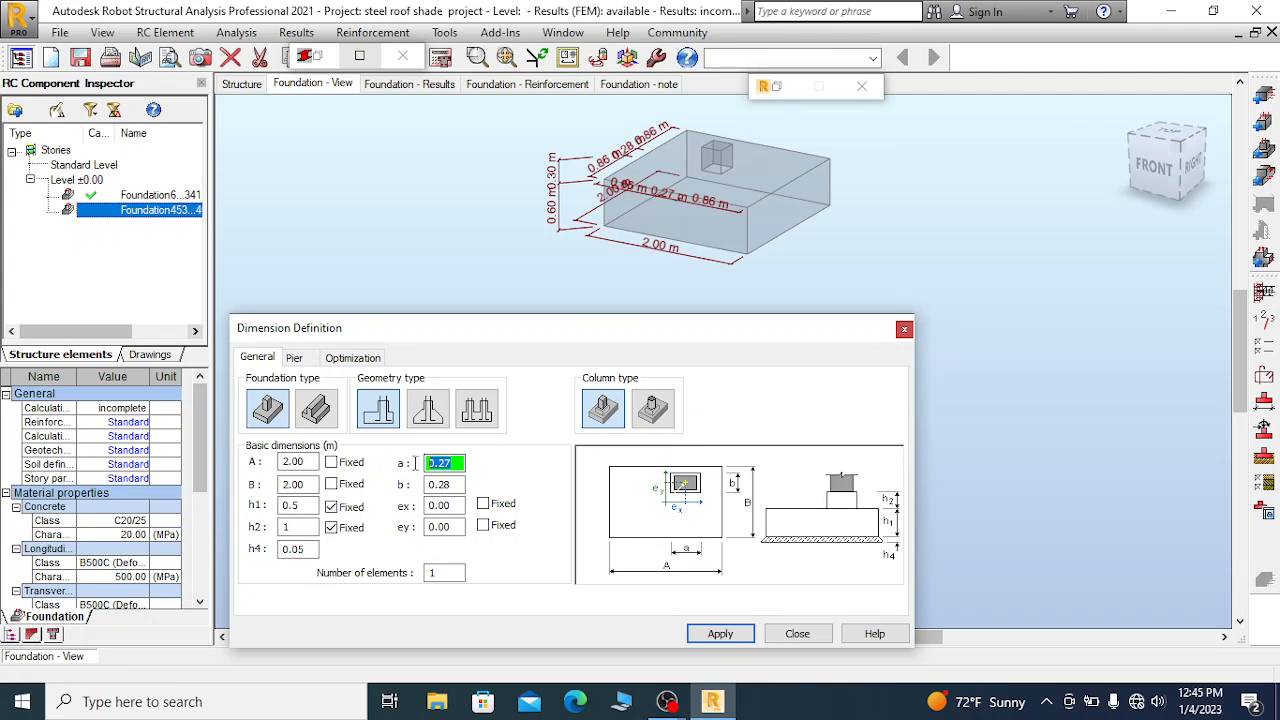
pyautogui.write('0')
pyautogui.doubleClick(452, 484)
pyautogui.write('0.')
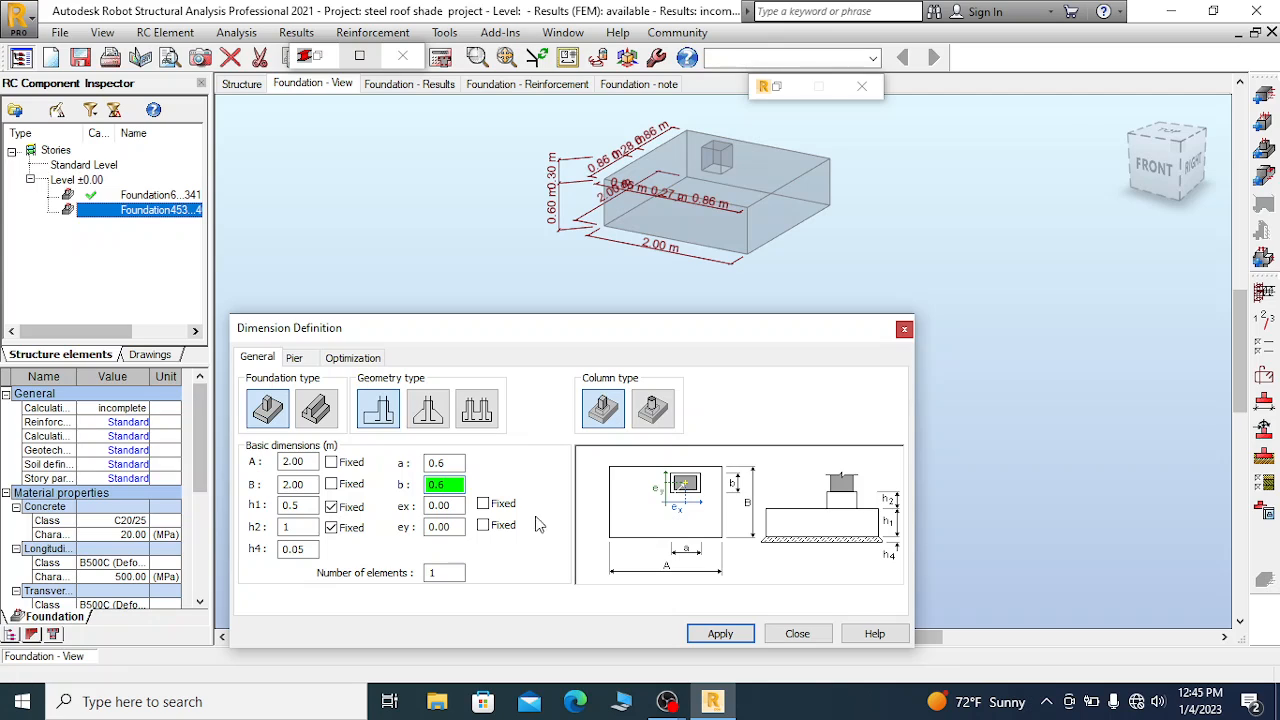
pyautogui.click(483, 503)
pyautogui.click(483, 525)
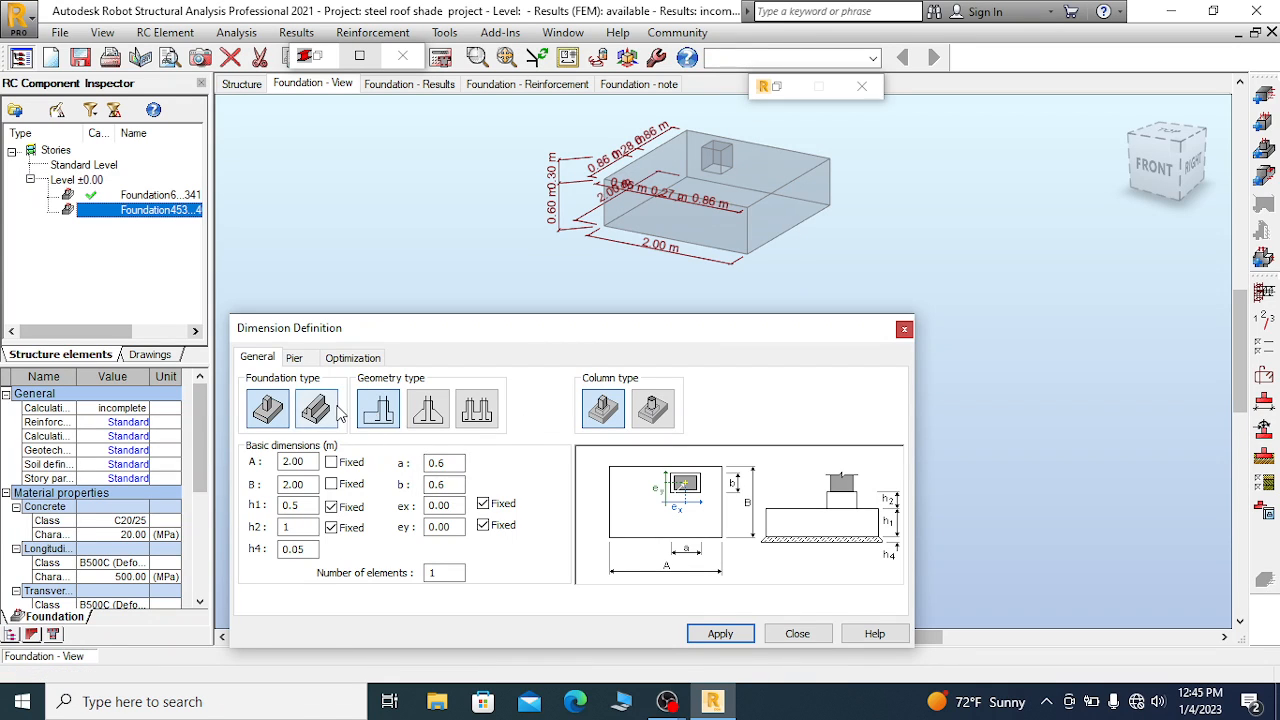
# Change the column pier type to Bolted with a' and b' of 0.5 m, apply the new dimensions, and return to the general dimensions
pyautogui.click(296, 360)
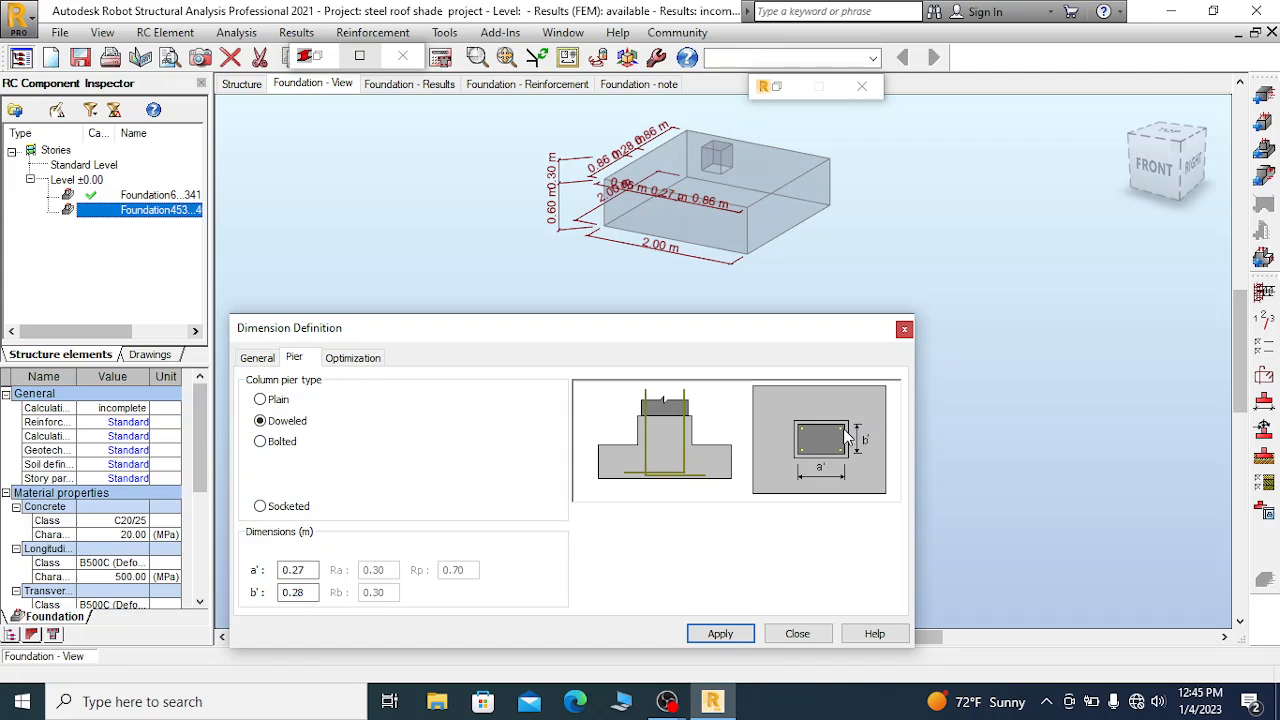
pyautogui.click(262, 442)
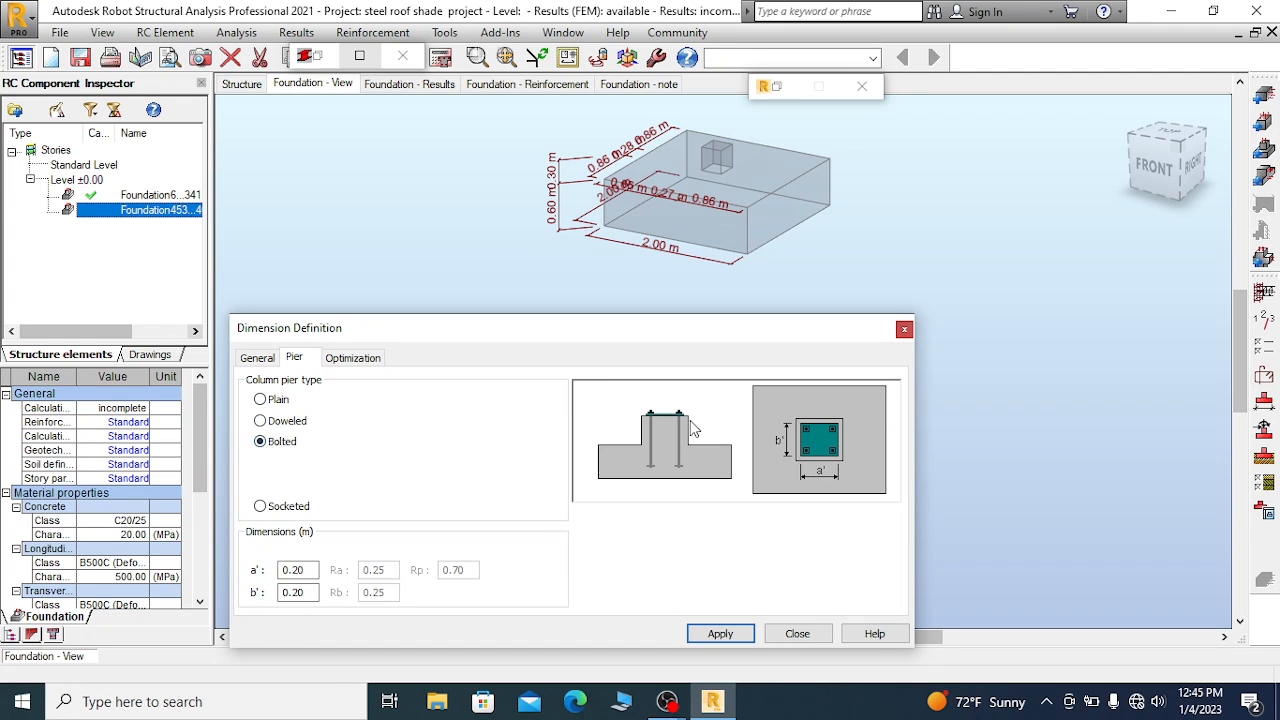
pyautogui.doubleClick(298, 570)
pyautogui.write('0.')
pyautogui.press('Tab')
pyautogui.write('0.5')
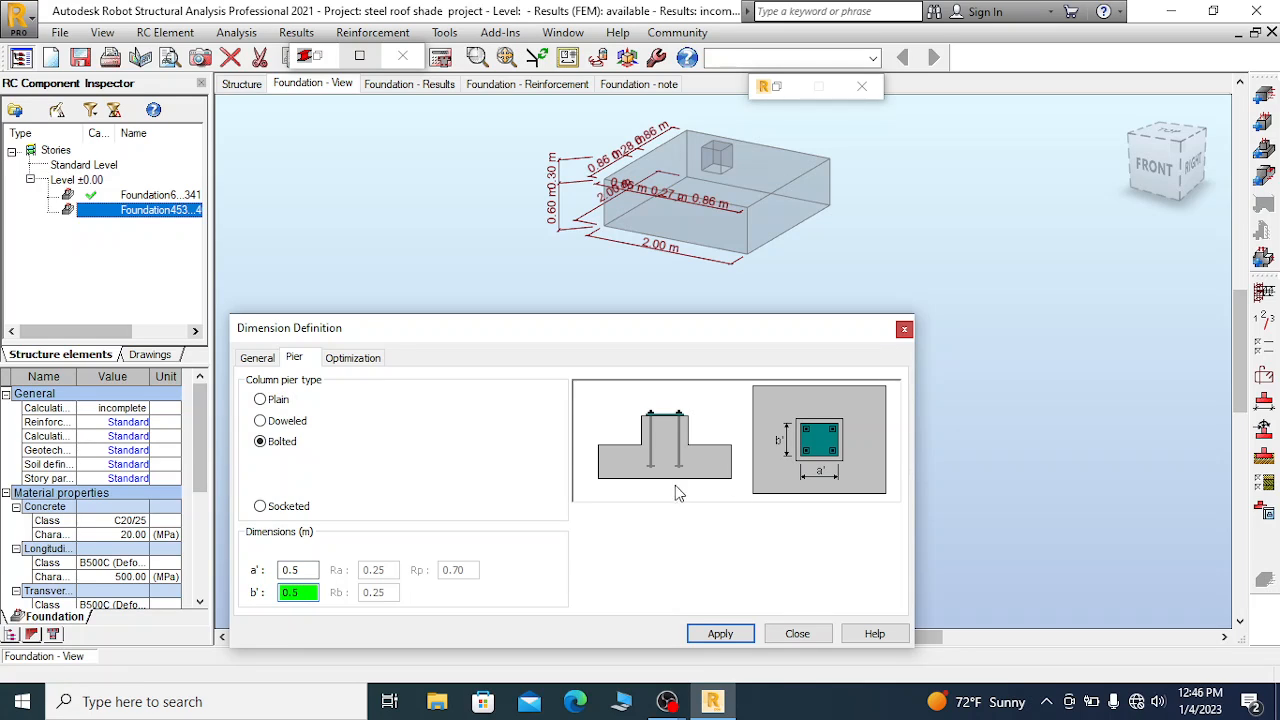
pyautogui.click(718, 635)
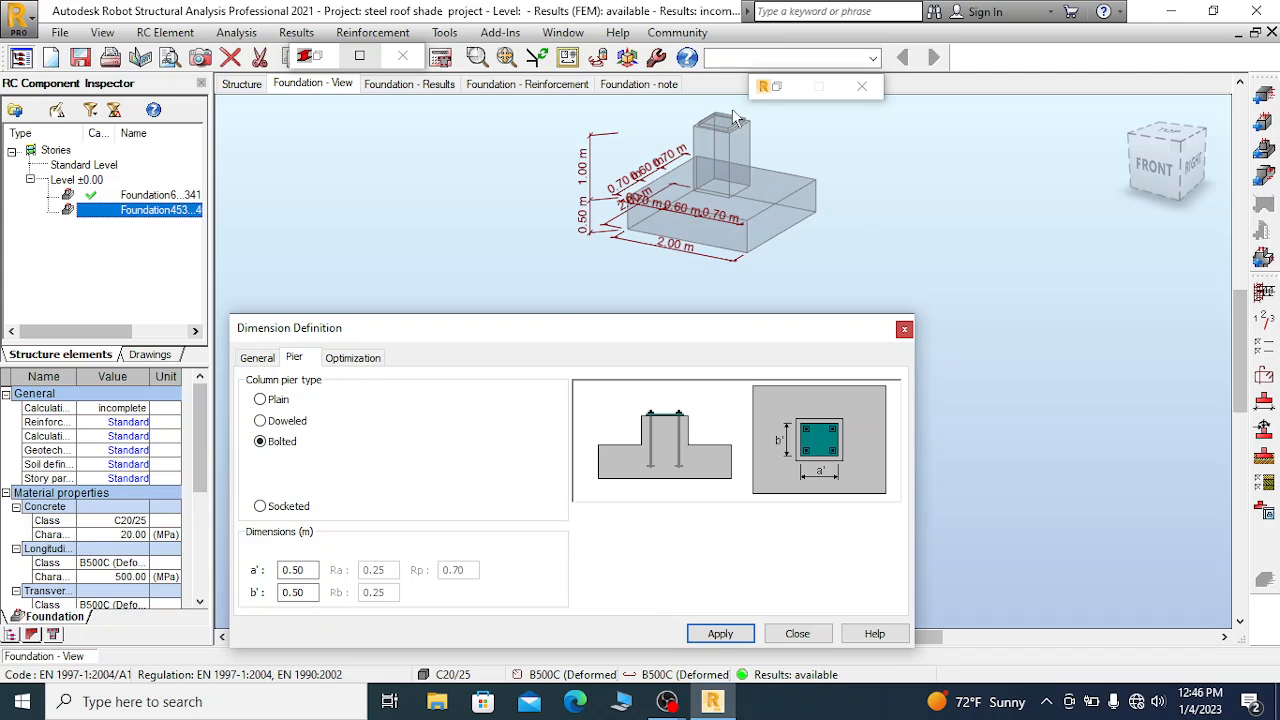
pyautogui.scroll(2, 733, 117)
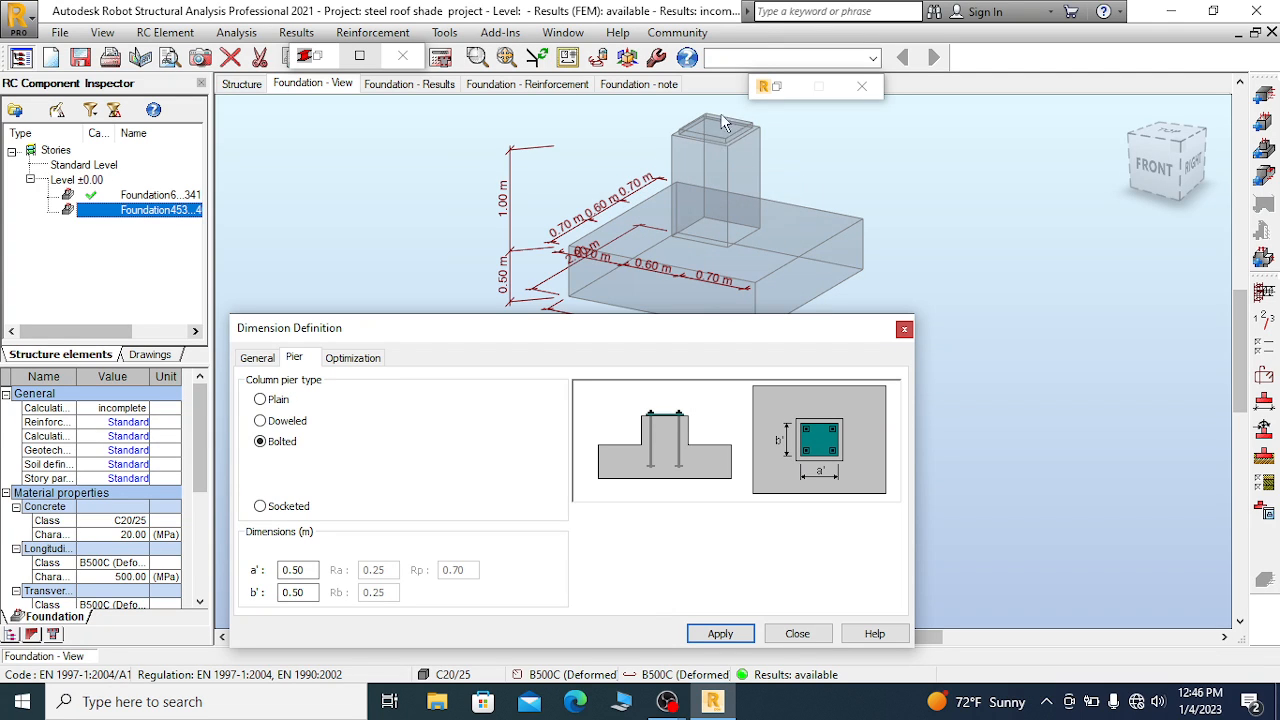
pyautogui.click(258, 358)
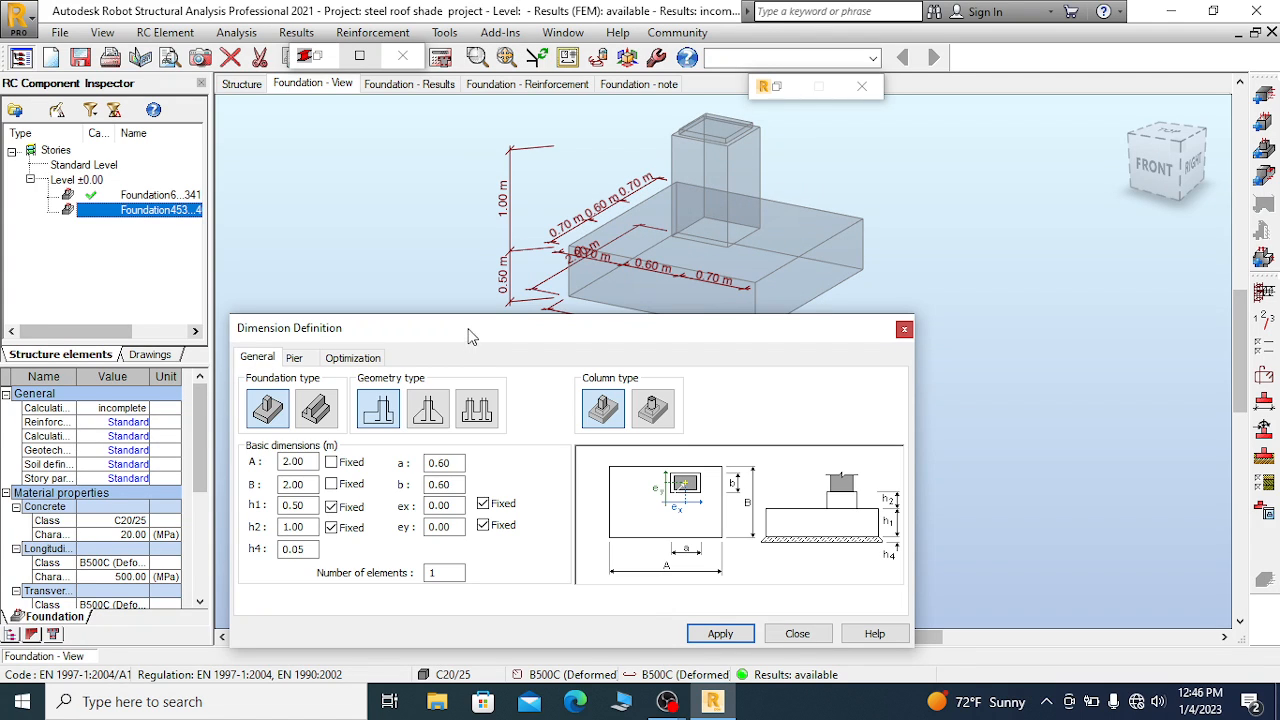
# Review the semi-empirical stress limit qu in the geotechnical options of Foundation453...462 and accept the settings
pyautogui.doubleClick(464, 338)
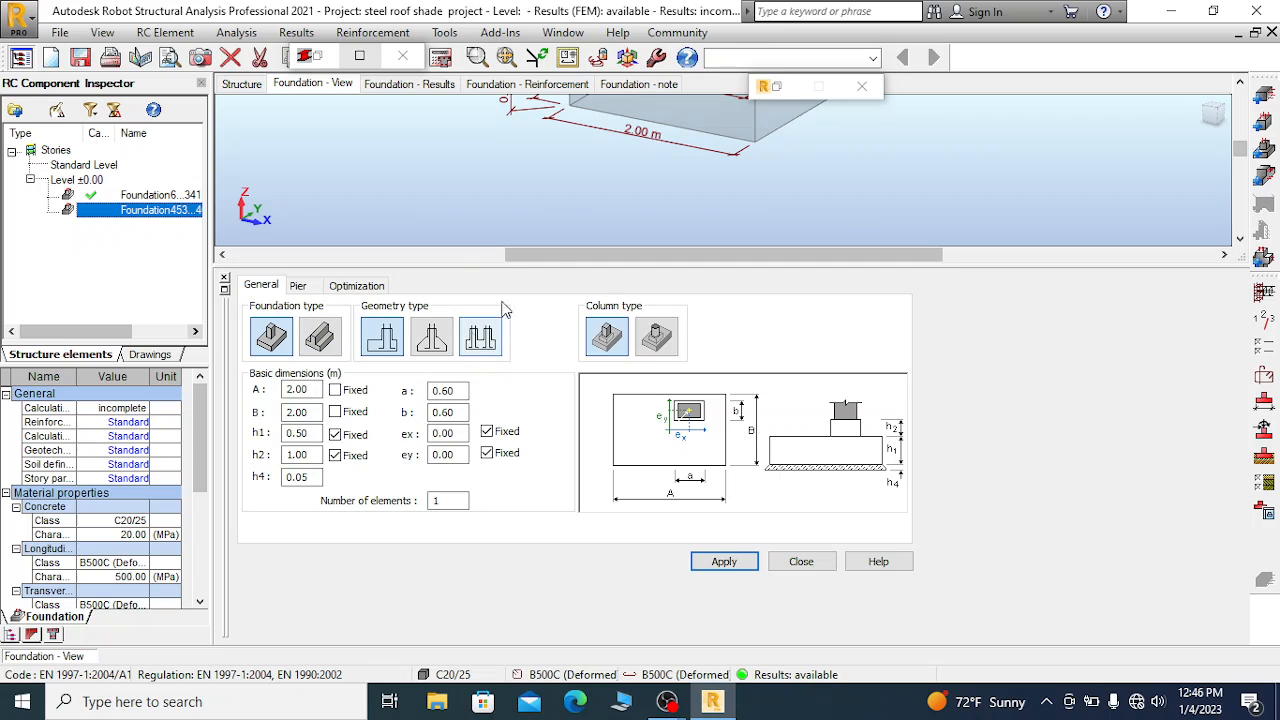
pyautogui.scroll(-3, 653, 197)
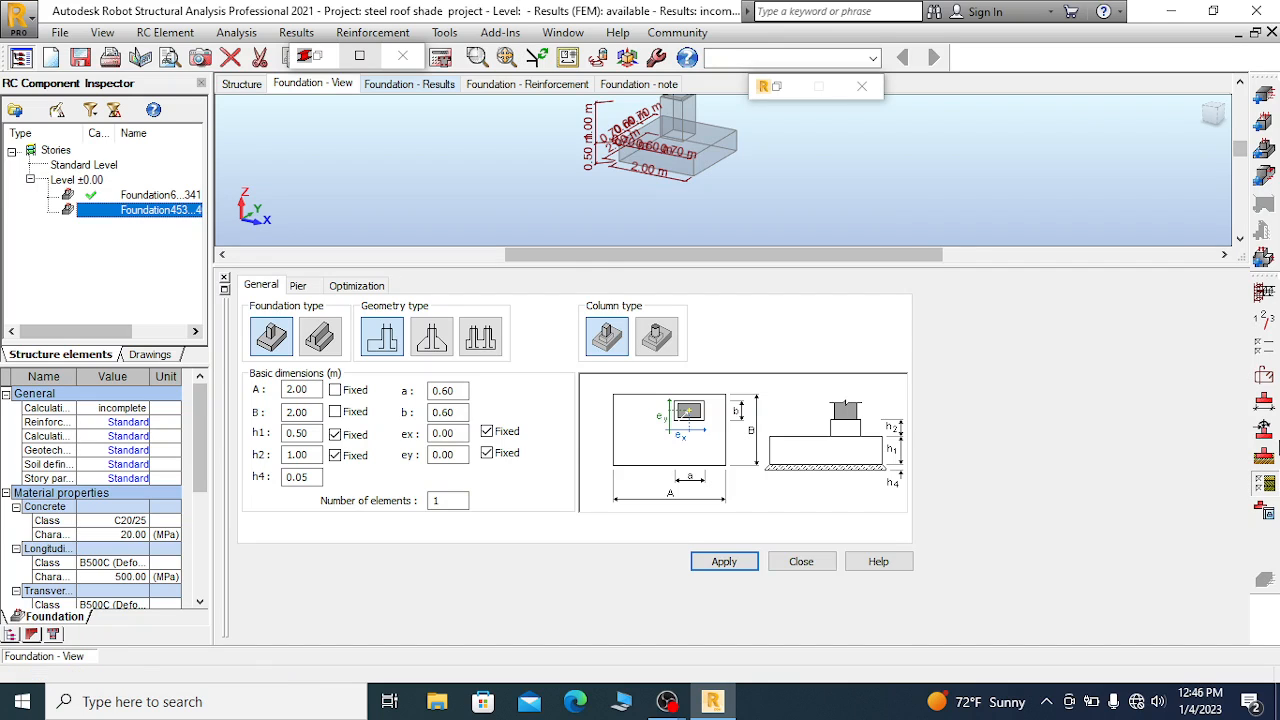
pyautogui.click(1264, 482)
pyautogui.moveTo(630, 228); pyautogui.dragTo(725, 122)
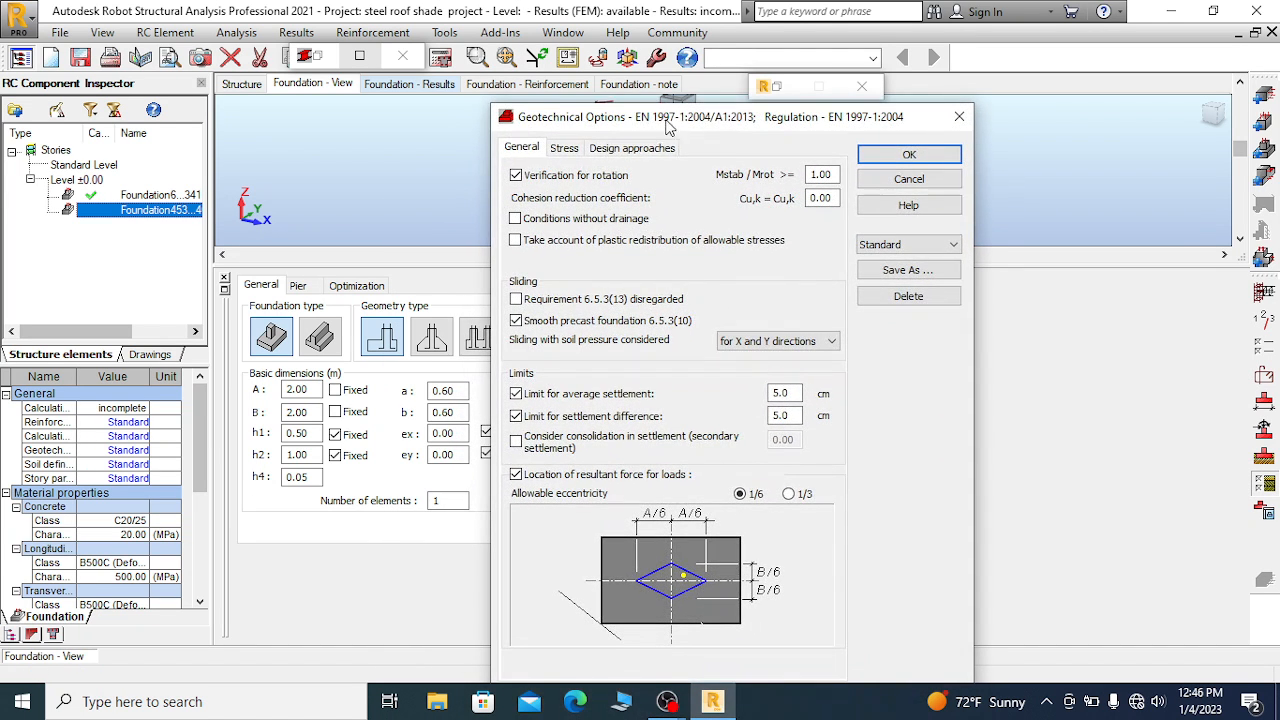
pyautogui.click(566, 148)
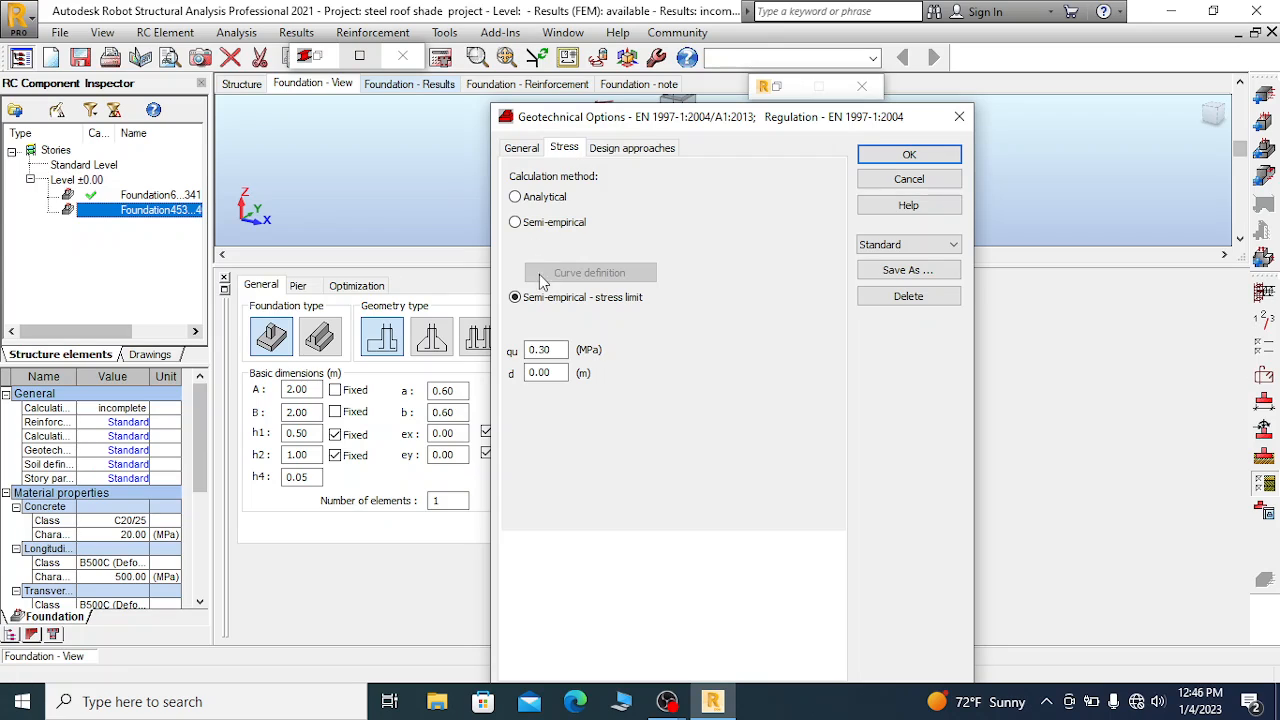
pyautogui.doubleClick(543, 350)
pyautogui.click(558, 350)
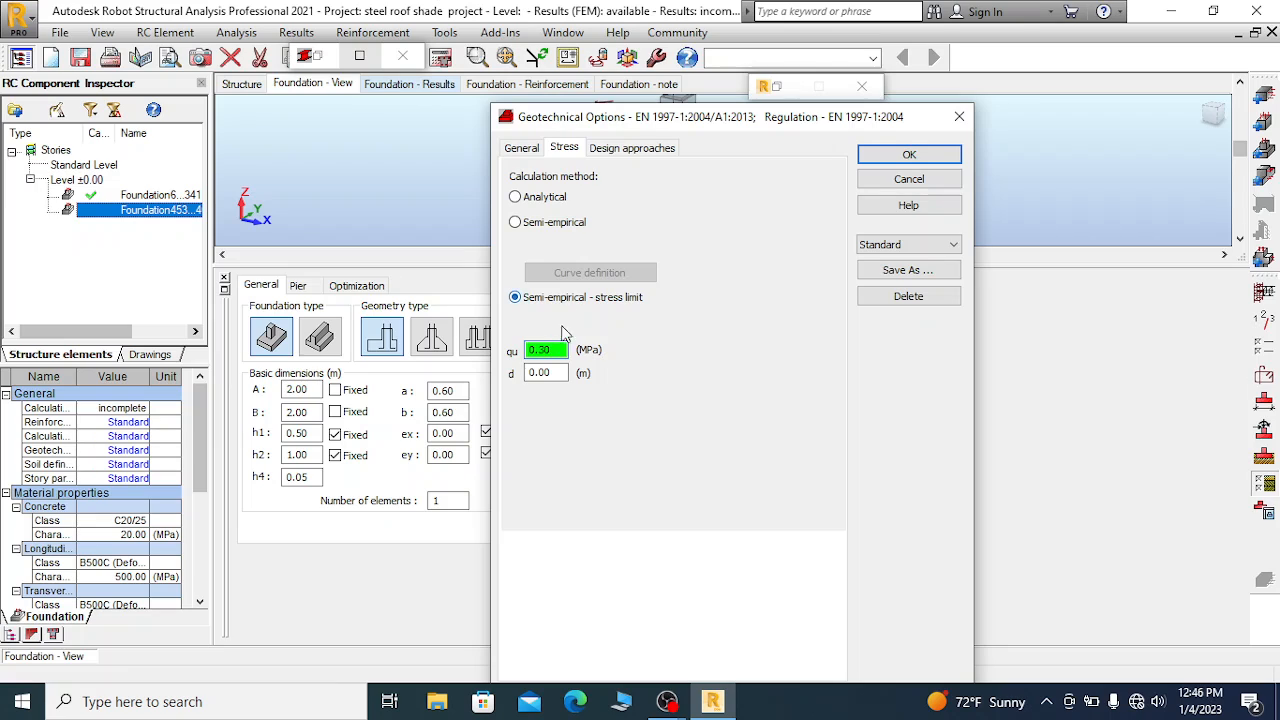
pyautogui.moveTo(546, 351); pyautogui.dragTo(499, 356)
pyautogui.click(560, 350)
pyautogui.moveTo(562, 351); pyautogui.dragTo(530, 355)
pyautogui.click(562, 352)
pyautogui.moveTo(566, 350); pyautogui.dragTo(523, 350)
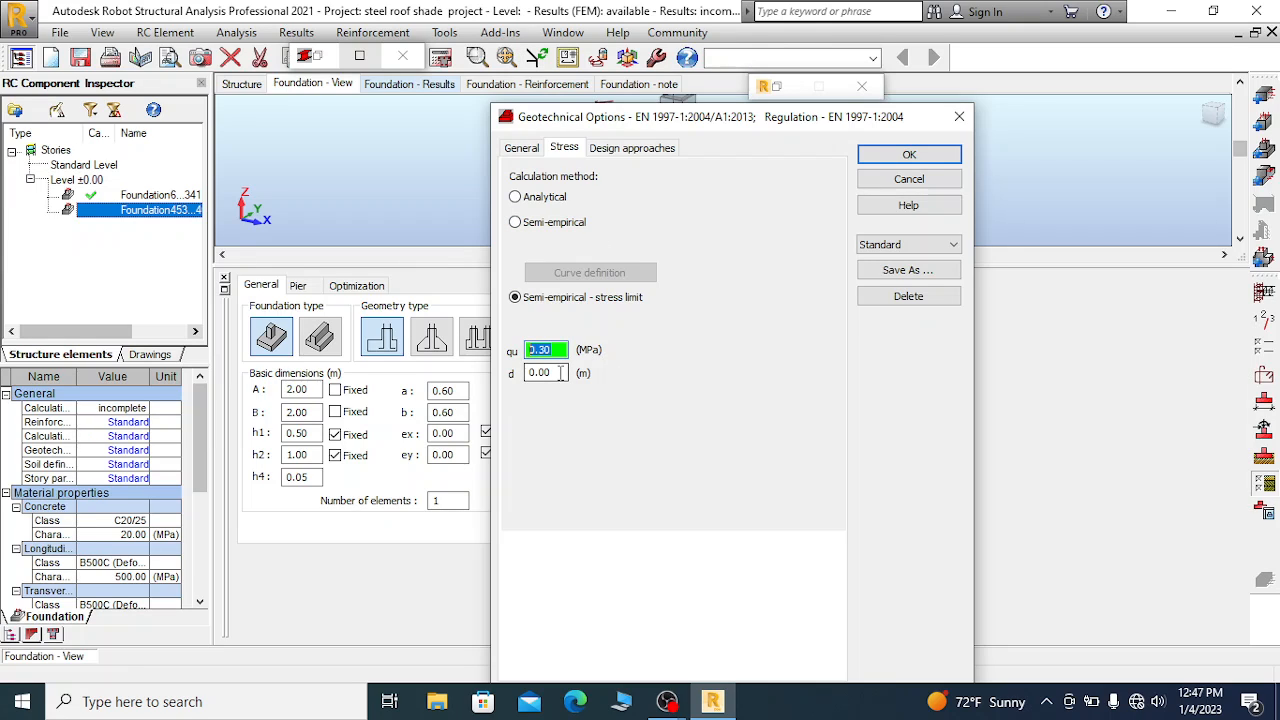
pyautogui.click(909, 155)
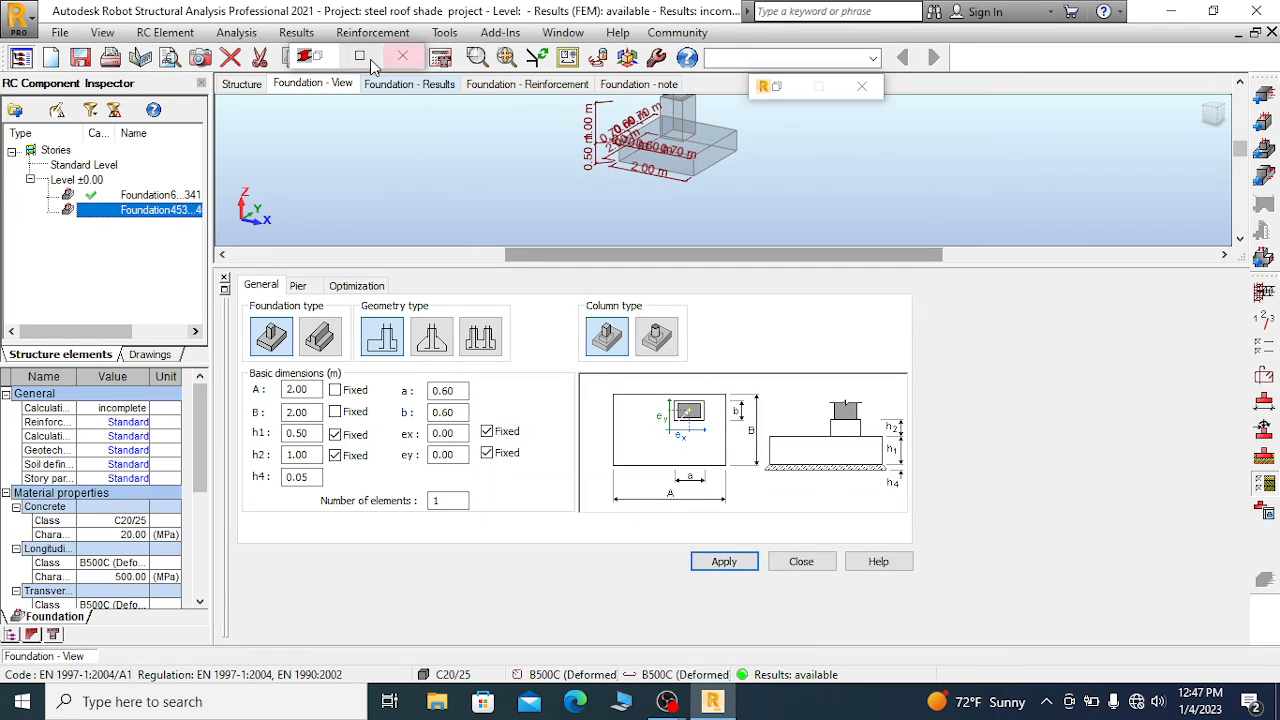
# Calculate Foundation453...462 without generating drawings or keeping existing reinforcement, and check footing dimensions A and B
pyautogui.click(441, 58)
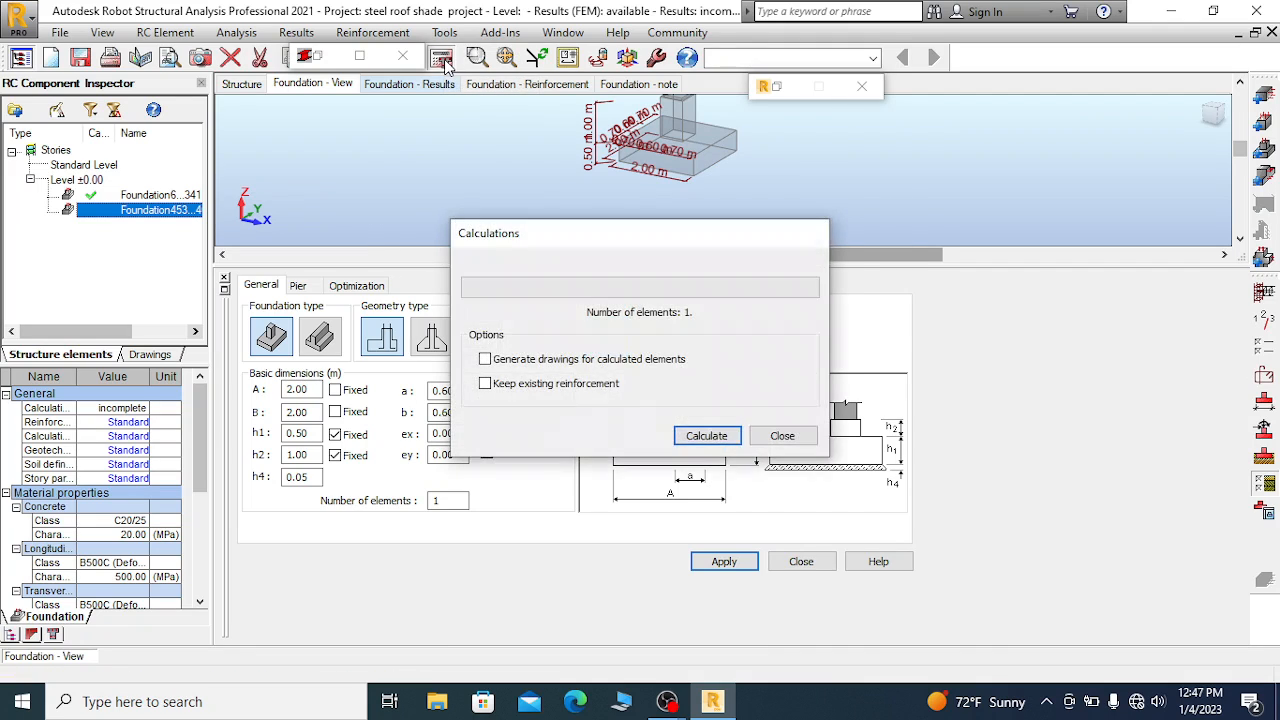
pyautogui.click(703, 437)
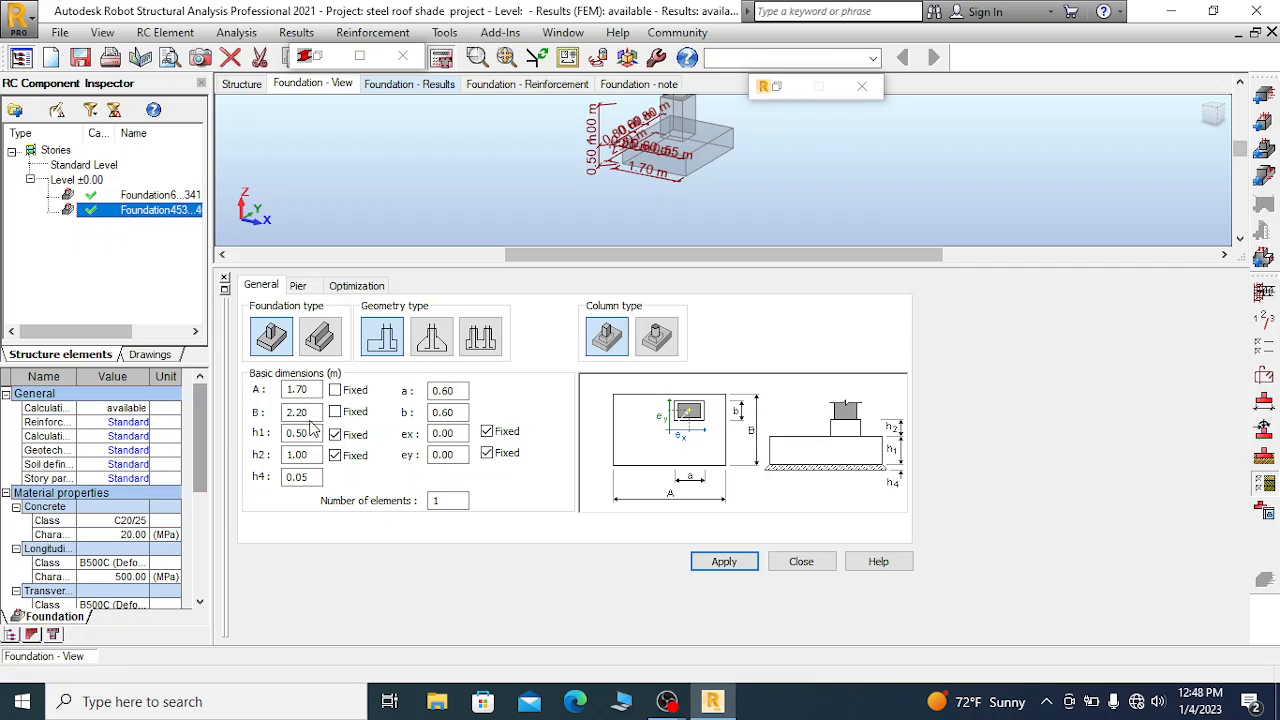
pyautogui.doubleClick(295, 390)
pyautogui.doubleClick(304, 412)
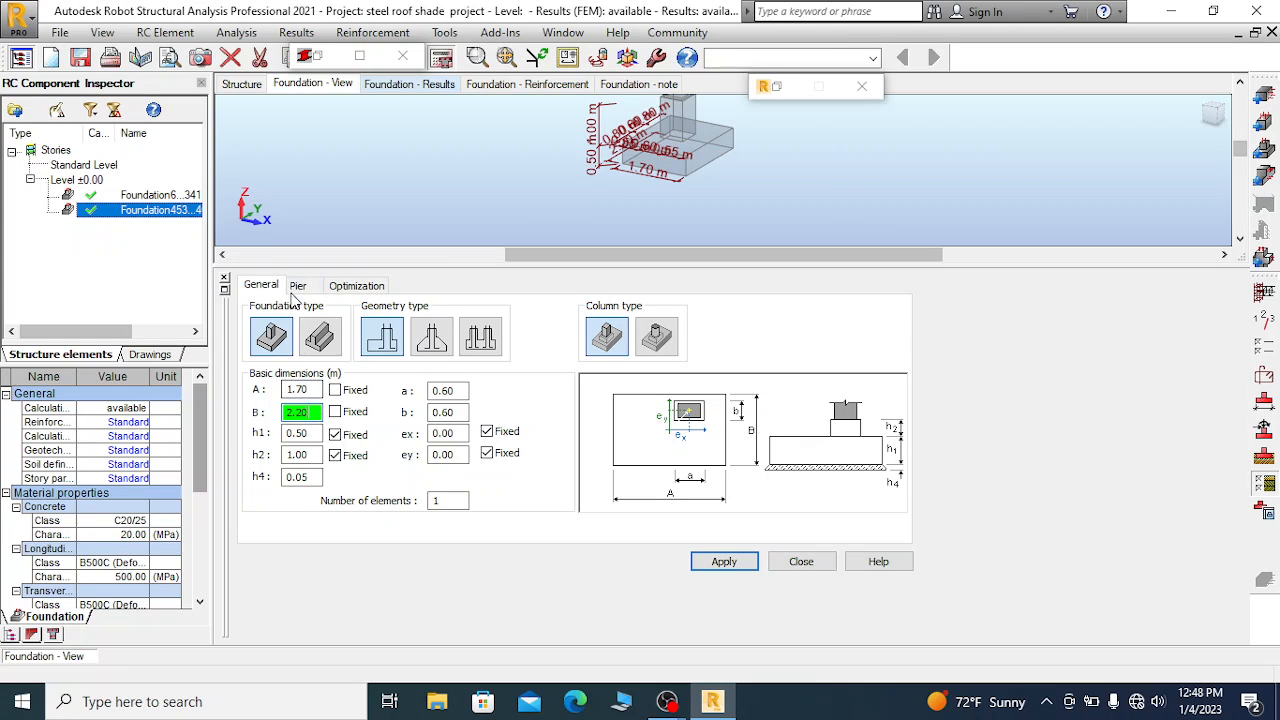
# Set the footing's optimization shape to Square footing, apply it, and recalculate Foundation453...462
pyautogui.click(350, 286)
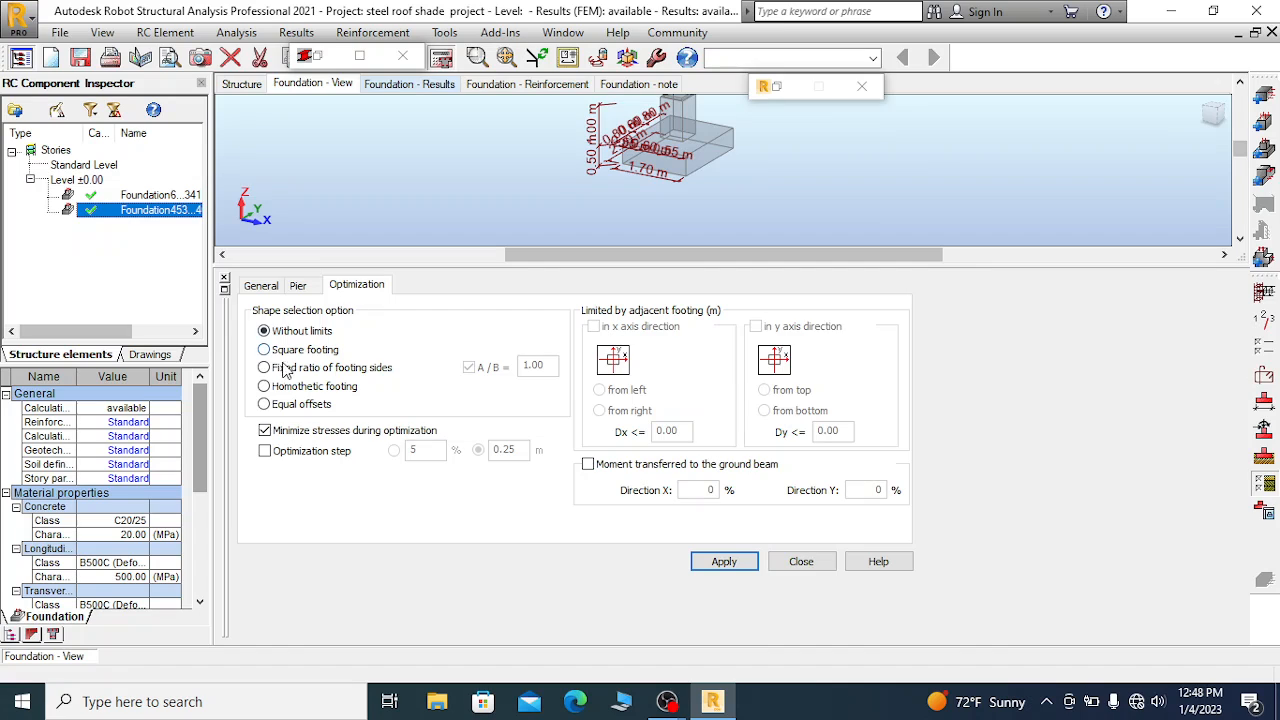
pyautogui.click(724, 562)
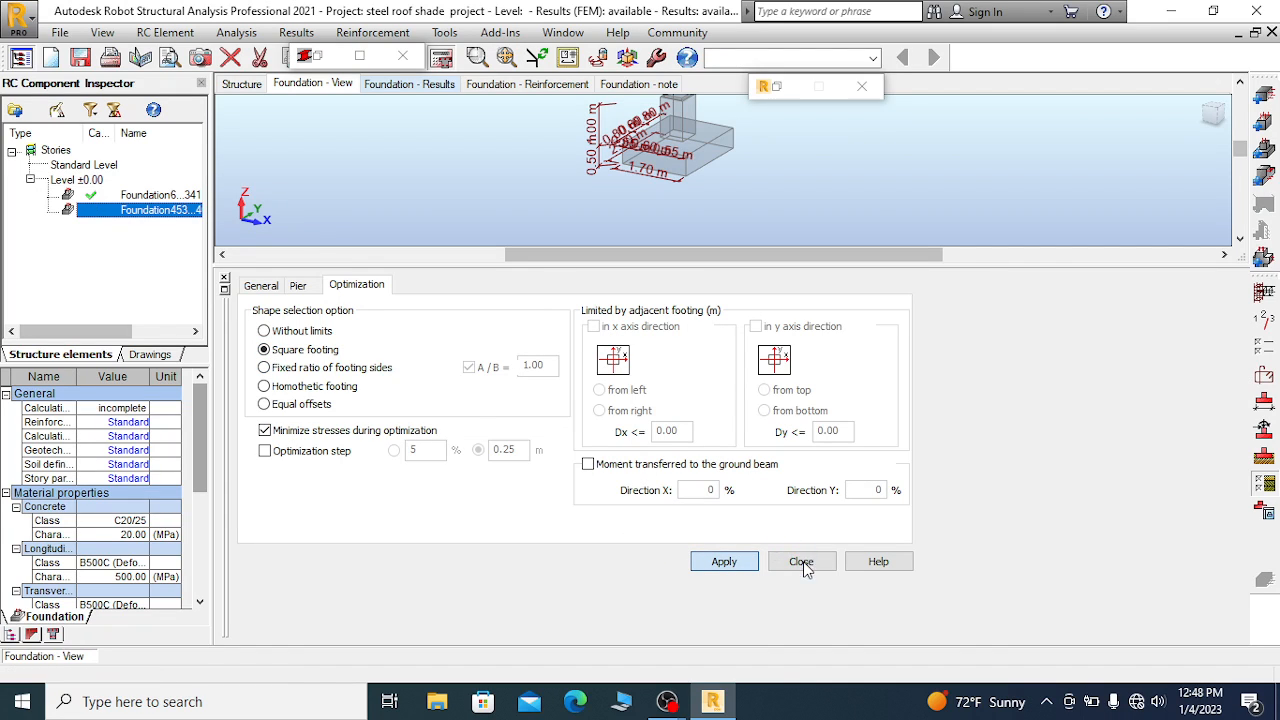
pyautogui.click(442, 62)
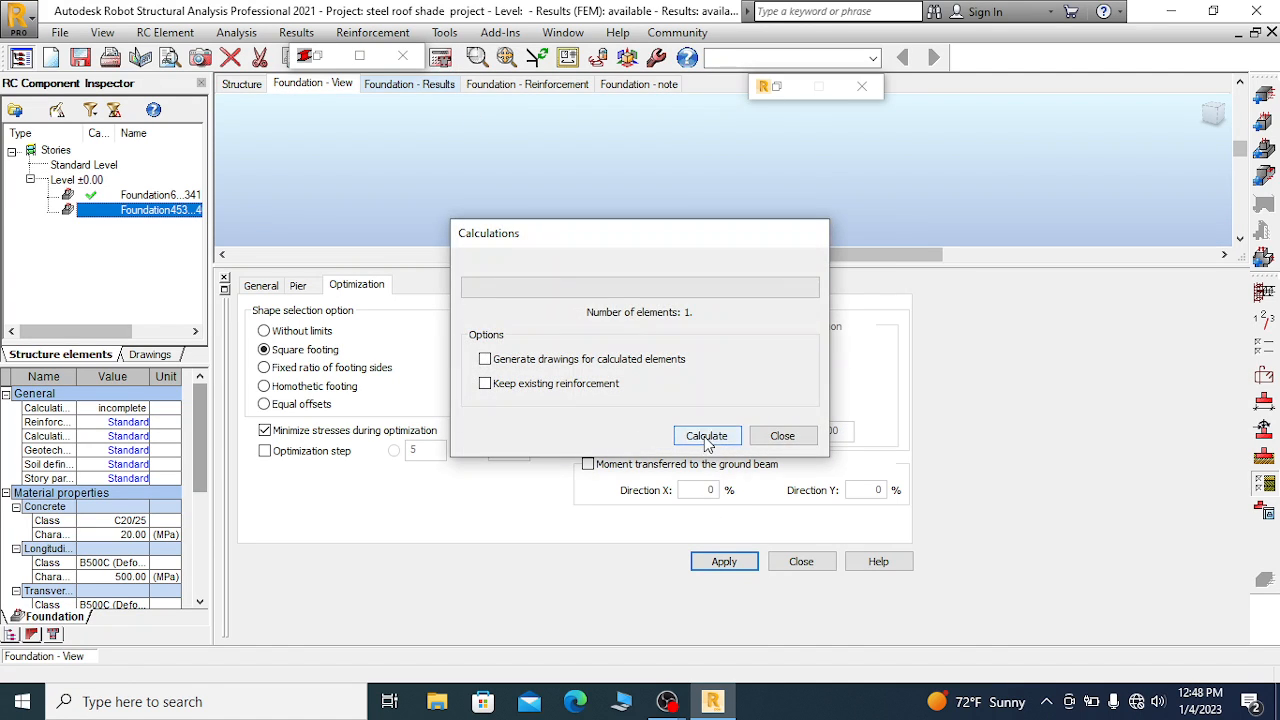
pyautogui.click(706, 436)
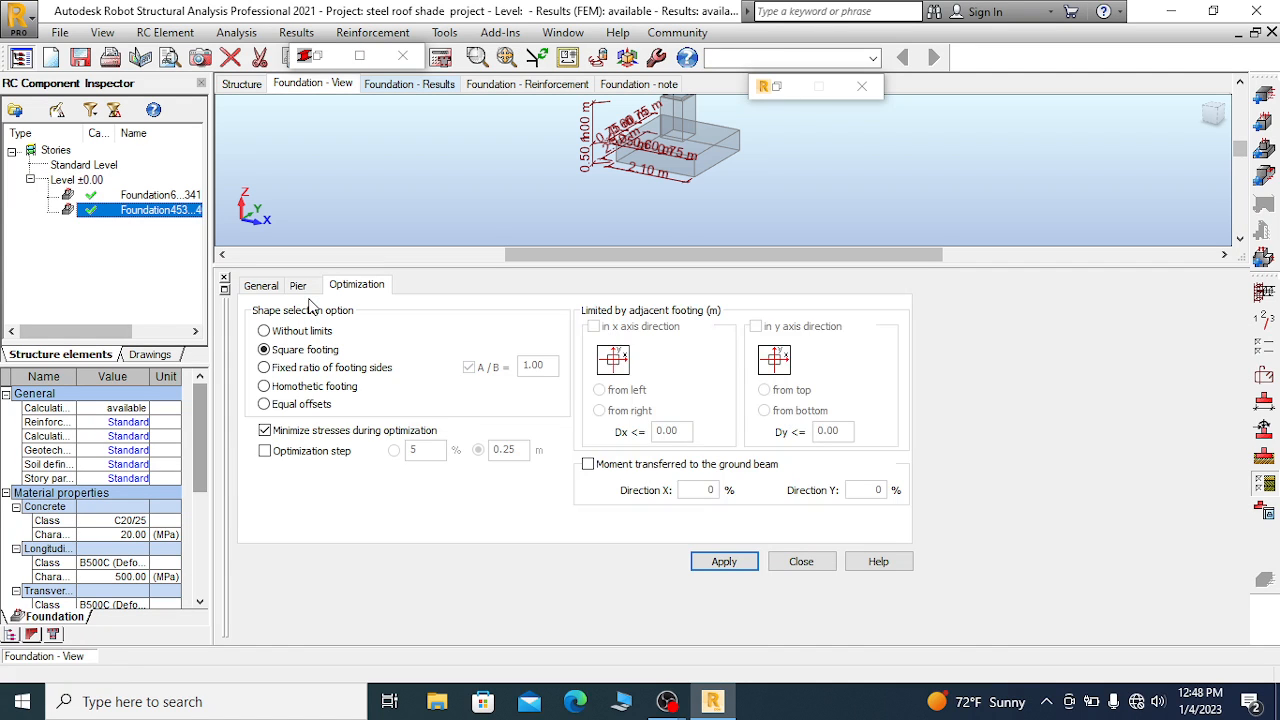
# Examine the optimized square footing's dimensions in the 3D view and the general dimension definition
pyautogui.scroll(3, 686, 131)
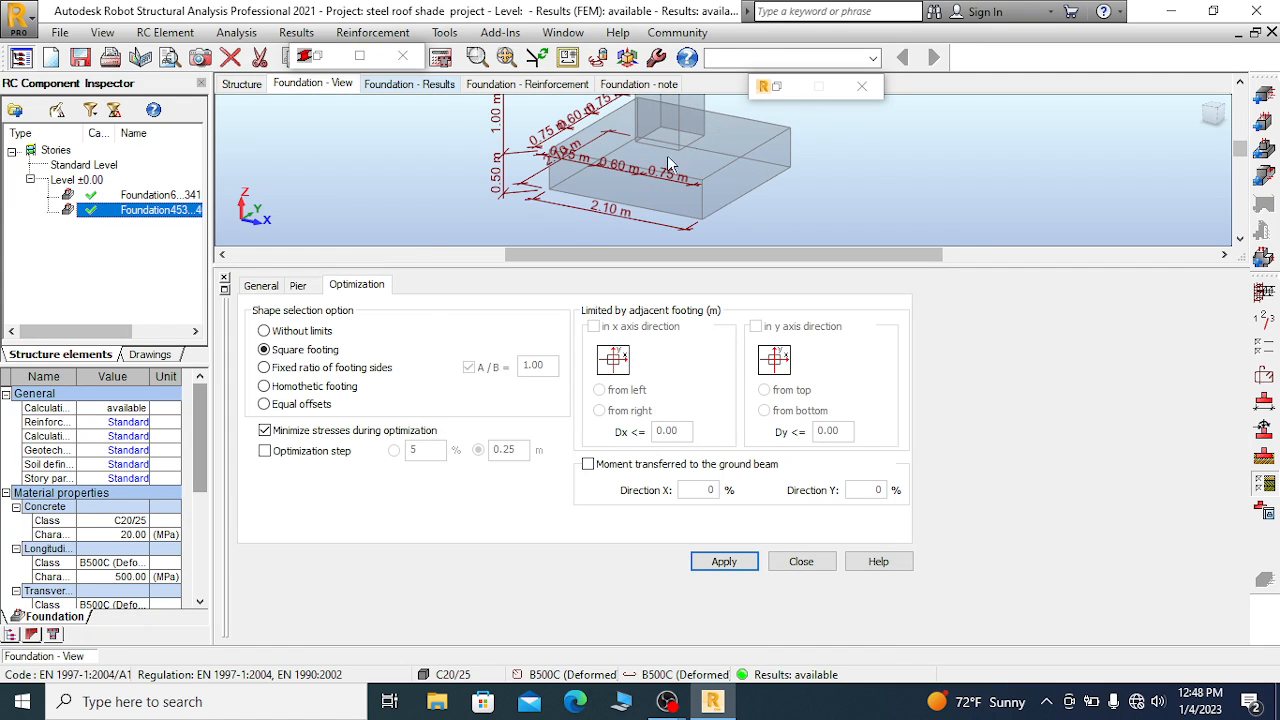
pyautogui.scroll(2, 603, 158)
pyautogui.scroll(-1, 500, 149)
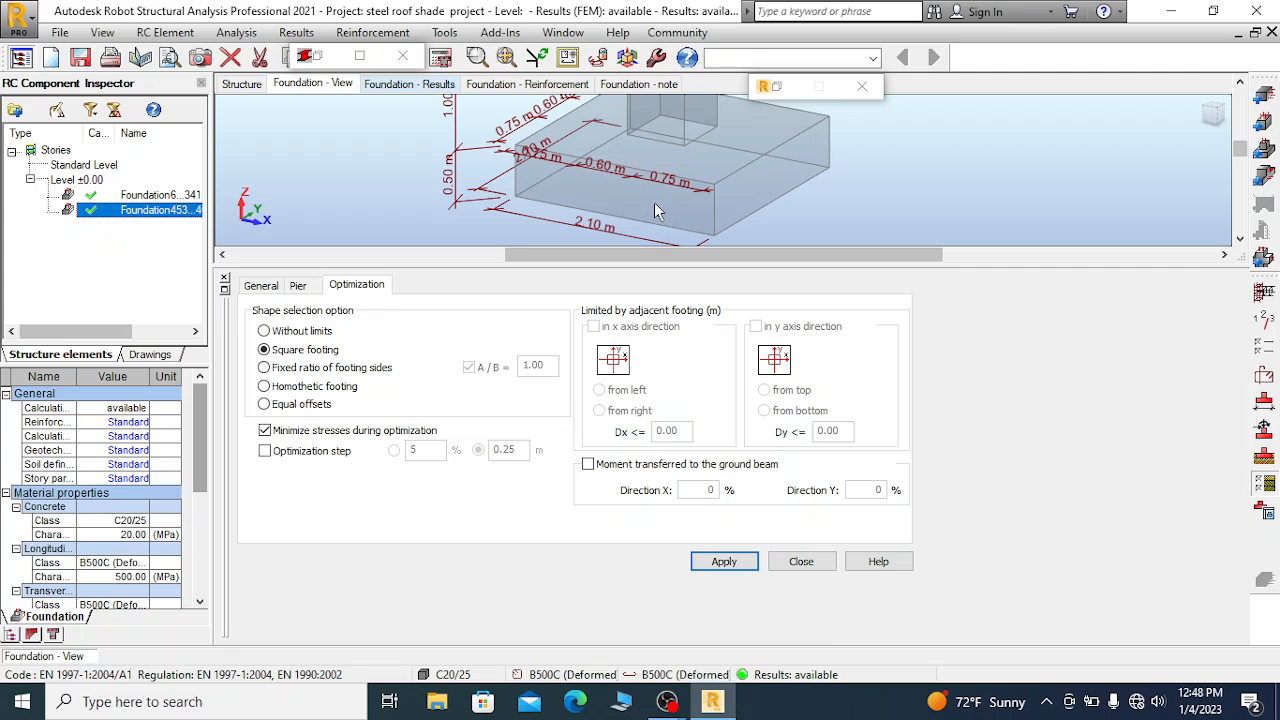
pyautogui.scroll(-1, 590, 180)
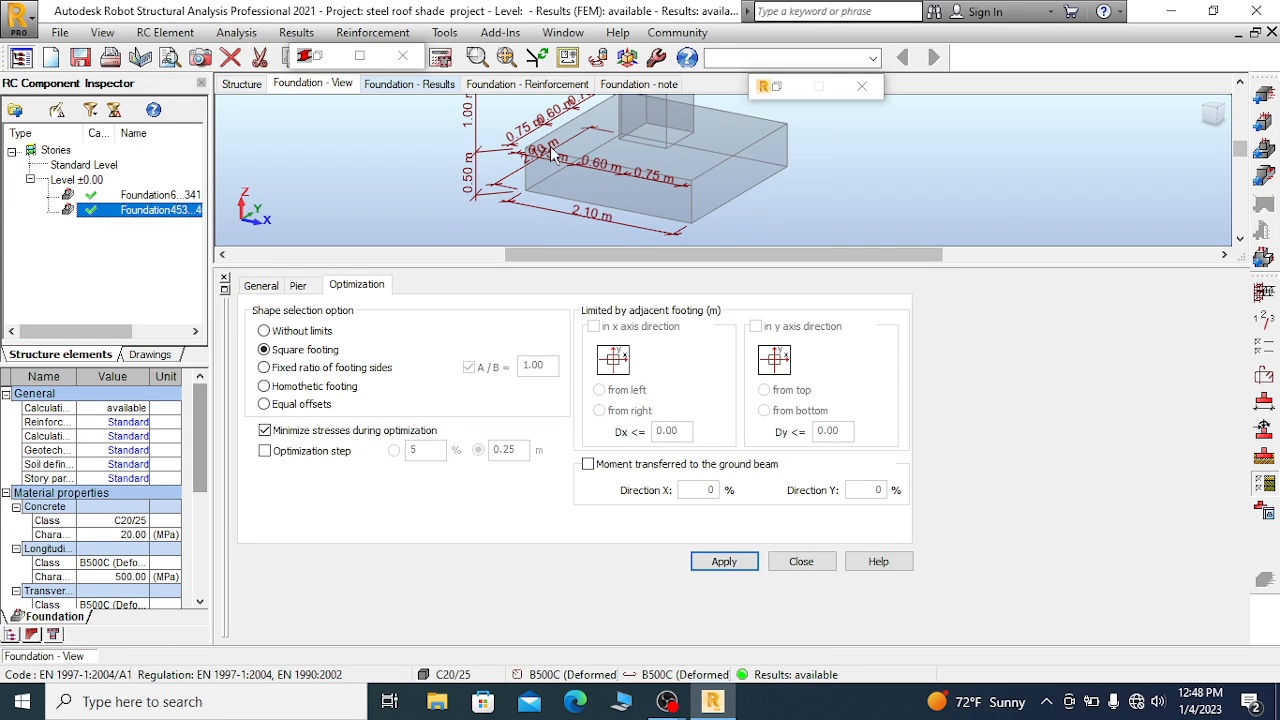
pyautogui.scroll(1, 567, 160)
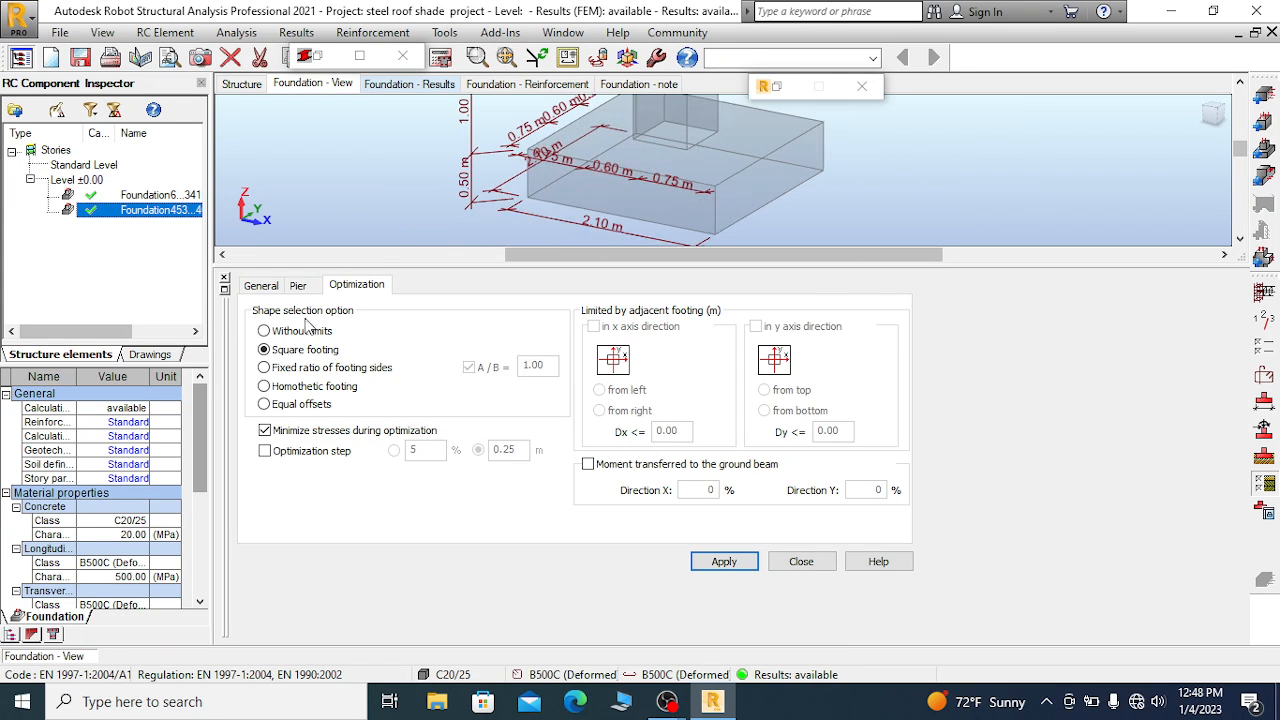
pyautogui.click(261, 286)
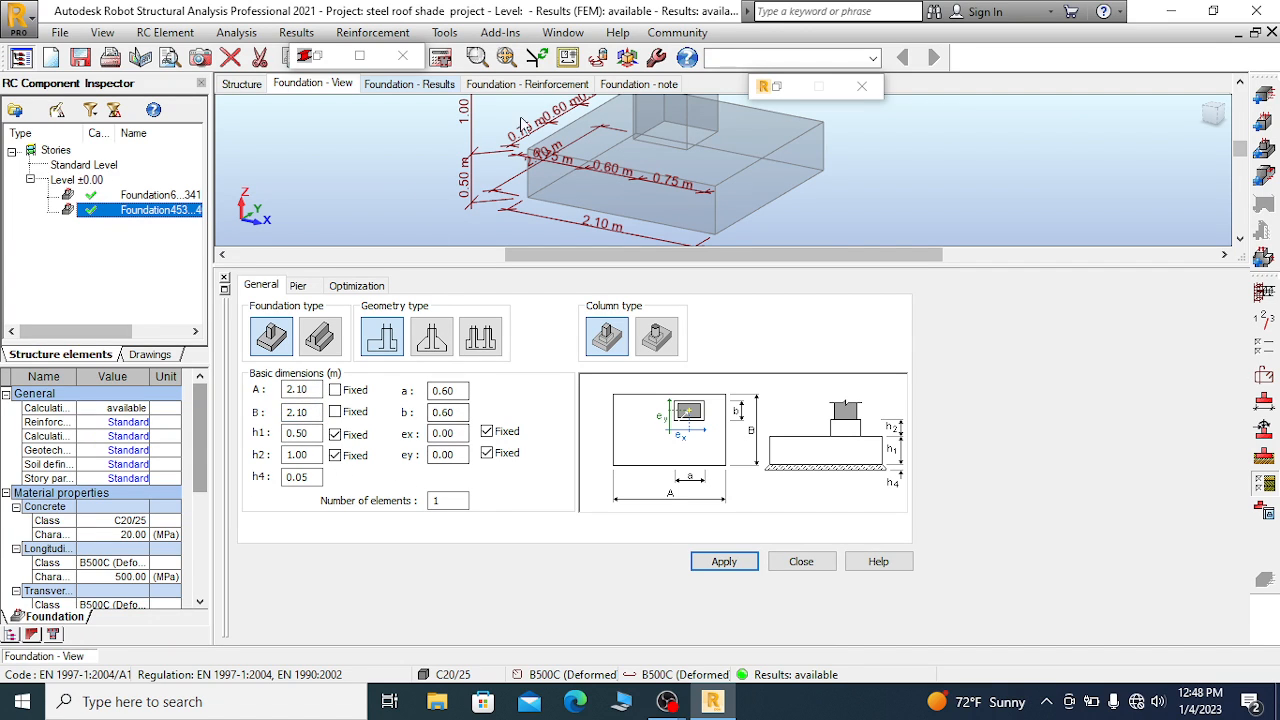
pyautogui.scroll(-2, 635, 203)
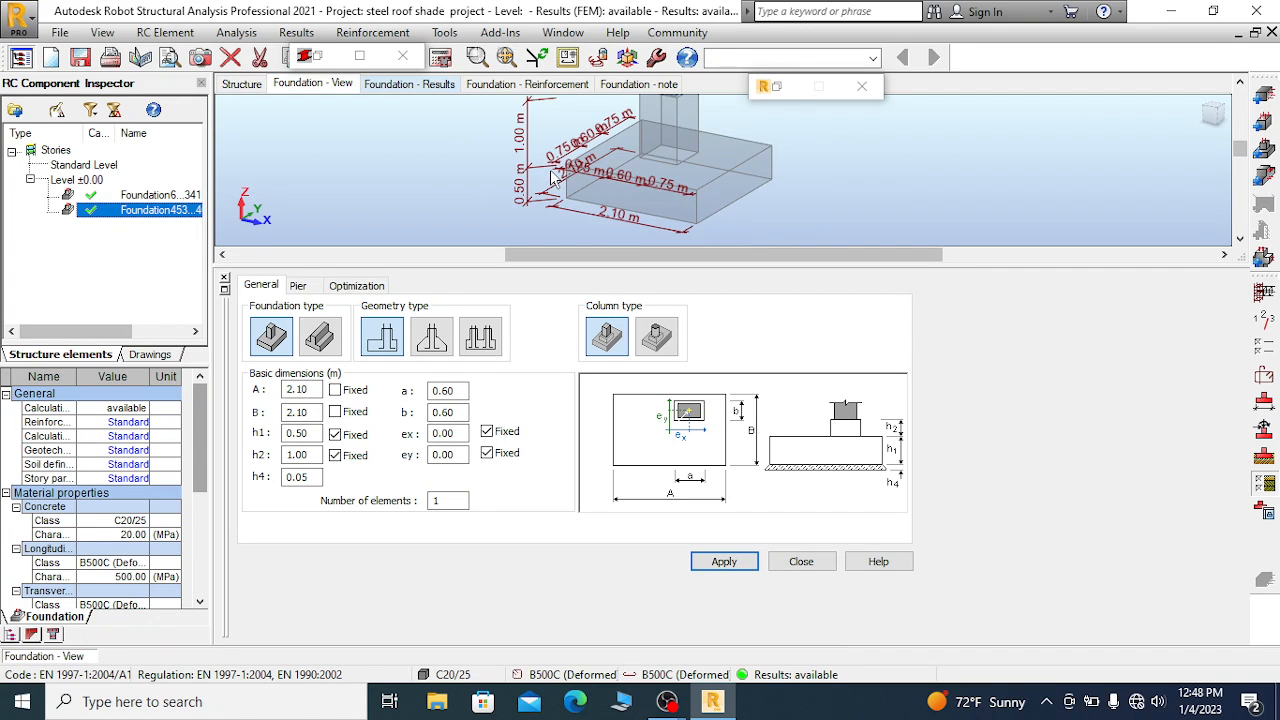
pyautogui.scroll(-2, 555, 178)
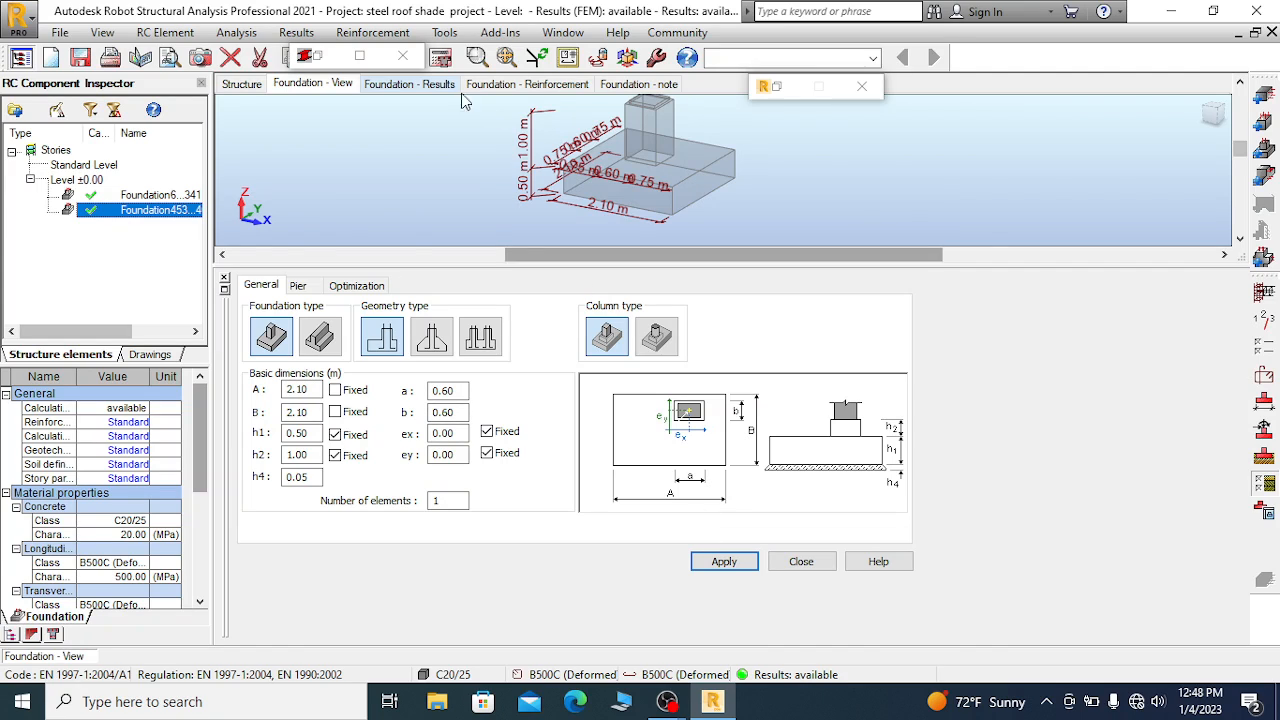
# Run the foundation calculation again and review the global coefficients and design combinations in the results
pyautogui.click(441, 57)
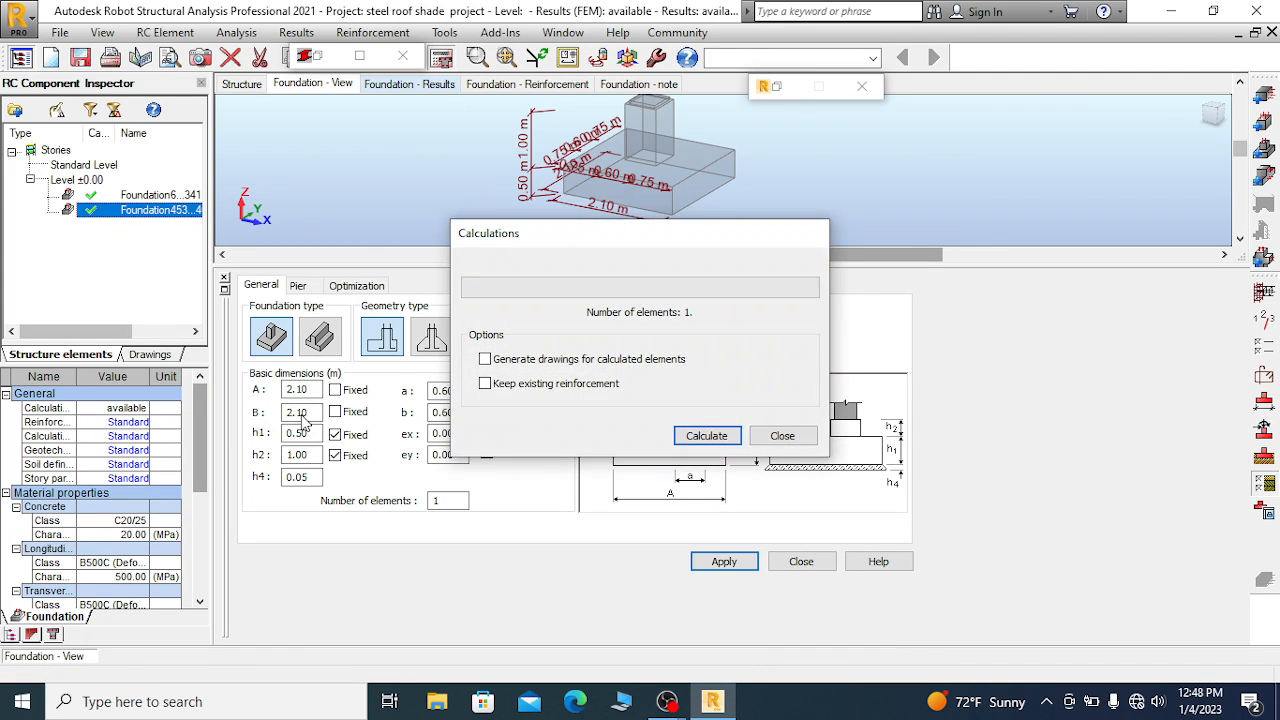
pyautogui.click(706, 435)
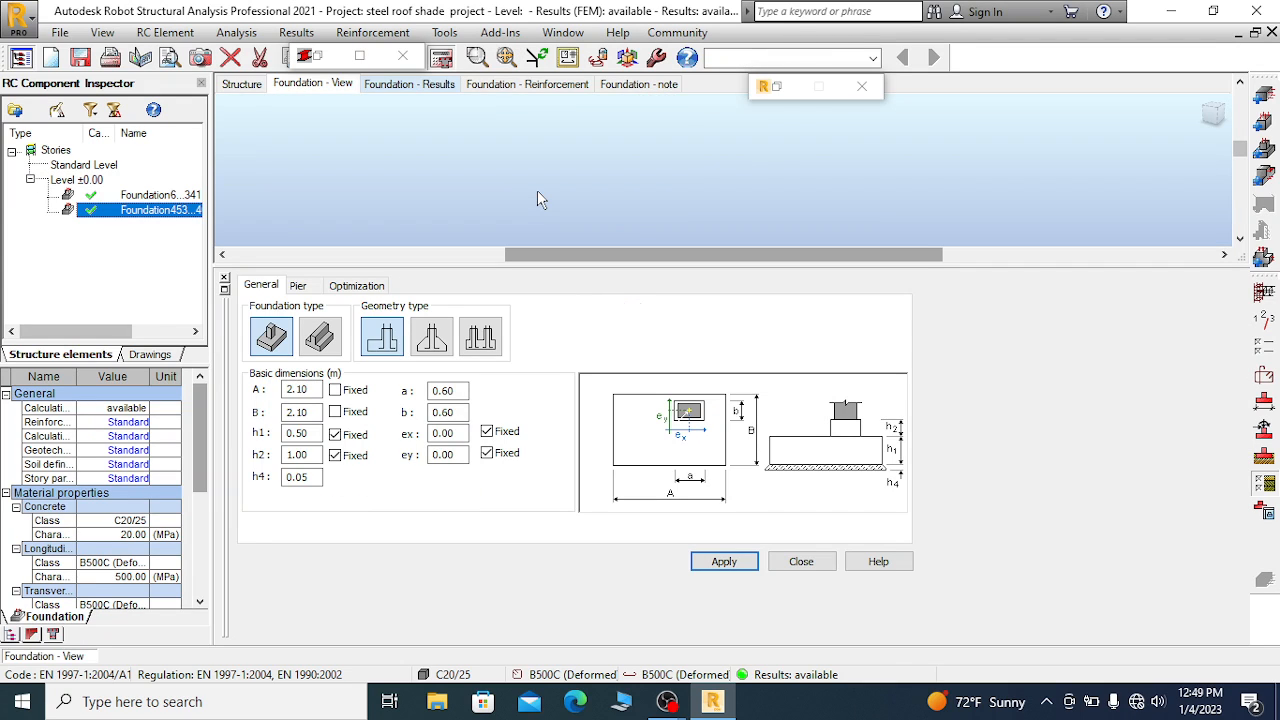
pyautogui.click(400, 86)
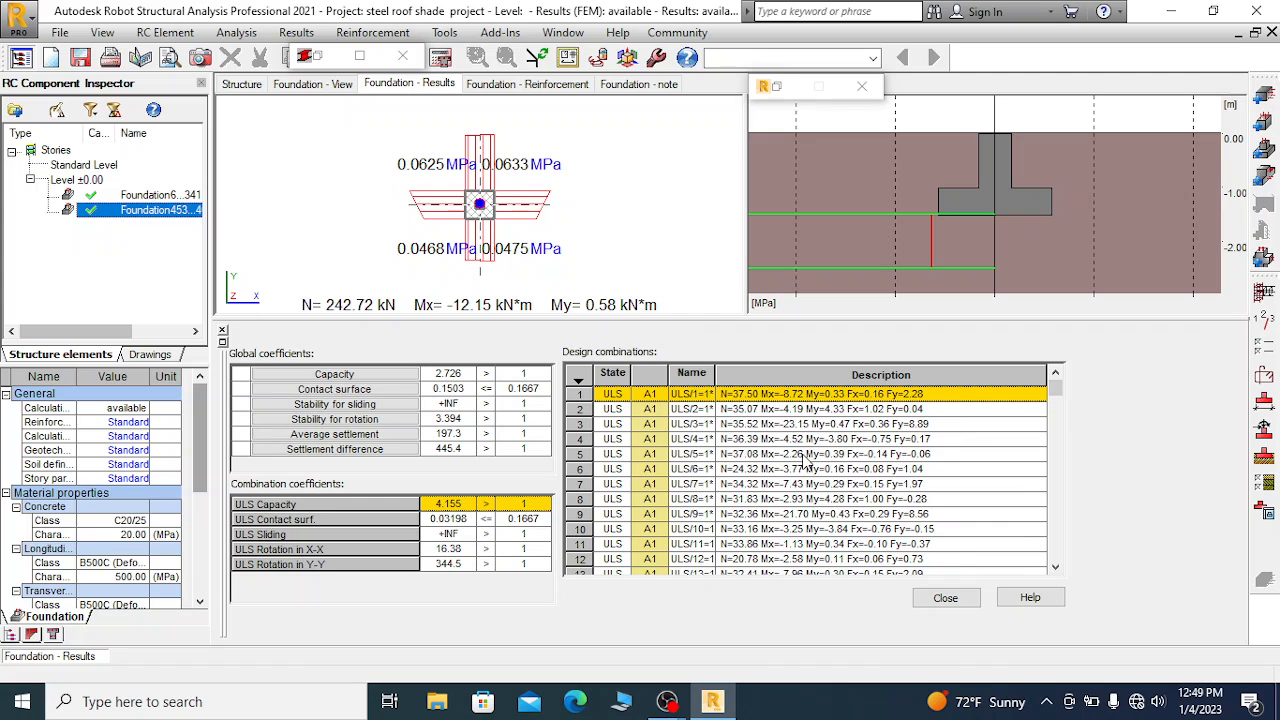
pyautogui.moveTo(1055, 390)
pyautogui.mouseDown()
pyautogui.moveTo(1053, 575)
pyautogui.moveTo(1040, 385)
pyautogui.mouseUp()
pyautogui.moveTo(1060, 392)
pyautogui.mouseDown()
pyautogui.moveTo(1063, 560)
pyautogui.moveTo(1055, 409)
pyautogui.mouseUp()
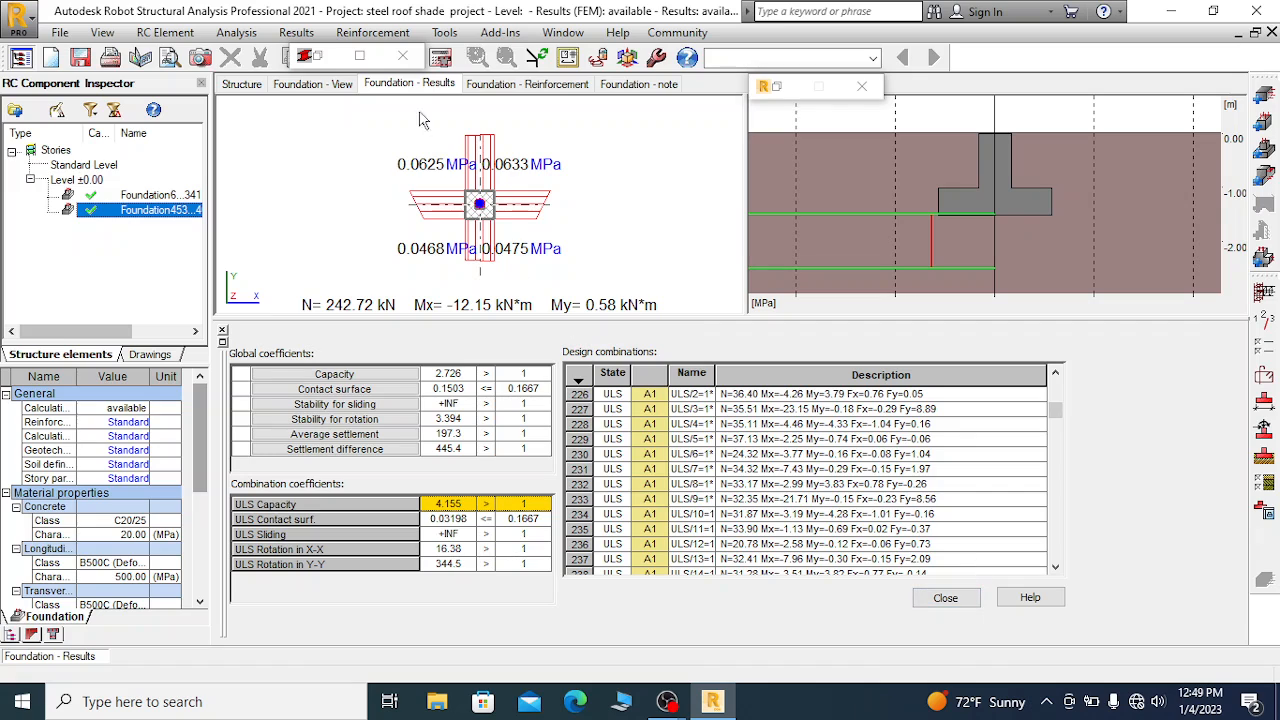
# Examine the generated footing and pier reinforcement in the 3D view, plan view and bar table
pyautogui.click(513, 86)
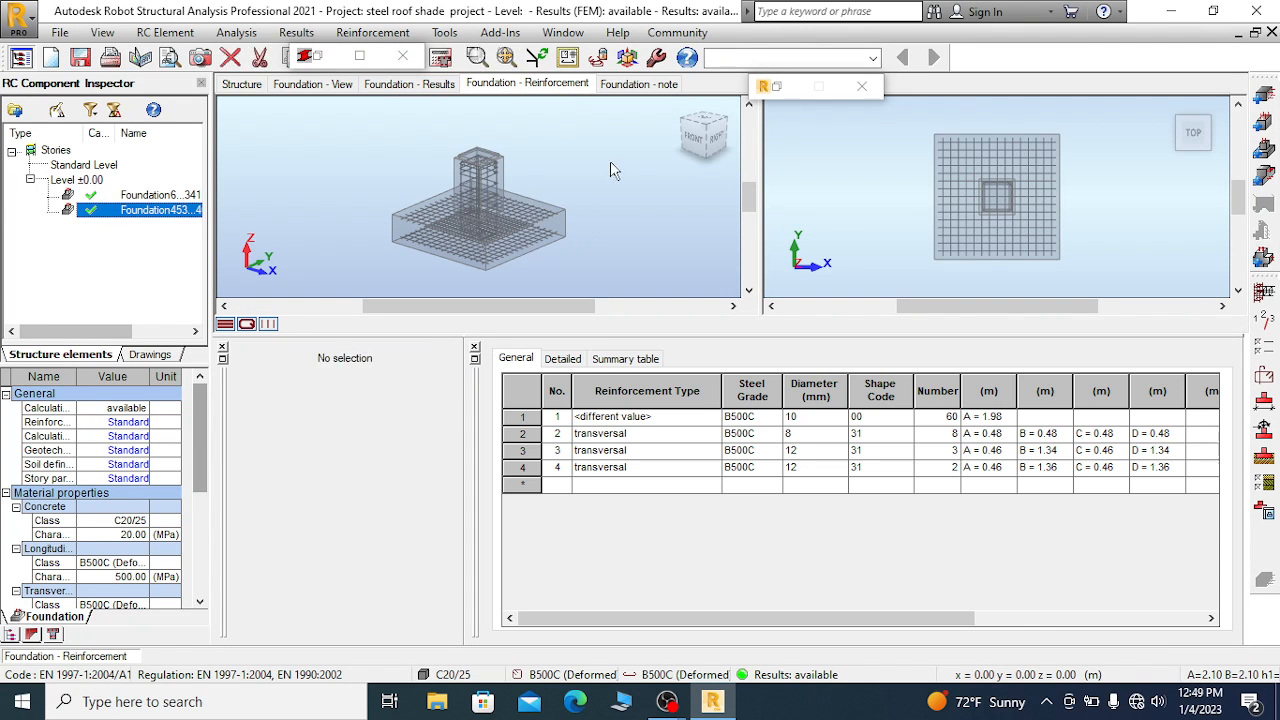
pyautogui.scroll(2, 459, 251)
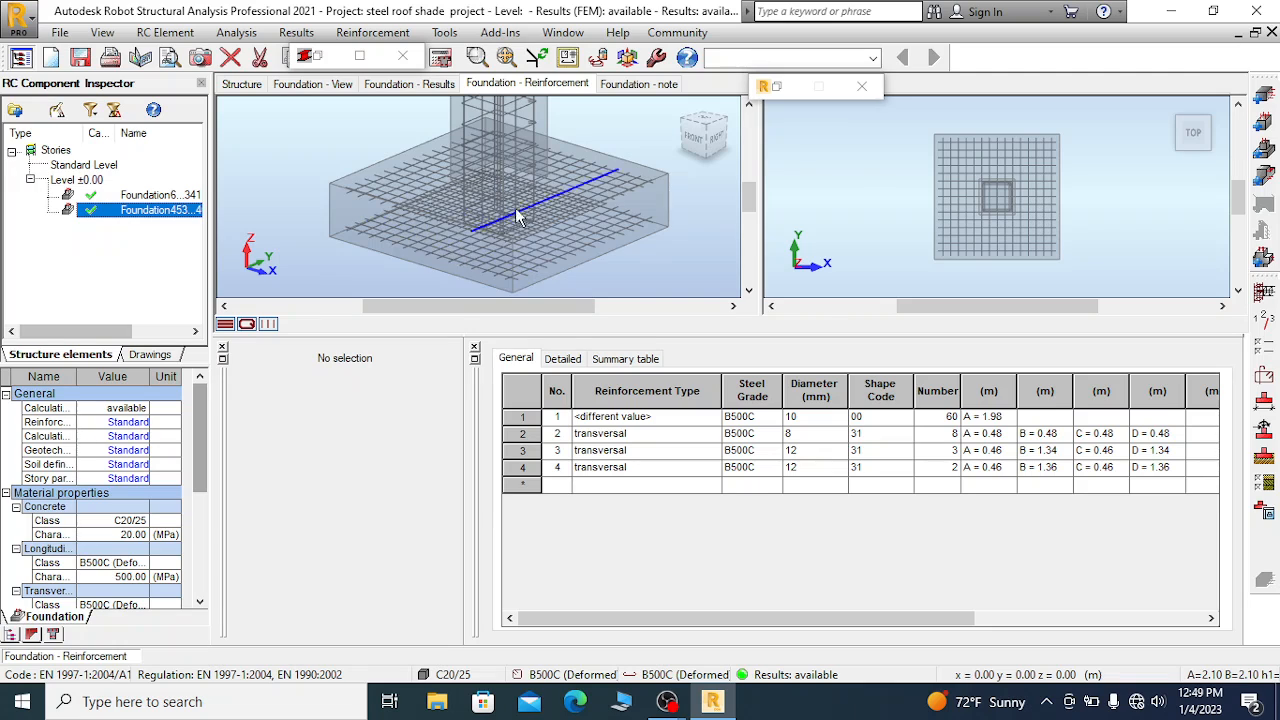
pyautogui.scroll(-3, 497, 212)
pyautogui.scroll(-2, 457, 208)
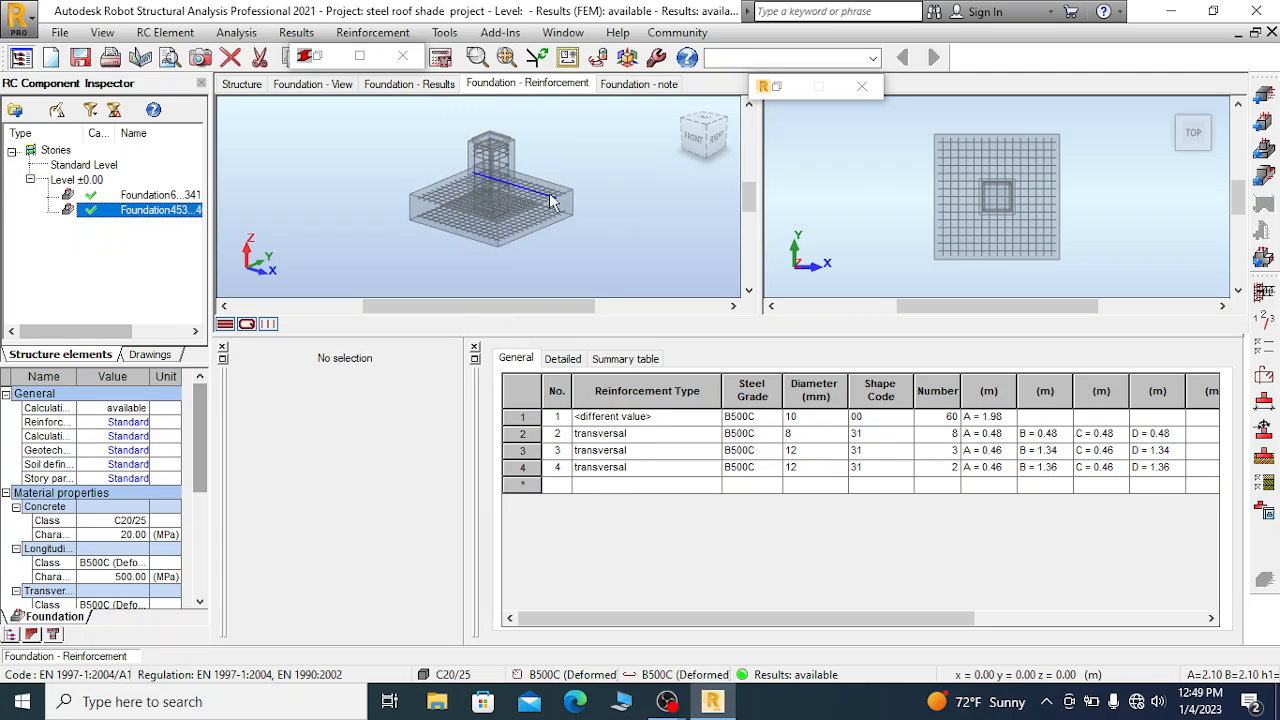
pyautogui.scroll(2, 543, 200)
pyautogui.scroll(1, 962, 193)
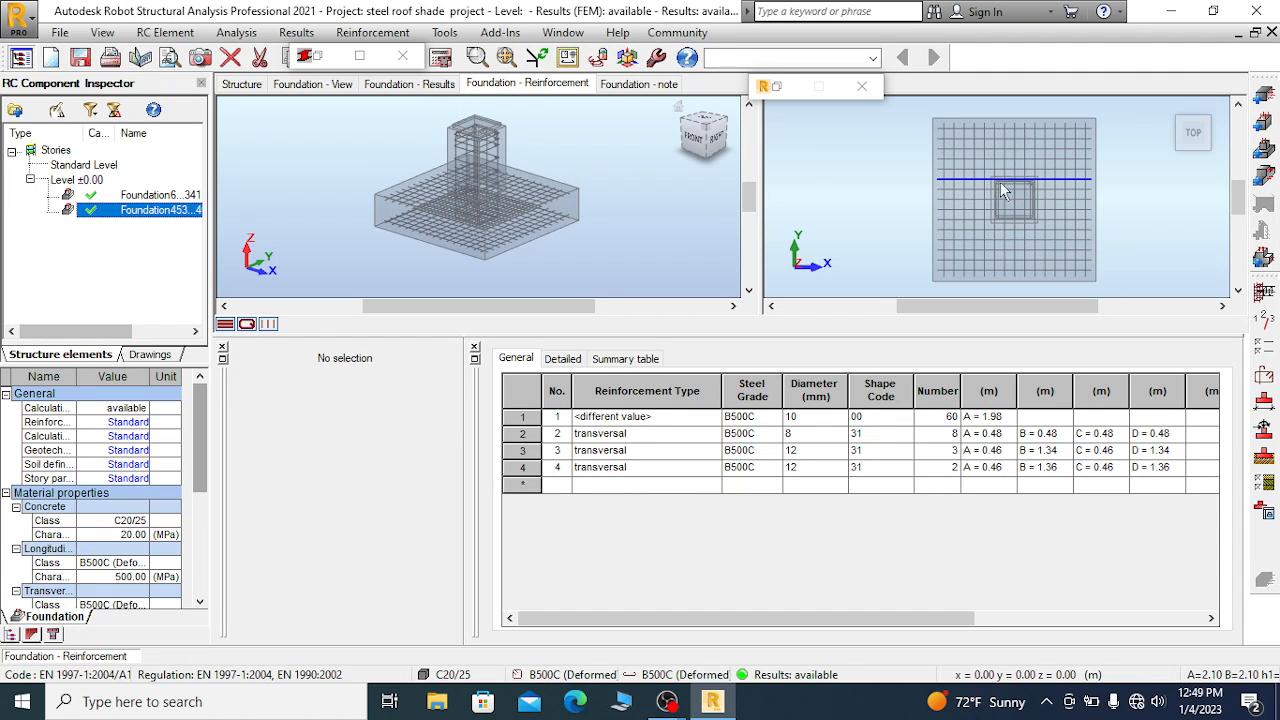
pyautogui.scroll(-1, 535, 145)
pyautogui.scroll(1, 535, 145)
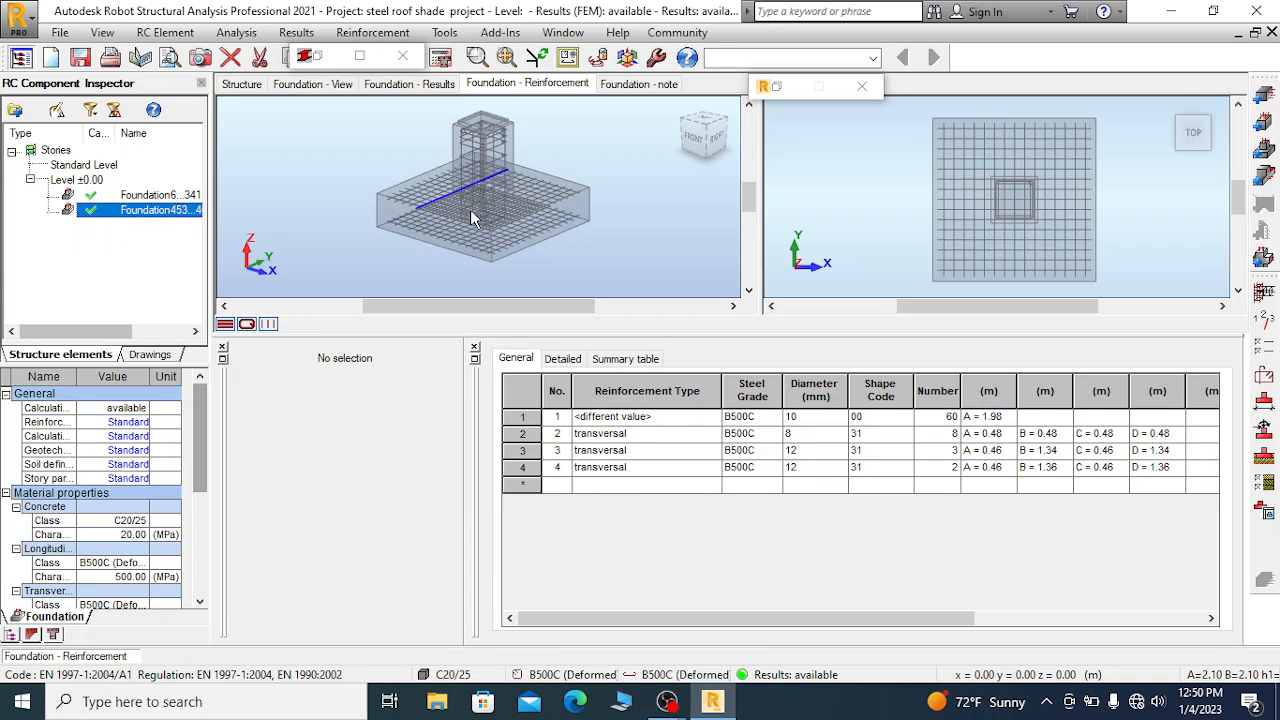
pyautogui.scroll(3, 490, 122)
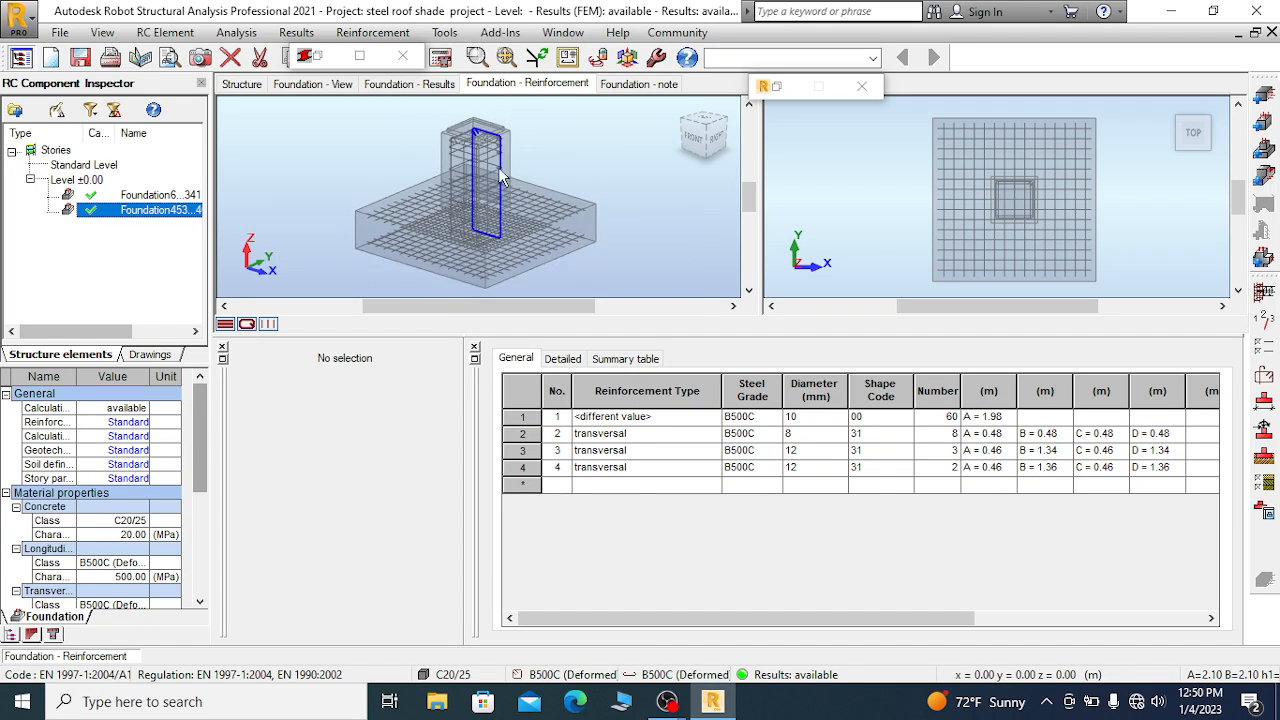
pyautogui.scroll(1, 455, 175)
pyautogui.scroll(-2, 492, 172)
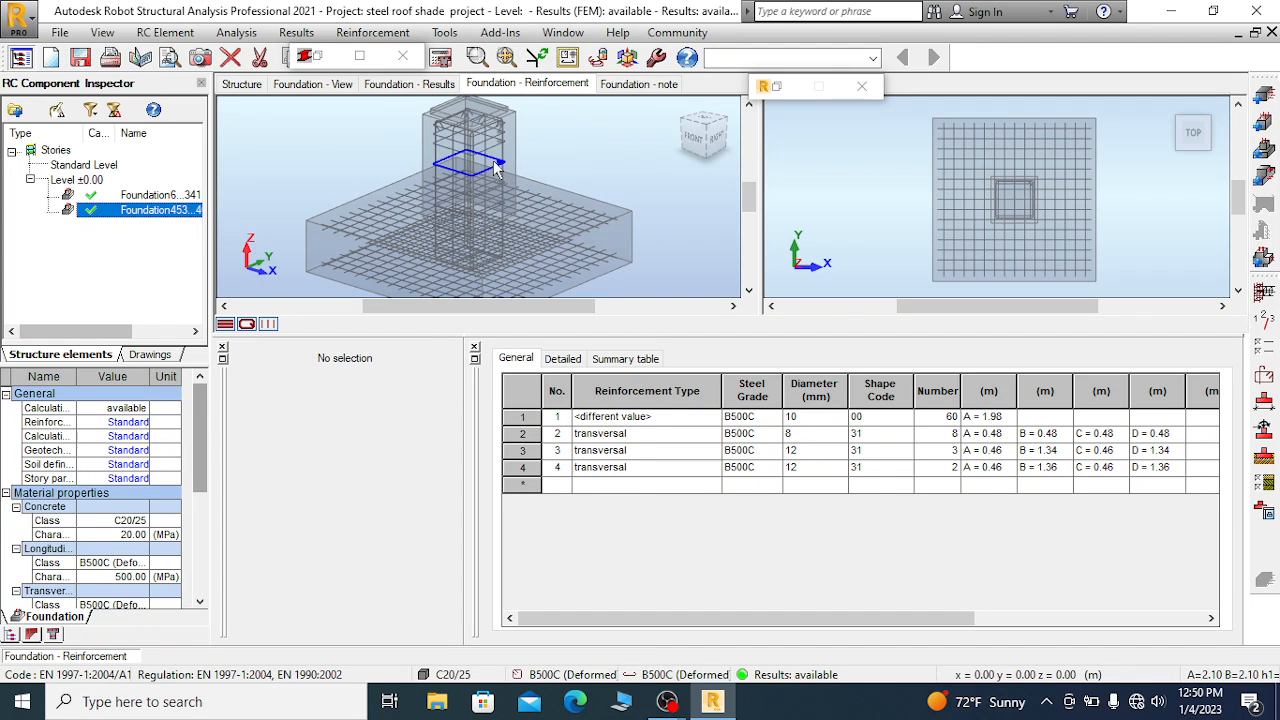
pyautogui.scroll(-3, 490, 176)
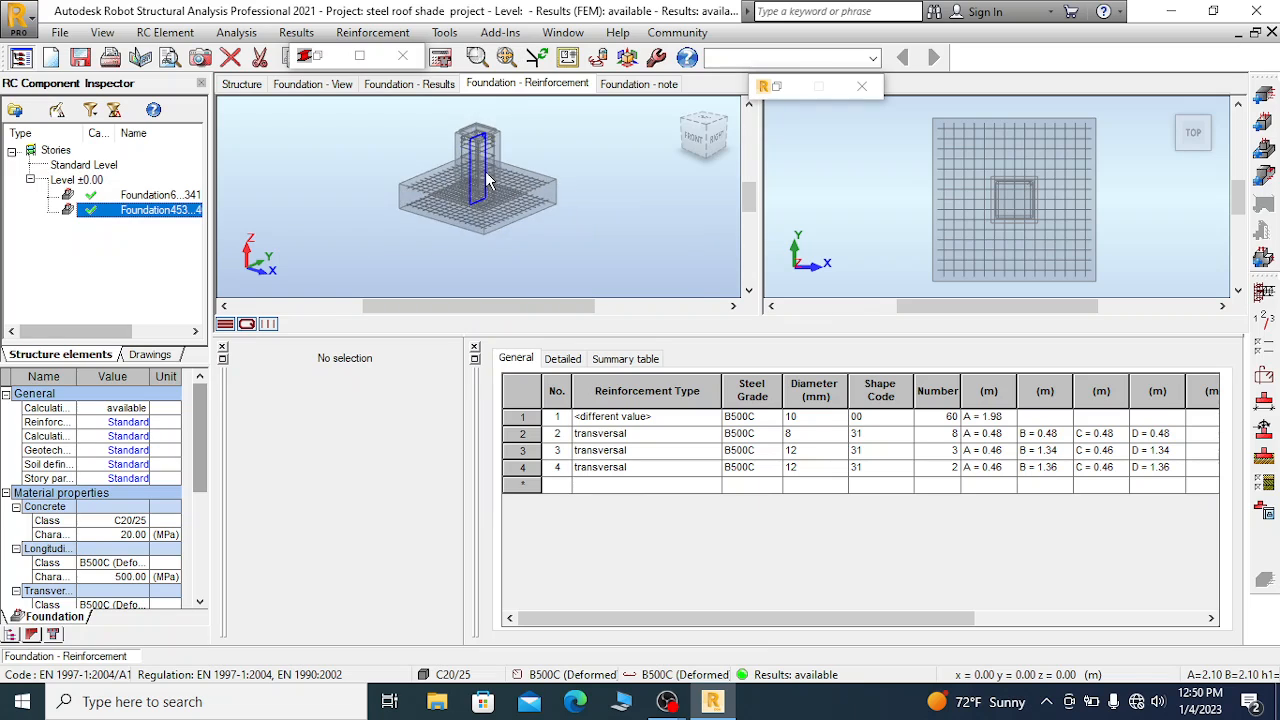
# Delete all four generated reinforcement rows of Foundation453...462 from the bar table
pyautogui.moveTo(557, 416); pyautogui.dragTo(558, 460)
pyautogui.rightClick(578, 462)
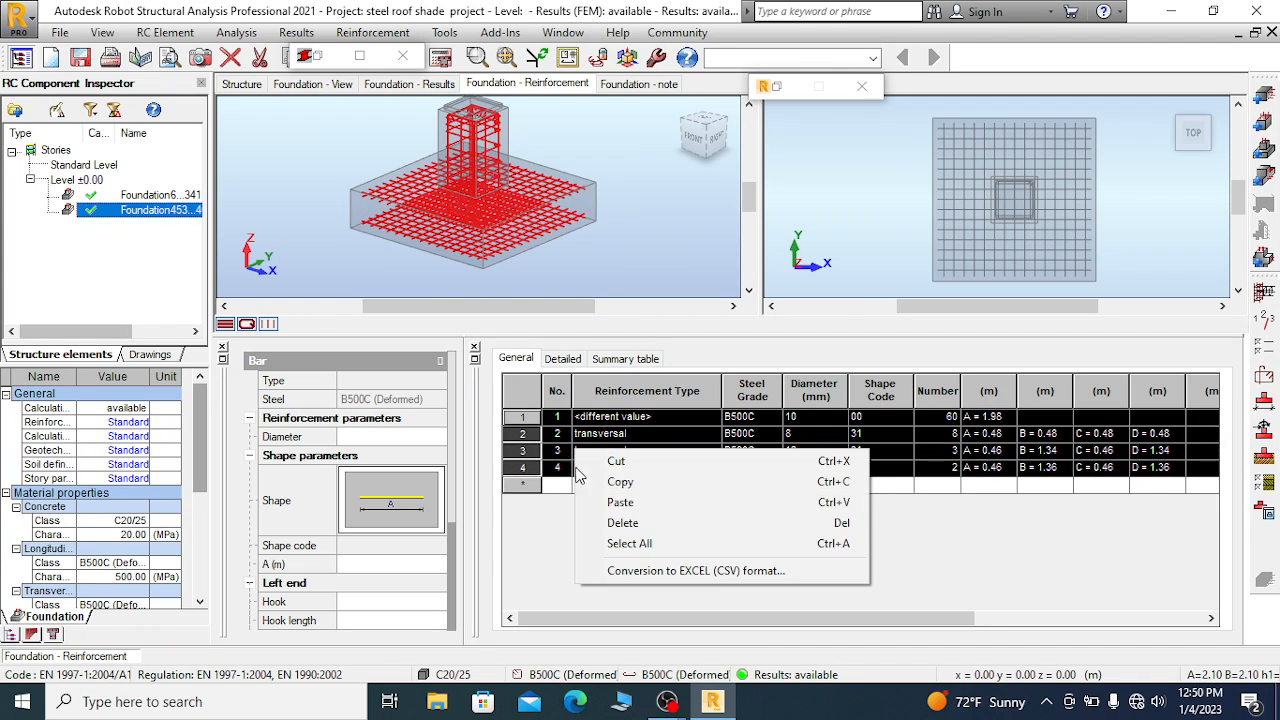
pyautogui.click(622, 522)
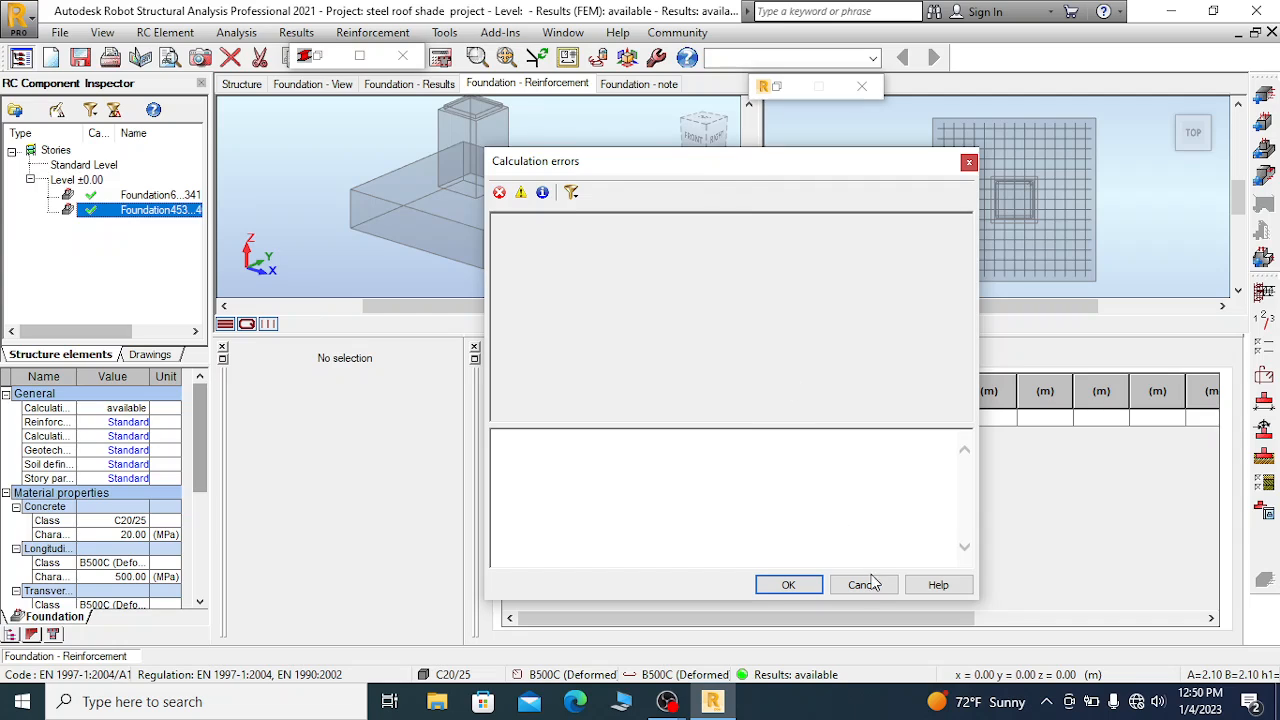
# Open the spread footing reinforcement definition for Foundation453...462 and set the bottom longitudinal and transversal bars to 14 mm
pyautogui.click(868, 585)
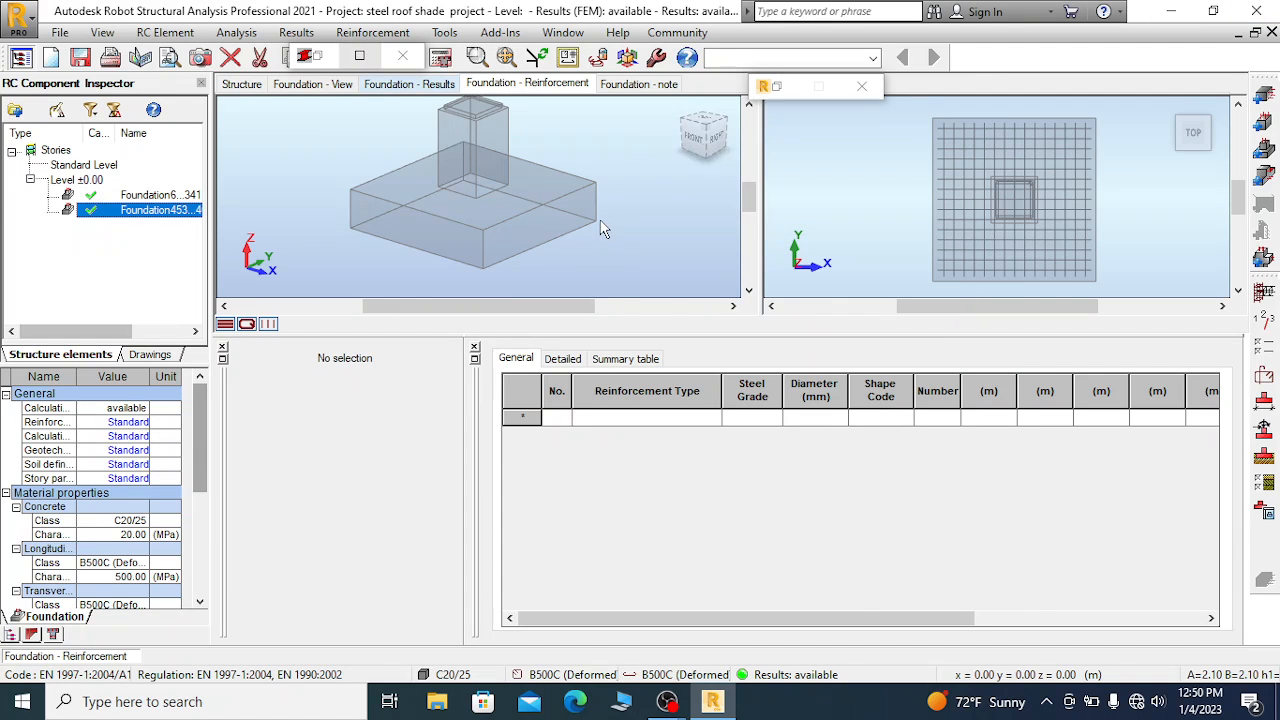
pyautogui.click(1264, 292)
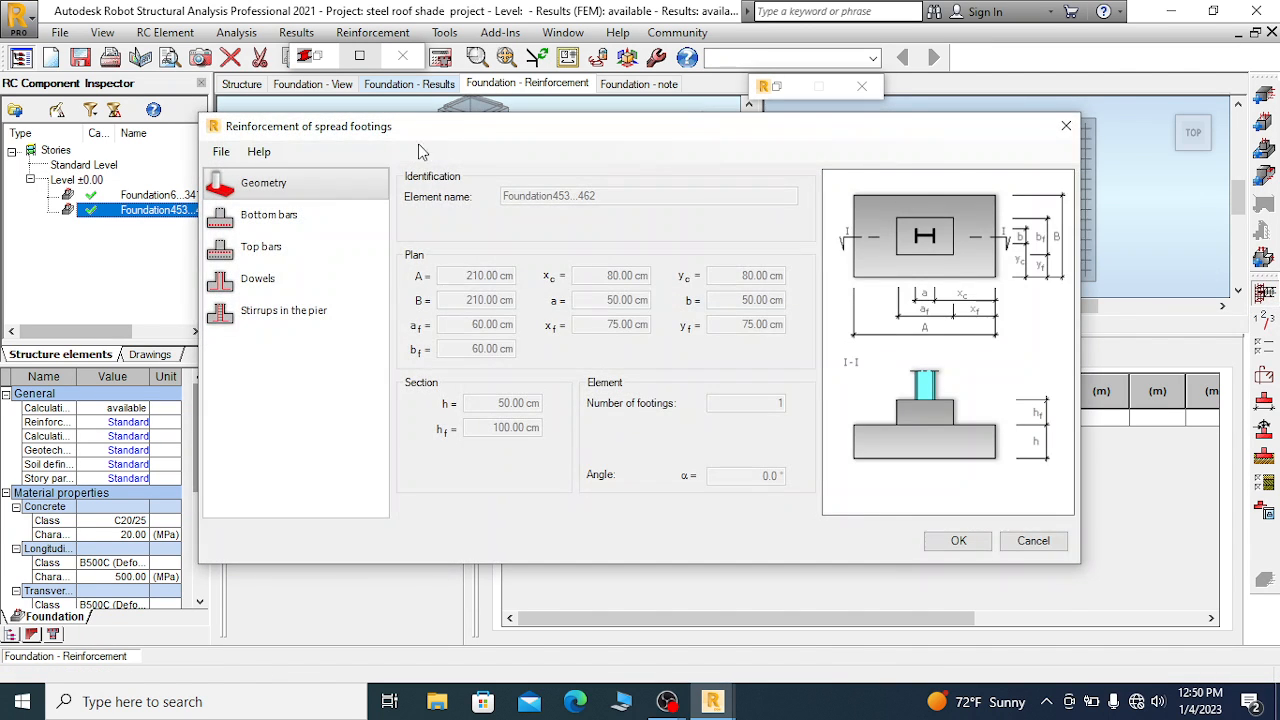
pyautogui.moveTo(460, 126); pyautogui.dragTo(732, 102)
pyautogui.click(545, 195)
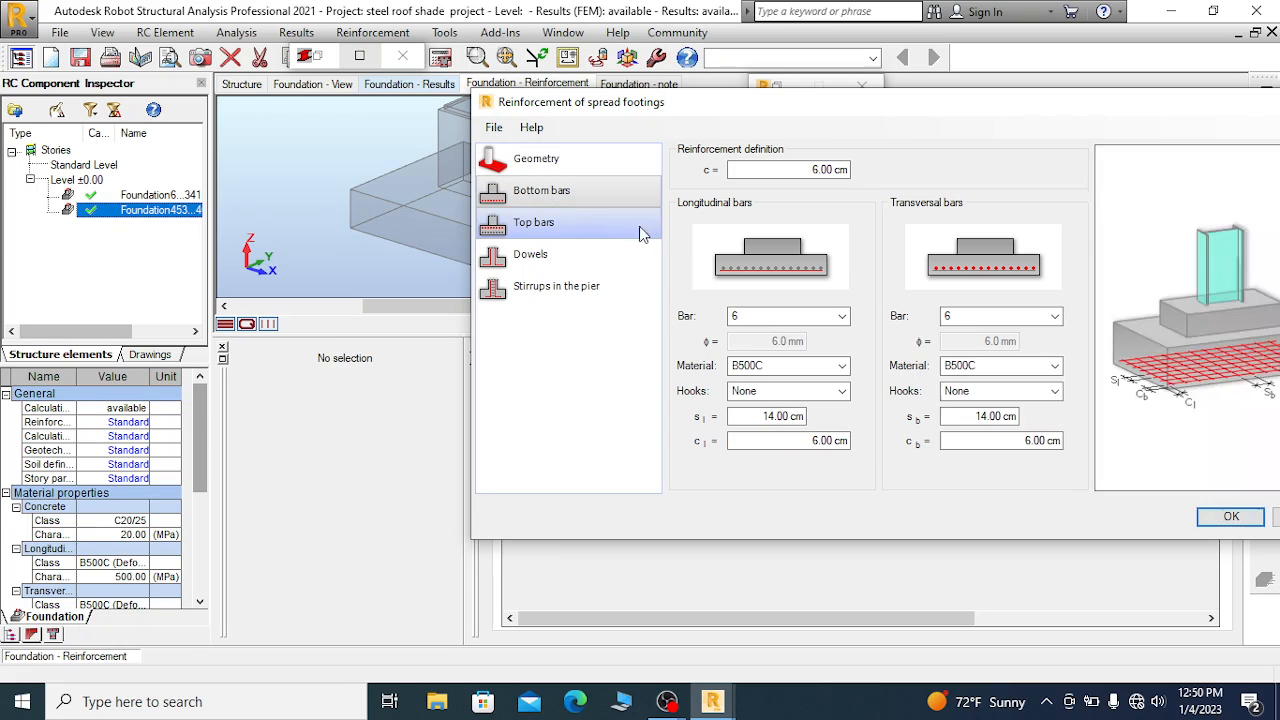
pyautogui.click(842, 316)
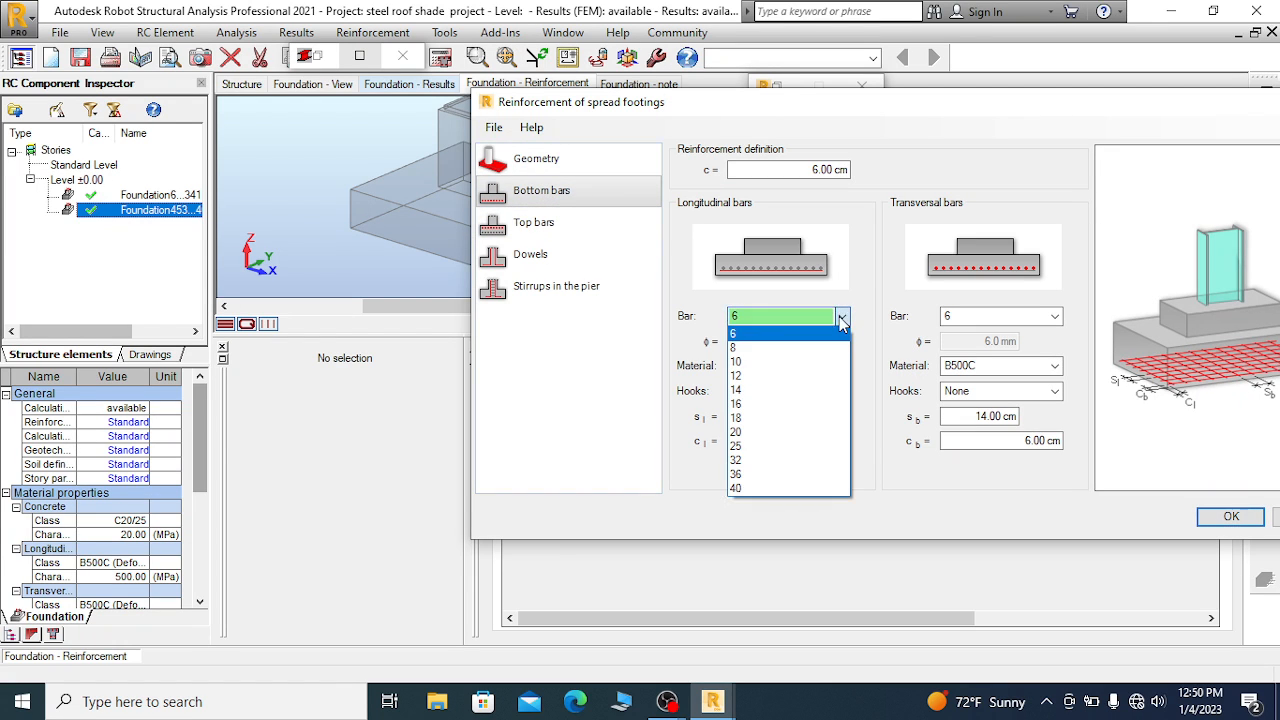
pyautogui.click(763, 390)
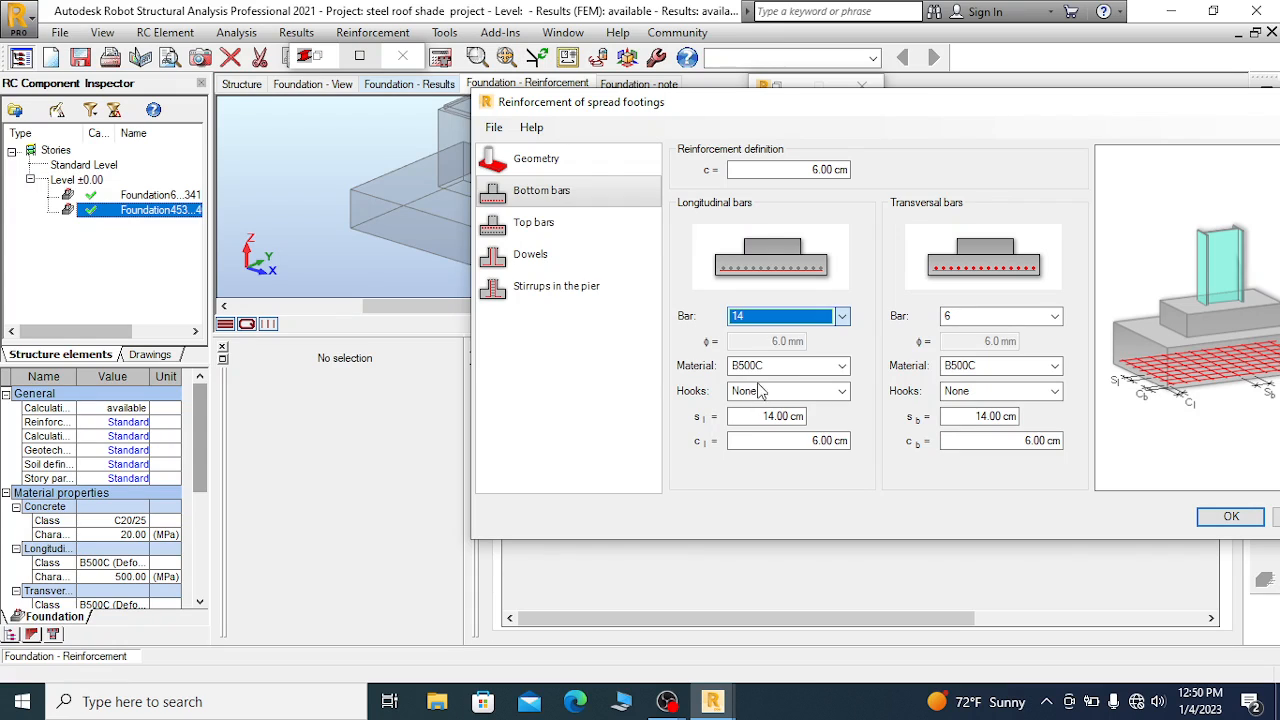
pyautogui.click(998, 317)
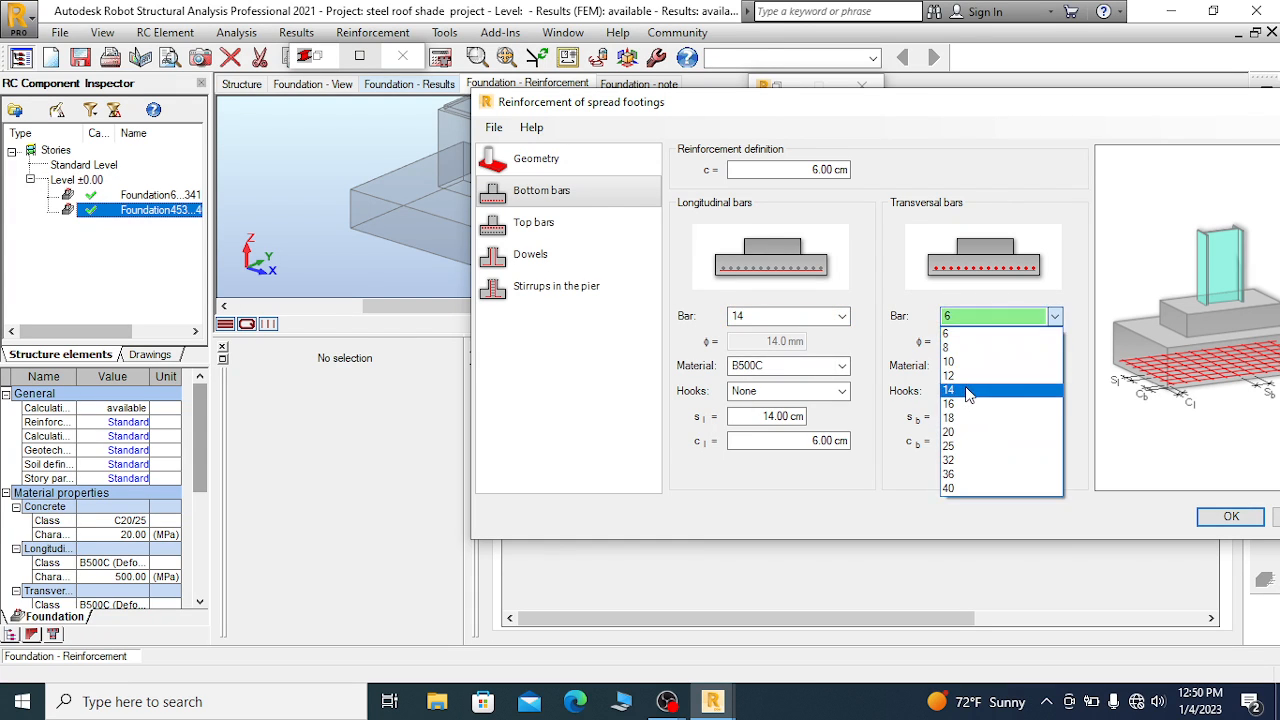
pyautogui.click(966, 389)
# Give the bottom longitudinal and transversal bars 90° hooks
pyautogui.click(770, 392)
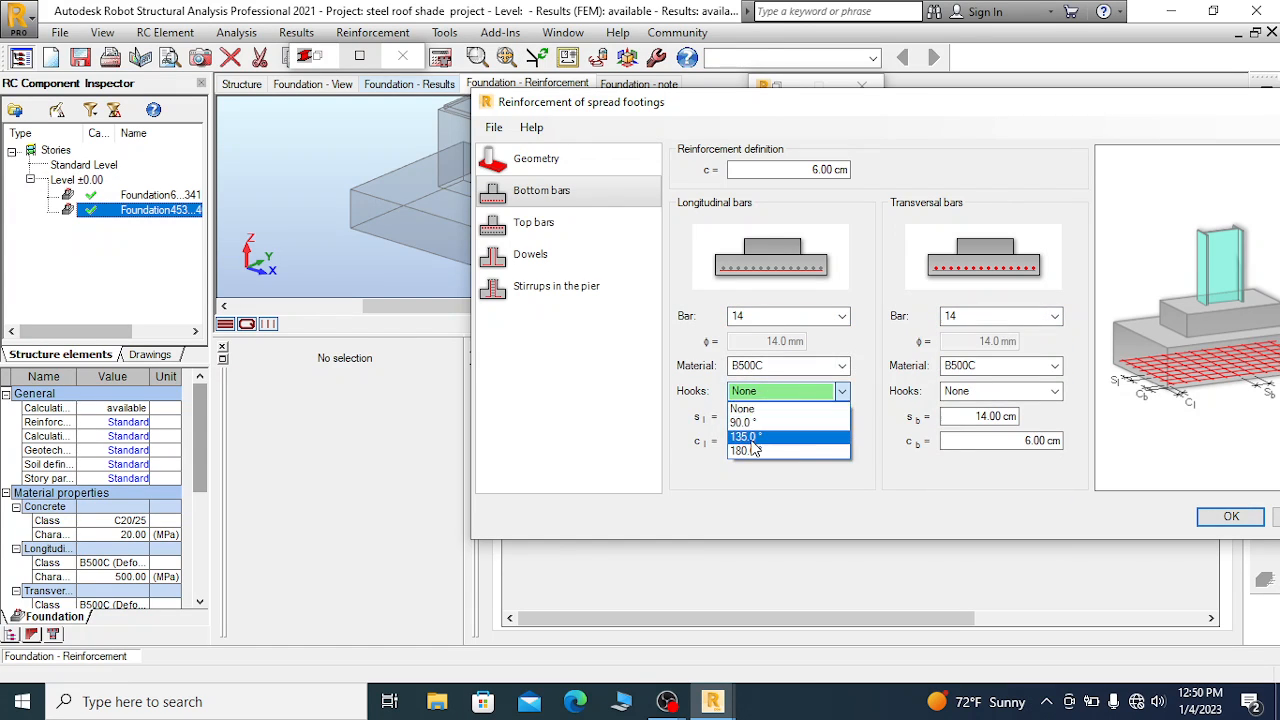
pyautogui.click(755, 423)
pyautogui.click(1006, 393)
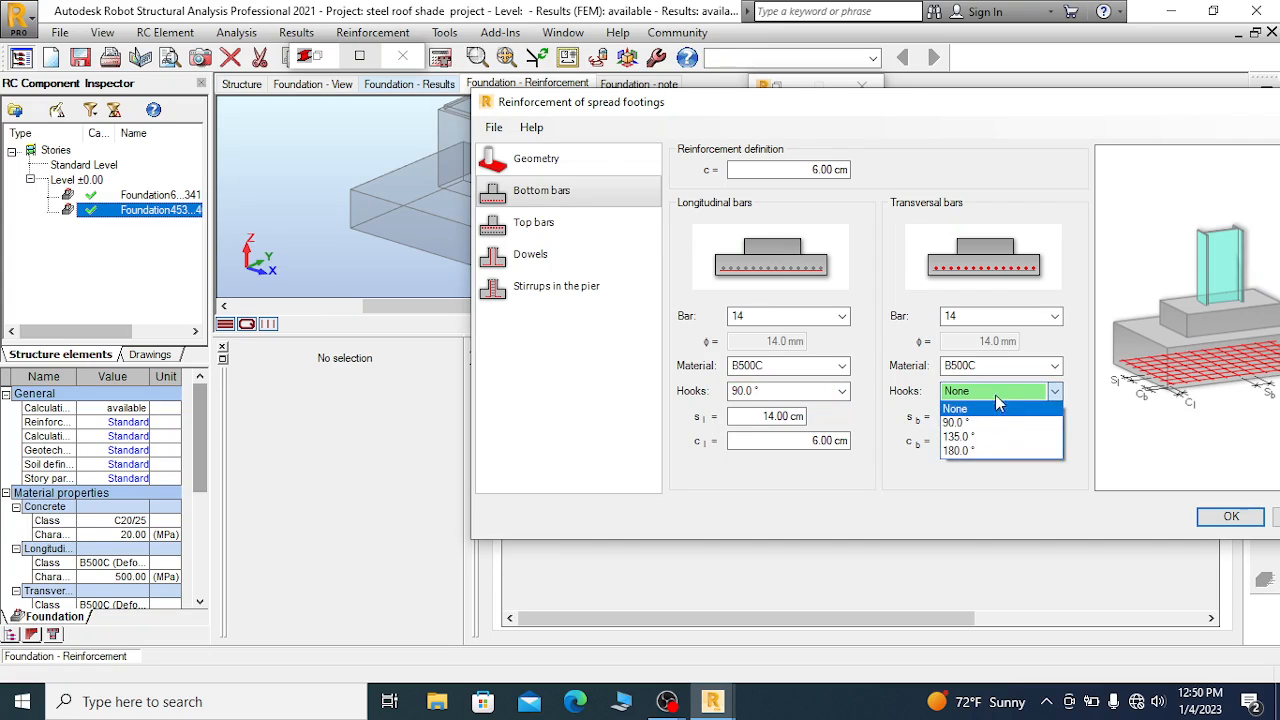
pyautogui.click(966, 423)
# Set the spacing of the bottom longitudinal and transversal bars to 25 cm
pyautogui.click(790, 416)
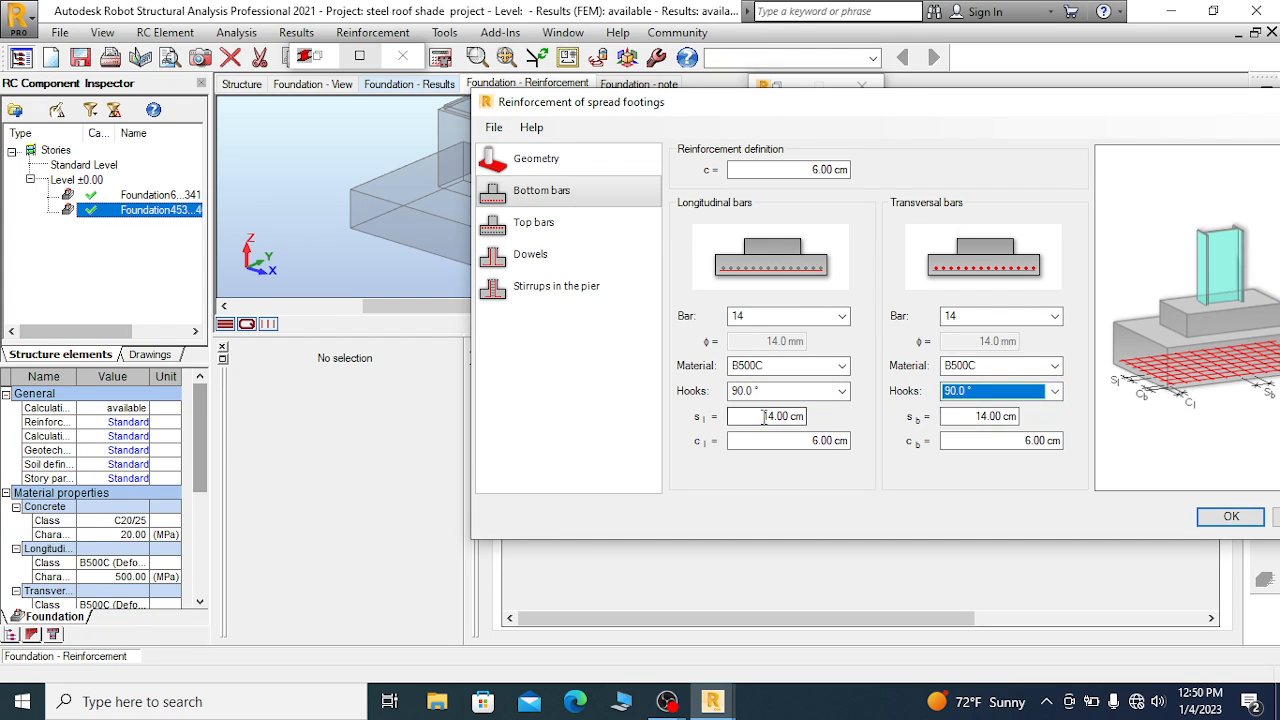
pyautogui.write('22')
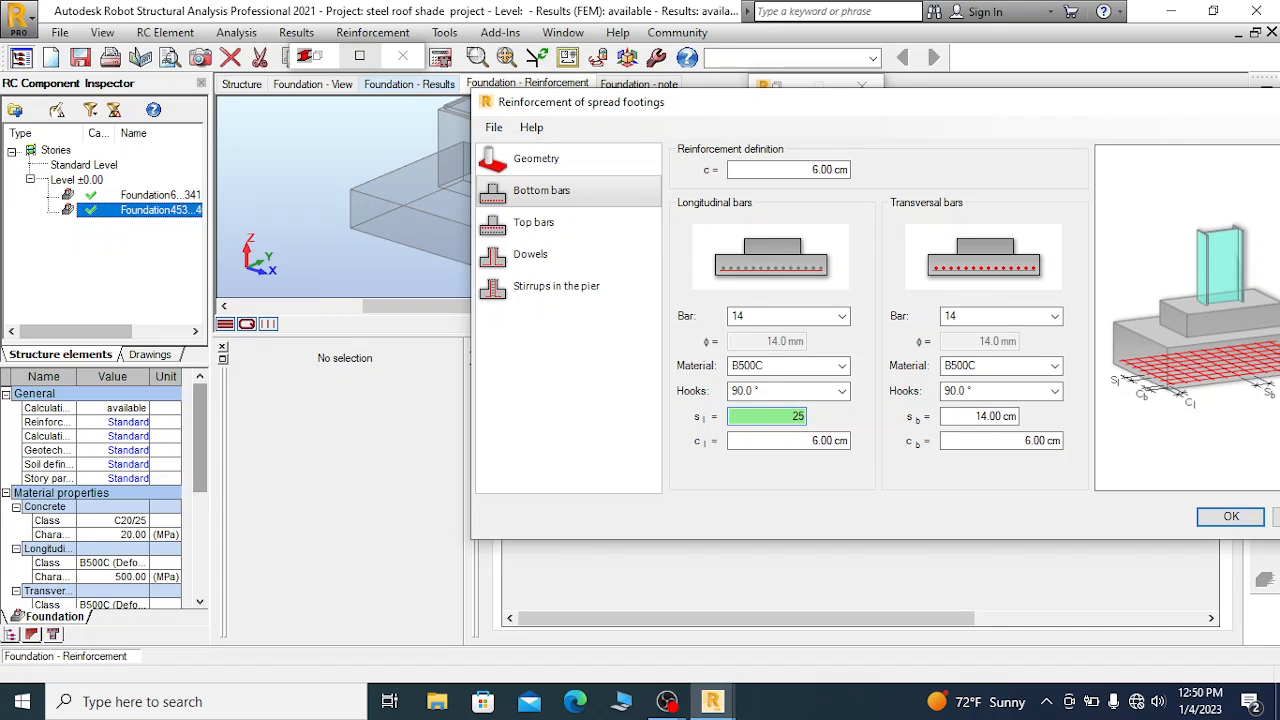
pyautogui.click(971, 423)
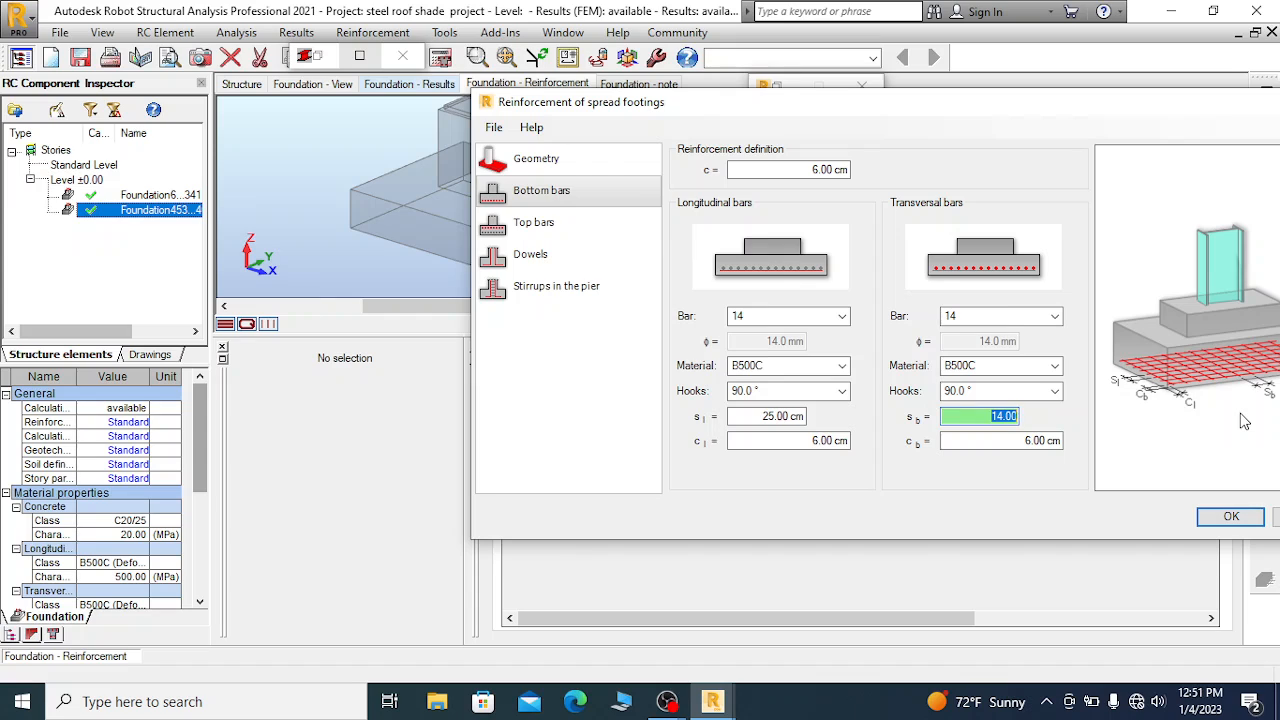
pyautogui.write('25')
pyautogui.click(838, 440)
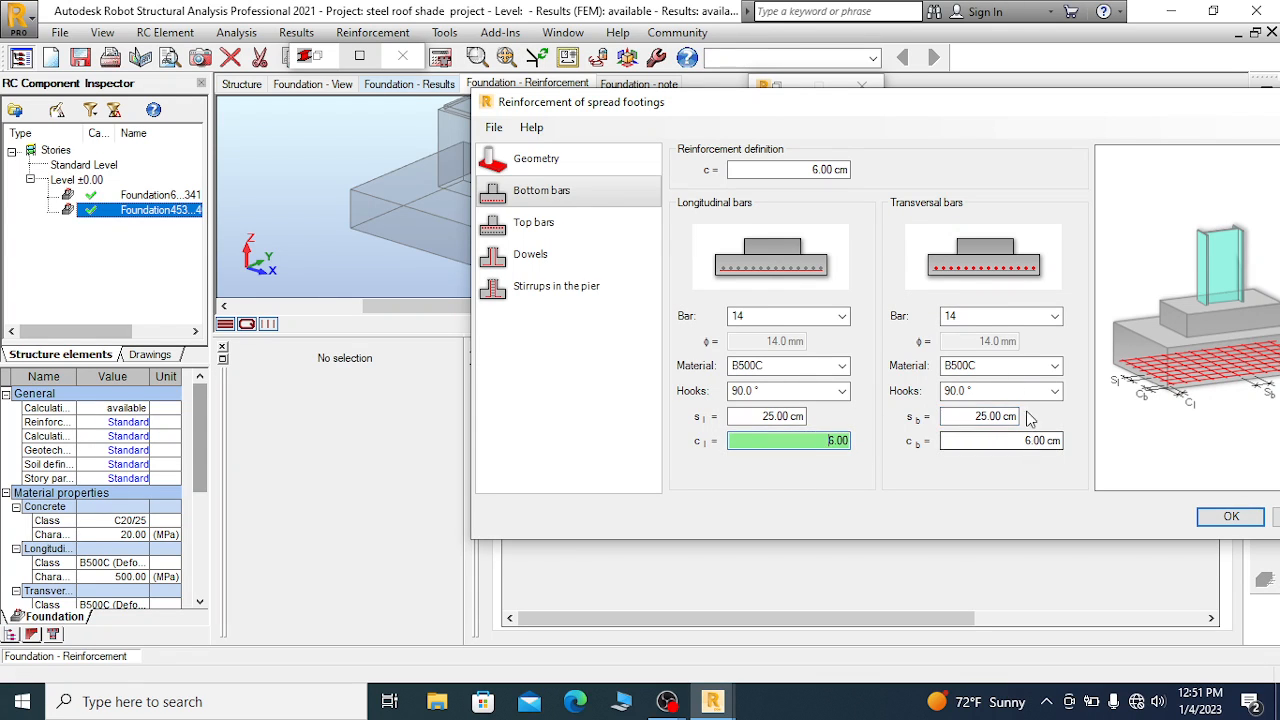
pyautogui.click(530, 223)
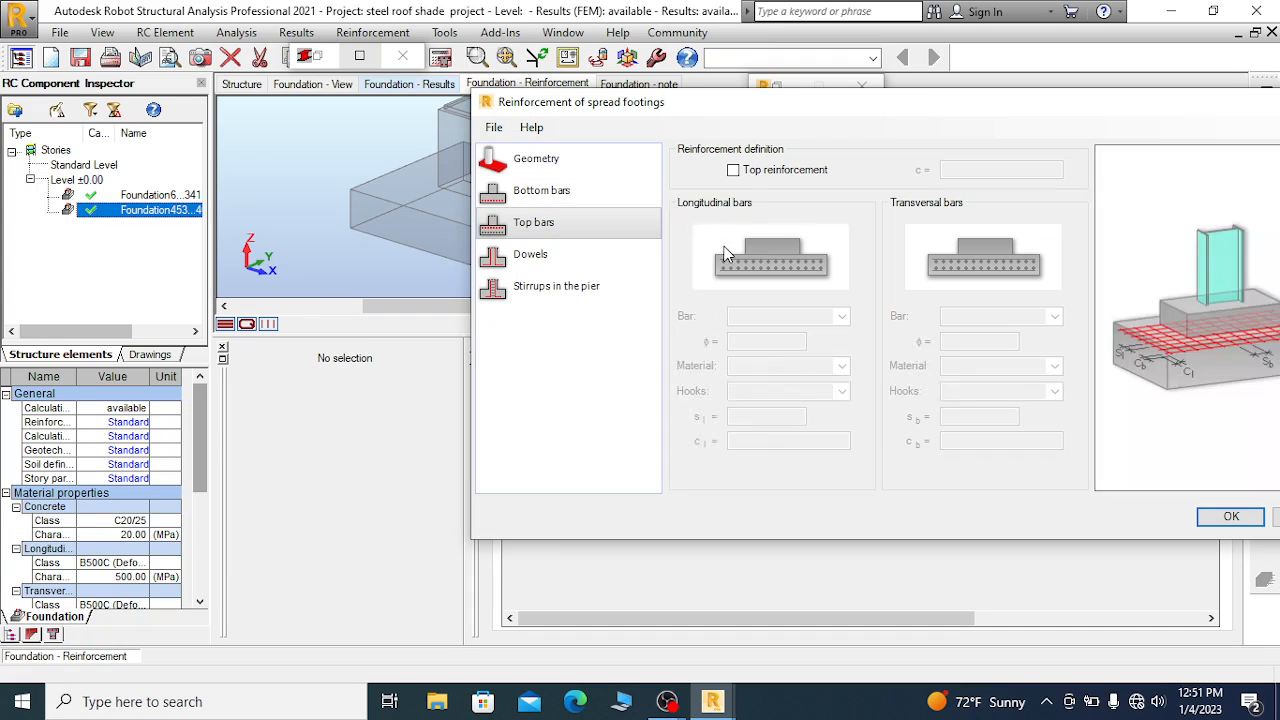
pyautogui.click(734, 170)
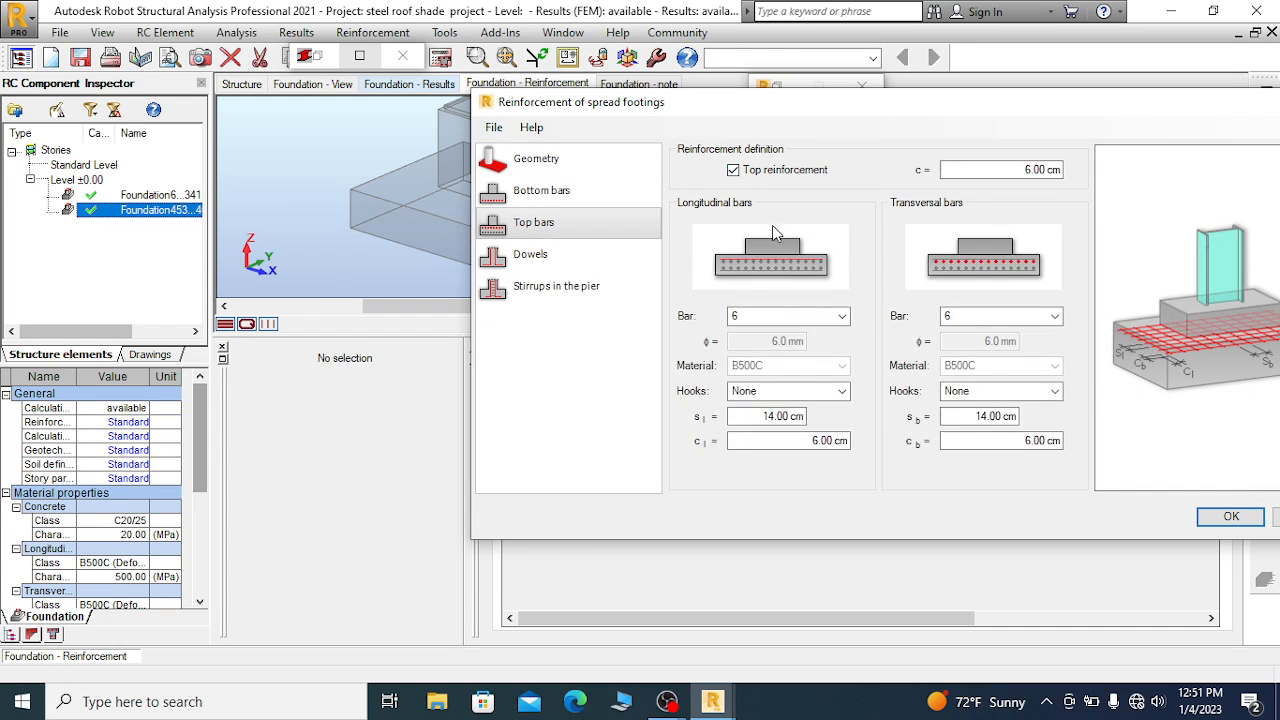
pyautogui.click(734, 170)
# Define the pier dowels as 16 mm bars with 90° hooks at both the top and bottom
pyautogui.click(532, 256)
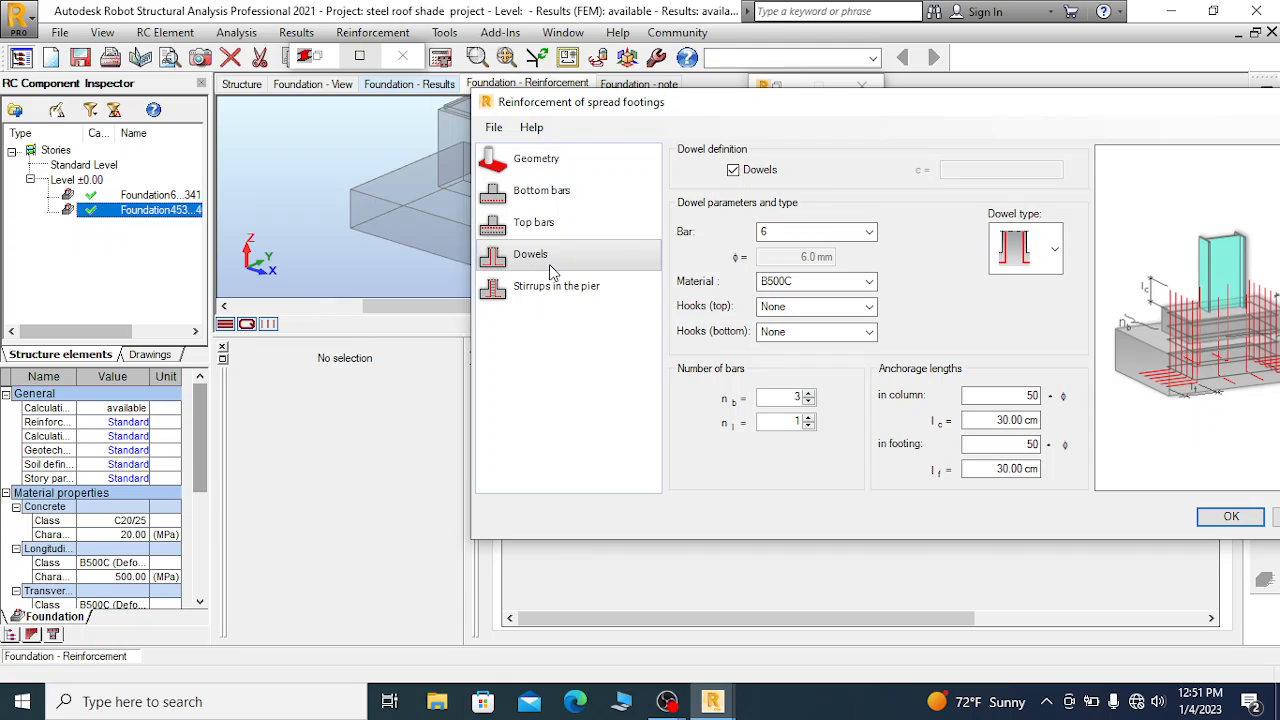
pyautogui.click(830, 234)
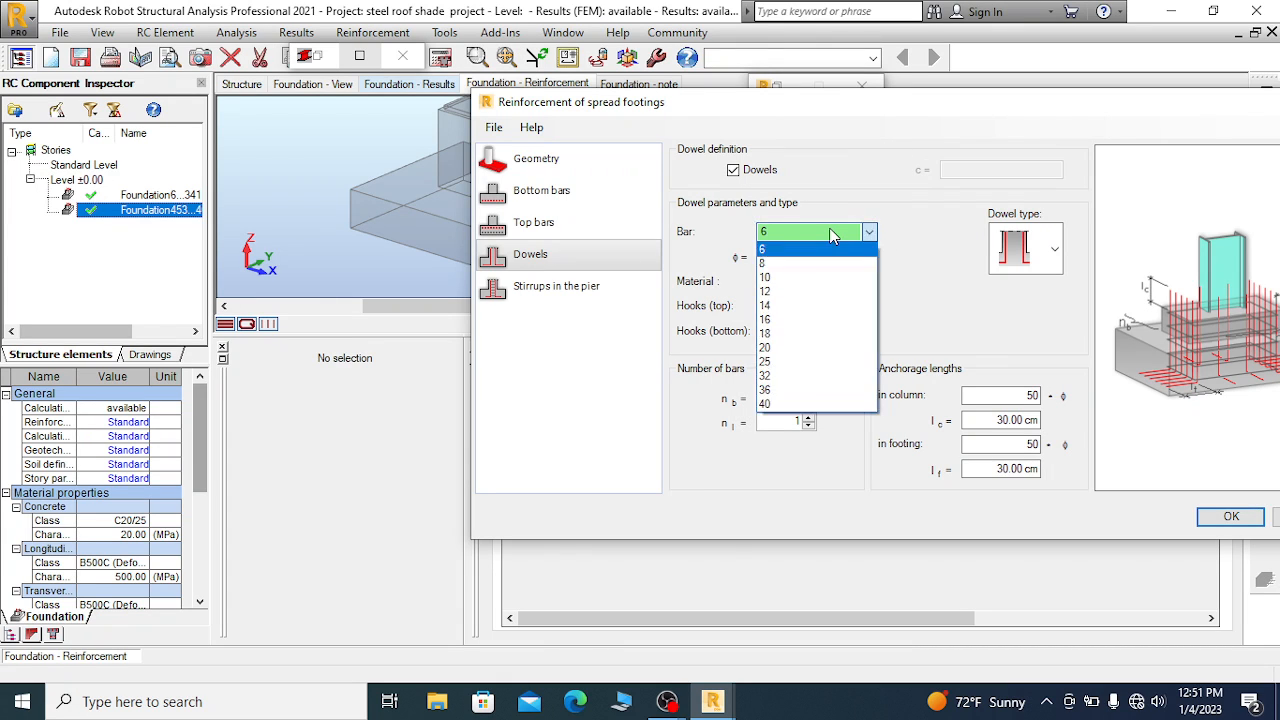
pyautogui.click(772, 321)
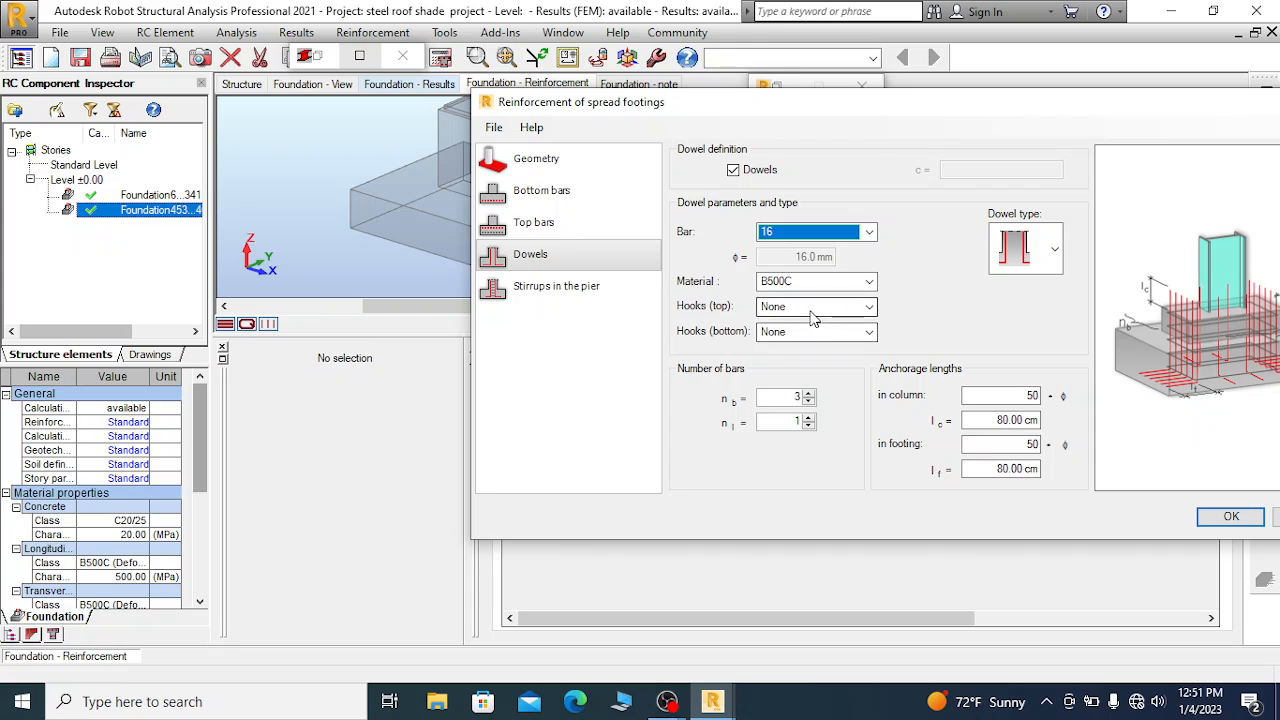
pyautogui.click(790, 307)
pyautogui.click(787, 340)
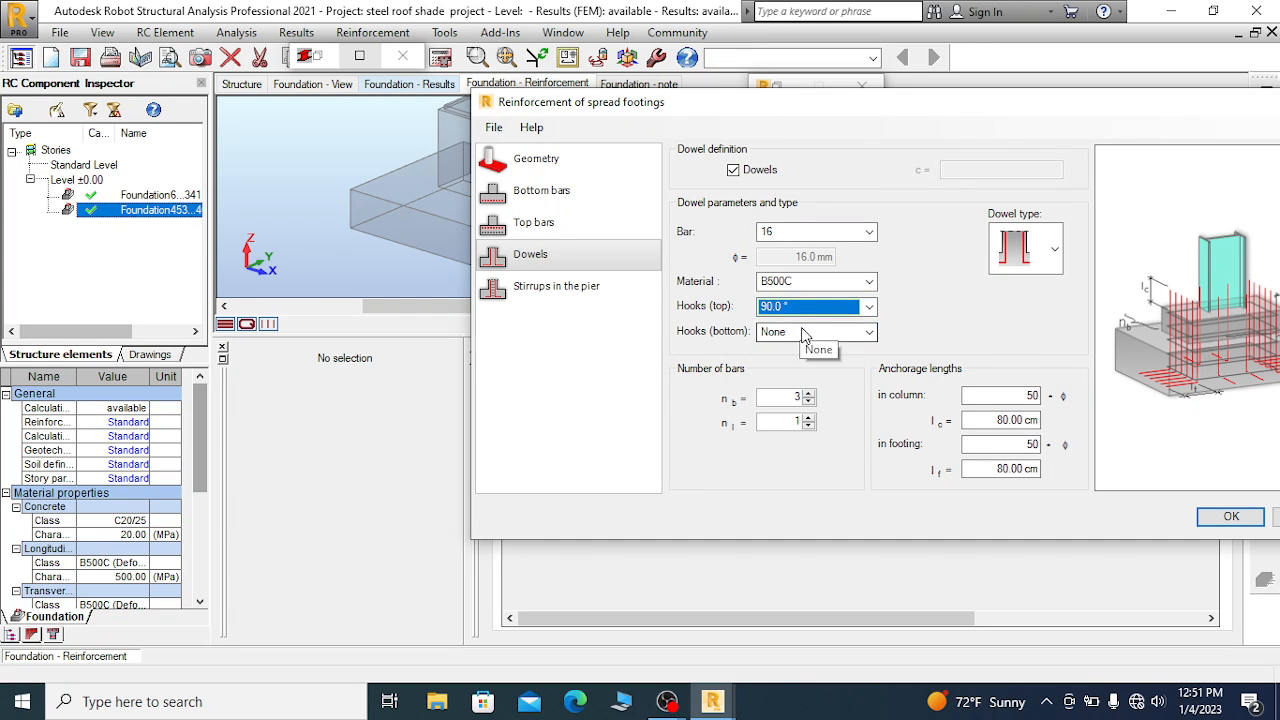
pyautogui.click(800, 332)
pyautogui.click(785, 366)
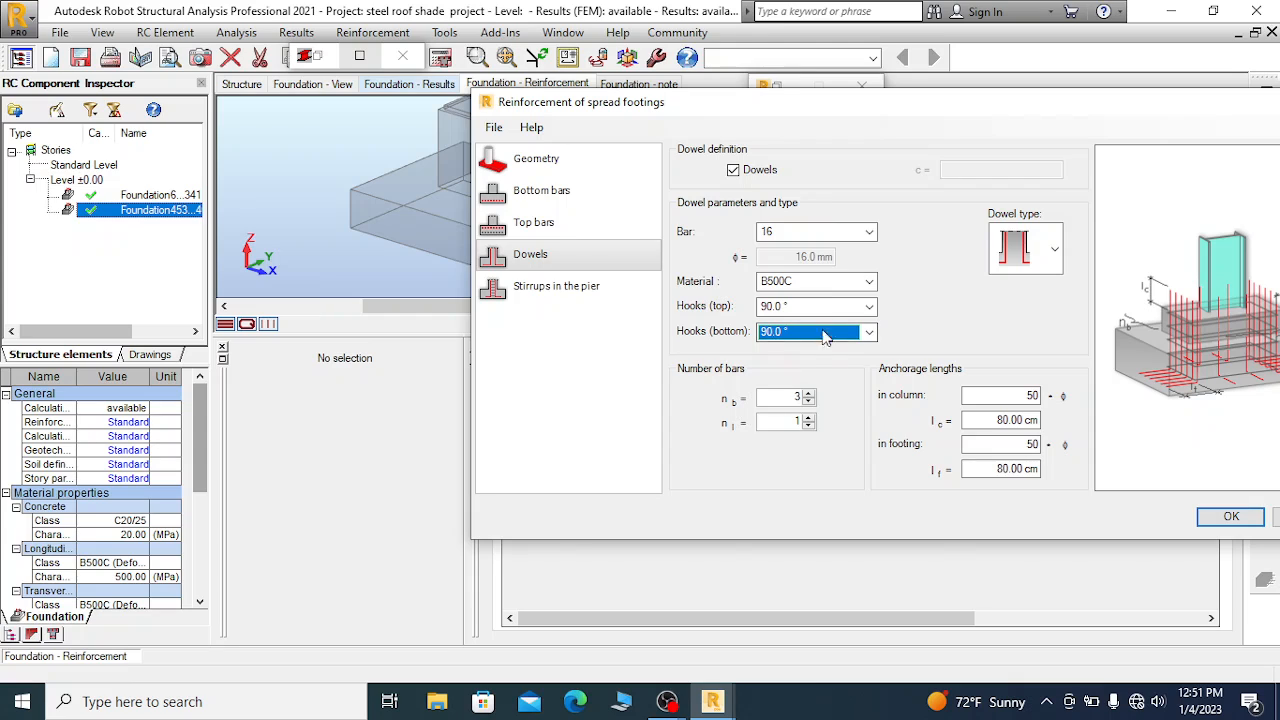
# Set the dowel count n_l to 3 and the dowels' anchorage length in the column to 0
pyautogui.doubleClick(793, 421)
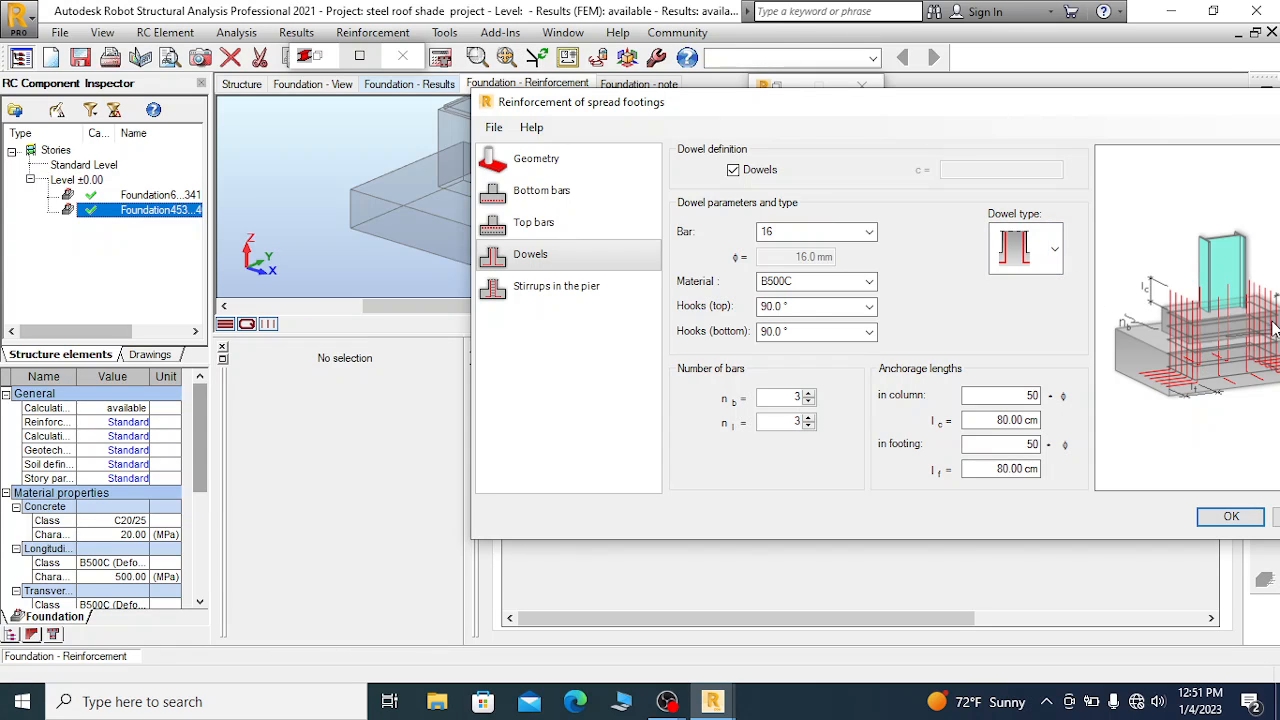
pyautogui.press('Tab')
pyautogui.press('Tab')
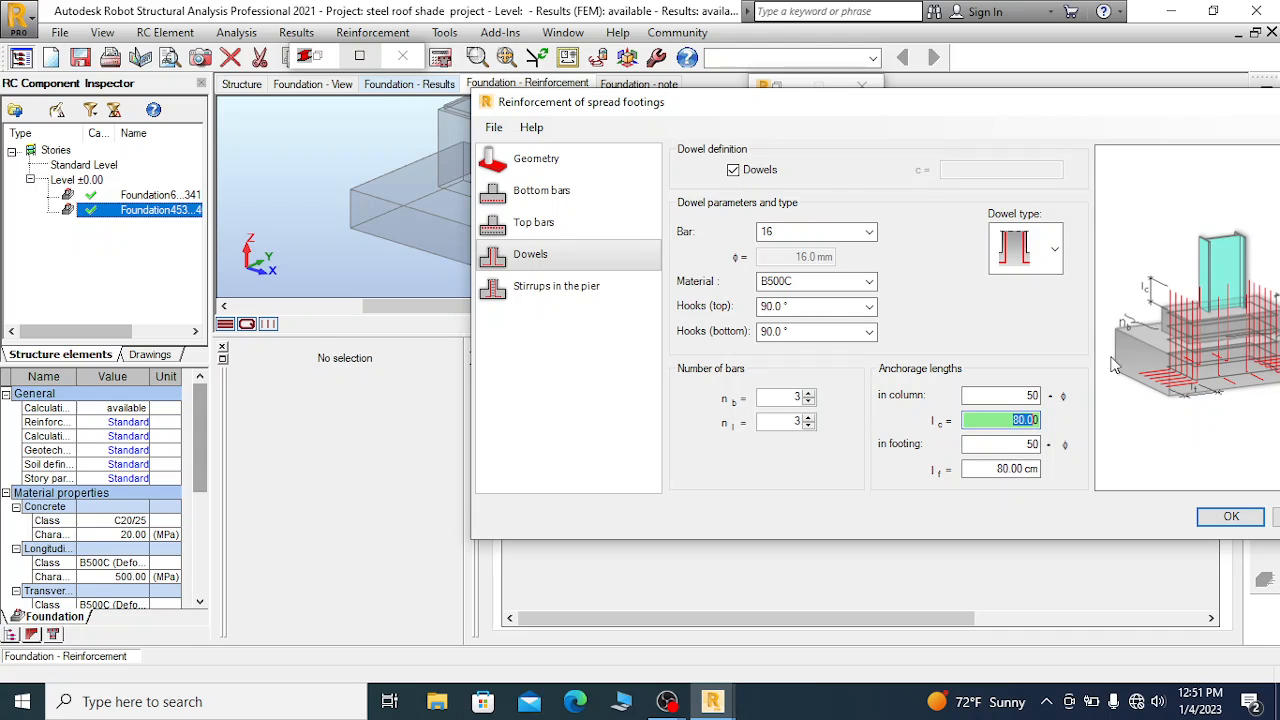
pyautogui.click(1020, 396)
pyautogui.write('0')
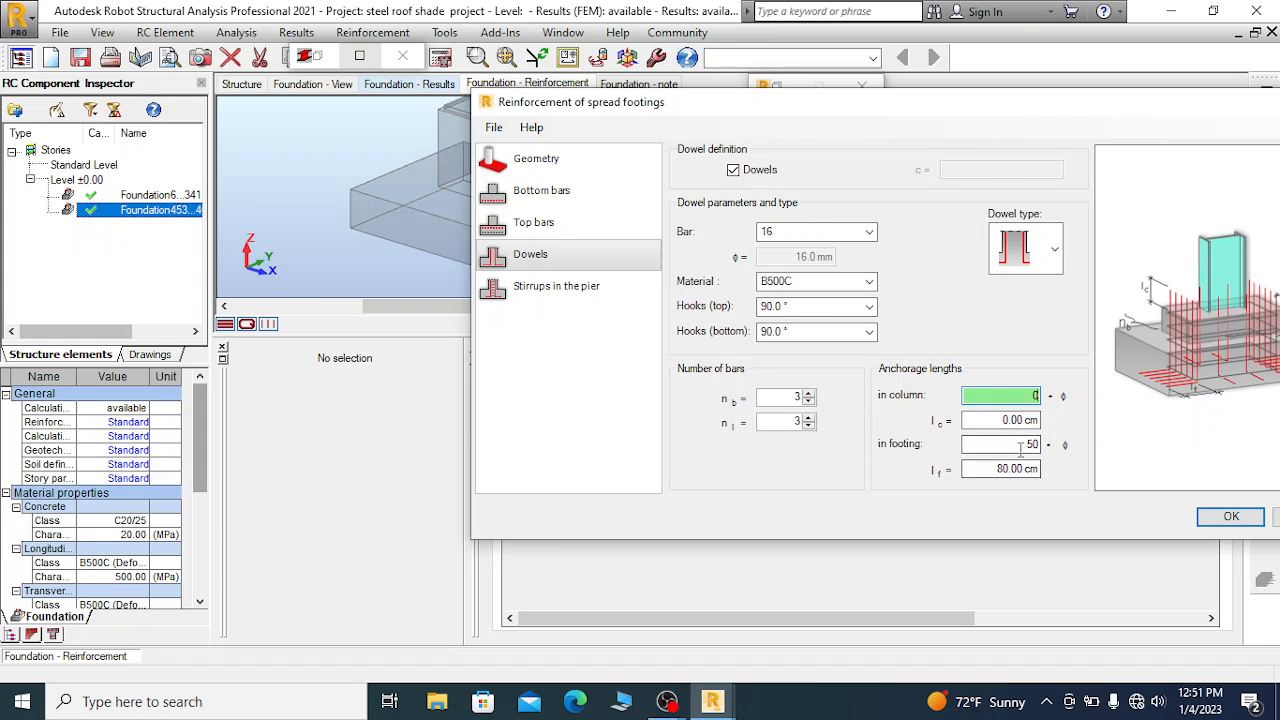
pyautogui.press('Tab')
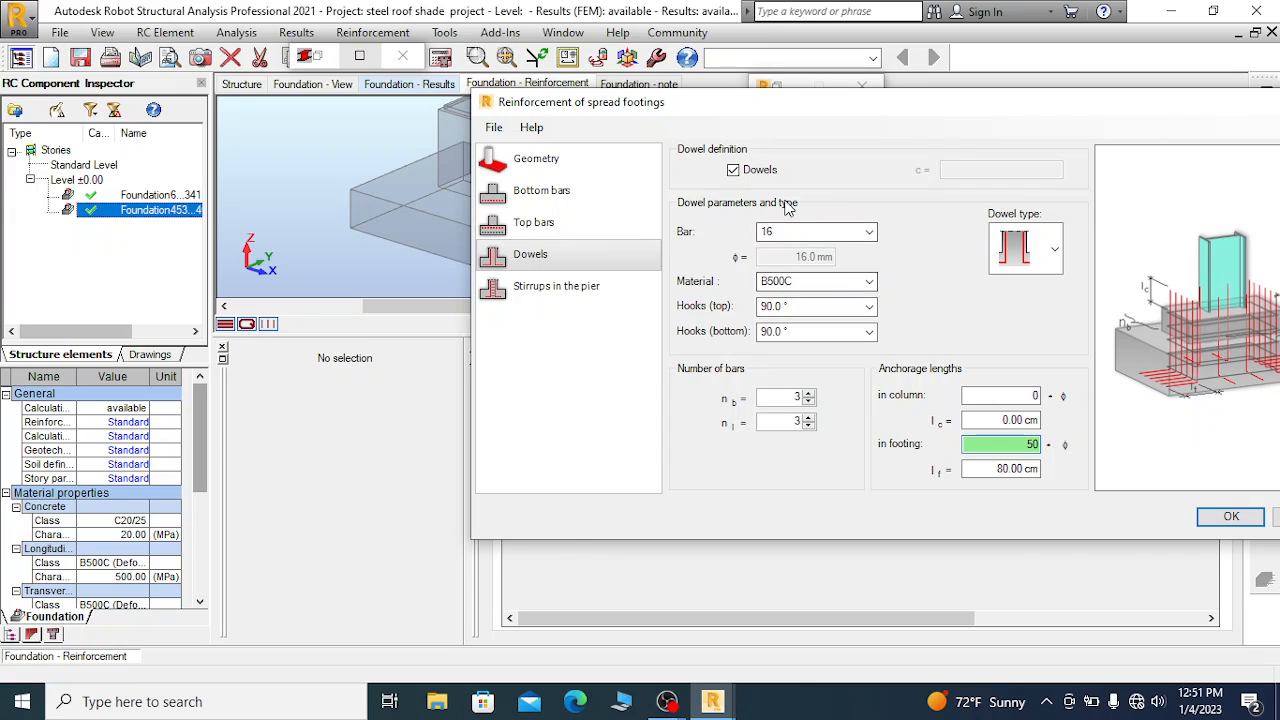
# Set the footing pier's stirrups to 8 mm bars
pyautogui.click(553, 291)
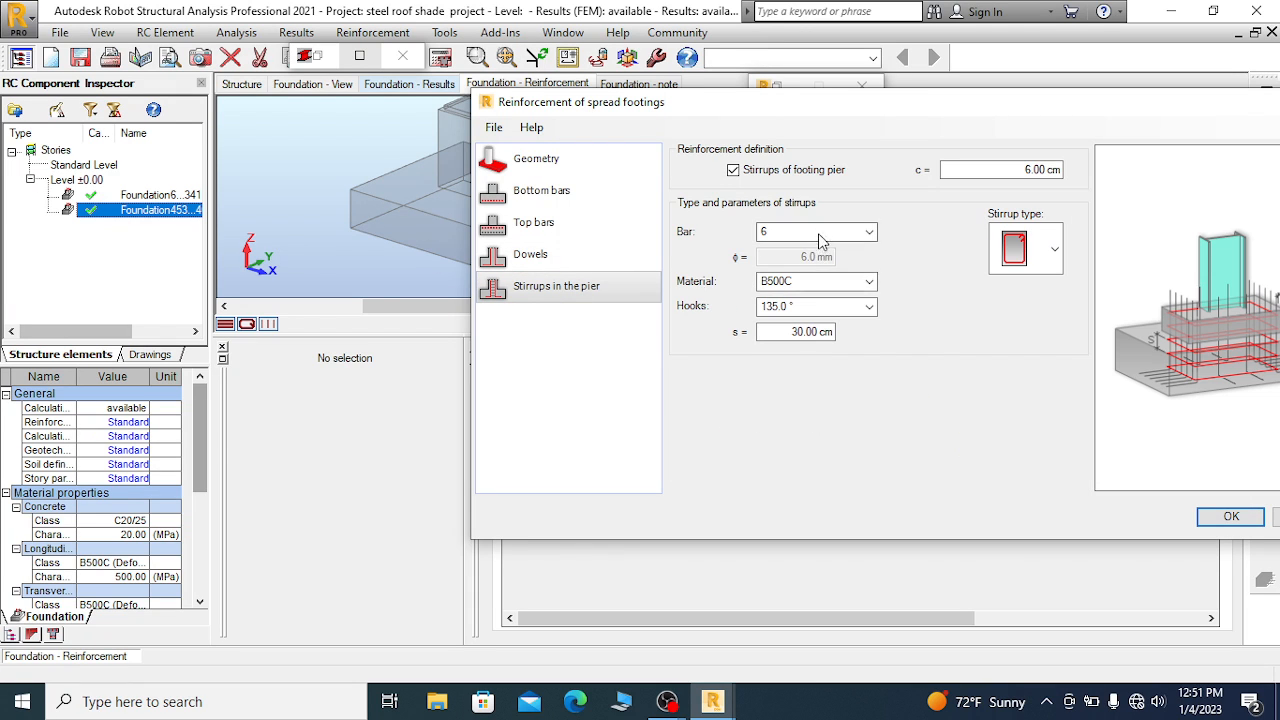
pyautogui.click(860, 233)
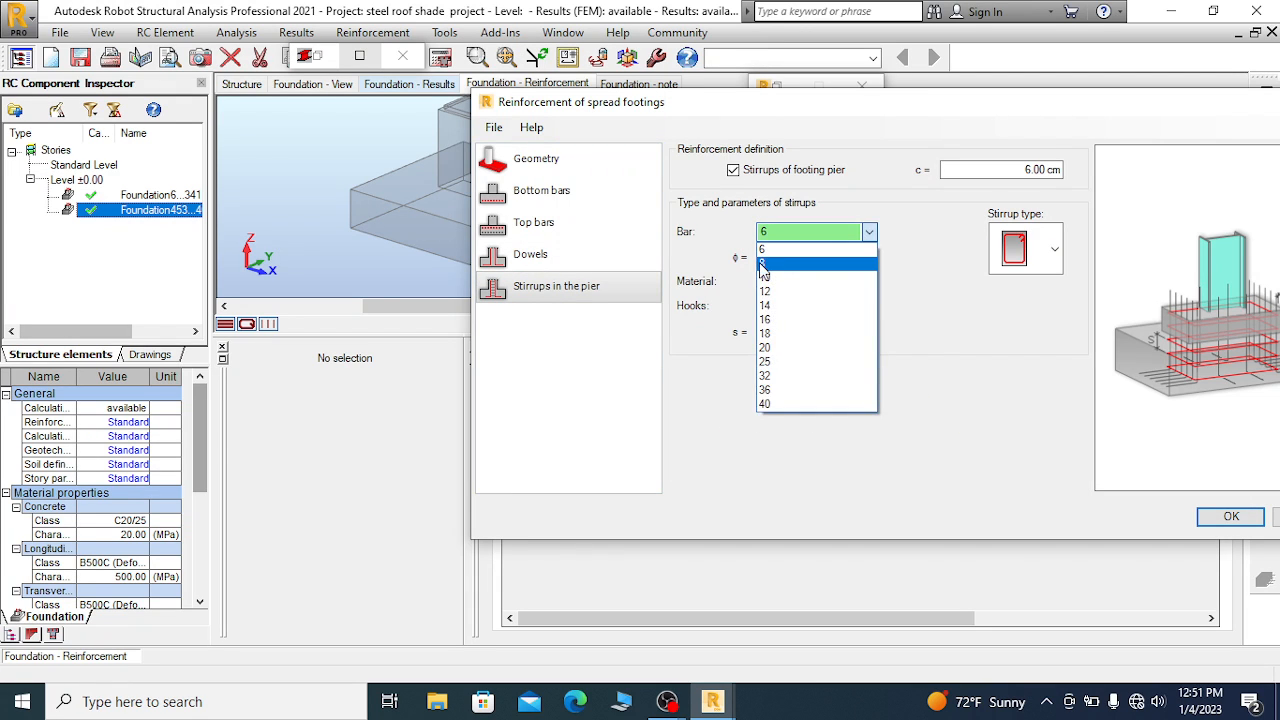
pyautogui.click(815, 262)
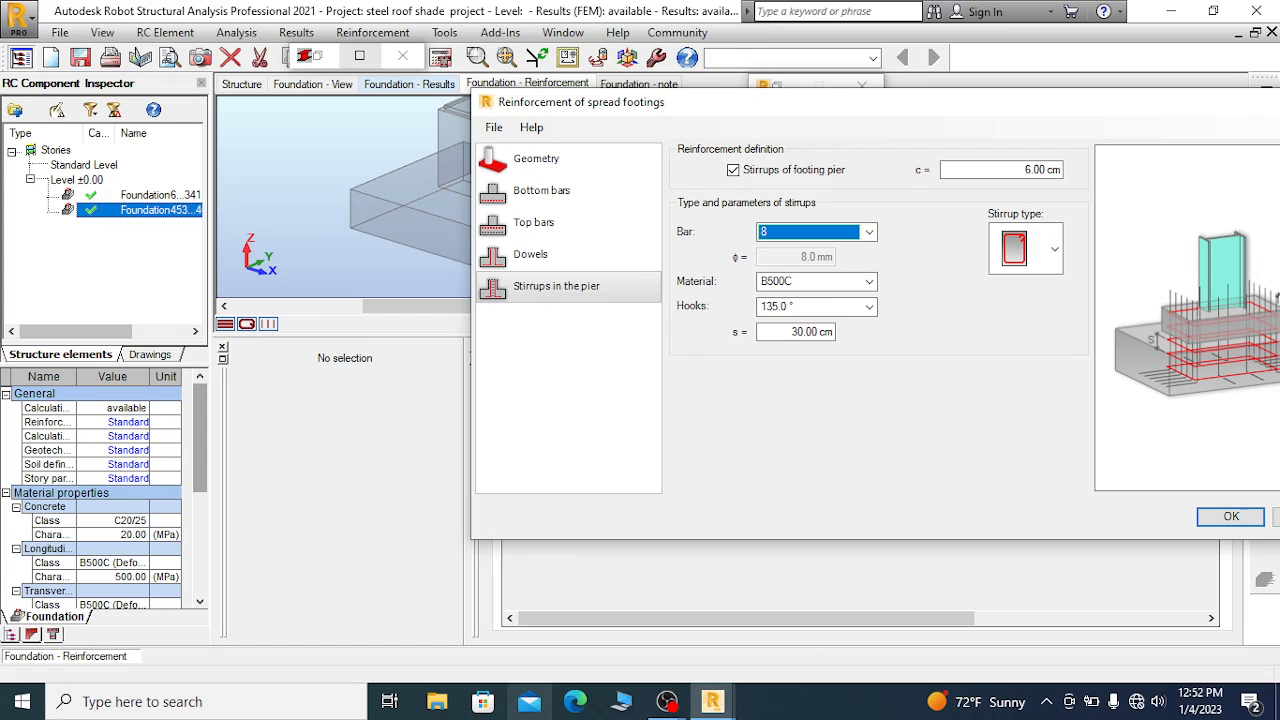
pyautogui.click(670, 703)
pyautogui.click(607, 642)
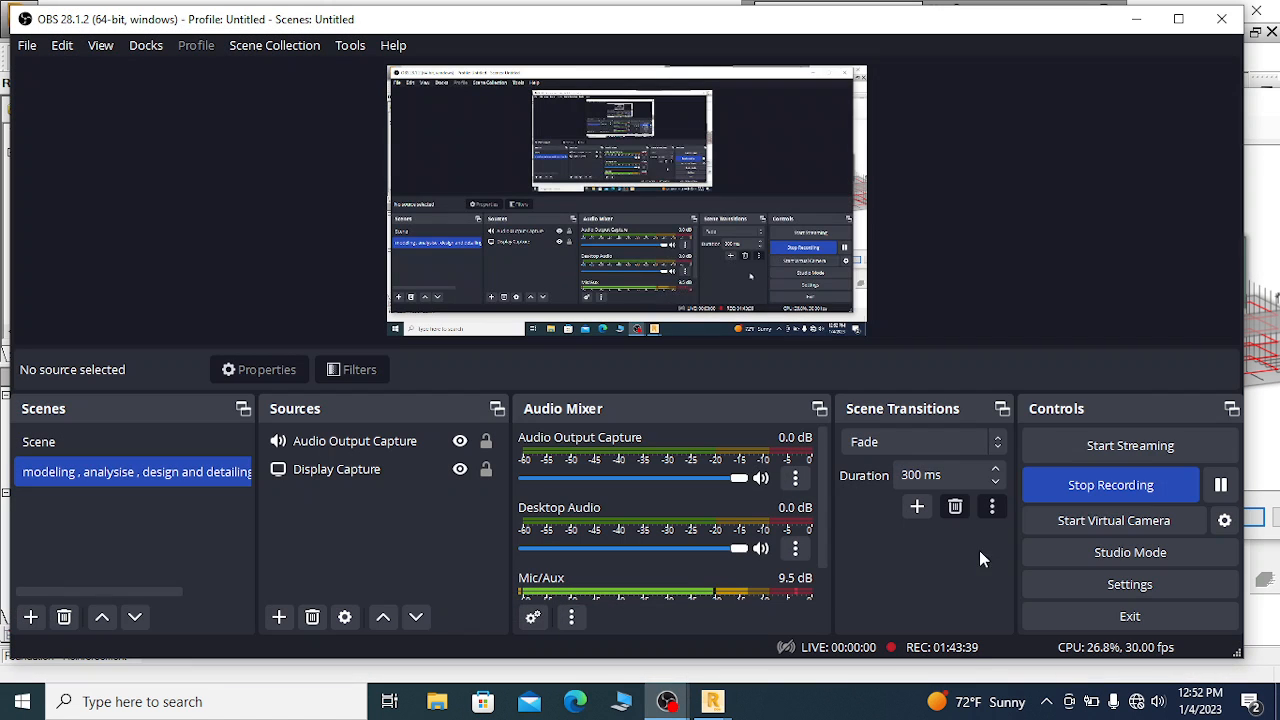
pyautogui.click(1220, 486)
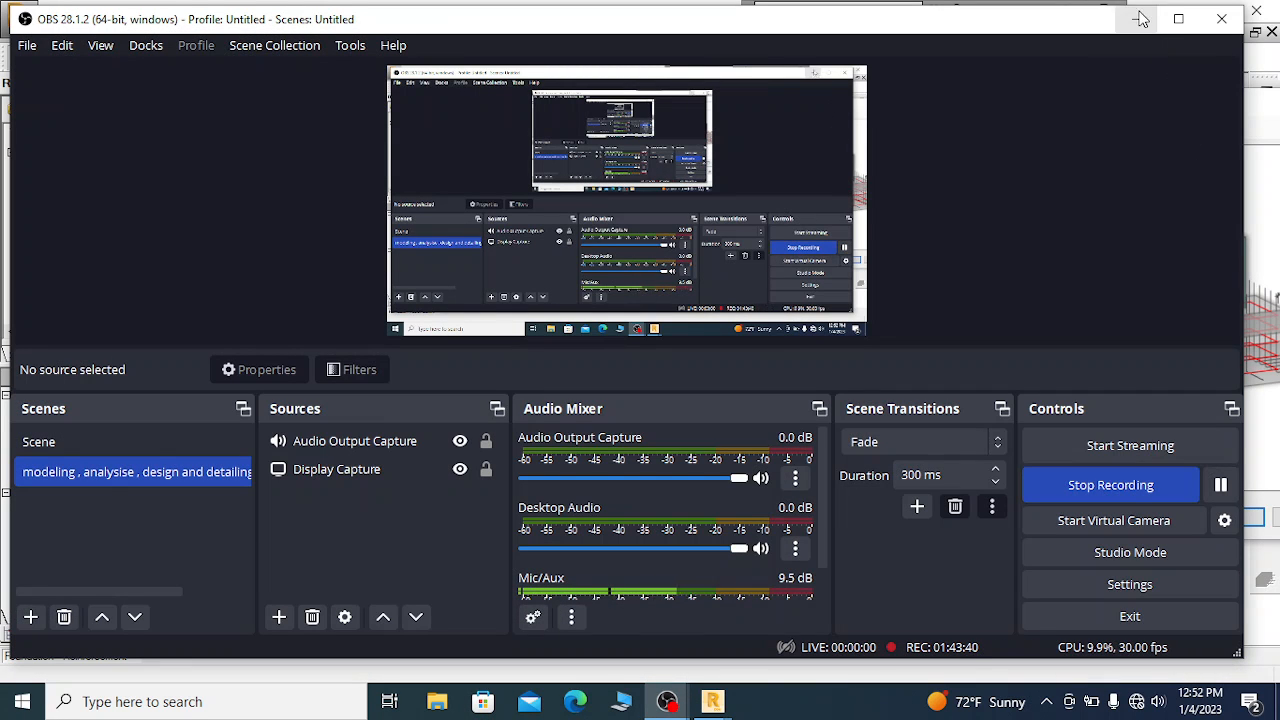
pyautogui.click(1136, 19)
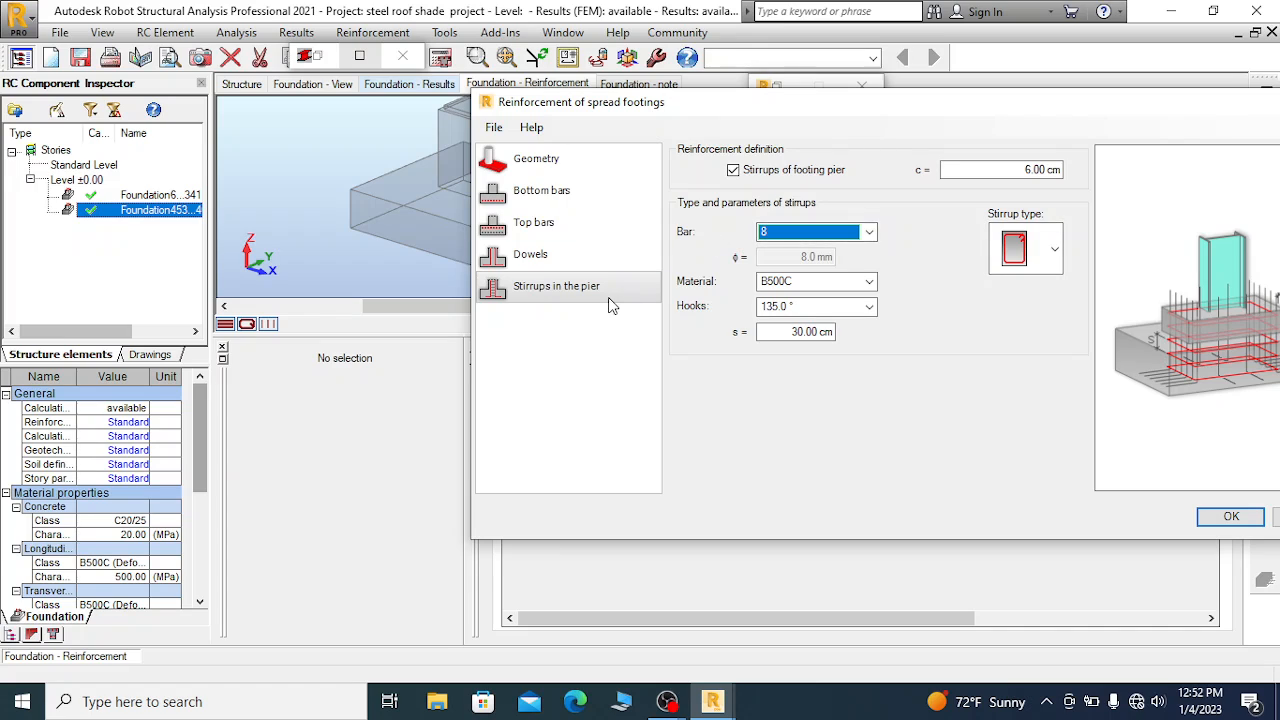
# Set the pier stirrup spacing to 20 cm and generate the footing reinforcement
pyautogui.click(794, 331)
pyautogui.write('20')
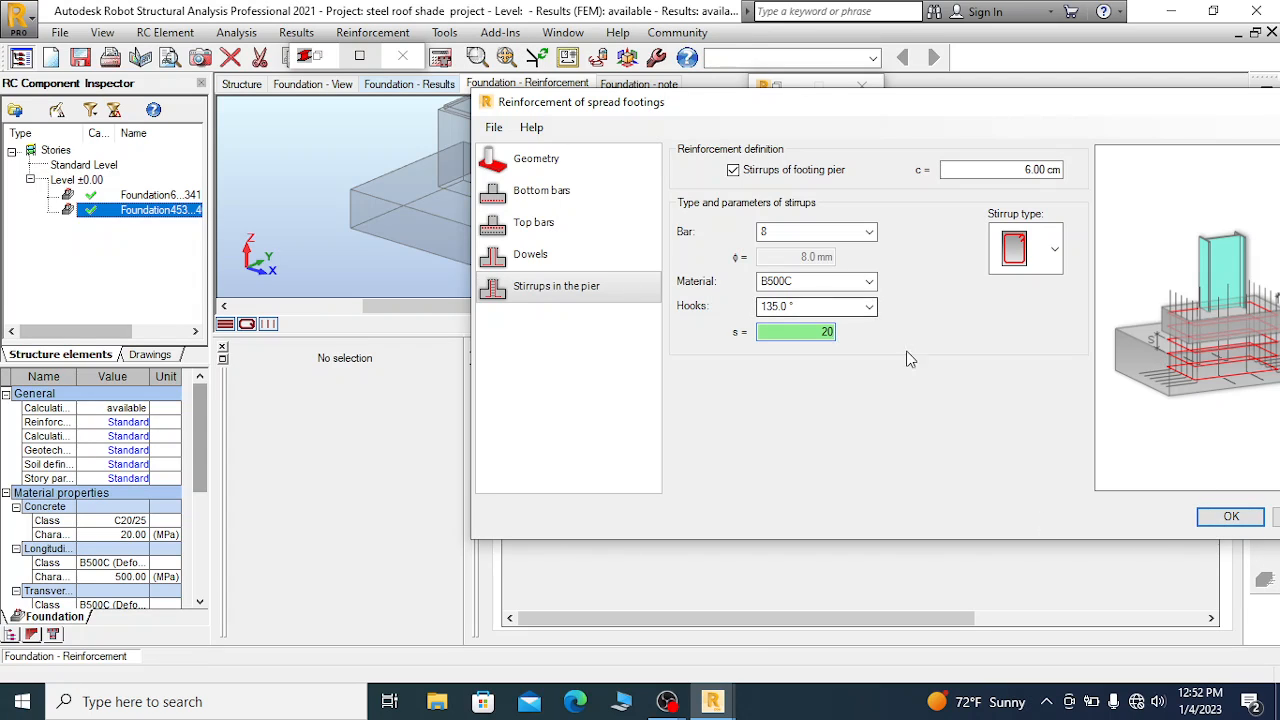
pyautogui.click(1236, 516)
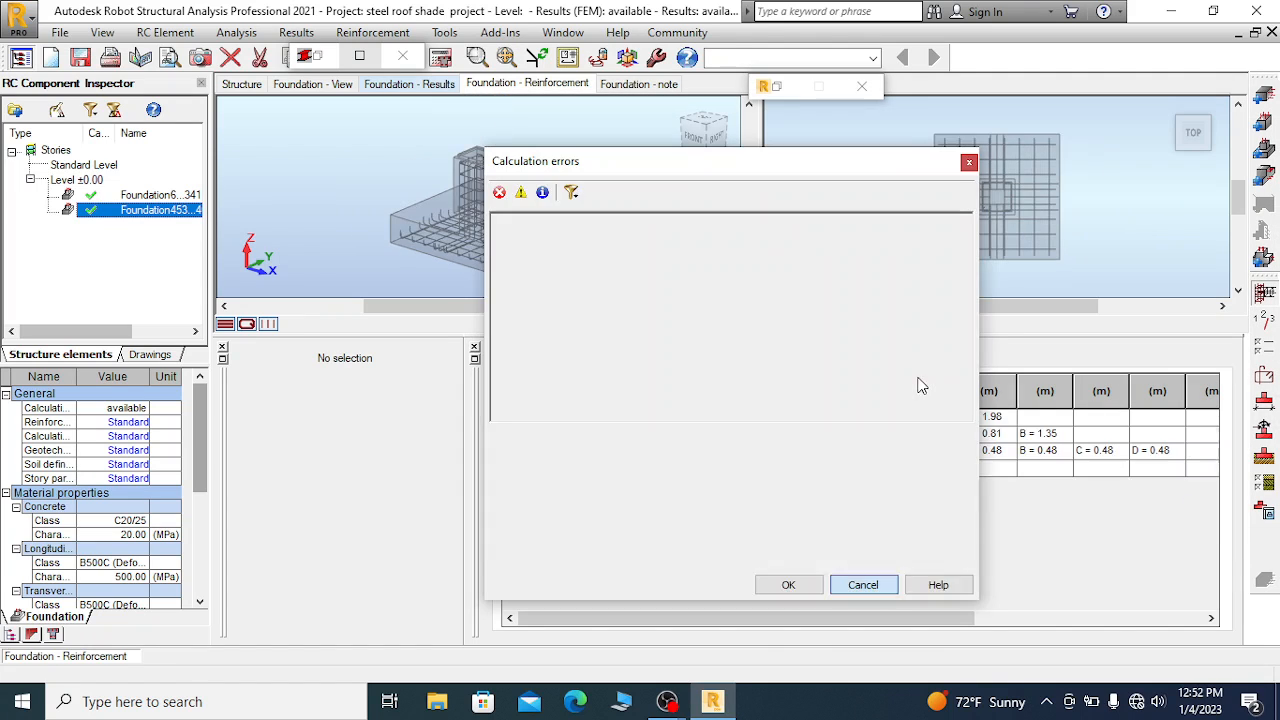
# Dismiss the calculation errors list and examine the new bottom bars, dowels and pier stirrups in the 3D view
pyautogui.moveTo(700, 178); pyautogui.dragTo(697, 350)
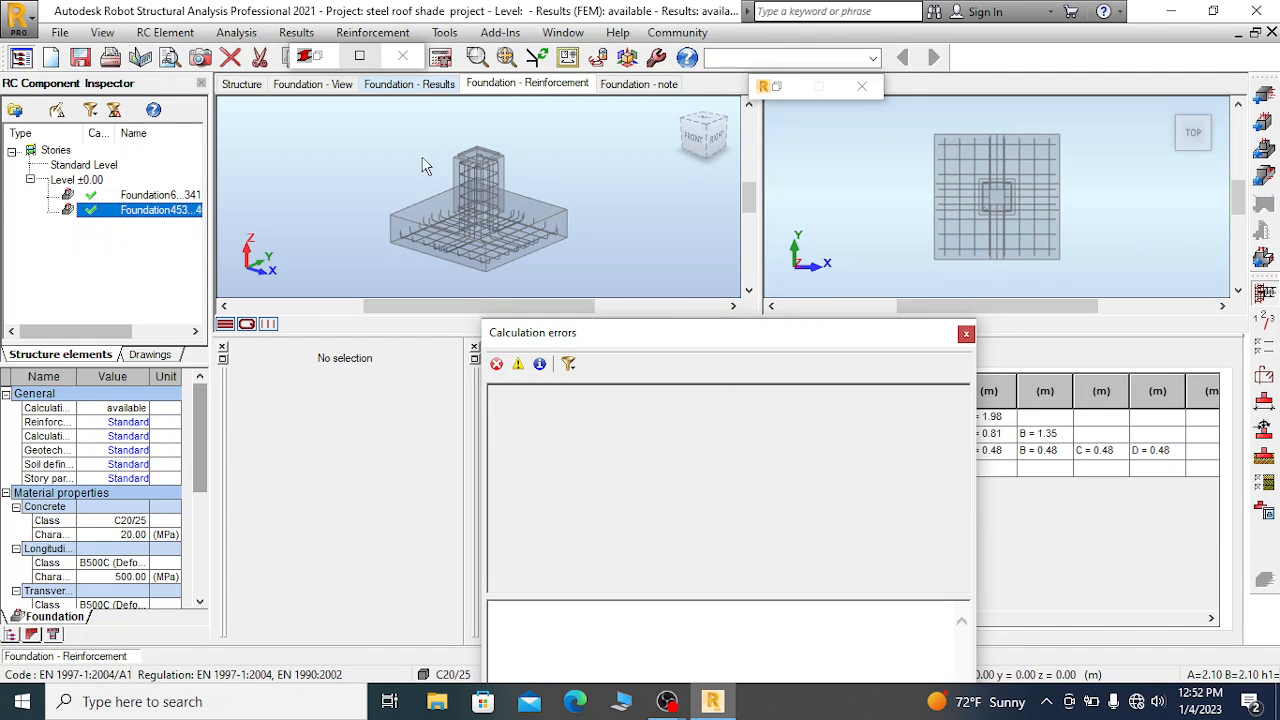
pyautogui.scroll(5, 422, 172)
pyautogui.scroll(-5, 490, 172)
pyautogui.scroll(1, 995, 190)
pyautogui.moveTo(820, 336); pyautogui.dragTo(930, 100)
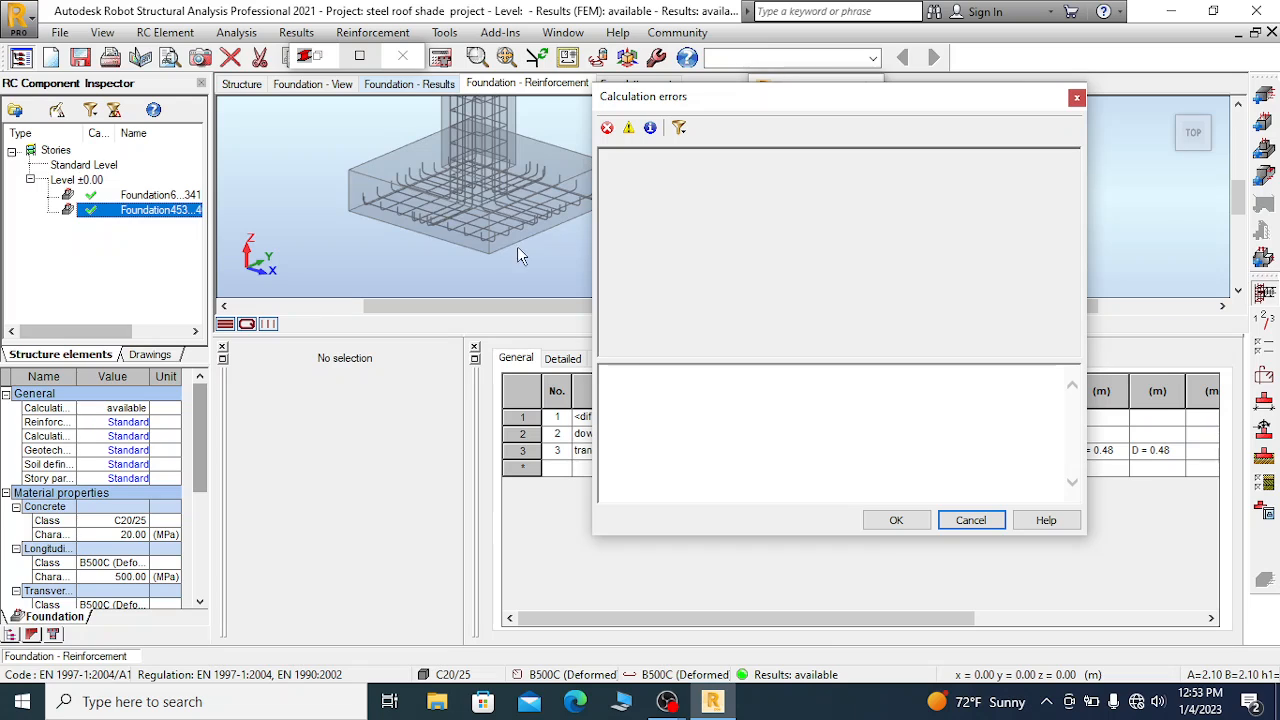
pyautogui.click(971, 521)
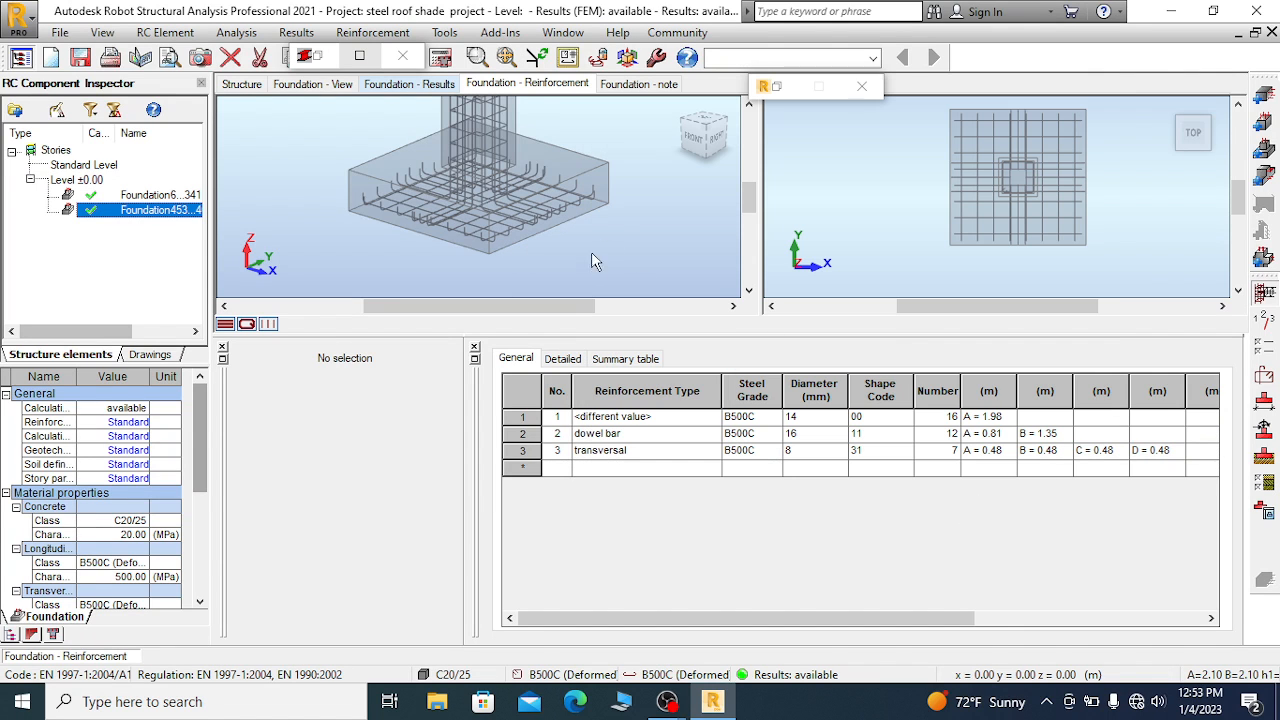
pyautogui.scroll(-1, 613, 214)
pyautogui.scroll(-1, 586, 250)
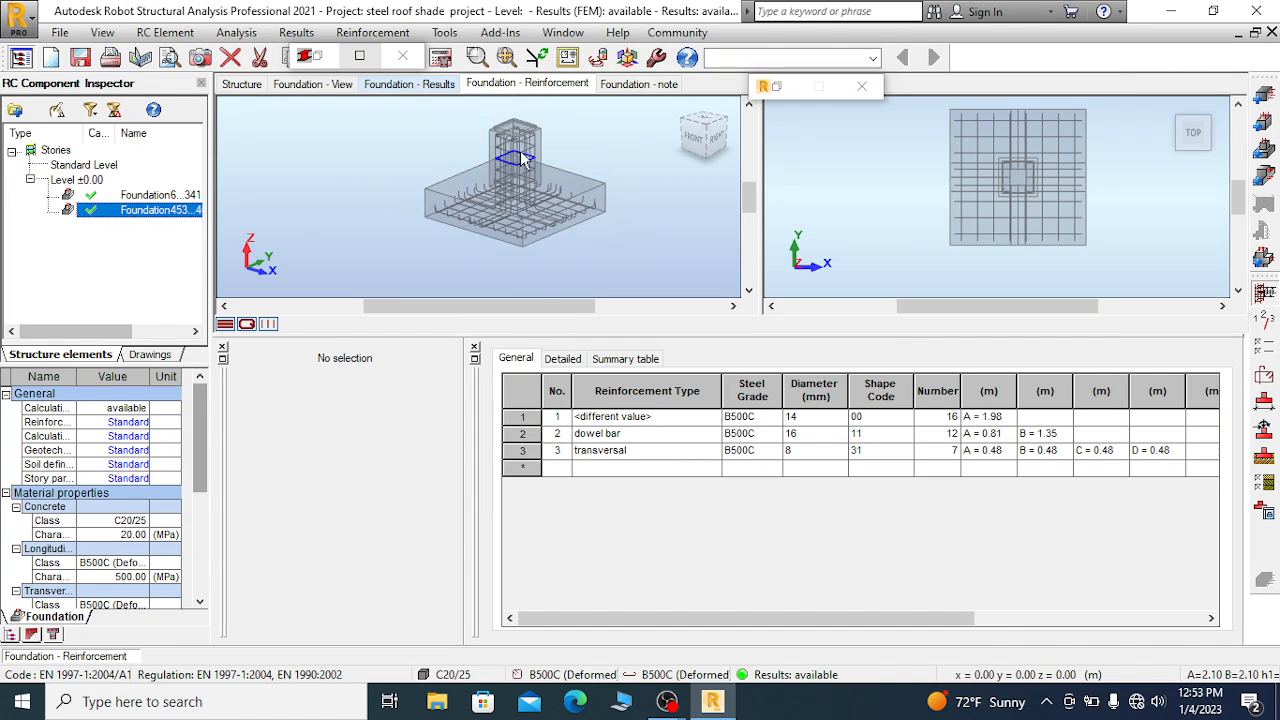
# Examine the generated footing bars in 3D and the note's safety factors for top reinforcement along the X and Y axes
pyautogui.scroll(2, 521, 157)
pyautogui.scroll(1, 521, 157)
pyautogui.scroll(-1, 502, 161)
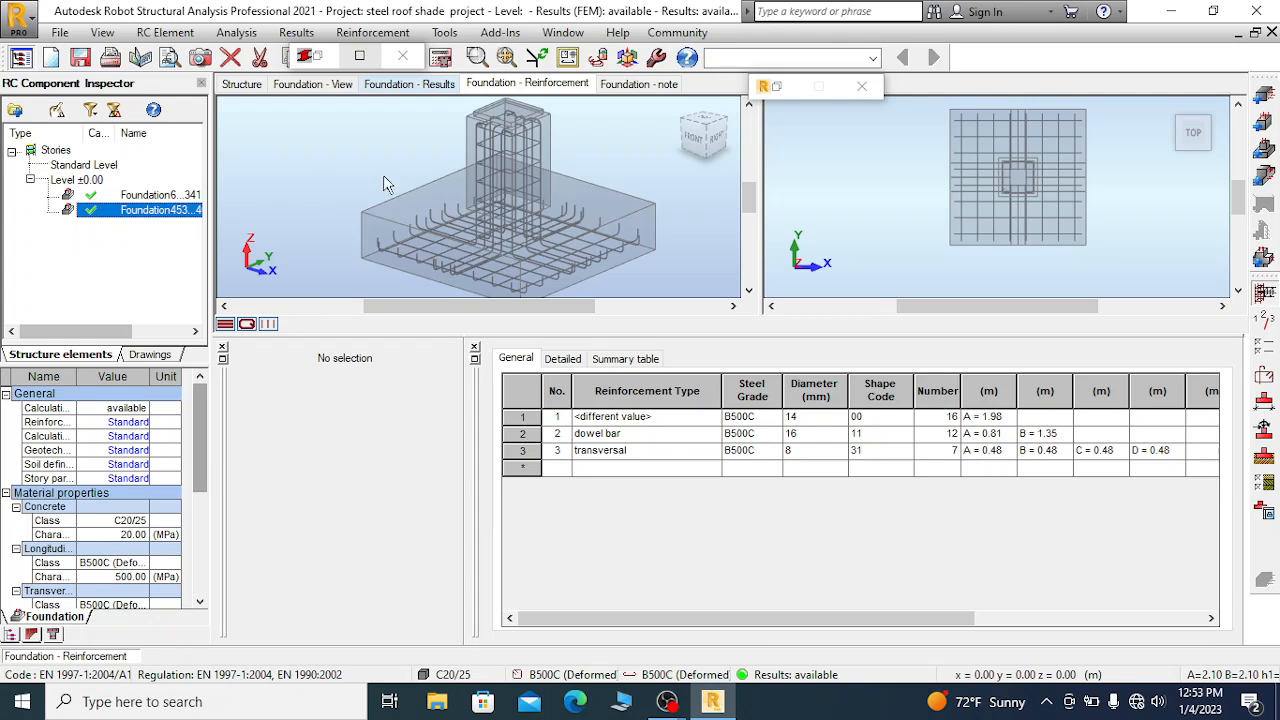
pyautogui.click(641, 84)
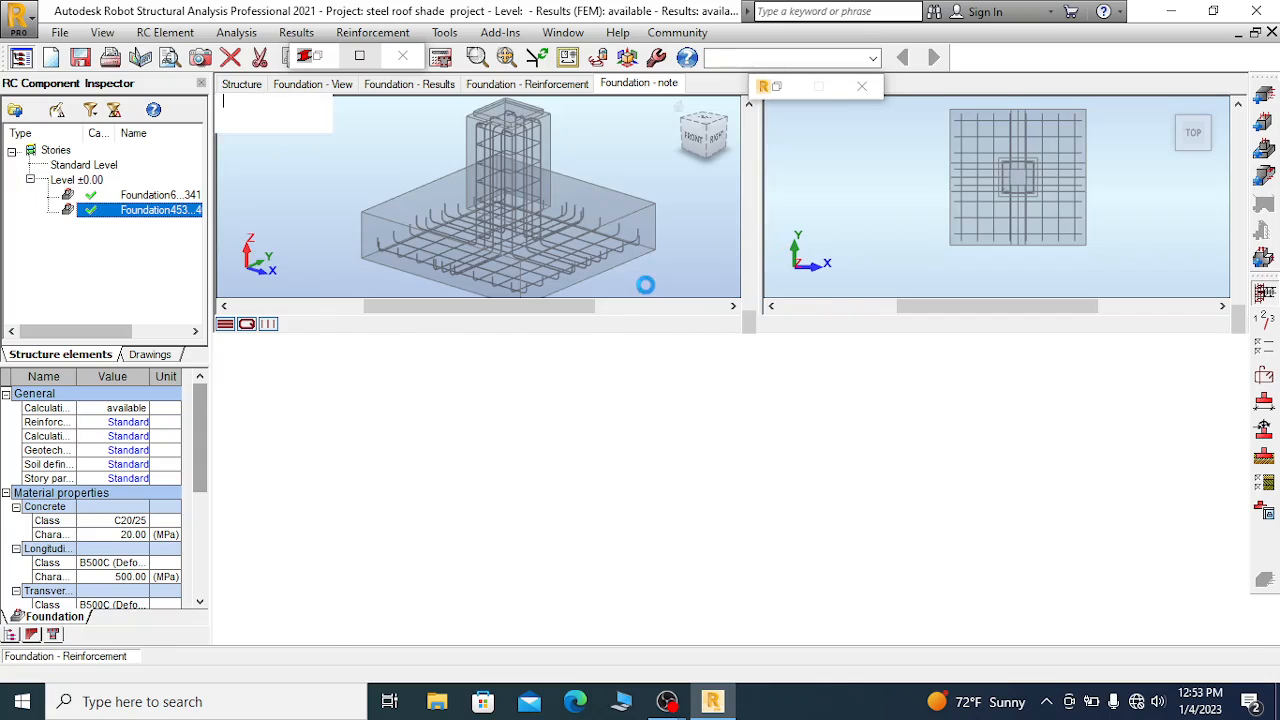
pyautogui.scroll(-9, 516, 341)
pyautogui.moveTo(1240, 128); pyautogui.dragTo(1259, 608)
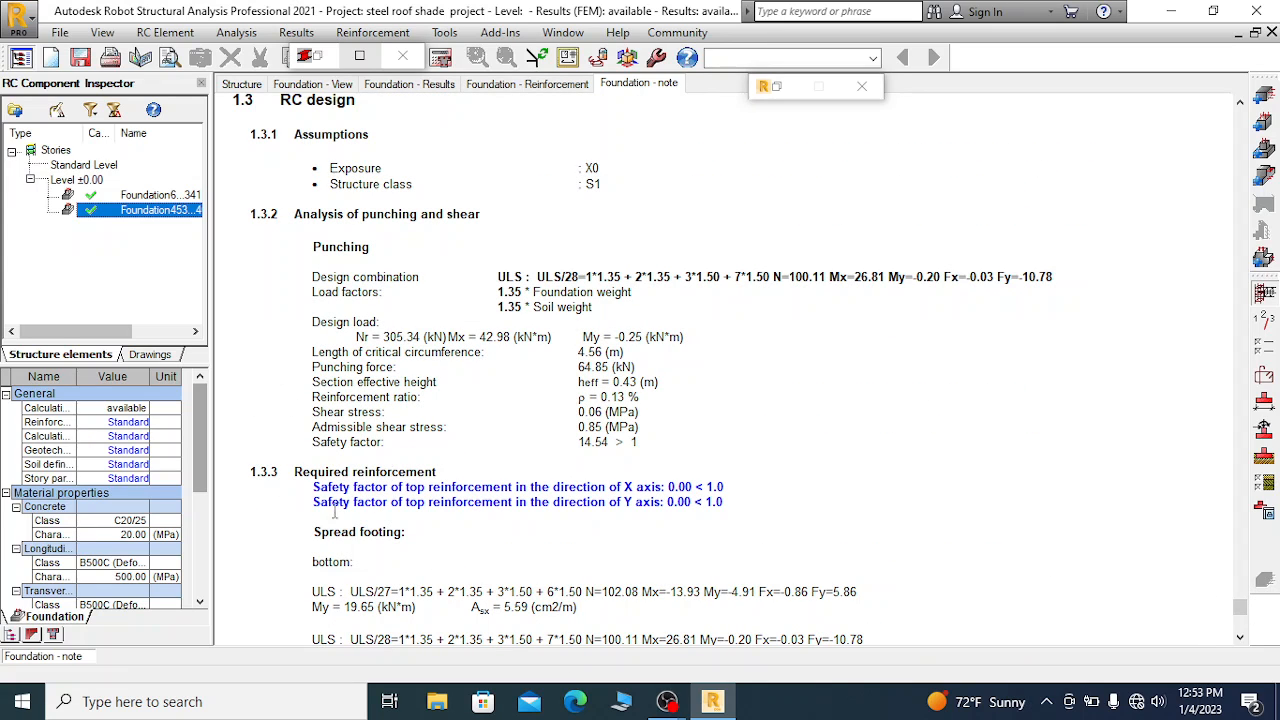
pyautogui.moveTo(313, 490); pyautogui.dragTo(700, 494)
pyautogui.click(697, 487)
# Delete all three reinforcement rows of the selected foundation and dismiss the calculation errors list
pyautogui.click(550, 88)
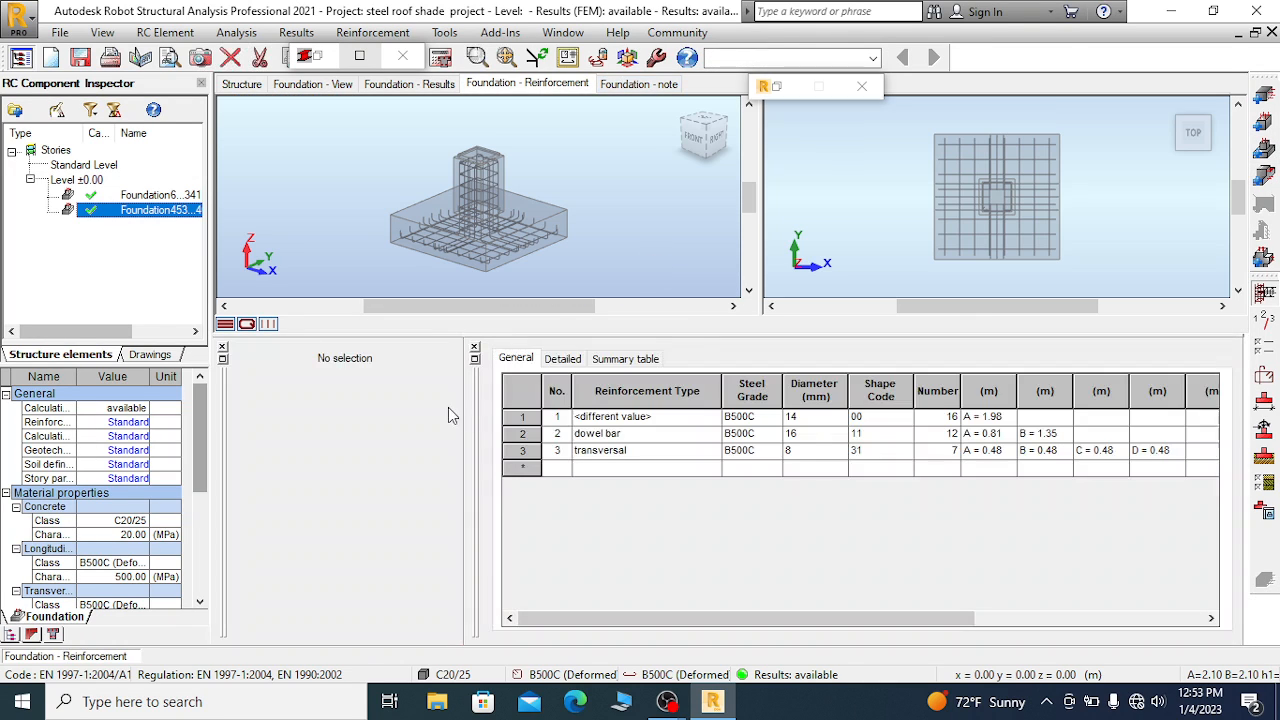
pyautogui.moveTo(518, 418); pyautogui.dragTo(522, 450)
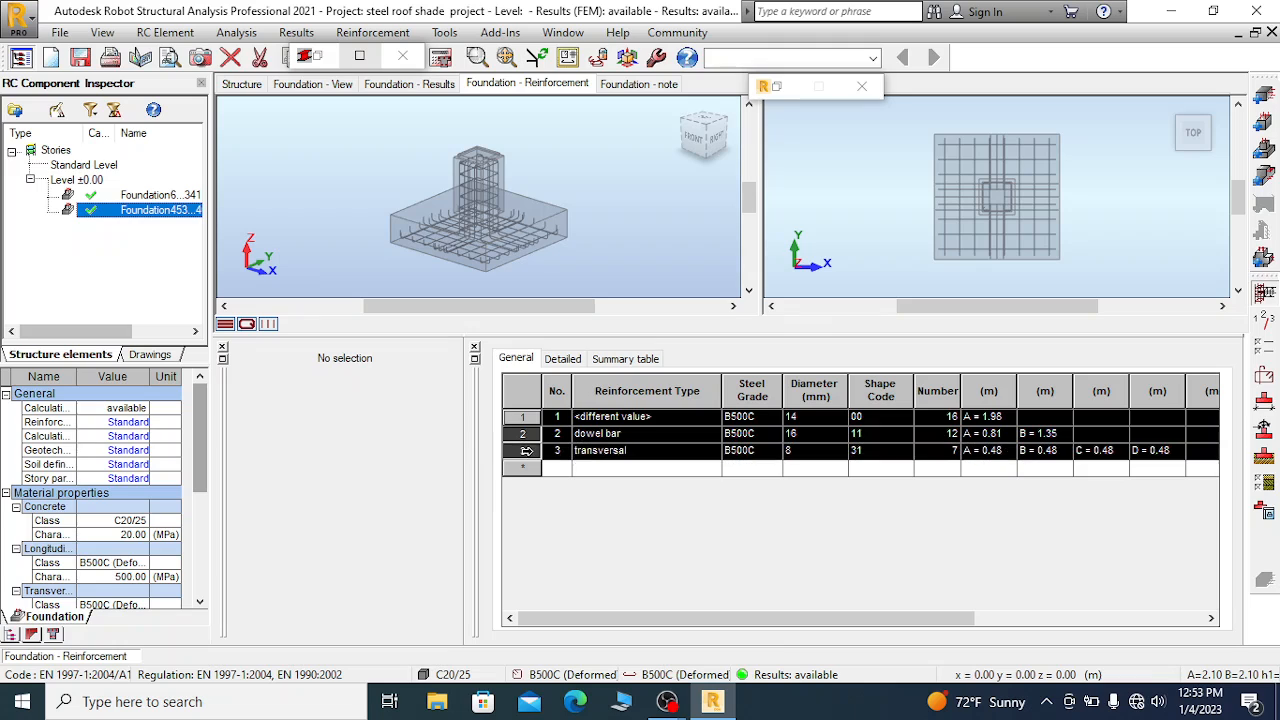
pyautogui.rightClick(586, 451)
pyautogui.click(632, 521)
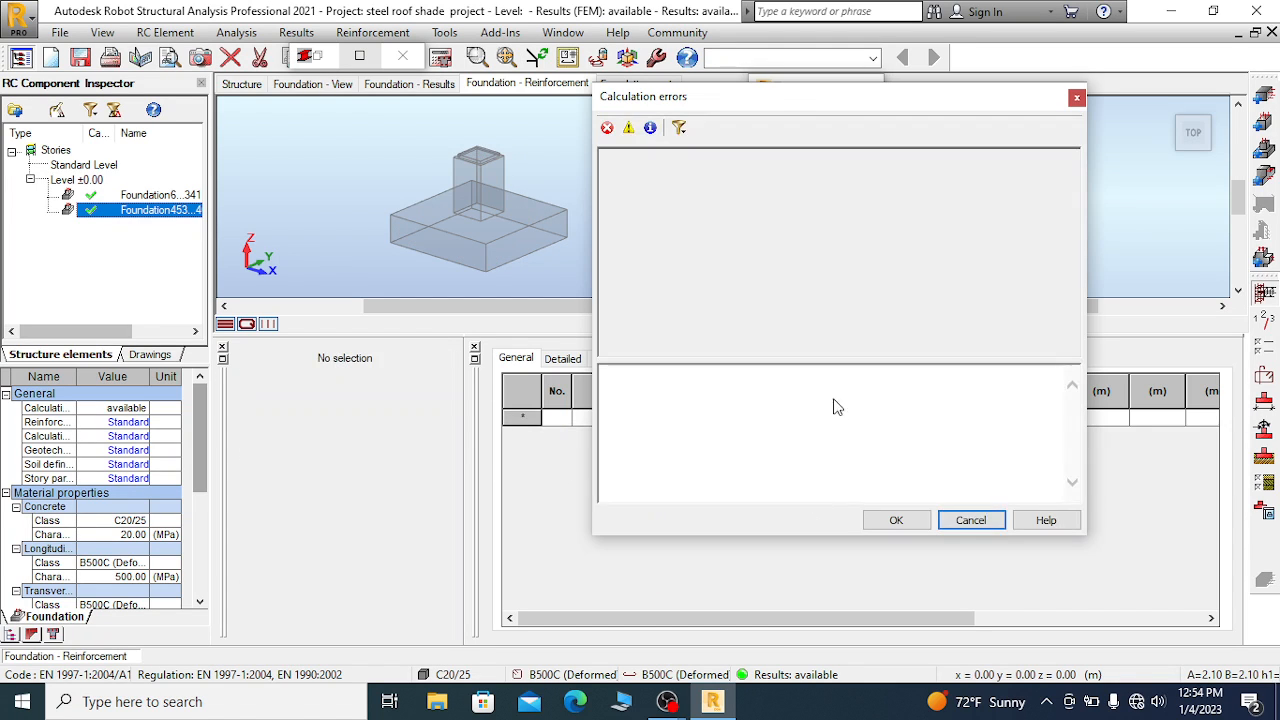
pyautogui.click(971, 519)
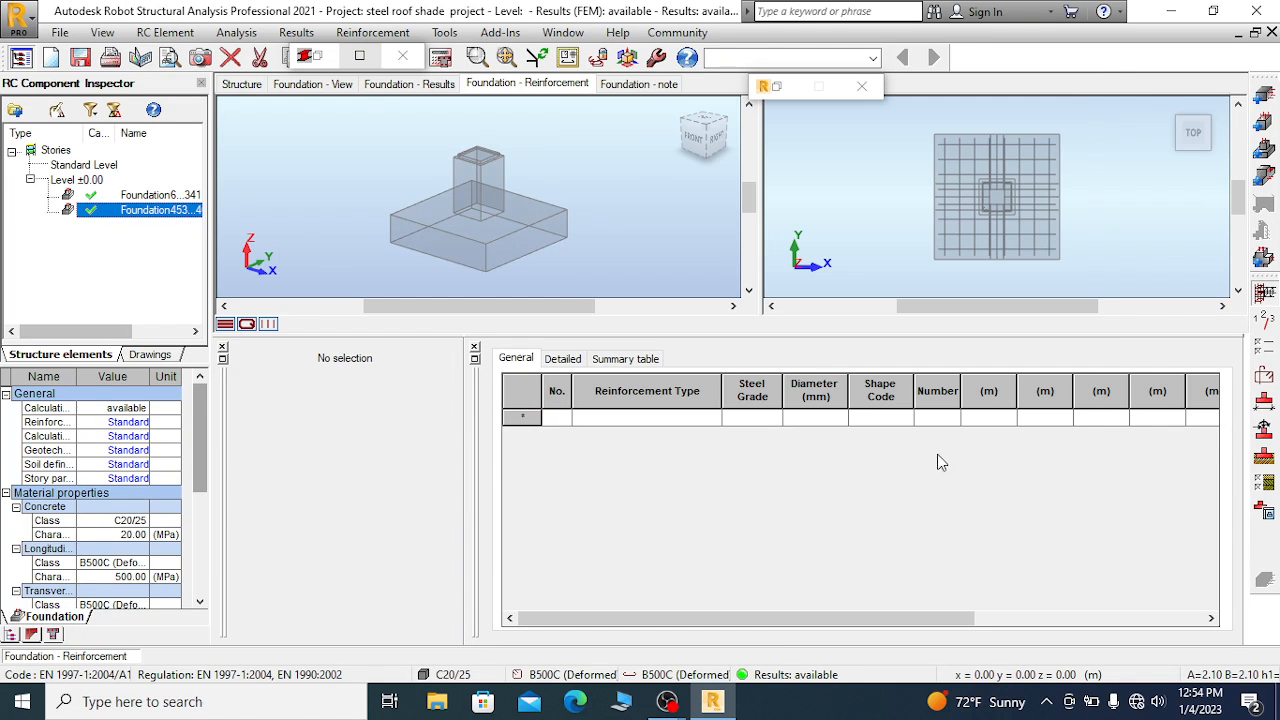
# Enable top reinforcement for the spread footing and set its longitudinal bars to 14 mm
pyautogui.click(1266, 288)
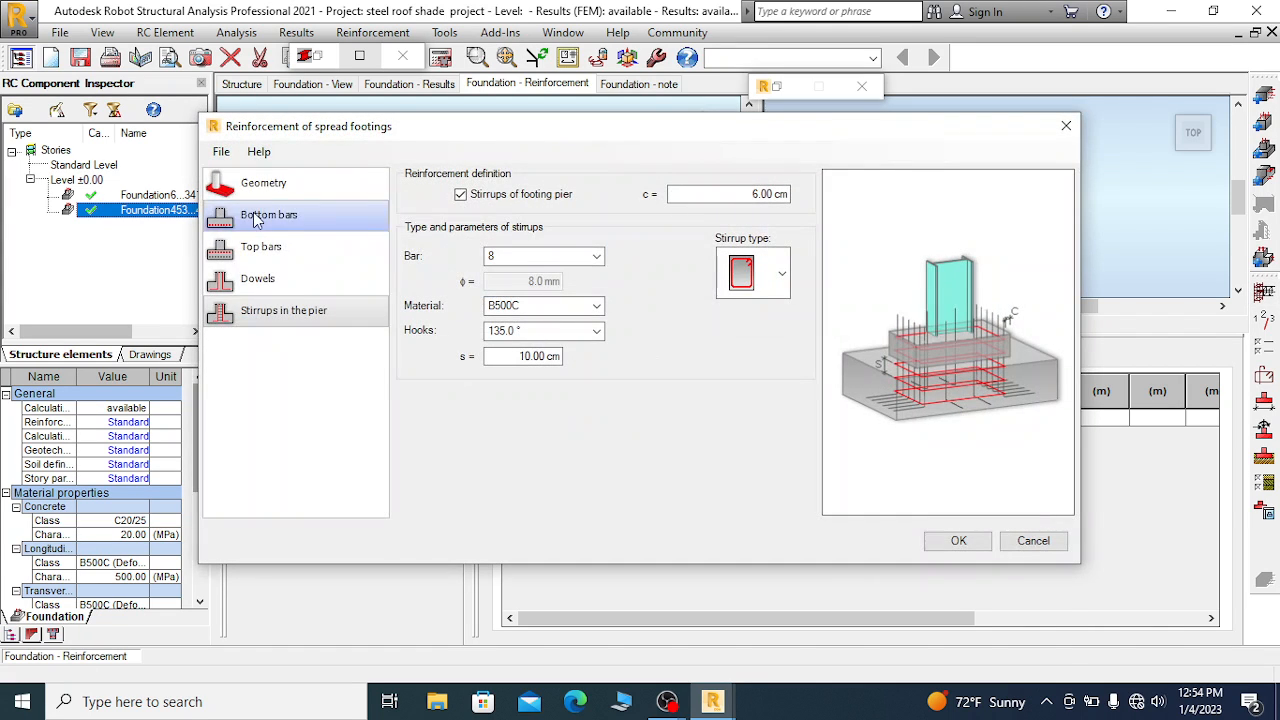
pyautogui.click(260, 247)
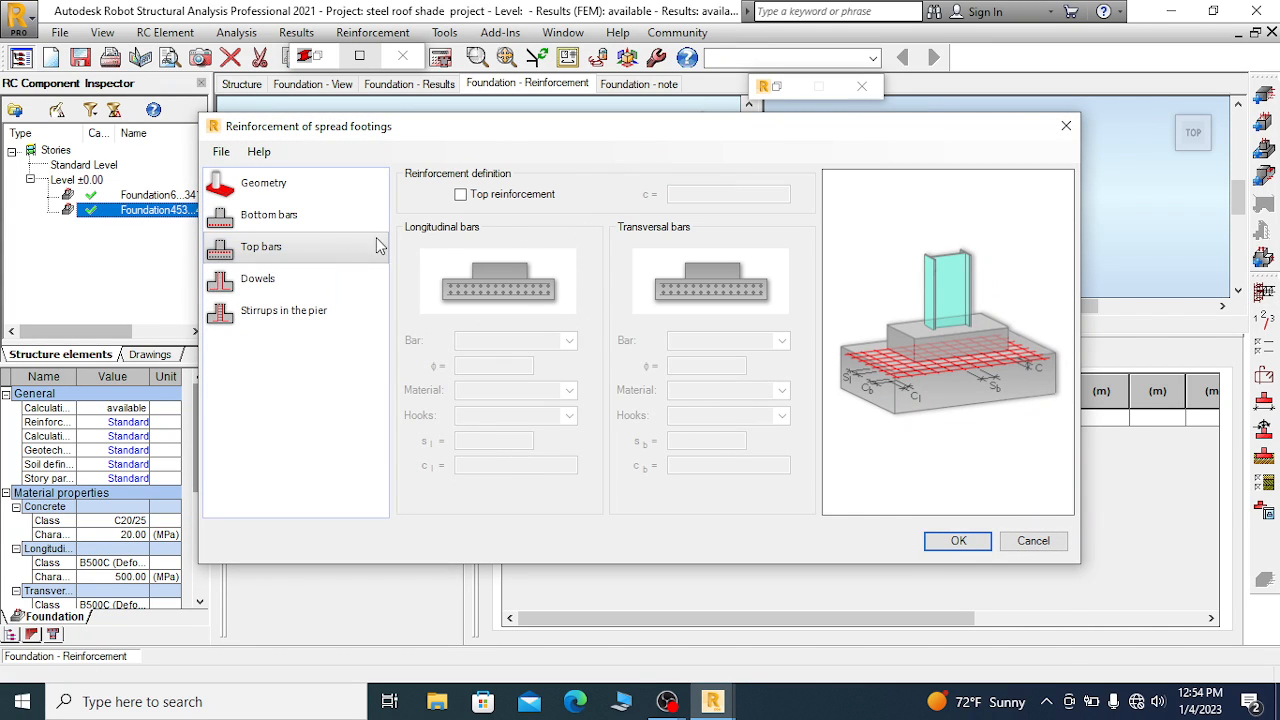
pyautogui.click(477, 194)
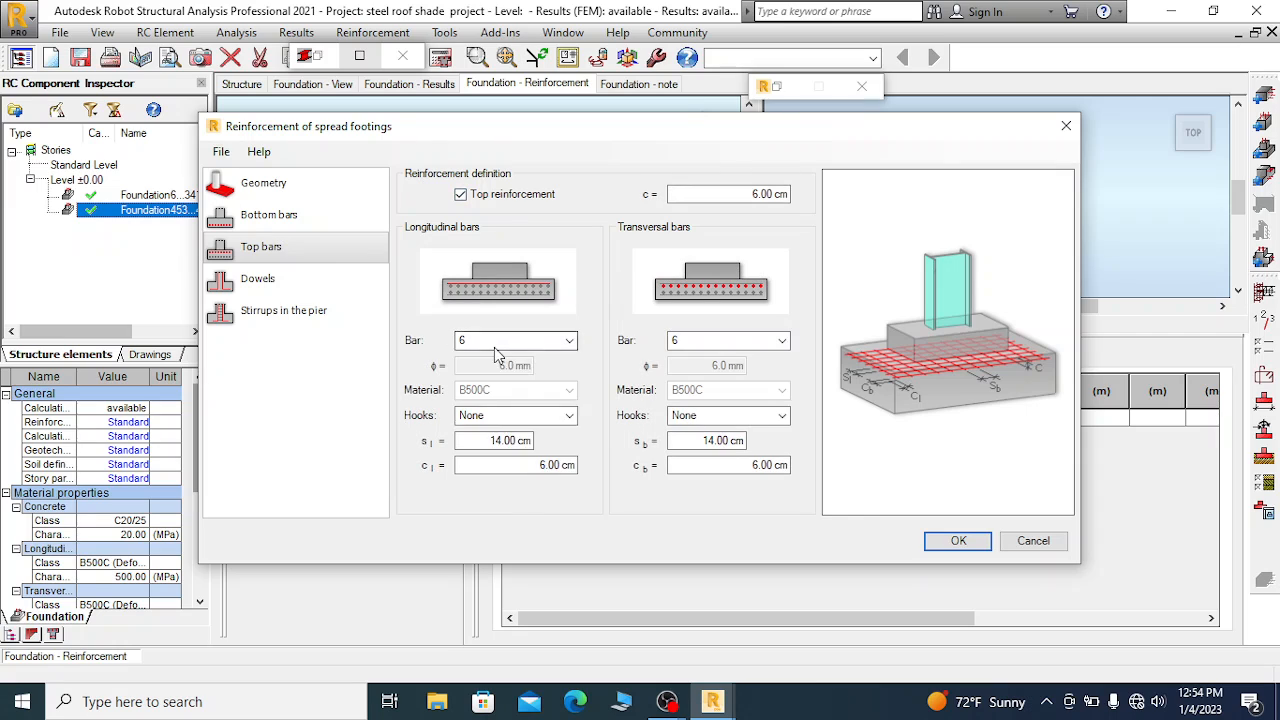
pyautogui.click(494, 343)
pyautogui.click(477, 418)
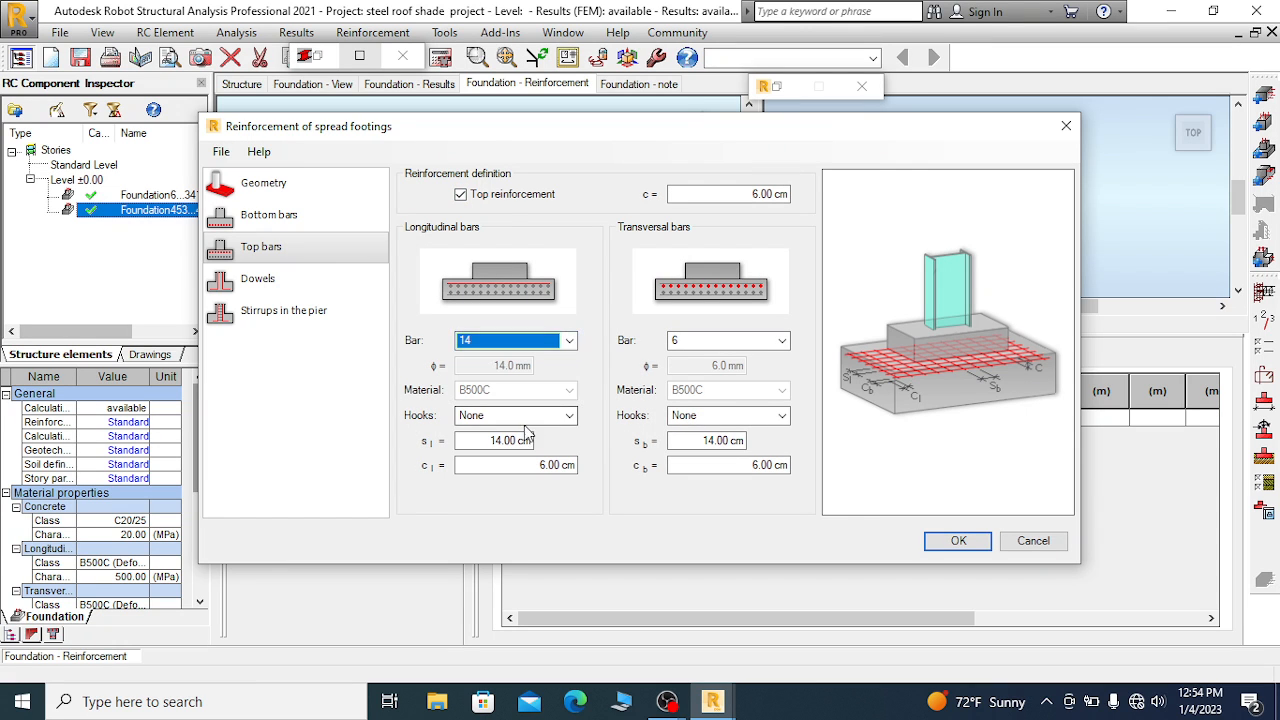
# Give both the longitudinal and transversal top bars 90° hooks
pyautogui.click(522, 417)
pyautogui.click(490, 443)
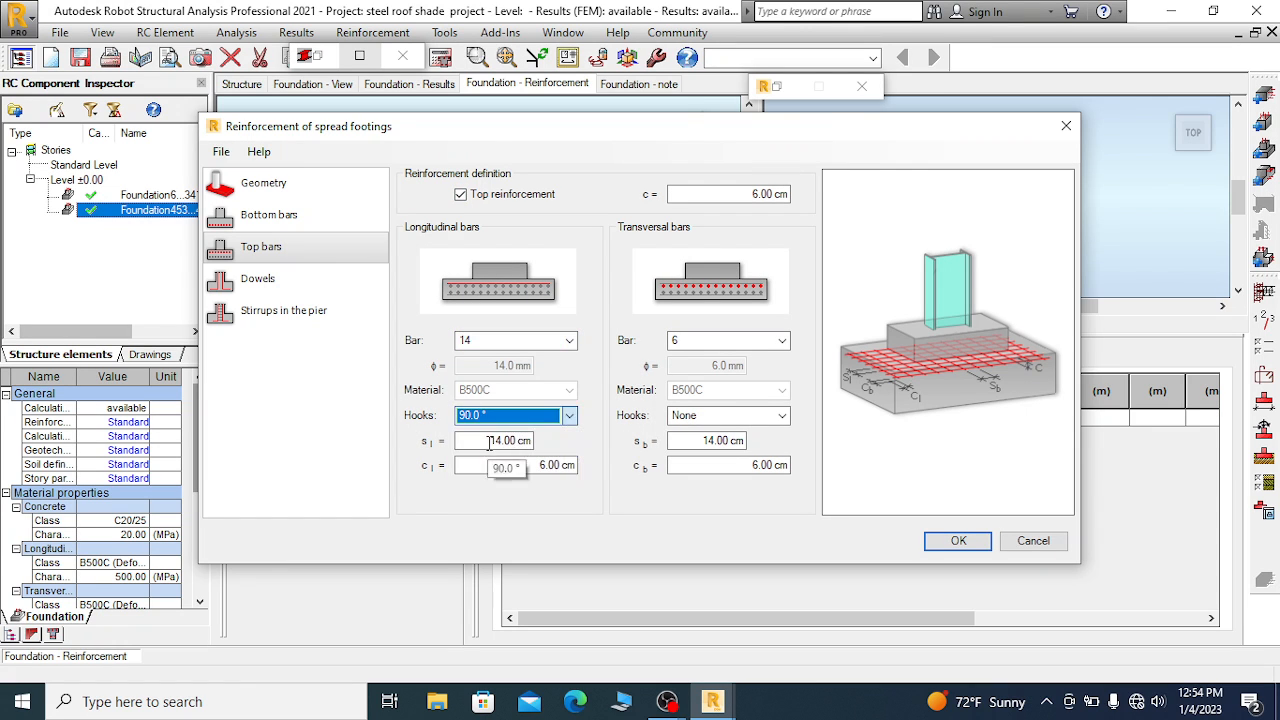
pyautogui.click(725, 415)
pyautogui.click(694, 449)
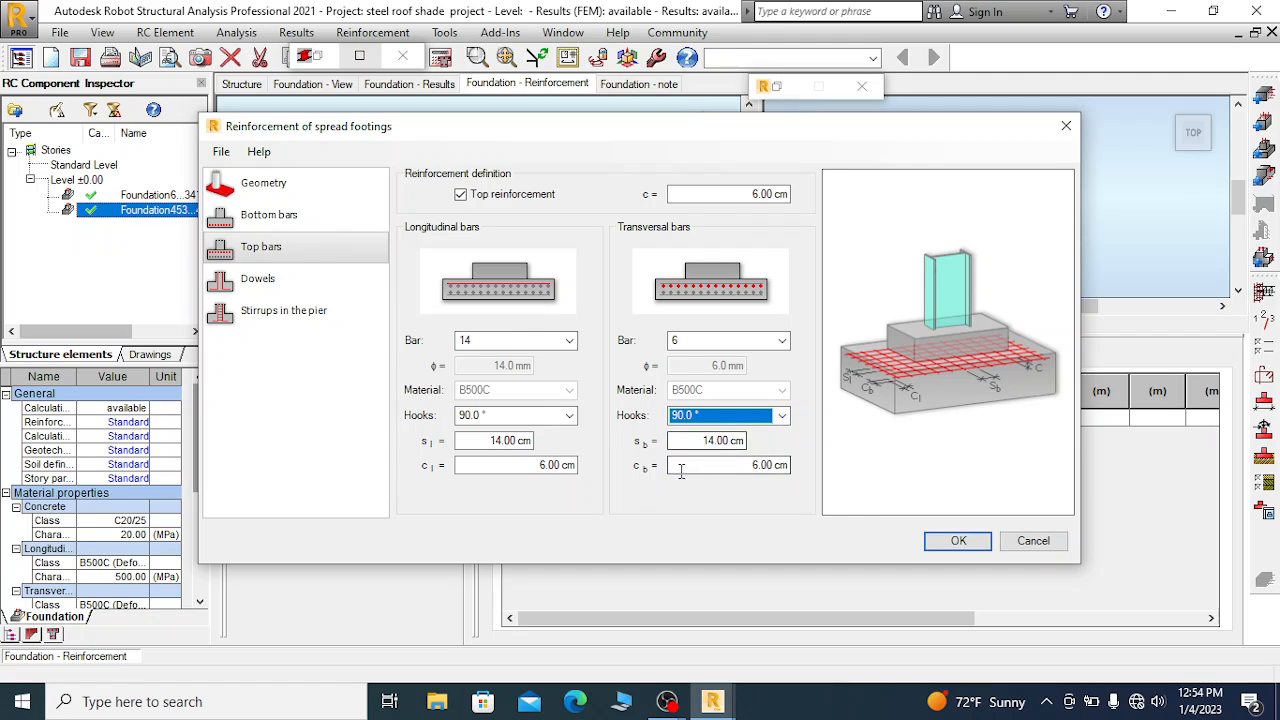
# Set the spacing of the longitudinal and transversal top bars to 25 cm
pyautogui.doubleClick(500, 441)
pyautogui.write('22')
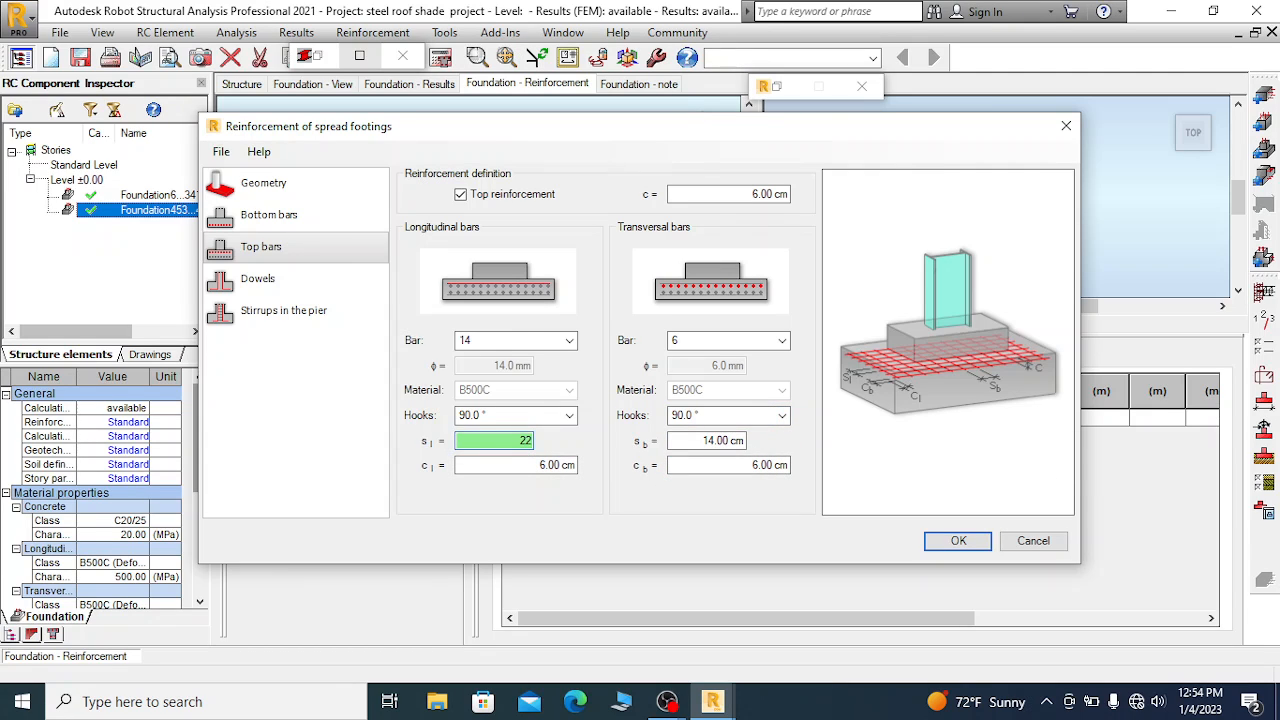
pyautogui.doubleClick(540, 445)
pyautogui.press('Tab')
pyautogui.write('25')
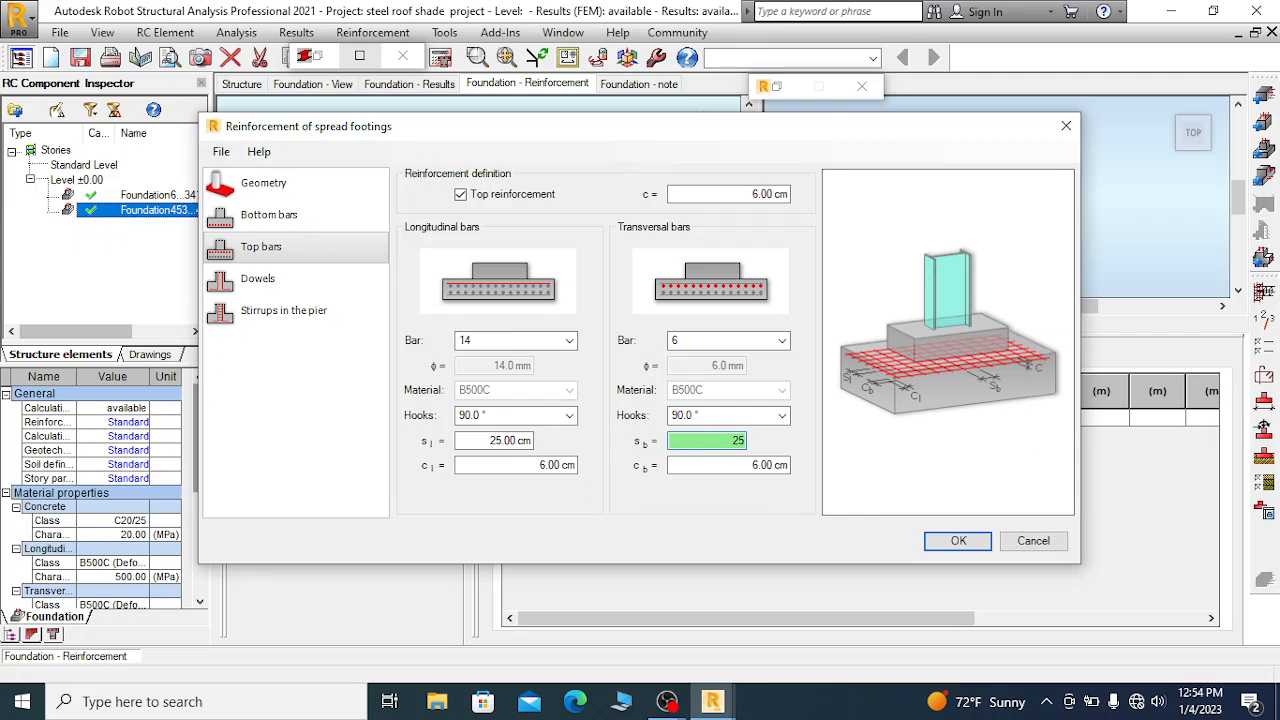
pyautogui.click(513, 440)
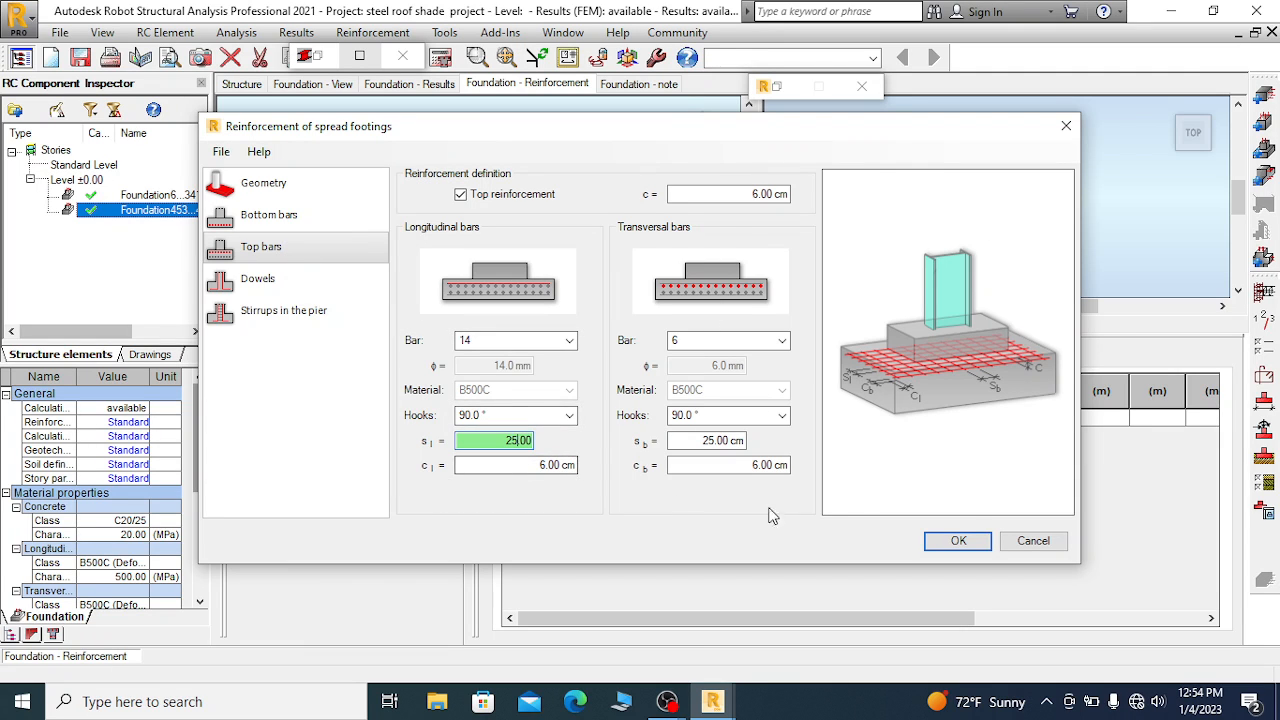
# Set the transversal top bars to 14 mm, generate the footing reinforcement and dismiss the calculation errors list
pyautogui.click(709, 343)
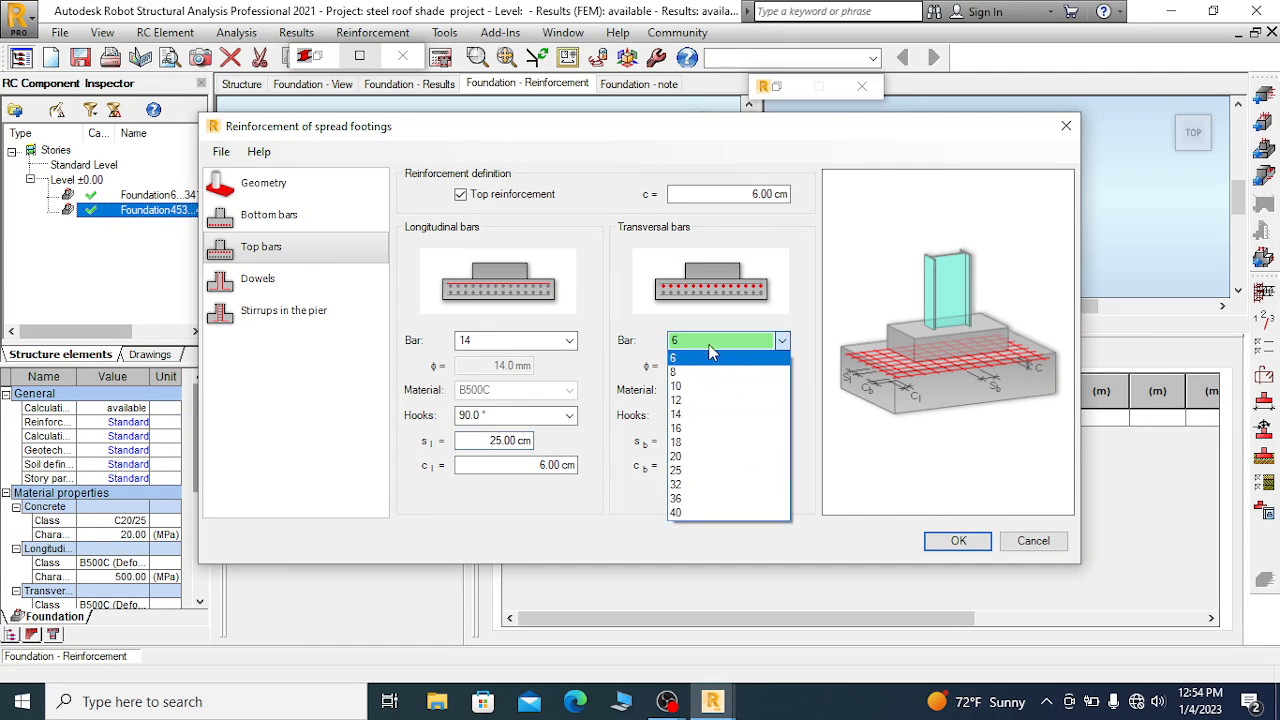
pyautogui.click(700, 414)
pyautogui.click(958, 540)
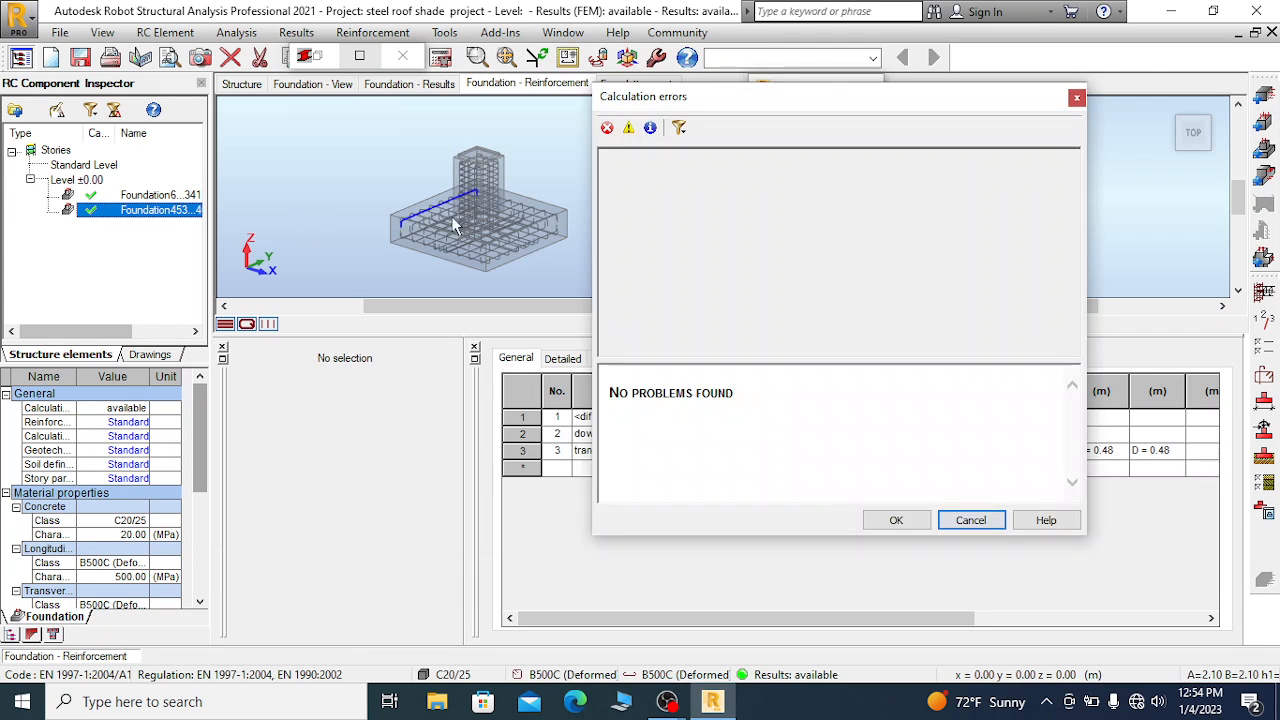
pyautogui.click(971, 520)
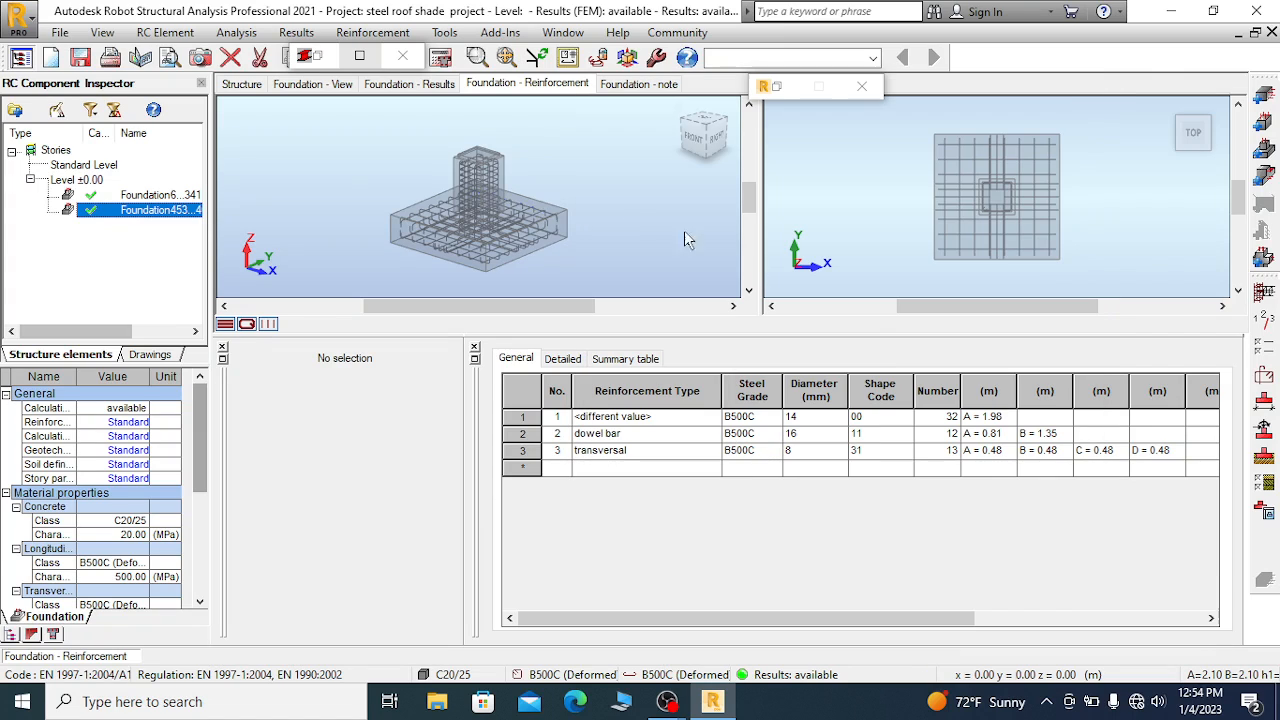
# Review the required bottom, top and column pier reinforcement in the updated foundation calculation note
pyautogui.click(641, 85)
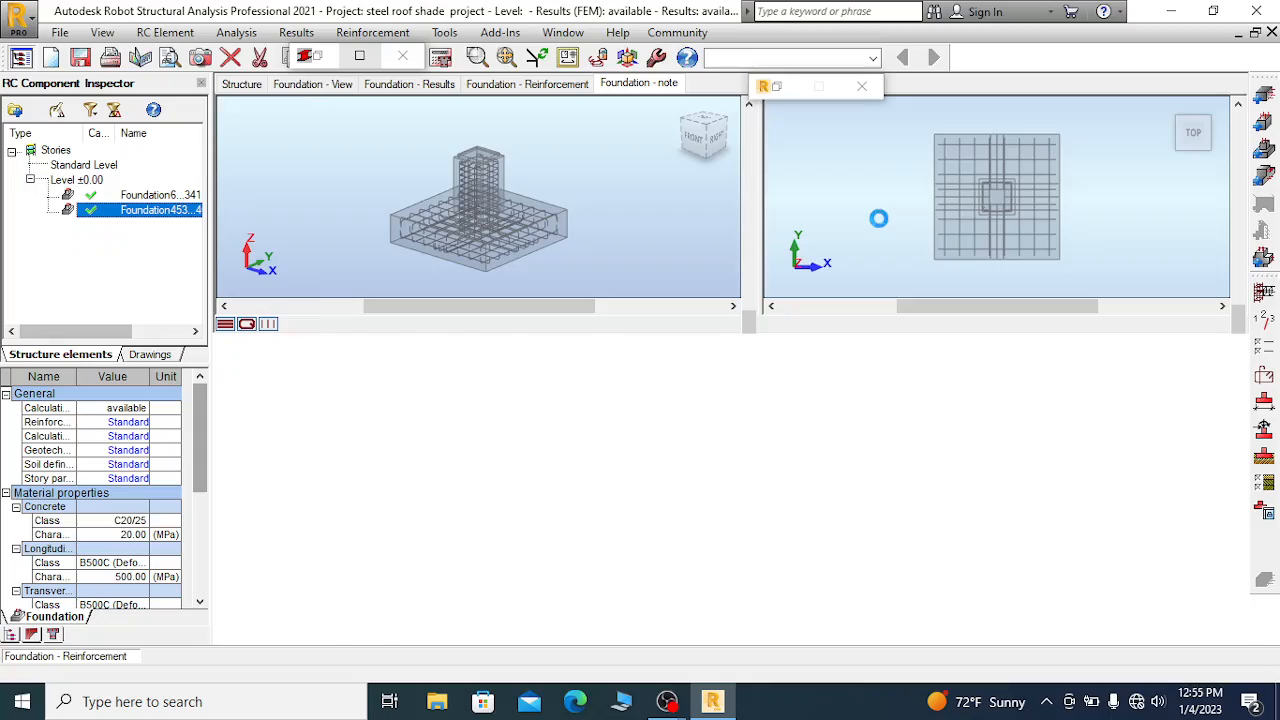
pyautogui.moveTo(1240, 120); pyautogui.dragTo(1242, 612)
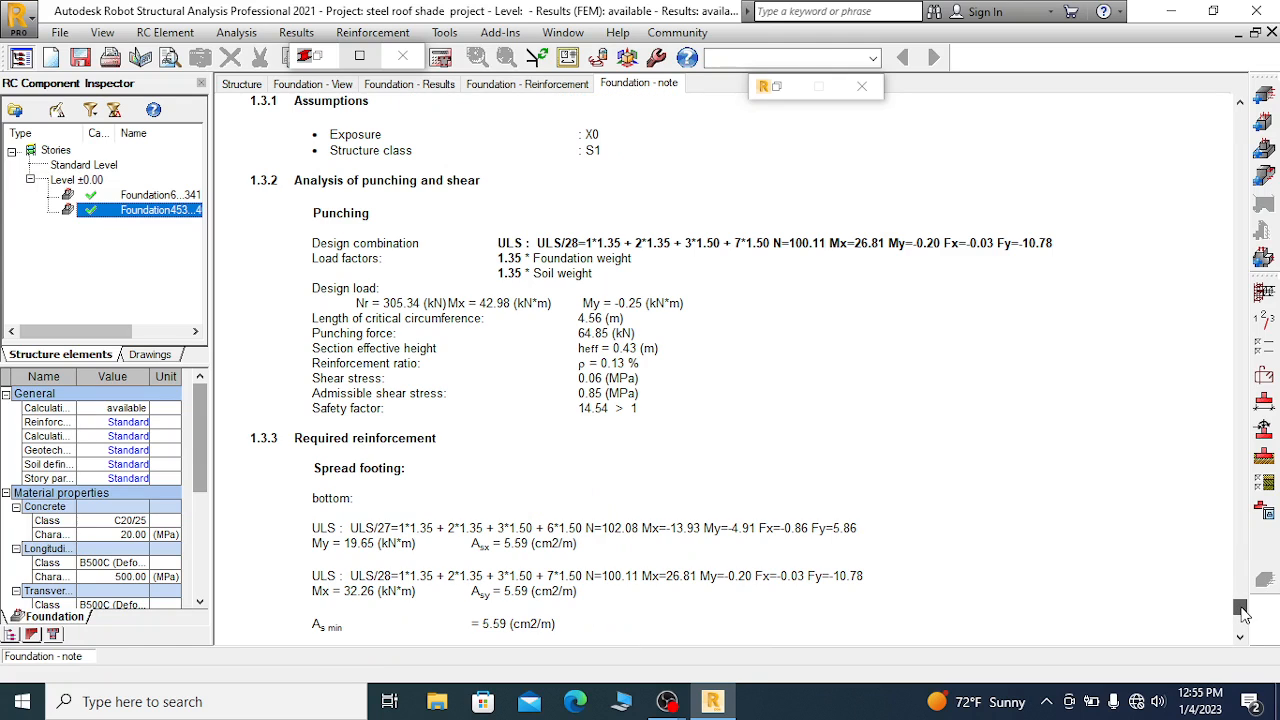
pyautogui.scroll(-10, 510, 350)
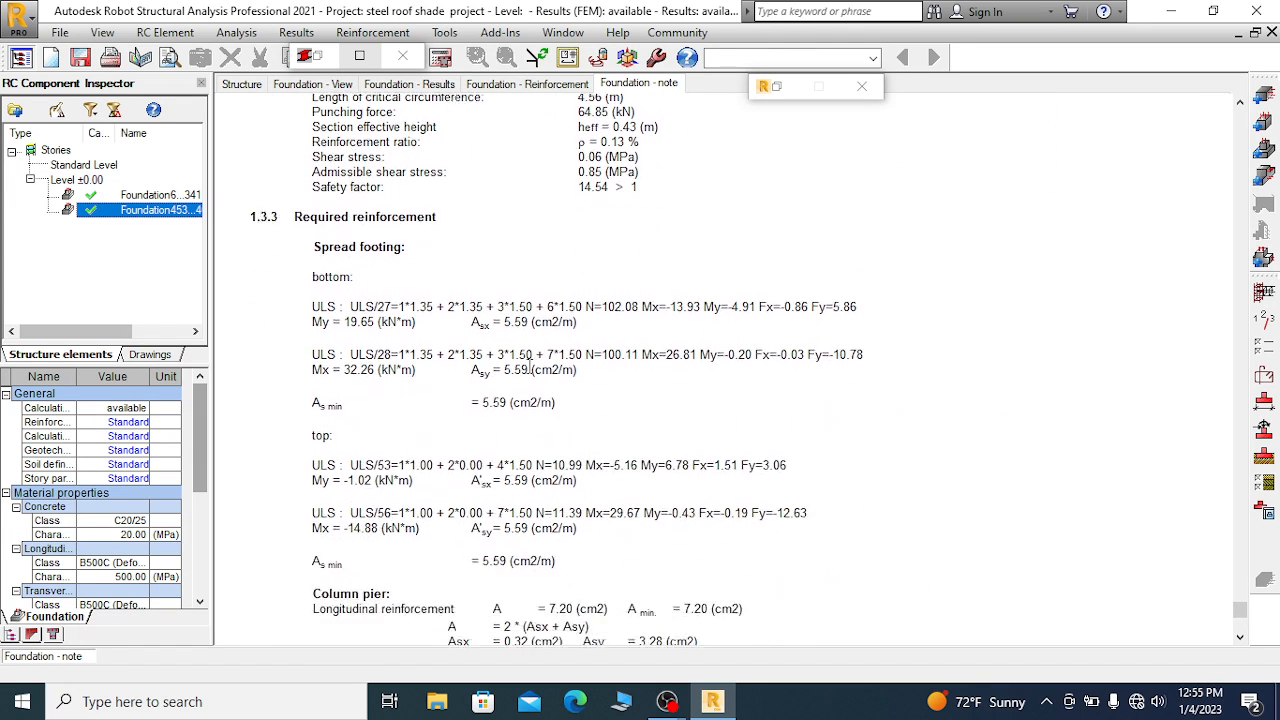
pyautogui.scroll(5, 540, 362)
pyautogui.scroll(-1, 520, 390)
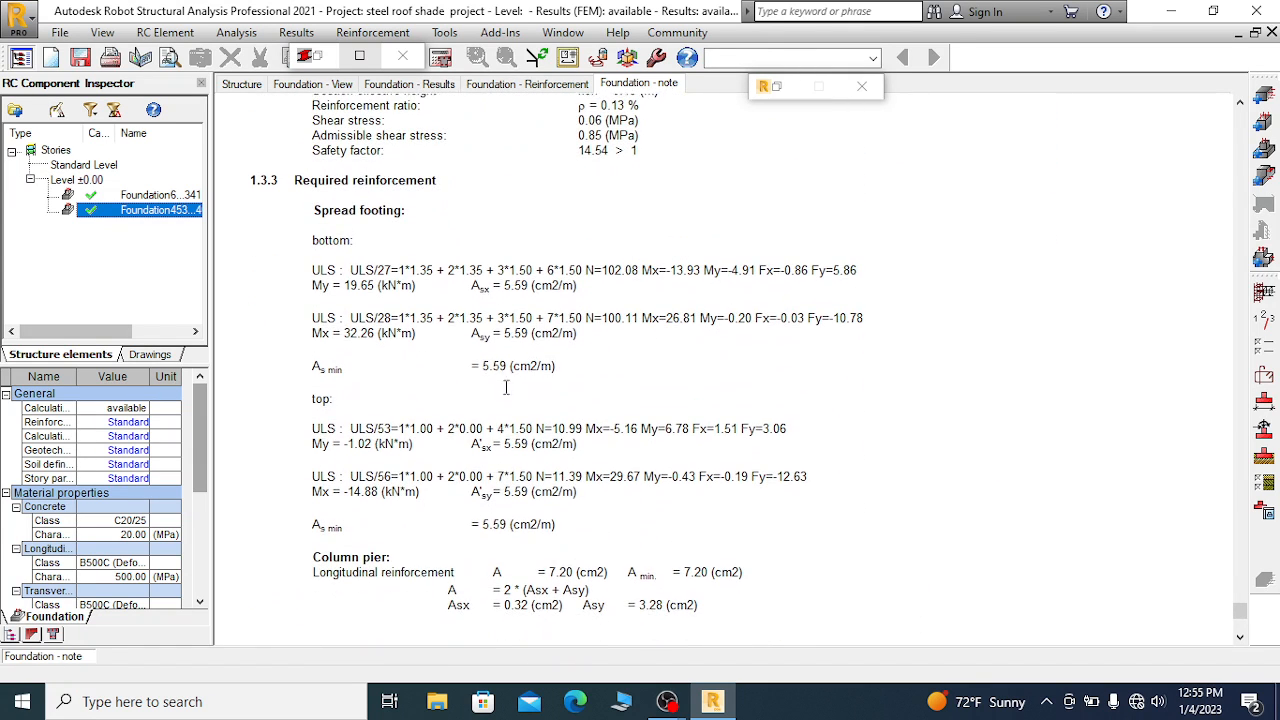
pyautogui.moveTo(484, 369); pyautogui.dragTo(562, 380)
pyautogui.click(499, 369)
pyautogui.scroll(-4, 520, 362)
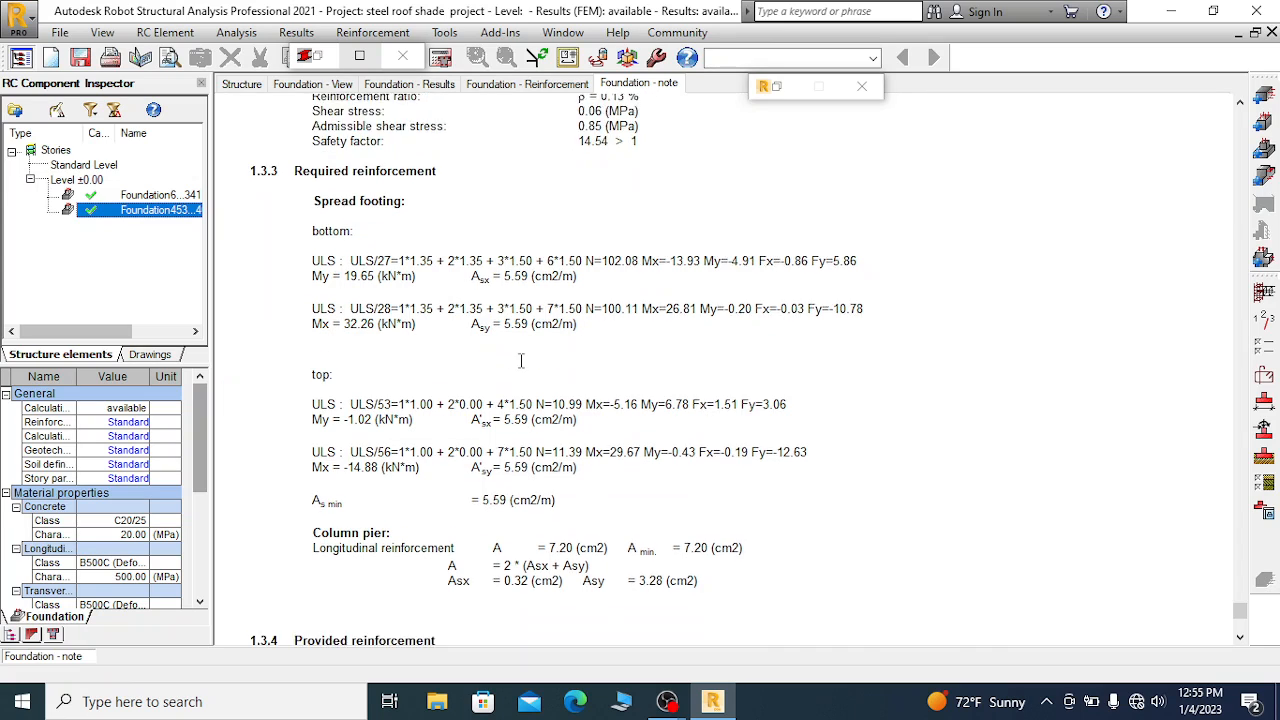
# Check the provided bottom and top bars in the foundation note and open the calculator beside them
pyautogui.scroll(-6, 522, 358)
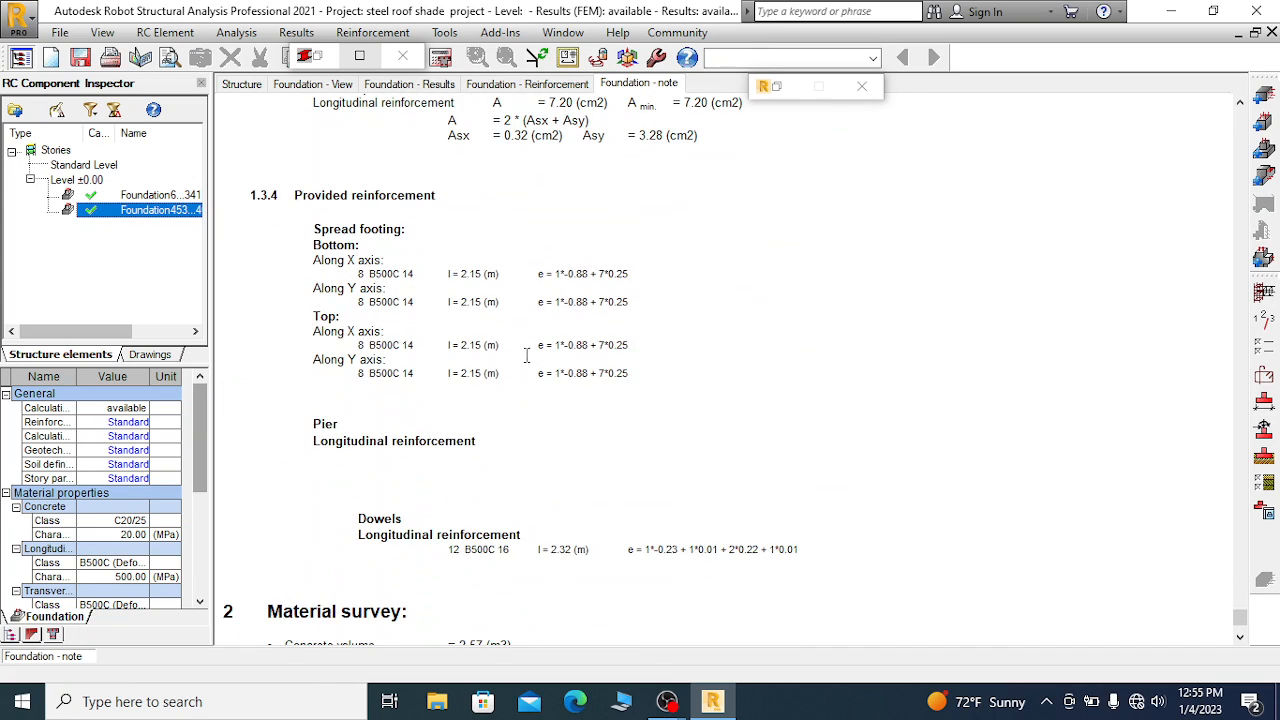
pyautogui.scroll(-1, 419, 292)
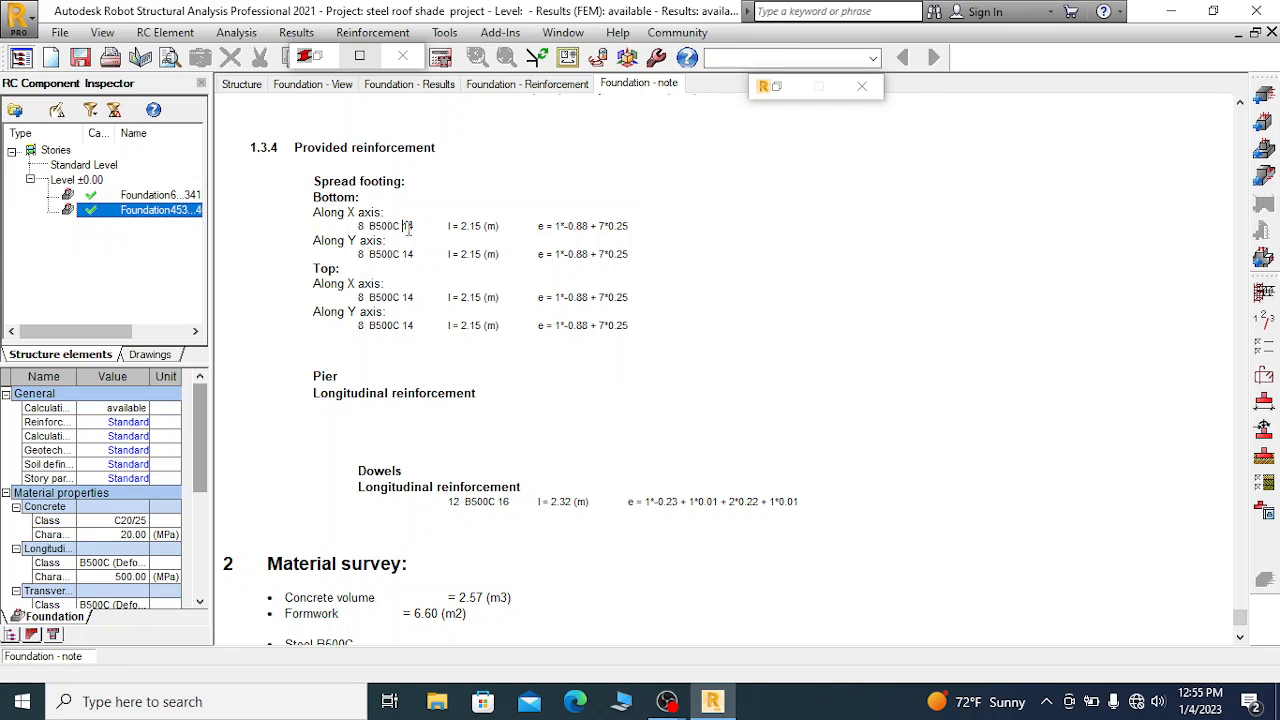
pyautogui.moveTo(367, 254); pyautogui.dragTo(355, 256)
pyautogui.click(444, 32)
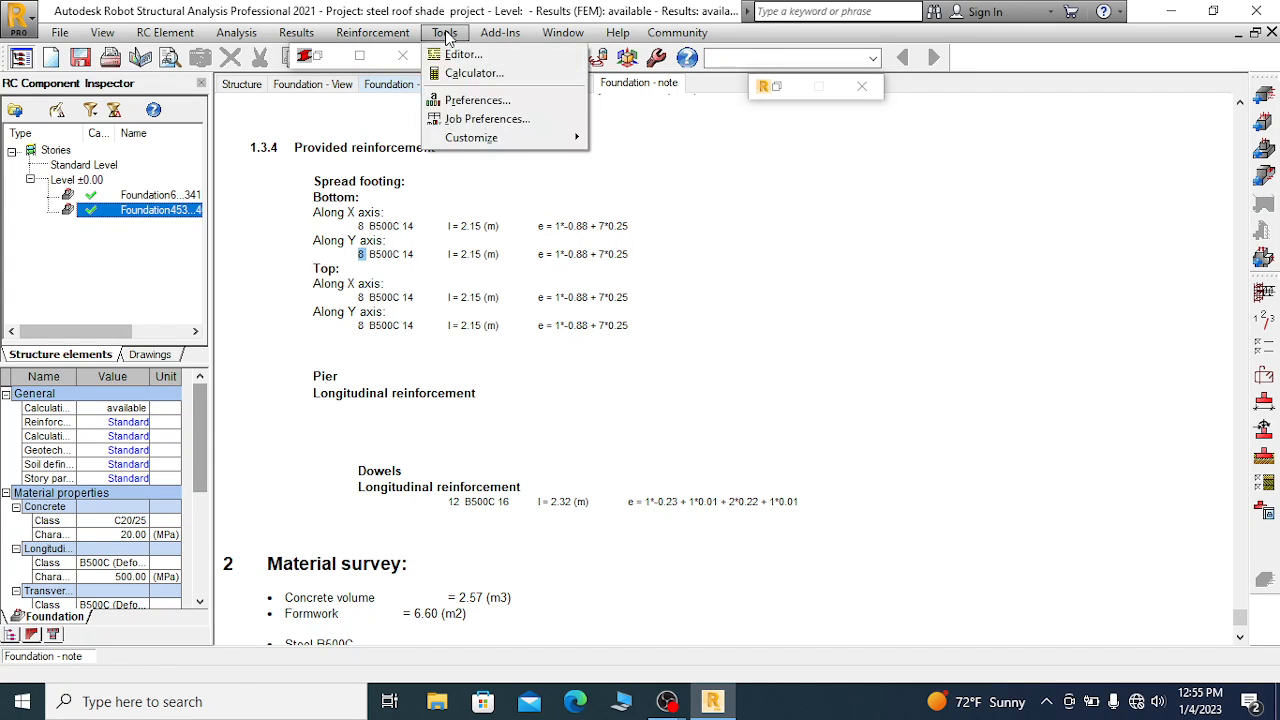
pyautogui.click(473, 84)
pyautogui.moveTo(677, 194); pyautogui.dragTo(748, 131)
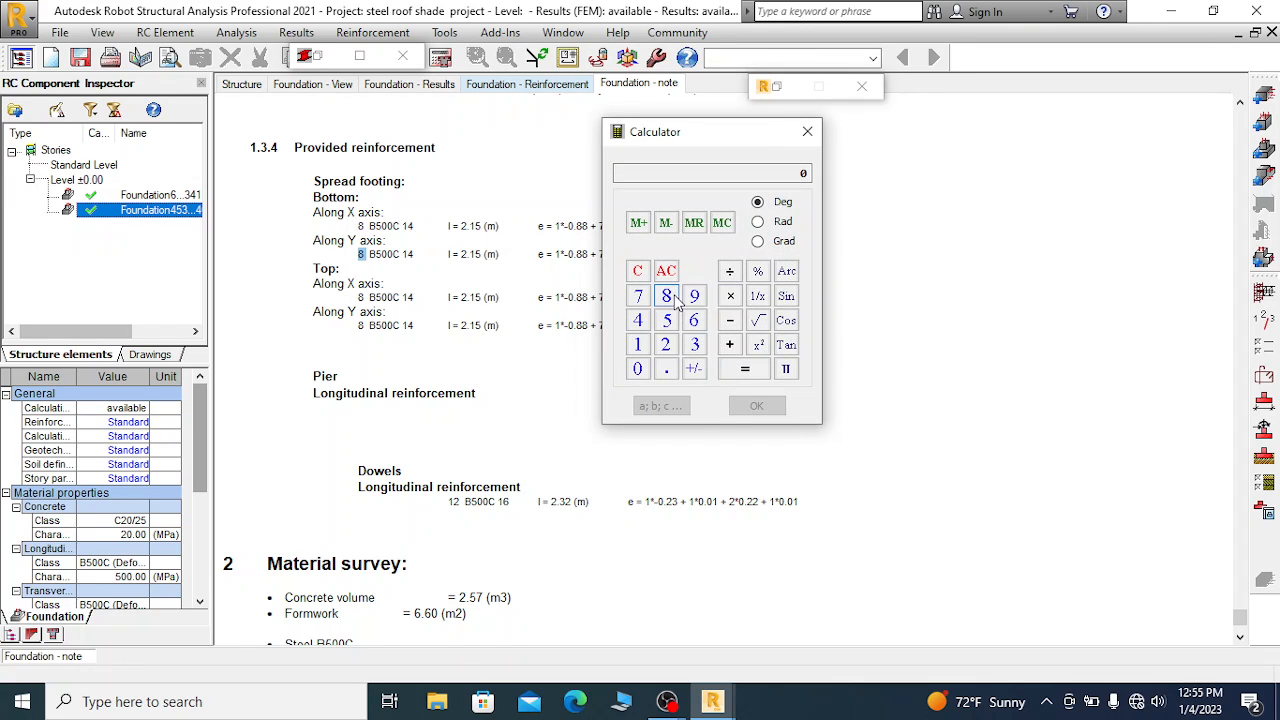
pyautogui.click(667, 701)
pyautogui.click(663, 658)
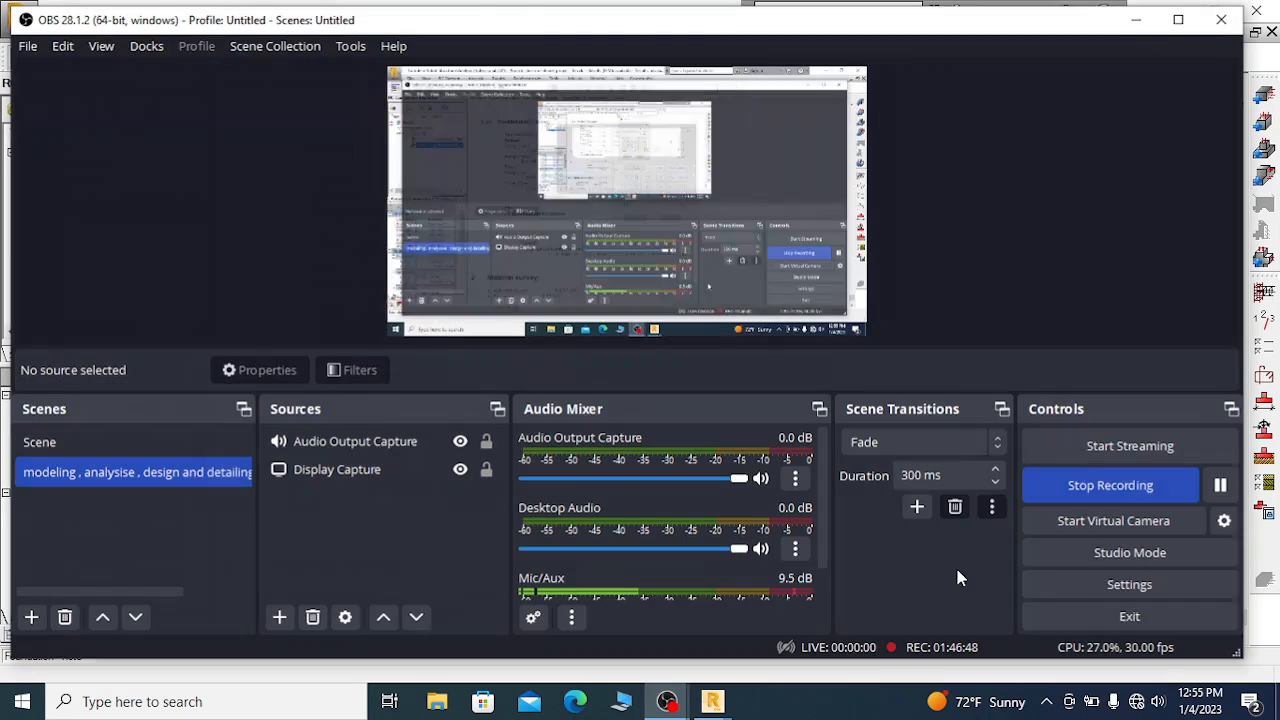
pyautogui.click(1220, 484)
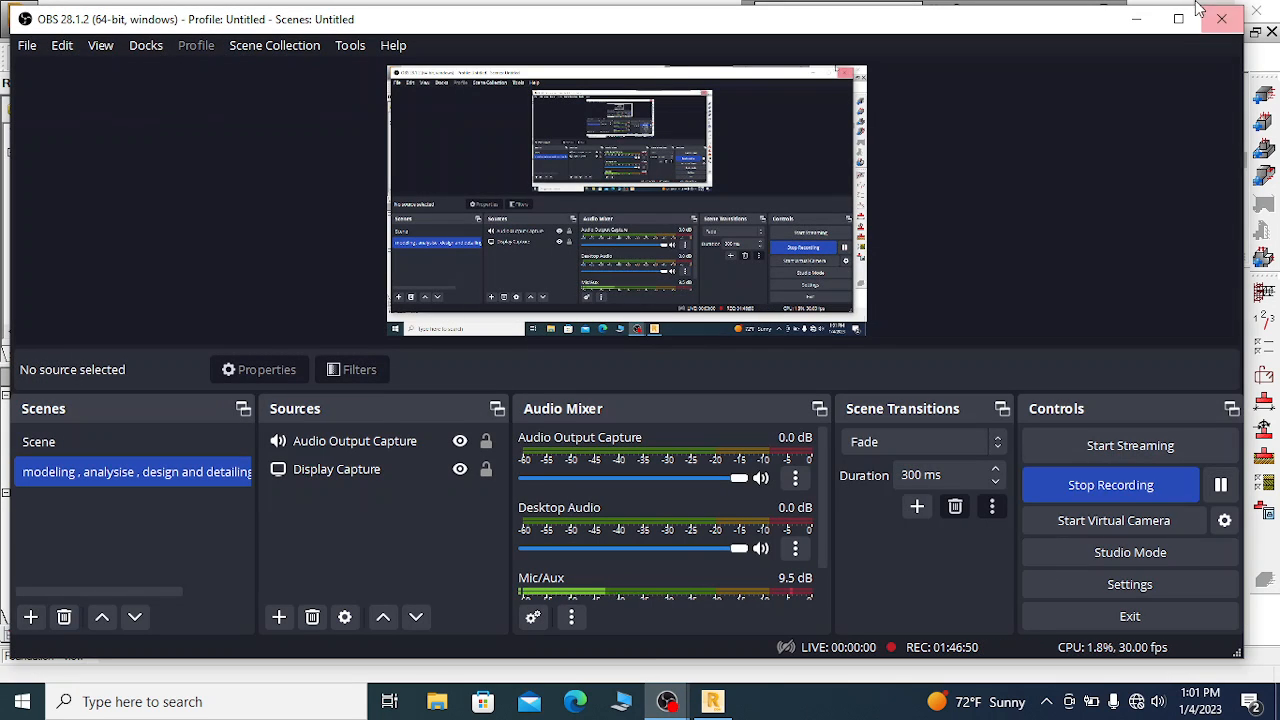
pyautogui.click(1136, 18)
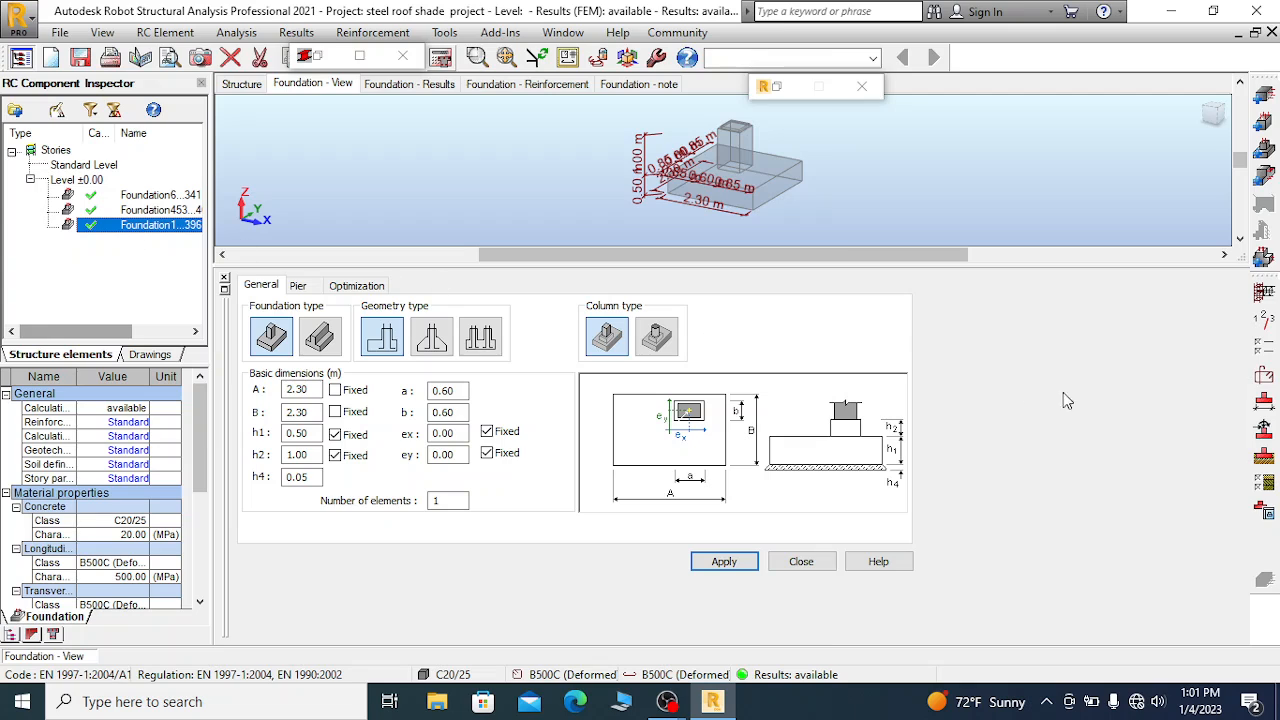
pyautogui.click(1264, 428)
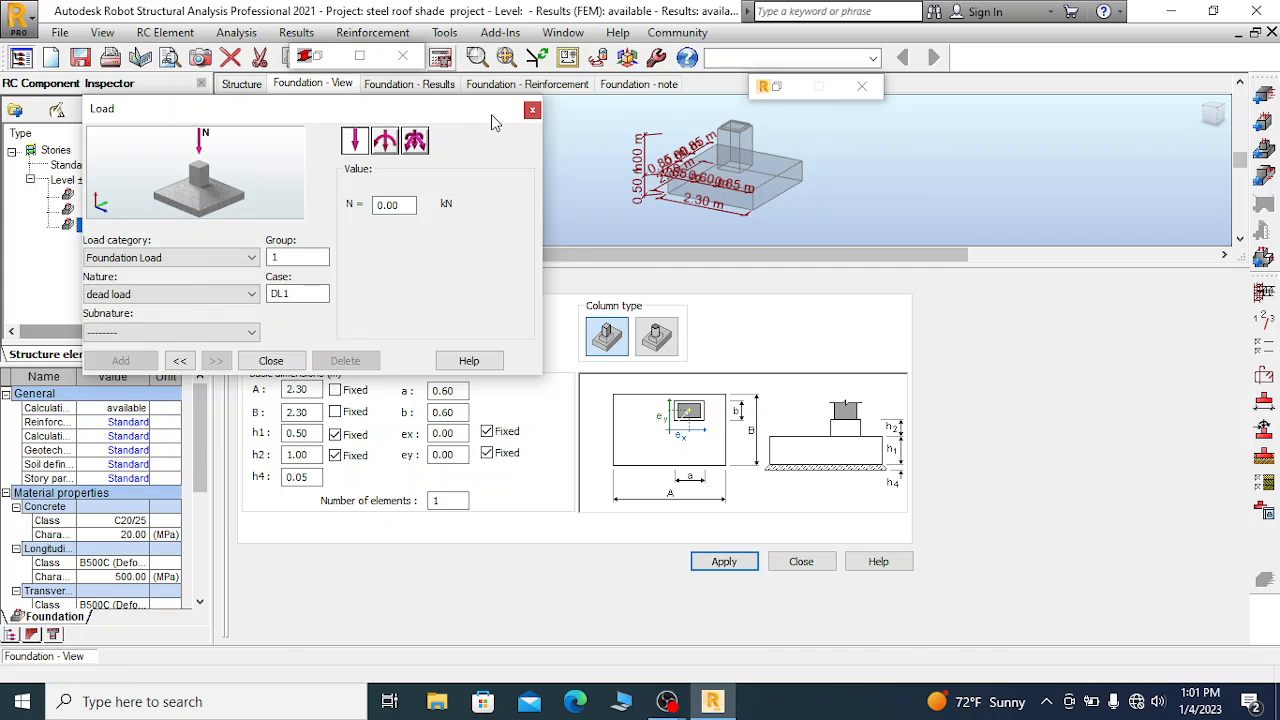
pyautogui.doubleClick(484, 112)
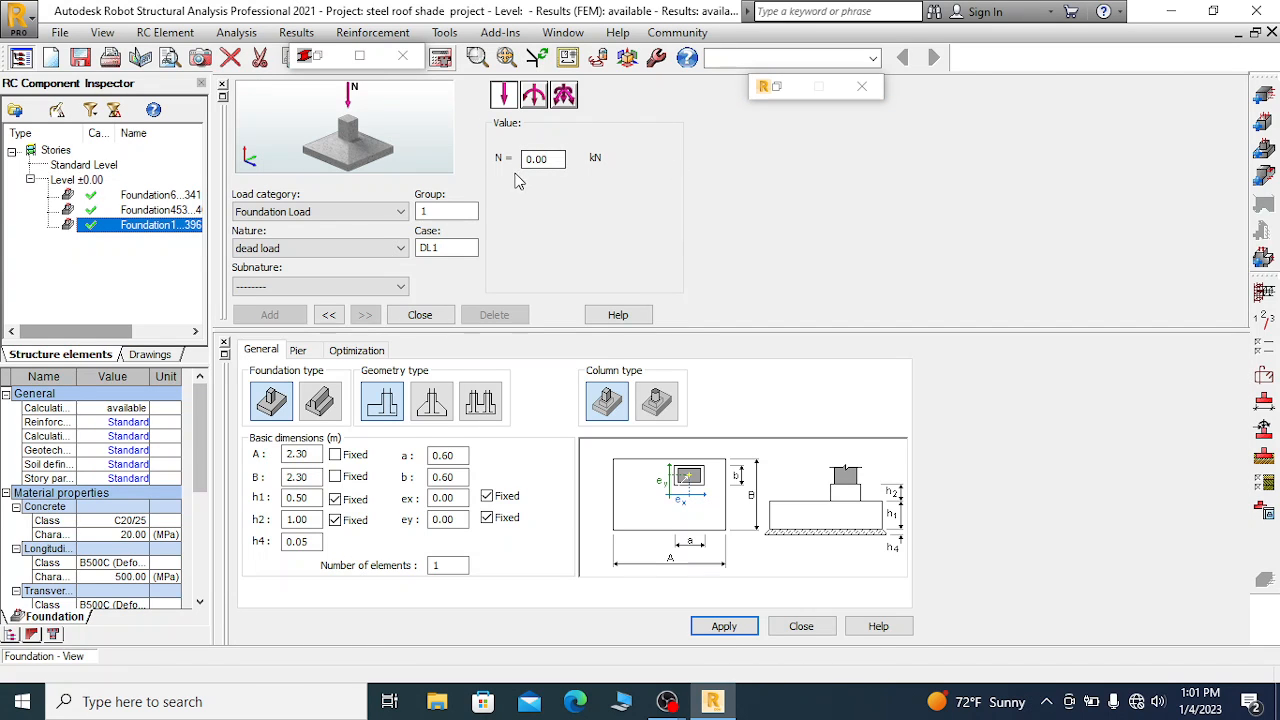
pyautogui.click(1263, 430)
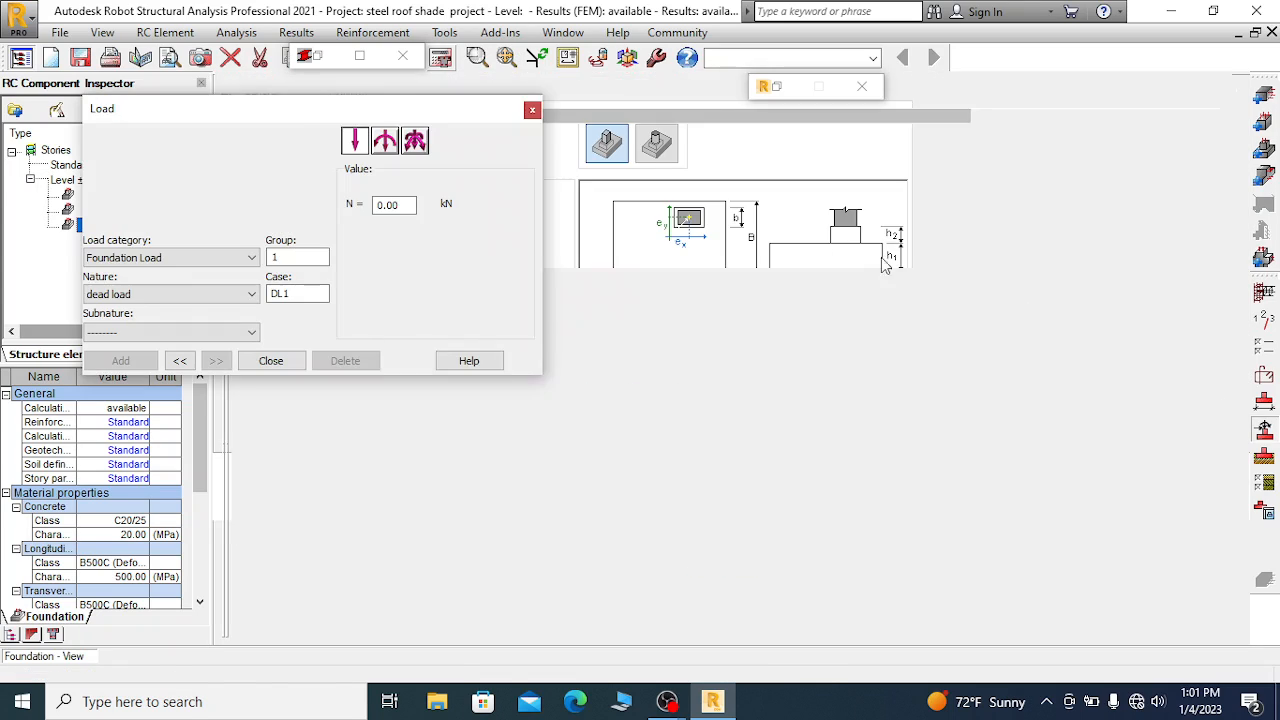
pyautogui.click(532, 111)
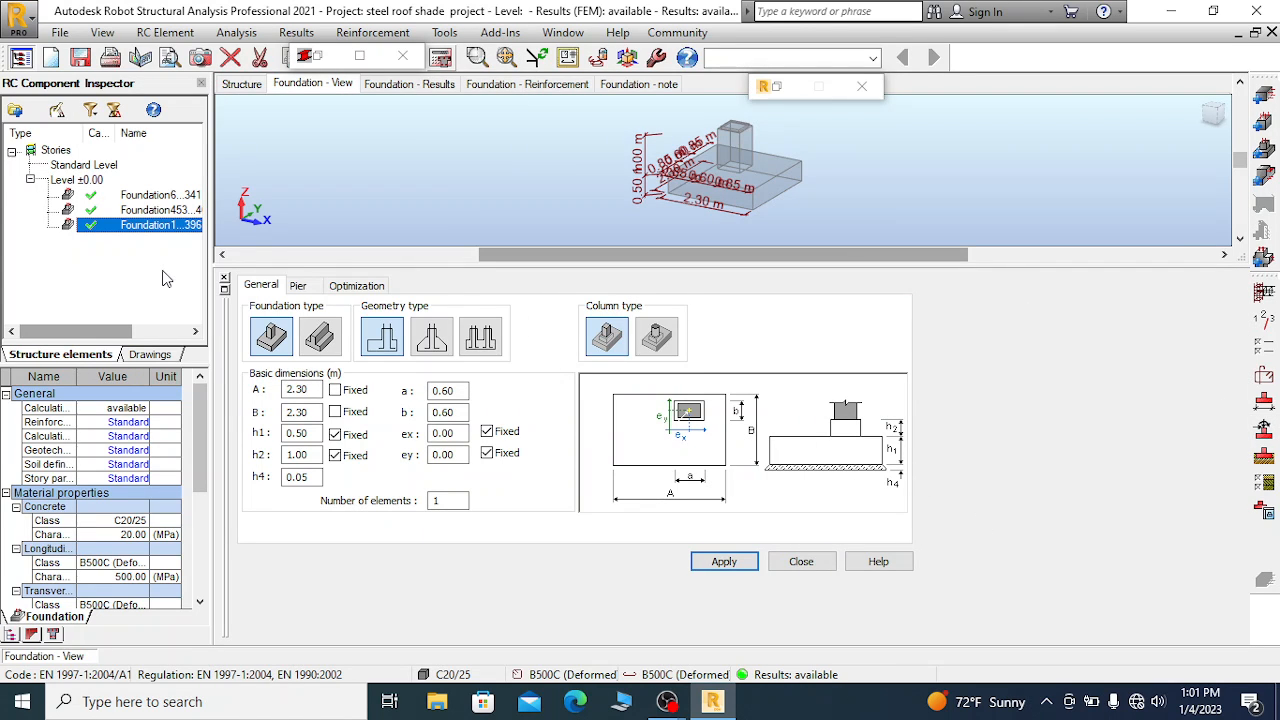
# Examine the complete steel structure and its column footings in the 3D structure model
pyautogui.scroll(-2, 476, 175)
pyautogui.scroll(2, 476, 175)
pyautogui.click(245, 86)
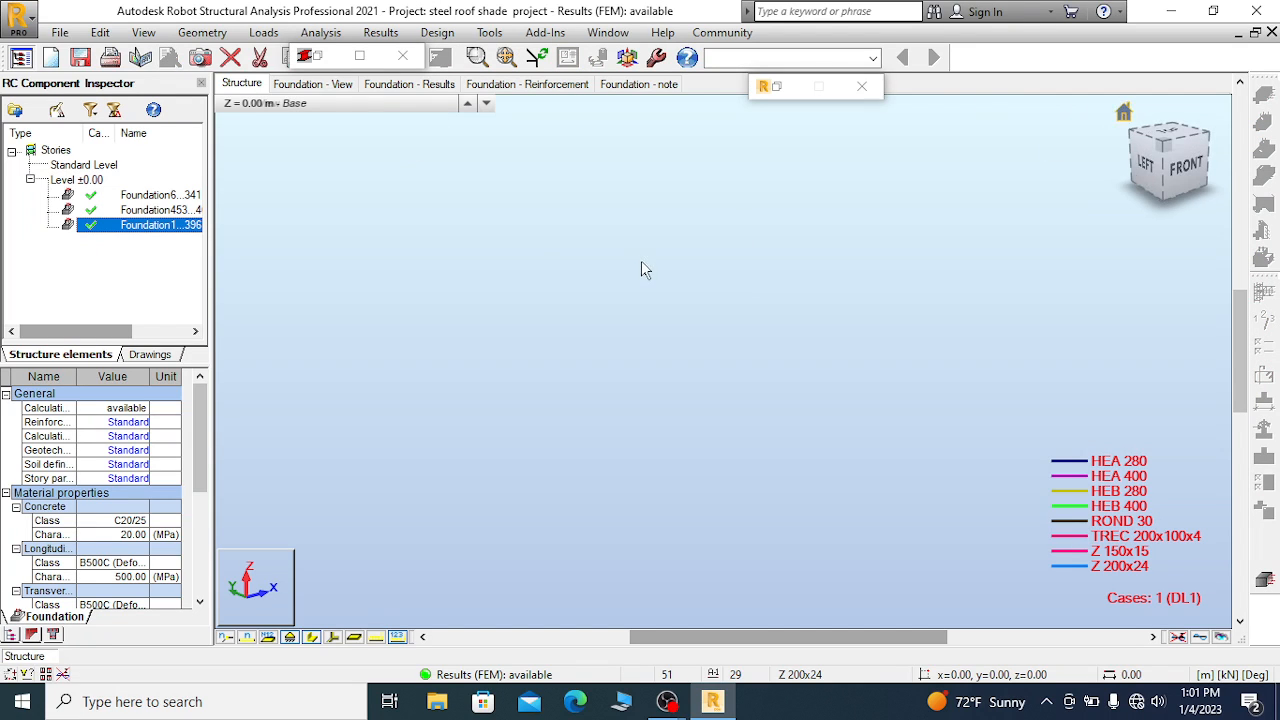
pyautogui.click(1125, 114)
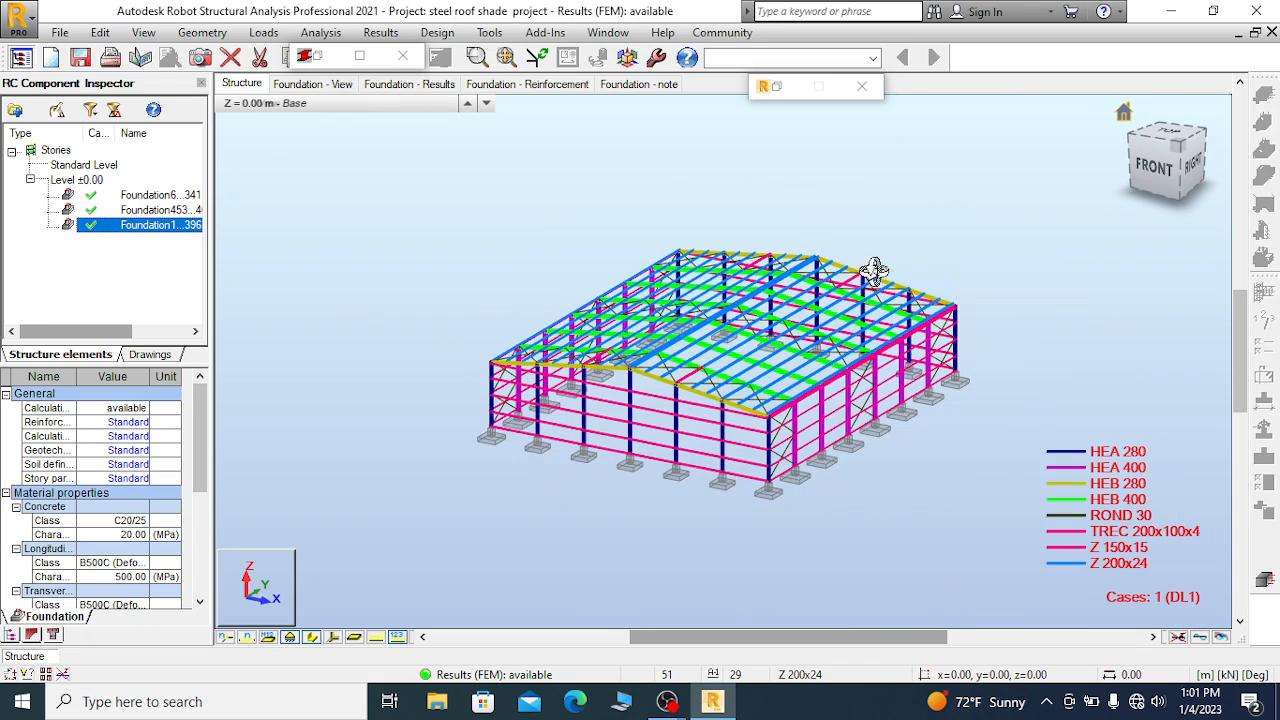
pyautogui.scroll(2, 795, 550)
pyautogui.scroll(1, 755, 440)
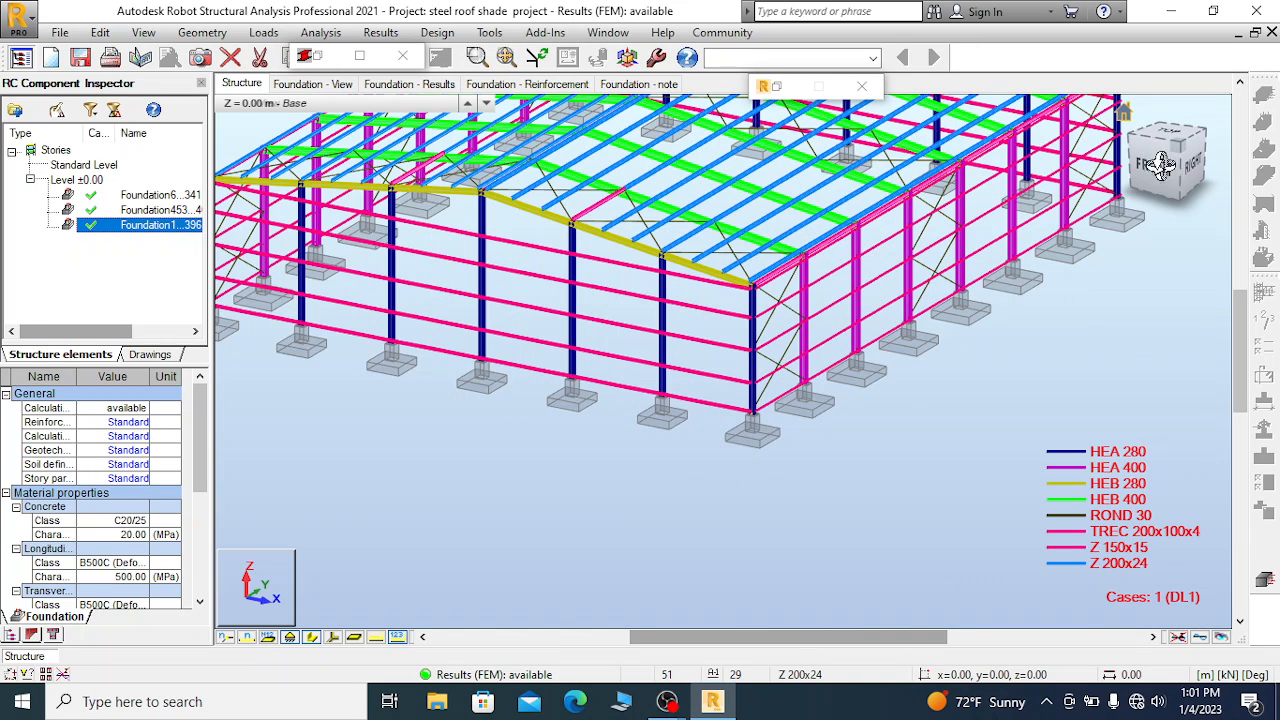
# Review the selected foundation's general, pier and optimization settings, and reapply its geometry definition
pyautogui.click(311, 85)
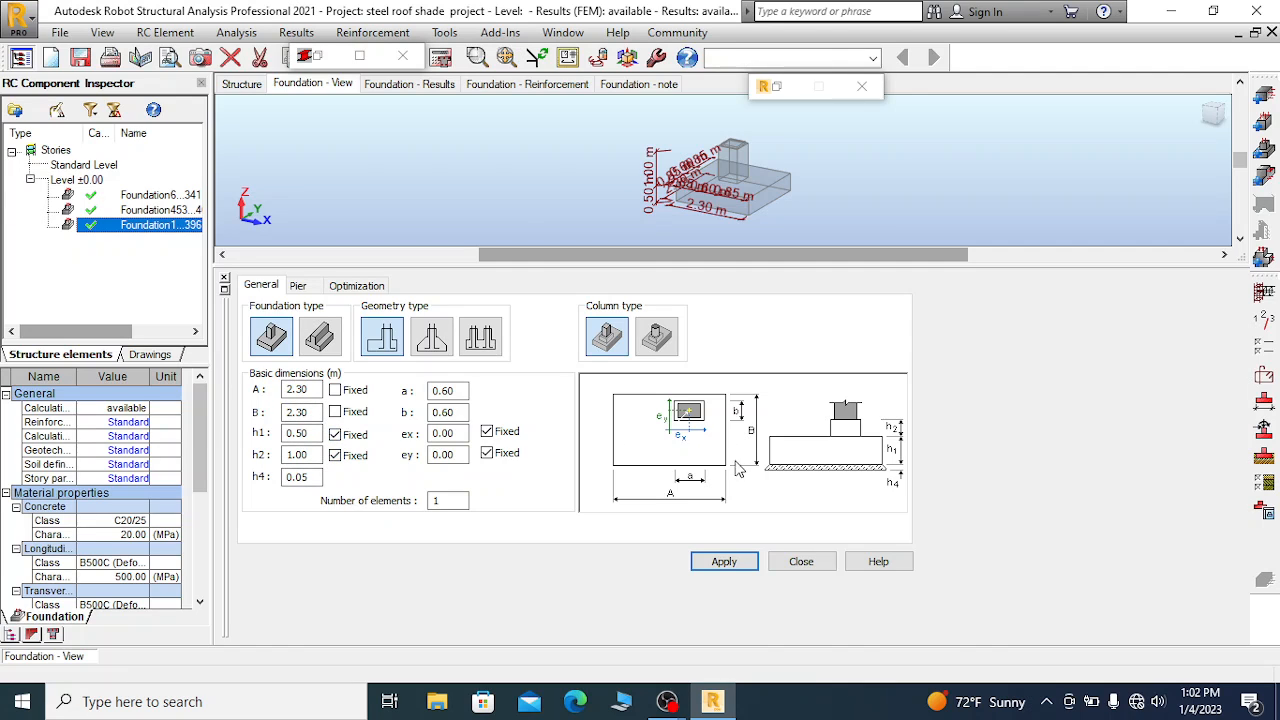
pyautogui.click(298, 286)
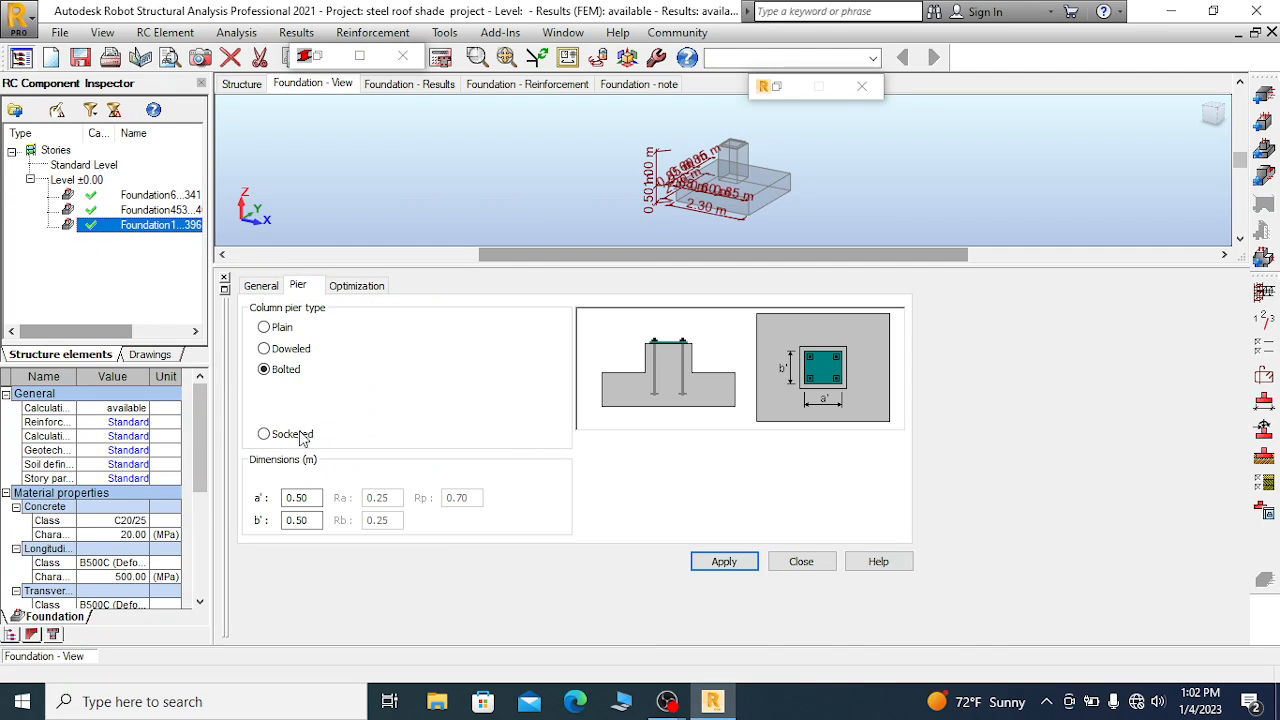
pyautogui.click(350, 288)
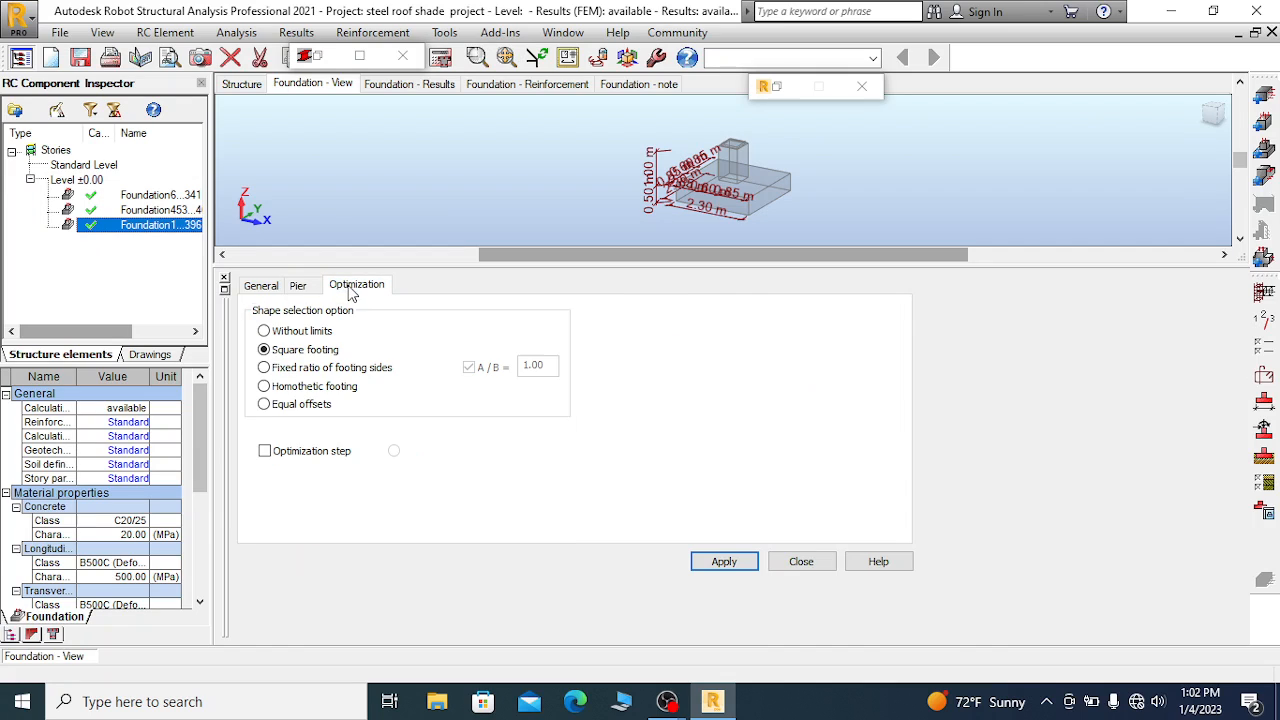
pyautogui.click(260, 286)
pyautogui.click(724, 562)
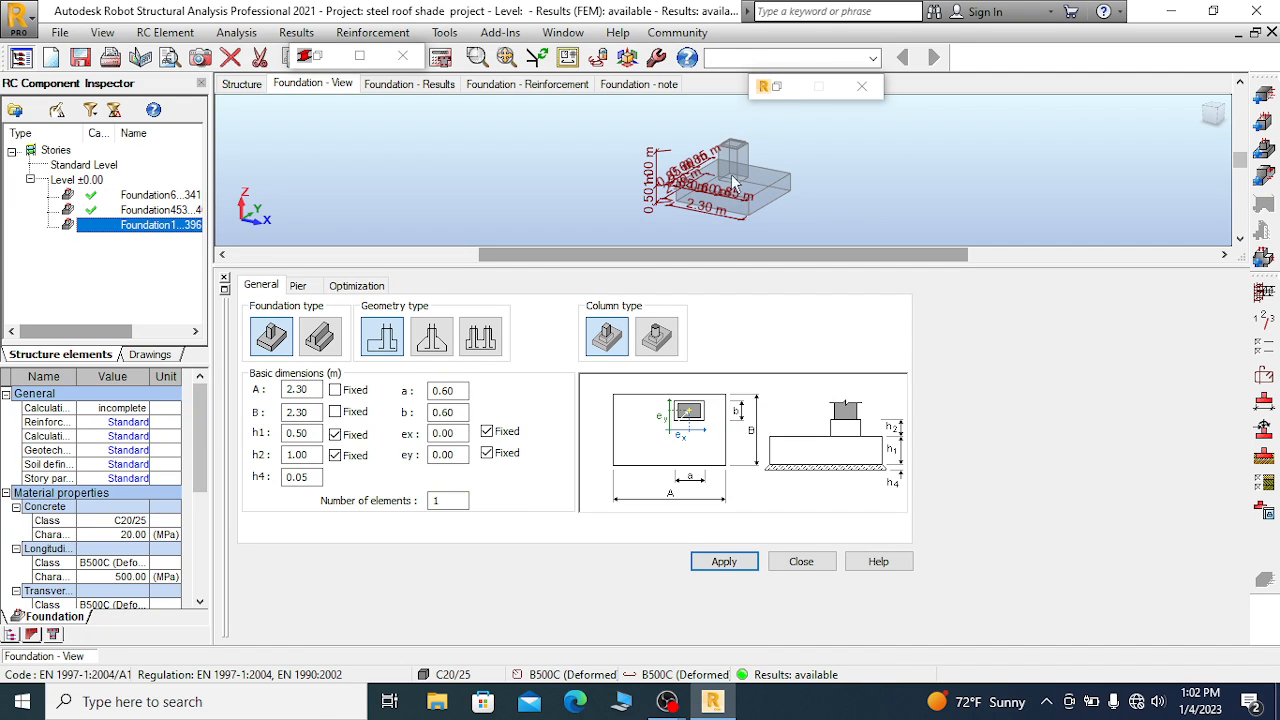
pyautogui.scroll(5, 727, 205)
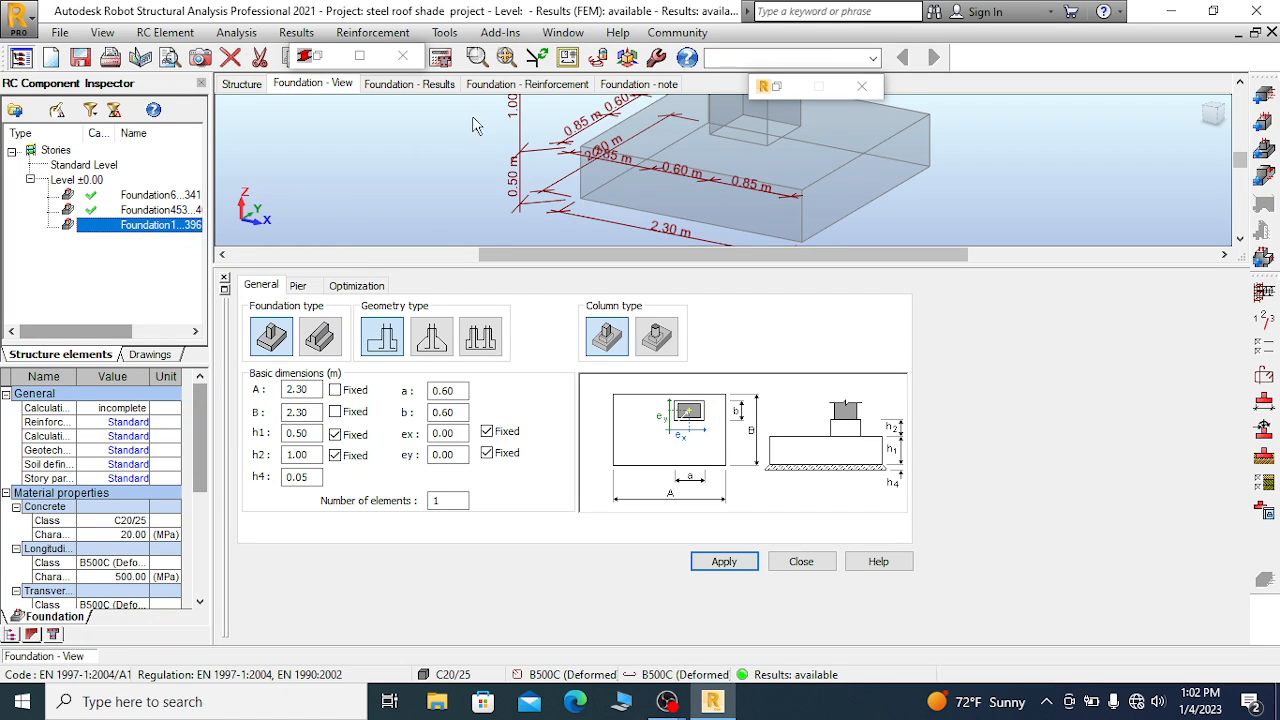
# Check the selected foundation's results and go back to the structure model
pyautogui.click(411, 87)
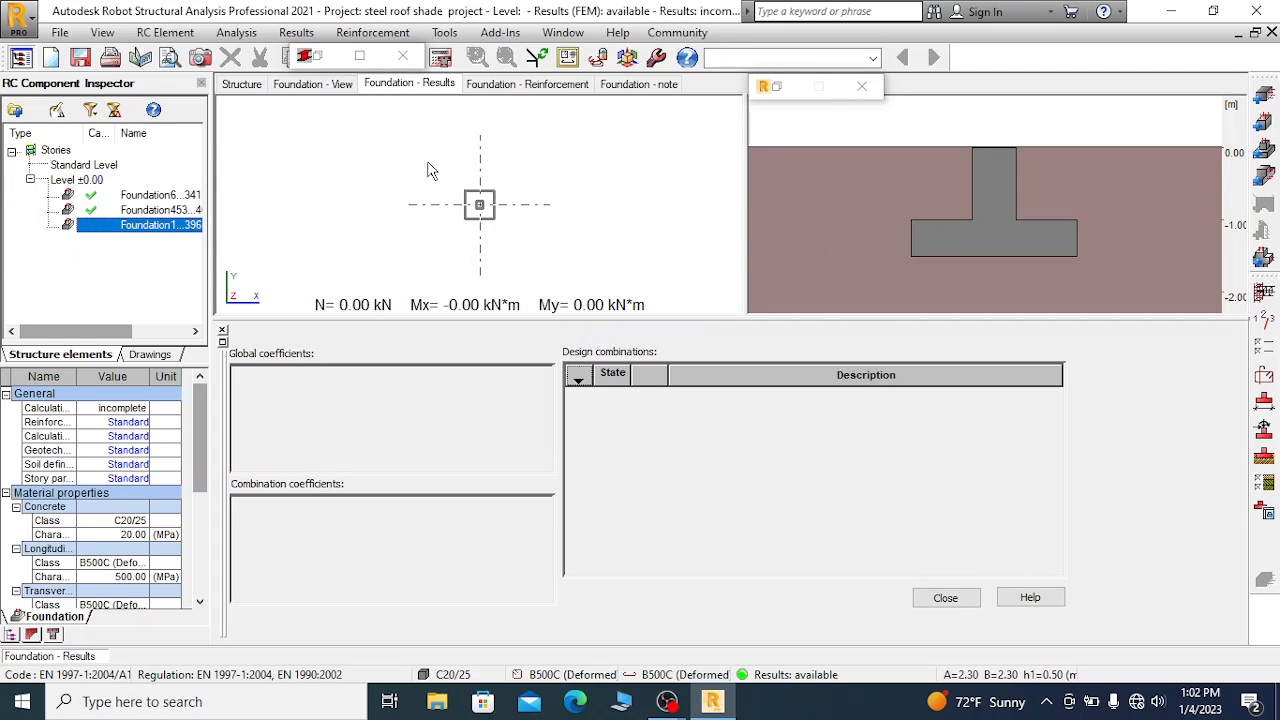
pyautogui.click(316, 85)
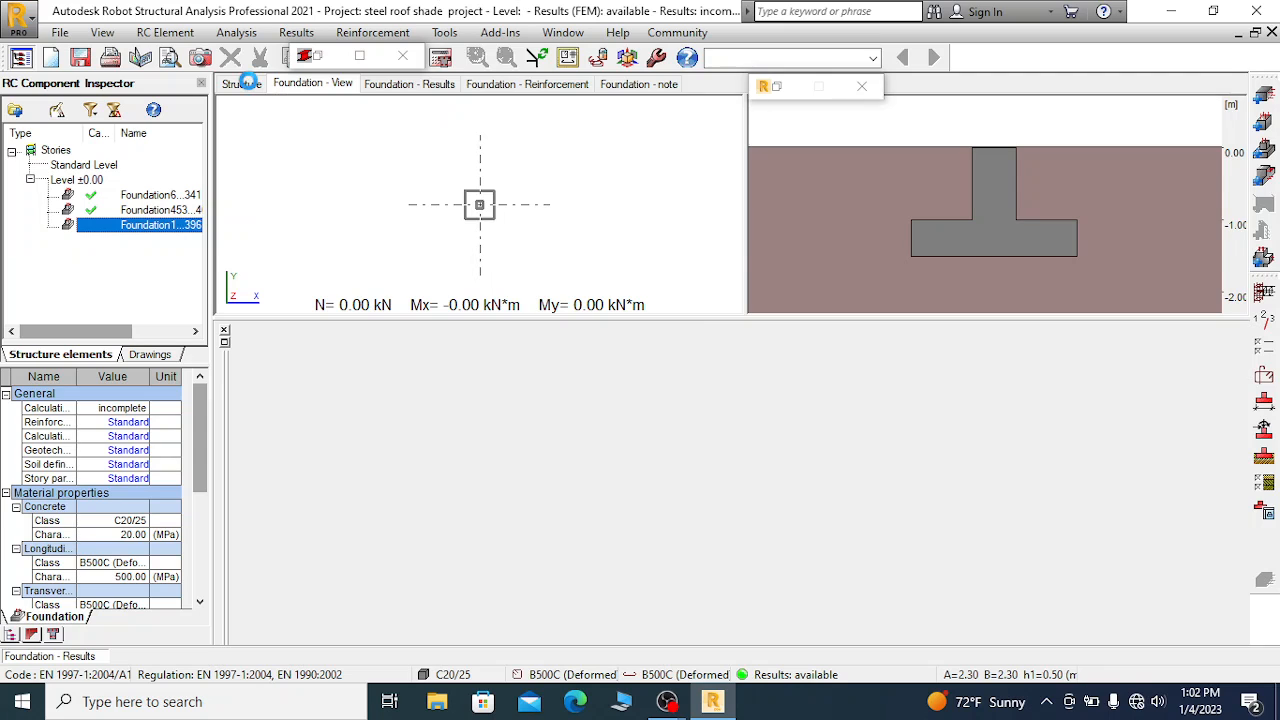
pyautogui.click(245, 84)
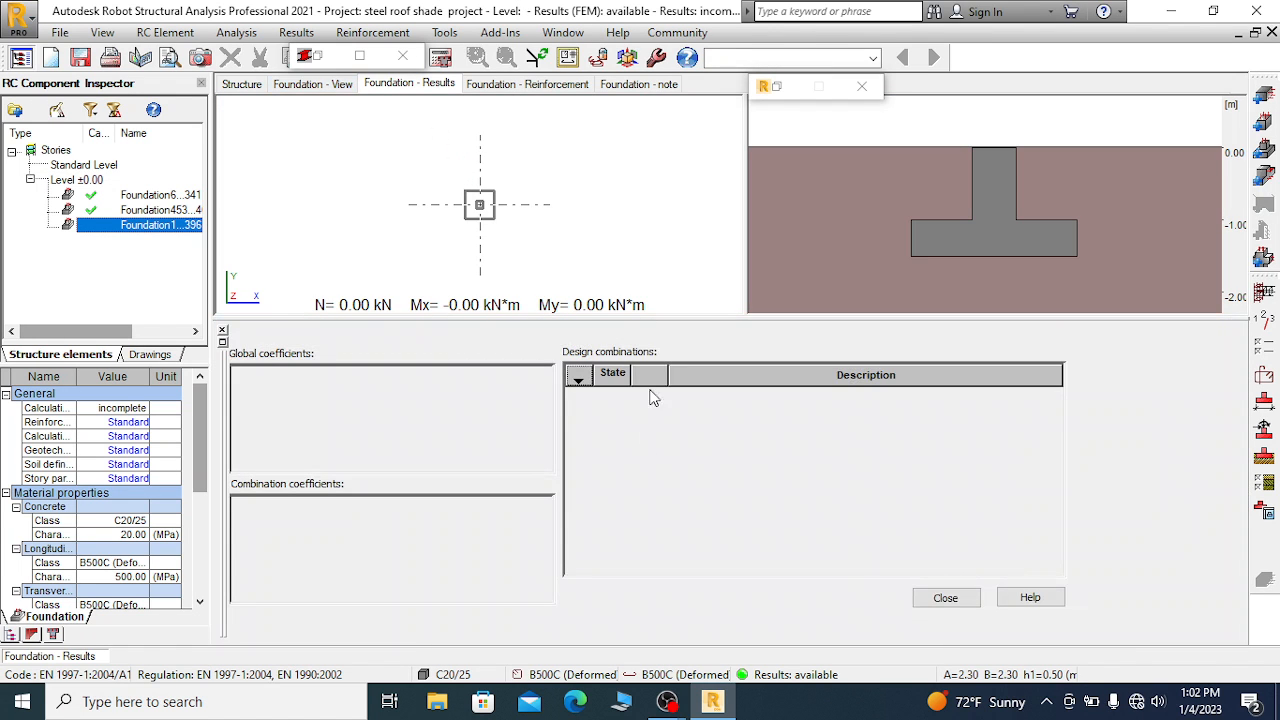
pyautogui.click(560, 675)
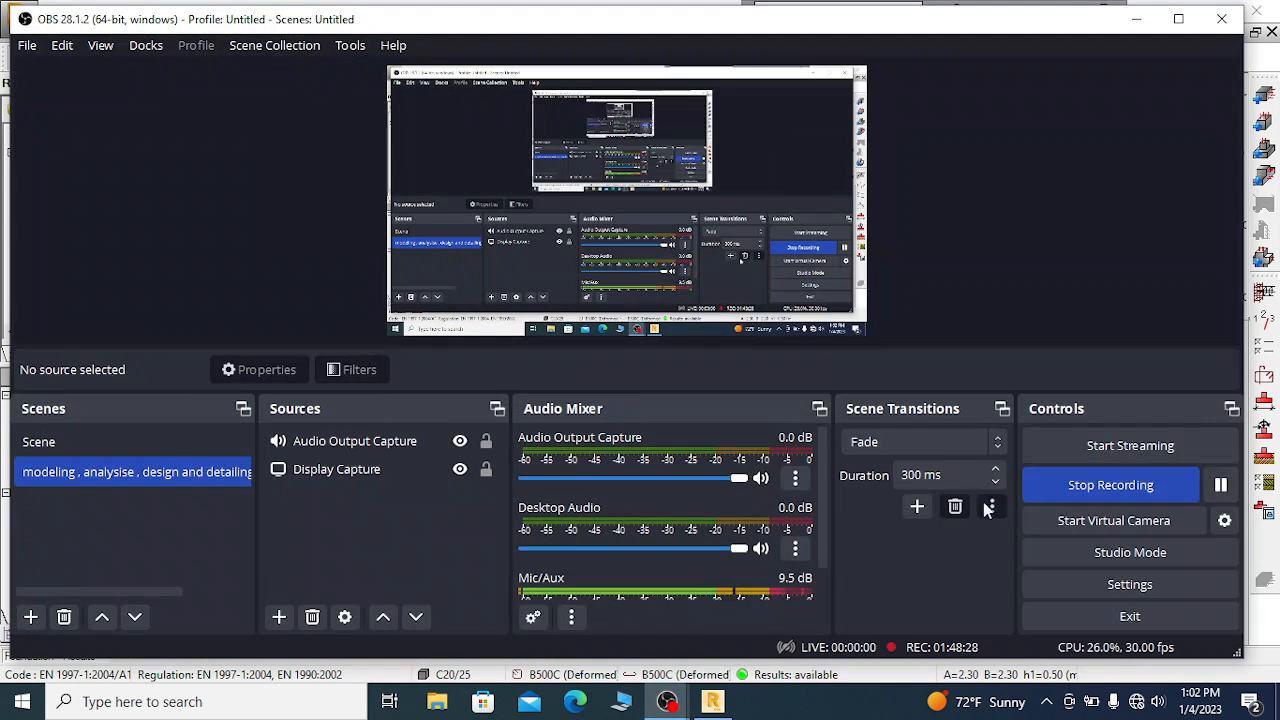
pyautogui.click(1220, 484)
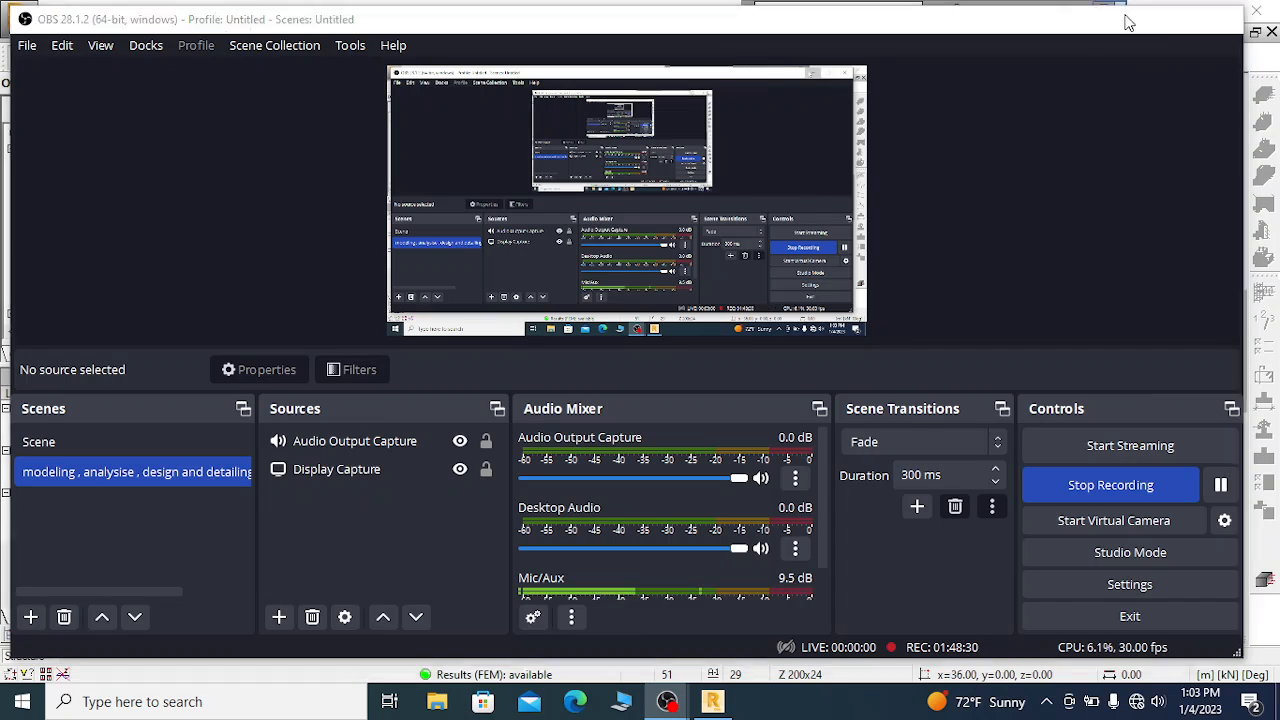
pyautogui.click(1130, 20)
# Inspect the footing and pier under the corner column and window-select the nodes at its base
pyautogui.scroll(3, 1040, 176)
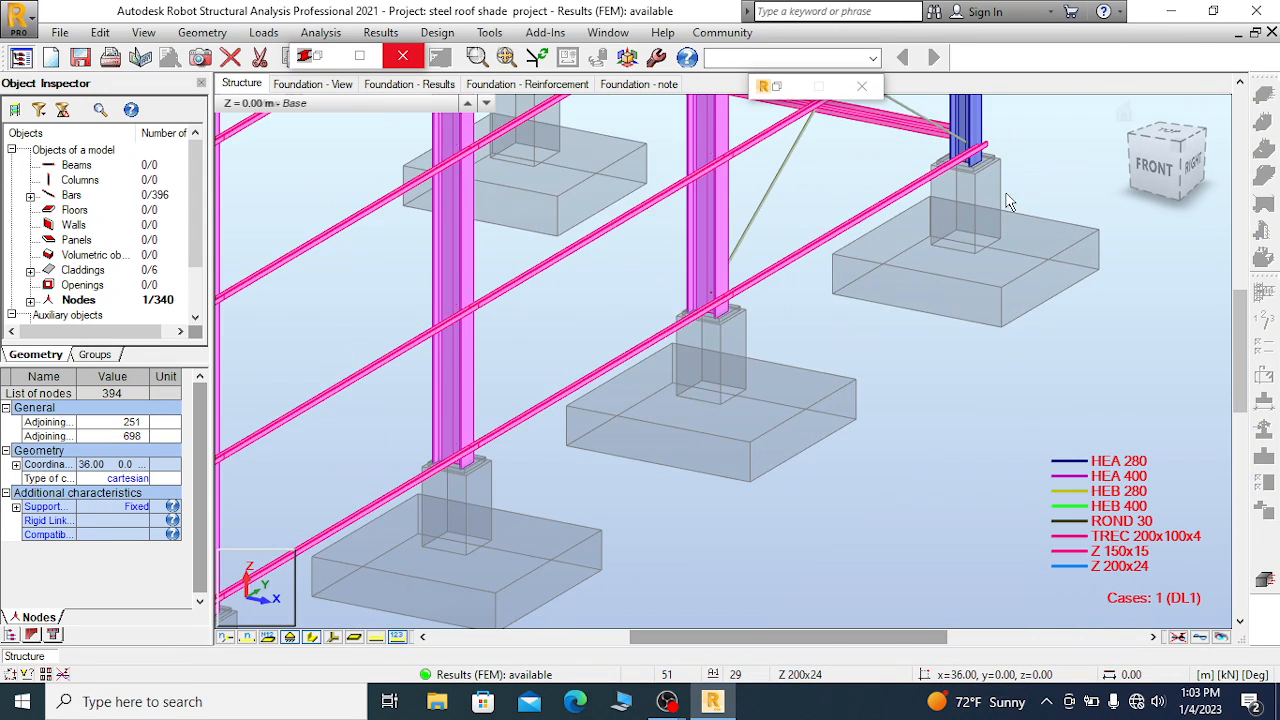
pyautogui.click(1183, 150)
pyautogui.moveTo(1150, 160); pyautogui.dragTo(1175, 178)
pyautogui.scroll(1, 1122, 182)
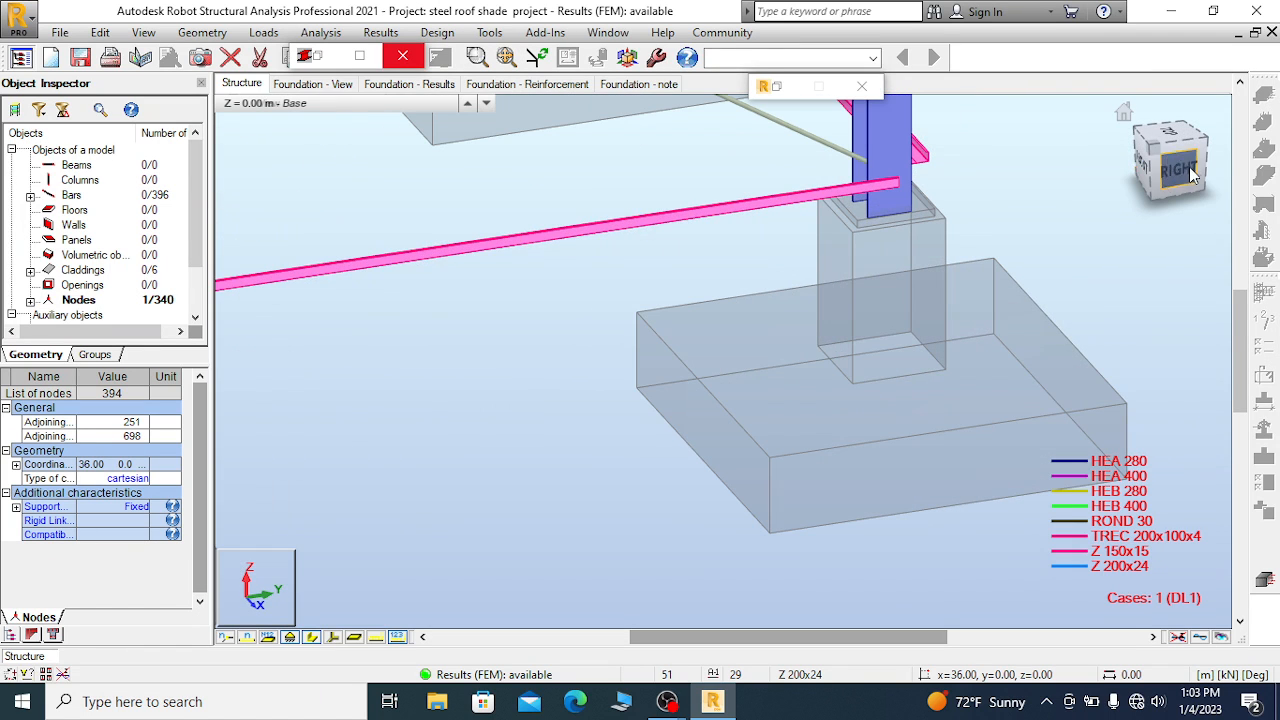
pyautogui.click(1156, 148)
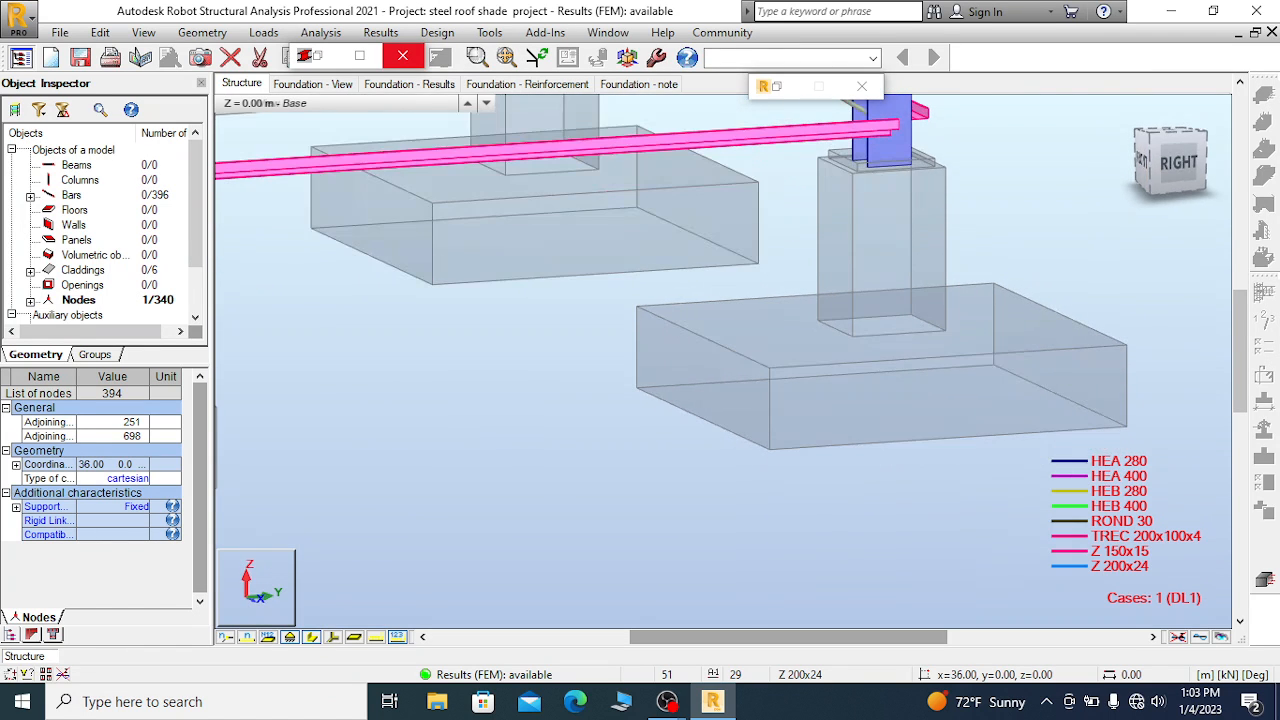
pyautogui.moveTo(815, 146); pyautogui.dragTo(1030, 251)
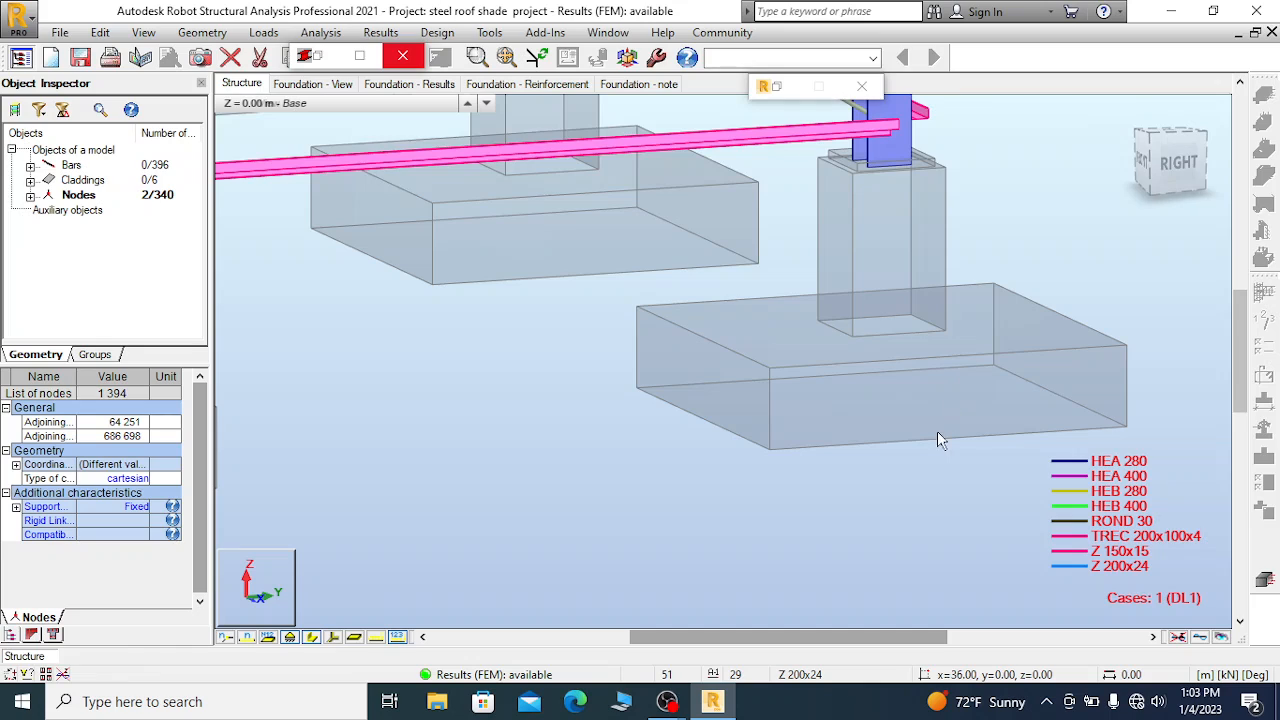
pyautogui.scroll(-8, 924, 478)
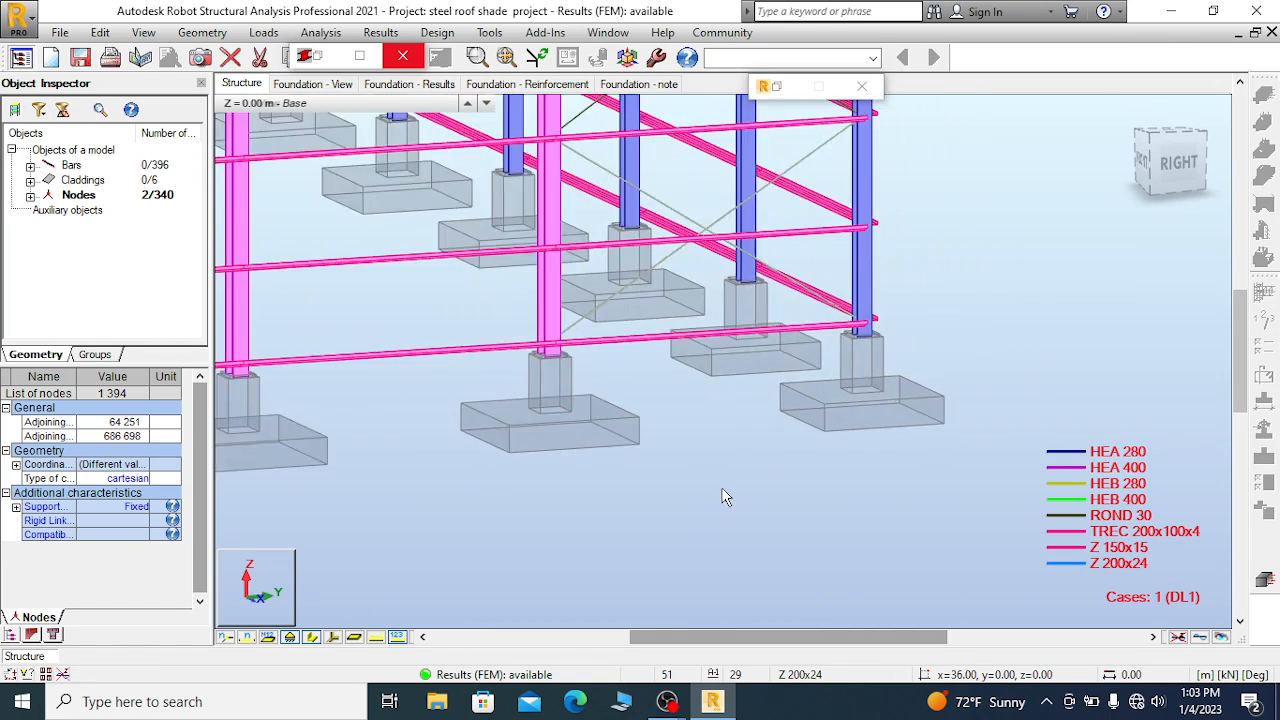
# Examine the footings along the back gable and its corner from the side and above, and clear the node selection
pyautogui.click(1158, 143)
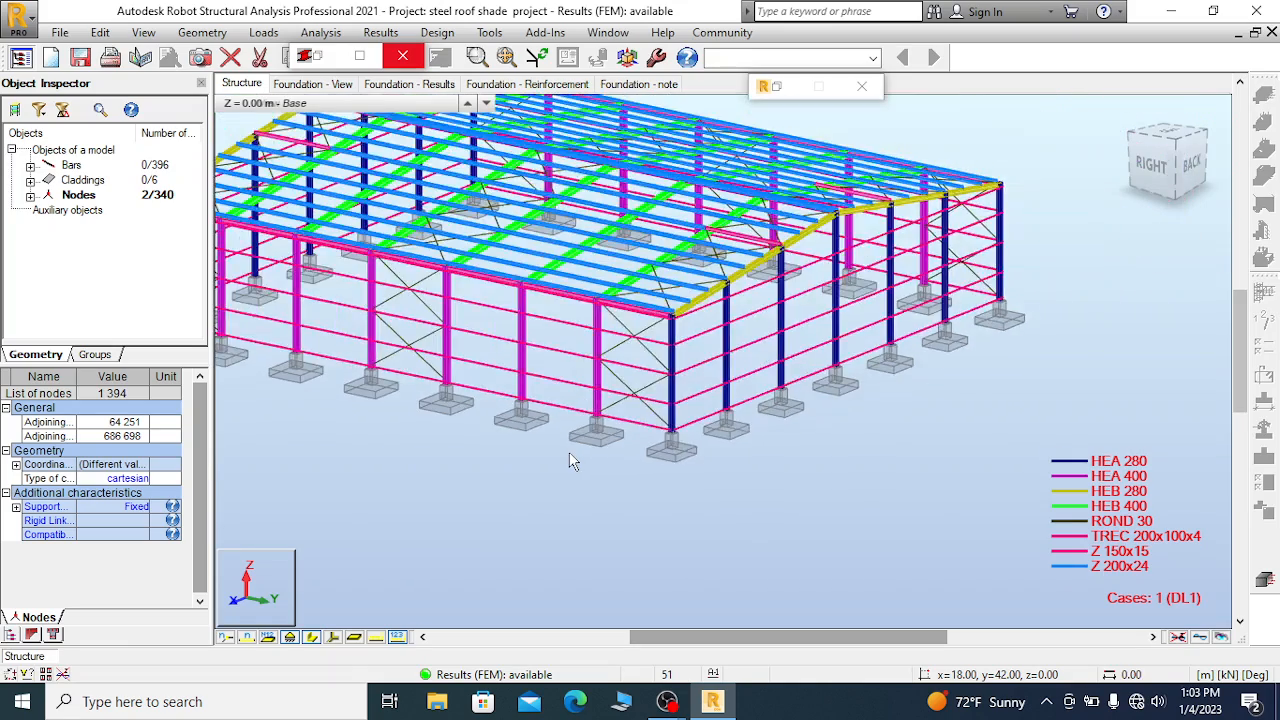
pyautogui.scroll(3, 914, 294)
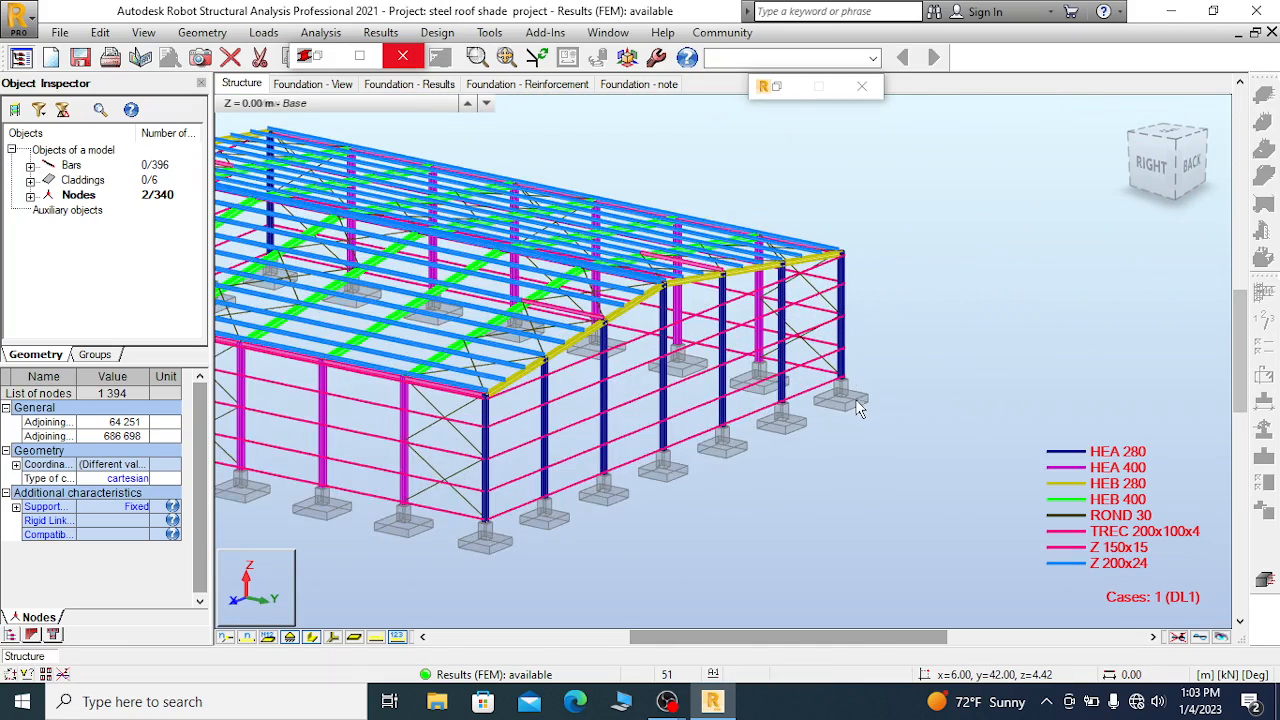
pyautogui.scroll(5, 858, 408)
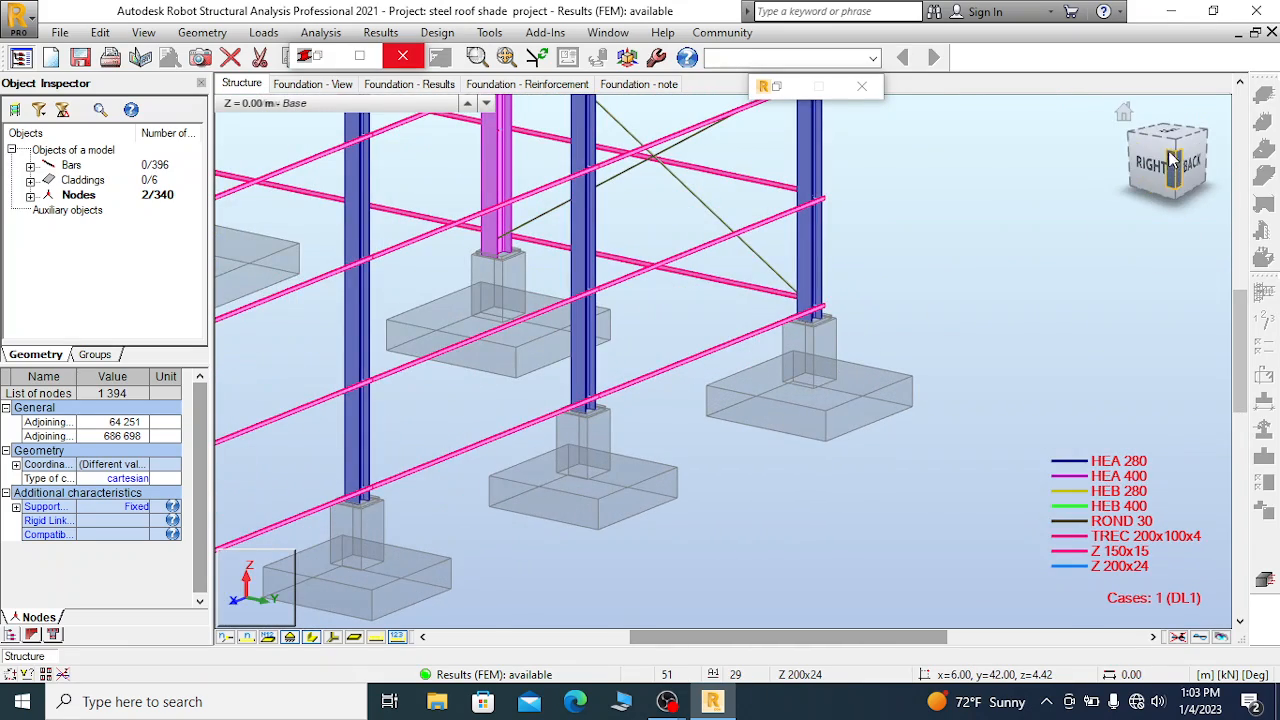
pyautogui.moveTo(1176, 148)
pyautogui.mouseDown()
pyautogui.moveTo(1144, 143)
pyautogui.moveTo(1162, 132)
pyautogui.mouseUp()
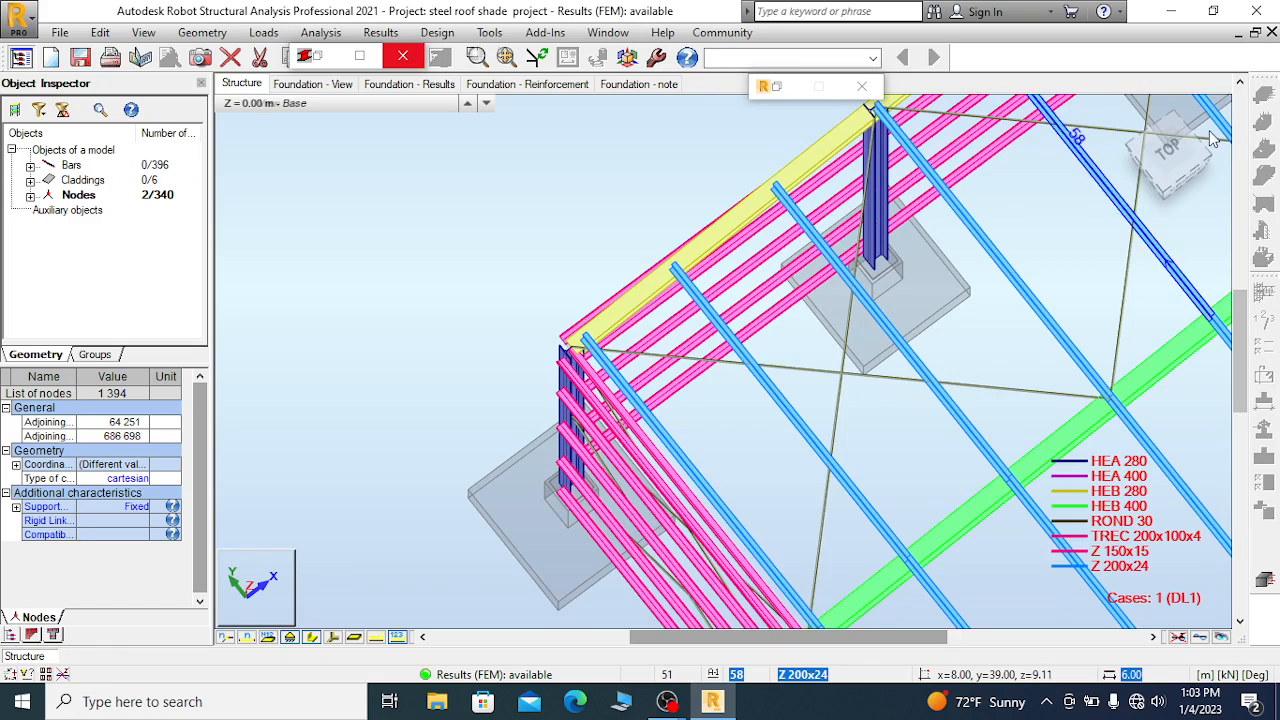
pyautogui.scroll(-1, 1120, 114)
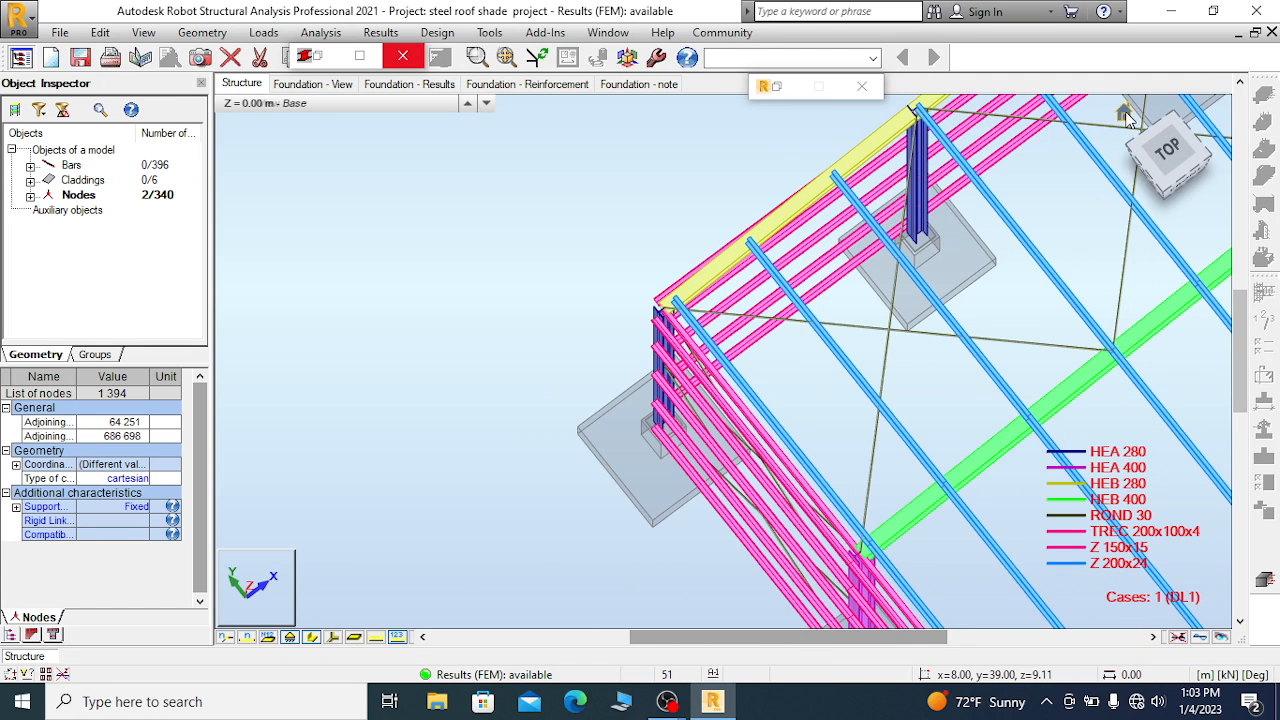
pyautogui.press('Escape')
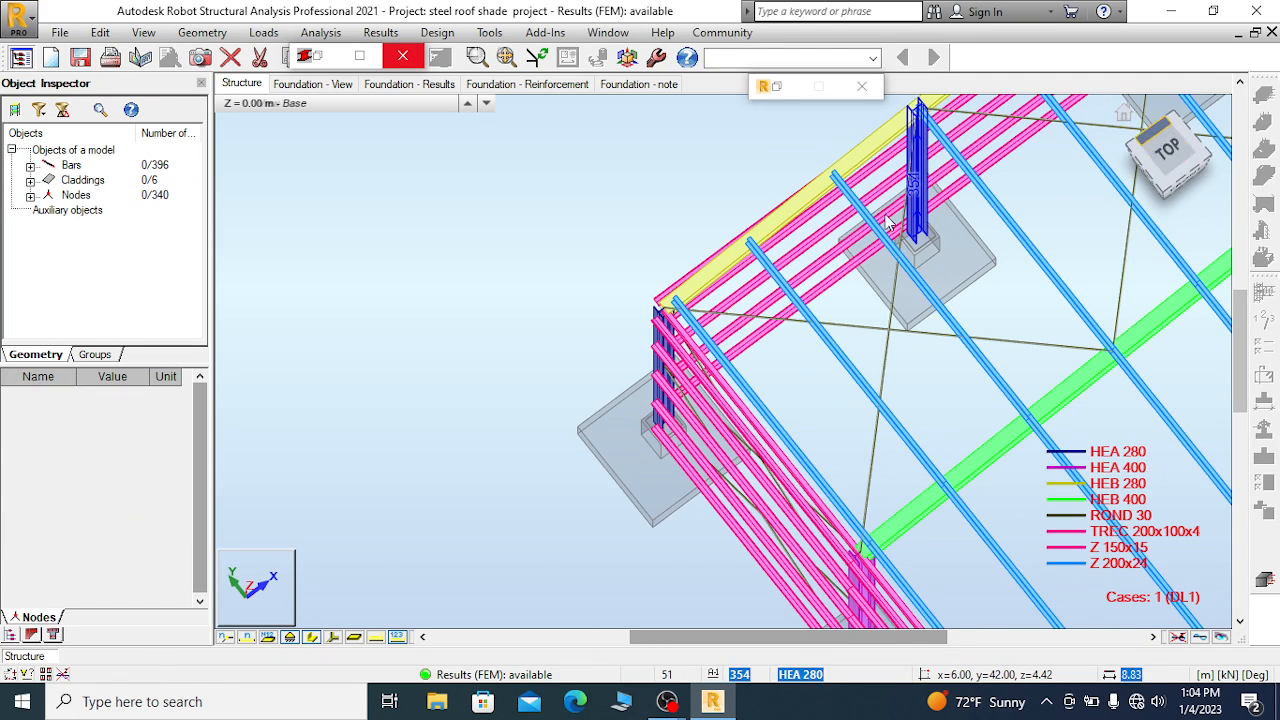
pyautogui.scroll(-1, 672, 262)
pyautogui.scroll(-2, 680, 245)
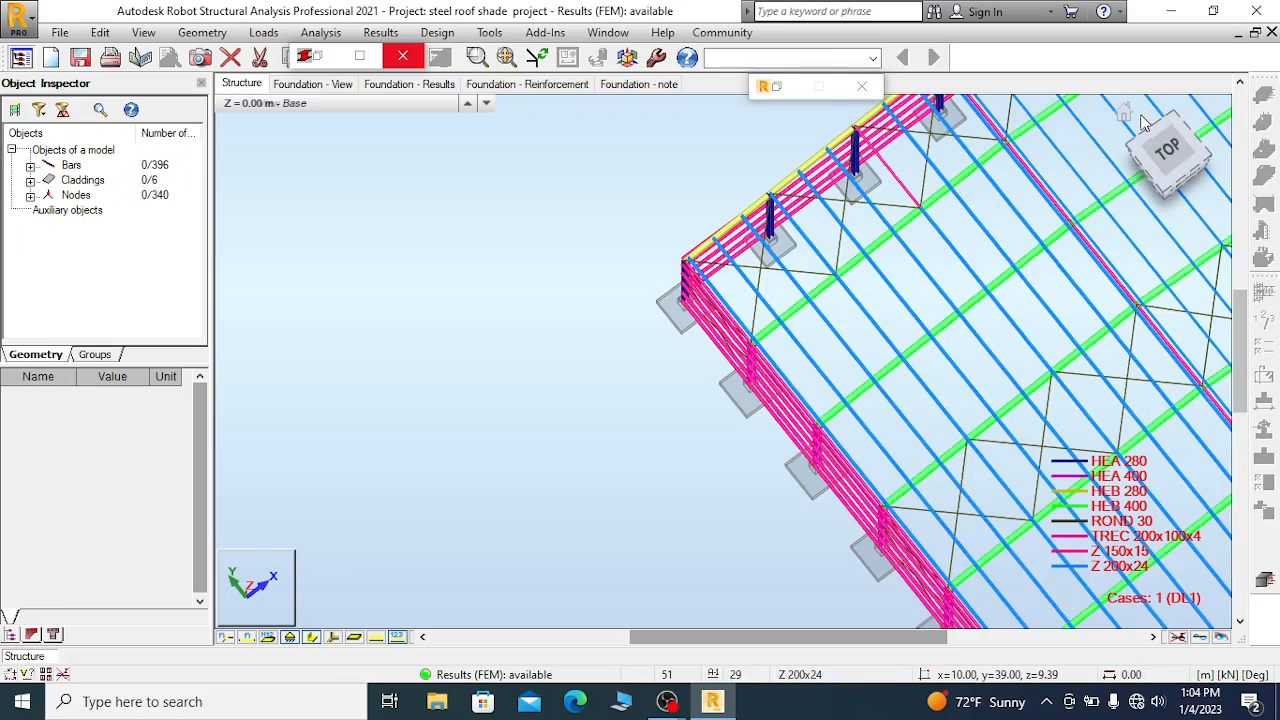
# Display the node numbers on the 3D structure model
pyautogui.click(1126, 115)
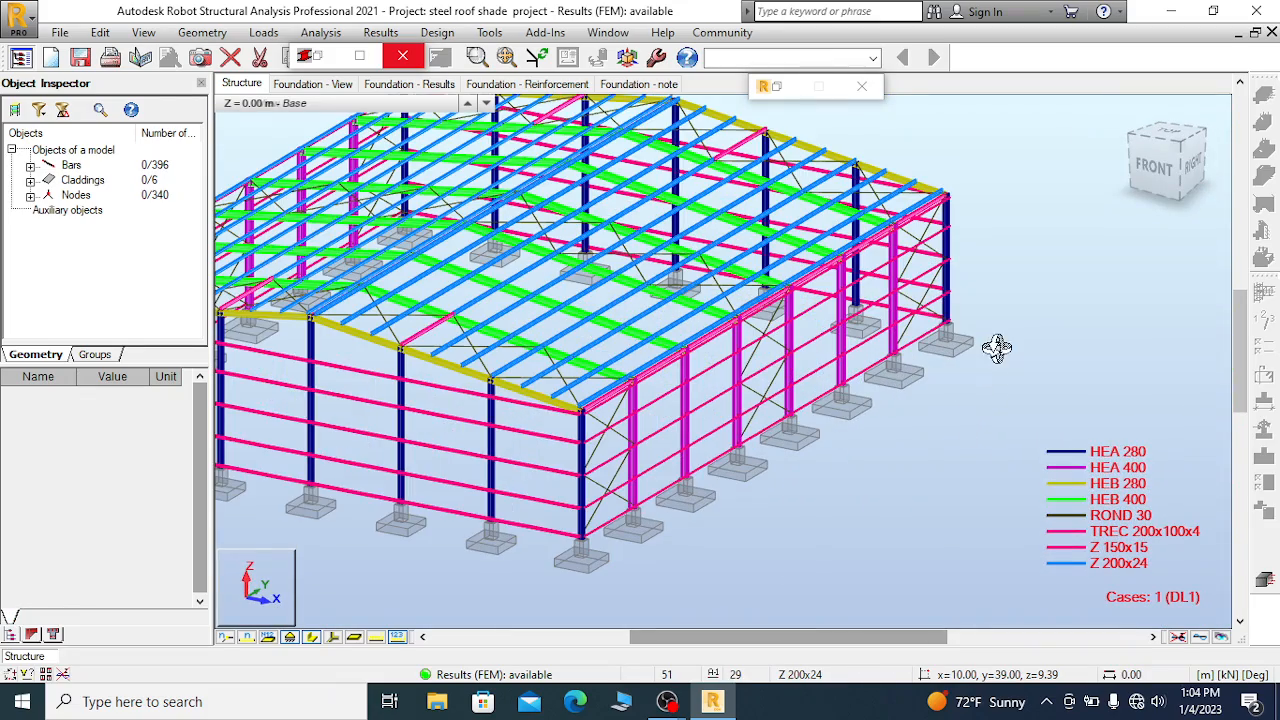
pyautogui.scroll(2, 997, 352)
pyautogui.scroll(2, 997, 352)
pyautogui.rightClick(988, 252)
pyautogui.click(947, 272)
pyautogui.scroll(-4, 1059, 303)
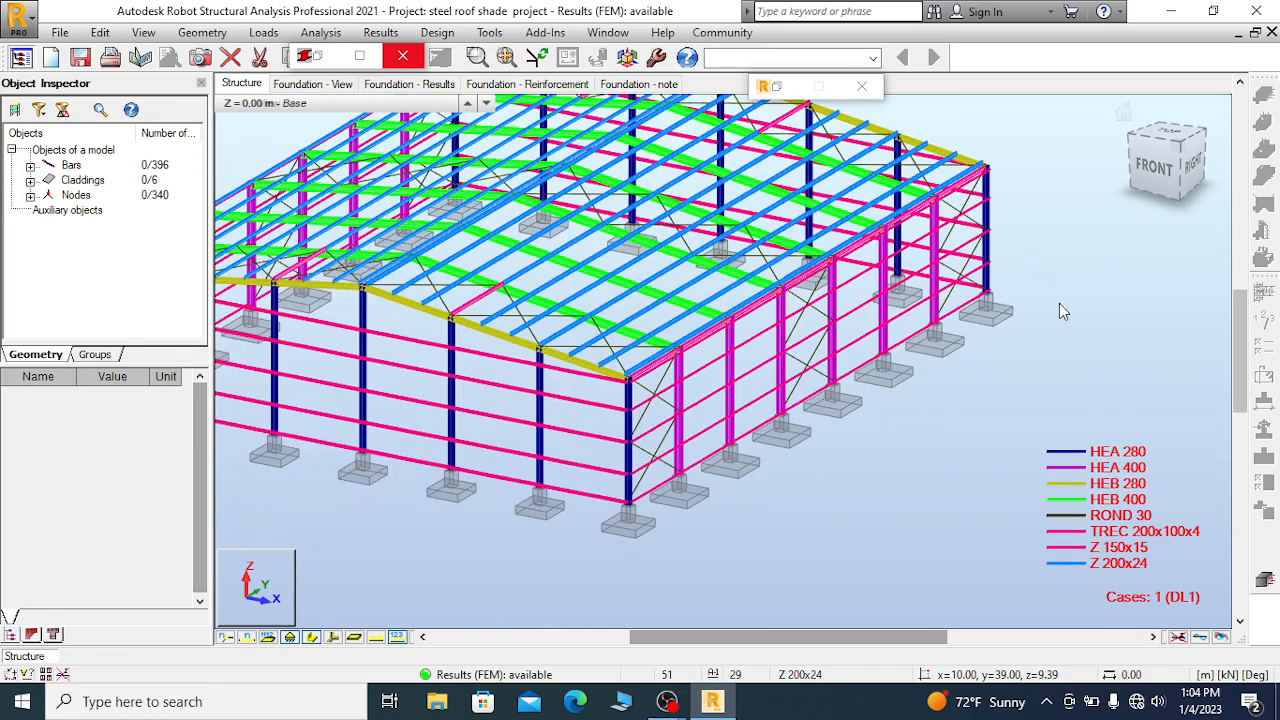
pyautogui.scroll(4, 630, 562)
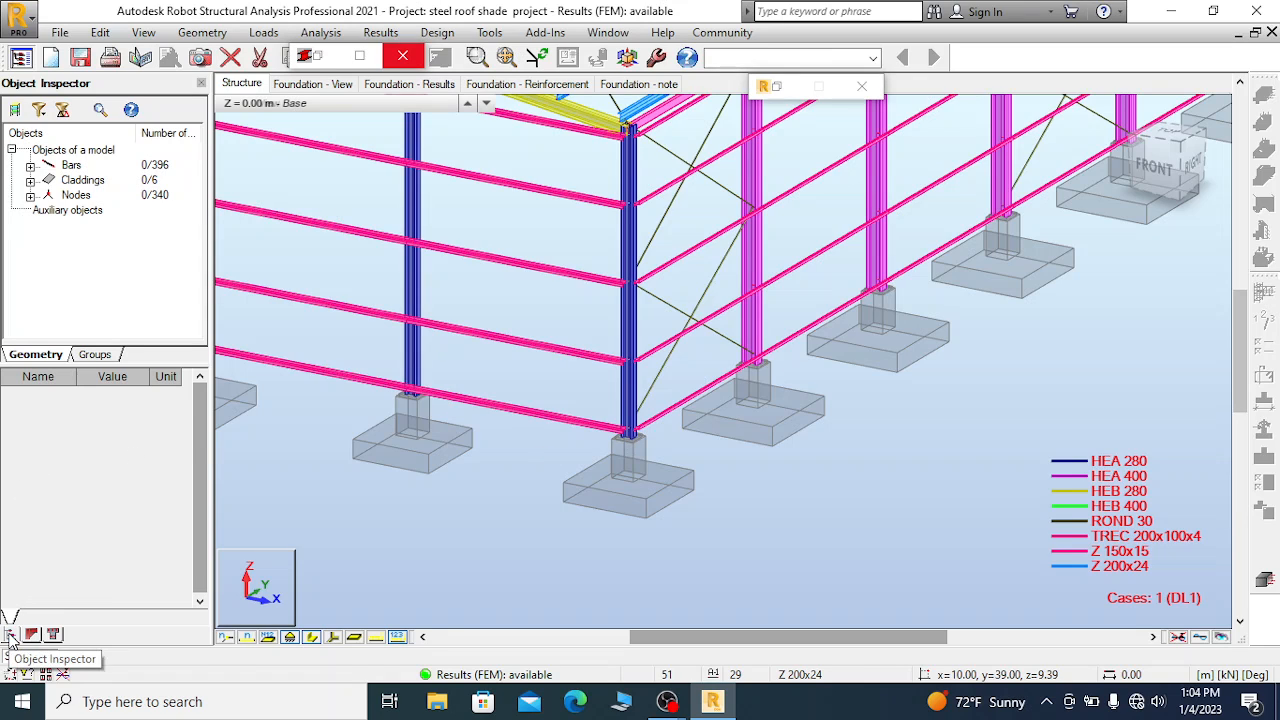
pyautogui.click(228, 645)
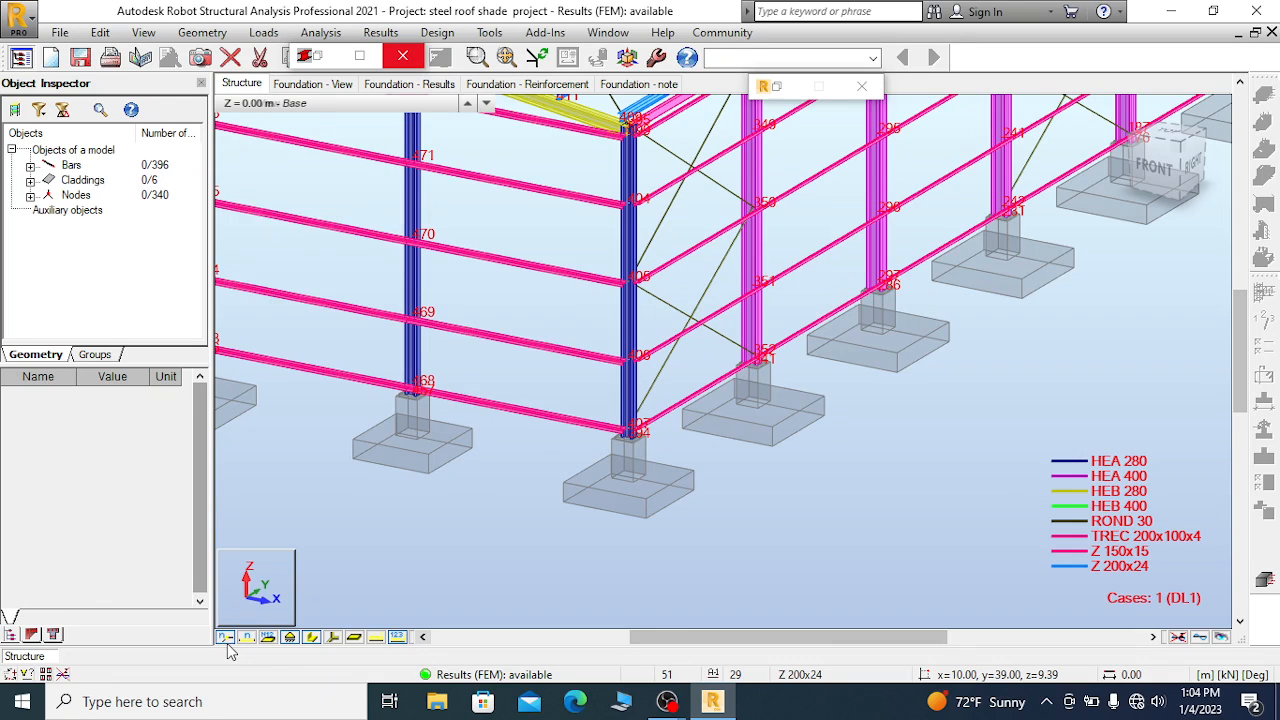
# Window-select support node 394 where the front corner column meets its pier
pyautogui.scroll(6, 630, 462)
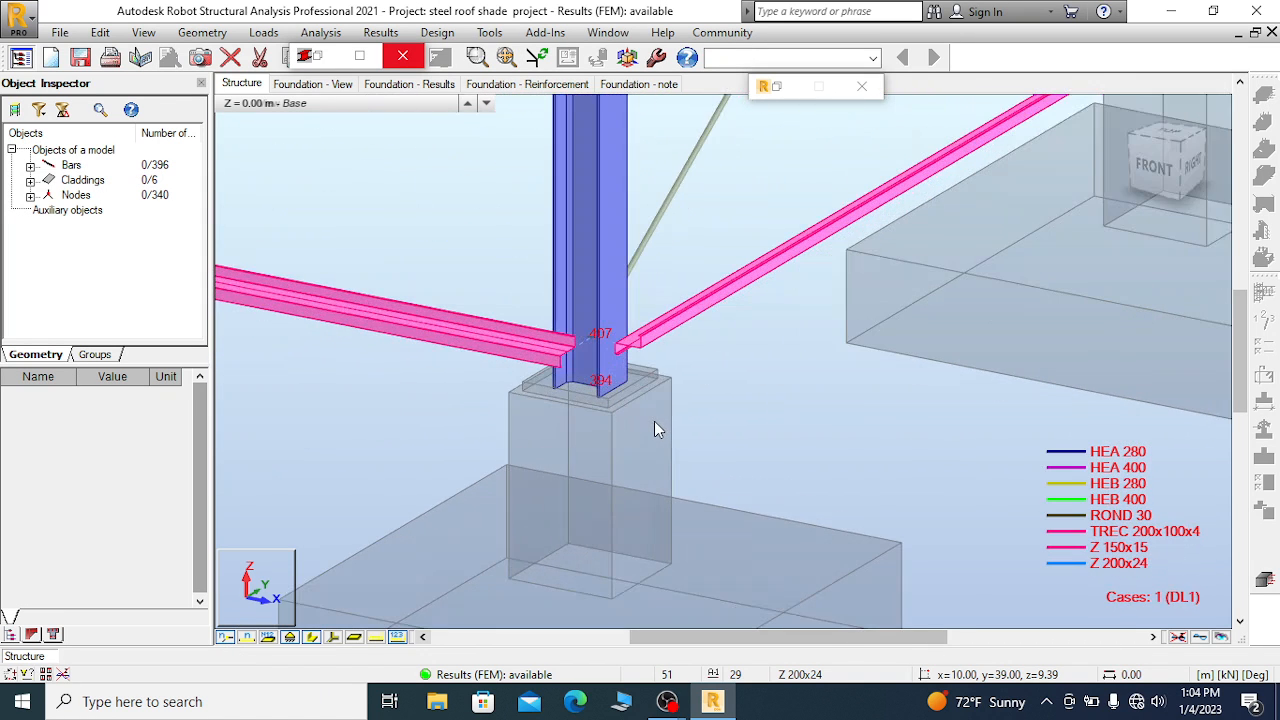
pyautogui.scroll(2, 636, 413)
pyautogui.scroll(1, 620, 393)
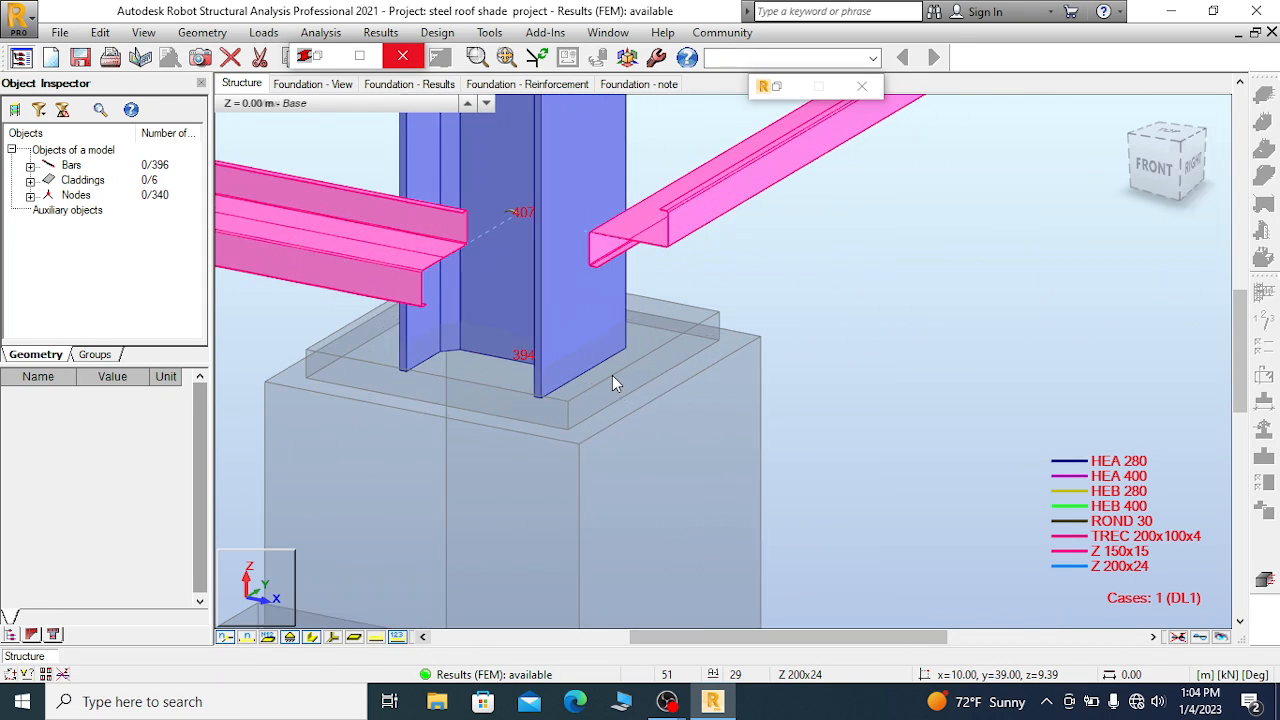
pyautogui.scroll(-5, 473, 435)
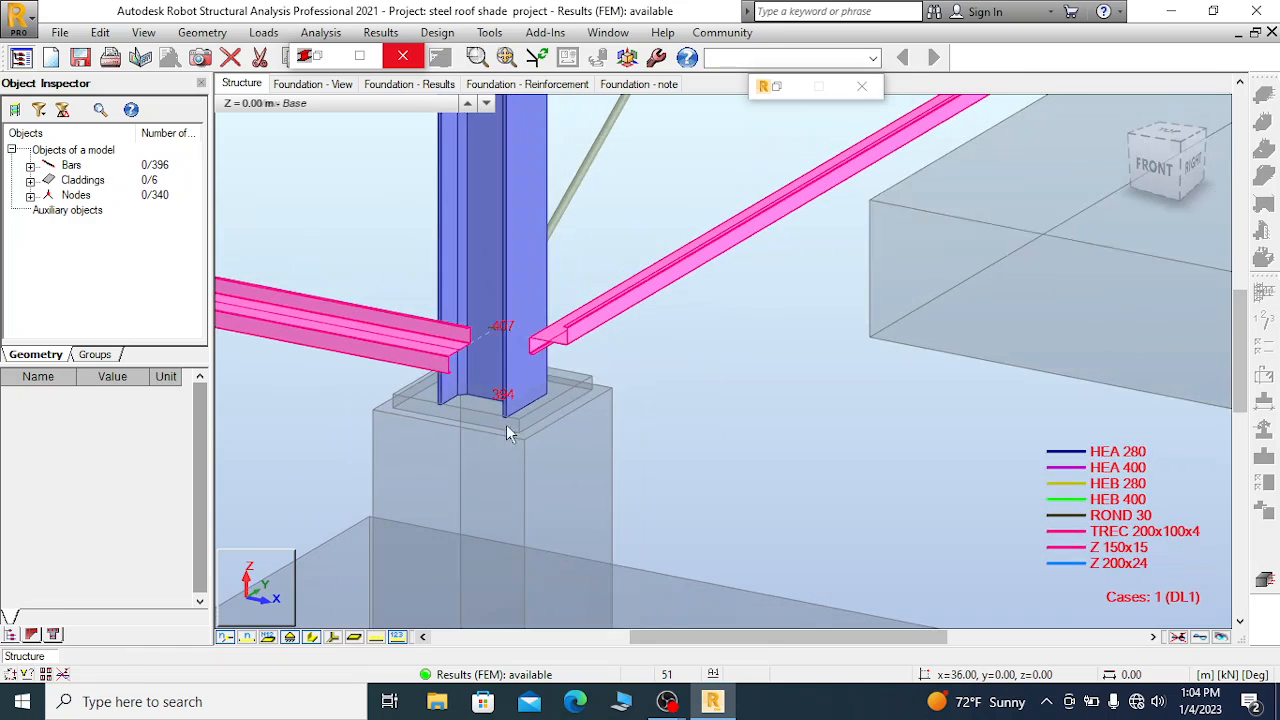
pyautogui.scroll(-3, 510, 432)
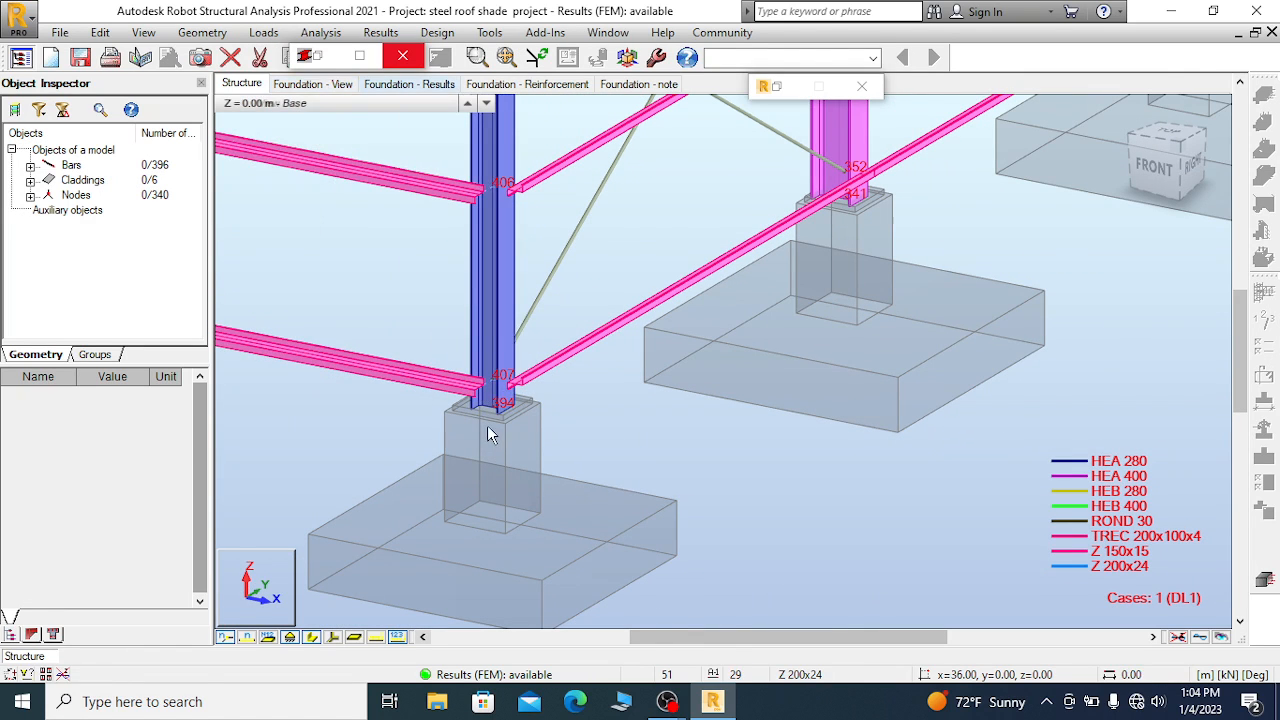
pyautogui.scroll(1, 489, 430)
pyautogui.scroll(2, 488, 425)
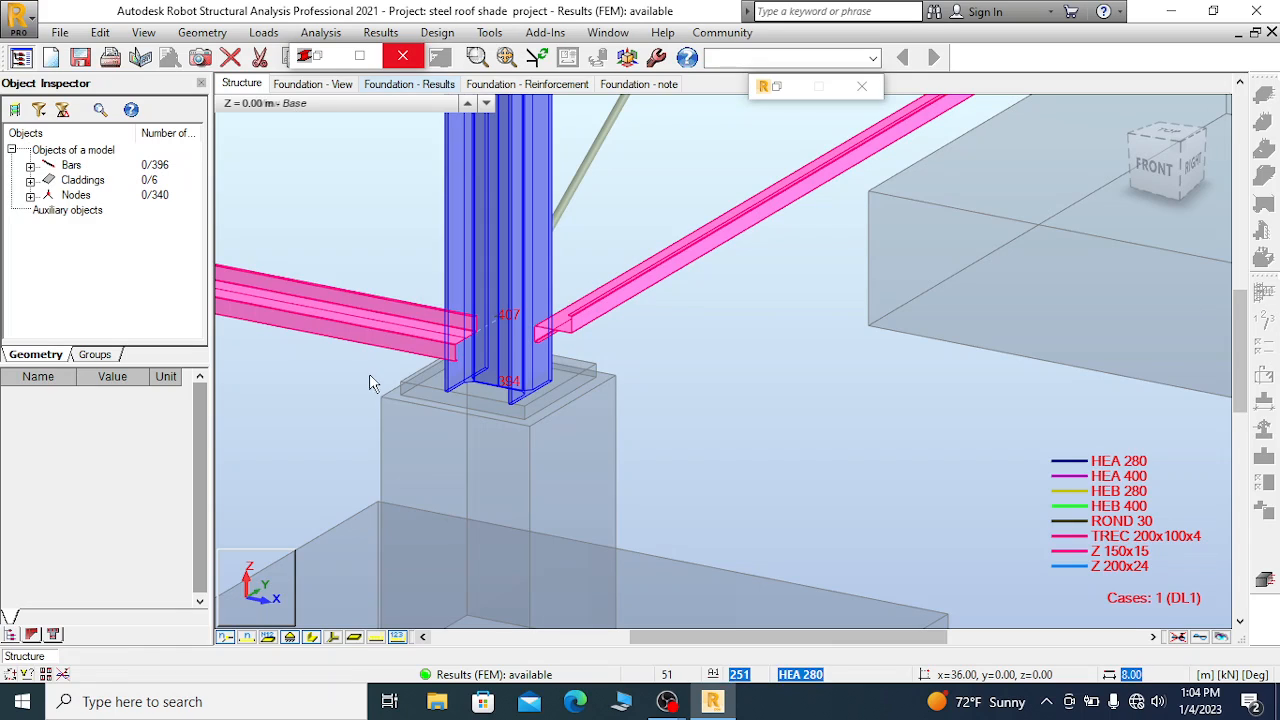
pyautogui.moveTo(386, 361); pyautogui.dragTo(652, 458)
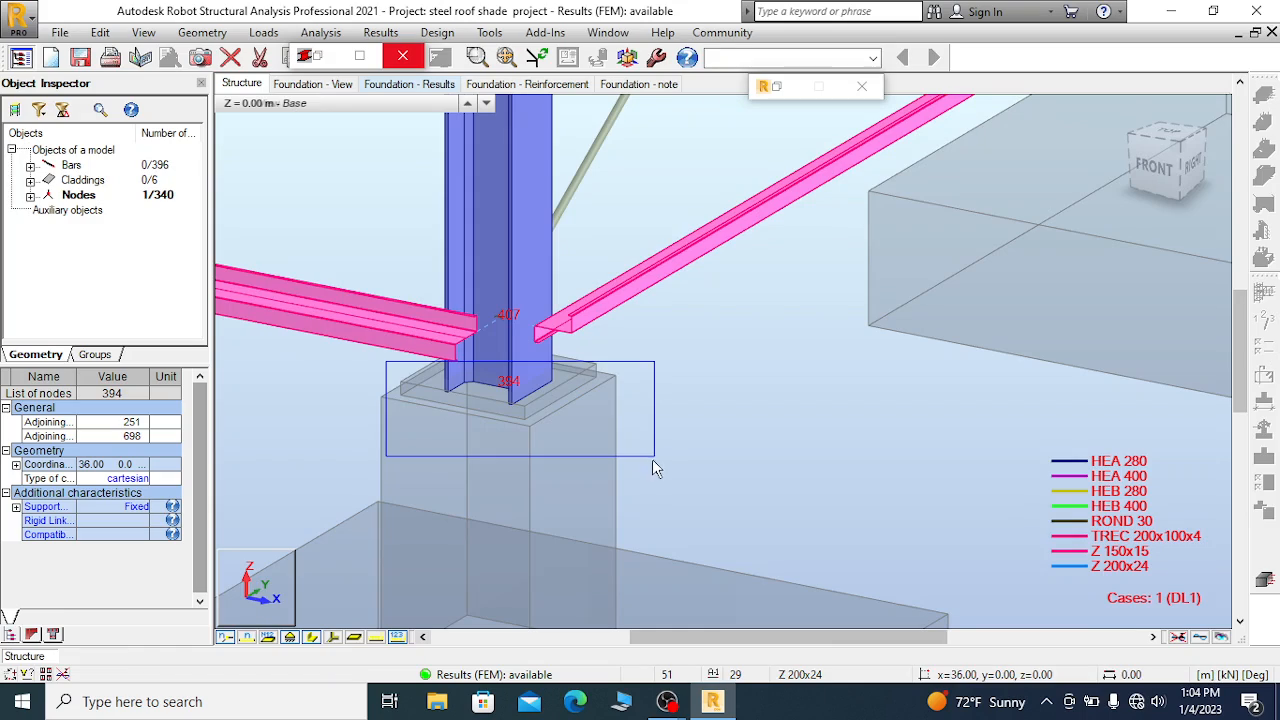
# Add support node 1, at the base of the right-back corner column, to the node selection
pyautogui.scroll(-1, 389, 446)
pyautogui.scroll(-6, 389, 446)
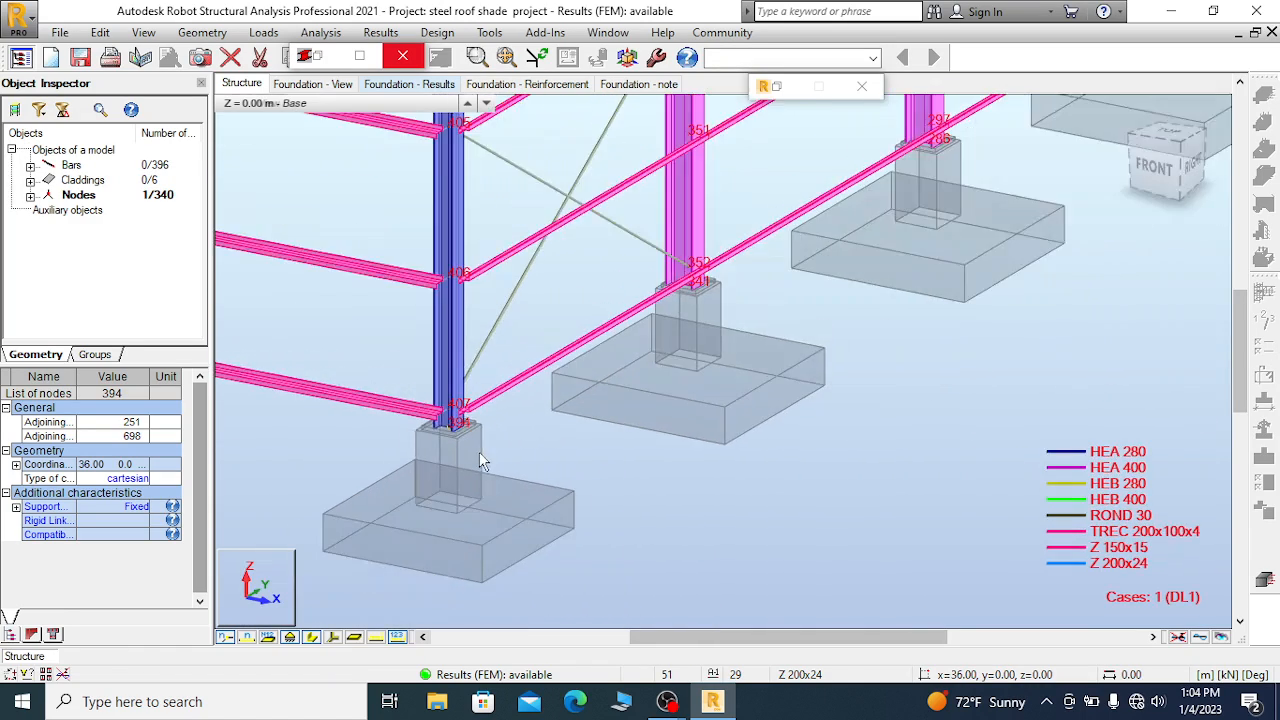
pyautogui.scroll(-2, 489, 493)
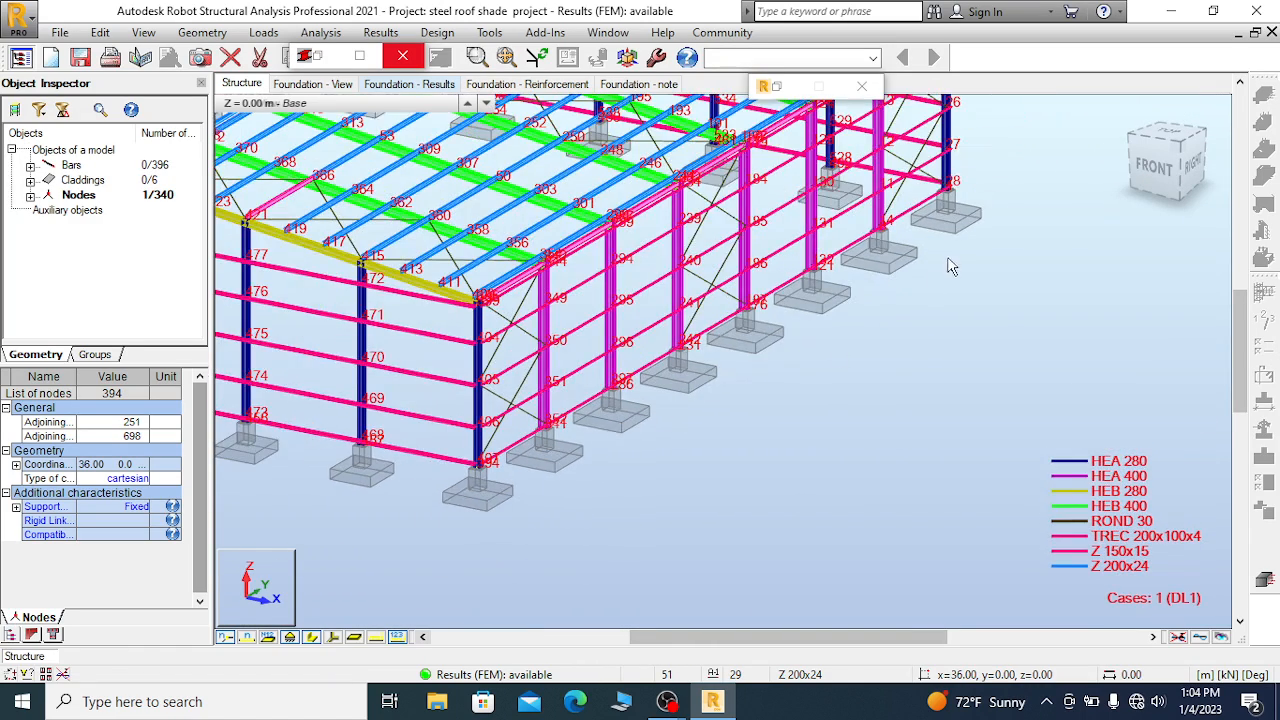
pyautogui.scroll(3, 960, 218)
pyautogui.scroll(3, 952, 208)
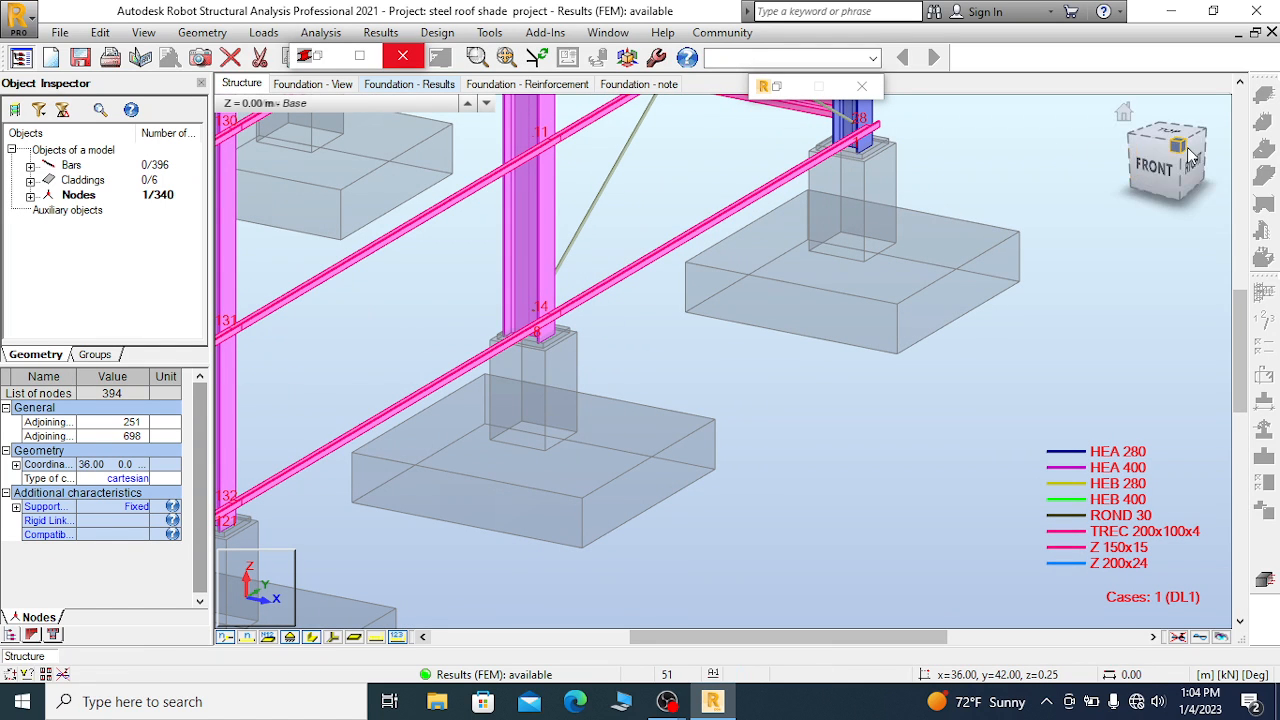
pyautogui.moveTo(1177, 142); pyautogui.dragTo(893, 214)
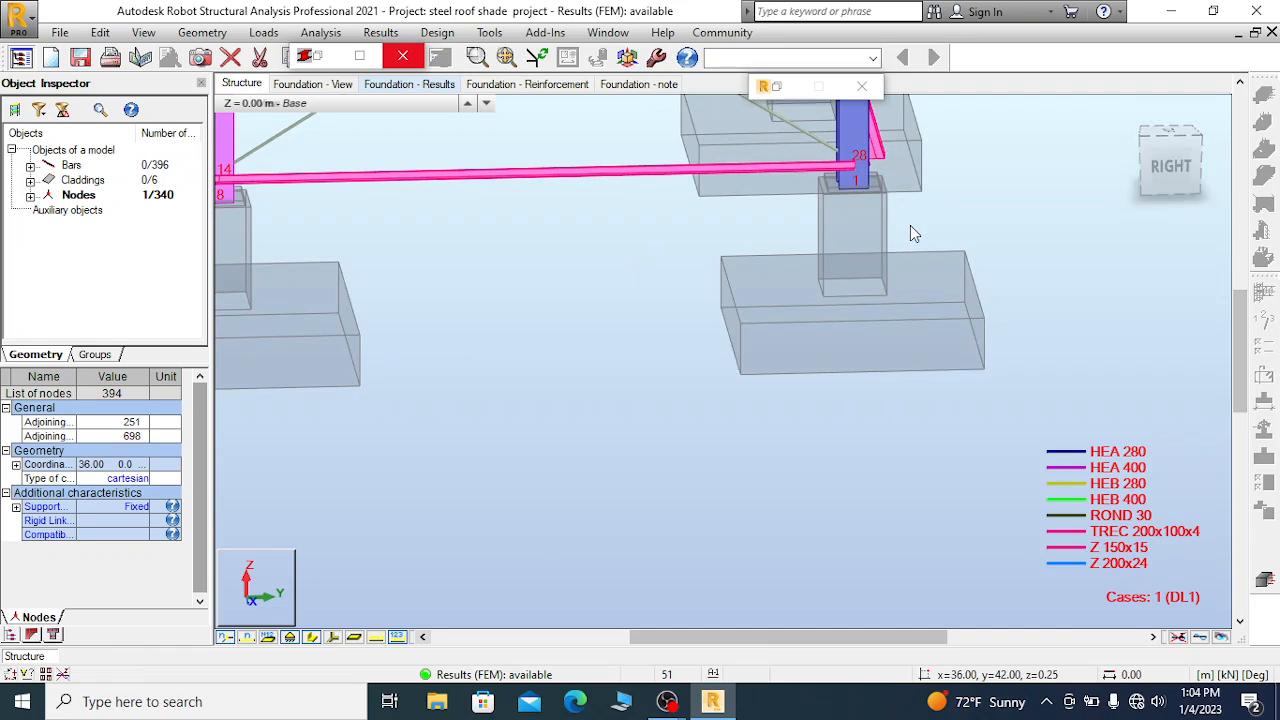
pyautogui.scroll(1, 910, 225)
pyautogui.scroll(1, 910, 233)
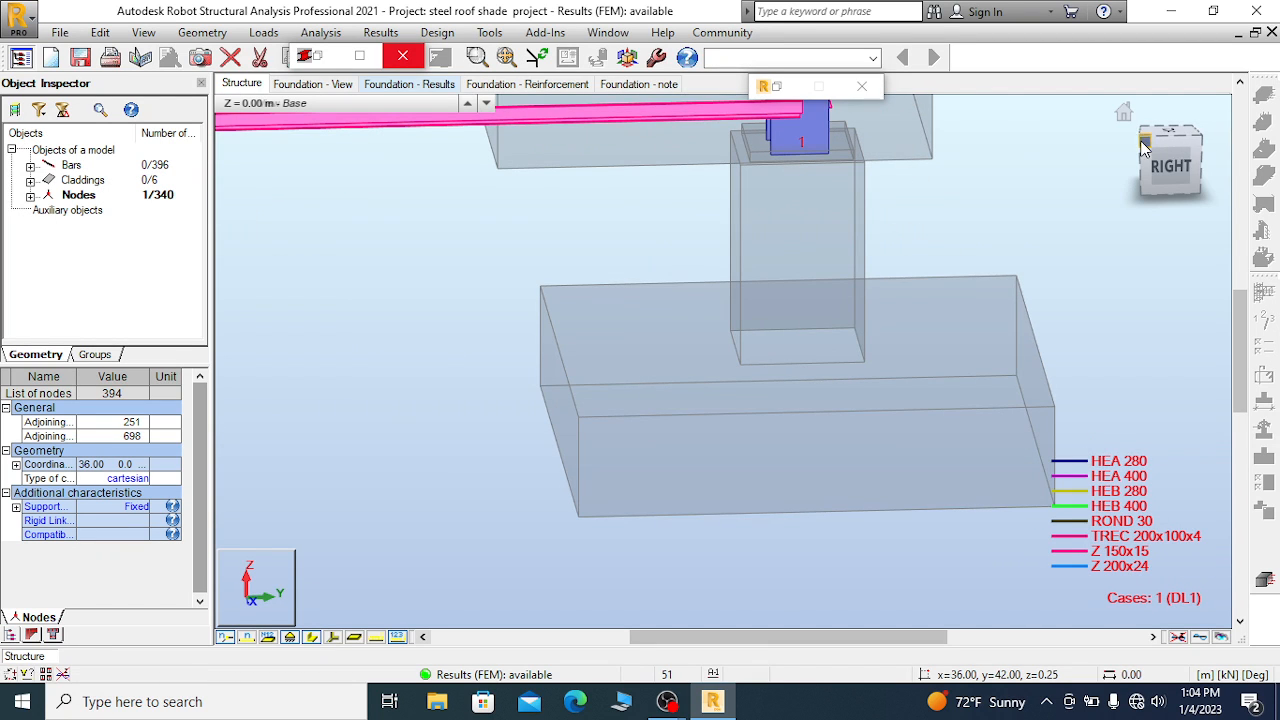
pyautogui.moveTo(1138, 140); pyautogui.dragTo(1166, 154)
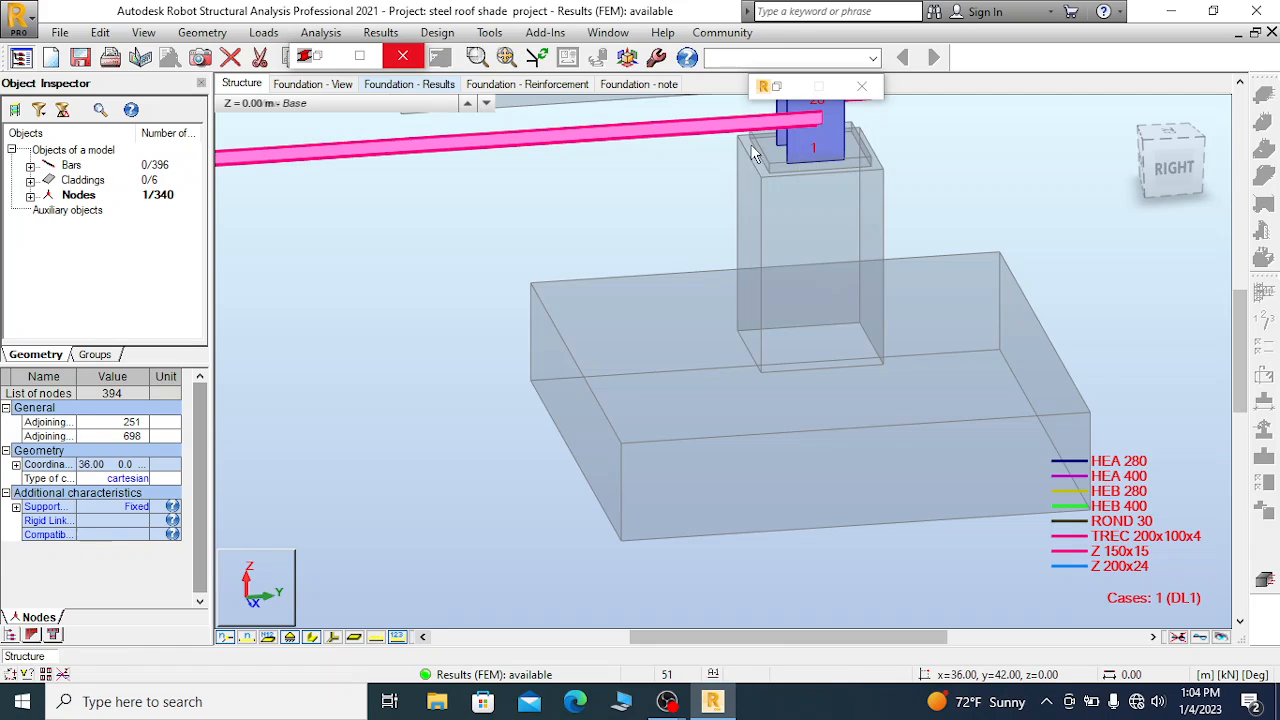
pyautogui.moveTo(749, 138); pyautogui.dragTo(965, 238)
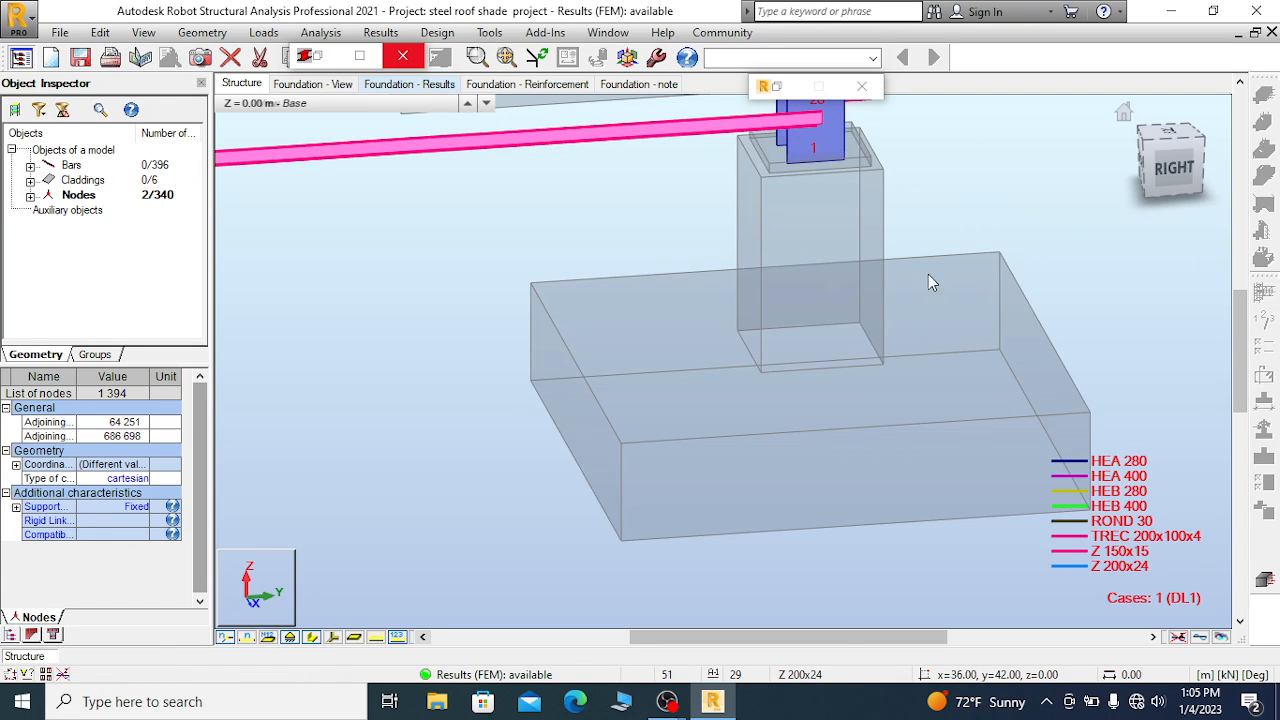
# Add support node 3, under the other corner column of the back gable, to the node selection
pyautogui.scroll(-5, 752, 420)
pyautogui.scroll(-5, 756, 434)
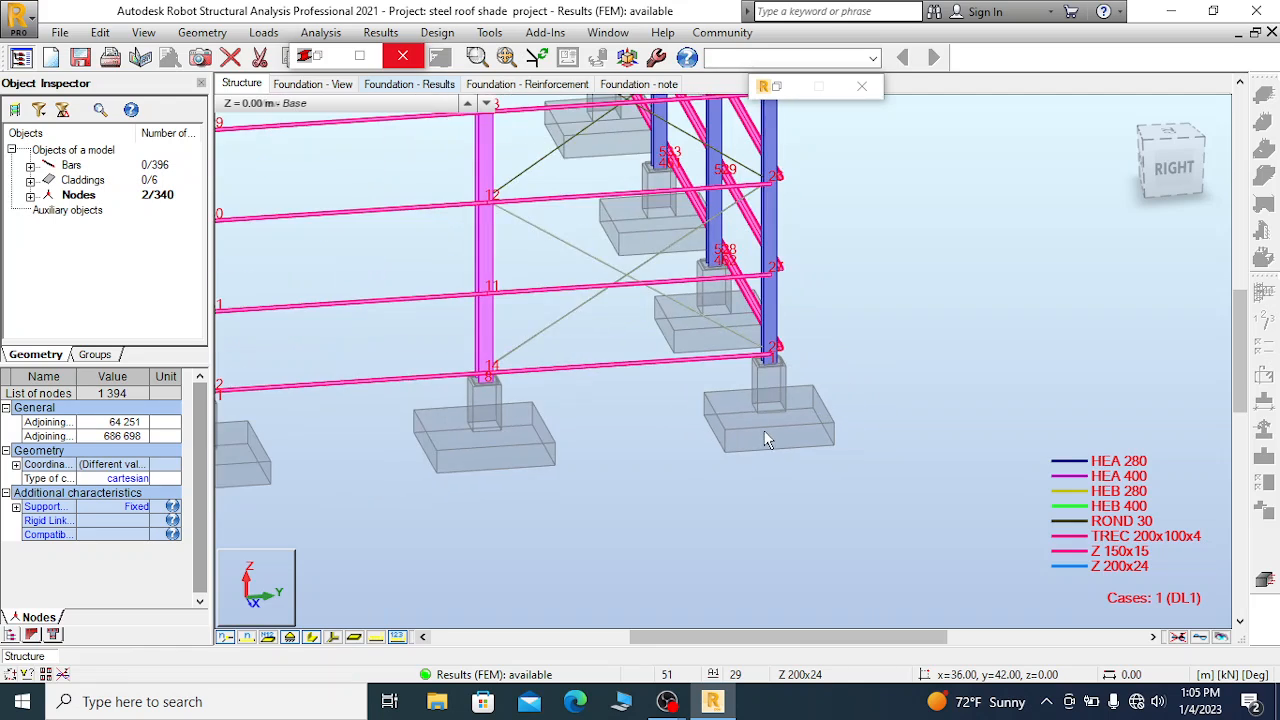
pyautogui.scroll(-5, 768, 432)
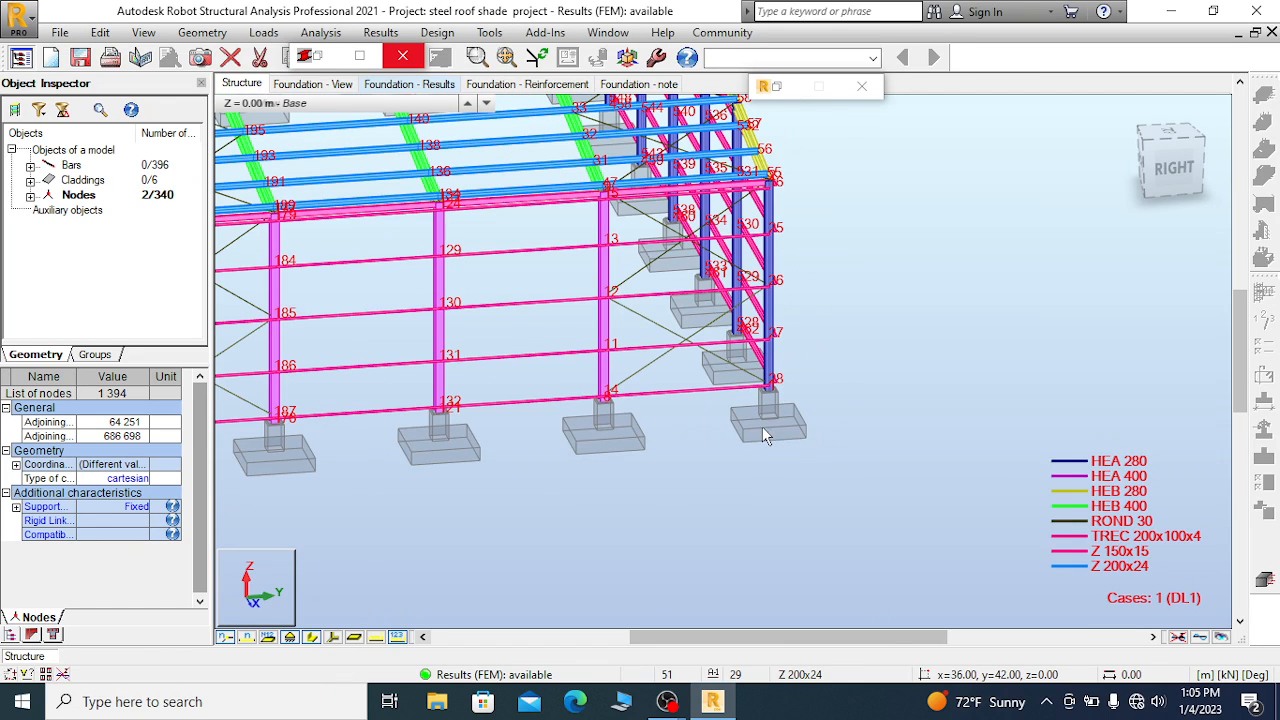
pyautogui.scroll(-5, 828, 393)
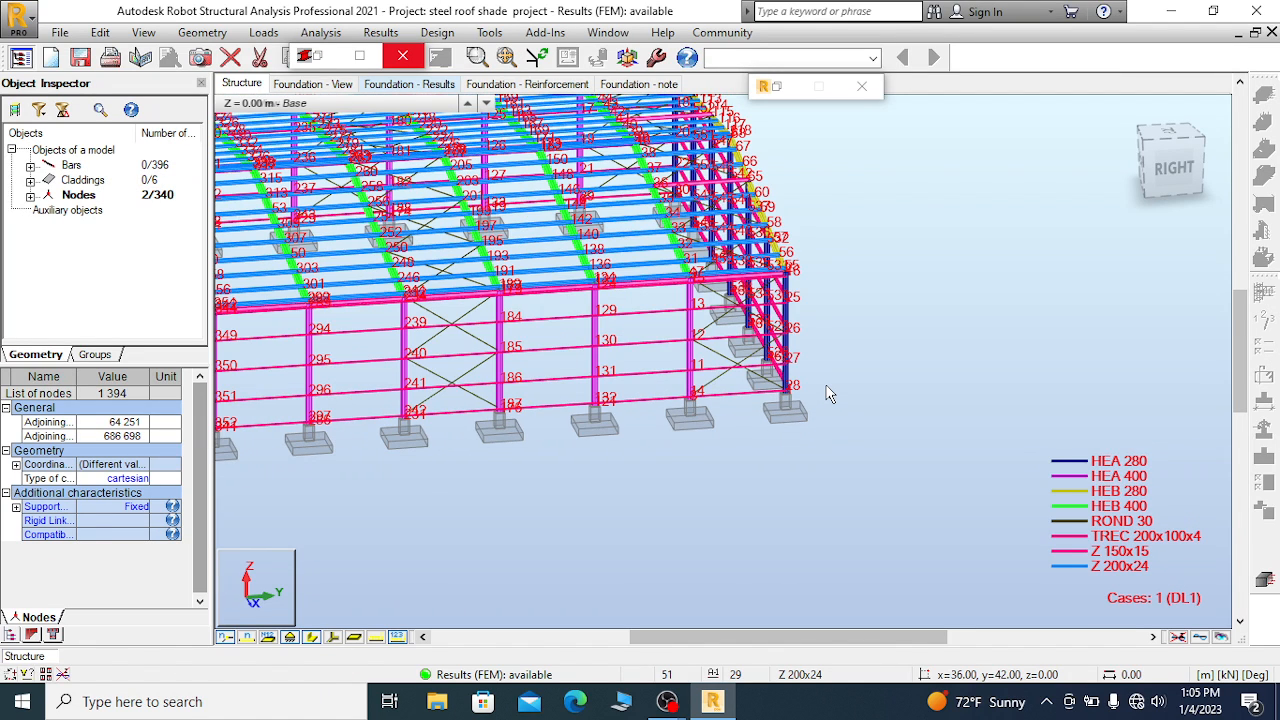
pyautogui.click(1148, 150)
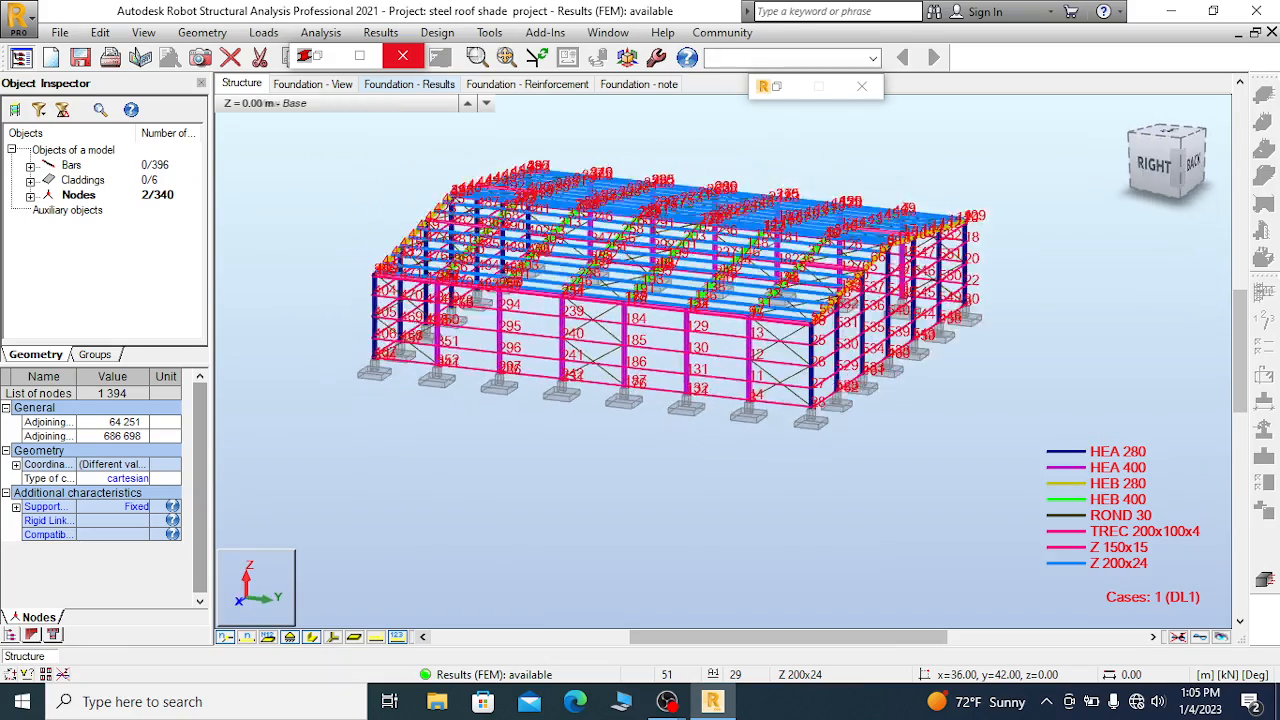
pyautogui.scroll(6, 1070, 370)
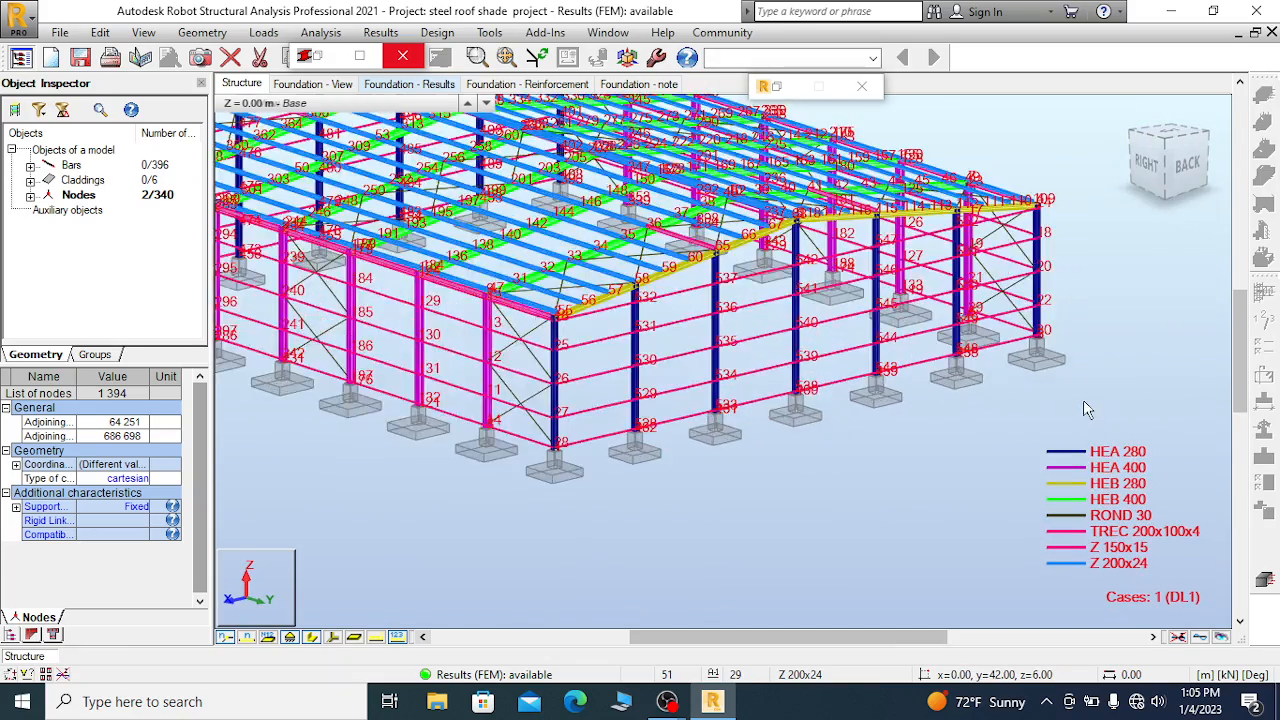
pyautogui.scroll(5, 1010, 325)
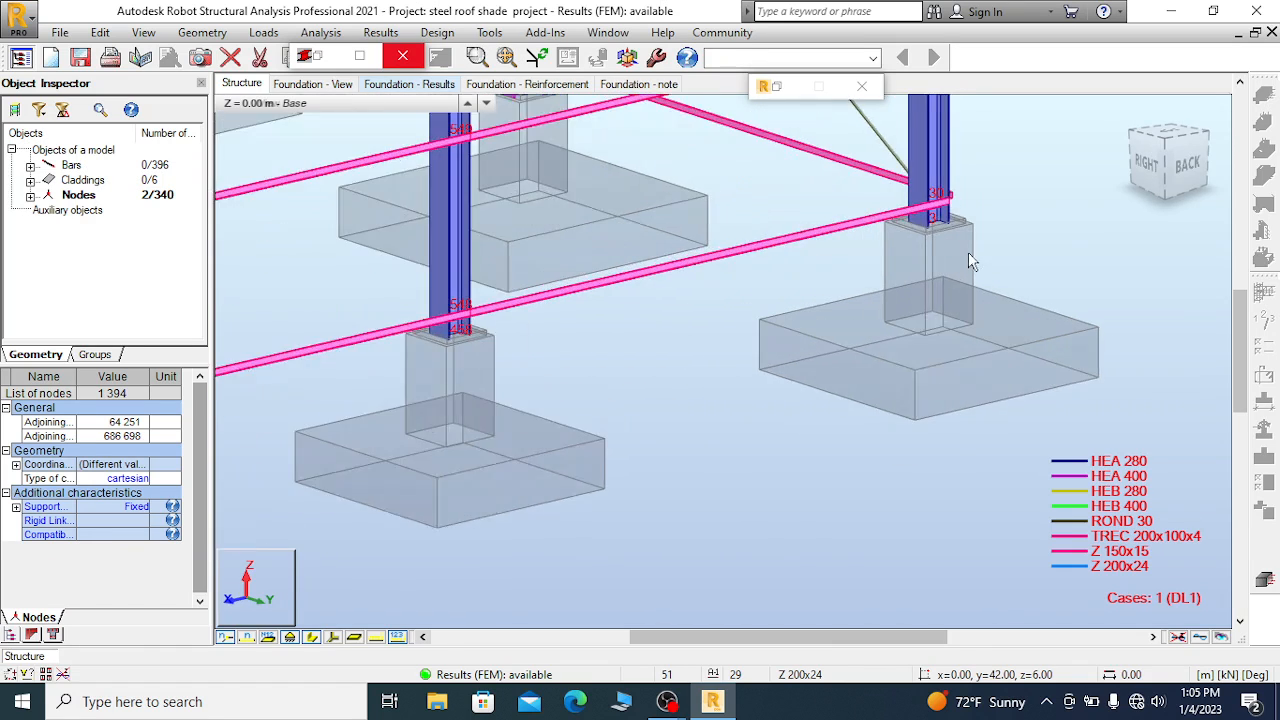
pyautogui.click(1166, 145)
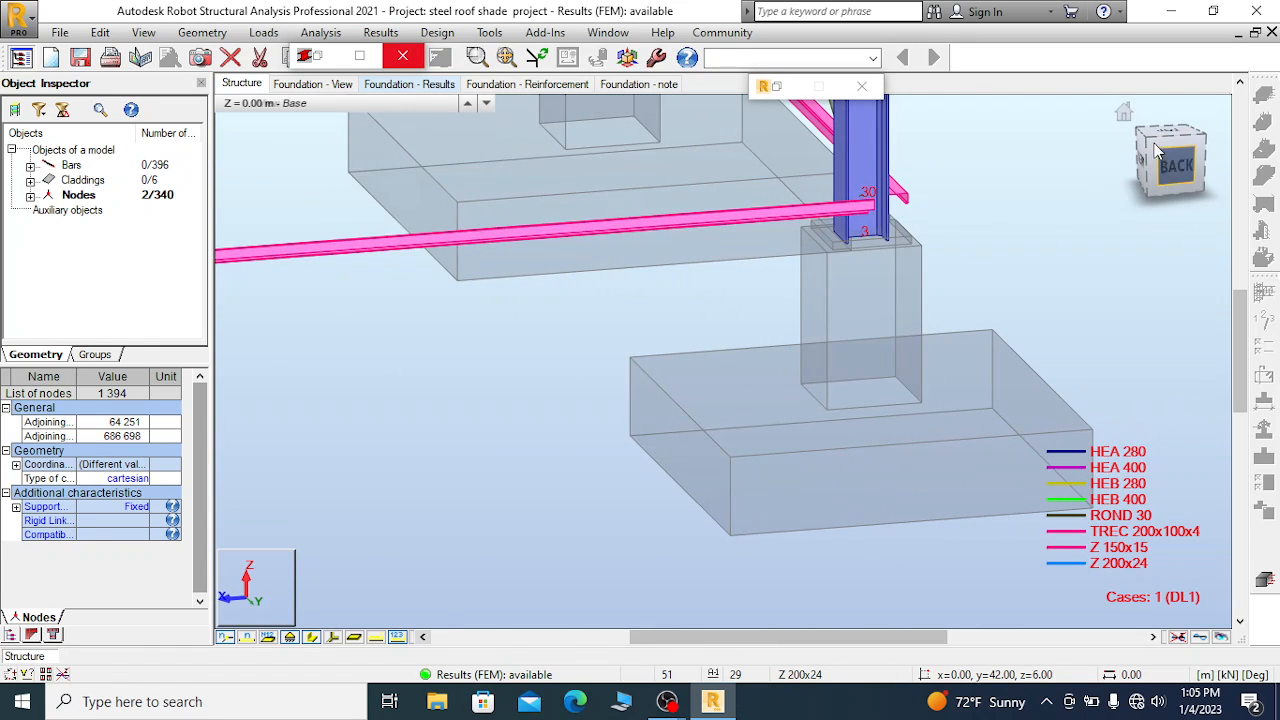
pyautogui.moveTo(1149, 139); pyautogui.dragTo(1176, 138)
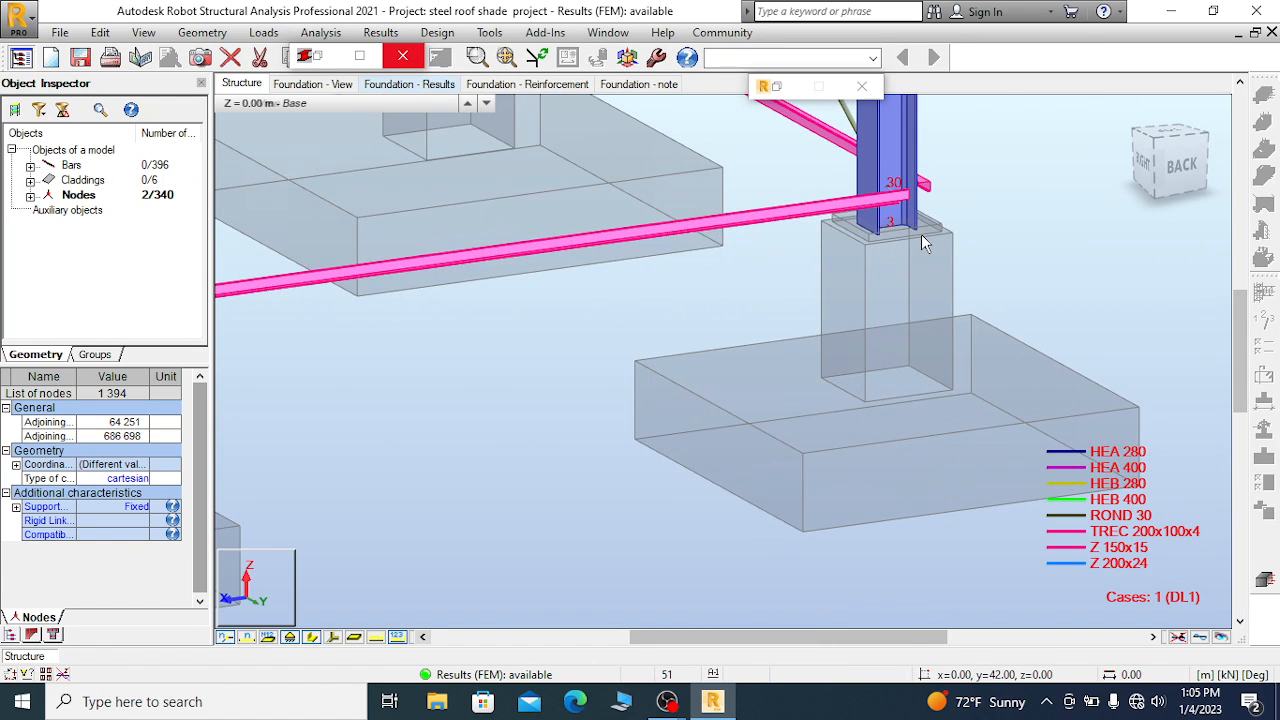
pyautogui.scroll(2, 905, 232)
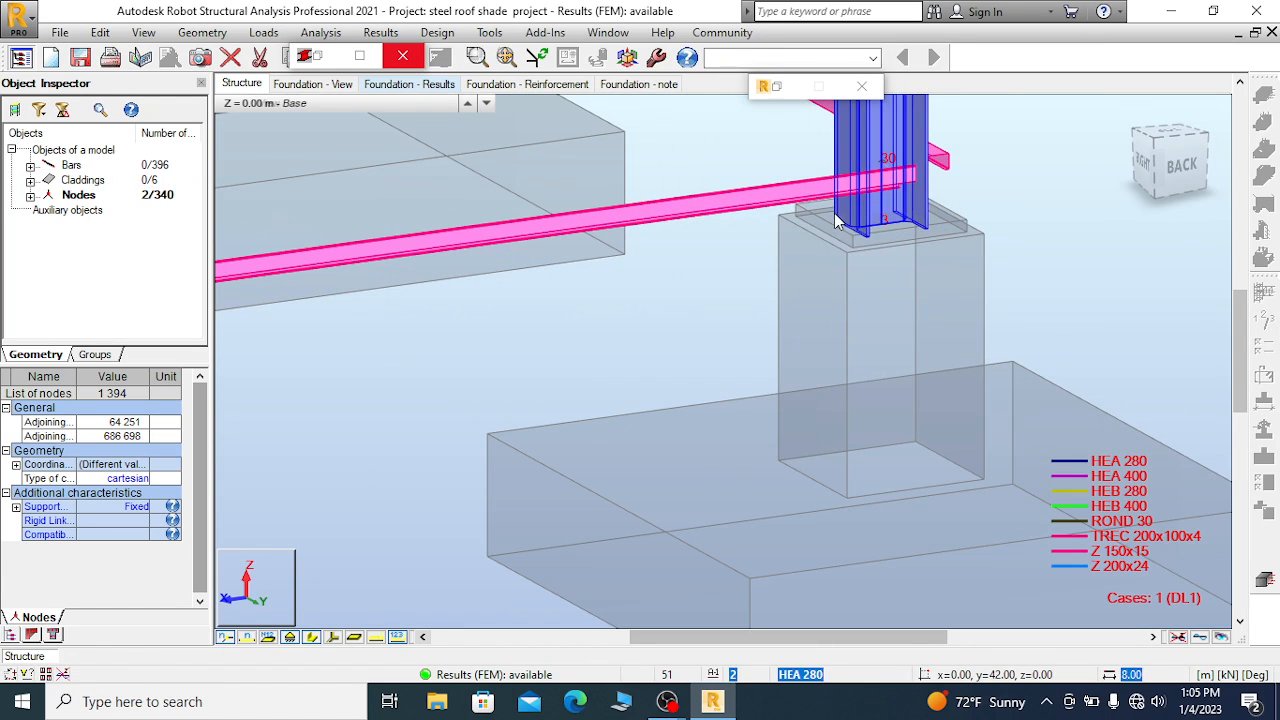
pyautogui.moveTo(812, 205); pyautogui.dragTo(1030, 345)
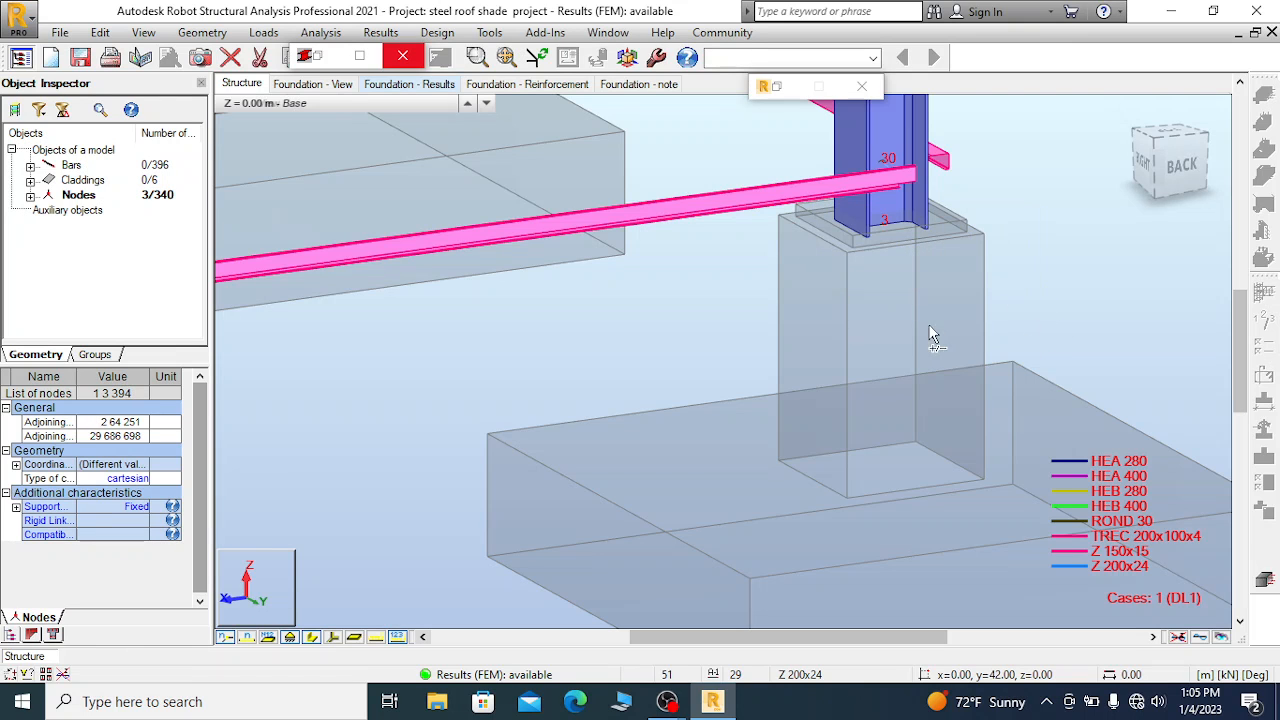
# Add support node 396, under the left-front corner column, to complete the selection of the four corner supports
pyautogui.scroll(-8, 969, 386)
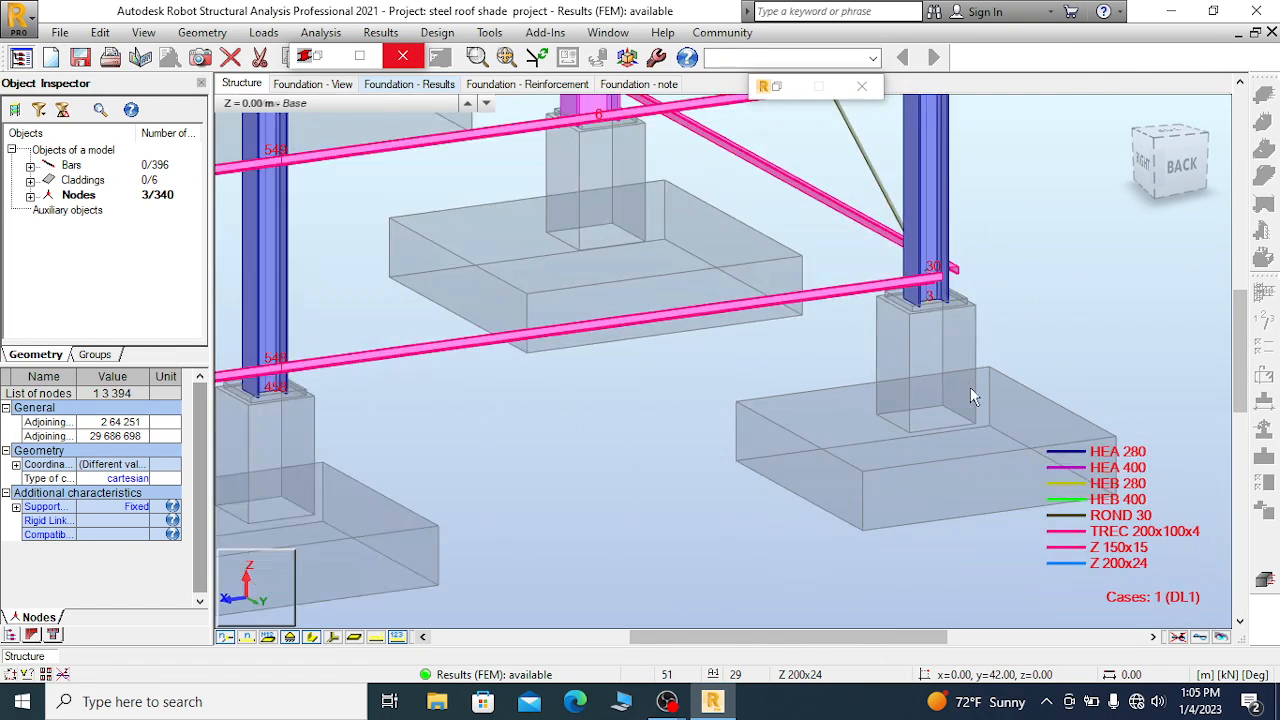
pyautogui.scroll(-8, 948, 456)
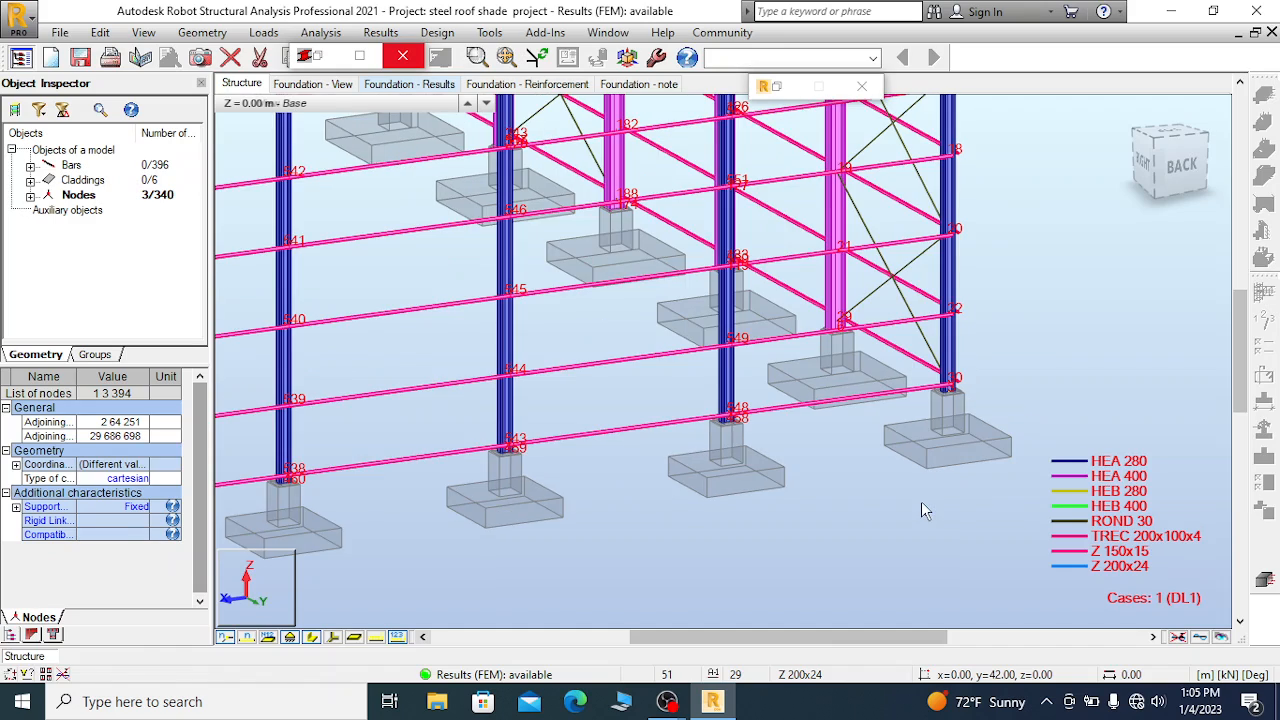
pyautogui.scroll(-2, 1003, 420)
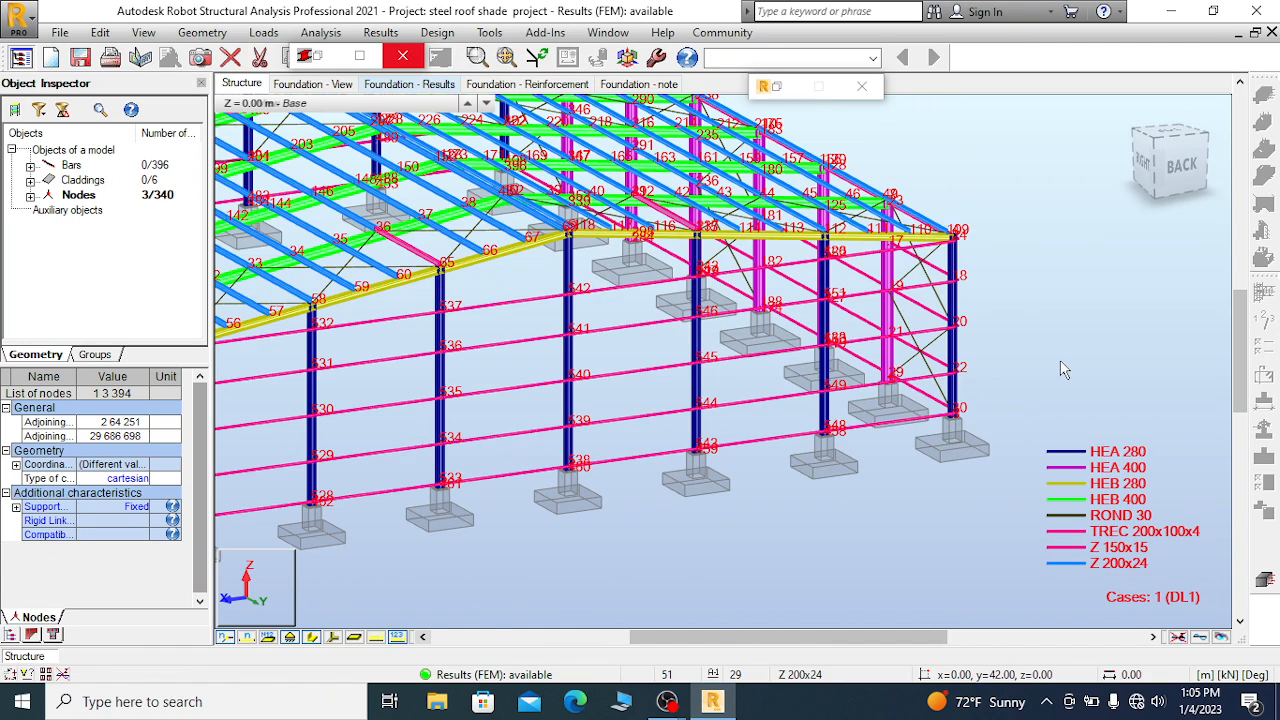
pyautogui.scroll(-2, 1060, 370)
pyautogui.scroll(-1, 1132, 177)
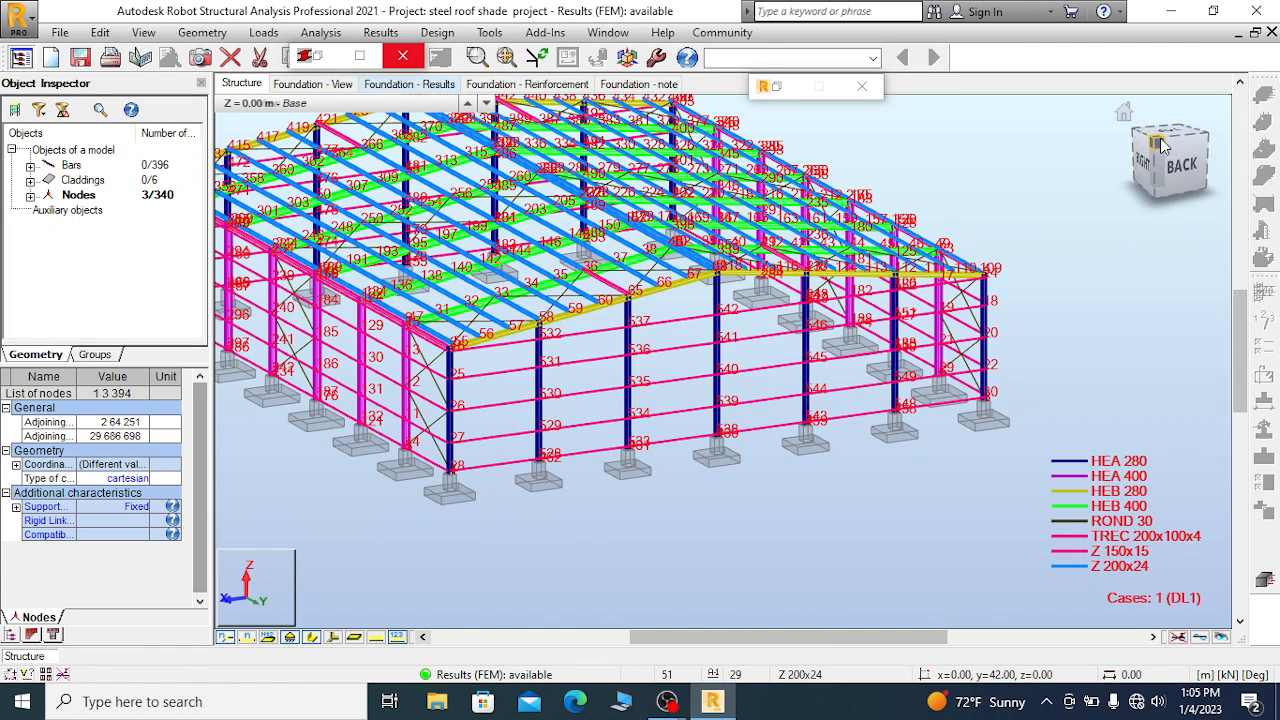
pyautogui.moveTo(1152, 140); pyautogui.dragTo(1095, 162)
pyautogui.scroll(1, 1044, 437)
pyautogui.scroll(3, 955, 398)
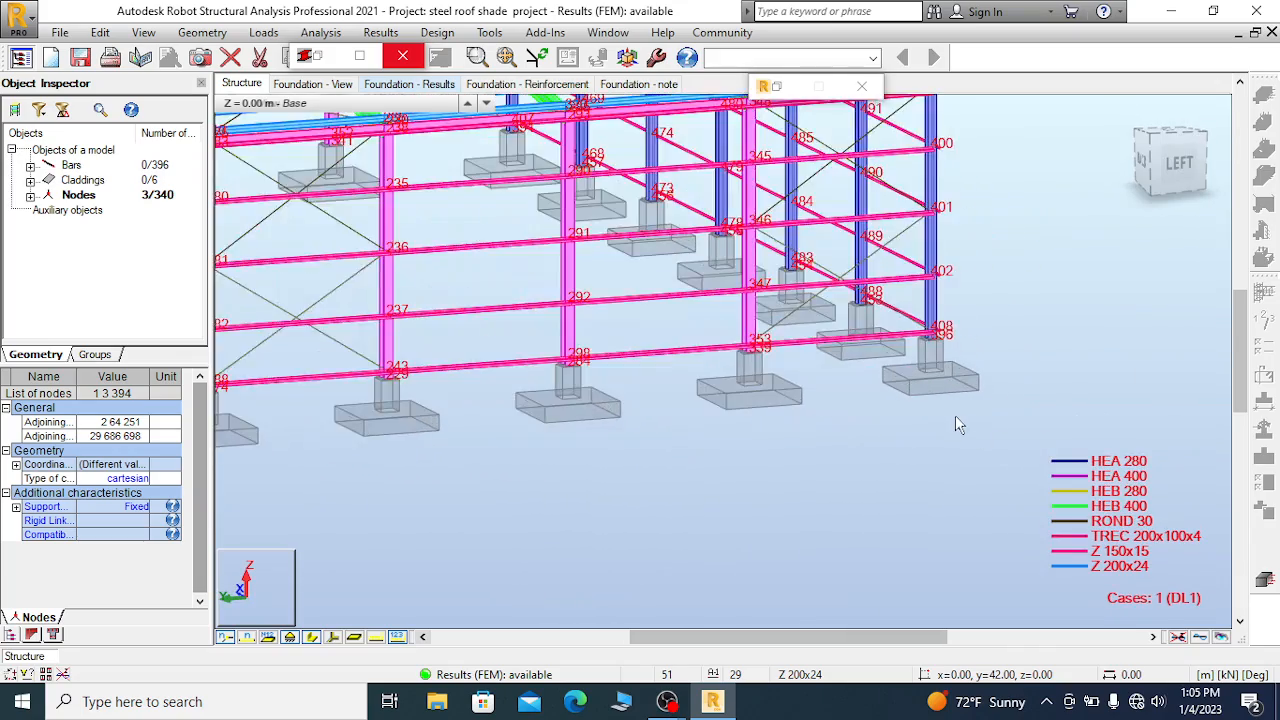
pyautogui.scroll(1, 933, 251)
pyautogui.scroll(2, 933, 251)
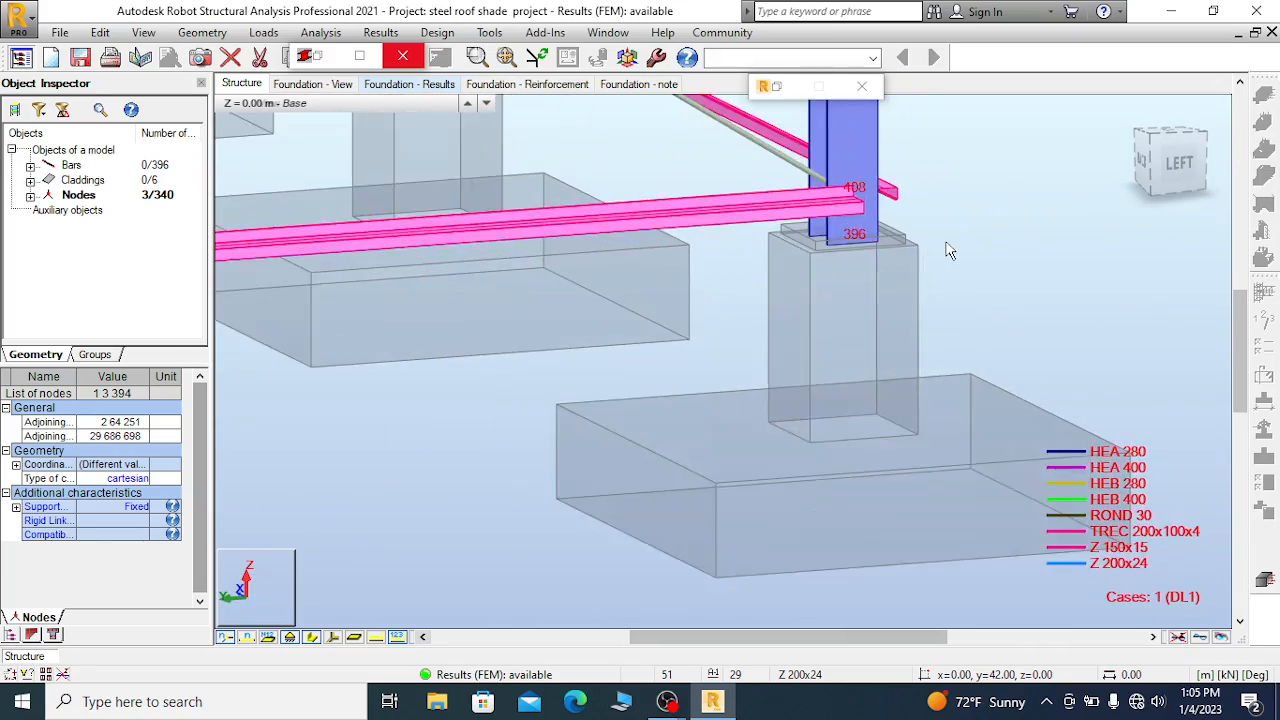
pyautogui.moveTo(674, 218); pyautogui.dragTo(1041, 340)
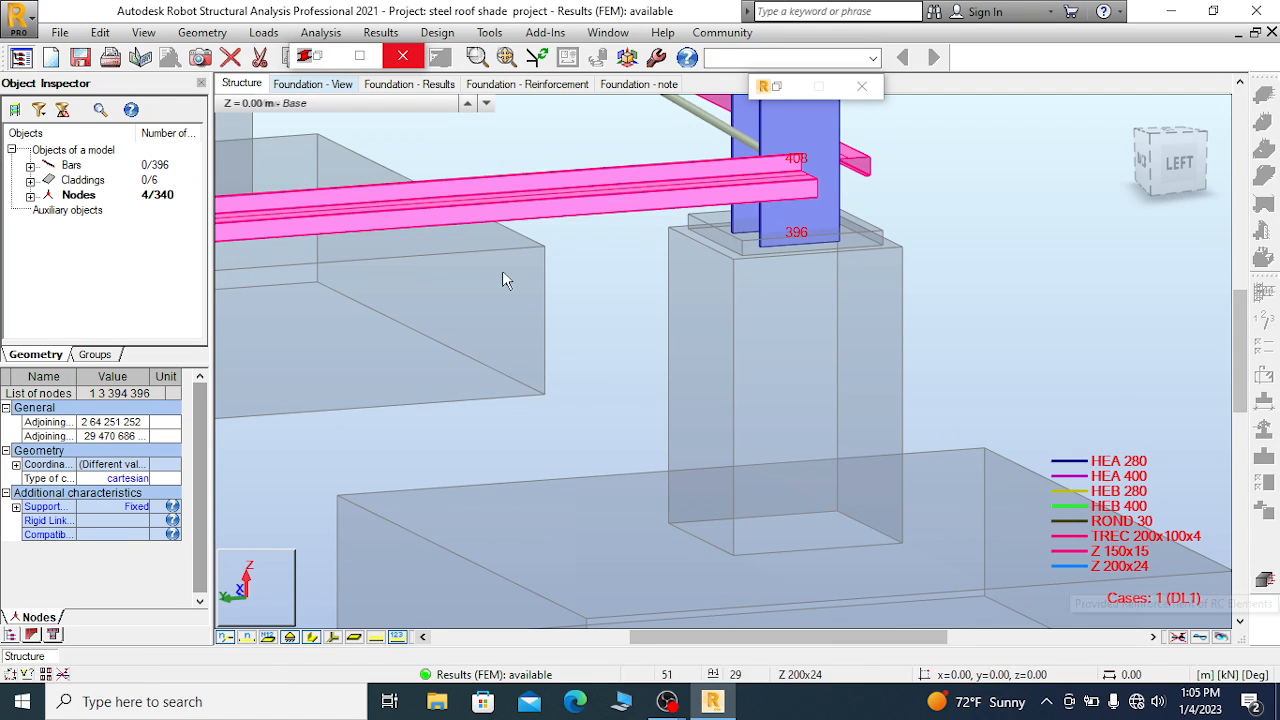
# Send the selected corner nodes to spread footing design using manual combinations, grouped according to story and geometry
pyautogui.click(1265, 581)
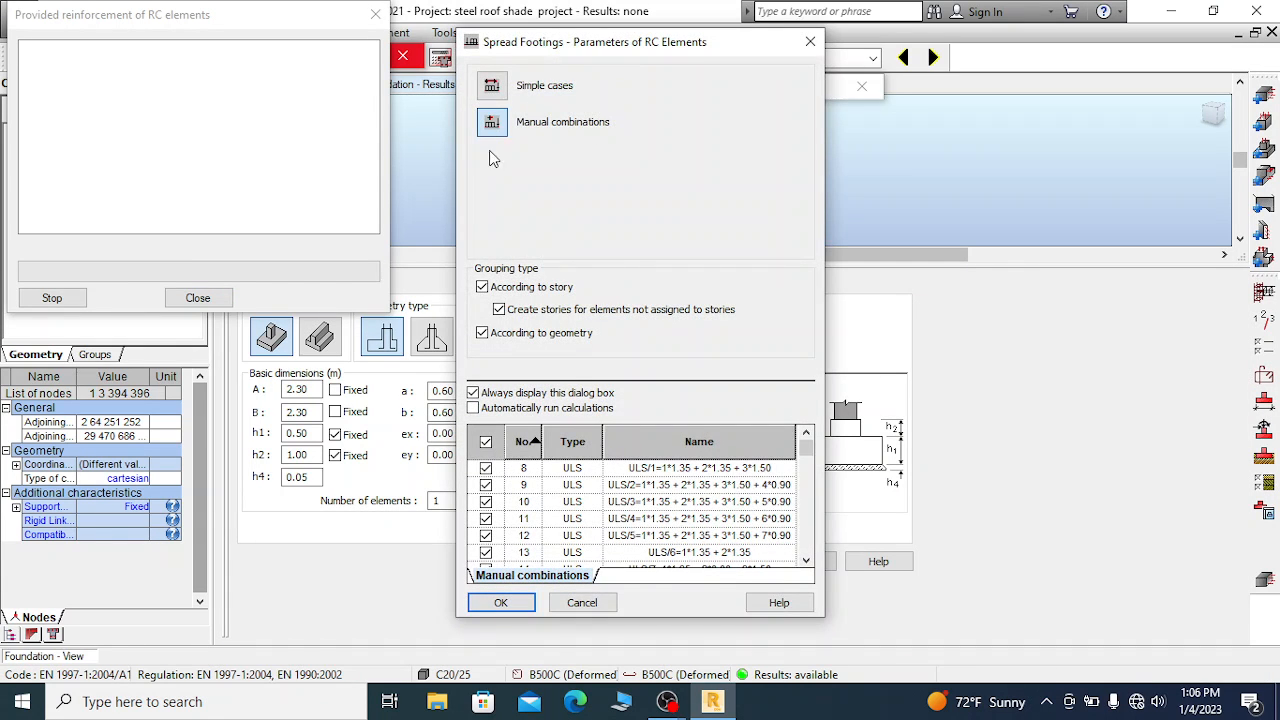
pyautogui.click(500, 602)
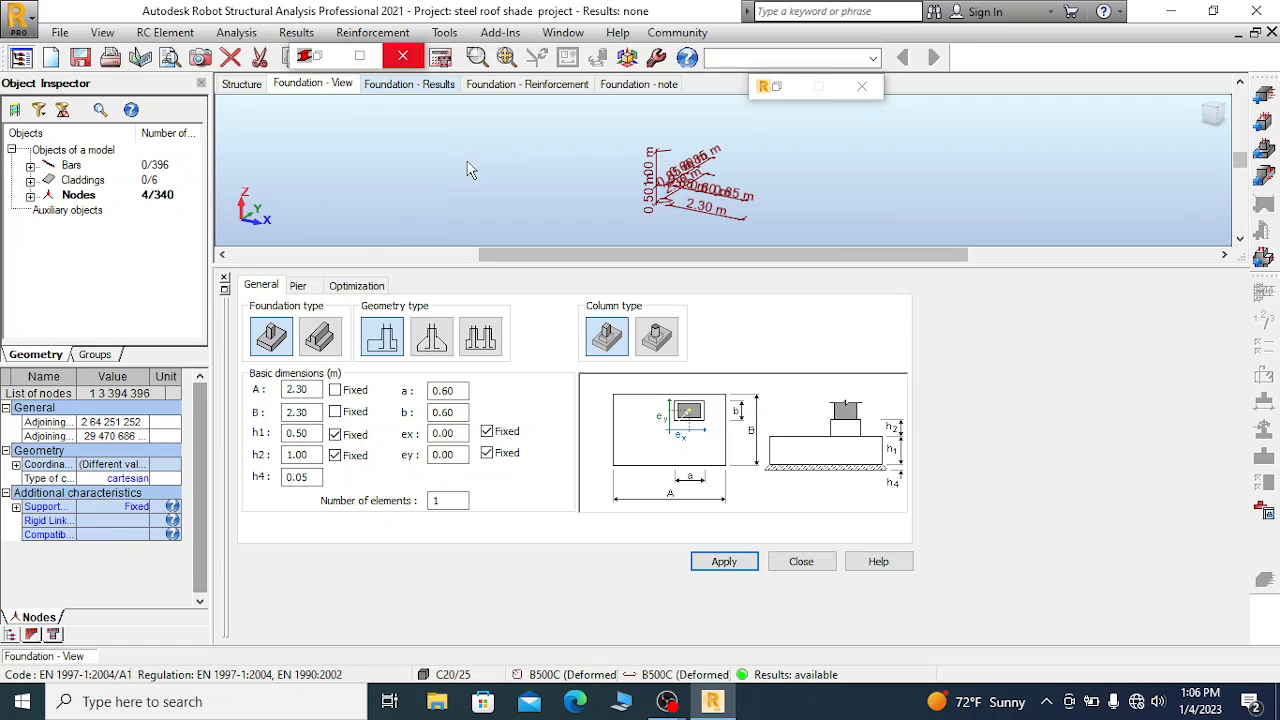
pyautogui.scroll(6, 679, 199)
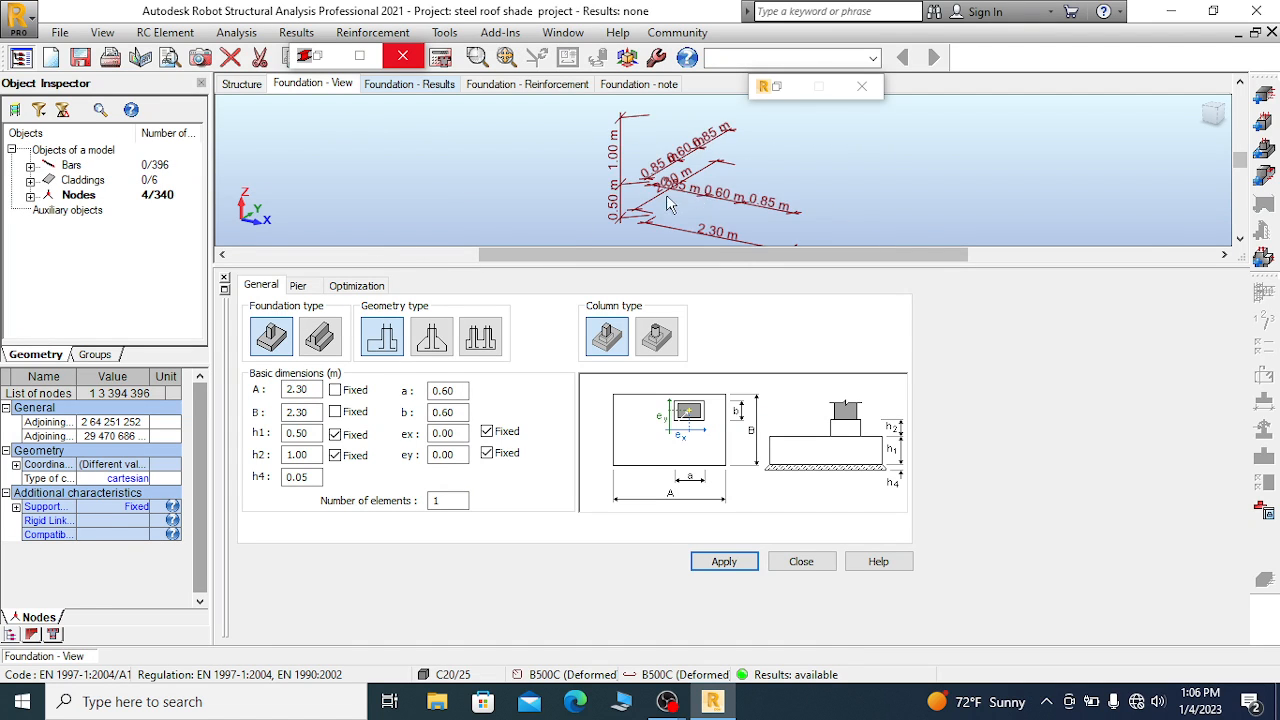
pyautogui.scroll(-2, 533, 173)
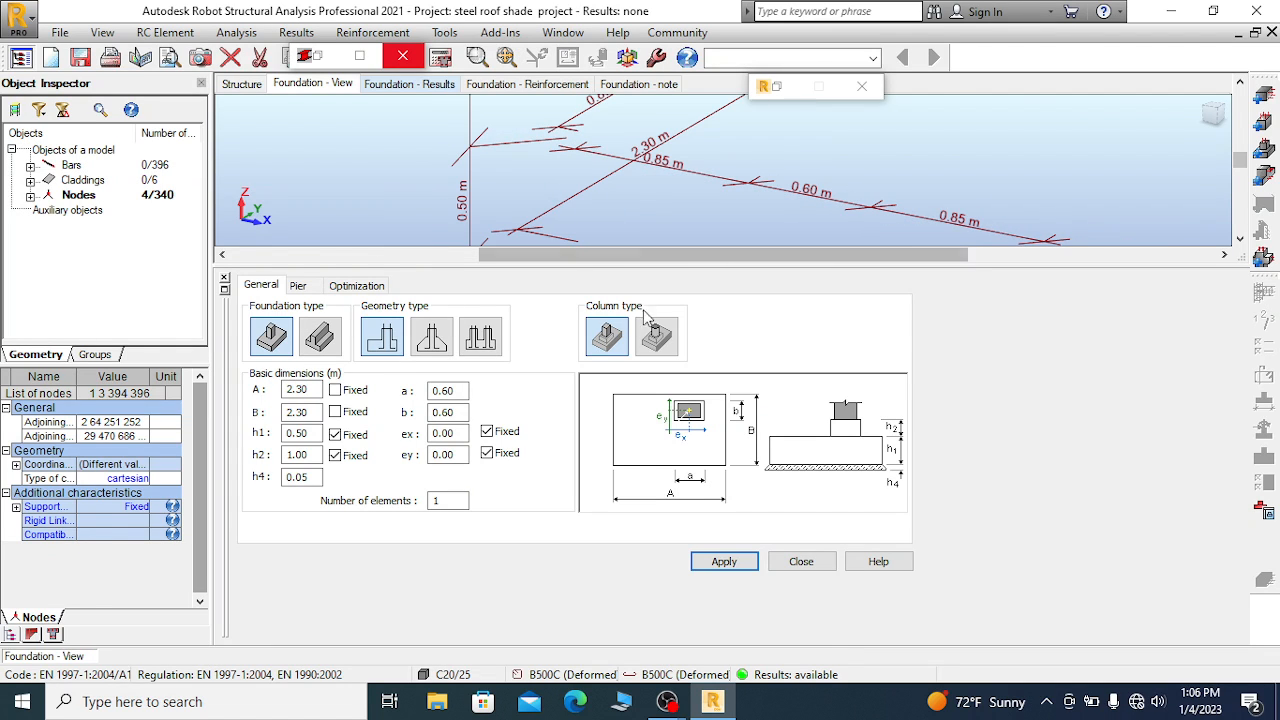
# Apply the corner footing's geometry definition and show the foundations in the RC Component Inspector
pyautogui.click(724, 562)
pyautogui.click(54, 635)
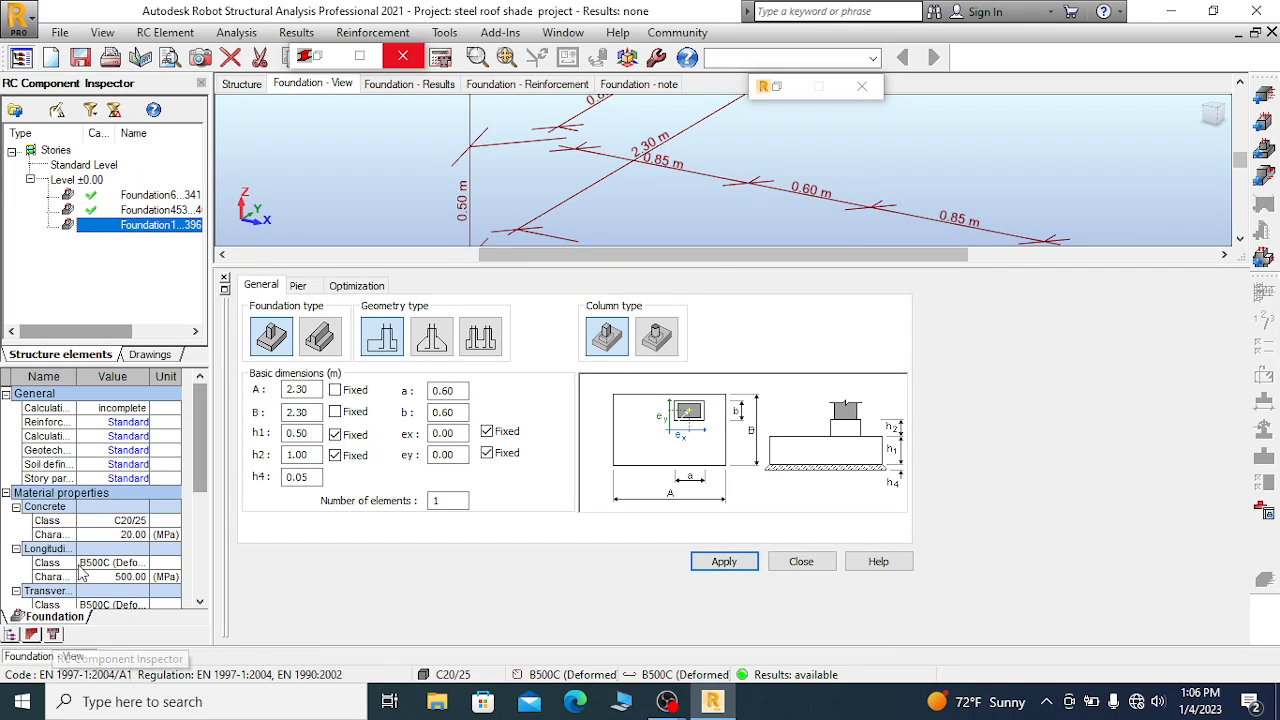
pyautogui.click(748, 560)
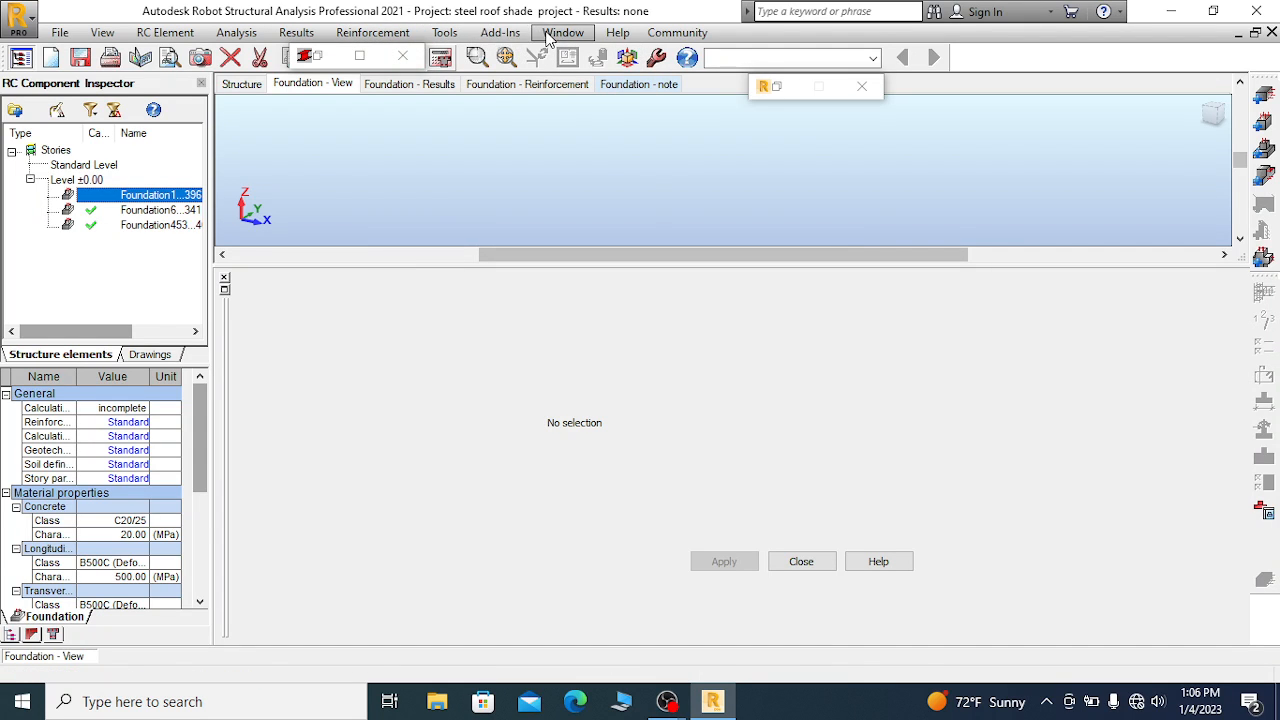
# Open the window layouts from the template
pyautogui.click(500, 34)
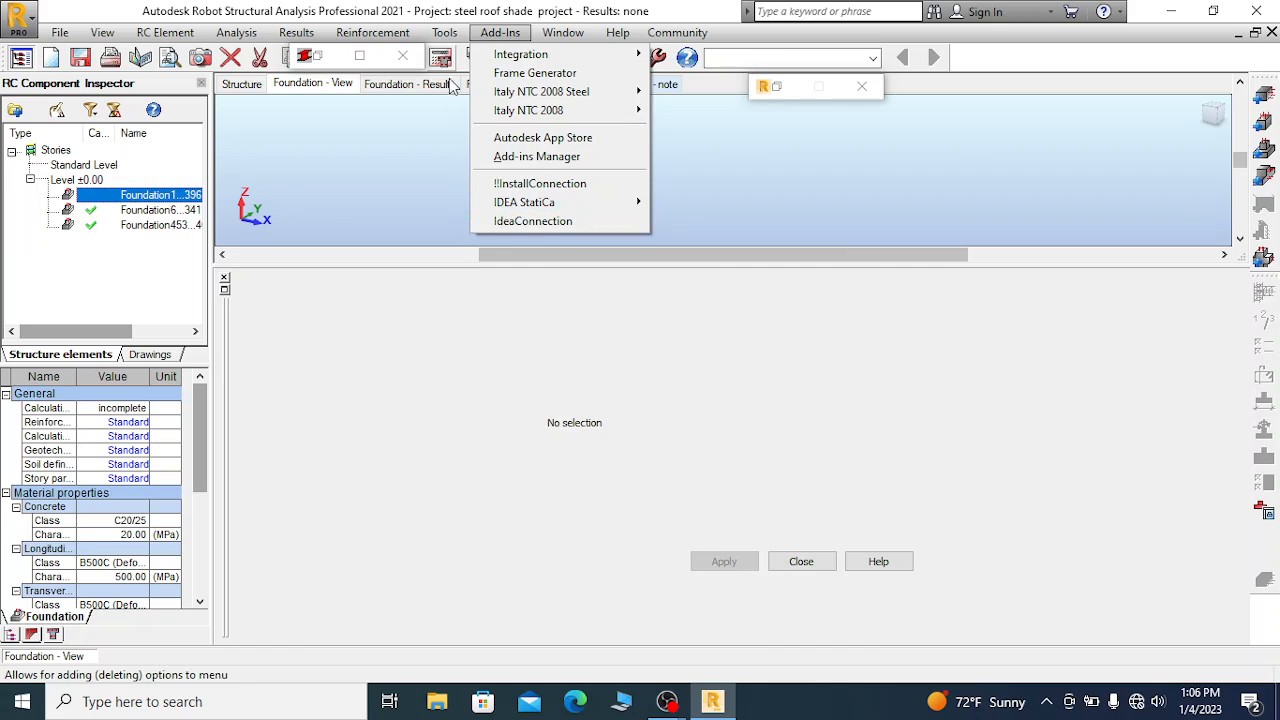
pyautogui.moveTo(444, 33)
pyautogui.moveTo(521, 141)
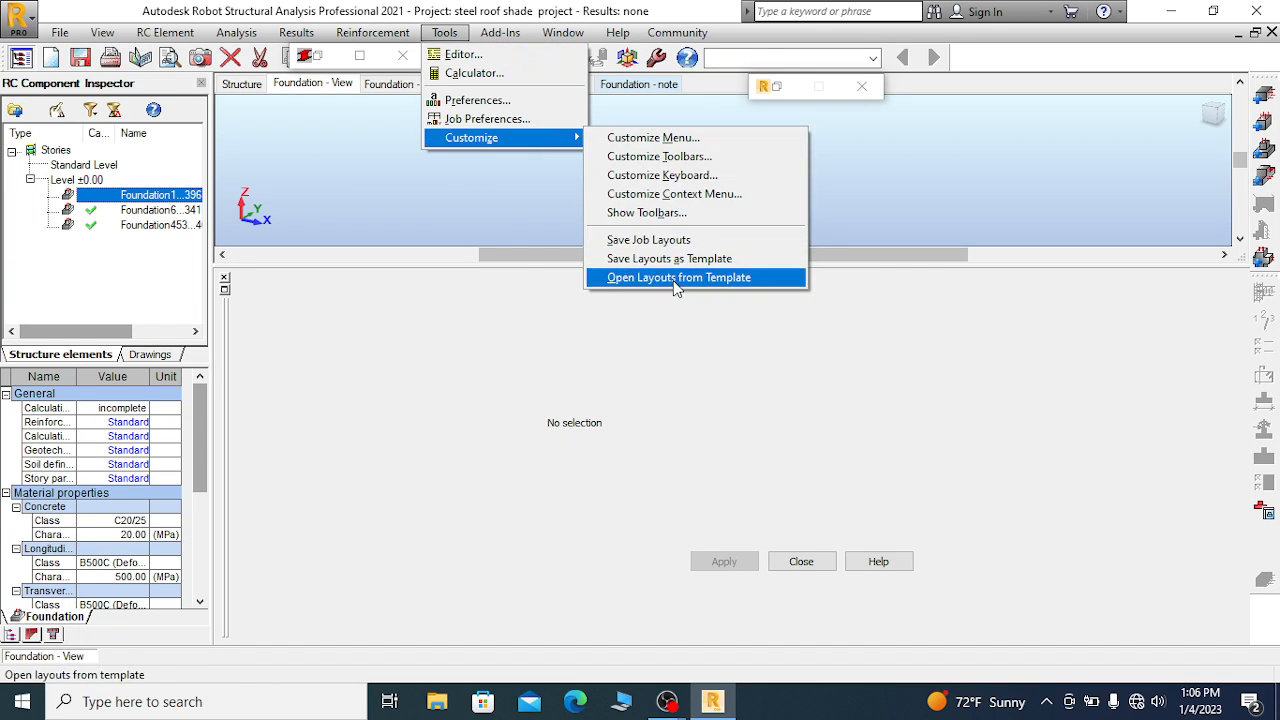
pyautogui.click(640, 274)
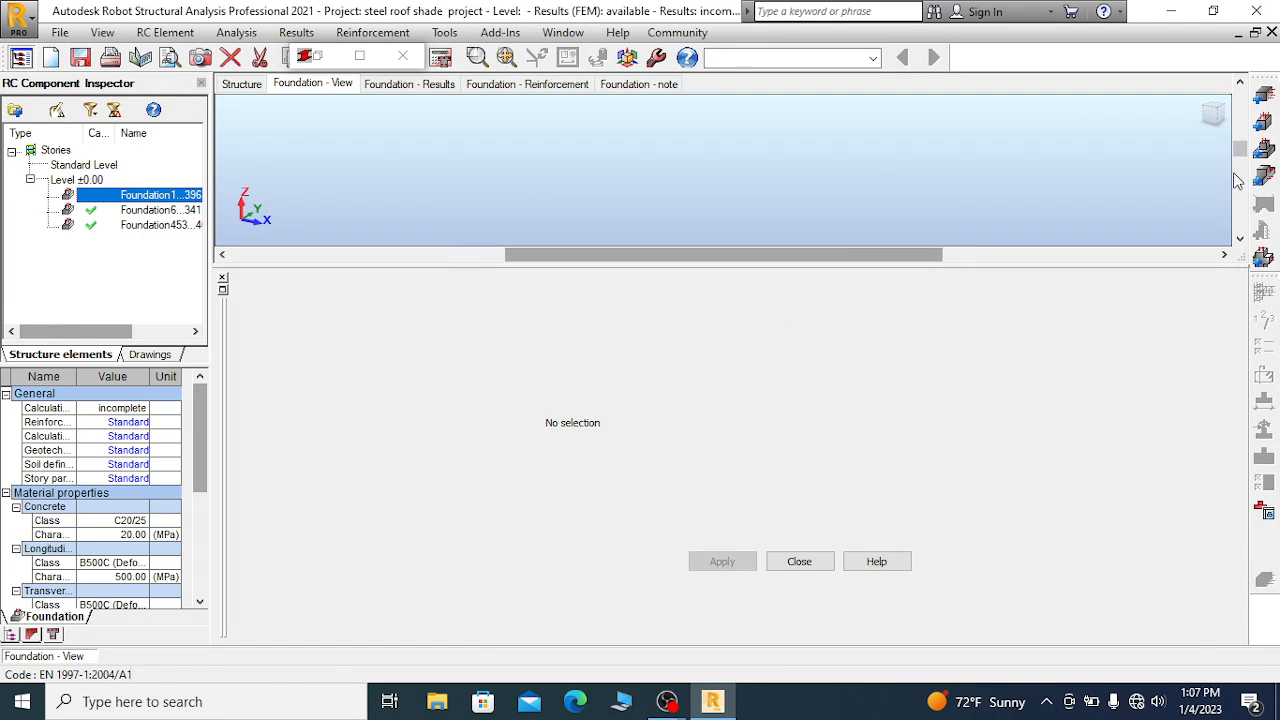
# Insert a new foundation under Level ±0.00 and close its geometry definition
pyautogui.click(1263, 148)
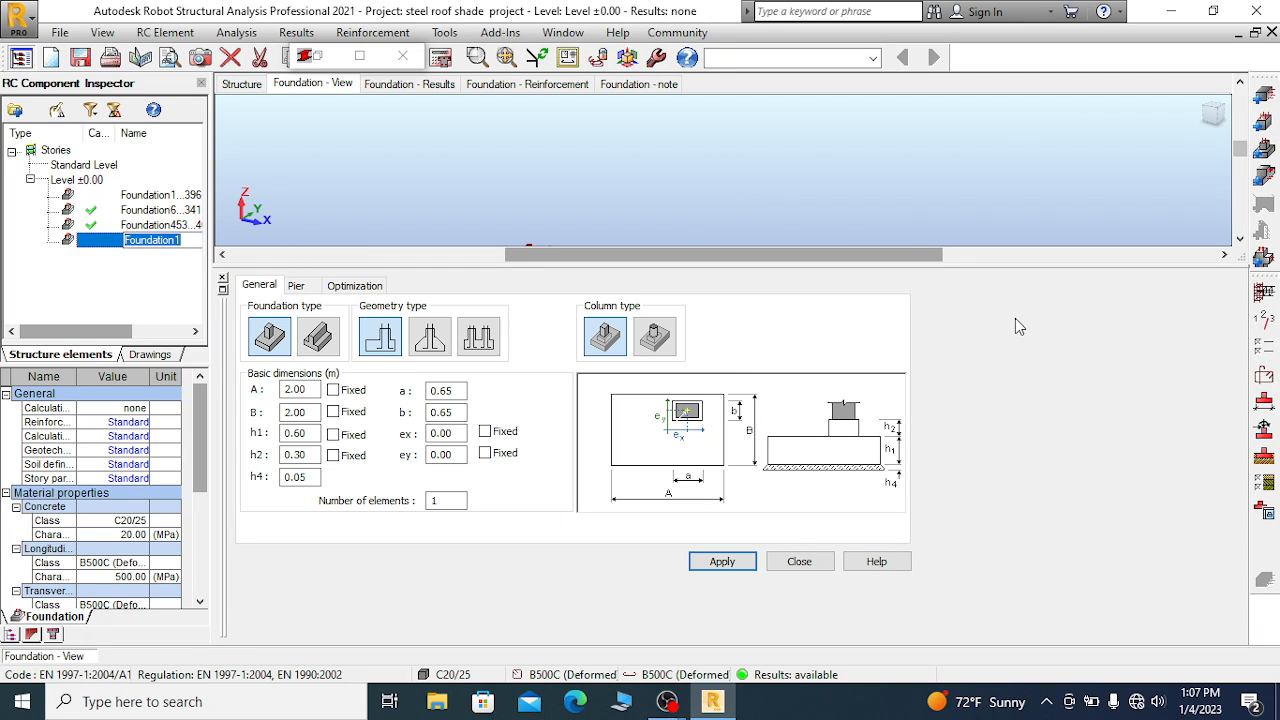
pyautogui.click(804, 560)
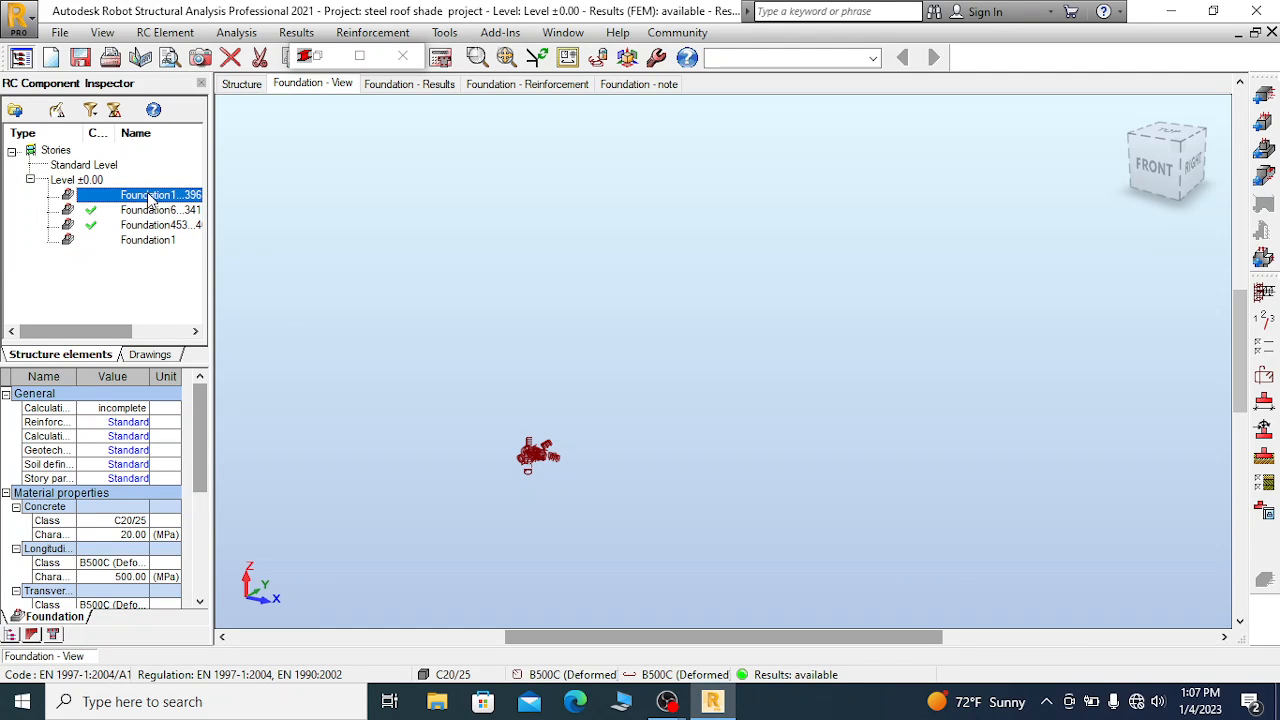
# Select Foundation1...396 and inspect its 3D footing and pier geometry
pyautogui.press('F2')
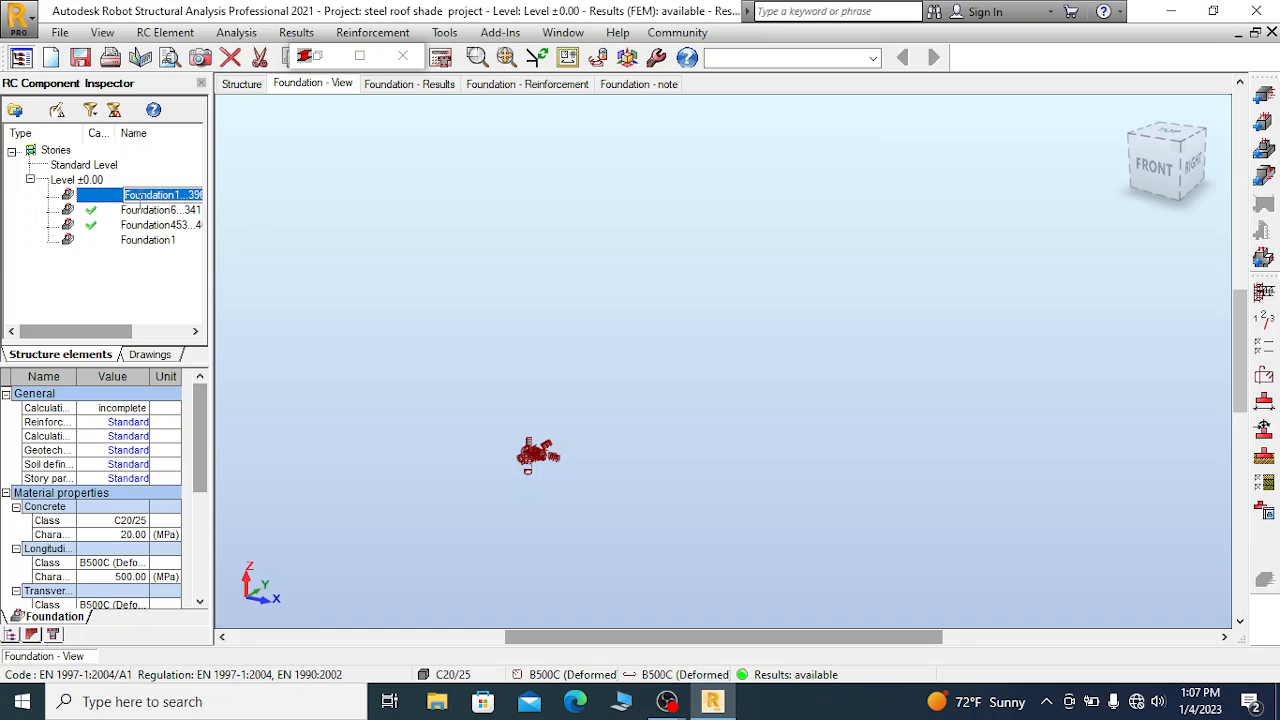
pyautogui.click(298, 180)
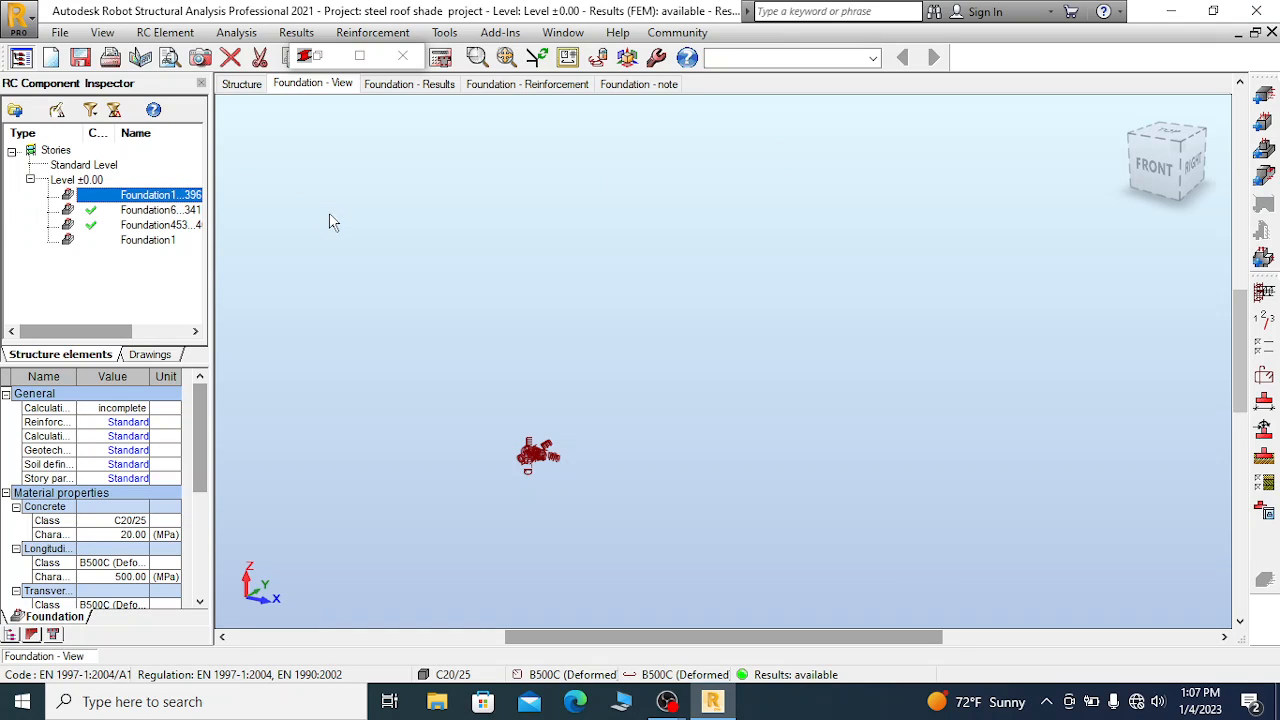
pyautogui.scroll(10, 560, 470)
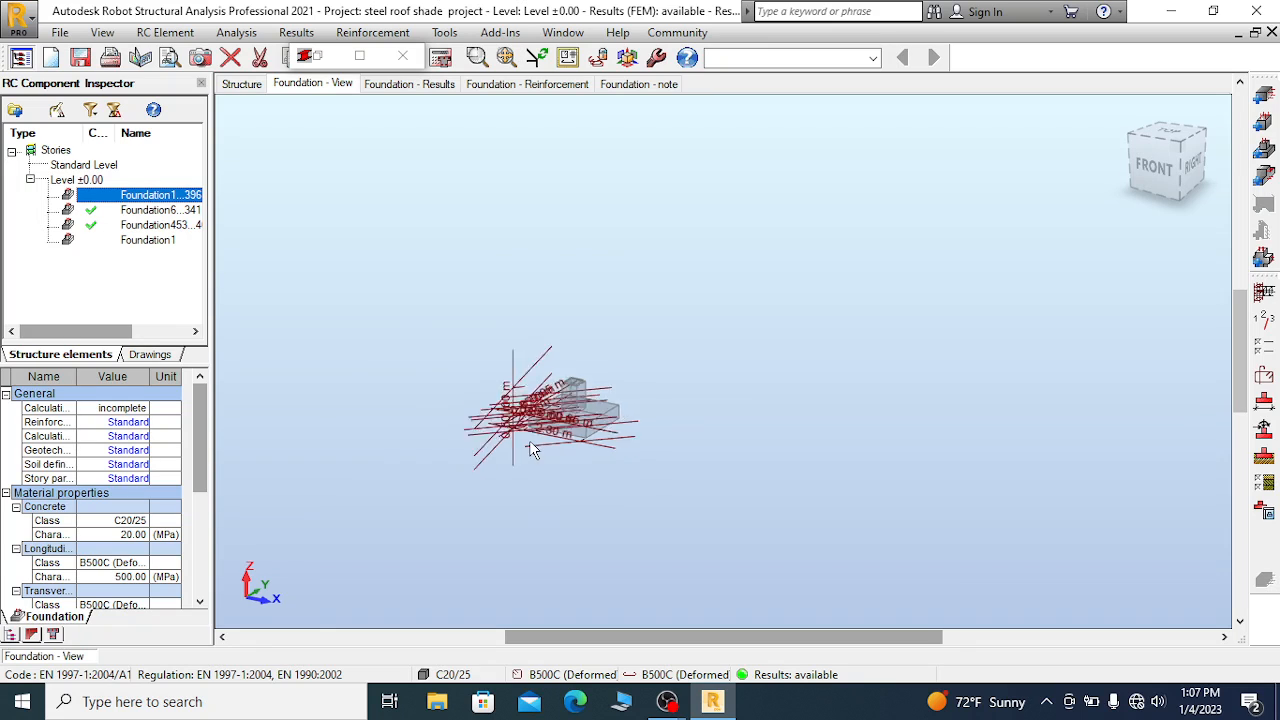
pyautogui.scroll(4, 625, 431)
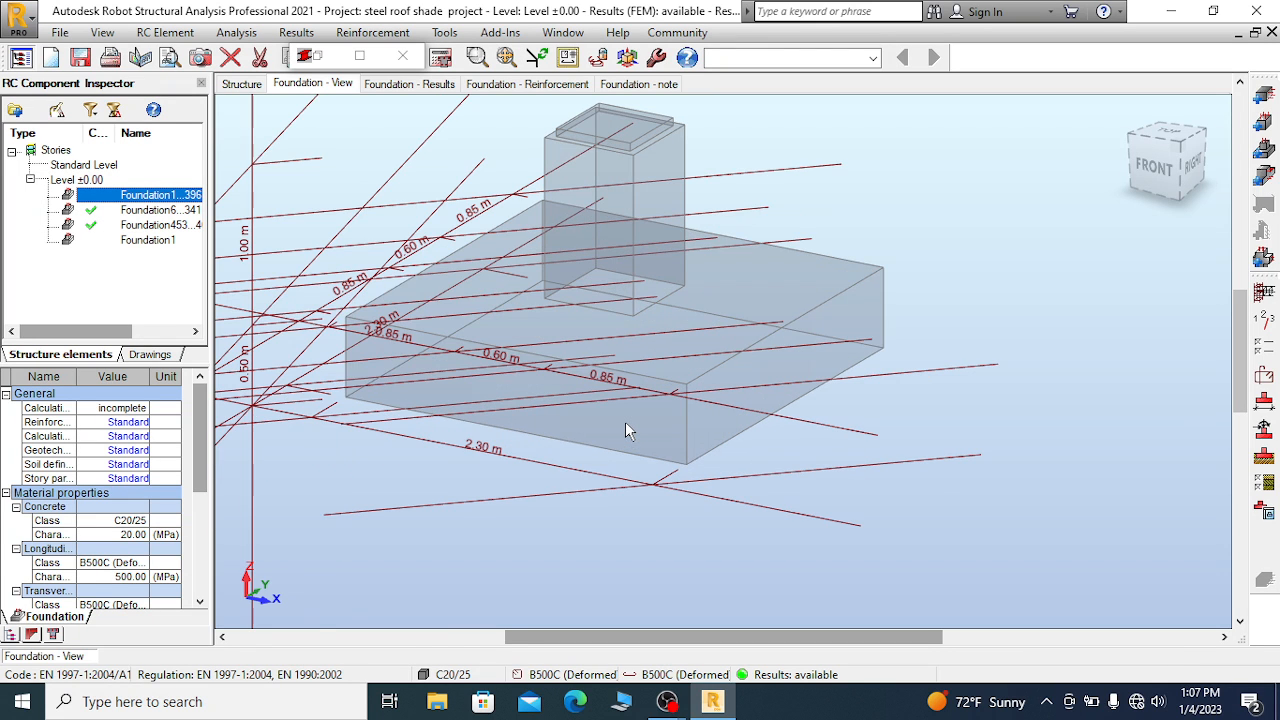
pyautogui.scroll(-2, 619, 328)
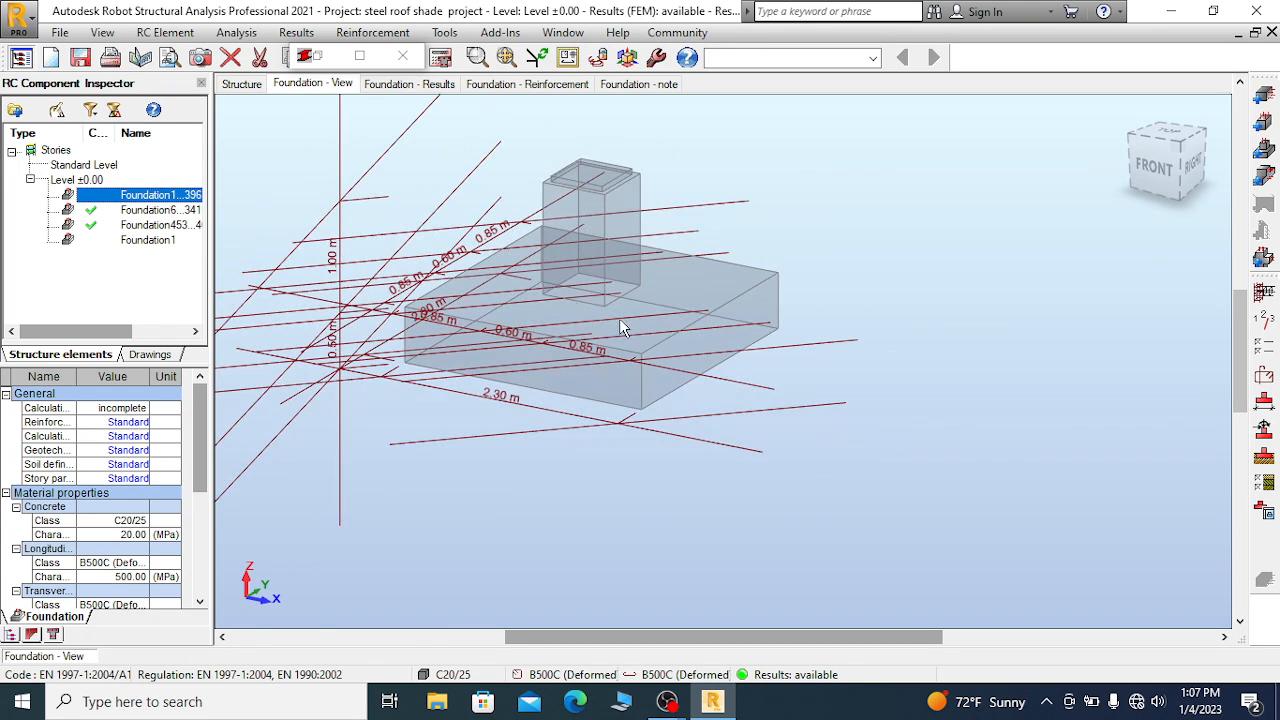
# Browse through the load entries defined for Foundation1...396 and close the load definition
pyautogui.click(1262, 430)
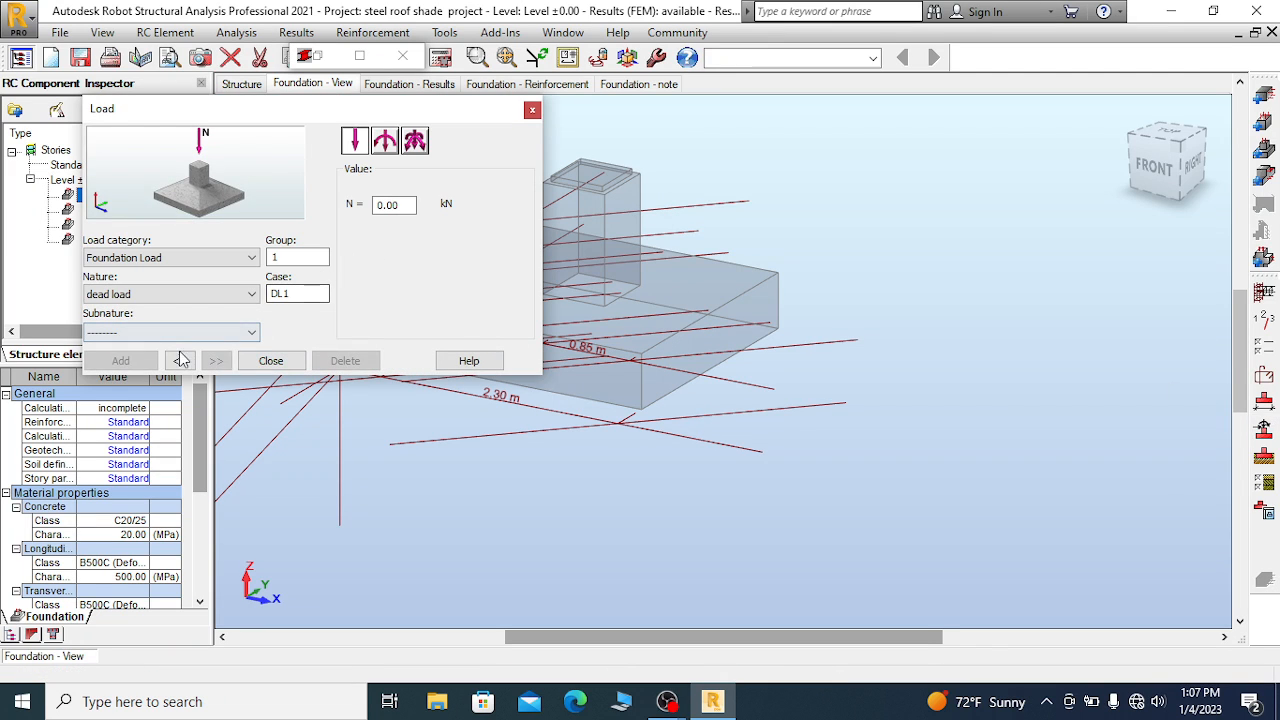
pyautogui.click(179, 361)
pyautogui.click(179, 361)
pyautogui.click(179, 361)
pyautogui.click(179, 361)
pyautogui.click(531, 111)
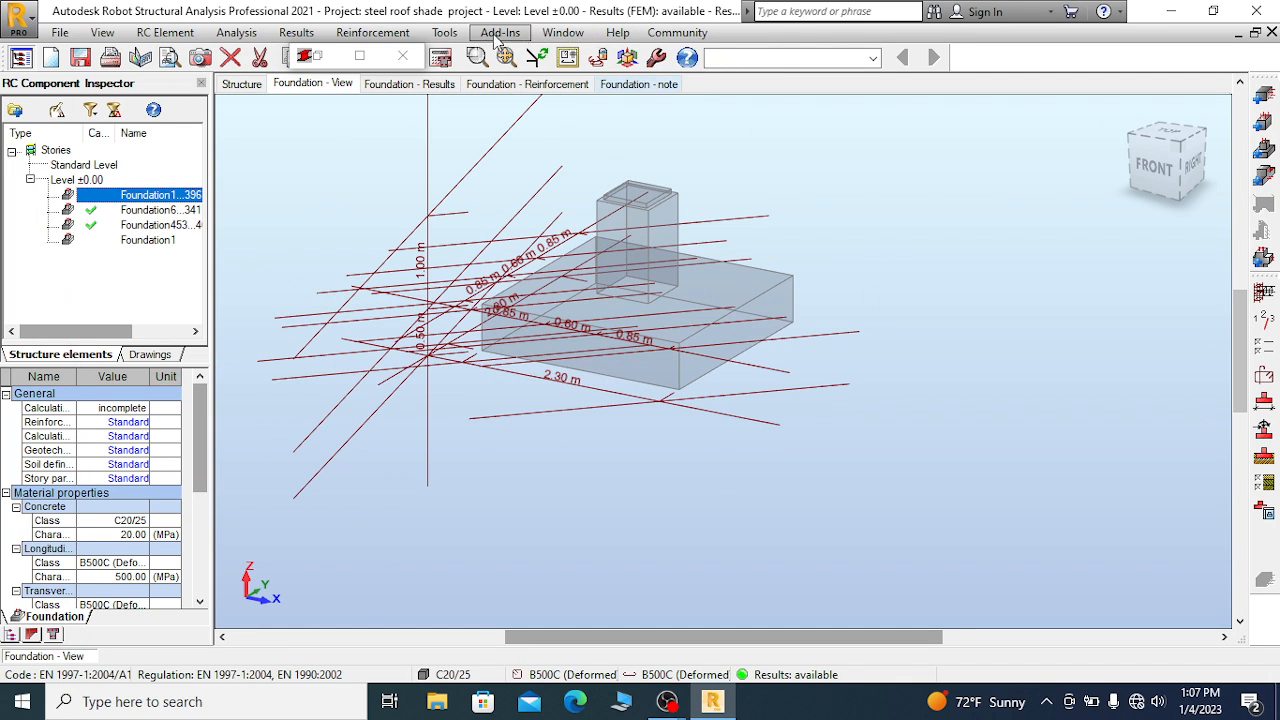
# Reload the window layouts from the template and show the geometry definition of Foundation1...396
pyautogui.click(444, 32)
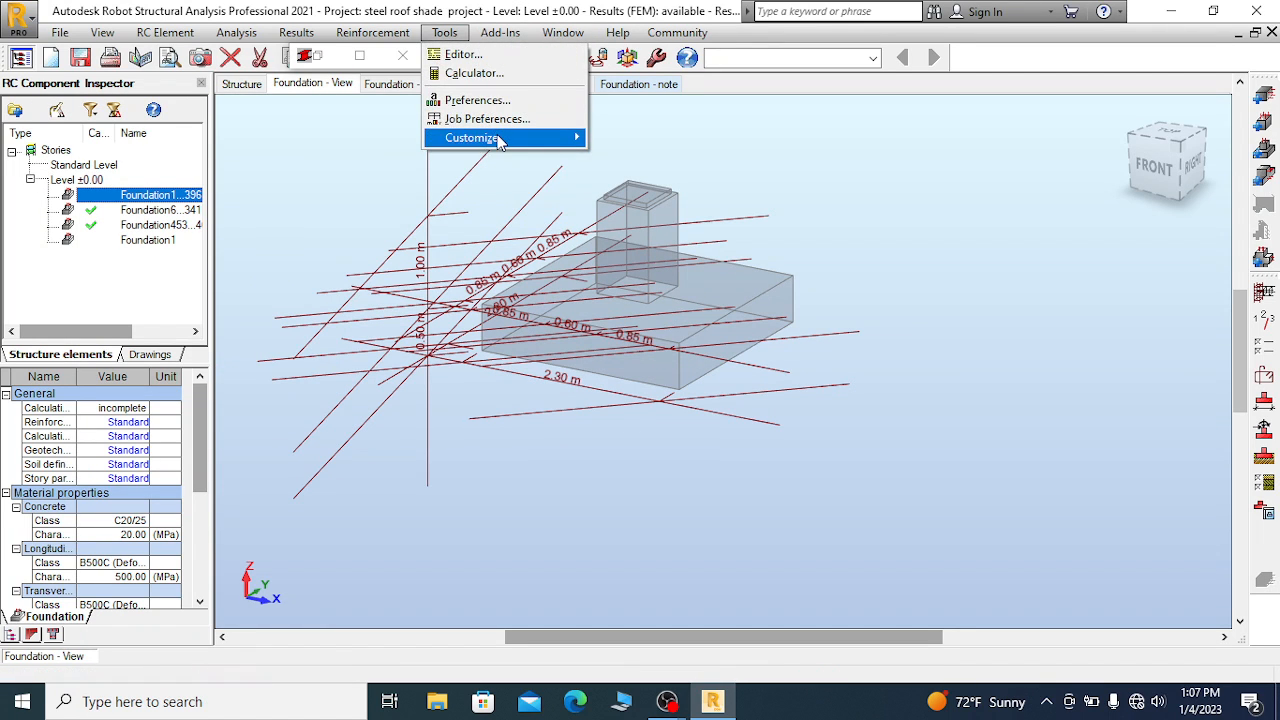
pyautogui.moveTo(500, 140)
pyautogui.click(672, 277)
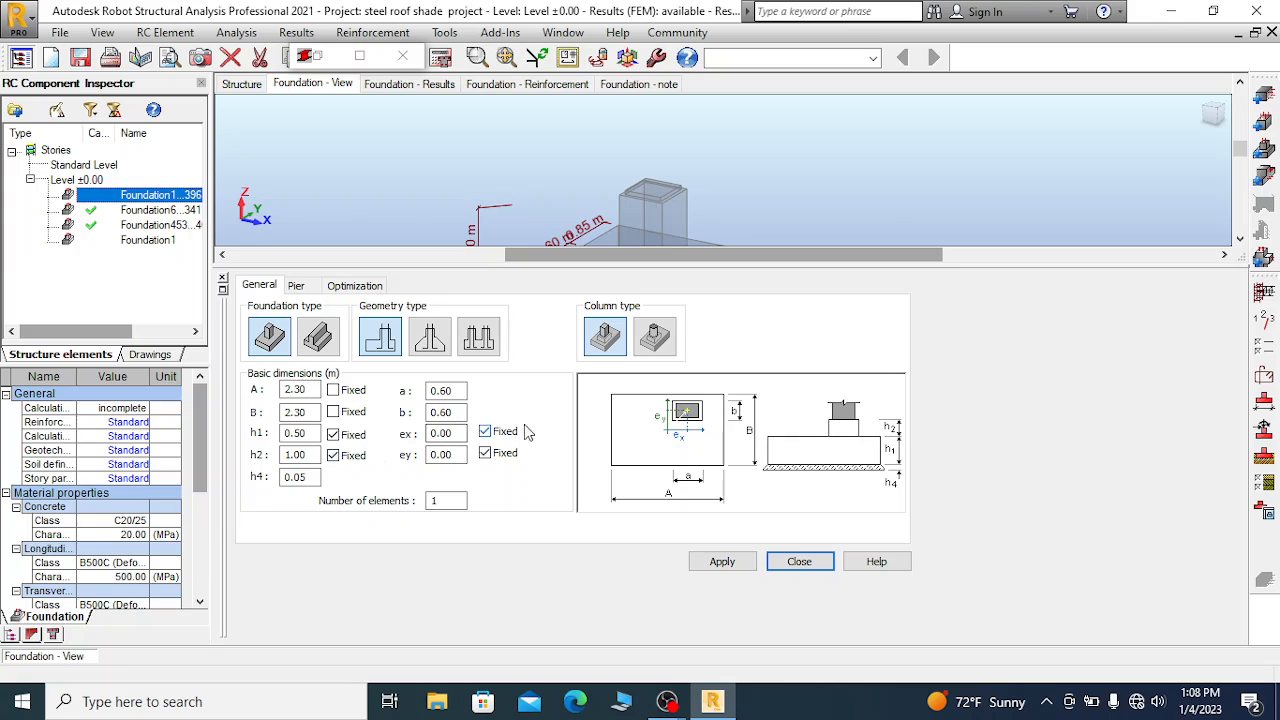
# Run the required reinforcement calculation for Foundation1...396 from its results layout
pyautogui.click(415, 84)
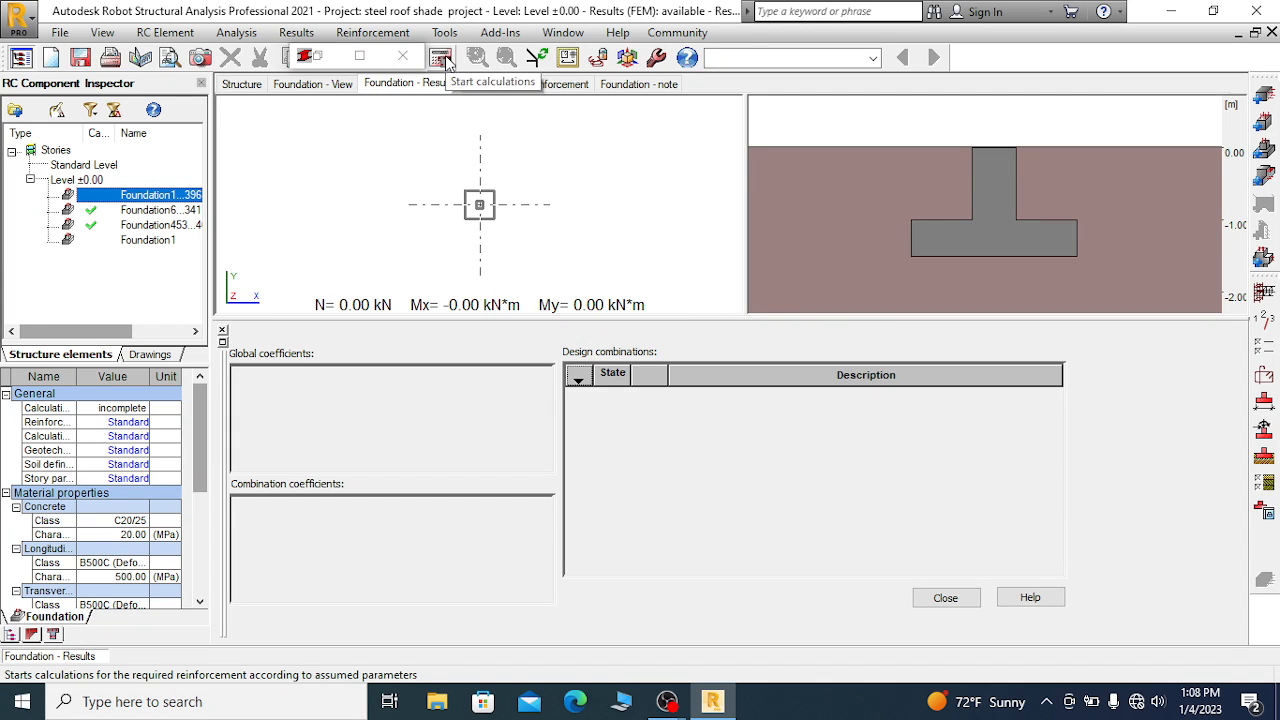
pyautogui.click(447, 62)
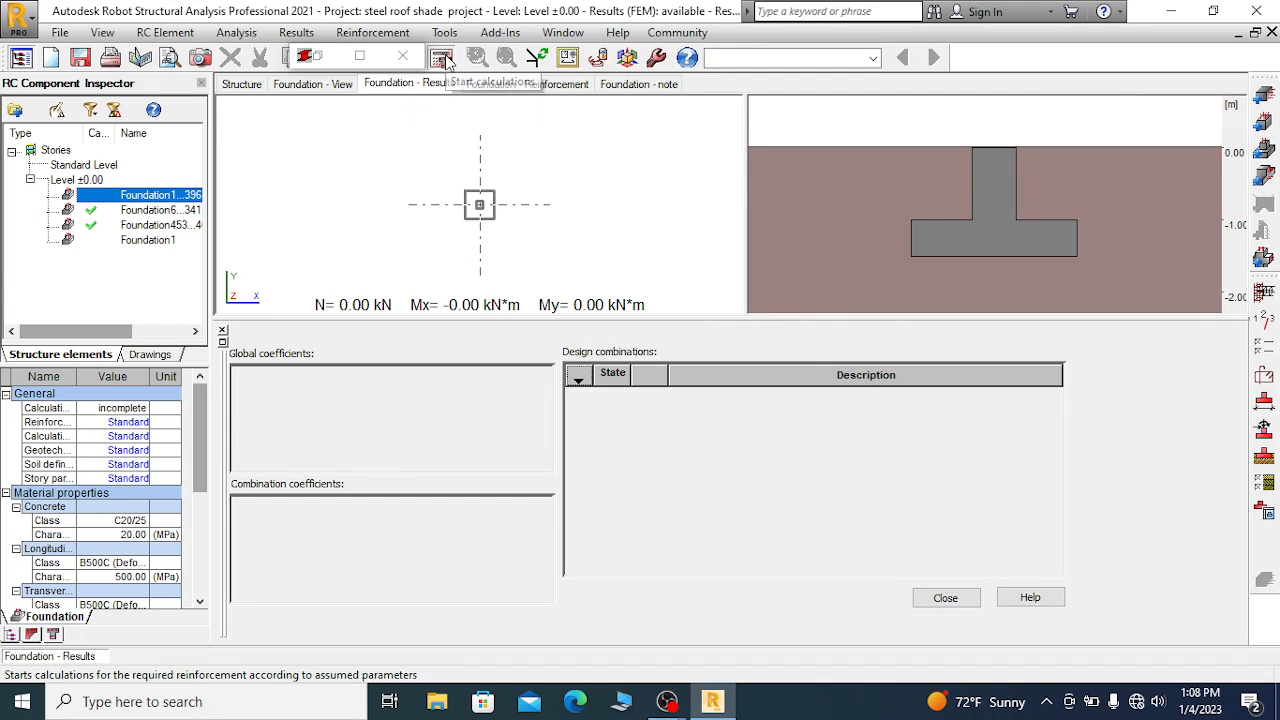
pyautogui.click(706, 436)
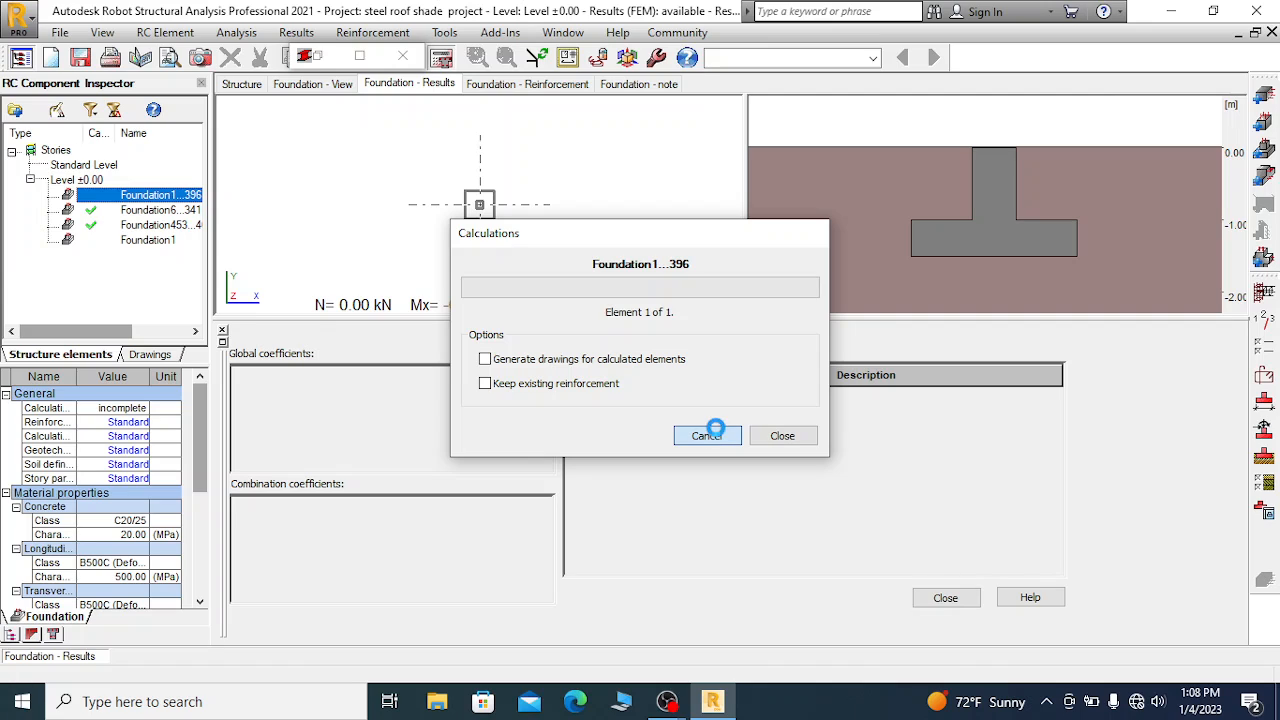
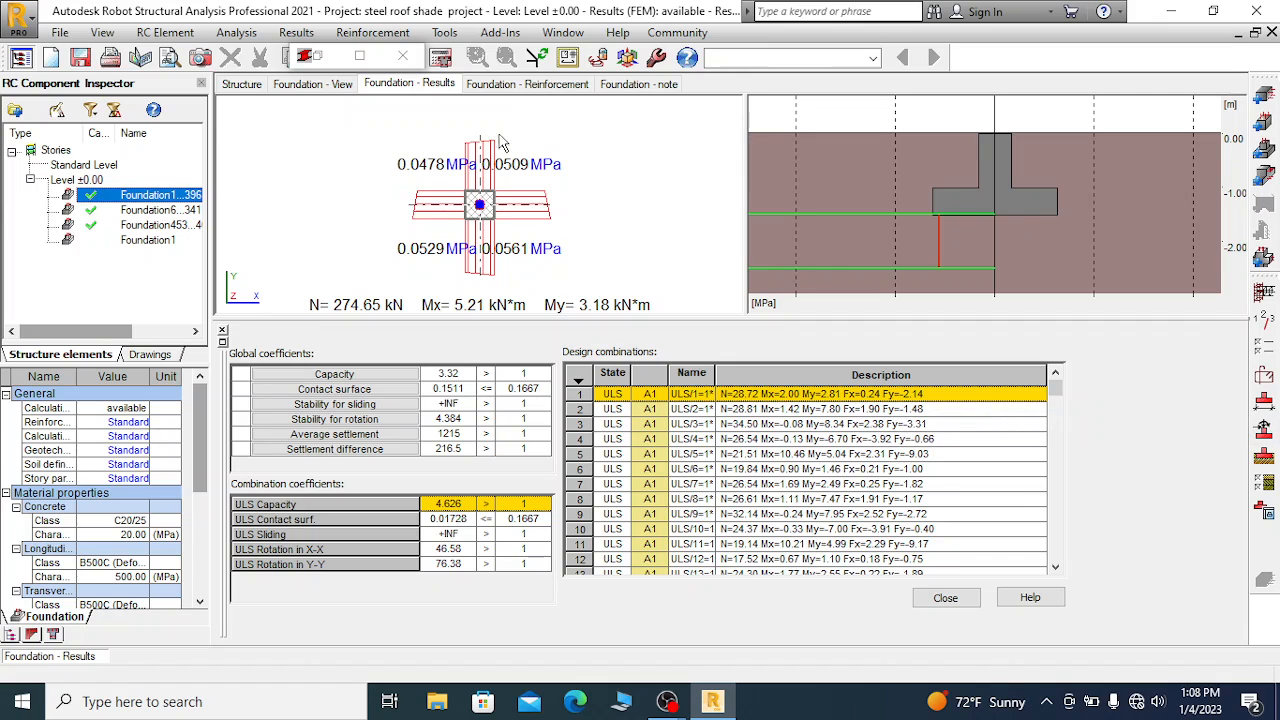
# Delete all four generated reinforcement rows of Foundation1...396 and dismiss the calculation errors window
pyautogui.click(506, 88)
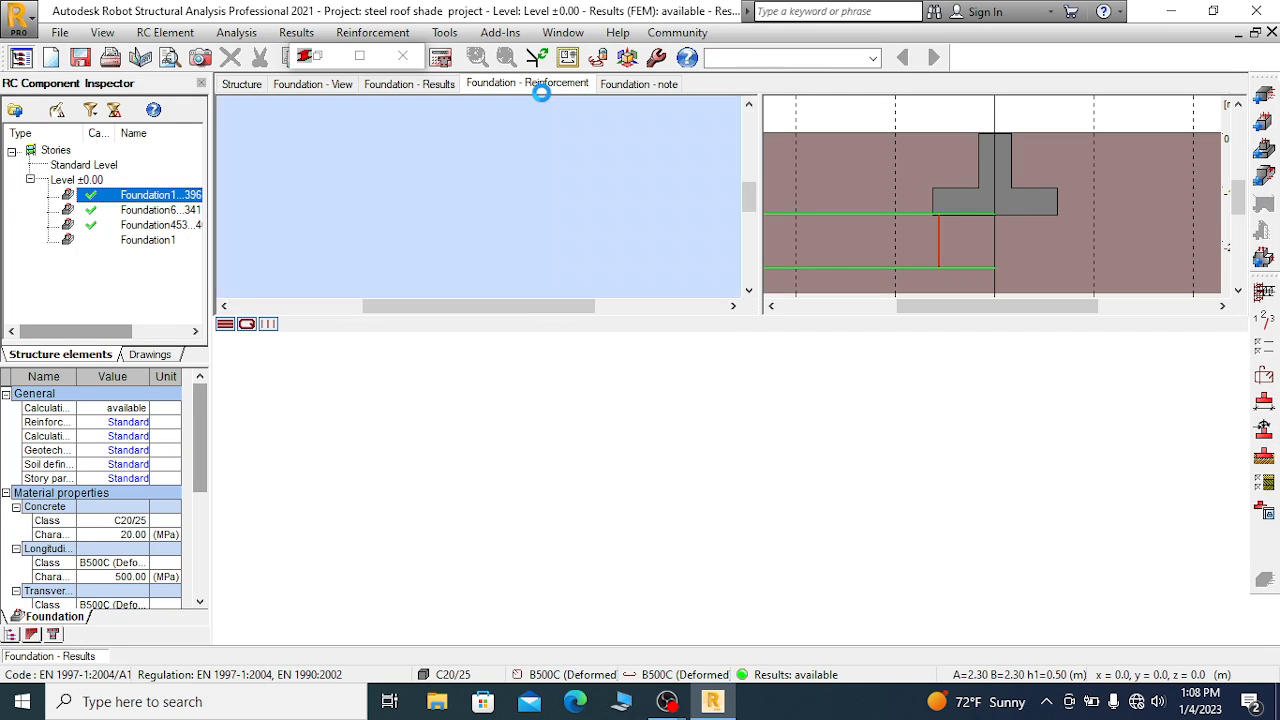
pyautogui.scroll(4, 477, 203)
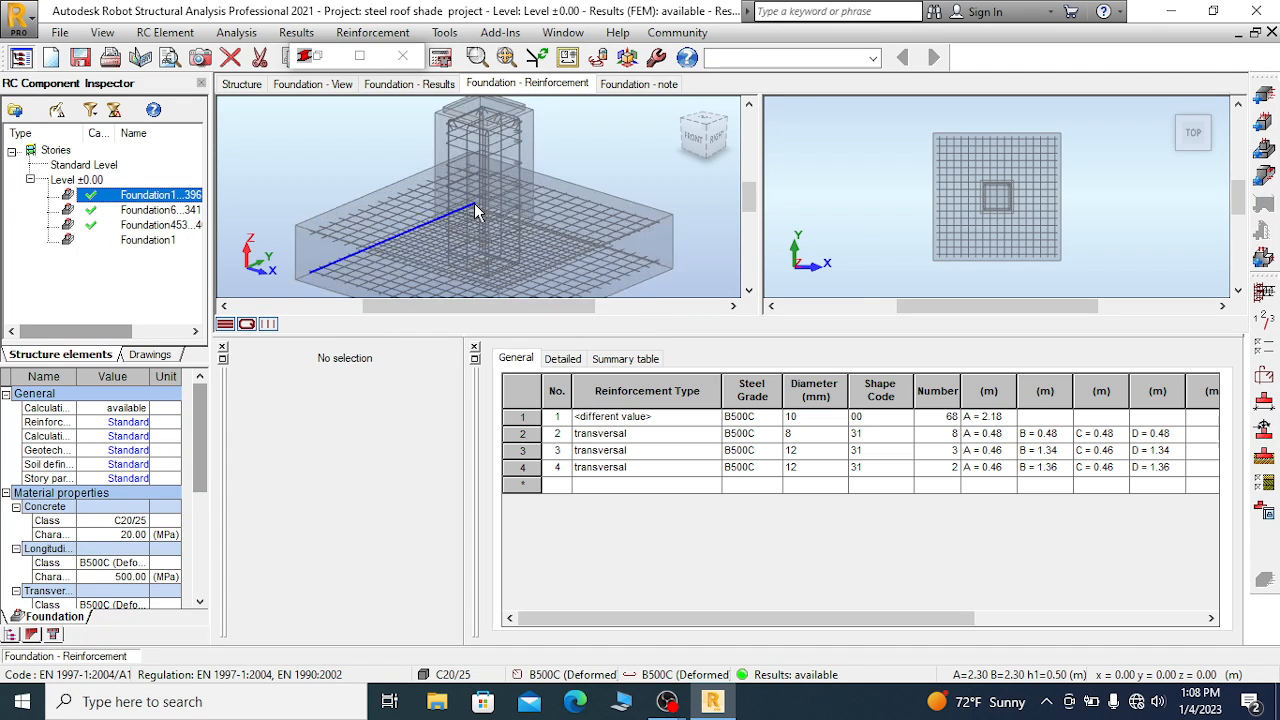
pyautogui.scroll(-2, 503, 190)
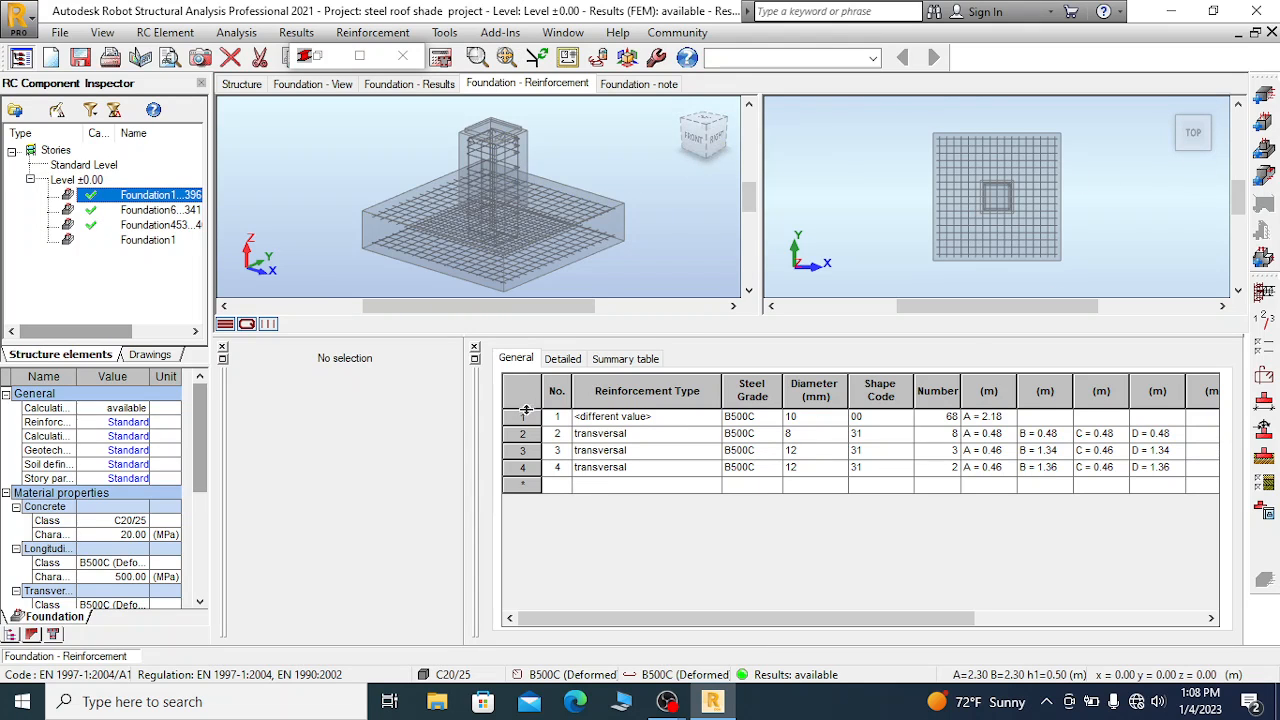
pyautogui.moveTo(521, 416); pyautogui.dragTo(521, 467)
pyautogui.rightClick(565, 458)
pyautogui.click(620, 528)
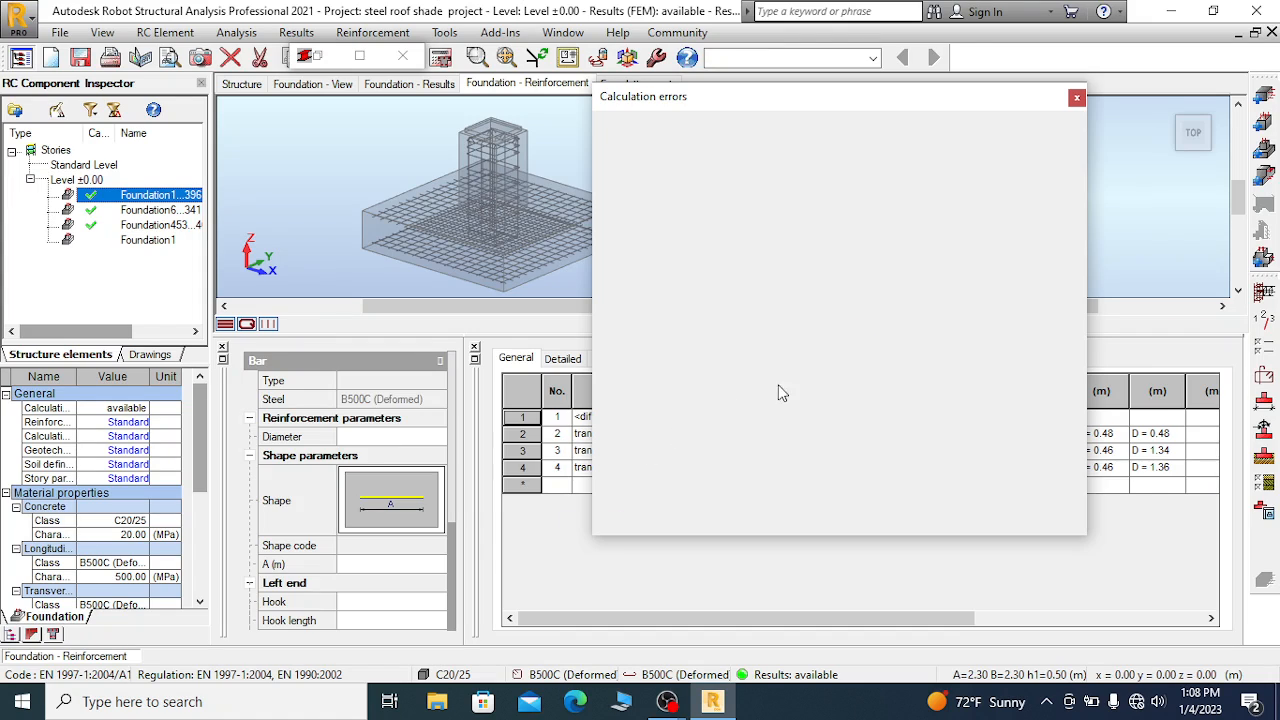
pyautogui.click(1077, 99)
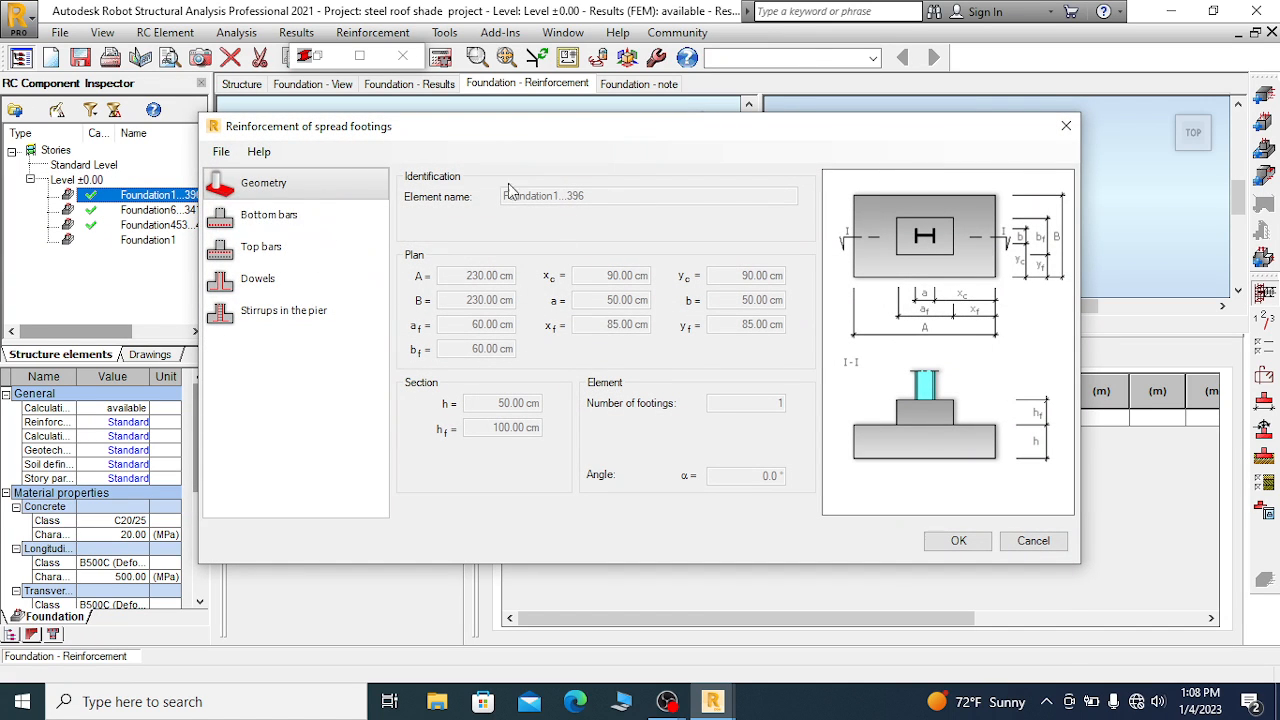
# Set the footing's bottom longitudinal and transversal bars to size 14
pyautogui.click(276, 216)
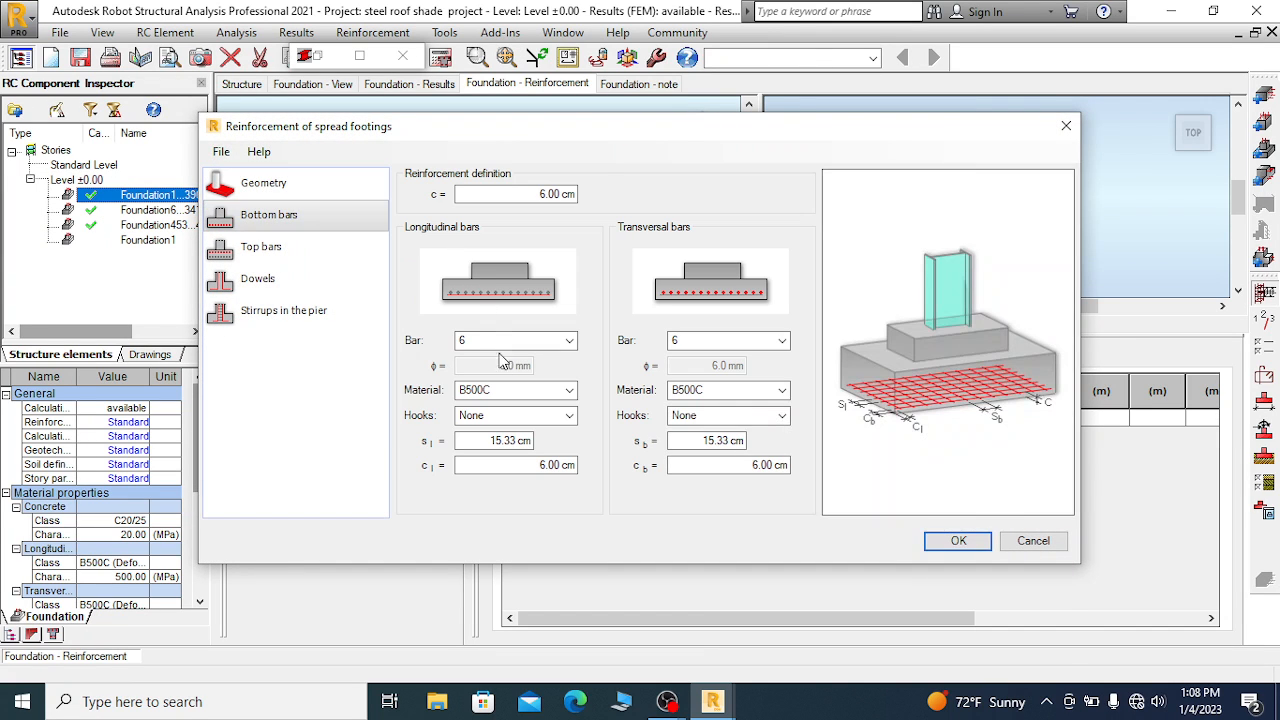
pyautogui.click(569, 340)
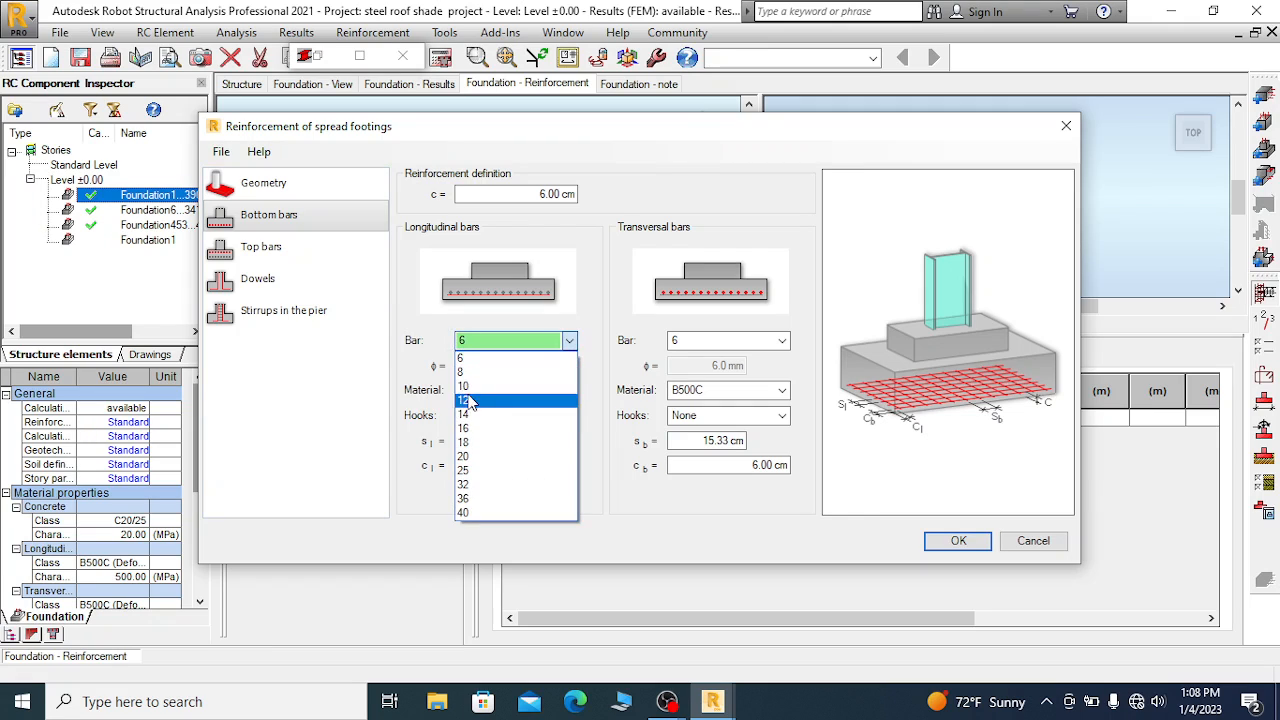
pyautogui.click(470, 414)
pyautogui.click(697, 345)
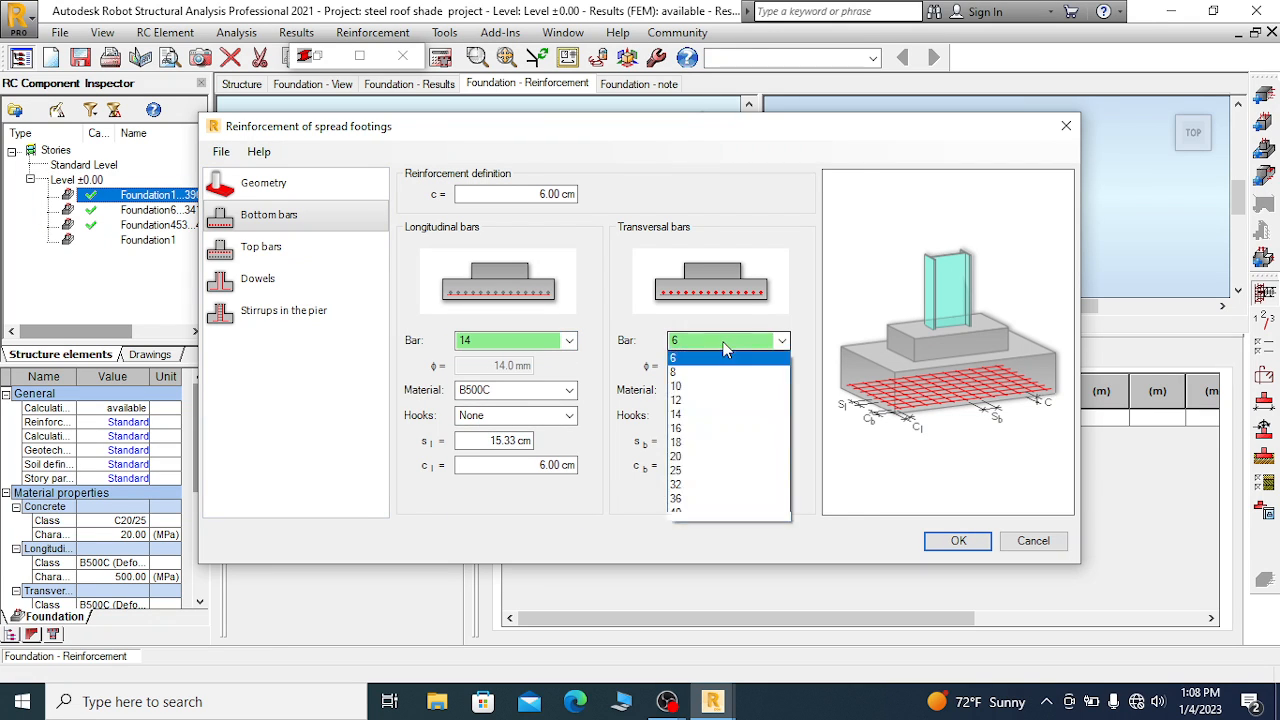
pyautogui.click(690, 414)
# Give the bottom bars 90° hooks and 25 cm spacing in both directions
pyautogui.click(568, 415)
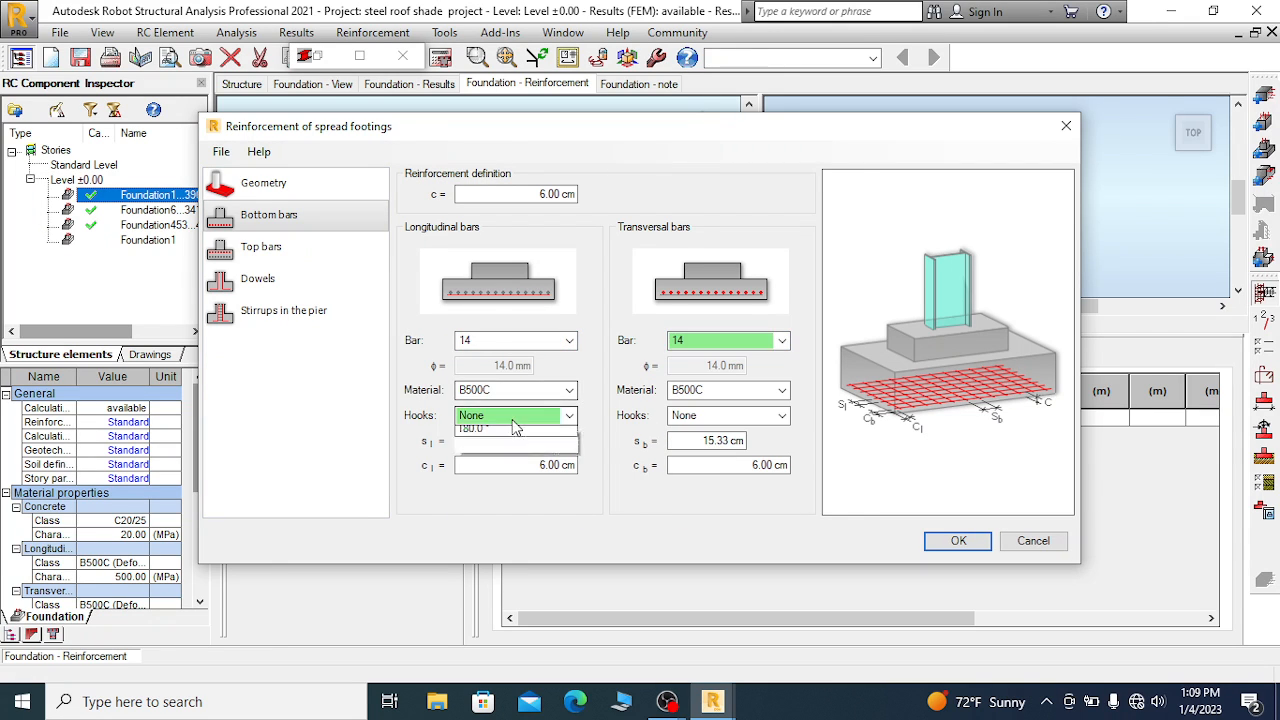
pyautogui.click(480, 440)
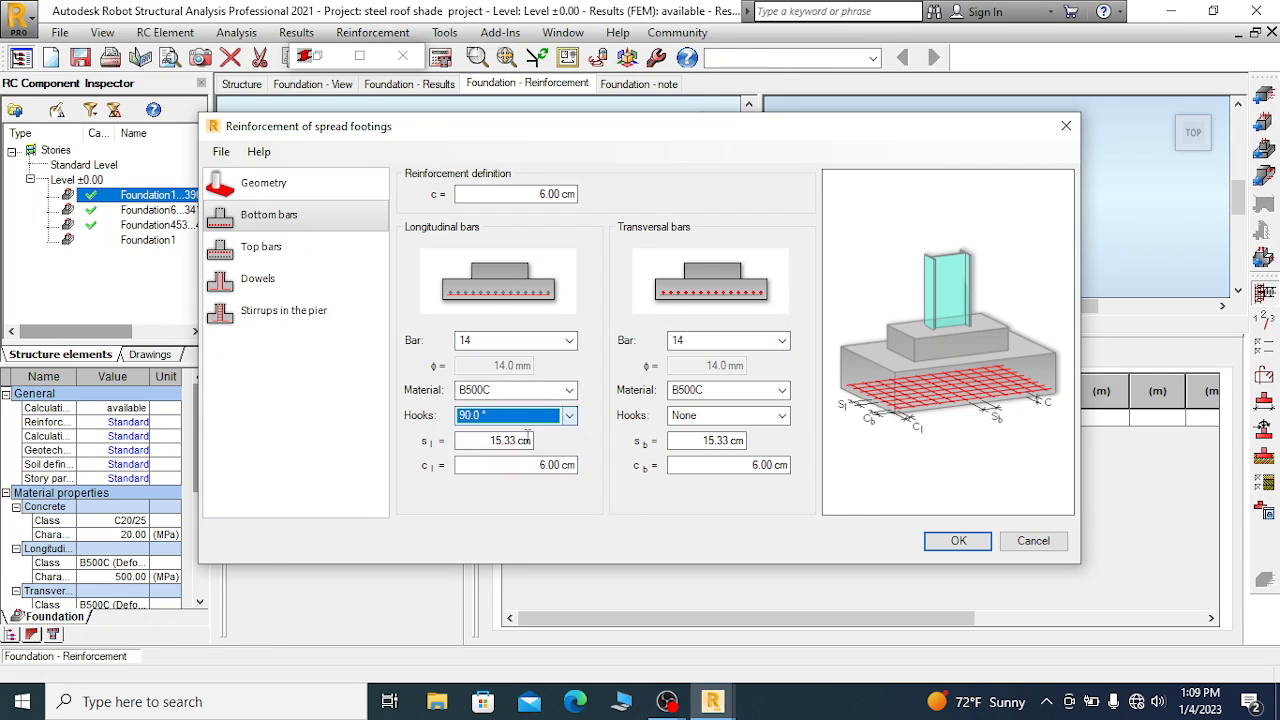
pyautogui.click(760, 415)
pyautogui.click(690, 440)
pyautogui.click(480, 440)
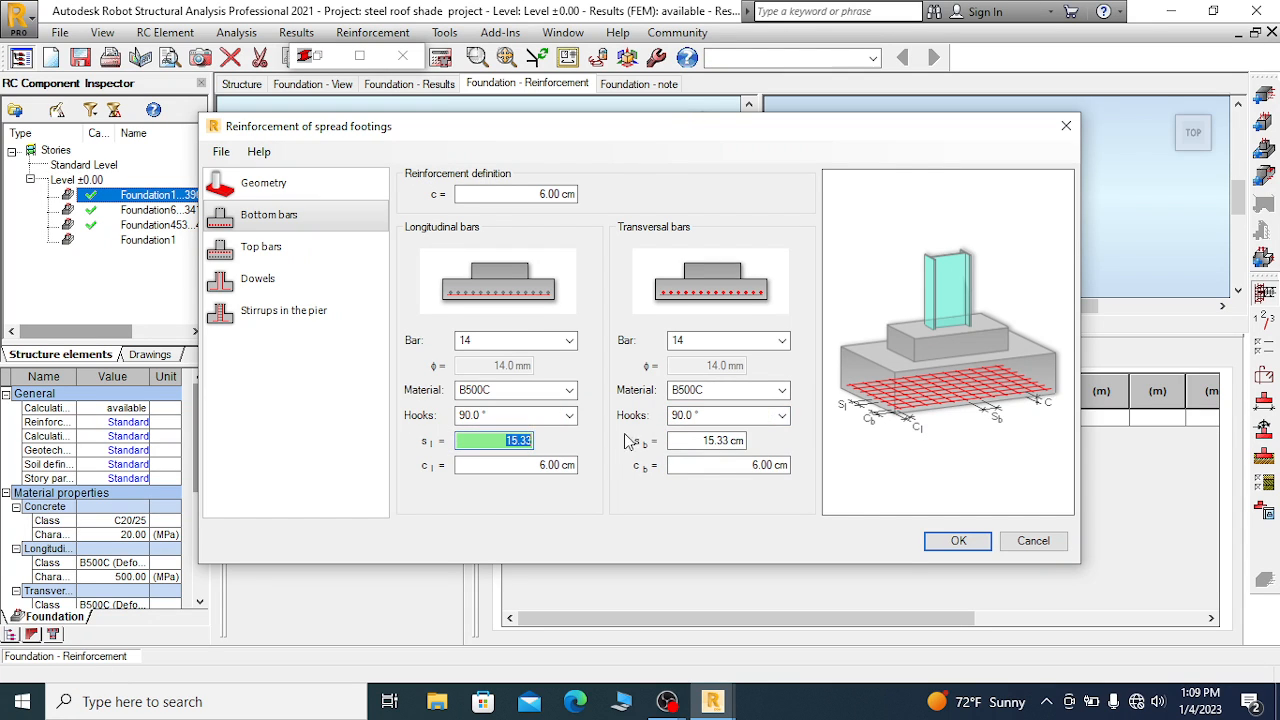
pyautogui.write('25')
pyautogui.click(705, 440)
pyautogui.write('2')
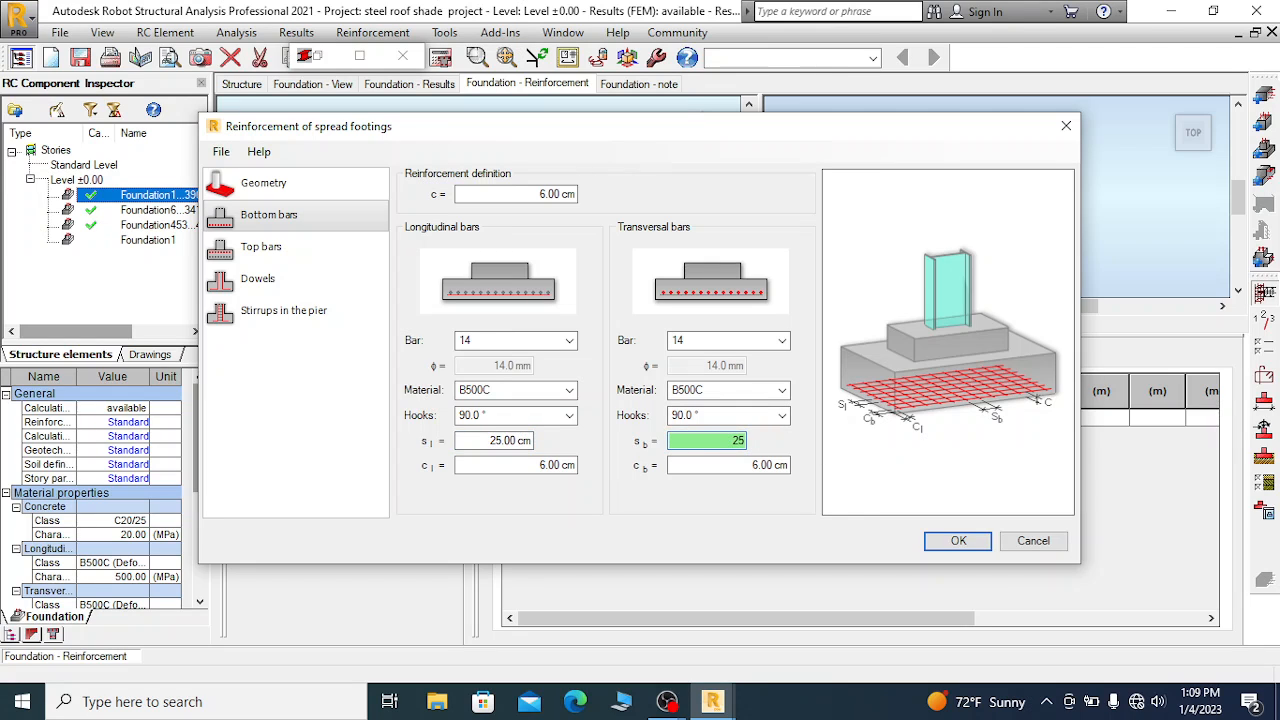
# Enable top reinforcement for the footing and set its longitudinal and transversal bars to size 14
pyautogui.click(266, 248)
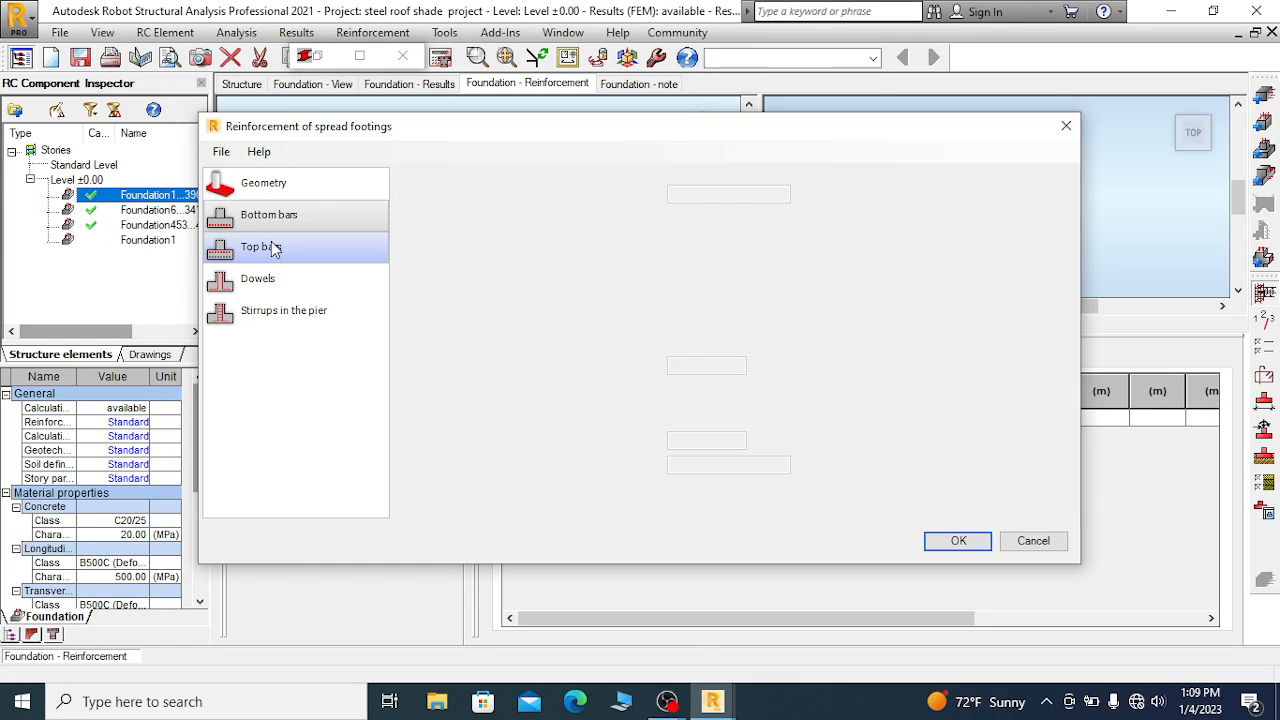
pyautogui.click(470, 196)
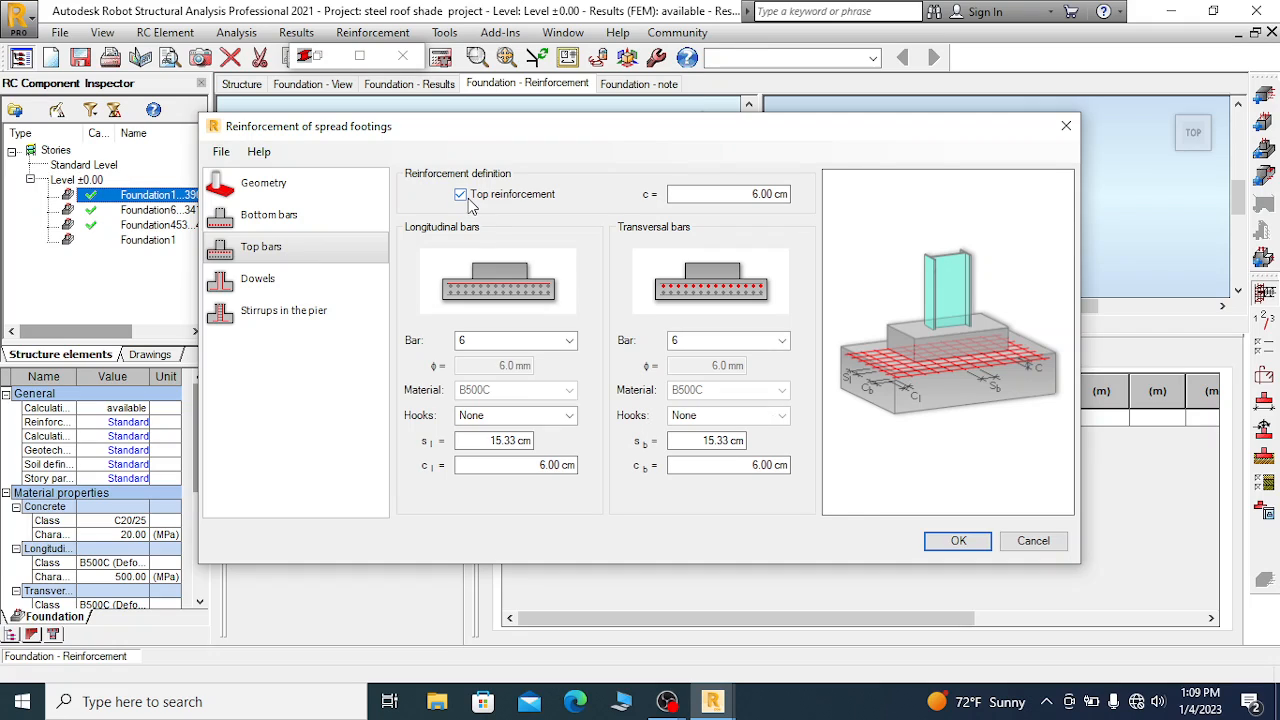
pyautogui.click(505, 345)
pyautogui.click(474, 415)
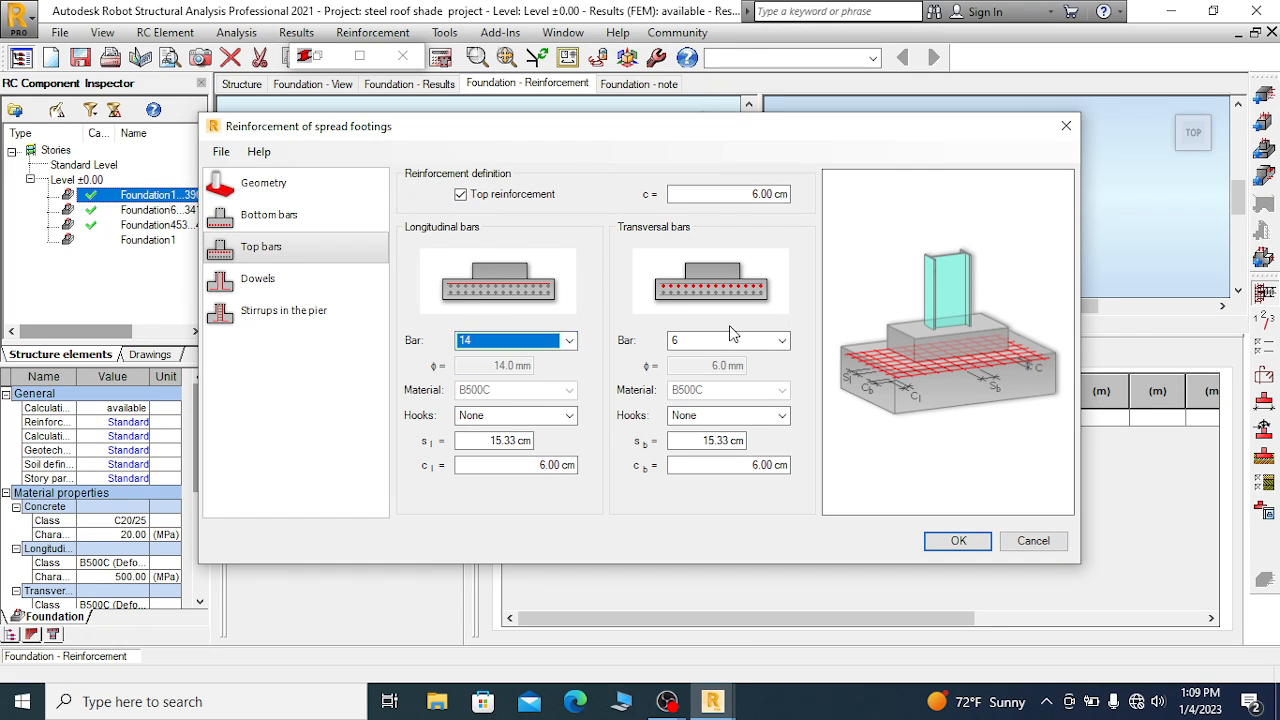
pyautogui.click(778, 341)
pyautogui.click(682, 414)
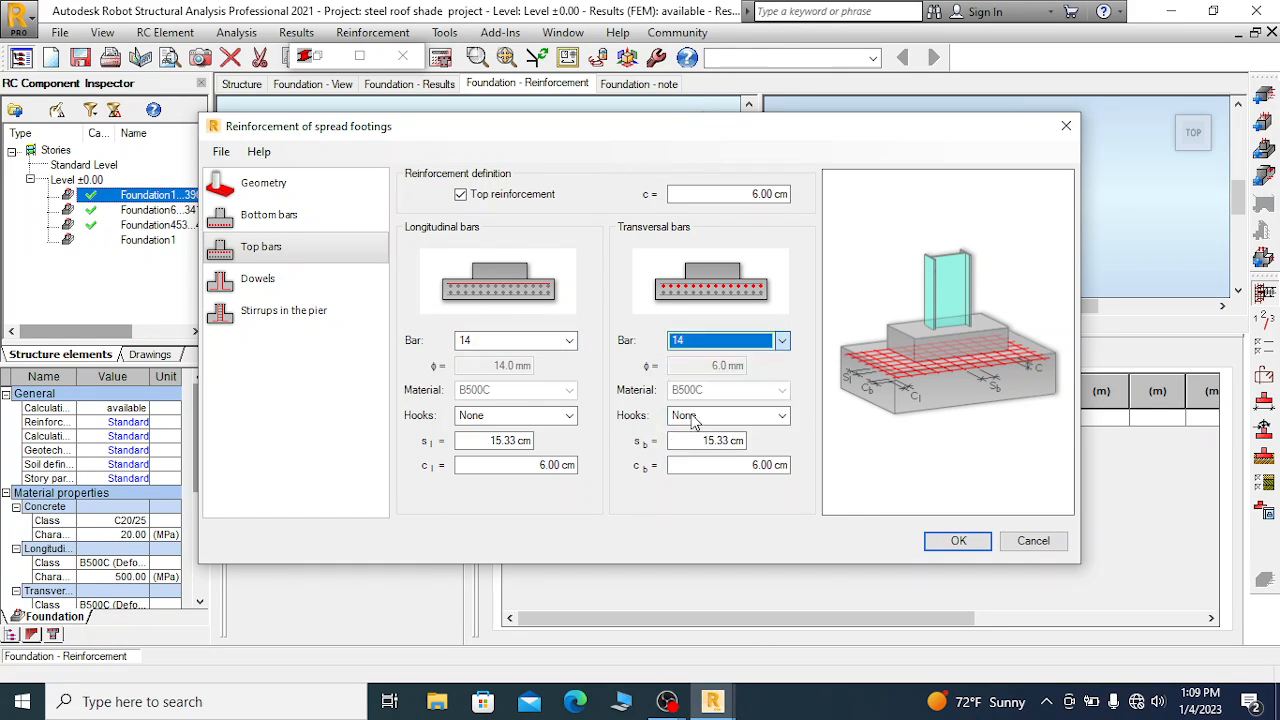
# Give the top bars 90° hooks and 25 cm spacing in both directions
pyautogui.click(505, 418)
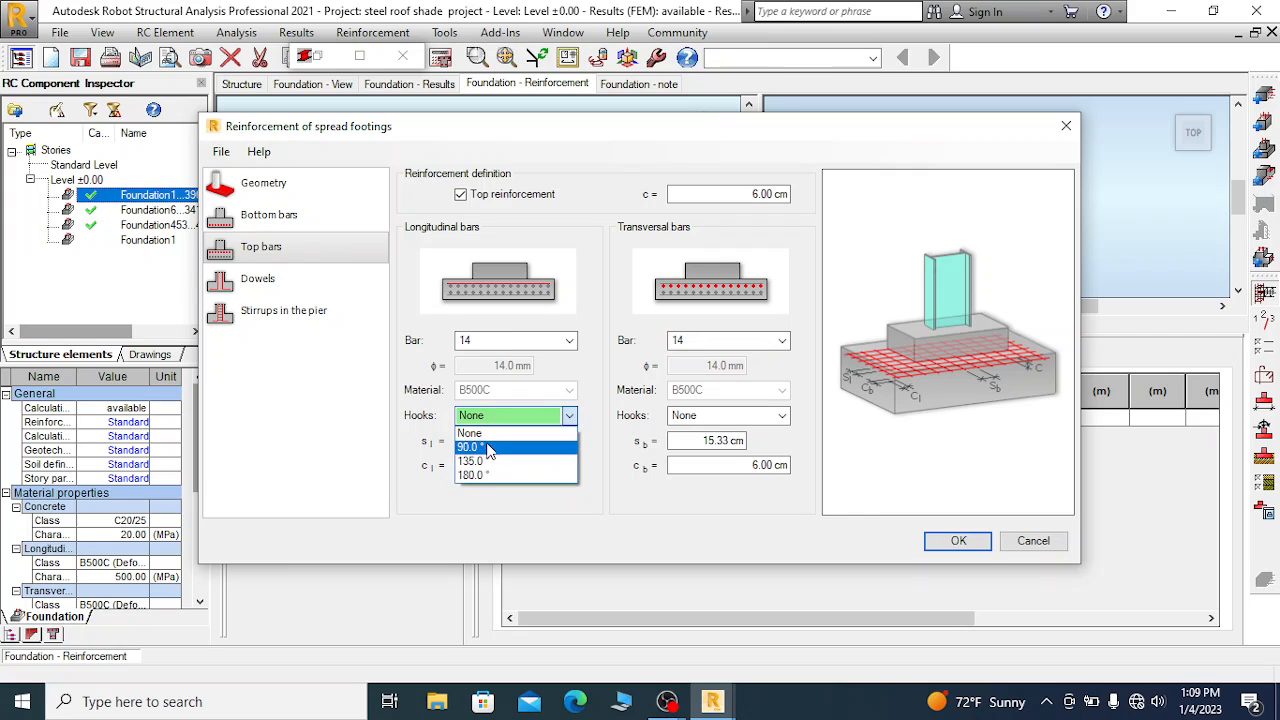
pyautogui.click(491, 447)
pyautogui.click(741, 416)
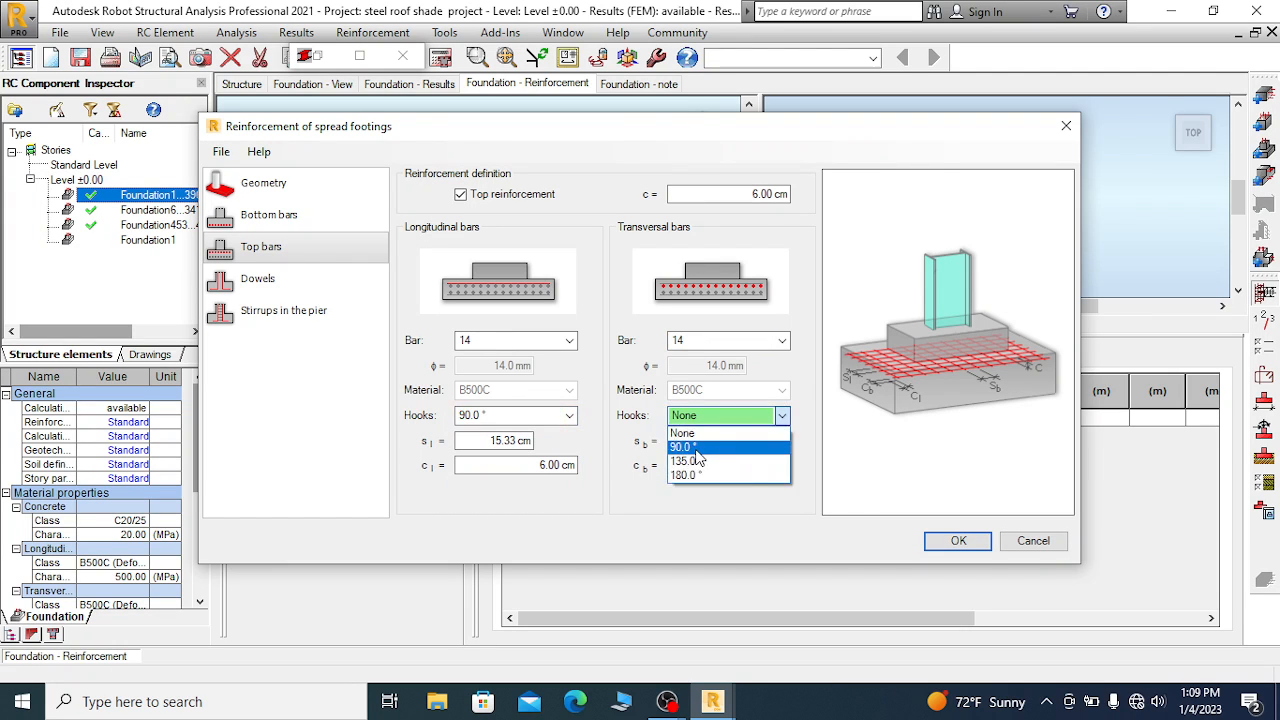
pyautogui.click(700, 444)
pyautogui.click(482, 441)
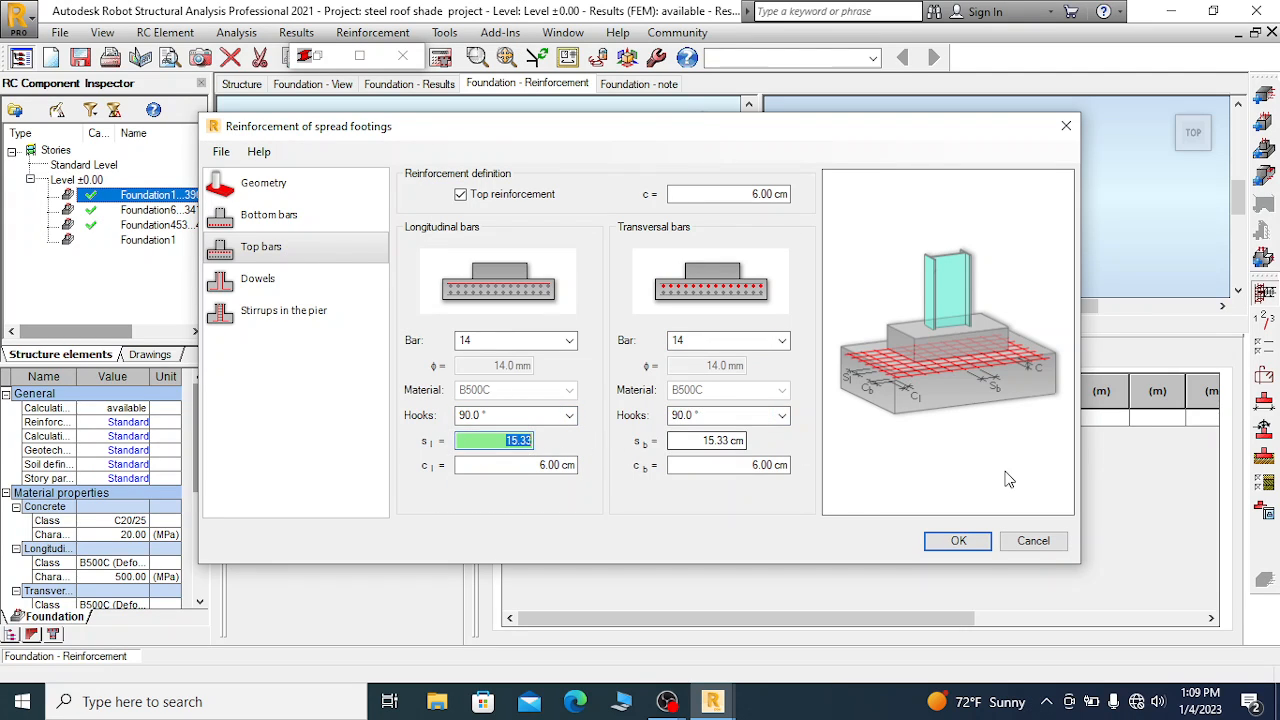
pyautogui.click(724, 440)
pyautogui.click(703, 441)
pyautogui.write('25')
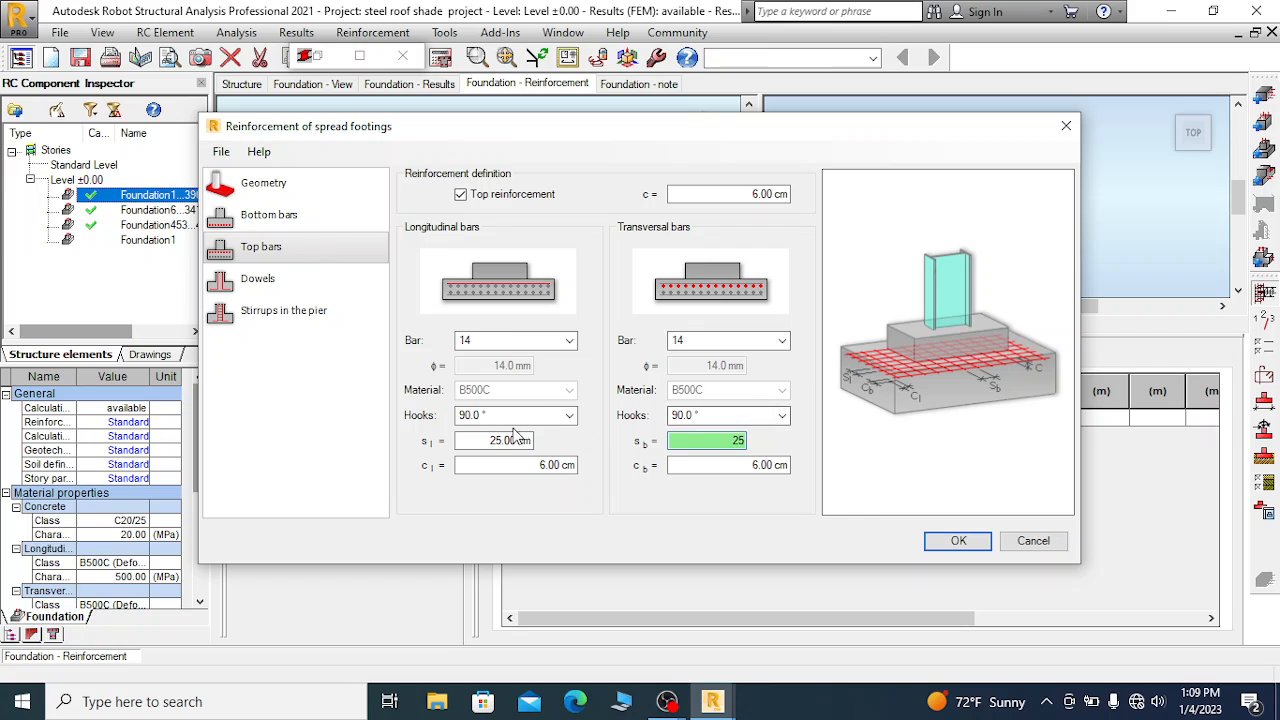
# Set the dowel bar size to 16 for the footing's pier
pyautogui.click(284, 274)
pyautogui.click(596, 256)
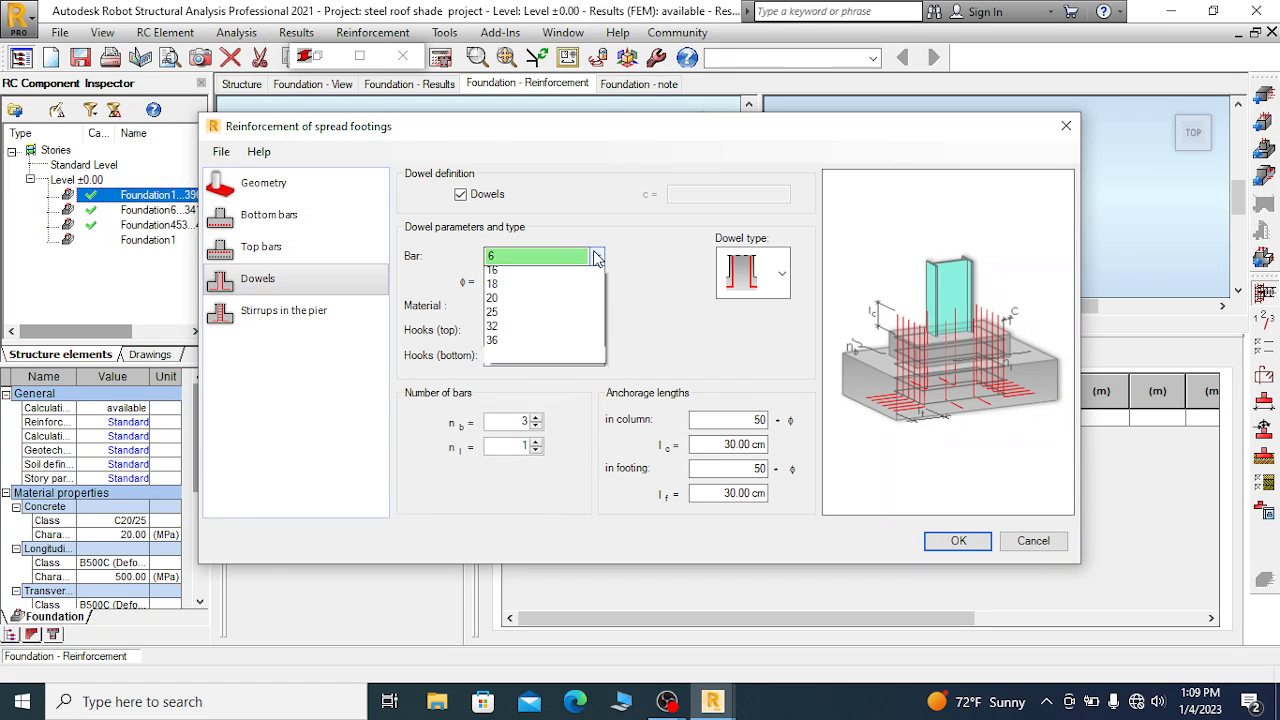
pyautogui.click(510, 343)
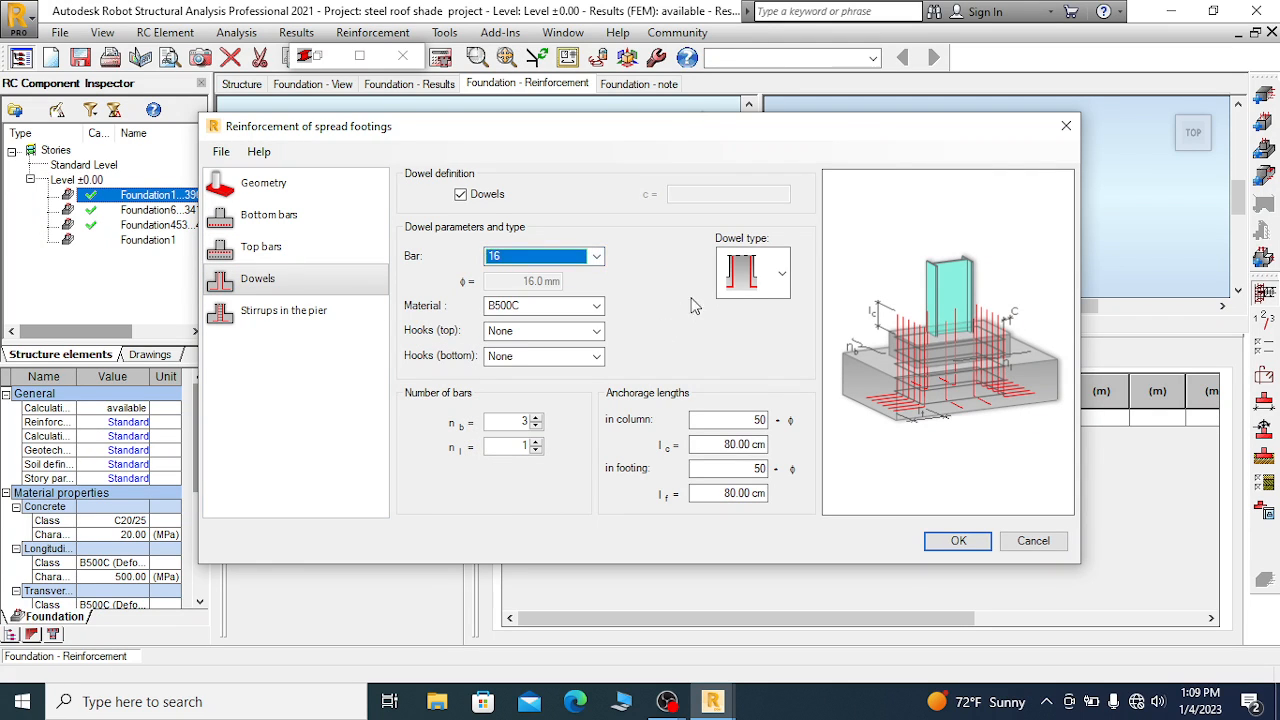
# Give the footing's dowel bars 90° hooks at both the top and the bottom
pyautogui.click(565, 330)
pyautogui.click(518, 354)
pyautogui.click(528, 358)
pyautogui.click(503, 389)
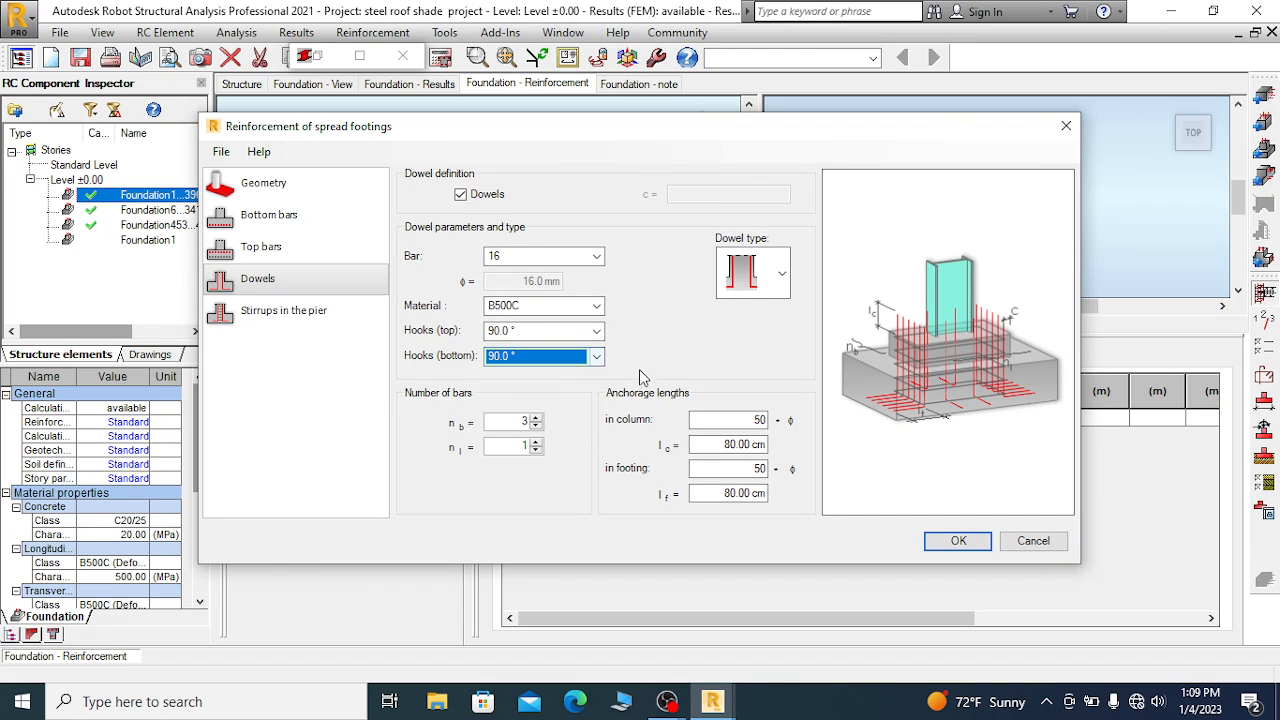
# Set the dowel bar count n l to 3 and the dowel anchorage length in the column to 0
pyautogui.doubleClick(515, 449)
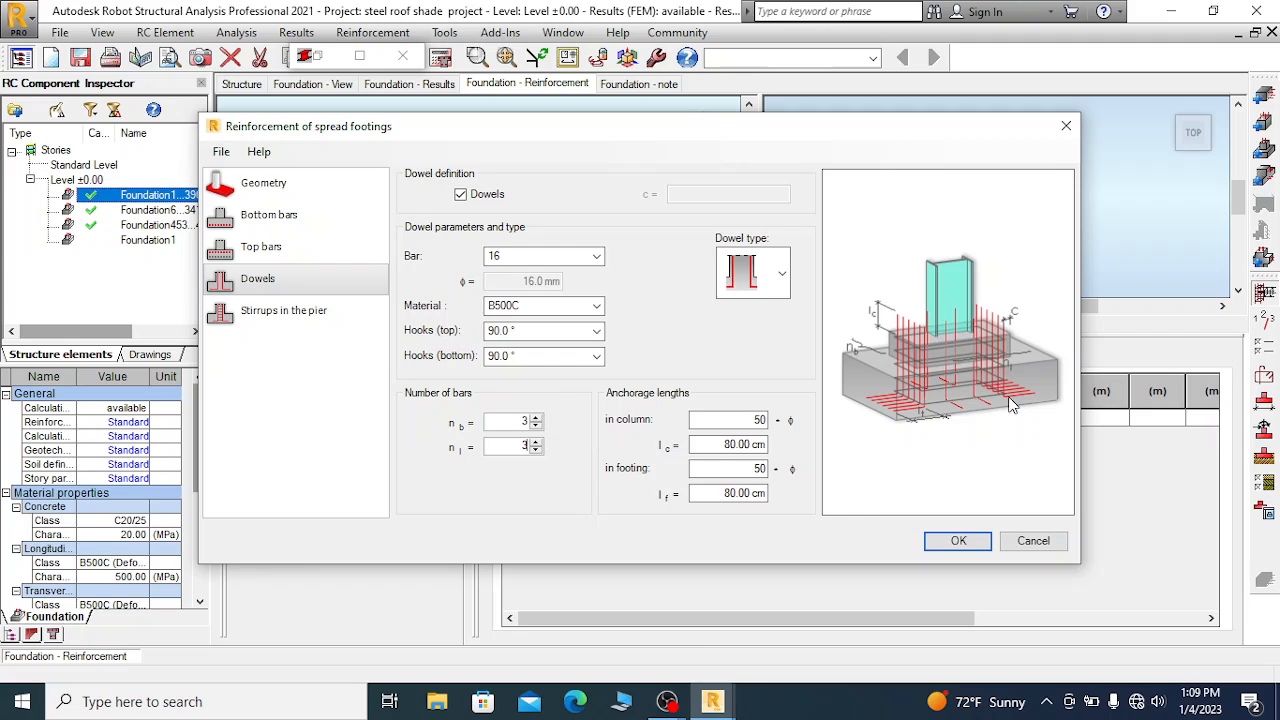
pyautogui.doubleClick(733, 420)
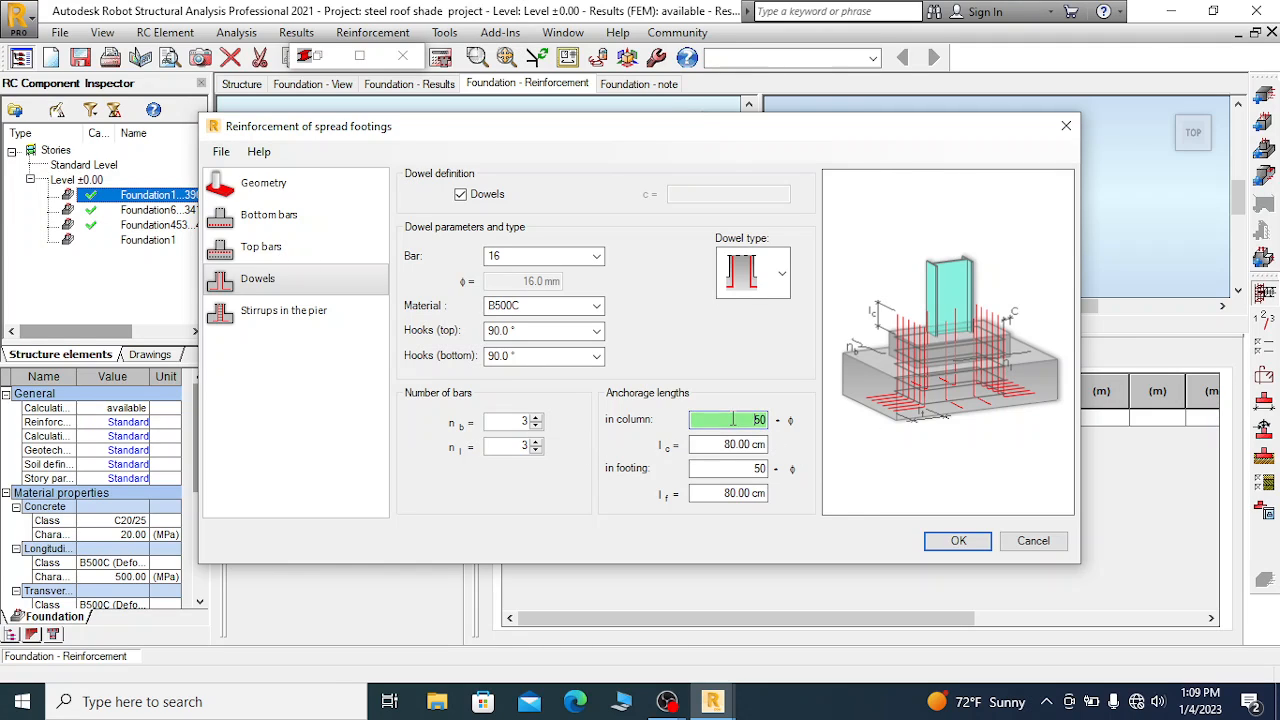
pyautogui.write('0')
pyautogui.click(737, 445)
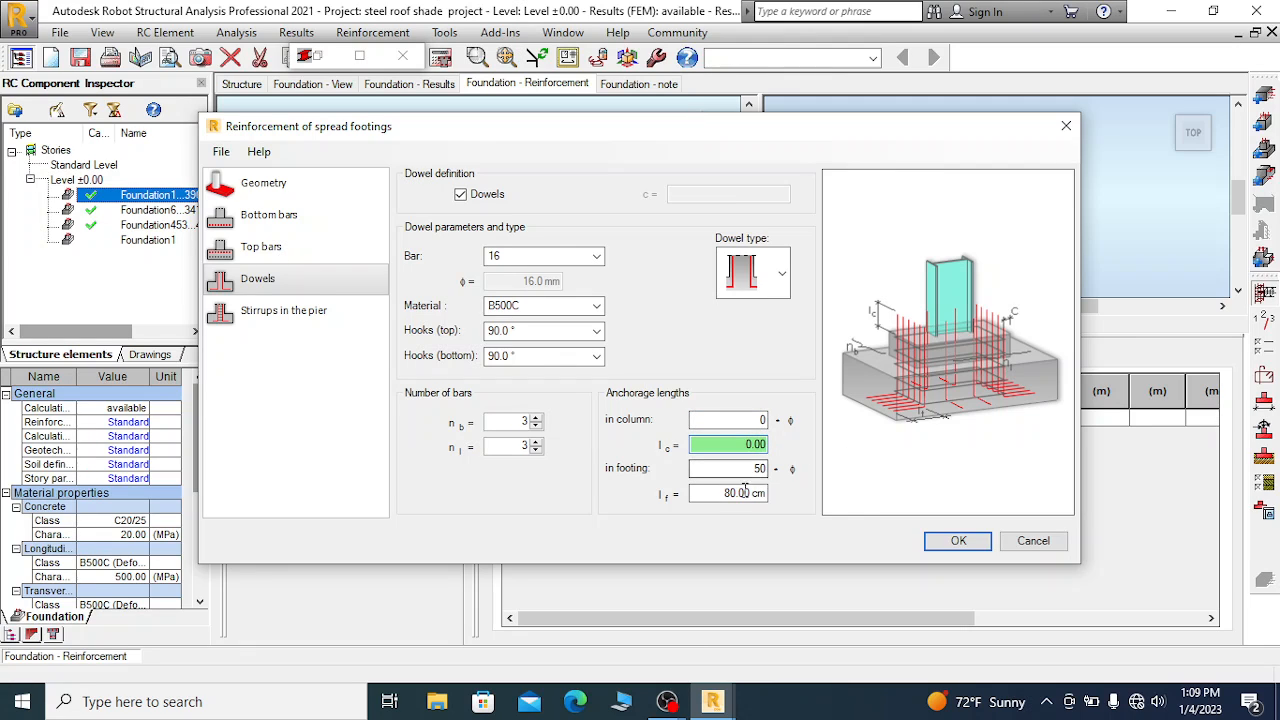
# Set the pier stirrups to bar size 8 with 20 cm spacing and generate the footing's reinforcement
pyautogui.click(295, 312)
pyautogui.click(586, 257)
pyautogui.click(523, 286)
pyautogui.click(549, 357)
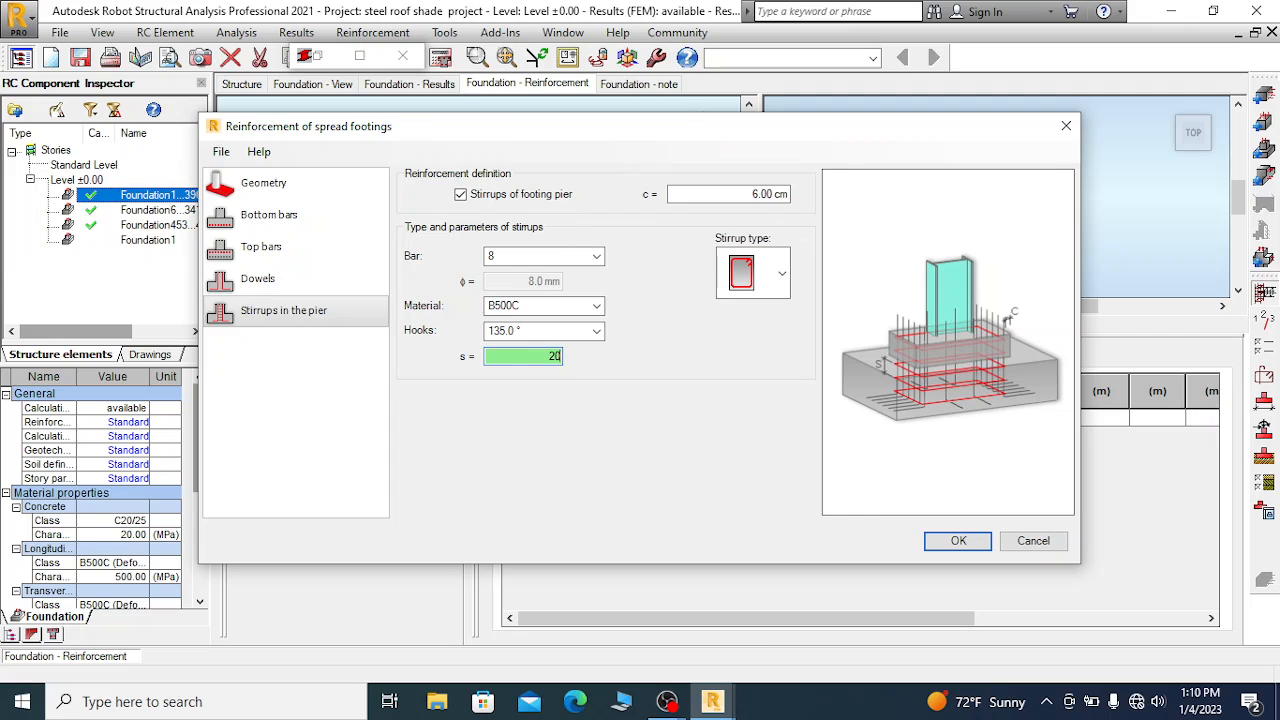
pyautogui.click(962, 543)
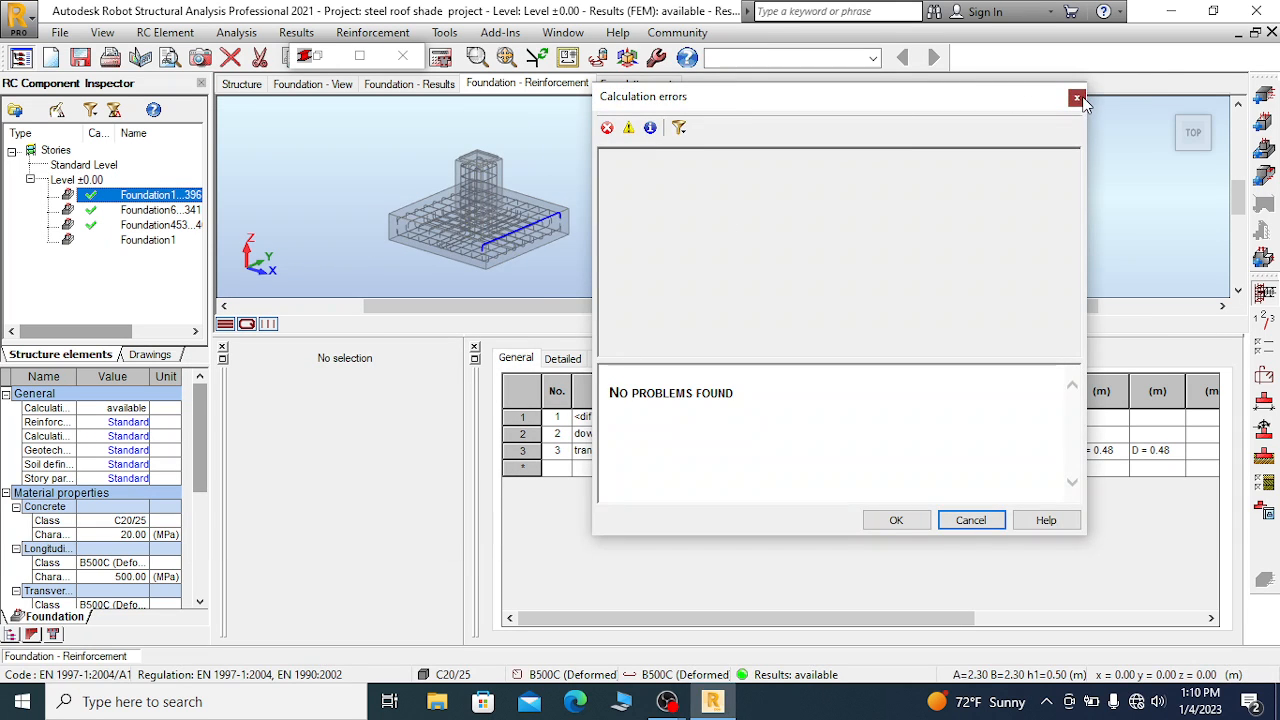
pyautogui.click(1076, 98)
# Examine the footing's generated bars in 3D, its calculation note up to the required reinforcement, and its basic dimensions
pyautogui.scroll(5, 490, 244)
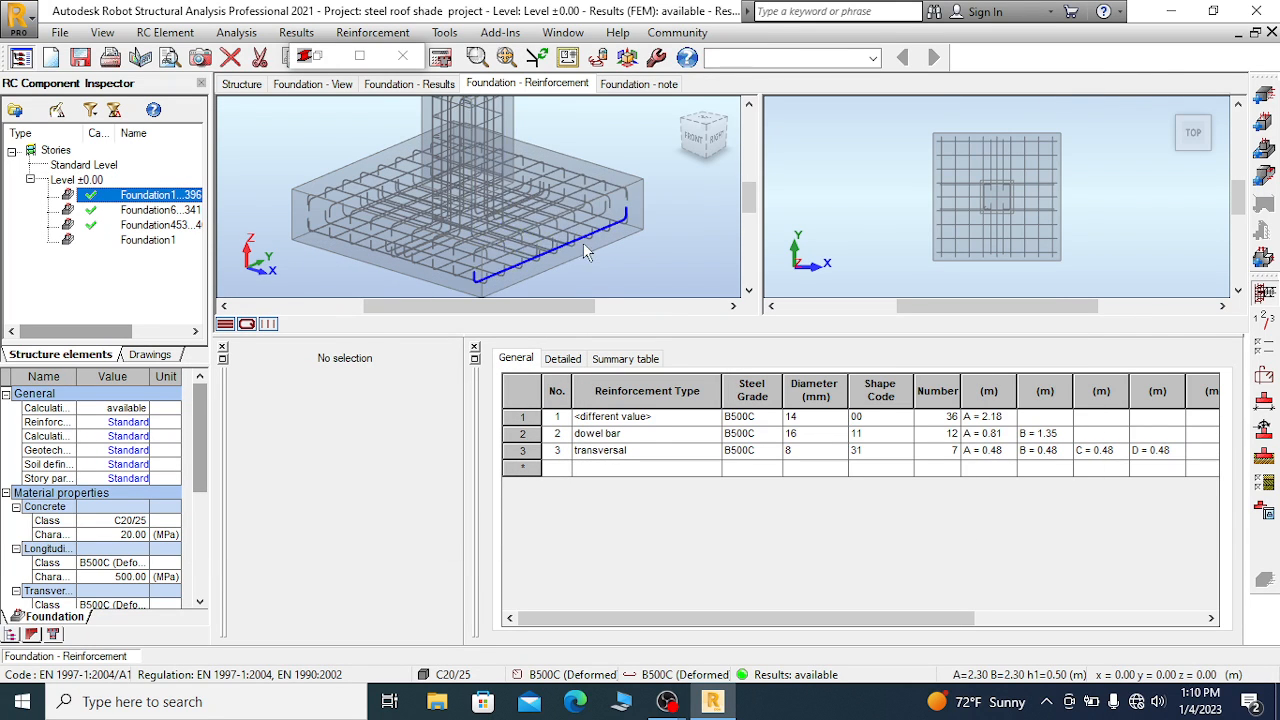
pyautogui.scroll(-6, 471, 232)
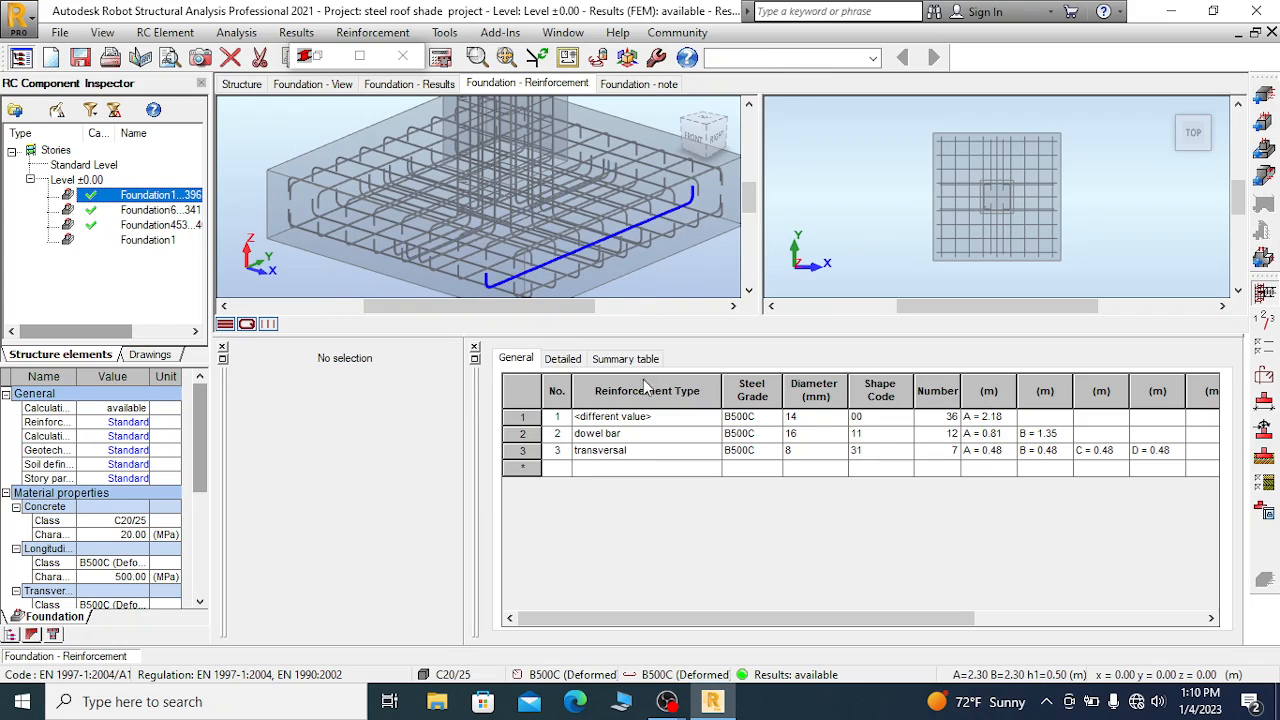
pyautogui.click(640, 86)
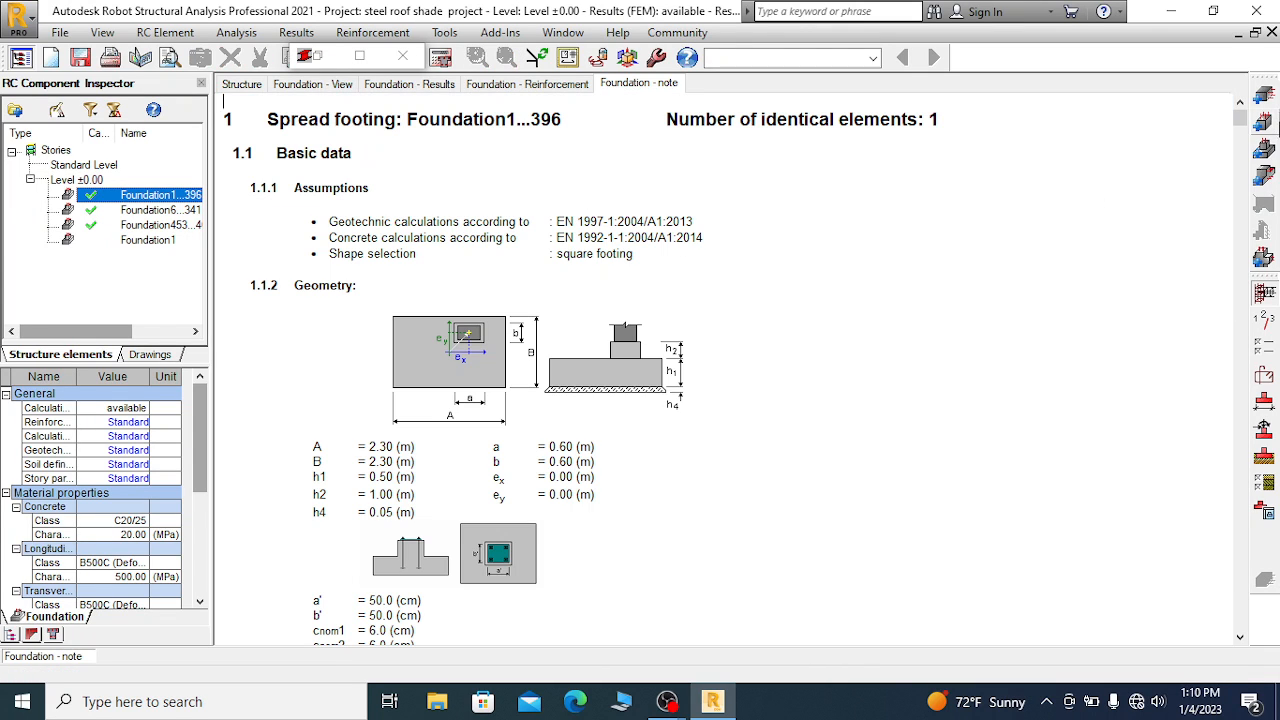
pyautogui.moveTo(1240, 118); pyautogui.dragTo(1239, 597)
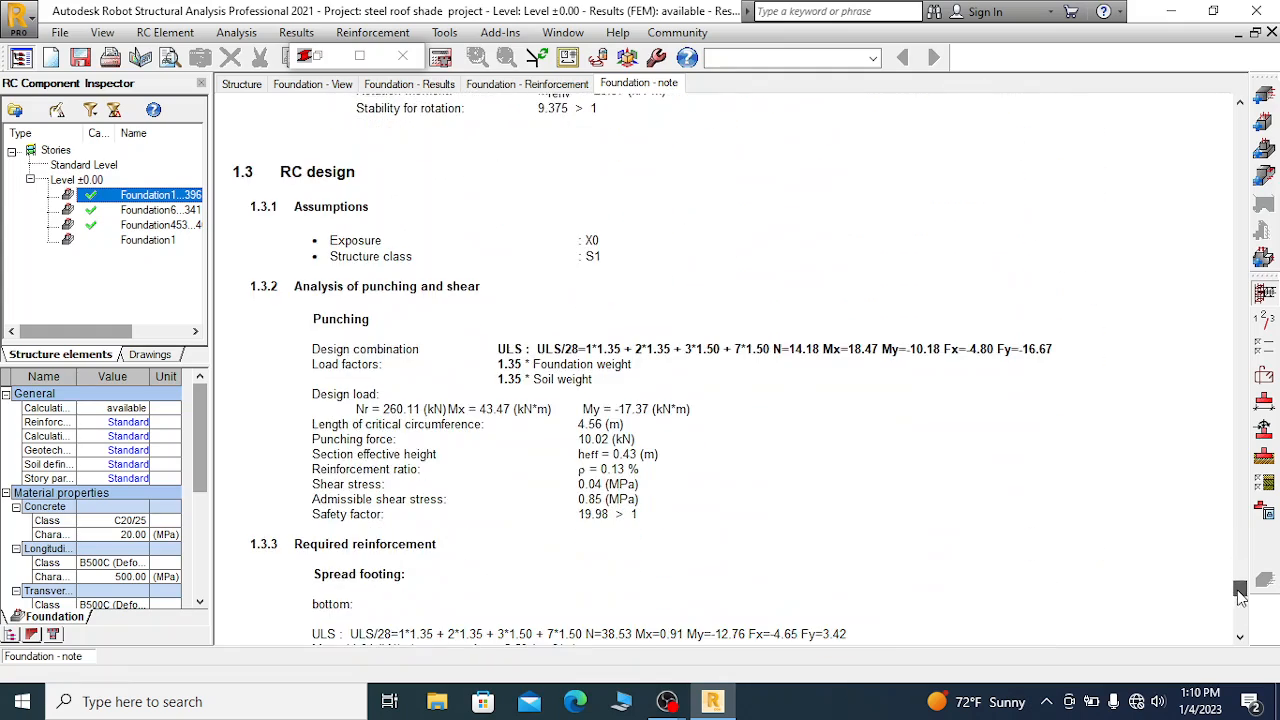
pyautogui.scroll(-3, 520, 420)
pyautogui.scroll(-3, 450, 336)
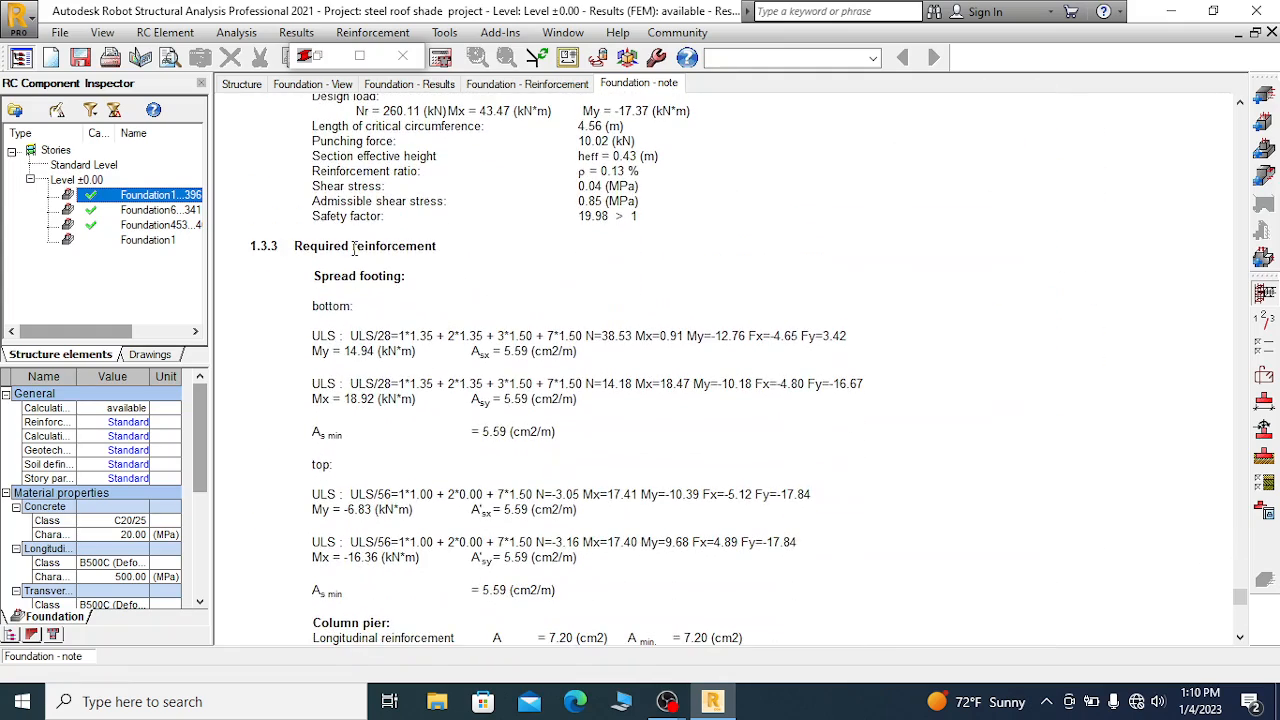
pyautogui.click(298, 85)
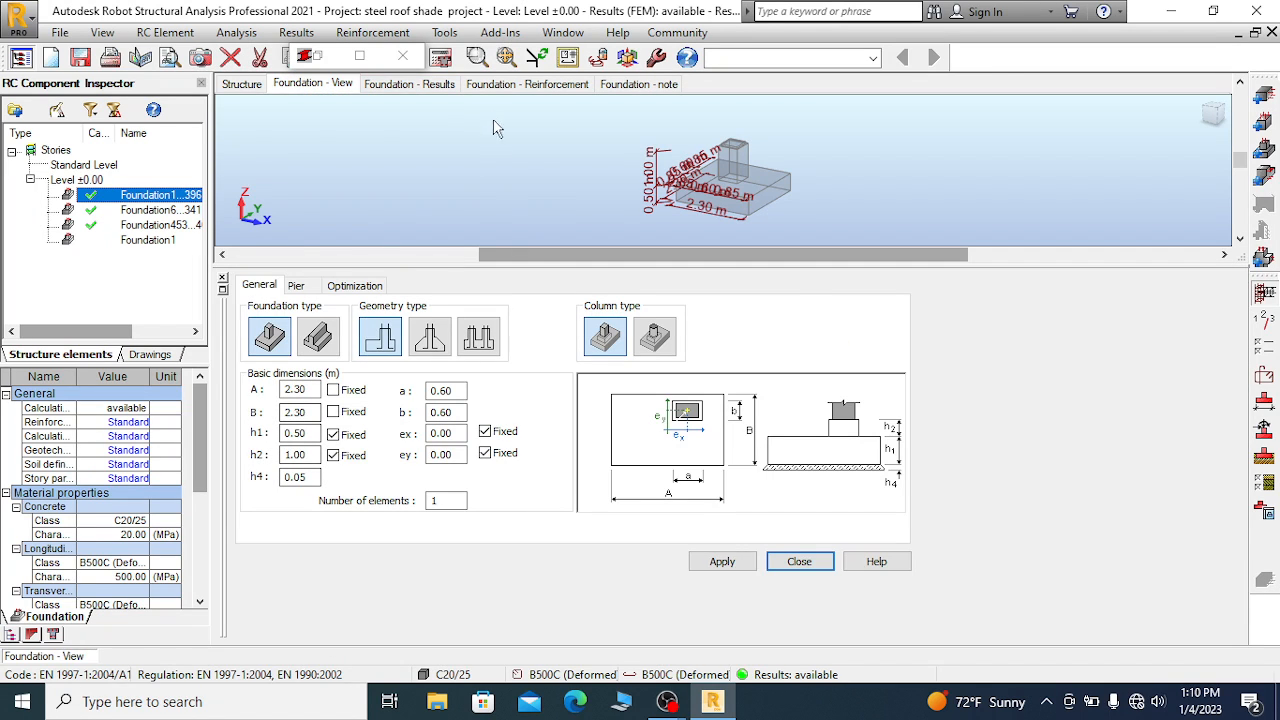
pyautogui.click(518, 85)
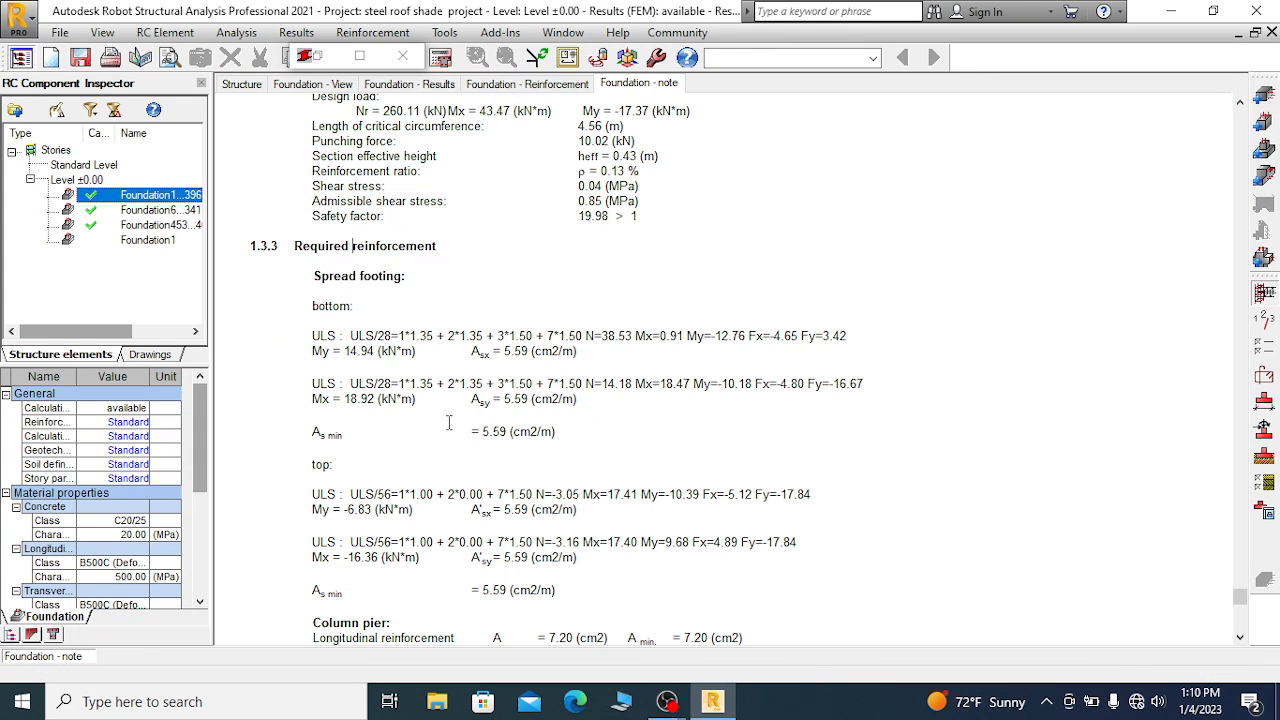
# Compare the required and provided reinforcement of the spread footing and column pier in the calculation note
pyautogui.scroll(-10, 449, 423)
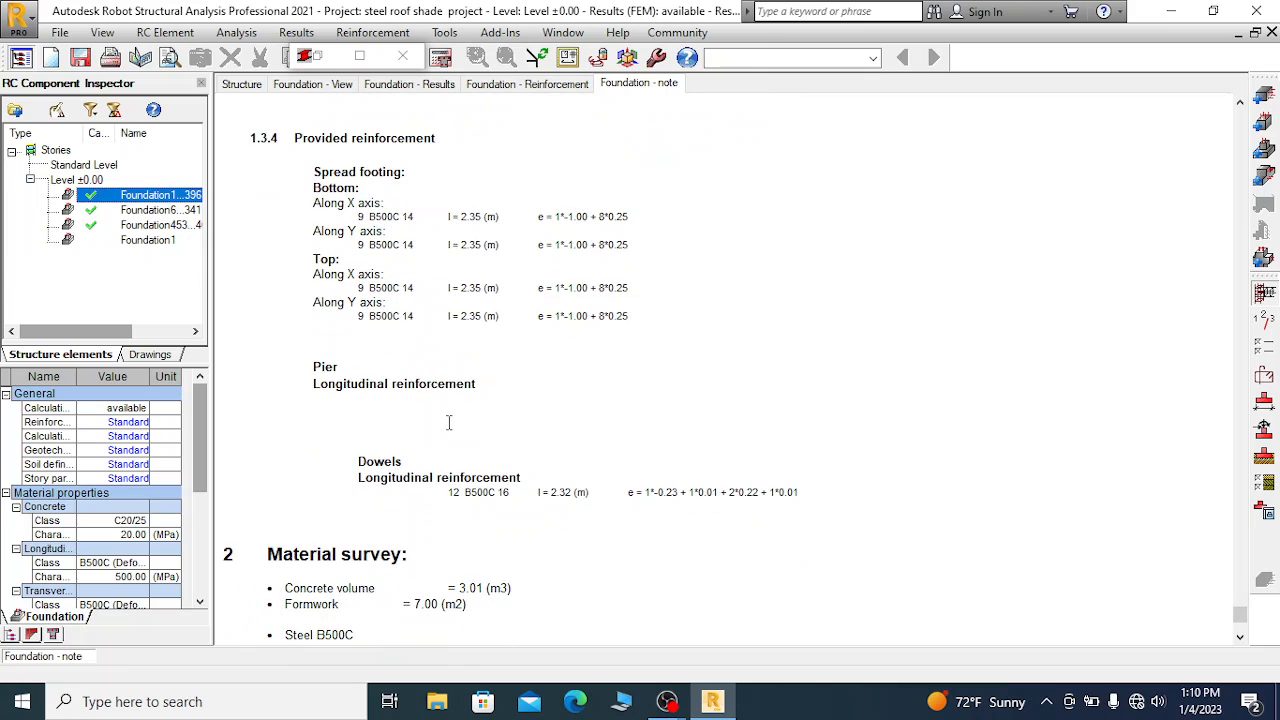
pyautogui.scroll(-3, 488, 298)
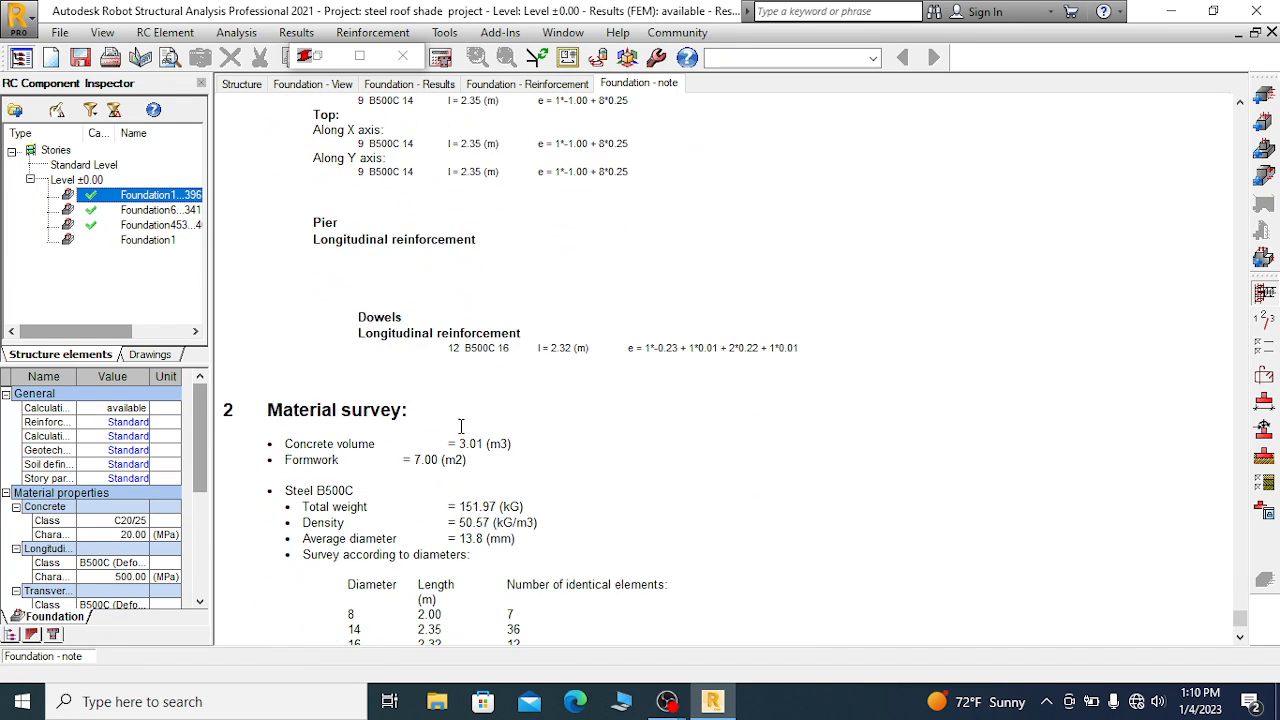
pyautogui.scroll(3, 454, 429)
pyautogui.scroll(2, 421, 279)
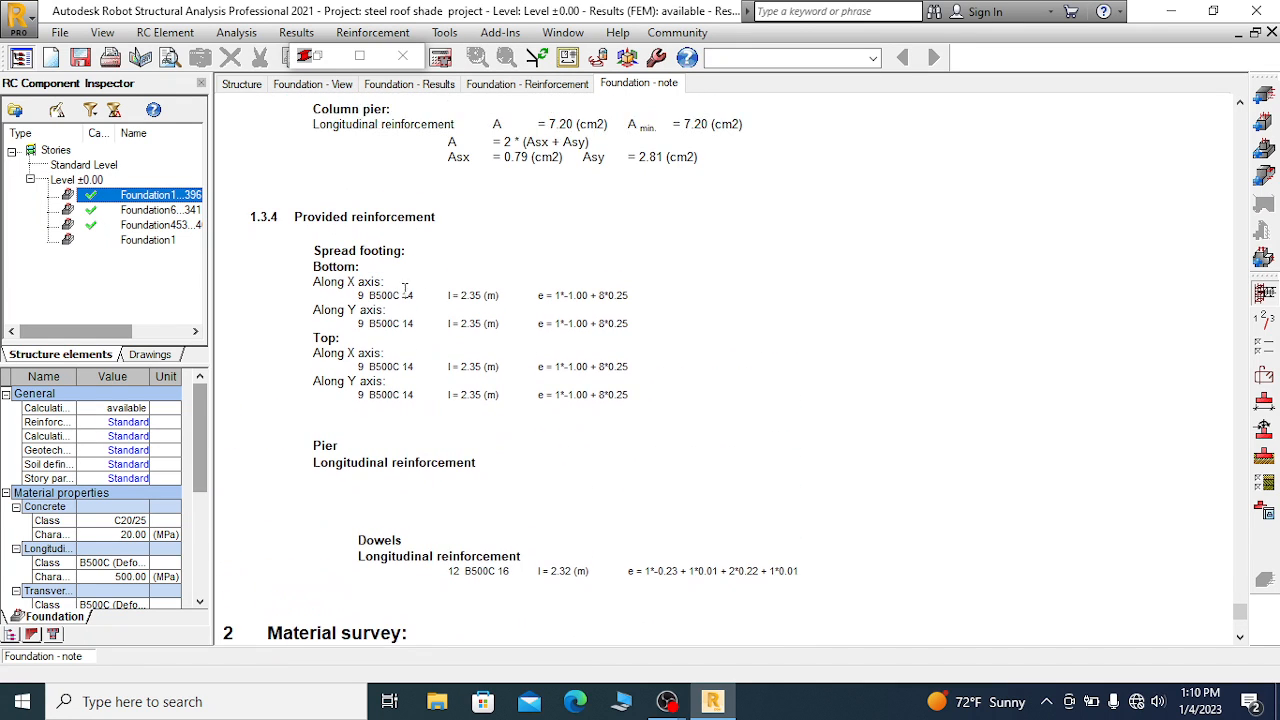
pyautogui.scroll(1, 370, 305)
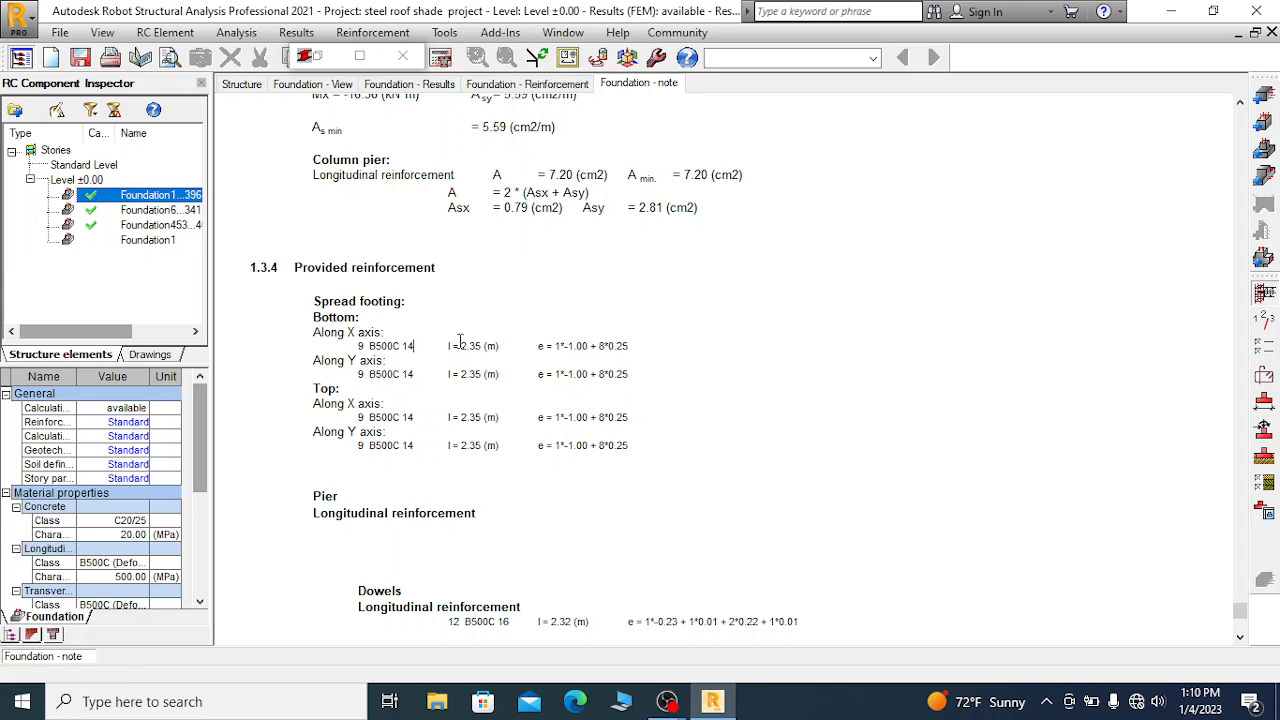
pyautogui.scroll(1, 460, 346)
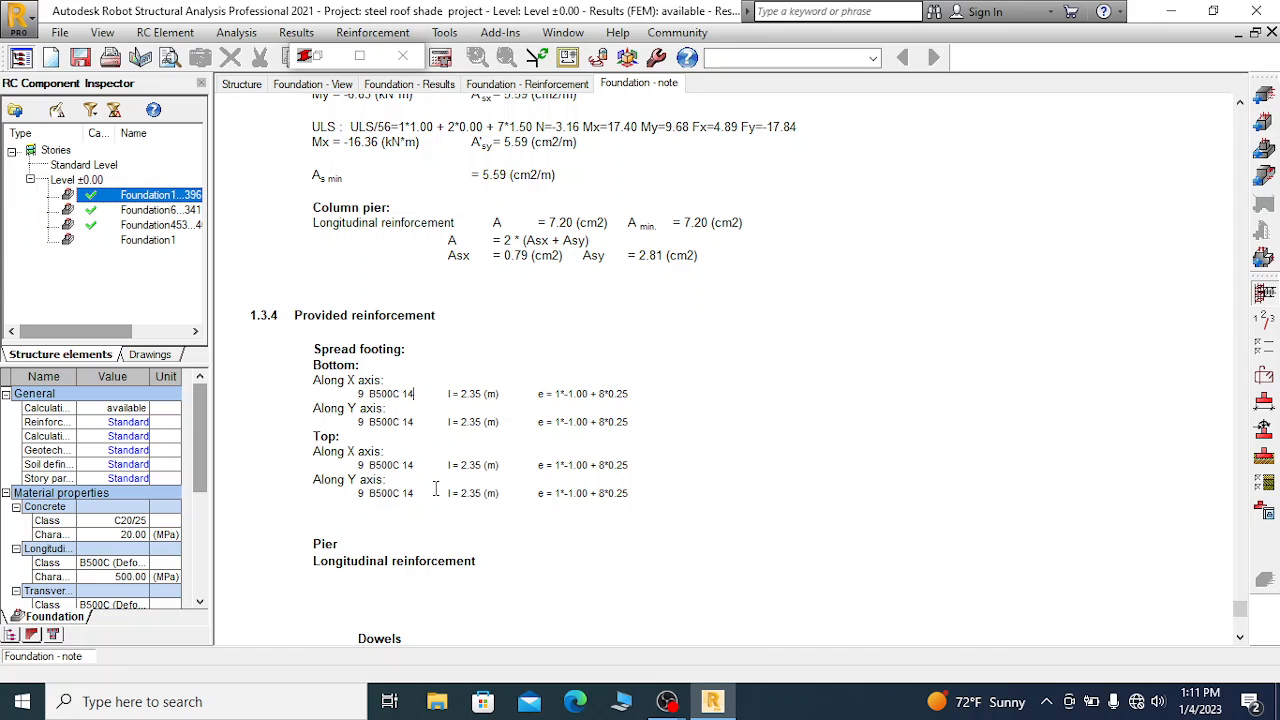
pyautogui.scroll(3, 436, 489)
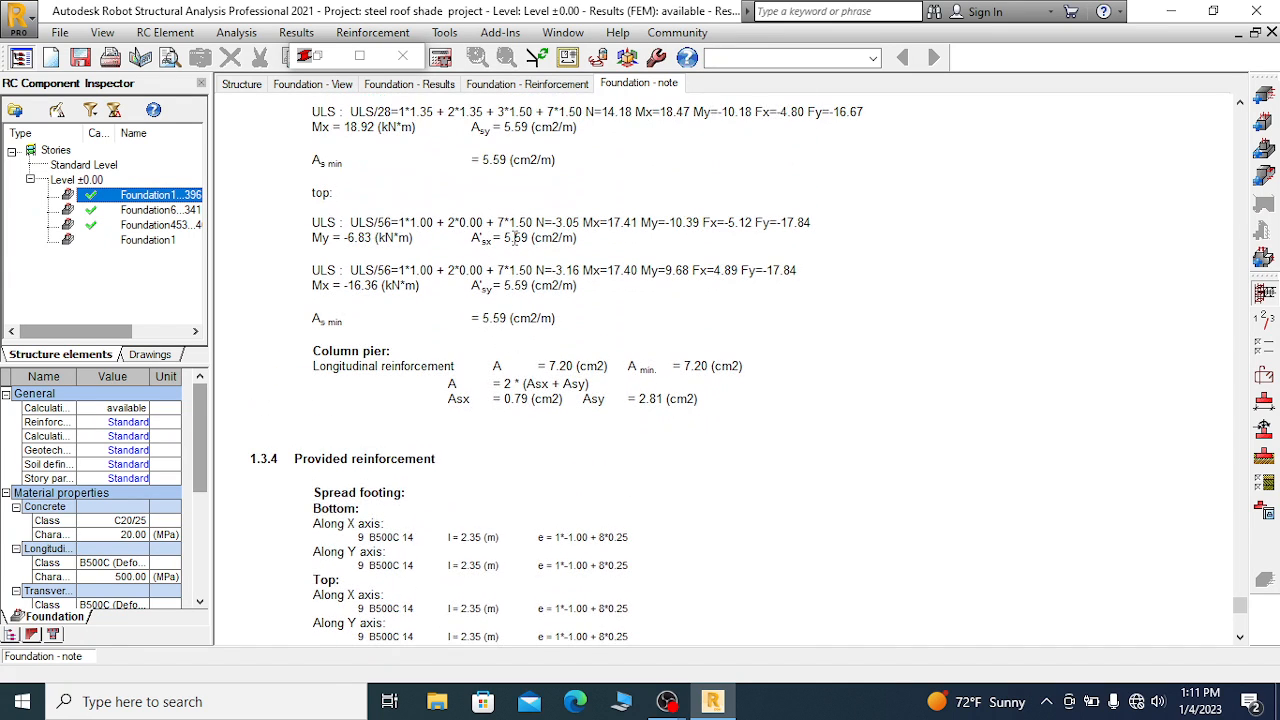
pyautogui.scroll(-5, 517, 313)
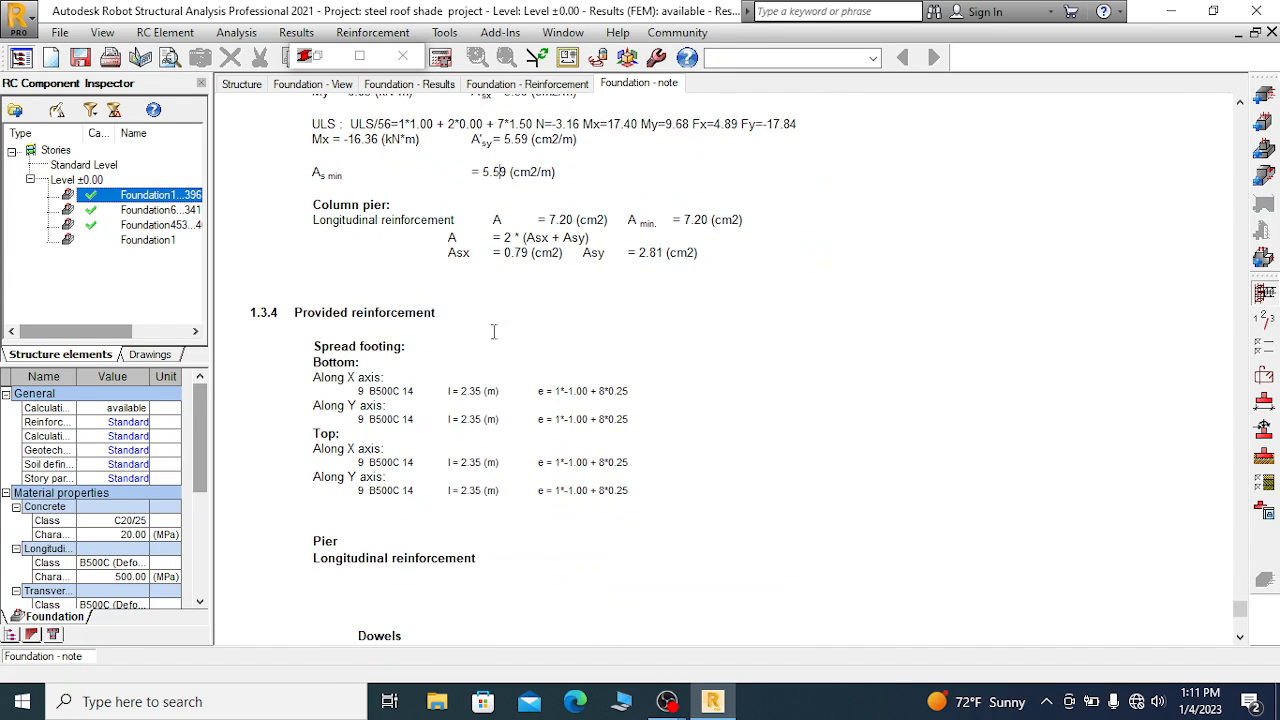
# Try calculating the area of the nine bars with the calculator as 9 × 9 × 3.14
pyautogui.click(445, 32)
pyautogui.click(474, 73)
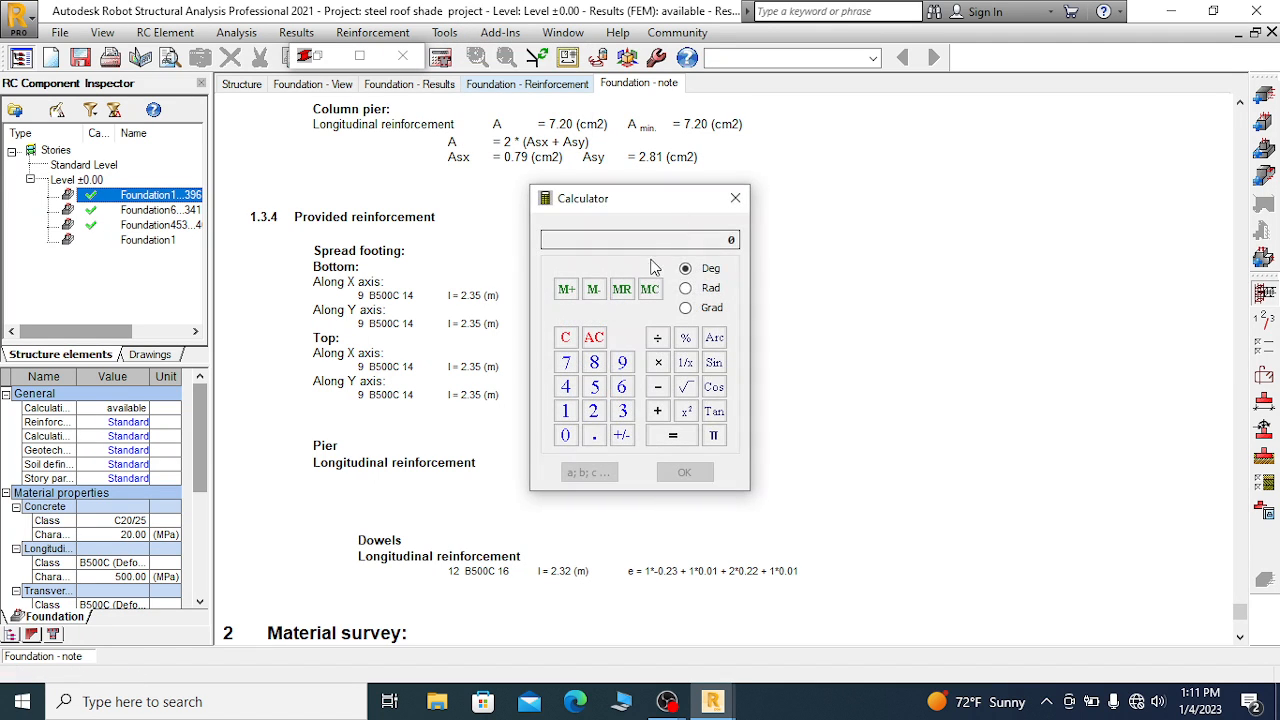
pyautogui.click(622, 362)
pyautogui.click(658, 362)
pyautogui.click(622, 362)
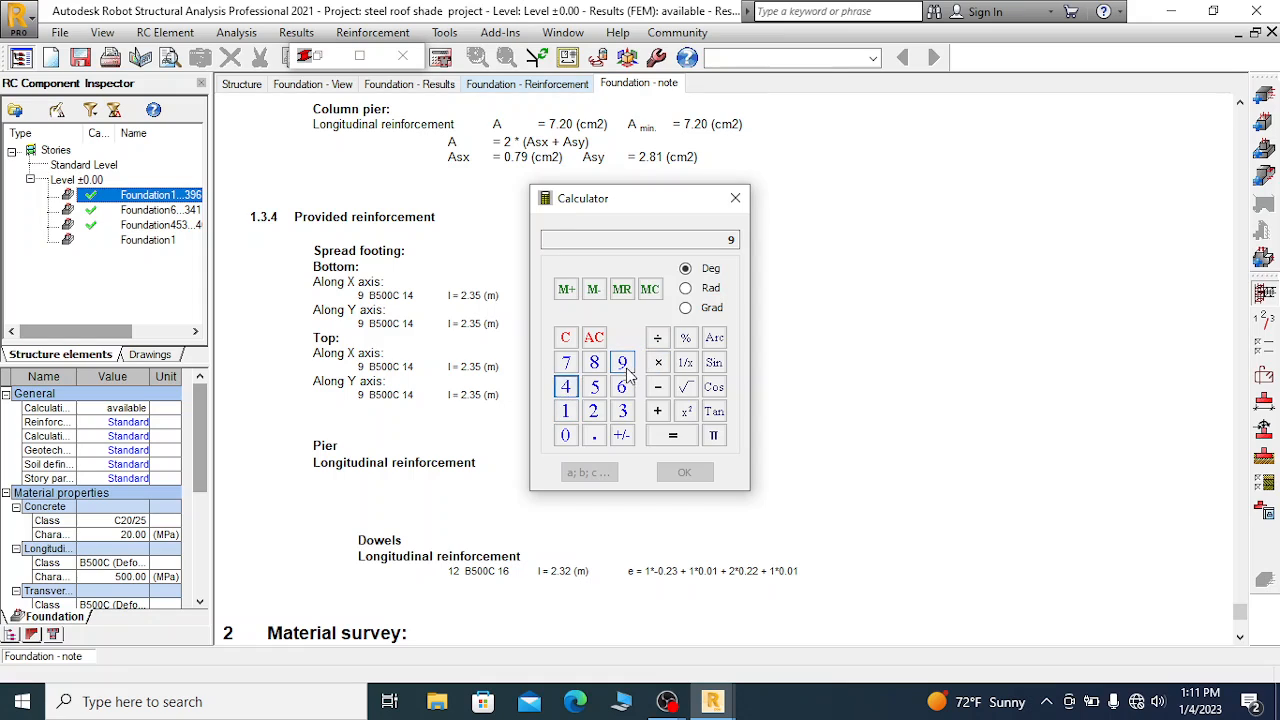
pyautogui.click(658, 362)
pyautogui.click(622, 411)
pyautogui.click(594, 435)
pyautogui.click(566, 411)
pyautogui.click(566, 387)
pyautogui.click(673, 435)
# Divide the calculated bar area by 2.3 and close the calculator
pyautogui.click(658, 338)
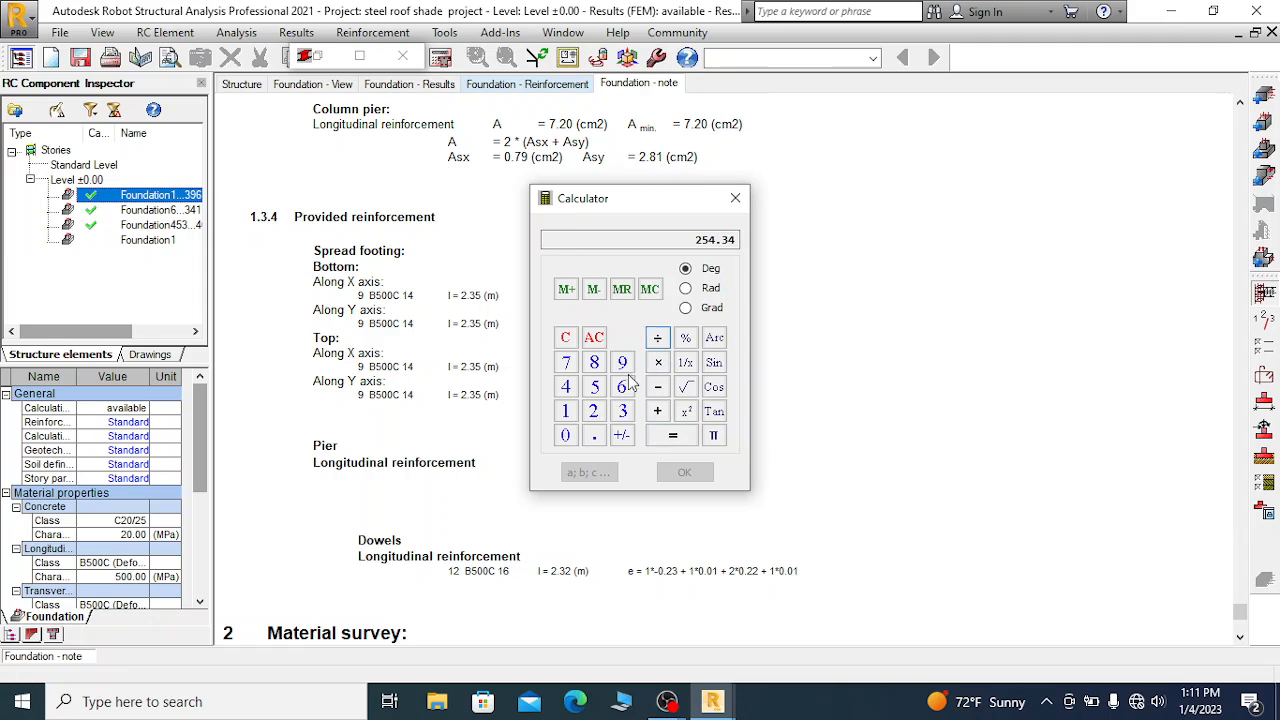
pyautogui.click(594, 411)
pyautogui.click(596, 436)
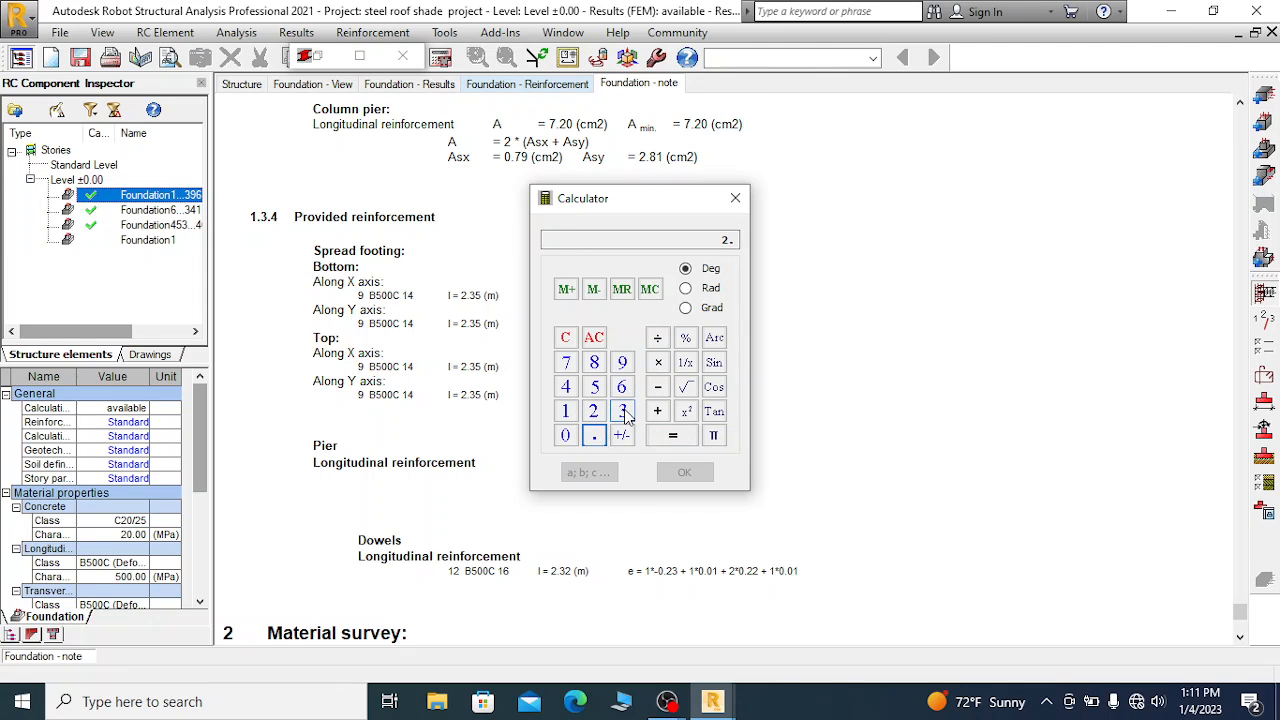
pyautogui.click(622, 411)
pyautogui.click(680, 437)
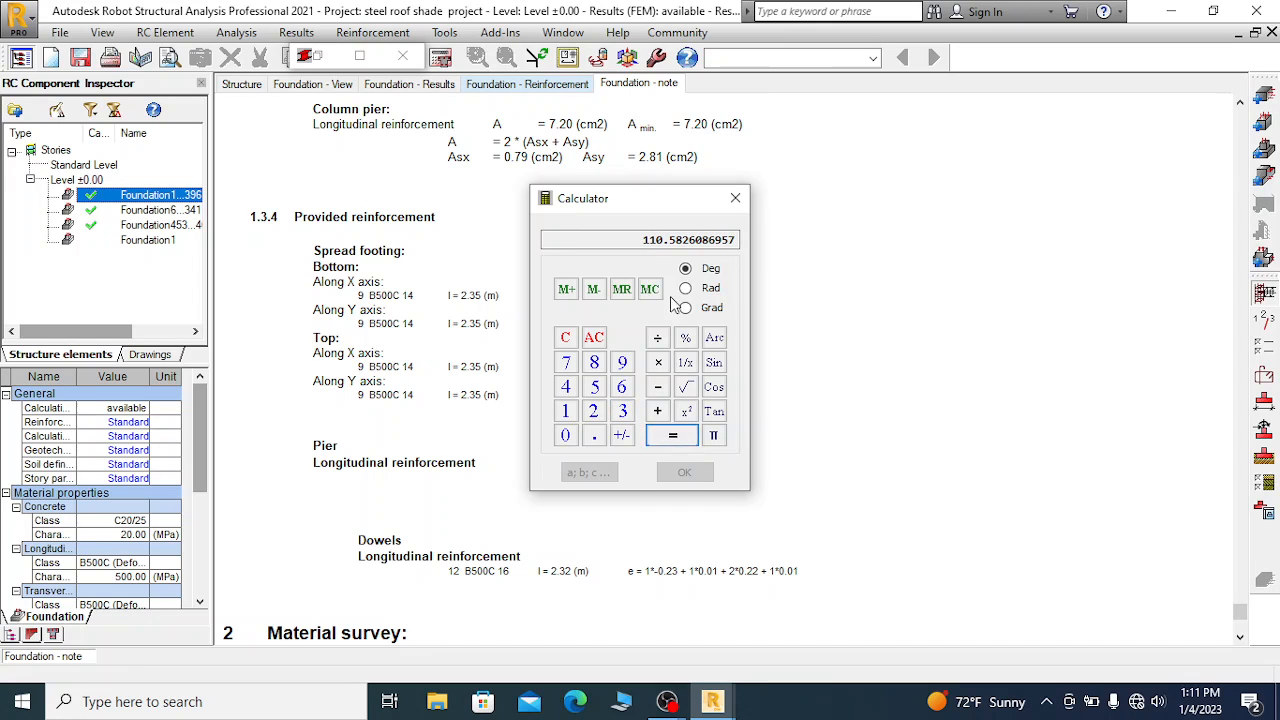
pyautogui.click(735, 198)
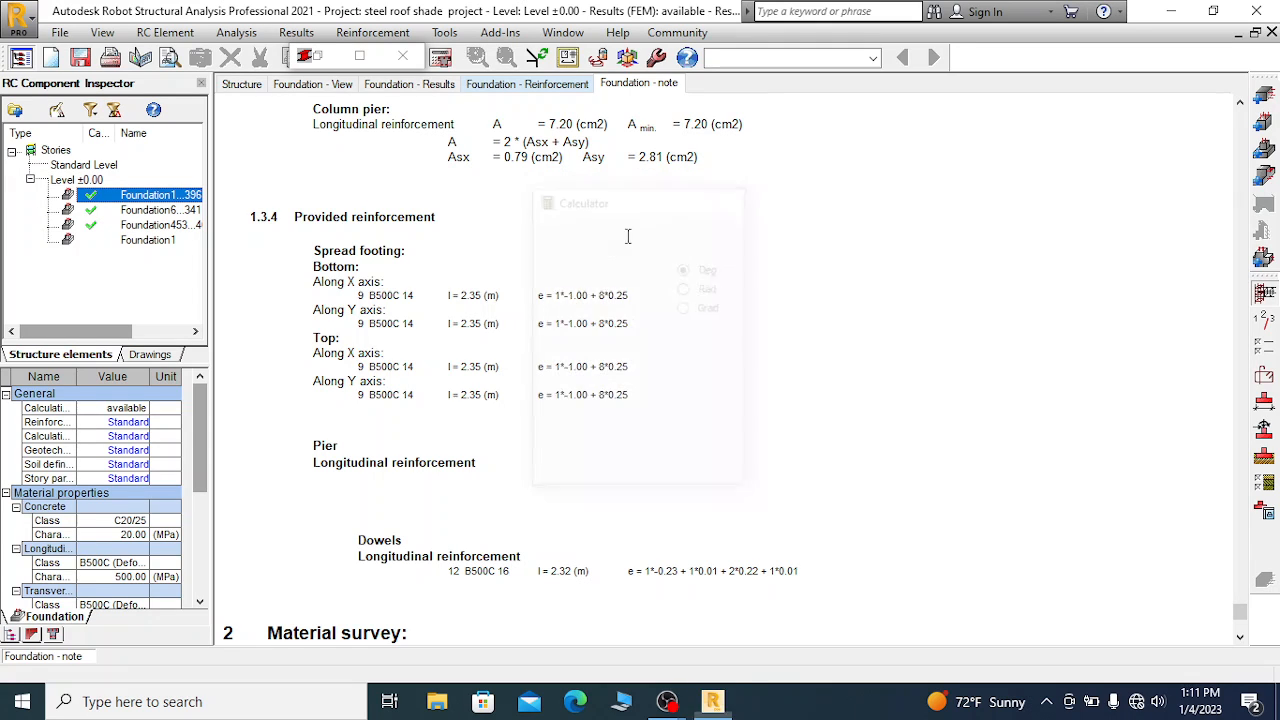
# Check the footing's width, return to the calculation note and calculate the nine size 14 bars' total area as 9 × 49 × 3.14
pyautogui.click(310, 86)
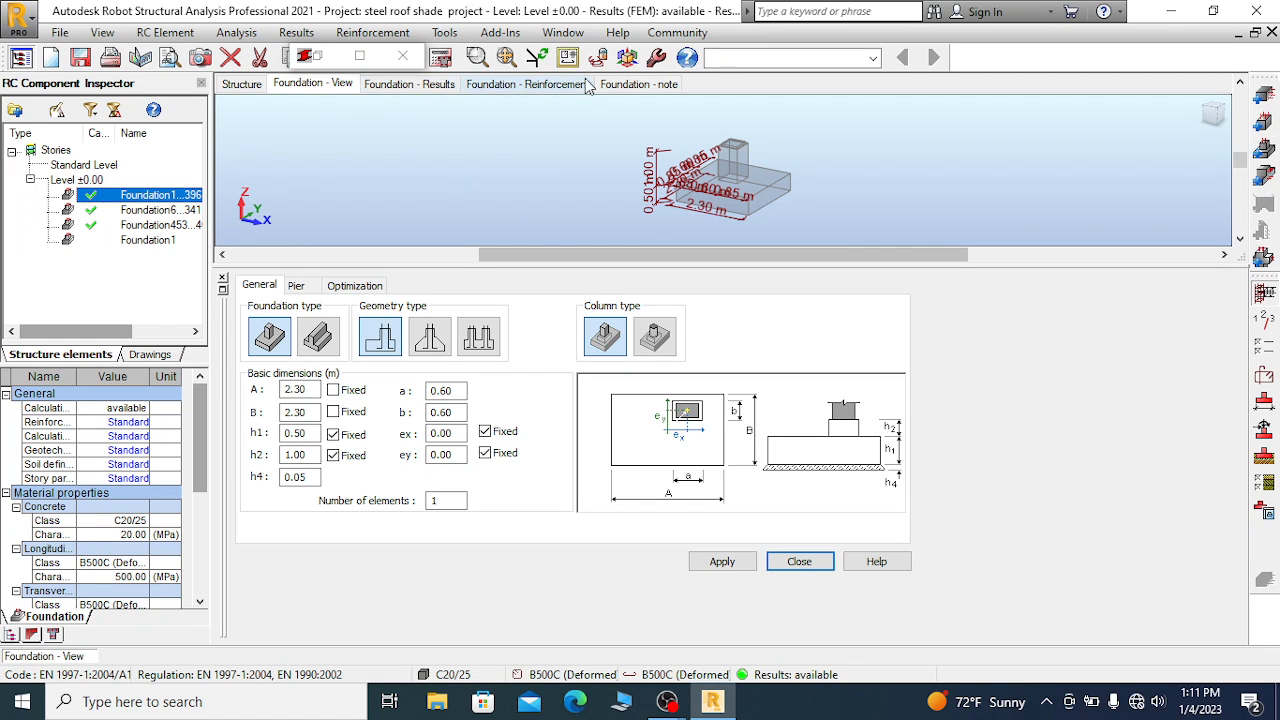
pyautogui.click(632, 85)
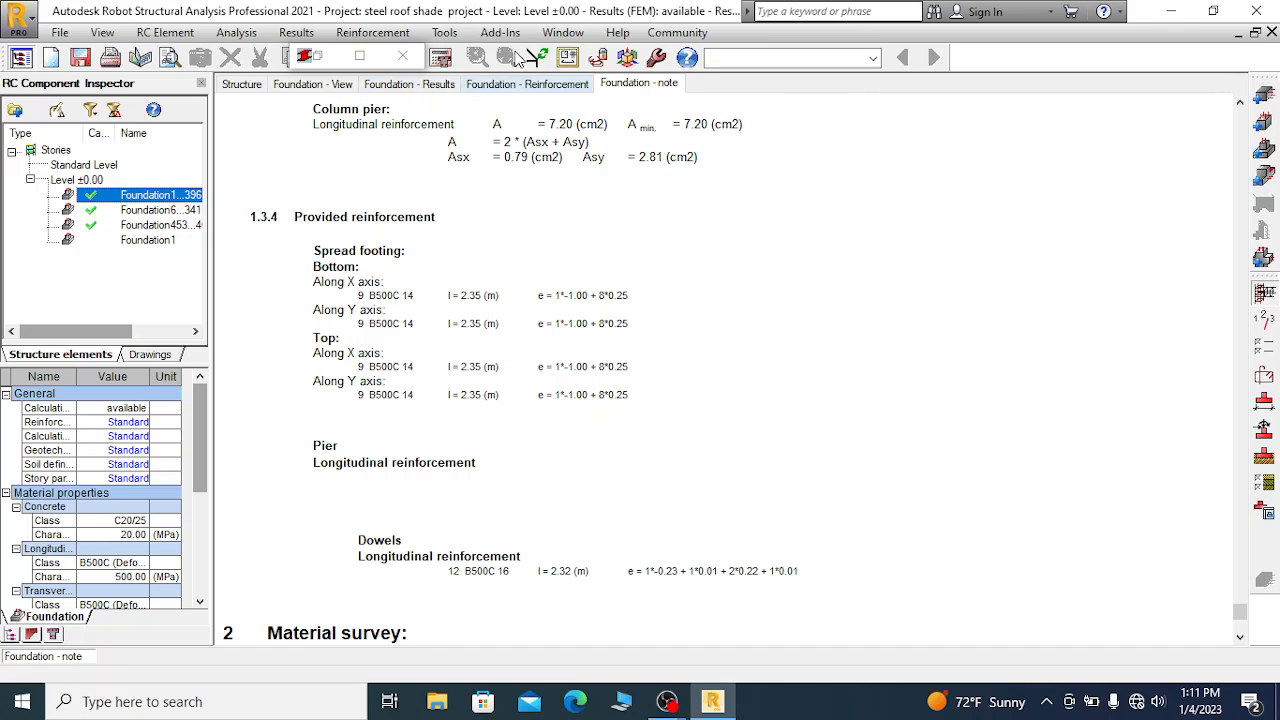
pyautogui.click(445, 33)
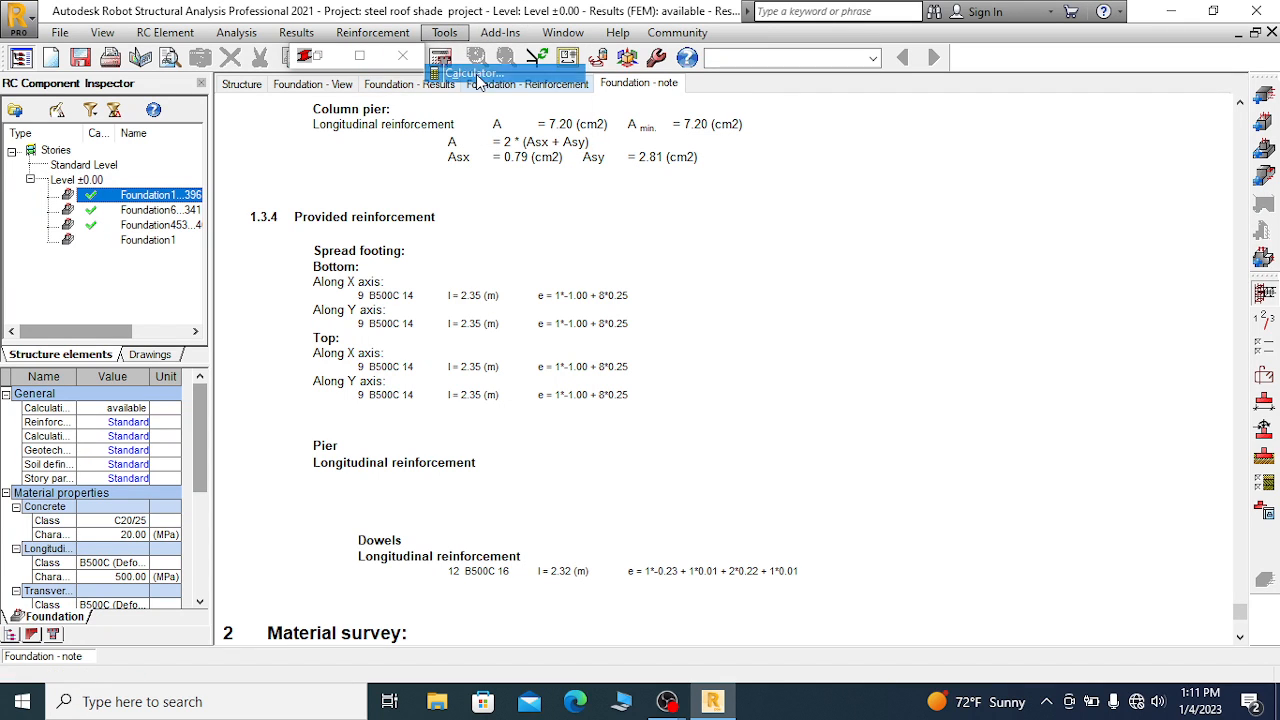
pyautogui.click(474, 74)
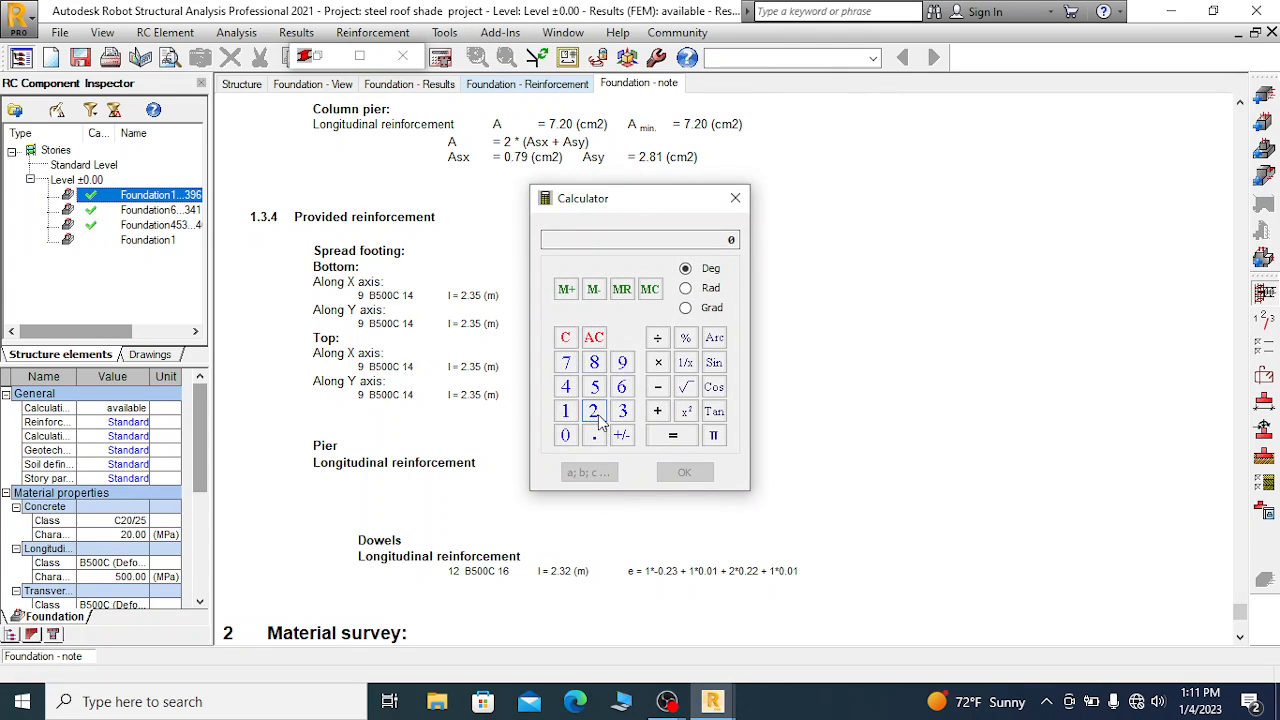
pyautogui.click(622, 362)
pyautogui.click(658, 362)
pyautogui.click(565, 387)
pyautogui.click(622, 362)
pyautogui.click(658, 362)
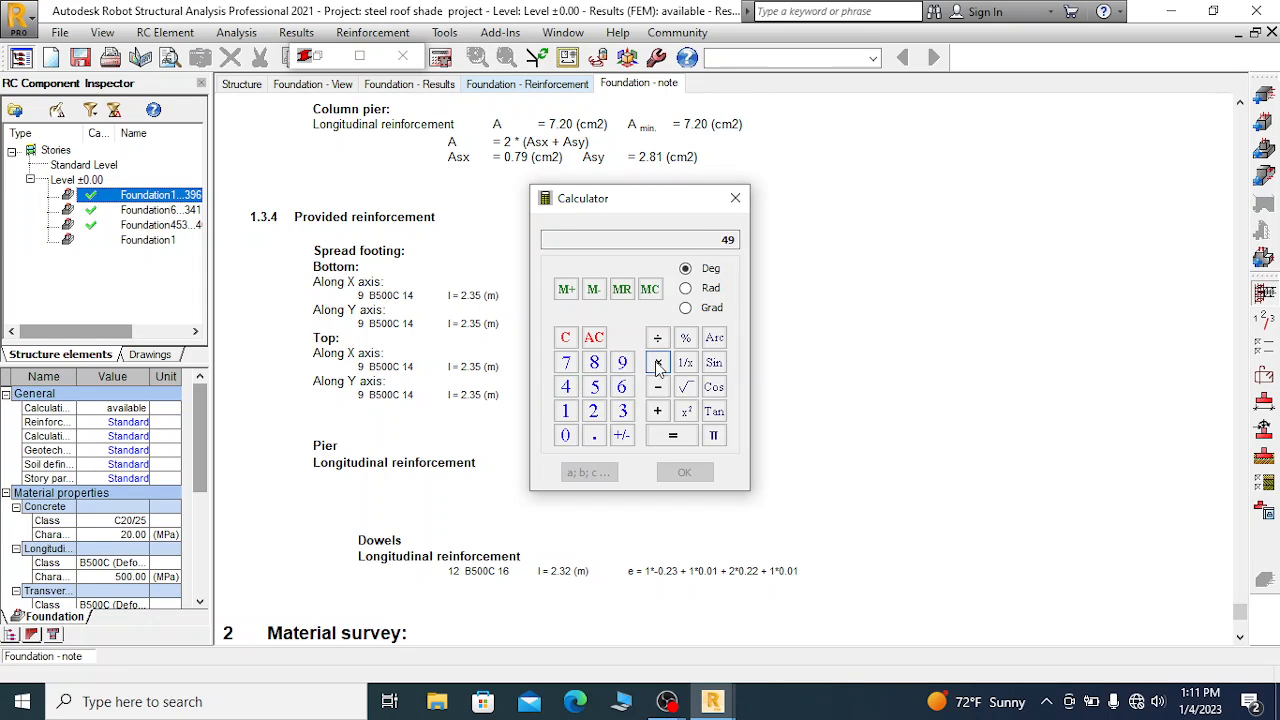
pyautogui.click(622, 411)
pyautogui.click(594, 435)
pyautogui.click(565, 411)
pyautogui.click(565, 387)
pyautogui.click(673, 435)
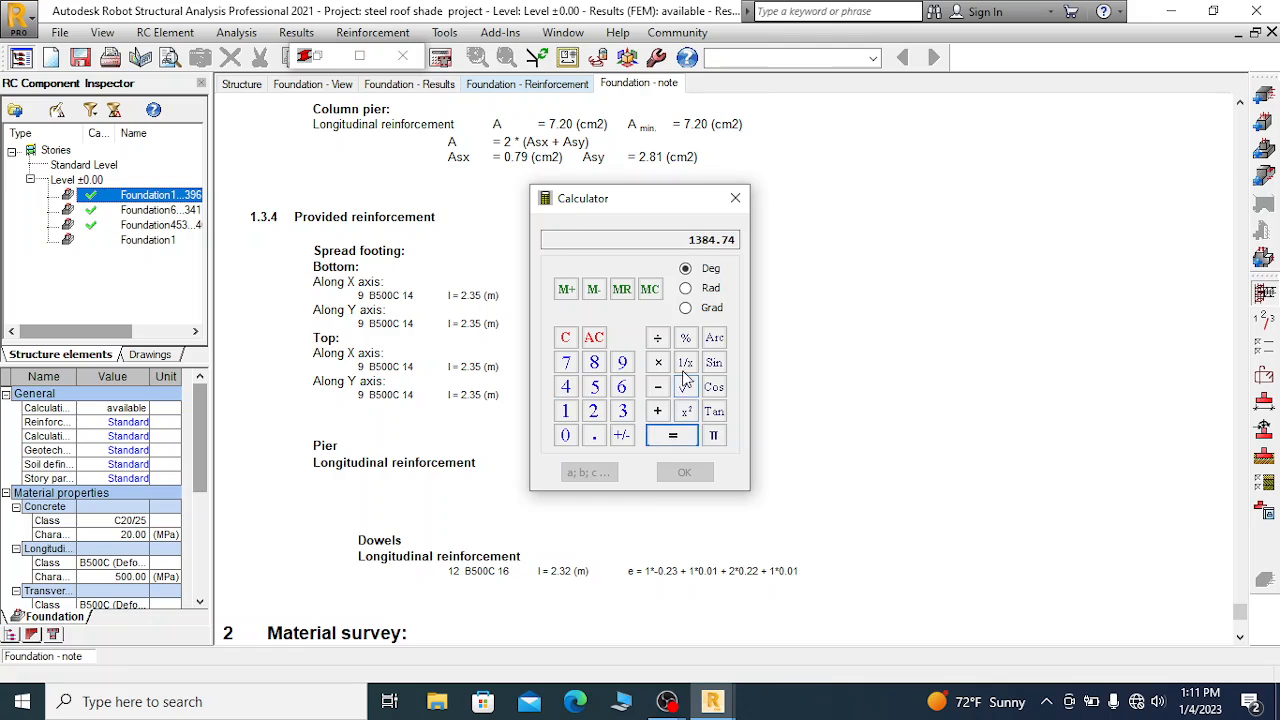
# Divide the total bar area by the footing width of 2.3 and move the calculator clear of the provided reinforcement list
pyautogui.click(658, 339)
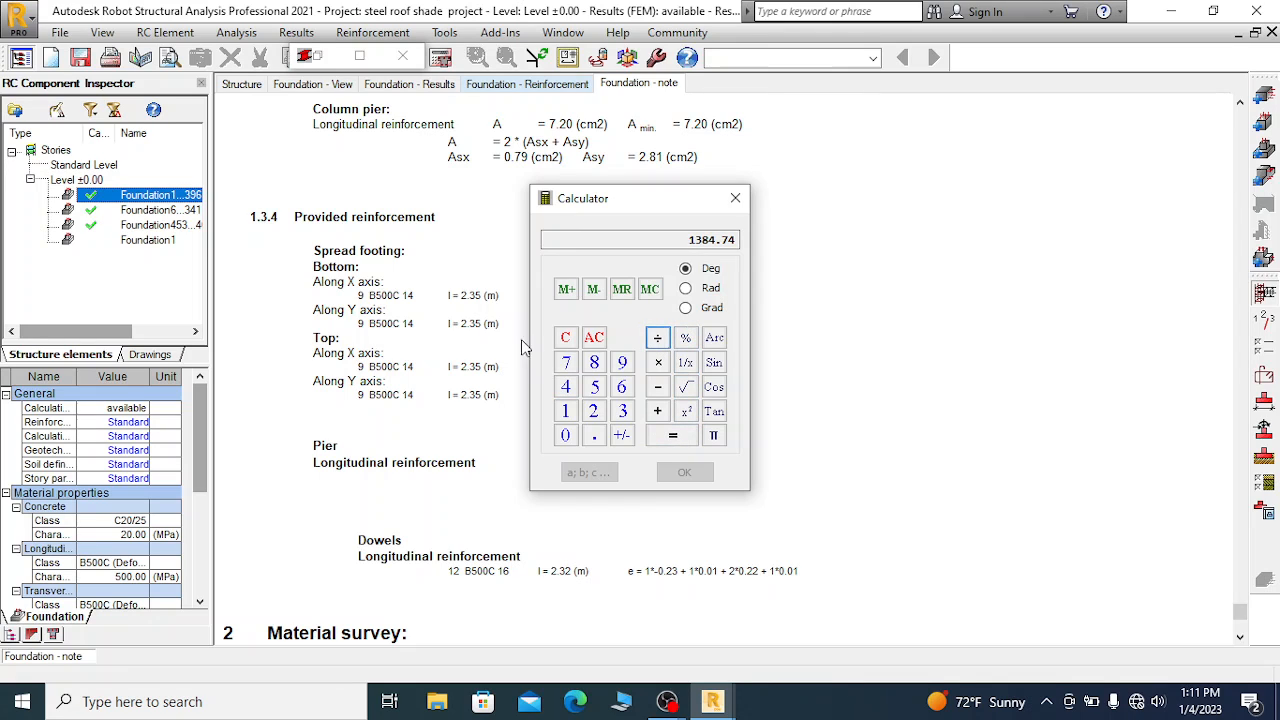
pyautogui.click(592, 437)
pyautogui.click(622, 411)
pyautogui.click(673, 437)
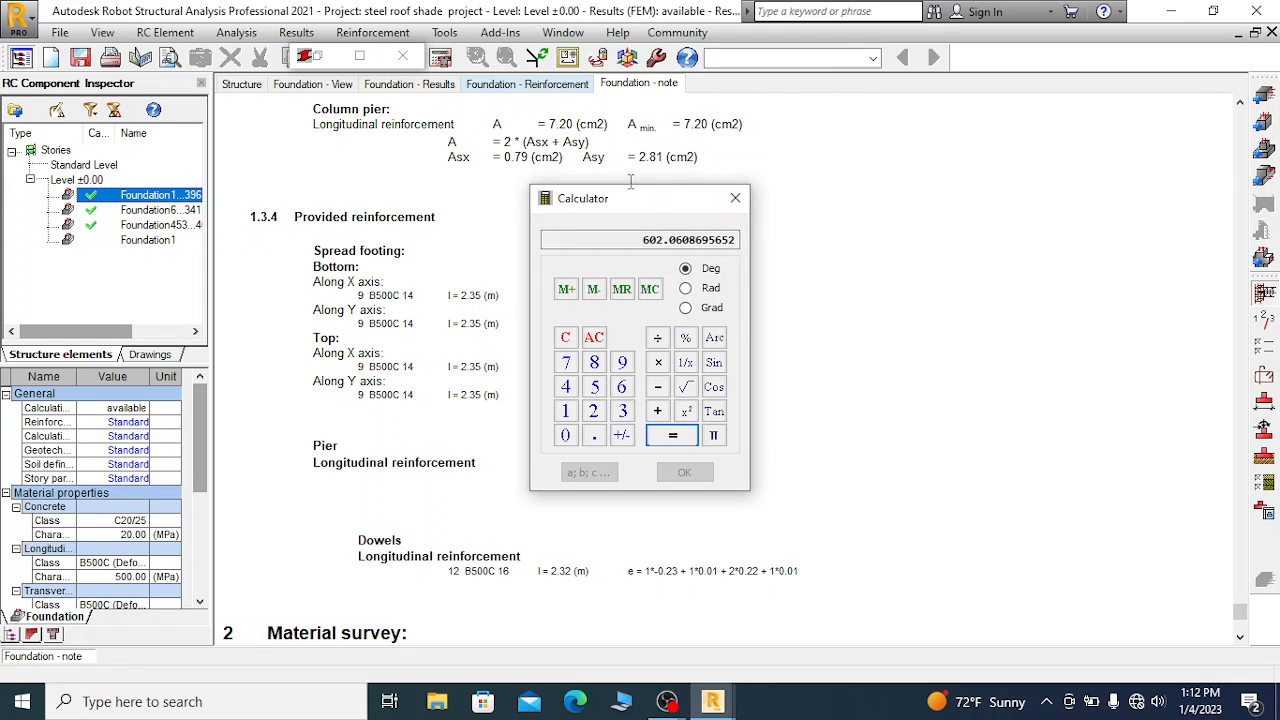
pyautogui.moveTo(641, 211); pyautogui.dragTo(834, 204)
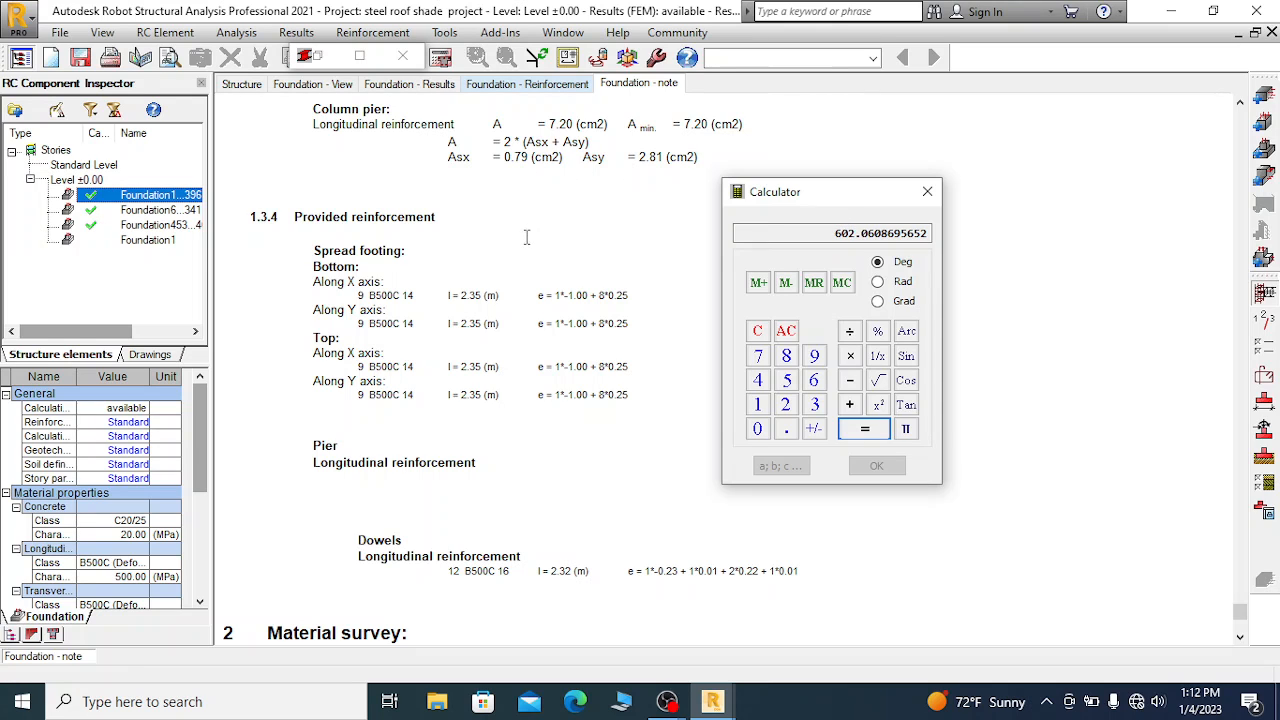
# Compare the calculated bar area with the required minimum reinforcement in the calculation note, close the calculator and return to the provided reinforcement list
pyautogui.scroll(3, 542, 298)
pyautogui.click(505, 224)
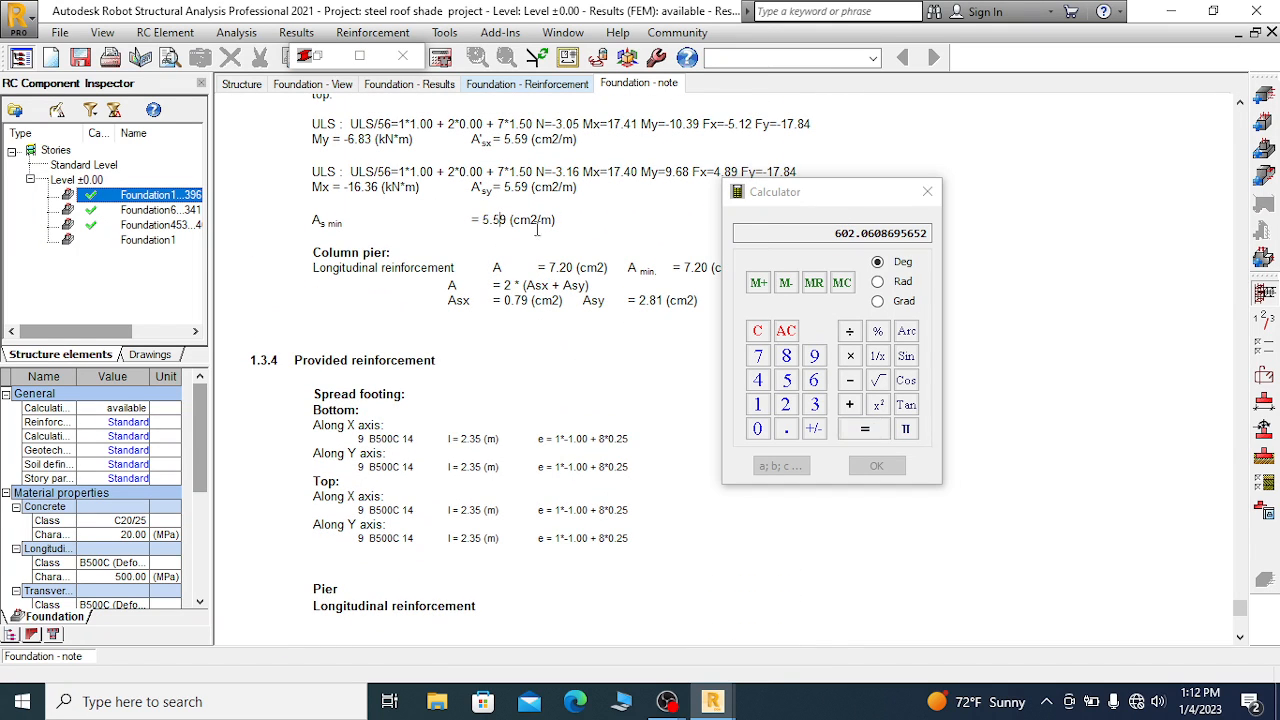
pyautogui.click(849, 232)
pyautogui.click(927, 191)
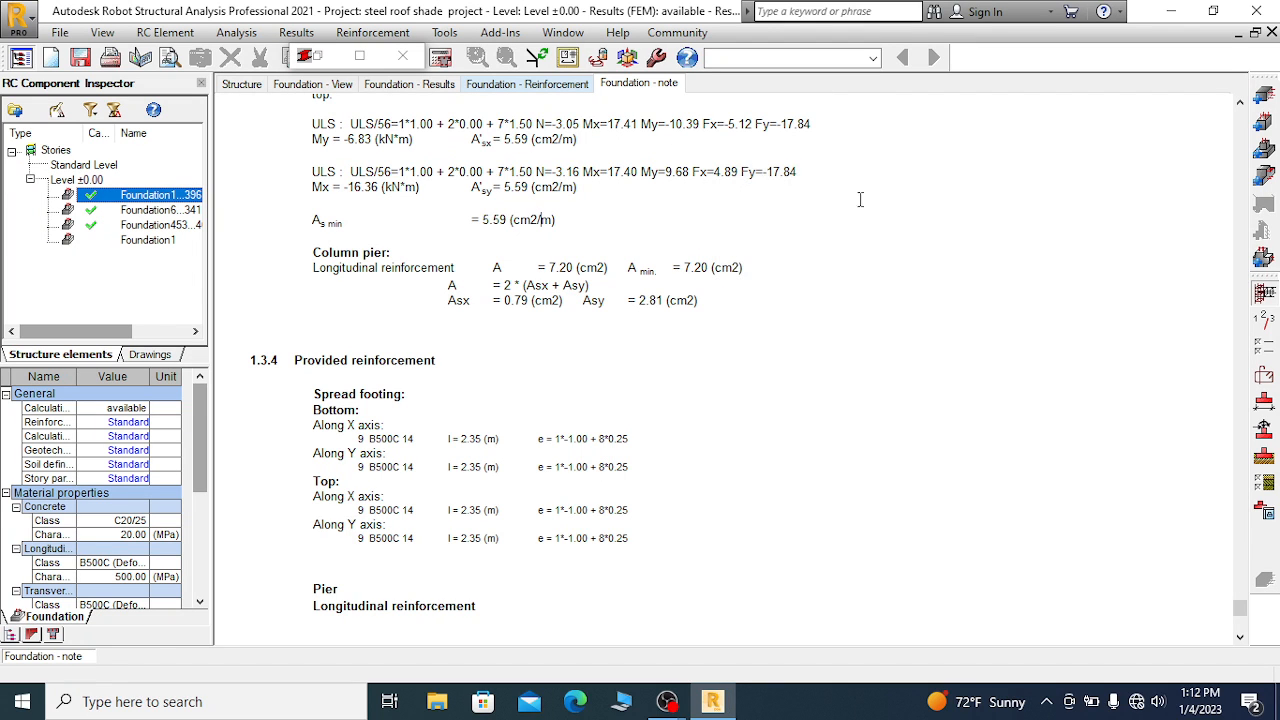
pyautogui.scroll(-3, 548, 342)
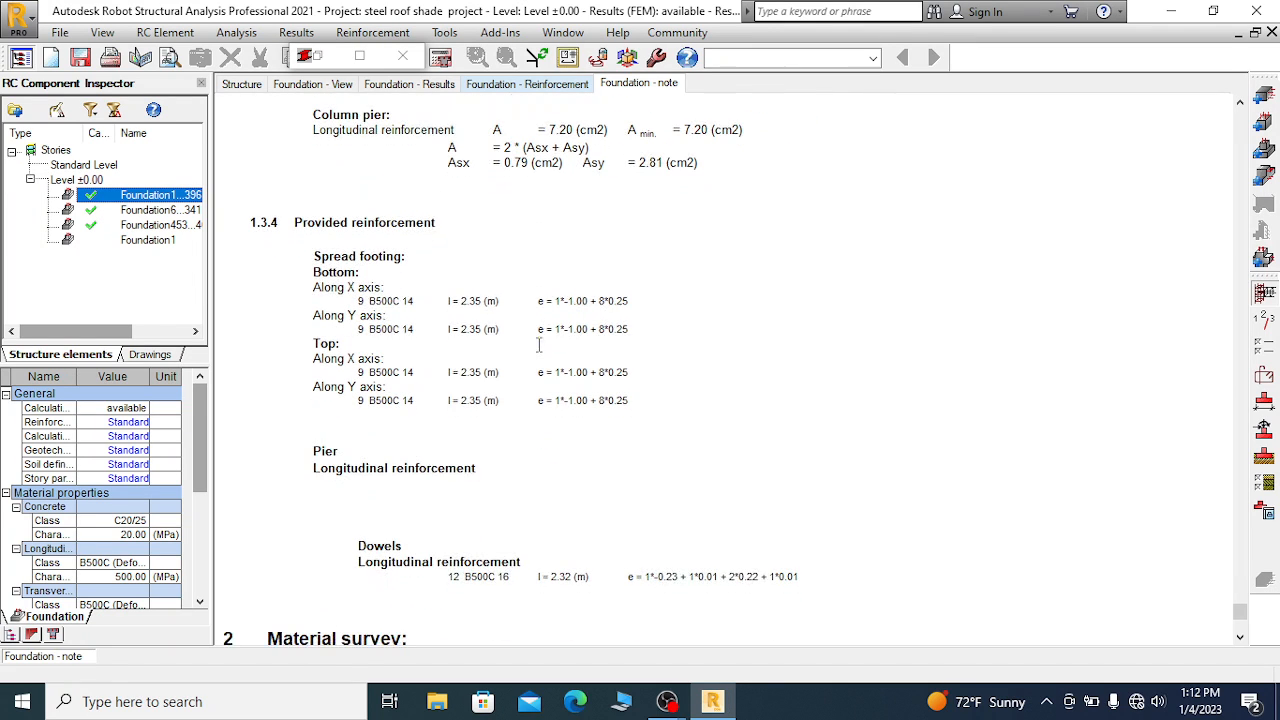
pyautogui.hotkey('ctrl', 's')
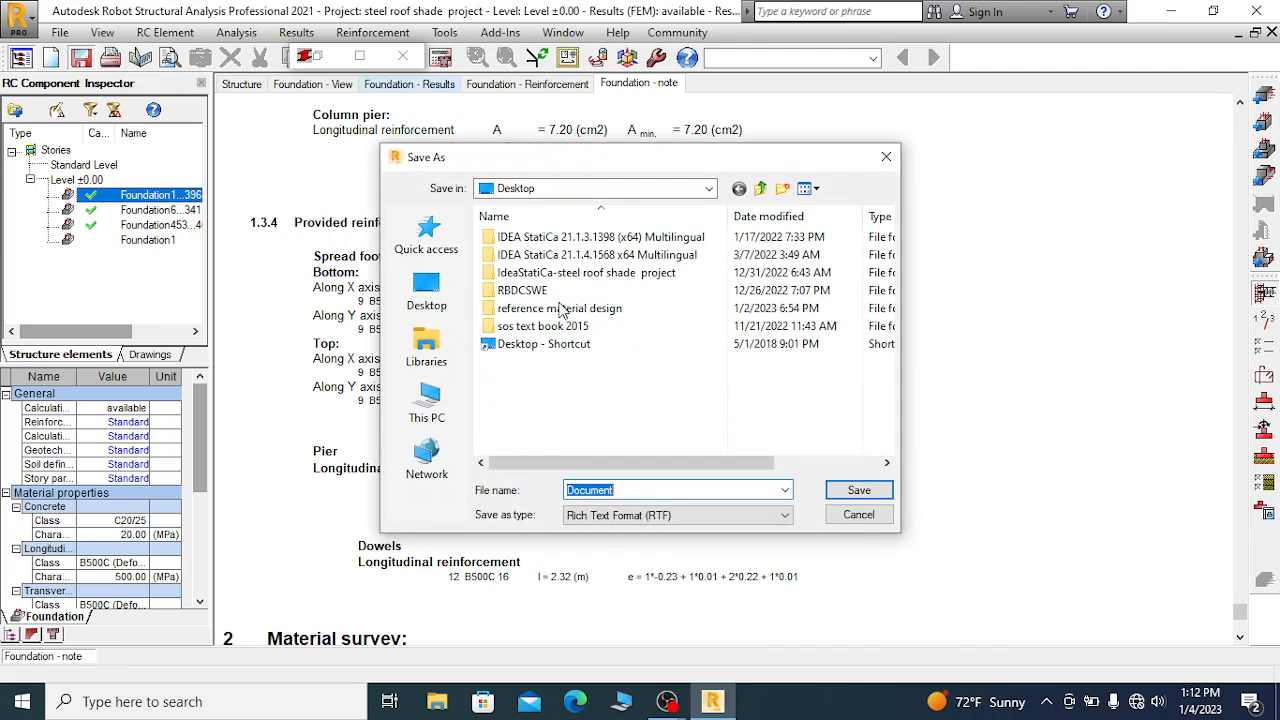
pyautogui.click(887, 157)
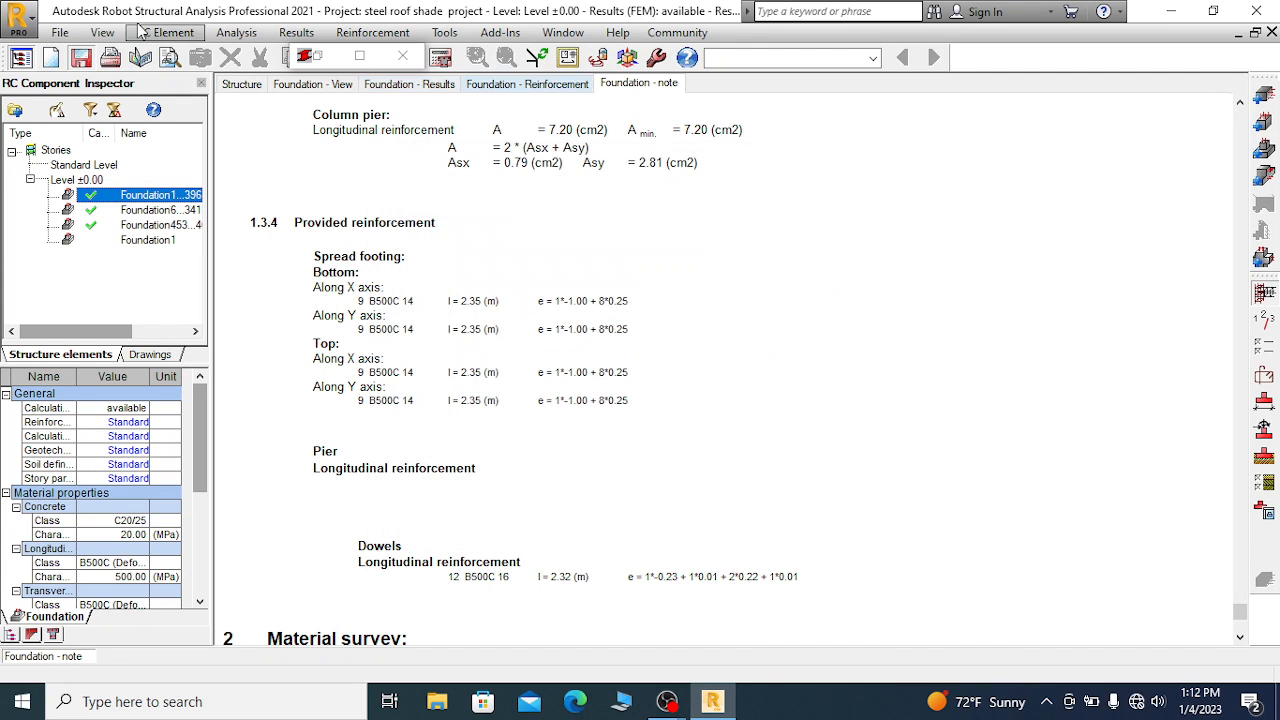
pyautogui.click(81, 57)
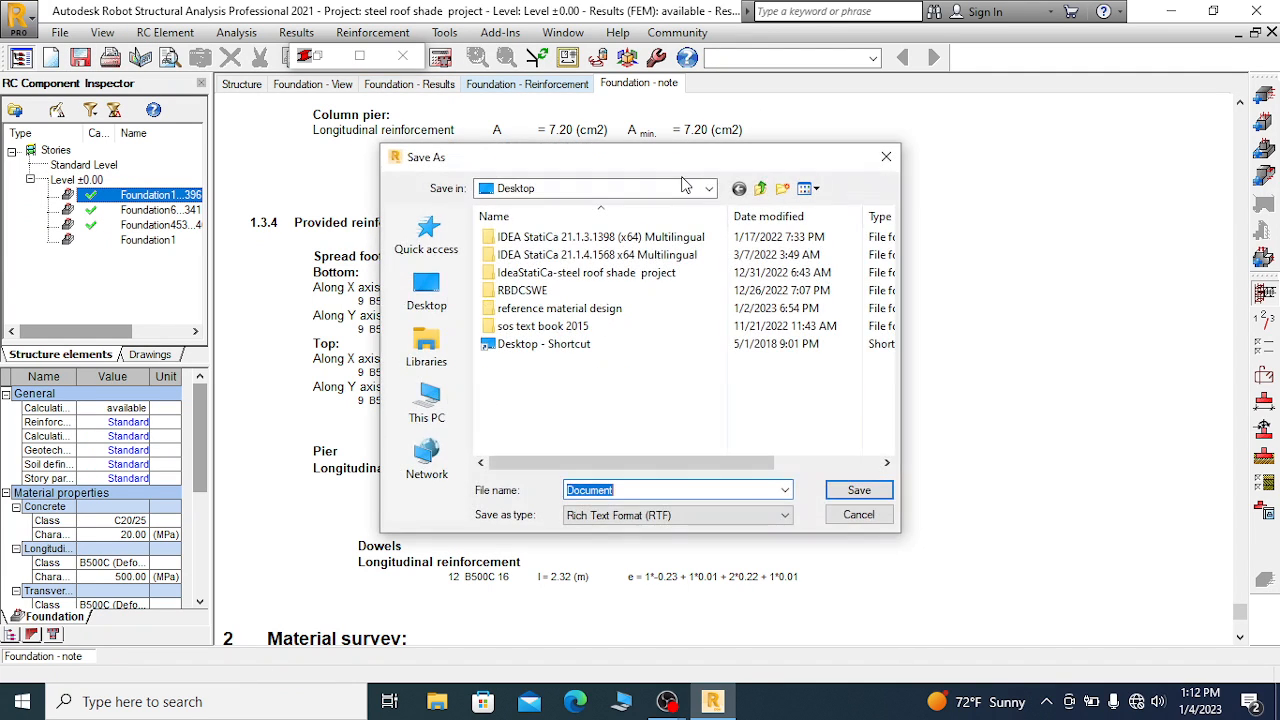
pyautogui.click(884, 158)
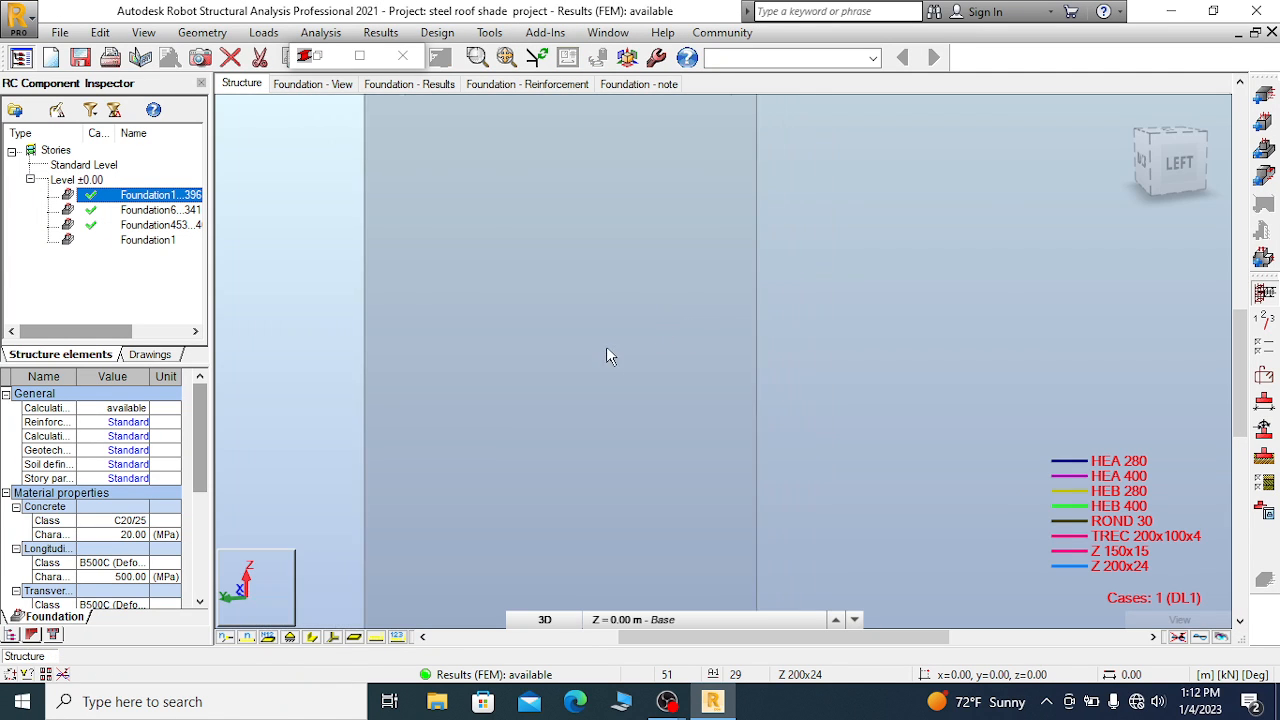
# Return to the structure view, bring the whole 3D frame with its spread footings into view and save the project
pyautogui.scroll(-2, 1062, 152)
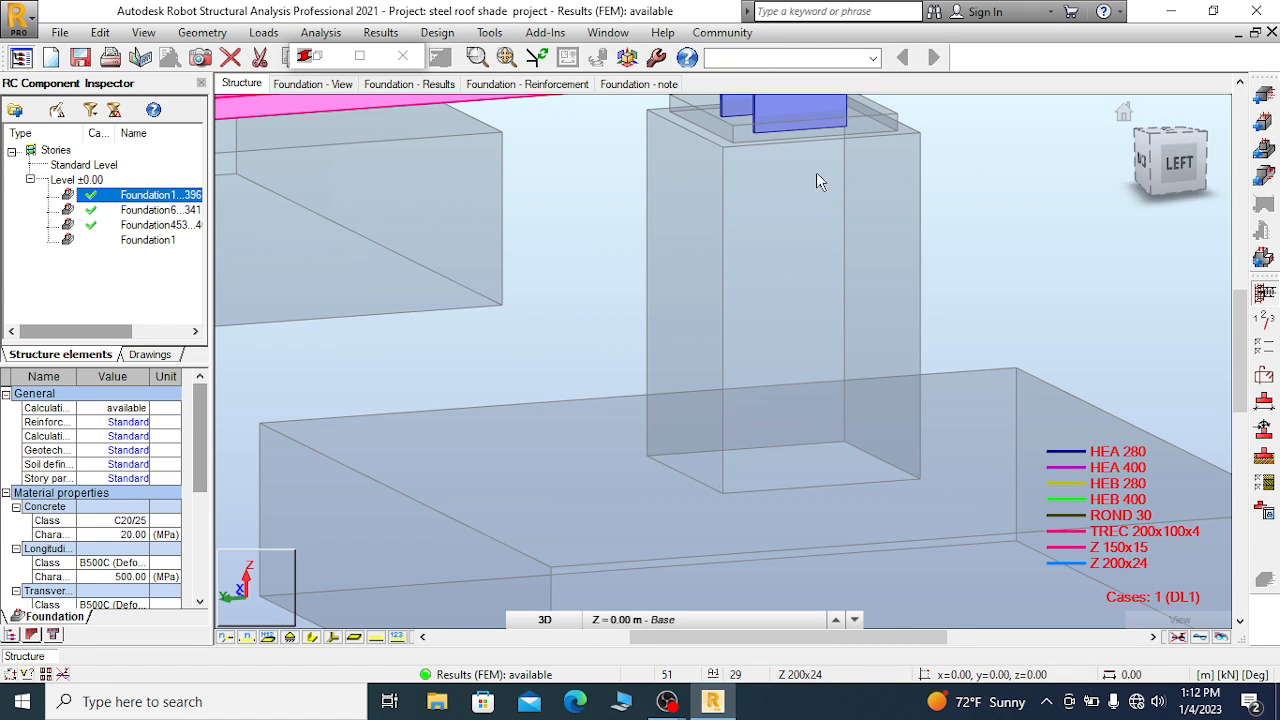
pyautogui.keyDown('shift'); pyautogui.moveTo(834, 256); pyautogui.dragTo(688, 340, button='middle'); pyautogui.keyUp('shift')
pyautogui.scroll(-8, 716, 294)
pyautogui.scroll(5, 760, 437)
pyautogui.scroll(3, 886, 145)
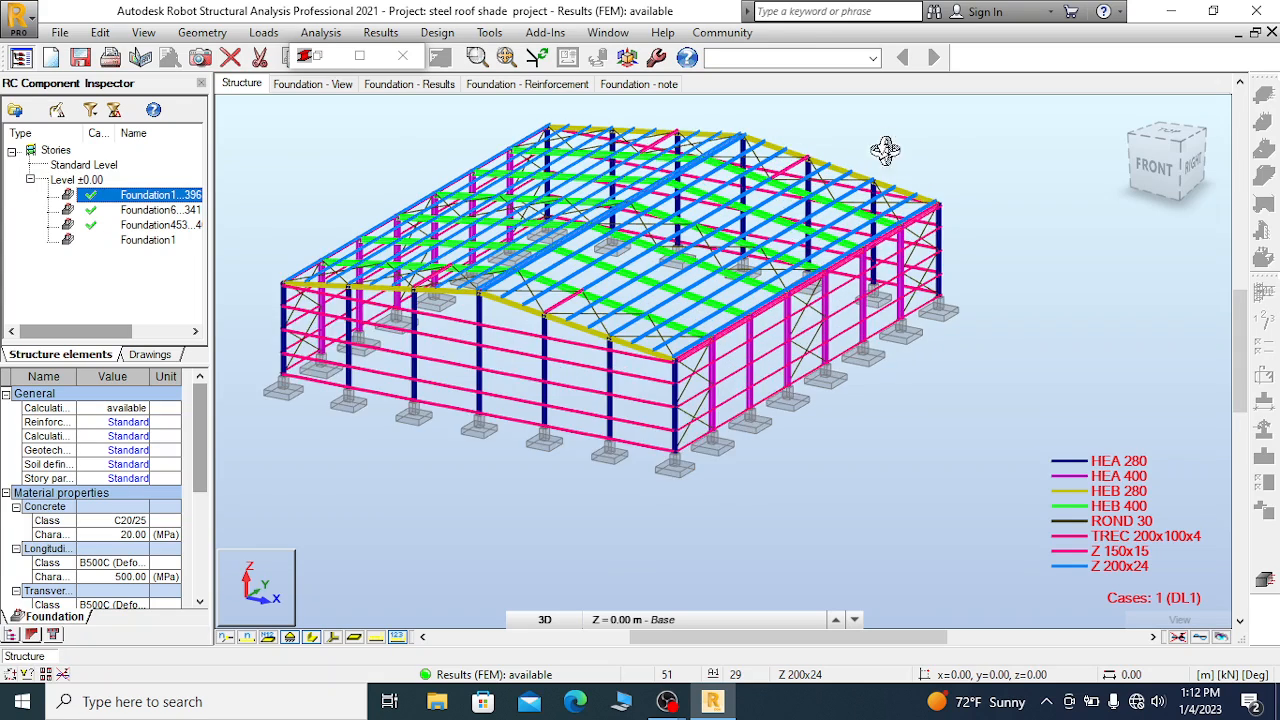
pyautogui.click(600, 622)
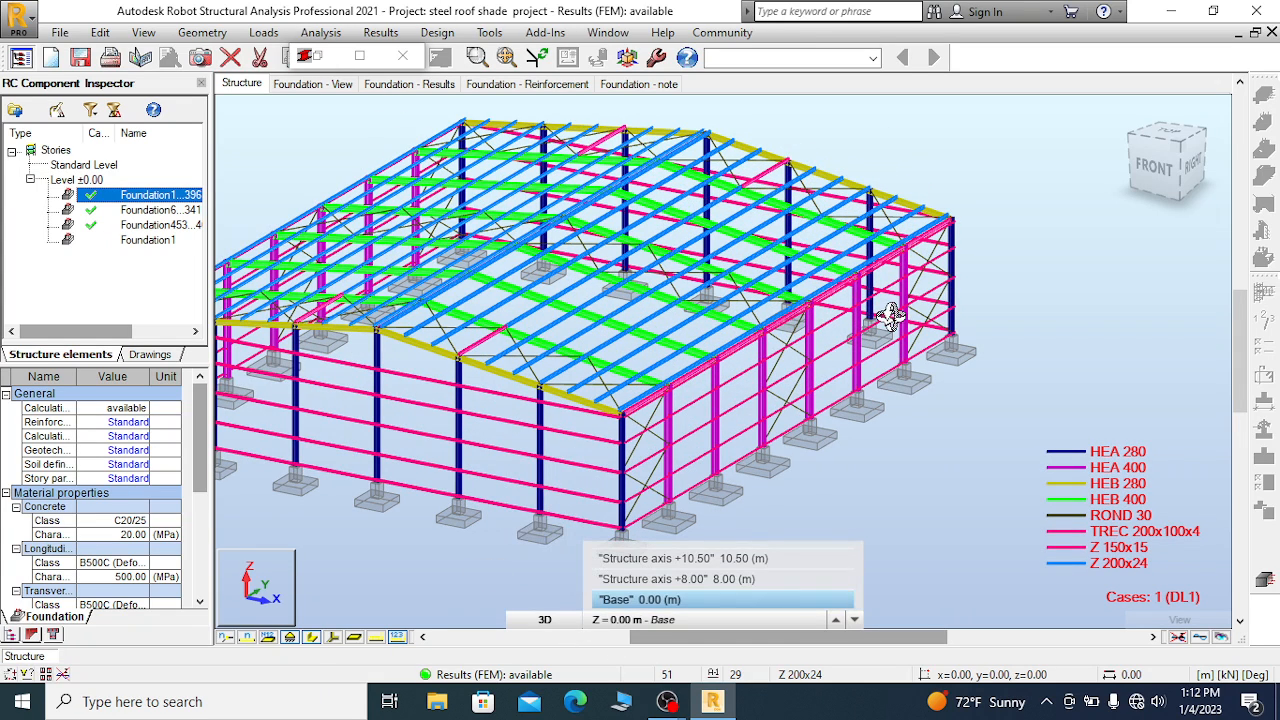
pyautogui.scroll(-2, 803, 381)
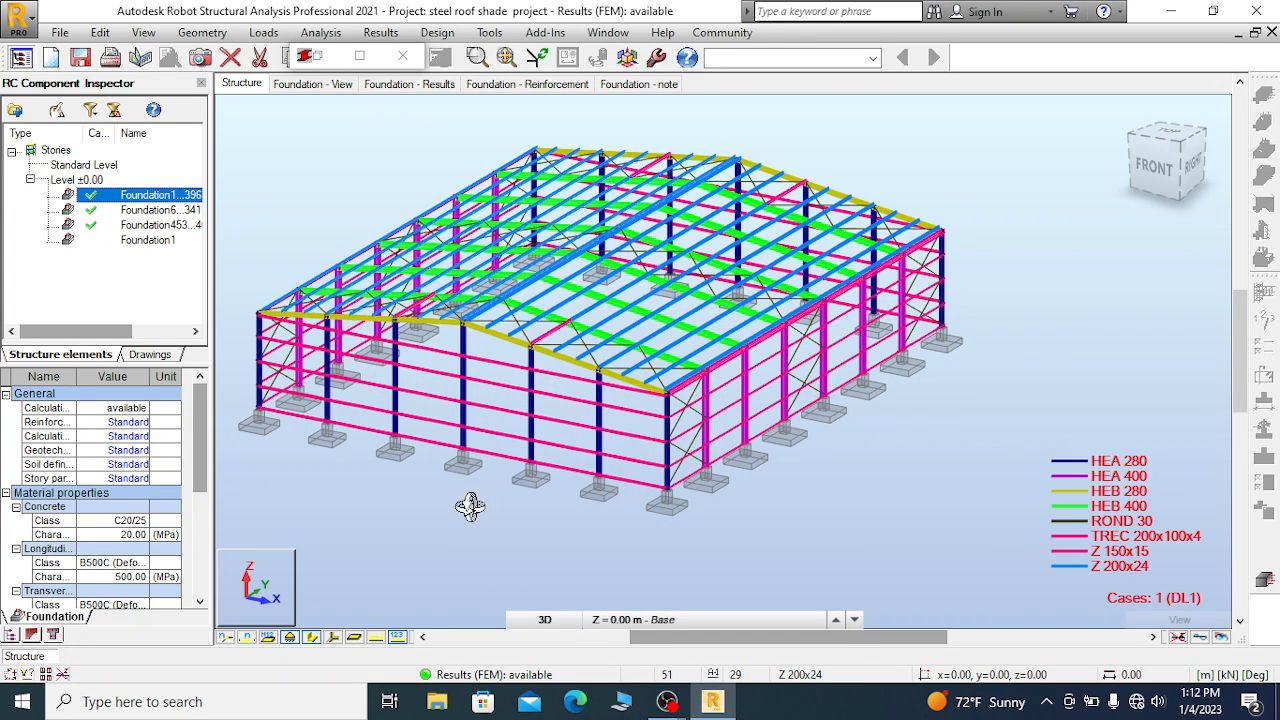
pyautogui.scroll(1, 408, 486)
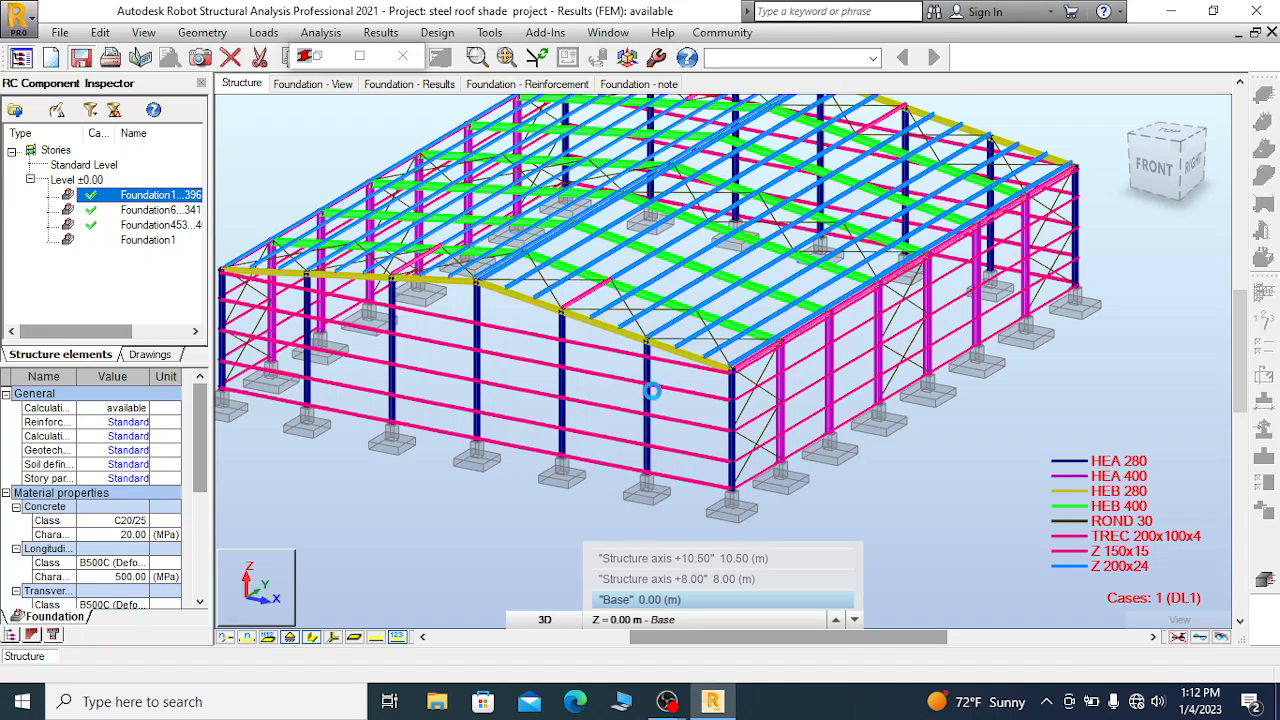
pyautogui.click(667, 701)
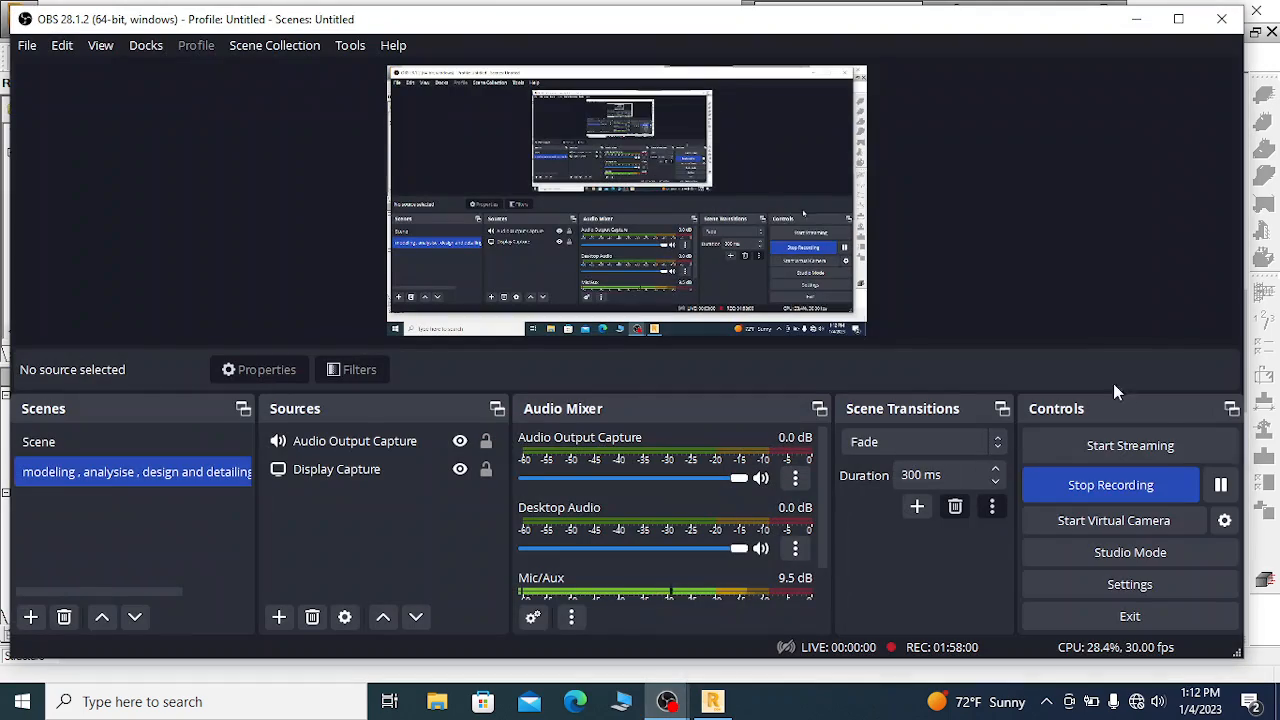
pyautogui.click(1222, 487)
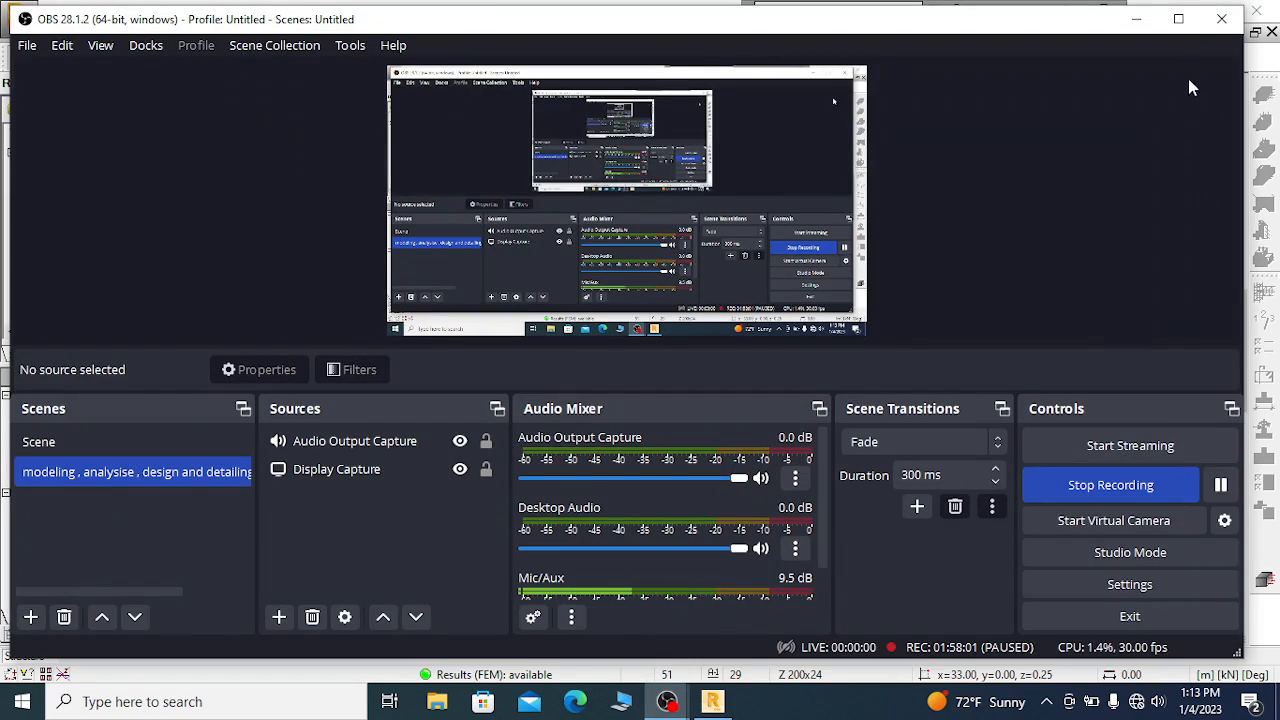
pyautogui.click(1136, 18)
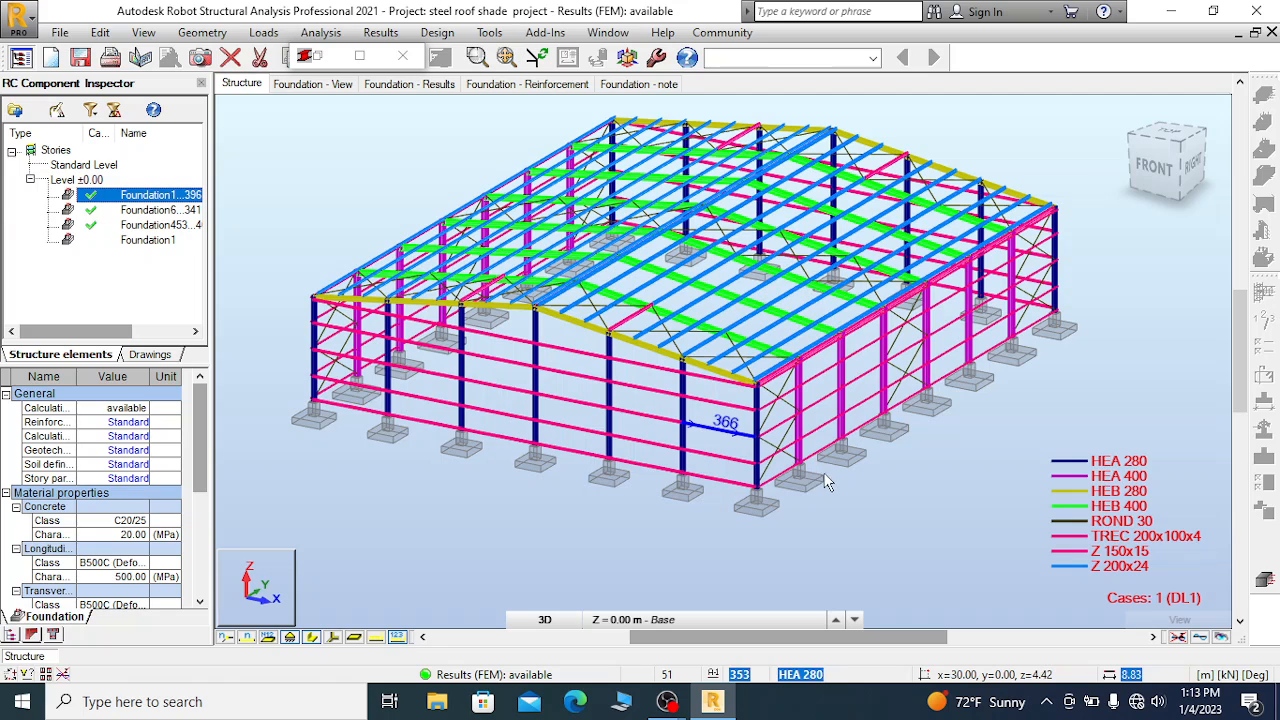
pyautogui.scroll(1, 762, 370)
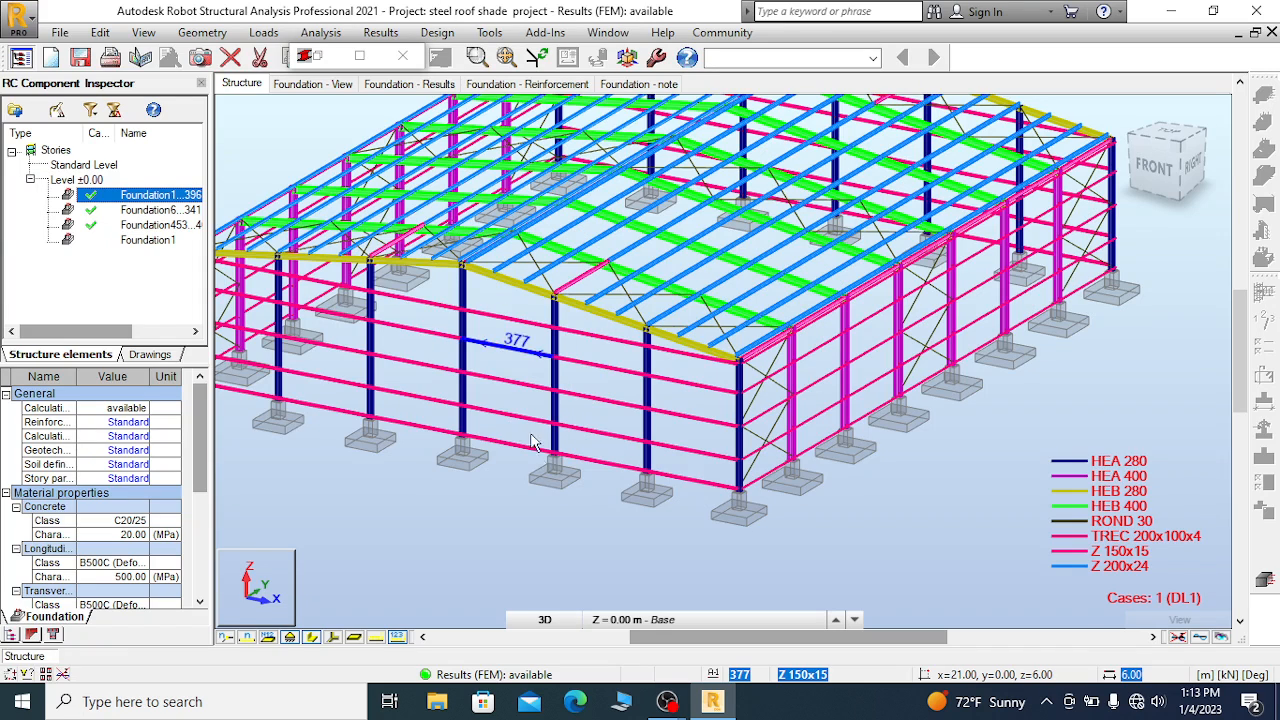
pyautogui.scroll(-1, 578, 499)
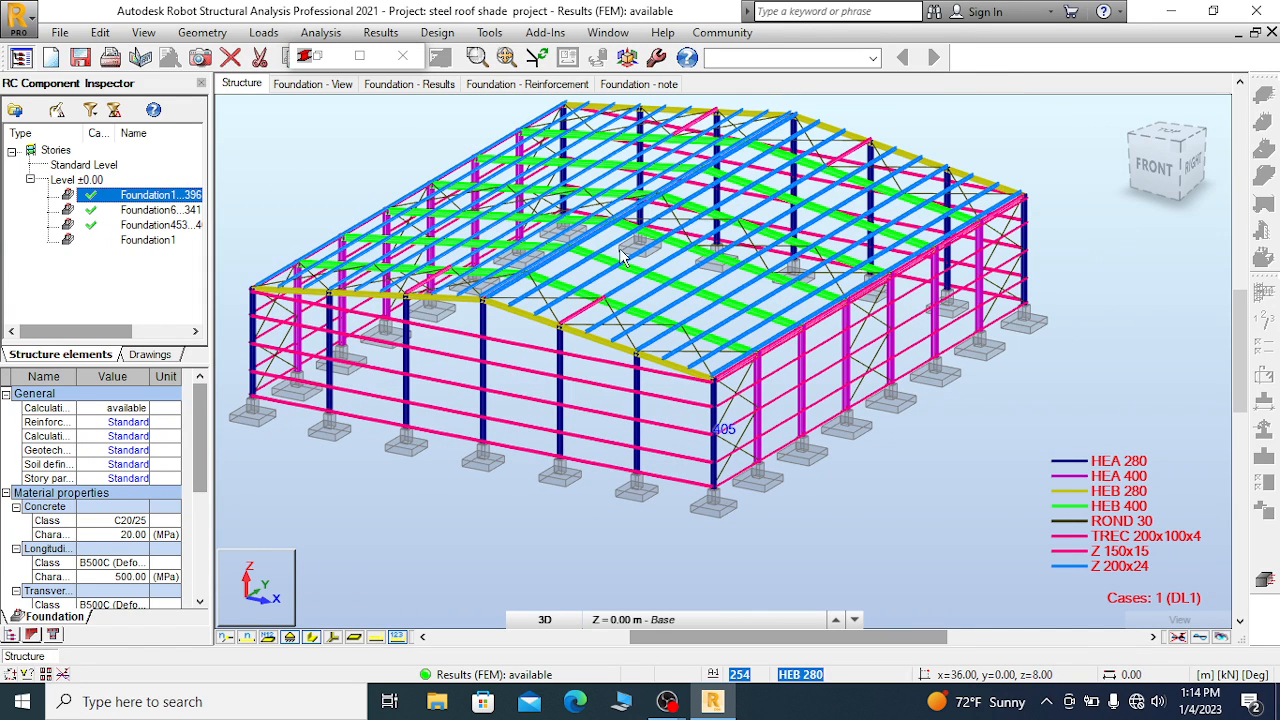